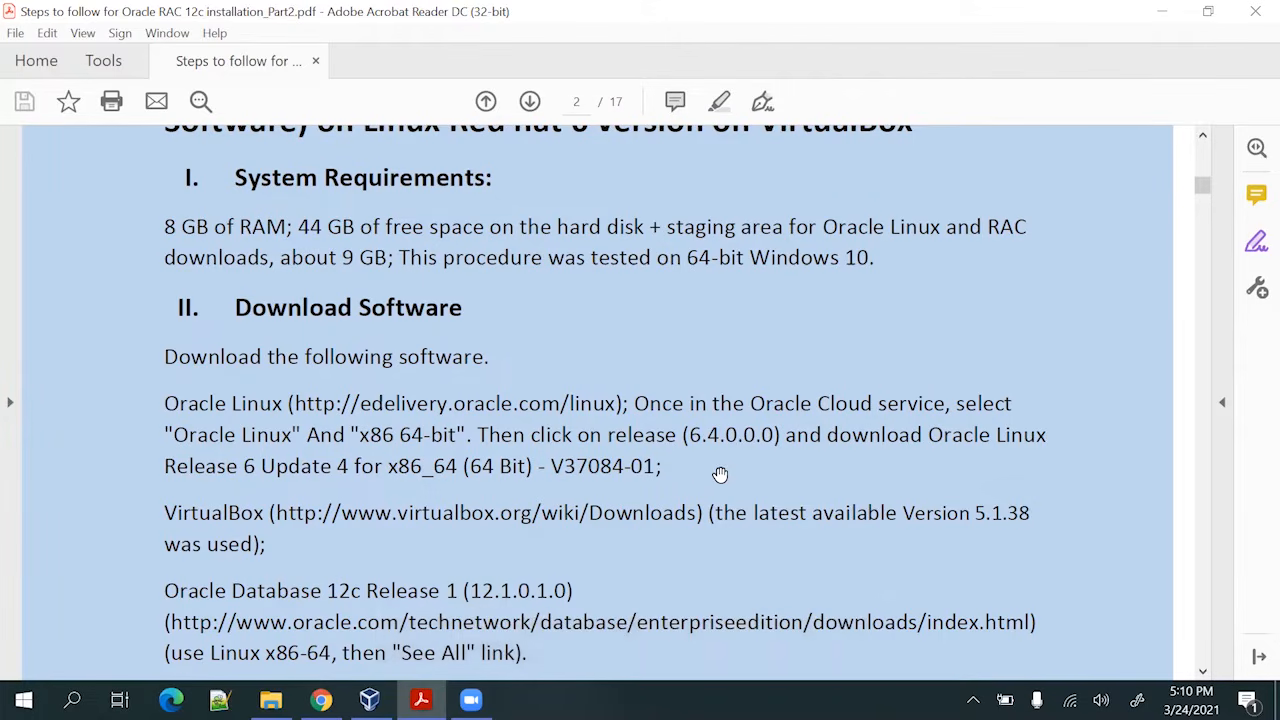
Scroll the Oracle RAC 12c guide down to section III and its numbered VM creation steps
scroll(720, 474, "down", 1)
scroll(720, 474, "down", 5)
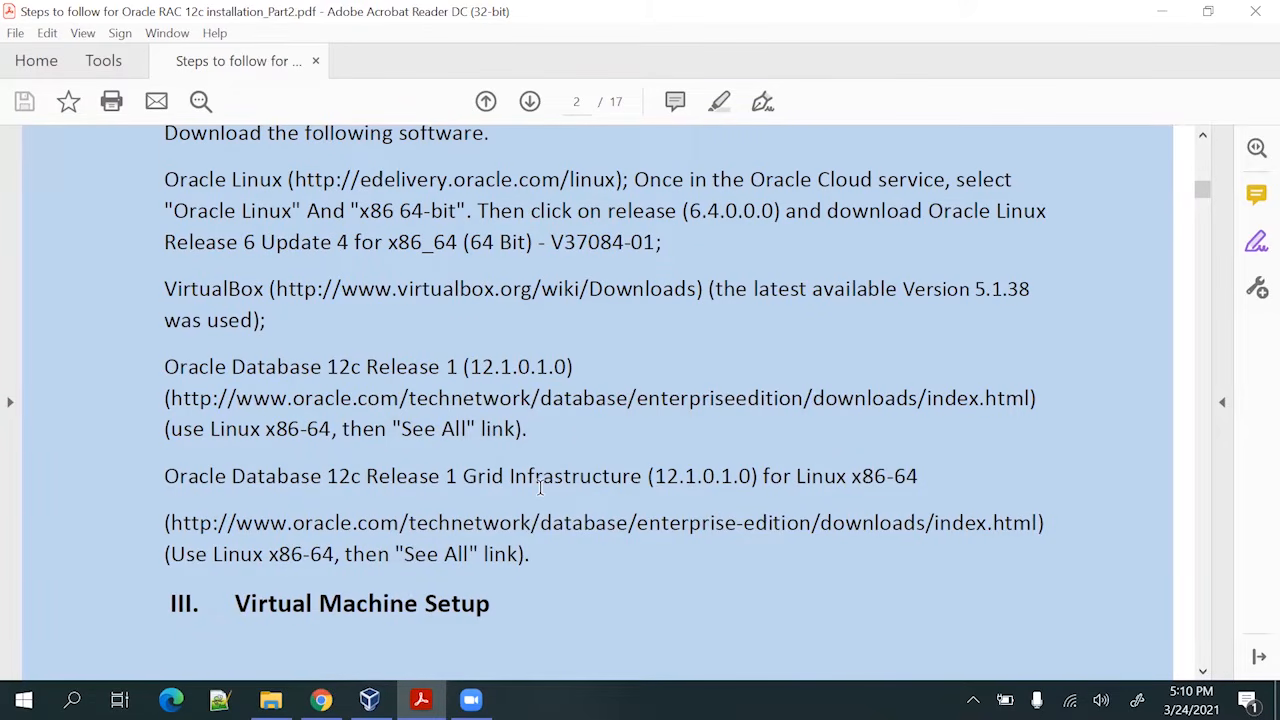
scroll(599, 436, "down", 1)
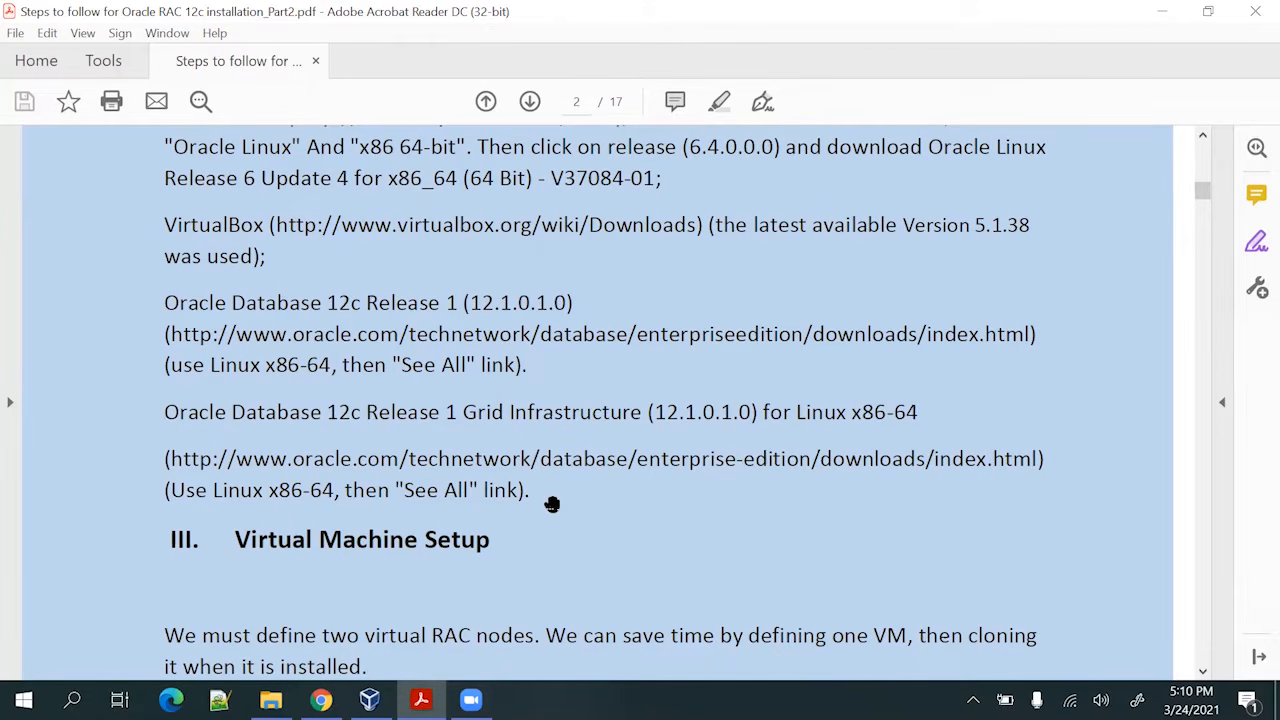
scroll(552, 504, "down", 3)
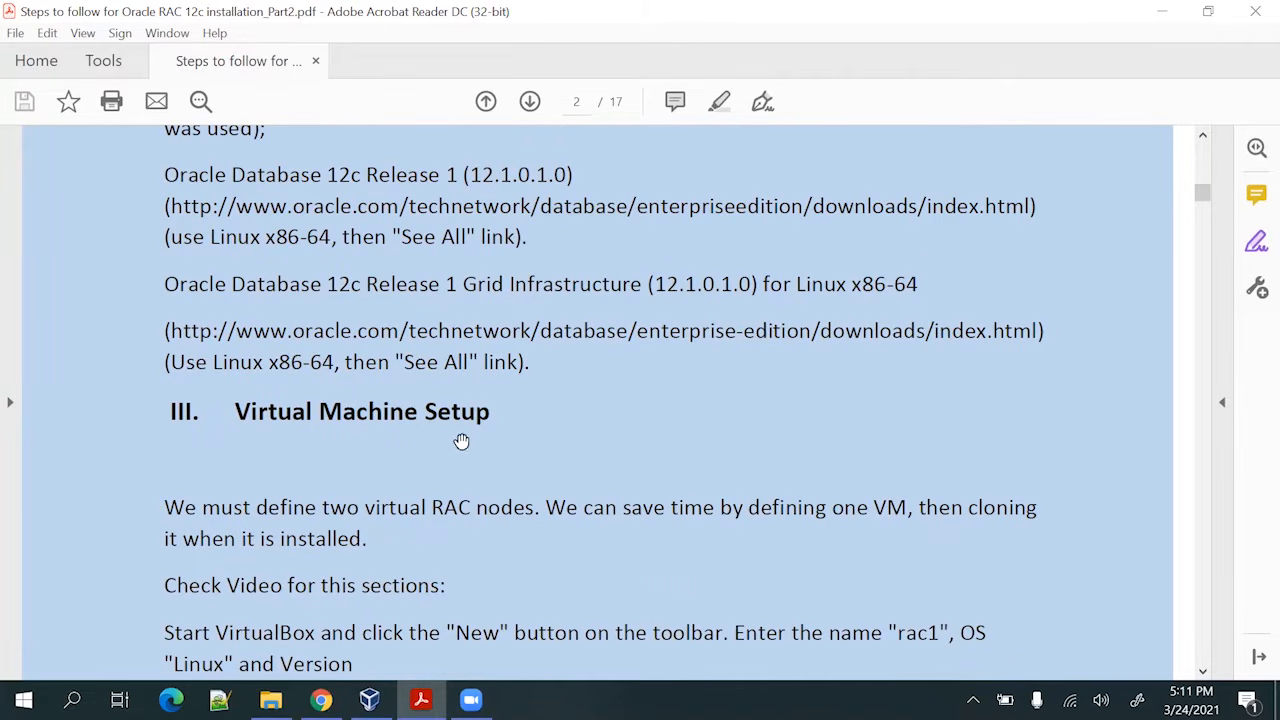
scroll(520, 451, "down", 2)
scroll(297, 408, "down", 3)
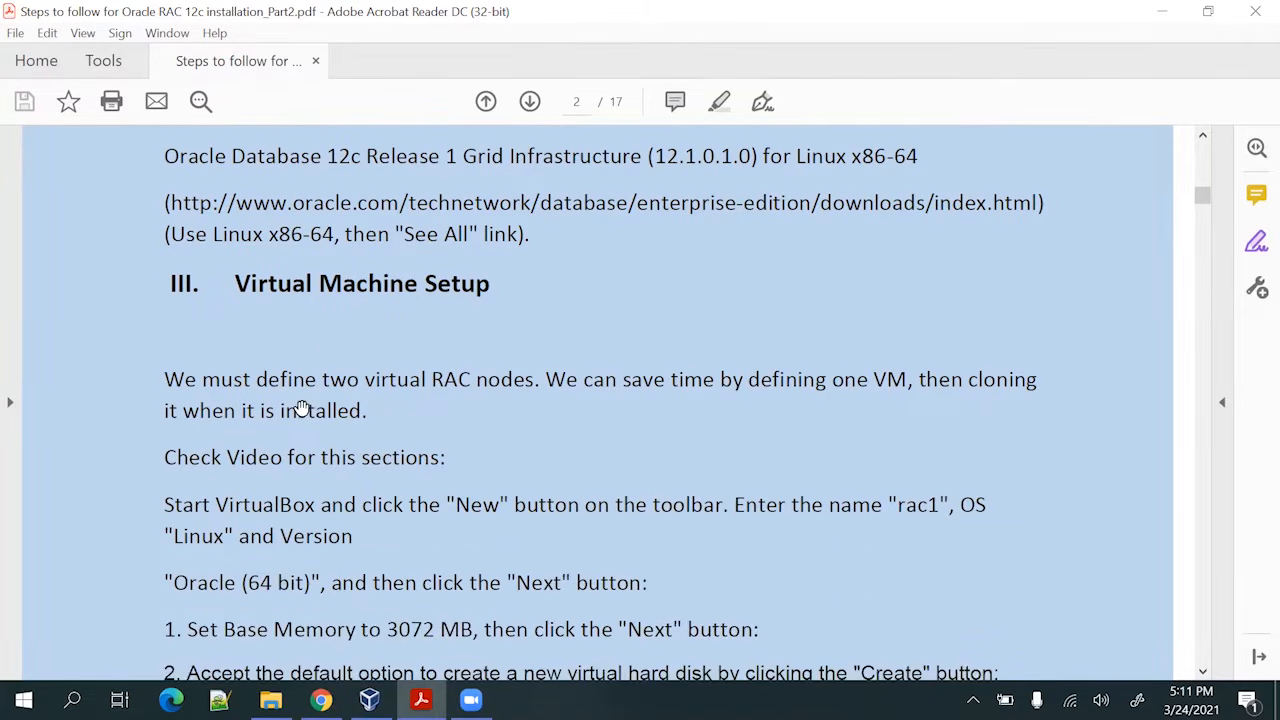
scroll(433, 312, "down", 1)
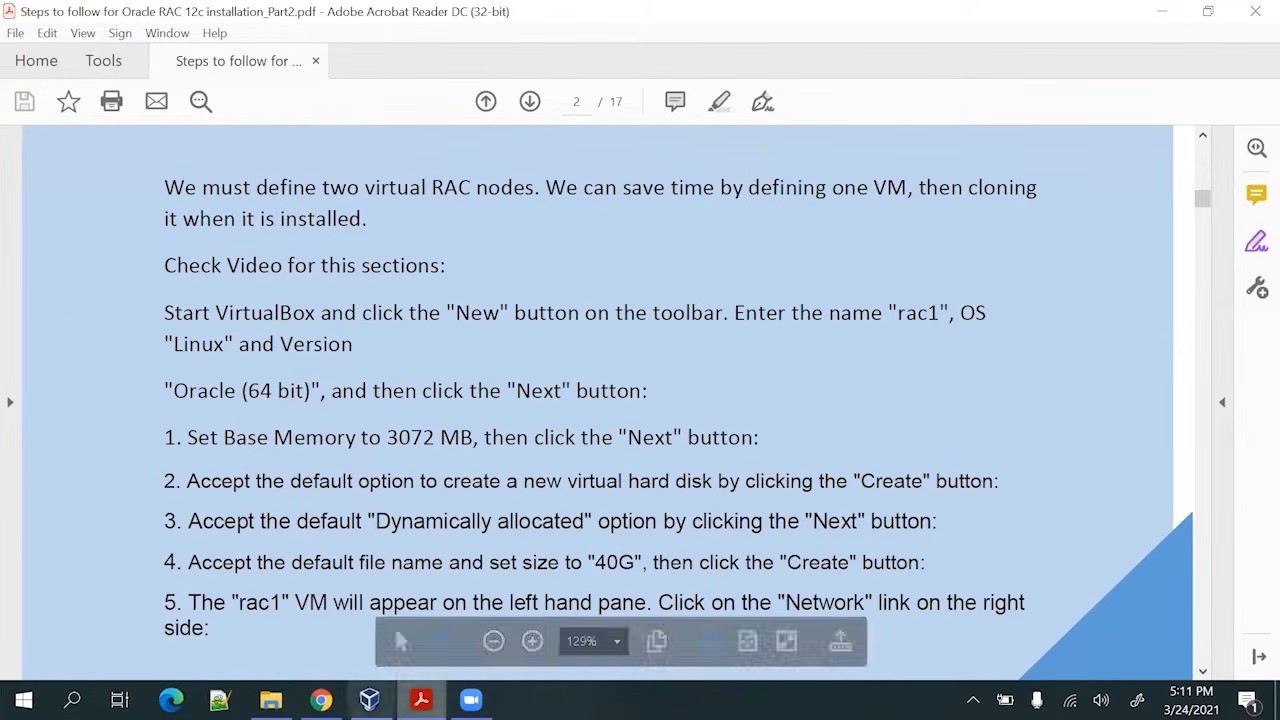
Start a new virtual machine named Rac1 in VirtualBox Manager
mouse_move(370, 700)
left_click(394, 625)
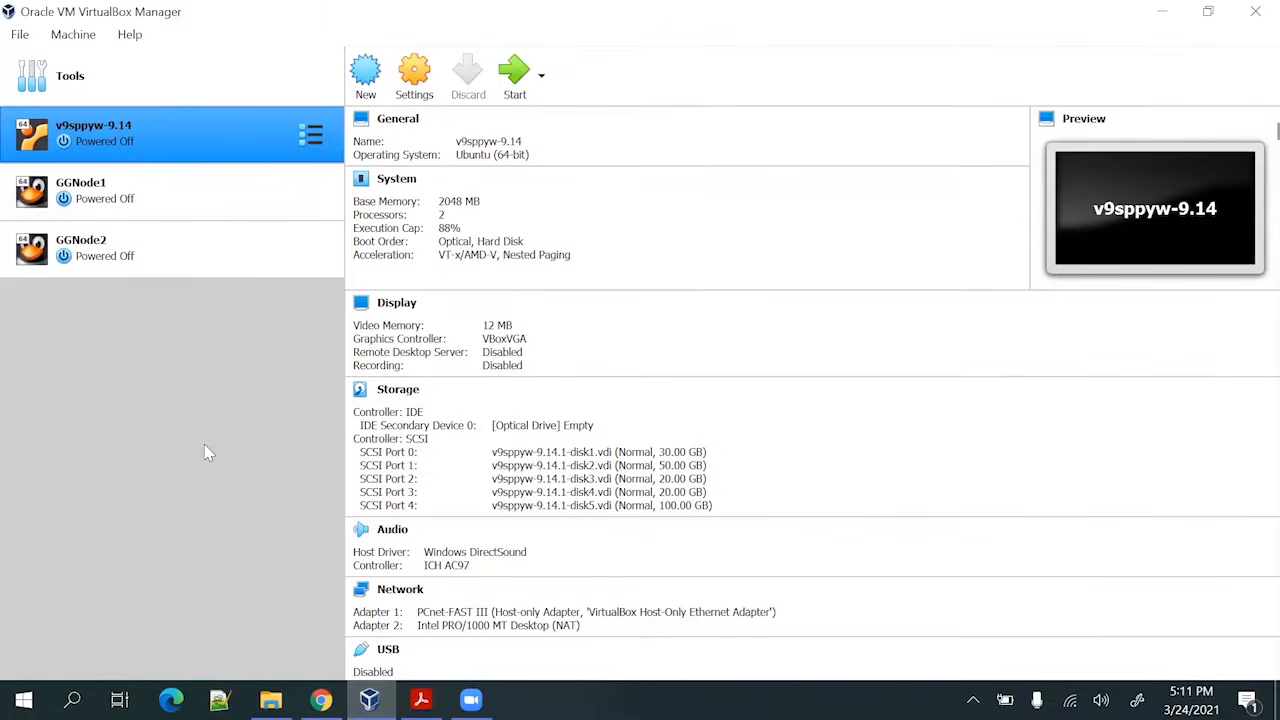
left_click(368, 80)
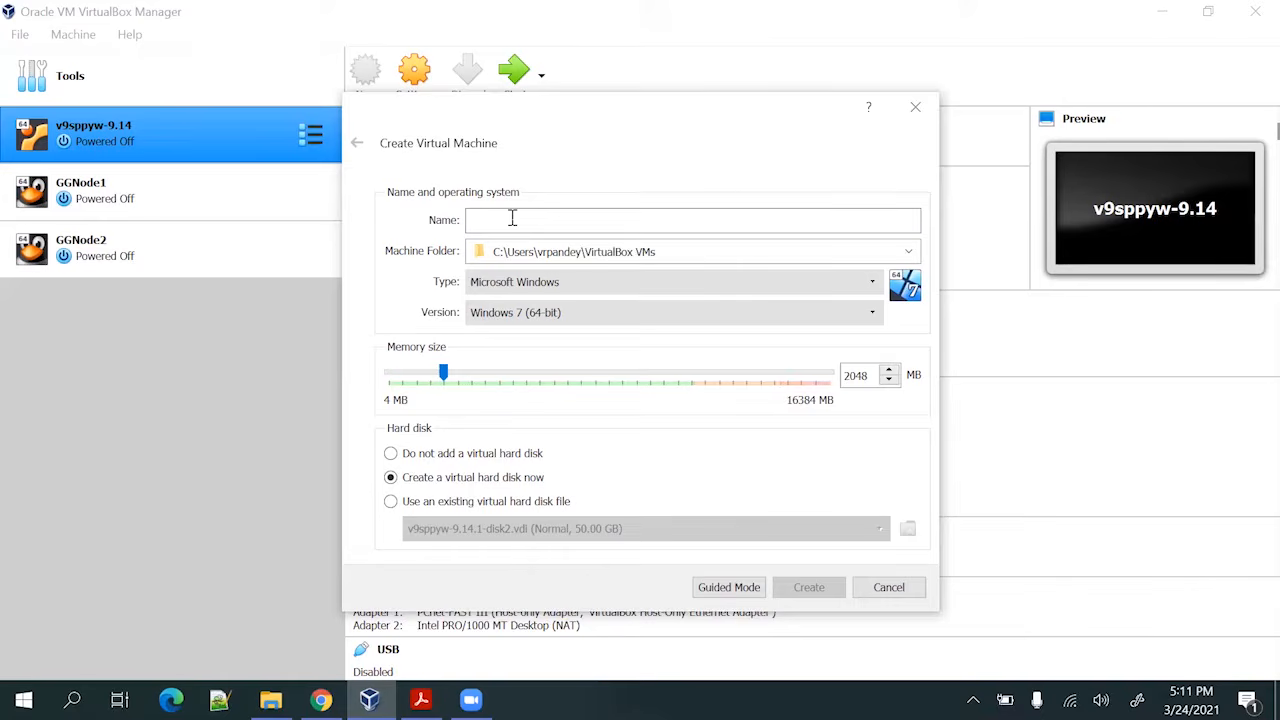
key("alt+Tab")
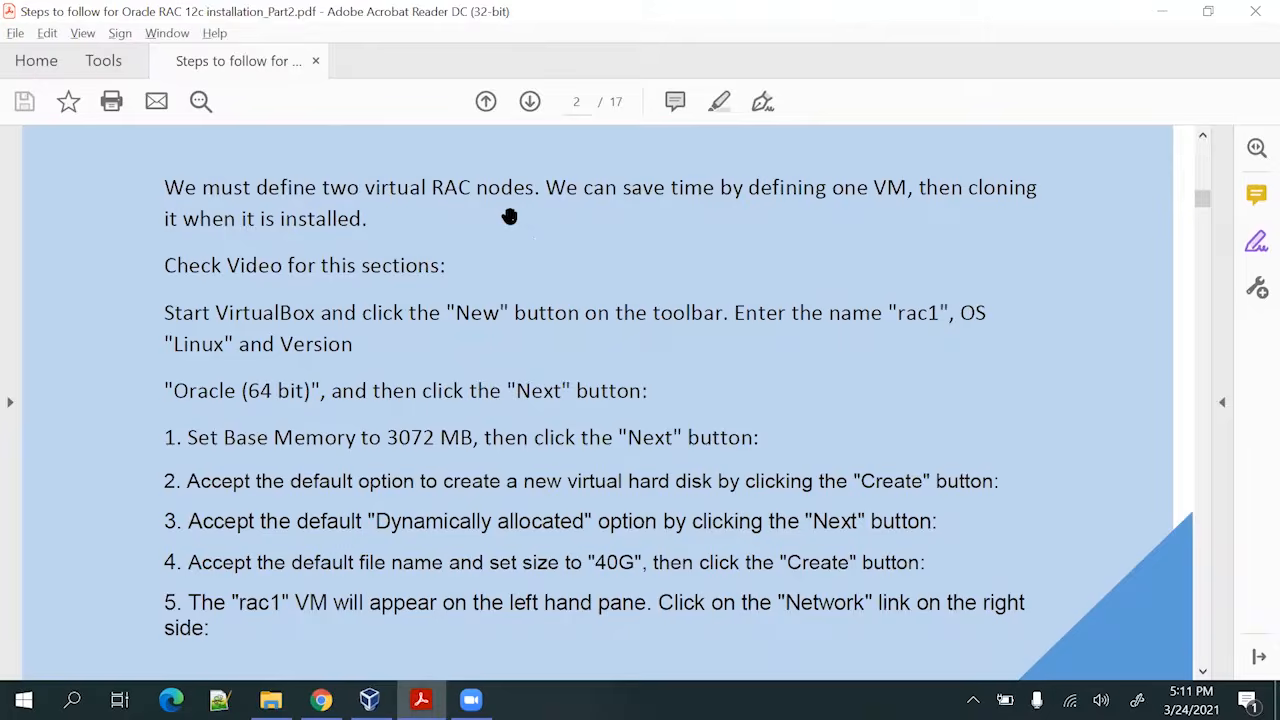
key("alt+Tab")
type("Rac")
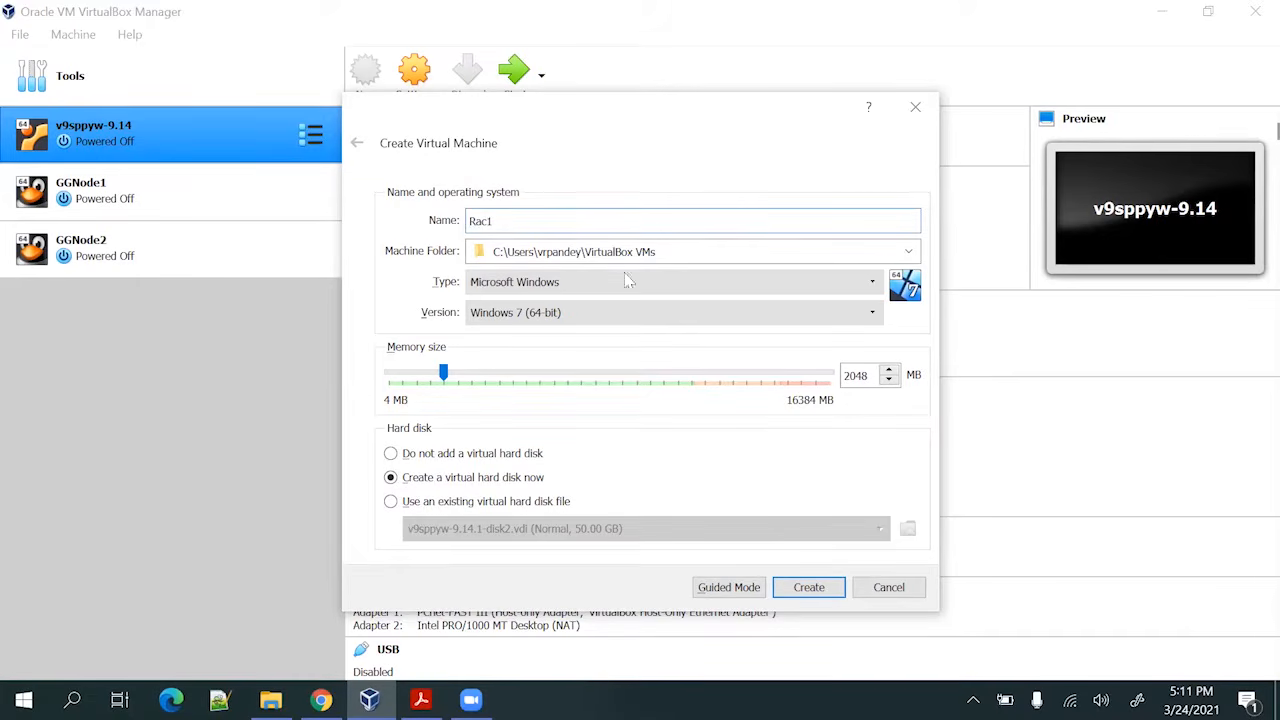
Set the new machine's folder to D:\VM
left_click(908, 252)
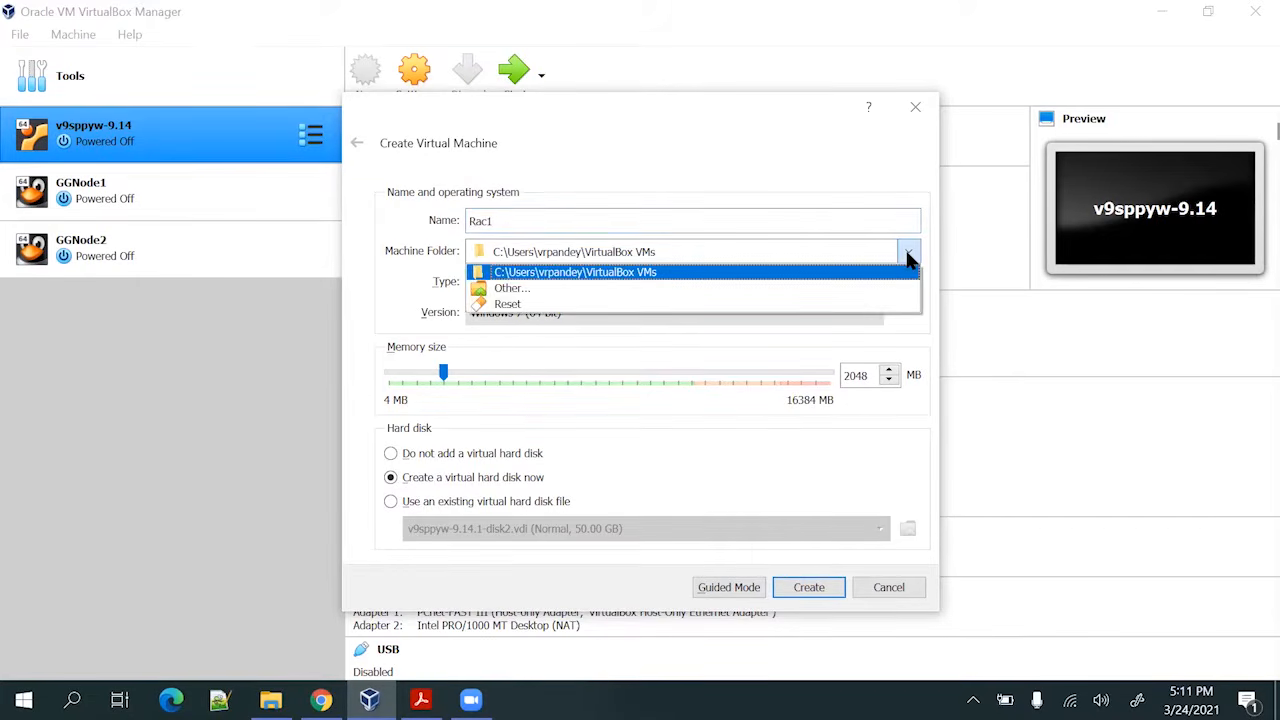
left_click(790, 290)
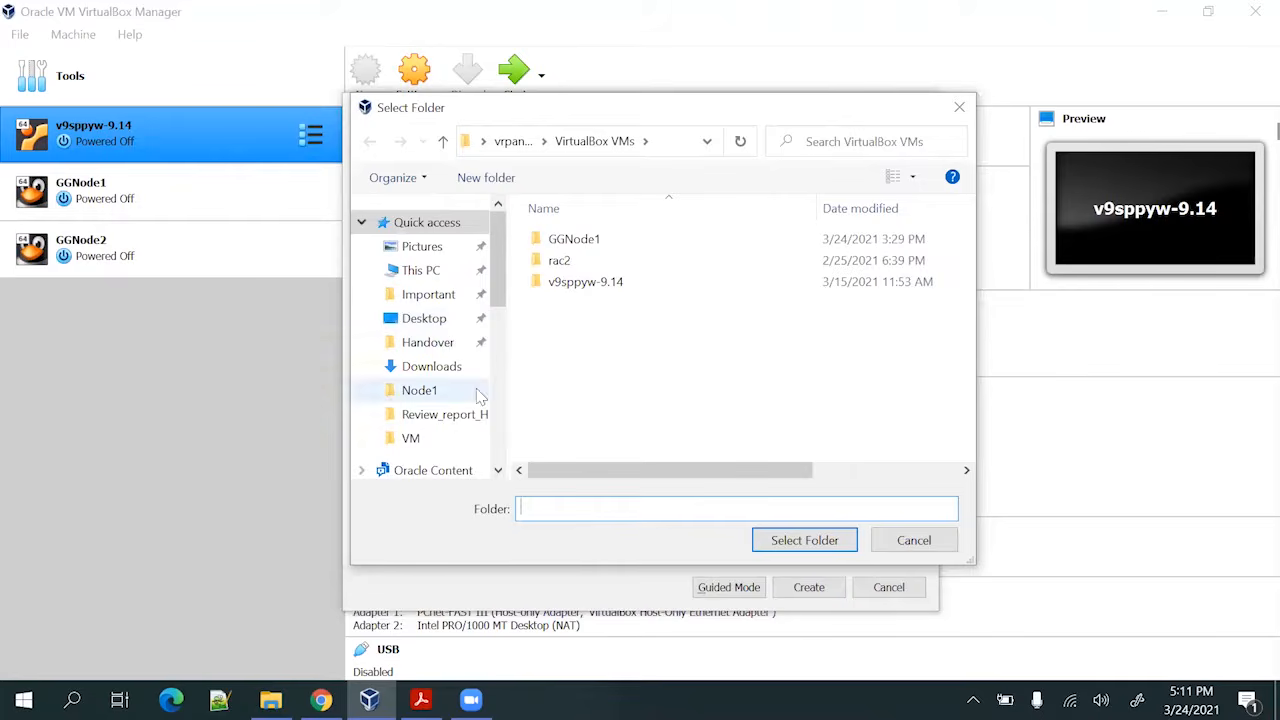
scroll(437, 405, "down", 1)
scroll(437, 405, "down", 4)
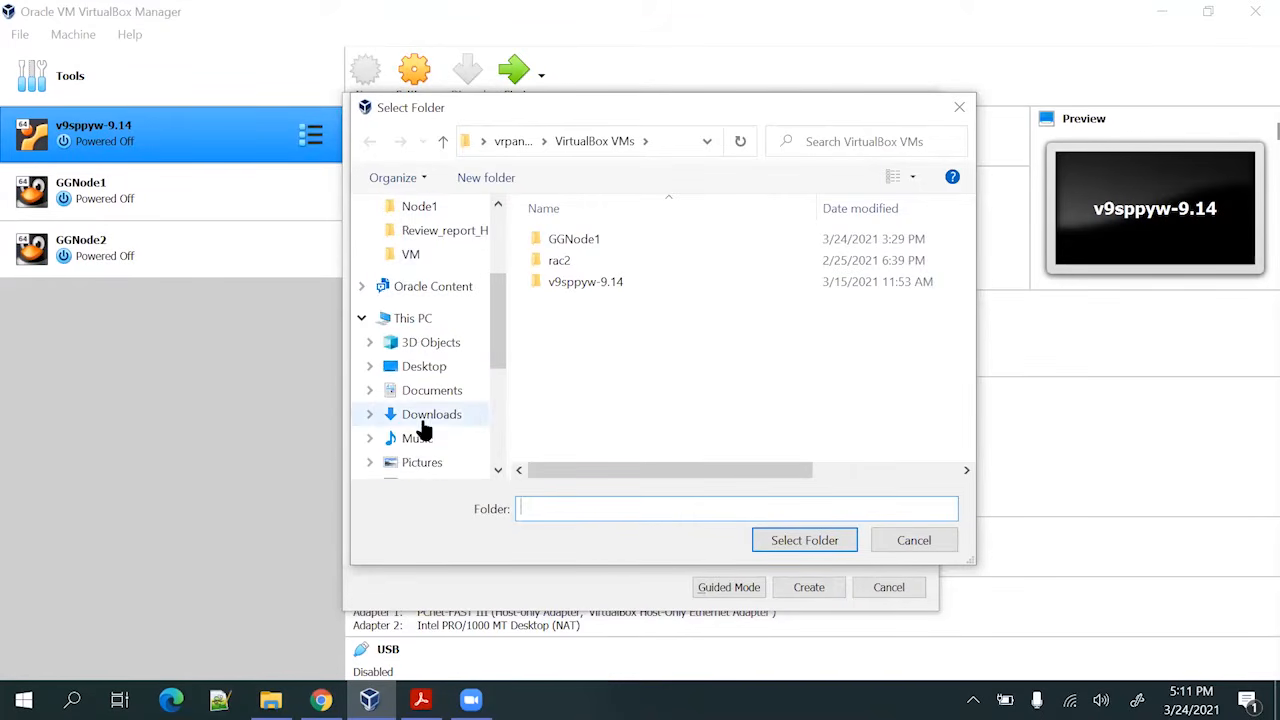
left_click(430, 431)
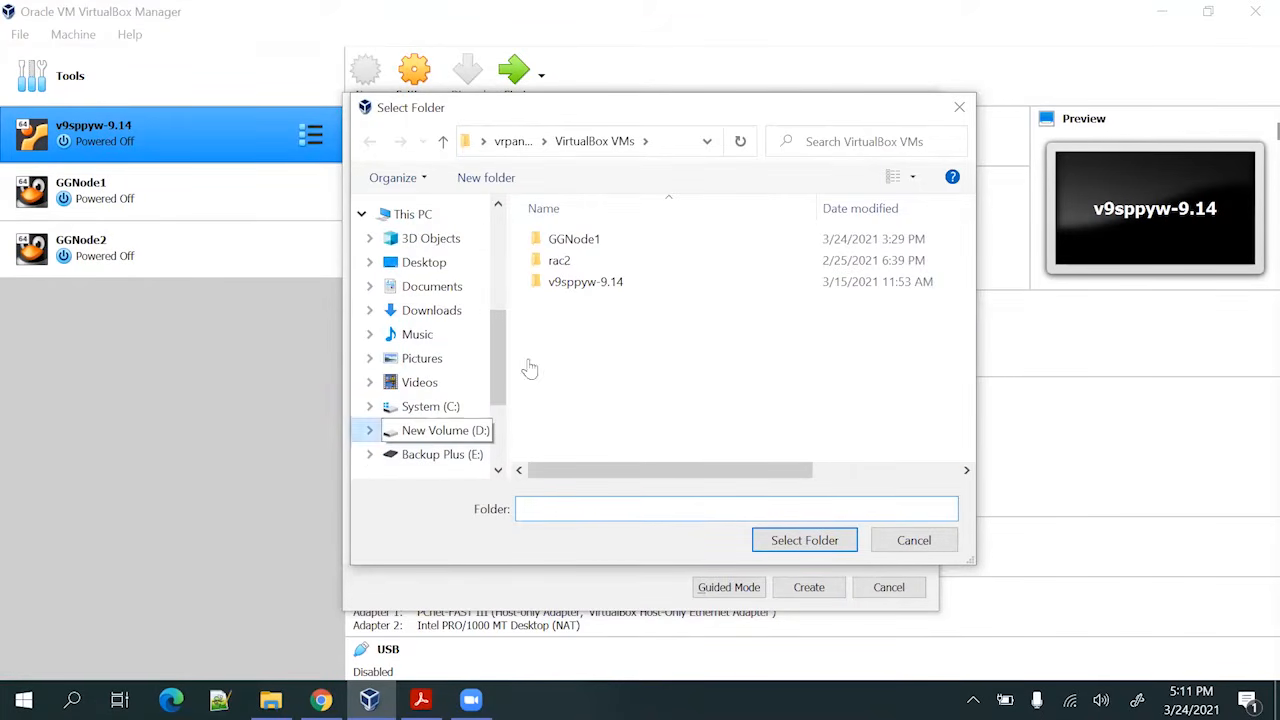
left_click(583, 345)
double_click(583, 345)
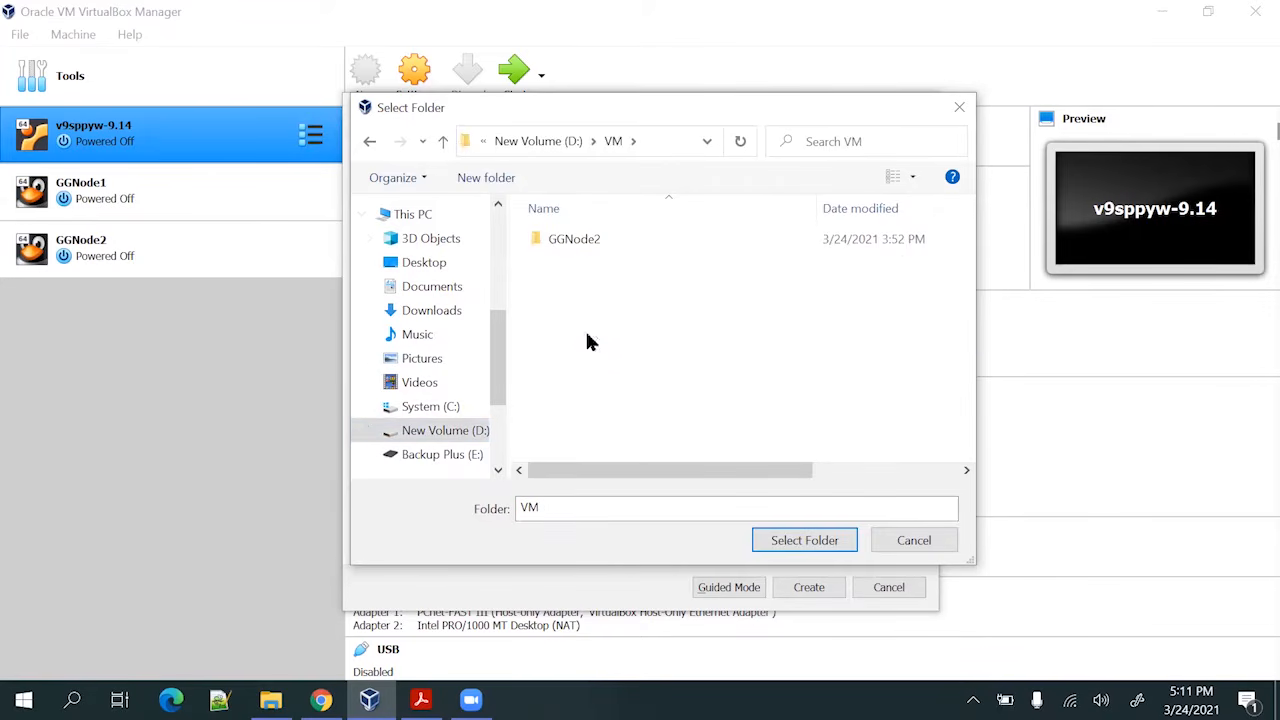
left_click(815, 543)
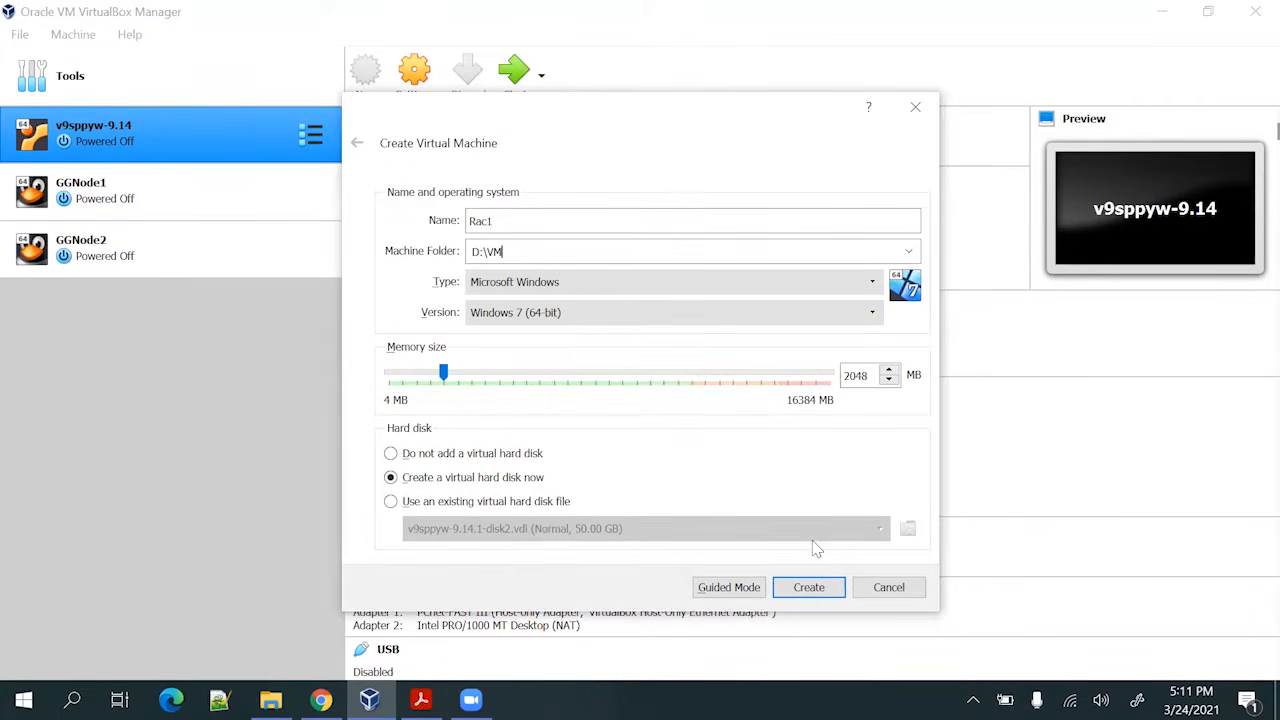
Set the type to Linux, Oracle (64-bit), give it 4096 MB of memory, and create it
left_click(586, 283)
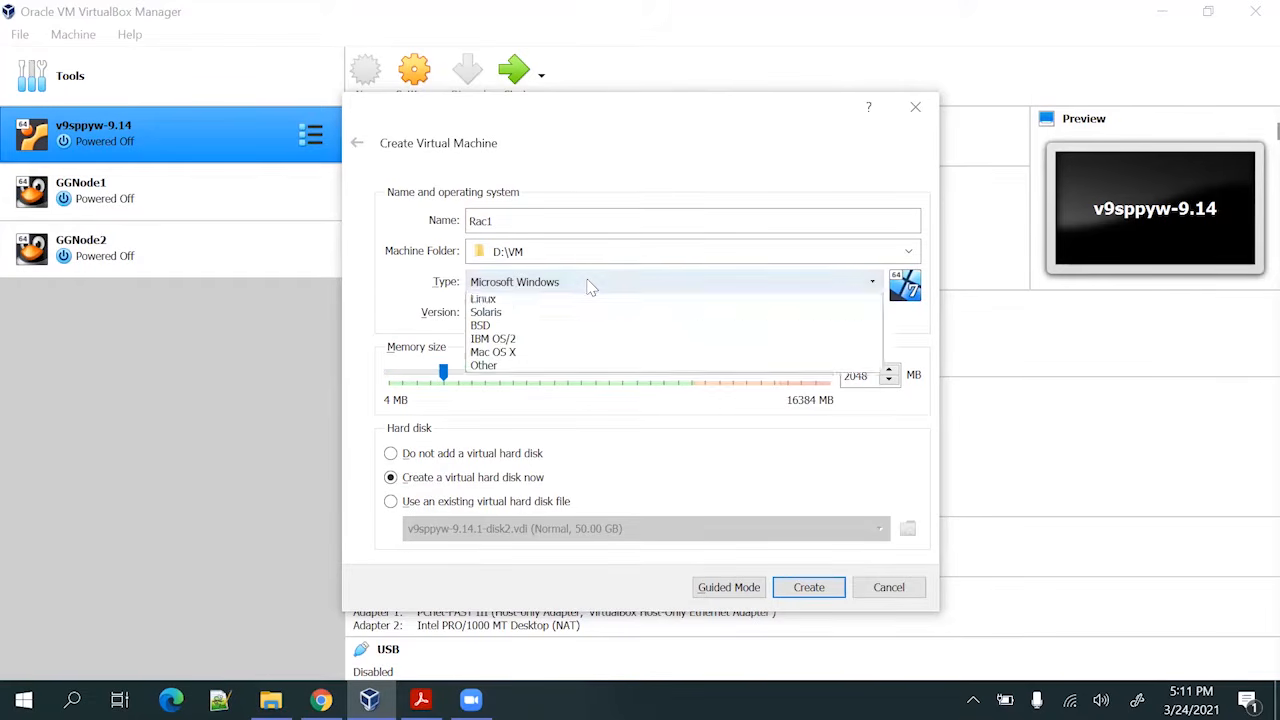
left_click(571, 314)
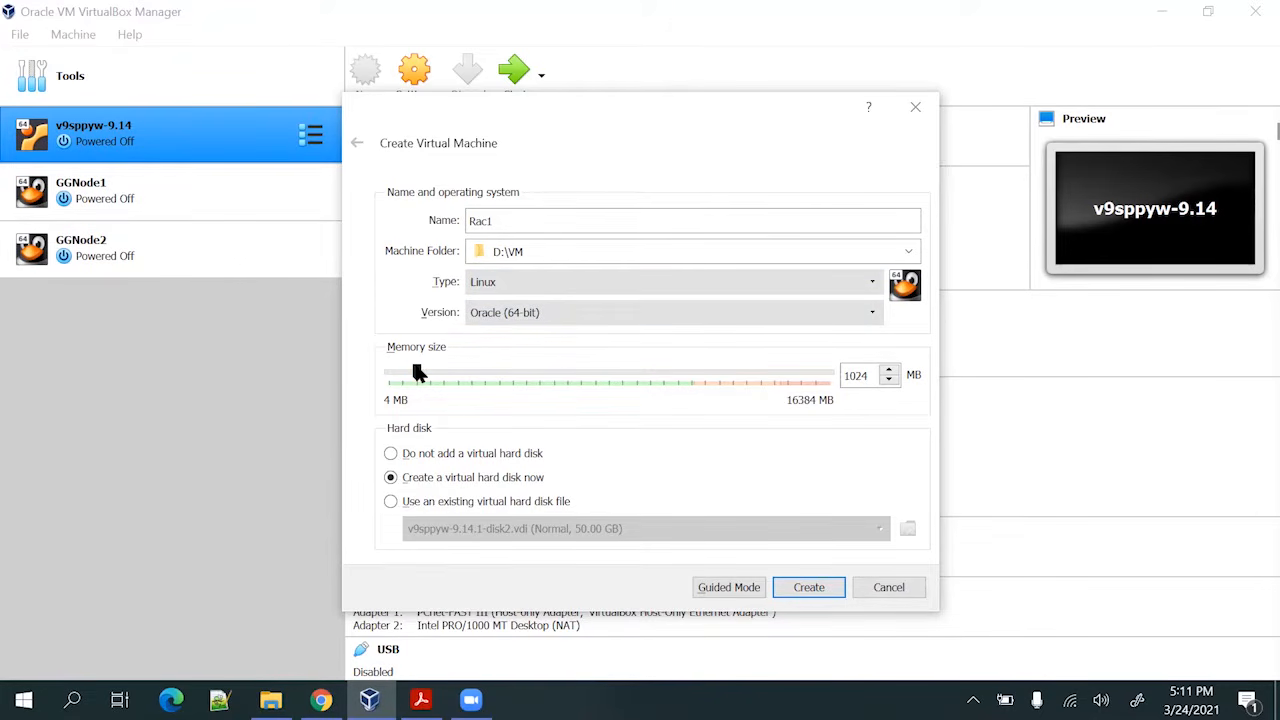
left_click_drag(418, 372, 481, 374)
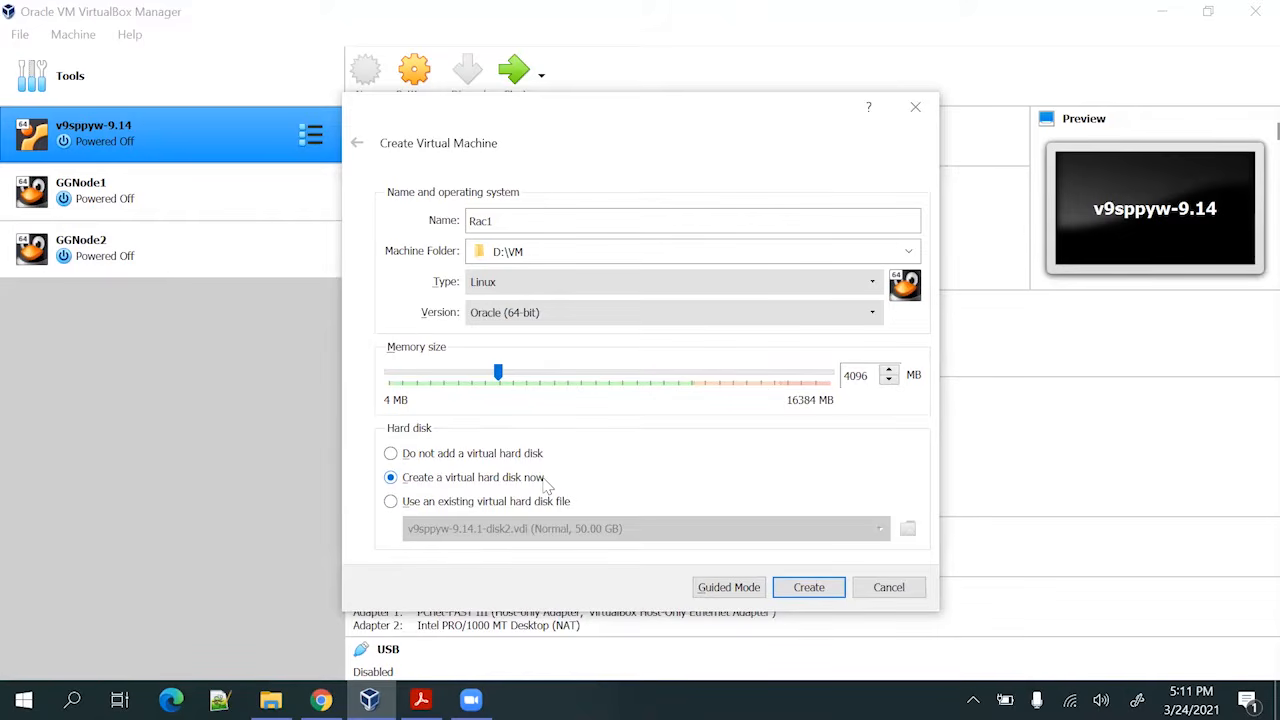
left_click(809, 587)
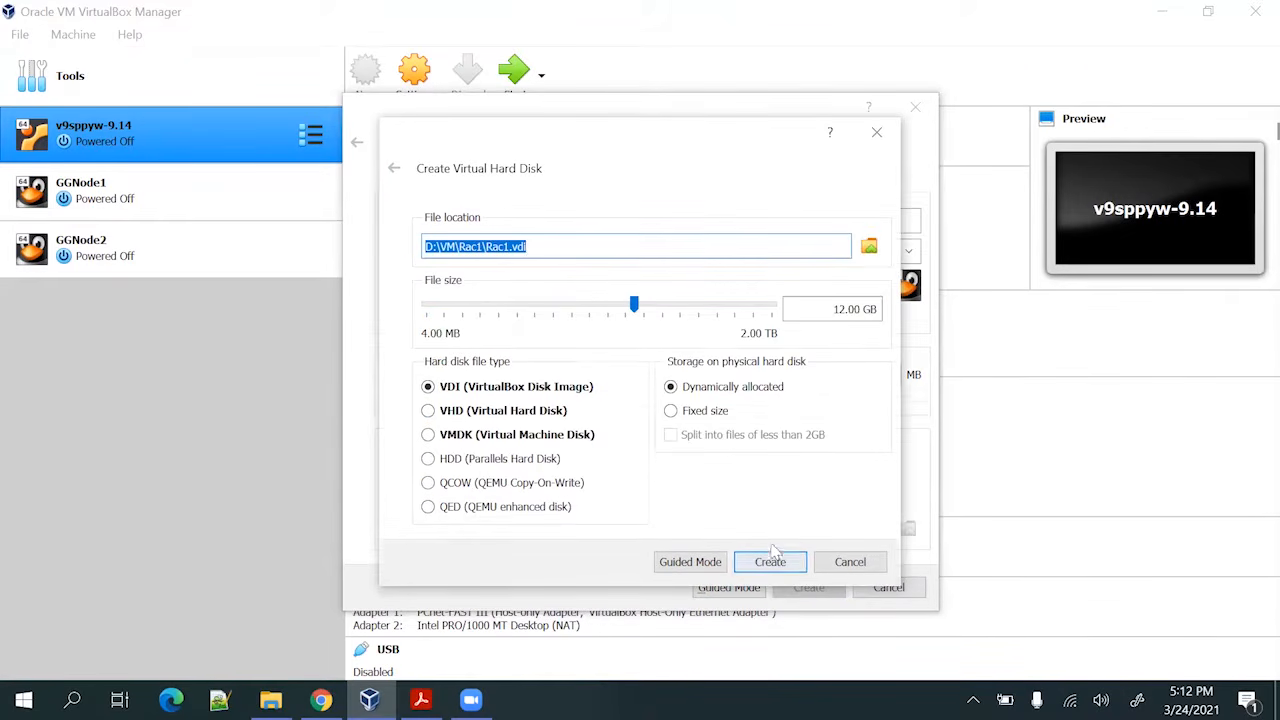
Give Rac1 a dynamically allocated 60 GB VHD disk, Rac1.vhd, and finish creating the VM
left_click(508, 418)
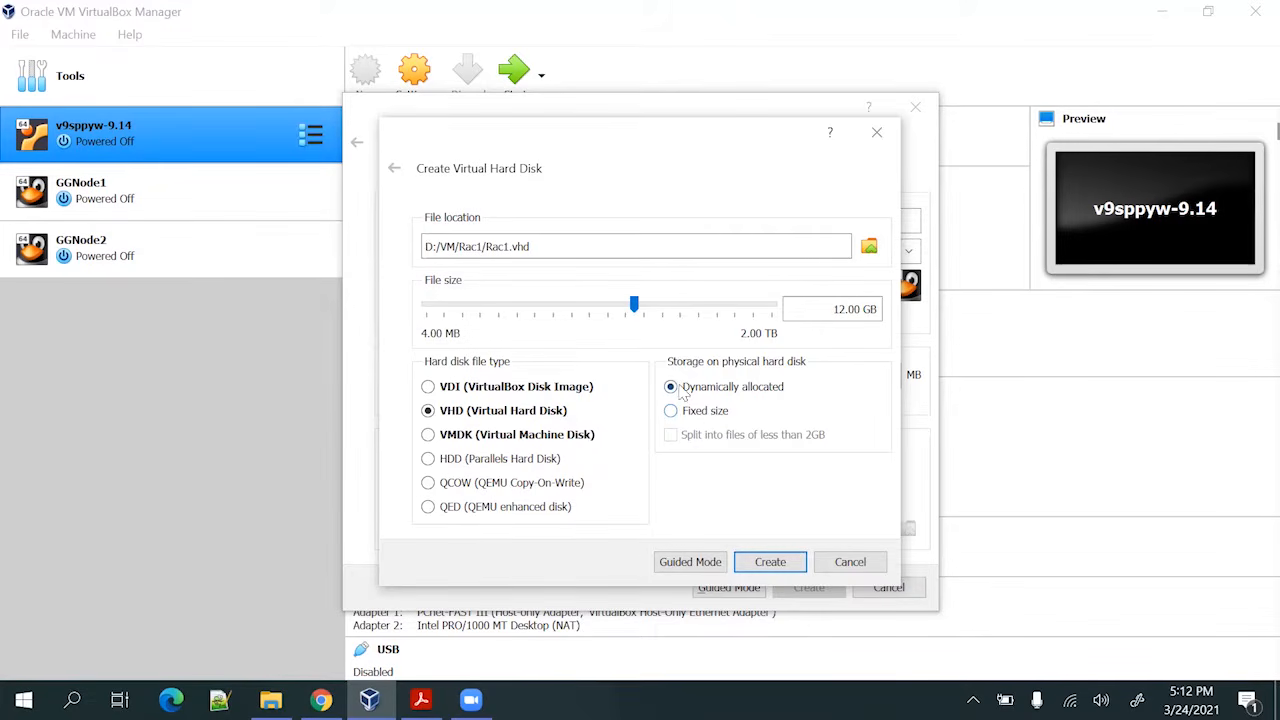
double_click(843, 308)
type("60")
left_click(776, 564)
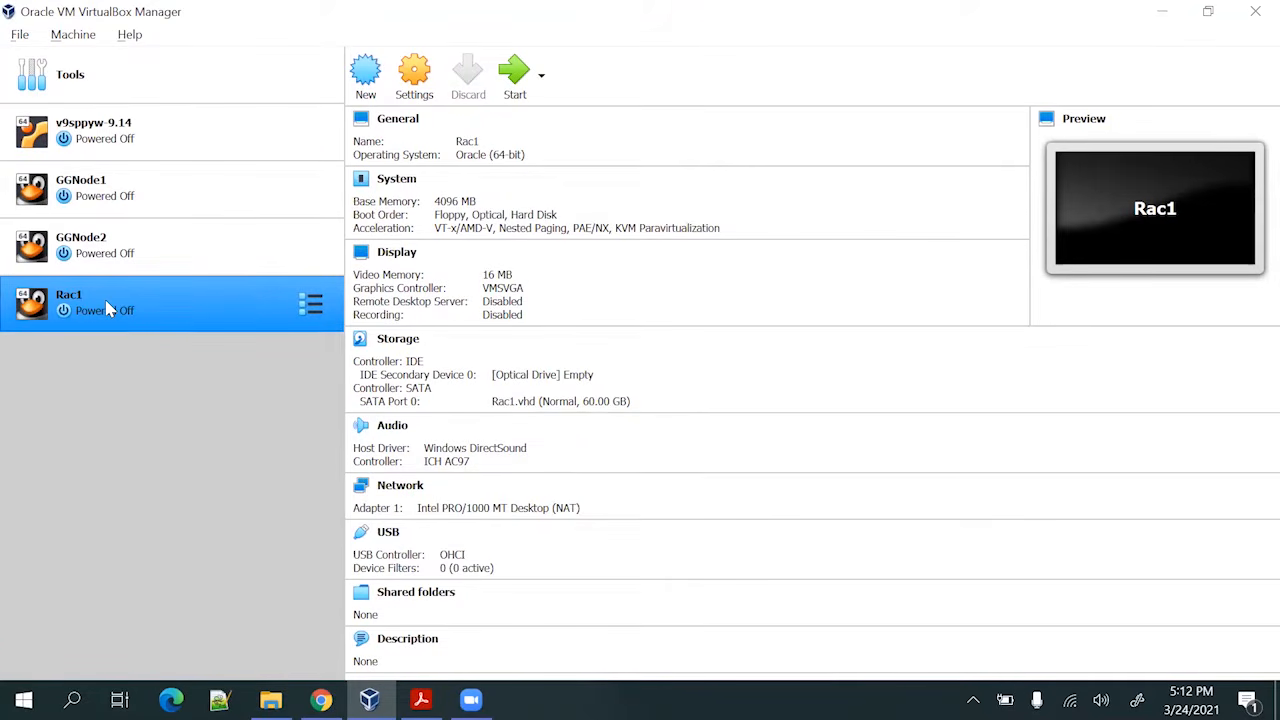
left_click(270, 699)
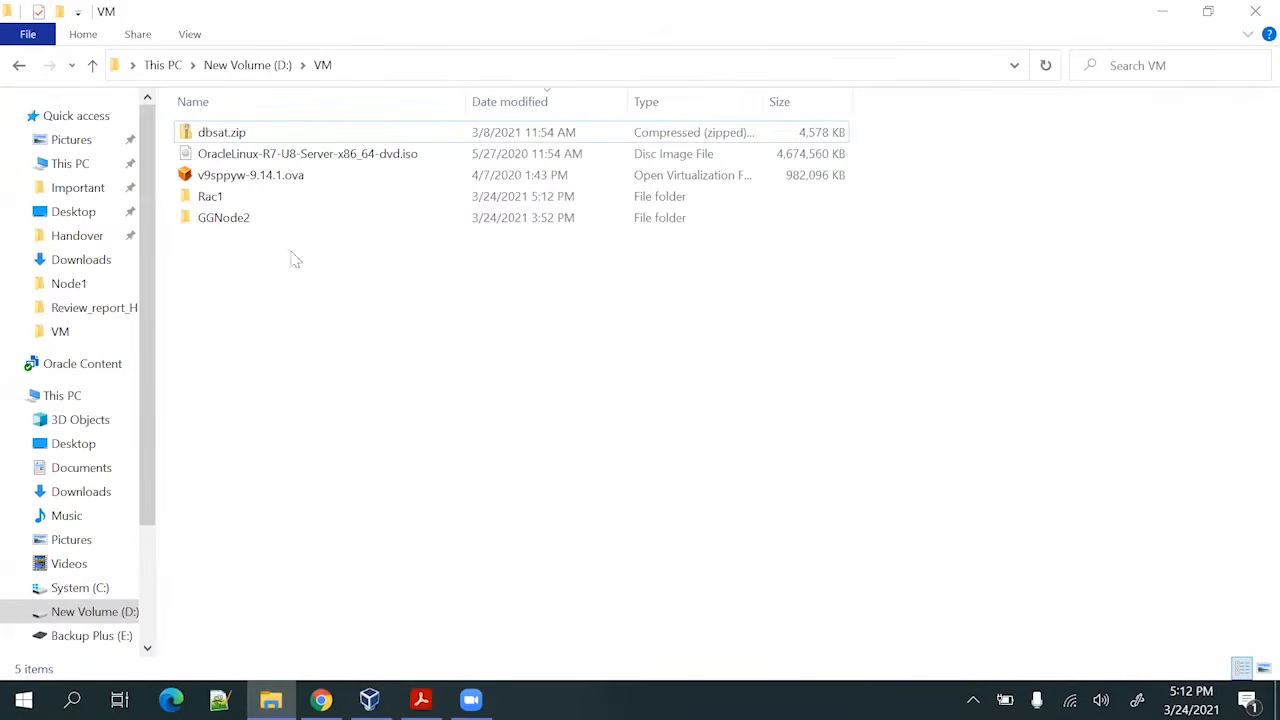
double_click(237, 199)
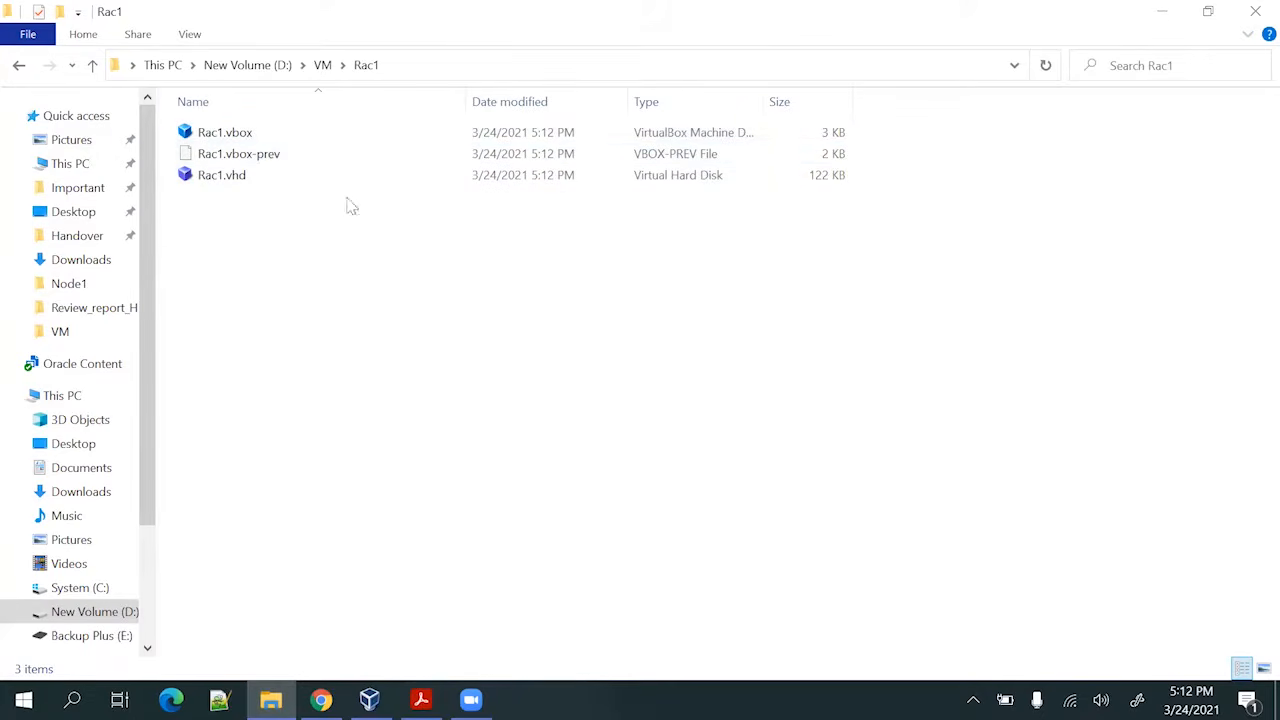
left_click(1160, 12)
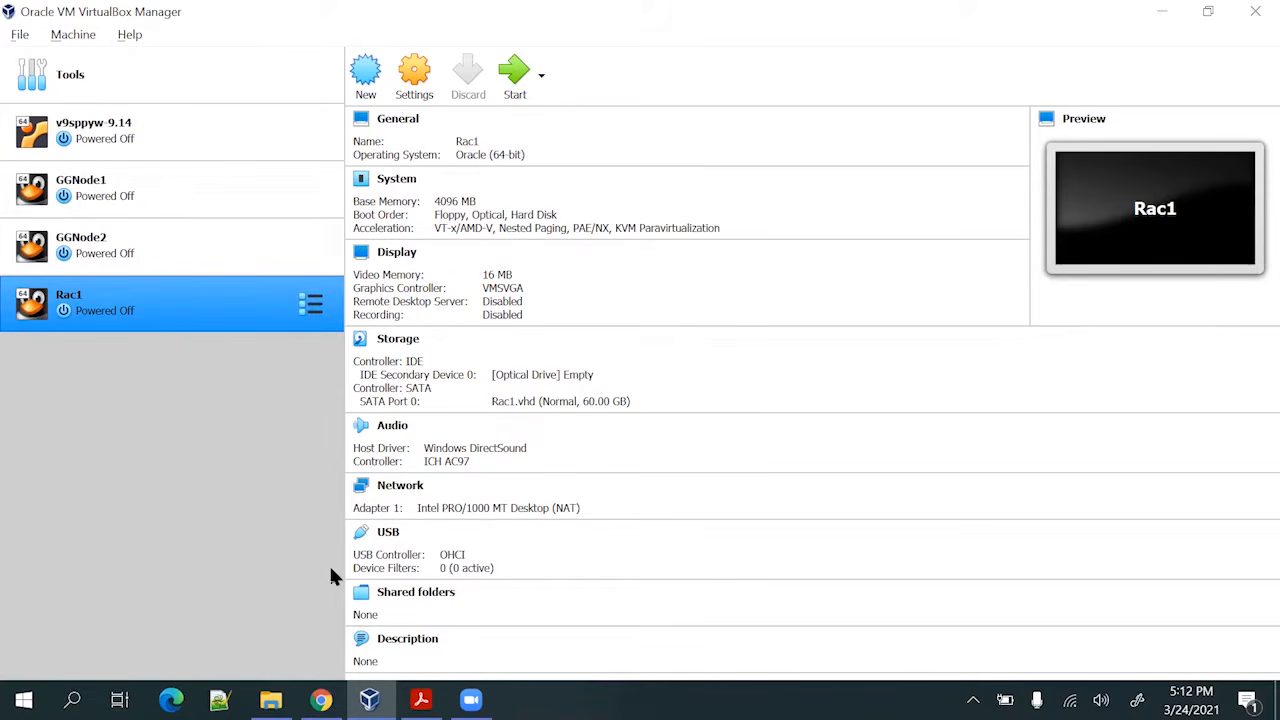
left_click(421, 699)
Read the guide's network adapter steps 6–9, then return to VirtualBox Manager showing Rac1
scroll(279, 418, "down", 1)
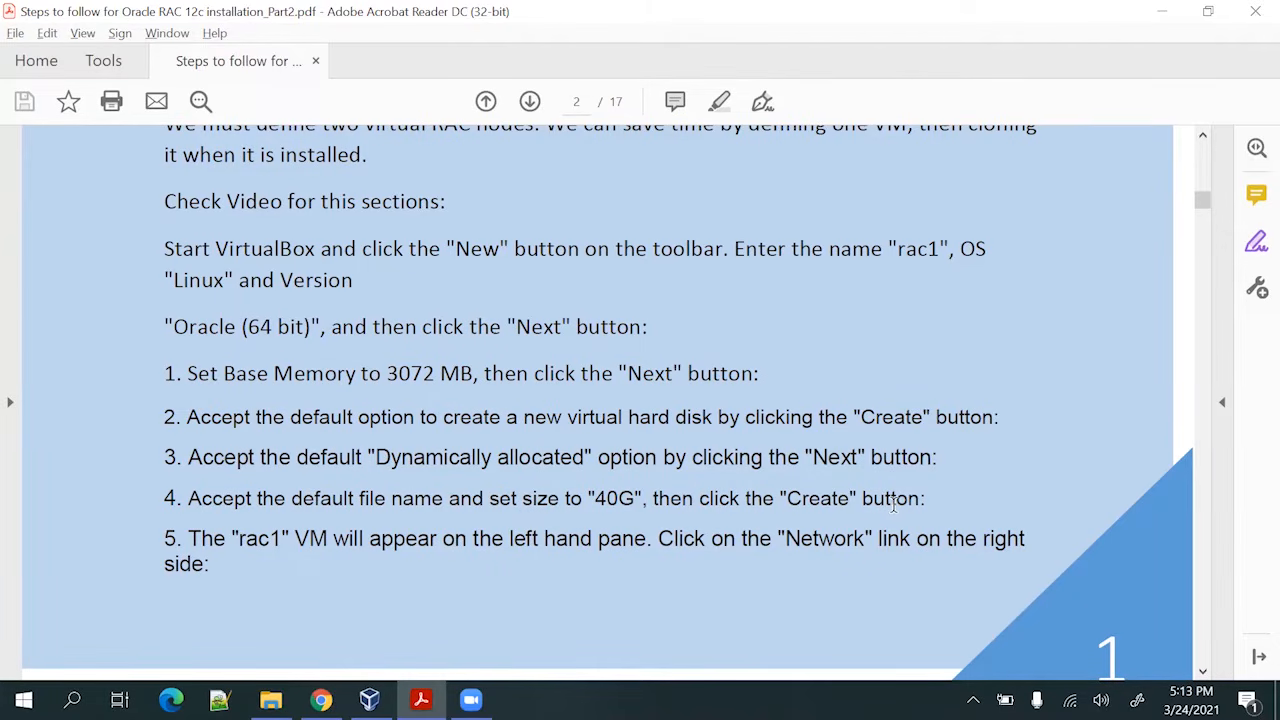
scroll(894, 505, "down", 1)
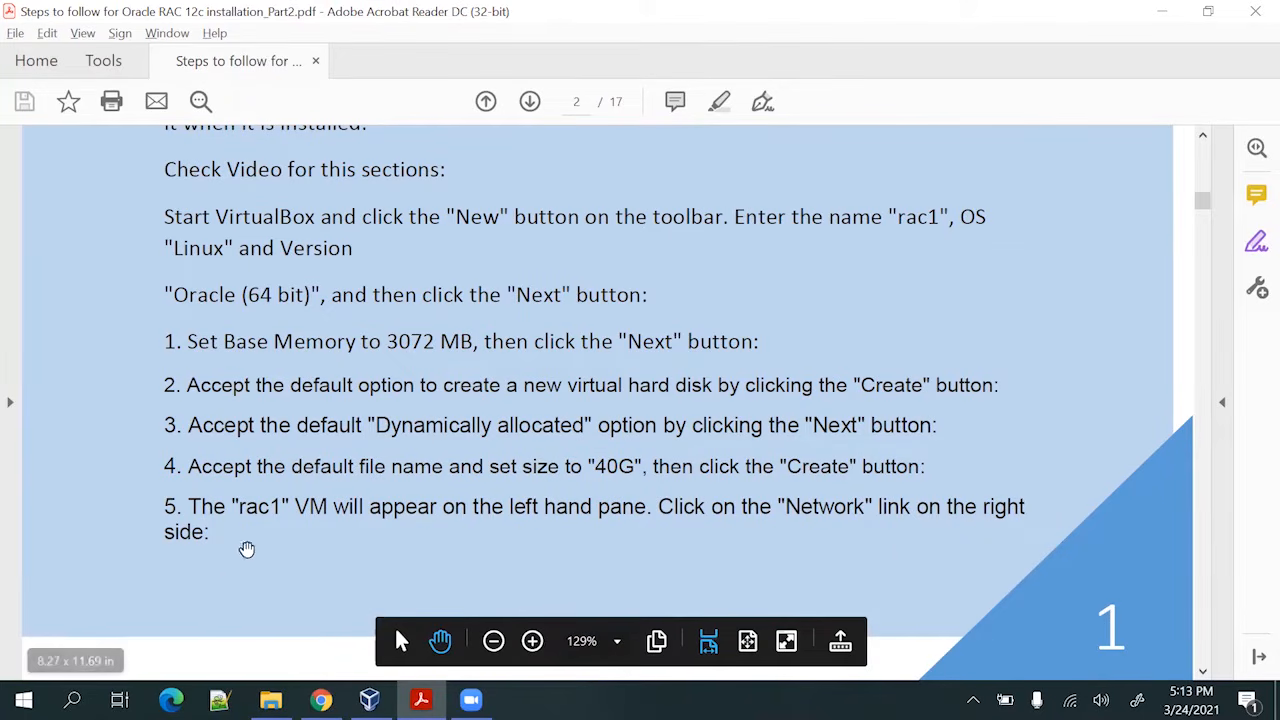
scroll(383, 511, "down", 5)
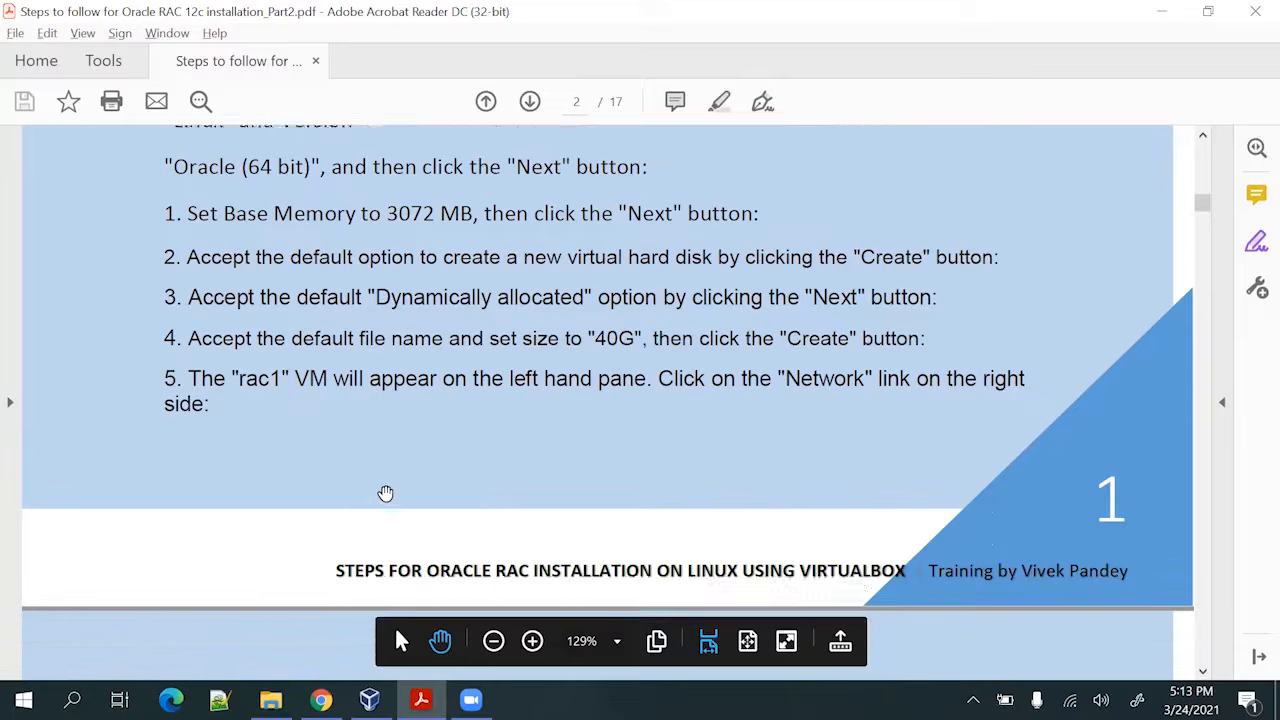
scroll(254, 377, "down", 4)
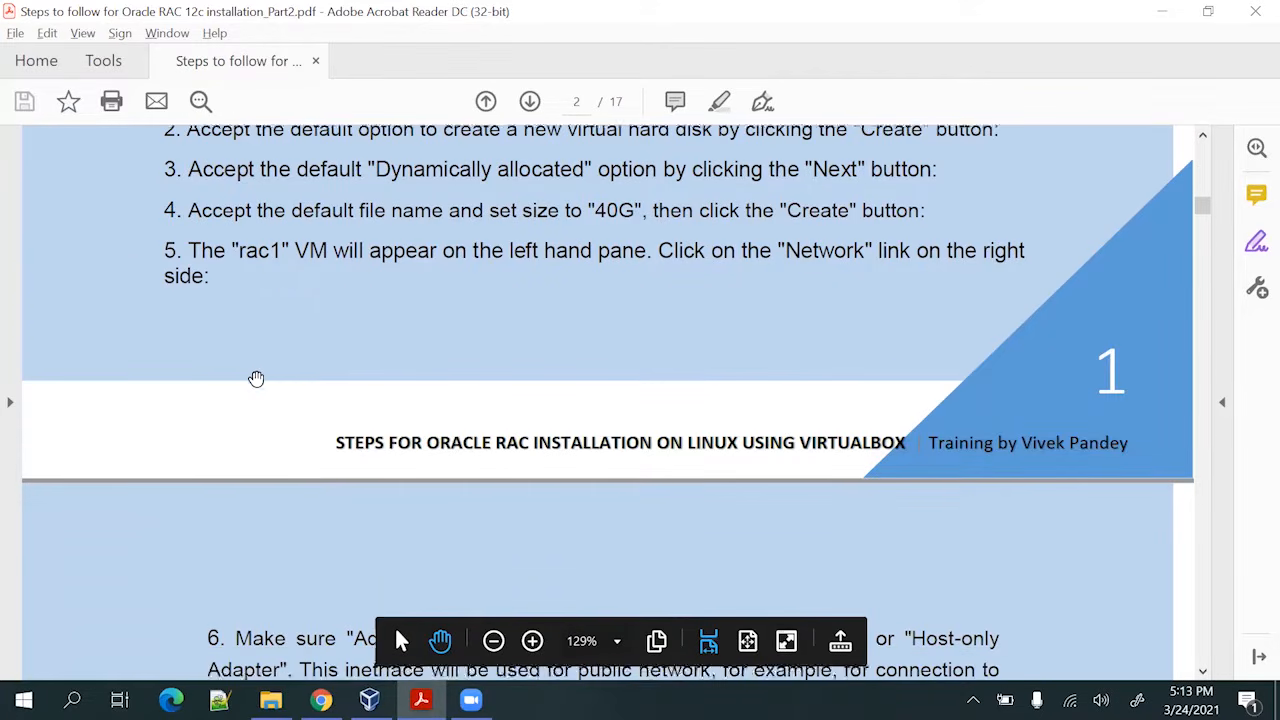
scroll(256, 378, "down", 5)
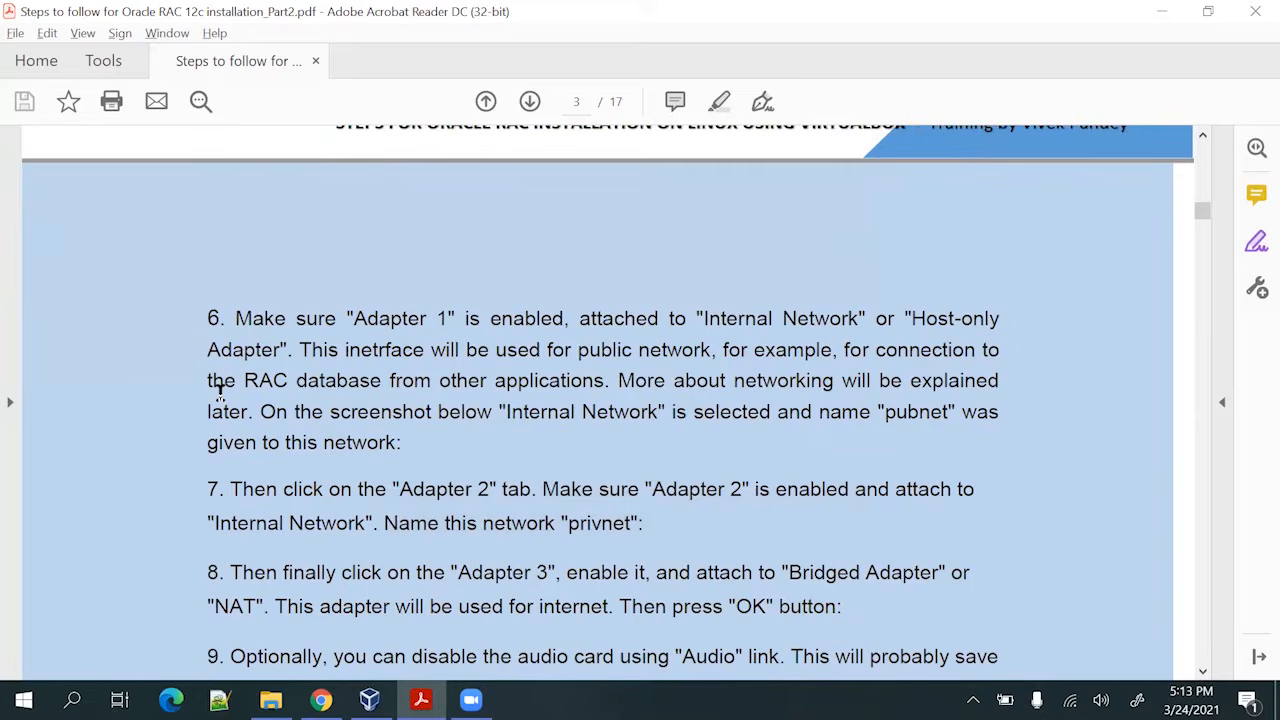
key("alt+Tab")
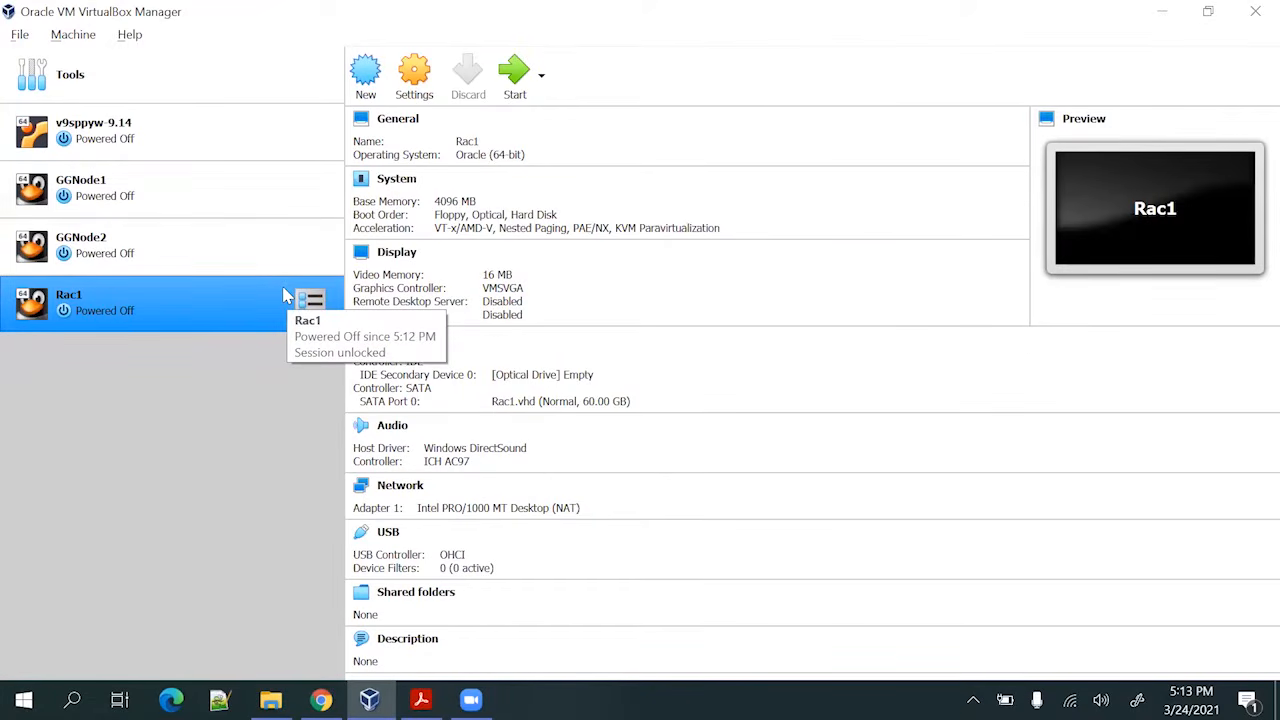
Open Rac1's Network settings while checking the guide
left_click(416, 78)
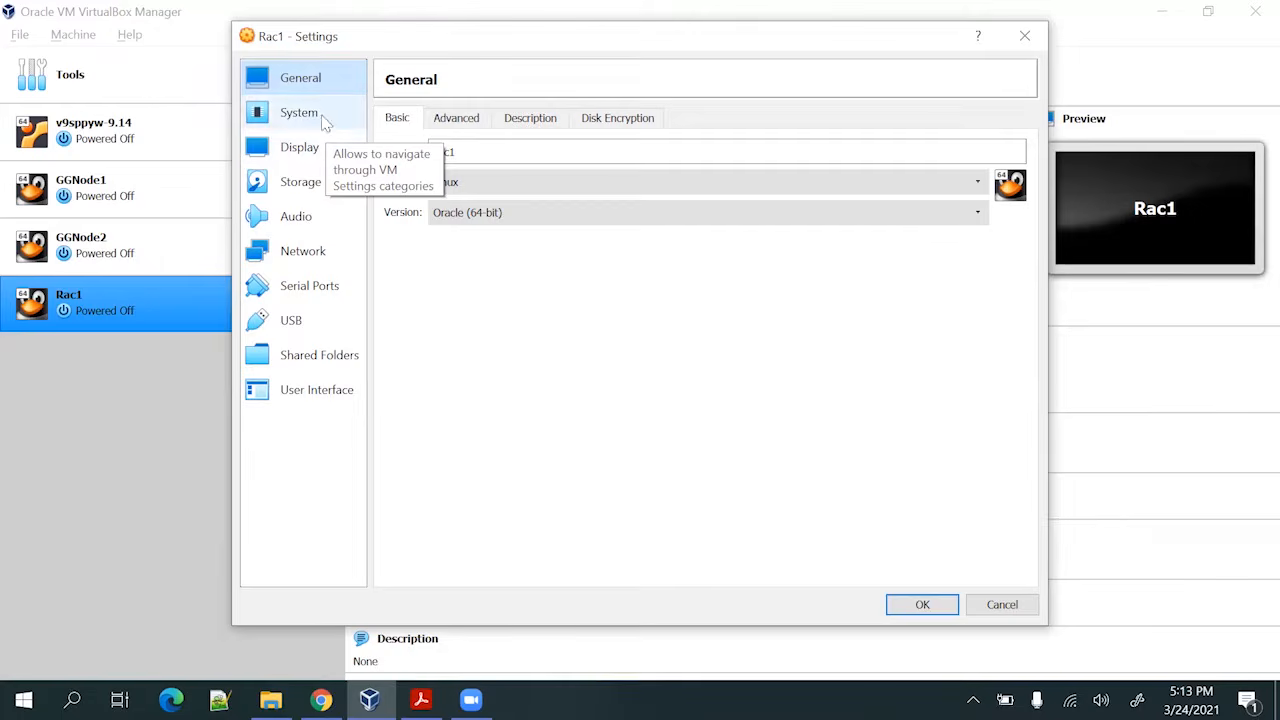
left_click(322, 262)
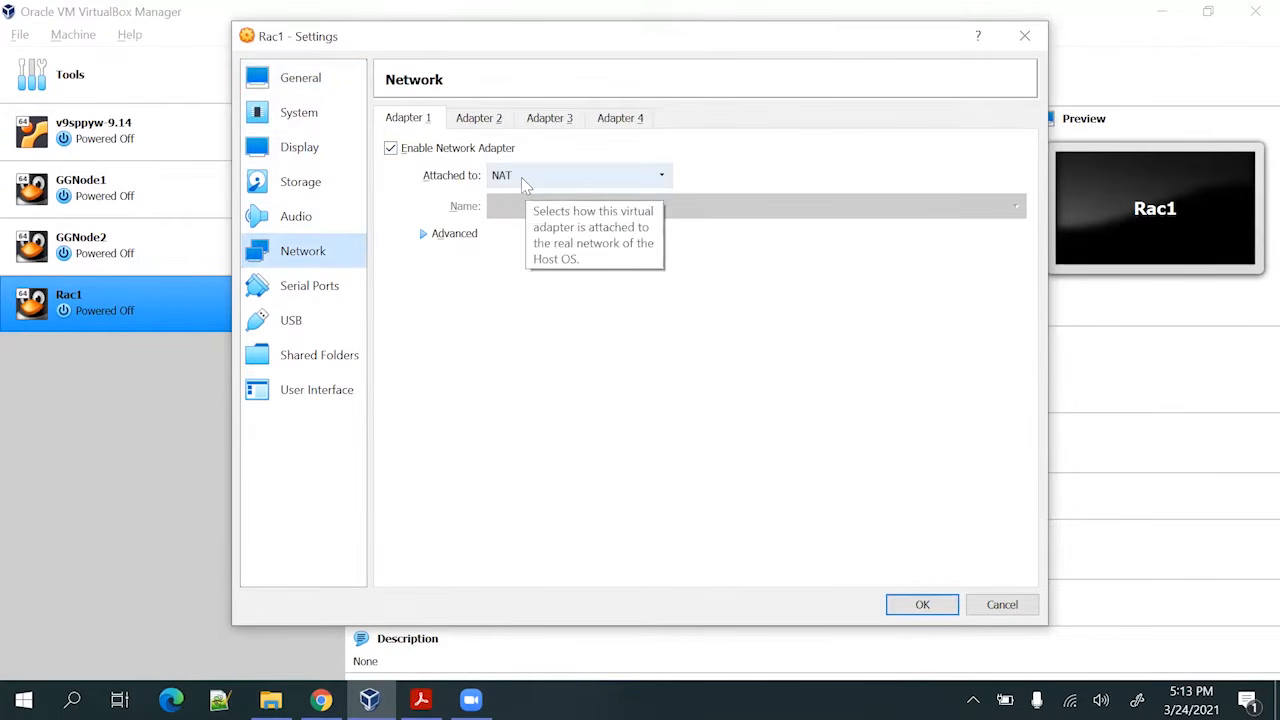
key("alt+Tab")
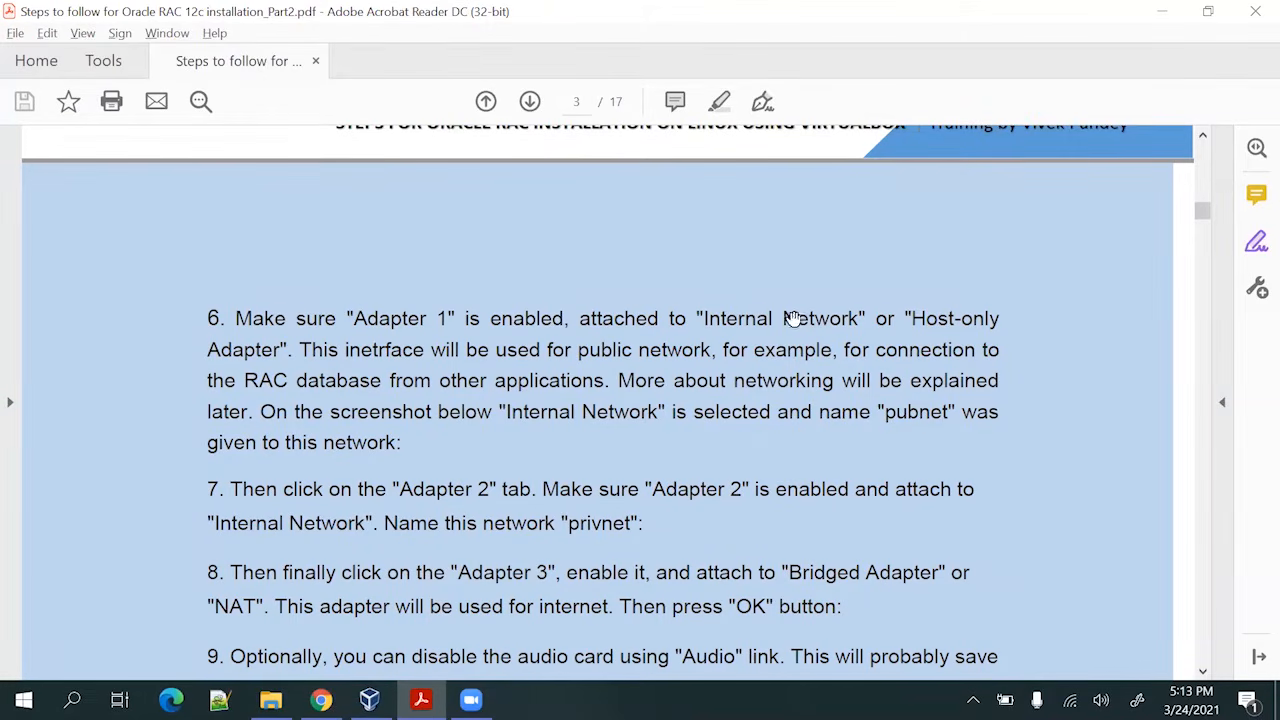
key("alt+Tab")
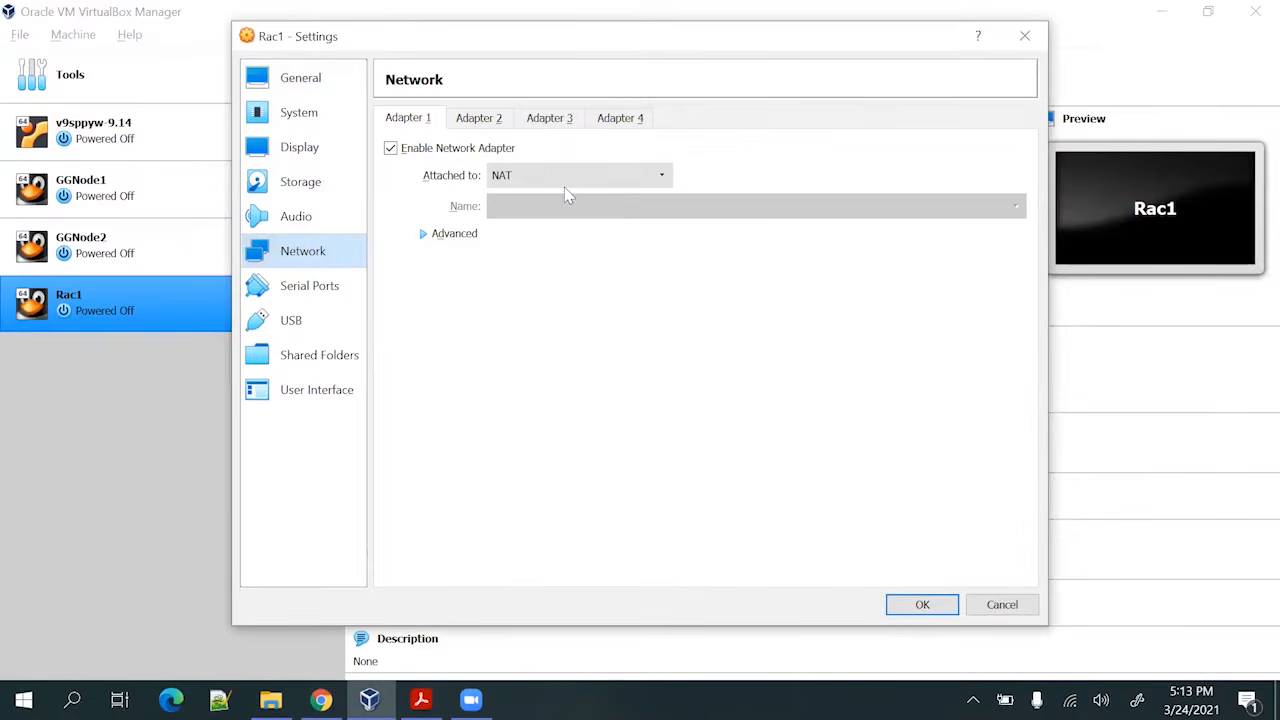
Attach Adapter 1 to an Internal Network and replace its default intnet name
left_click(568, 179)
left_click(567, 234)
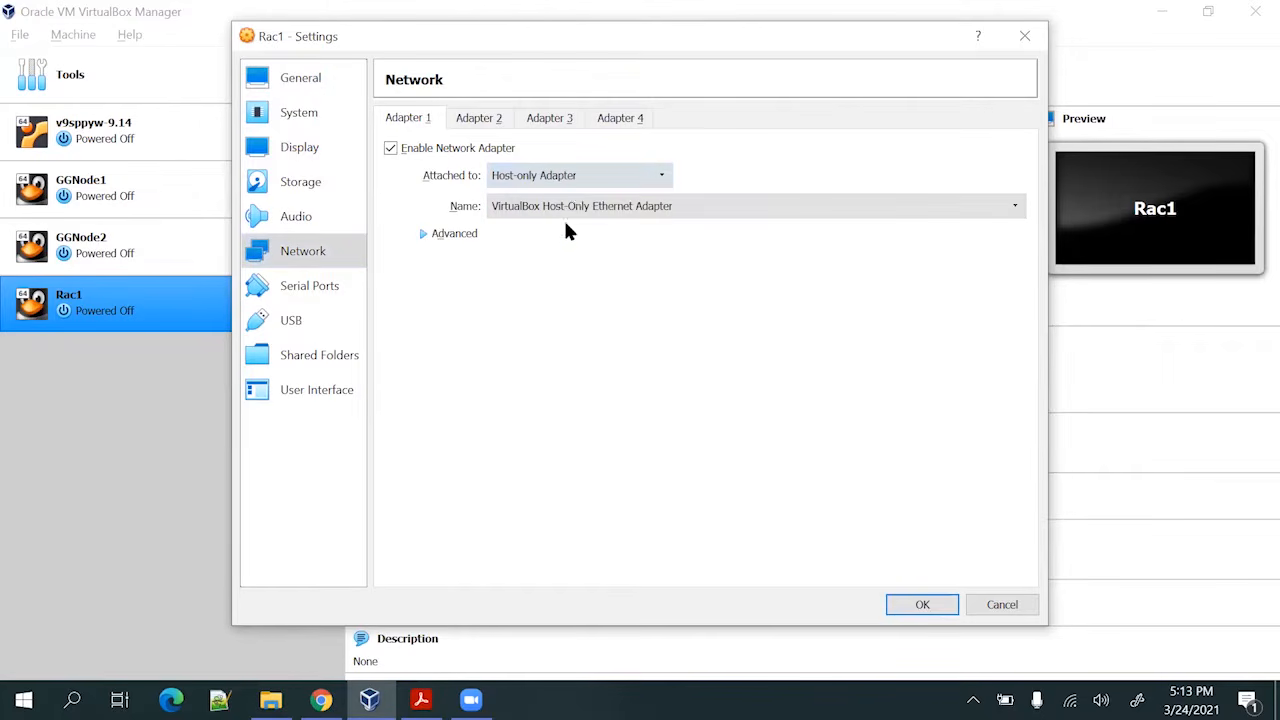
left_click(576, 178)
left_click(574, 220)
key("alt+Tab")
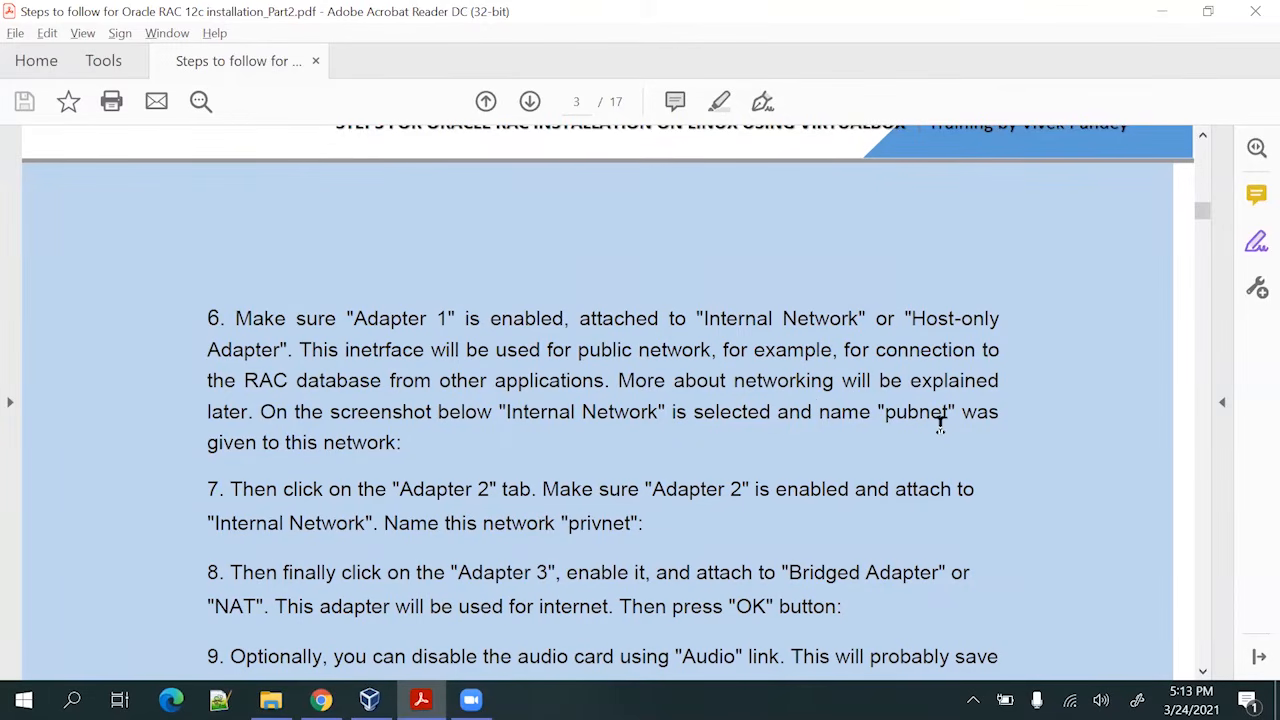
key("alt+Tab")
left_click(541, 206)
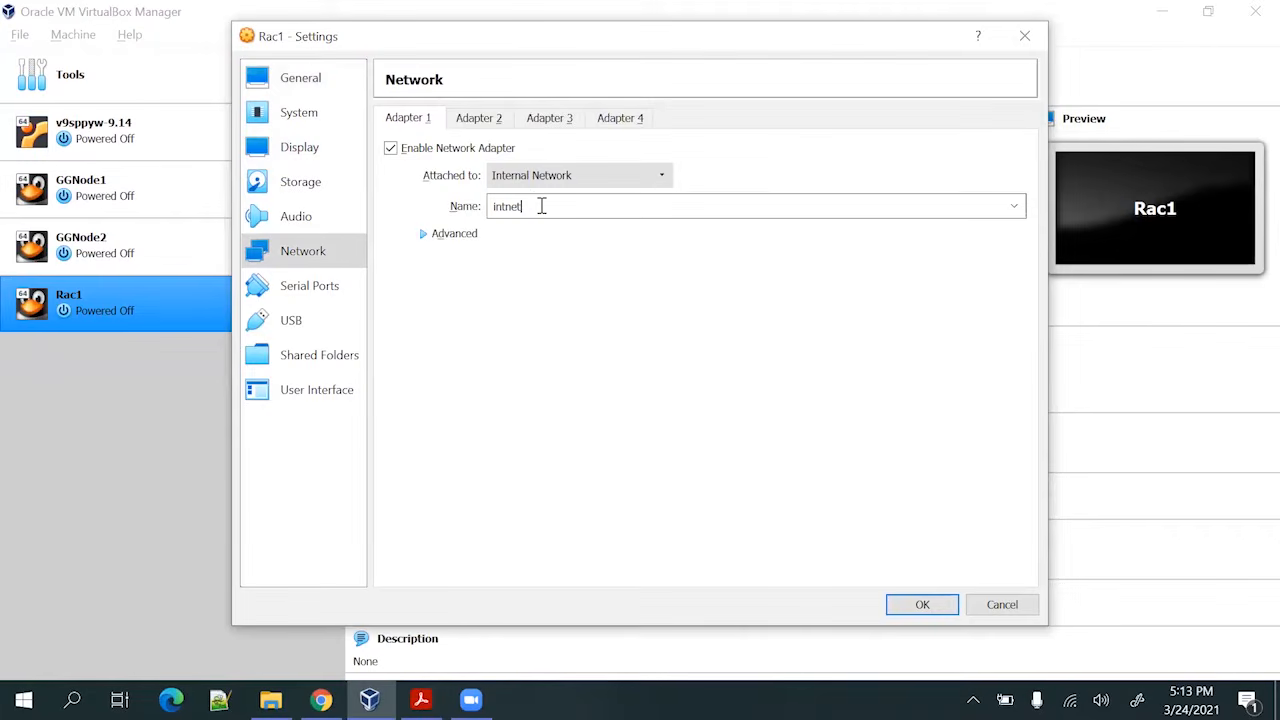
double_click(541, 206)
type("pub")
left_click(424, 233)
Enable Adapter 2 and attach it to the internal network privnet
left_click(482, 119)
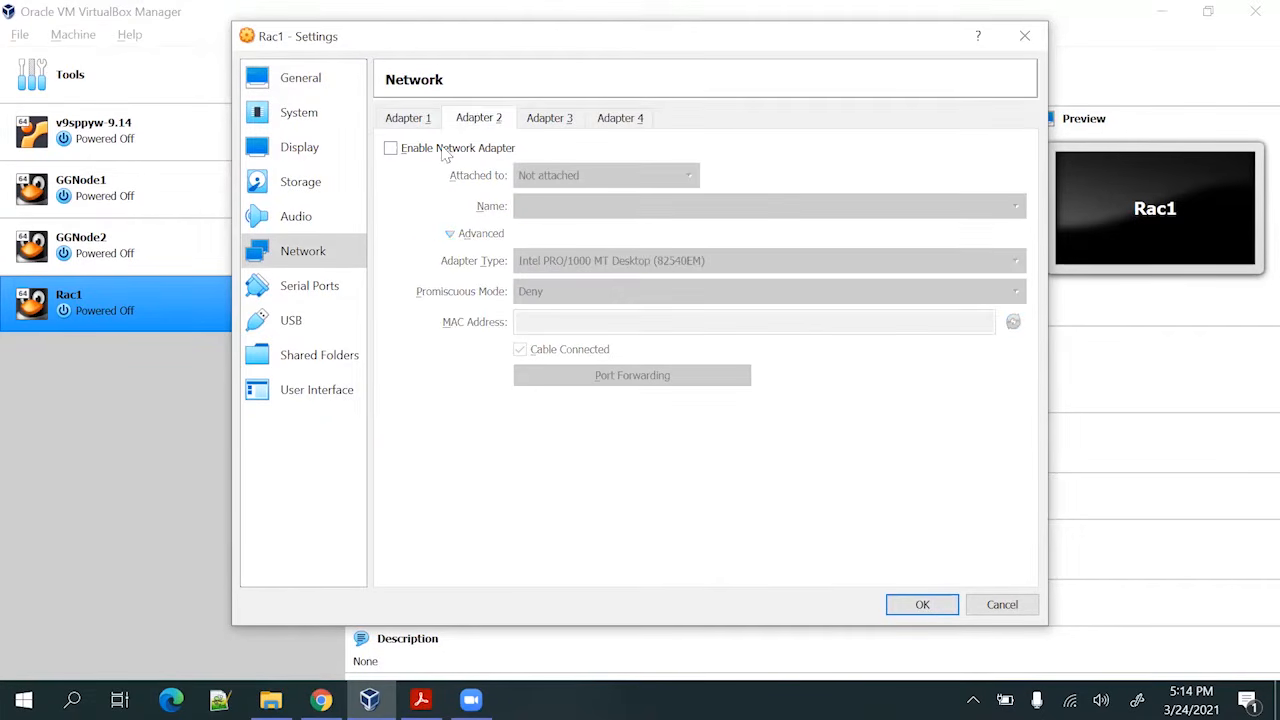
left_click(390, 148)
key("alt+Tab")
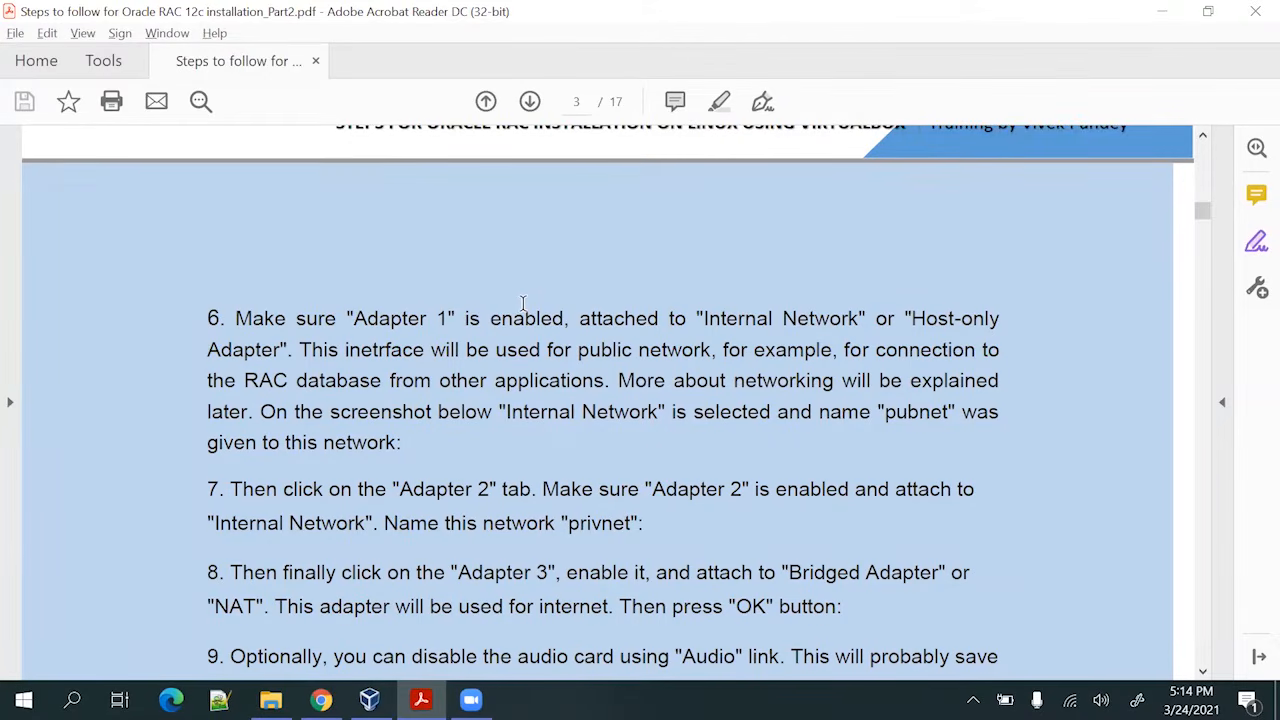
key("alt+Tab")
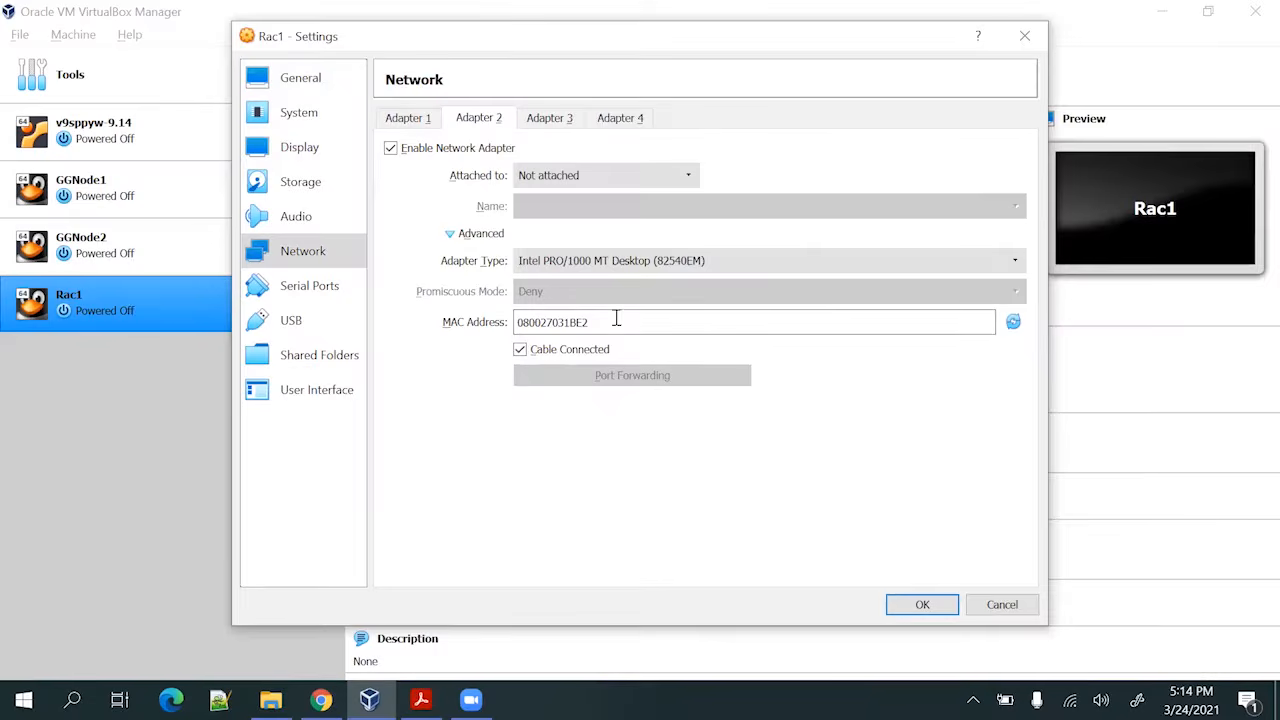
left_click(580, 178)
left_click(575, 223)
key("alt+Tab")
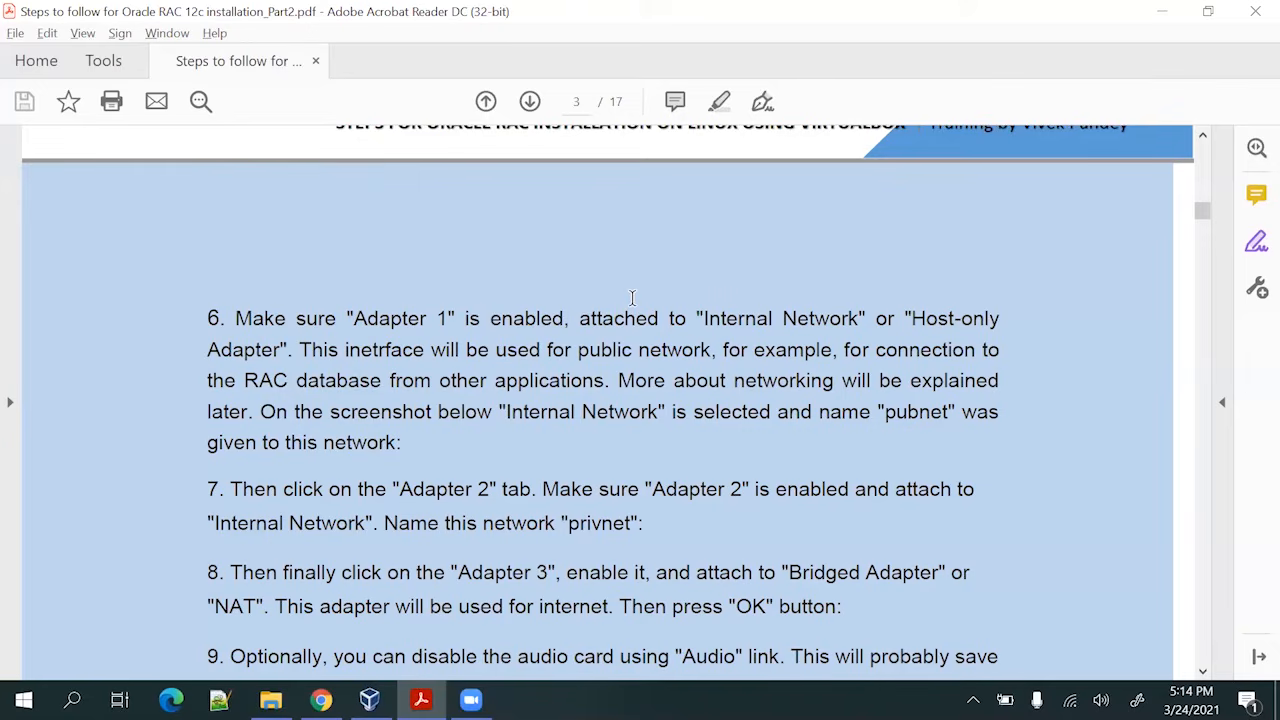
key("alt+Tab")
left_click_drag(587, 208, 508, 218)
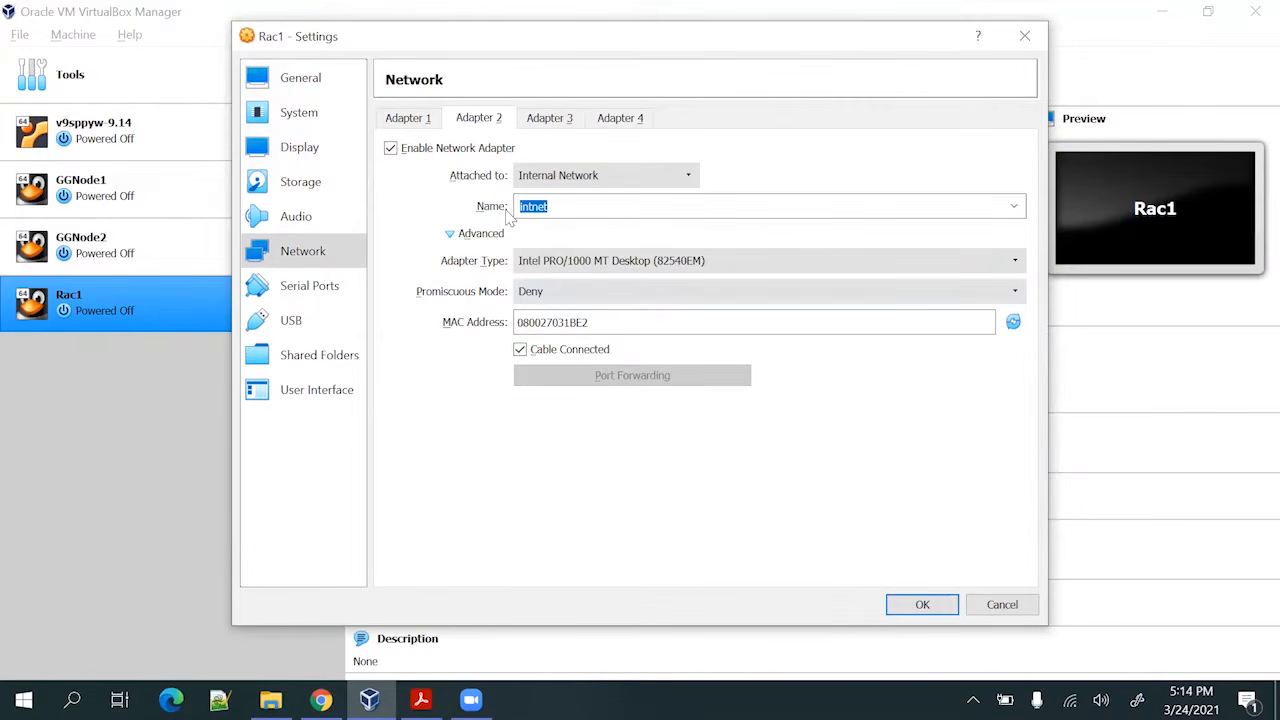
type("priv")
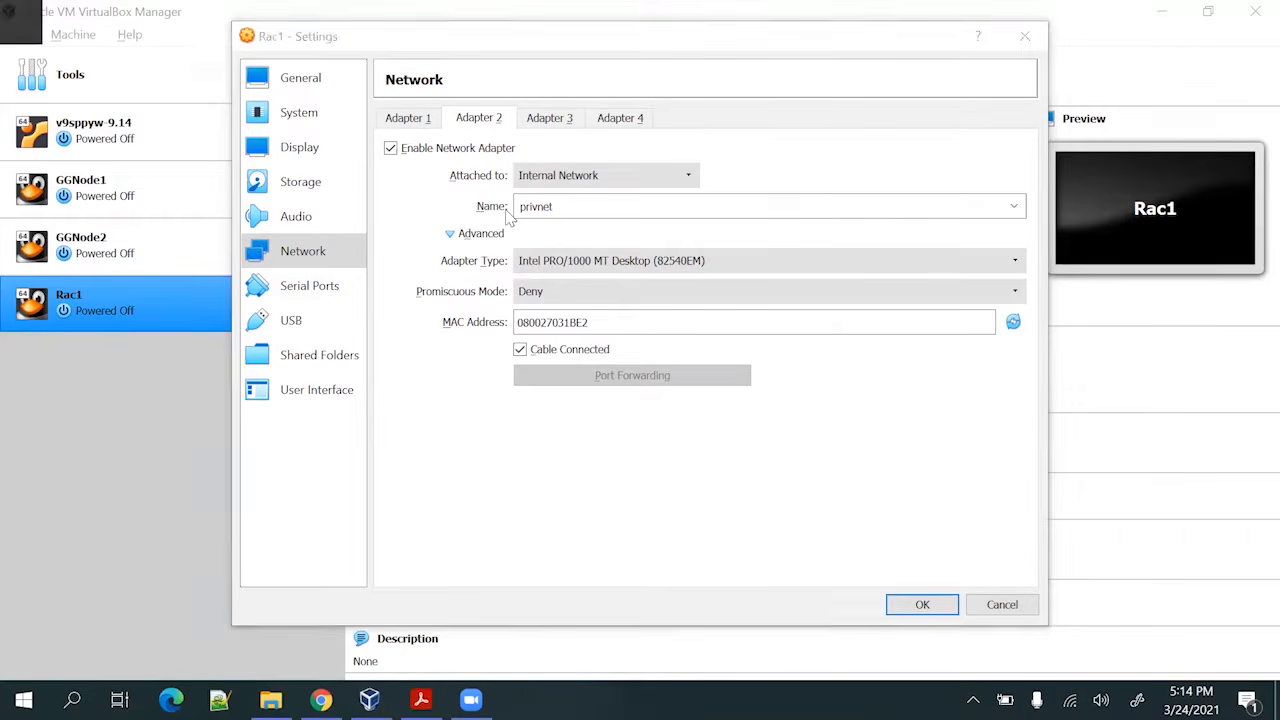
Enable Adapter 3 and attach it as a Bridged Adapter
key("alt+Tab")
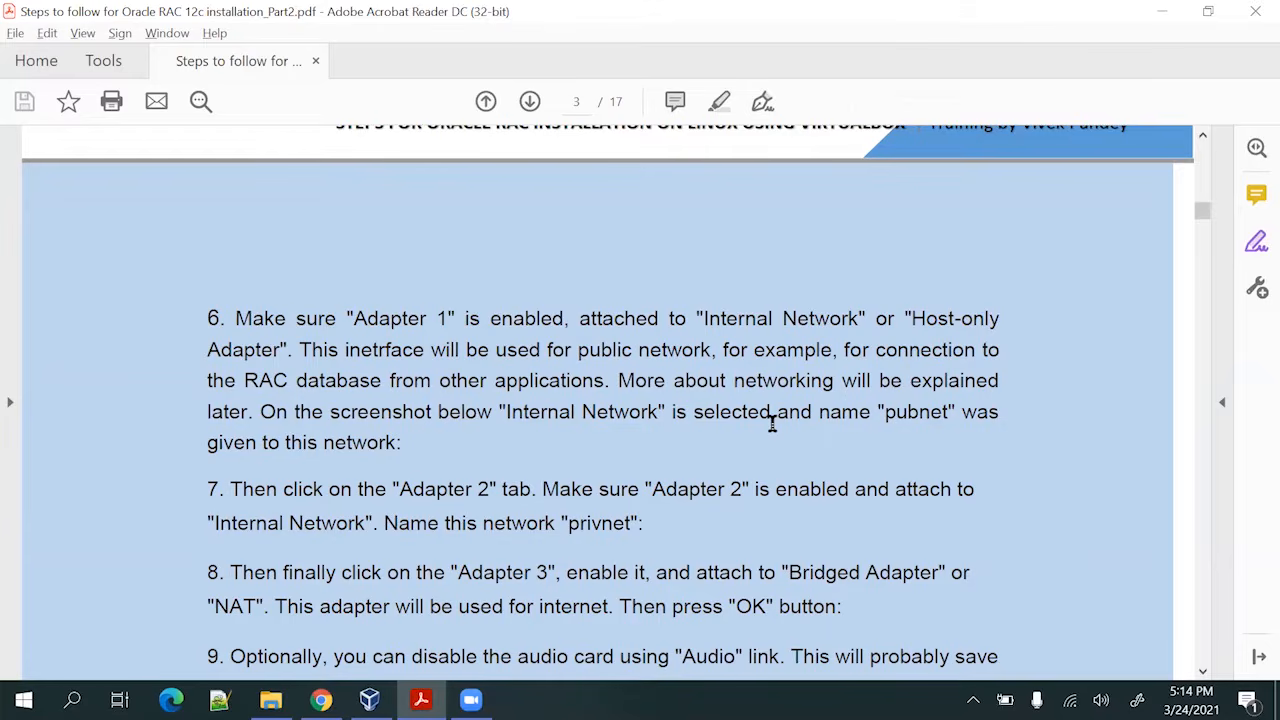
scroll(772, 423, "down", 1)
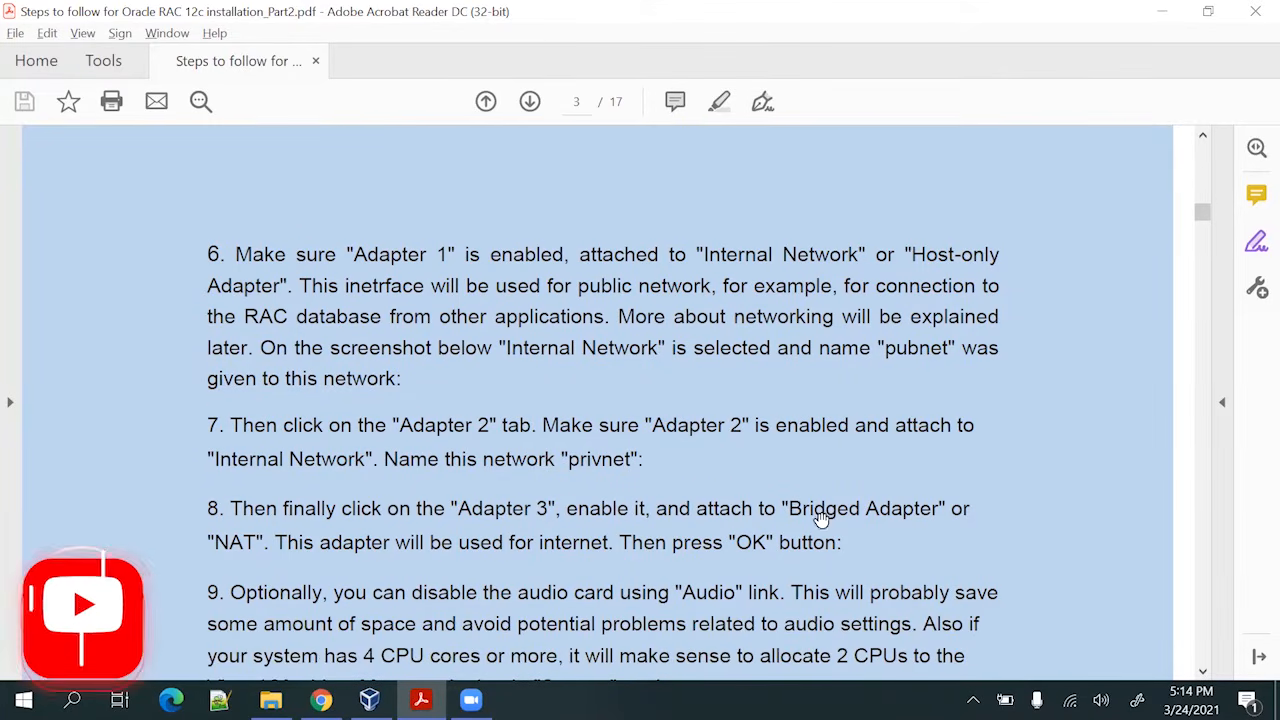
key("alt+Tab")
left_click(549, 119)
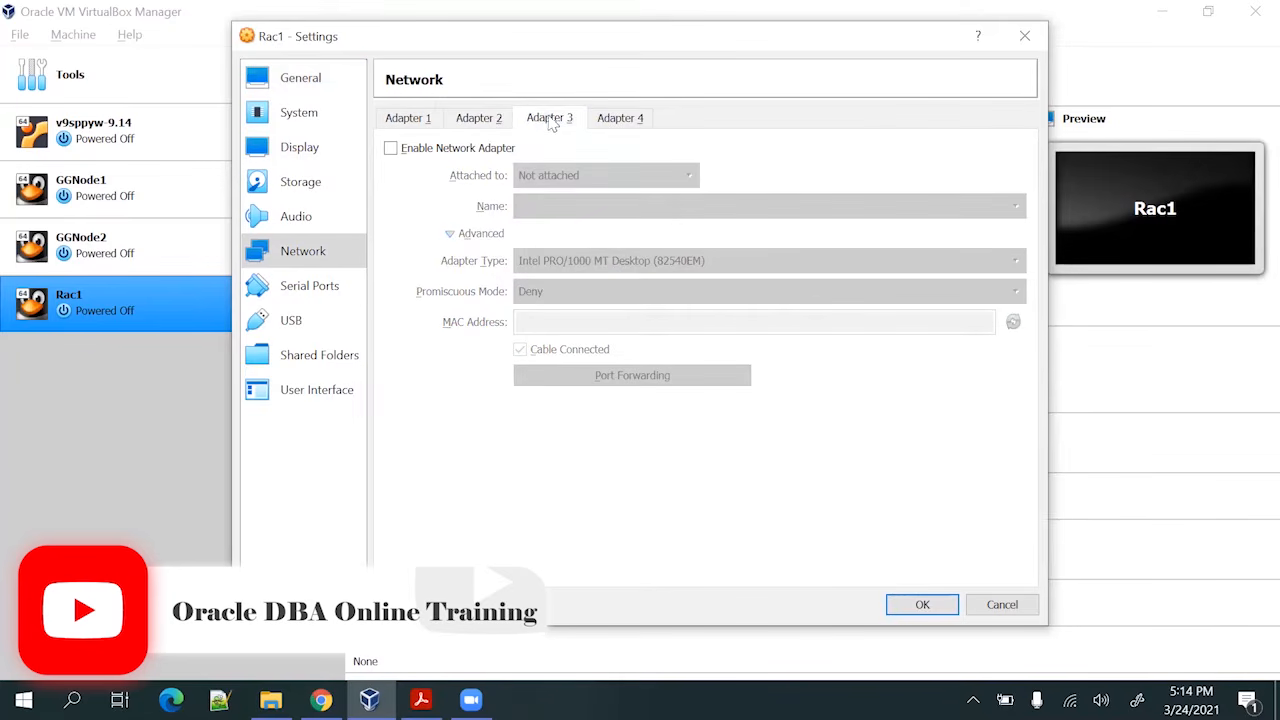
left_click(485, 149)
left_click(604, 177)
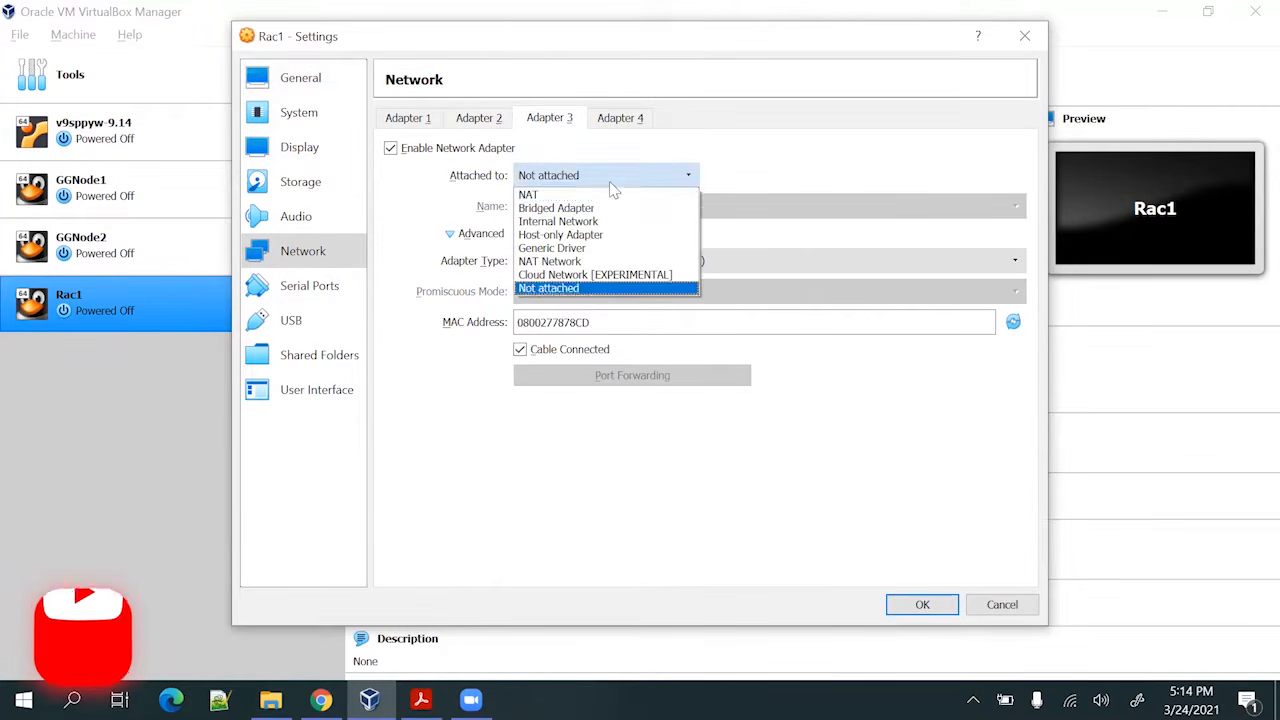
left_click(611, 210)
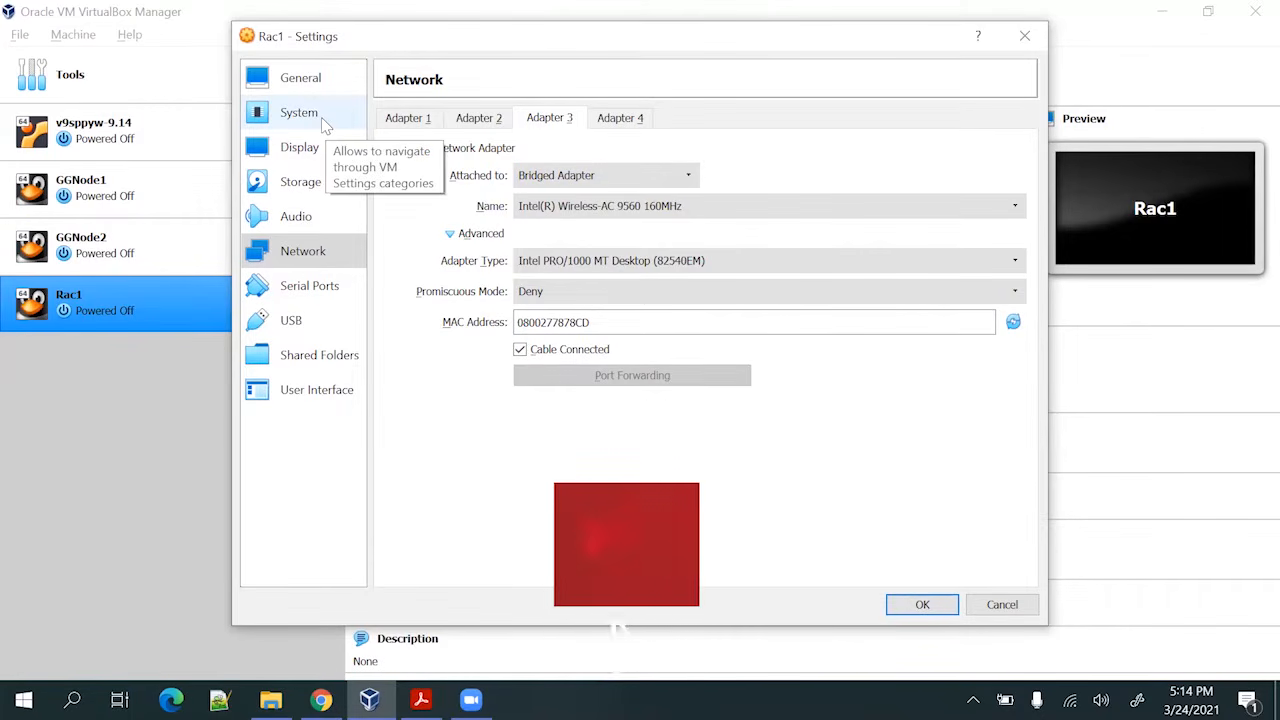
left_click(321, 117)
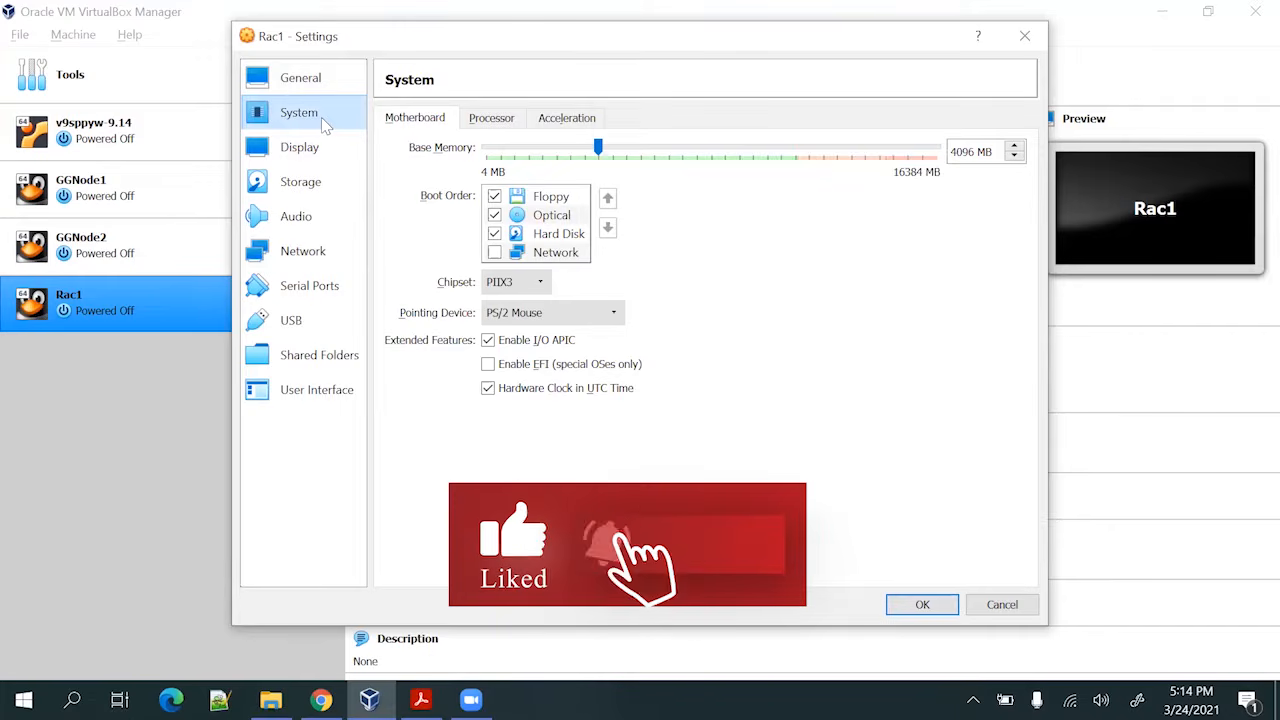
Set Rac1's shared clipboard and drag and drop to Bidirectional
left_click(290, 79)
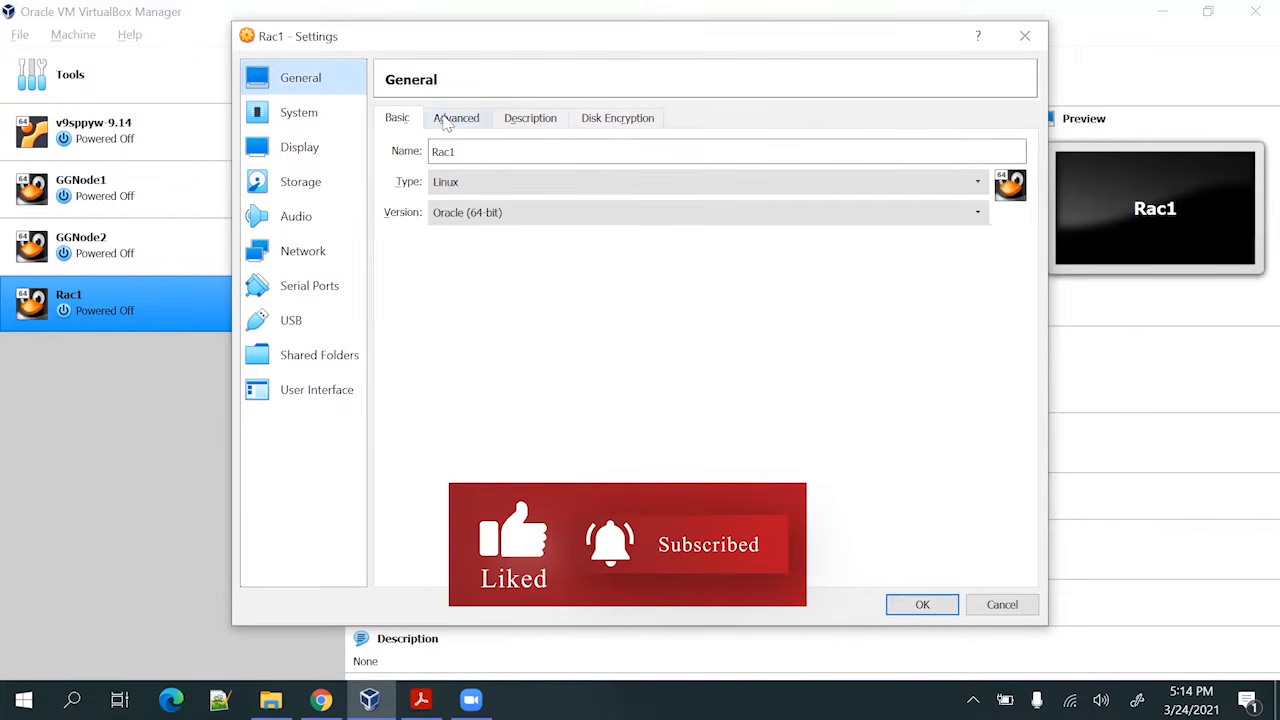
left_click(452, 119)
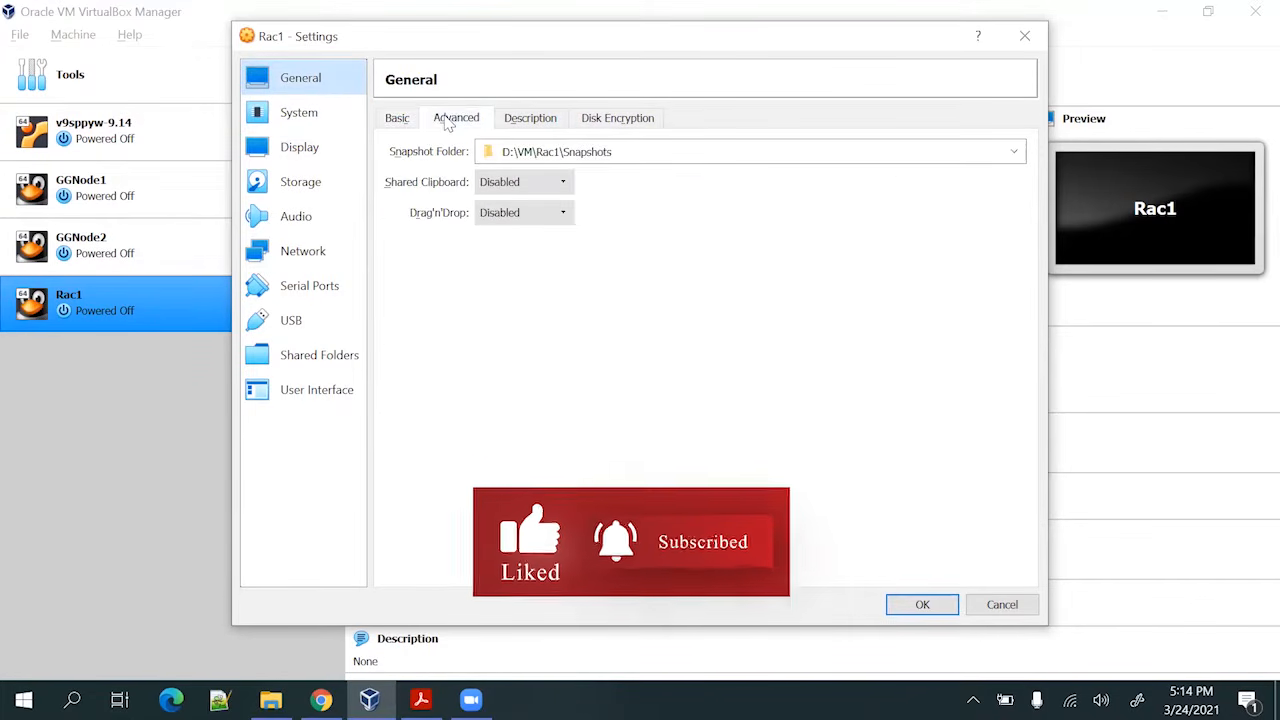
left_click(520, 188)
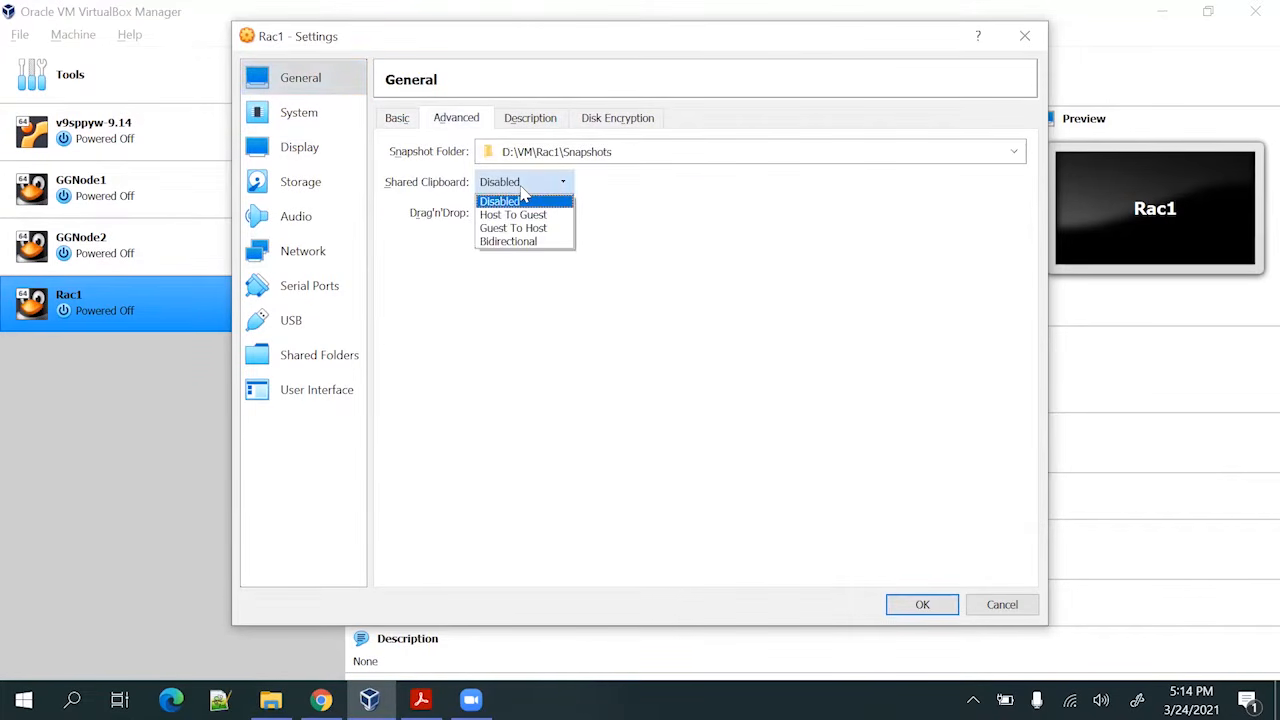
left_click(530, 243)
left_click(530, 213)
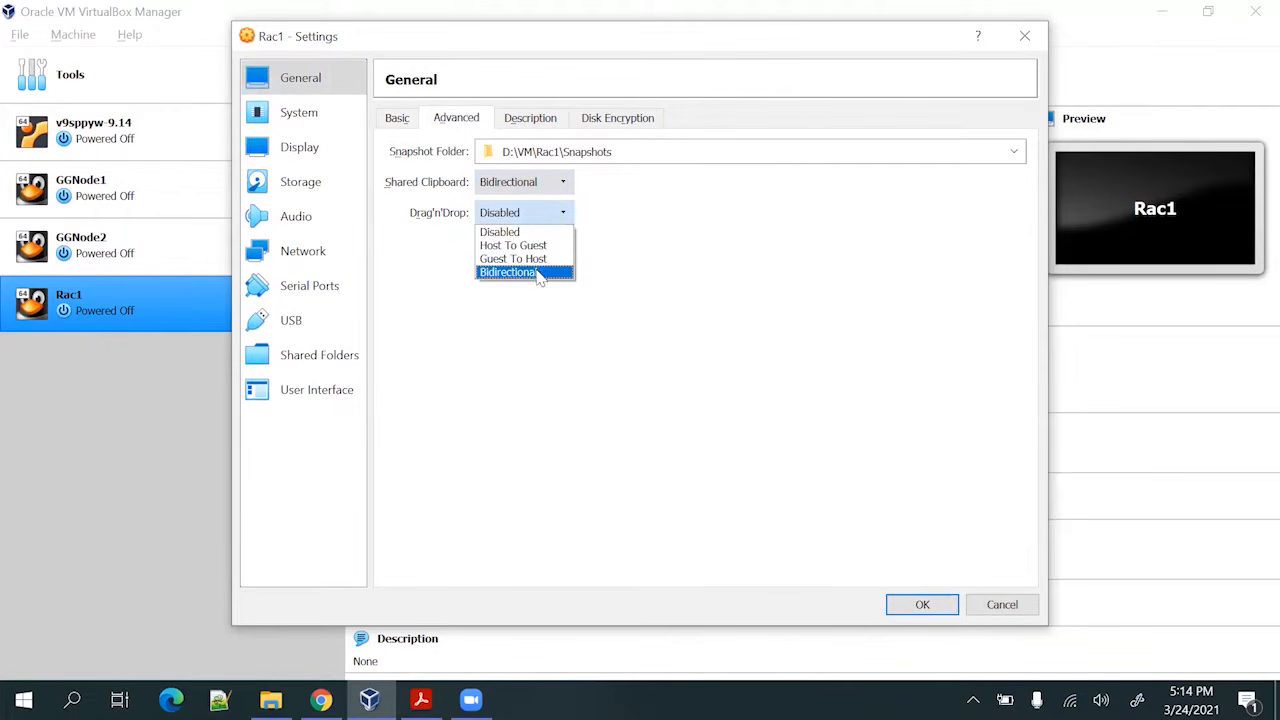
left_click(540, 272)
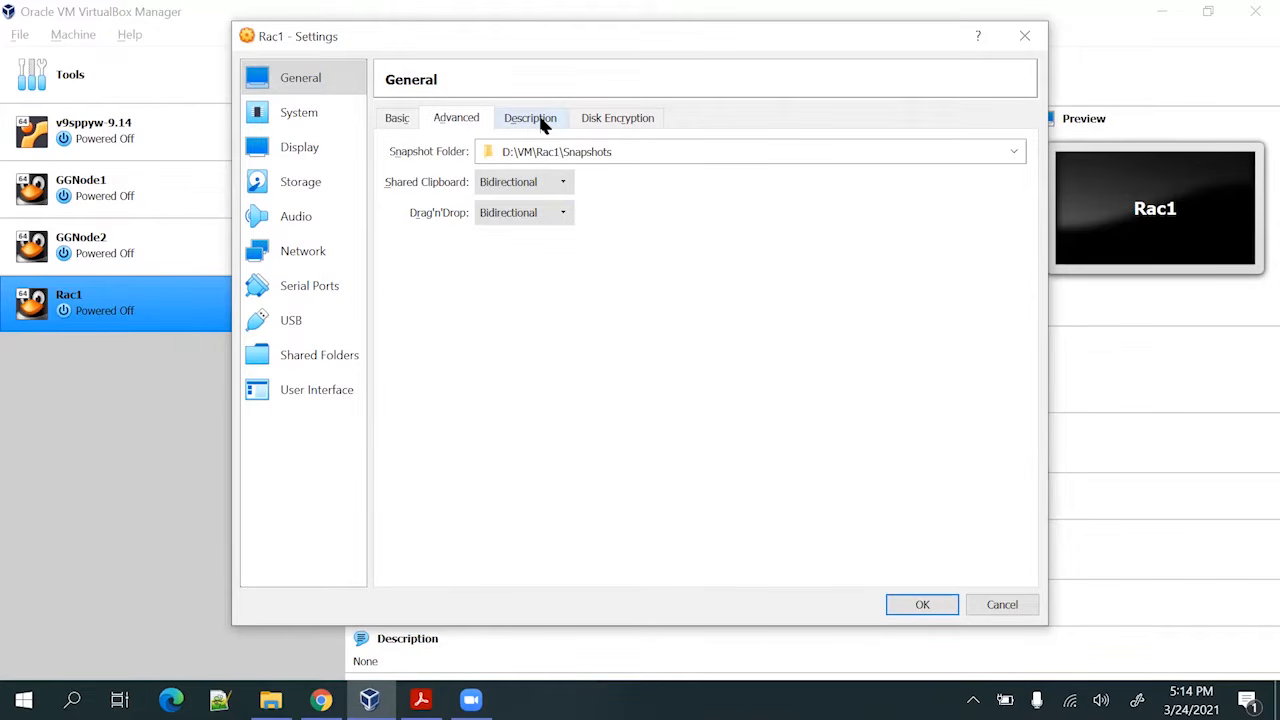
Remove Floppy from Rac1's boot order and give it 2 processors
left_click(538, 118)
left_click(605, 118)
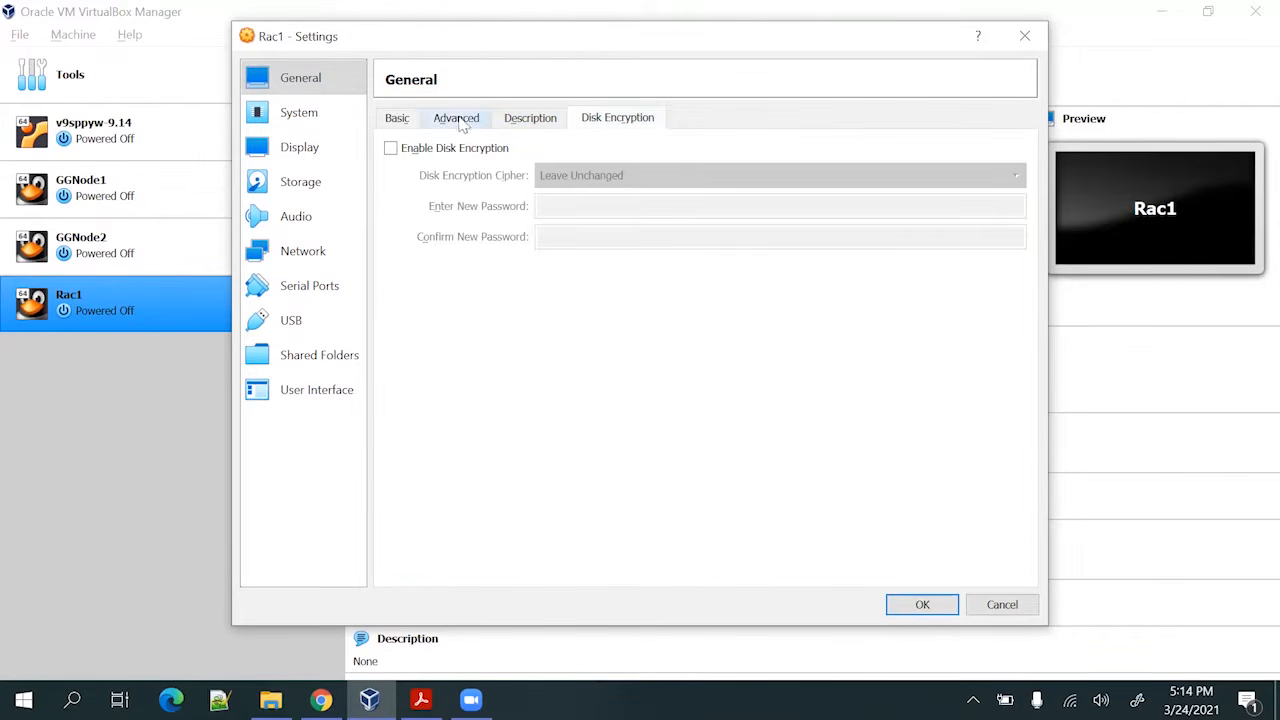
left_click(450, 118)
left_click(336, 118)
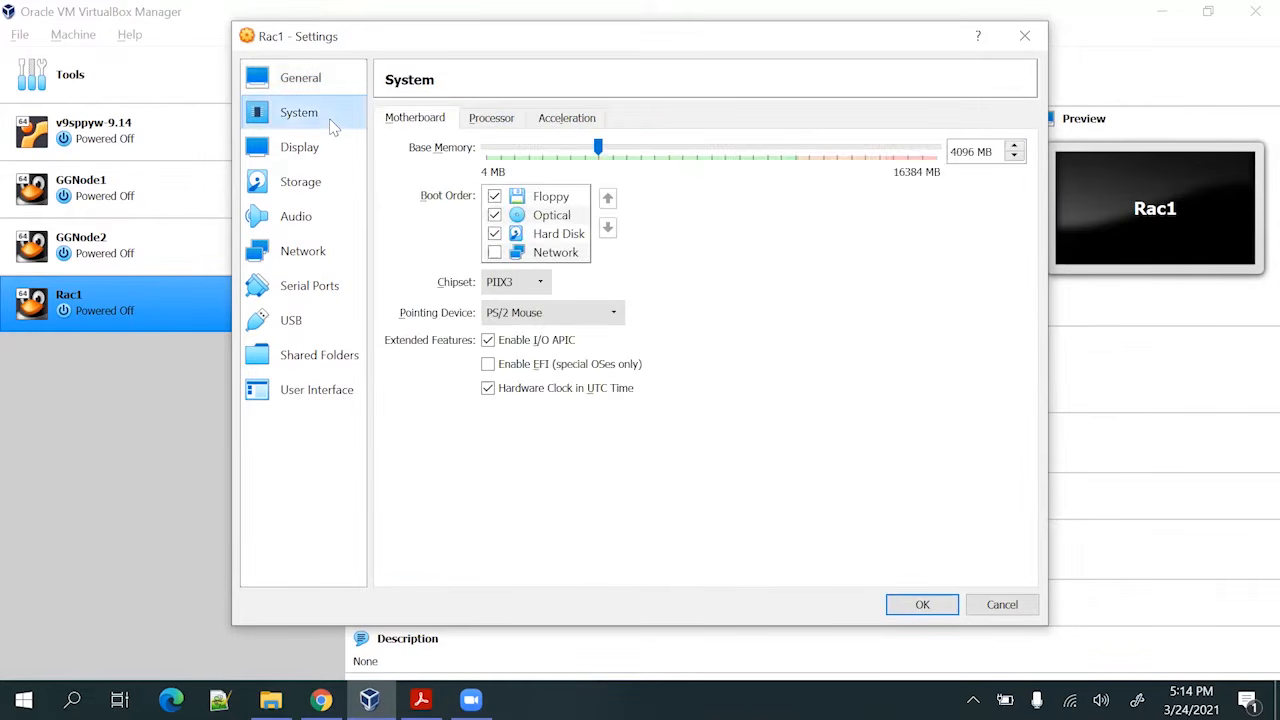
left_click(504, 202)
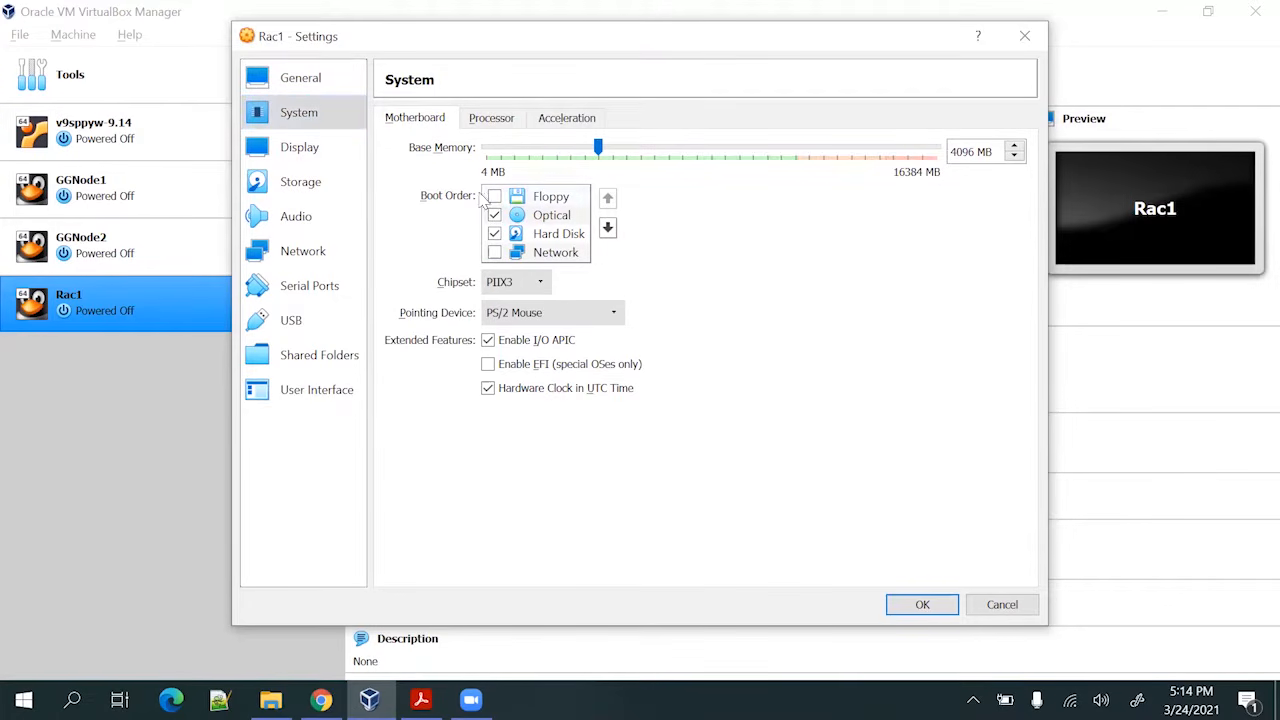
left_click(490, 118)
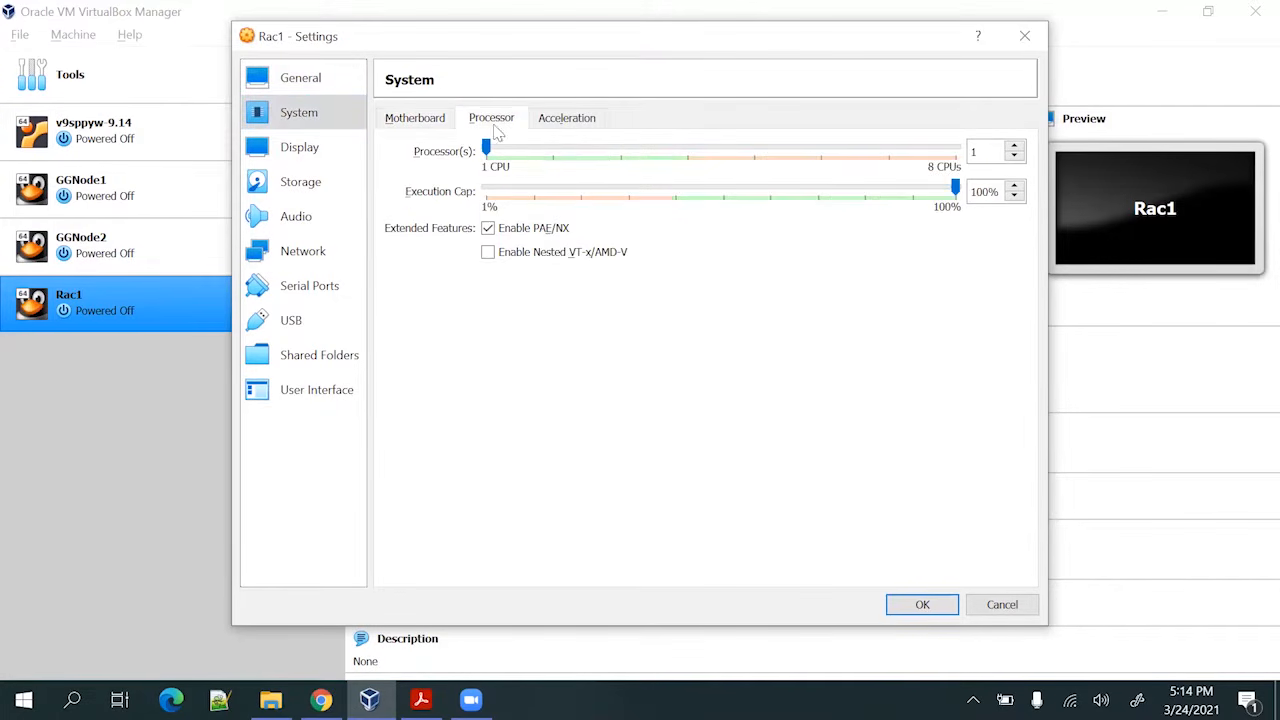
left_click(552, 152)
left_click(414, 120)
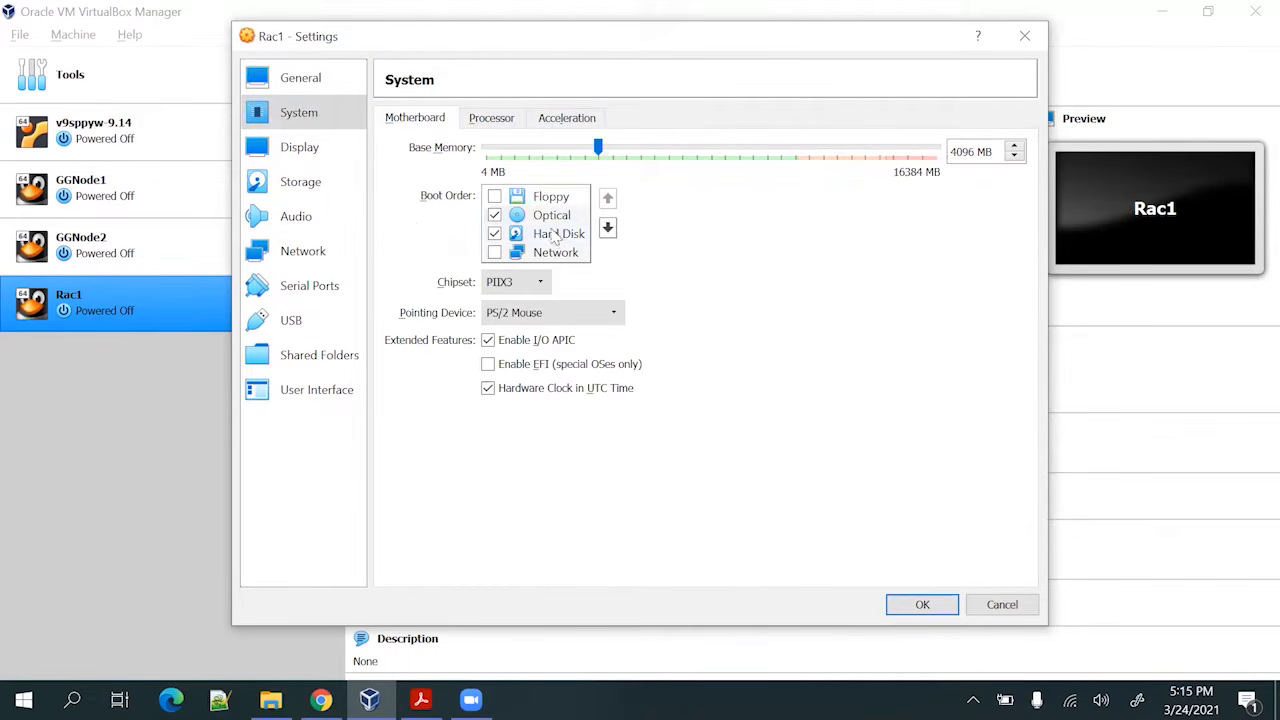
Select the empty optical drive under Rac1's IDE controller in Storage
left_click(326, 160)
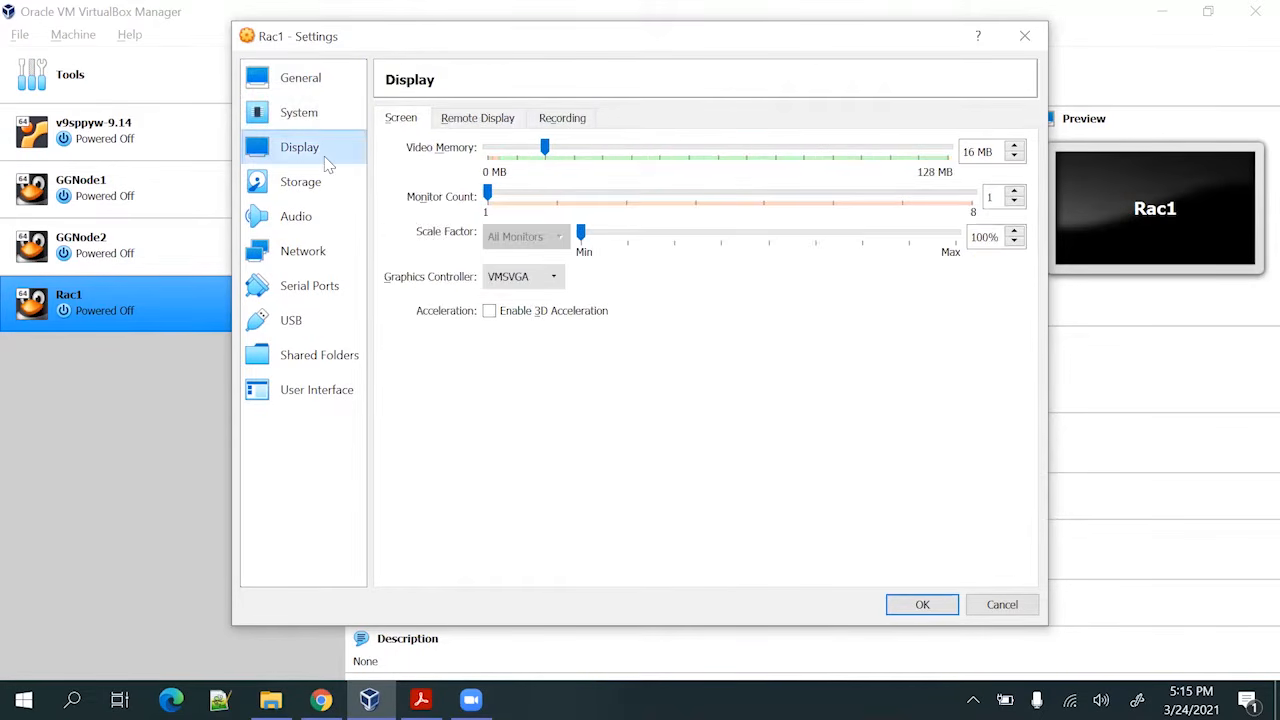
left_click(318, 183)
left_click(459, 172)
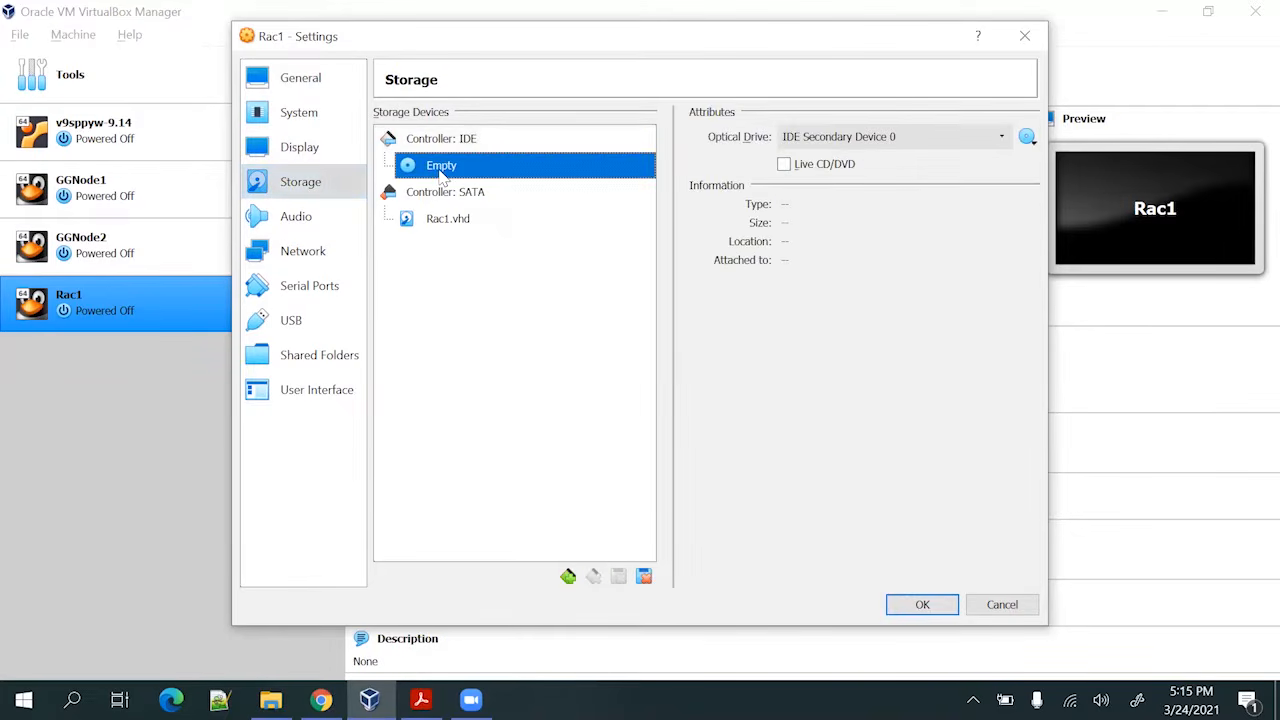
Attach OracleLinux-R7-U8-Server-x86_64-dvd.iso from D:\VM to Rac1's optical drive
left_click(1027, 139)
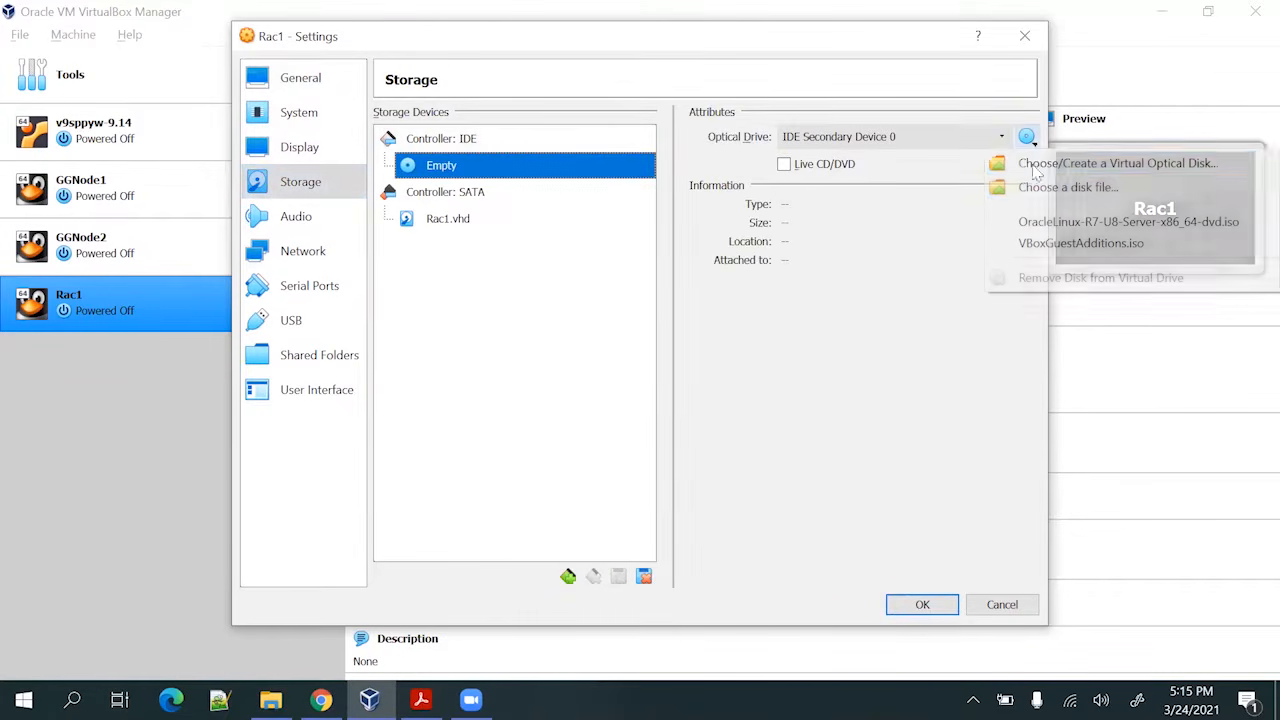
left_click(1060, 188)
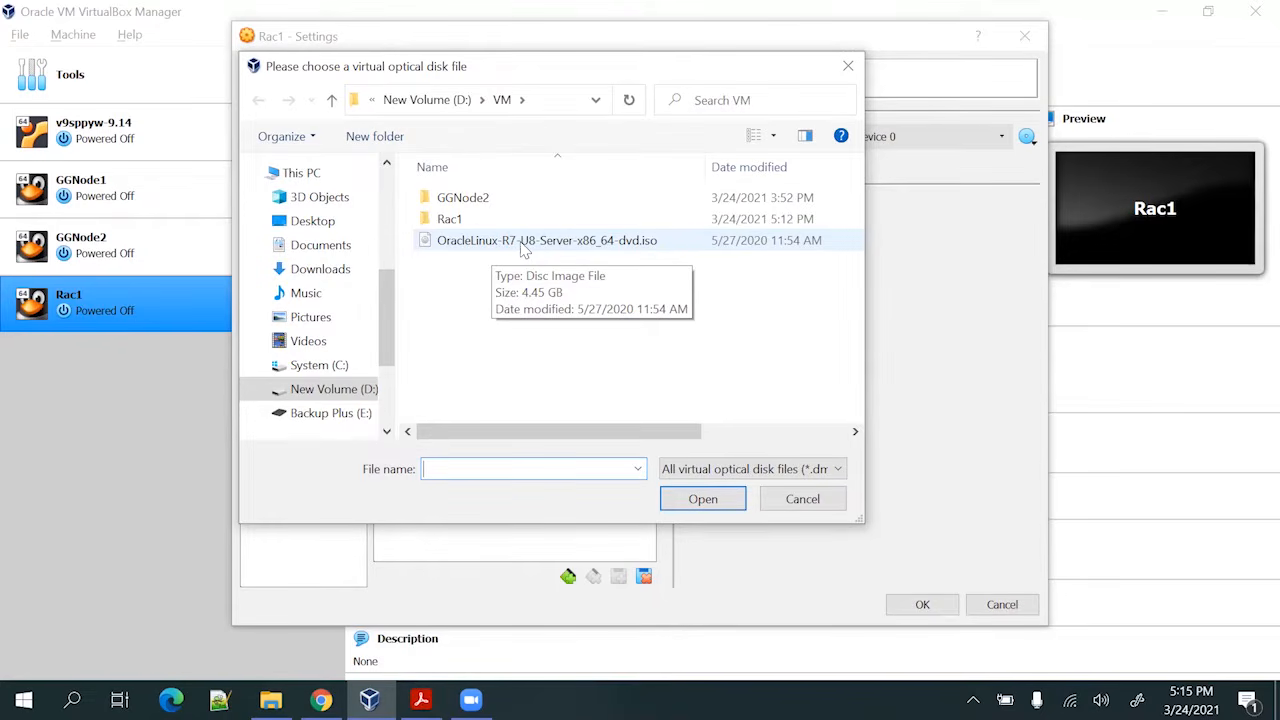
left_click(523, 242)
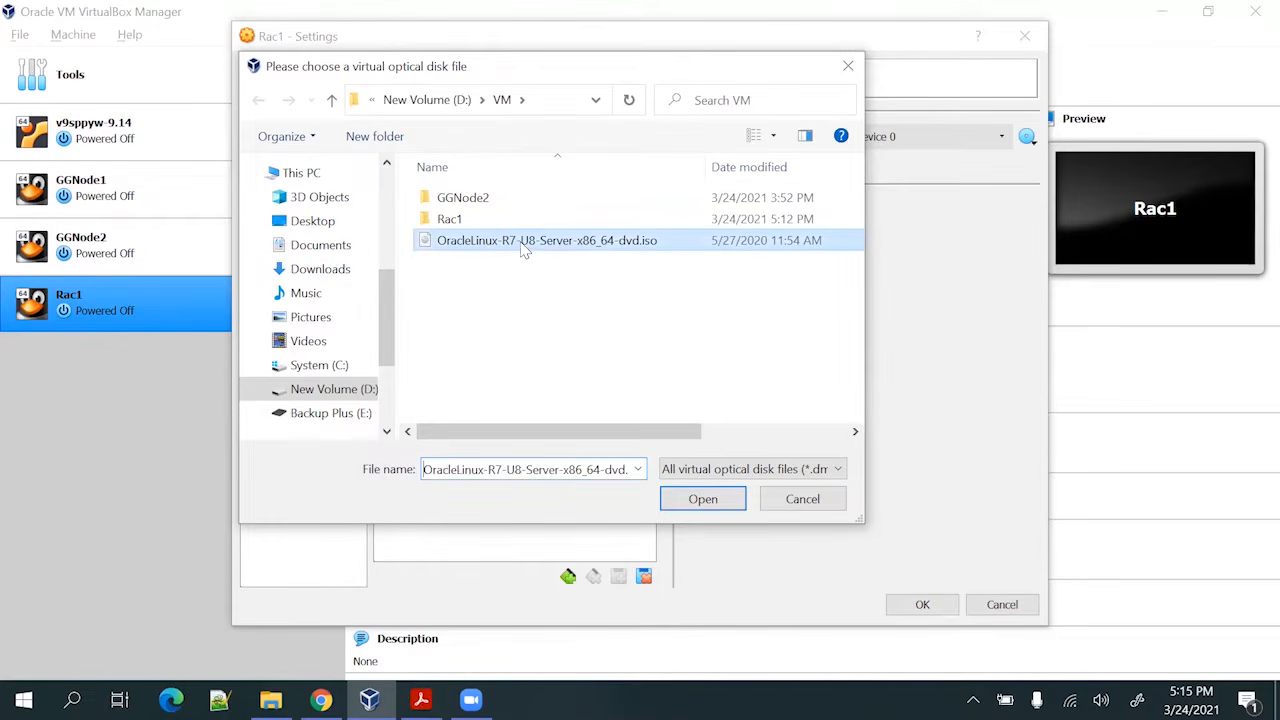
left_click(726, 506)
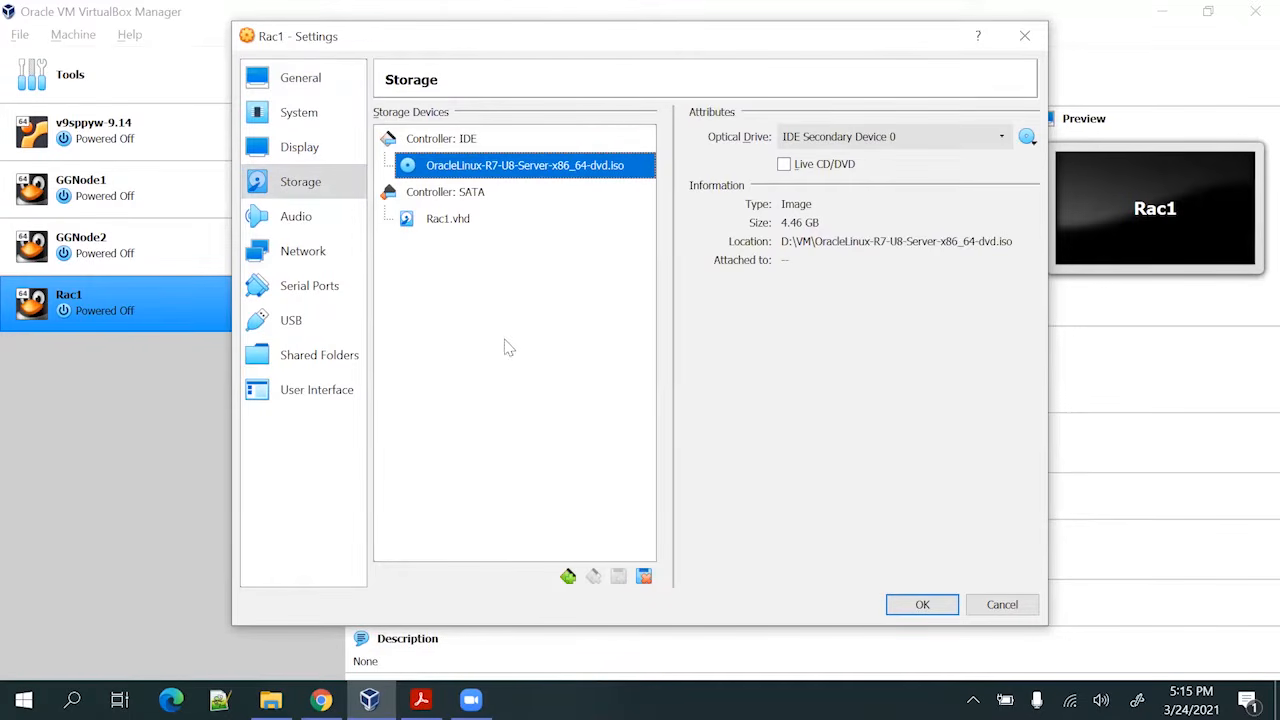
left_click(296, 217)
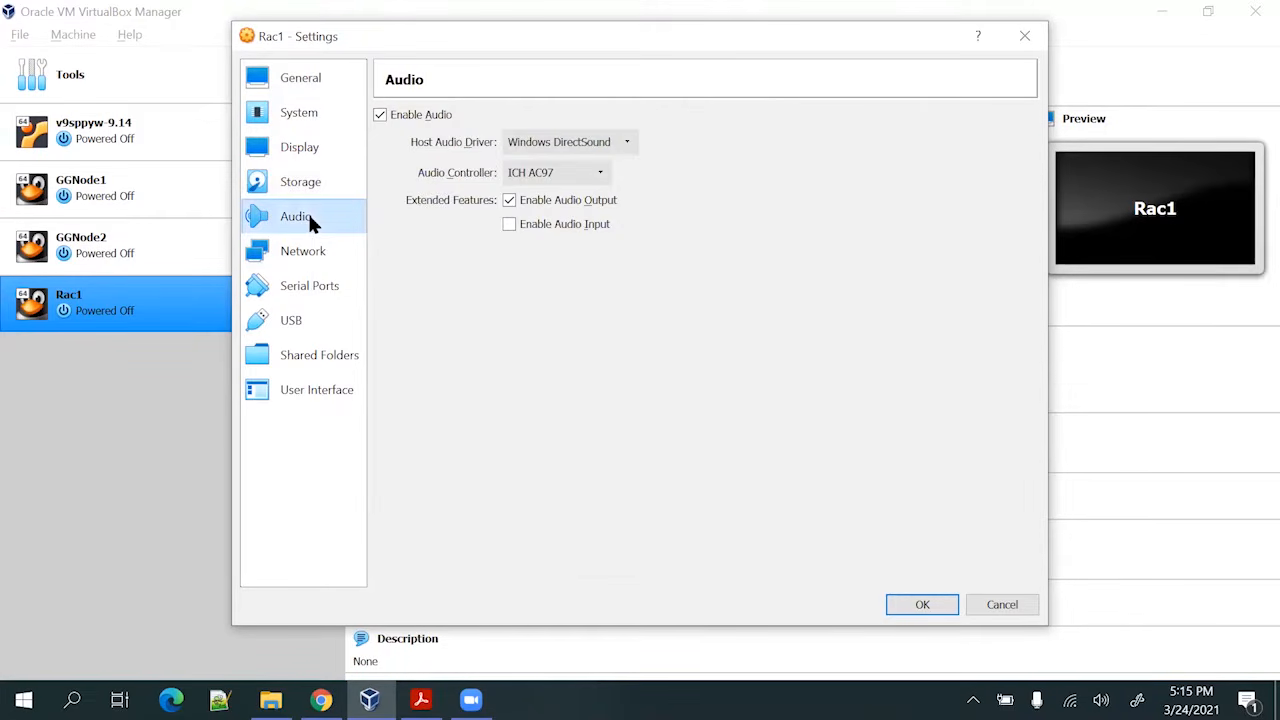
Start adding a new shared folder to Rac1 and browse for its host path
left_click(310, 250)
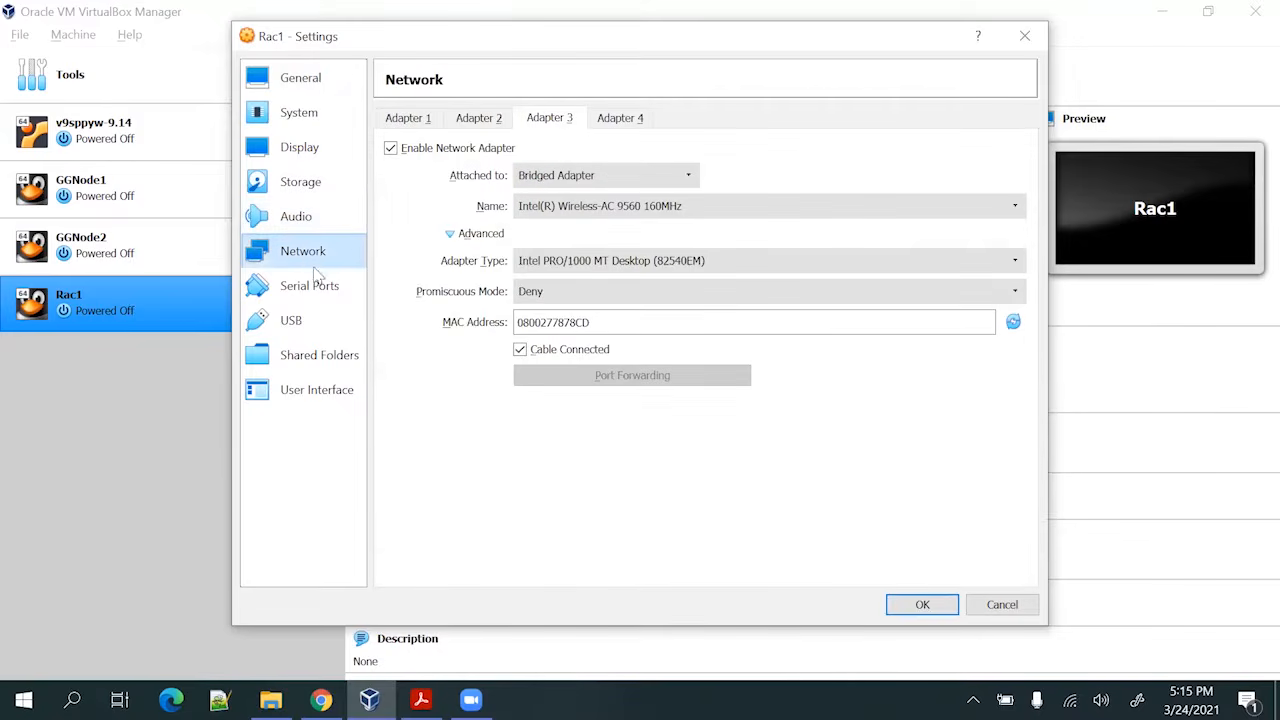
left_click(318, 288)
left_click(296, 330)
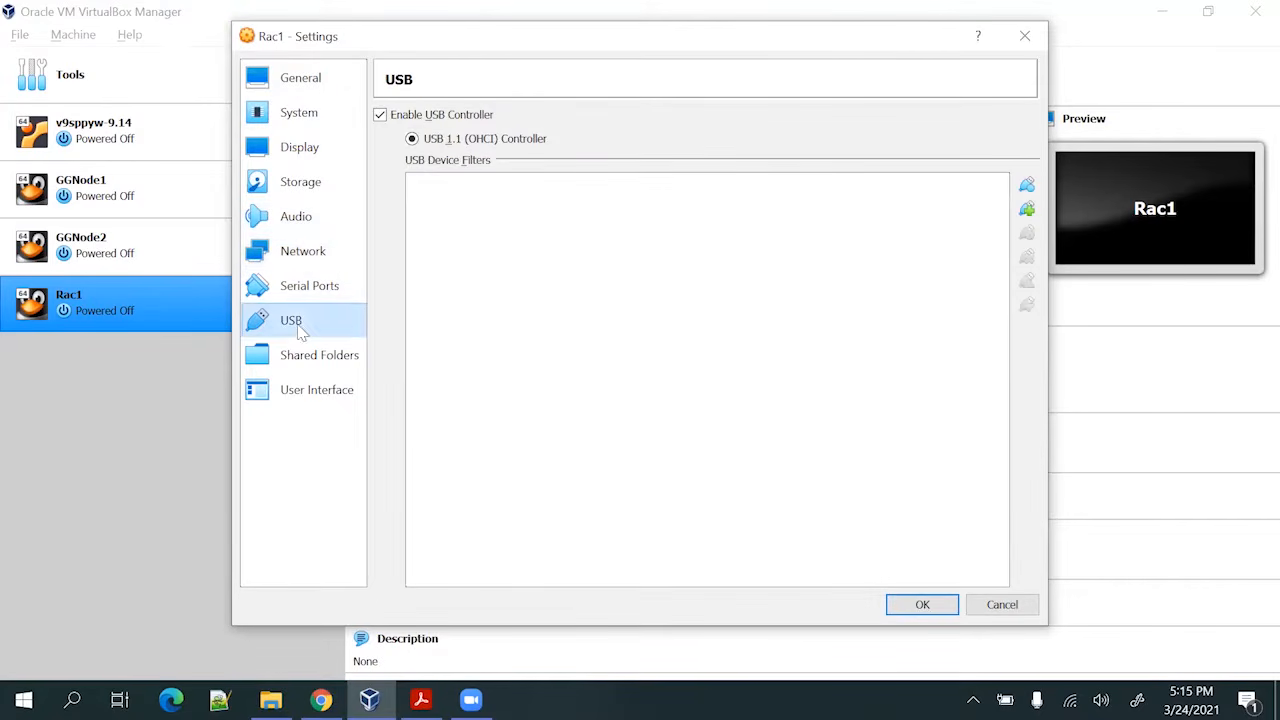
left_click(305, 362)
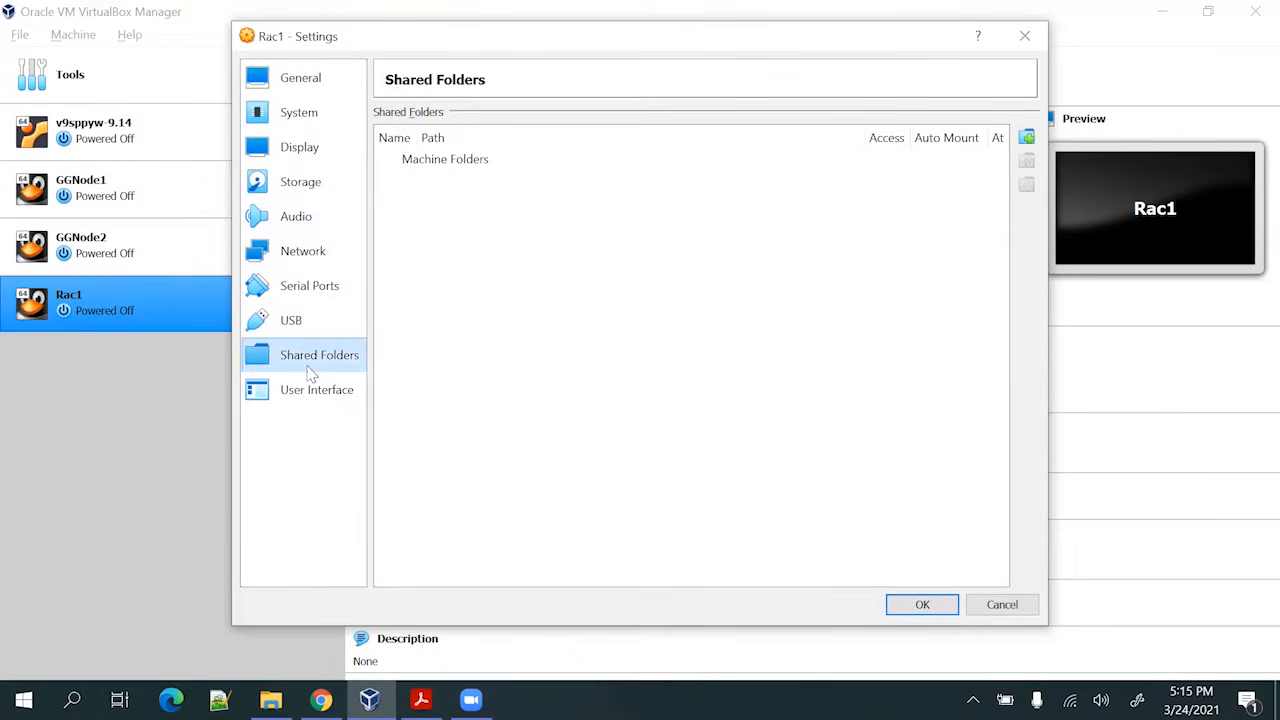
left_click(1027, 138)
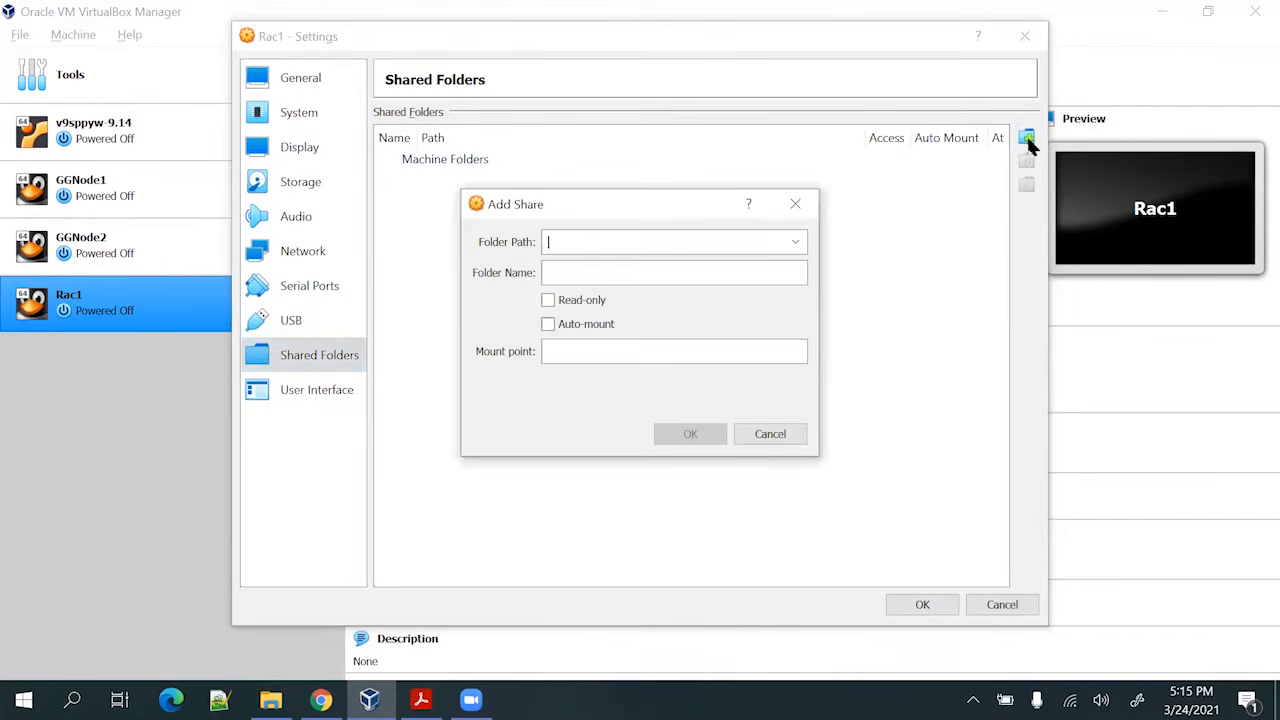
left_click(795, 242)
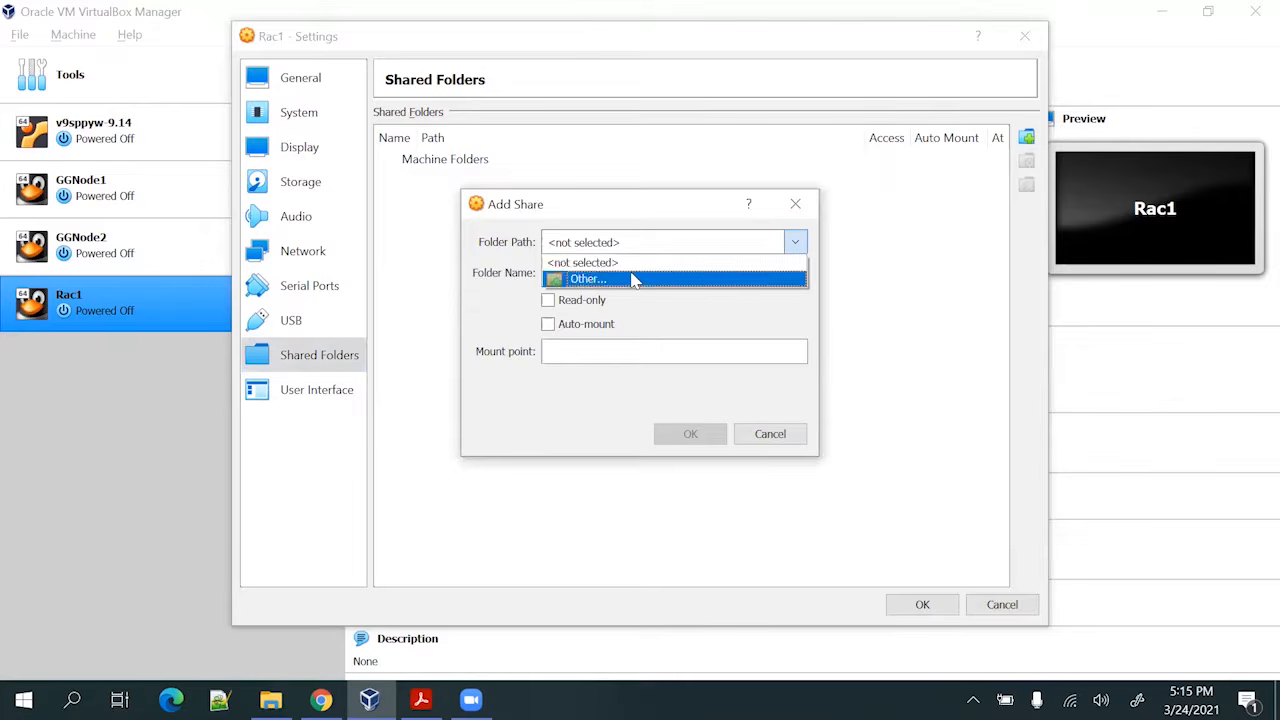
left_click(634, 278)
Share the 19c Software folder on drive E: as auto-mounted 19c_Software
scroll(575, 413, "down", 2)
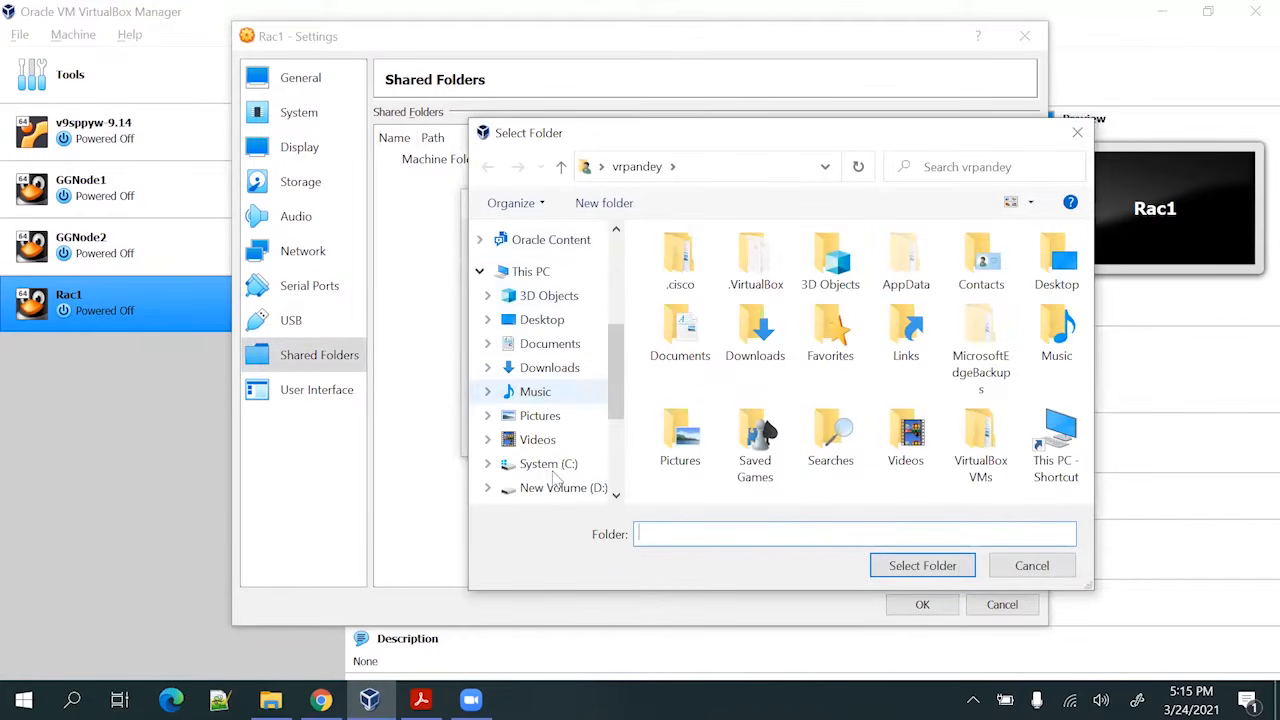
scroll(543, 490, "down", 2)
left_click(479, 407)
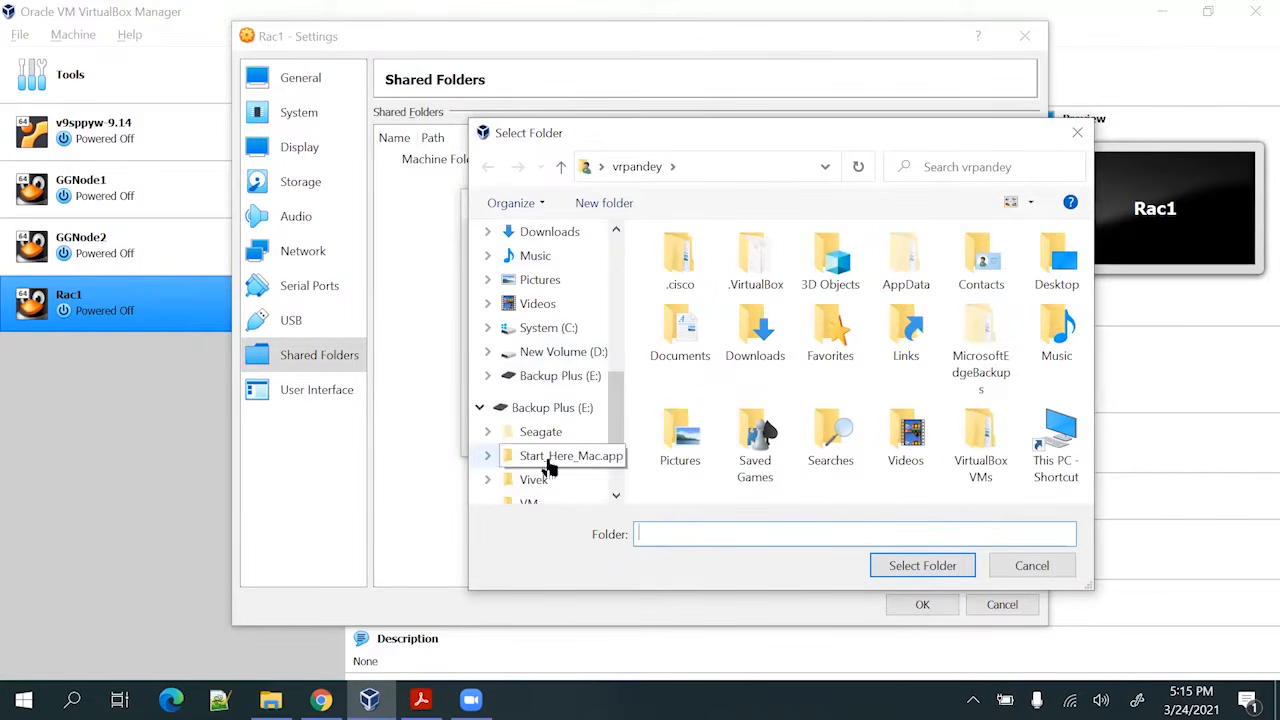
left_click(561, 376)
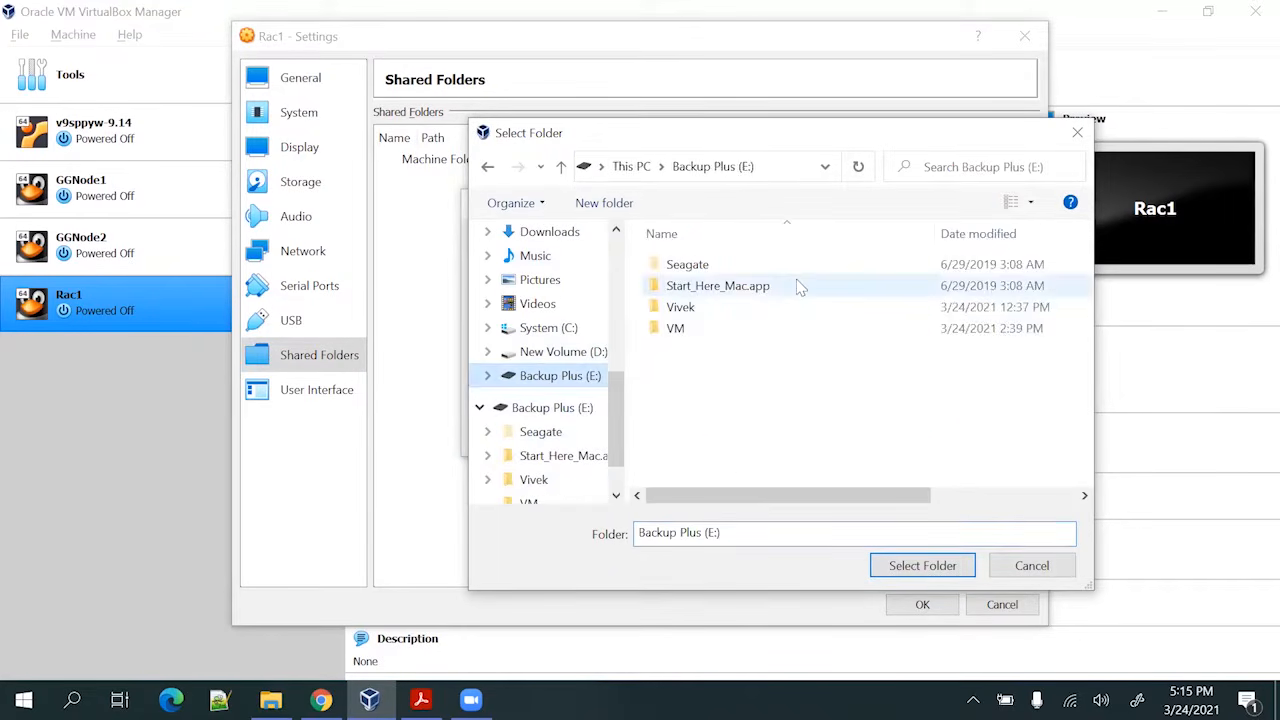
left_click(719, 328)
left_click(715, 314)
double_click(716, 314)
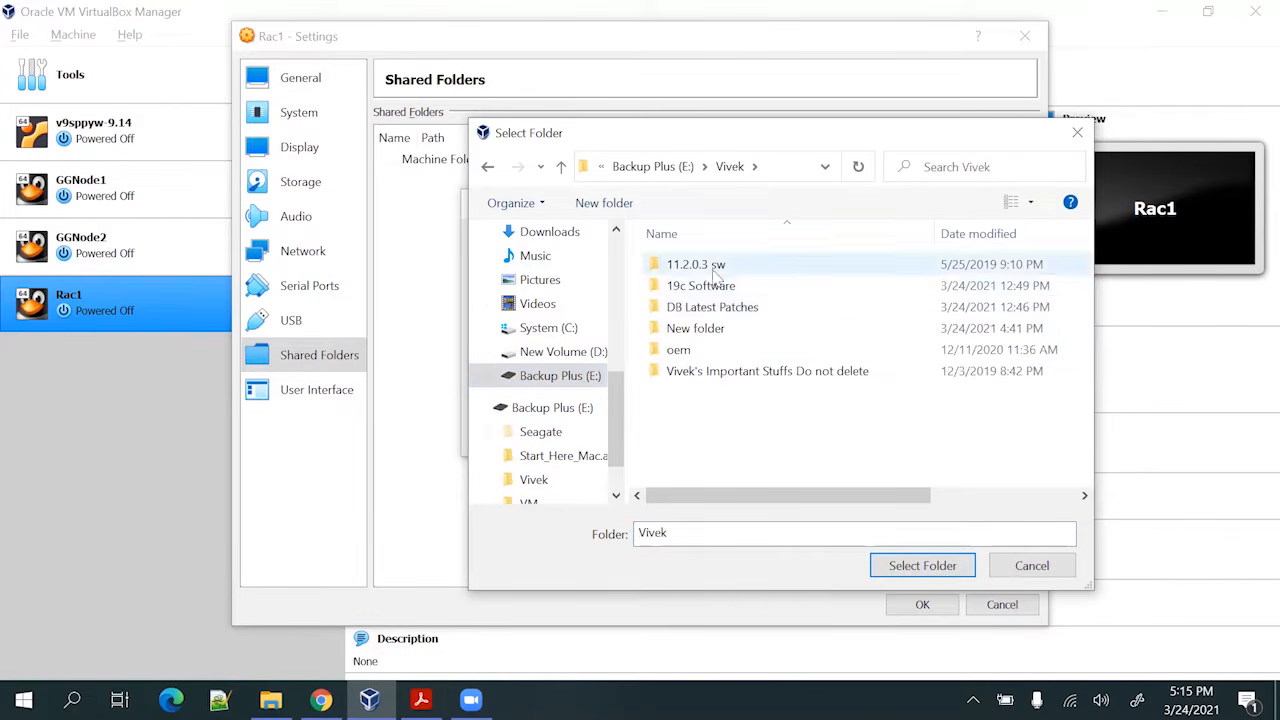
double_click(722, 288)
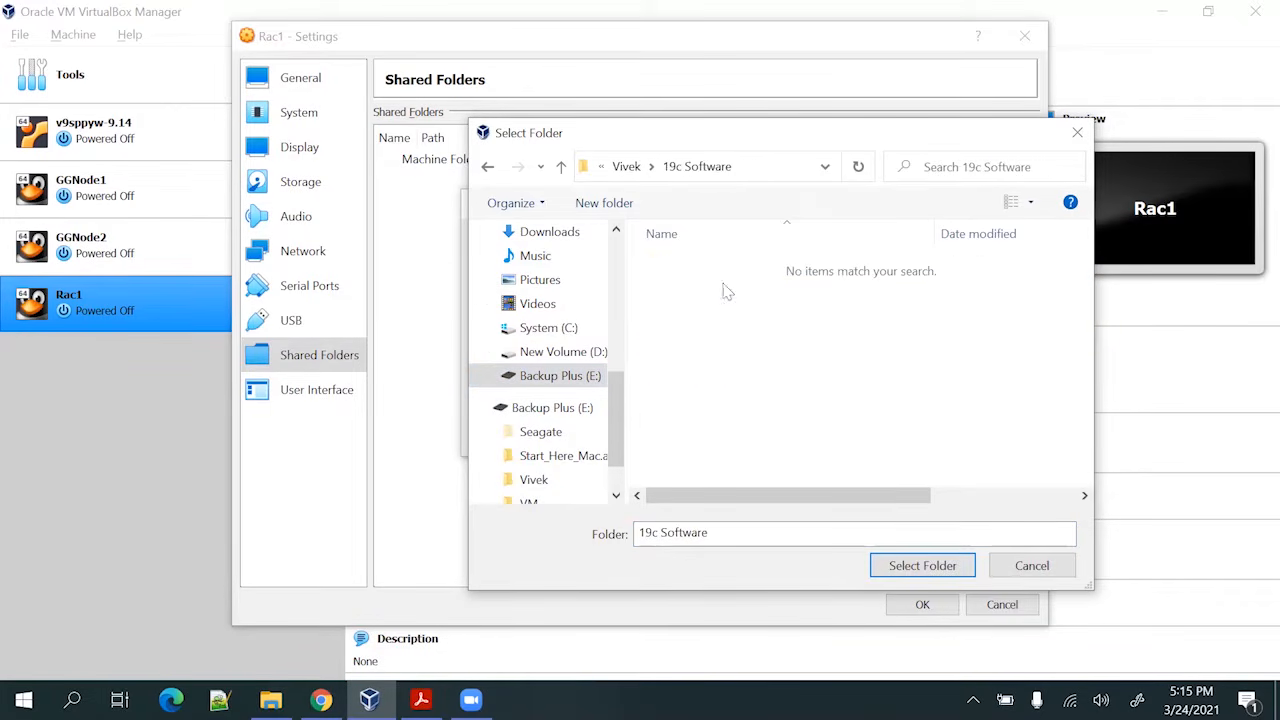
left_click(918, 566)
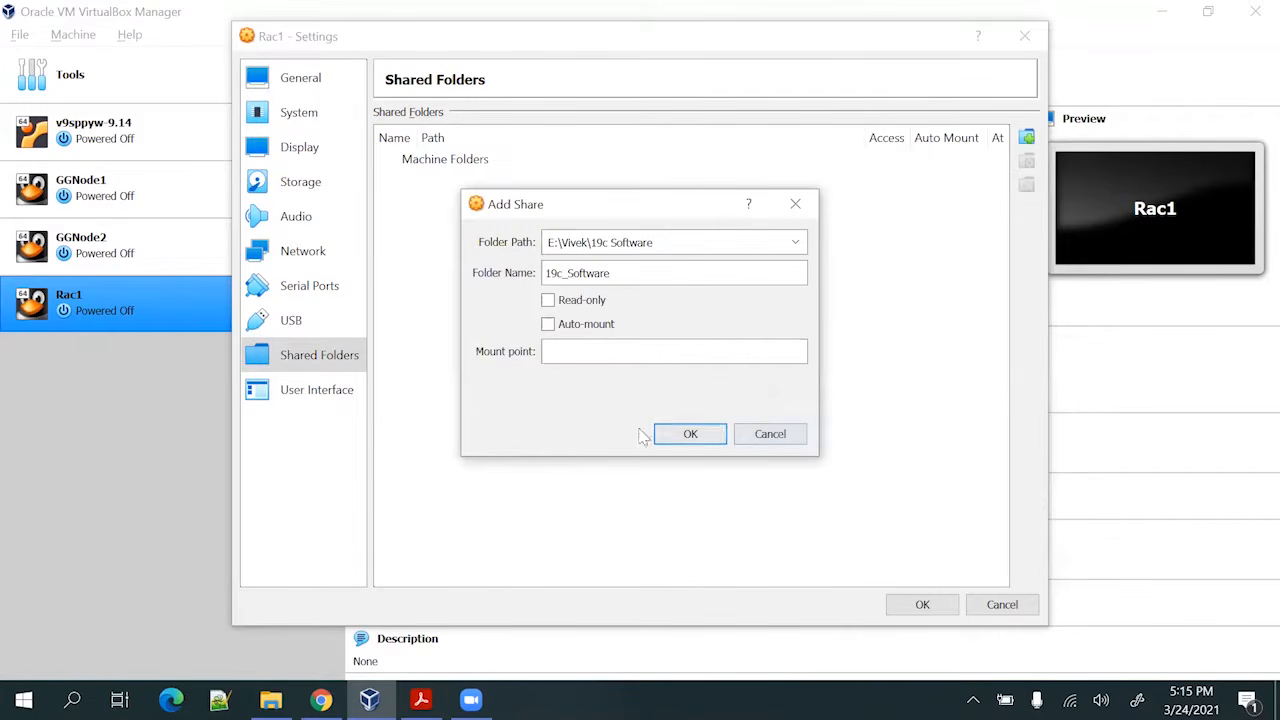
left_click(582, 340)
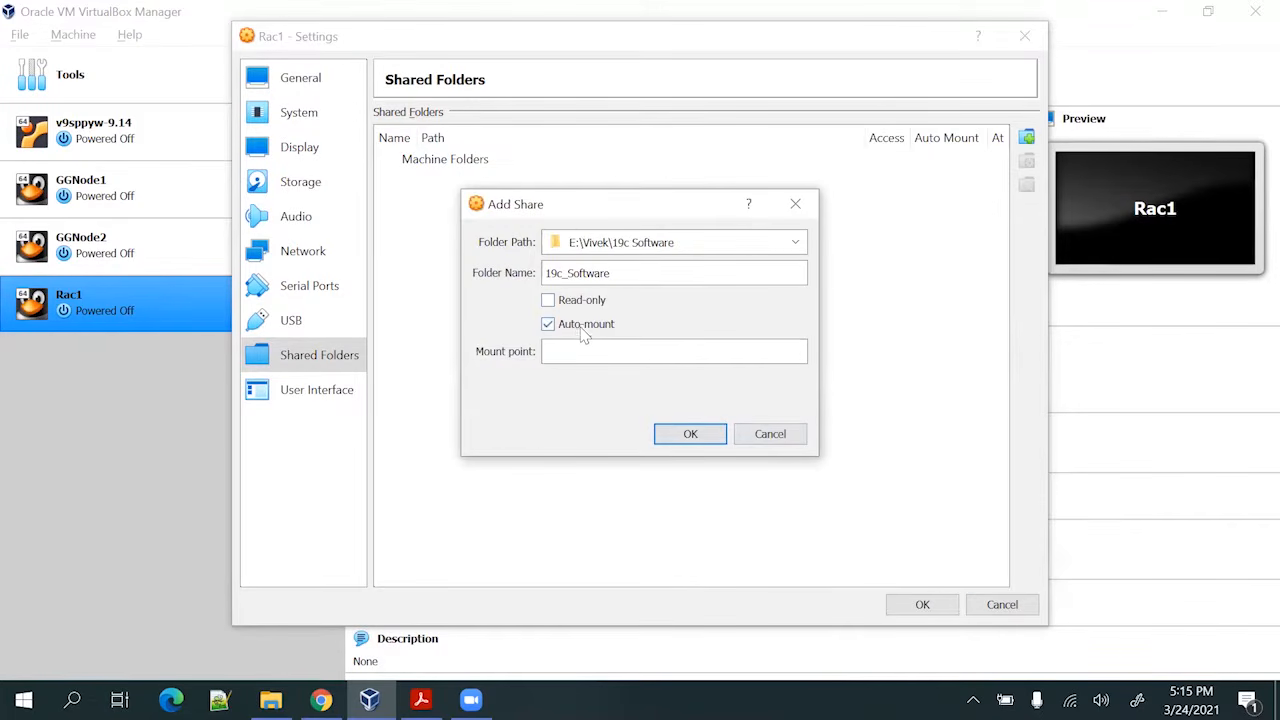
left_click(692, 434)
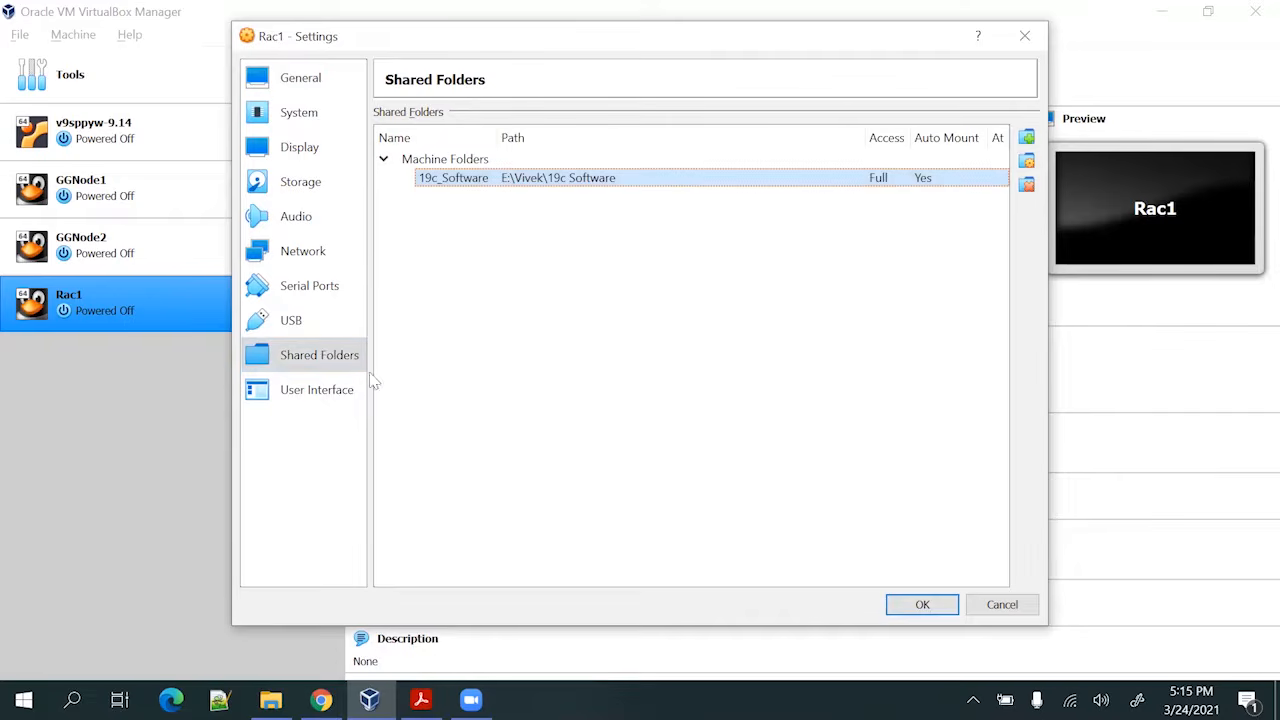
Recheck Rac1's user interface, storage and display settings
left_click(322, 395)
left_click(315, 182)
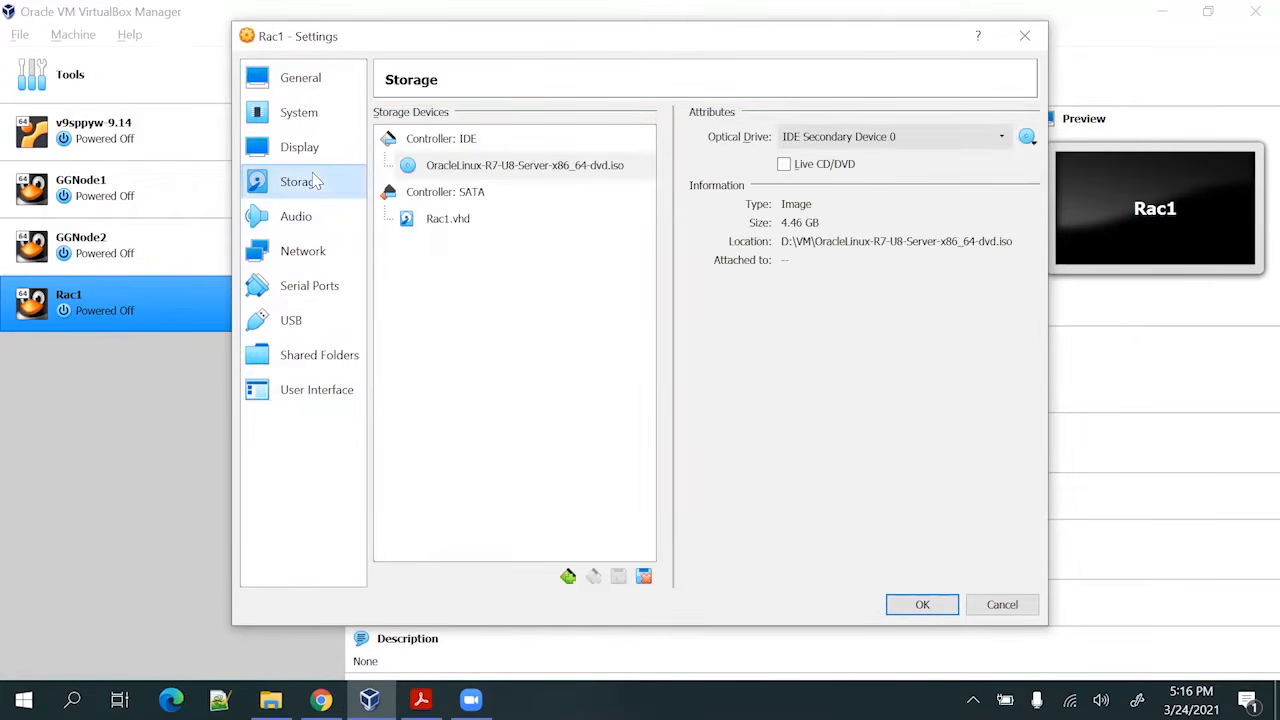
left_click(316, 150)
Review Rac1's system and general settings and save them
left_click(316, 114)
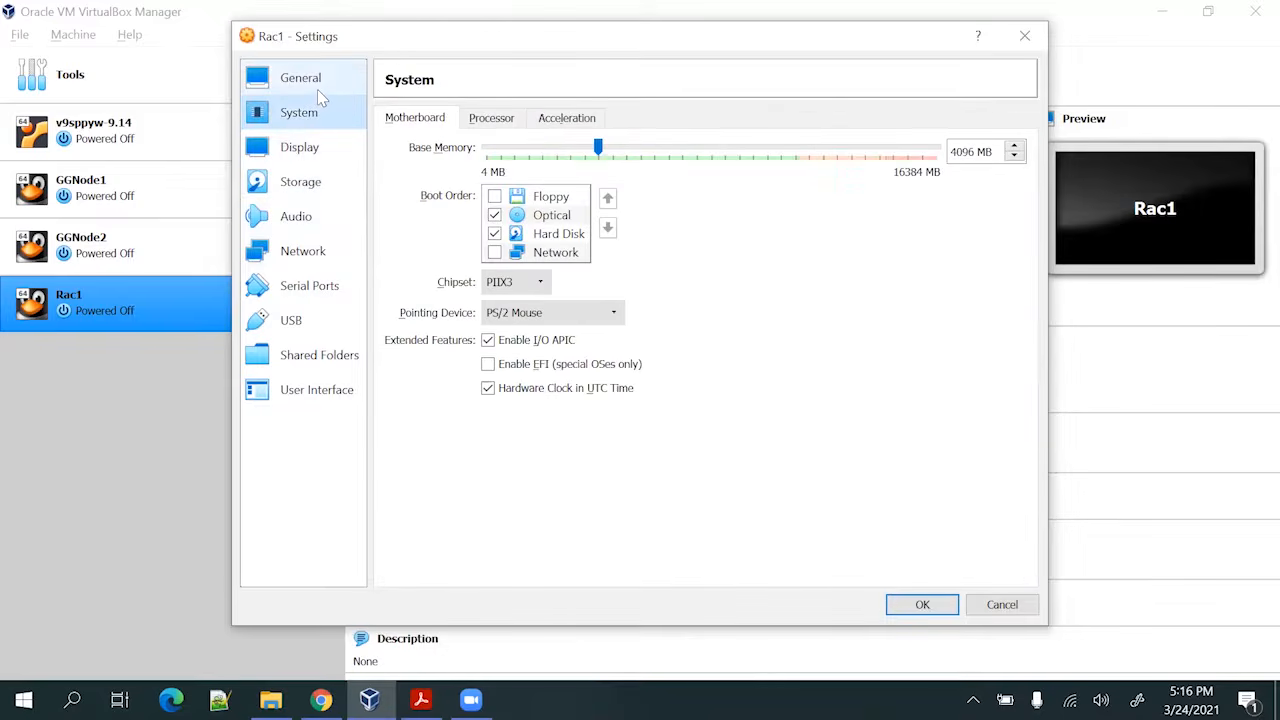
left_click(317, 89)
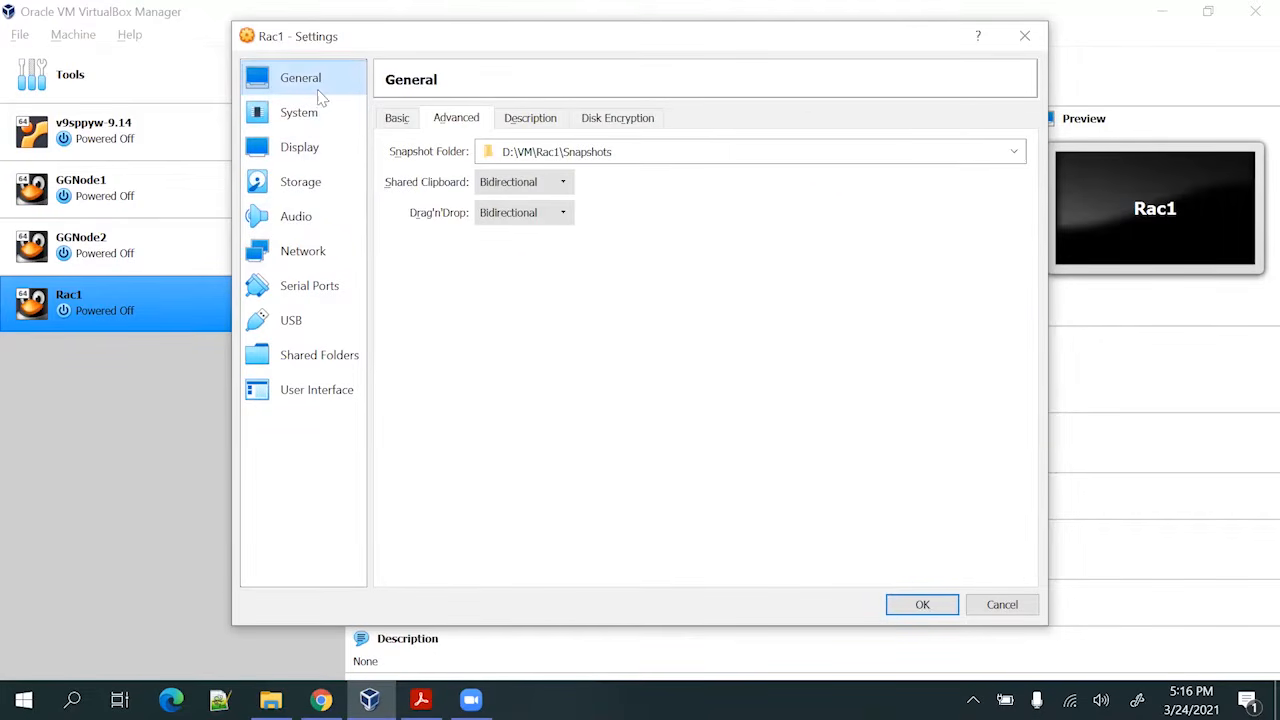
left_click(893, 604)
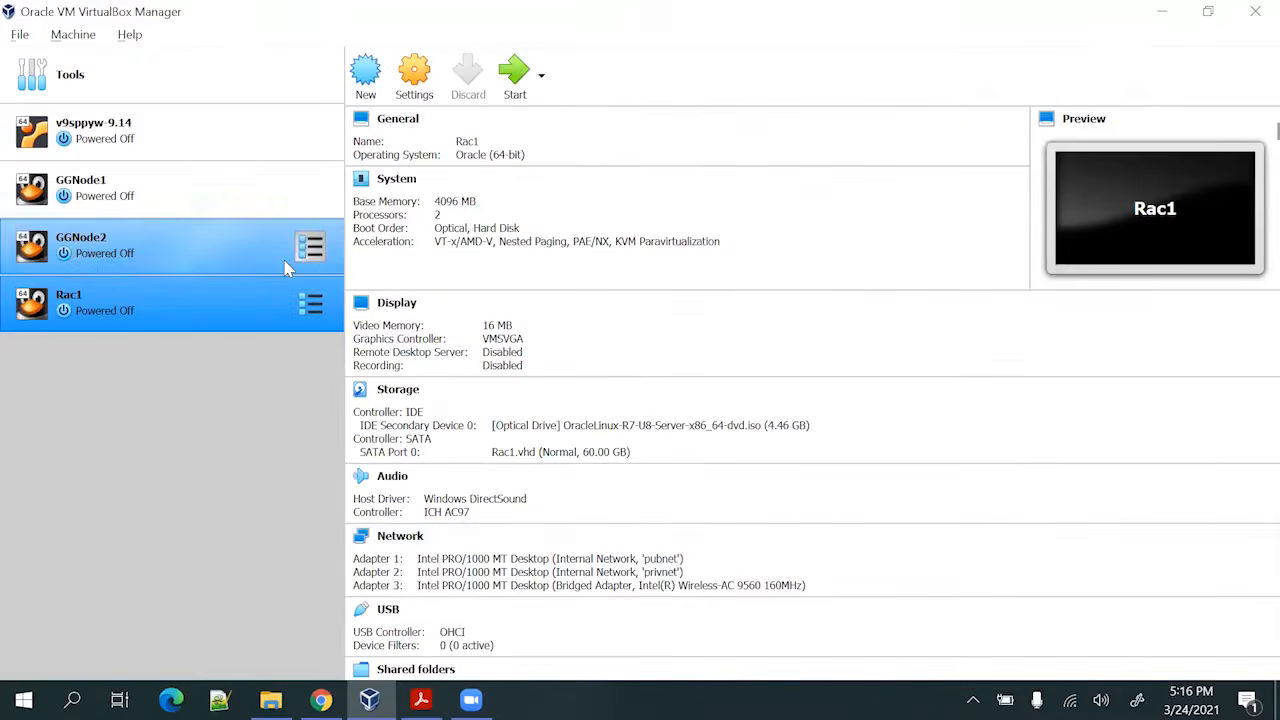
Start Rac1 with OracleLinux-R7-U8-Server-x86_64-dvd.iso as the start-up disk
left_click(514, 74)
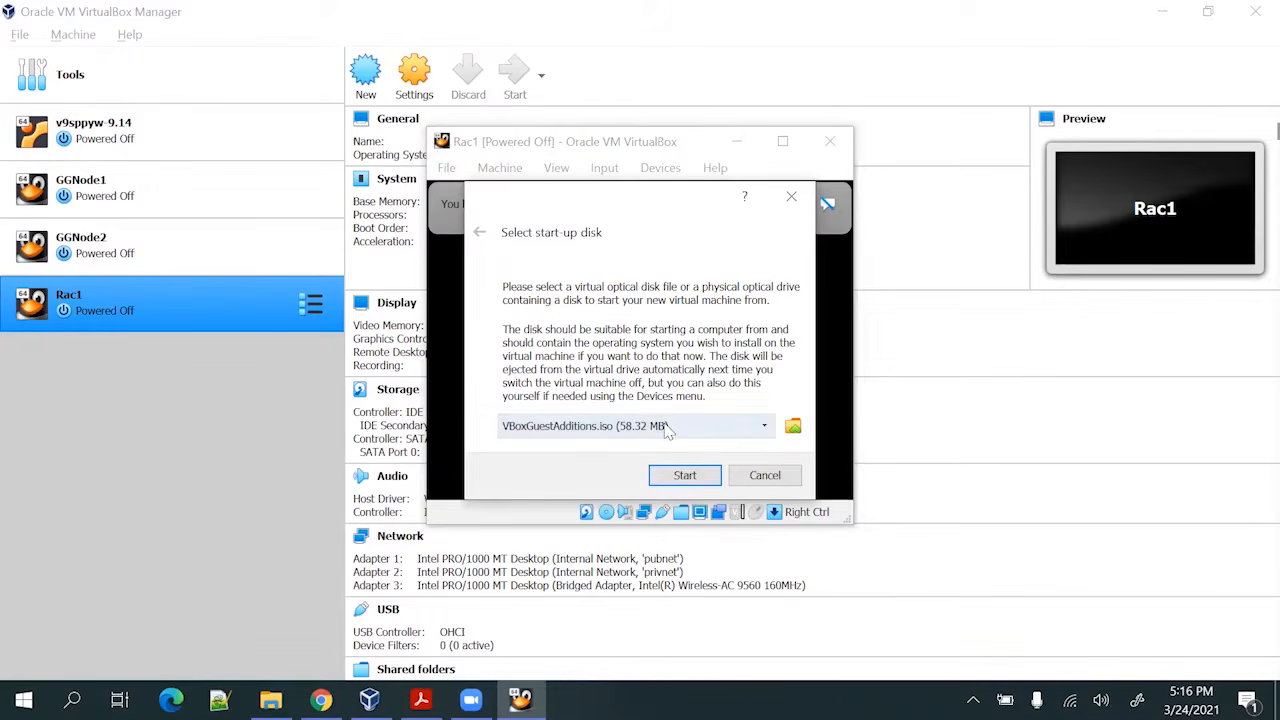
left_click(655, 428)
left_click(660, 460)
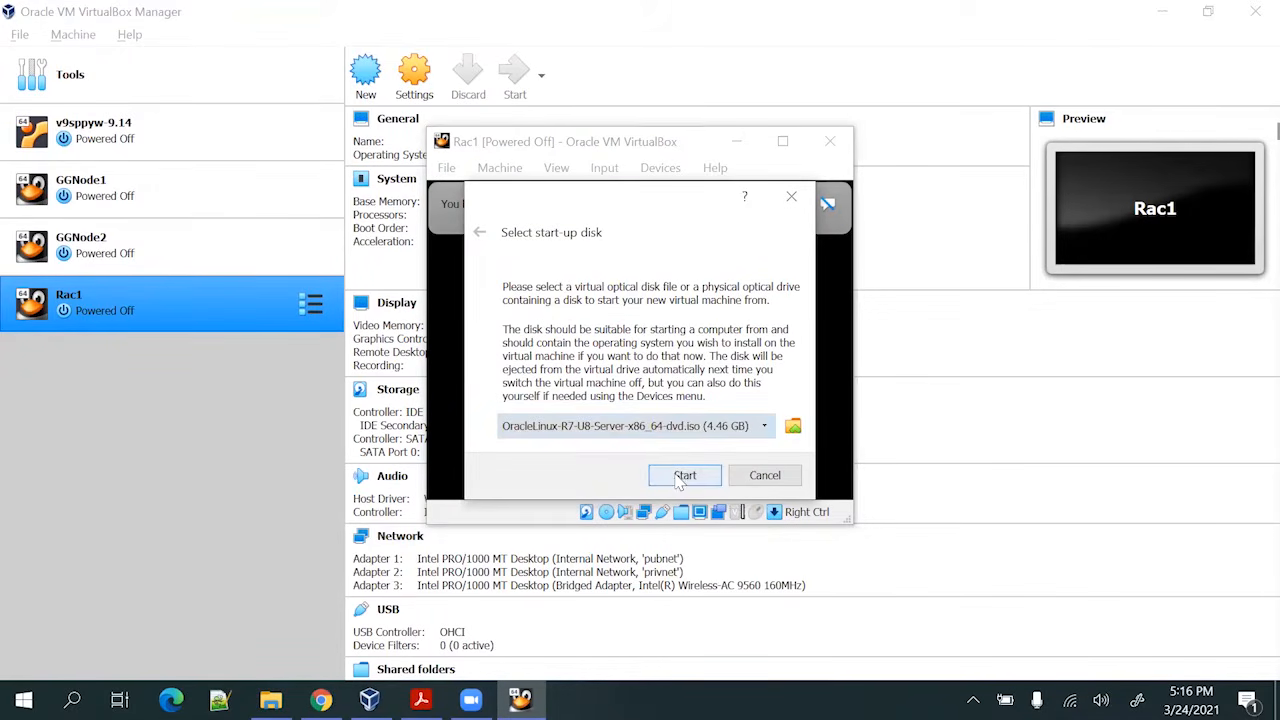
left_click(679, 478)
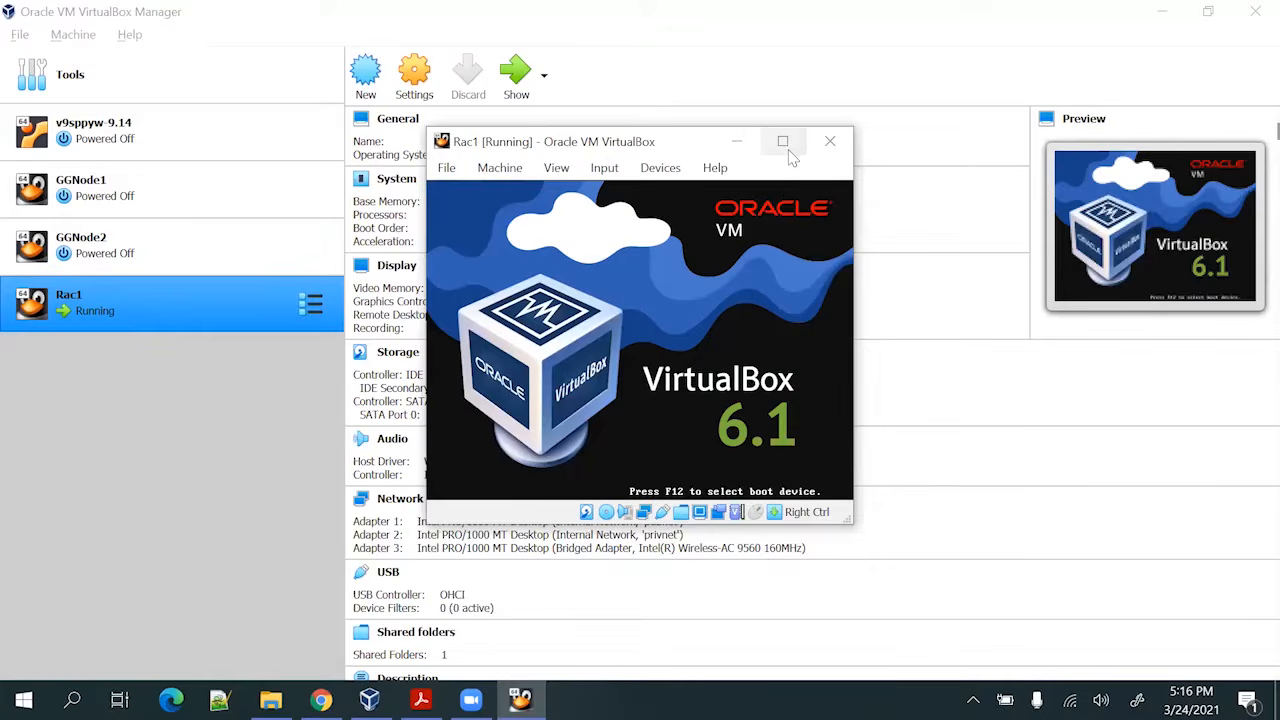
Launch Install Oracle Linux 7.8 in a full-screen window and dismiss the mouse-integration notice
left_click(783, 141)
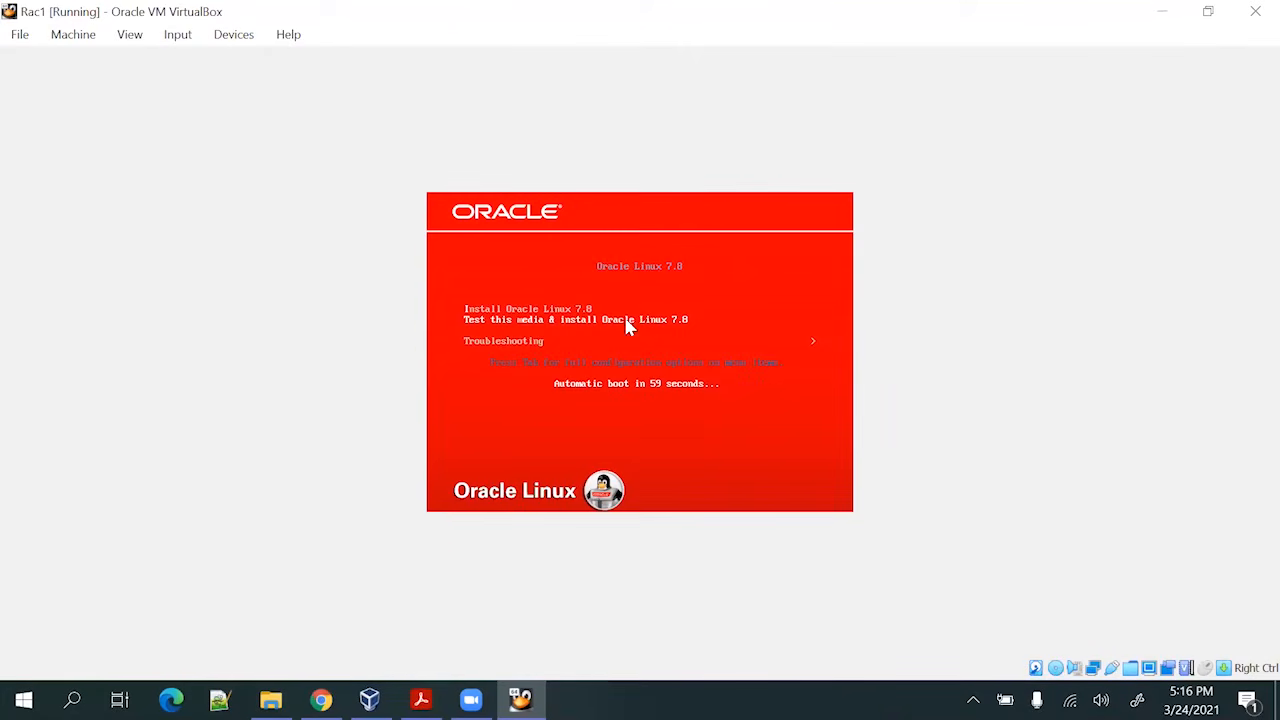
key("Up")
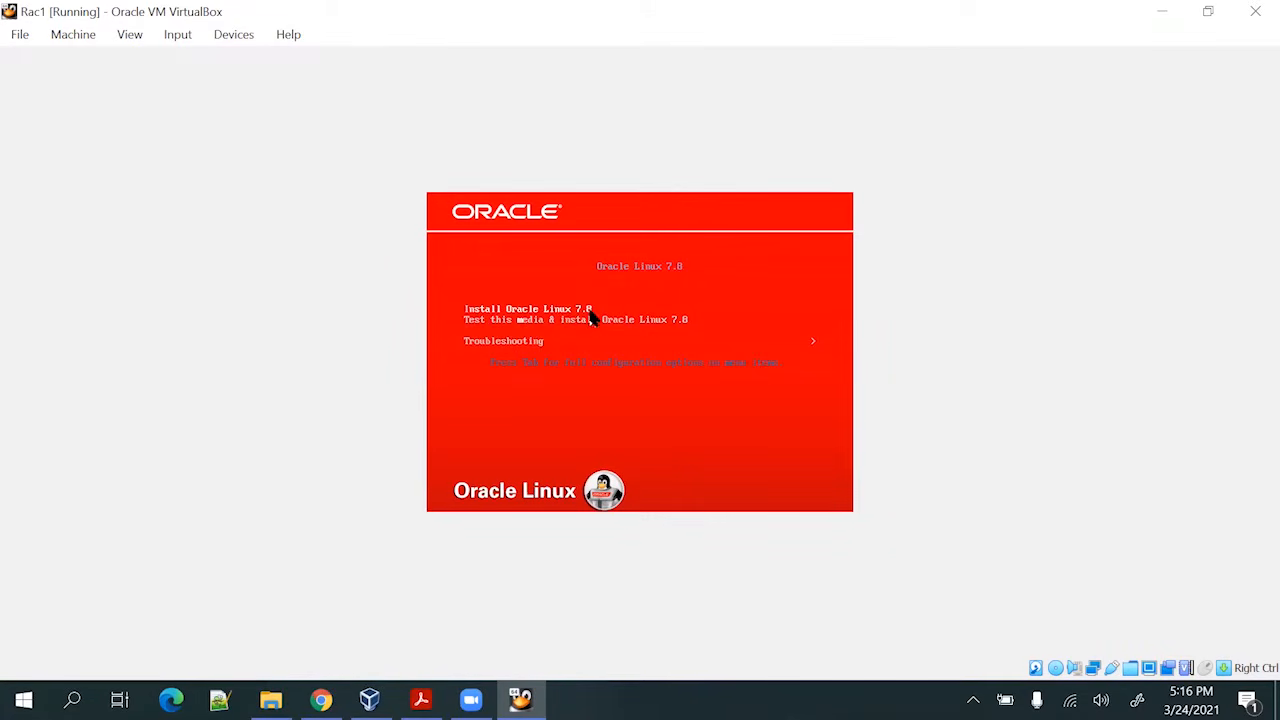
key("Return")
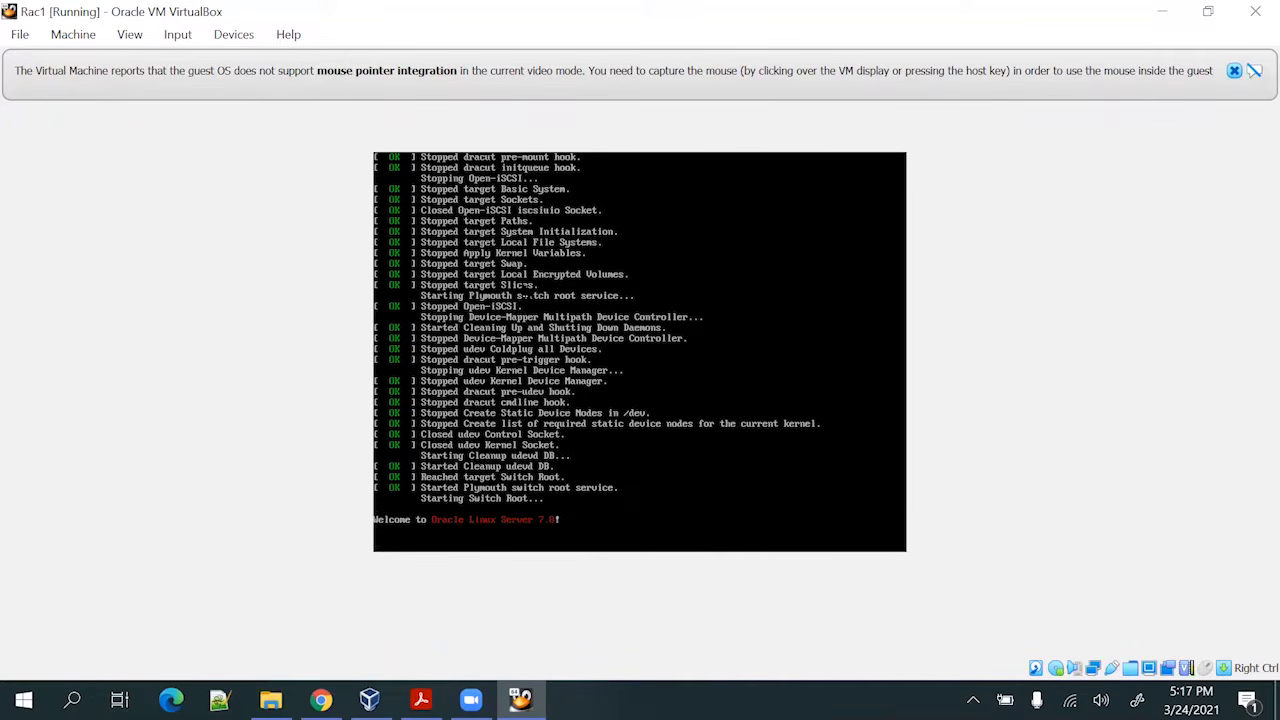
left_click(1234, 71)
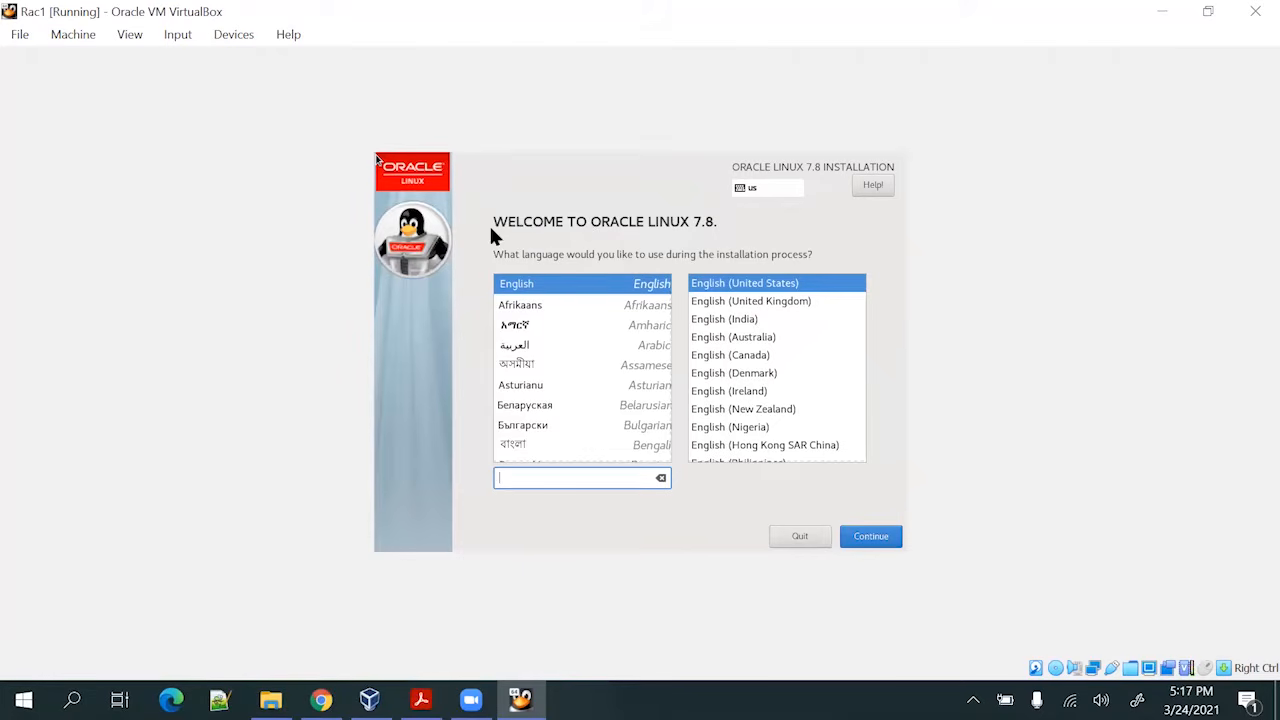
Keep English (United States) as the installer language and continue to the Installation Summary
left_click(873, 537)
left_click(872, 540)
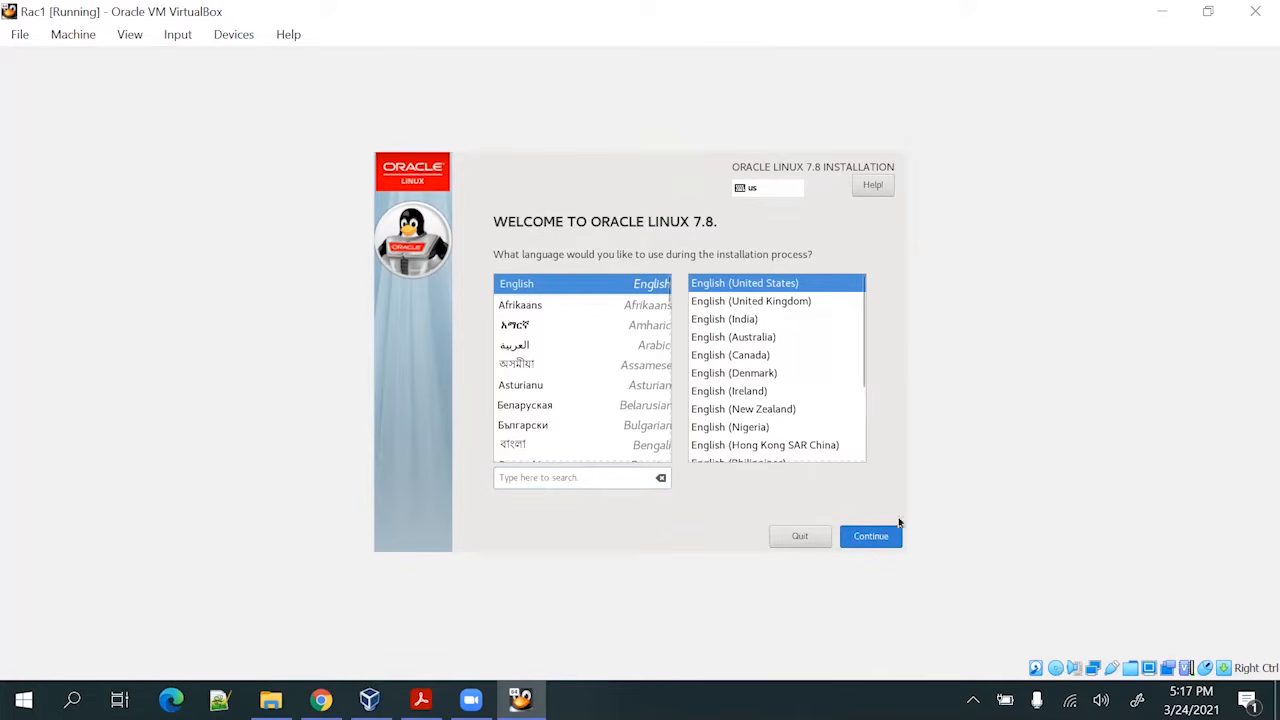
left_click(886, 537)
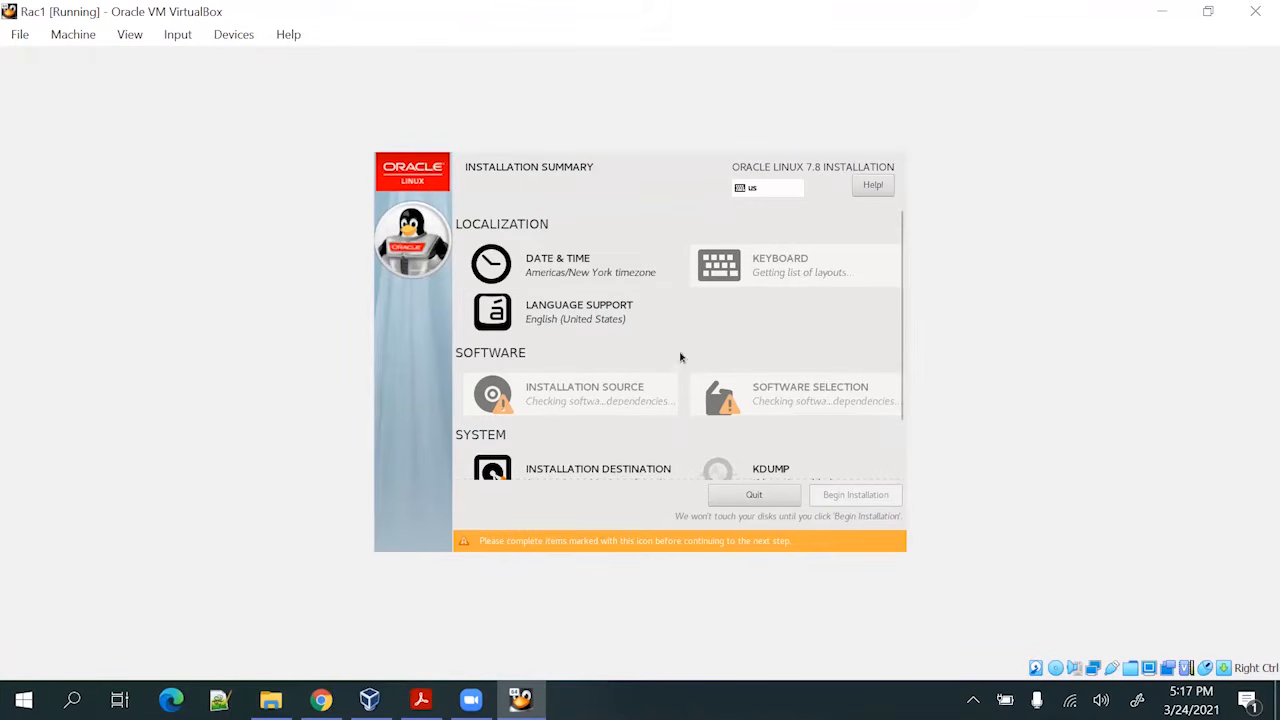
Set the timezone to Asia/Kolkata by picking India on the Date & Time map
left_click(572, 273)
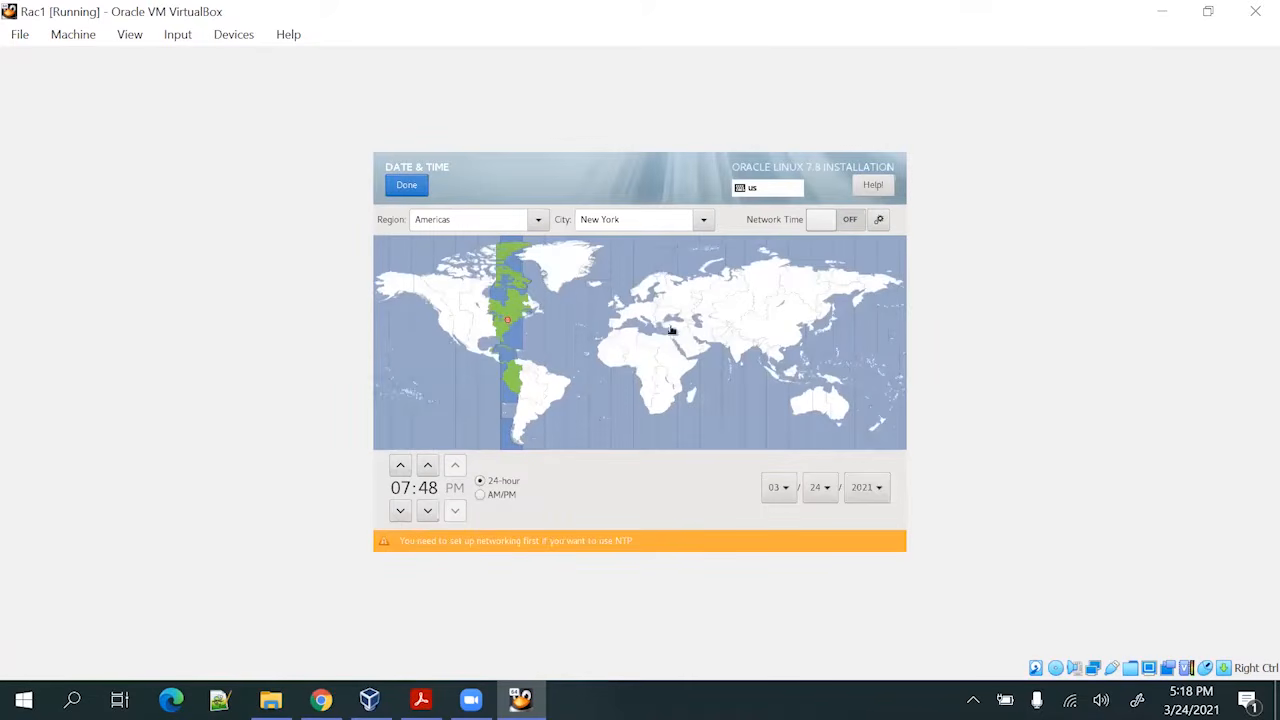
left_click(737, 350)
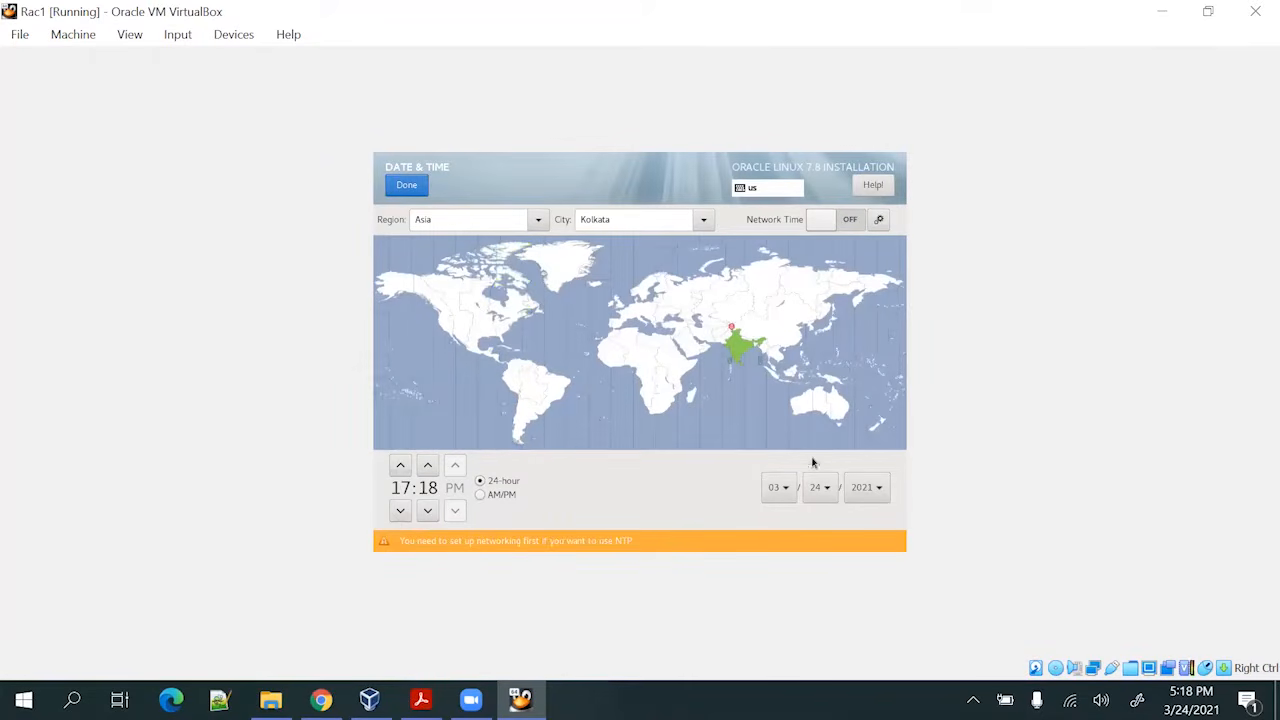
left_click(404, 186)
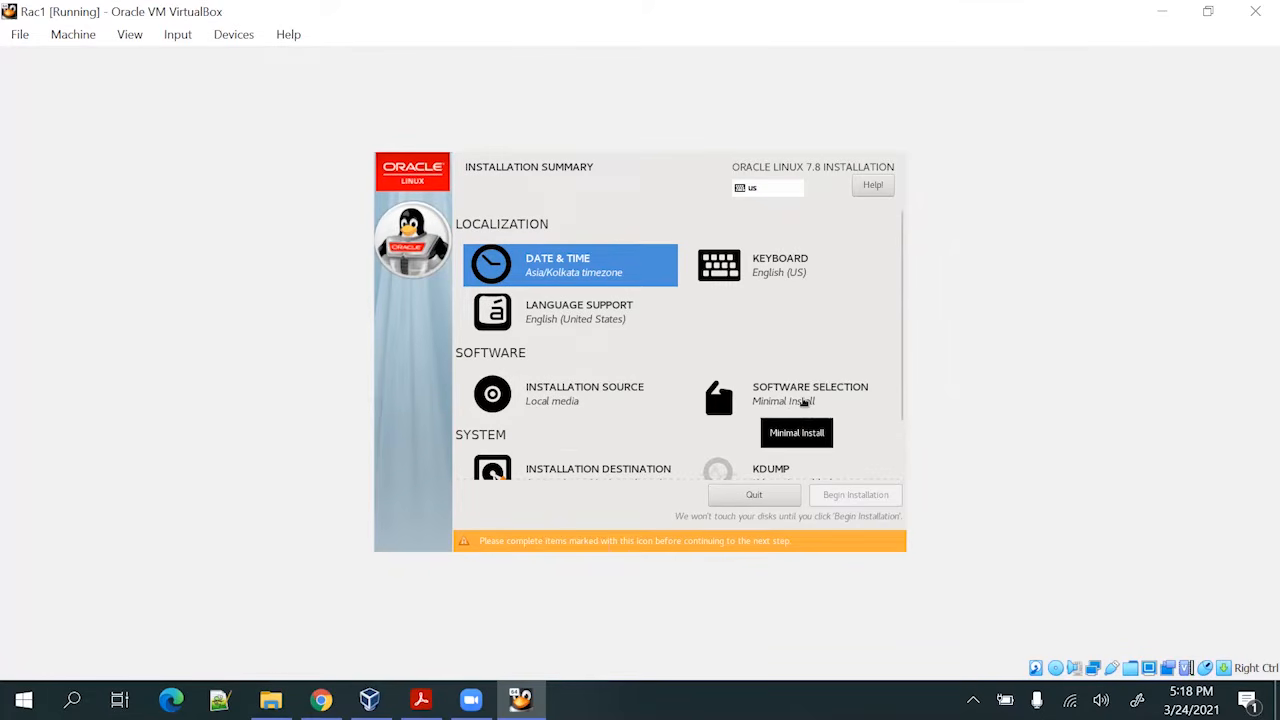
Choose Server with GUI and tick Compatibility Libraries through Virtualization Client, Hypervisor and Tools add-ons
left_click(804, 402)
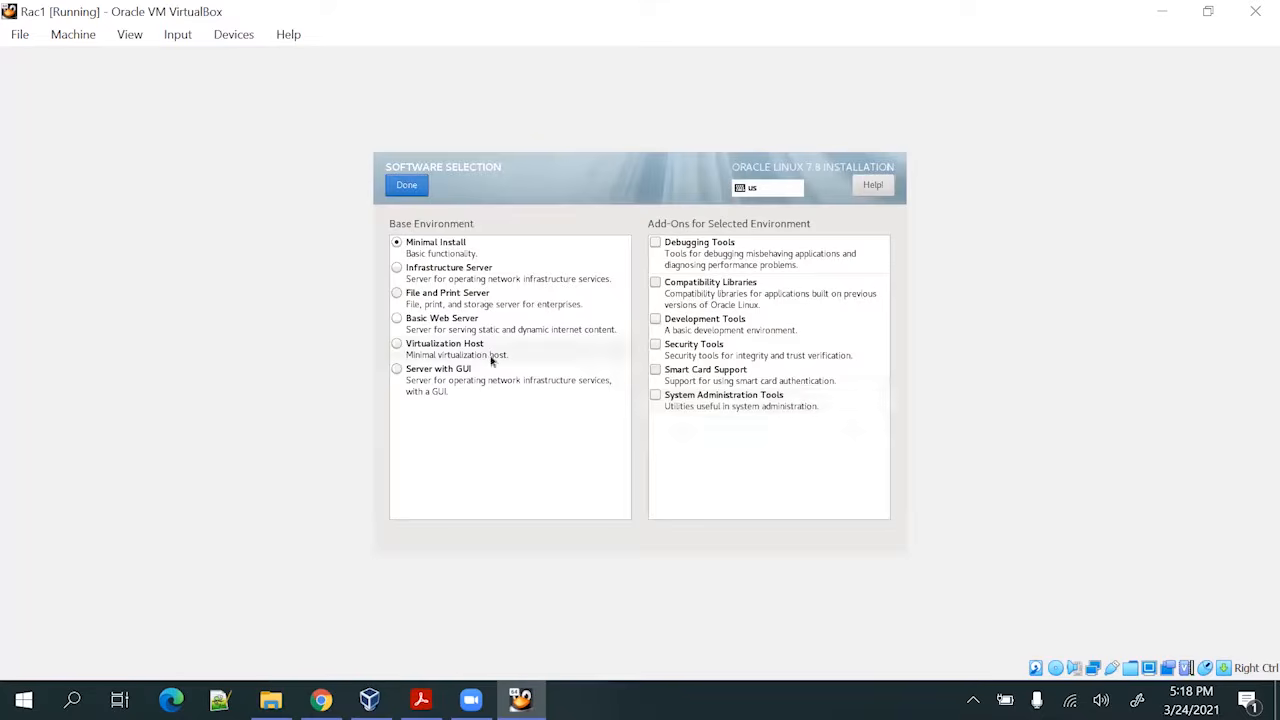
left_click(447, 371)
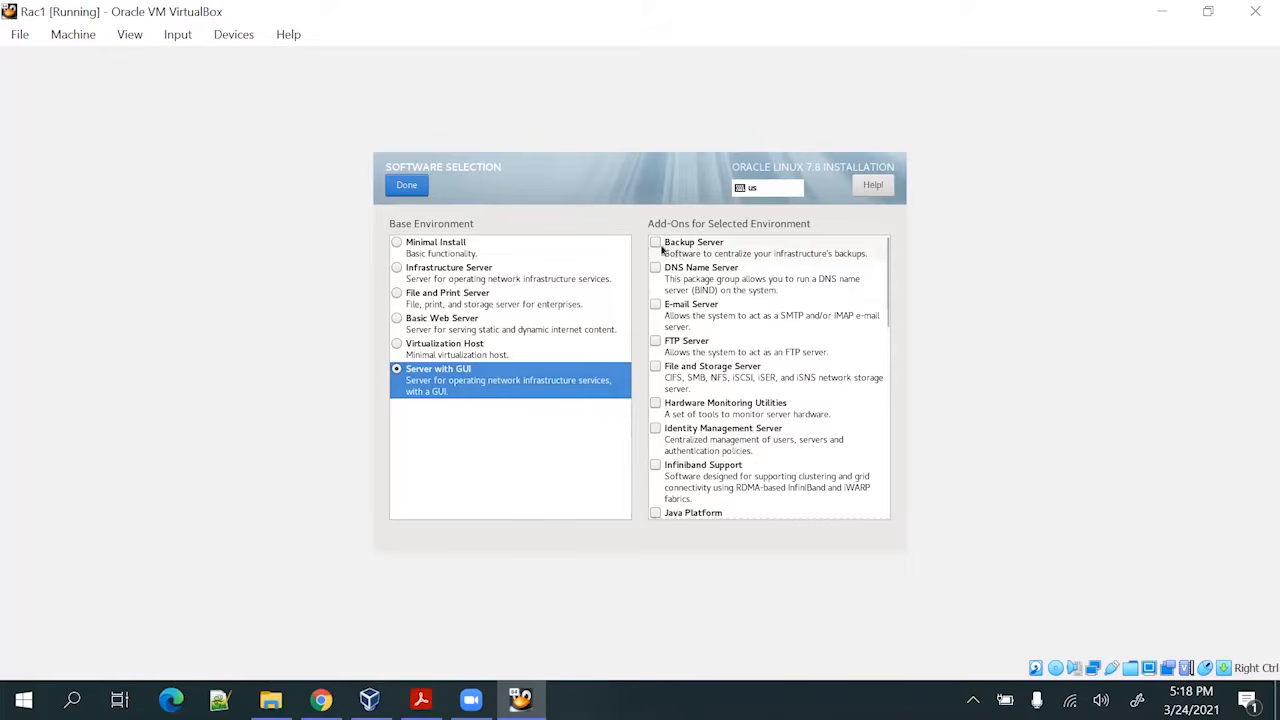
scroll(690, 340, "down", 5)
scroll(698, 420, "down", 4)
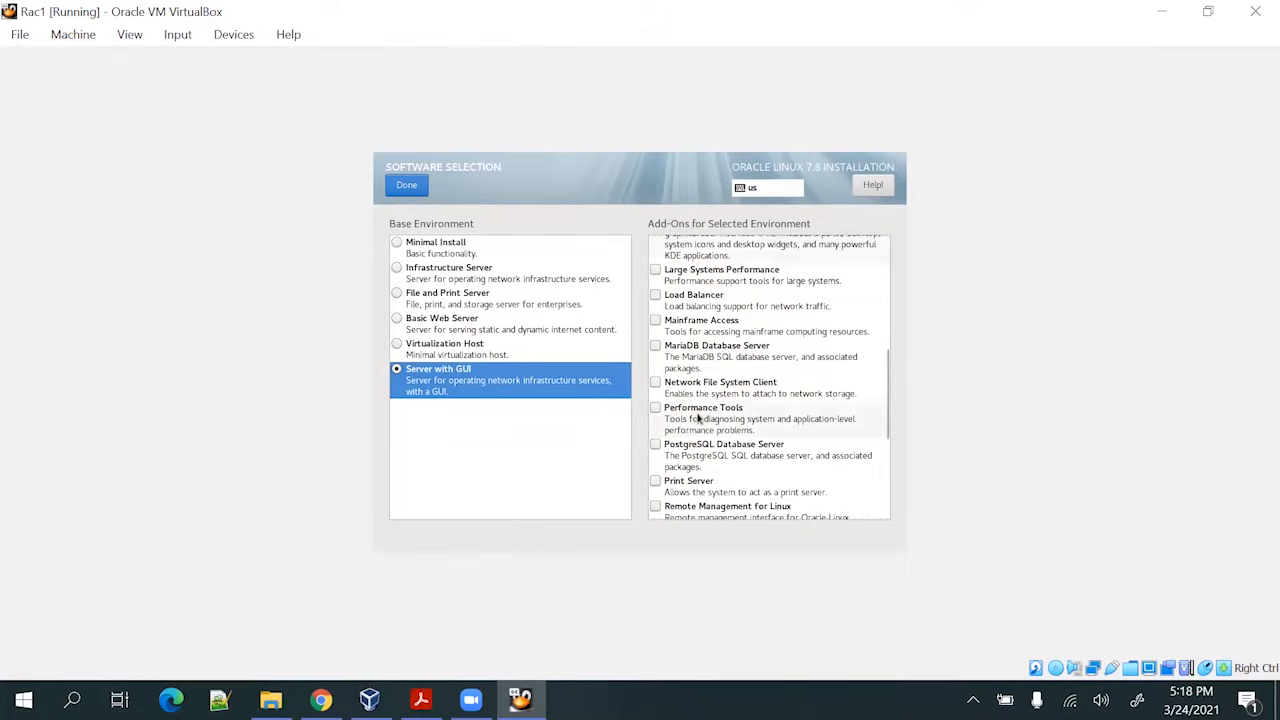
scroll(695, 430, "down", 3)
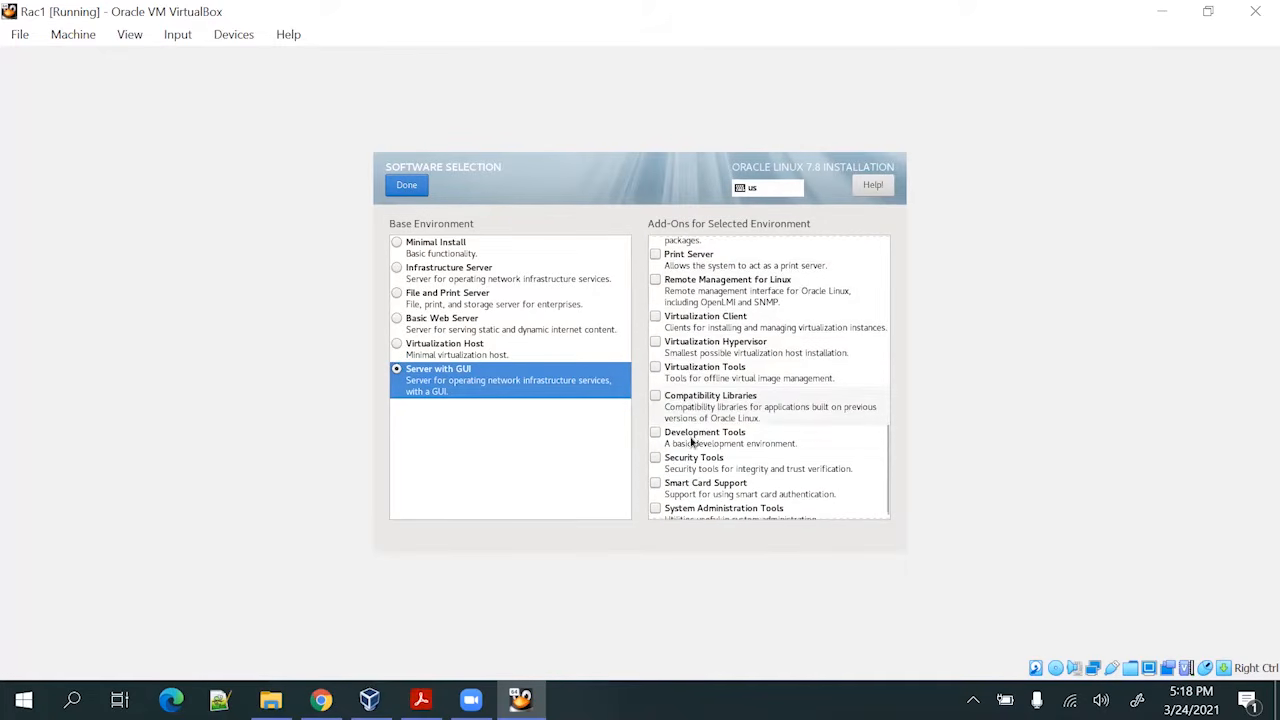
left_click(693, 404)
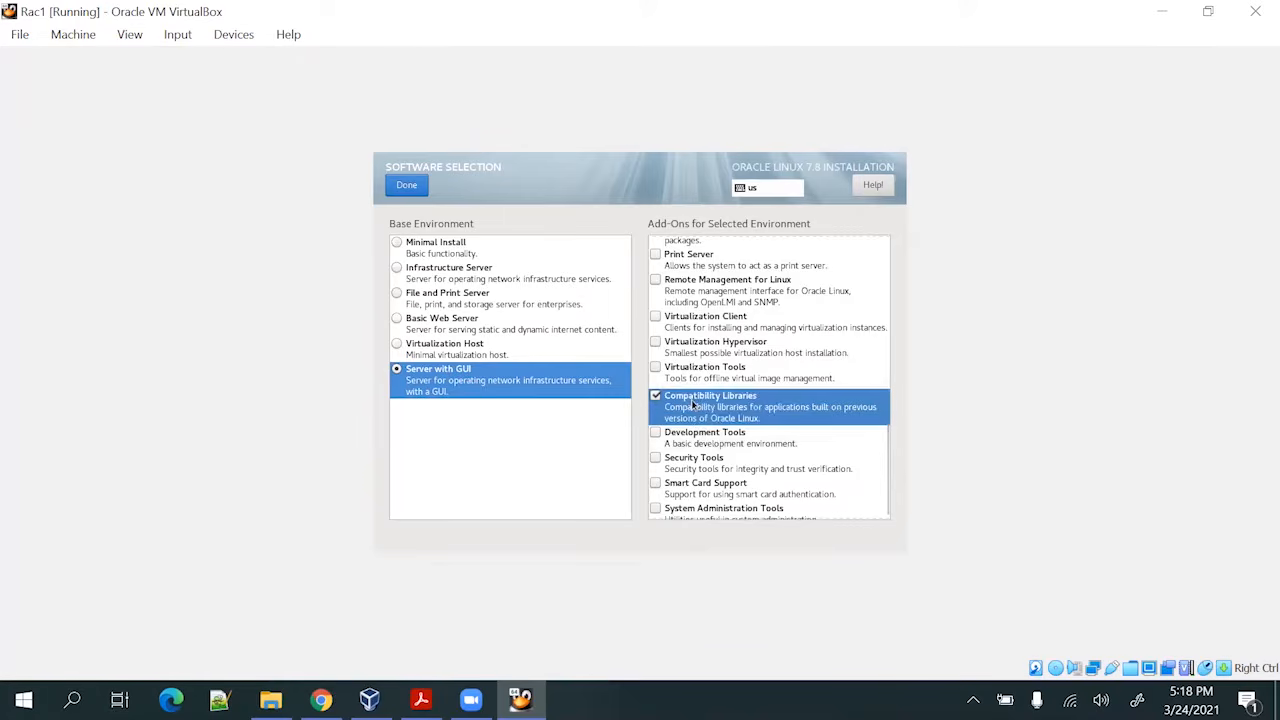
left_click(688, 437)
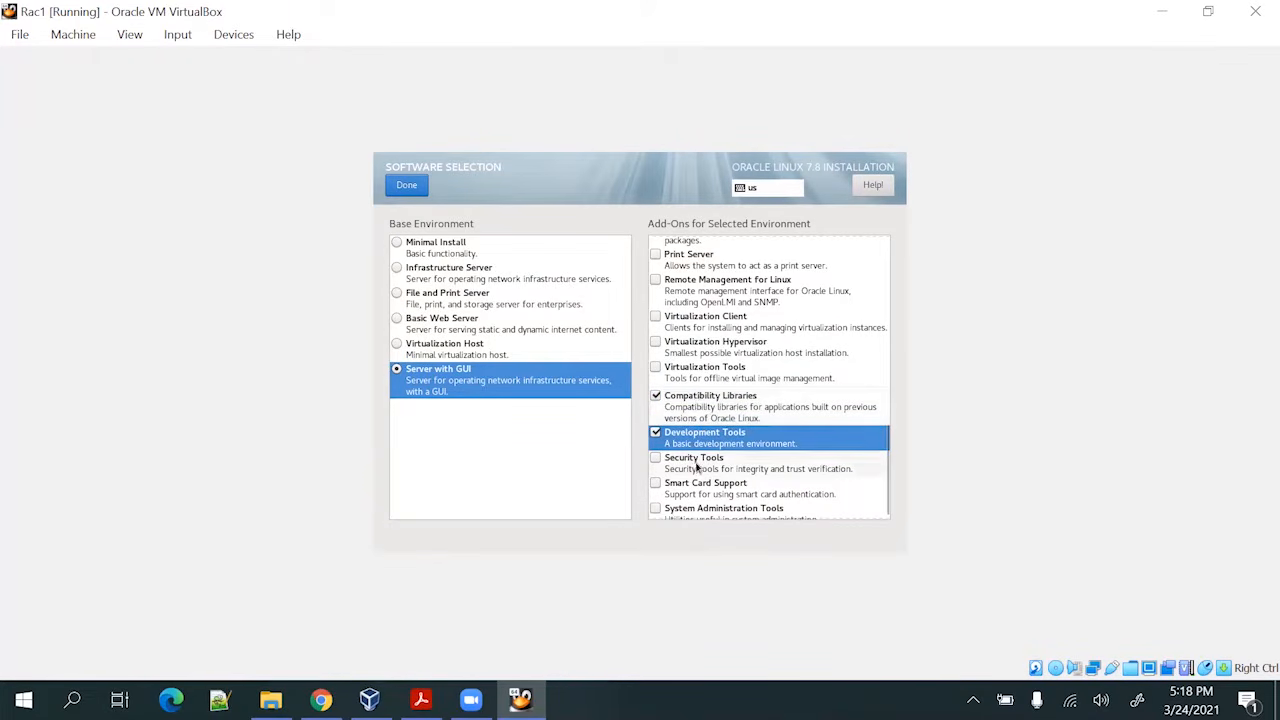
left_click(697, 467)
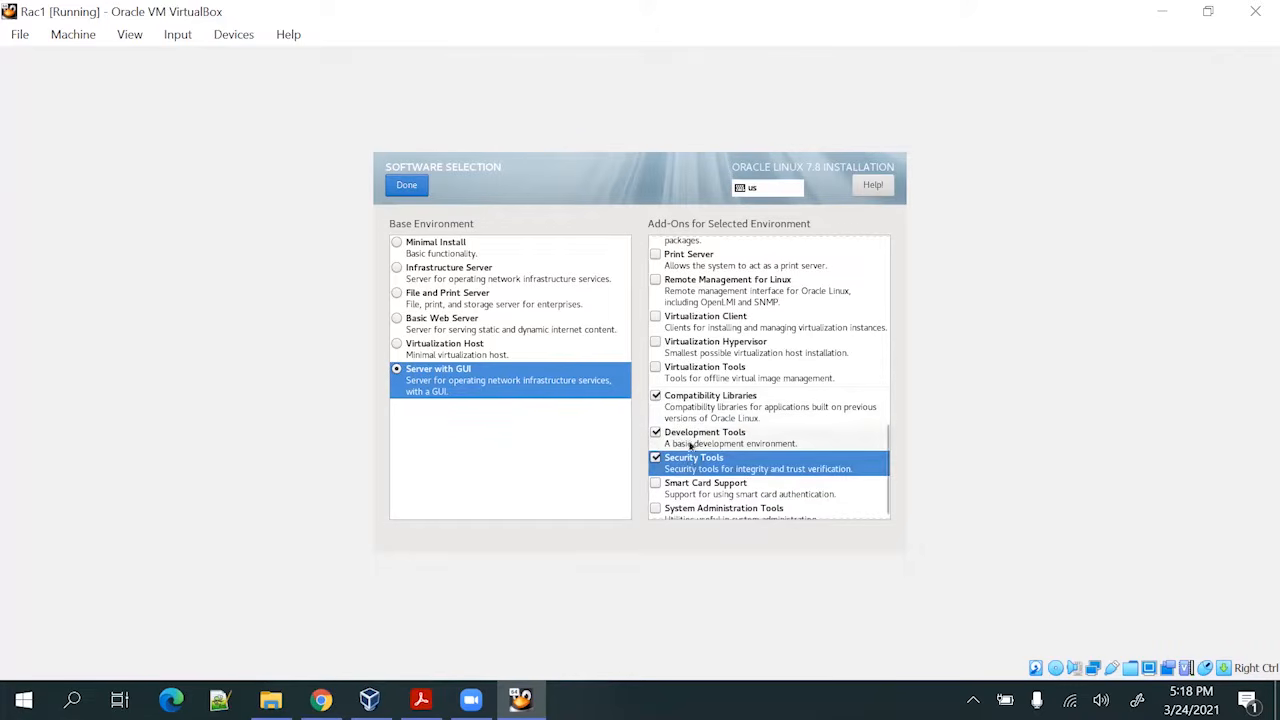
scroll(717, 448, "down", 1)
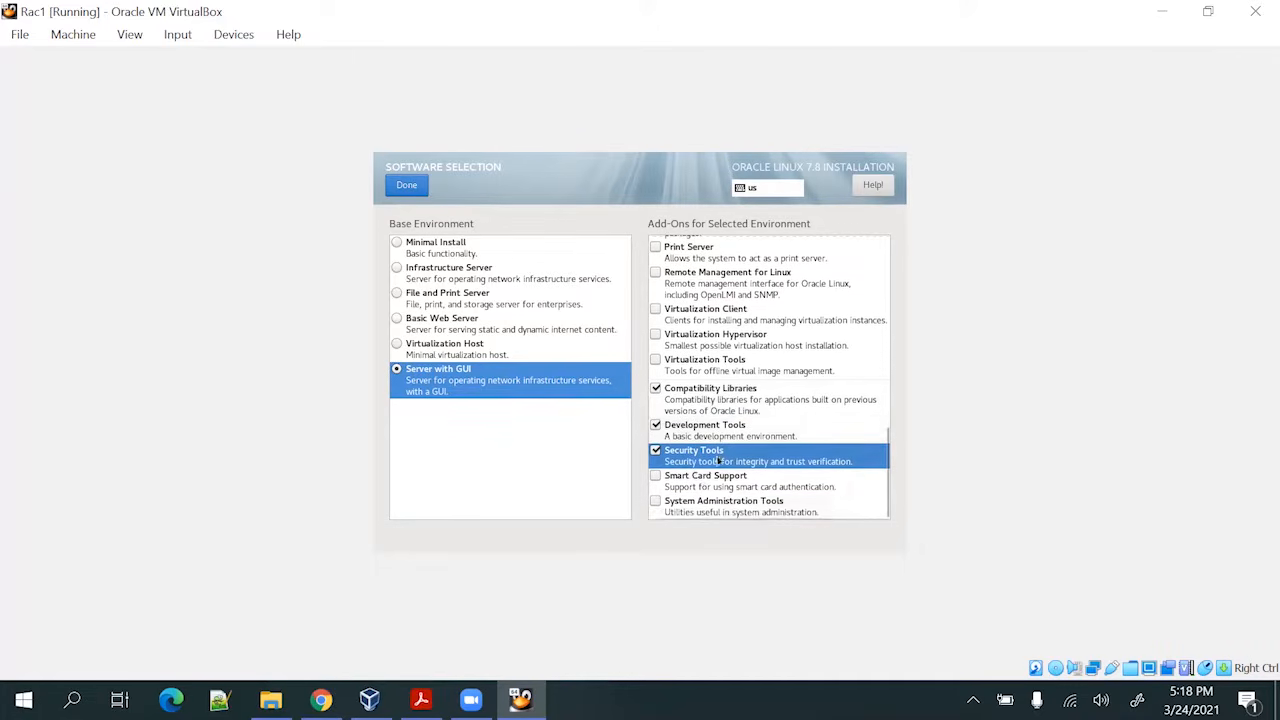
left_click(697, 481)
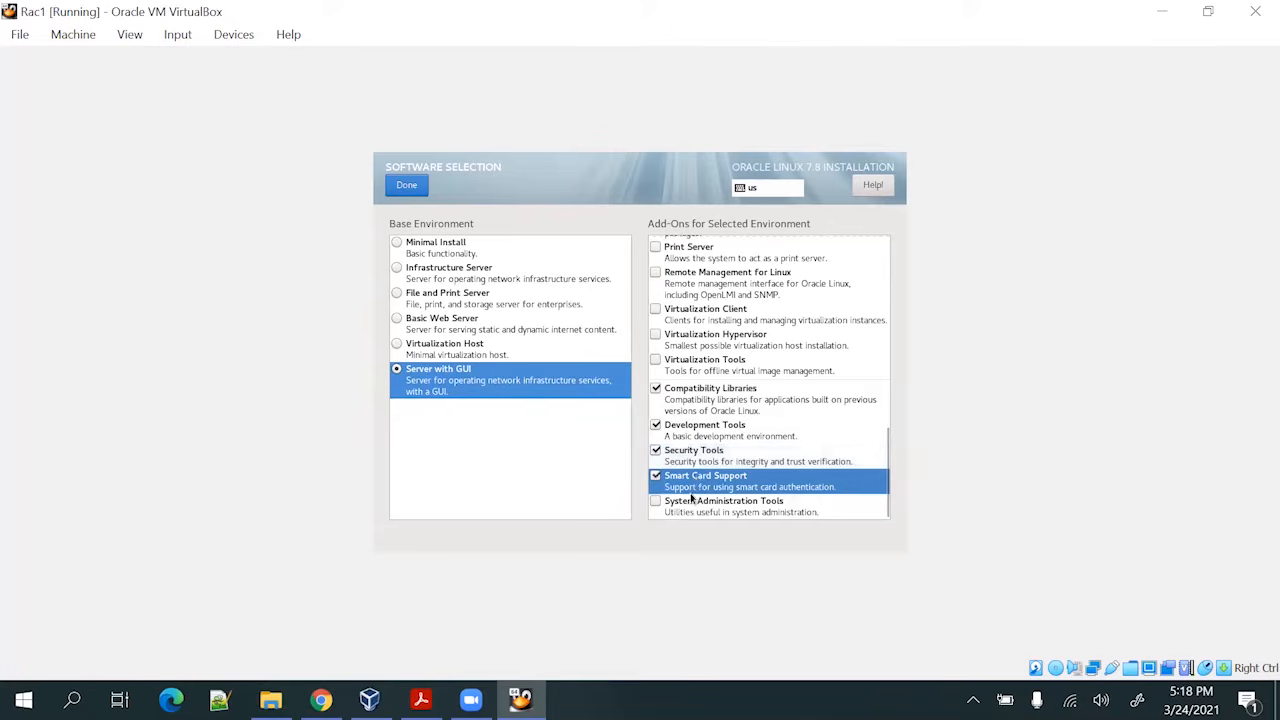
left_click(692, 505)
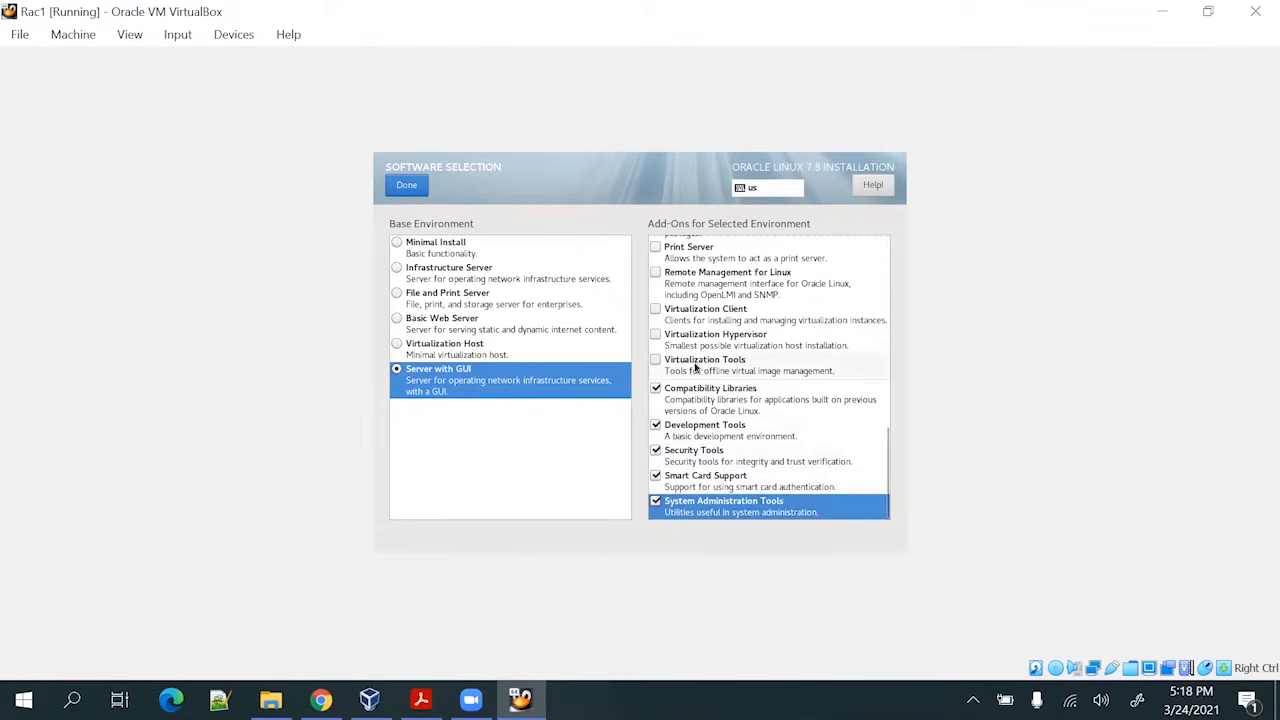
left_click(696, 367)
left_click(700, 338)
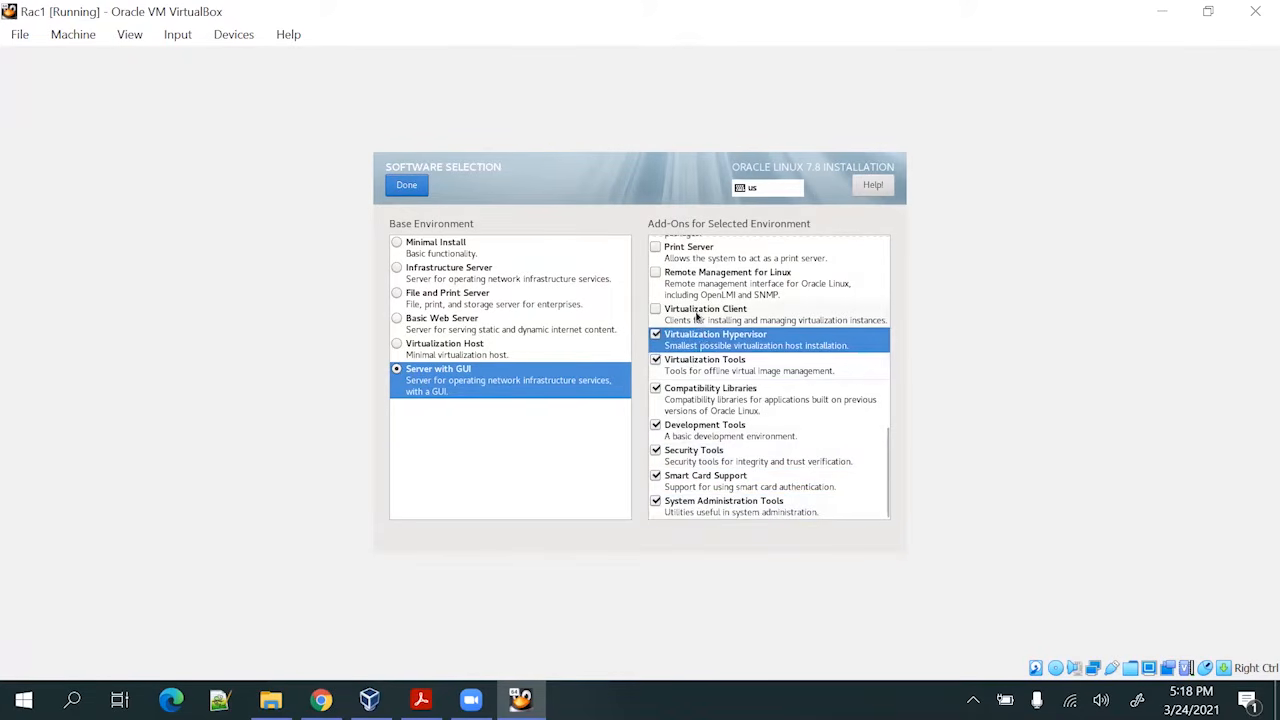
left_click(697, 316)
Tick Remote Management, Print Server, PostgreSQL, Performance Tools, NFS Client, MariaDB, Mainframe Access, Load Balancer, Large Systems Performance and KDE
scroll(697, 316, "up", 2)
left_click(686, 355)
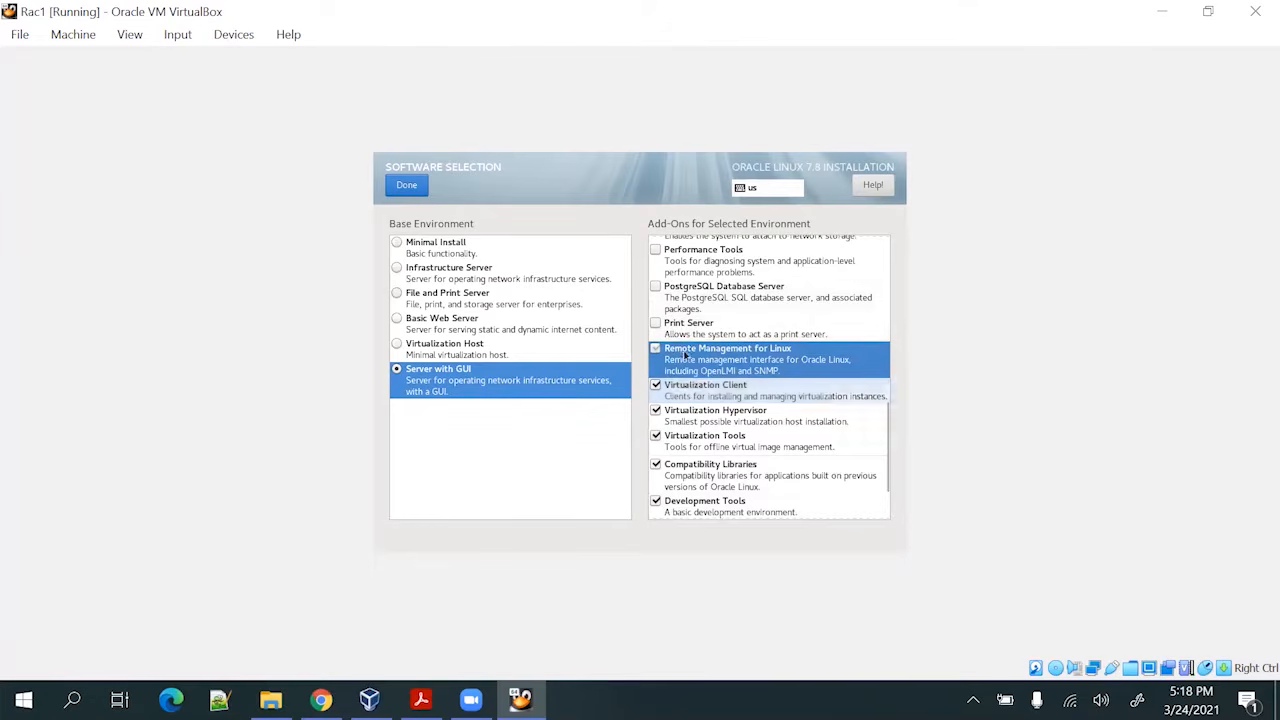
left_click(685, 328)
scroll(686, 335, "up", 4)
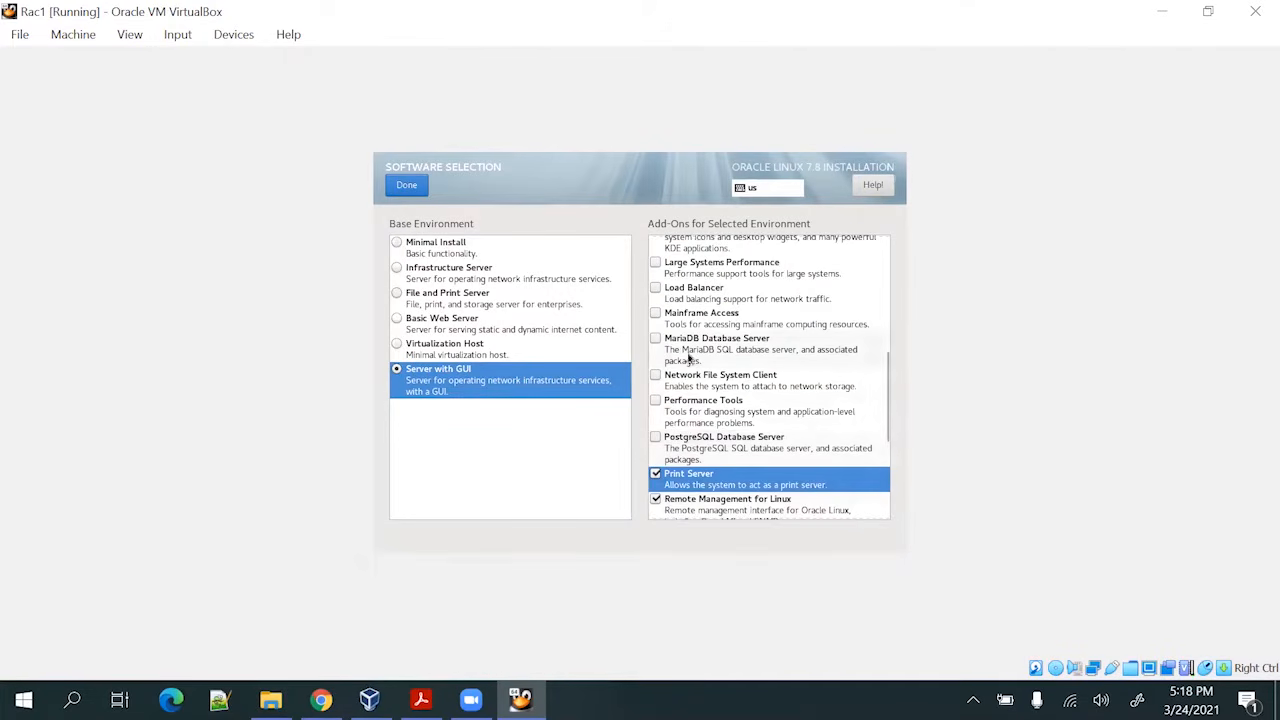
left_click(689, 438)
left_click(684, 404)
left_click(677, 377)
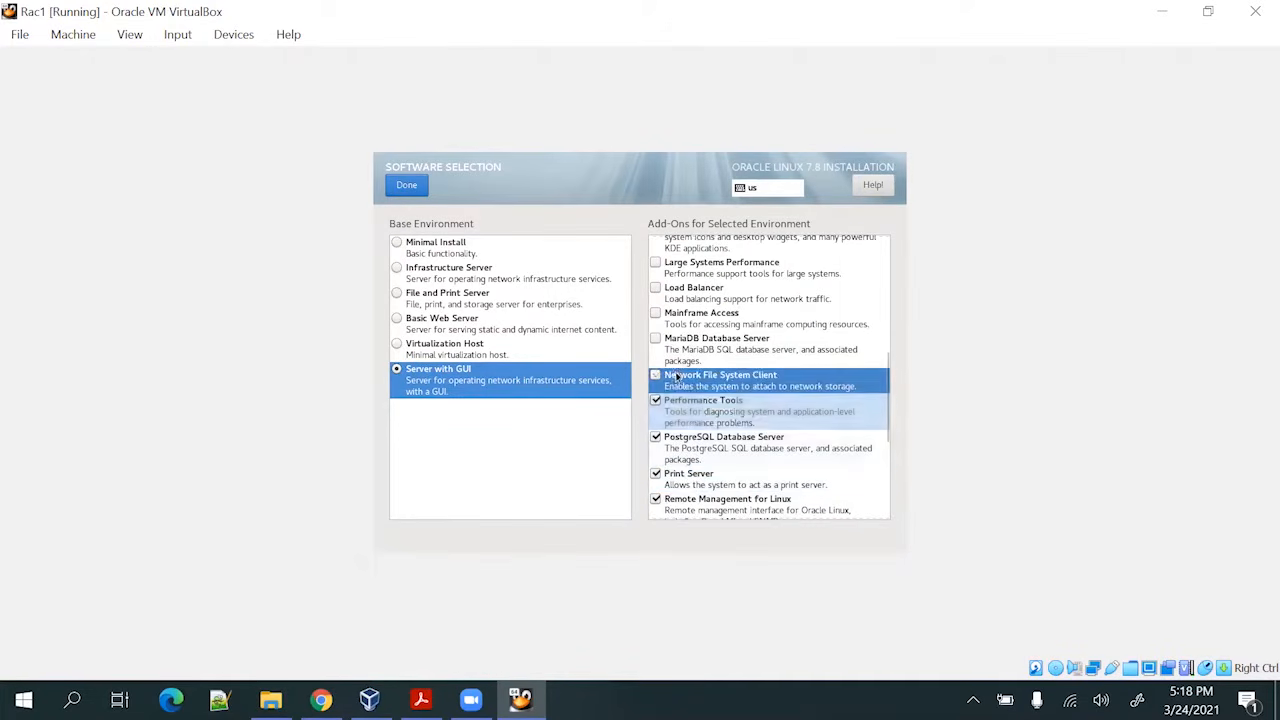
left_click(678, 350)
scroll(678, 352, "up", 1)
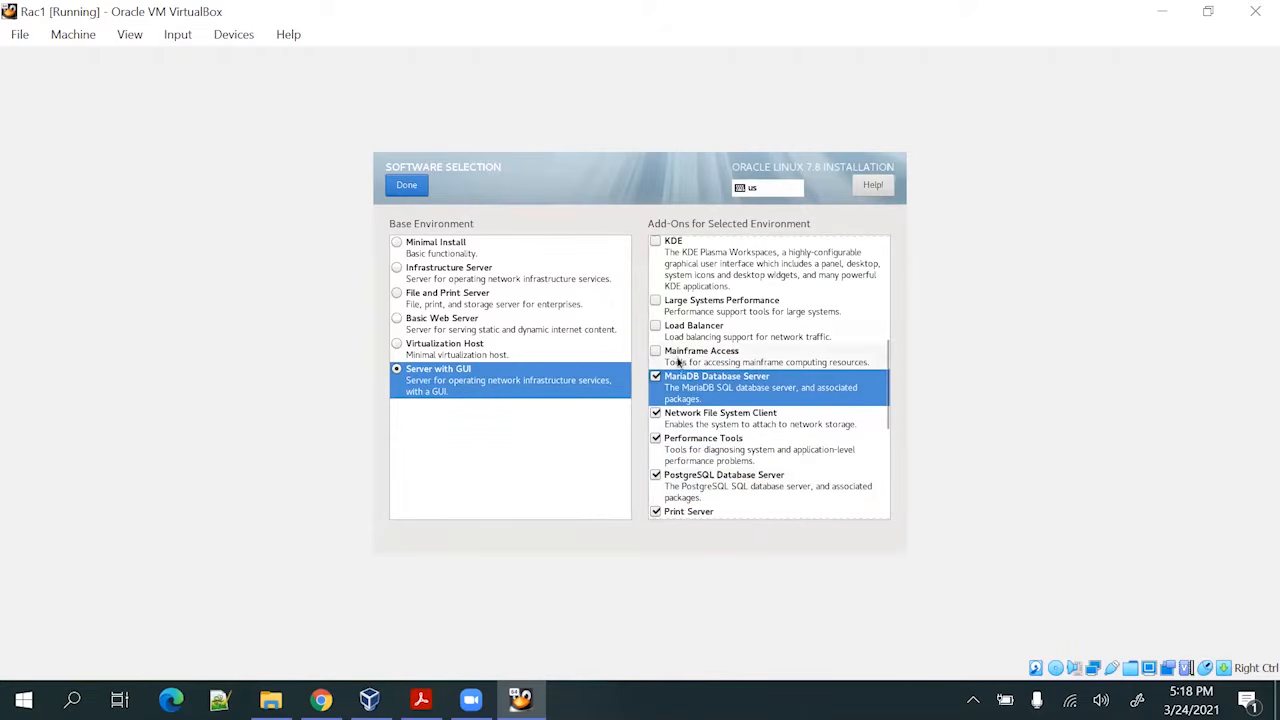
left_click(678, 362)
left_click(680, 338)
scroll(688, 385, "up", 3)
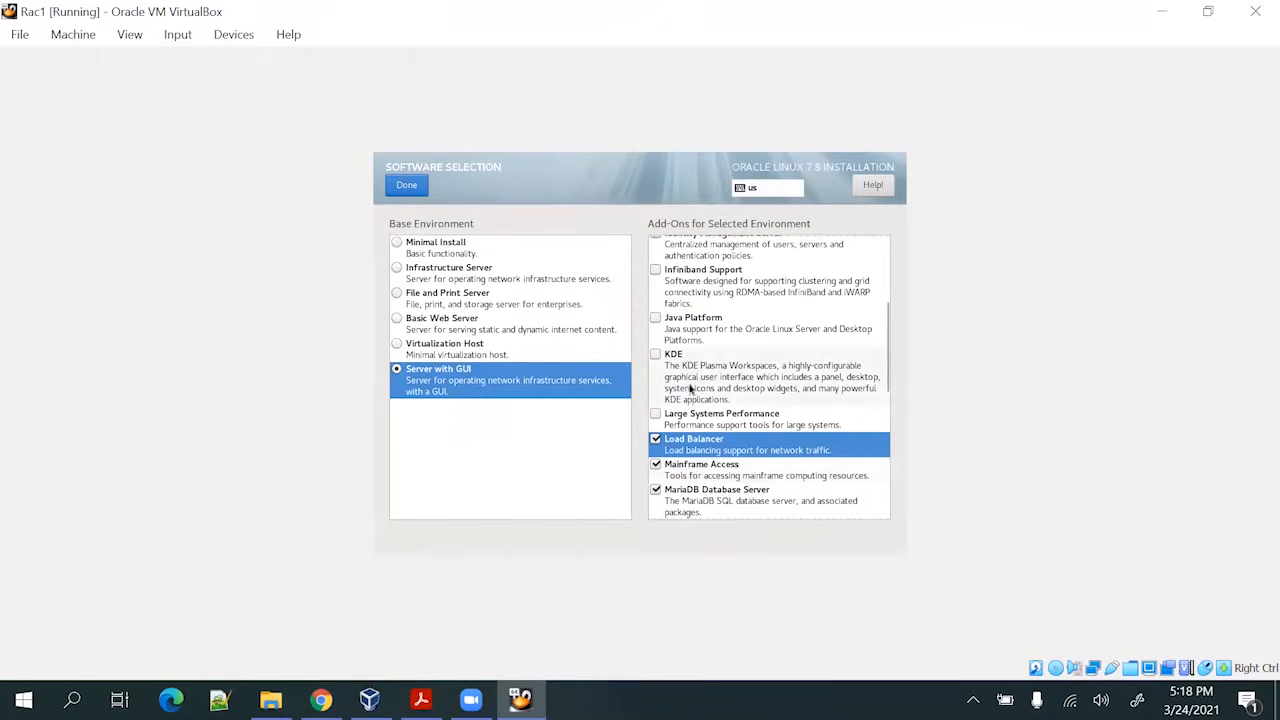
left_click(692, 418)
left_click(670, 365)
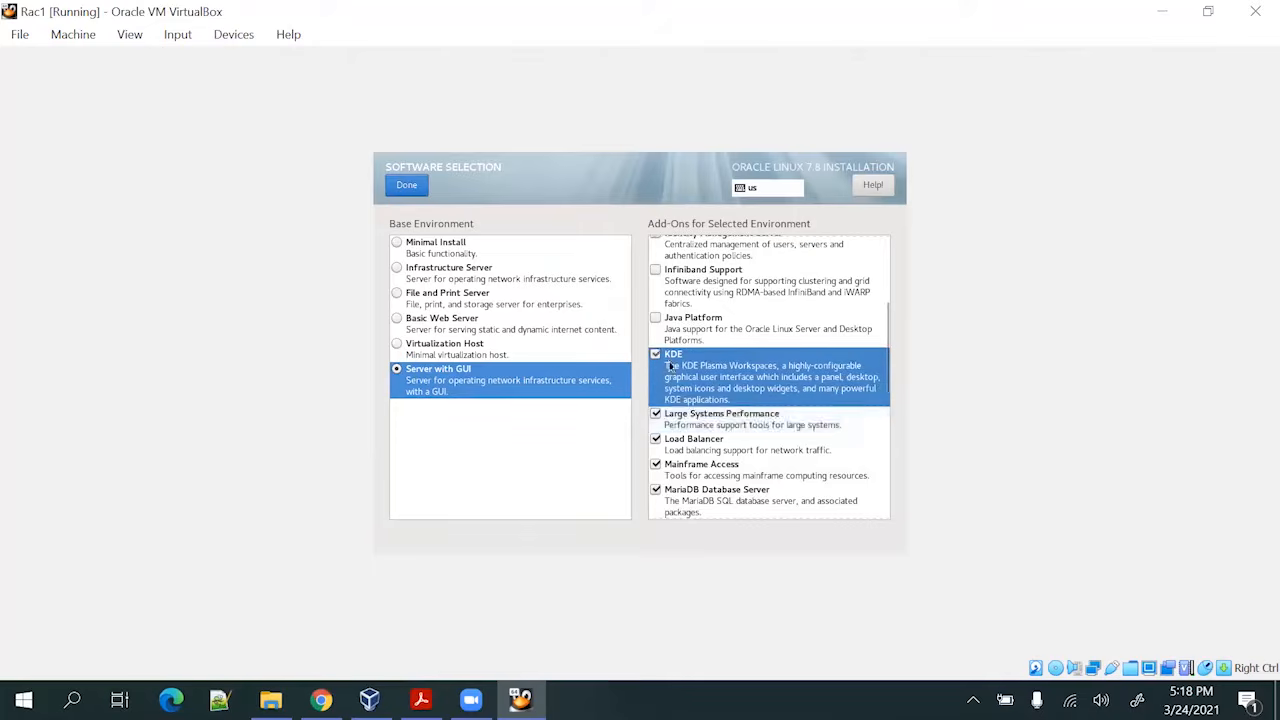
scroll(670, 365, "up", 3)
Tick Java Platform, Infiniband, Identity Management, Hardware Monitoring, File and Storage, FTP, E-mail, DNS and Backup Server, then confirm
left_click(690, 432)
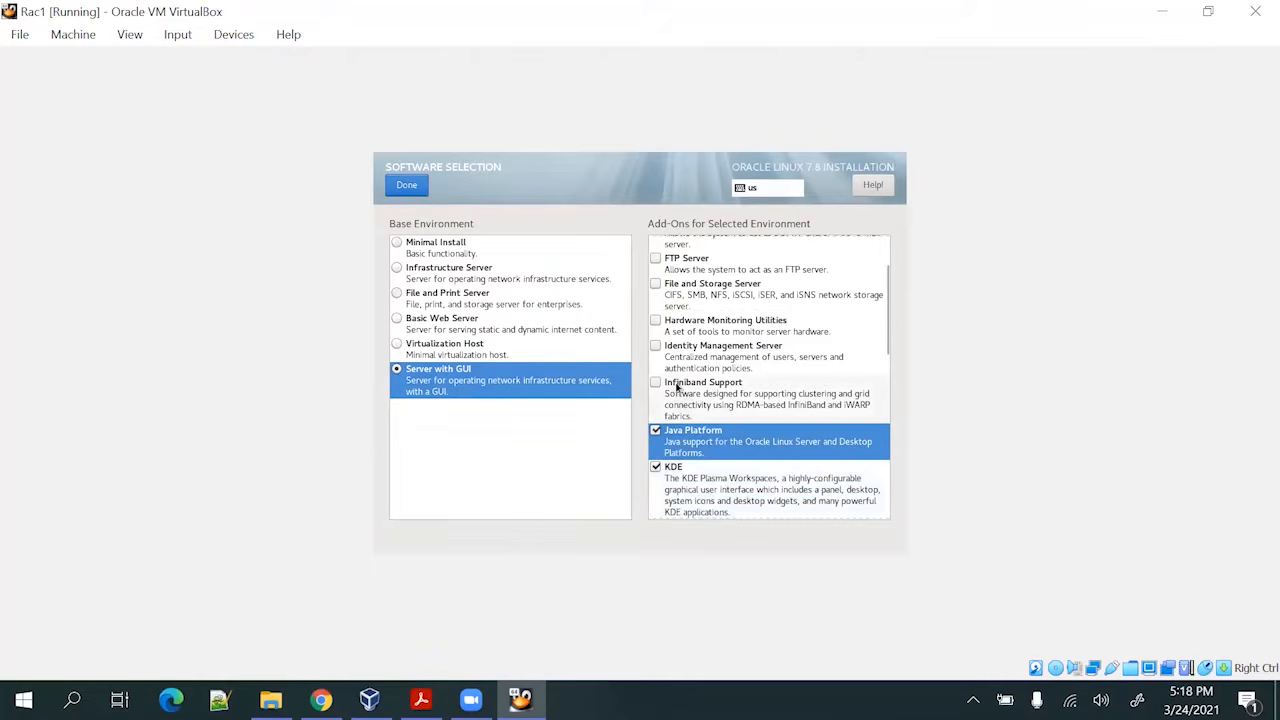
left_click(677, 387)
scroll(680, 395, "up", 2)
left_click(690, 432)
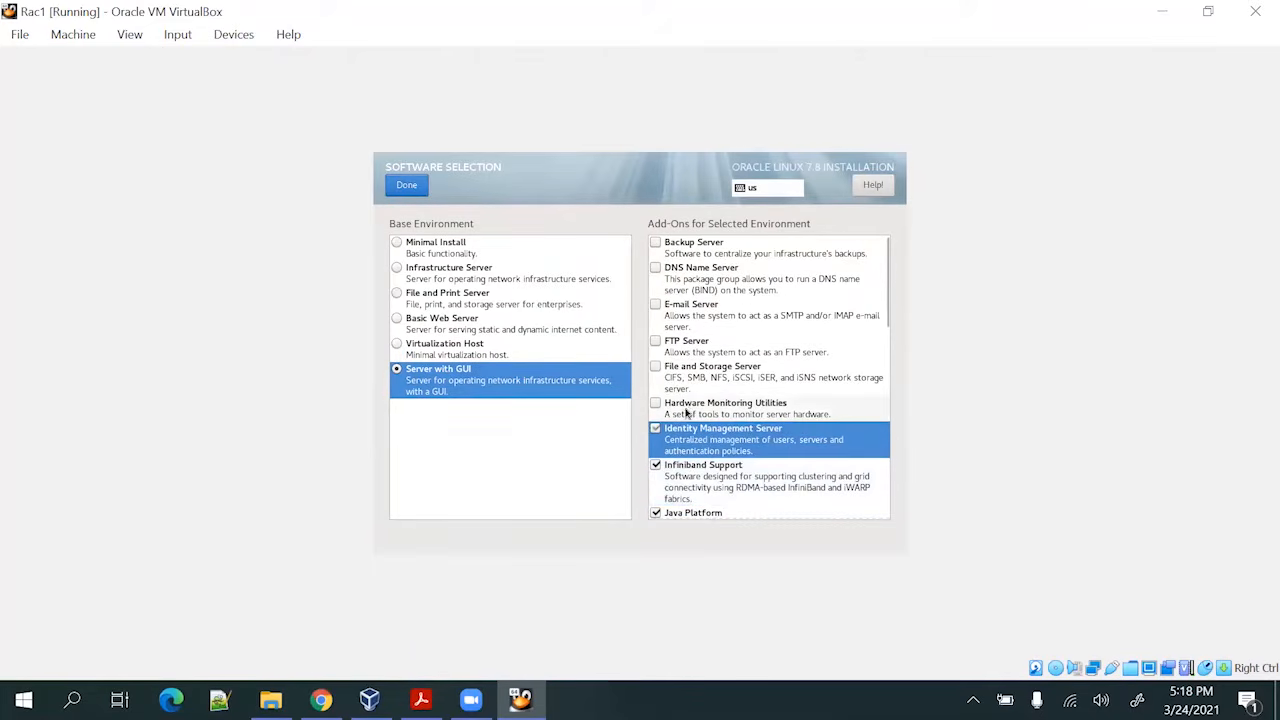
left_click(686, 410)
left_click(677, 369)
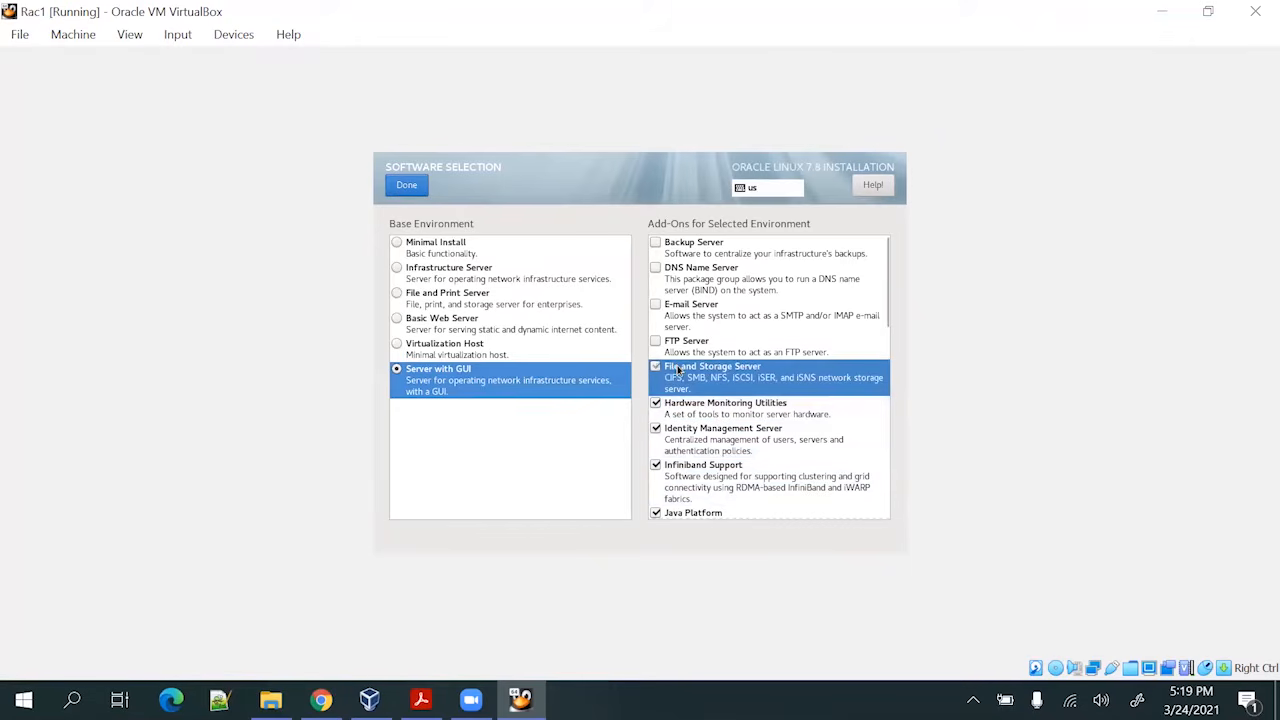
left_click(677, 345)
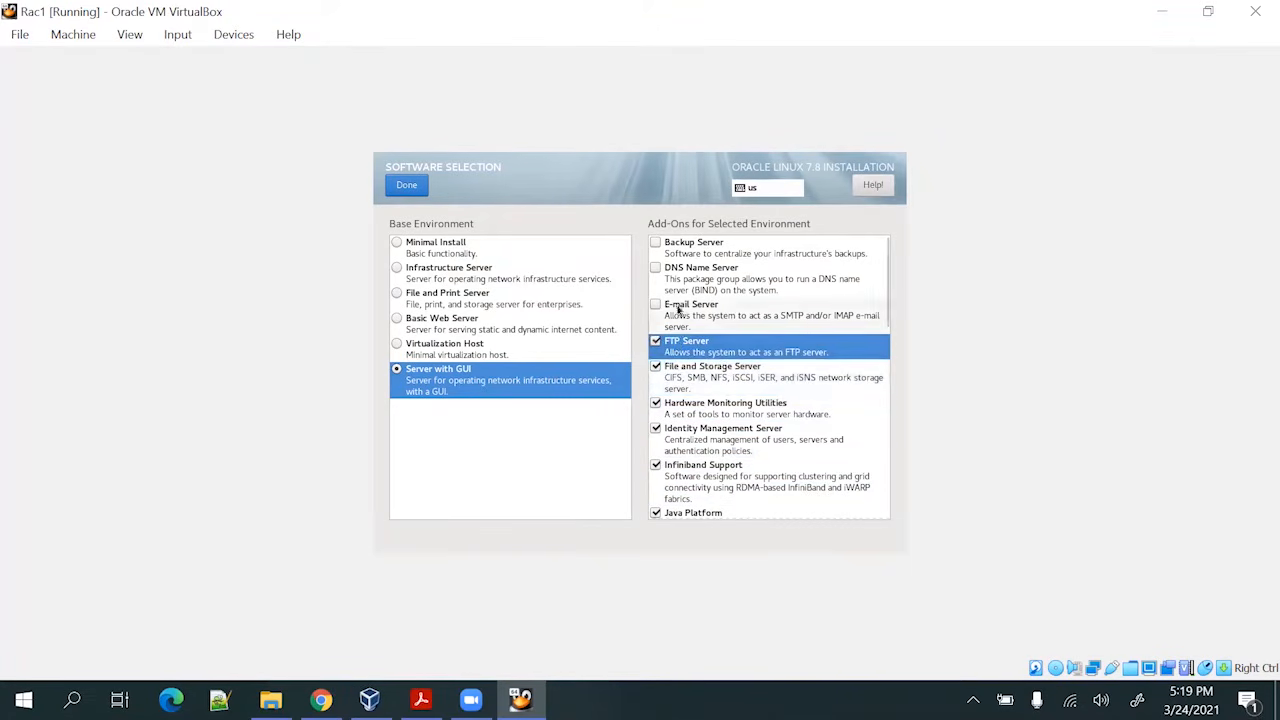
left_click(678, 310)
left_click(680, 270)
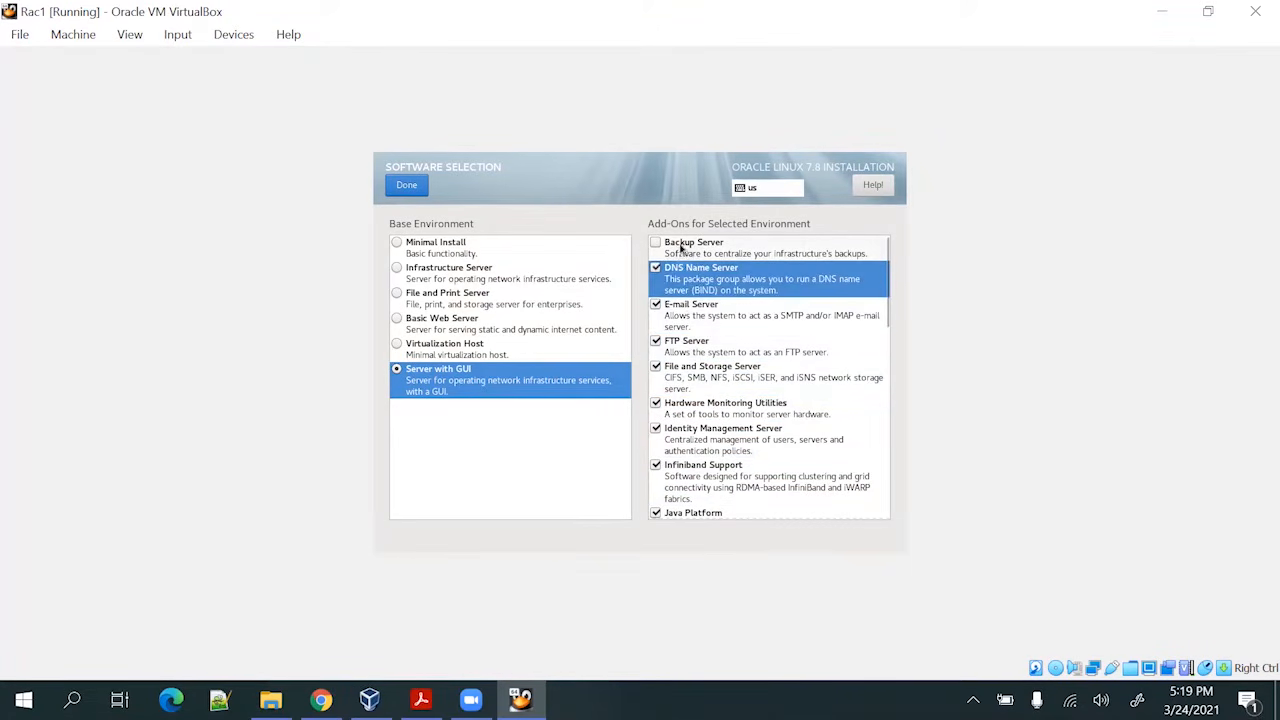
left_click(680, 247)
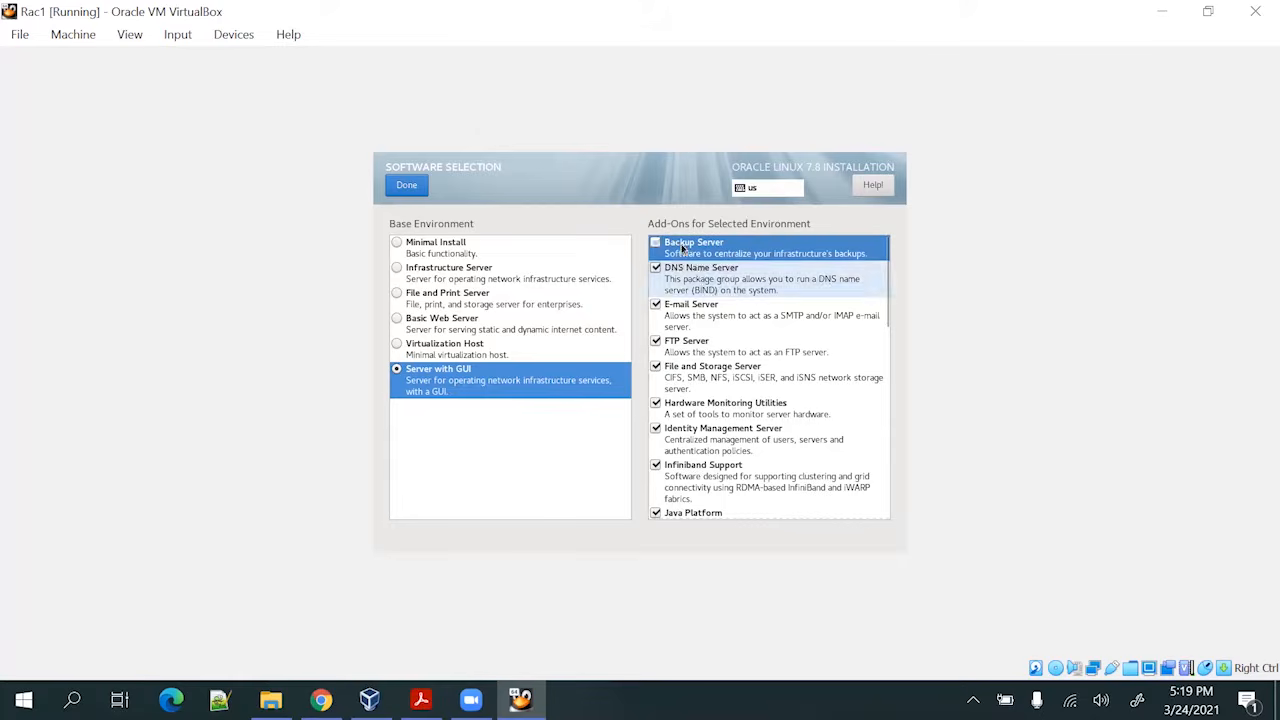
left_click(407, 185)
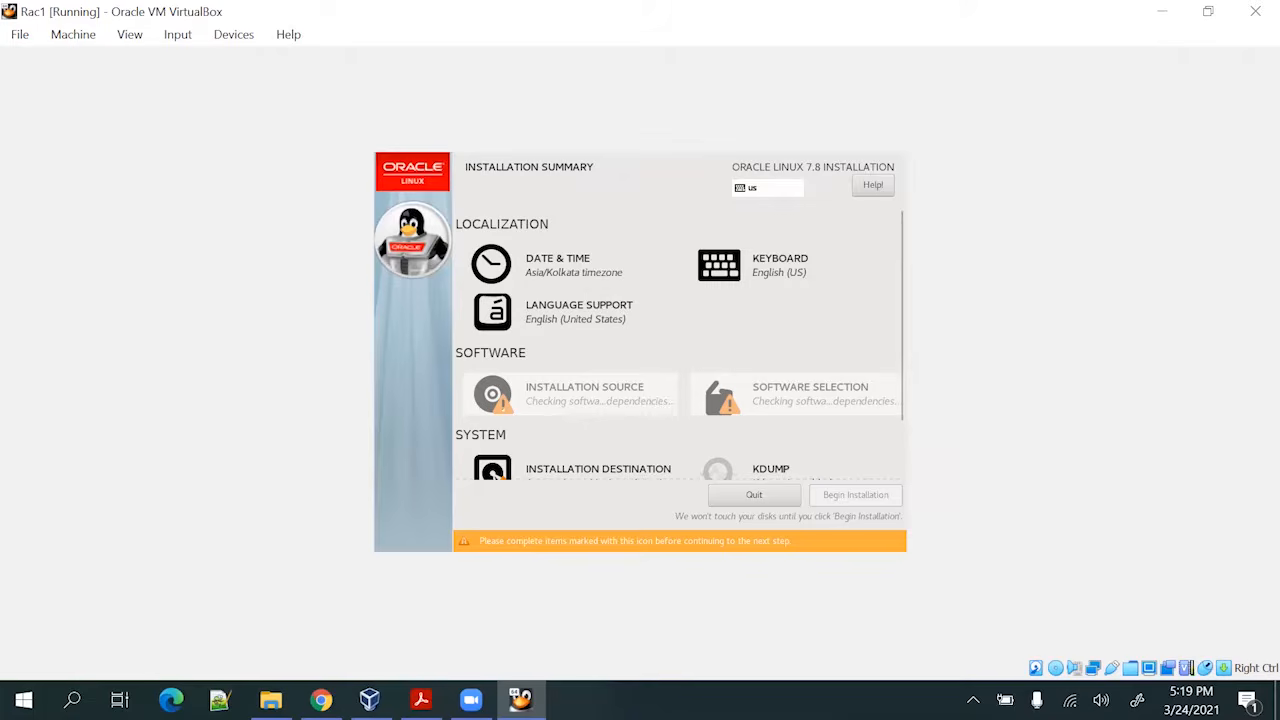
Select the 60 GiB ATA VBOX HARDDISK with 'I will configure partitioning' and continue to Manual Partitioning
left_click_drag(898, 402, 898, 460)
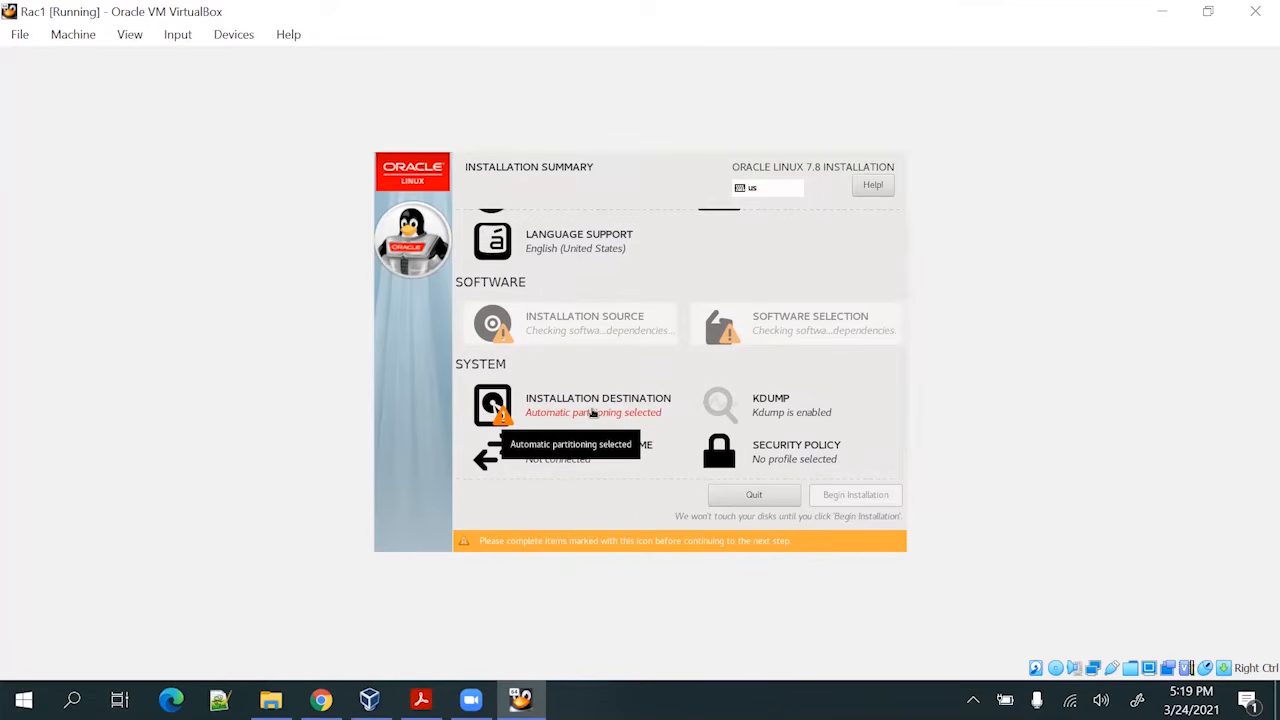
left_click(592, 413)
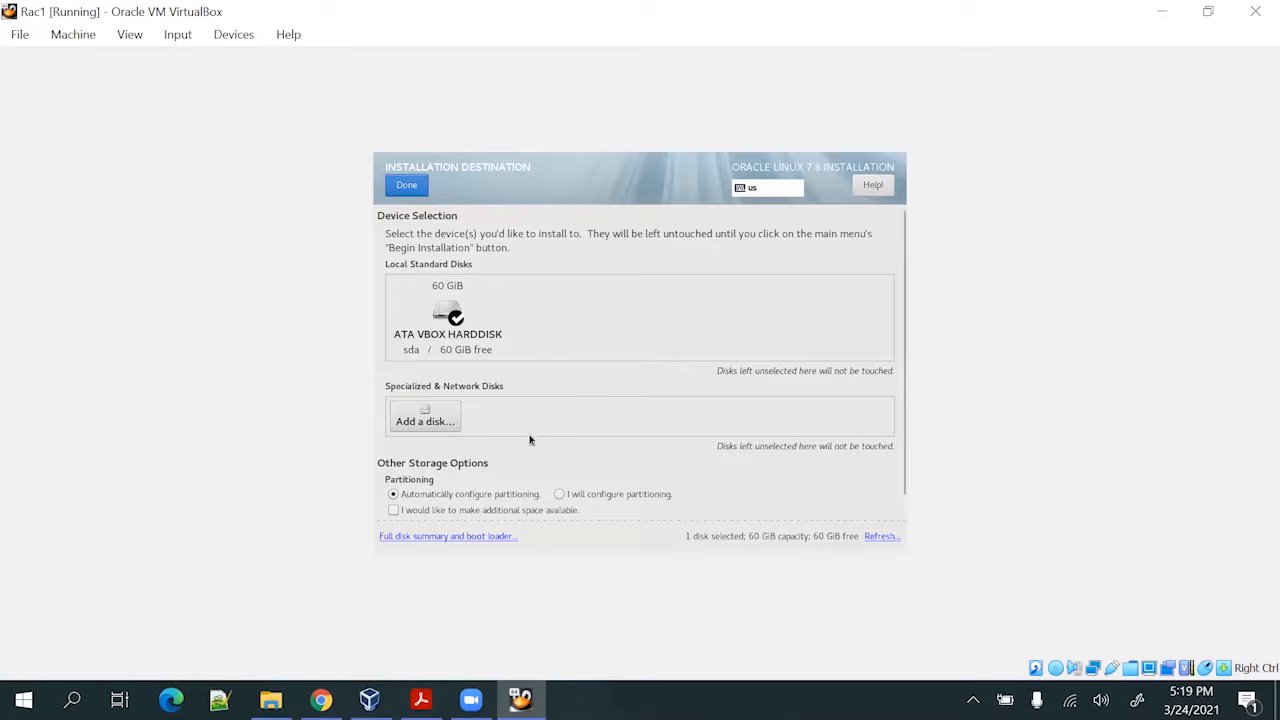
left_click(561, 496)
left_click(446, 316)
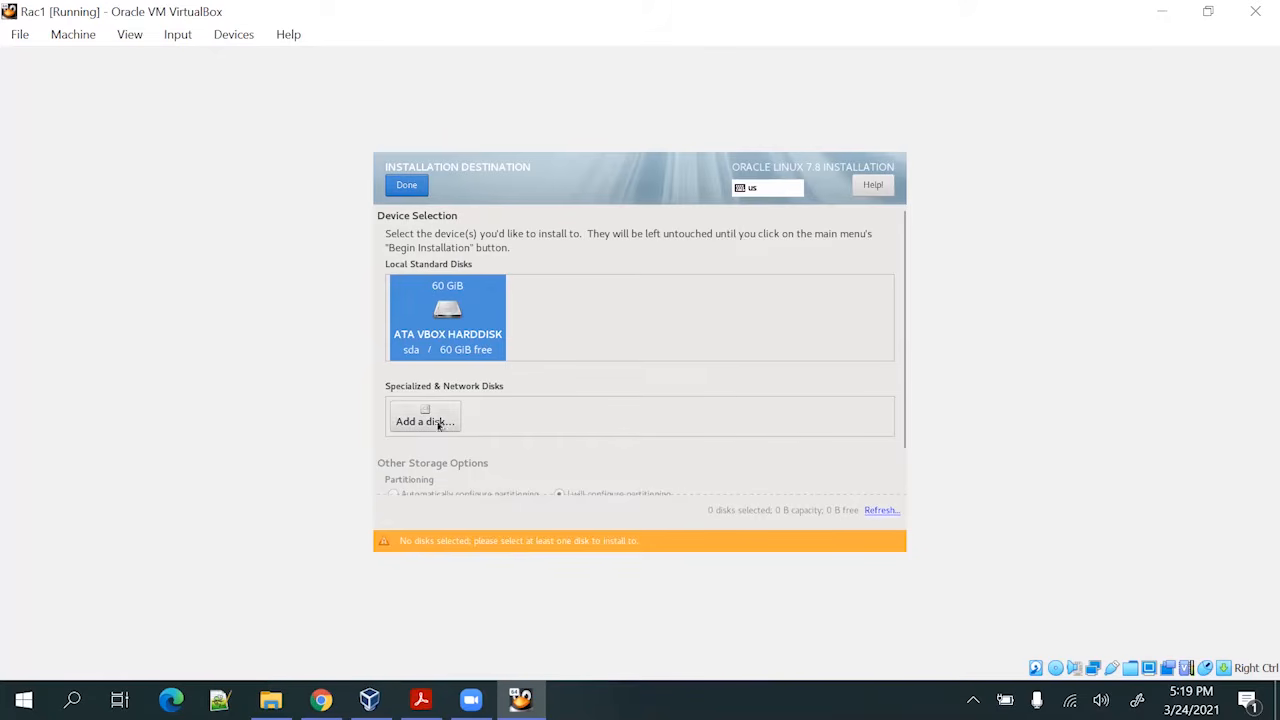
left_click(439, 420)
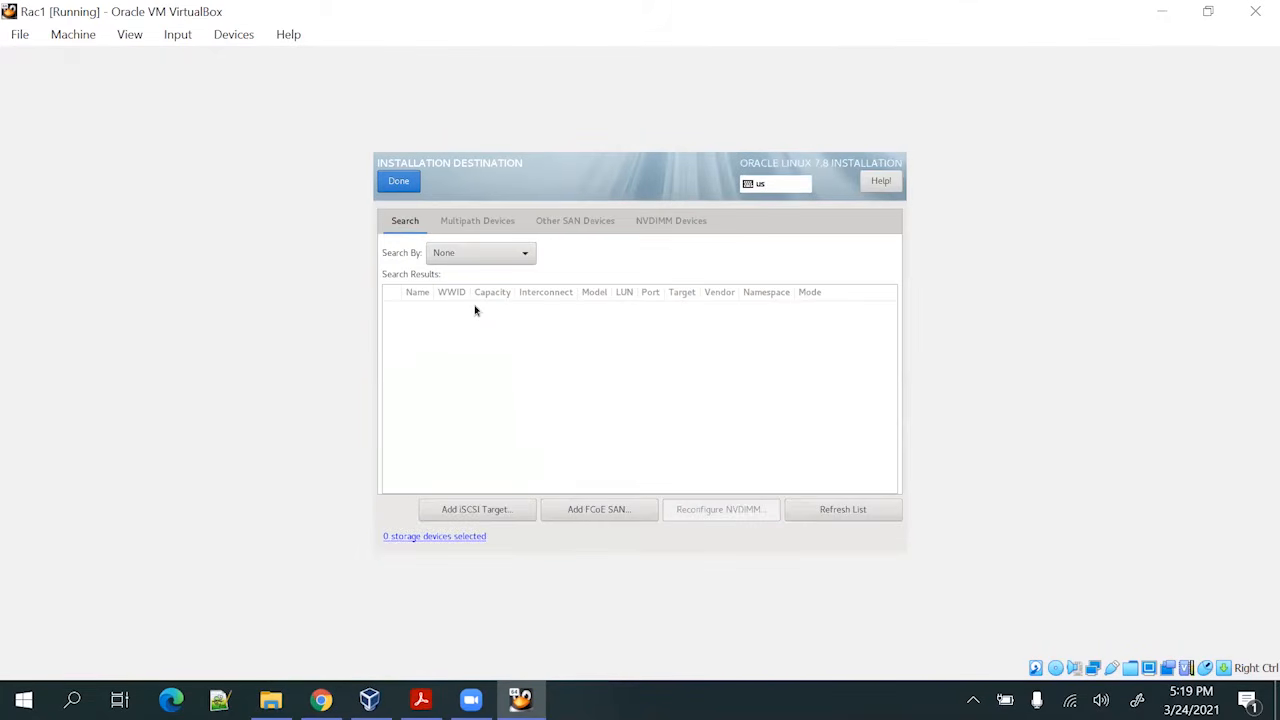
left_click(406, 186)
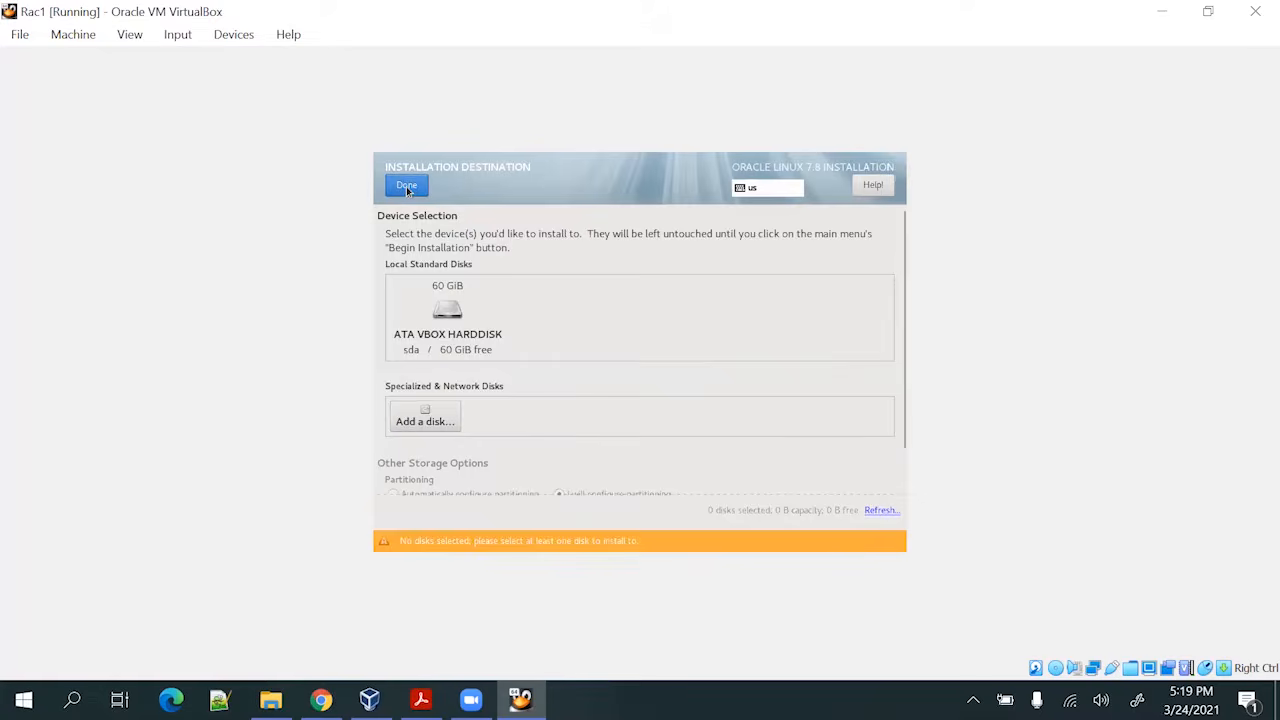
left_click(448, 334)
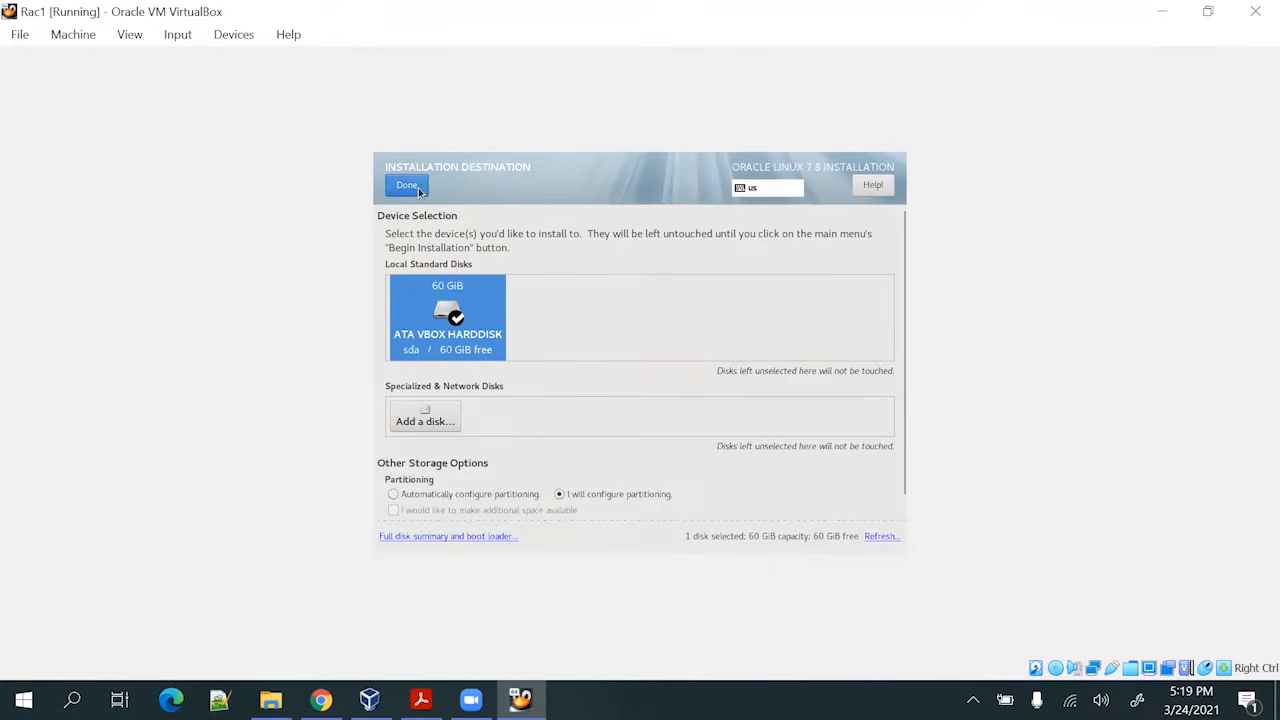
left_click(418, 188)
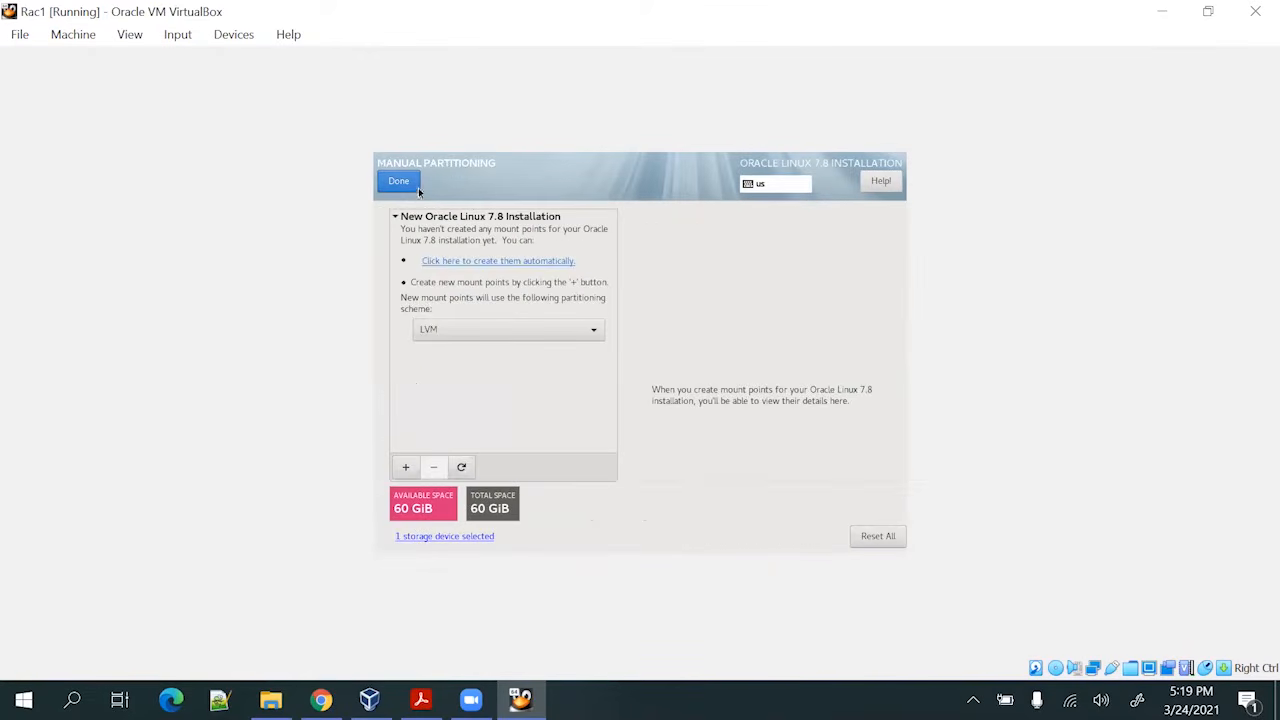
Keep the LVM scheme and add a /boot mount point of 1 GiB
left_click(462, 333)
left_click(462, 333)
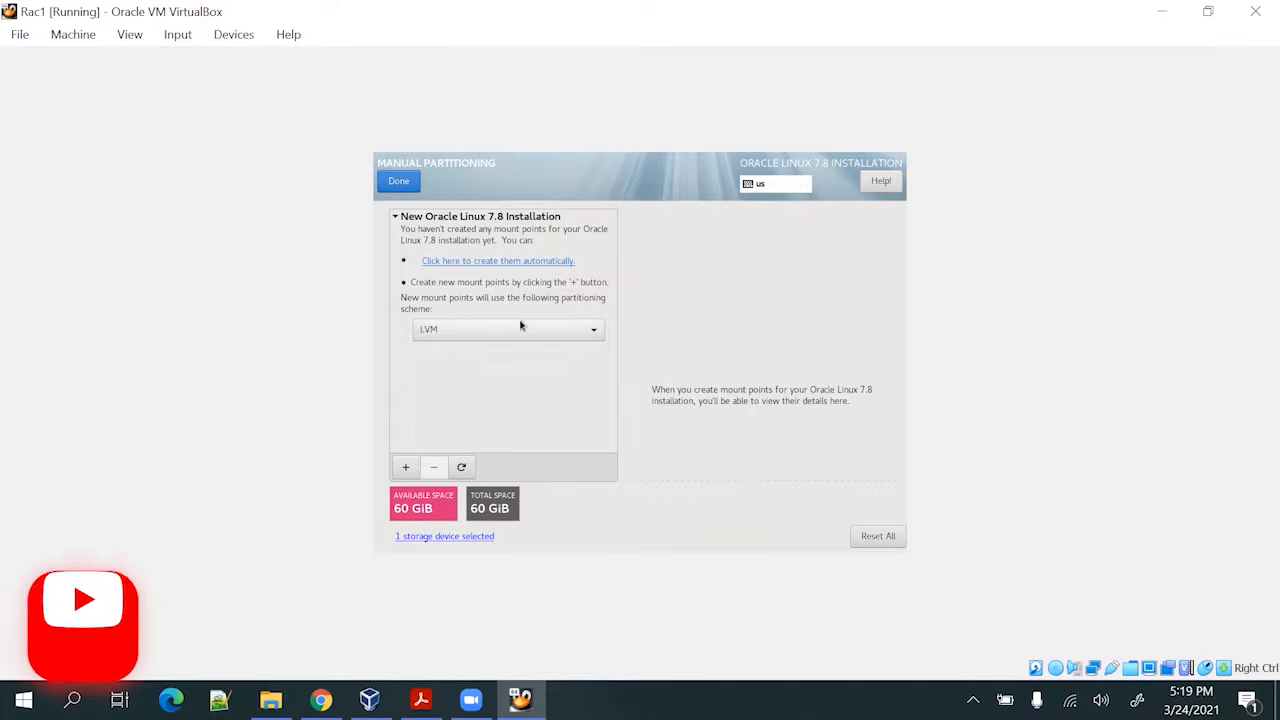
left_click(406, 467)
left_click(735, 349)
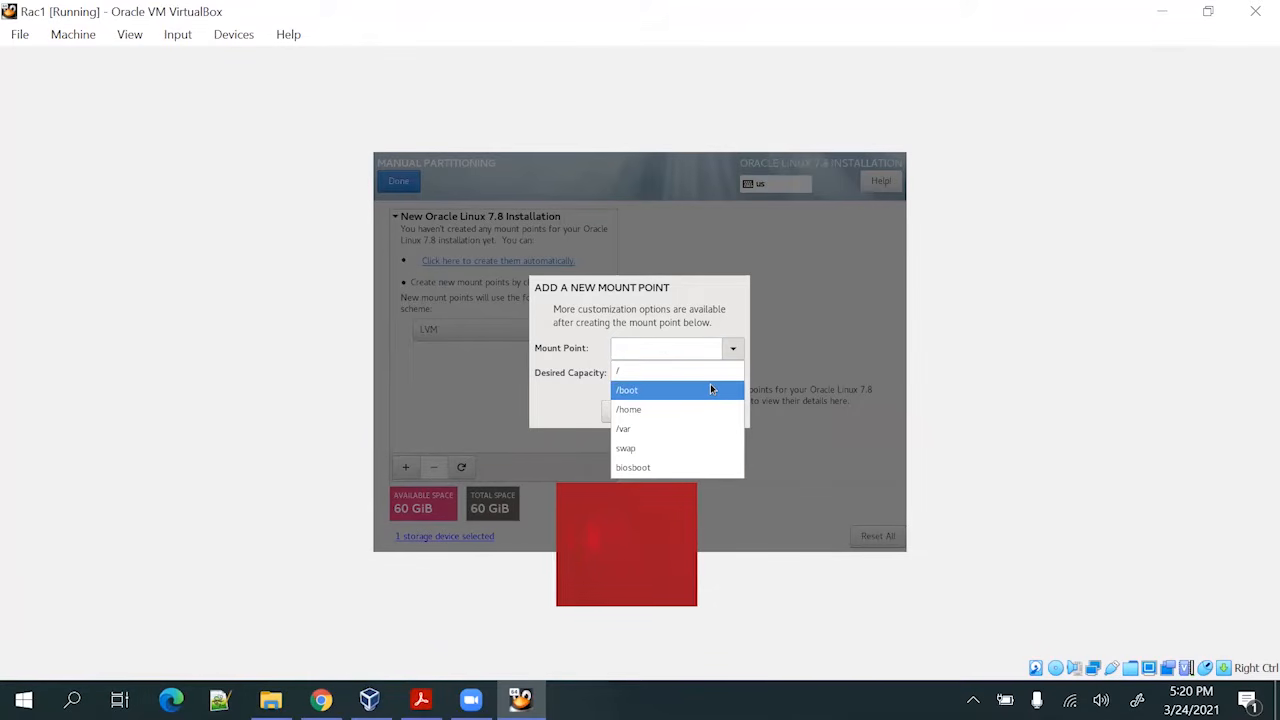
left_click(711, 389)
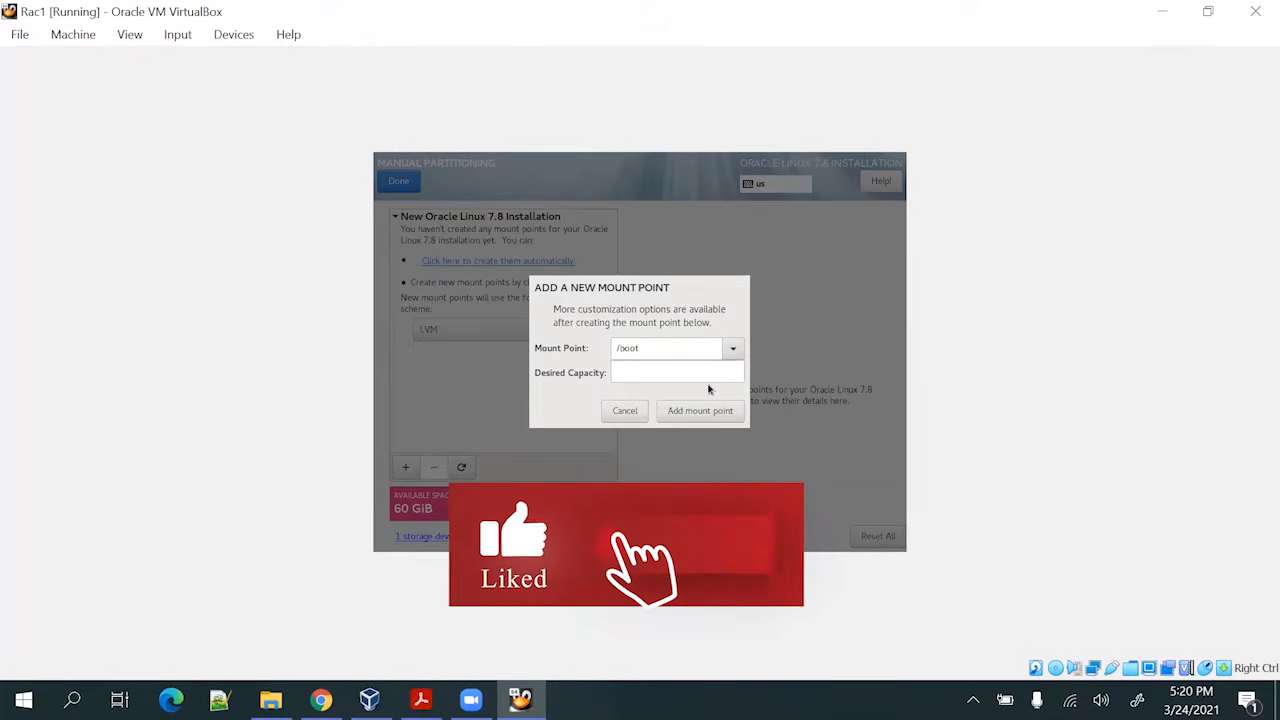
left_click(700, 374)
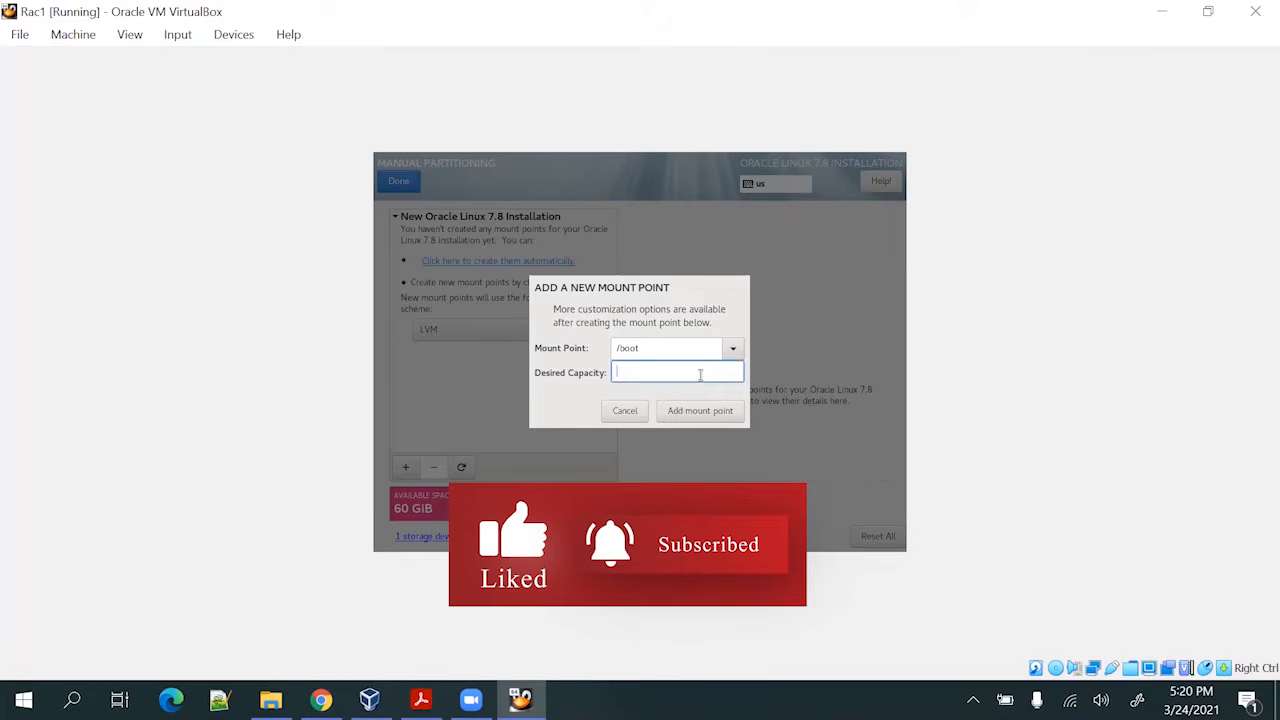
type("1g")
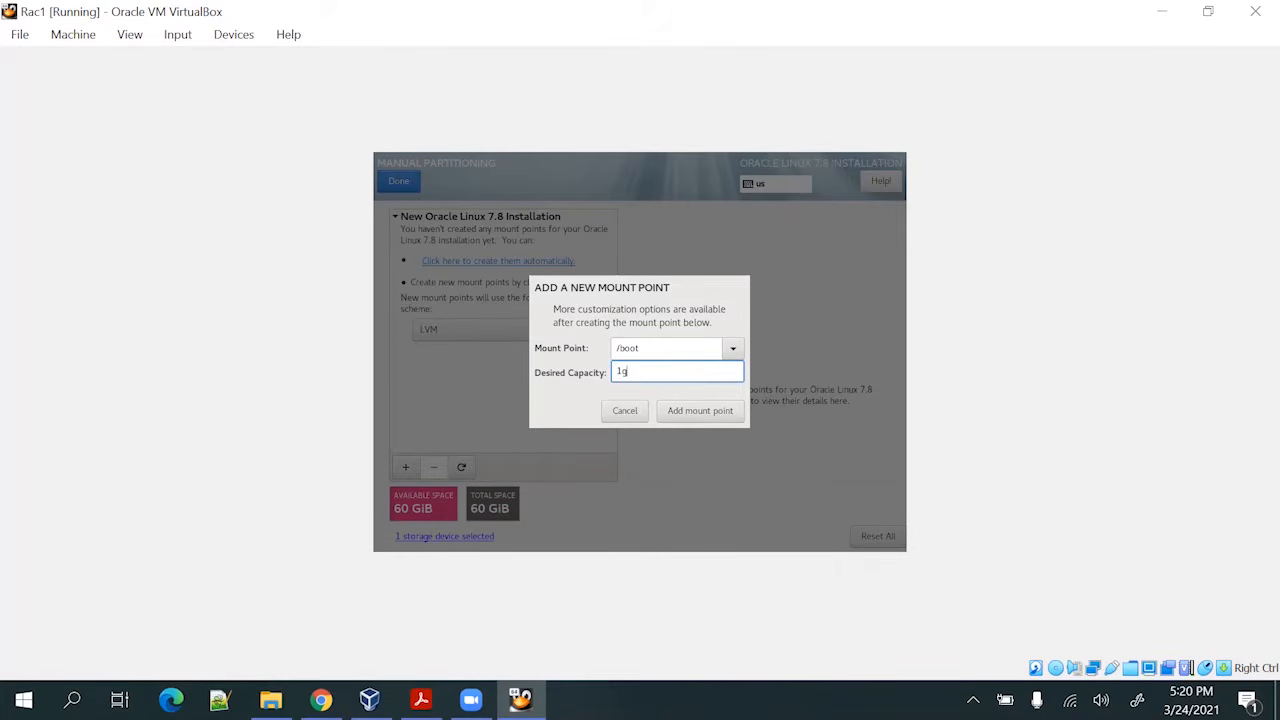
left_click(731, 413)
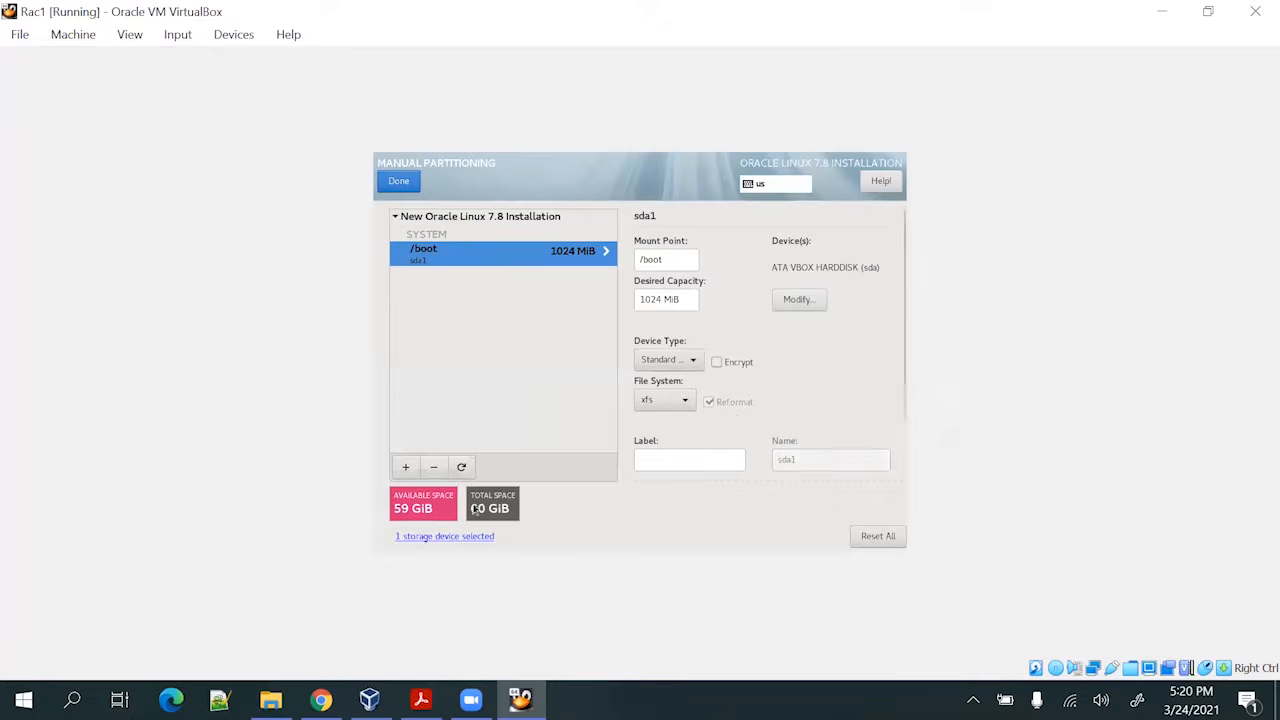
Add a / root mount point with 10 GiB capacity
left_click(406, 467)
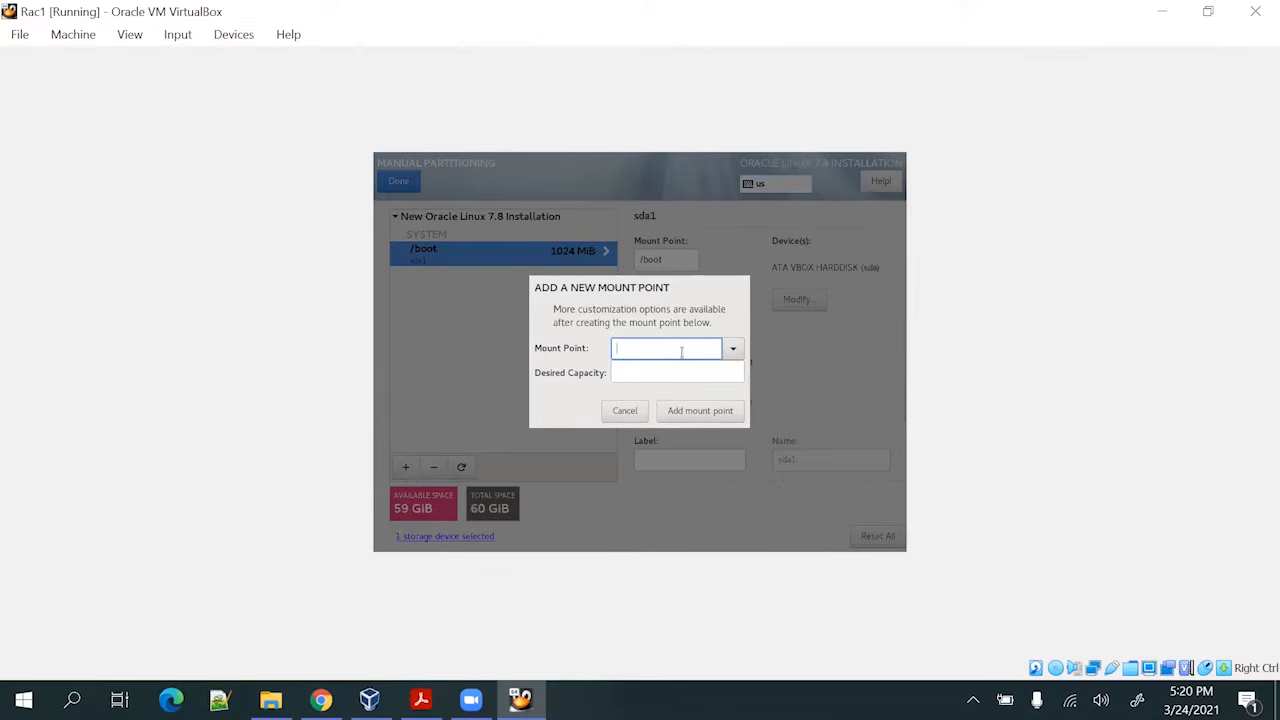
left_click(730, 350)
left_click(698, 372)
left_click(690, 374)
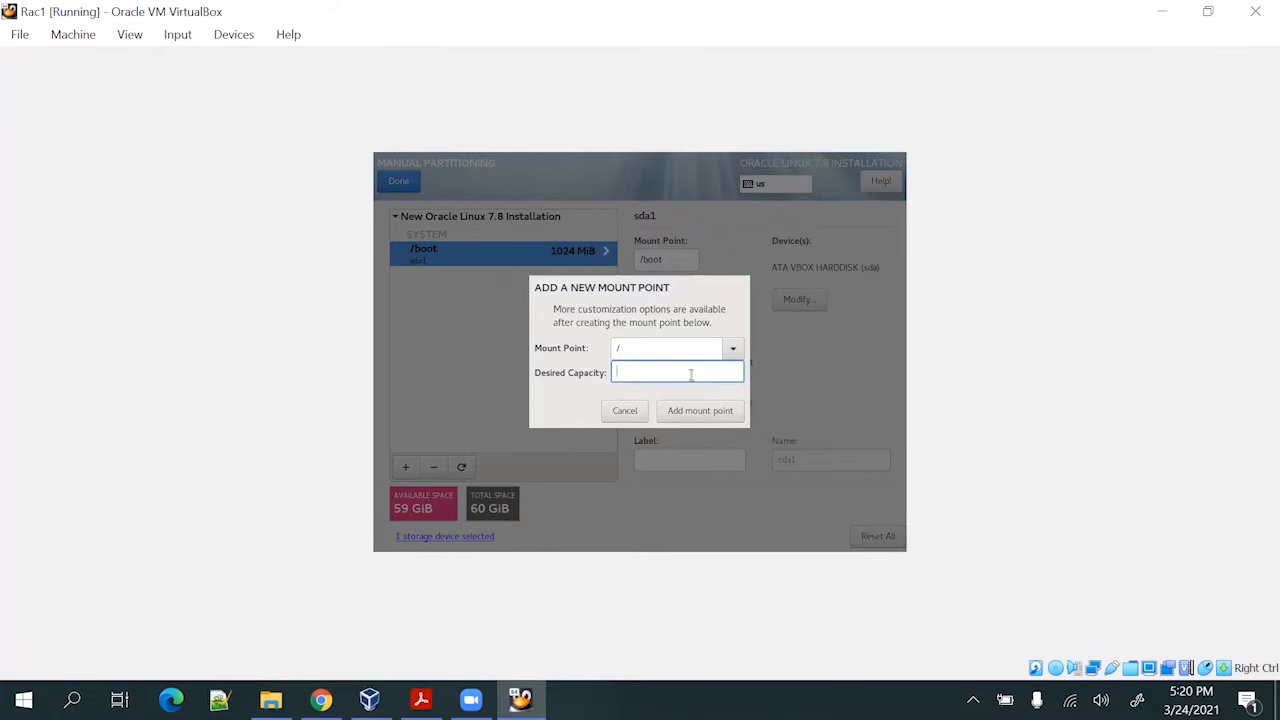
type("10g")
left_click(708, 414)
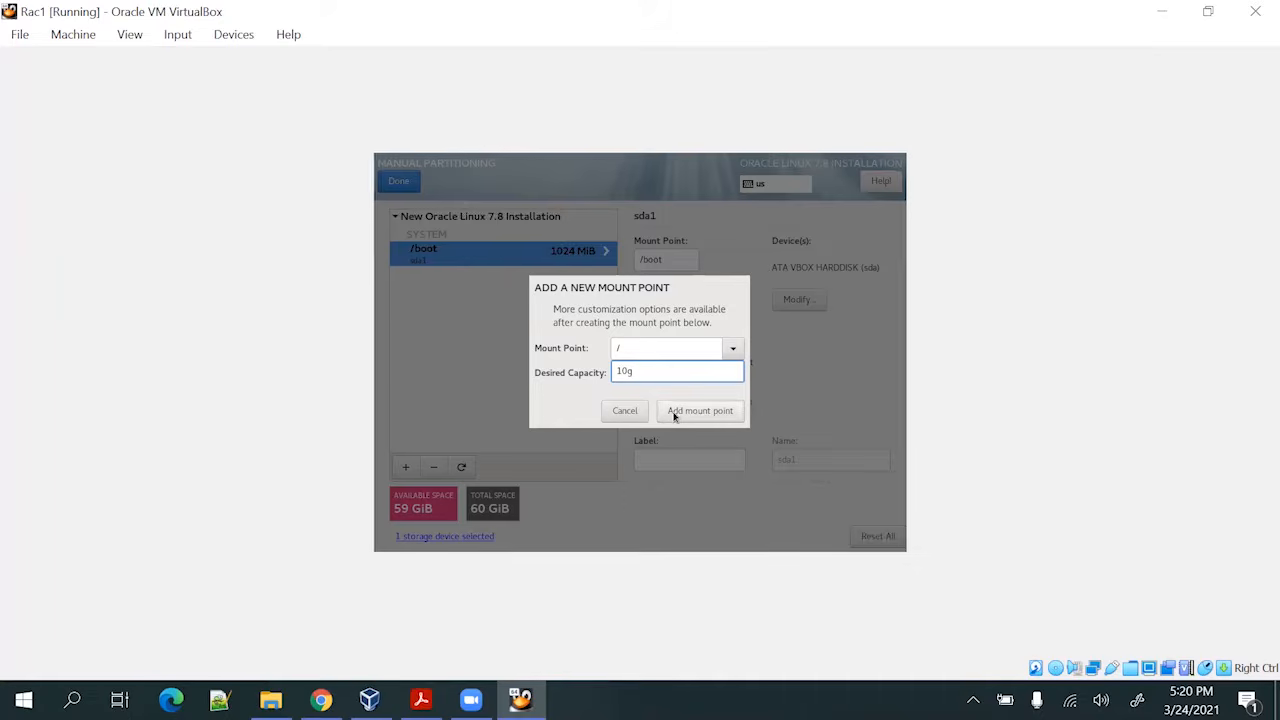
Add a swap mount point, then remove it because it came out only 5120 KiB
left_click(406, 467)
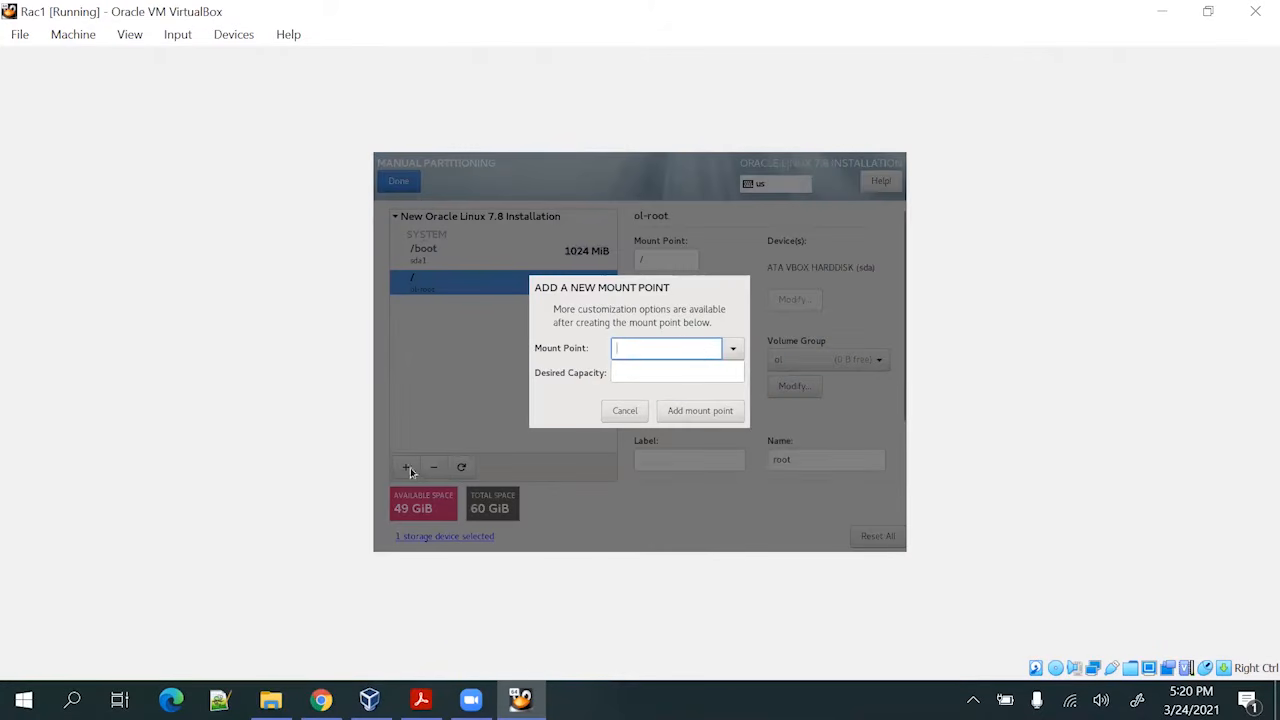
left_click(733, 352)
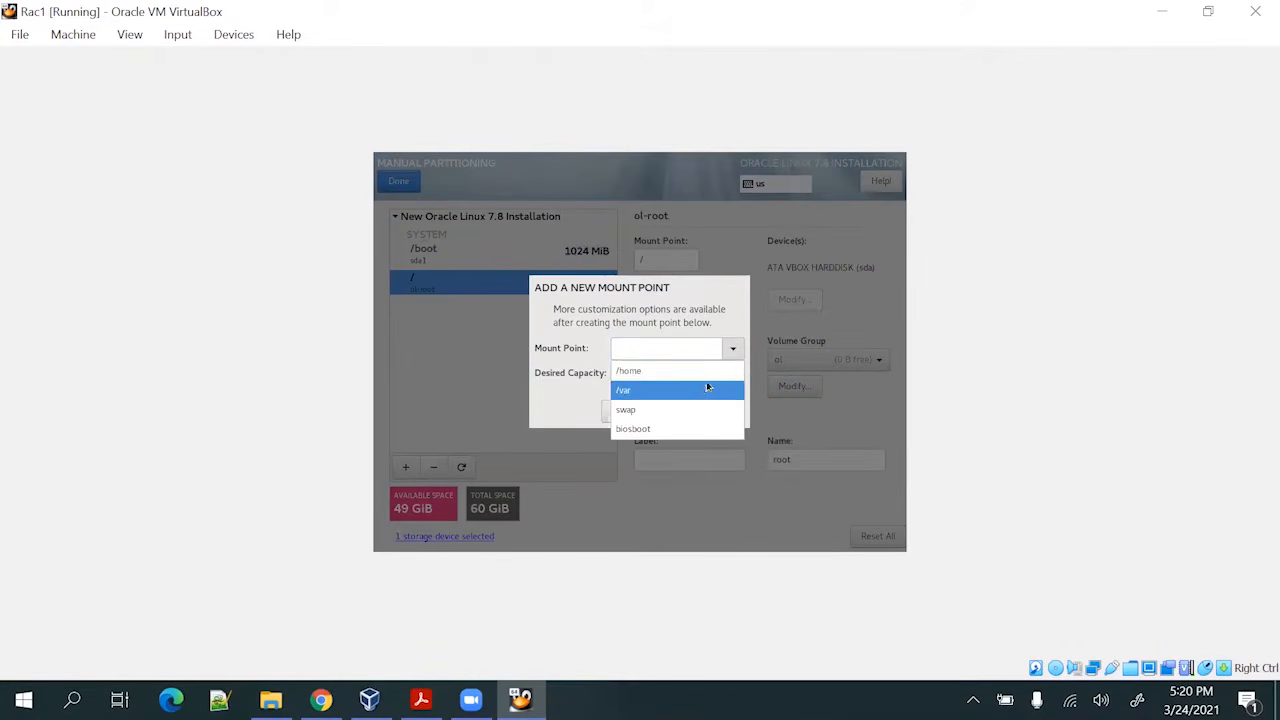
left_click(695, 407)
left_click(668, 380)
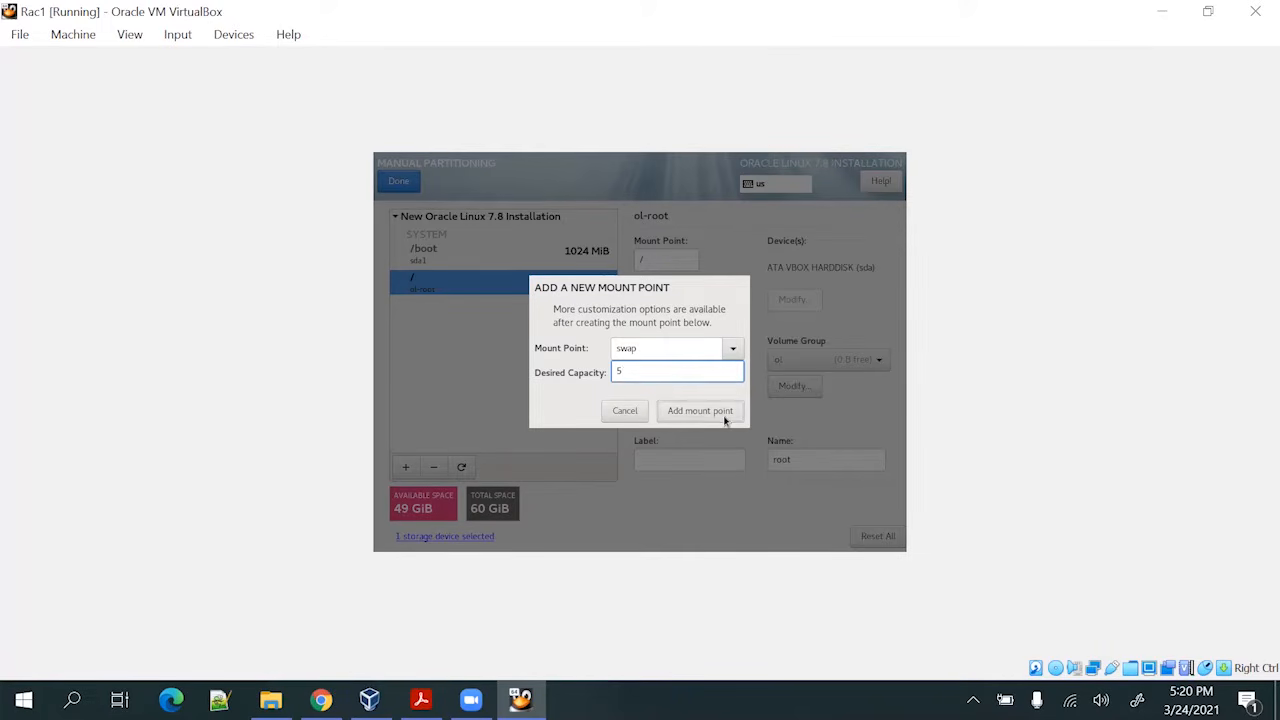
left_click(722, 414)
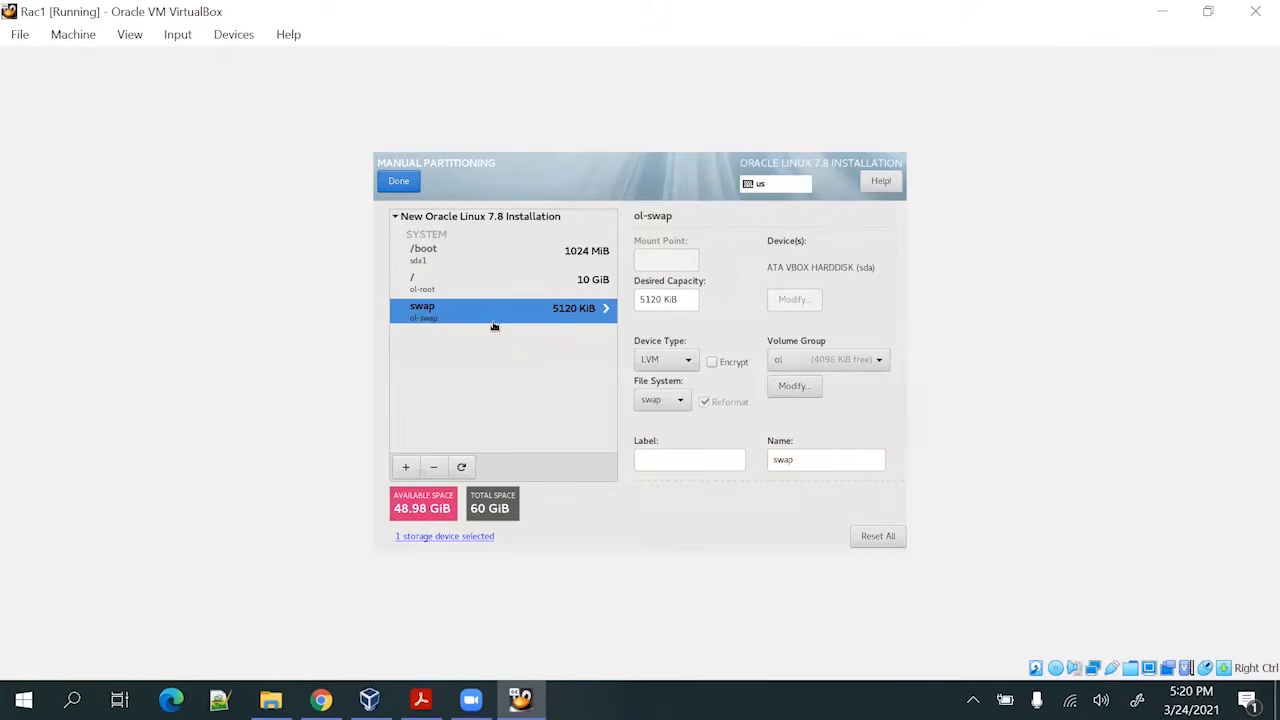
left_click(435, 469)
Add a 5 GiB swap partition
left_click(406, 468)
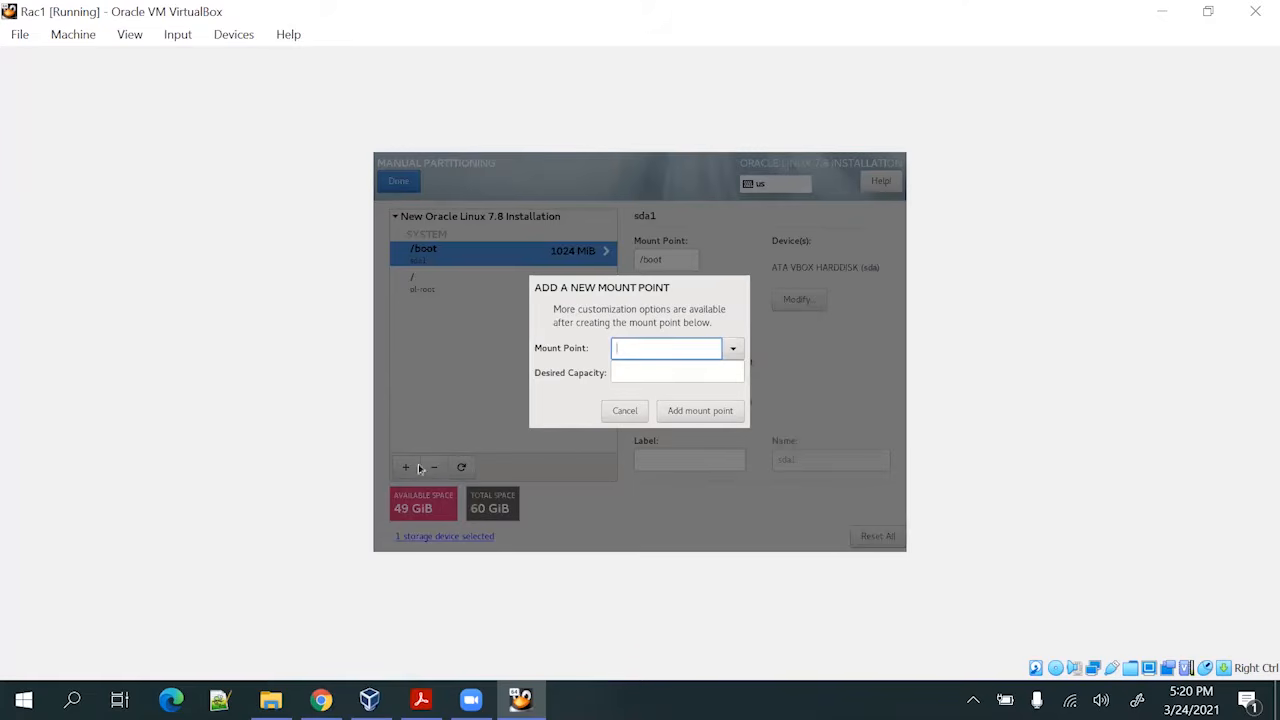
left_click(730, 348)
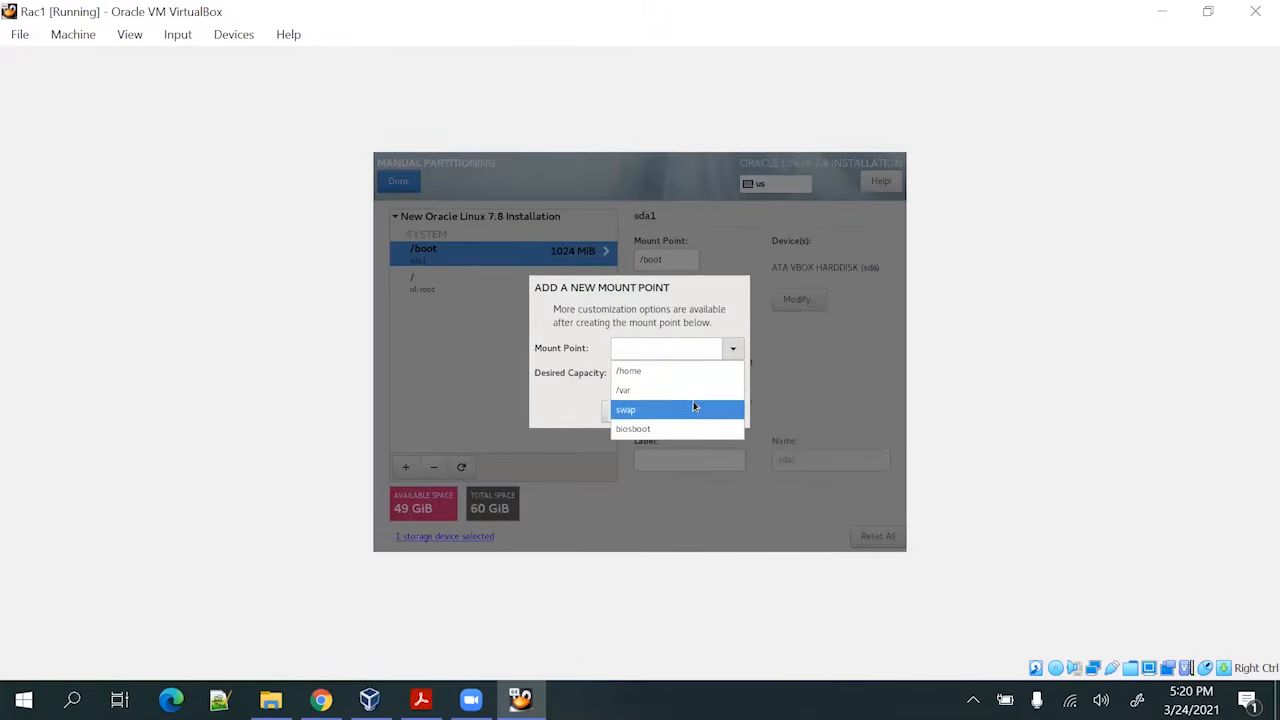
left_click(693, 403)
left_click(675, 374)
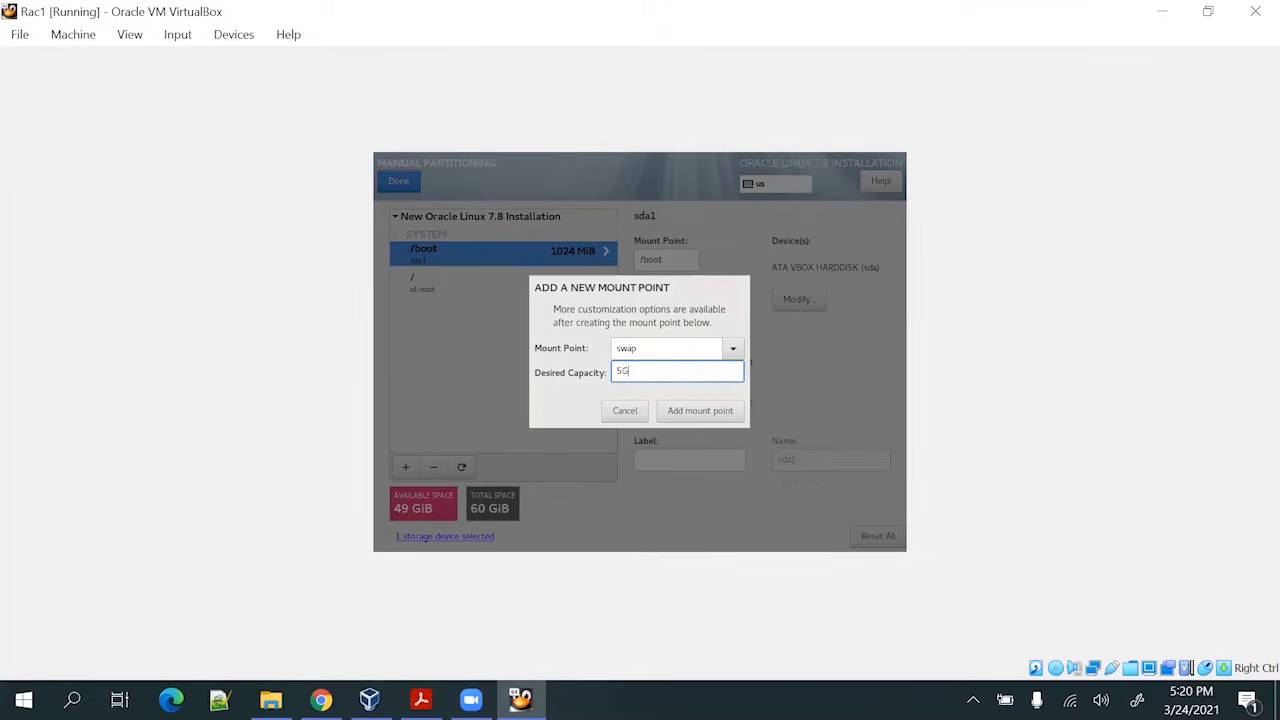
type("5G")
left_click(700, 410)
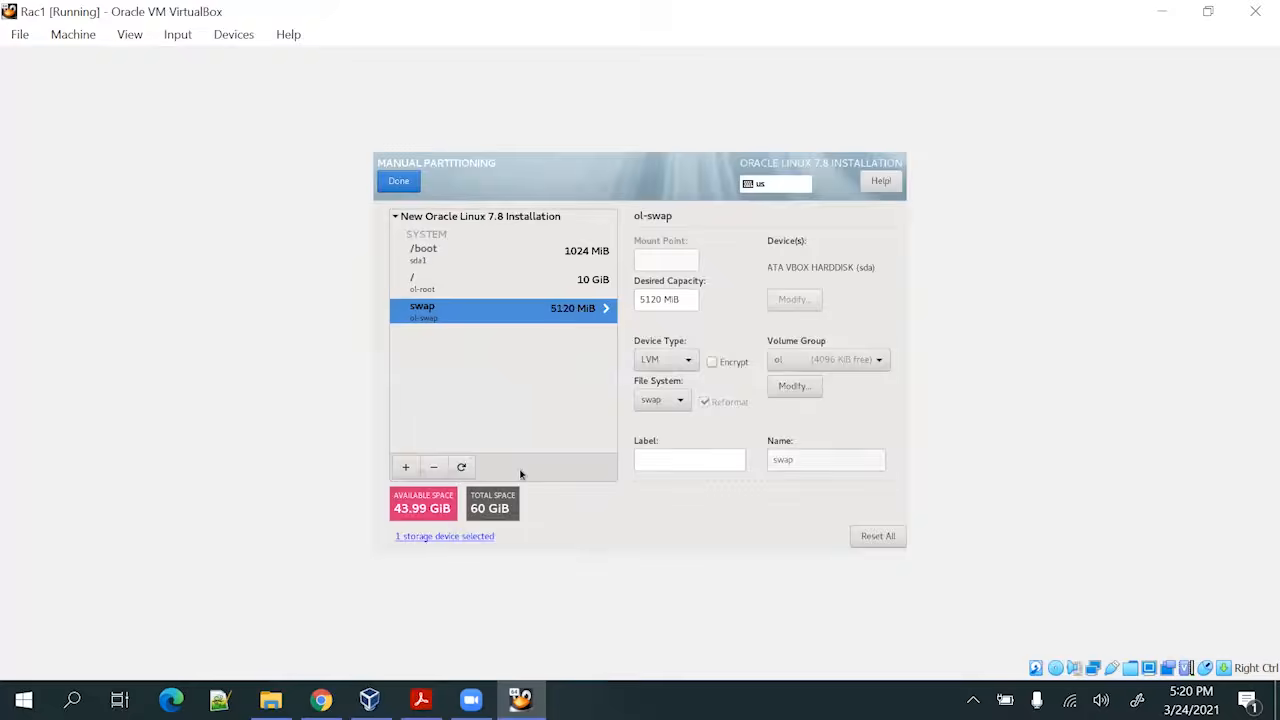
Add a 5 GiB /tmp partition and a 38 GiB /u01 partition
left_click(406, 467)
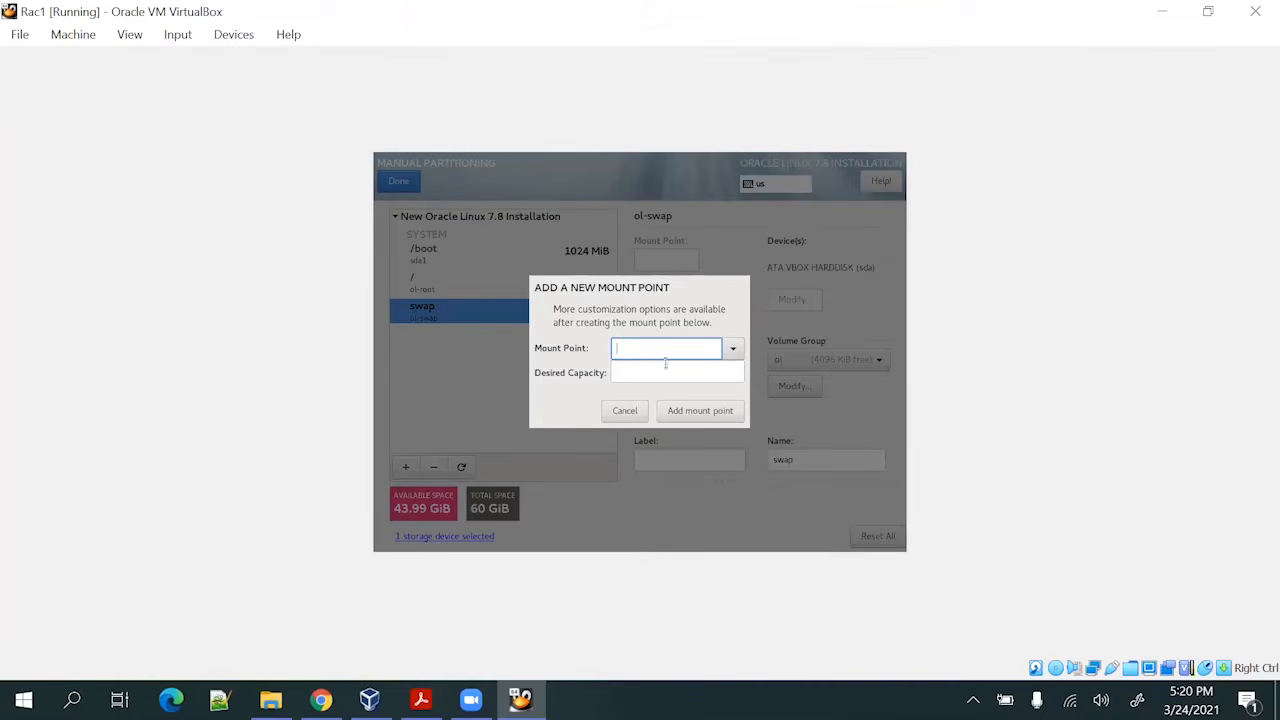
type("/tmp6")
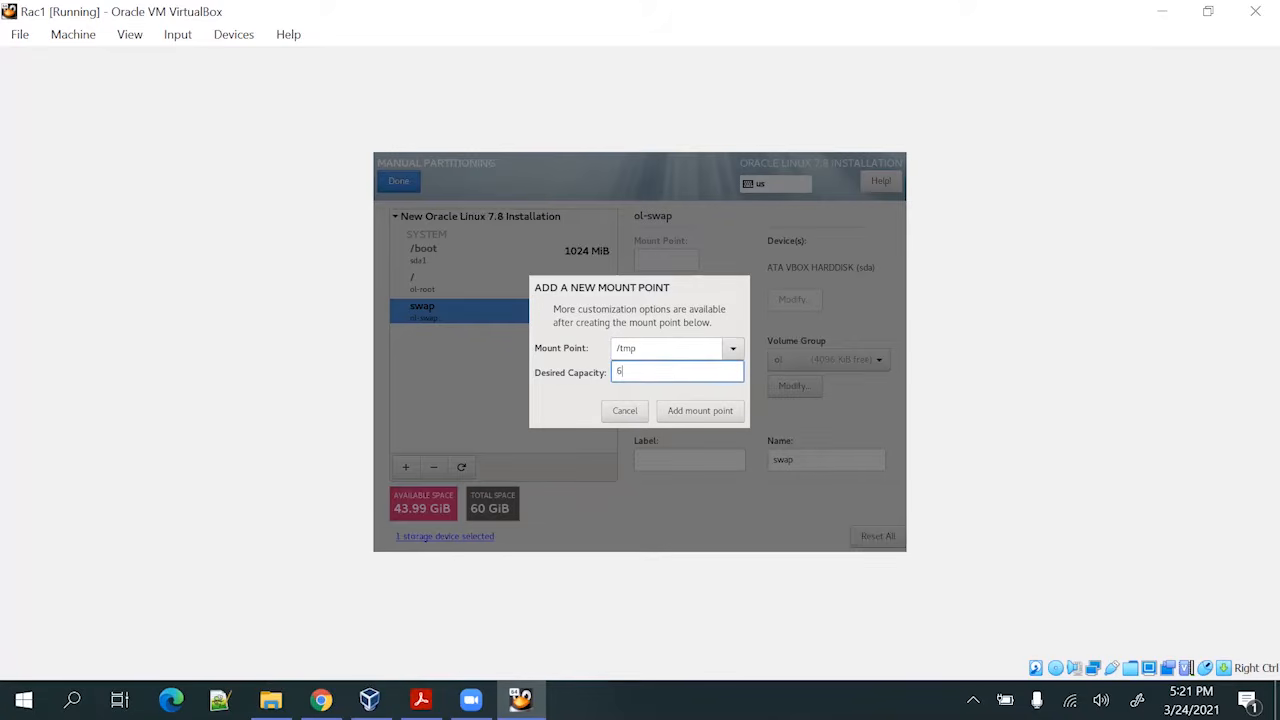
left_click(672, 411)
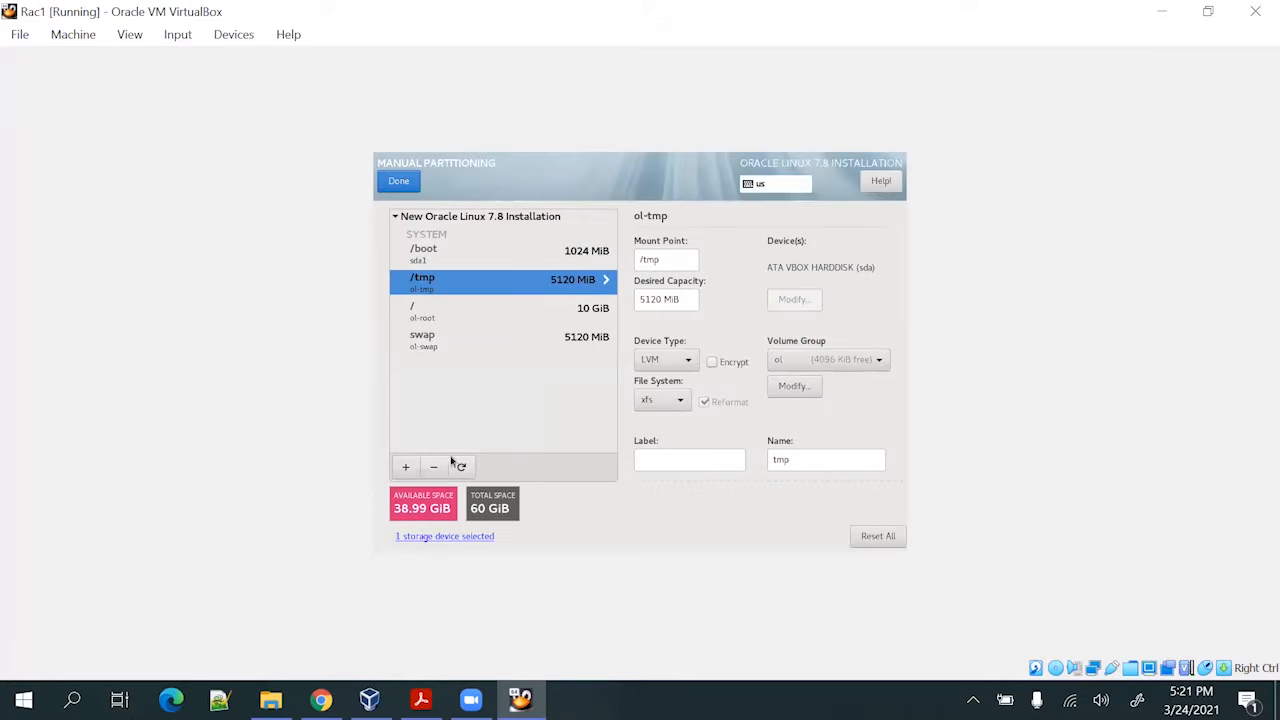
left_click(408, 468)
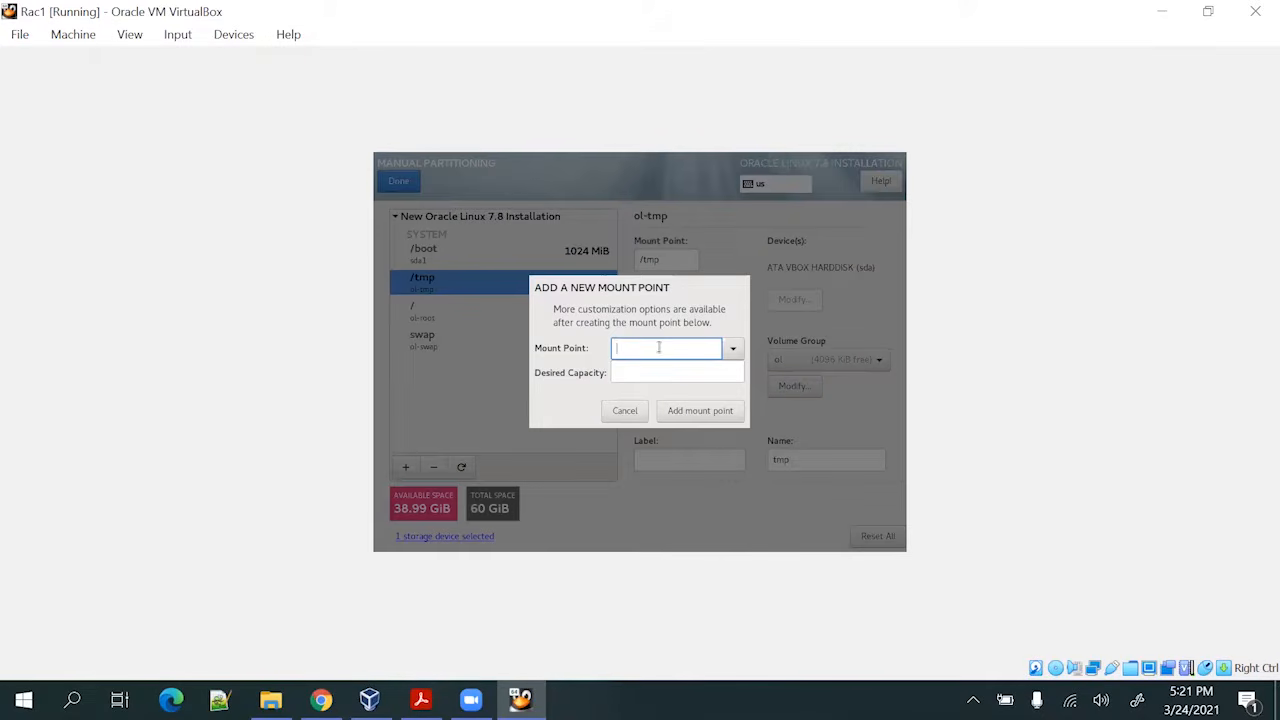
type("/u01")
left_click(664, 371)
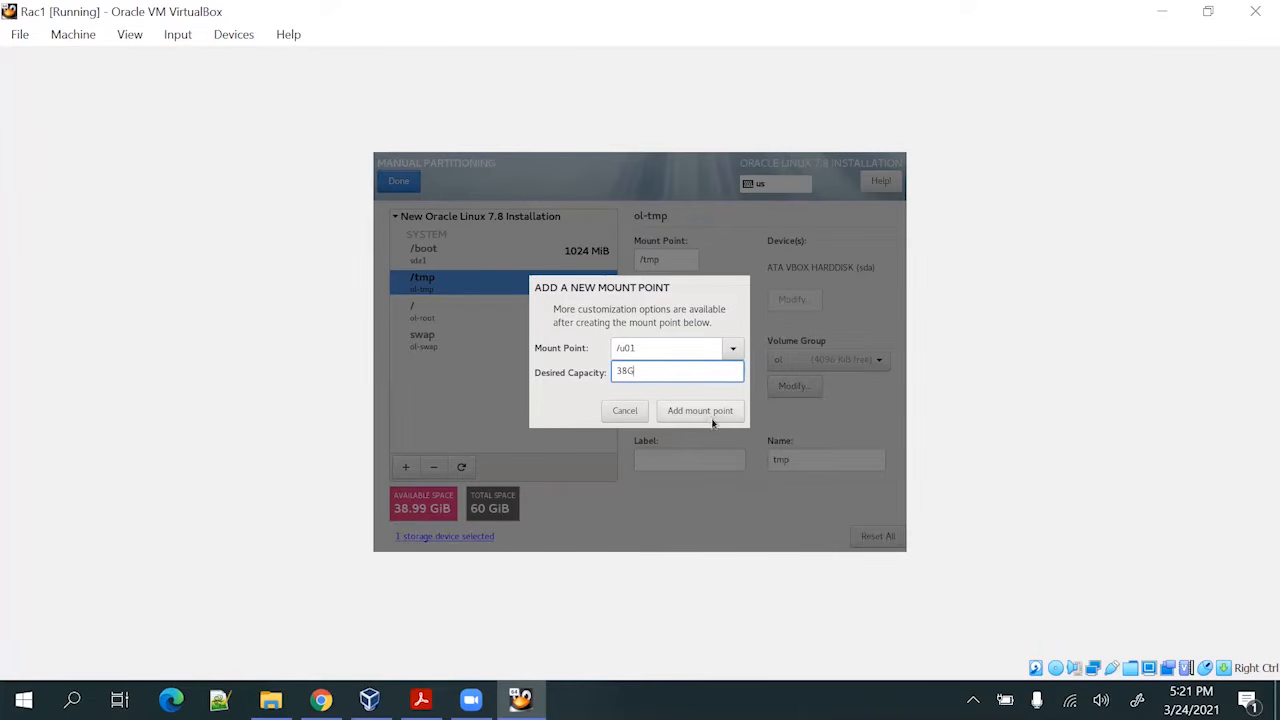
left_click(700, 411)
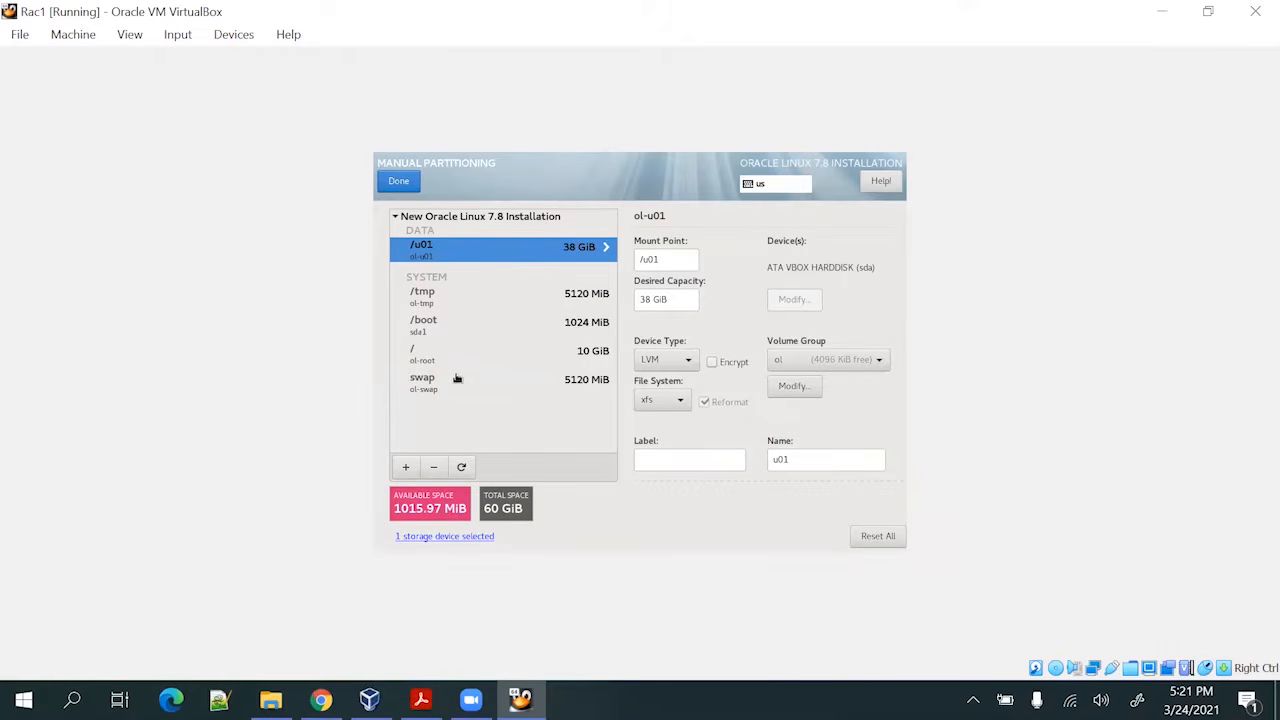
Finish partitioning, review the Summary of Changes list, and accept the changes
left_click(401, 184)
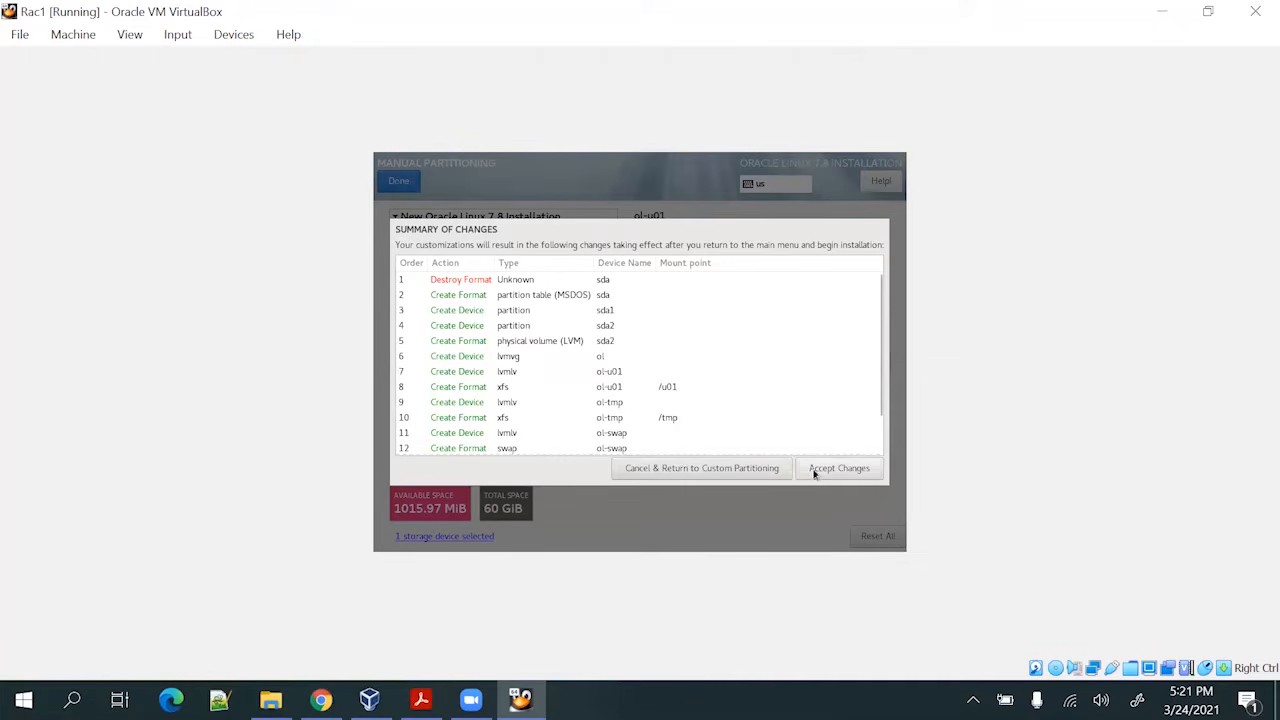
scroll(748, 340, "down", 2)
scroll(748, 364, "up", 2)
left_click(826, 470)
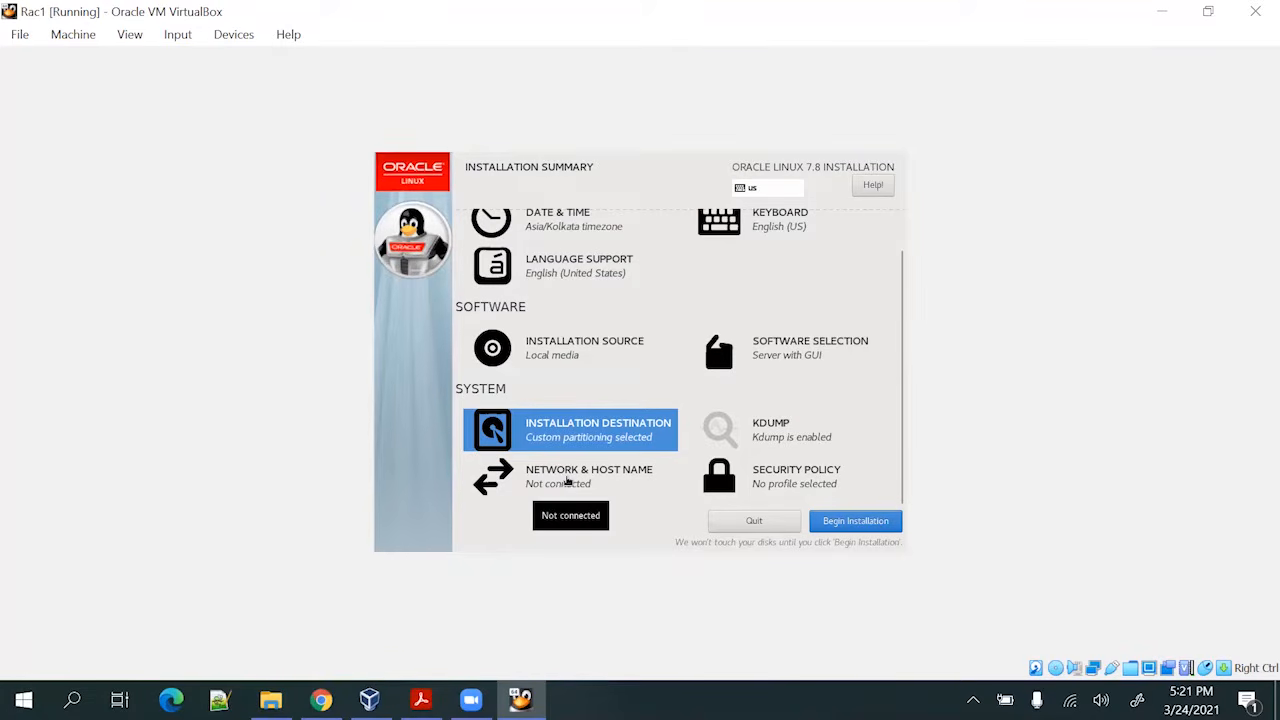
Change the host name from localhost to rac1.localdomain and apply it
left_click(566, 480)
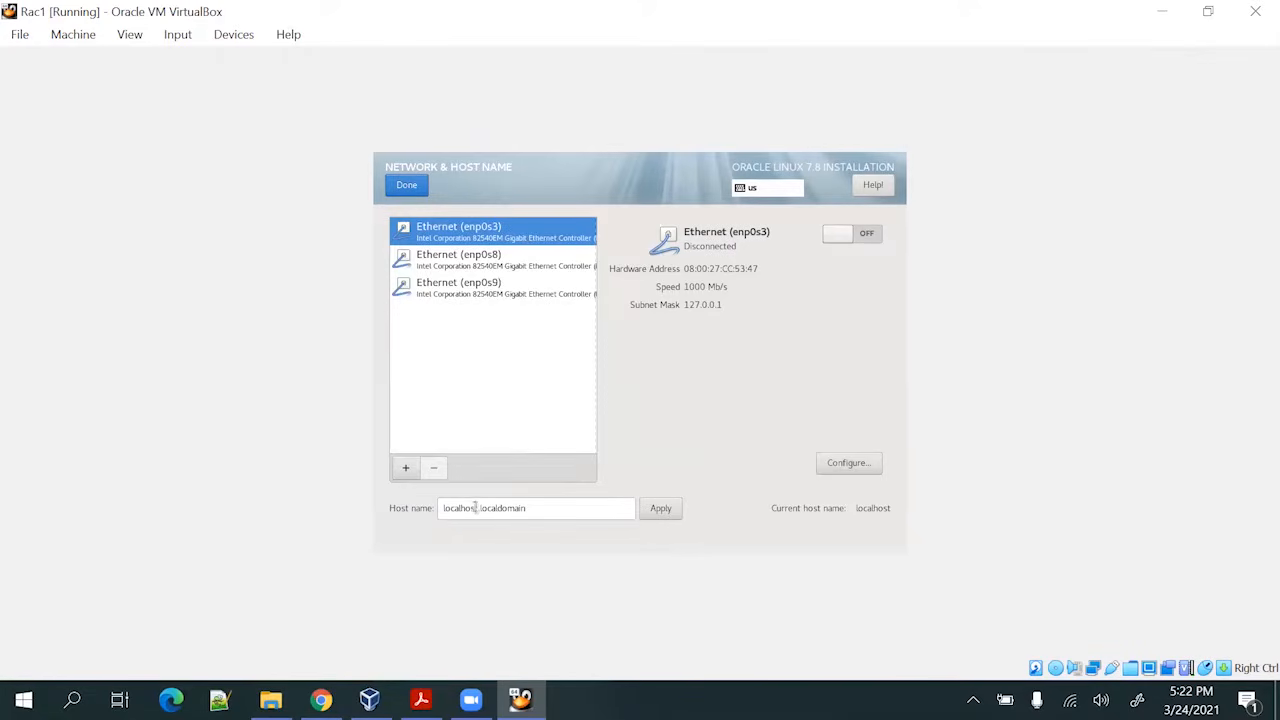
left_click_drag(480, 508, 449, 508)
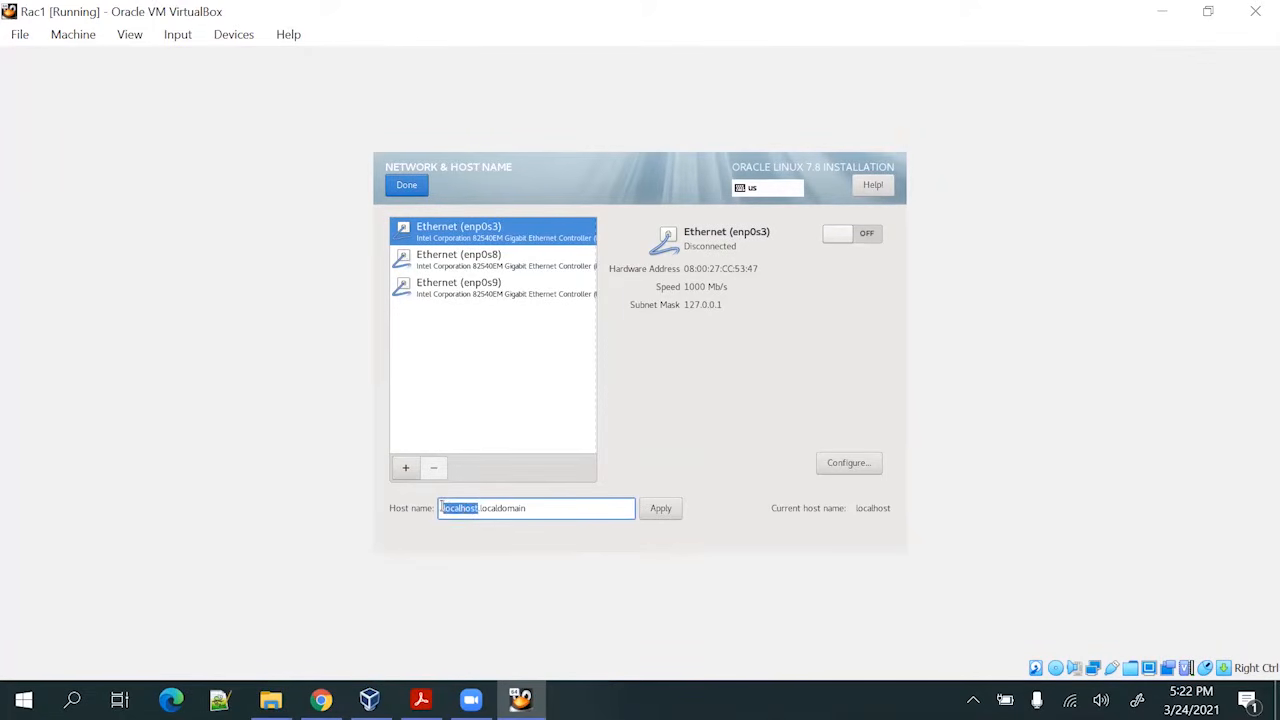
type("rac1")
left_click(648, 511)
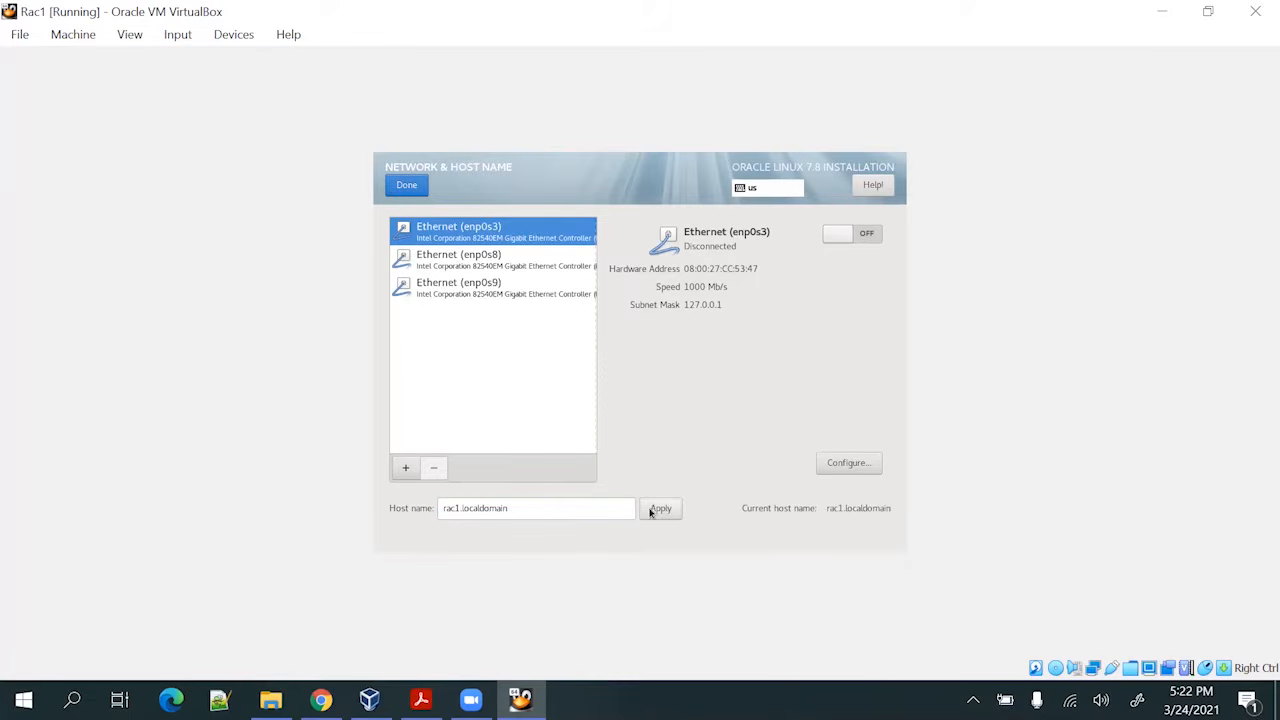
Switch enp0s3 on, open its connection settings, and bring the installation guide PDF forward
left_click(506, 256)
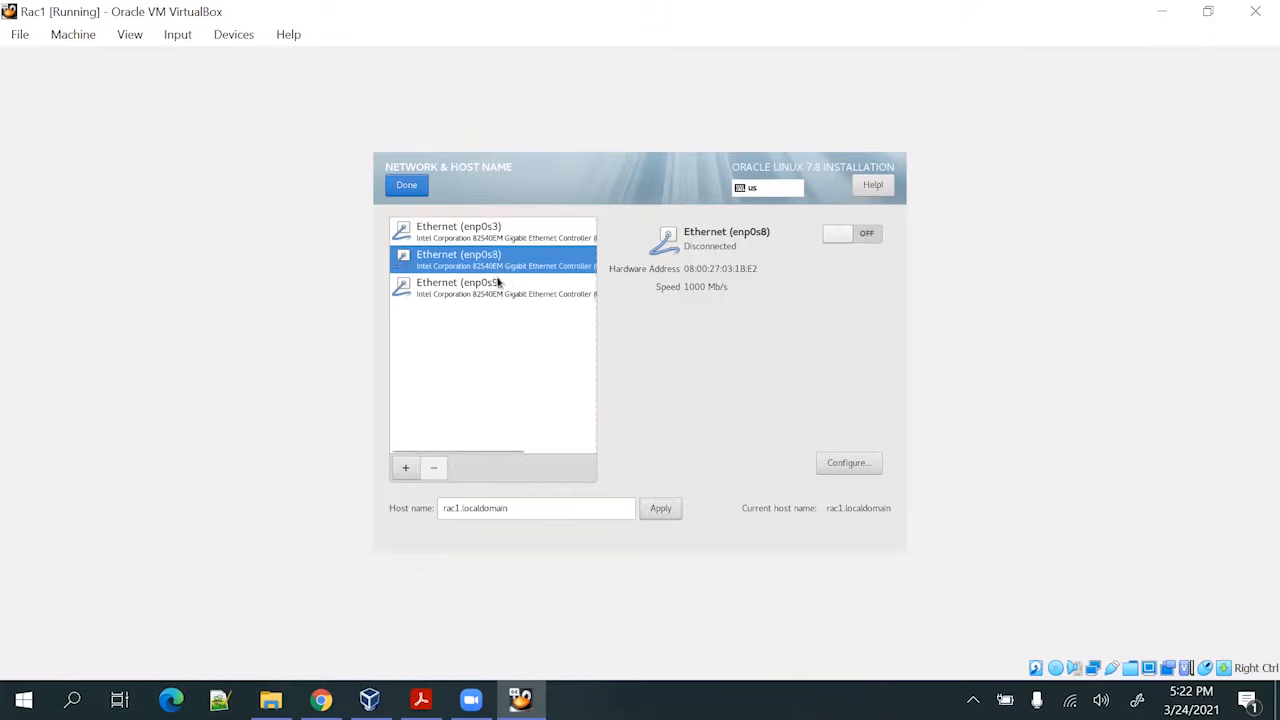
left_click(498, 283)
left_click(501, 244)
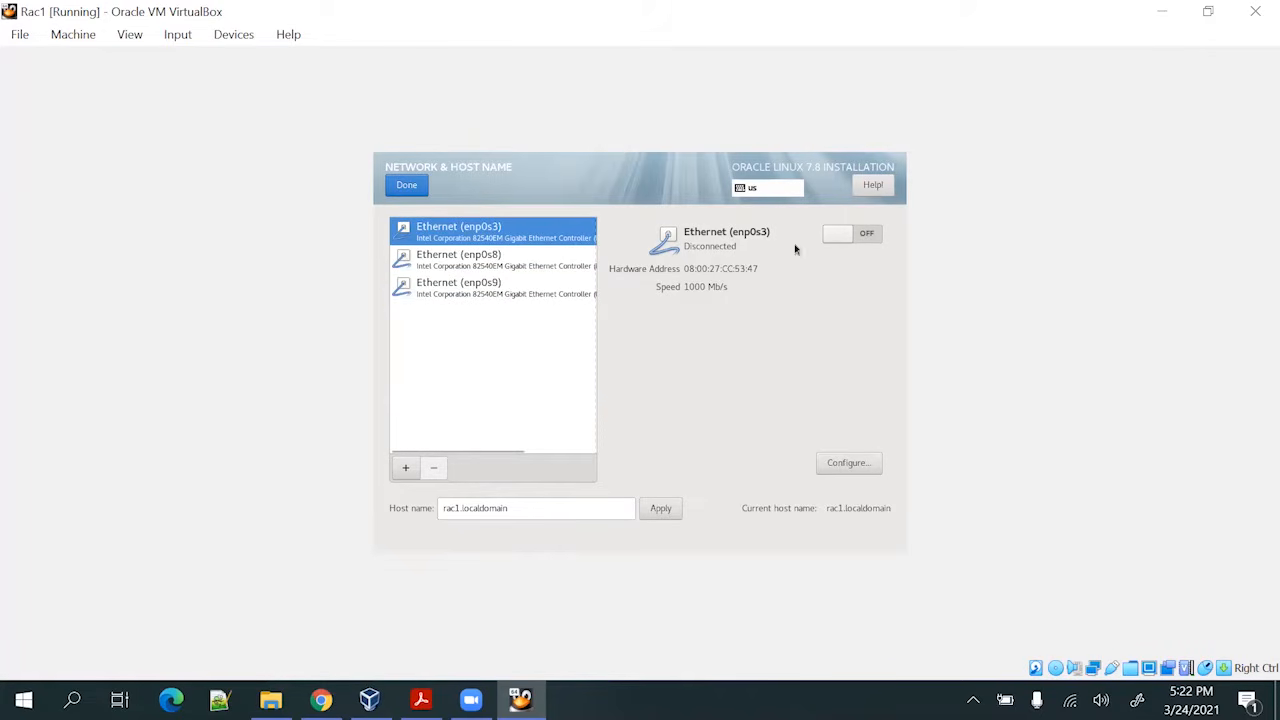
left_click(847, 239)
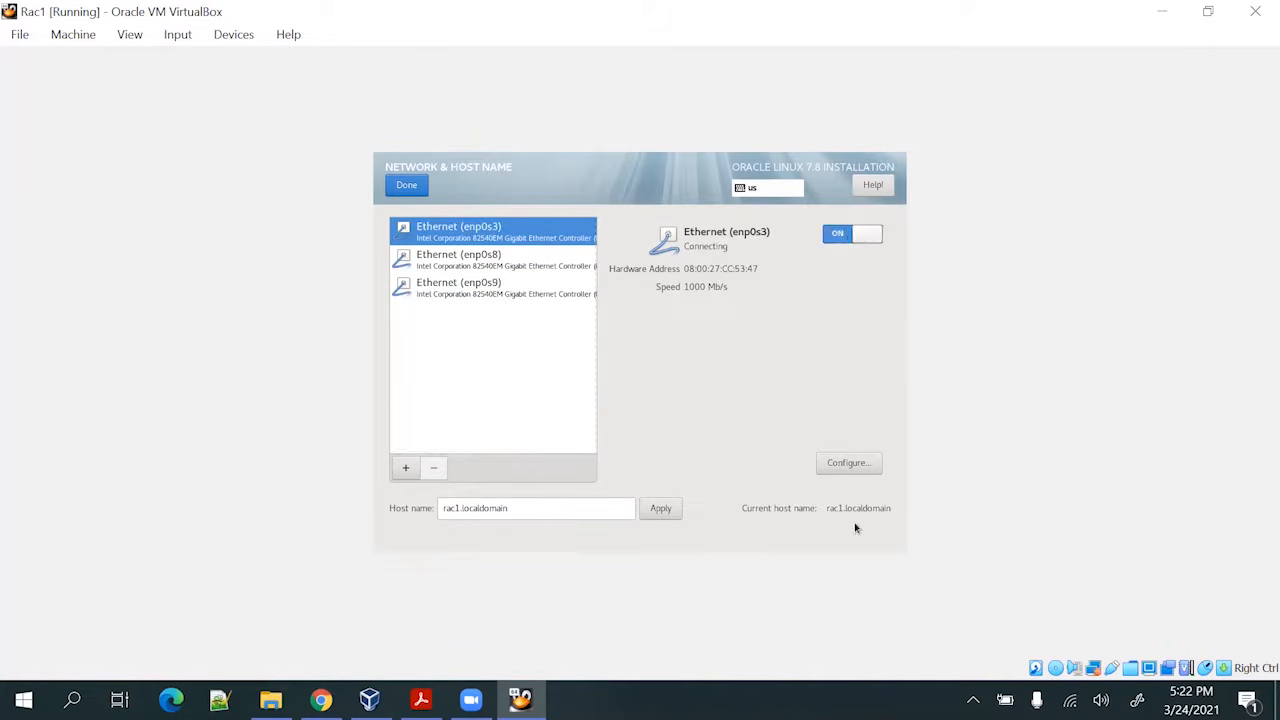
left_click(852, 464)
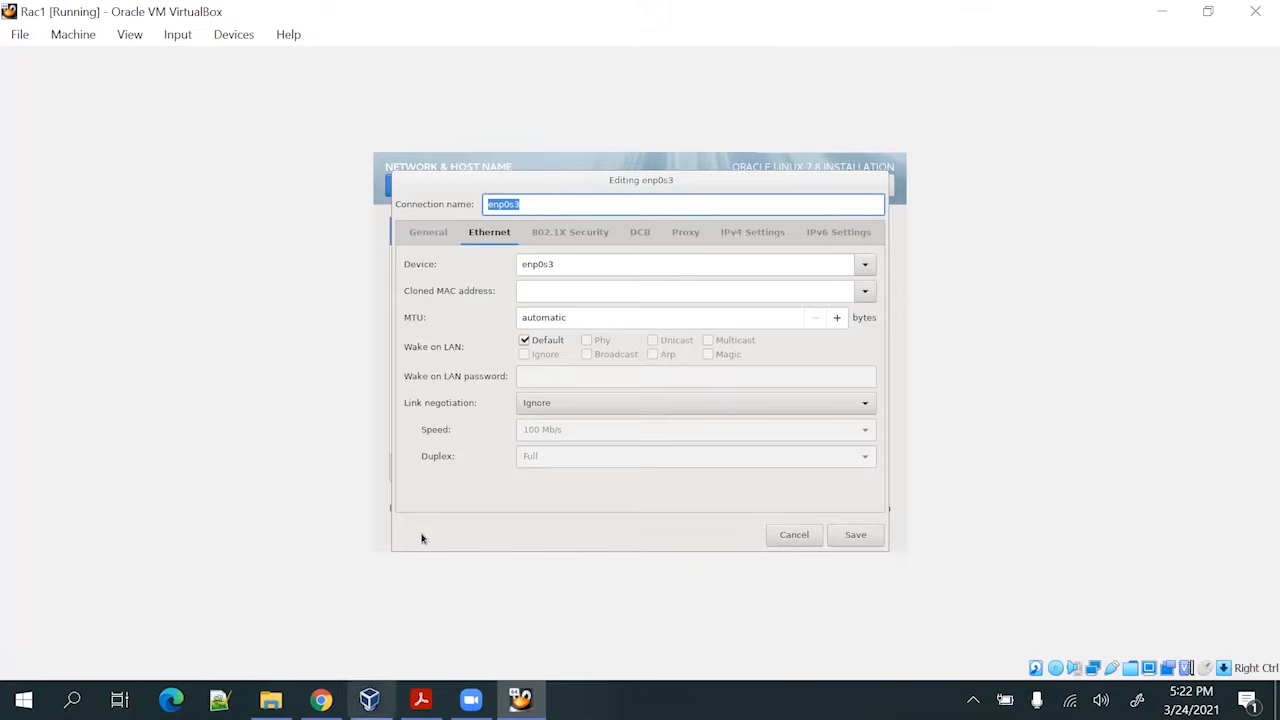
left_click(421, 699)
Read page 4's network settings (eth0 192.168.56.71, eth1 192.168.10.1), then return to the enp0s3 dialog
scroll(474, 372, "down", 7)
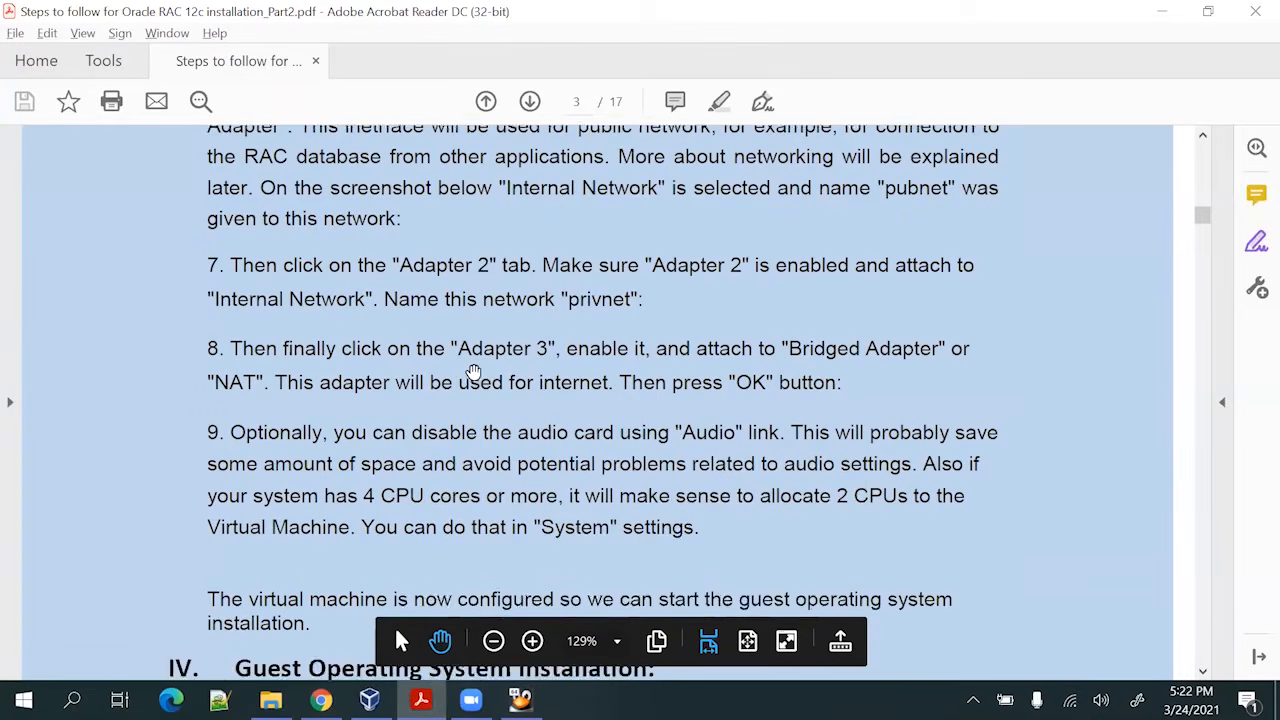
scroll(474, 372, "down", 6)
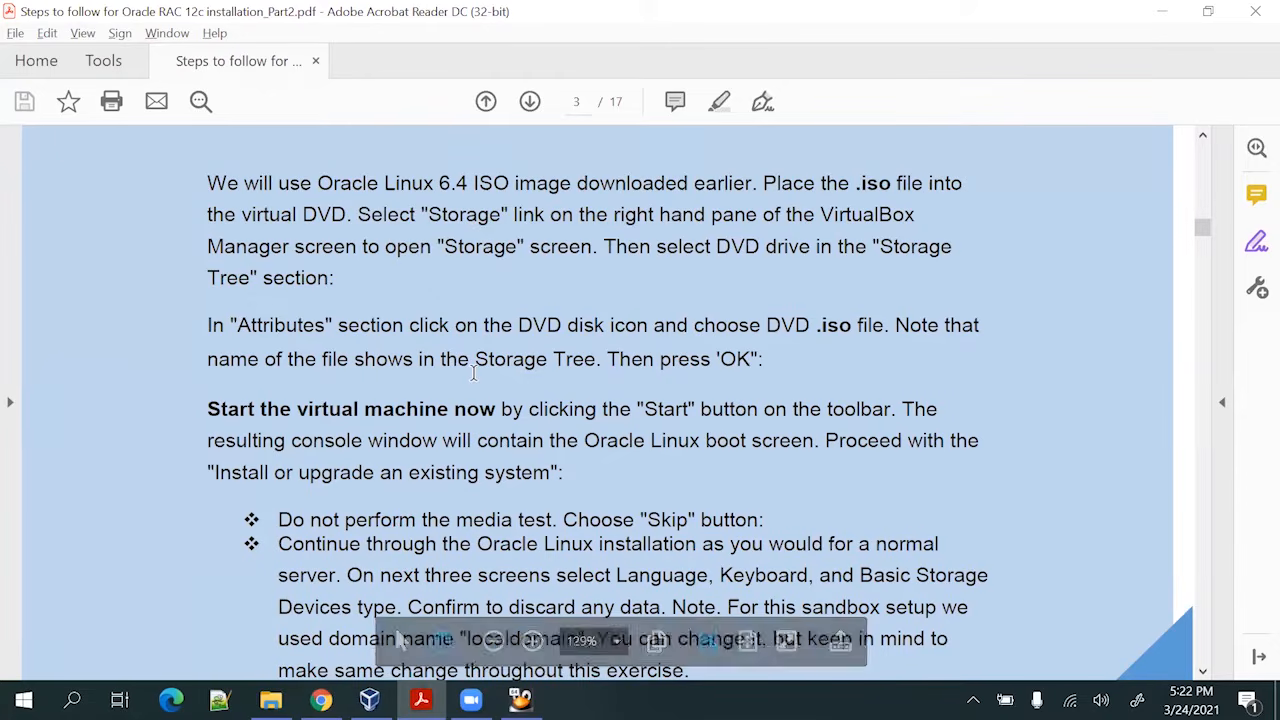
scroll(474, 372, "down", 2)
scroll(474, 372, "down", 5)
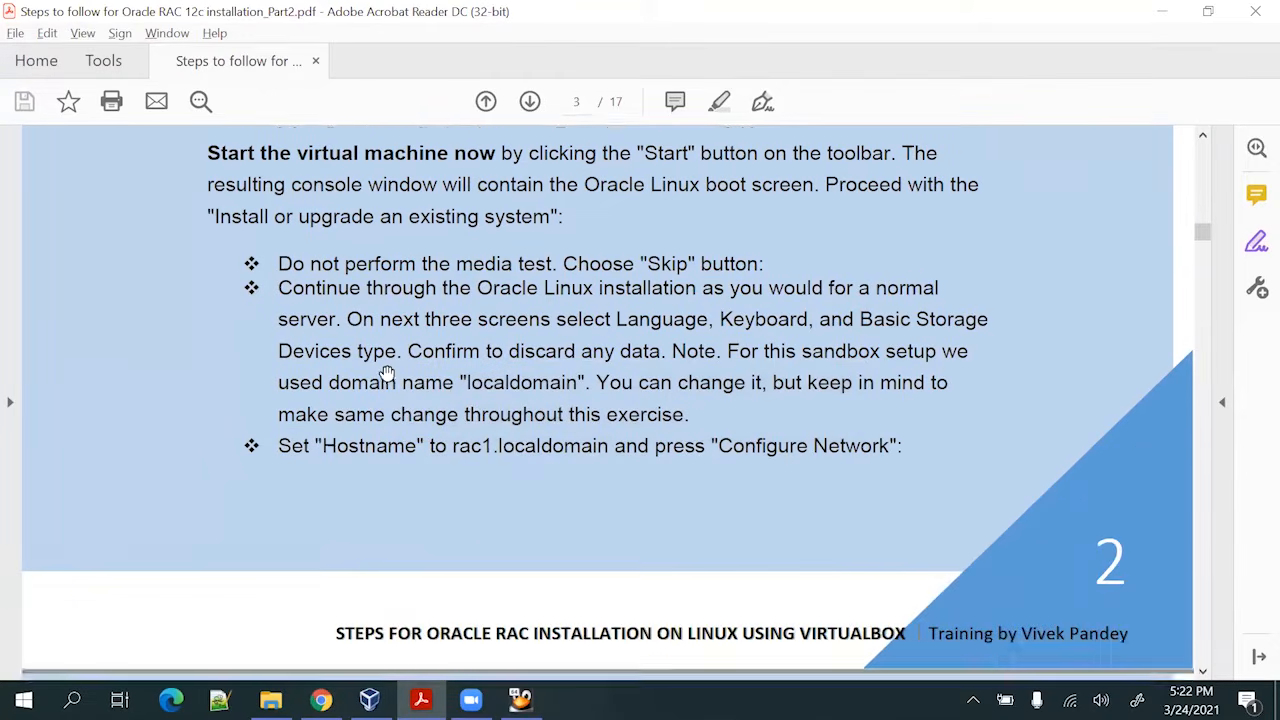
scroll(387, 372, "down", 7)
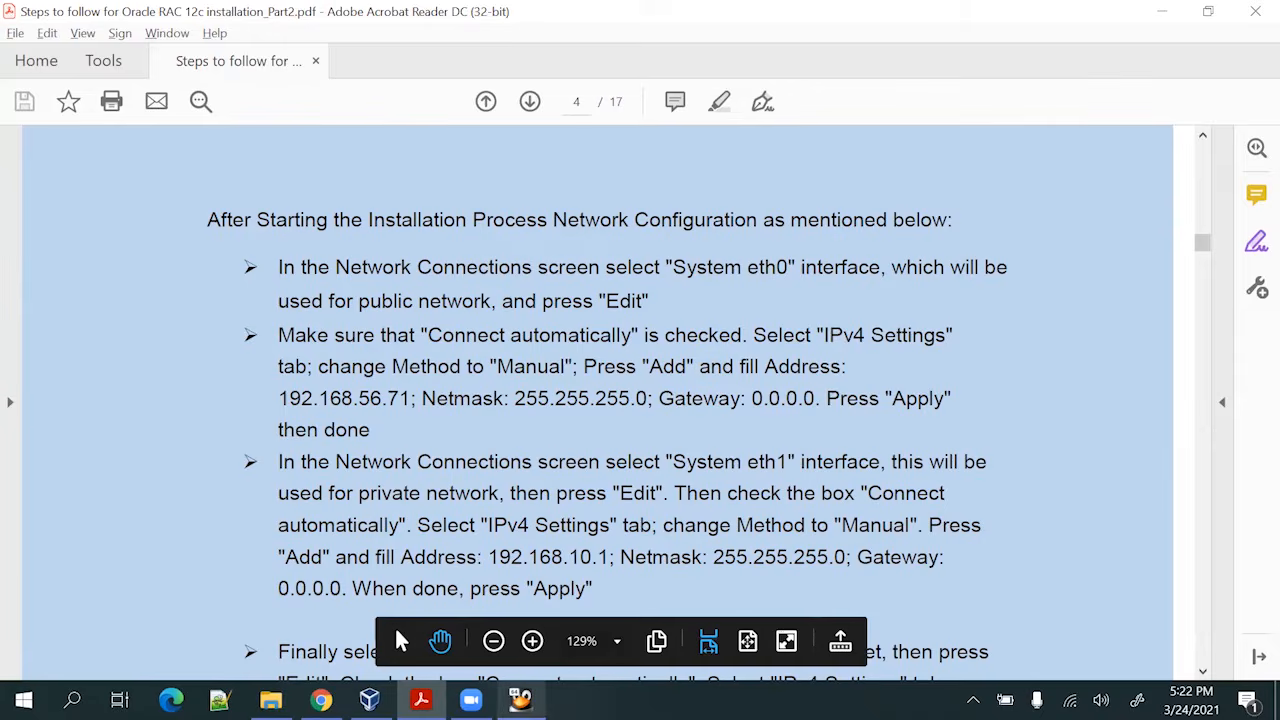
left_click(520, 699)
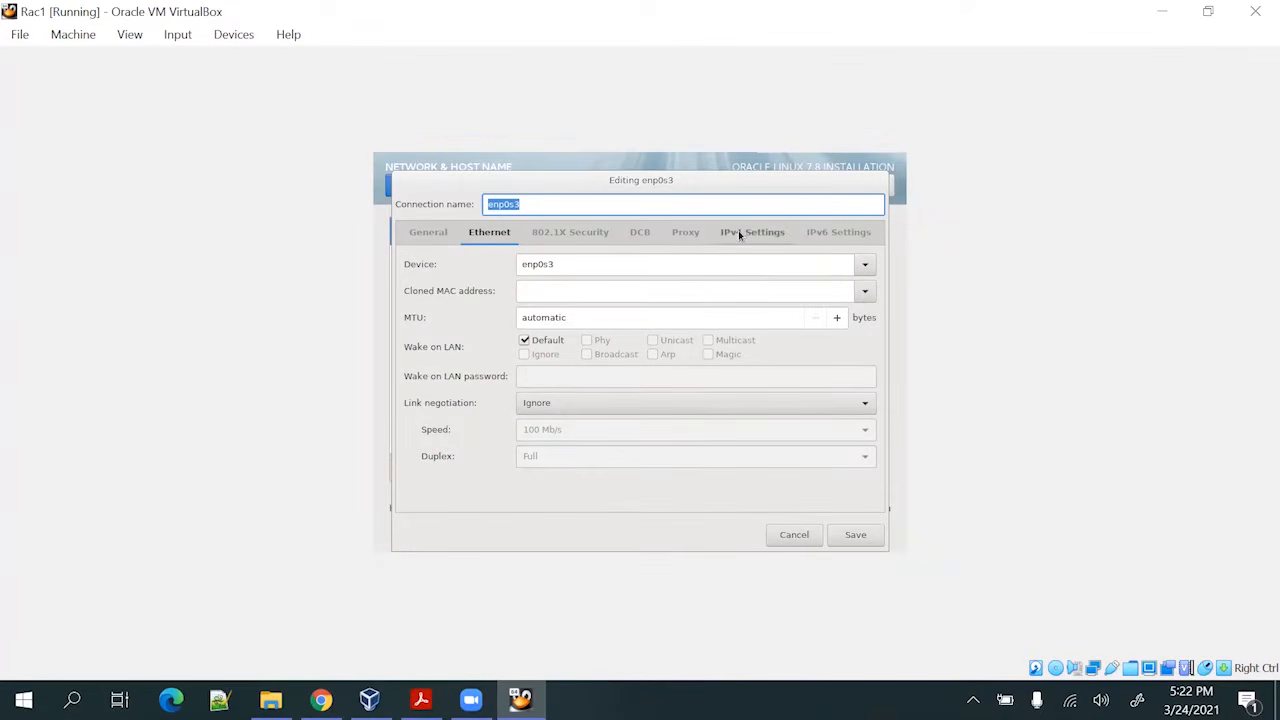
Set enp0s3's IPv4 method to Manual and enter address 192.168.56.71
left_click(738, 232)
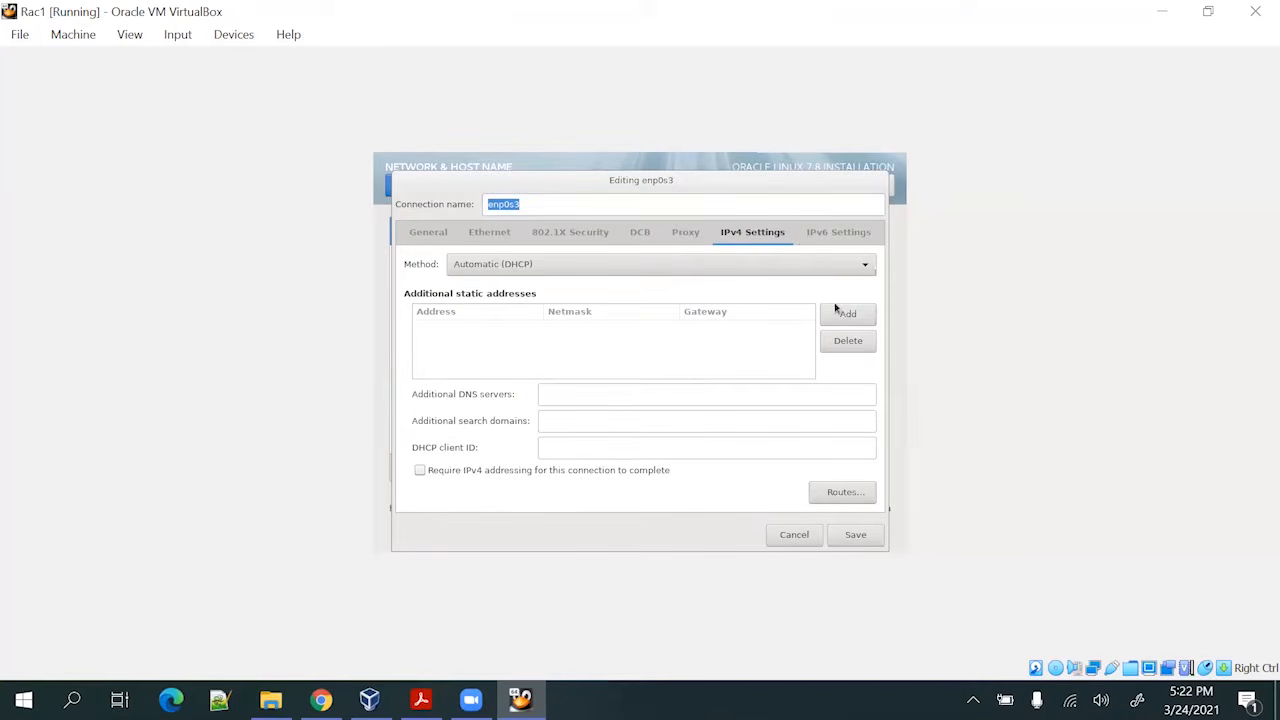
left_click(826, 262)
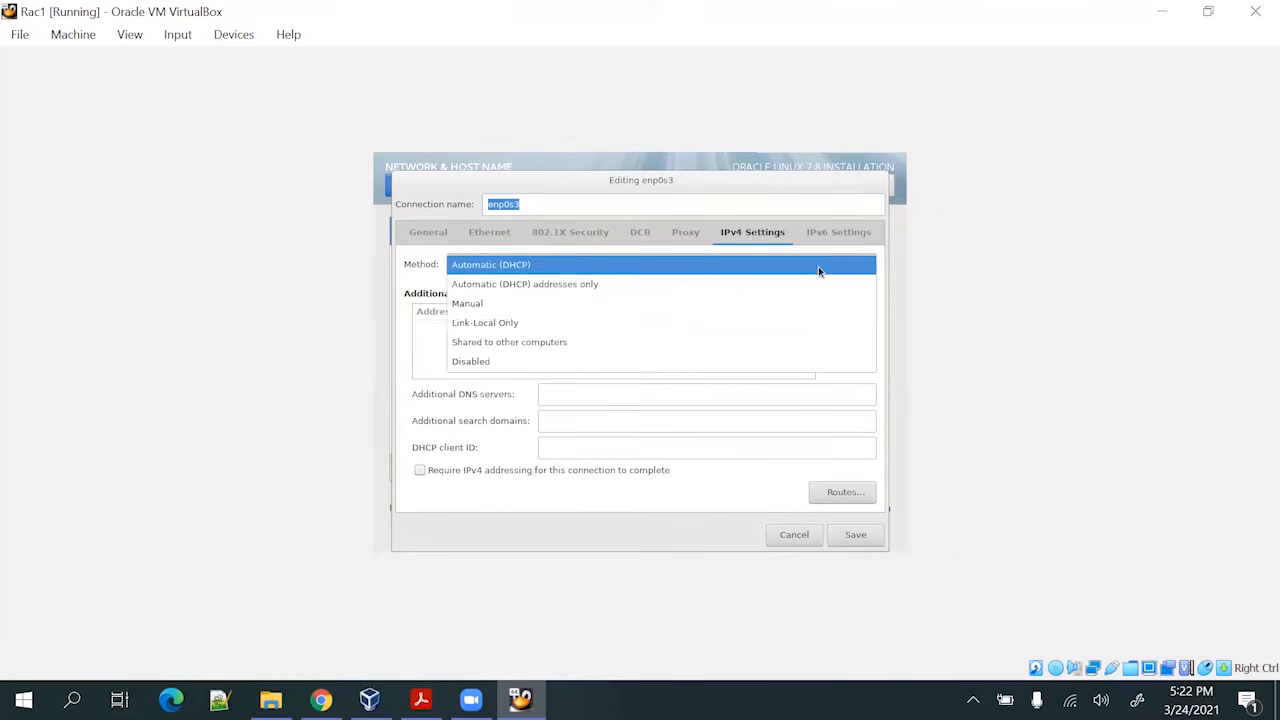
left_click(697, 304)
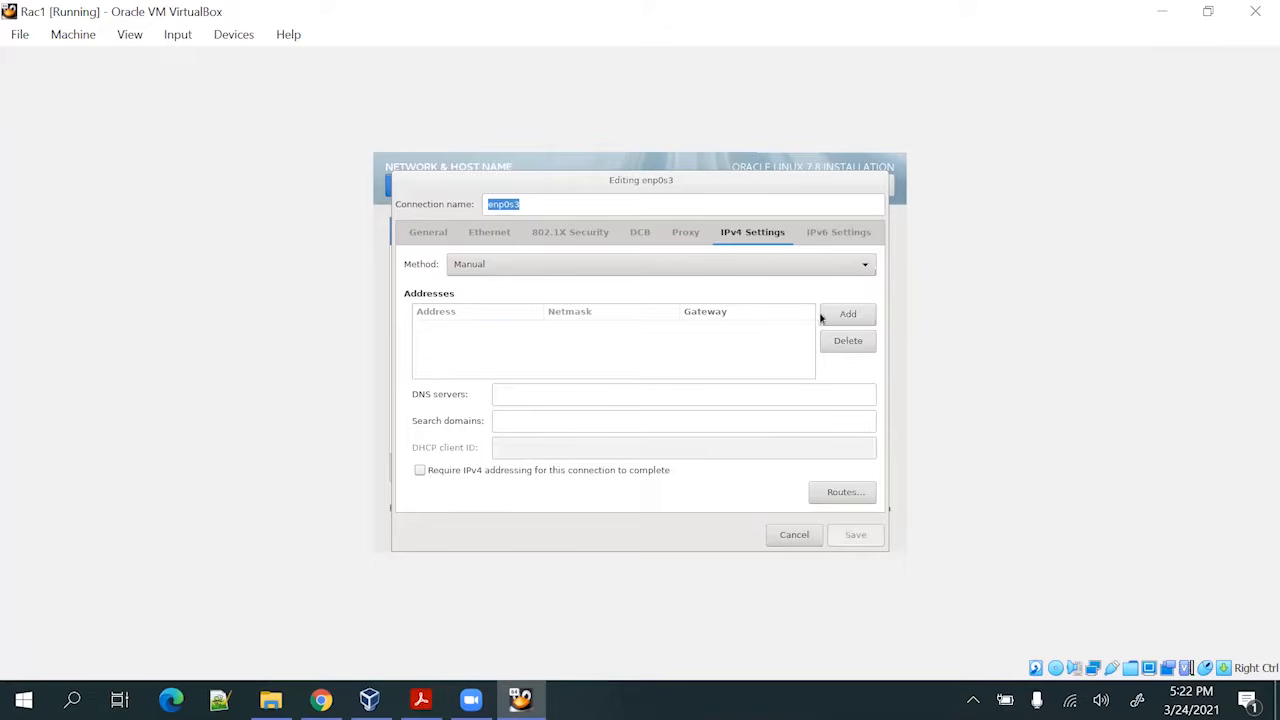
left_click(847, 314)
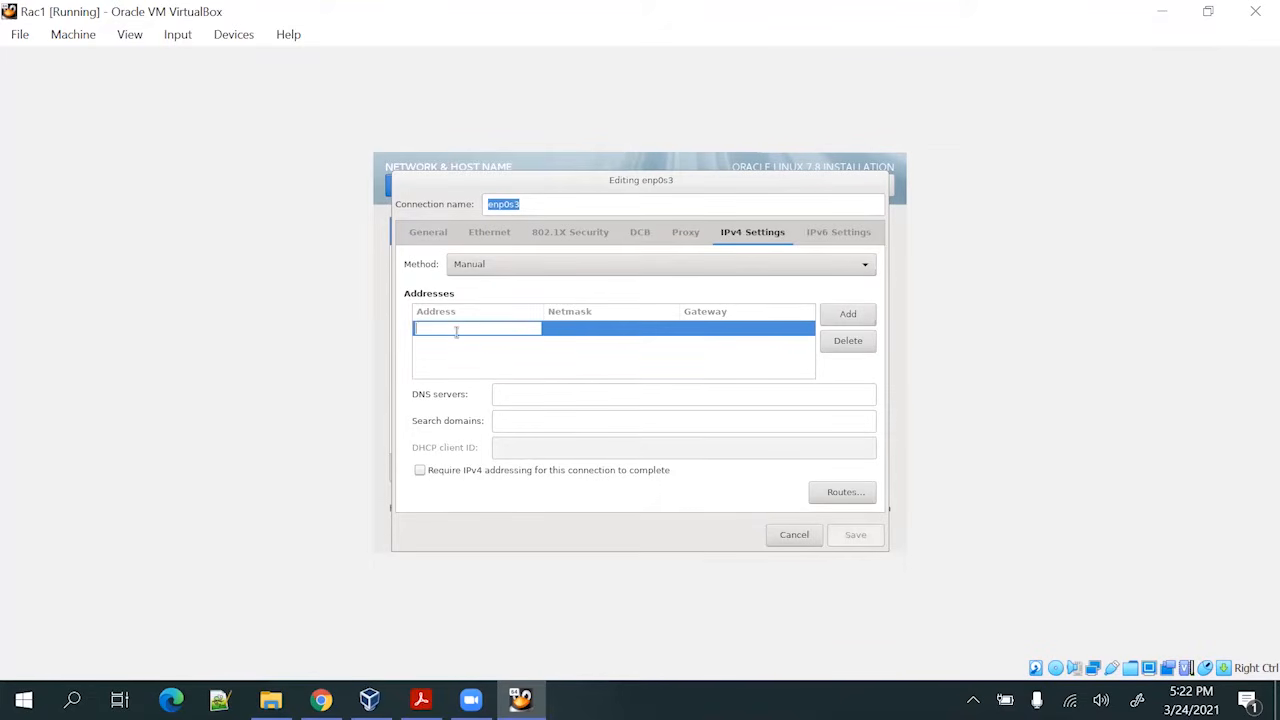
type("192.168.")
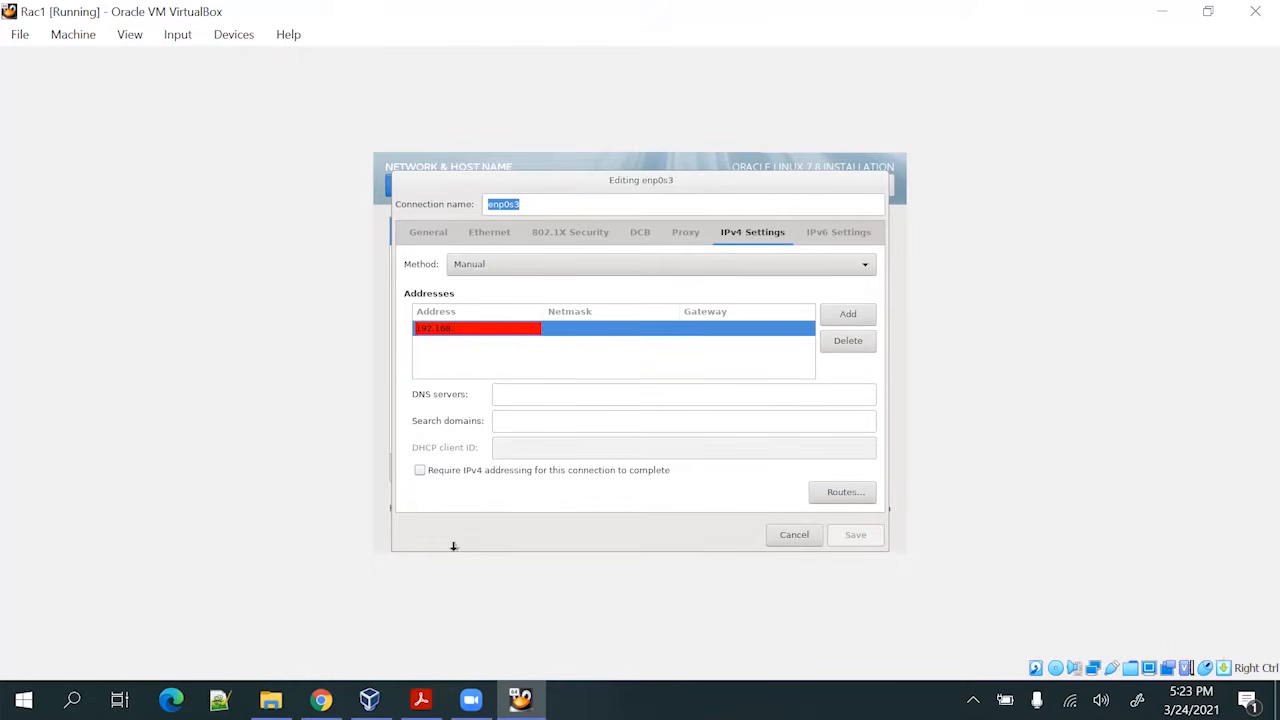
left_click(420, 699)
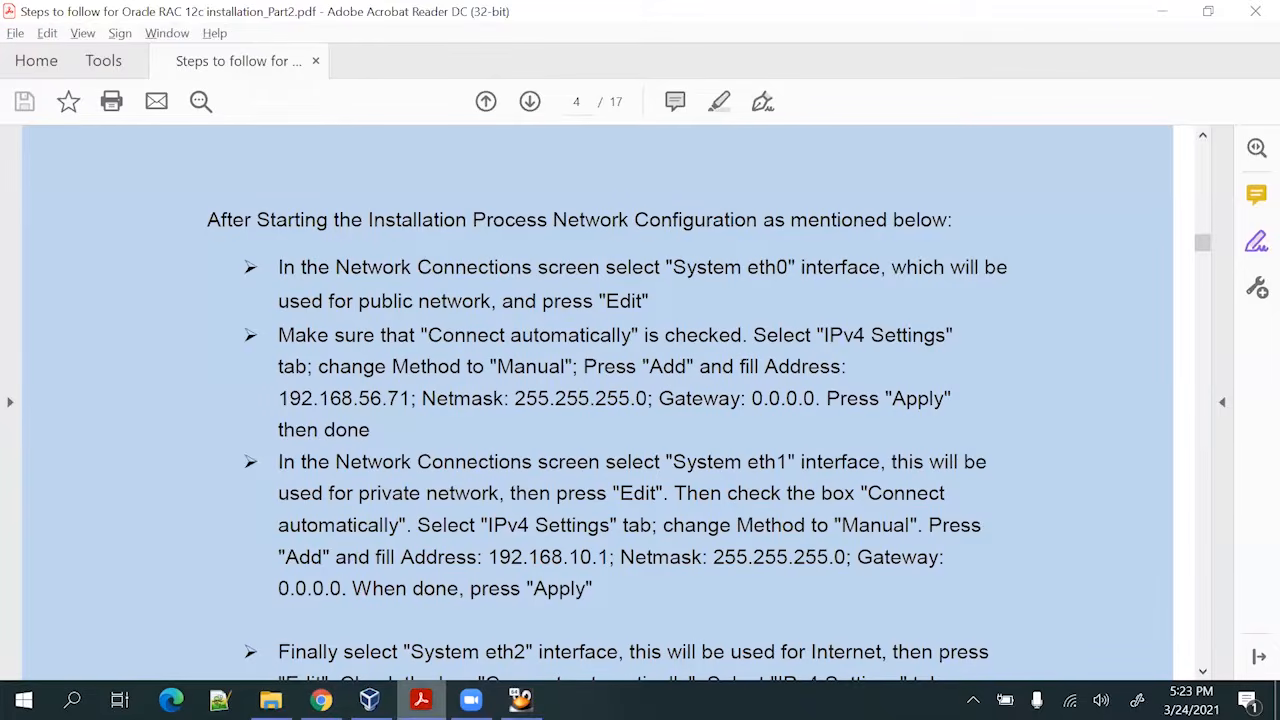
key("alt+Tab")
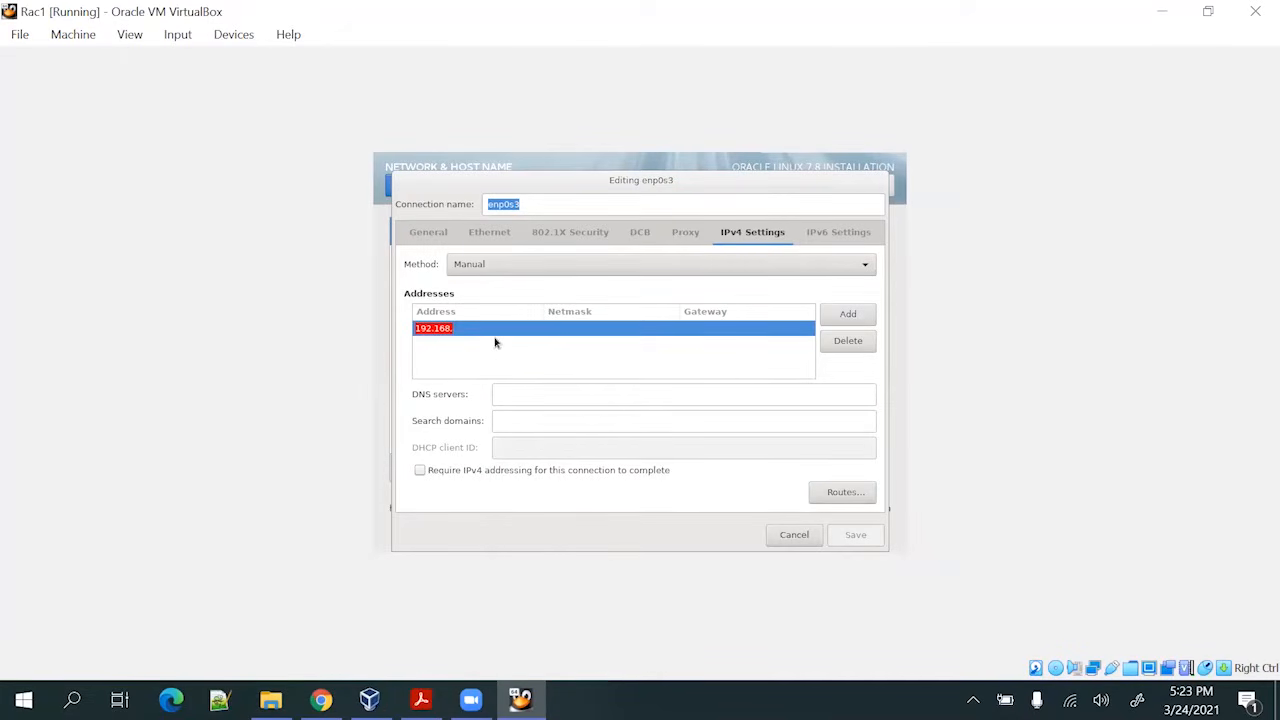
left_click(496, 333)
left_click(500, 329)
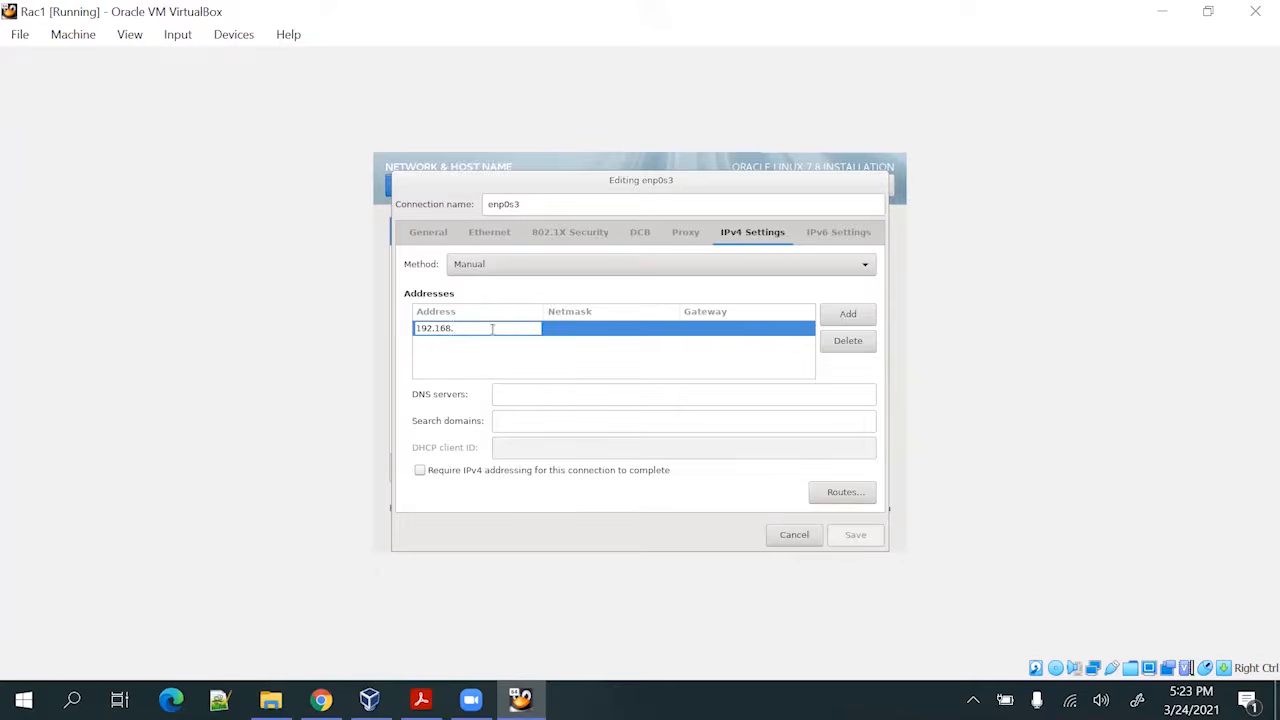
type("56.")
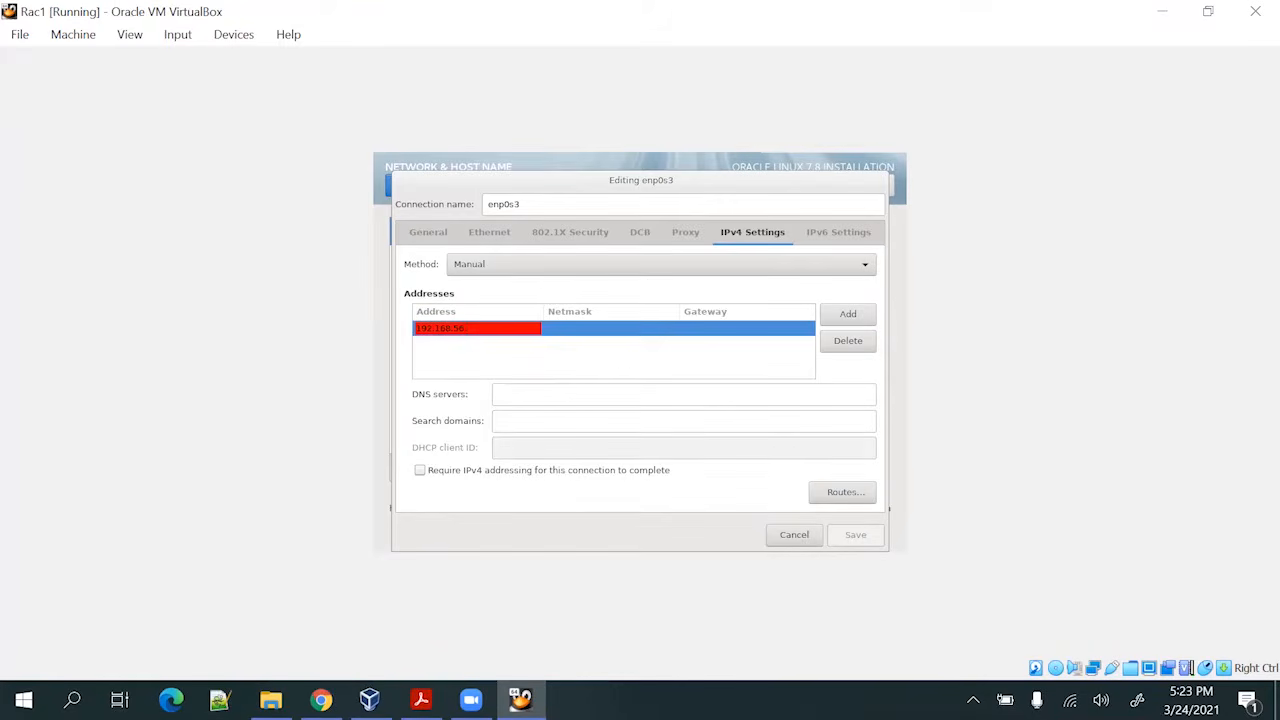
type("71")
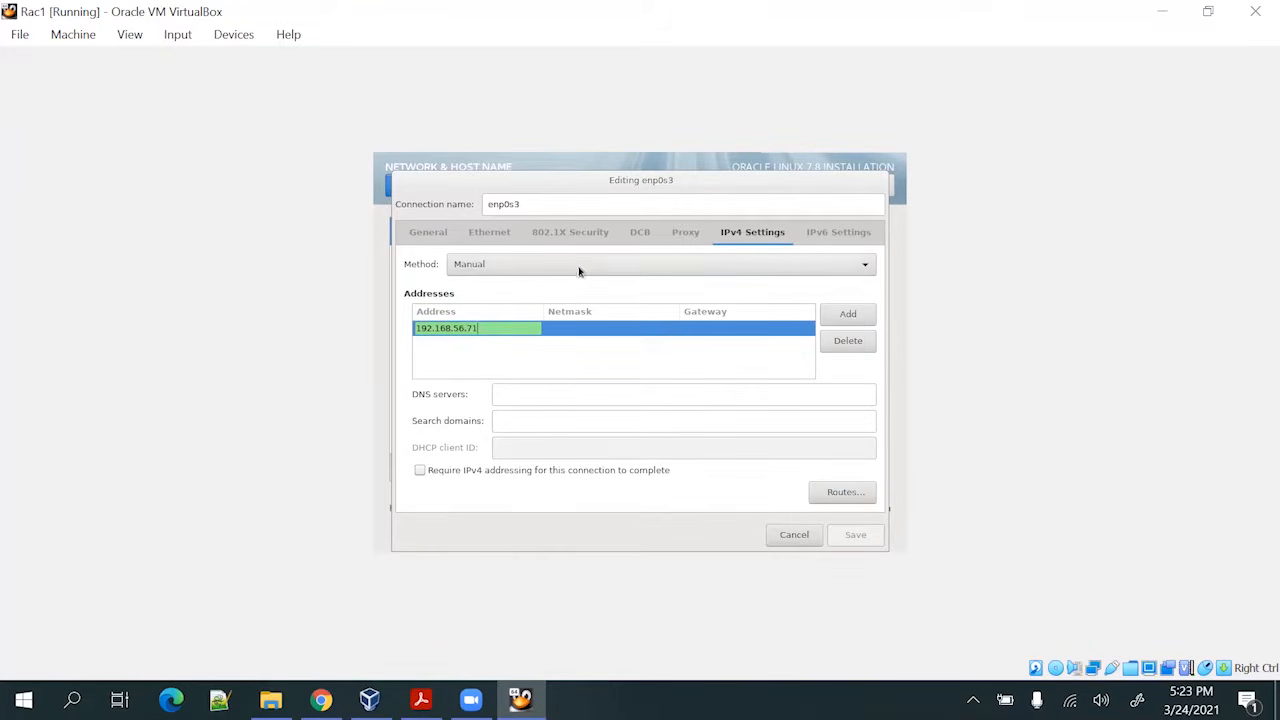
Enter netmask 255.255.255.0 and gateway 0.0.0.0, then save the enp0s3 settings
left_click(565, 329)
type("2555")
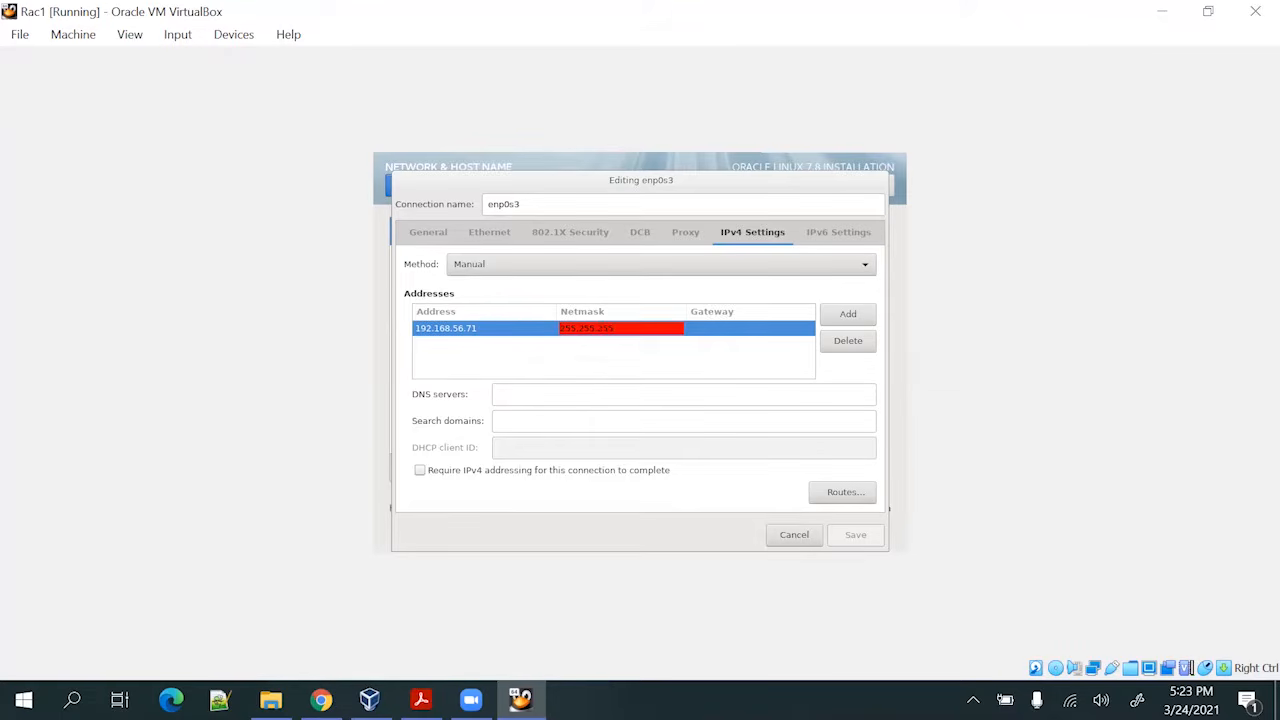
type(".0")
key("Tab")
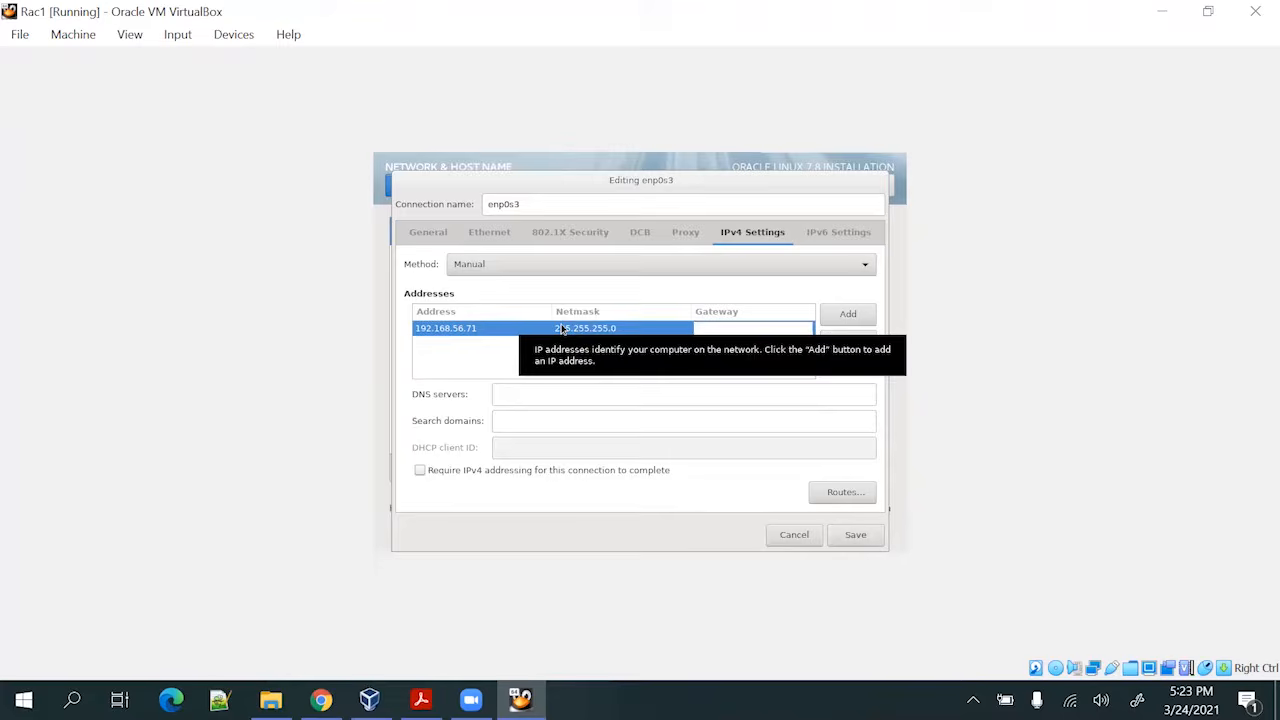
type("0.0.0.0")
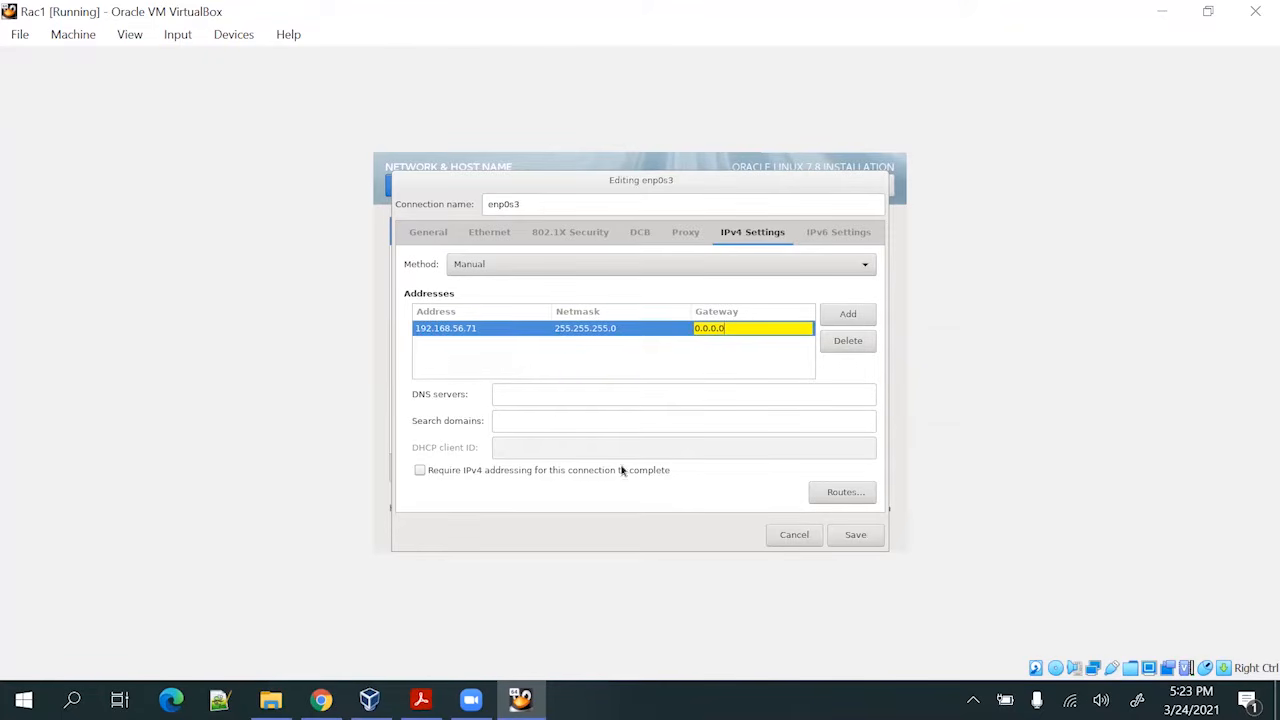
left_click(849, 540)
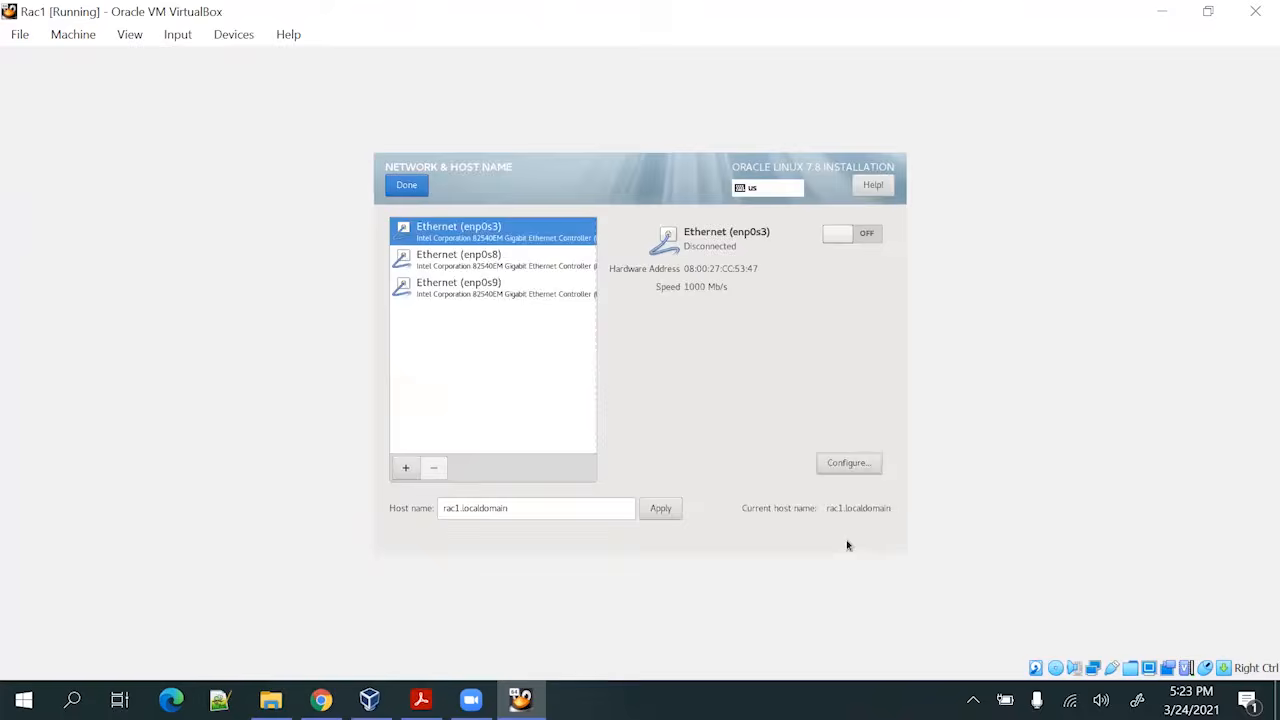
Switch enp0s8 on and set its IPv4 method to Manual with a new address row
left_click(866, 234)
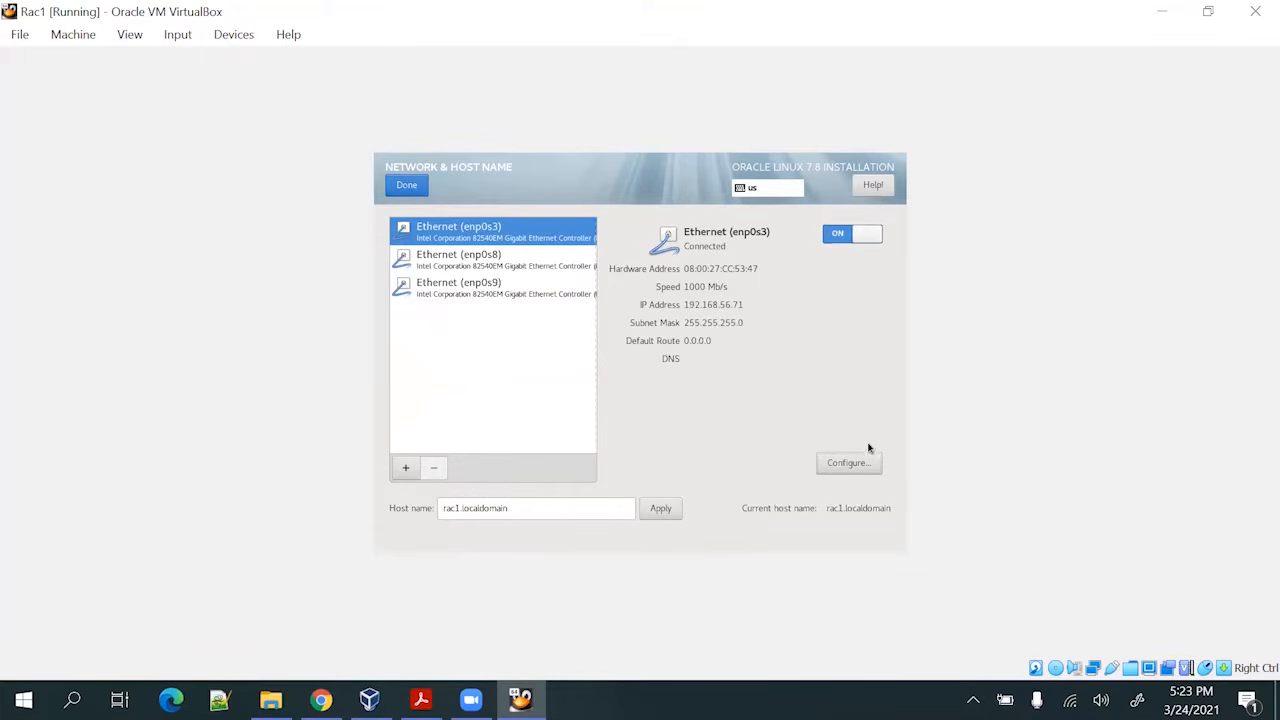
left_click(537, 270)
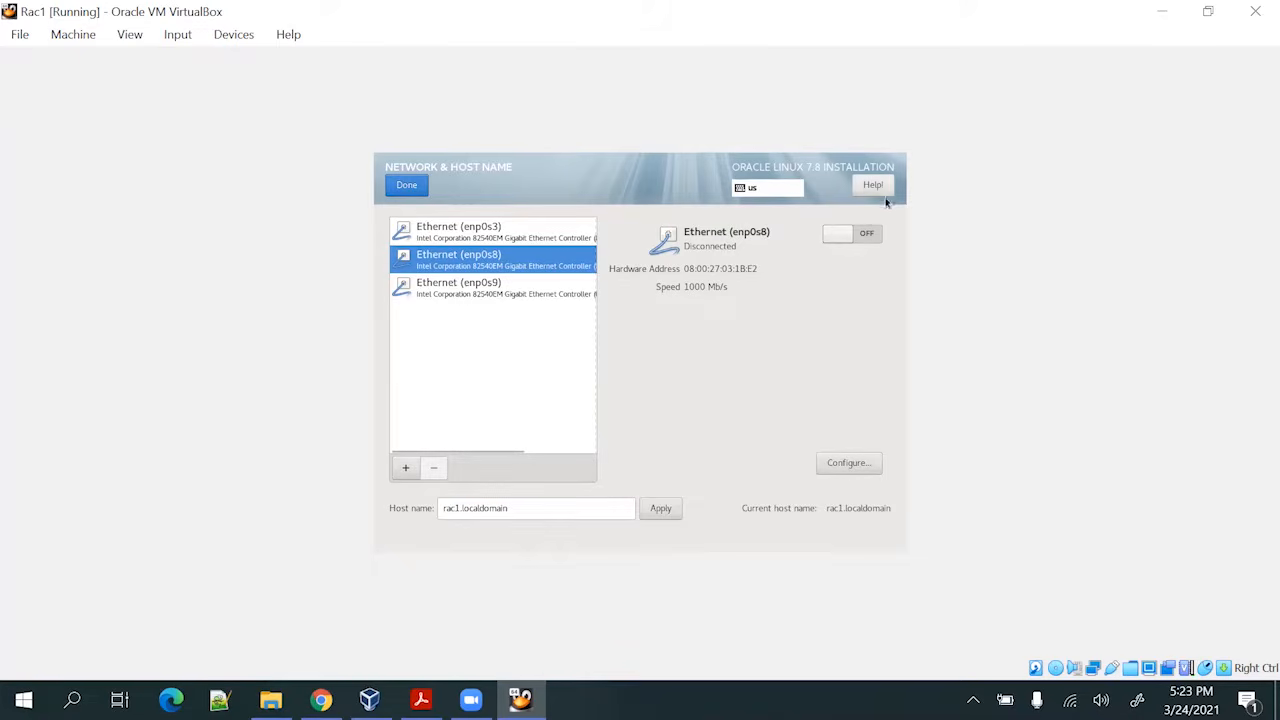
left_click(863, 237)
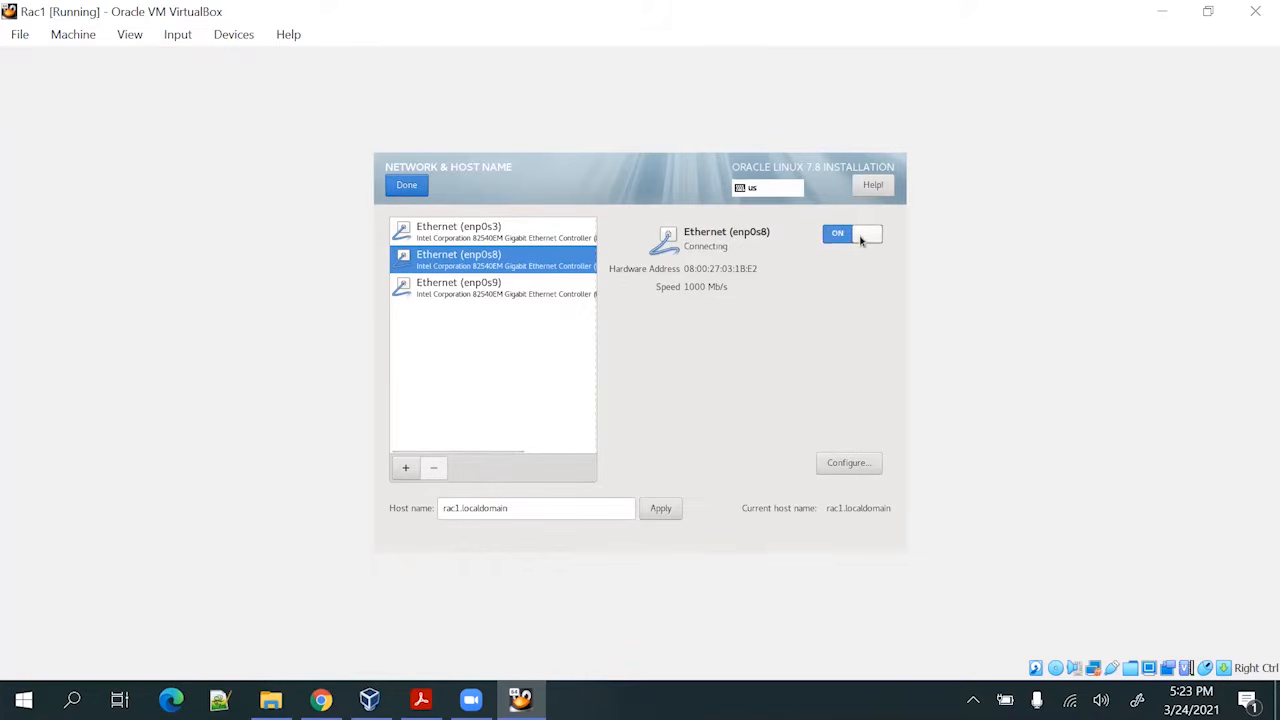
left_click(862, 468)
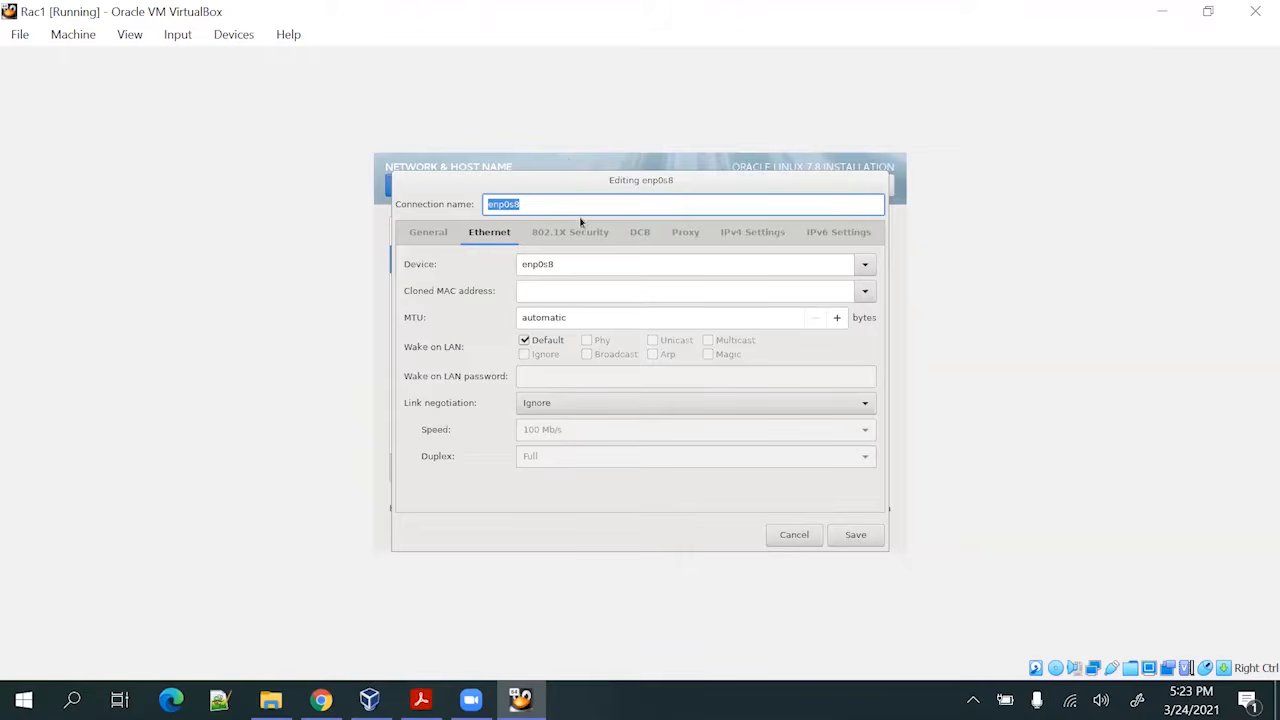
left_click(722, 239)
left_click(478, 266)
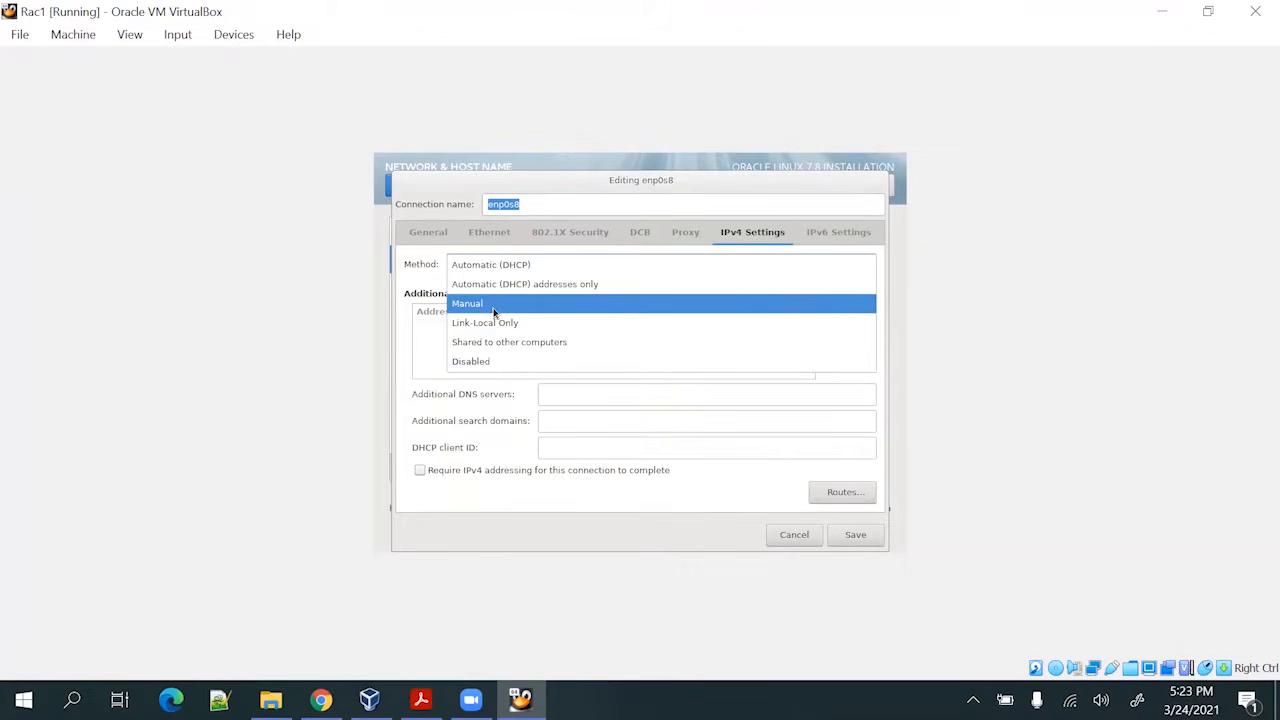
left_click(494, 304)
left_click(833, 317)
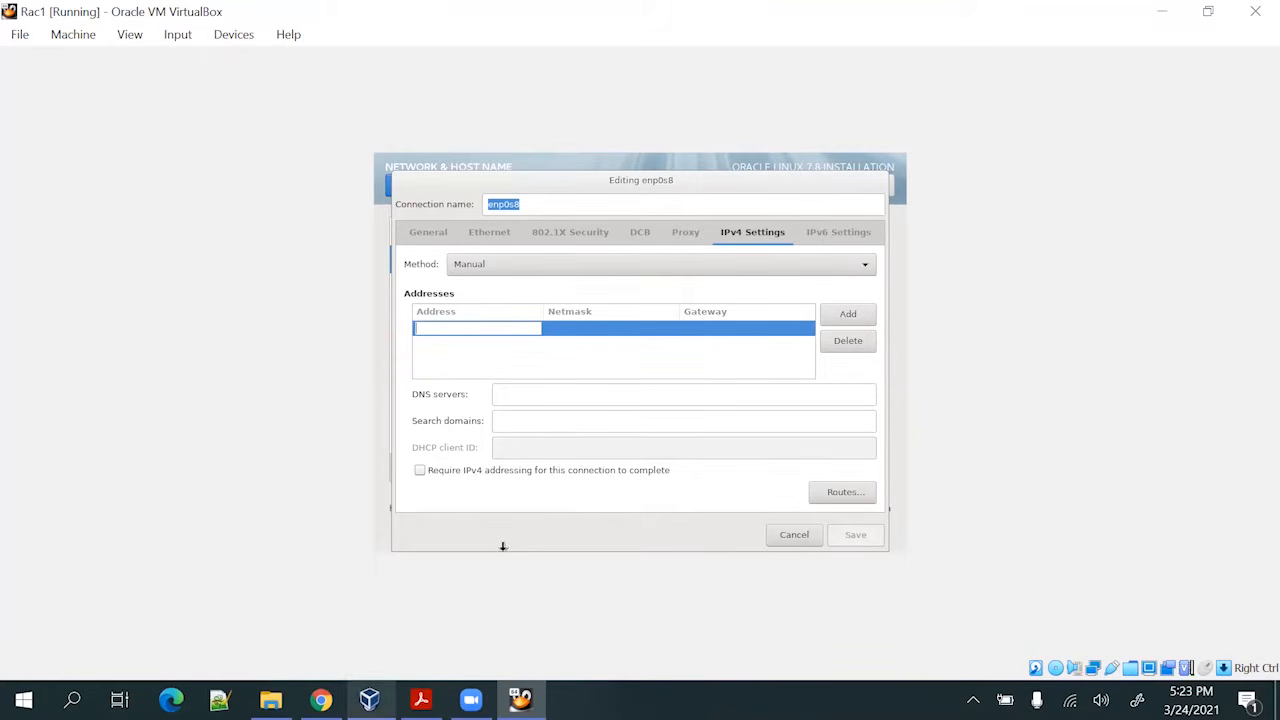
Enter enp0s8's address 192.168.10.1, netmask 255.255.255.0, gateway 0.0.0.0, and save
left_click(421, 699)
scroll(524, 340, "down", 1)
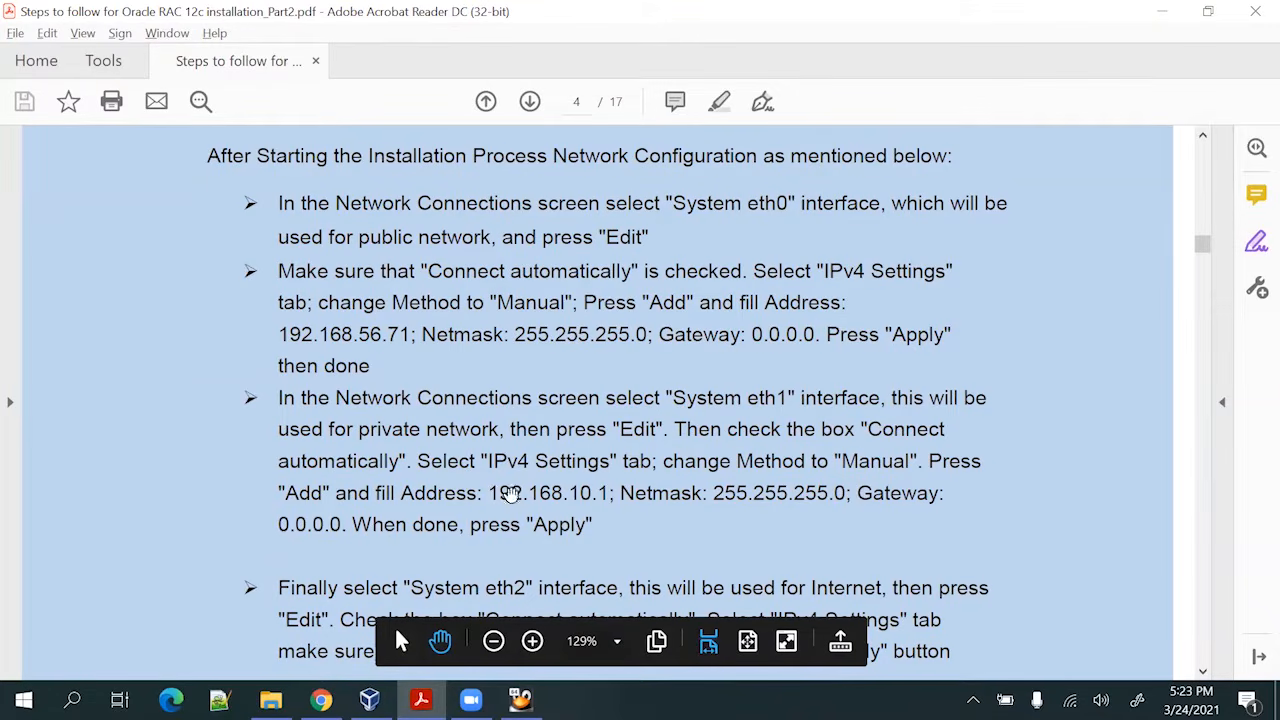
key("alt+Tab")
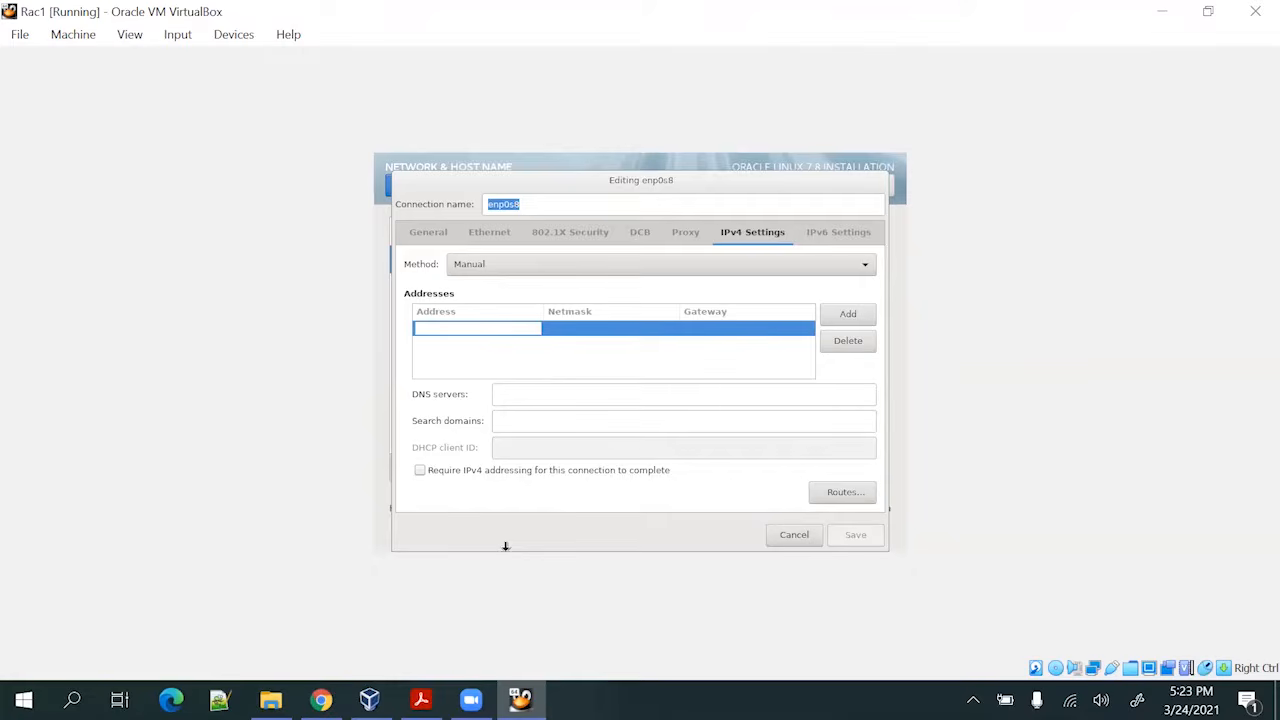
type("192.168.")
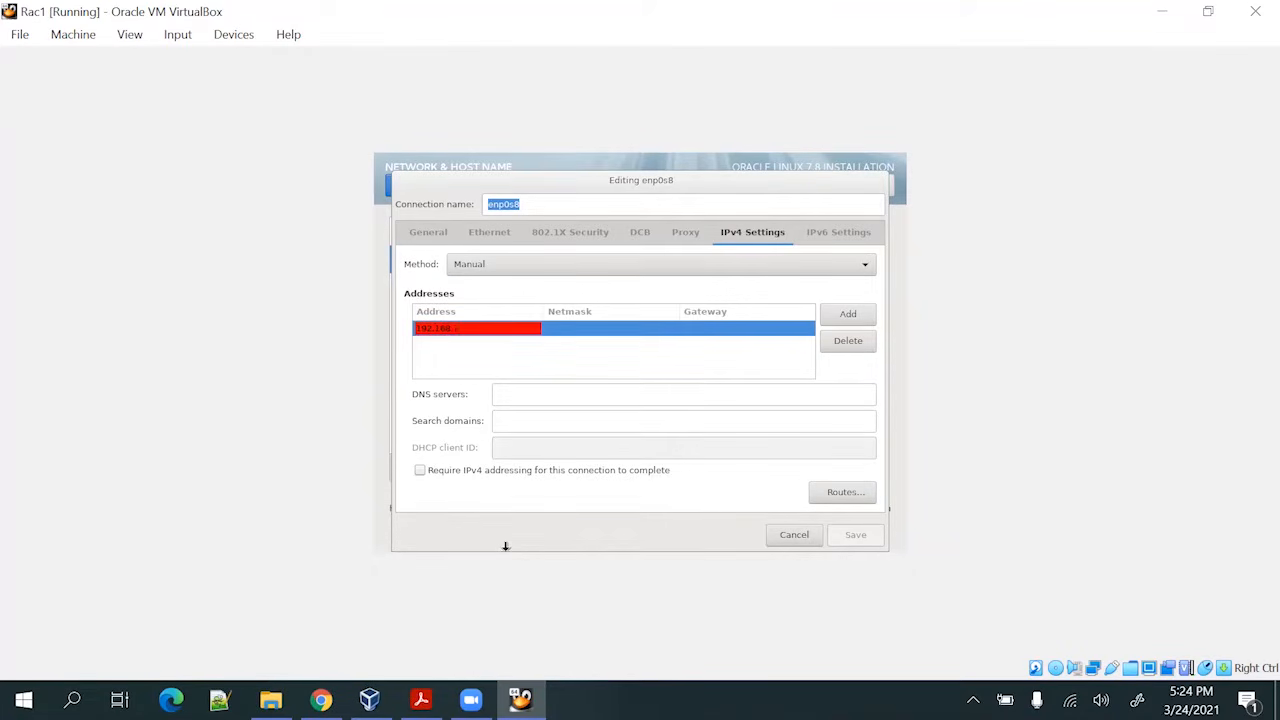
type("10.1")
key("Tab")
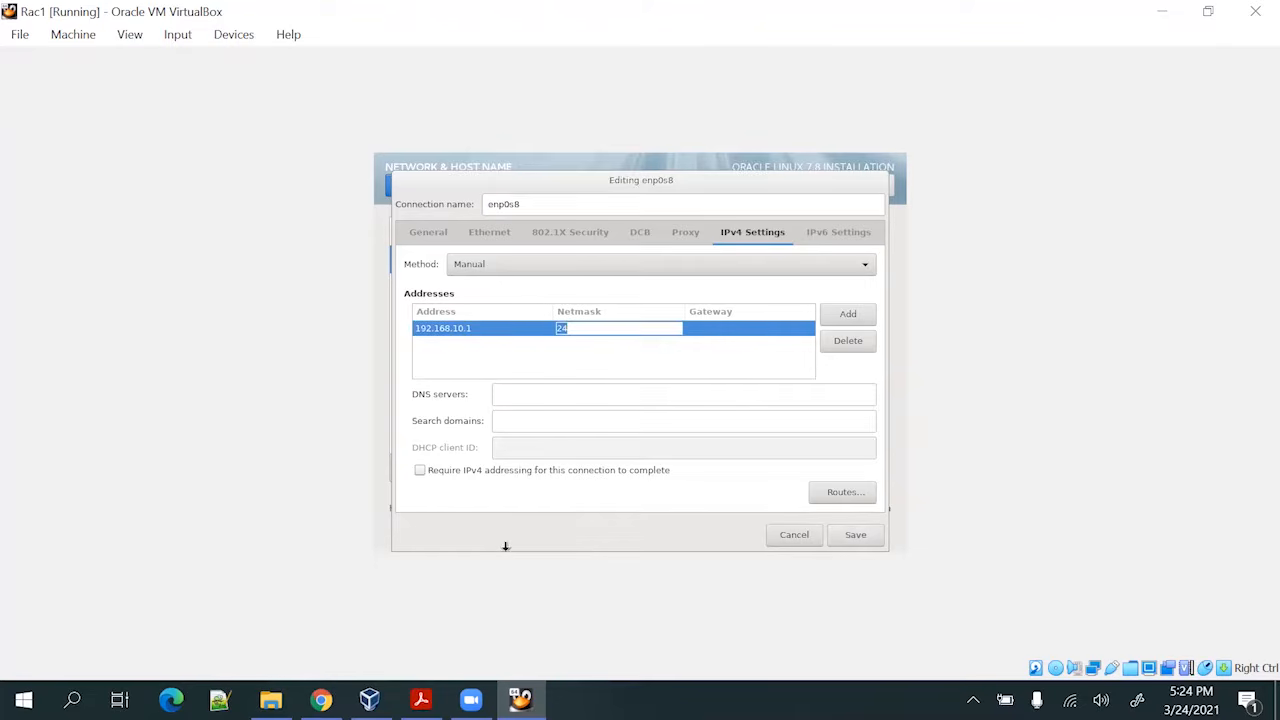
type("255")
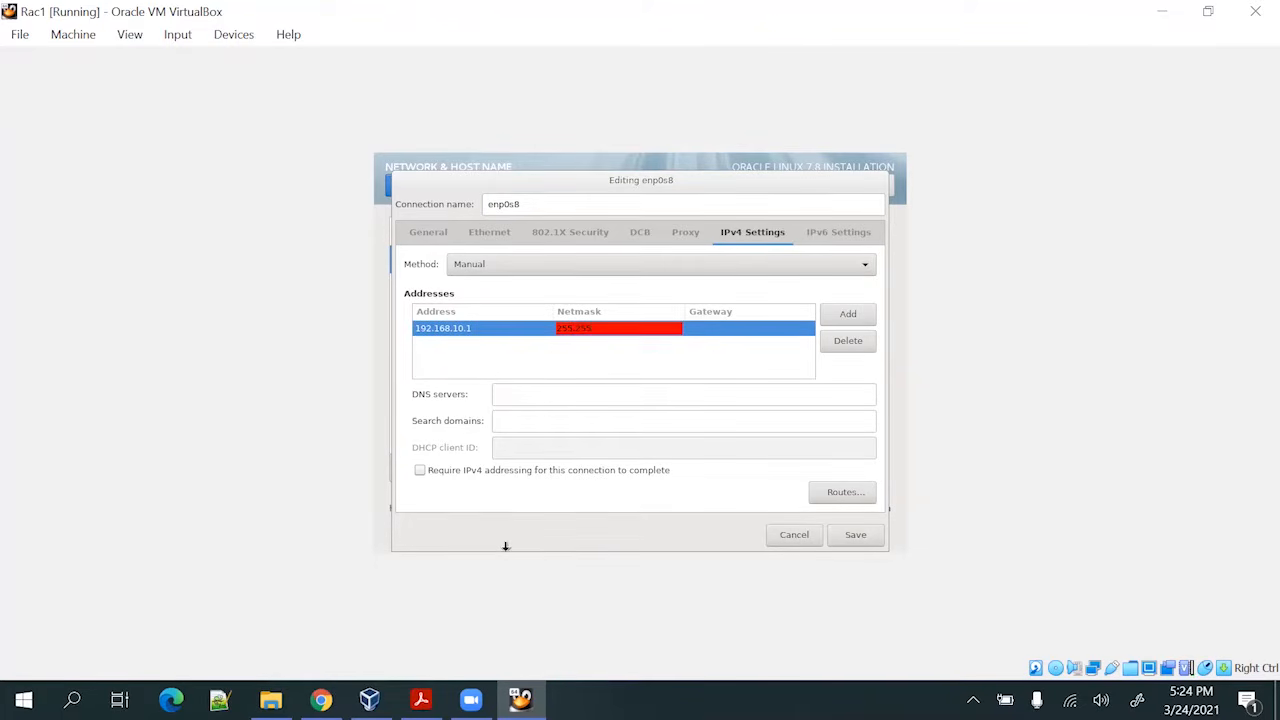
type(".255.255.0")
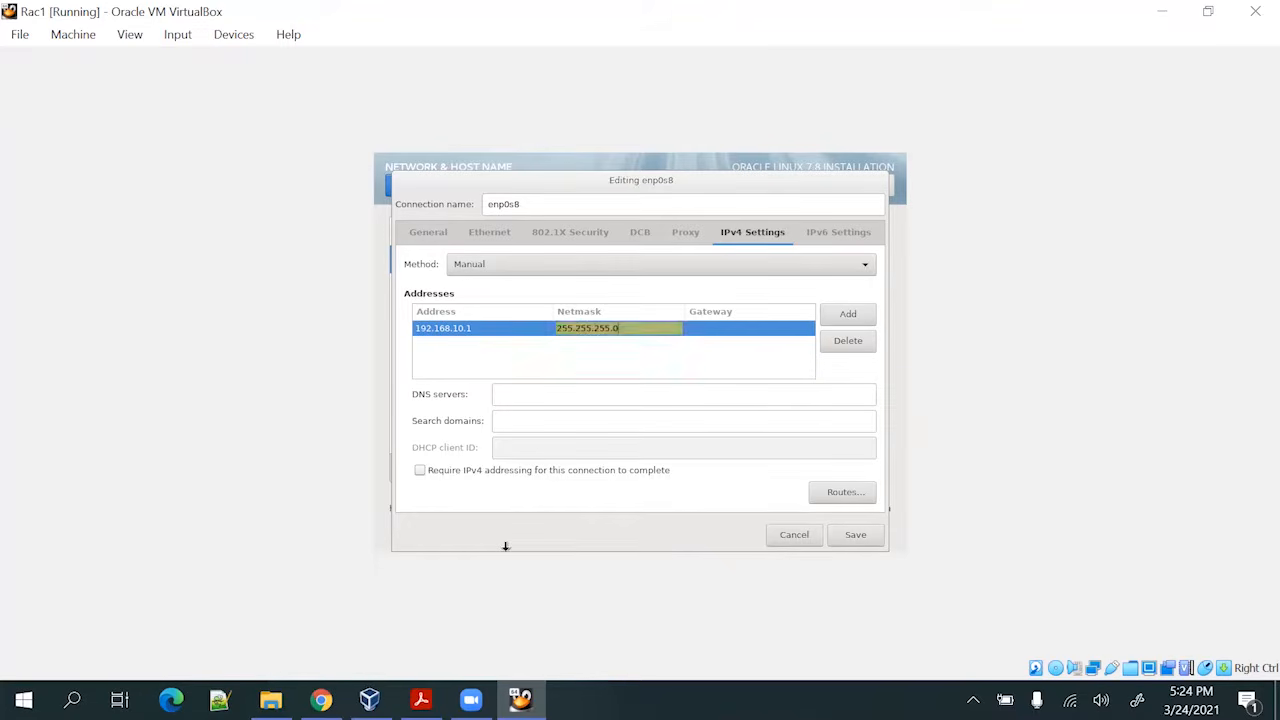
key("Tab")
type("0.")
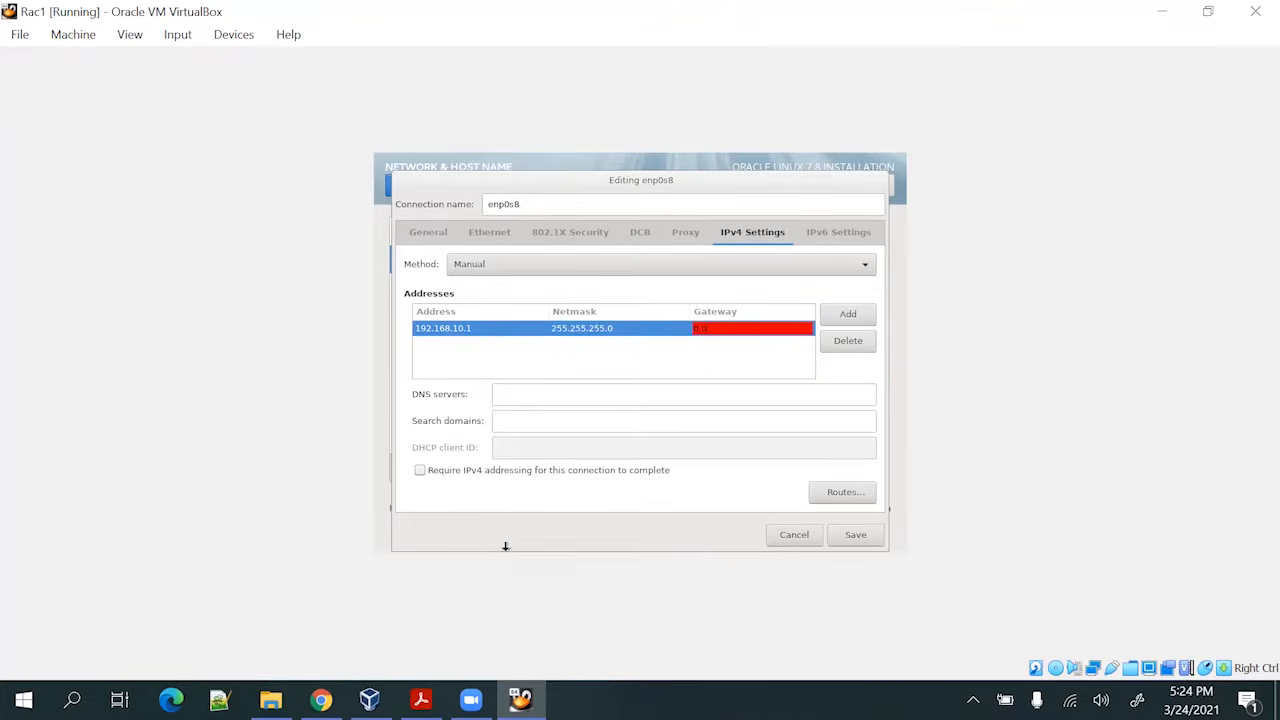
type("0.0.0")
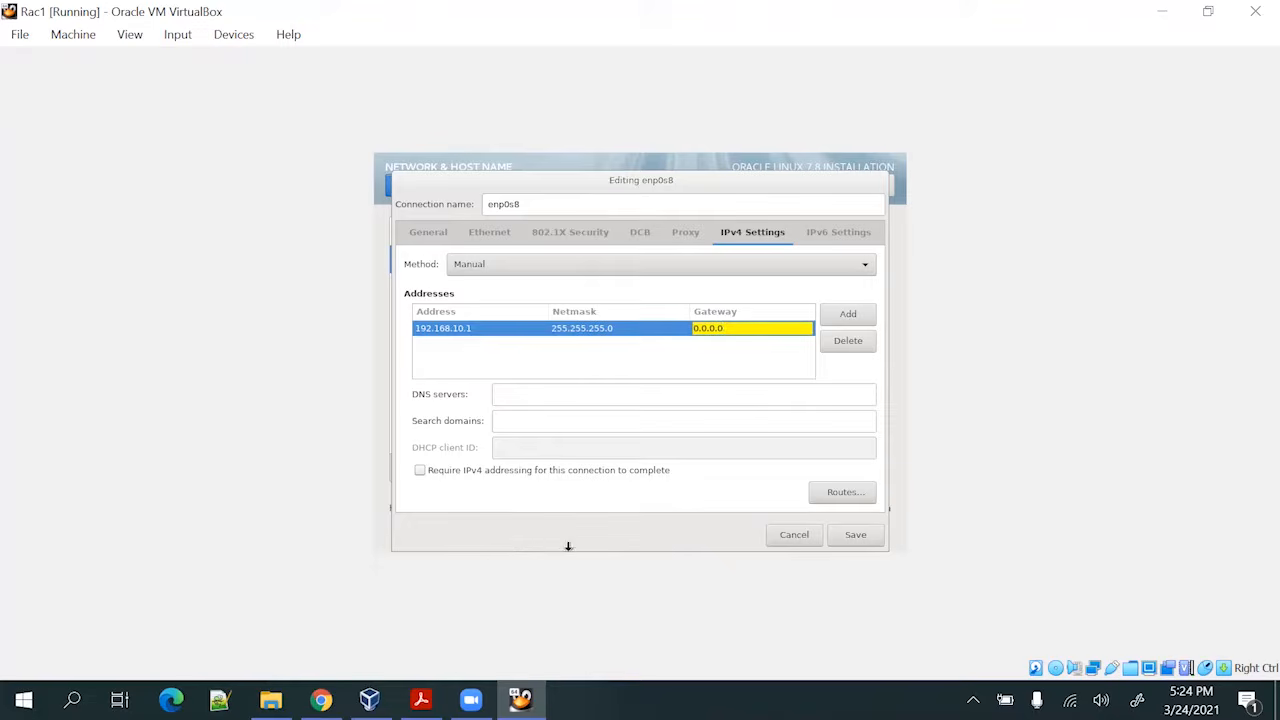
left_click(852, 534)
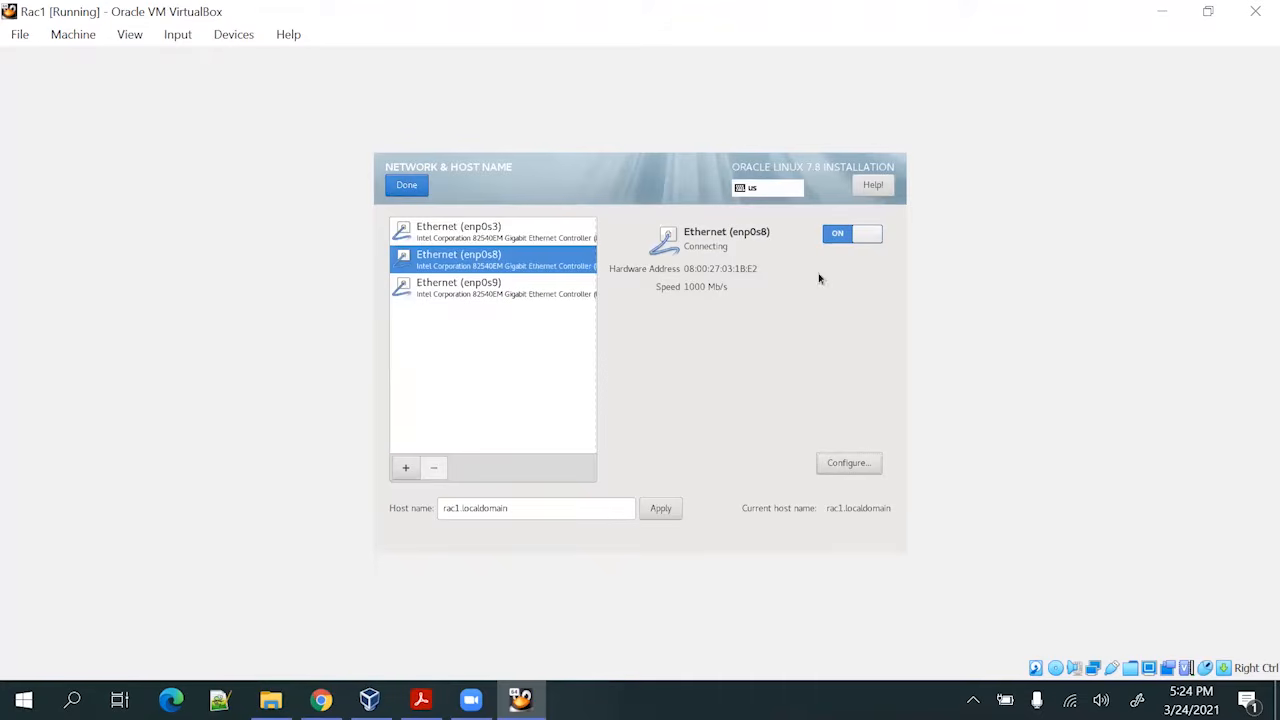
Switch the enp0s9 Ethernet connection on and return to the installation summary
left_click(495, 287)
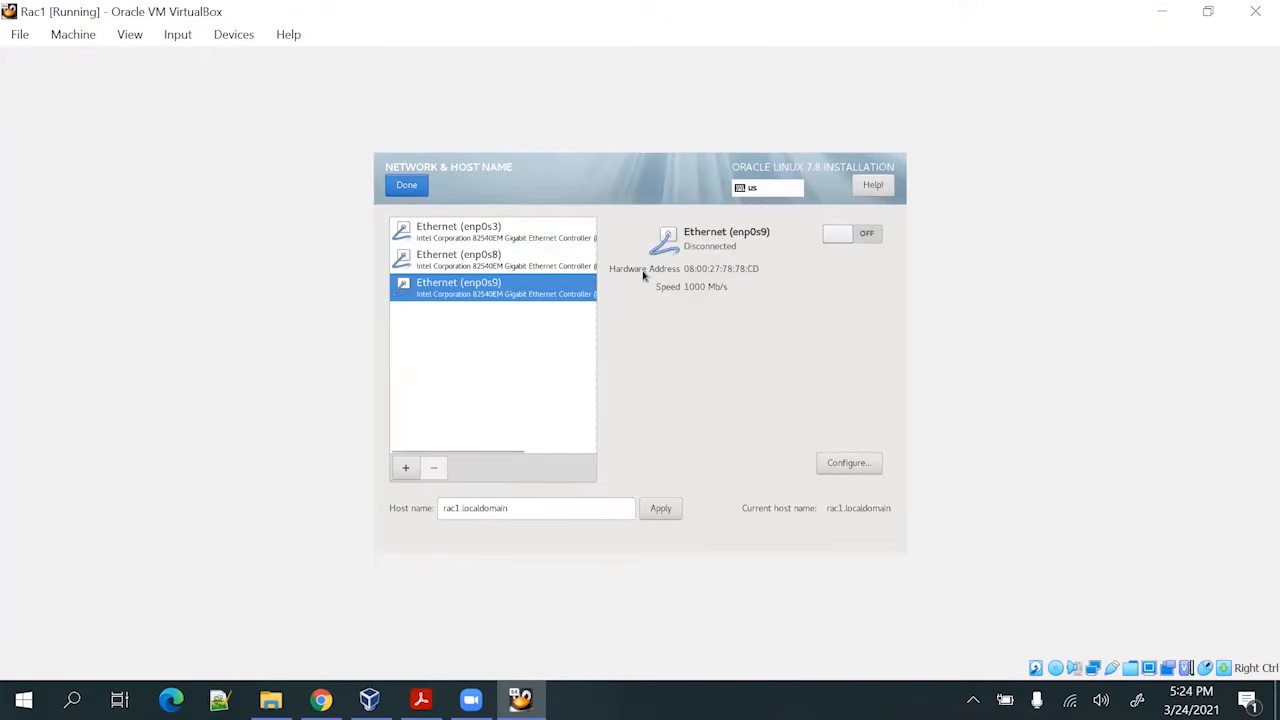
left_click(848, 236)
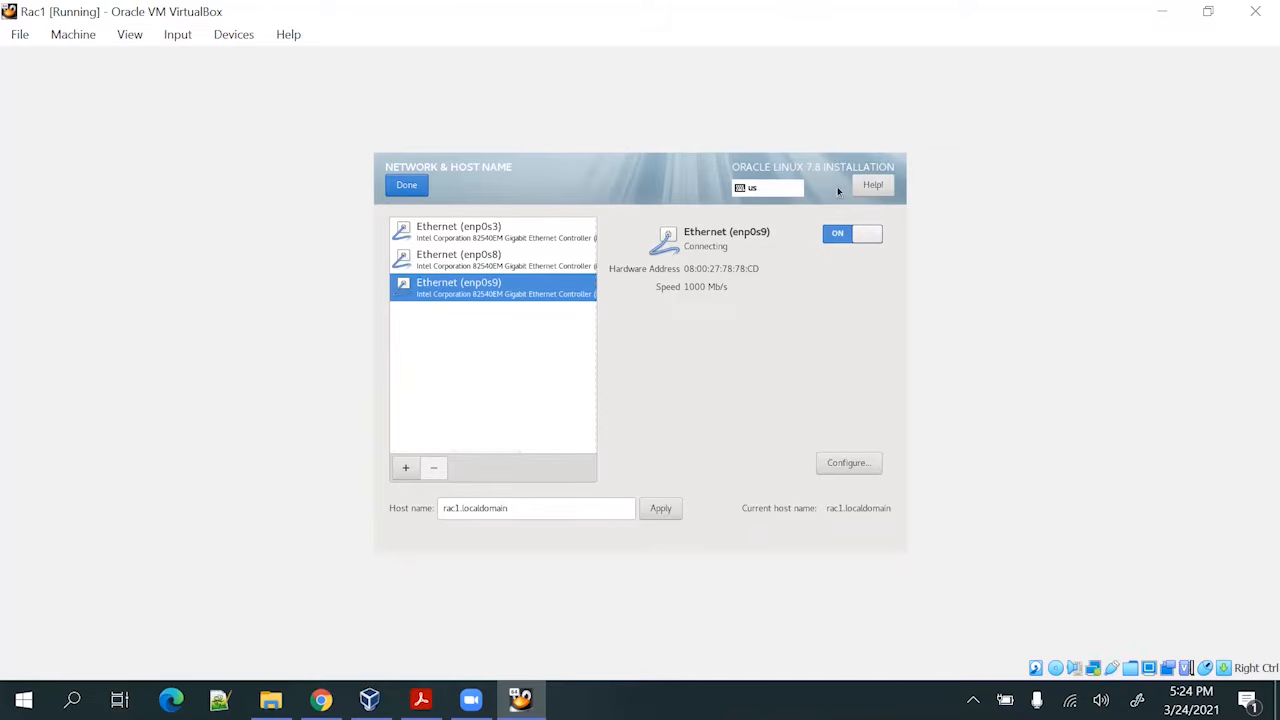
left_click(402, 186)
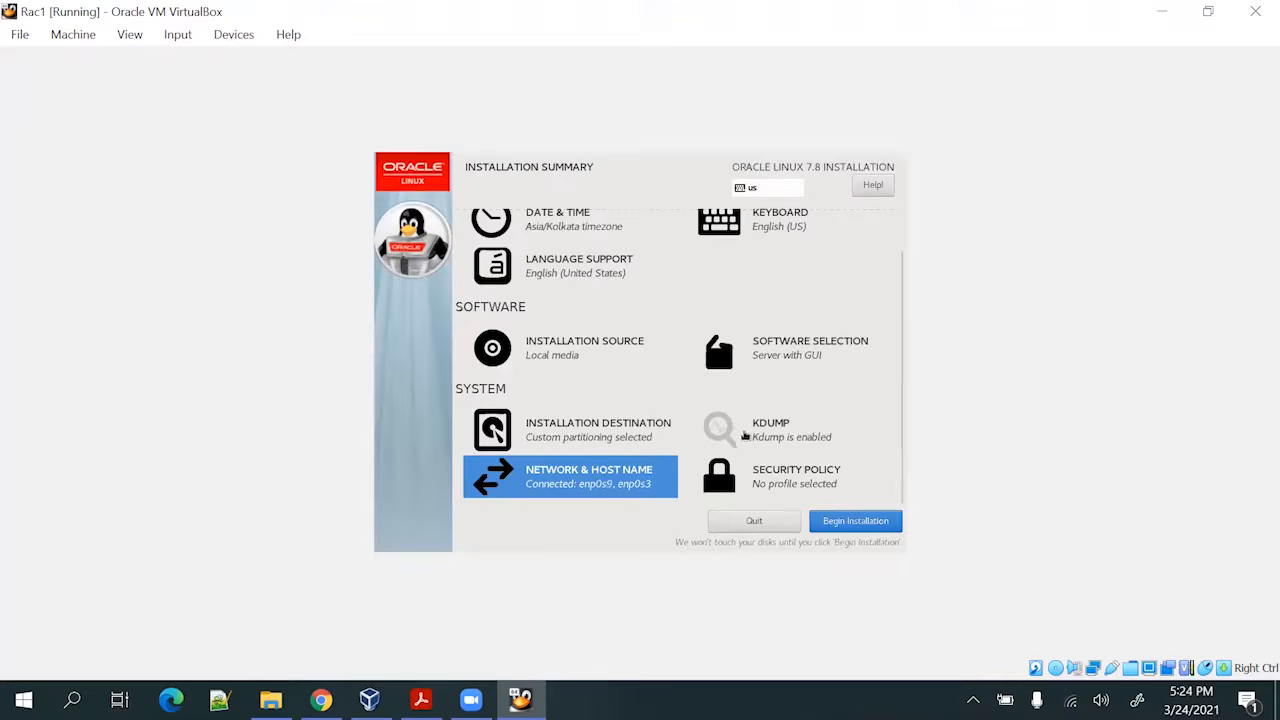
Leave the Security Policy unchanged and begin the Oracle Linux installation
left_click(794, 485)
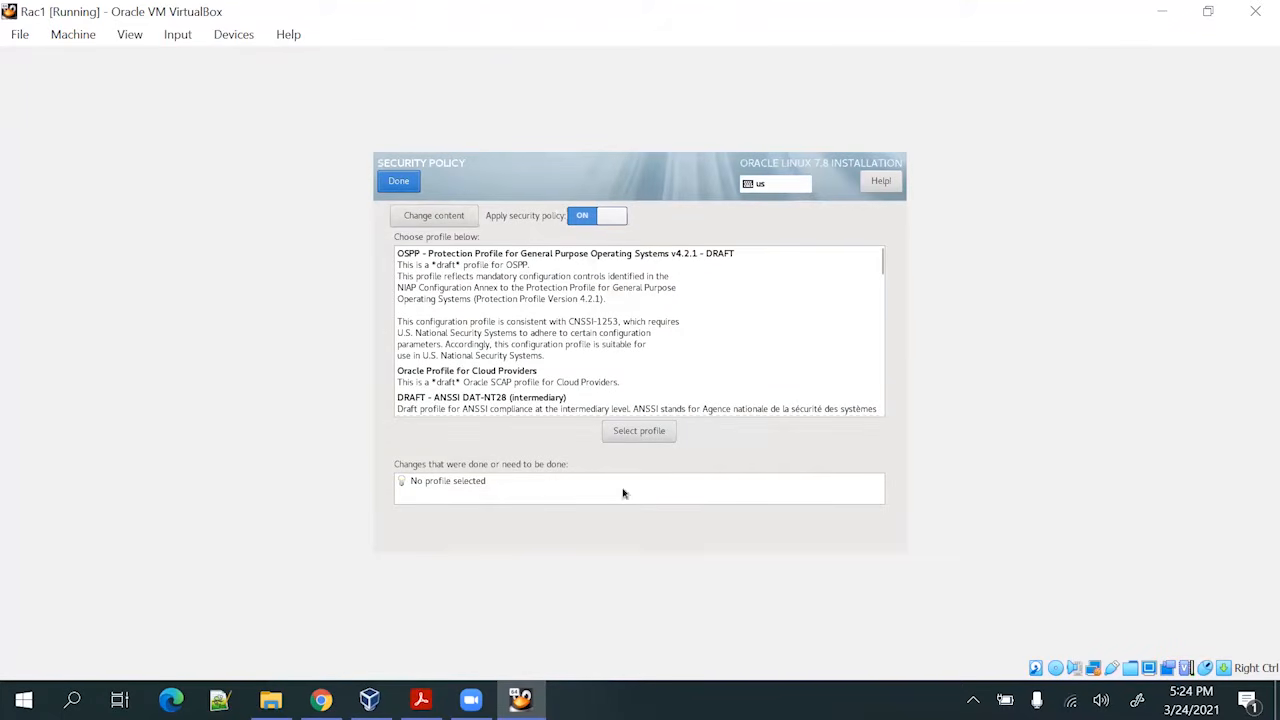
left_click(399, 181)
left_click(860, 521)
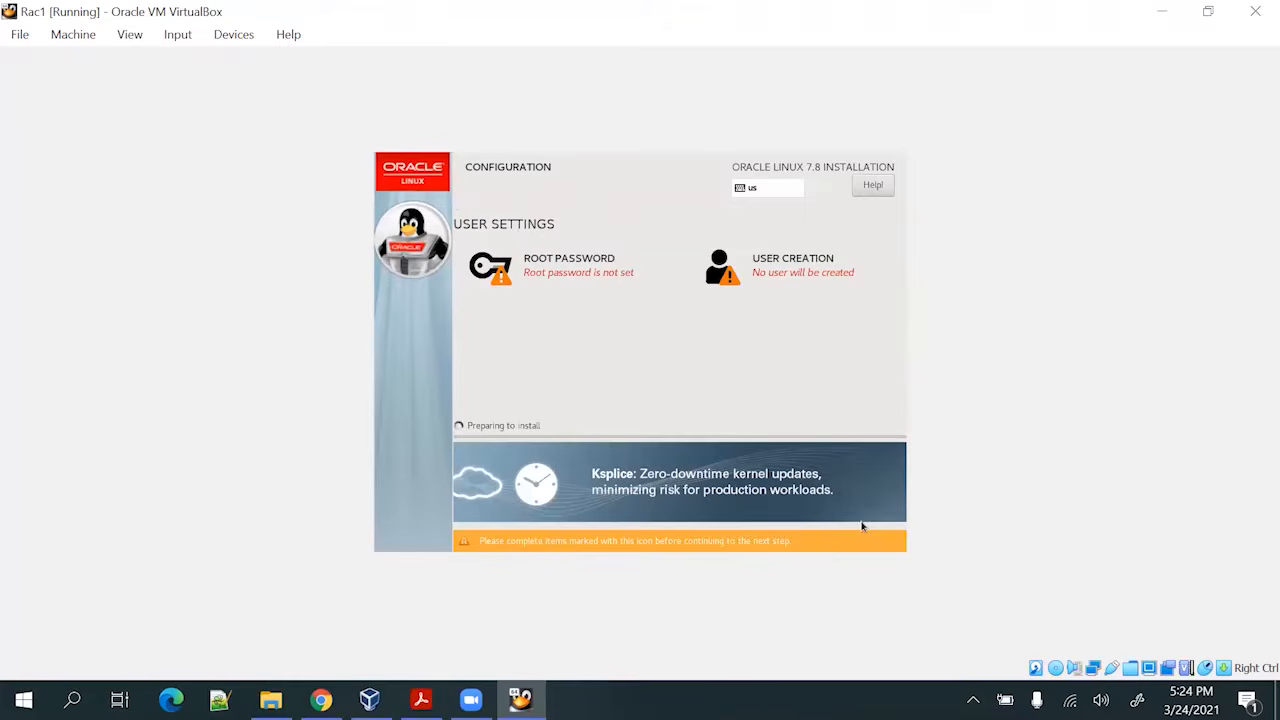
Set and confirm a short root password, accepting the warning, and leave User Creation empty
left_click(591, 272)
type("a")
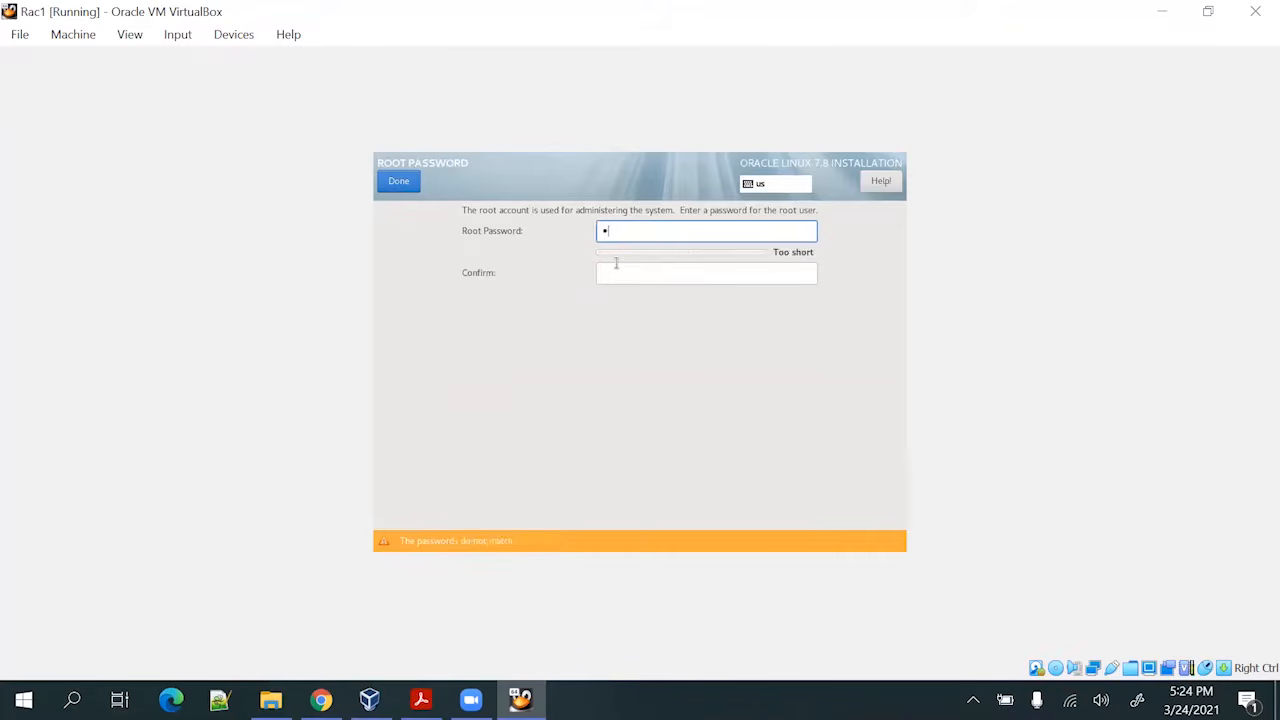
key("Tab")
type("a")
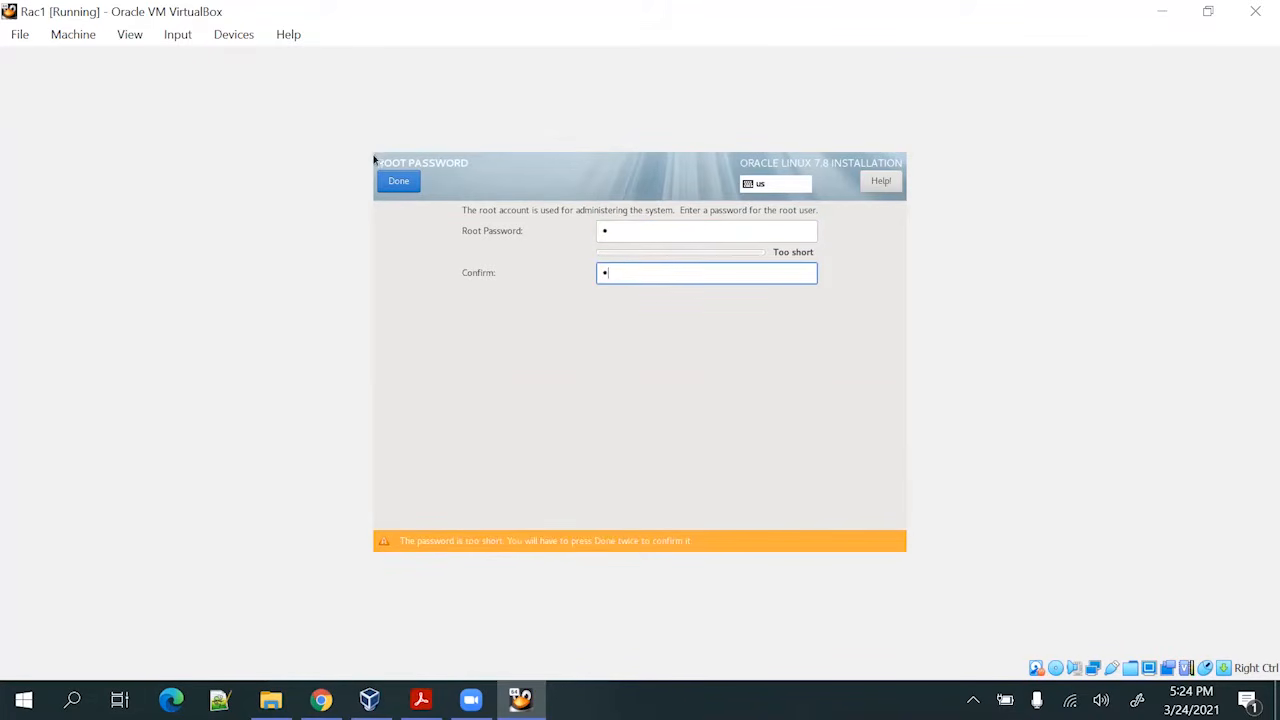
left_click(397, 180)
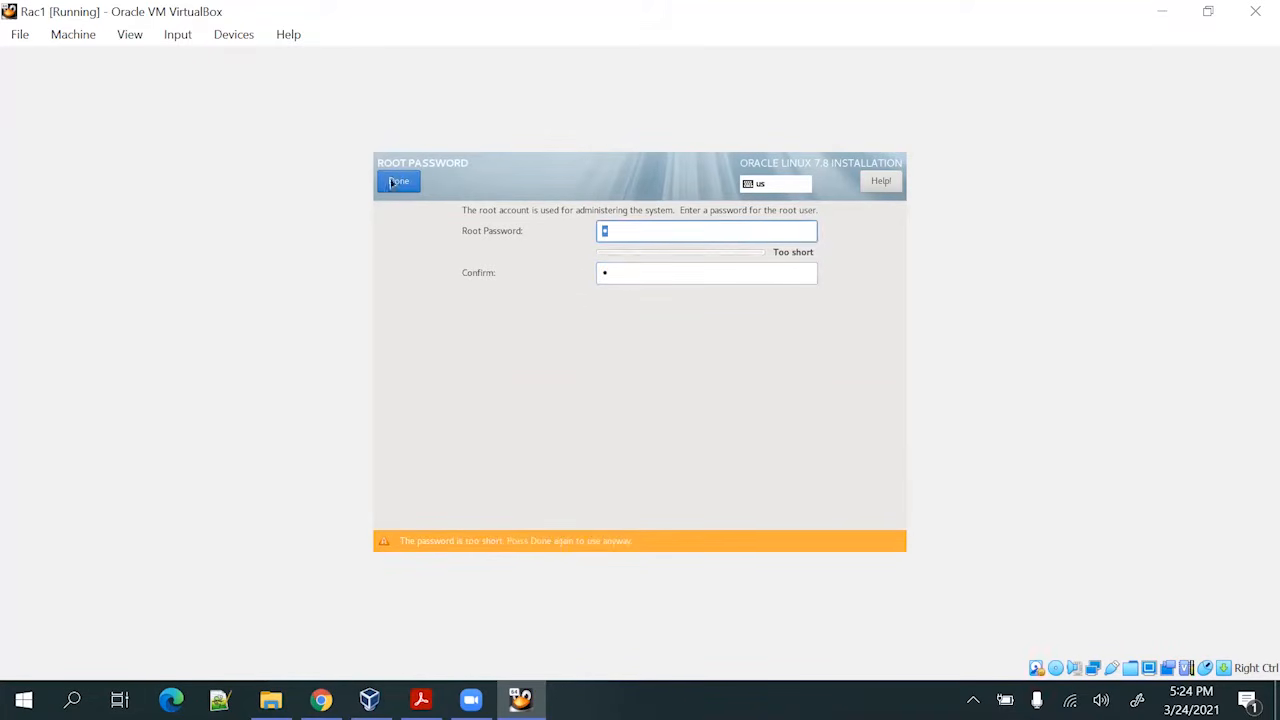
left_click(396, 183)
left_click(806, 277)
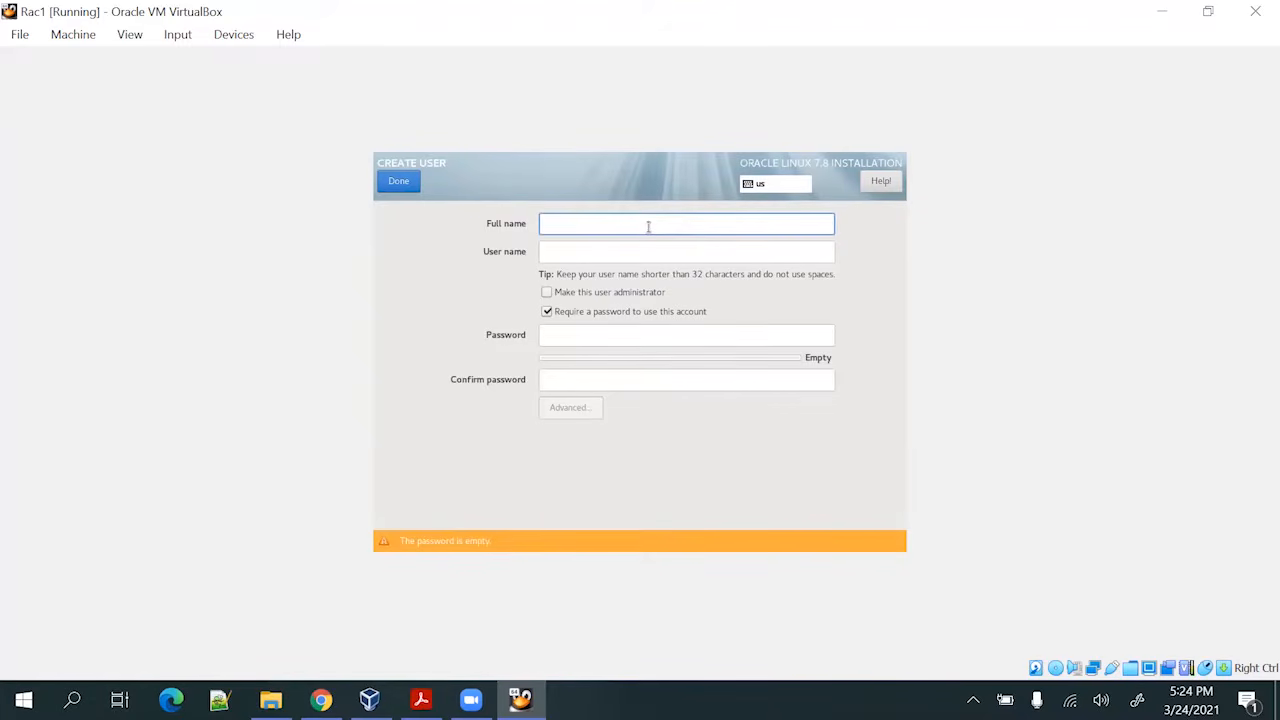
left_click(390, 184)
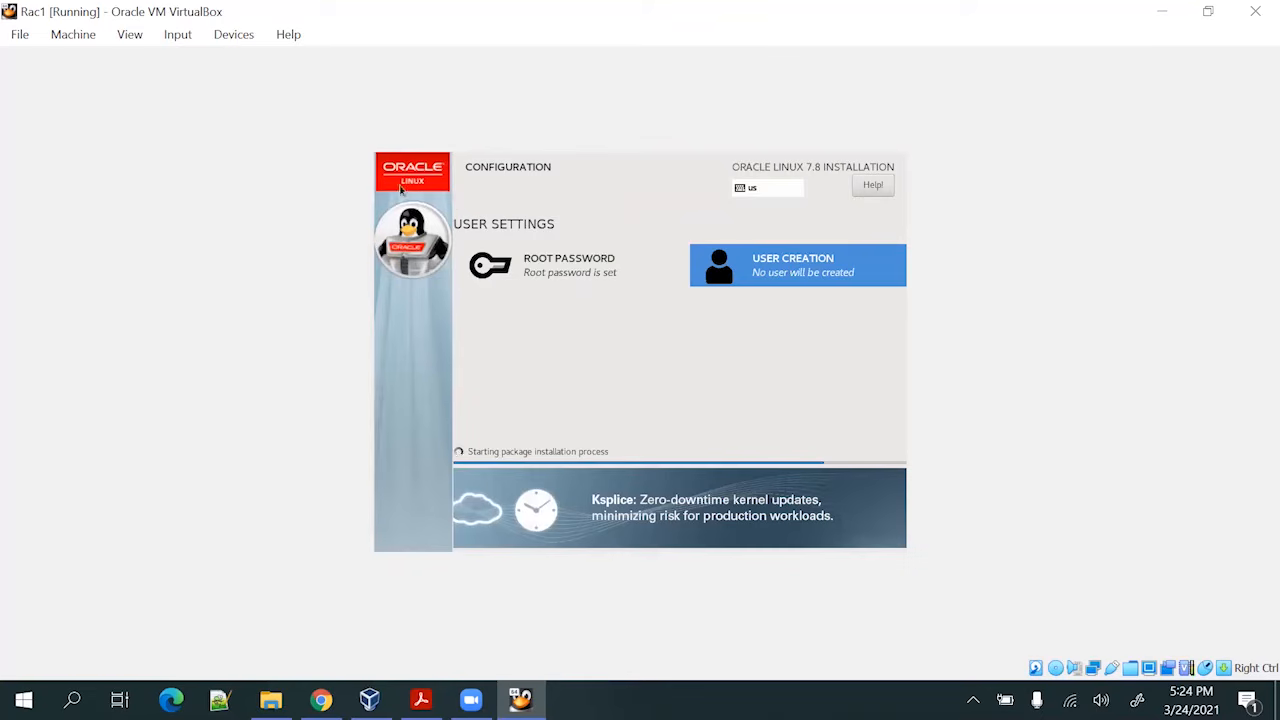
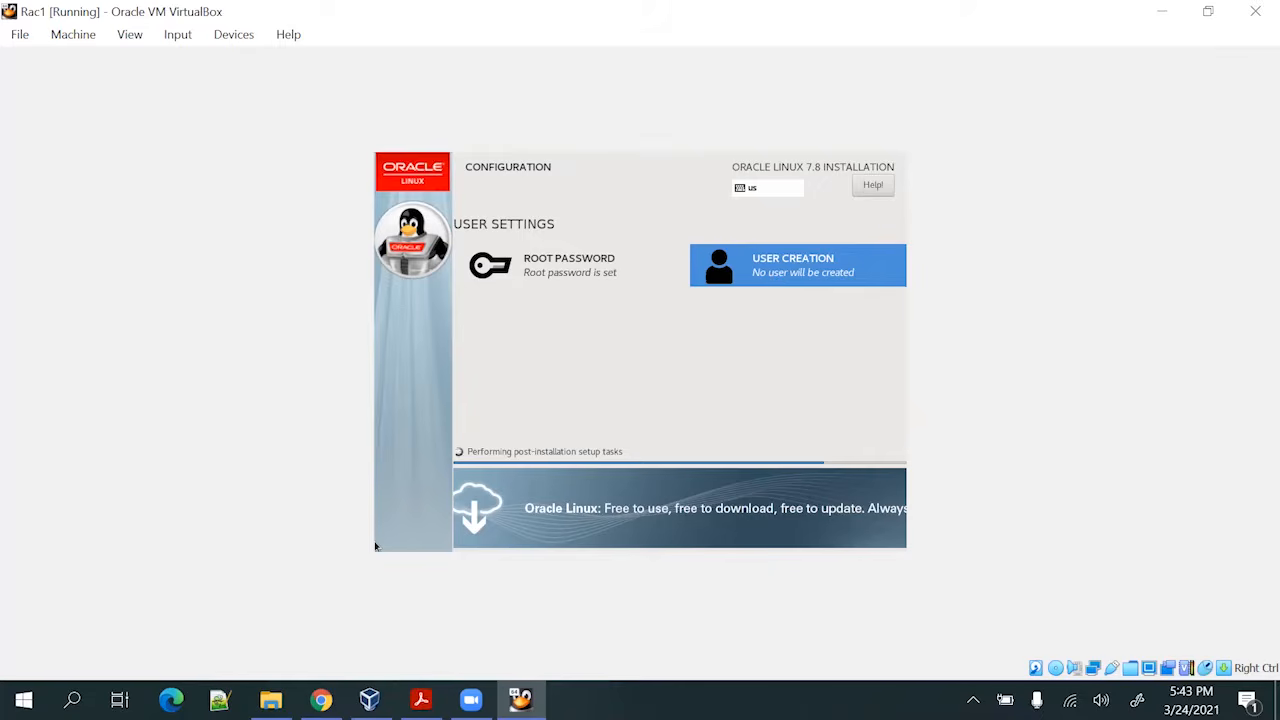
Create a regular user named test with a short password, accepting the weak-password warning
left_click(722, 280)
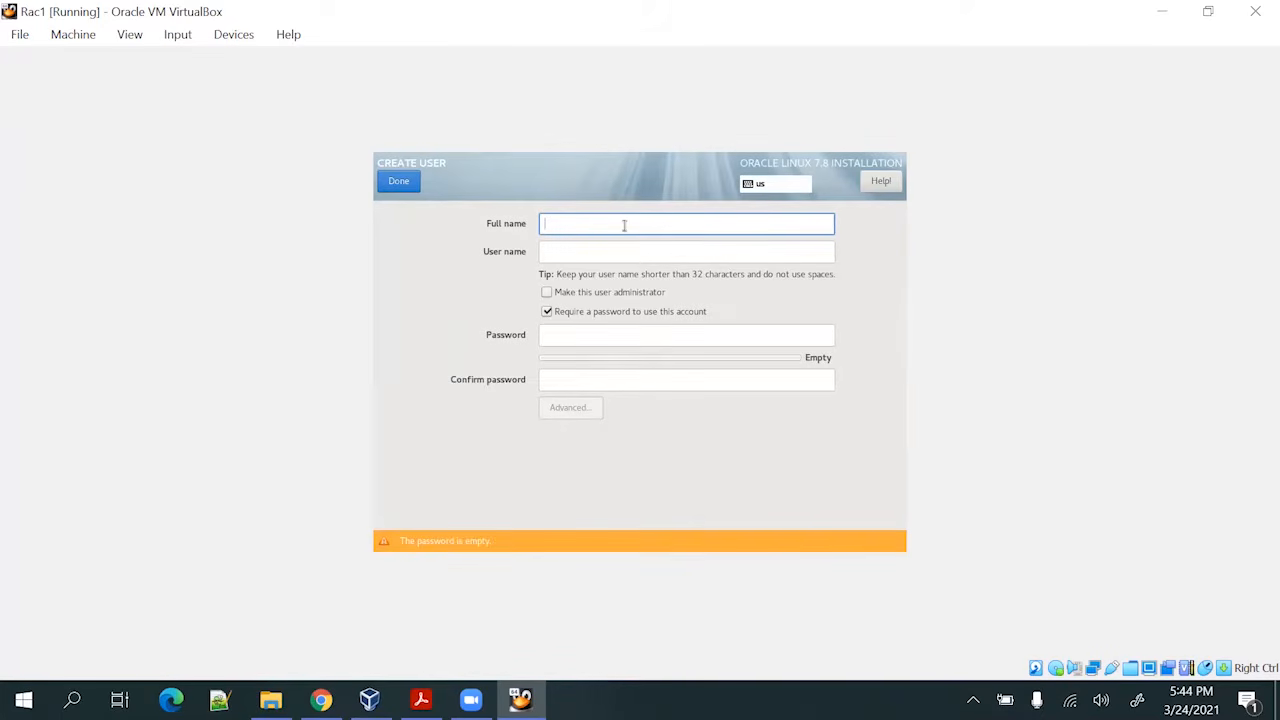
type("test")
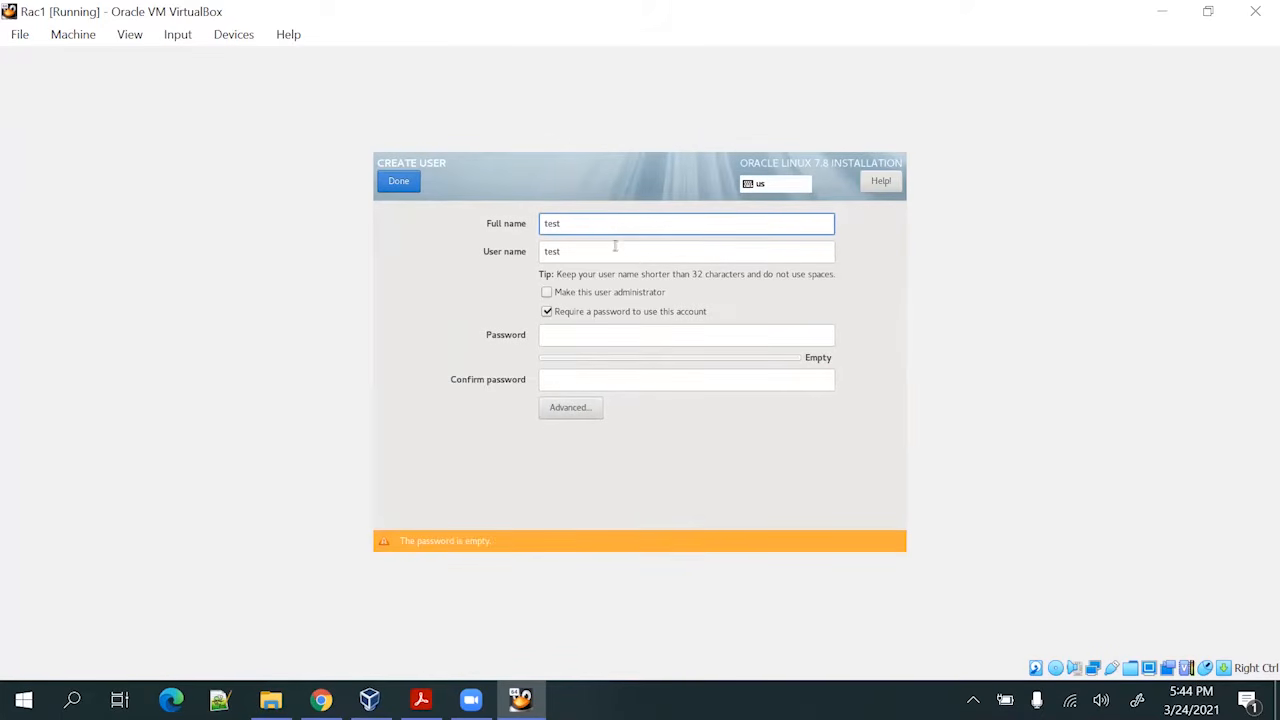
left_click(581, 338)
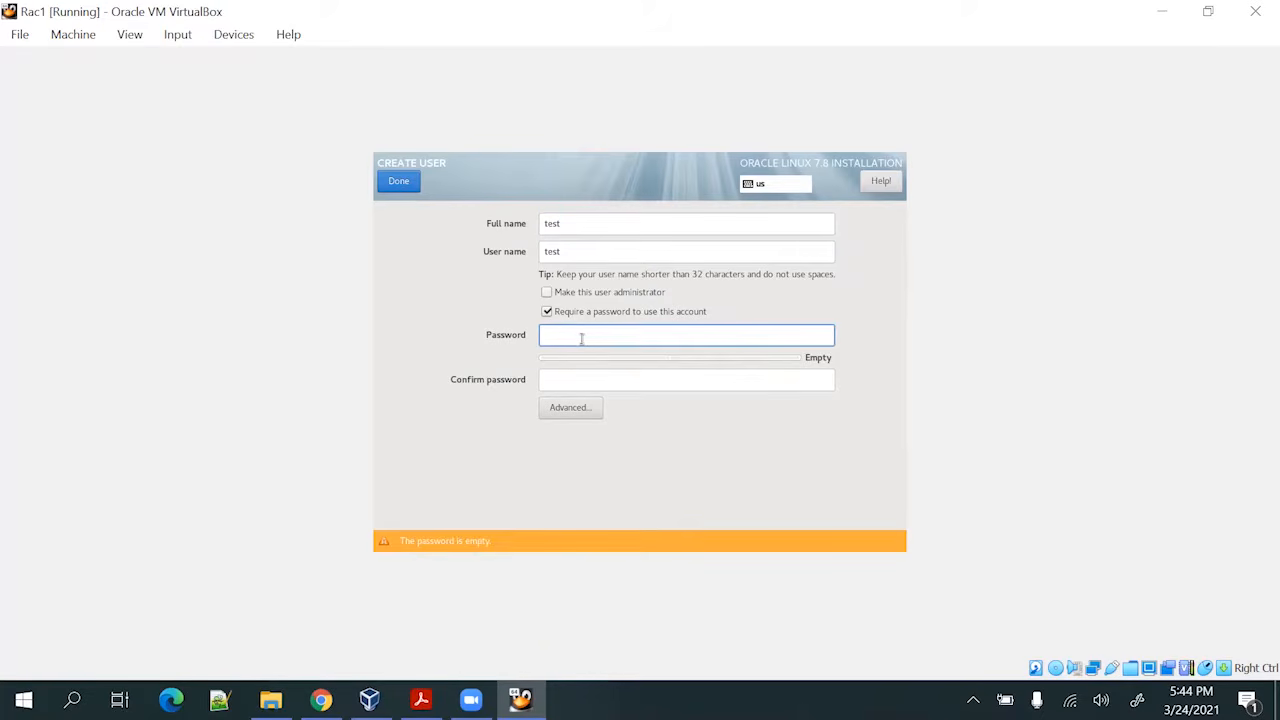
type("test")
key("Tab")
type("test")
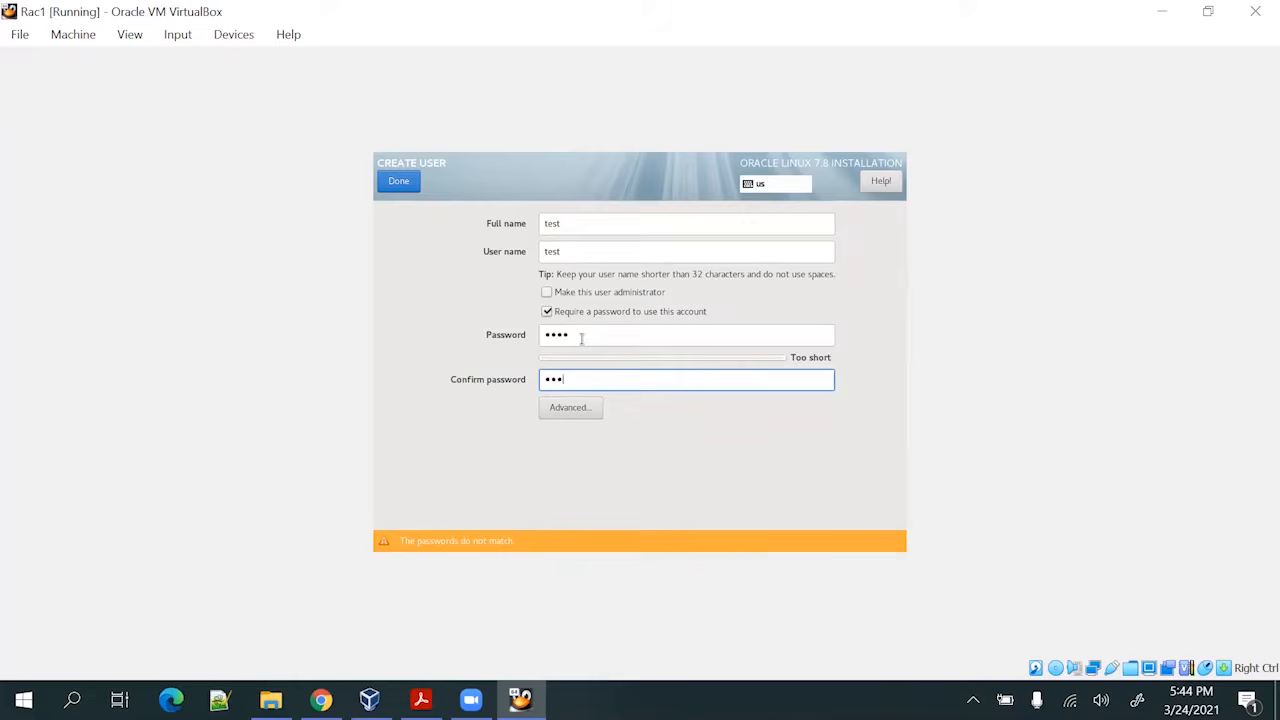
left_click(402, 181)
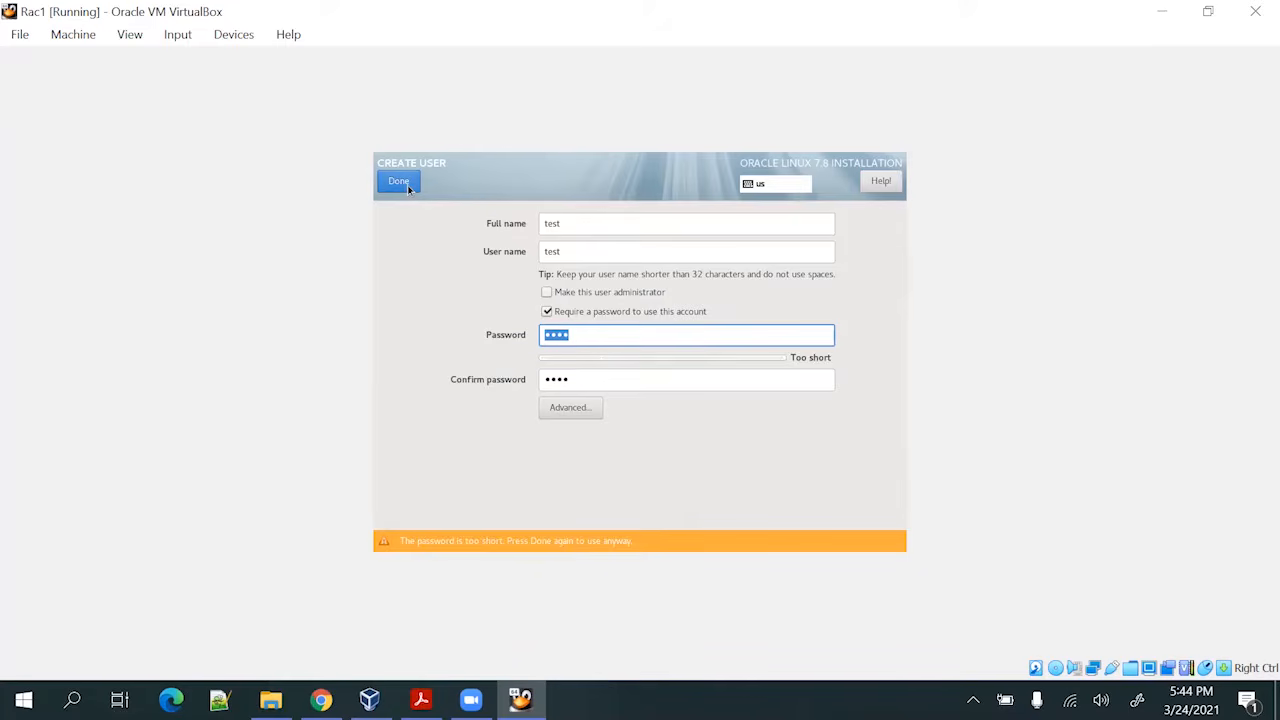
left_click(405, 185)
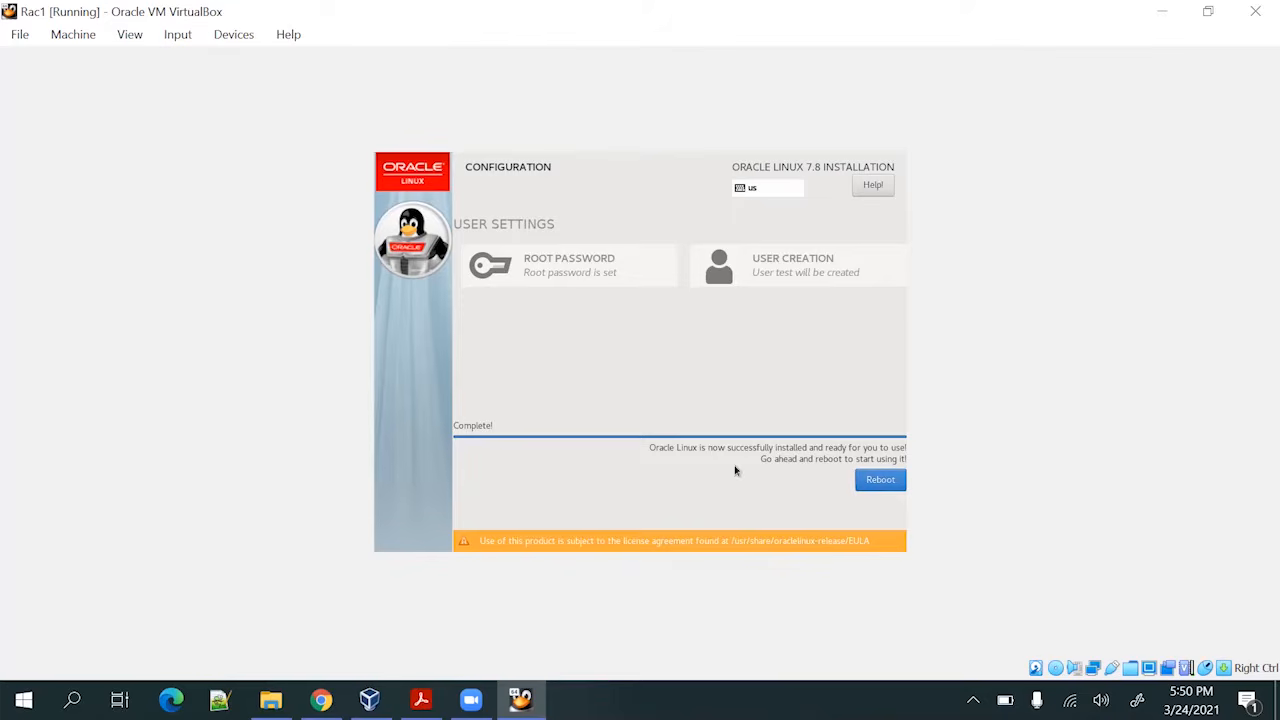
Reboot the virtual machine once the Oracle Linux installation has finished
left_click(879, 482)
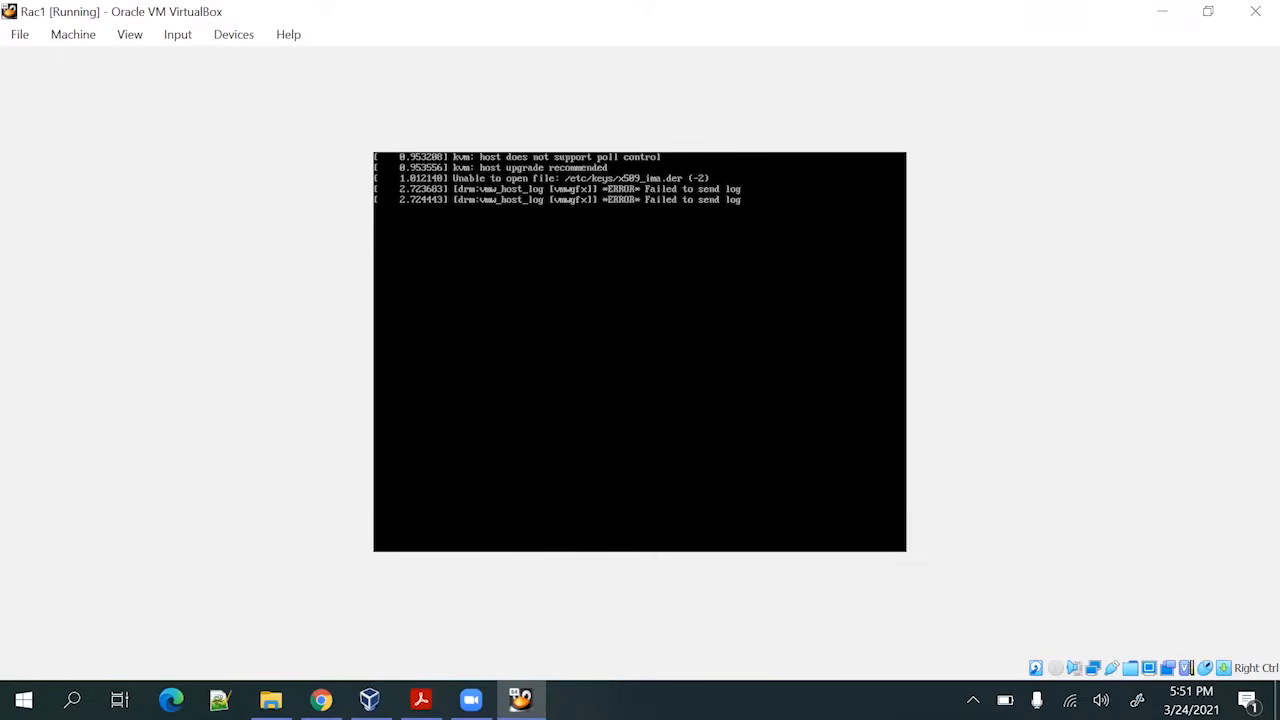
Wait for Rac1 to boot into the Oracle Linux 7.8 Initial Setup screen
key("XF86AudioMicMute")
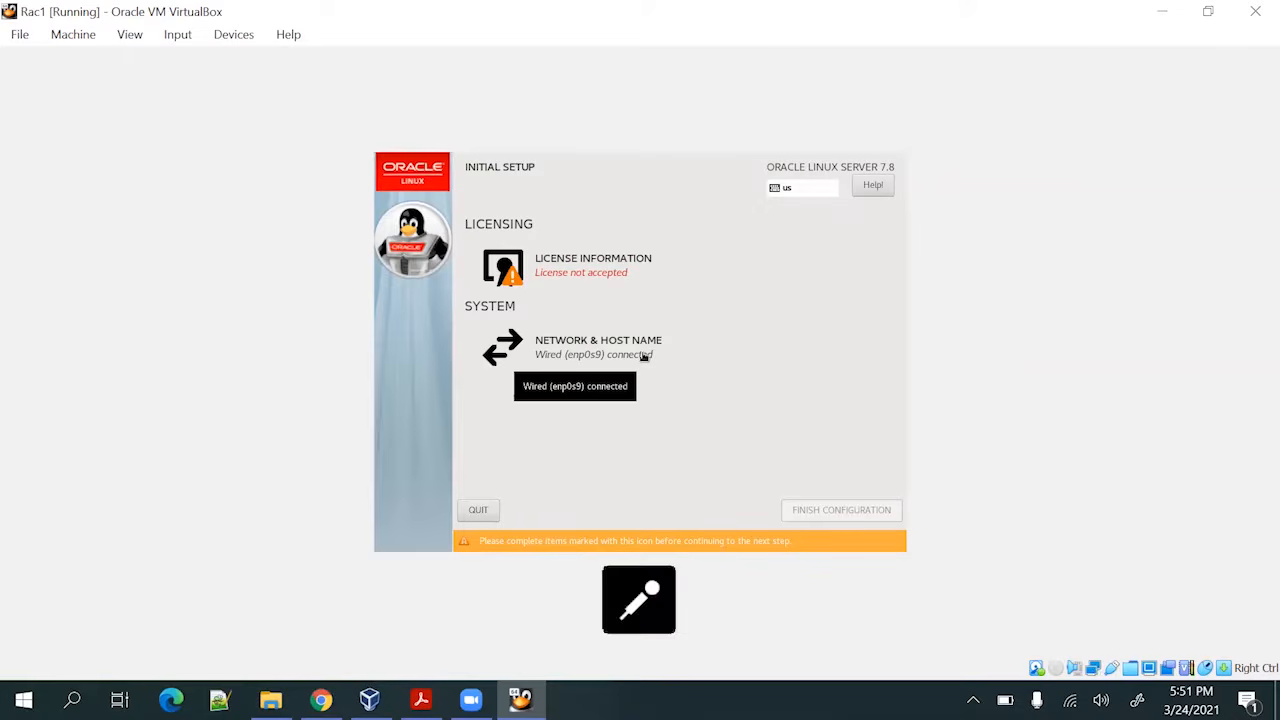
Accept the Oracle Linux license agreement and finish the initial configuration
left_click(584, 267)
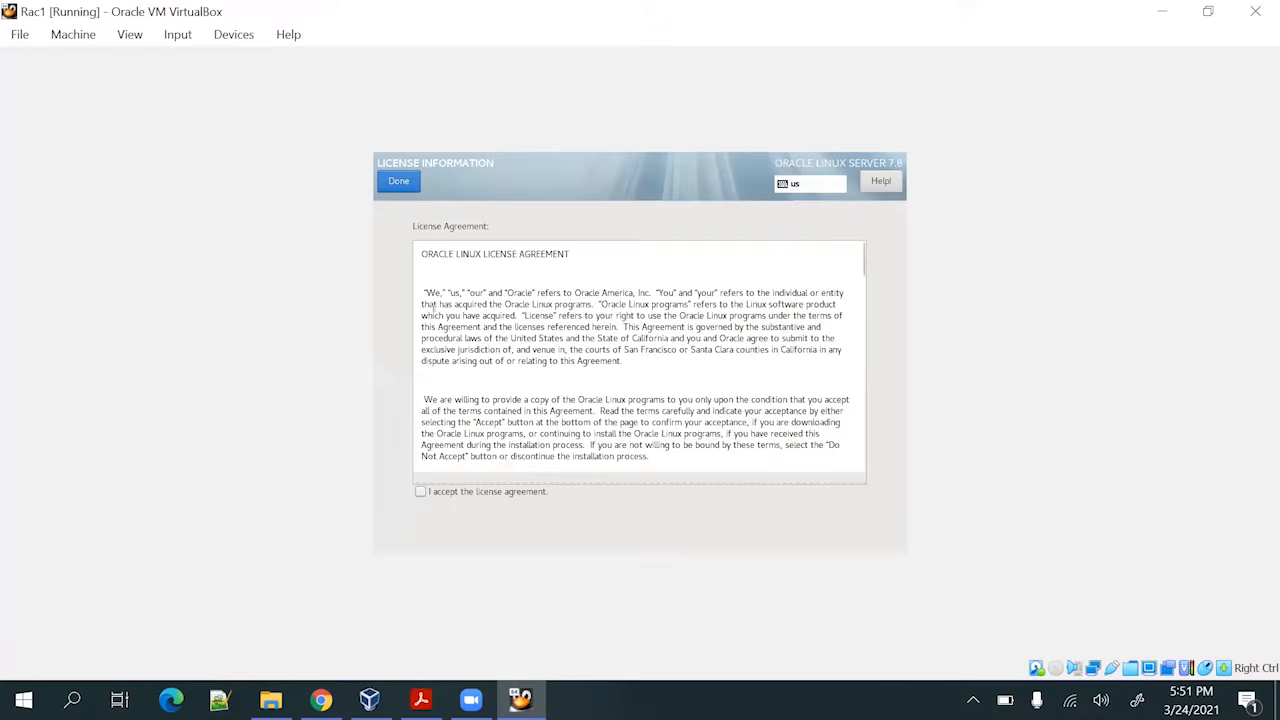
left_click(421, 494)
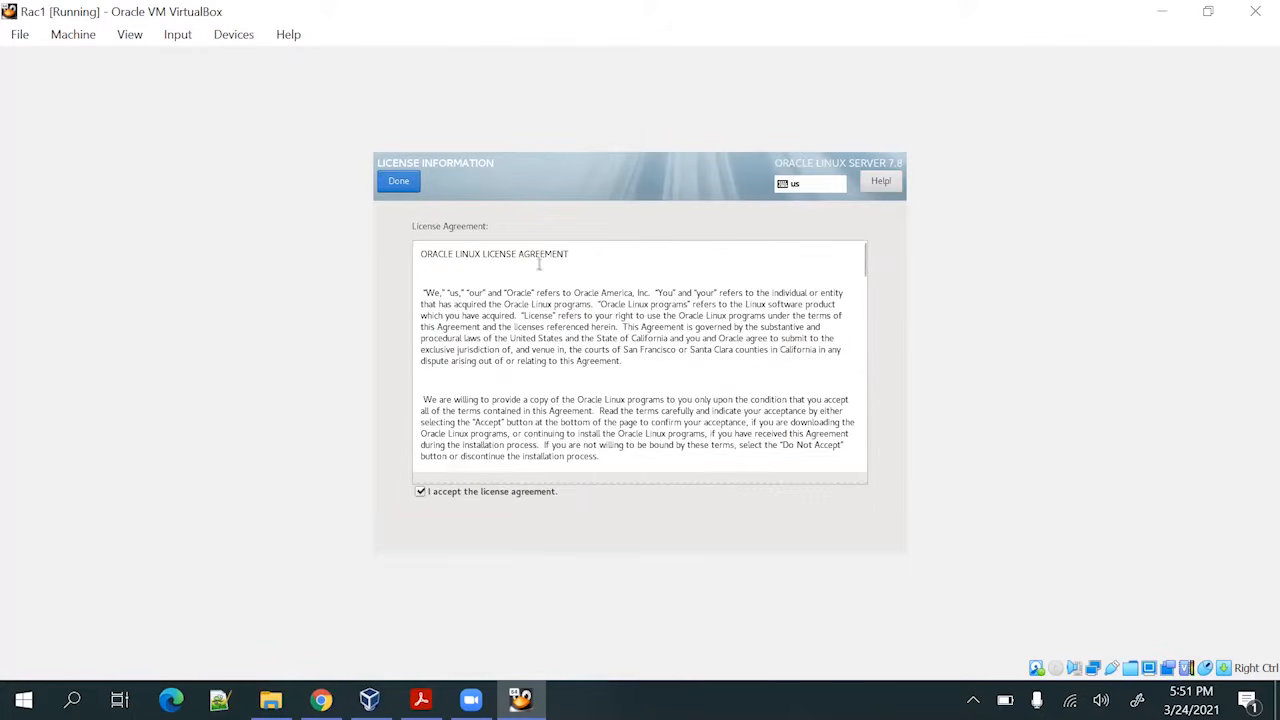
scroll(544, 305, "down", 5)
scroll(546, 312, "down", 3)
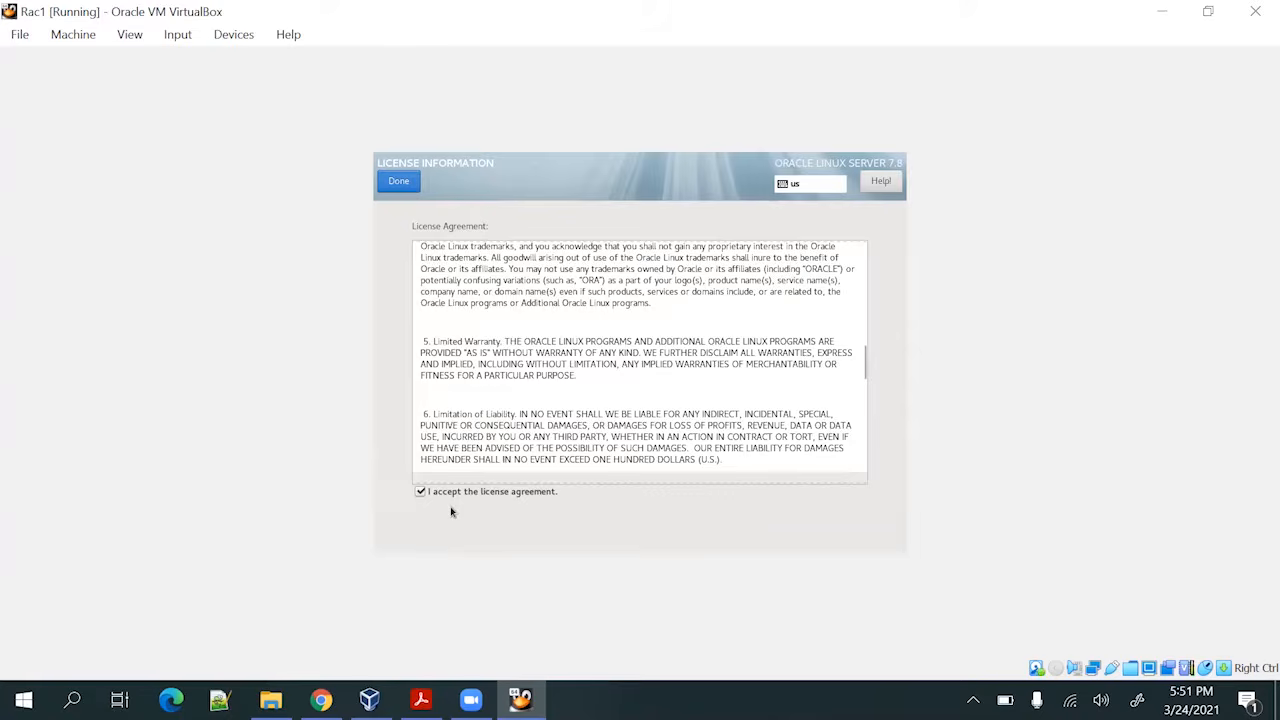
left_click(400, 181)
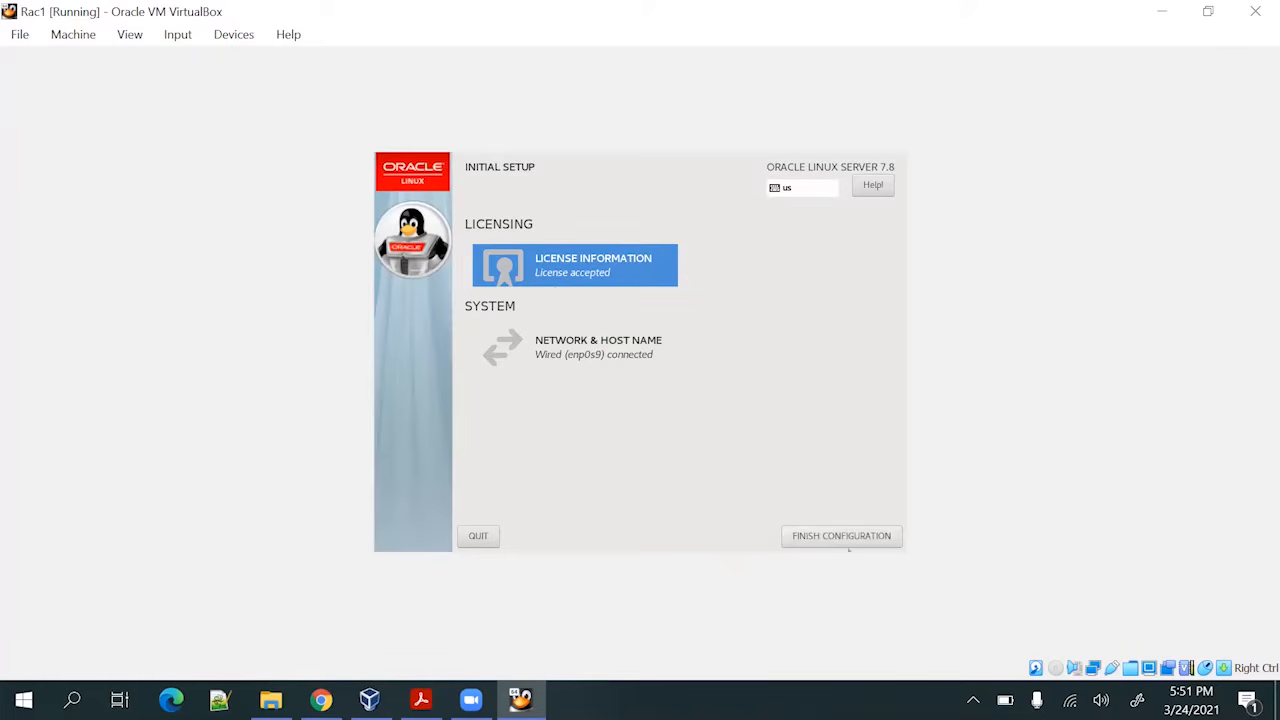
left_click(849, 535)
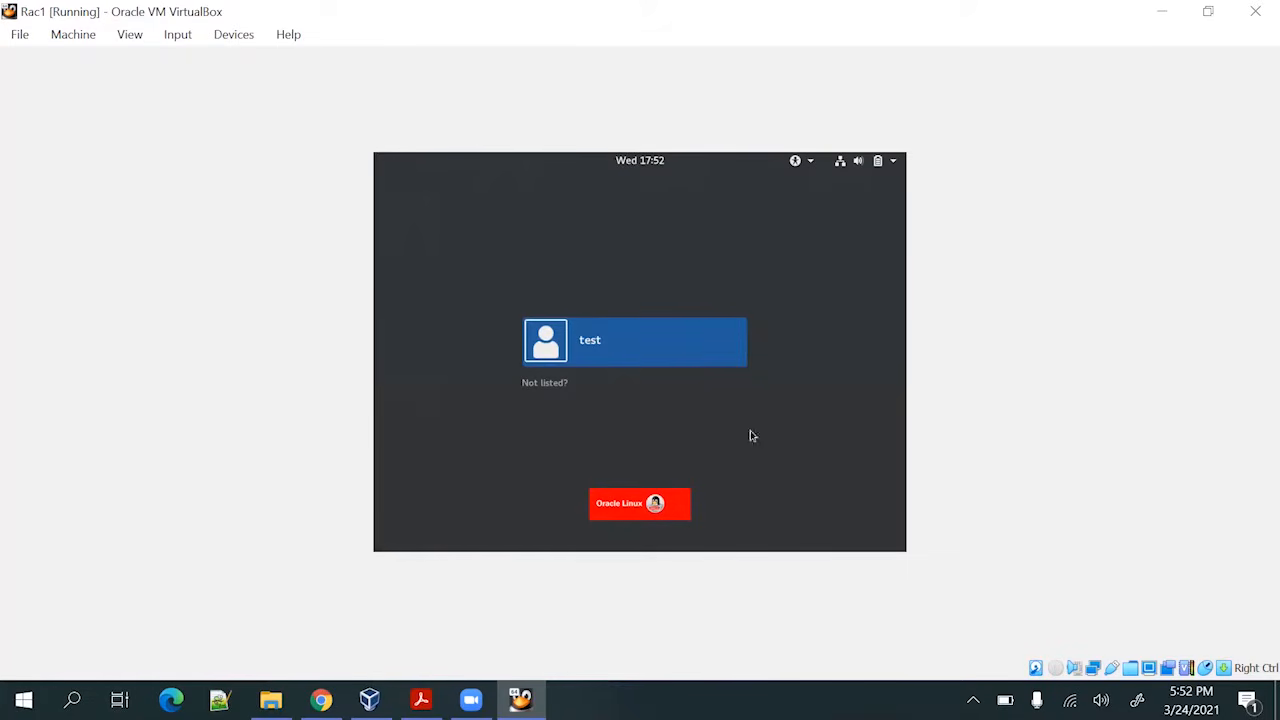
Log in as root through Not listed?, entering the root password
left_click(556, 385)
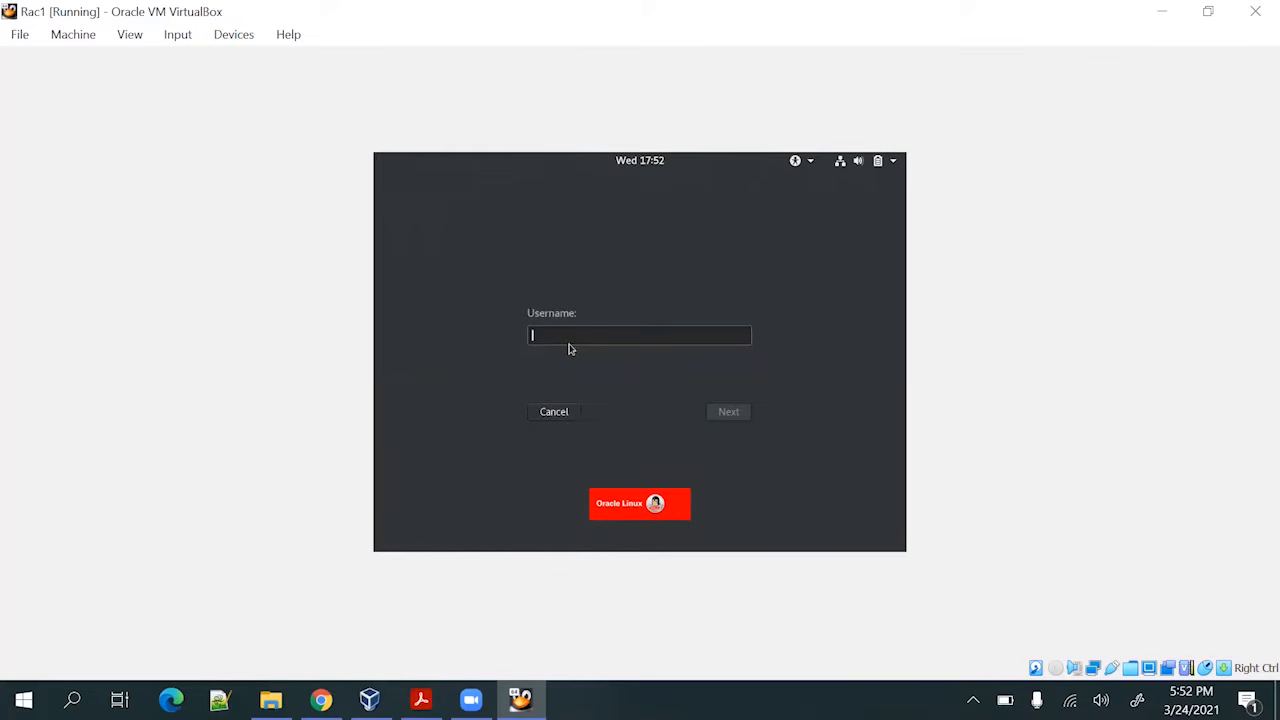
type("root")
key("Return")
type("oracle")
key("Return")
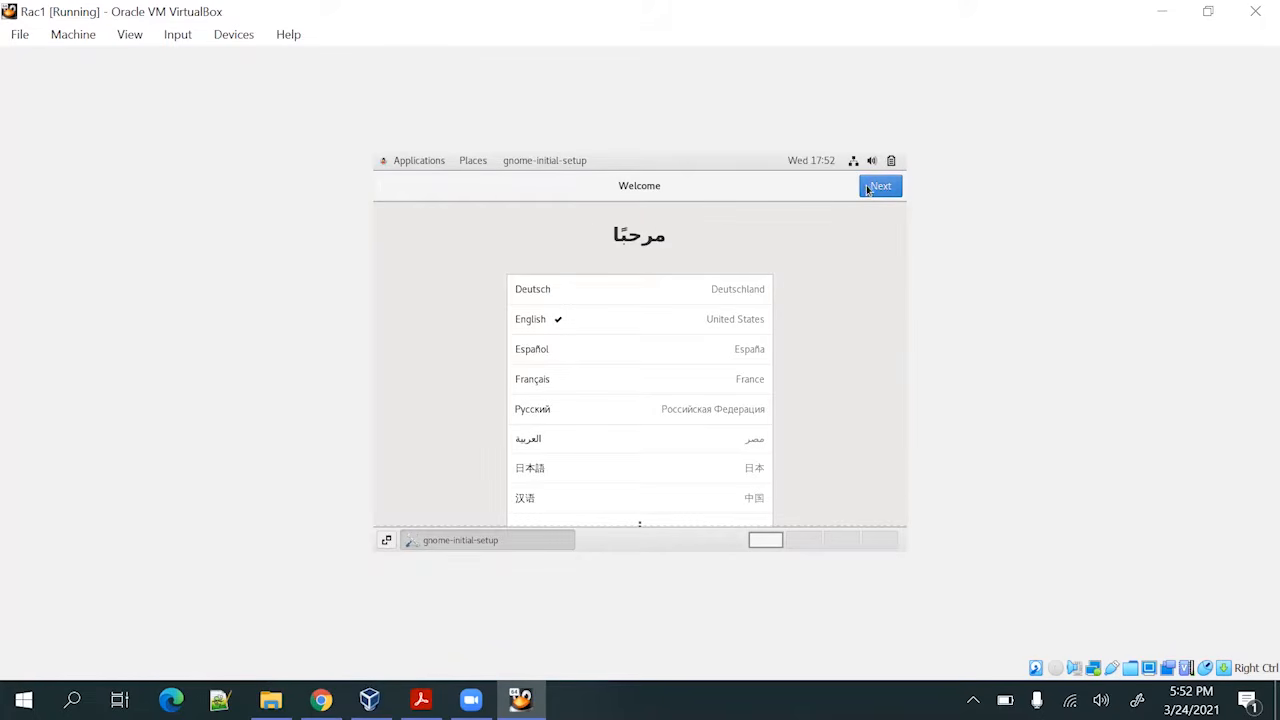
Keep English and US keyboard, turn location services off, skip online accounts, and close Getting Started help
left_click(879, 190)
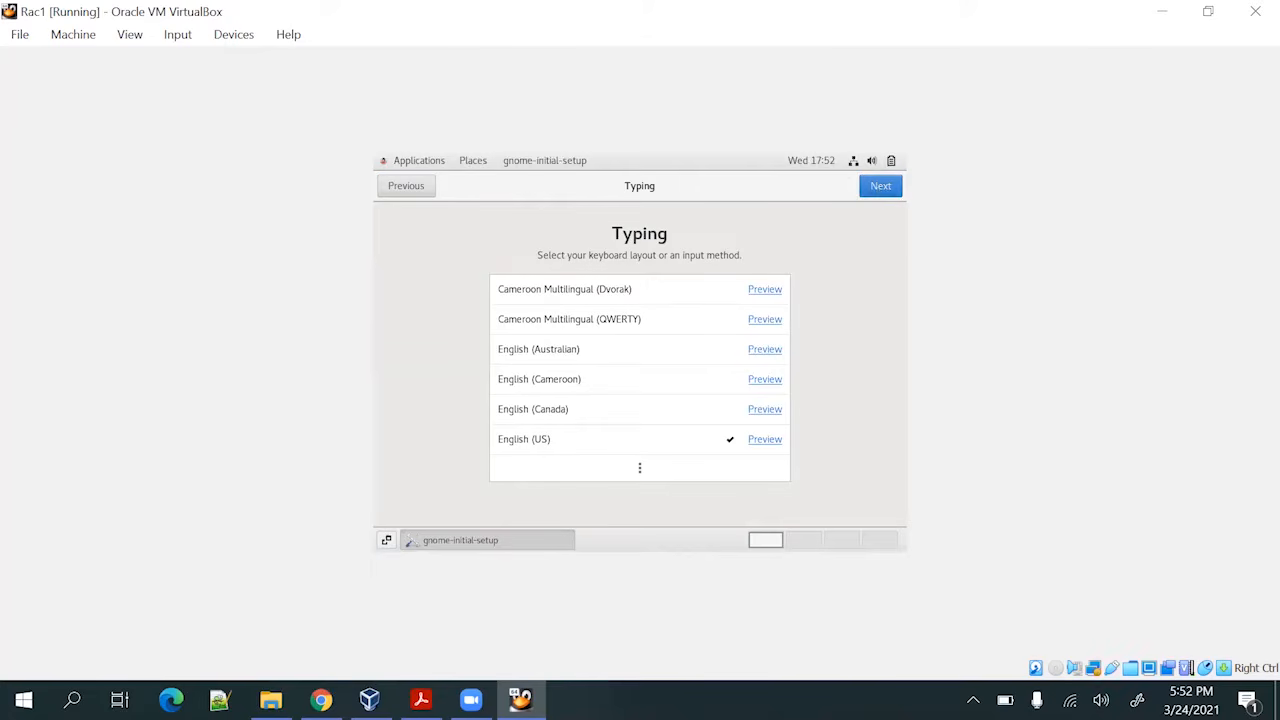
left_click(887, 188)
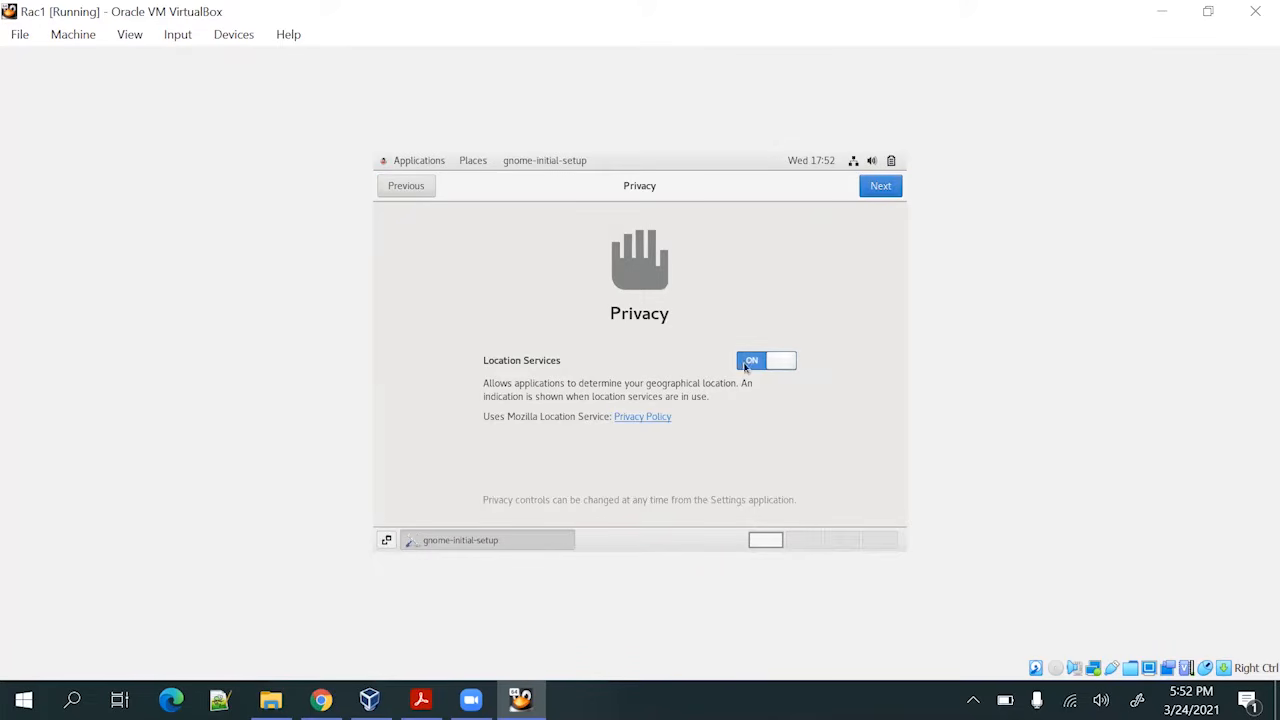
left_click(747, 368)
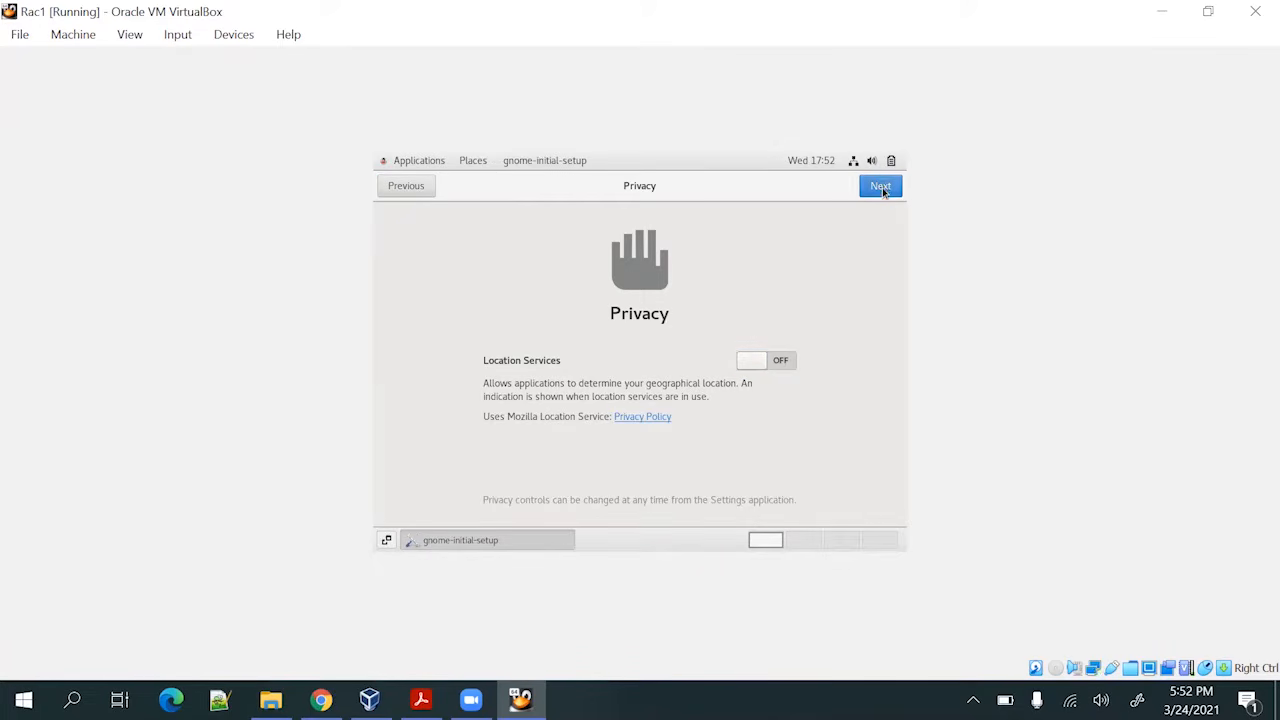
left_click(881, 189)
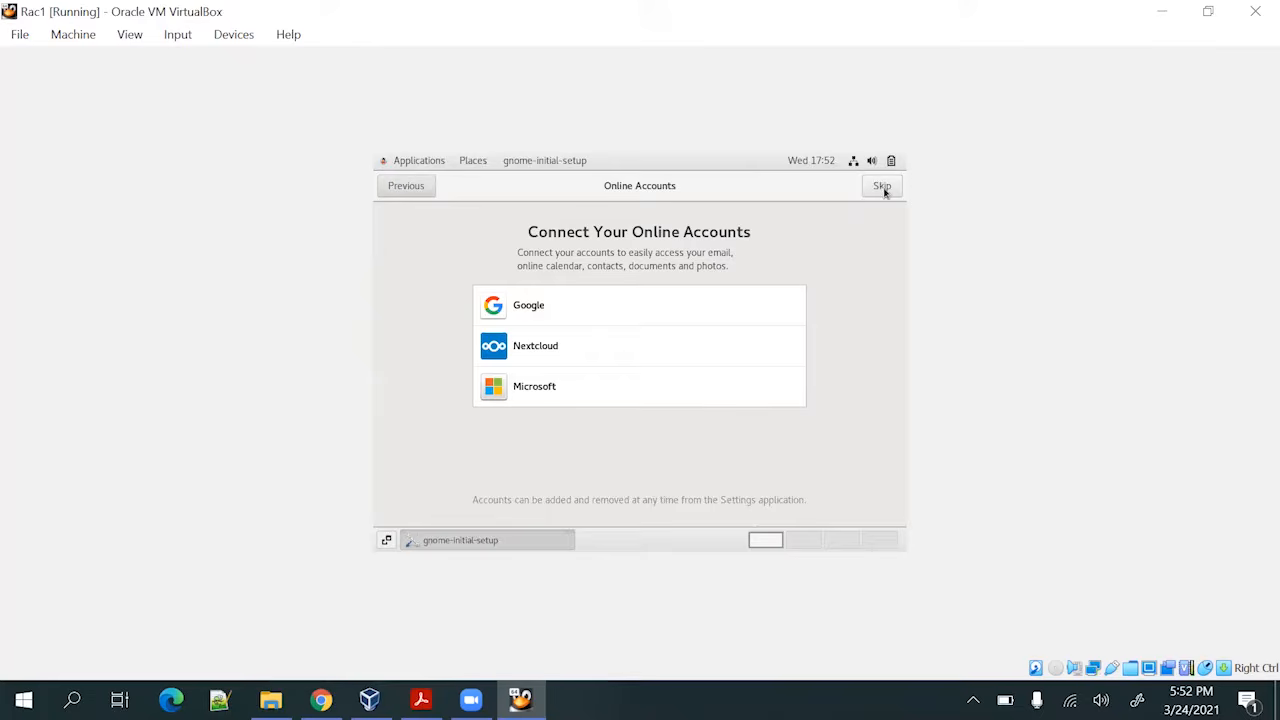
left_click(882, 189)
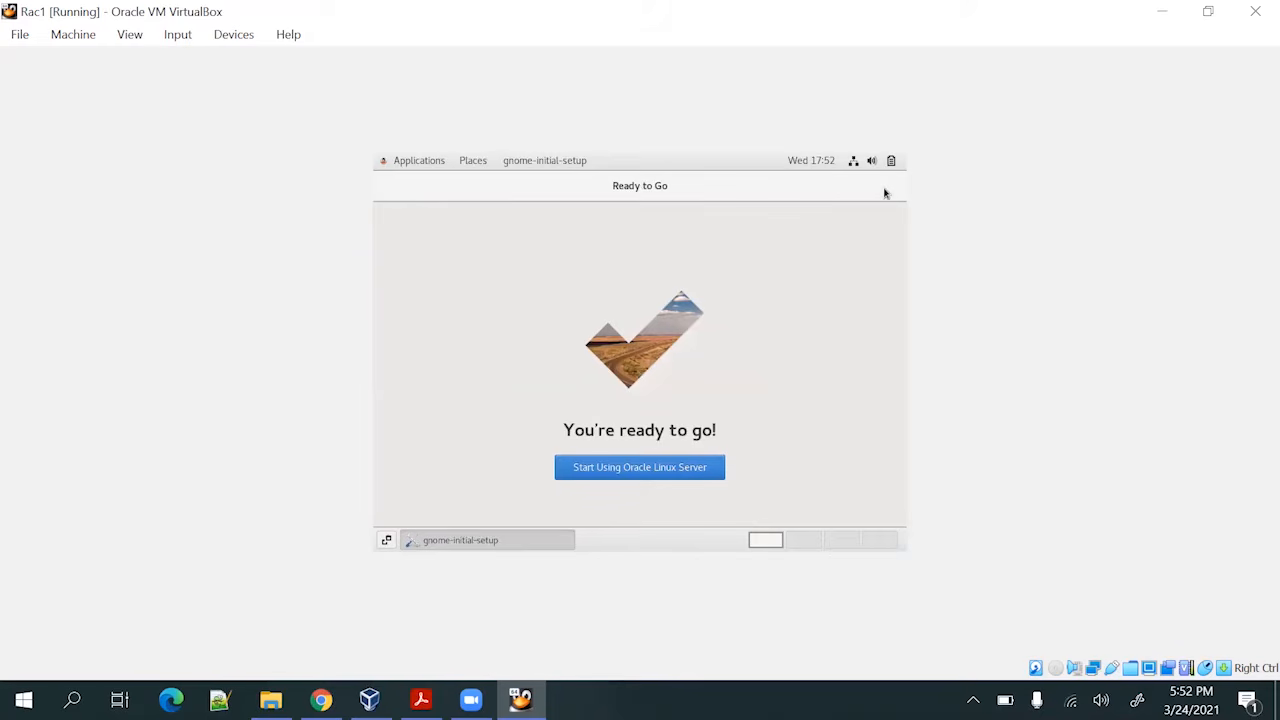
left_click(630, 479)
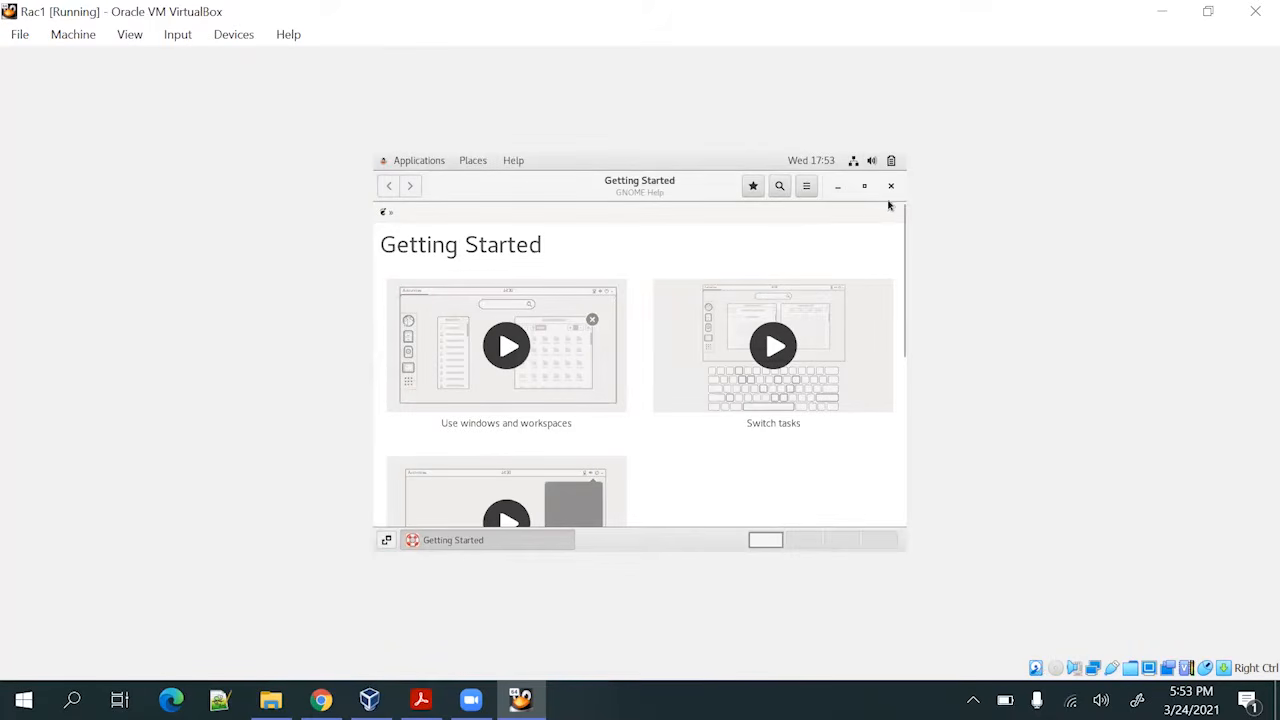
left_click(891, 186)
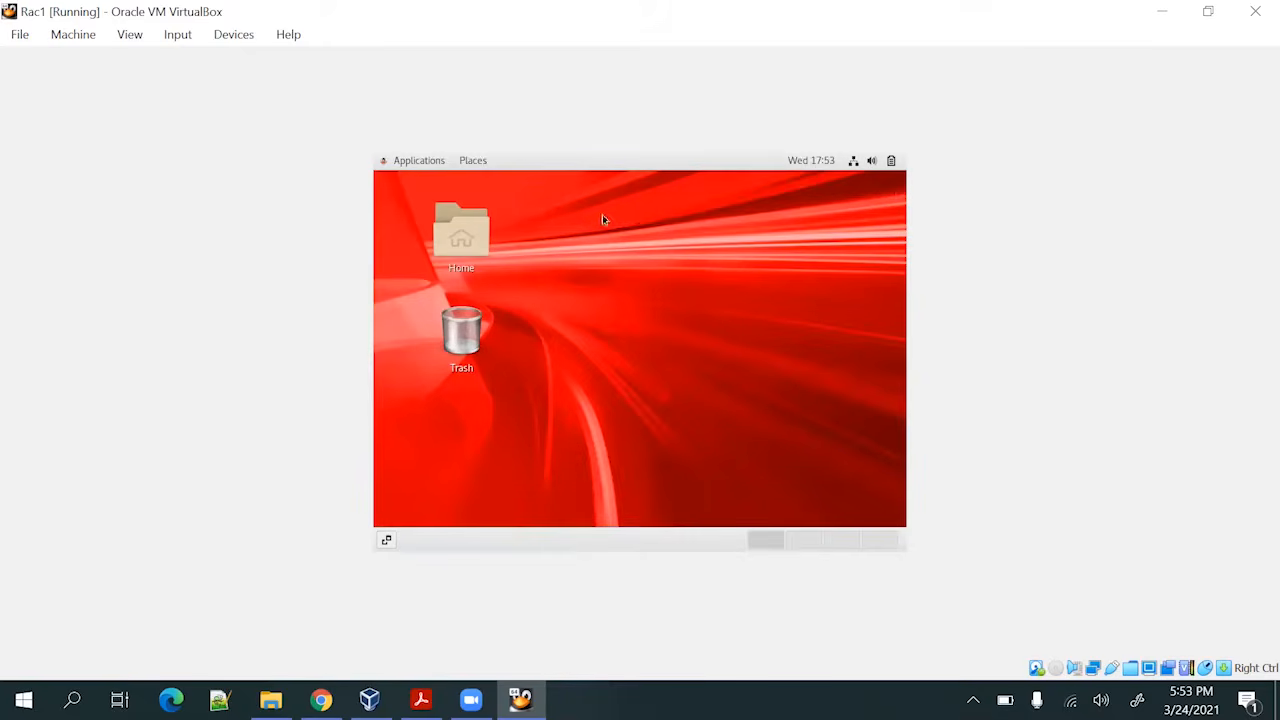
Open a terminal from the desktop menu and run df -h to list filesystem usage
right_click(607, 241)
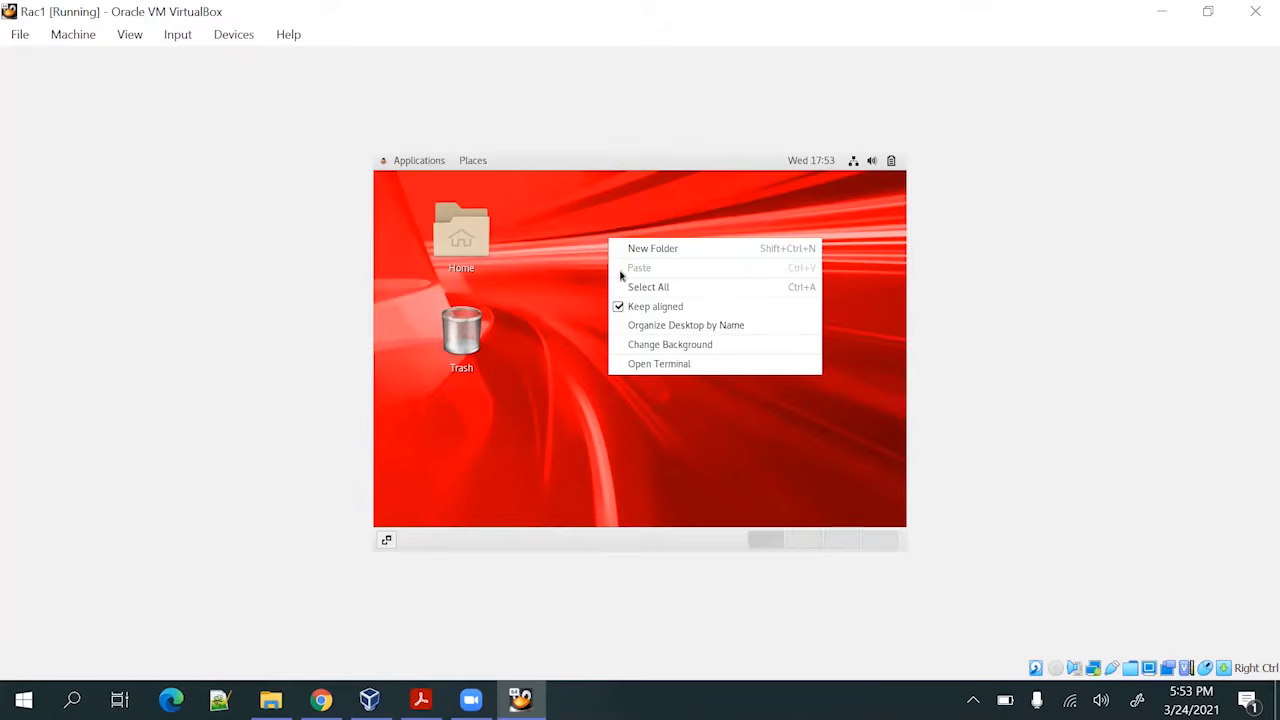
left_click(664, 364)
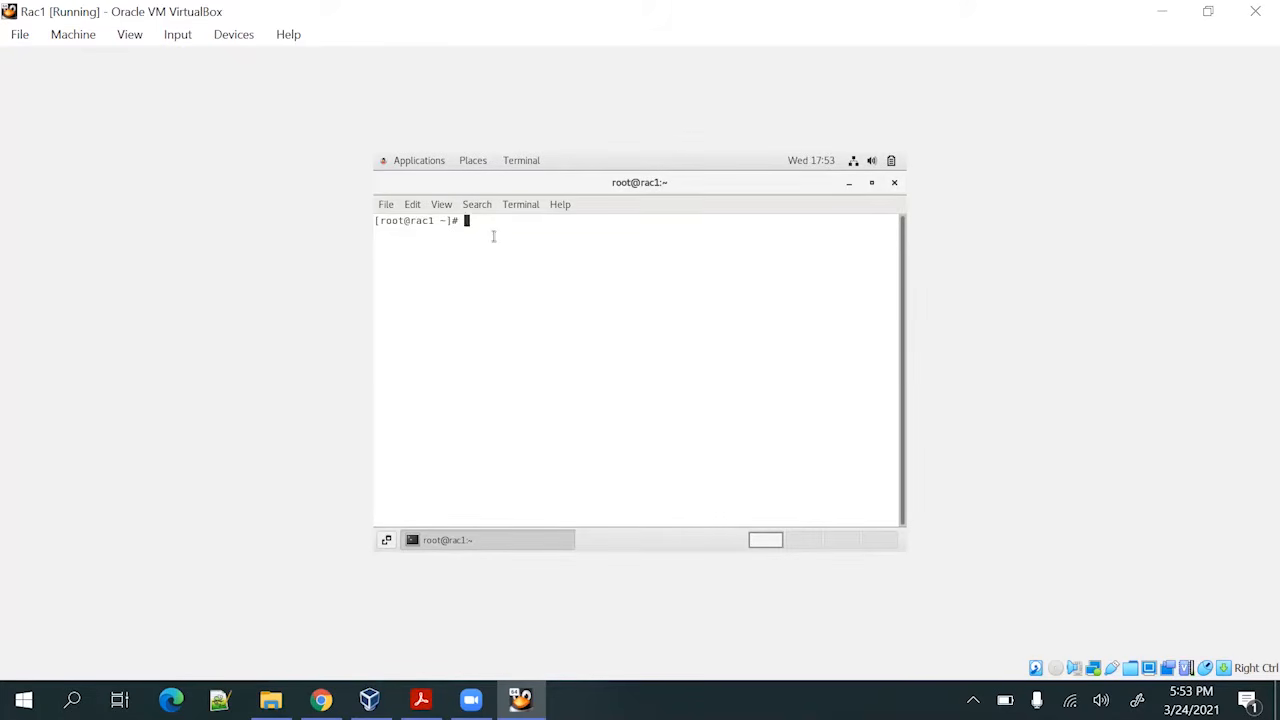
type("df -h")
key("Return")
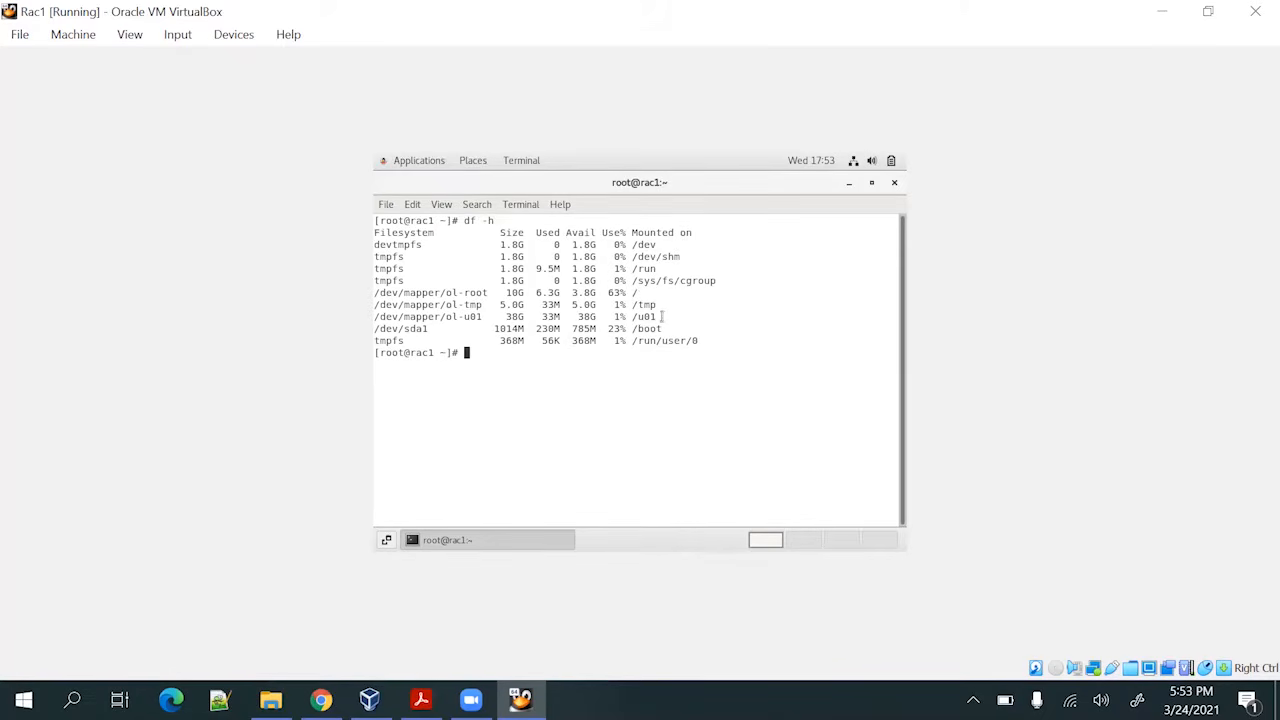
Highlight the filesystem sizes in the report: /dev/sda1, 38G ol-u01 and 5.0G ol-tmp
left_click_drag(660, 316, 490, 299)
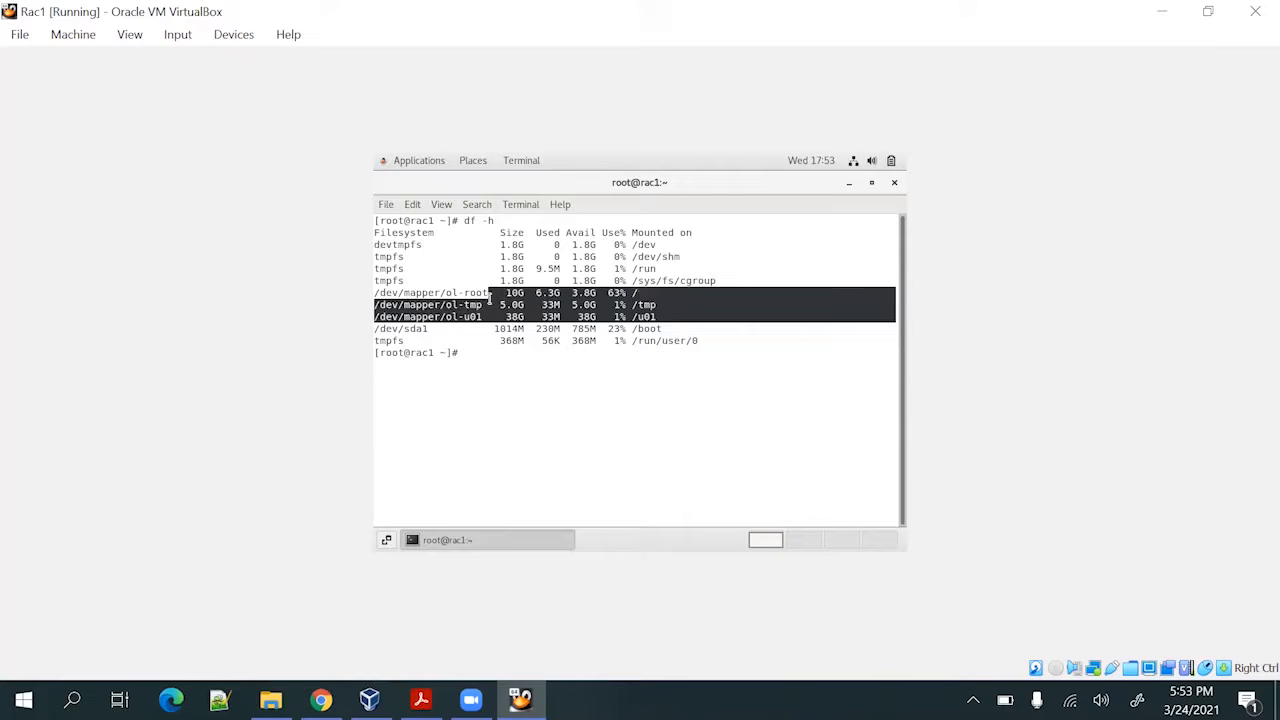
left_click(642, 297)
triple_click(652, 316)
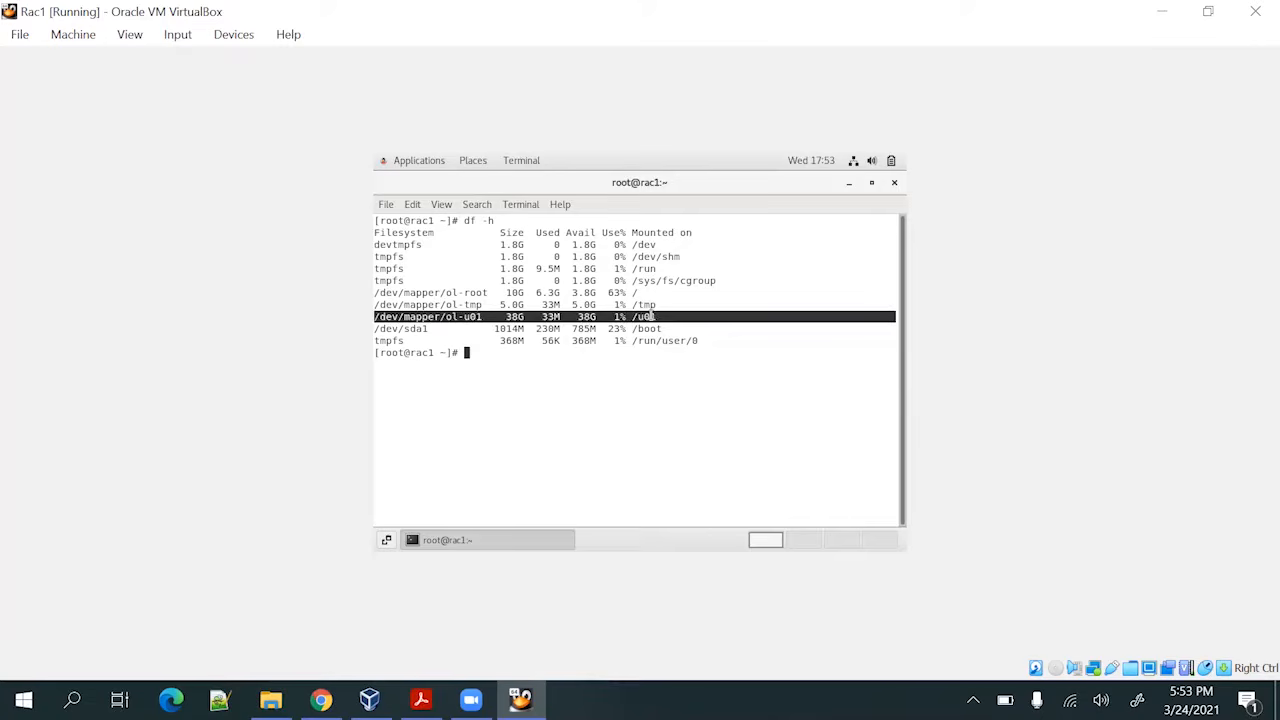
left_click(510, 331)
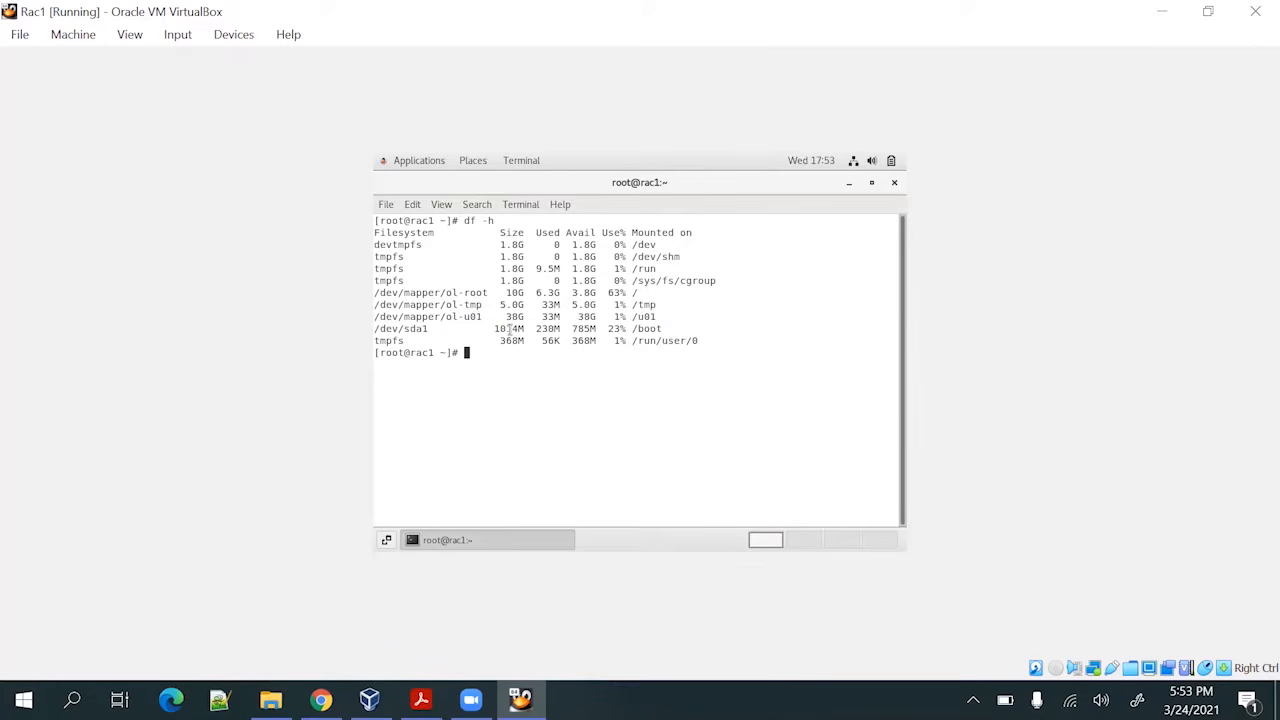
double_click(510, 330)
double_click(514, 316)
left_click(724, 321)
double_click(519, 304)
Highlight the ol-root row's 6.3G used and 3.8G available space
triple_click(518, 291)
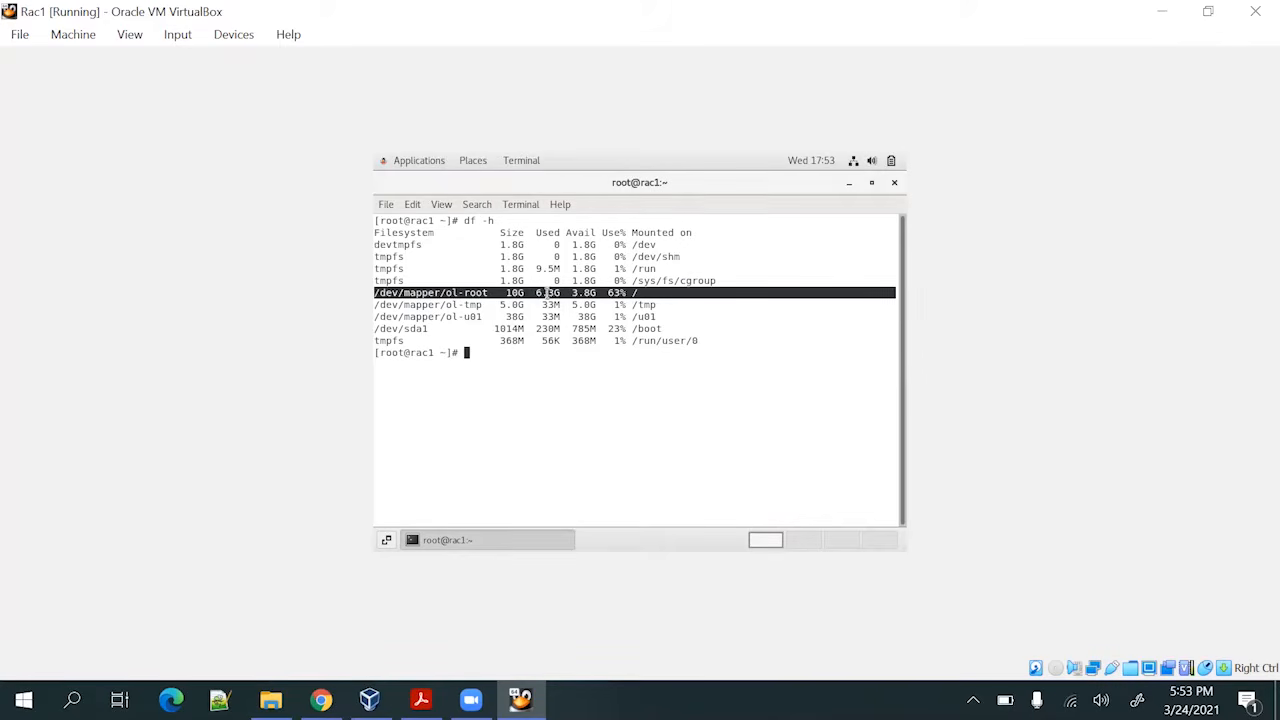
double_click(547, 292)
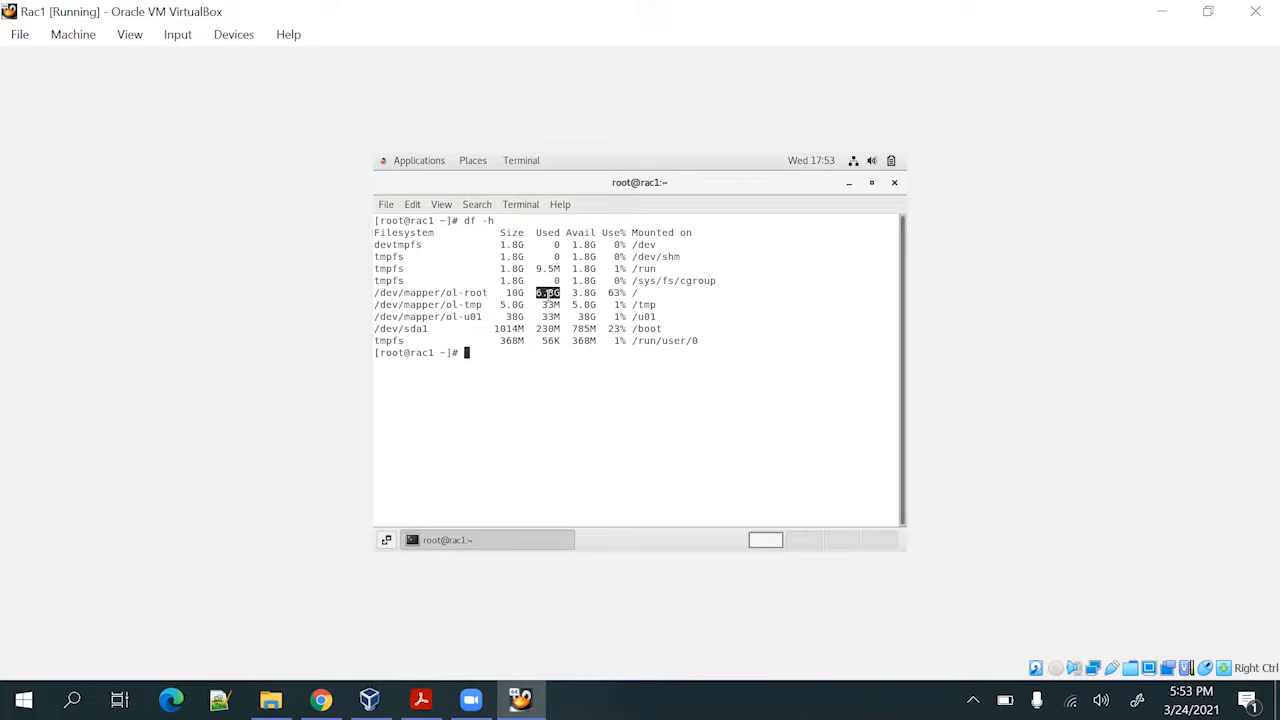
double_click(582, 293)
left_click(743, 351)
key("Return")
key("Return")
key("Return")
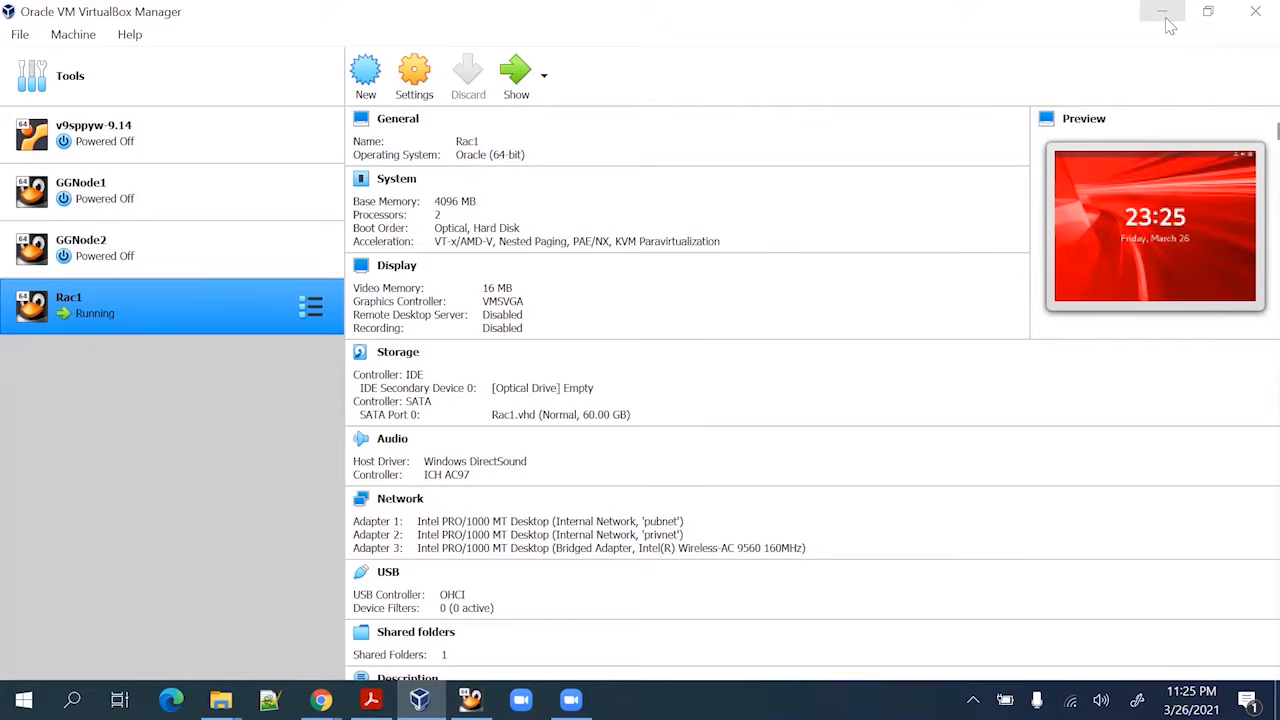
Minimize VirtualBox Manager and the browser, and bring up the Oracle RAC steps PDF
left_click(1170, 25)
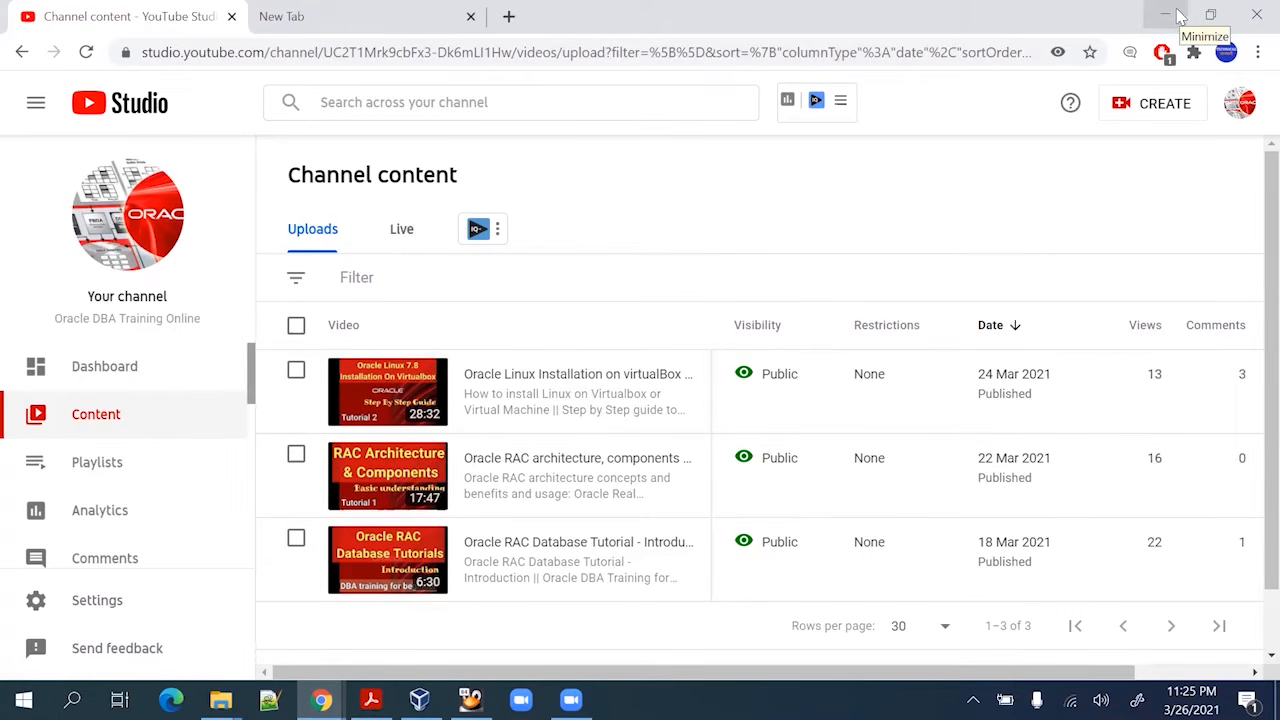
left_click(1180, 16)
mouse_move(470, 700)
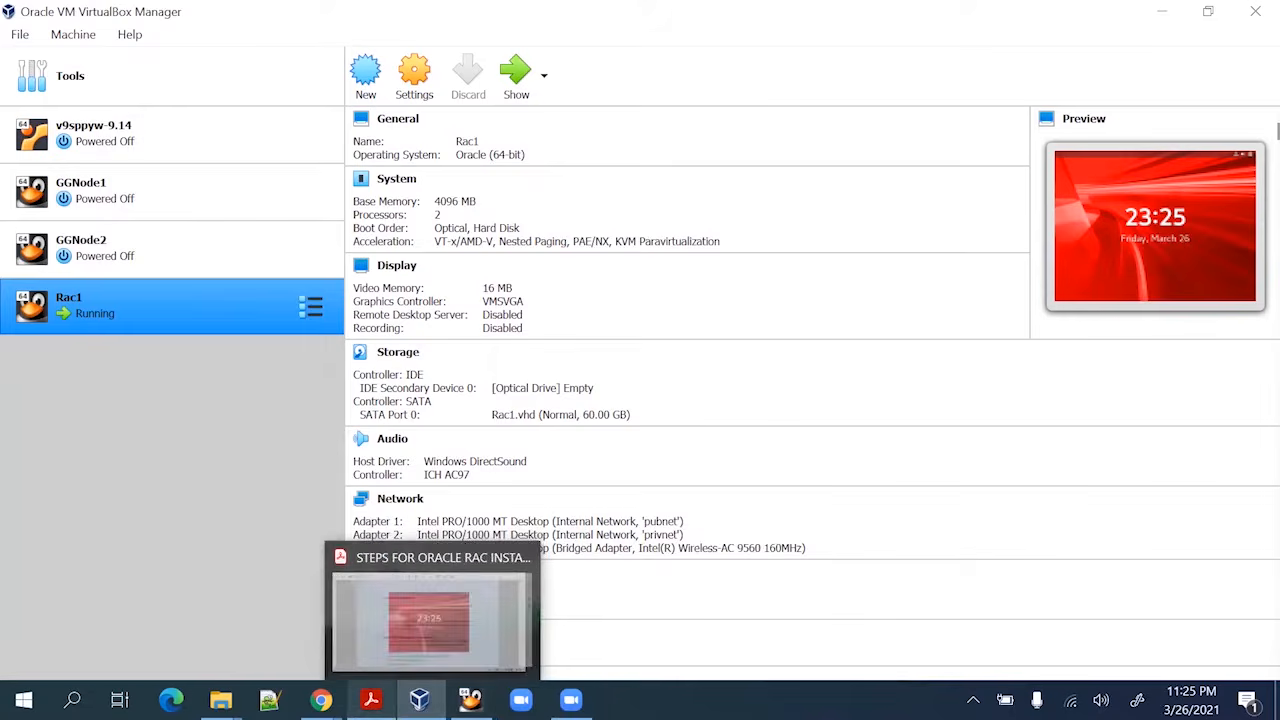
left_click(370, 700)
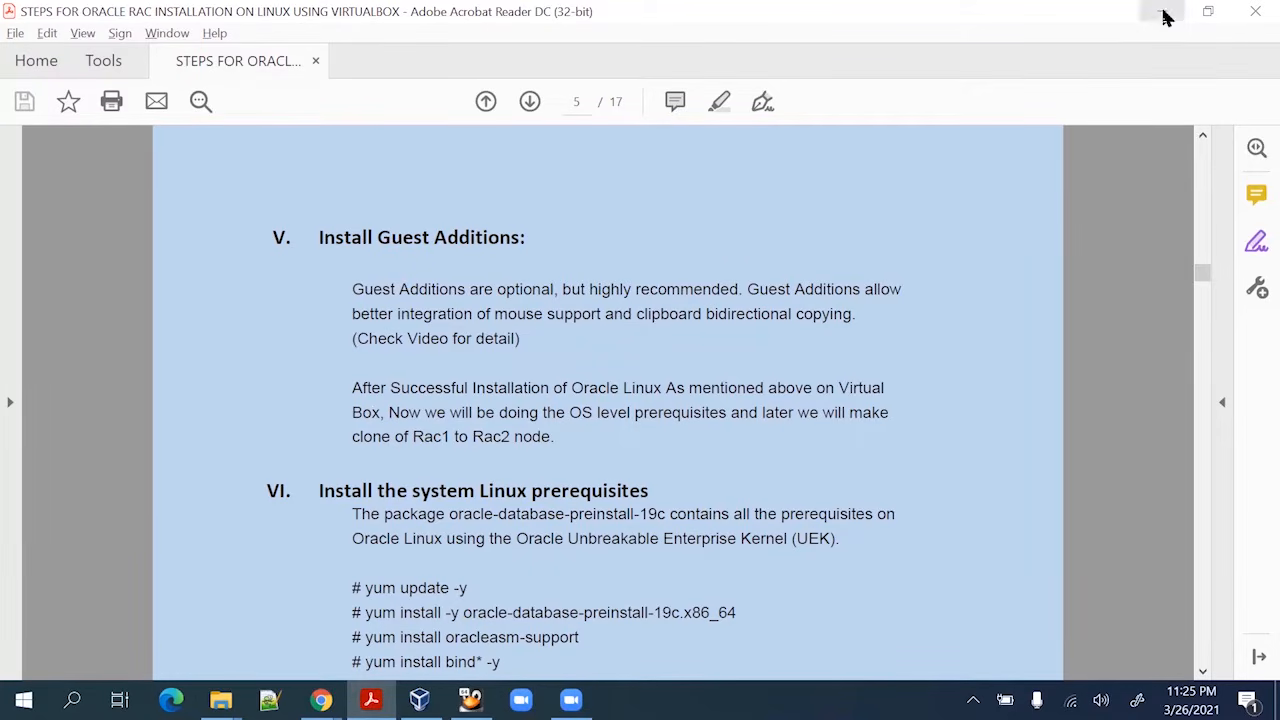
After reading section V, Install Guest Additions, switch back to the Rac1 virtual machine
left_click(470, 700)
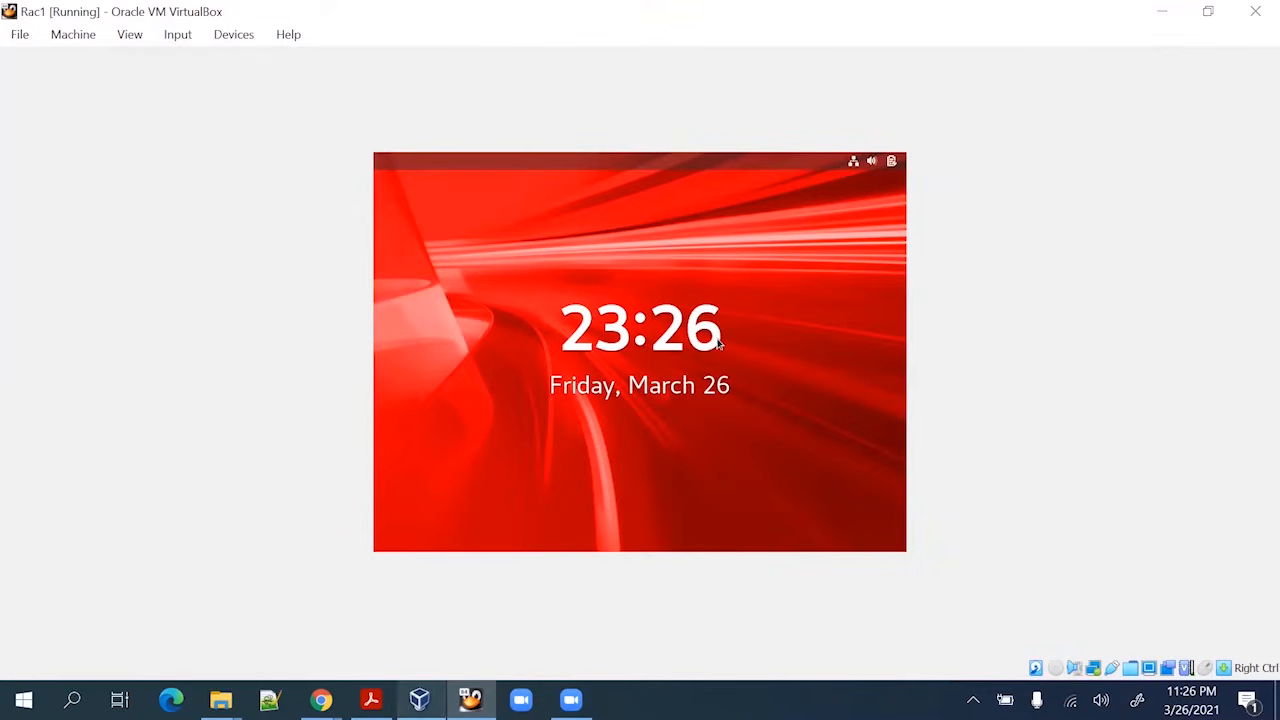
Unlock Rac1 with the root password and insert the Guest Additions CD image via Devices
left_click(419, 700)
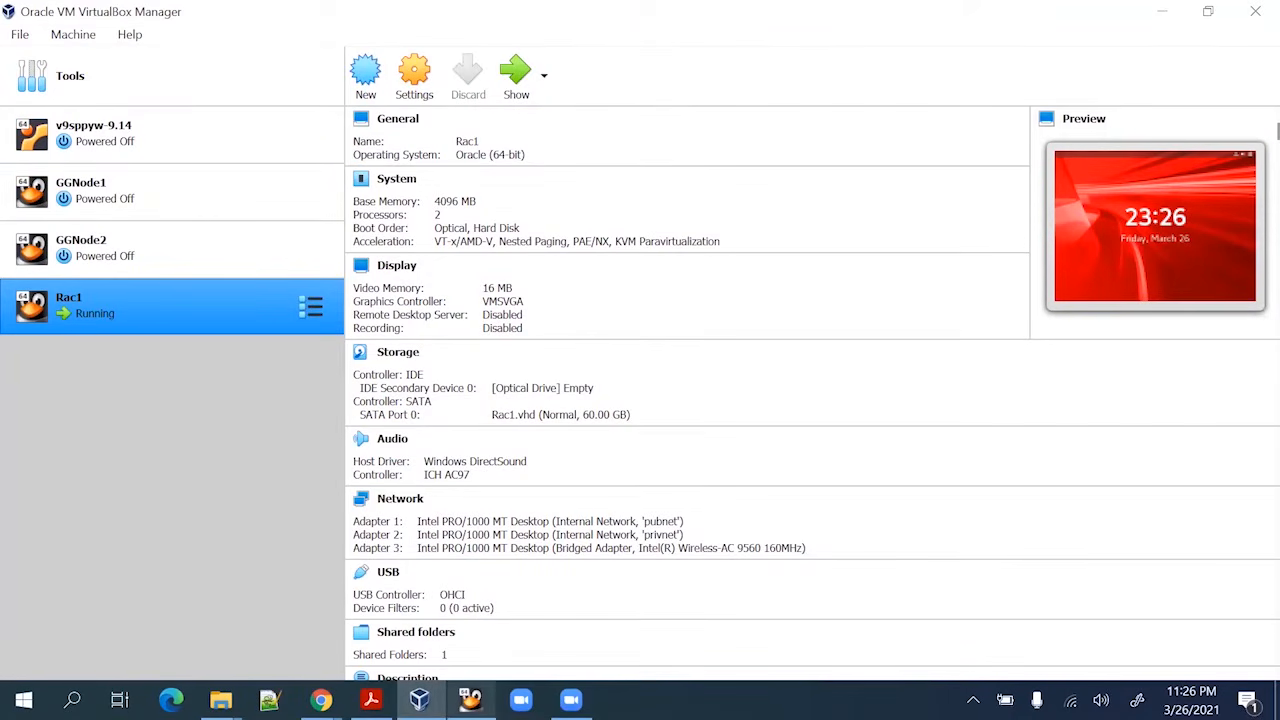
mouse_move(470, 700)
left_click(368, 538)
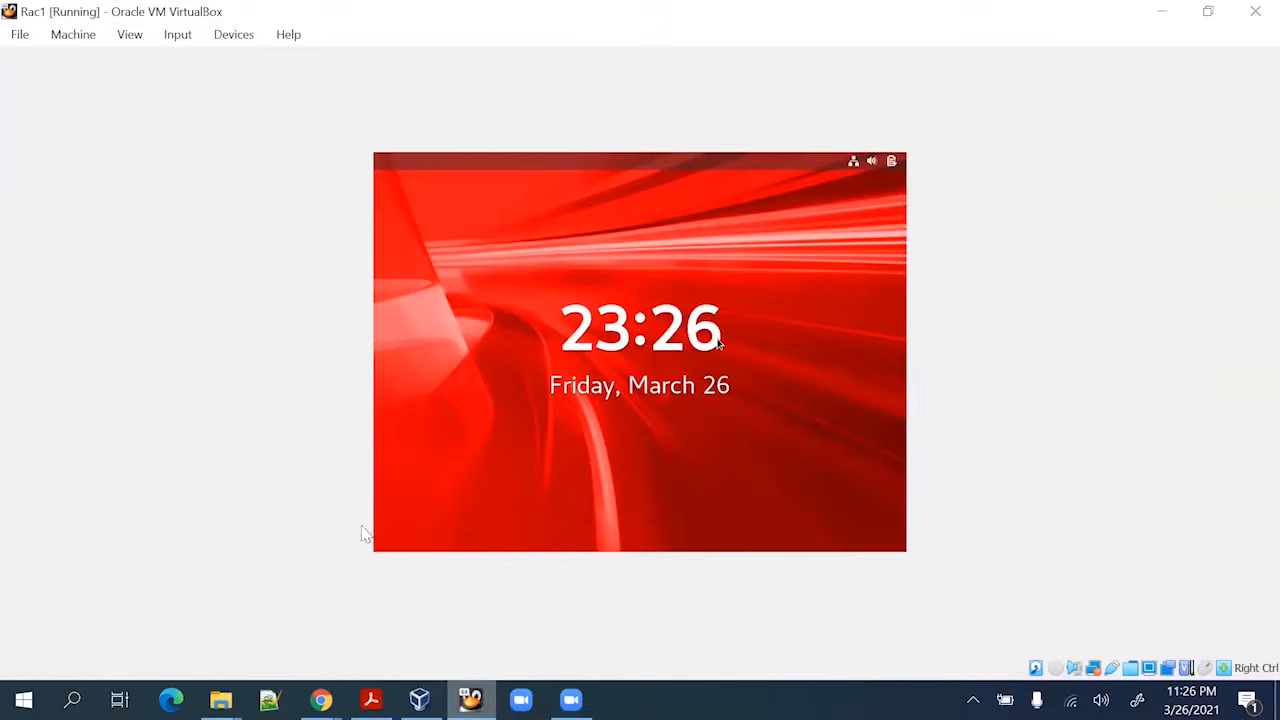
left_click(228, 36)
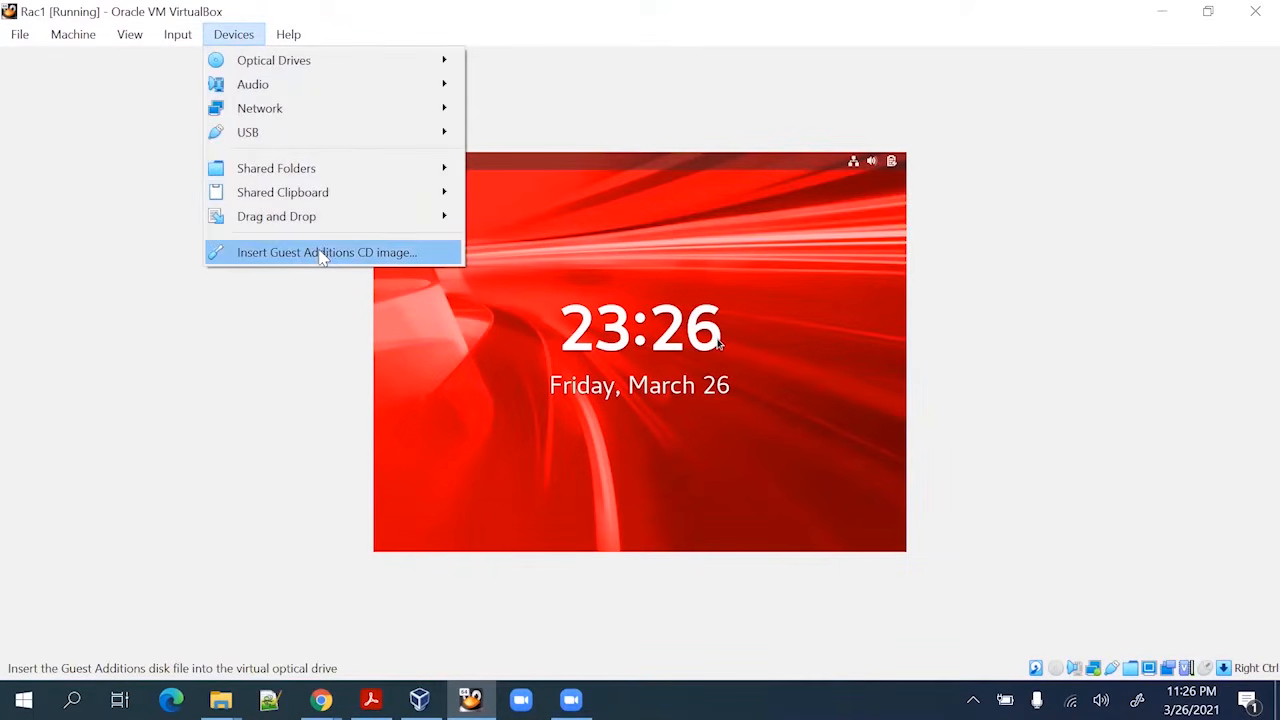
left_click(624, 268)
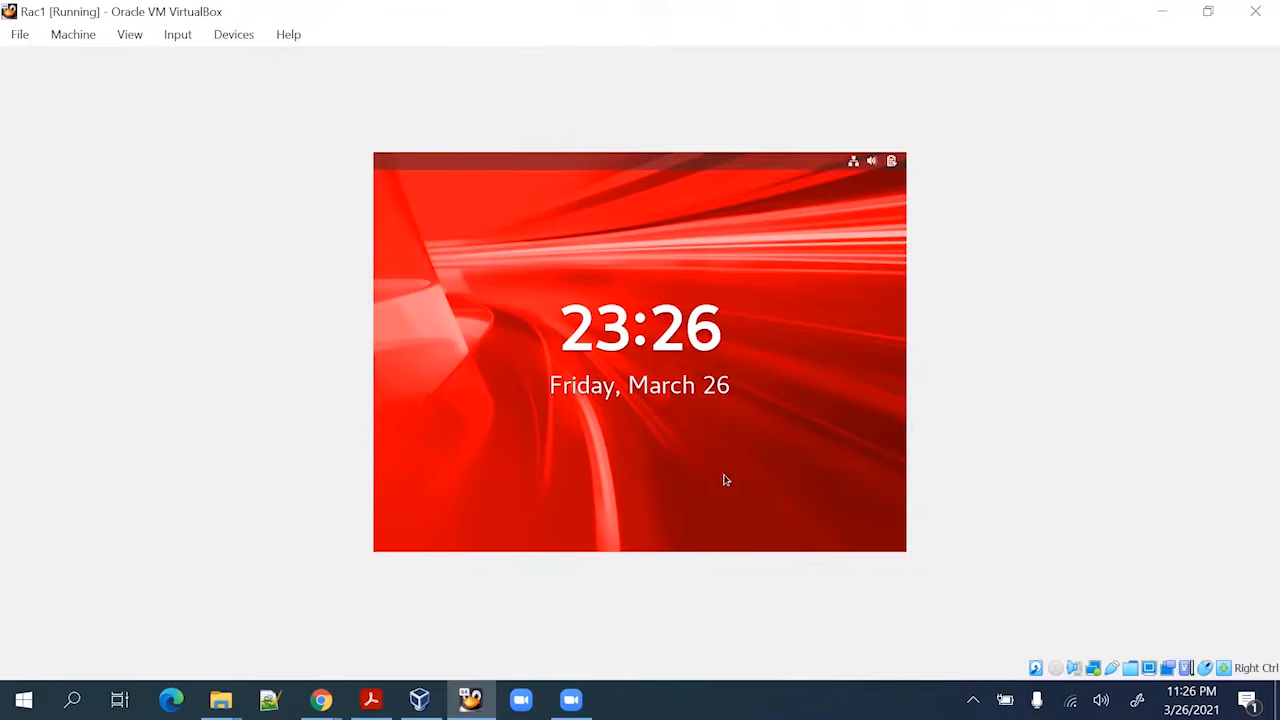
left_click_drag(694, 401, 669, 216)
type("•")
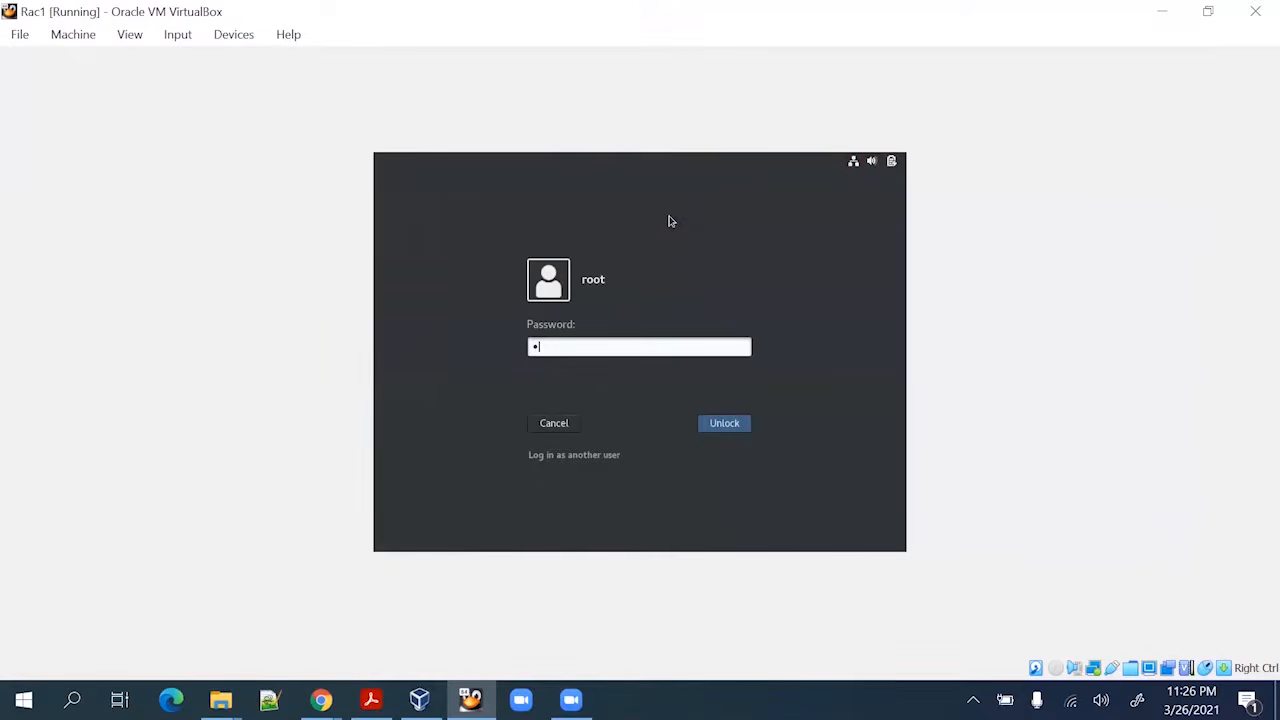
key("Return")
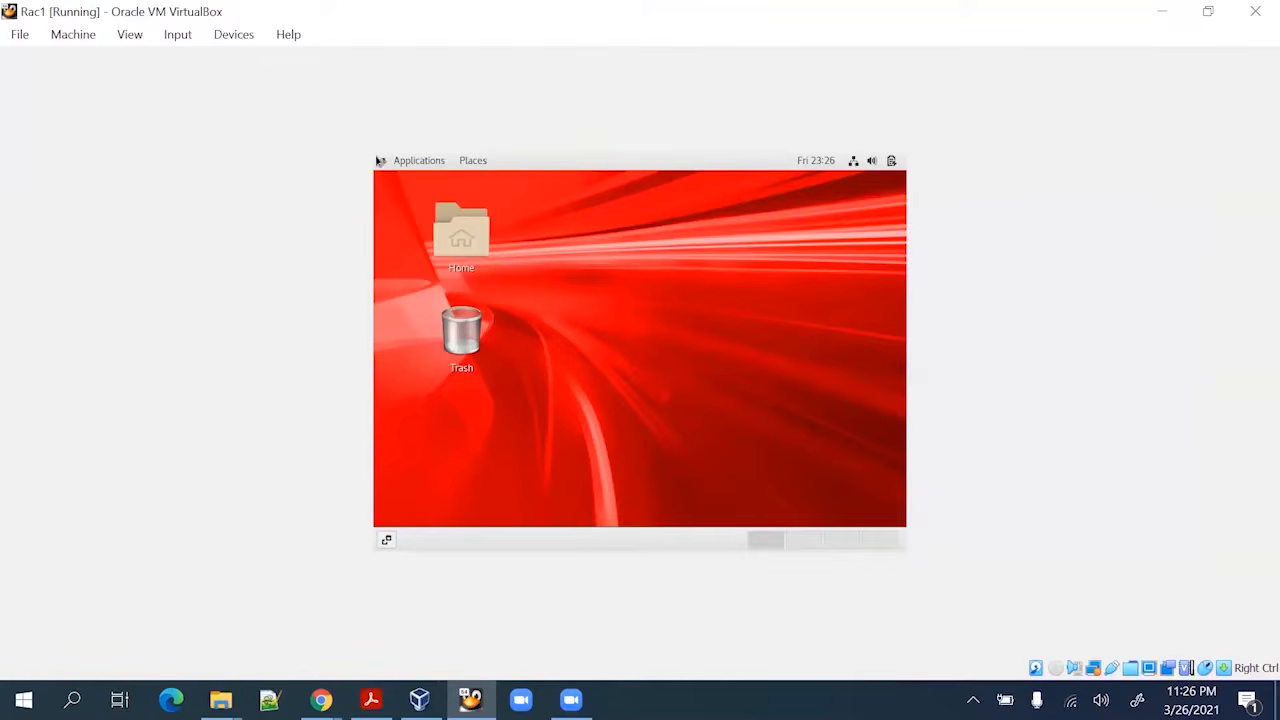
left_click(233, 36)
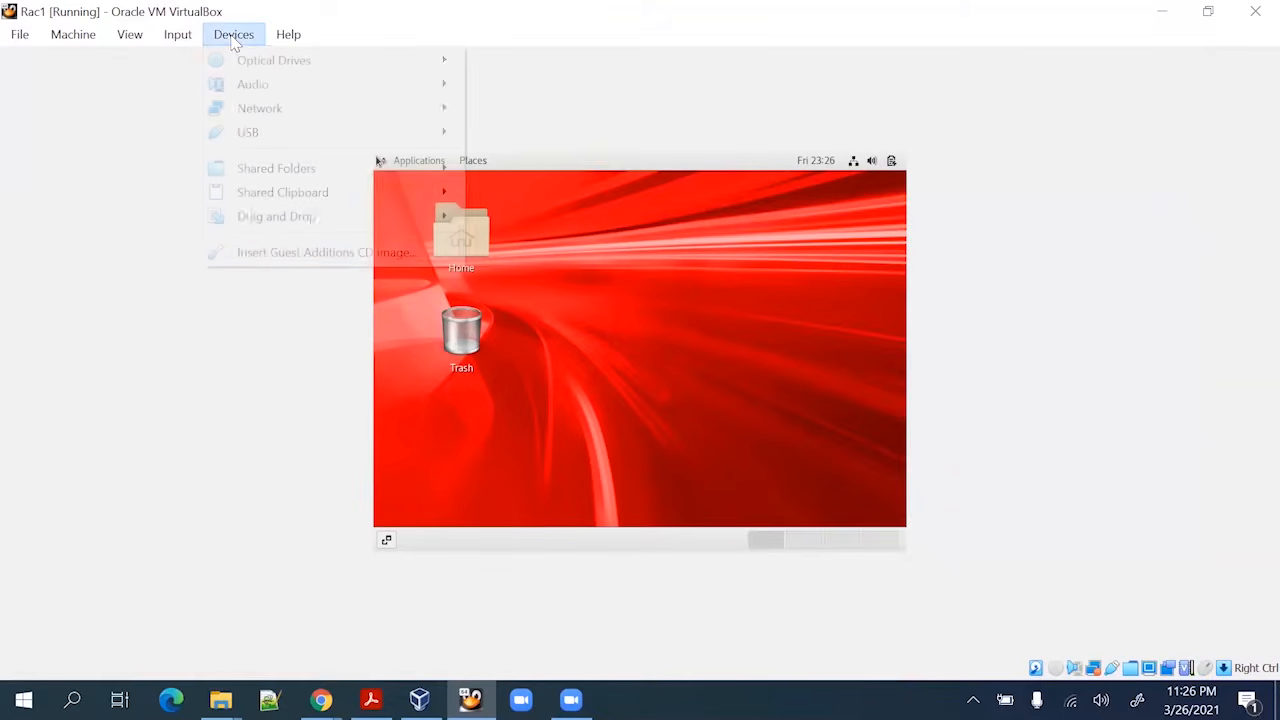
left_click(296, 256)
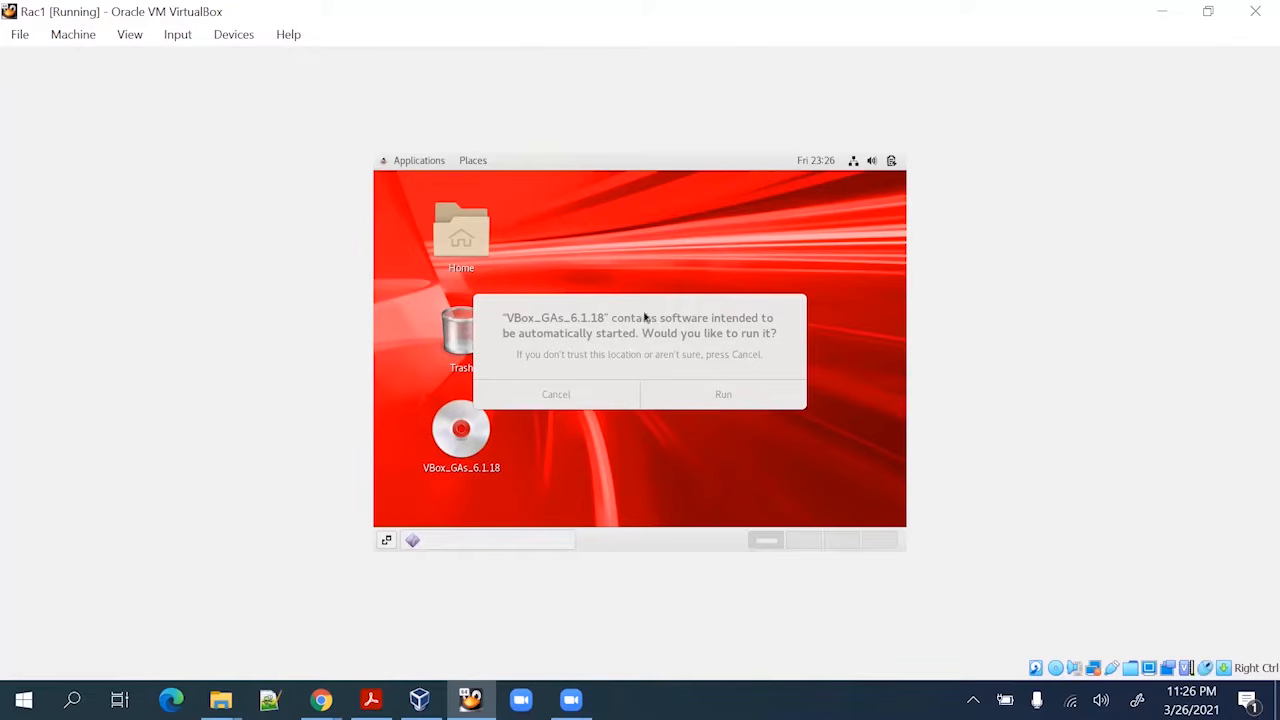
Run the Guest Additions 6.1.18 installer from the CD and let it finish building modules
left_click(749, 402)
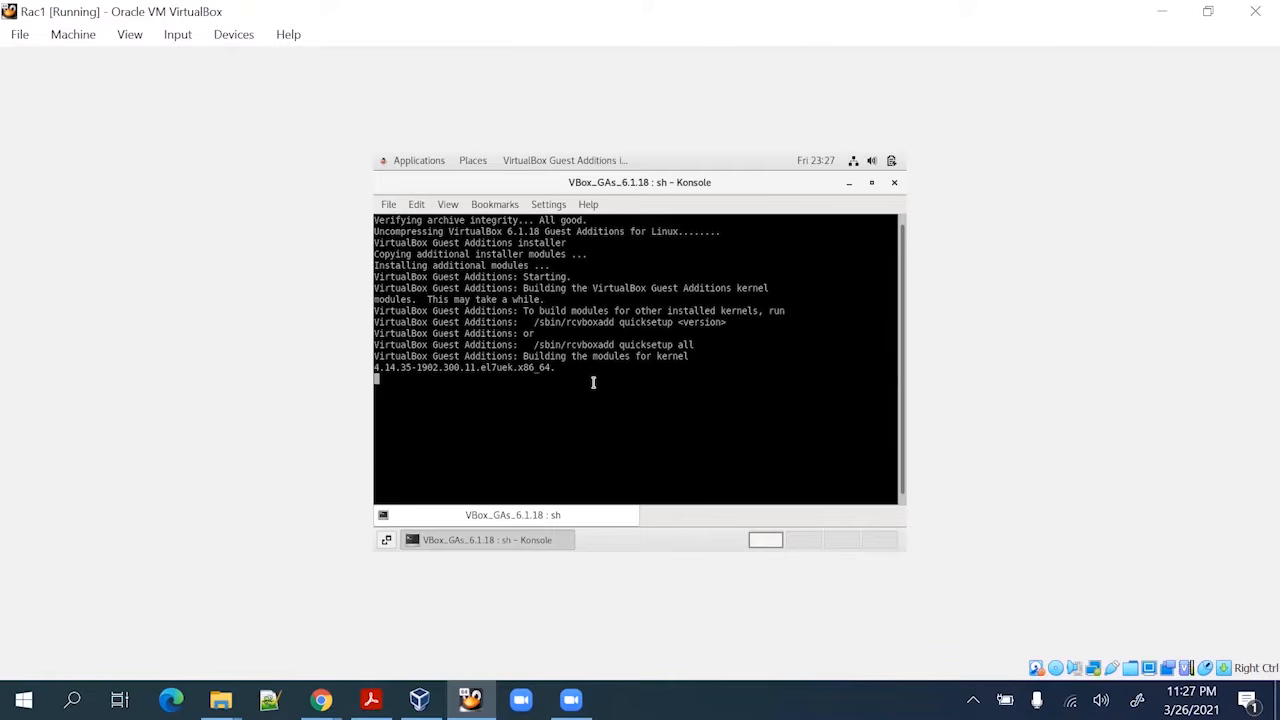
key("Return")
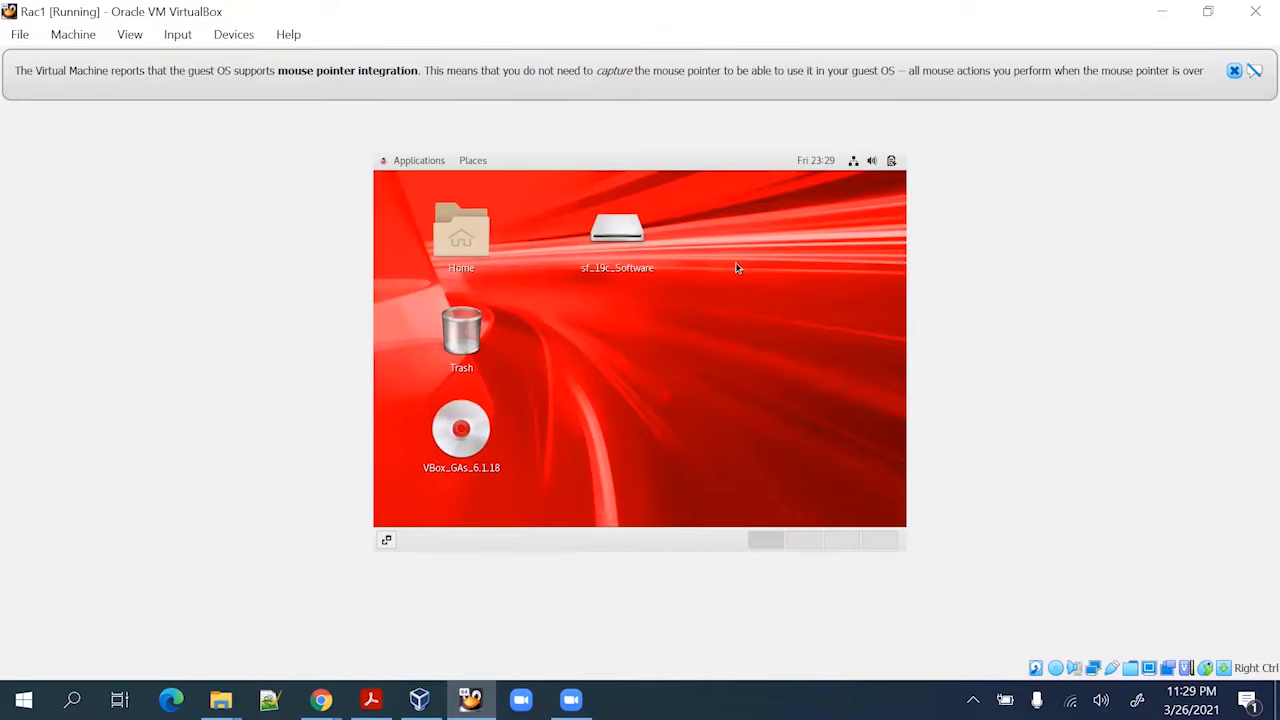
Reboot Rac1 with init 6 from a root terminal, then return to the RAC steps PDF
right_click(737, 266)
left_click(616, 389)
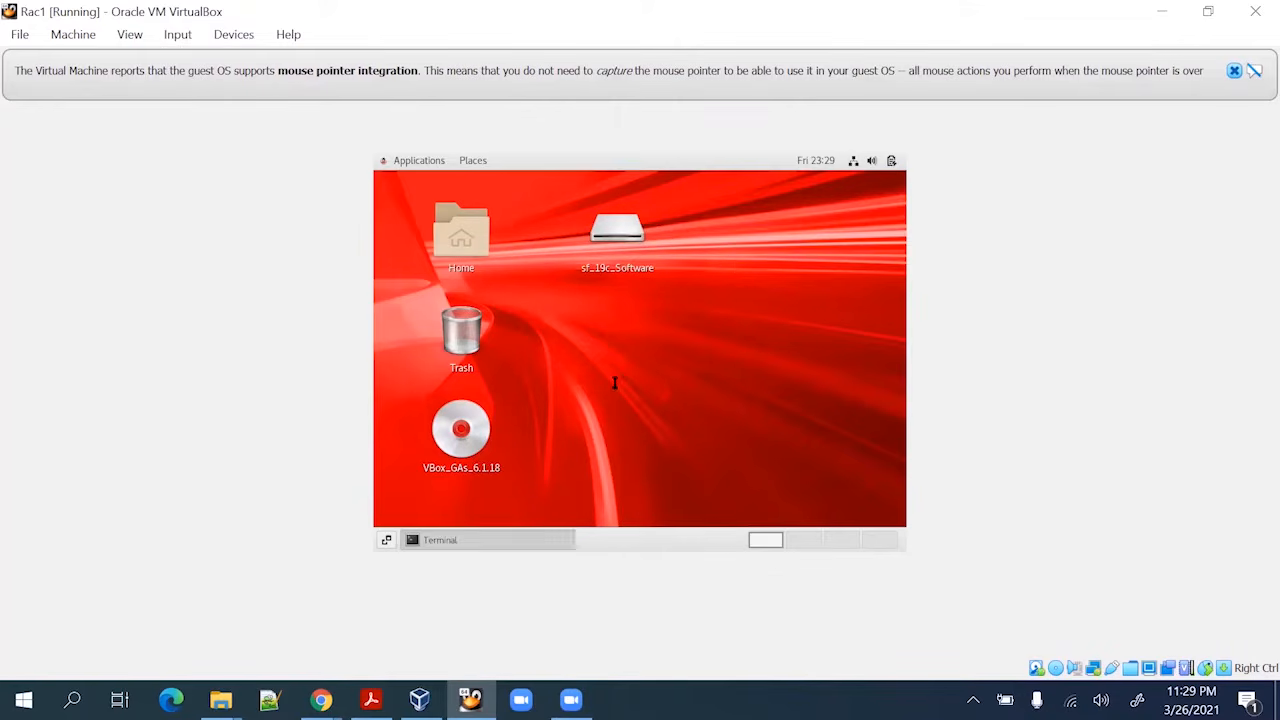
type("ini")
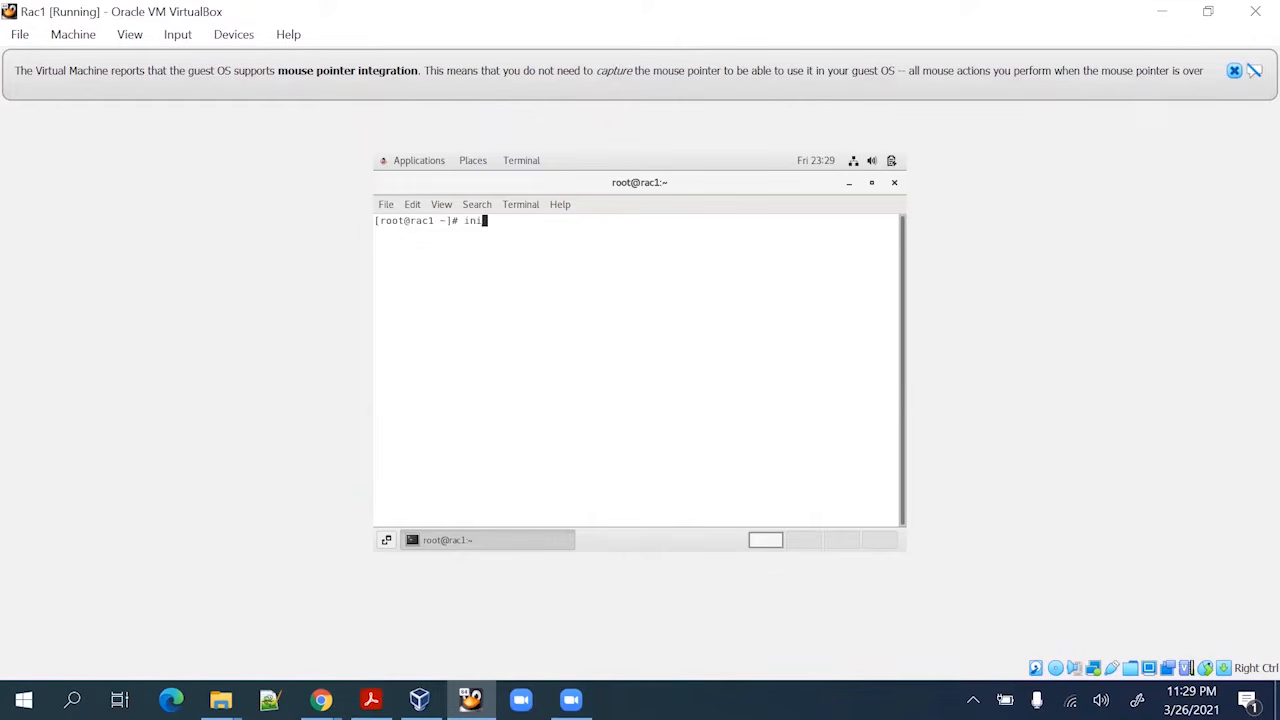
type("t 6")
key("Return")
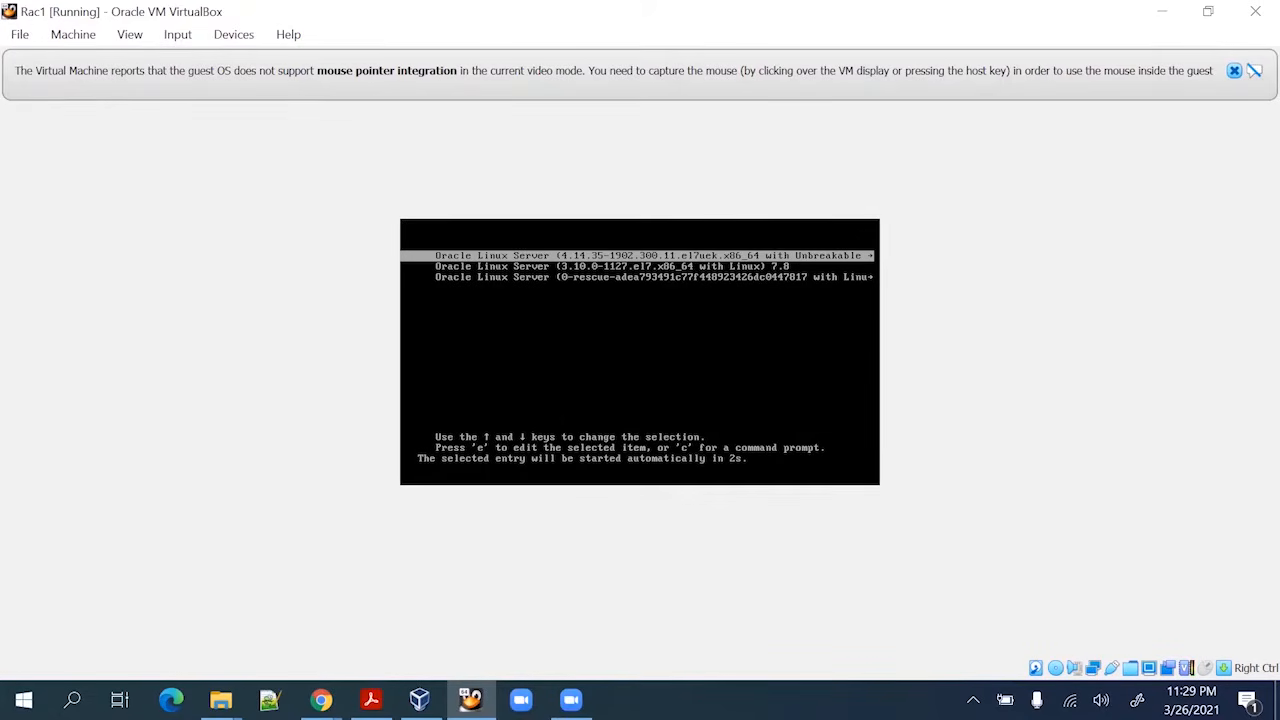
left_click(371, 700)
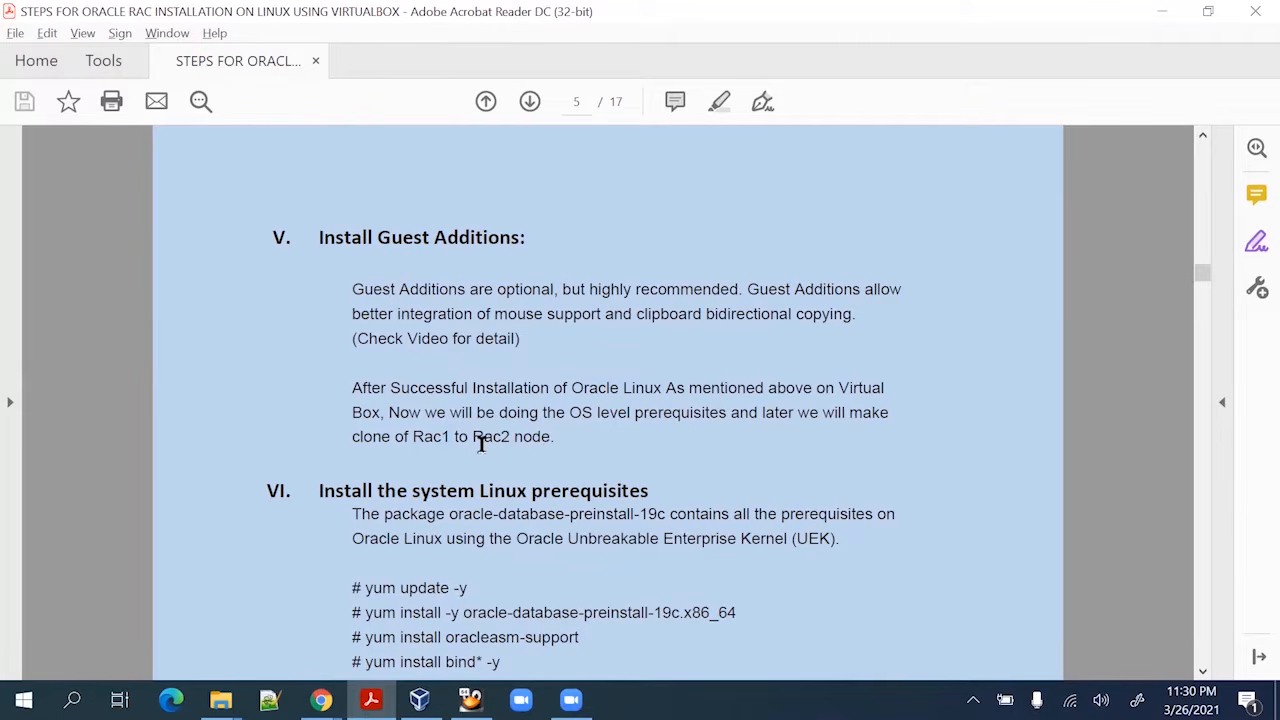
Scroll the PDF to page 5's section VI yum prerequisite commands
scroll(420, 515, "down", 2)
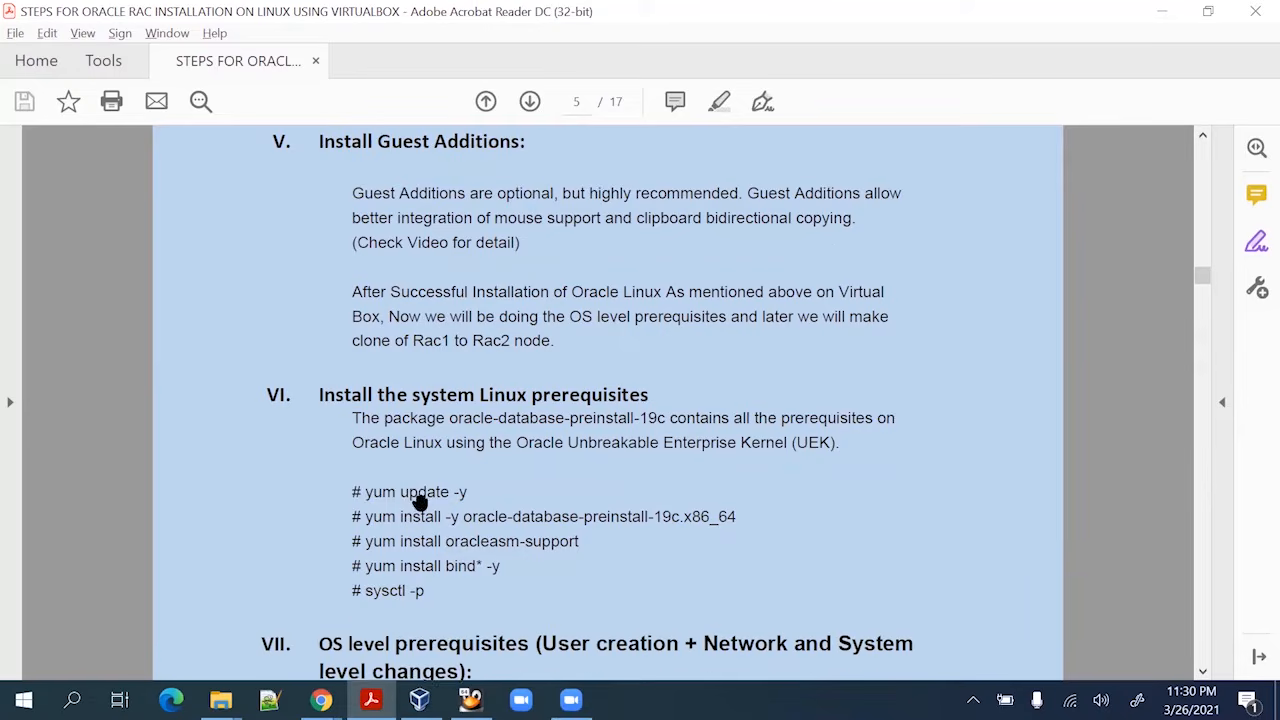
scroll(420, 503, "down", 1)
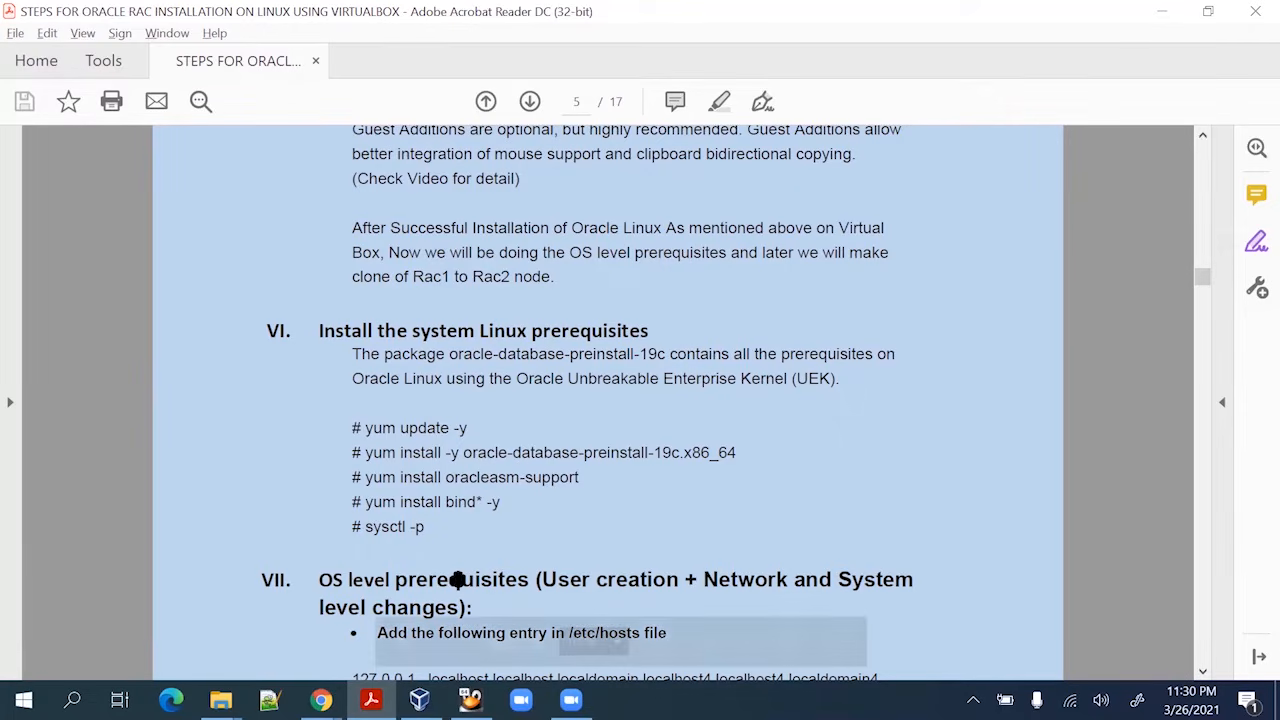
Bring the Rac1 window forward and dismiss the mouse integration notices
mouse_move(469, 699)
left_click(394, 625)
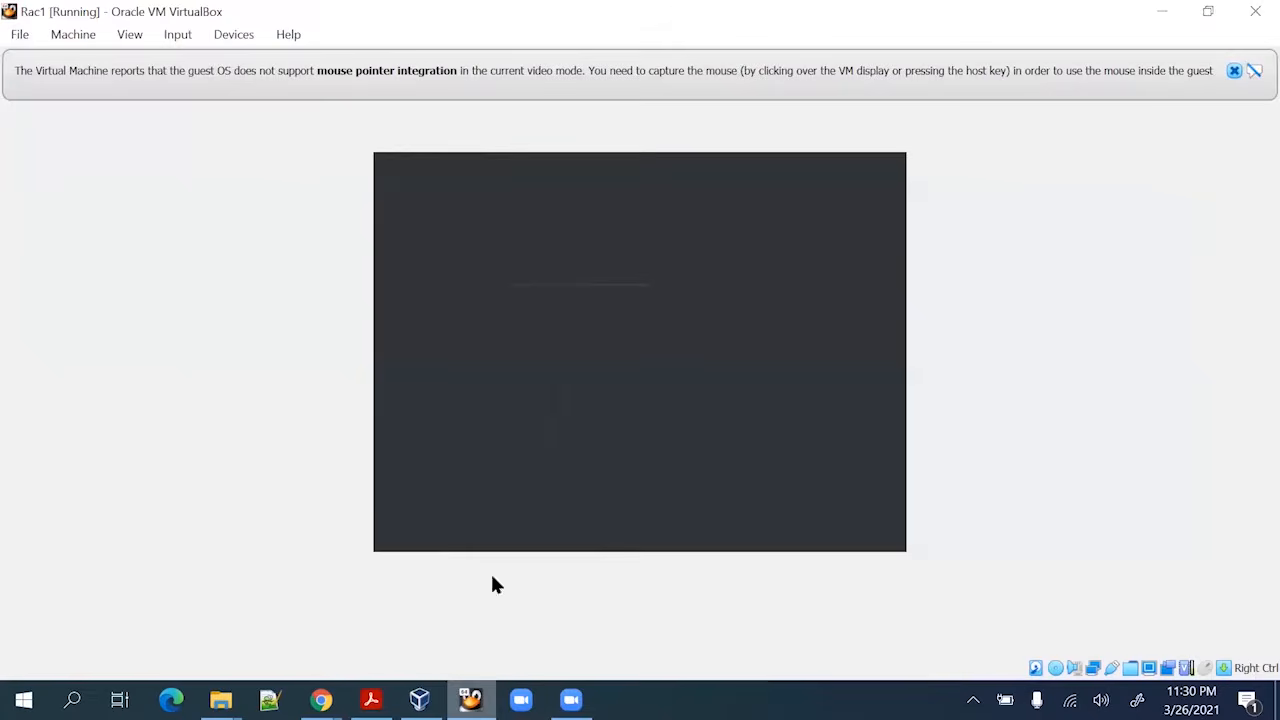
left_click(1236, 73)
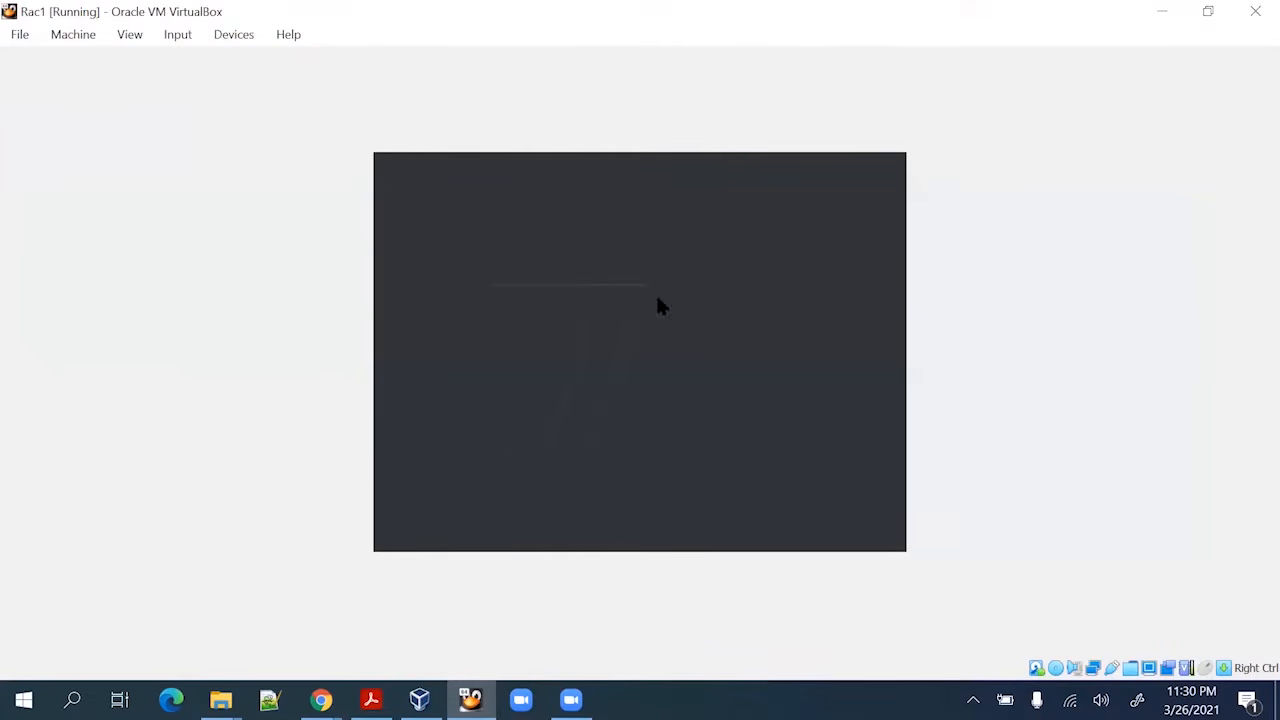
left_click(528, 464)
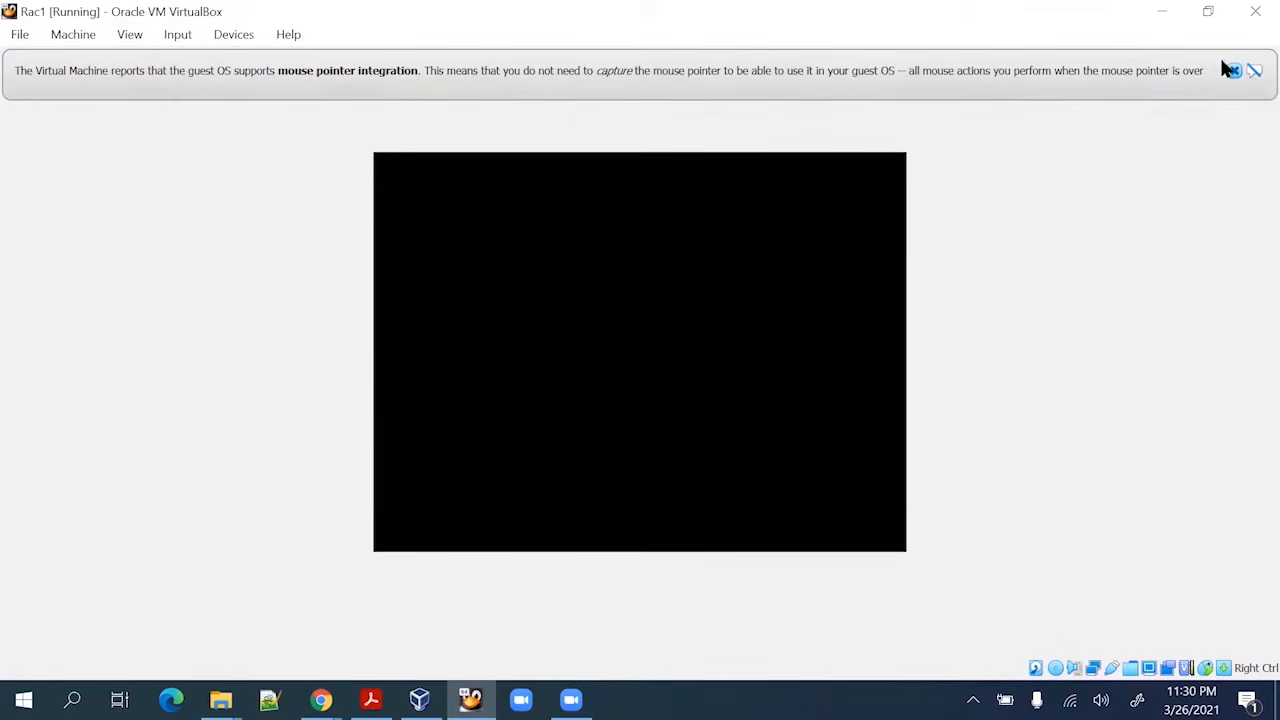
left_click(1234, 71)
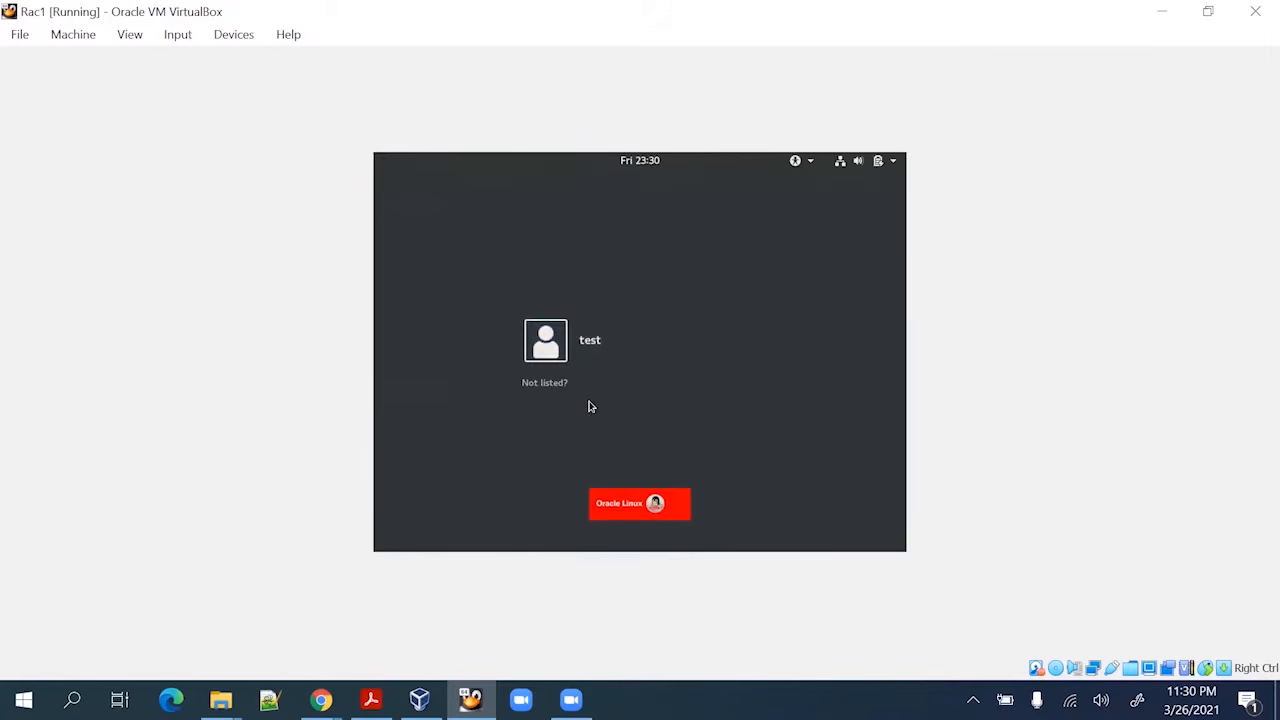
Sign in to Rac1 as root through the unlisted-user login
left_click(555, 386)
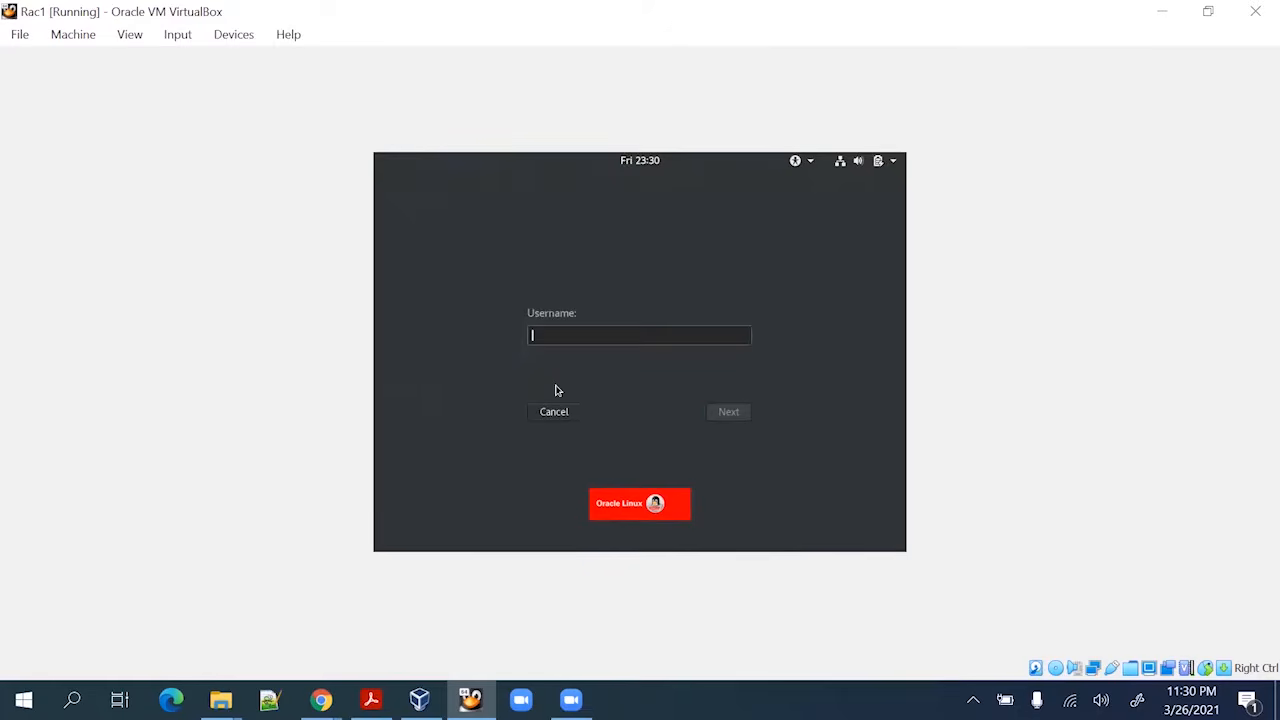
type("root")
key("Return")
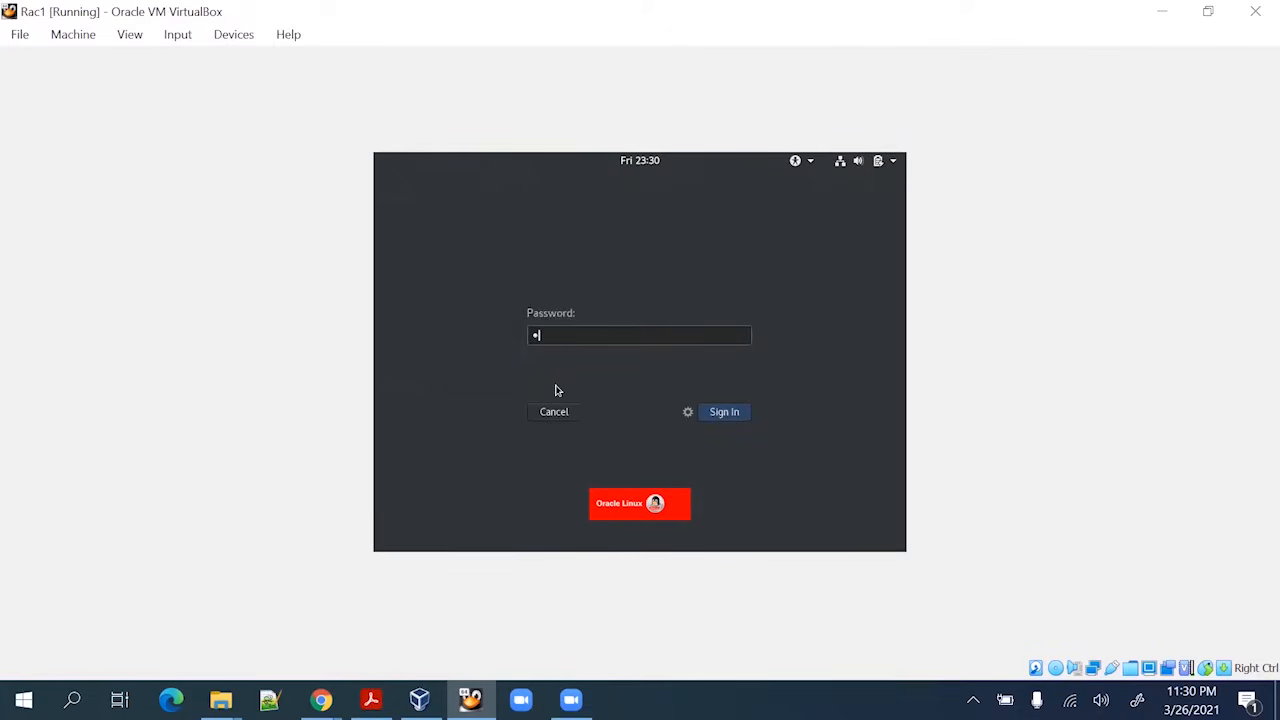
key("Return")
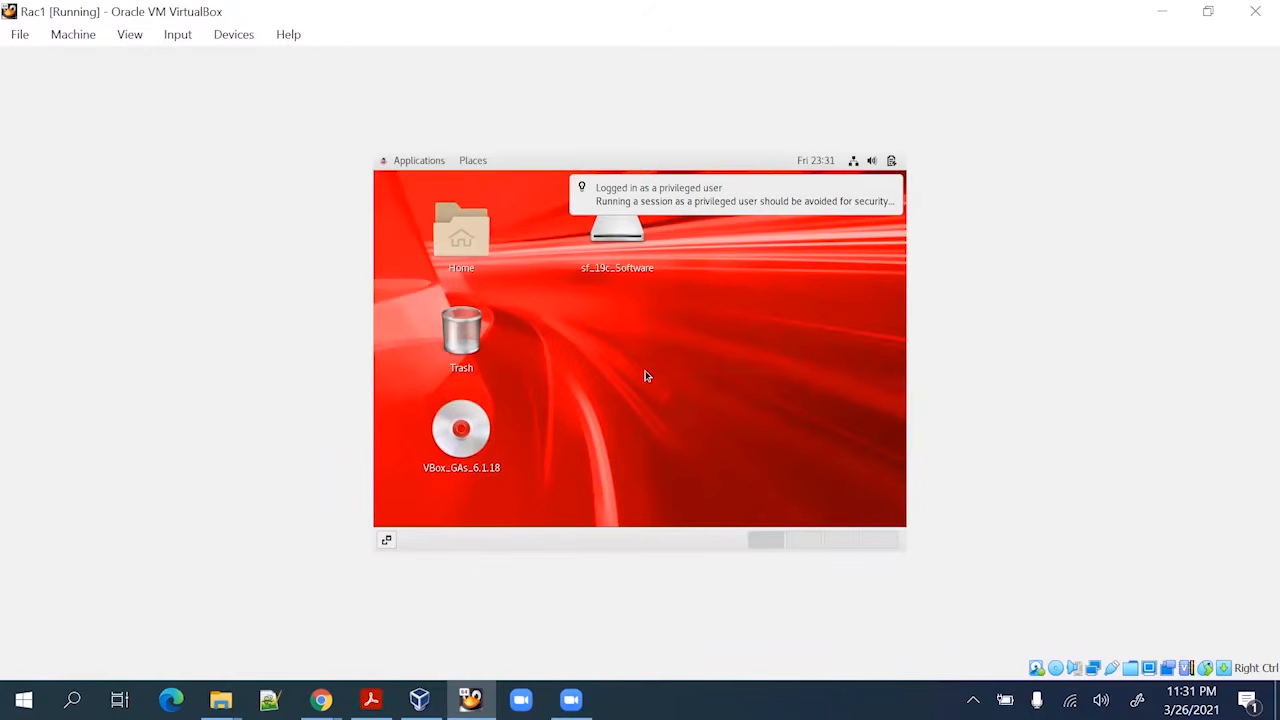
Open the guest's Settings from Applications > System Tools and go to Devices > Displays
left_click(423, 164)
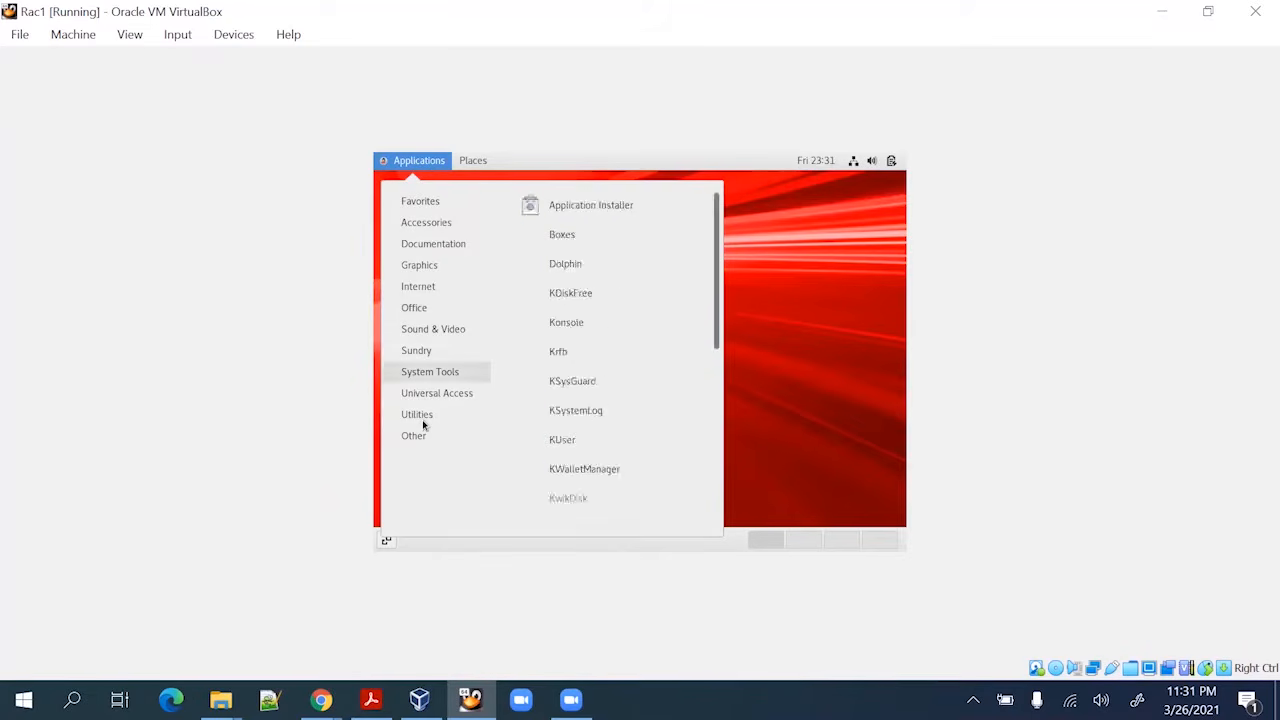
mouse_move(423, 425)
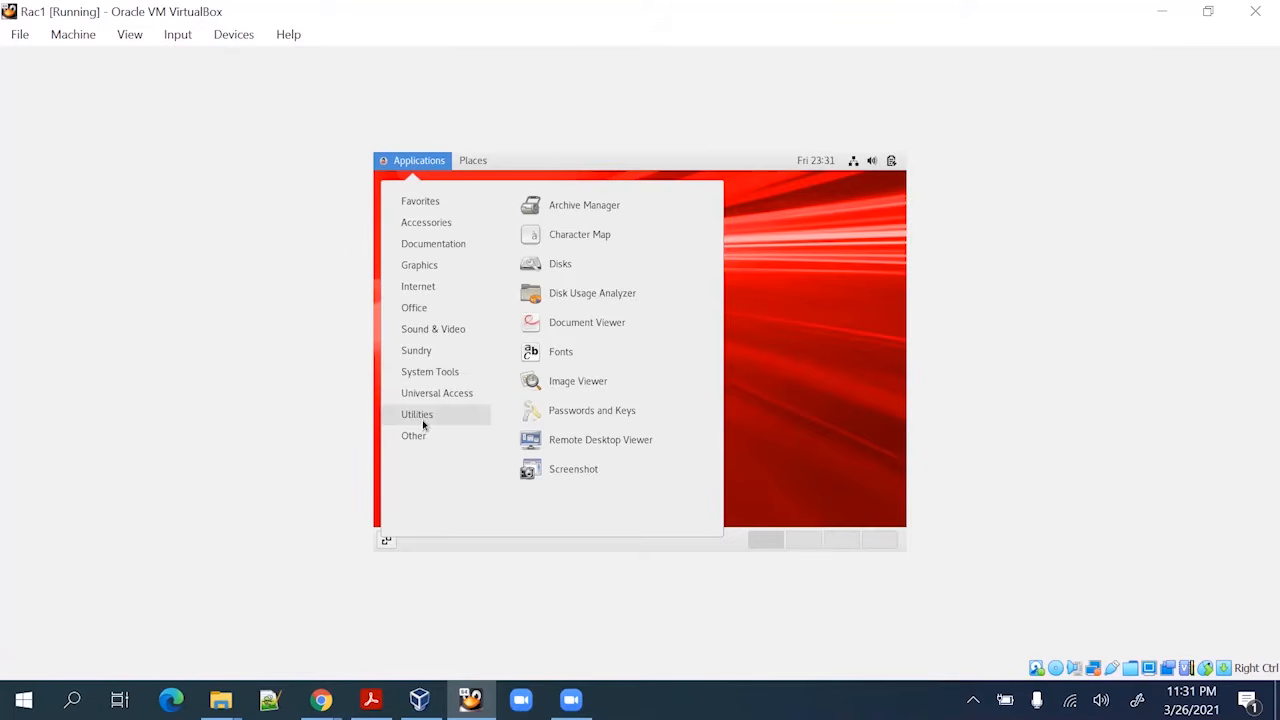
mouse_move(427, 375)
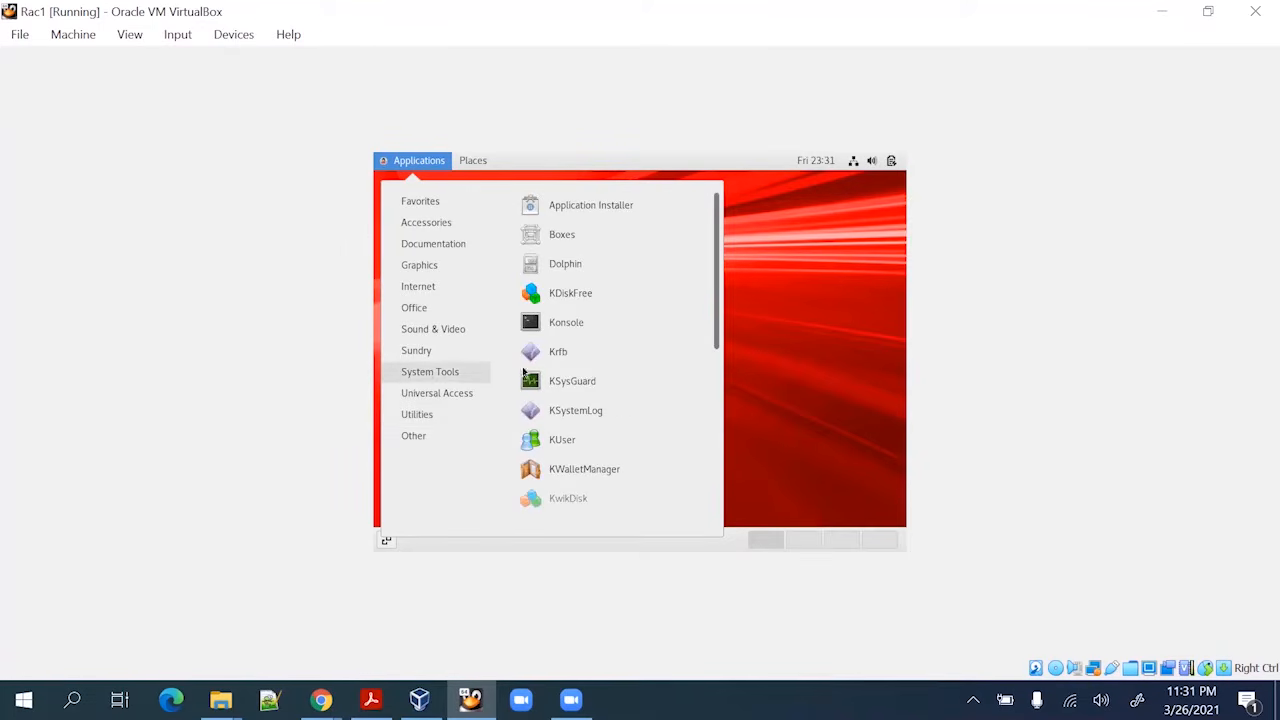
scroll(605, 415, "down", 5)
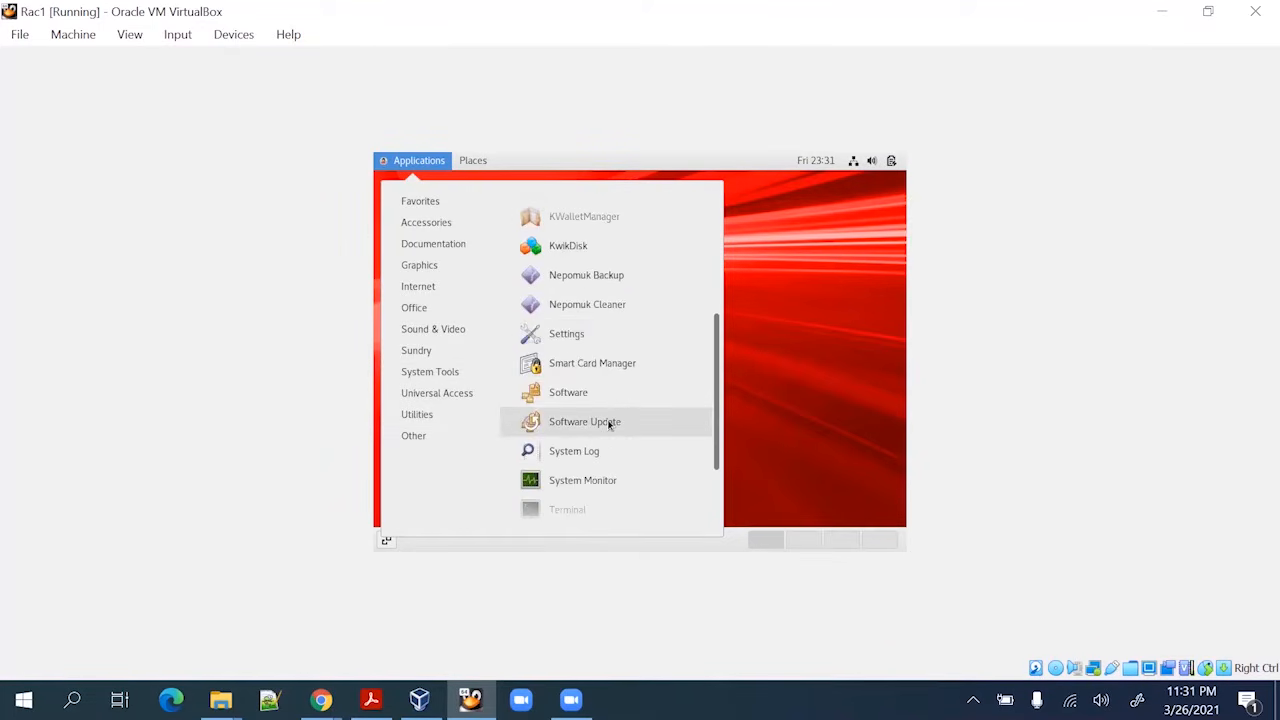
scroll(609, 425, "down", 2)
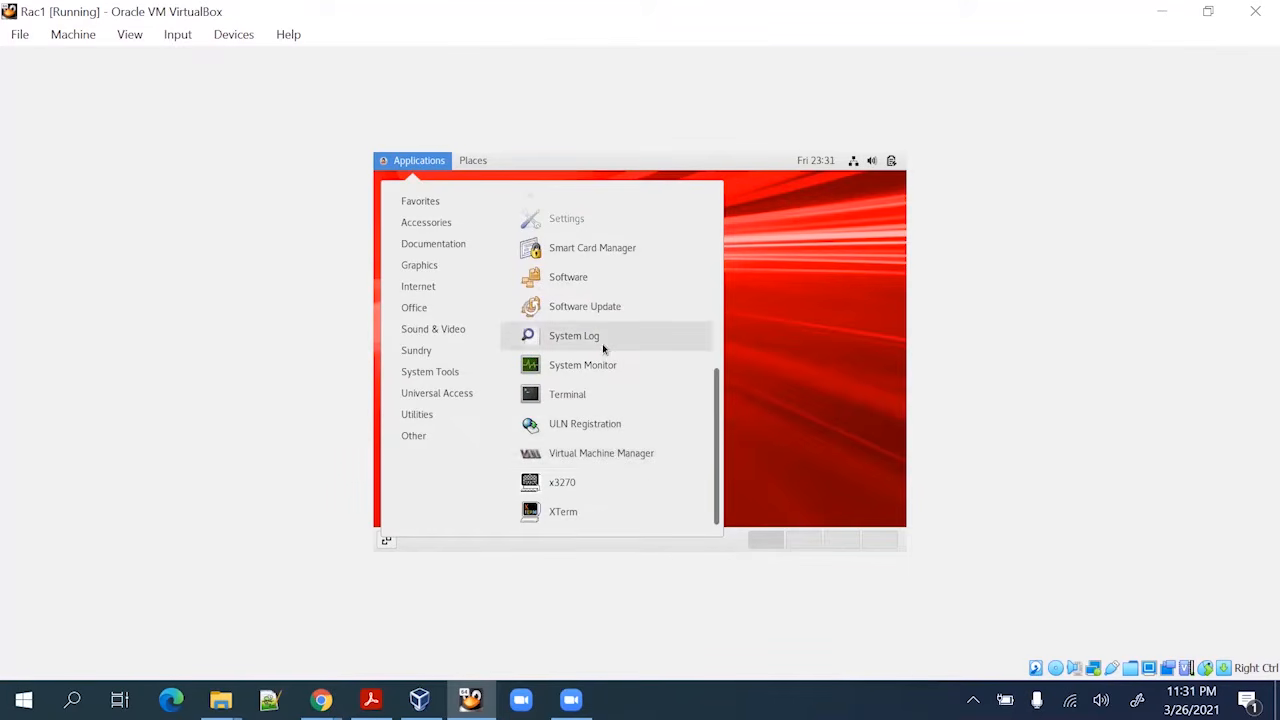
left_click(594, 218)
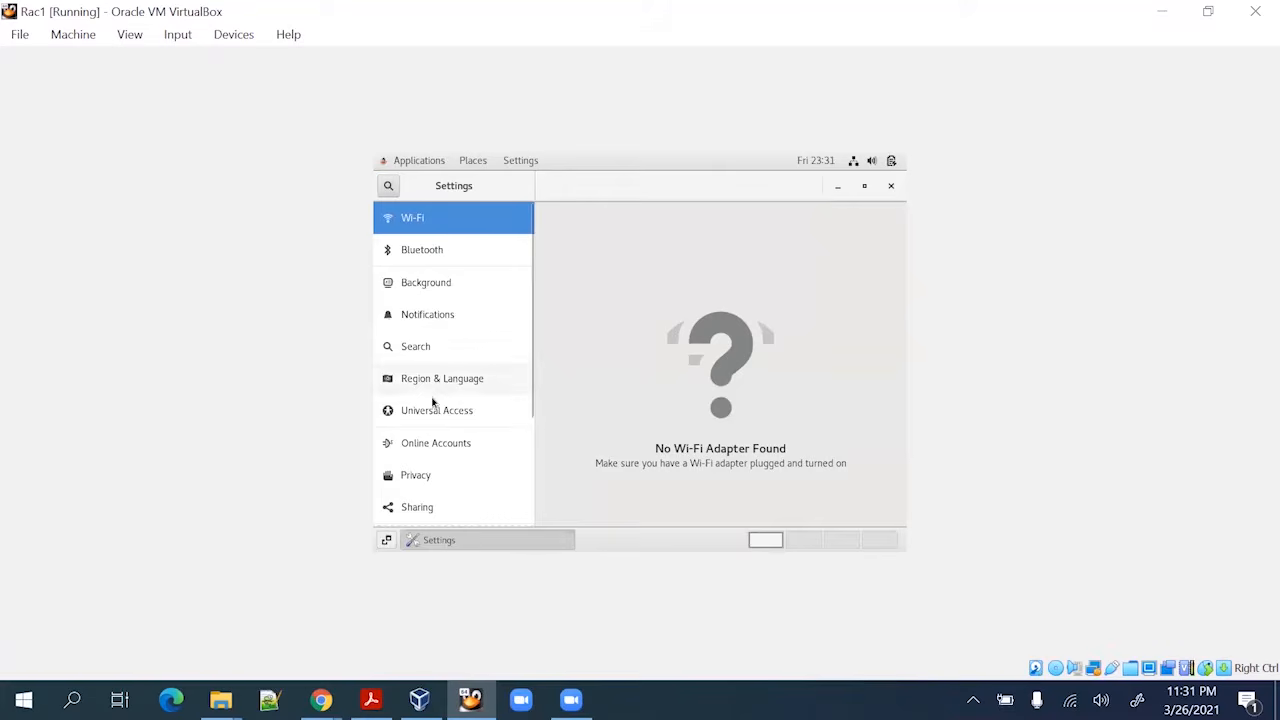
scroll(426, 400, "down", 5)
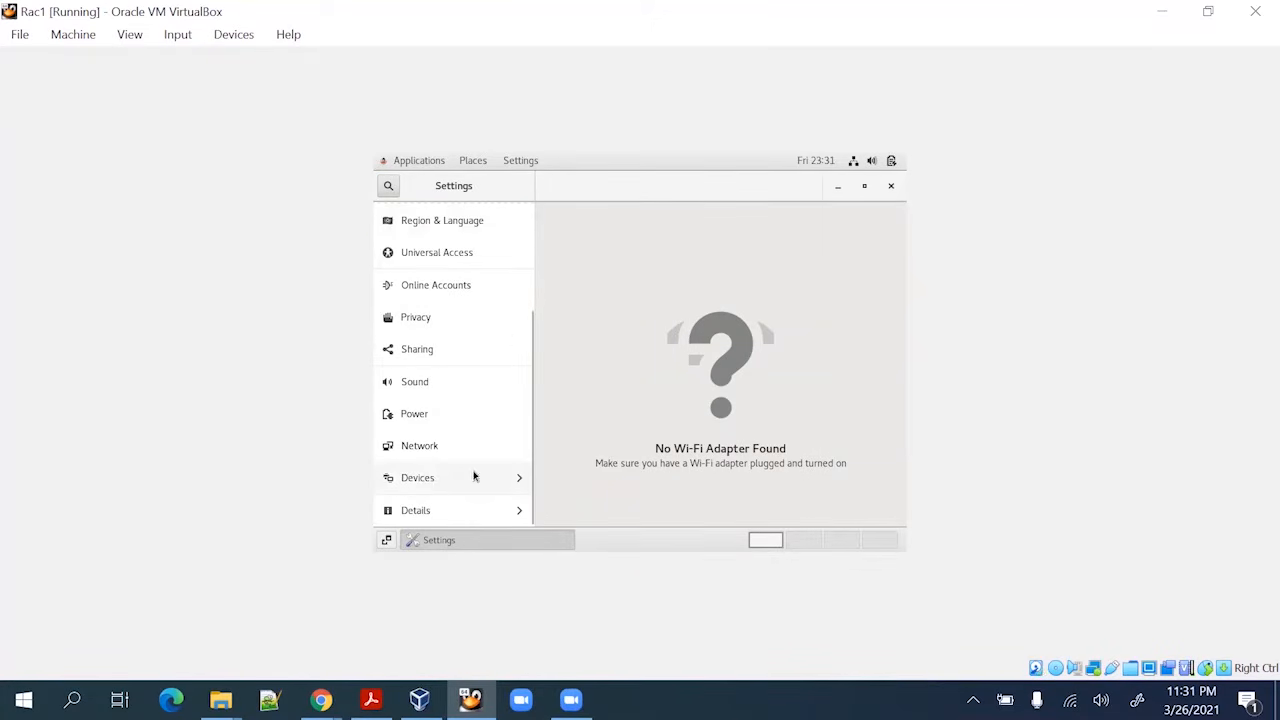
left_click(510, 478)
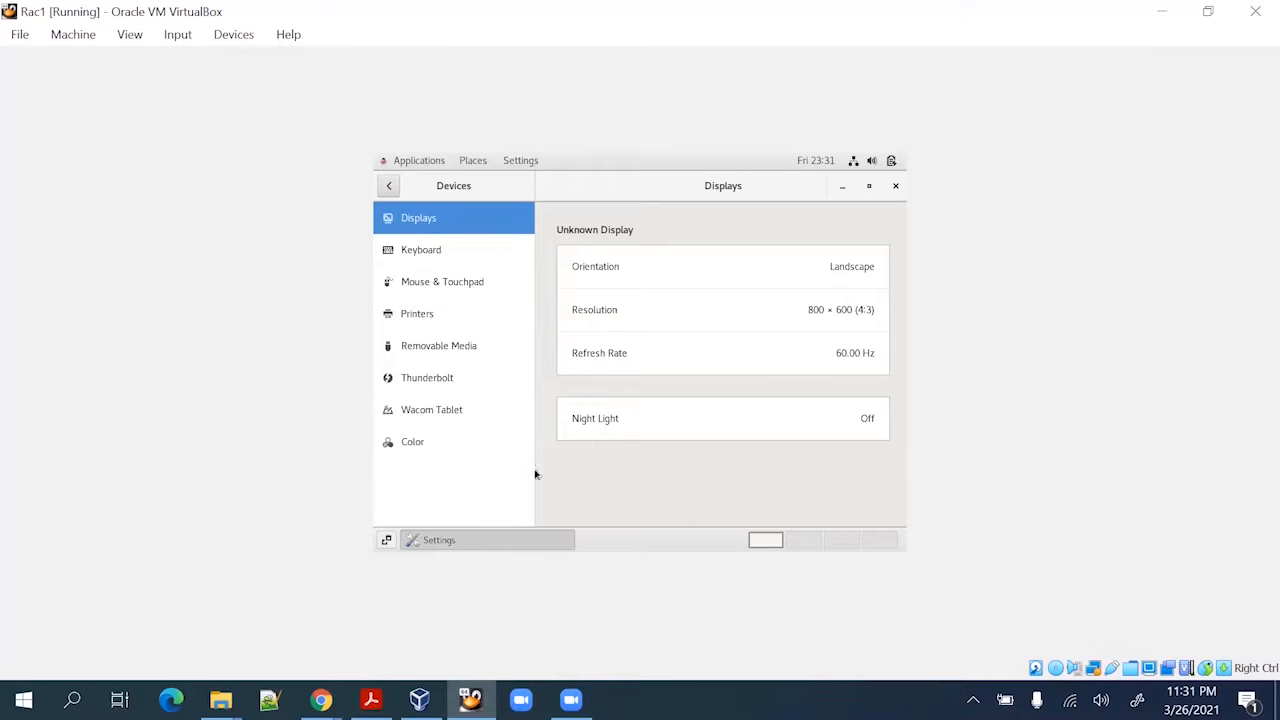
Set the resolution to 1024 × 768, apply it and keep the changes
left_click(685, 311)
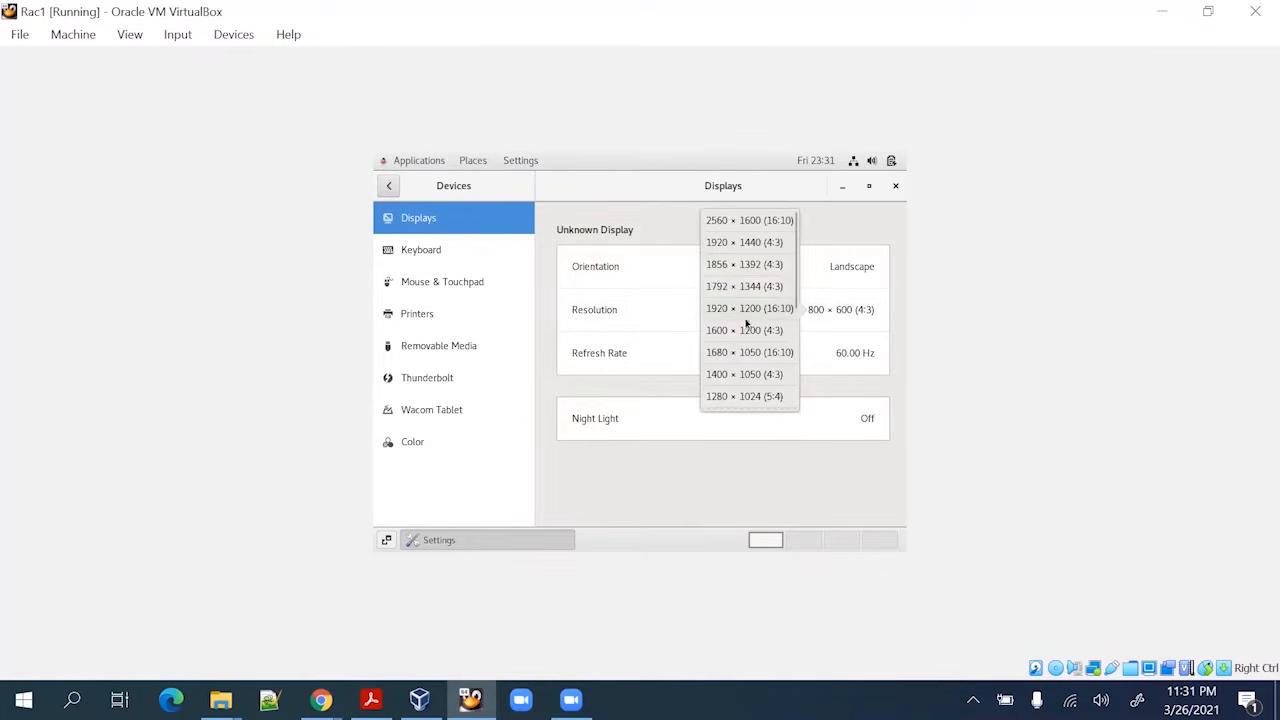
scroll(730, 375, "down", 2)
scroll(730, 378, "down", 3)
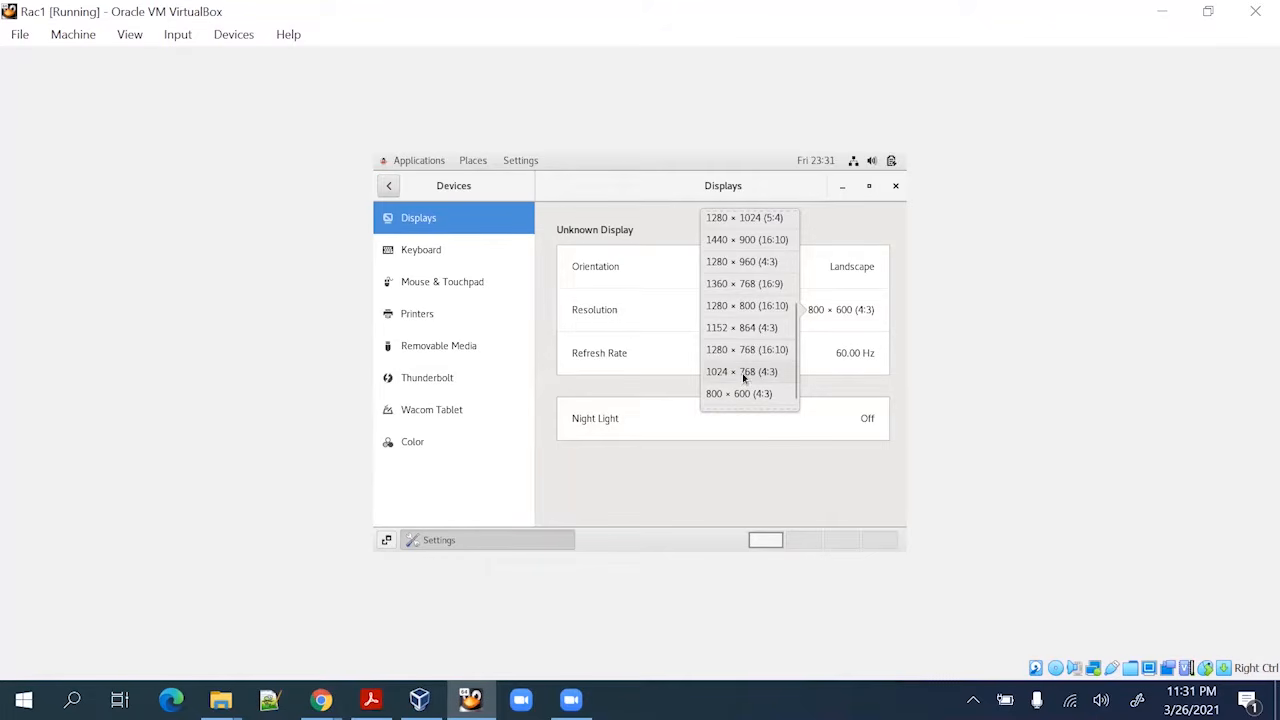
left_click(744, 372)
left_click(883, 186)
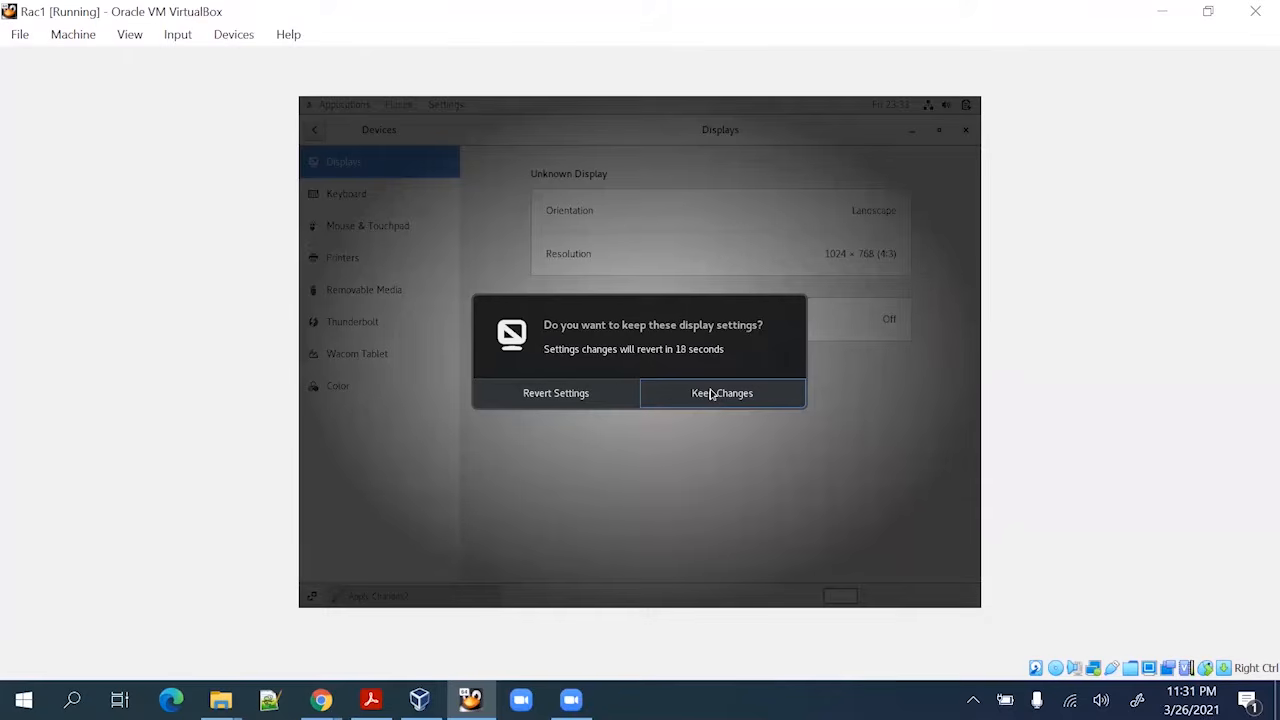
left_click(710, 393)
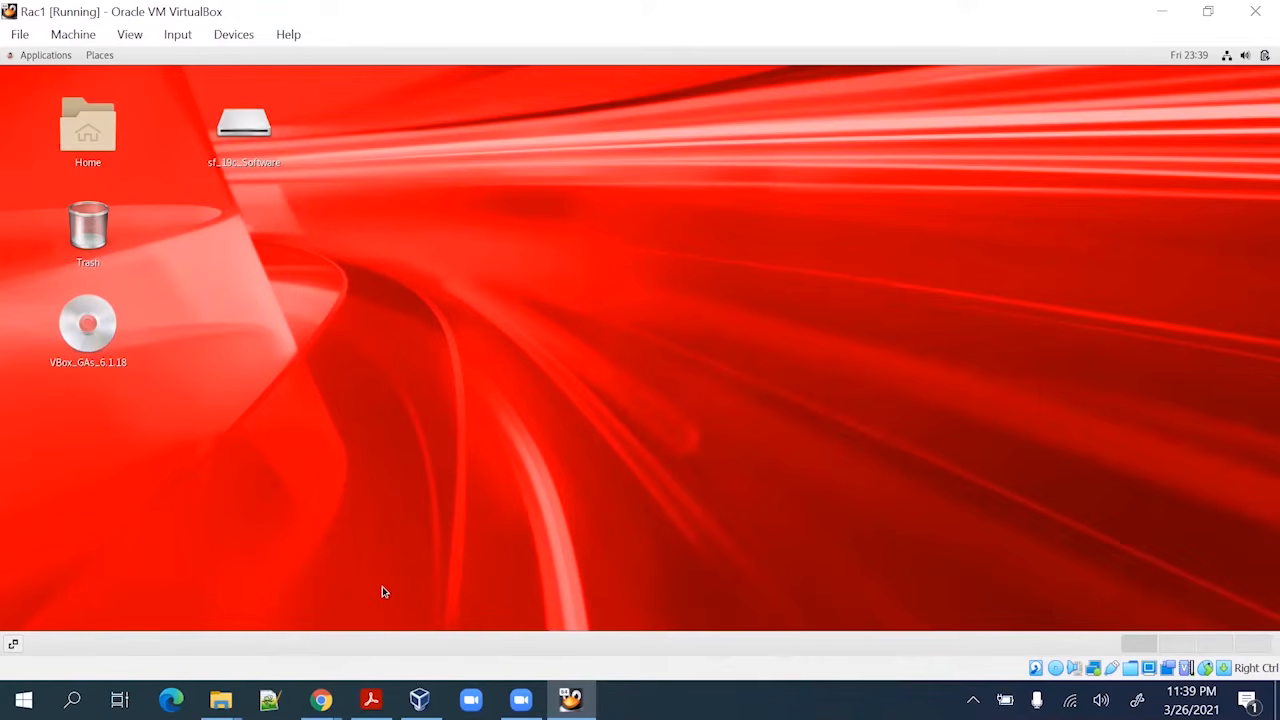
Open a terminal from the Rac1 desktop's context menu
right_click(540, 126)
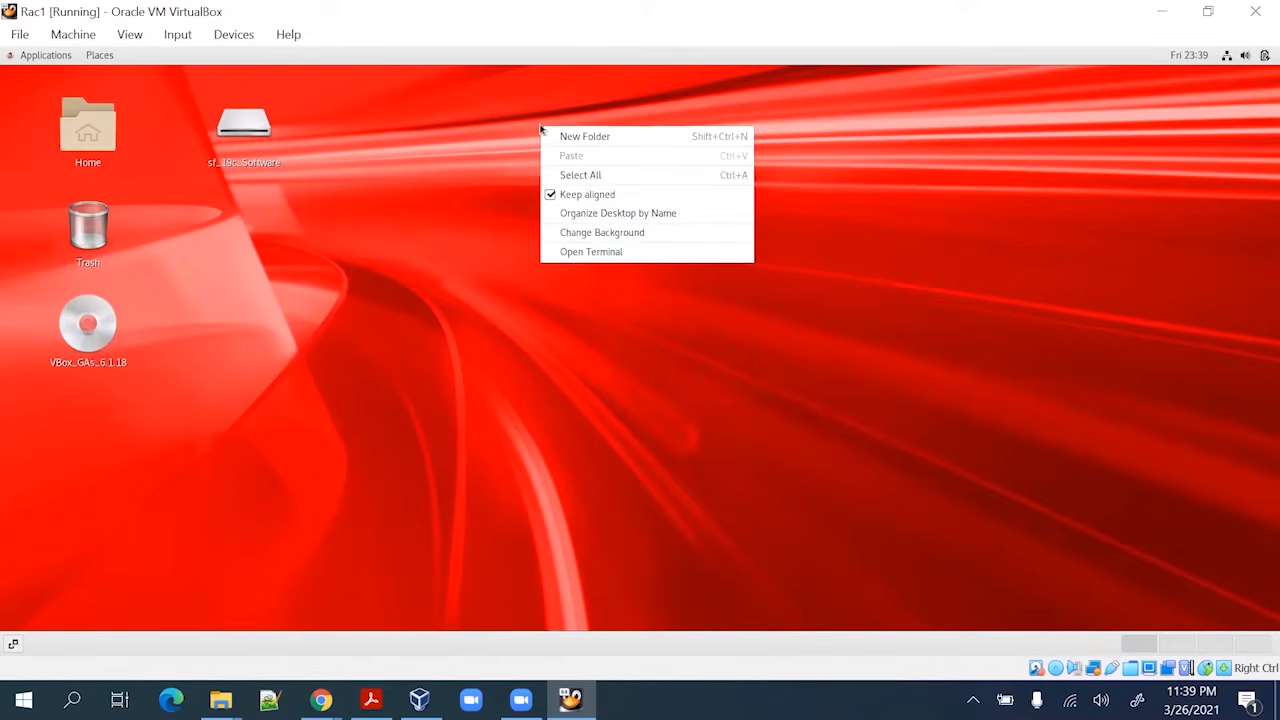
left_click(590, 254)
right_click(533, 123)
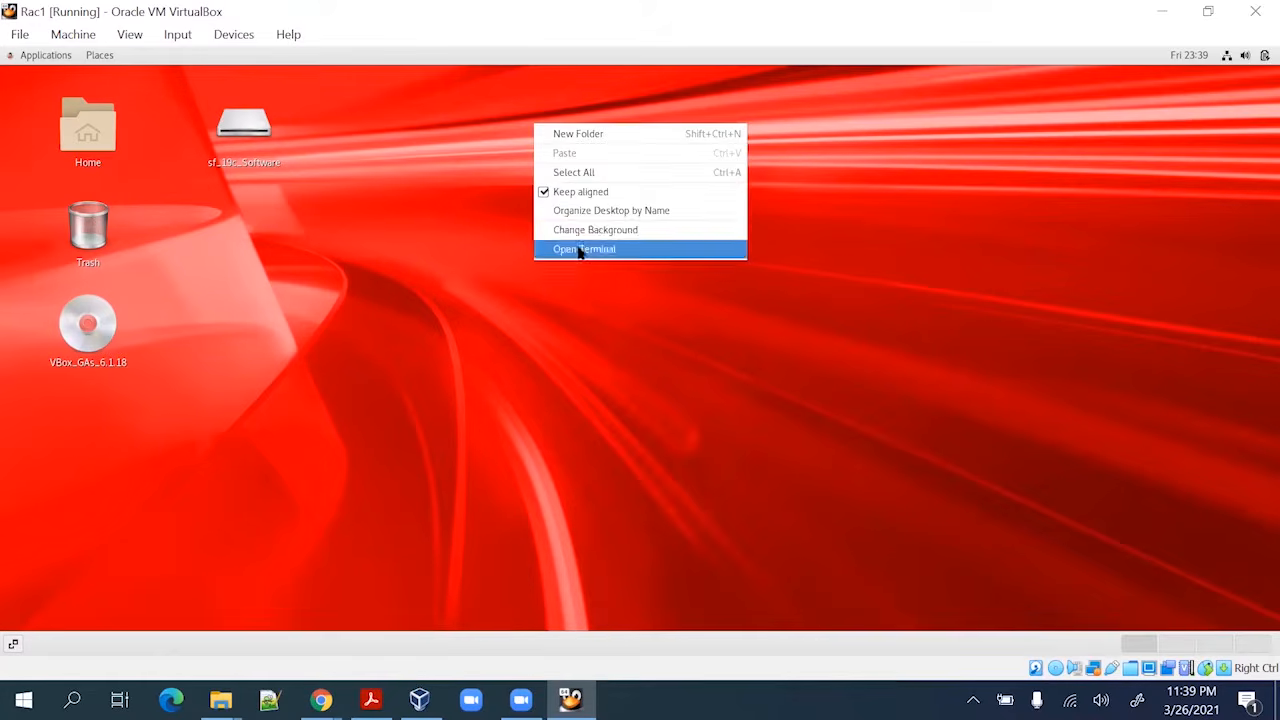
left_click(580, 249)
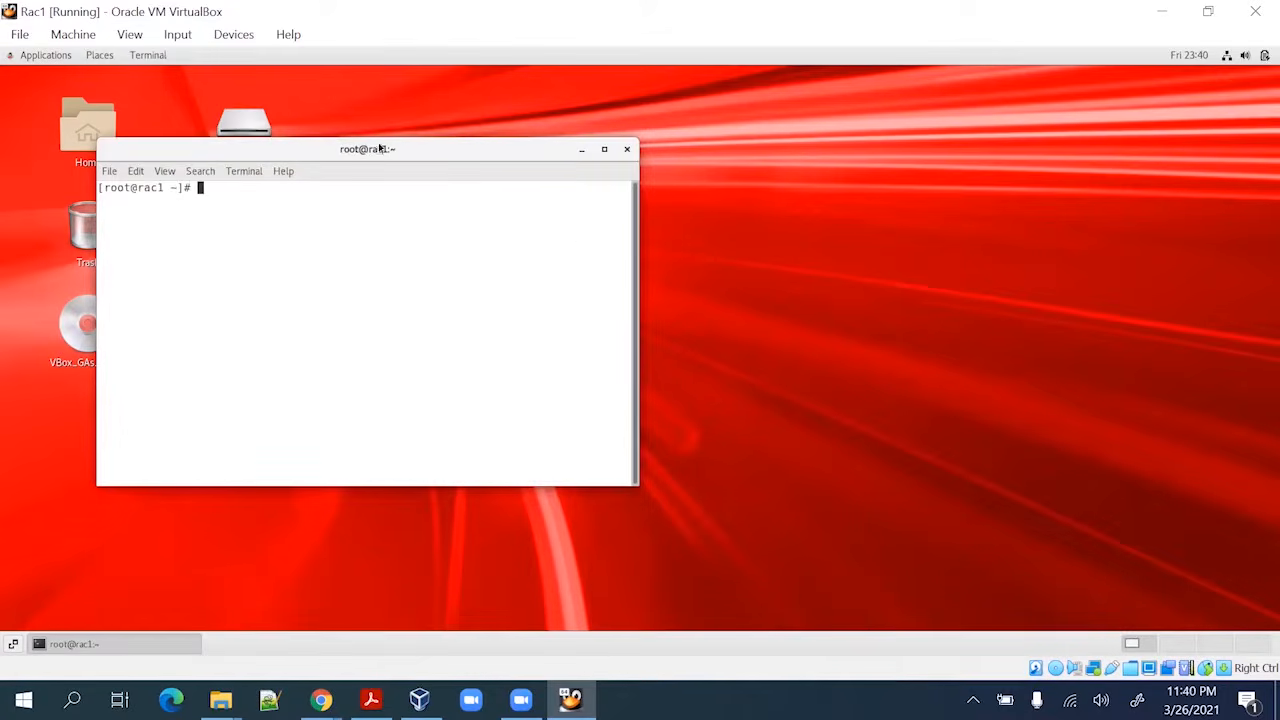
Move the terminal beside the desktop icons and enlarge it to 110 × 26
left_click_drag(391, 148, 742, 147)
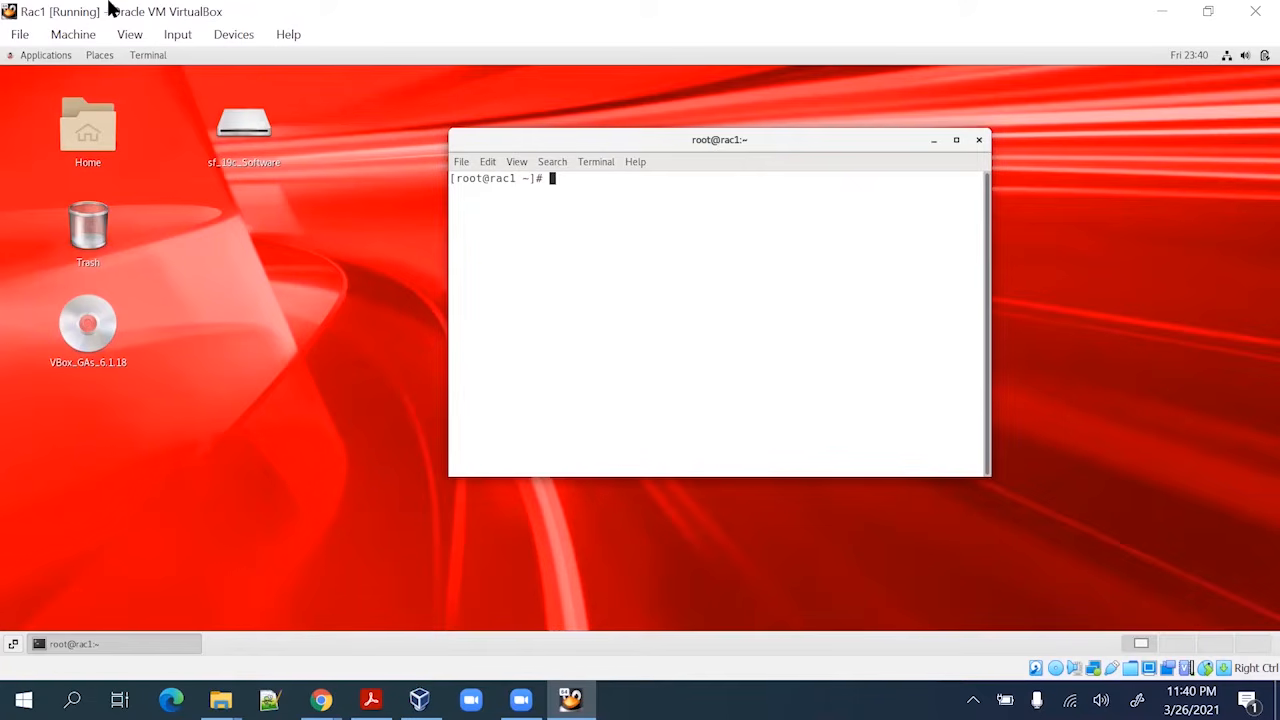
left_click_drag(597, 131, 366, 143)
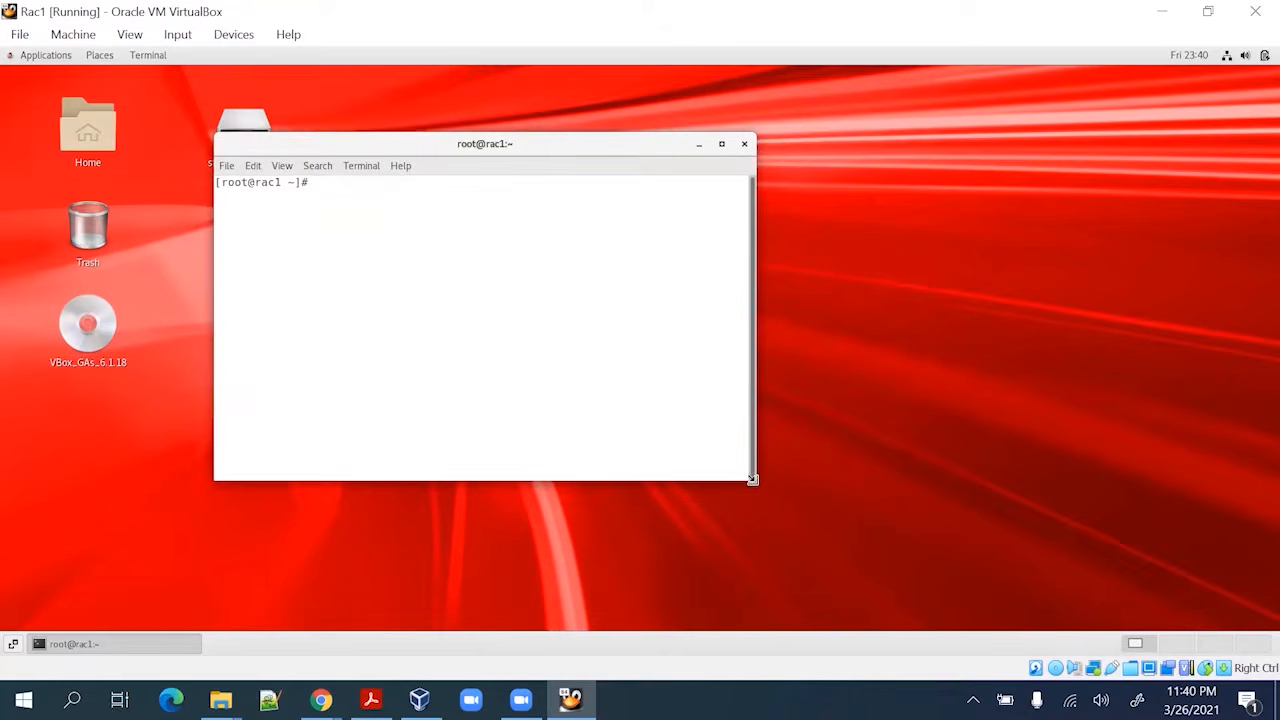
left_click_drag(753, 481, 956, 507)
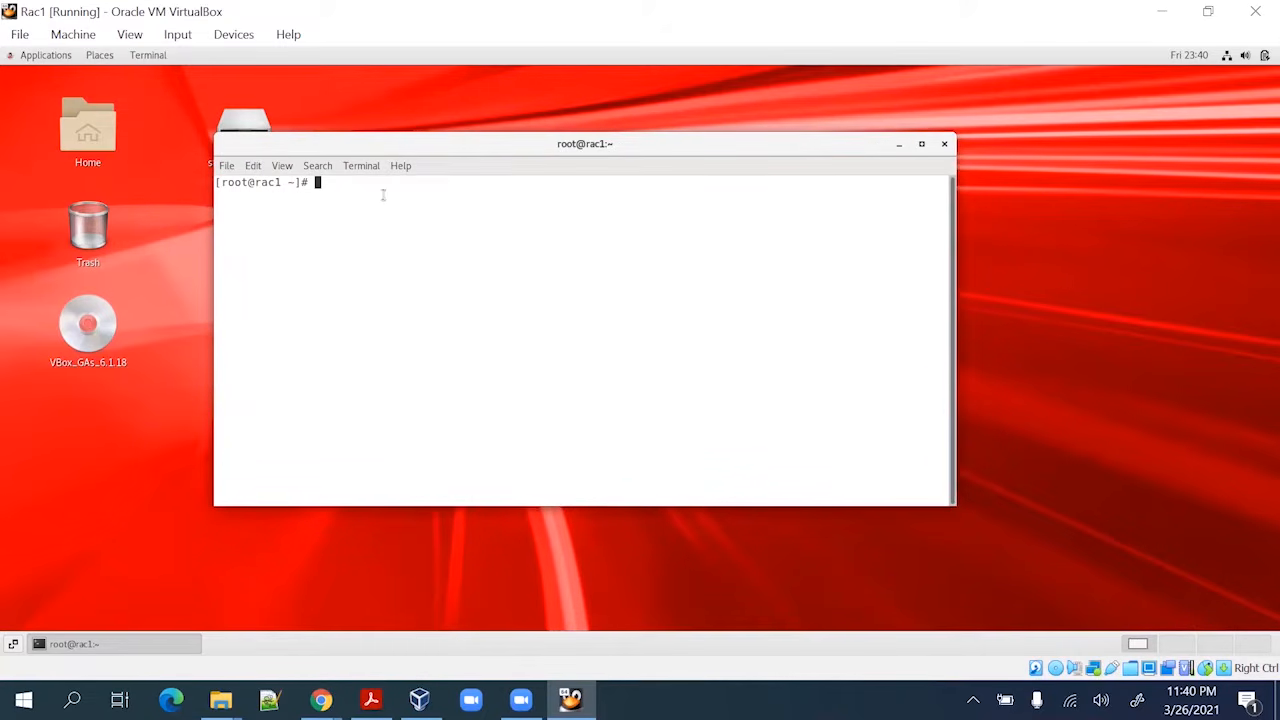
Give the terminal profile a custom Monospace Regular font at size 14 in Preferences
left_click(255, 167)
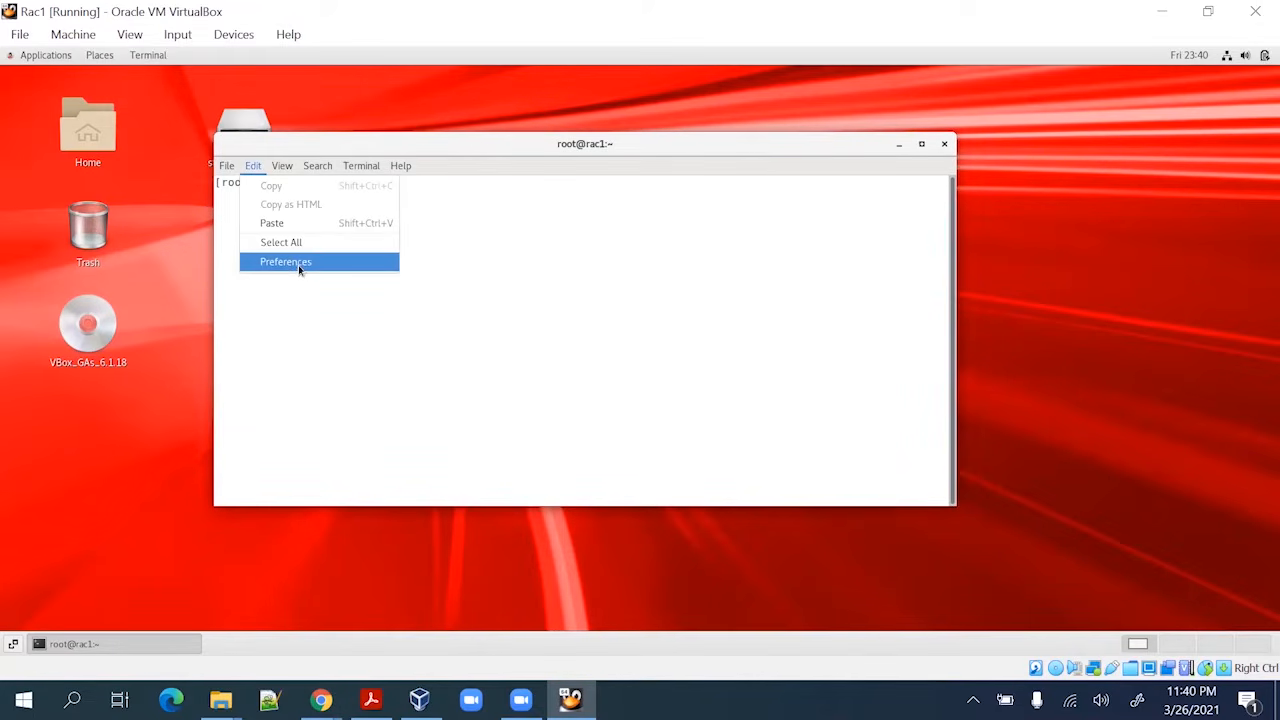
left_click(300, 270)
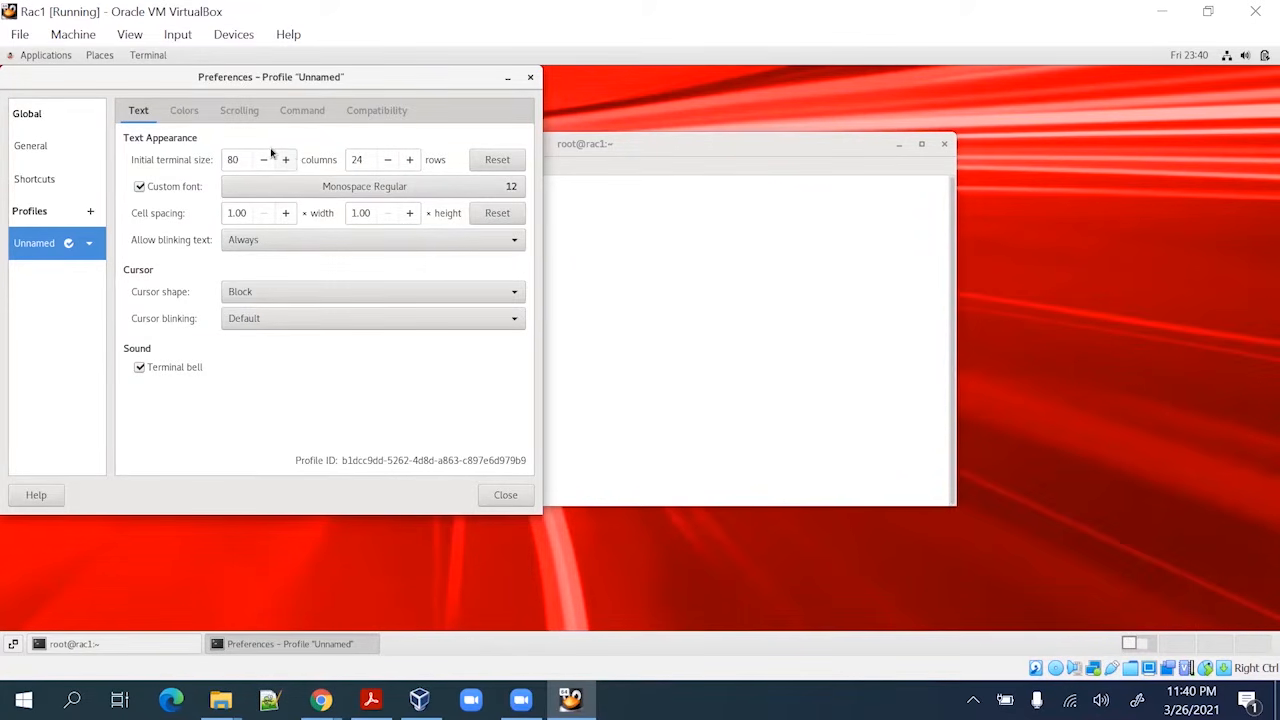
left_click(510, 187)
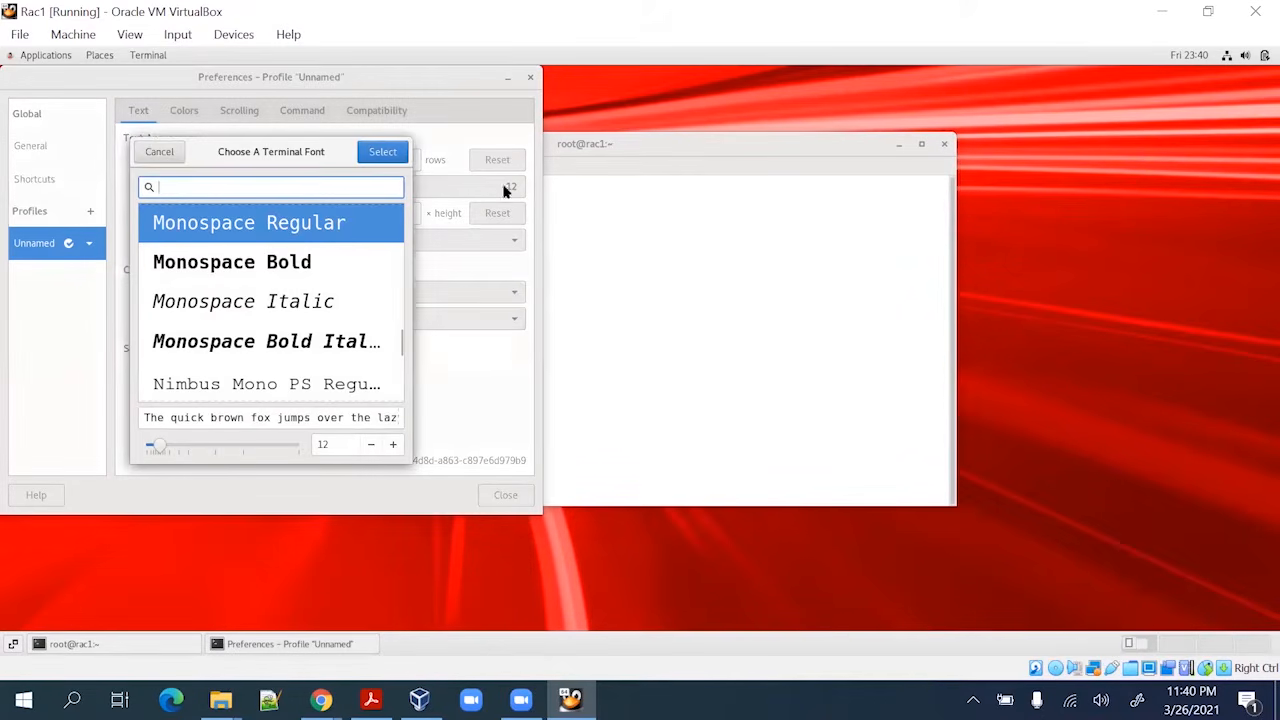
left_click(393, 444)
left_click(393, 444)
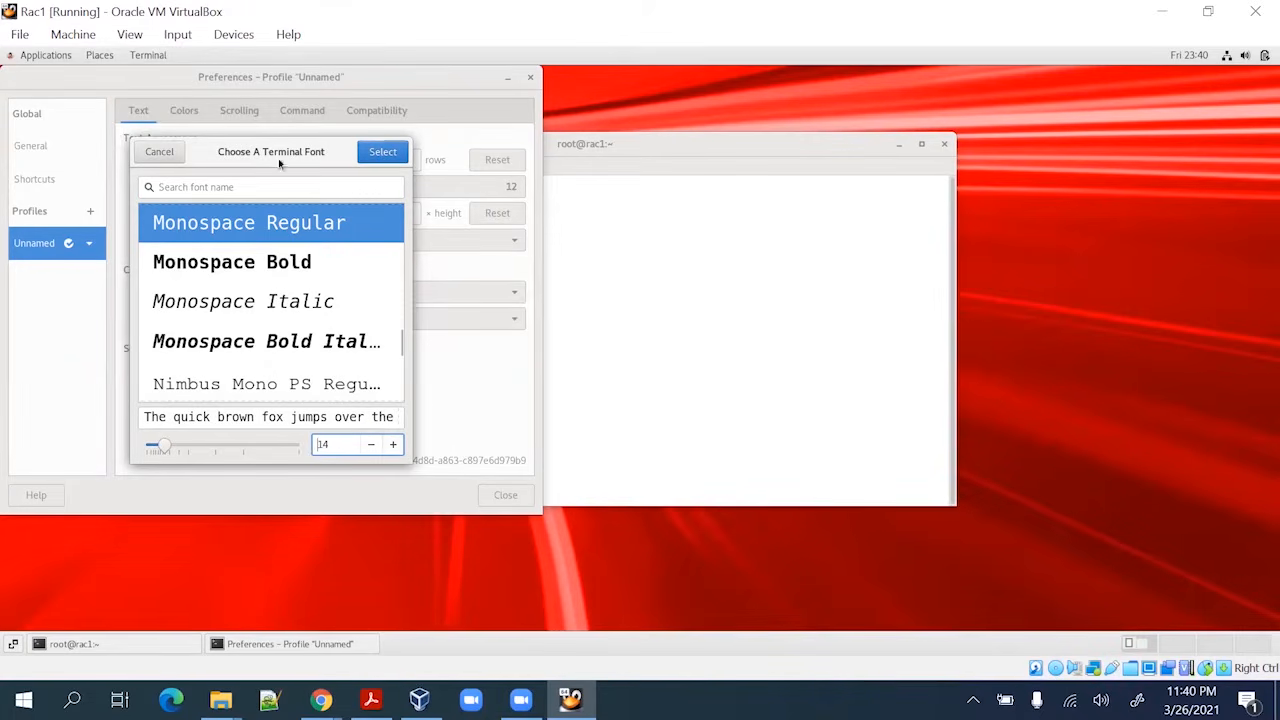
left_click(382, 153)
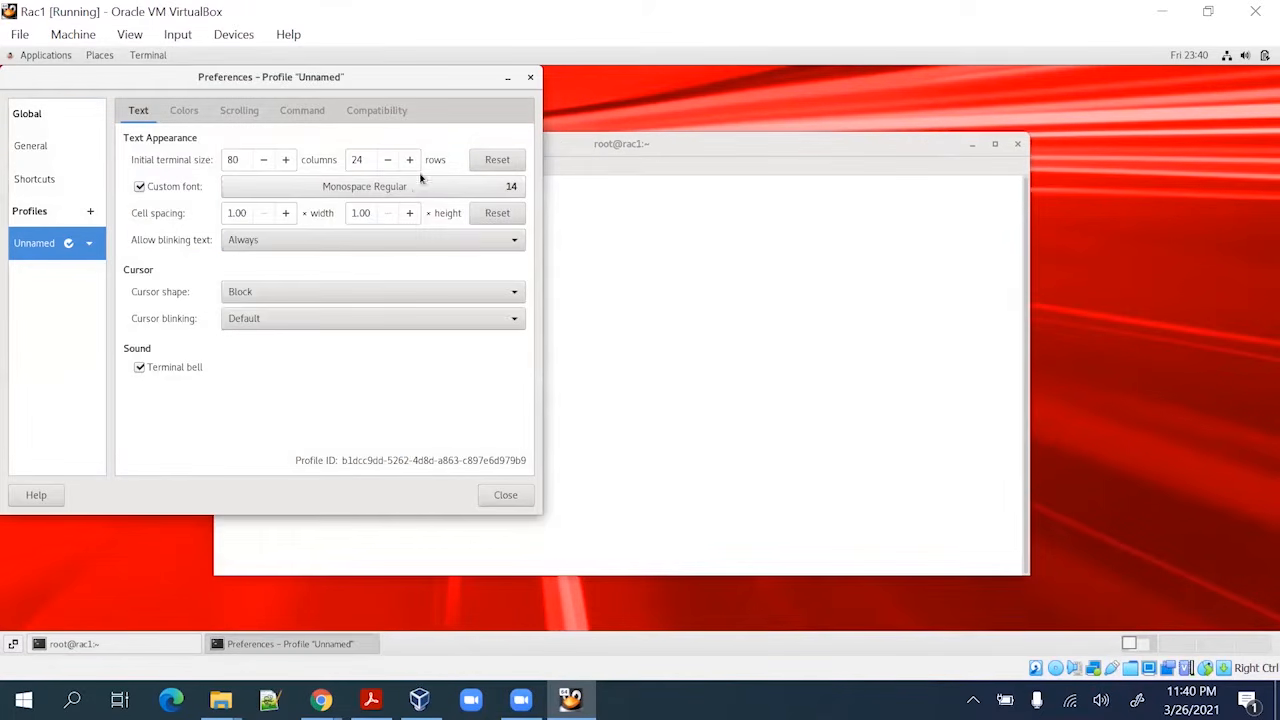
left_click(530, 78)
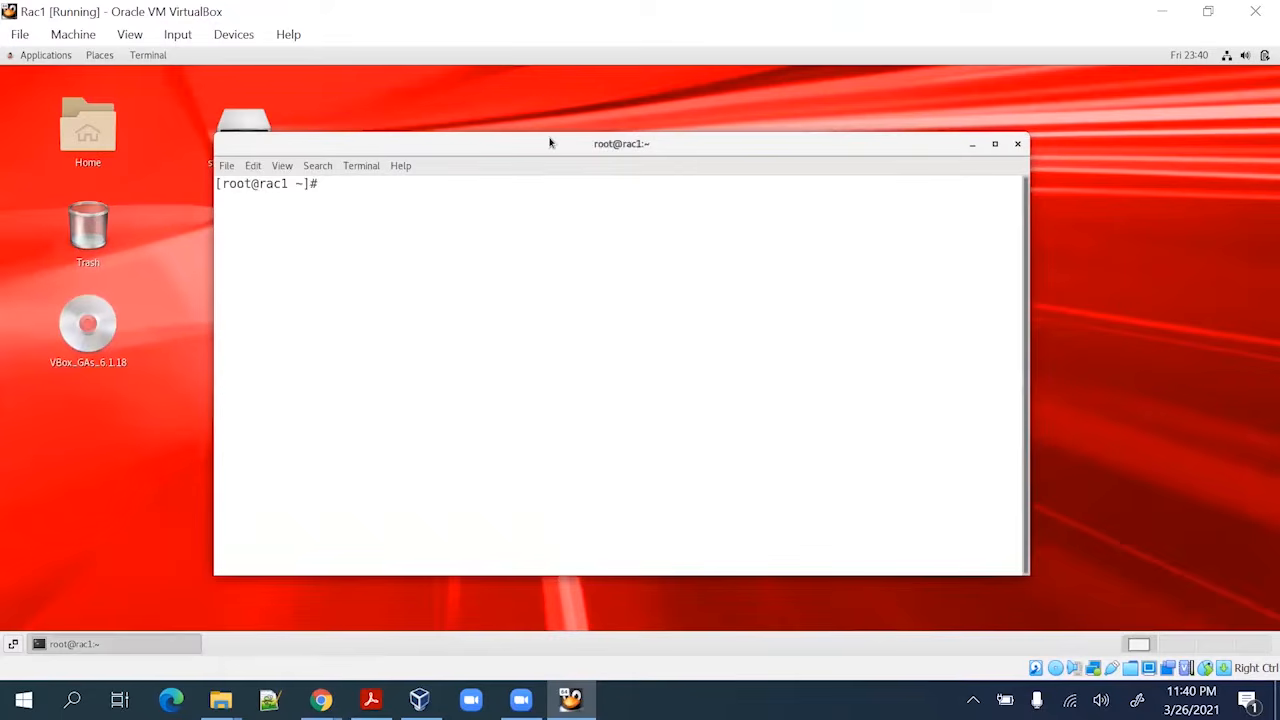
Maximize the terminal and run cat /etc/redhat-release, showing Red Hat Enterprise Linux Server 7.8 (Maipo)
double_click(549, 143)
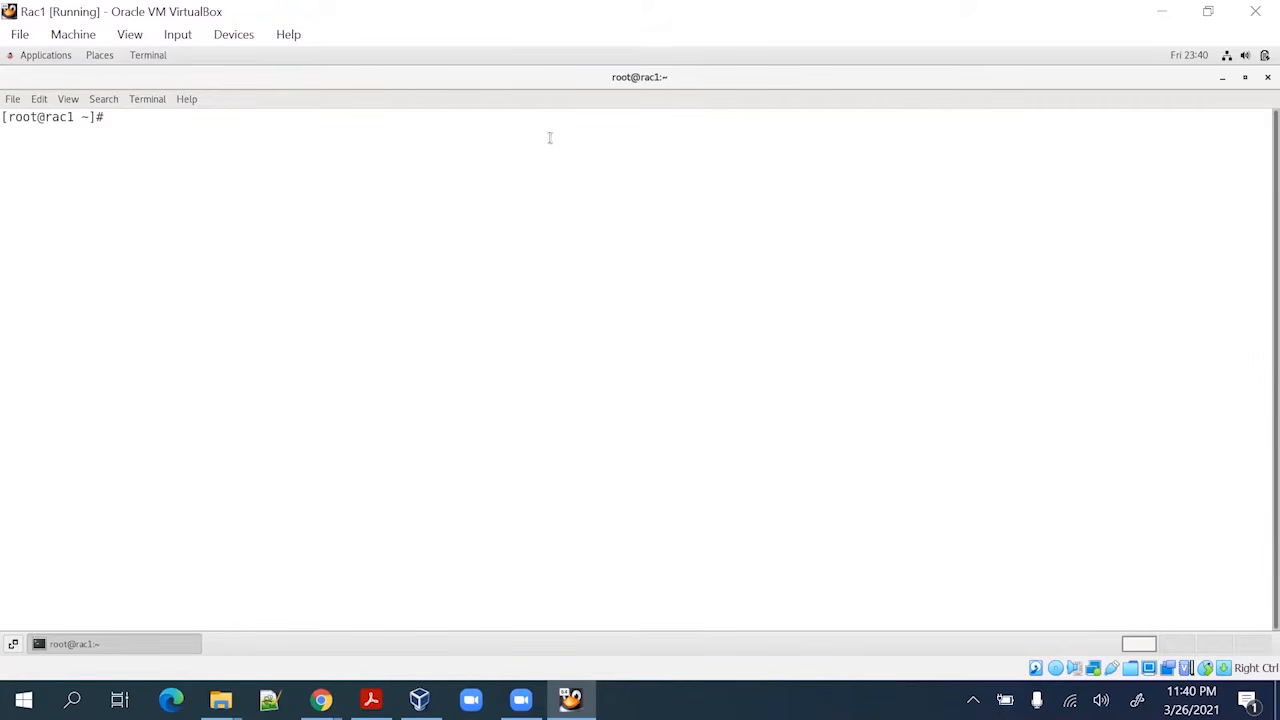
type("cat /etc/red")
key("Tab")
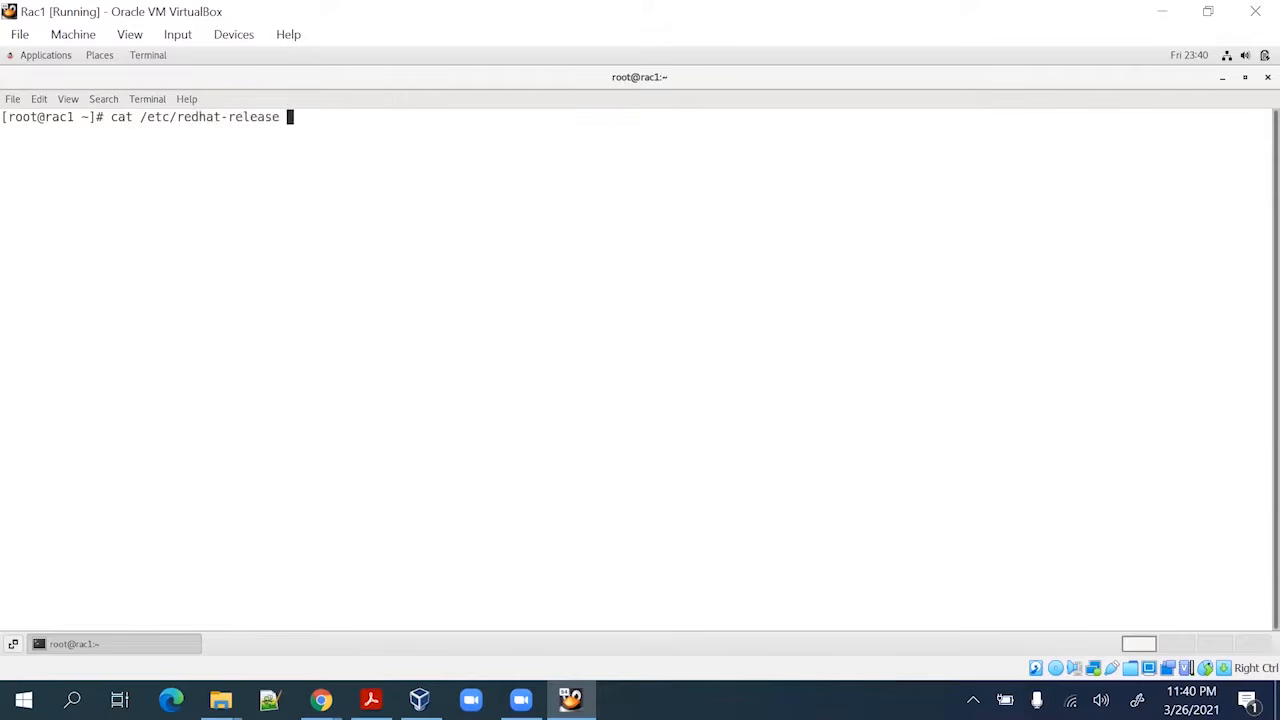
key("Return")
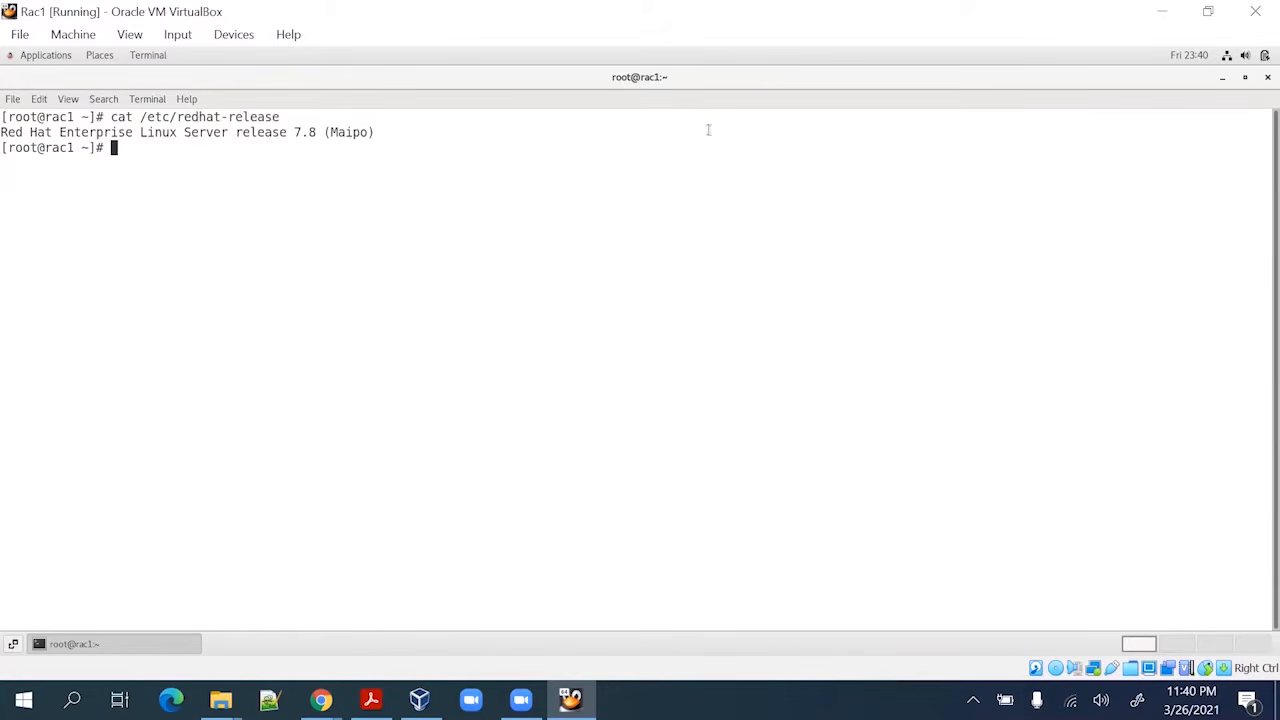
left_click_drag(5, 125, 383, 132)
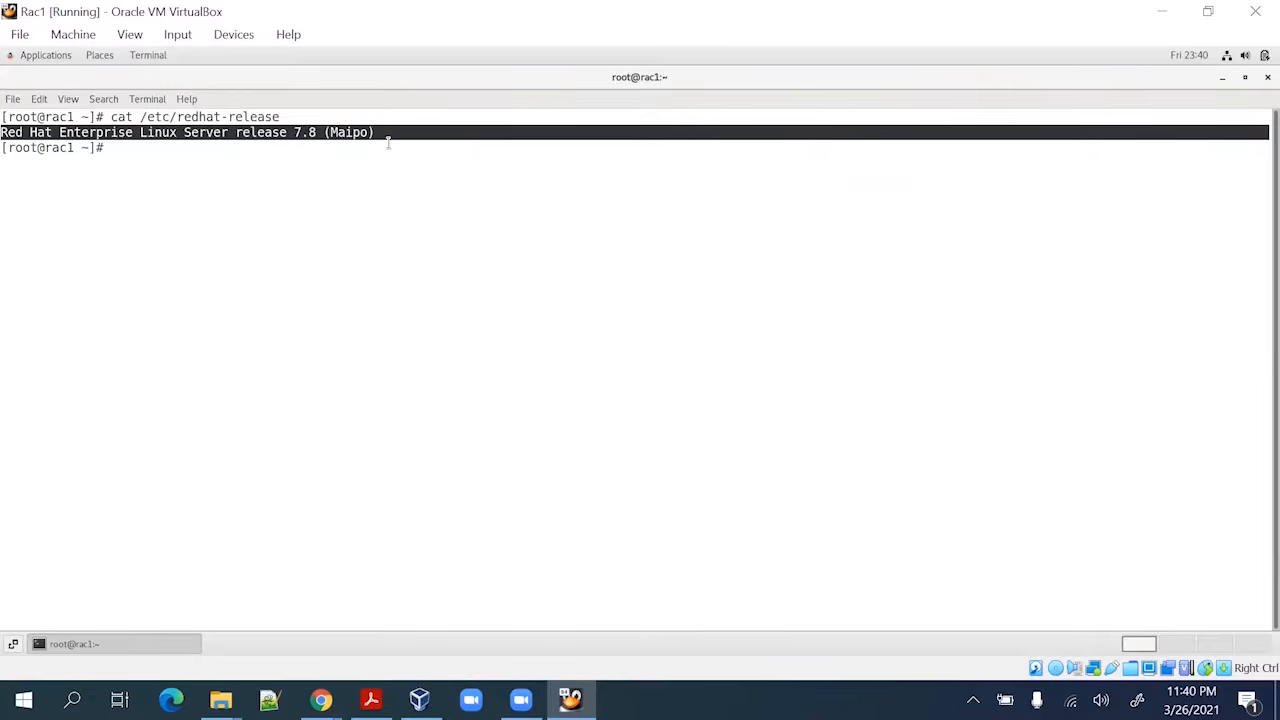
left_click(396, 134)
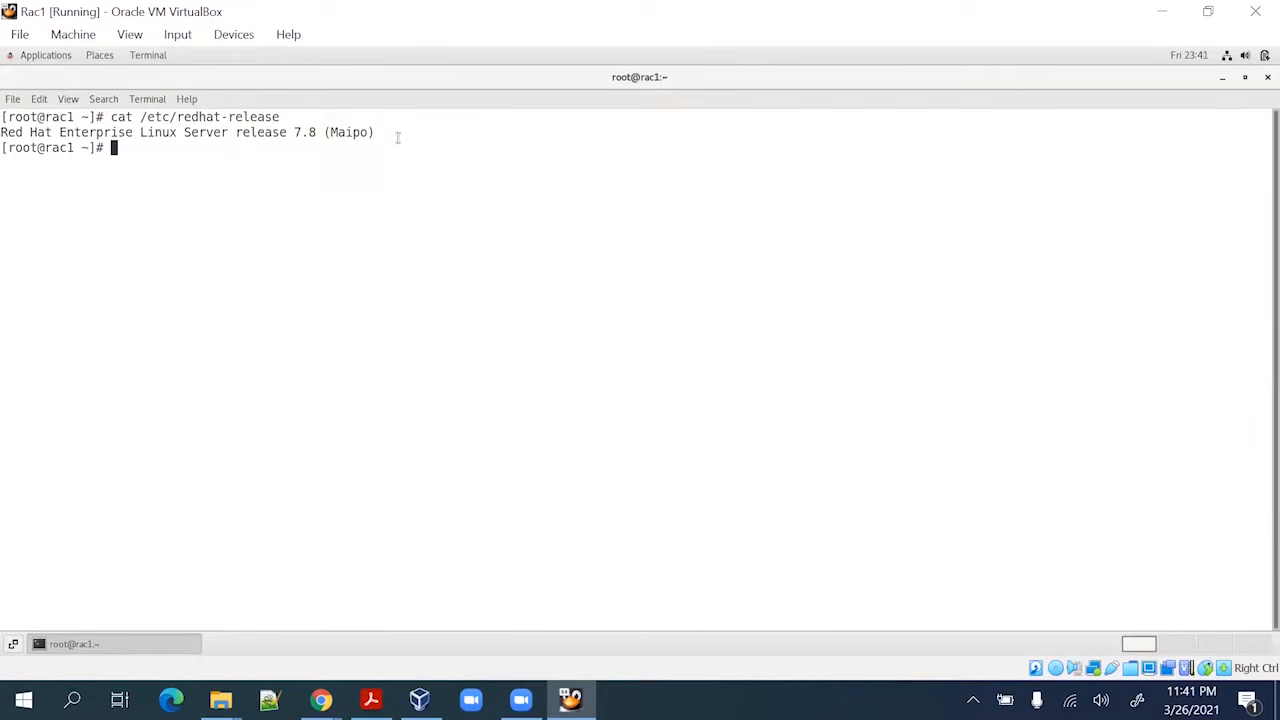
Add blank prompt lines and switch back to the RAC guide PDF
key("Return")
key("Return")
key("alt+Tab")
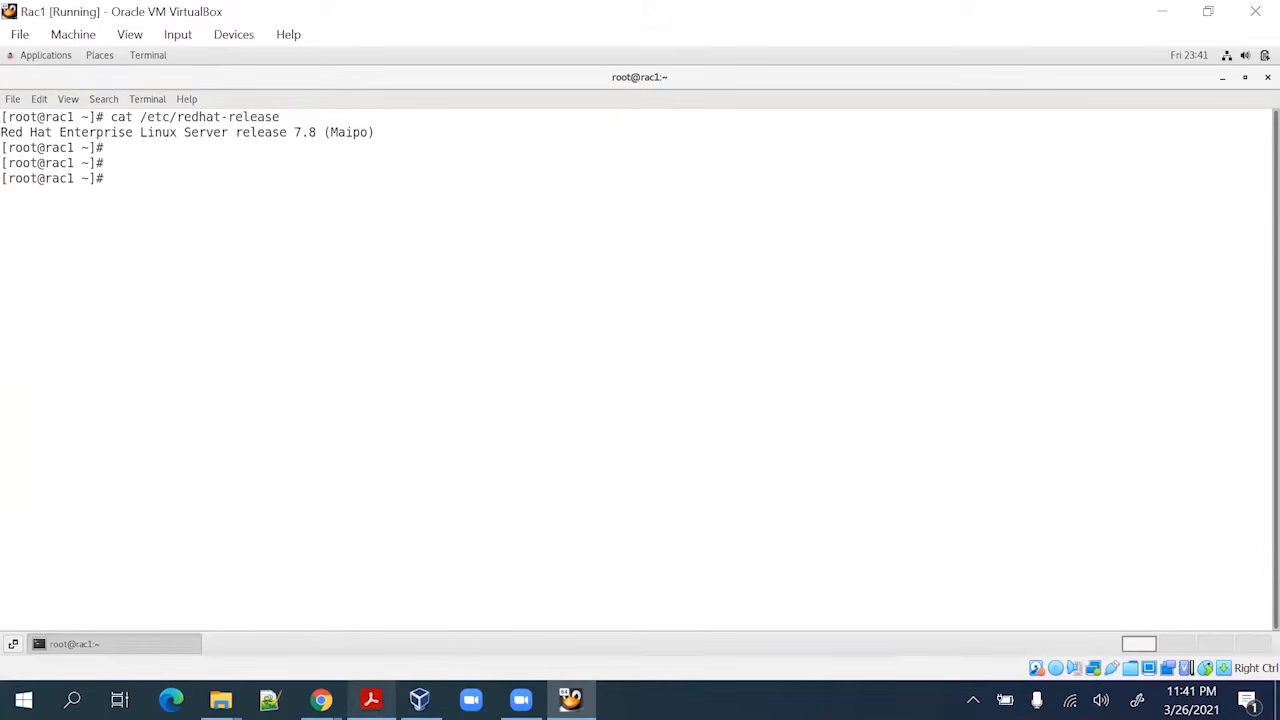
left_click(371, 700)
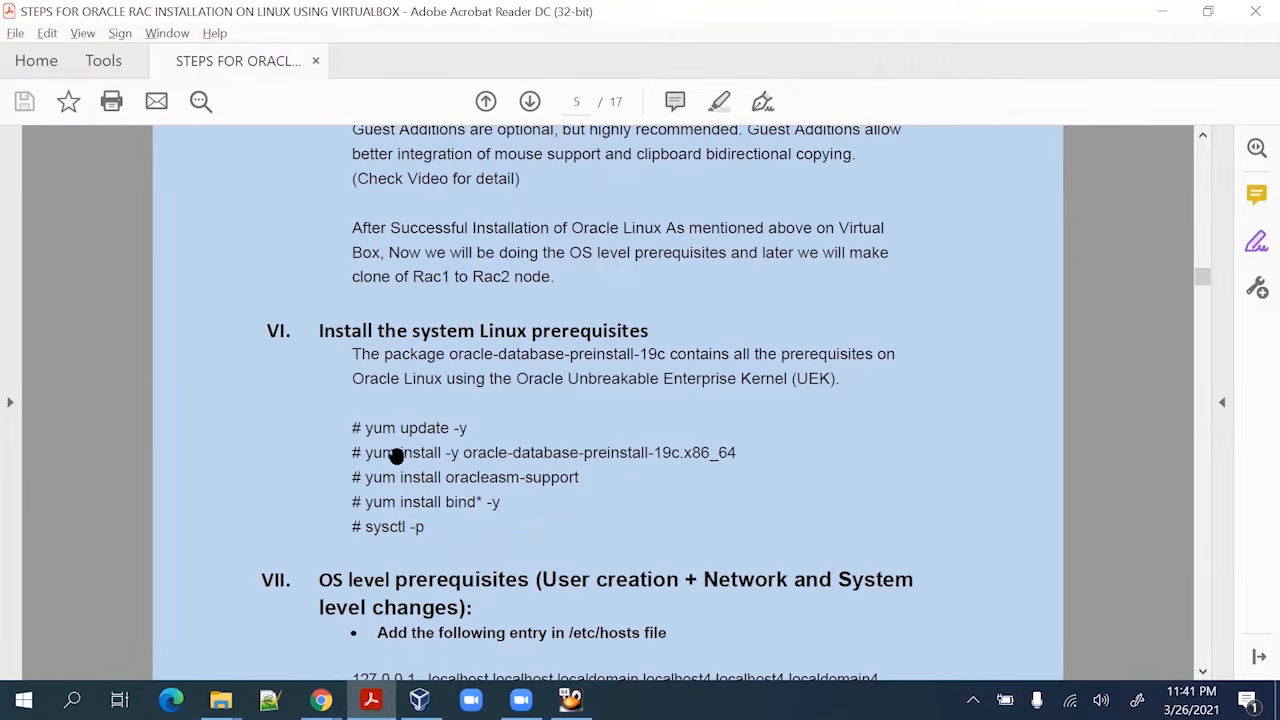
Copy 'yum install -y oracle-database-preinstall-19c.x86_64' from the guide and run it in the Rac1 terminal
left_click_drag(364, 453, 716, 442)
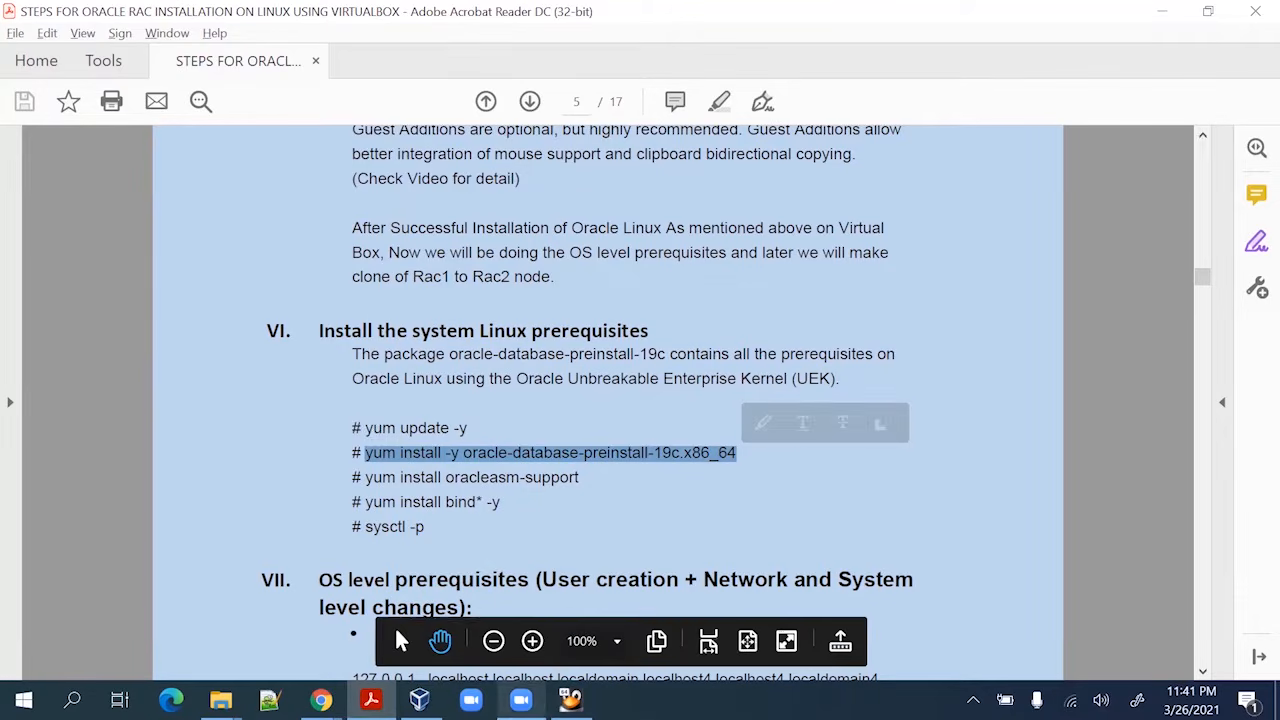
key("alt+Tab")
right_click(245, 185)
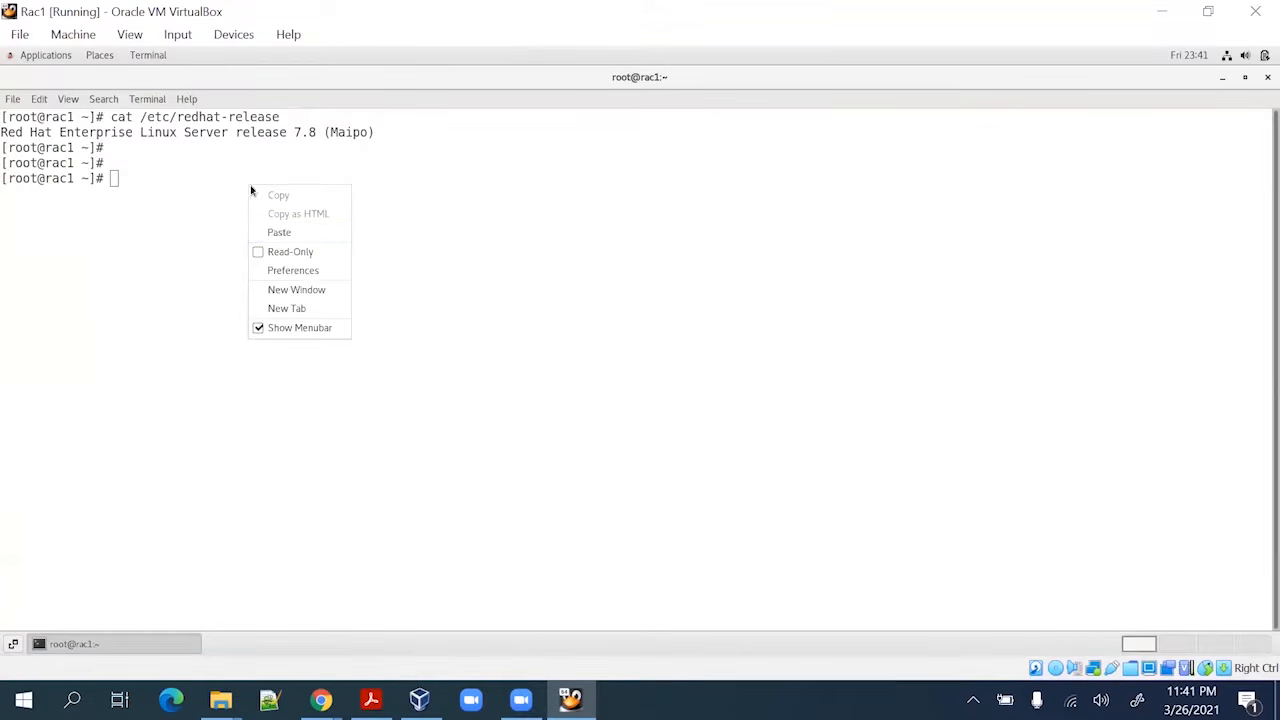
left_click(283, 233)
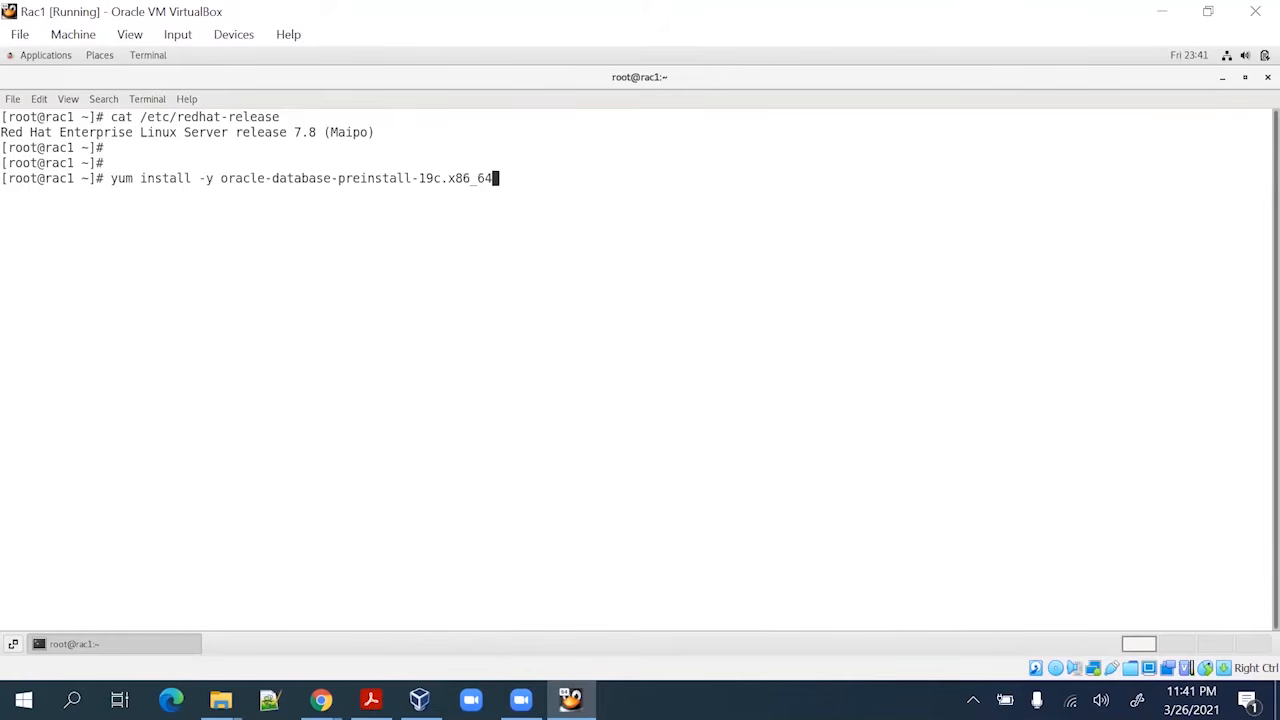
key("Return")
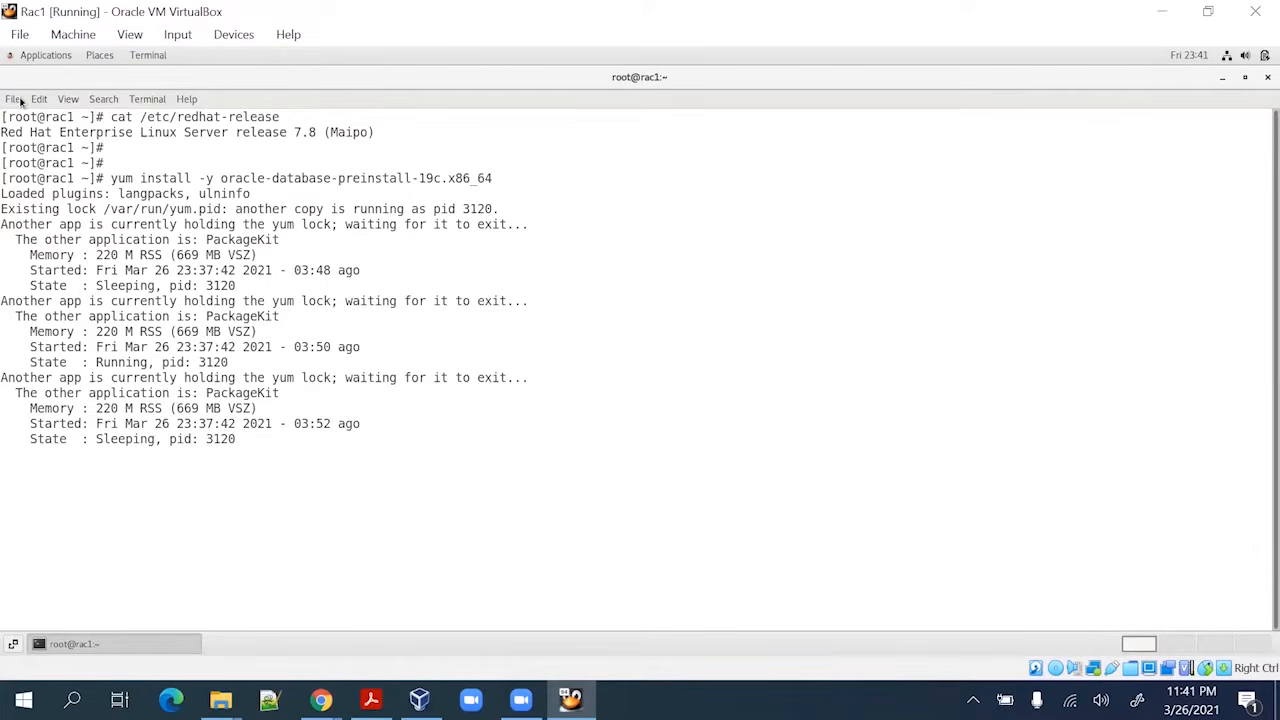
Cancel the stuck yum run and kill -9 the PackageKit process 3120
key("ctrl+c")
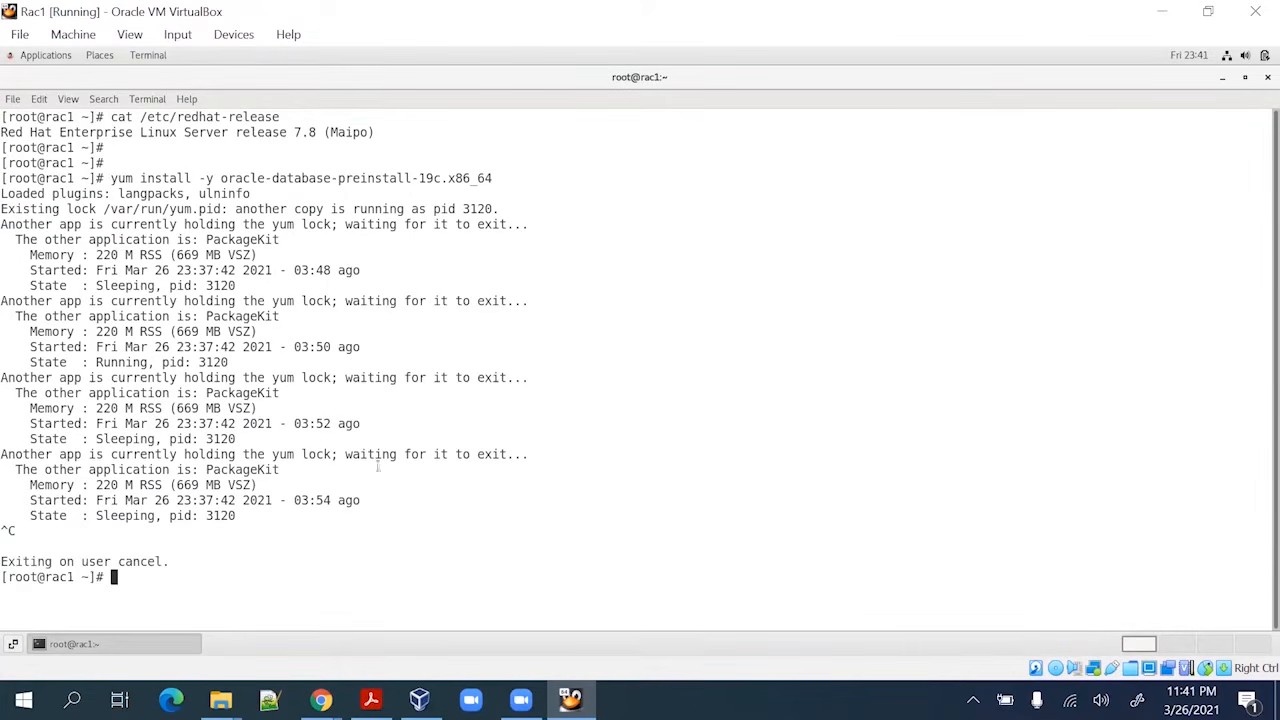
type("kill -9")
double_click(220, 515)
key("shift+Insert")
key("Return")
Rerun the preinstall-19c yum install until it completes, then select the package name
key("Up")
key("Up")
key("Return")
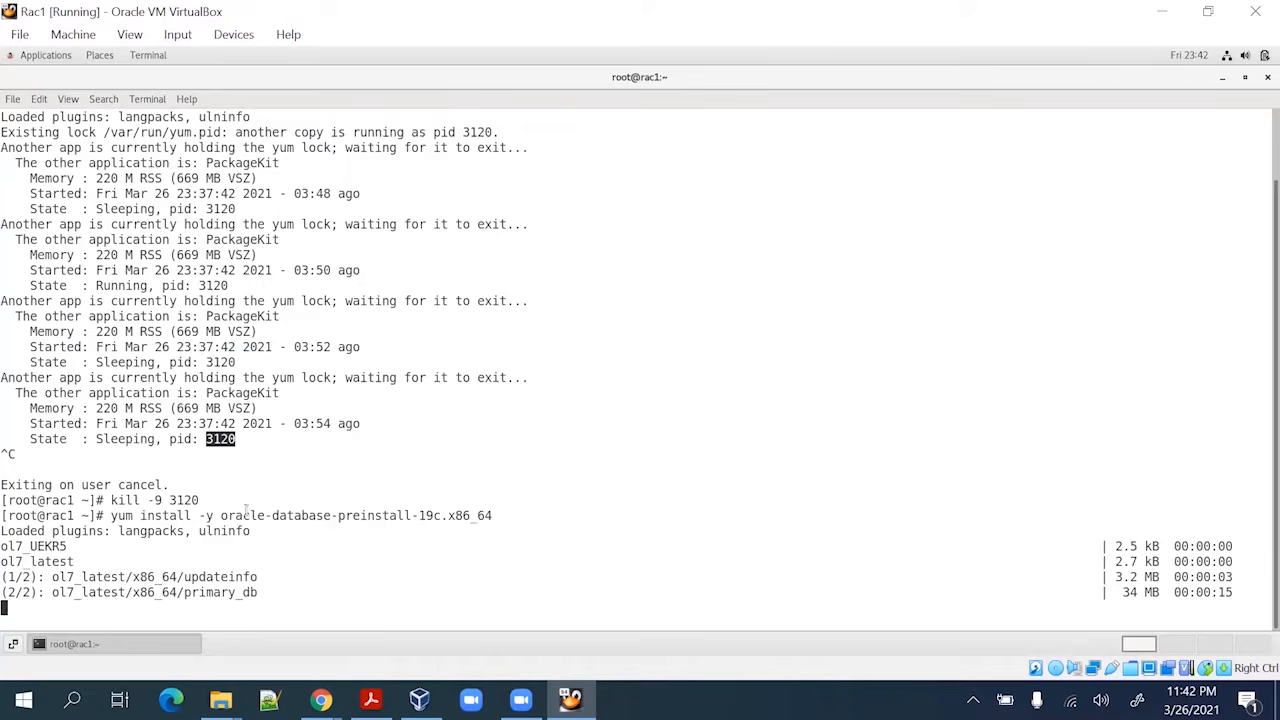
left_click_drag(222, 513, 440, 513)
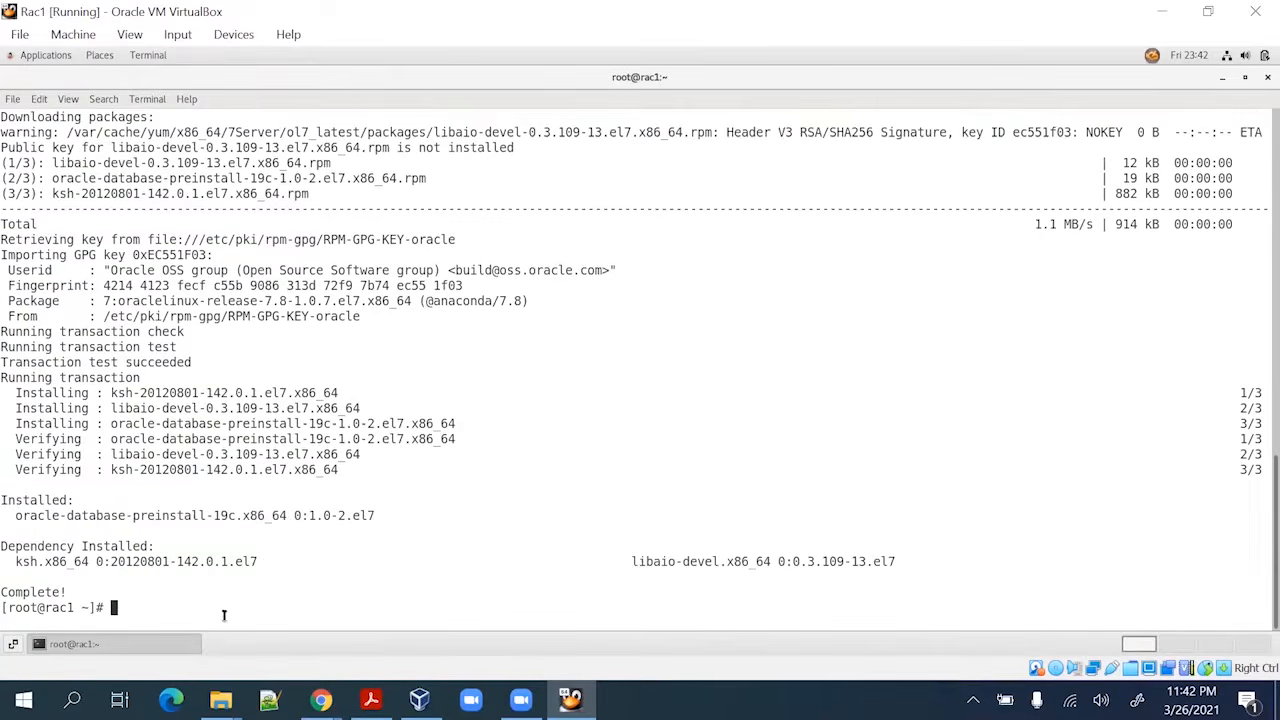
Check the oracle user's ids and group memberships with id oracle
key("Return")
key("Return")
key("Return")
key("Return")
key("Return")
key("Return")
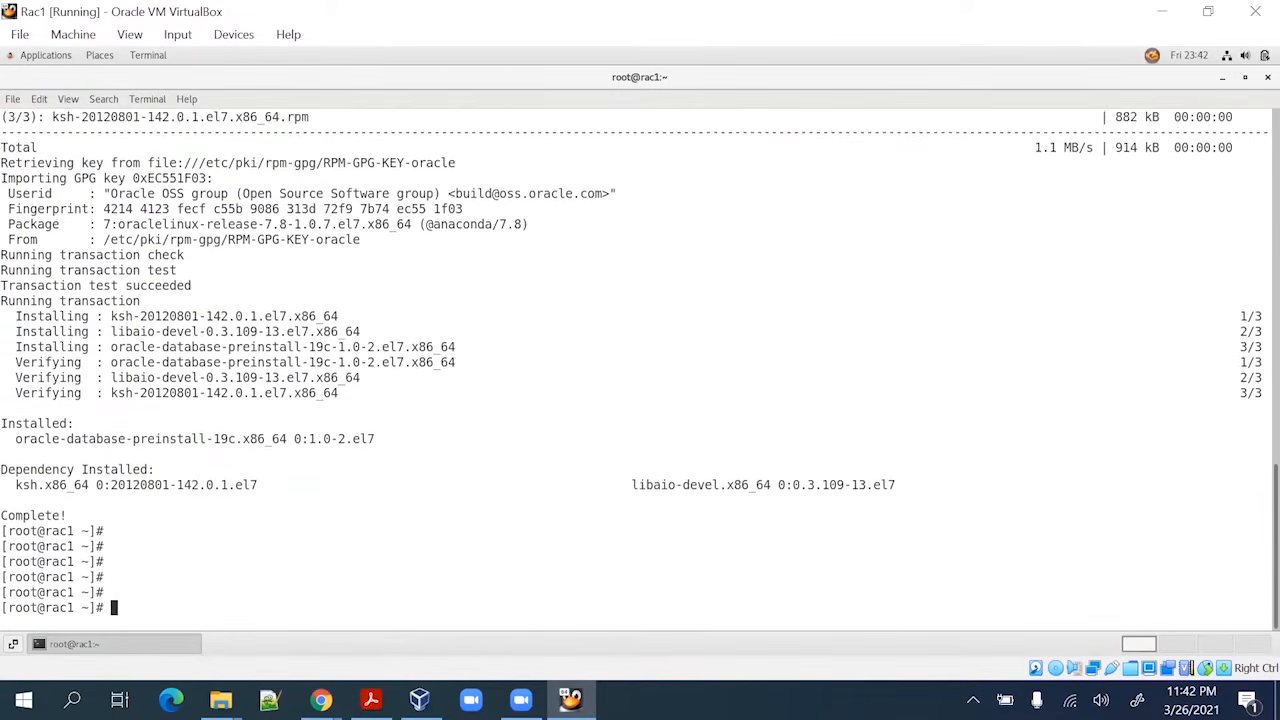
type("unma -")
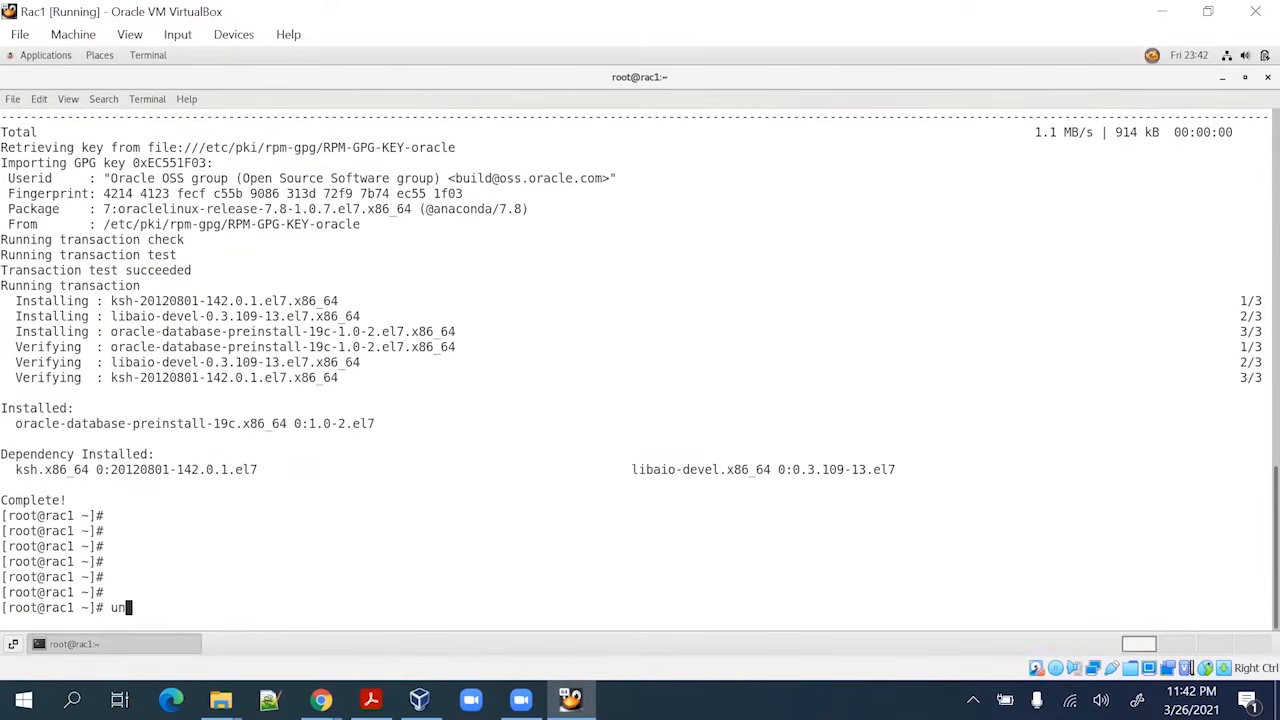
key("BackSpace")
key("BackSpace")
key("BackSpace")
key("BackSpace")
key("BackSpace")
key("BackSpace")
type("id oracle")
key("Return")
key("Return")
key("Return")
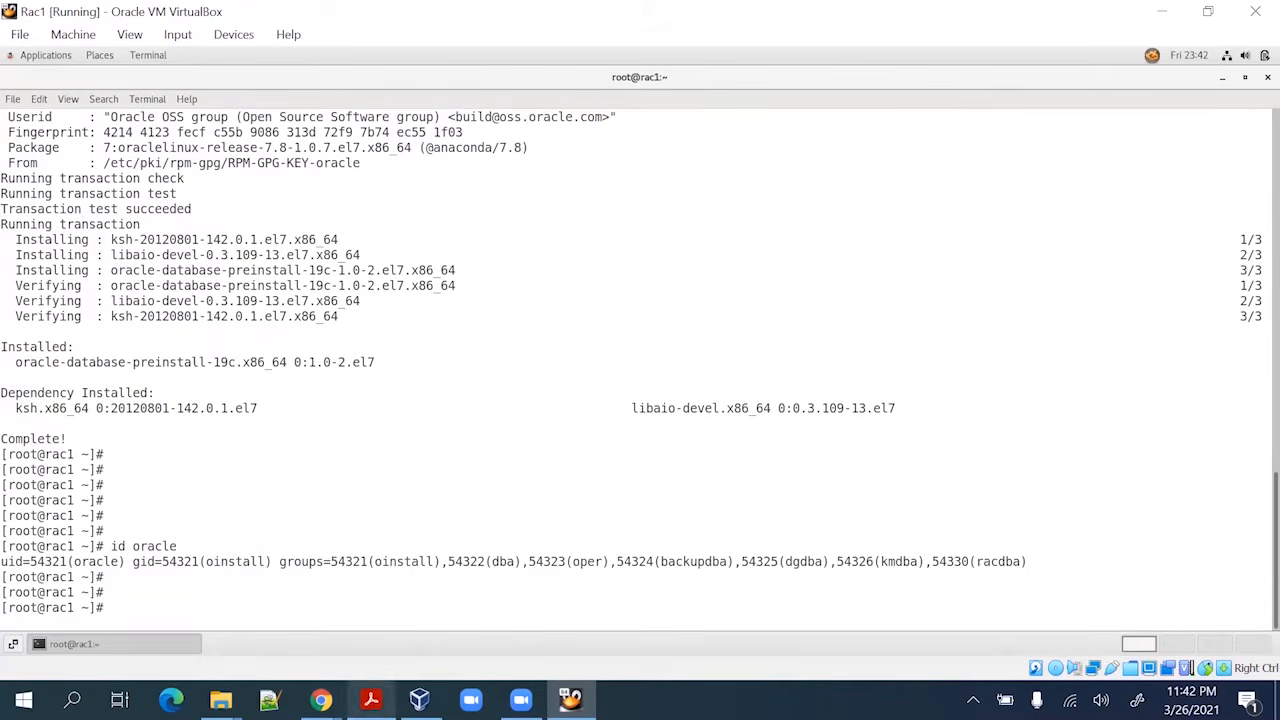
Install oracleasm-support with yum install oracleasm-support, confirming with y
left_click(371, 699)
left_click(572, 512)
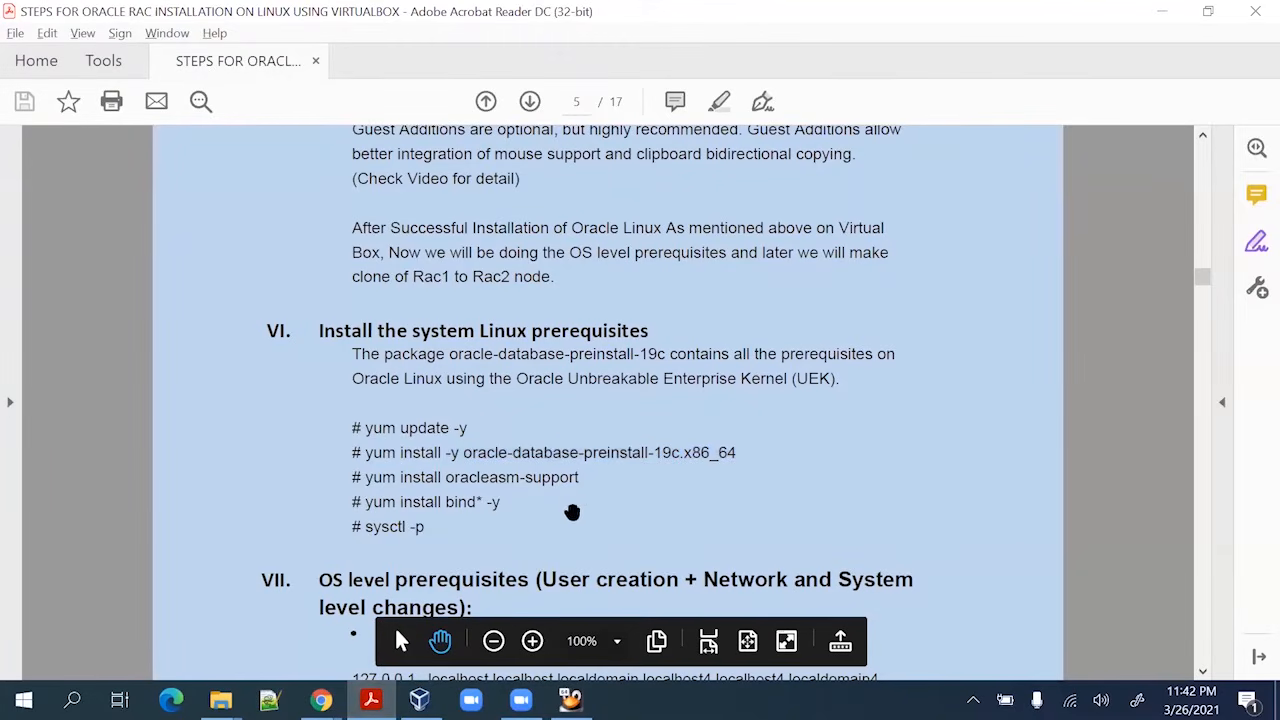
left_click_drag(371, 477, 580, 480)
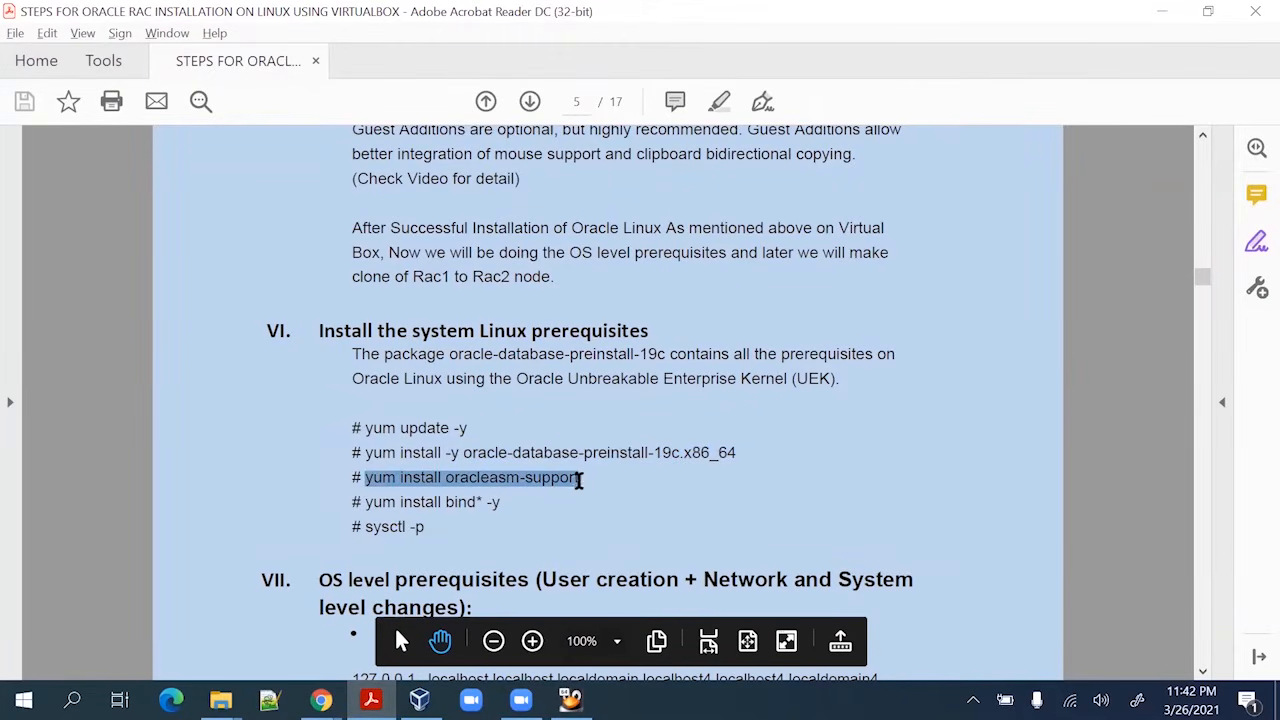
key("alt+Tab")
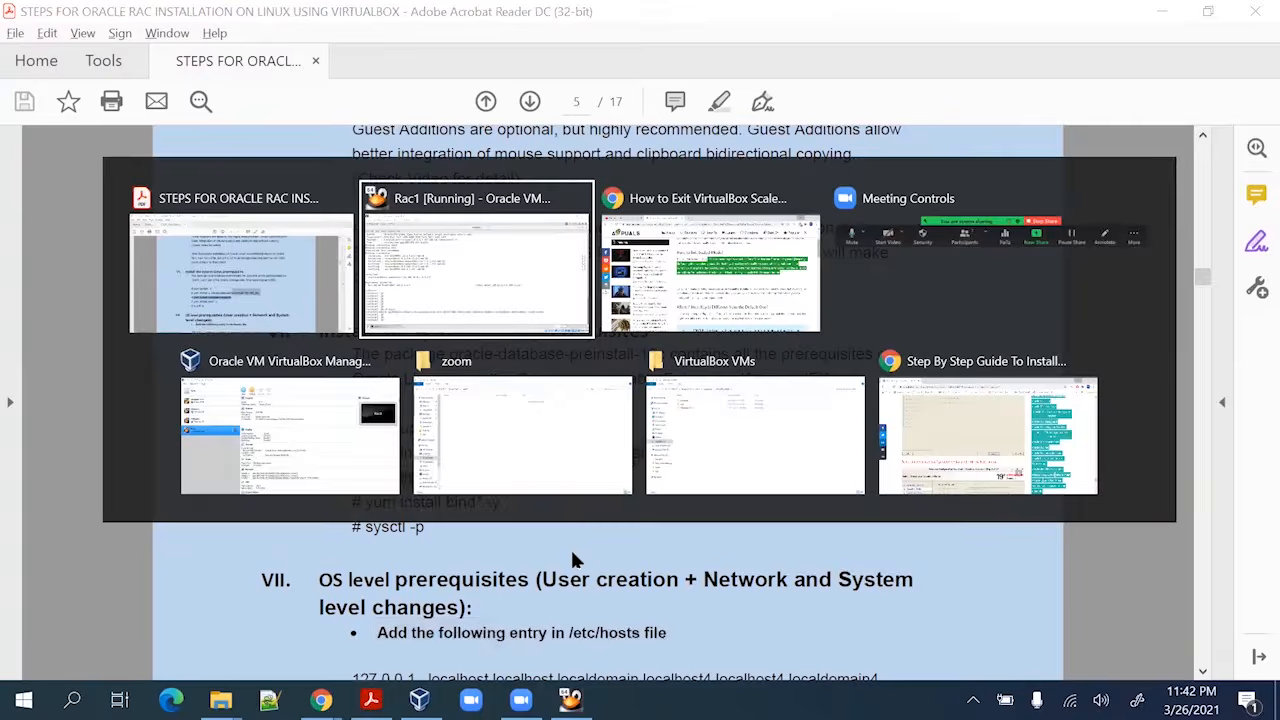
key("ctrl+shift+v")
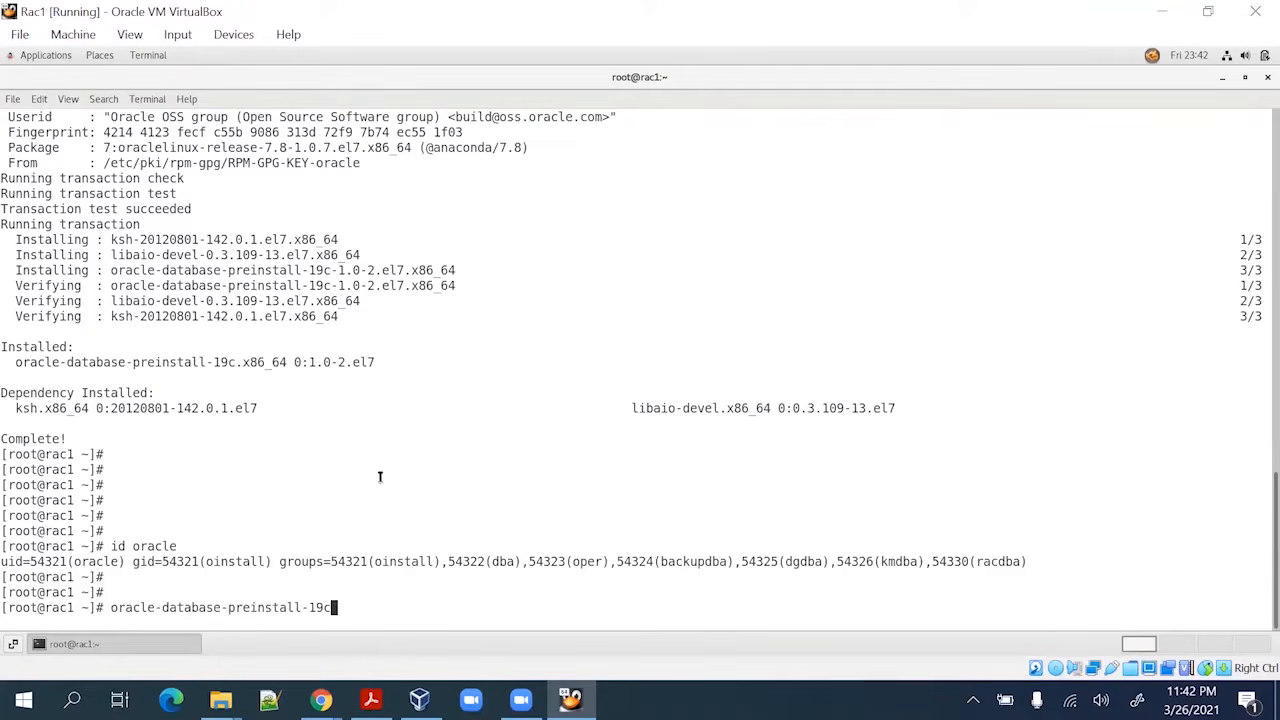
key("BackSpace")
key("BackSpace")
key("BackSpace")
key("BackSpace")
key("BackSpace")
key("BackSpace")
key("BackSpace")
key("BackSpace")
key("BackSpace")
key("BackSpace")
key("BackSpace")
key("BackSpace")
key("BackSpace")
key("BackSpace")
key("BackSpace")
key("BackSpace")
key("BackSpace")
key("BackSpace")
key("BackSpace")
key("BackSpace")
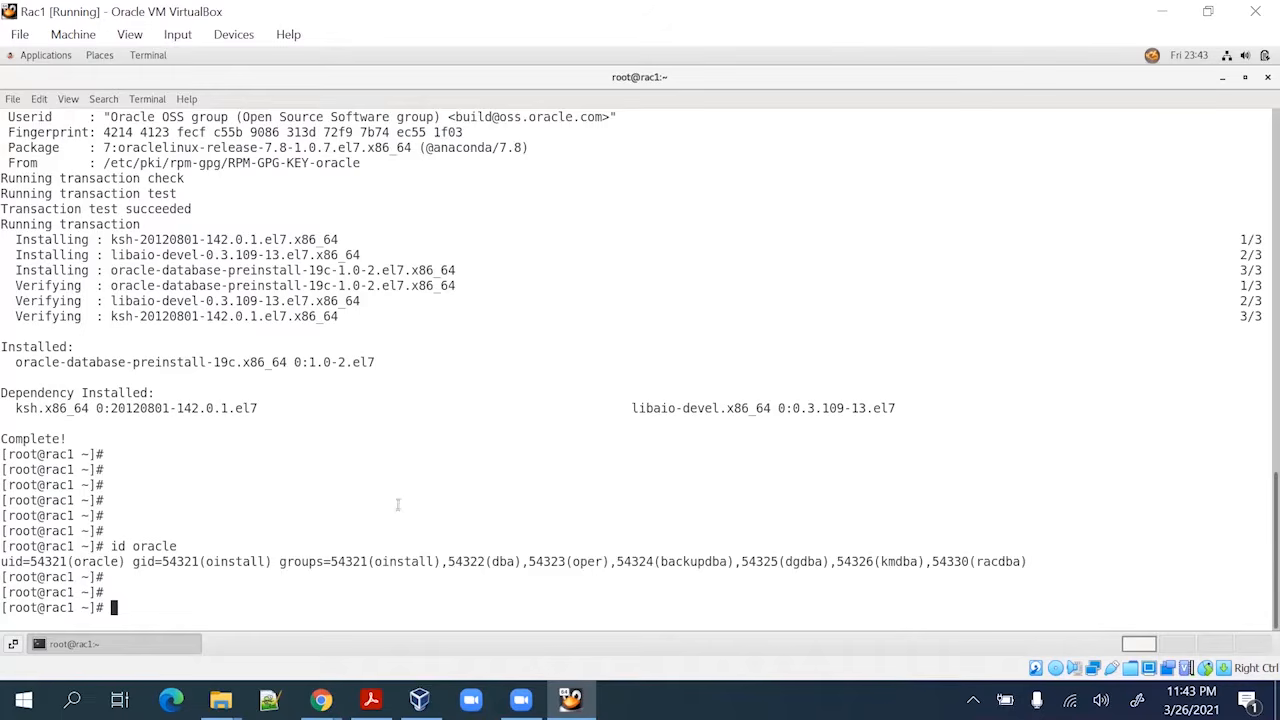
type("yum install oracleasm-suppo")
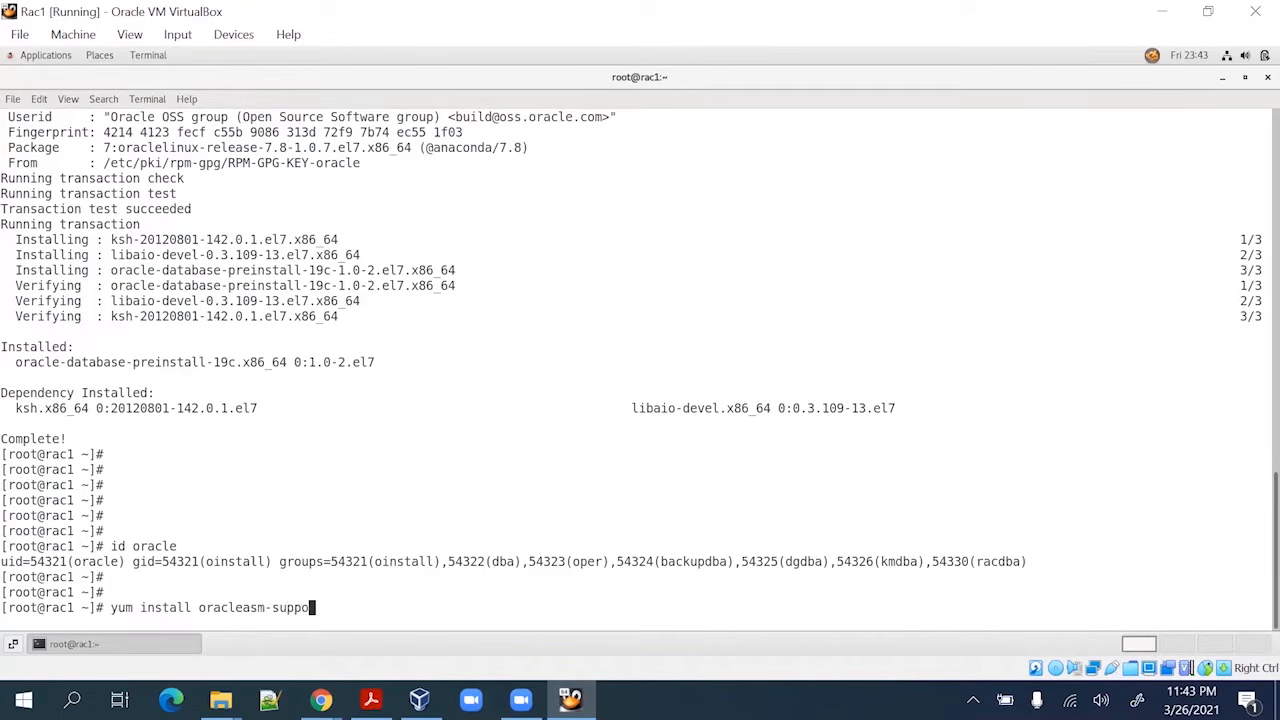
type("rt")
key("Return")
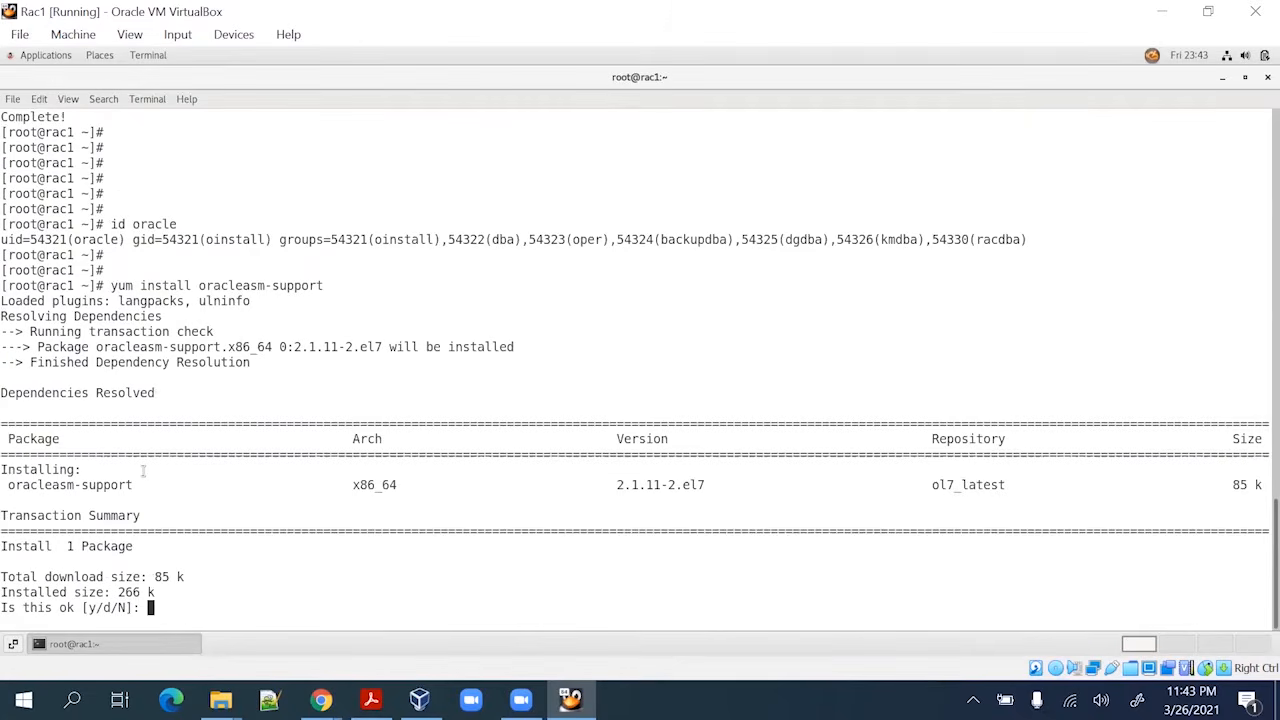
type("y")
key("Return")
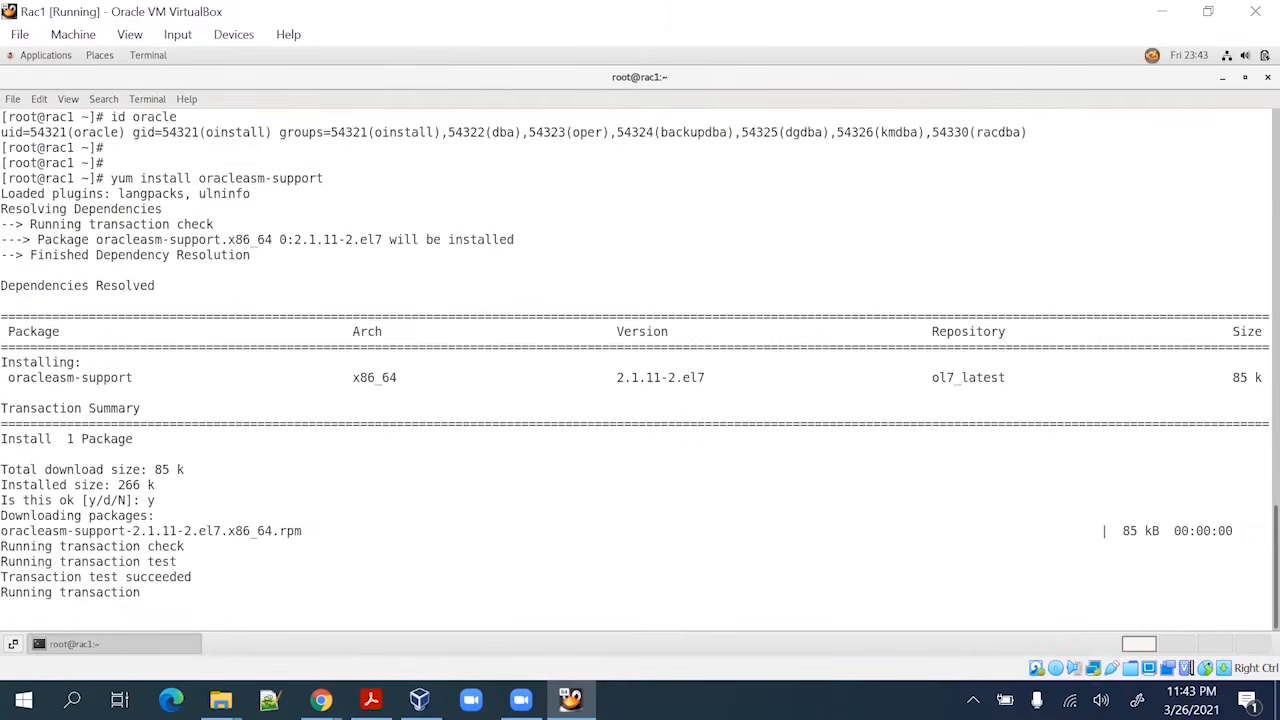
key("Return")
key("Return")
key("Return")
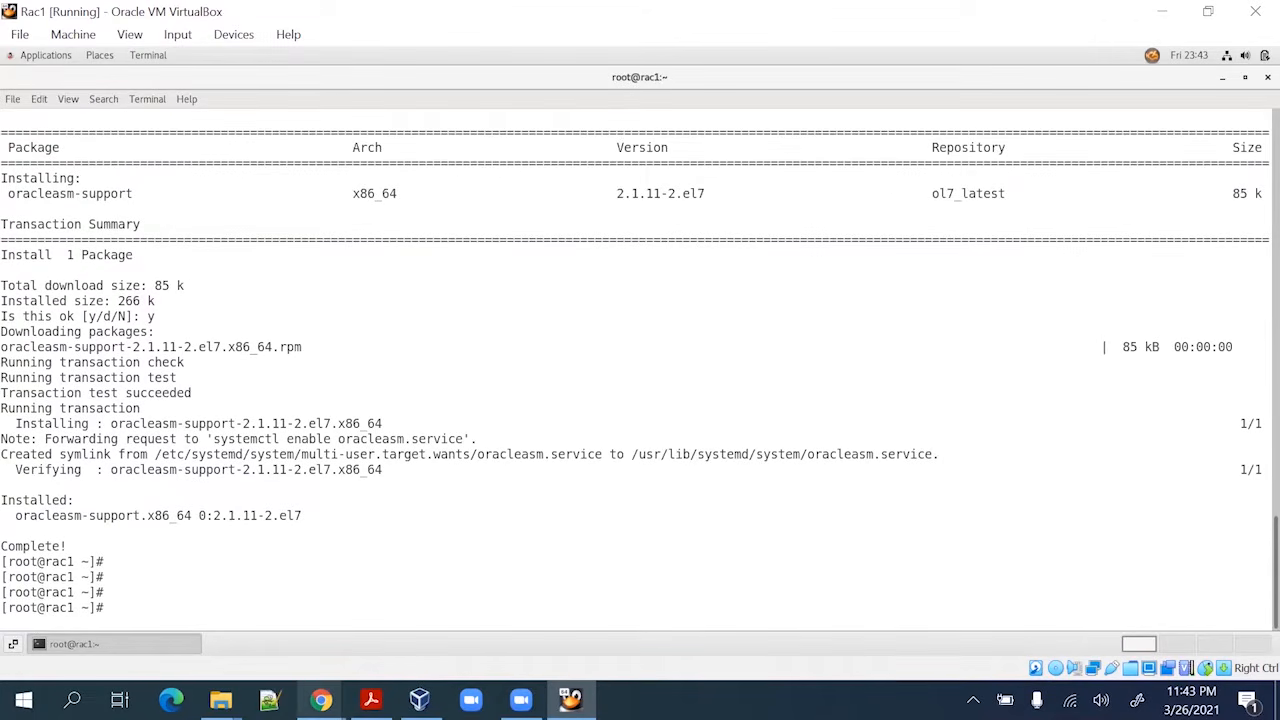
left_click(371, 699)
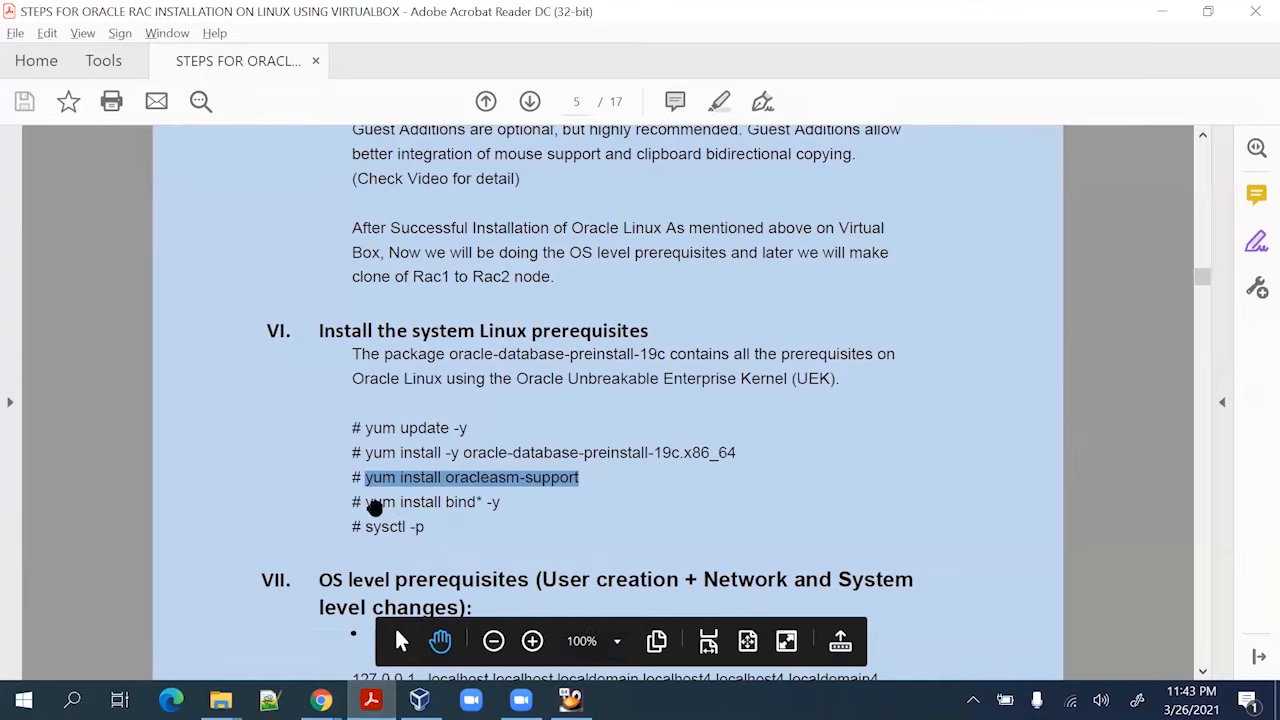
Install the bind package with yum install bind* -y, using the guide's command
left_click_drag(366, 504, 503, 503)
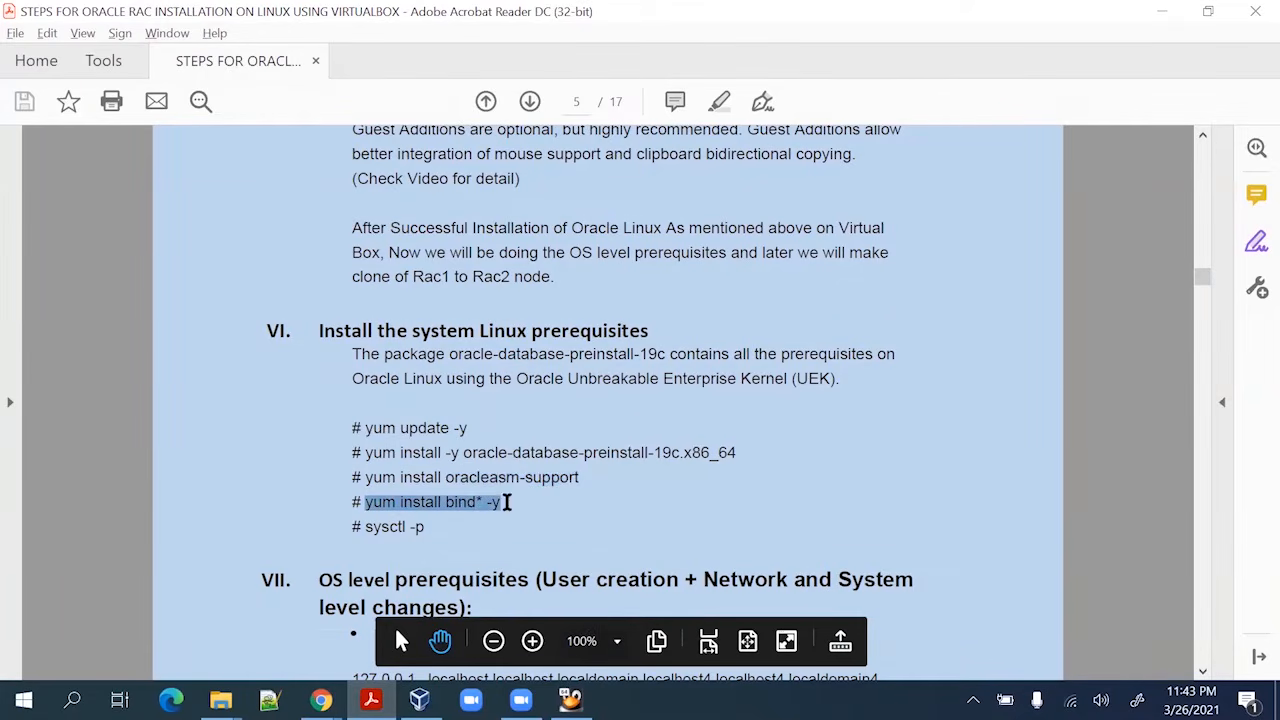
right_click(471, 508)
left_click(502, 525)
key("alt+Tab")
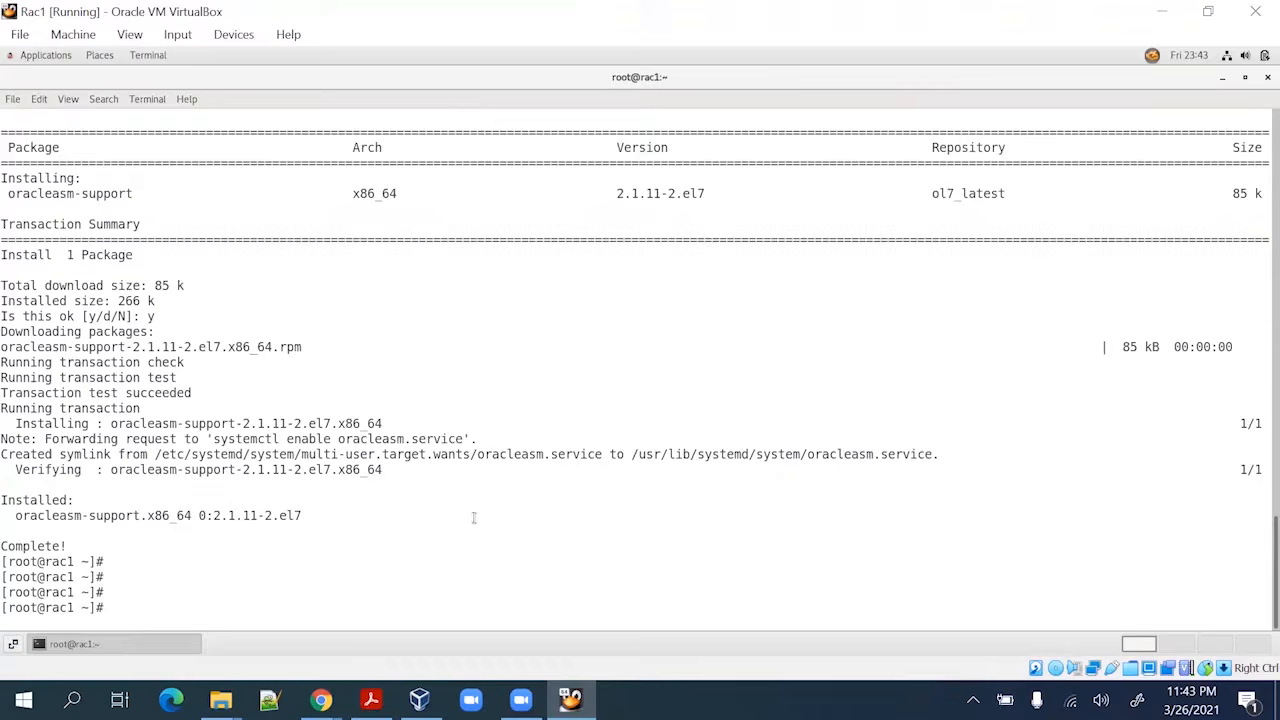
right_click(262, 565)
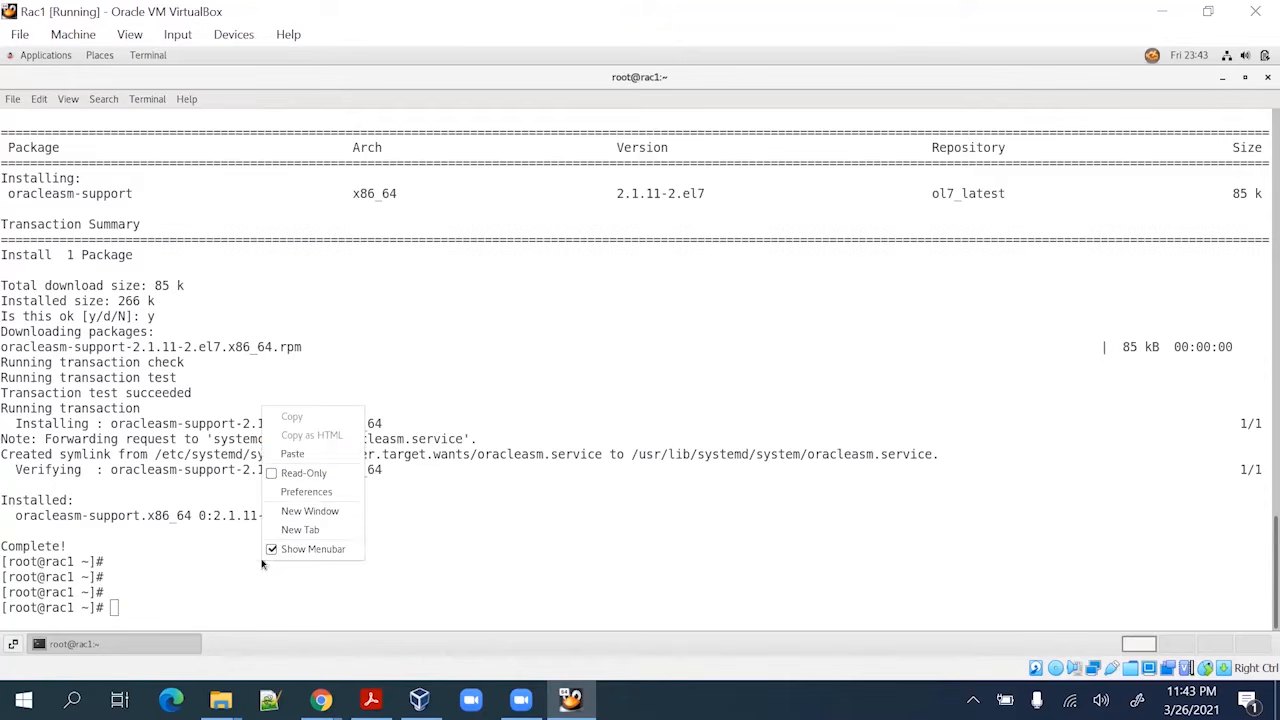
left_click(296, 454)
key("BackSpace")
key("BackSpace")
key("BackSpace")
key("BackSpace")
key("BackSpace")
key("BackSpace")
key("BackSpace")
key("BackSpace")
key("BackSpace")
key("BackSpace")
key("BackSpace")
key("BackSpace")
key("BackSpace")
key("BackSpace")
key("BackSpace")
key("BackSpace")
key("BackSpace")
key("BackSpace")
key("BackSpace")
key("BackSpace")
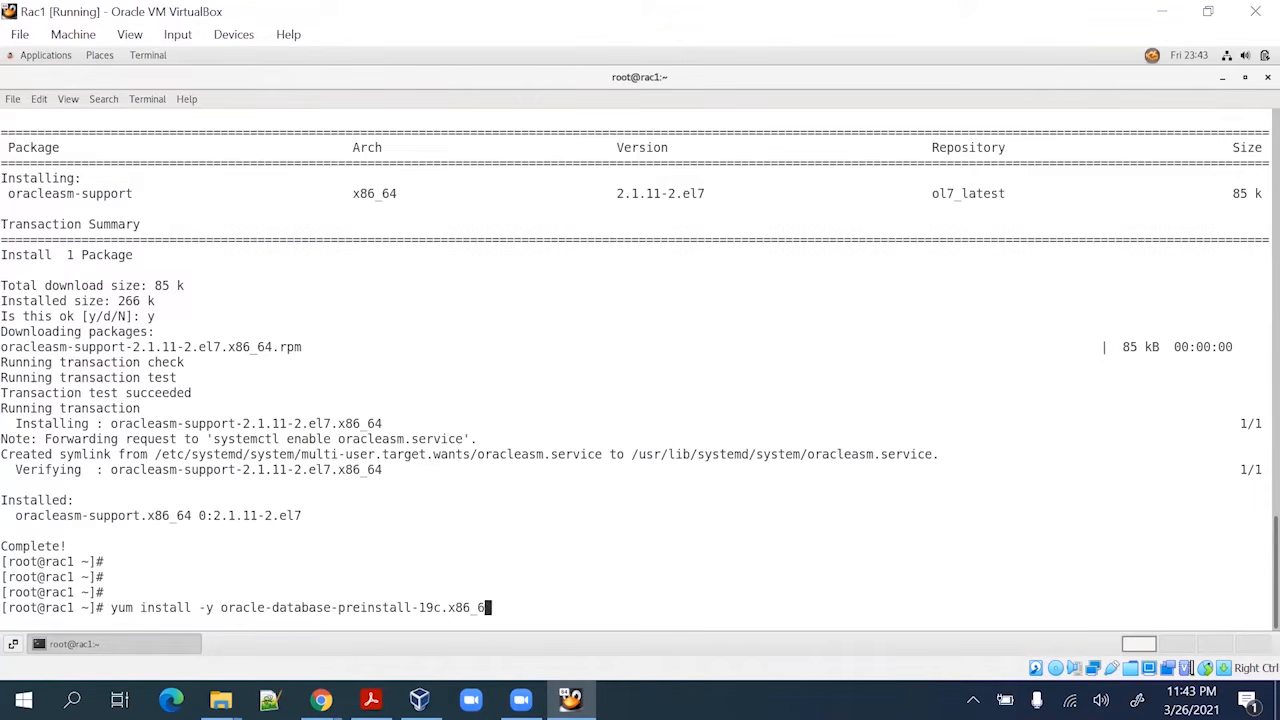
key("BackSpace")
key("BackSpace")
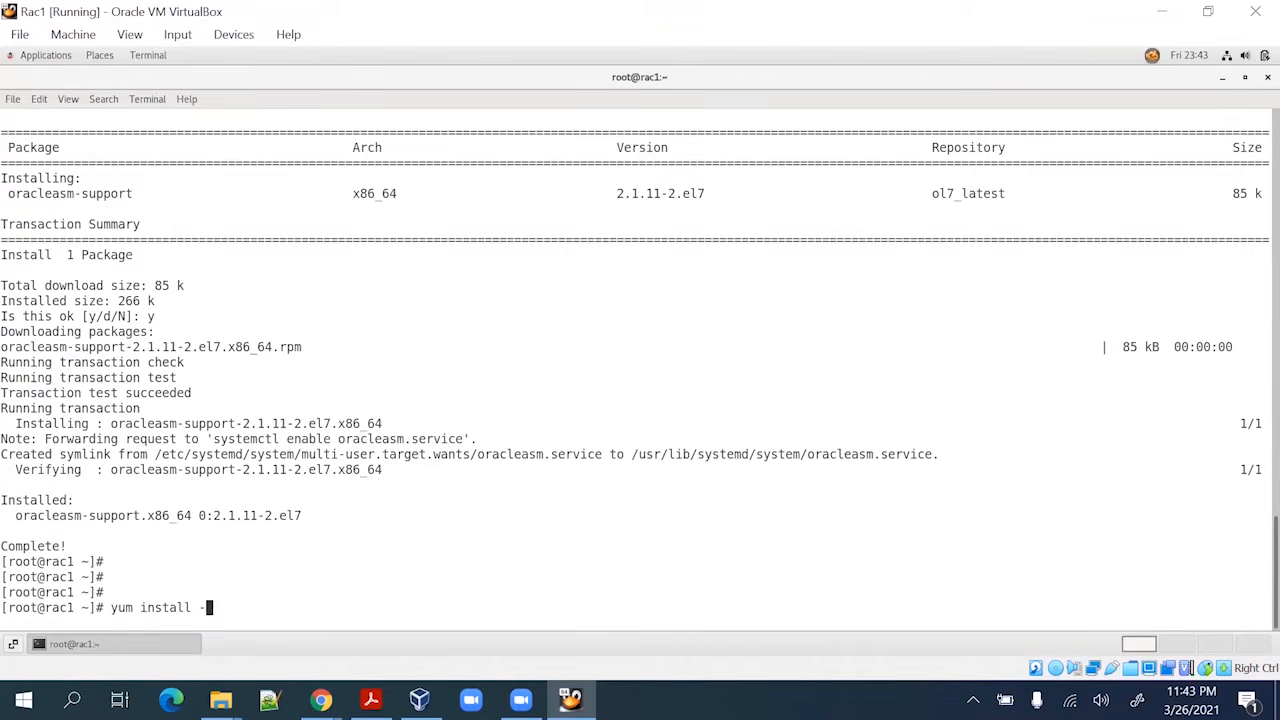
type("bind")
key("BackSpace")
type("*- y")
key("Return")
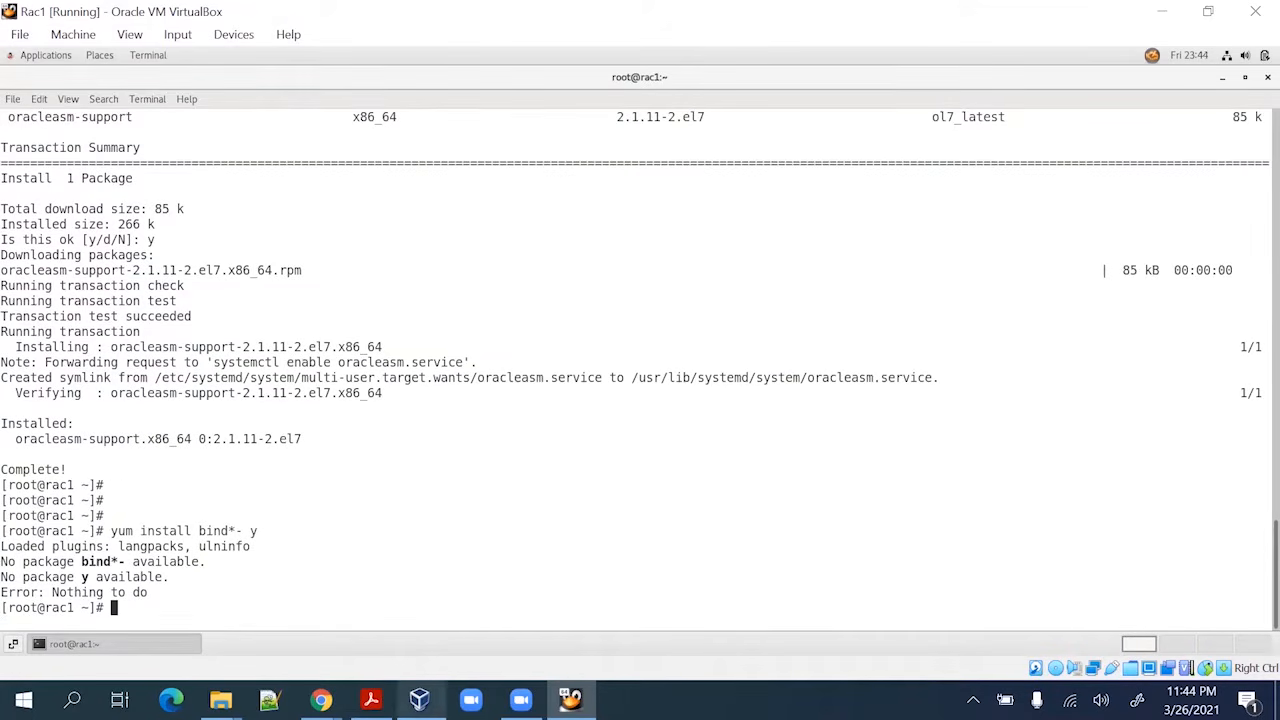
Reload the kernel parameters on rac1 with sysctl -p
left_click(371, 699)
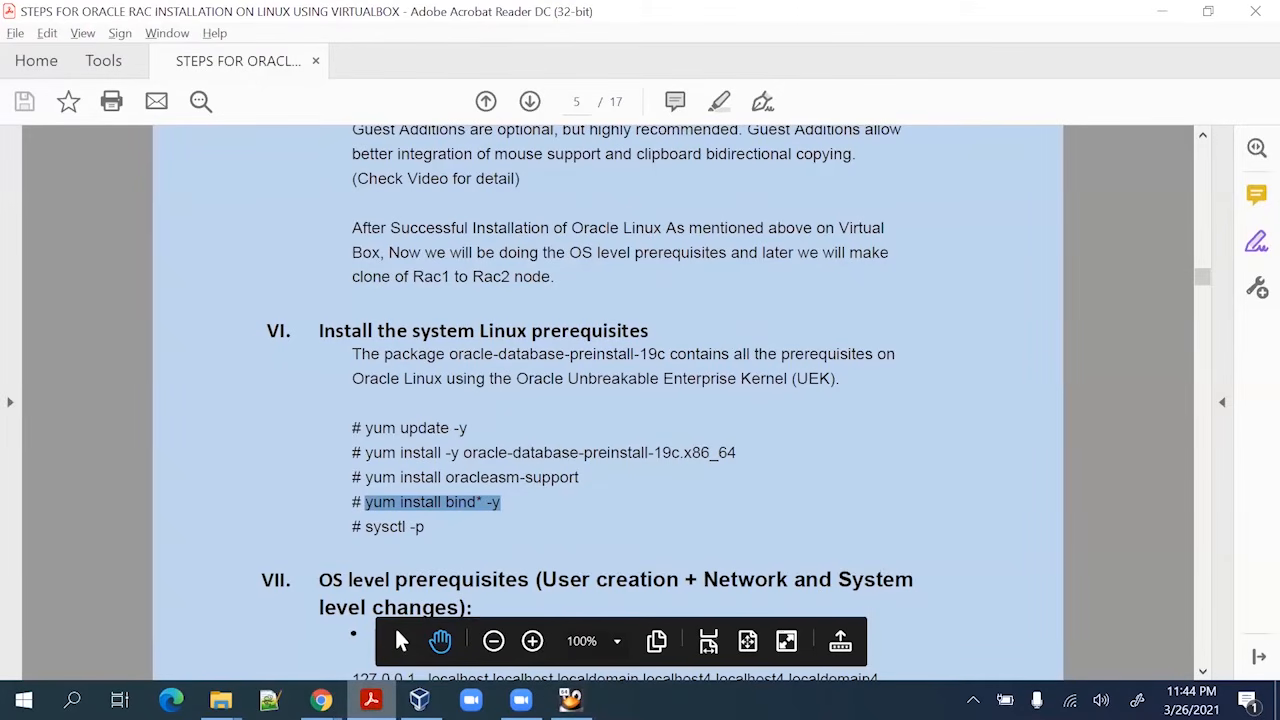
key("alt+Tab")
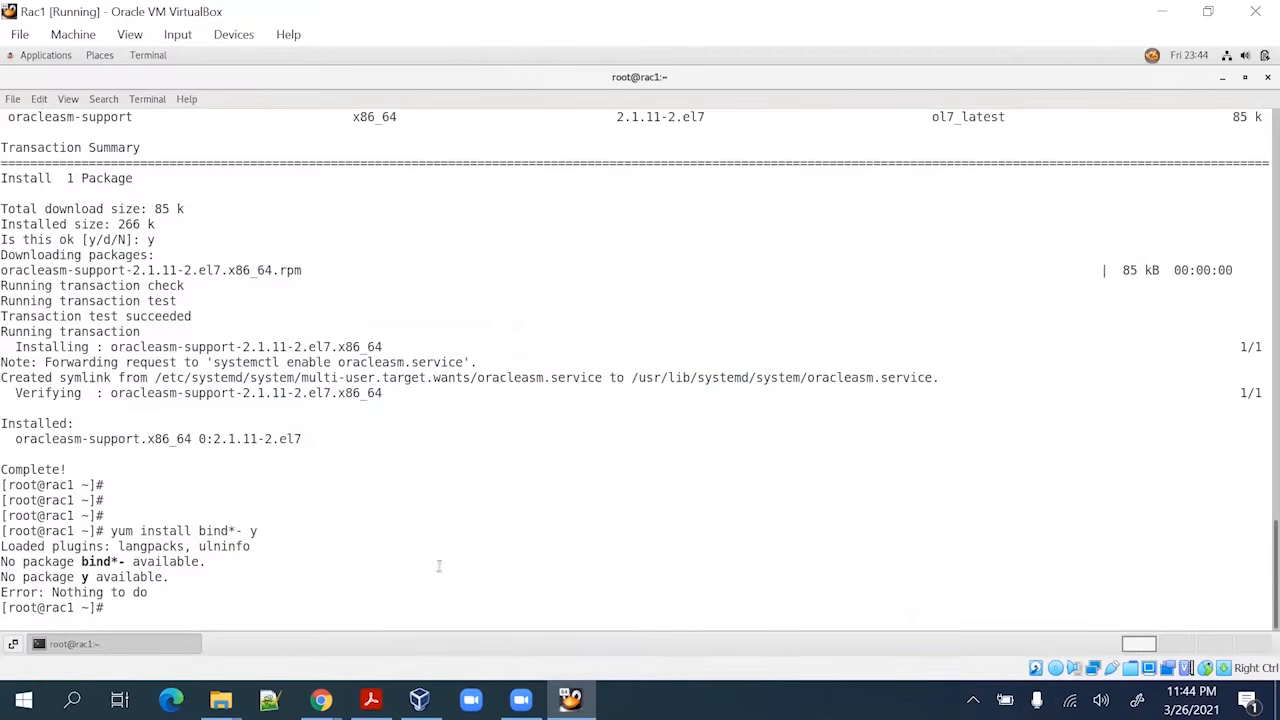
type("sysctl -p")
key("Return")
key("Return")
key("Return")
key("Return")
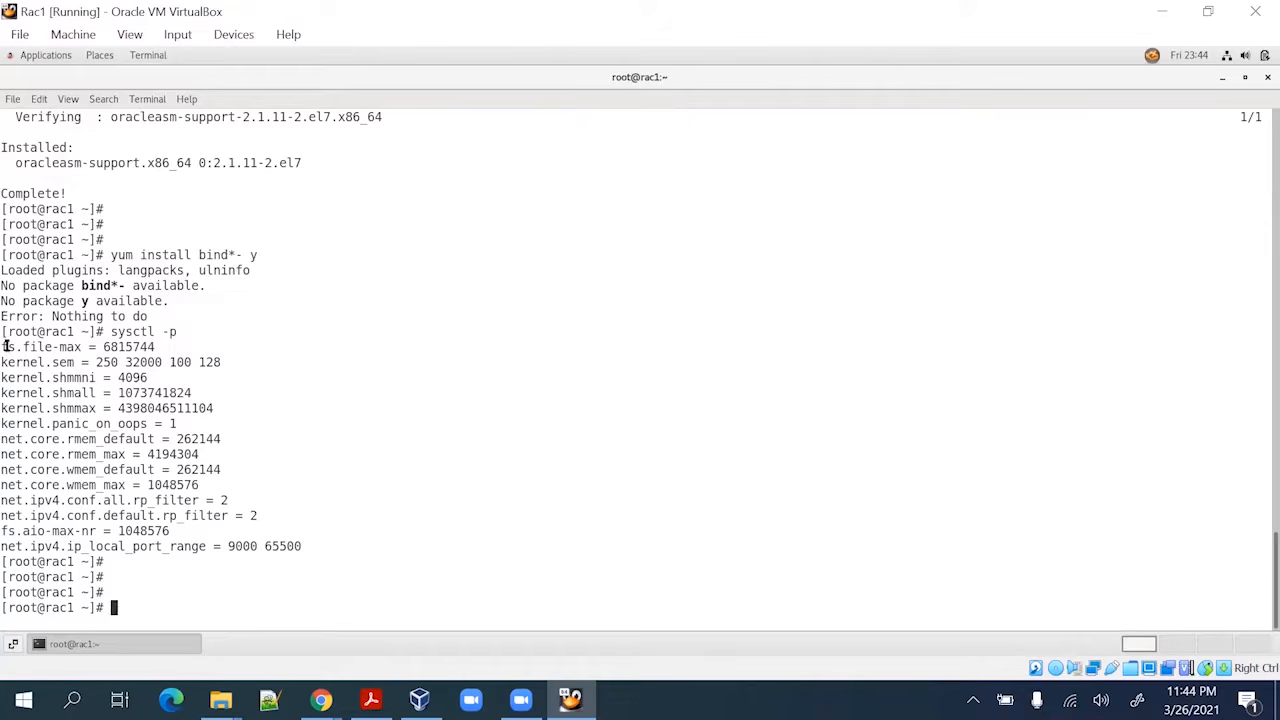
left_click_drag(5, 346, 315, 546)
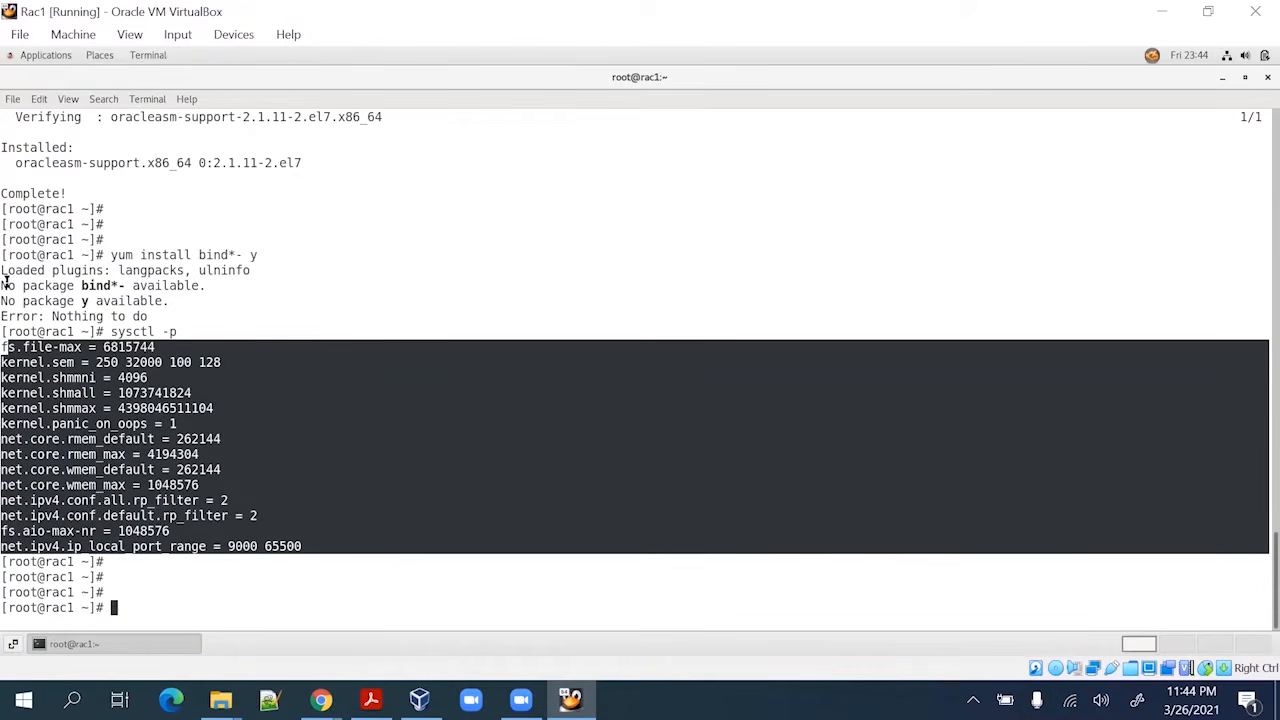
double_click(118, 331)
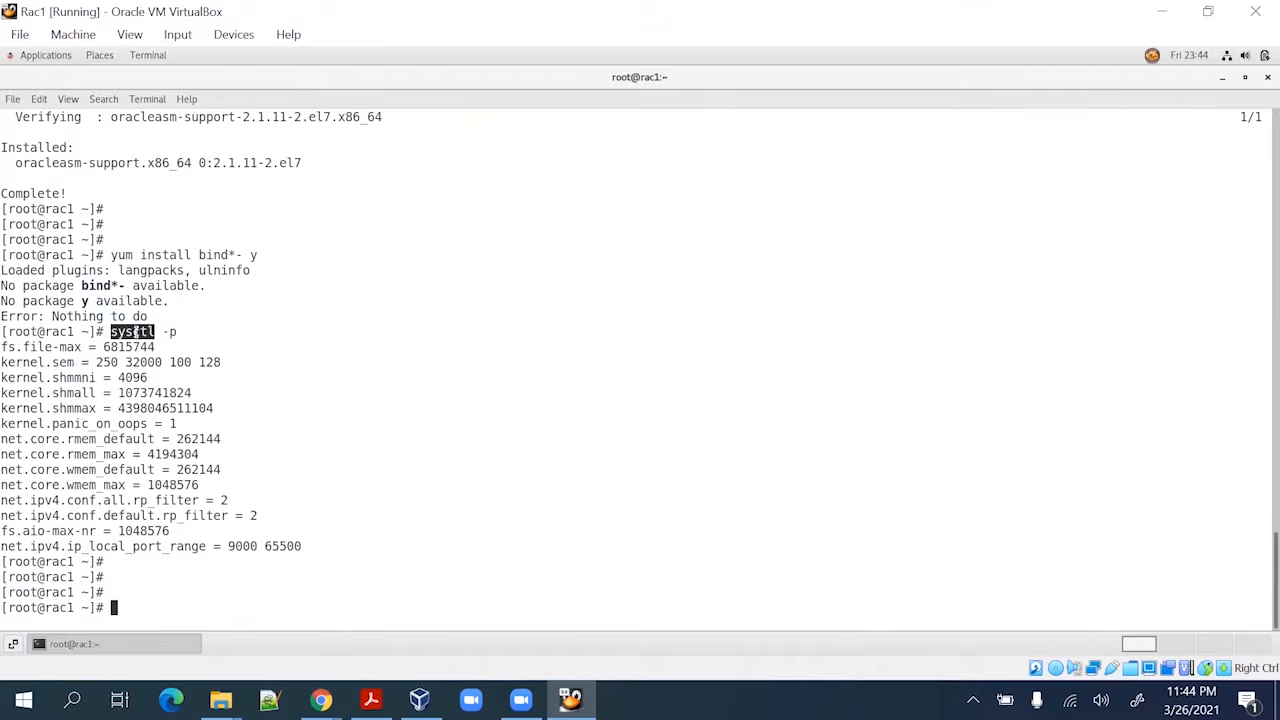
double_click(168, 331)
Review the loaded parameters, from fs.file-max to the 9000 65500 port range
scroll(240, 413, "up", 1)
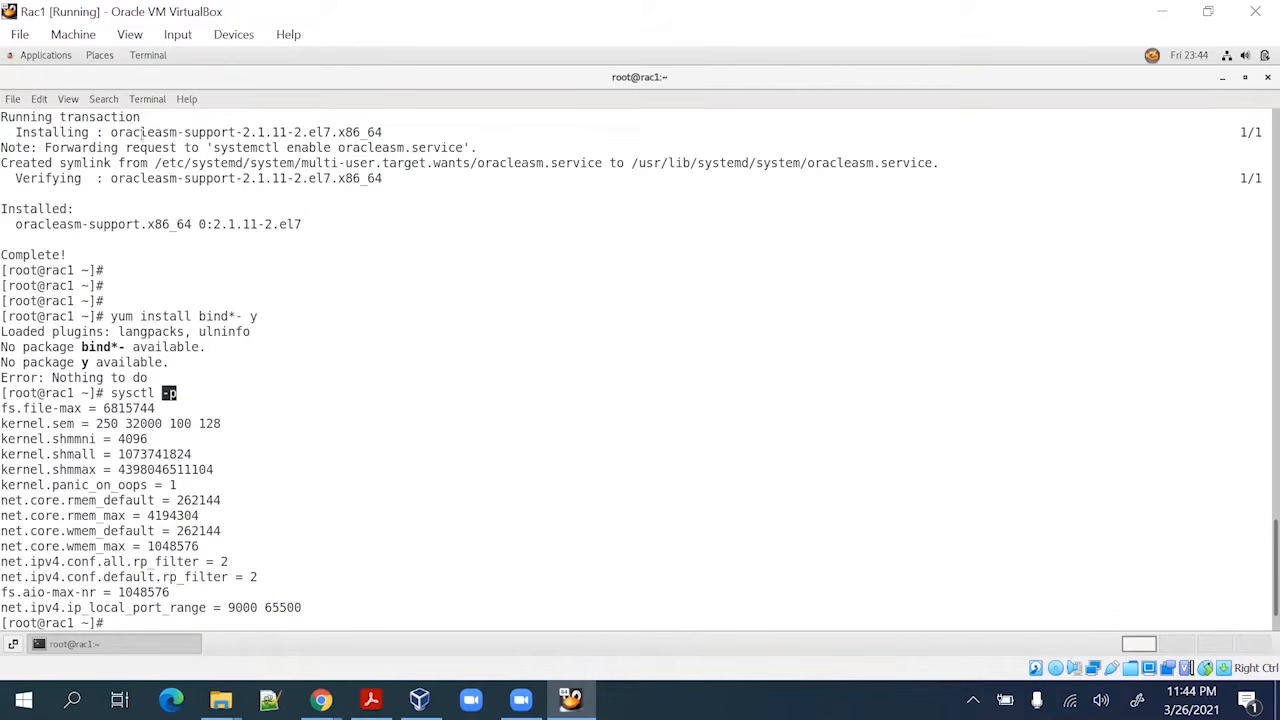
scroll(253, 331, "up", 15)
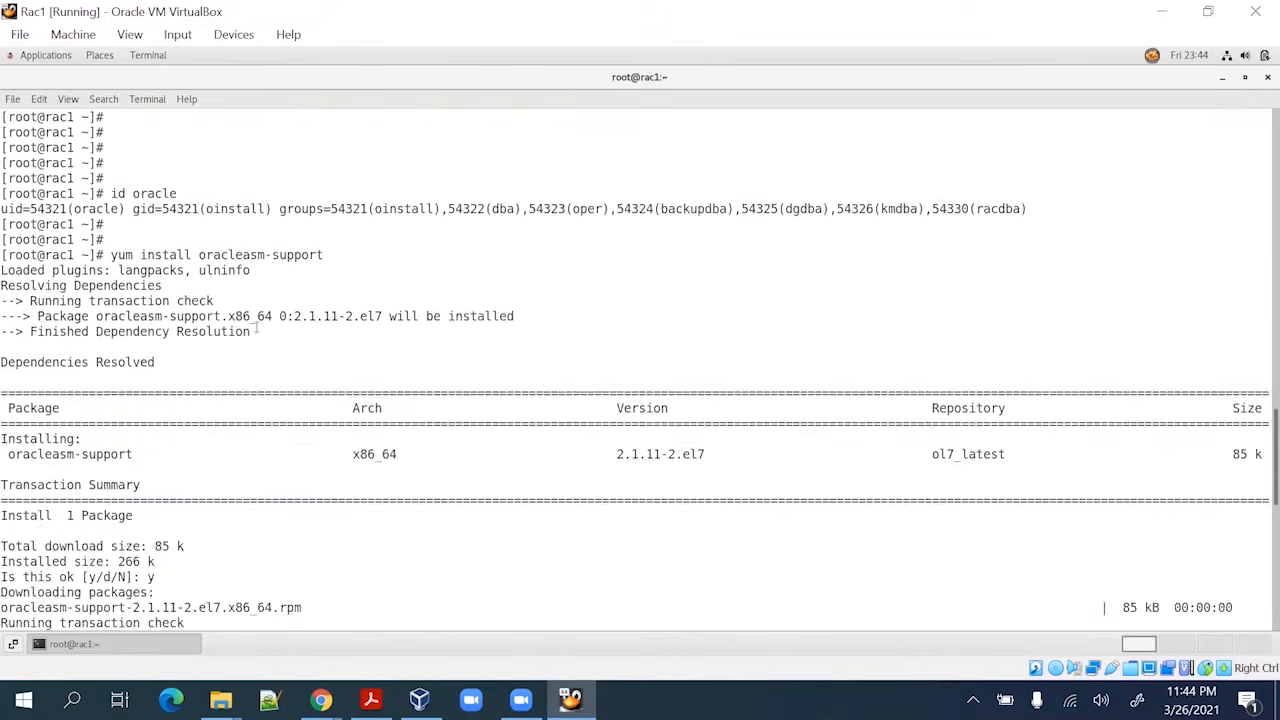
scroll(265, 312, "down", 15)
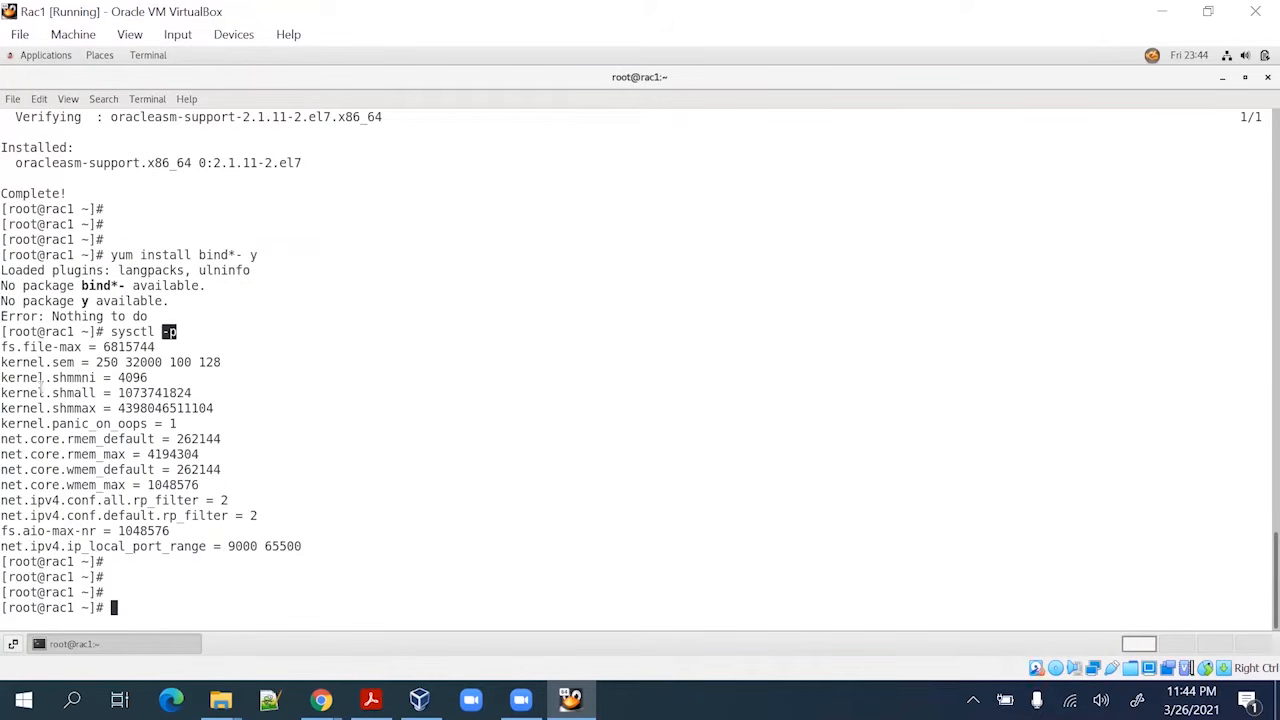
left_click_drag(3, 346, 303, 545)
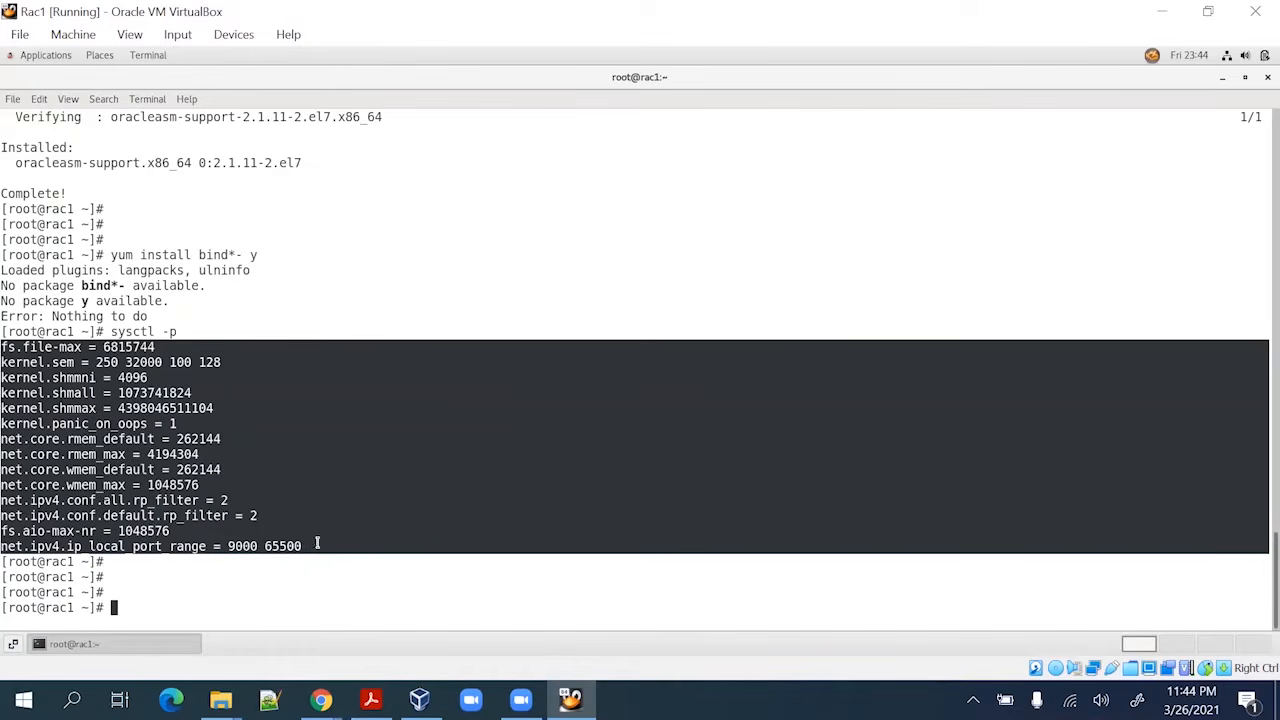
left_click(264, 590)
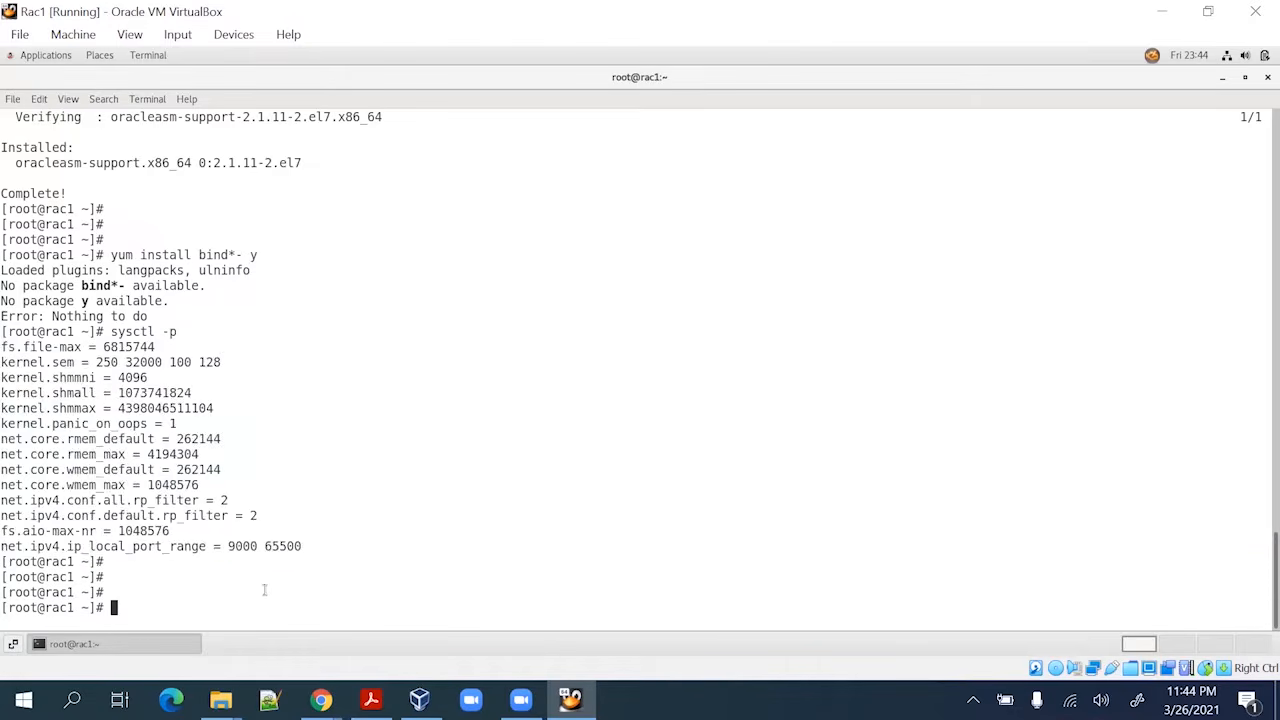
key("Return")
key("Return")
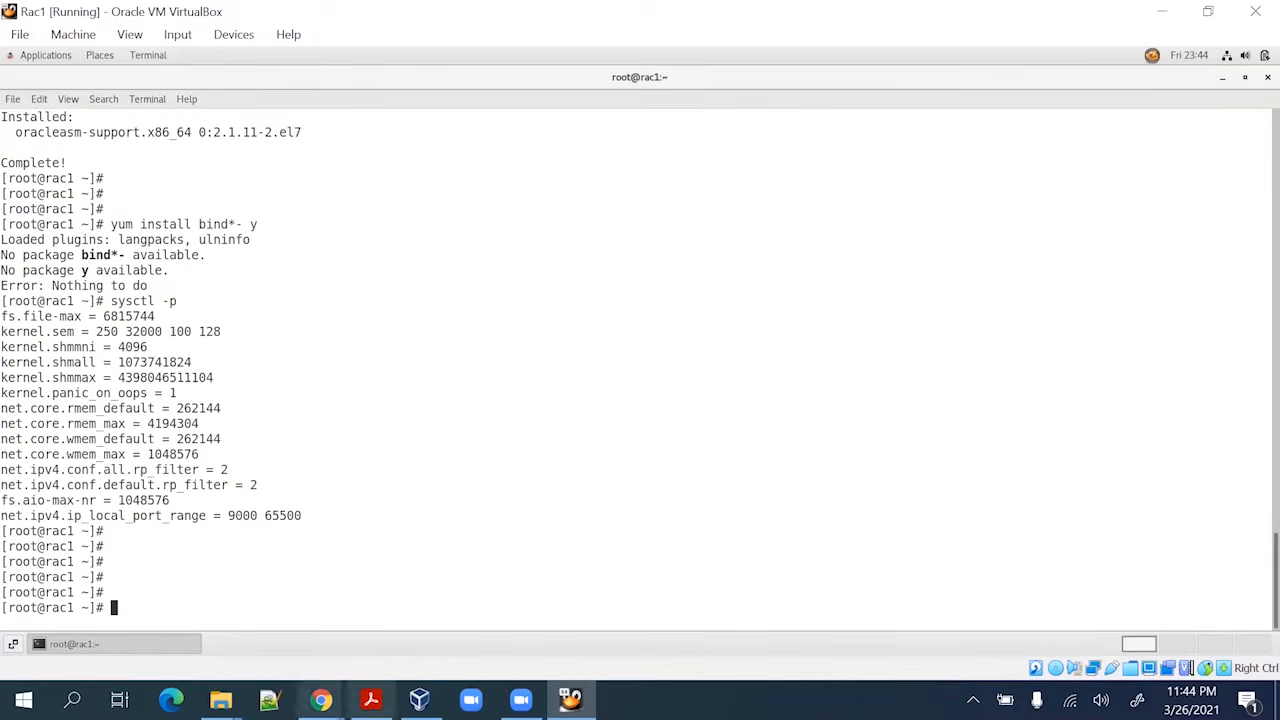
left_click(370, 700)
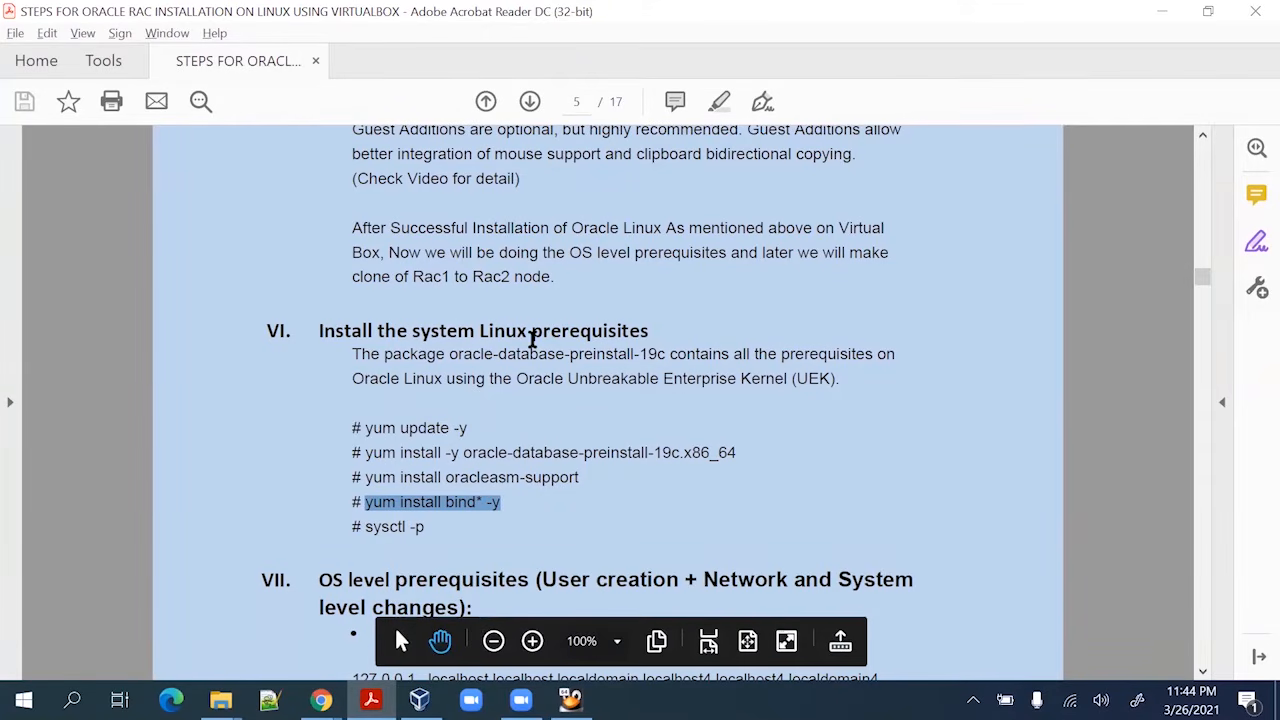
Scroll the RAC guide down to section VII's /etc/hosts entries
scroll(551, 383, "down", 6)
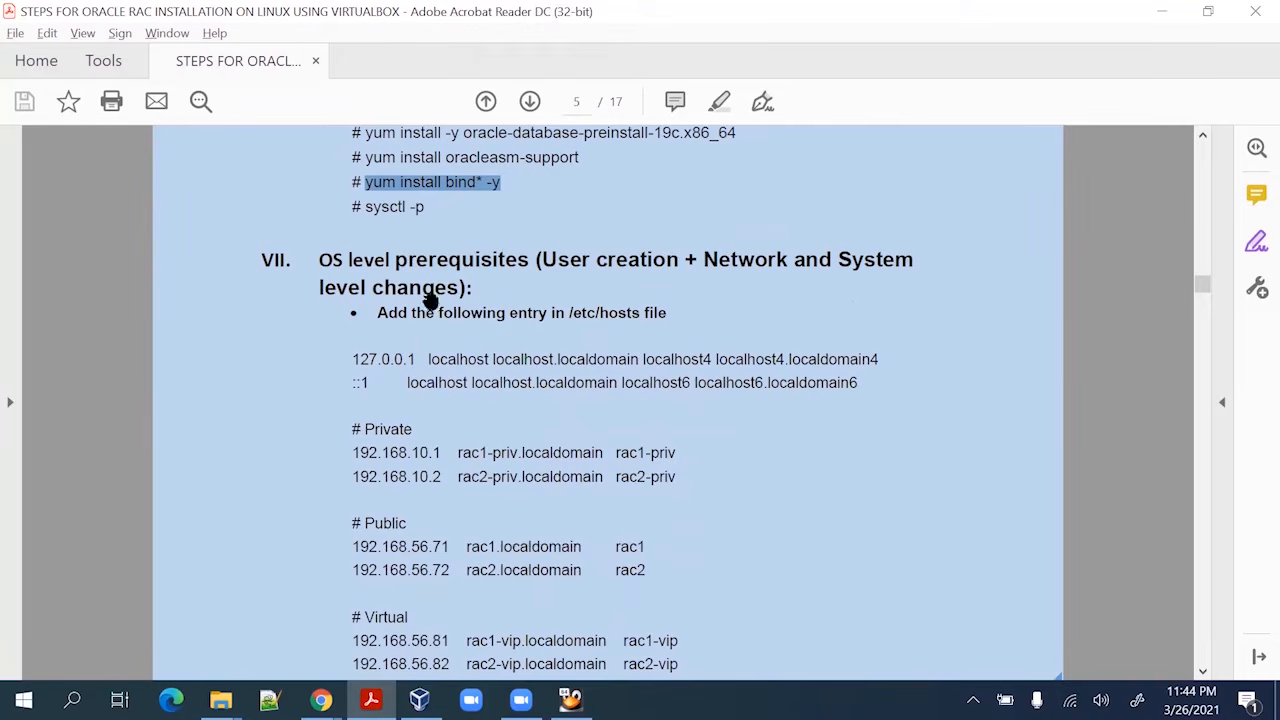
scroll(560, 266, "down", 1)
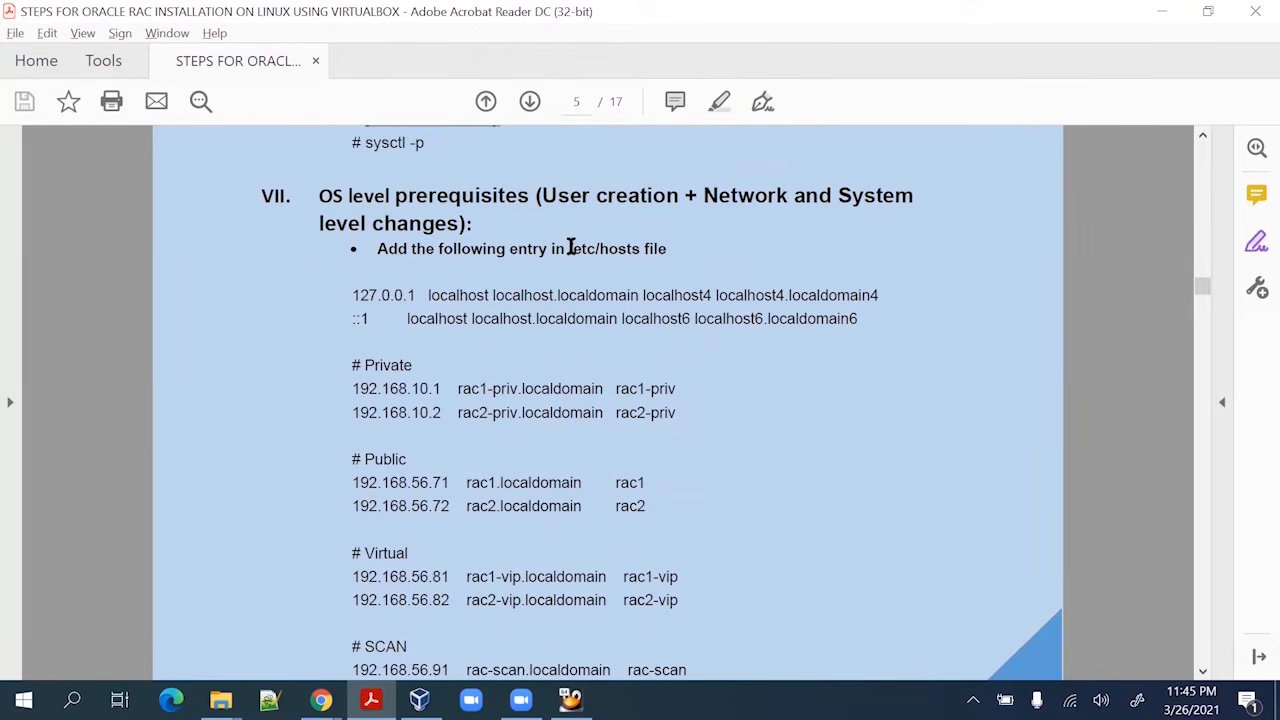
key("alt+Tab")
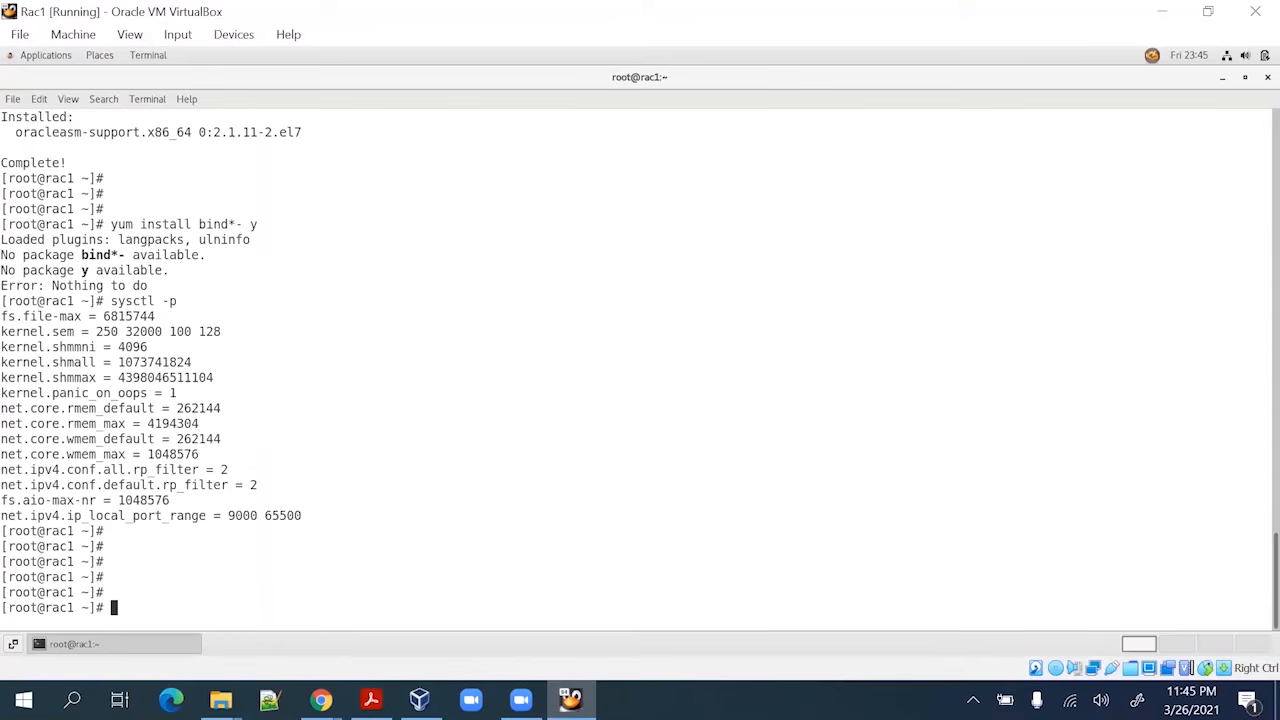
Print rac1's /etc/hosts with cat, showing only the two localhost lines
type("cat /etc/host")
key("Return")
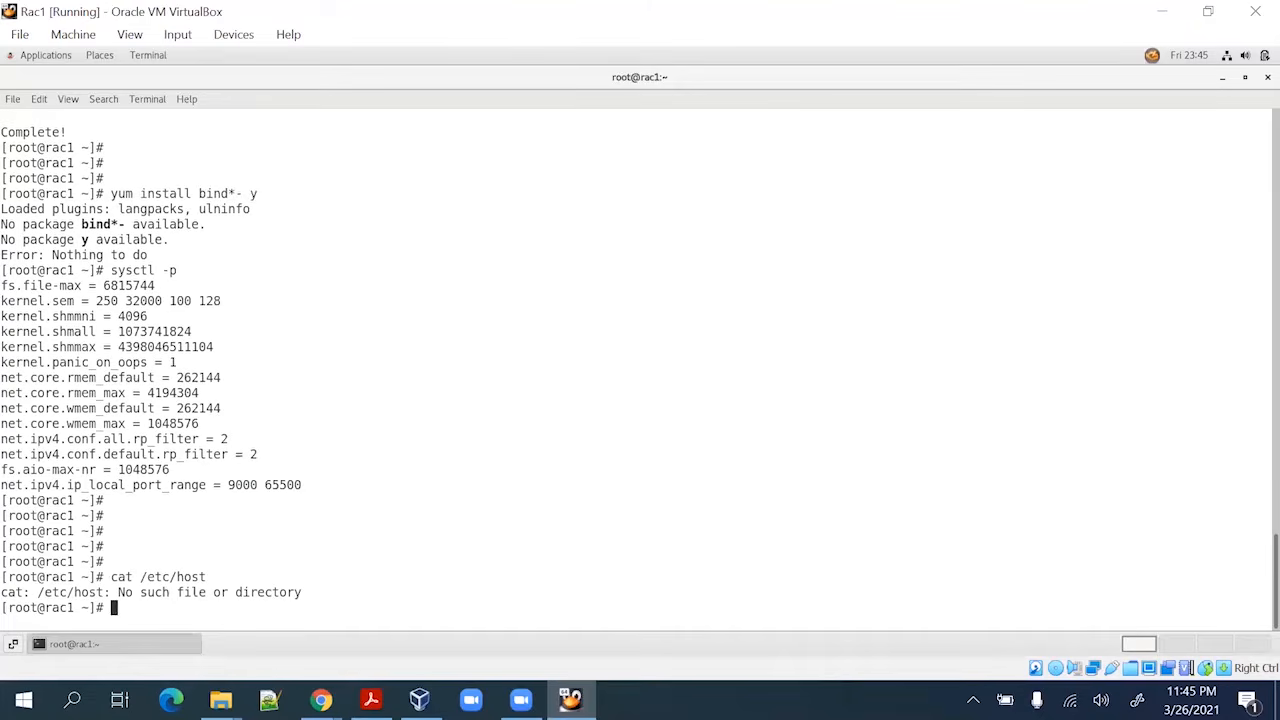
key("Up")
type("s")
key("Return")
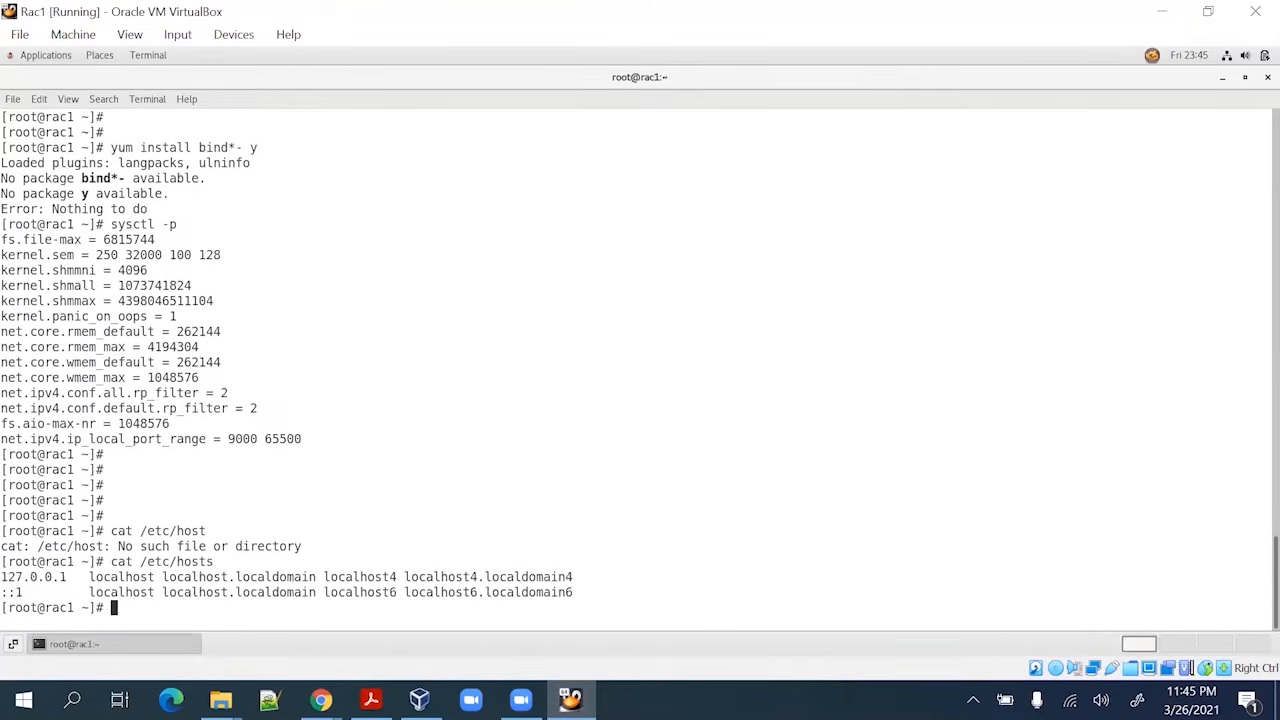
key("Return")
key("Return")
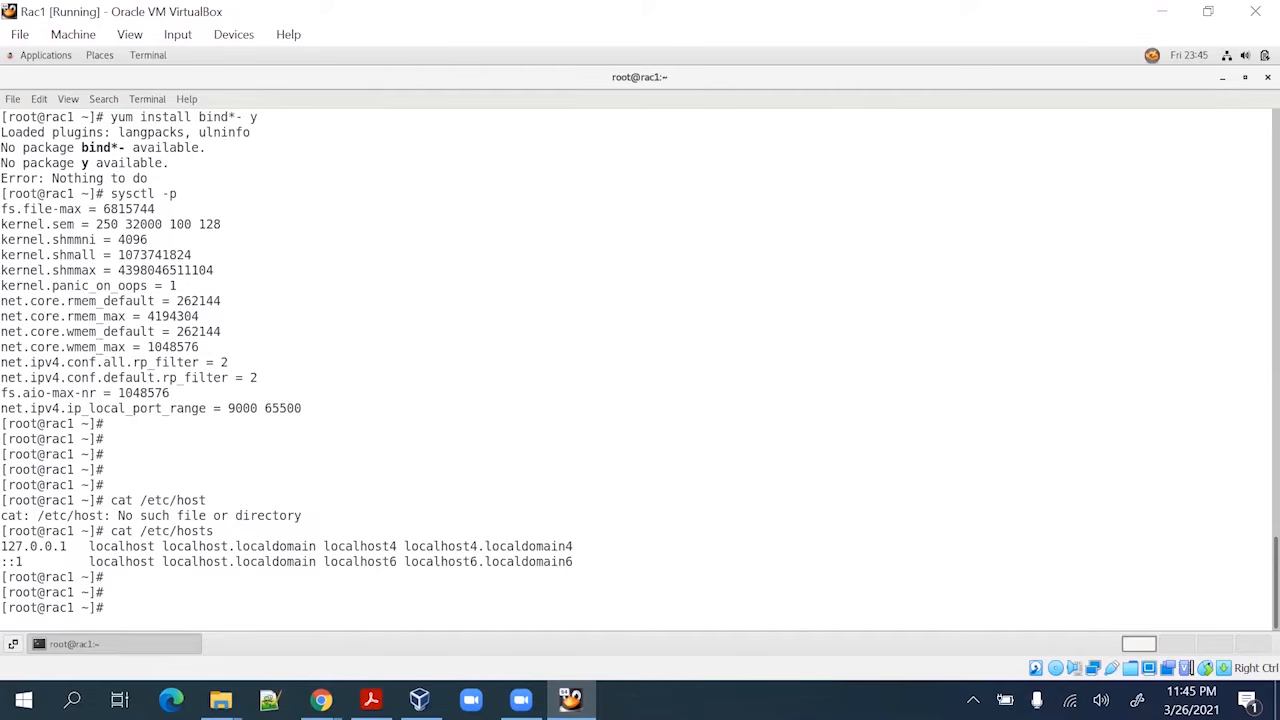
Open /etc/hosts in vi, paste a line below localhost, then delete the wrongly pasted yum line
type("v")
type("/etc/hosts")
key("Return")
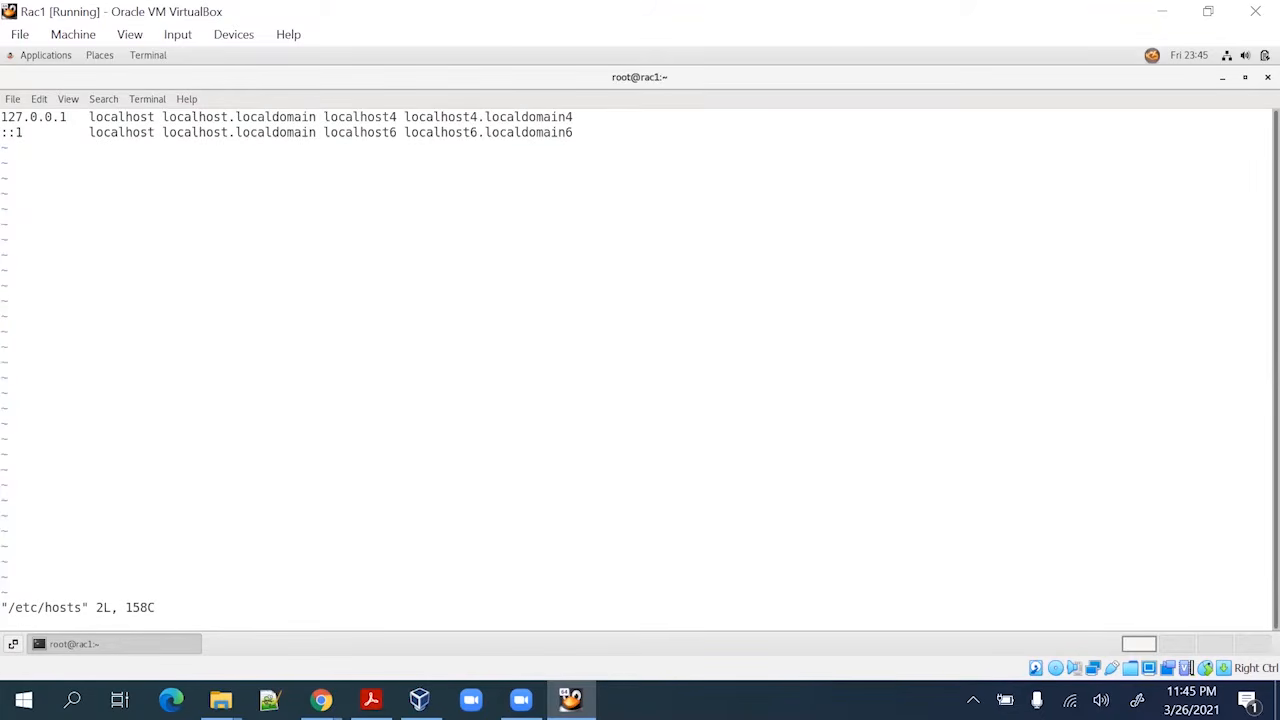
key("j")
key("o")
key("Return")
key("Return")
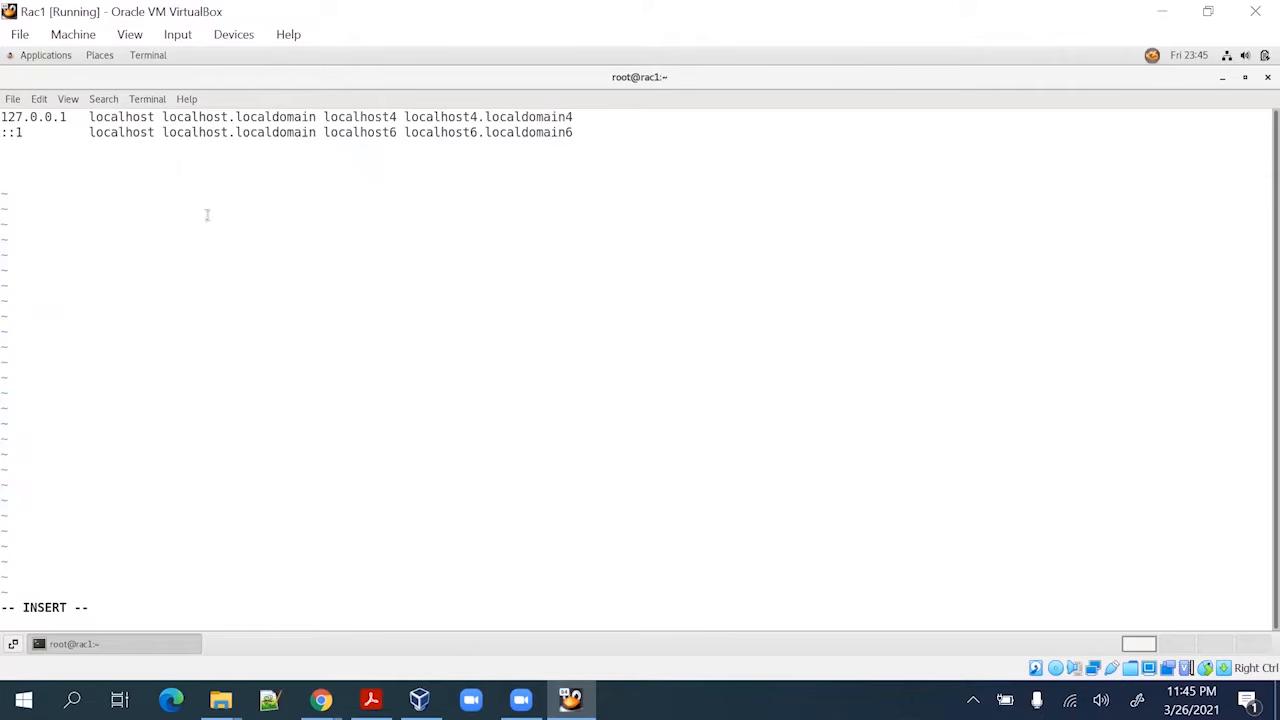
right_click(204, 196)
left_click(231, 242)
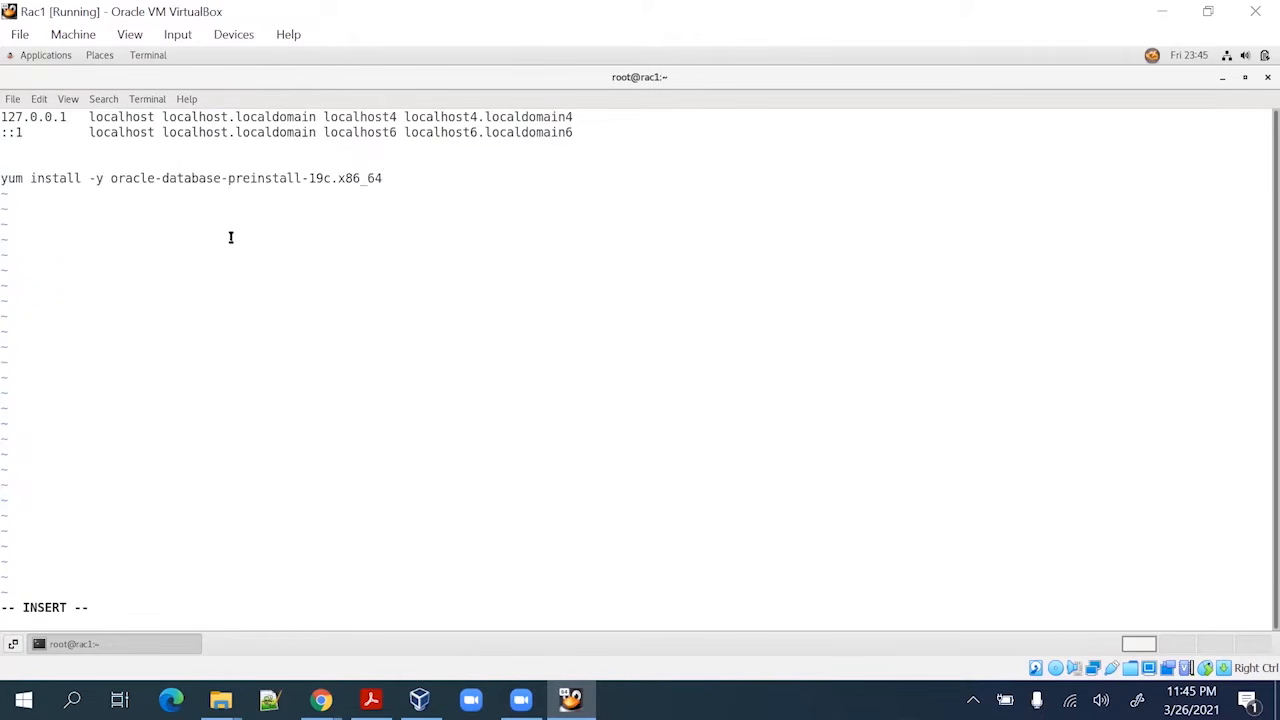
key("Escape")
key("d")
key("d")
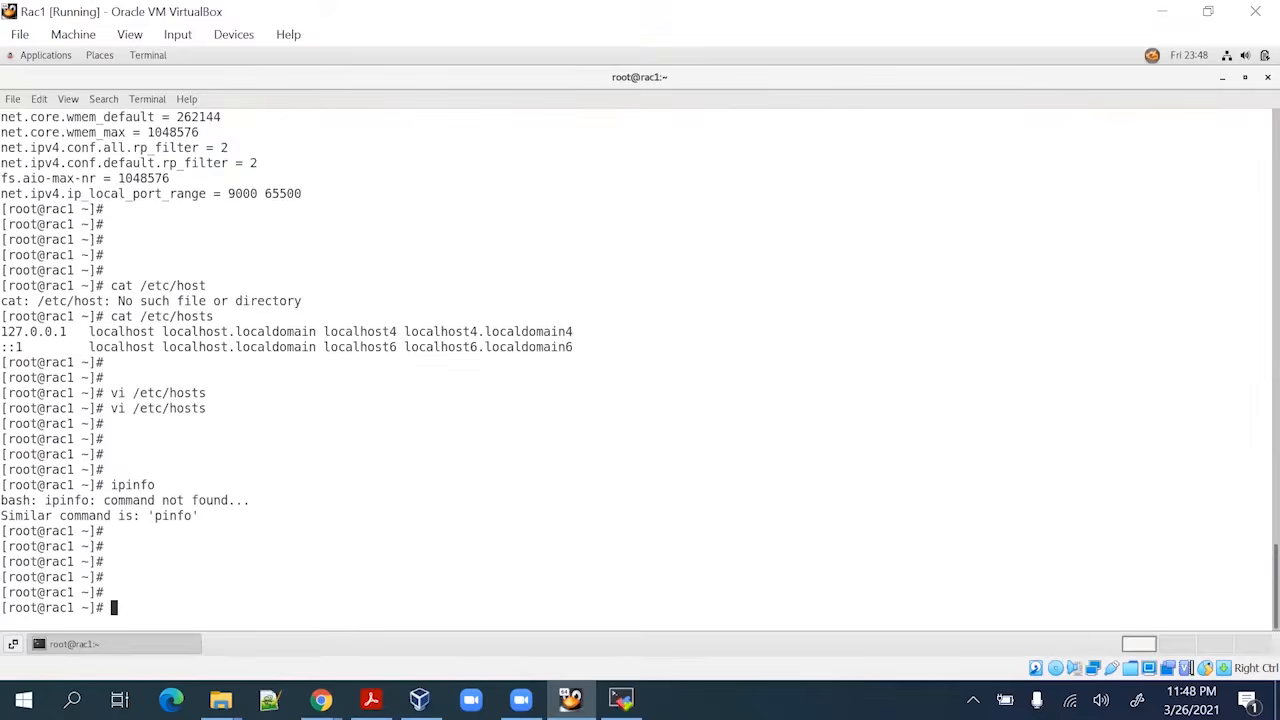
Run ifconfig and select enp0s9's inet address 192.168.0.187
type("ifconfig")
key("Return")
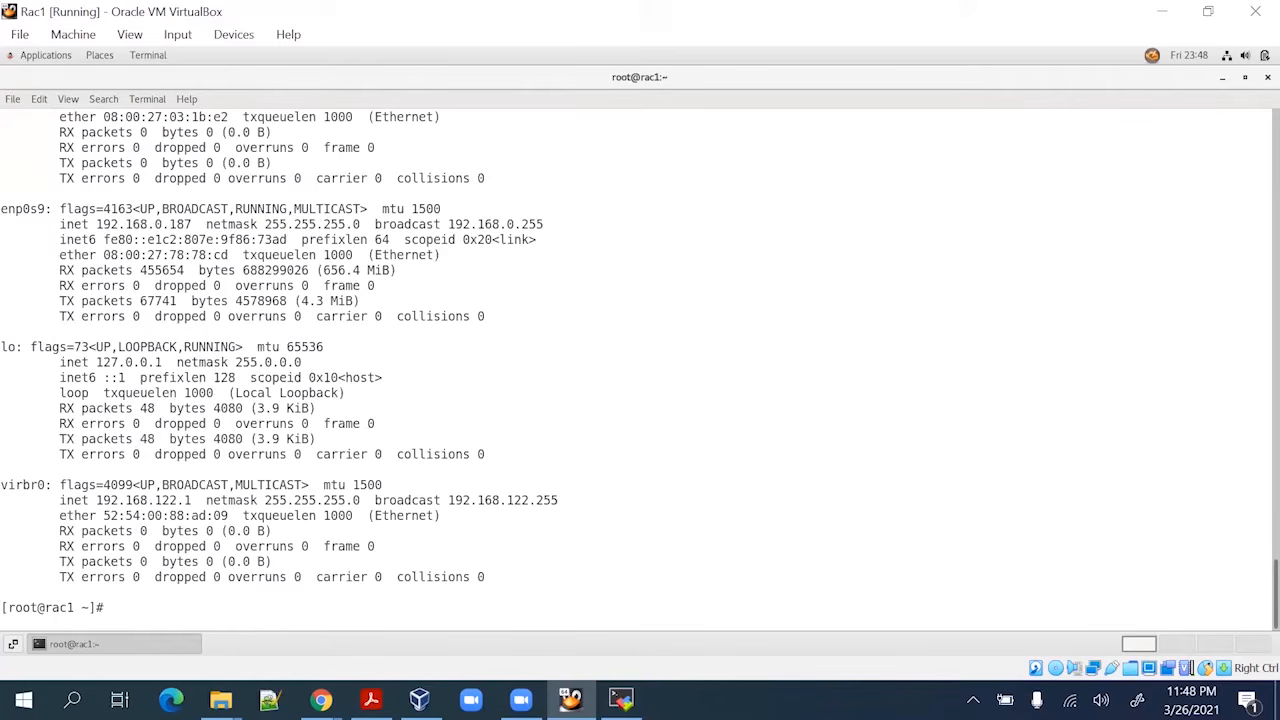
scroll(22, 171, "up", 5)
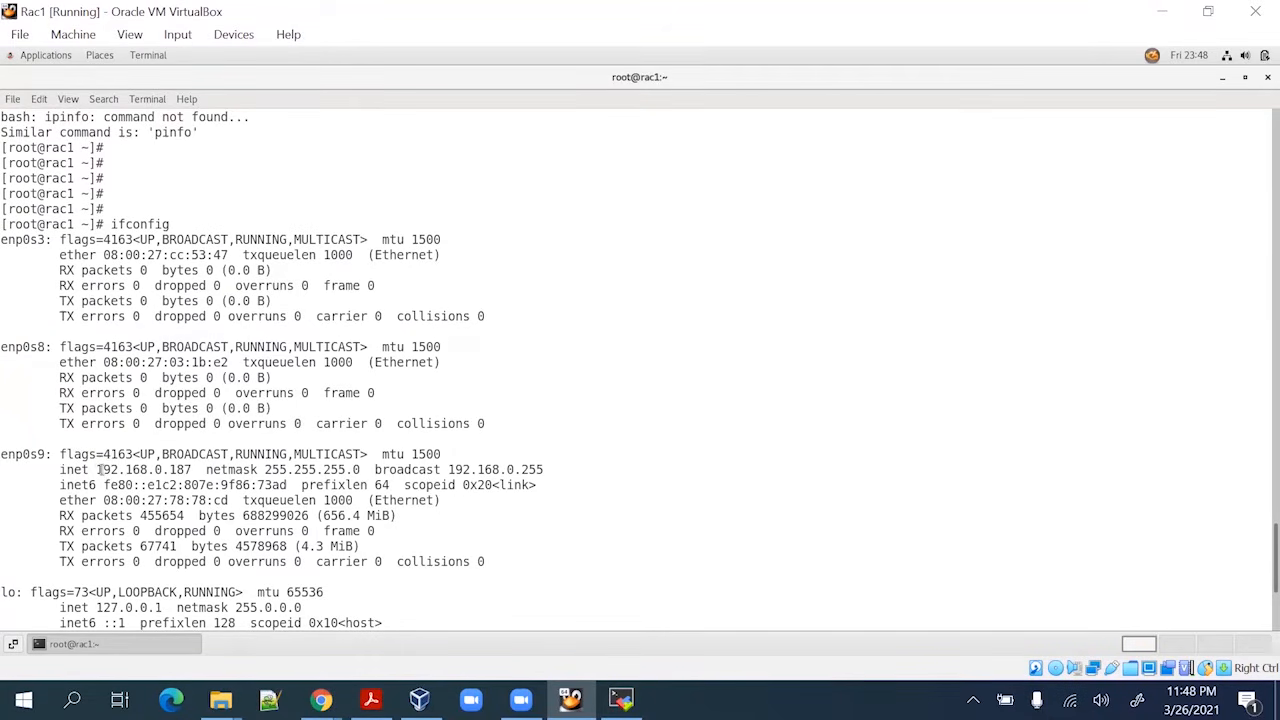
left_click_drag(101, 469, 190, 469)
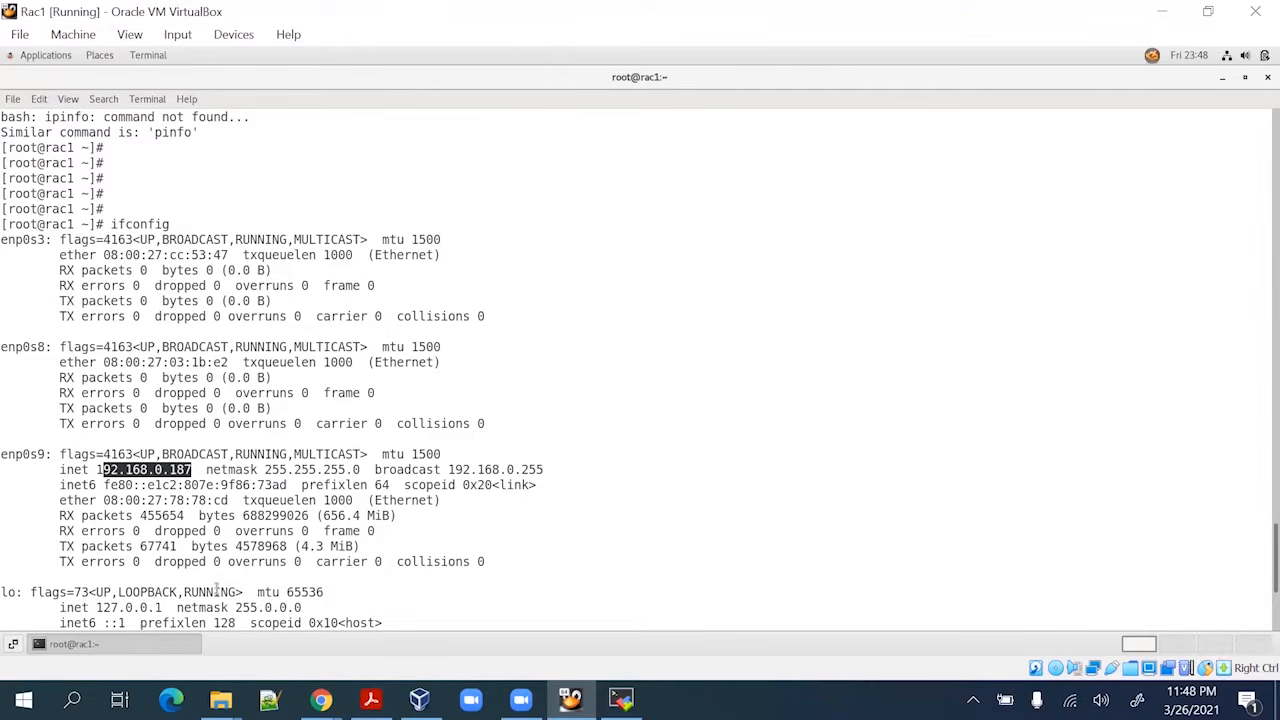
key("alt+Tab")
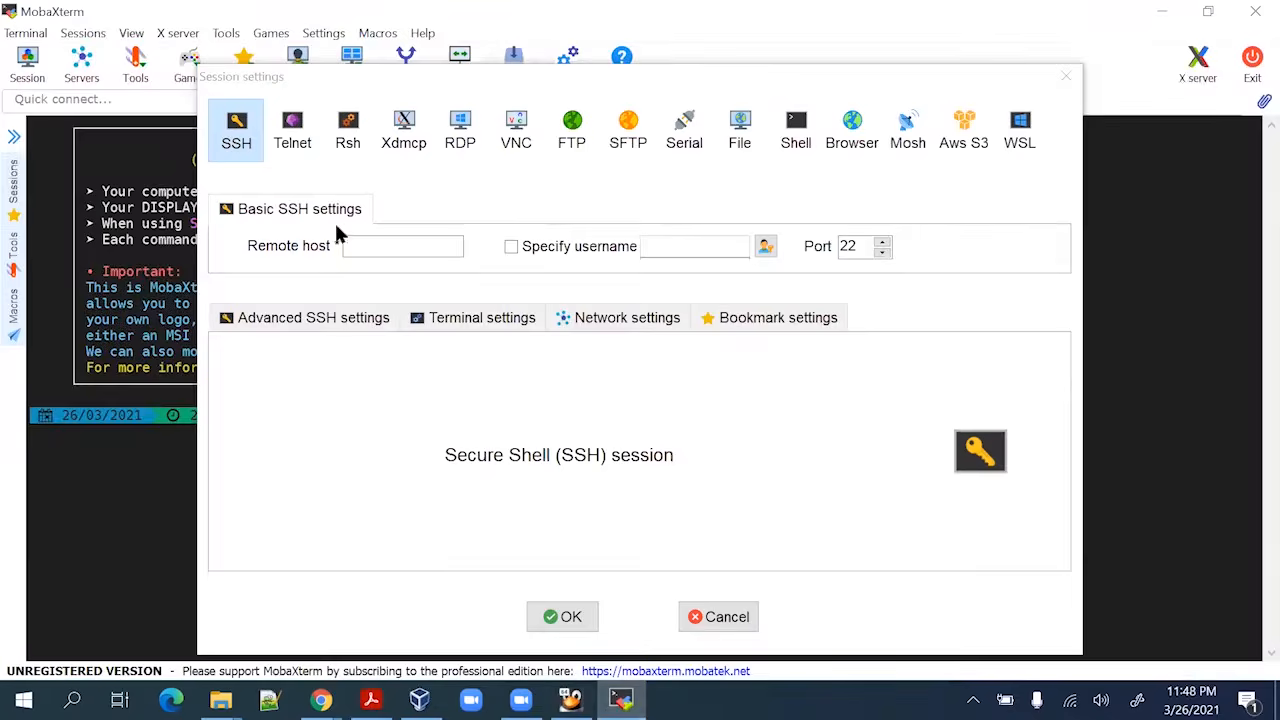
Start an SSH session to 192.168.0.187 and log in as root without saving the password
left_click(426, 245)
type("192")
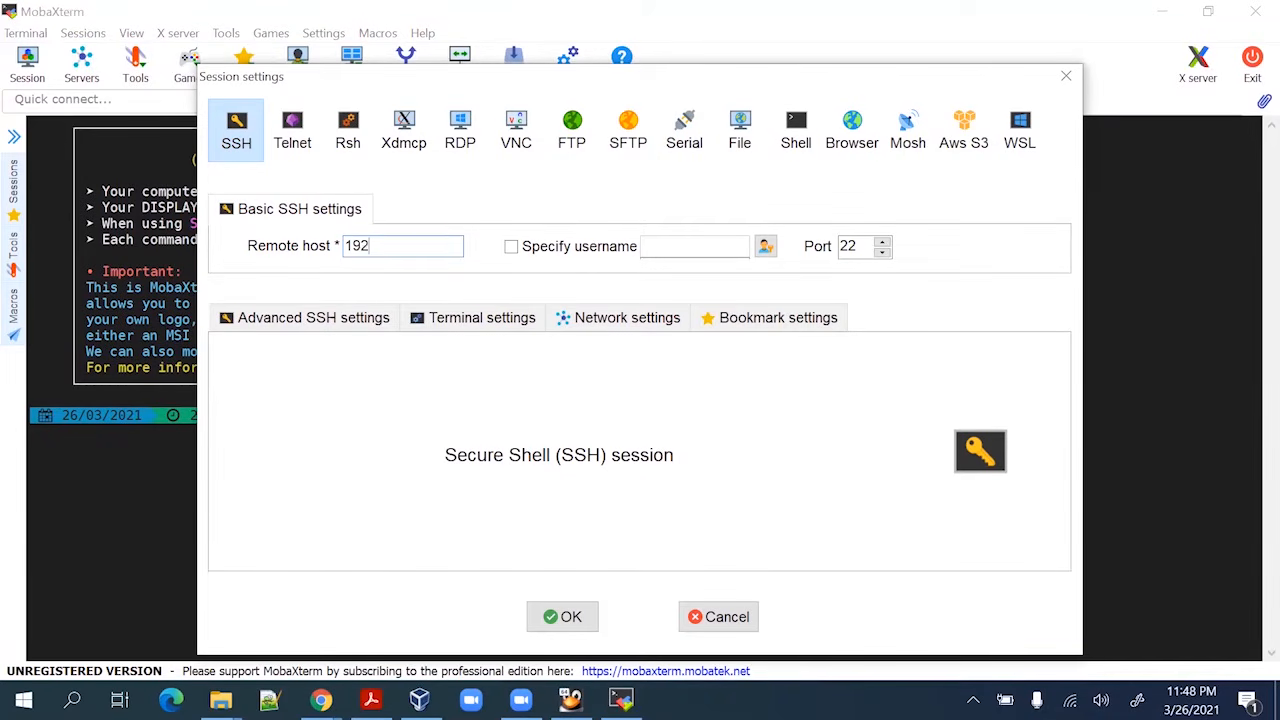
type(".168.0.187")
key("Return")
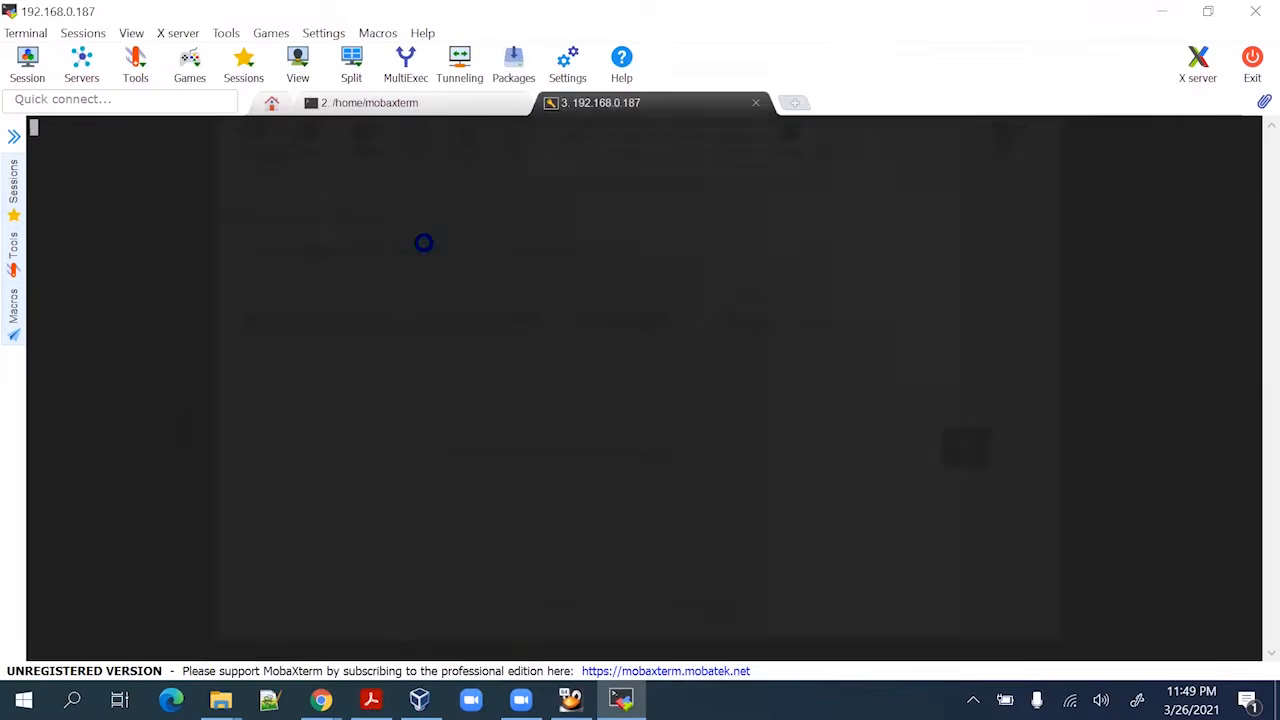
type("root")
key("Return")
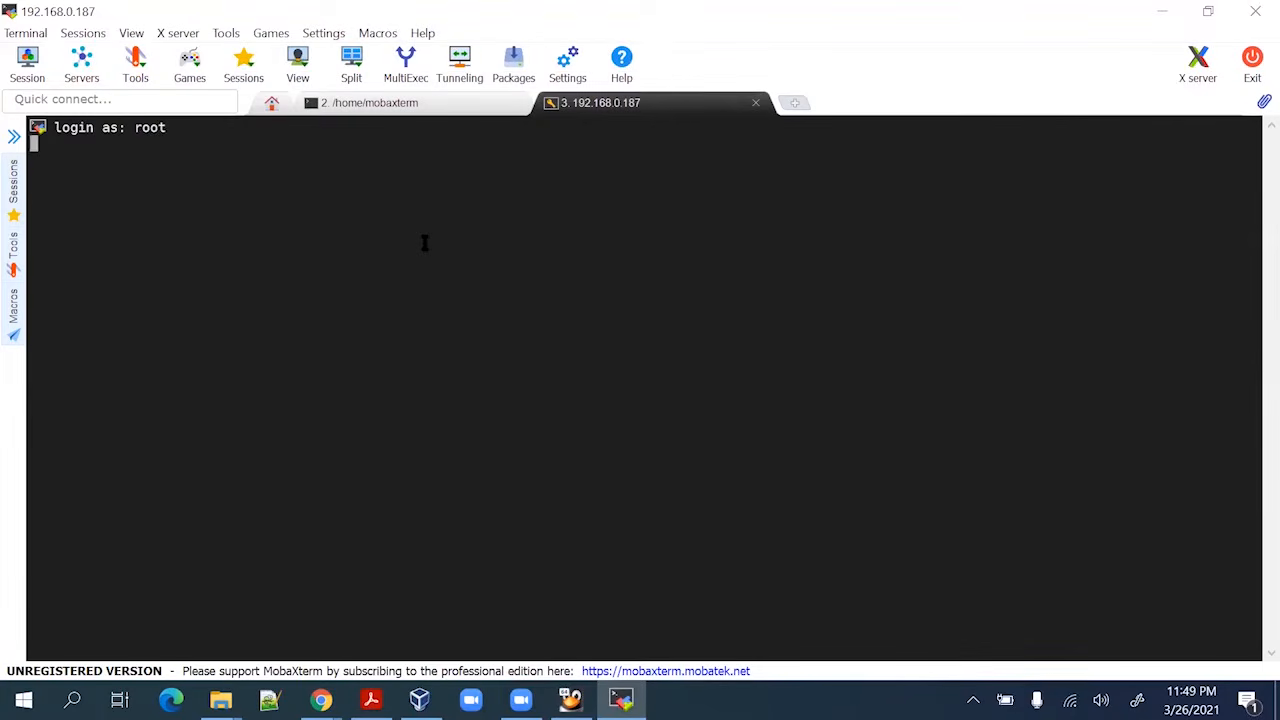
key("Return")
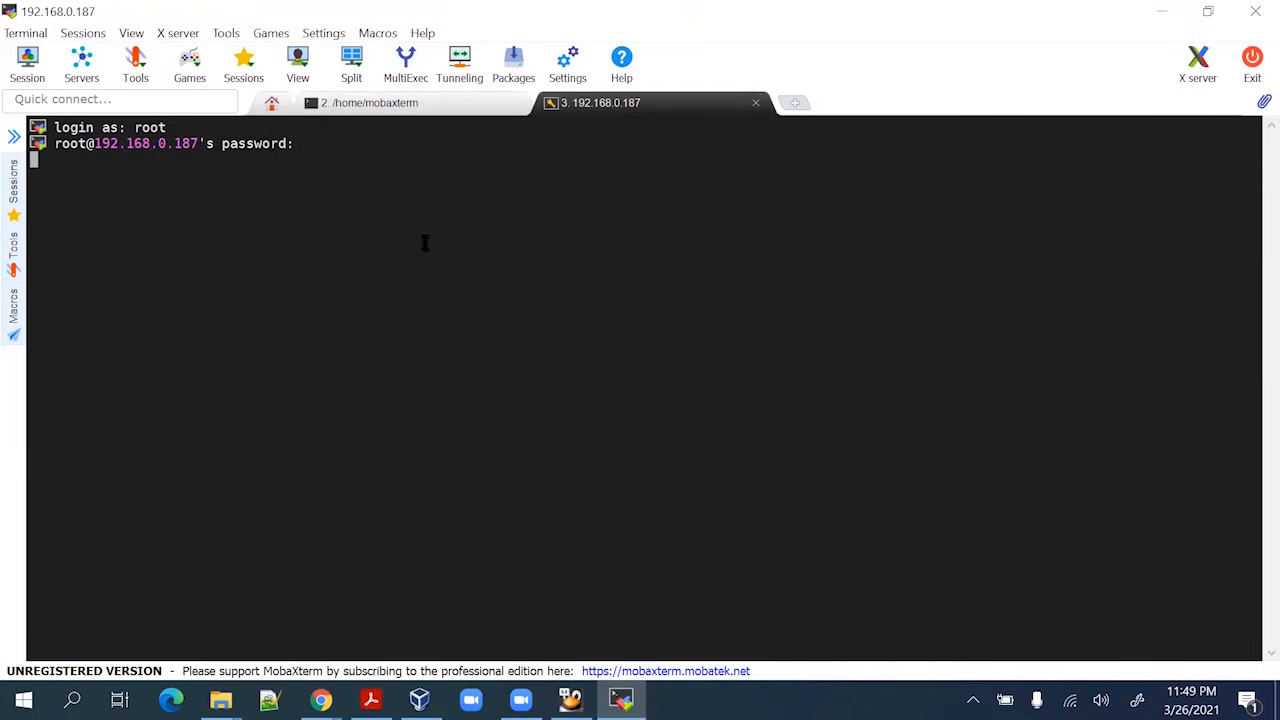
key("Return")
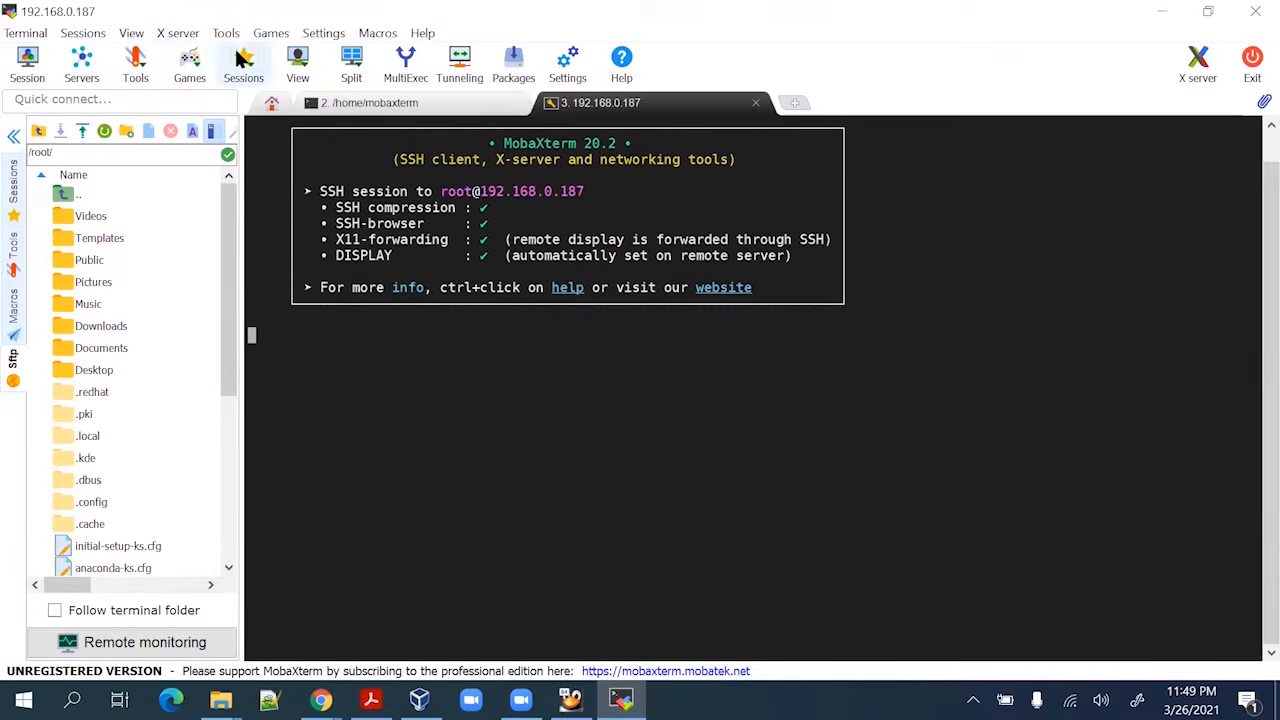
Hide the SFTP file browser and close the local '/home/mobaxterm' tab
left_click(13, 135)
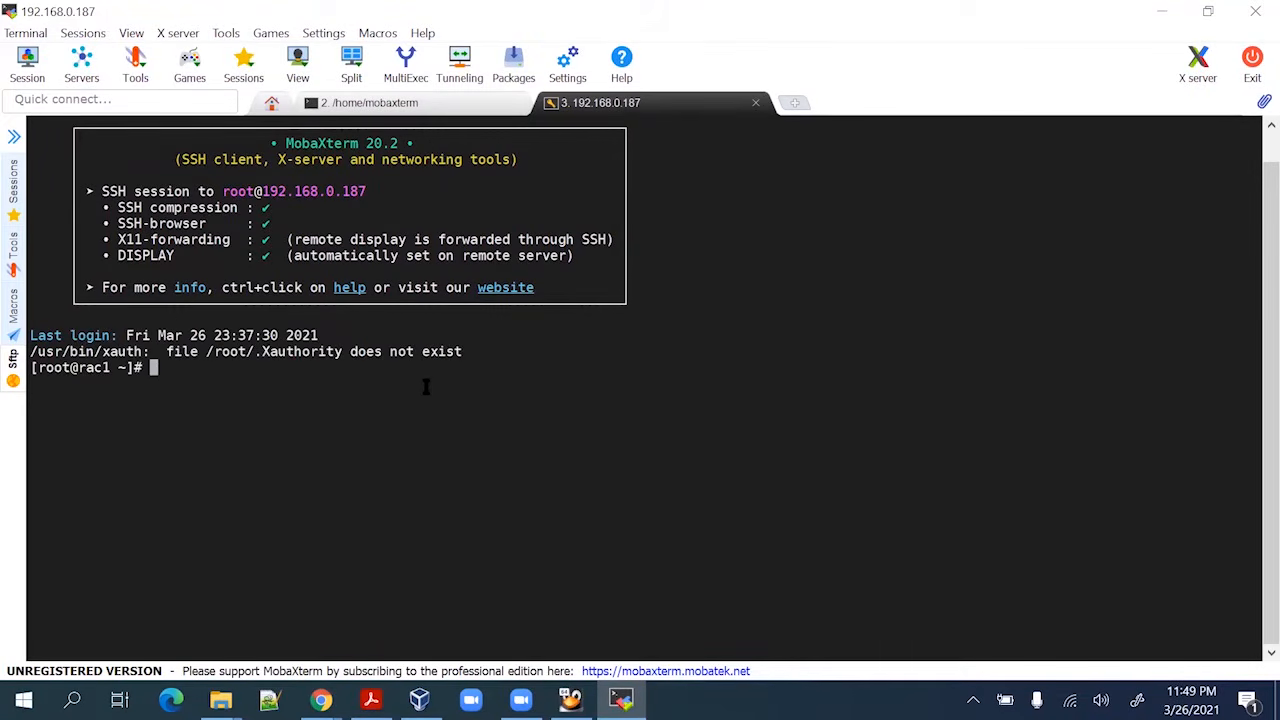
key("Return")
key("Return")
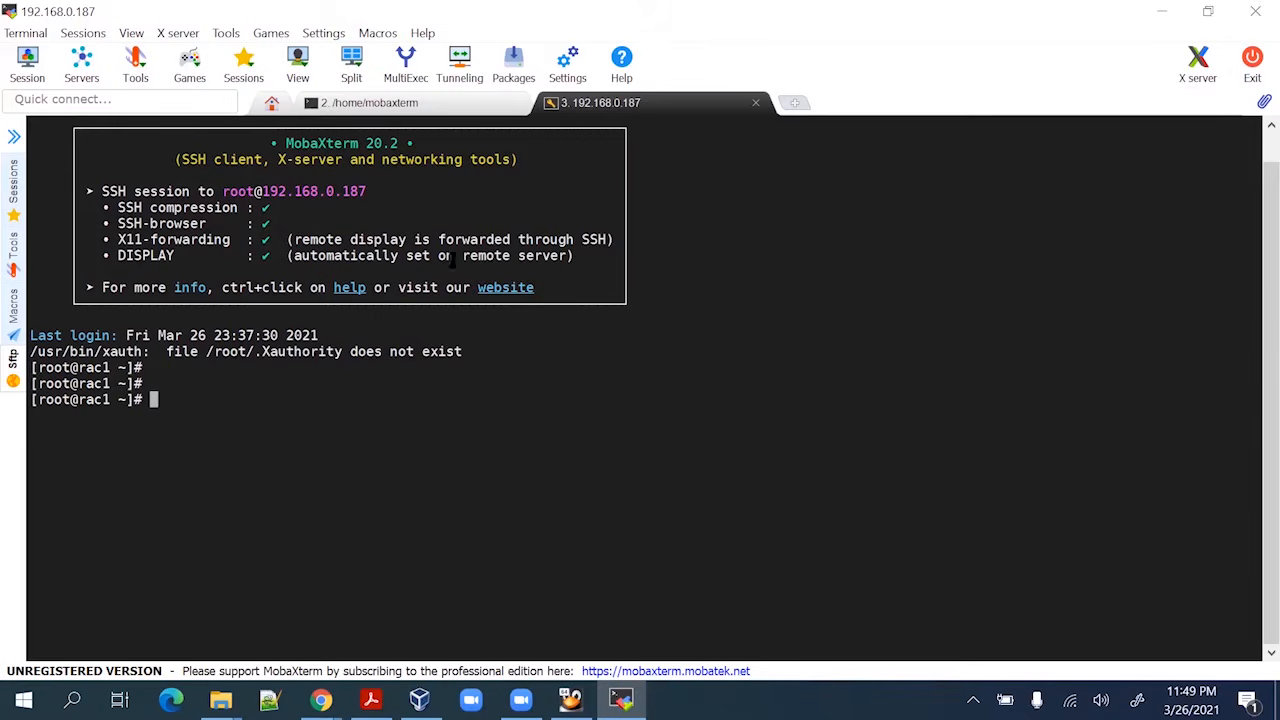
left_click(516, 104)
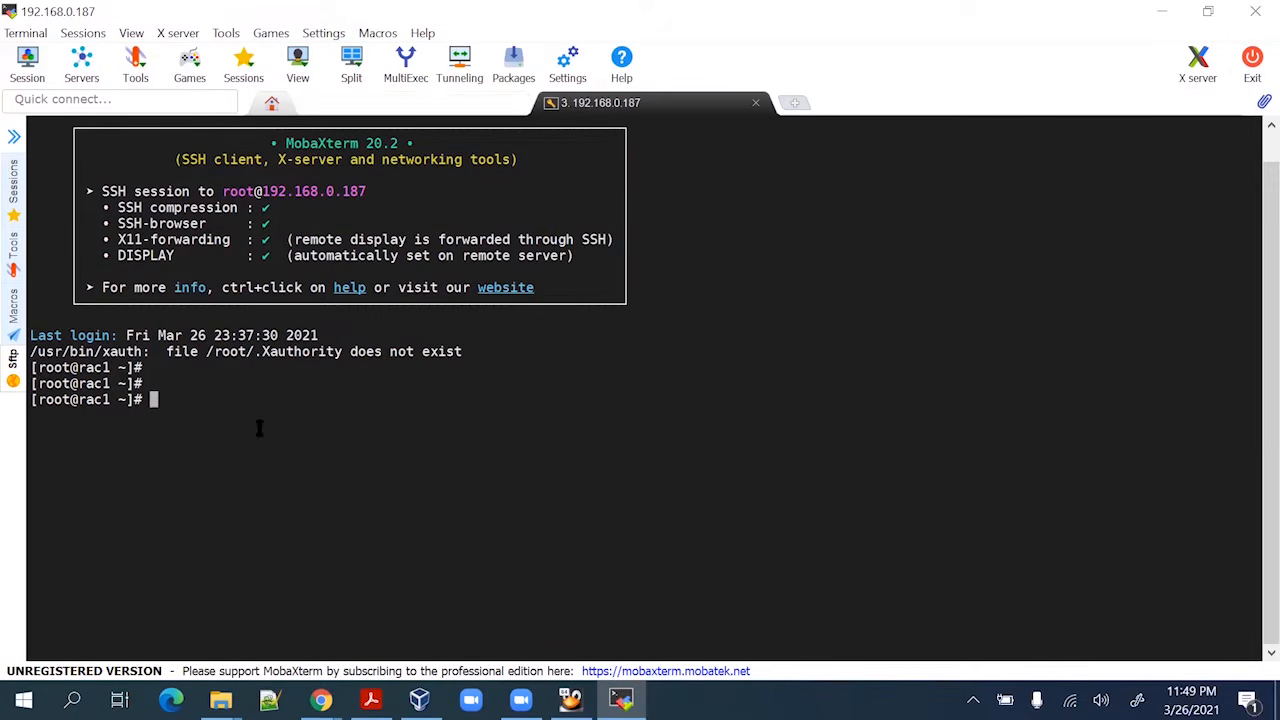
key("alt+Tab")
key("alt+Tab")
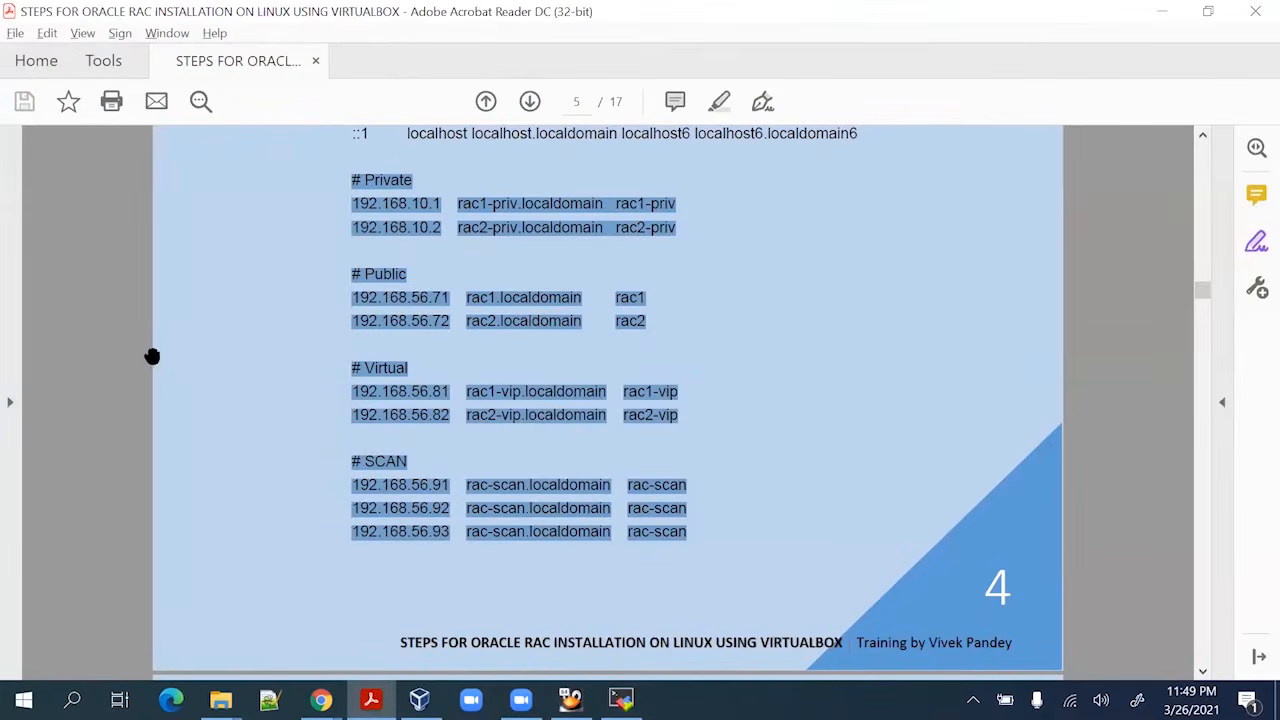
Copy the Private, Public, Virtual and SCAN host entries from the guide's section VII
right_click(424, 300)
left_click(457, 322)
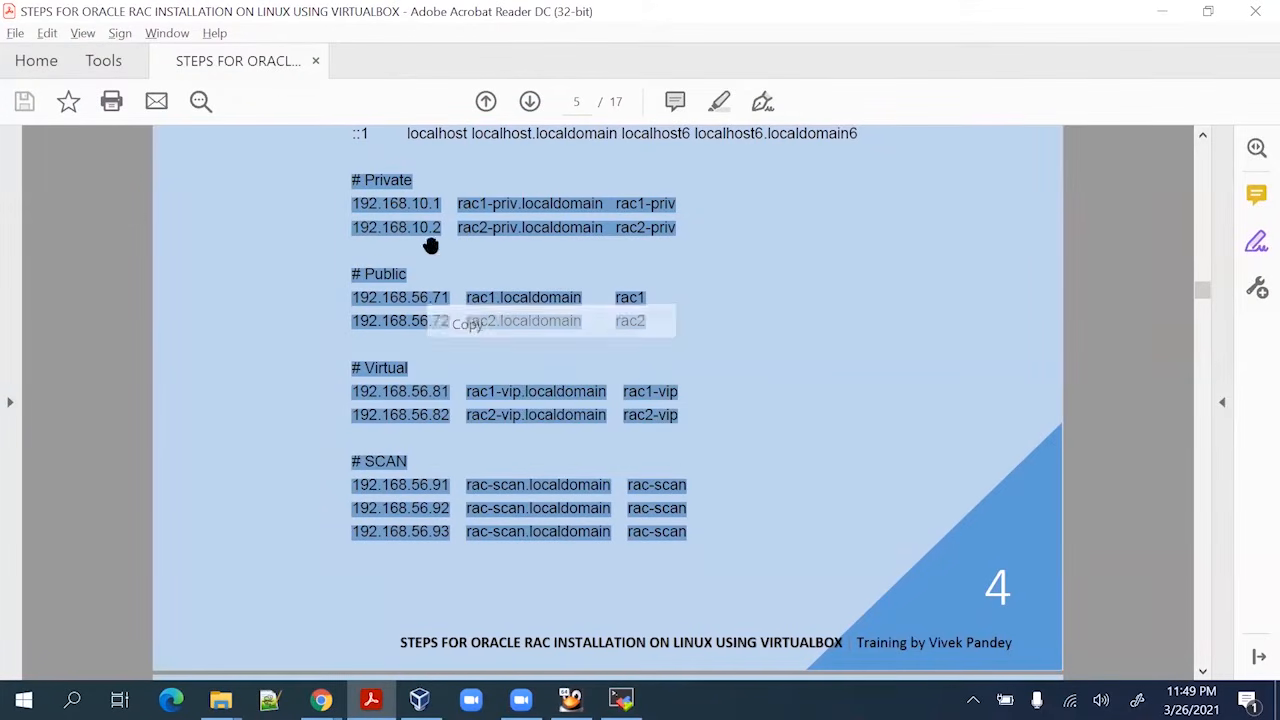
scroll(420, 328, "up", 4)
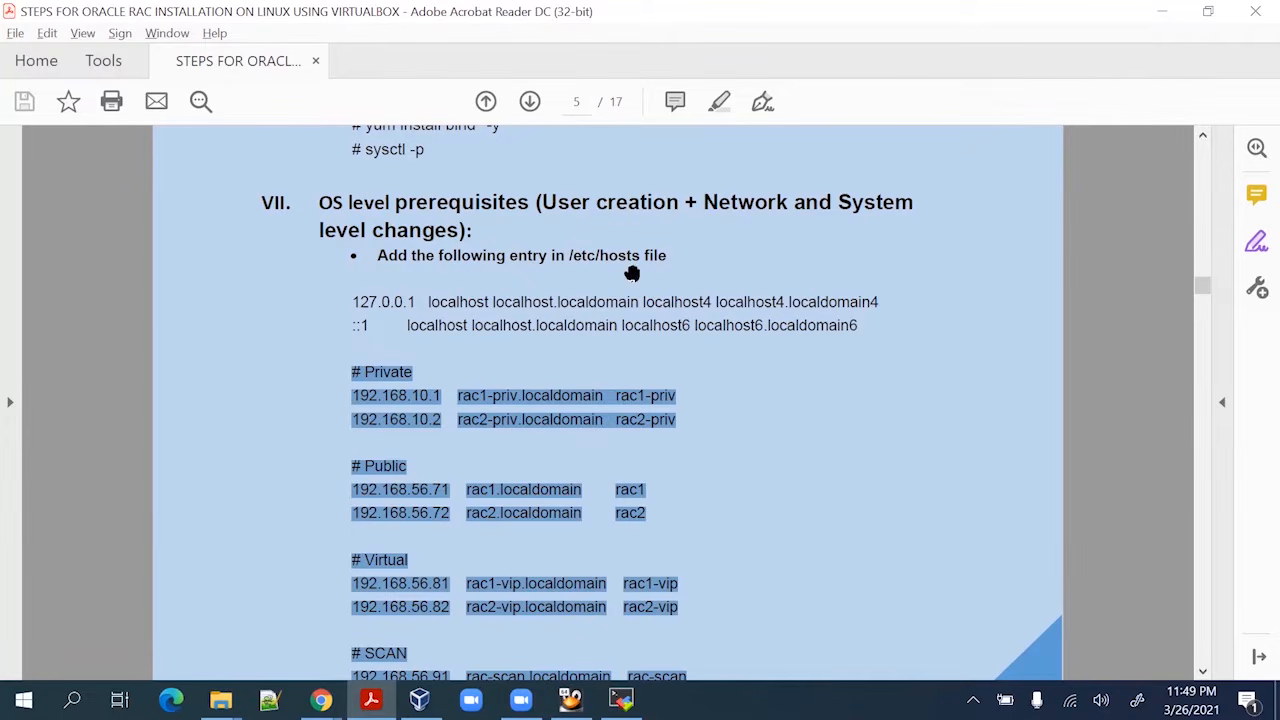
scroll(640, 265, "down", 4)
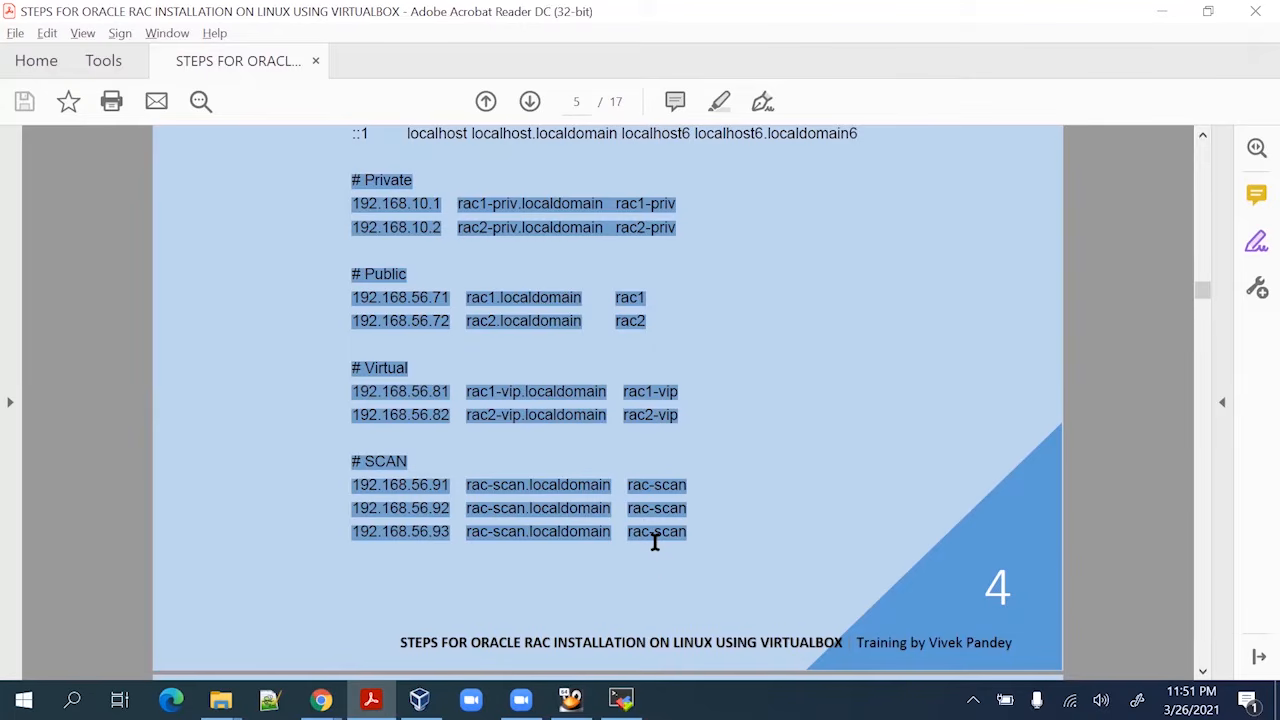
With the Hand tool on, copy the hosts block again and go back to the rac1 SSH session
left_click(440, 641)
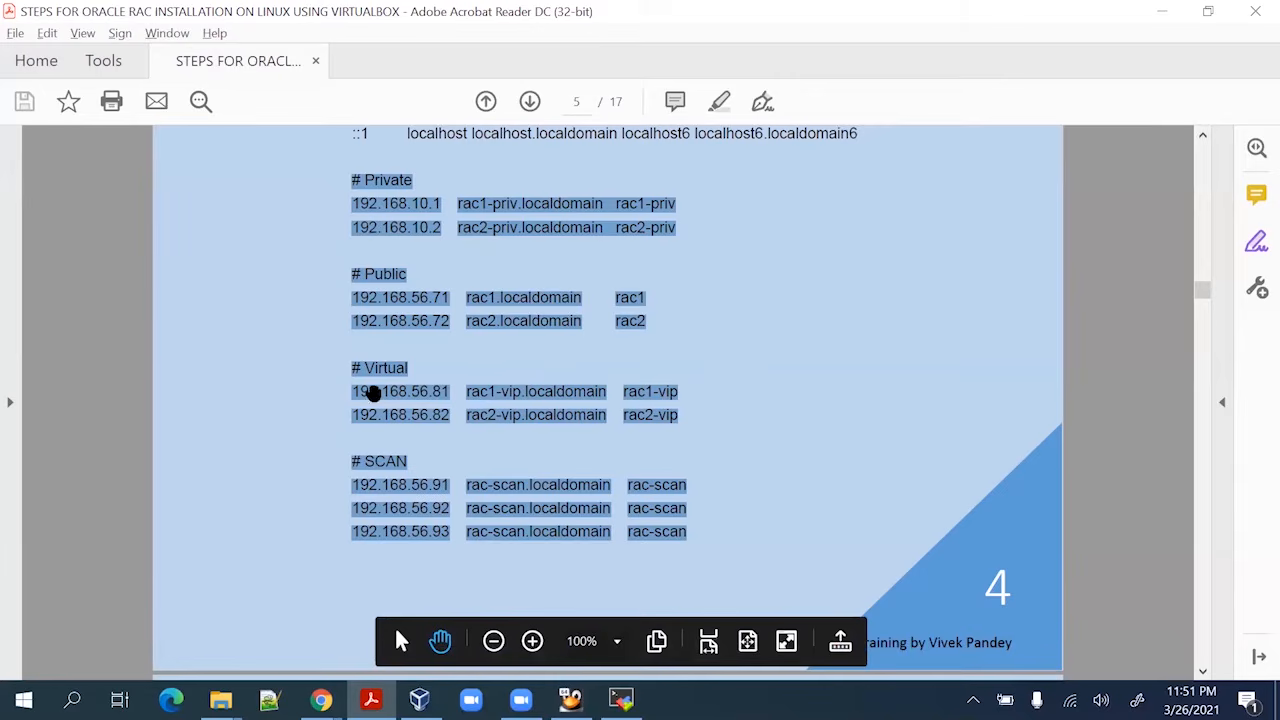
right_click(437, 305)
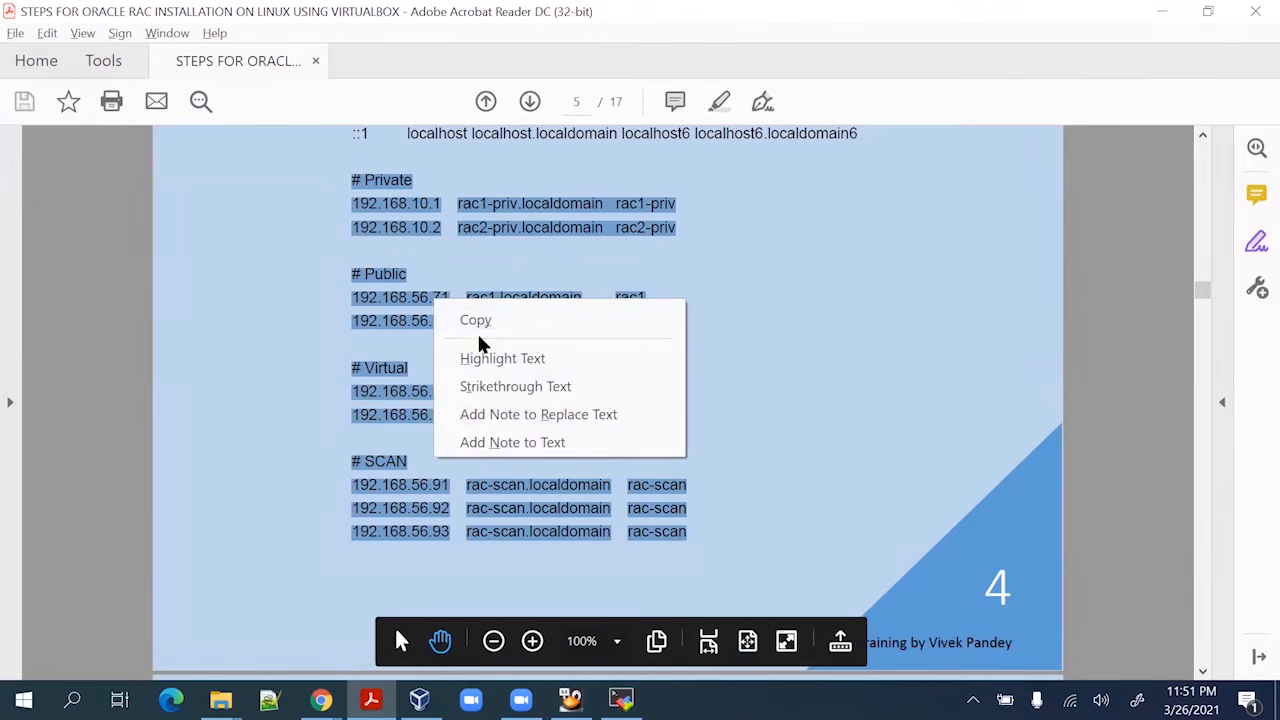
left_click(483, 322)
key("alt+Tab")
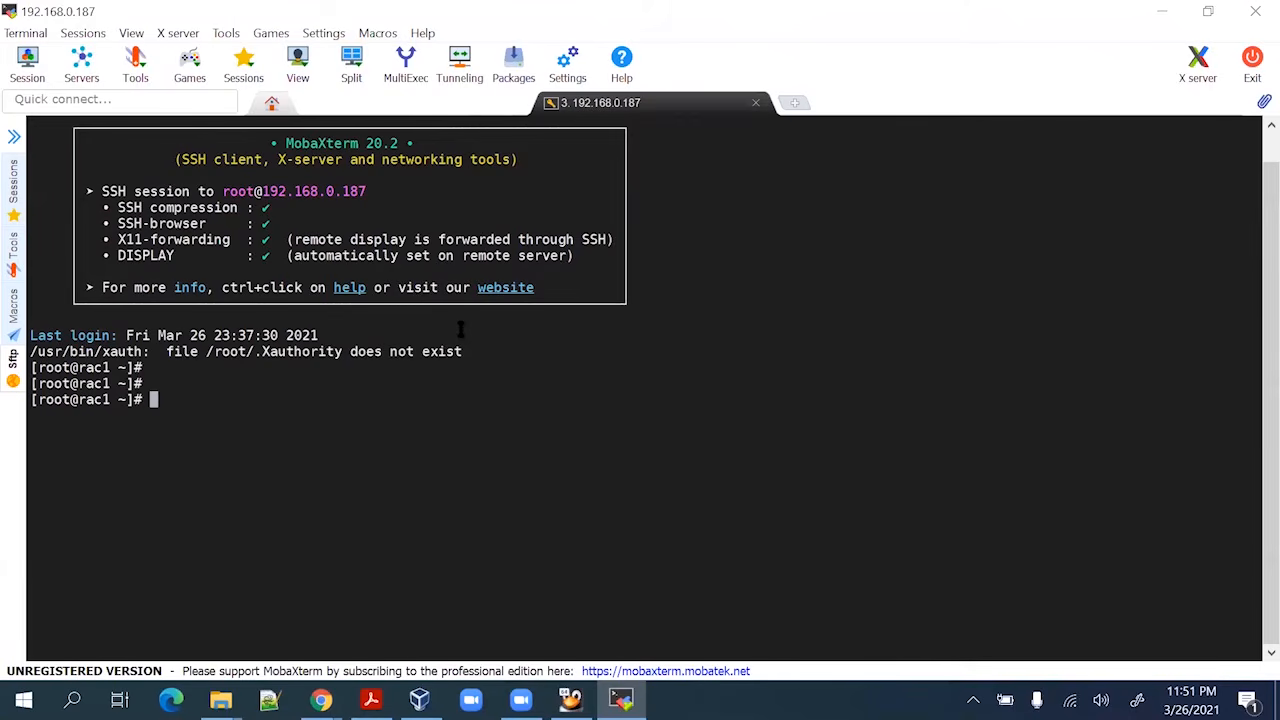
Print /etc/hosts, paste the RAC entries in vi, then quit with :q! without saving
type("cat /etc/hosts")
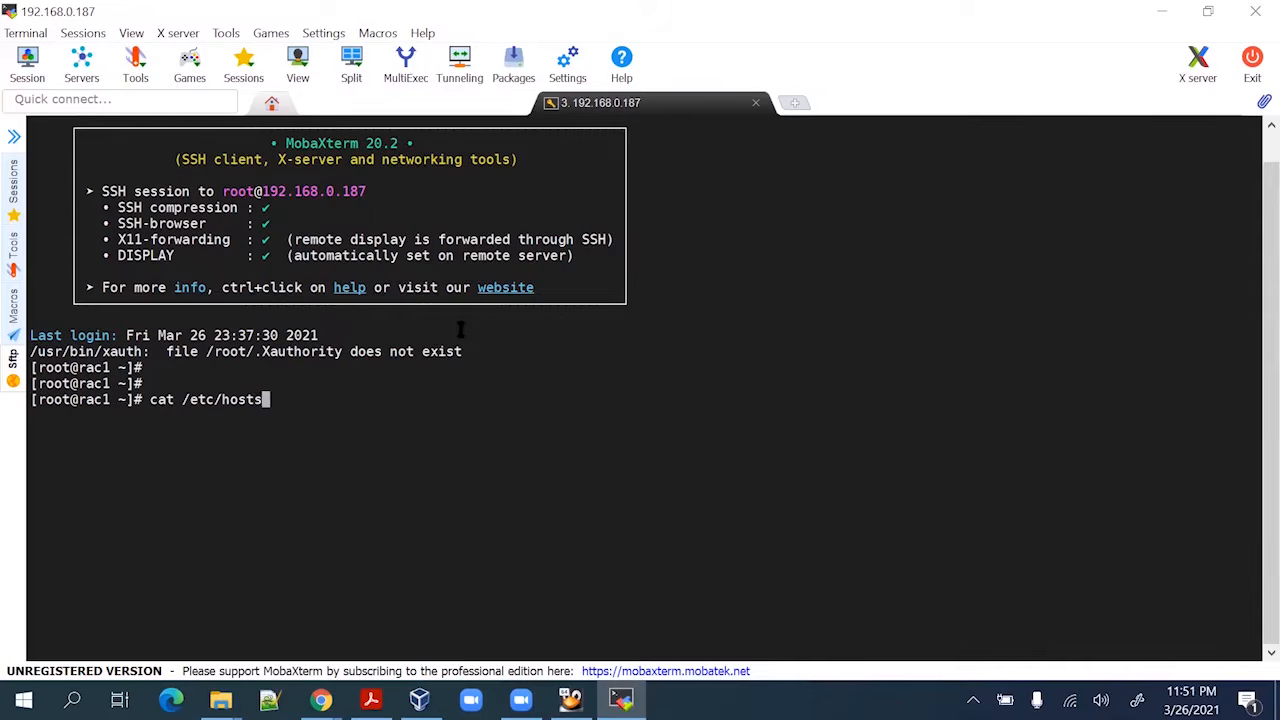
key("Return")
key("Return")
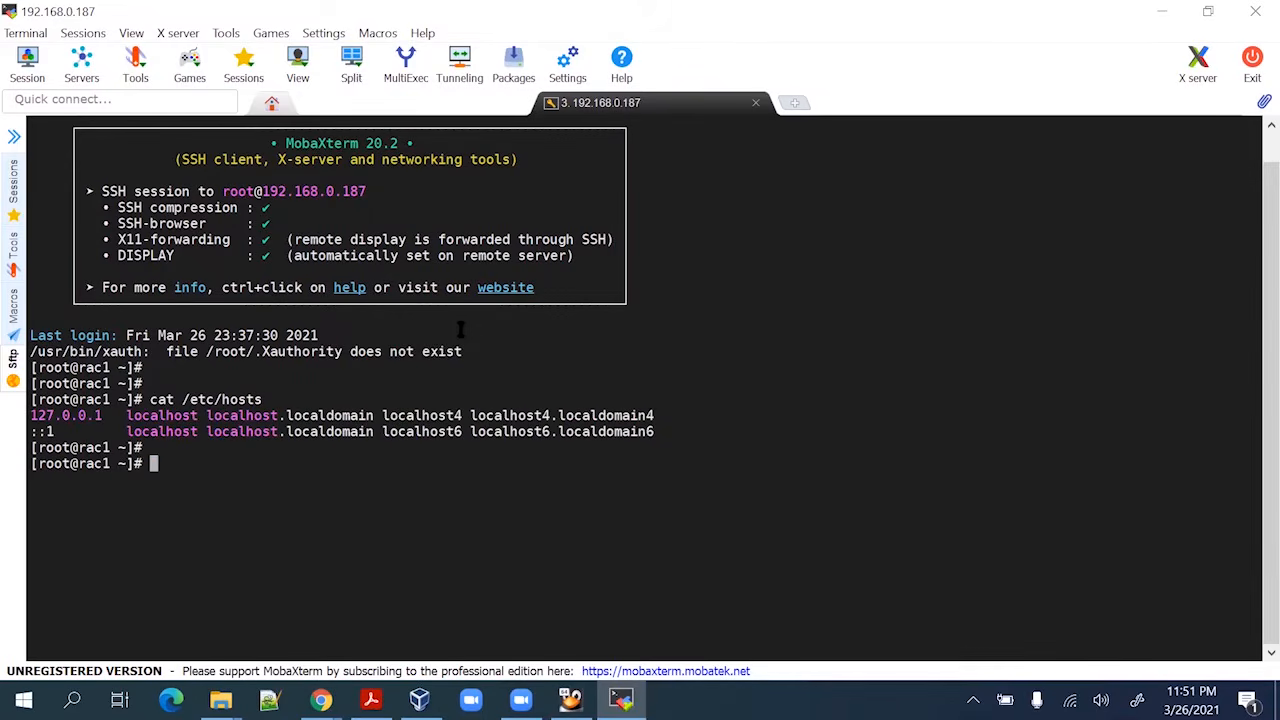
type("vi /etc/host")
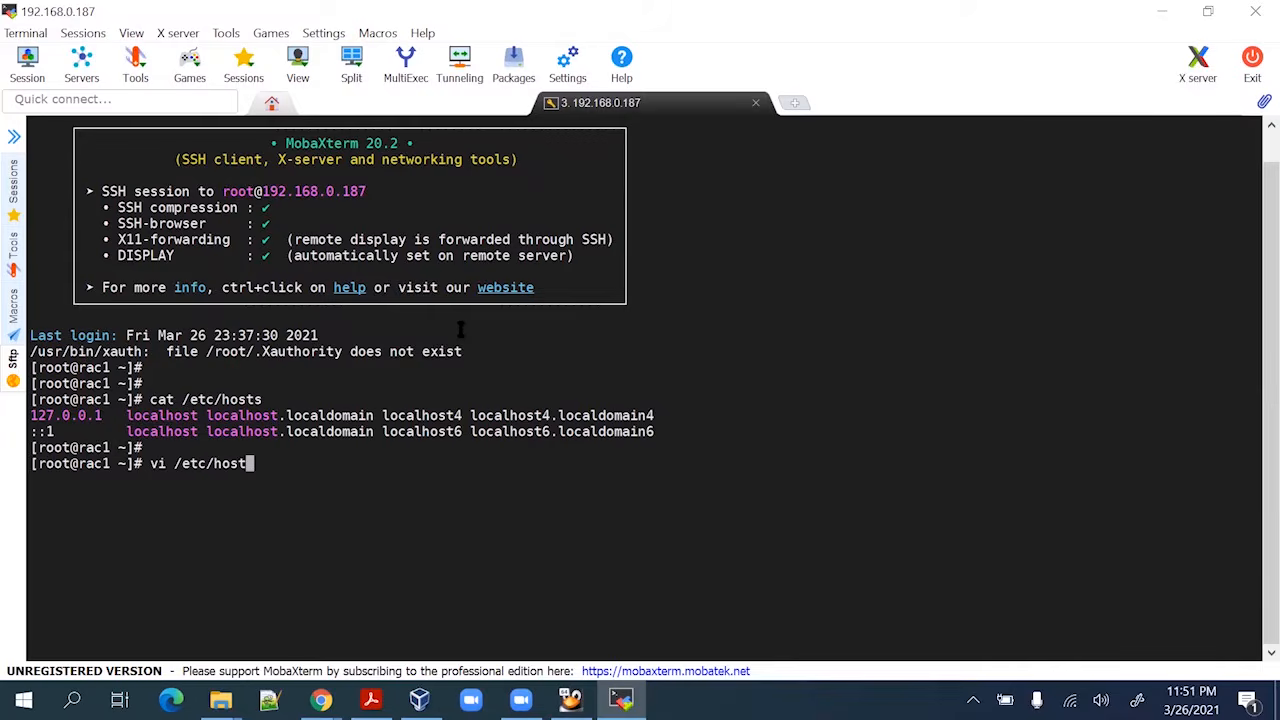
type("s")
key("Return")
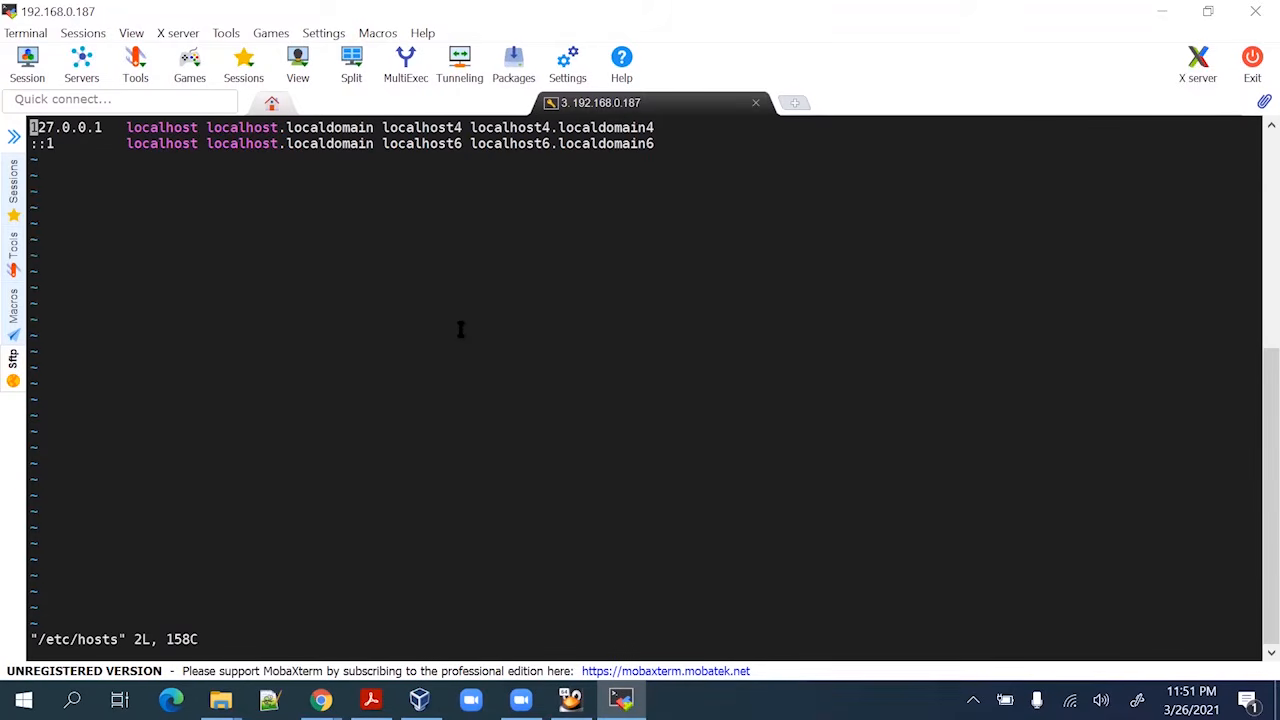
key("Down")
key("shift+a")
key("Return")
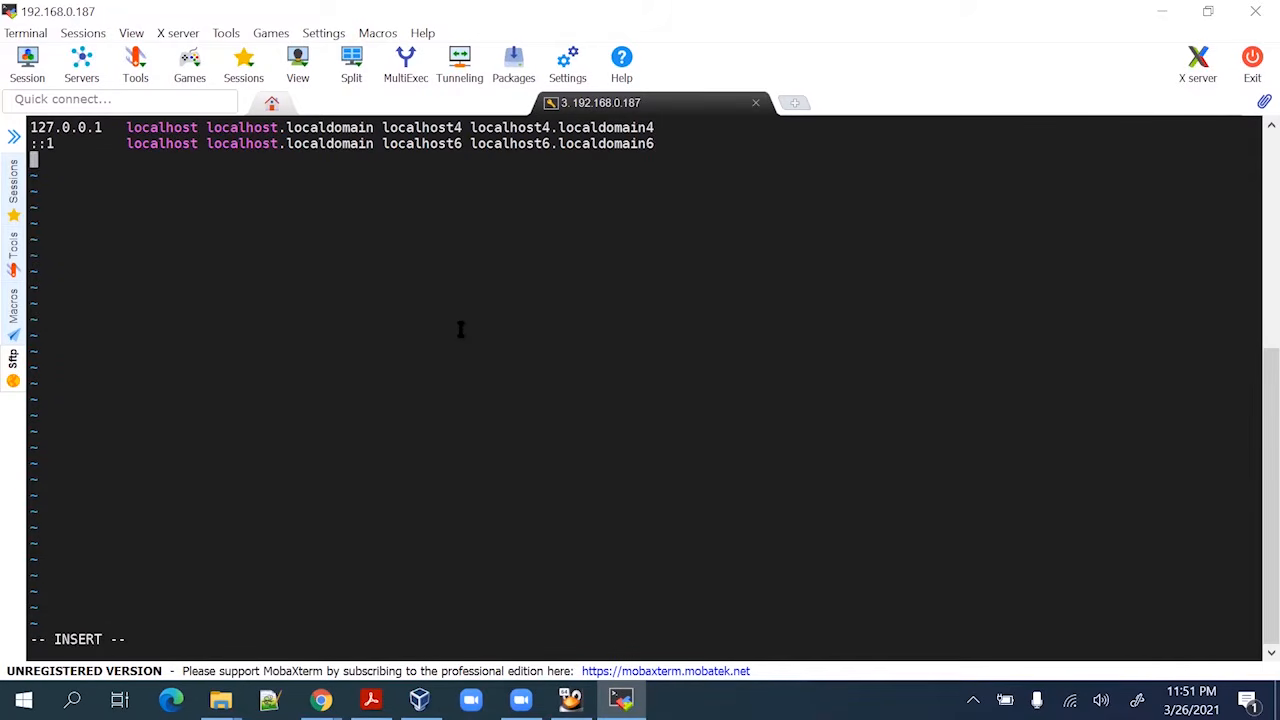
right_click(536, 270)
key("Escape")
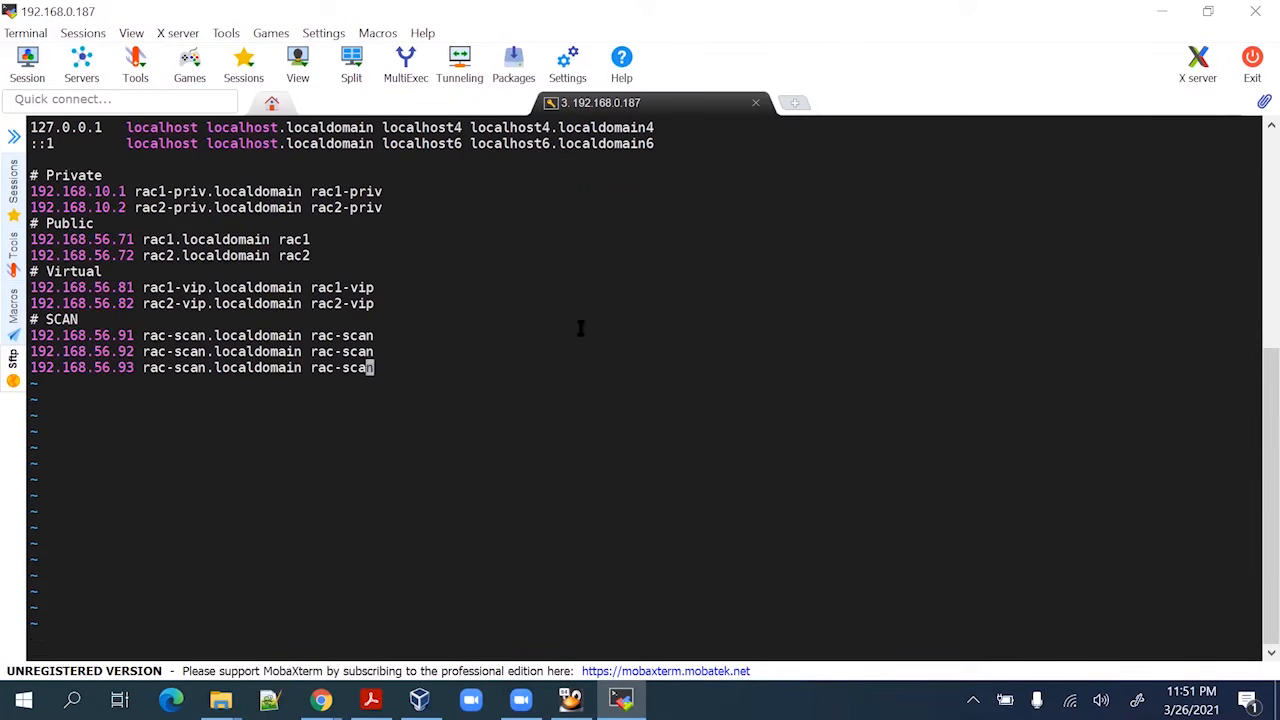
type(":q!")
key("Return")
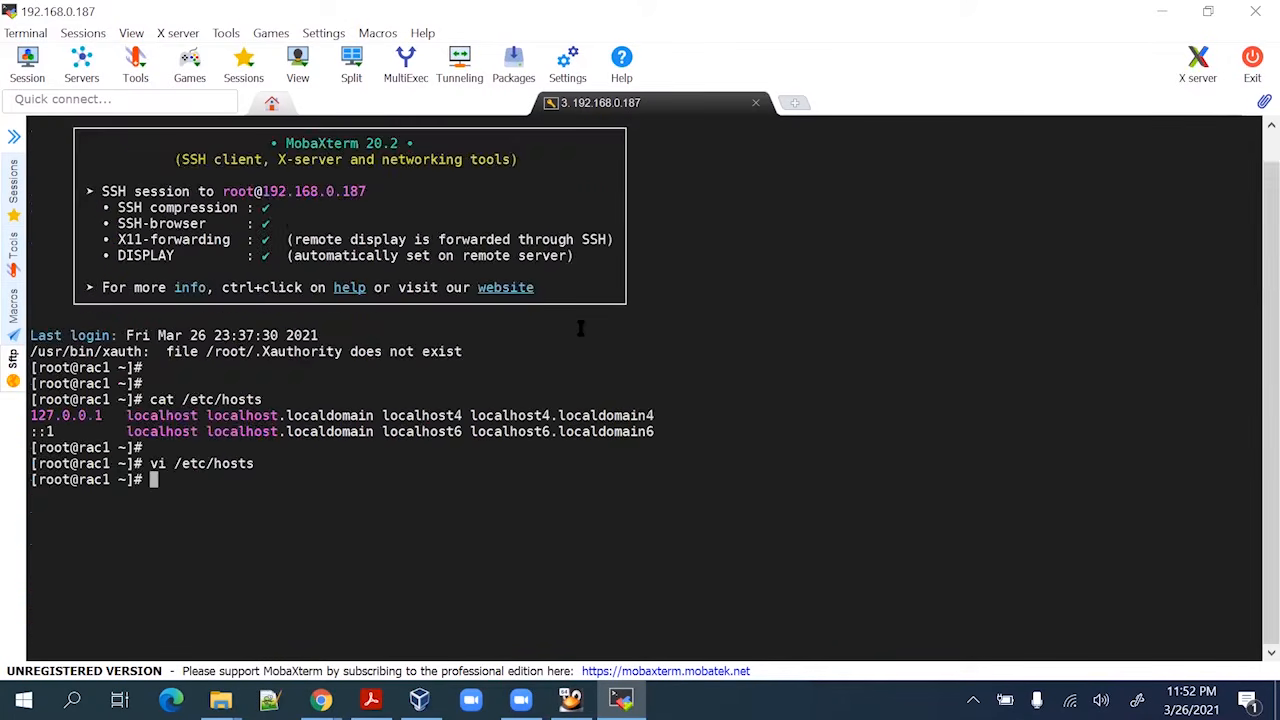
key("Return")
key("Return")
key("alt+Tab")
key("alt+Tab")
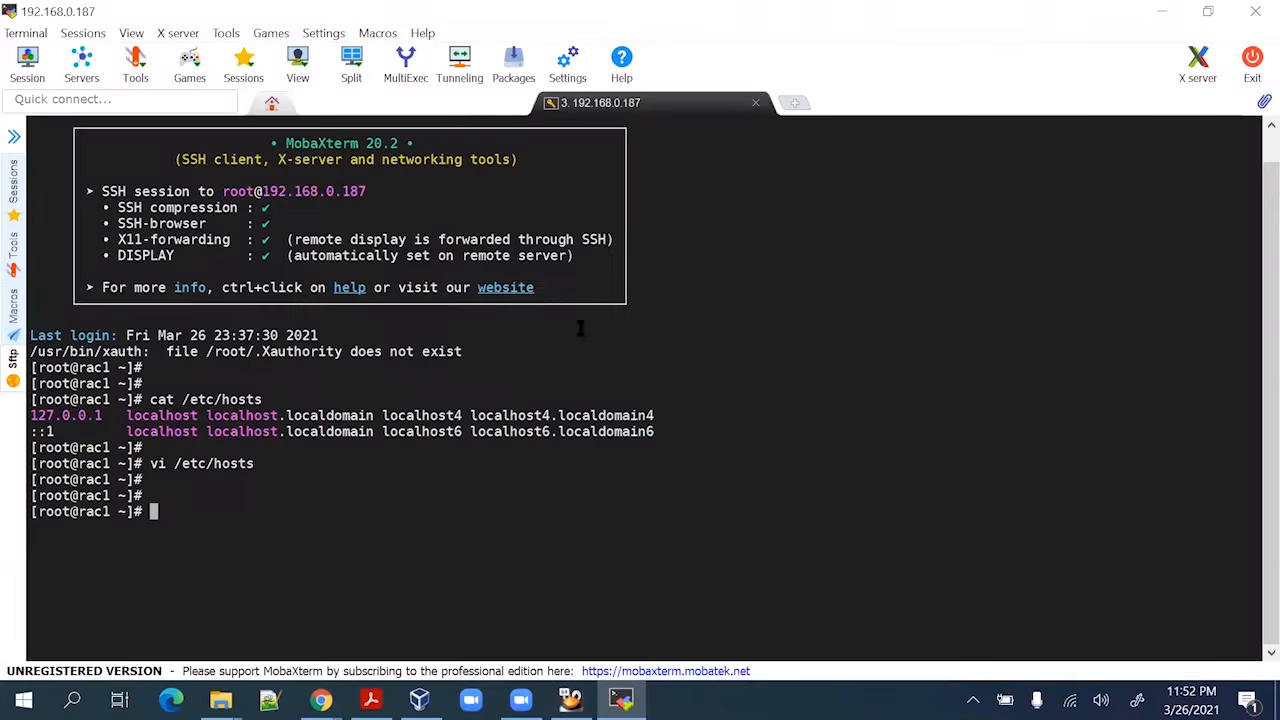
Paste the Private, Public, Virtual and SCAN entries below line 2 of /etc/hosts and save with :wq!
type("cat /etc/hosts")
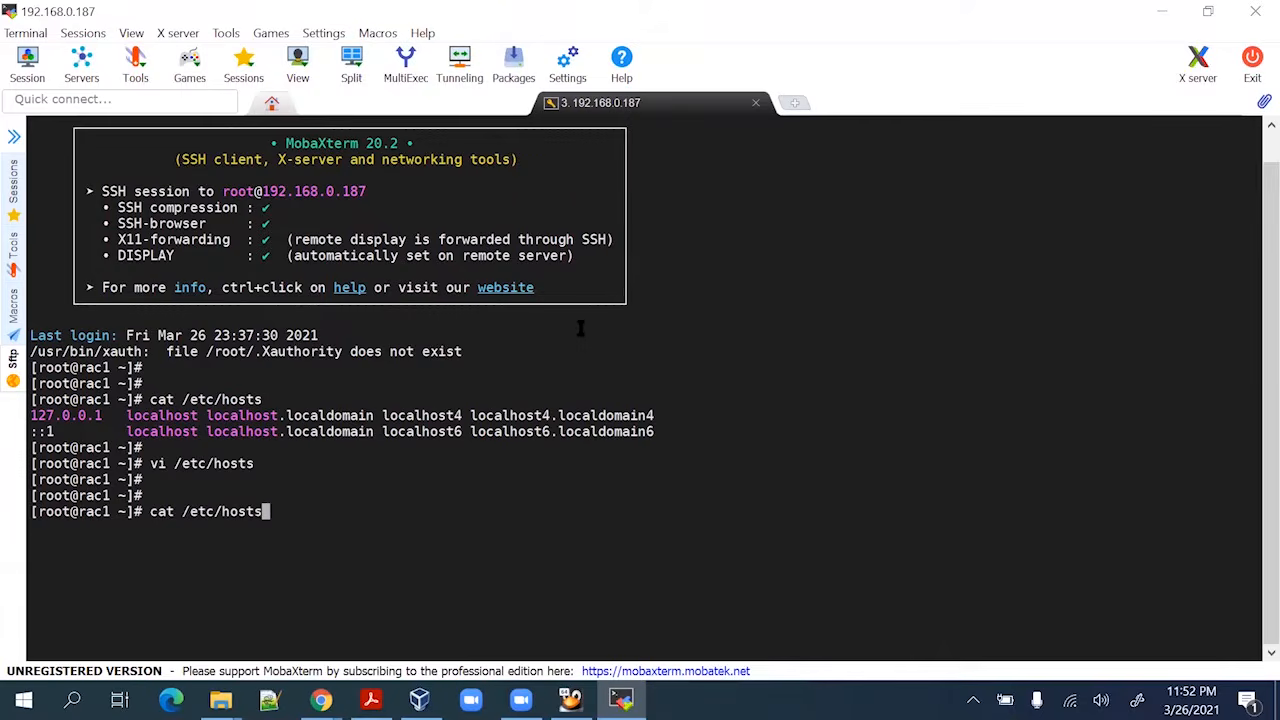
key("Return")
key("Return")
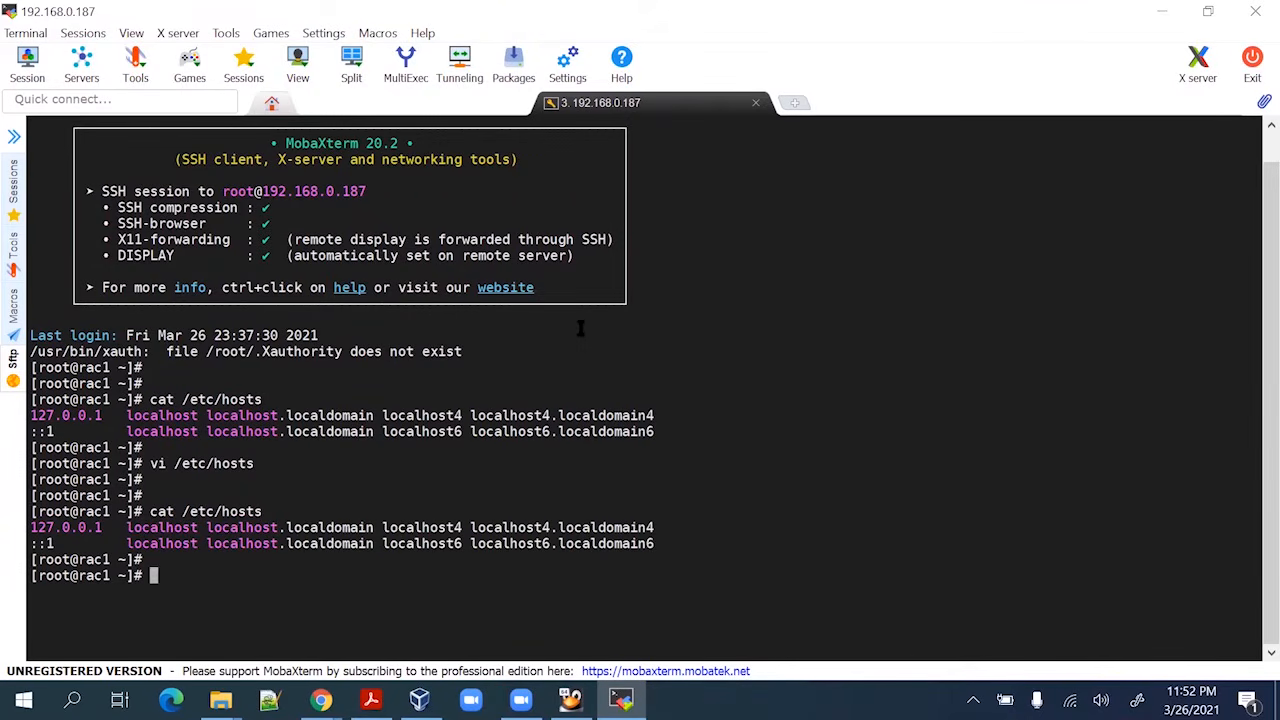
key("Up")
key("Up")
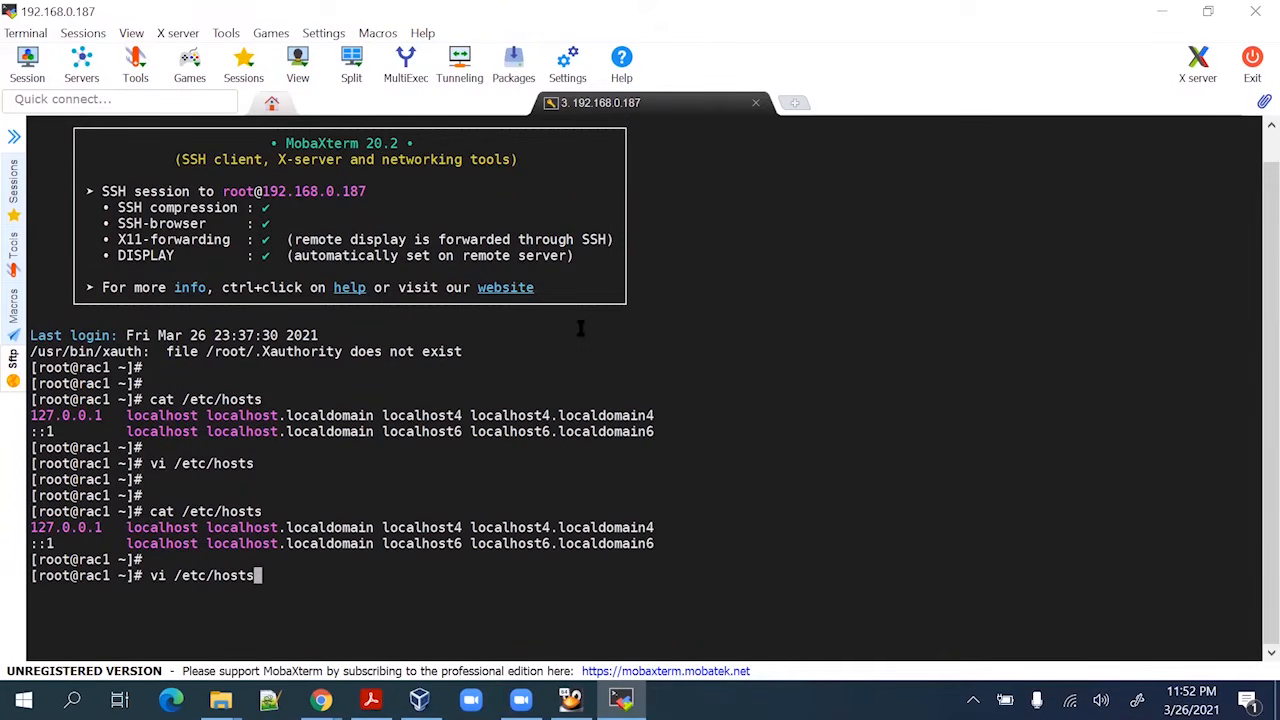
key("Return")
key("Down")
key("A")
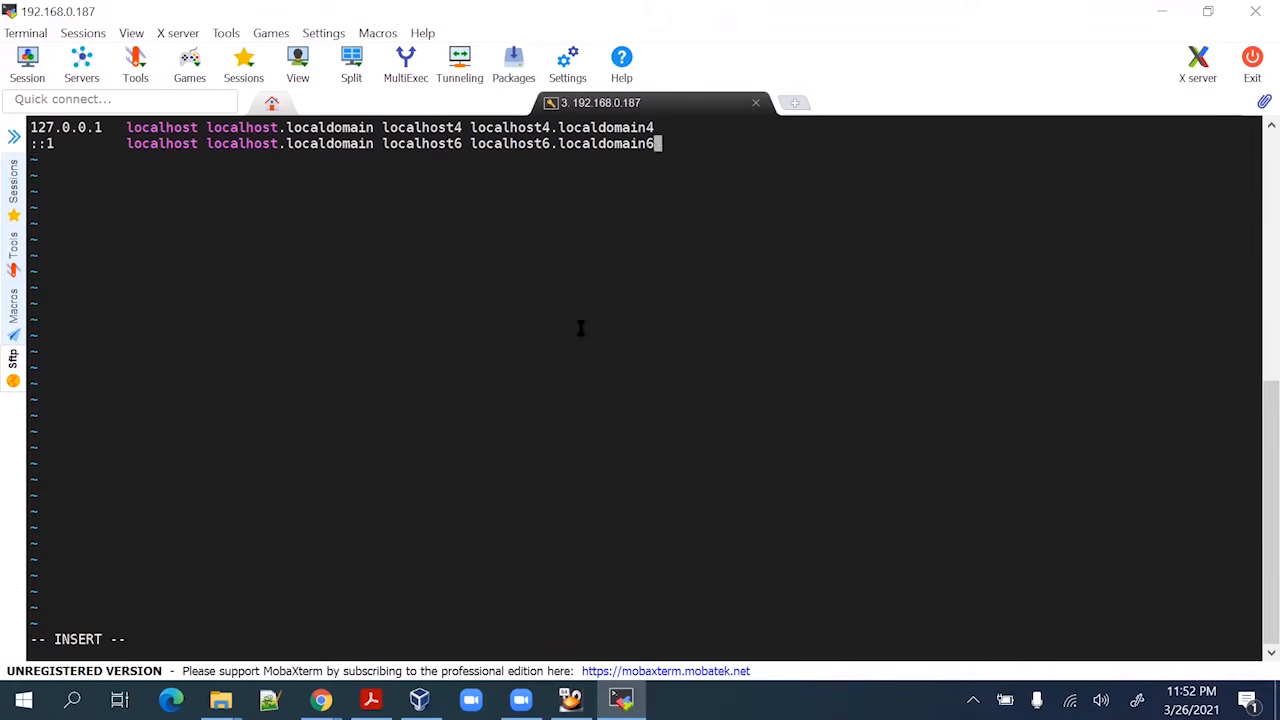
key("Return")
right_click(580, 328)
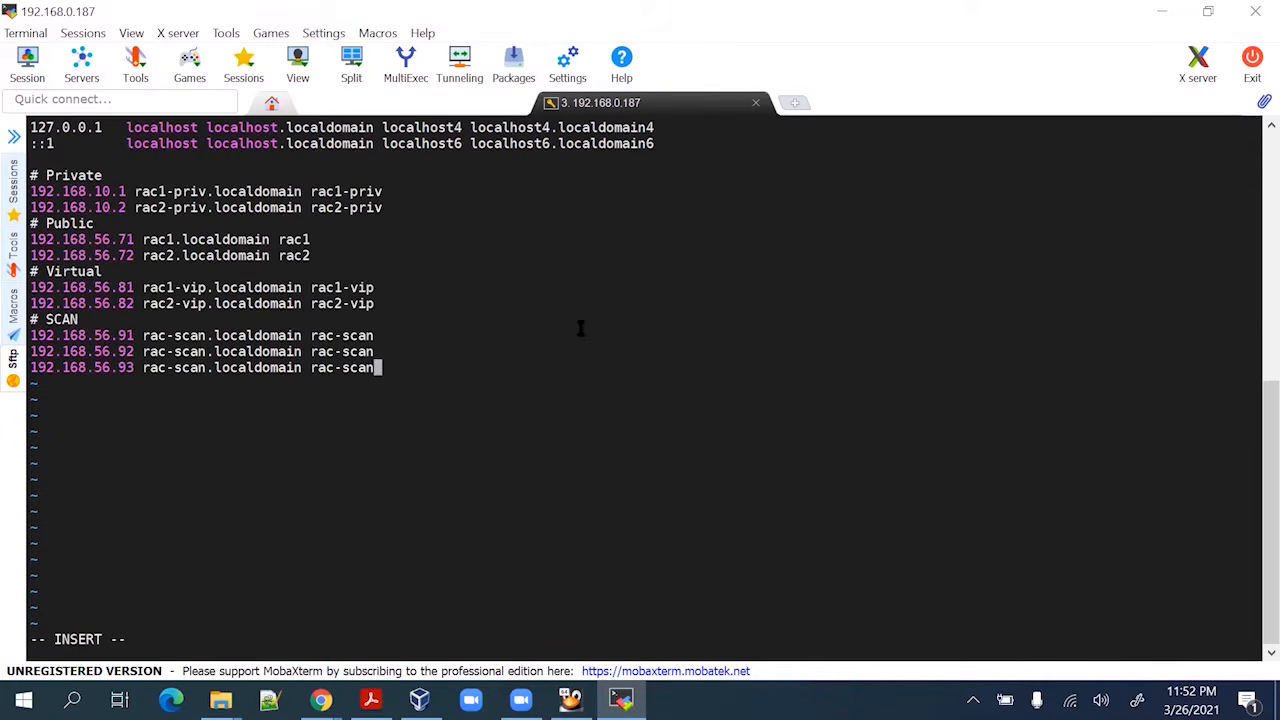
key("Escape")
type(":wq!")
key("Return")
key("Return")
key("Return")
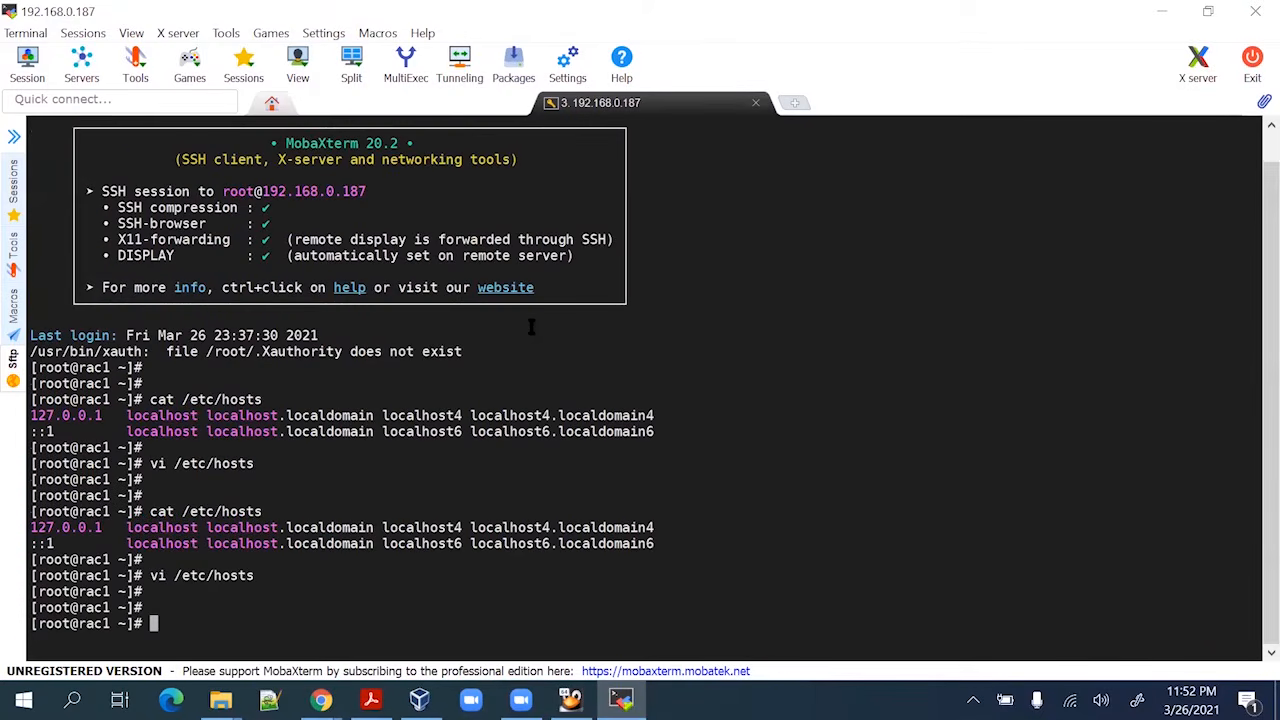
type("cat")
key("Up")
key("Up")
key("Return")
key("Return")
key("Return")
key("Return")
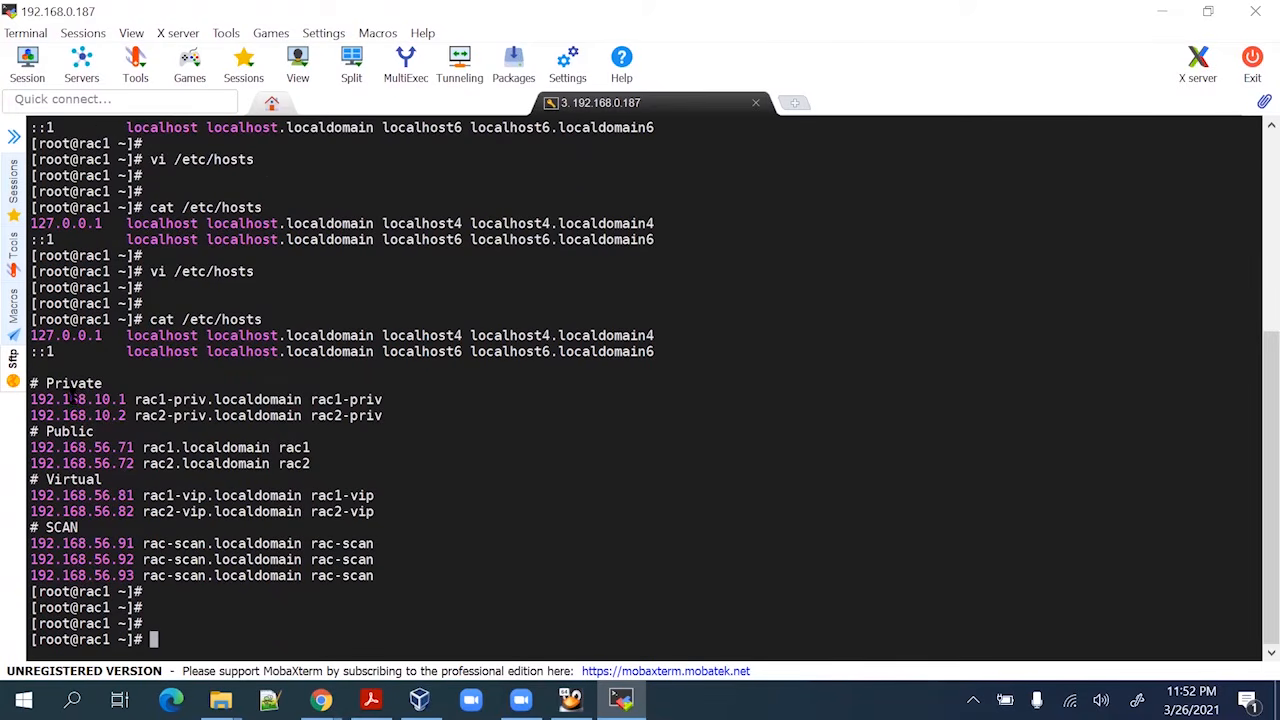
key("alt+Tab")
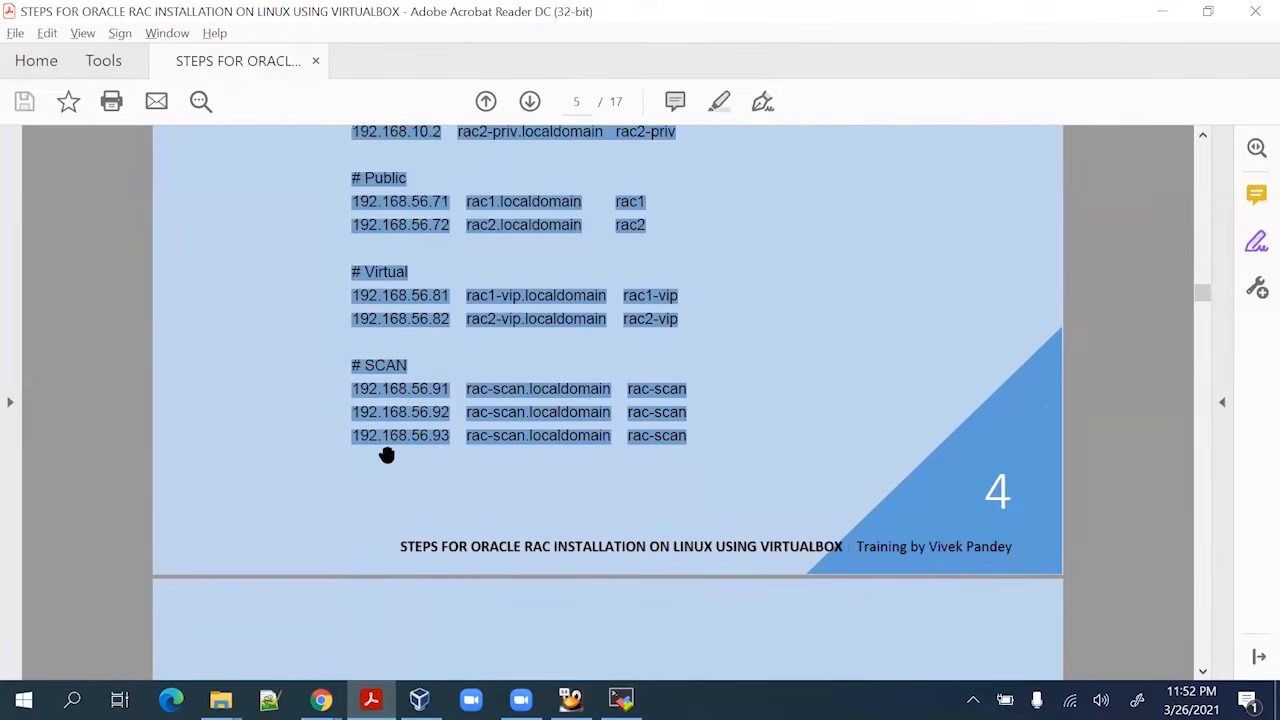
Create the asmdba group (GID 54327) by running its groupadd command from the guide
scroll(386, 455, "down", 5)
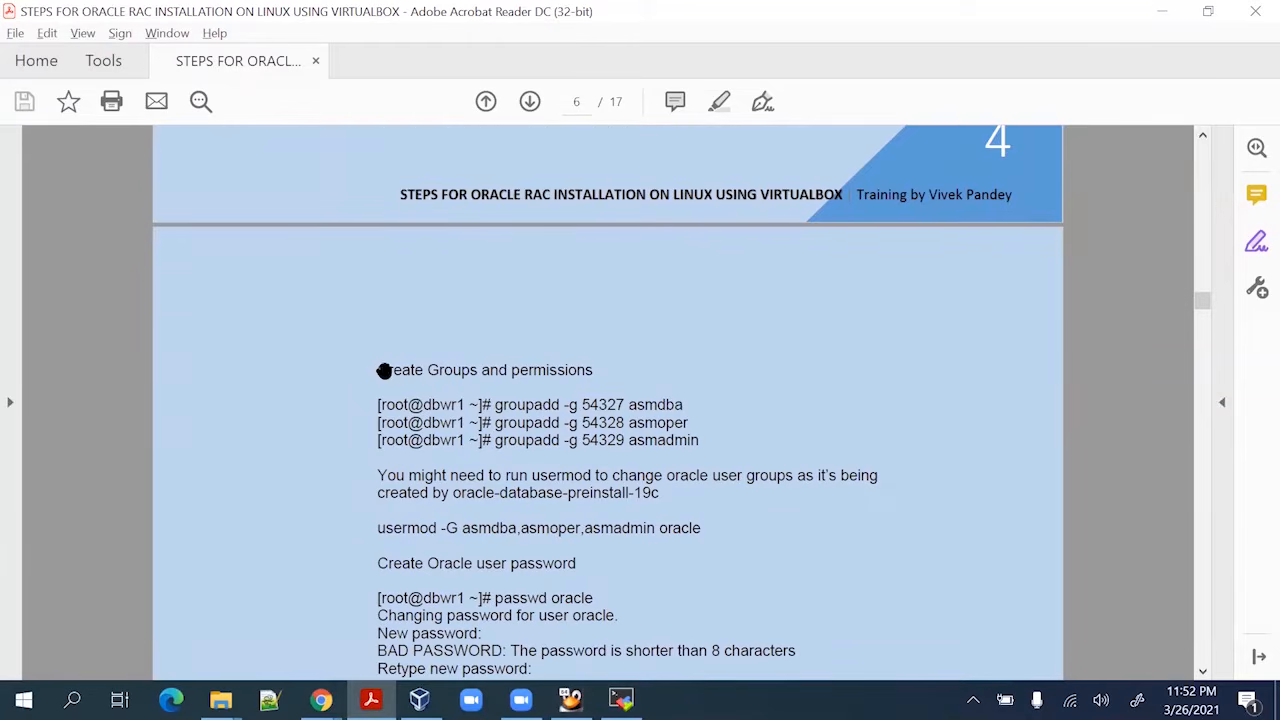
scroll(381, 369, "down", 3)
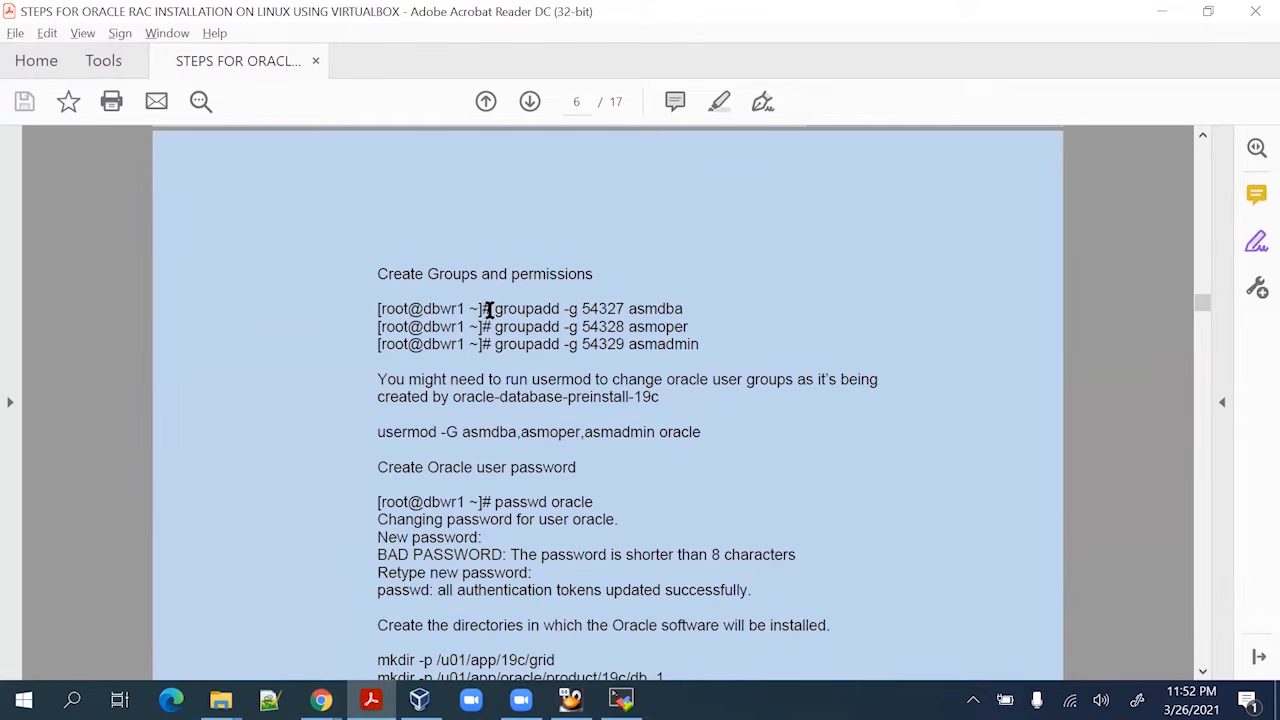
left_click_drag(491, 311, 672, 314)
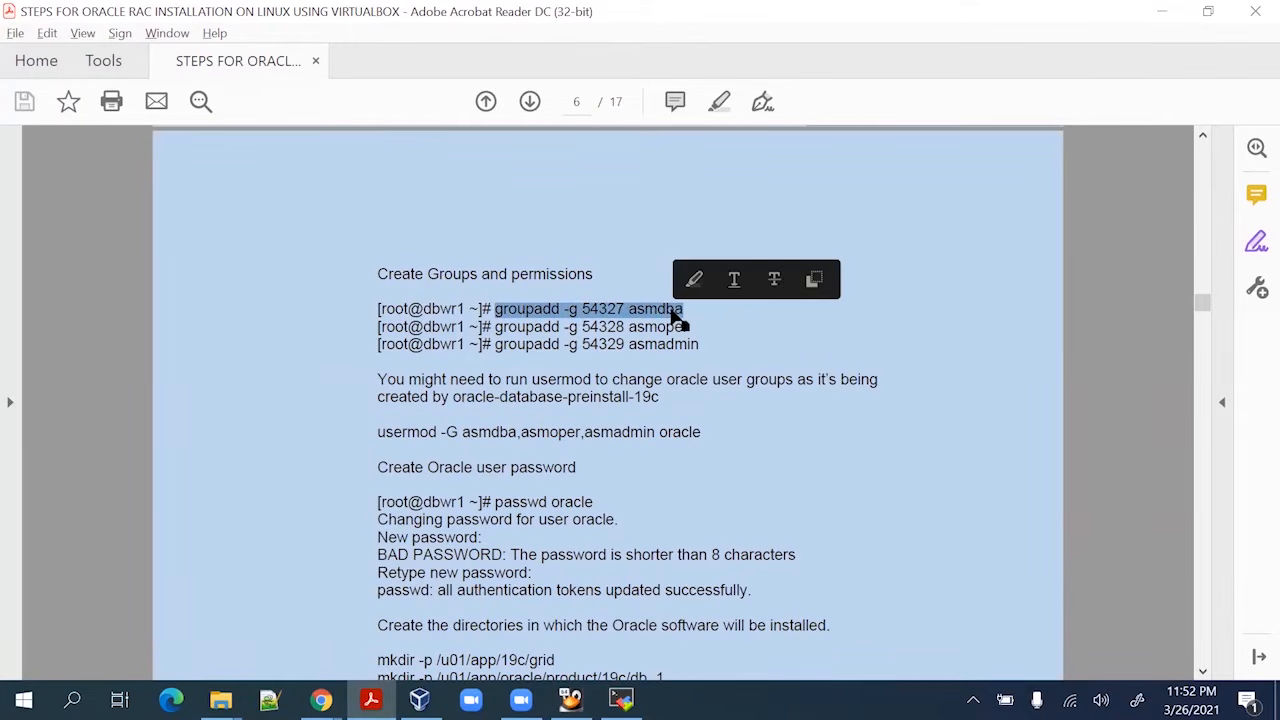
key("ctrl+c")
key("alt+Tab")
right_click(551, 437)
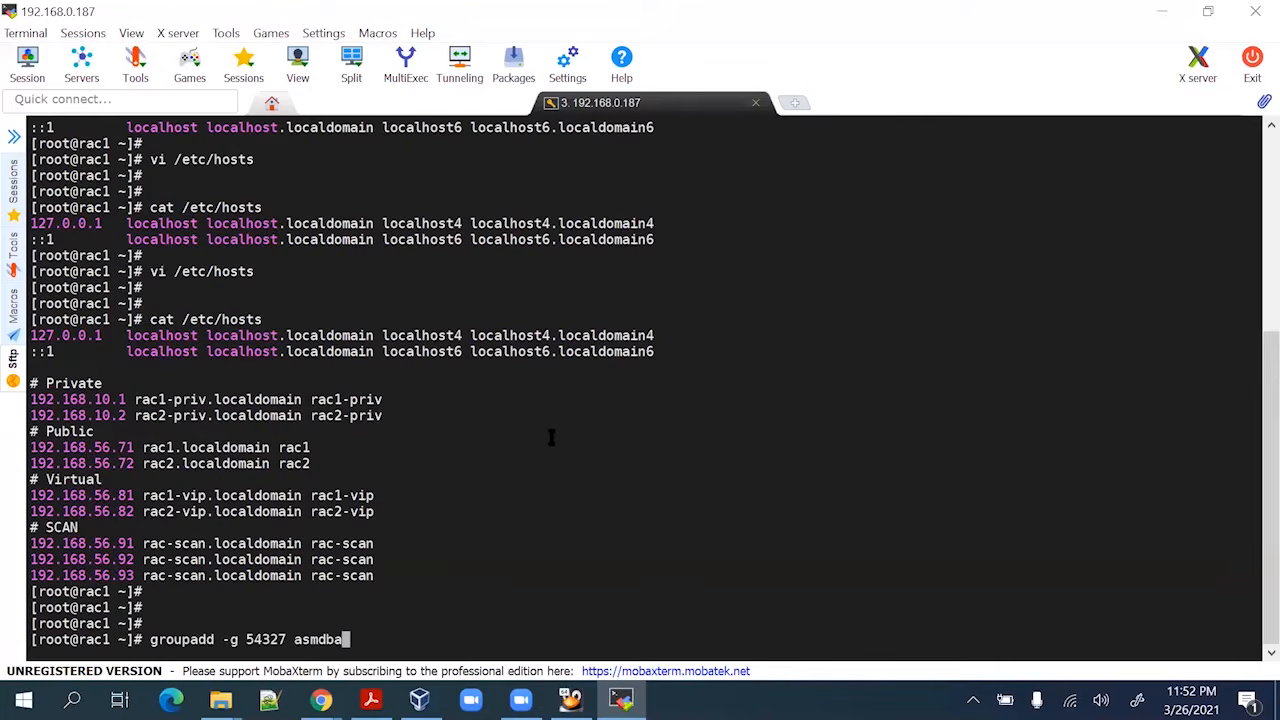
key("Return")
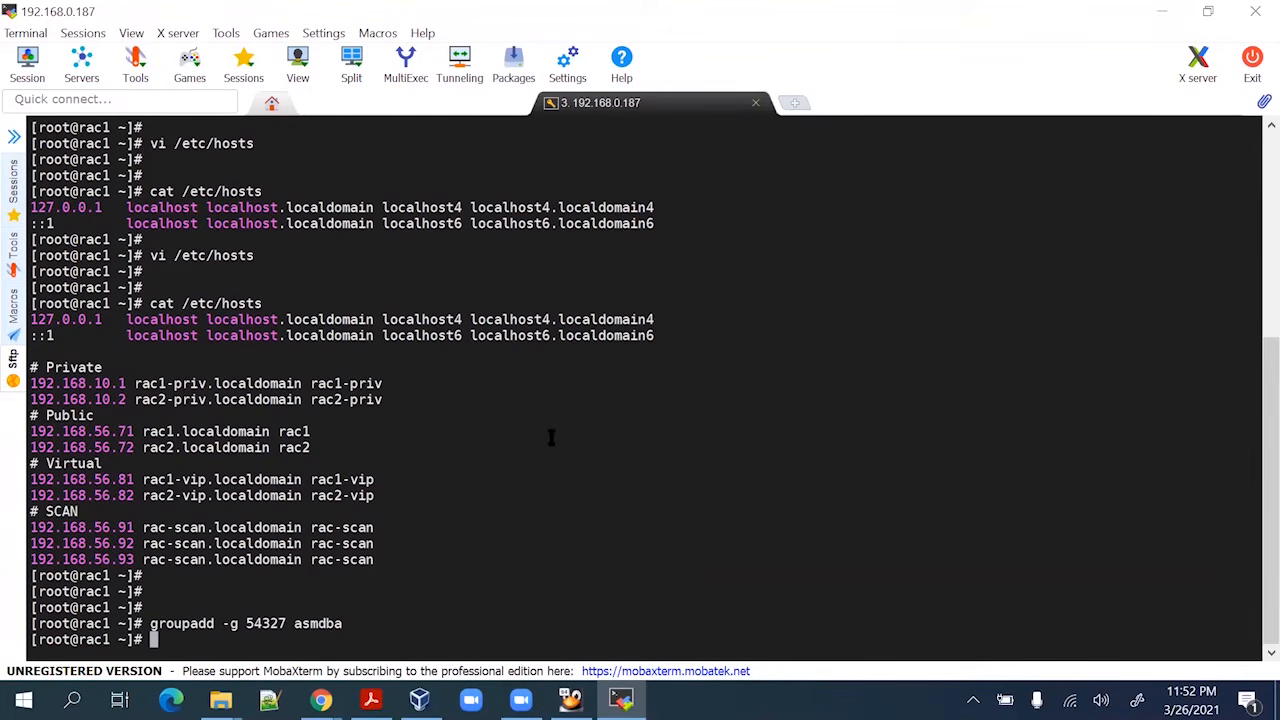
key("Return")
key("Return")
key("Return")
key("Return")
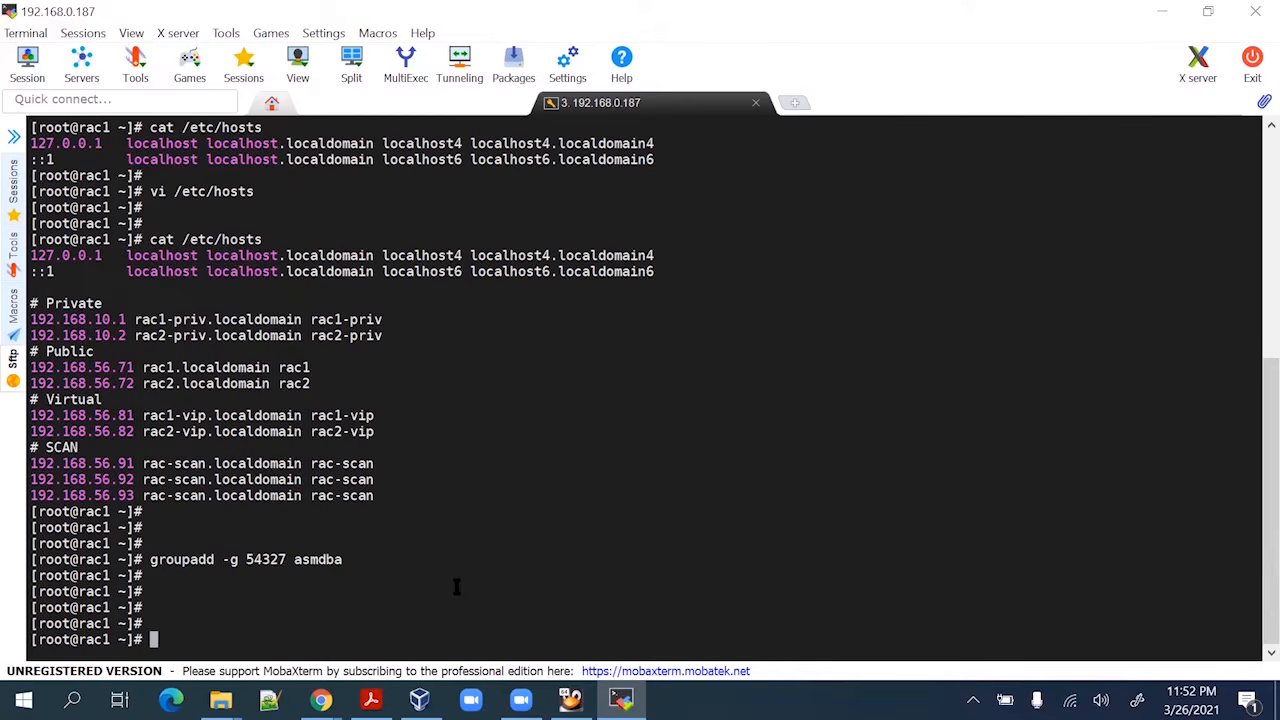
Create the asmoper group (GID 54328) with its groupadd command
key("alt+Tab")
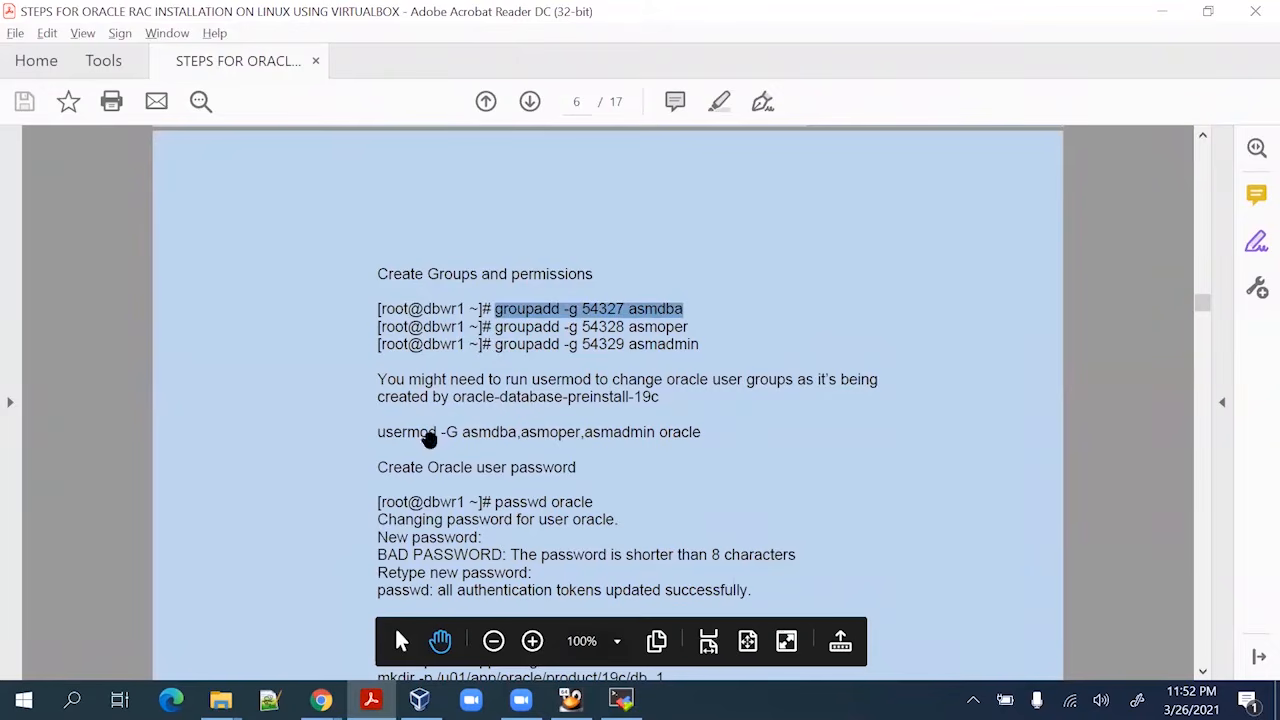
left_click_drag(494, 328, 688, 331)
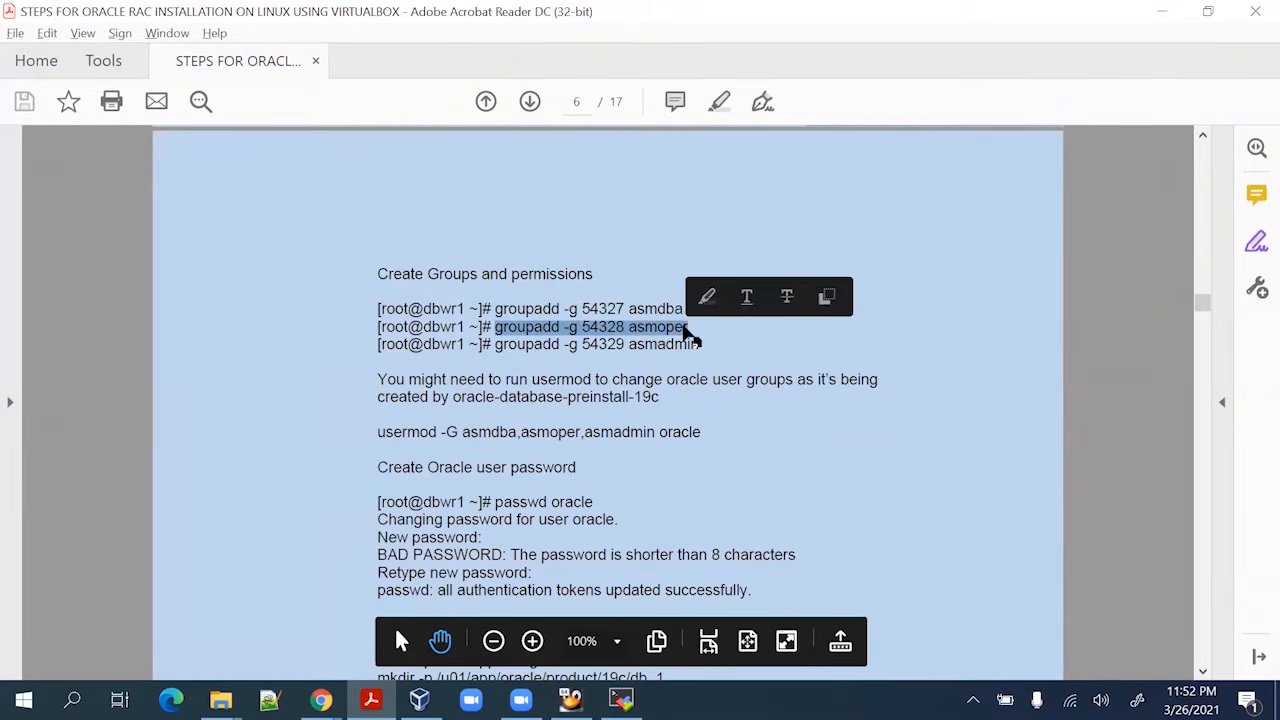
key("ctrl+c")
key("alt+Tab")
right_click(572, 378)
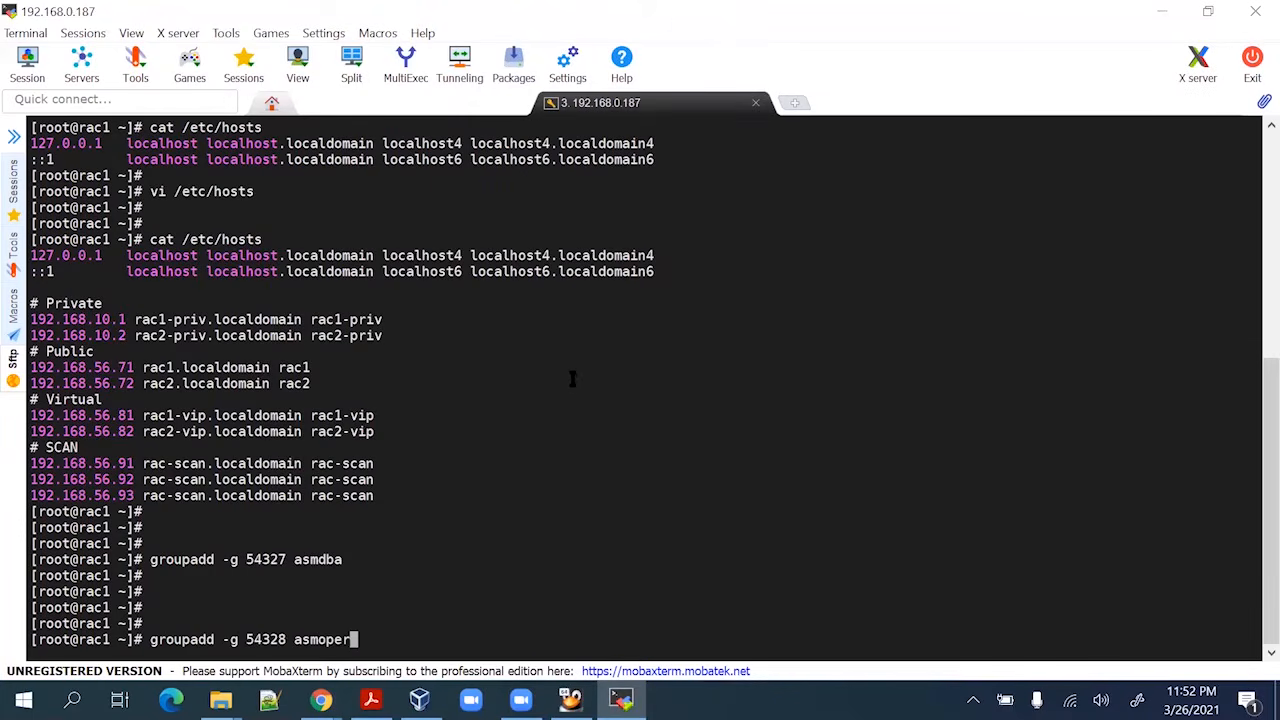
key("Return")
Create the asmadmin group (GID 54329) with its groupadd command
key("alt+Tab")
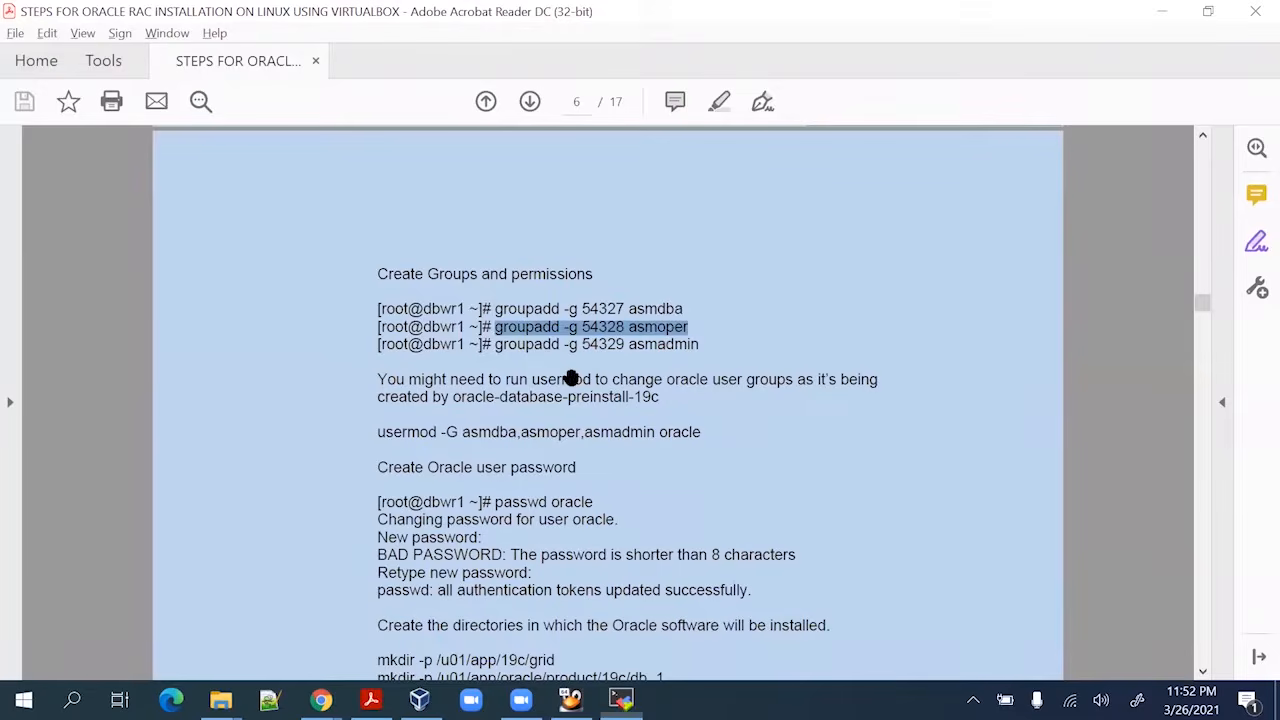
left_click_drag(494, 343, 706, 340)
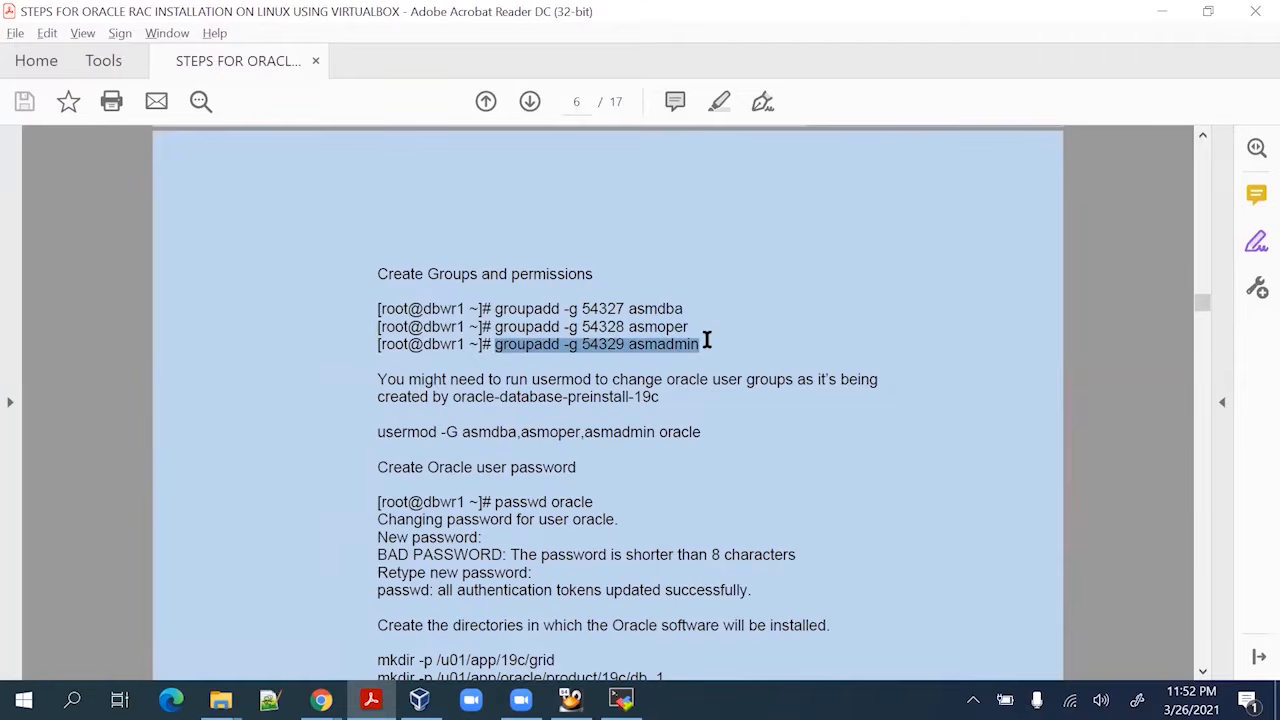
key("ctrl+c")
key("alt+Tab")
right_click(709, 366)
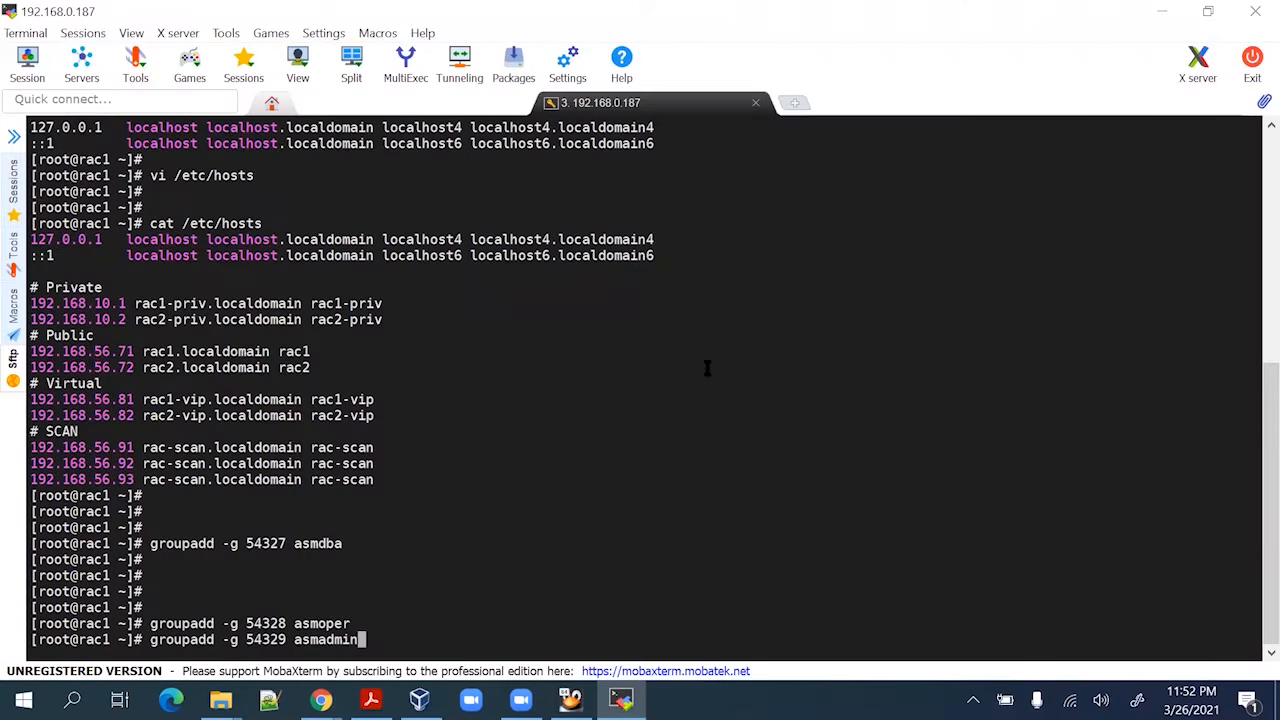
key("Return")
key("Return")
key("Return")
Add the oracle user to the asmdba, asmoper and asmadmin groups using usermod -G
key("alt+Tab")
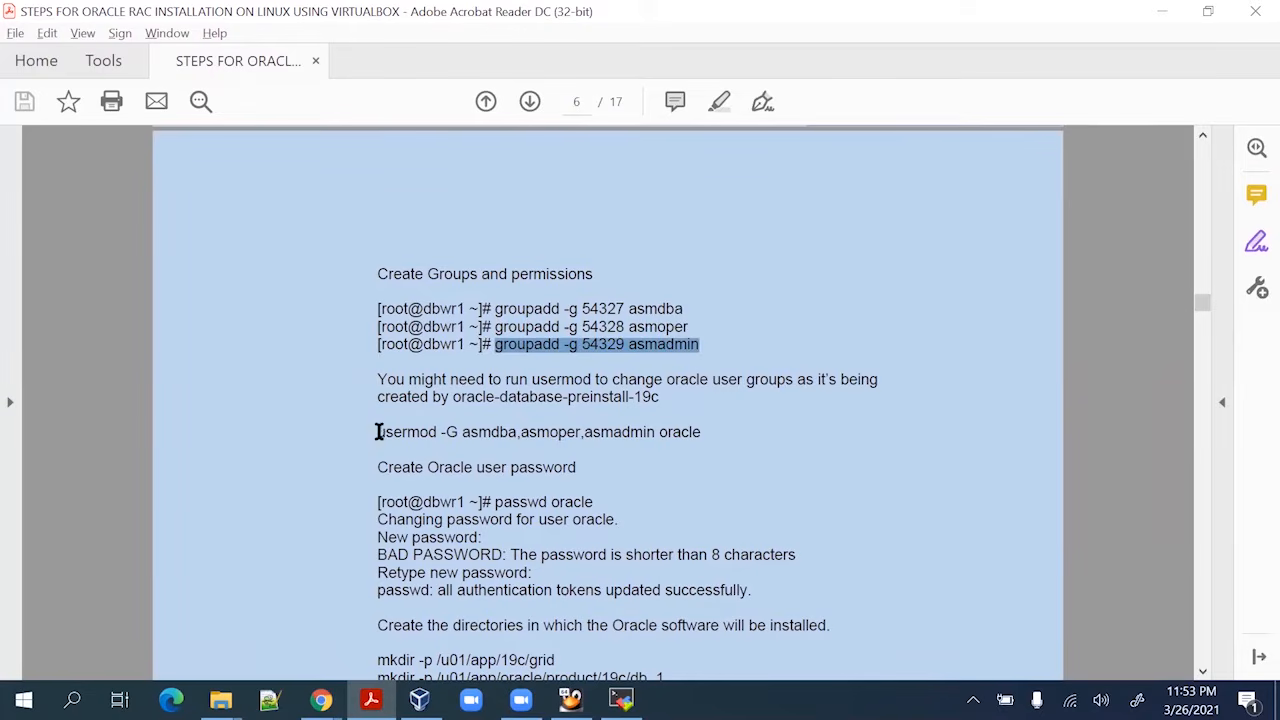
left_click_drag(375, 432, 700, 434)
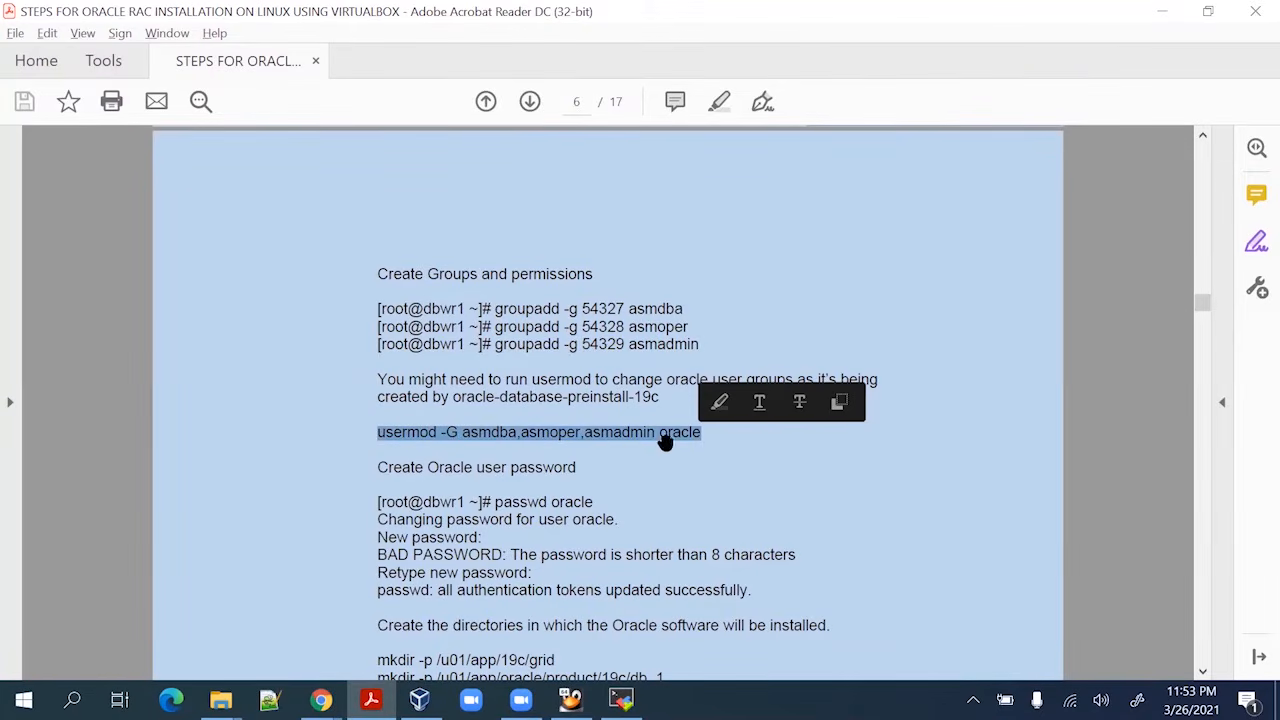
key("alt+Tab")
right_click(524, 498)
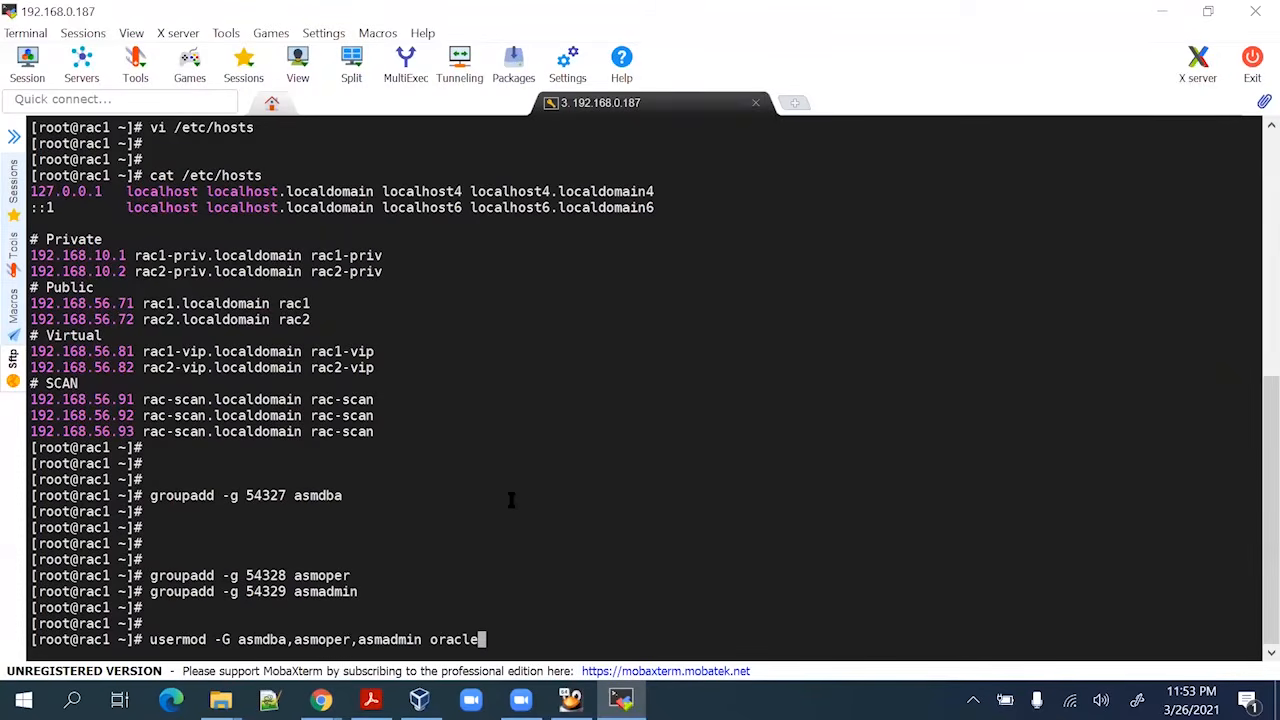
key("Return")
Copy the 'passwd oracle' command from the guide for the terminal
key("alt+Tab")
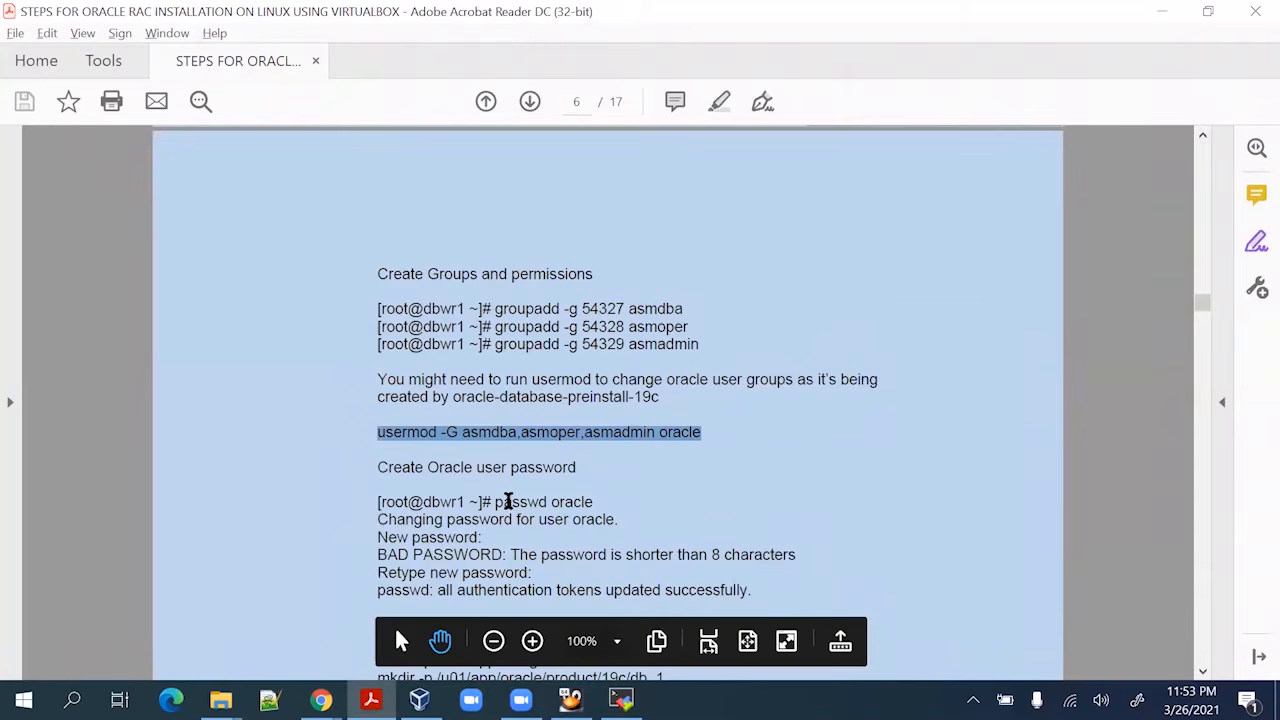
scroll(428, 454, "down", 1)
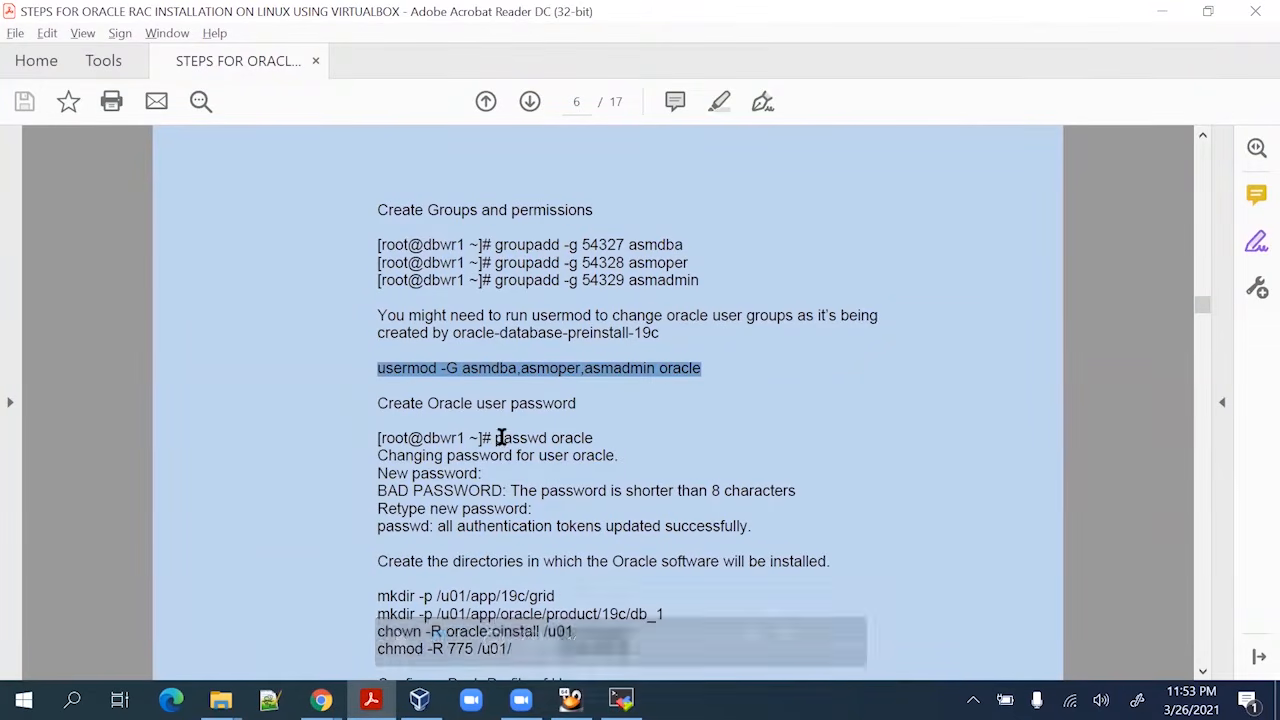
left_click_drag(495, 438, 649, 446)
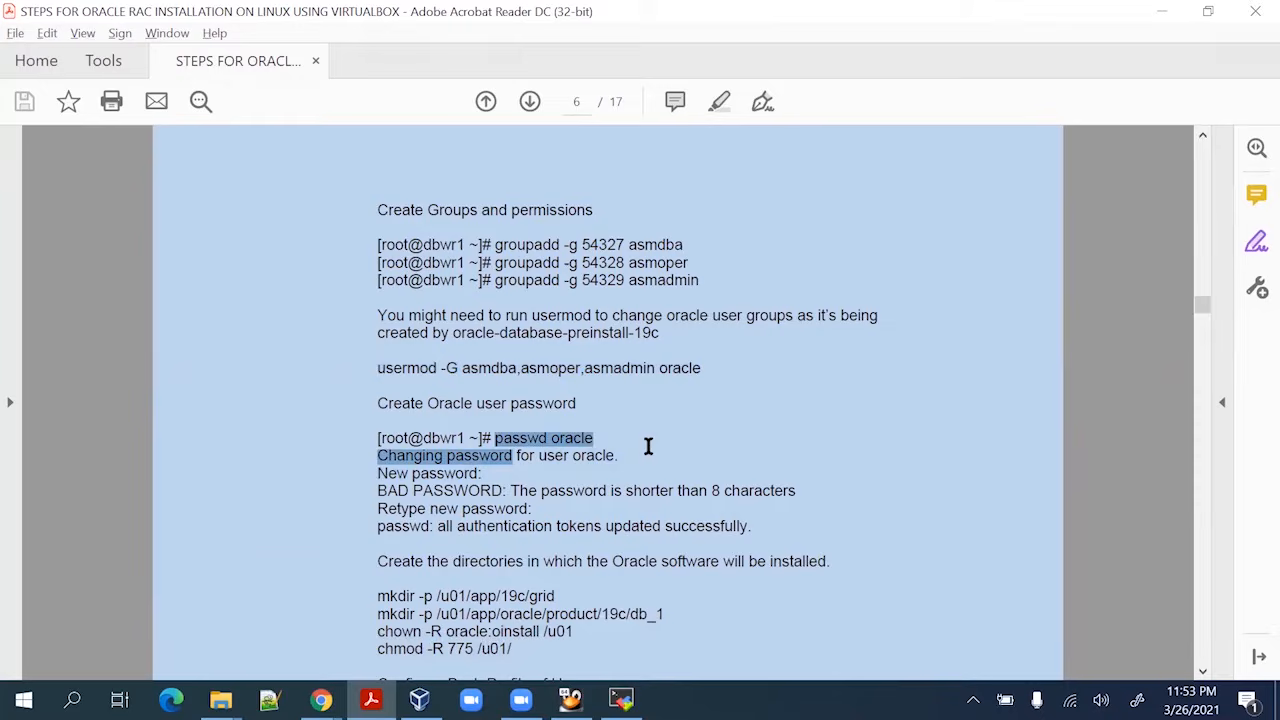
left_click(494, 441)
mouse_move(495, 438)
left_mouse_down()
mouse_move(629, 434)
mouse_move(594, 434)
left_mouse_up()
key("ctrl+c")
key("alt+Tab")
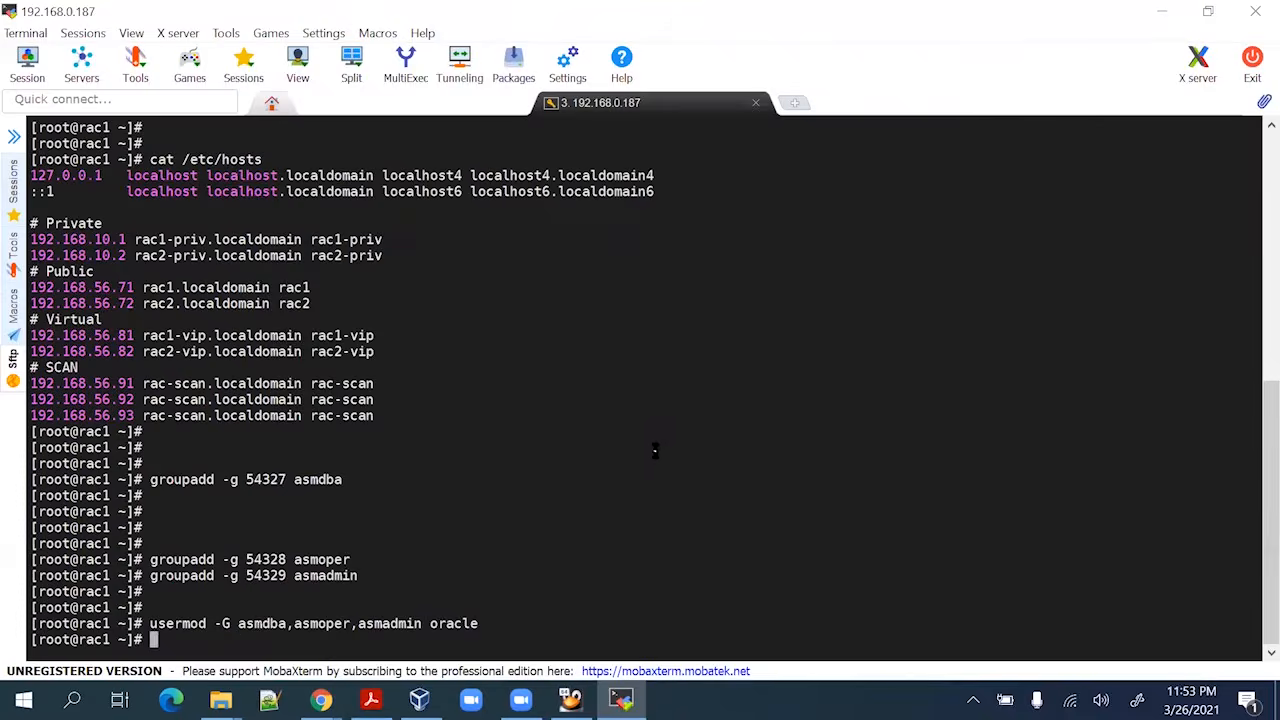
Run passwd oracle and enter the new password twice to set it
right_click(655, 450)
key("Return")
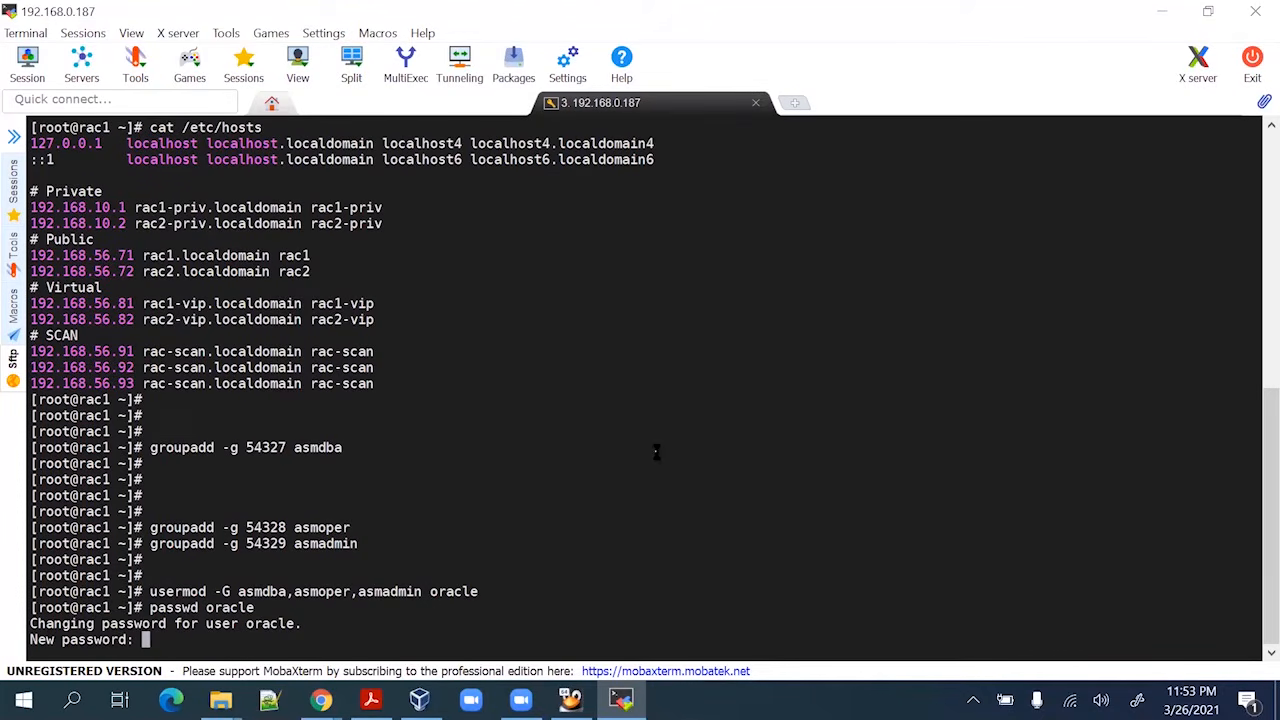
key("Return")
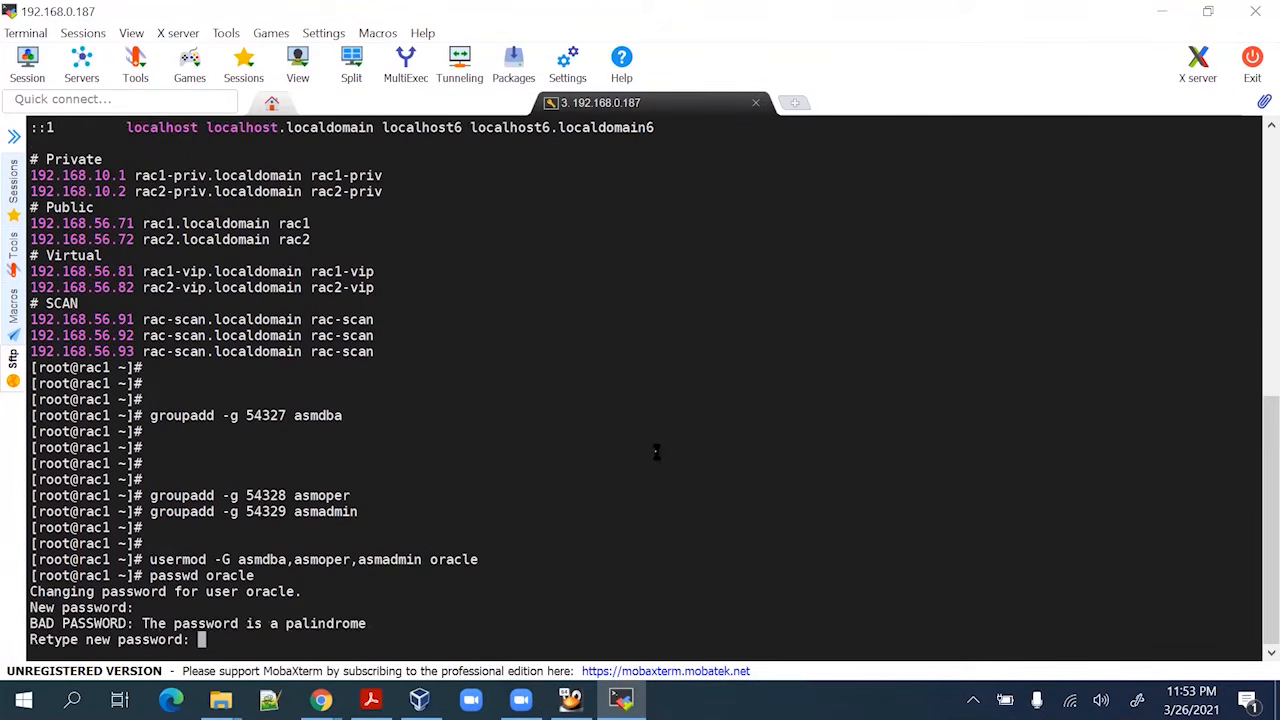
key("Return")
key("Return")
key("Return")
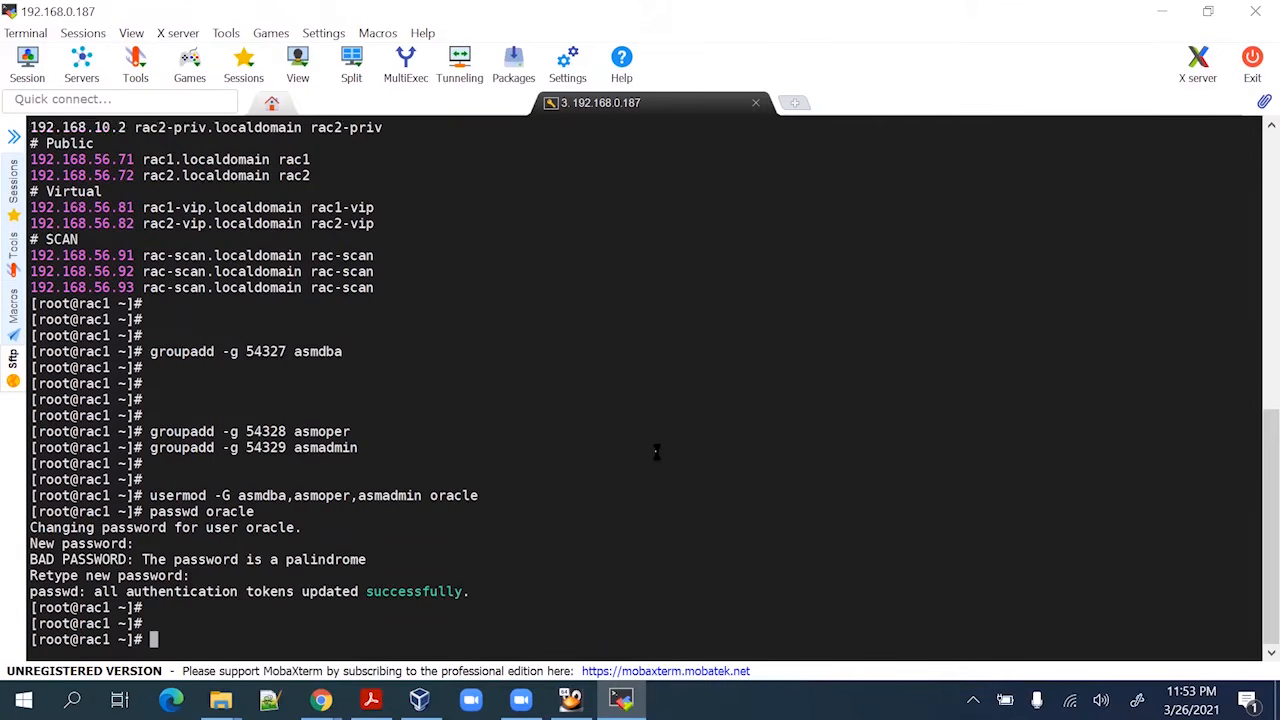
Select the mkdir/chown/chmod directory-creation commands further down the guide
key("alt+Tab")
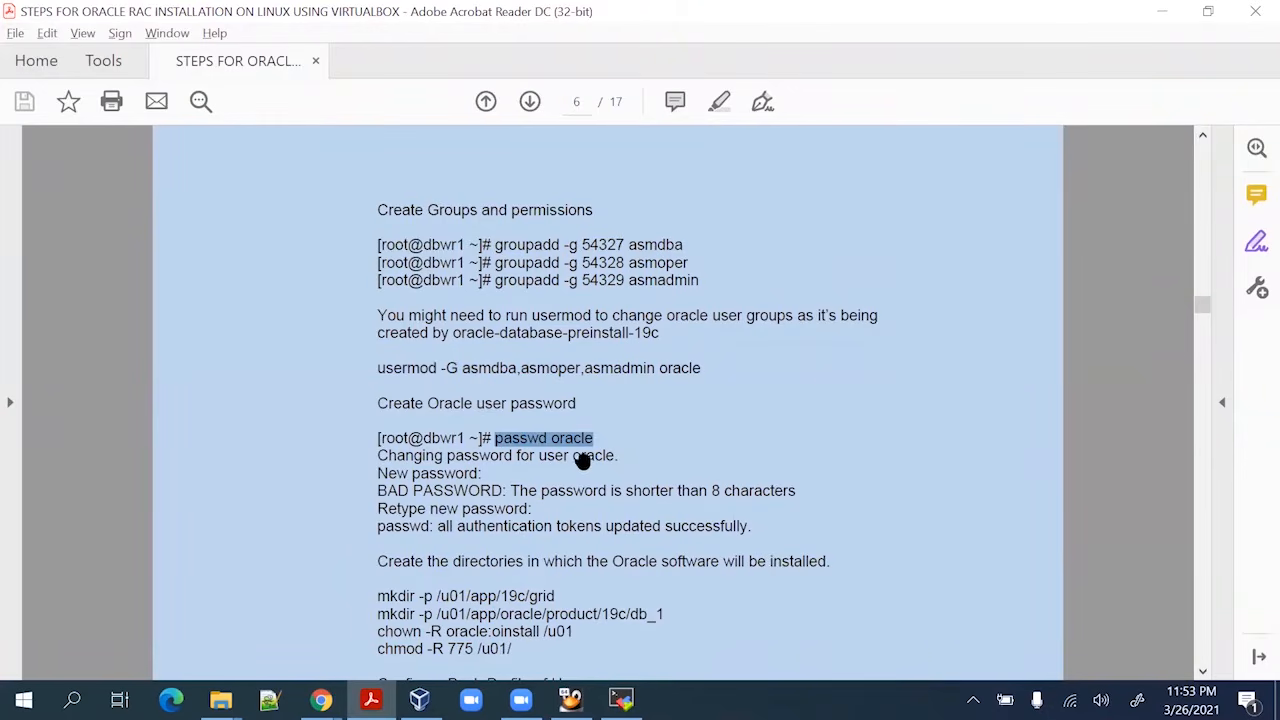
scroll(485, 480, "down", 3)
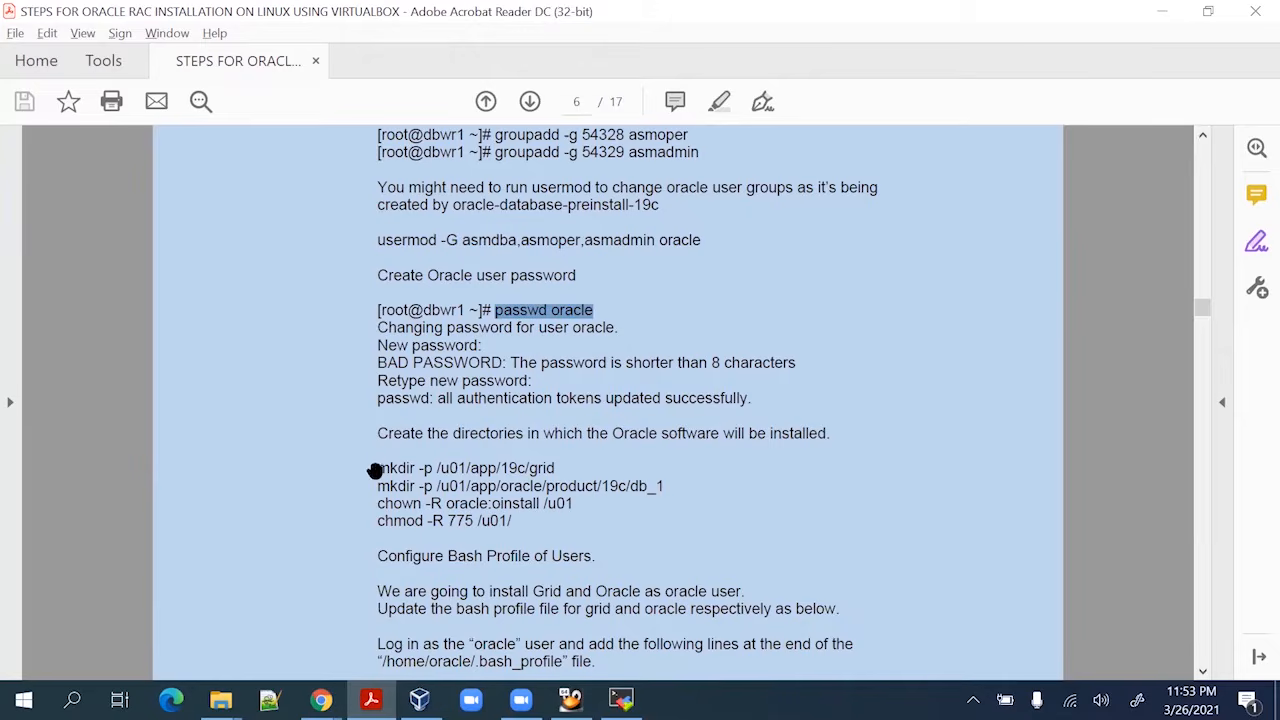
left_click_drag(377, 466, 519, 535)
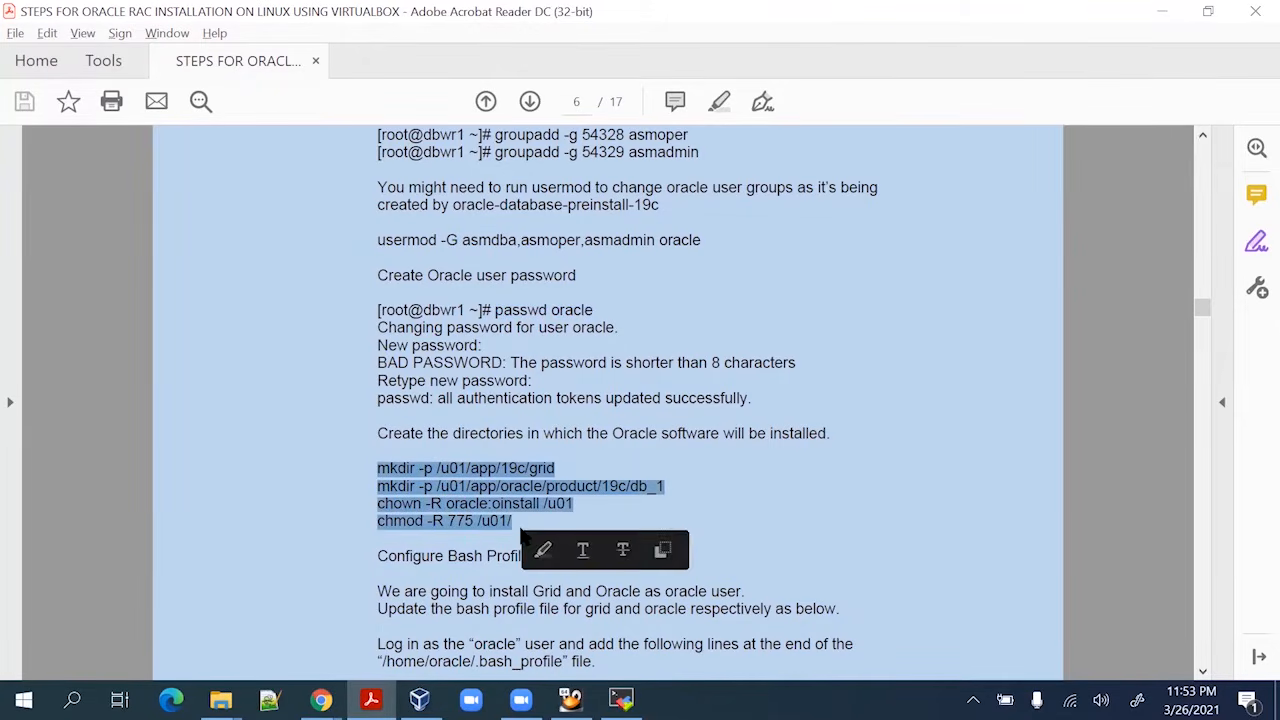
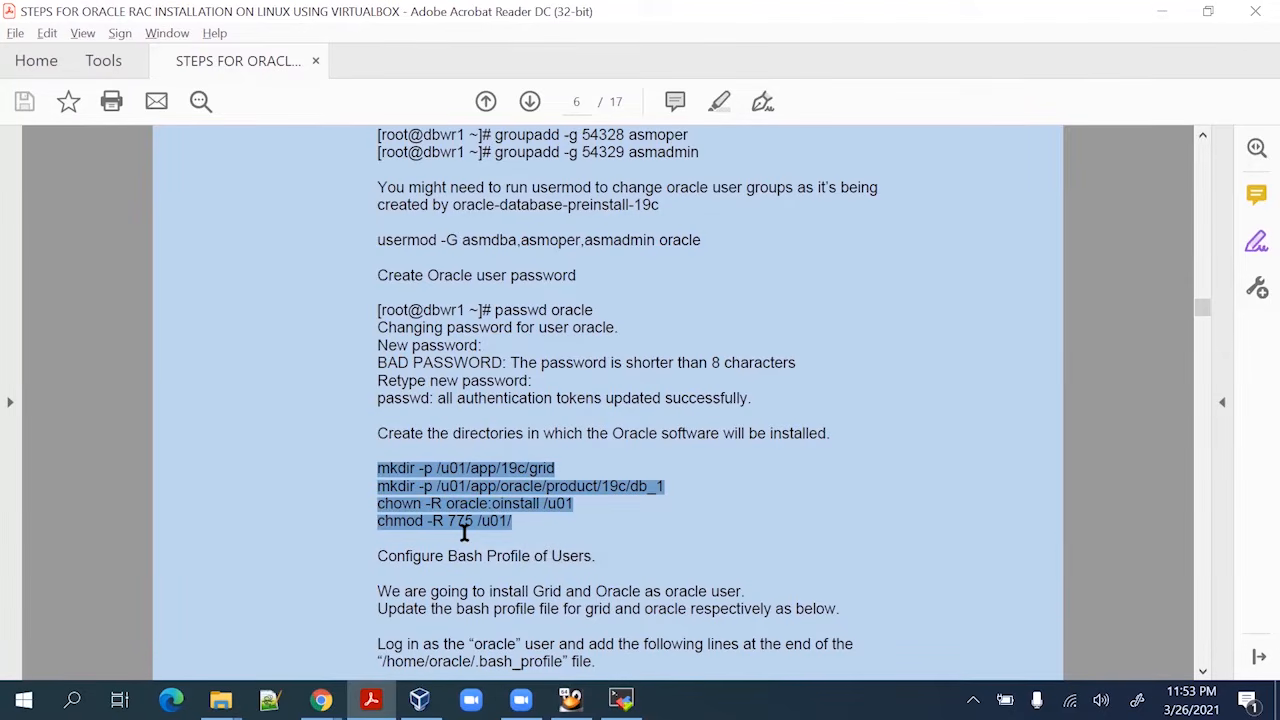
Create the /u01 Oracle directories owned by oracle:oinstall with 775 permissions
key("alt+Tab")
right_click(572, 427)
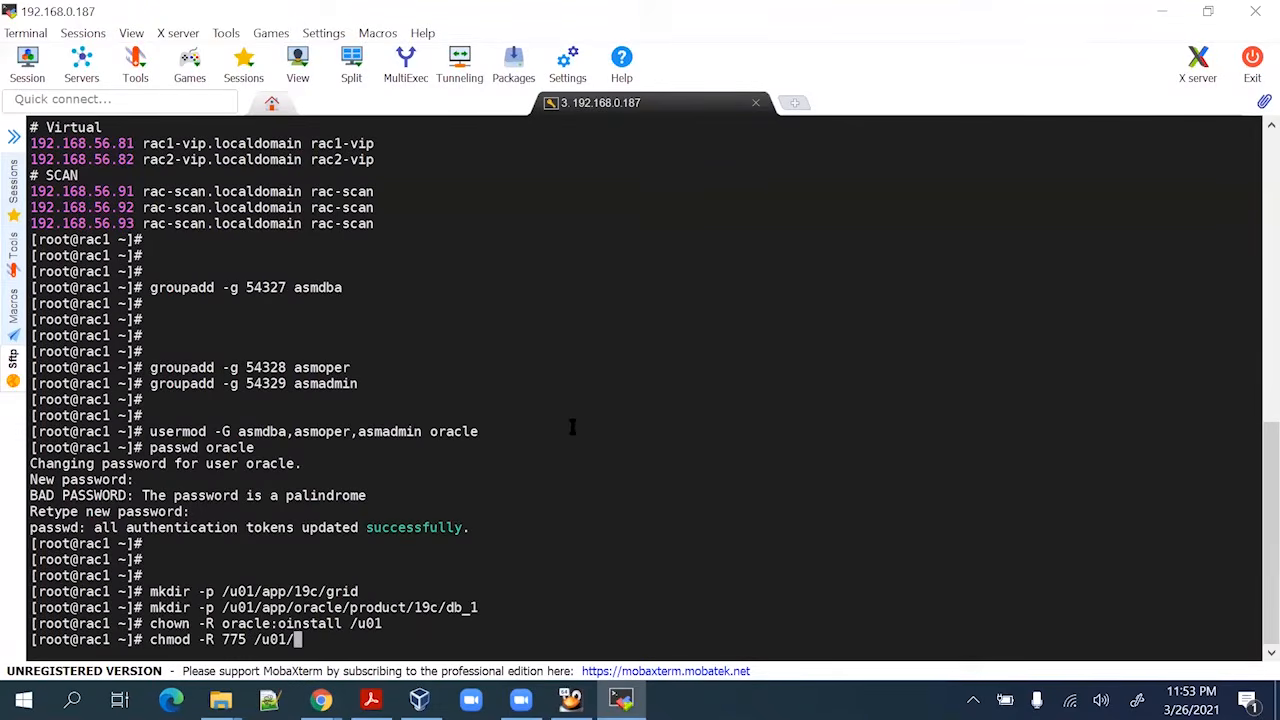
key("Return")
key("Return")
key("Return")
List /u01/app with ls -lrt to confirm the 19c and oracle directories exist
type("ls -l")
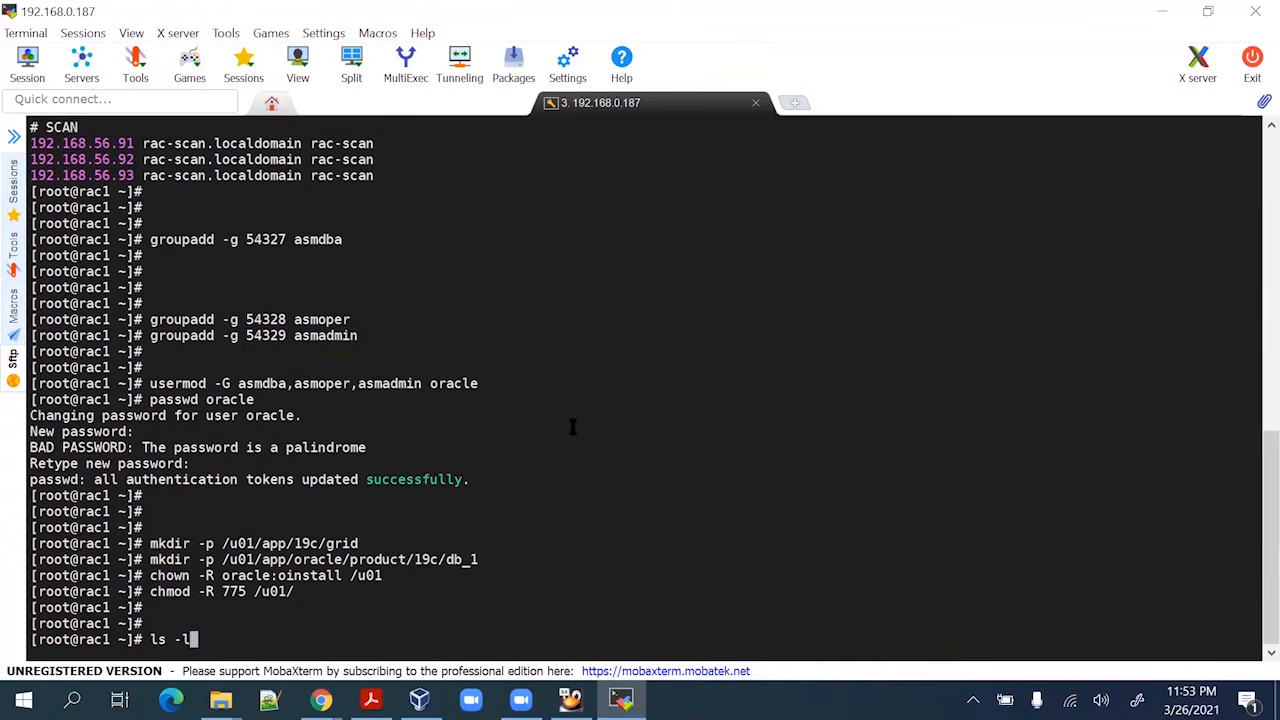
type("rt")
double_click(343, 541)
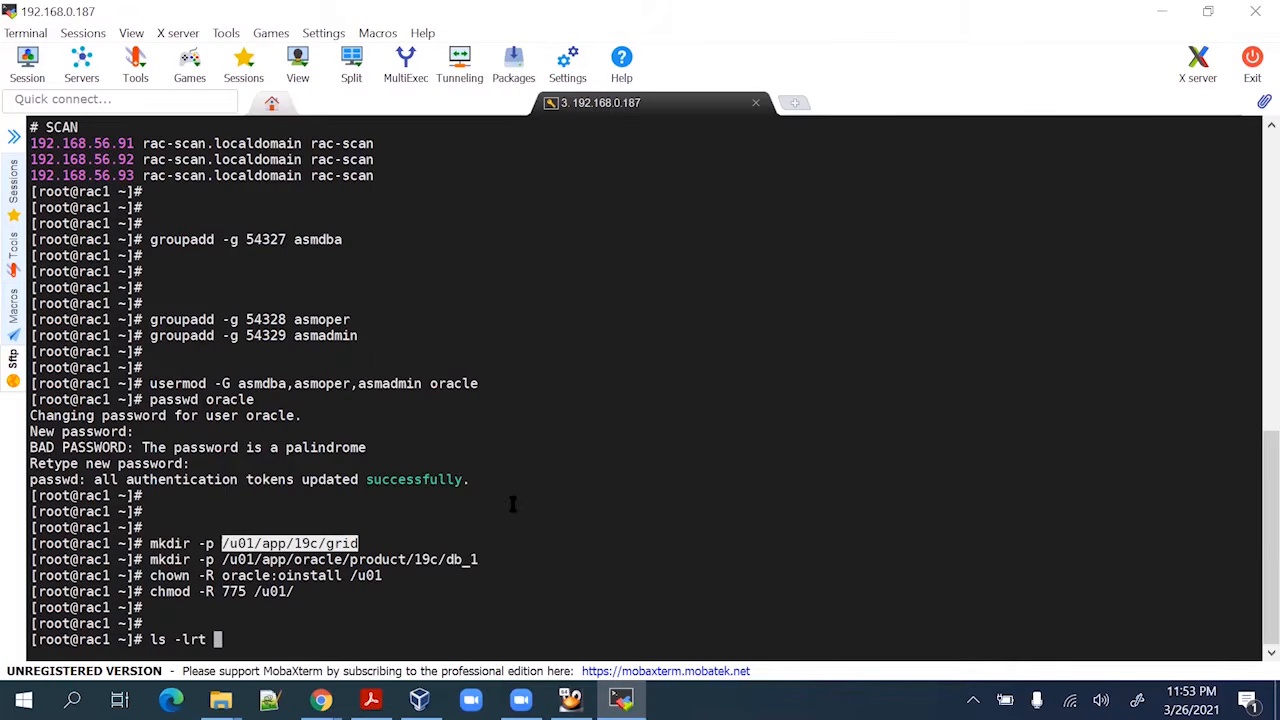
triple_click(510, 503)
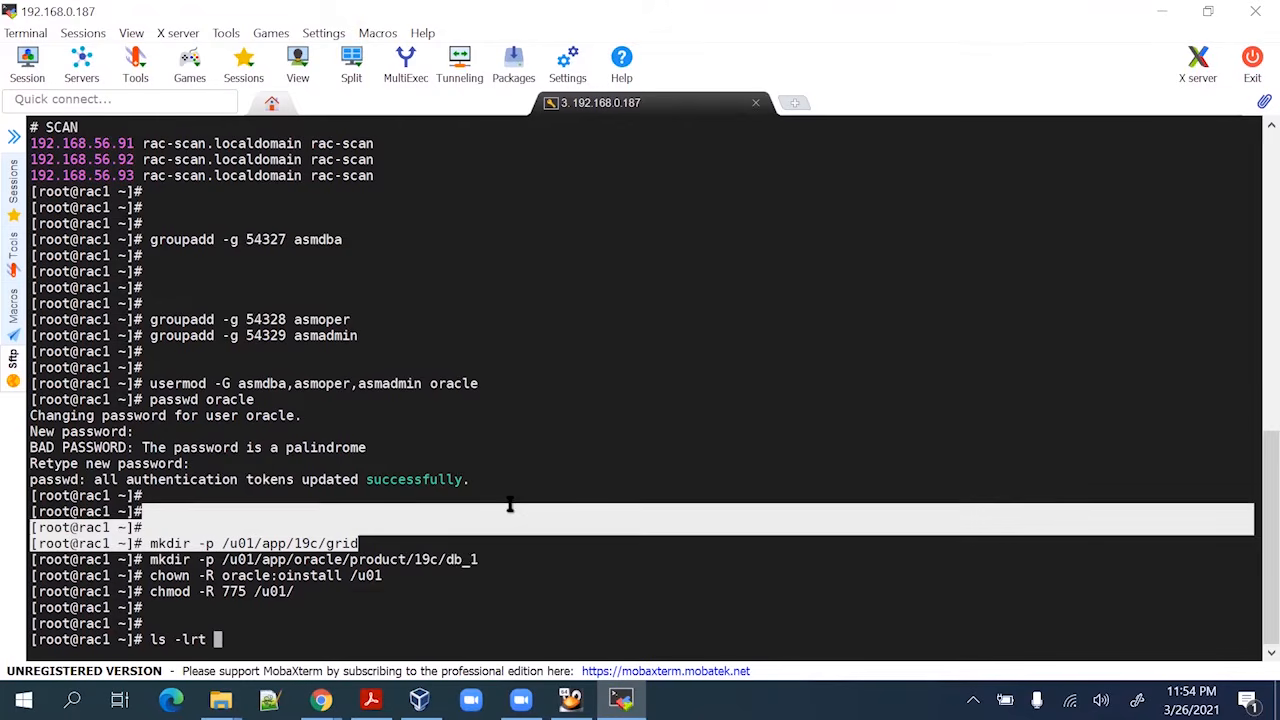
double_click(345, 543)
left_click(447, 537, "shift")
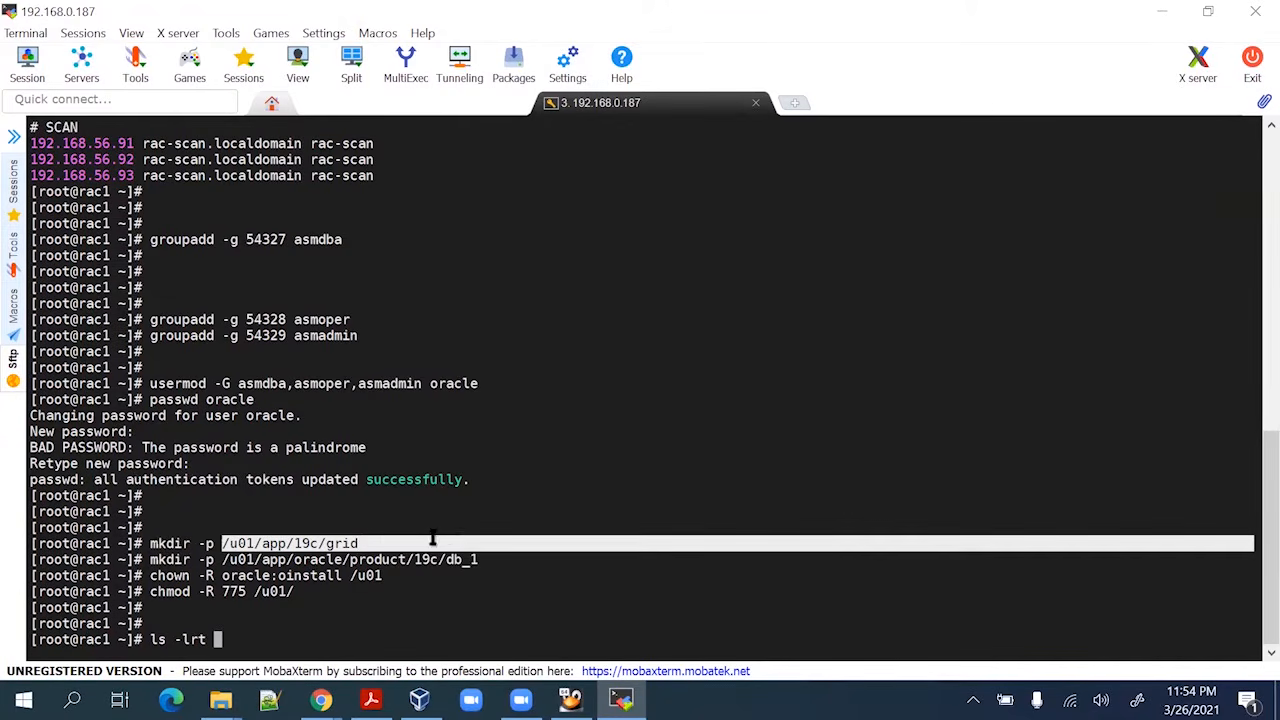
scroll(370, 607, "up", 1)
scroll(370, 607, "down", 1)
left_click(373, 605)
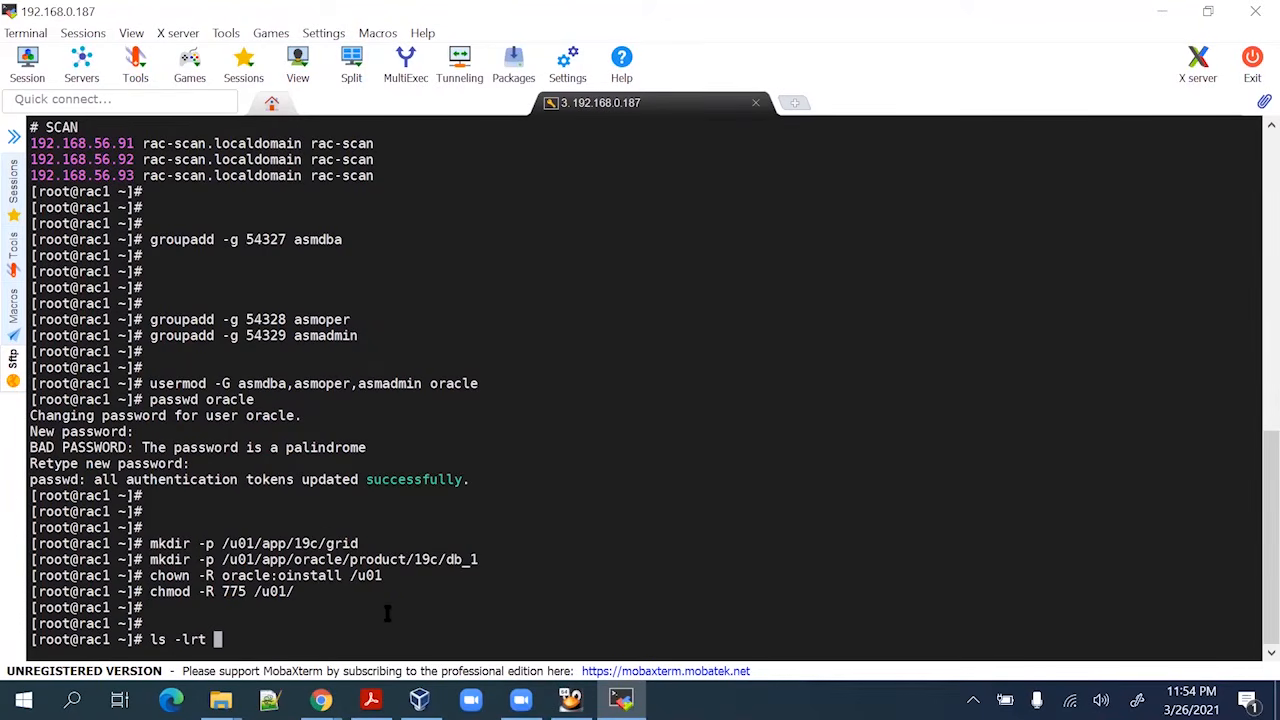
type("ls -lrt /u01/app/")
key("Return")
key("Return")
key("Return")
key("Return")
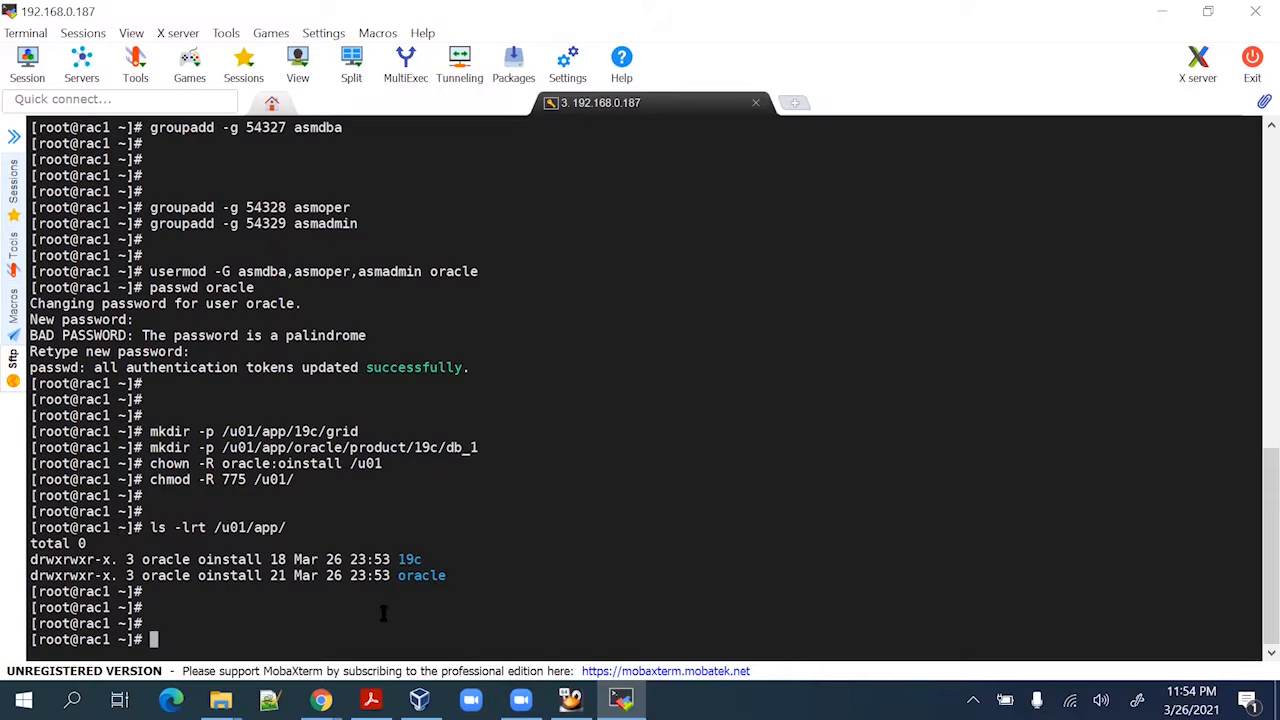
key("alt+Tab")
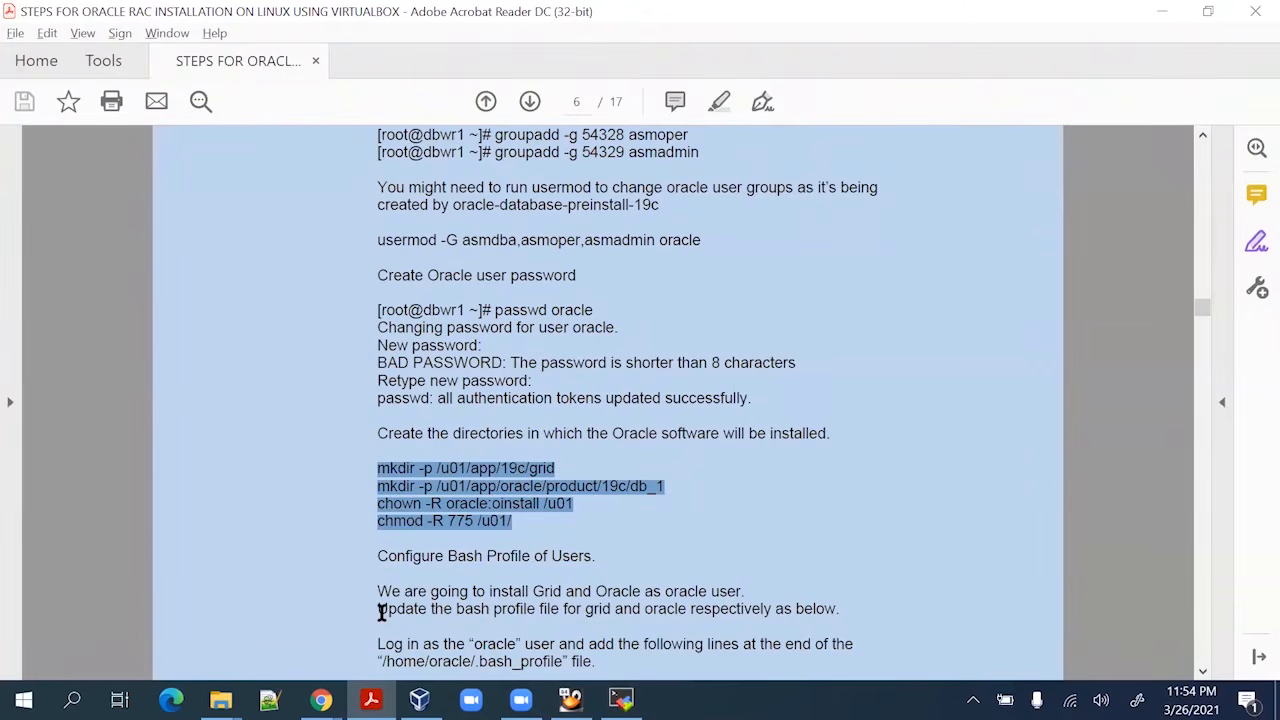
Scroll the guide to the Configure Bash Profile section's # Oracle Settings export lines
scroll(466, 534, "down", 3)
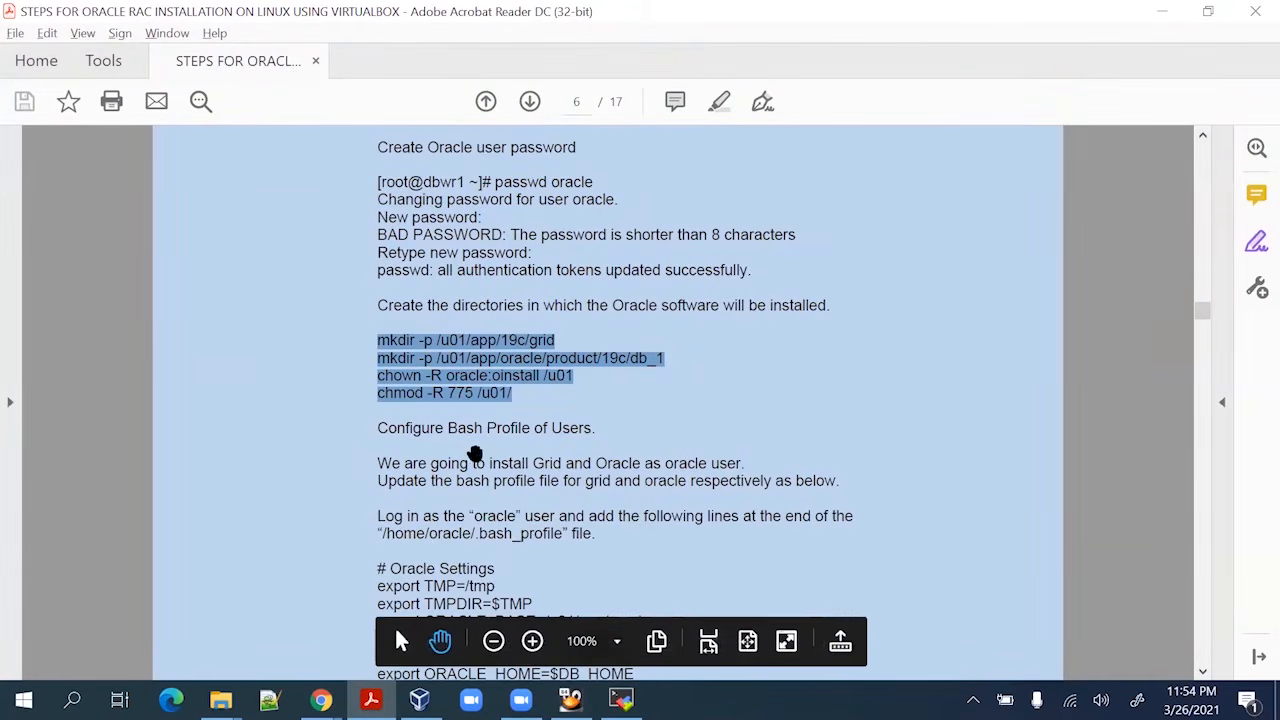
scroll(474, 457, "down", 2)
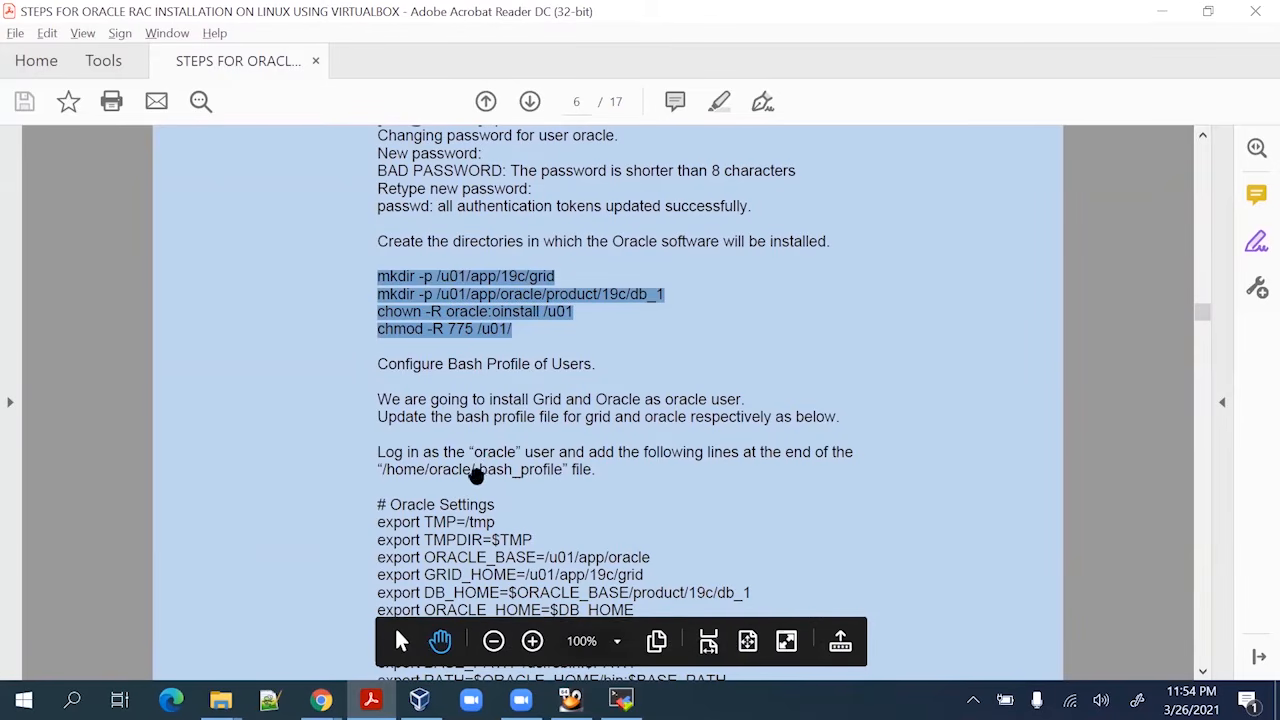
left_click_drag(384, 470, 405, 471)
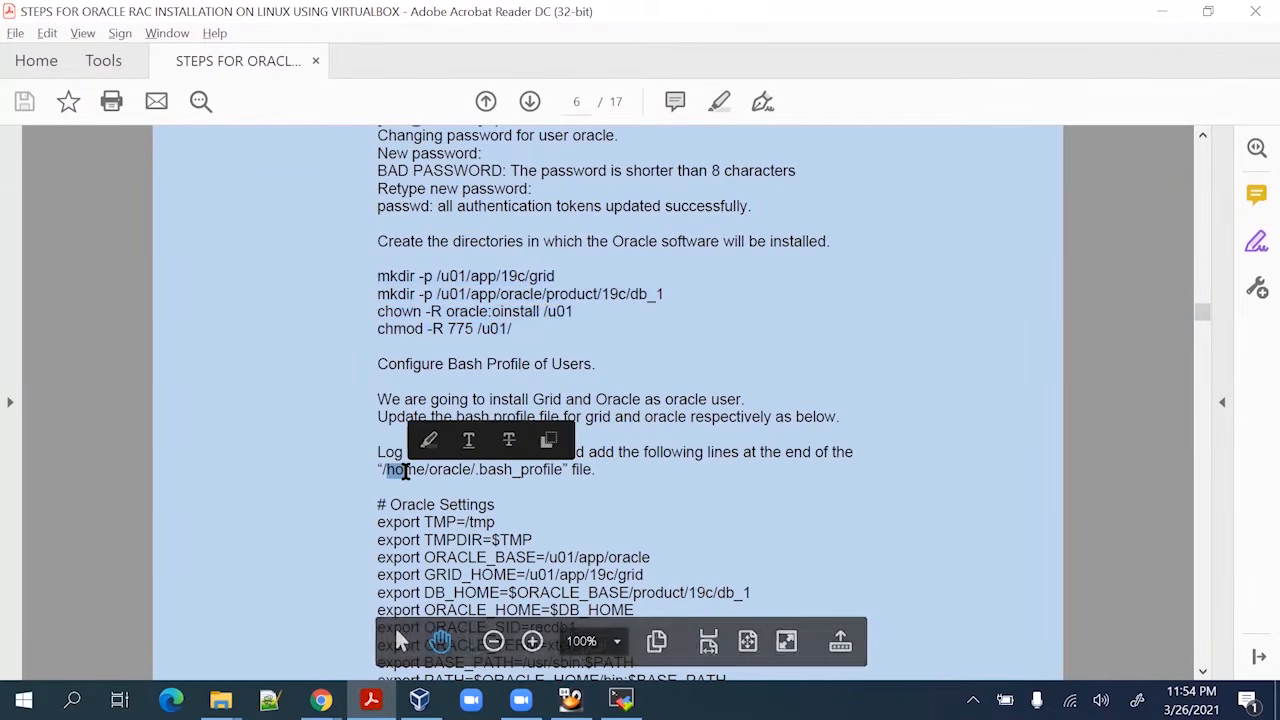
left_click(404, 471)
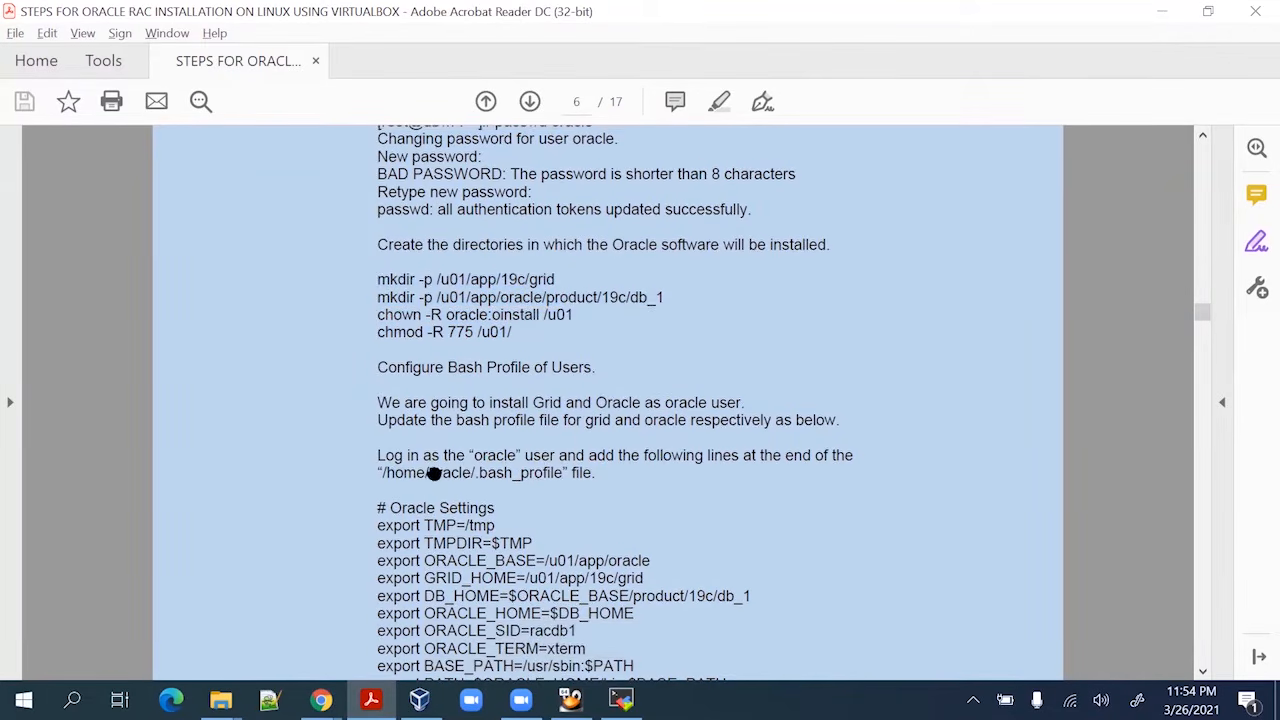
scroll(460, 485, "up", 1)
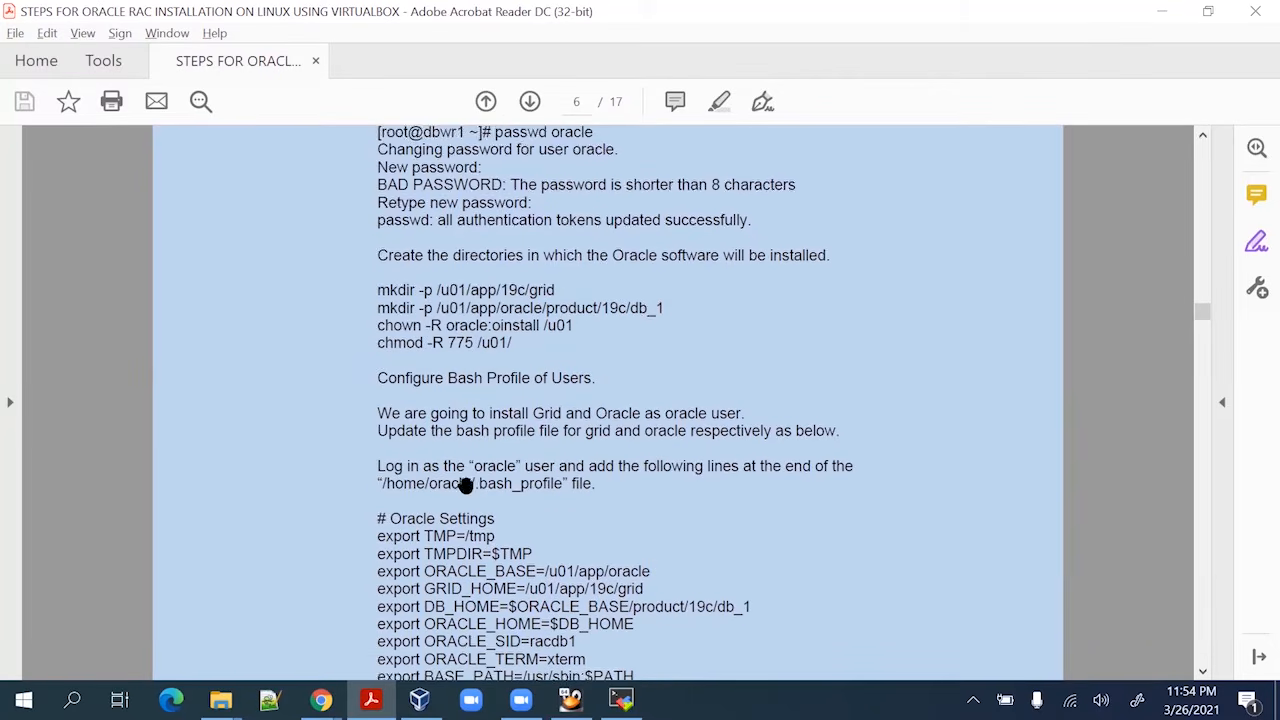
scroll(465, 485, "down", 4)
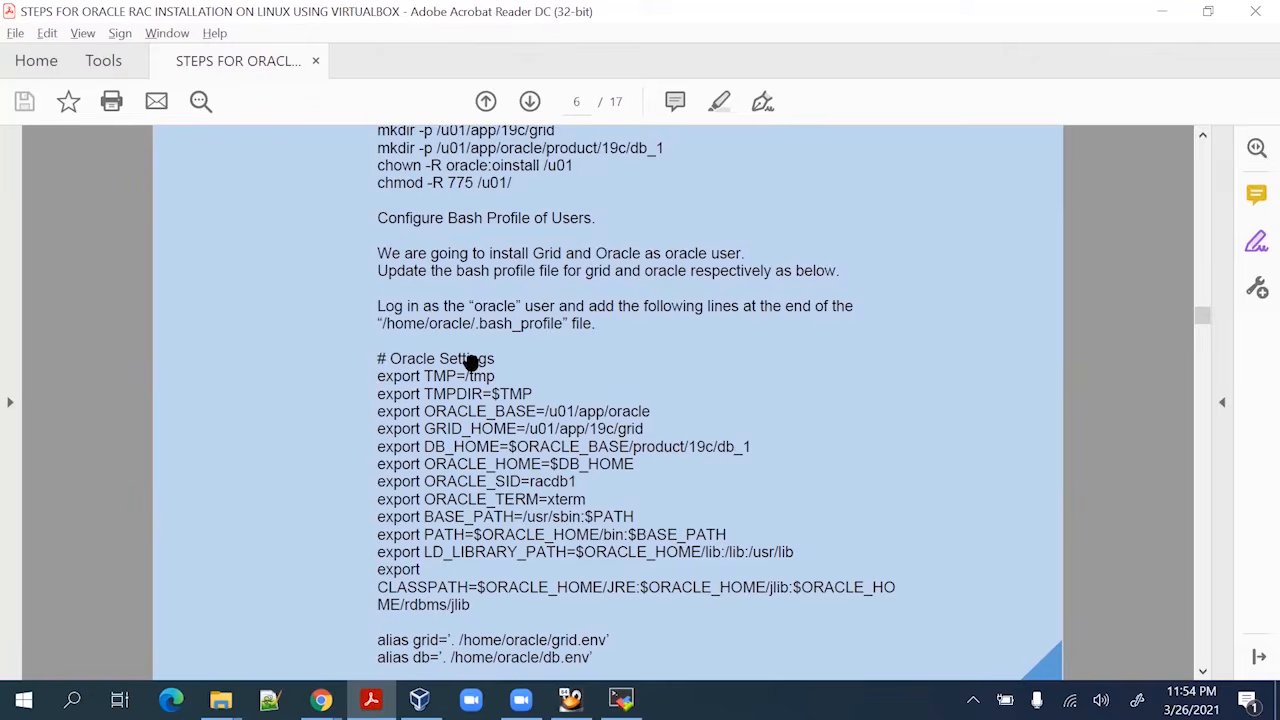
key("alt+Tab")
type("su -")
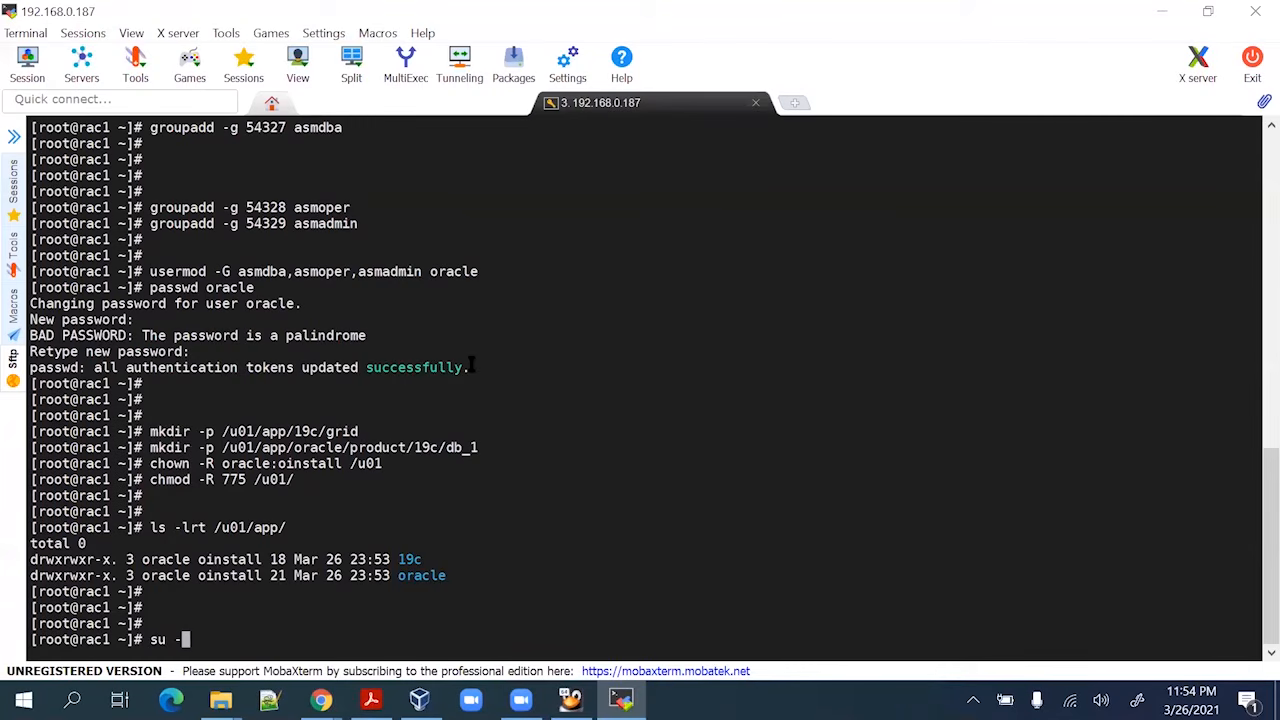
type(" oracle")
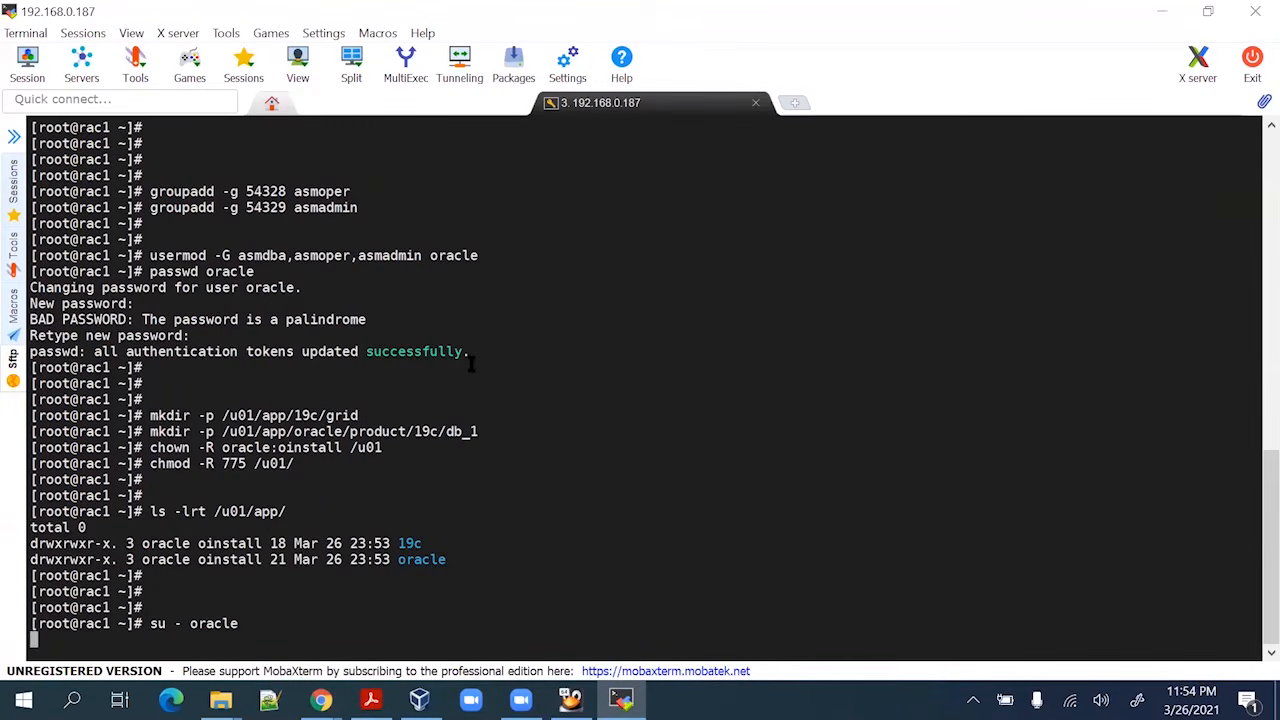
Log in as oracle and display .bash_profile, which holds only the default PATH setup
key("Return")
key("Return")
key("Return")
key("Return")
key("Return")
type("cat ")
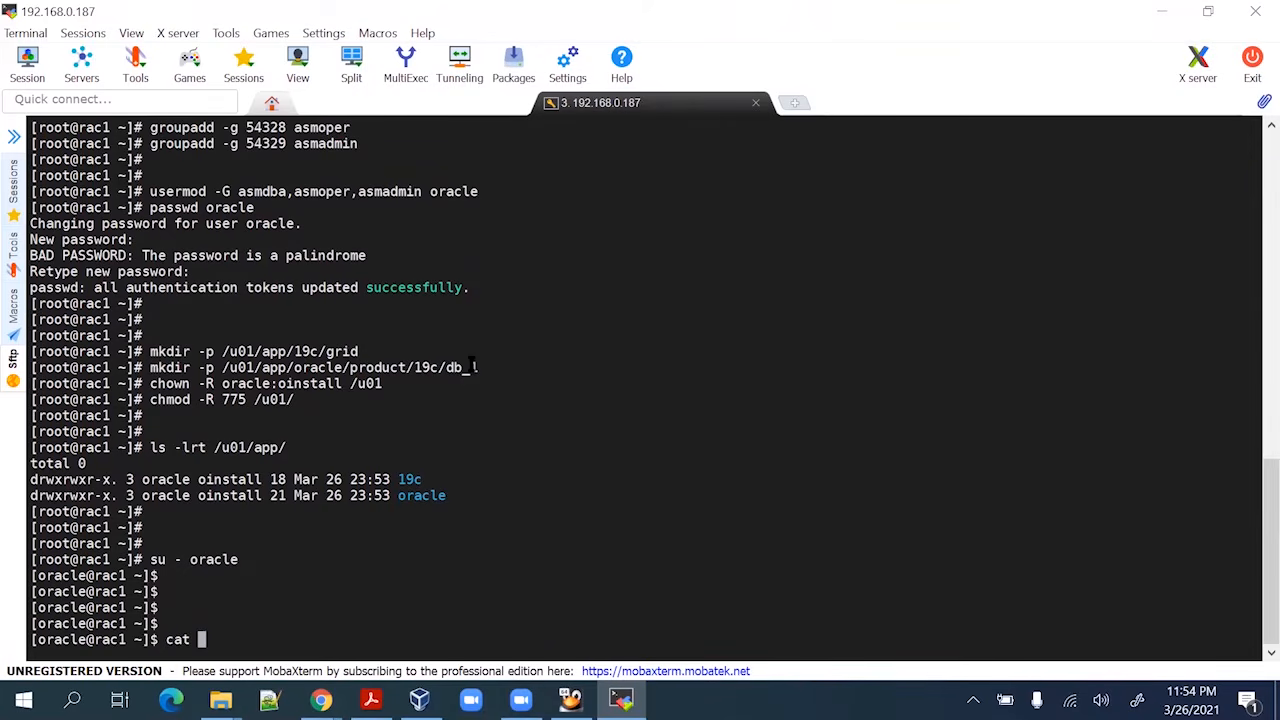
type("./ba")
type("sh")
type("_p")
key("BackSpace")
key("BackSpace")
key("BackSpace")
key("BackSpace")
key("BackSpace")
key("BackSpace")
key("BackSpace")
type("bash_p")
key("Tab")
key("Return")
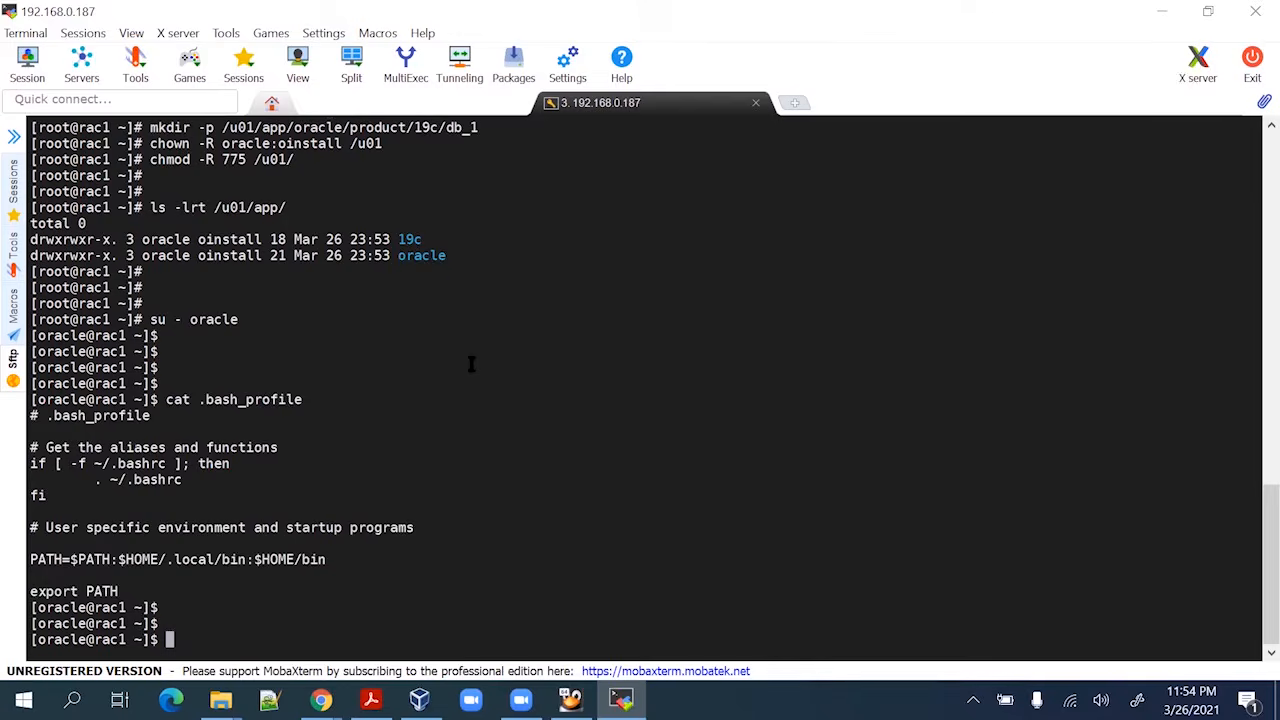
key("alt+Tab")
key("alt+Tab")
key("alt+Tab")
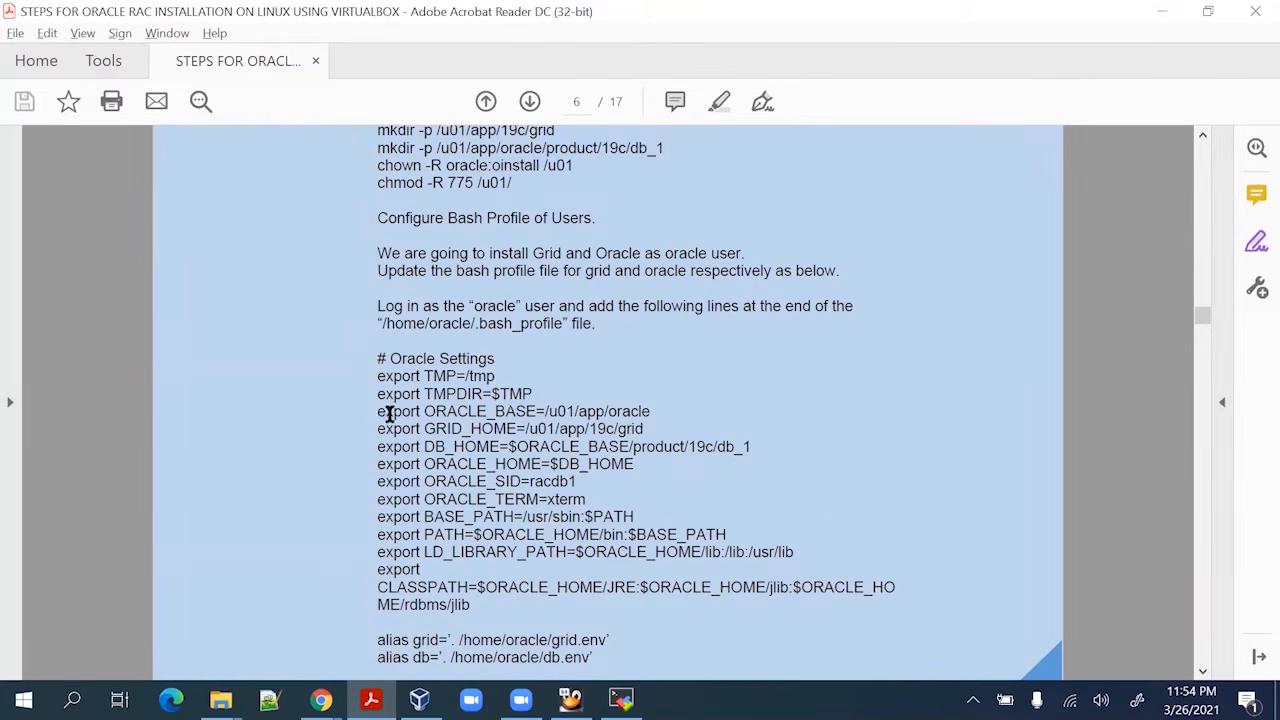
Copy the guide's Oracle Settings lines from ORACLE_BASE through the grid and db aliases
left_click_drag(389, 413, 592, 668)
right_click(530, 436)
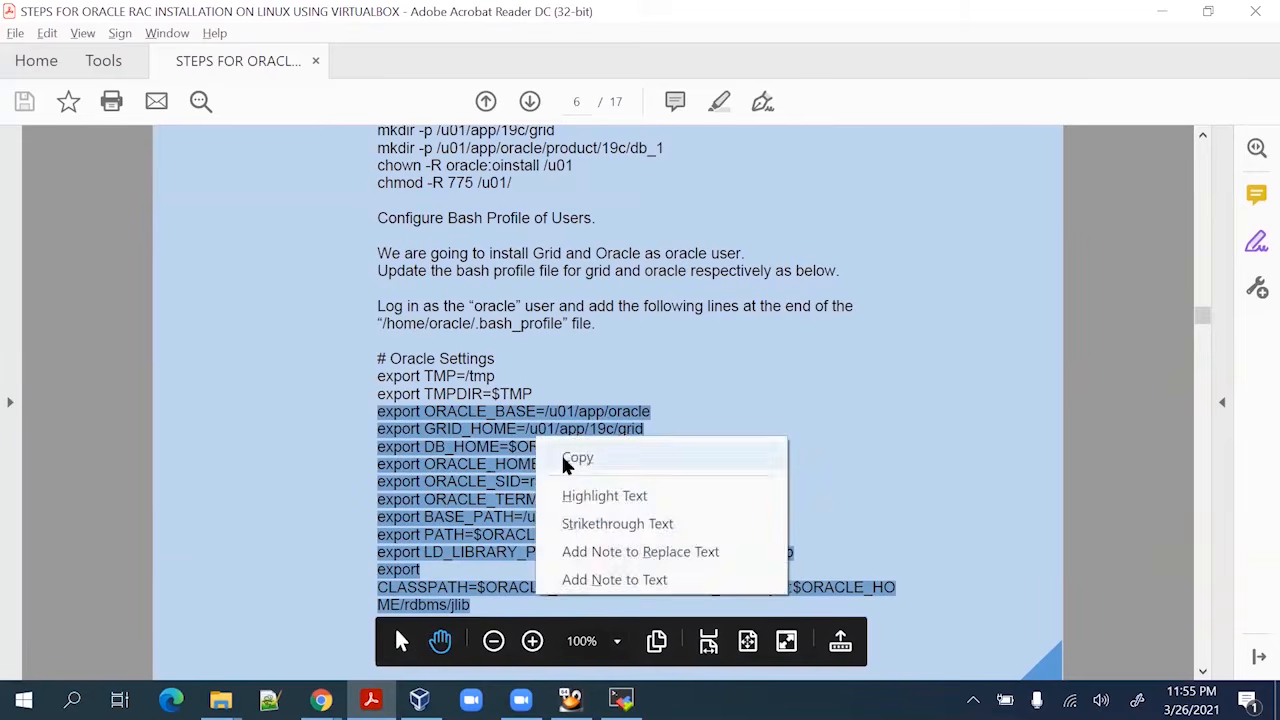
left_click(572, 462)
scroll(597, 530, "down", 3)
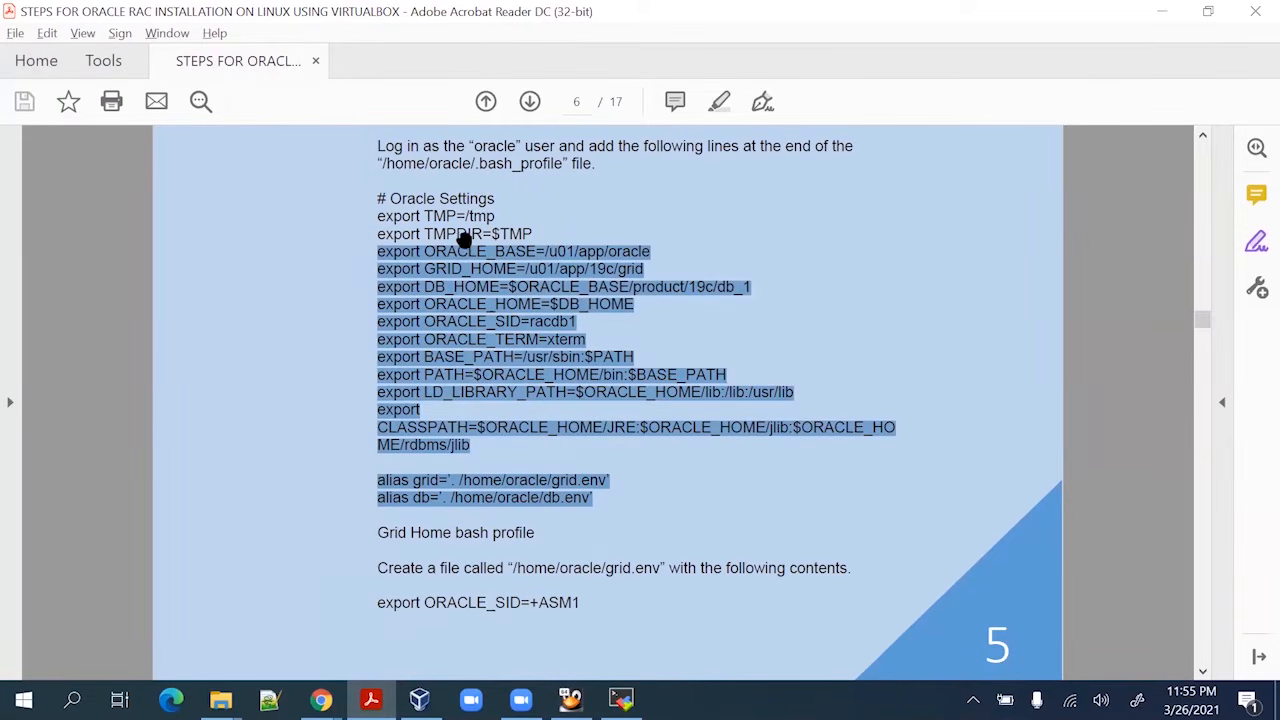
Append the copied Oracle exports and grid/db aliases to .bash_profile in vi and save with :wq!
key("alt+Tab")
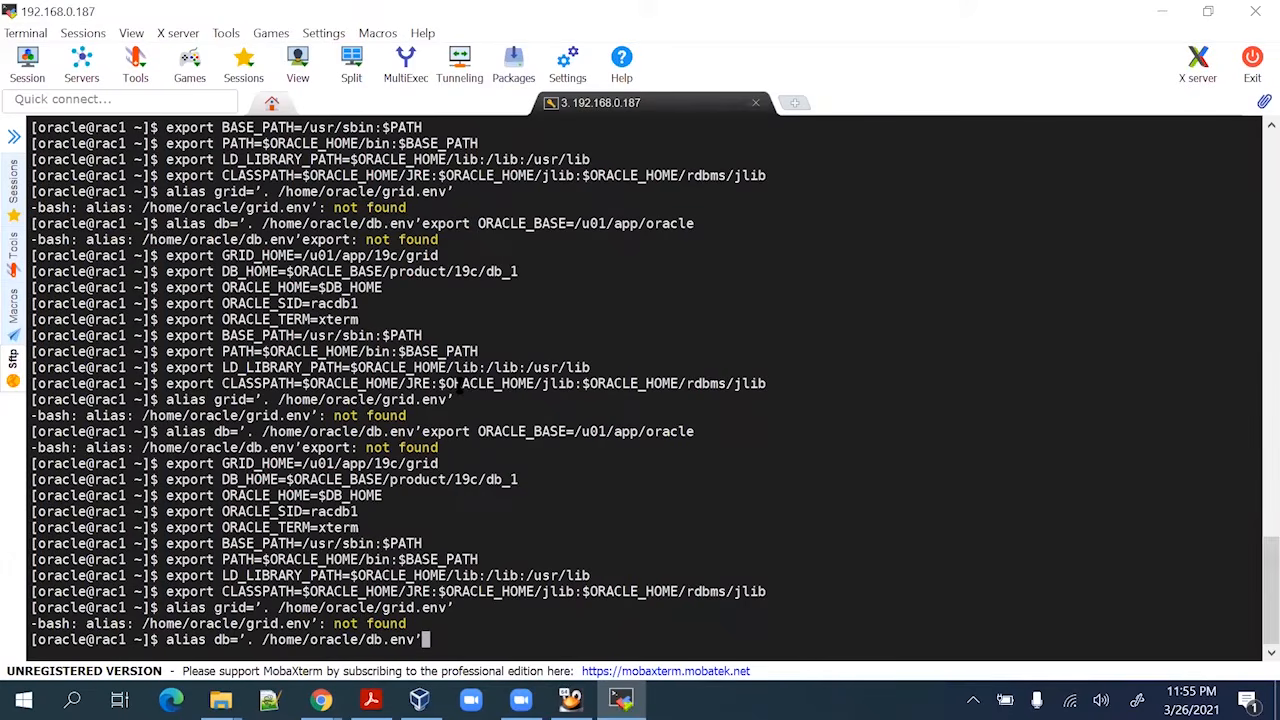
key("BackSpace")
key("BackSpace")
key("BackSpace")
key("BackSpace")
key("BackSpace")
key("BackSpace")
key("BackSpace")
key("BackSpace")
key("BackSpace")
key("BackSpace")
key("BackSpace")
key("BackSpace")
key("BackSpace")
key("BackSpace")
key("BackSpace")
key("BackSpace")
key("BackSpace")
key("BackSpace")
key("BackSpace")
key("BackSpace")
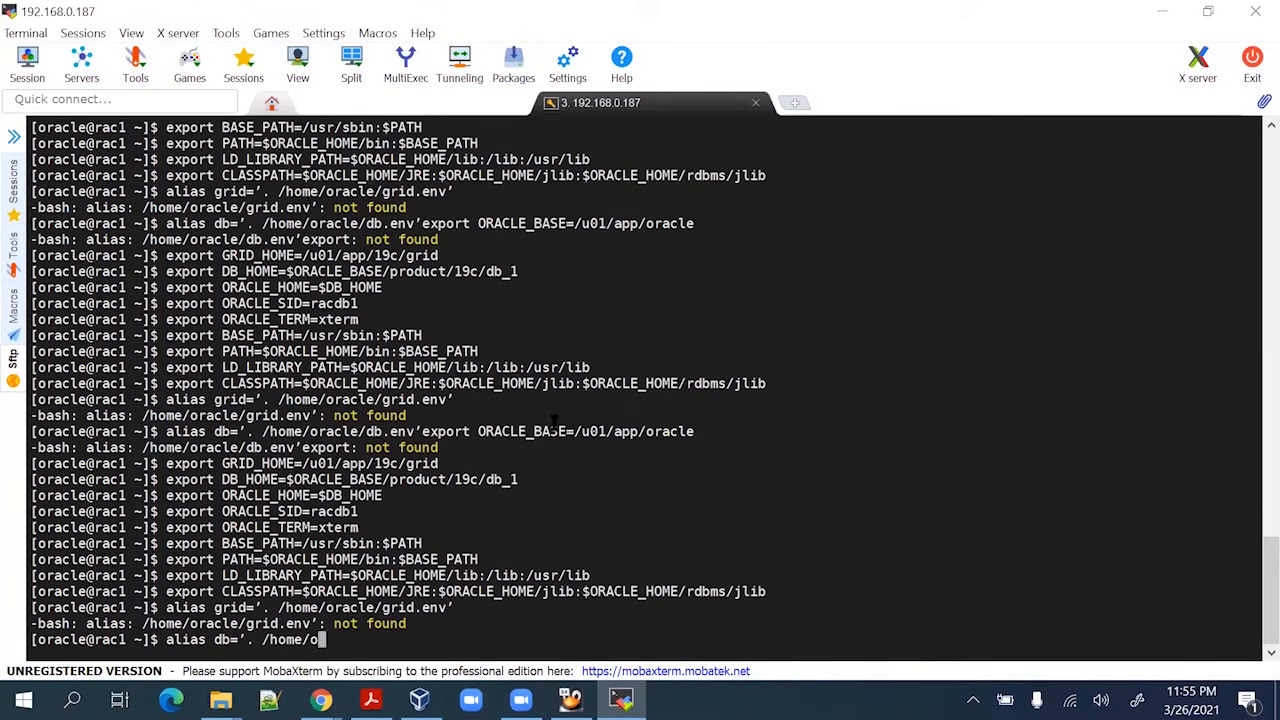
key("Return")
key("Return")
key("Return")
key("Return")
key("Return")
key("Return")
key("Return")
key("Return")
key("Return")
key("Return")
key("Return")
key("Return")
key("Return")
key("Return")
key("Return")
key("Return")
key("Return")
key("Return")
key("Return")
key("Return")
key("Return")
key("Return")
key("Return")
key("Return")
key("Return")
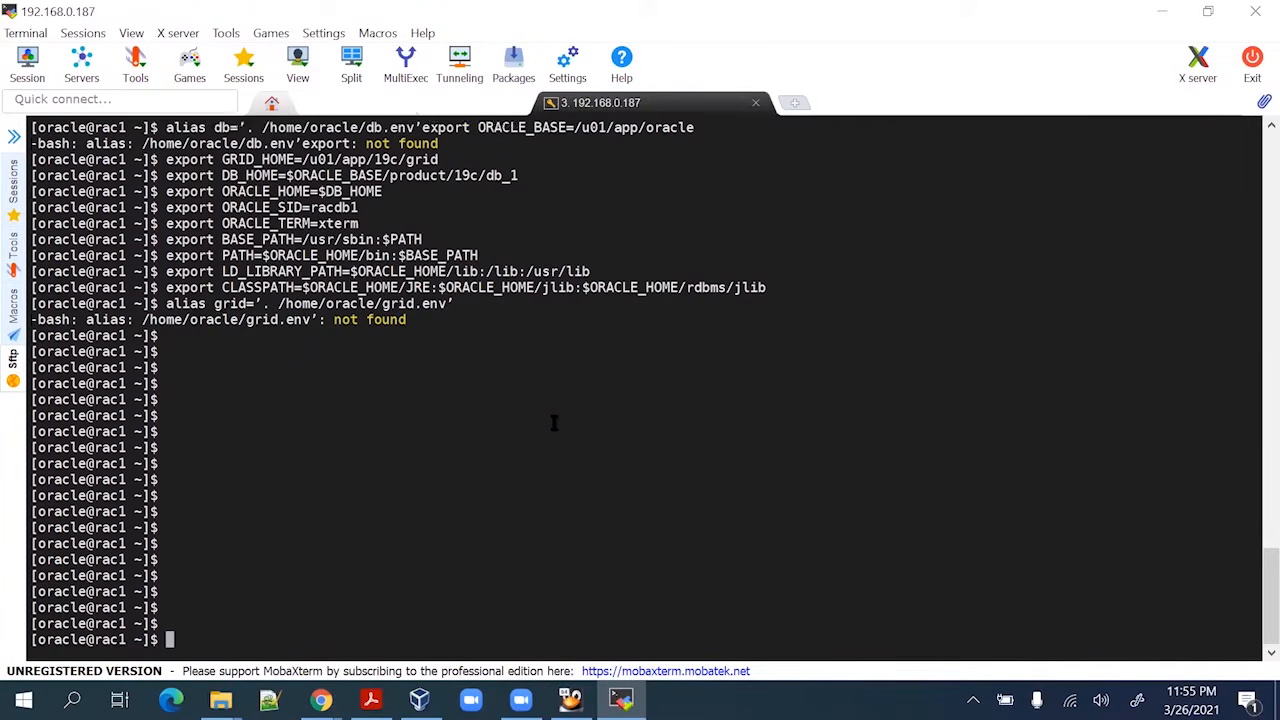
type("vi ")
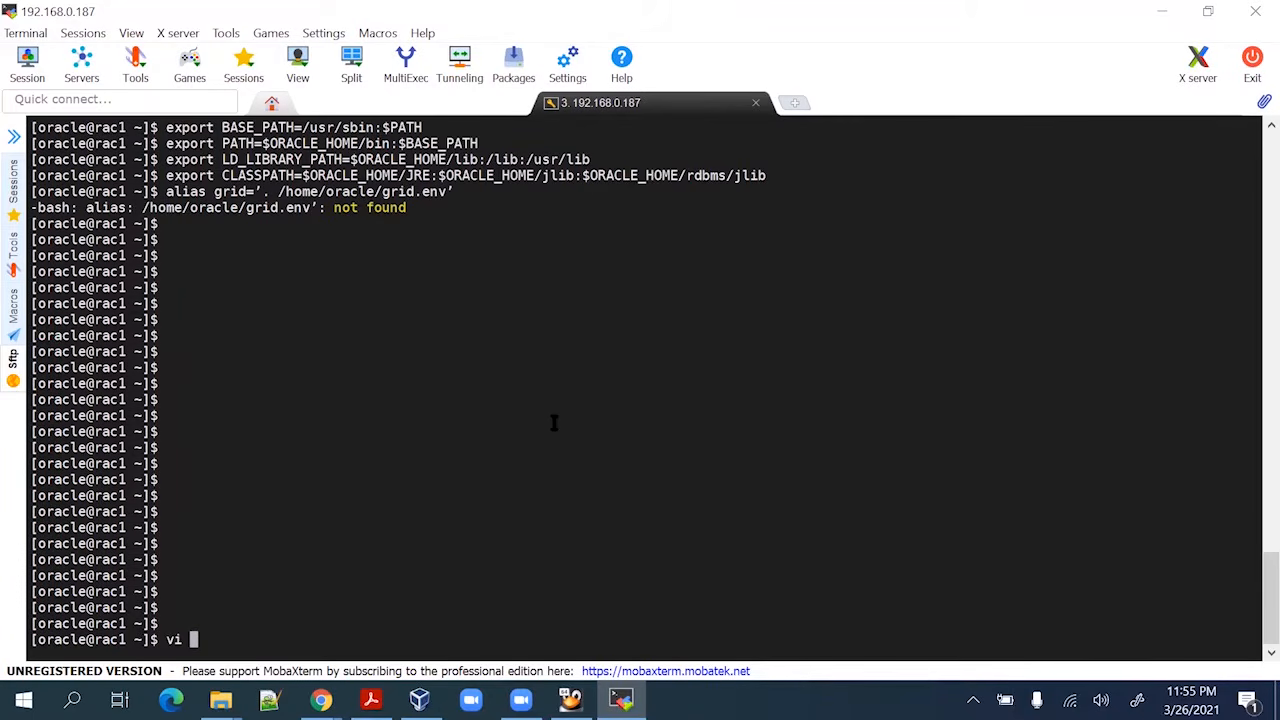
type(".bash_profile")
key("Return")
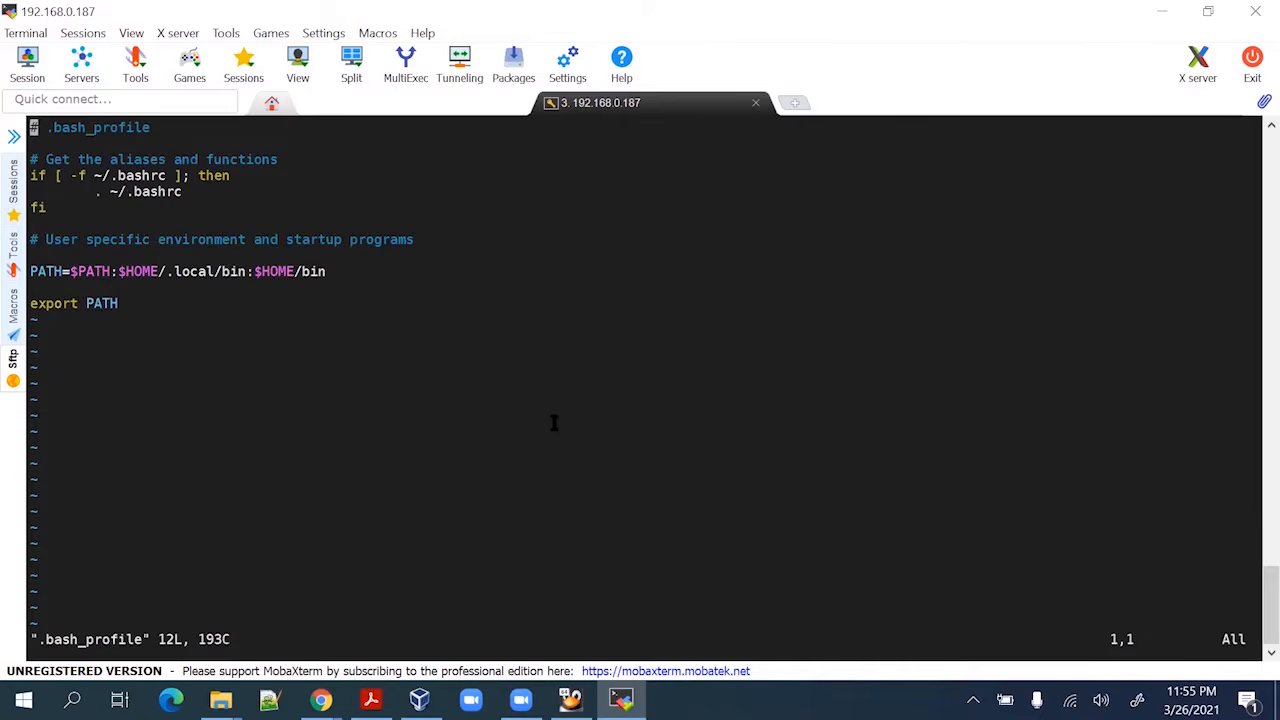
key("Down")
key("Down")
key("Down")
key("Down")
key("Down")
key("Down")
key("Down")
key("Down")
key("Down")
key("Down")
key("Down")
key("o")
key("Return")
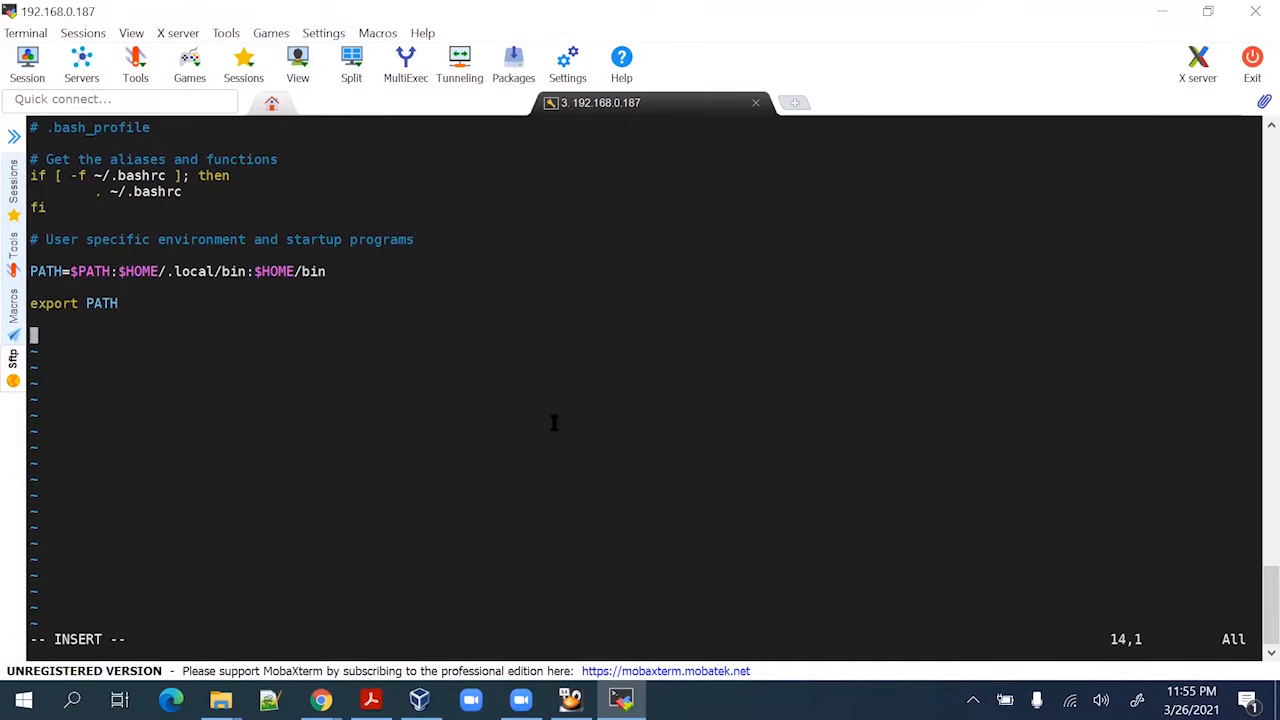
right_click(554, 423)
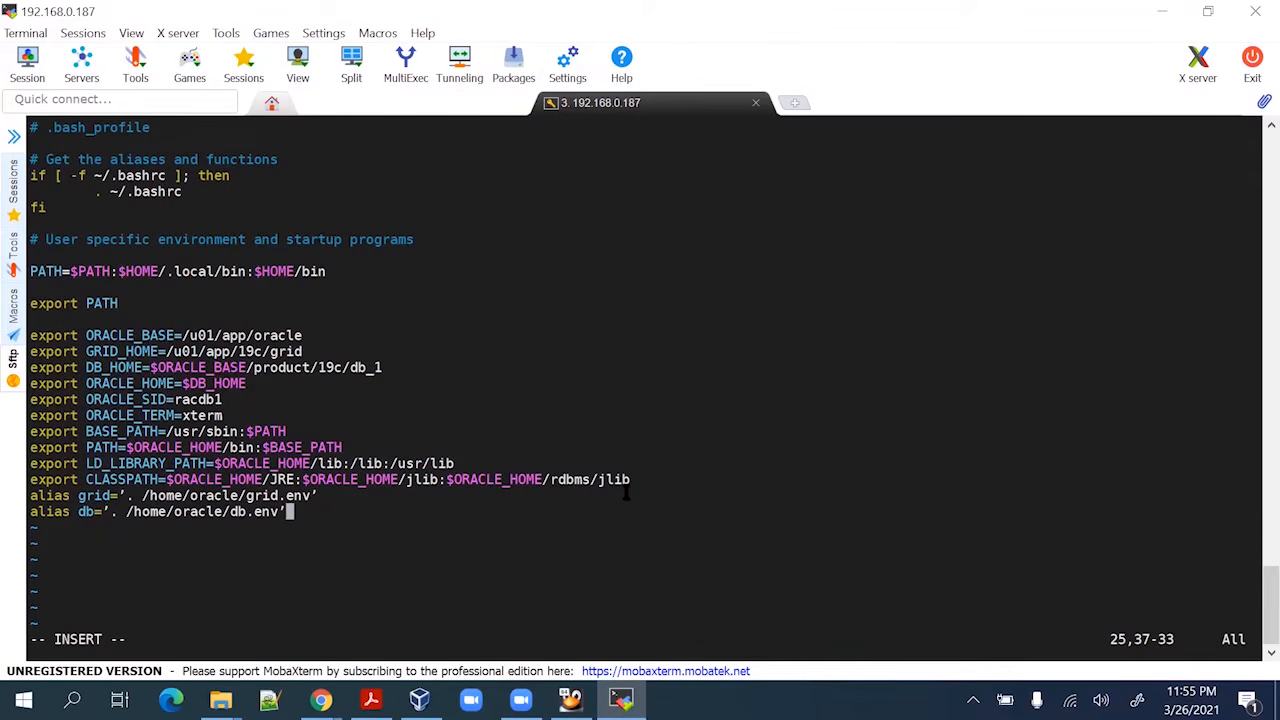
key("Escape")
type(":wq")
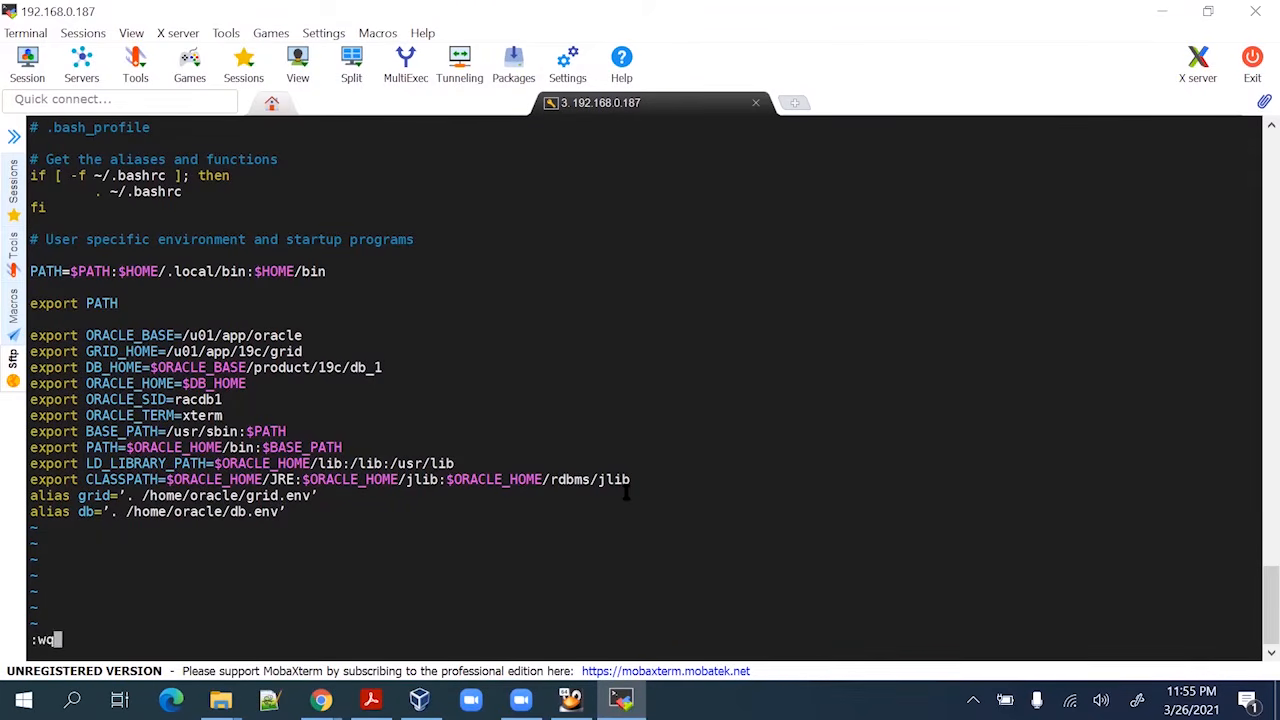
type("!")
key("Return")
key("alt+Tab")
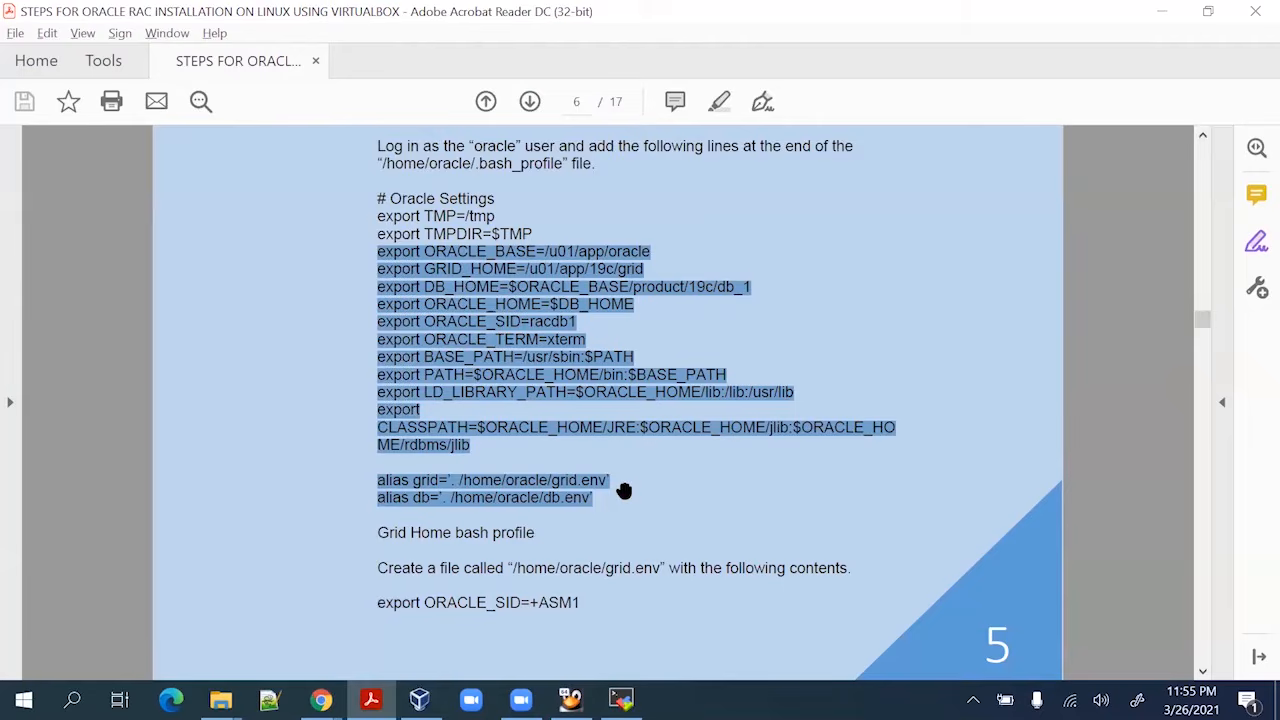
Open a new /home/oracle/grid.env file in vi using the path copied from the guide
scroll(575, 502, "down", 1)
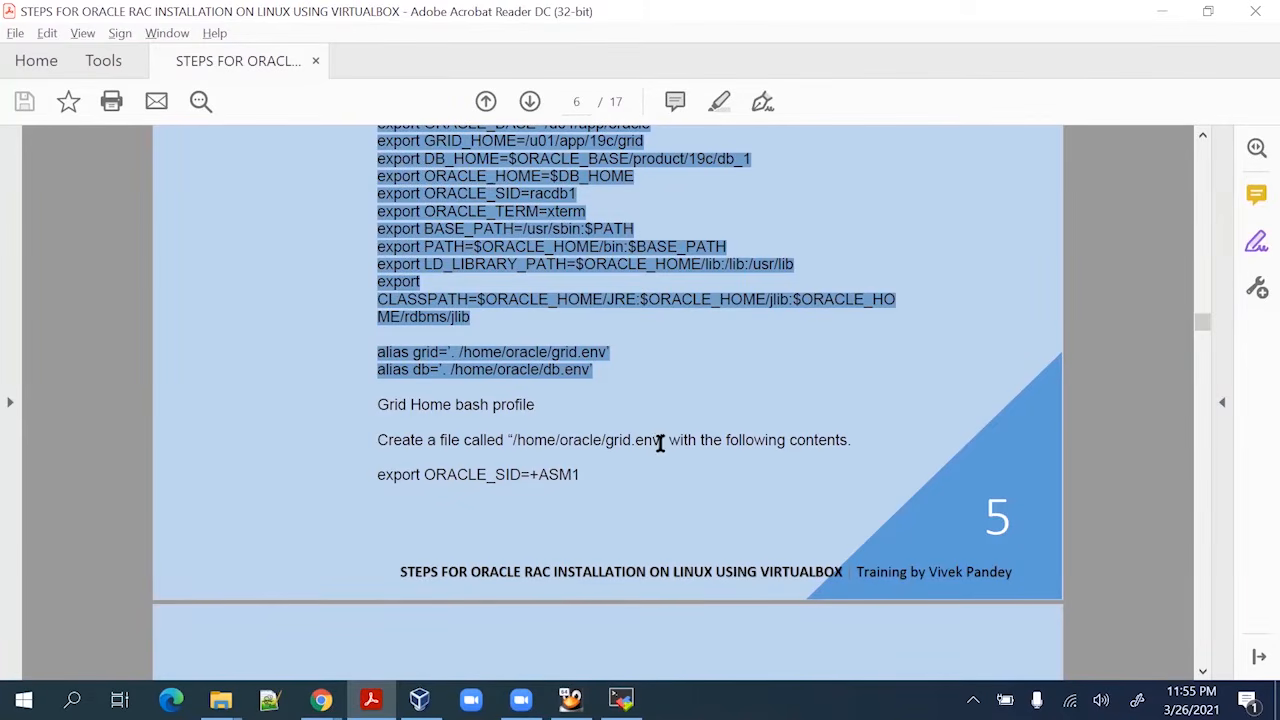
left_click_drag(660, 443, 513, 450)
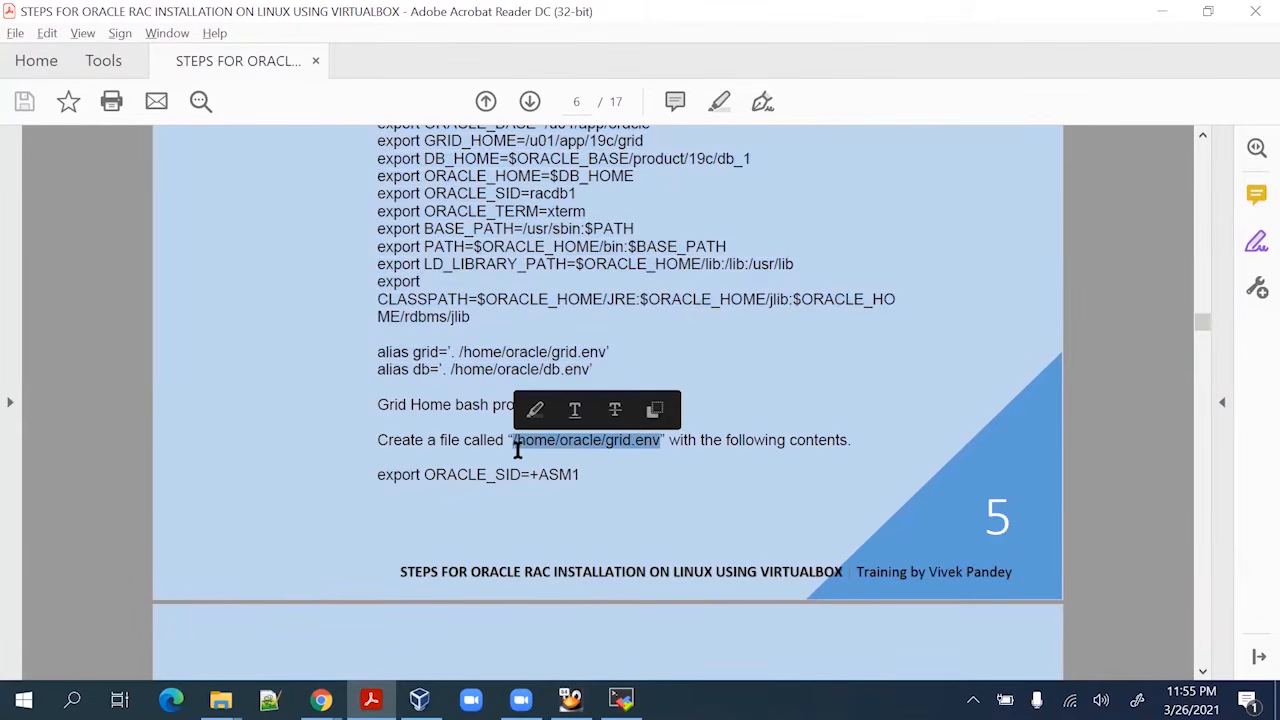
key("alt+Tab")
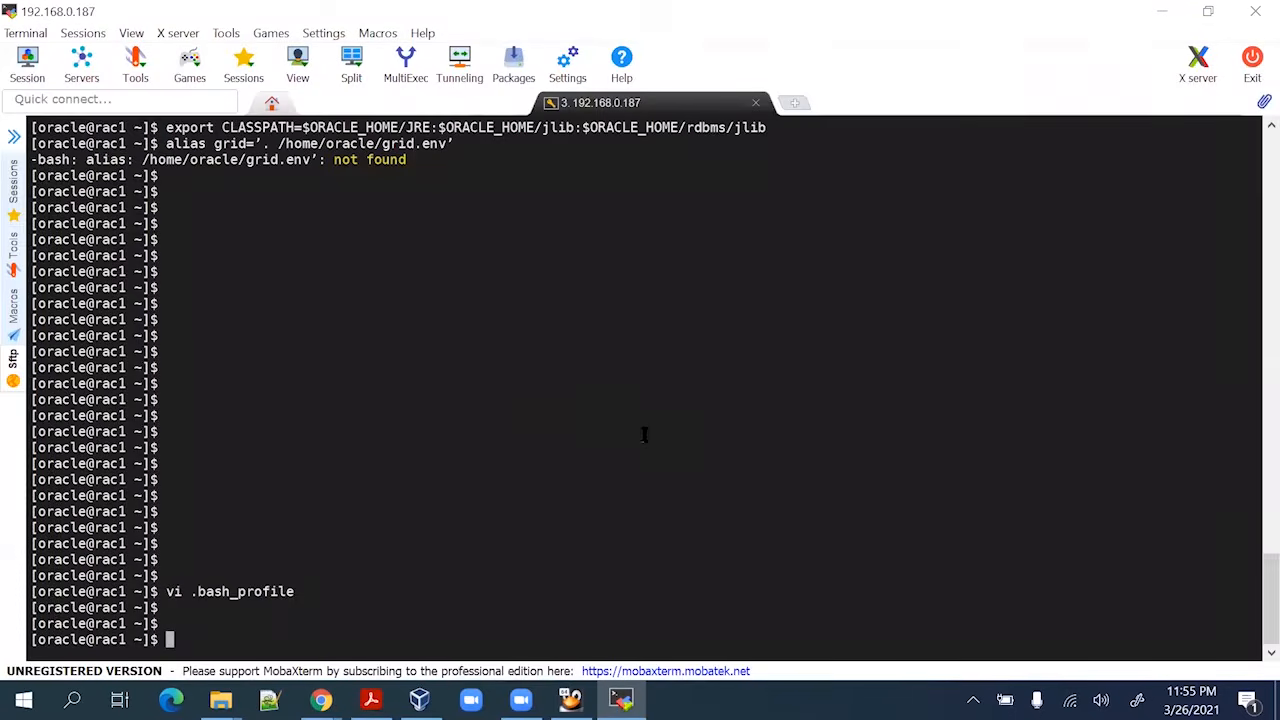
type("vi")
right_click(584, 432)
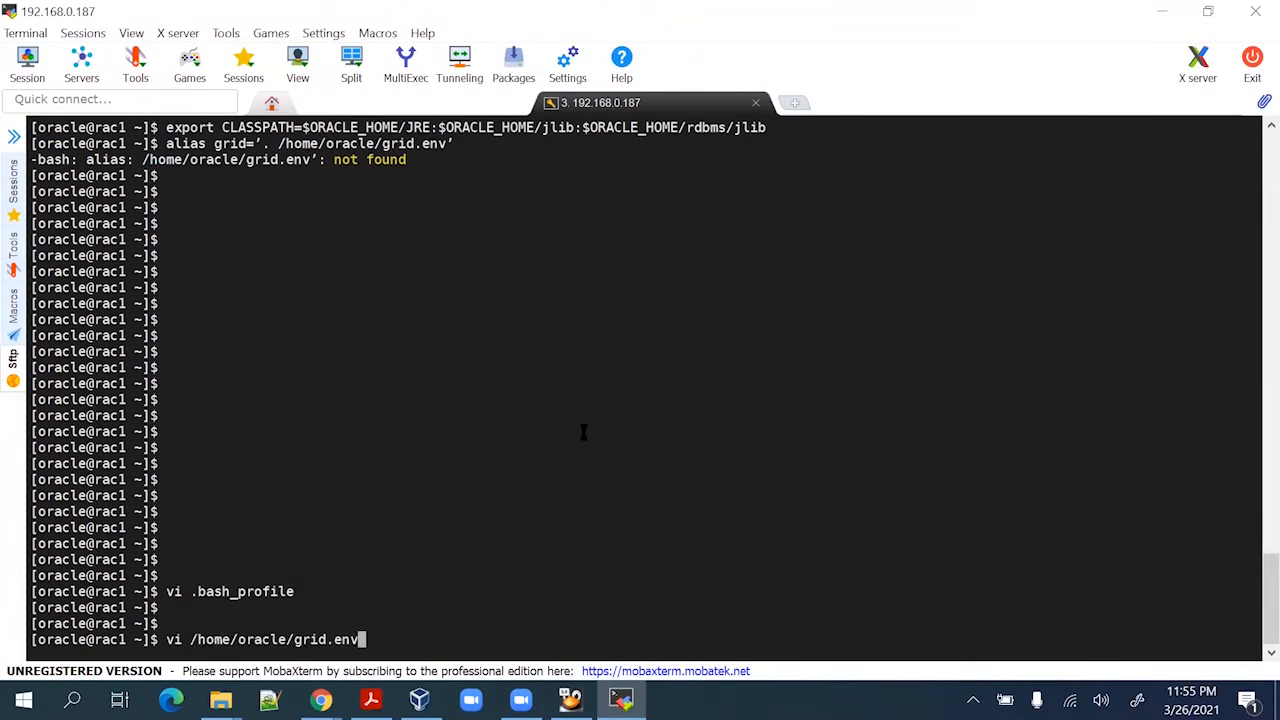
key("Return")
Copy the export ORACLE_SID=+ASM1 line from the guide
key("alt+Tab")
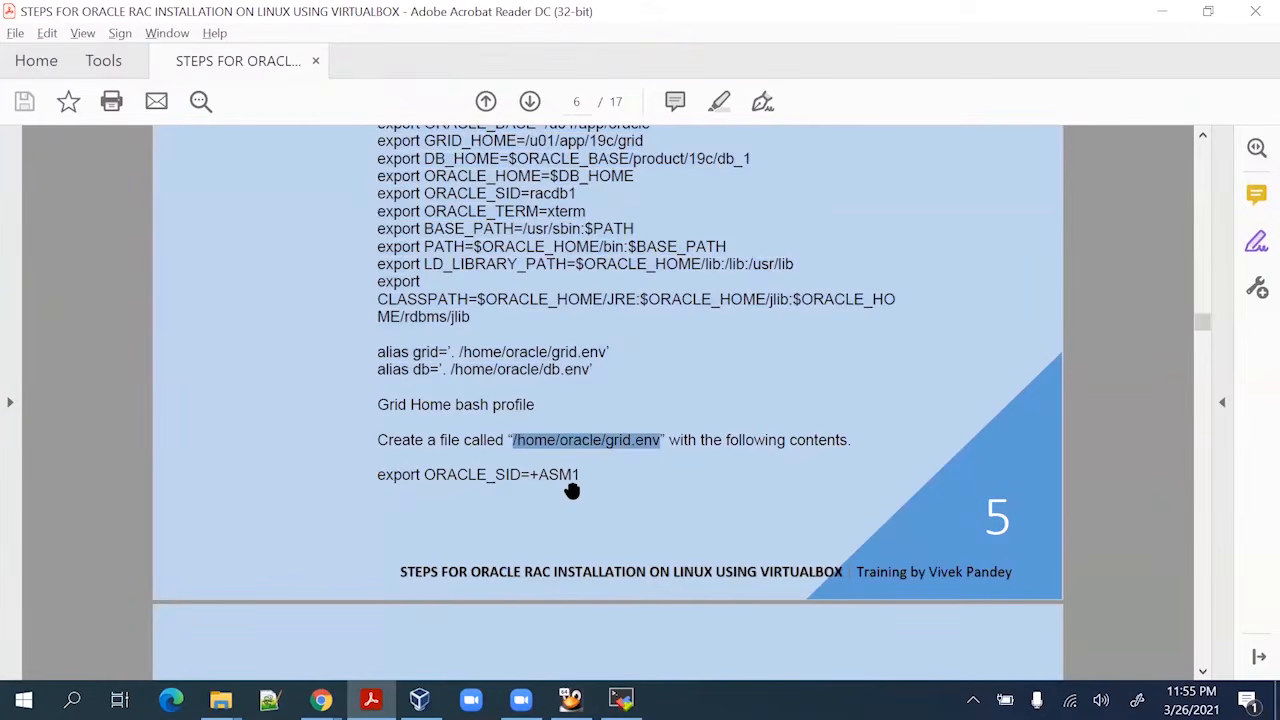
scroll(571, 490, "down", 5)
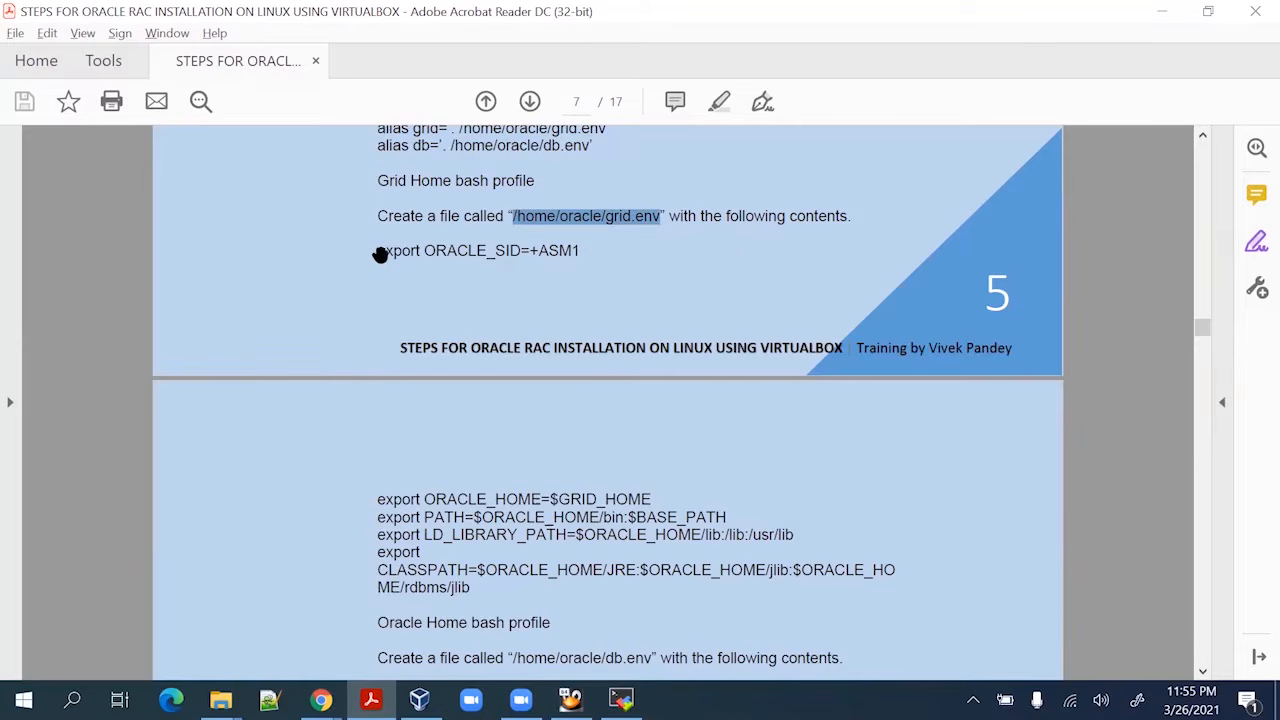
left_click_drag(380, 254, 594, 266)
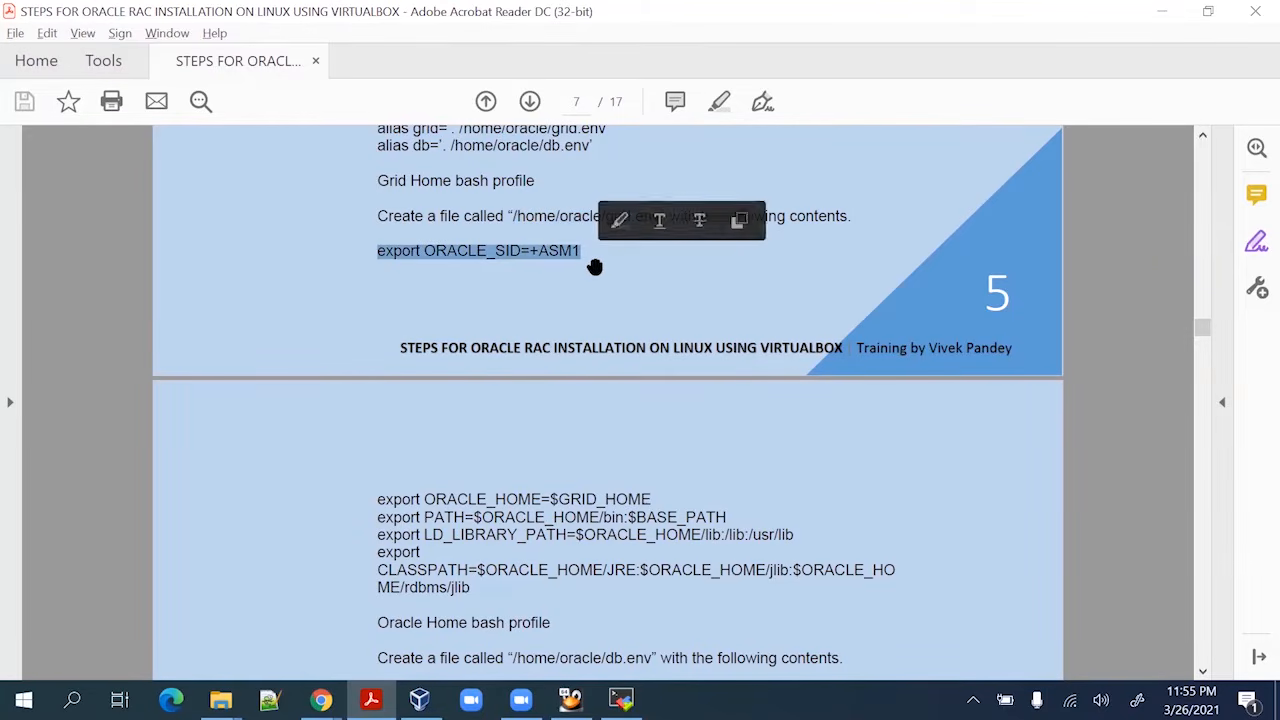
key("alt+Tab")
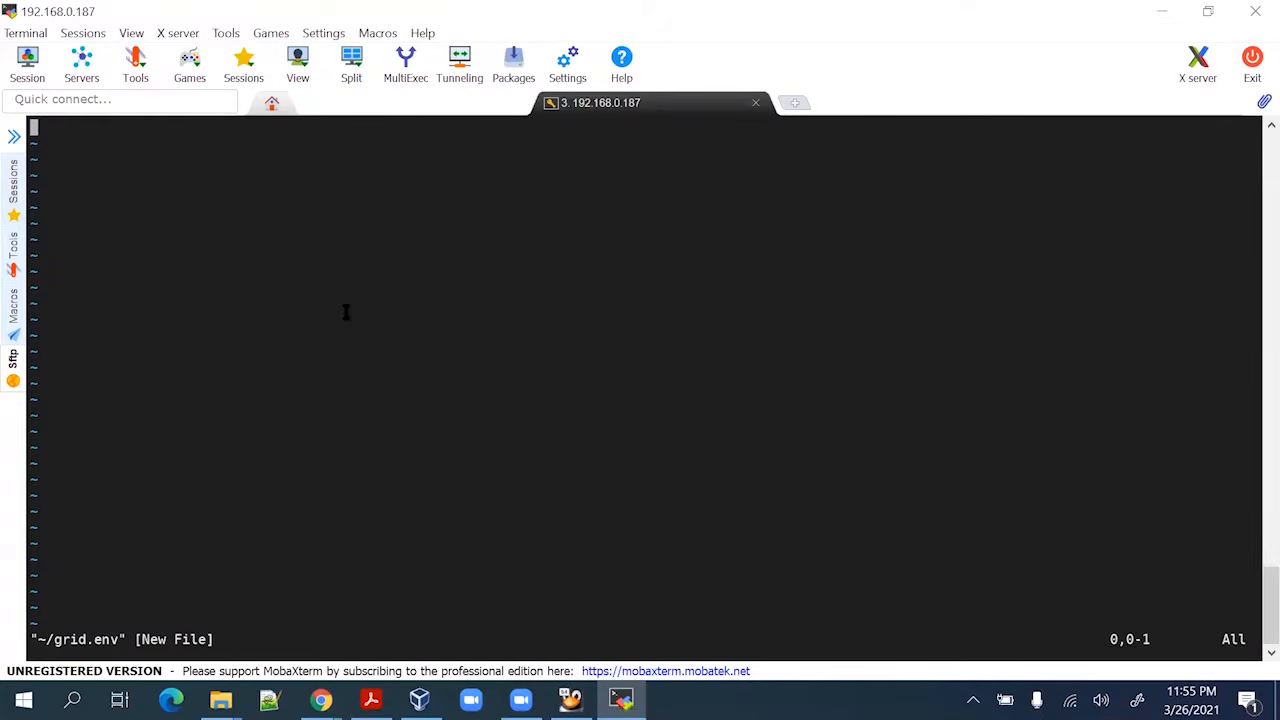
Enter ORACLE_SID=+ASM1 plus the ORACLE_HOME, PATH, LD_LIBRARY_PATH and CLASSPATH exports into grid.env
key("i")
right_click(346, 312)
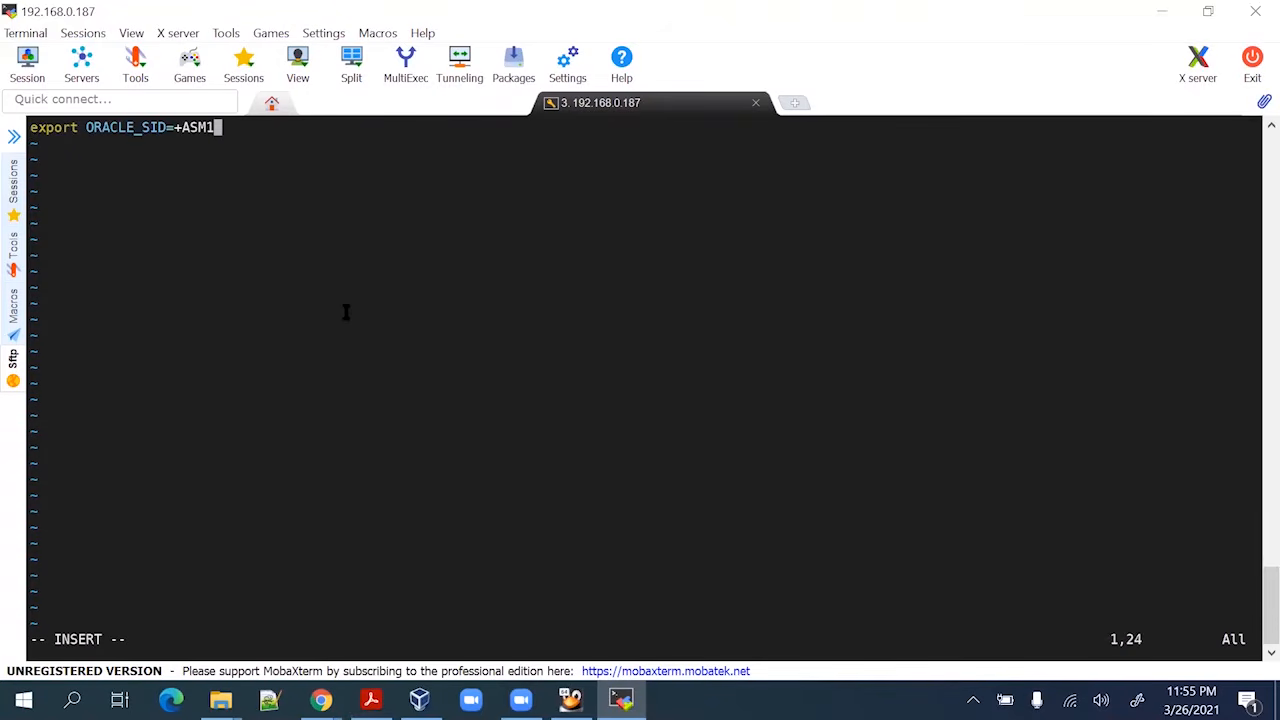
key("Return")
key("alt+Tab")
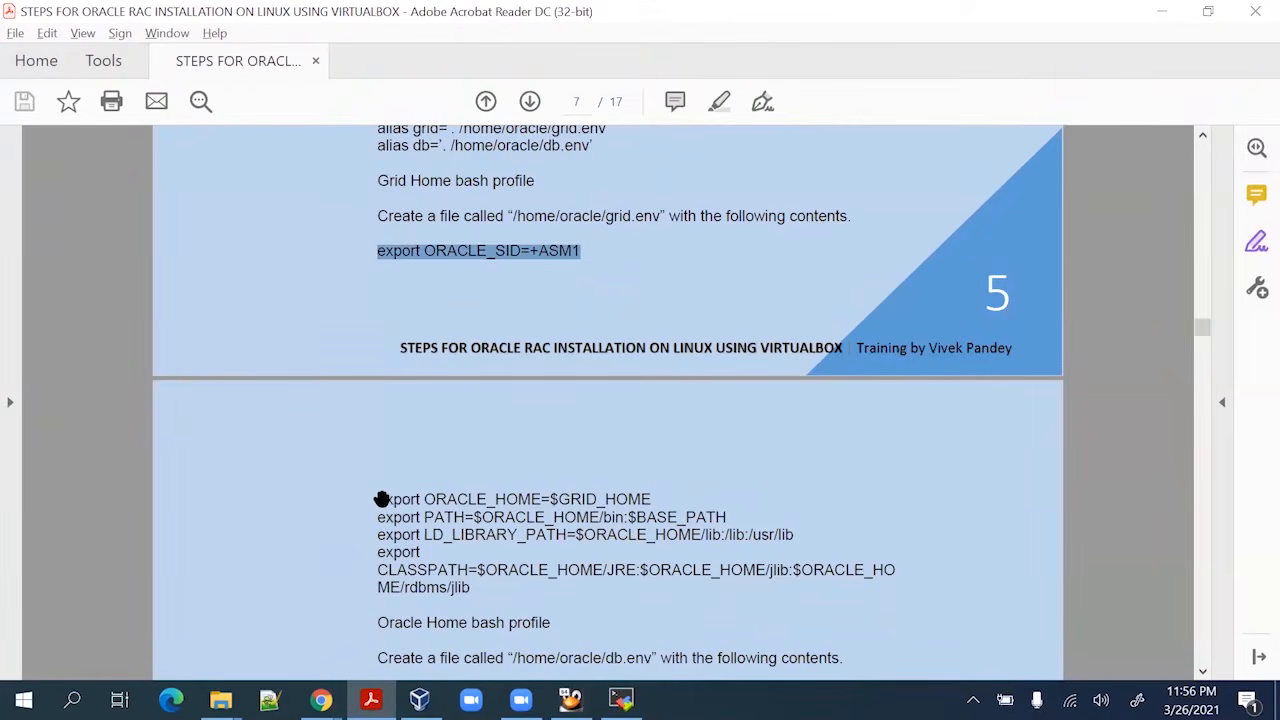
left_click_drag(380, 497, 482, 599)
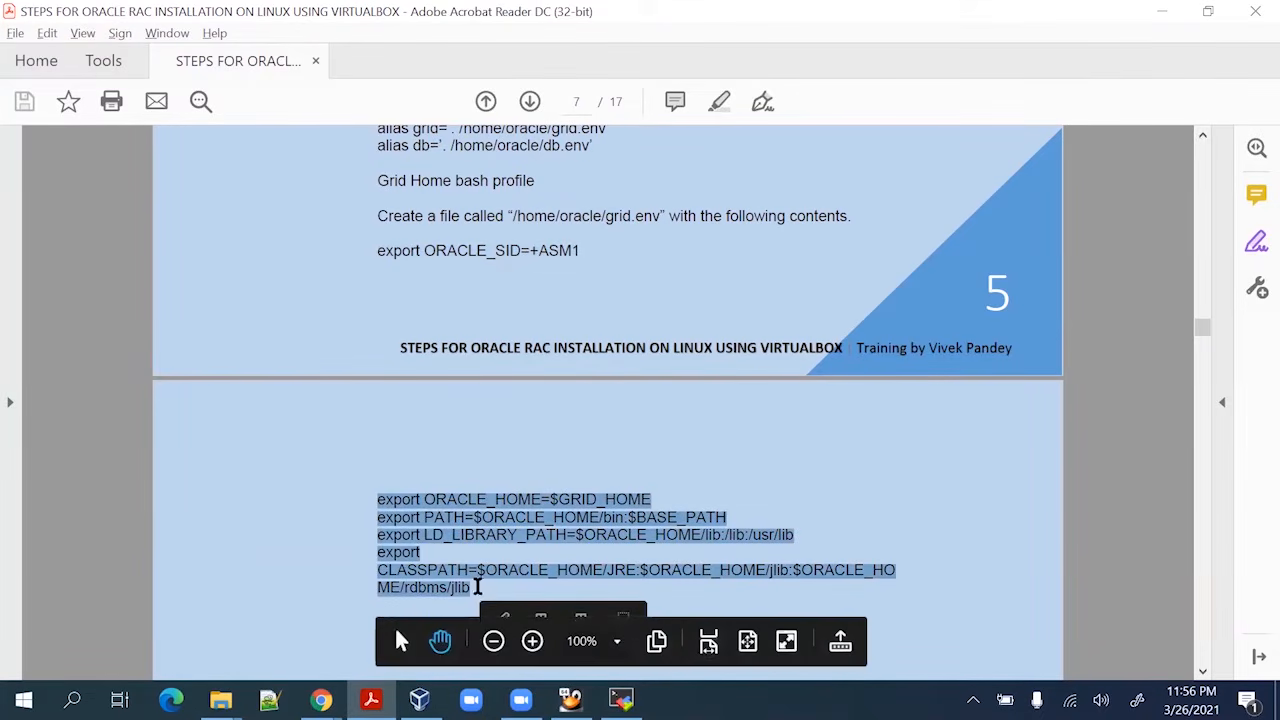
key("alt+Tab")
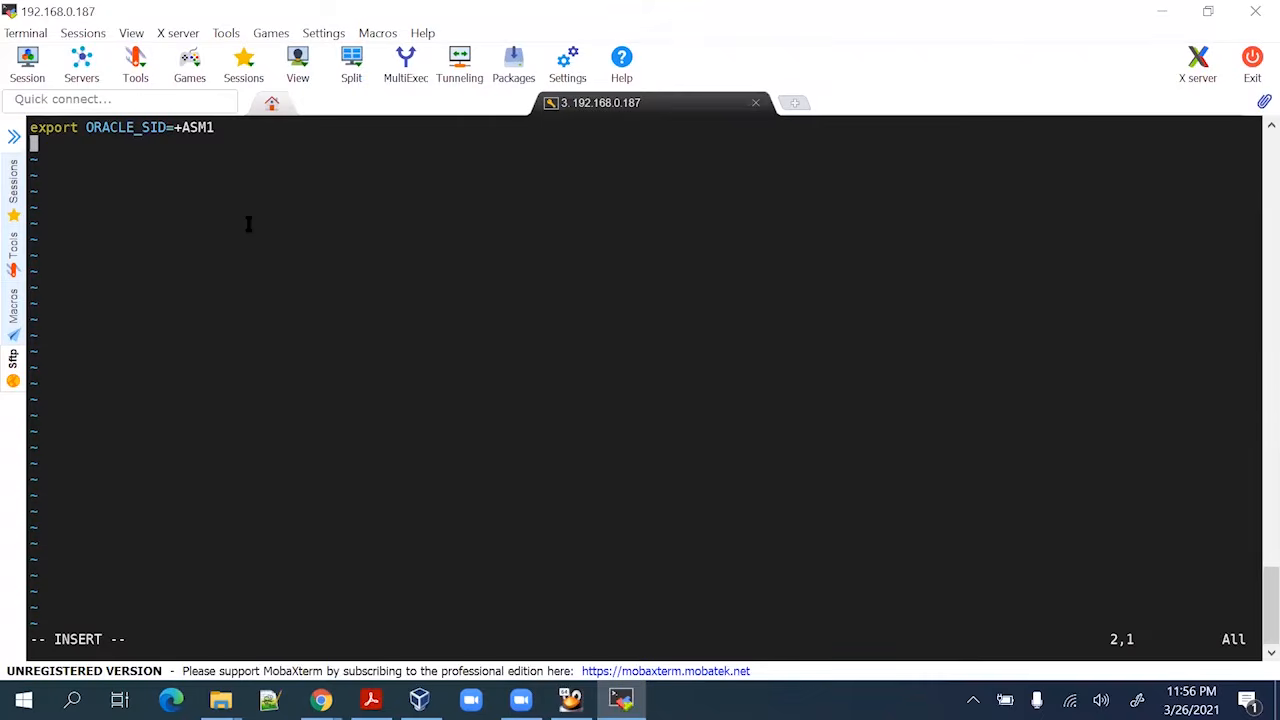
right_click(249, 224)
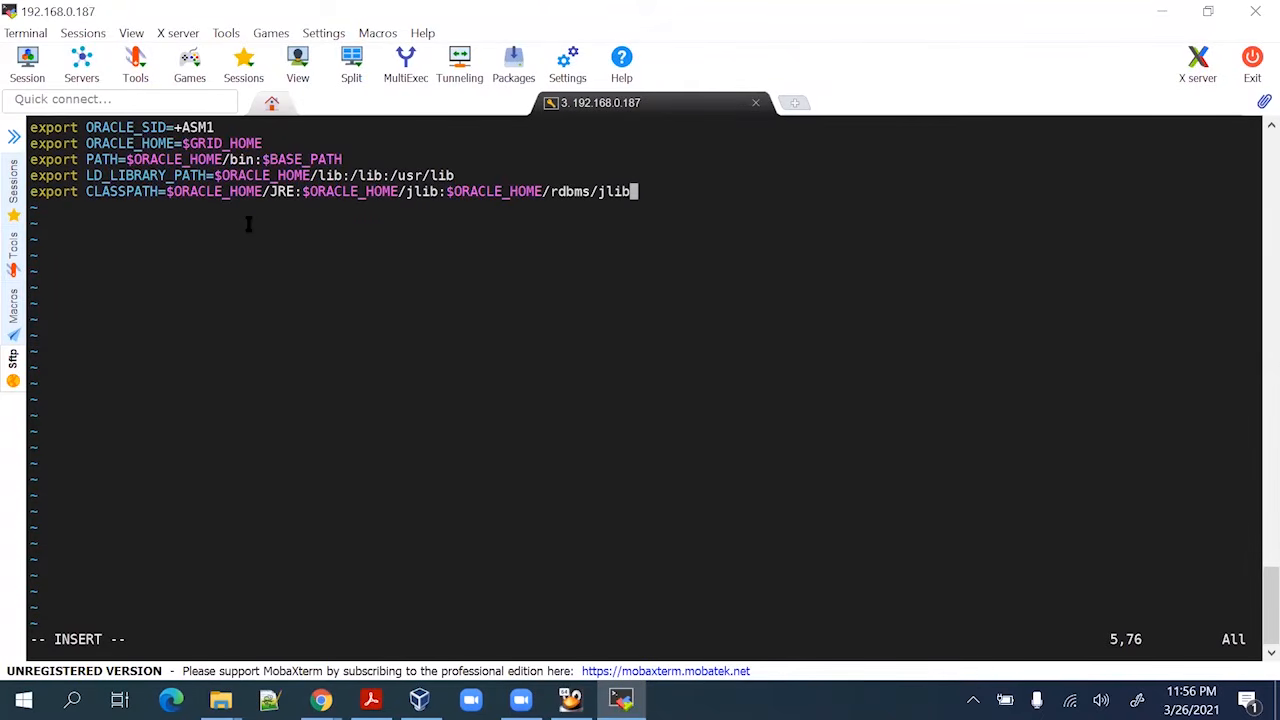
Save and close grid.env with :wq
key("alt+Tab")
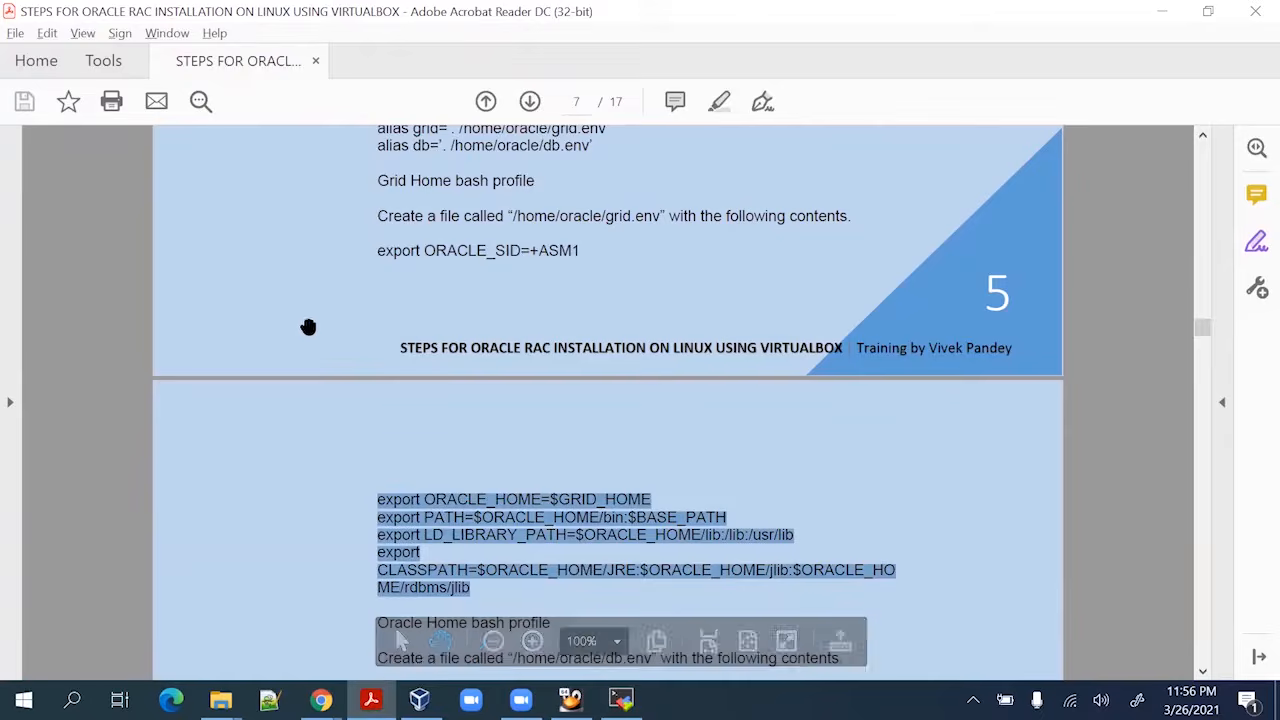
scroll(500, 491, "down", 4)
key("alt+Tab")
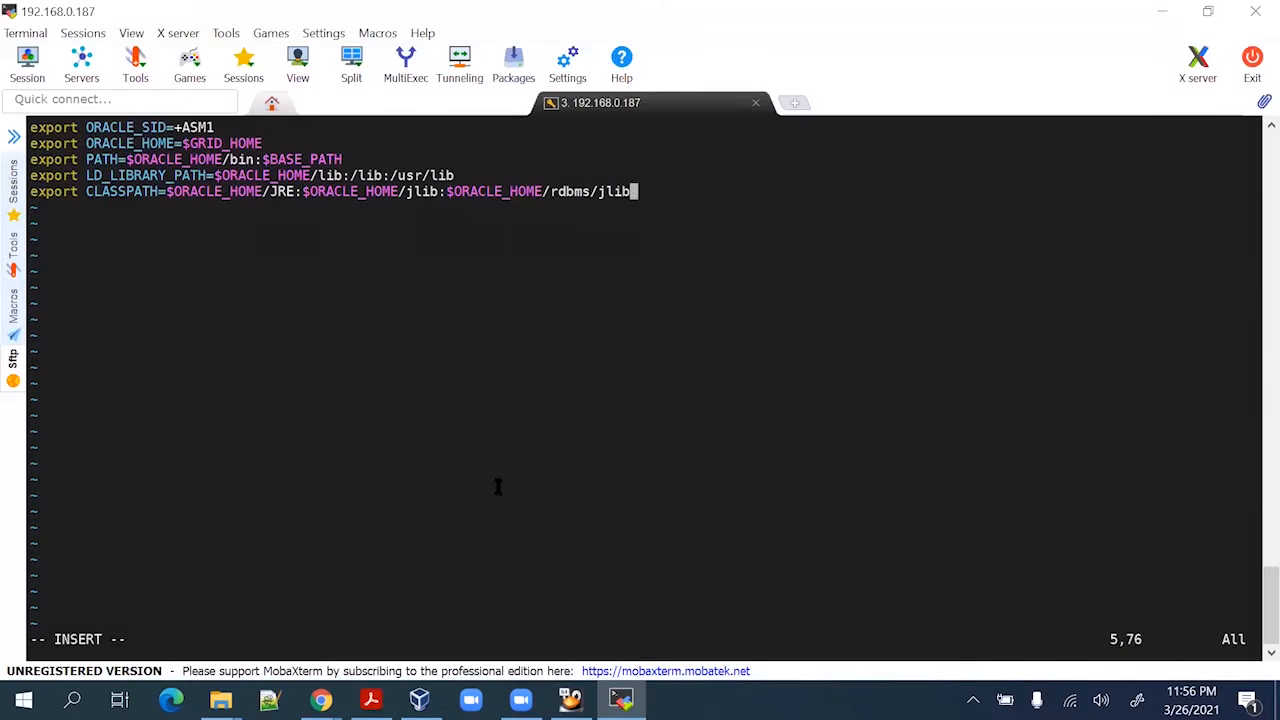
key("Escape")
type(":wq")
key("Return")
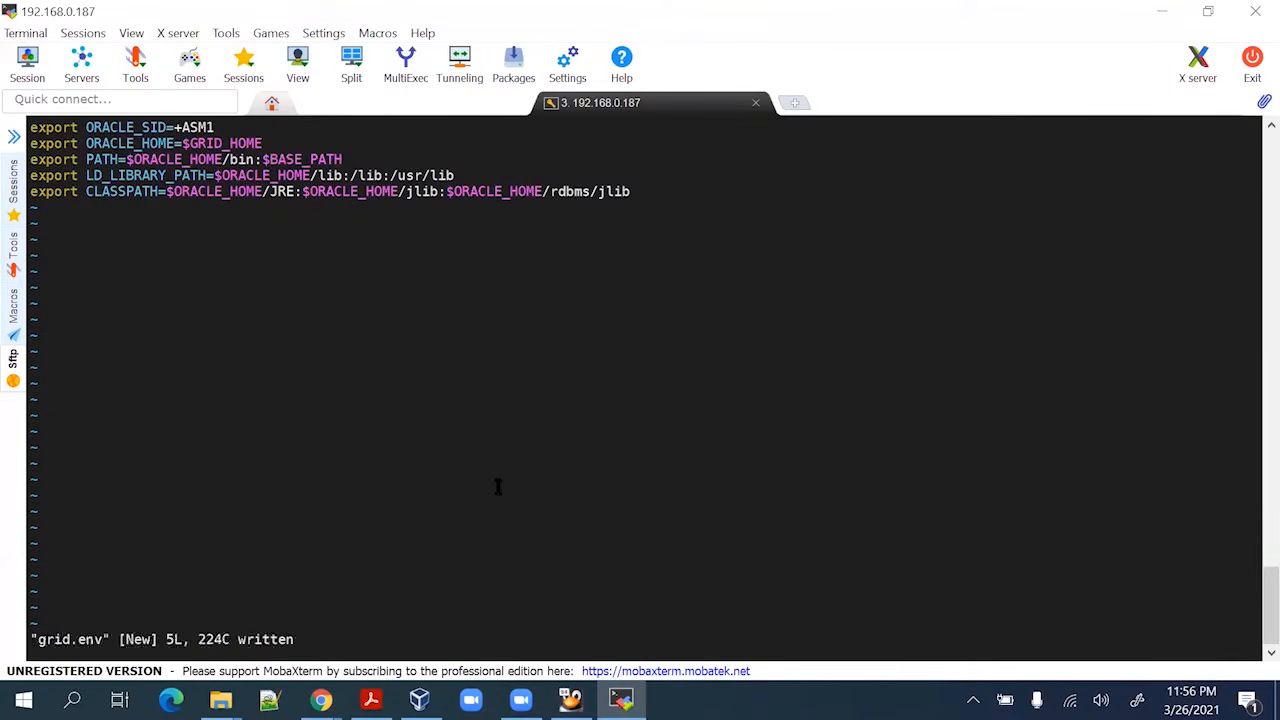
key("alt+Tab")
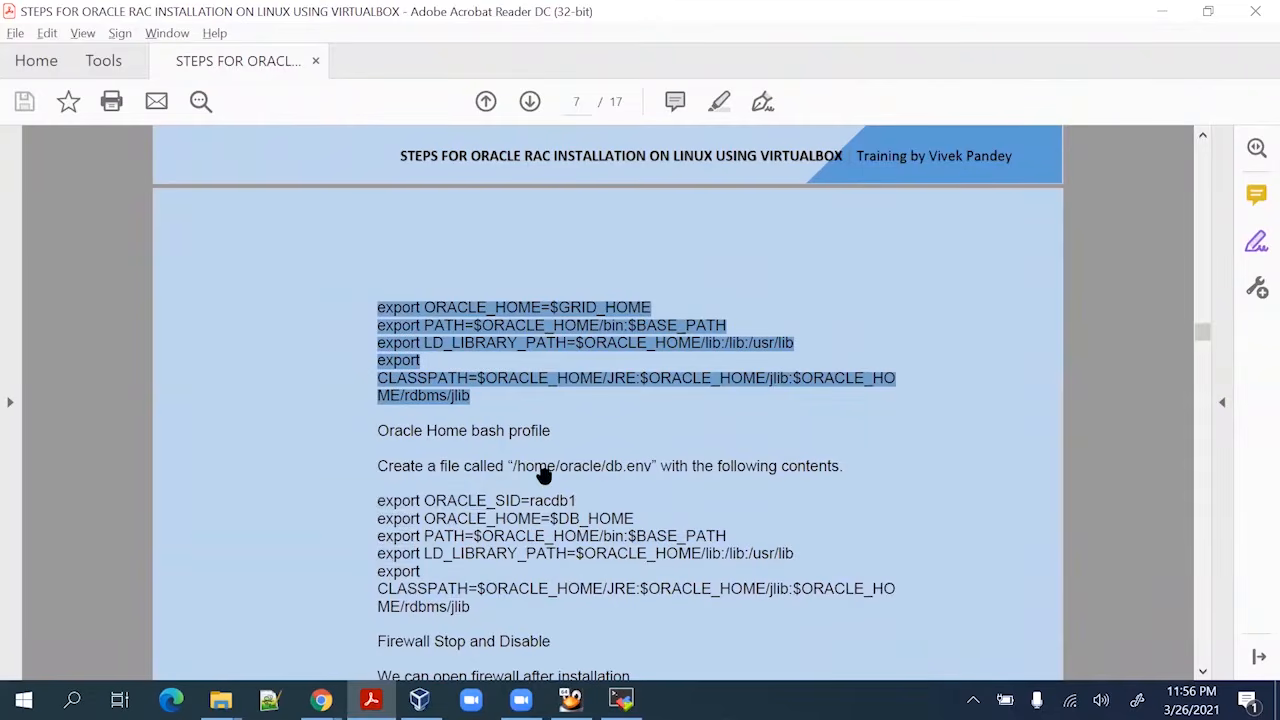
Open a new /home/oracle/db.env file in vi using the path copied from the guide
left_click_drag(513, 466, 650, 472)
key("ctrl+c")
key("alt+Tab")
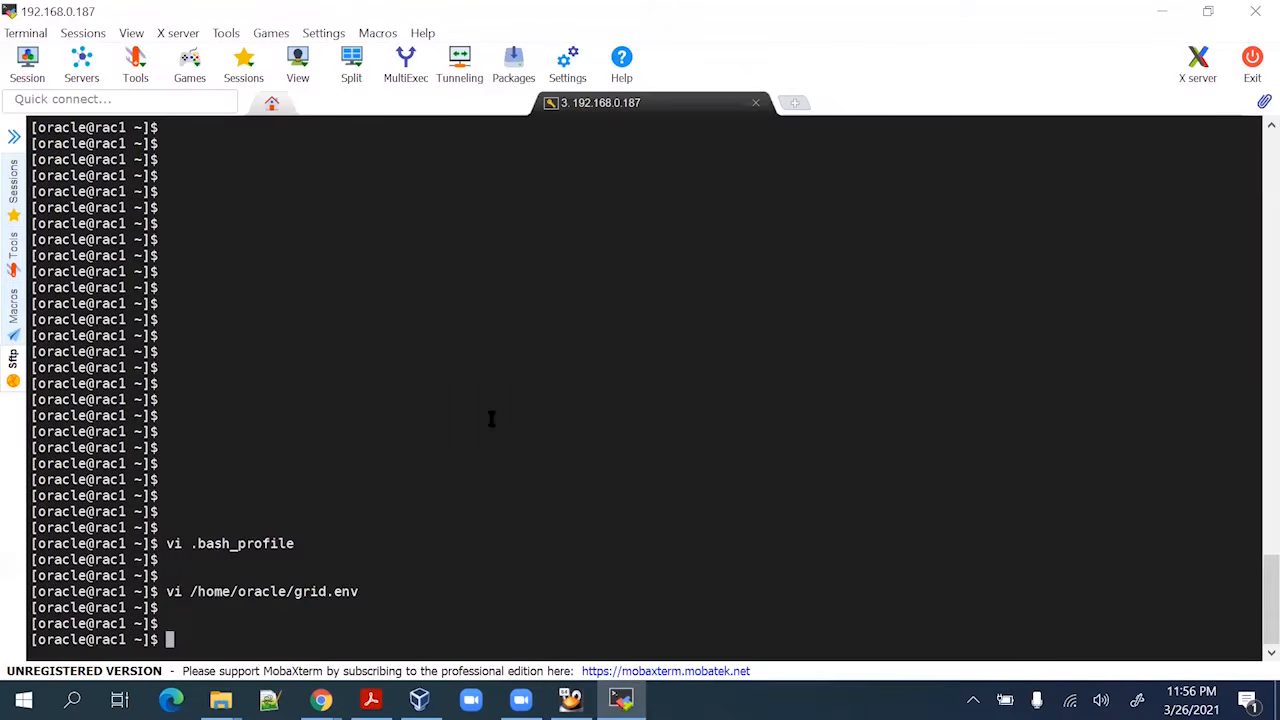
key("Return")
key("Return")
type("vi")
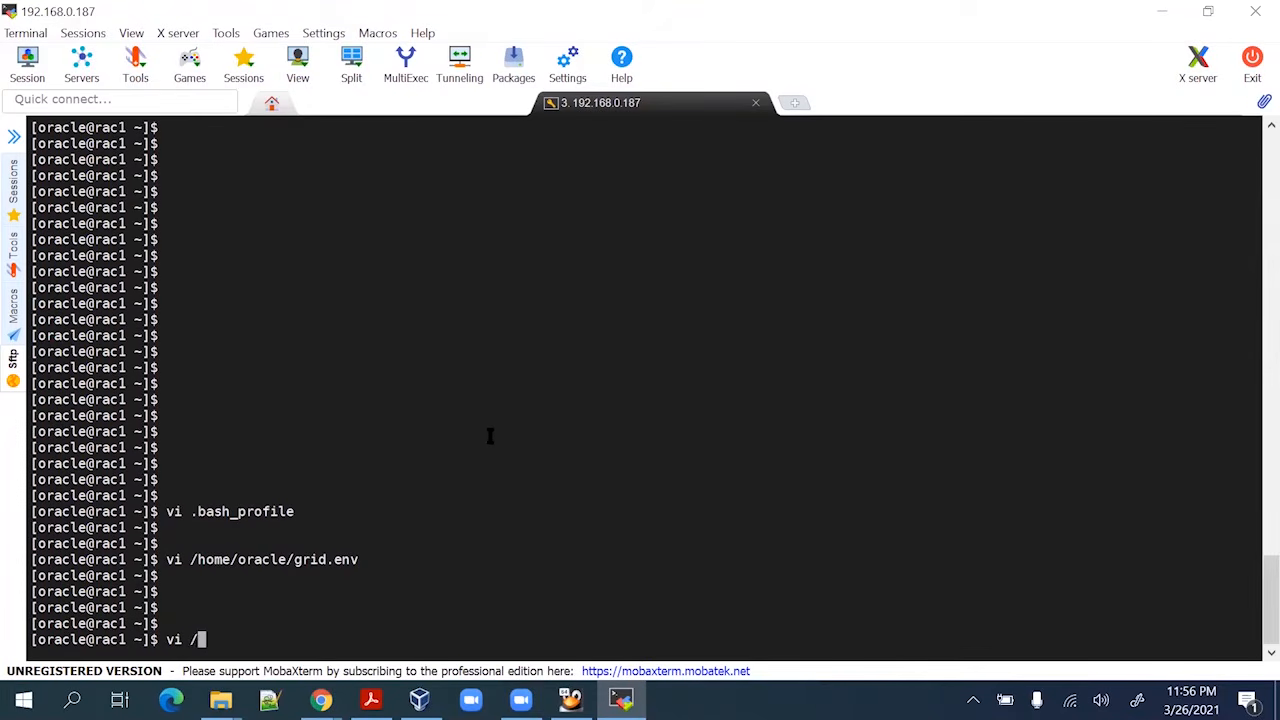
right_click(490, 435)
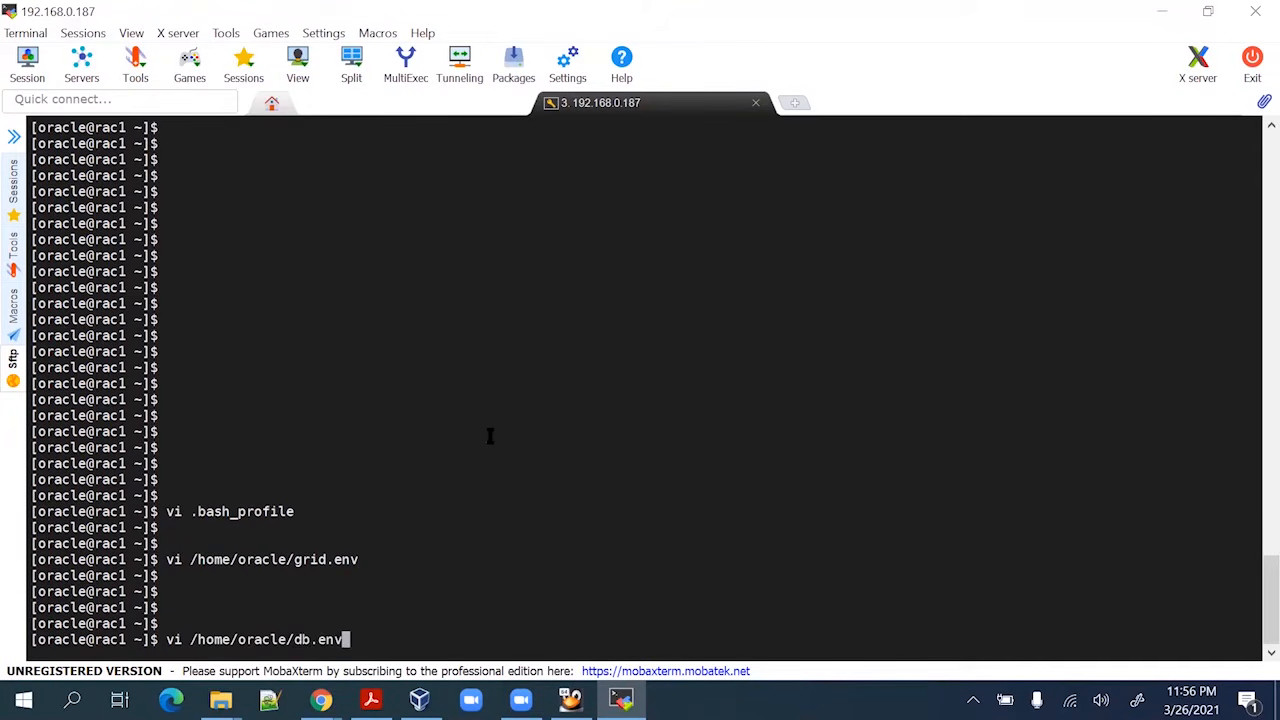
key("Return")
Paste the five db.env exports, ORACLE_SID=racdb1 through CLASSPATH, and save with :wq
key("alt+Tab")
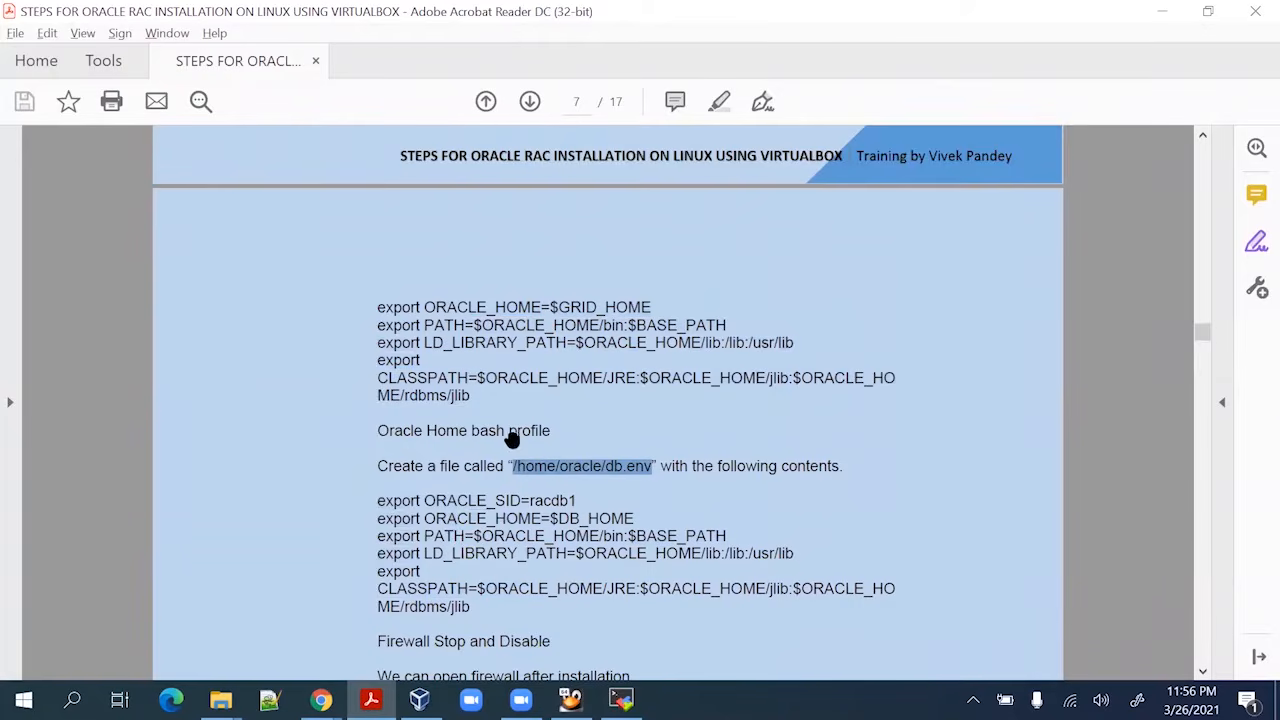
mouse_move(376, 409)
left_mouse_down()
mouse_move(571, 402)
mouse_move(586, 503)
mouse_move(508, 523)
mouse_move(480, 510)
left_mouse_up()
key("ctrl+c")
key("alt+Tab")
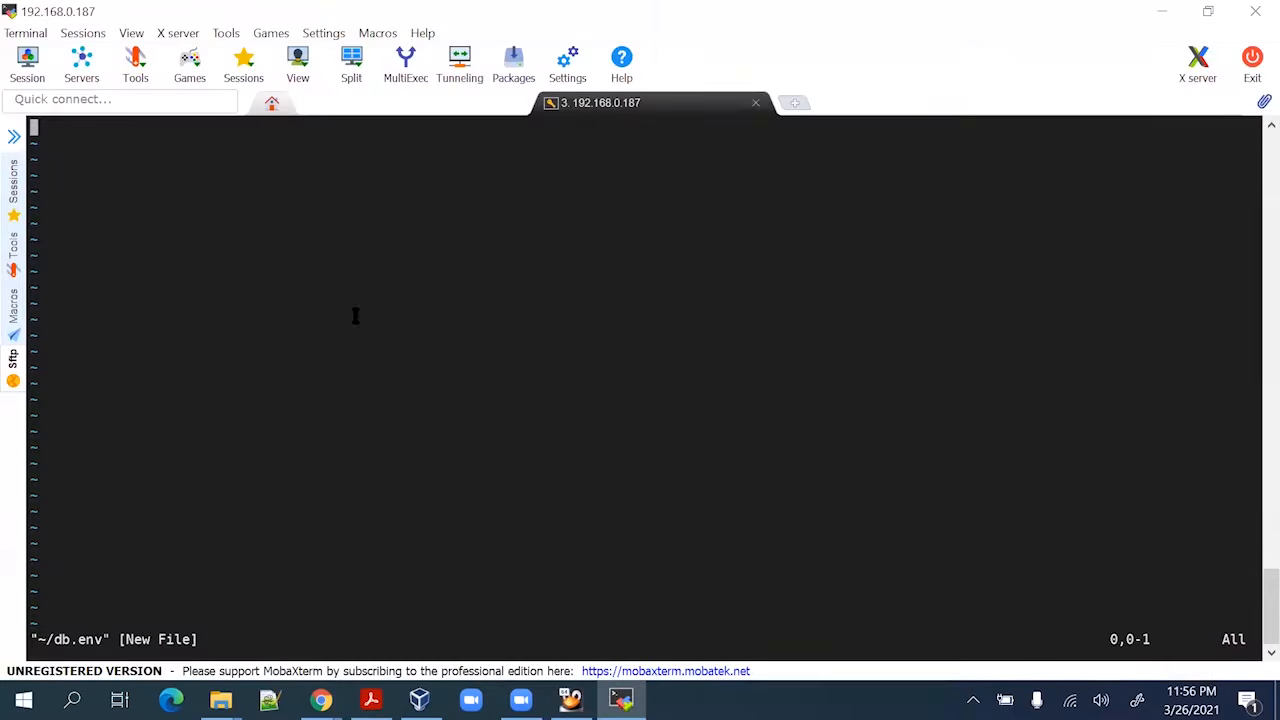
key("i")
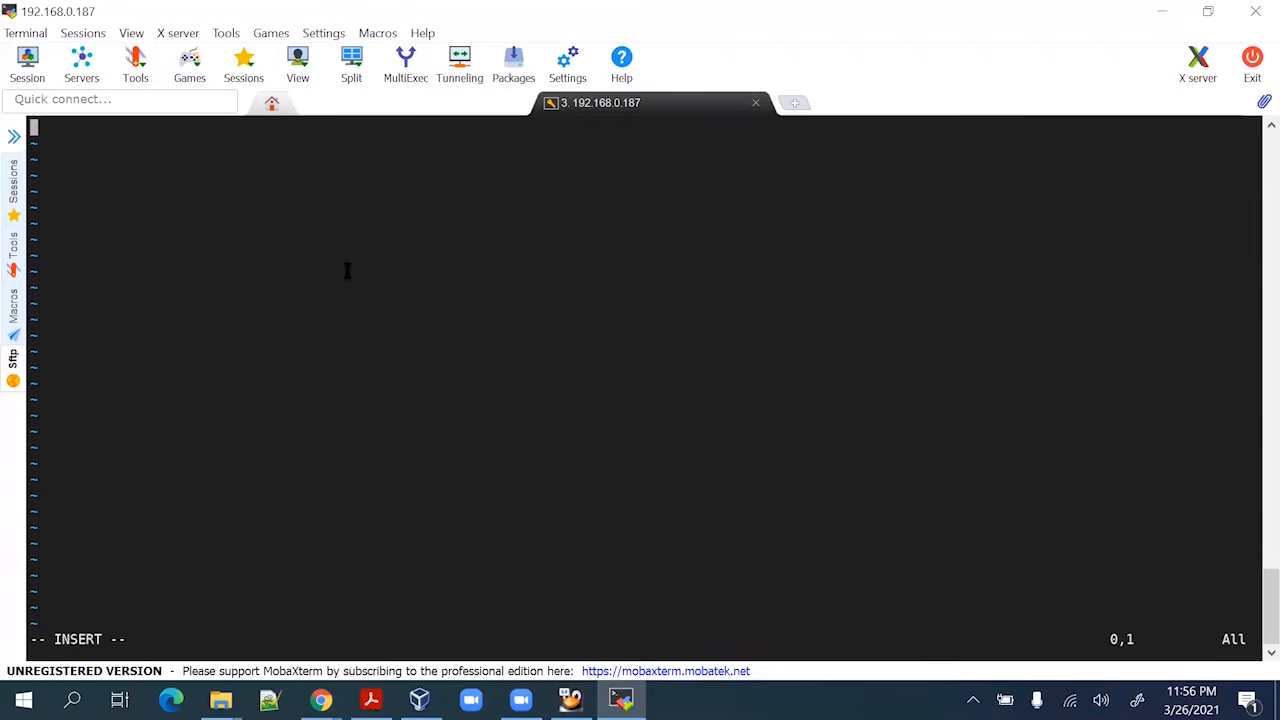
right_click(347, 270)
key("Escape")
type(":")
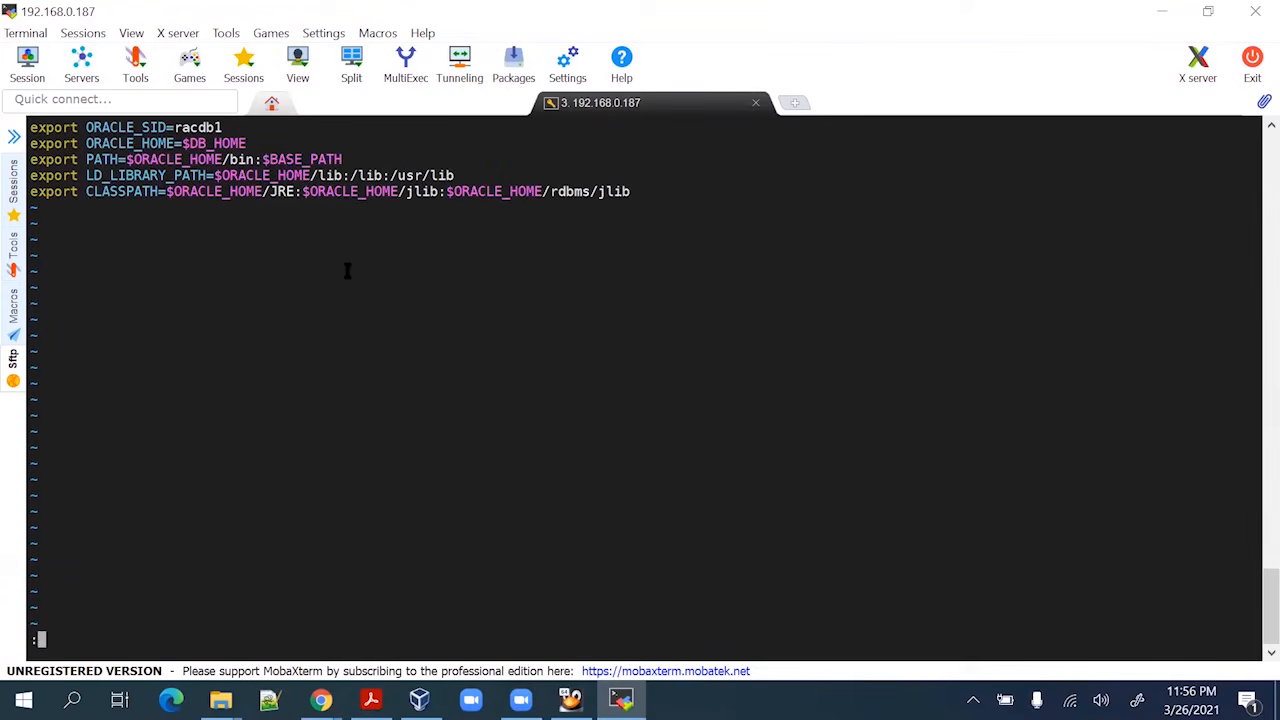
type("wq")
key("Return")
key("alt+Tab")
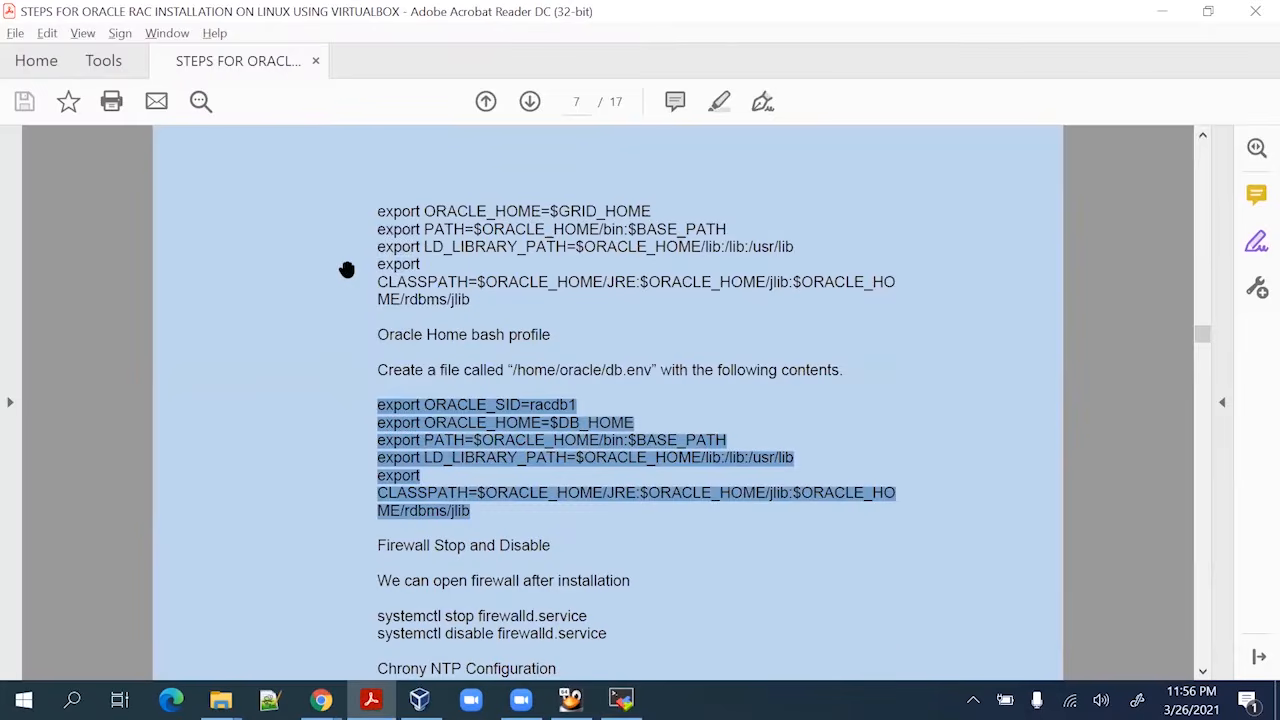
Stop and permanently disable the firewalld service as root on rac1
scroll(439, 345, "down", 2)
scroll(439, 345, "down", 3)
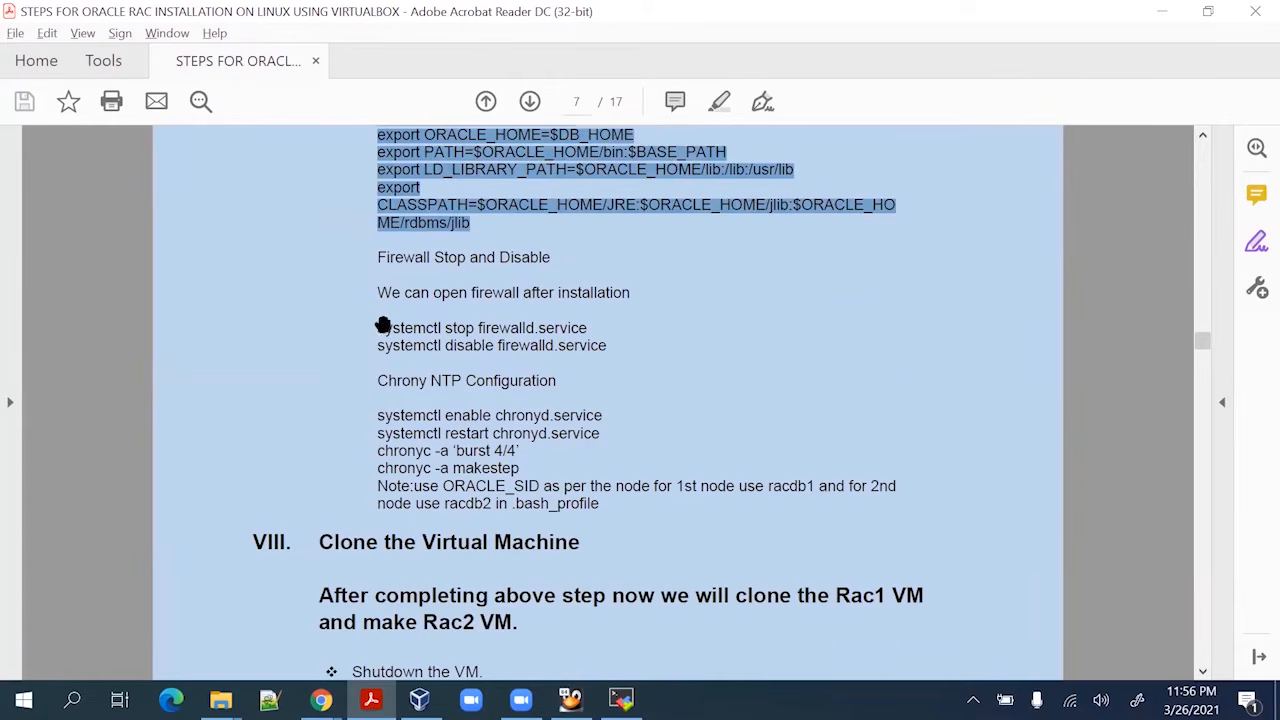
left_click_drag(378, 327, 610, 346)
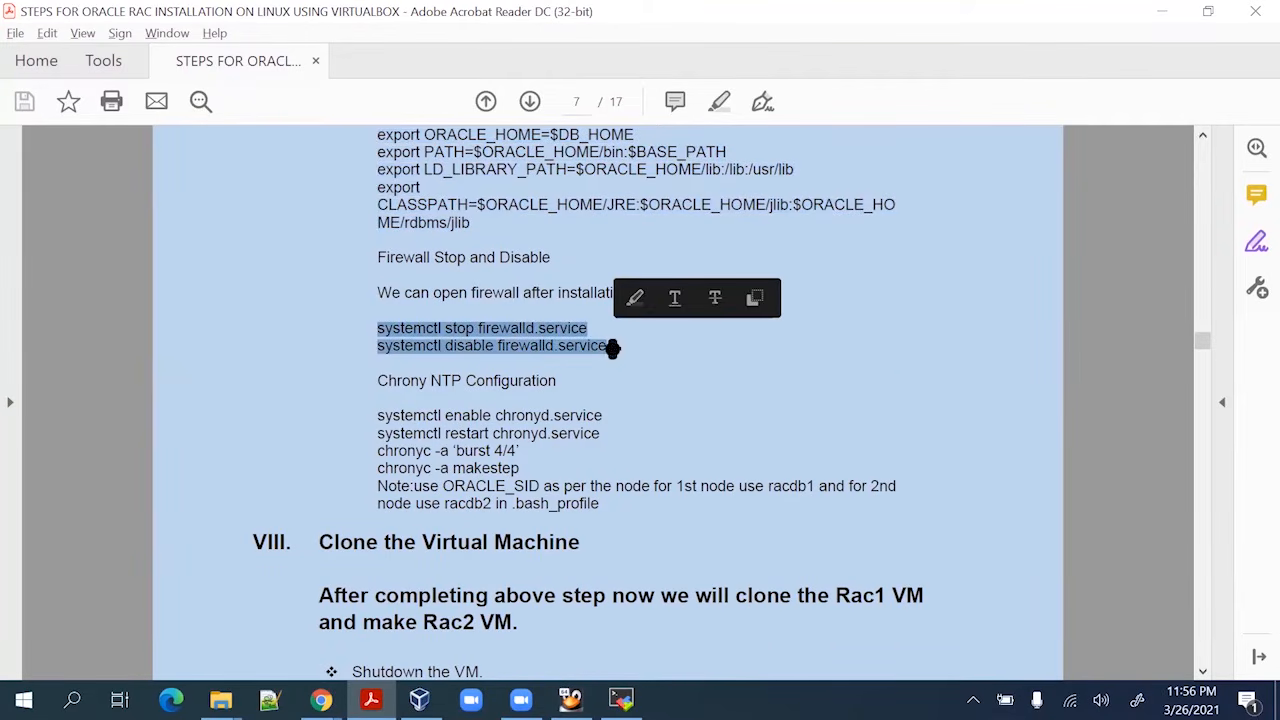
key("ctrl+c")
key("alt+Tab")
right_click(531, 408)
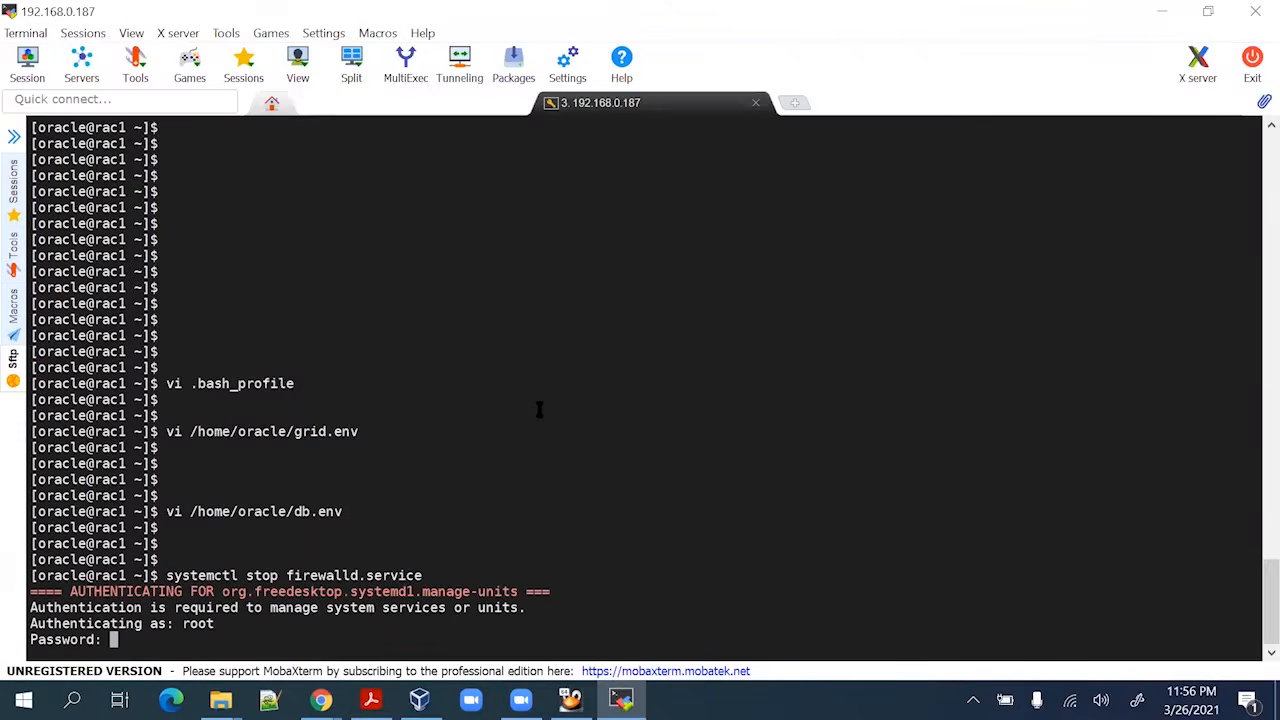
key("ctrl+c")
key("Return")
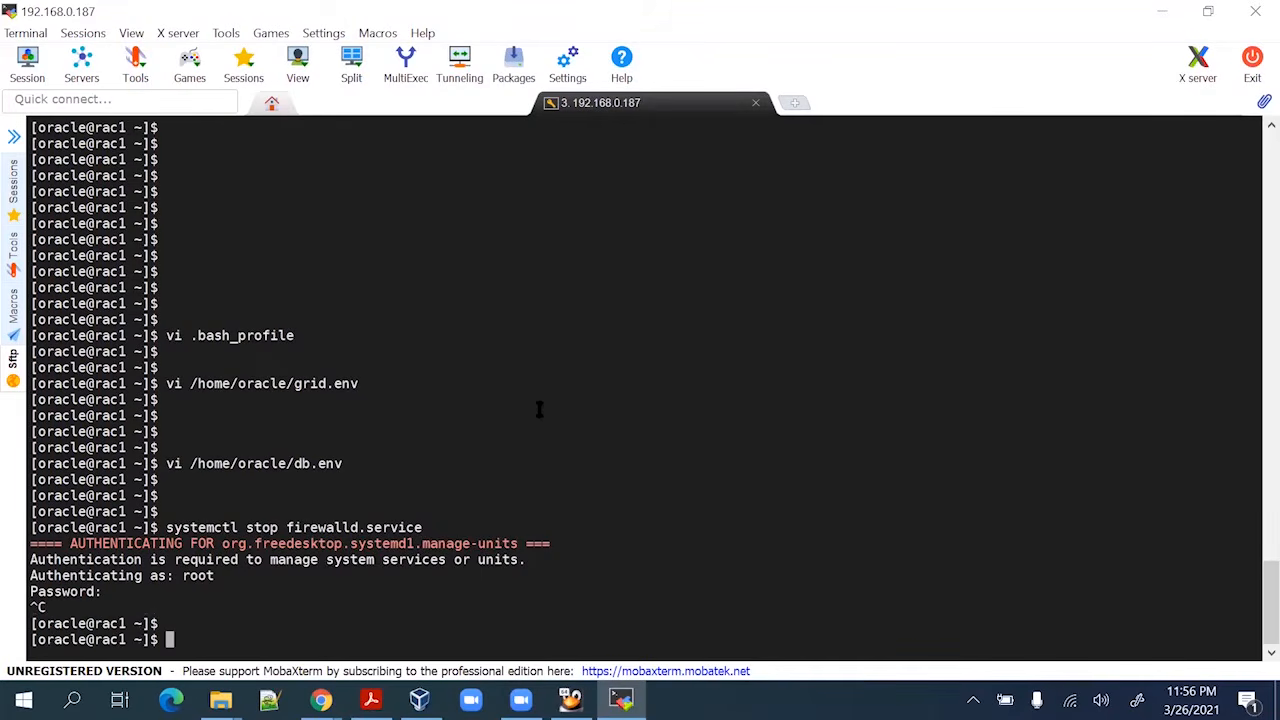
type("exit")
key("Return")
key("Return")
key("Return")
key("Return")
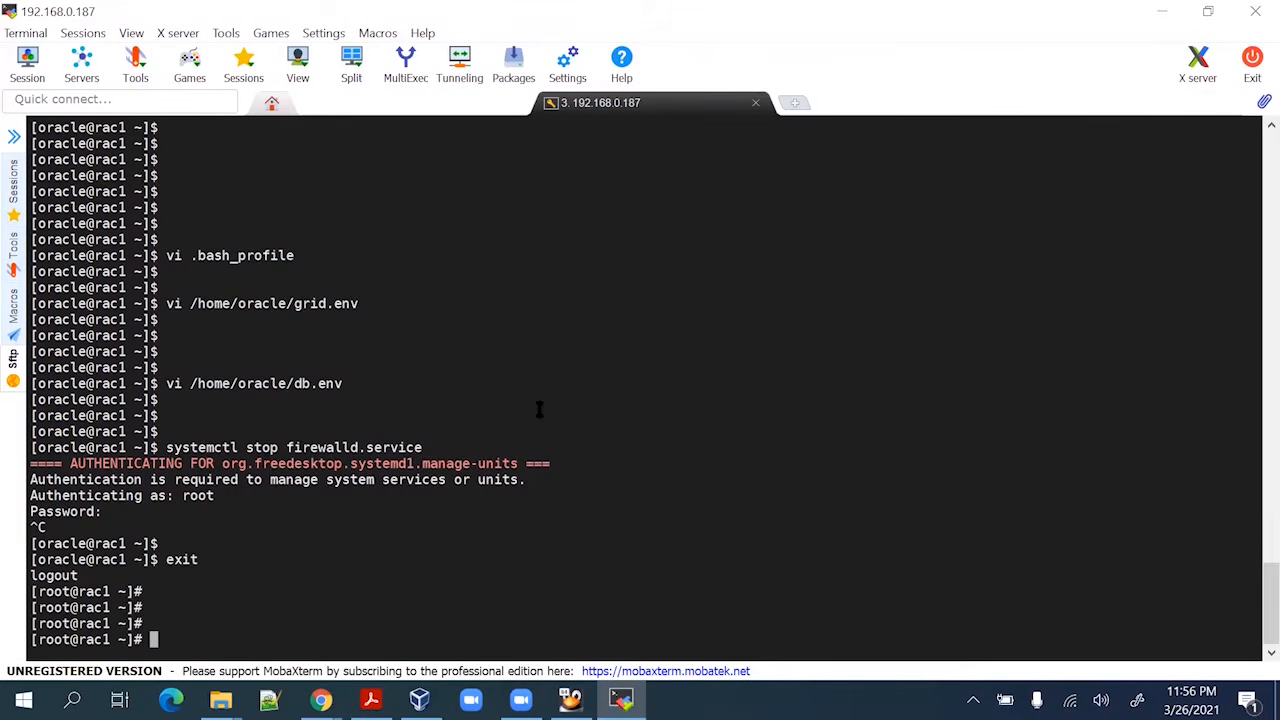
right_click(538, 409)
right_click(540, 409)
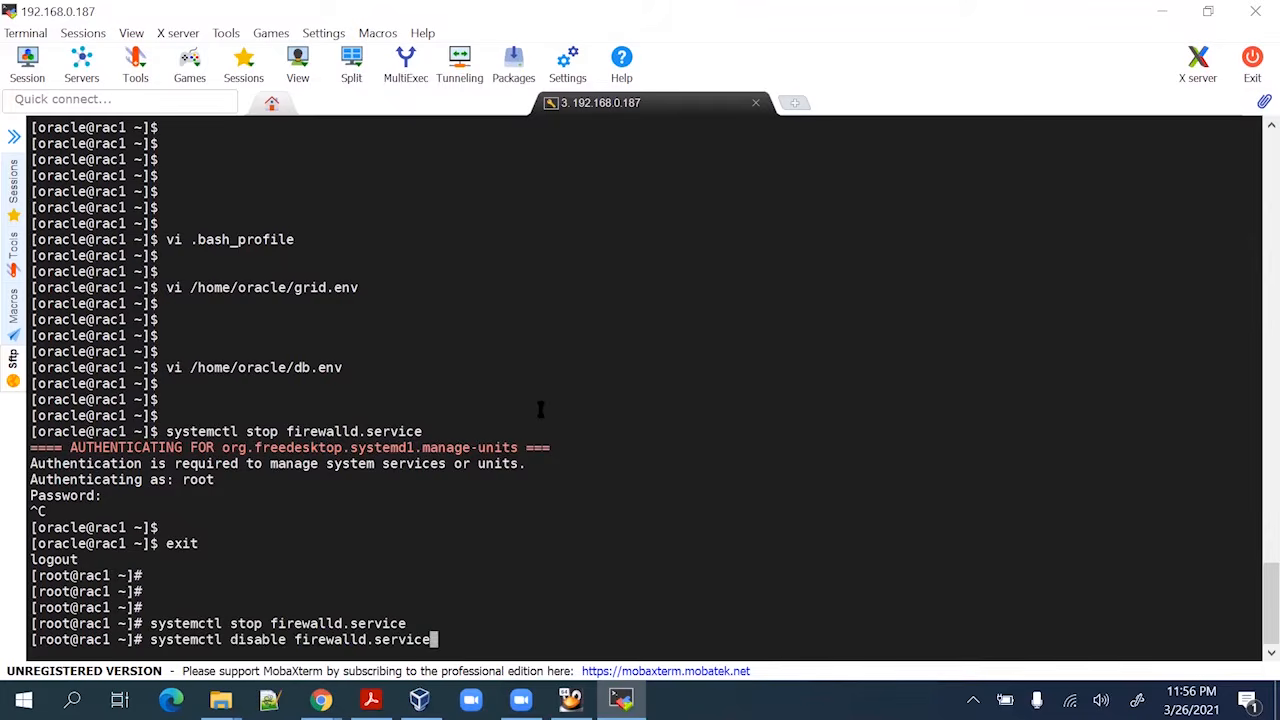
key("Return")
key("Return")
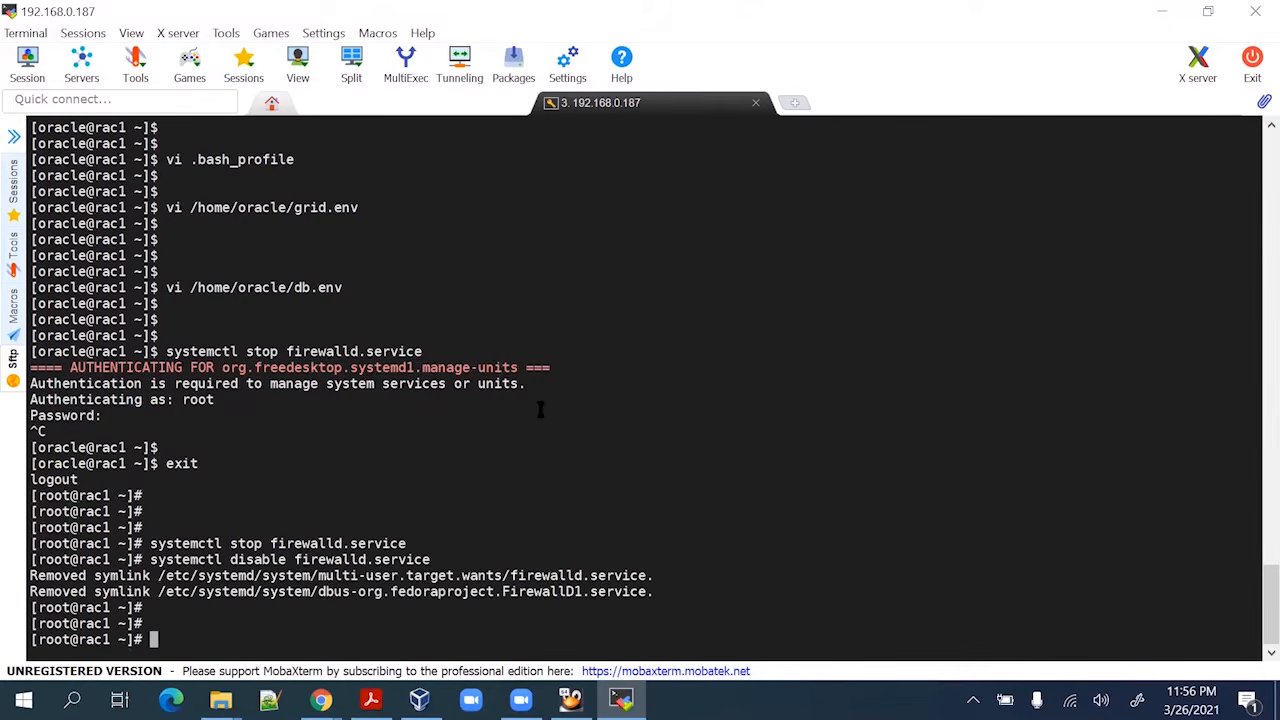
Enable and restart chronyd, then force a time sync with chronyc makestep
key("alt+Tab")
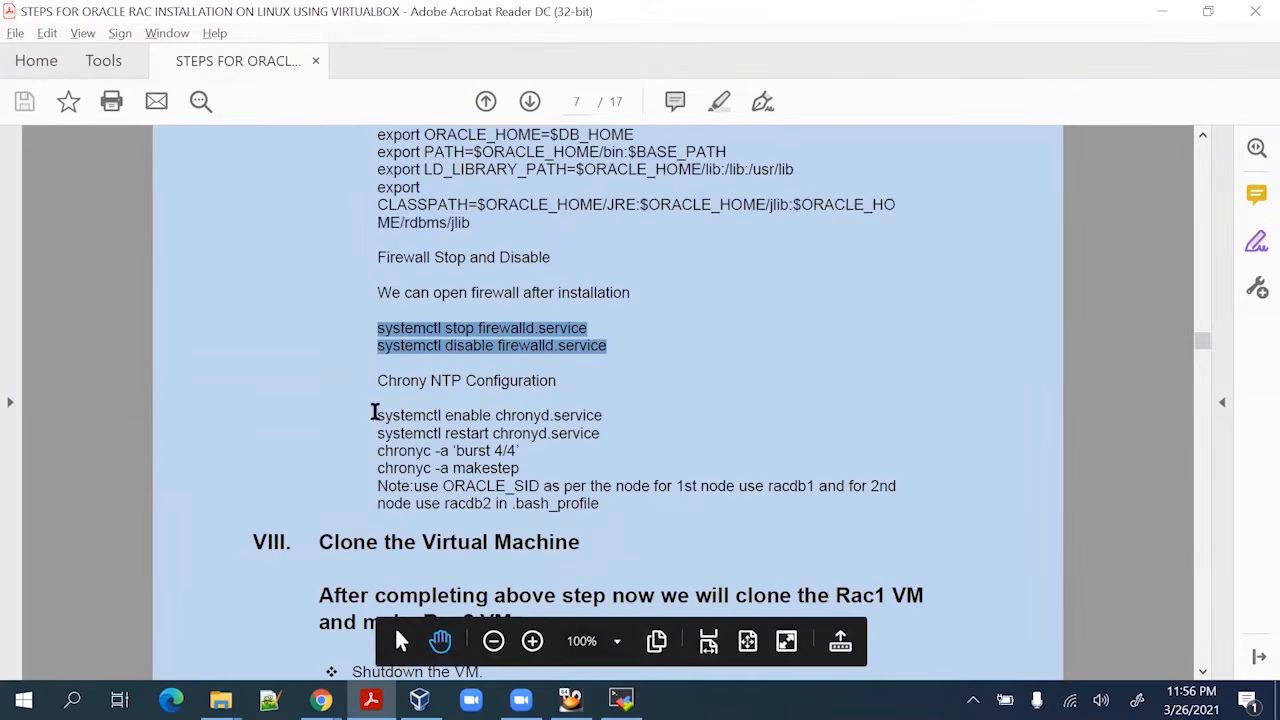
left_click_drag(374, 412, 518, 464)
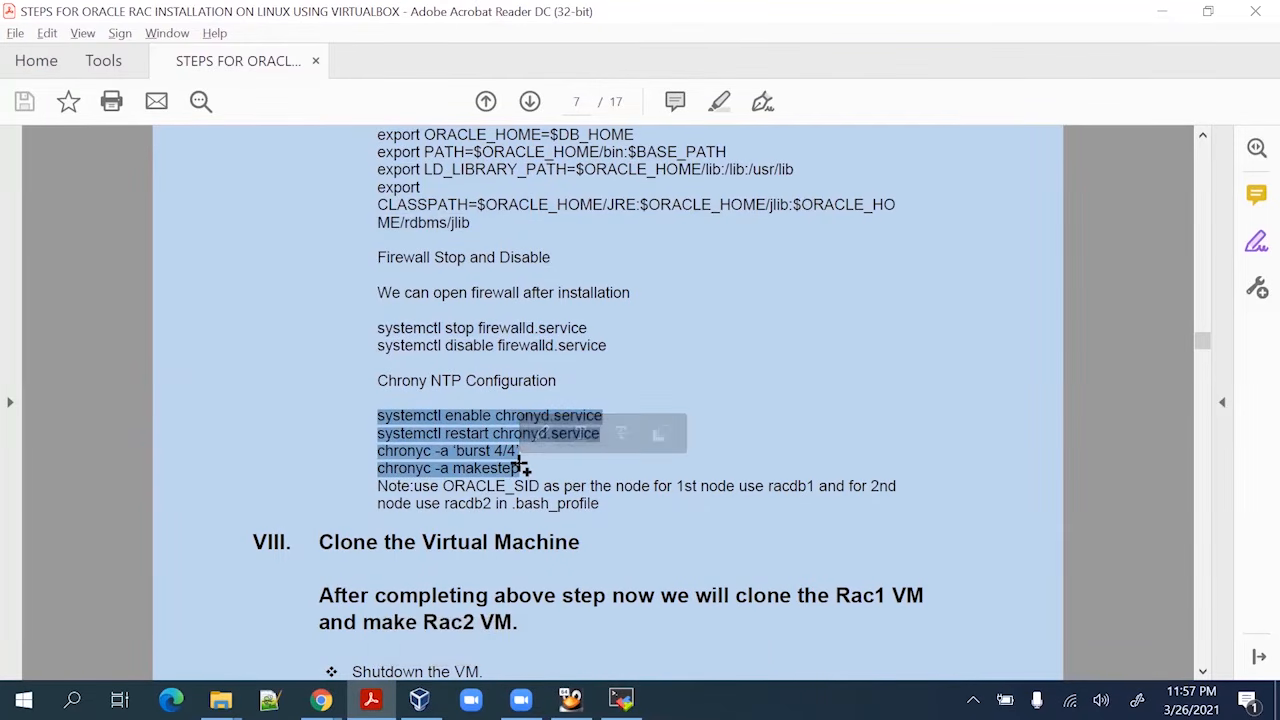
key("ctrl+c")
key("alt+Tab")
right_click(554, 427)
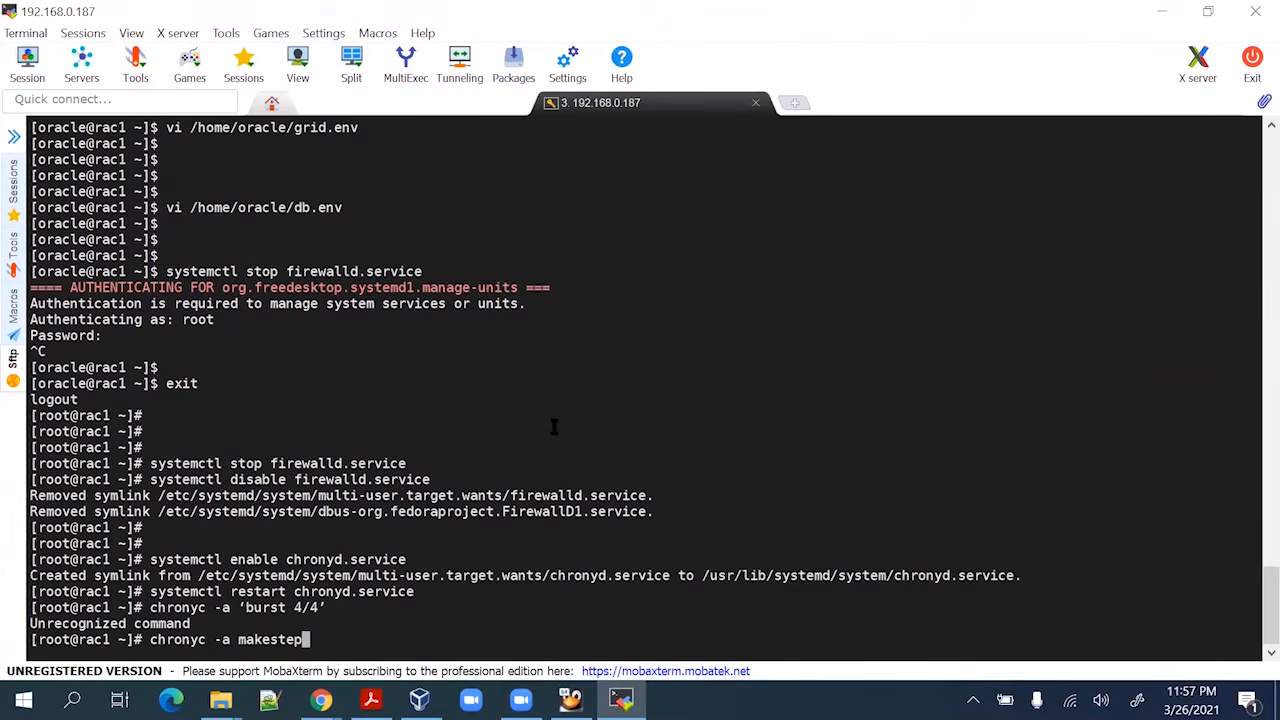
key("Return")
key("alt+Tab")
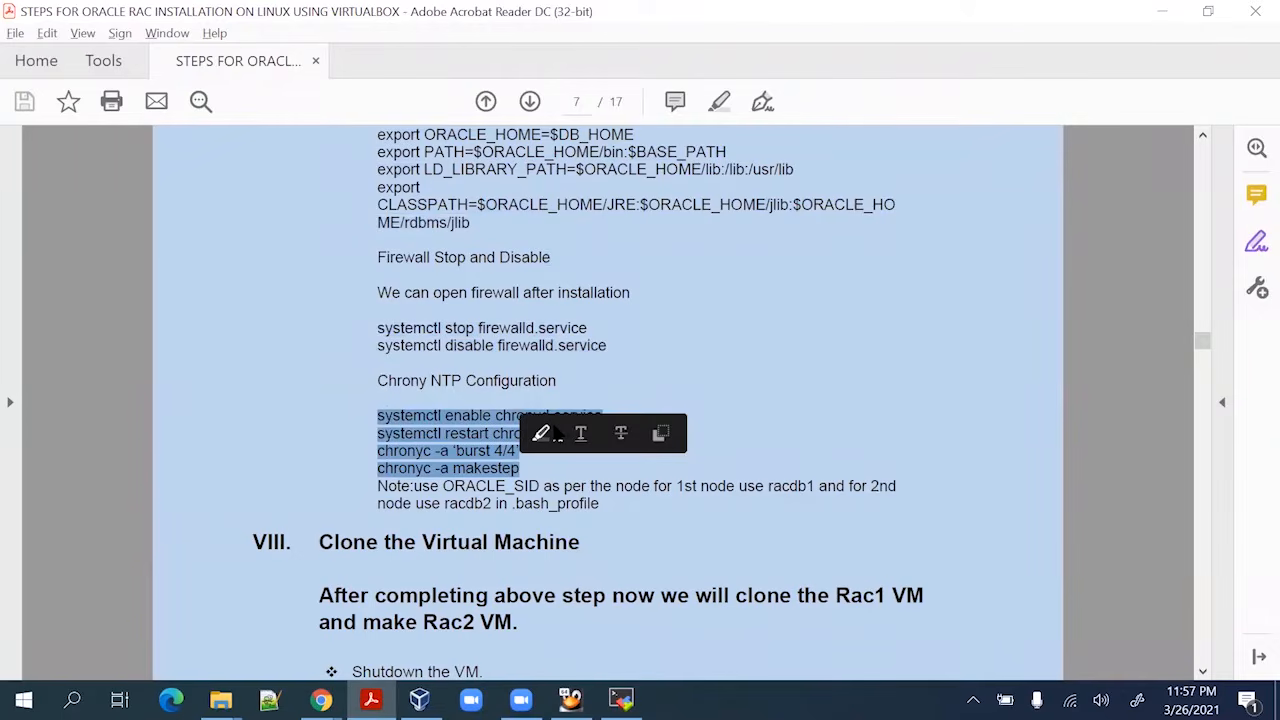
left_click(709, 443)
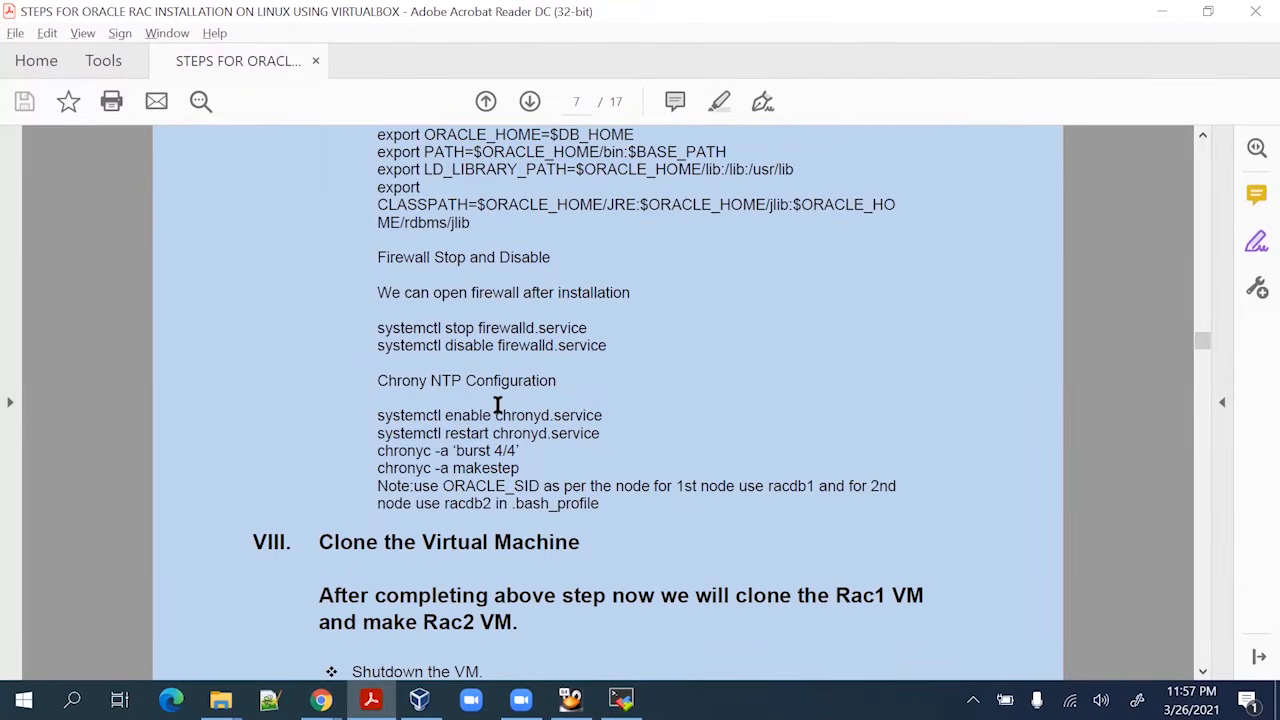
scroll(458, 435, "down", 5)
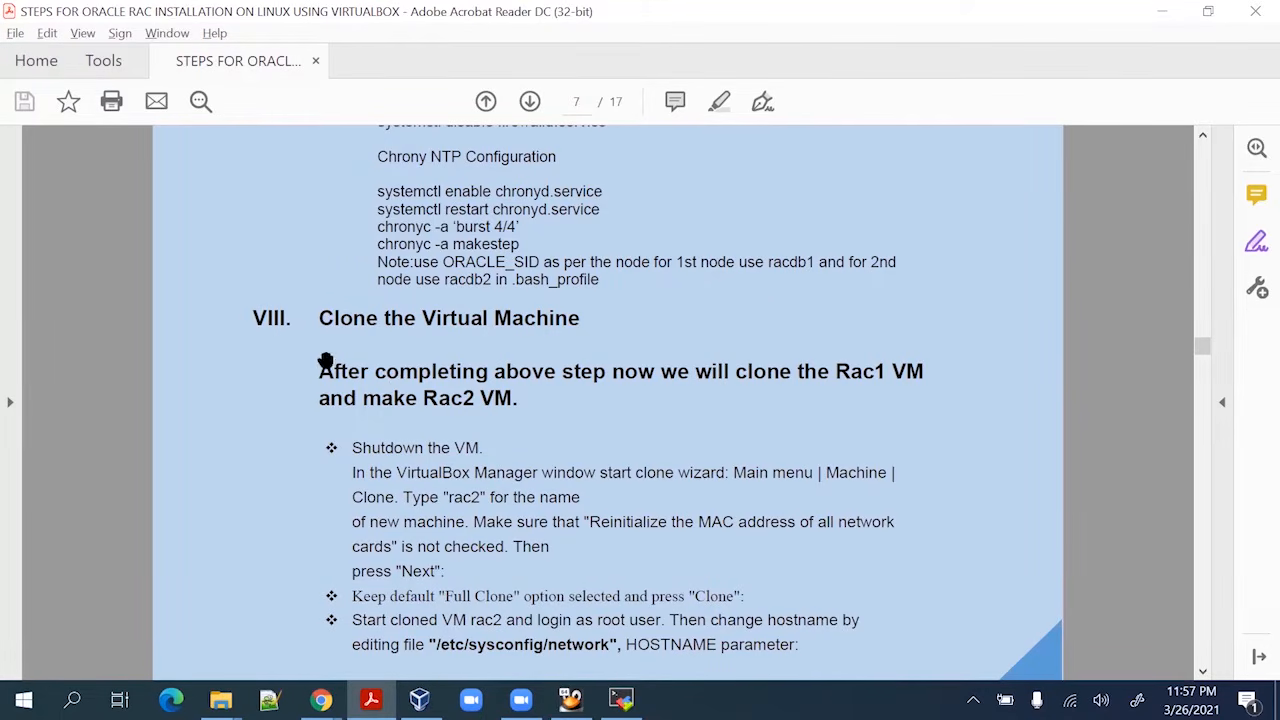
Unlock the Rac1 VM as root and power it off with init 0
key("alt+Tab")
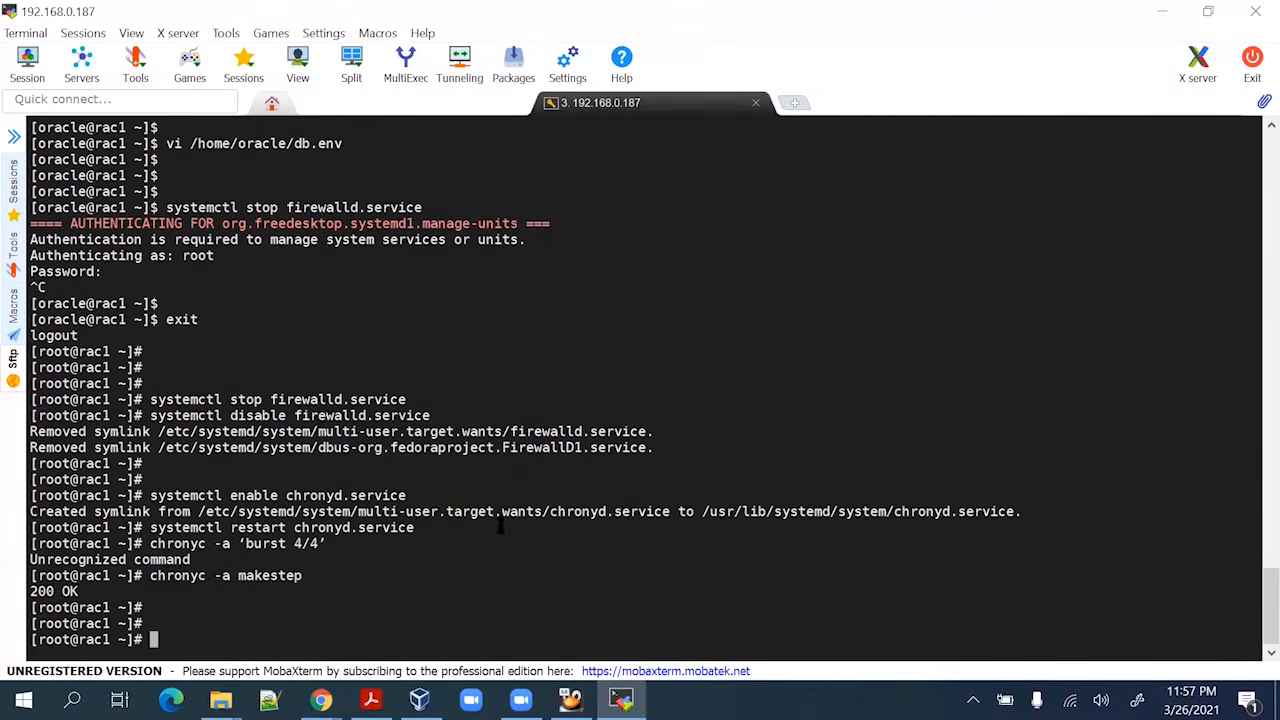
key("alt+Tab")
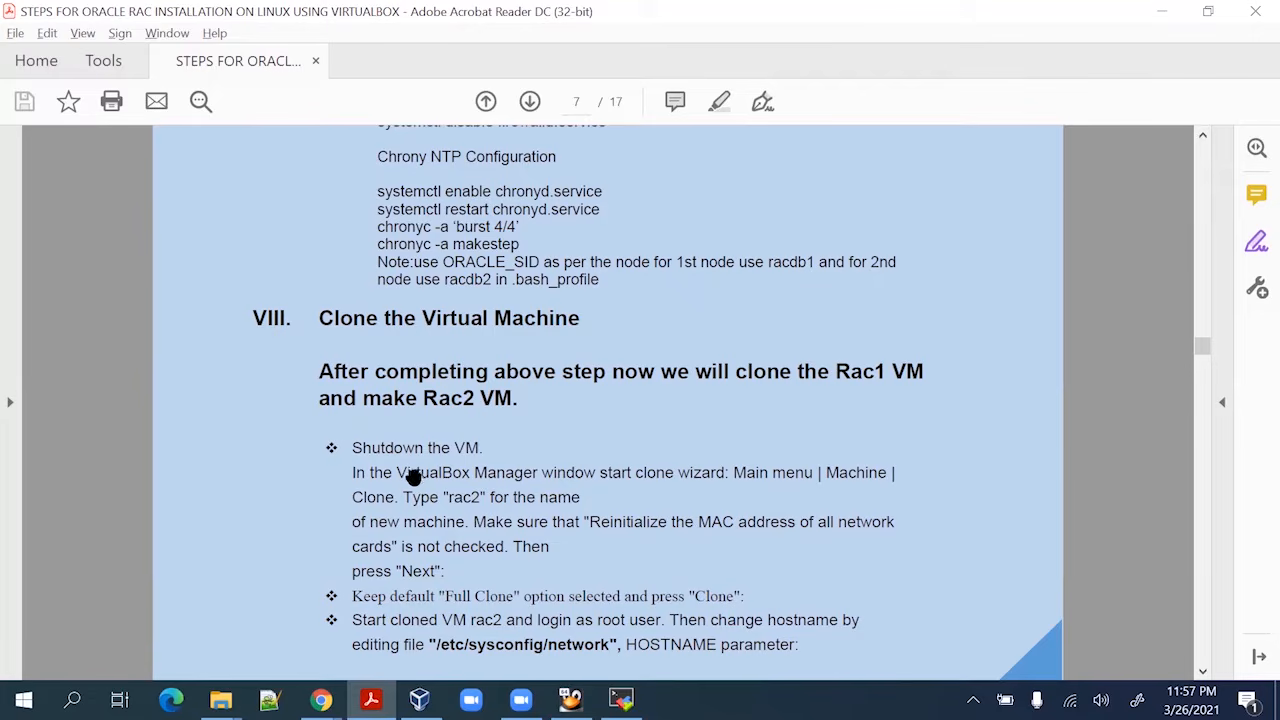
key("alt+Tab")
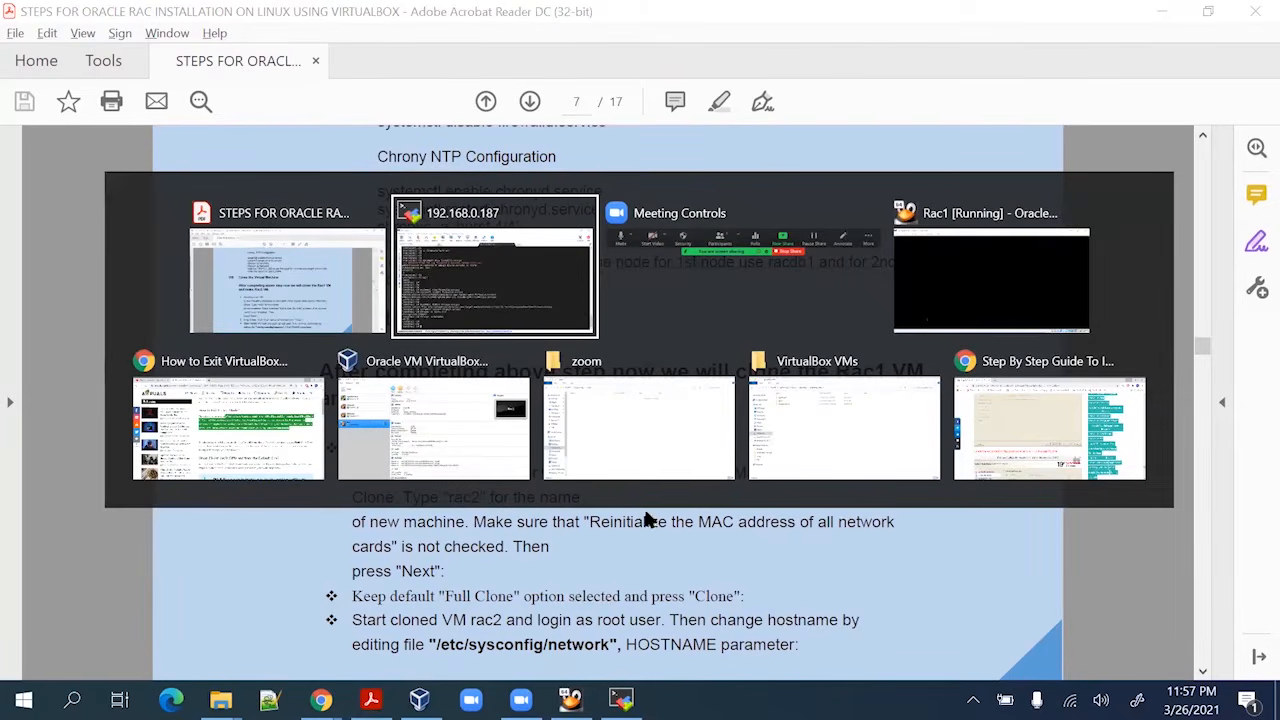
key("Tab")
key("Tab")
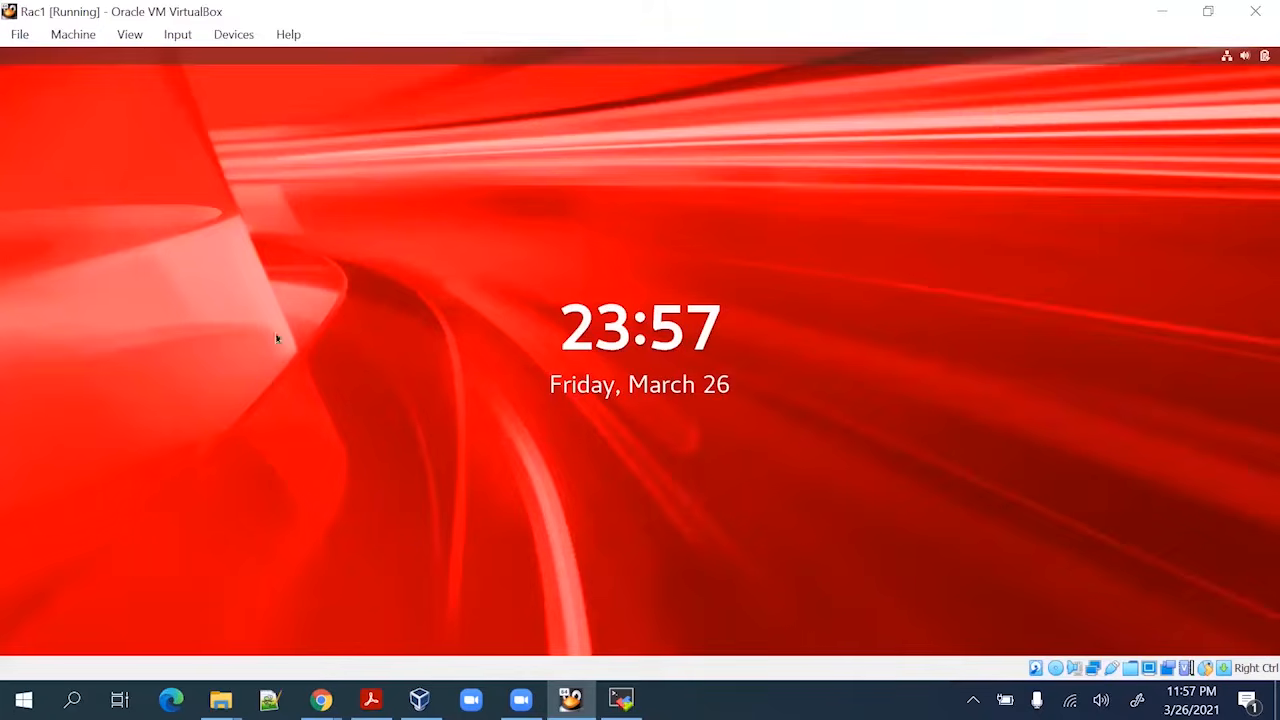
left_click(416, 351)
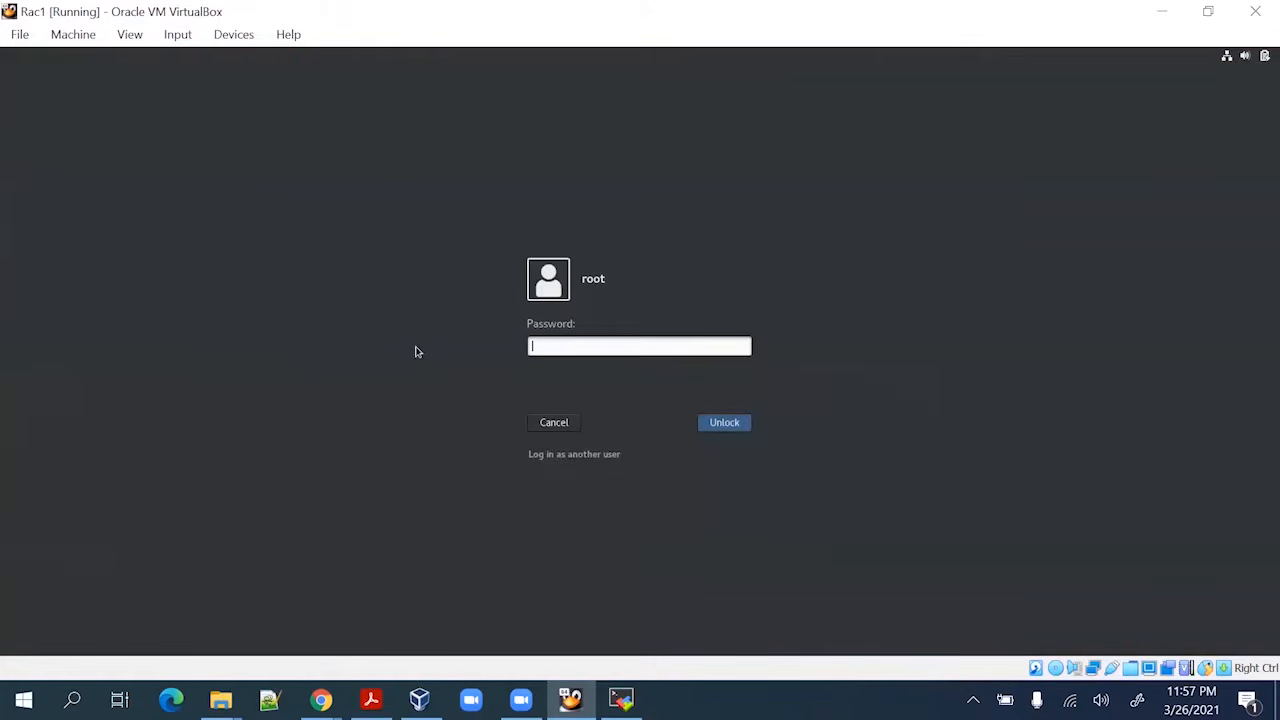
key("Return")
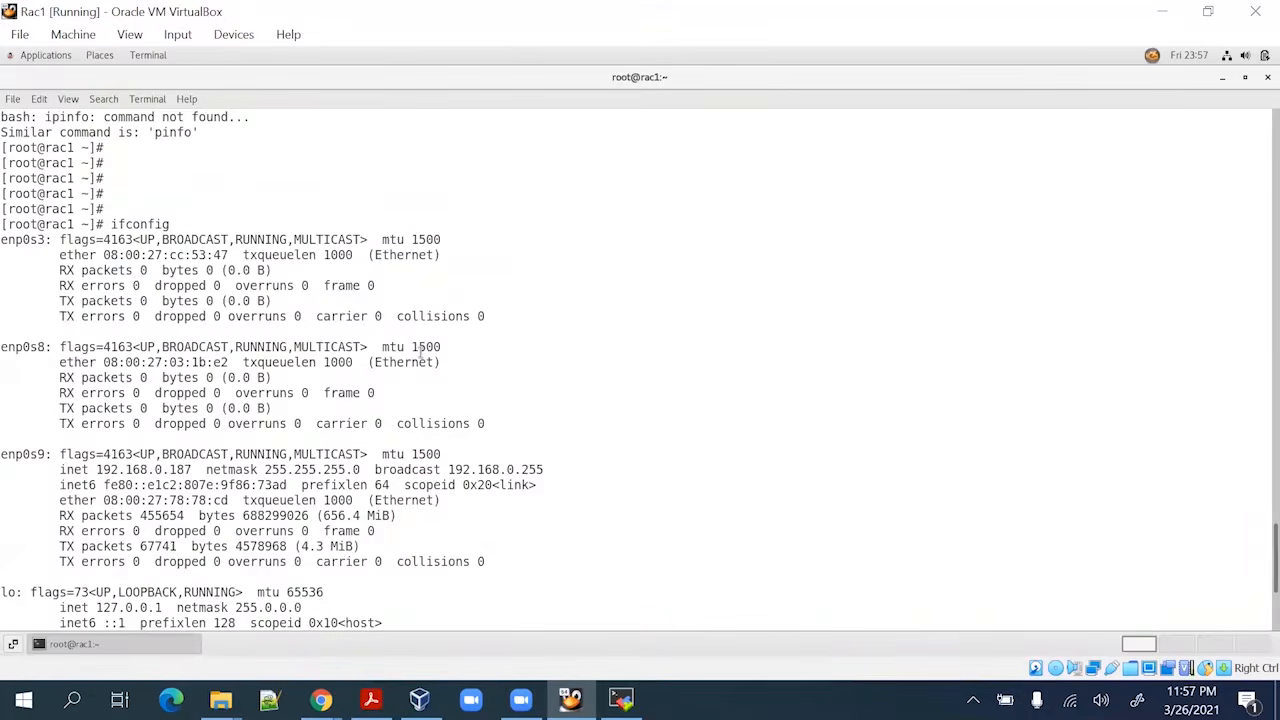
scroll(1249, 371, "down", 5)
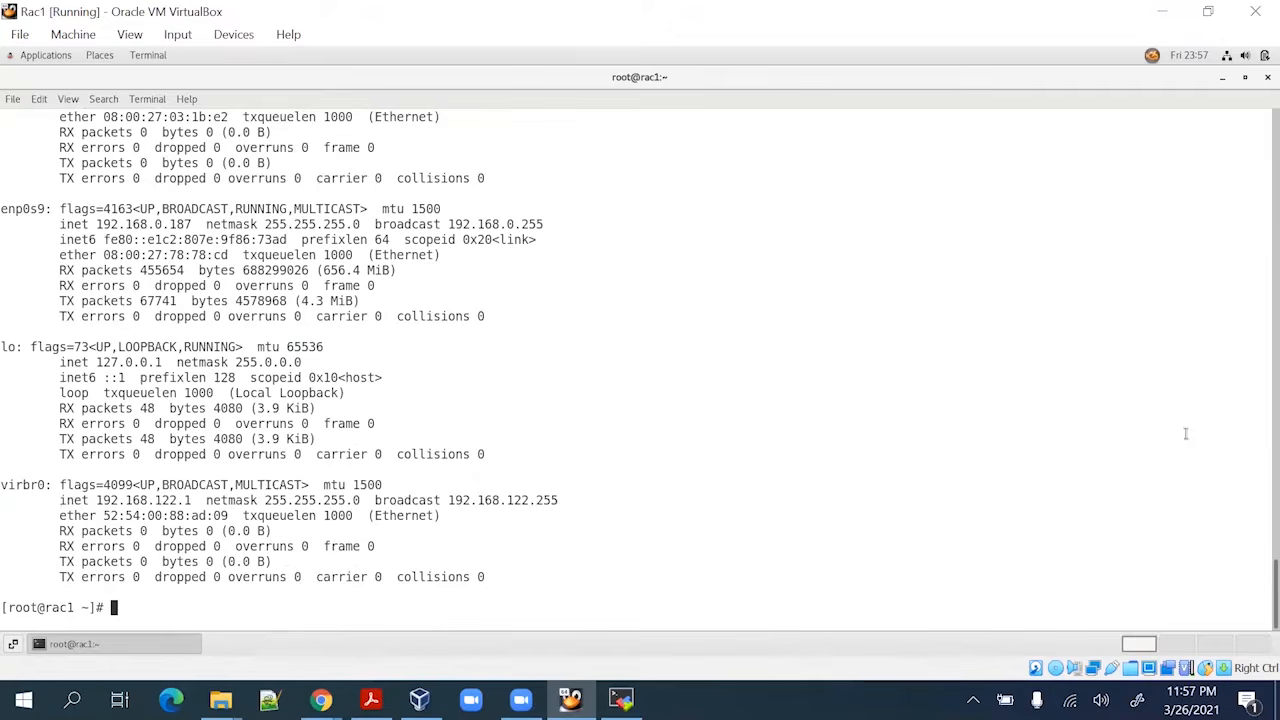
key("Return")
key("Return")
key("Return")
key("Return")
type("init")
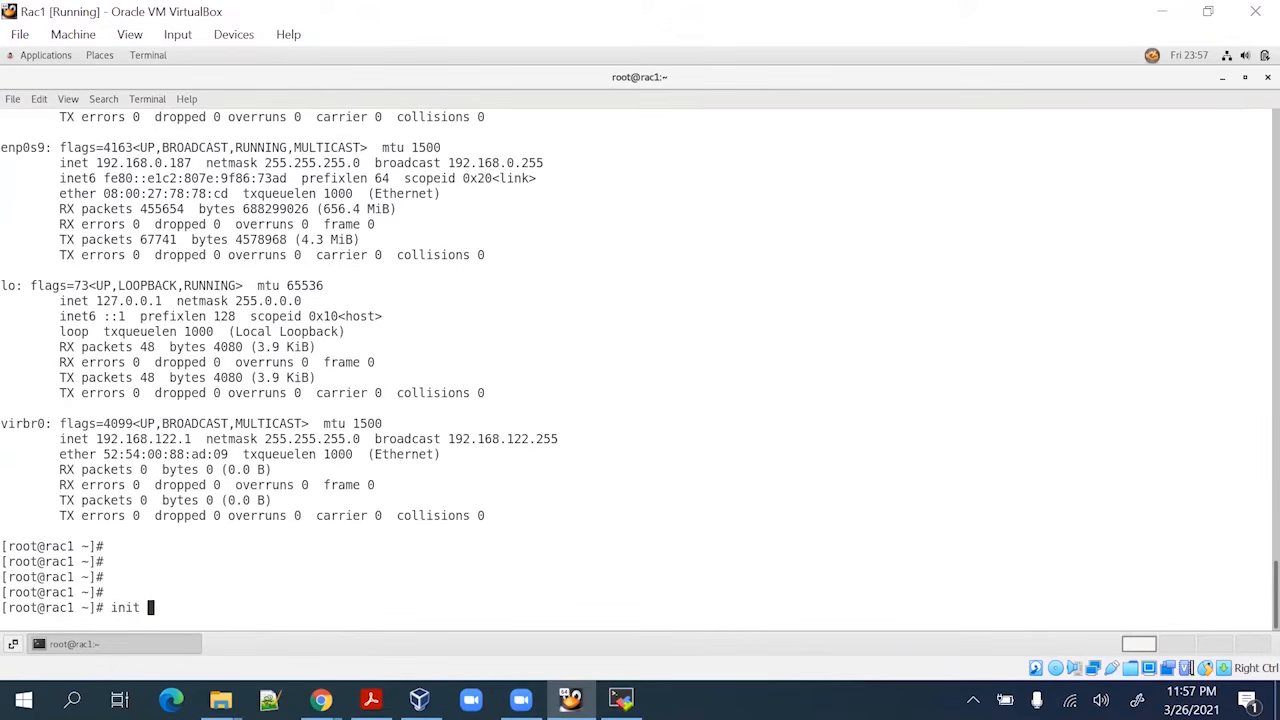
type(" 0")
key("Return")
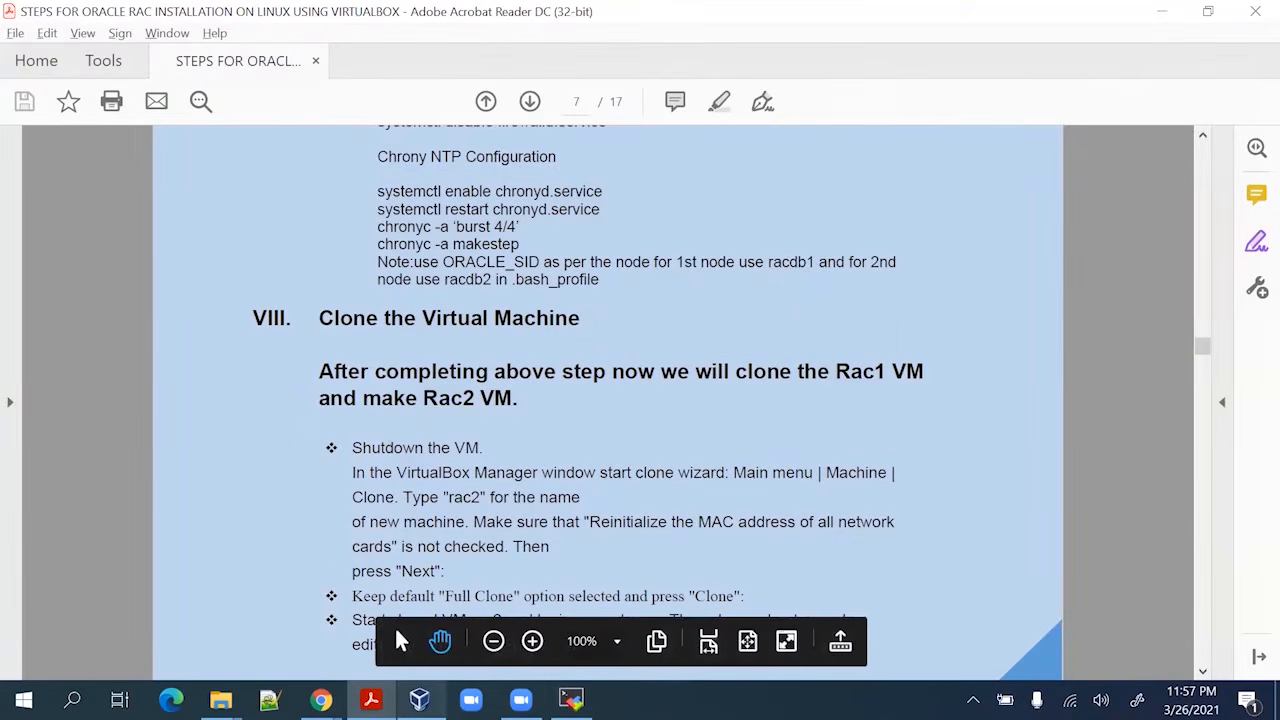
key("alt+Tab")
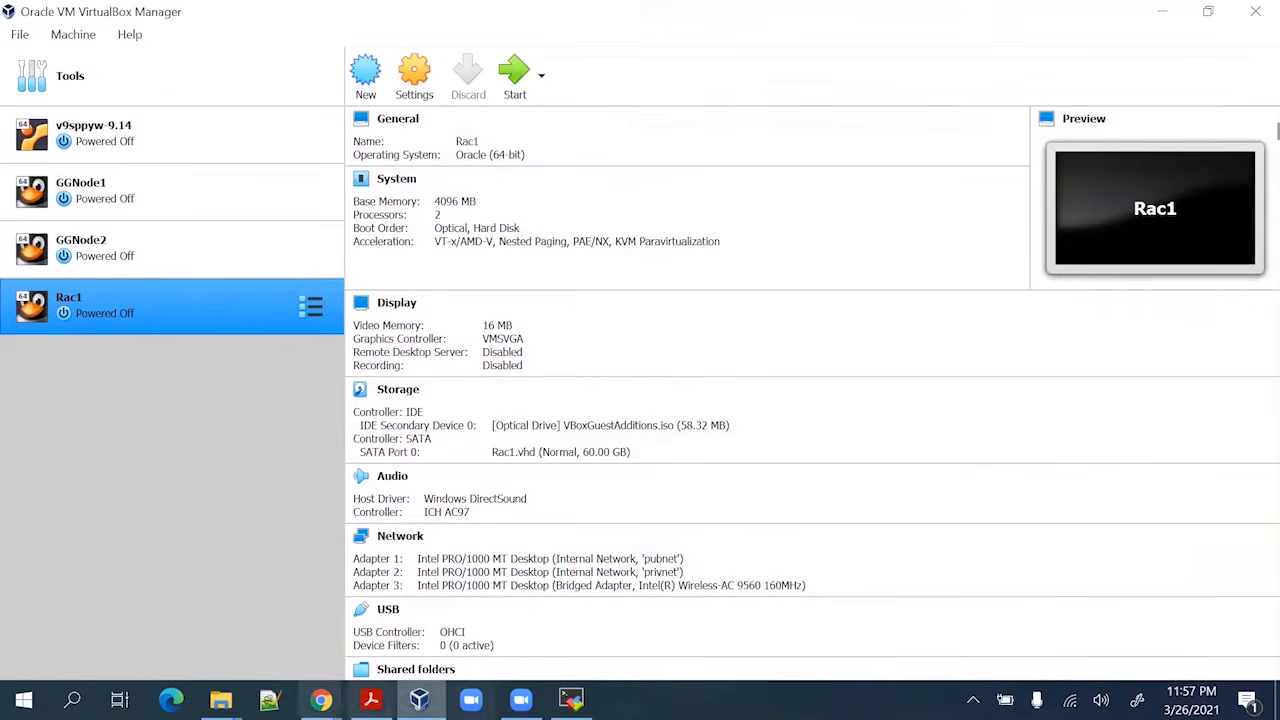
Check the installation guide, then open the Clone wizard for Rac1 from the Machine menu
key("alt+Tab")
scroll(488, 416, "down", 1)
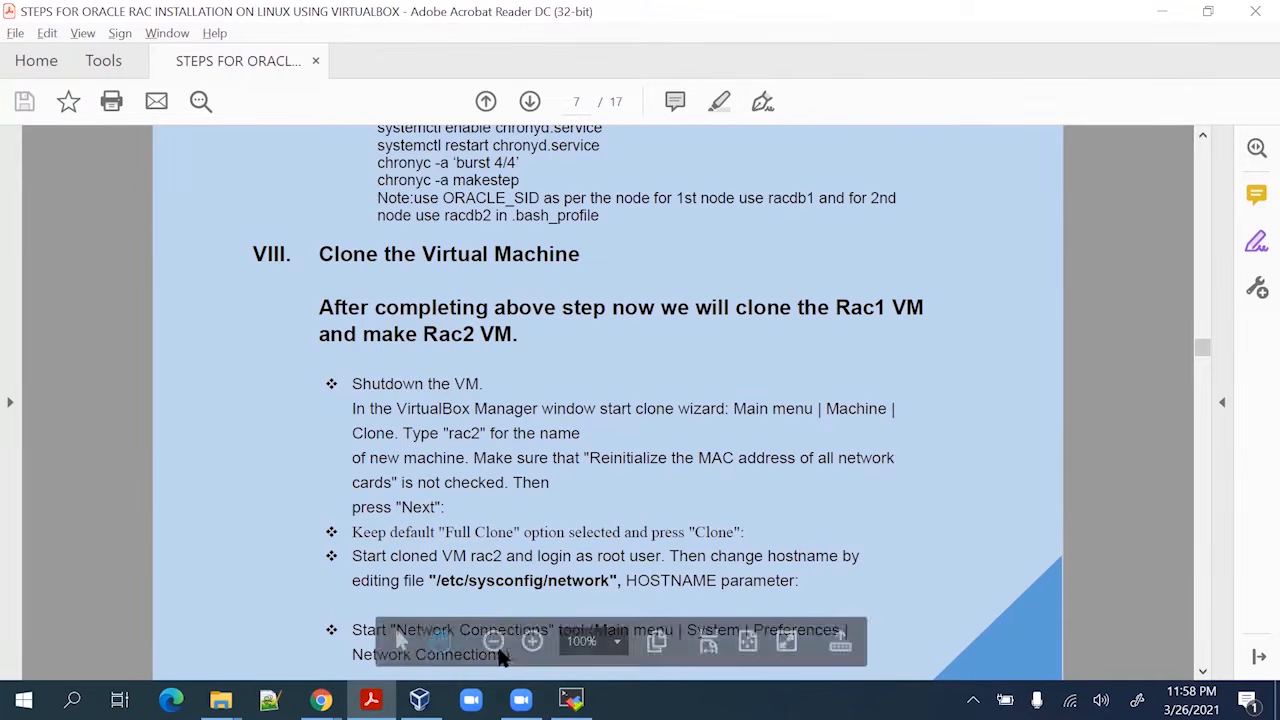
left_click(419, 699)
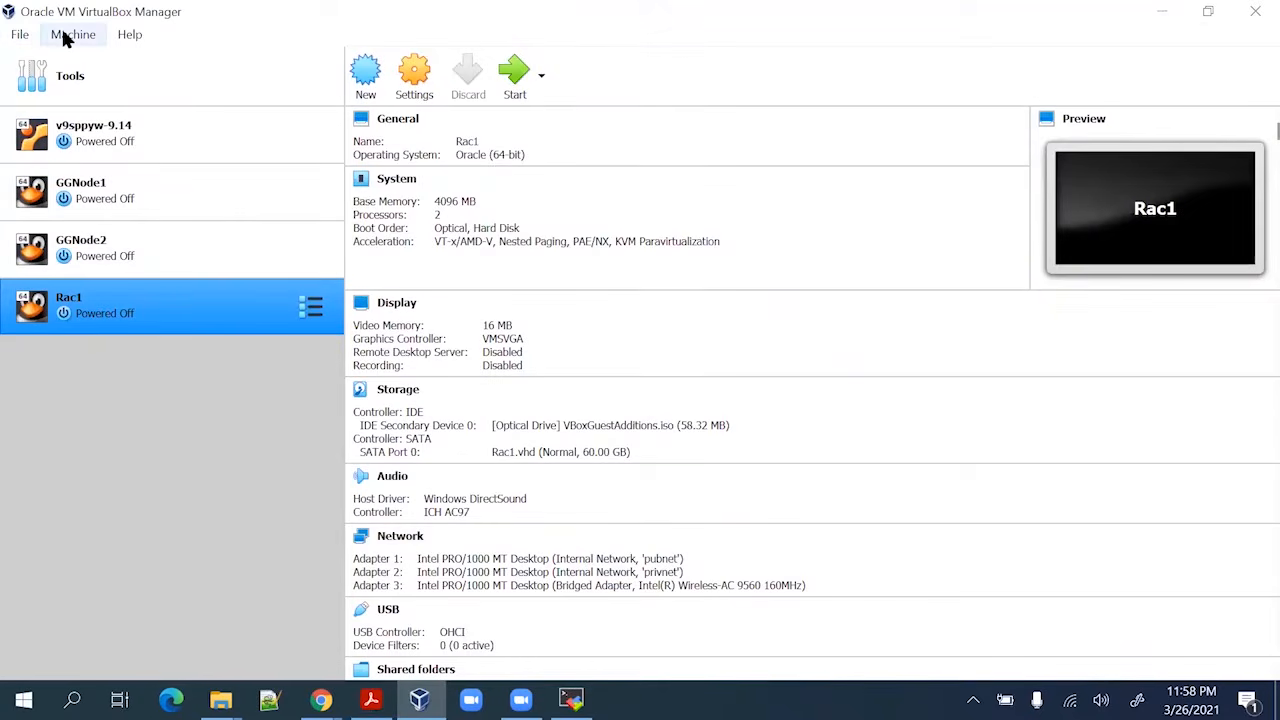
left_click(70, 35)
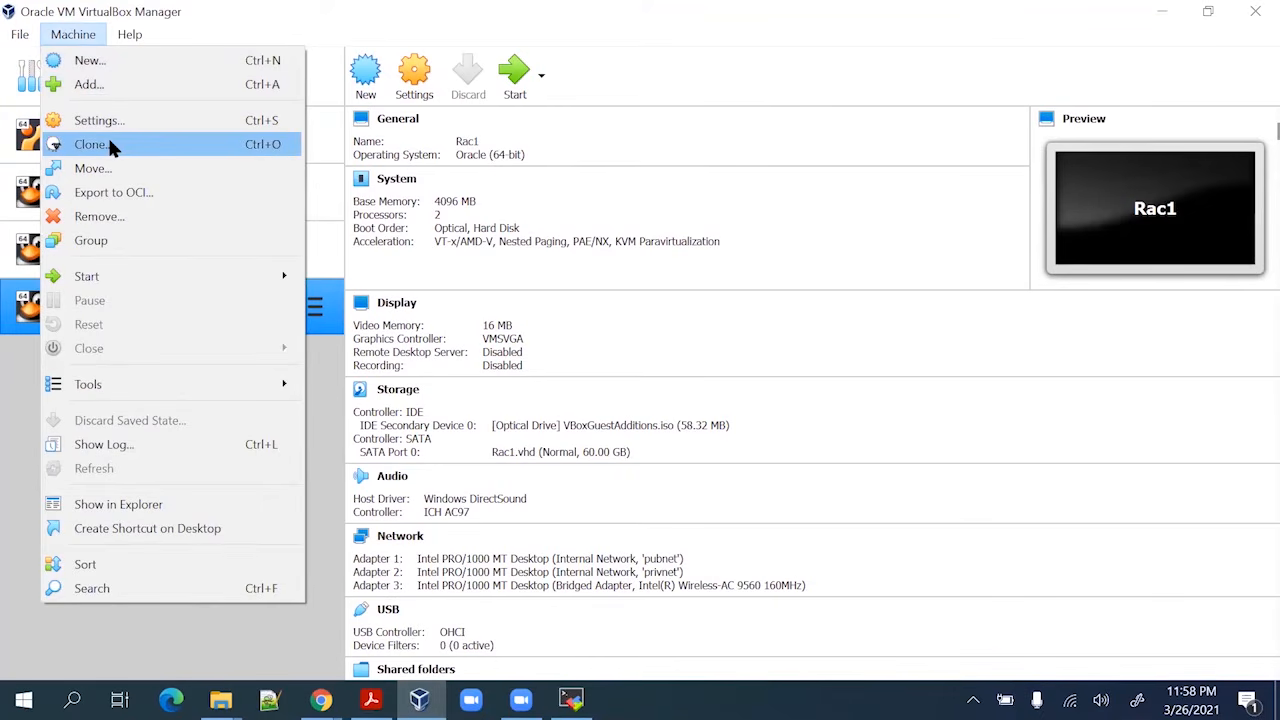
key("alt+Tab")
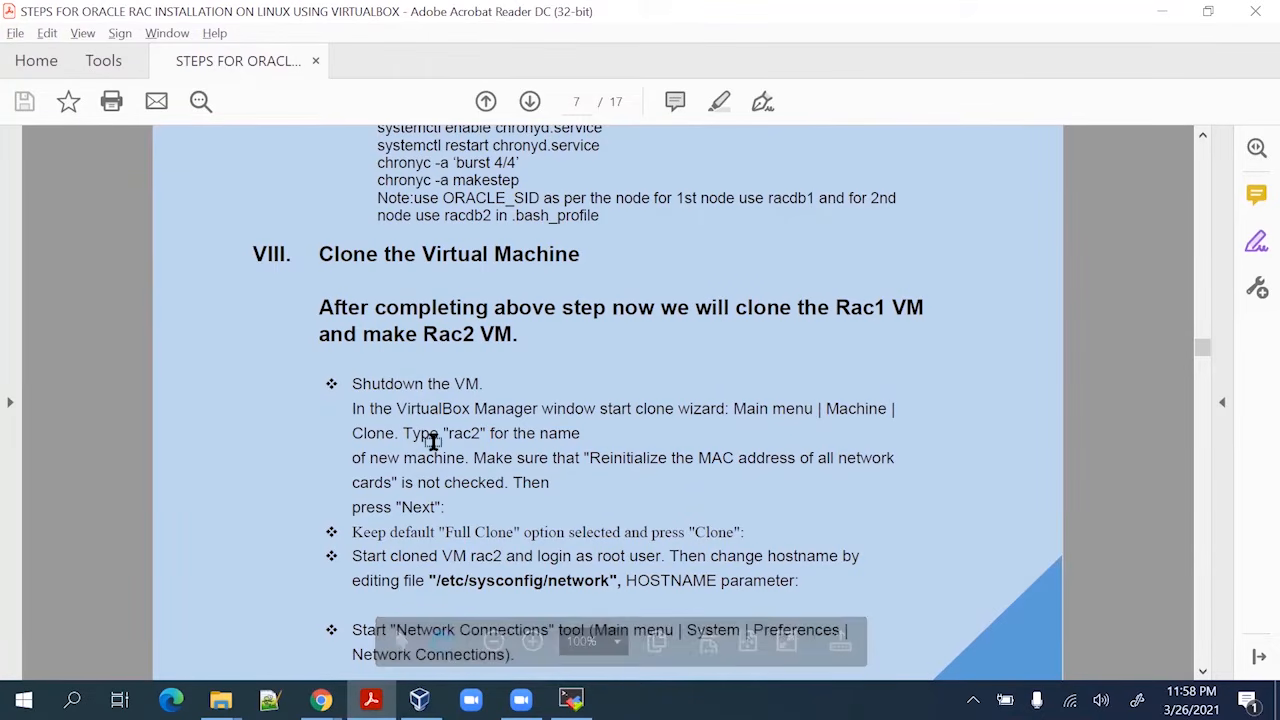
key("alt+Tab")
left_click(85, 45)
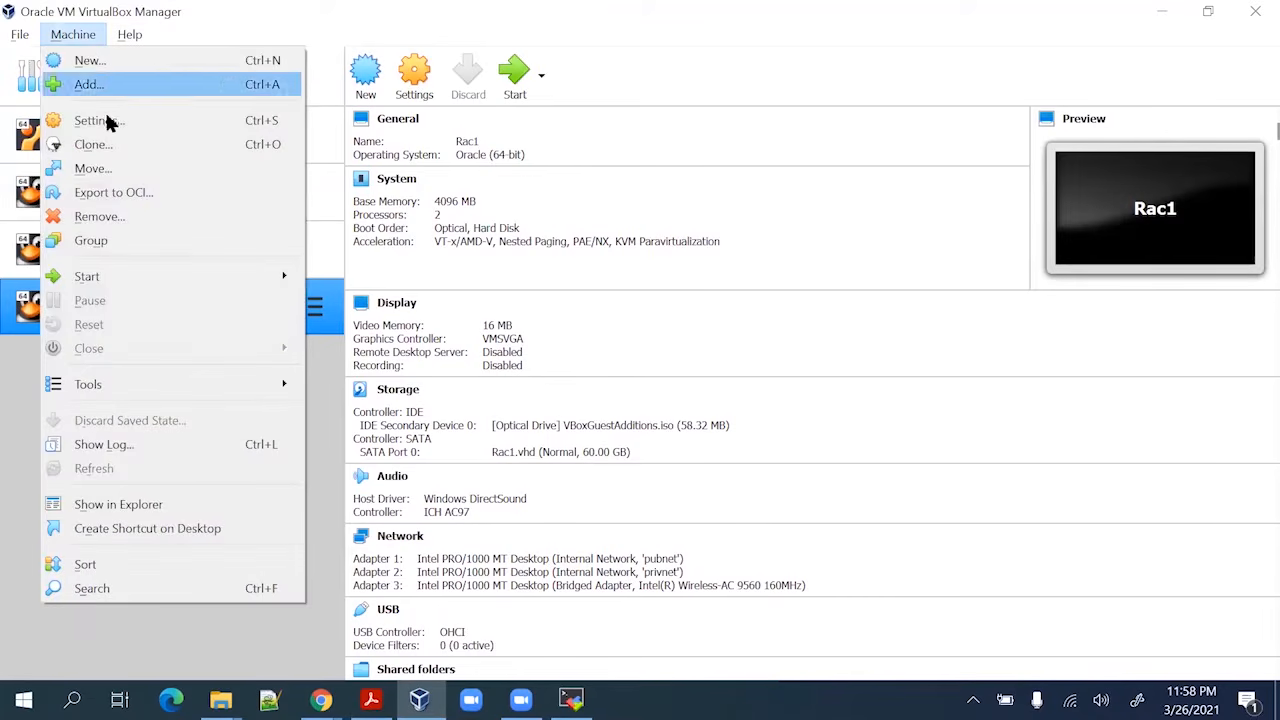
left_click(150, 145)
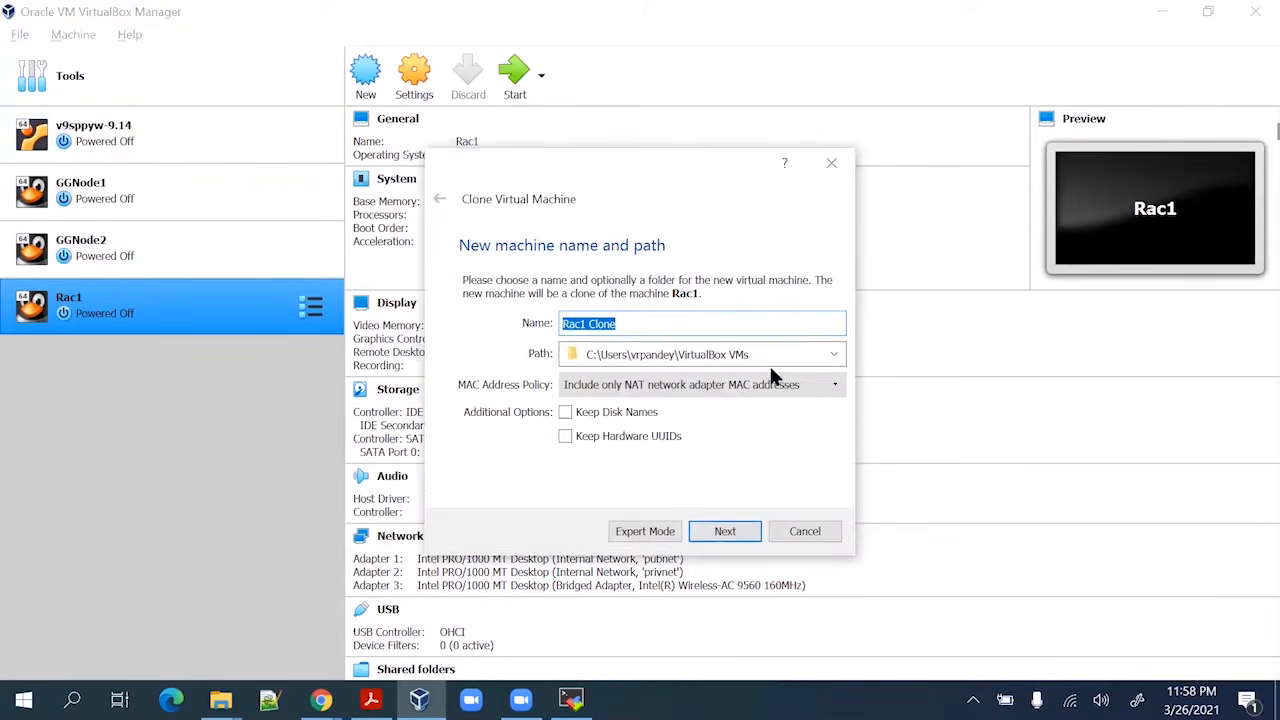
Name the clone Rac2 and set the MAC Address Policy to generate new MACs for all adapters
left_click(656, 326)
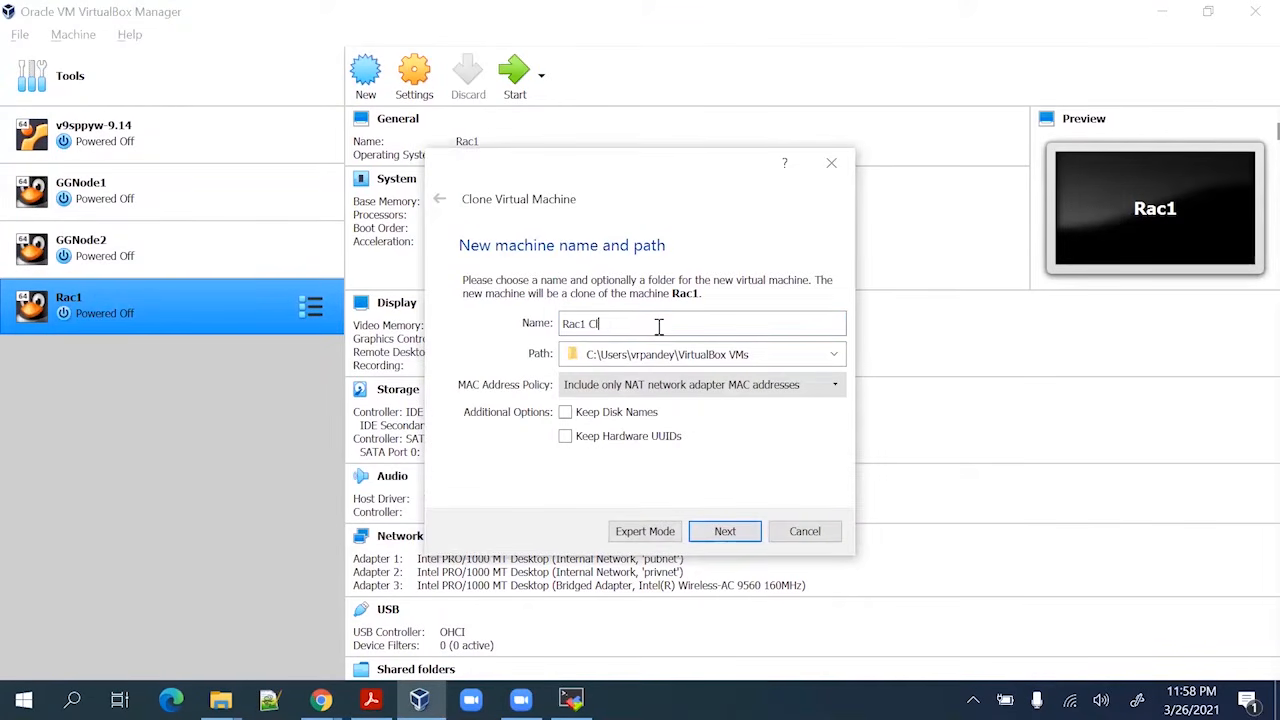
key("BackSpace")
key("BackSpace")
key("BackSpace")
key("BackSpace")
type("2")
key("alt+Tab")
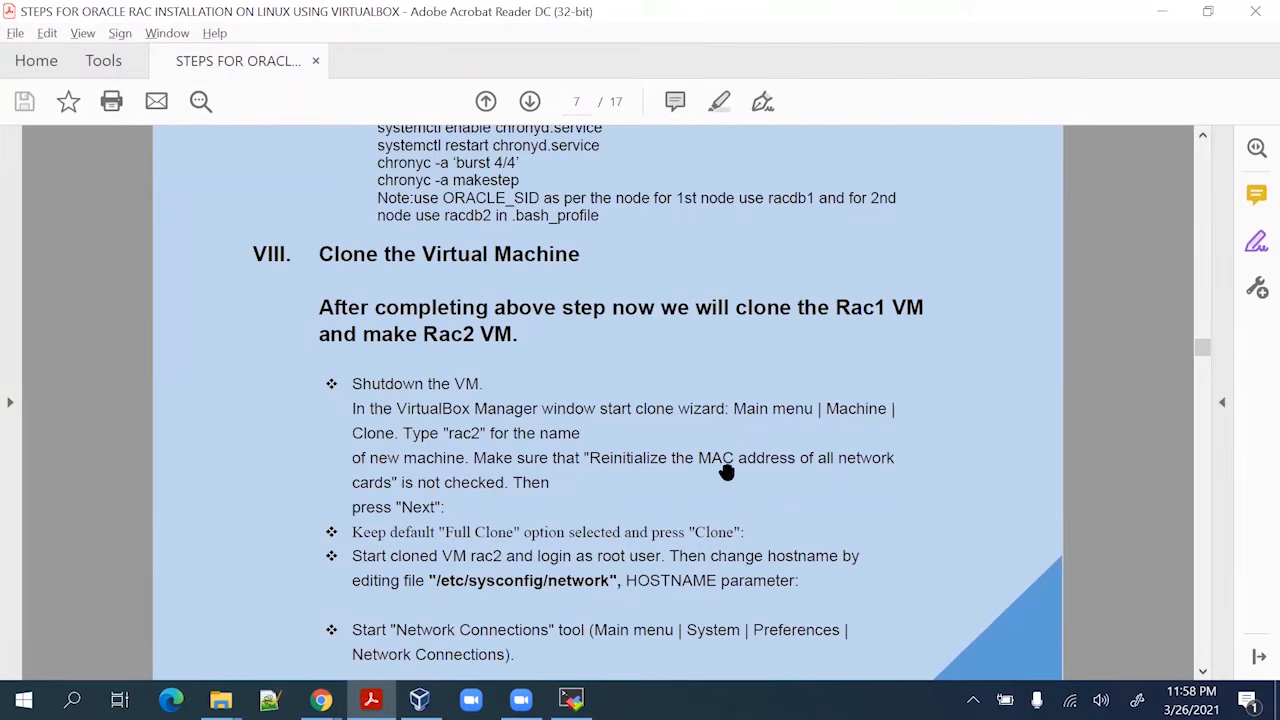
key("alt+Tab")
left_click(678, 385)
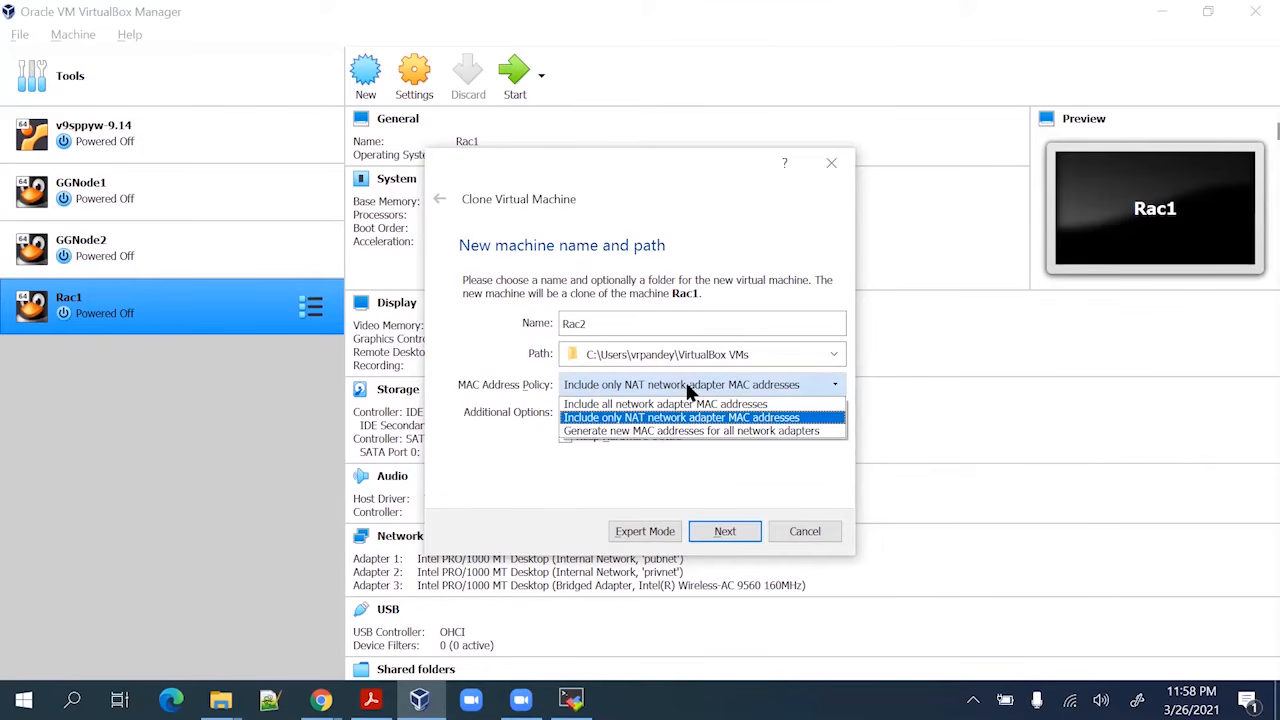
left_click(712, 430)
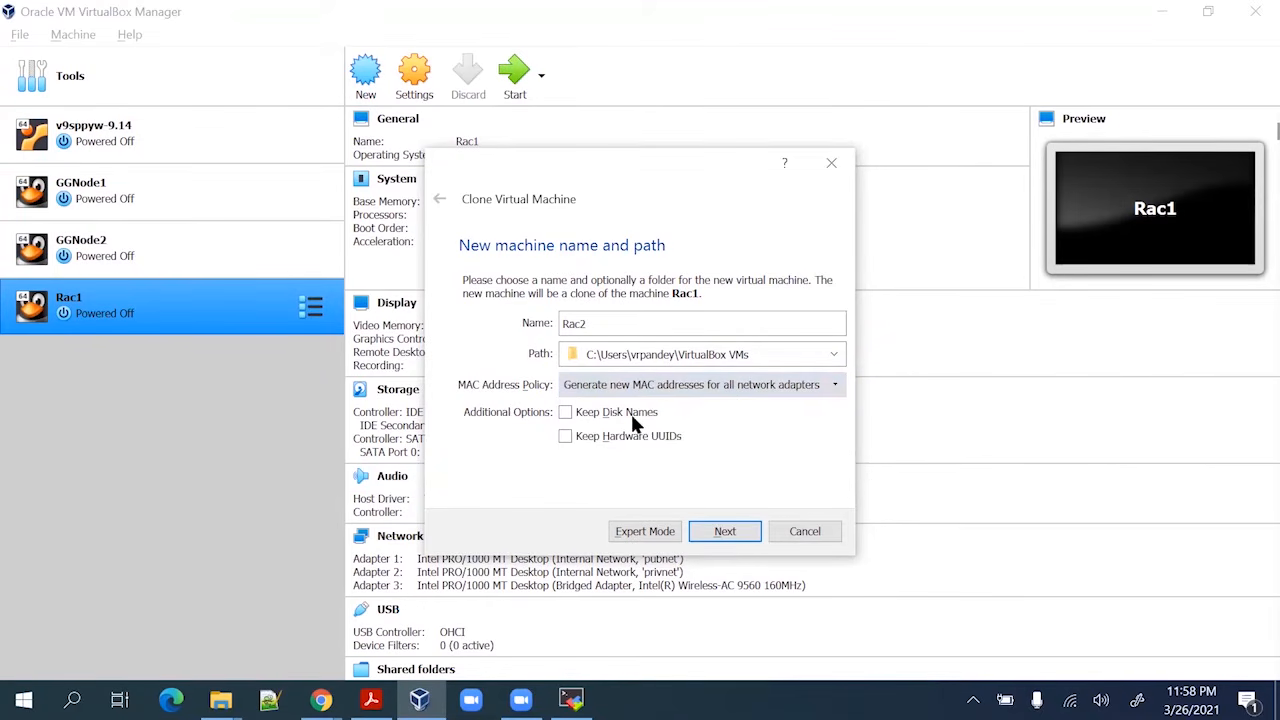
key("alt+Tab")
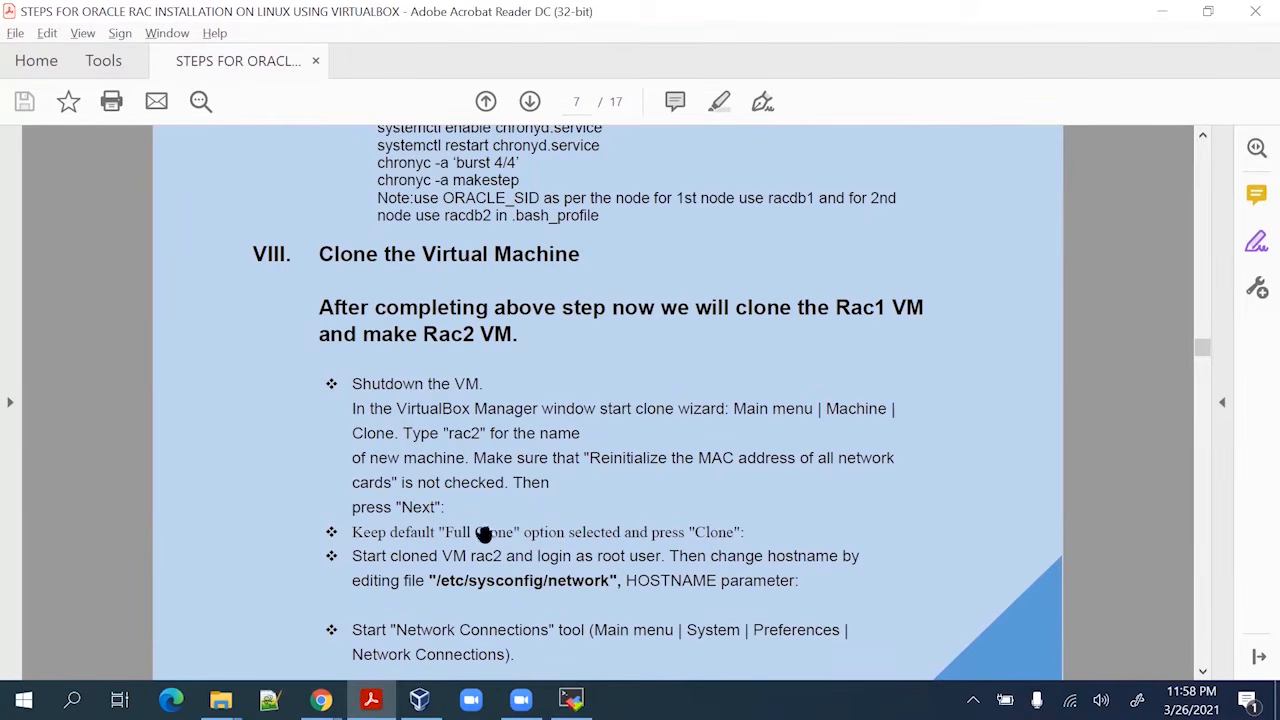
key("alt+Tab")
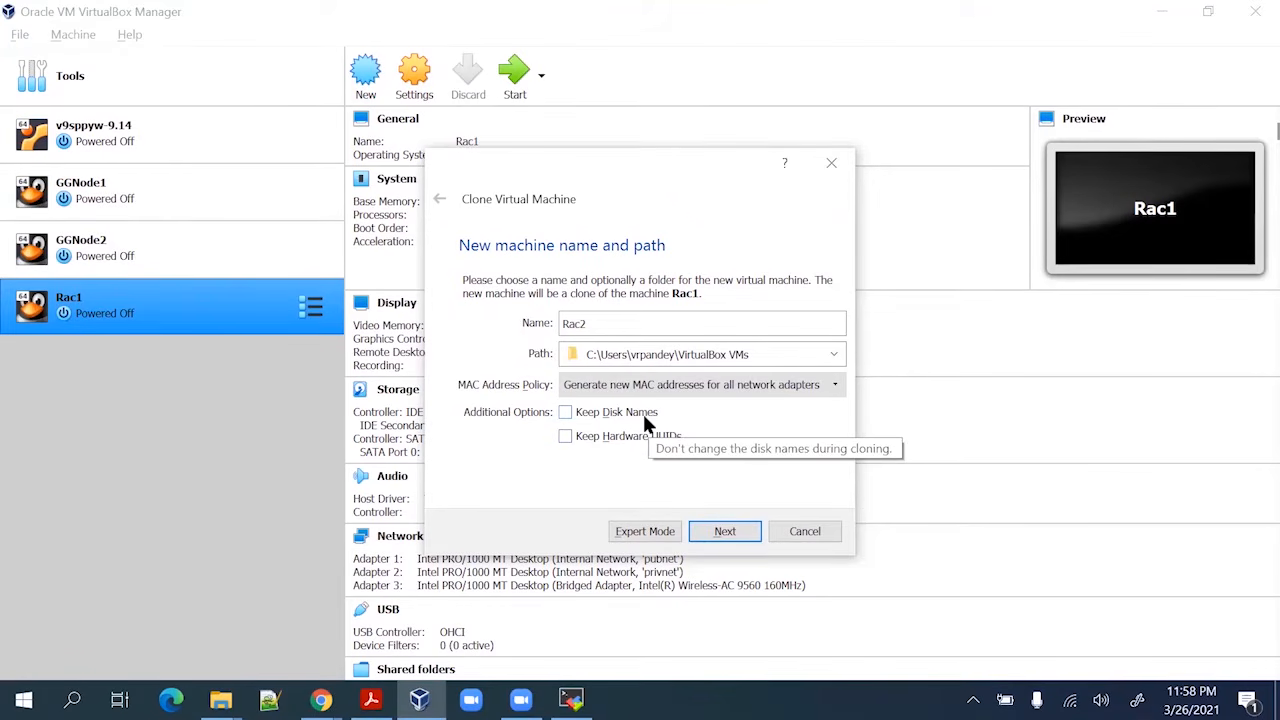
Keep Full clone as the clone type and start cloning Rac1
left_click(723, 527)
key("alt+Tab")
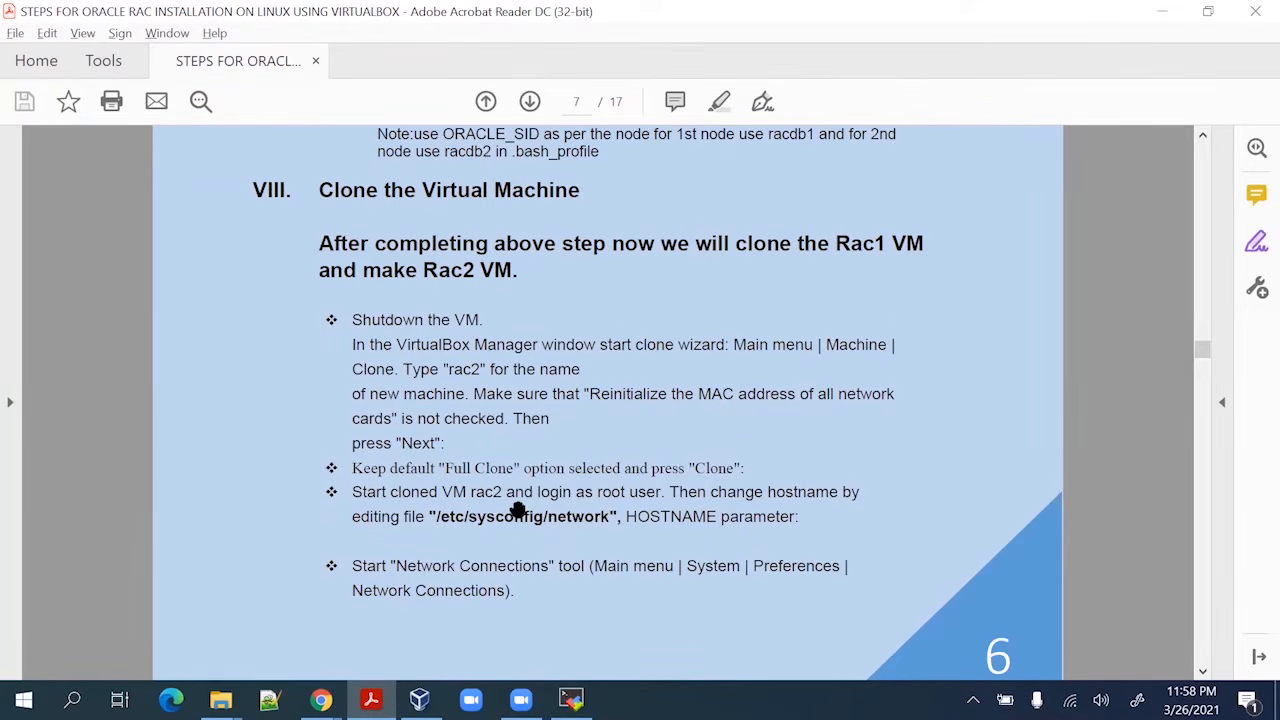
key("alt+Tab")
left_click(725, 531)
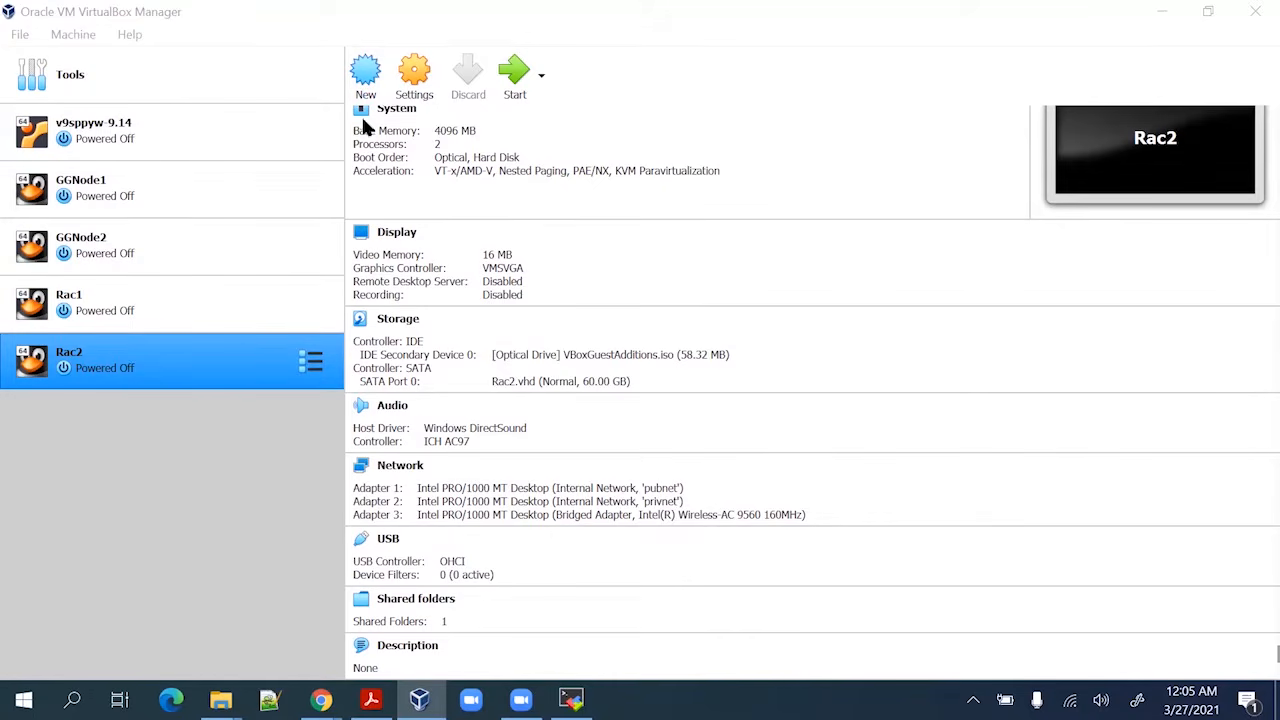
Review the clone steps in the guide PDF, then return to the VirtualBox Manager
scroll(557, 396, "up", 2)
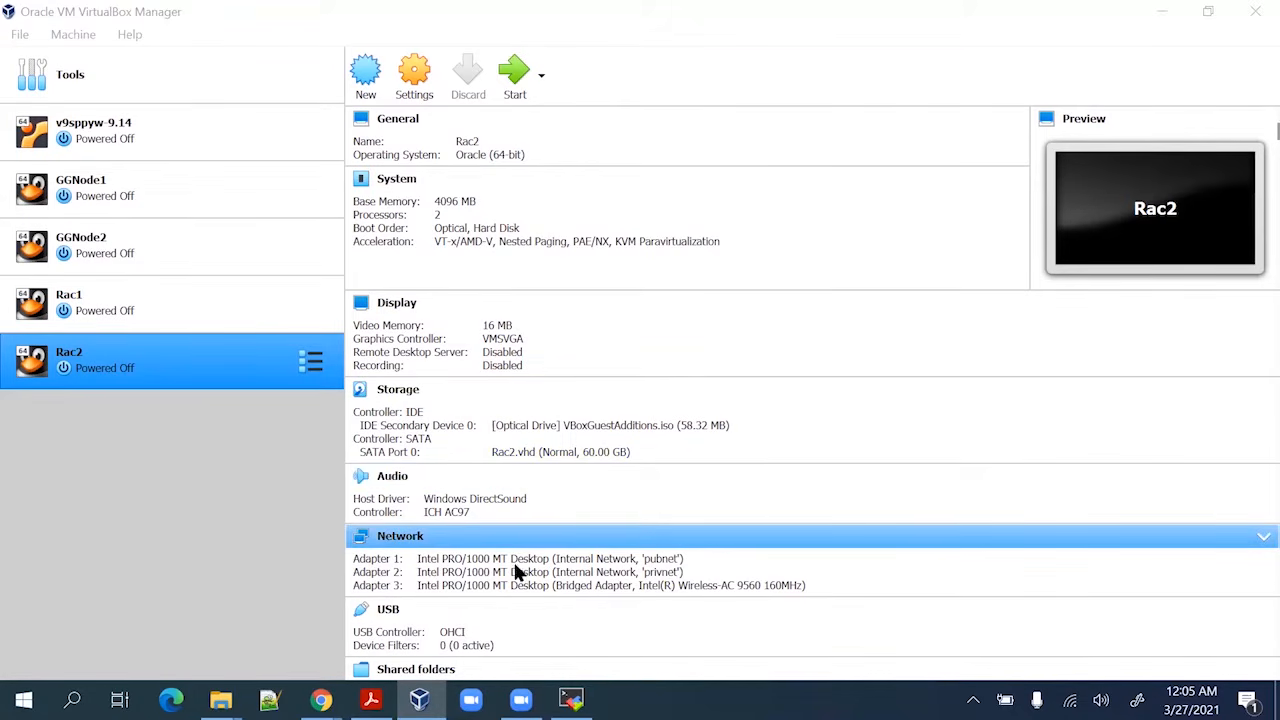
scroll(534, 550, "down", 2)
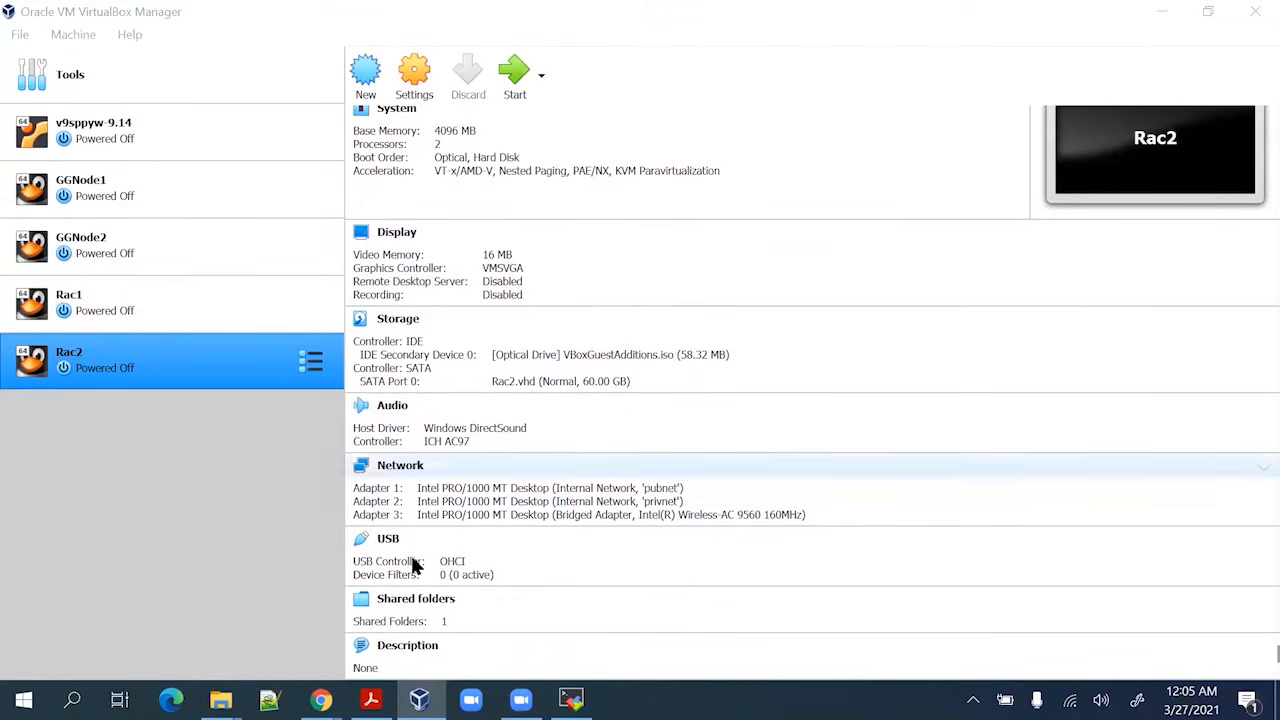
left_click(371, 699)
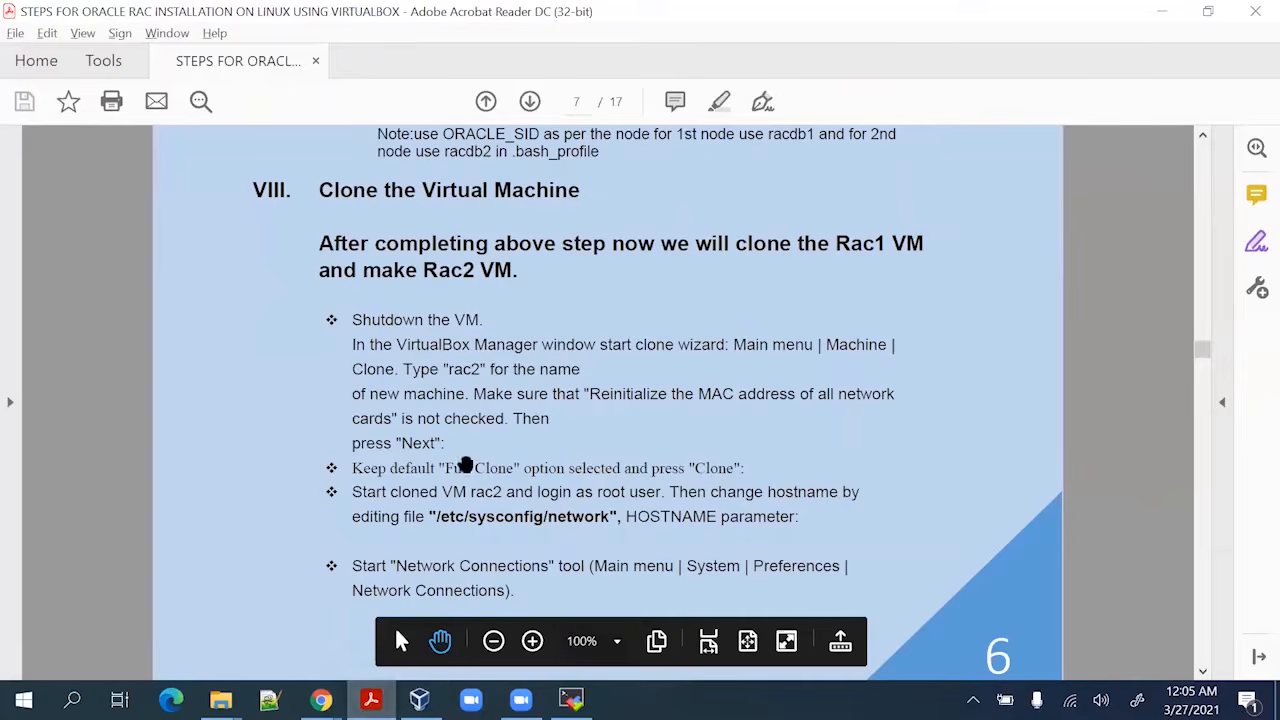
scroll(484, 440, "down", 1)
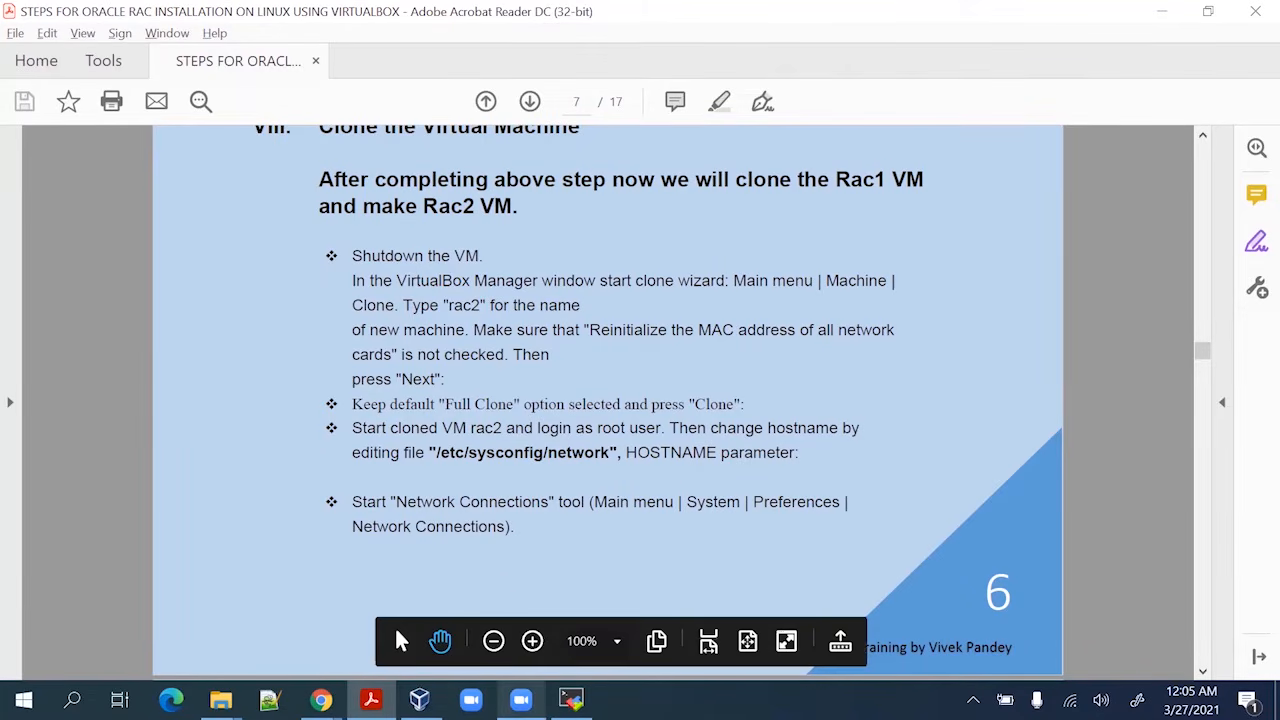
left_click(419, 700)
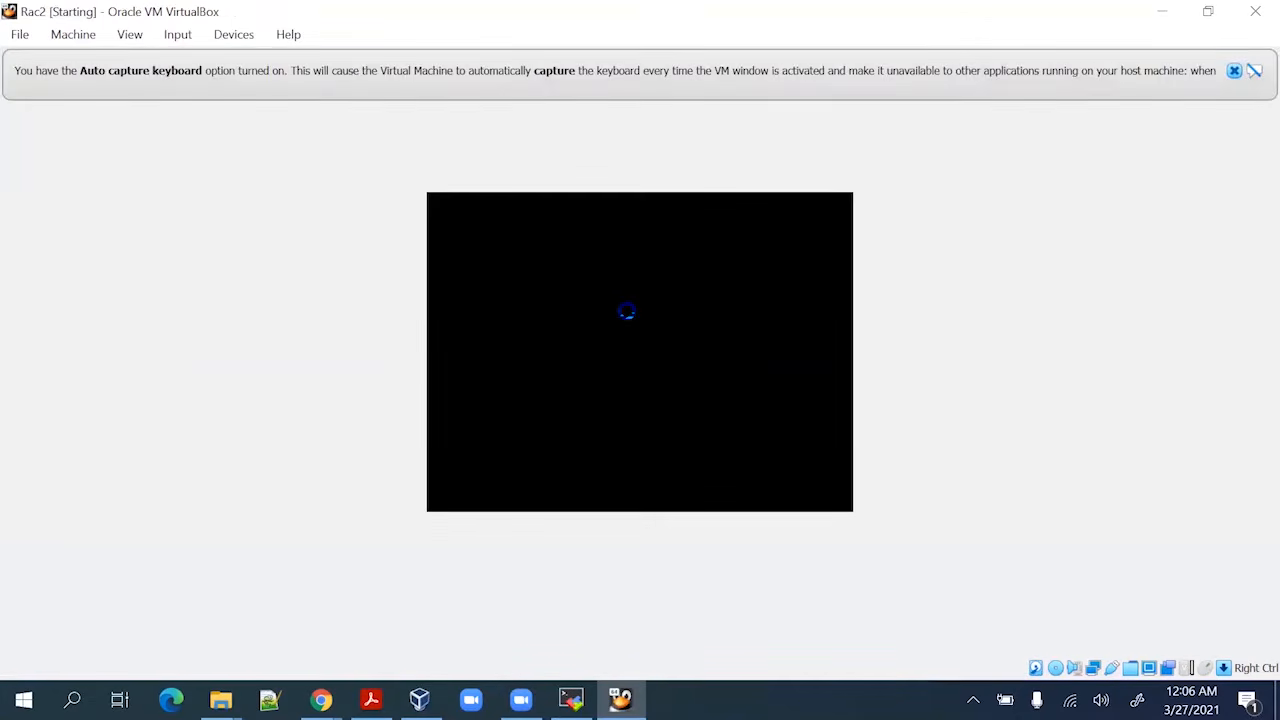
Dismiss Rac2's keyboard auto-capture banner and bring up the guide PDF
left_click(1234, 71)
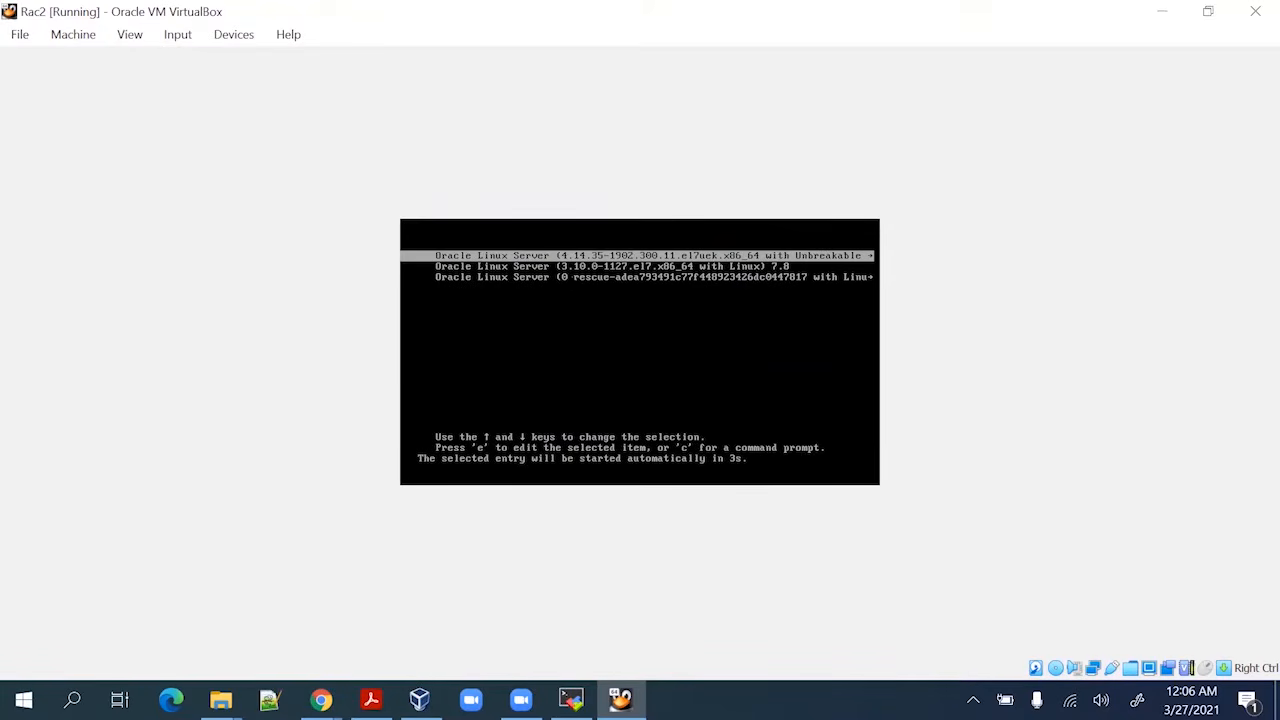
left_click(371, 699)
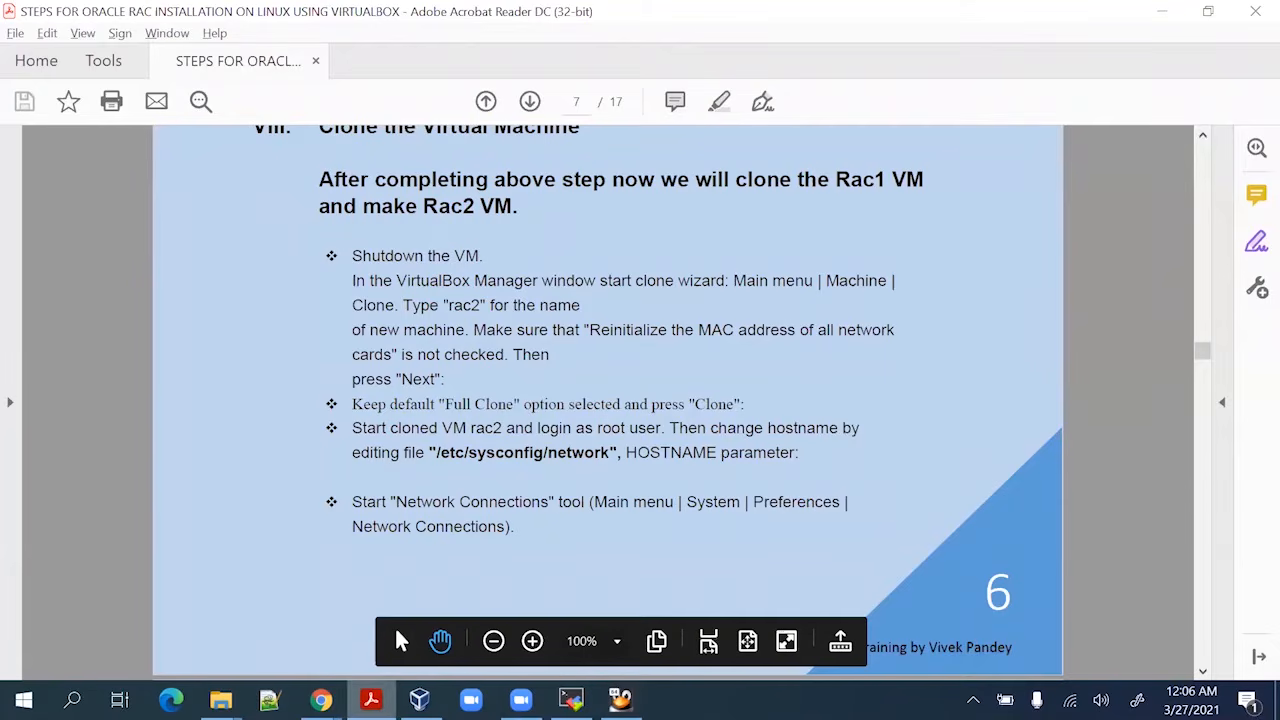
scroll(485, 404, "down", 1)
Scroll the guide to page 8, which covers Rac2's MAC address changes and ping checks
scroll(485, 404, "down", 4)
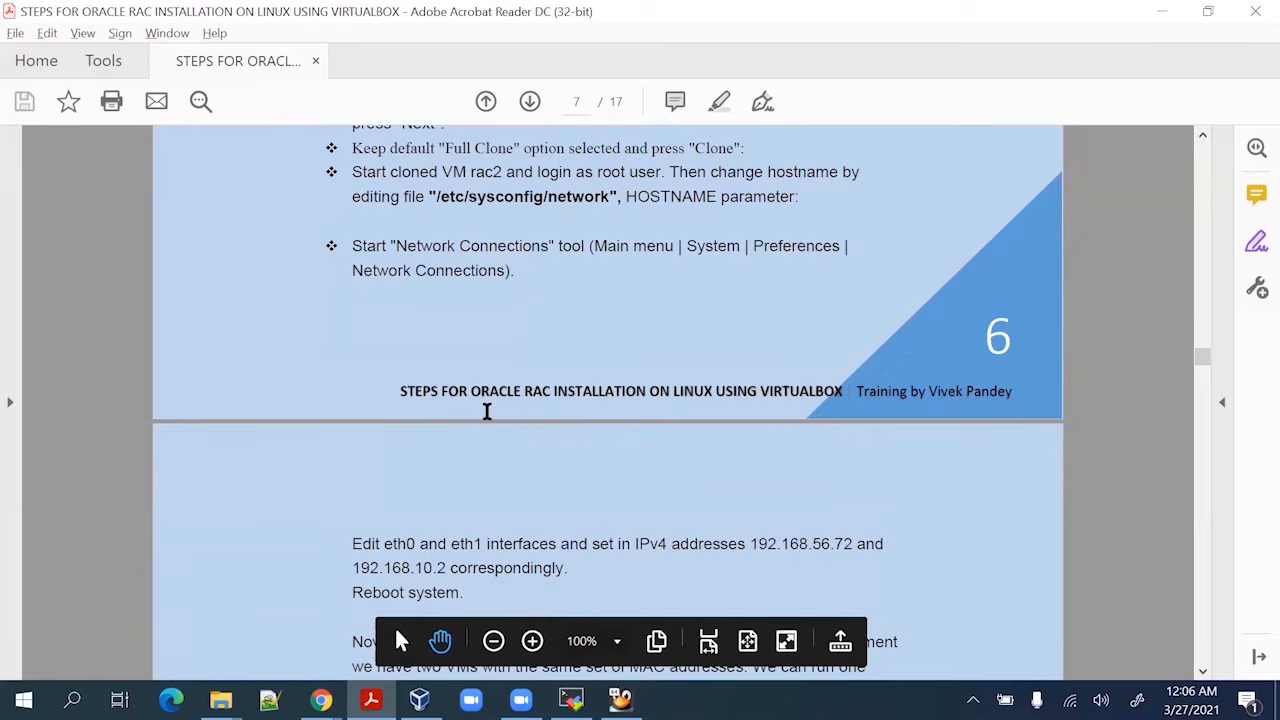
scroll(486, 410, "down", 2)
scroll(486, 410, "up", 3)
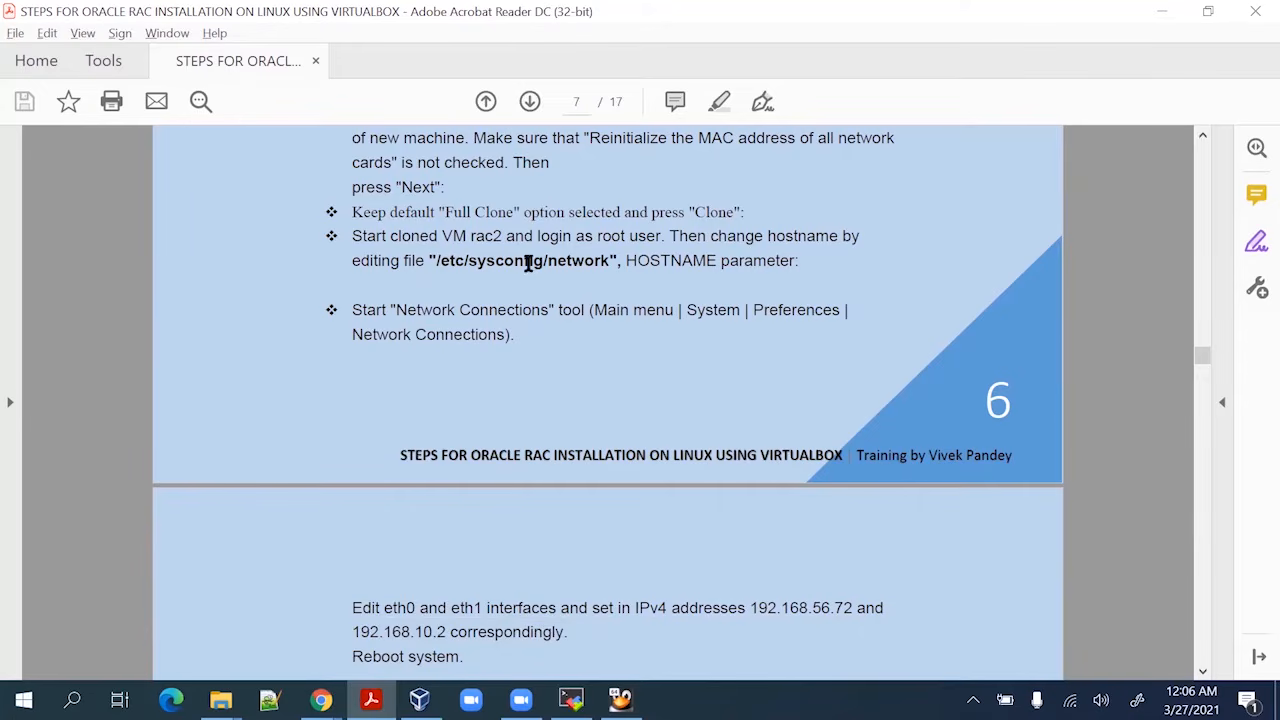
scroll(528, 265, "down", 5)
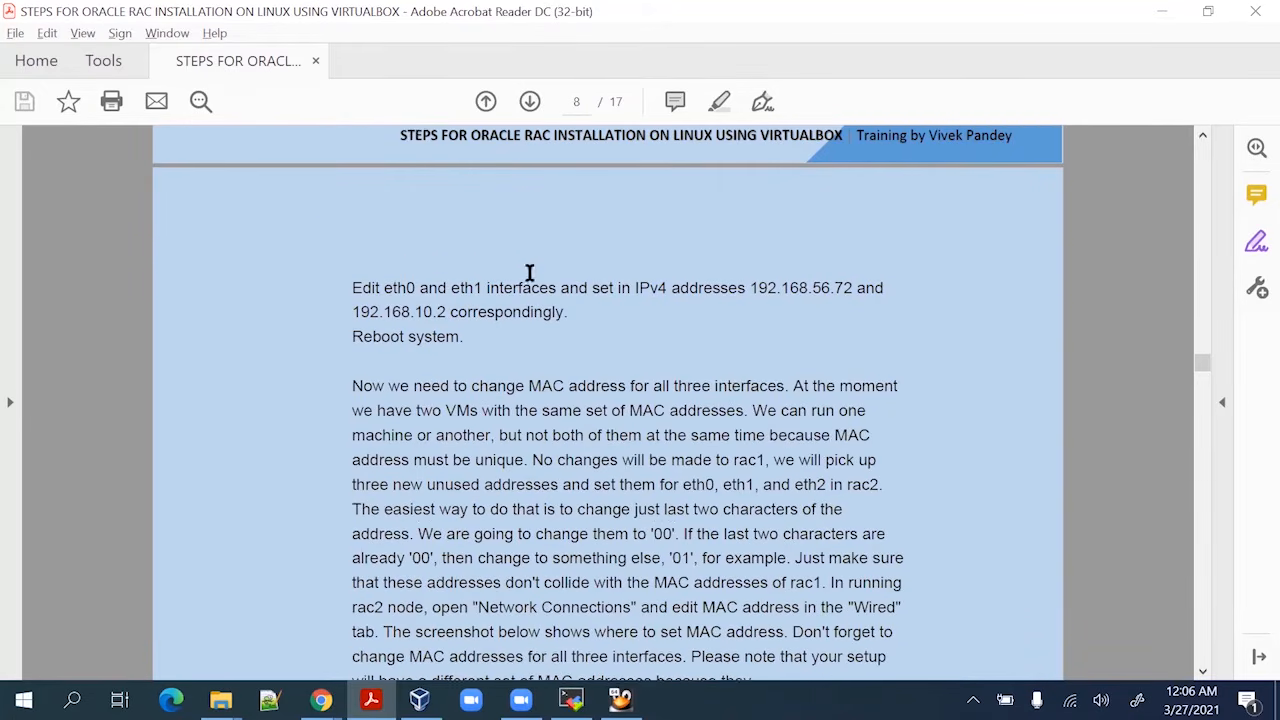
scroll(528, 271, "down", 4)
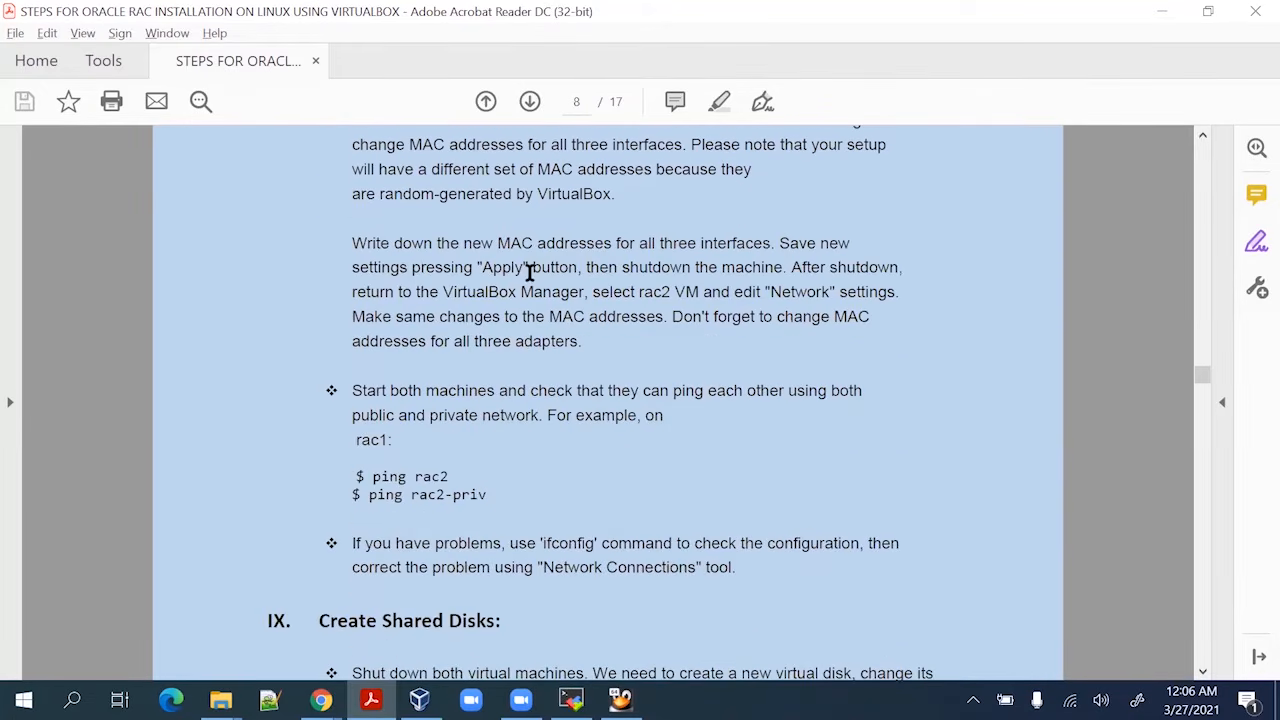
scroll(529, 271, "down", 2)
scroll(537, 289, "up", 1)
scroll(544, 299, "down", 1)
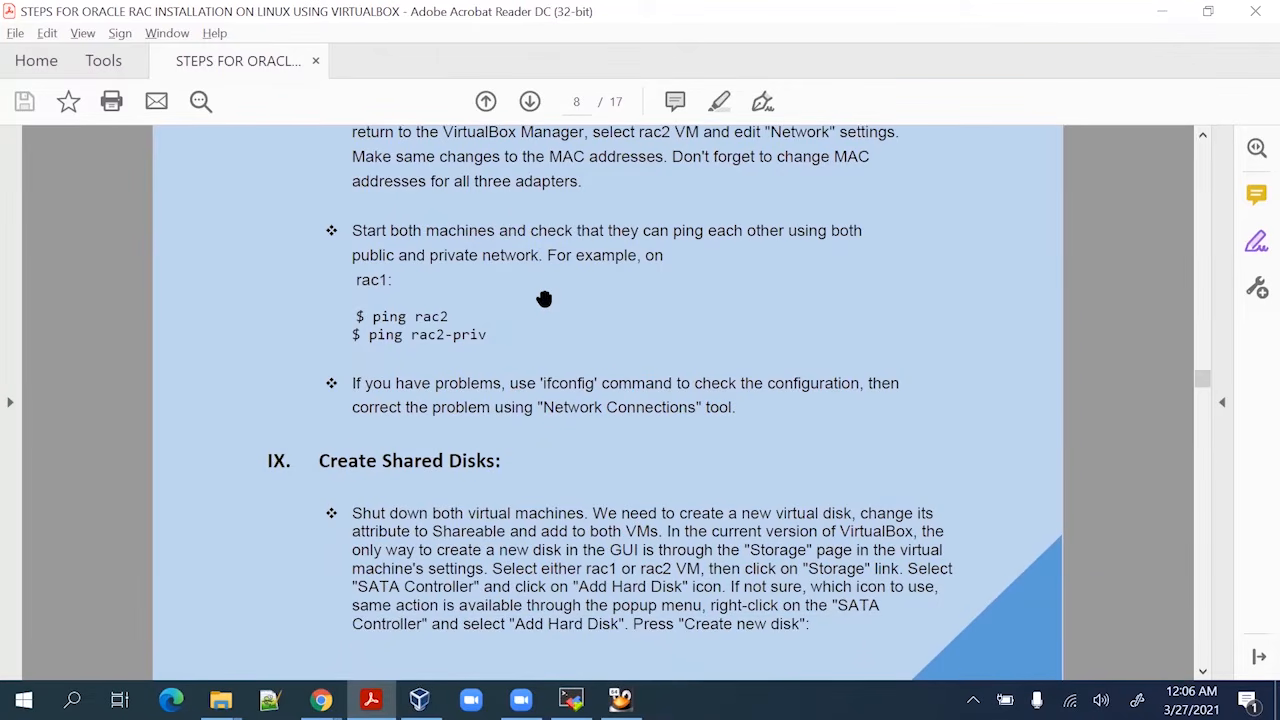
scroll(544, 299, "down", 1)
scroll(544, 299, "up", 3)
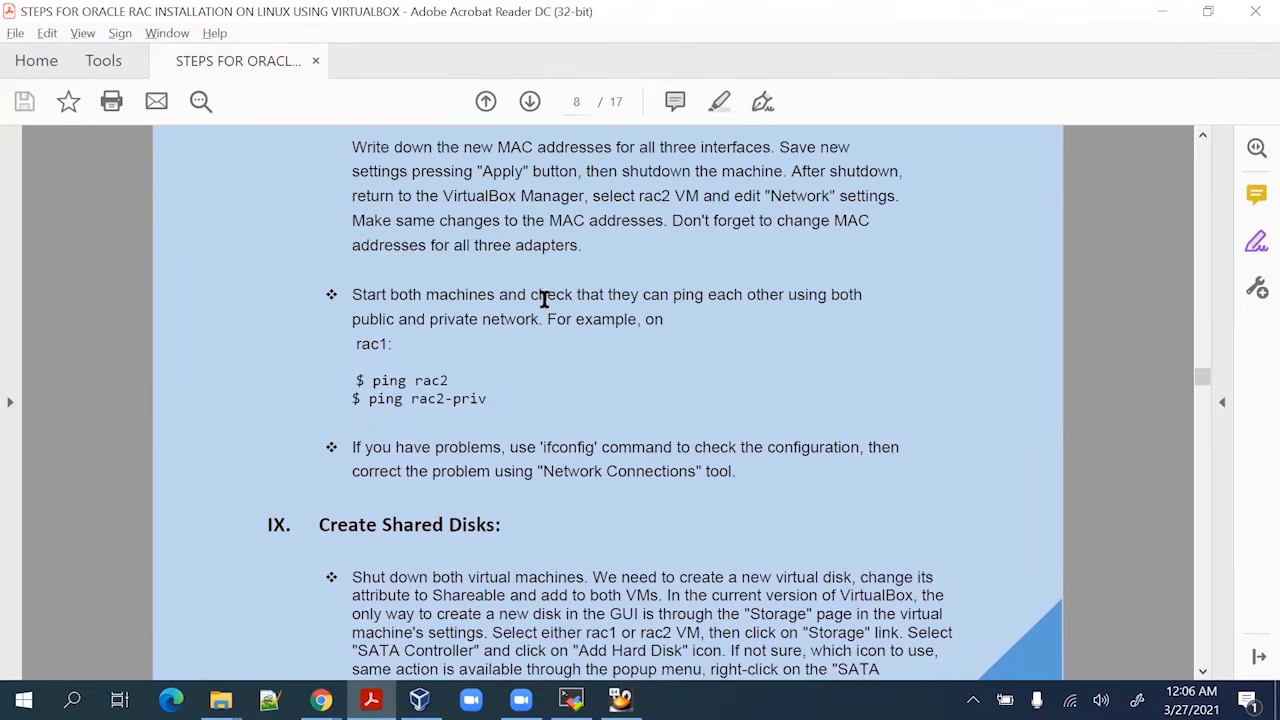
scroll(547, 299, "up", 1)
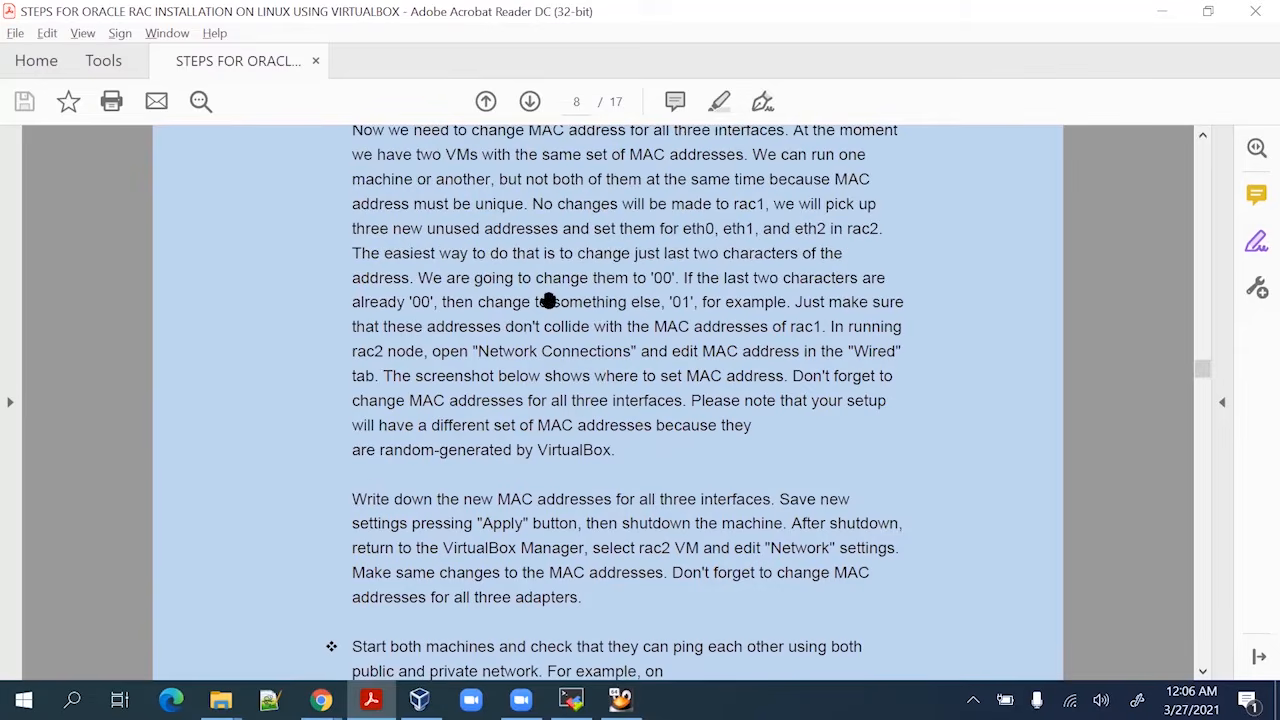
scroll(547, 299, "down", 2)
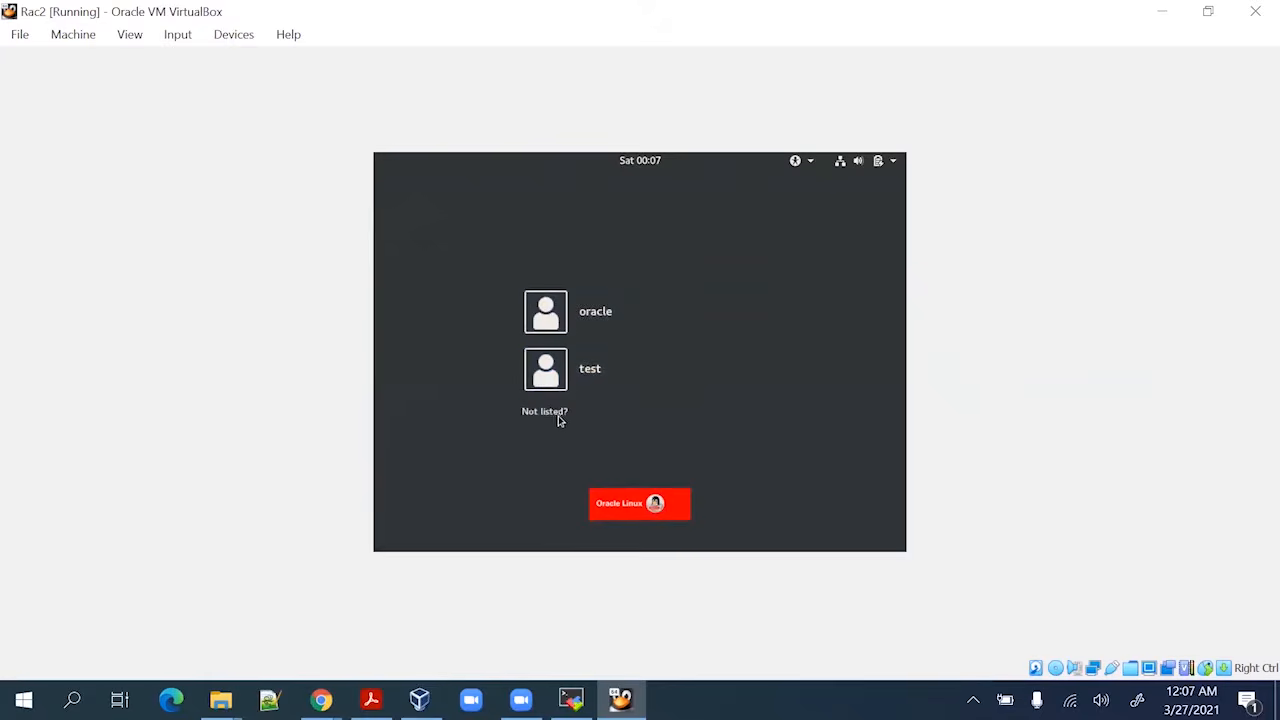
Sign in to Rac2 as root through Not listed?, entering the account password
left_click(558, 411)
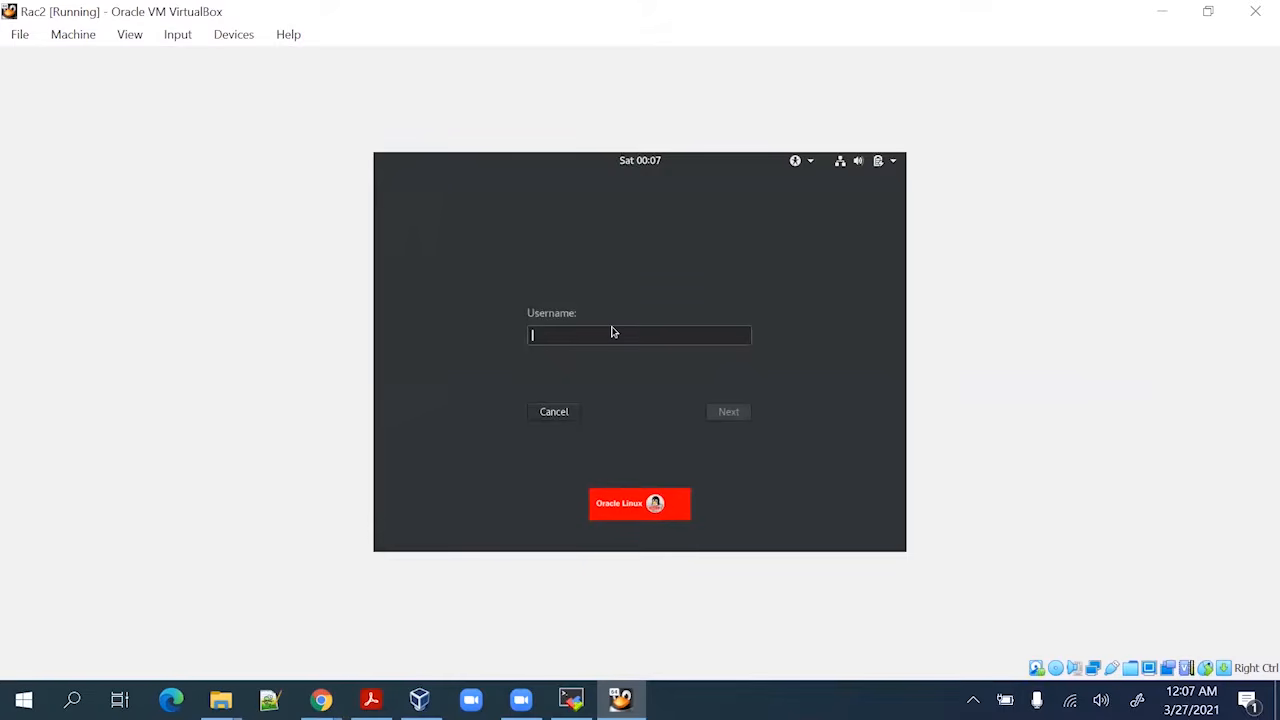
type("root")
key("Return")
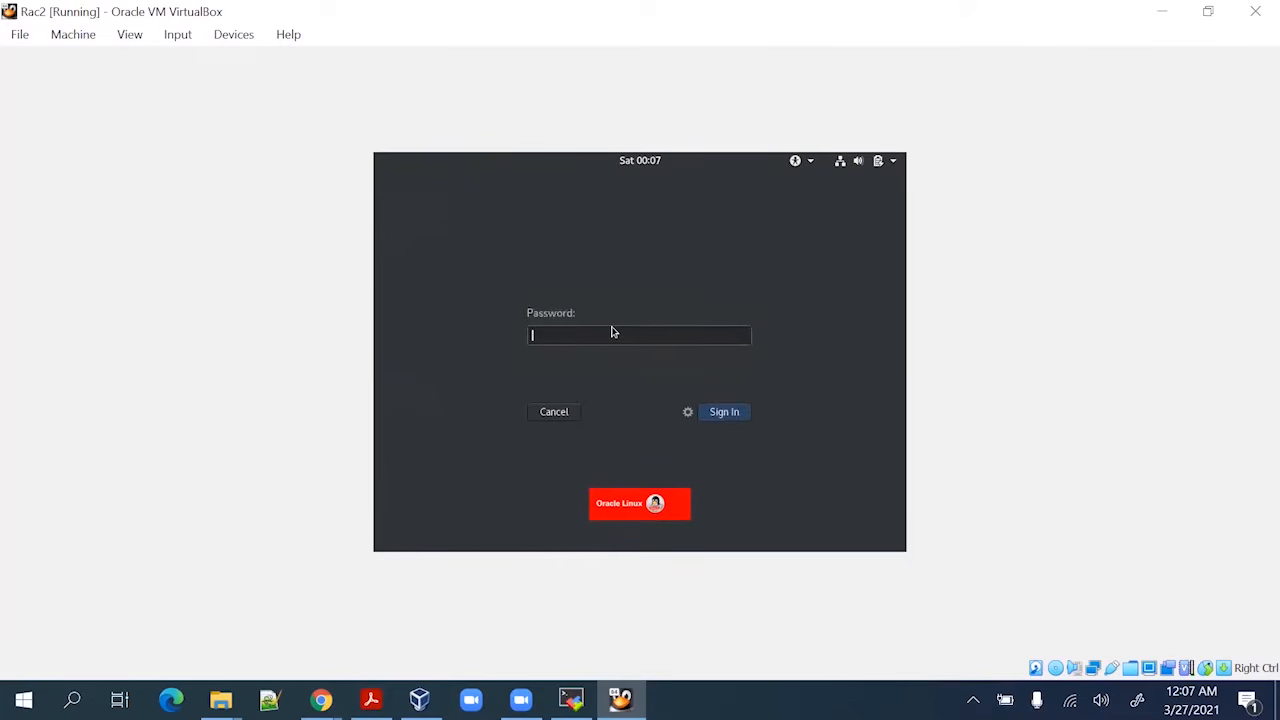
type("o")
key("Return")
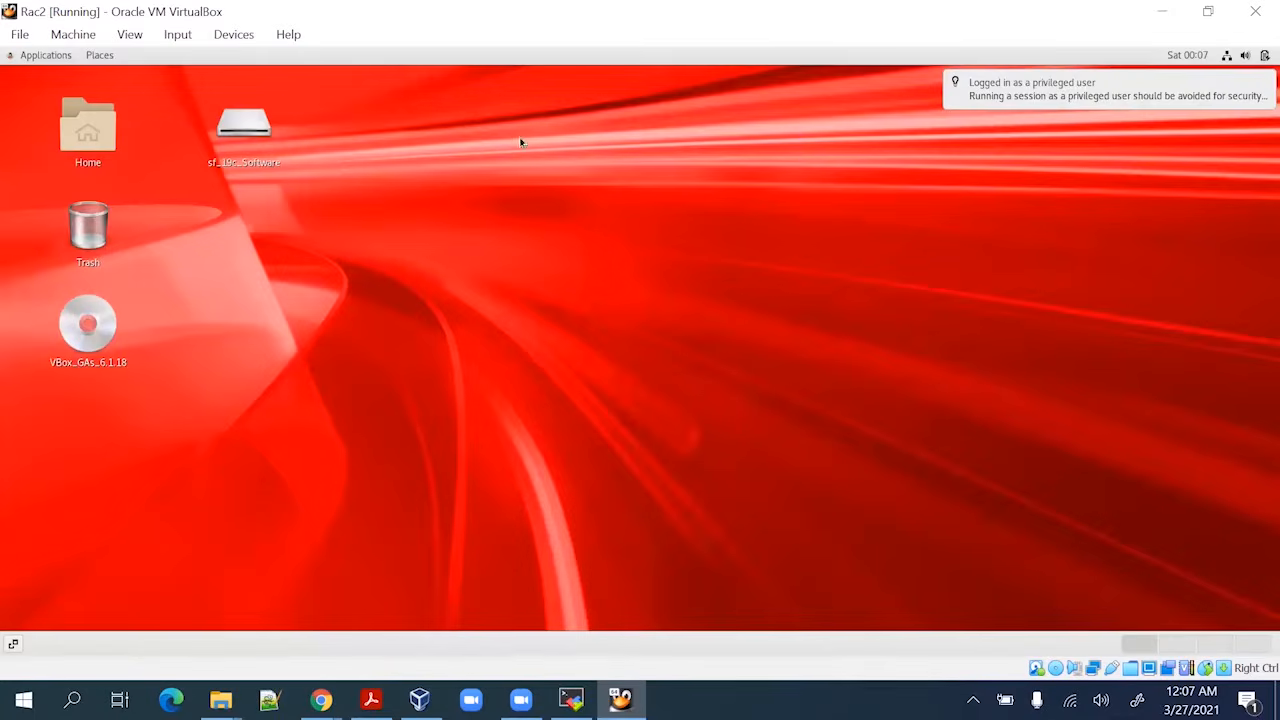
Open a terminal on the Rac2 desktop, whose prompt still shows hostname rac1
right_click(496, 176)
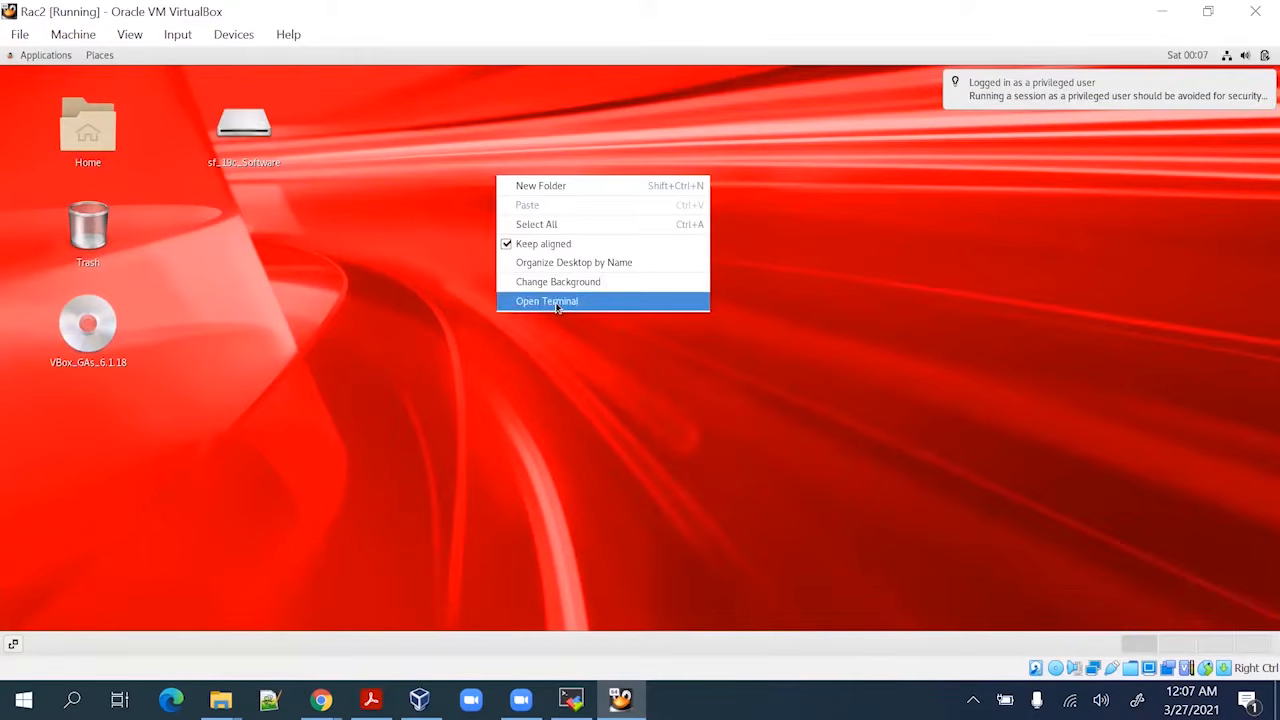
left_click(557, 303)
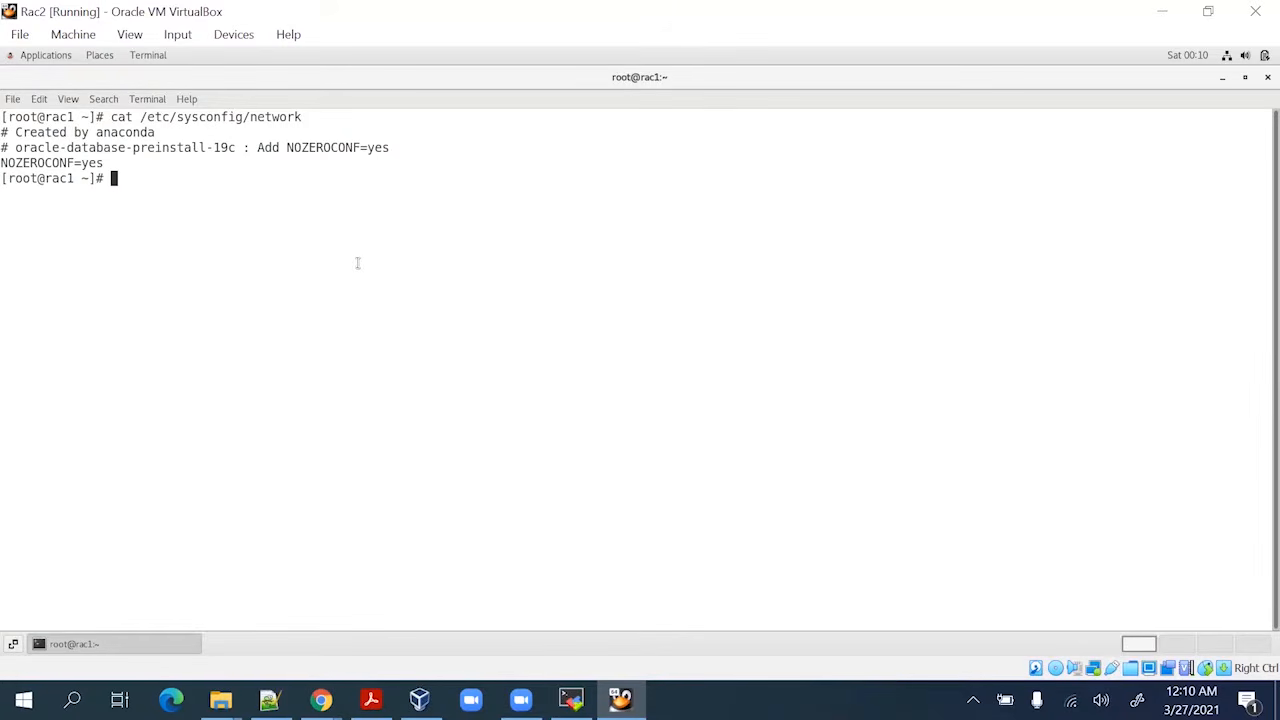
left_click_drag(44, 178, 74, 178)
left_click(180, 188)
Copy 'nmcli general hostname' from Notepad++ and run it in Rac2 to show the current hostname
key("alt+Tab")
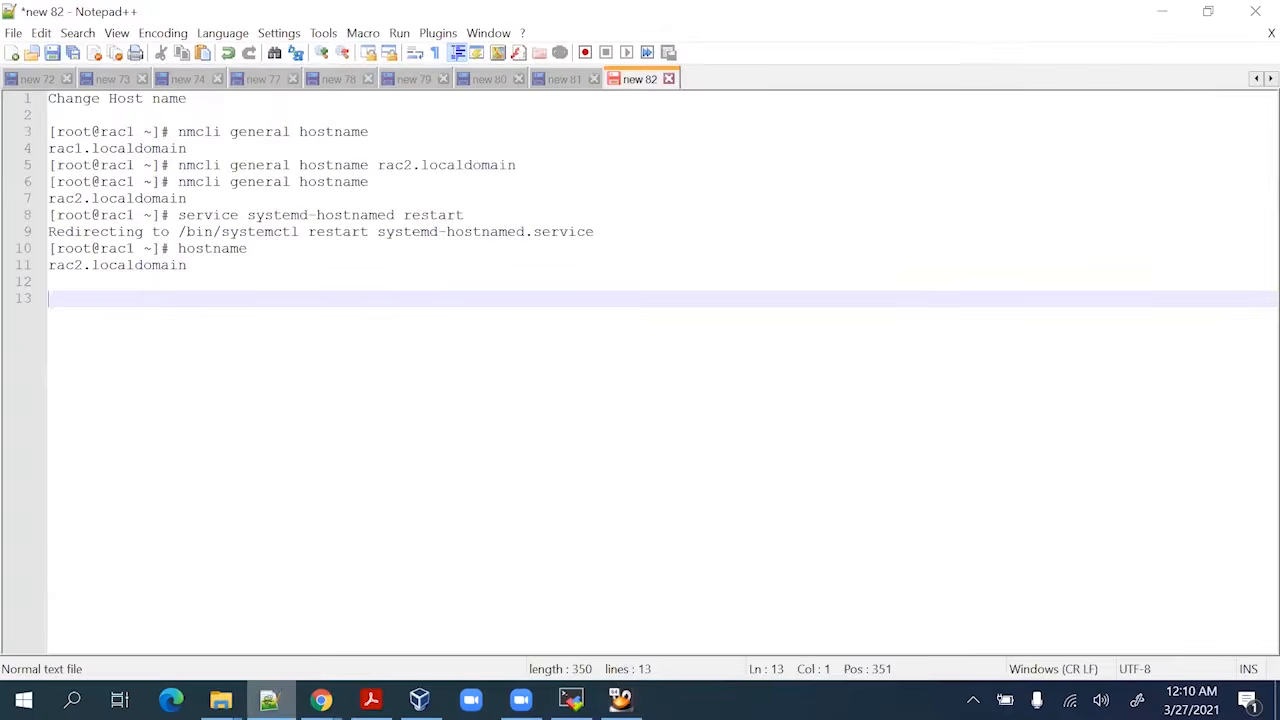
mouse_move(221, 700)
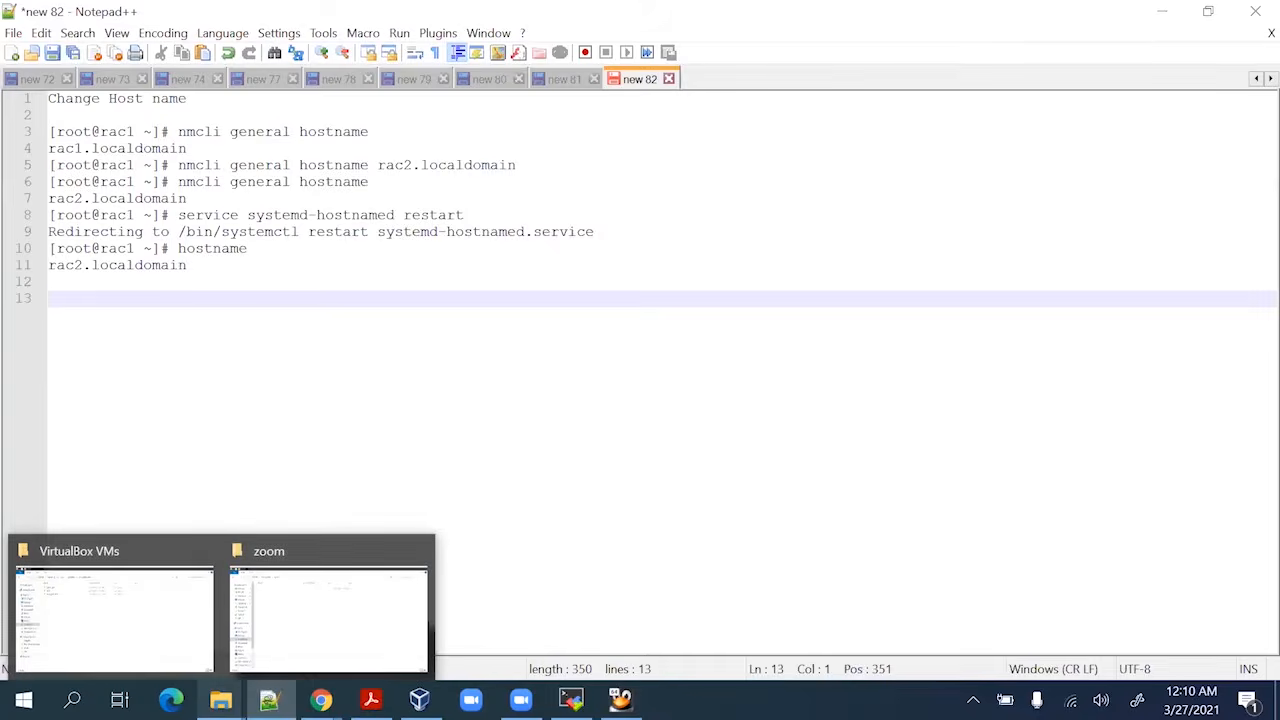
left_click(191, 131)
double_click(210, 131)
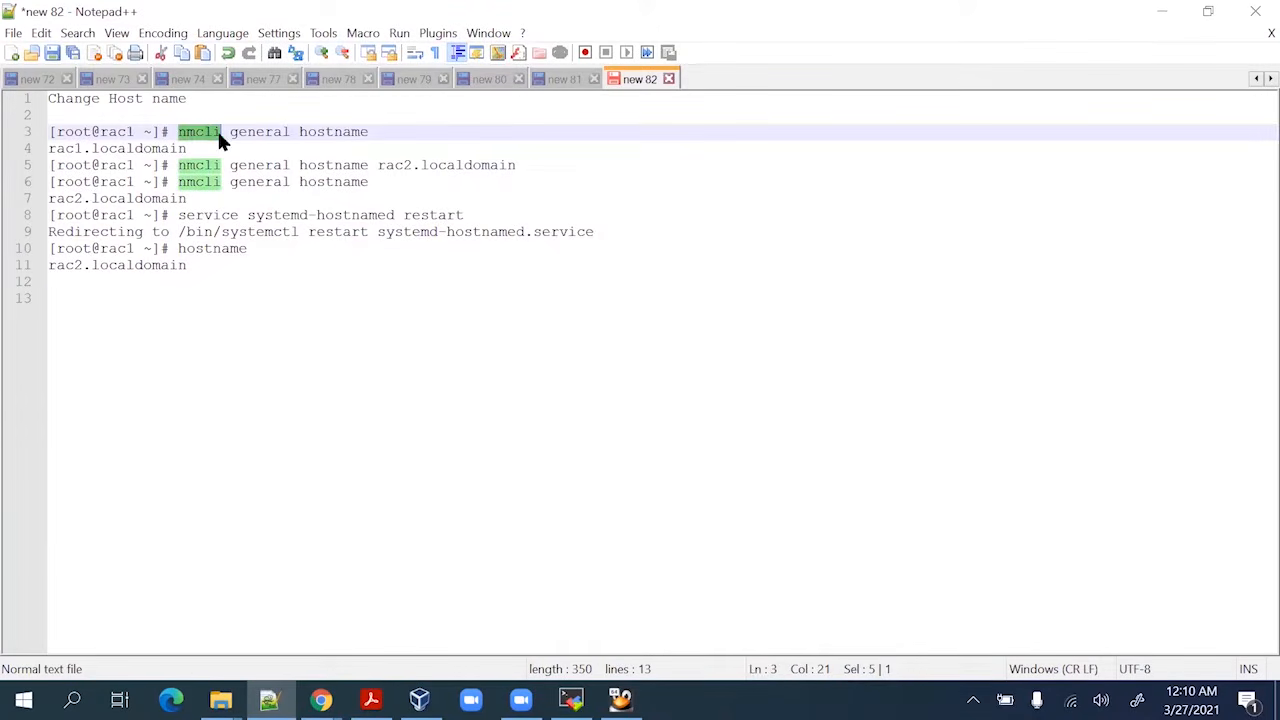
double_click(271, 131)
double_click(335, 131)
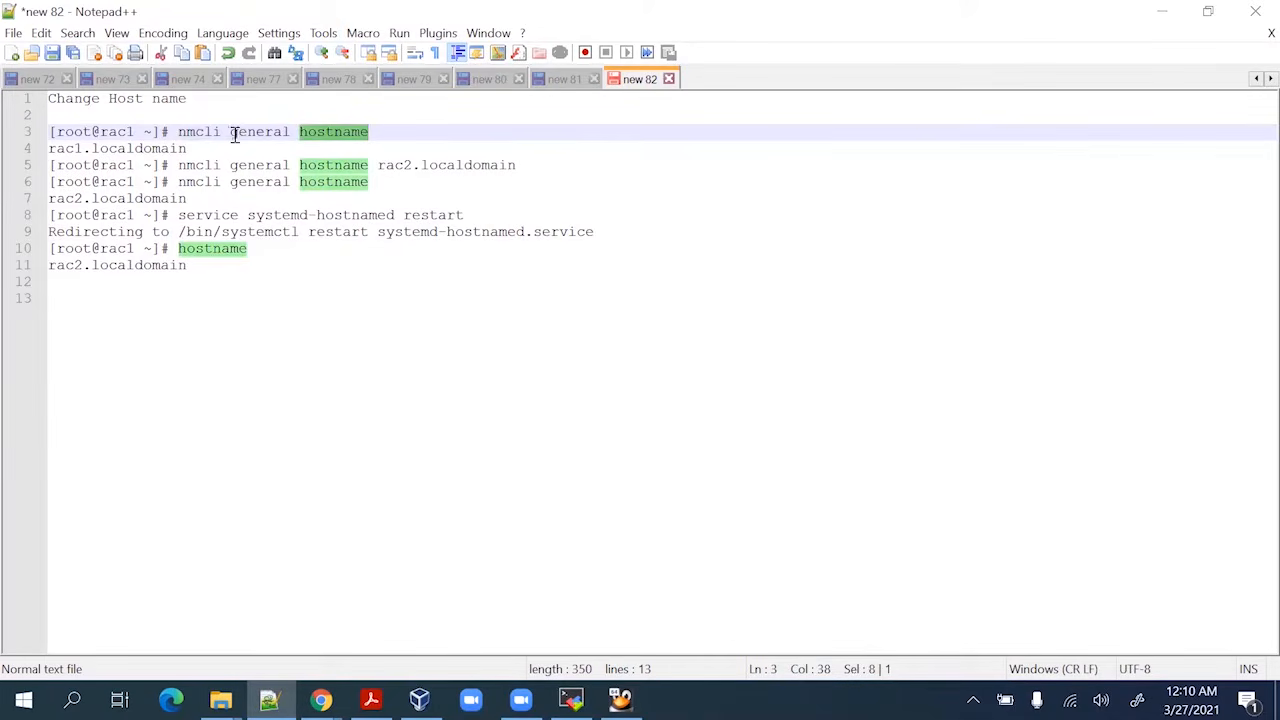
double_click(195, 131)
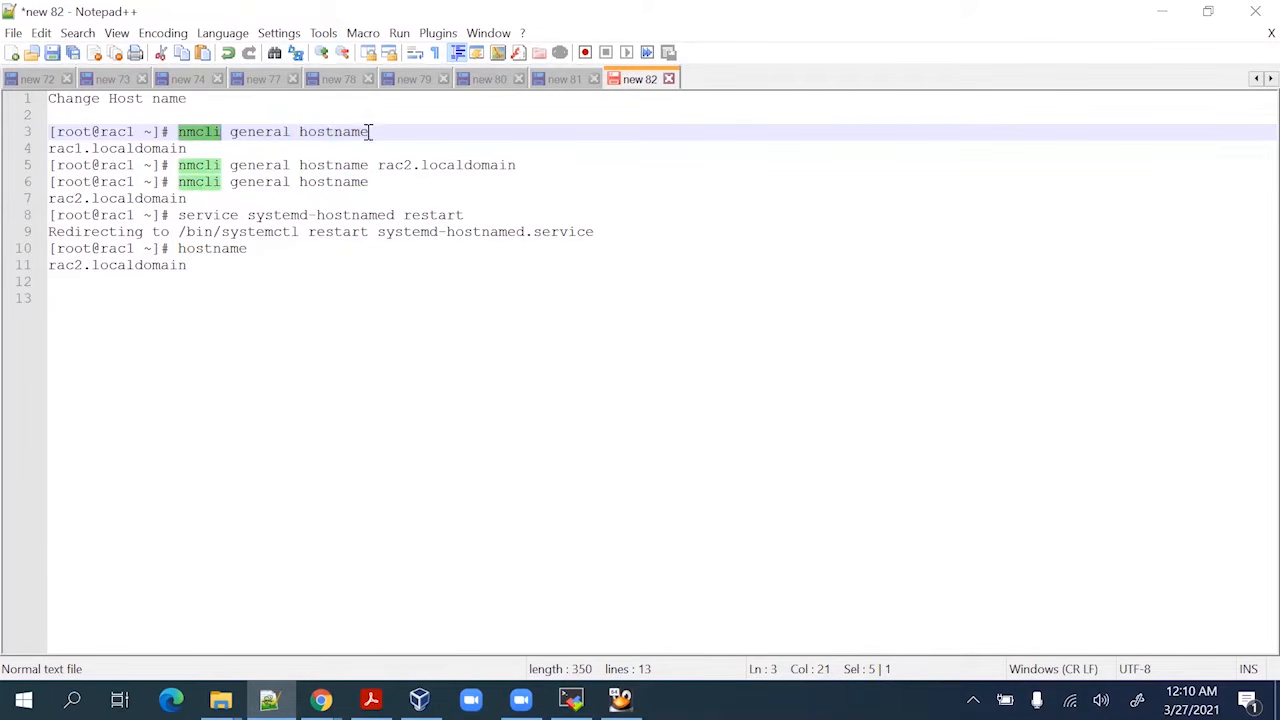
left_click(178, 131)
left_click_drag(178, 131, 368, 131)
key("ctrl+c")
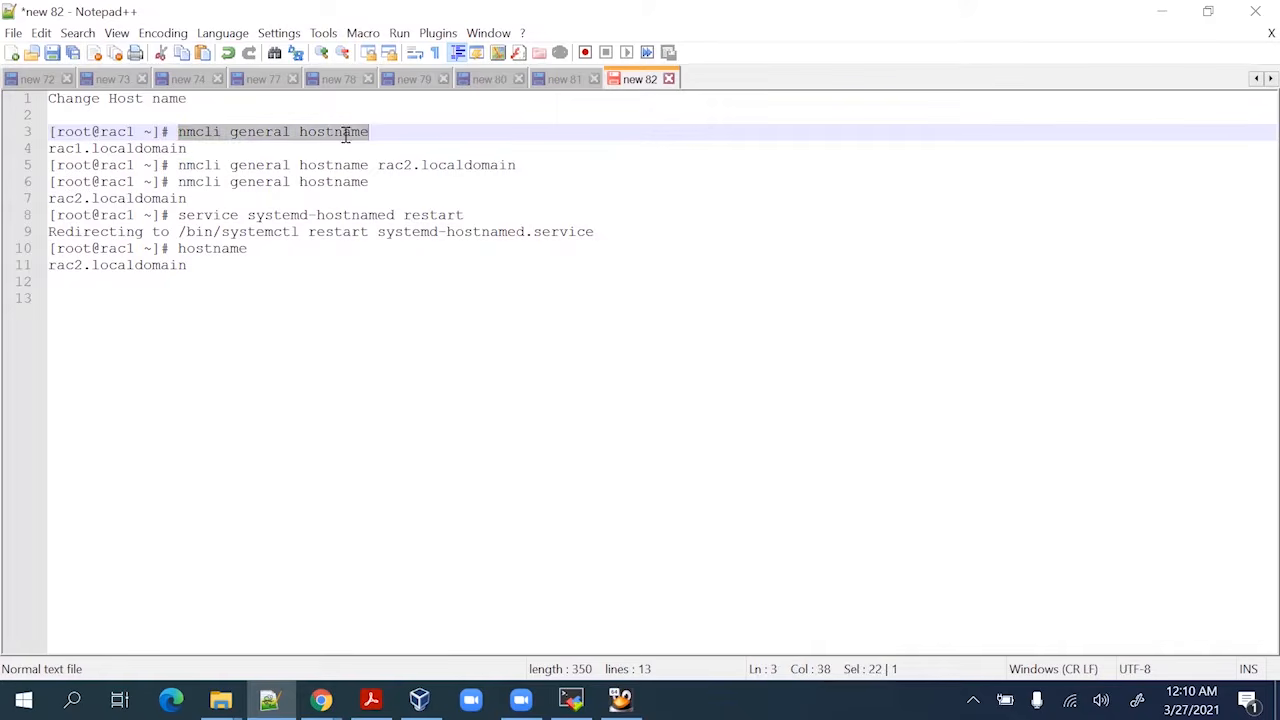
key("alt+Tab")
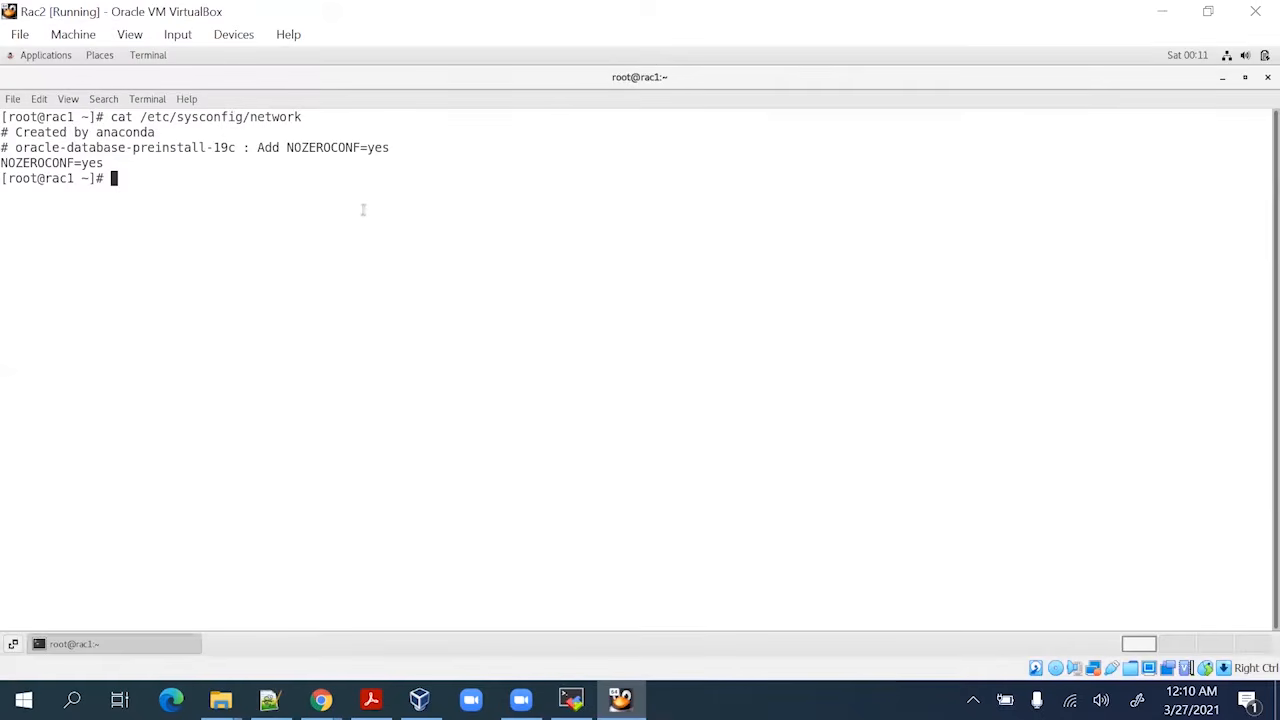
right_click(355, 211)
left_click(385, 258)
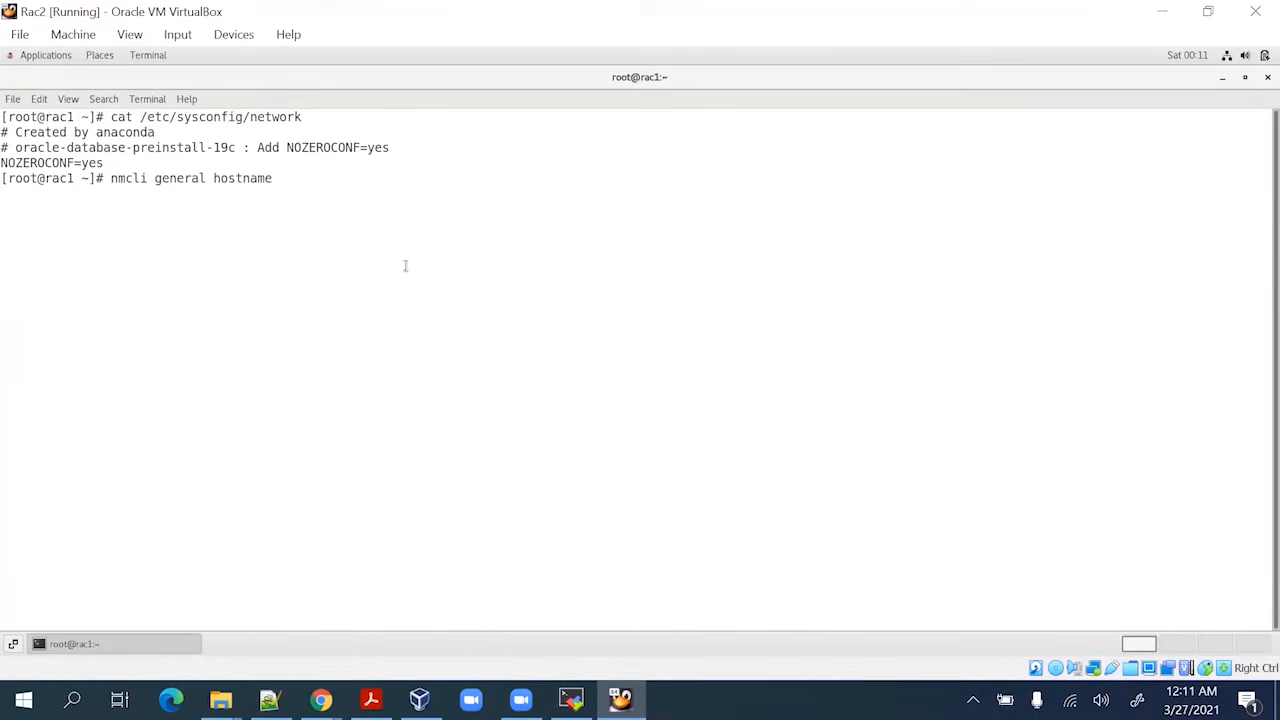
key("Return")
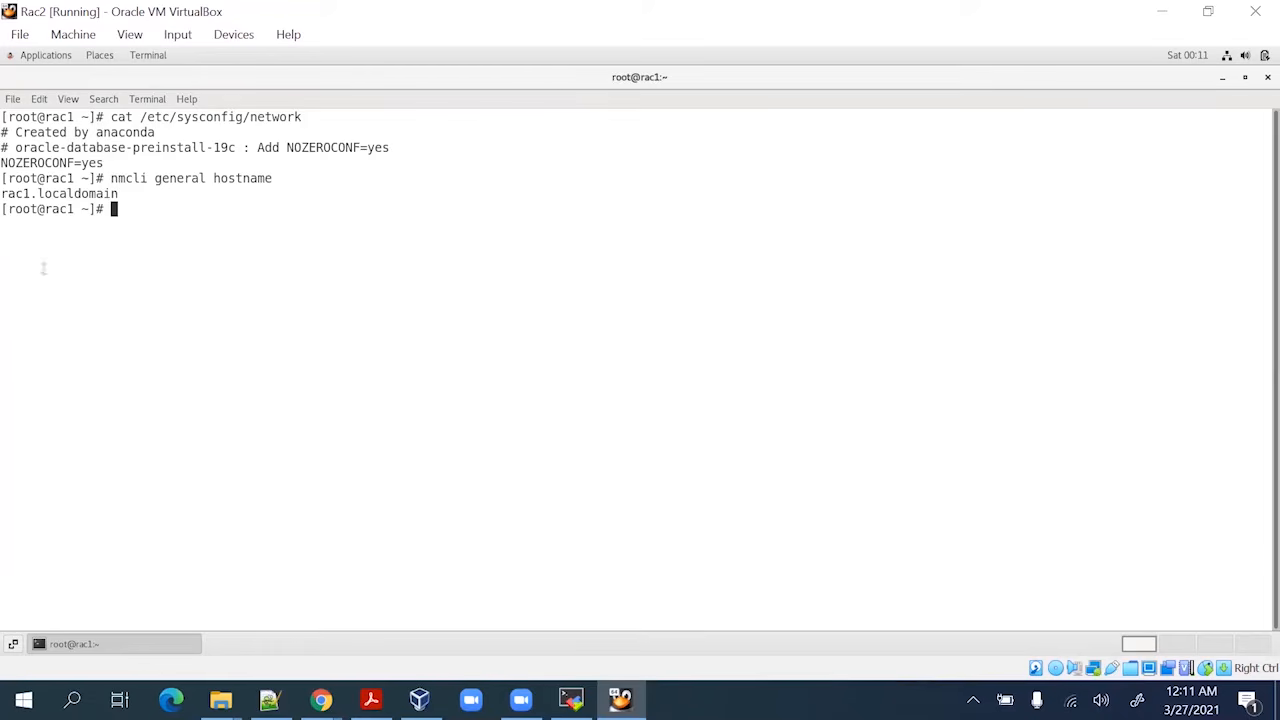
Run the nmcli command setting the hostname to rac2.localdomain, then query the hostname again
left_click(269, 700)
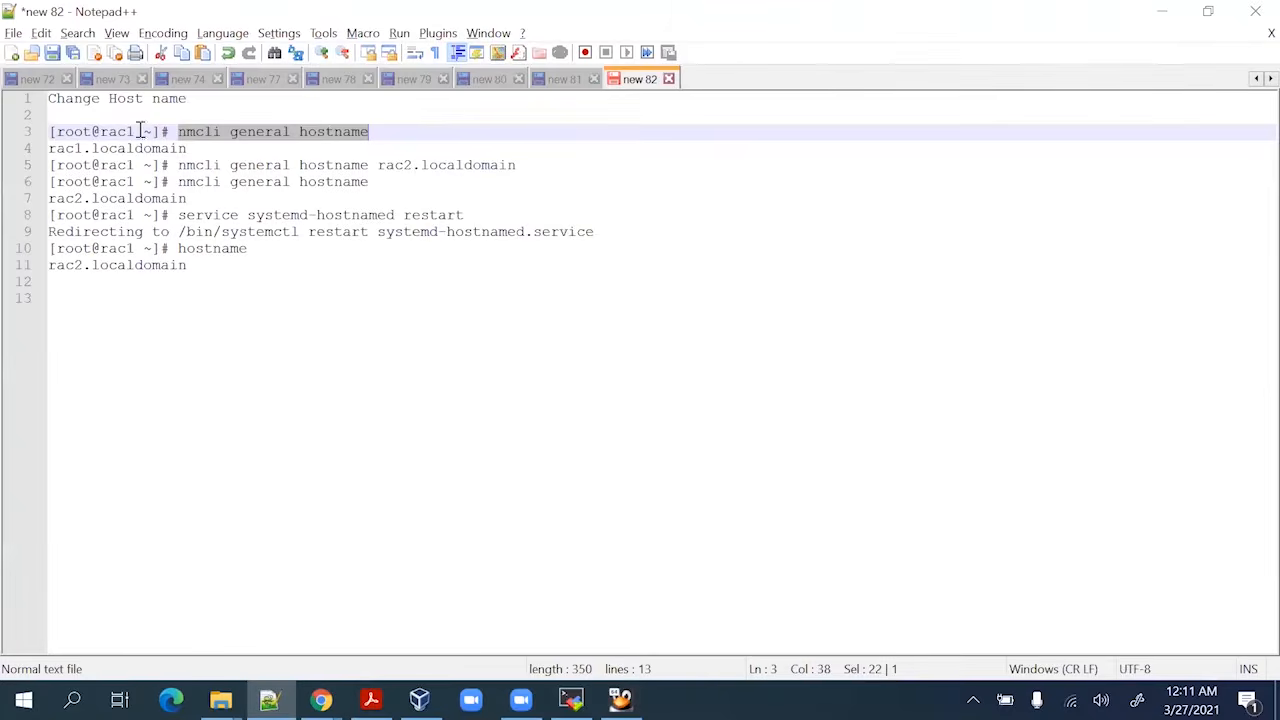
left_click_drag(180, 166, 522, 167)
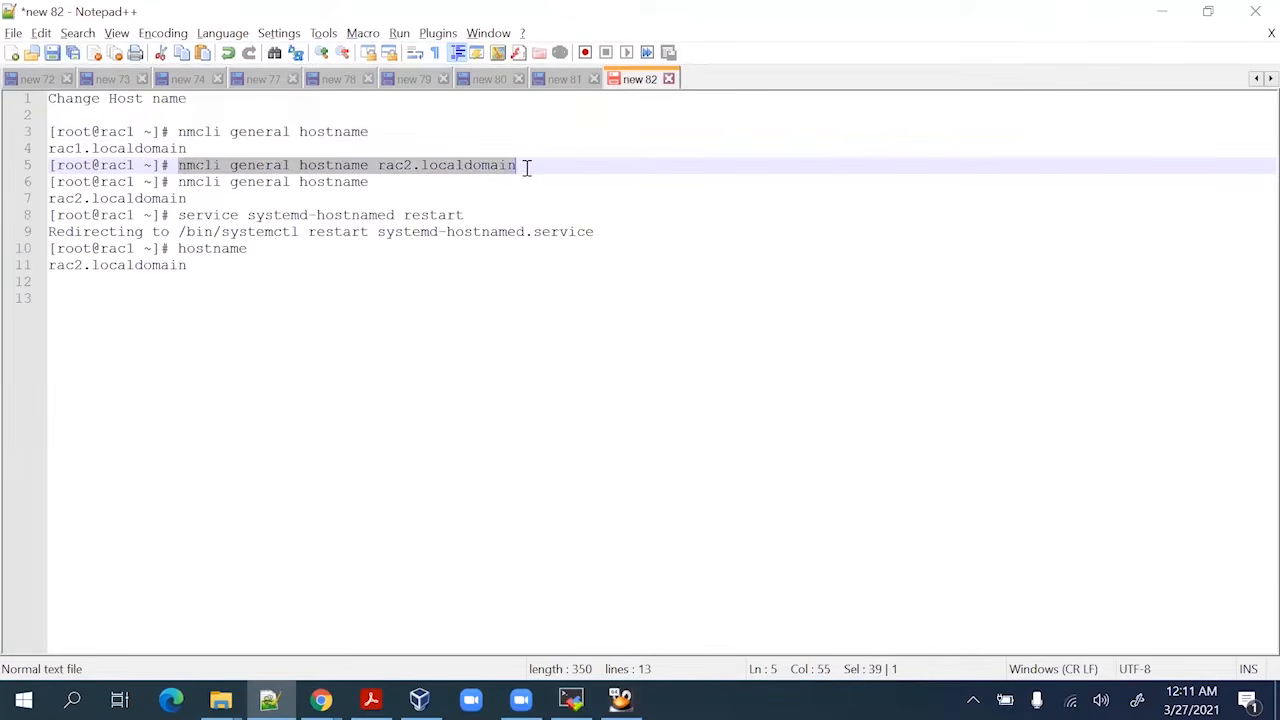
key("alt+Tab")
right_click(331, 234)
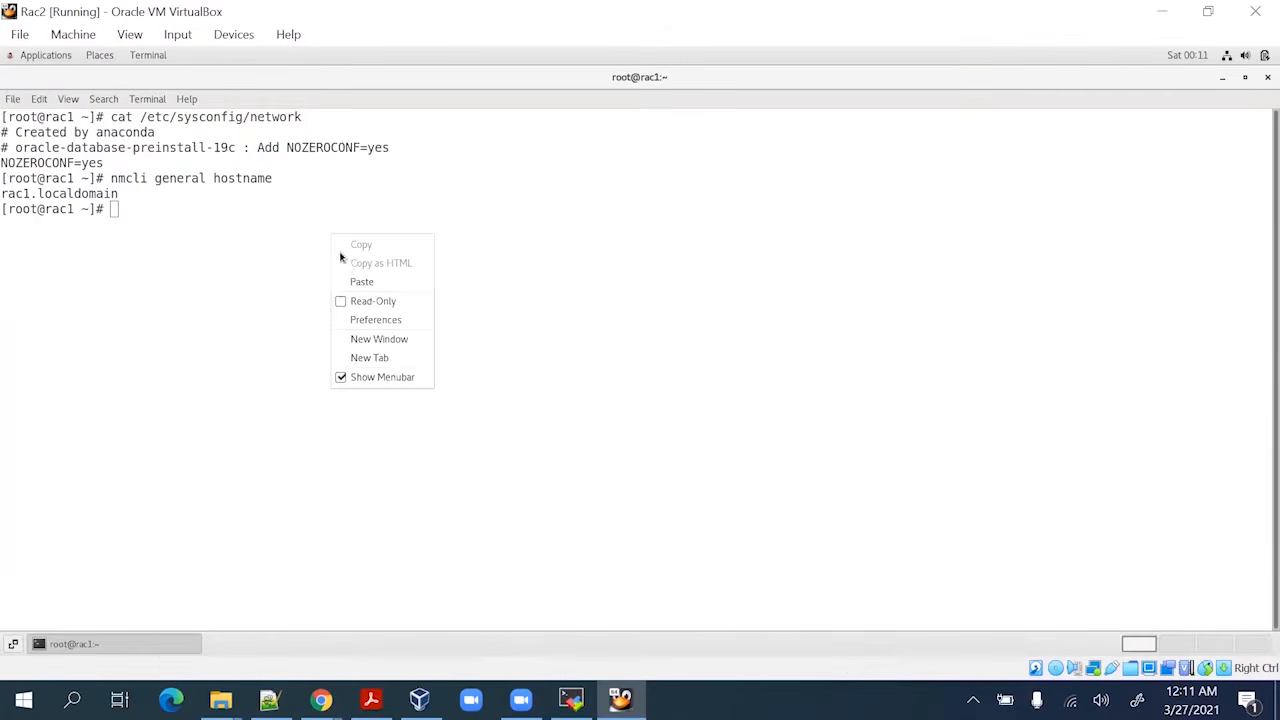
left_click(359, 285)
key("Return")
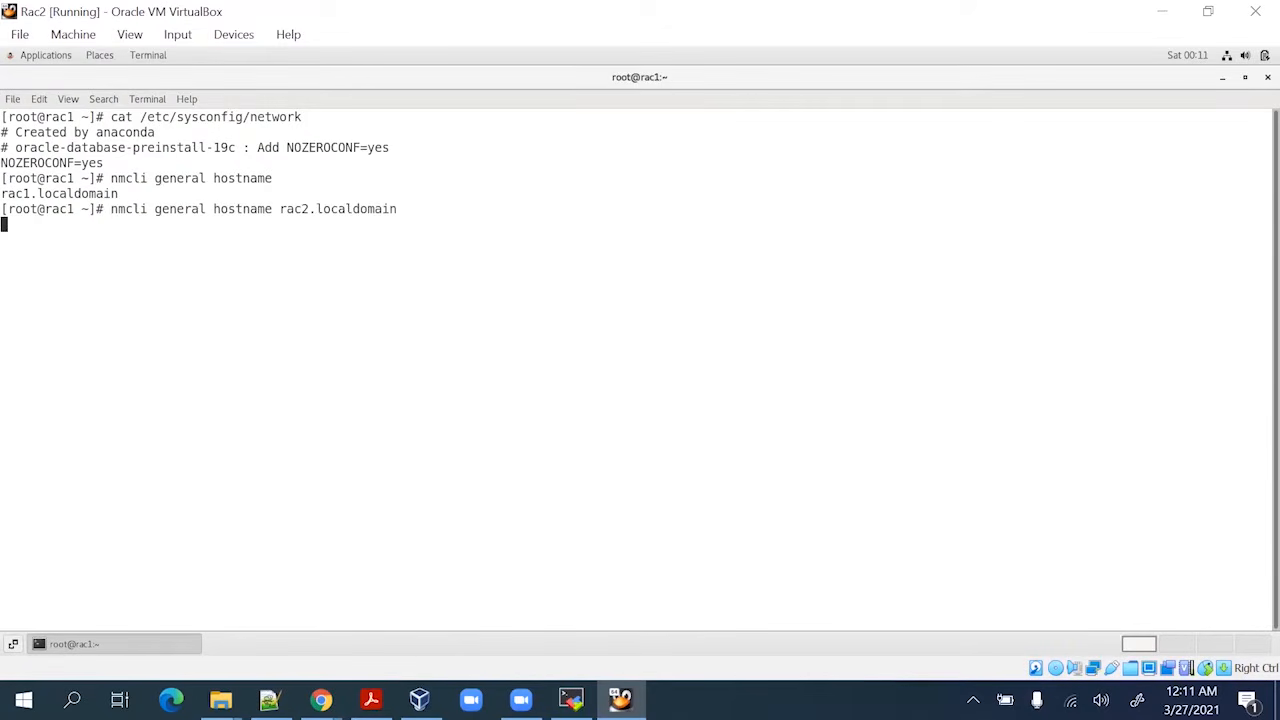
key("Return")
key("Up")
key("BackSpace")
key("BackSpace")
key("BackSpace")
key("BackSpace")
key("BackSpace")
key("BackSpace")
key("BackSpace")
key("BackSpace")
key("BackSpace")
key("BackSpace")
key("BackSpace")
key("BackSpace")
key("BackSpace")
key("BackSpace")
key("BackSpace")
key("BackSpace")
key("BackSpace")
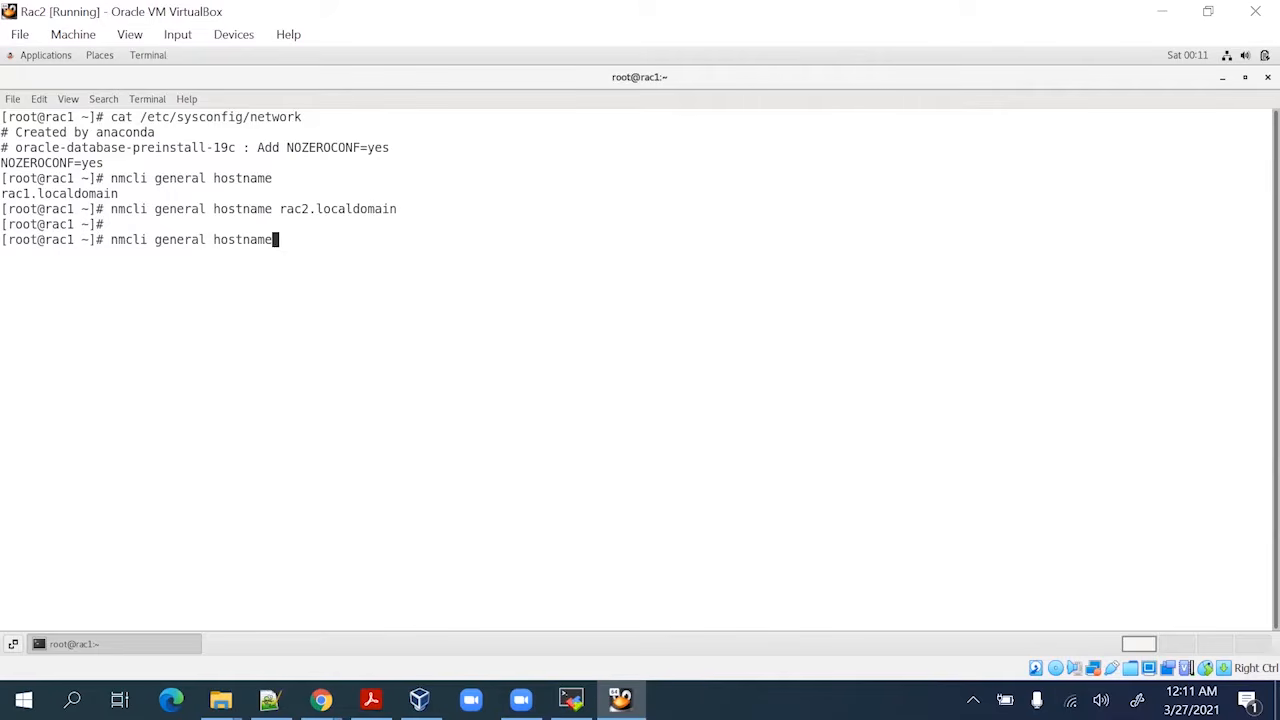
key("Return")
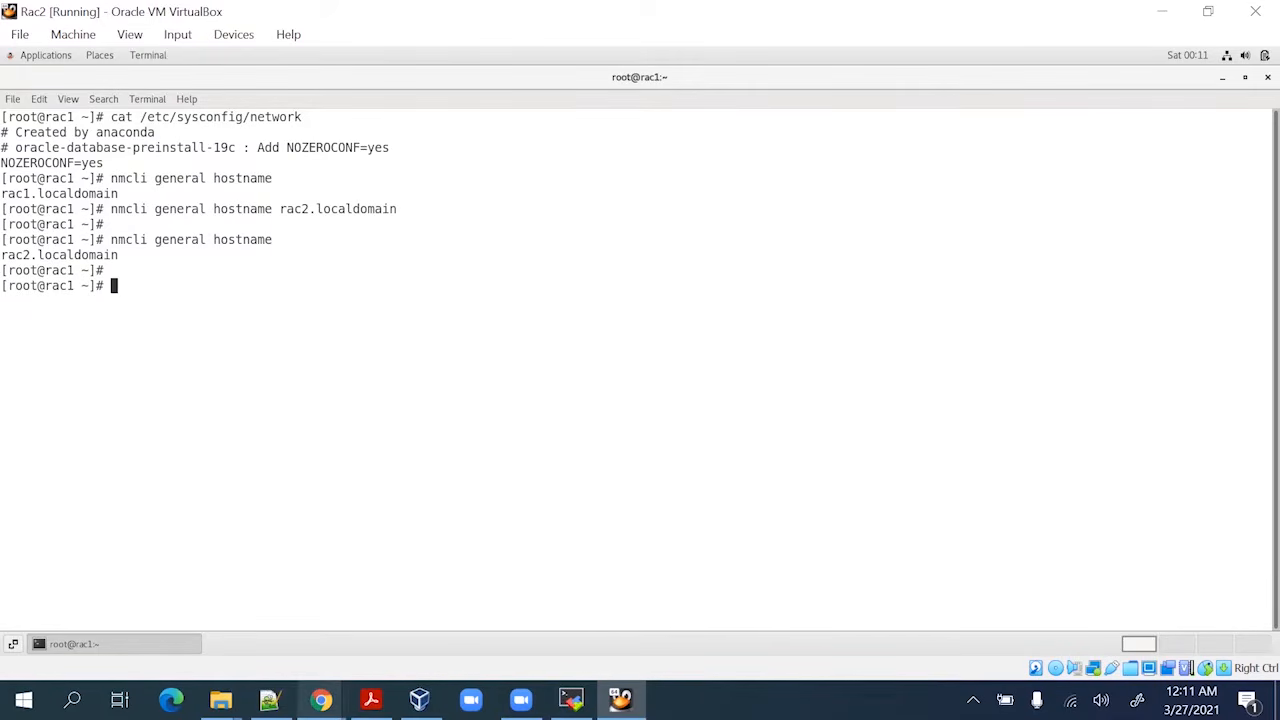
Run 'service systemd-hostnamed restart' and confirm the hostname is now rac2.localdomain
left_click(269, 699)
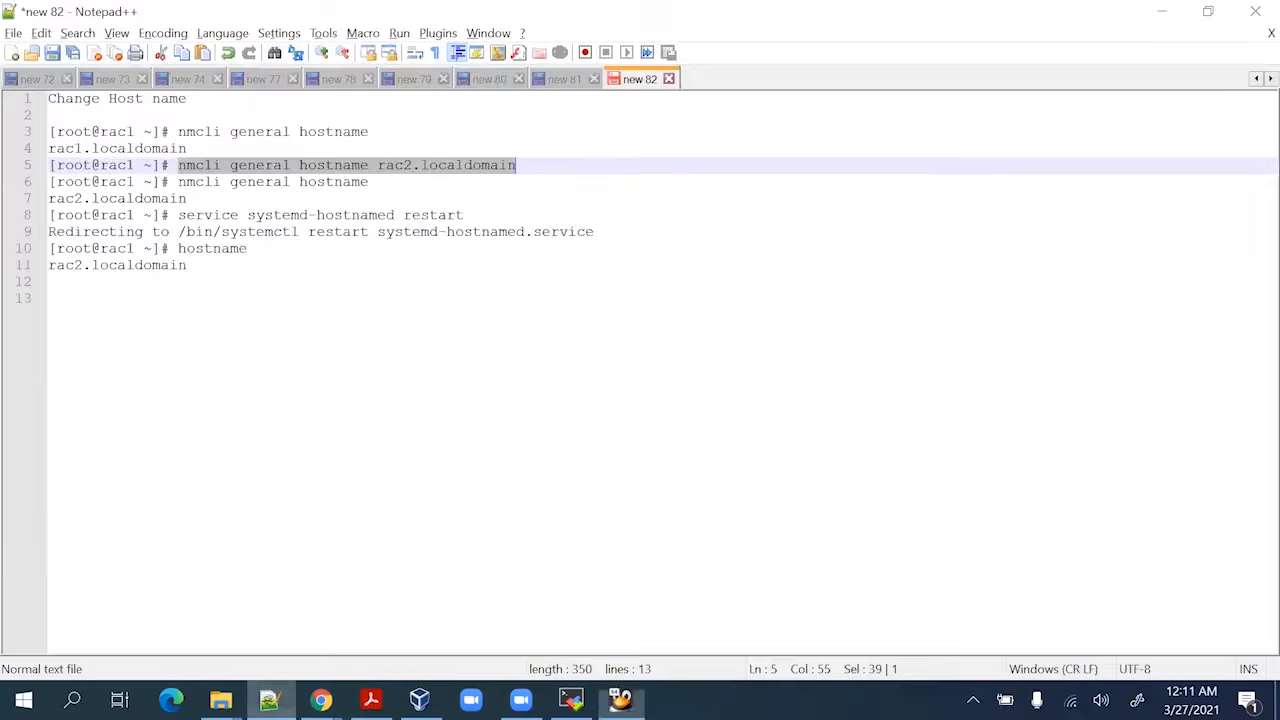
left_click(183, 215)
left_click_drag(183, 215, 495, 216)
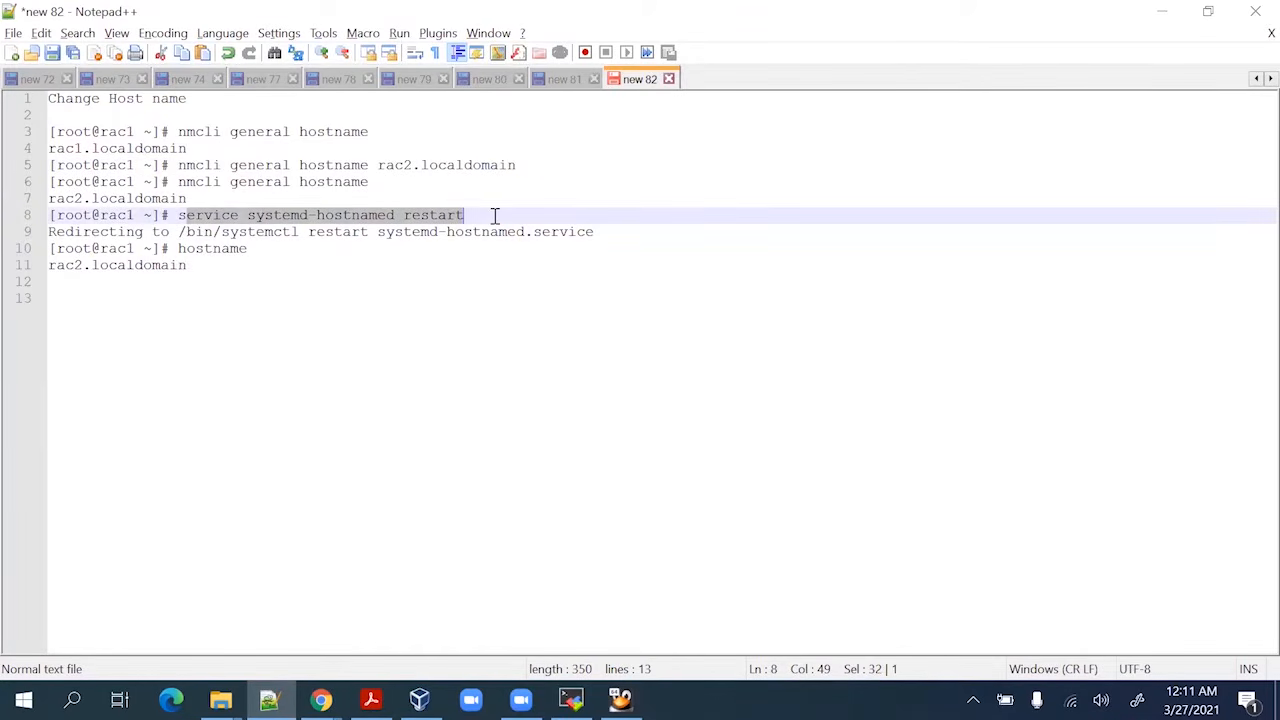
left_click(181, 215)
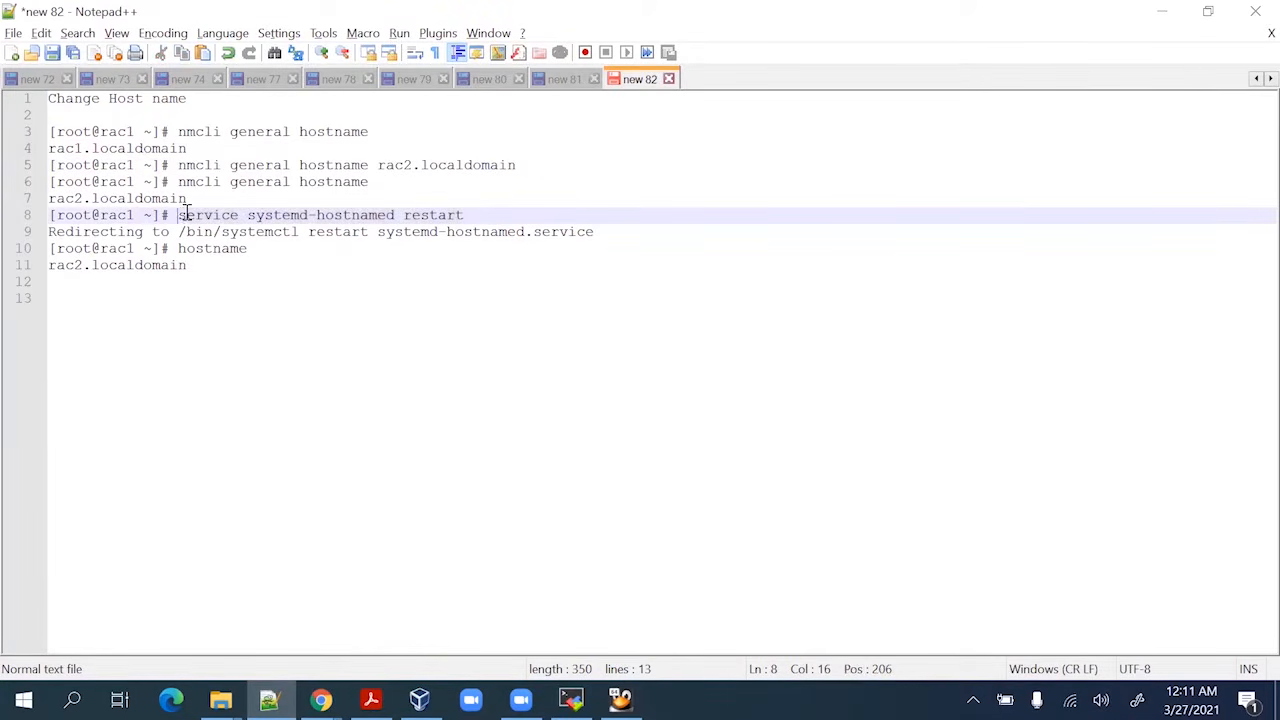
left_click_drag(183, 215, 476, 217)
key("ctrl+c")
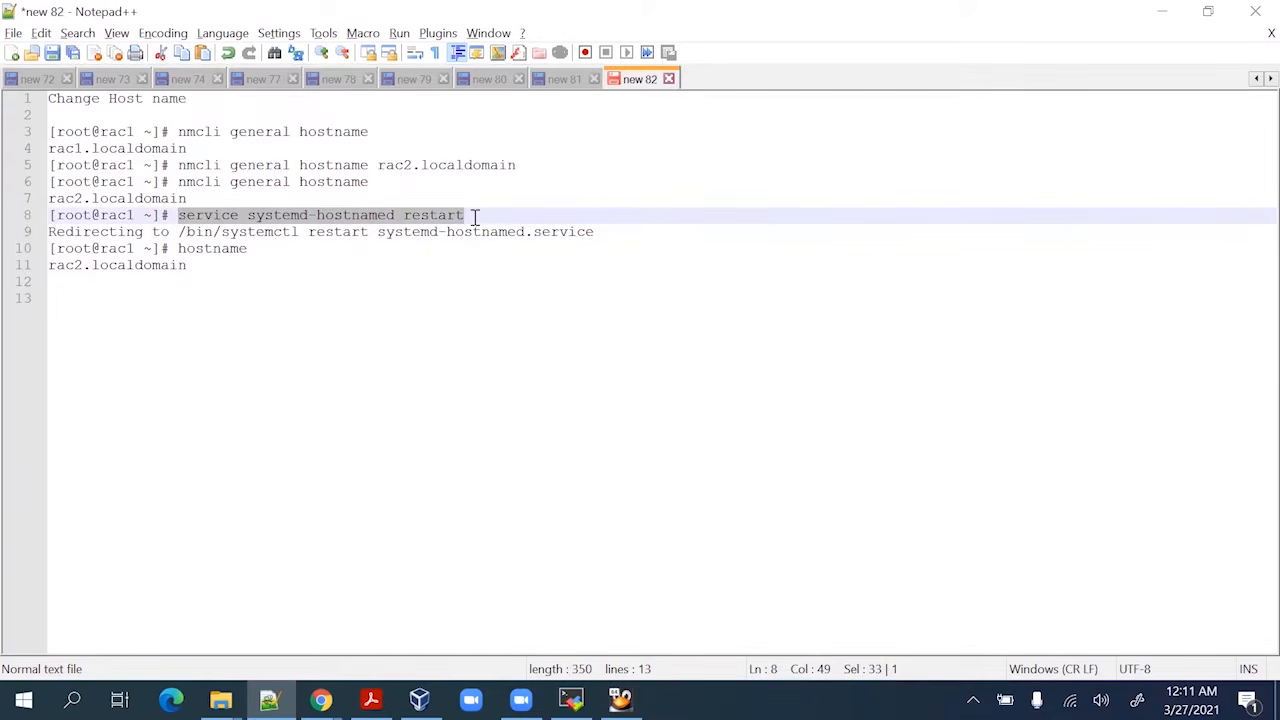
key("alt+Tab")
right_click(423, 305)
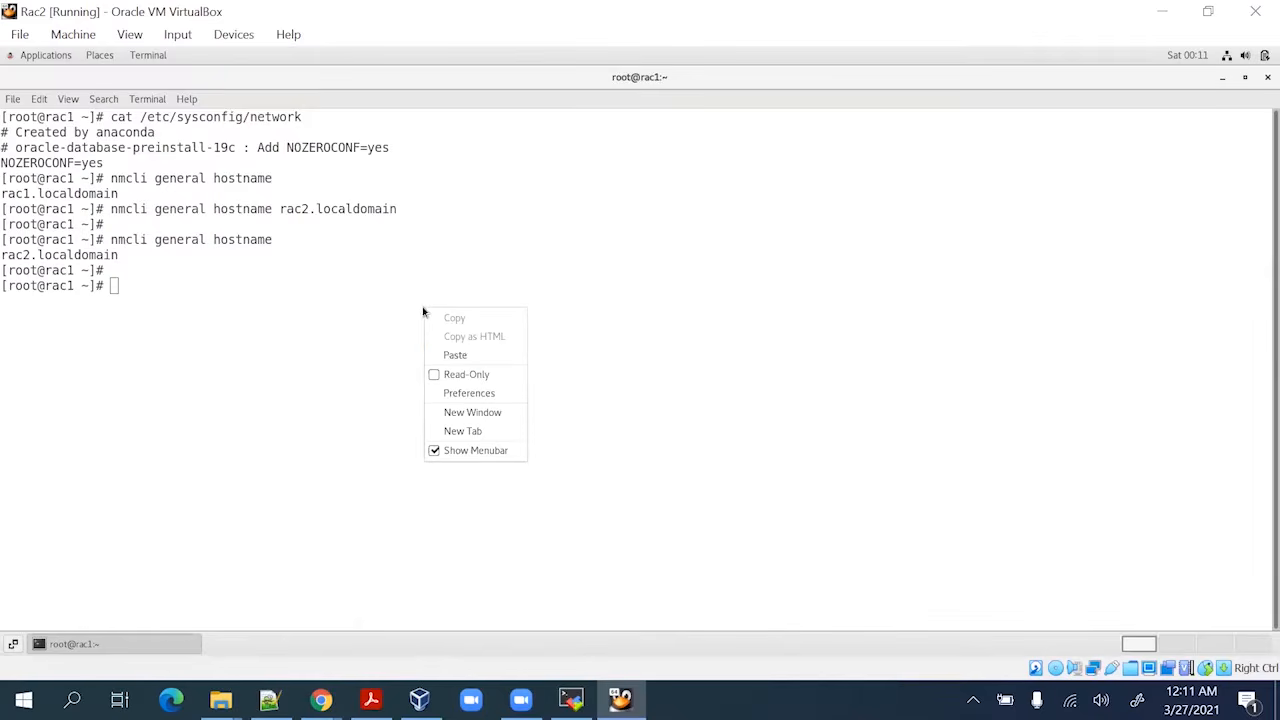
left_click(476, 358)
key("Return")
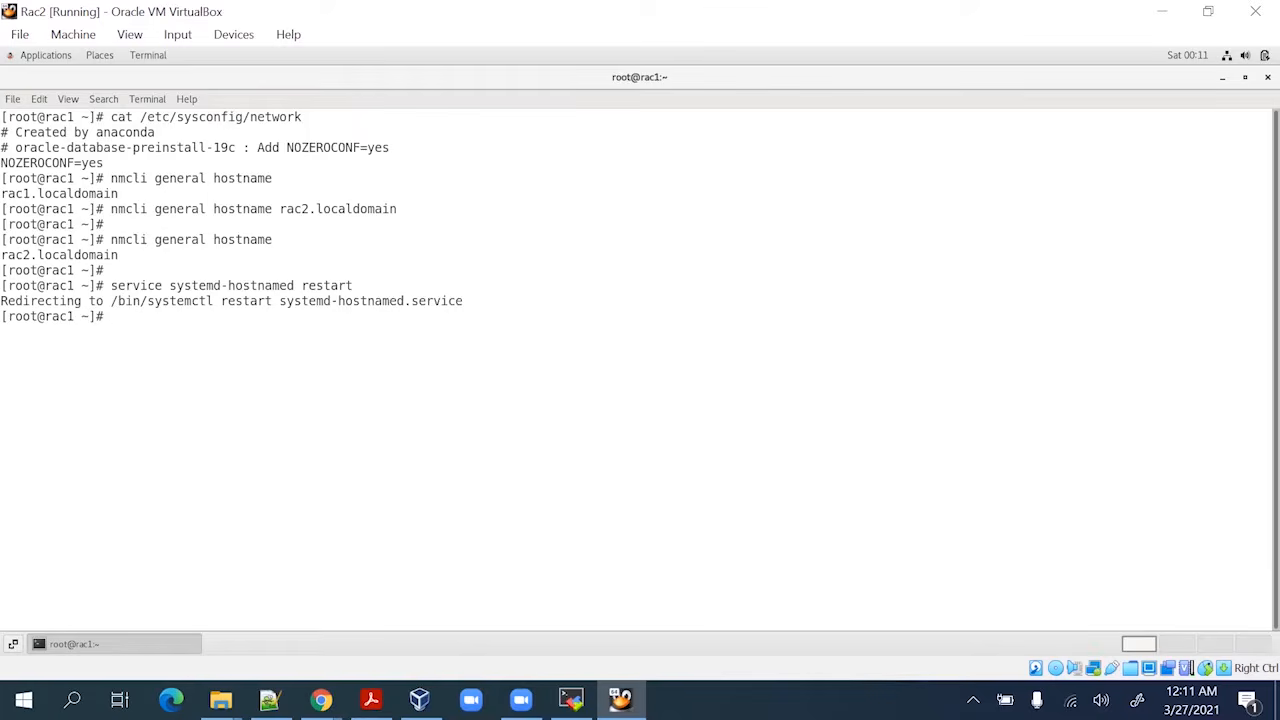
key("Up")
key("Up")
key("Return")
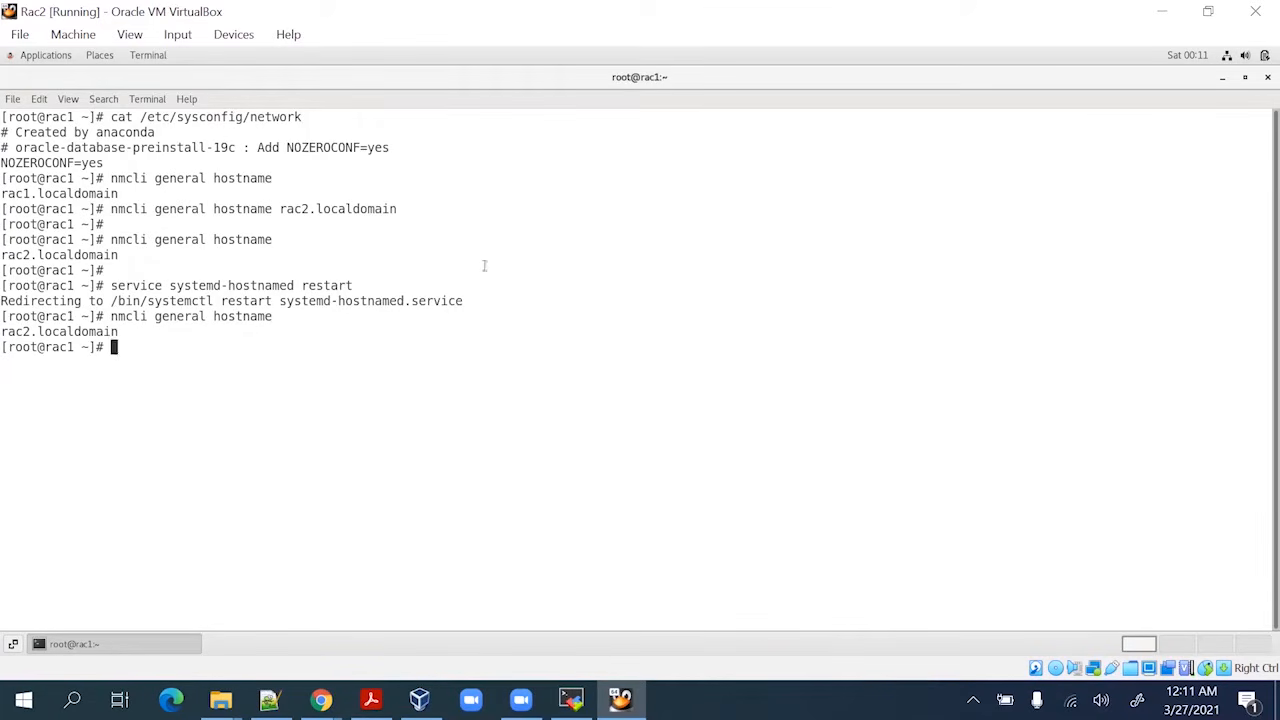
left_click(371, 699)
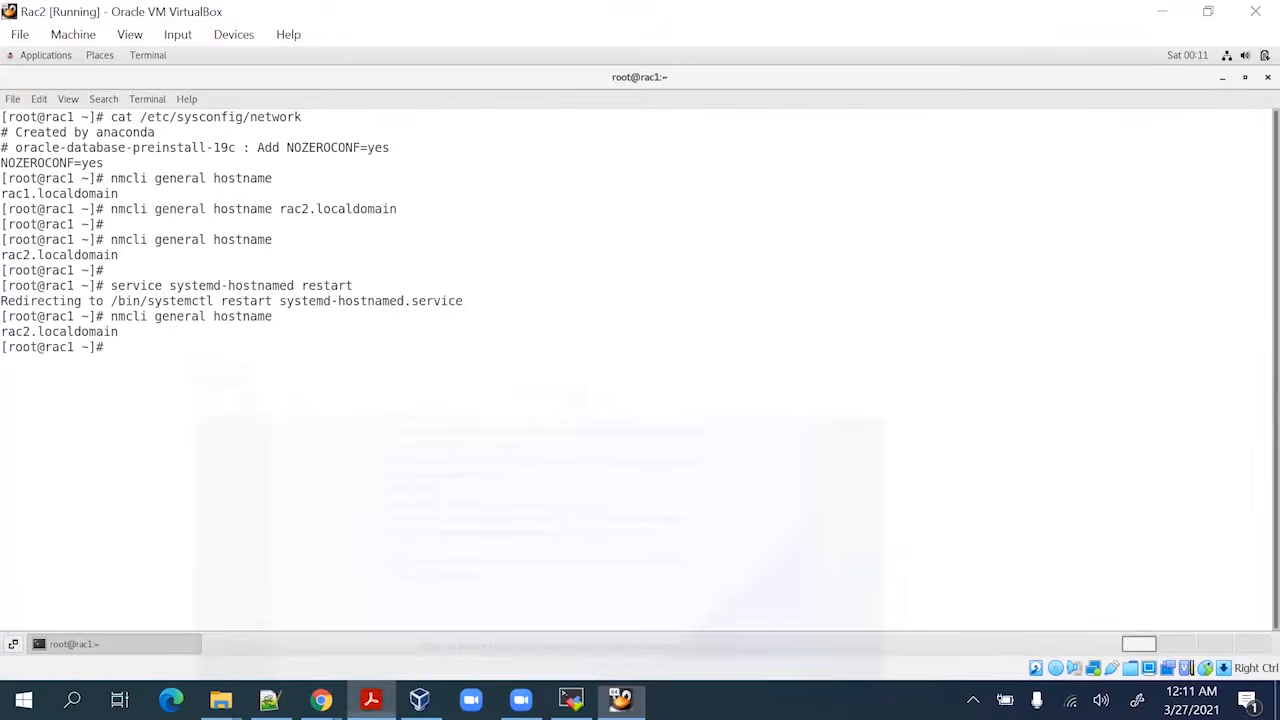
Run 'hostname' in Rac2's terminal to confirm rac2.localdomain, then type 'ifconfig -a'
left_click(269, 699)
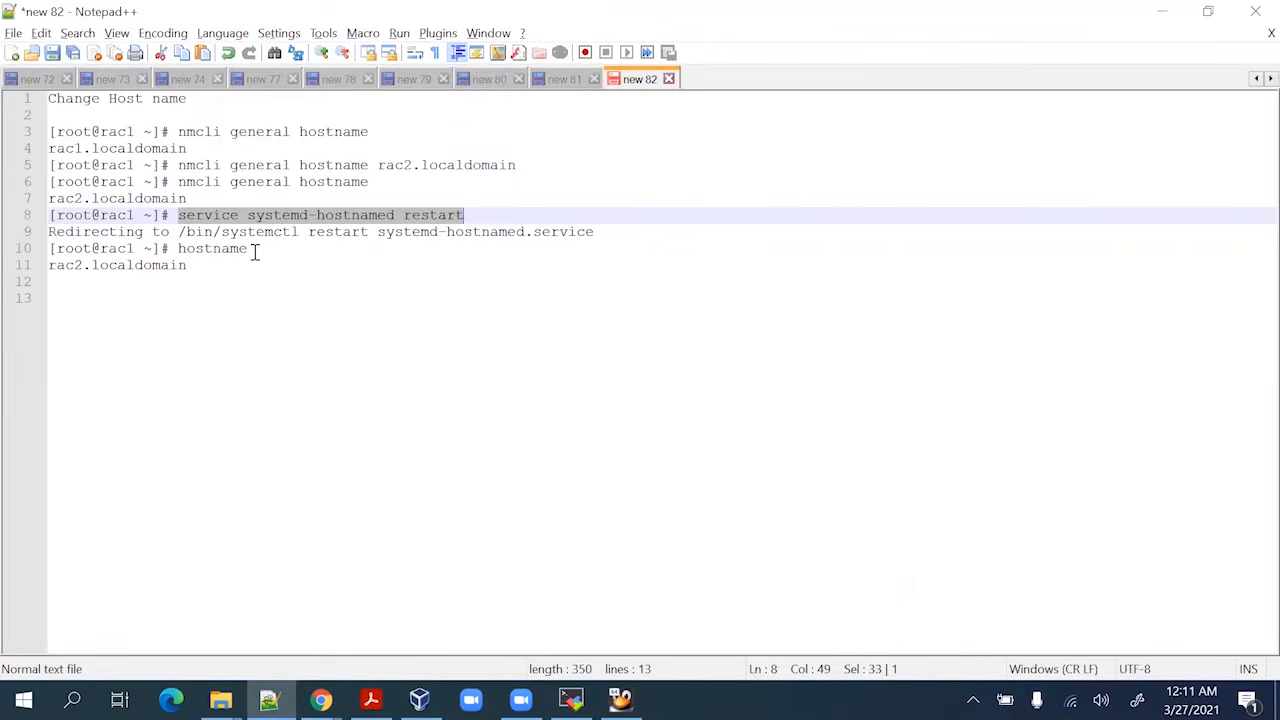
left_click_drag(248, 249, 181, 248)
key("ctrl+c")
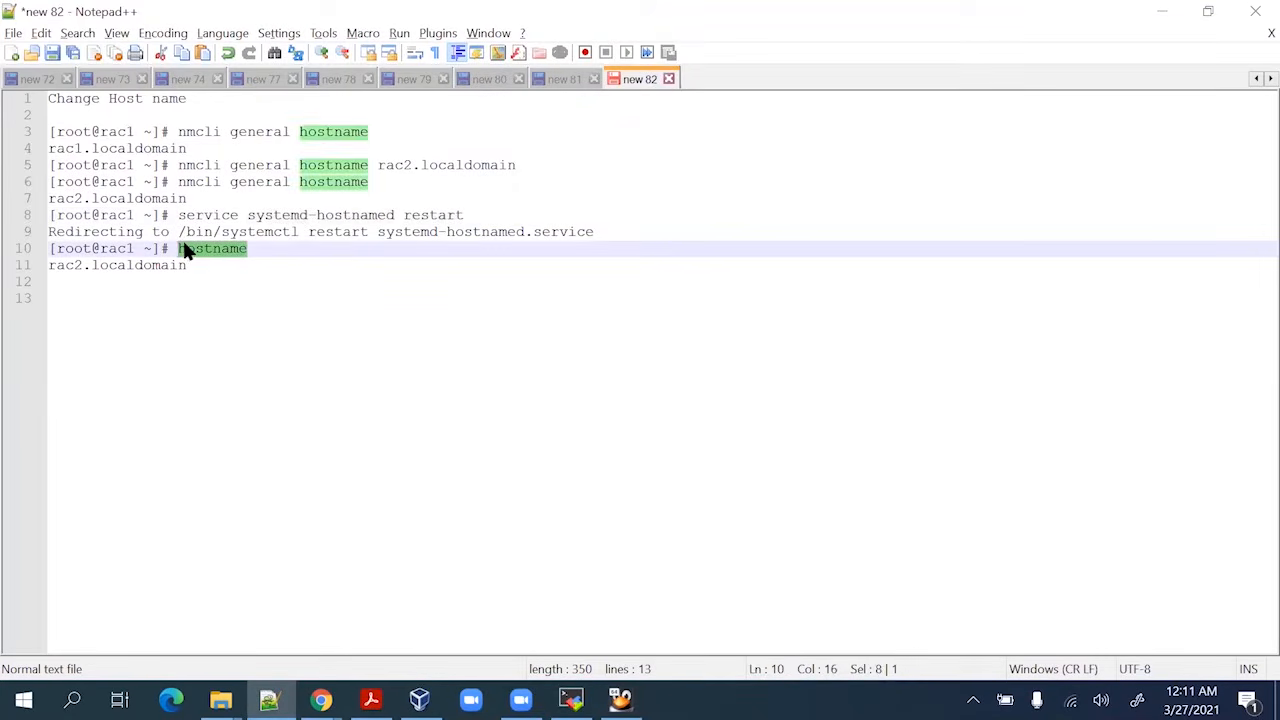
left_click(1158, 12)
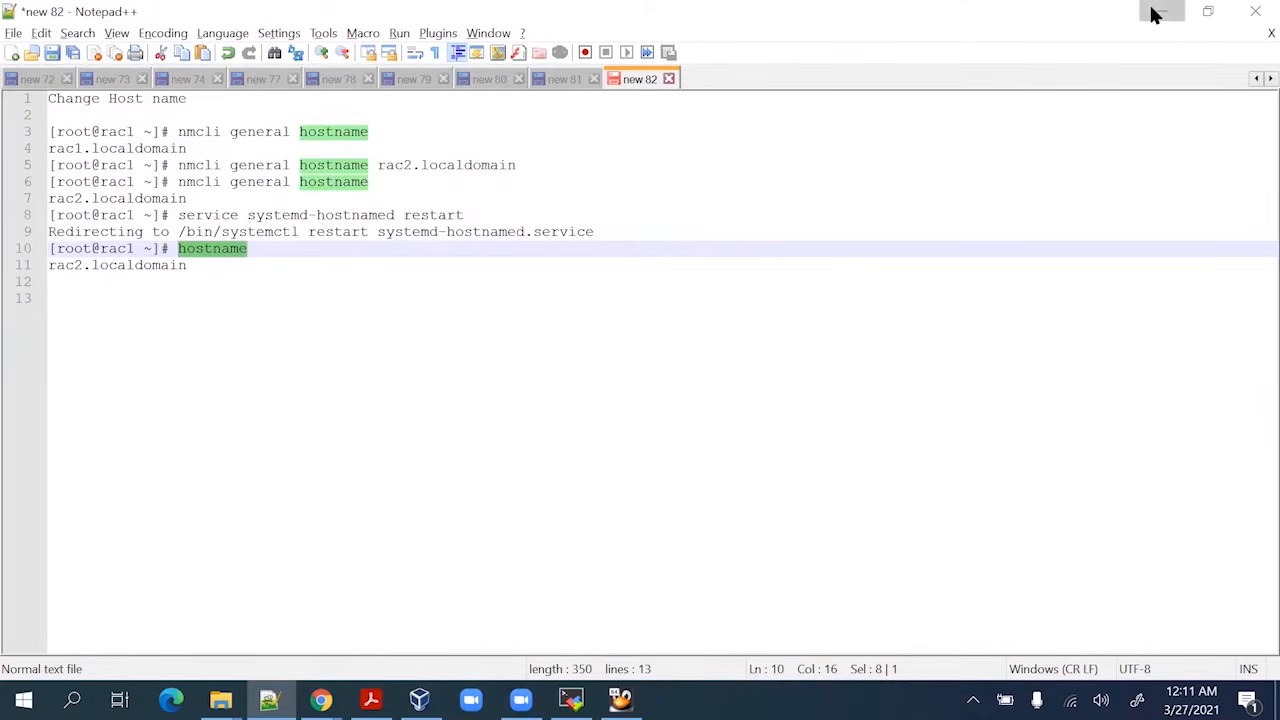
right_click(317, 371)
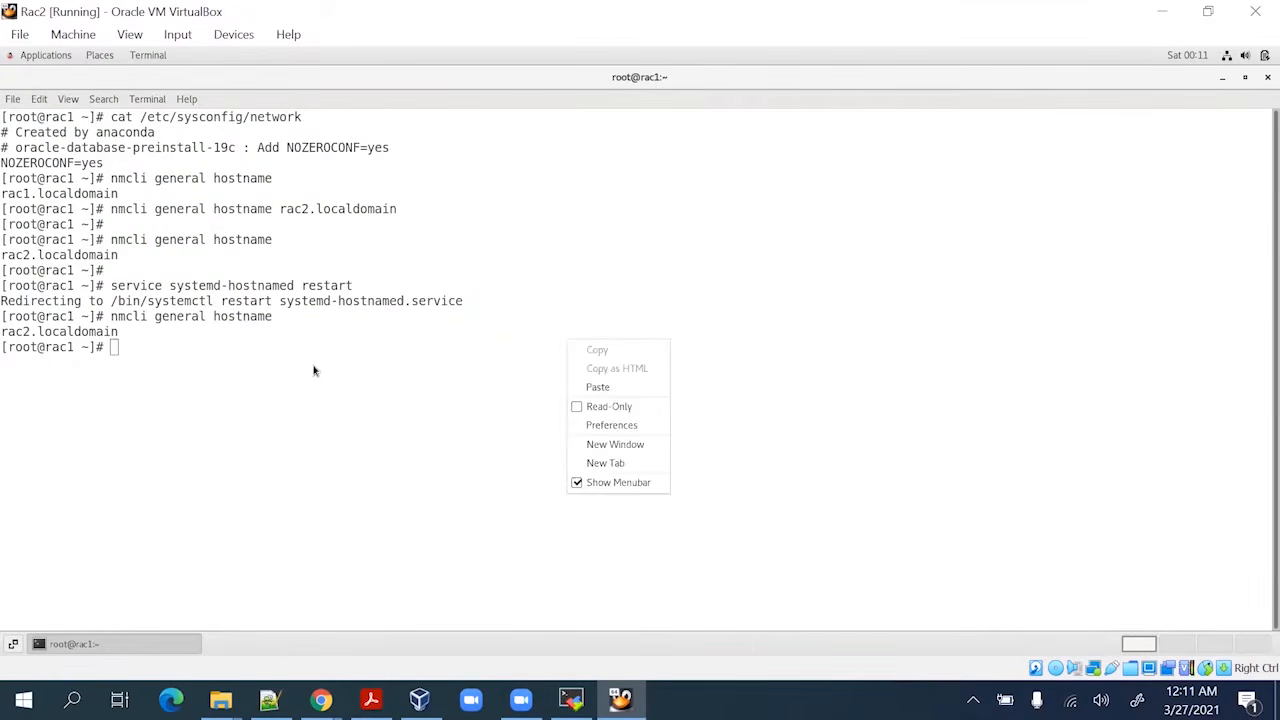
left_click(614, 388)
key("Return")
key("Return")
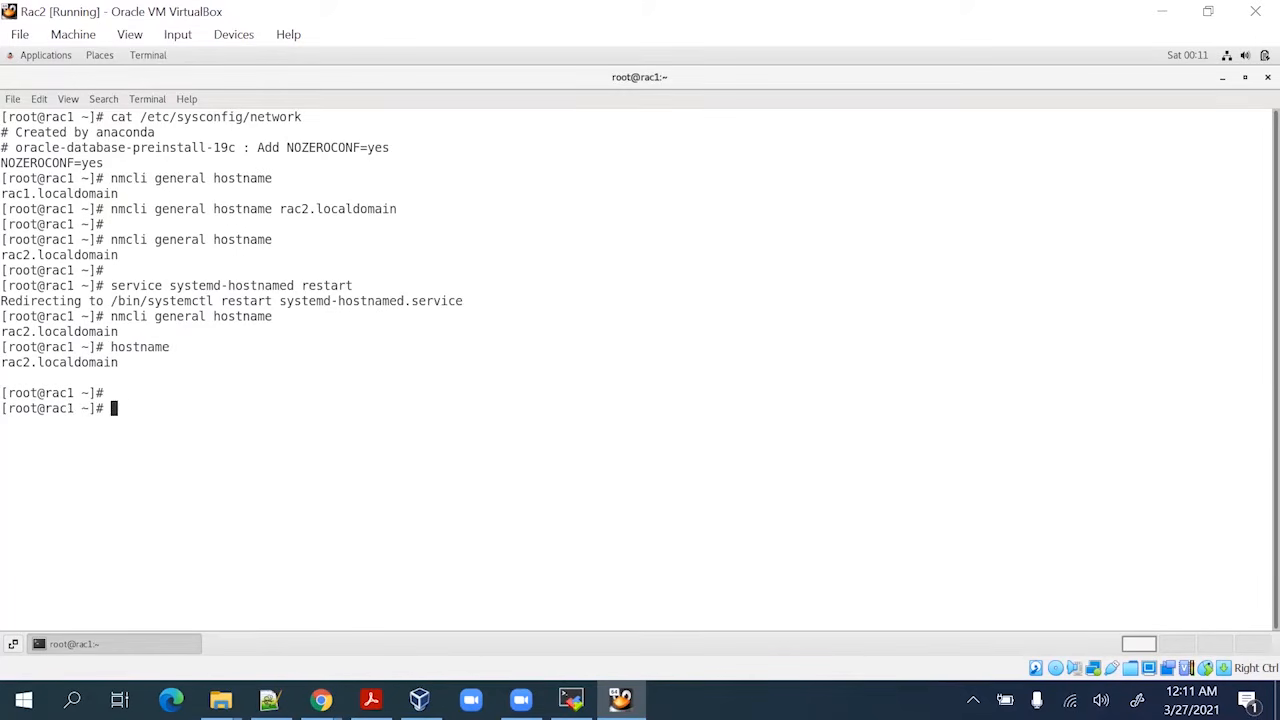
type("ifconfig -a")
Run ifconfig -a and pick out enp0s9's address 192.168.0.186, briefly checking MobaXterm
key("Return")
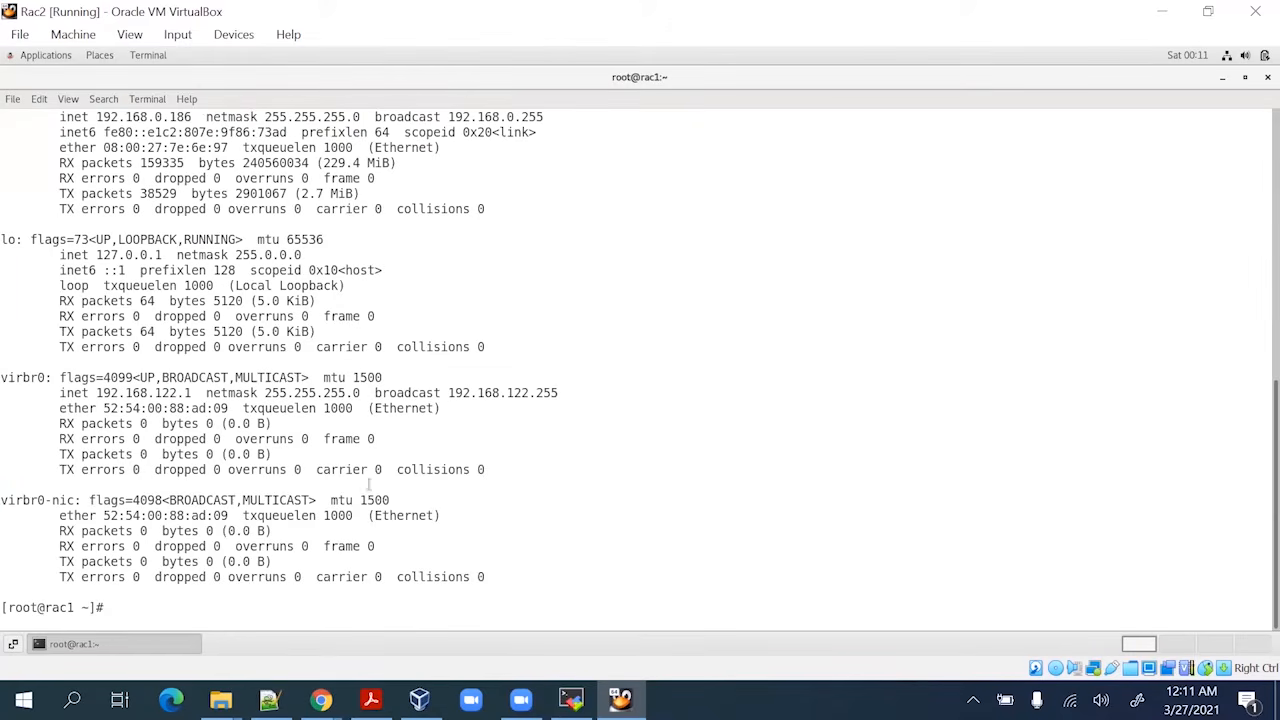
scroll(150, 362, "up", 2)
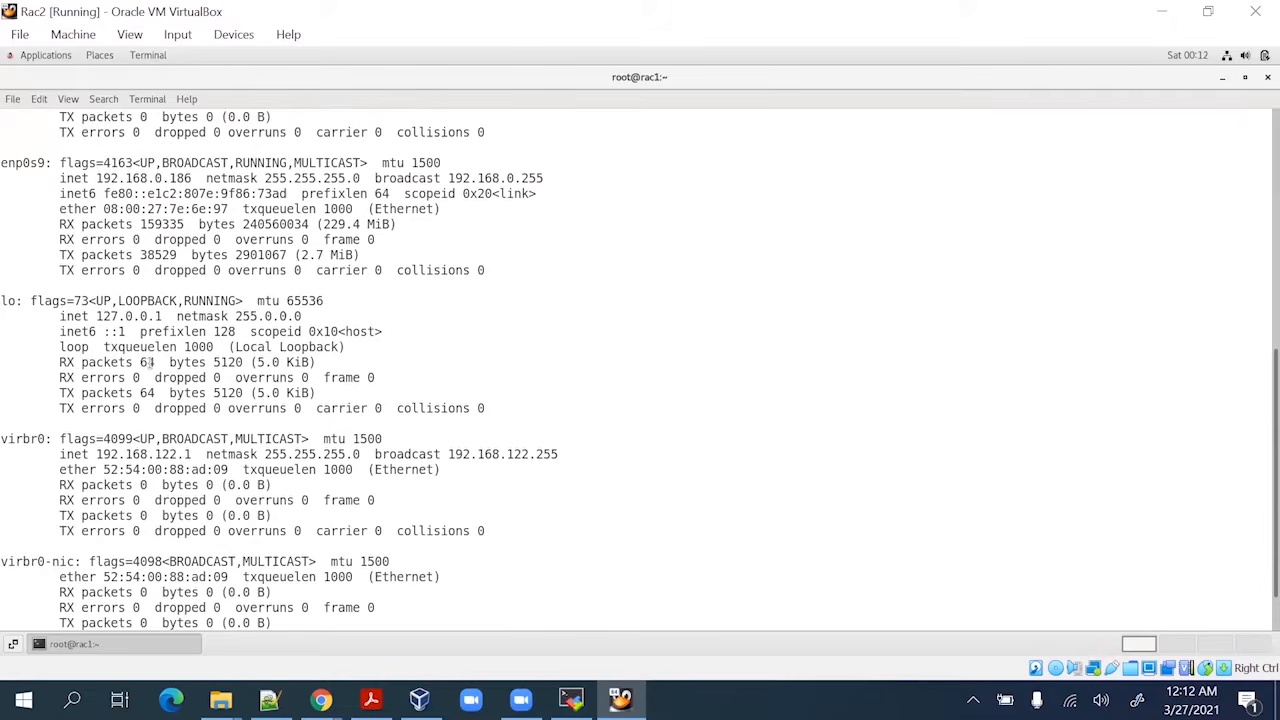
scroll(150, 362, "up", 3)
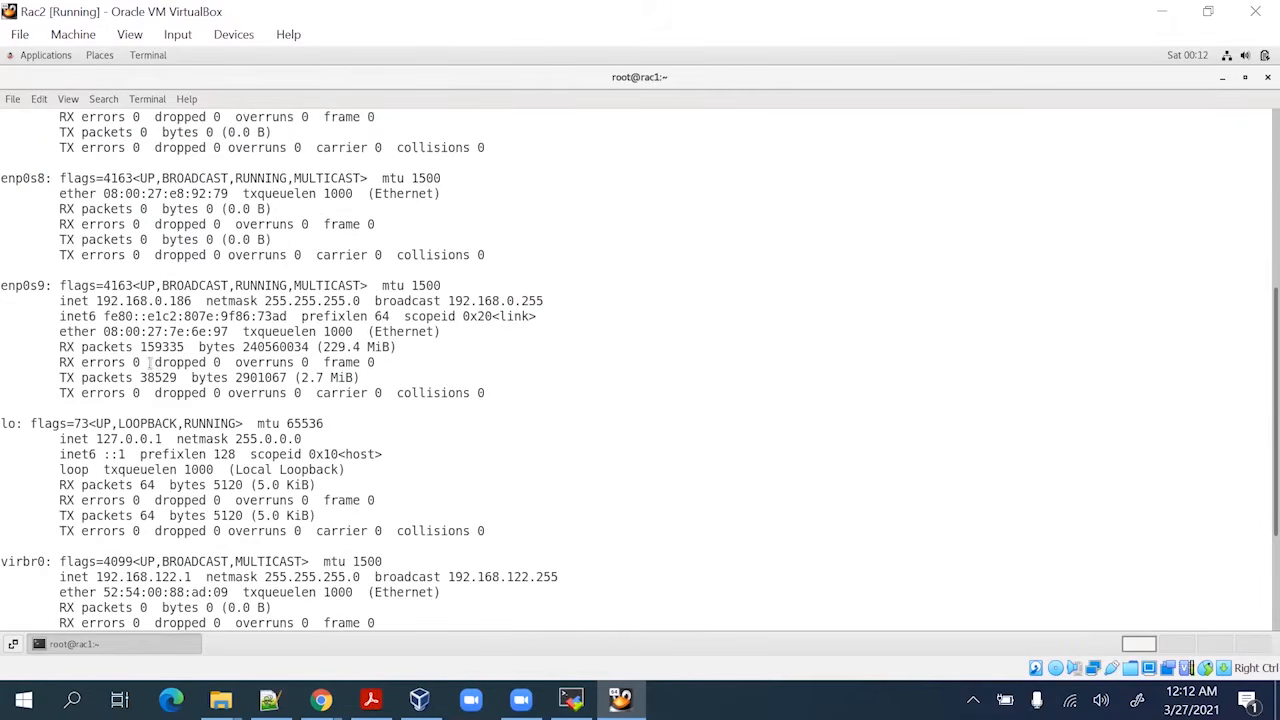
scroll(157, 362, "up", 3)
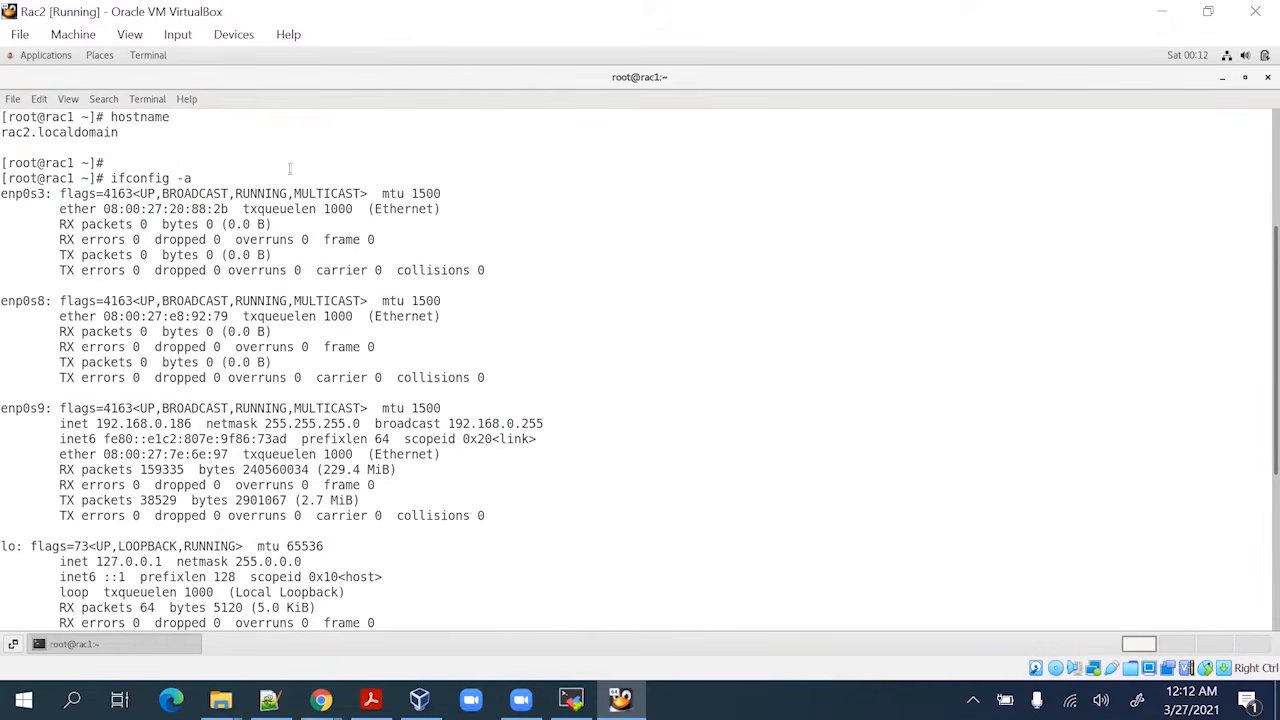
double_click(187, 424)
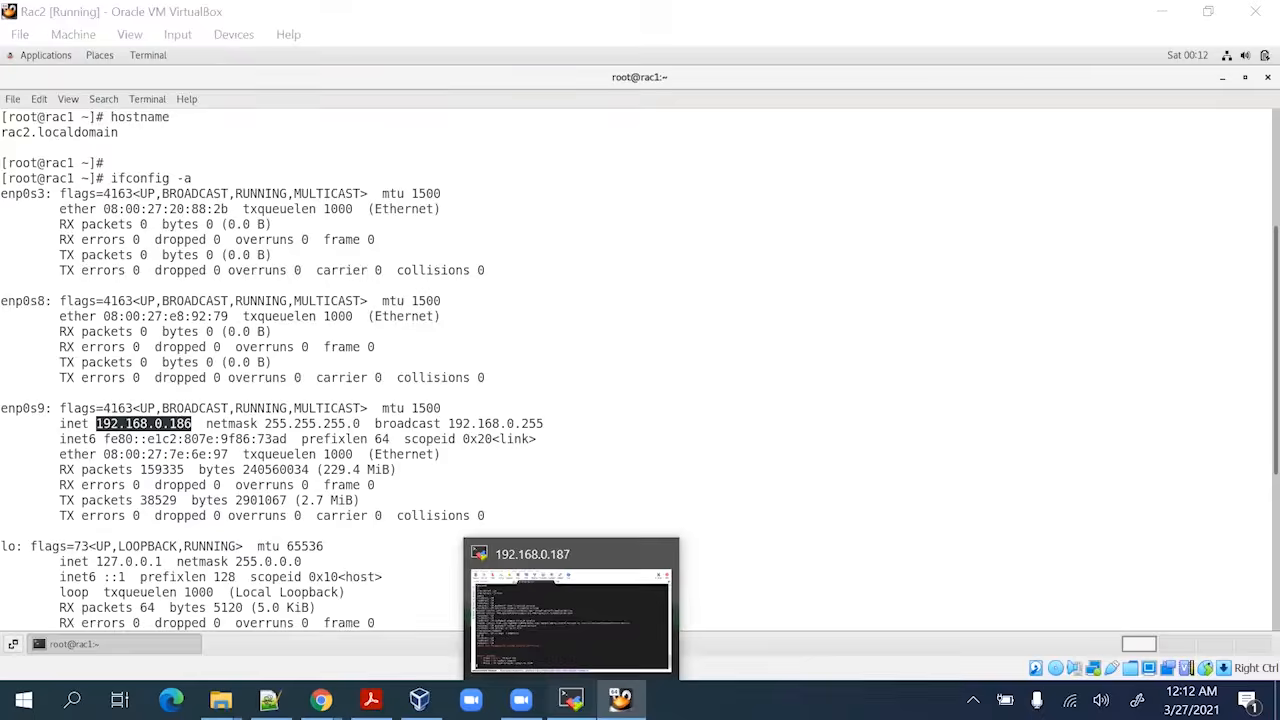
left_click(571, 699)
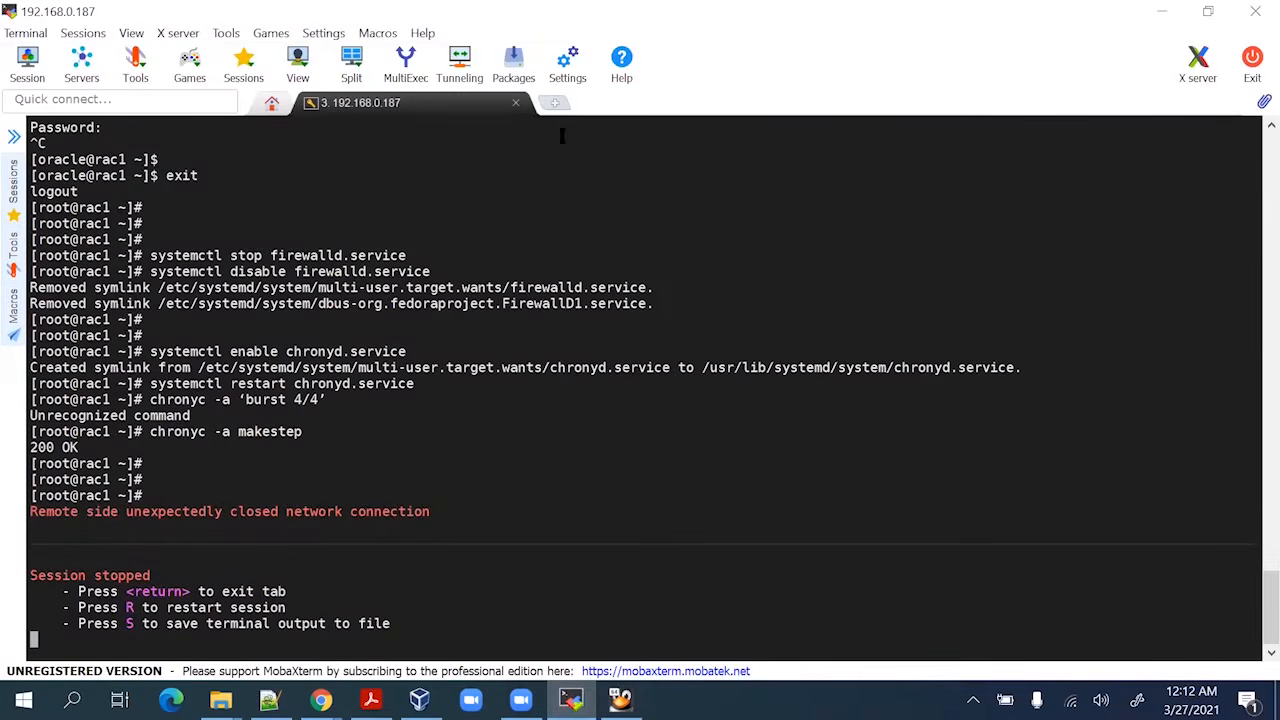
left_click(1166, 13)
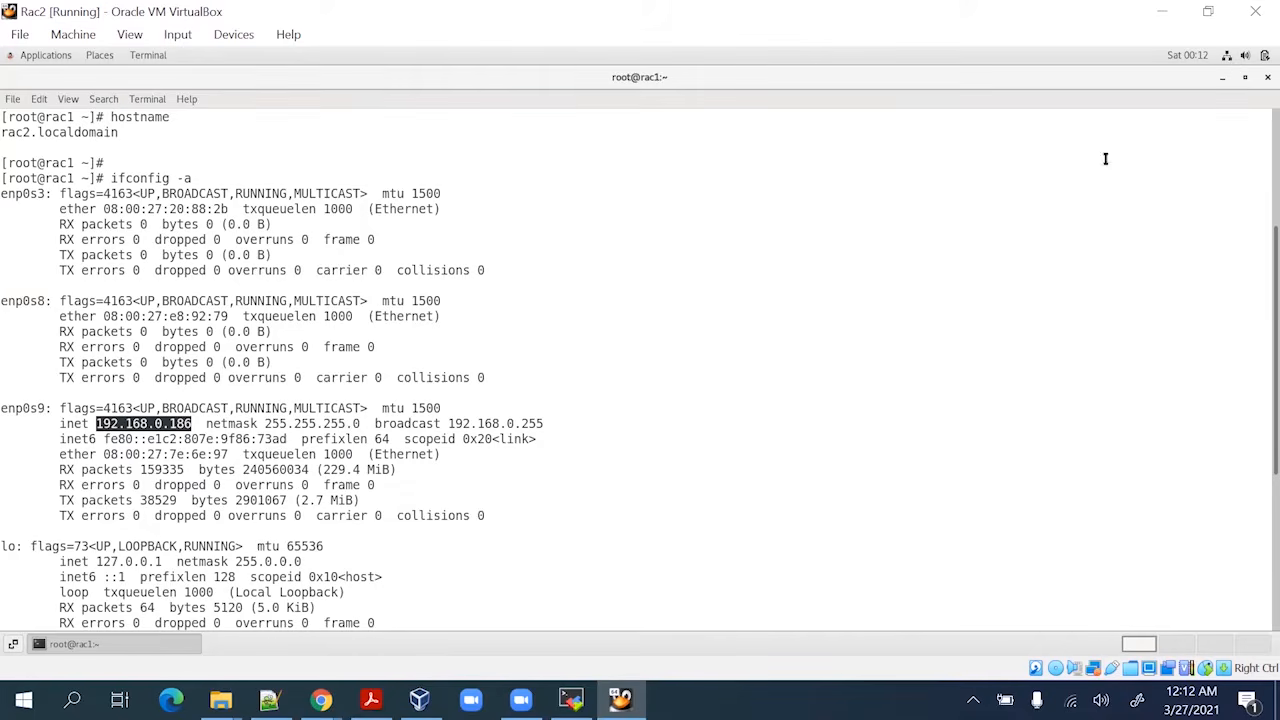
Open Wired Settings from the Ethernet (enp0s8) entry in Rac2's status menu
left_click(1229, 60)
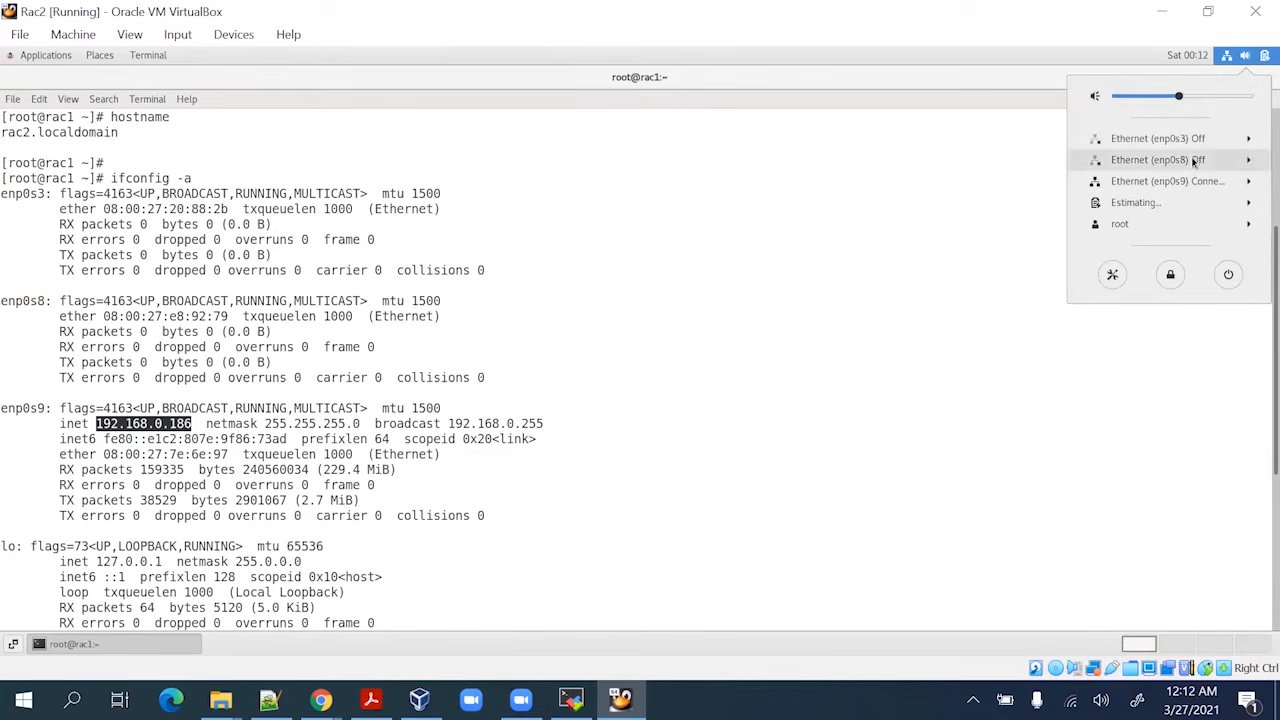
left_click(1196, 161)
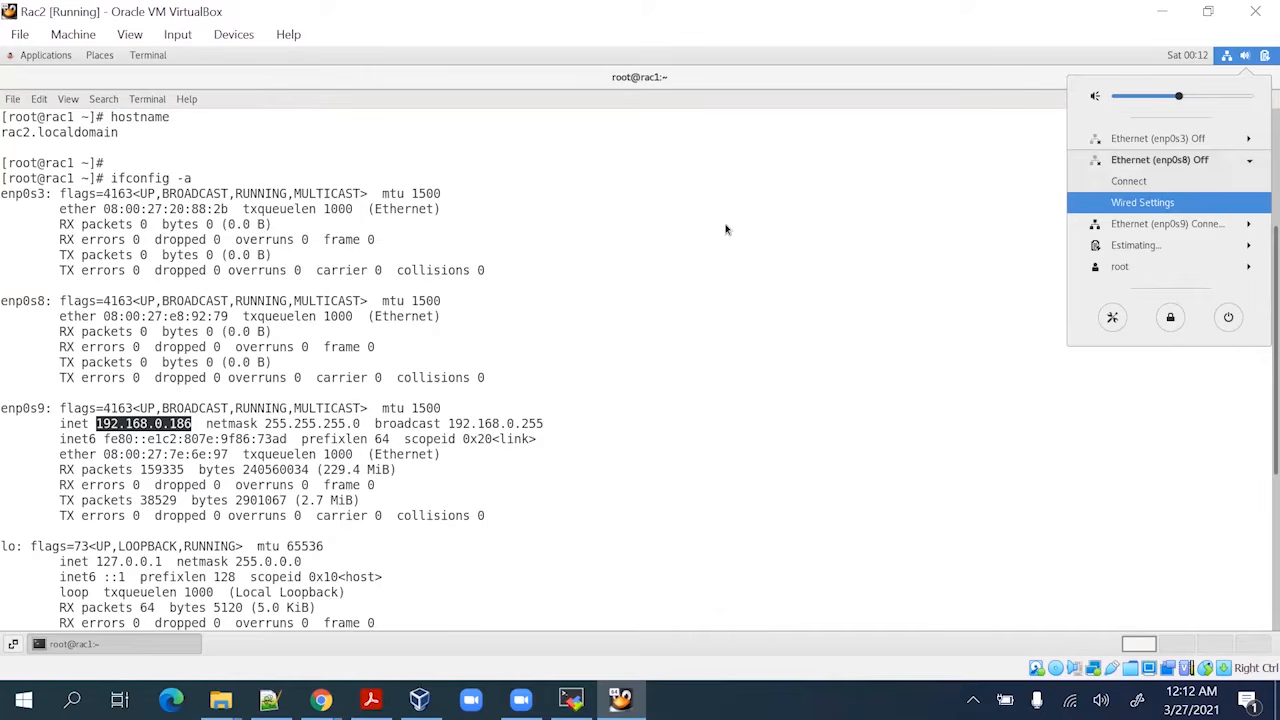
left_click(647, 283)
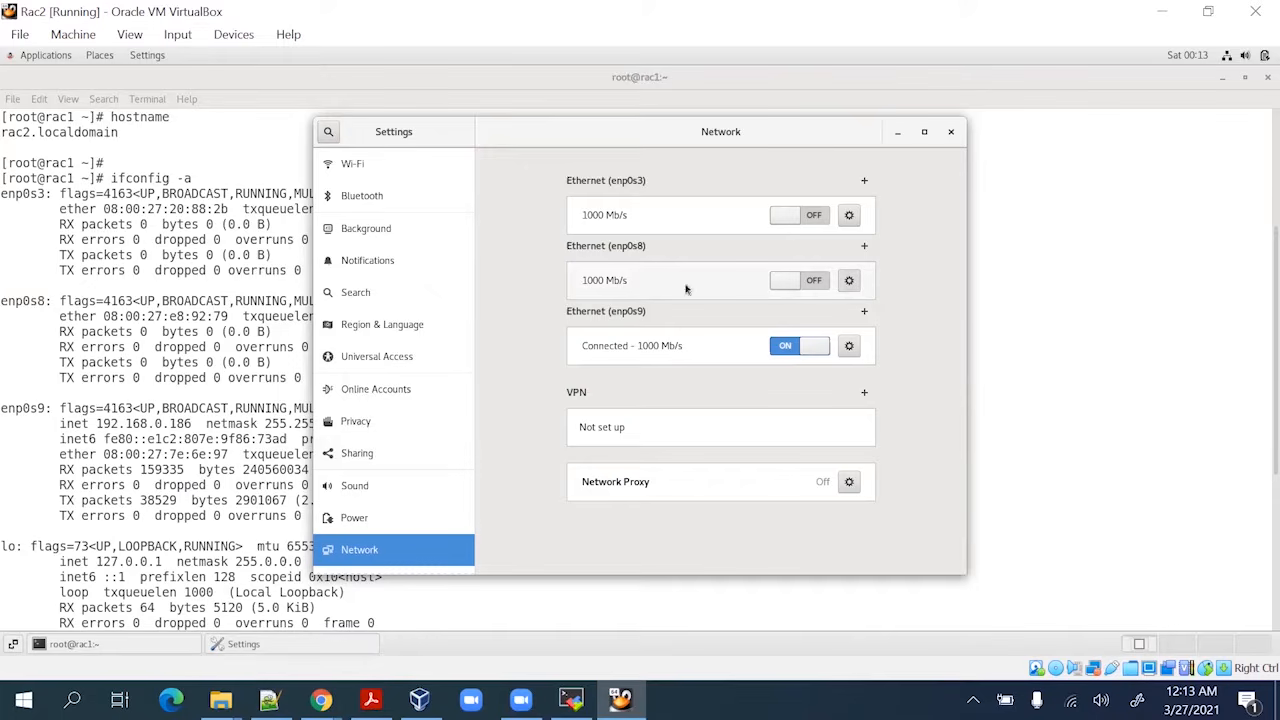
Apply the enp0s8 IPv4 address settings after checking the guide, and switch enp0s8 on
left_click(580, 209)
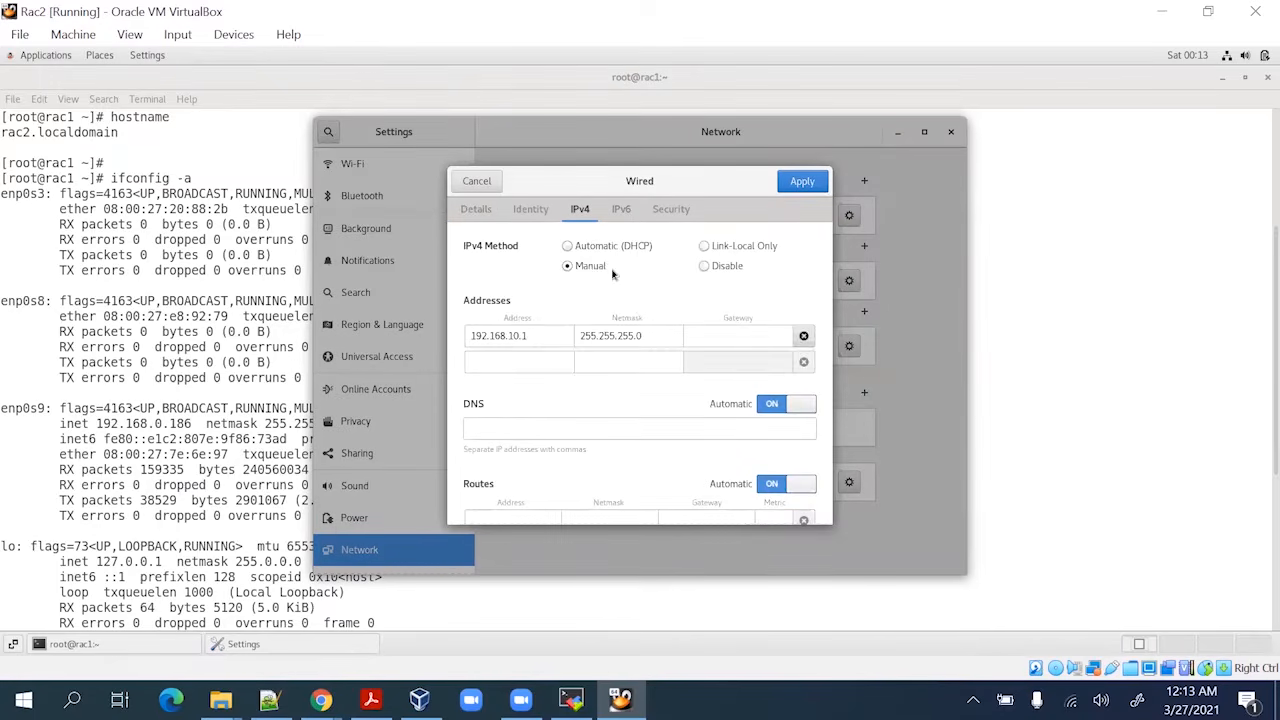
left_click(500, 336)
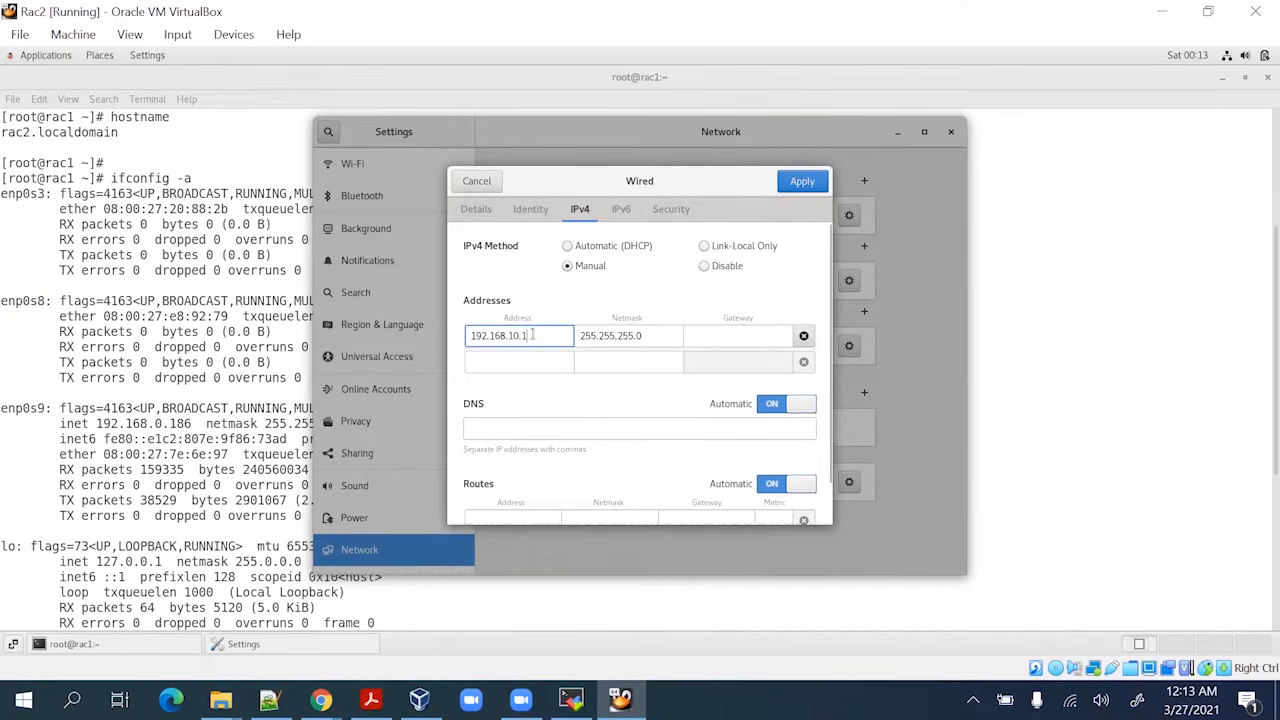
left_click(371, 699)
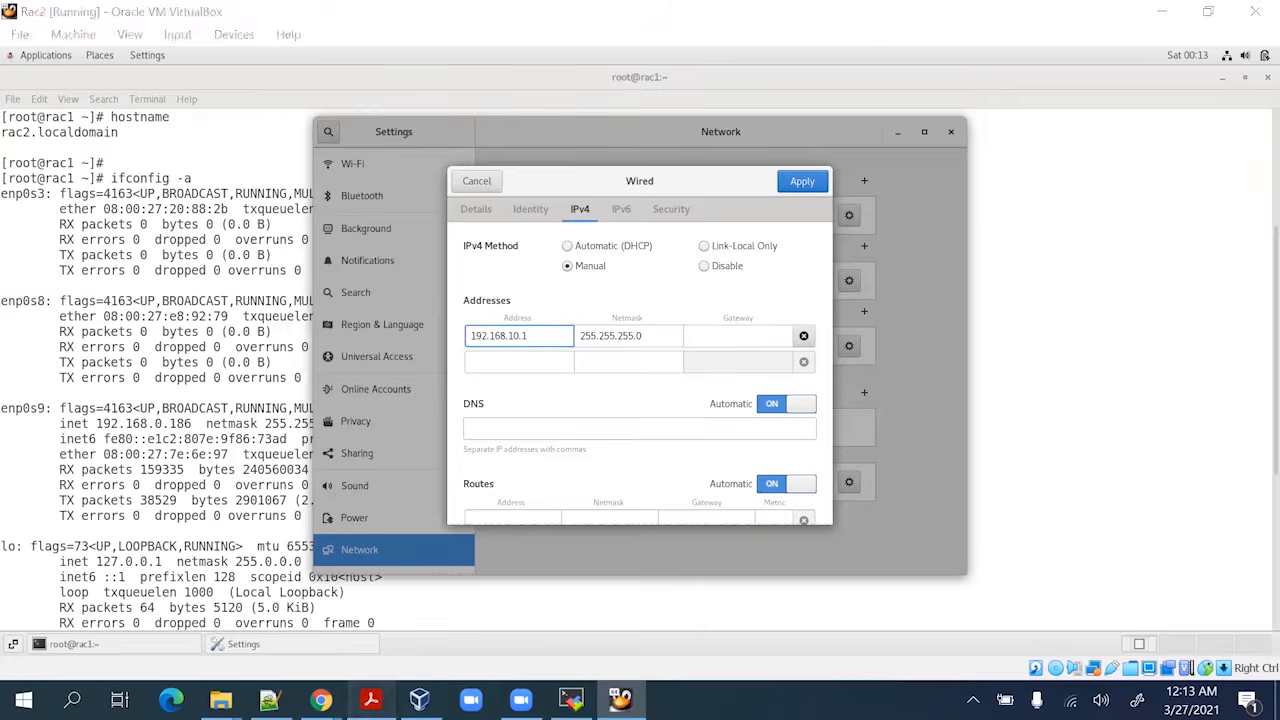
scroll(591, 389, "down", 4)
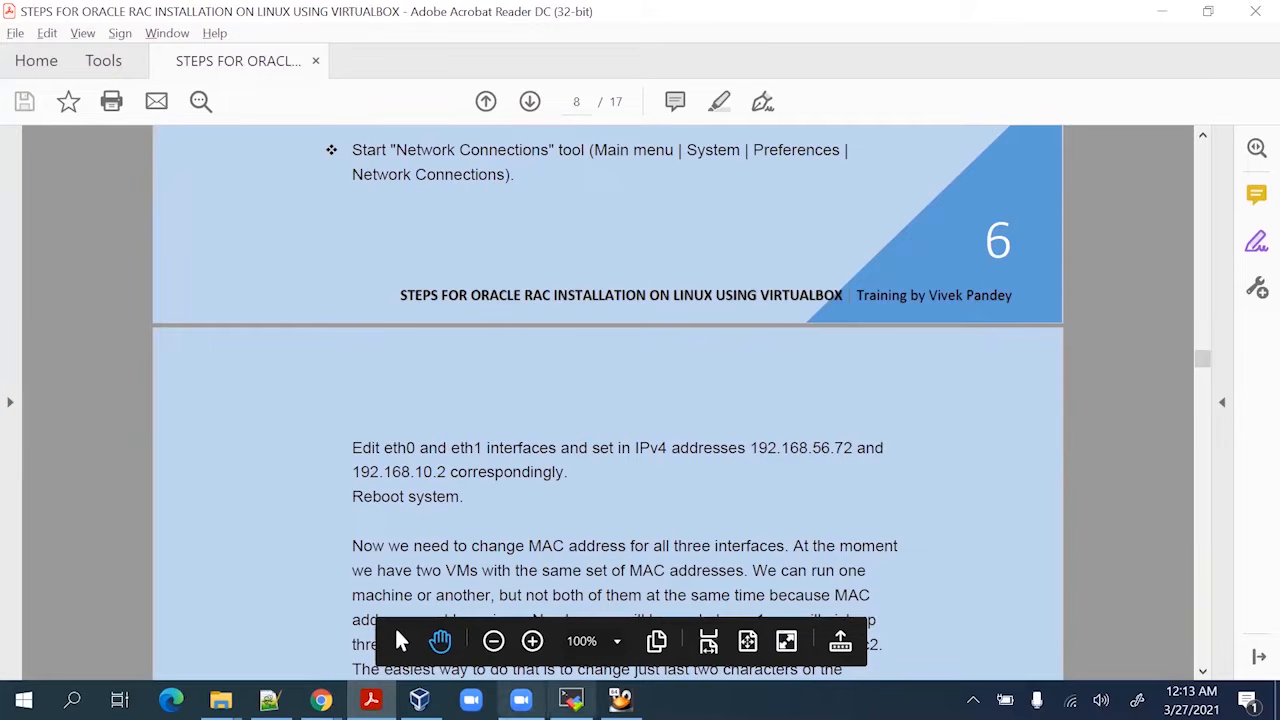
left_click(620, 699)
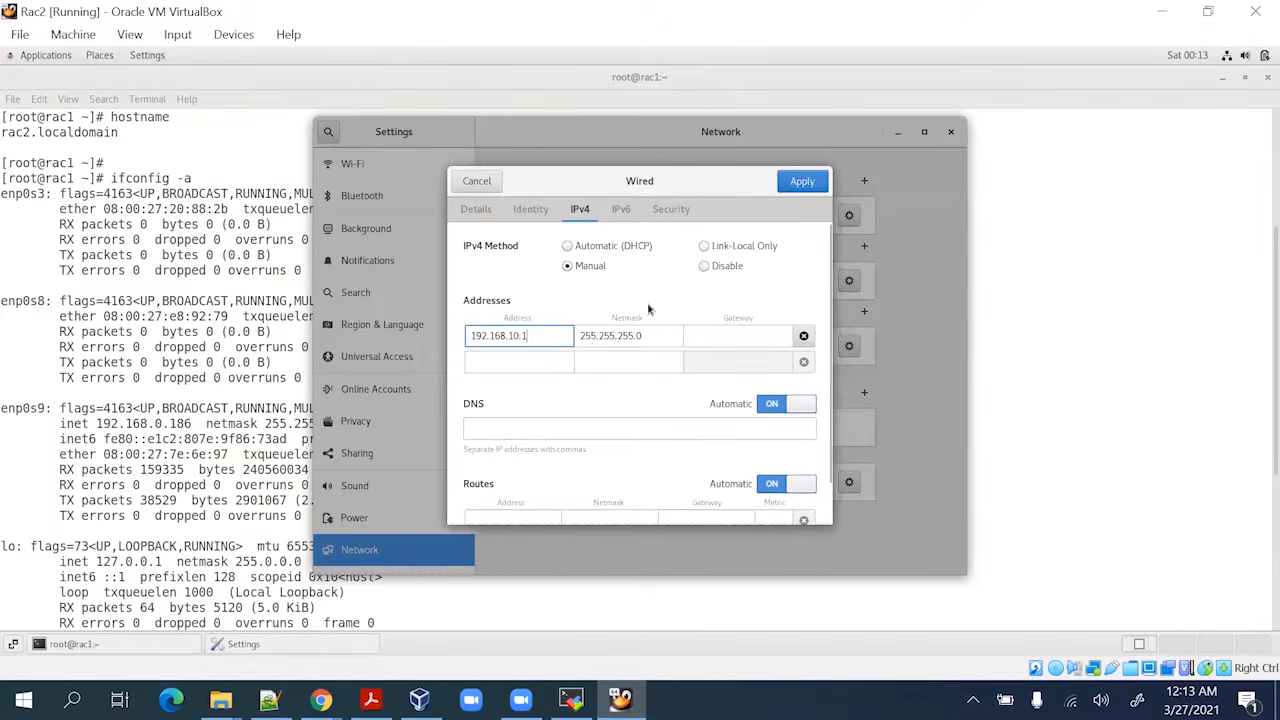
left_click(804, 183)
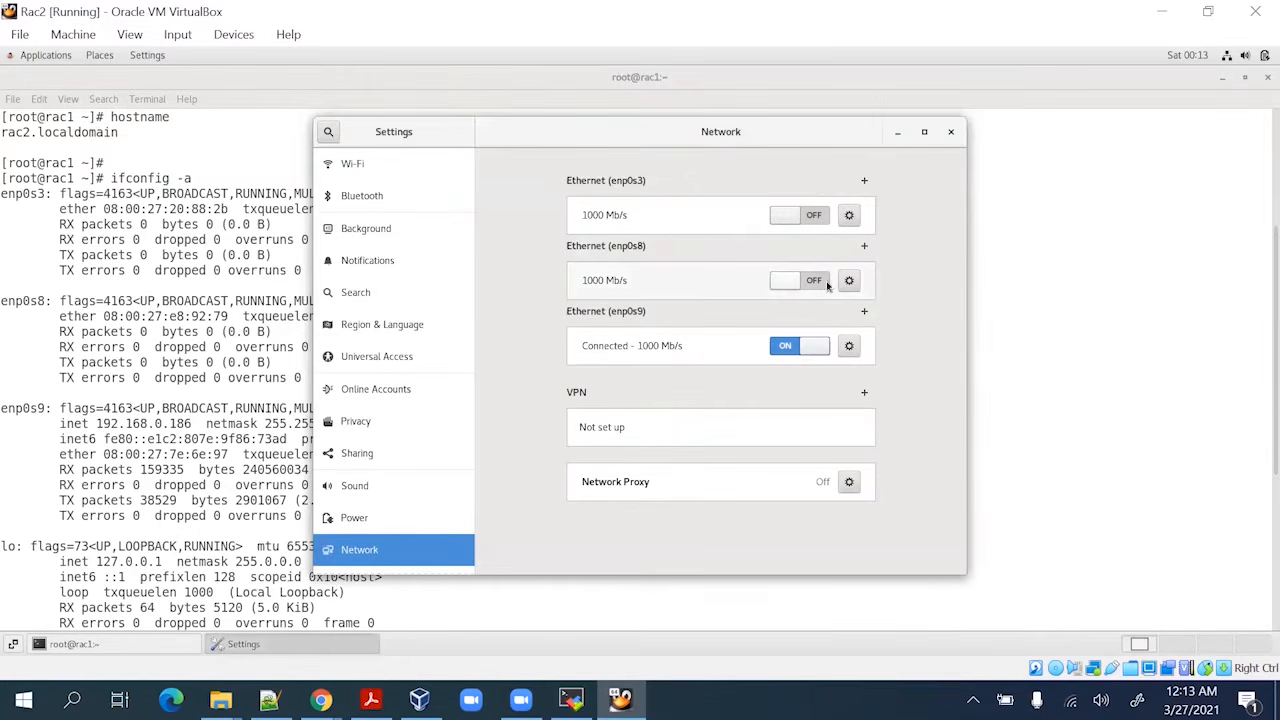
left_click(822, 280)
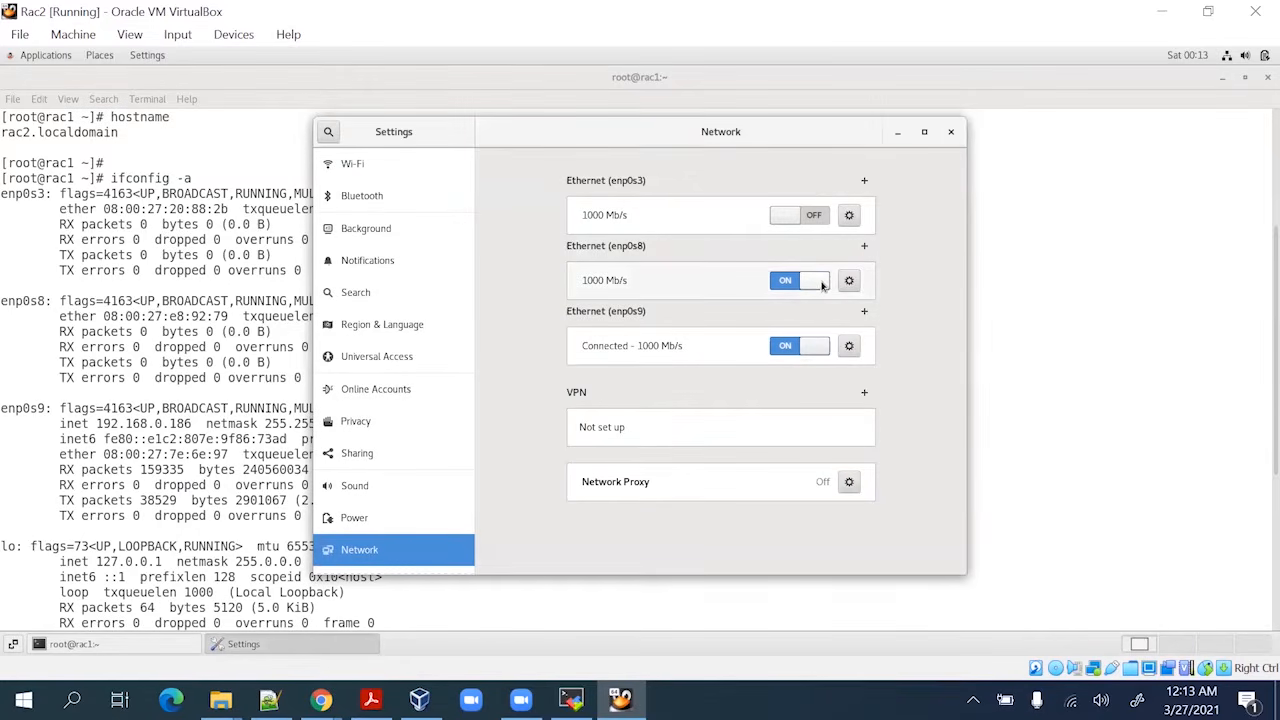
Change enp0s3's IPv4 address to 192.168.56.72, switch it on, and close Network settings
left_click(850, 216)
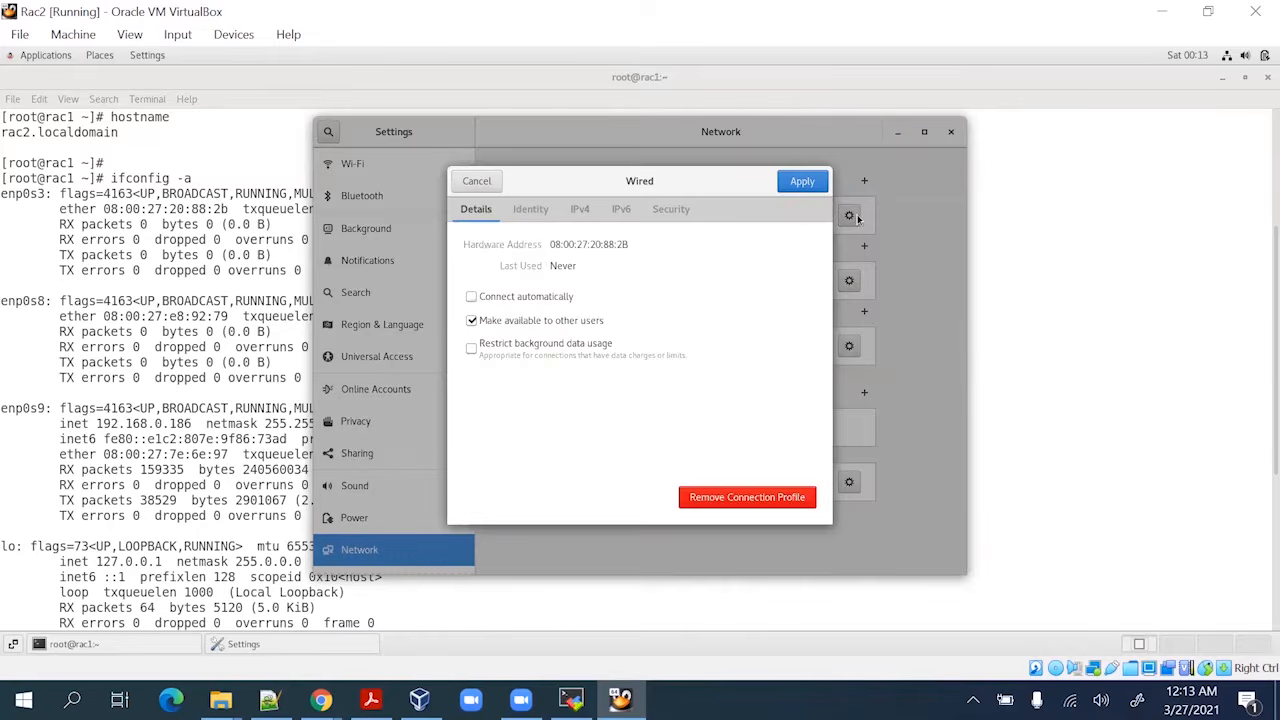
left_click(582, 210)
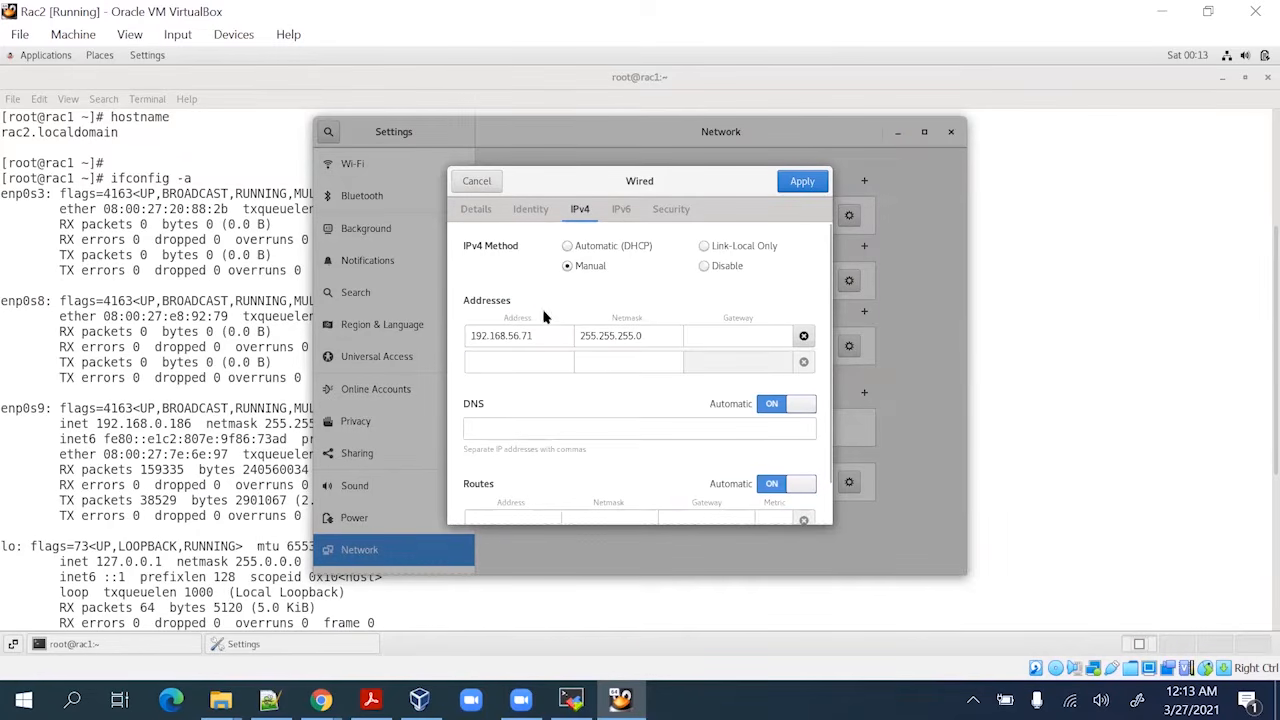
left_click(537, 336)
key("BackSpace")
type("2")
left_click(806, 180)
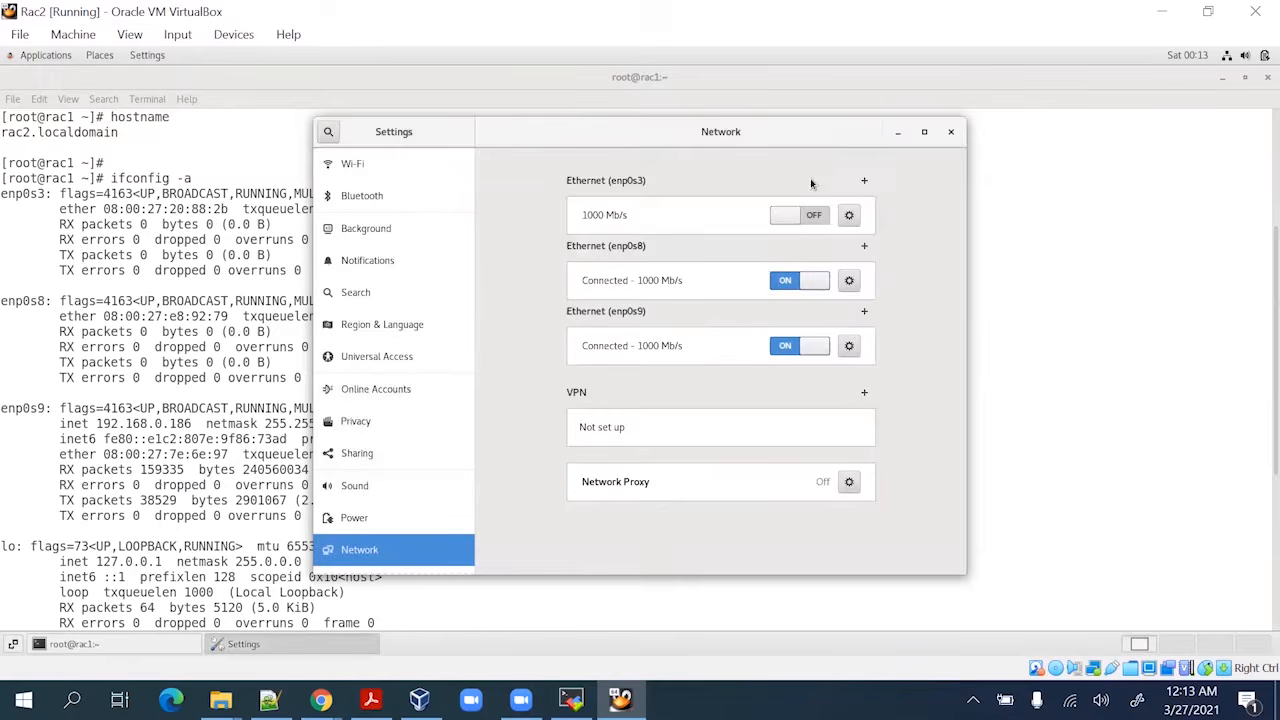
left_click(787, 212)
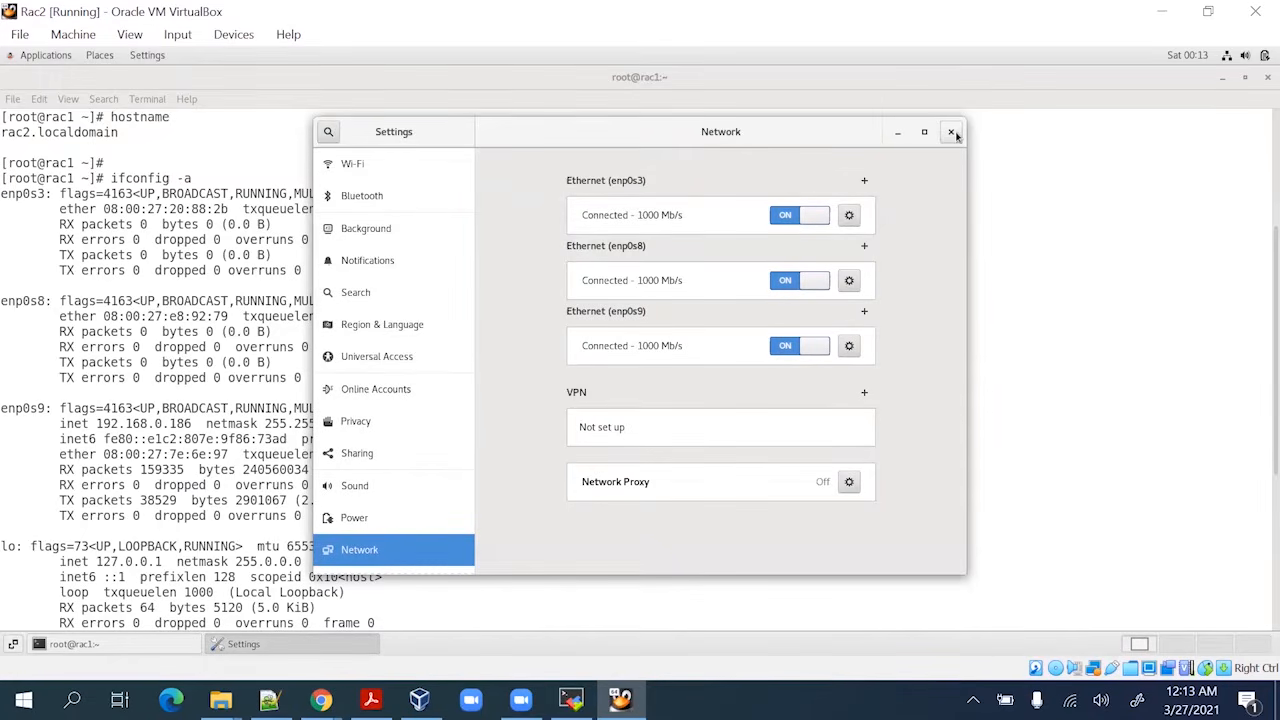
left_click(950, 131)
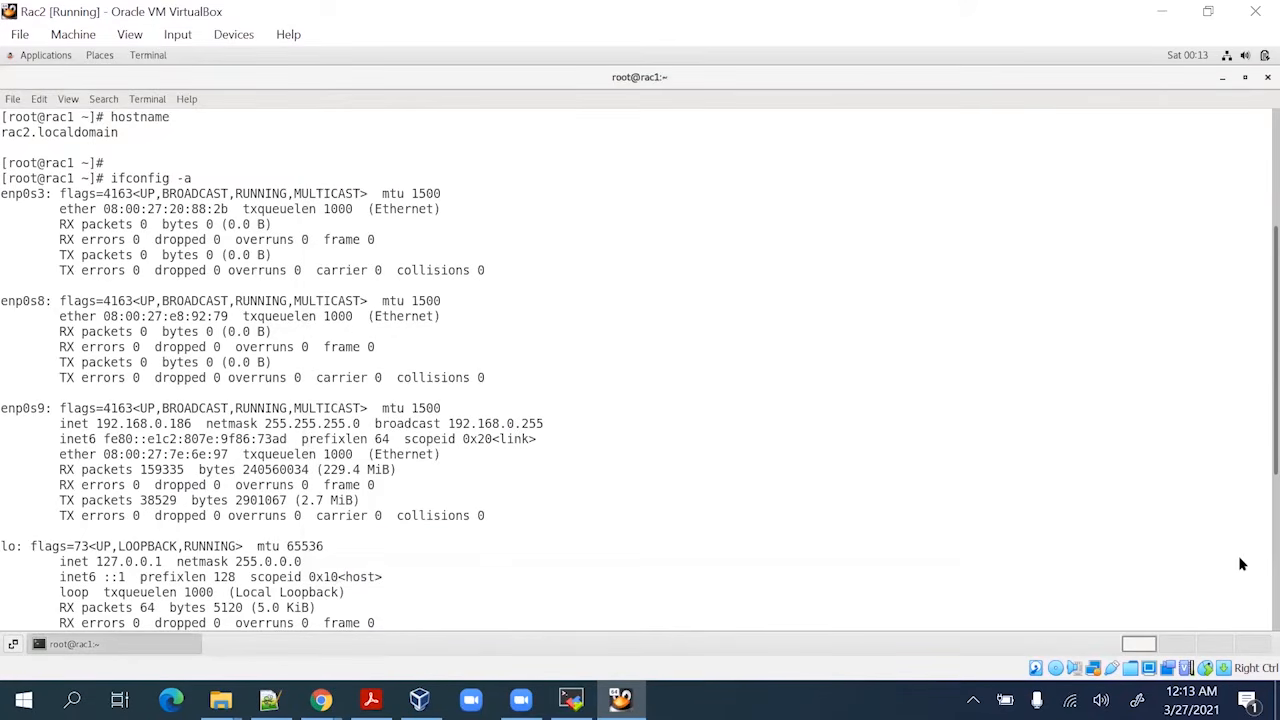
Check the ifconfig output for enp0s3 at 192.168.56.72 and enp0s8 at 192.168.10.2
scroll(1240, 560, "down", 5)
scroll(1240, 565, "up", 8)
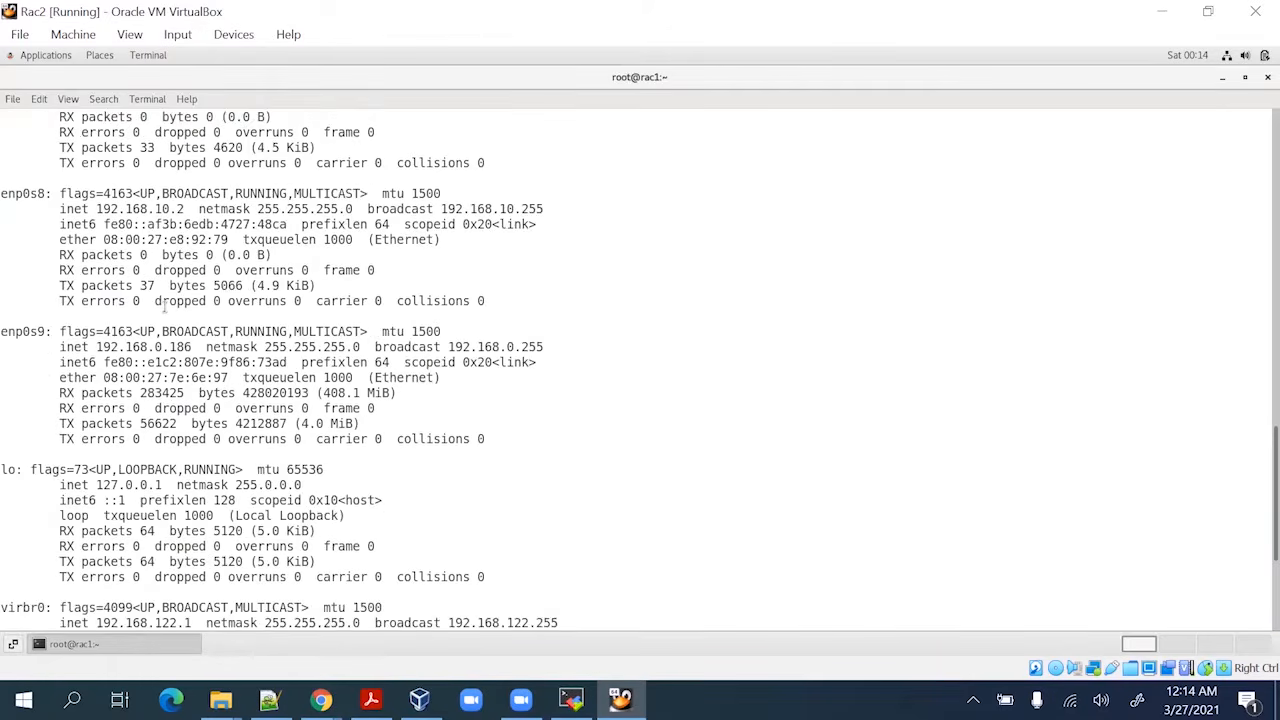
left_click_drag(96, 188, 212, 192)
left_click_drag(96, 331, 198, 331)
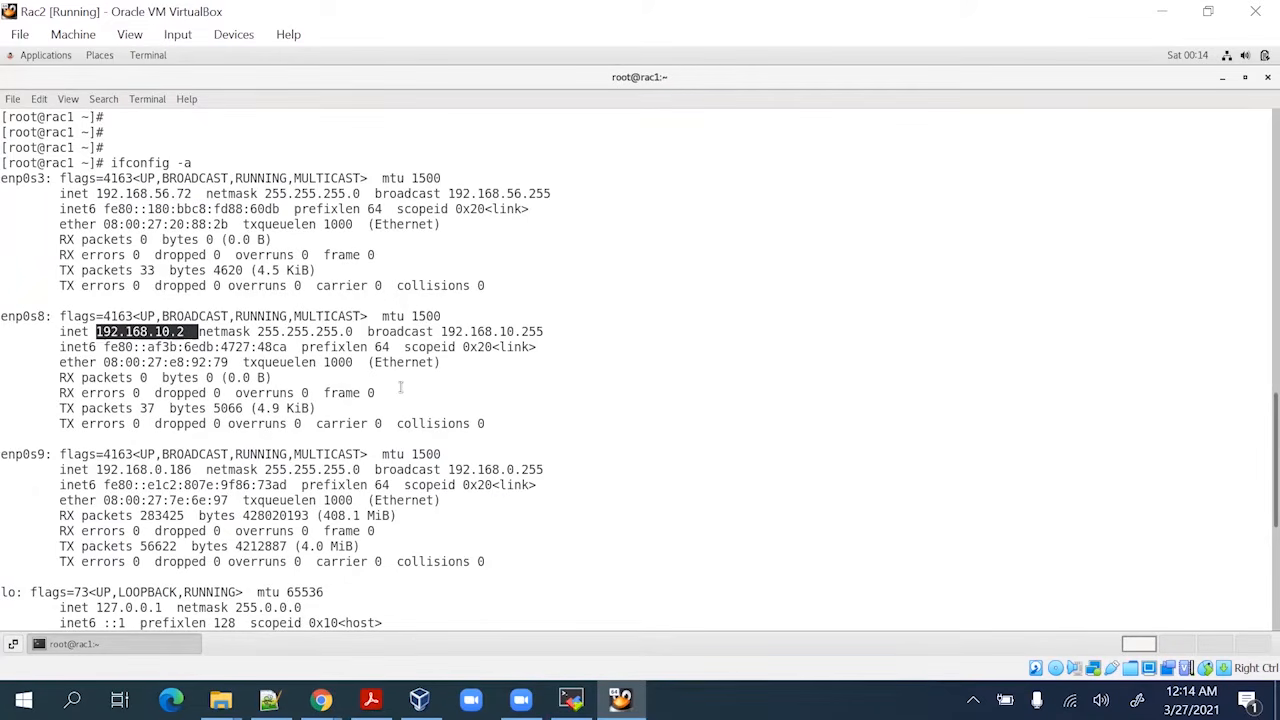
left_click(589, 391)
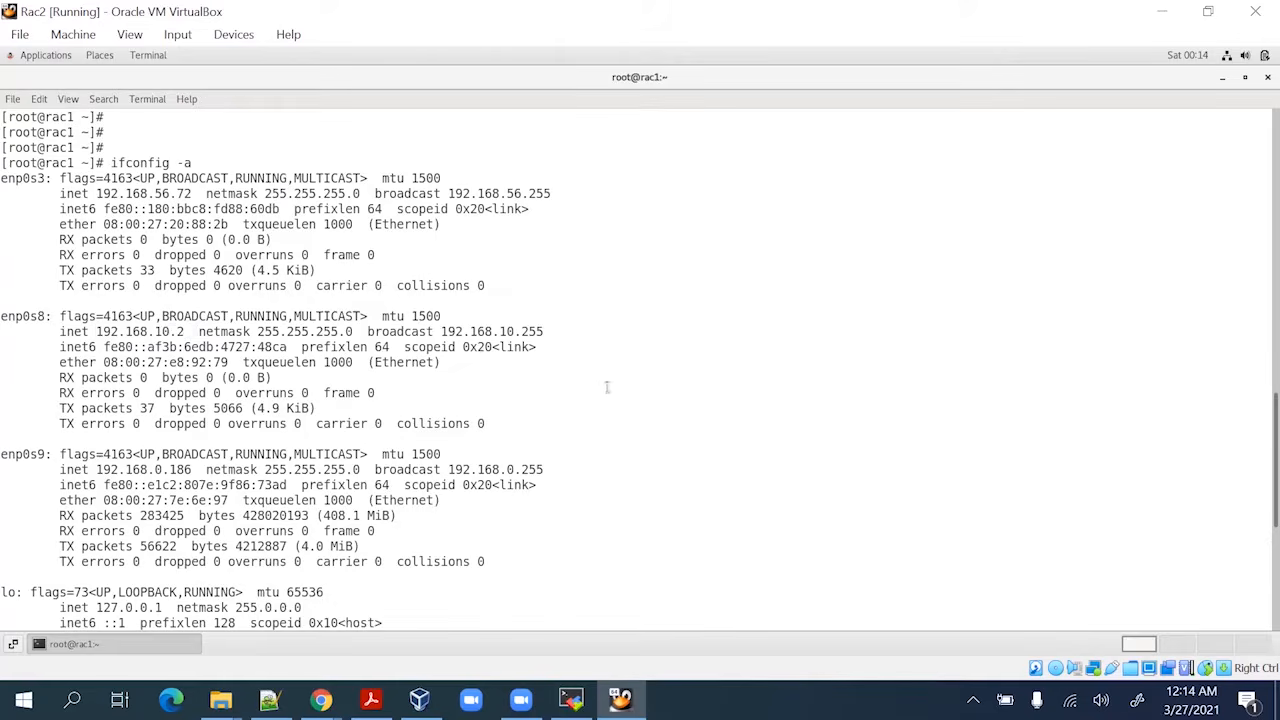
Reboot Rac2 with the 'init 6' command
scroll(589, 391, "down", 5)
key("Return")
key("Return")
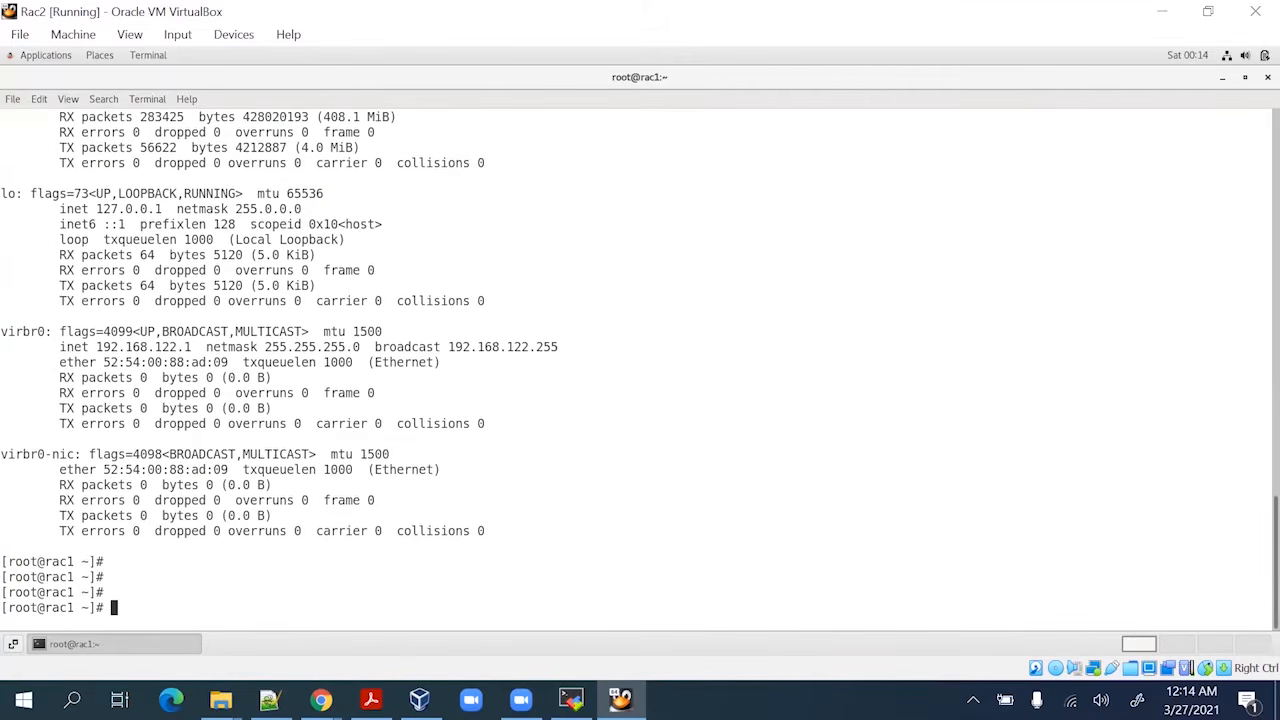
type("init 6")
key("Return")
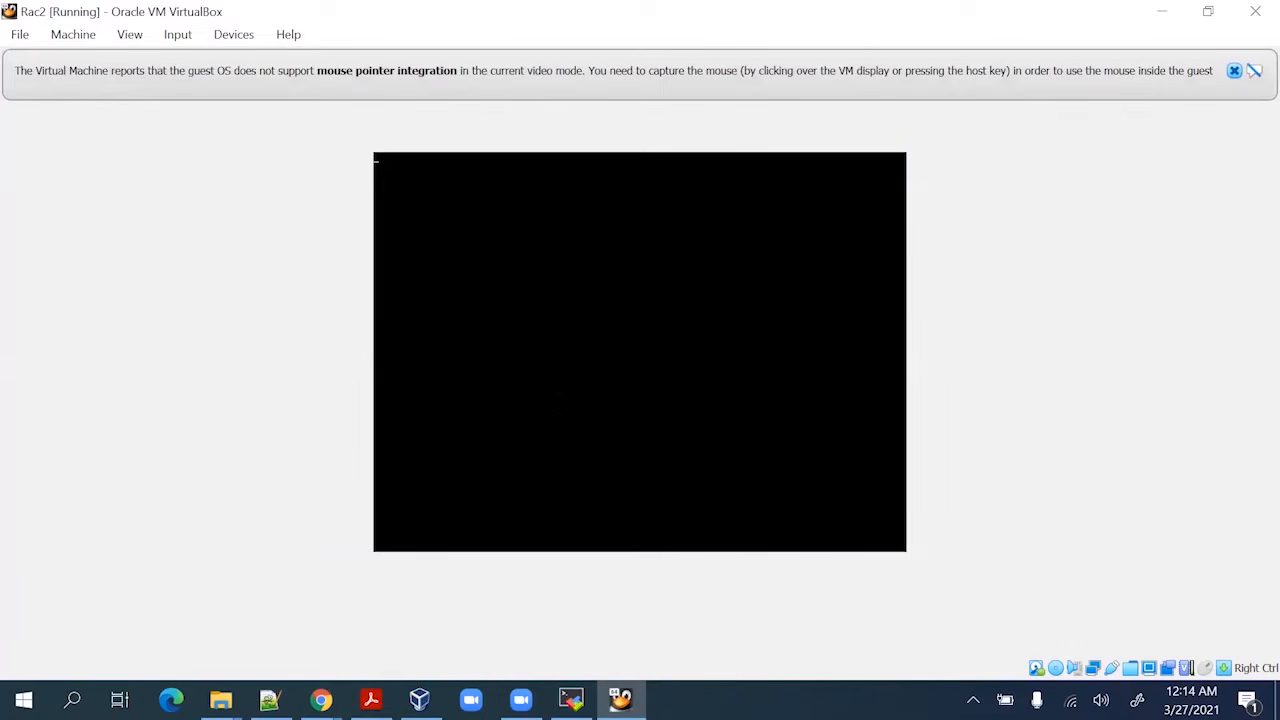
Scroll the RAC guide on page 8 down to section IX Create Shared Disks, then minimize Acrobat
left_click(371, 699)
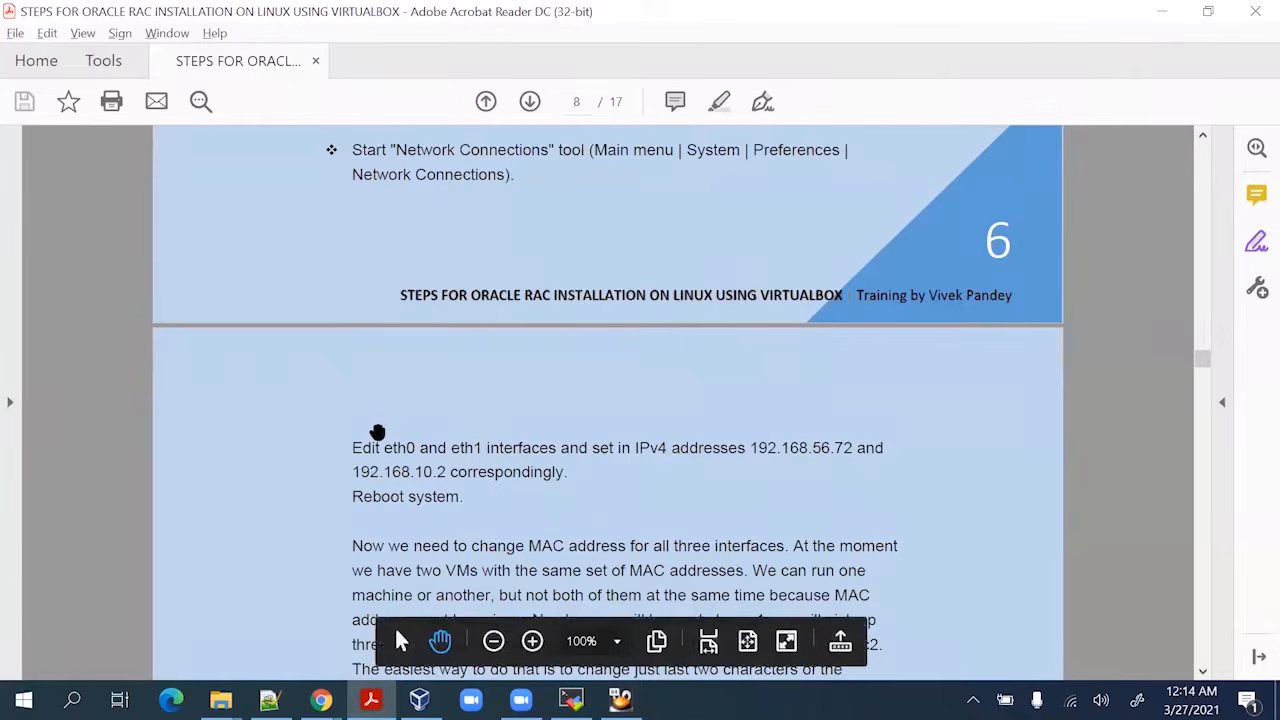
scroll(400, 445, "down", 3)
scroll(444, 411, "down", 5)
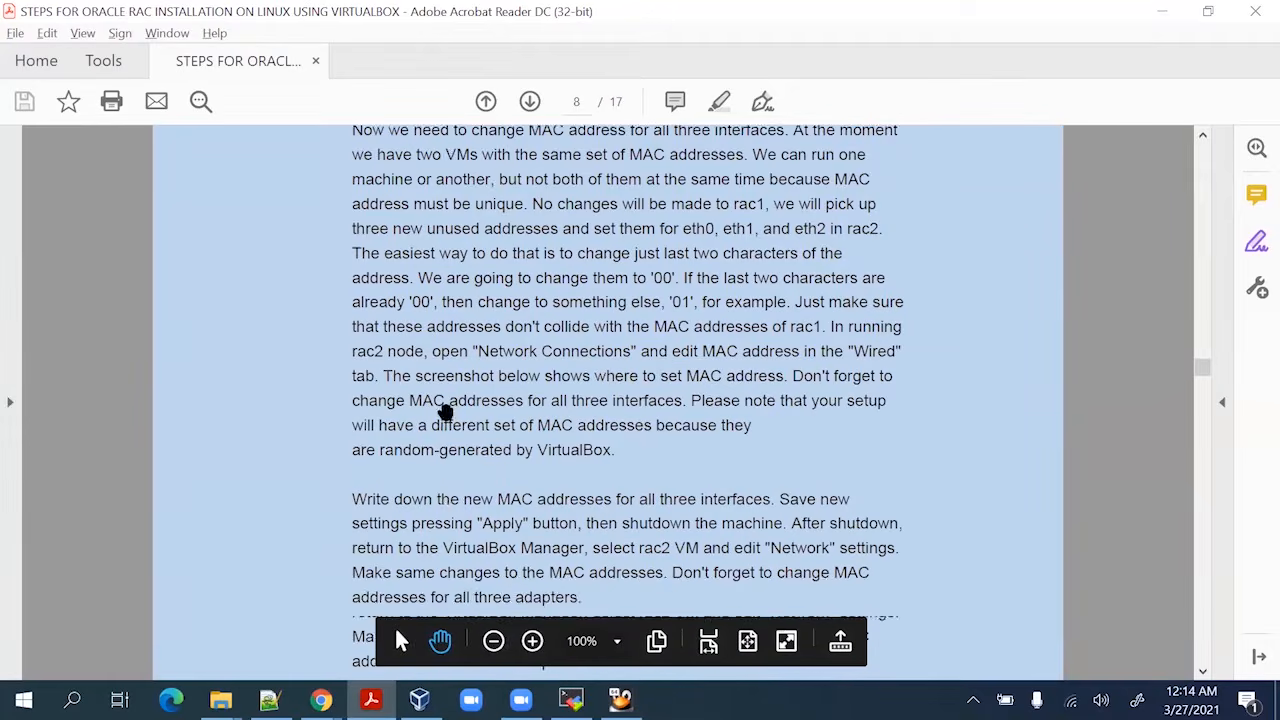
scroll(444, 411, "down", 2)
scroll(443, 357, "down", 2)
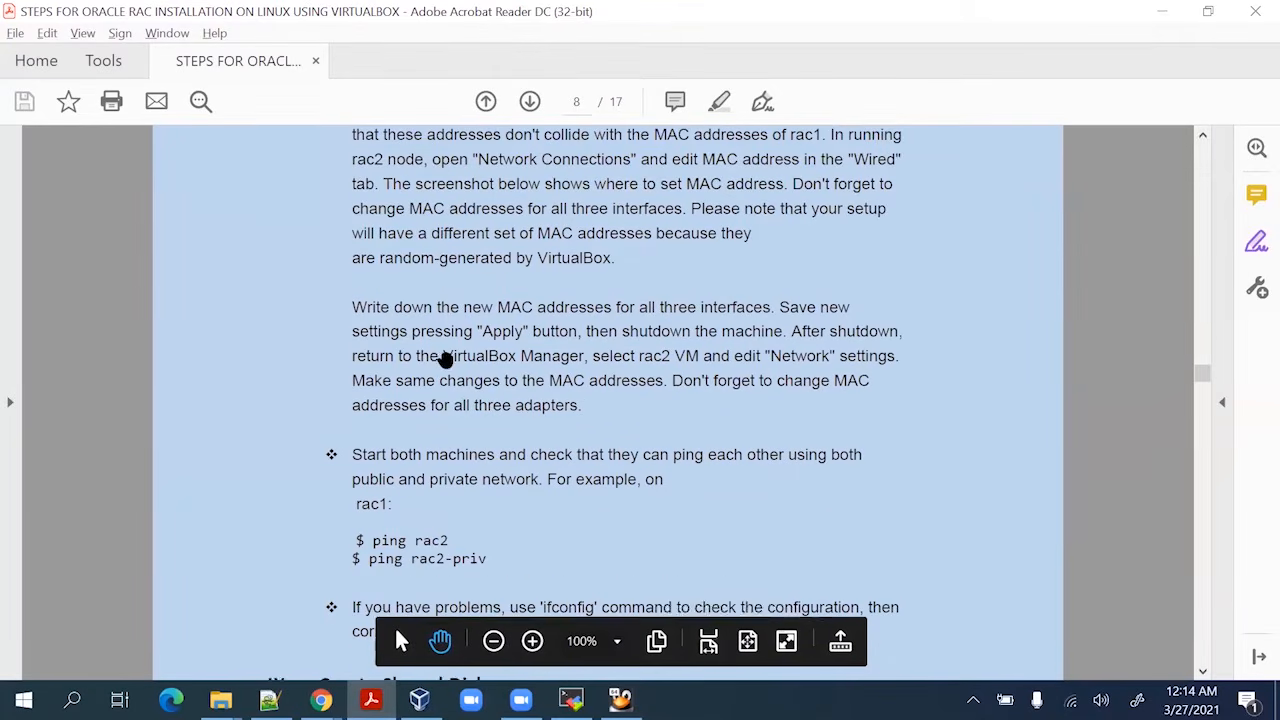
scroll(445, 360, "down", 3)
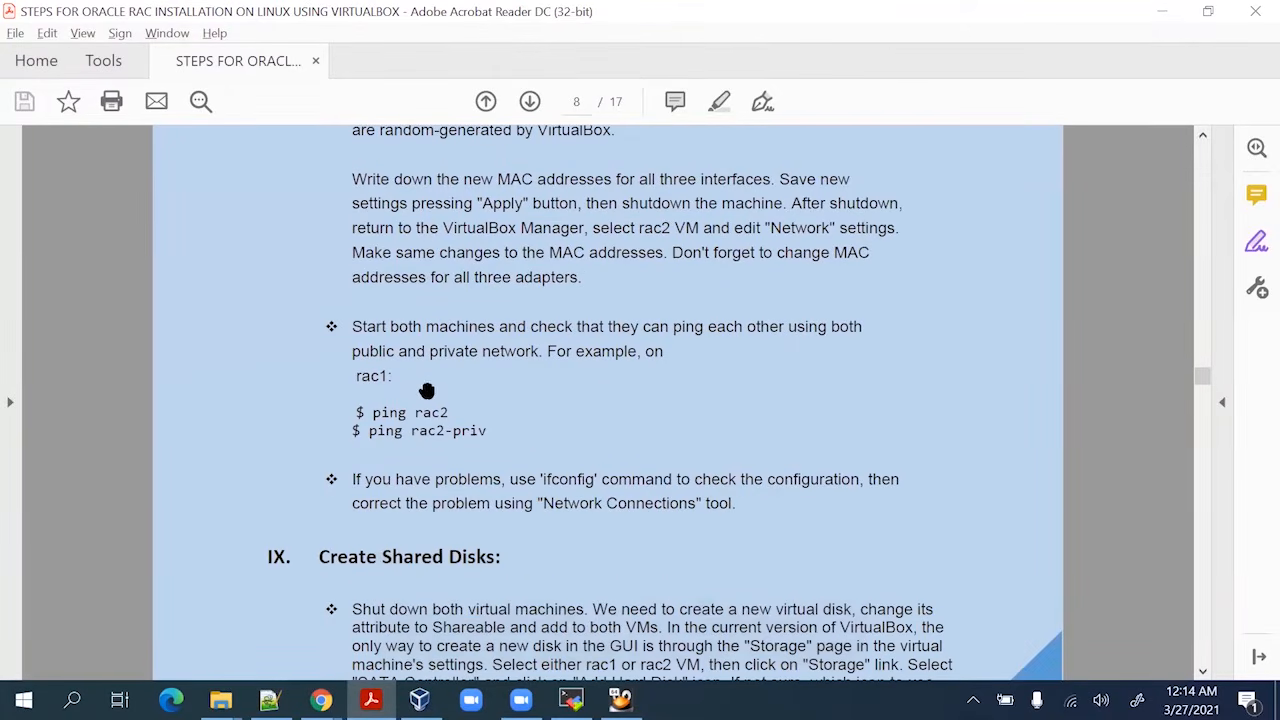
scroll(427, 390, "down", 5)
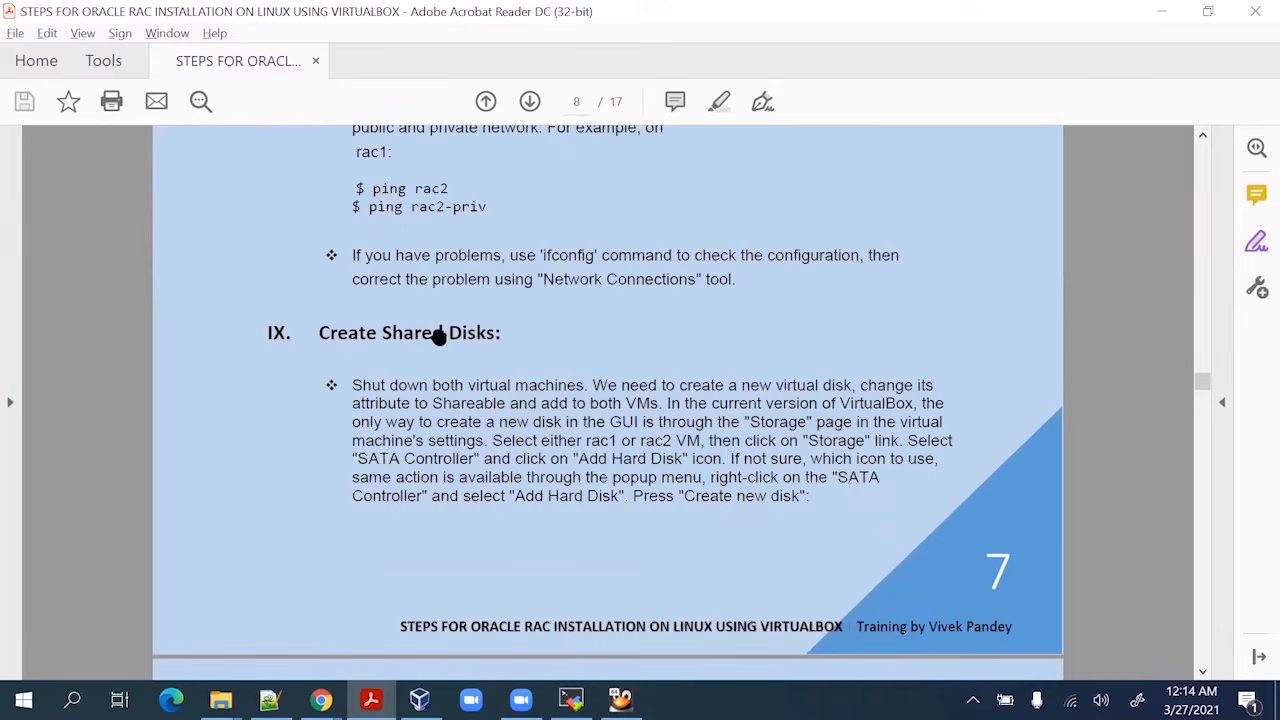
scroll(440, 340, "down", 5)
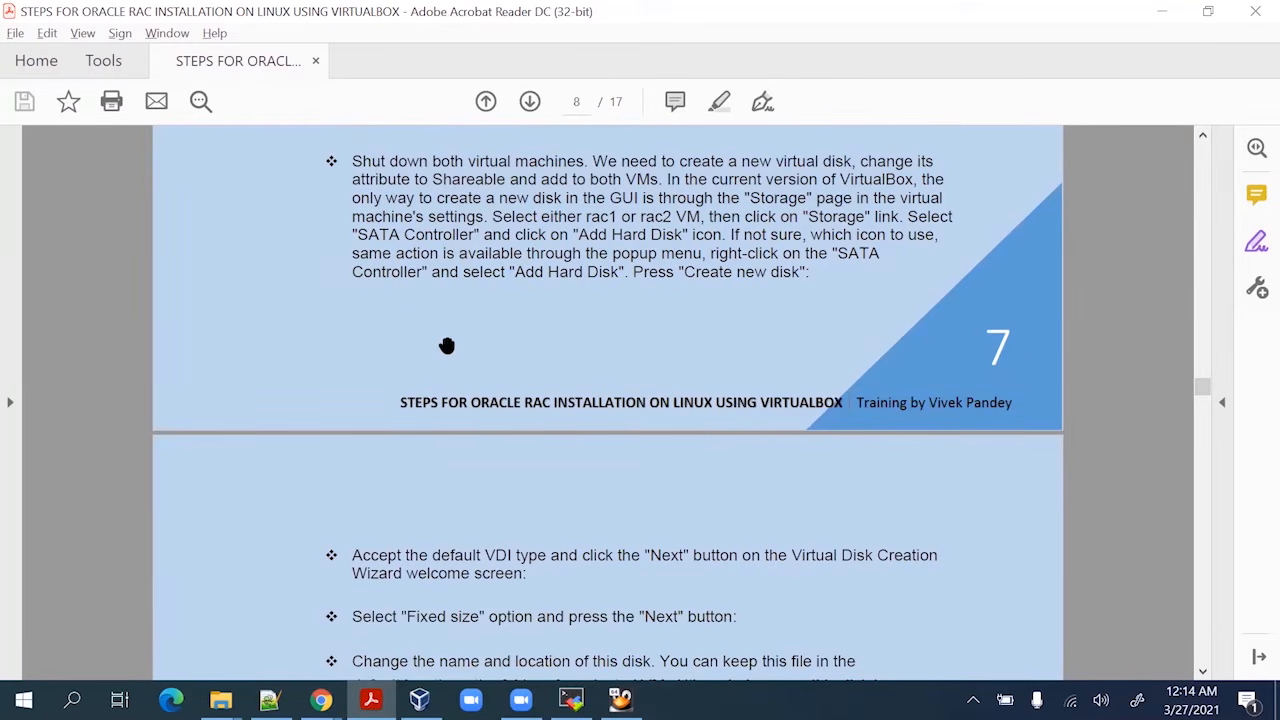
scroll(447, 346, "up", 7)
scroll(447, 346, "down", 1)
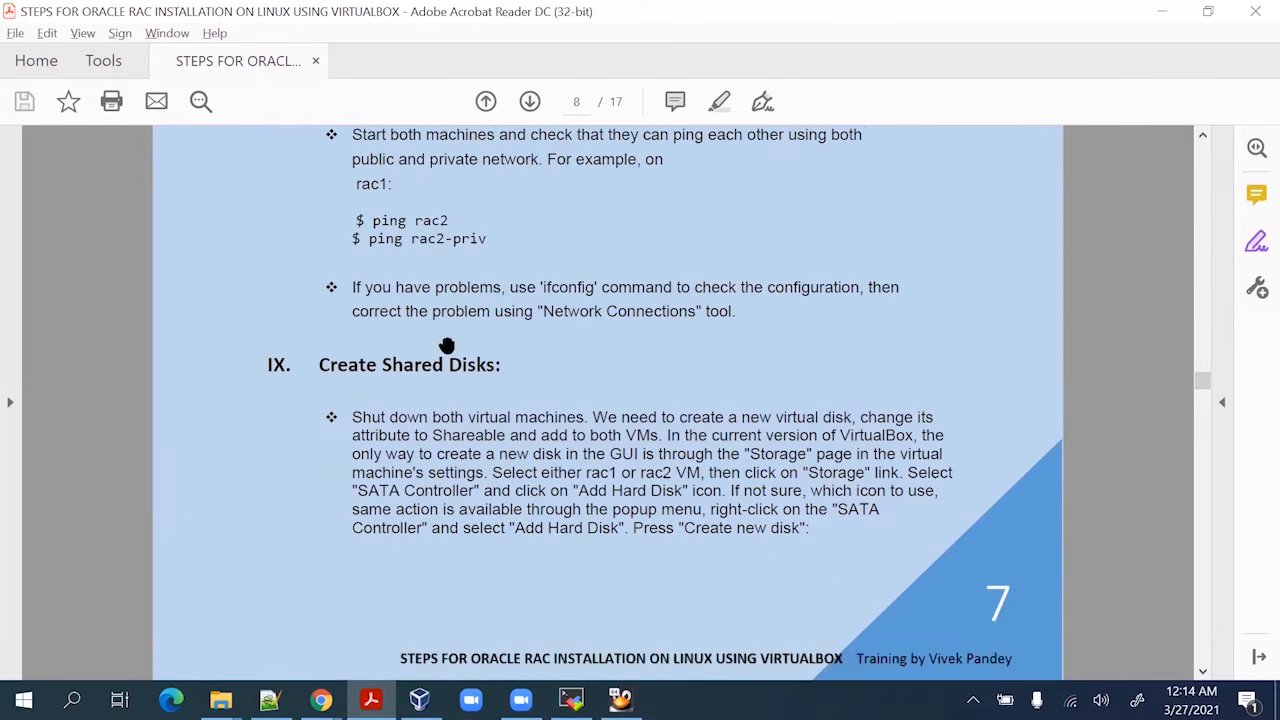
scroll(447, 346, "down", 2)
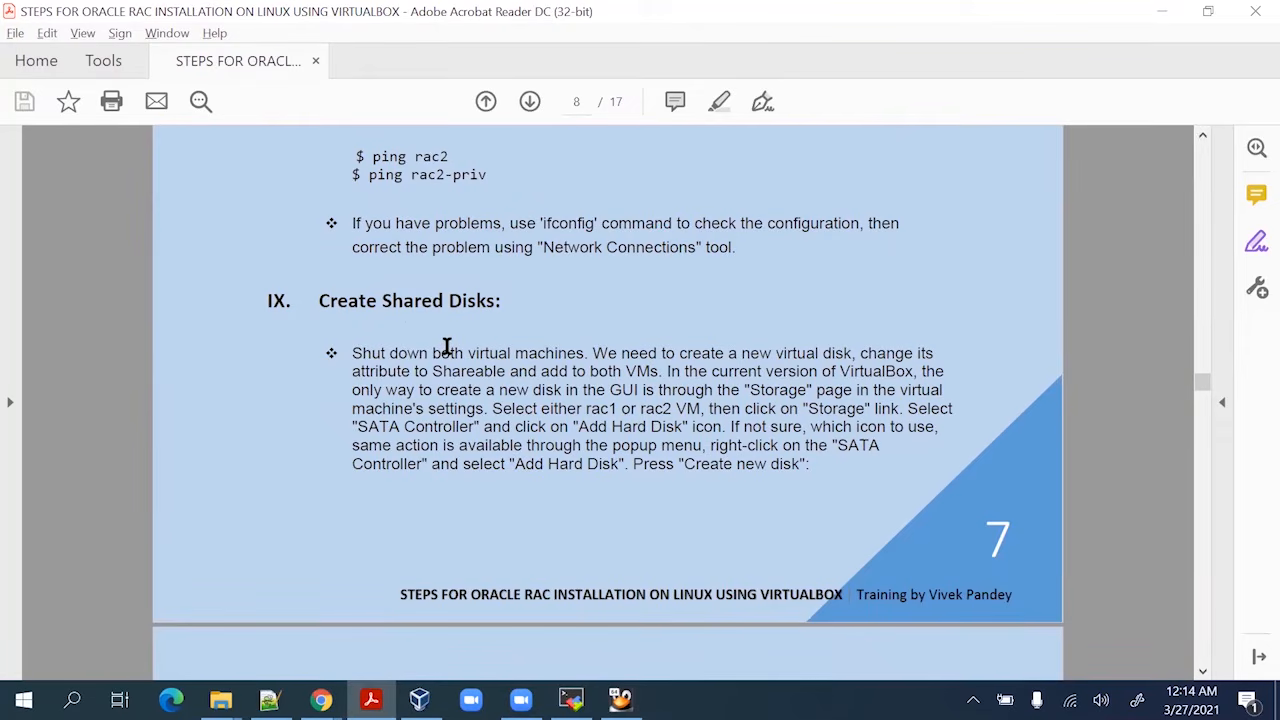
left_click(1153, 15)
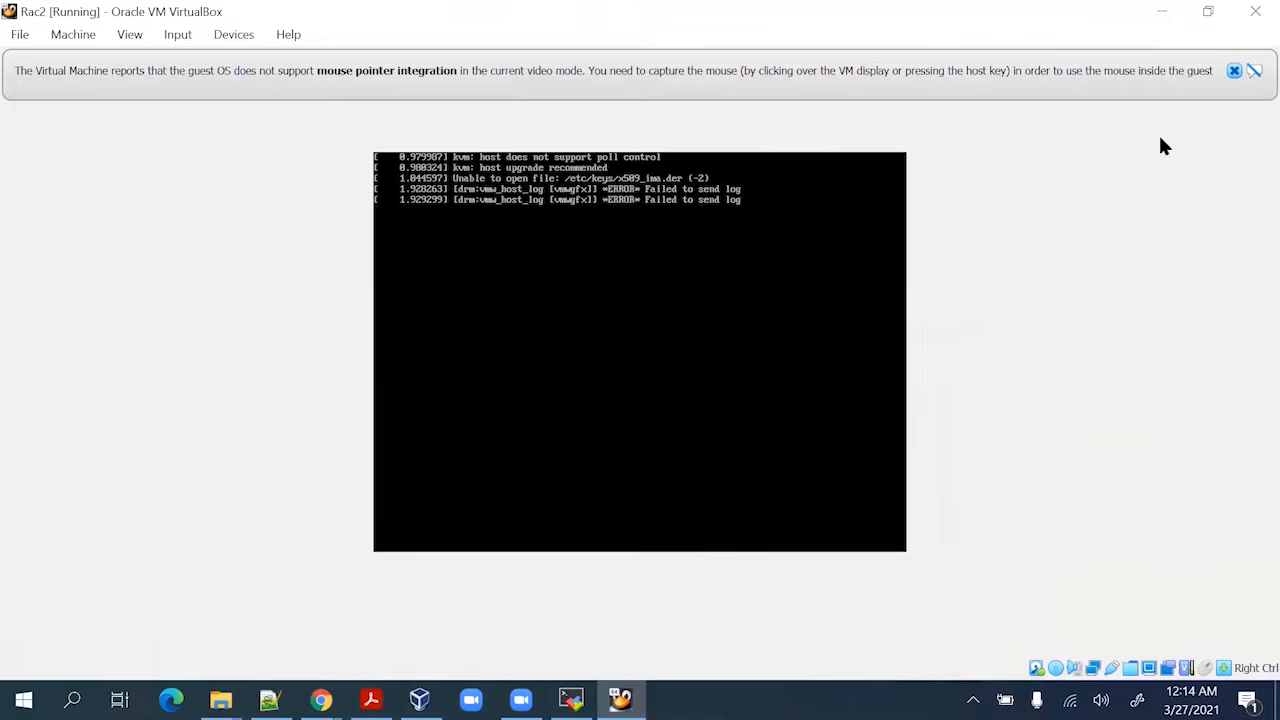
Switch to Rac1 and confirm in its system menu that all three Ethernet connections are connected
left_click(1234, 70)
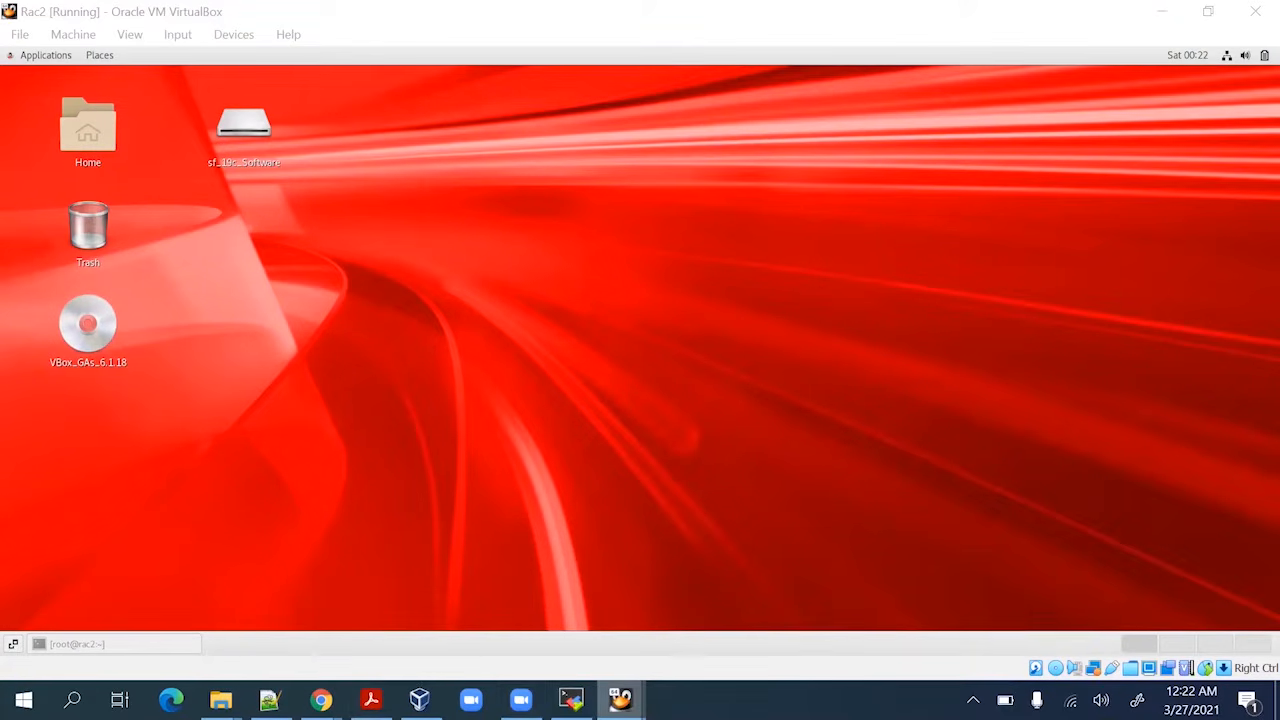
mouse_move(620, 699)
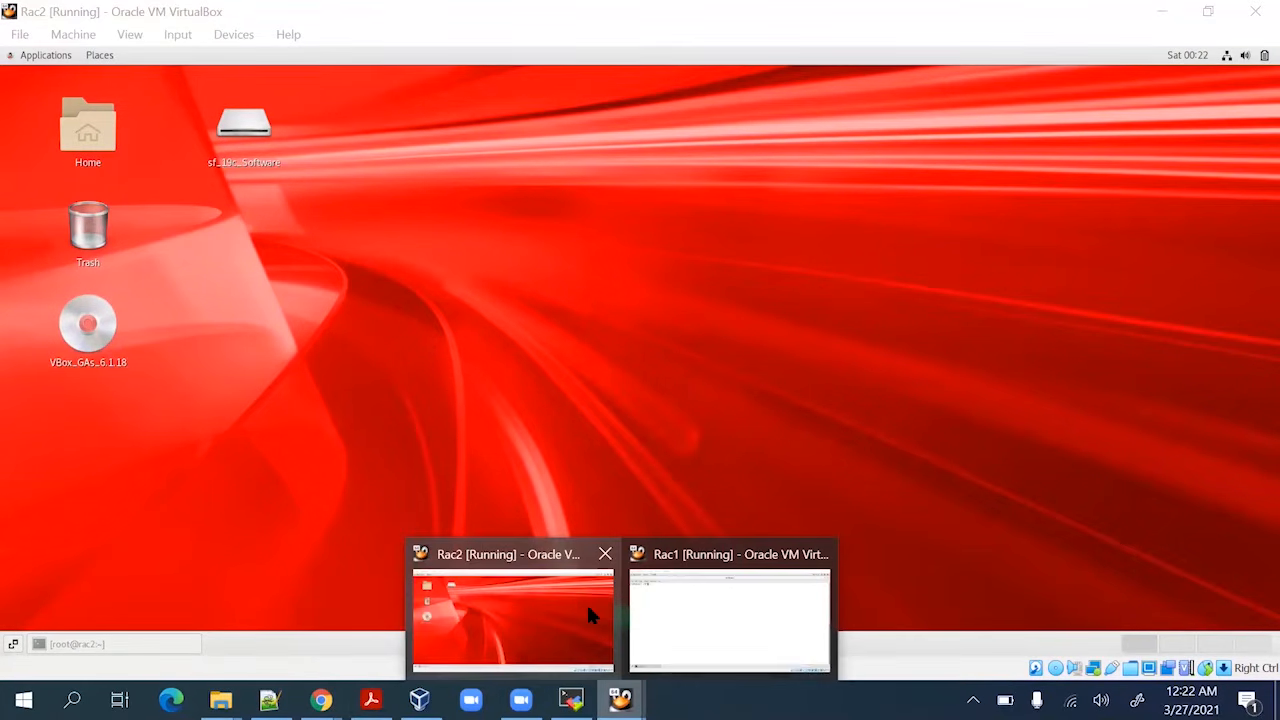
left_click(712, 615)
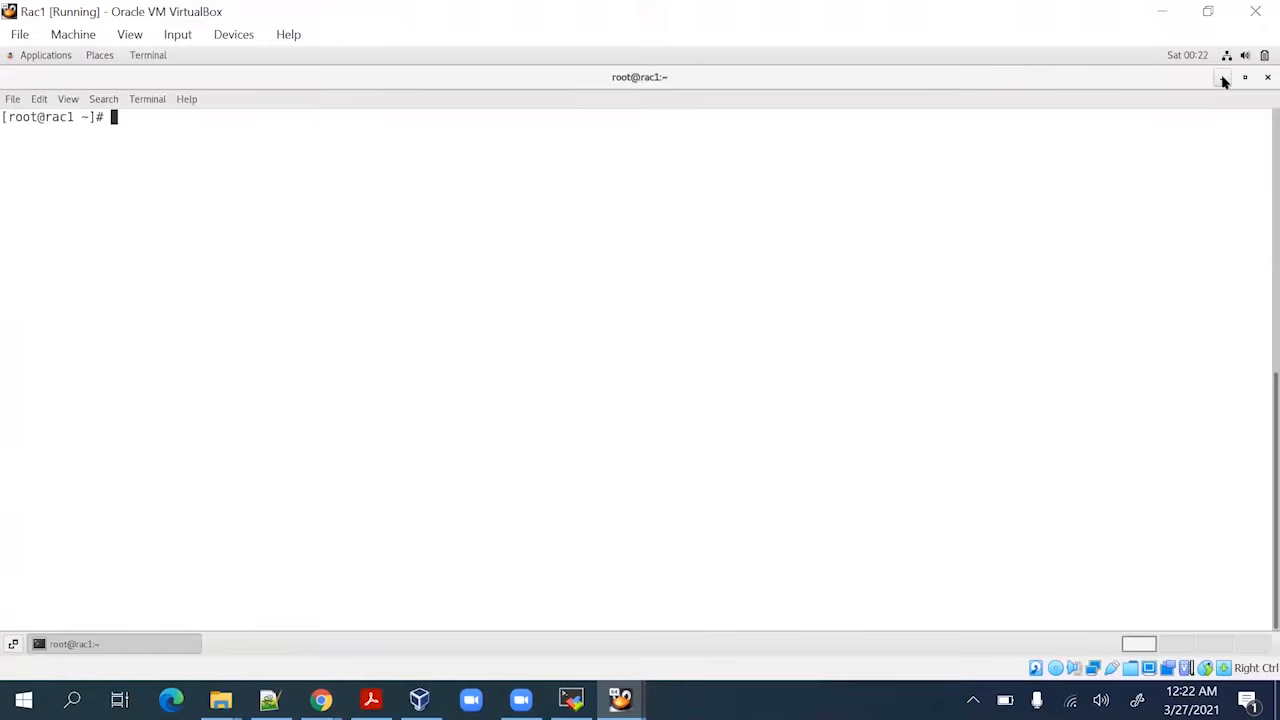
left_click(1222, 78)
mouse_move(620, 699)
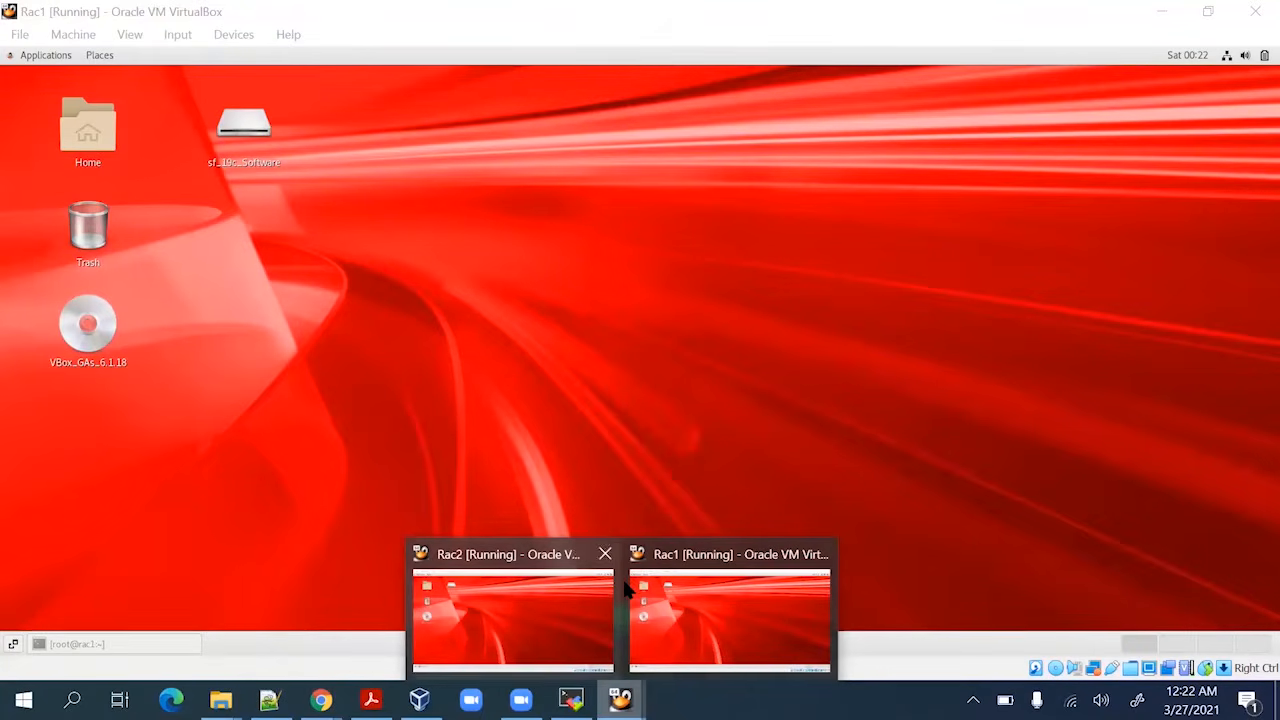
left_click(1228, 57)
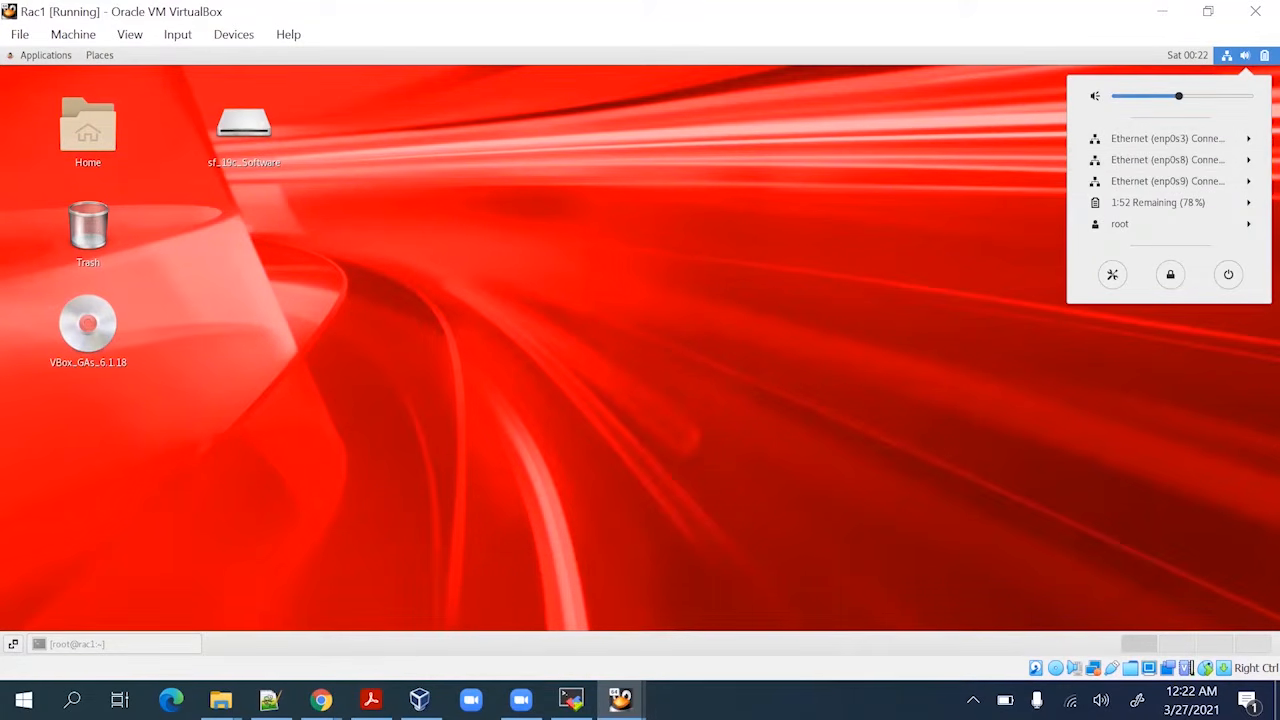
Switch back to Rac2 and restore its root terminal
mouse_move(620, 700)
left_click(584, 620)
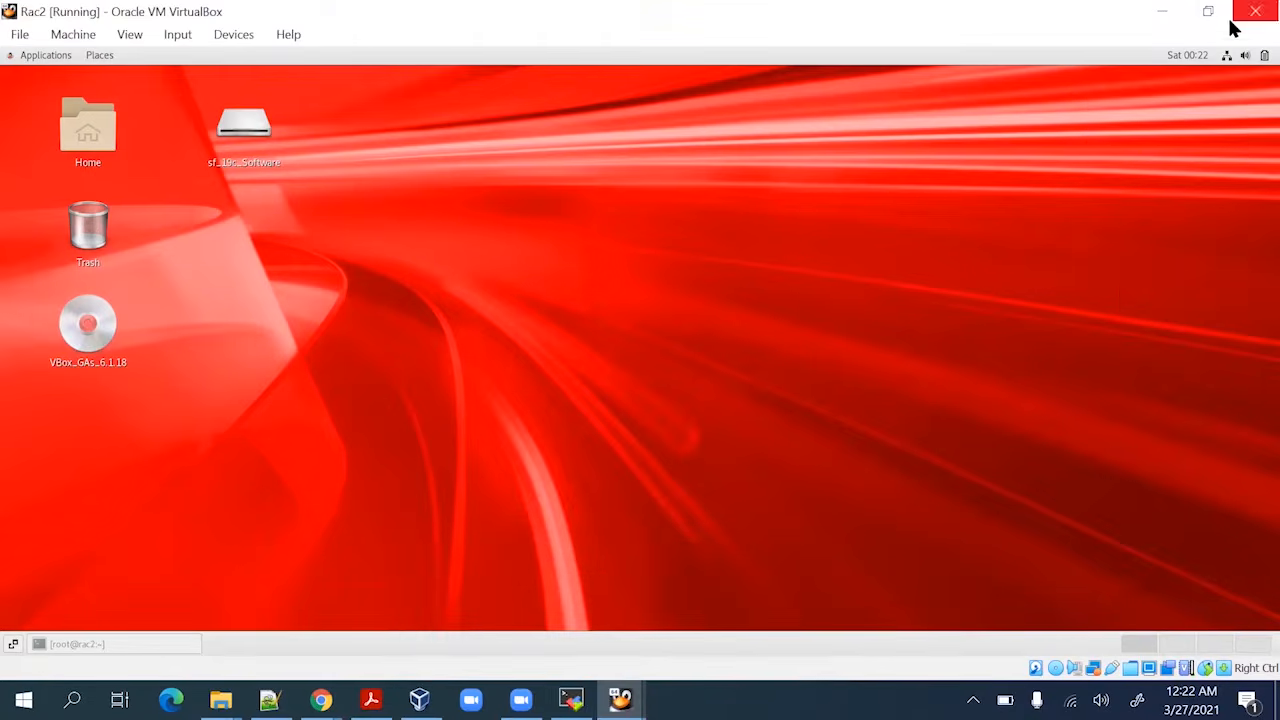
left_click(1228, 56)
left_click(784, 238)
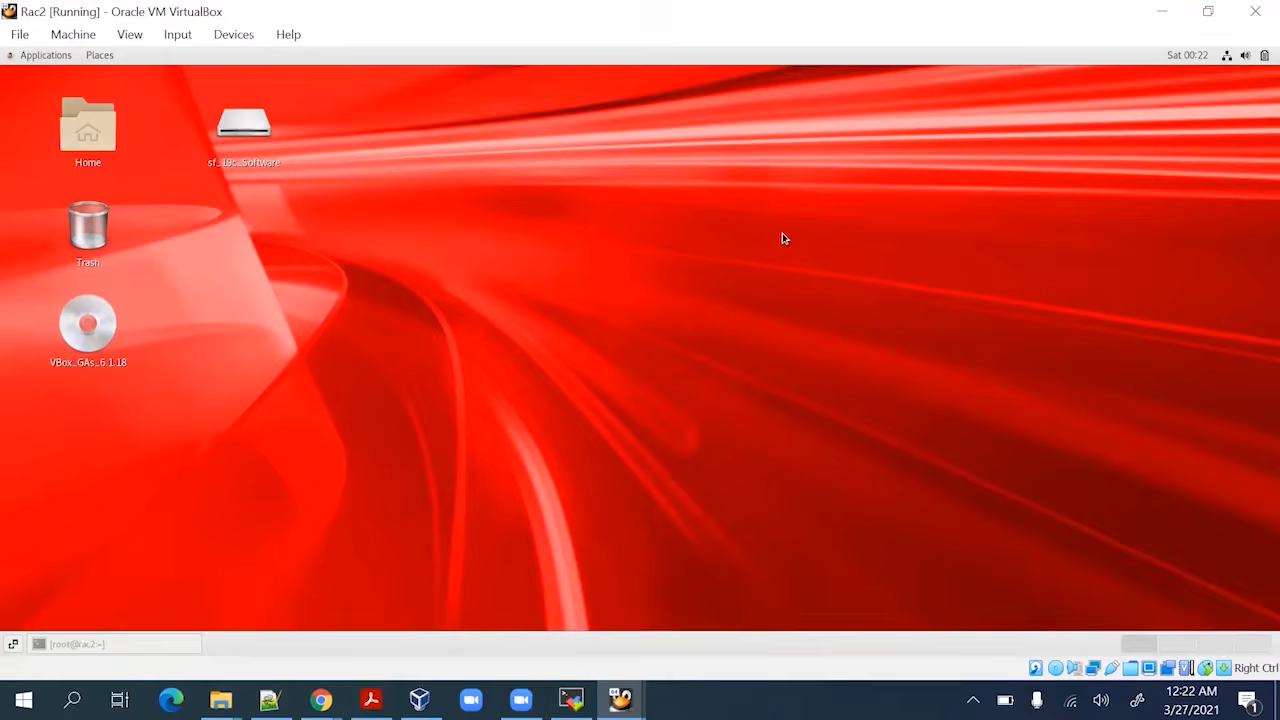
left_click(124, 647)
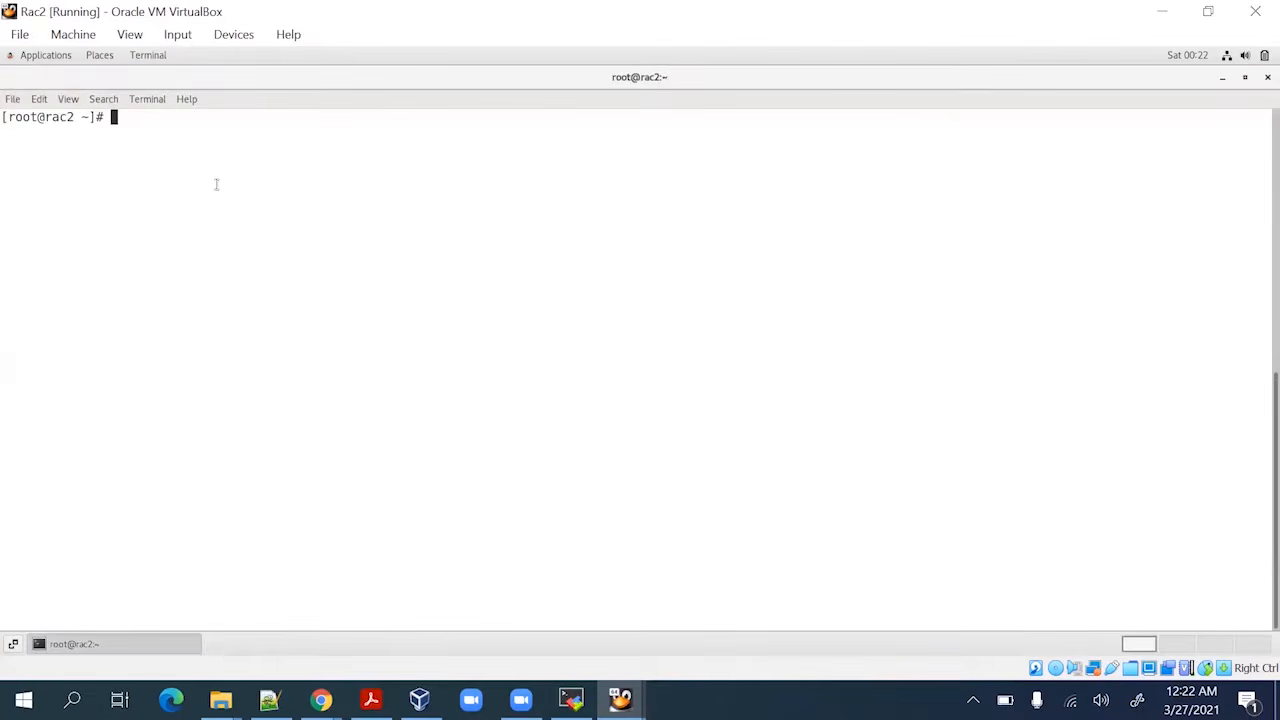
On Rac2, check the hostname, then ping rac1 and rac2, stopping each with Ctrl+C
type("hostname")
key("Return")
key("Return")
key("Return")
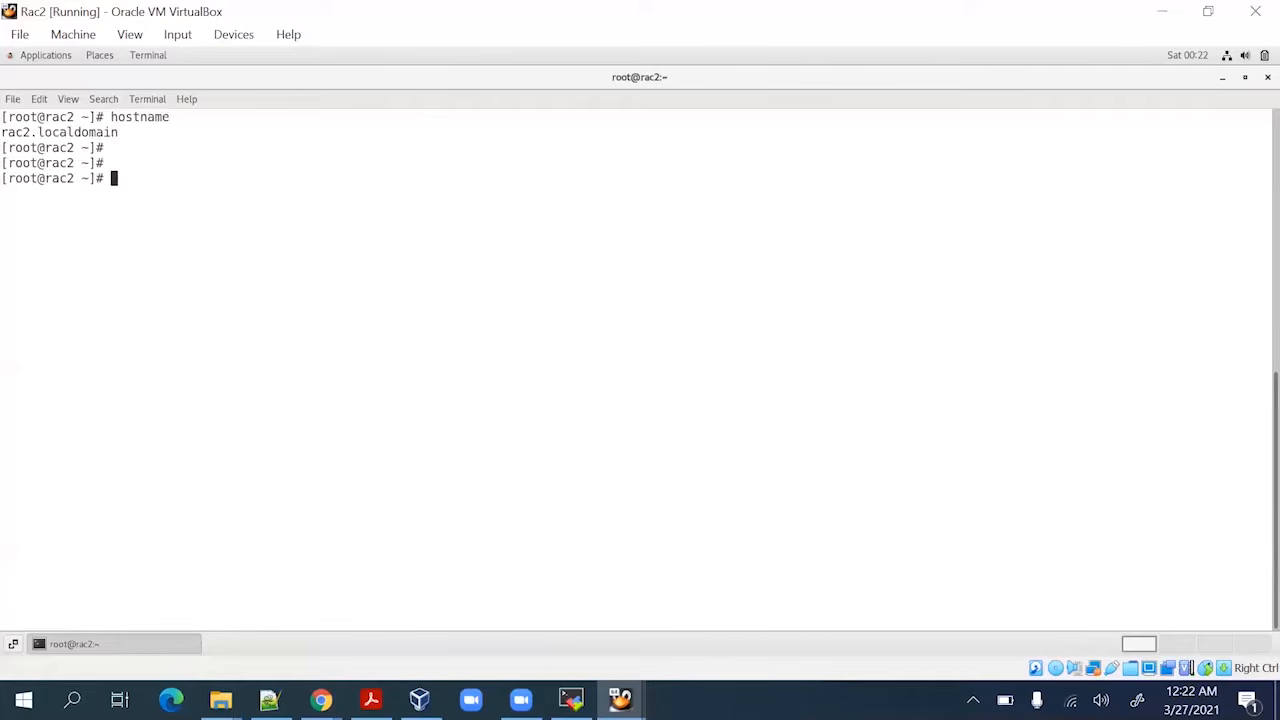
type("ping rac1")
key("Return")
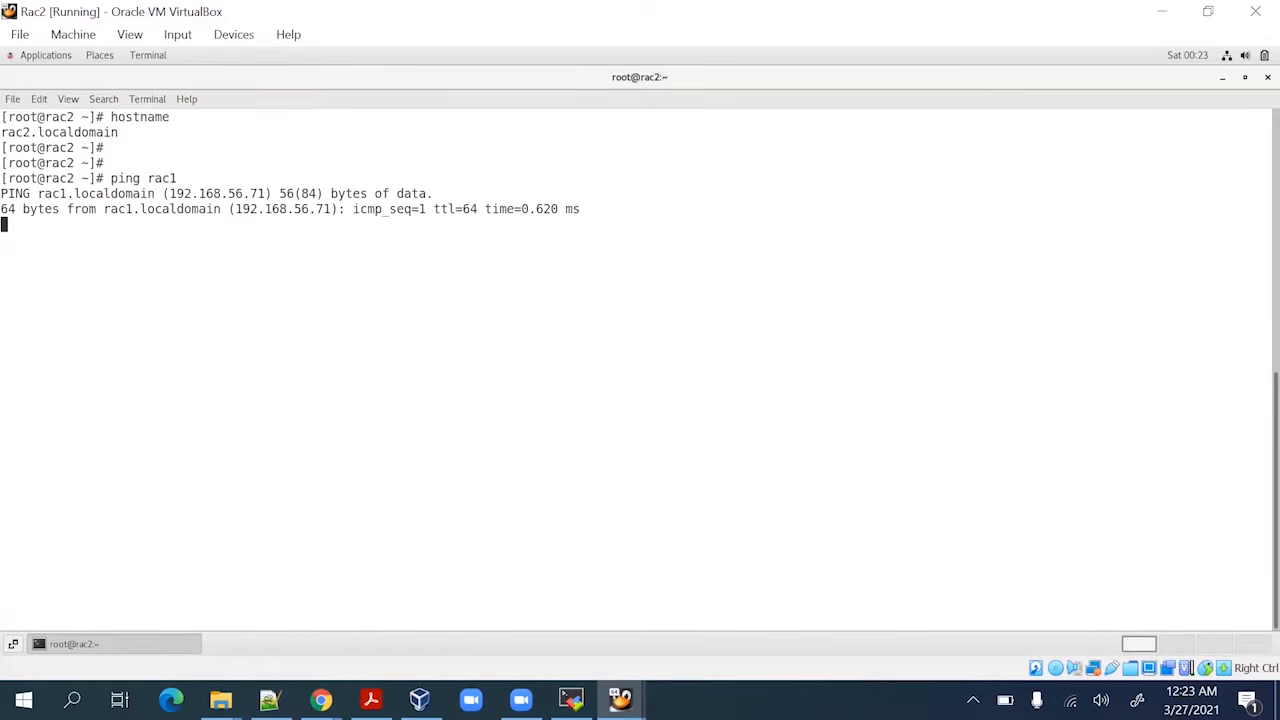
key("ctrl+c")
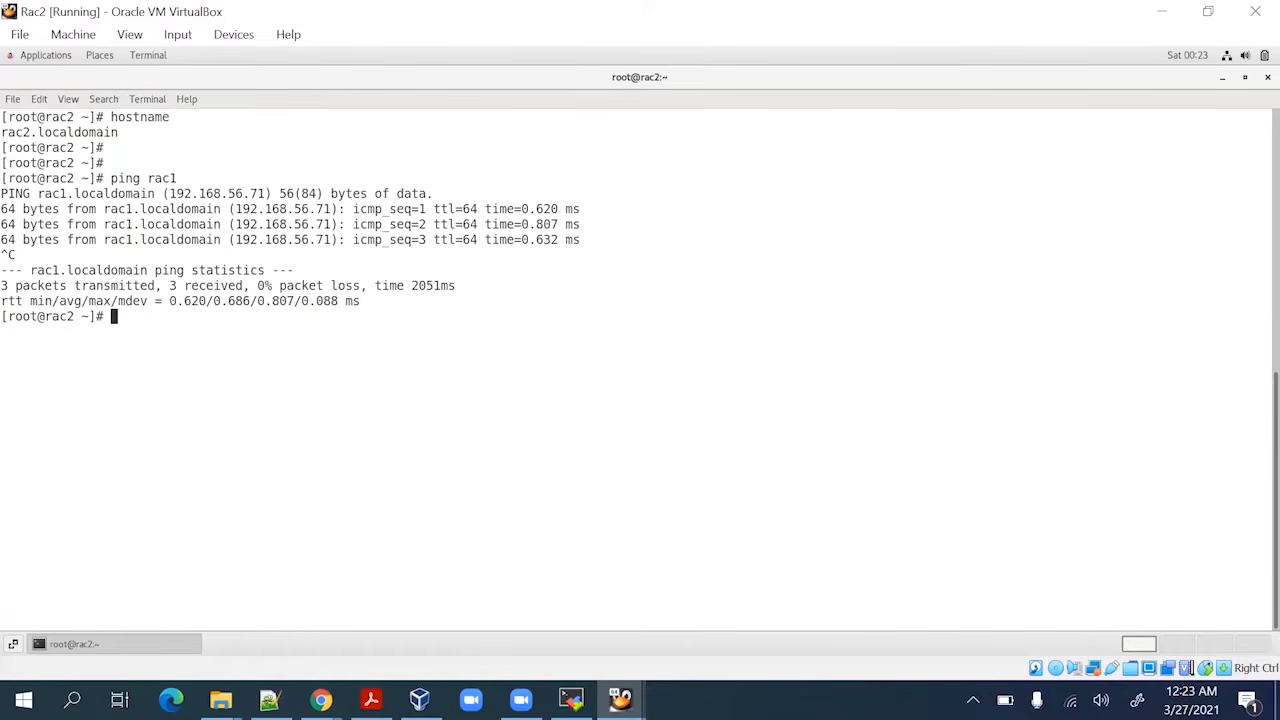
key("Return")
key("Up")
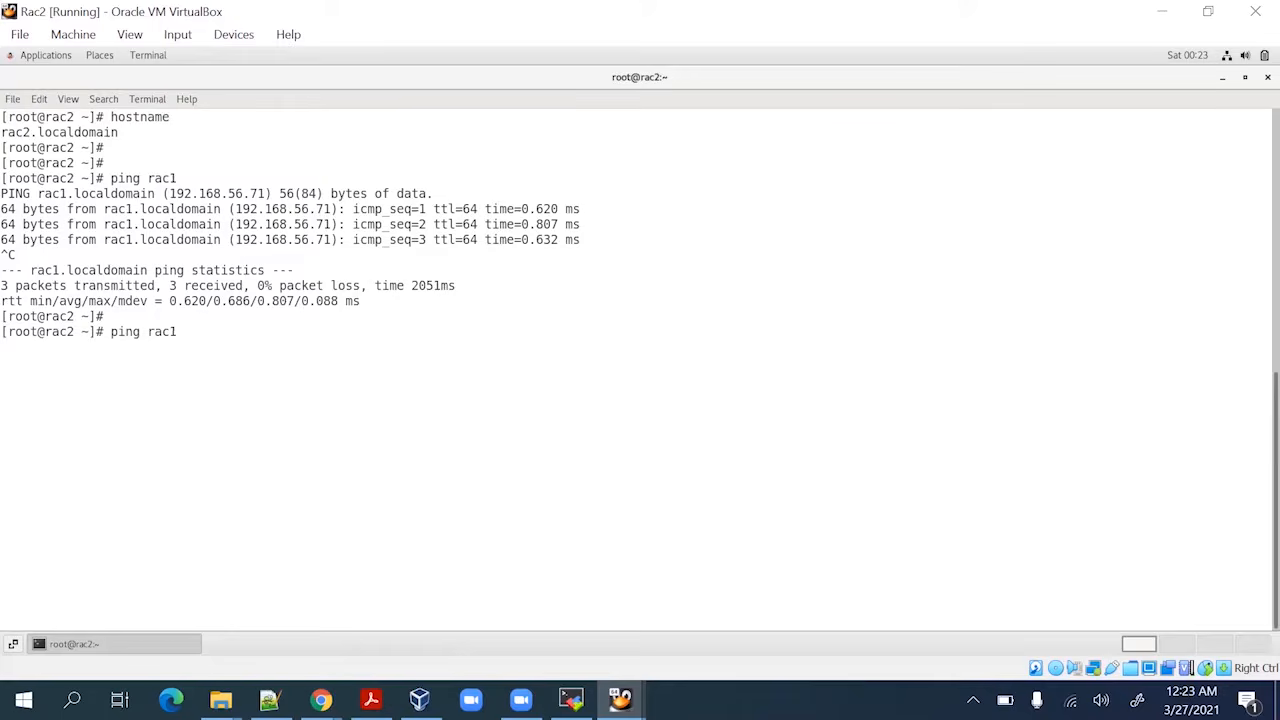
key("BackSpace")
type("2")
key("Return")
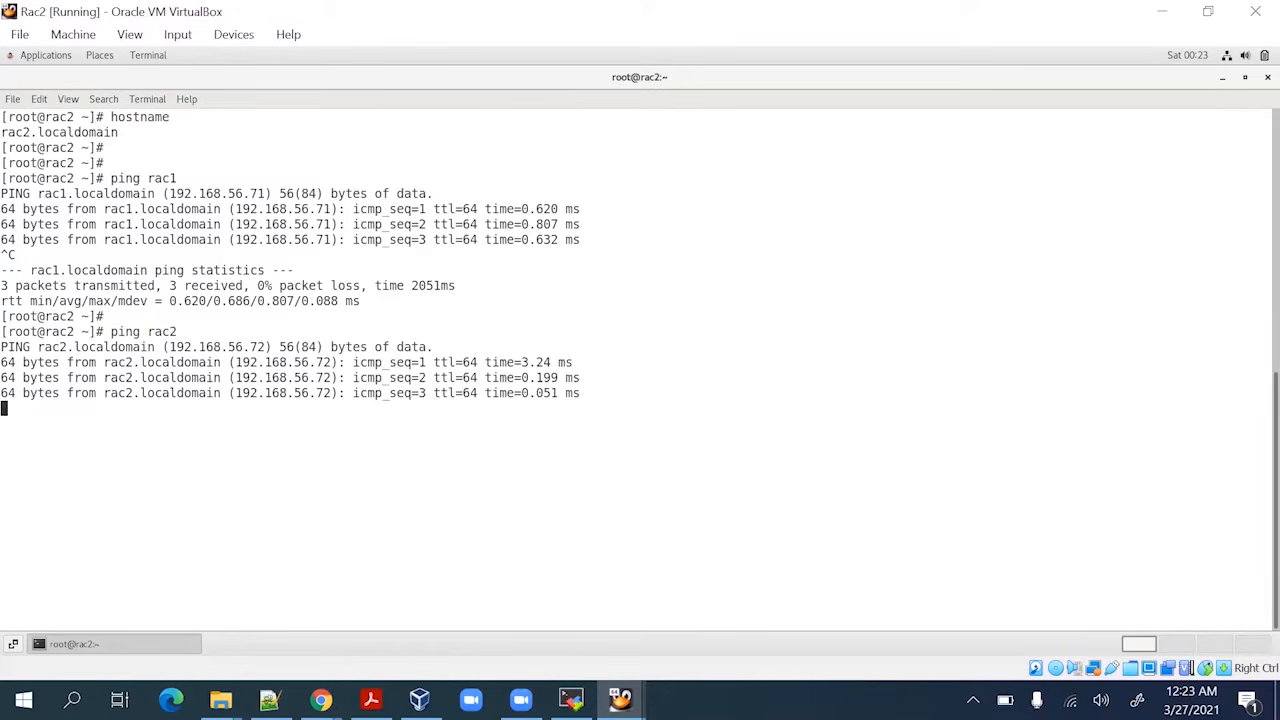
key("ctrl+c")
key("Return")
Ping rac1-priv and rac2-priv from Rac2, both returning 0% packet loss
key("Up")
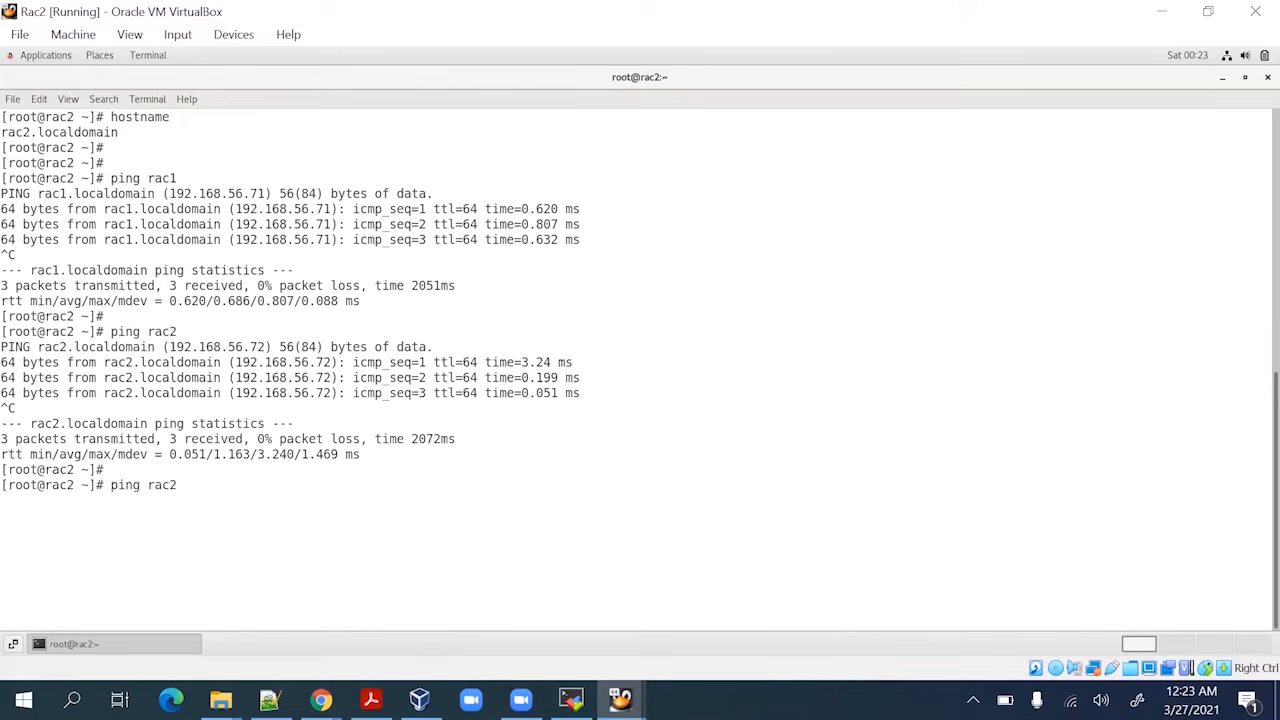
key("BackSpace")
type("1-priv")
key("Return")
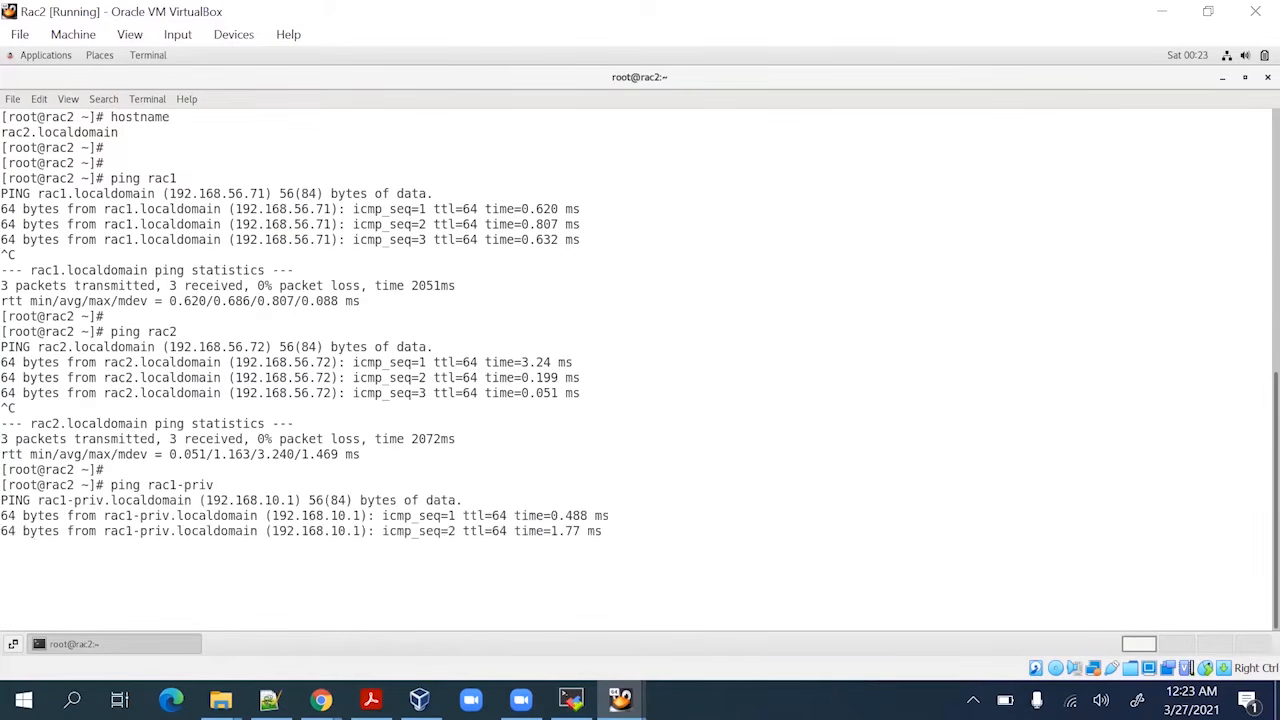
key("ctrl+c")
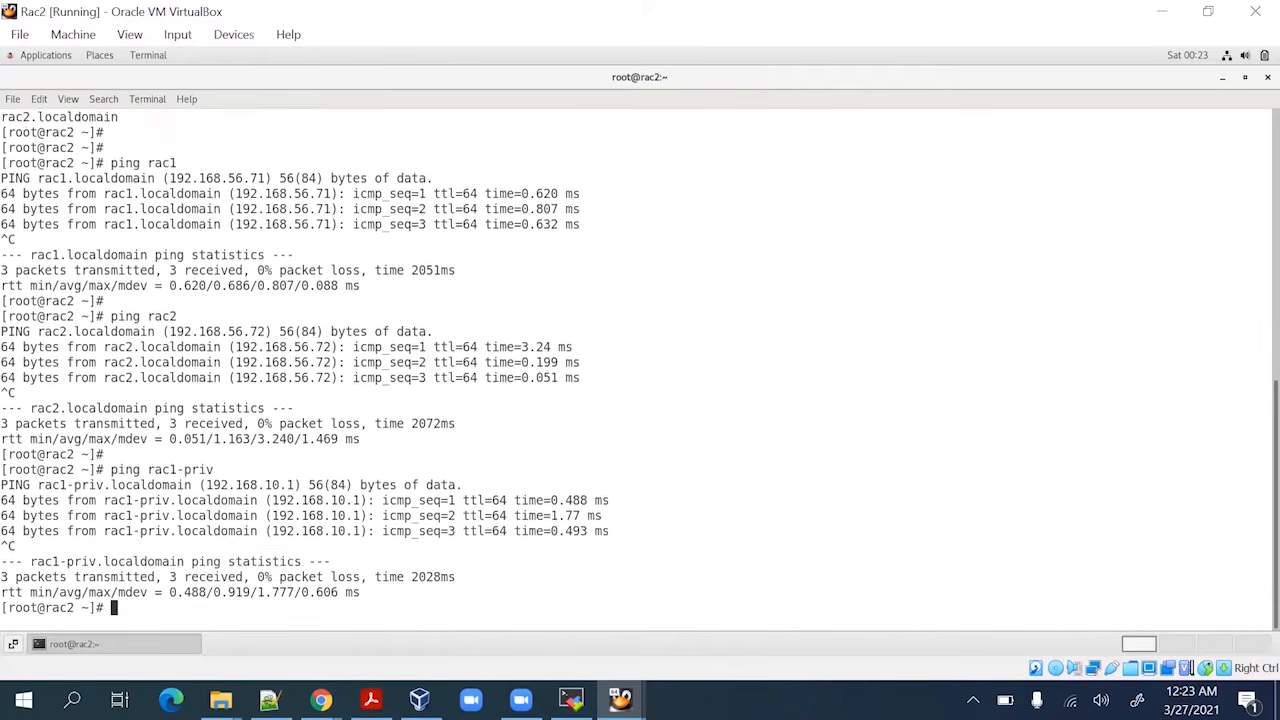
key("Return")
key("Up")
key("BackSpace")
key("BackSpace")
key("BackSpace")
key("BackSpace")
key("BackSpace")
key("BackSpace")
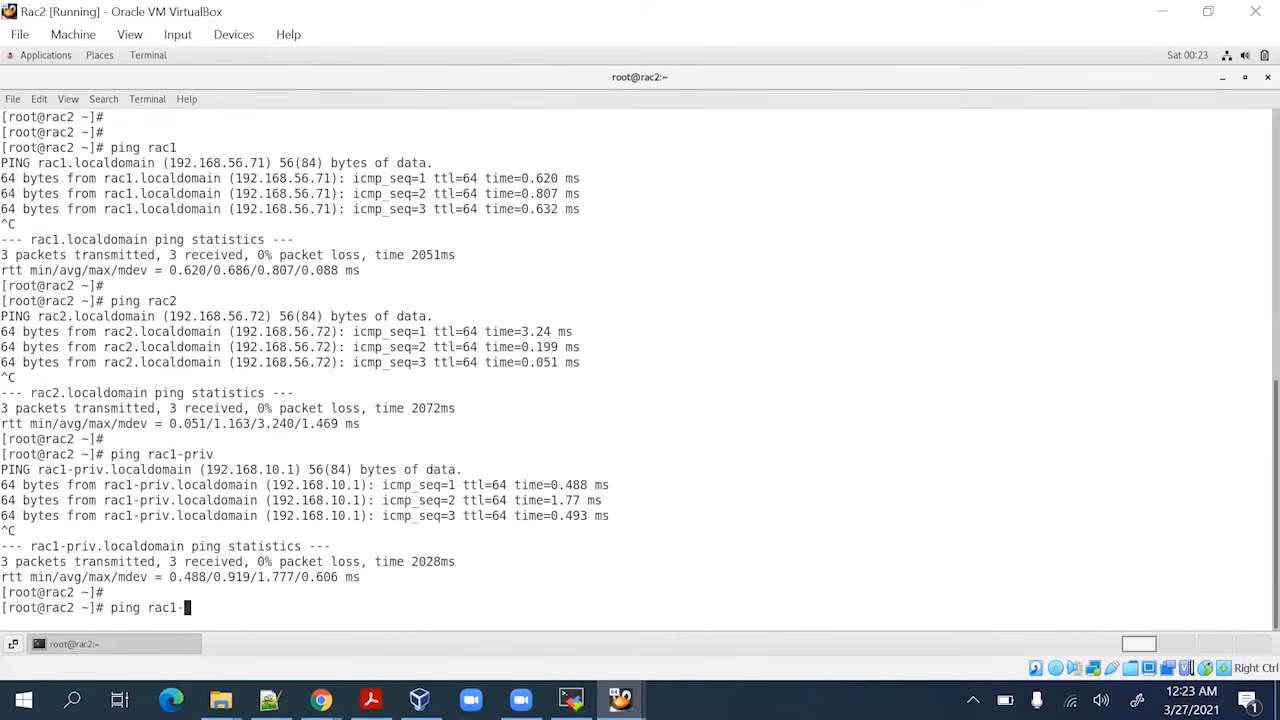
type("2-priv")
key("Return")
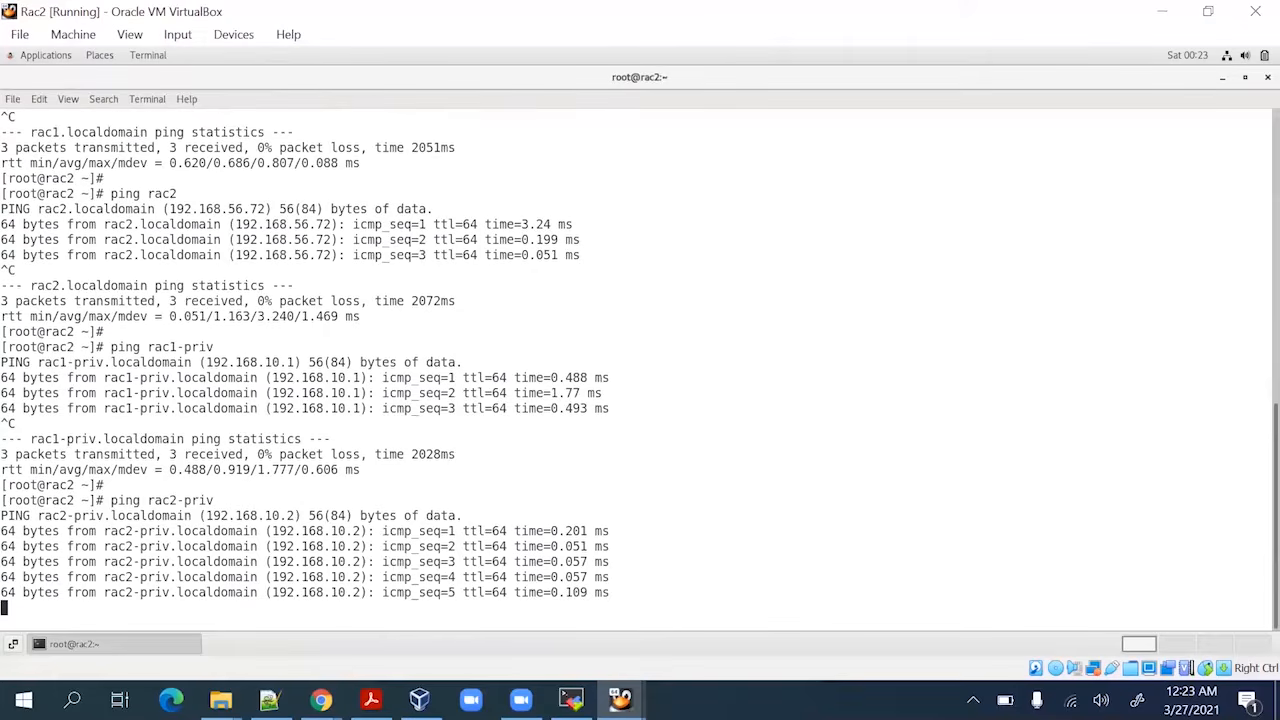
key("ctrl+c")
key("Return")
key("Return")
key("Return")
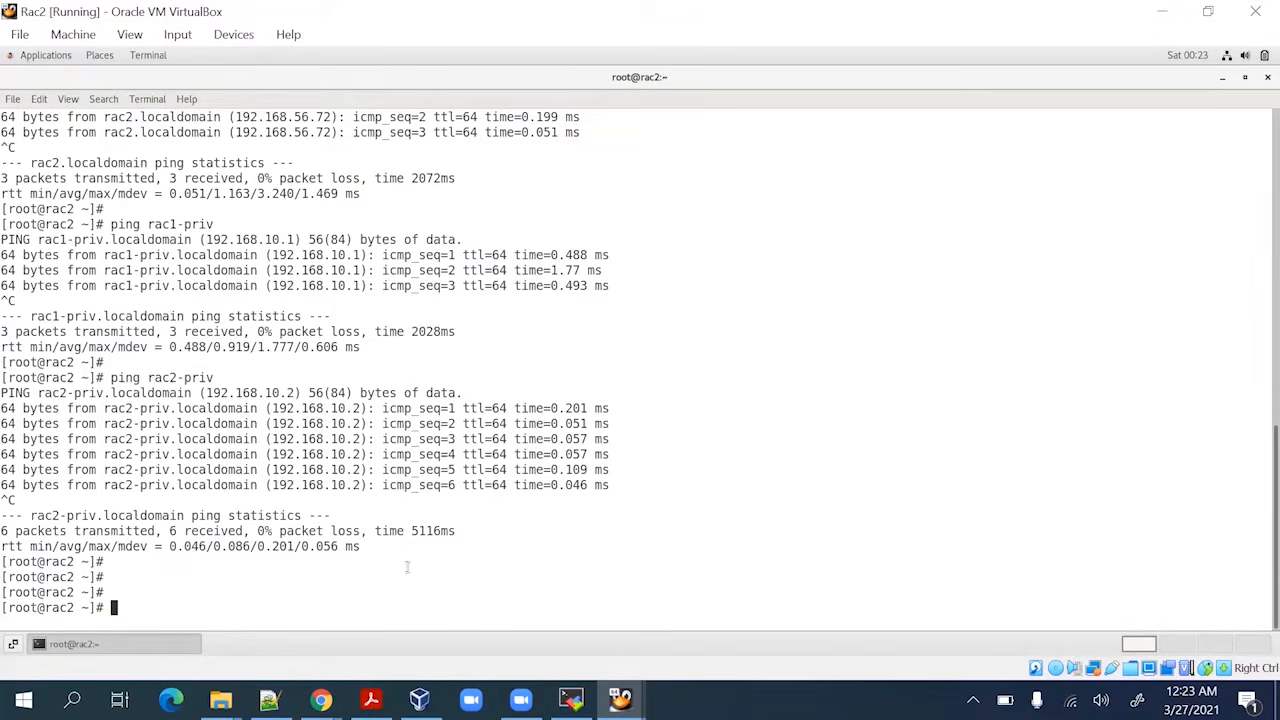
Bring Rac1 forward, restore its terminal, and confirm the hostname is rac1.localdomain
mouse_move(620, 700)
left_click(726, 628)
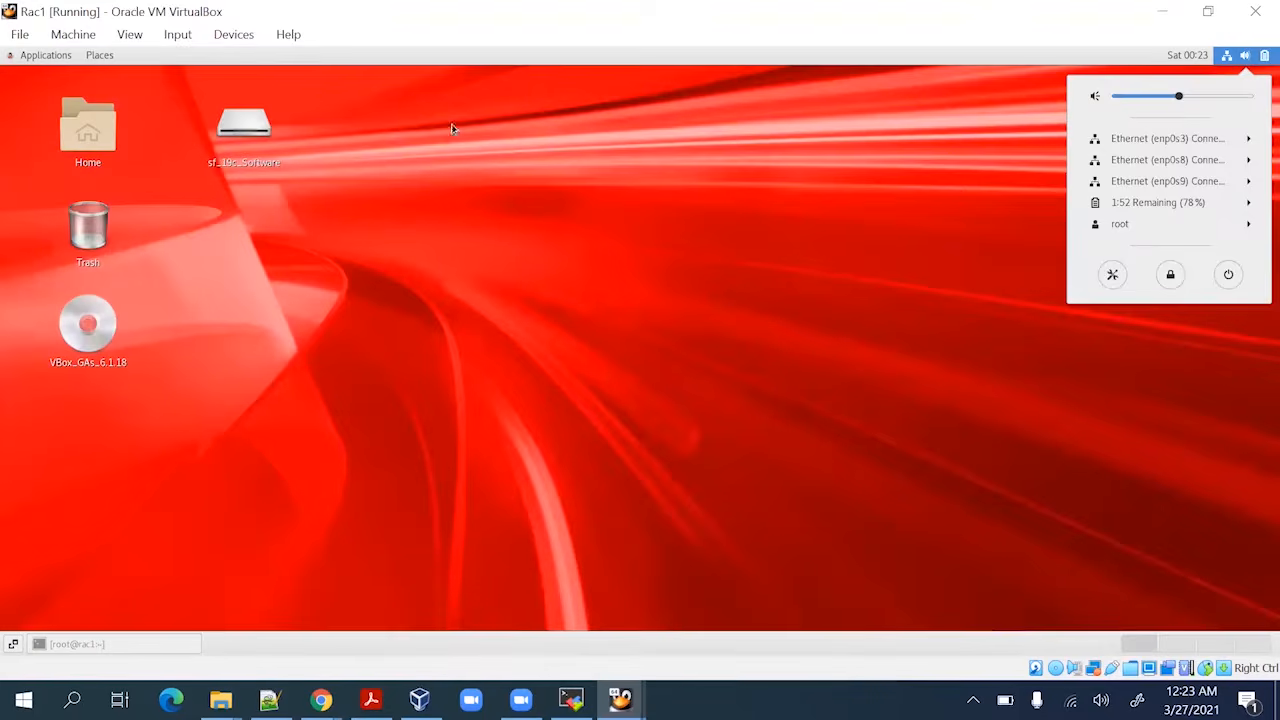
left_click(442, 342)
left_click(142, 644)
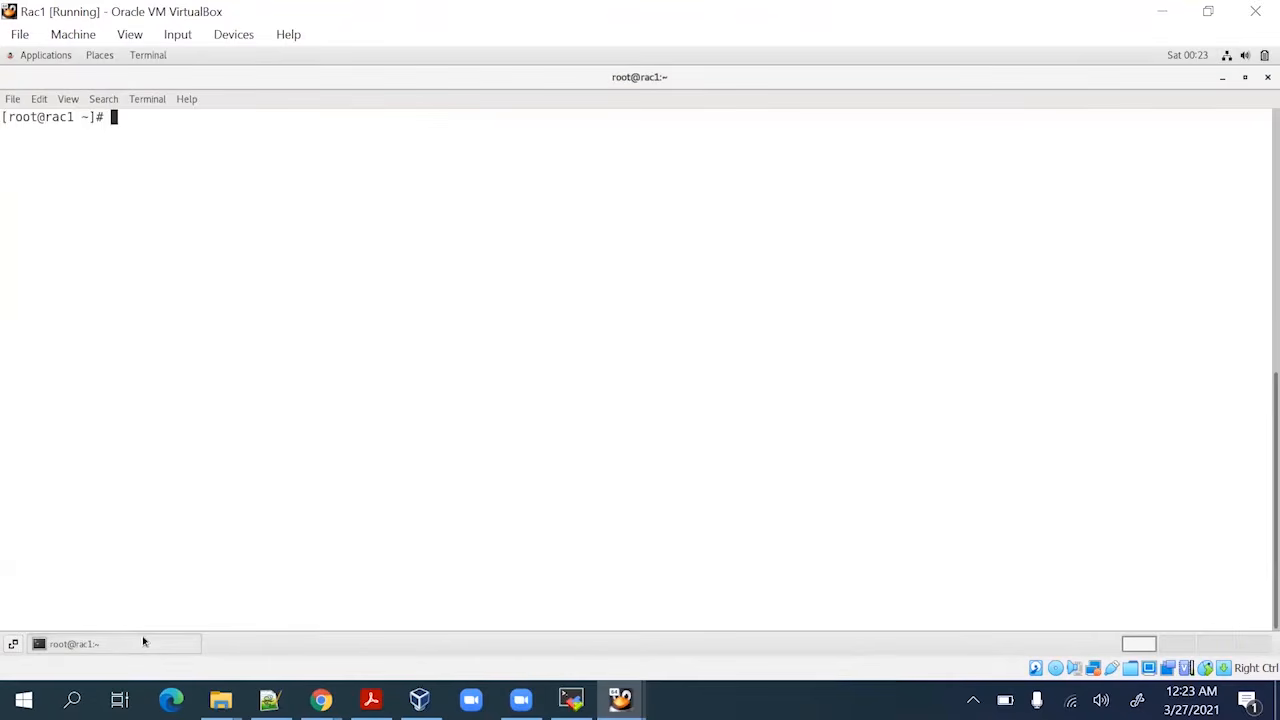
type("hostname")
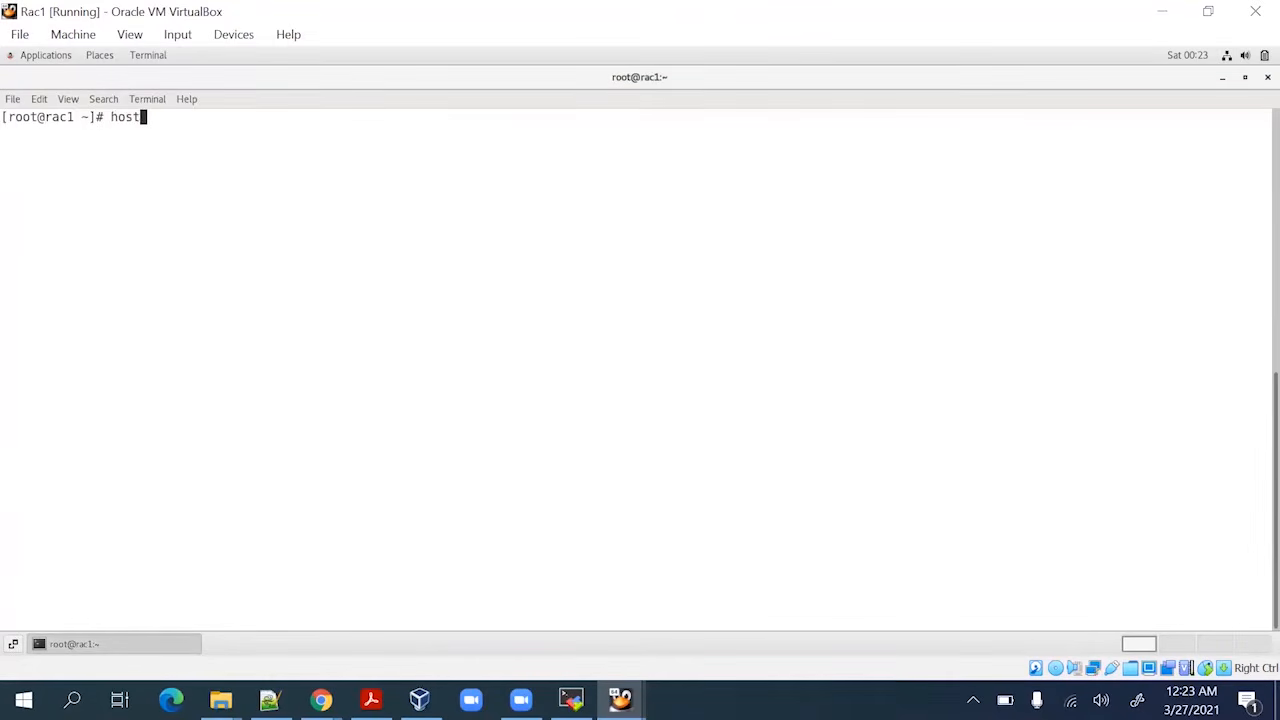
key("Return")
From Rac1, ping rac1 and rac2, stopping each with Ctrl+C
key("Return")
key("Return")
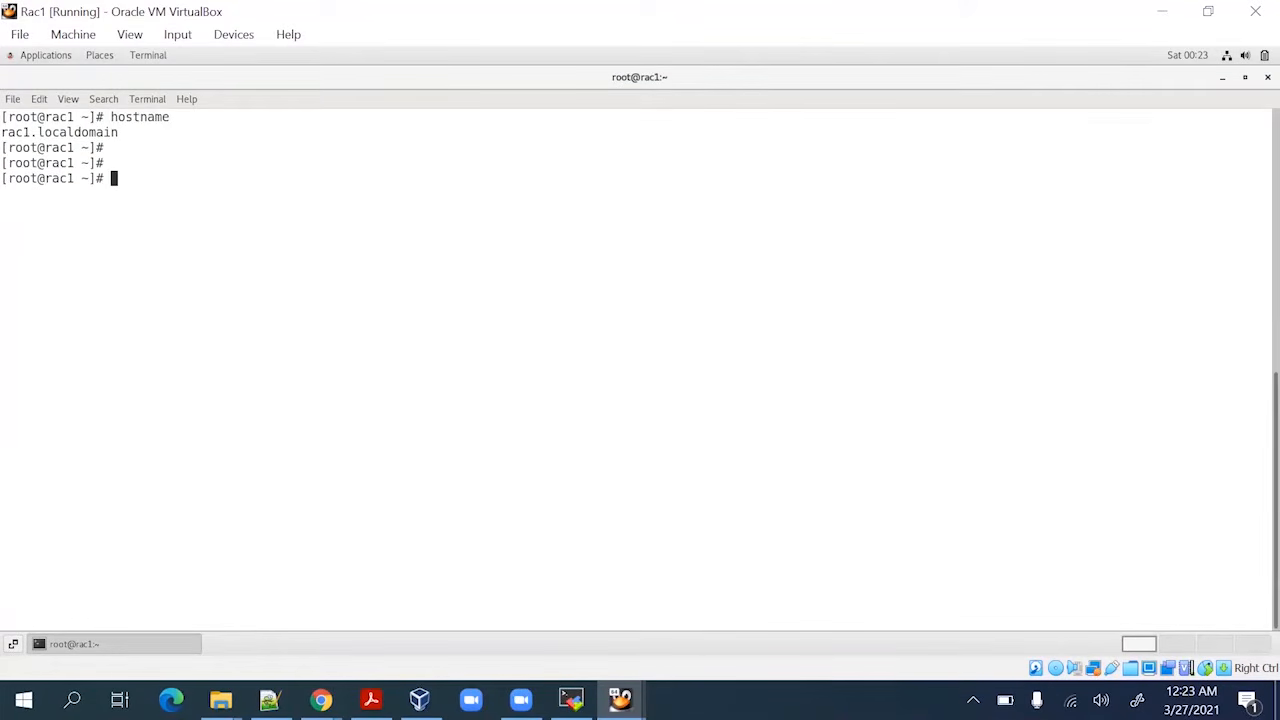
type("ping rac1")
key("Return")
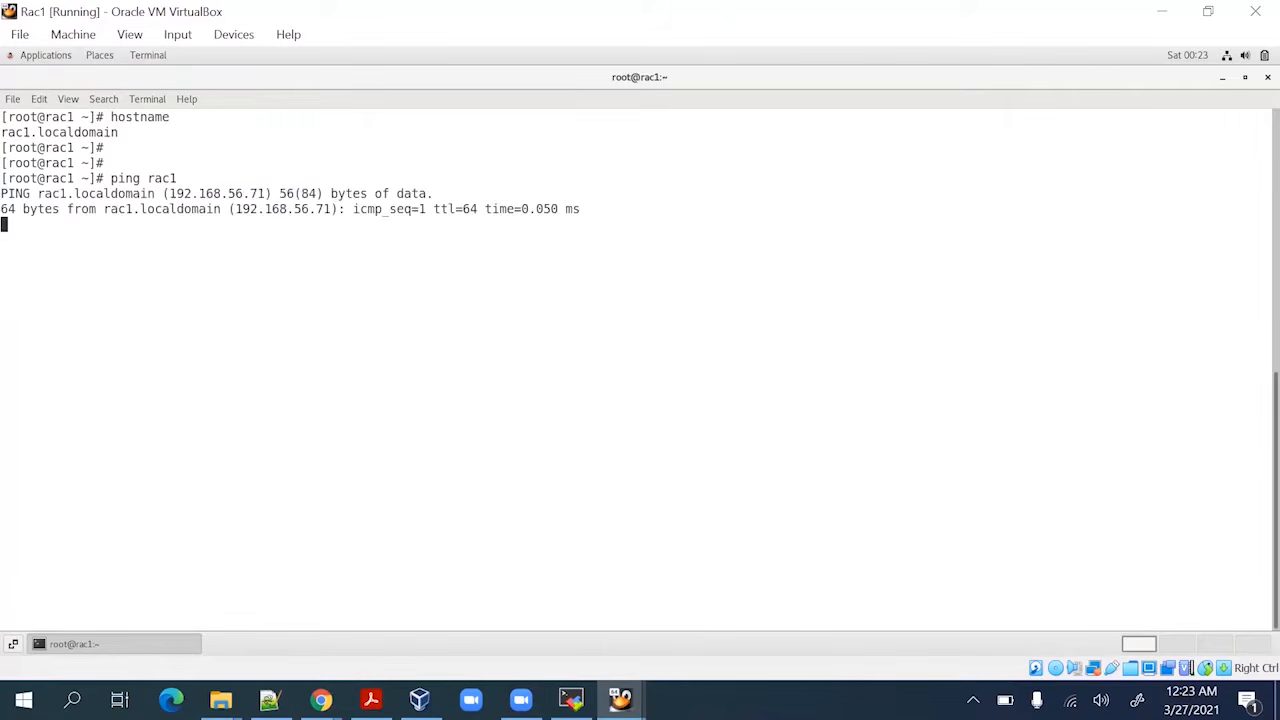
key("ctrl+c")
key("Return")
key("Up")
key("BackSpace")
key("BackSpace")
type("c2")
key("Return")
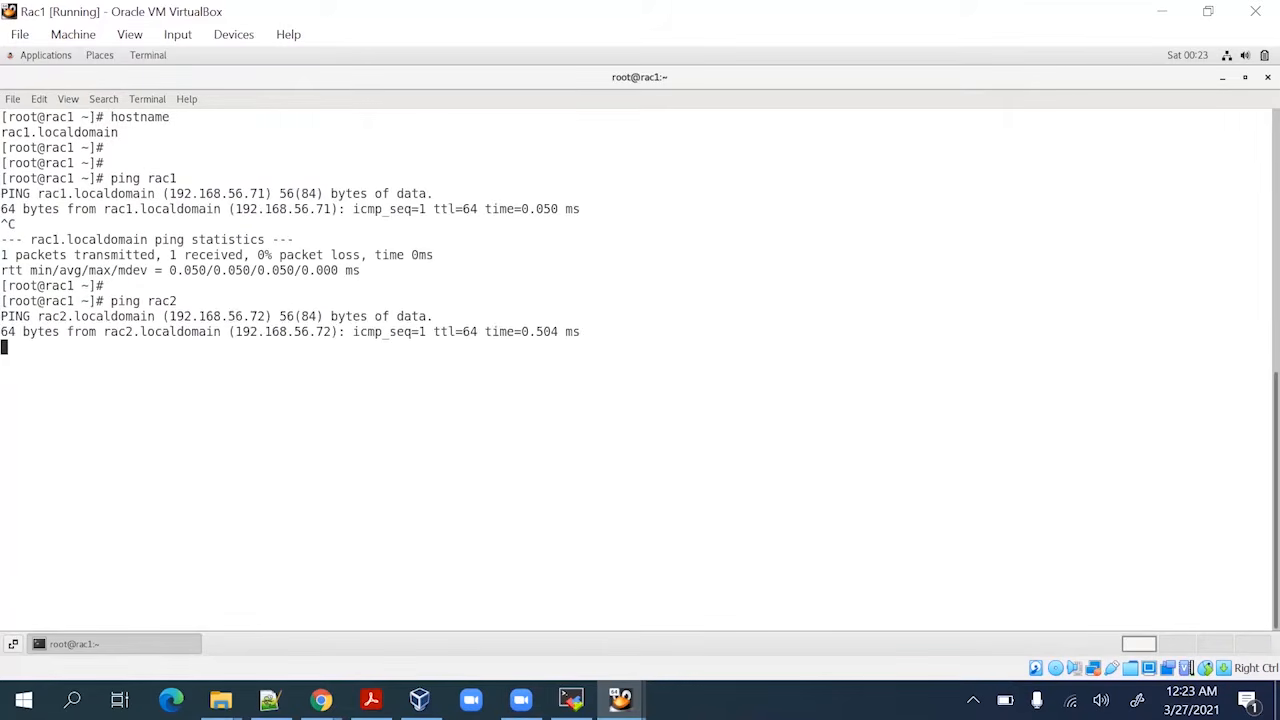
key("Return")
key("ctrl+c")
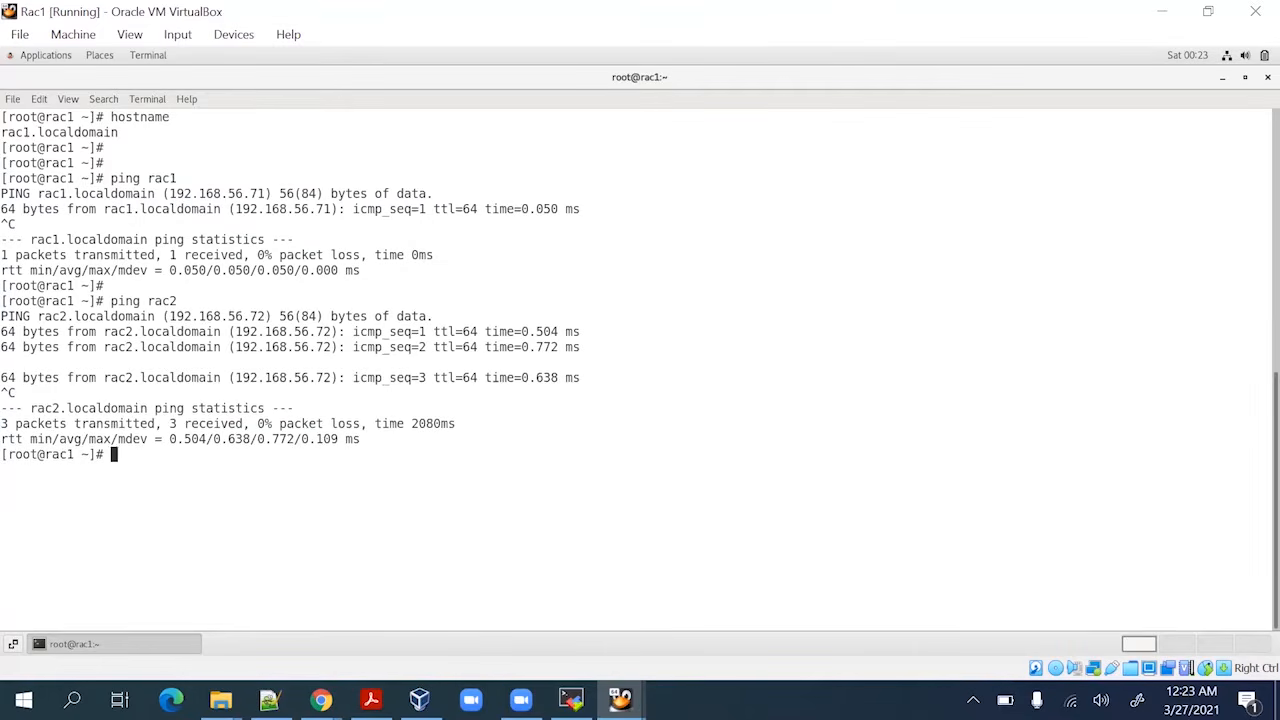
key("Return")
Ping rac2-priv and rac1-priv from Rac1, both returning 0% packet loss
key("Up")
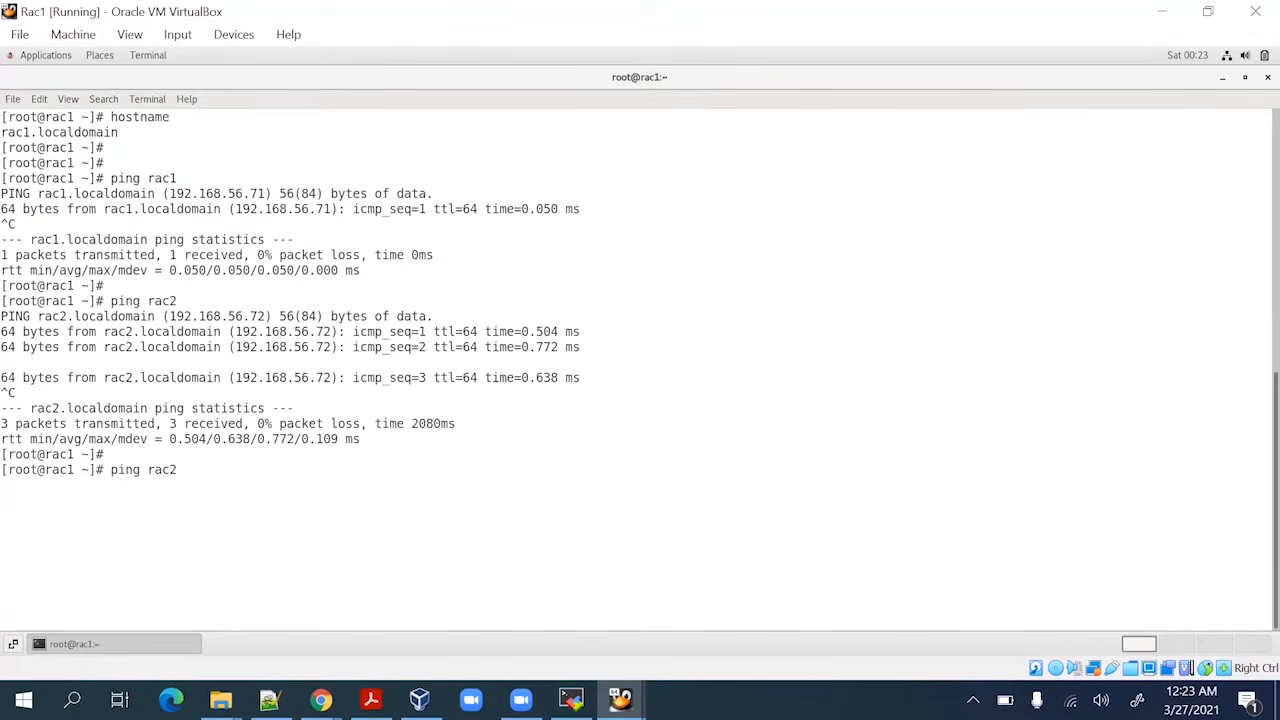
type("-priv")
key("Return")
key("ctrl+c")
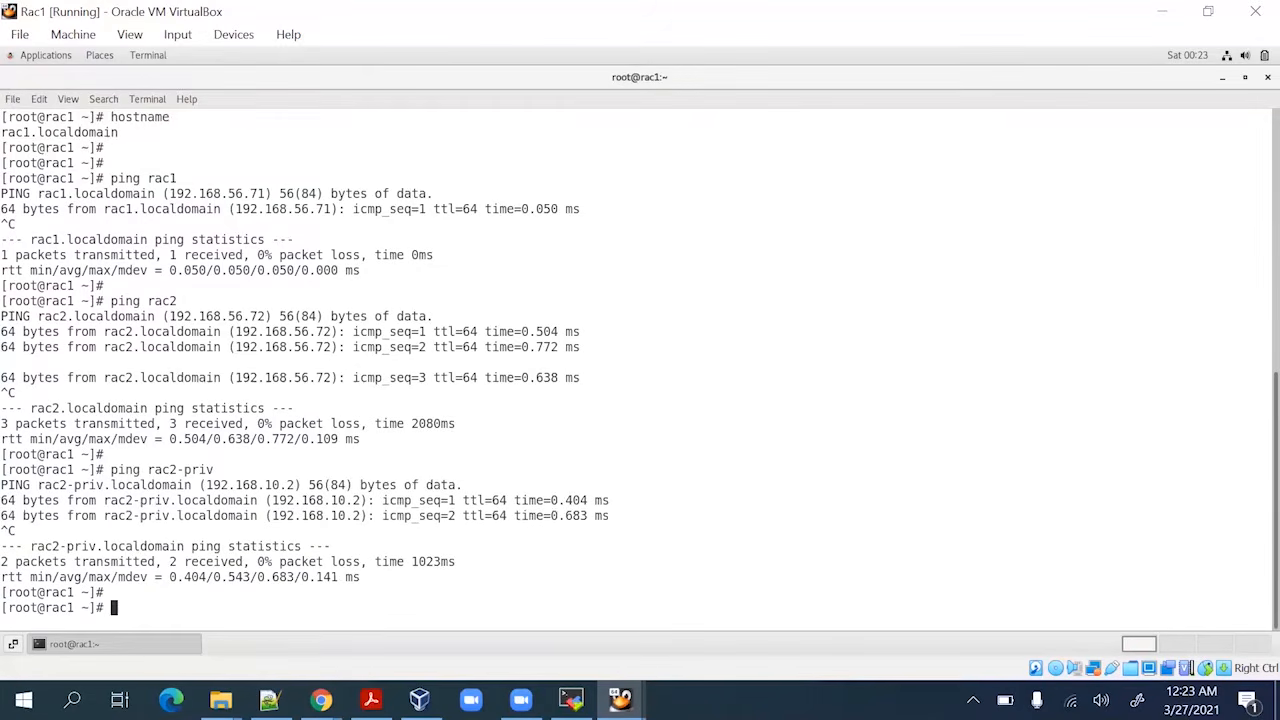
key("Up")
key("Left")
key("Left")
key("Left")
key("Left")
key("Left")
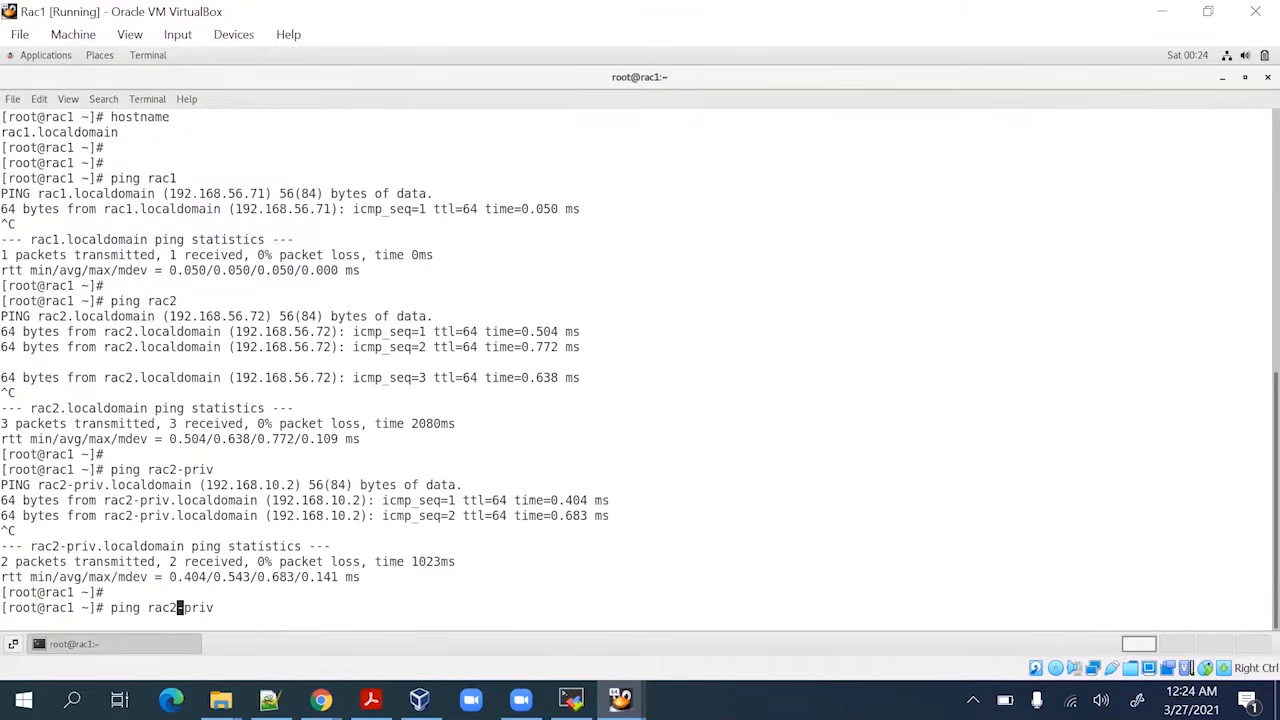
key("BackSpace")
type("1")
key("Return")
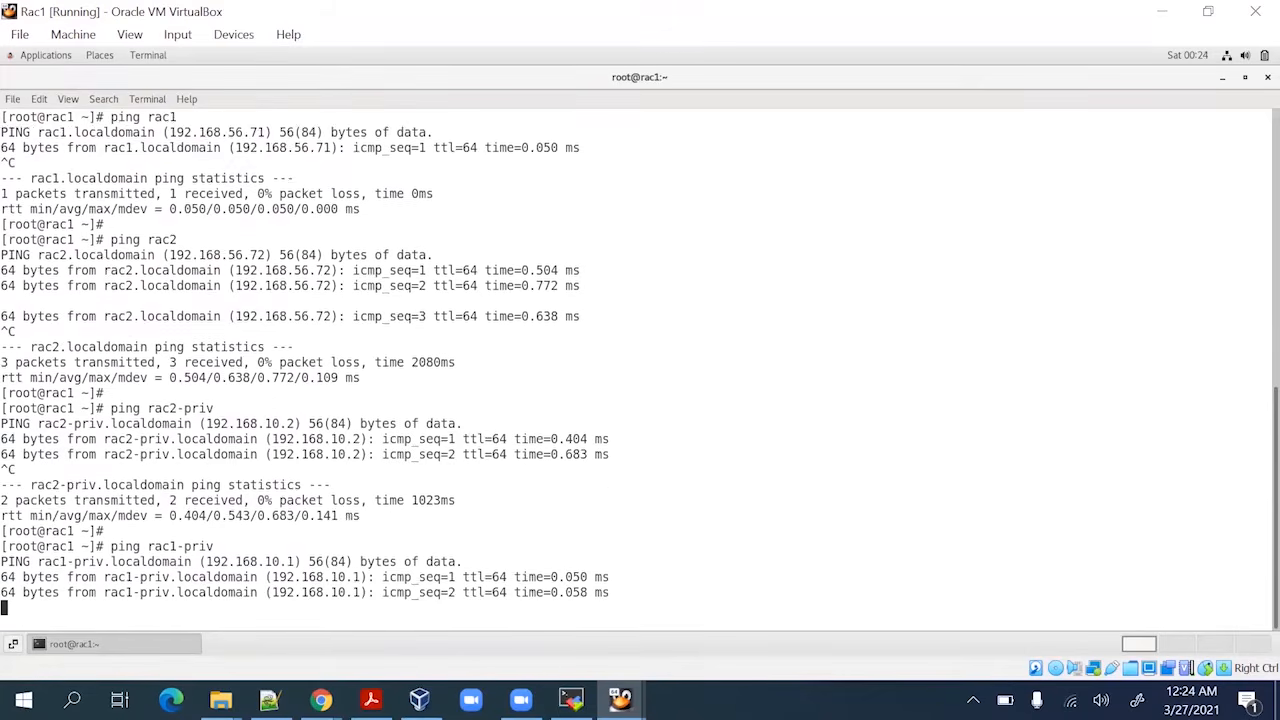
key("ctrl+c")
key("Return")
key("Return")
key("Return")
key("Return")
key("Return")
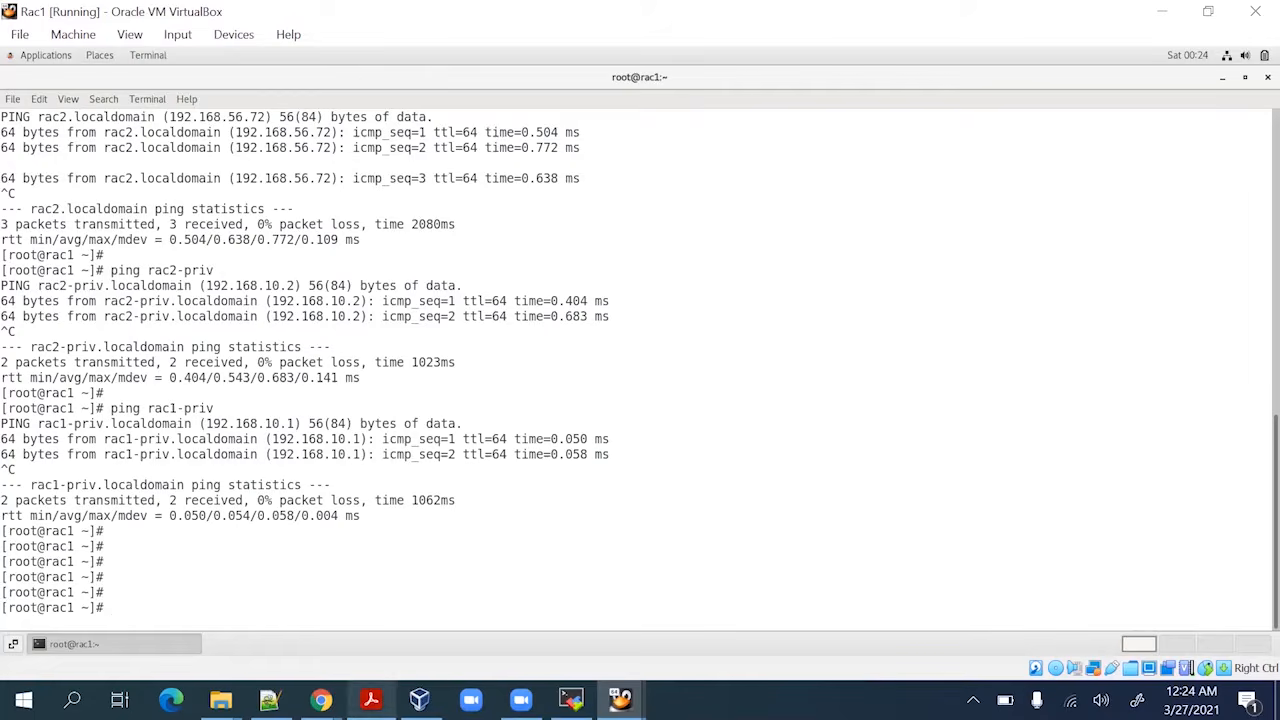
Check the guide's instruction to shut down both RAC machines
left_click(371, 700)
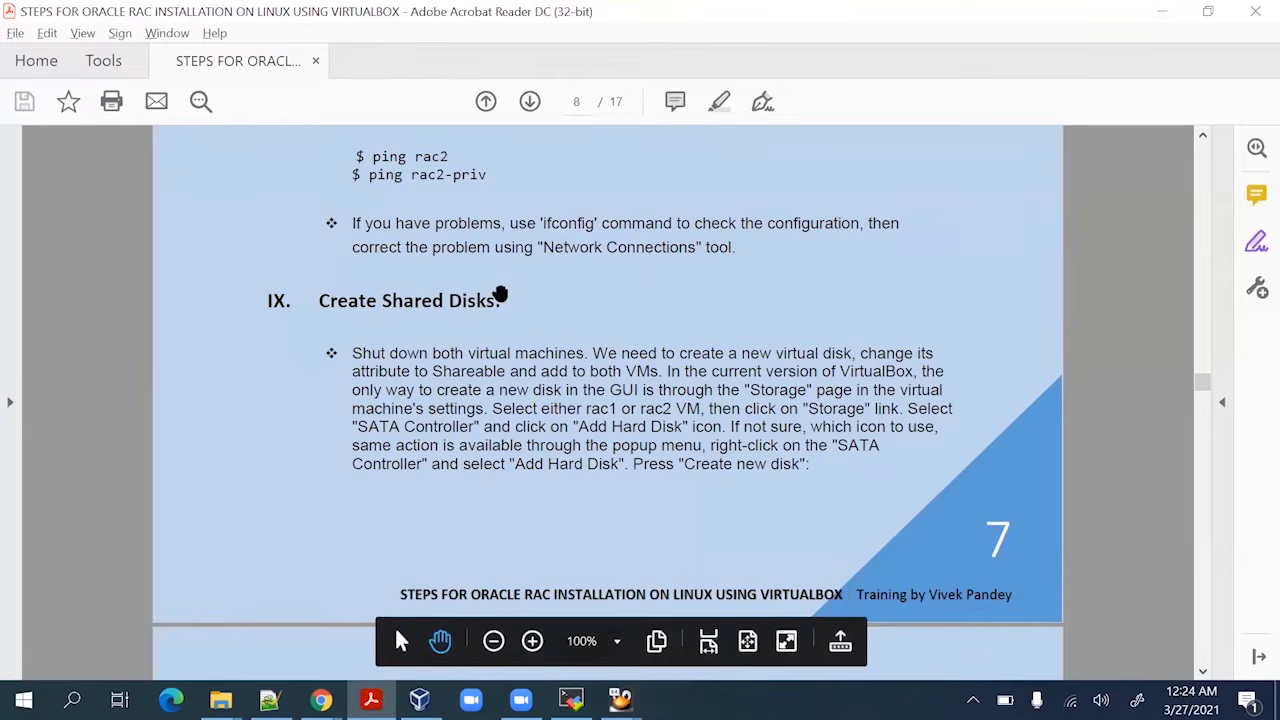
scroll(500, 292, "down", 2)
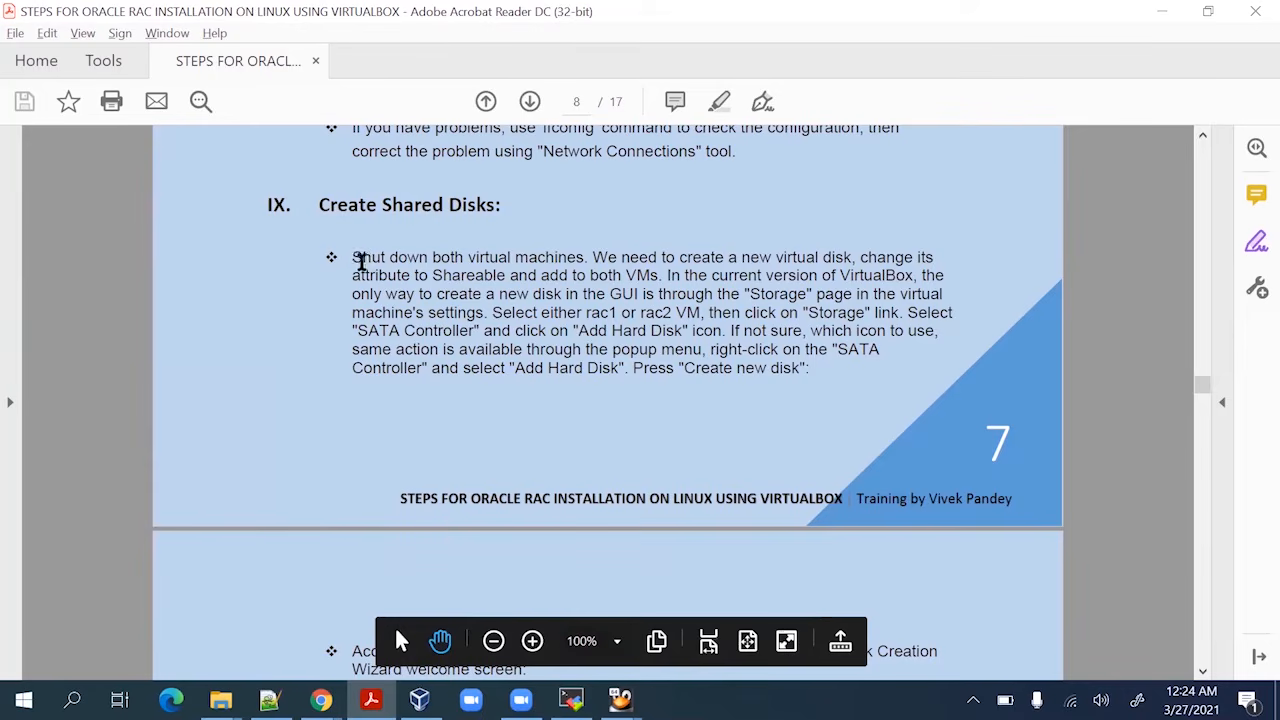
left_click_drag(354, 260, 571, 253)
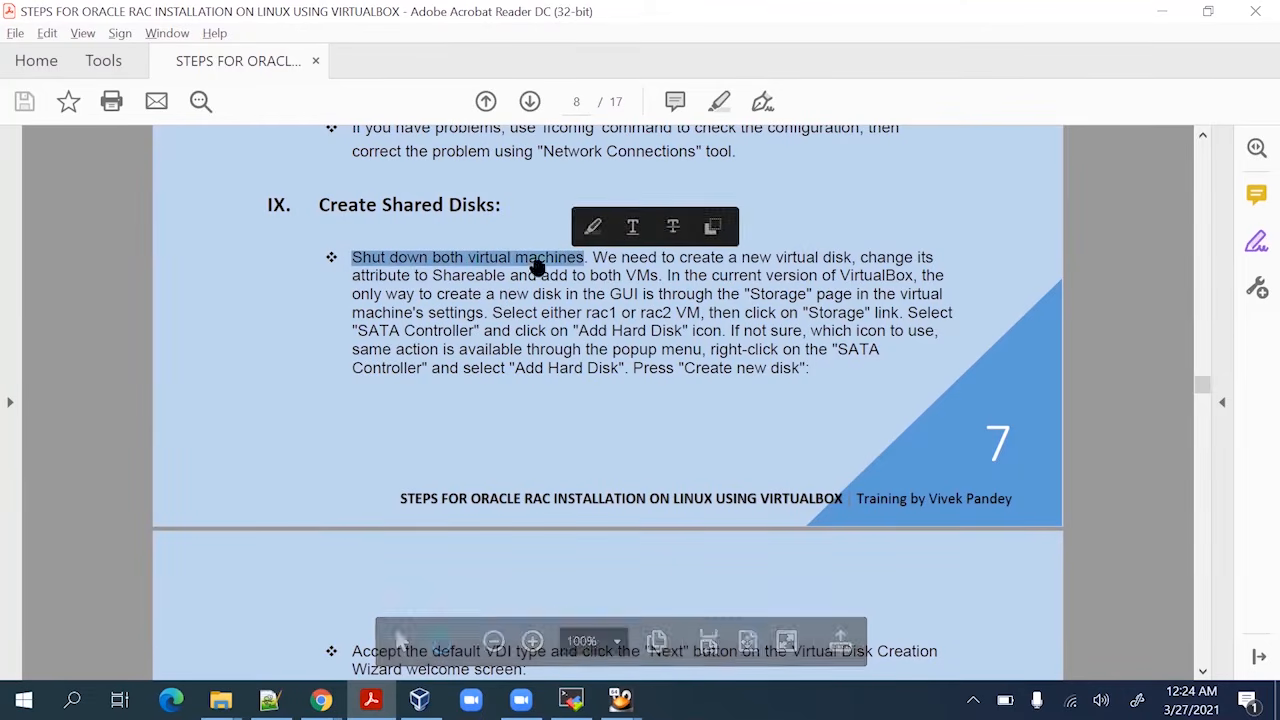
left_click(1162, 11)
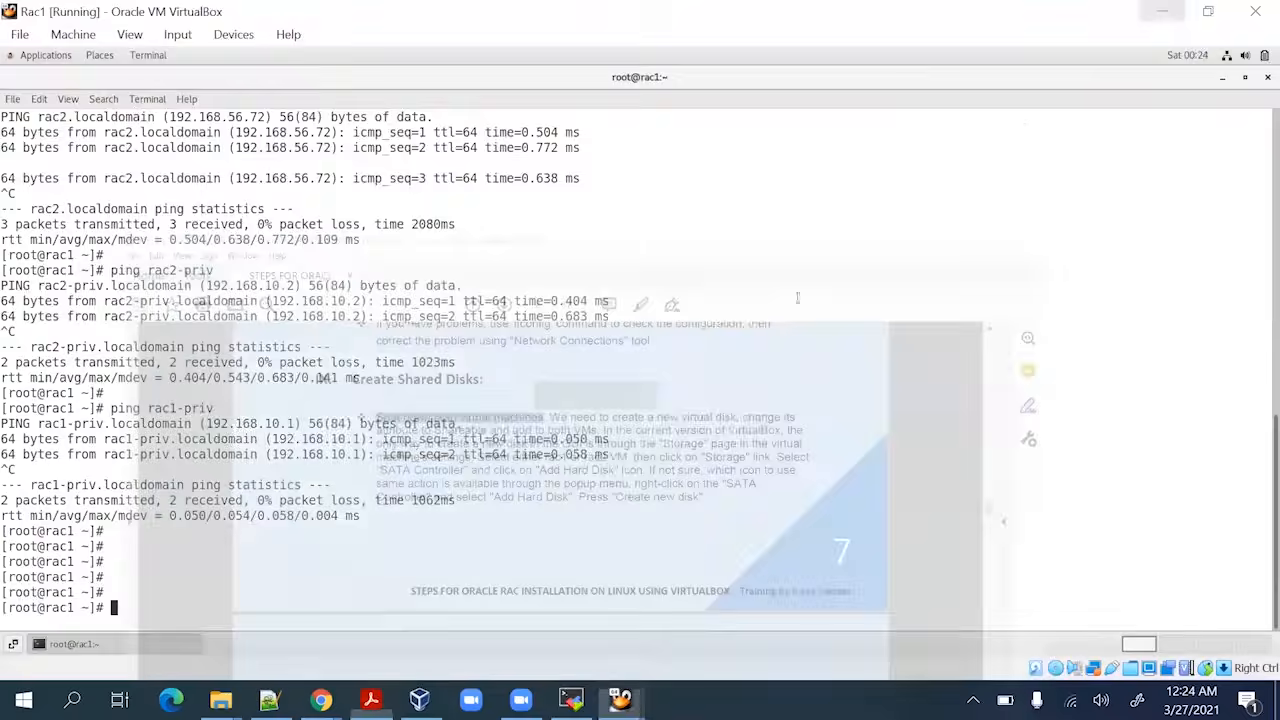
Shut down Rac1 and then Rac2 with init 0
type("in")
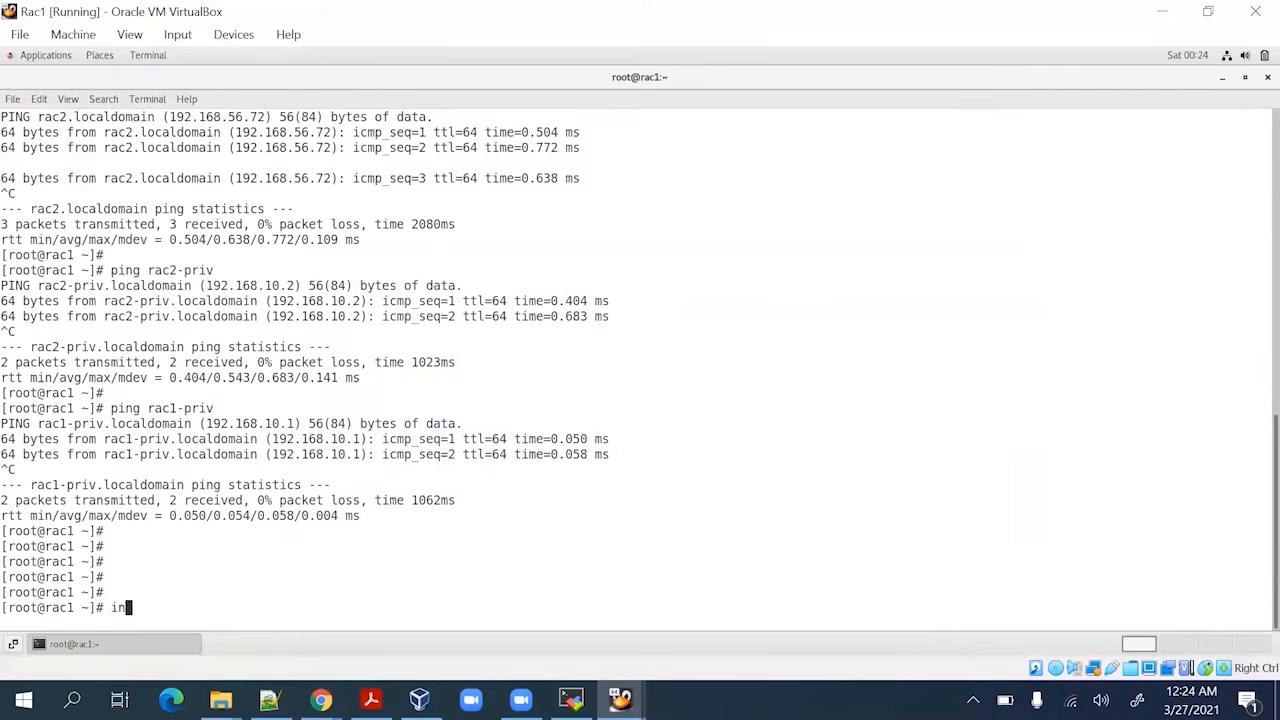
type("it 0")
key("Return")
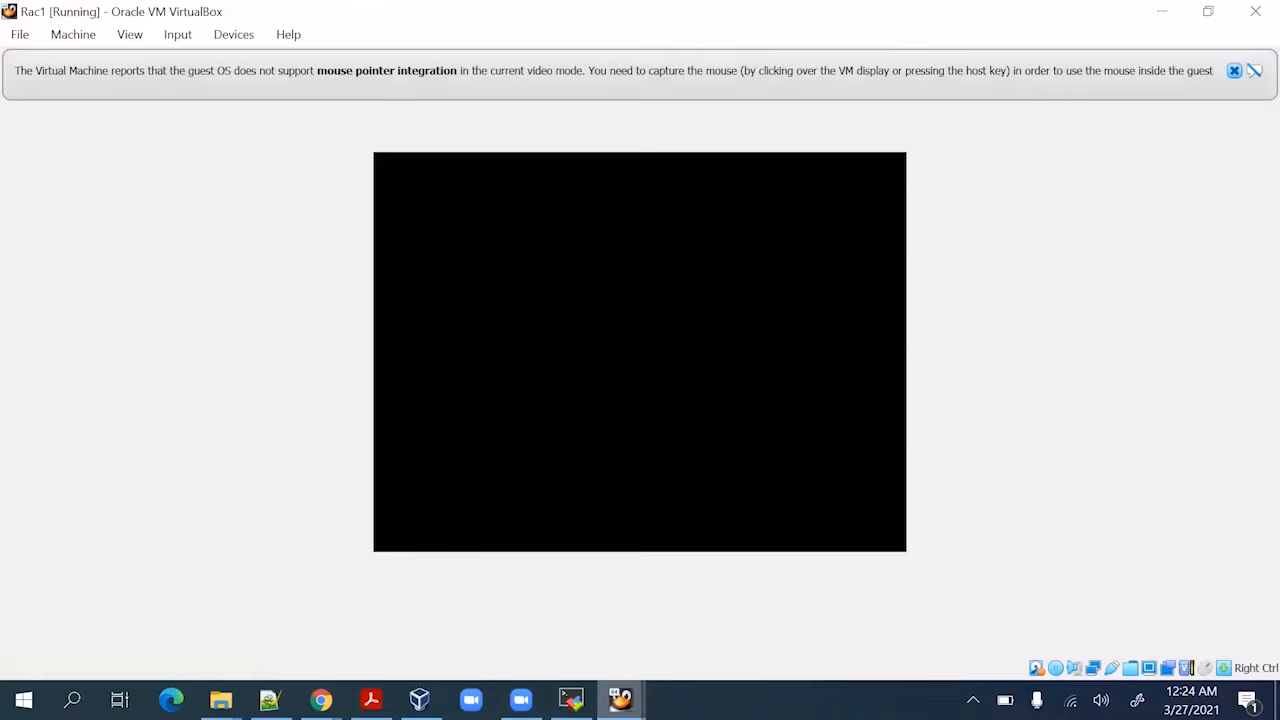
mouse_move(620, 700)
left_click(481, 630)
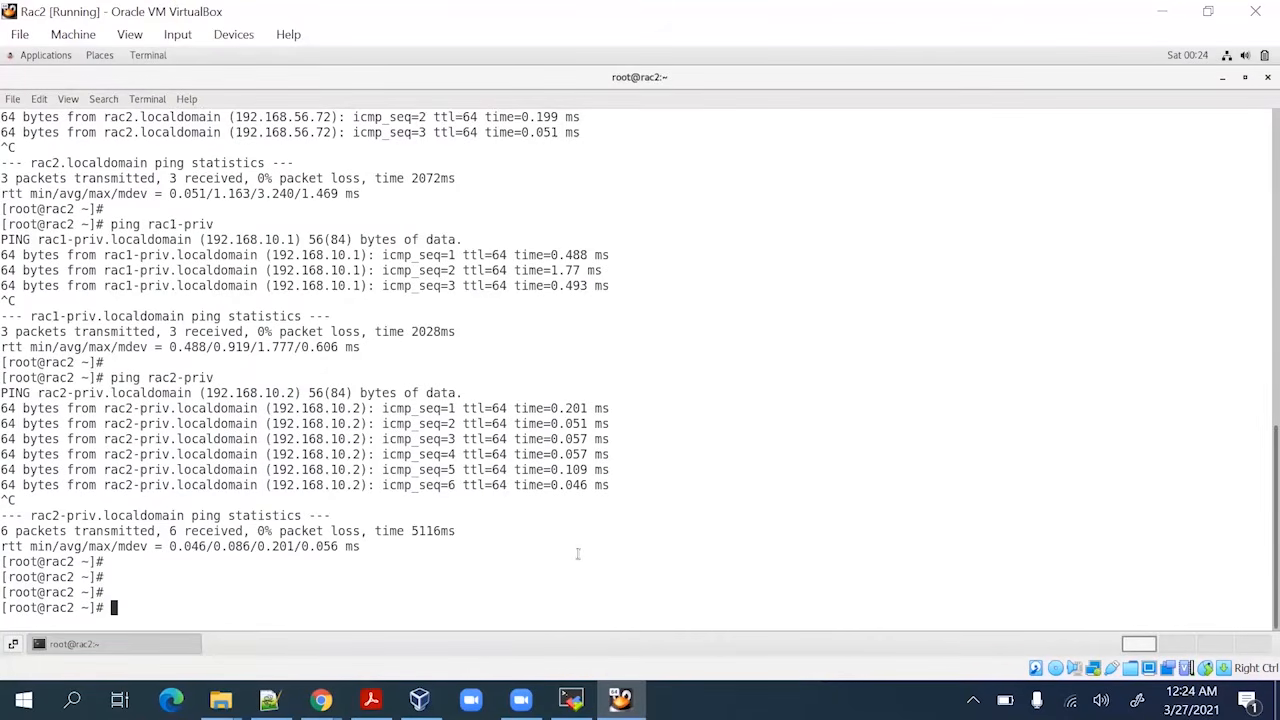
type("init 0")
key("Return")
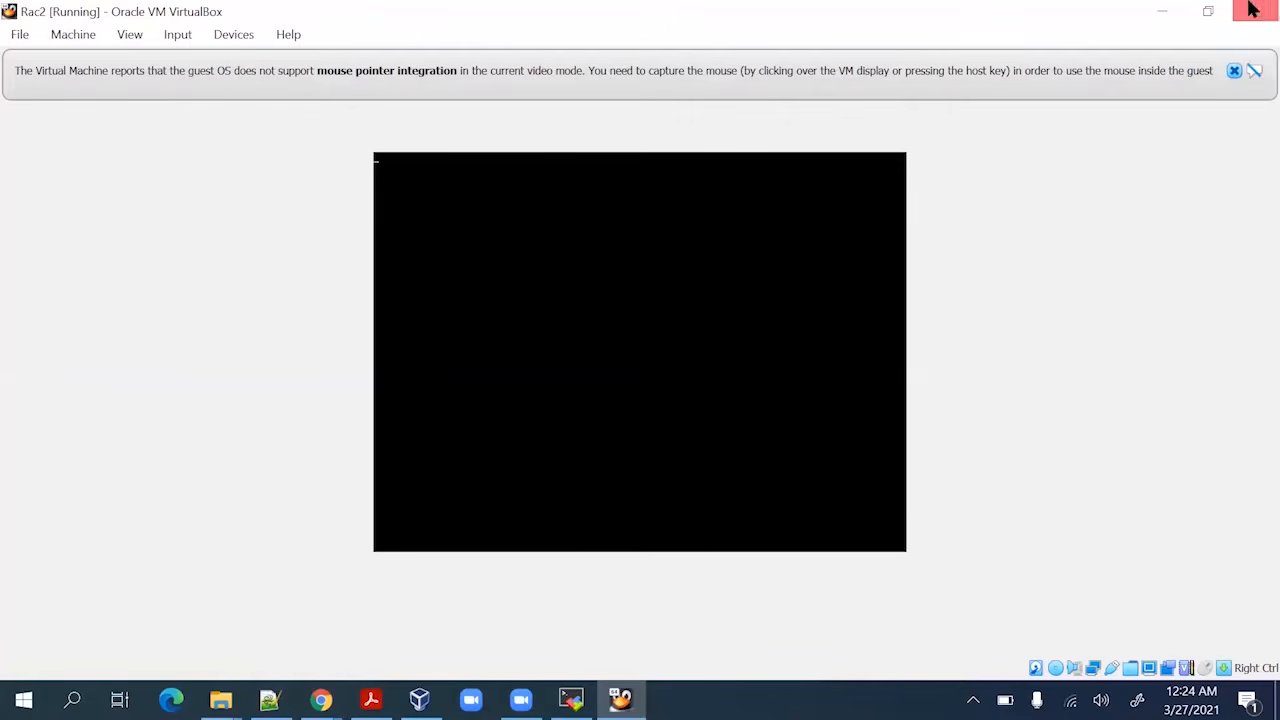
Dismiss the mouse-integration notice and bring the VirtualBox Manager to the front
left_click(1234, 70)
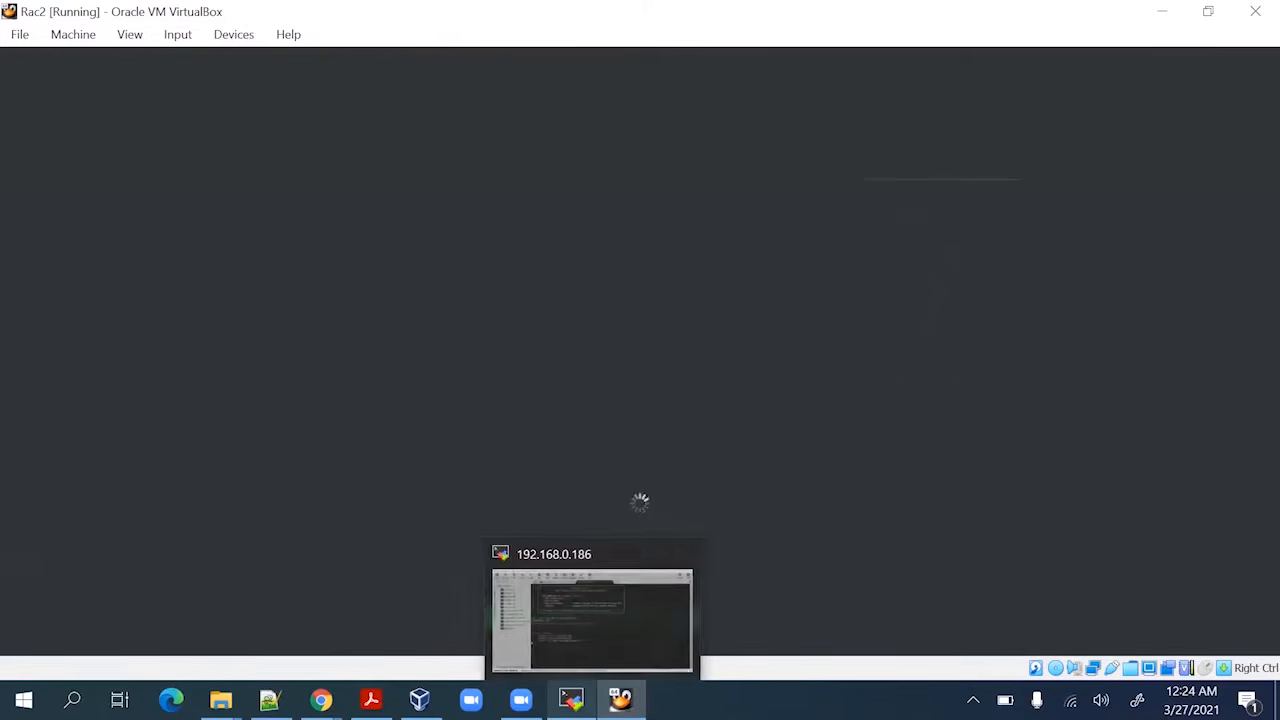
mouse_move(371, 699)
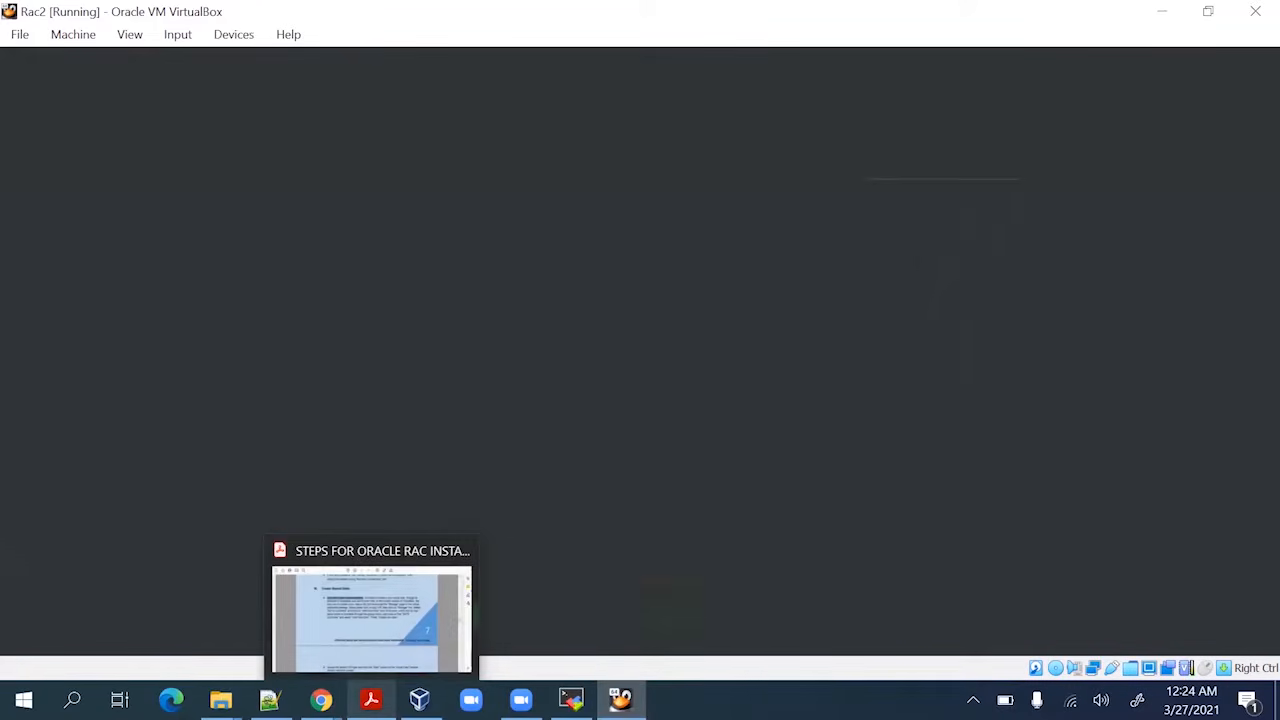
mouse_move(419, 699)
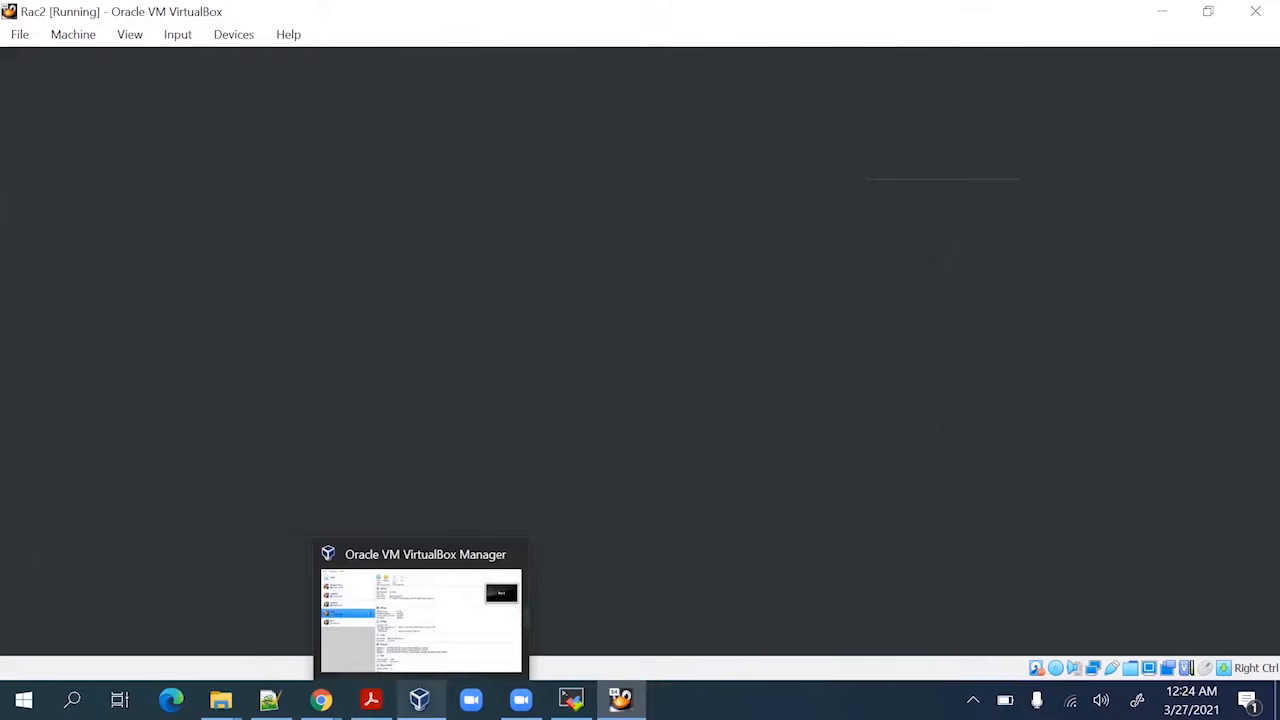
left_click(419, 699)
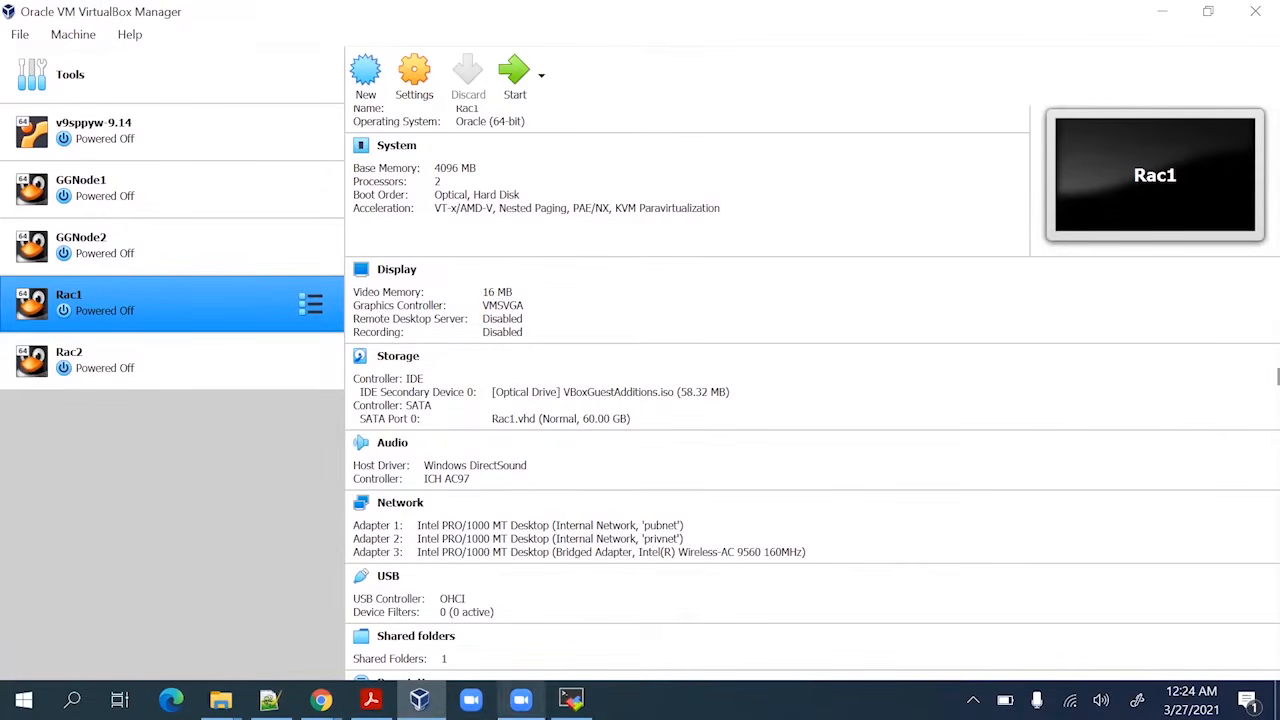
left_click(371, 699)
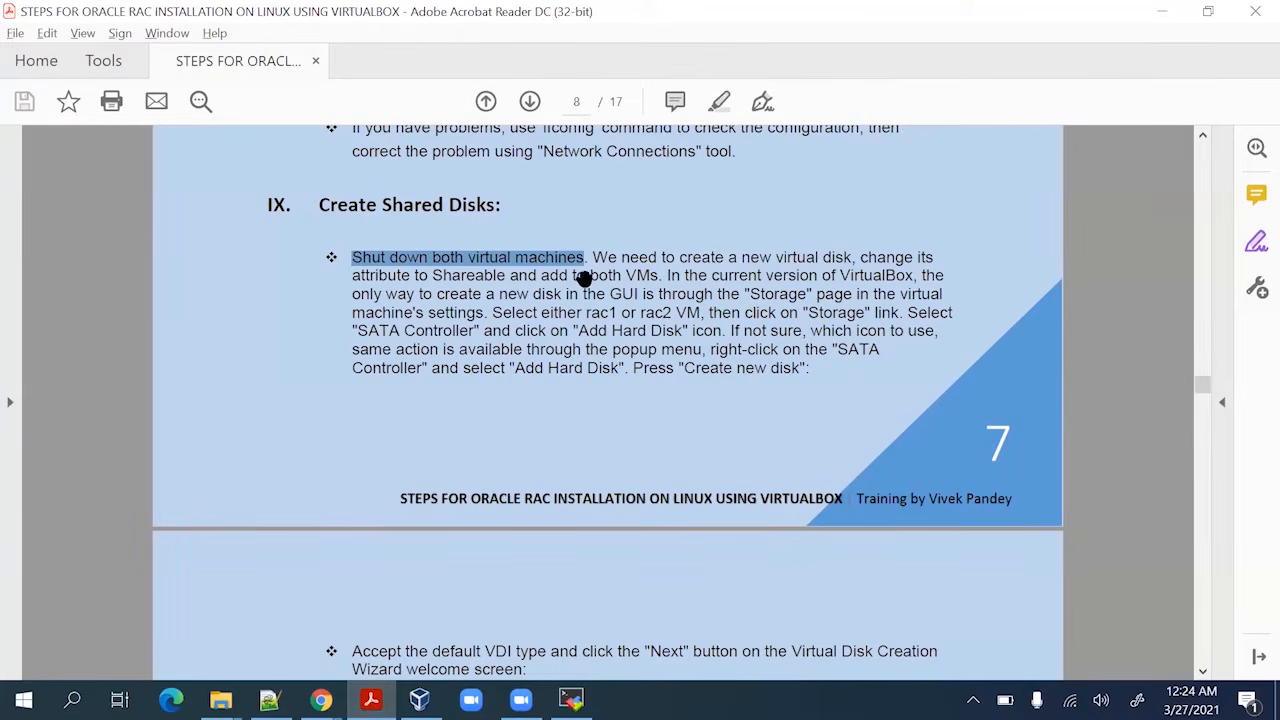
left_click_drag(586, 277, 808, 394)
key("alt+Tab")
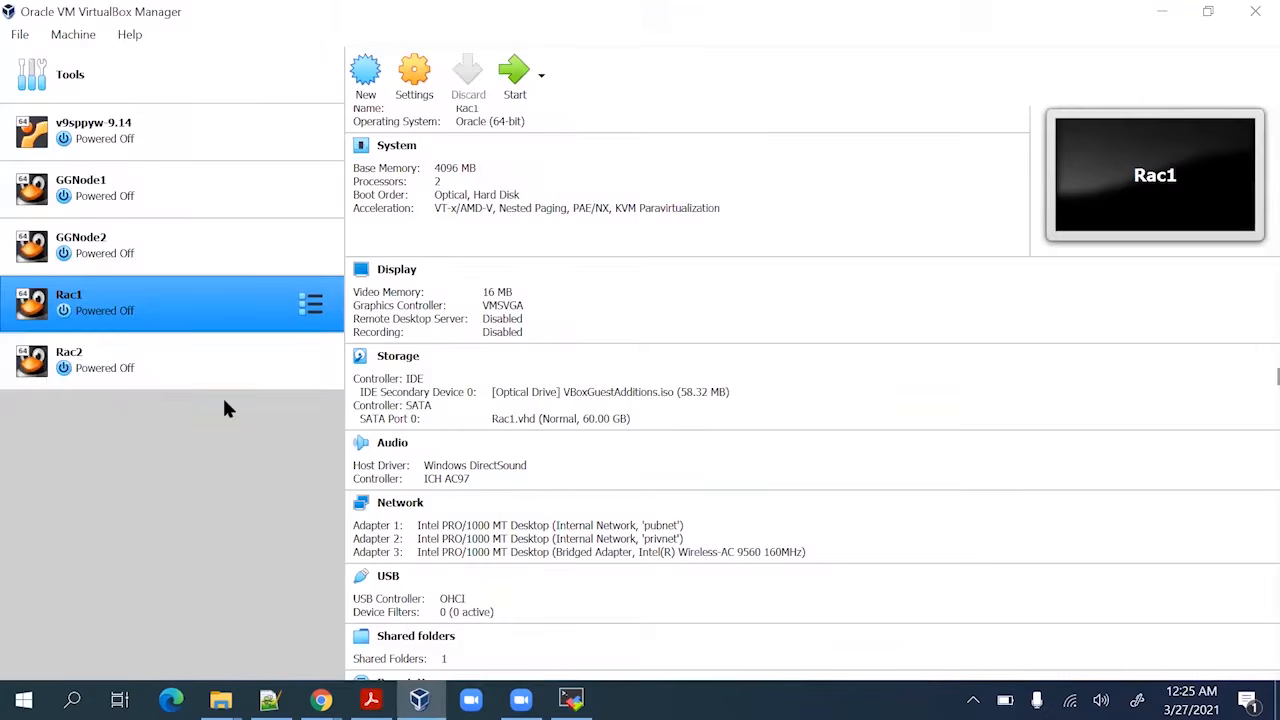
In Rac1's Storage settings, start creating a new hard disk on the SATA controller
left_click(415, 88)
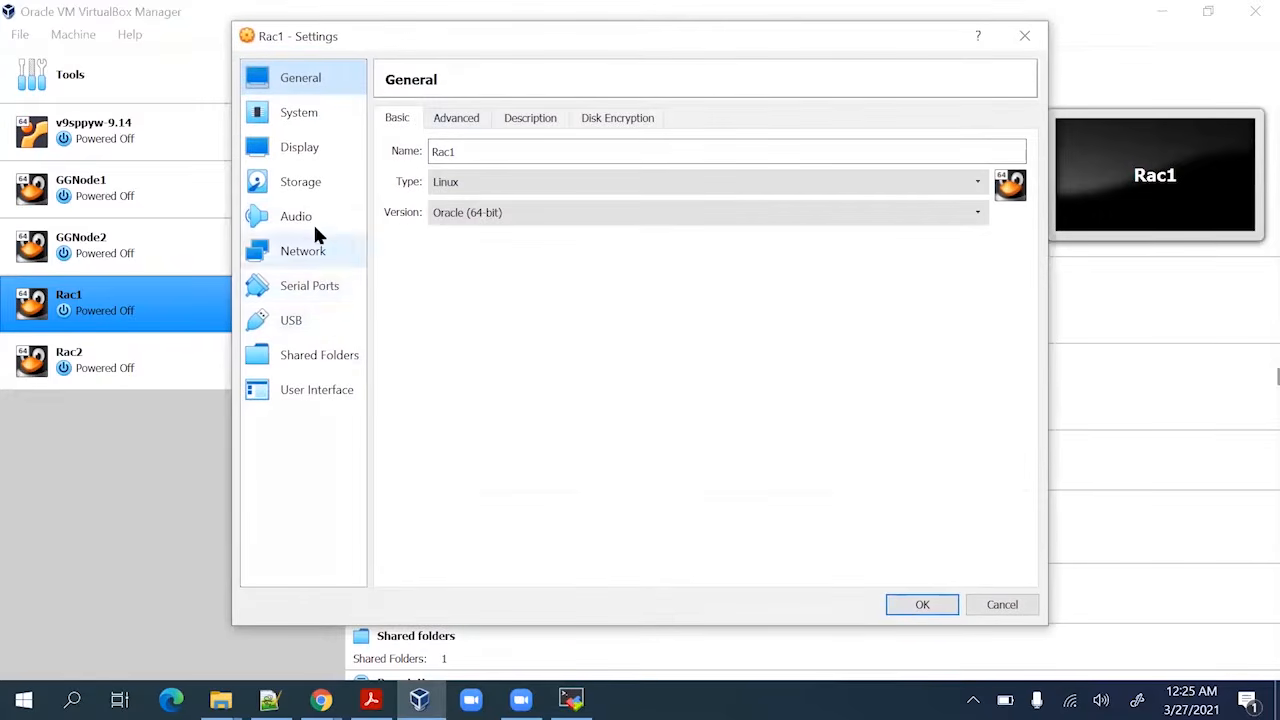
left_click(318, 186)
left_click(441, 194)
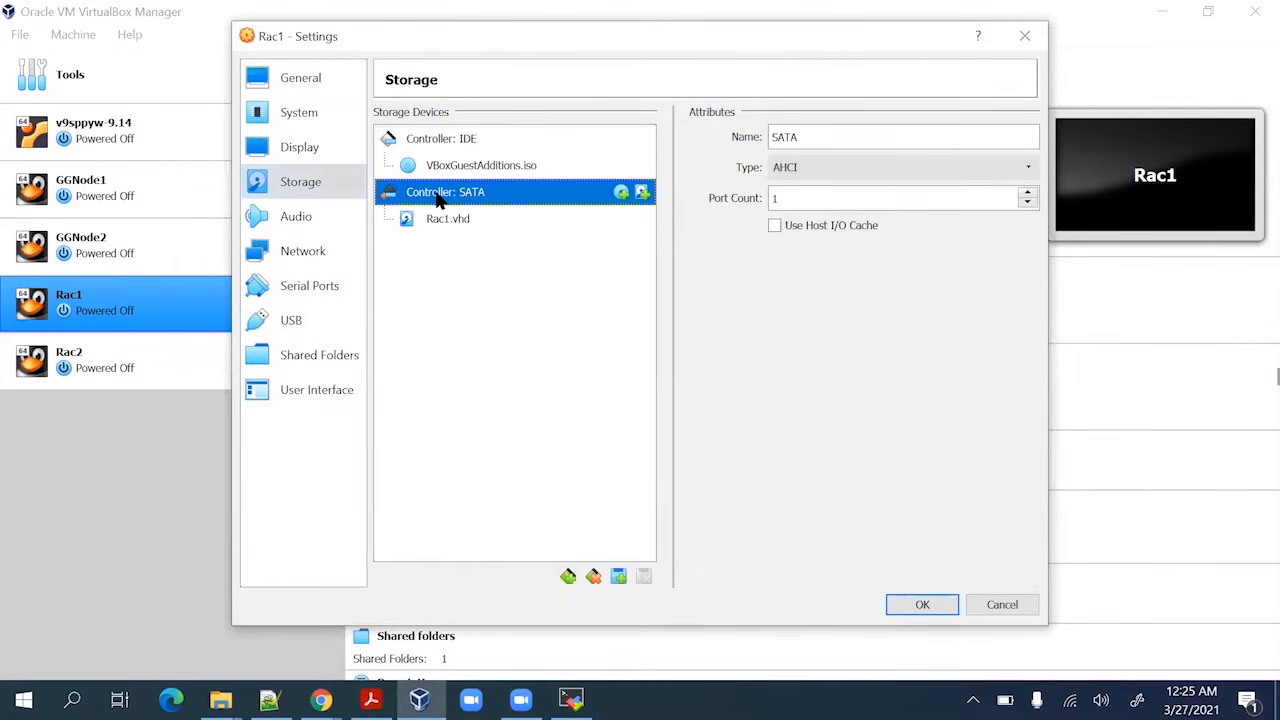
left_click(618, 580)
left_click(672, 618)
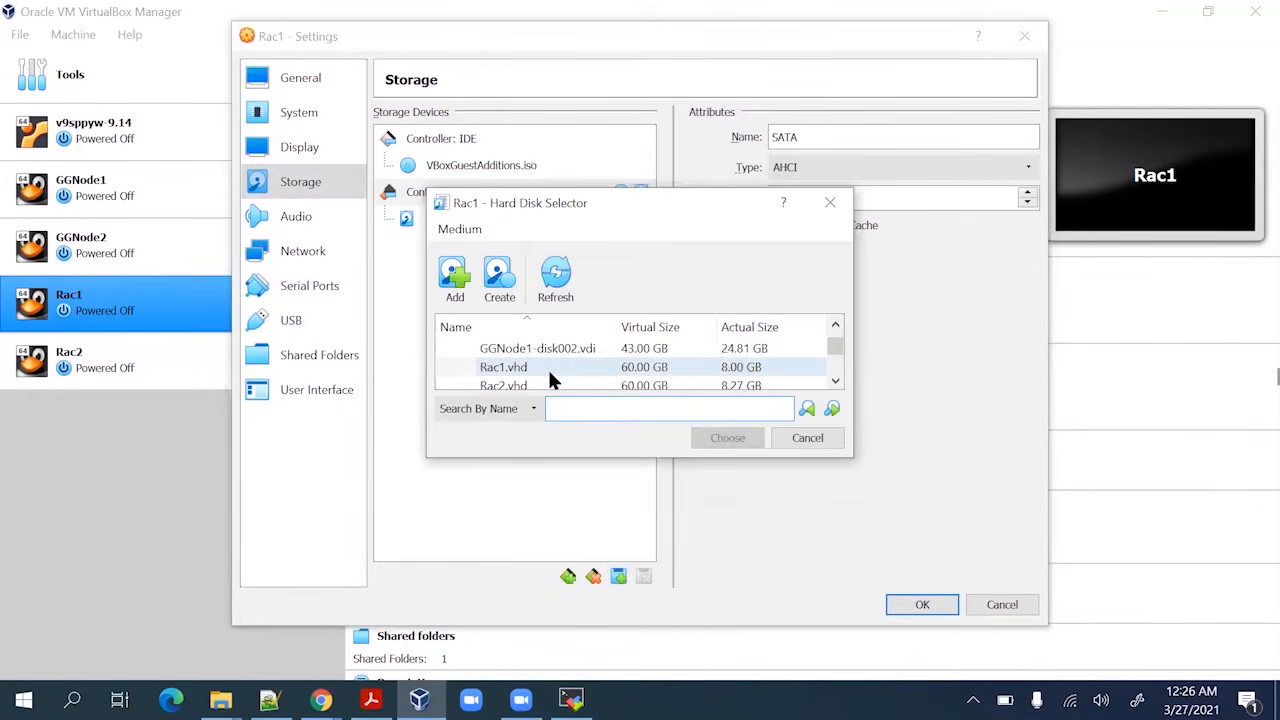
scroll(547, 367, "down", 3)
scroll(547, 367, "up", 5)
left_click(499, 280)
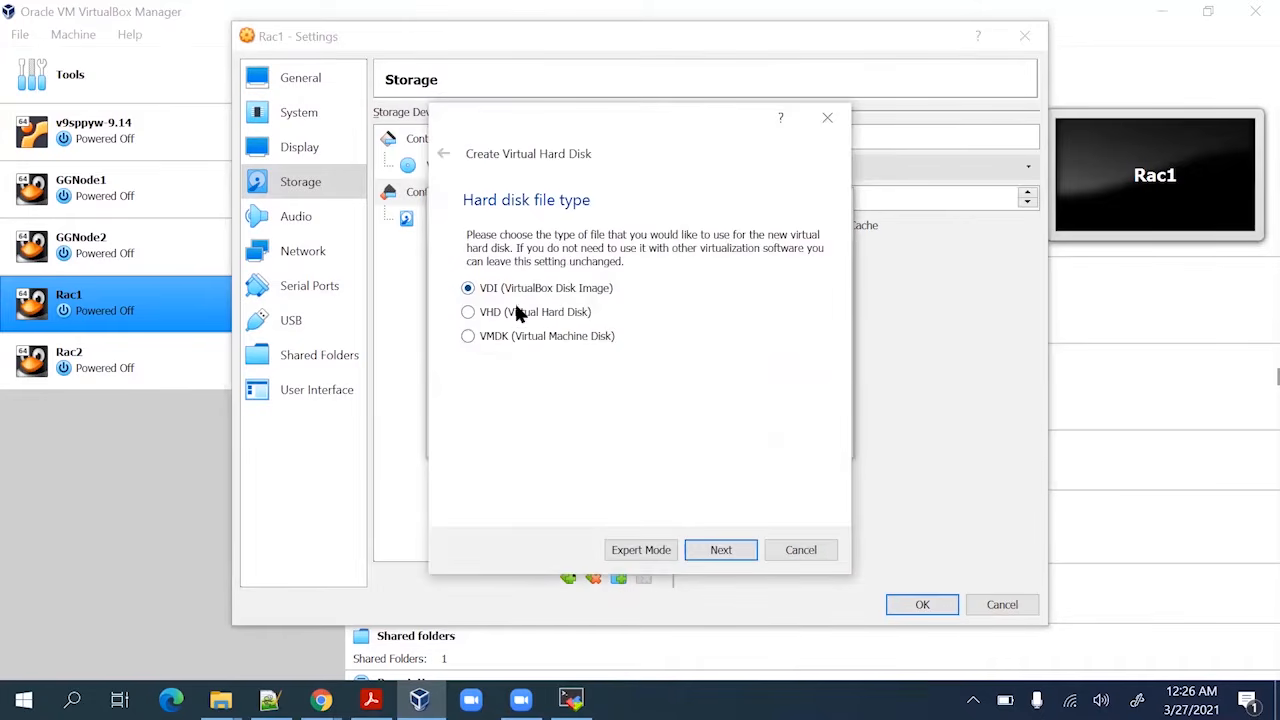
Following the guide, choose the VHD file type and proceed to storage allocation
key("alt+Tab")
scroll(648, 427, "down", 1)
scroll(648, 427, "down", 3)
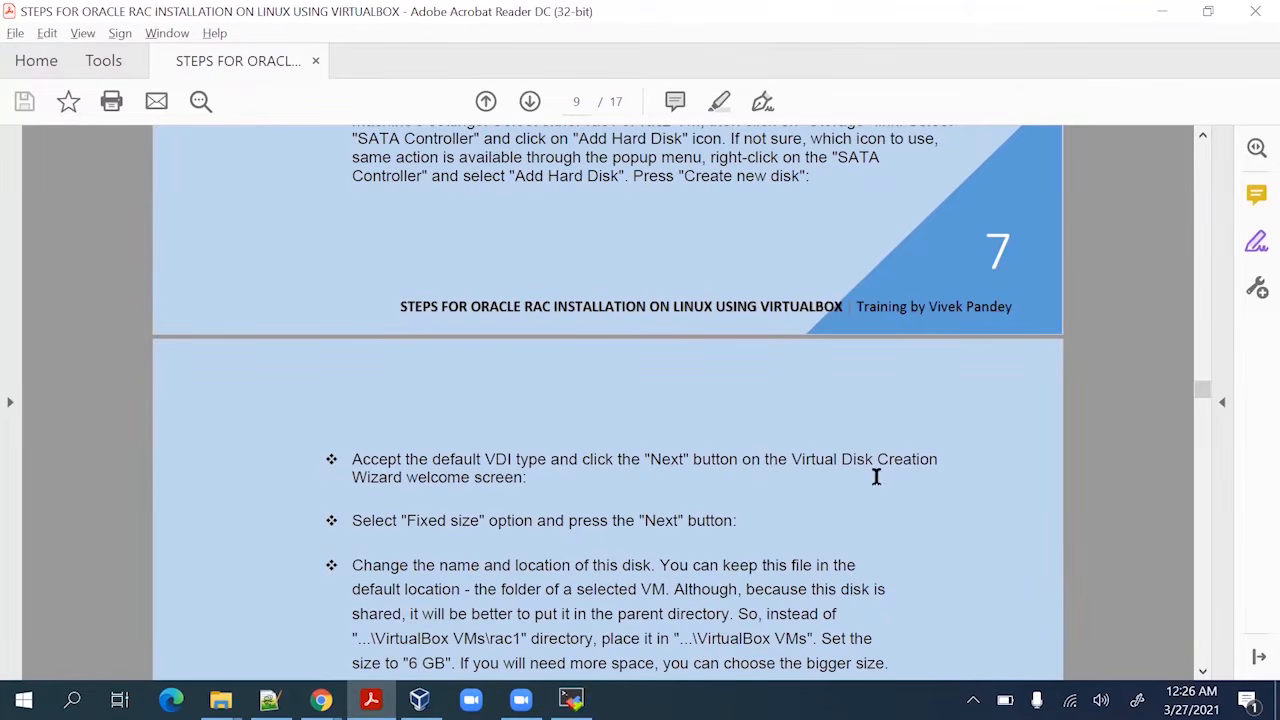
scroll(389, 429, "down", 2)
scroll(467, 495, "down", 2)
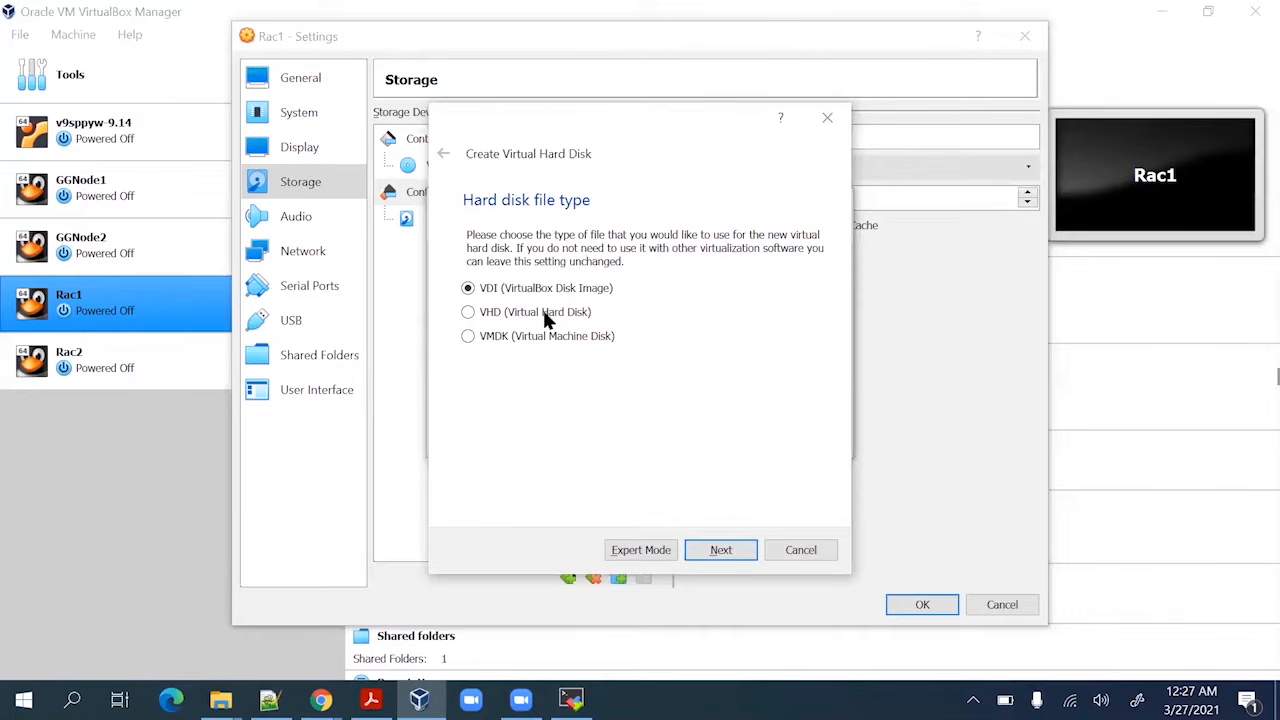
left_click(544, 313)
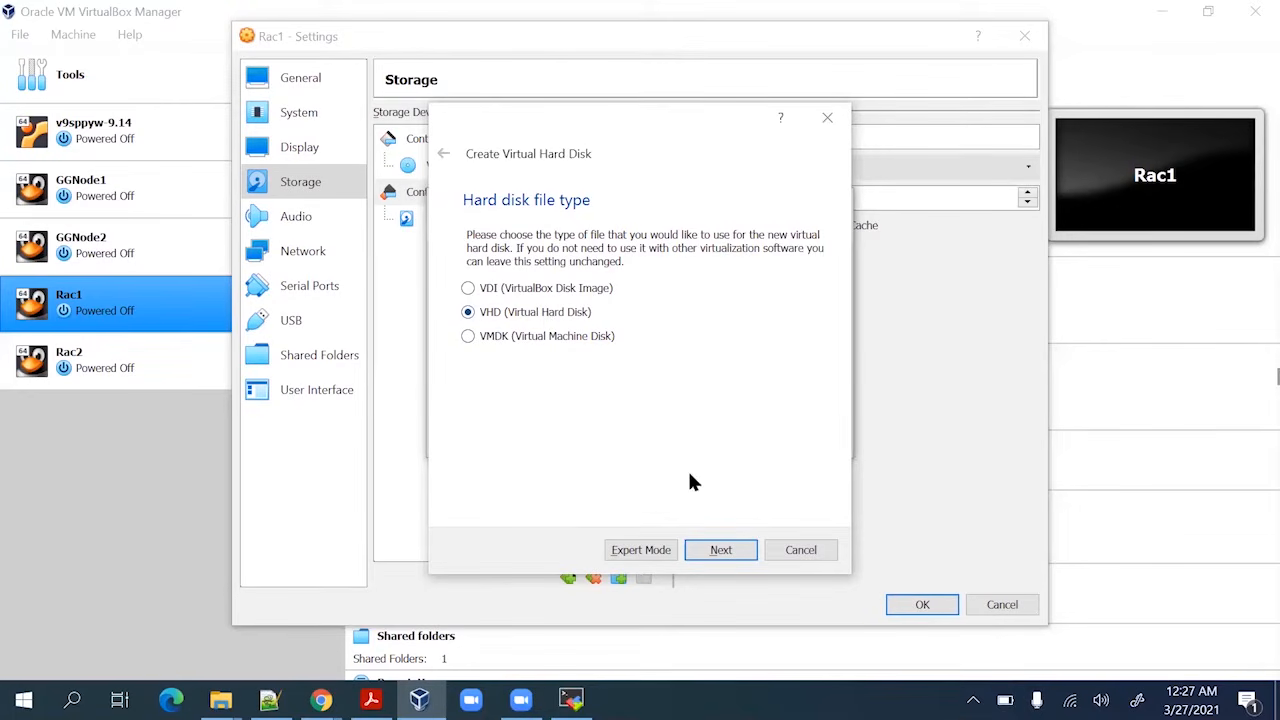
left_click(720, 549)
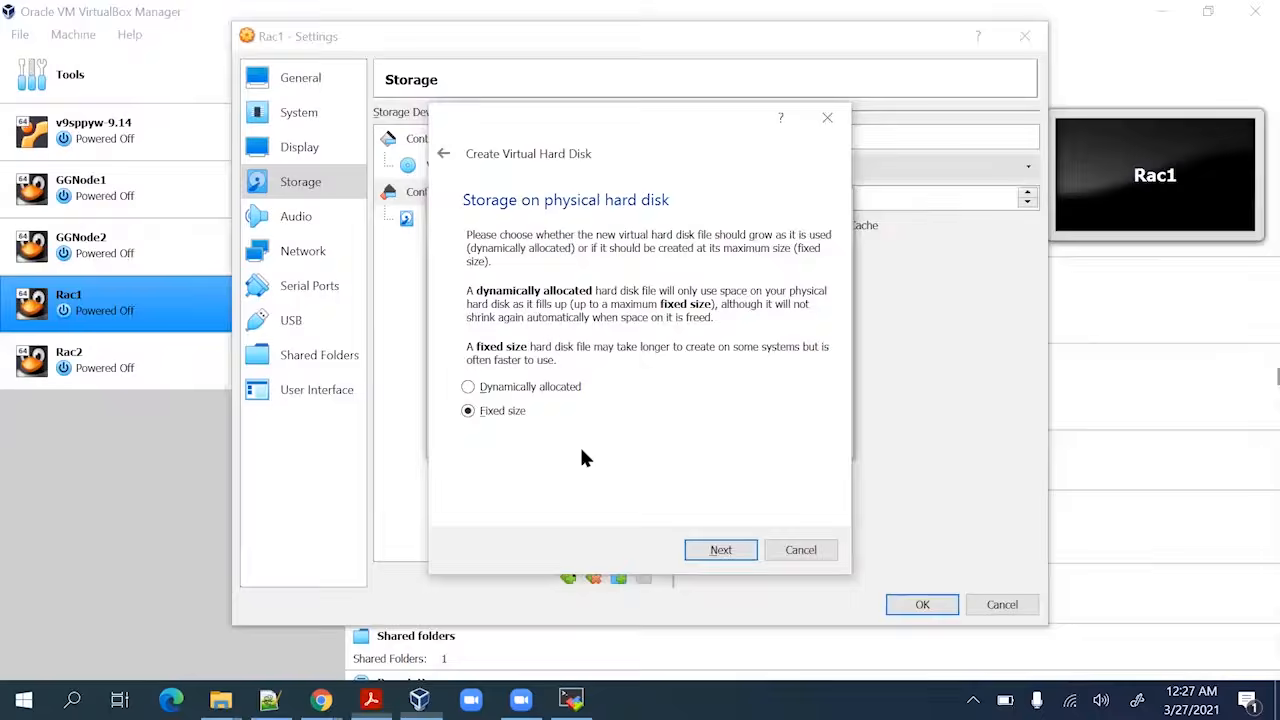
Save the new disk as ASM1 in E:\VM and set its size to 10 GB
left_click(713, 550)
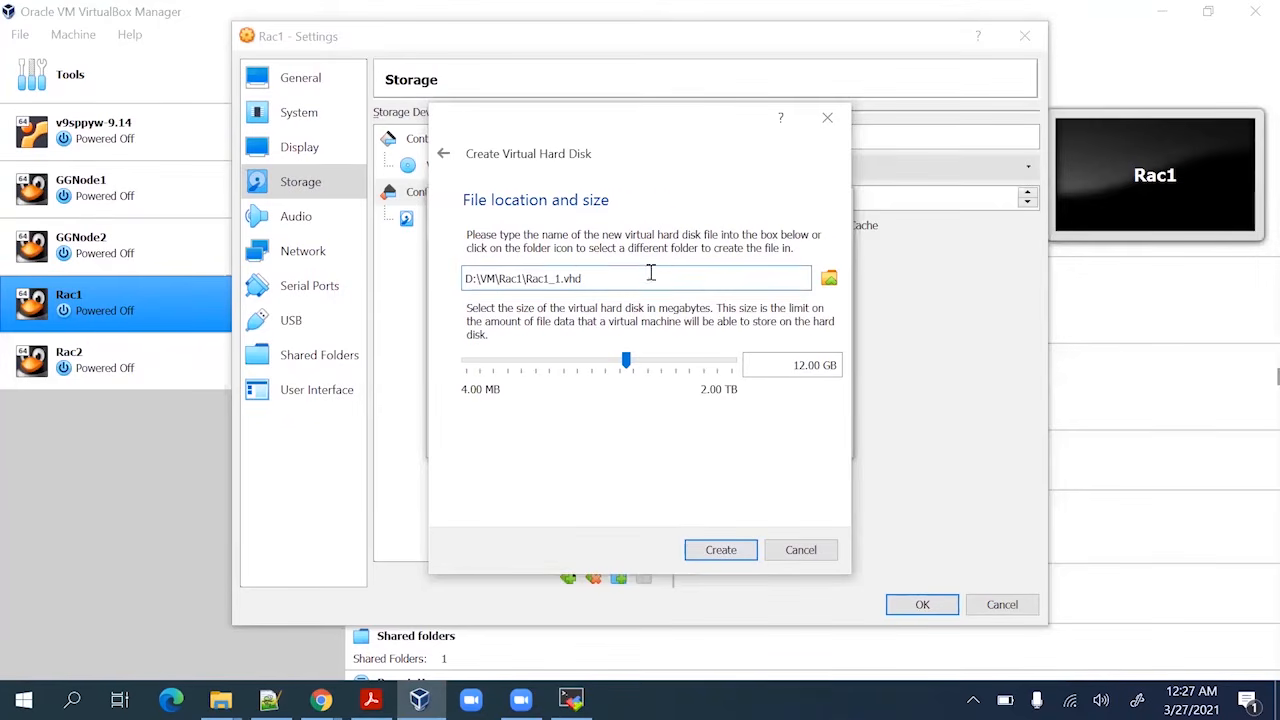
left_click(828, 280)
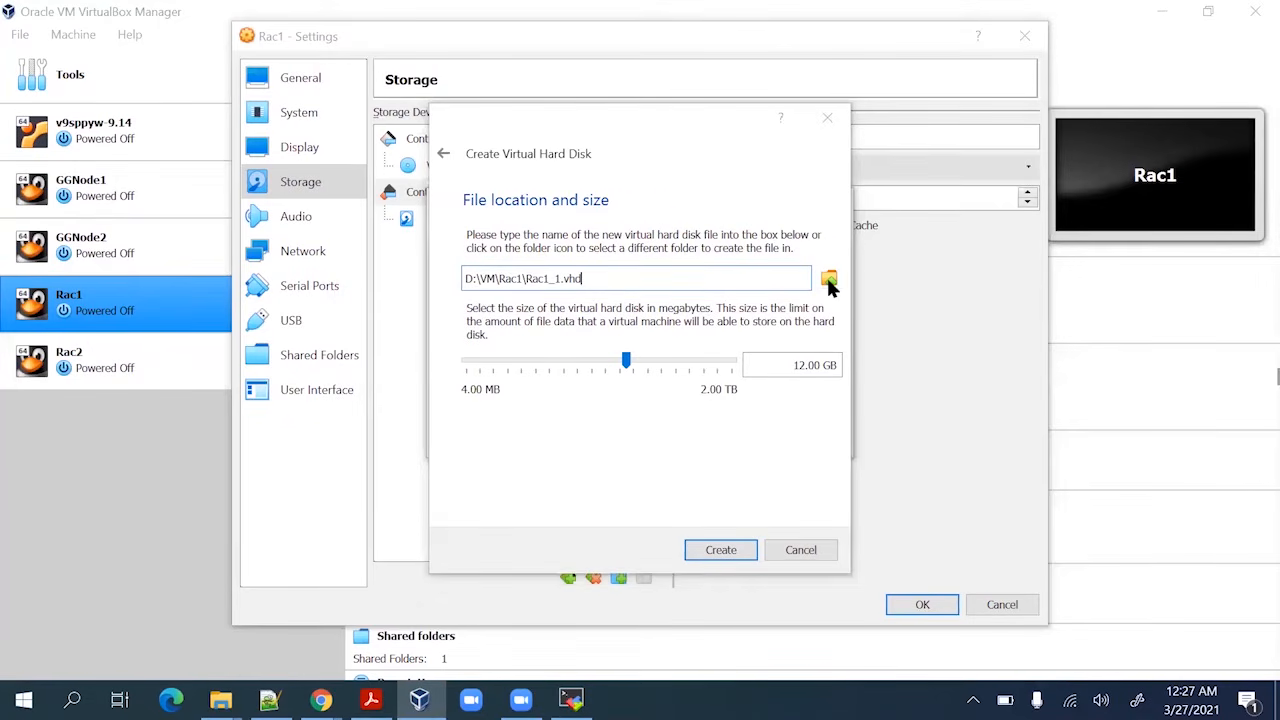
scroll(525, 395, "down", 1)
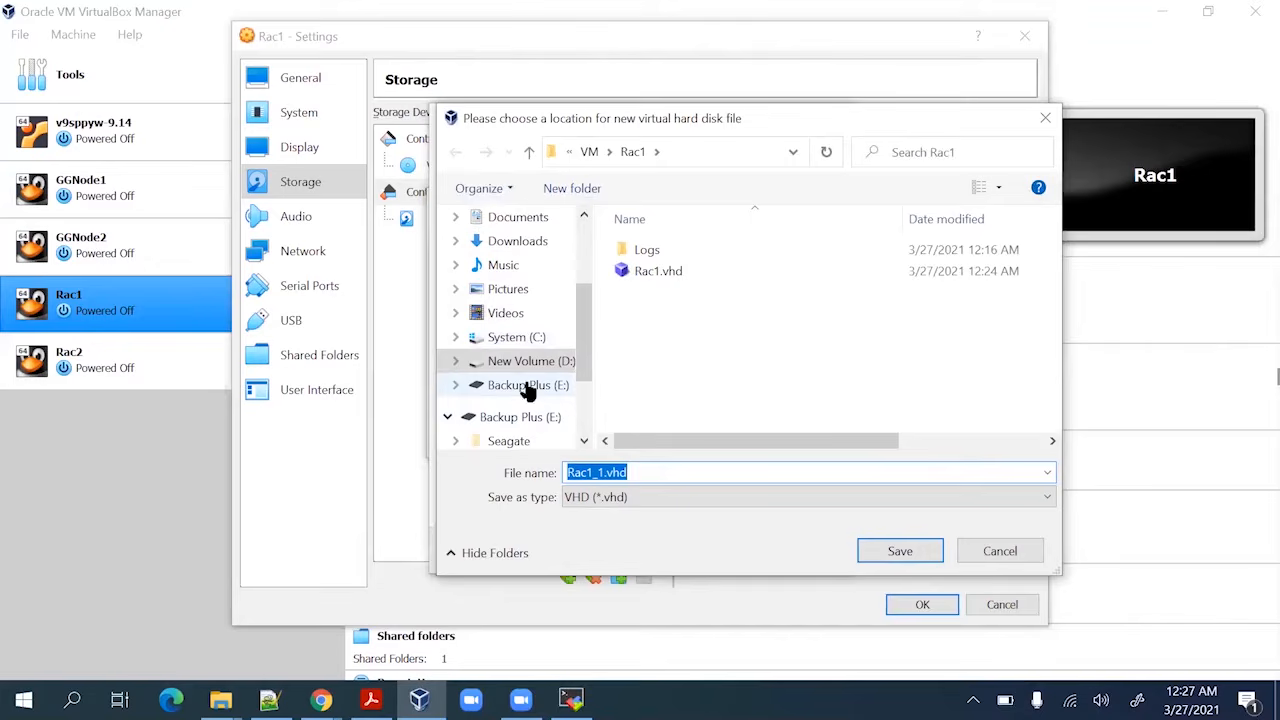
left_click(526, 388)
double_click(667, 313)
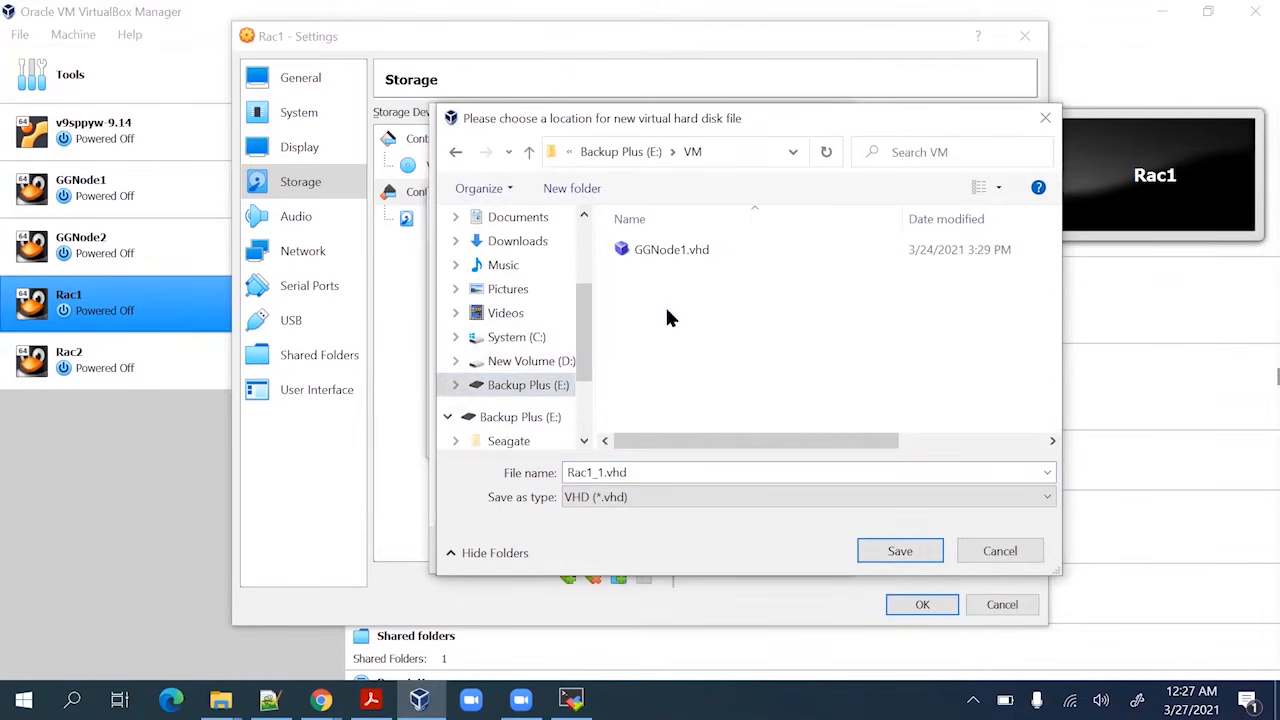
double_click(741, 473)
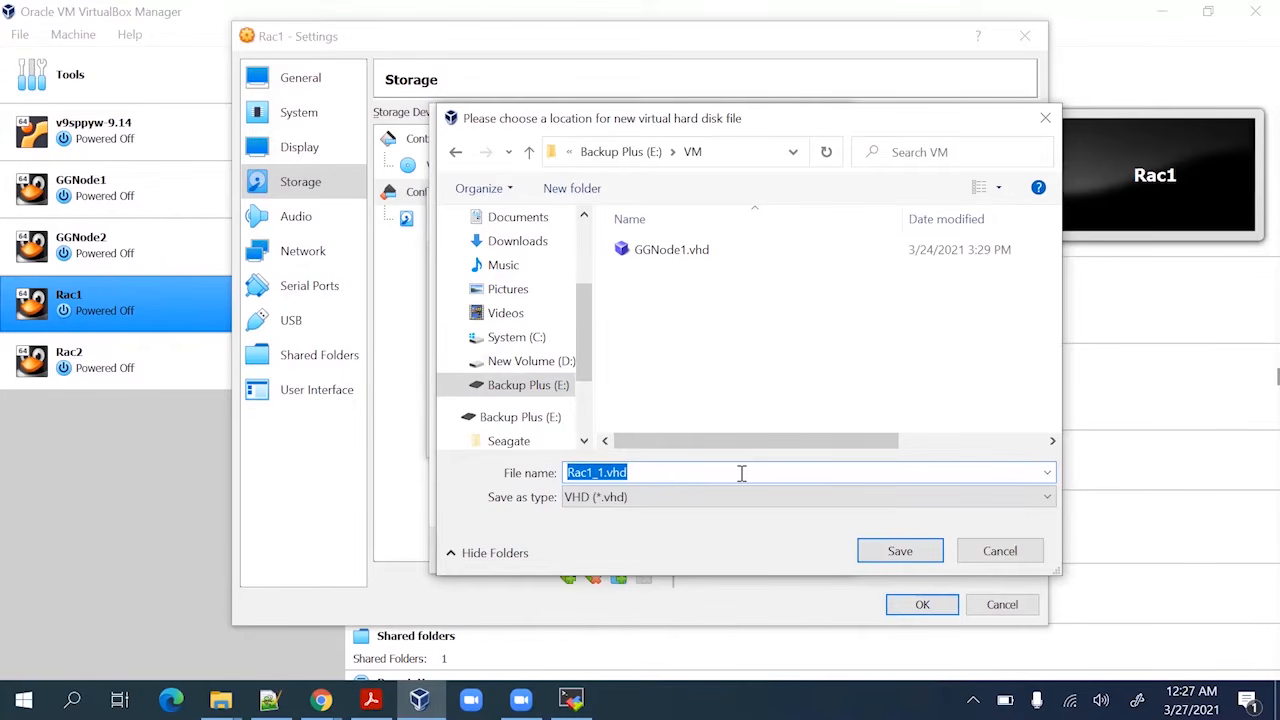
type("ASM1")
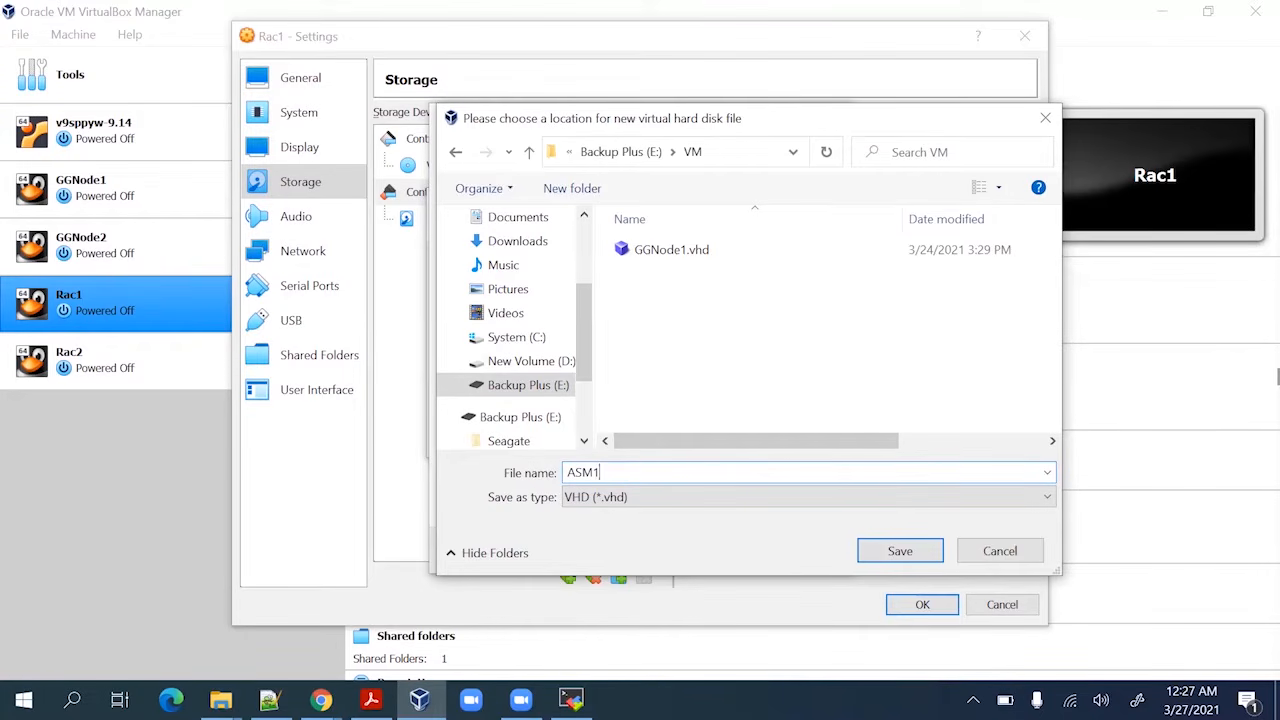
left_click(917, 550)
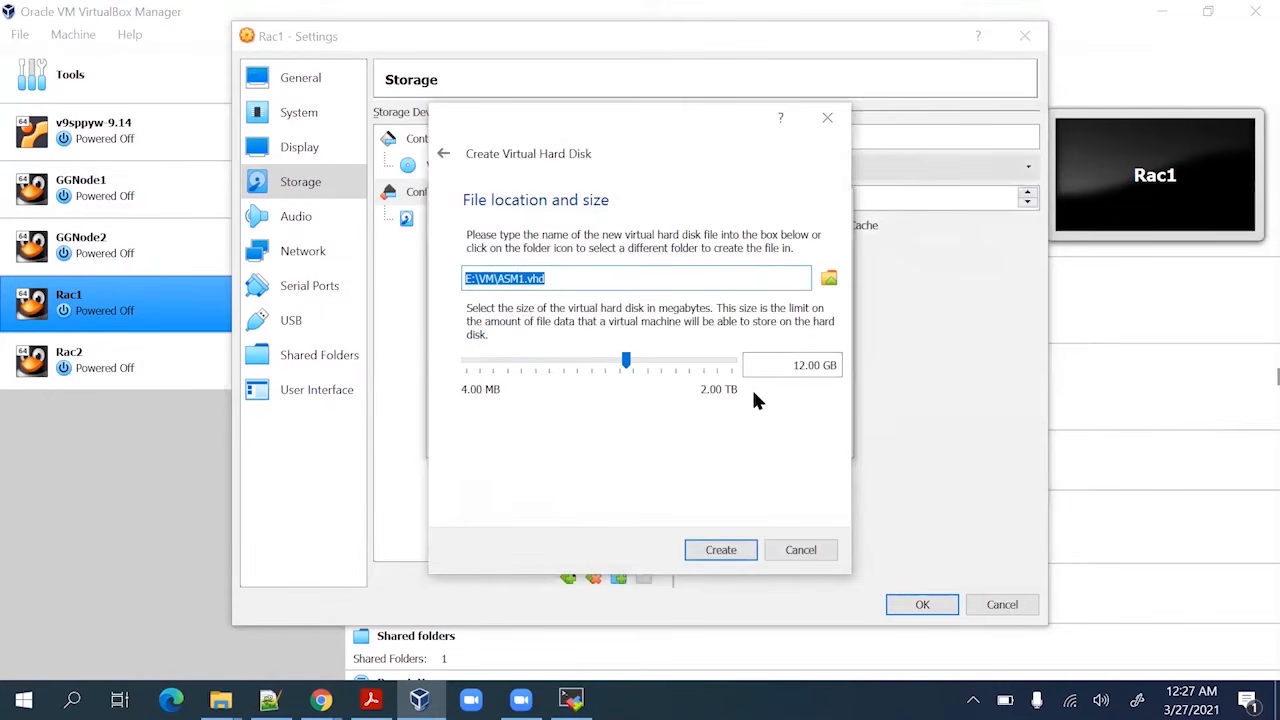
left_click(804, 365)
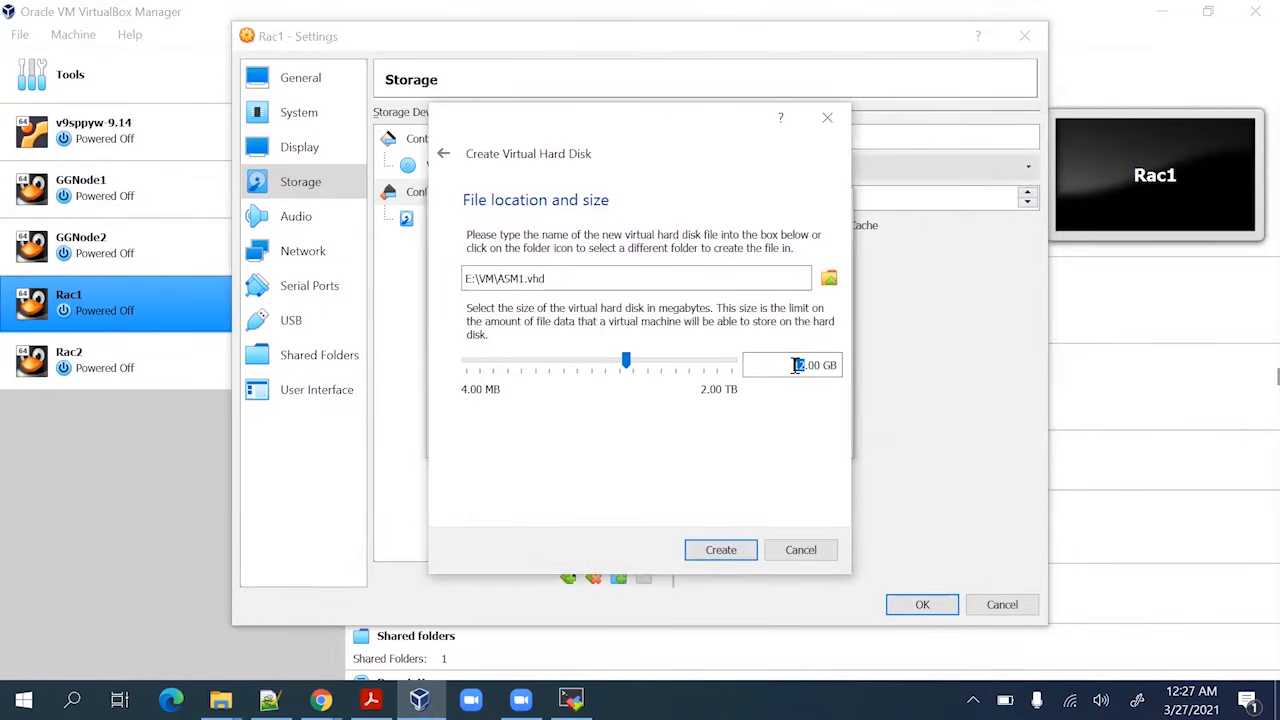
type("10")
Create the fixed-size ASM1.vhd disk, reviewing the guide's next steps while it progresses
left_click(742, 555)
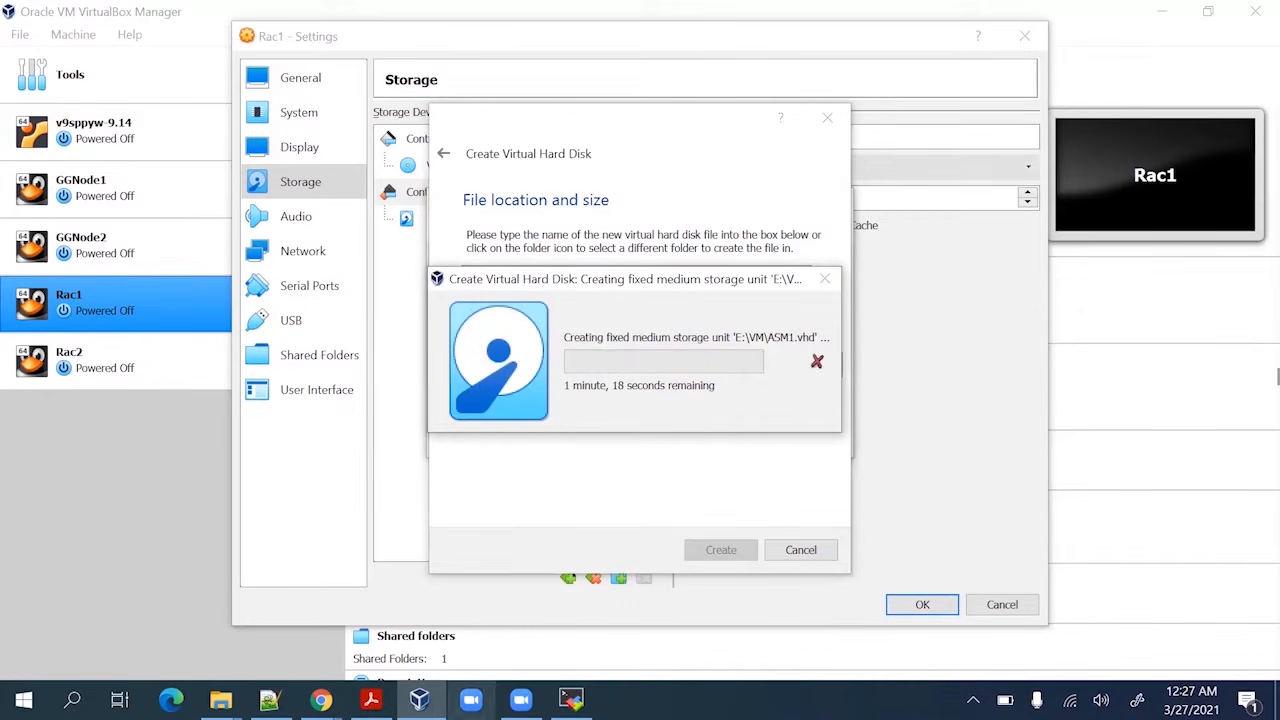
left_click(371, 700)
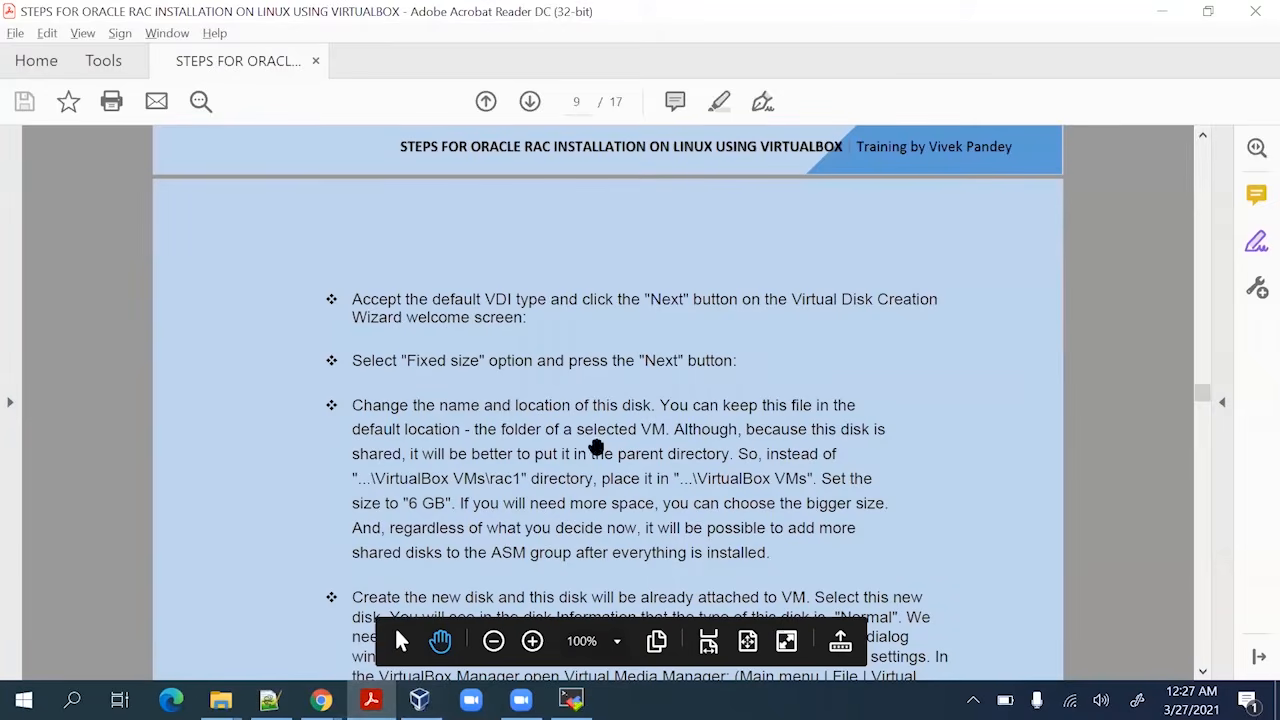
scroll(634, 511, "down", 1)
scroll(634, 511, "down", 1)
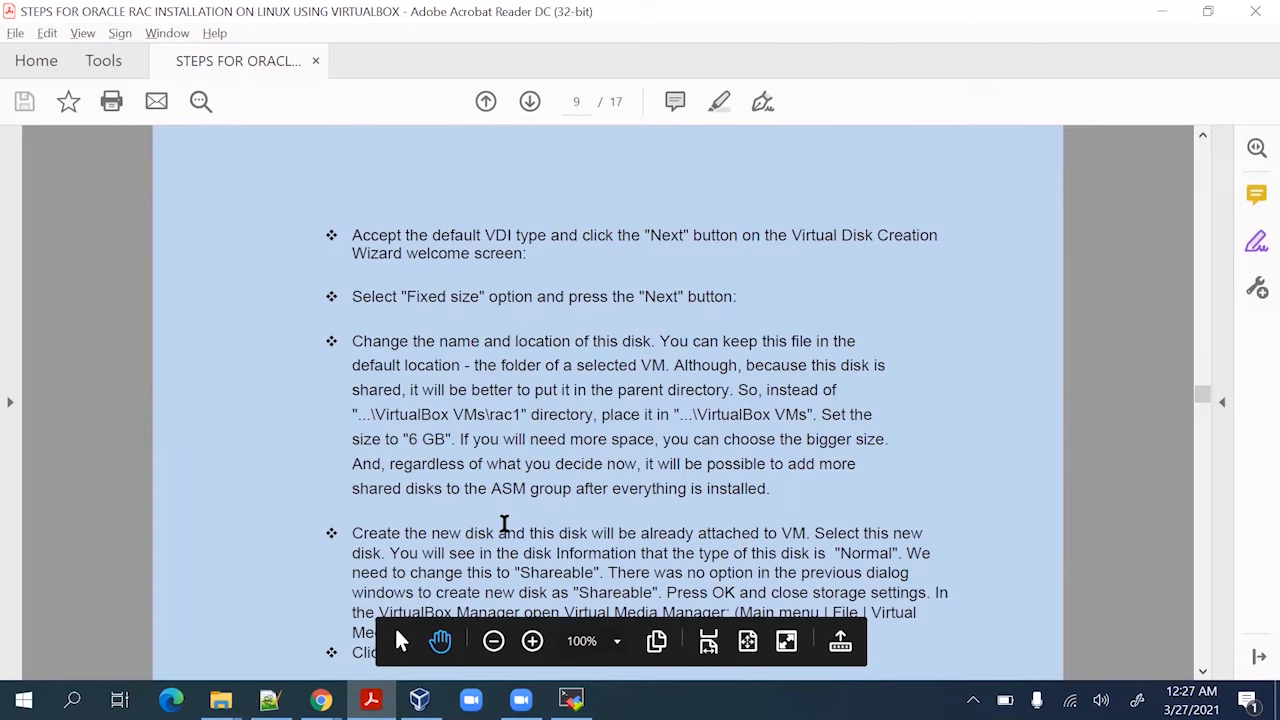
key("alt+Tab")
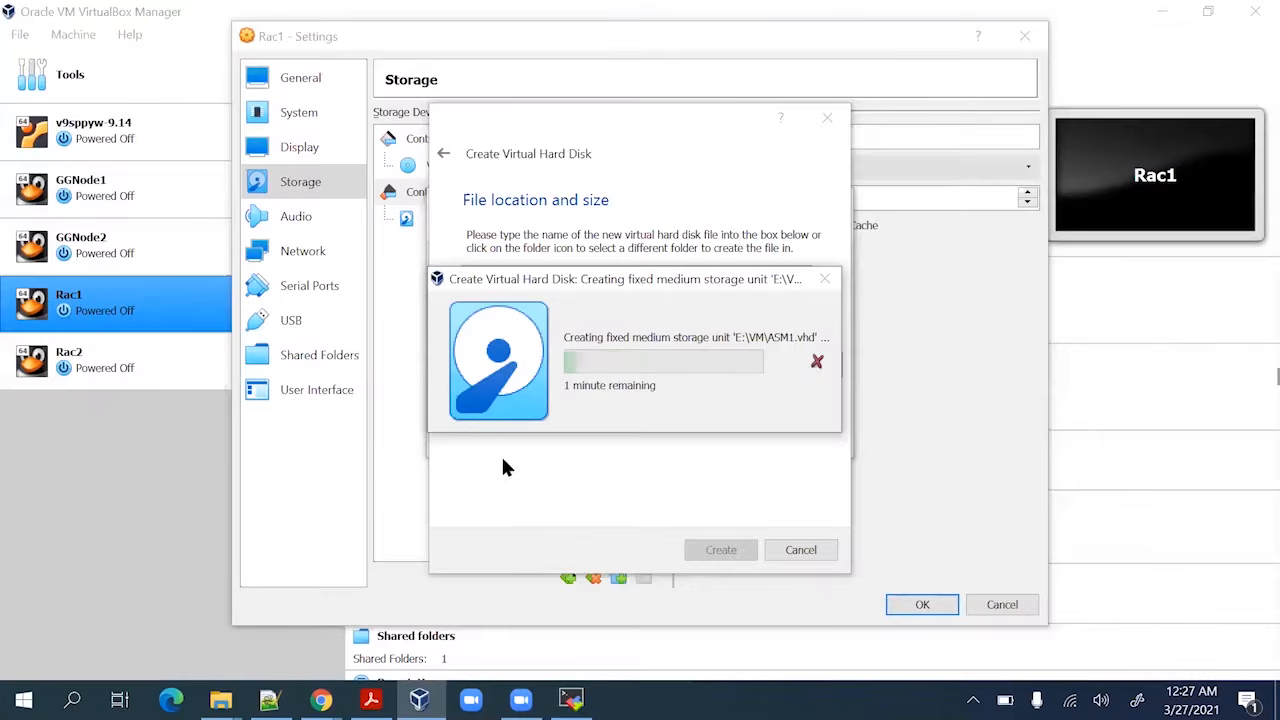
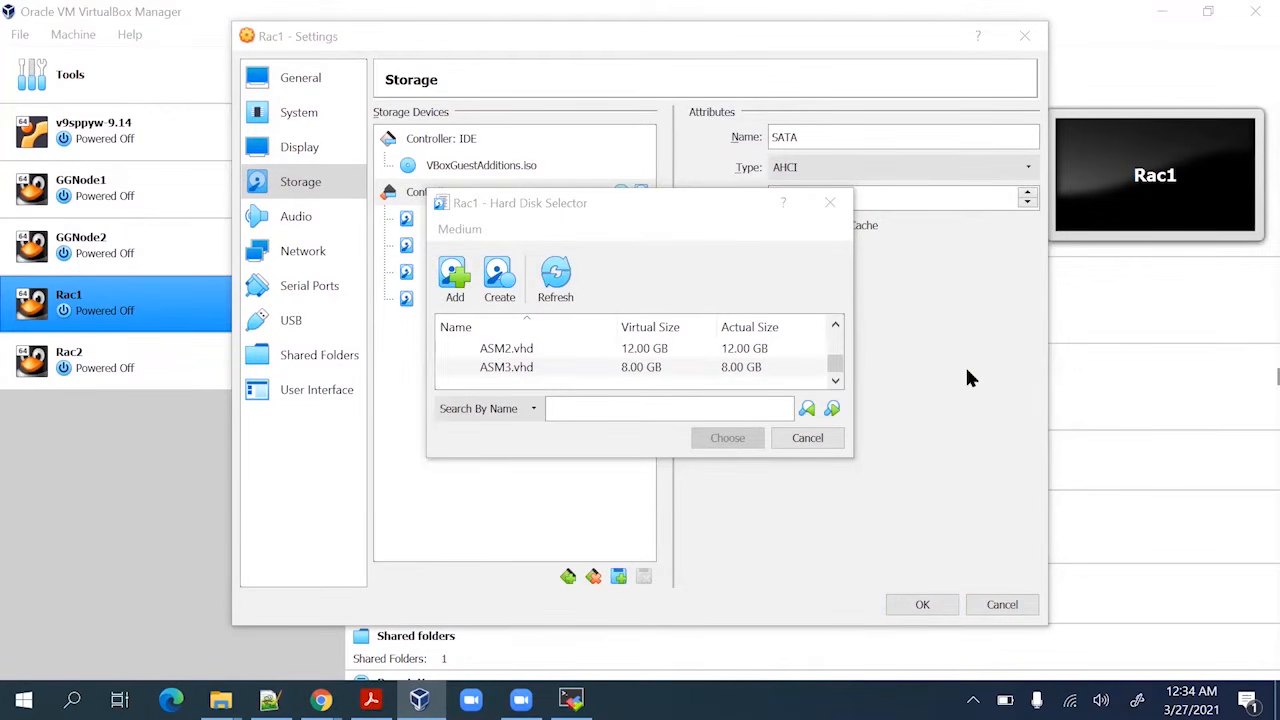
Dismiss the disk selector and review ASM1, ASM2 and ASM3 attached to Rac1's SATA controller
scroll(549, 345, "up", 1)
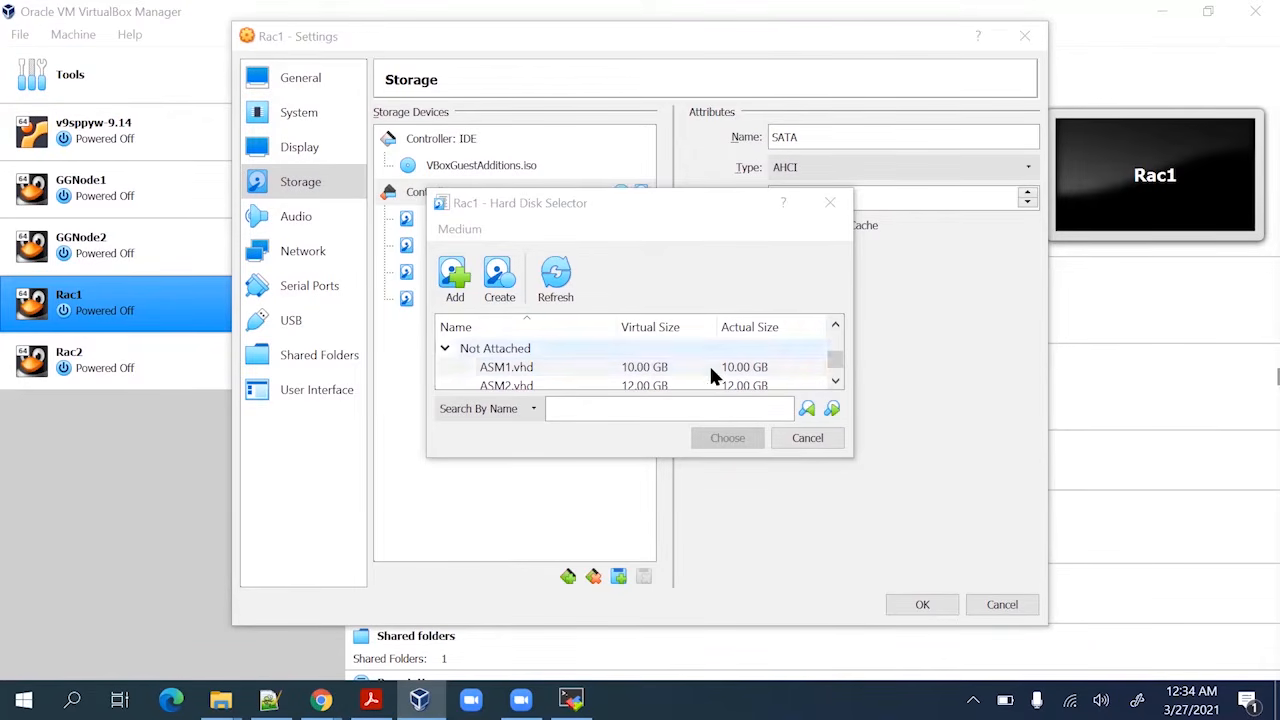
scroll(733, 366, "down", 1)
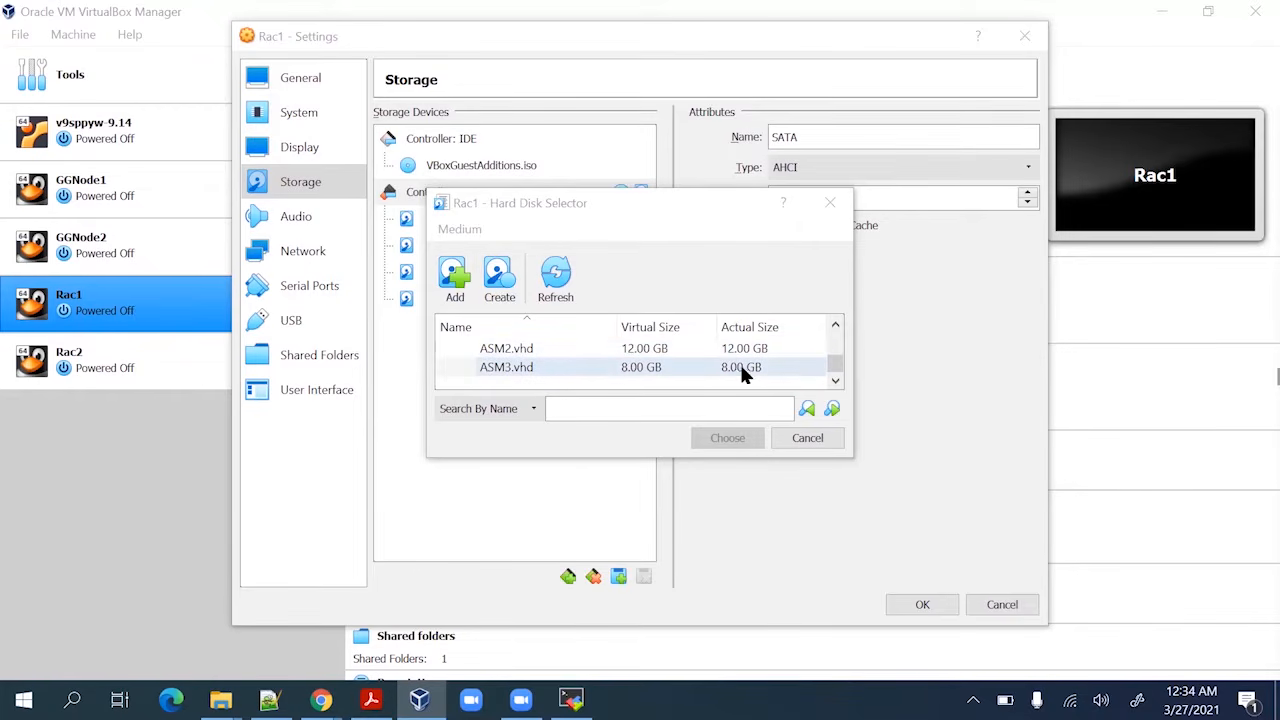
scroll(558, 360, "up", 1)
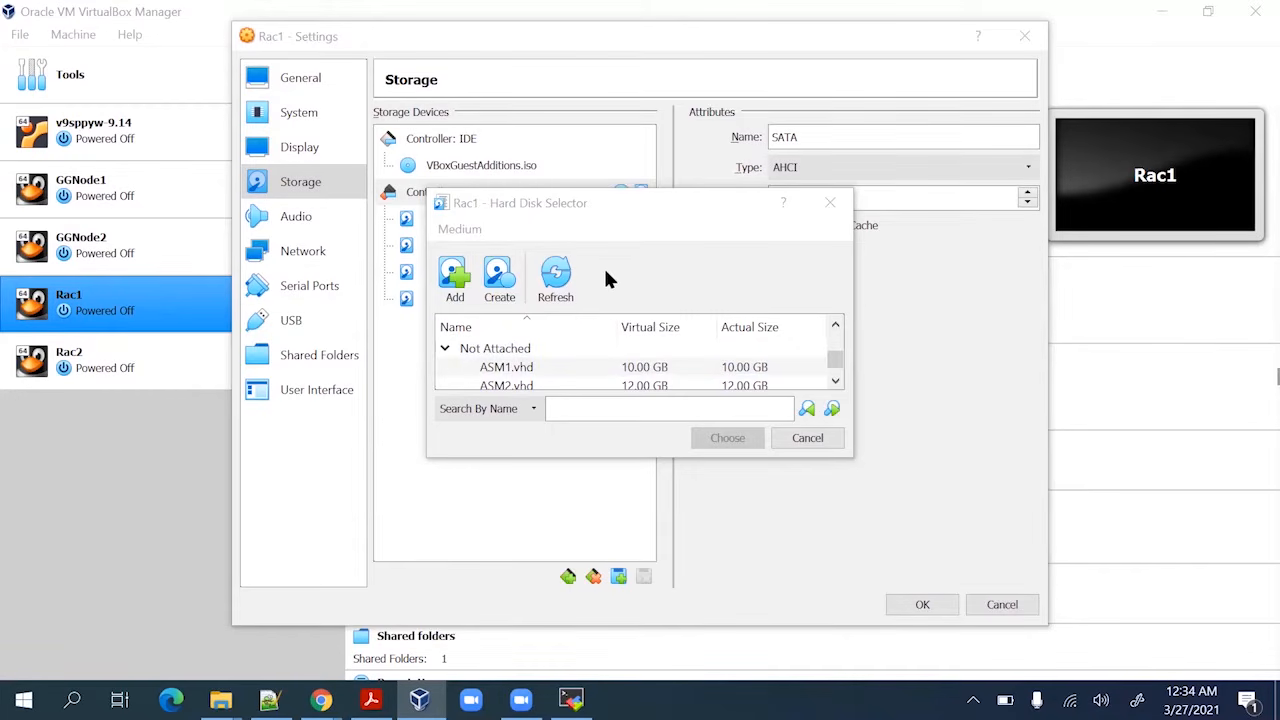
left_click(790, 440)
left_click(477, 246)
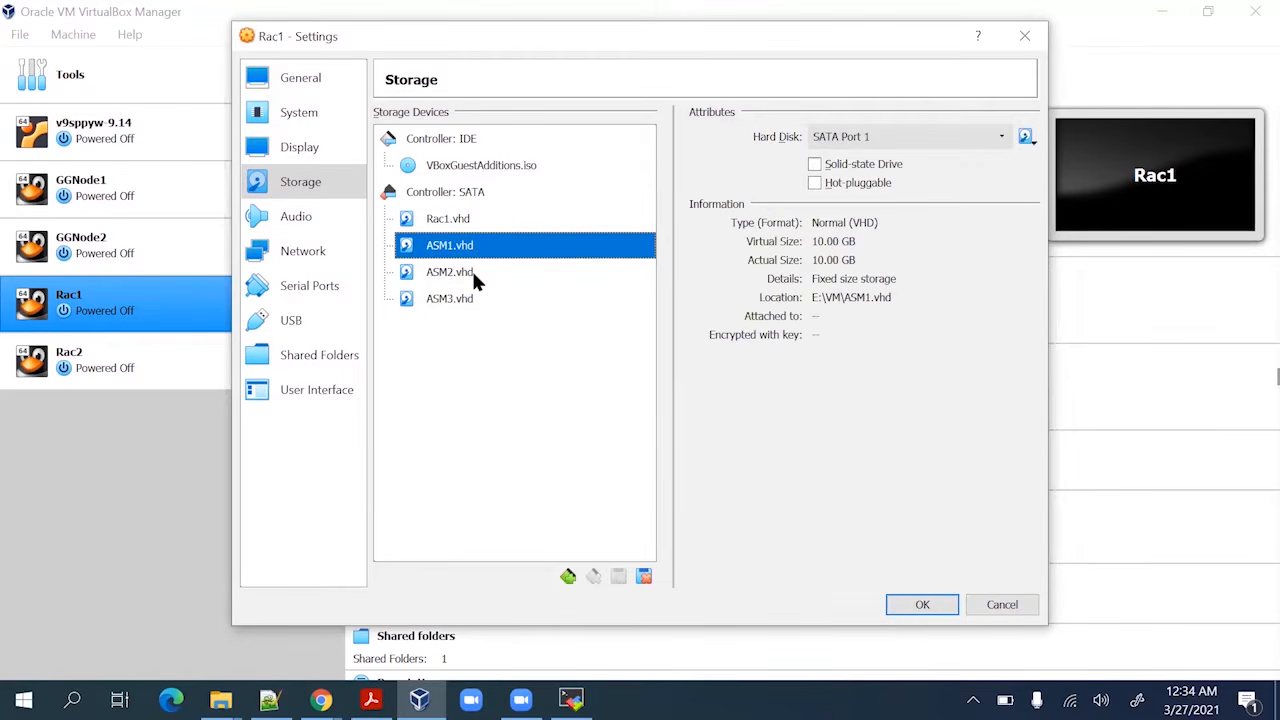
left_click(476, 282)
left_click(472, 298)
left_click(473, 246)
left_click(457, 195)
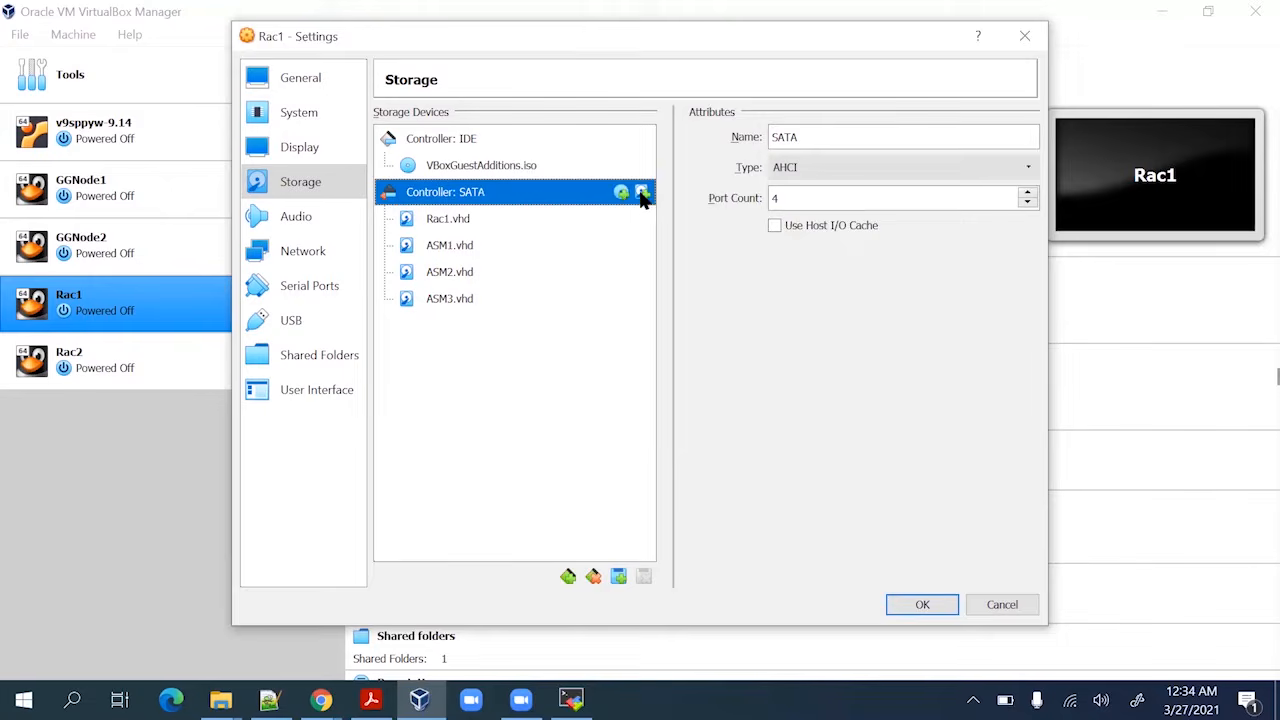
Reopen the disk selector, close it without adding a disk, and save Rac1's settings
left_click(642, 193)
scroll(537, 378, "down", 3)
scroll(537, 378, "down", 2)
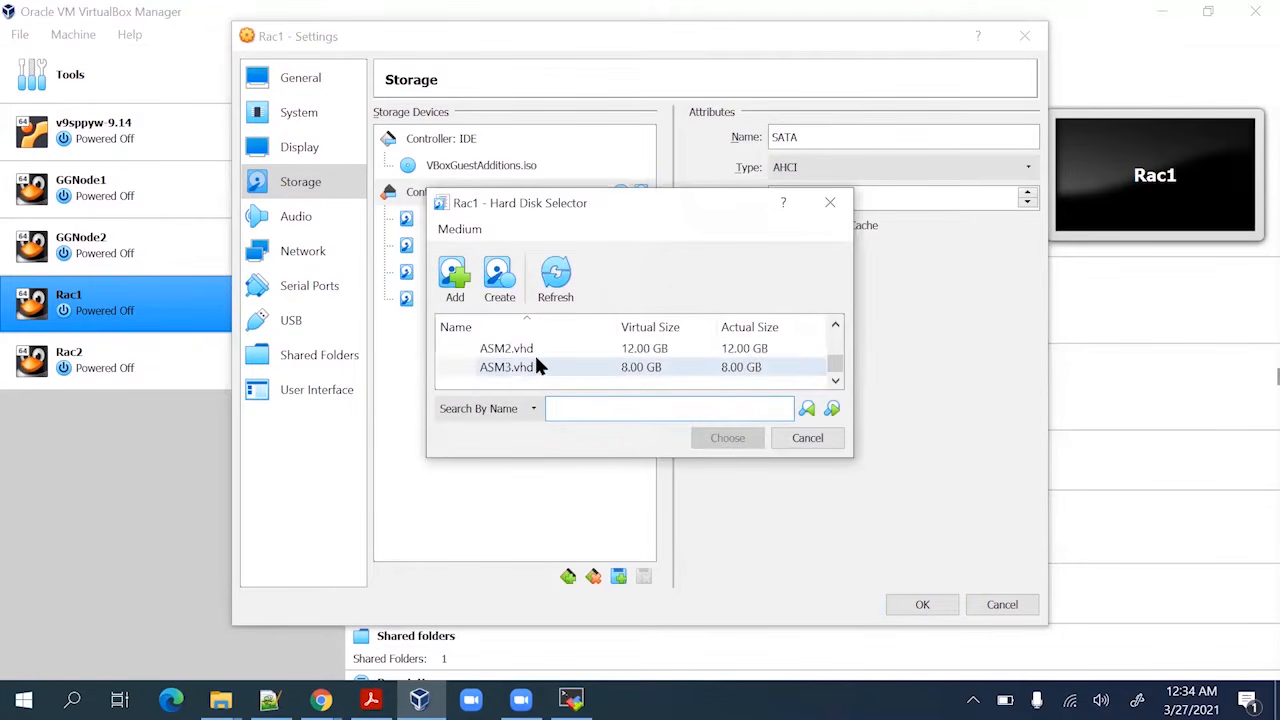
scroll(534, 352, "up", 2)
left_click(574, 367)
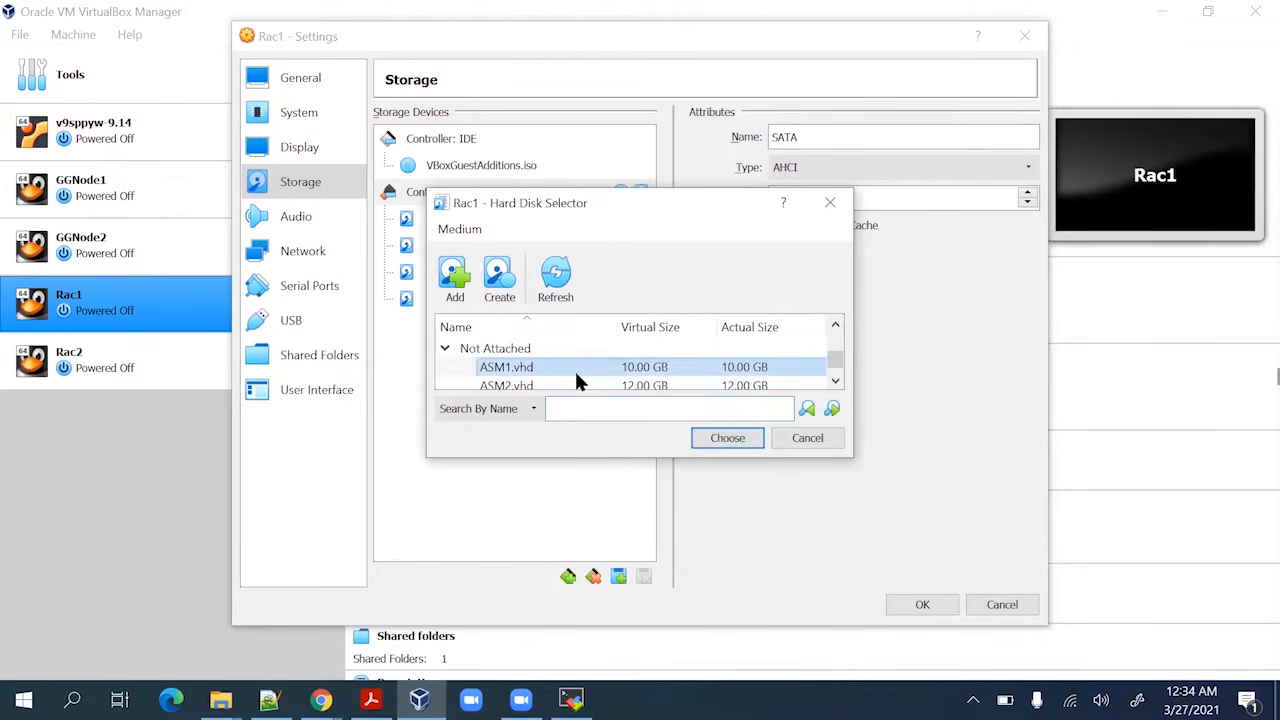
left_click(829, 438)
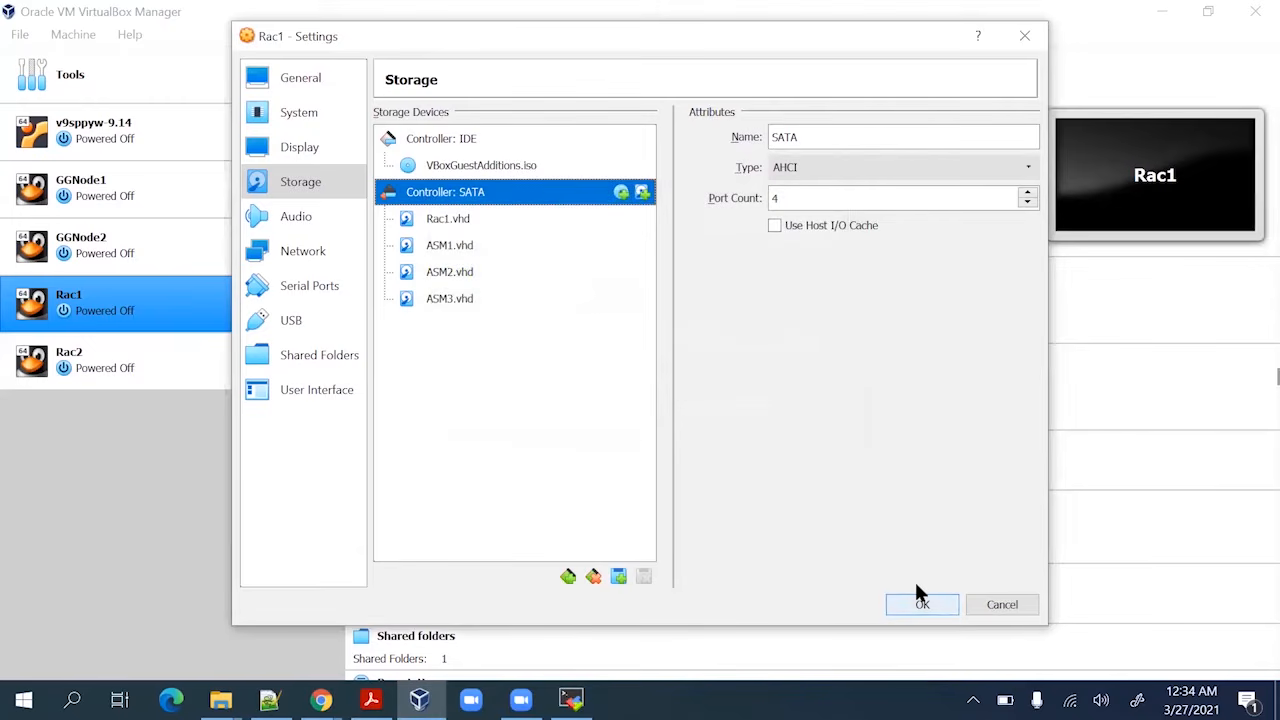
left_click(920, 600)
left_click(19, 34)
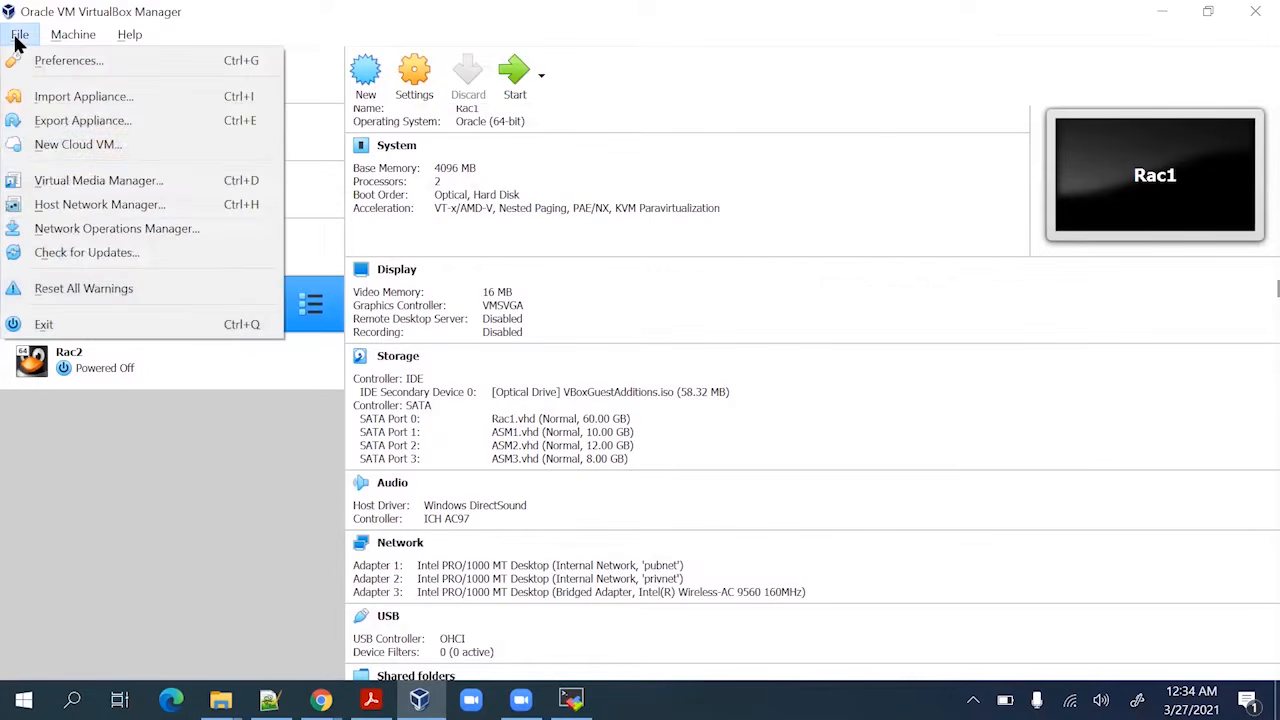
In the Virtual Media Manager, set ASM1.vhd to Shareable and release it from Rac1
left_click(58, 180)
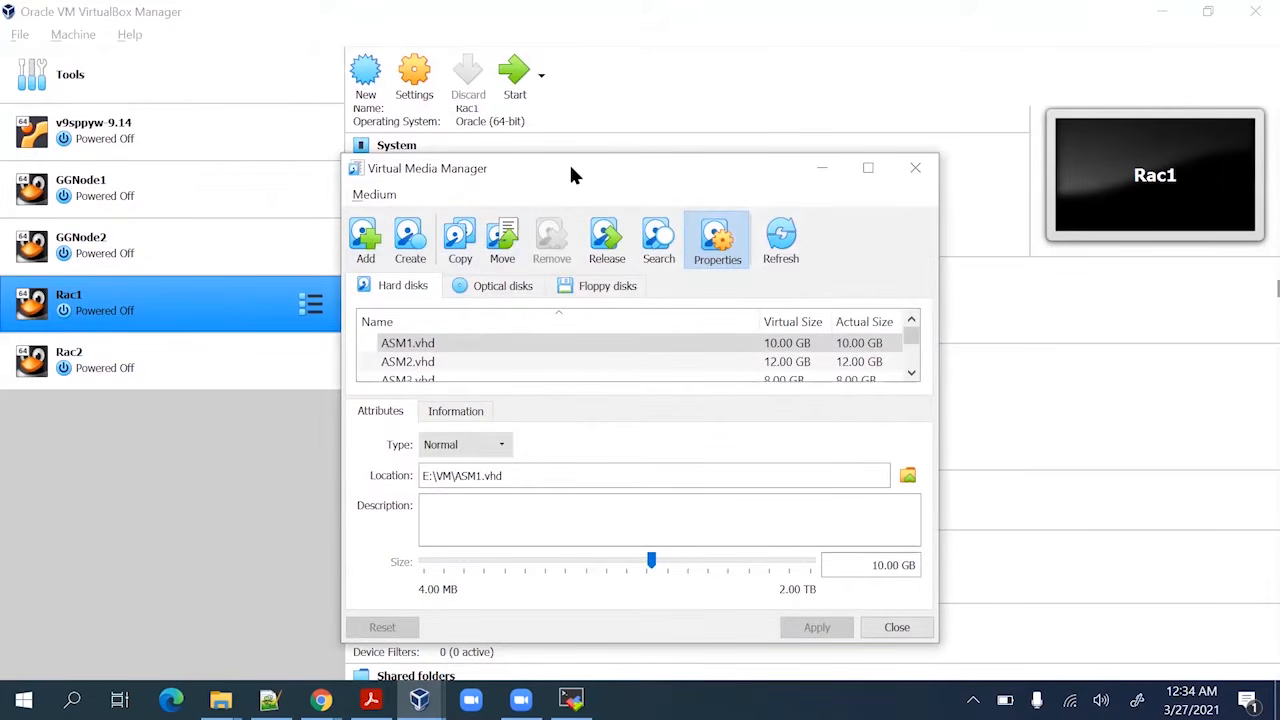
left_click_drag(572, 175, 603, 55)
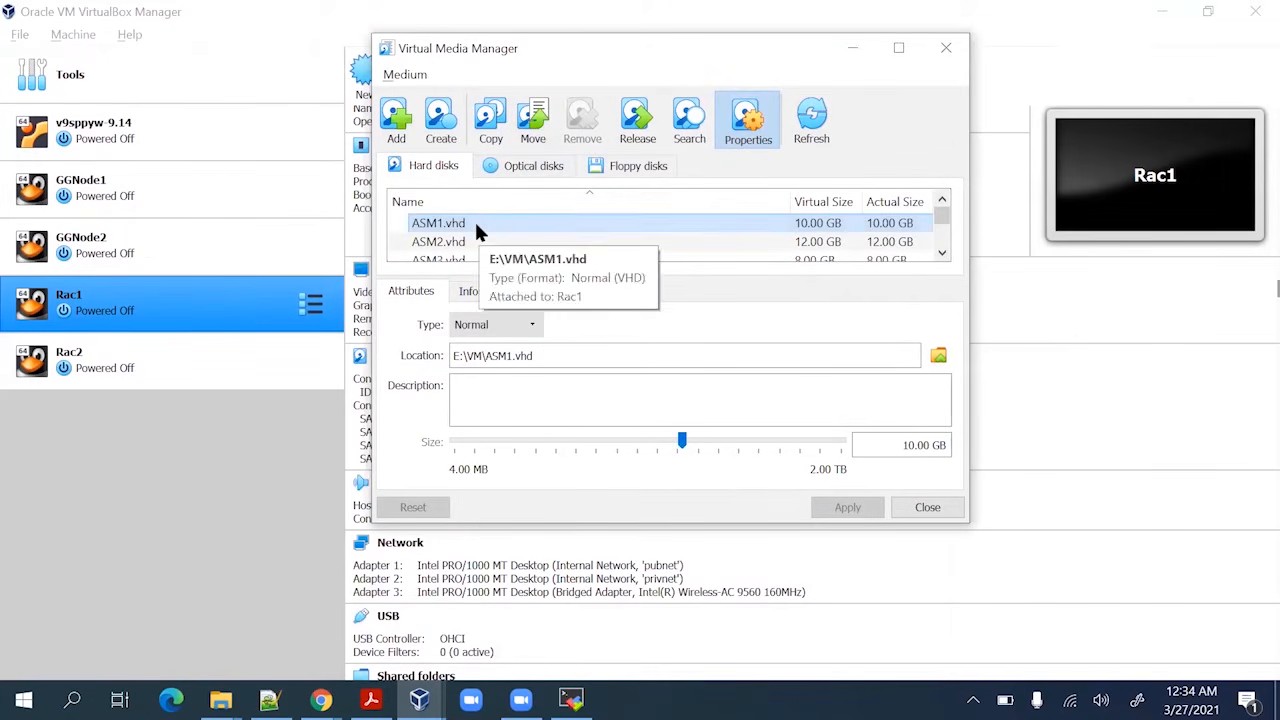
left_click(497, 324)
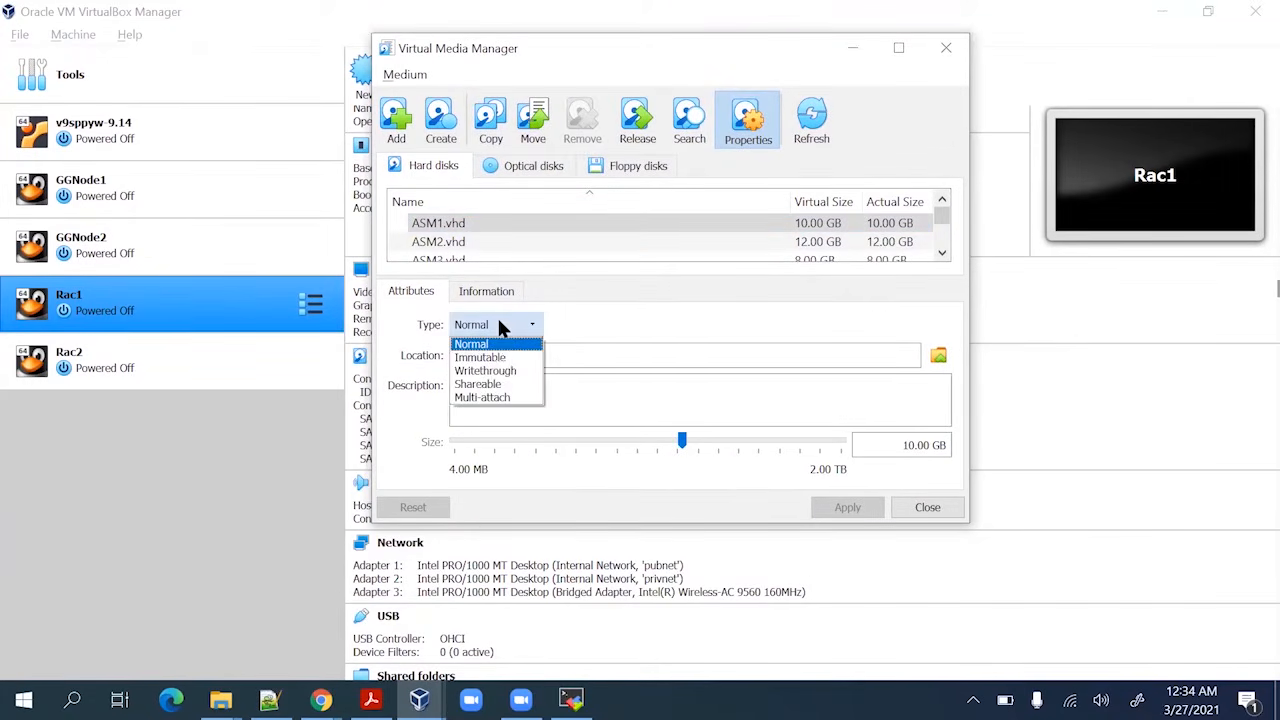
left_click(505, 384)
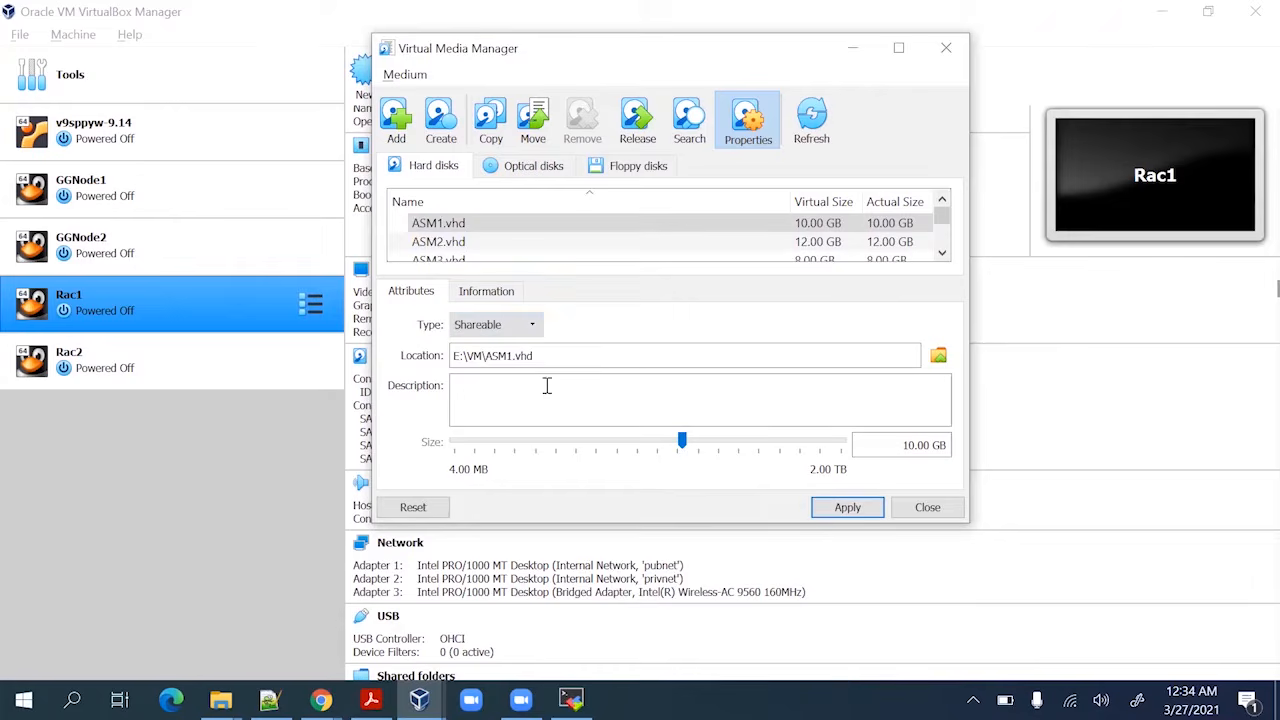
left_click(846, 508)
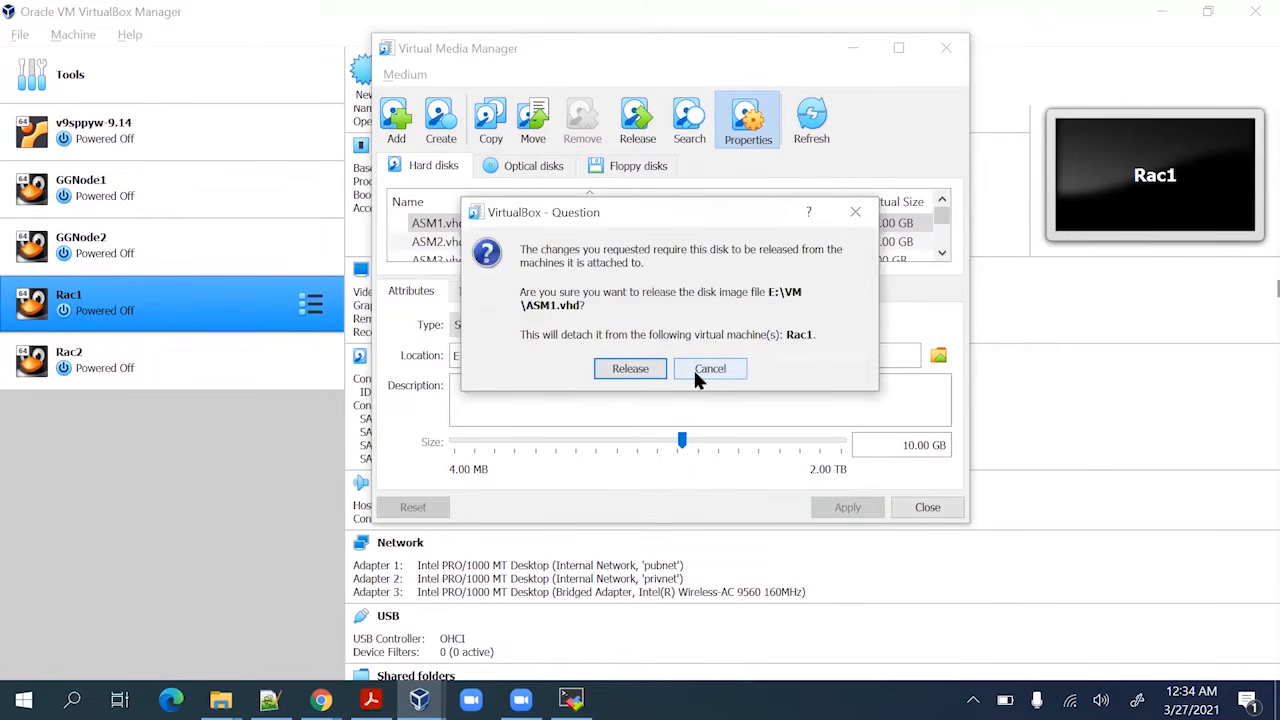
left_click(648, 368)
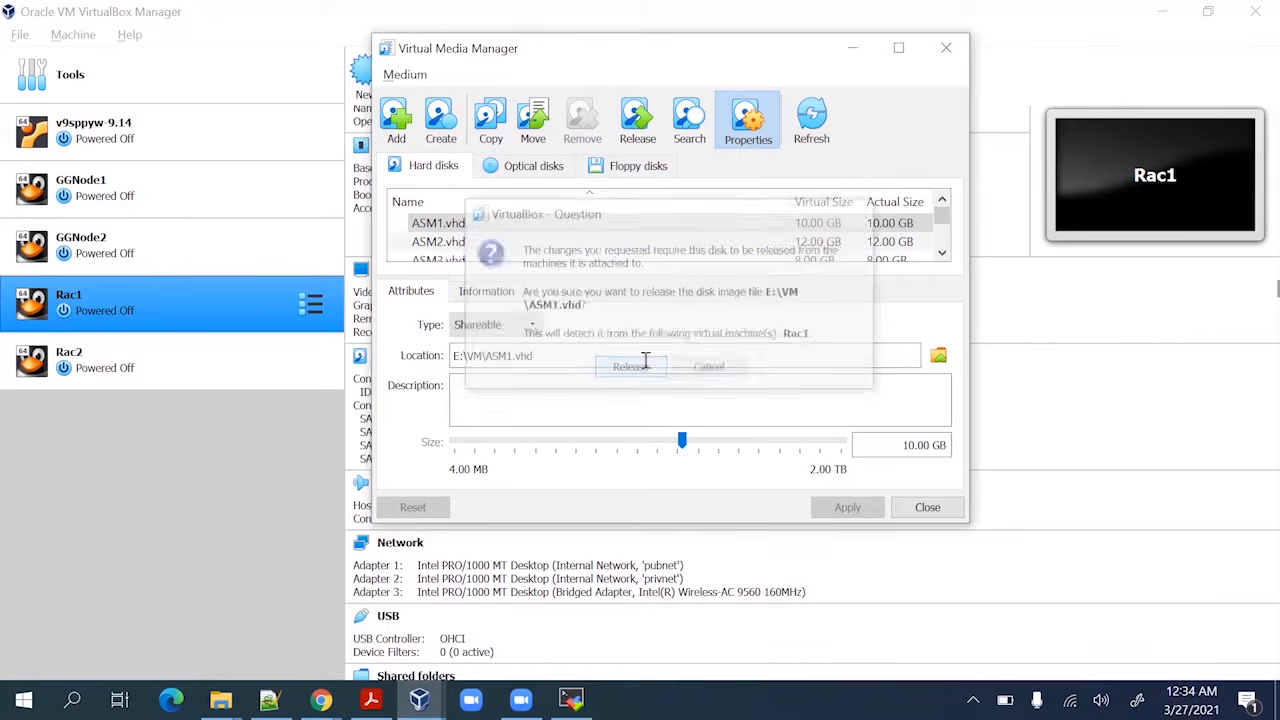
Set ASM2.vhd to Shareable and release it from Rac1
left_click(476, 248)
left_click(510, 322)
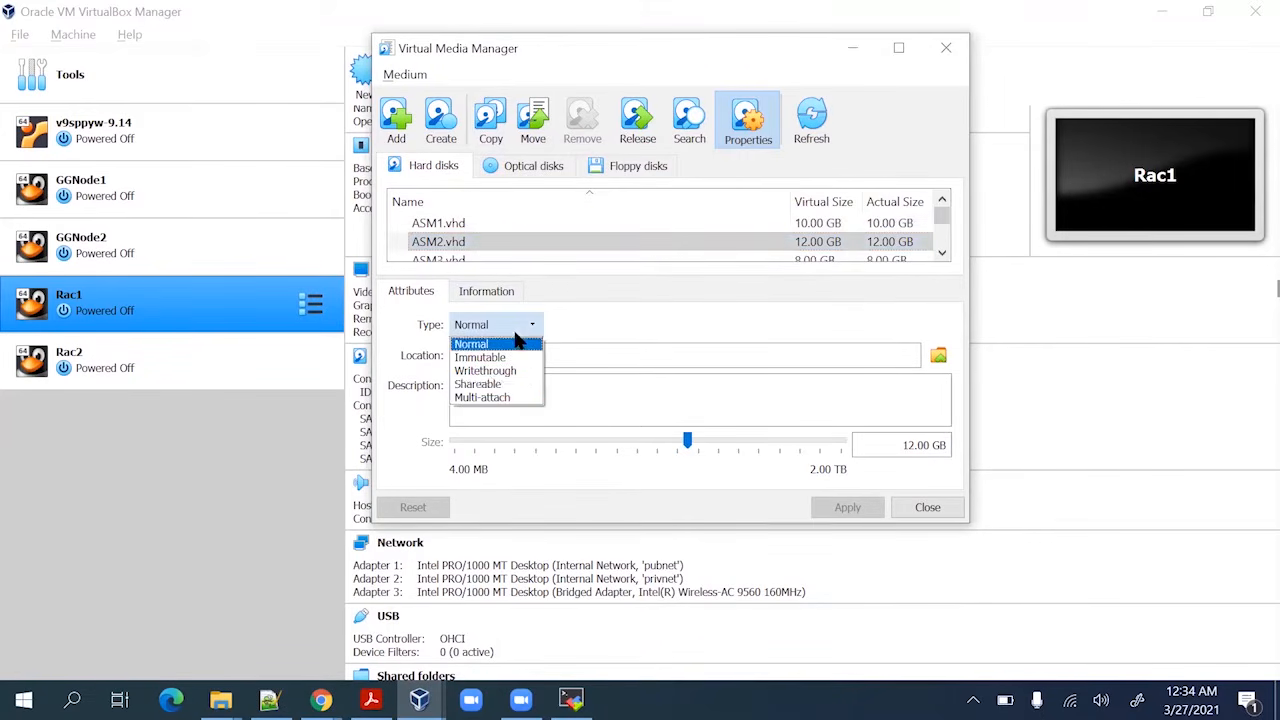
left_click(527, 384)
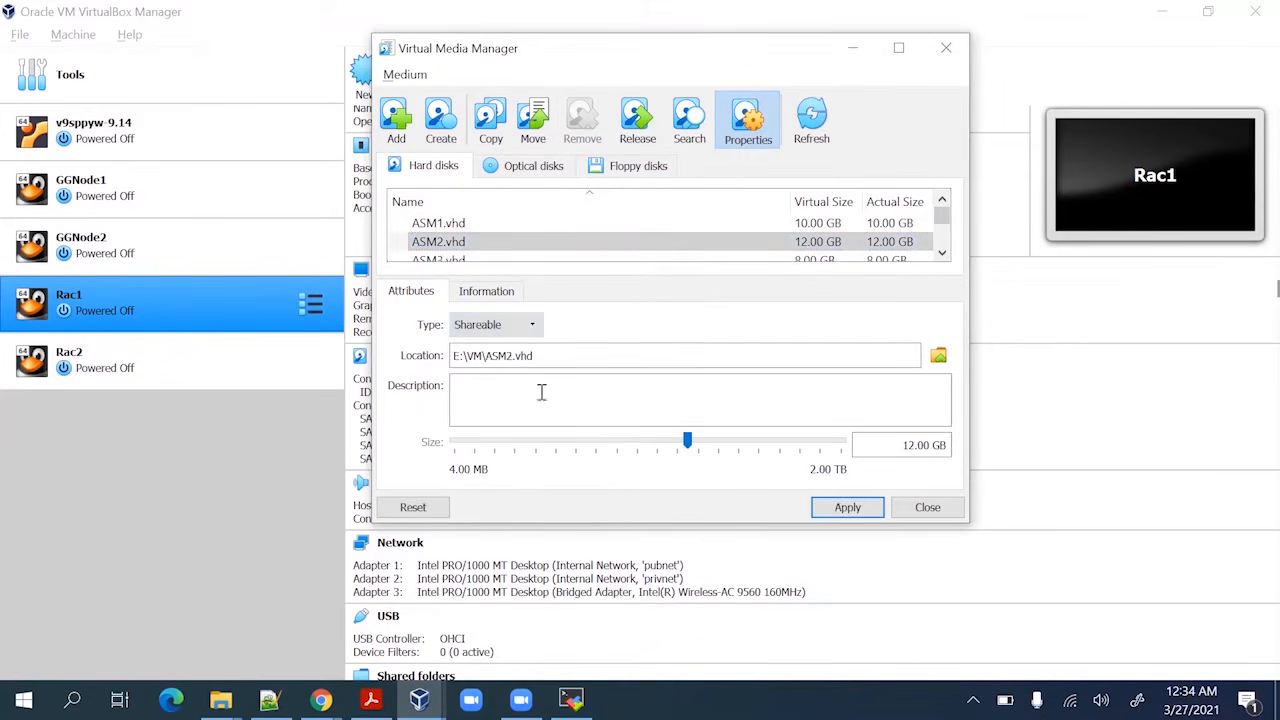
left_click(847, 508)
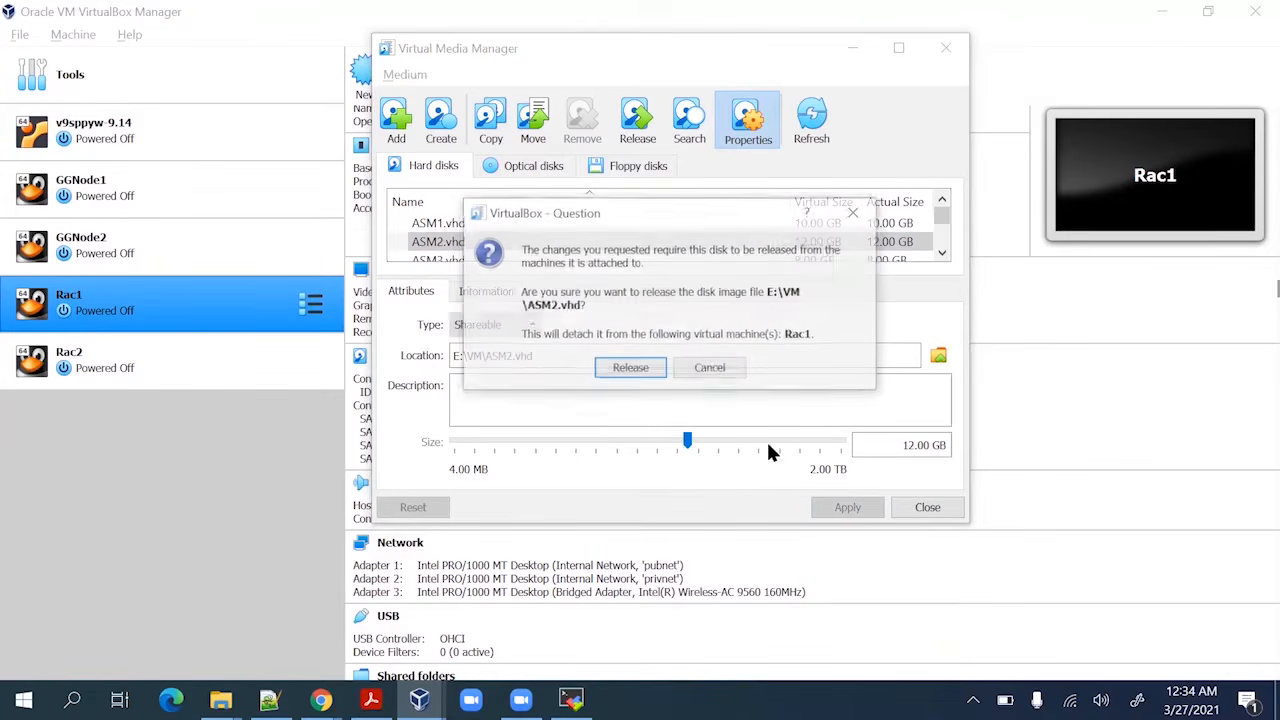
left_click(651, 367)
Set ASM3.vhd to Shareable, release it from Rac1, and close the media manager
scroll(420, 245, "down", 1)
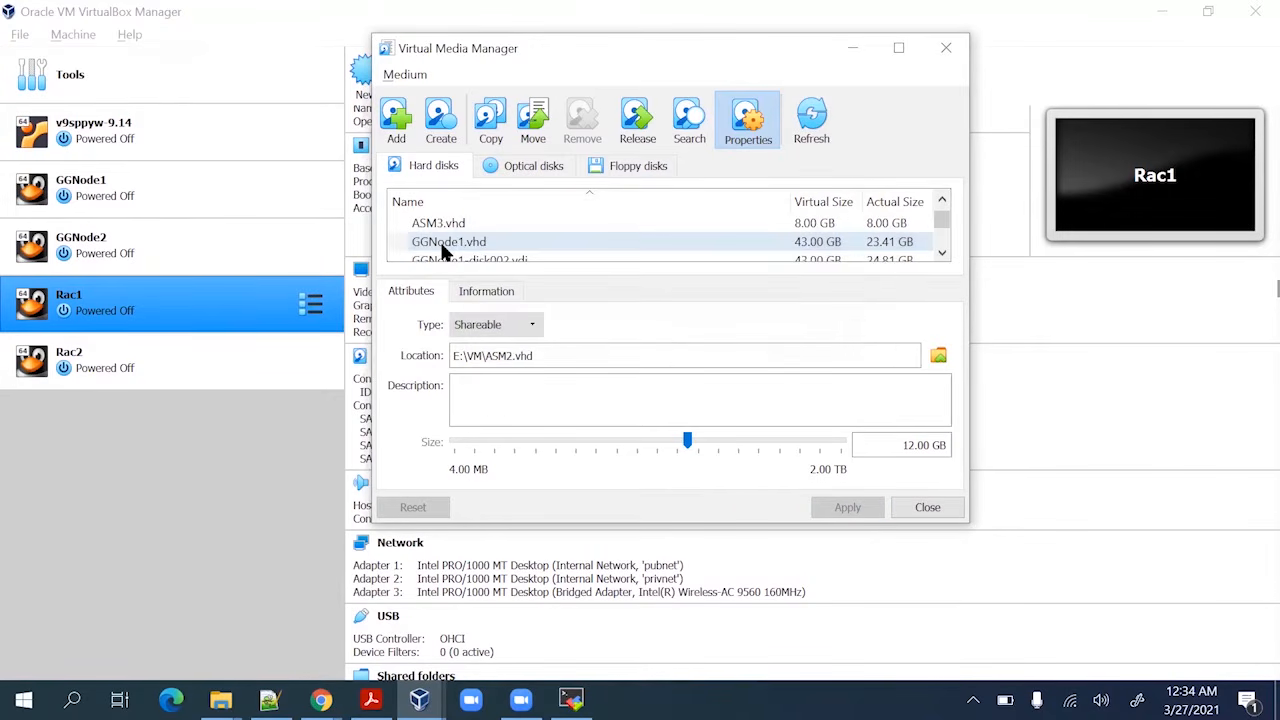
left_click(440, 223)
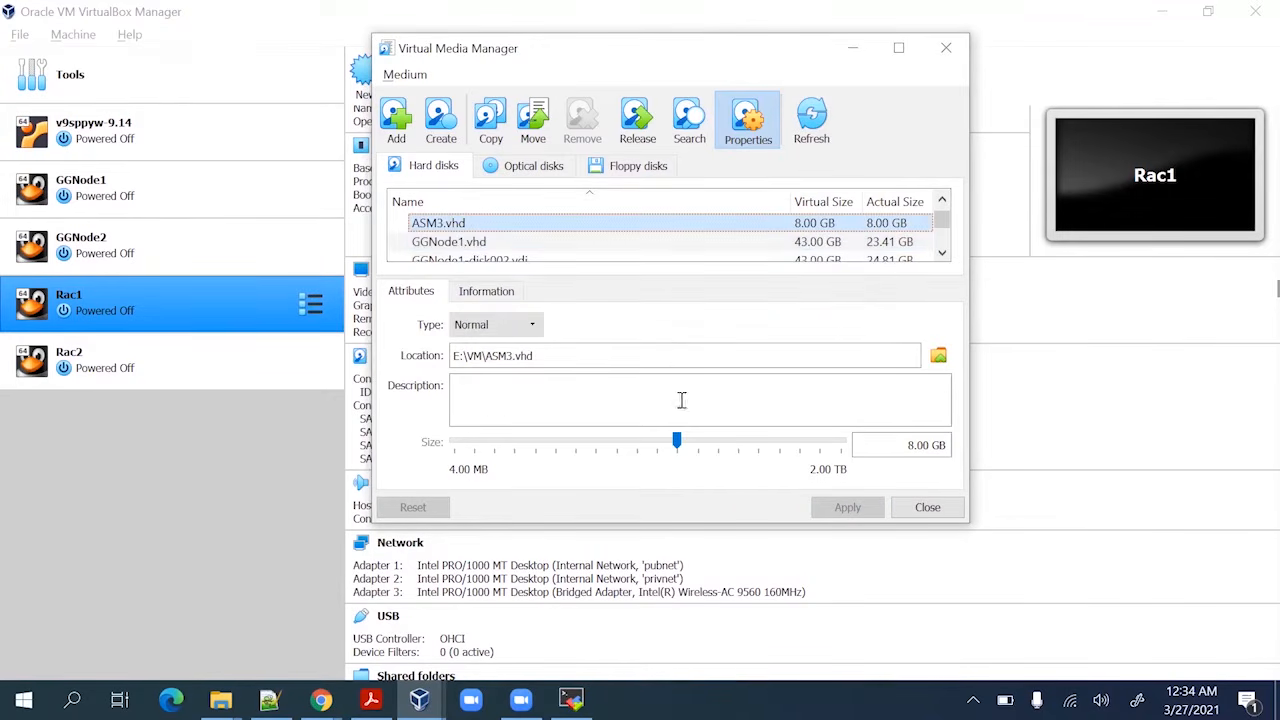
left_click(530, 336)
left_click(524, 380)
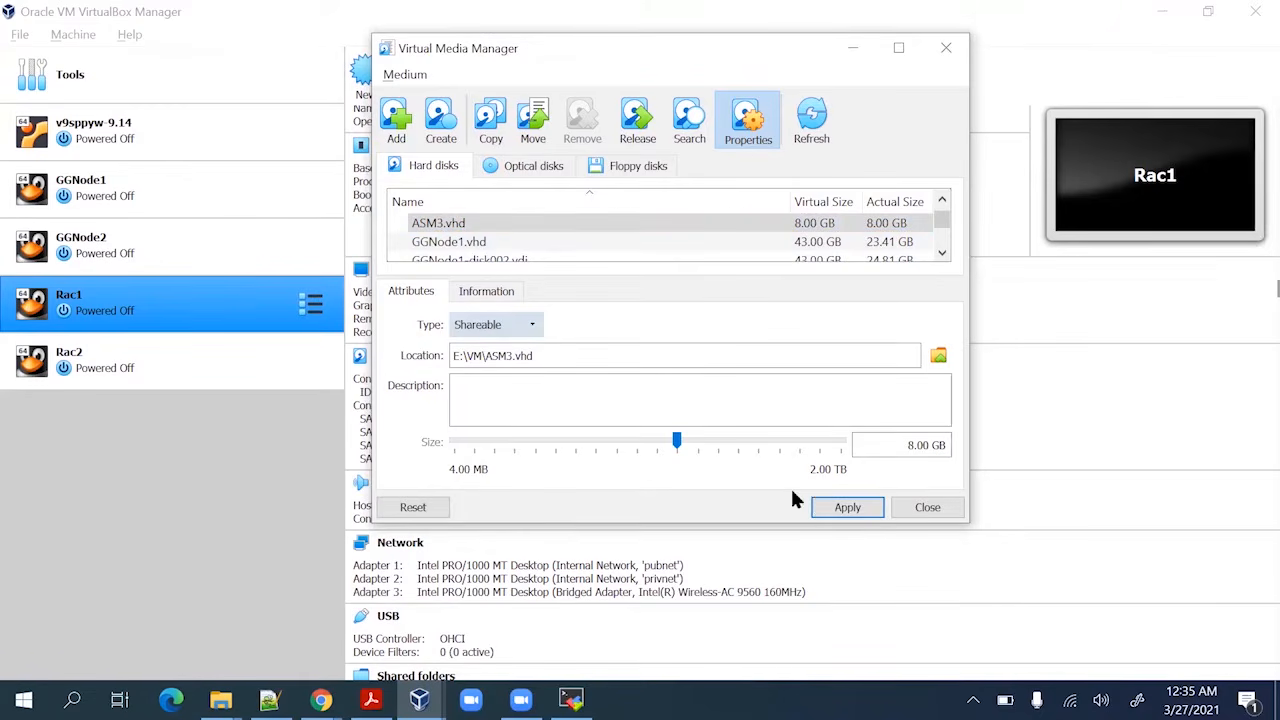
left_click(843, 507)
left_click(642, 376)
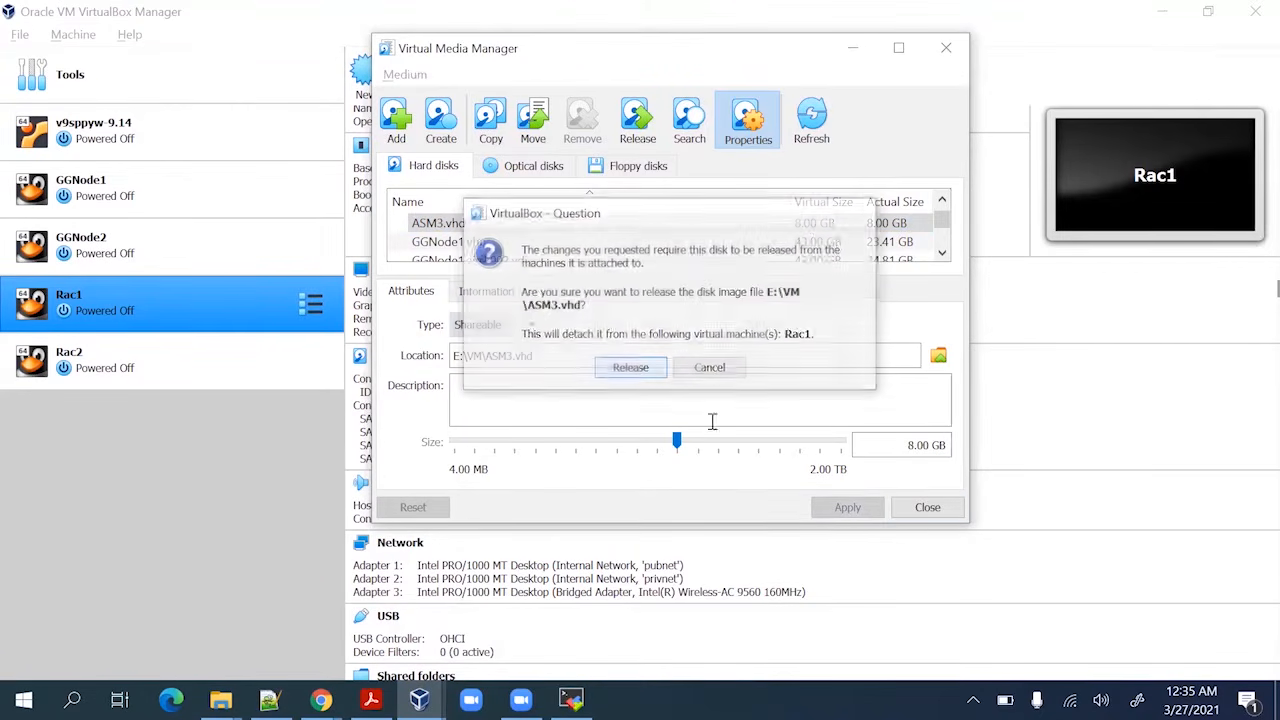
left_click(927, 507)
left_click(270, 360)
left_click(187, 312, "ctrl")
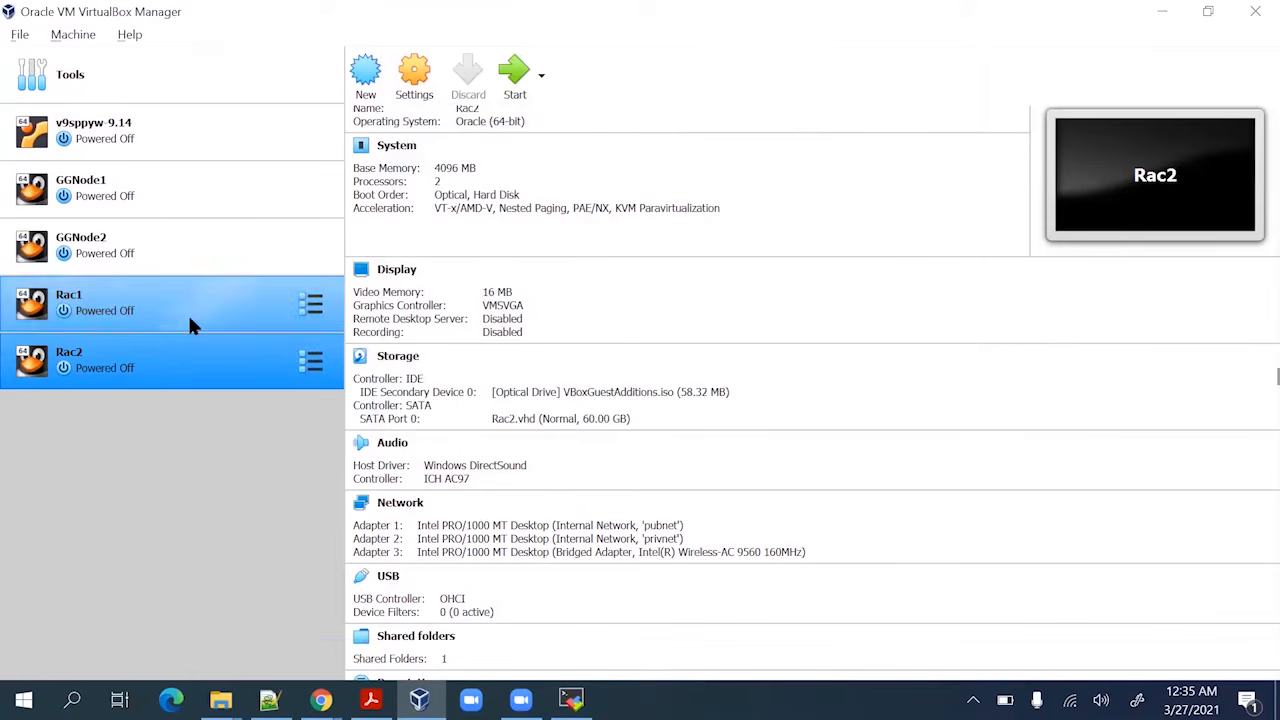
In Rac2's storage settings, attach ASM1.vhd to the SATA controller
left_click(190, 320)
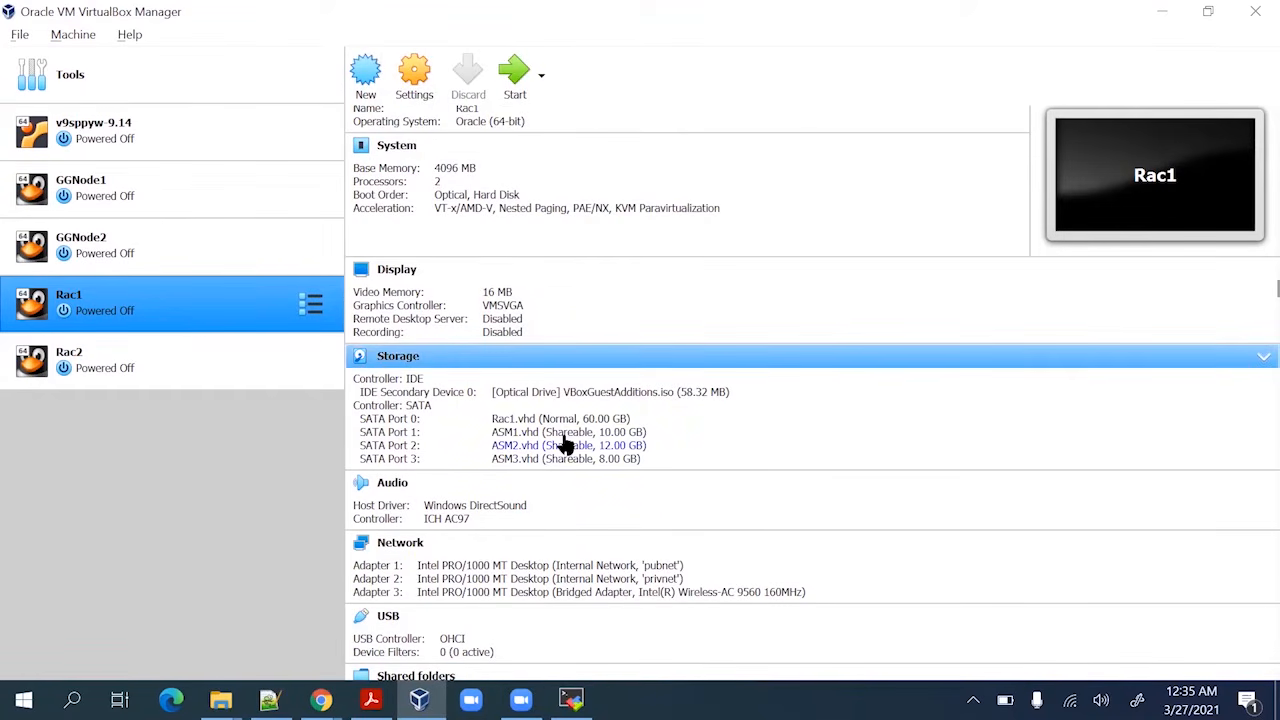
left_click(240, 364)
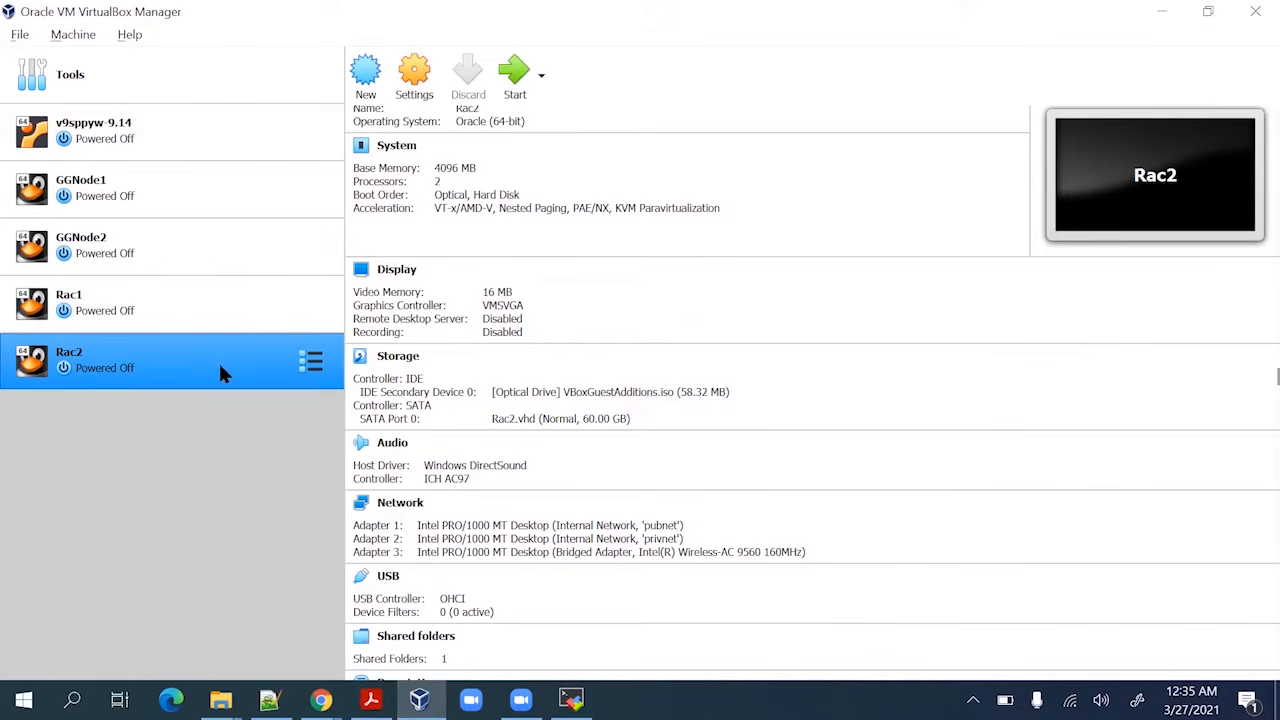
left_click(415, 88)
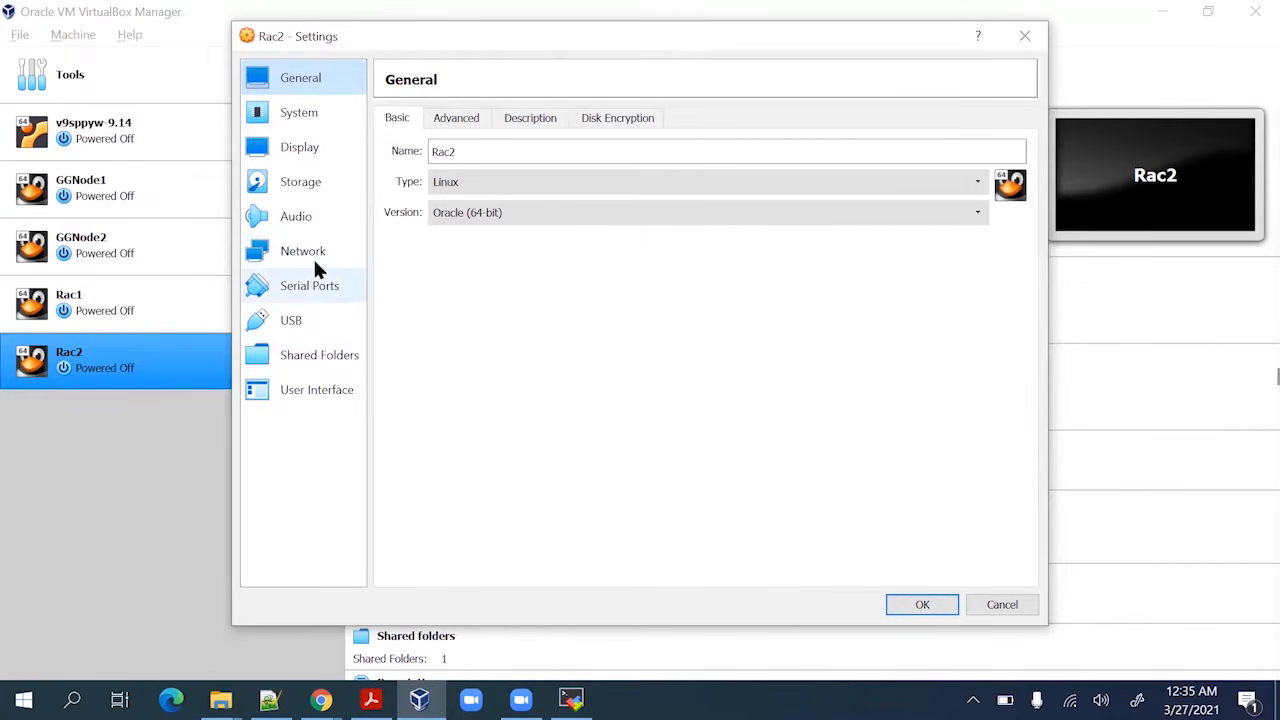
left_click(305, 185)
left_click(445, 193)
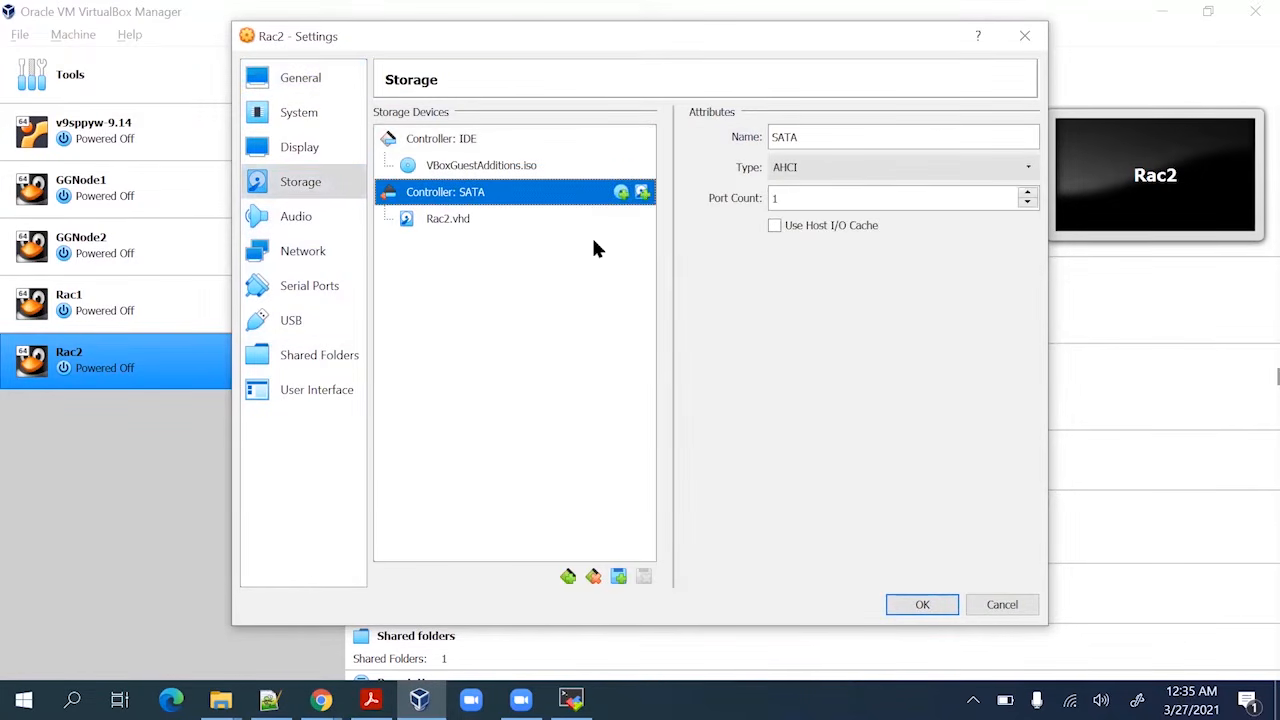
left_click(642, 193)
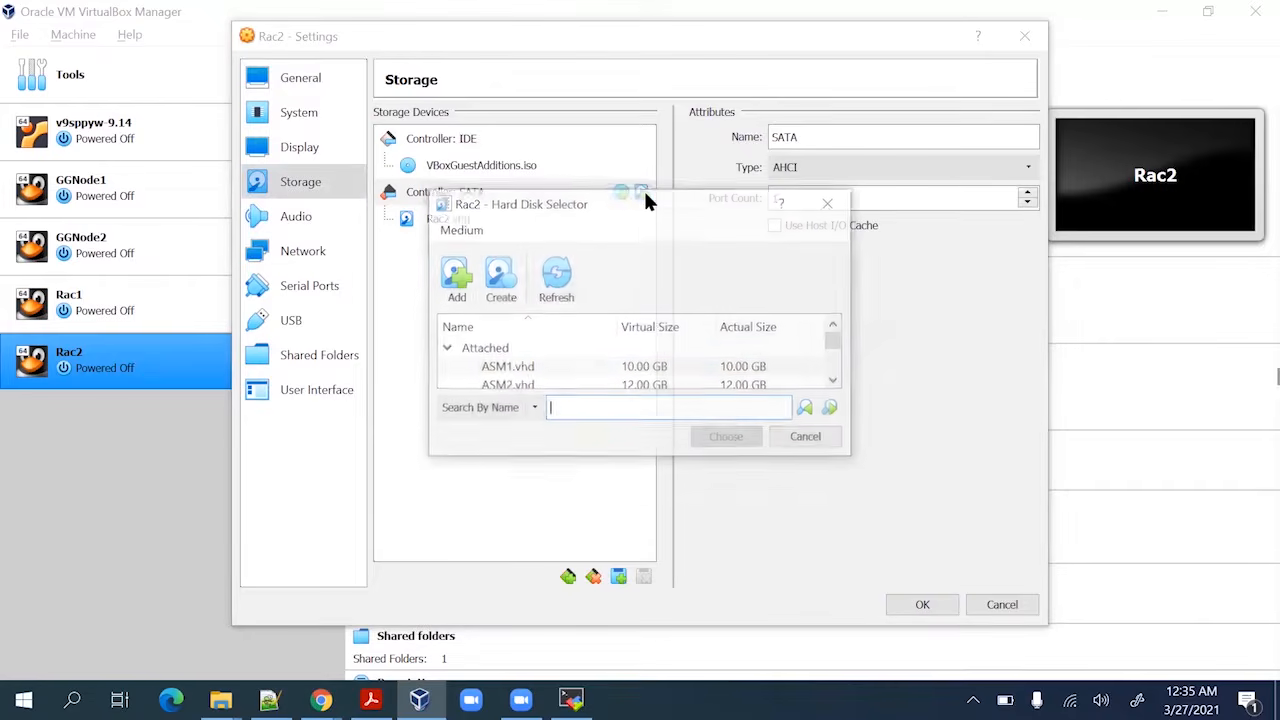
left_click(537, 368)
left_click(712, 437)
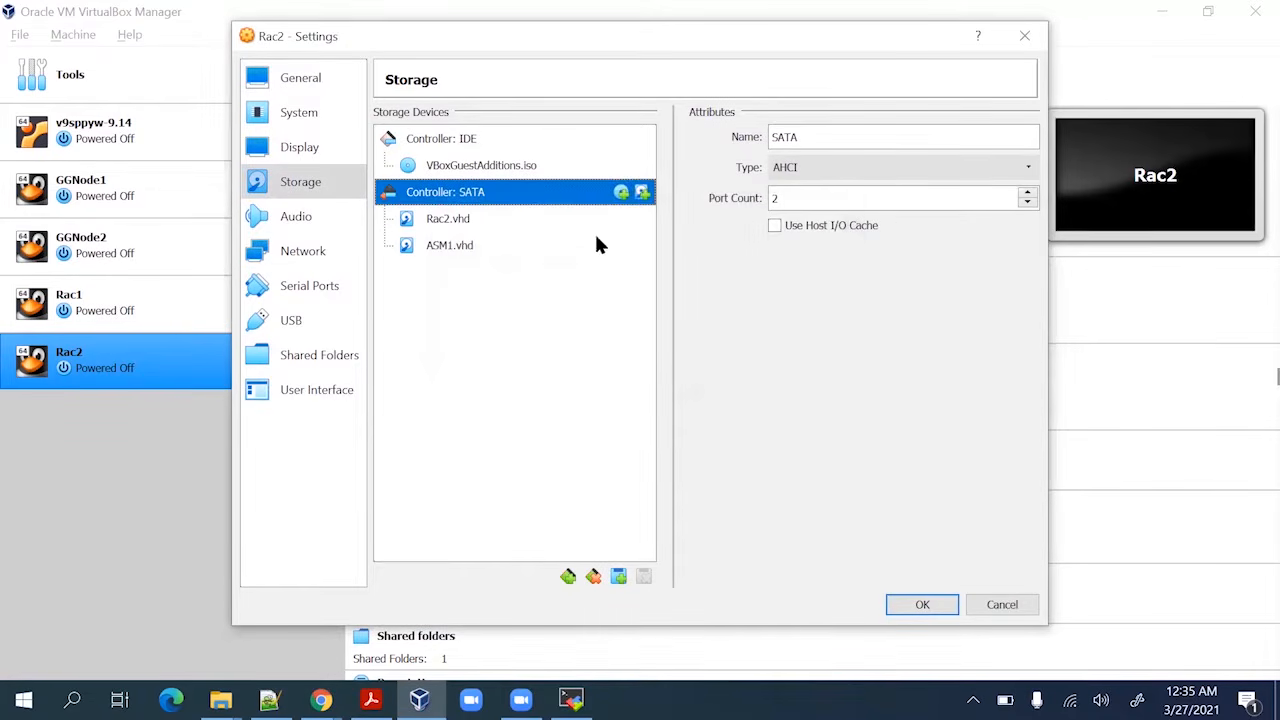
Attach ASM2.vhd and ASM3.vhd to Rac2's SATA controller and save the settings
left_click(636, 193)
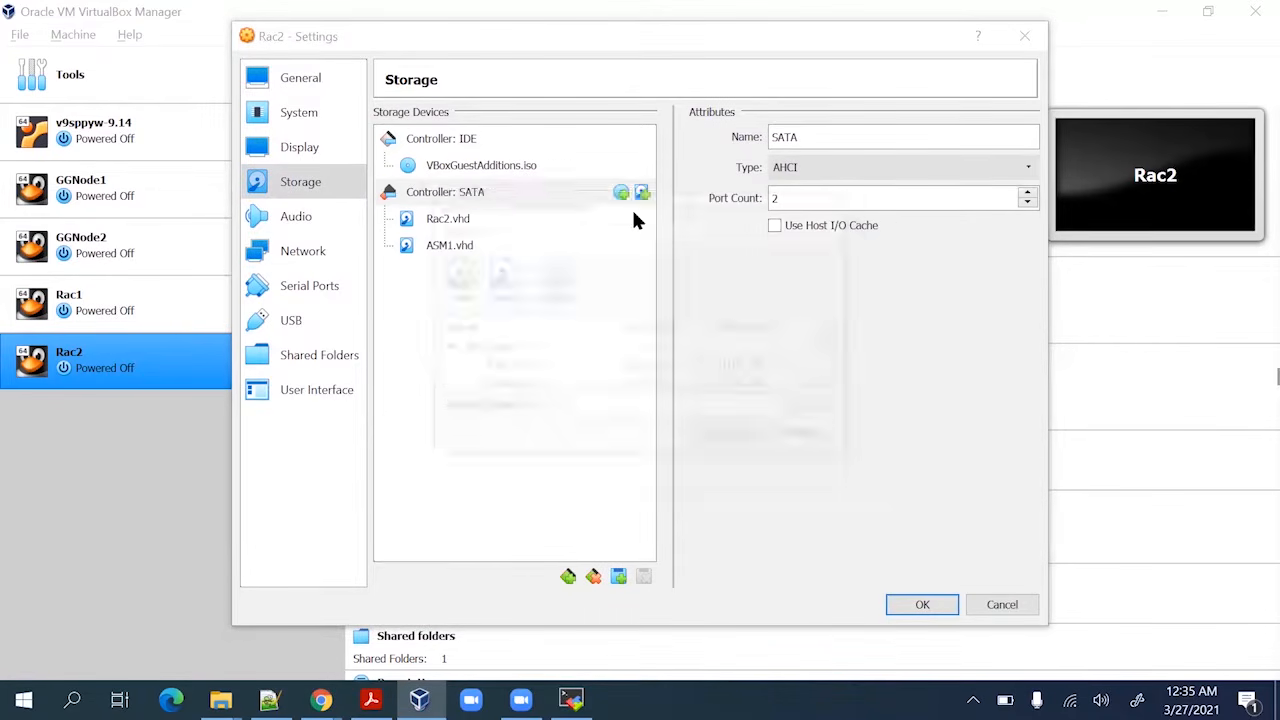
left_click(527, 383)
left_click(748, 438)
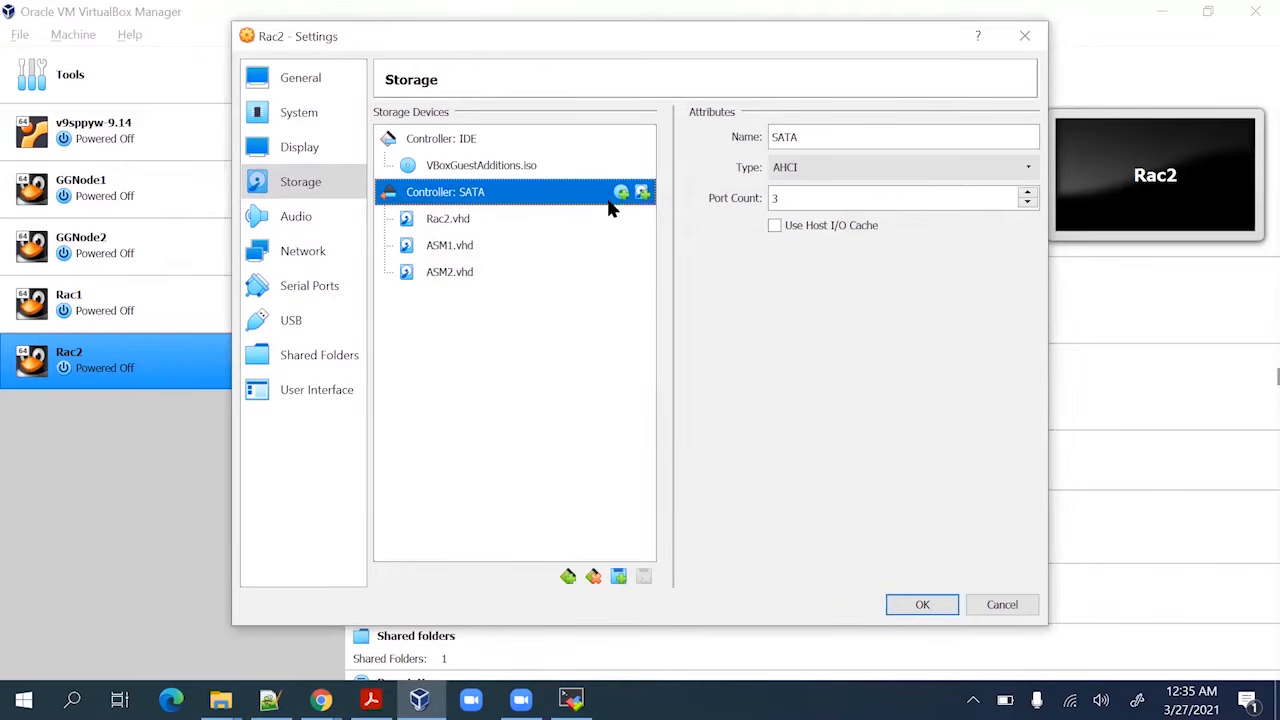
left_click(642, 192)
scroll(565, 374, "down", 1)
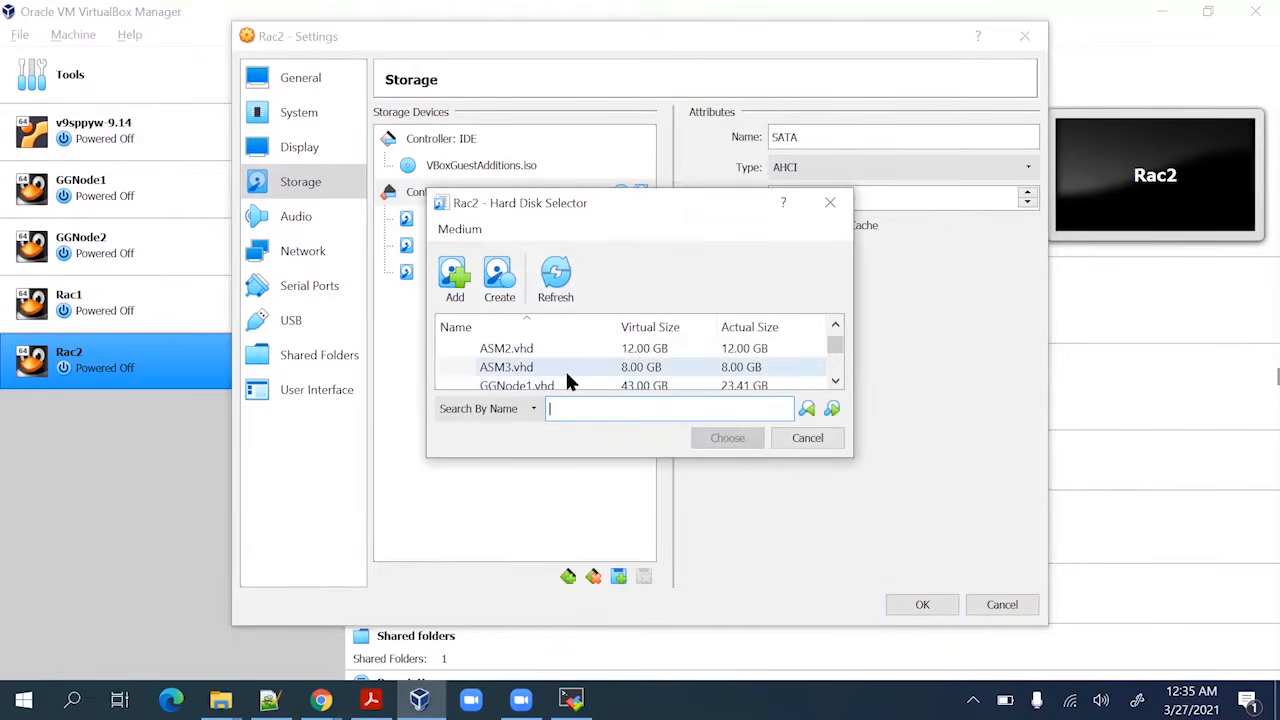
left_click(565, 368)
left_click(720, 437)
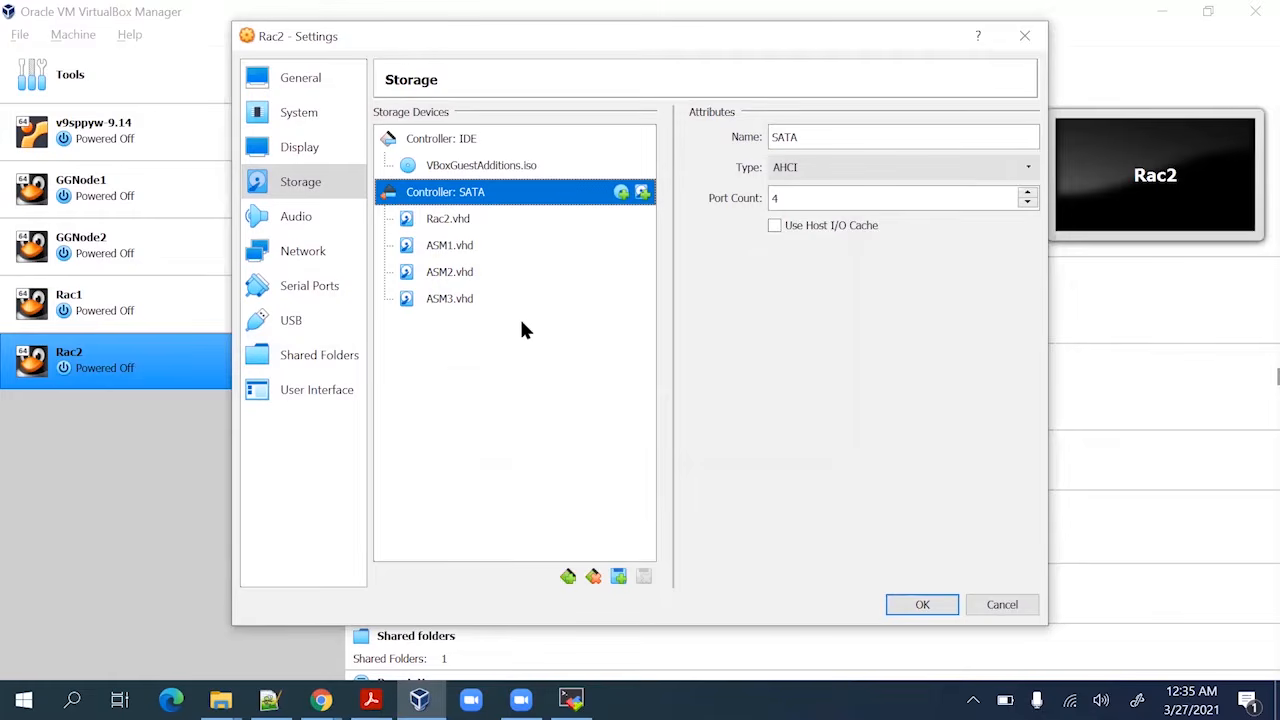
left_click(896, 604)
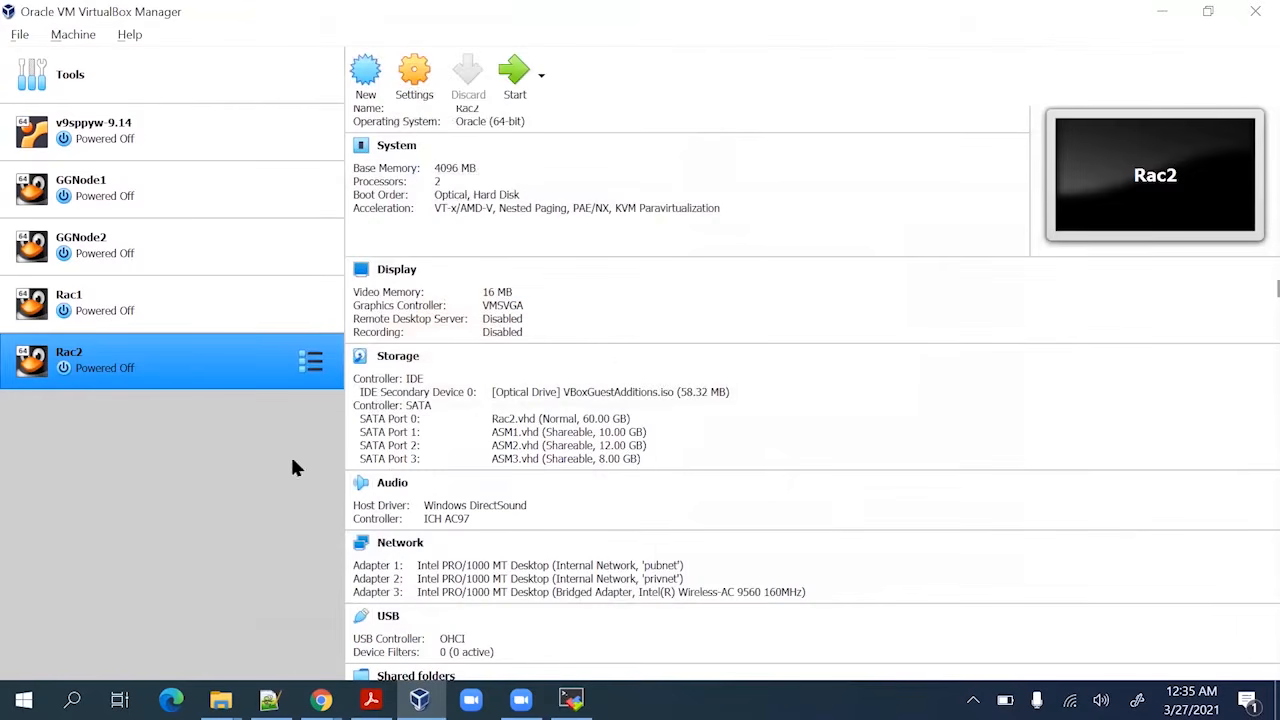
Compare Rac1's and Rac2's details to confirm both list the shared ASM disks
left_click(140, 315)
left_click(133, 353)
left_click(142, 311)
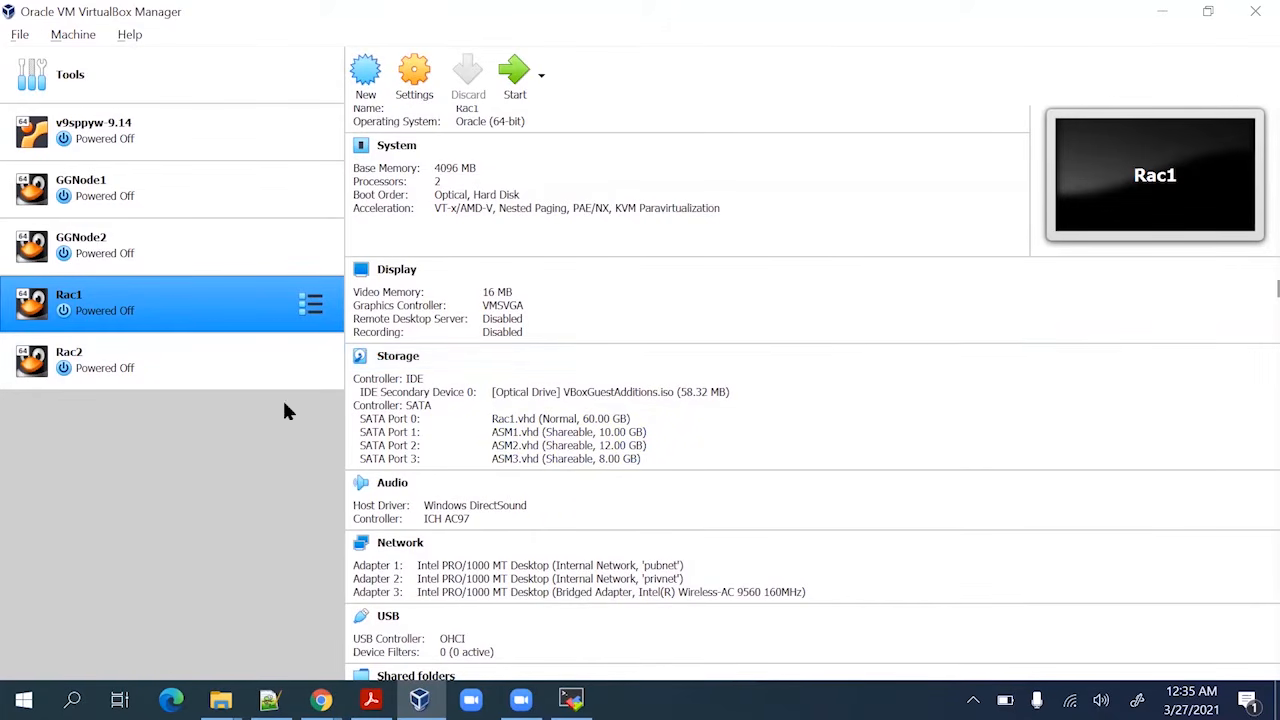
left_click(185, 368)
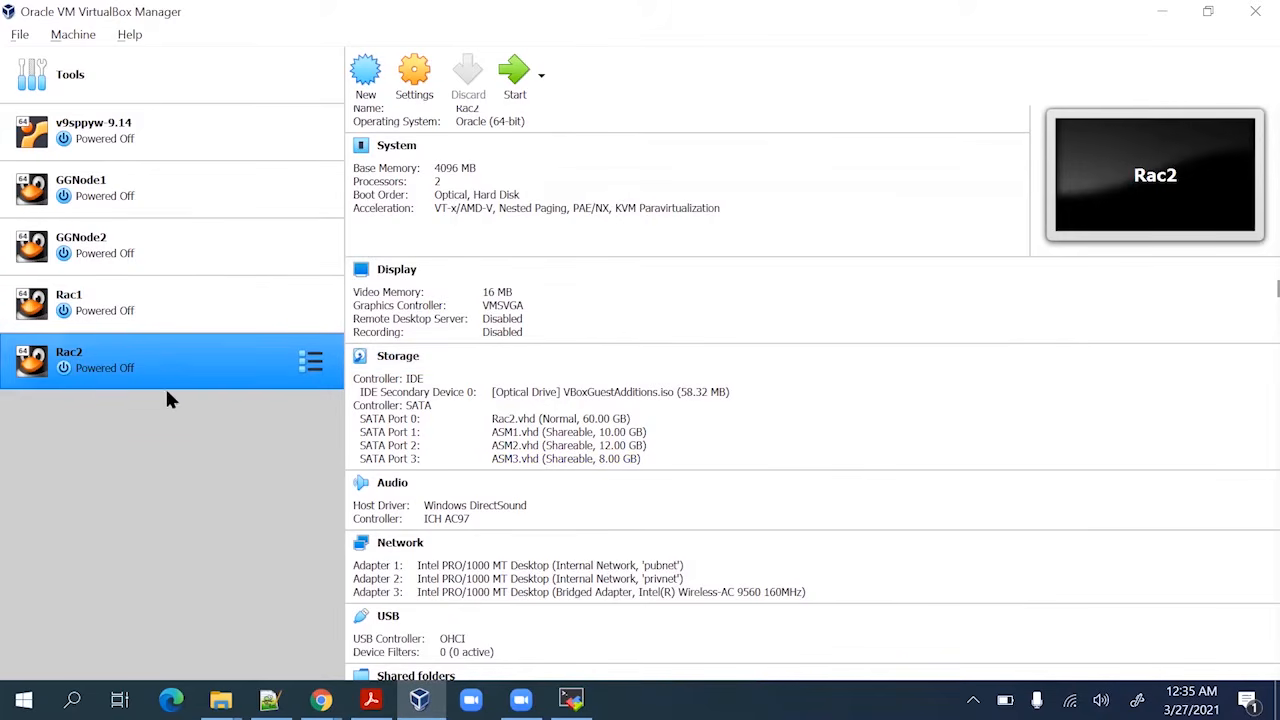
left_click(106, 295)
left_click(126, 350)
left_click(371, 699)
scroll(513, 432, "down", 5)
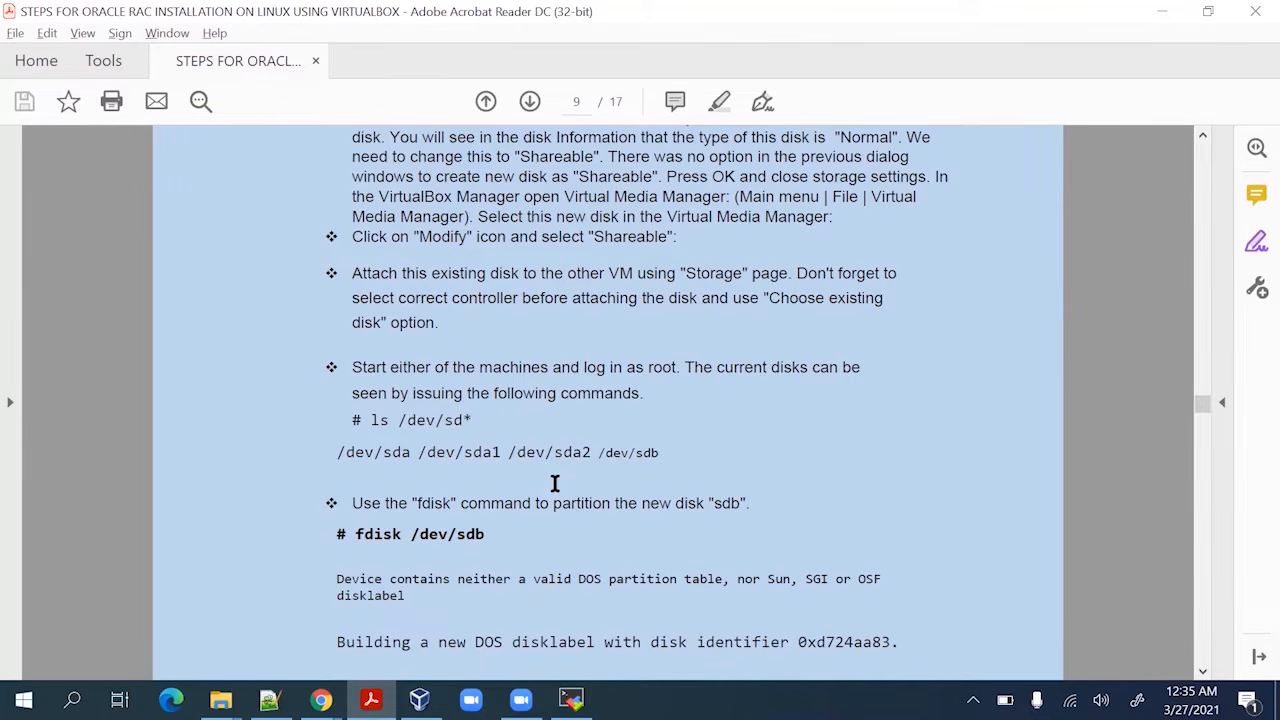
Read the guide's ls /dev/sd* and fdisk partitioning instructions on pages 9–10
scroll(555, 483, "down", 5)
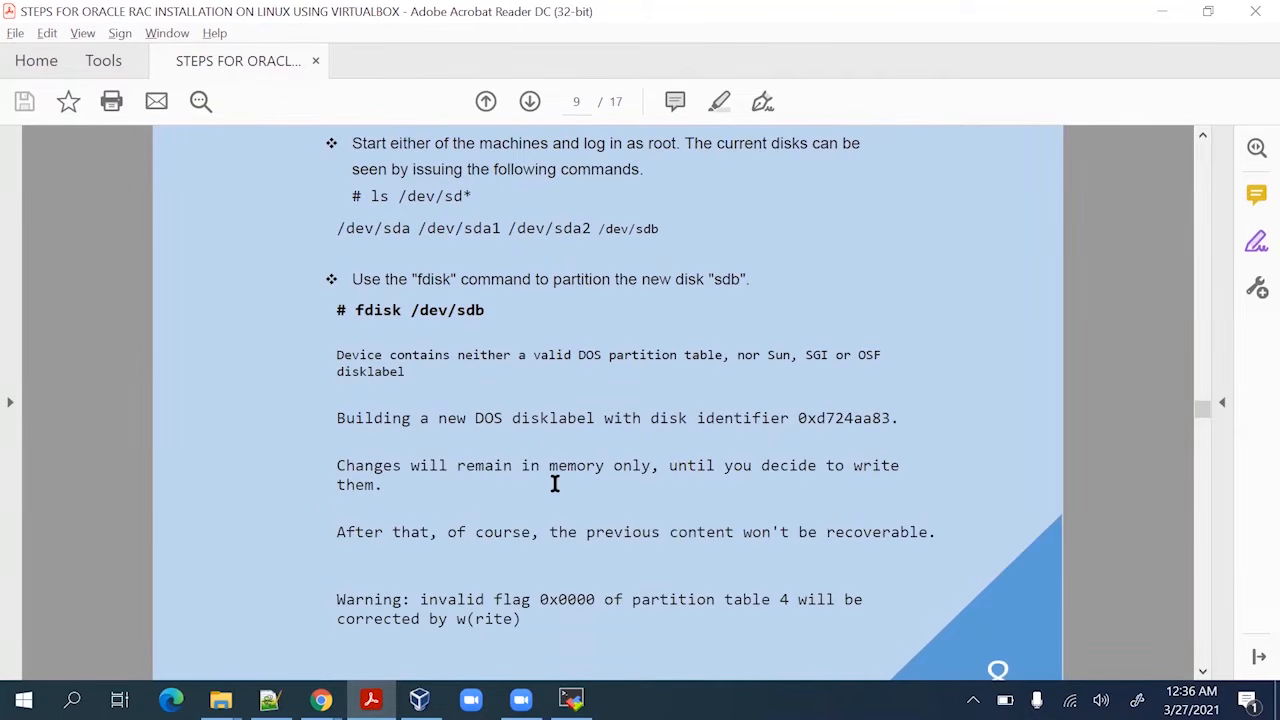
scroll(555, 483, "down", 3)
scroll(555, 483, "down", 12)
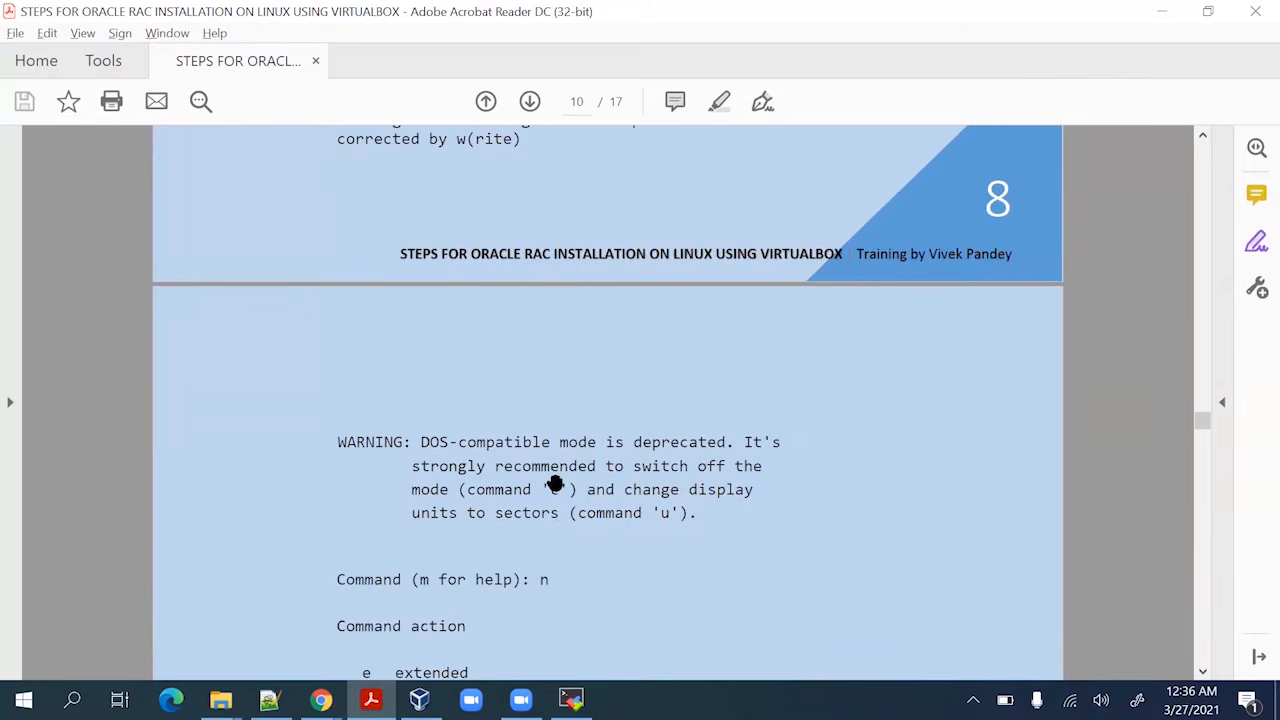
scroll(555, 483, "down", 14)
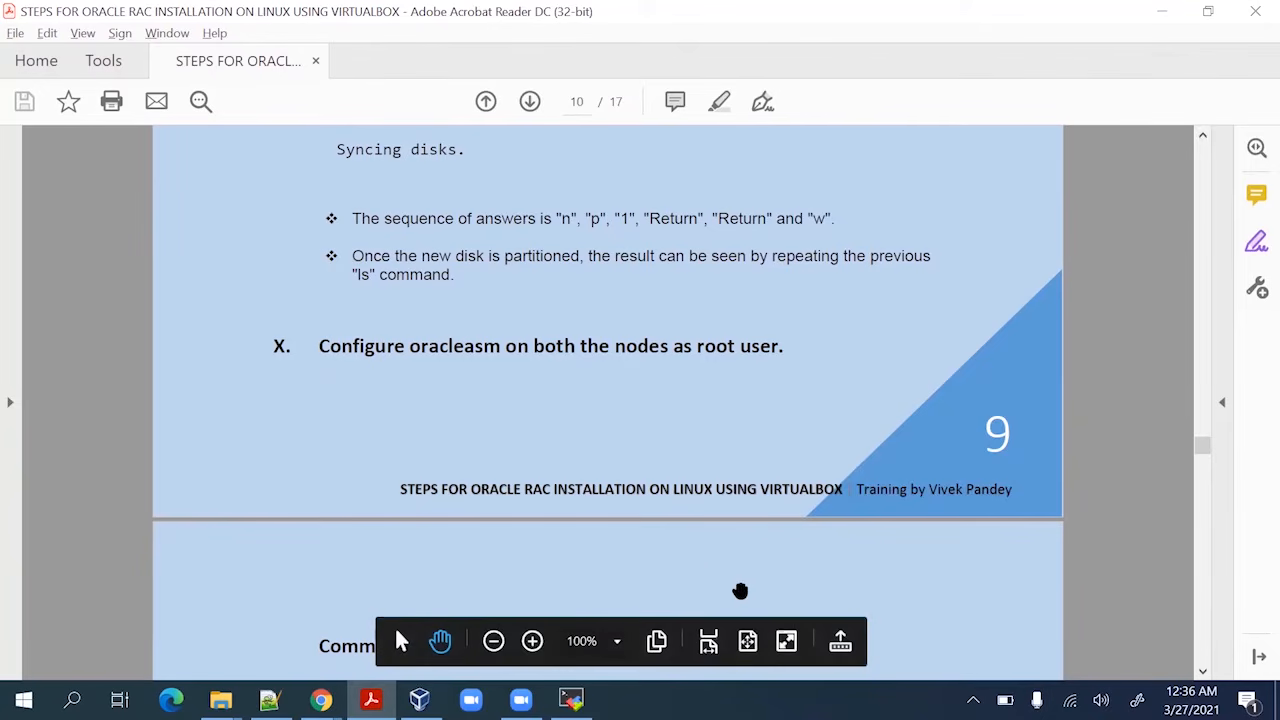
scroll(686, 486, "up", 17)
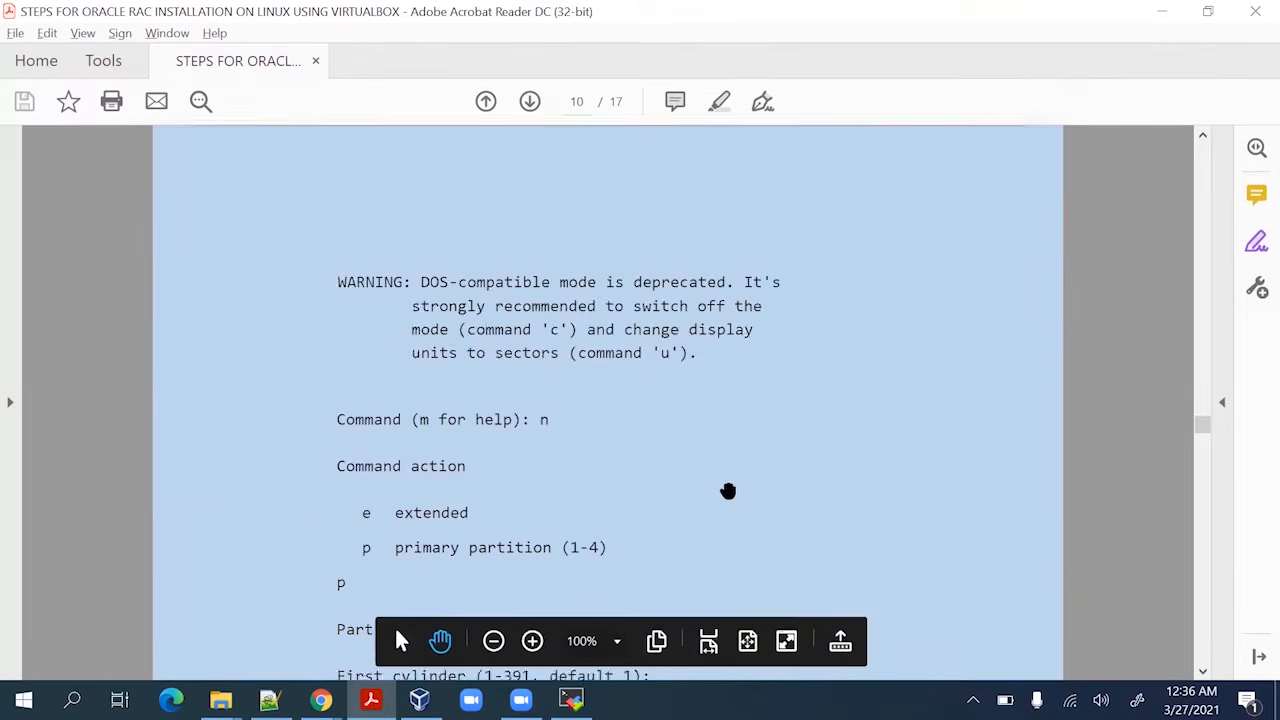
scroll(728, 491, "up", 20)
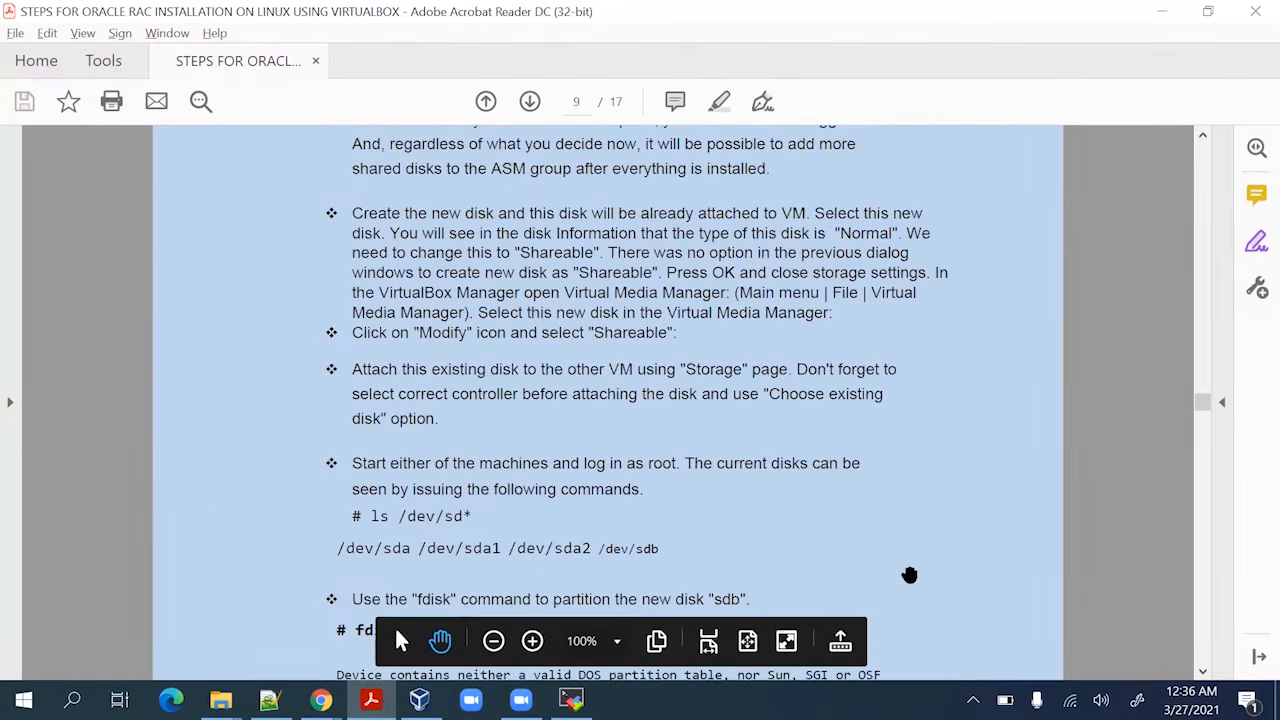
scroll(909, 575, "down", 3)
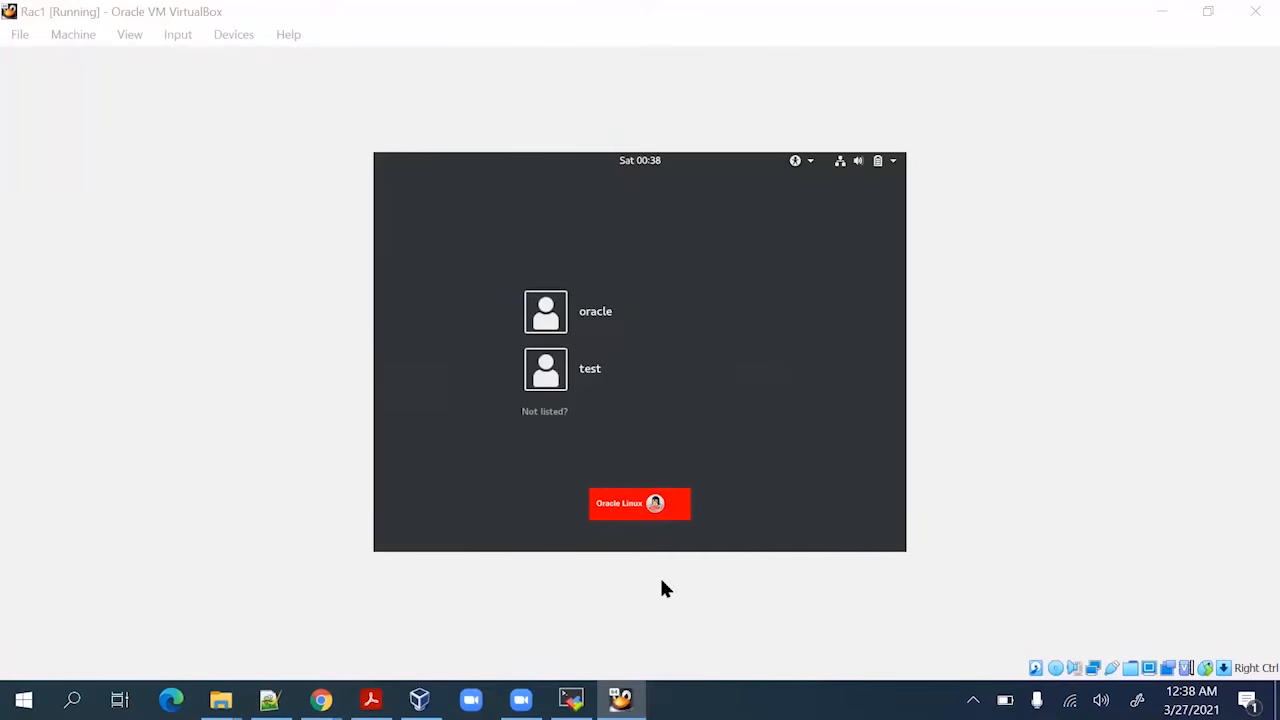
Go back to the guide's disk-listing step, then bring up the MobaXterm terminal
mouse_move(371, 699)
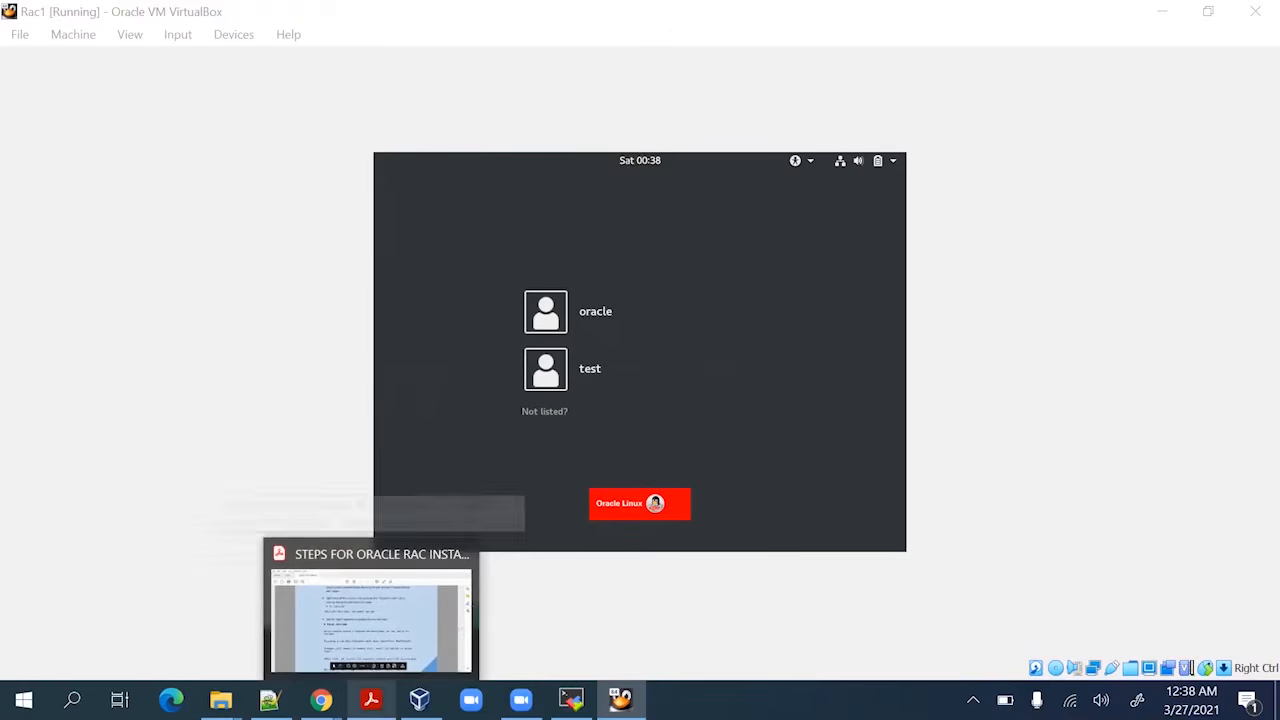
left_click(394, 625)
scroll(392, 411, "up", 5)
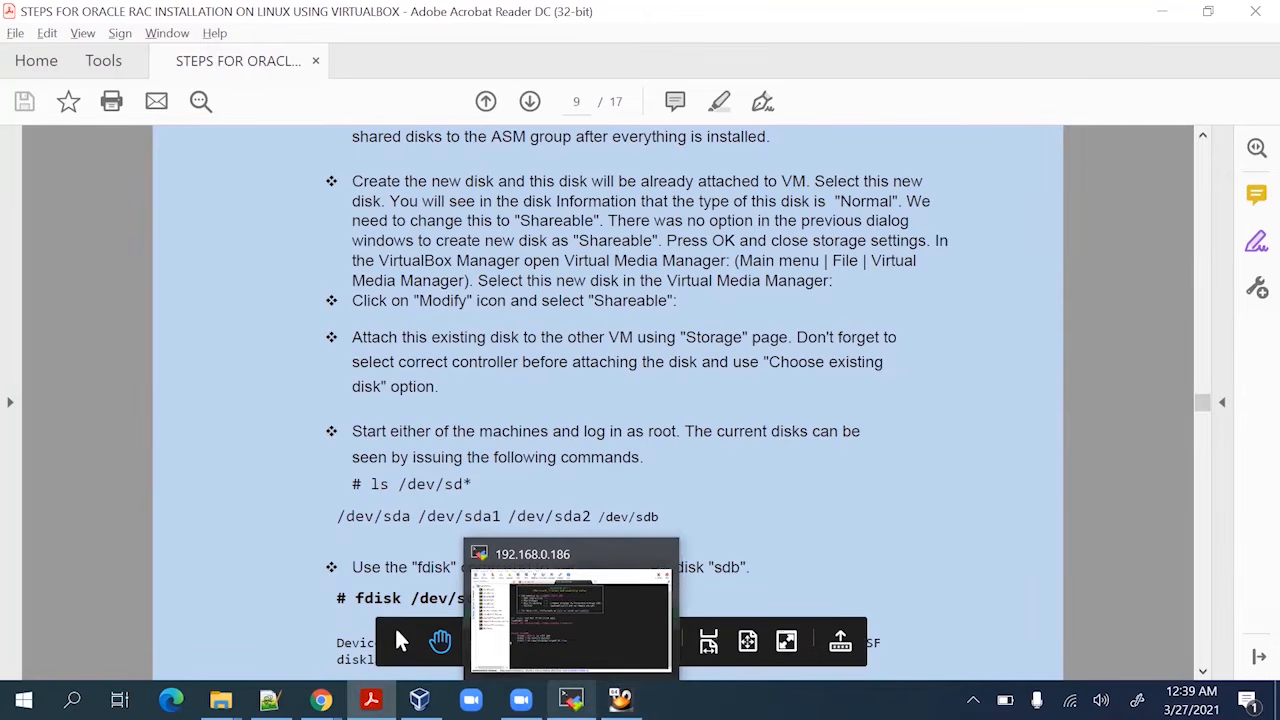
left_click(571, 699)
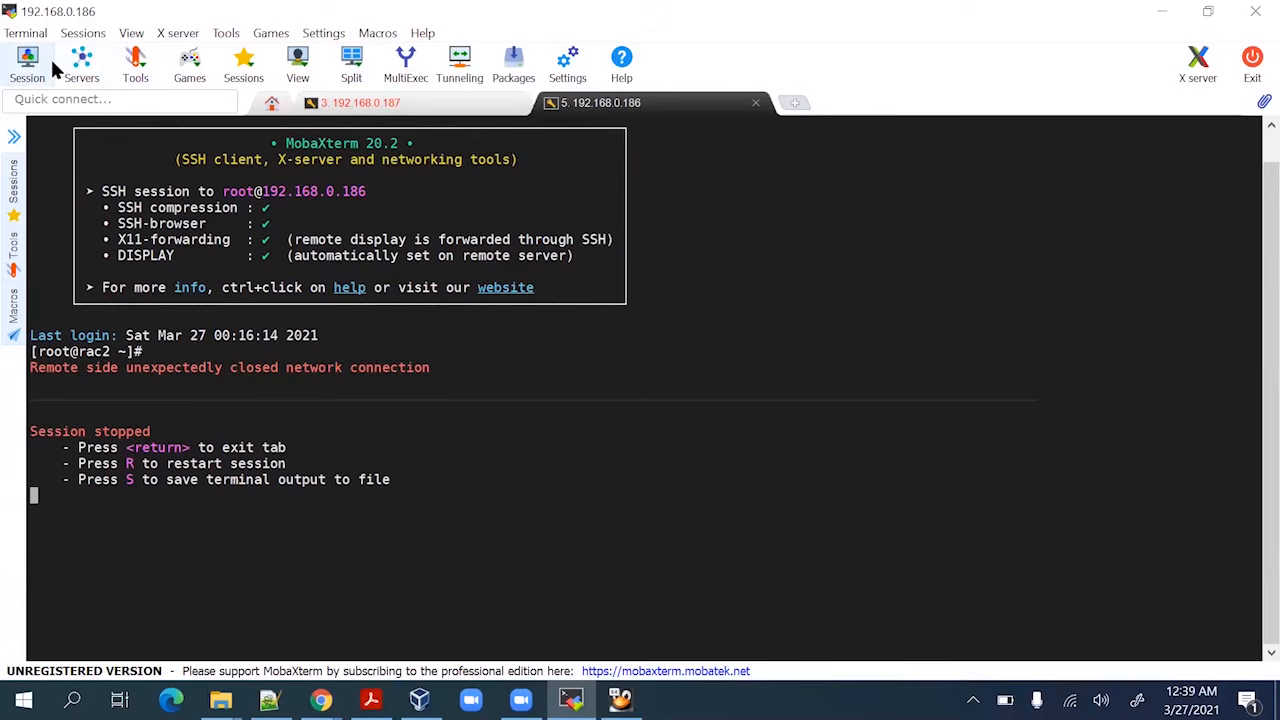
Restart the 192.168.0.187 session, log in as root, and collapse the file browser
left_click(404, 106)
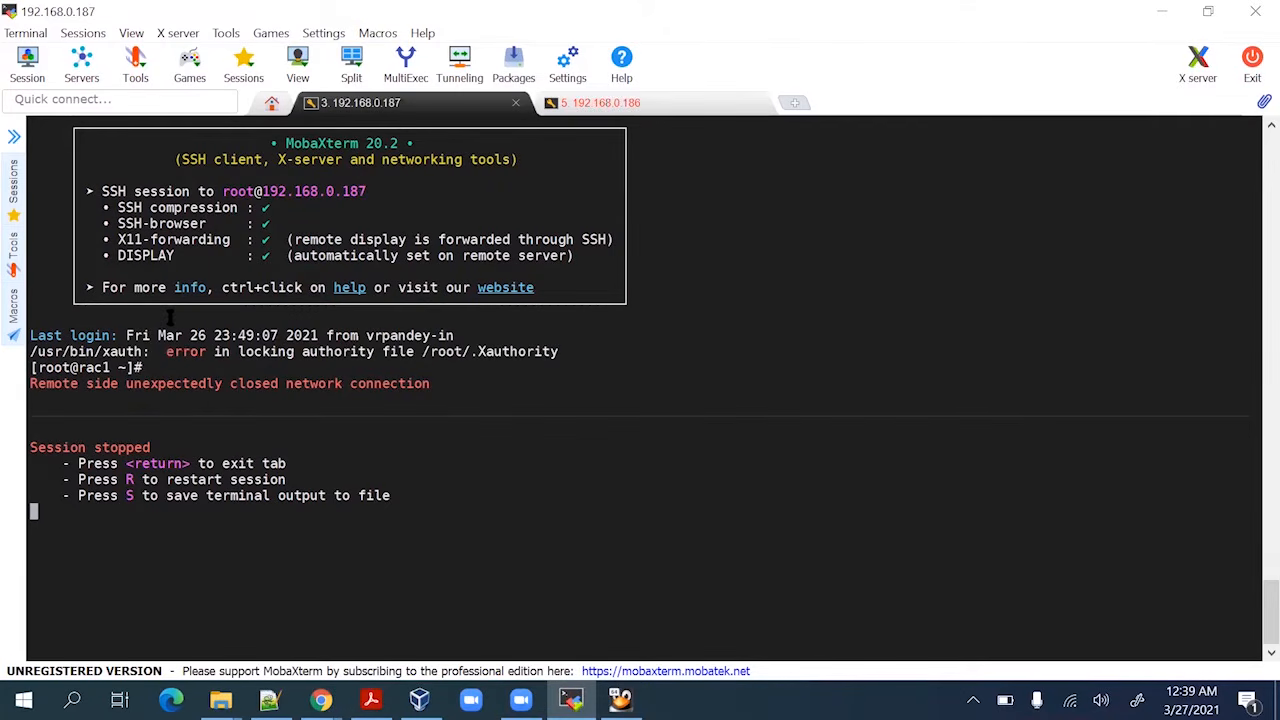
type("r")
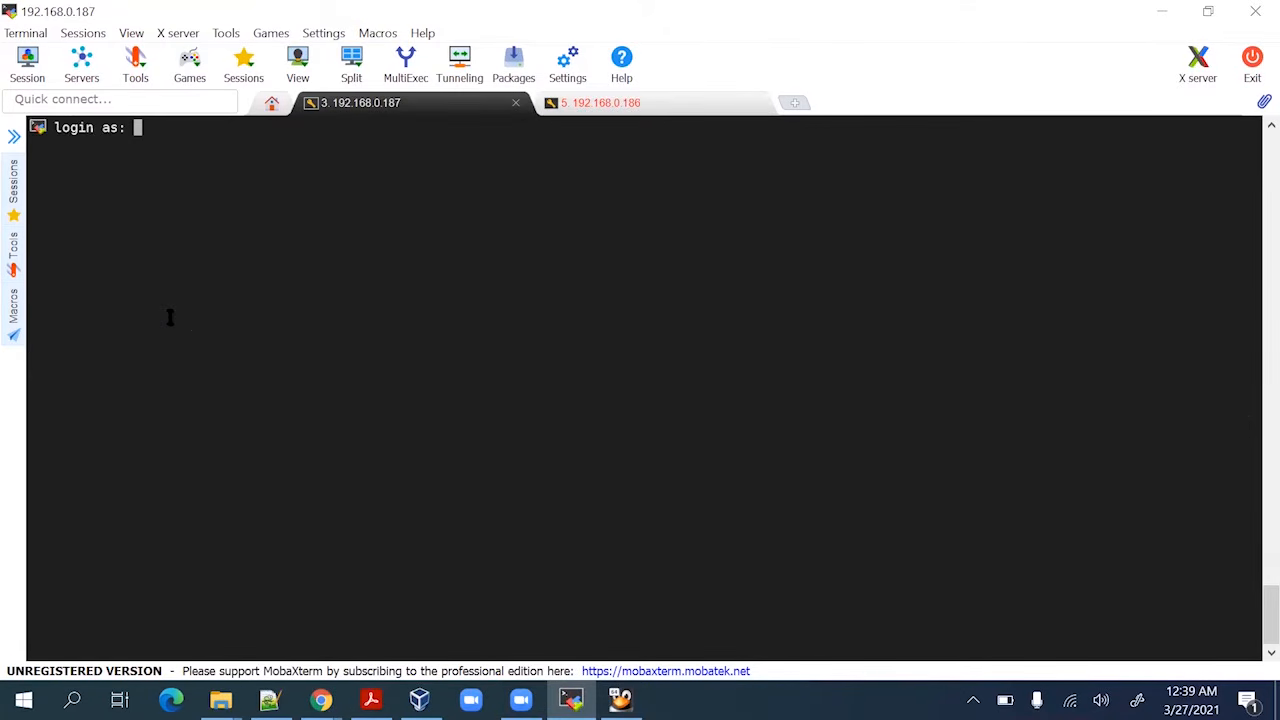
type("root")
key("Return")
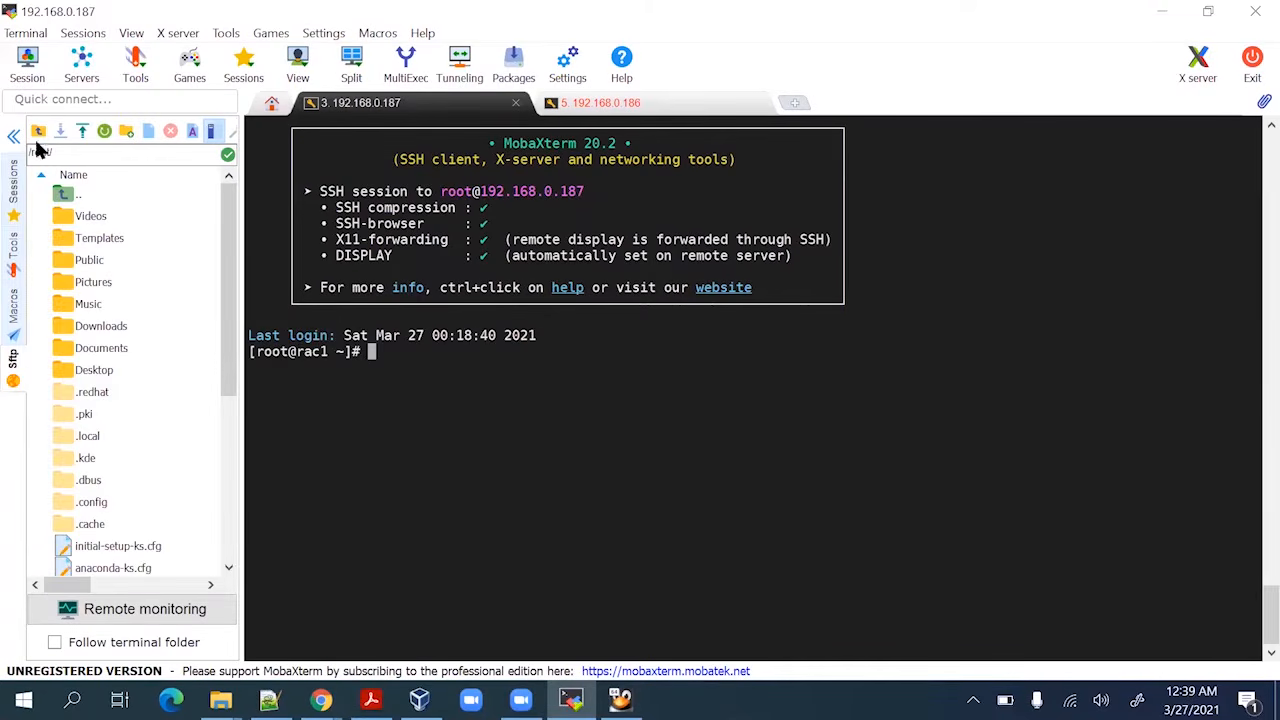
left_click(14, 138)
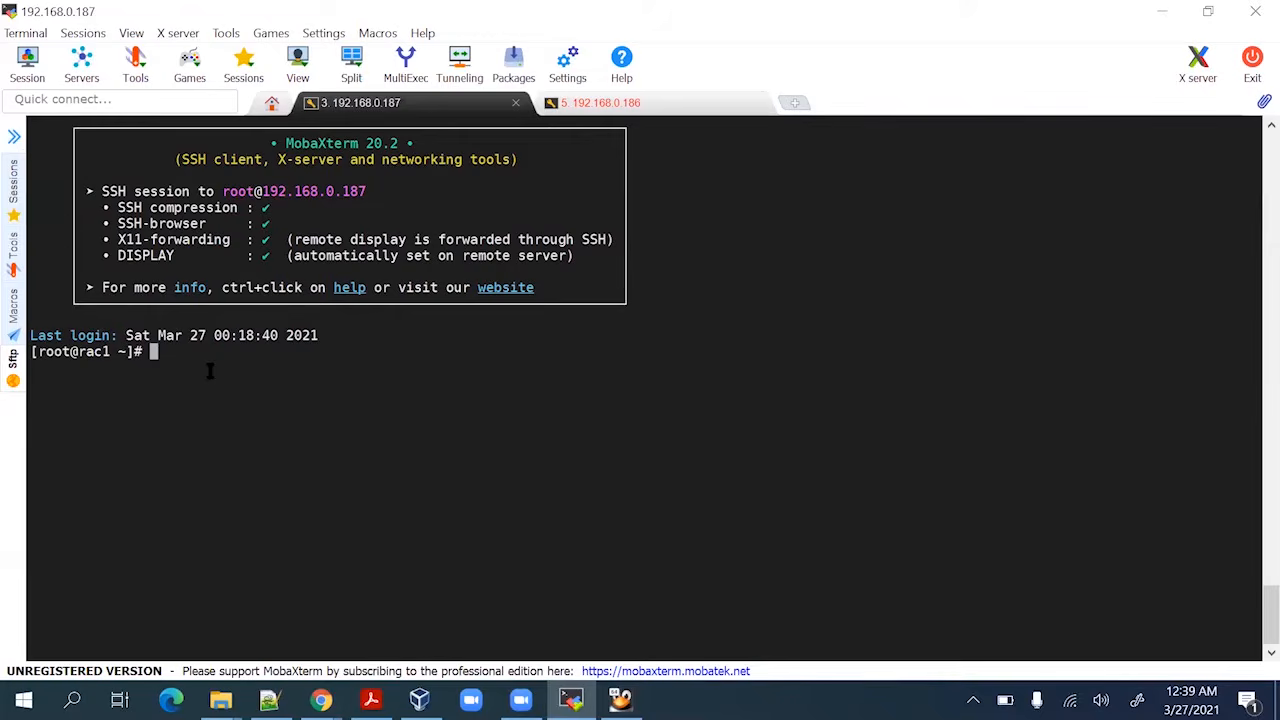
Confirm the host is rac1 with hostname, then run the guide's ls /dev/sd* command
key("Return")
type("h")
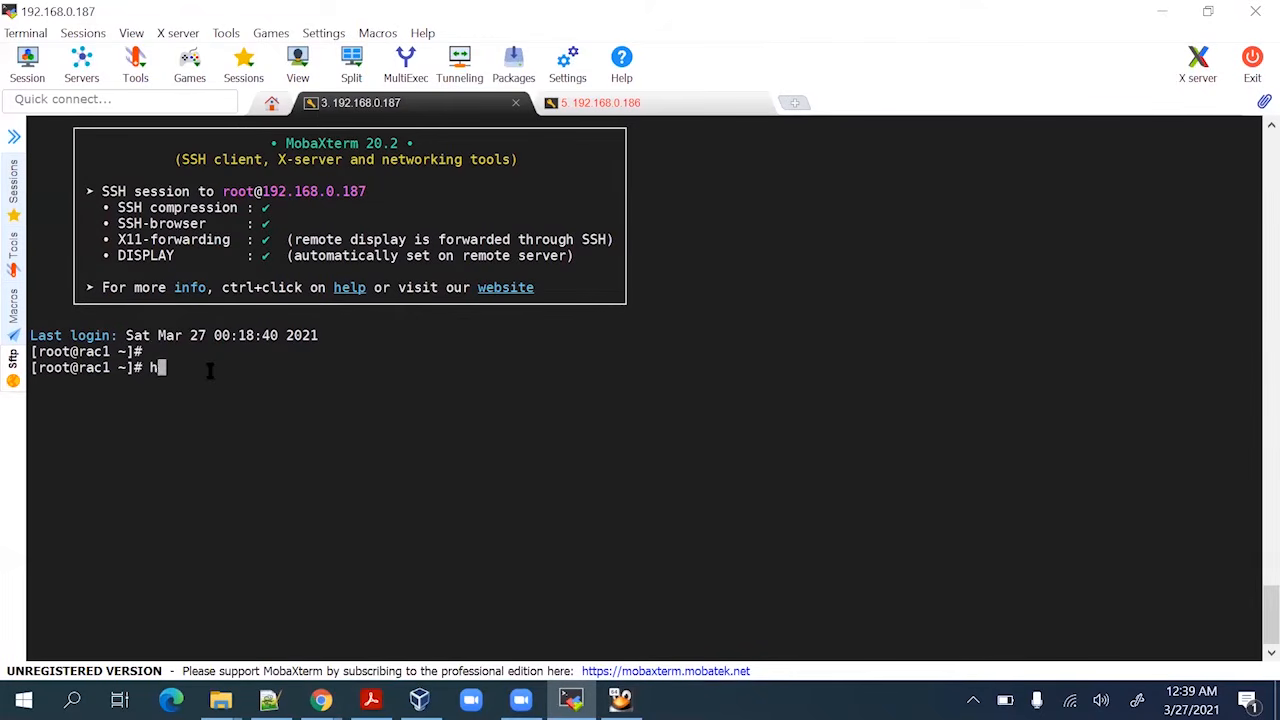
type("ostname")
key("Return")
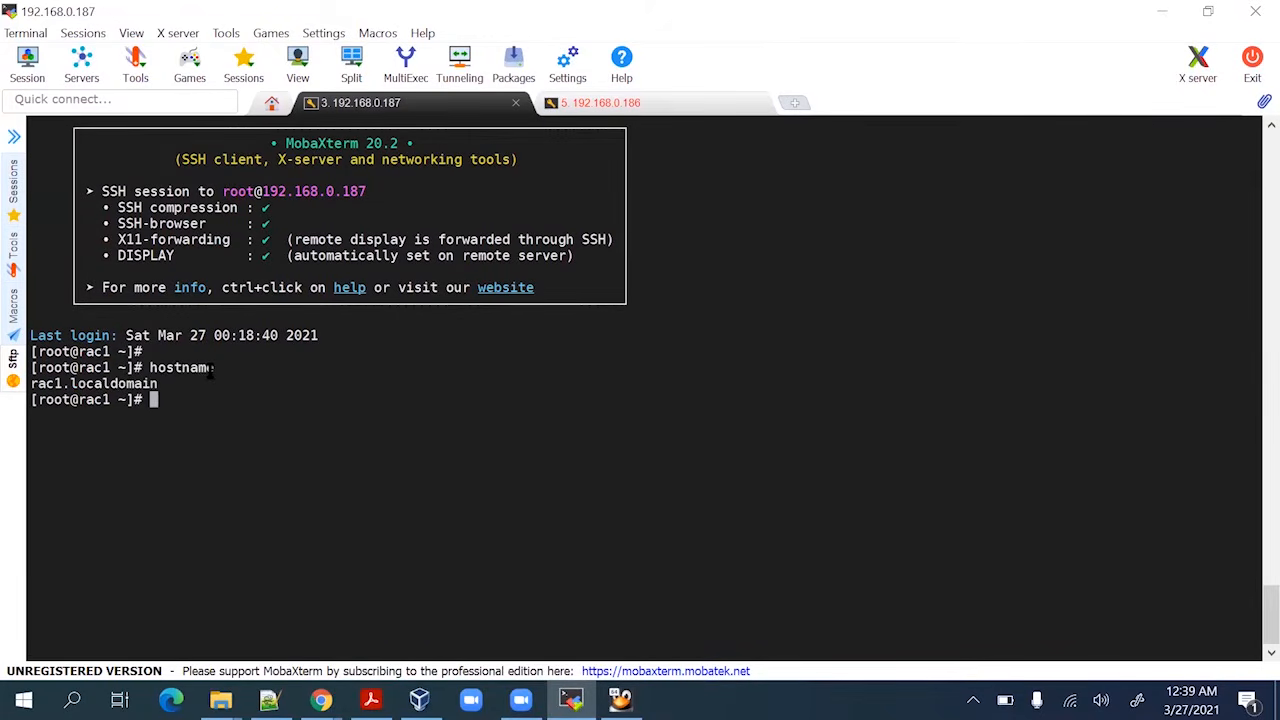
key("alt+Tab")
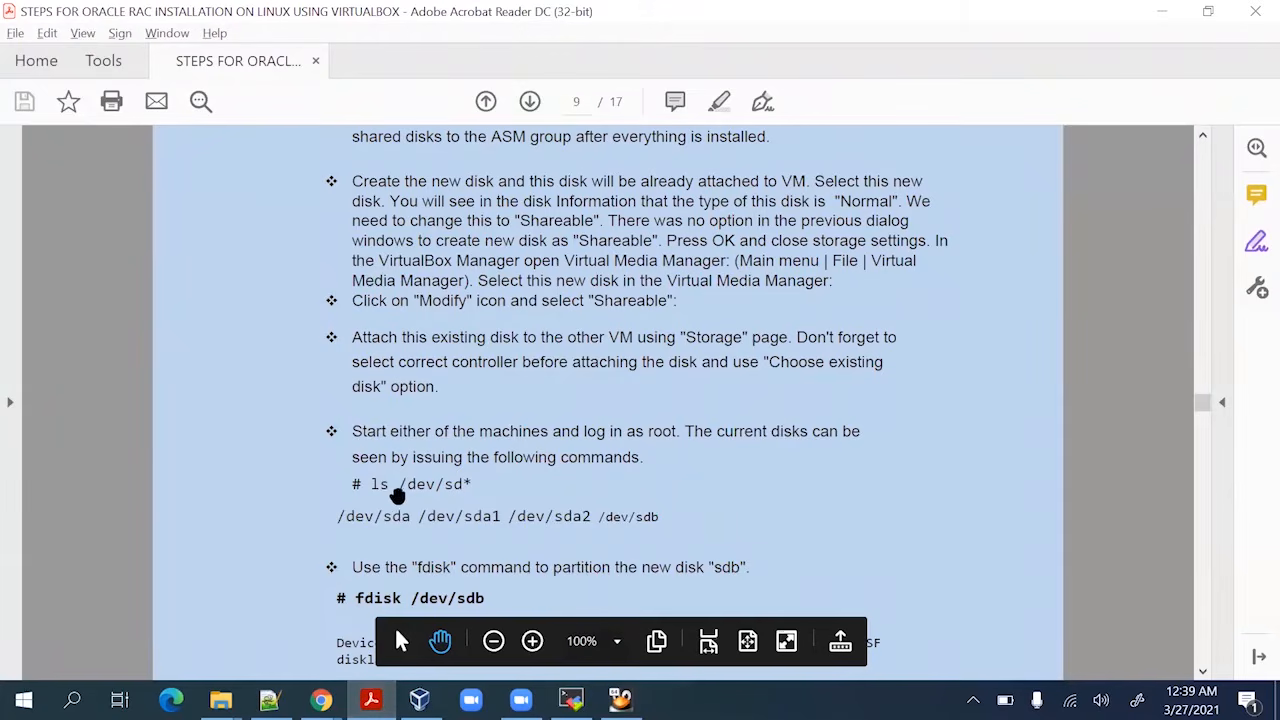
left_click_drag(372, 484, 480, 483)
key("ctrl+c")
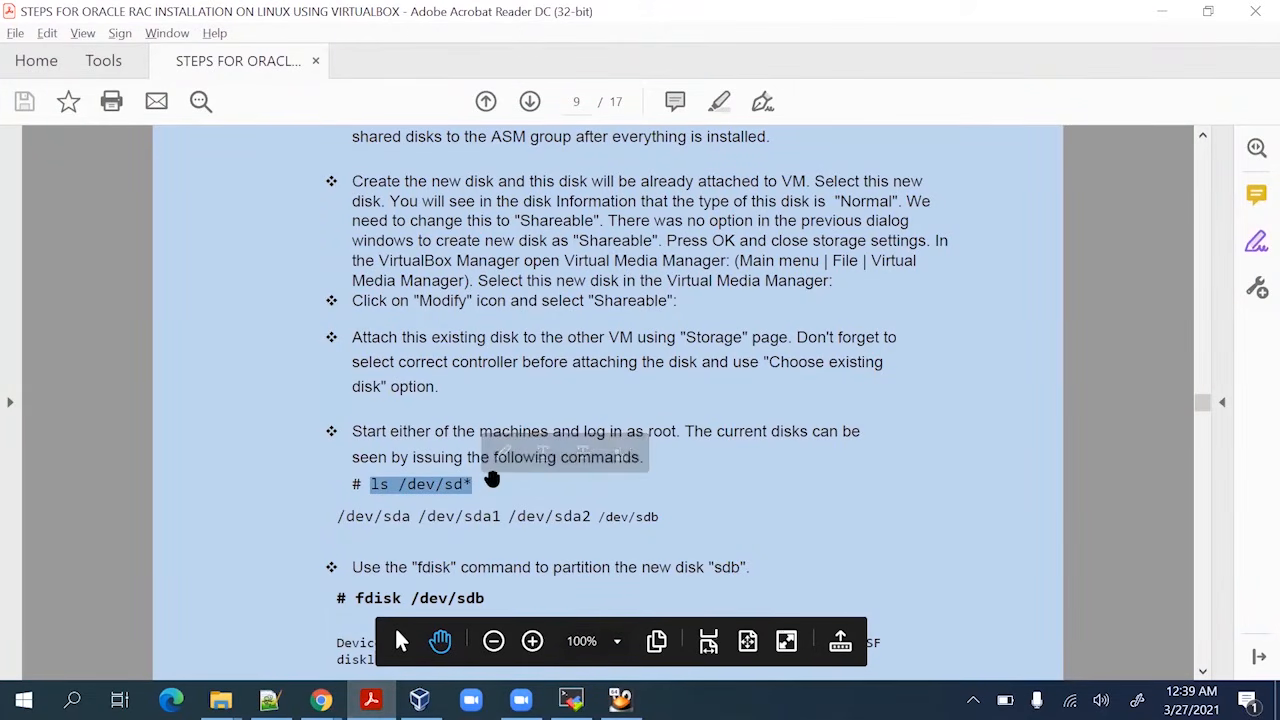
key("alt+Tab")
right_click(531, 397)
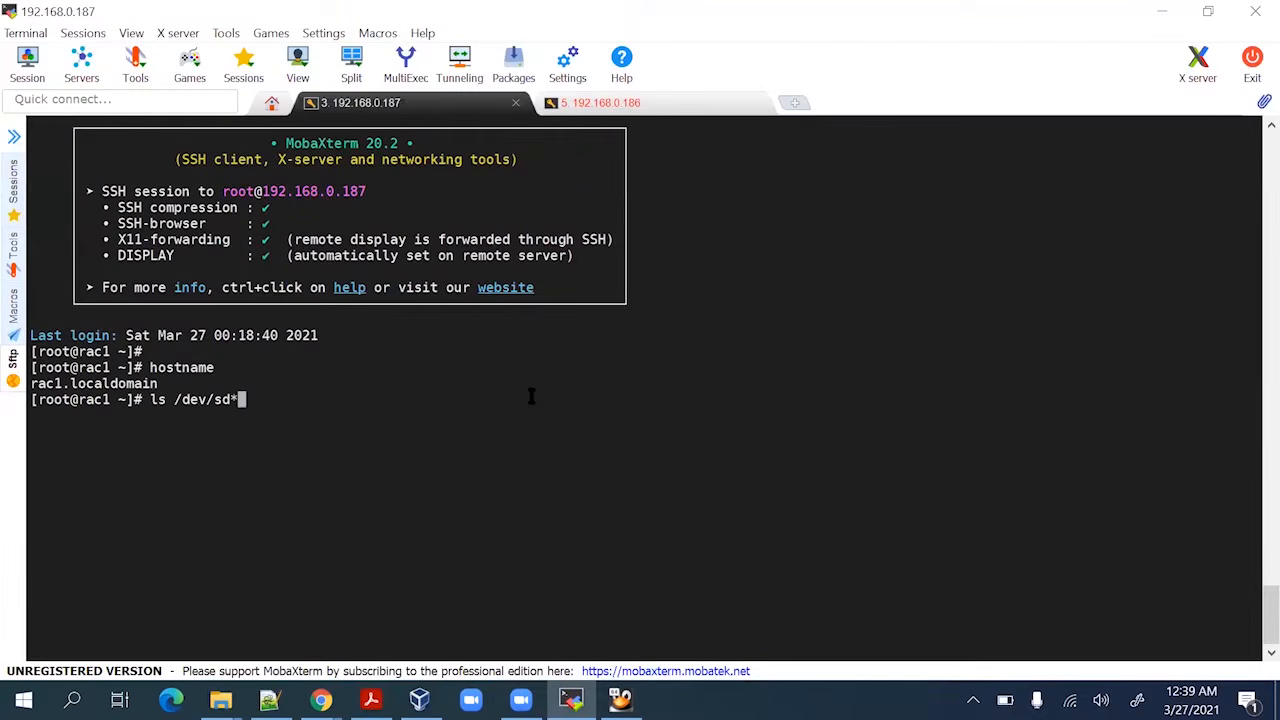
key("Return")
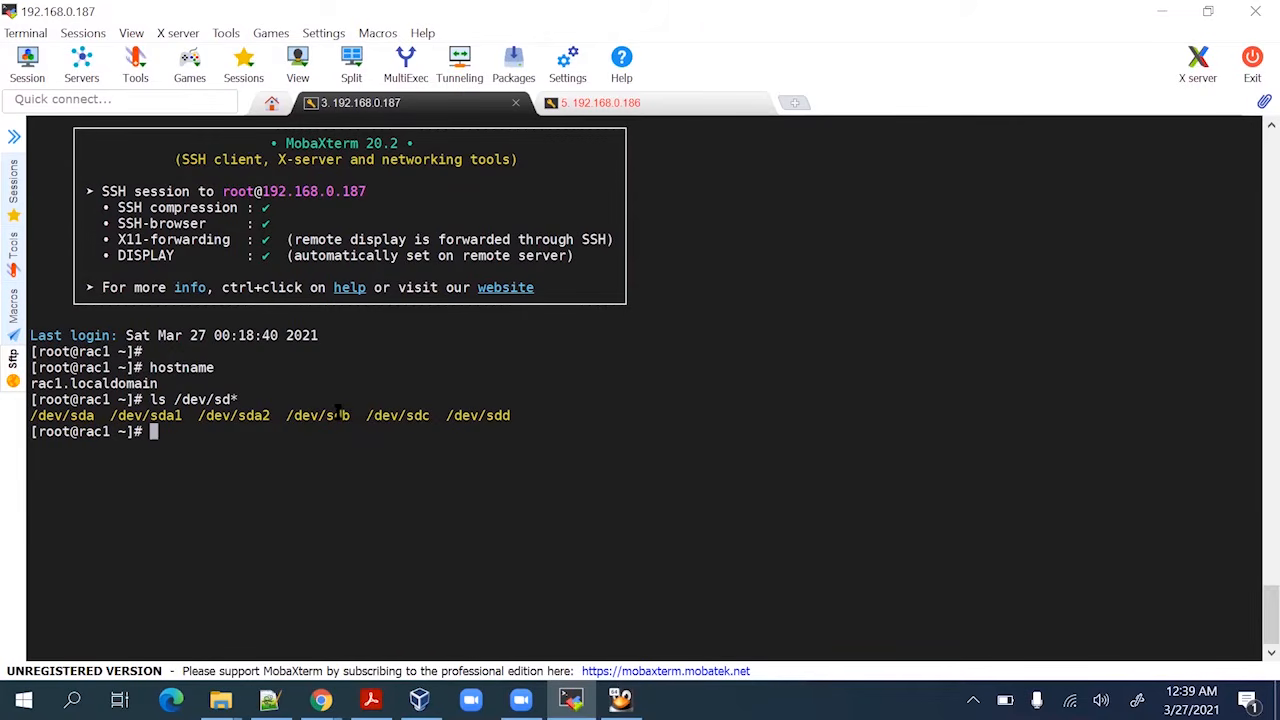
Highlight the new devices /dev/sdb, /dev/sdc and /dev/sdd in the listing
double_click(338, 413)
double_click(414, 416)
left_click(496, 416)
double_click(496, 416)
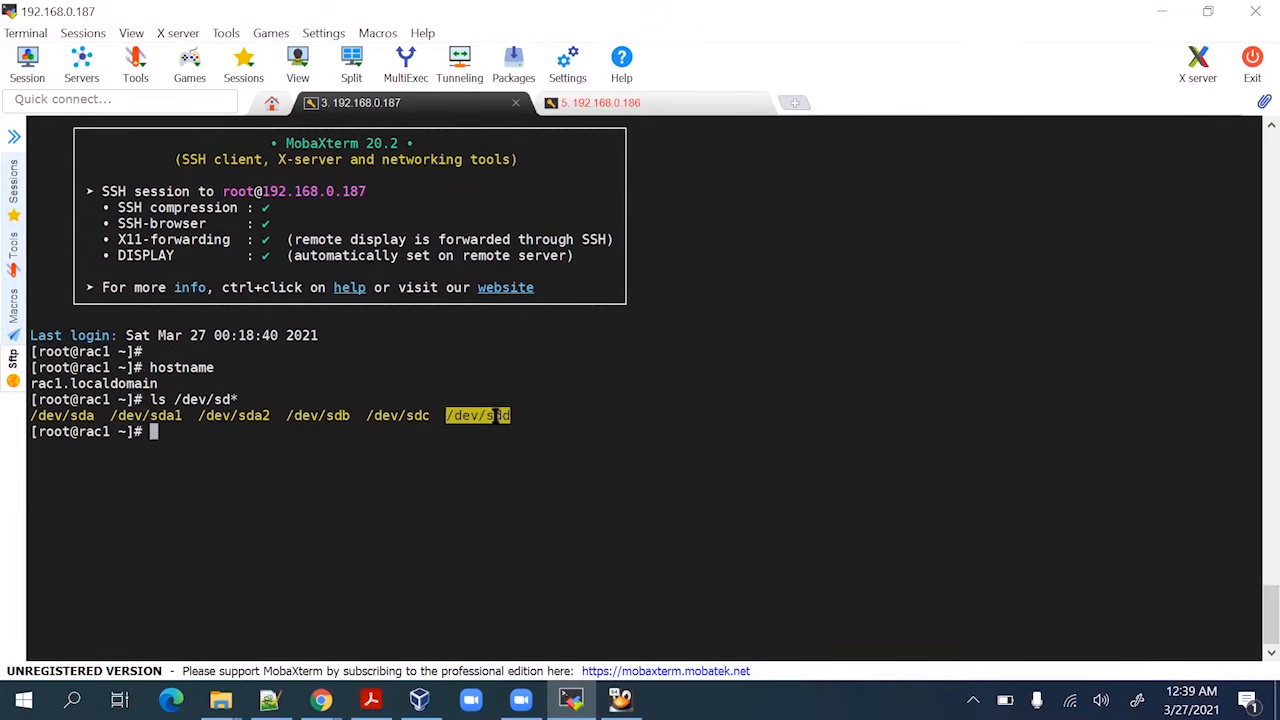
left_click(301, 423)
Copy 'fdisk /dev/sdb' from the guide and paste it at the rac1 prompt
key("alt+Tab")
scroll(385, 440, "down", 3)
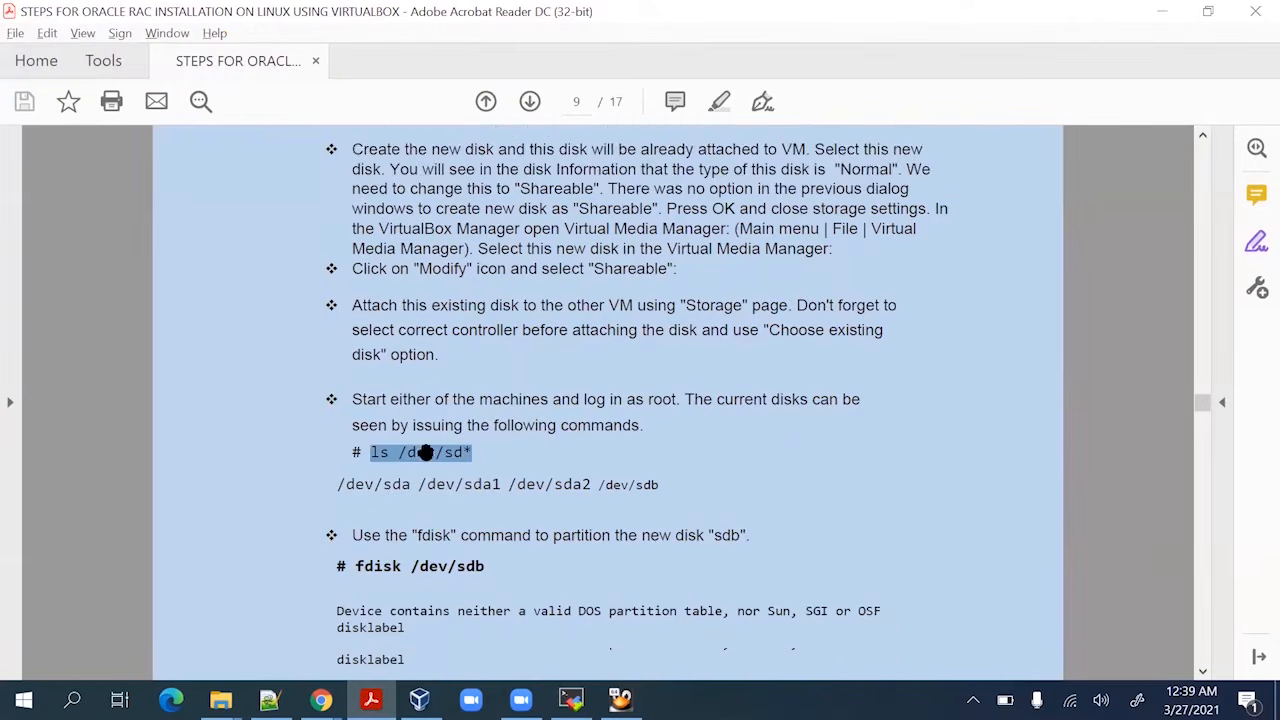
scroll(376, 468, "down", 2)
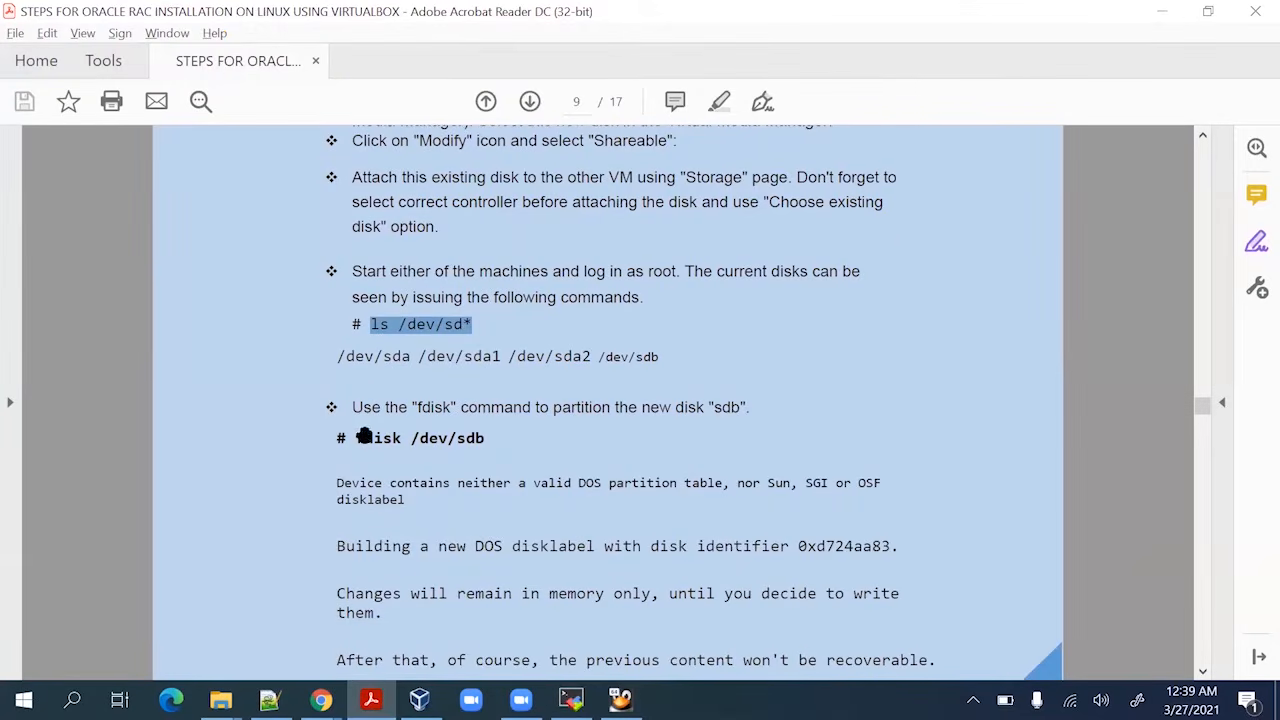
left_click_drag(356, 438, 505, 430)
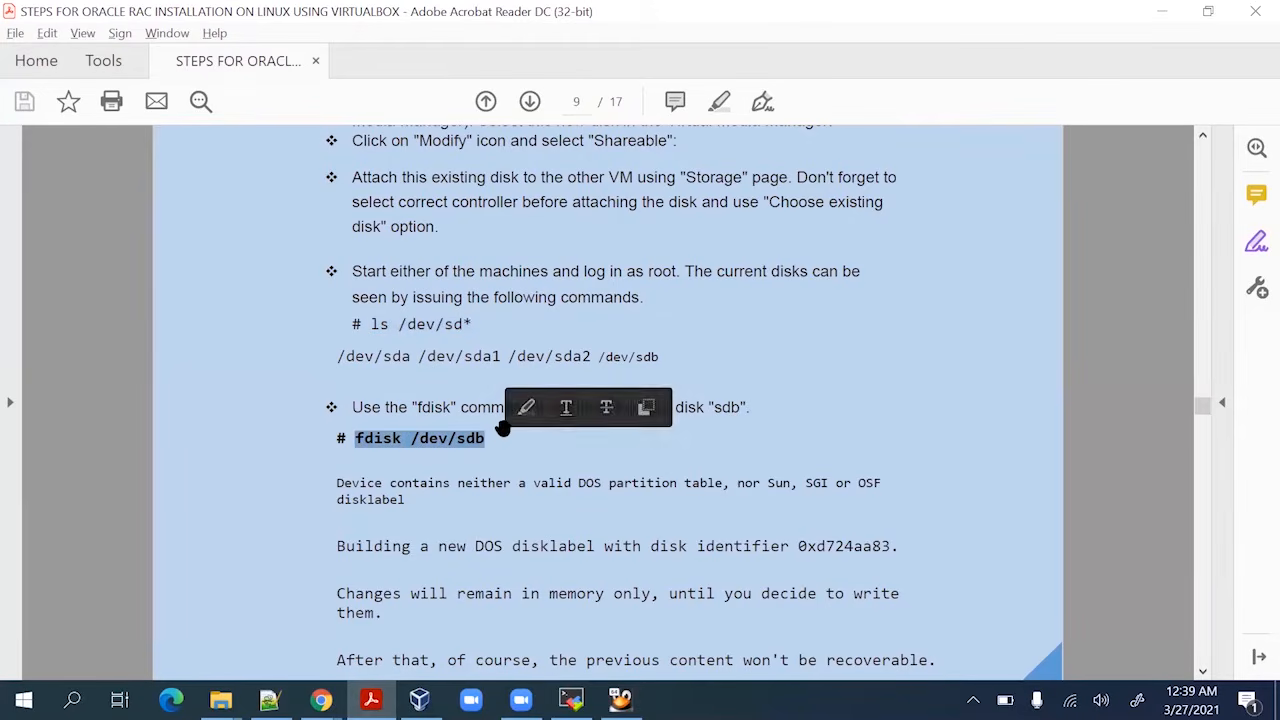
key("ctrl+c")
key("alt+Tab")
right_click(511, 437)
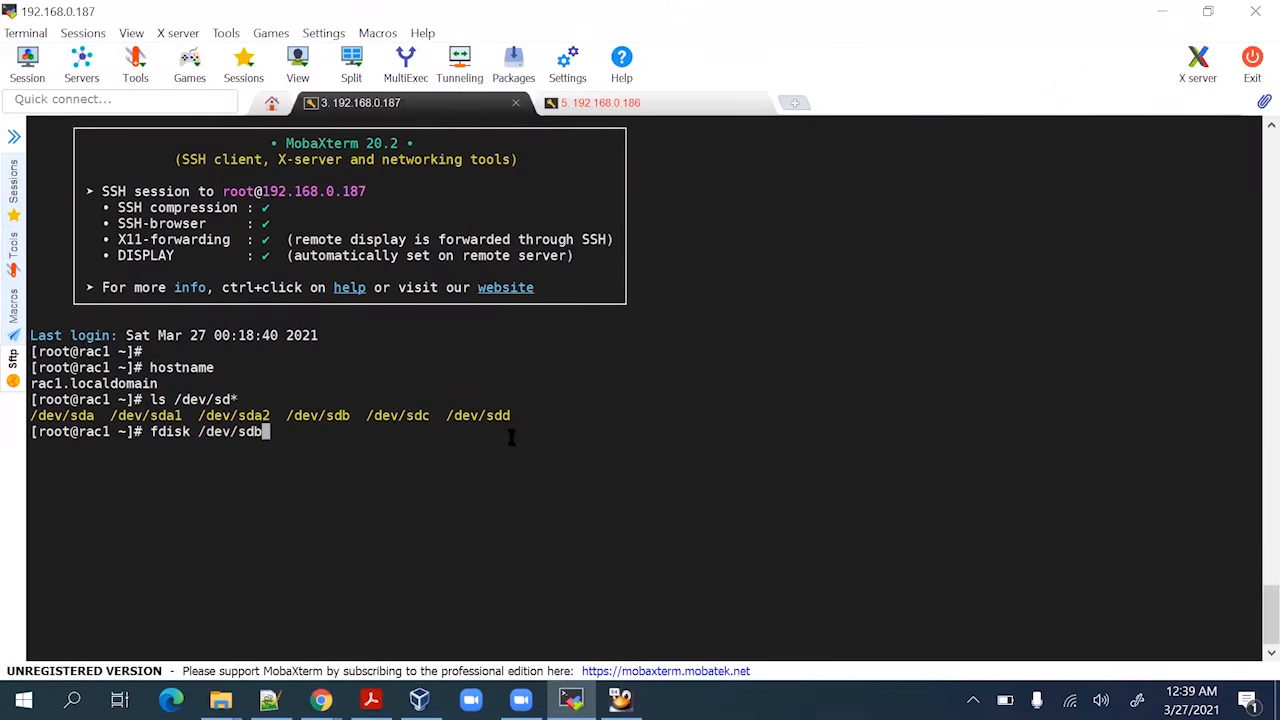
Start fdisk on /dev/sdb while checking the guide's partitioning answers
key("Return")
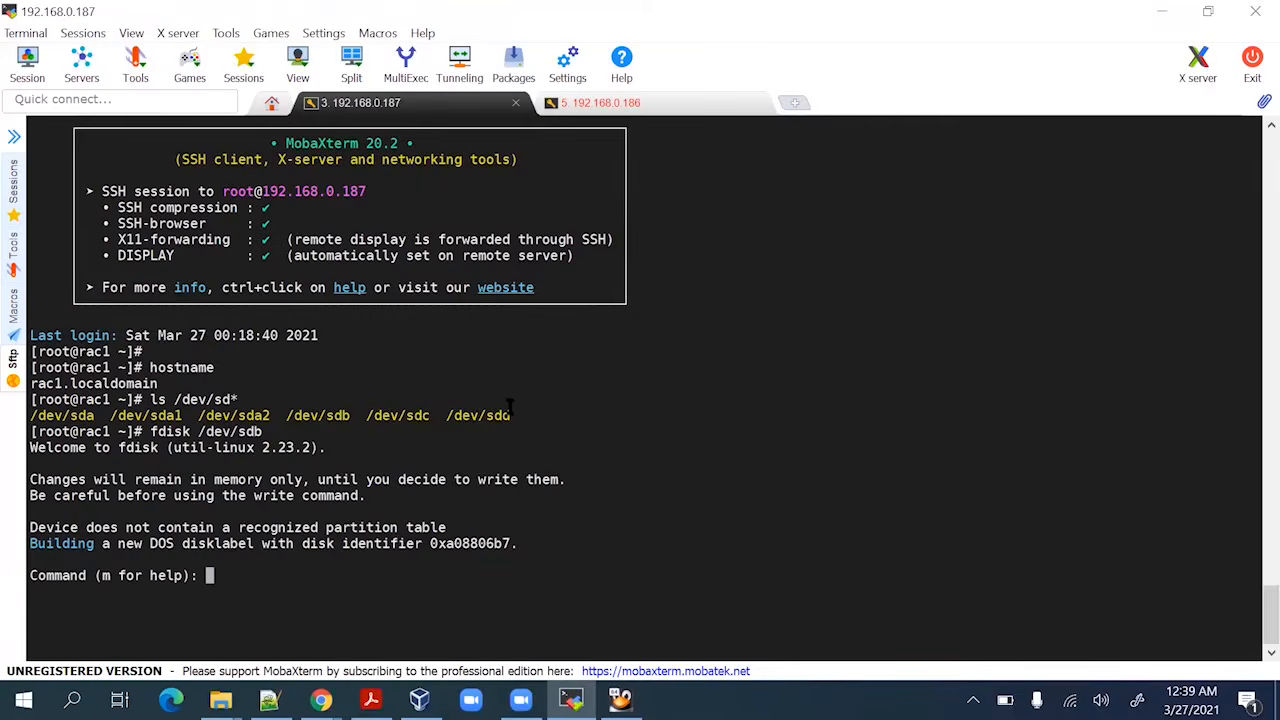
key("alt+Tab")
scroll(509, 417, "down", 3)
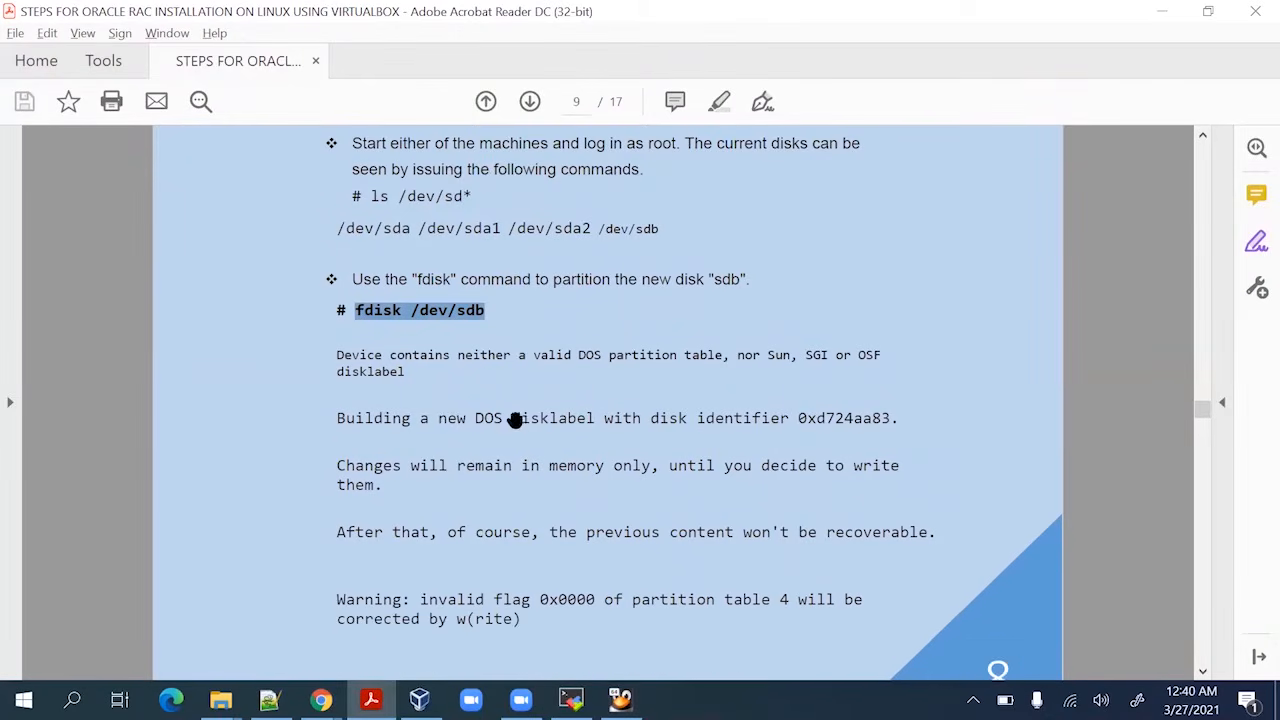
scroll(396, 421, "down", 10)
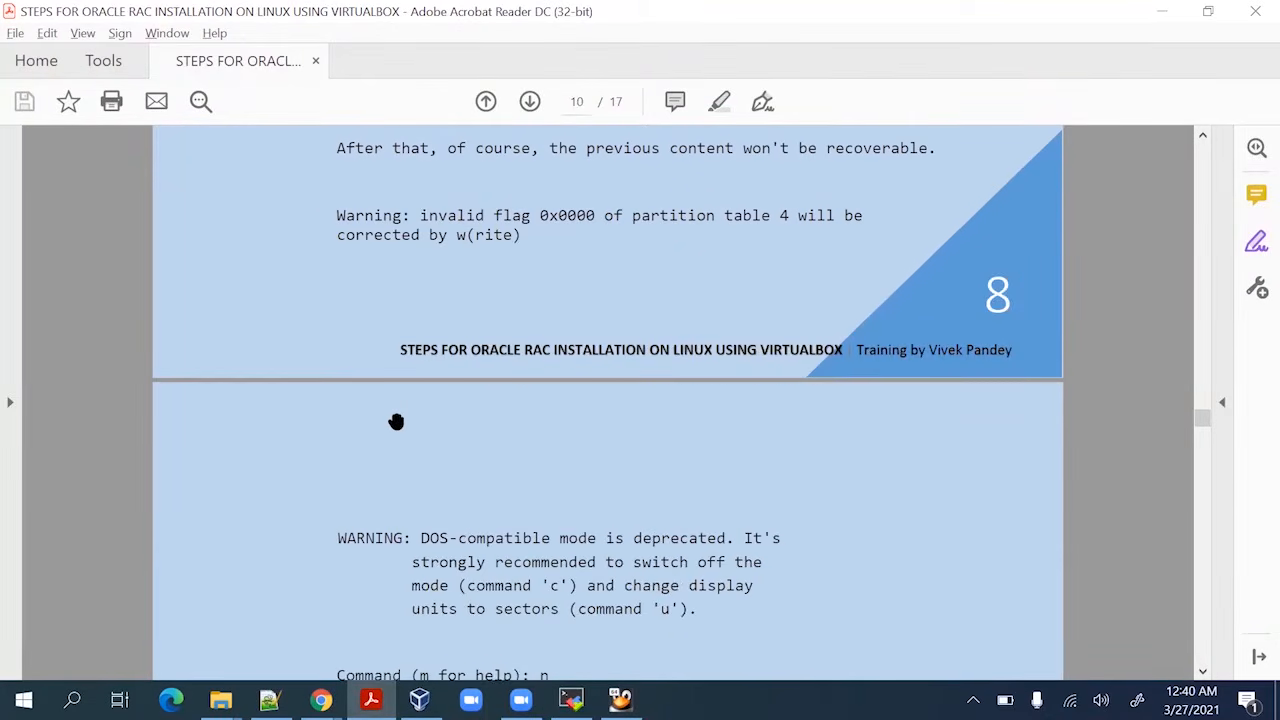
scroll(396, 421, "down", 2)
scroll(540, 440, "down", 2)
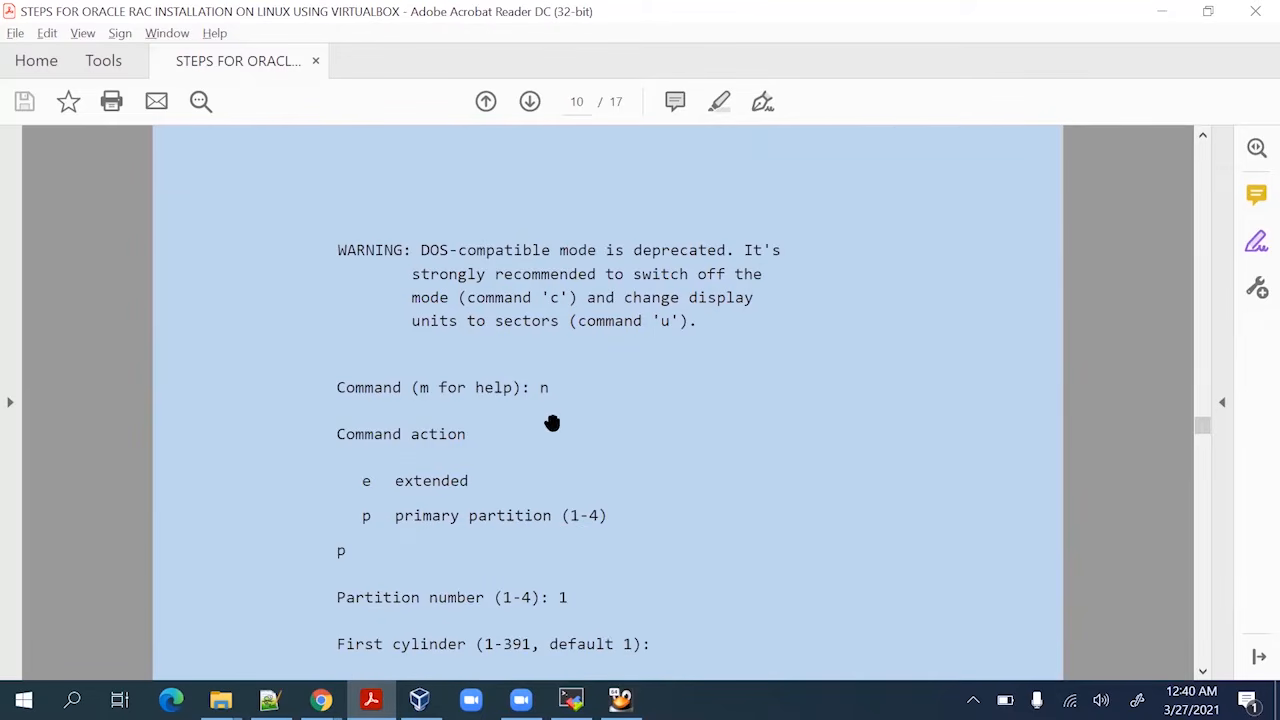
scroll(541, 388, "down", 4)
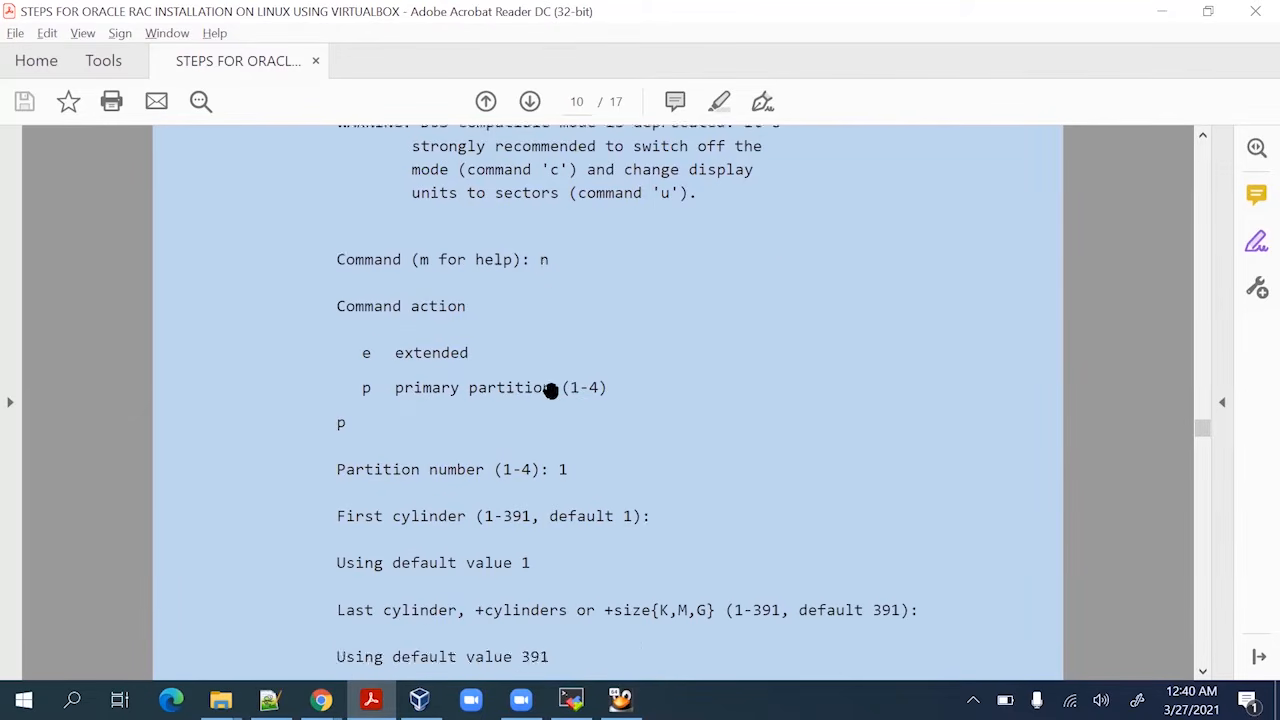
scroll(553, 400, "down", 2)
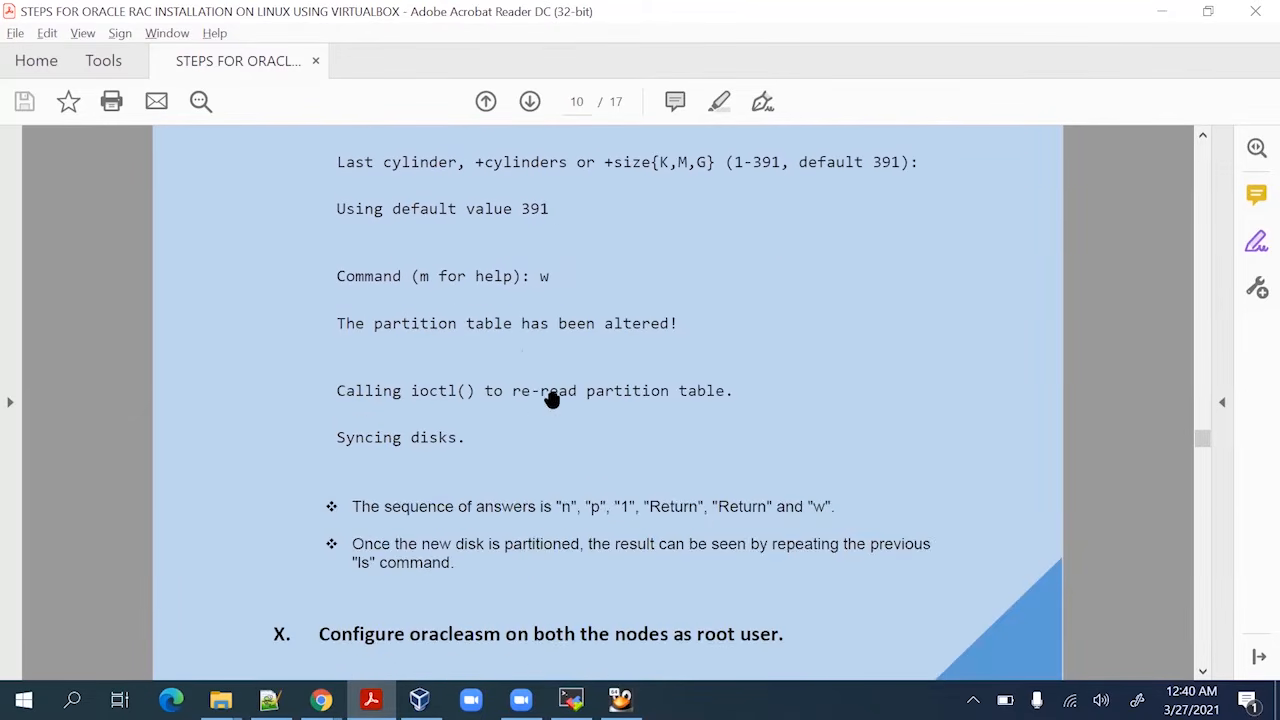
key("alt+Tab")
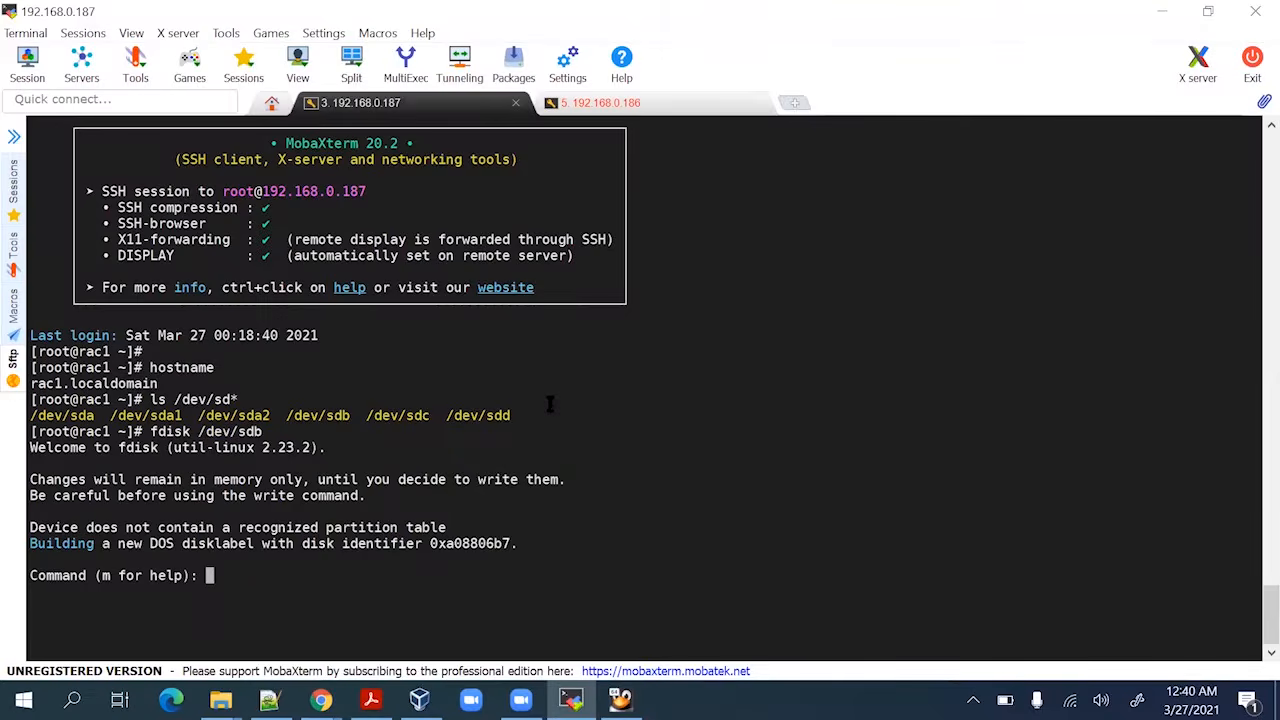
Create a new primary partition numbered 1 on /dev/sdb
type("n")
key("Return")
type("p")
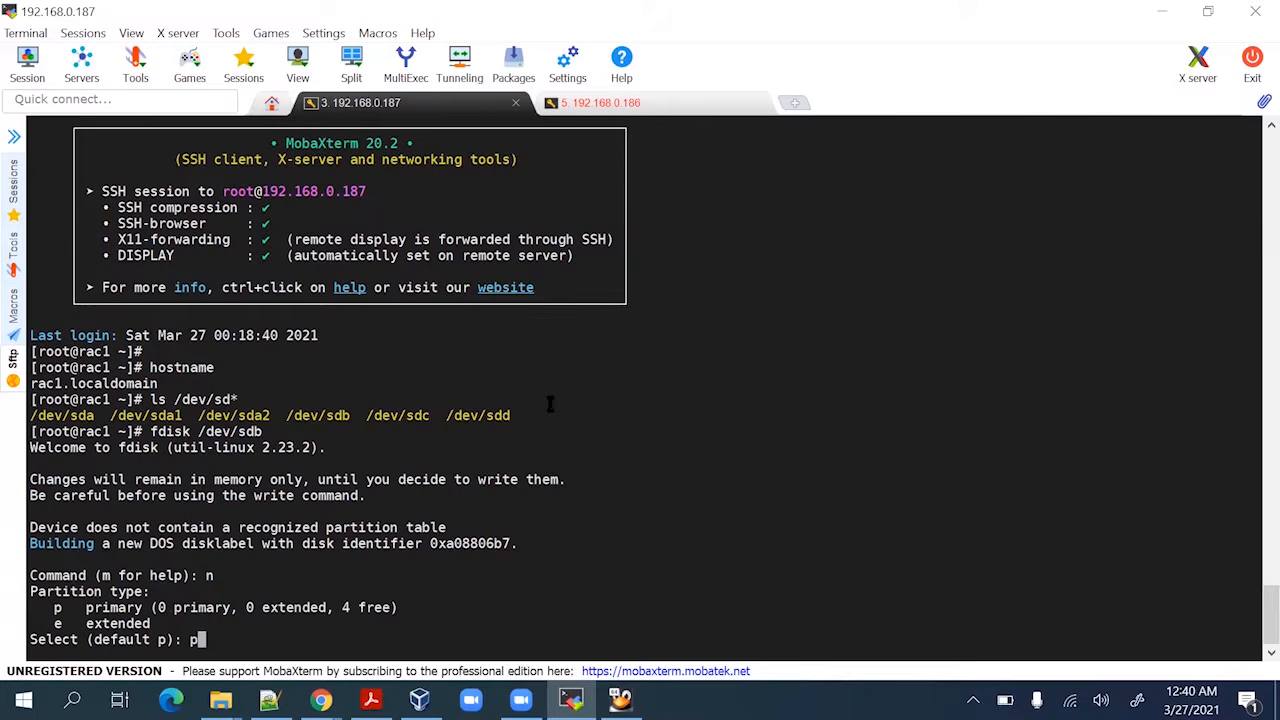
key("Return")
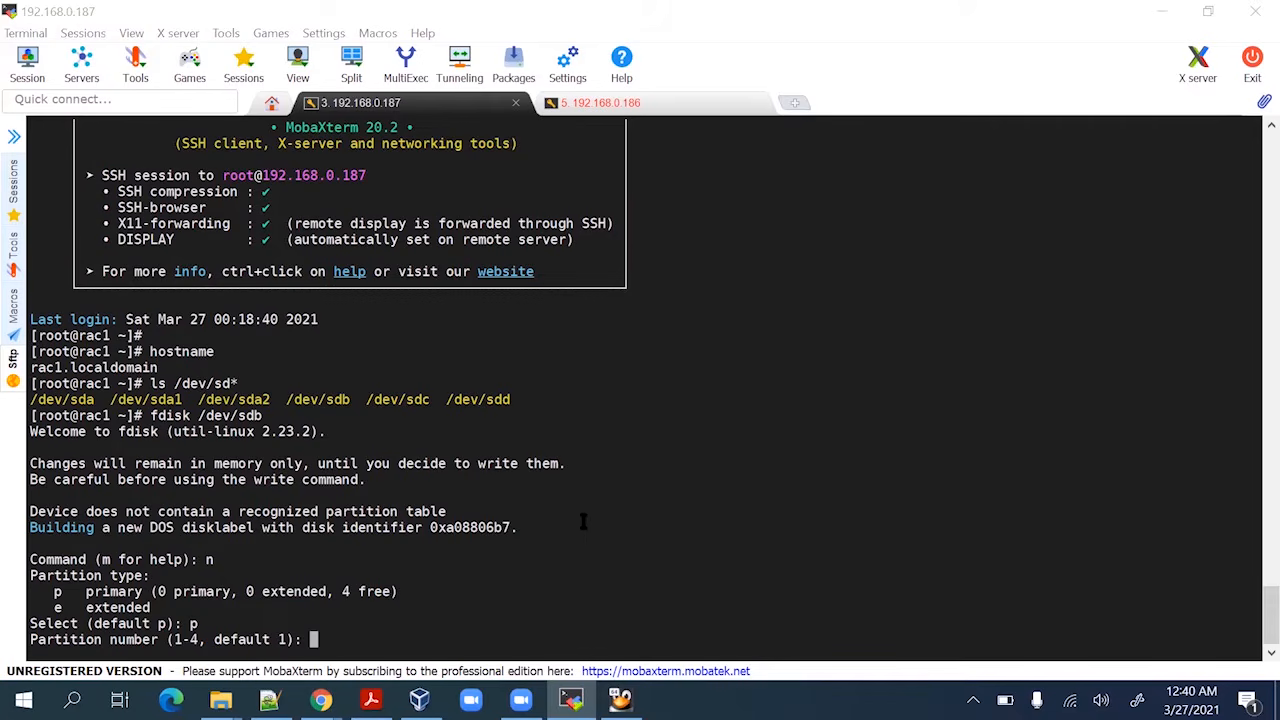
type("1")
key("Return")
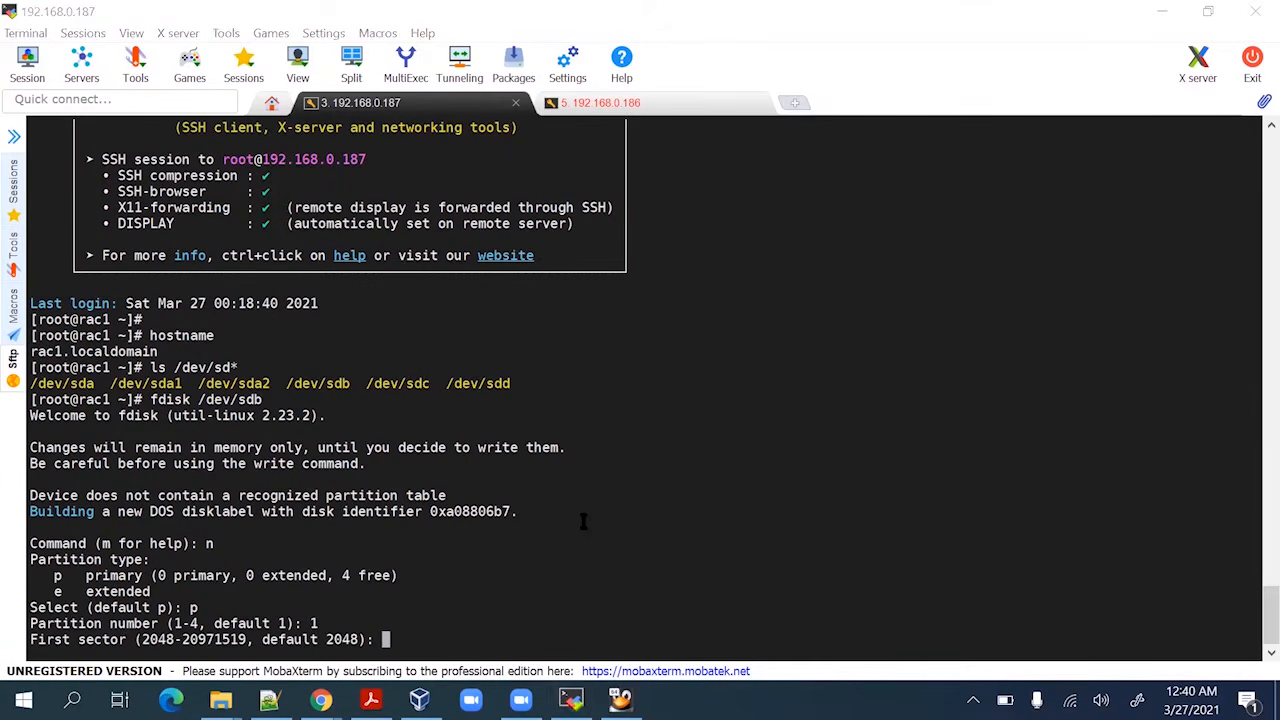
Accept the default first and last sectors and write the 10 GiB partition
key("alt+Tab")
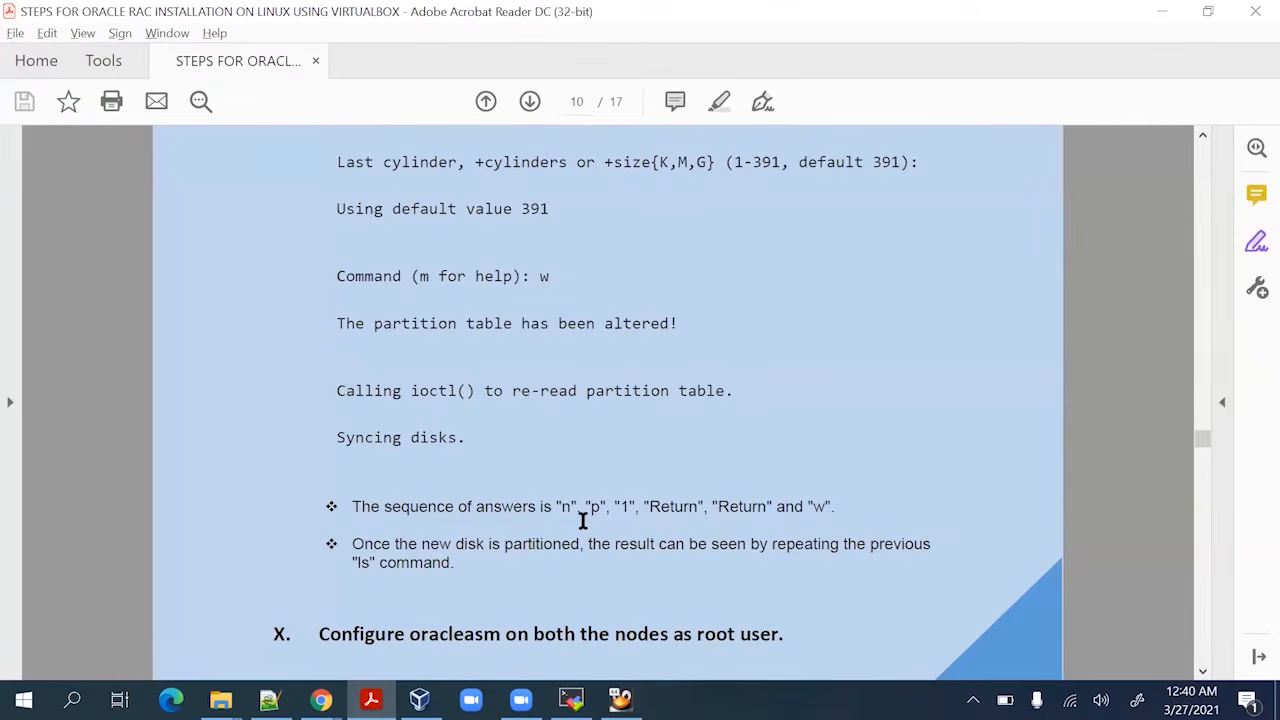
key("alt+Tab")
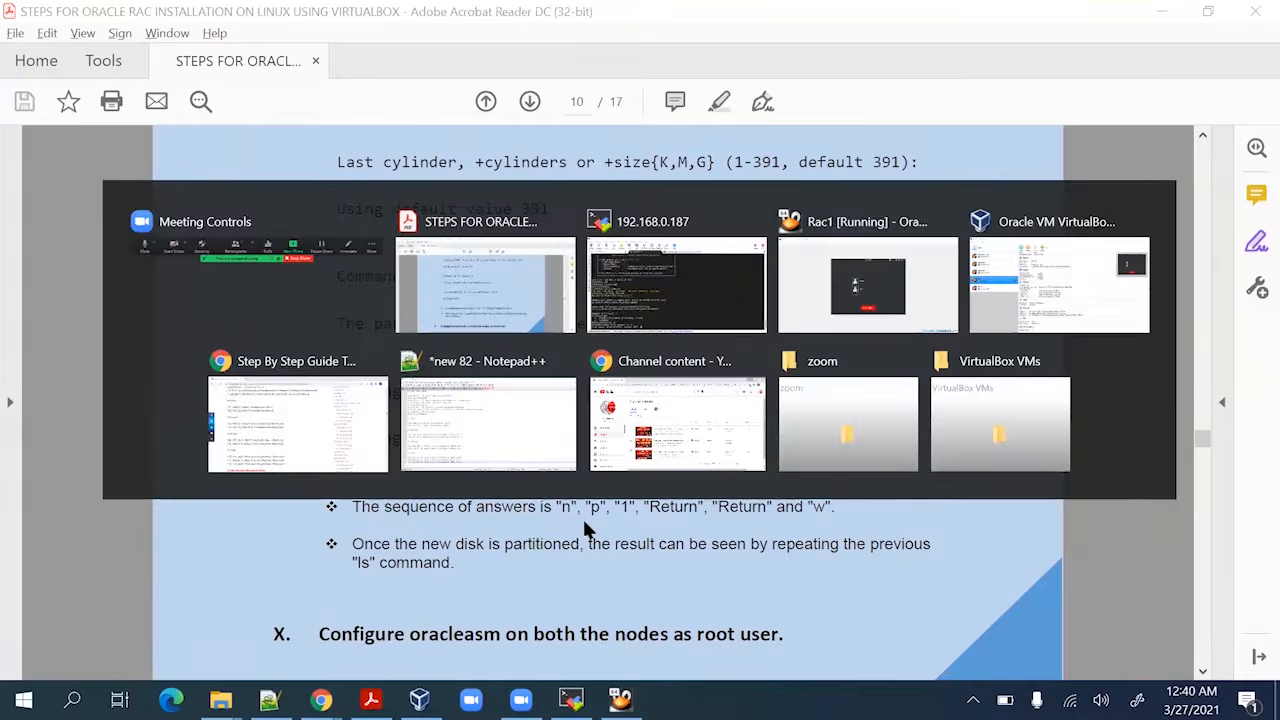
key("Return")
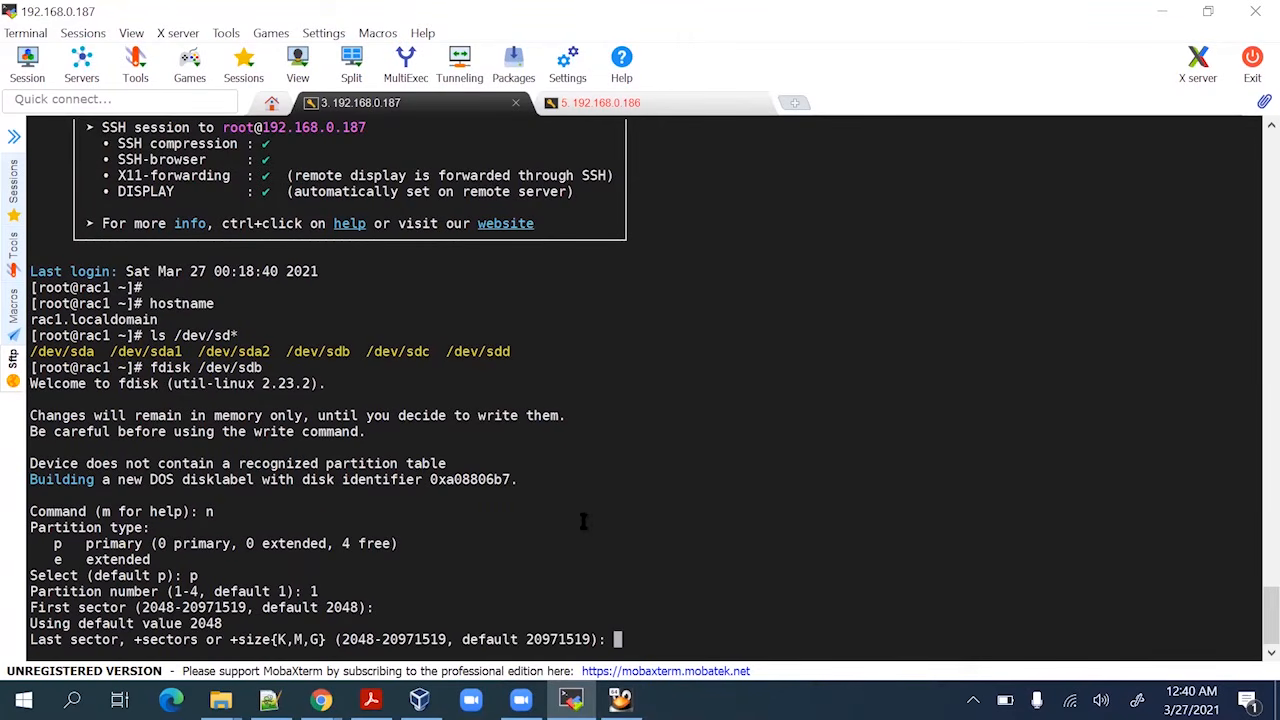
key("Return")
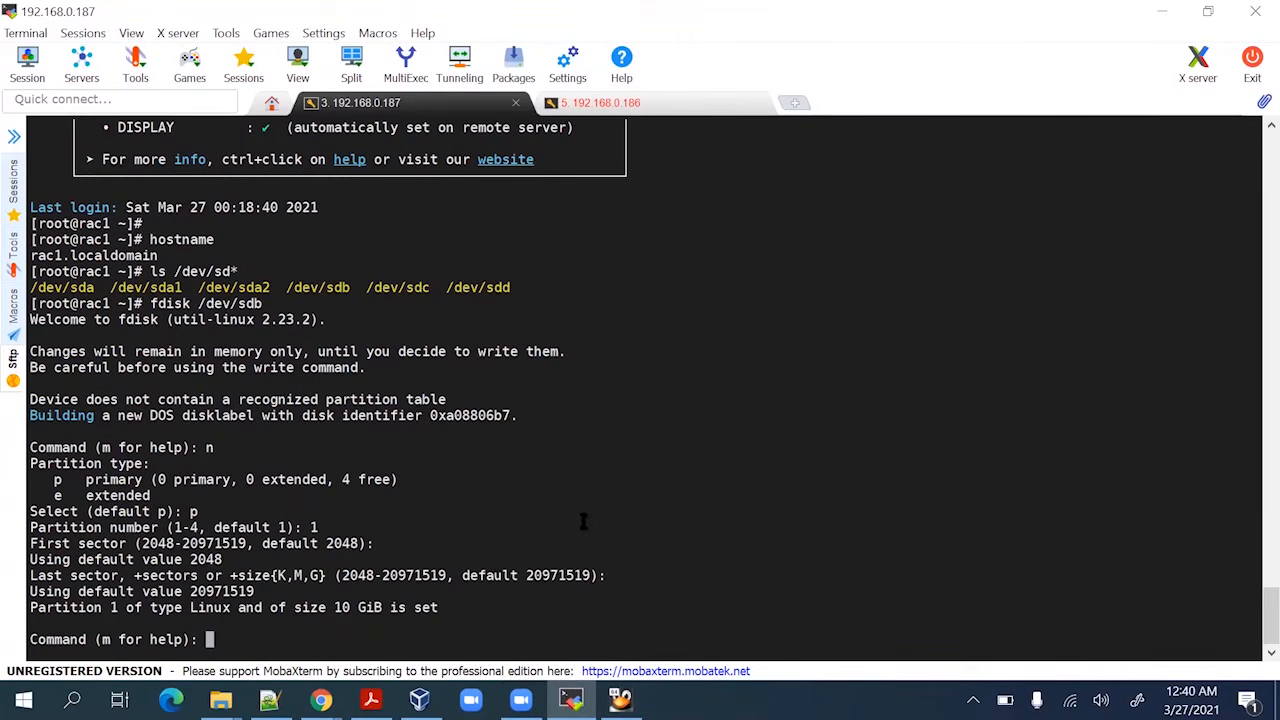
key("alt+Tab")
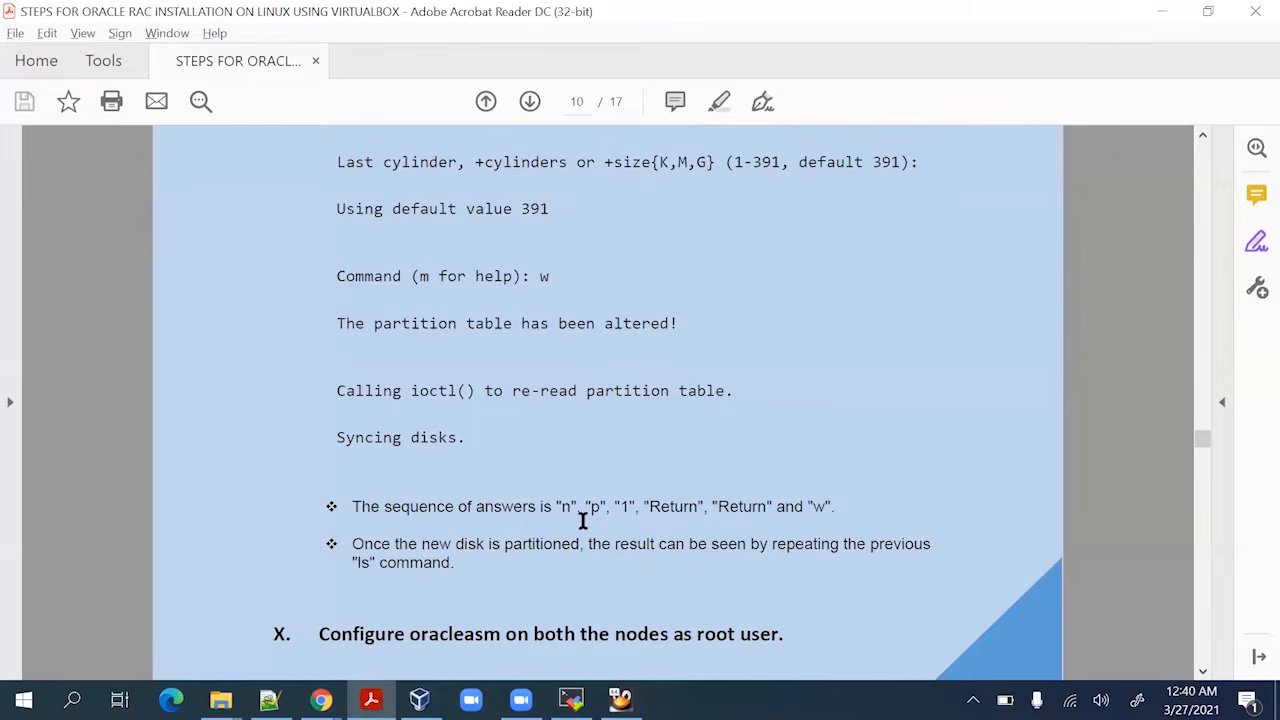
key("alt+Tab")
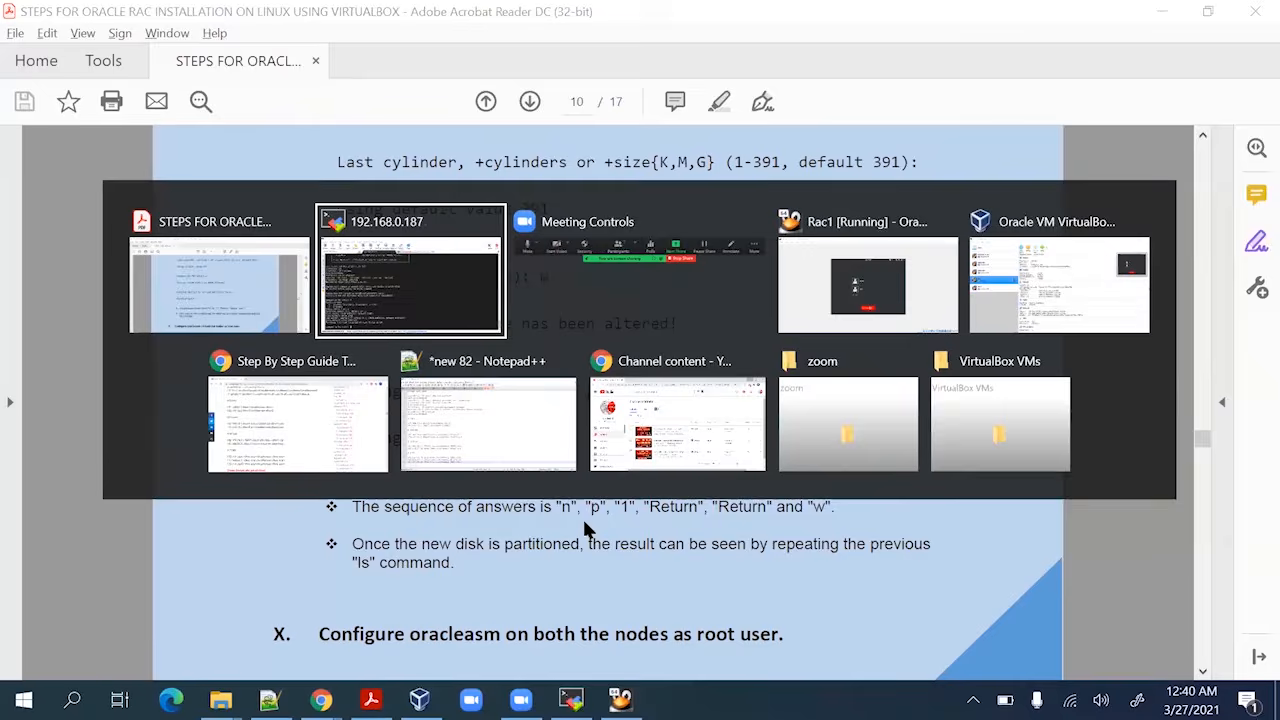
type("w")
key("Return")
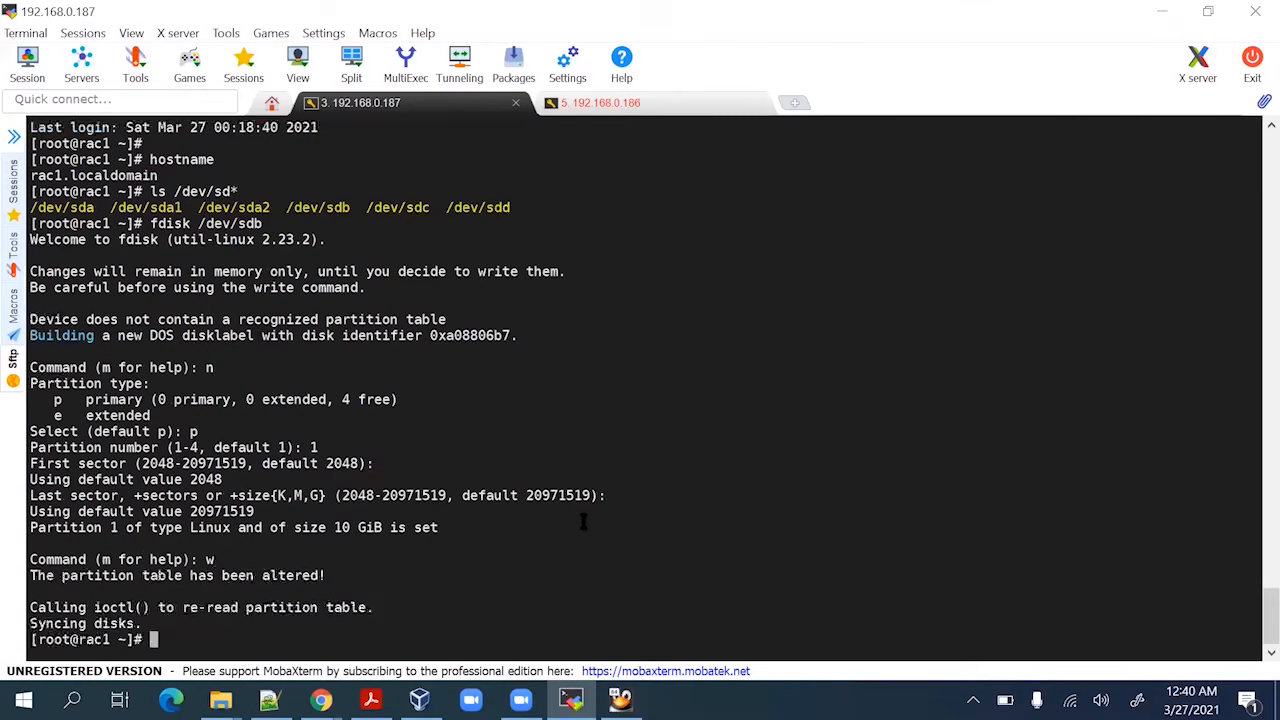
Rerun ls /dev/sd* to confirm /dev/sdb1 now exists
key("Return")
key("Return")
key("Return")
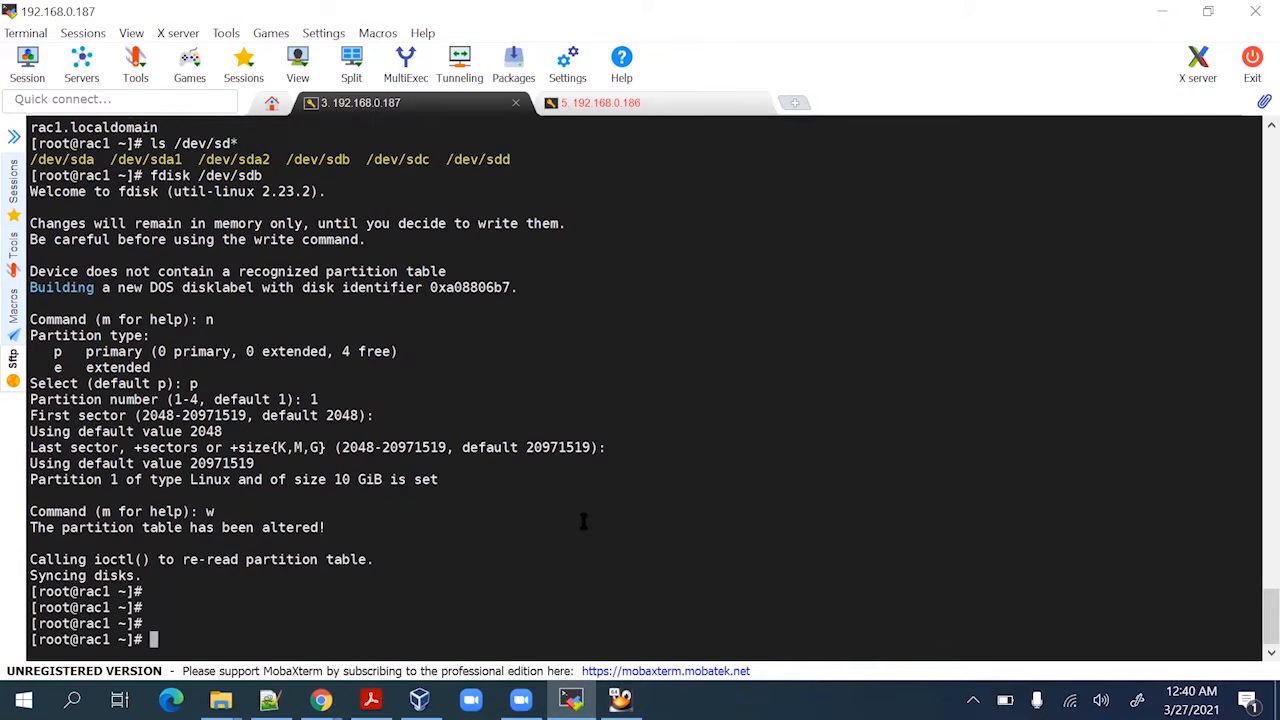
key("Up")
key("Up")
key("Return")
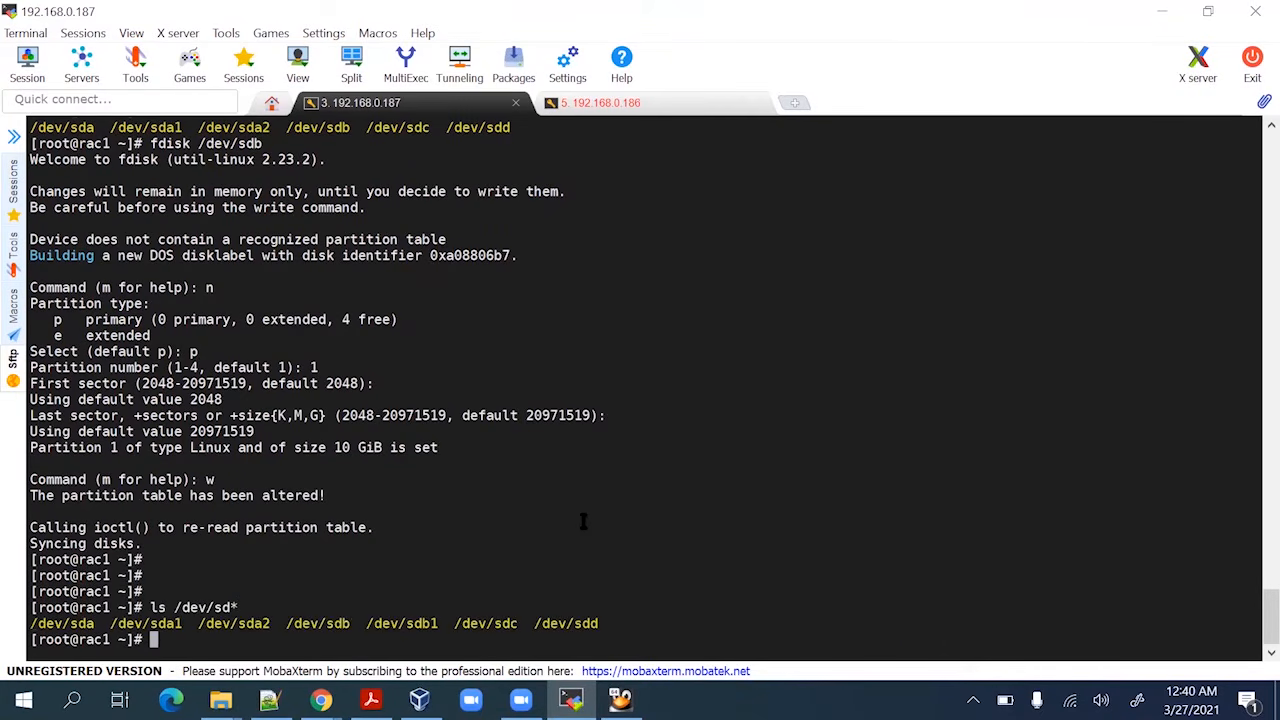
key("Return")
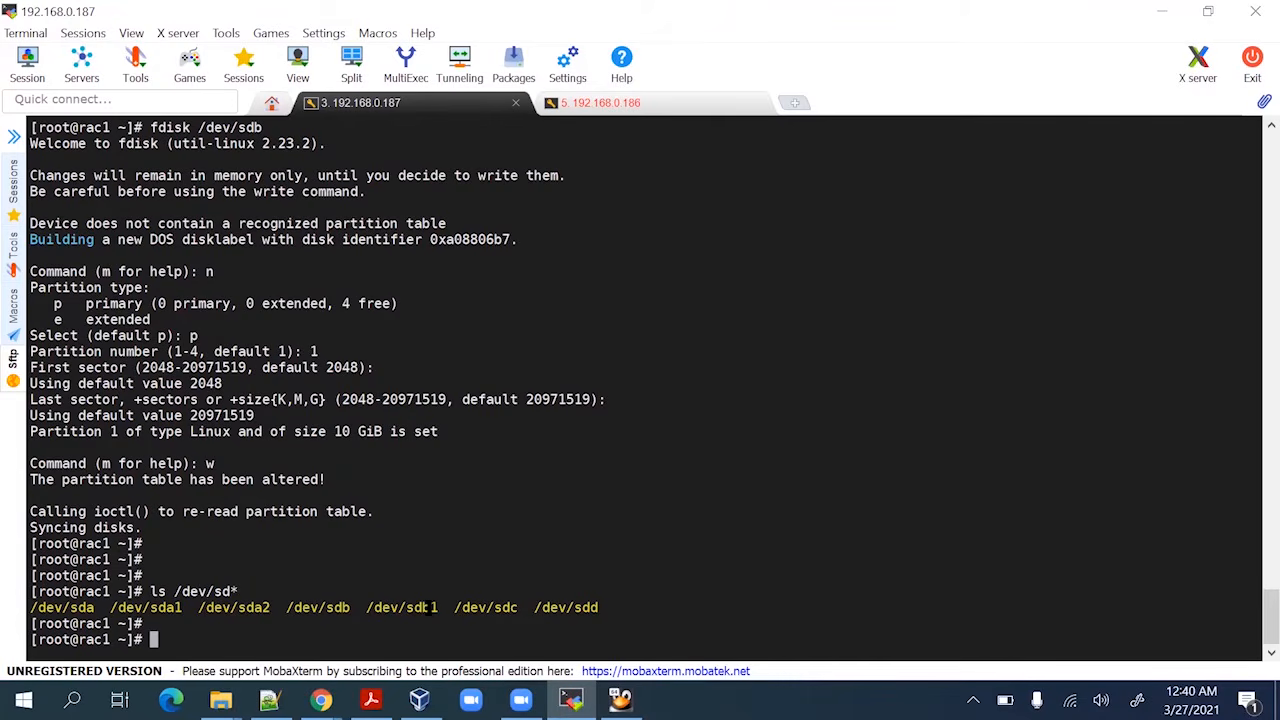
double_click(498, 607)
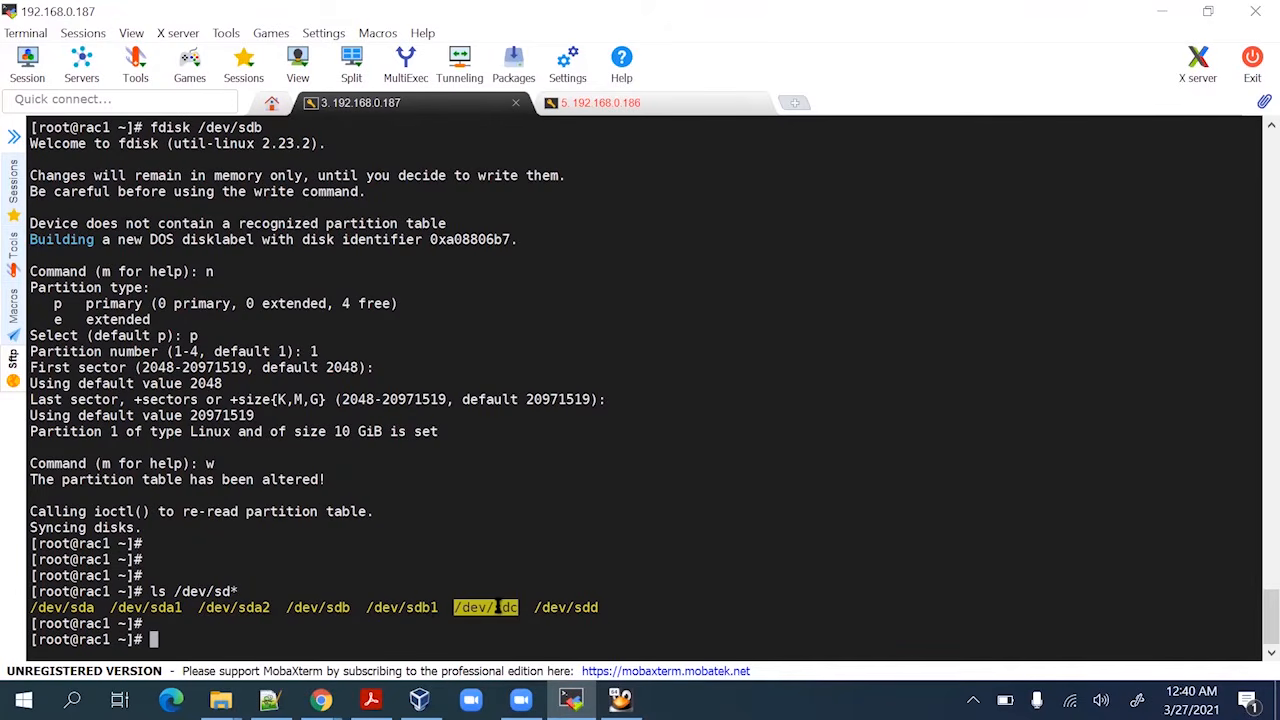
Run fdisk /dev/sdc and create primary partition 1 with the default first sector
key("Up")
key("Up")
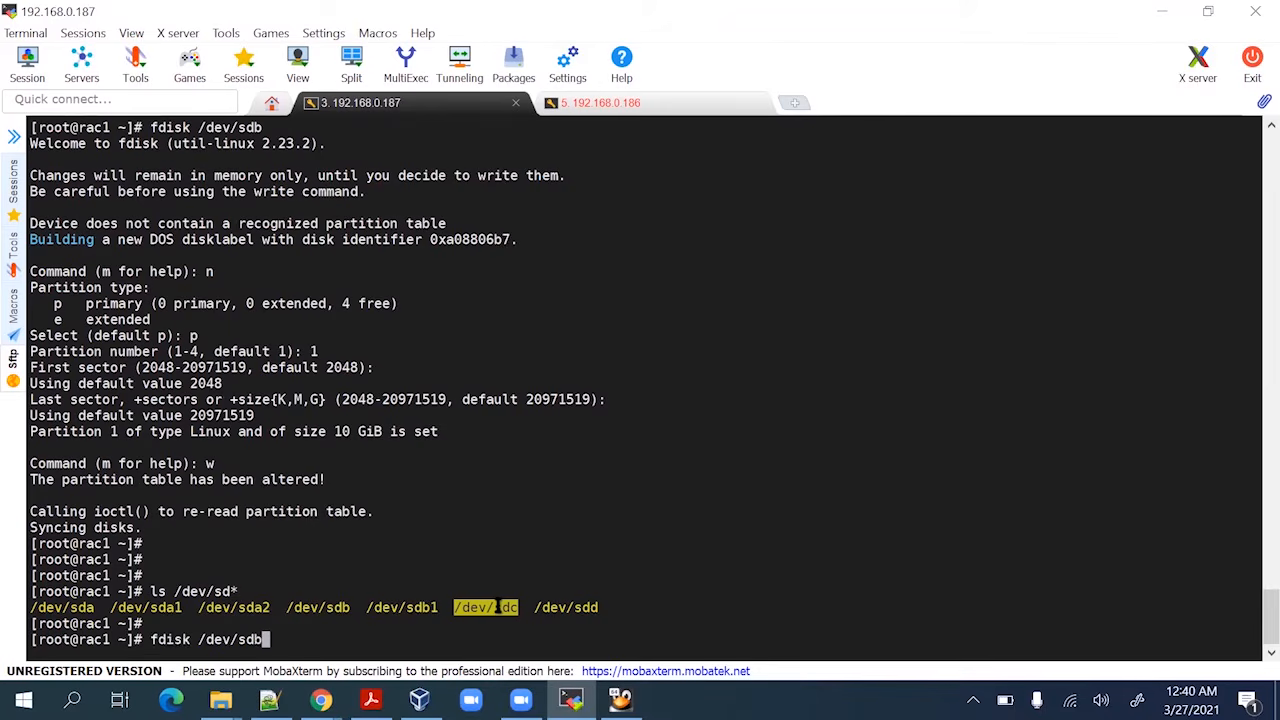
key("BackSpace")
type("c")
key("Return")
type("n")
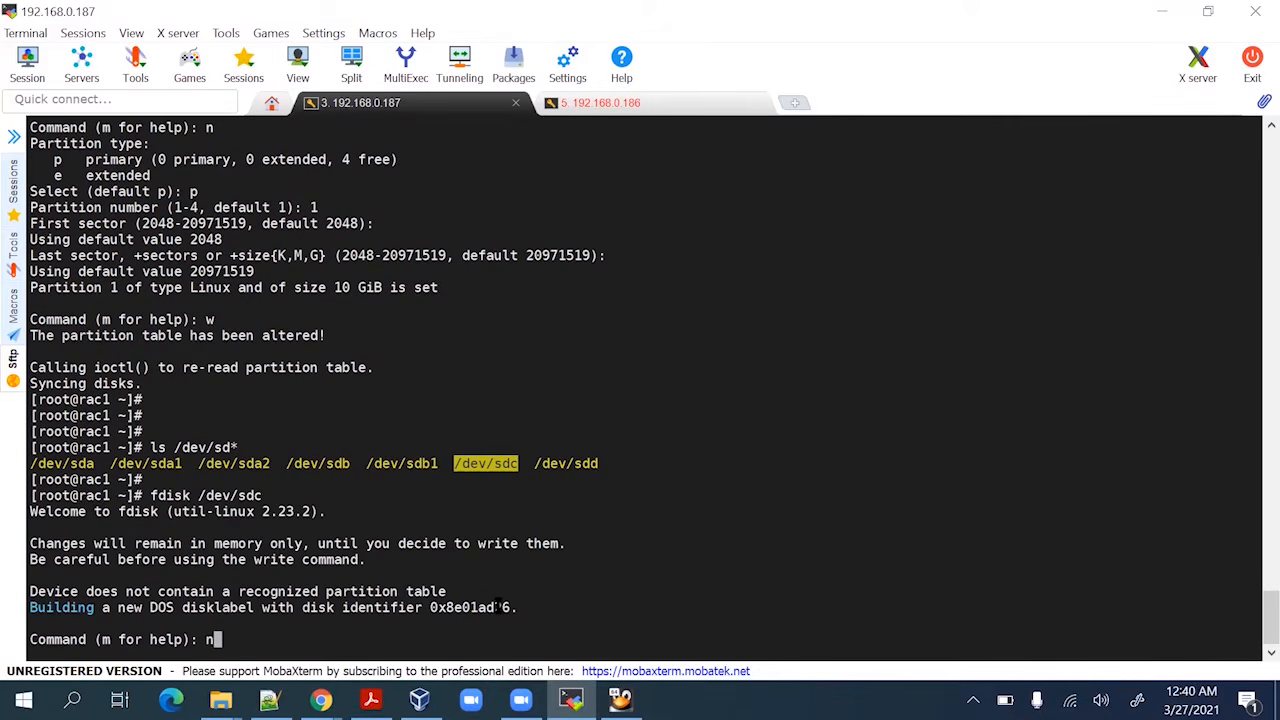
key("Return")
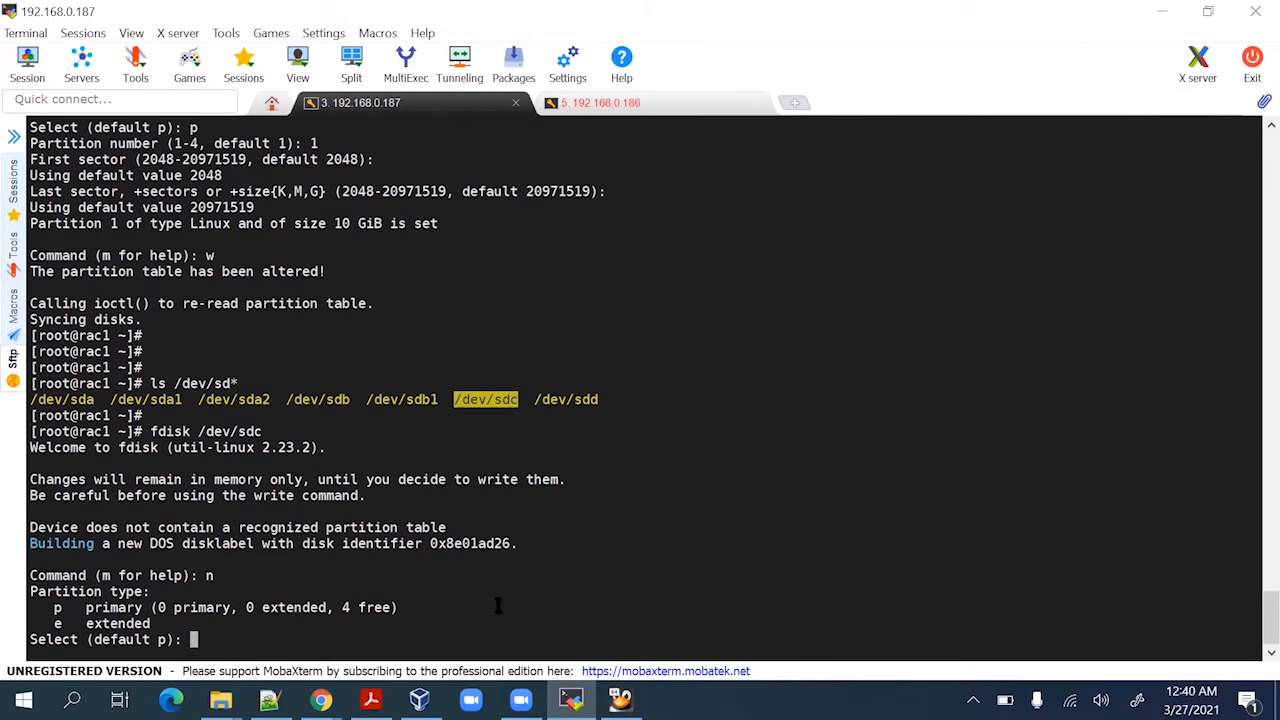
type("p")
key("Return")
type("1")
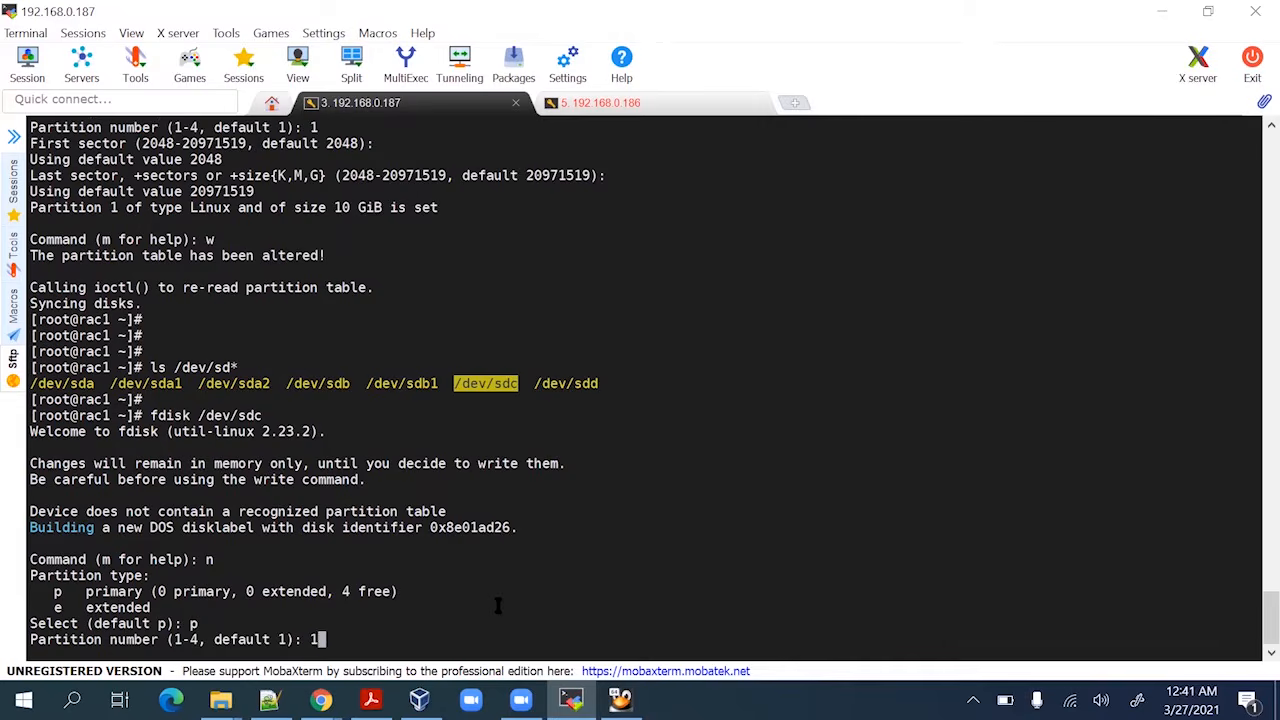
key("Return")
key("Return")
Write the 12 GiB partition and list disks to confirm /dev/sdc1 exists
key("Return")
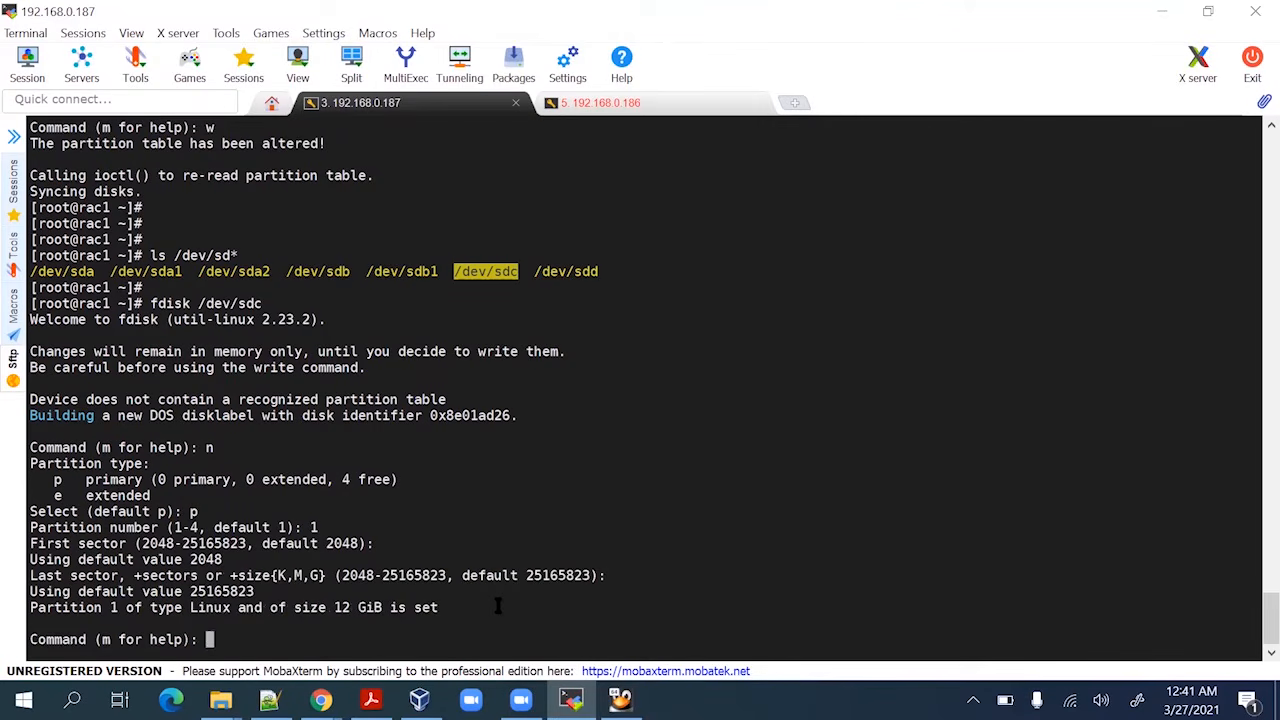
type("w")
key("Return")
key("Return")
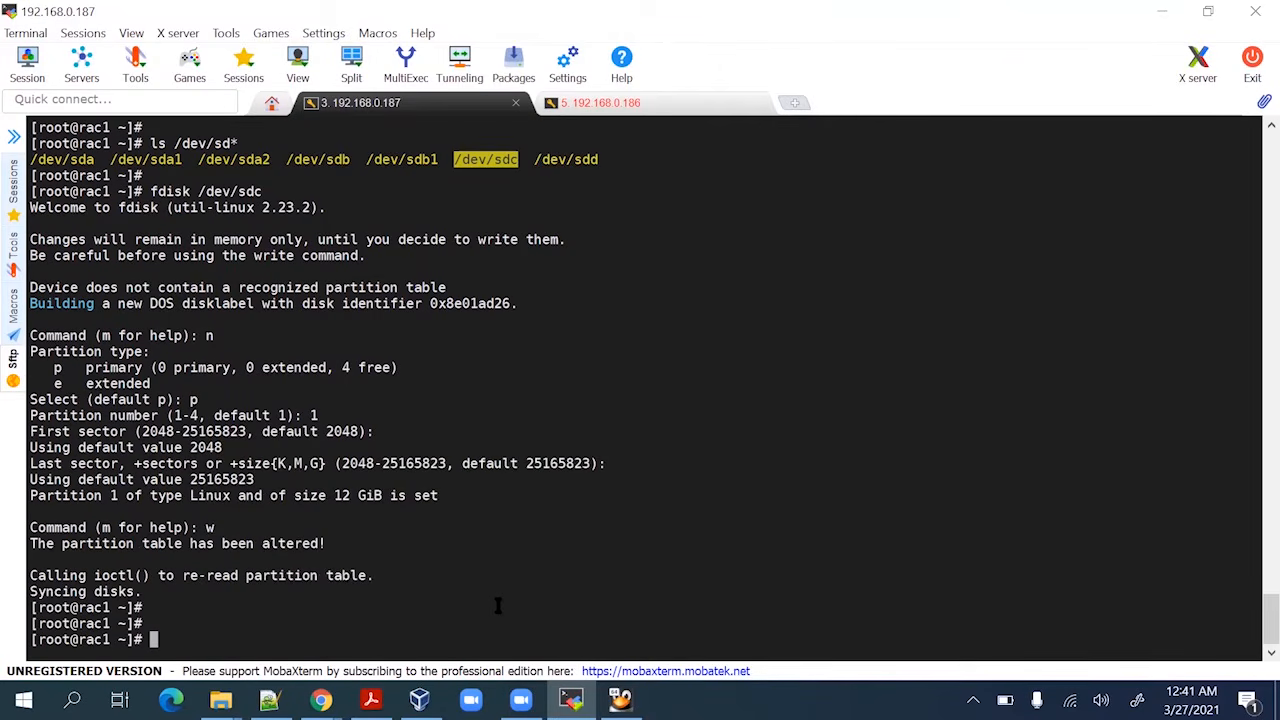
key("Up")
key("Up")
key("Return")
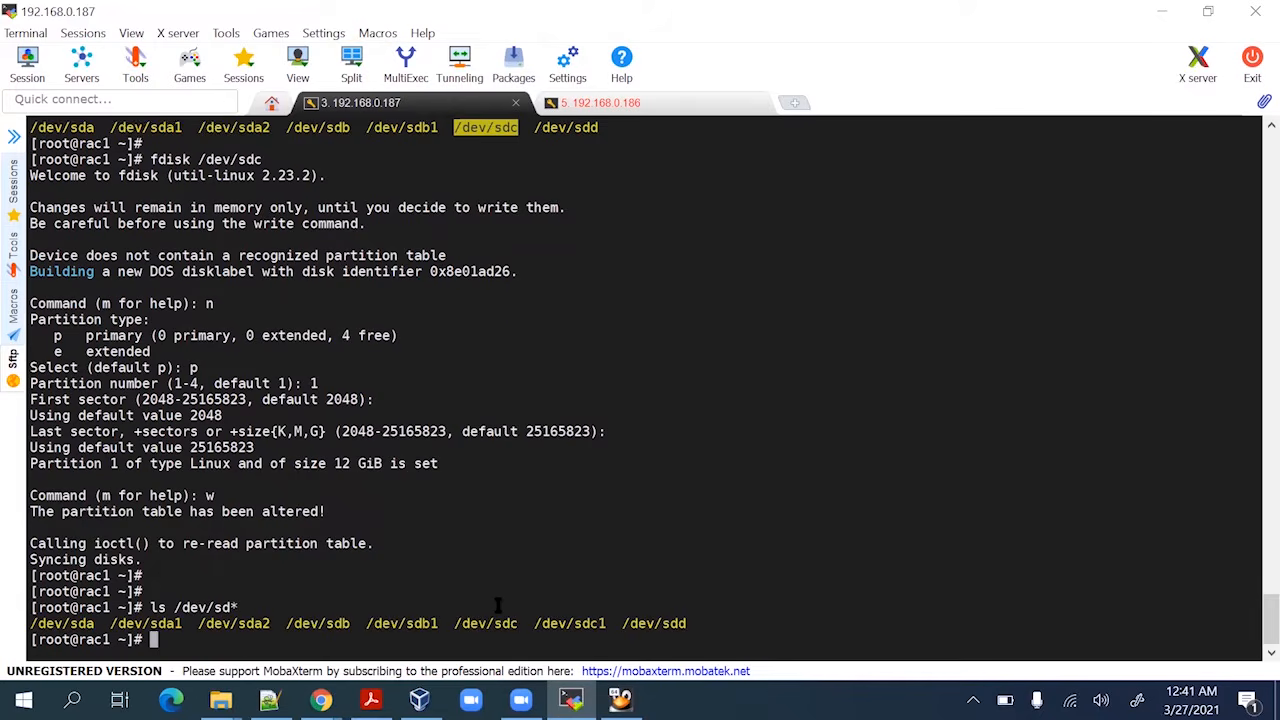
key("Return")
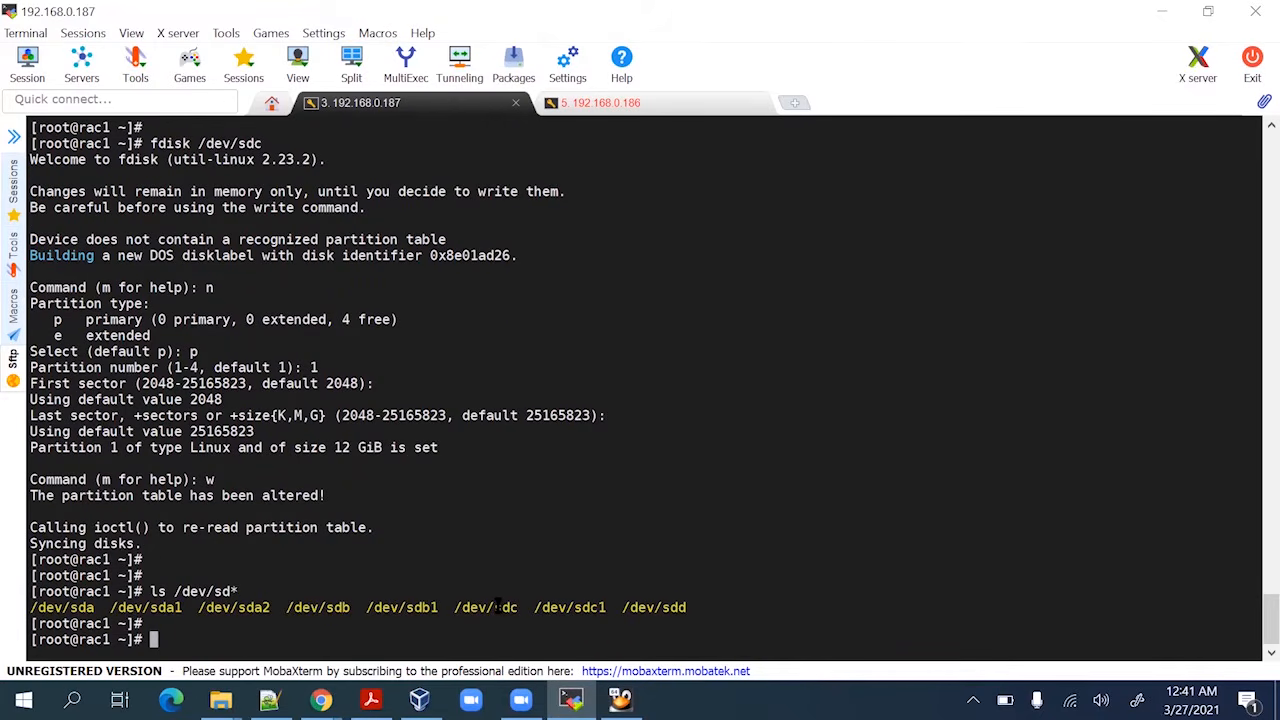
Run fdisk on /dev/sdd and define primary partition 1 spanning the whole 8 GiB disk
key("Up")
key("Up")
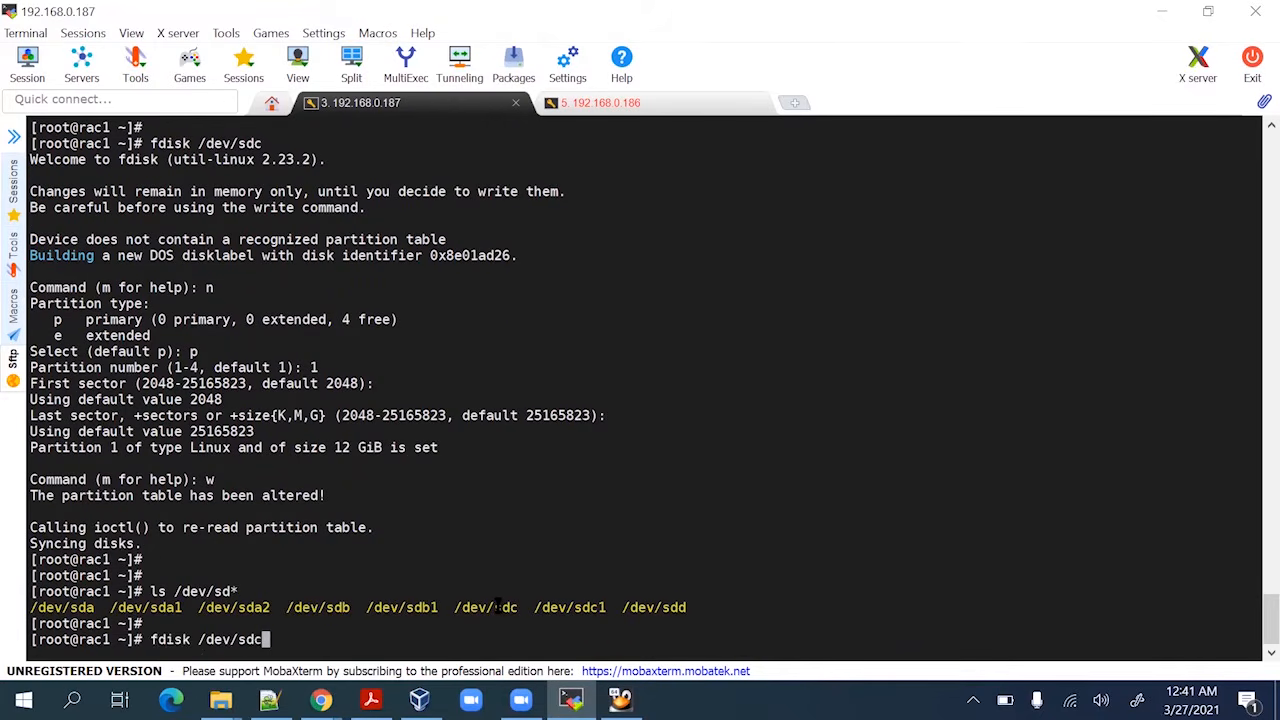
key("BackSpace")
type("d")
key("Return")
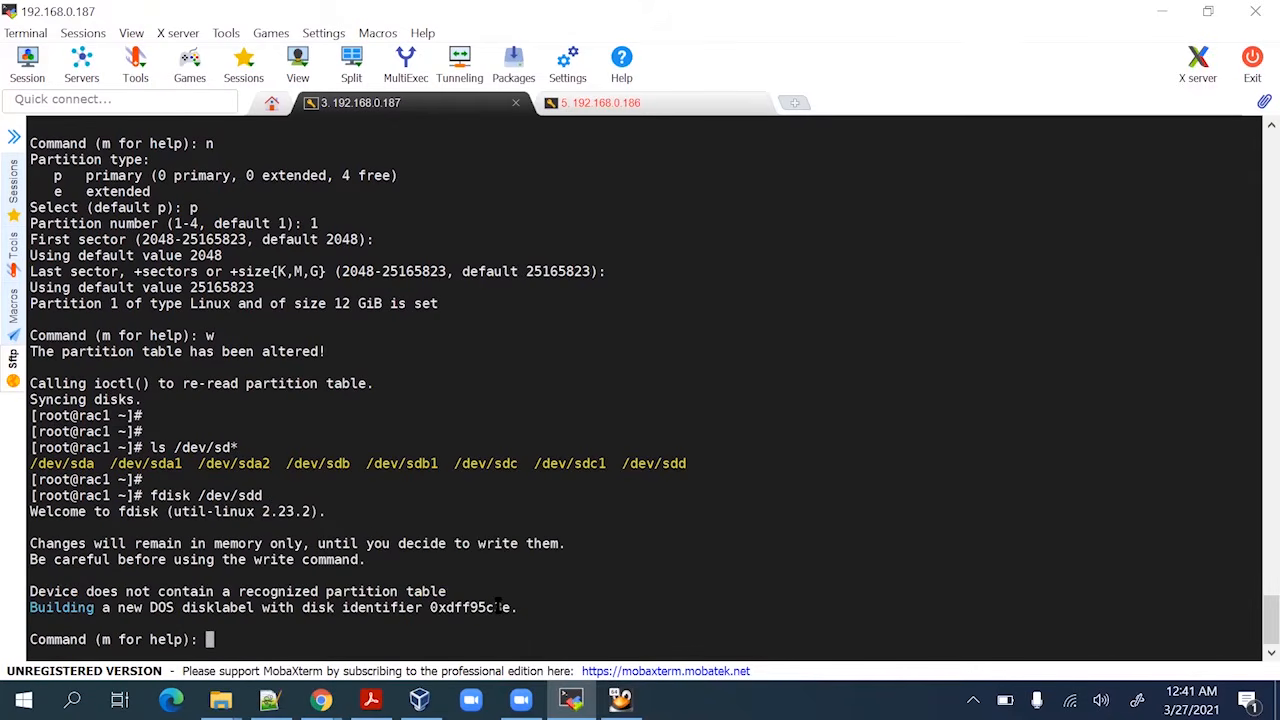
type("n")
key("Return")
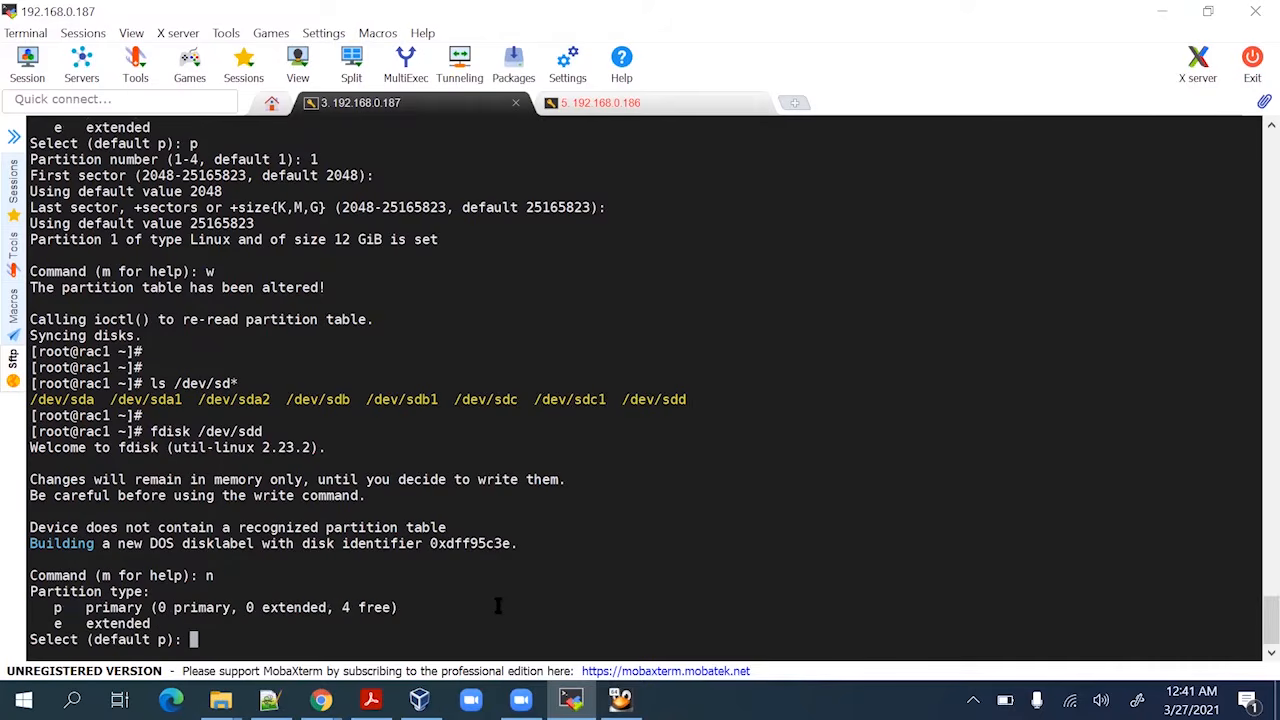
type("p")
key("Return")
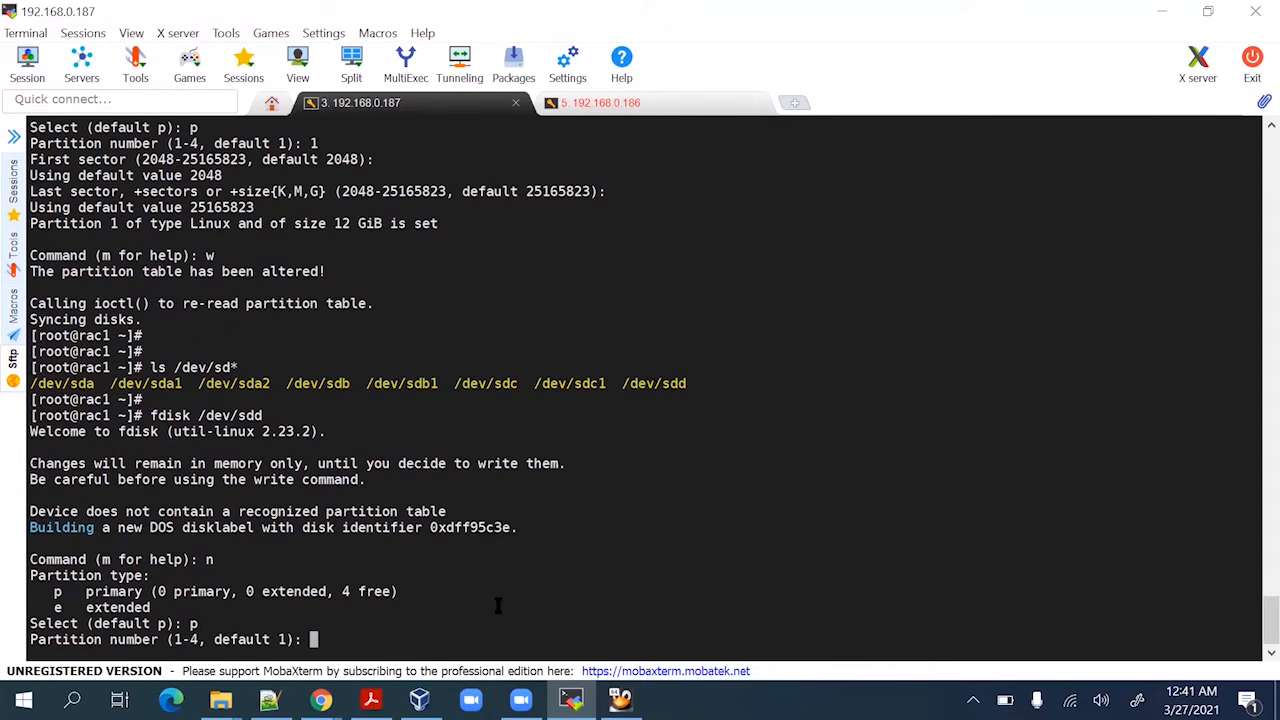
type("1")
key("Return")
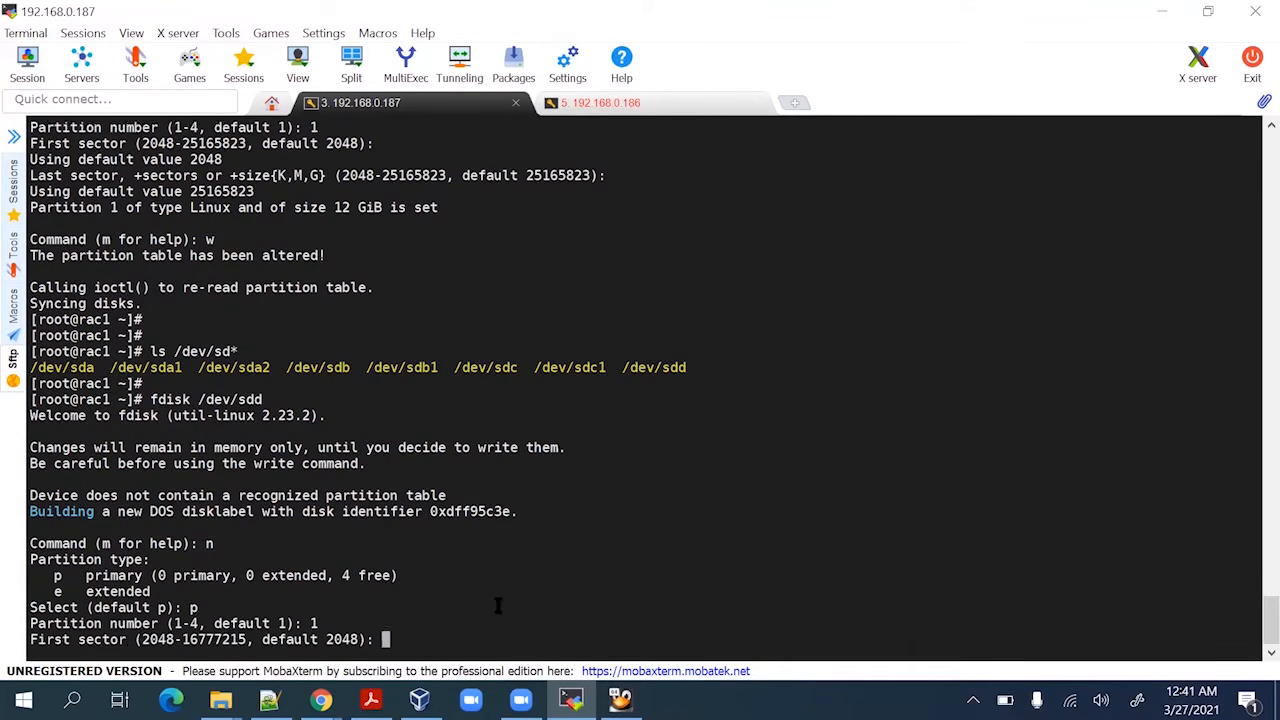
key("Return")
key("Return")
type("w")
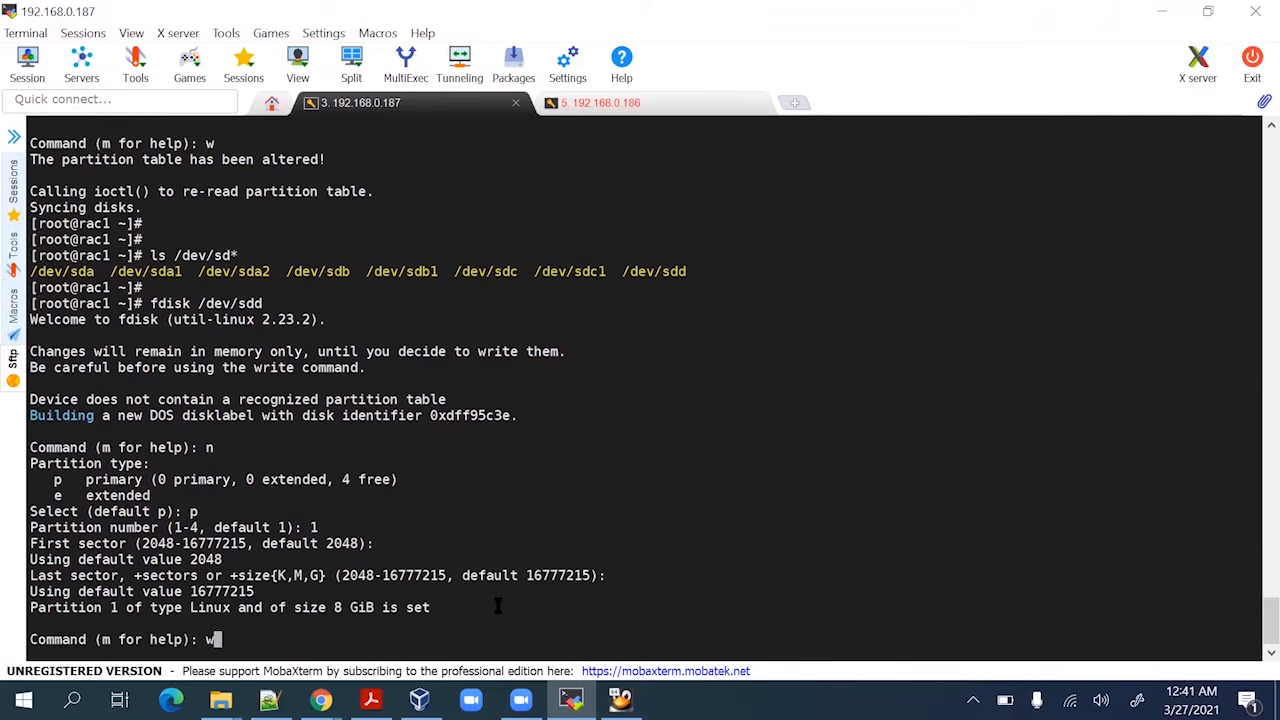
key("Return")
key("Return")
Write the partition table and run ls /dev/sd* to confirm /dev/sdd1 exists
key("Return")
key("Return")
key("Return")
key("Return")
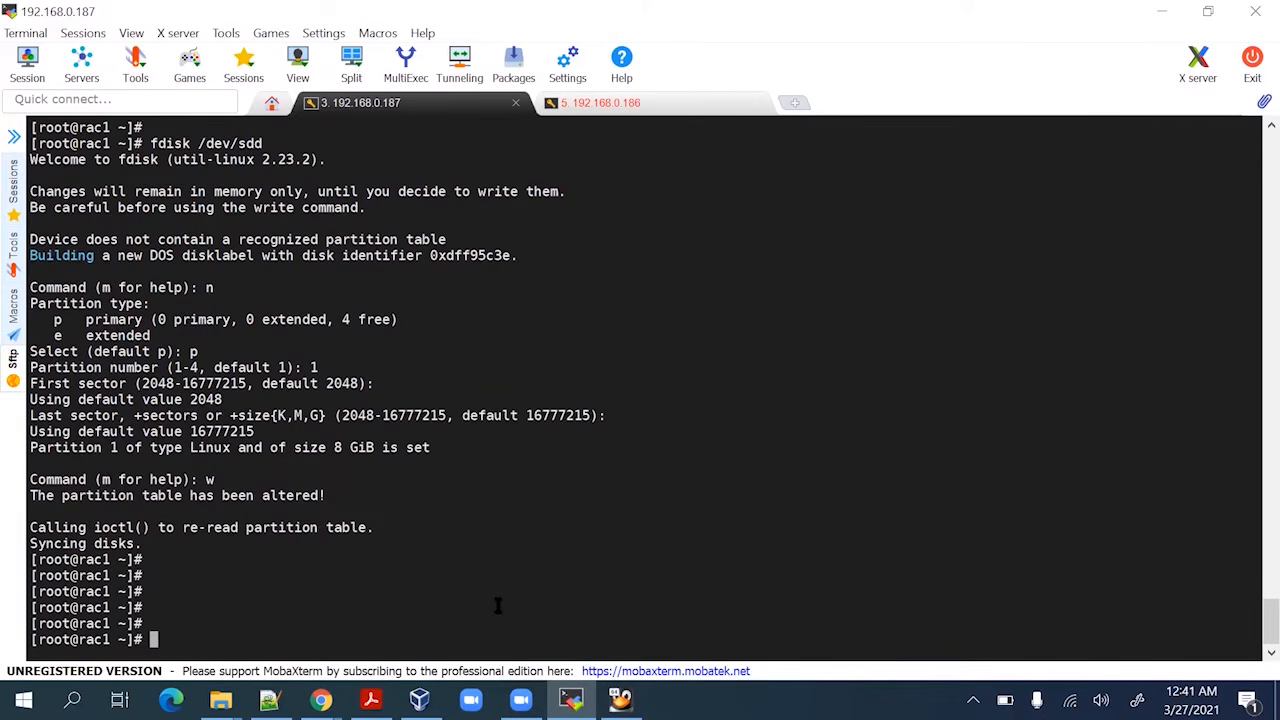
type("ls /dev/sd*")
key("Return")
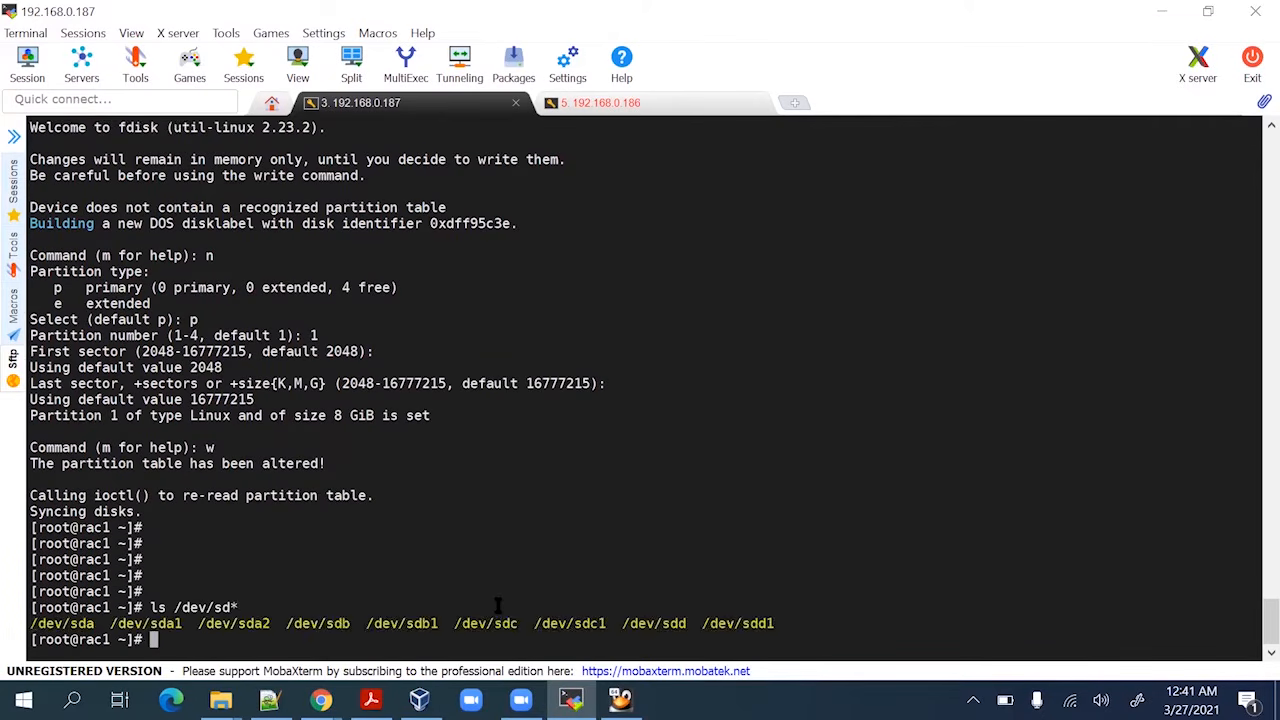
key("Return")
key("Return")
key("Return")
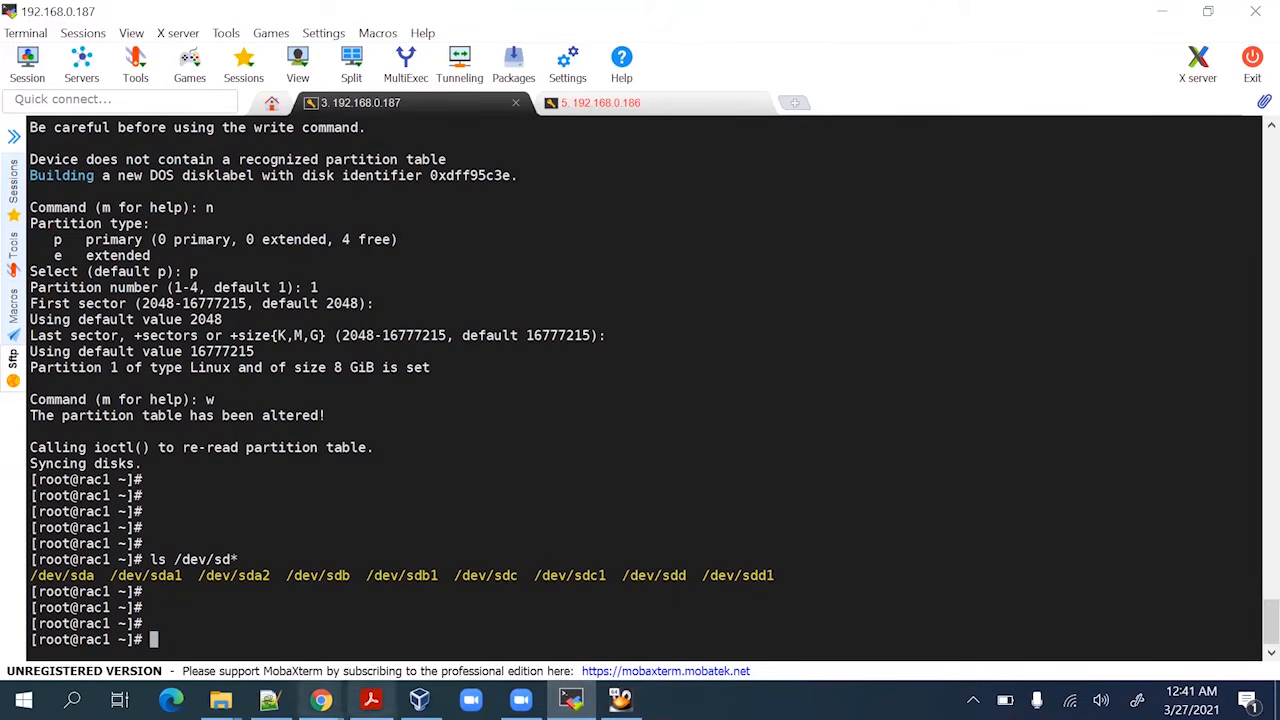
Copy 'oracleasm configure –i' from page 11 of the guide and paste it at the rac1 prompt
left_click(371, 700)
scroll(471, 477, "down", 3)
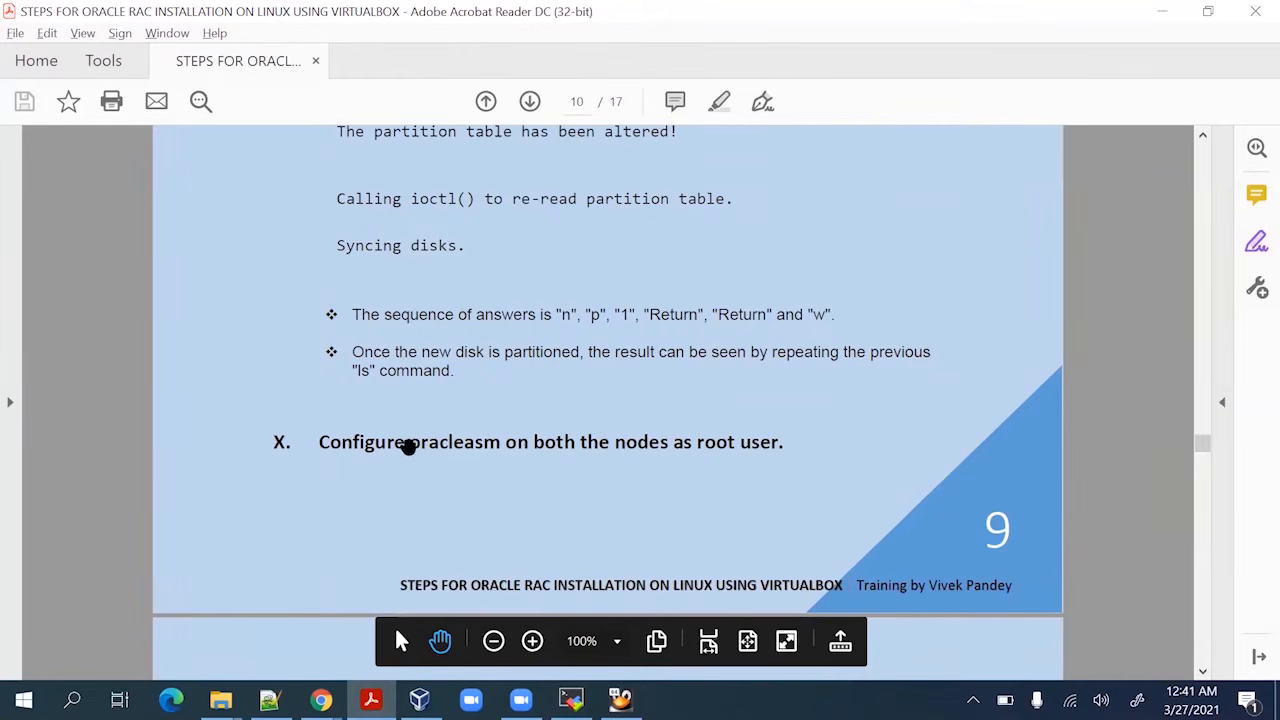
scroll(775, 436, "down", 1)
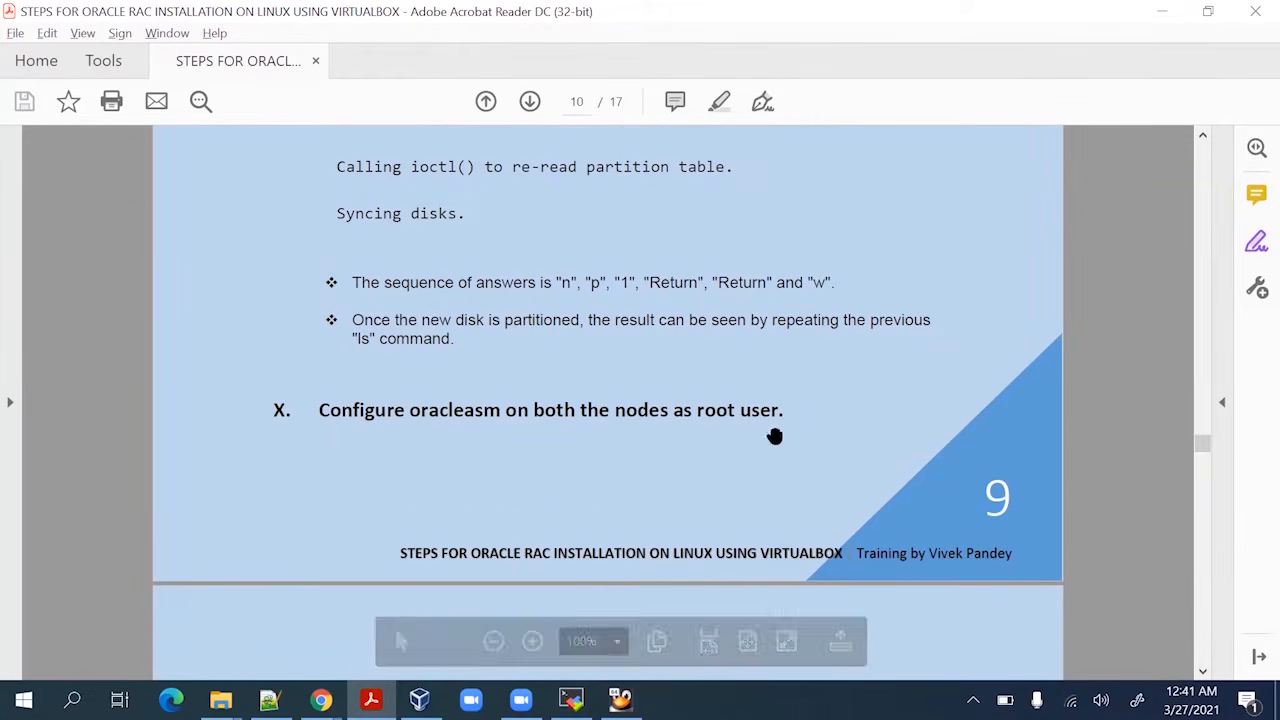
scroll(775, 436, "down", 5)
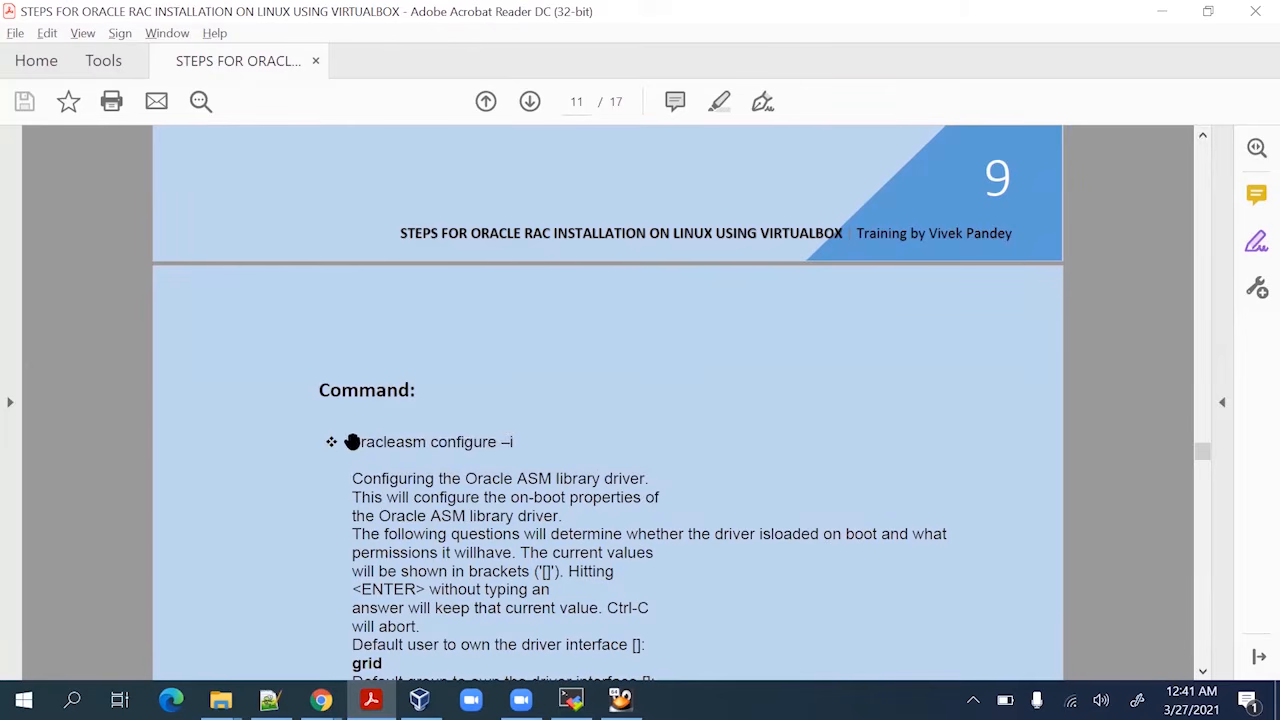
left_click_drag(352, 441, 462, 445)
left_click_drag(505, 441, 517, 441)
key("ctrl+c")
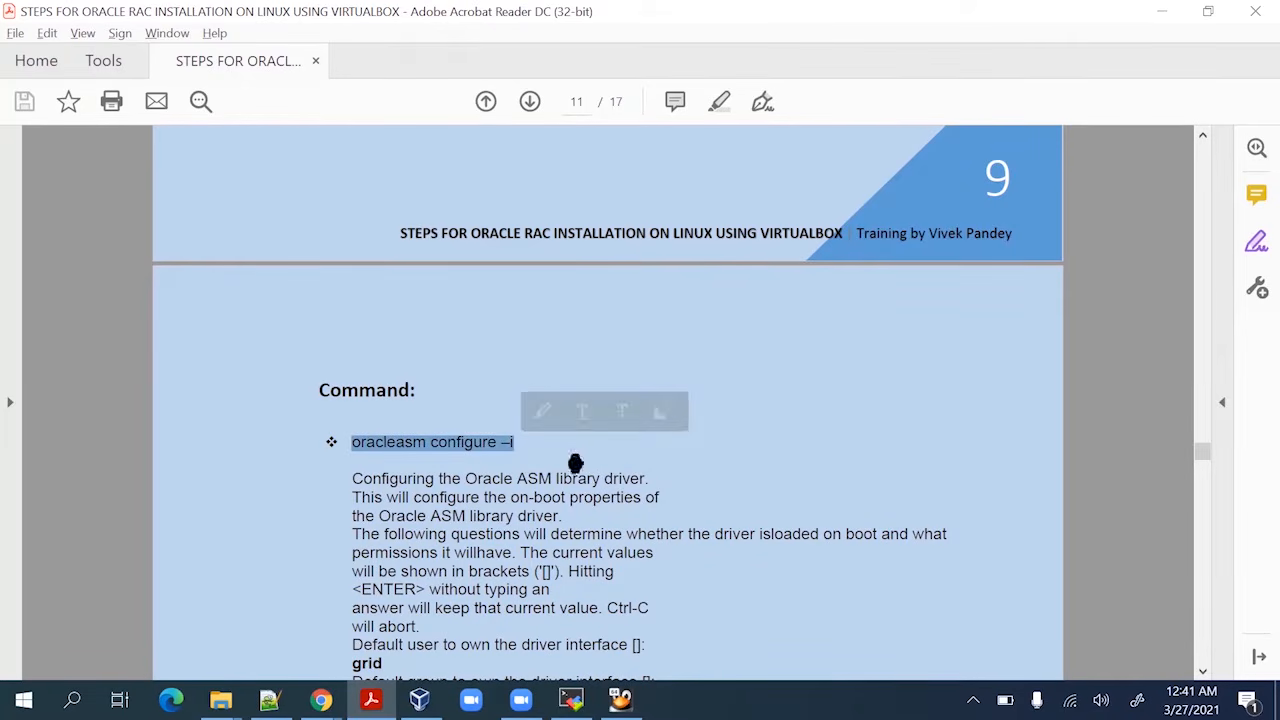
key("alt+Tab")
right_click(558, 499)
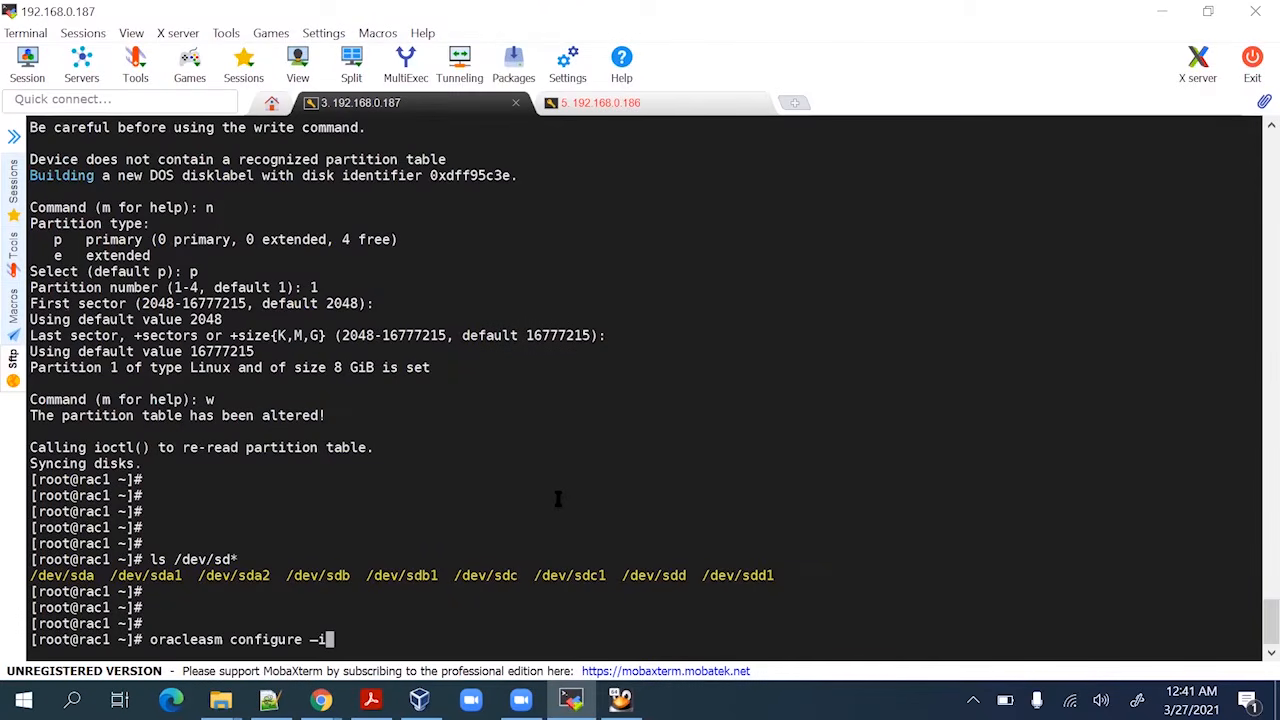
Correct the option to -i, run oracleasm configure, and enter grid as the driver owner
key("BackSpace")
key("BackSpace")
type("-i")
key("Return")
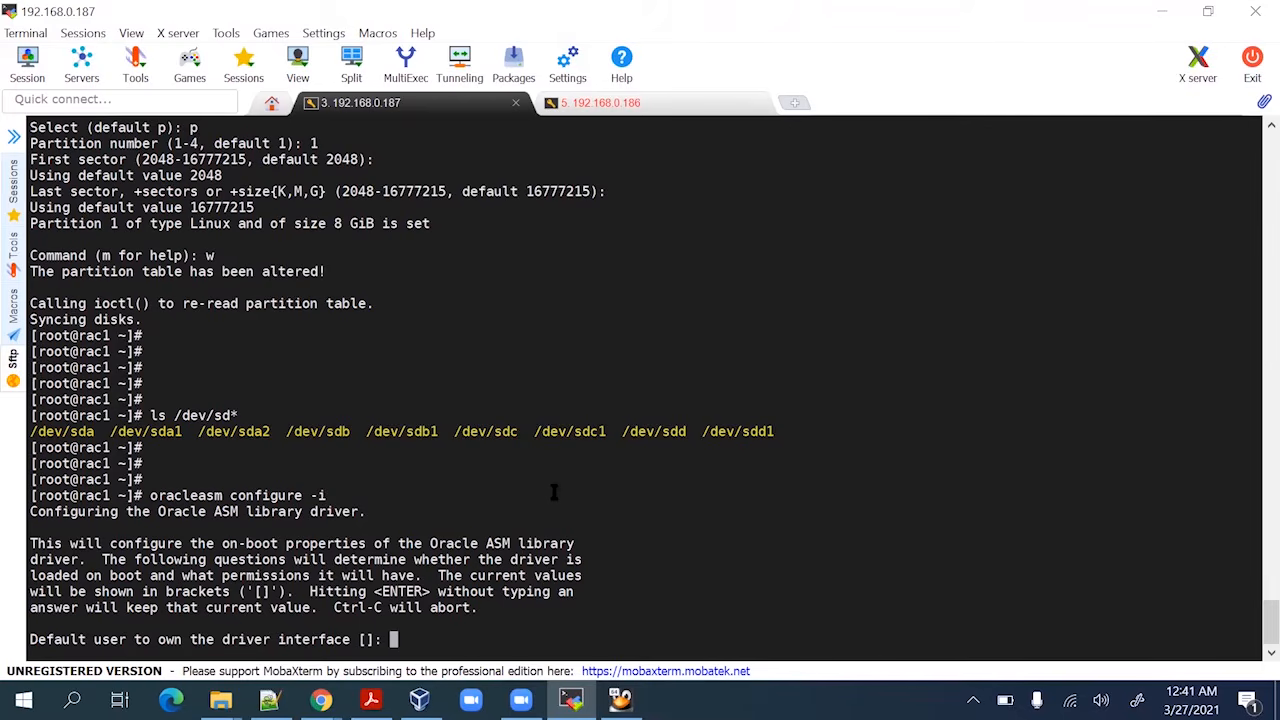
key("alt+Tab")
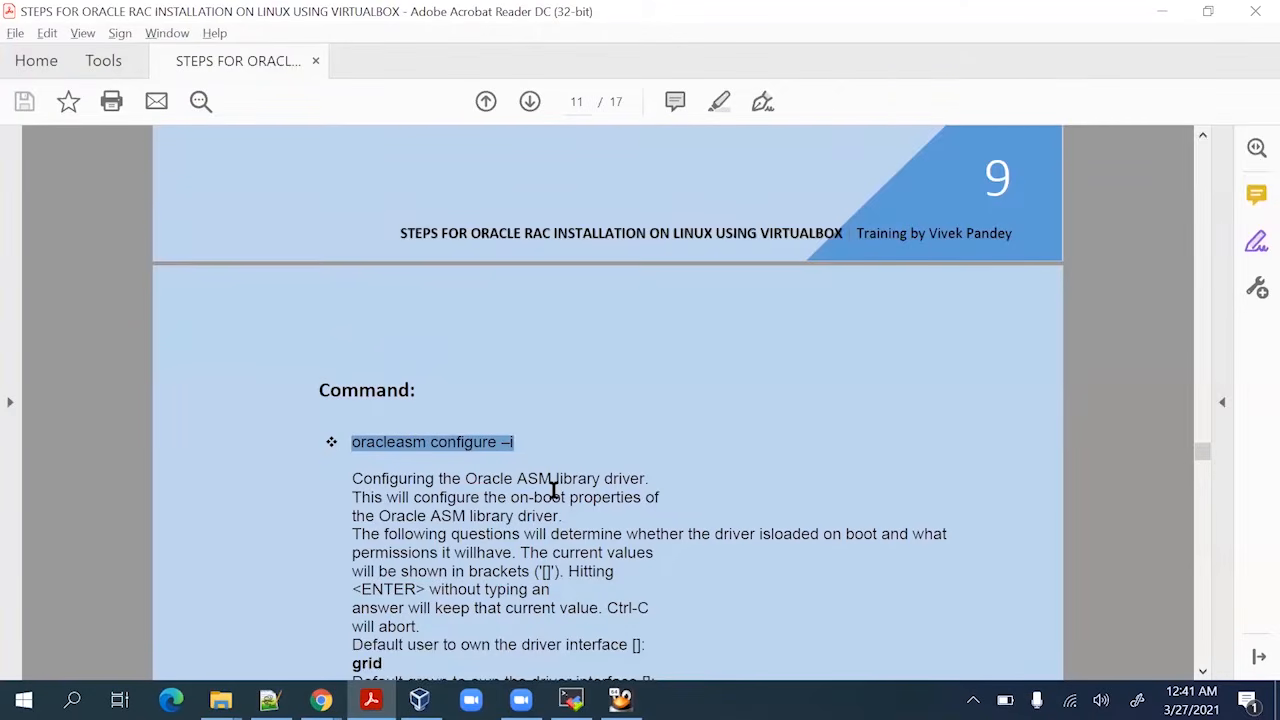
scroll(560, 488, "down", 2)
scroll(611, 452, "down", 3)
key("alt+Tab")
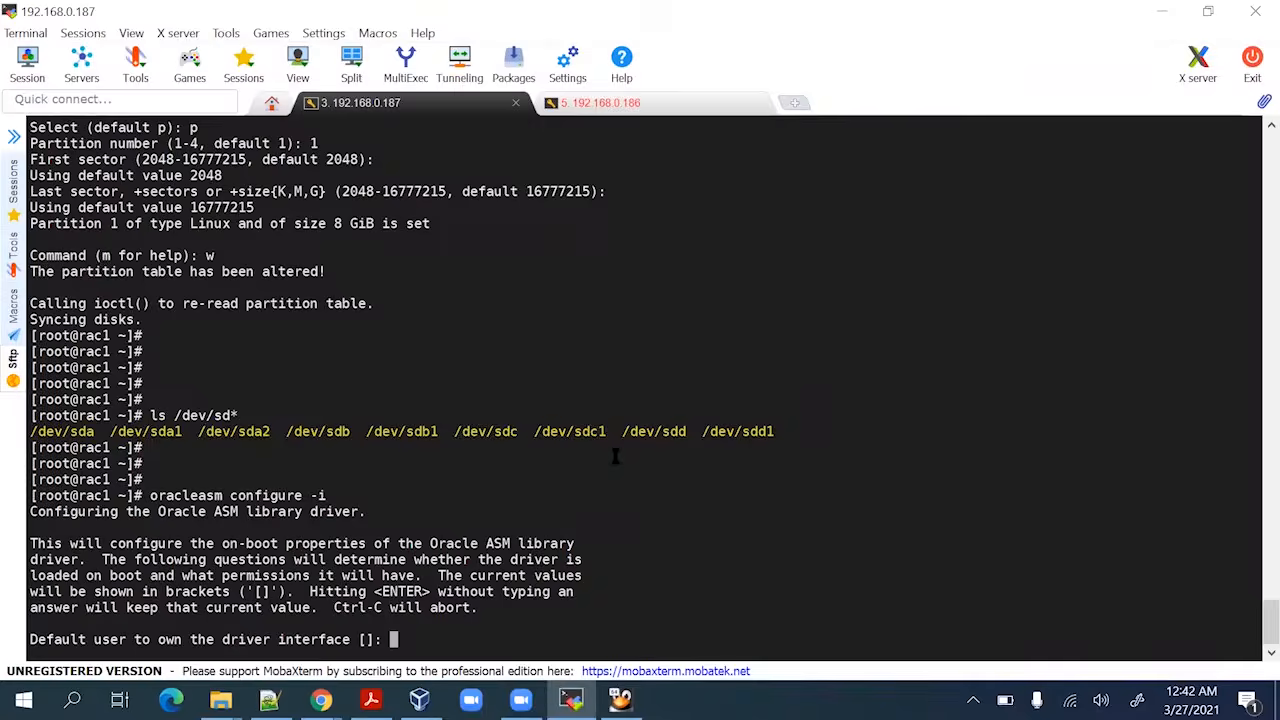
type("grid")
key("Return")
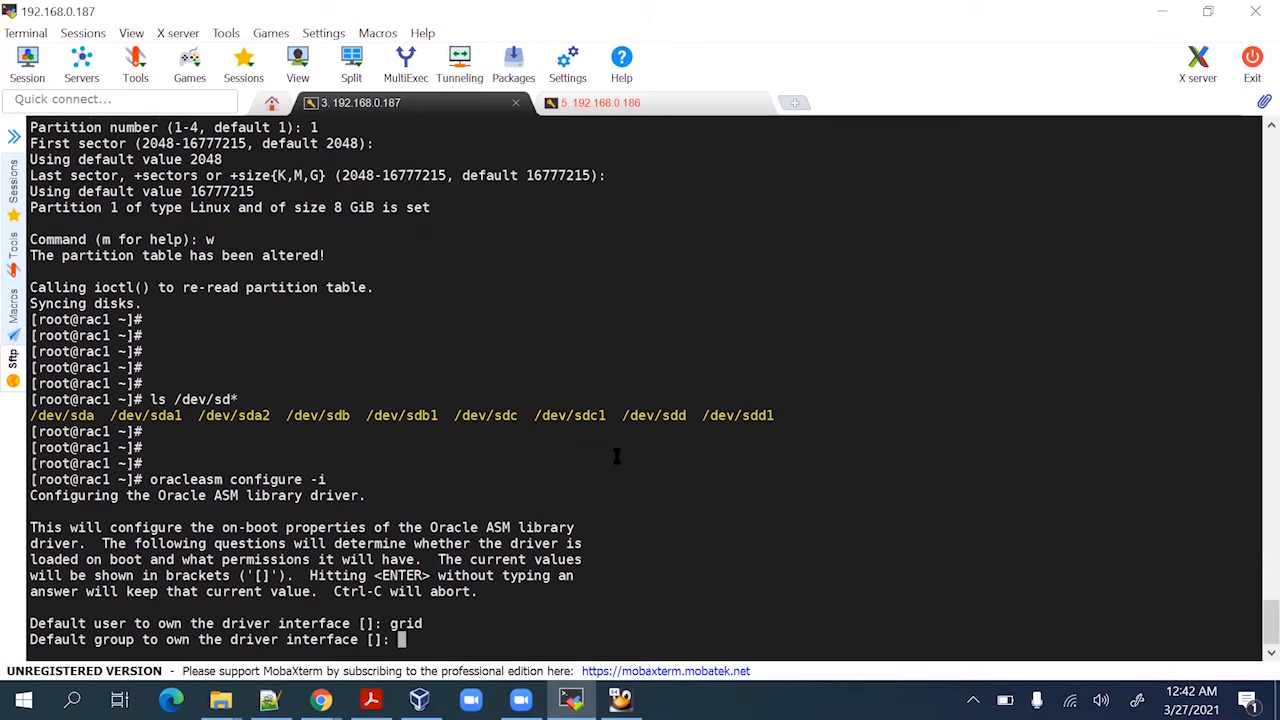
Type oinstall as the group, recheck the guide's answers, then abort the configuration with Ctrl+C
type("oinstall")
key("alt+Tab")
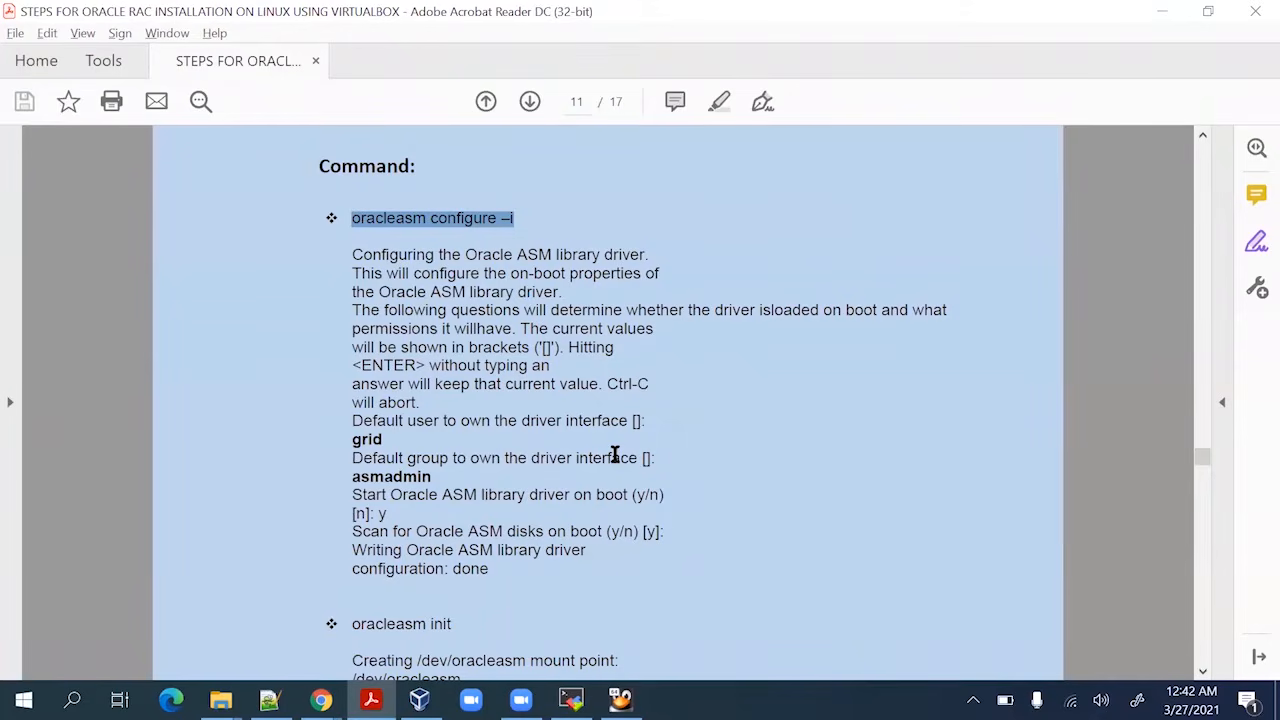
key("alt+Tab")
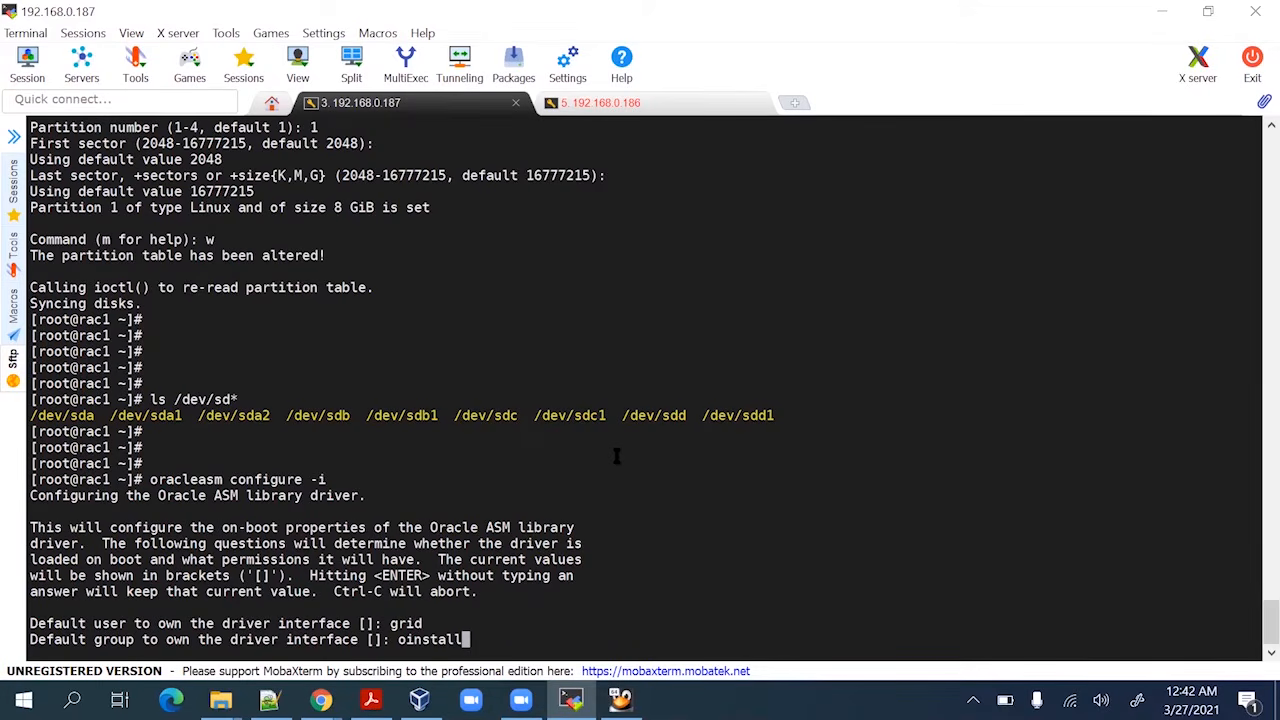
key("alt+Tab")
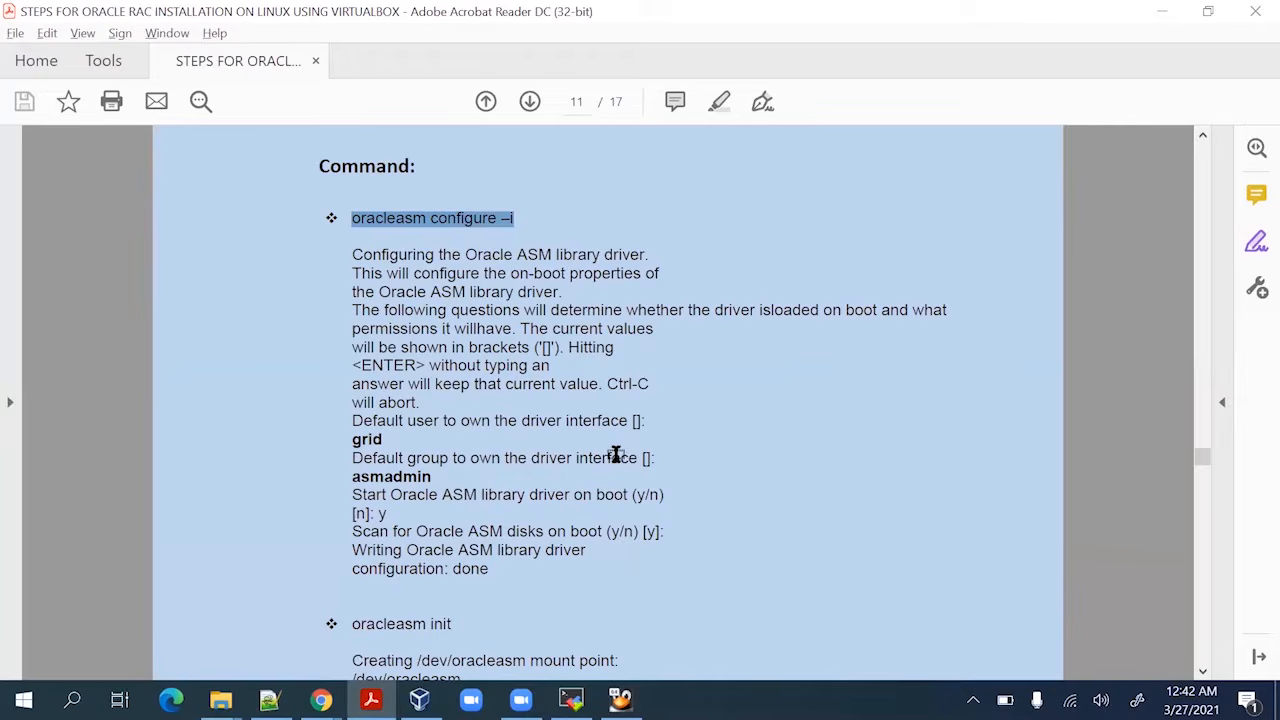
key("alt+Tab")
key("ctrl+c")
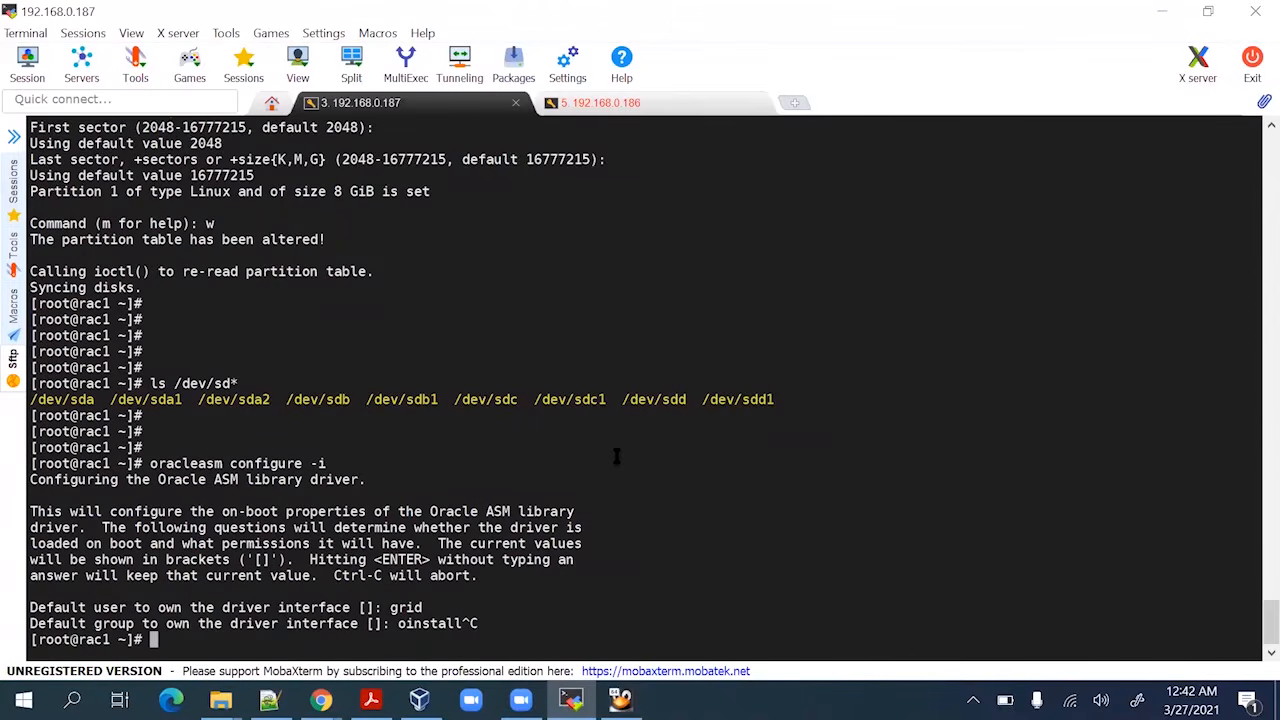
key("Return")
key("Return")
Rerun oracleasm configure -i with owner oracle, group oinstall, and yes to start and scan on boot
key("Up")
key("Return")
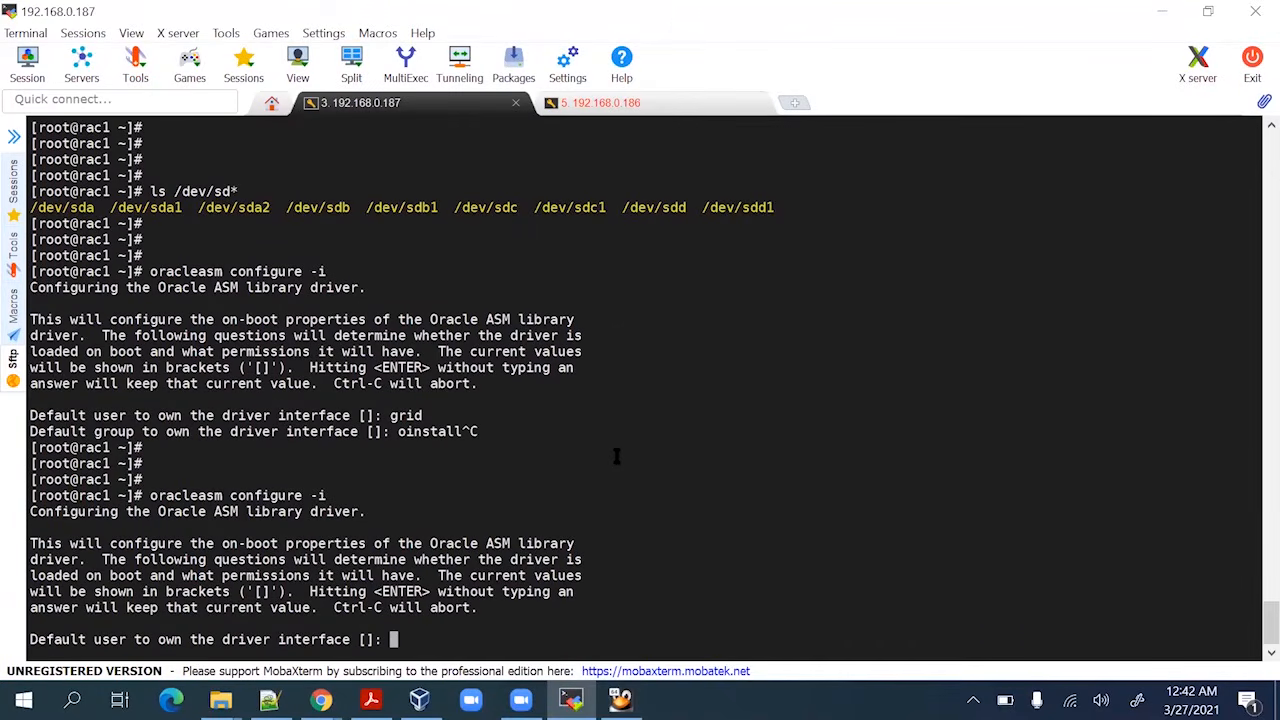
type("oracle")
key("Return")
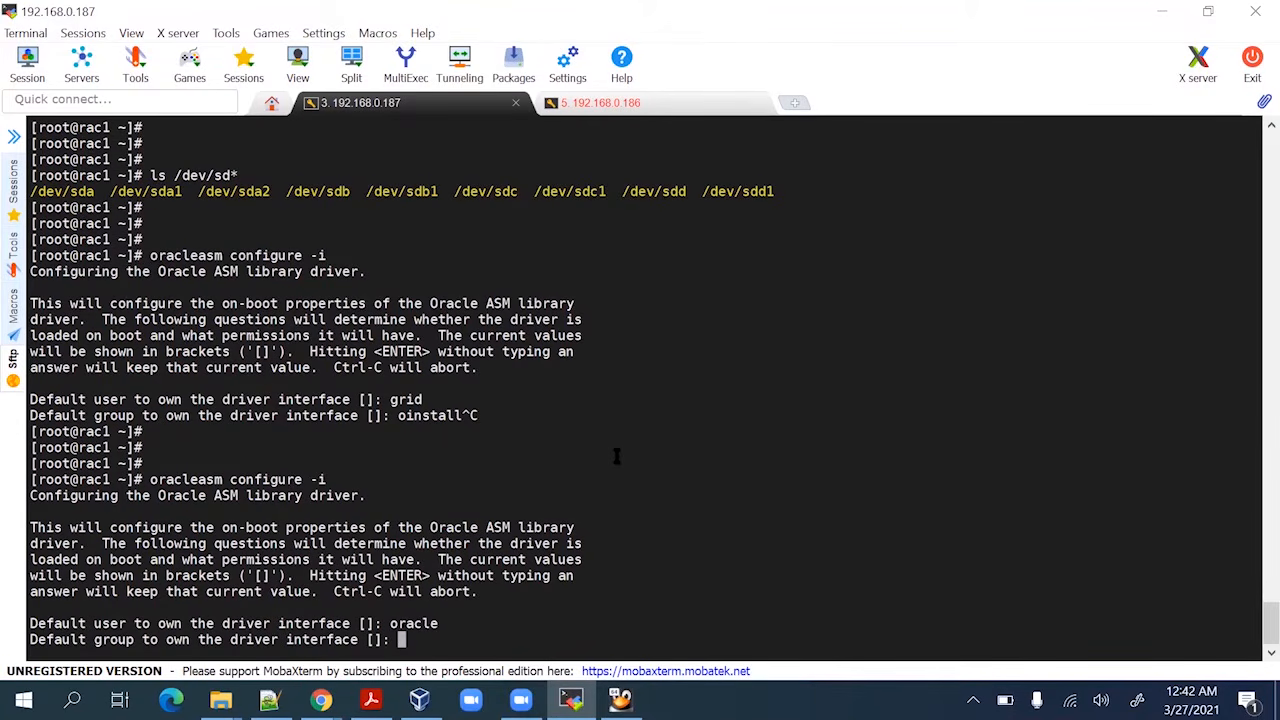
type("oinstall")
key("Return")
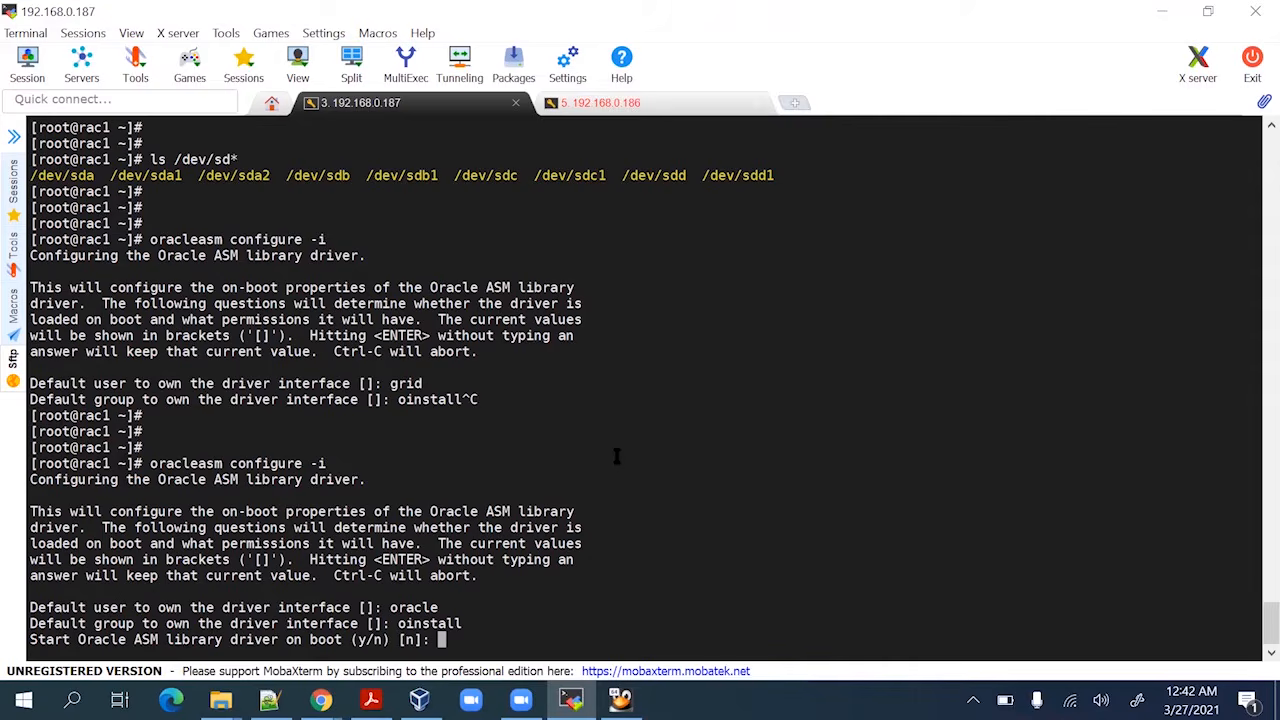
type("y")
key("Return")
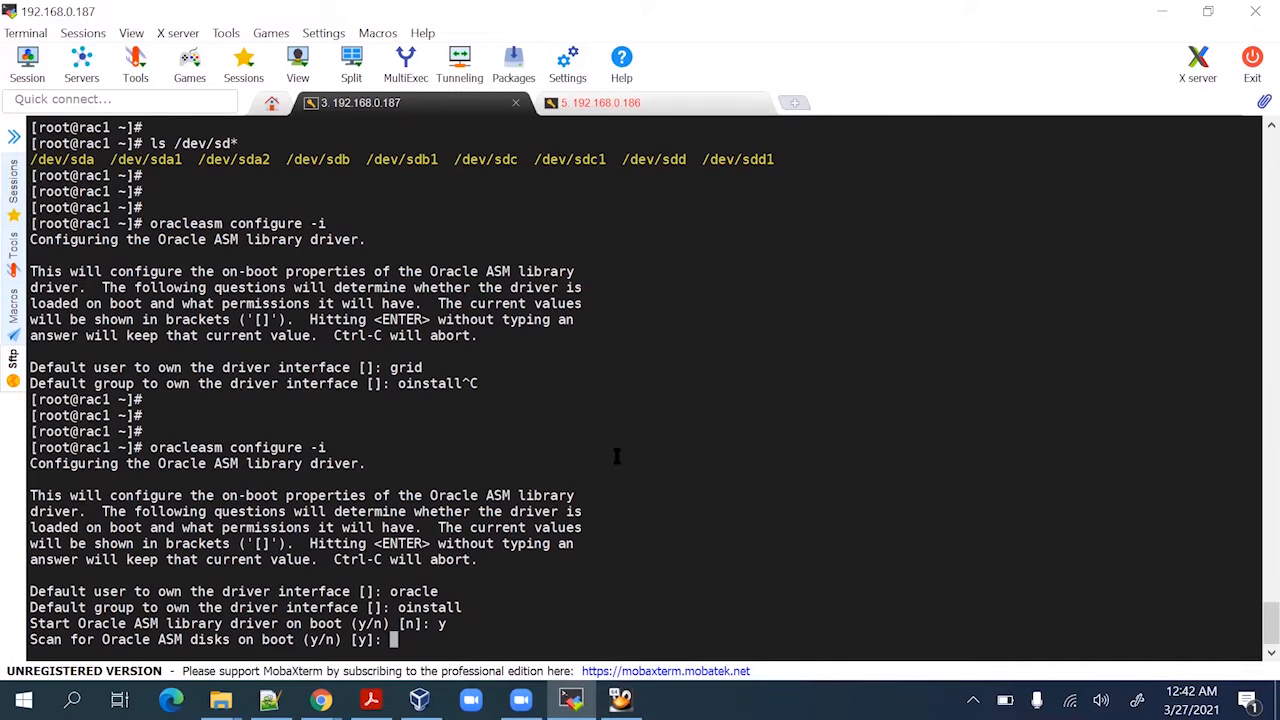
type("y")
key("Return")
key("Return")
key("Return")
key("Return")
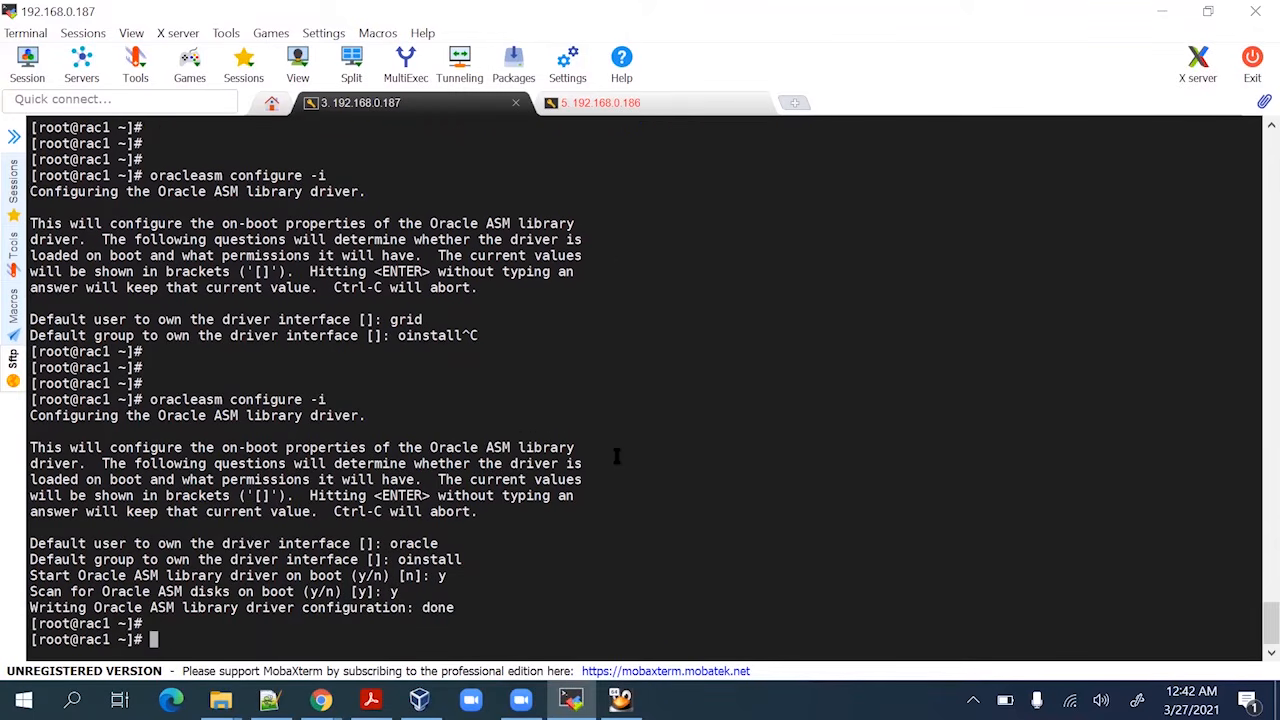
Copy 'oracleasm init' from the guide and run it to mount /dev/oracleasm
key("alt+Tab")
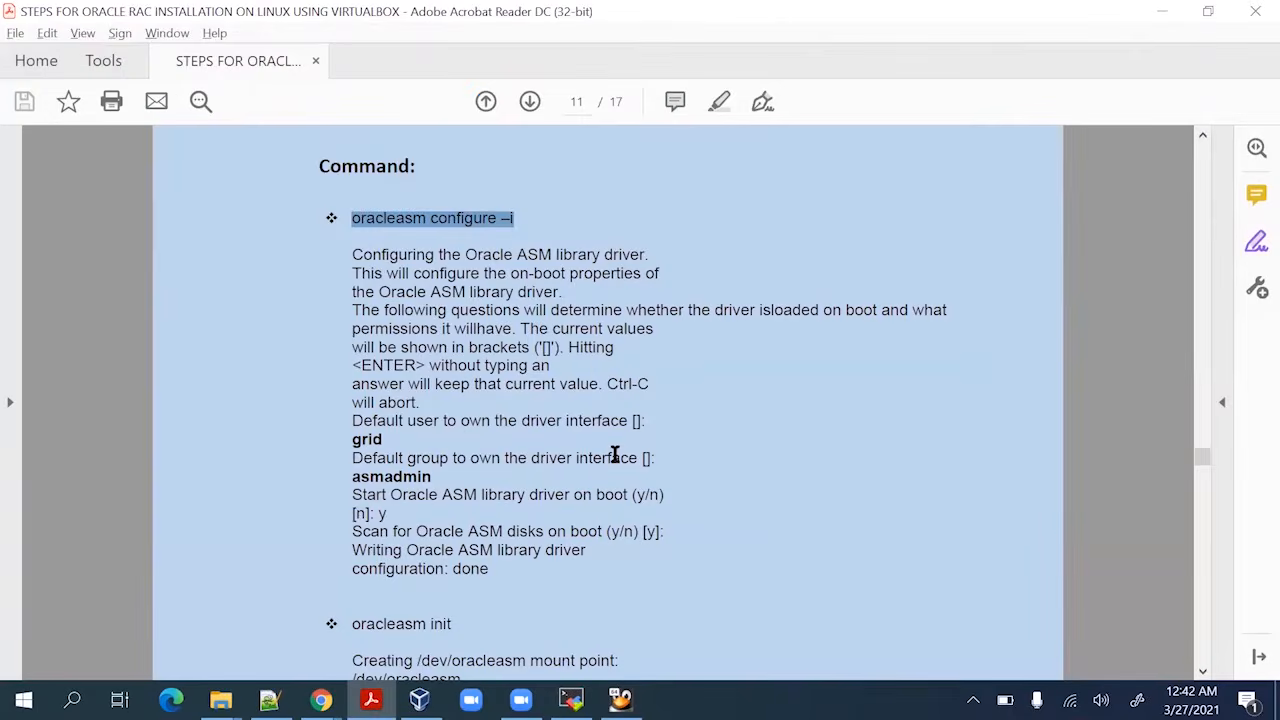
scroll(500, 606, "down", 4)
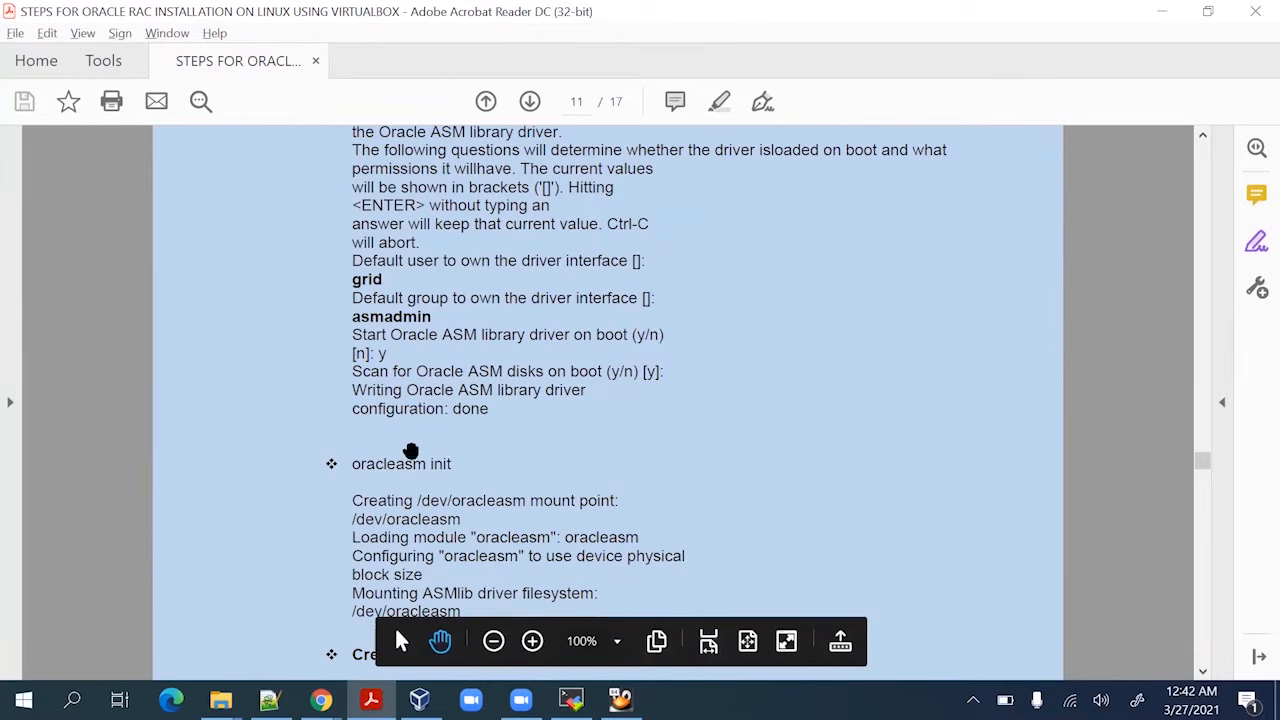
left_click_drag(452, 464, 380, 471)
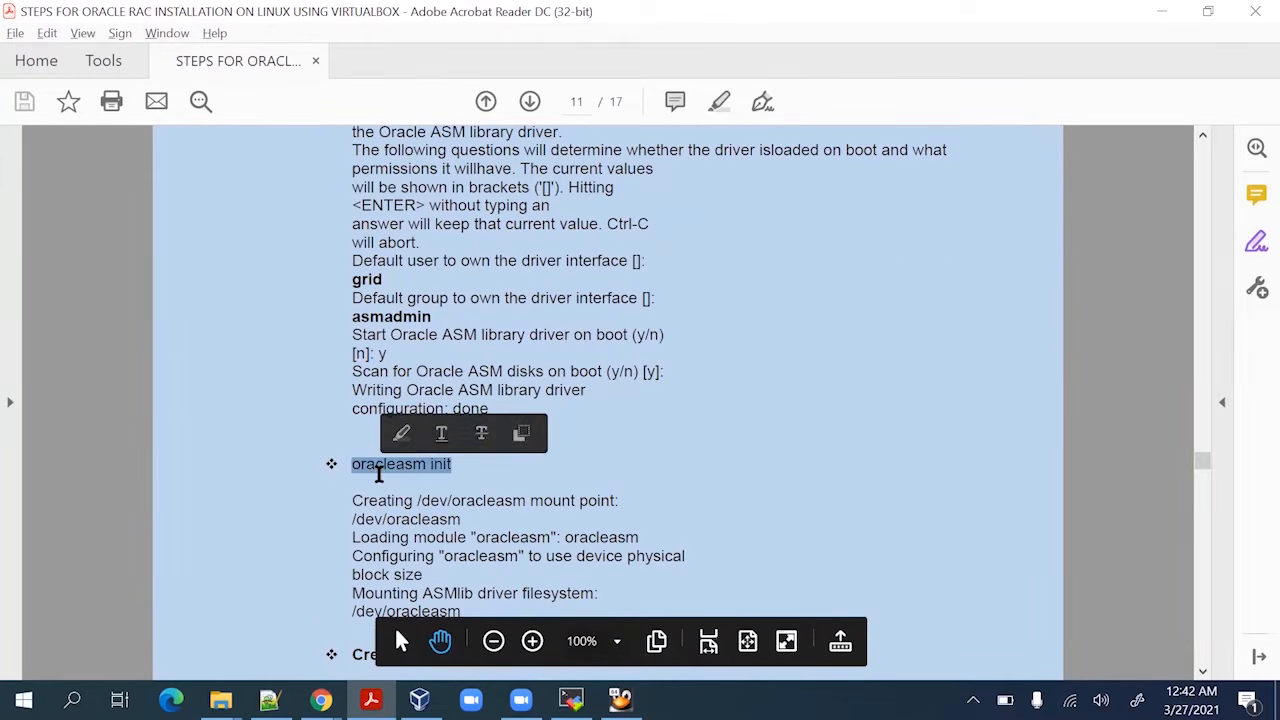
key("ctrl+c")
key("alt+Tab")
right_click(624, 453)
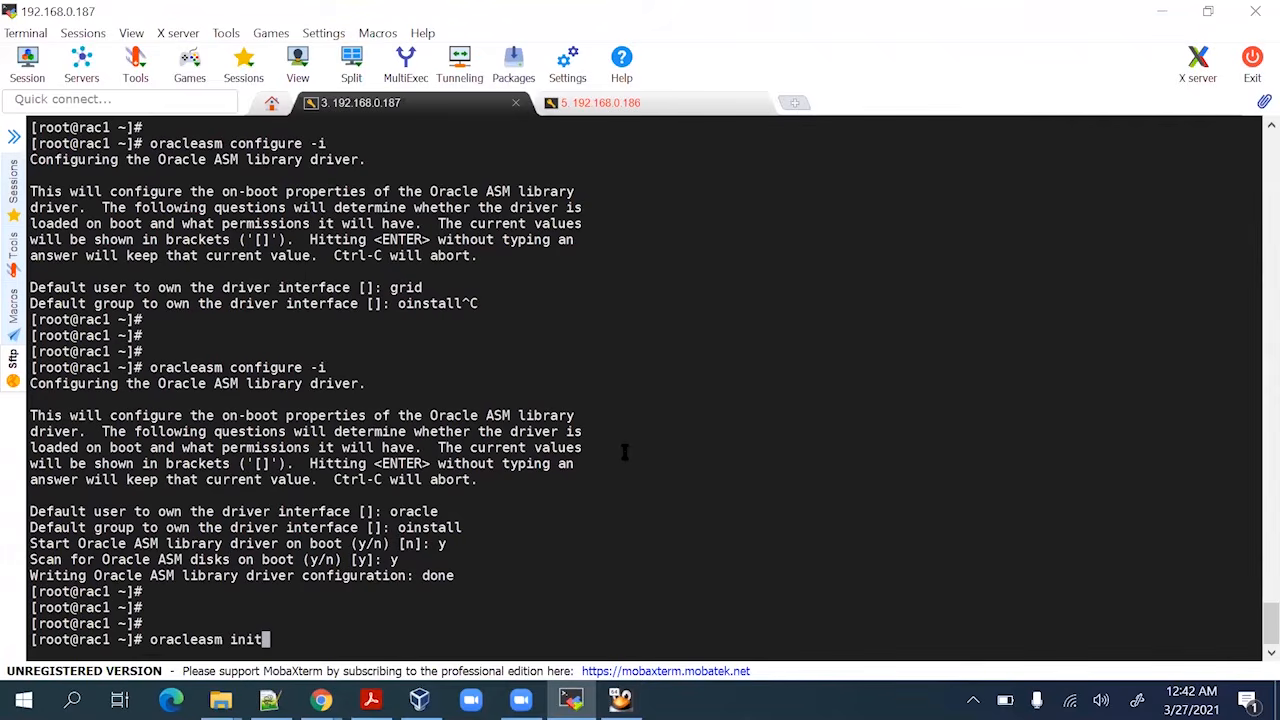
key("Return")
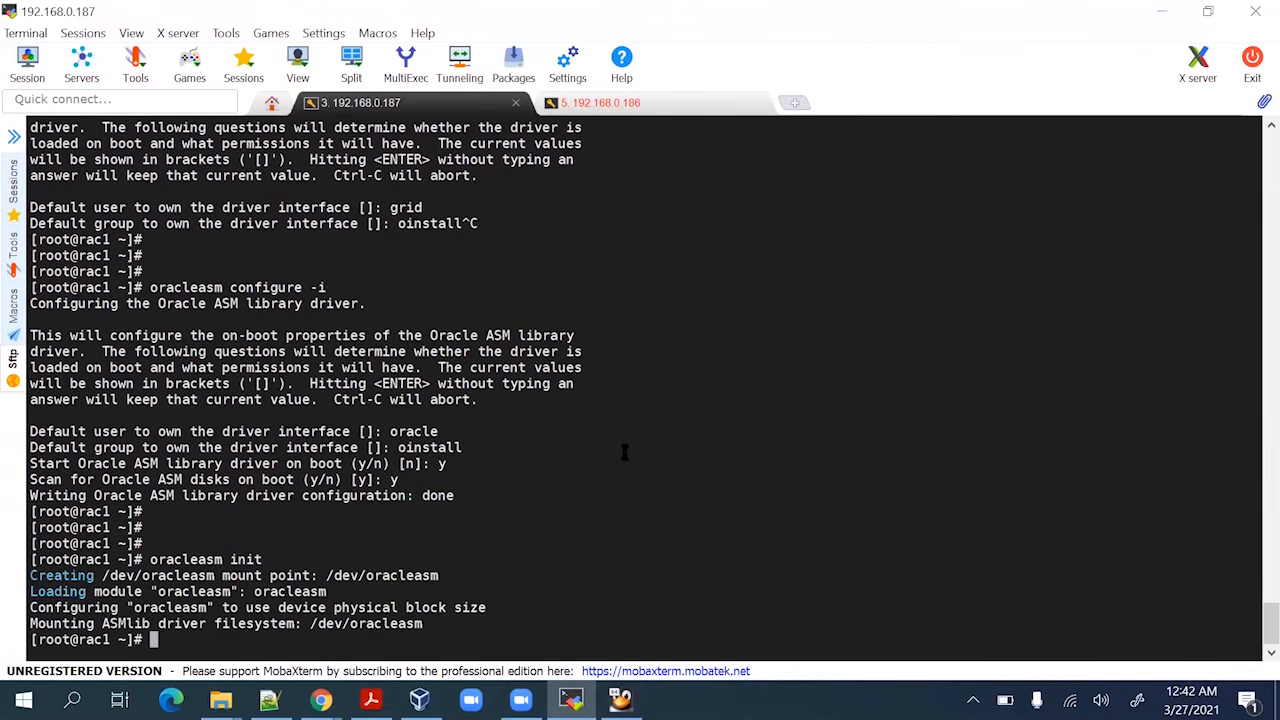
key("Return")
key("Return")
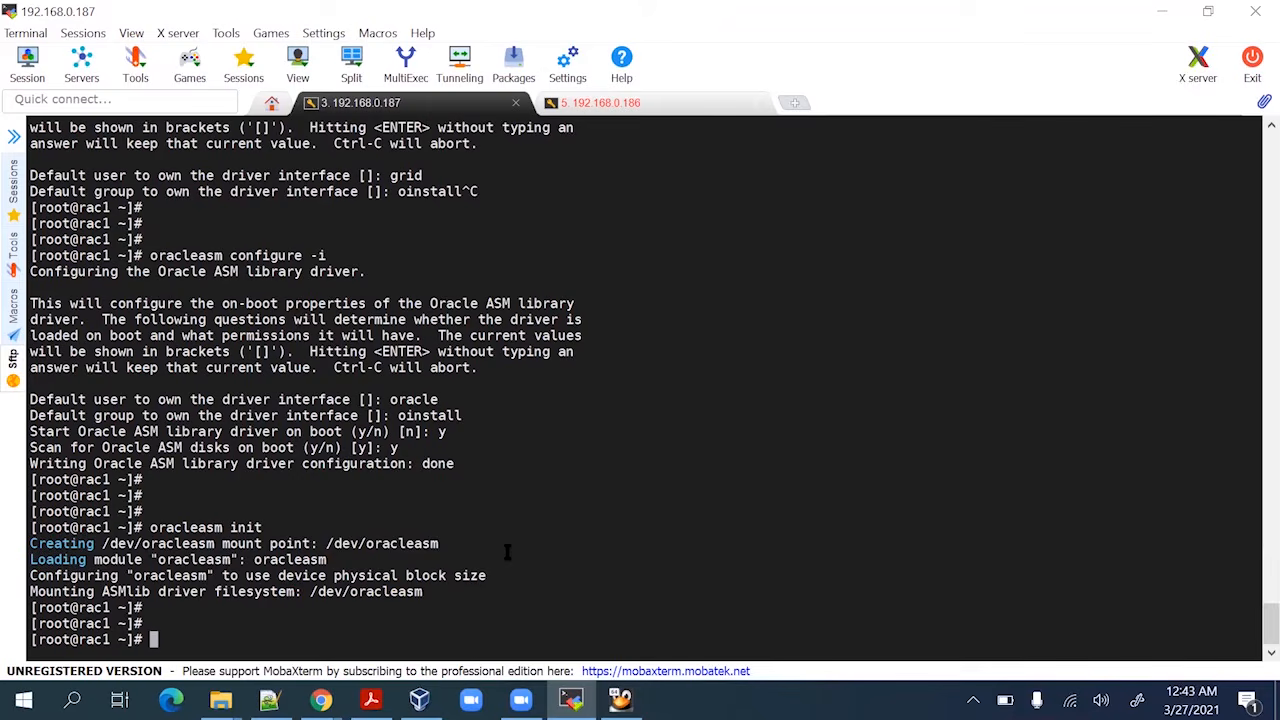
Run 'oracleasm createdisk DISK1 /dev/sdb1' copied from the guide
key("alt+Tab")
scroll(503, 517, "down", 7)
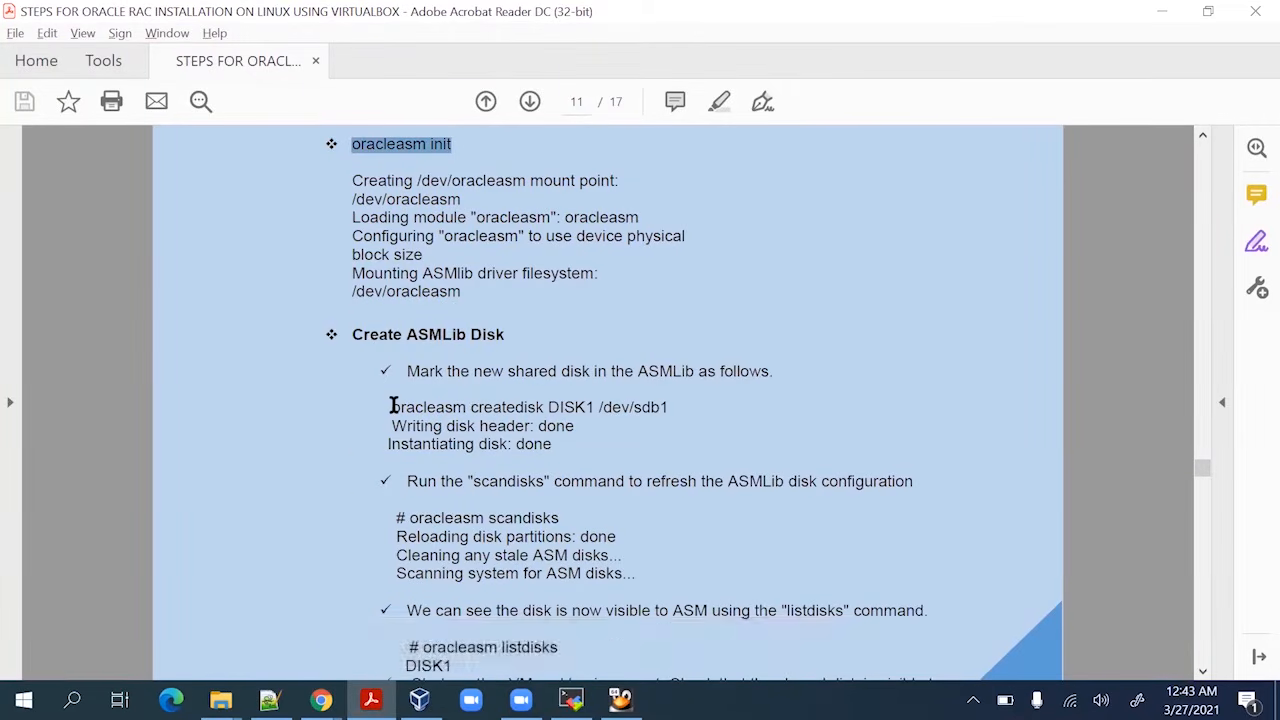
left_click_drag(393, 406, 683, 414)
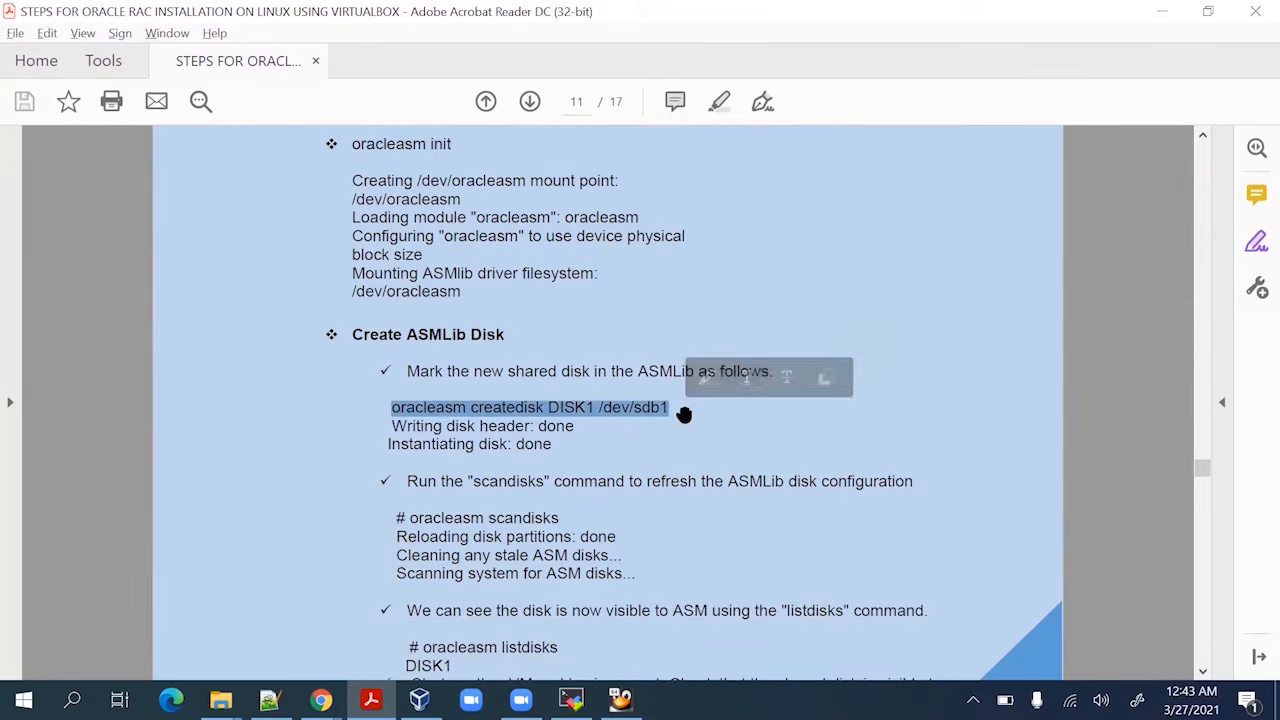
key("ctrl+c")
key("alt+Tab")
right_click(608, 416)
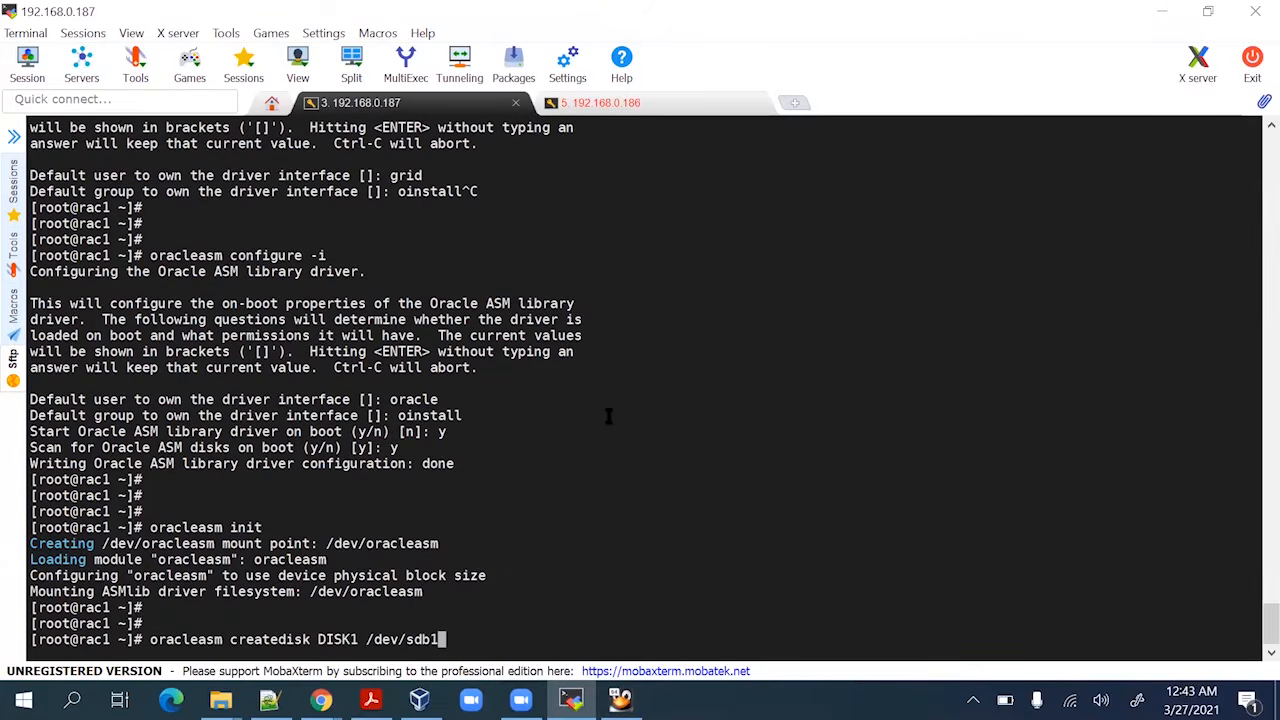
key("Return")
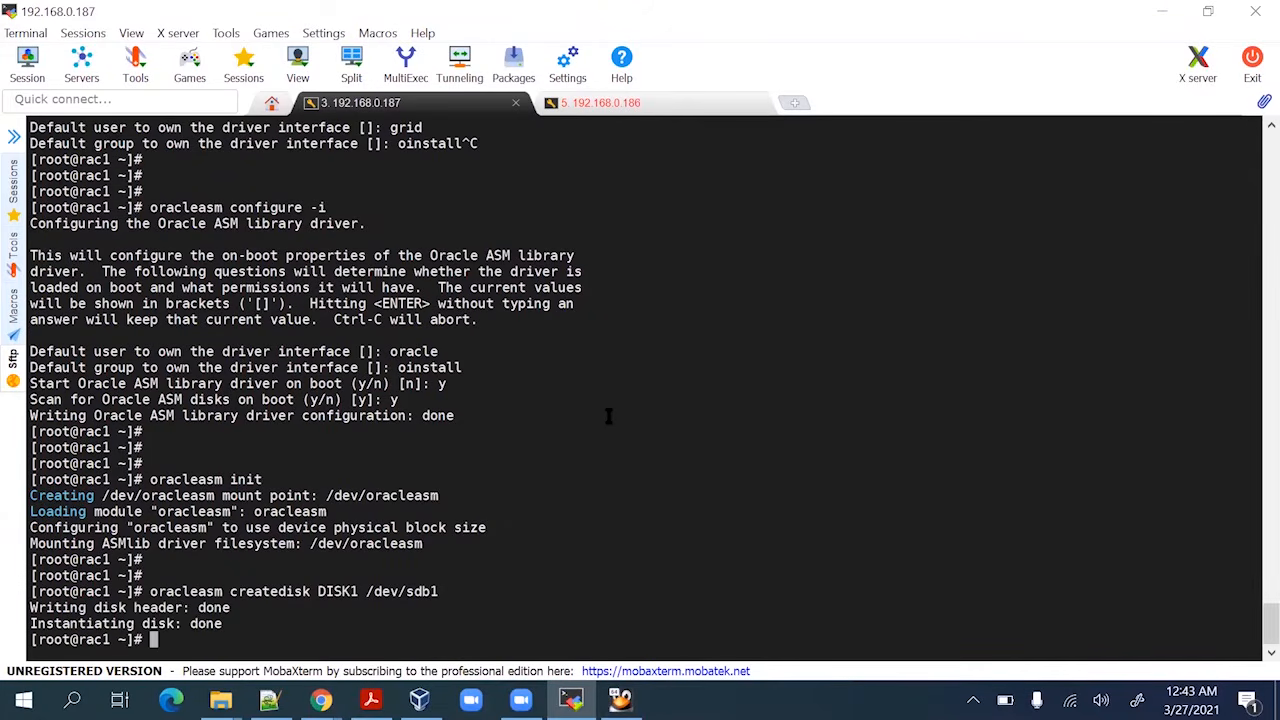
key("Return")
key("Return")
Run 'oracleasm scandisks' copied from the guide to rescan for ASM disks
key("alt+Tab")
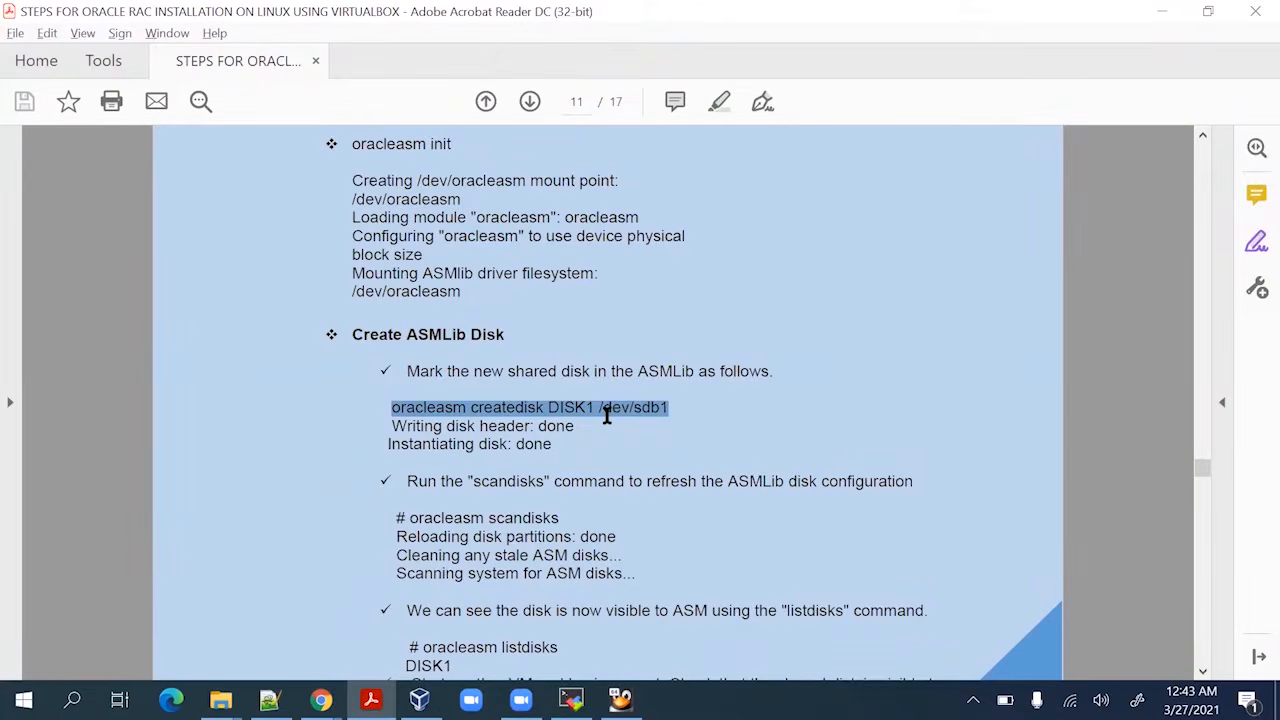
scroll(606, 416, "down", 2)
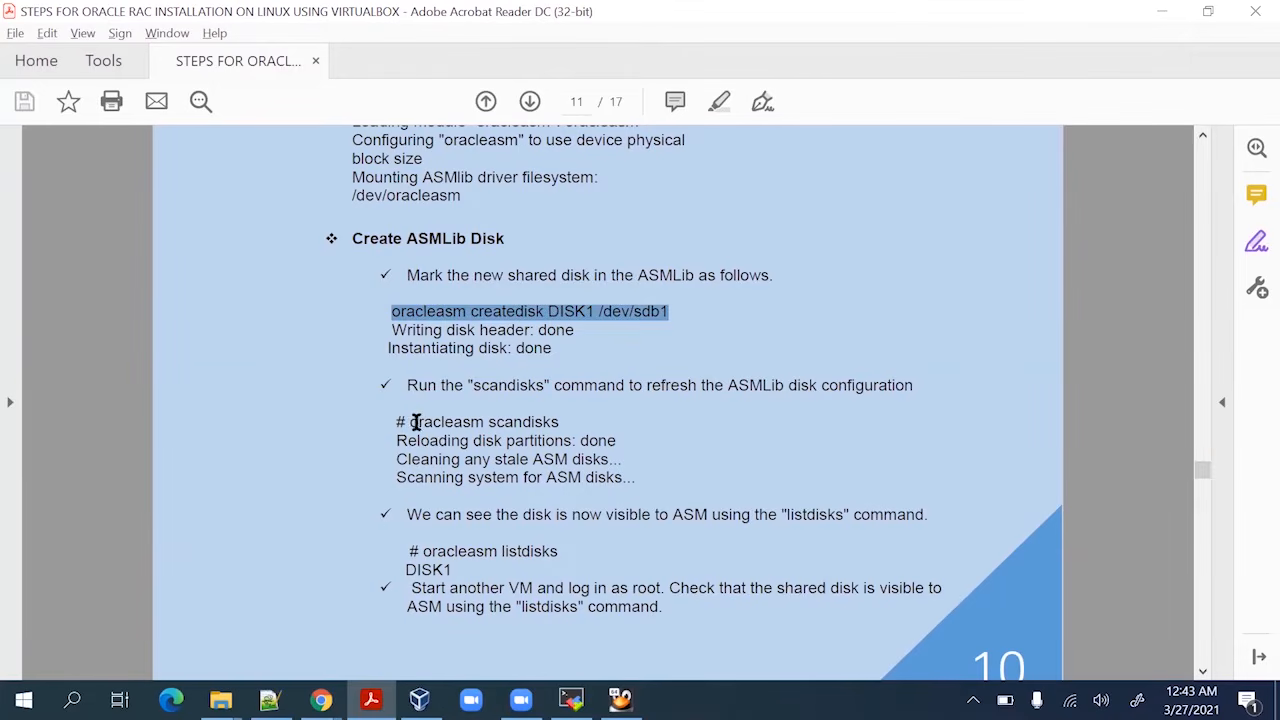
left_click_drag(414, 422, 564, 422)
key("ctrl+c")
key("alt+Tab")
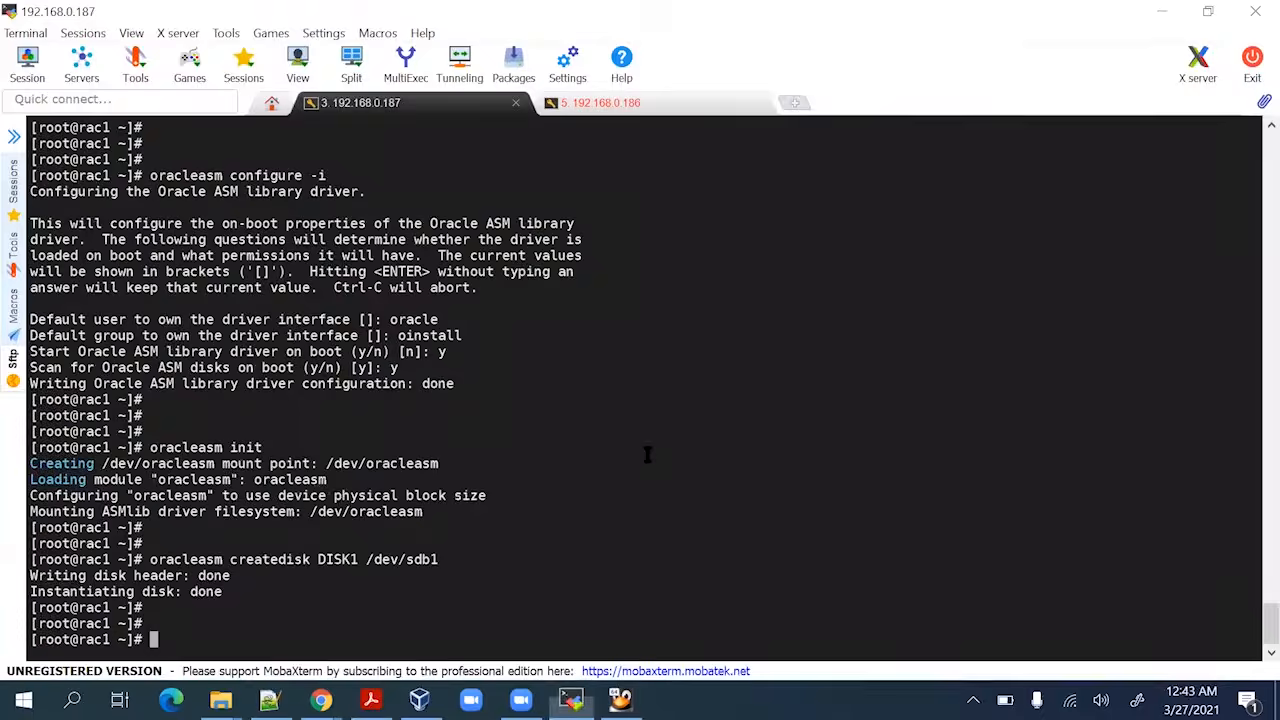
right_click(655, 455)
key("Return")
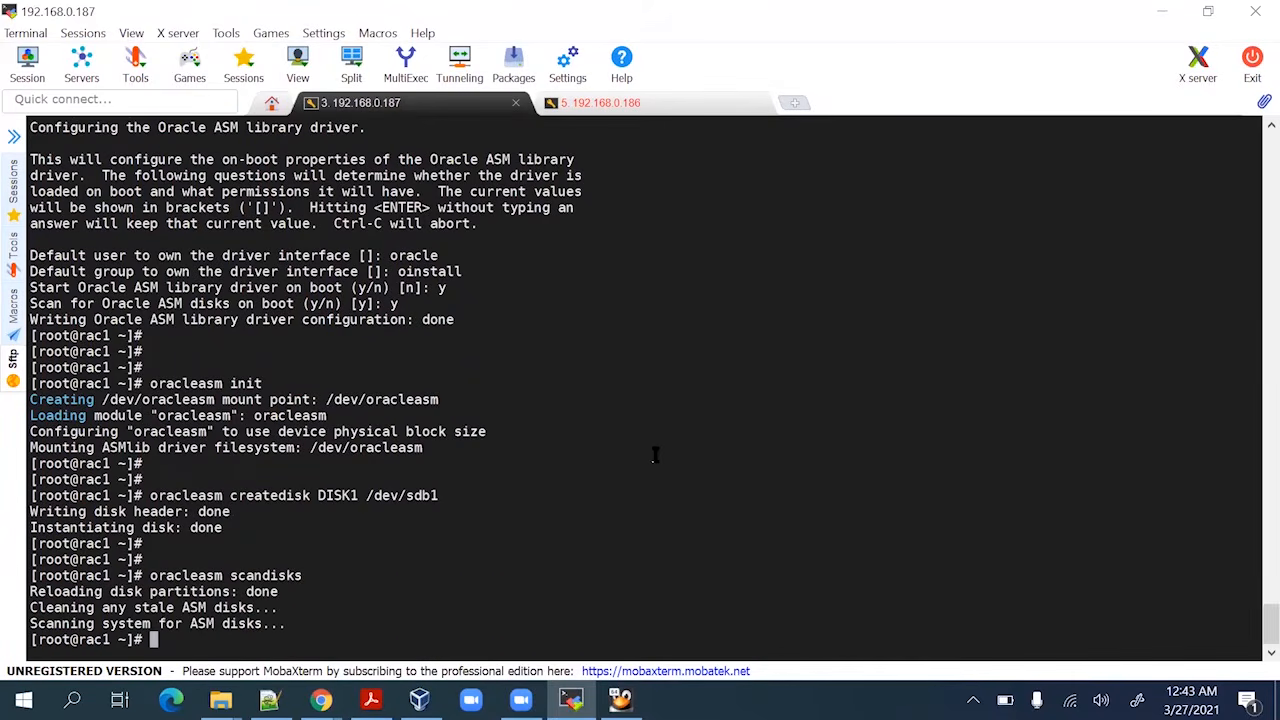
key("Return")
key("Return")
key("Return")
Run 'oracleasm listdisks' copied from the guide to confirm DISK1 is listed
key("alt+Tab")
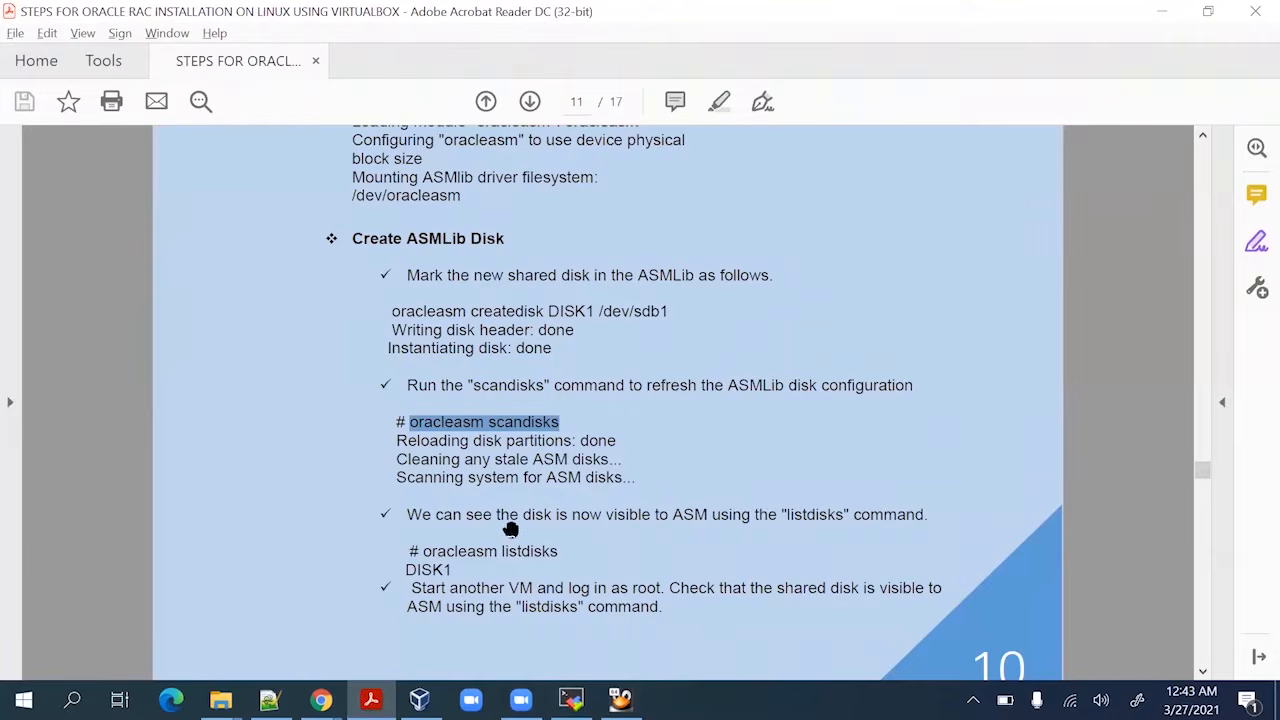
left_click(419, 550)
mouse_move(424, 553)
left_mouse_down()
mouse_move(583, 537)
mouse_move(589, 551)
mouse_move(566, 556)
left_mouse_up()
key("ctrl+c")
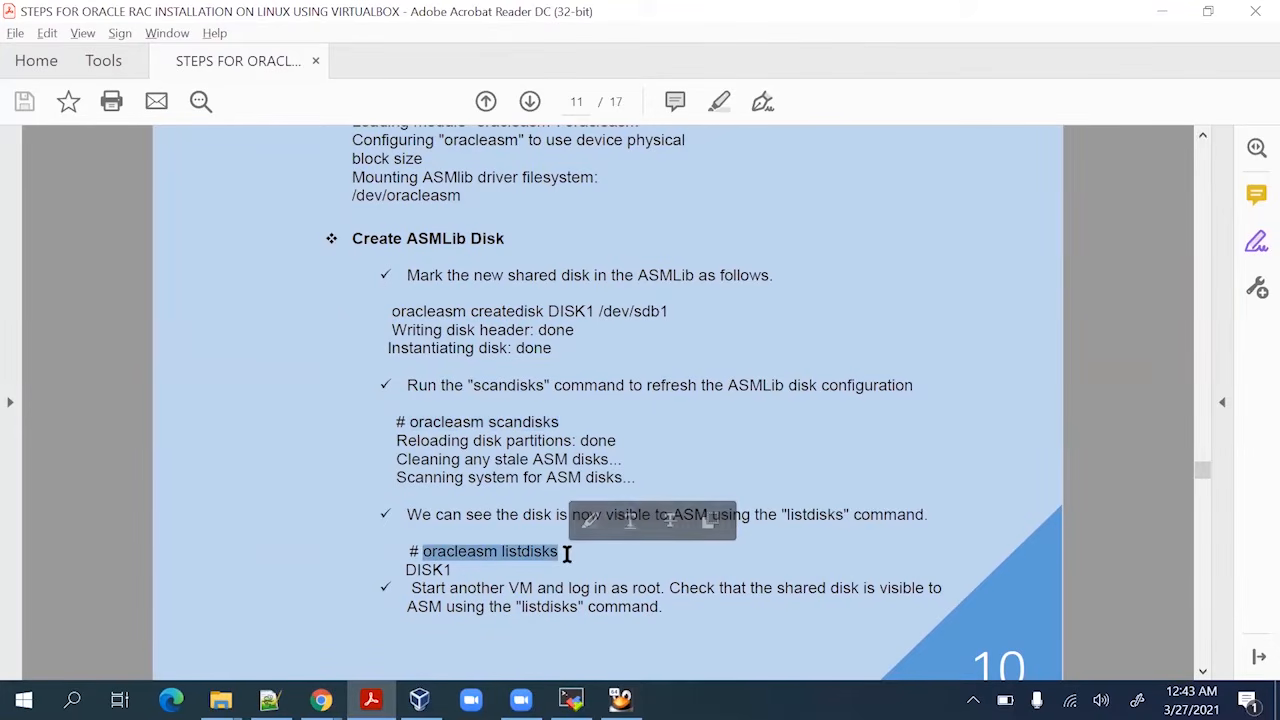
key("alt+Tab")
right_click(603, 532)
key("Return")
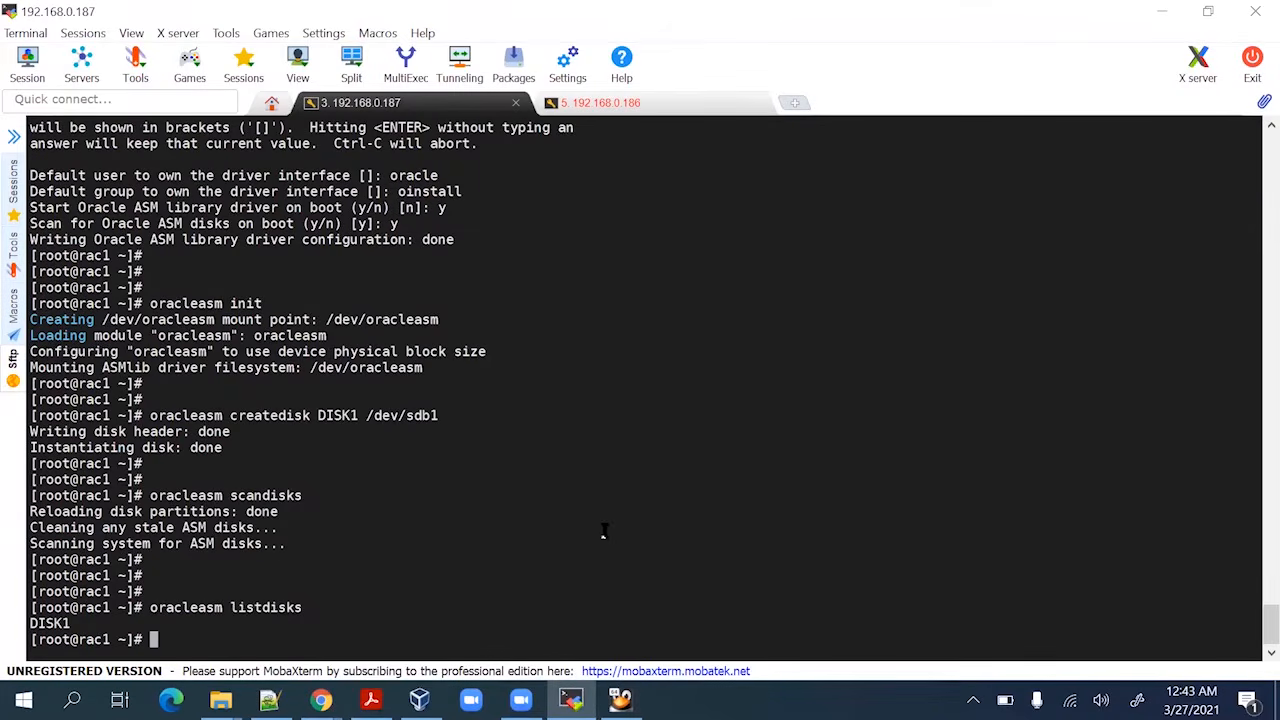
key("Return")
key("Return")
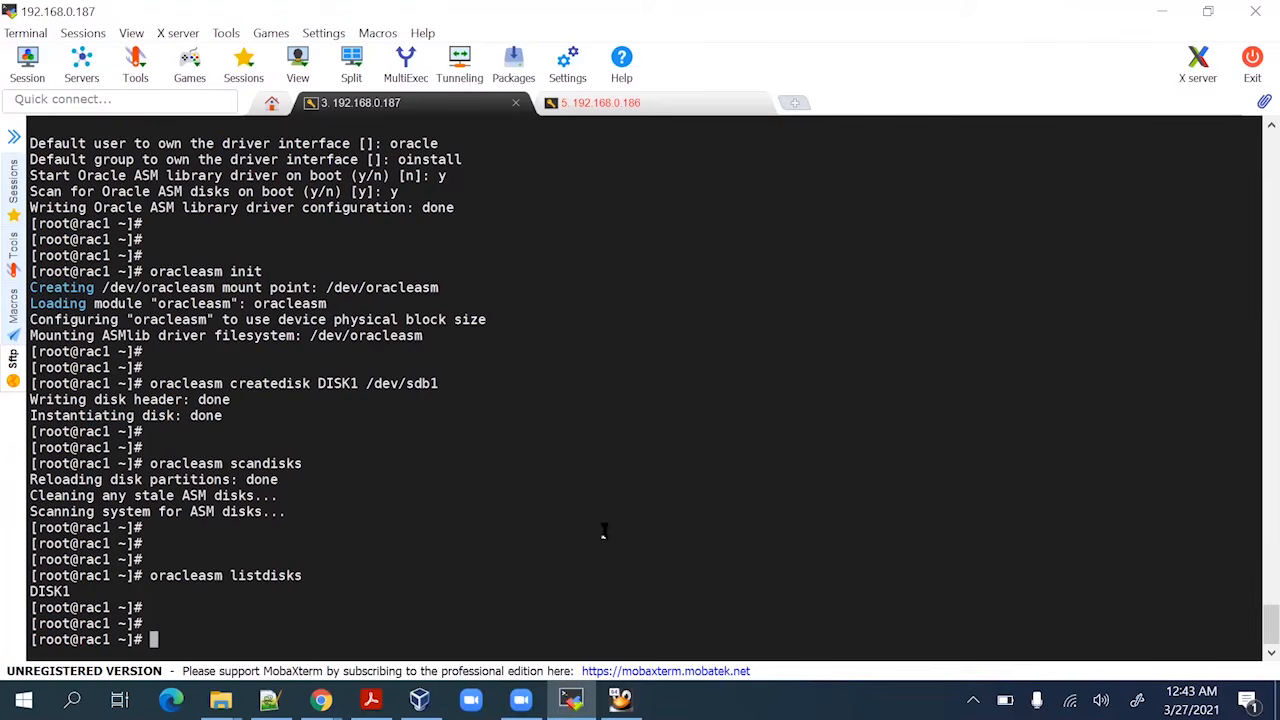
Review the guide's next section and the terminal output showing DISK1
key("alt+Tab")
scroll(566, 517, "down", 2)
scroll(536, 526, "down", 2)
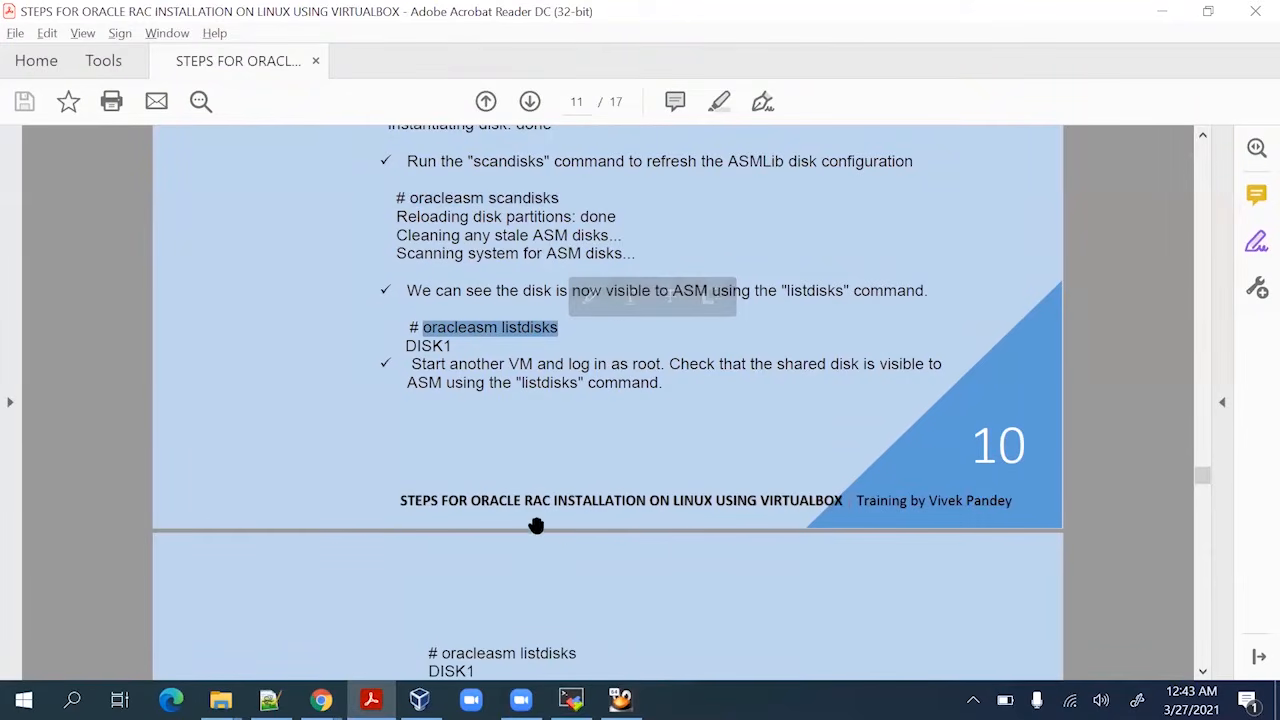
scroll(536, 526, "down", 2)
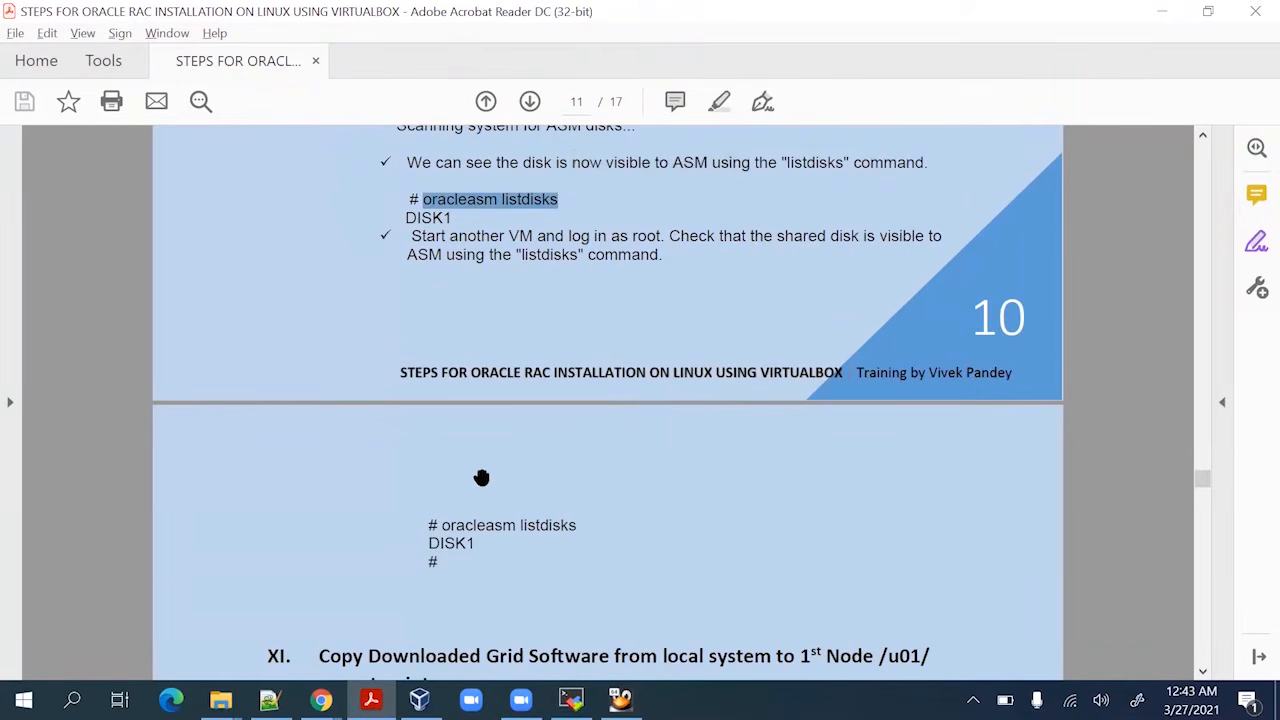
key("alt+Tab")
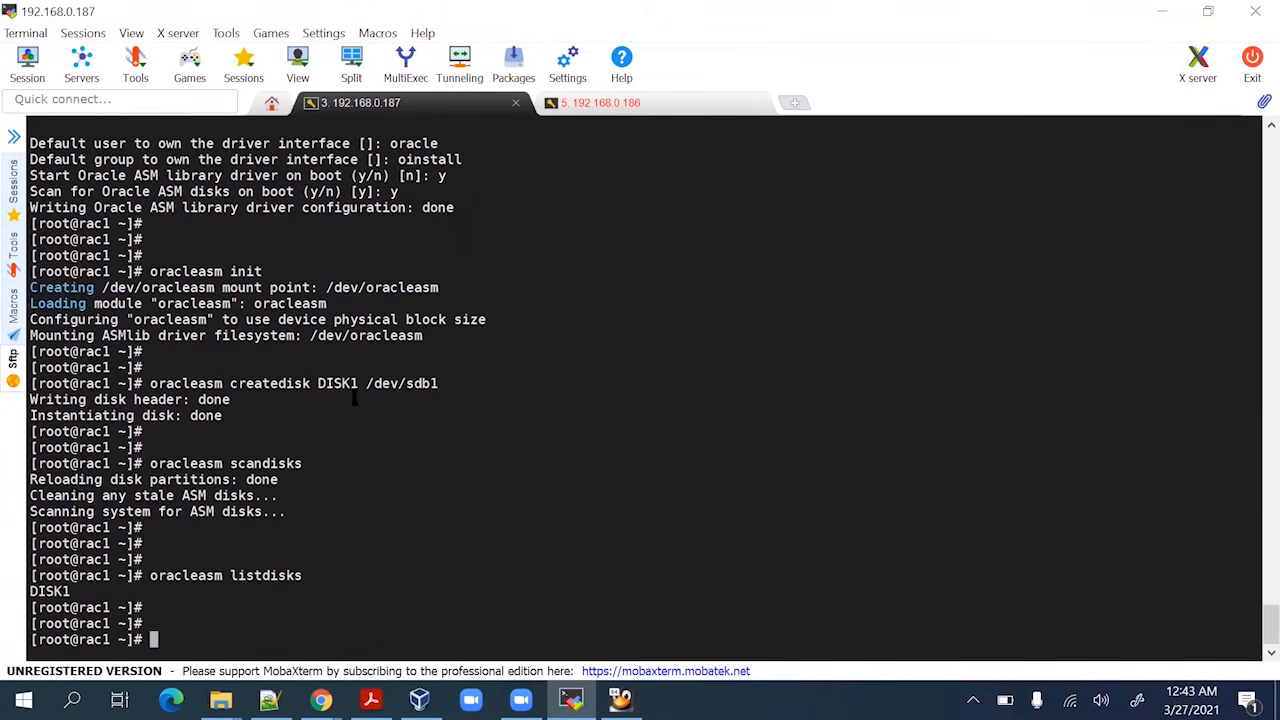
scroll(355, 398, "up", 5)
scroll(218, 518, "down", 5)
scroll(260, 540, "up", 7)
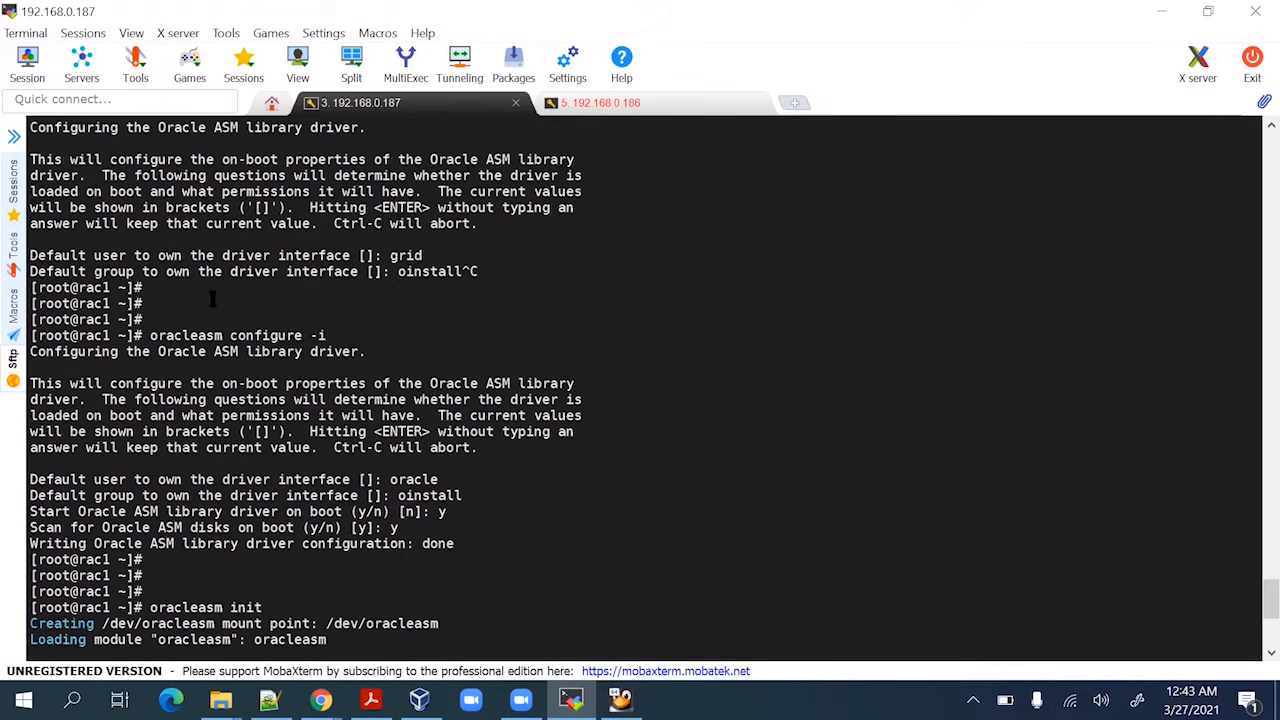
scroll(294, 399, "down", 7)
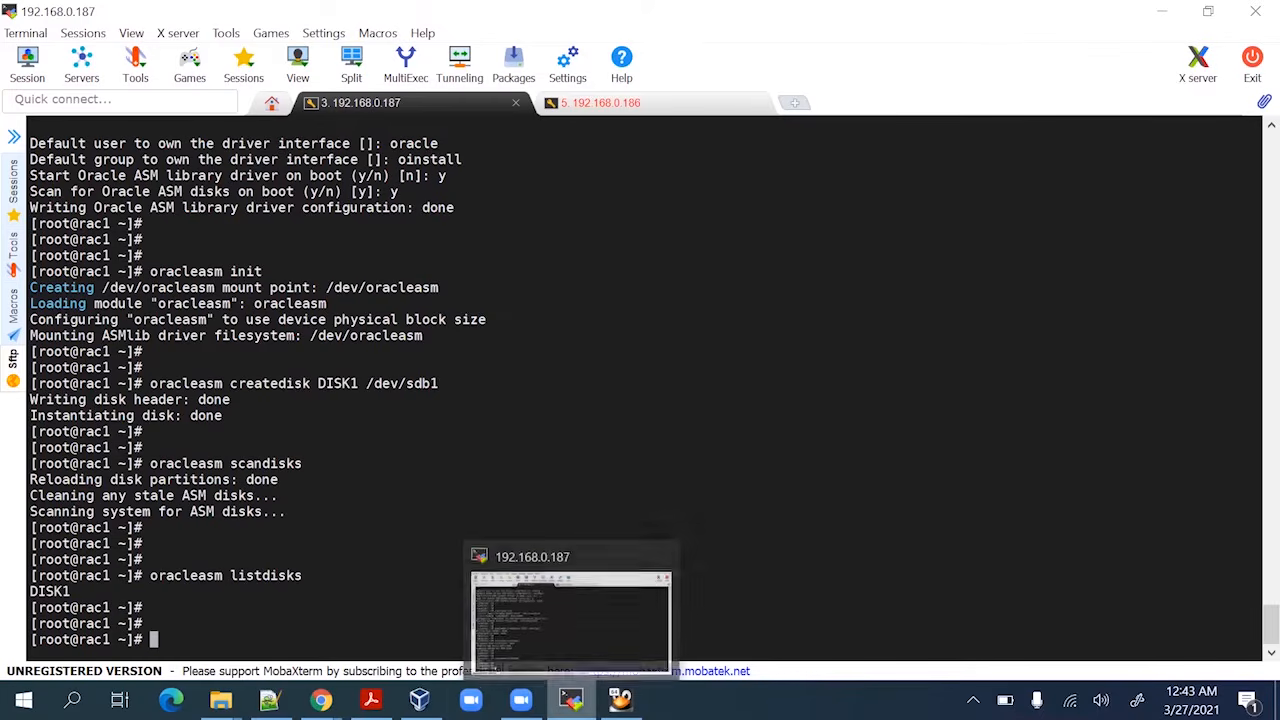
Start the Rac2 virtual machine from the VirtualBox Manager
left_click(419, 699)
left_click(147, 357)
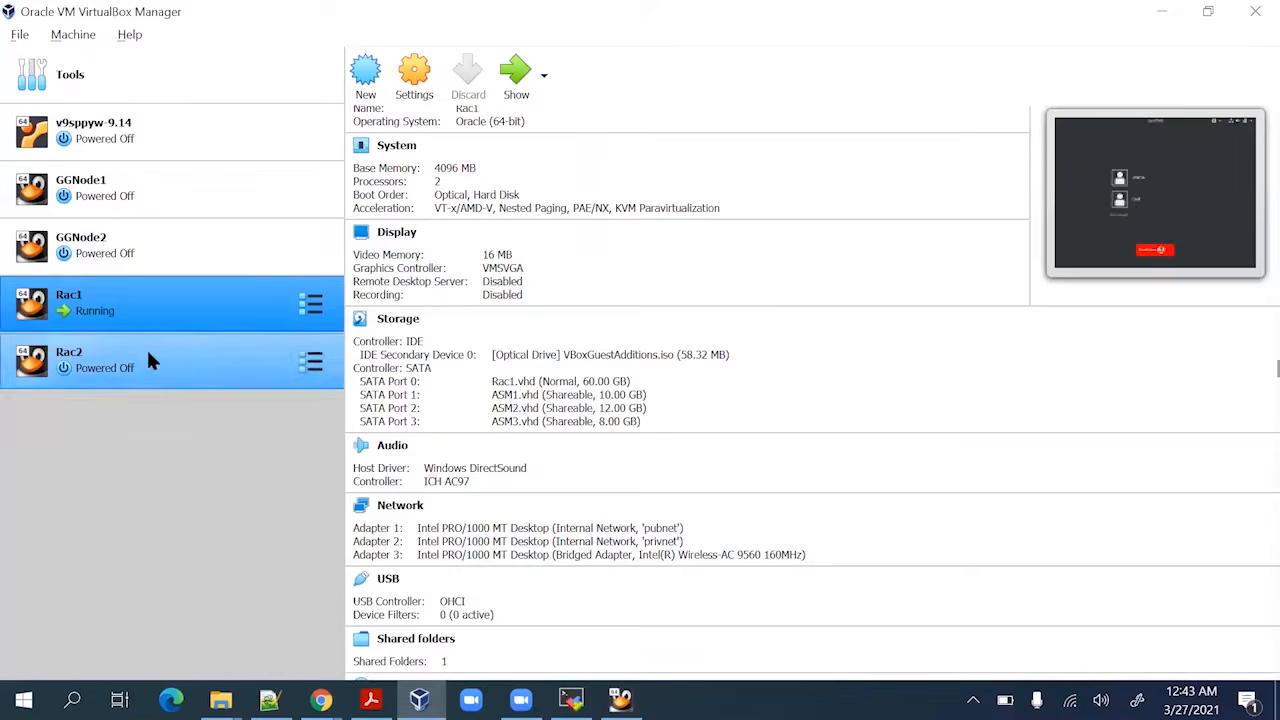
left_click(512, 92)
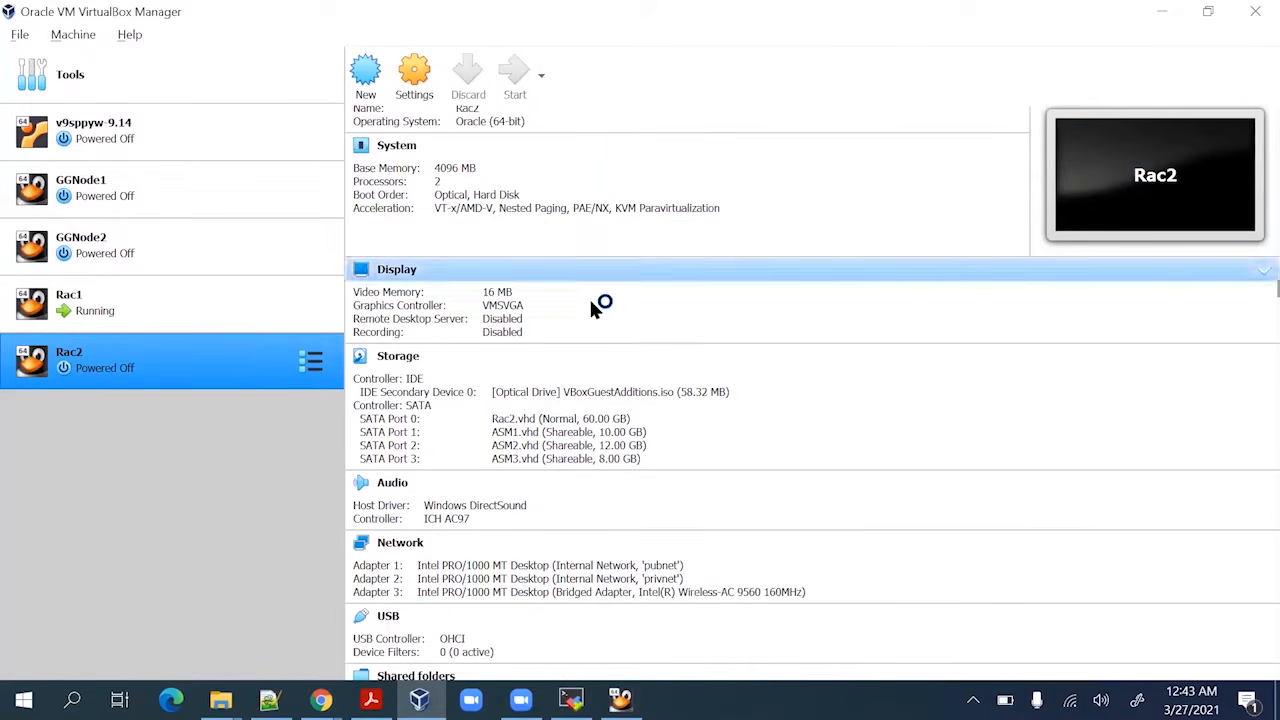
left_click(1160, 18)
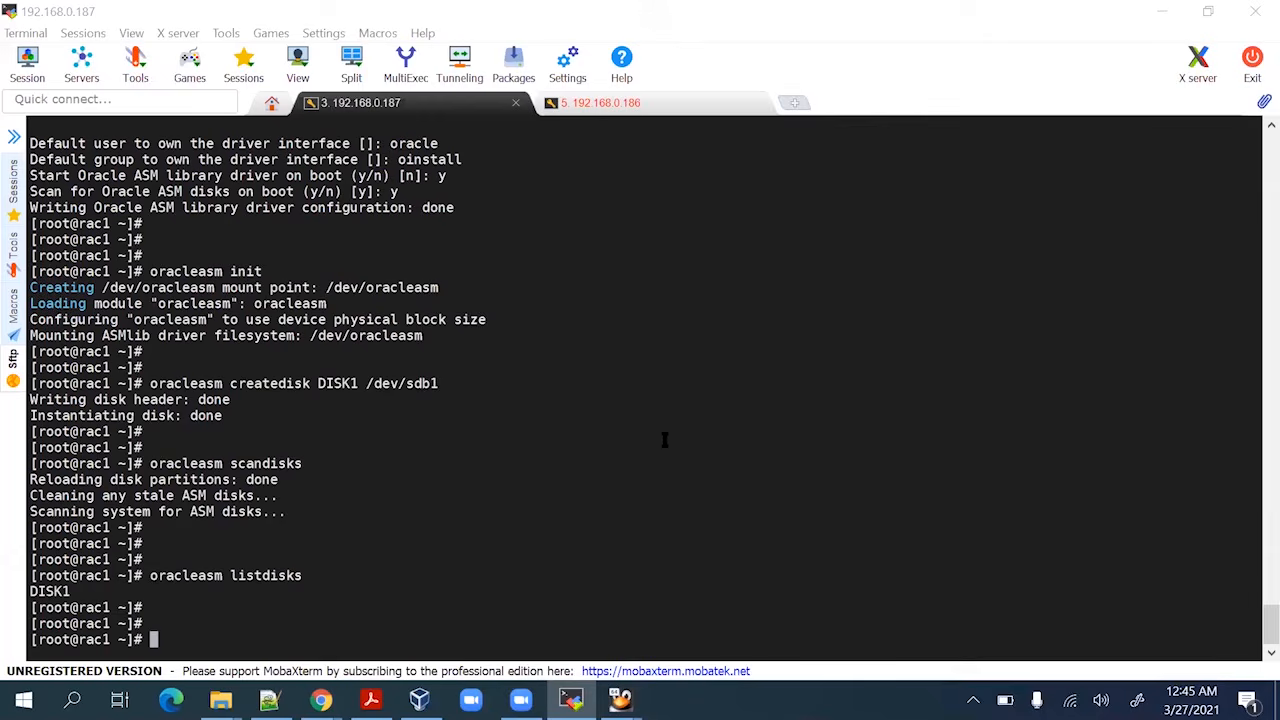
mouse_move(620, 700)
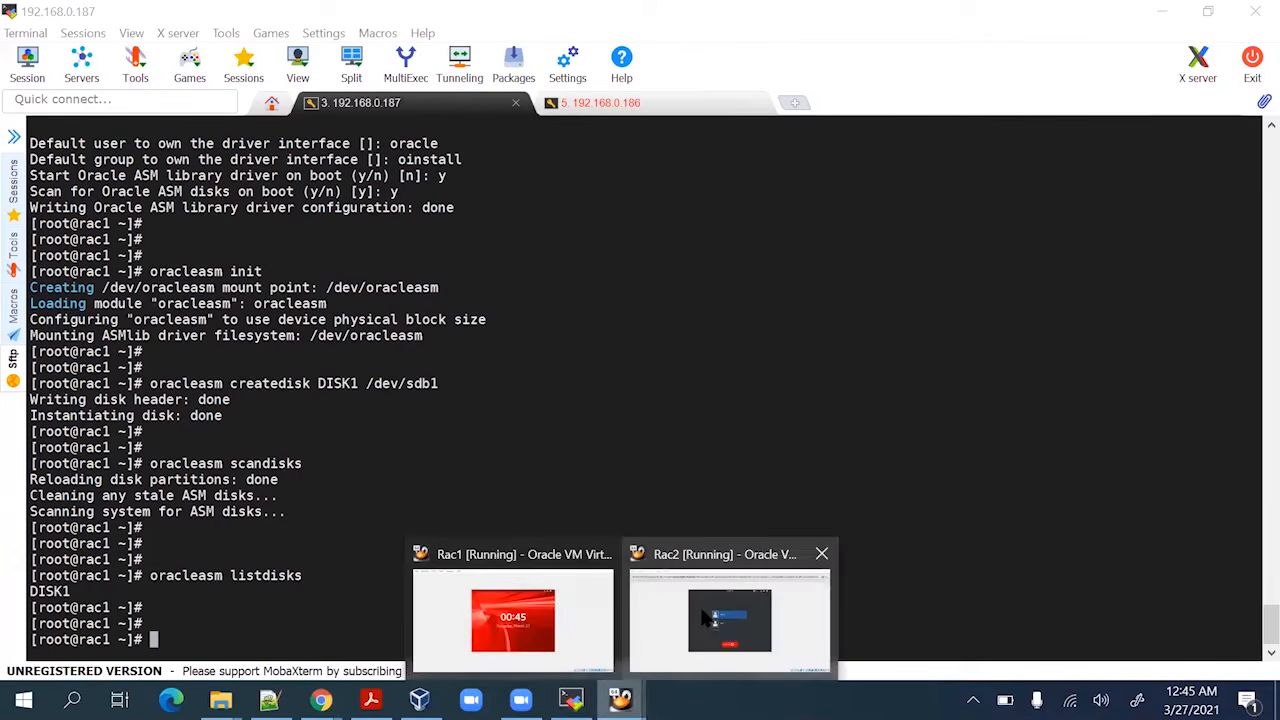
left_click(710, 616)
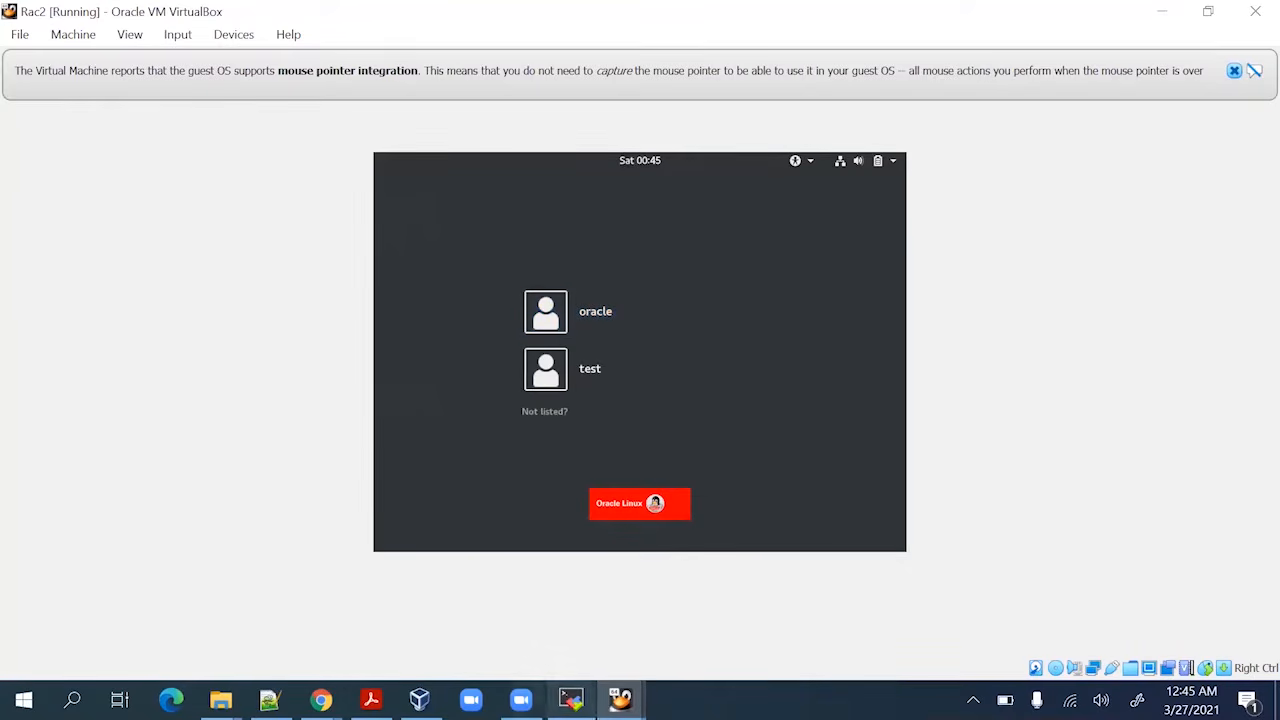
Log in as root on the 192.168.0.186 session and confirm hostname rac2.localdomain
left_click(571, 700)
left_click(651, 104)
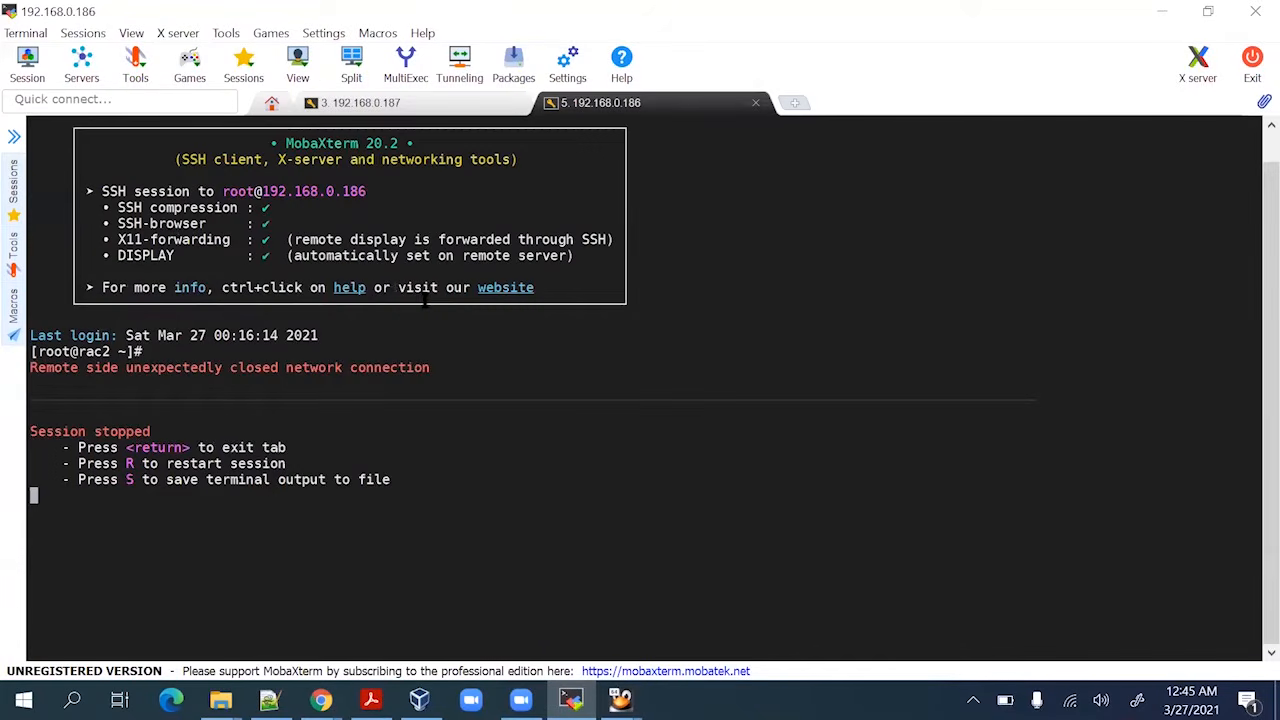
type("r")
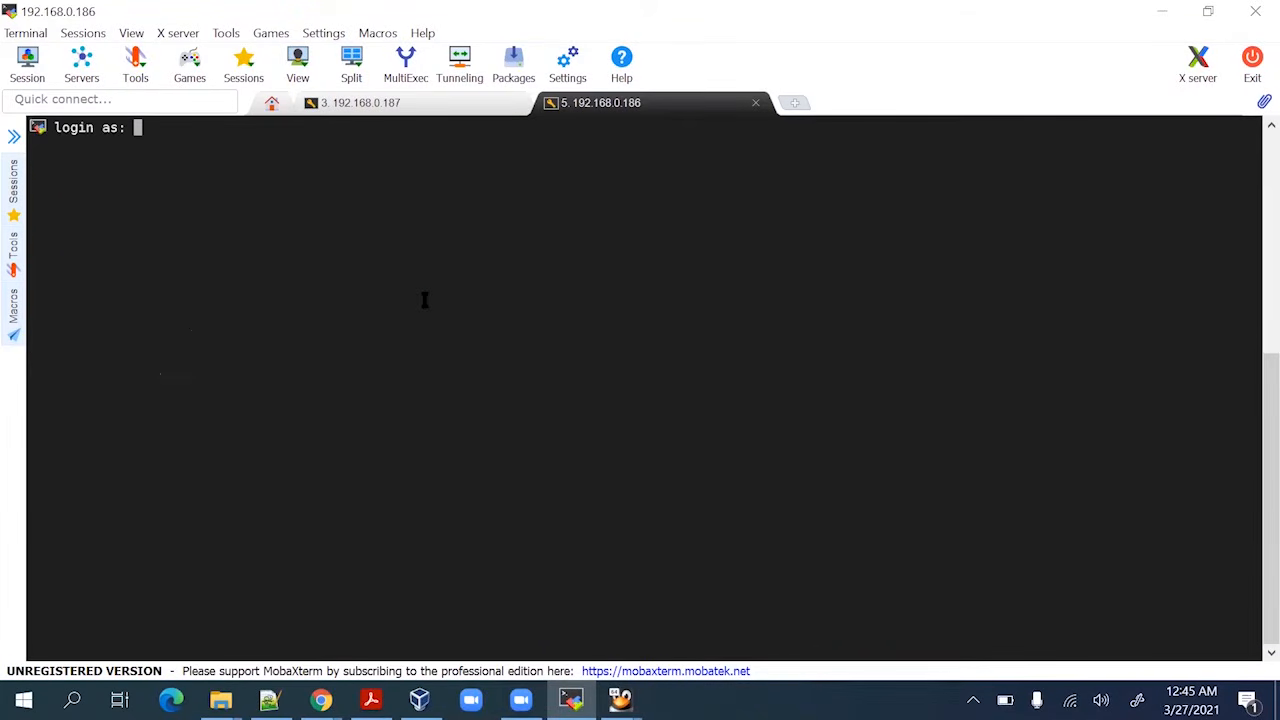
type("root")
key("Return")
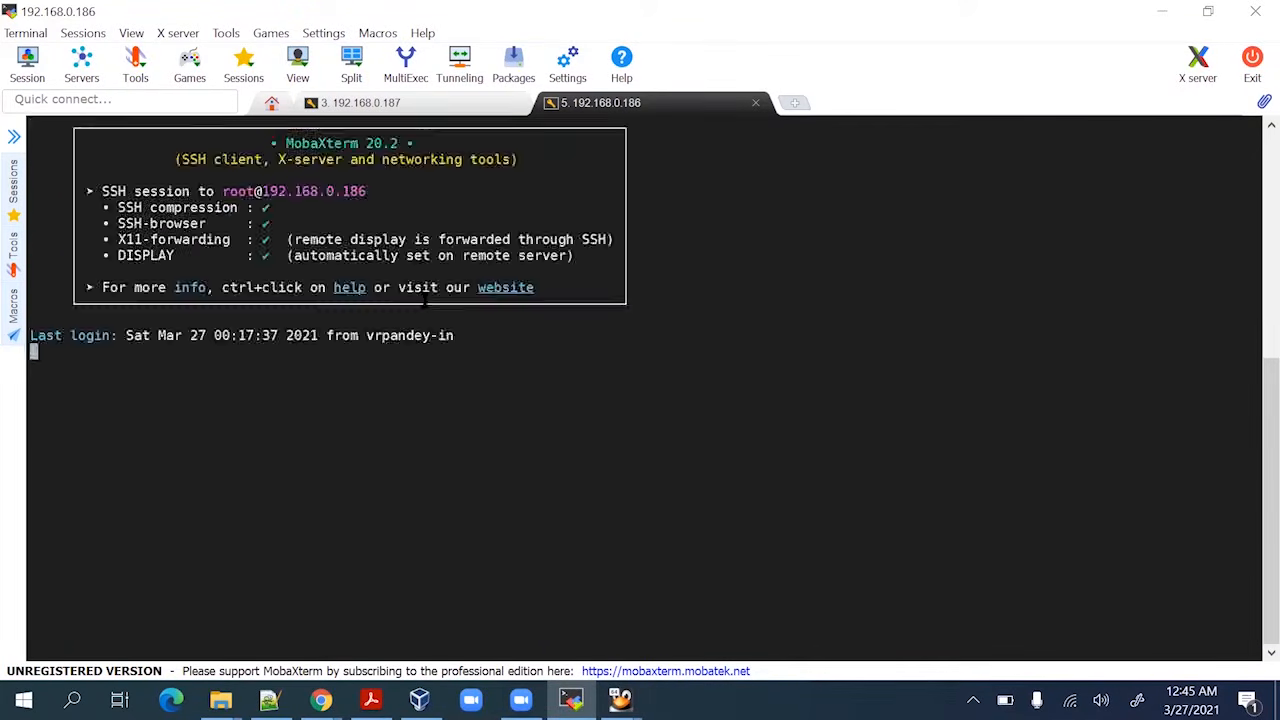
key("Return")
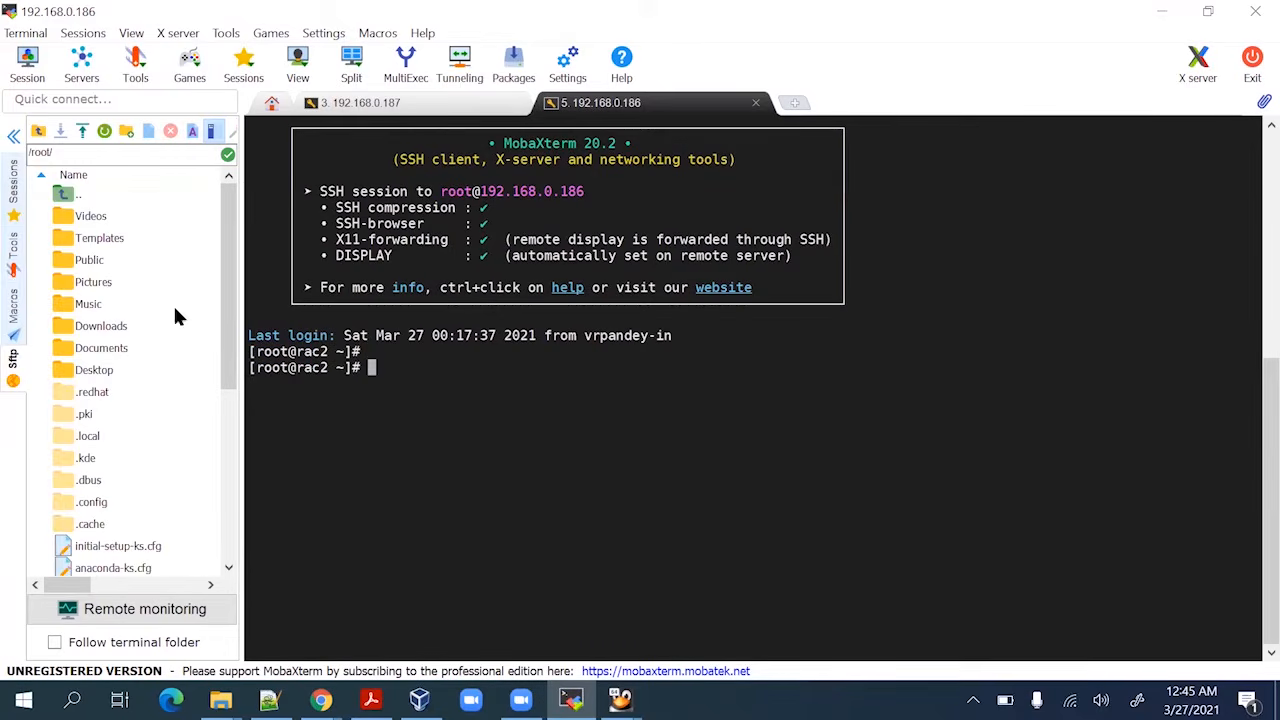
left_click(14, 136)
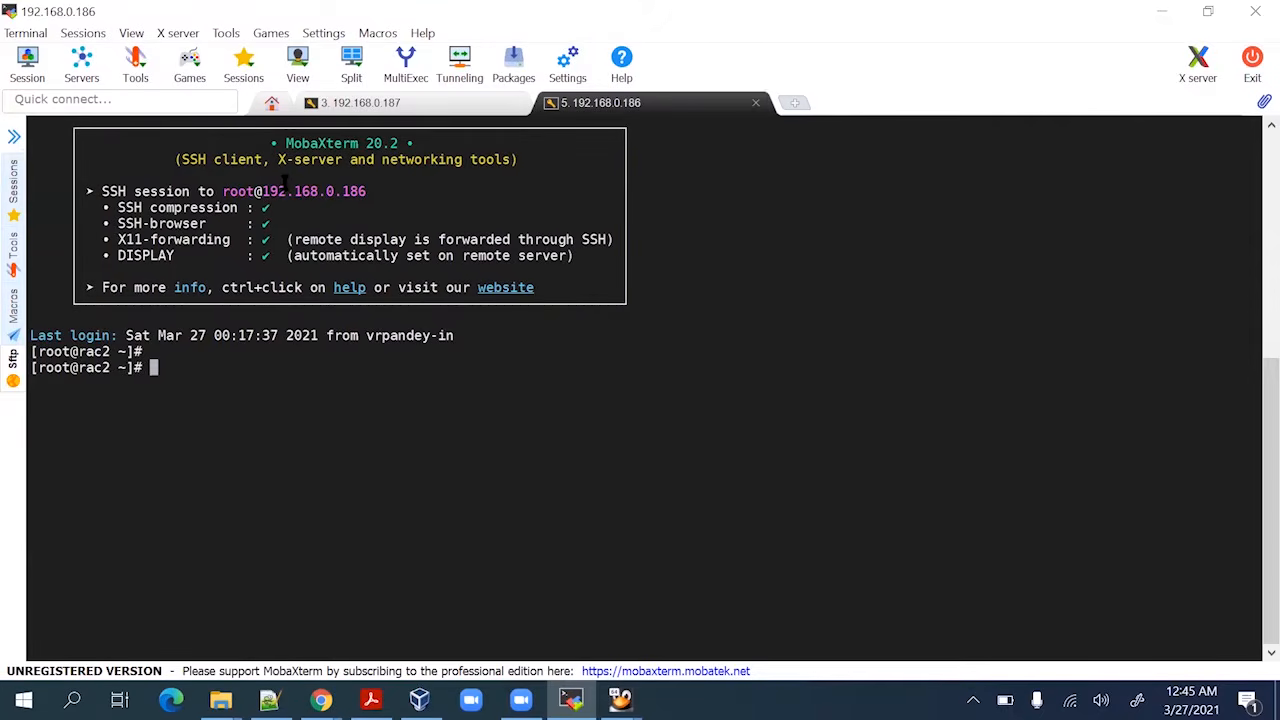
type("hostname")
key("Return")
key("Return")
key("Return")
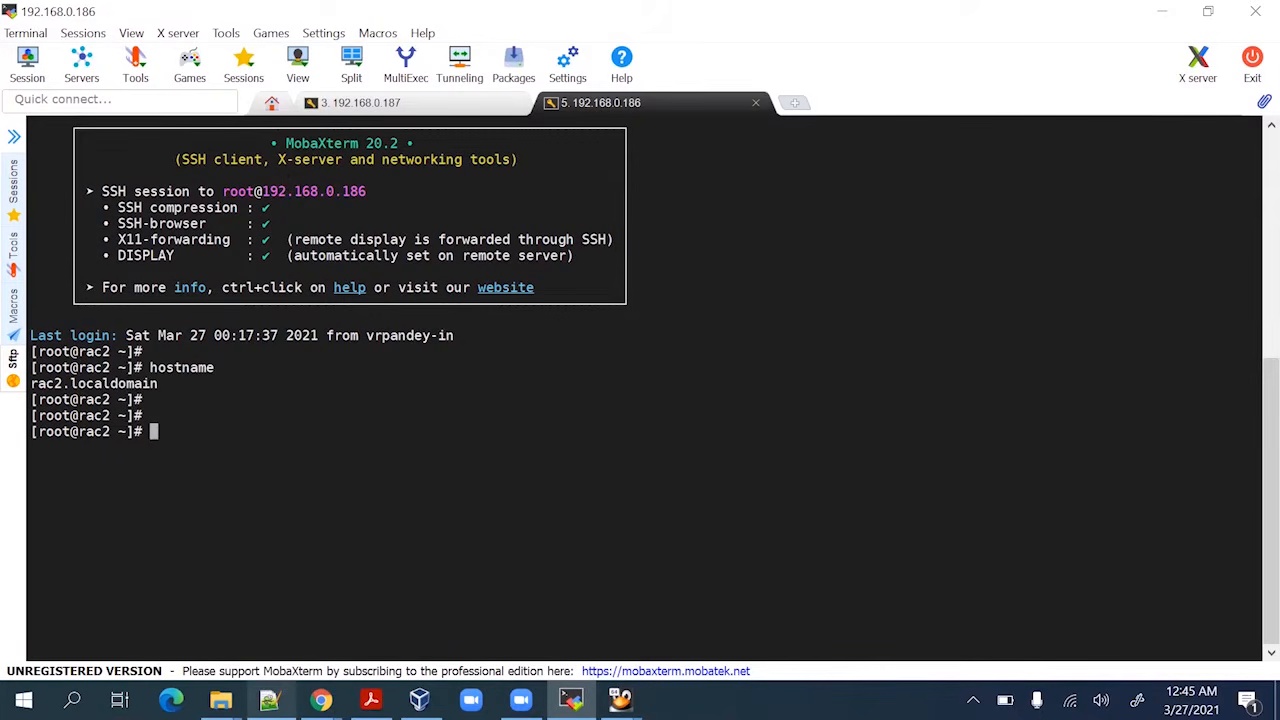
Paste 'oracleasm configure -i' from the guide, fix the dash, and run it on rac2
left_click(371, 699)
scroll(397, 481, "up", 4)
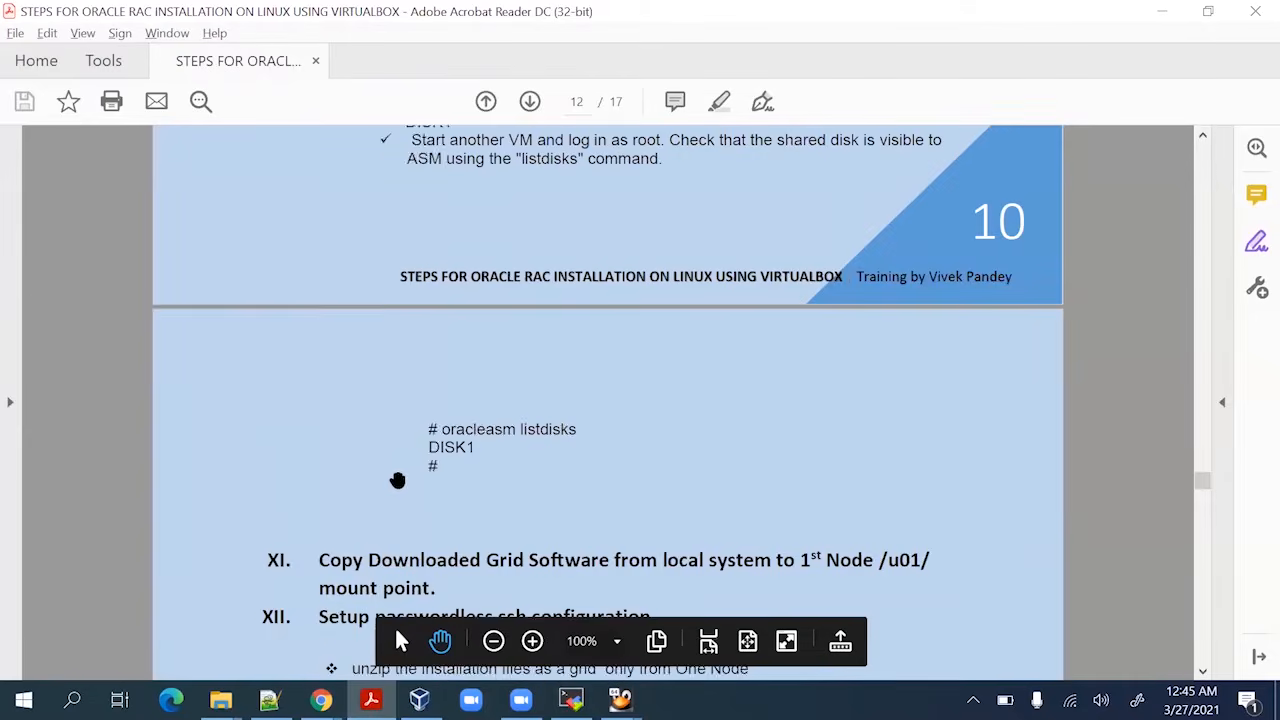
scroll(397, 481, "up", 15)
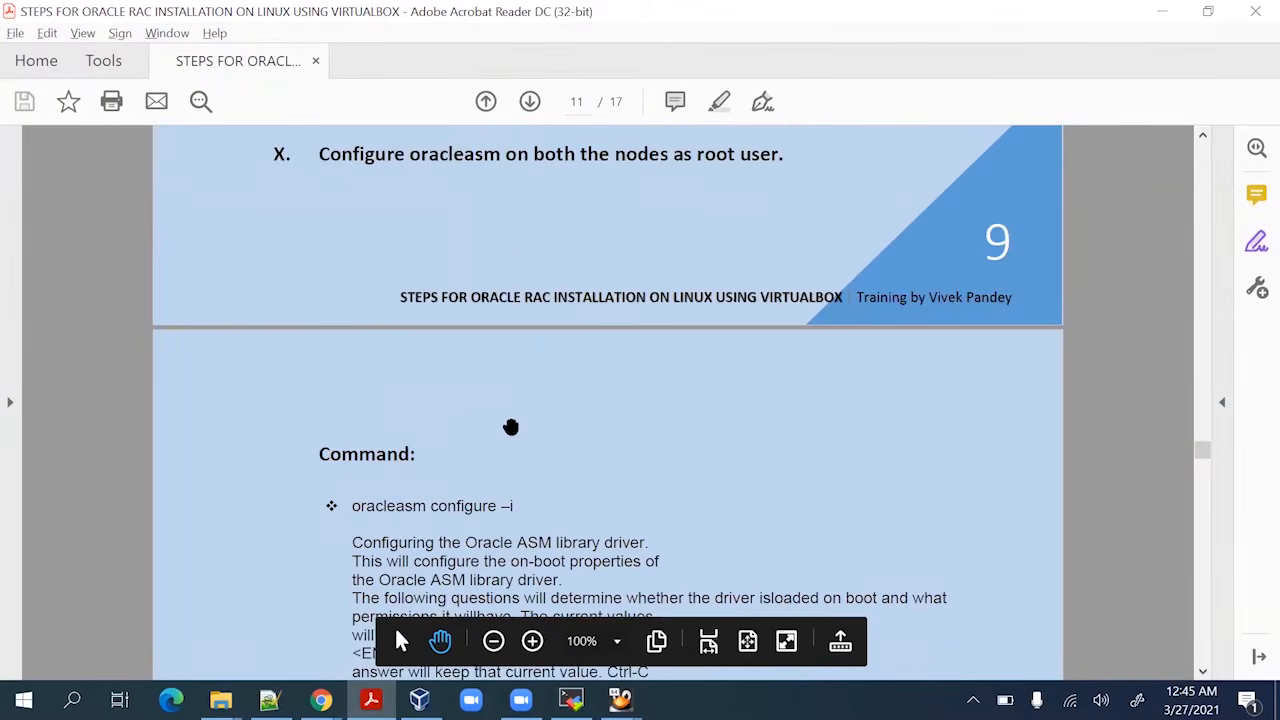
scroll(510, 427, "down", 1)
left_click_drag(352, 473, 521, 473)
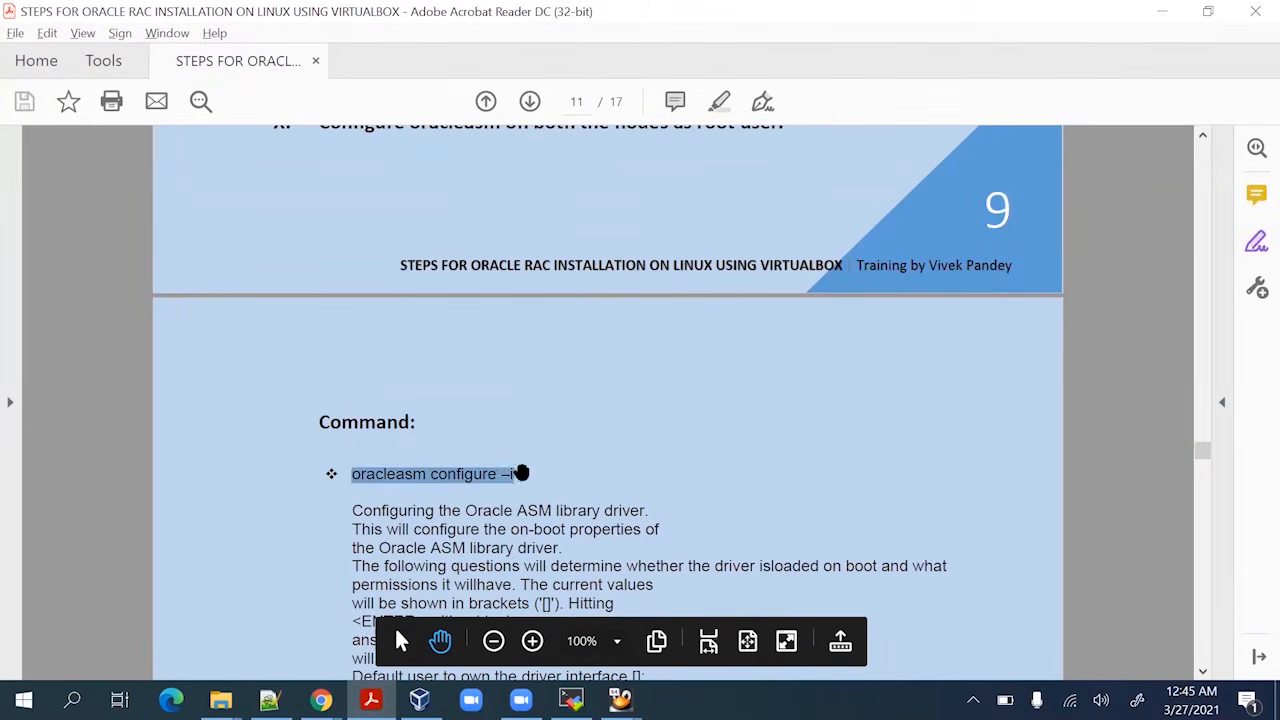
key("alt+Tab")
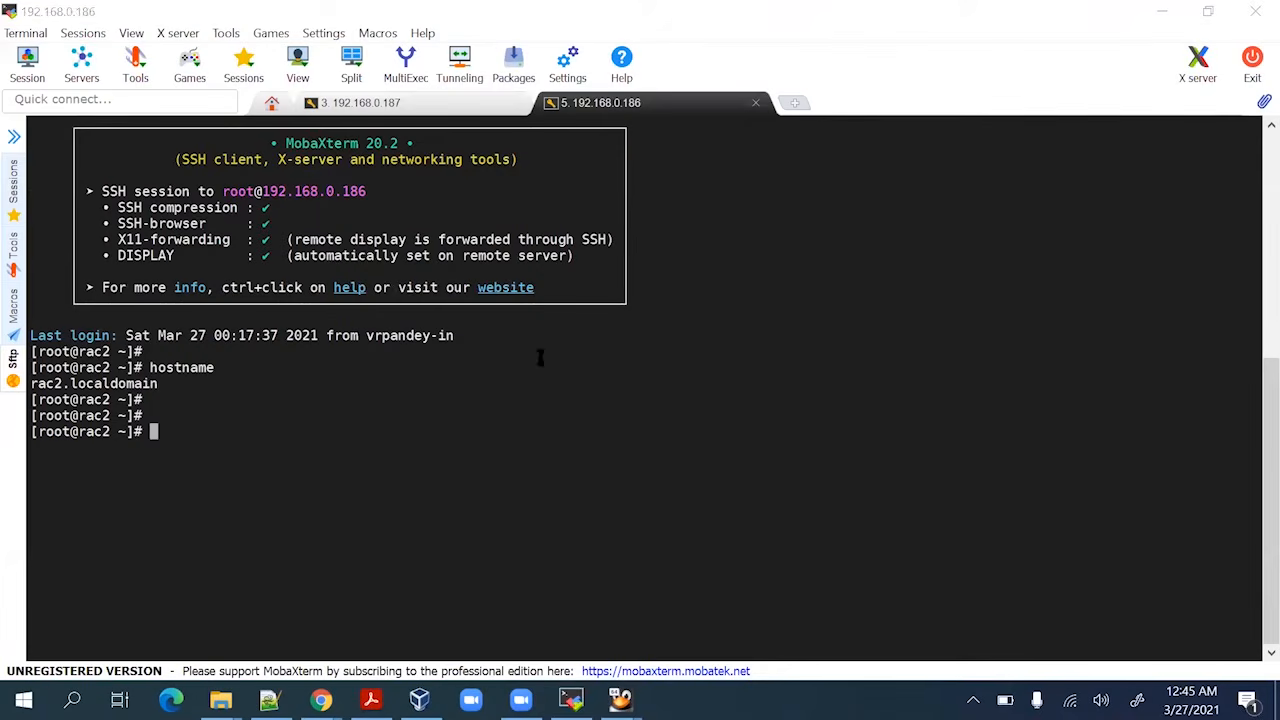
right_click(521, 434)
key("BackSpace")
key("BackSpace")
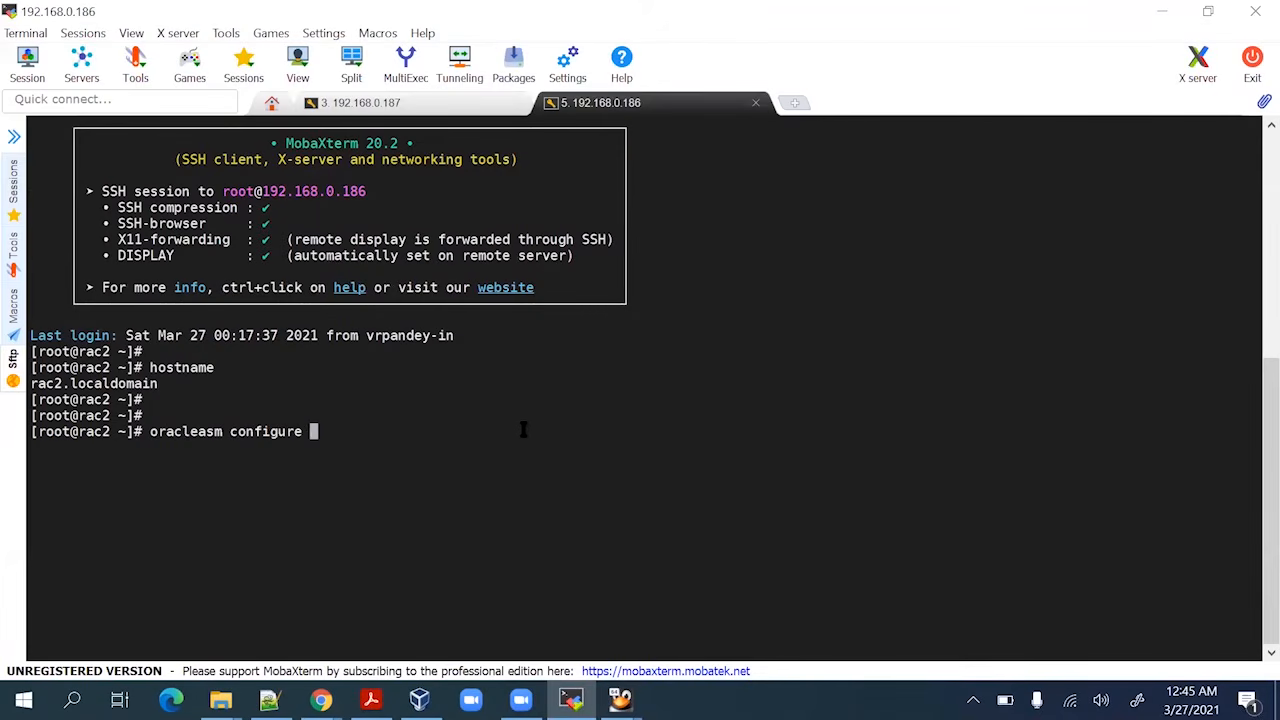
type("-i")
key("Return")
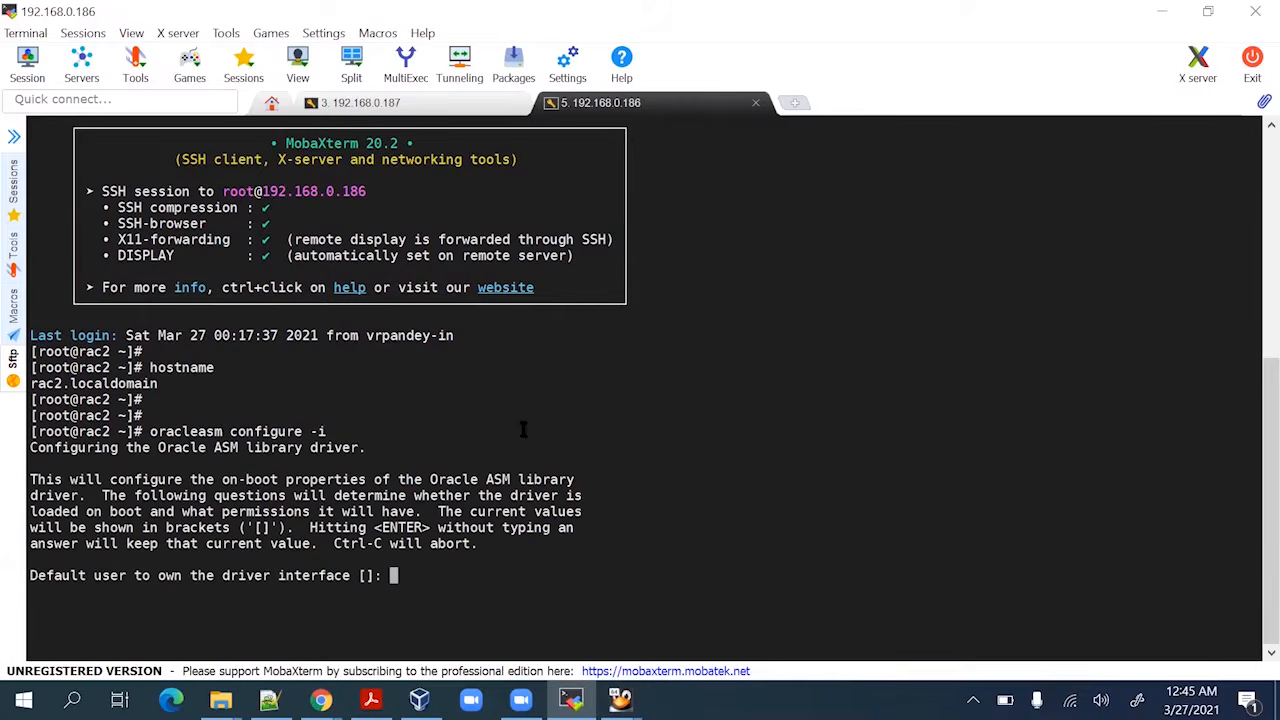
Answer owner oracle, group oinstall, and yes to loading and scanning disks at boot
type("oracle")
key("Return")
type("o")
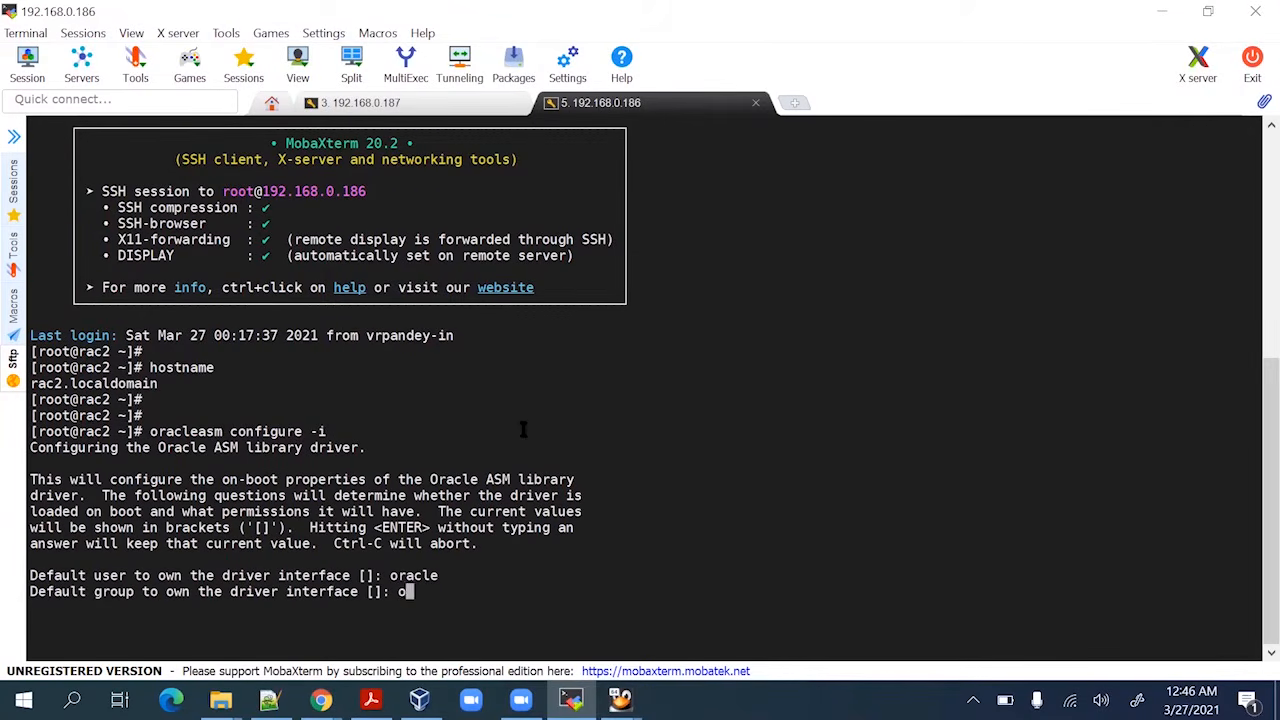
type("install")
key("Return")
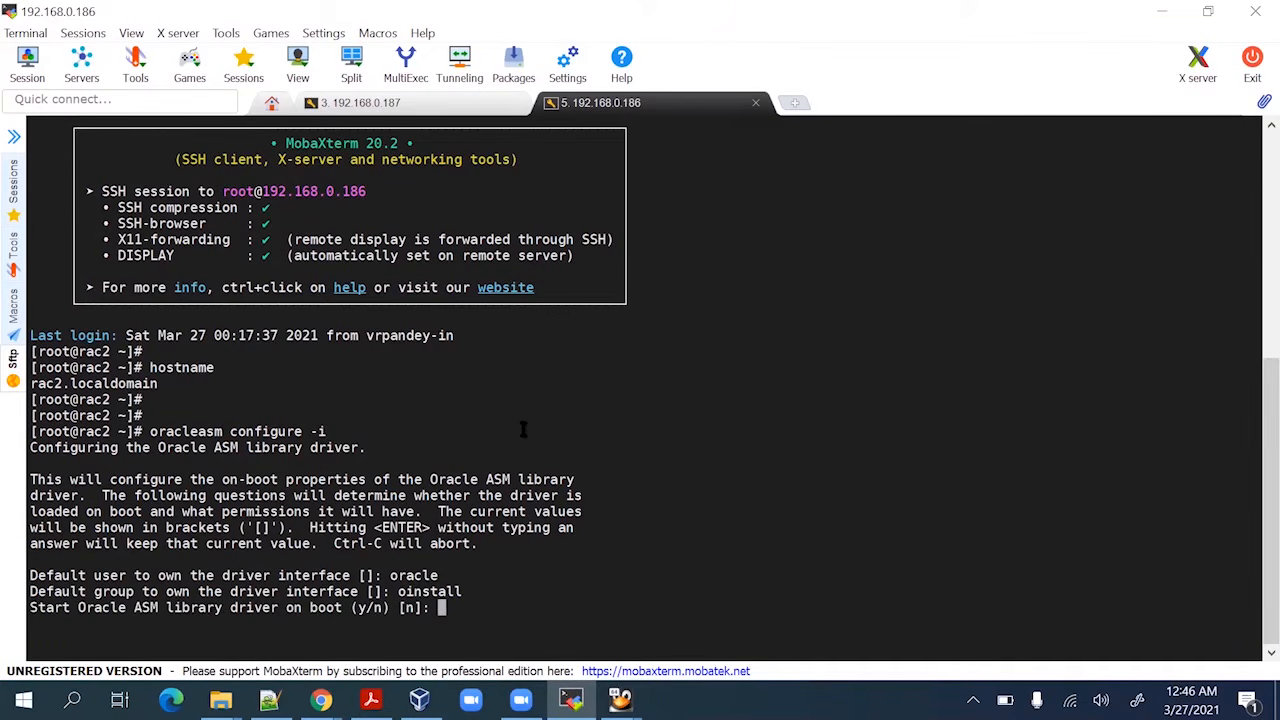
type("y")
key("Return")
type("y")
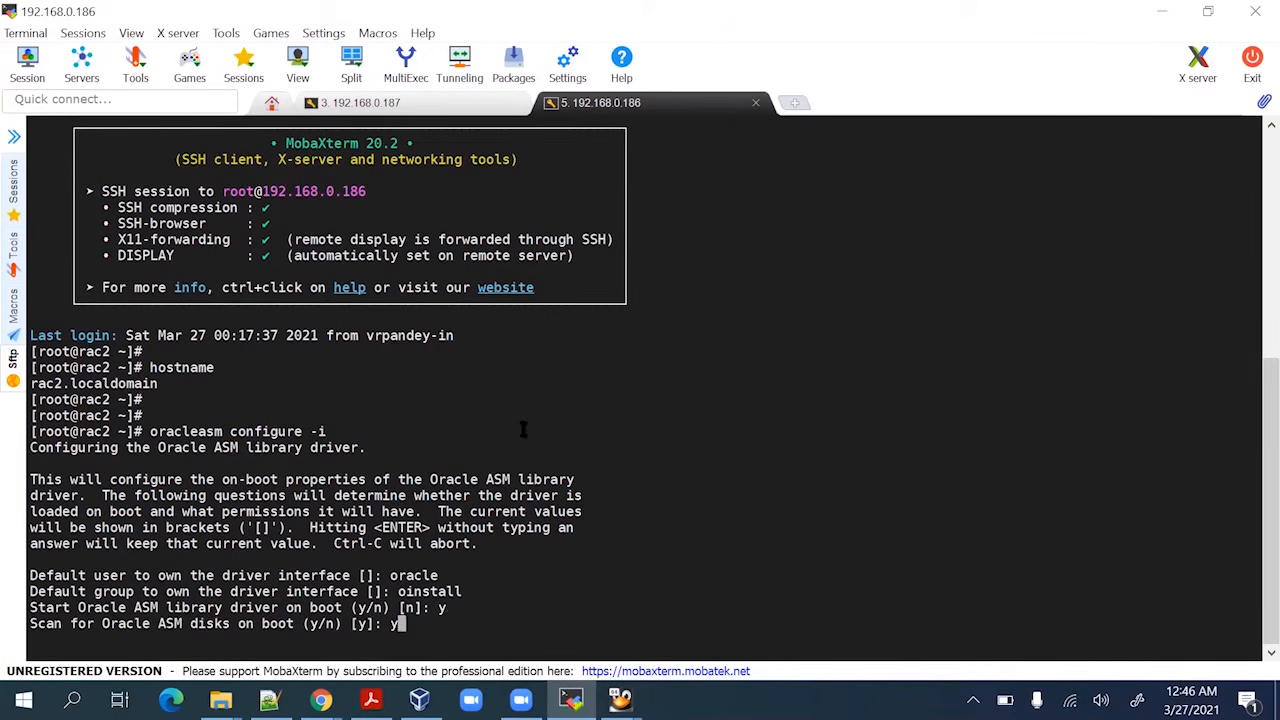
key("Return")
key("Return")
key("Return")
key("Return")
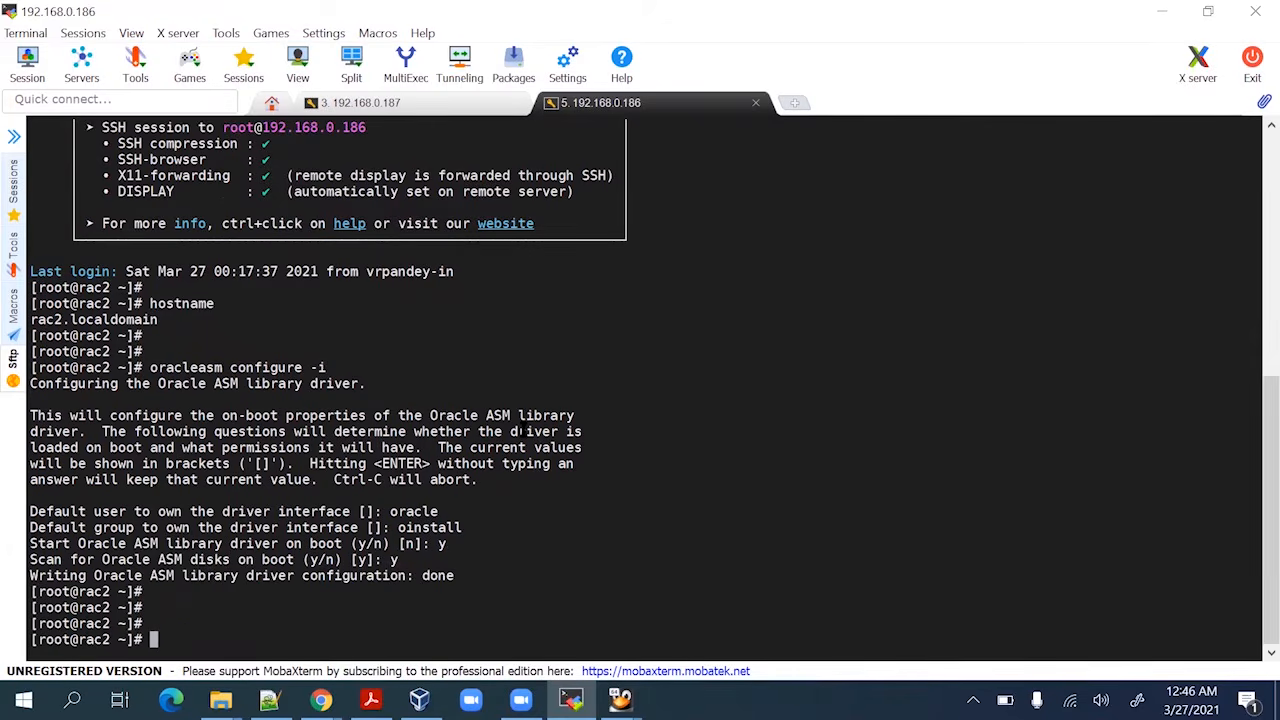
Copy 'oracleasm init' from the guide and paste it at the rac2 prompt
key("alt+Tab")
scroll(517, 437, "down", 6)
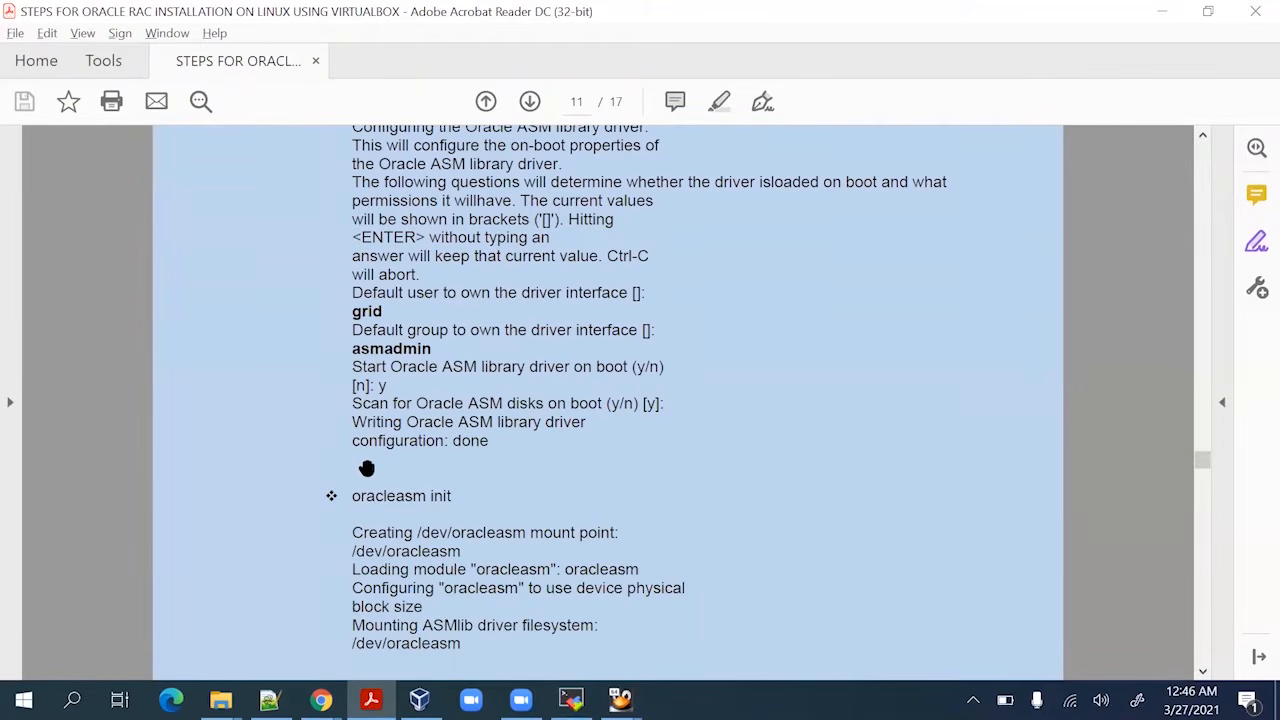
left_click_drag(352, 496, 462, 496)
left_click_drag(336, 495, 460, 495)
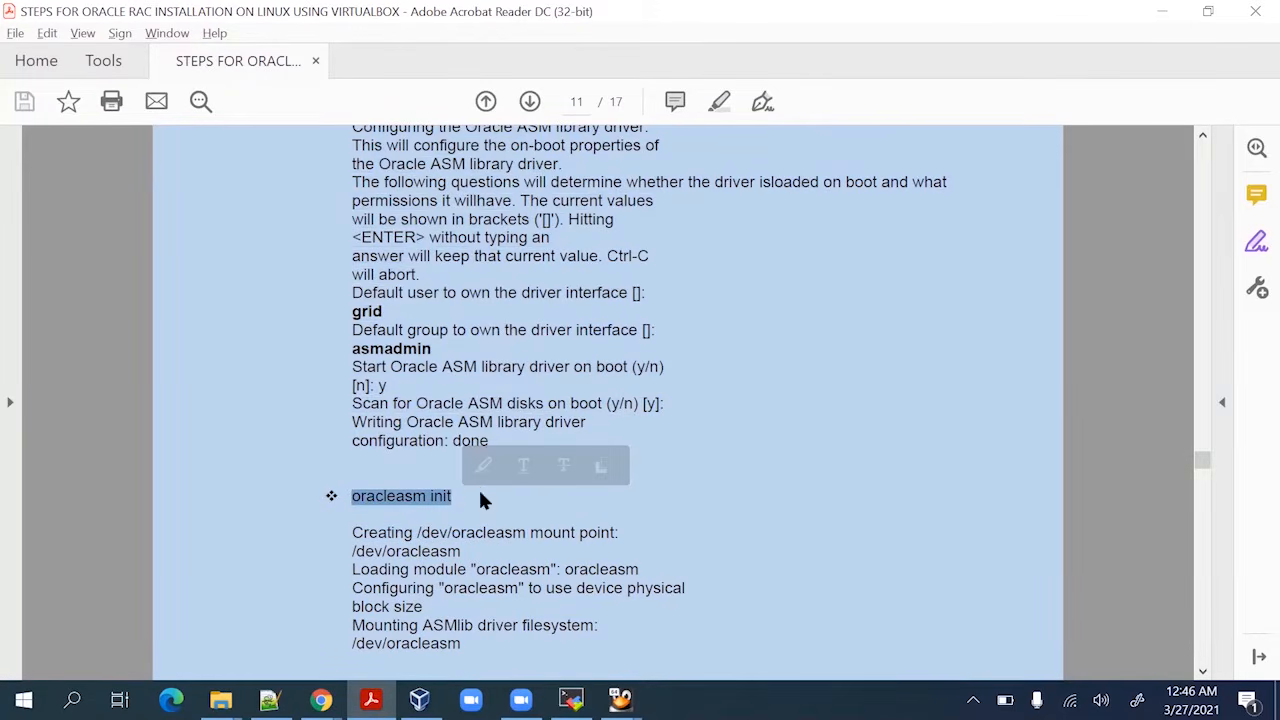
key("ctrl+c")
key("alt+Tab")
right_click(510, 476)
Run oracleasm init and then oracleasm scandisks on rac2, copying the command from the guide
key("Return")
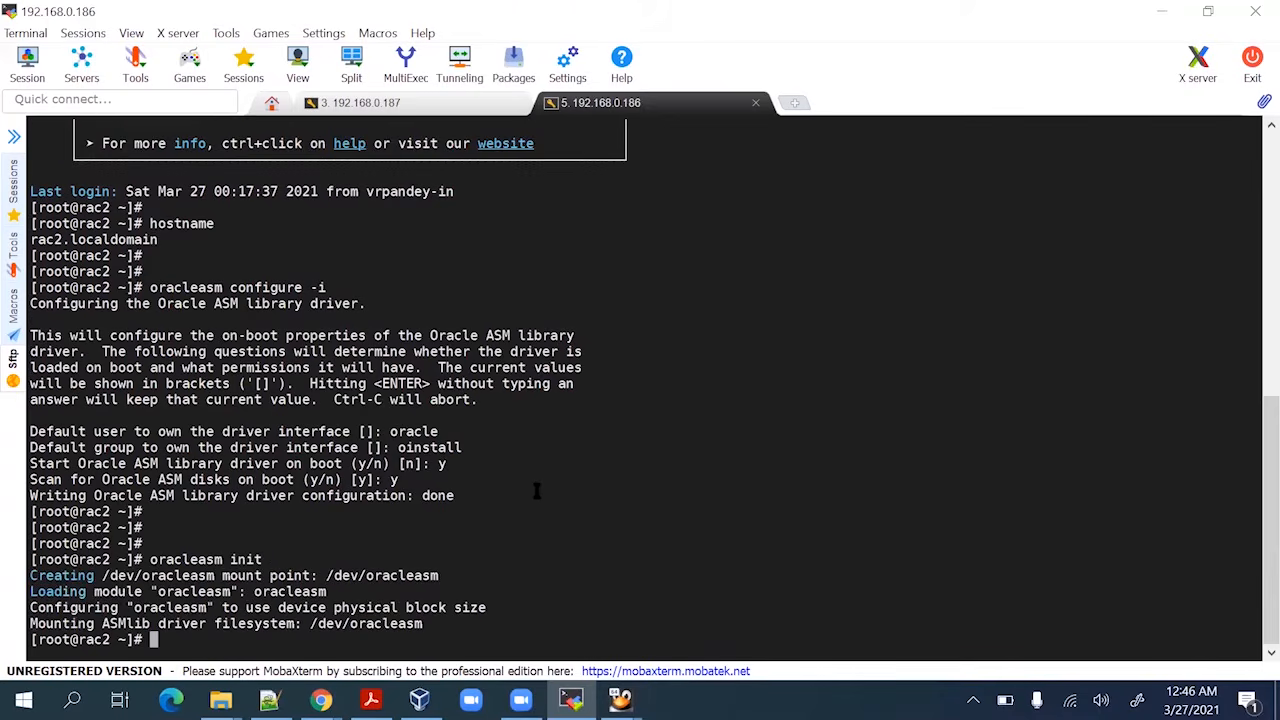
key("Return")
key("Return")
key("Return")
key("alt+Tab")
scroll(500, 460, "down", 4)
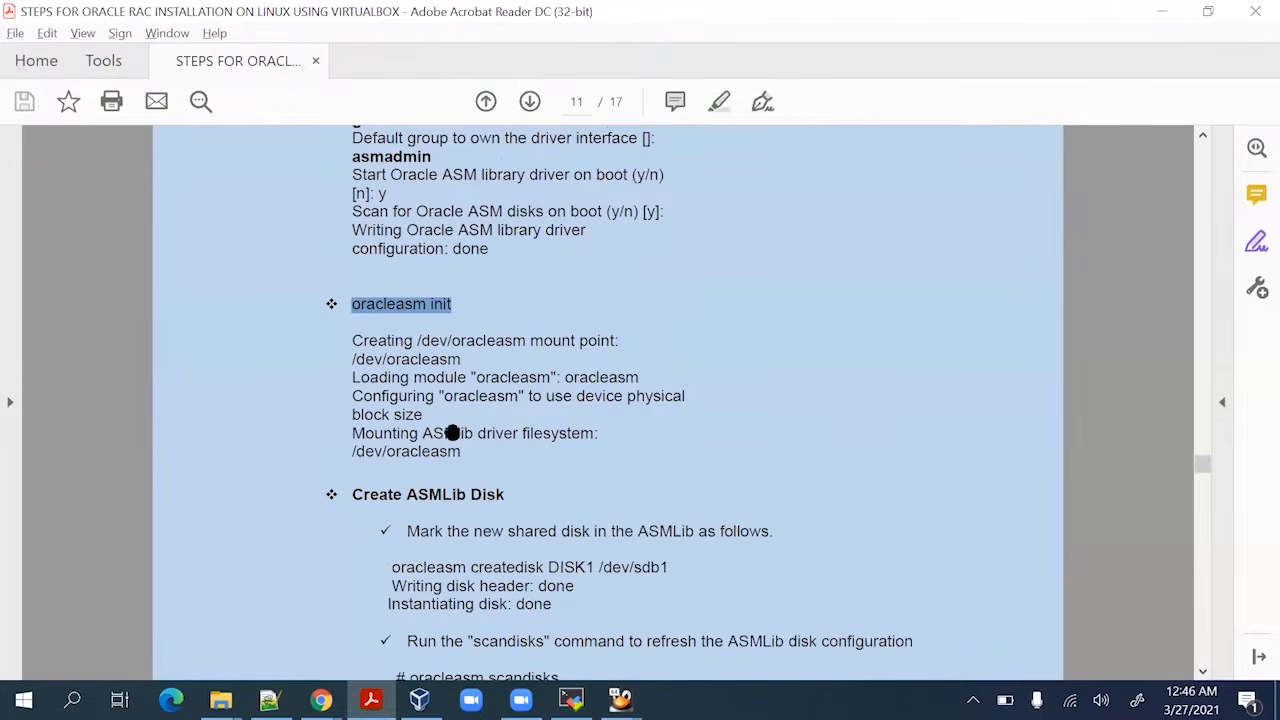
scroll(453, 432, "down", 6)
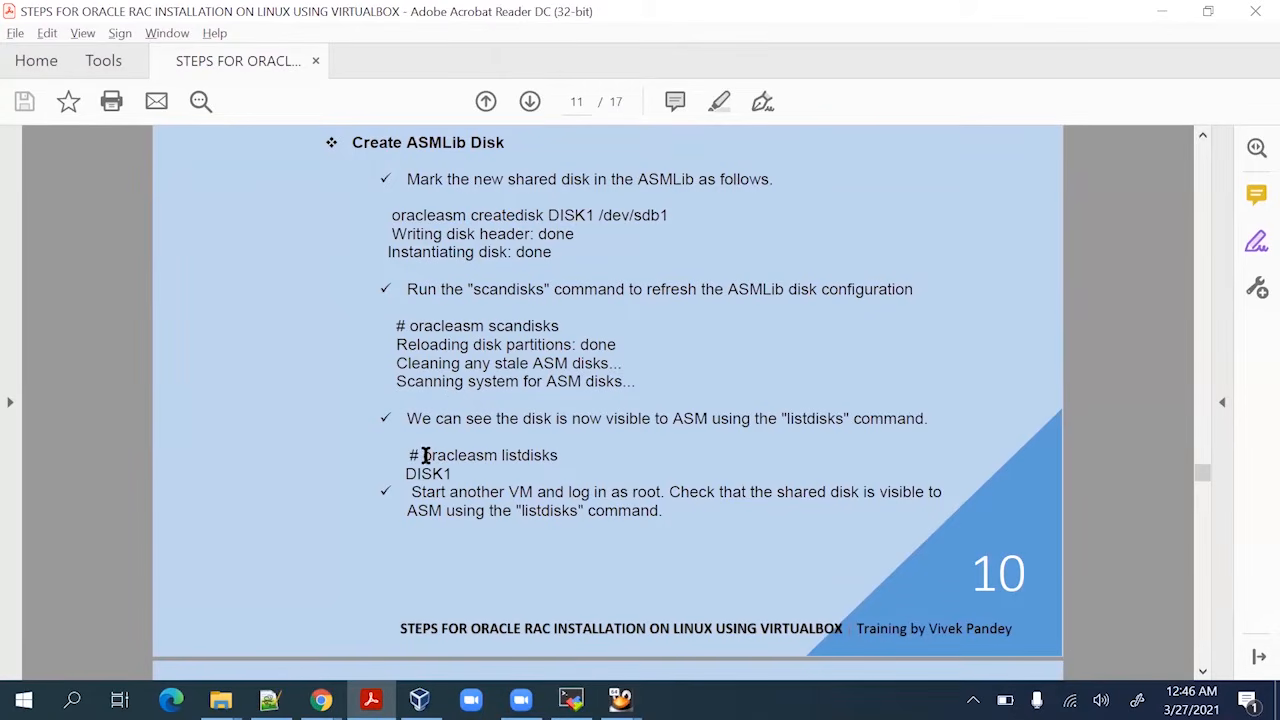
left_click_drag(410, 326, 563, 324)
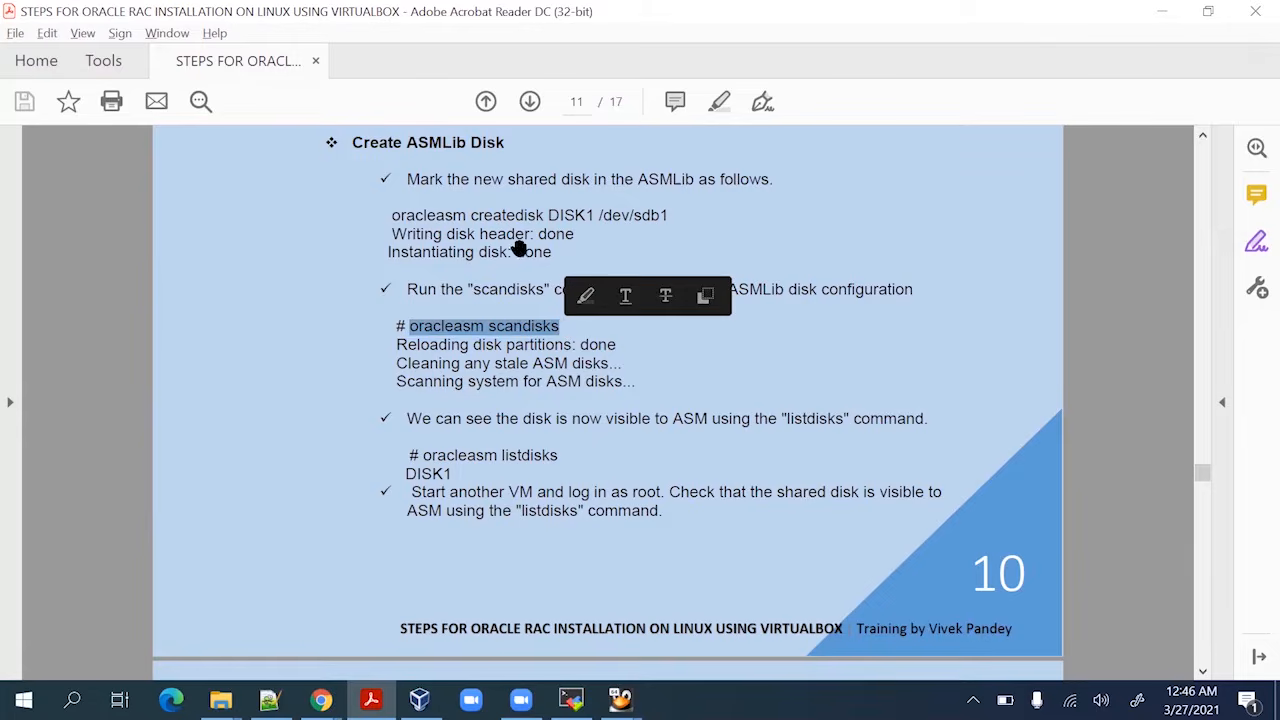
key("alt+Tab")
right_click(586, 387)
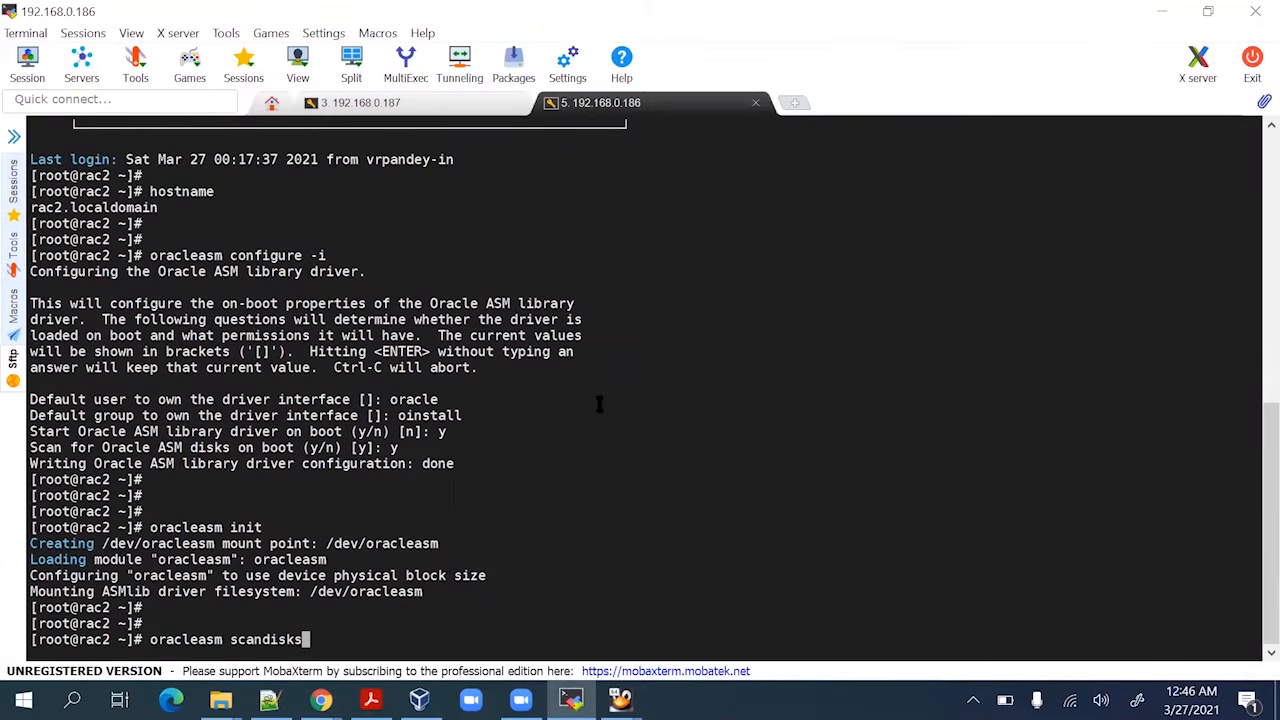
key("Return")
key("Return")
key("Return")
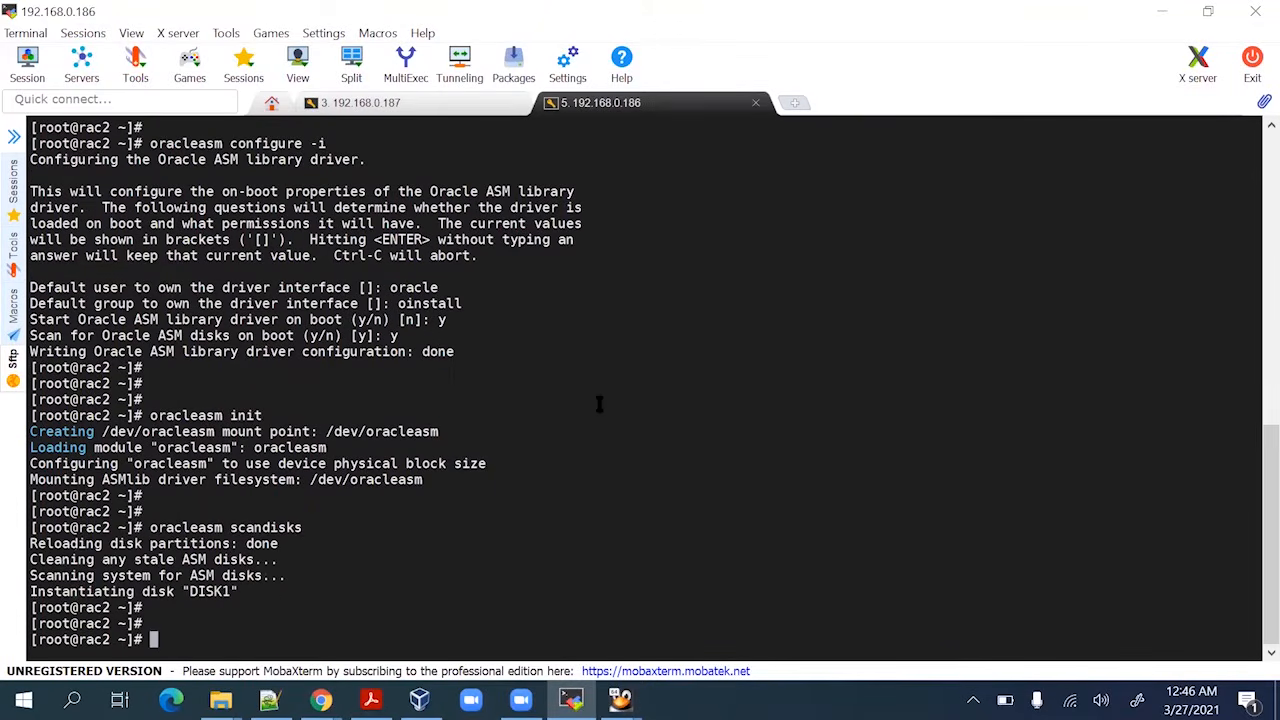
Run oracleasm listdisks on rac2 and highlight the DISK1 it reports
key("alt+Tab")
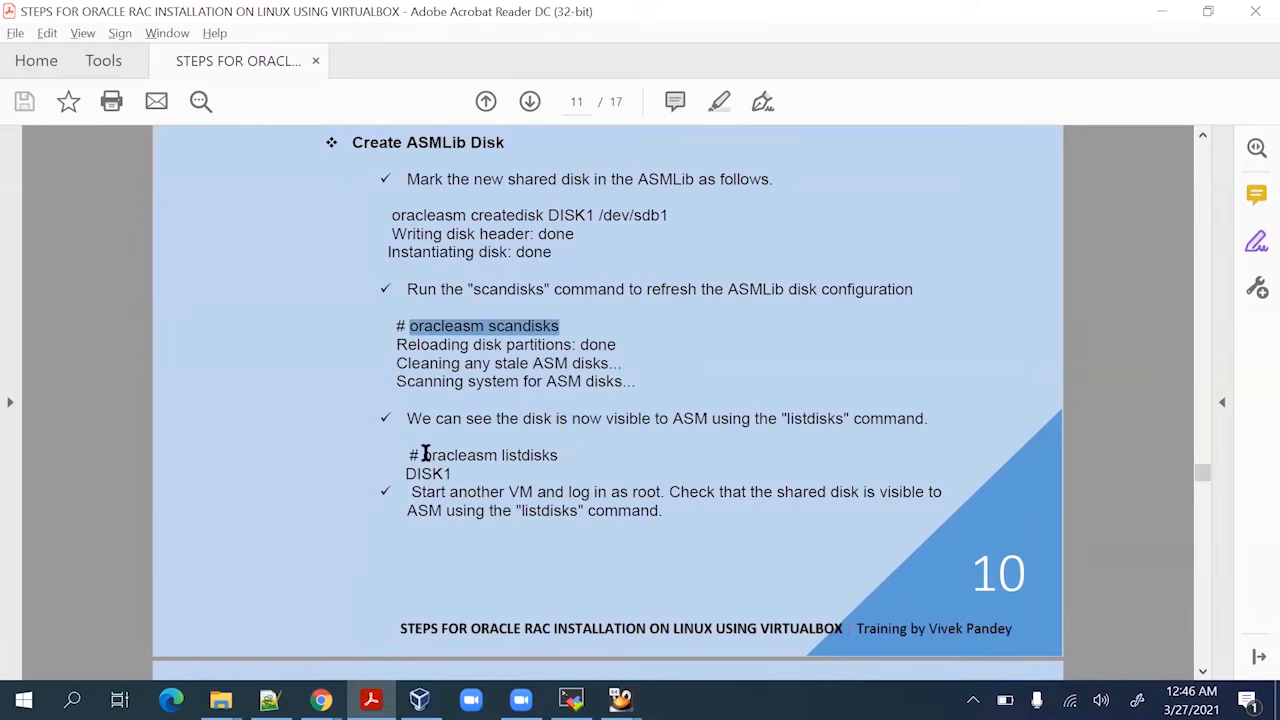
left_click_drag(422, 455, 568, 447)
key("ctrl+c")
key("alt+Tab")
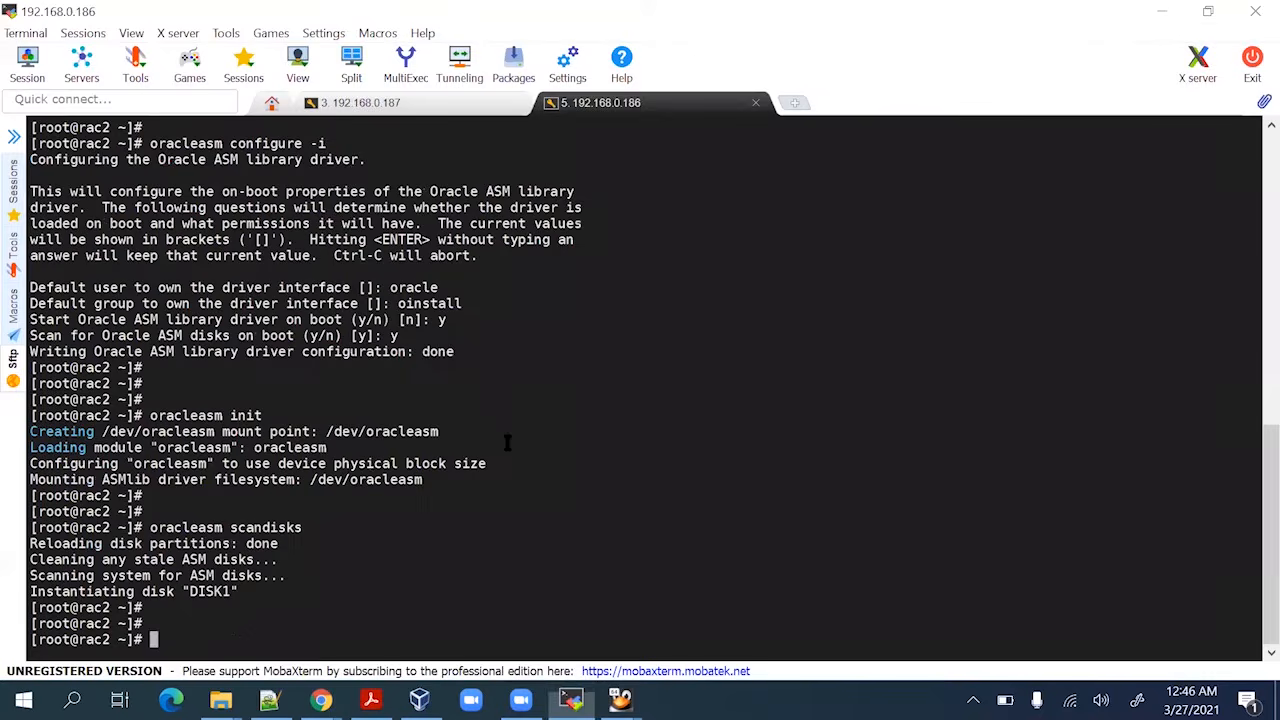
right_click(555, 443)
key("Return")
key("Return")
key("Return")
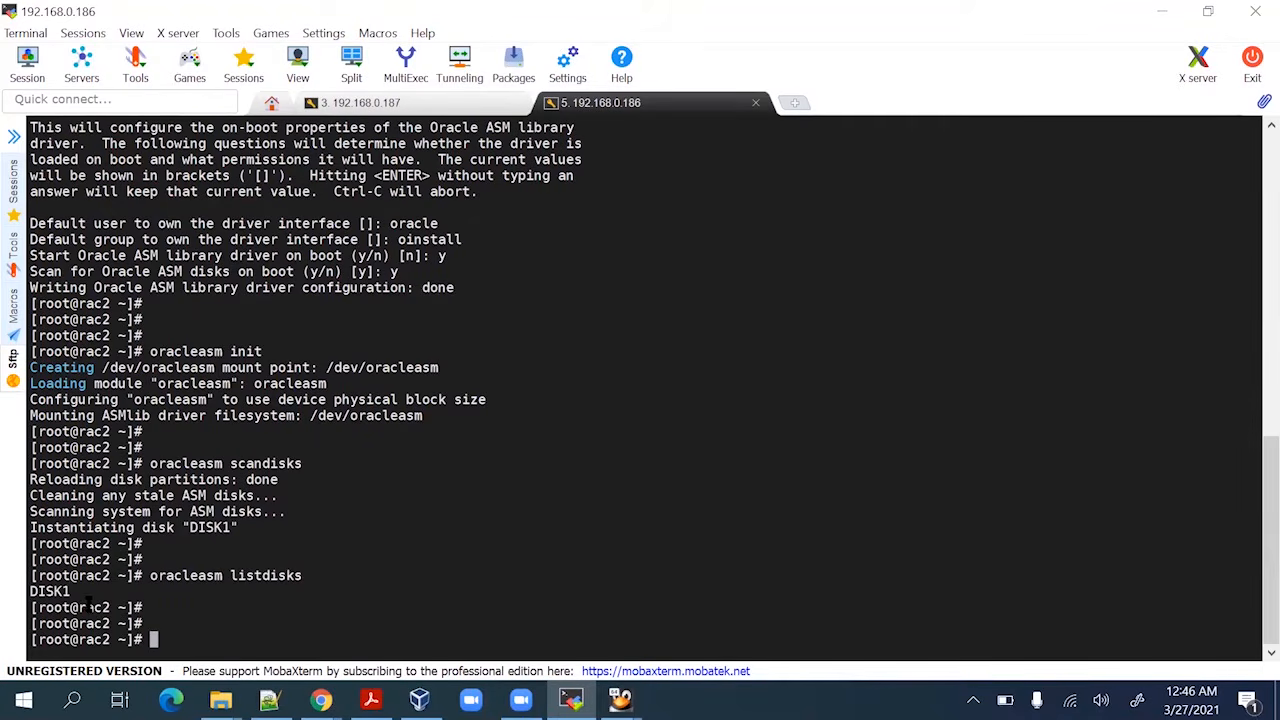
left_click_drag(80, 607, 112, 607)
double_click(50, 591)
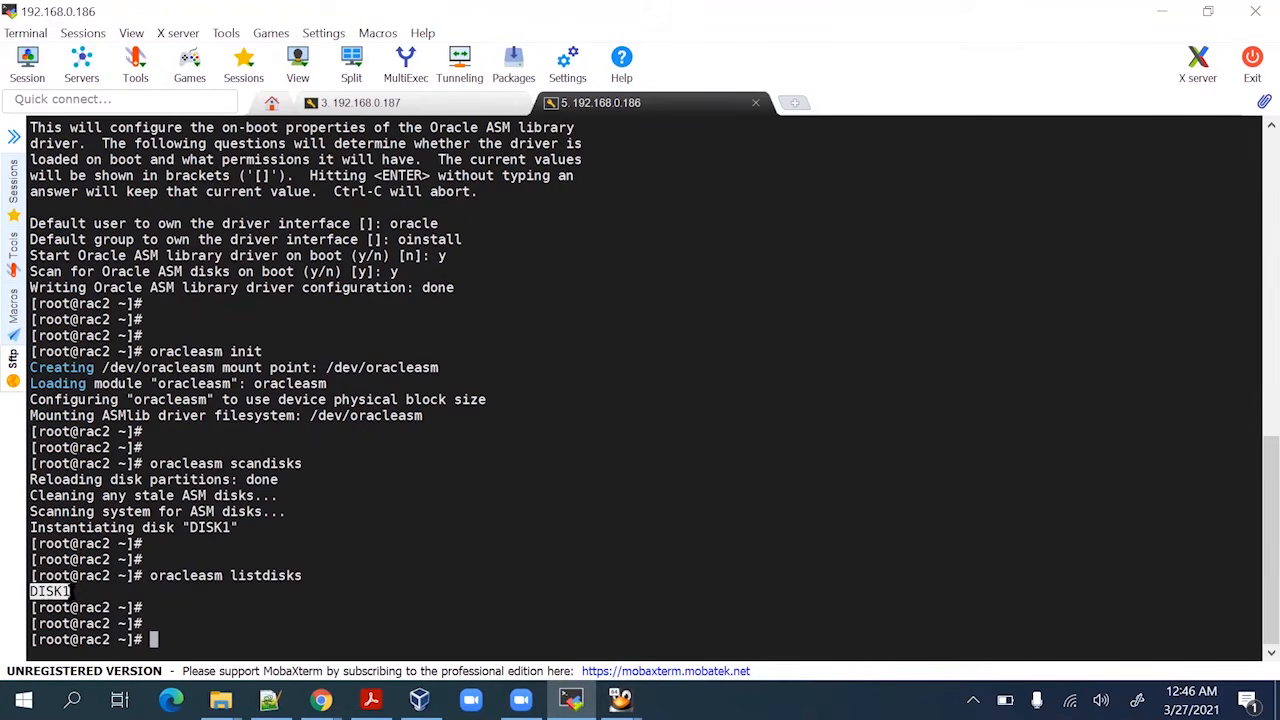
Rerun oracleasm listdisks on the rac1 session and mark its DISK1 result
left_click(397, 108)
key("Up")
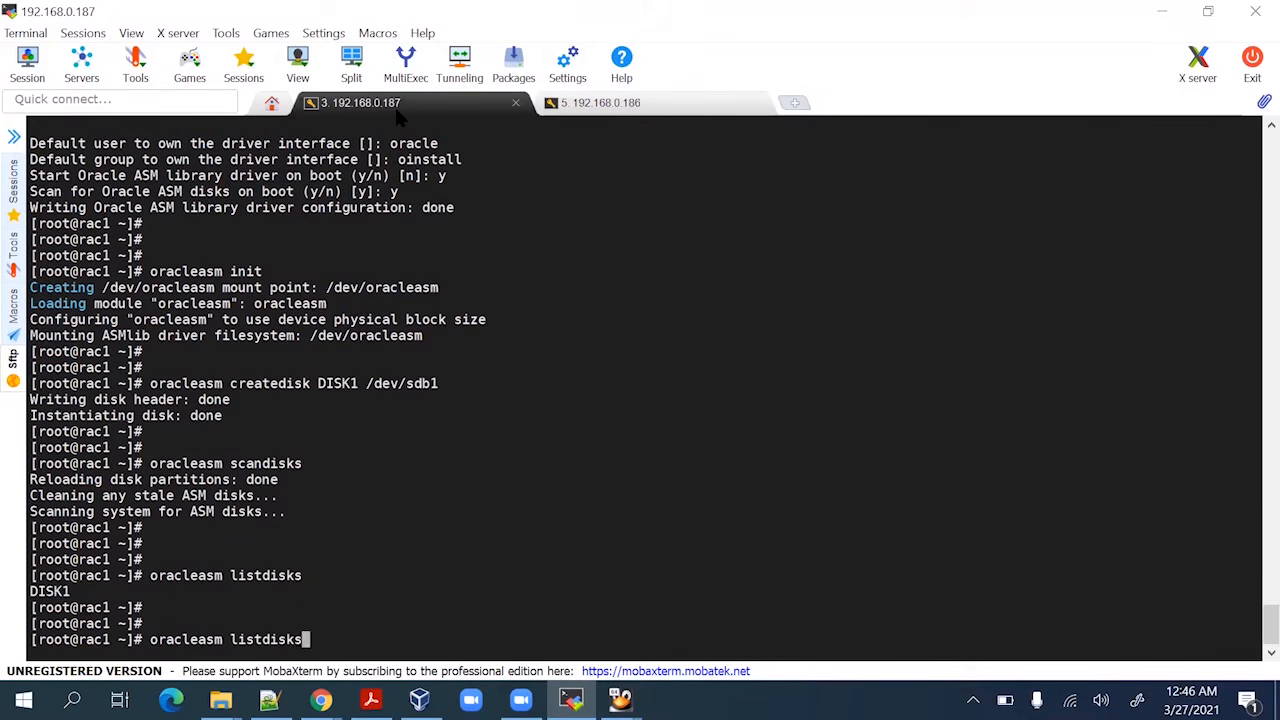
key("Return")
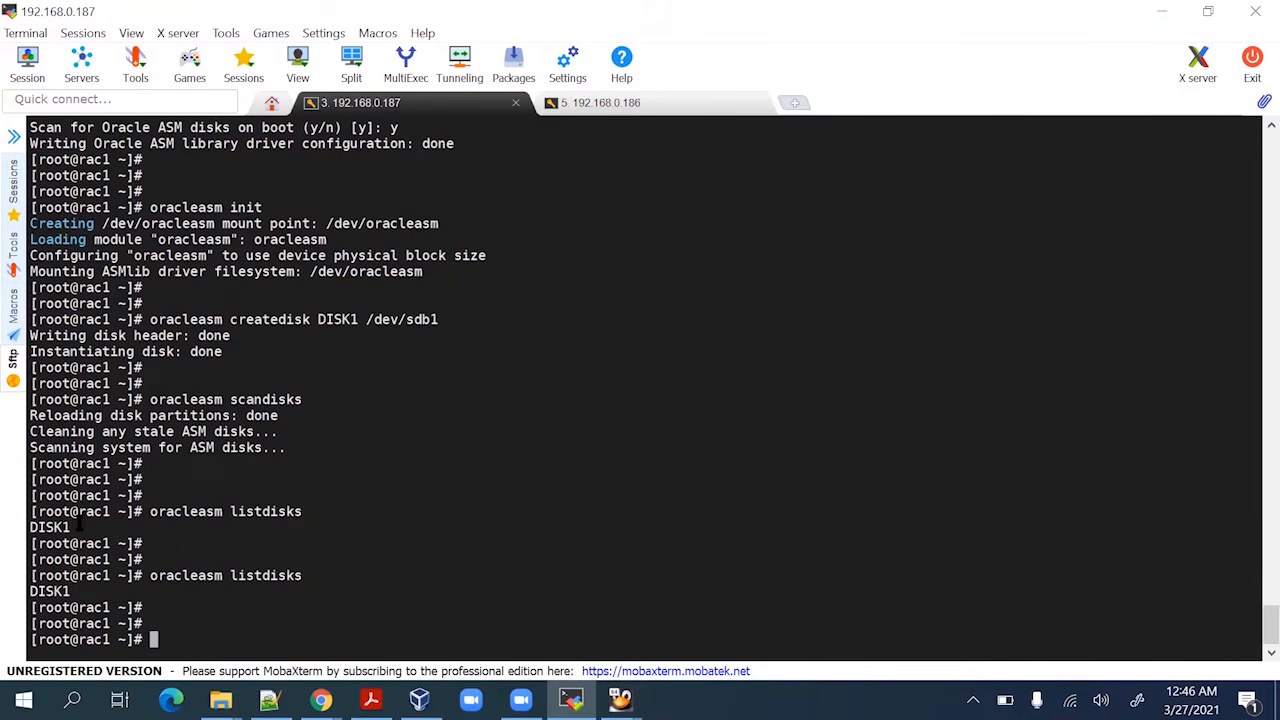
double_click(36, 591)
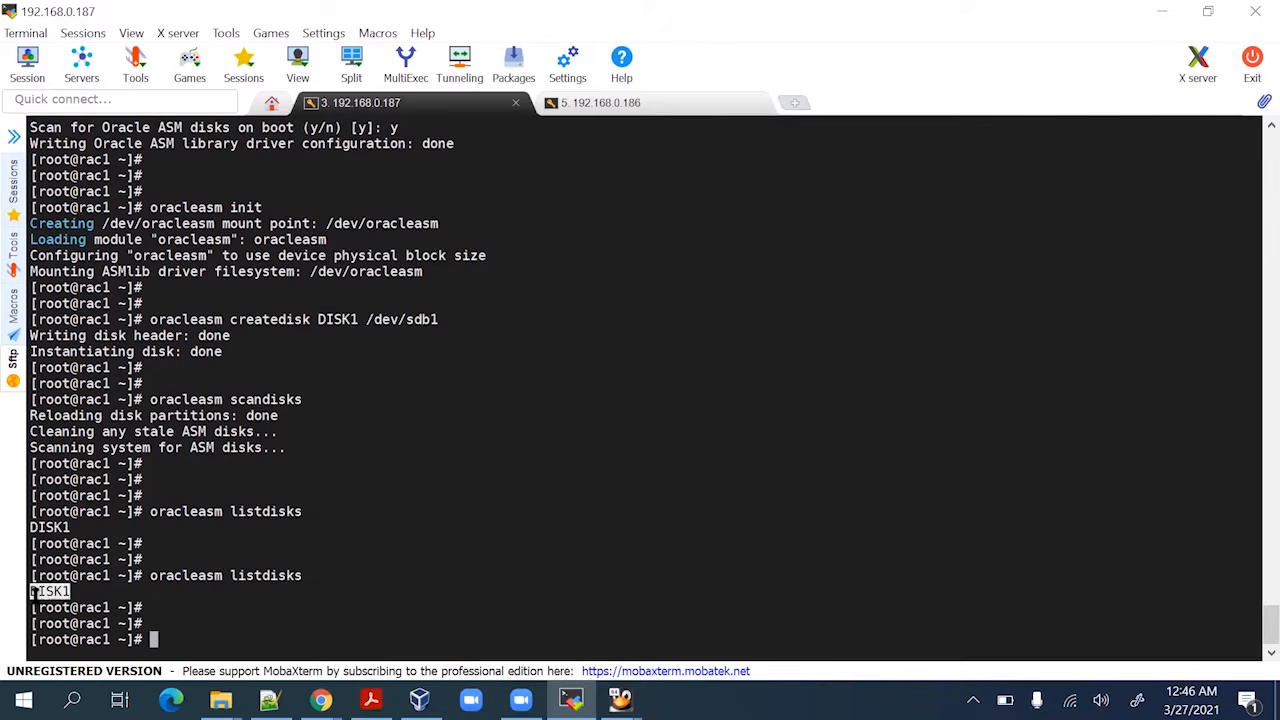
double_click(279, 575)
Compare DISK1 output between the 192.168.0.187 and 192.168.0.186 sessions, ending on rac2
left_click(590, 112)
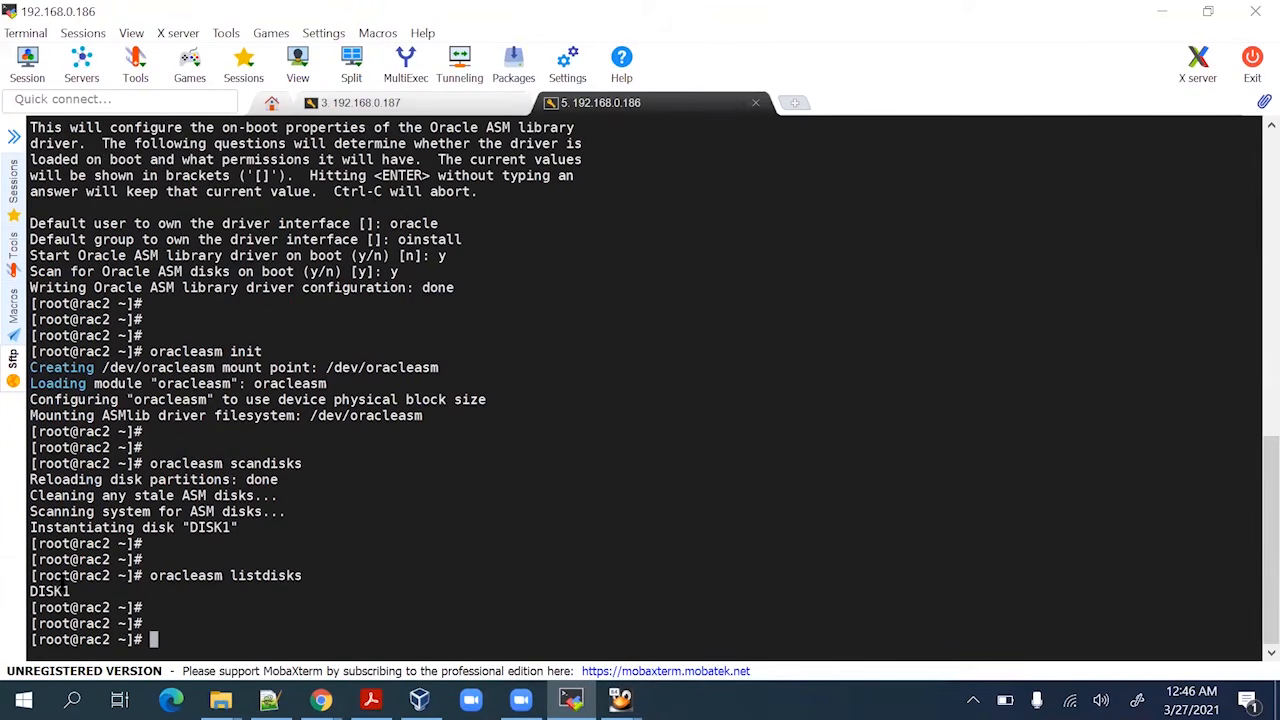
double_click(48, 591)
left_click(403, 108)
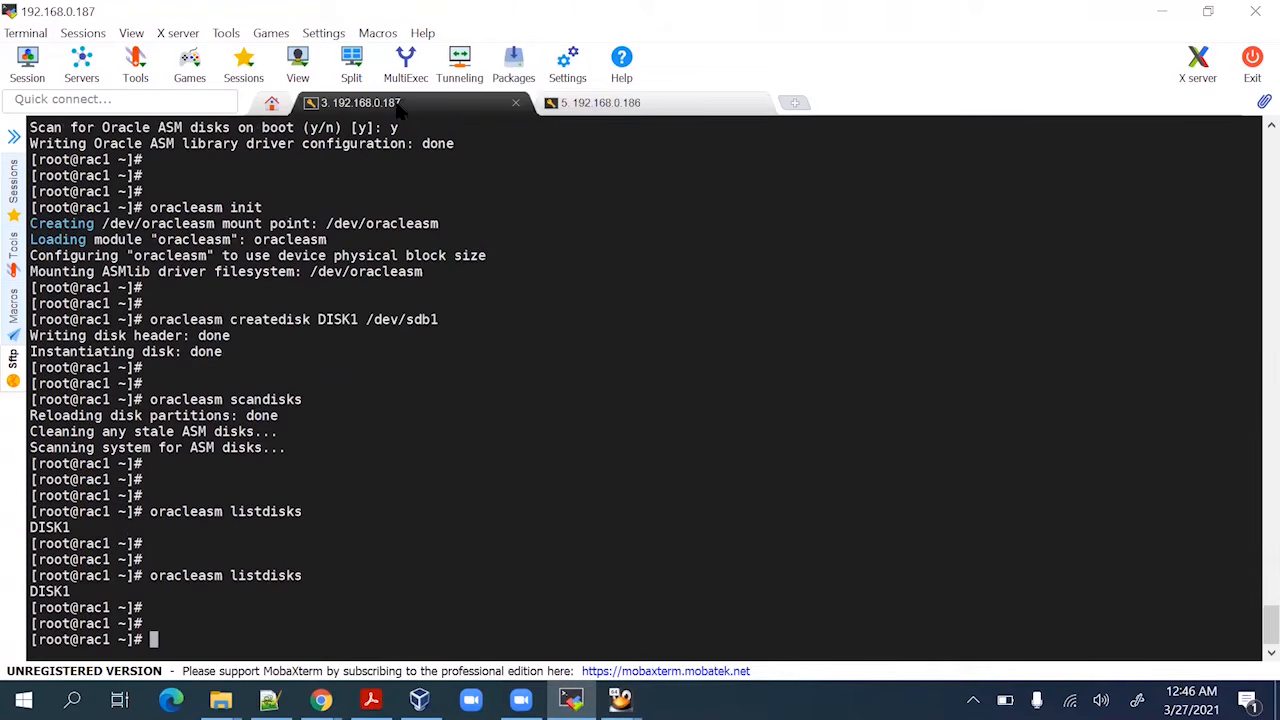
left_click(610, 105)
left_click(460, 113)
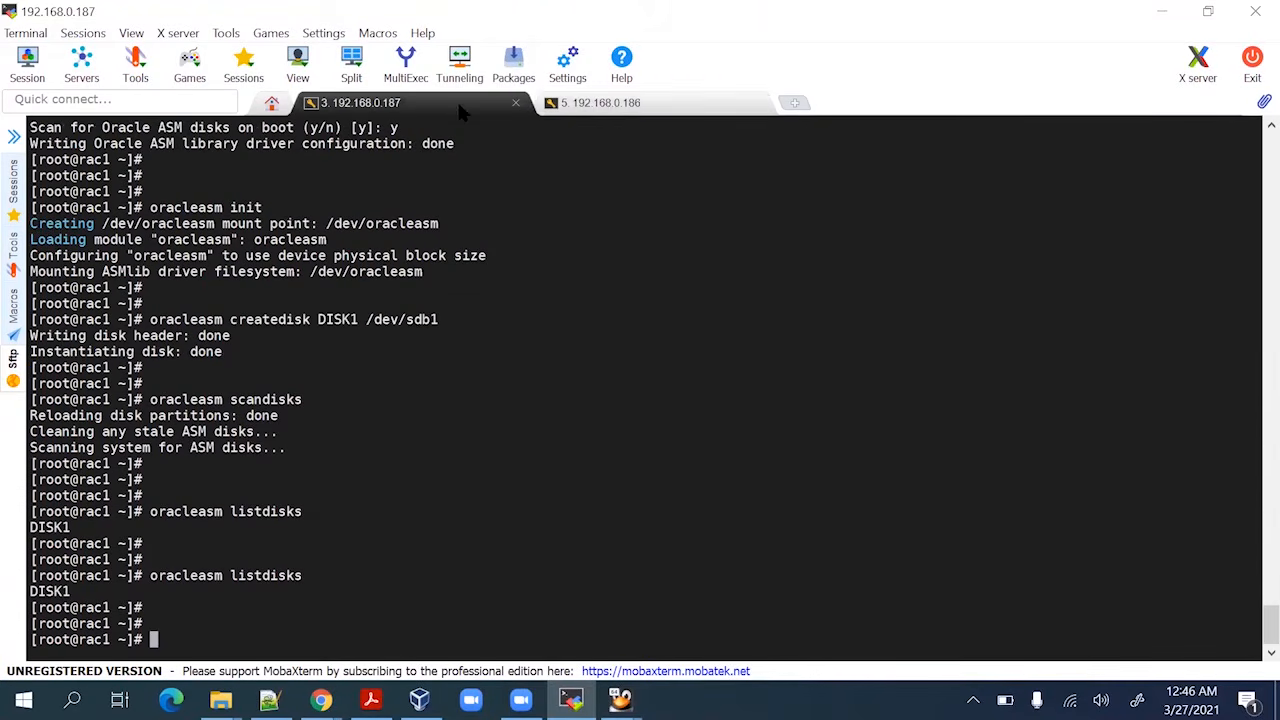
left_click(610, 110)
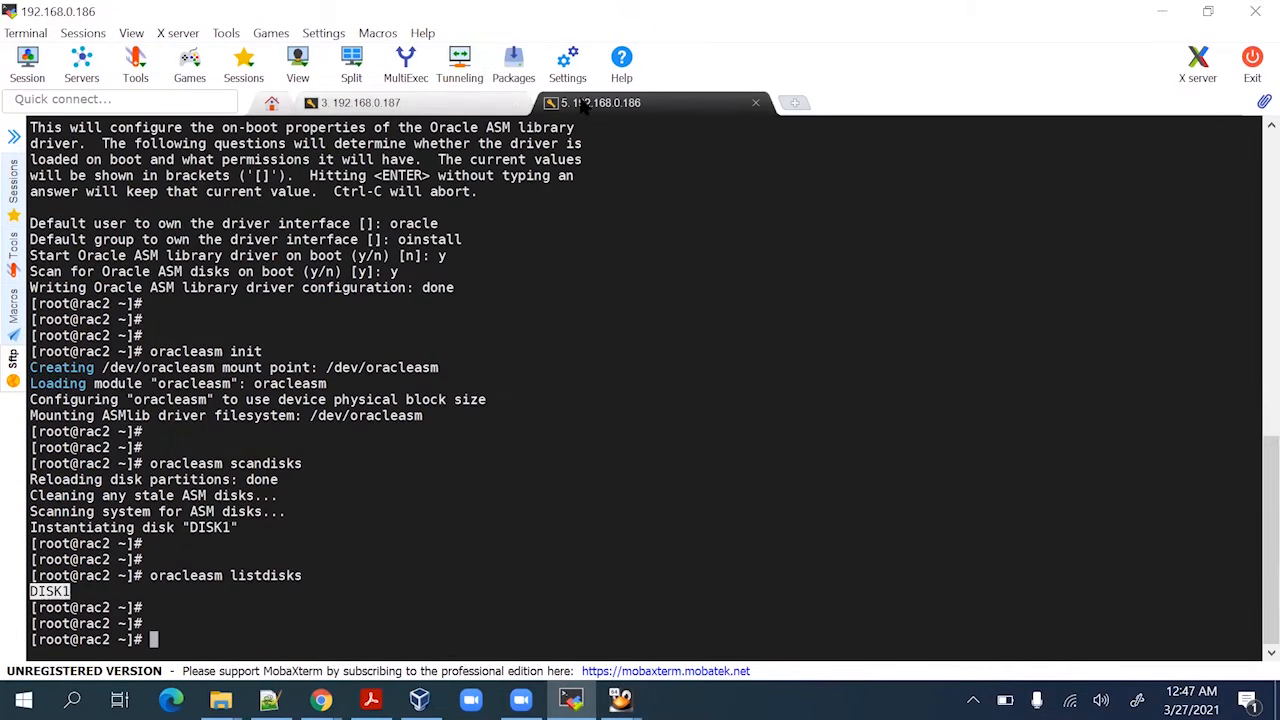
left_click(455, 105)
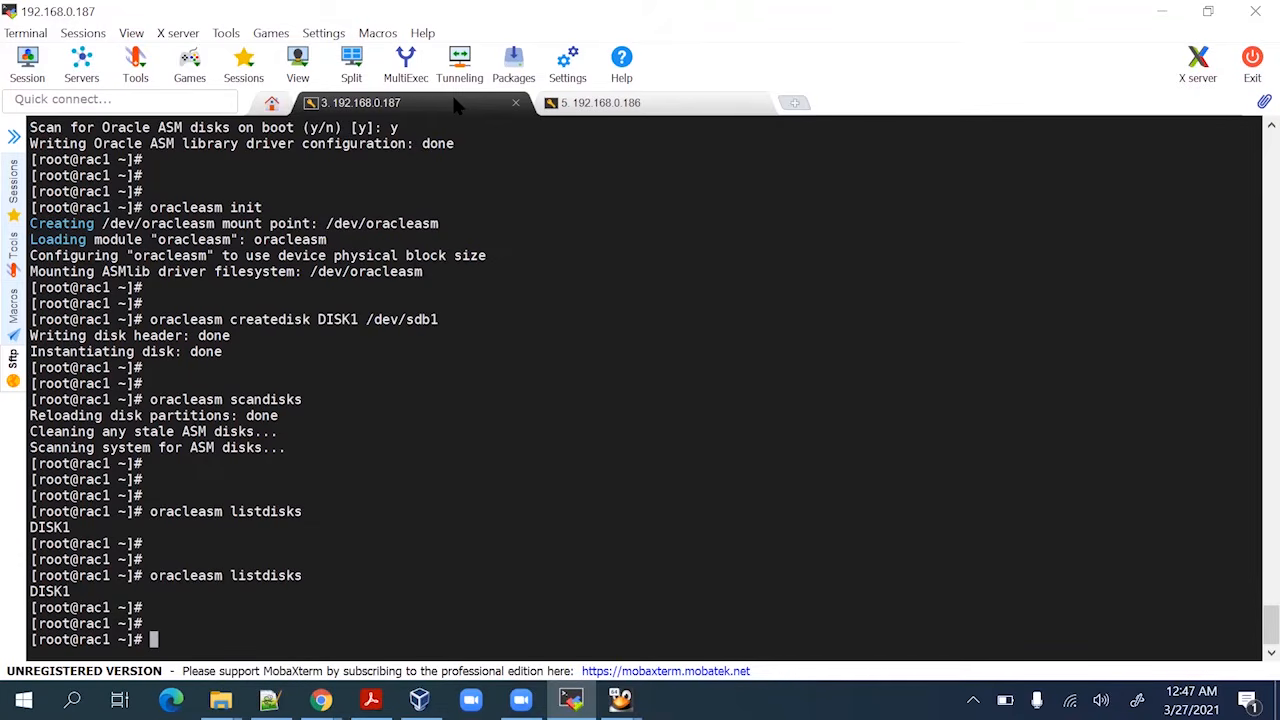
double_click(64, 588)
left_click(640, 104)
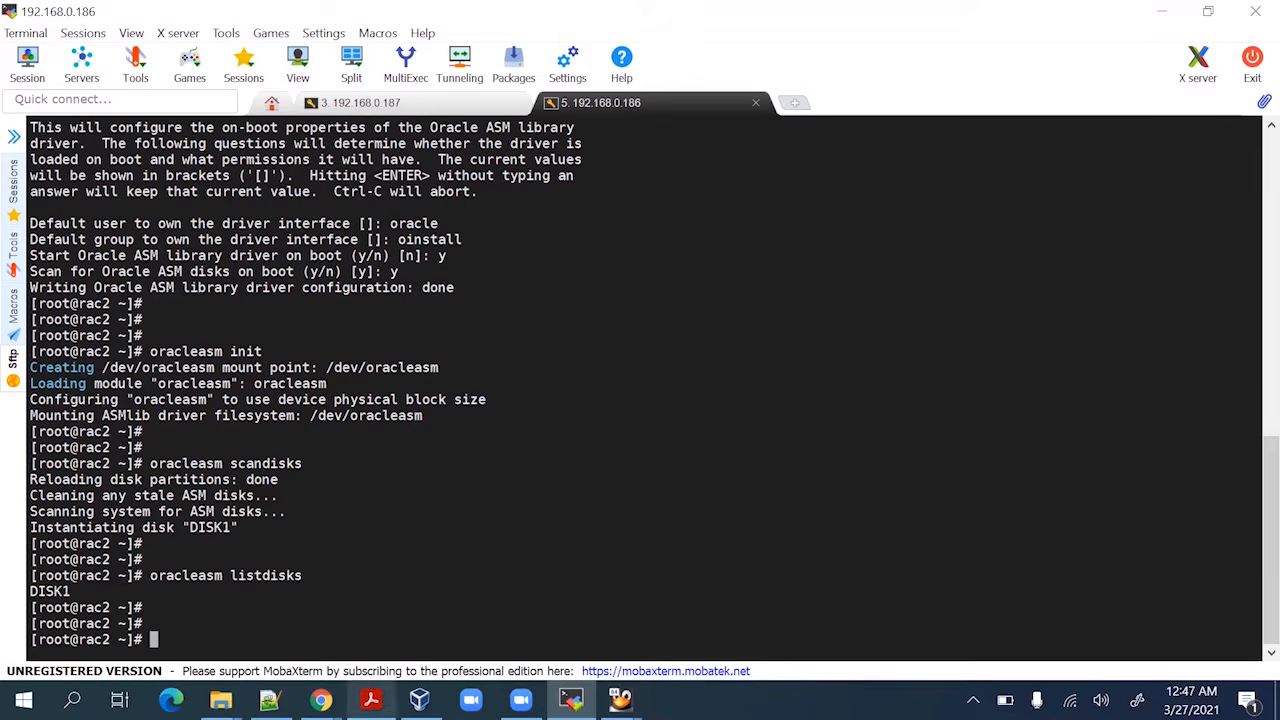
left_click(370, 700)
Scroll the guide to page 12 and highlight step XI on copying Grid software to /u01
scroll(437, 365, "down", 10)
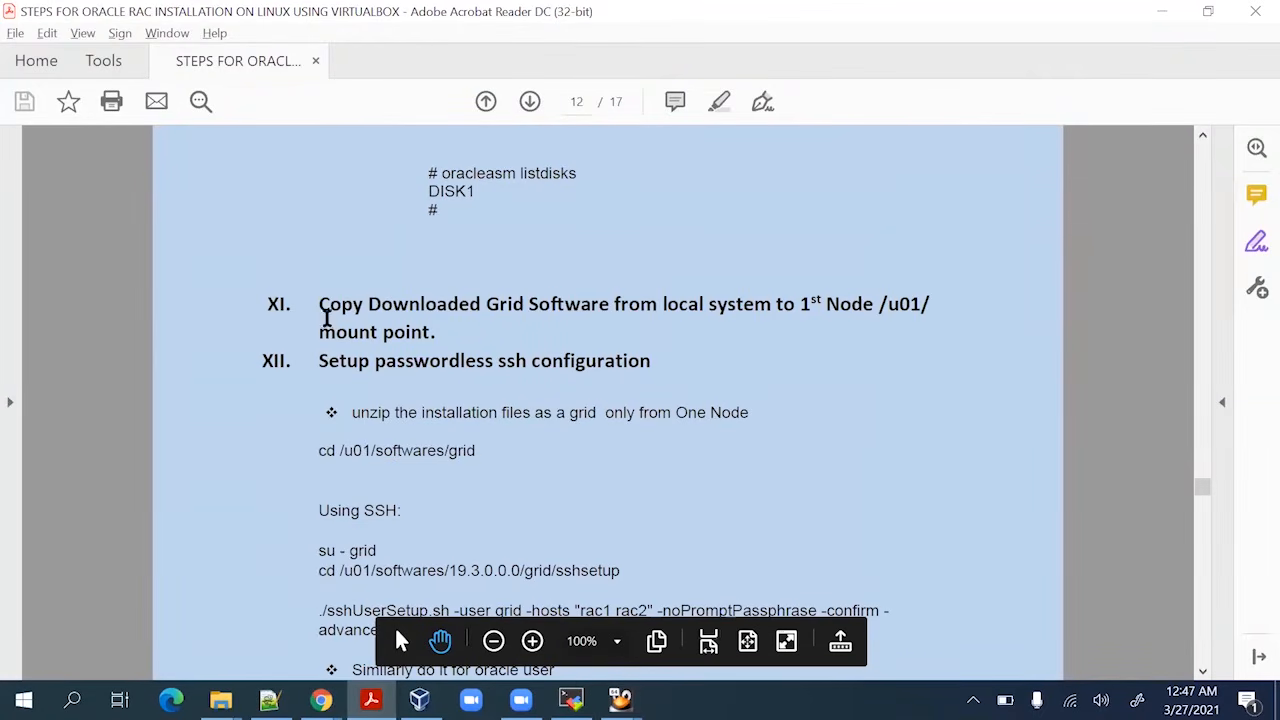
left_click_drag(318, 304, 423, 329)
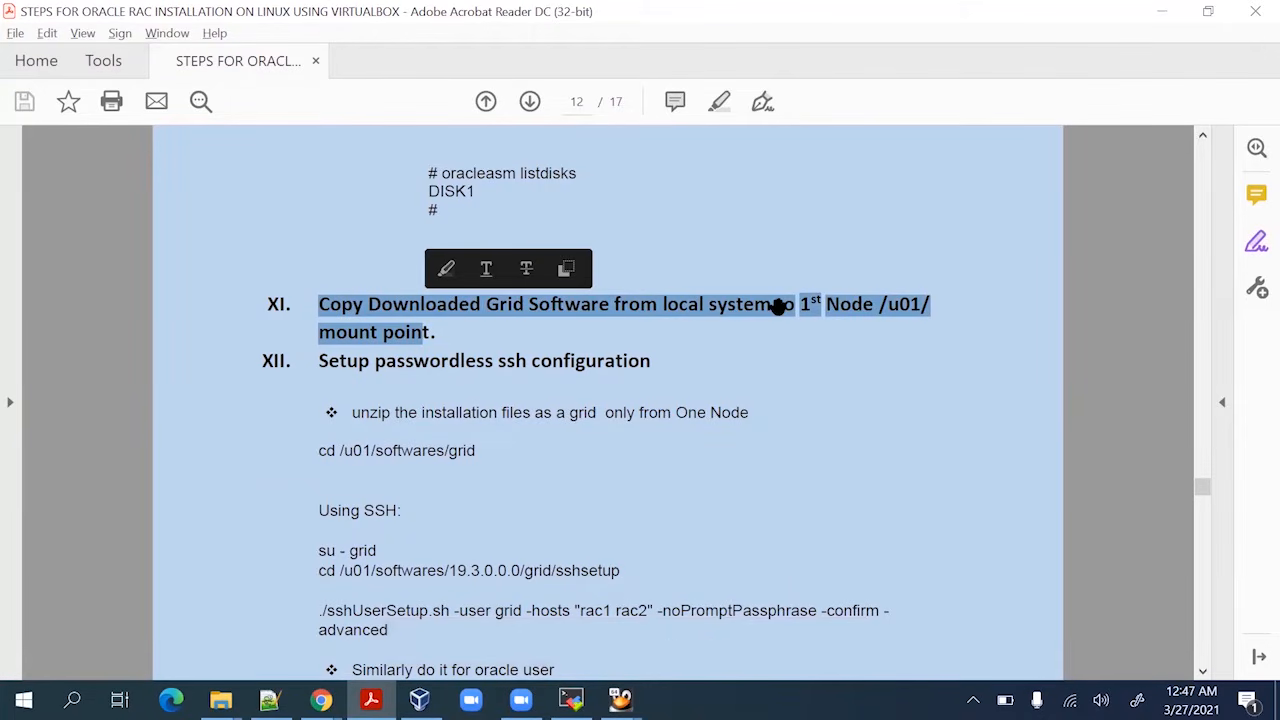
mouse_move(394, 625)
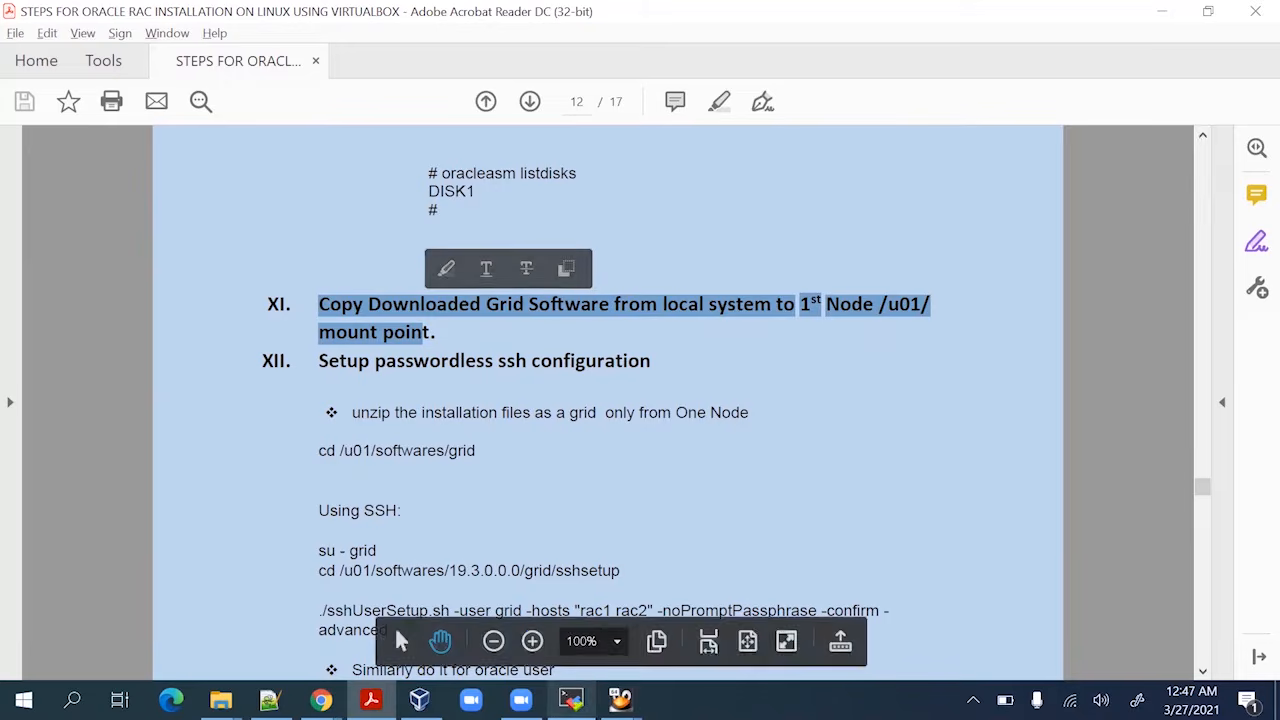
mouse_move(620, 700)
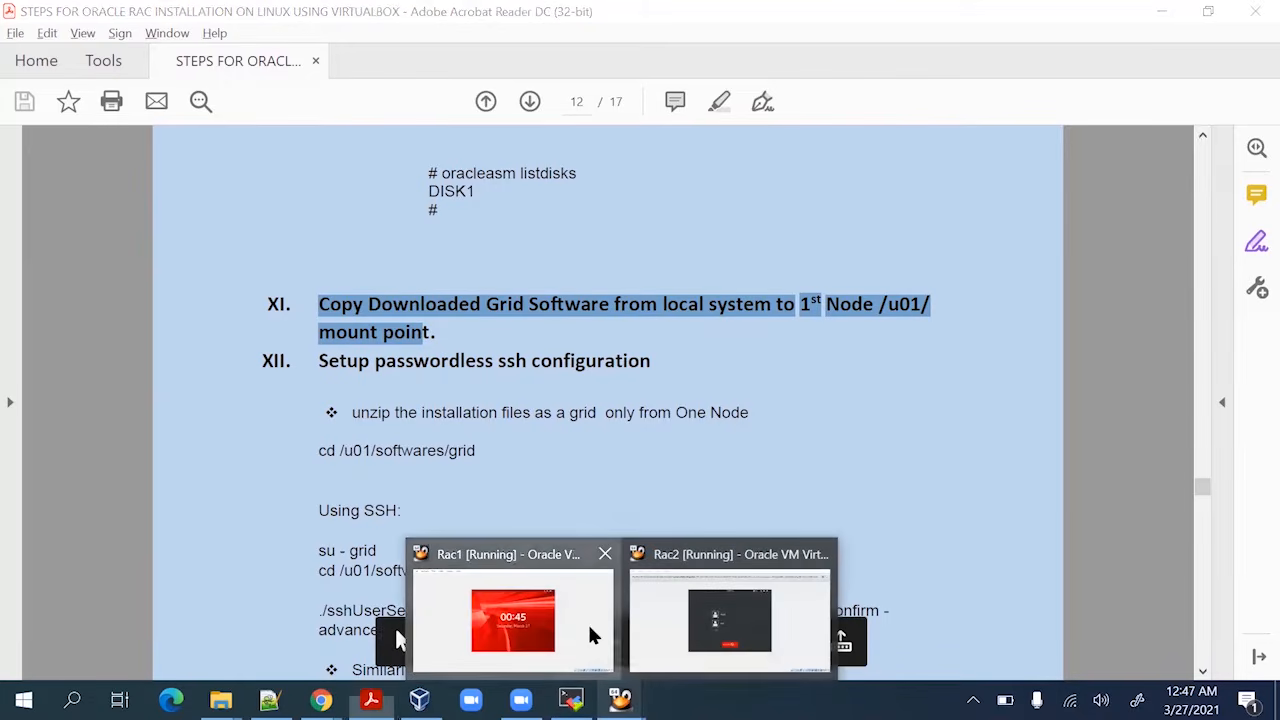
left_click(589, 634)
Sign in to the Rac1 guest desktop as root through the Not listed? option
left_click(540, 443)
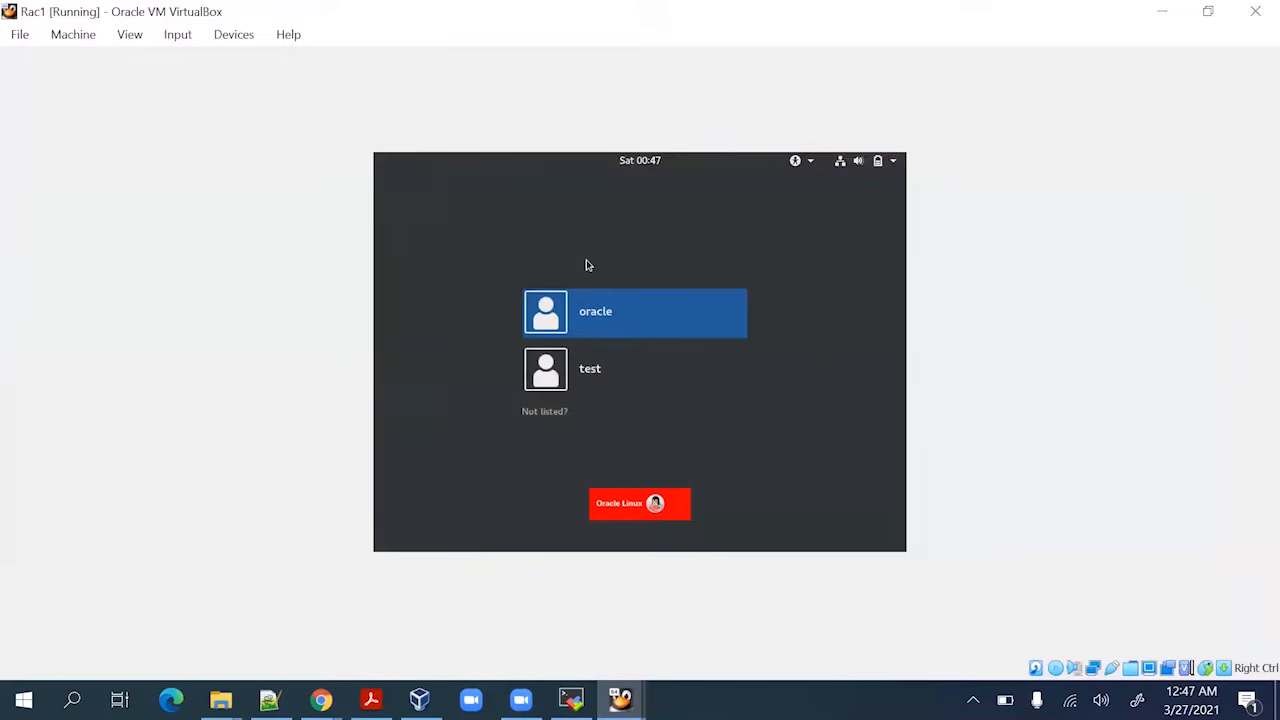
left_click(566, 414)
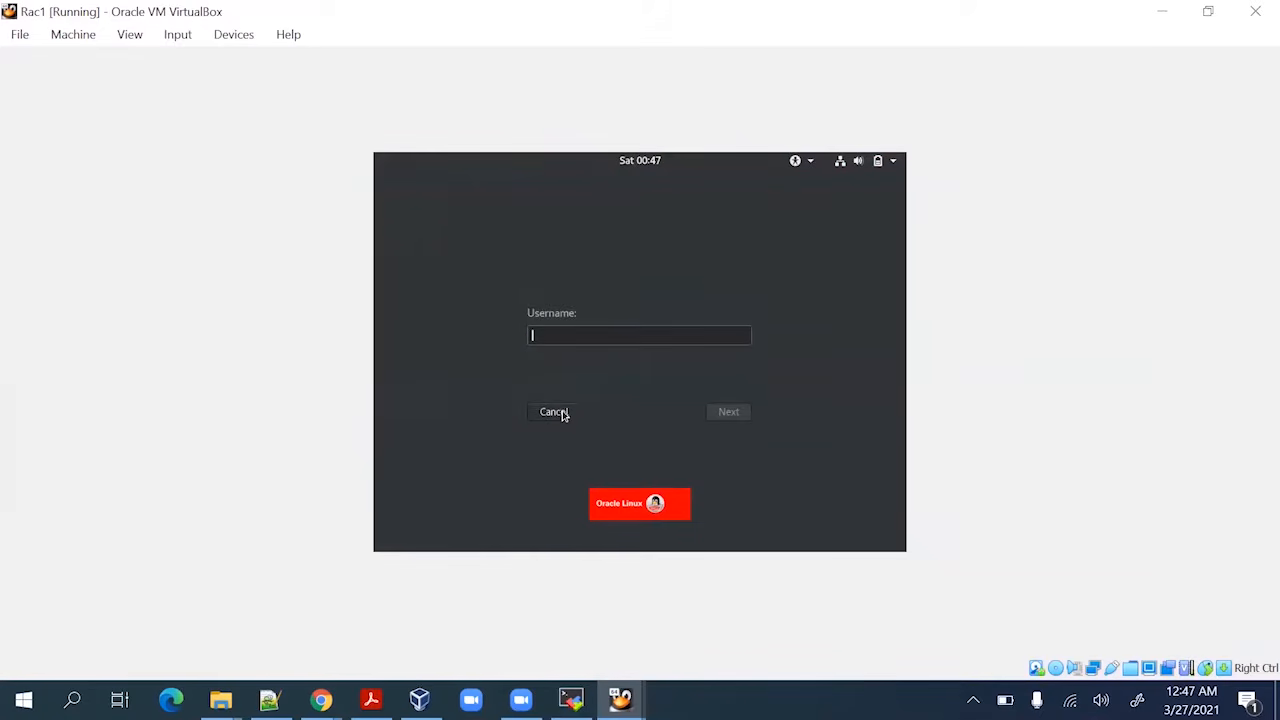
type("root")
key("Return")
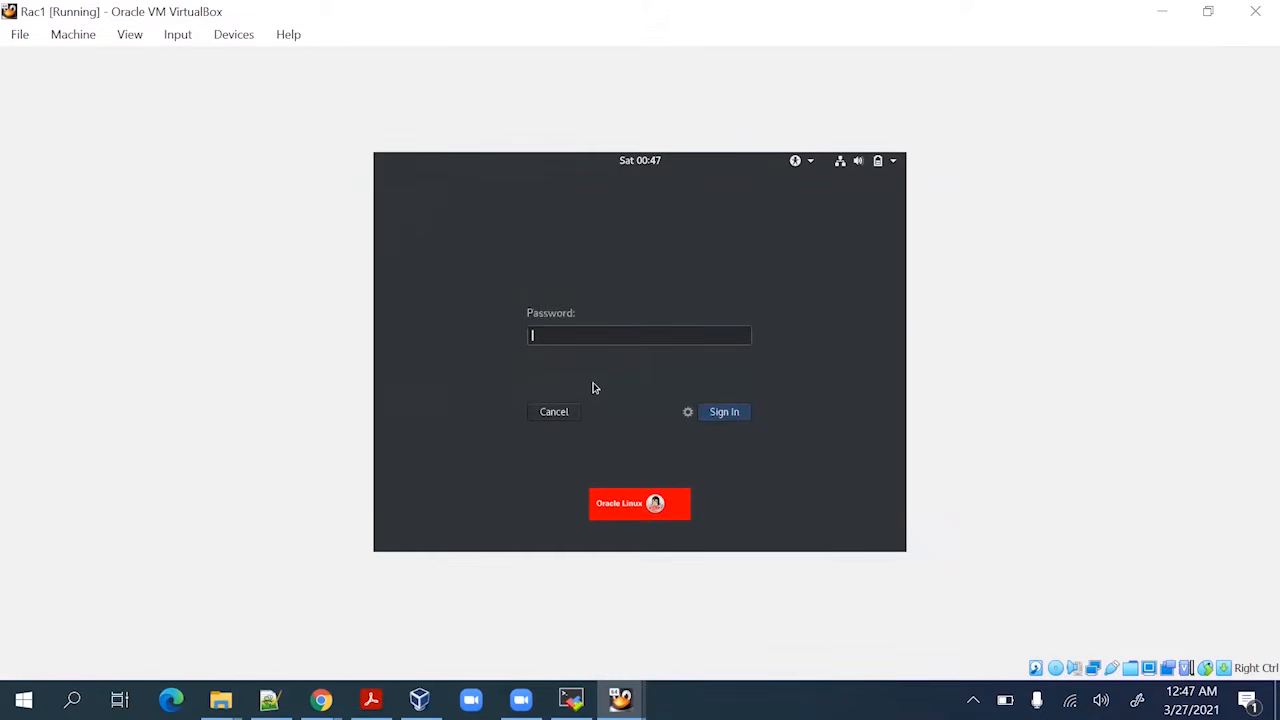
type("o")
key("Return")
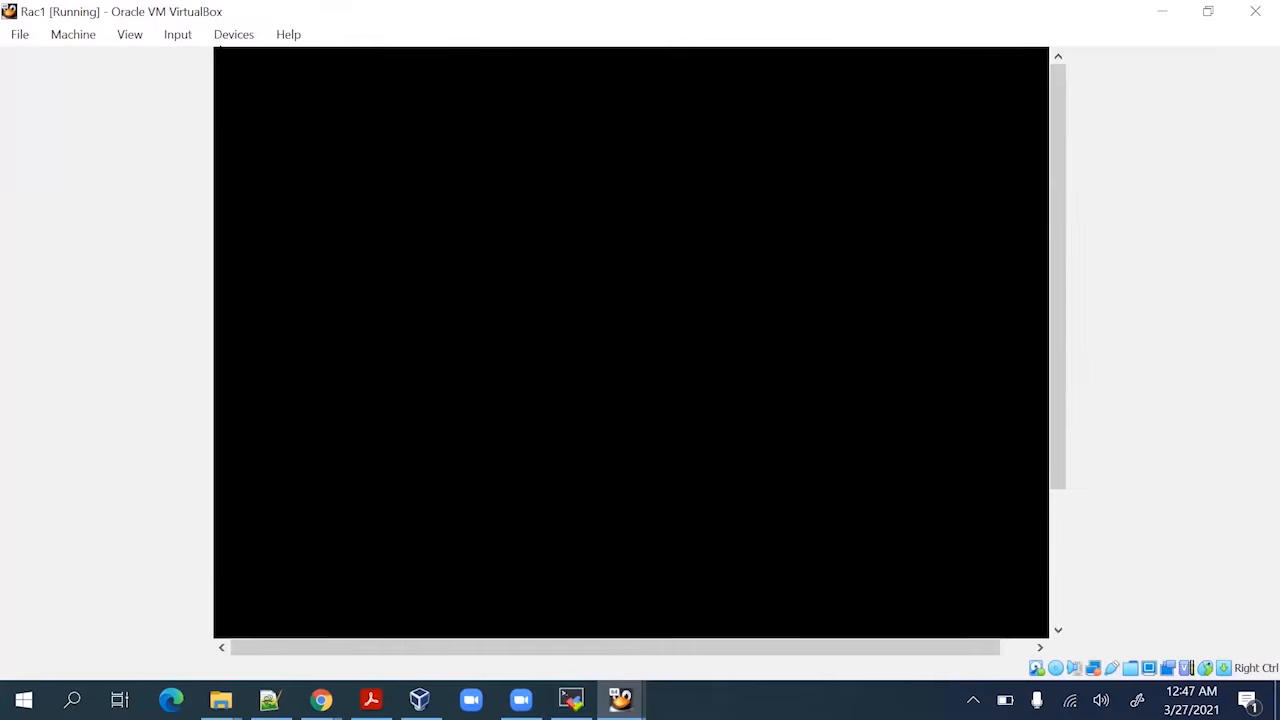
Check the 19c_Software shared folder under Devices > Shared Folders Settings
left_click(234, 36)
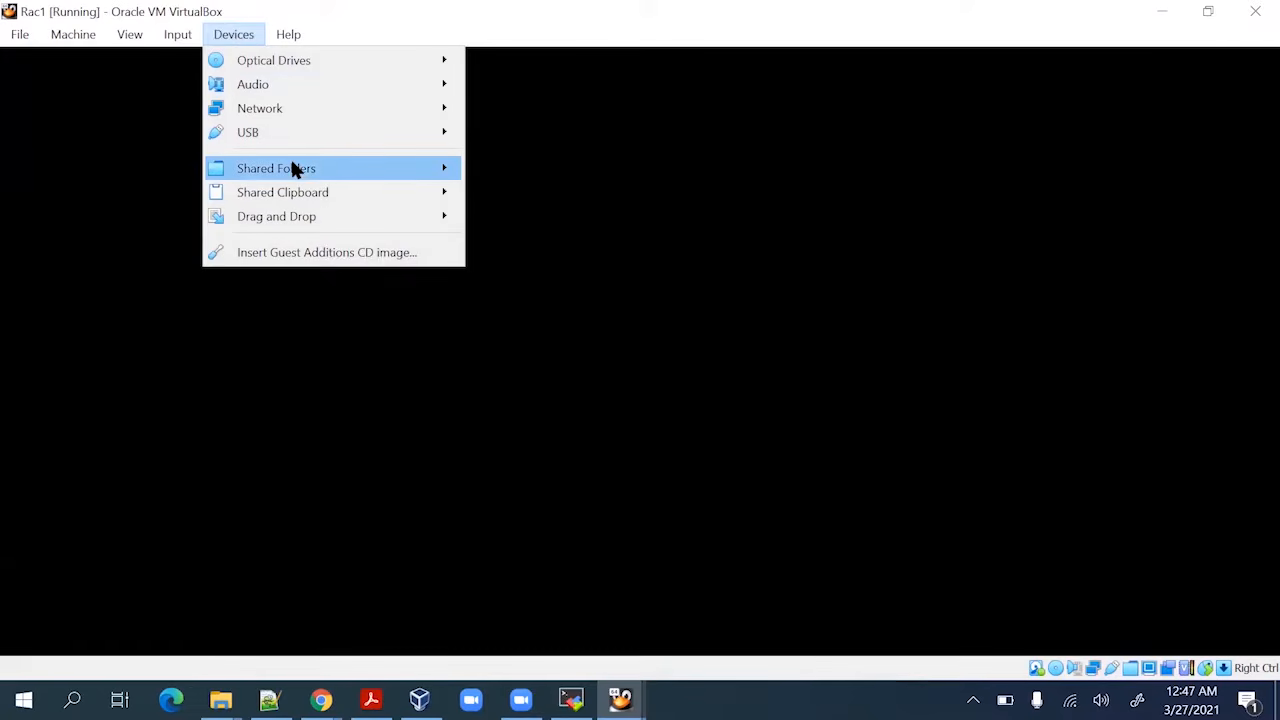
mouse_move(293, 170)
left_click(586, 174)
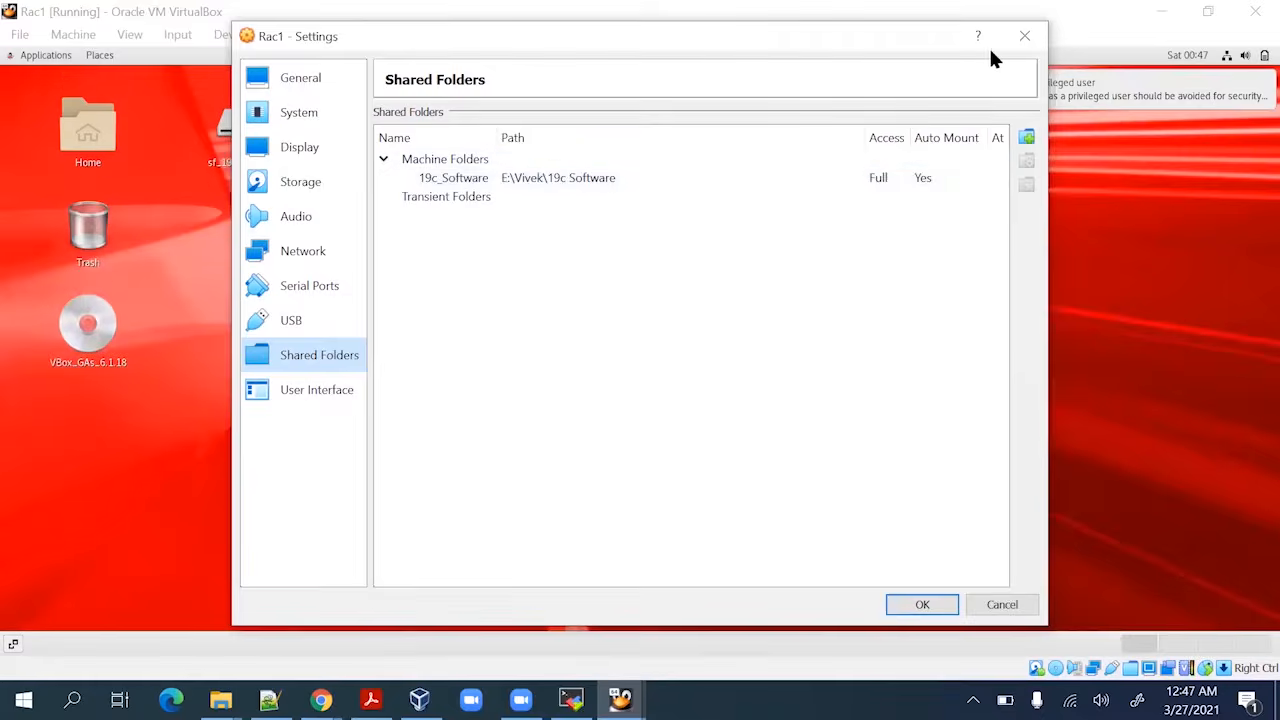
left_click(1022, 40)
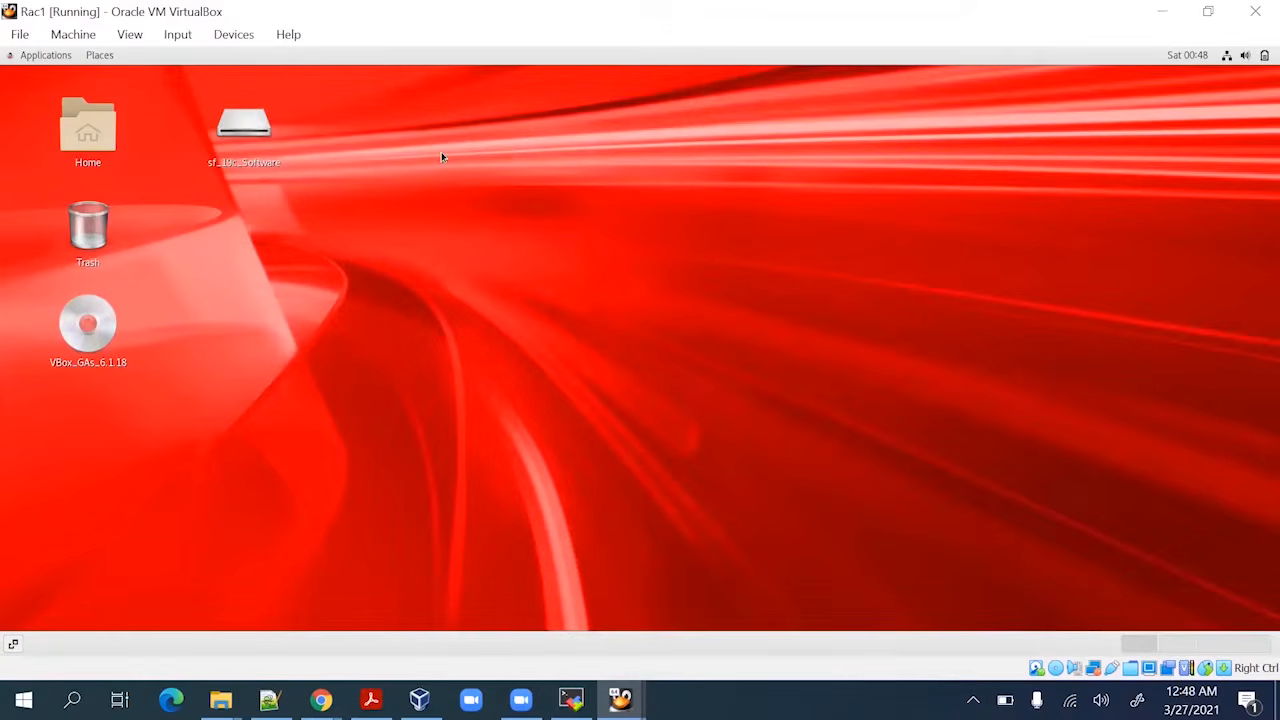
right_click(443, 155)
Open a maximized guest terminal, run df -h and cd into /media/sf_19c_Software
left_click(500, 281)
left_click(604, 128)
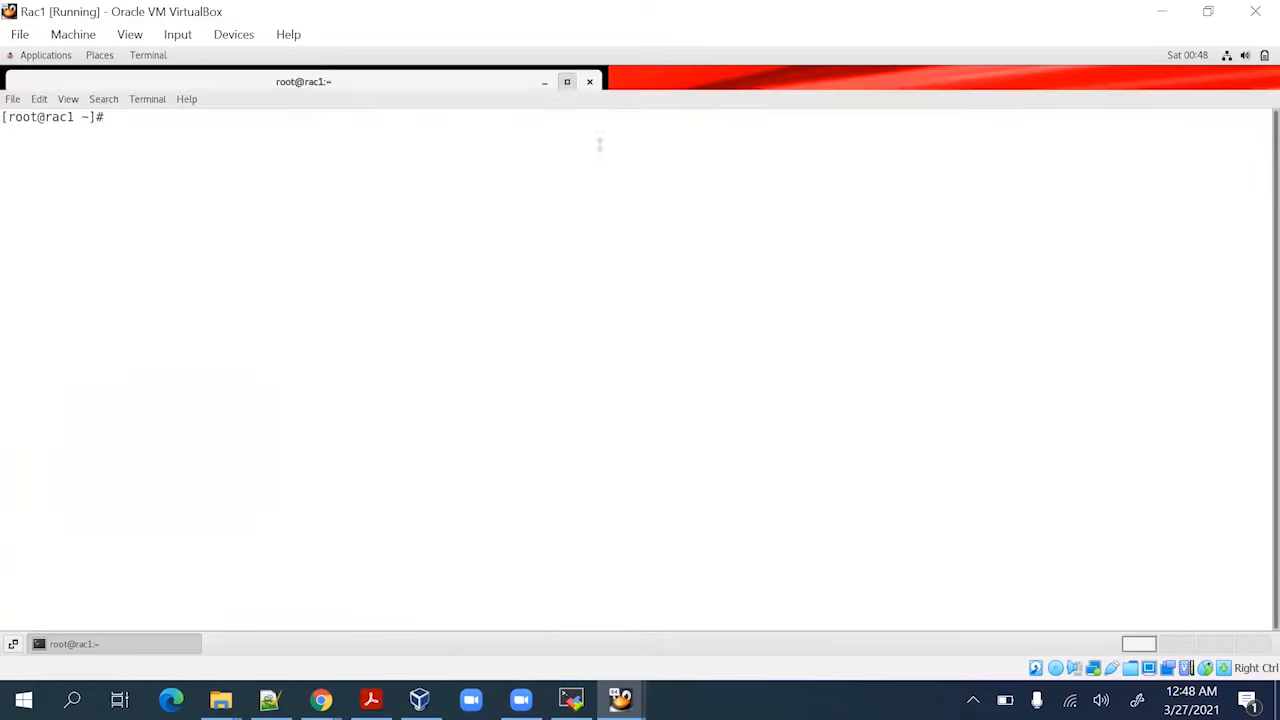
type("df -h")
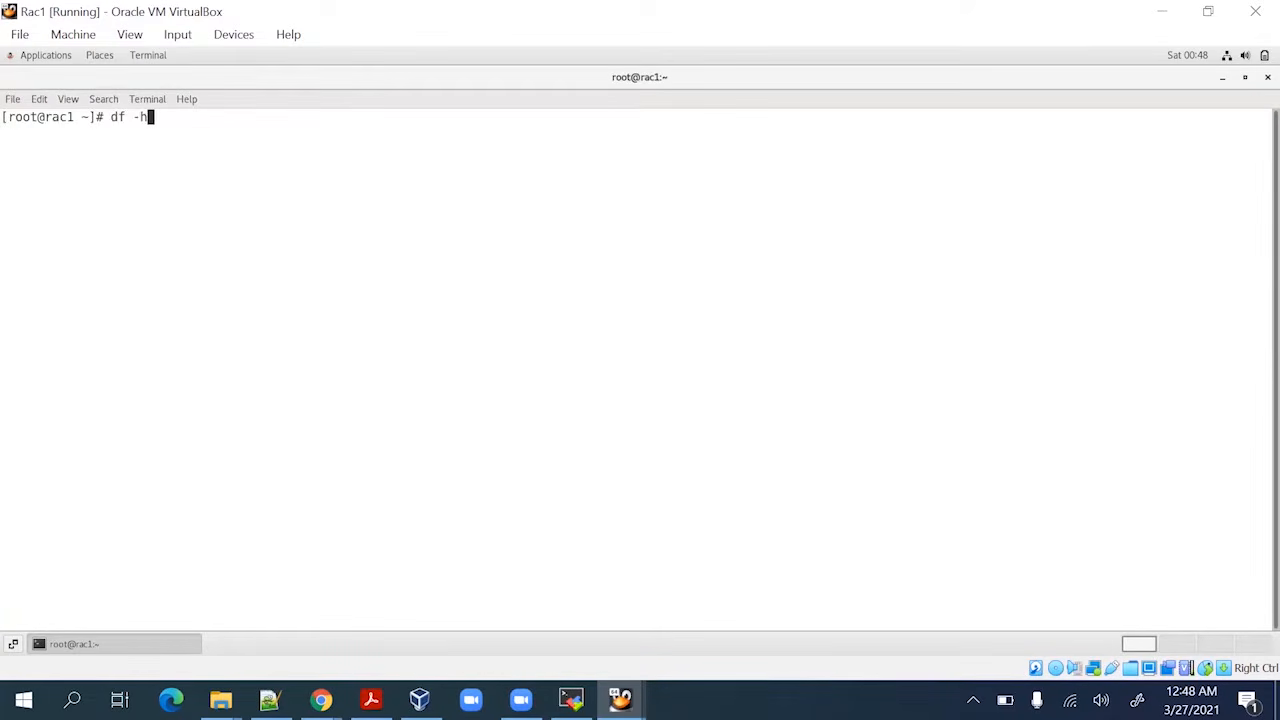
key("Return")
key("Return")
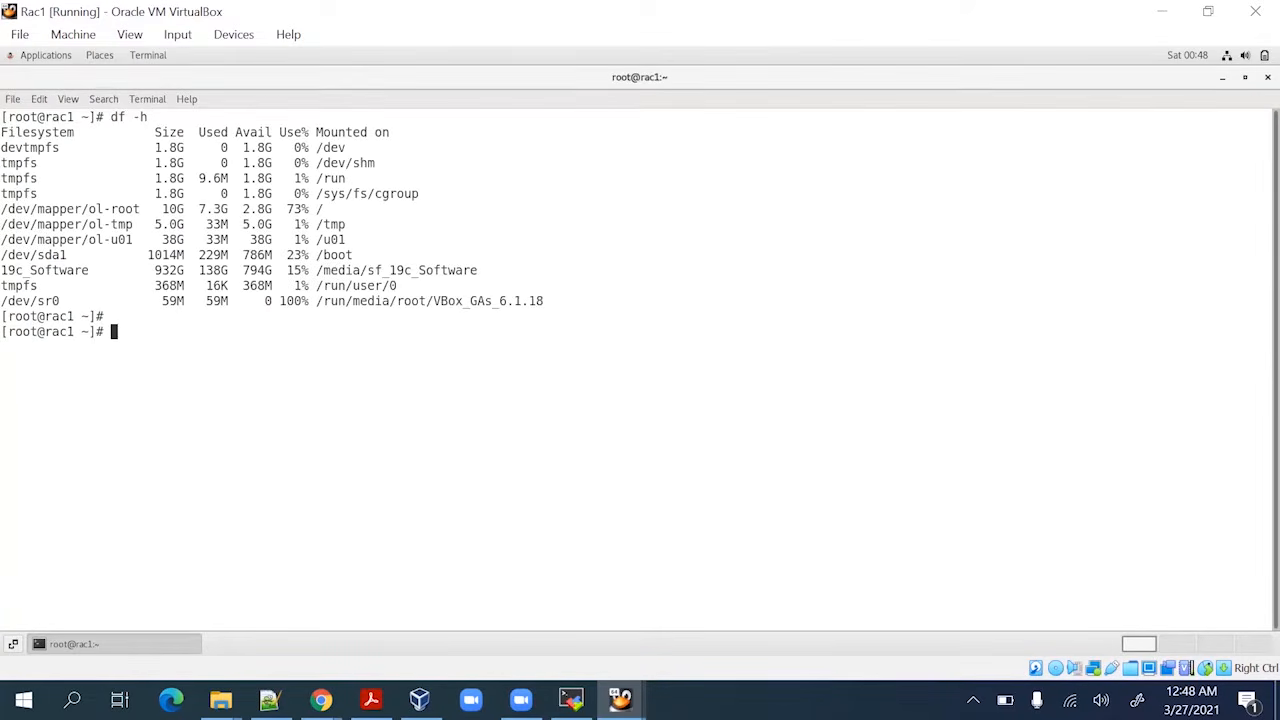
type("cd")
double_click(418, 270)
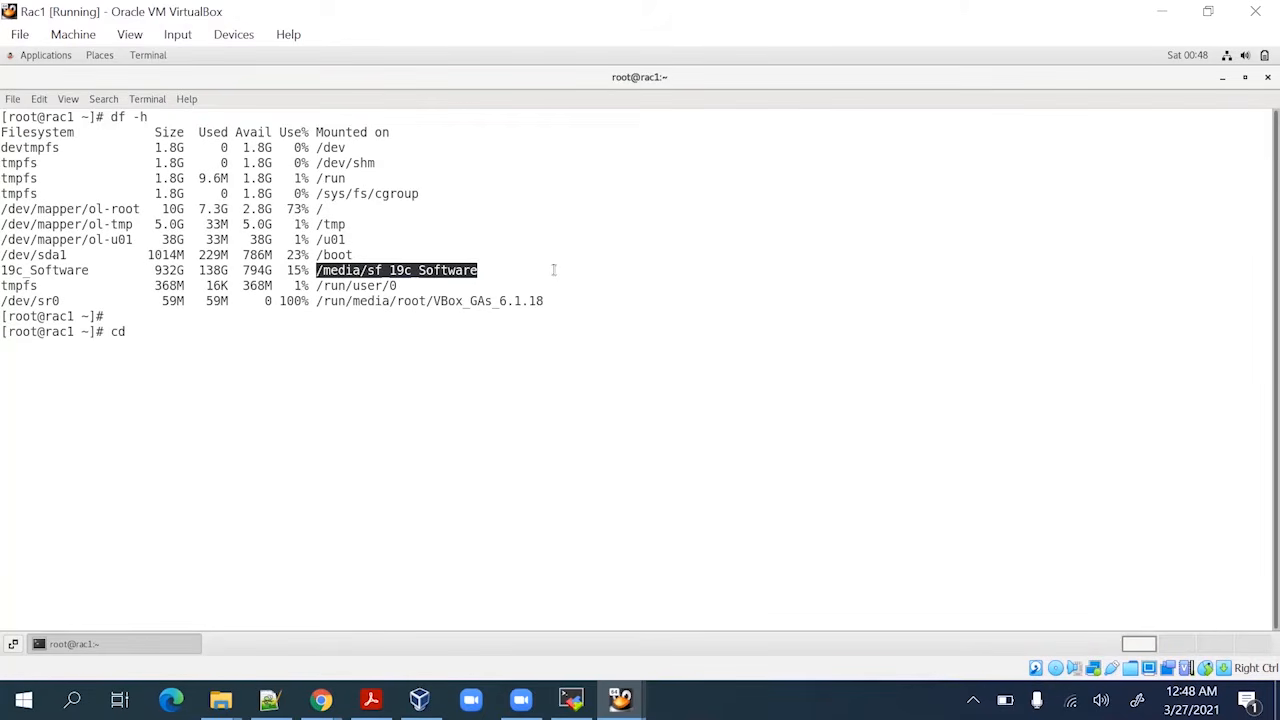
right_click(553, 270)
left_click(586, 318)
key("BackSpace")
key("BackSpace")
key("BackSpace")
key("BackSpace")
middle_click(712, 274)
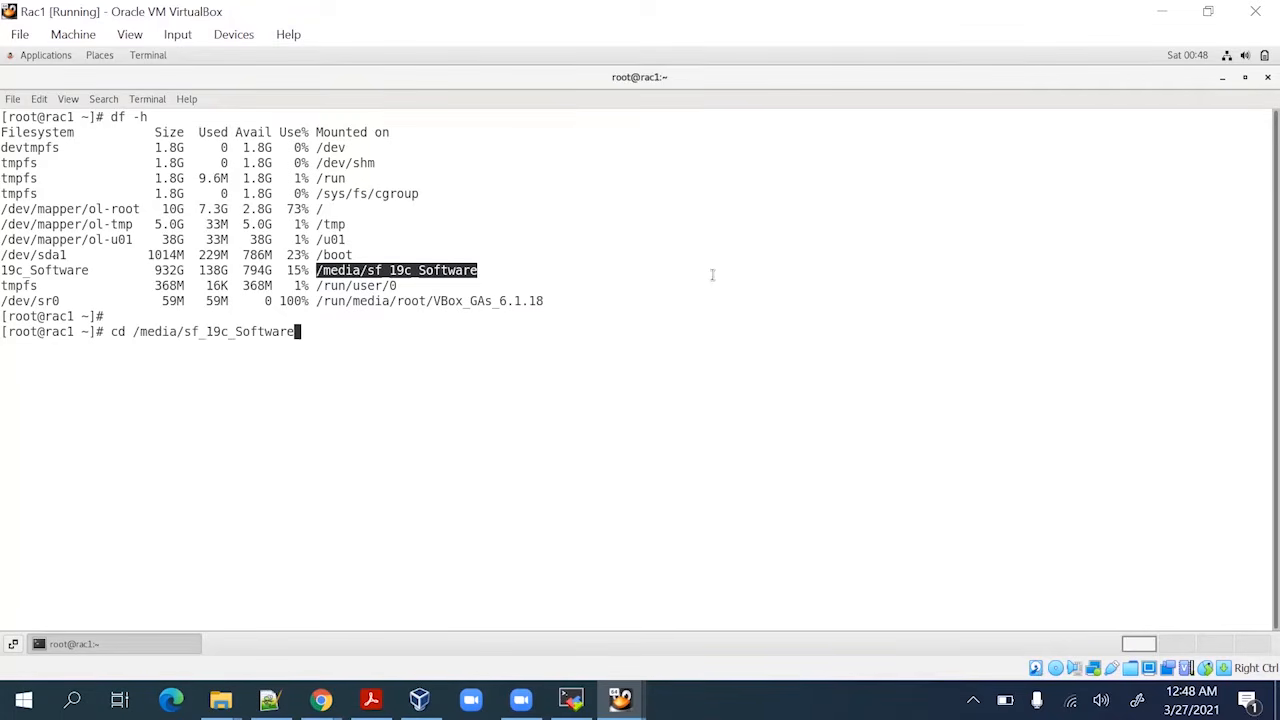
key("Return")
List the folder with ls -lrt and copy LINUX.X64_193000_grid_home.zip to /u01
key("Return")
key("Return")
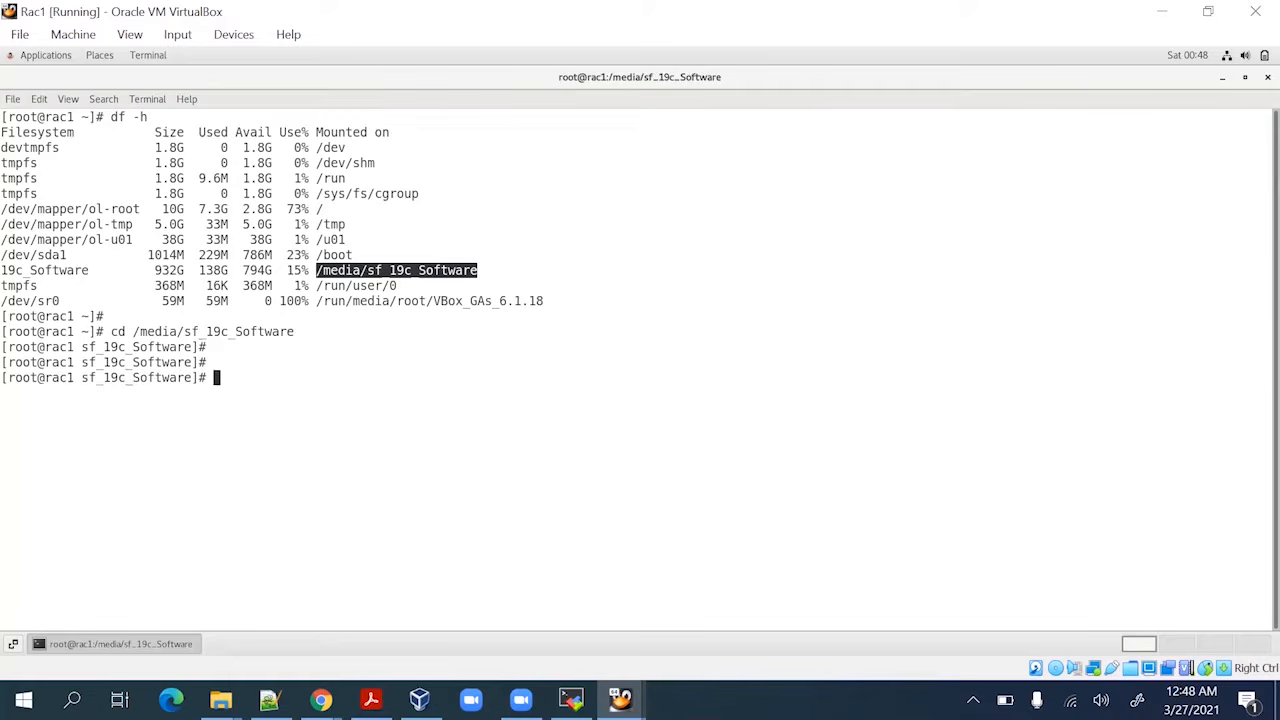
type("ls -lrt")
key("Return")
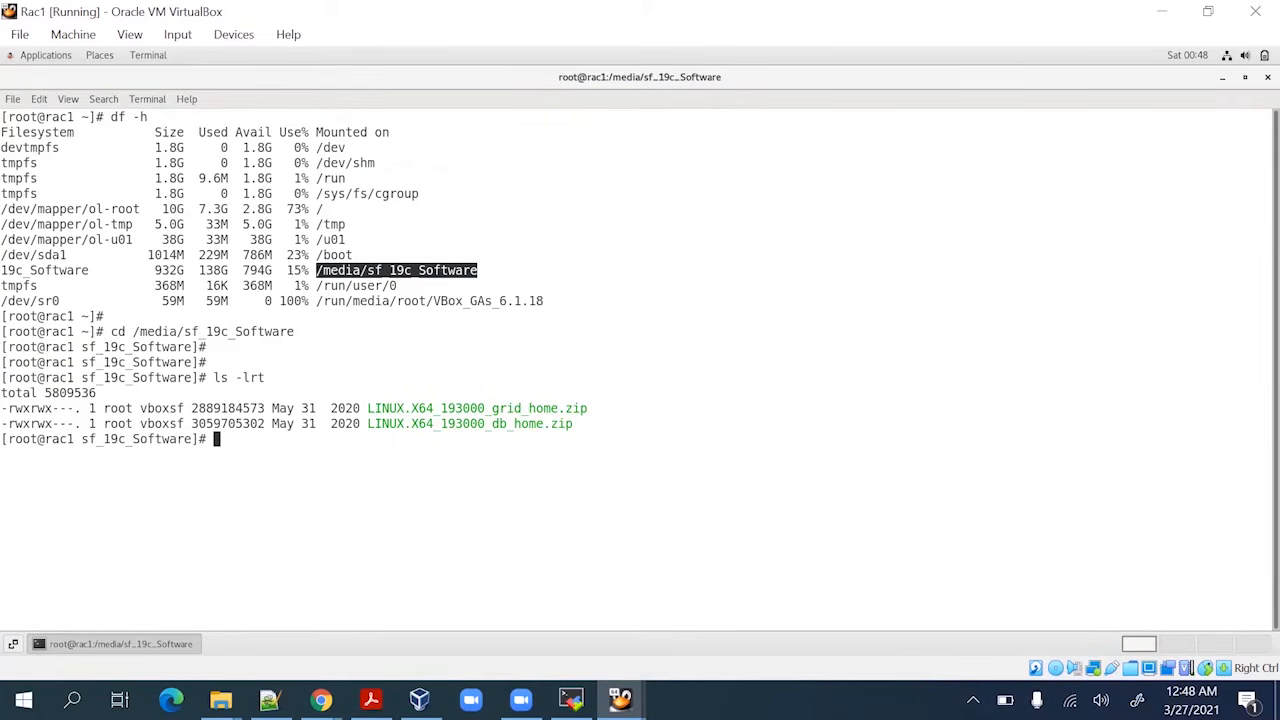
double_click(478, 408)
key("ctrl+c")
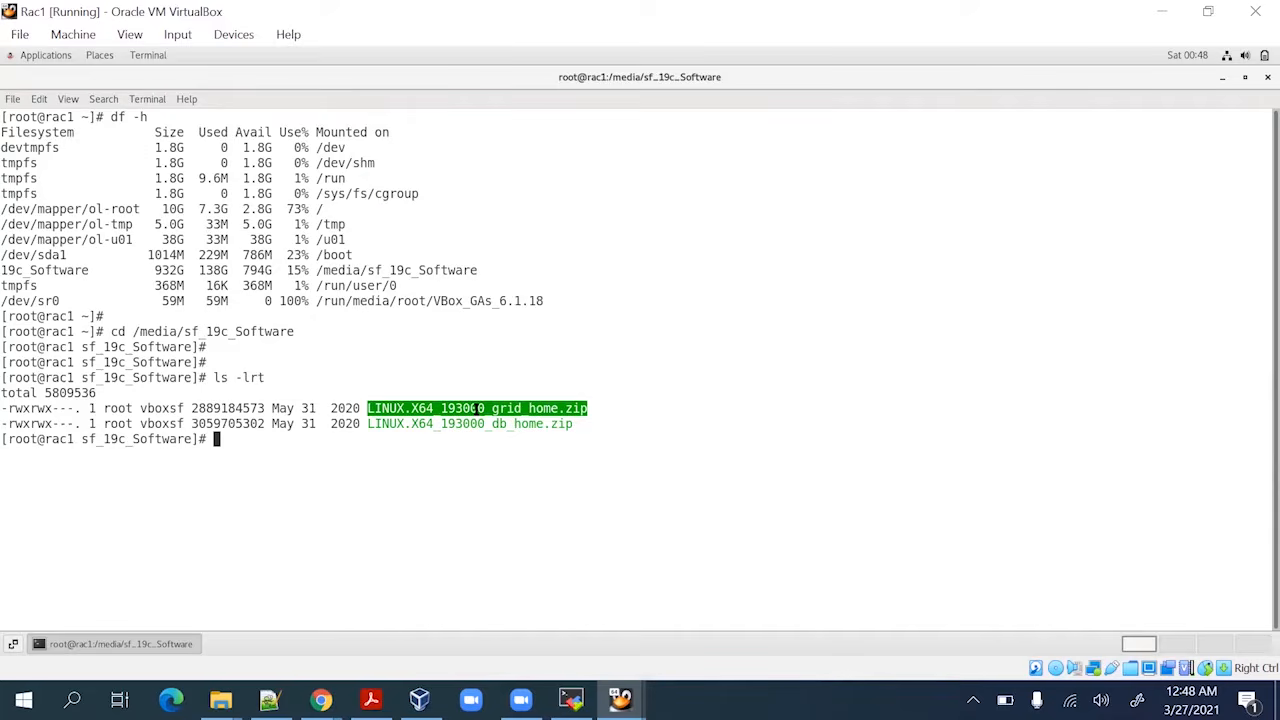
type("cp")
middle_click(625, 391)
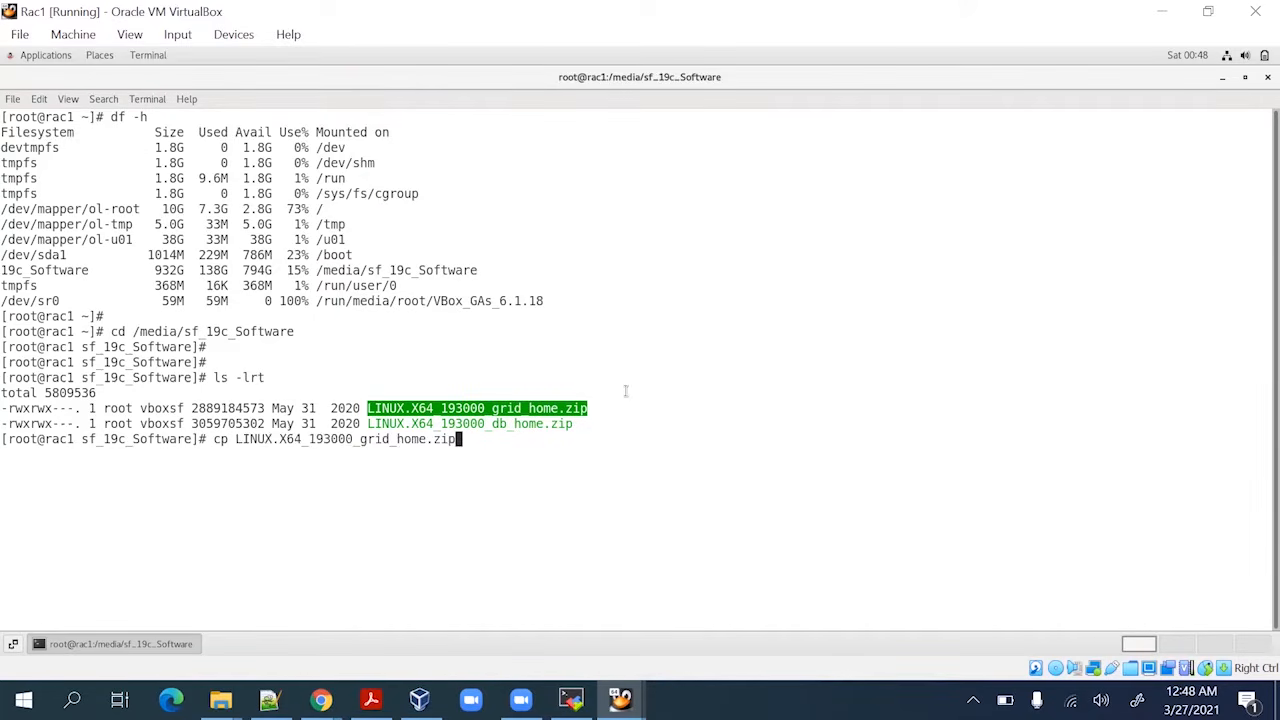
type("/u01/softw")
key("BackSpace")
key("BackSpace")
key("BackSpace")
key("BackSpace")
key("BackSpace")
key("BackSpace")
key("BackSpace")
key("BackSpace")
key("BackSpace")
key("BackSpace")
key("BackSpace")
key("BackSpace")
key("BackSpace")
key("BackSpace")
key("BackSpace")
key("BackSpace")
key("BackSpace")
key("BackSpace")
key("BackSpace")
key("BackSpace")
key("Tab")
type("/u01")
key("Return")
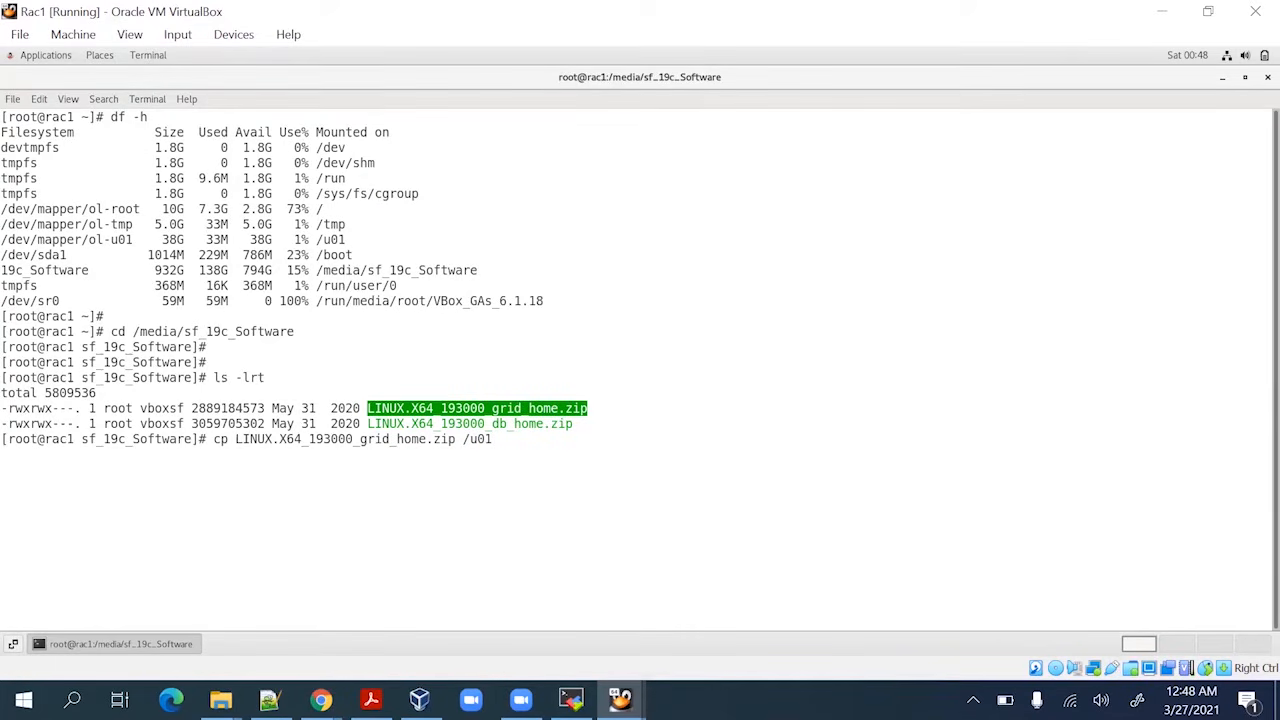
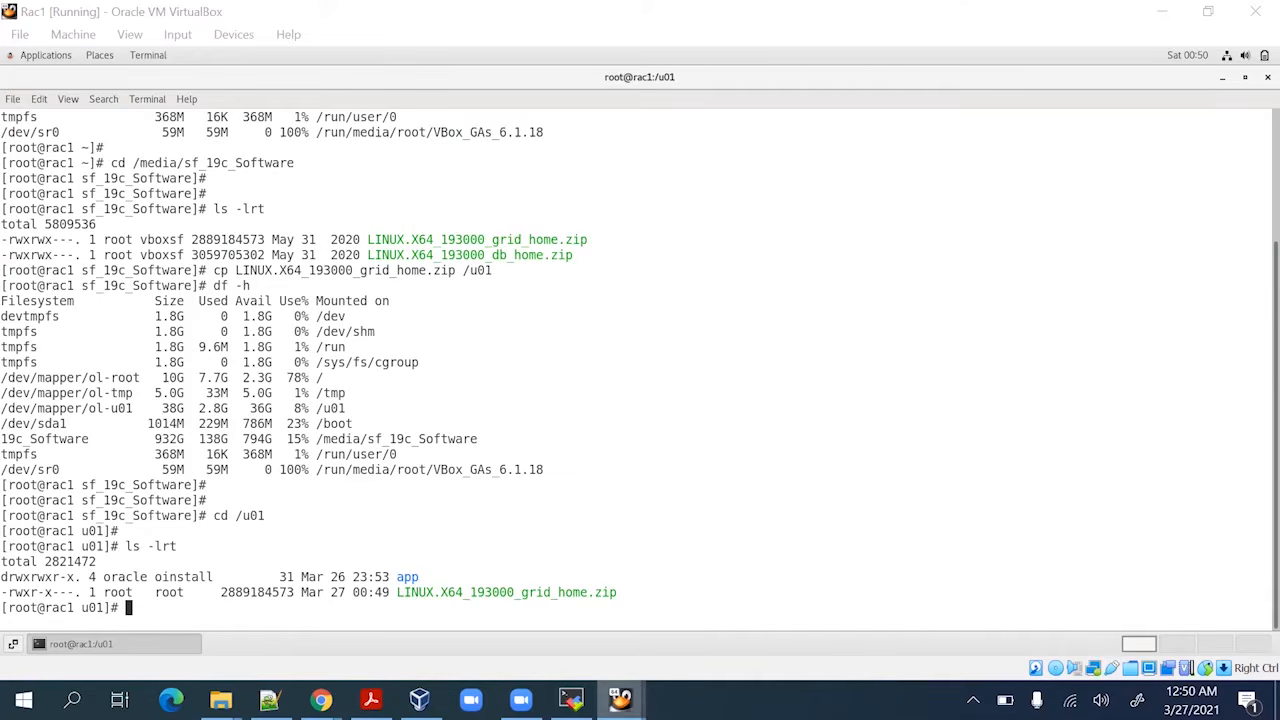
Create /u01/software, move LINUX.X64_193000_grid_home.zip into it, and list /u01 with ls -lrt
type("mkd")
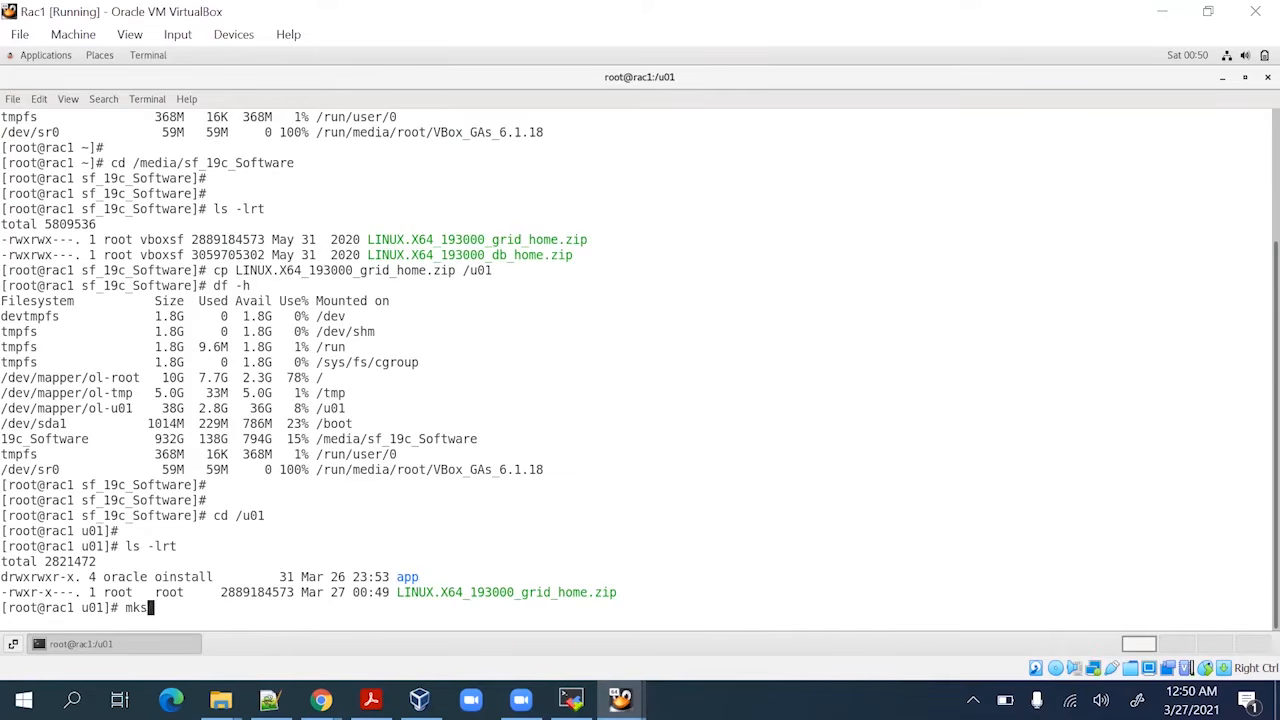
type("ir software")
key("Return")
key("Return")
key("Return")
key("Return")
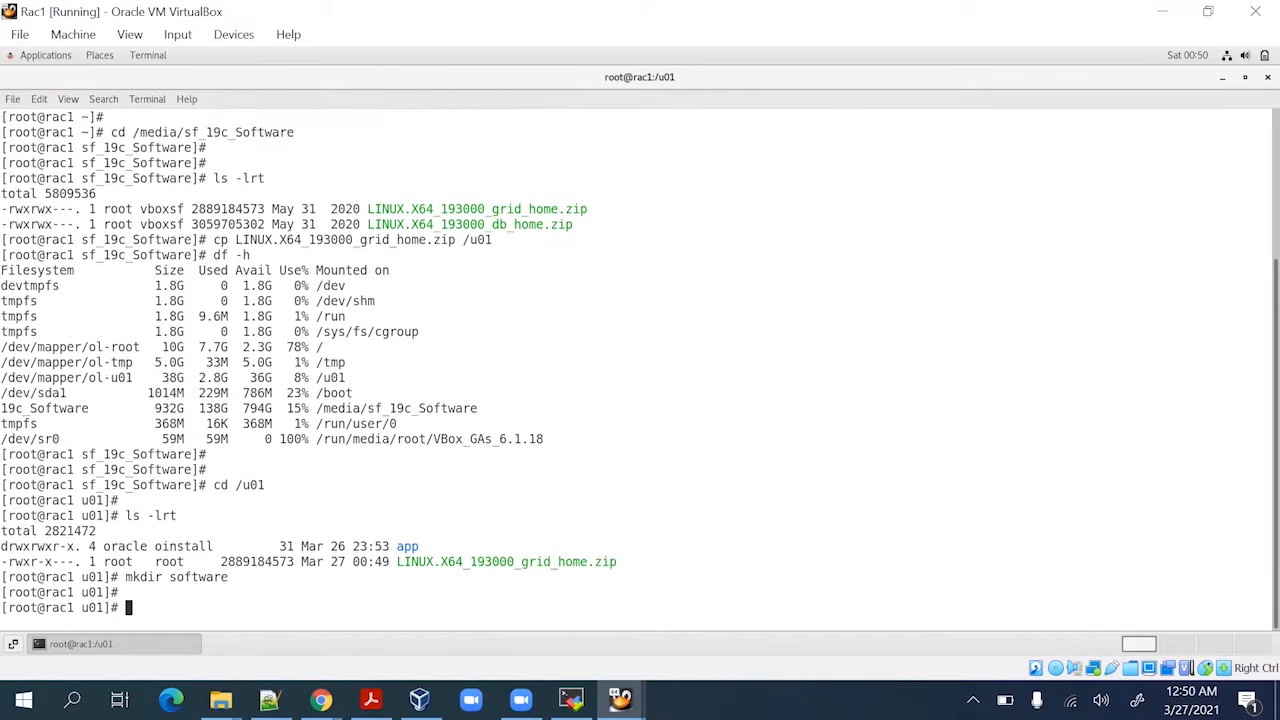
type("mv")
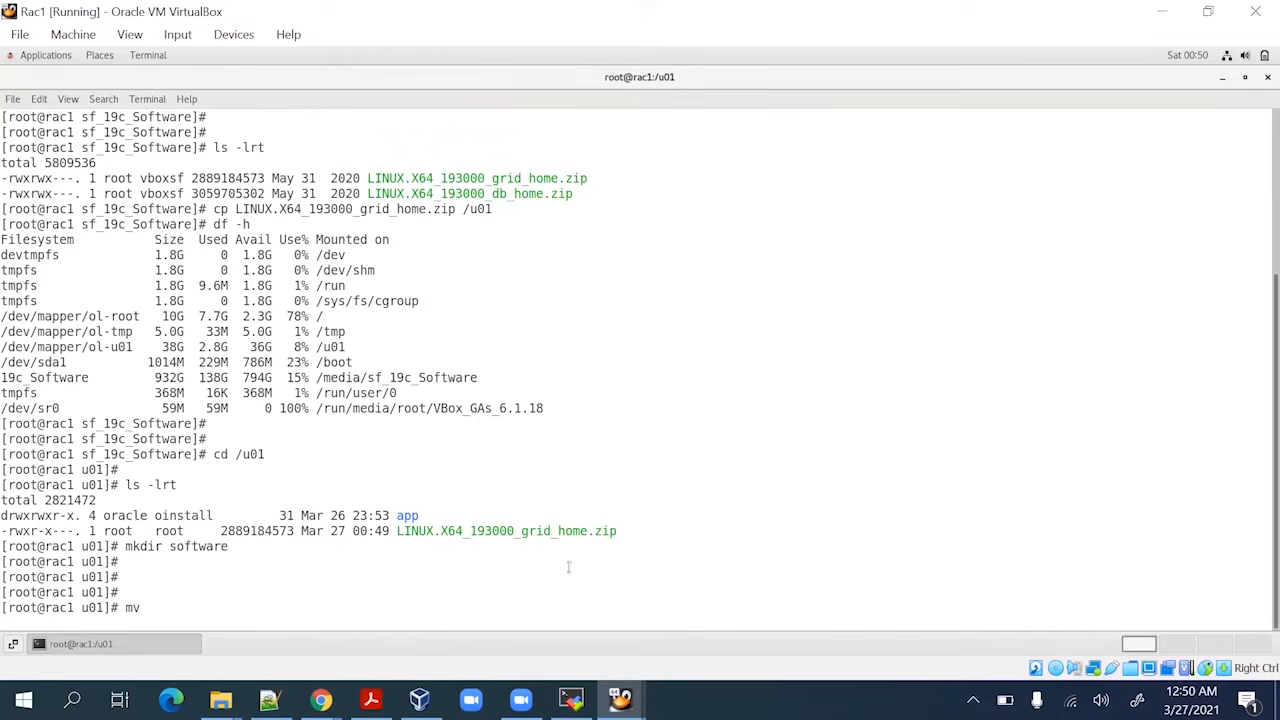
double_click(548, 530)
middle_click(652, 450)
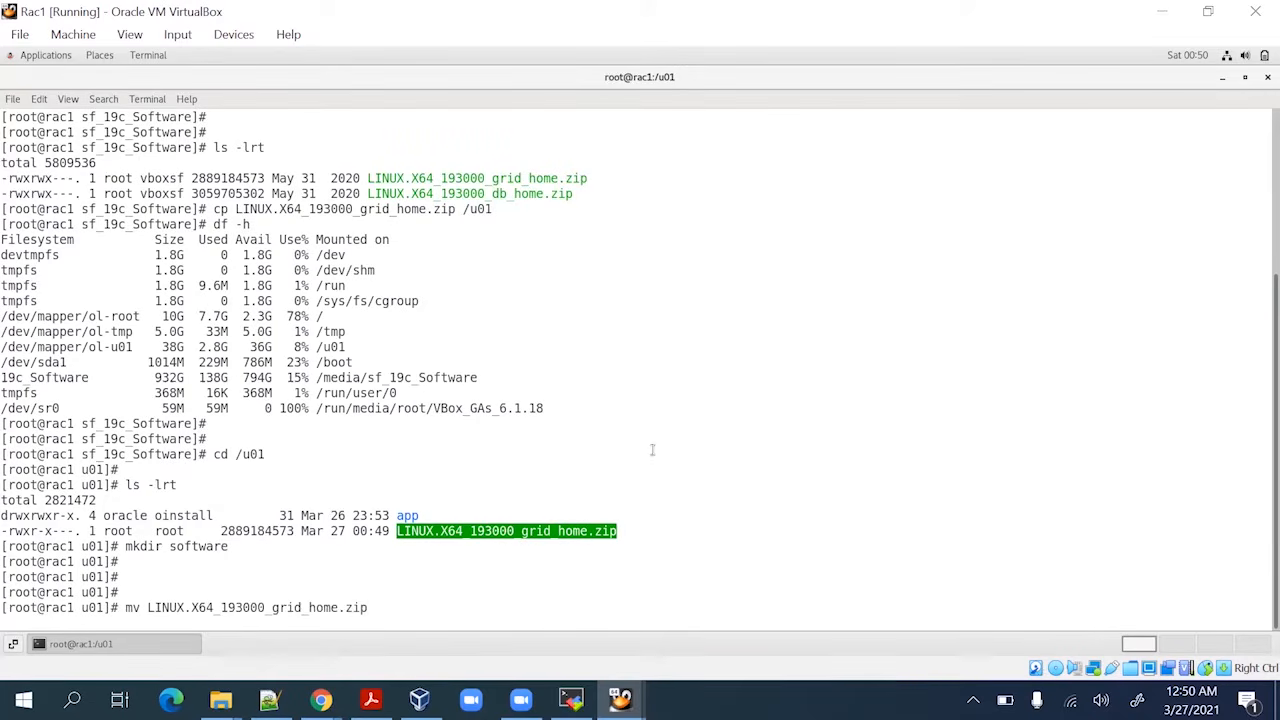
type("s")
key("Tab")
key("Return")
key("Return")
key("Return")
key("Return")
type("ls -lr")
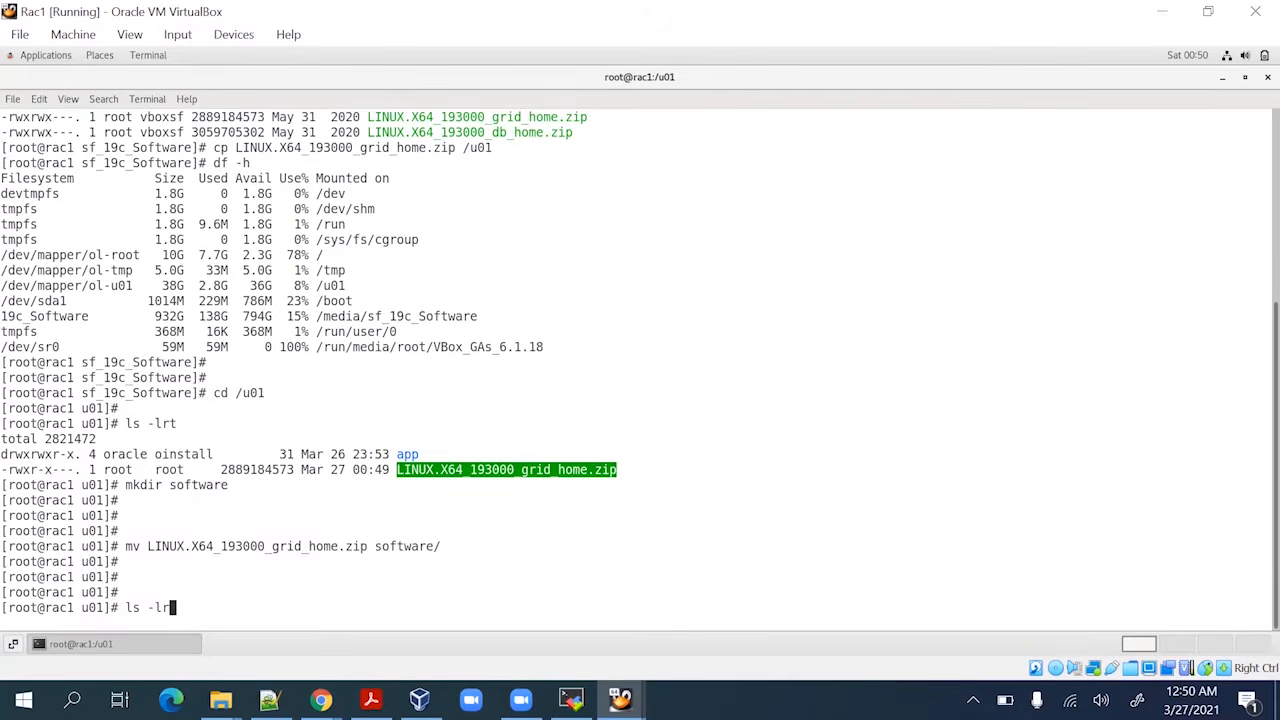
type("t")
key("Return")
key("Return")
key("Return")
key("Return")
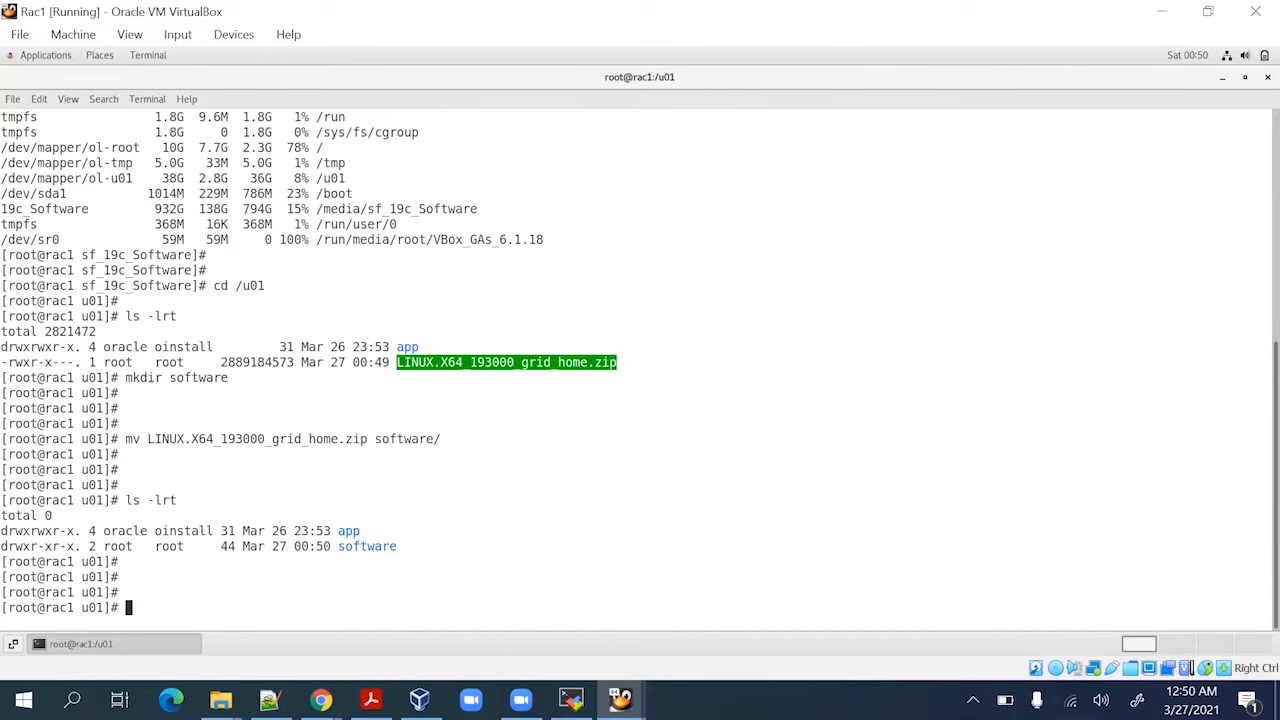
Give the software folder to oracle:oinstall with chown
type("chown ")
type("oi")
key("BackSpace")
type("-P")
key("BackSpace")
key("BackSpace")
type("P oracl")
key("BackSpace")
type("le:oinstall ")
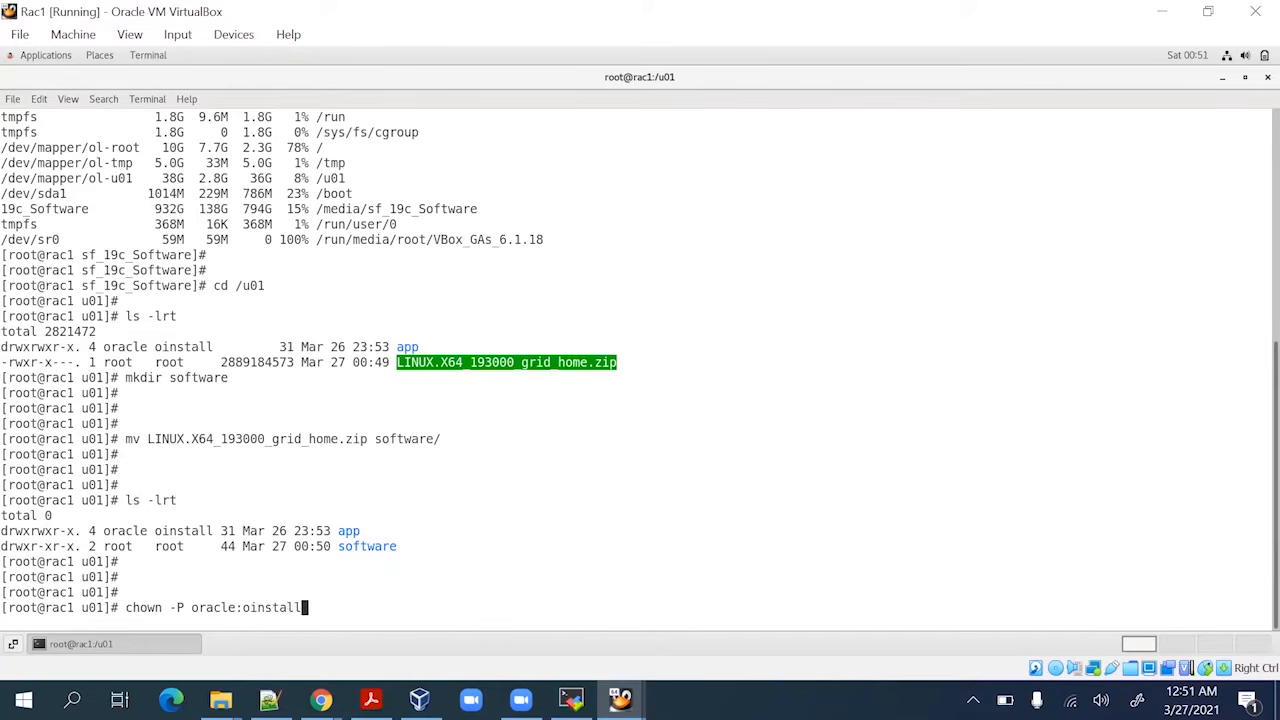
type("so")
key("Tab")
key("Return")
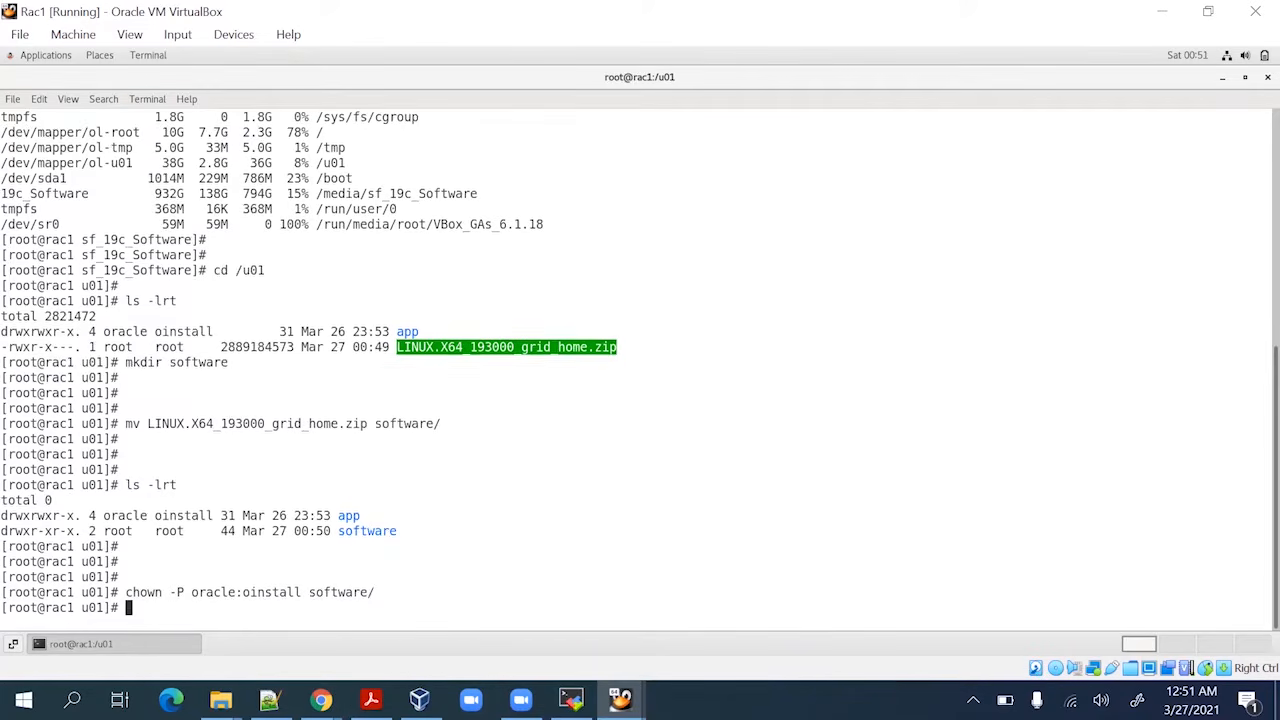
key("Return")
key("Return")
Set 775 permissions recursively on the software folder with chmod -R 775
type("chmod ")
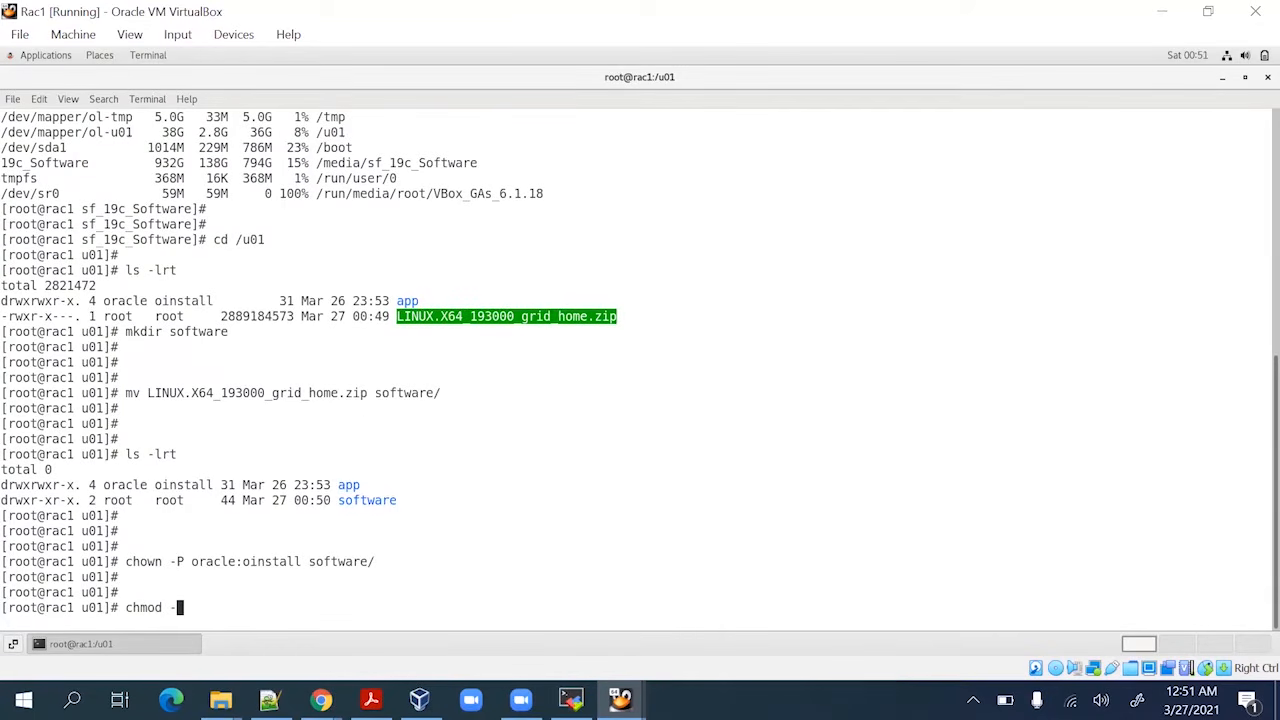
type("-P 775 so")
key("Tab")
key("Return")
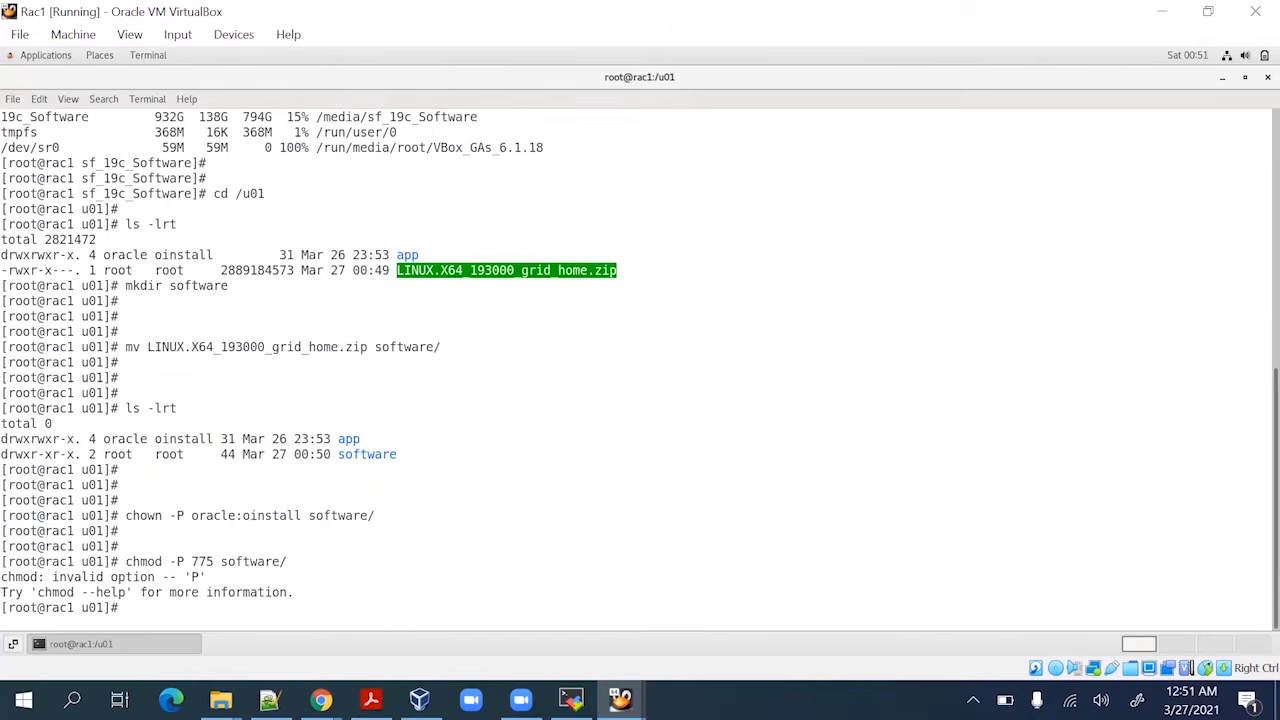
key("Up")
key("Left")
key("Left")
key("Left")
key("Left")
key("Left")
key("Left")
key("Left")
key("Left")
key("Left")
key("Left")
key("Left")
key("Left")
key("Left")
key("Left")
key("BackSpace")
type("p")
key("Return")
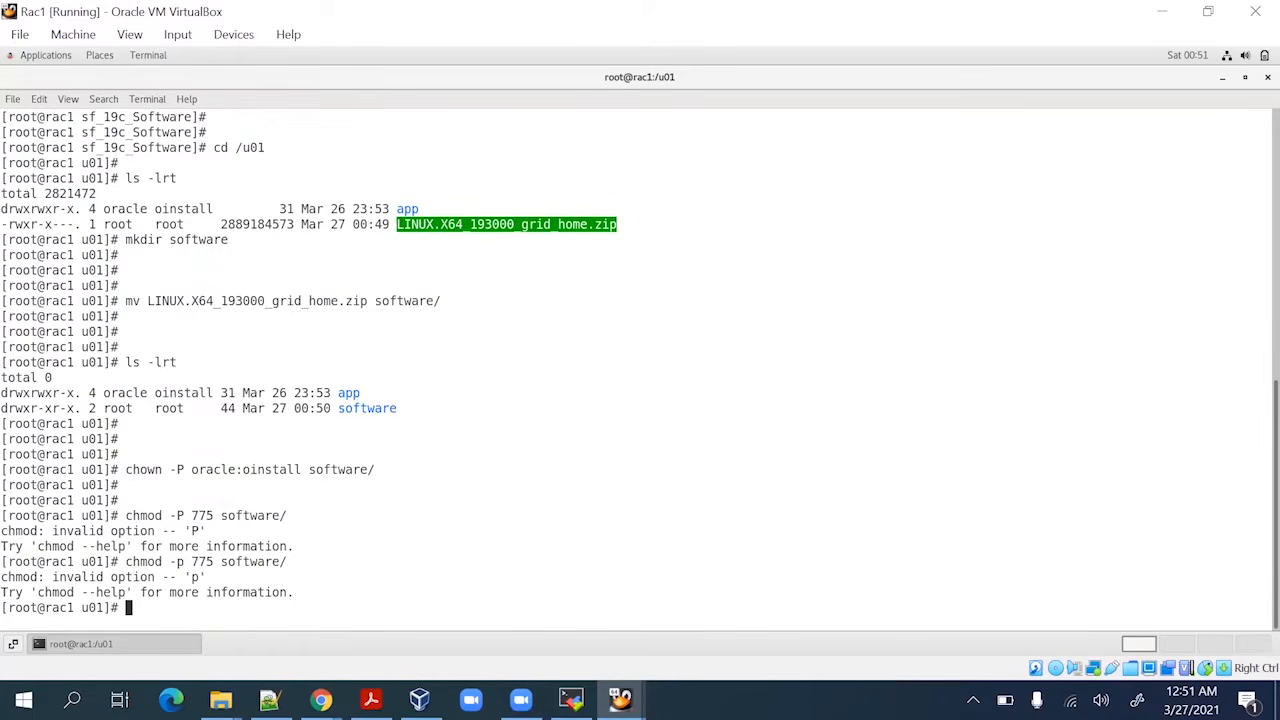
key("Up")
key("Left")
key("Left")
key("Left")
key("Left")
key("Left")
key("Left")
key("Left")
key("Left")
key("Left")
key("Left")
key("Left")
key("Left")
key("Left")
key("Left")
key("BackSpace")
key("BackSpace")
type("-R")
key("Return")
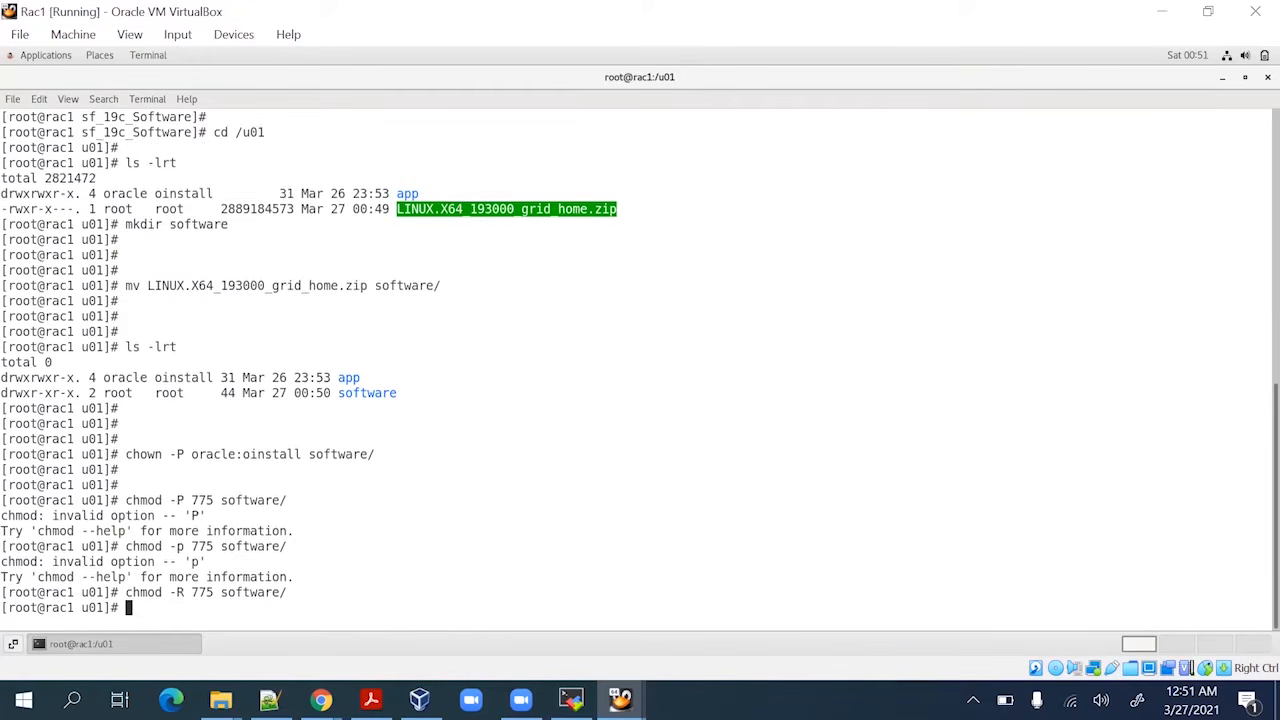
key("Return")
key("Return")
Reapply ownership recursively with chown -R oracle:oinstall on software/
key("Up")
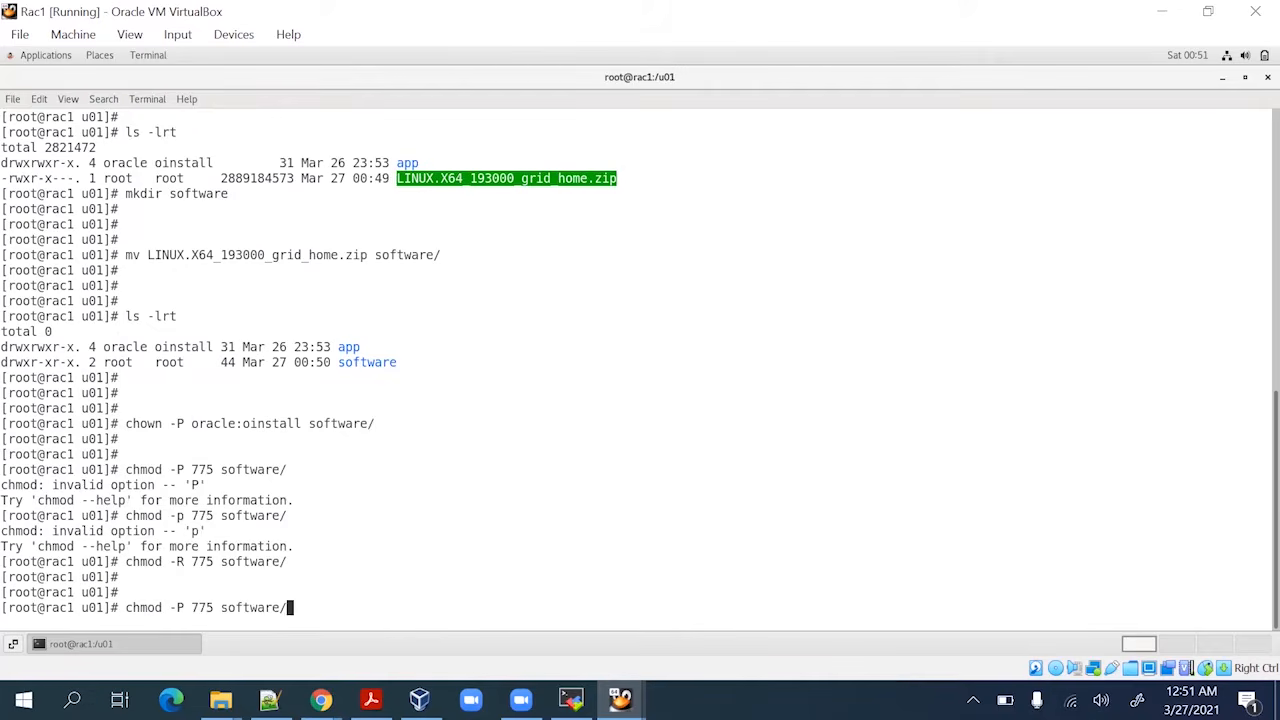
key("Up")
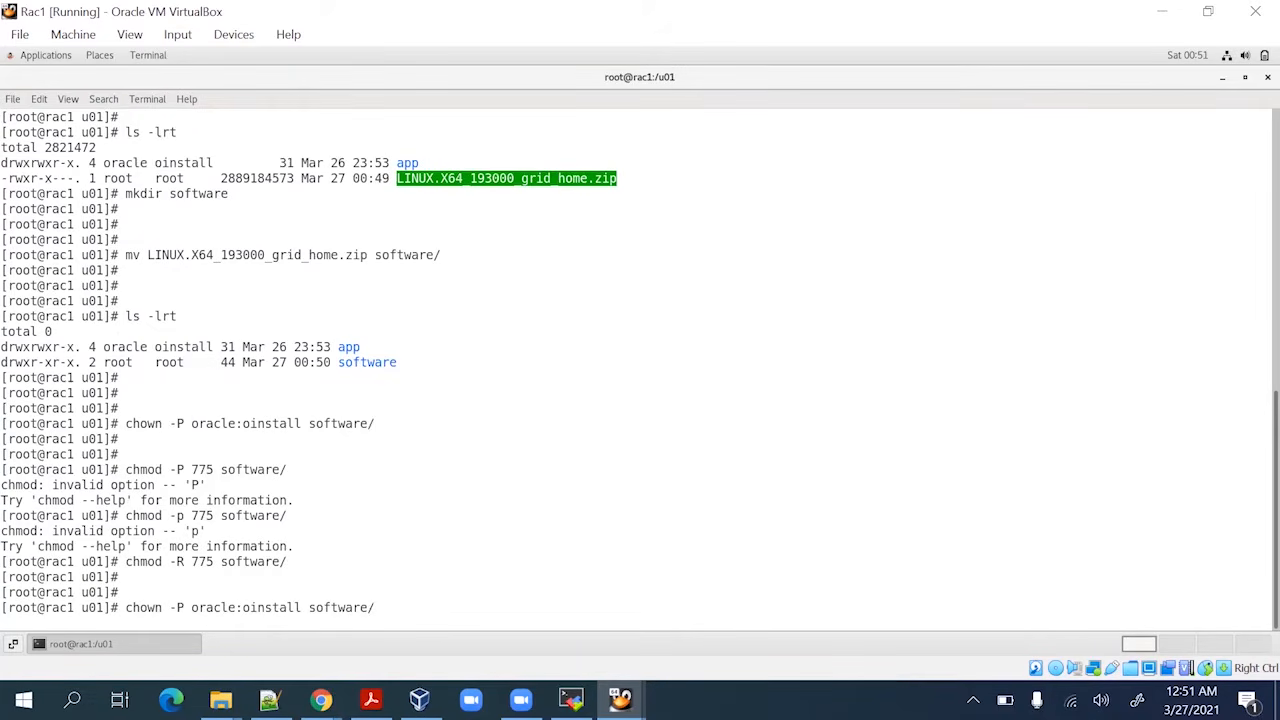
key("Left")
key("Left")
key("Left")
key("Left")
key("Left")
key("Left")
key("Left")
key("Left")
key("Left")
key("Left")
key("Left")
key("Left")
key("Left")
key("Left")
key("Left")
key("Left")
key("Left")
key("Left")
key("Left")
key("Left")
key("BackSpace")
type("R")
key("Return")
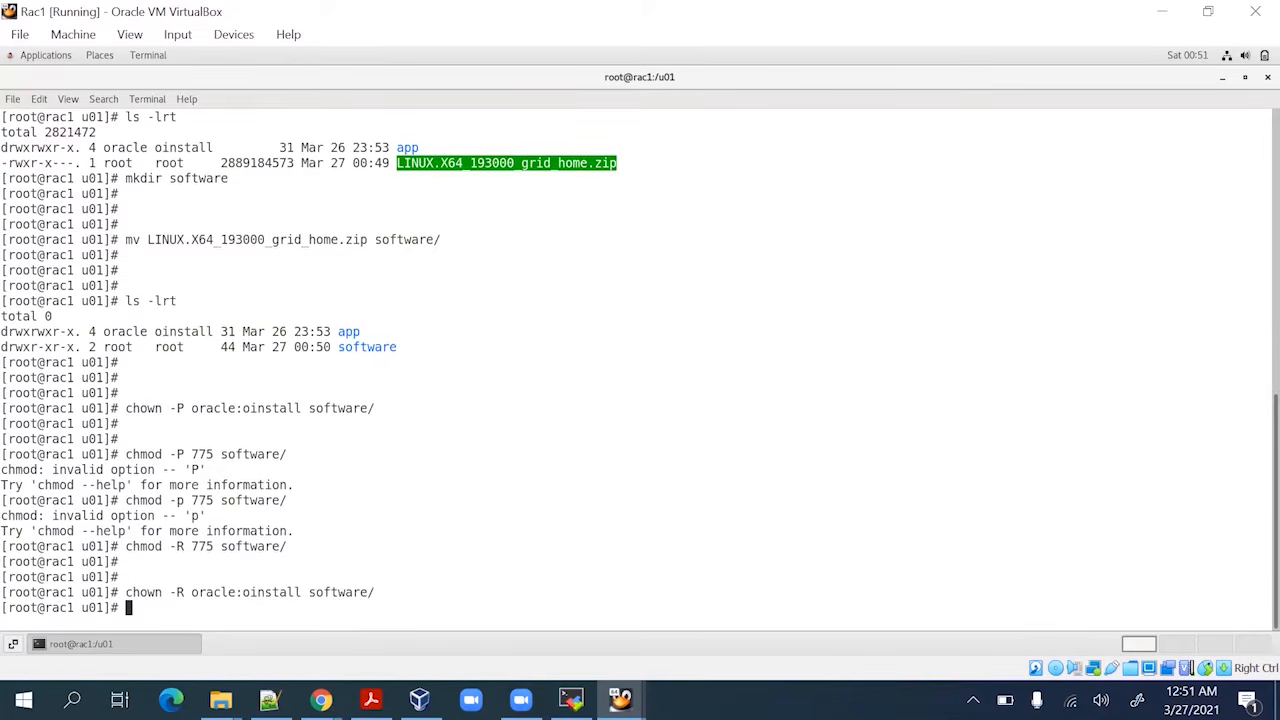
key("Return")
key("Return")
Verify the new owner and 775 permissions, then enter software and list its files
type("ls -lrt")
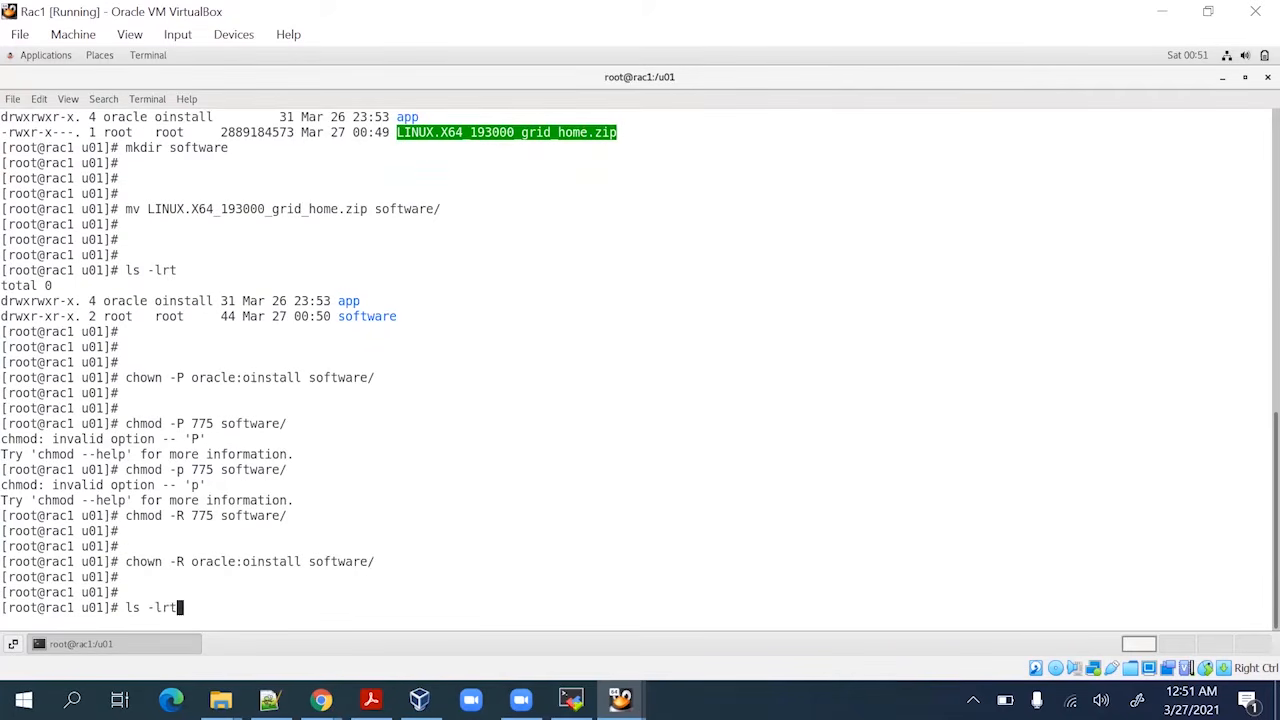
key("Return")
key("Return")
key("Return")
key("Return")
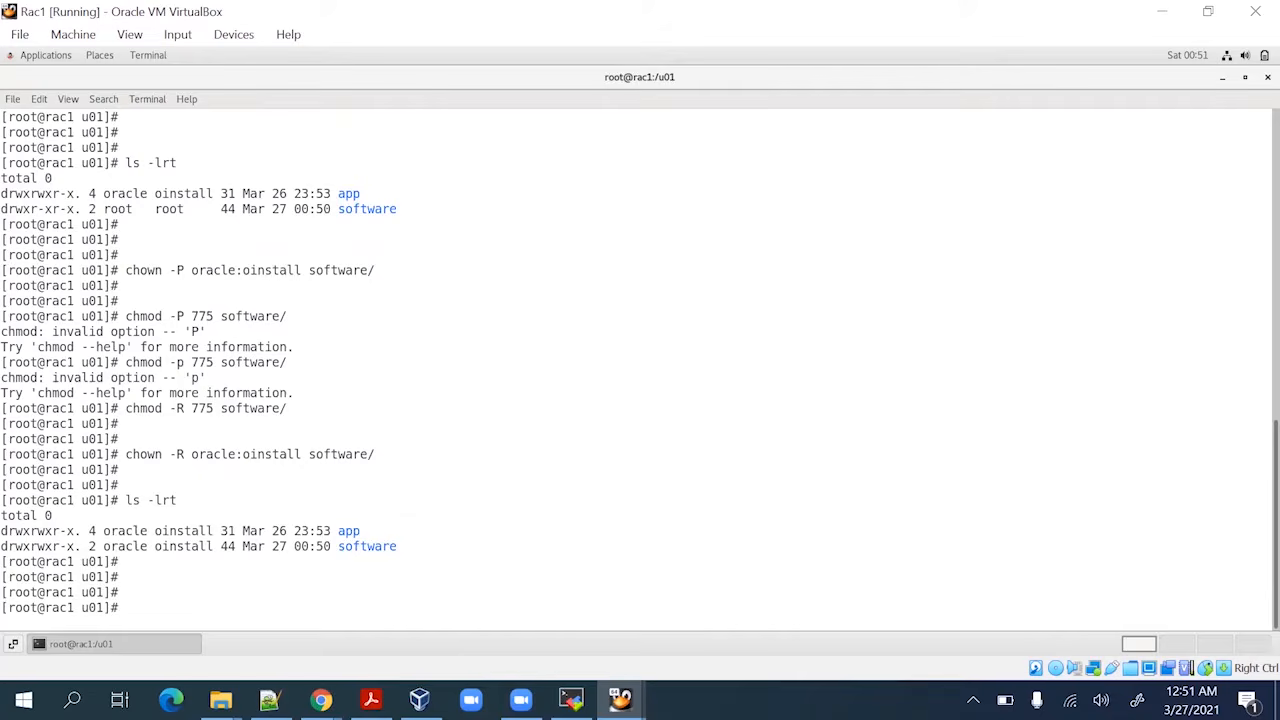
type("cd so")
key("Tab")
key("Return")
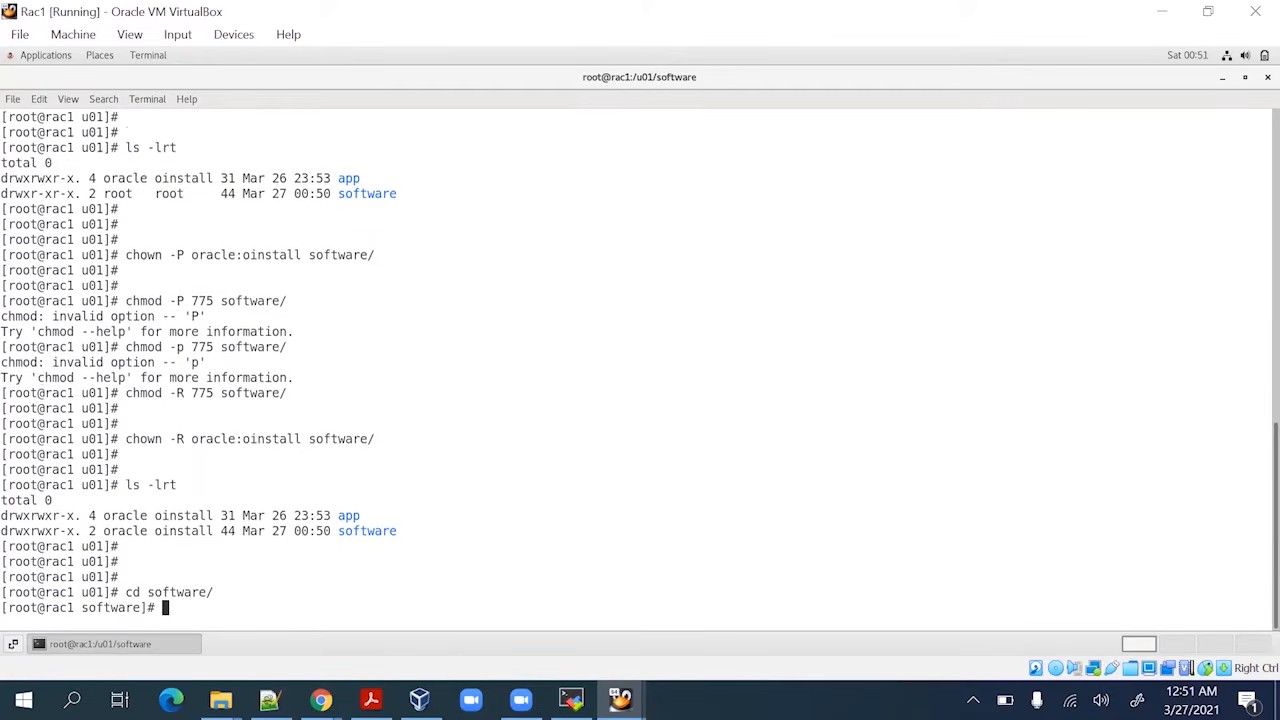
key("Return")
type("ls -lr")
key("Return")
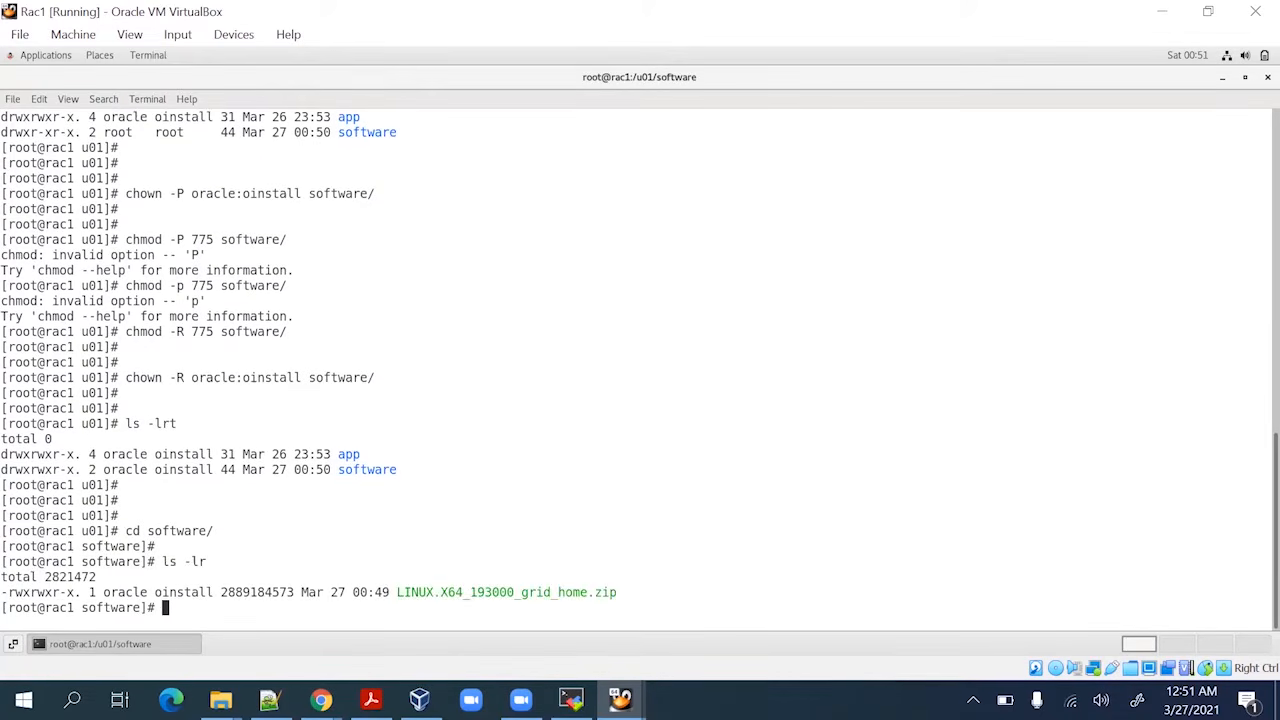
key("Return")
key("Return")
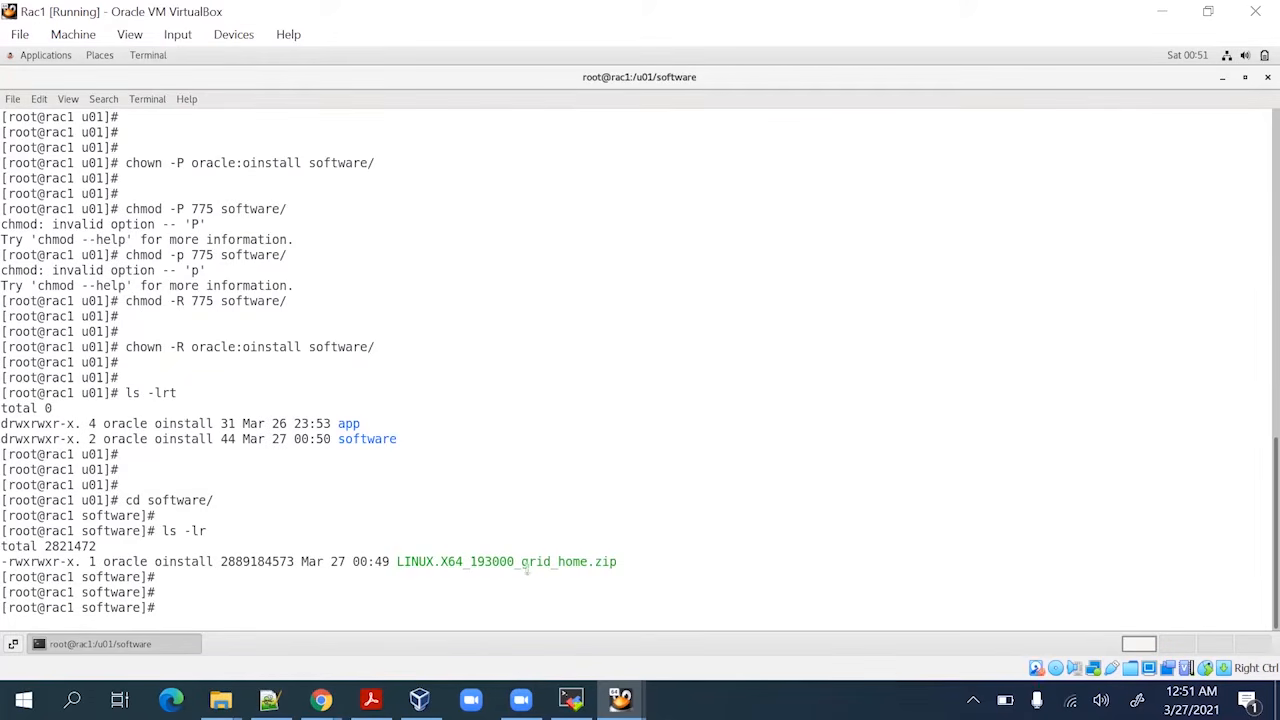
double_click(536, 561)
left_click(492, 590)
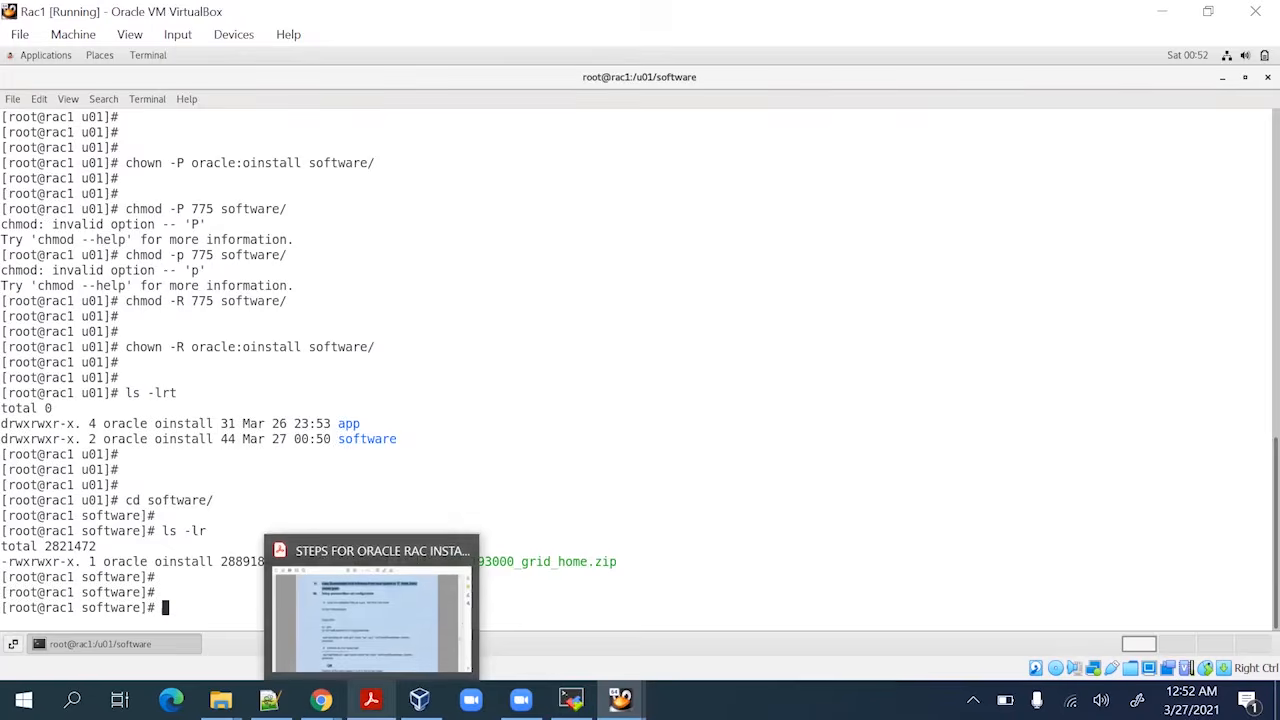
left_click(371, 700)
scroll(375, 434, "up", 3)
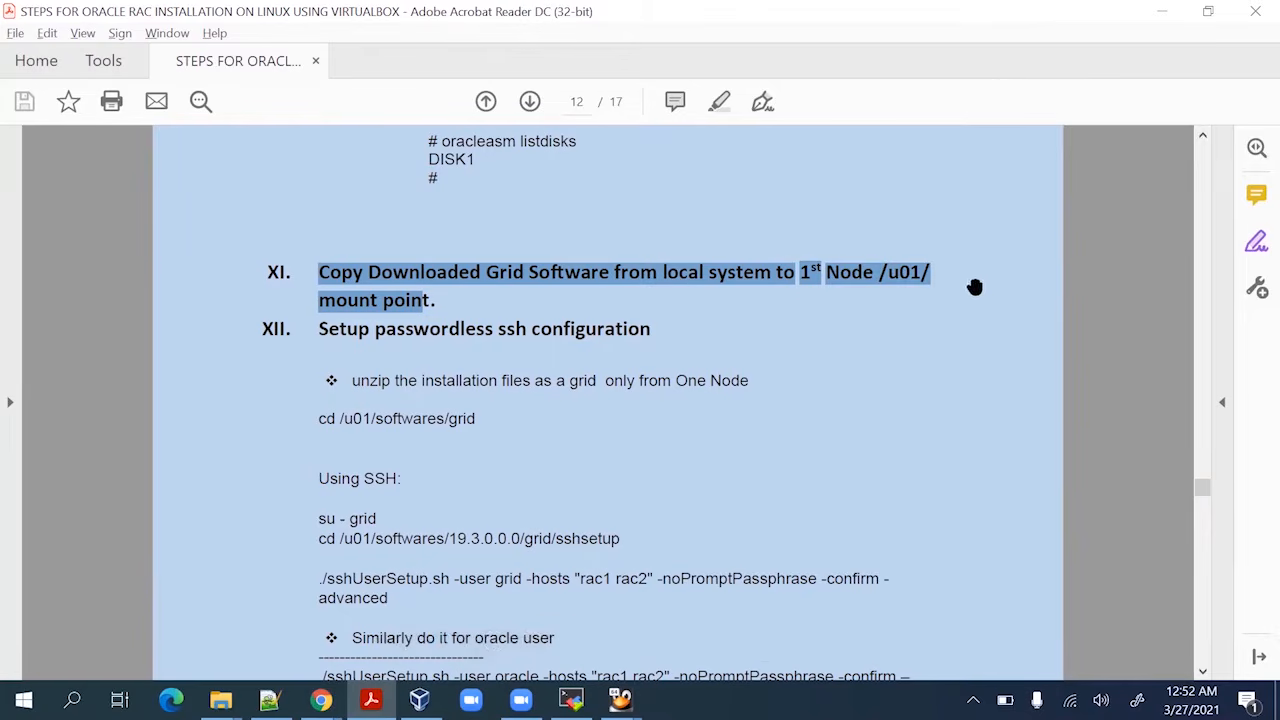
left_click(539, 476)
scroll(536, 451, "down", 2)
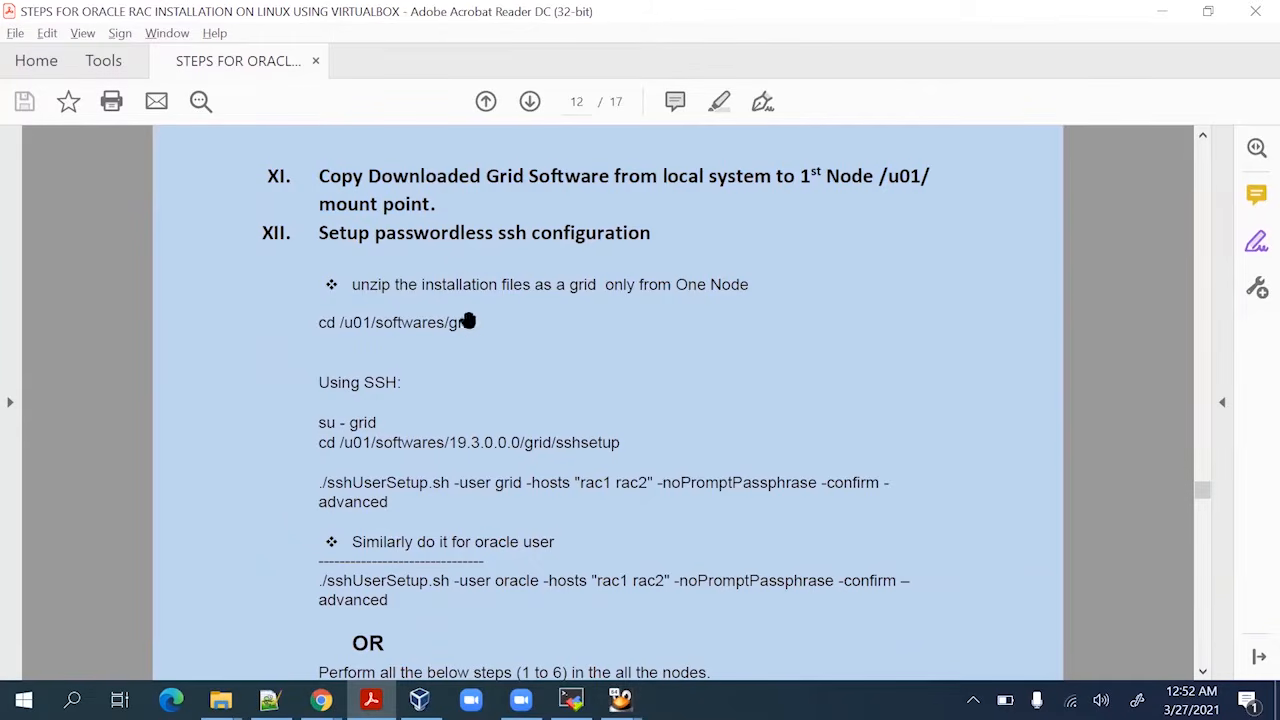
key("alt+Tab")
type("un")
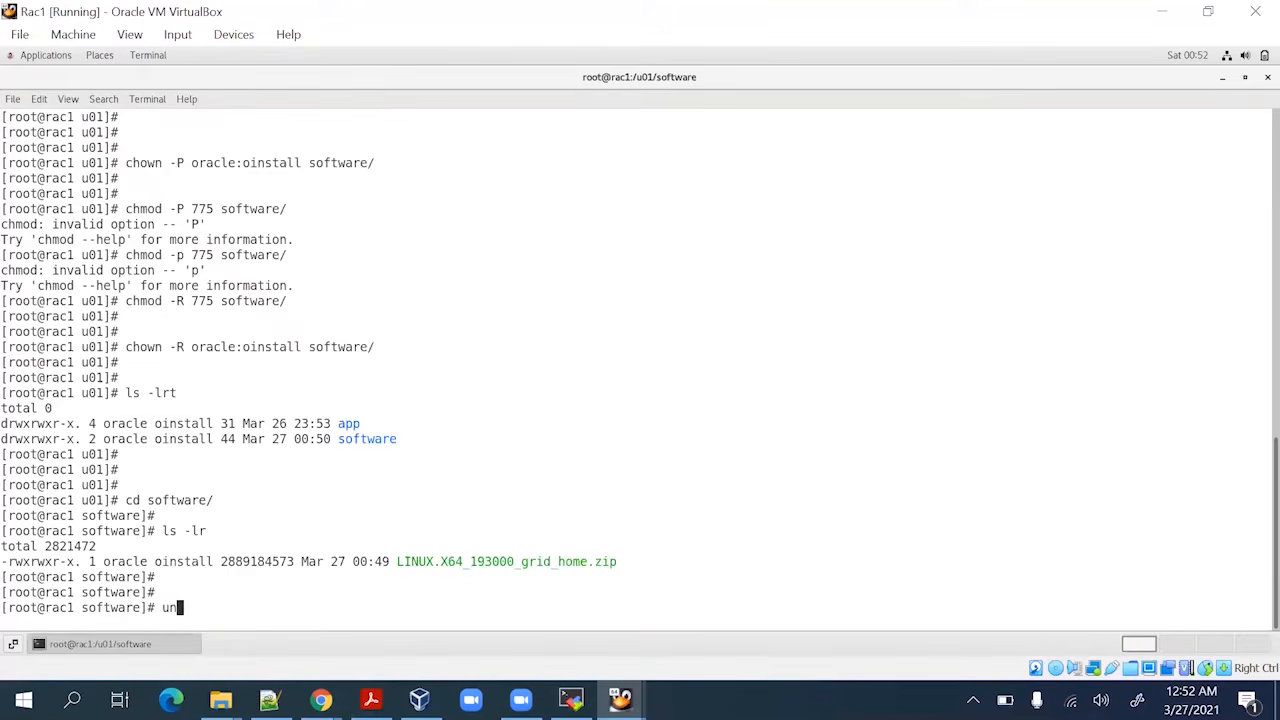
Switch to the oracle user and list its ORACLE variables with env | grep ORA
key("BackSpace")
key("BackSpace")
type("su - oracle")
key("Return")
key("Return")
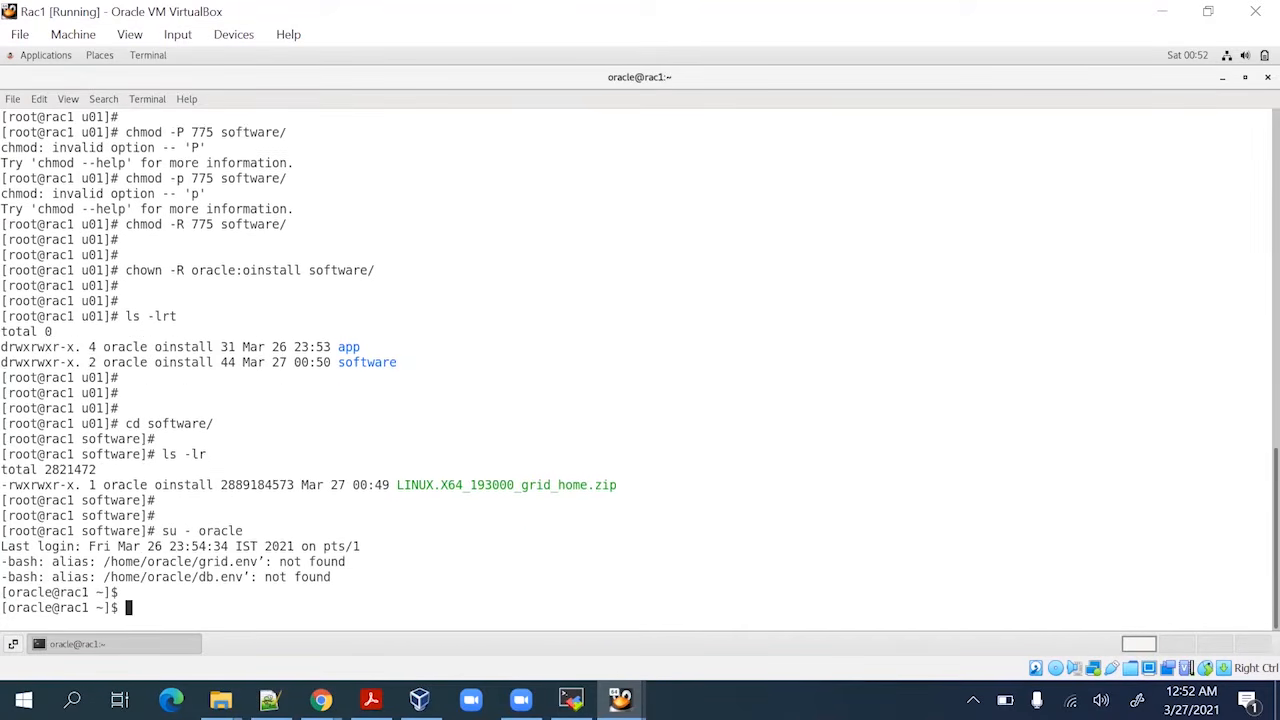
key("Return")
key("Return")
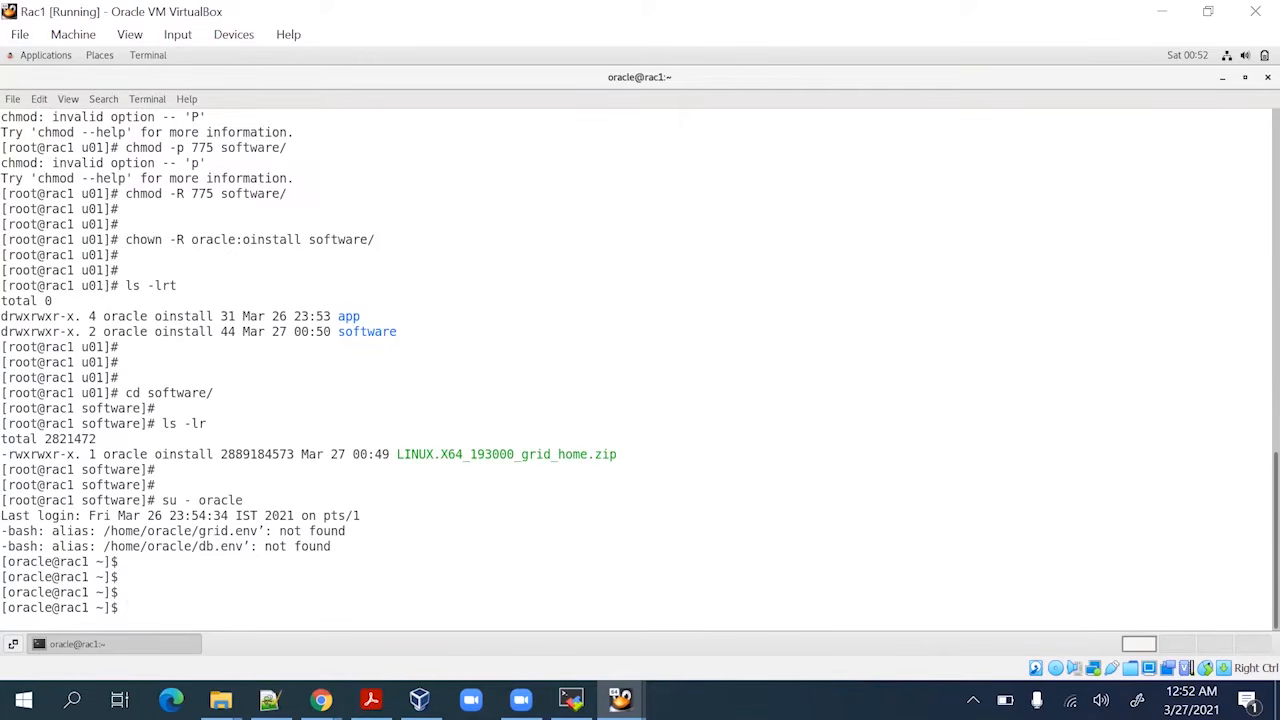
type("env |grep ")
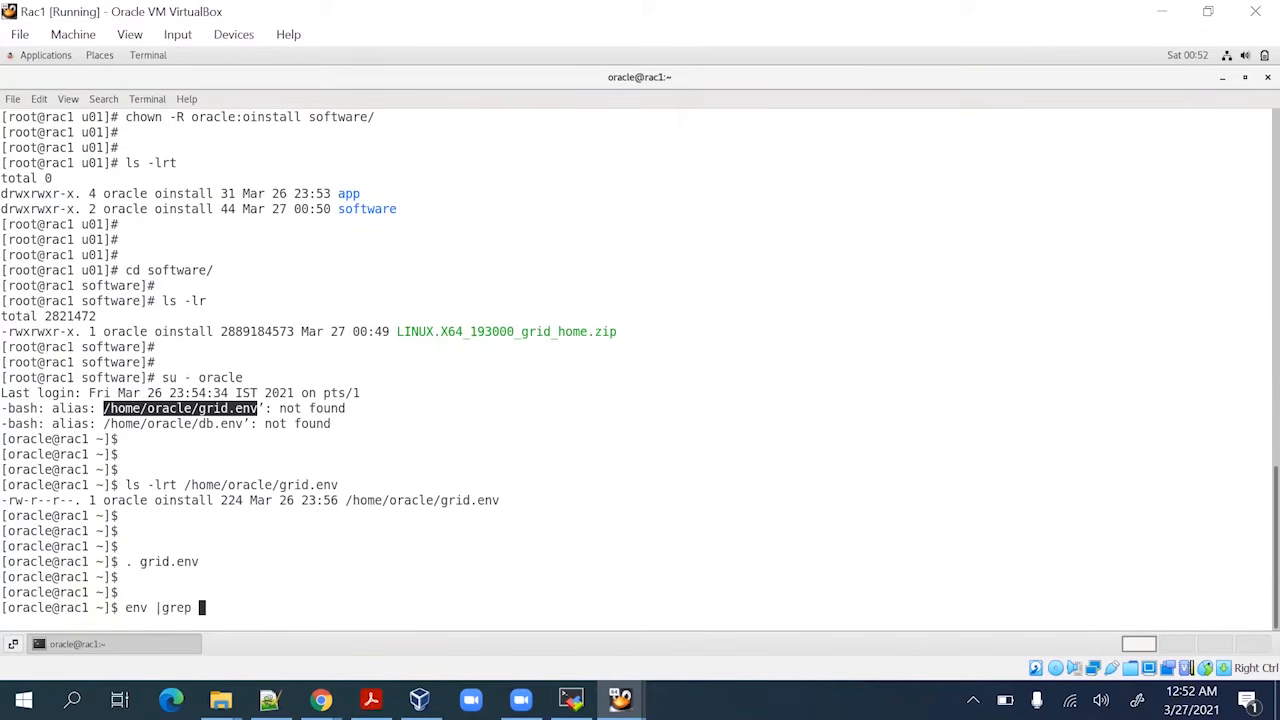
type("ORA")
key("Return")
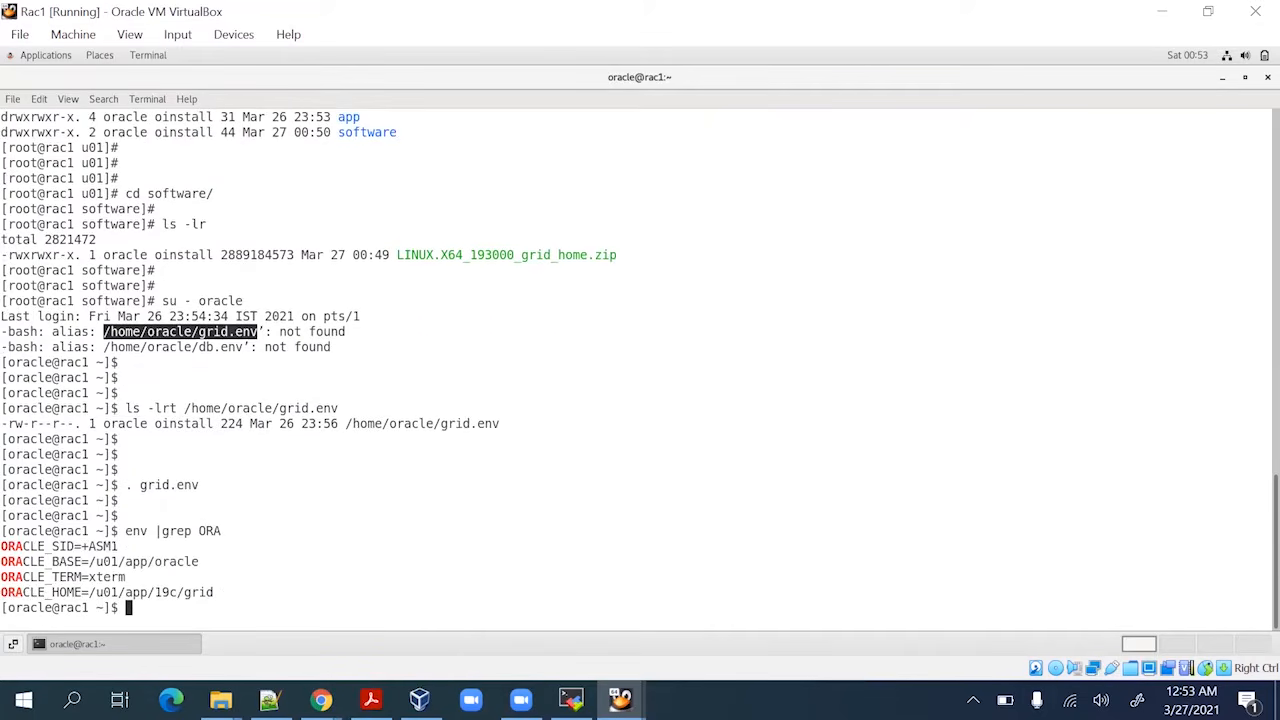
key("Return")
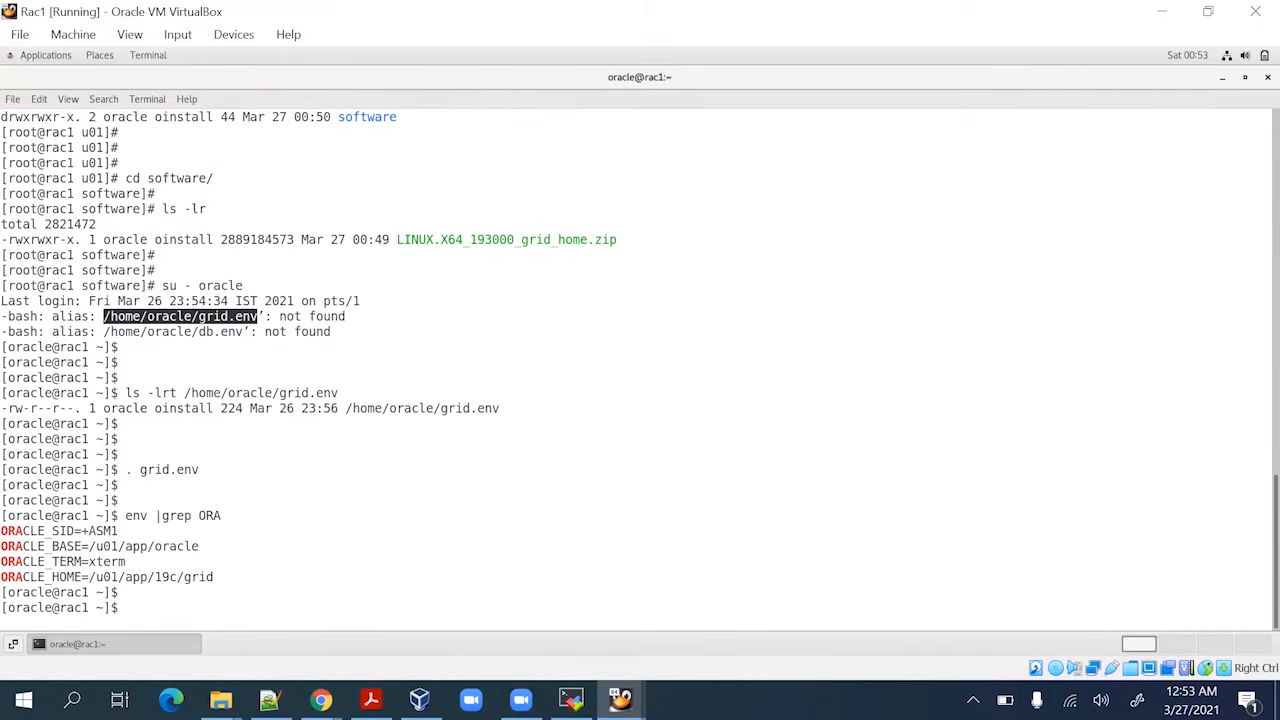
List oracle's home, then change into /u01/software and list the grid home zip there
type("ls -lrt")
key("Return")
type("cd /")
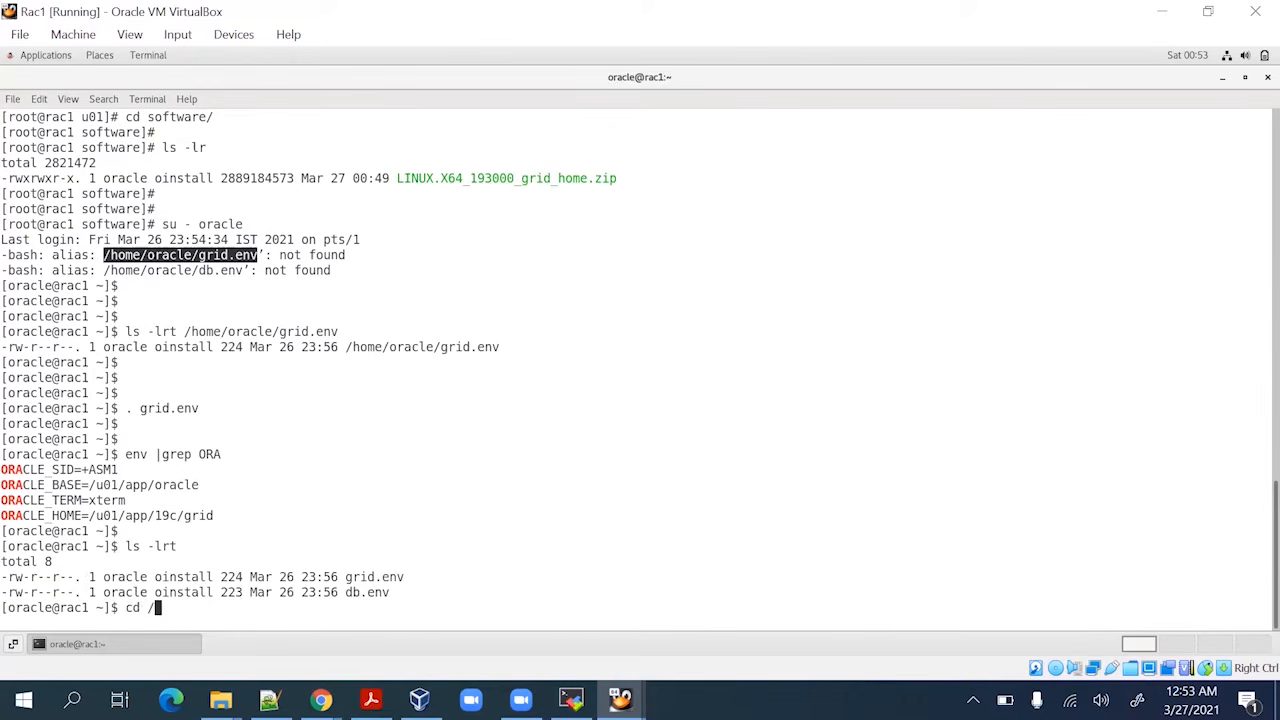
type("u01/so")
key("Tab")
key("Return")
type("ls -lrt")
key("Return")
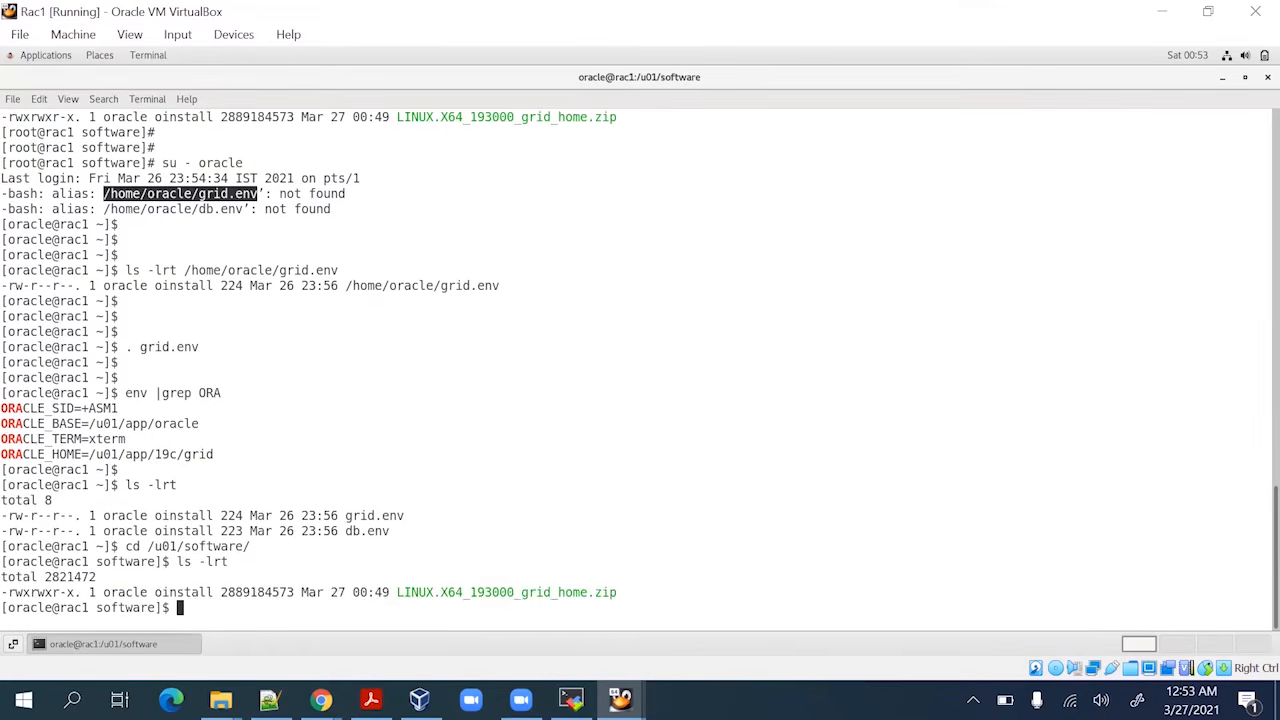
key("Return")
type("unzip ")
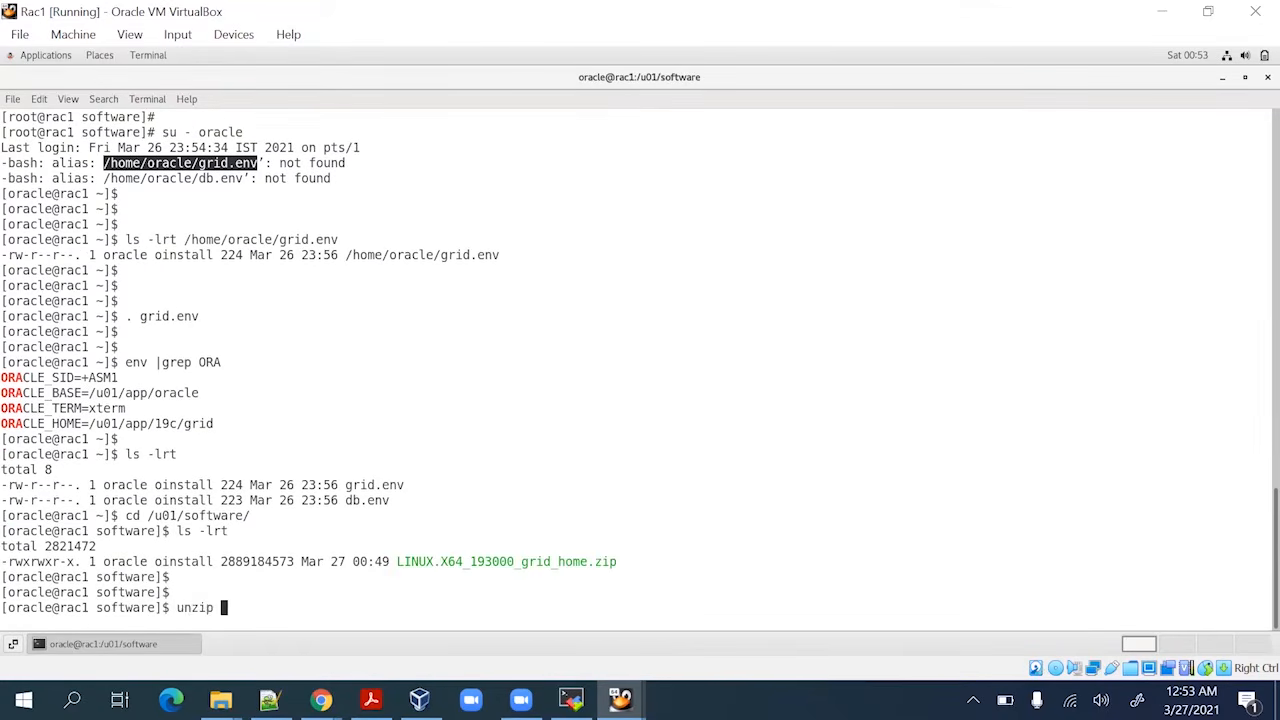
type("L")
Start unzipping LINUX.X64_193000_grid_home.zip in /u01/software
key("Tab")
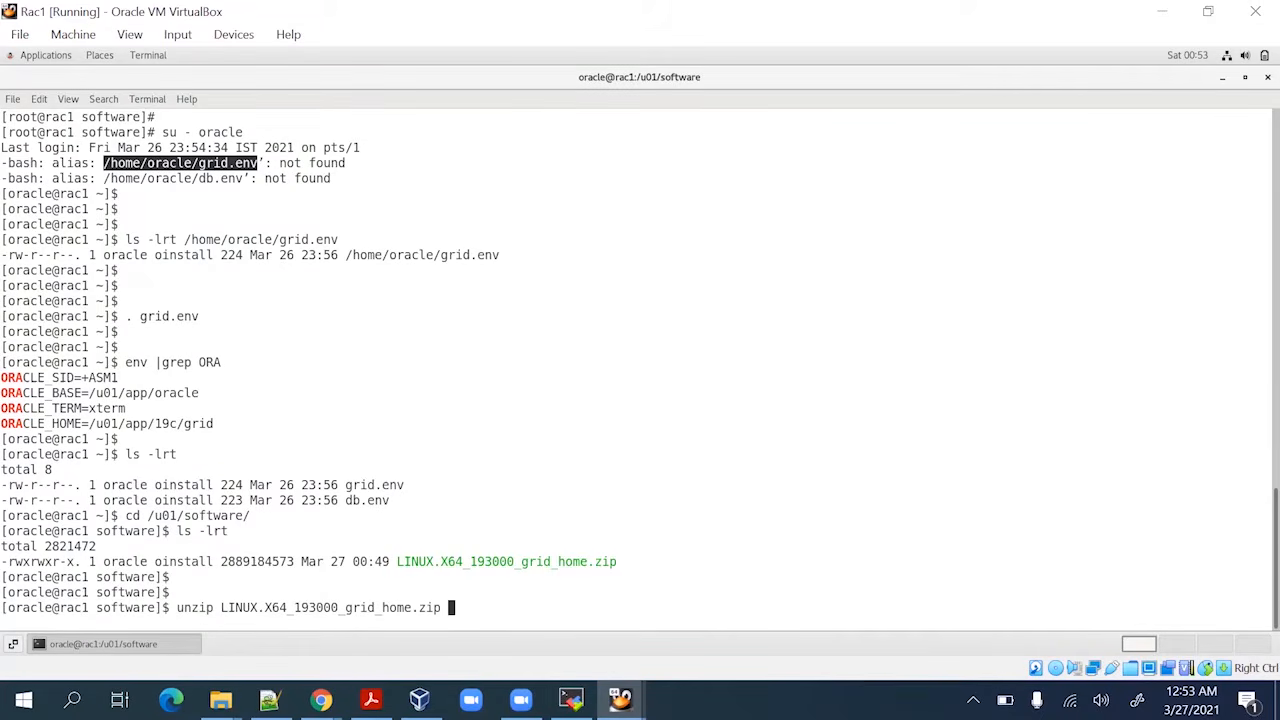
key("Return")
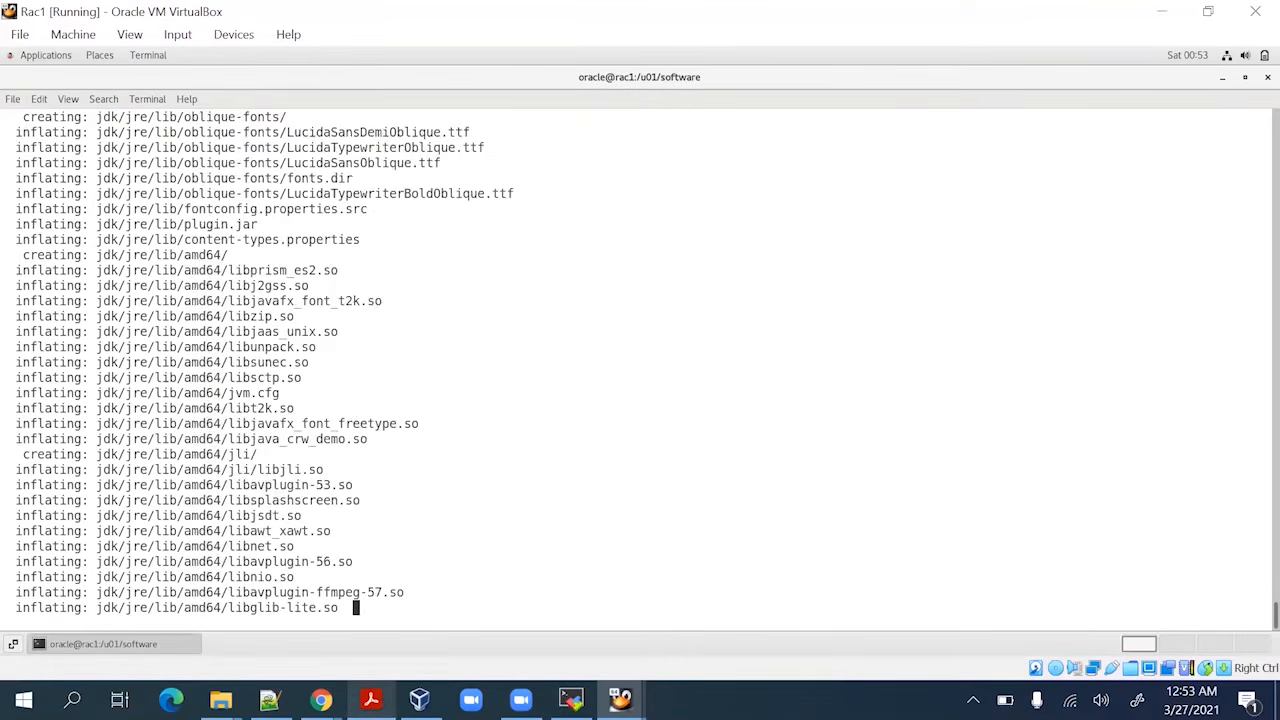
key("alt+Tab")
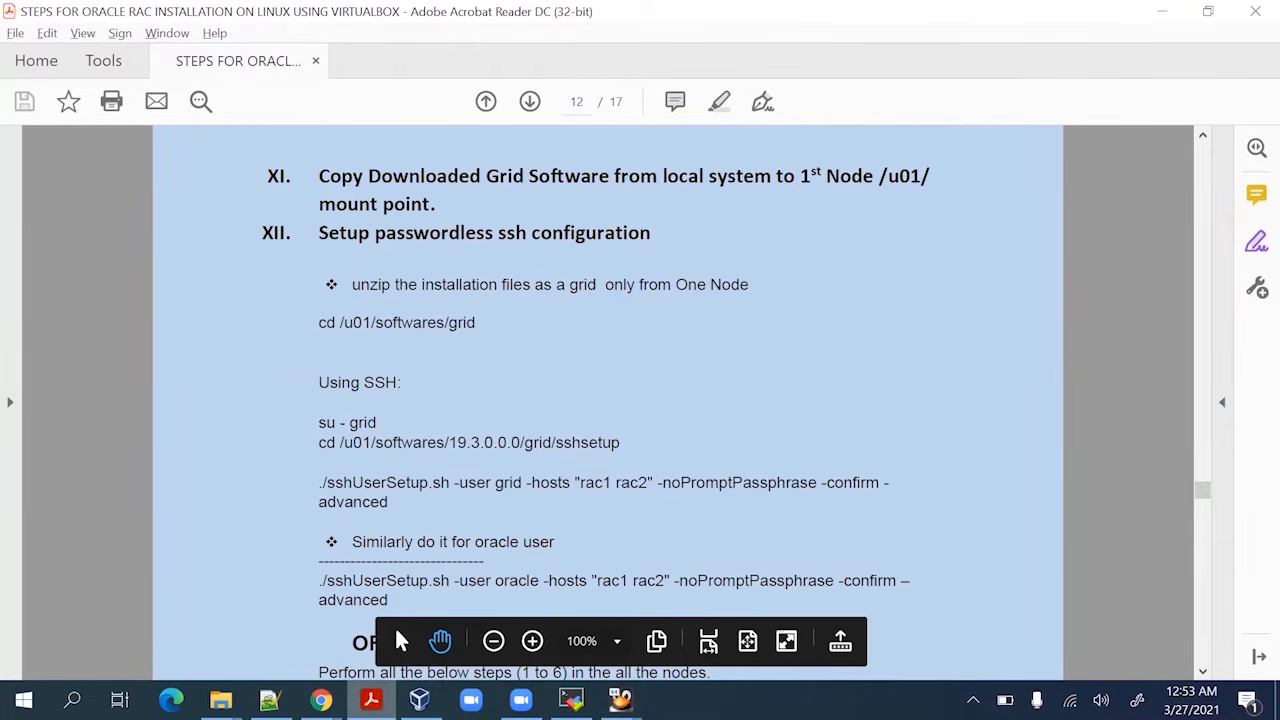
Scroll the RAC steps PDF to section XIV's runcluvfy.sh pre-cluster check on page 13
mouse_move(370, 700)
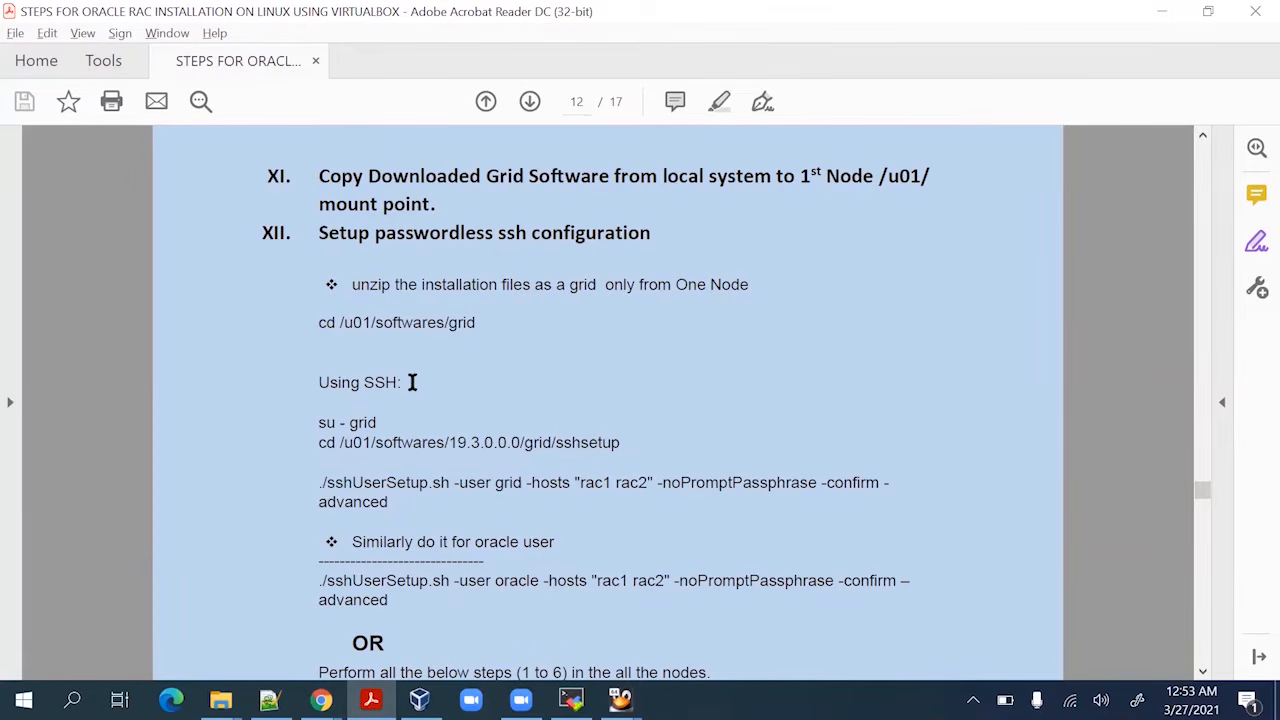
scroll(412, 382, "down", 10)
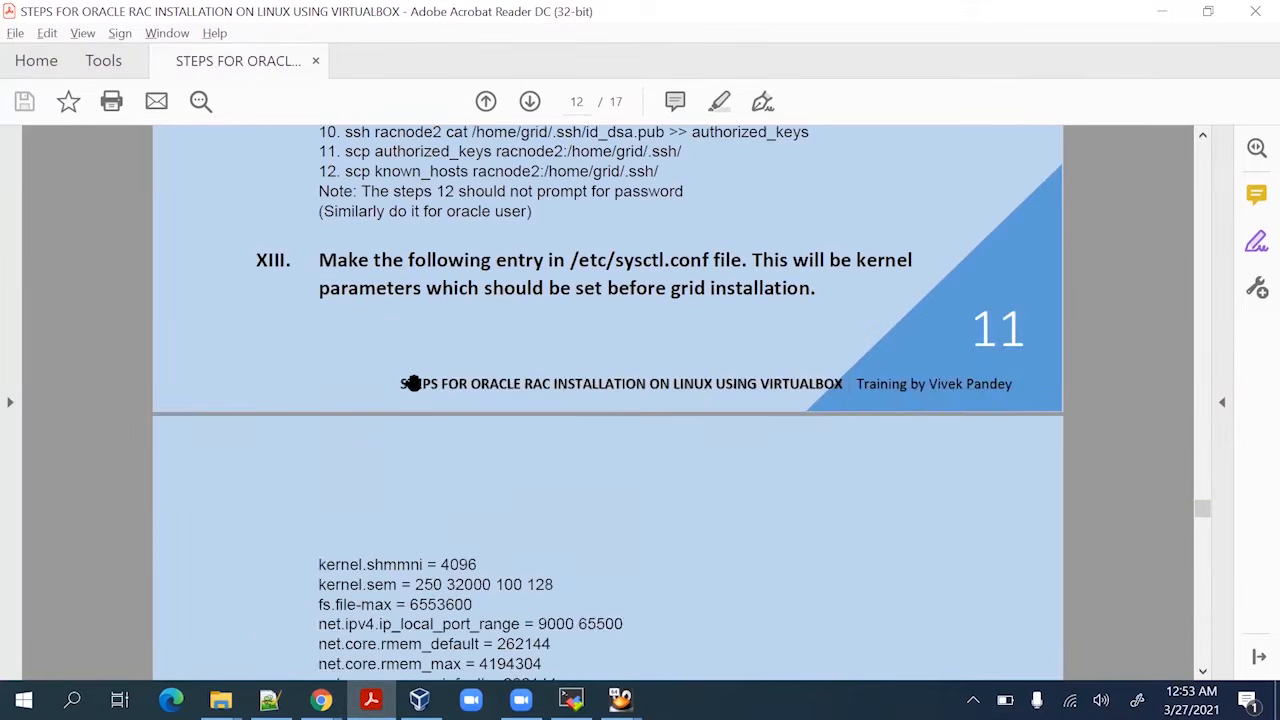
scroll(412, 382, "down", 10)
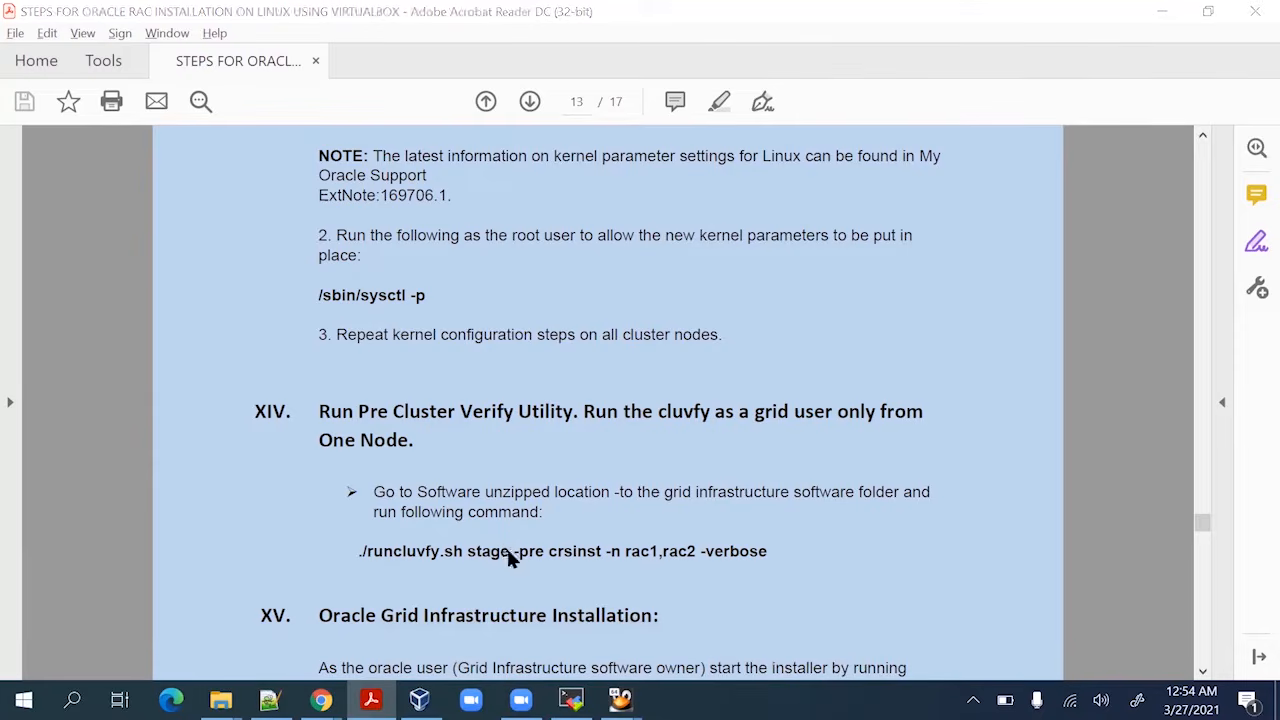
key("alt+Tab")
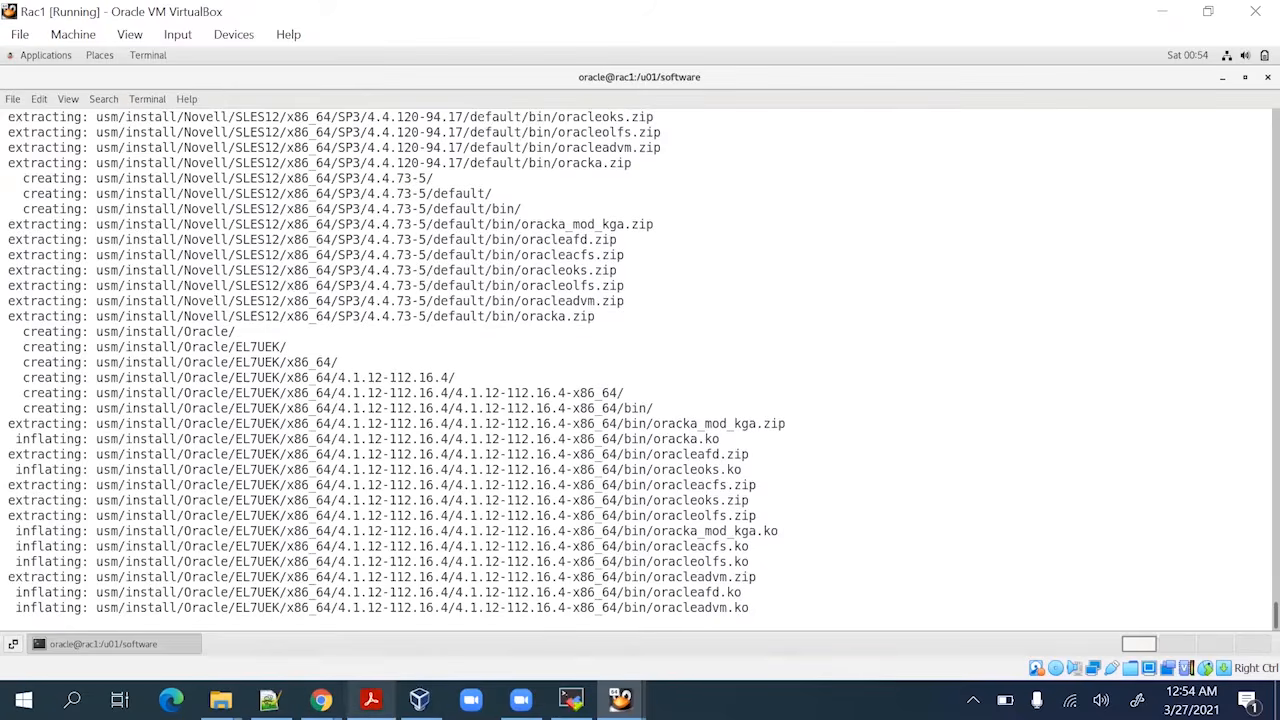
left_click(370, 700)
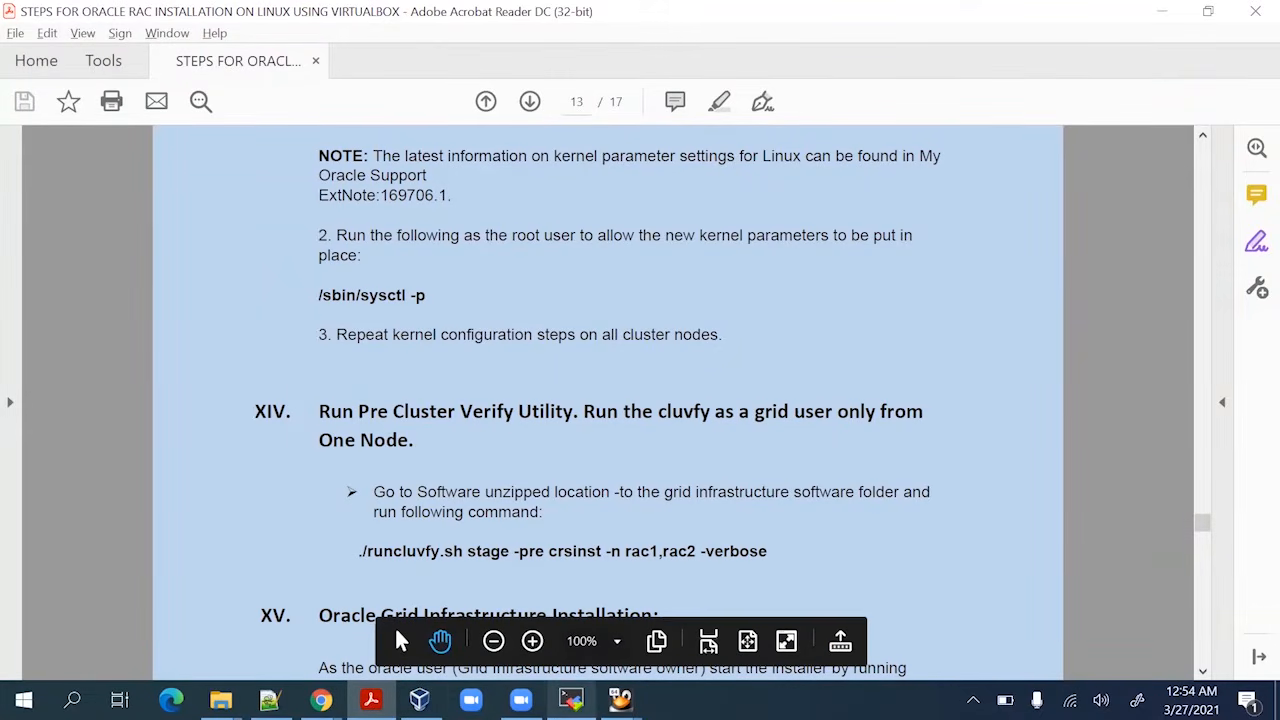
Bring up the Rac2 VM and log in as root via Not listed?, entering the root password
mouse_move(620, 700)
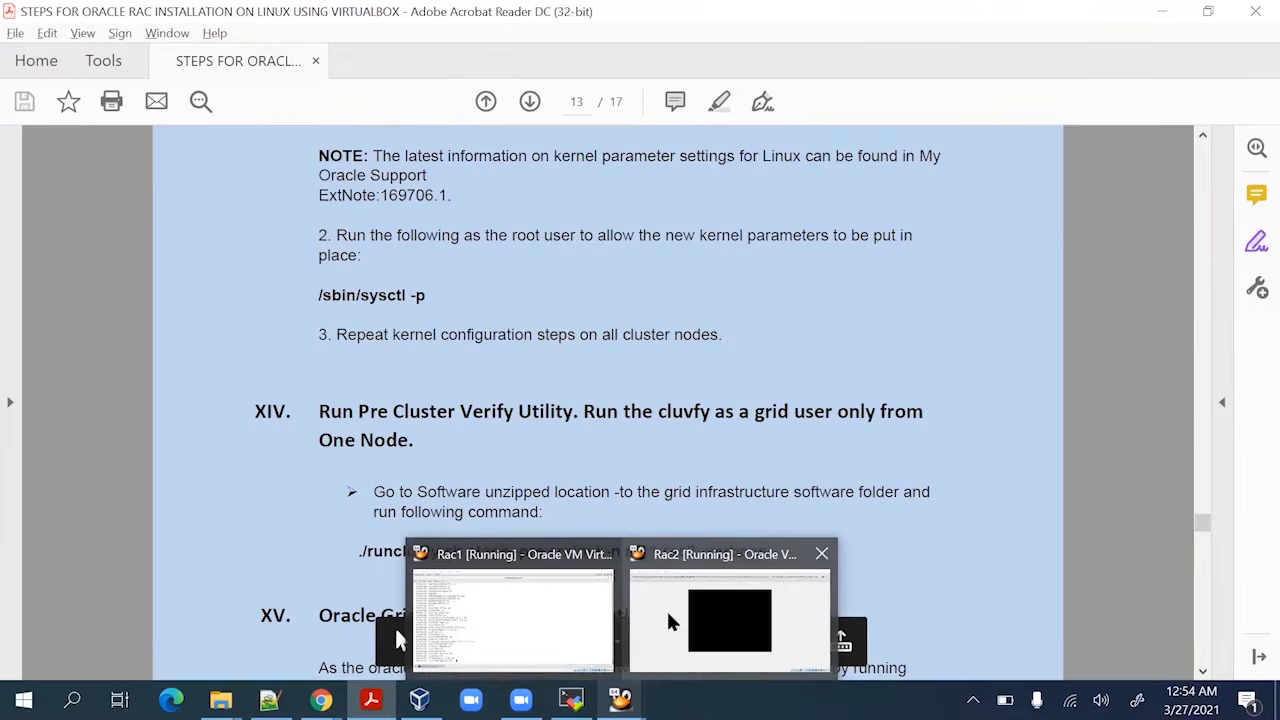
left_click(668, 620)
left_click(617, 291)
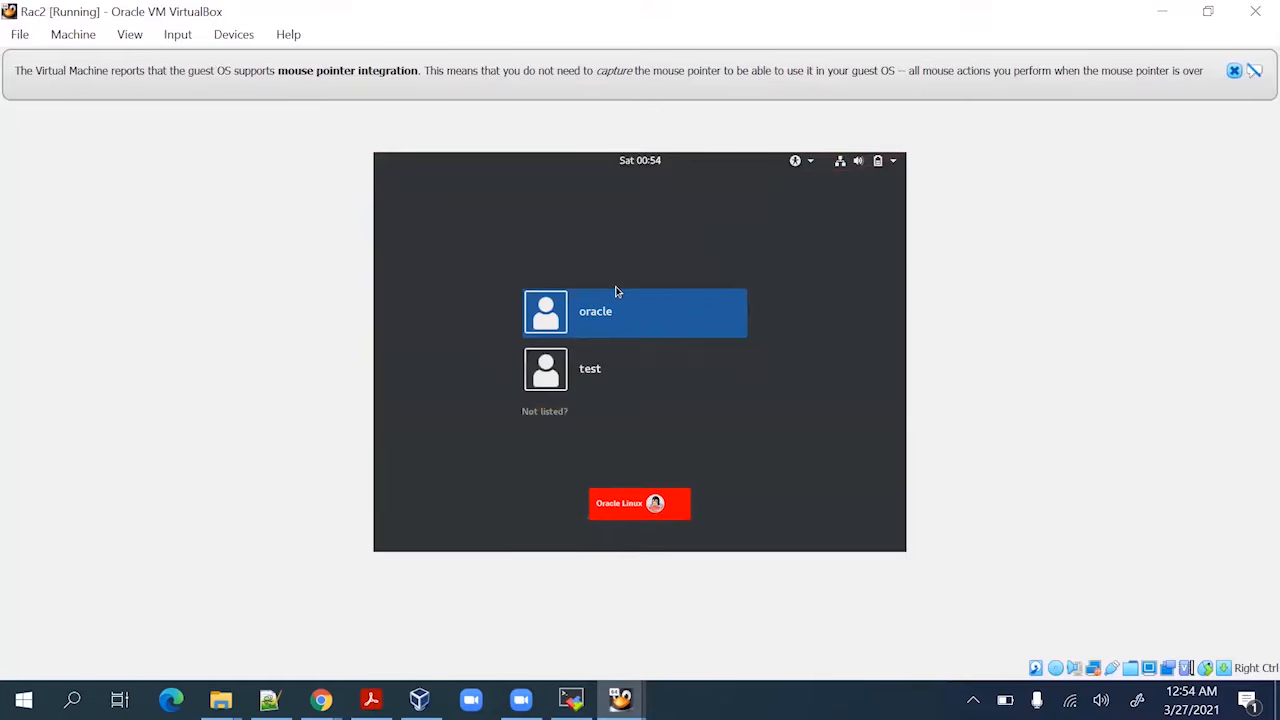
key("Down")
key("Down")
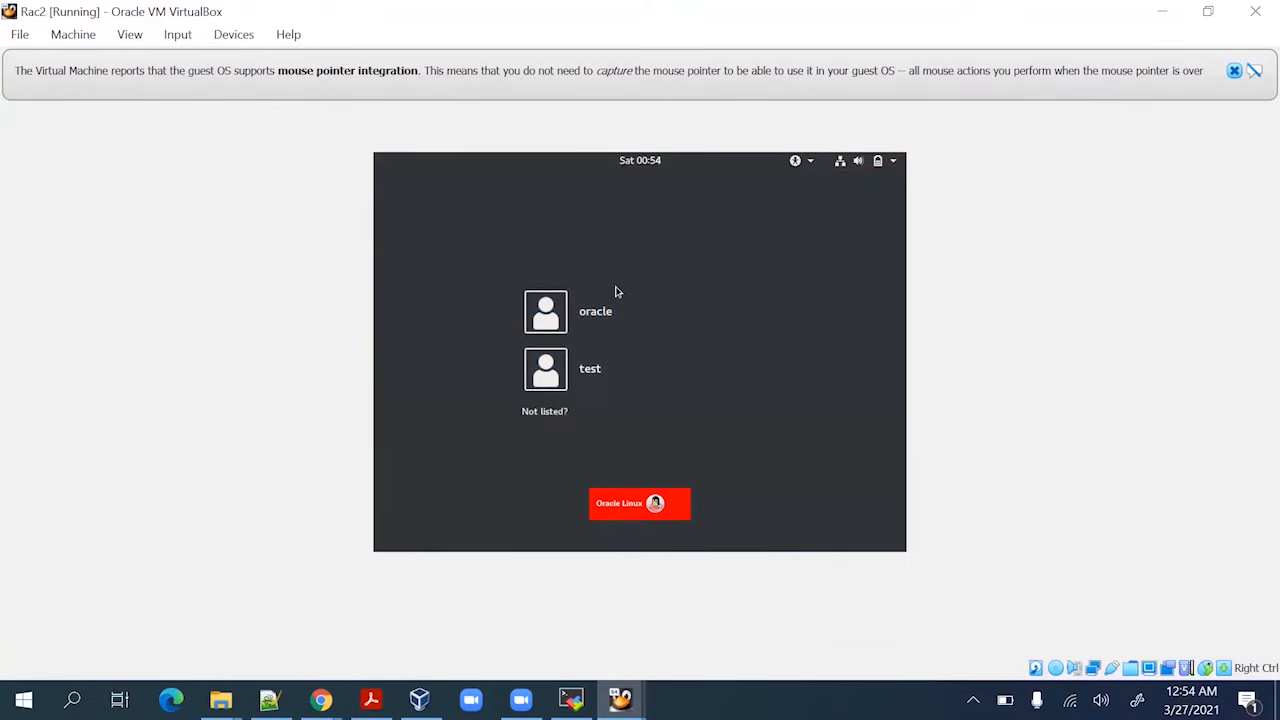
key("Return")
type("root")
key("Return")
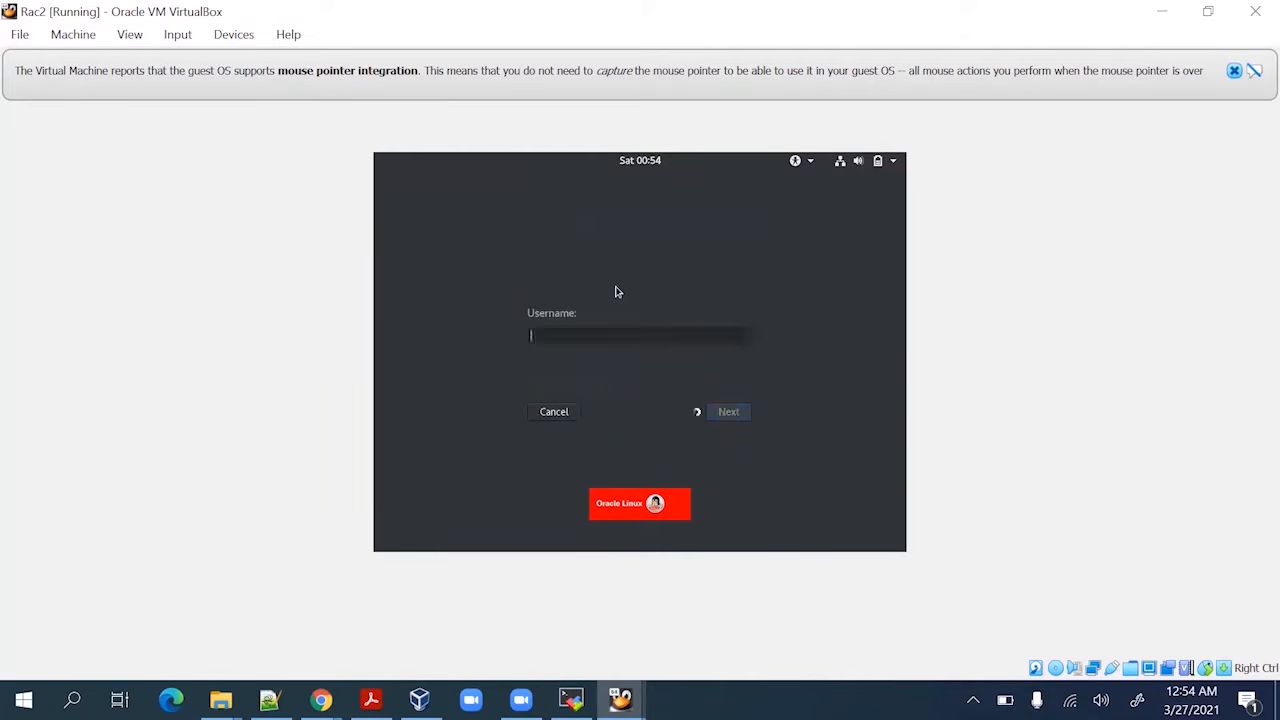
type("r")
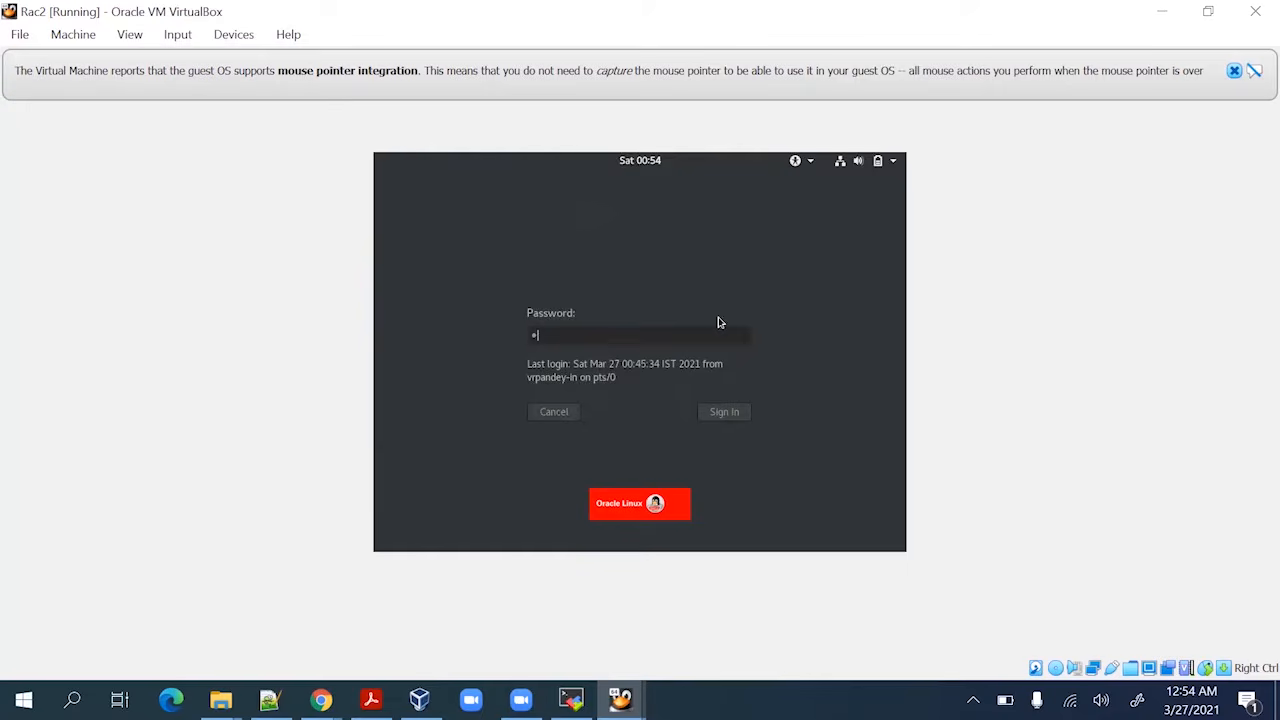
key("Return")
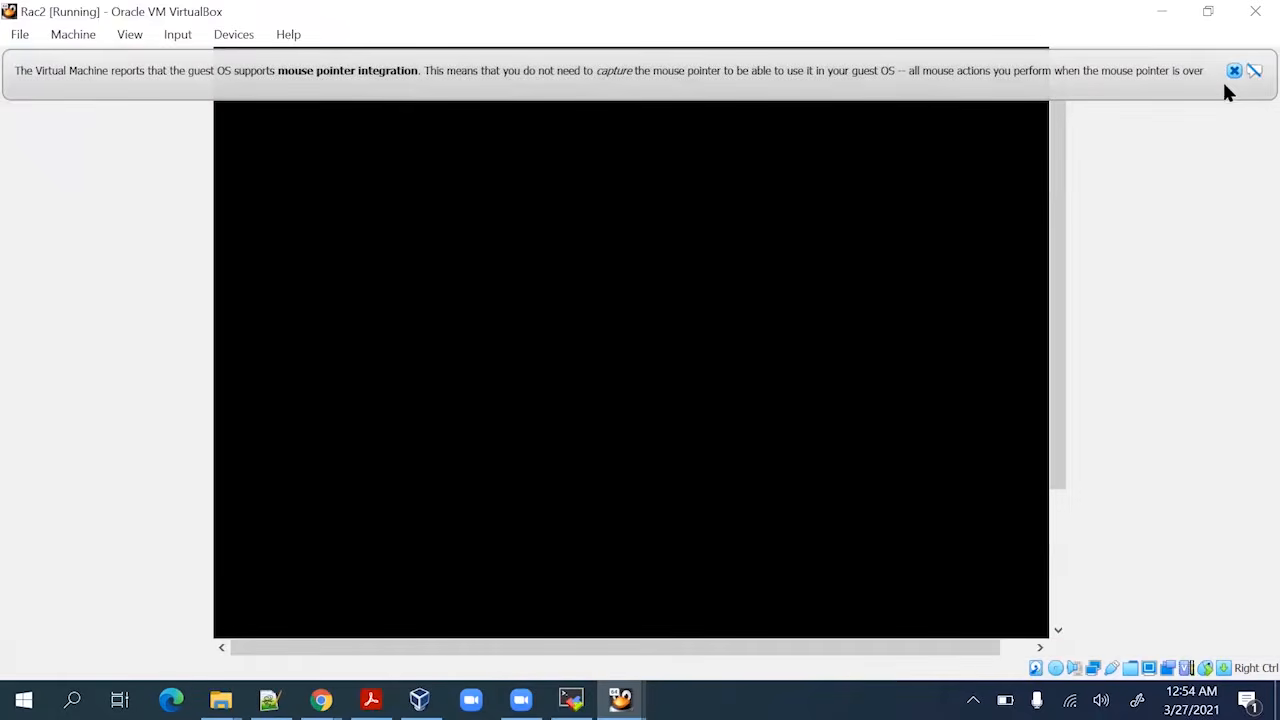
Dismiss the notice bar and open a terminal from the rac2 desktop context menu
left_click(1234, 70)
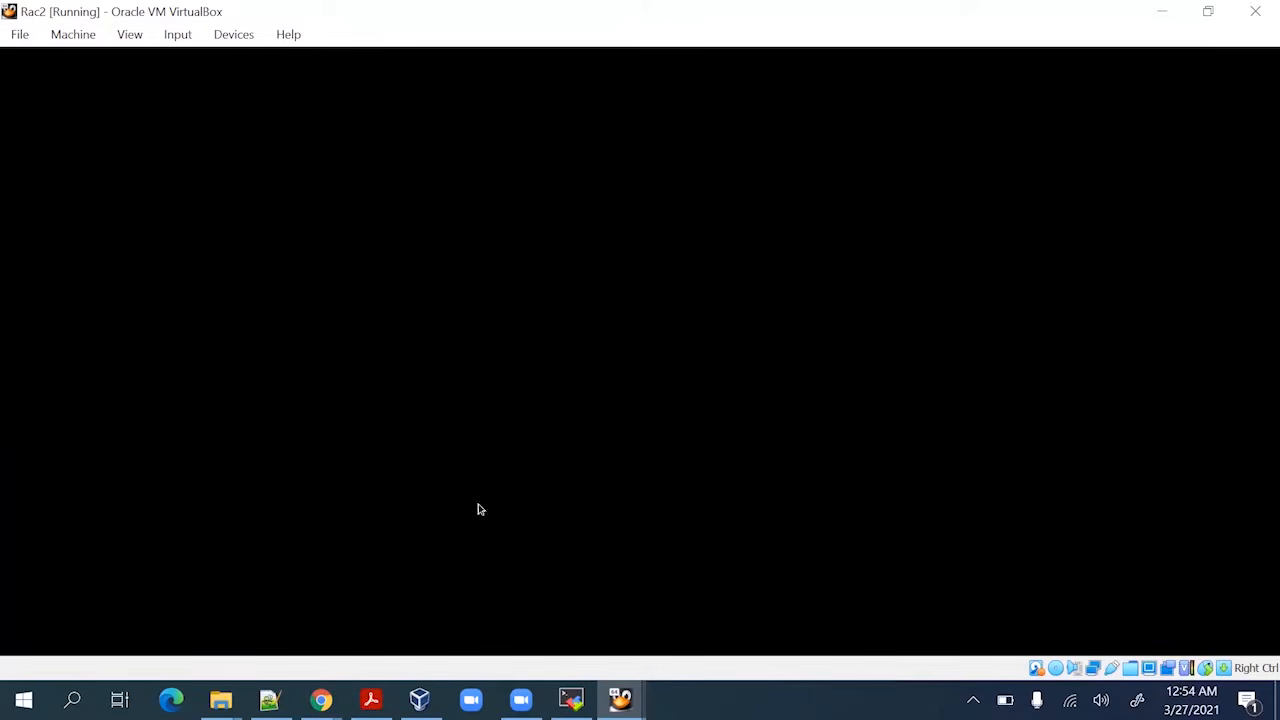
left_click(620, 700)
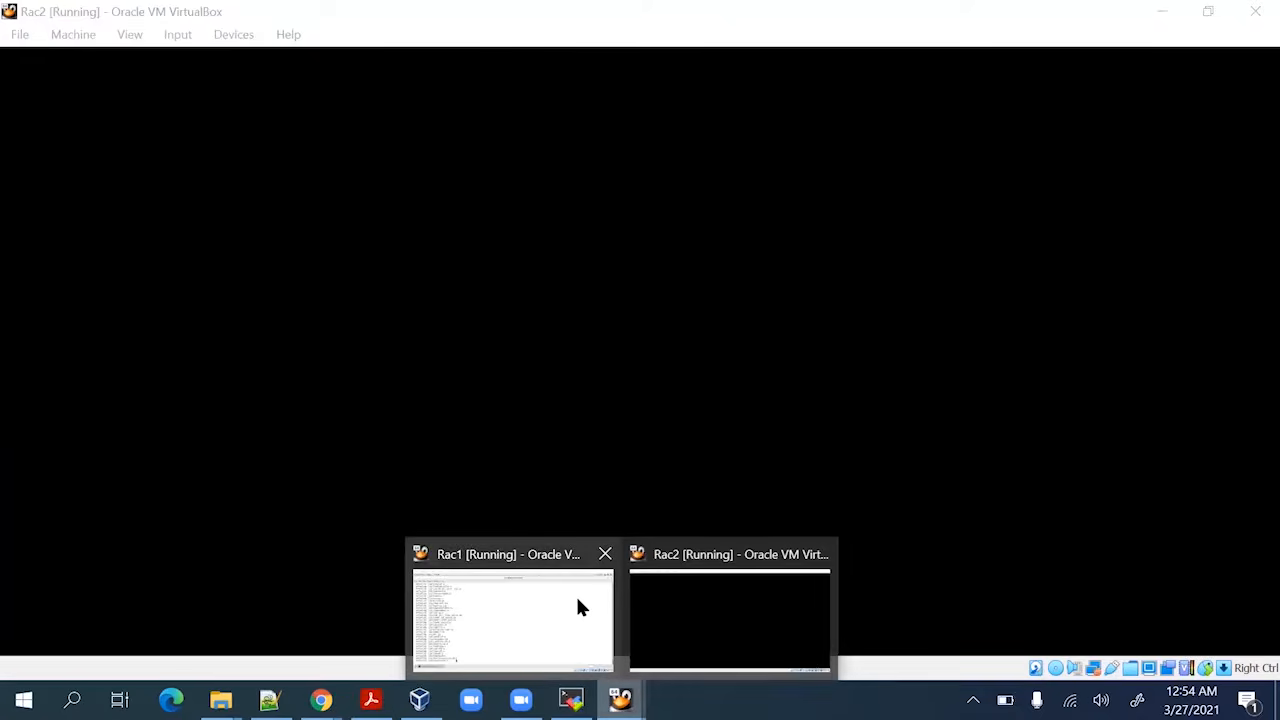
left_click(578, 607)
mouse_move(620, 699)
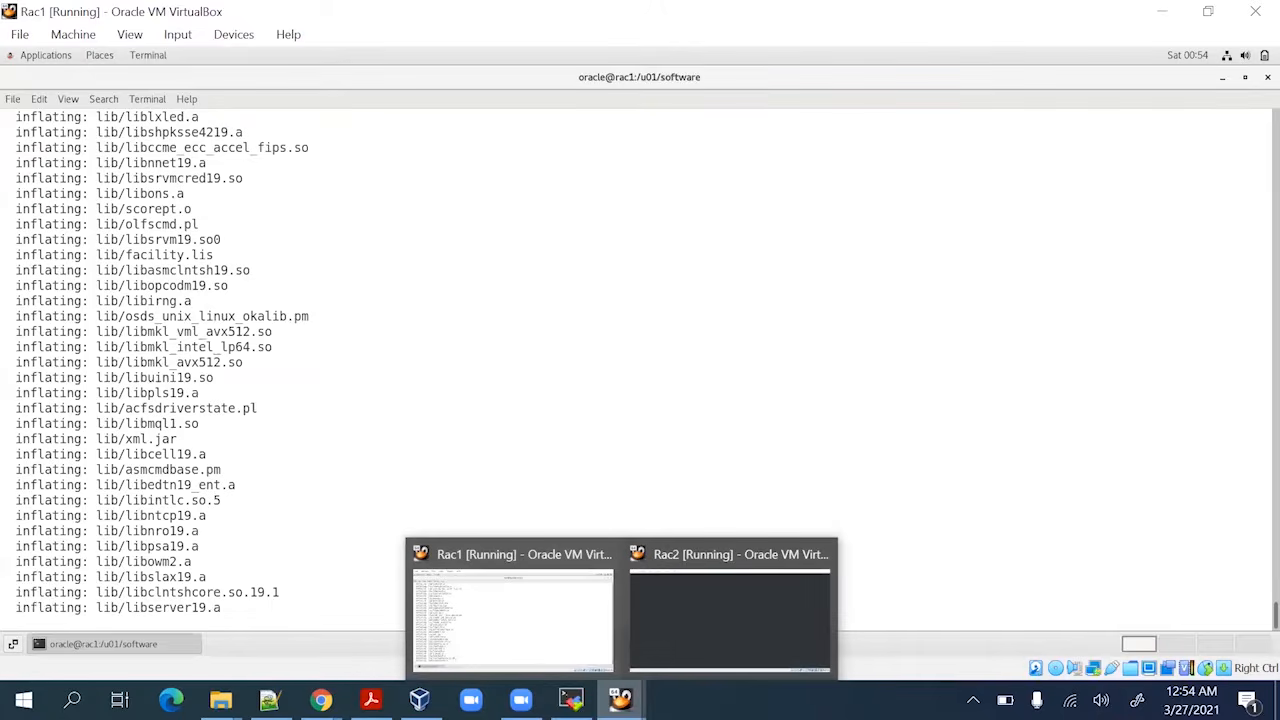
left_click(680, 603)
right_click(579, 206)
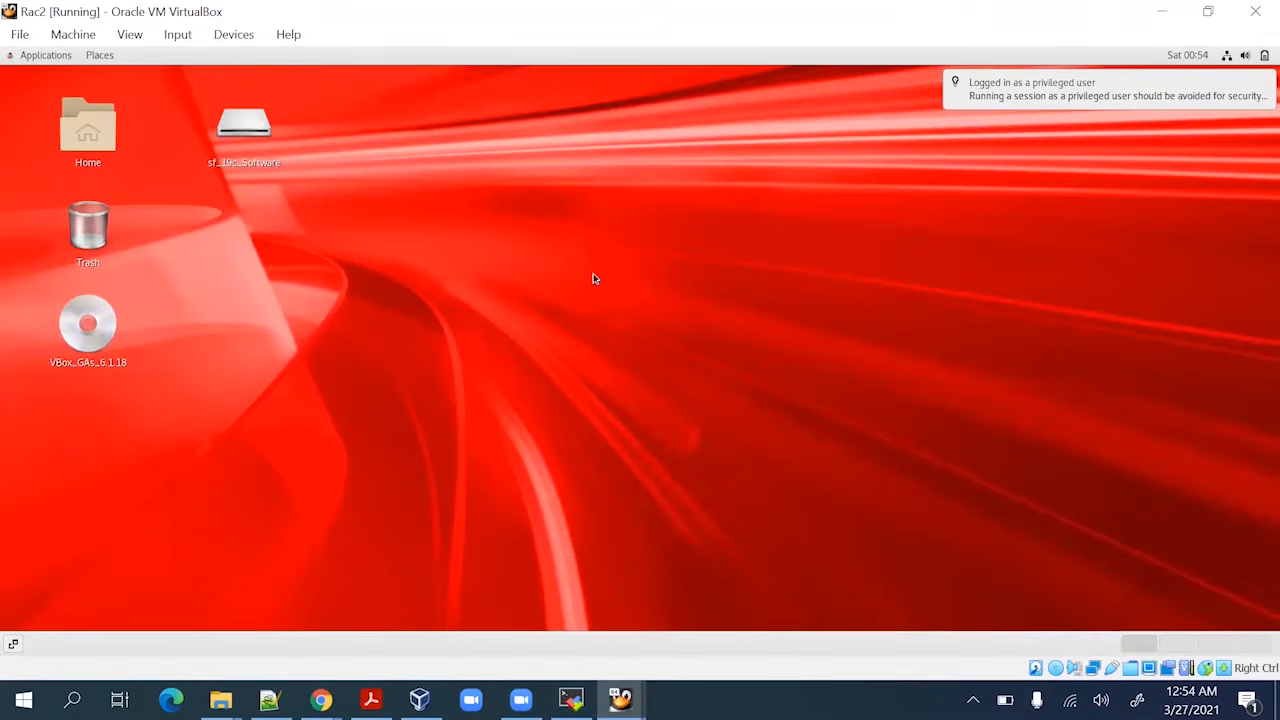
left_click(634, 330)
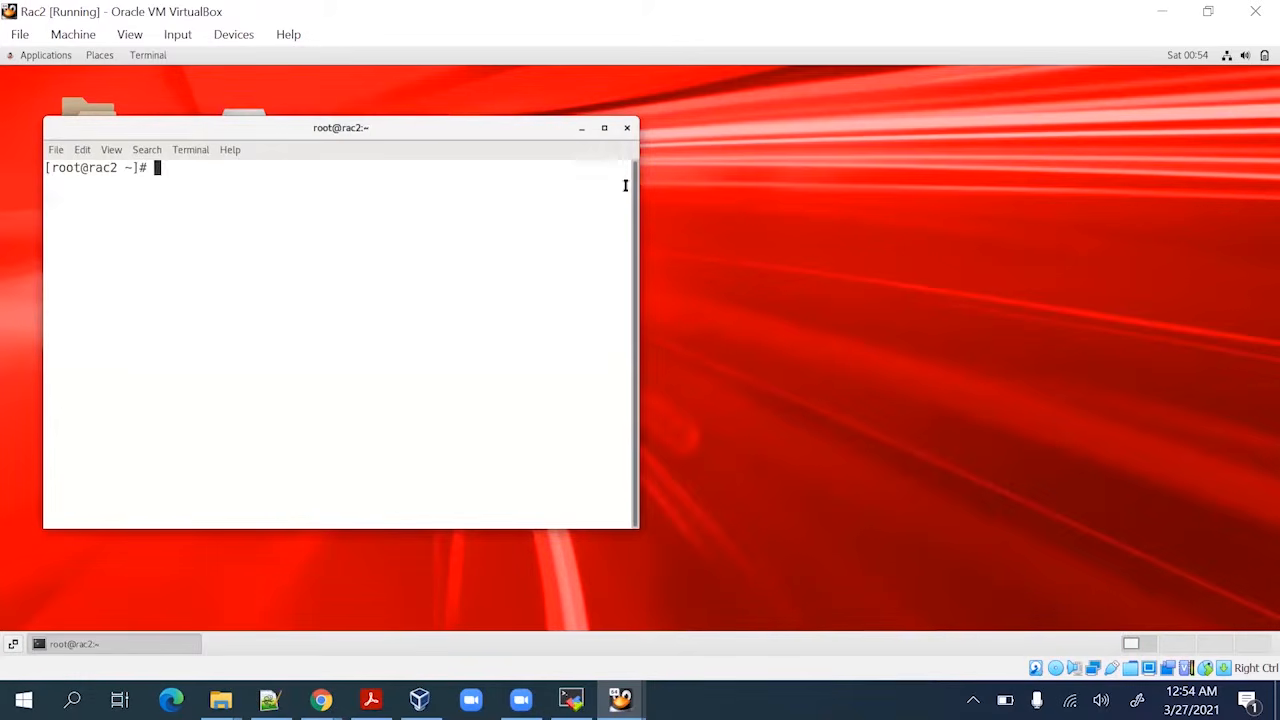
Maximize the rac2 terminal, switch to oracle, and print .bash_profile with cat
left_click(605, 129)
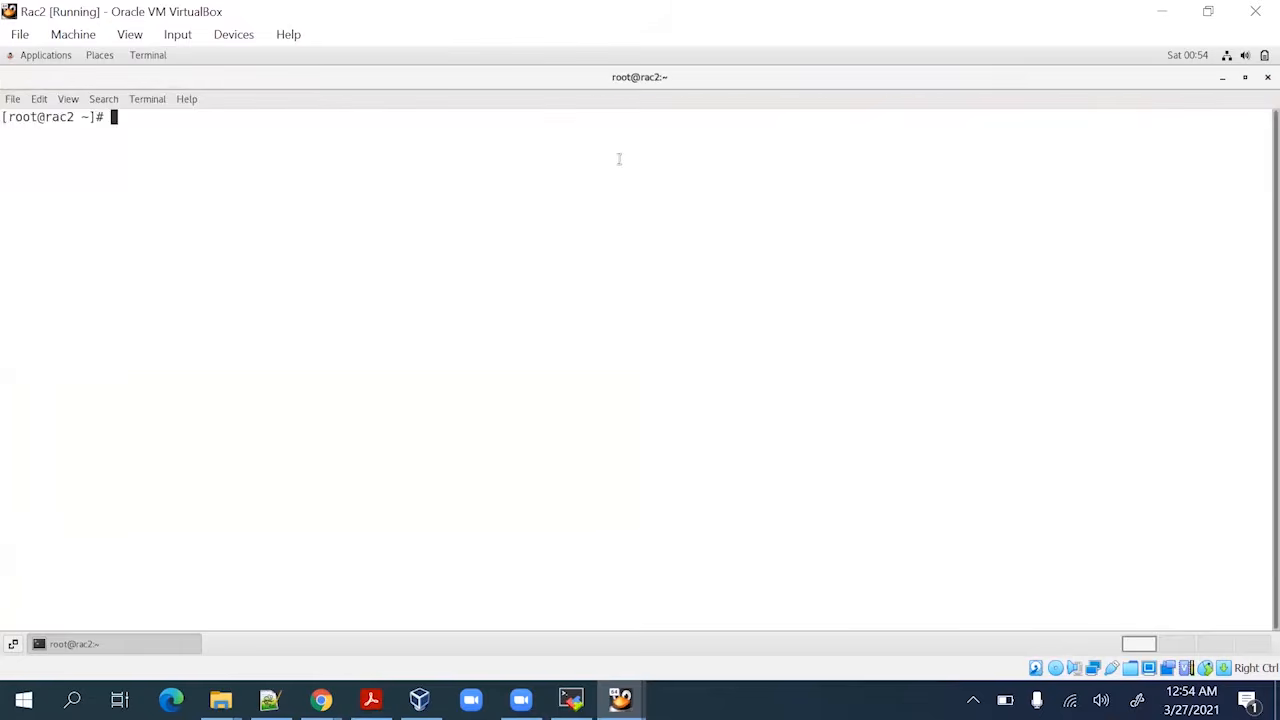
type("su - oracle")
key("Return")
key("Return")
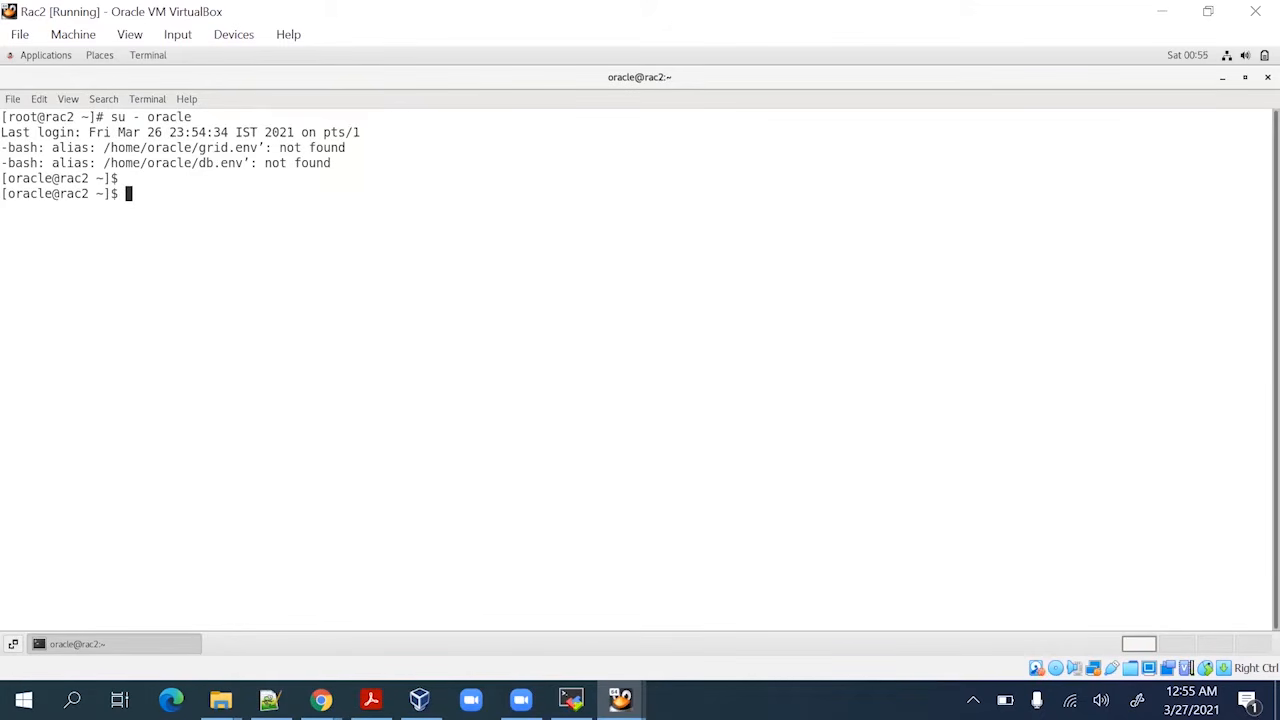
type("cat")
key("BackSpace")
key("BackSpace")
type("t .bash_profile")
key("Return")
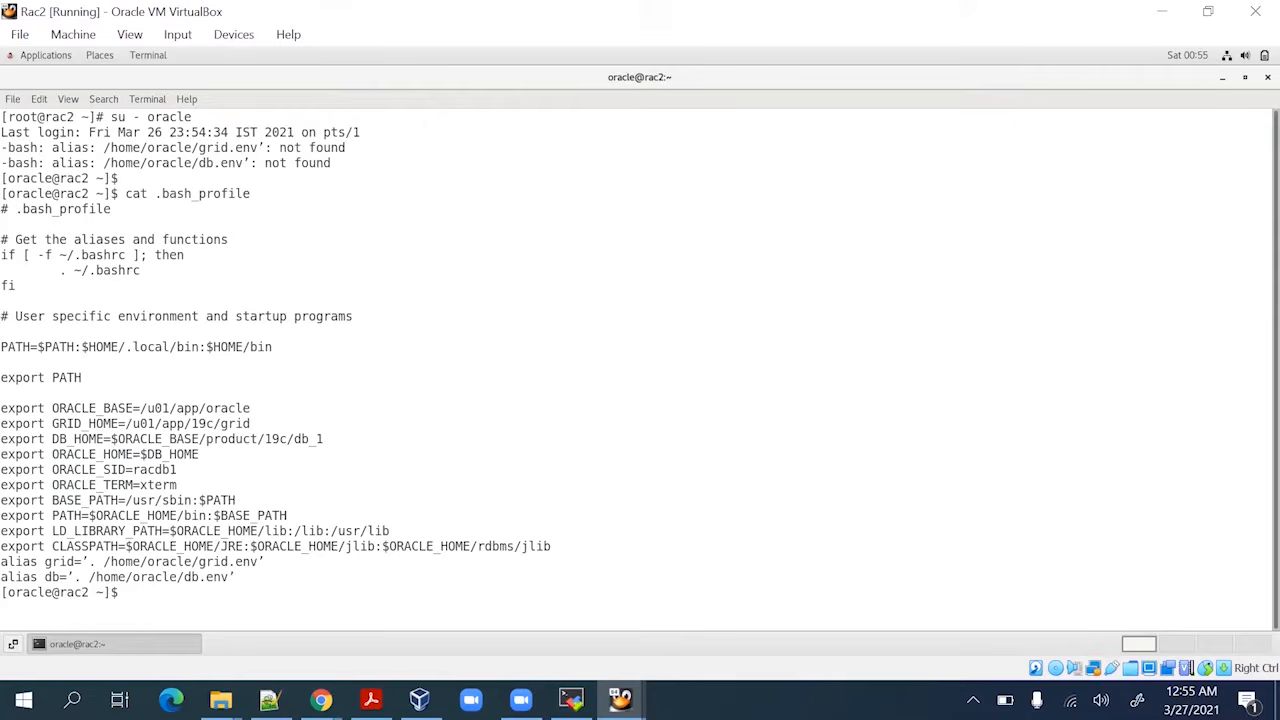
type("vi .bash-")
Open .bash_profile in vi
key("BackSpace")
type("_p")
key("Tab")
key("Return")
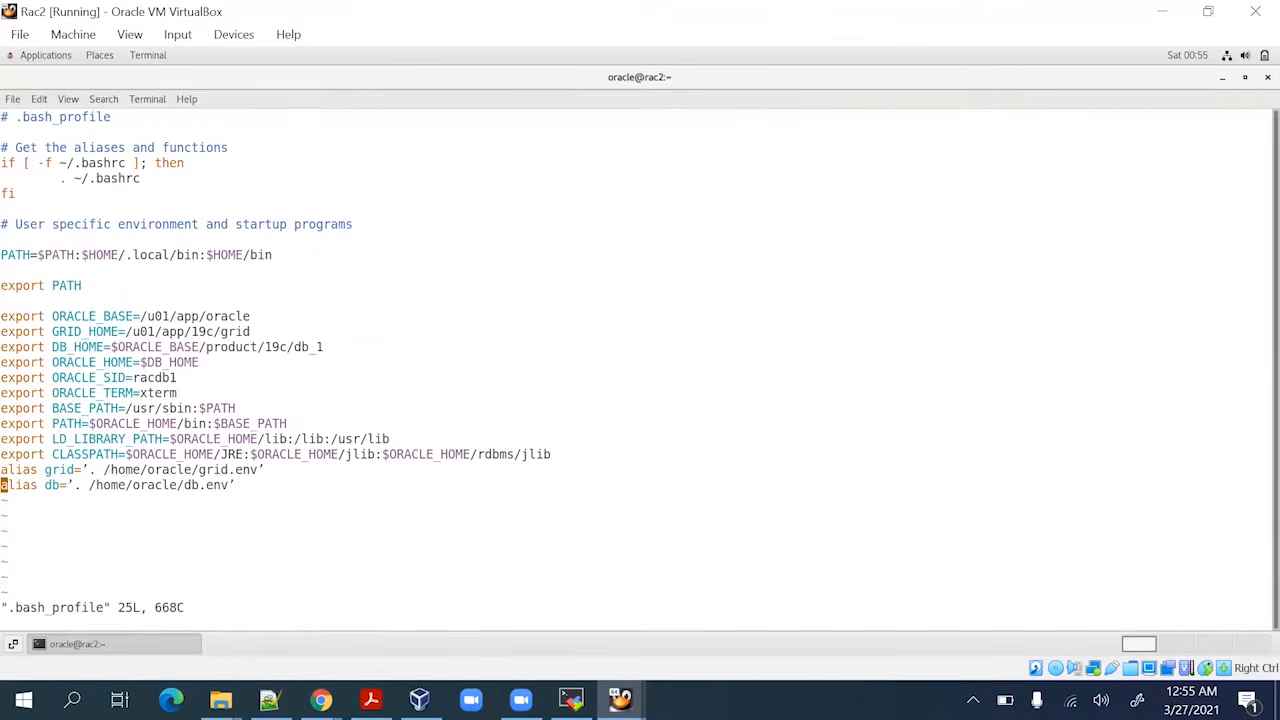
Replace the quote characters around the grid alias value with straight single quotes
key("Up")
key("Up")
key("Down")
key("Right")
key("Right")
key("Right")
key("Right")
key("Right")
key("Right")
key("Right")
key("Right")
key("Right")
key("Right")
key("Right")
key("x")
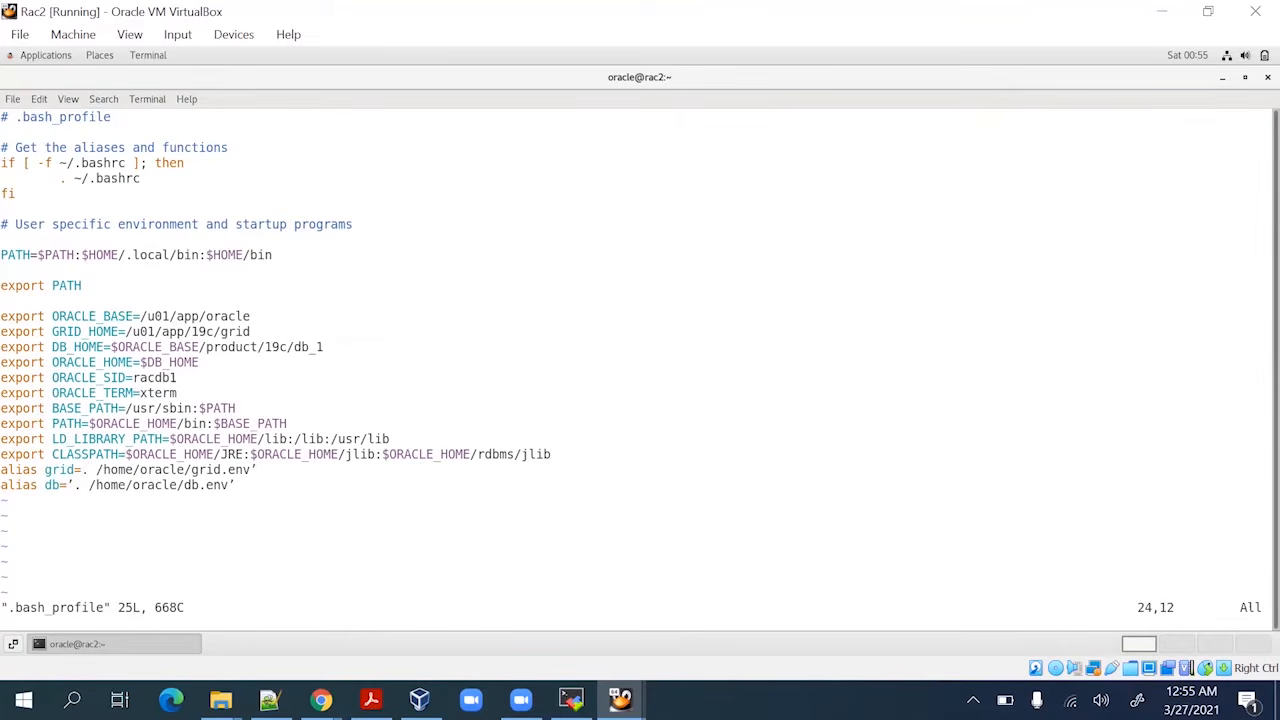
type("id=")
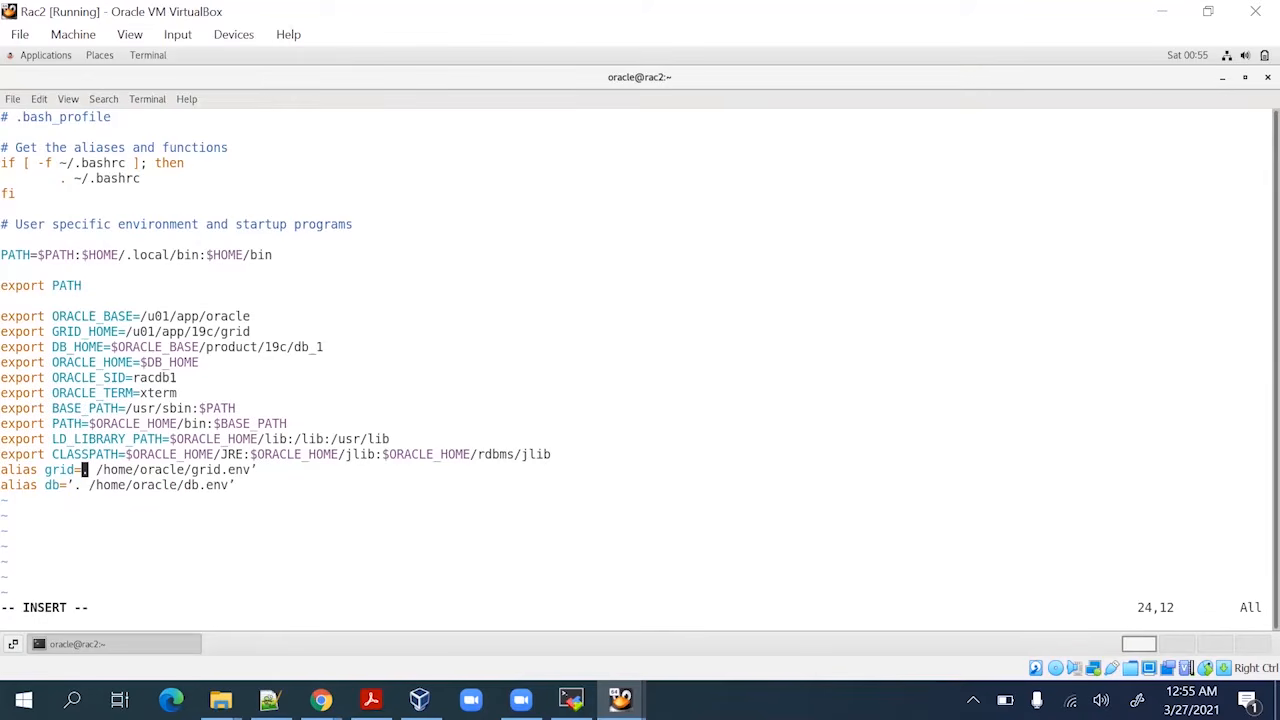
type("'")
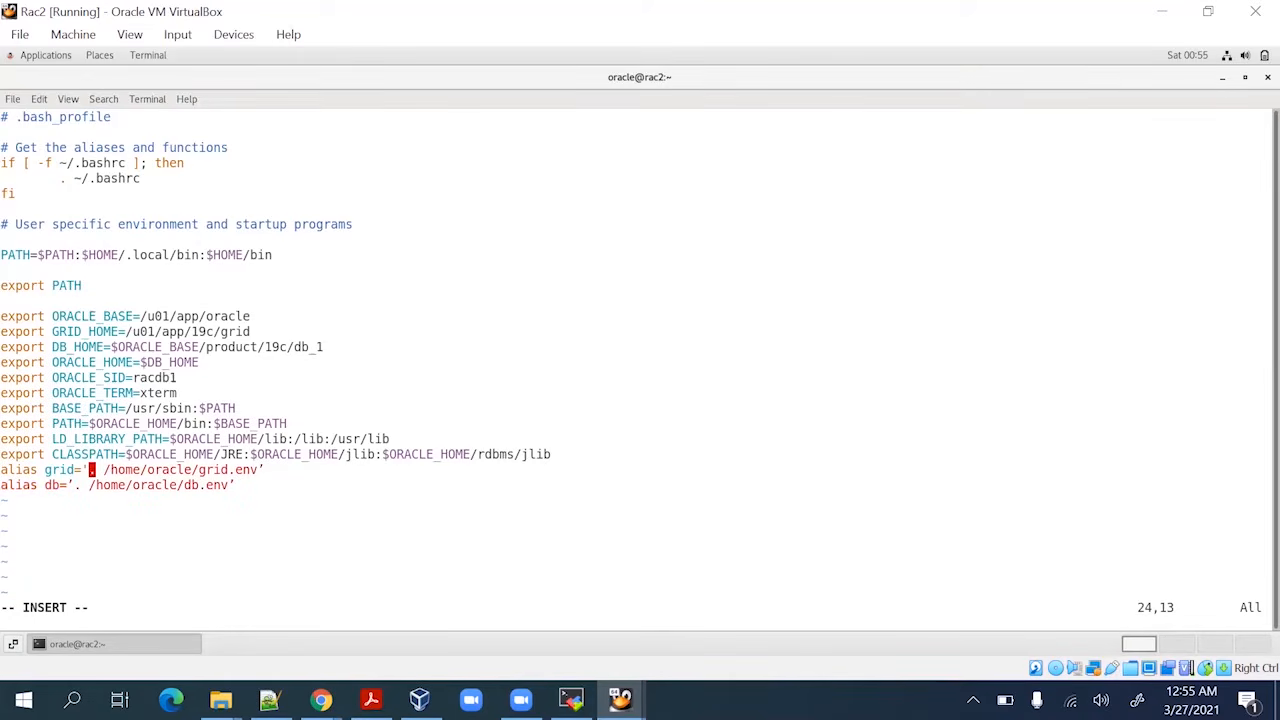
key("Escape")
key("Right")
key("Right")
key("Right")
key("Right")
key("Right")
key("Right")
key("Right")
key("Right")
key("Right")
key("Right")
key("Right")
key("Right")
key("Right")
key("Right")
key("Right")
key("Right")
key("Right")
key("Right")
key("Right")
key("Right")
key("Right")
key("Right")
key("Right")
key("x")
key("apostrophe")
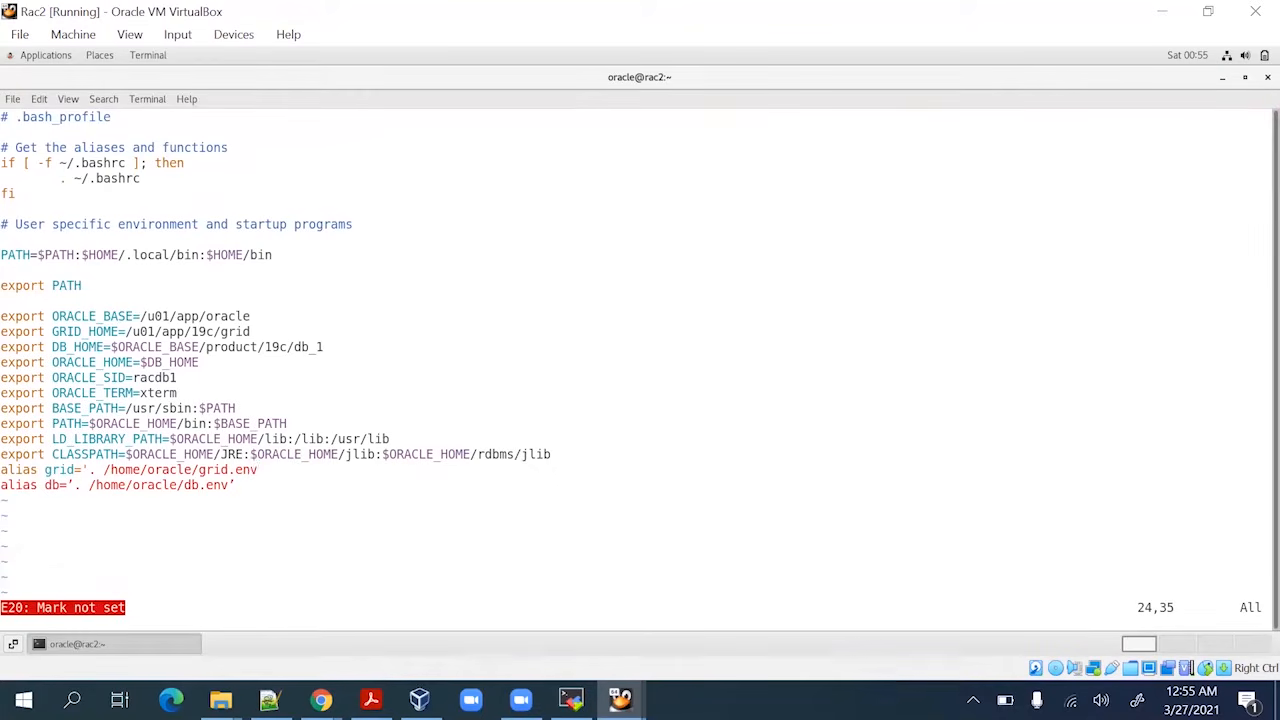
type("a")
type("'")
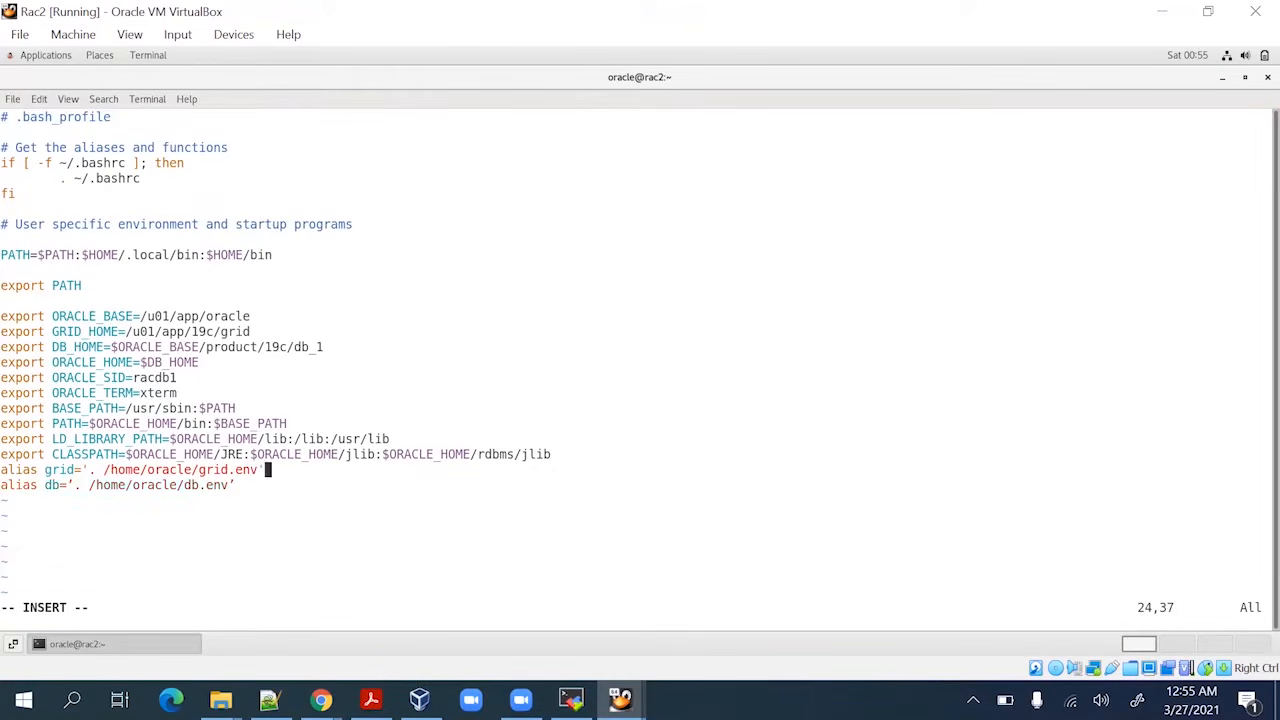
key("Escape")
Fix the db alias so its db.env path uses straight single quotes like the grid alias
key("j")
key("x")
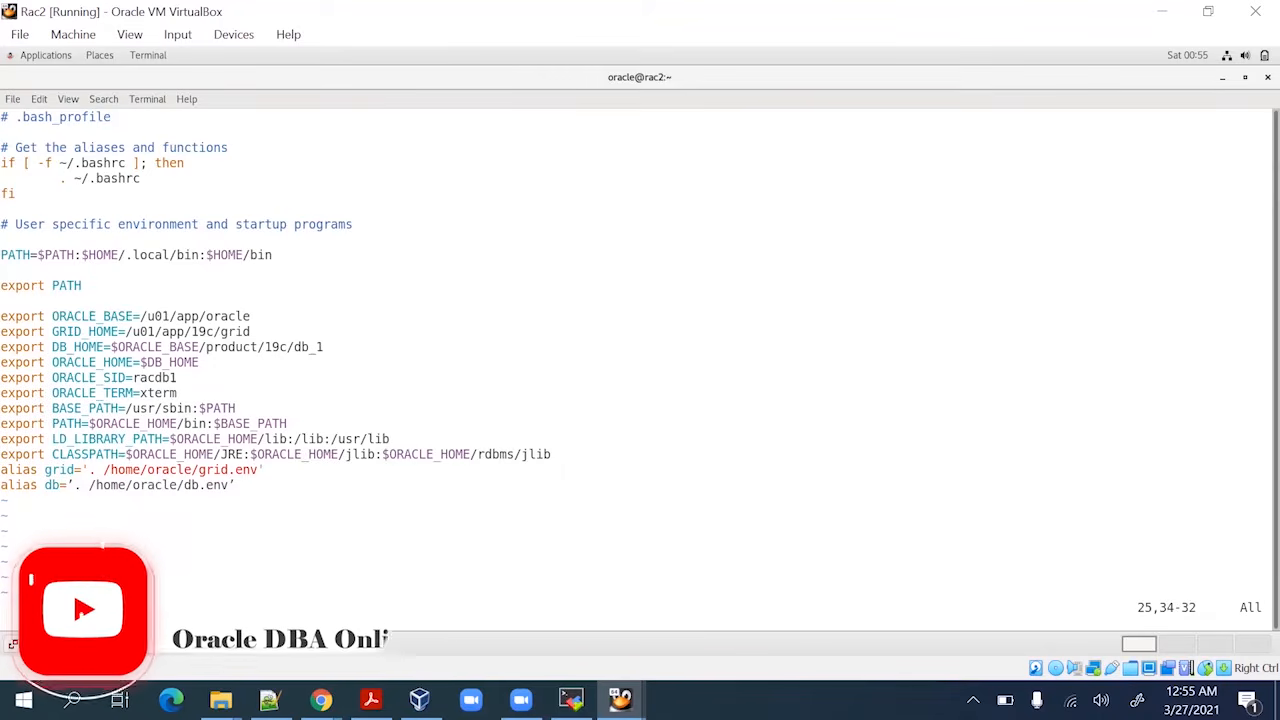
type("a")
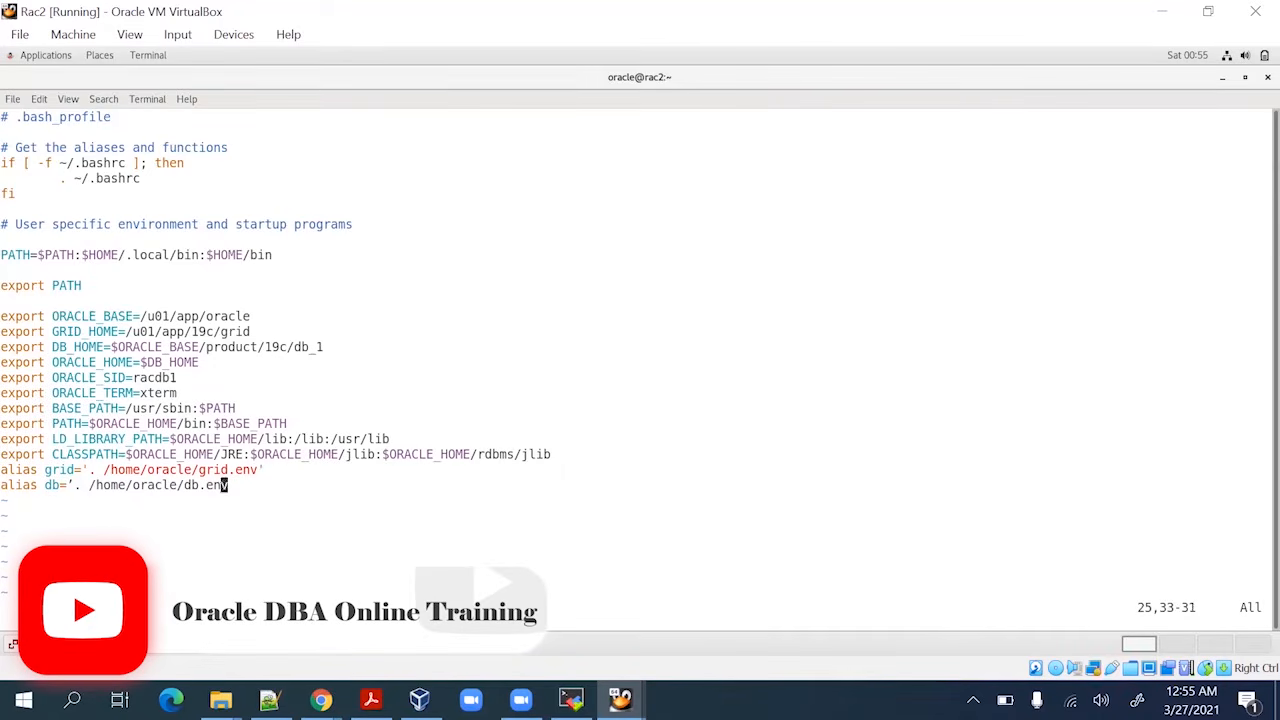
type("'")
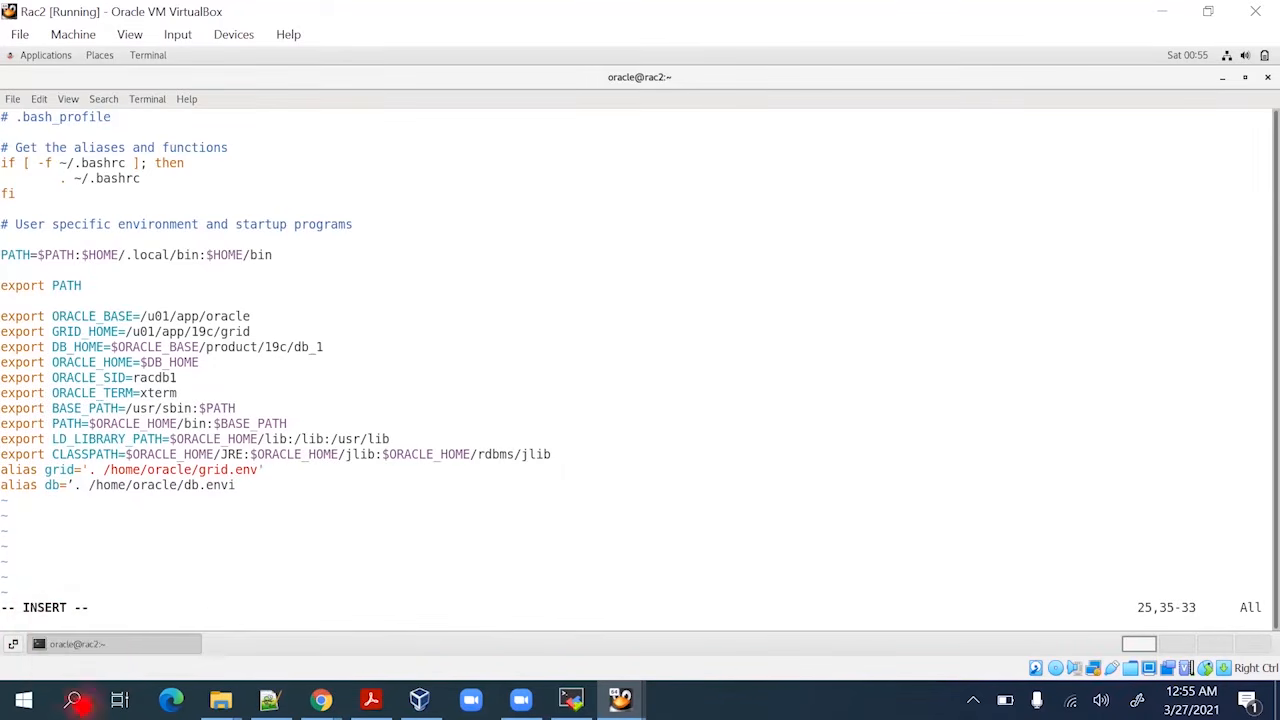
key("BackSpace")
key("Escape")
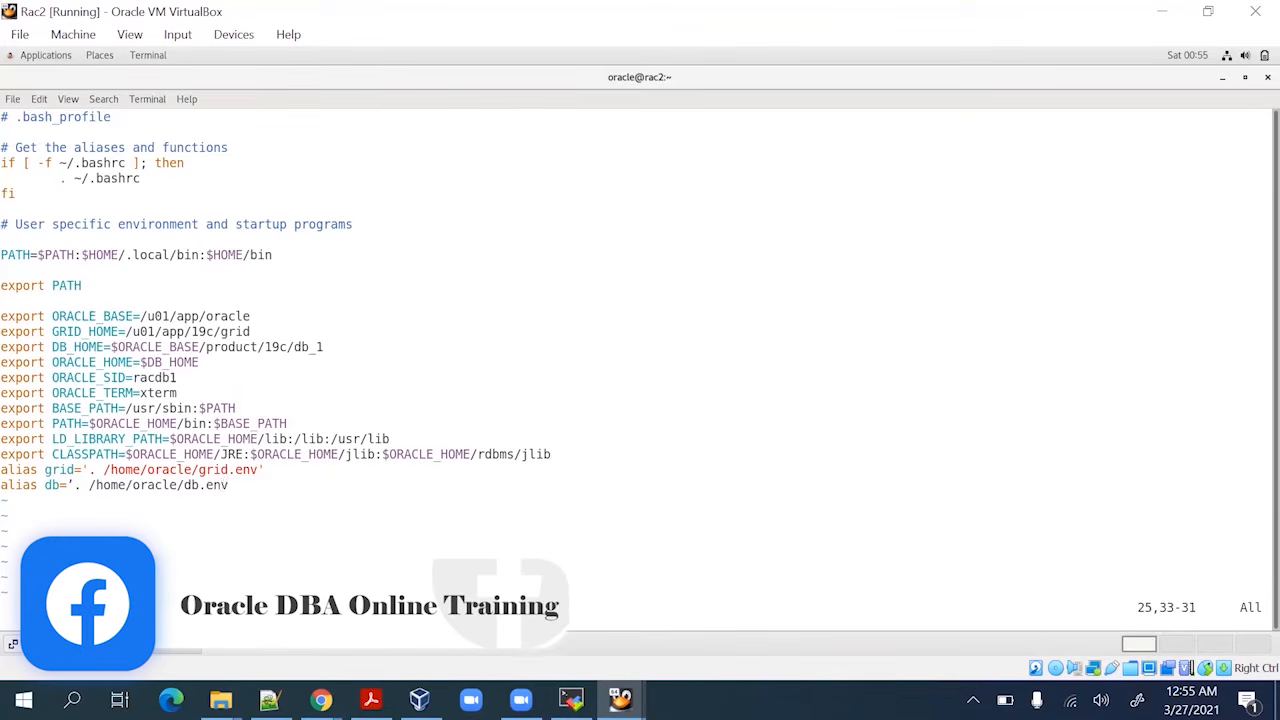
type("a")
type("'")
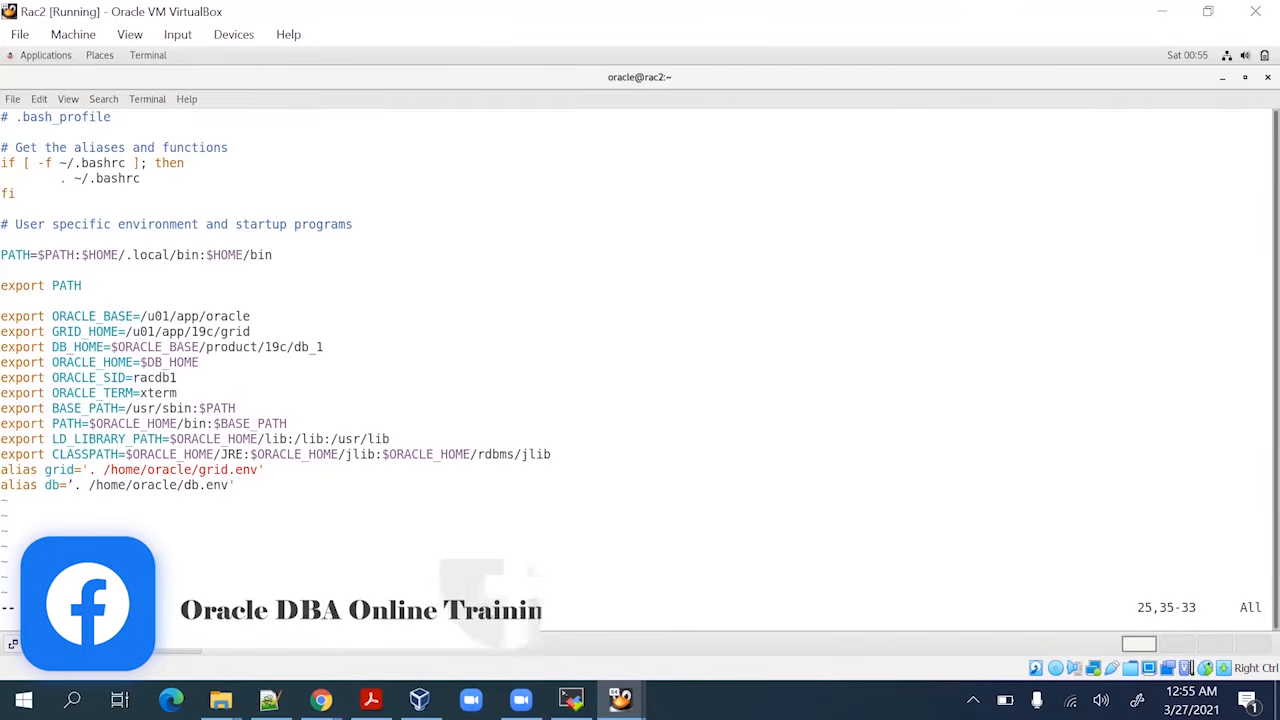
left_click(172, 484)
key("Left")
key("Left")
key("Left")
key("Left")
key("Left")
key("Left")
key("Left")
key("Left")
key("Left")
key("Left")
key("Left")
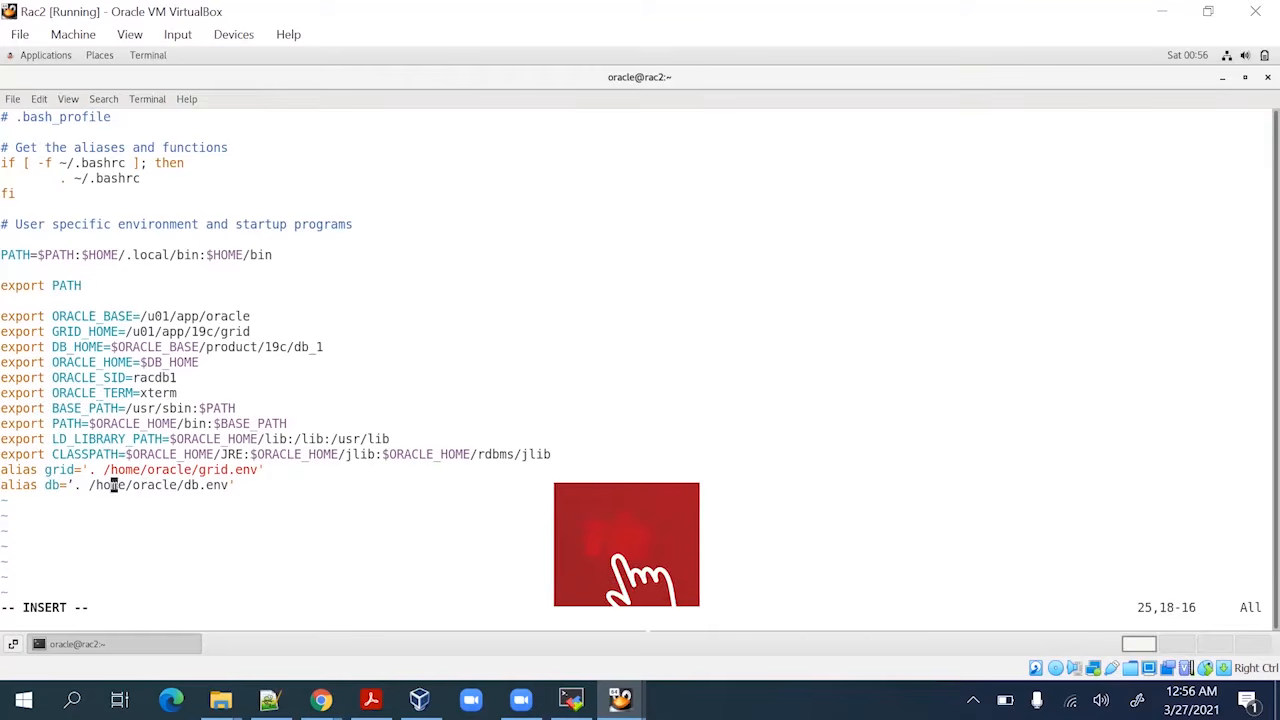
key("BackSpace")
left_click(84, 469)
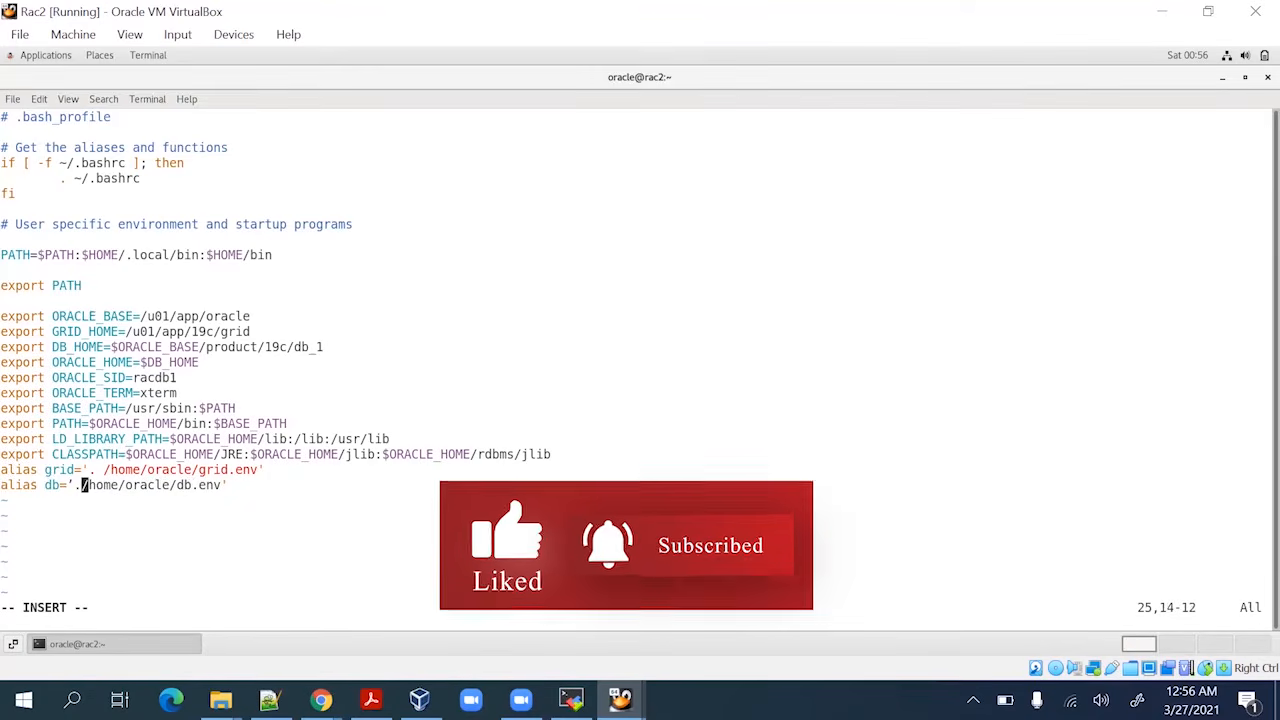
left_click(90, 485)
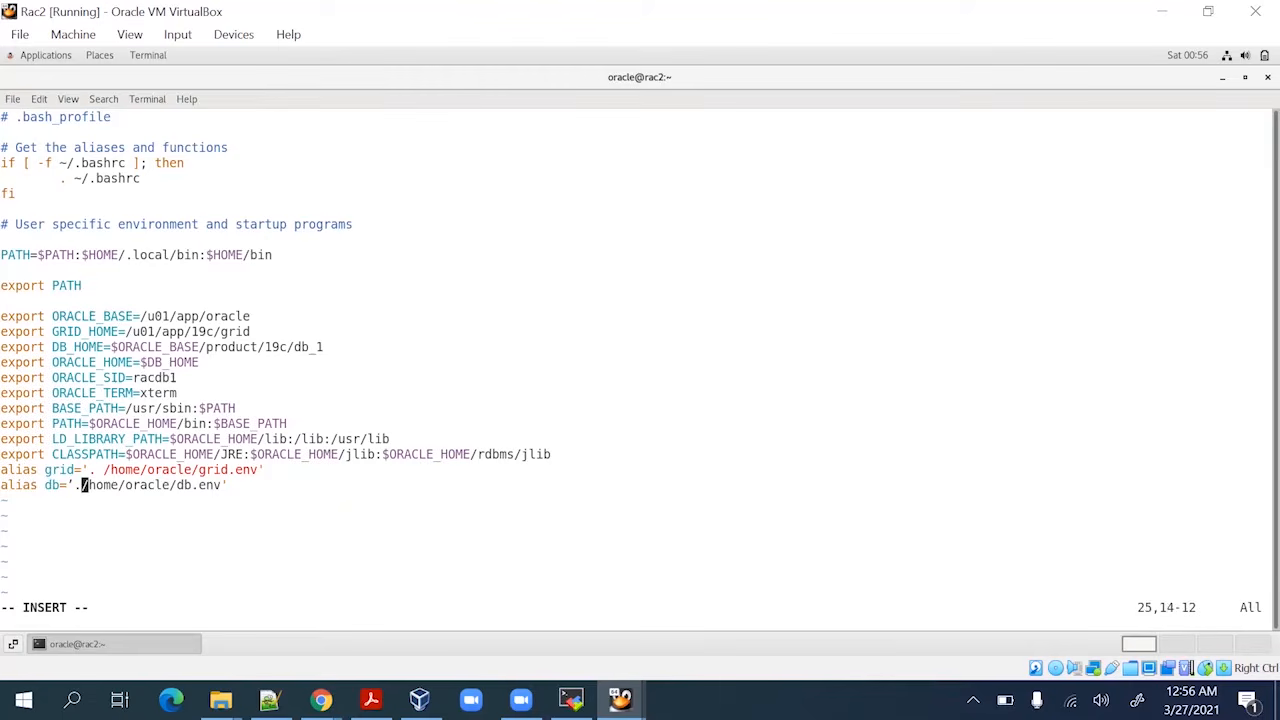
key("Left")
key("Left")
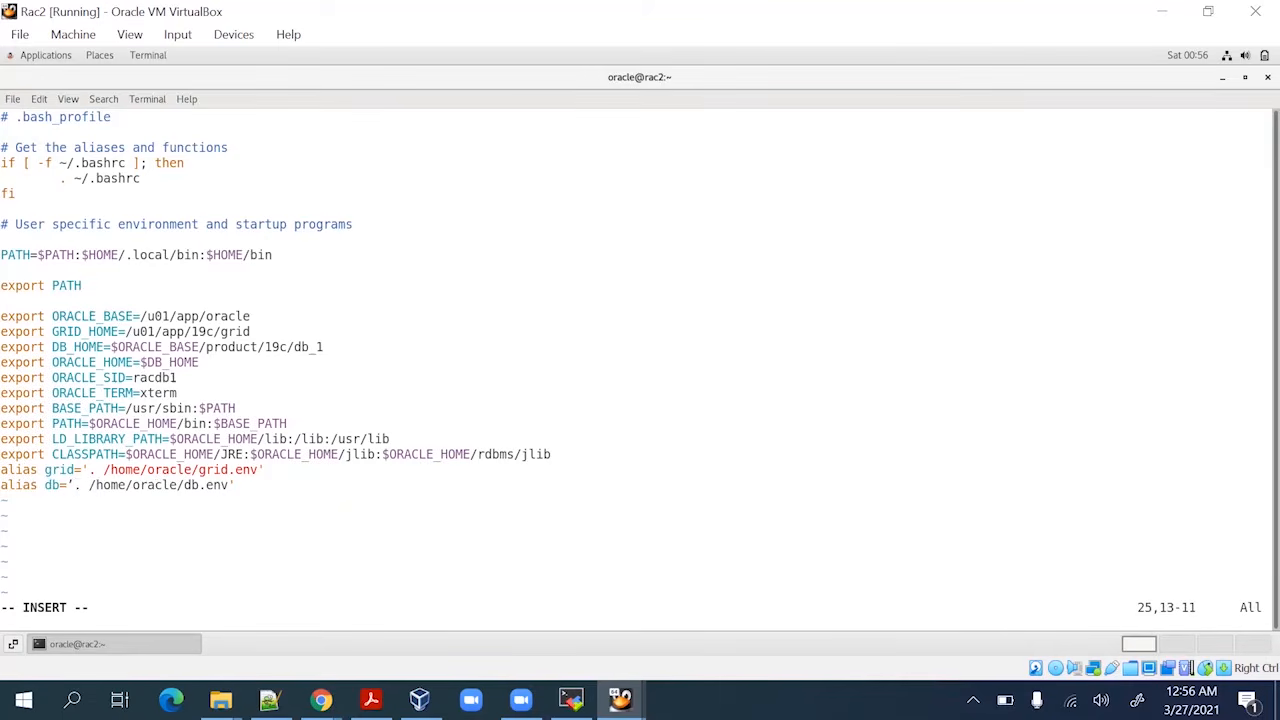
key("BackSpace")
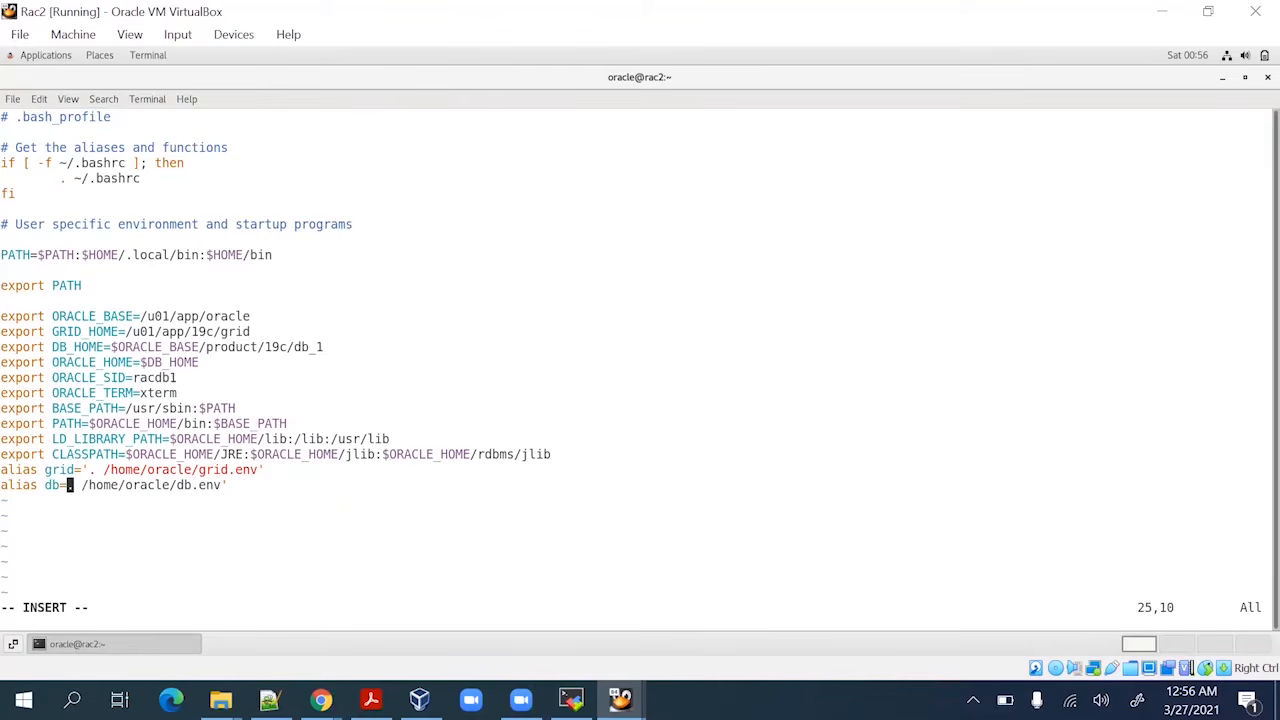
type("'")
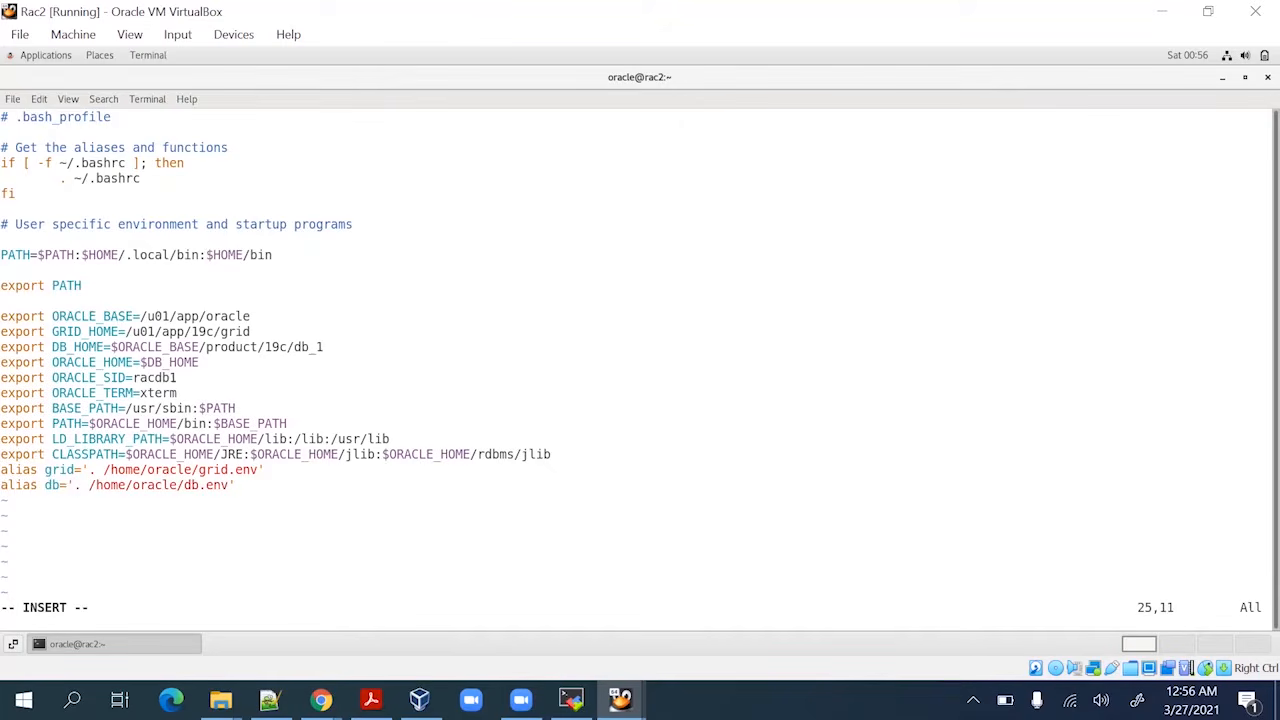
key("Escape")
Change ORACLE_SID from racdb1 to racdb2 and save the profile with :wq!
key("Up")
key("Up")
key("Up")
key("Up")
key("Up")
key("Up")
key("Up")
key("Up")
key("Down")
key("Right")
key("Right")
key("Right")
key("Right")
key("Right")
key("Right")
key("Right")
key("Right")
key("Right")
key("Right")
key("Right")
key("Right")
key("Right")
key("Right")
type("xi2")
key("Escape")
key("x")
type("acdb2")
key("Escape")
type(":wq!")
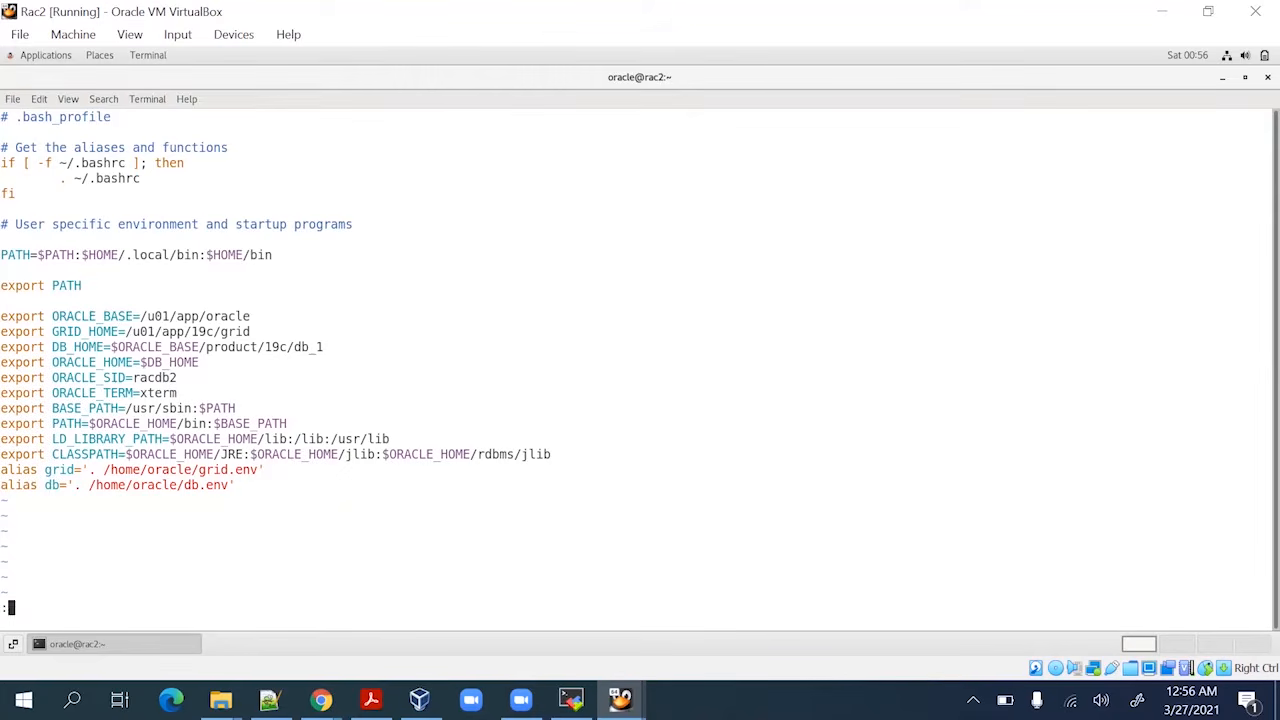
key("Return")
key("Return")
key("Return")
key("Return")
key("Return")
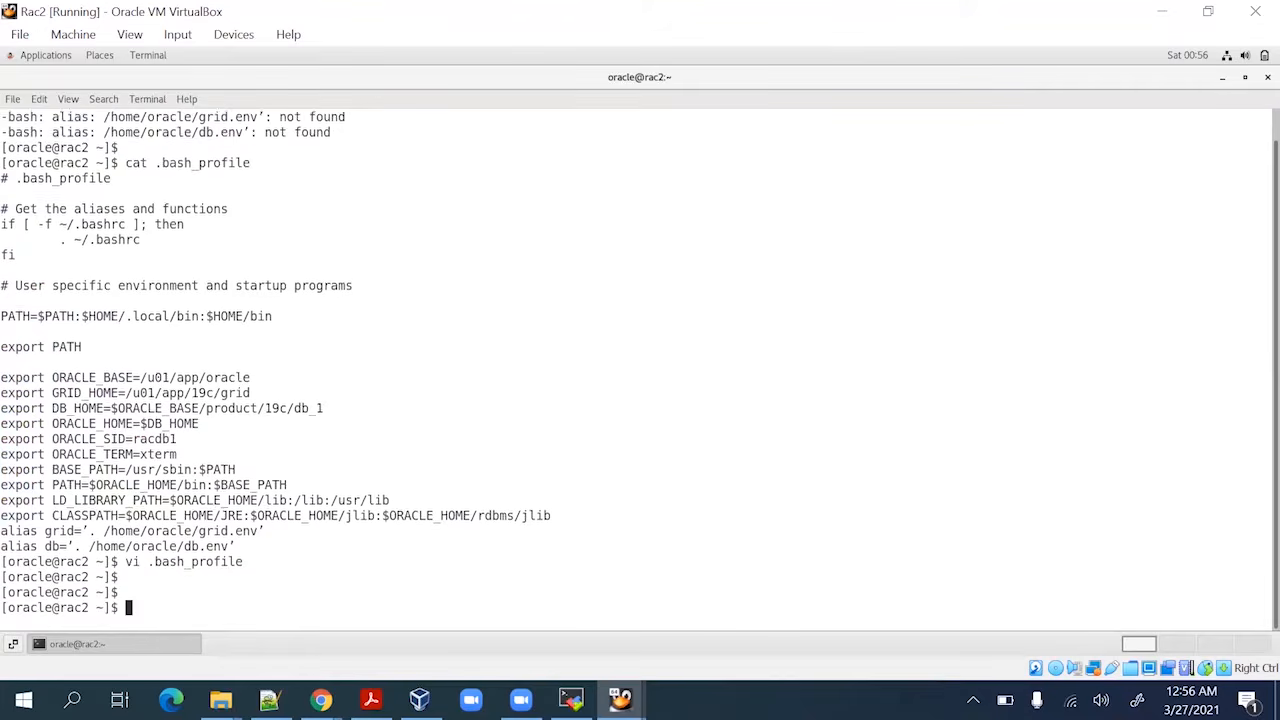
Display the contents of db.env on rac2
type("cat ")
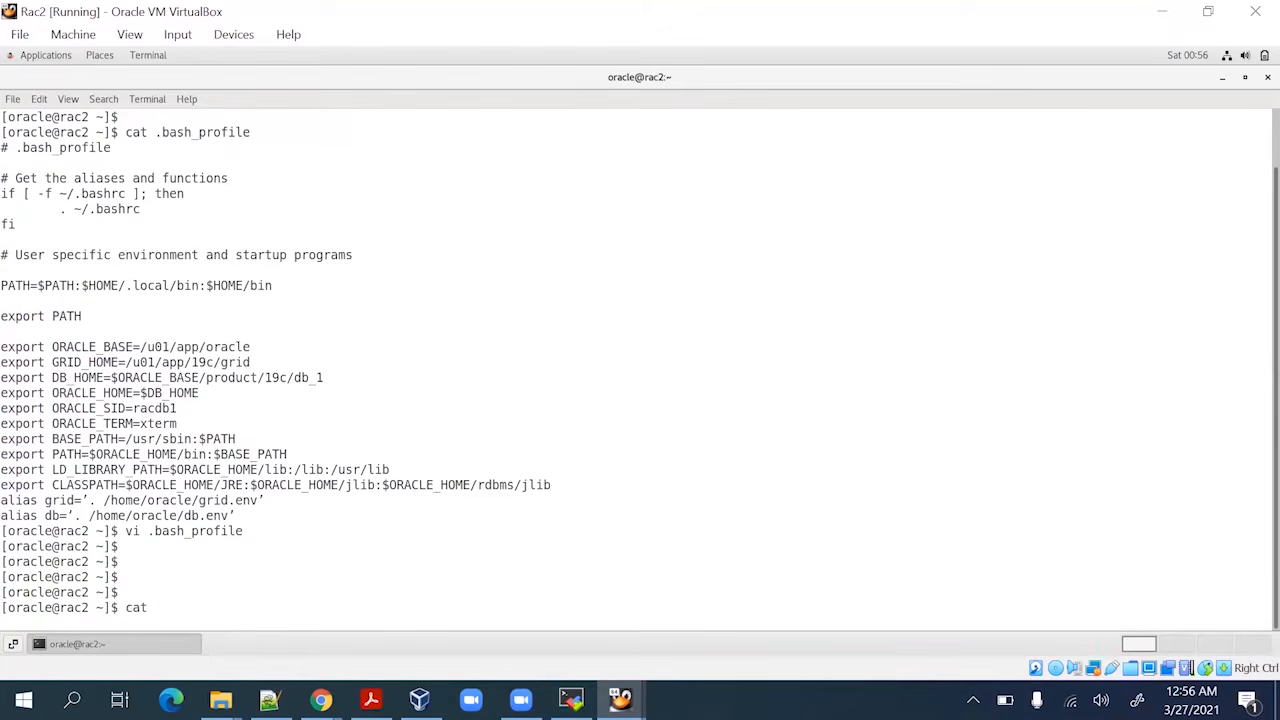
type(".d")
key("BackSpace")
type("db.env")
key("Return")
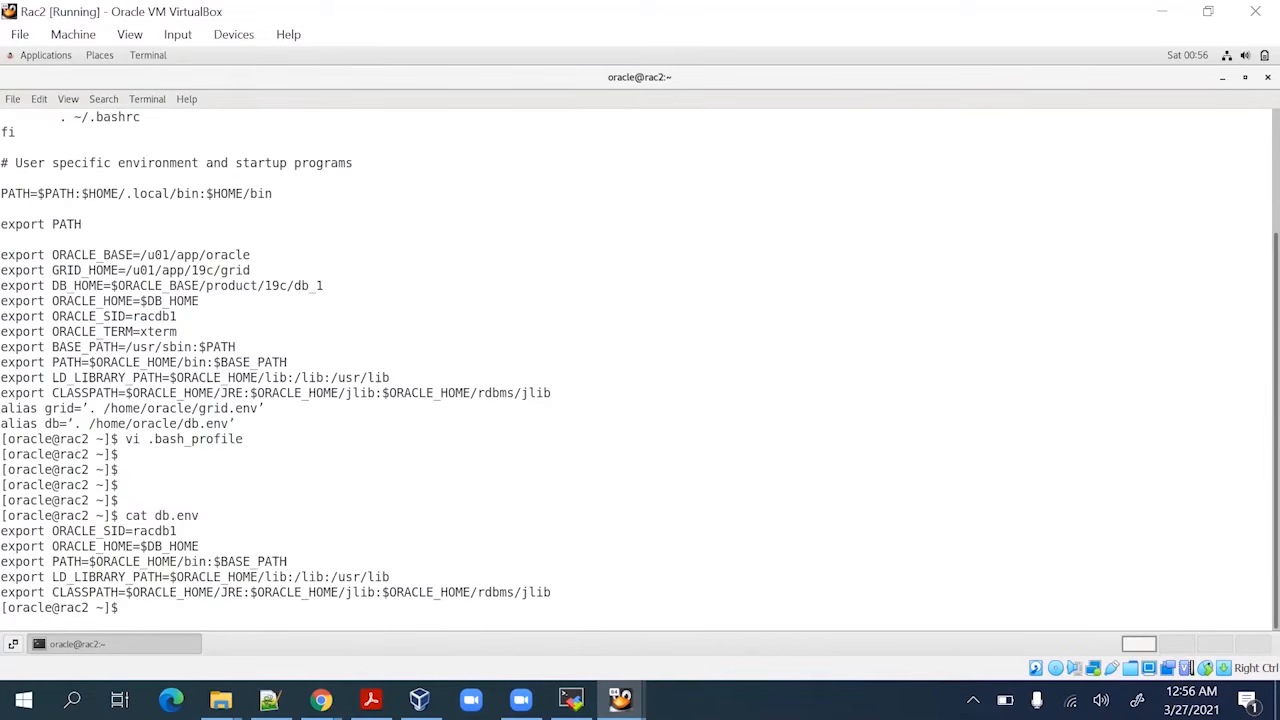
Change ORACLE_SID in db.env from racdb1 to racdb2 and save the file
type("vi db")
key("Tab")
key("Return")
key("Up")
key("Up")
key("Up")
key("Up")
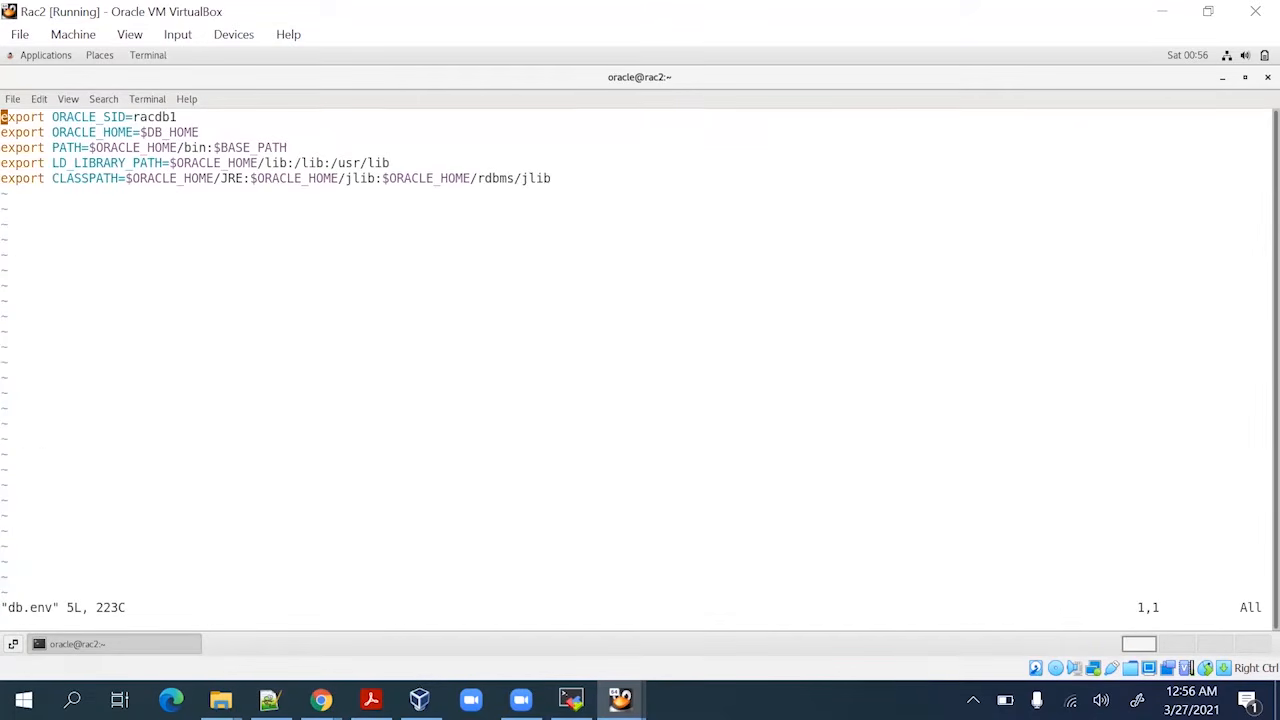
key("Right")
key("Right")
key("Right")
key("Right")
key("Right")
key("Right")
key("Right")
key("Right")
key("Right")
key("Right")
key("Right")
key("Right")
key("Right")
key("Right")
key("Right")
key("Right")
key("Right")
key("Right")
key("Right")
key("Right")
key("x")
key("i")
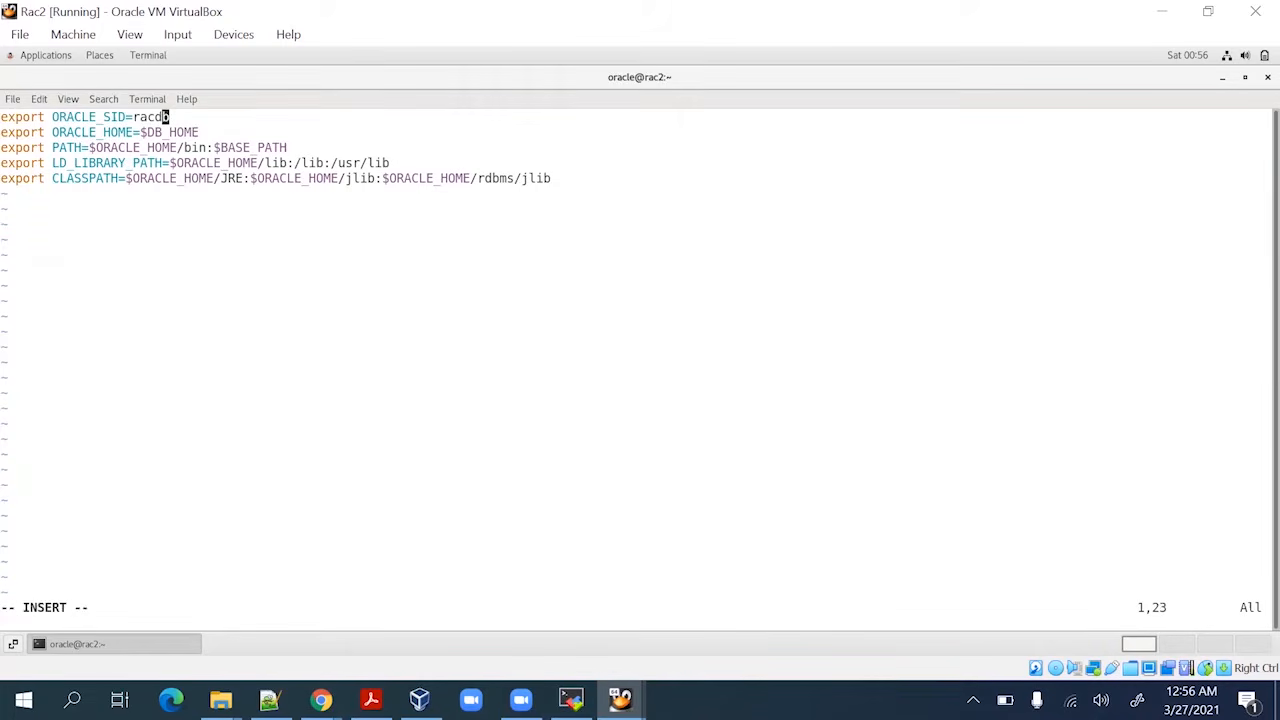
key("Right")
type("2")
key("Escape")
type(":wq!")
key("Return")
Change ORACLE_SID in grid.env from +ASM1 to +ASM2 and save the file
key("Return")
key("Return")
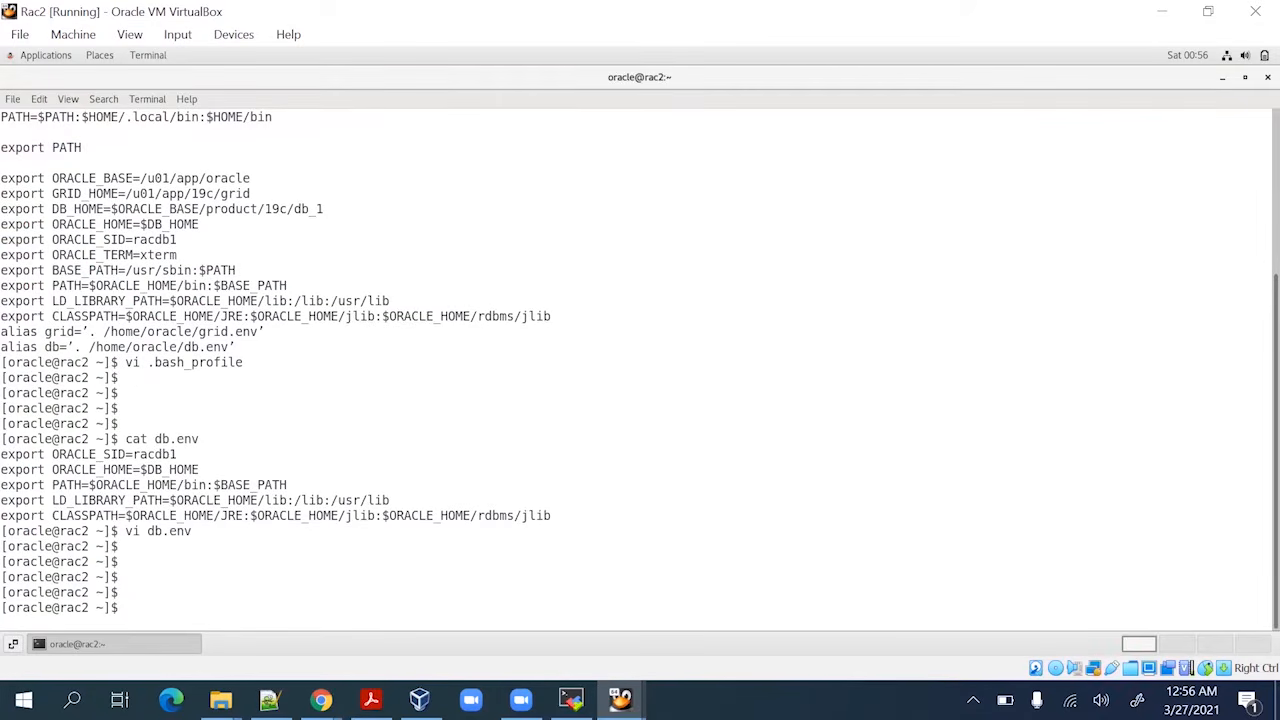
type("vi grid.env")
key("Return")
key("Up")
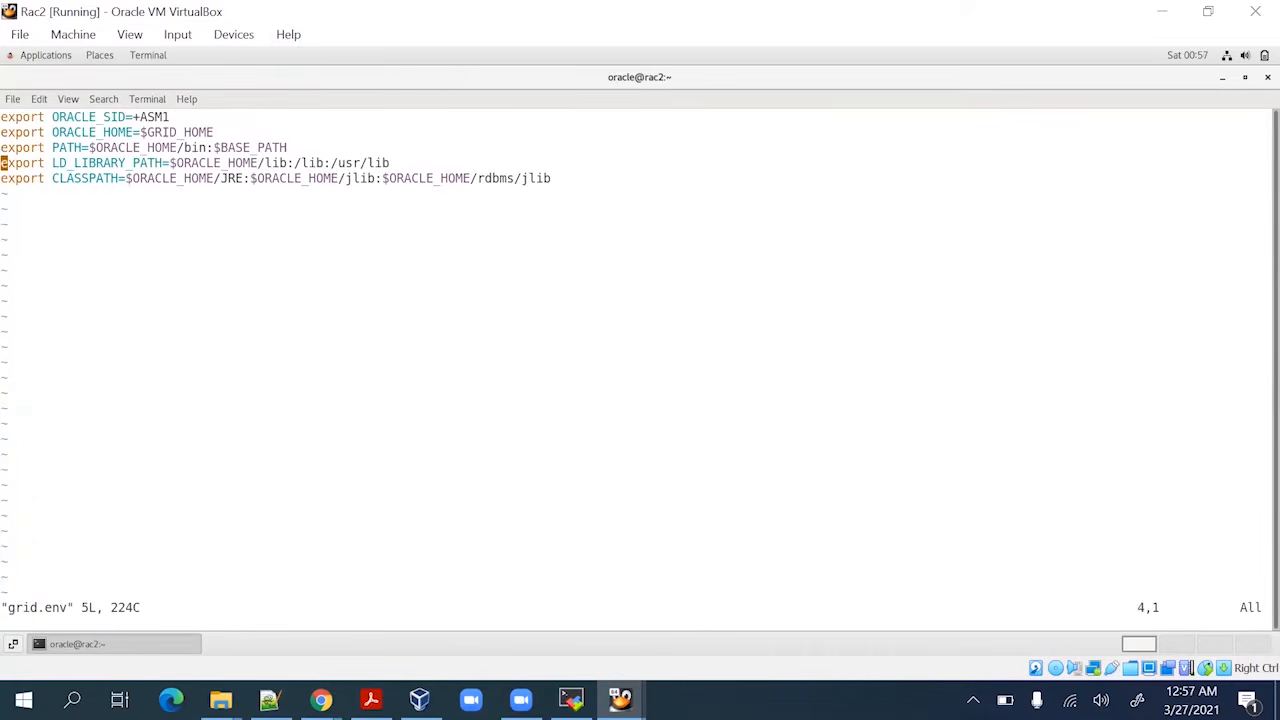
key("Up")
key("Up")
key("Up")
key("Right")
key("Right")
key("Right")
key("Right")
key("Right")
key("Right")
key("Right")
key("Right")
key("Right")
key("Right")
key("Right")
key("Right")
key("Right")
key("Right")
key("Right")
key("Right")
key("Right")
key("Right")
key("Right")
key("Right")
key("Right")
key("x")
type("a1")
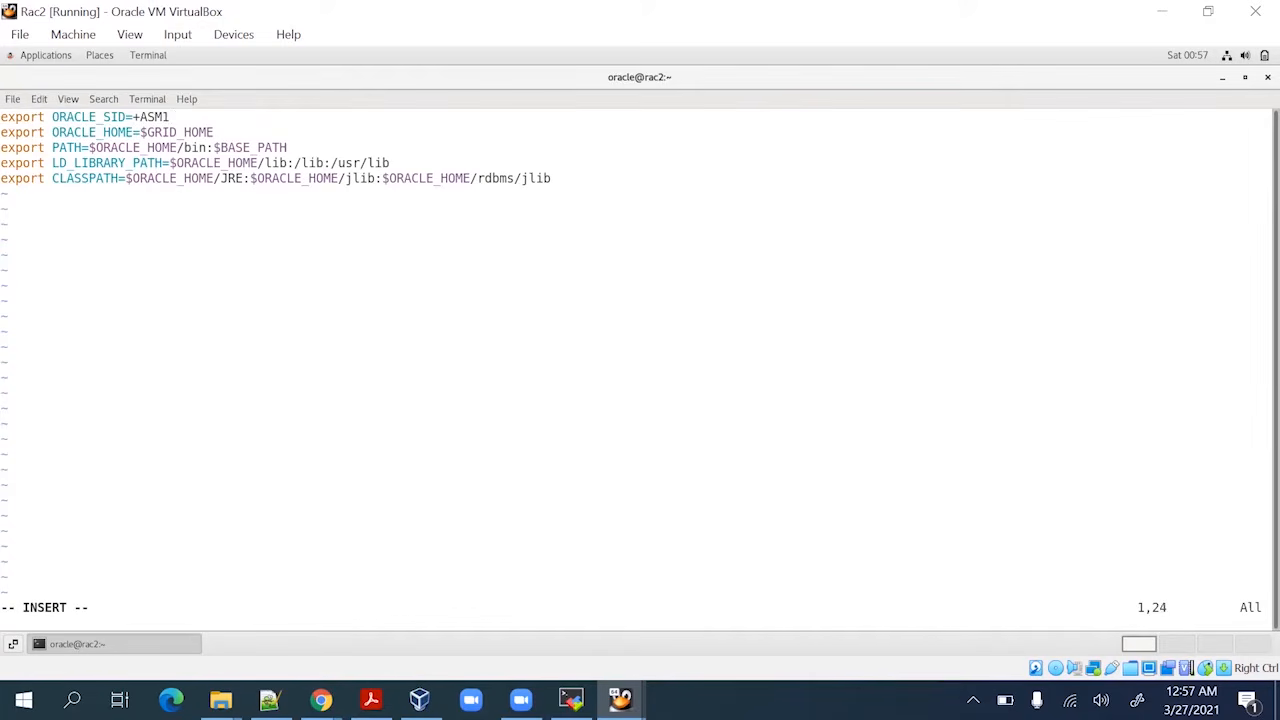
key("Escape")
key("x")
type("a2")
key("Escape")
key("Return")
type(":wq!")
key("Return")
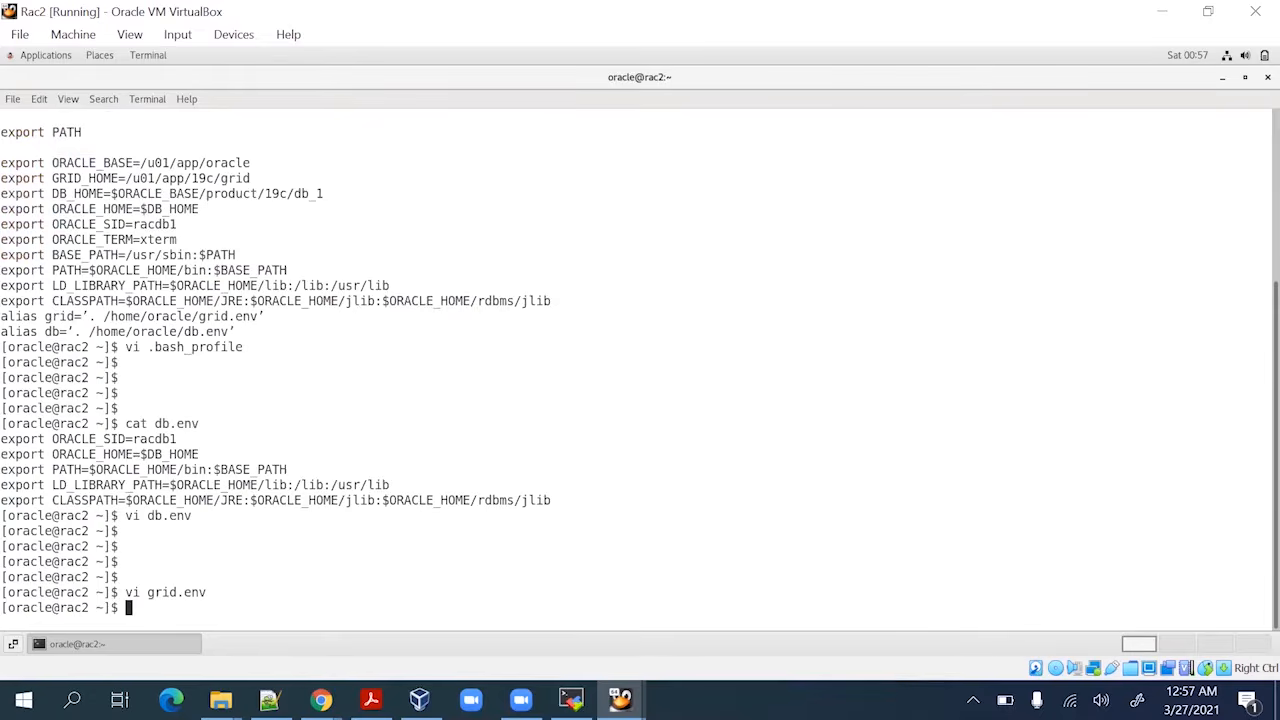
key("Return")
key("Return")
key("Return")
key("Return")
key("Return")
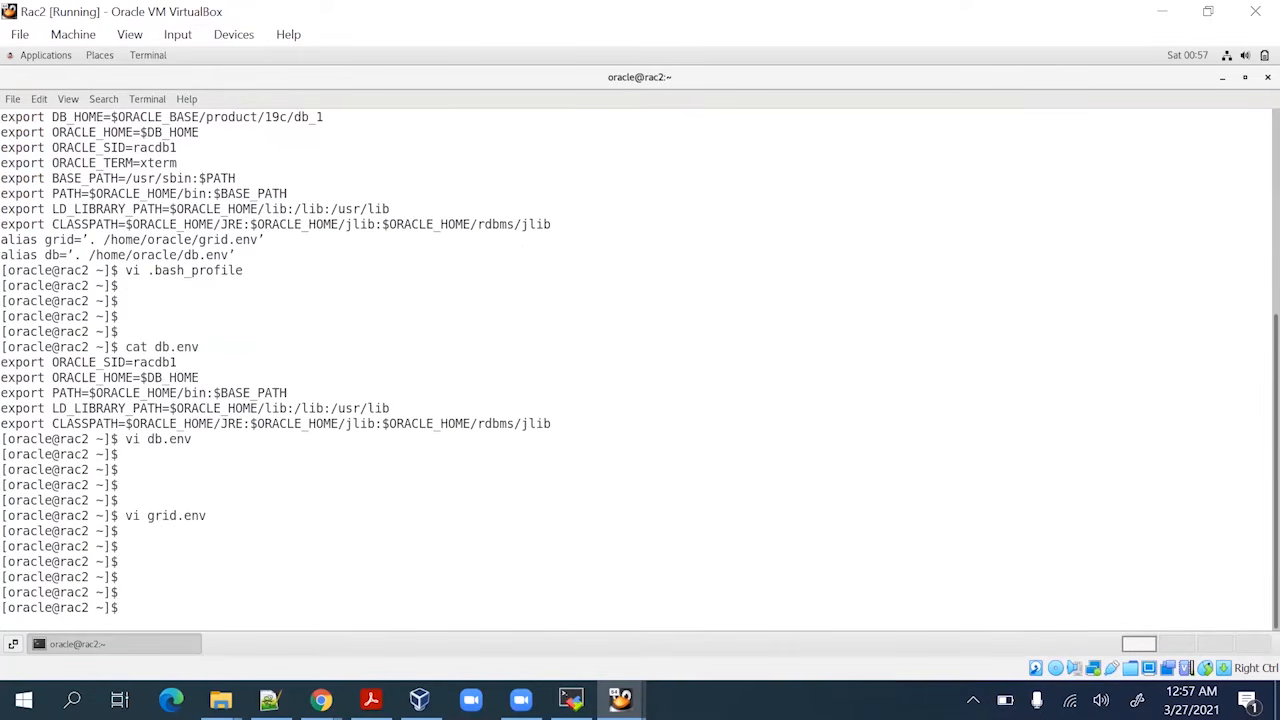
Log out of the oracle session on rac2 and check free space on /u01
type("exit")
key("Return")
key("Return")
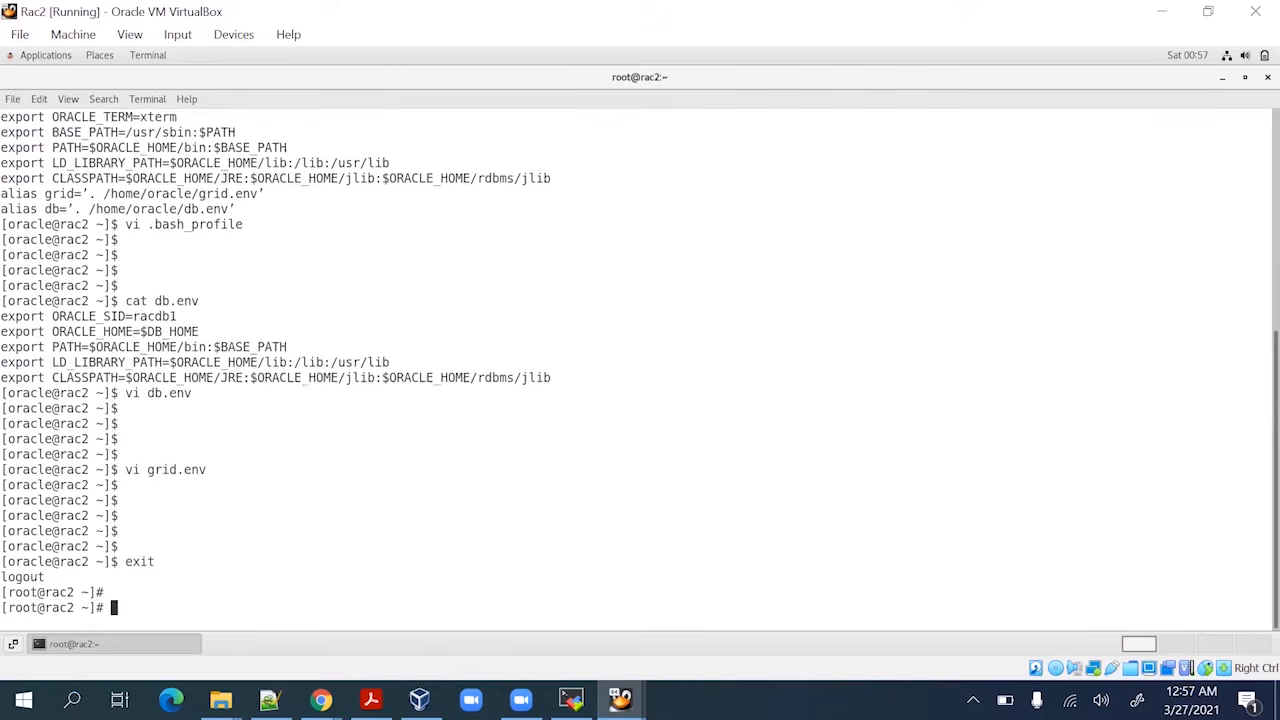
key("Return")
key("Return")
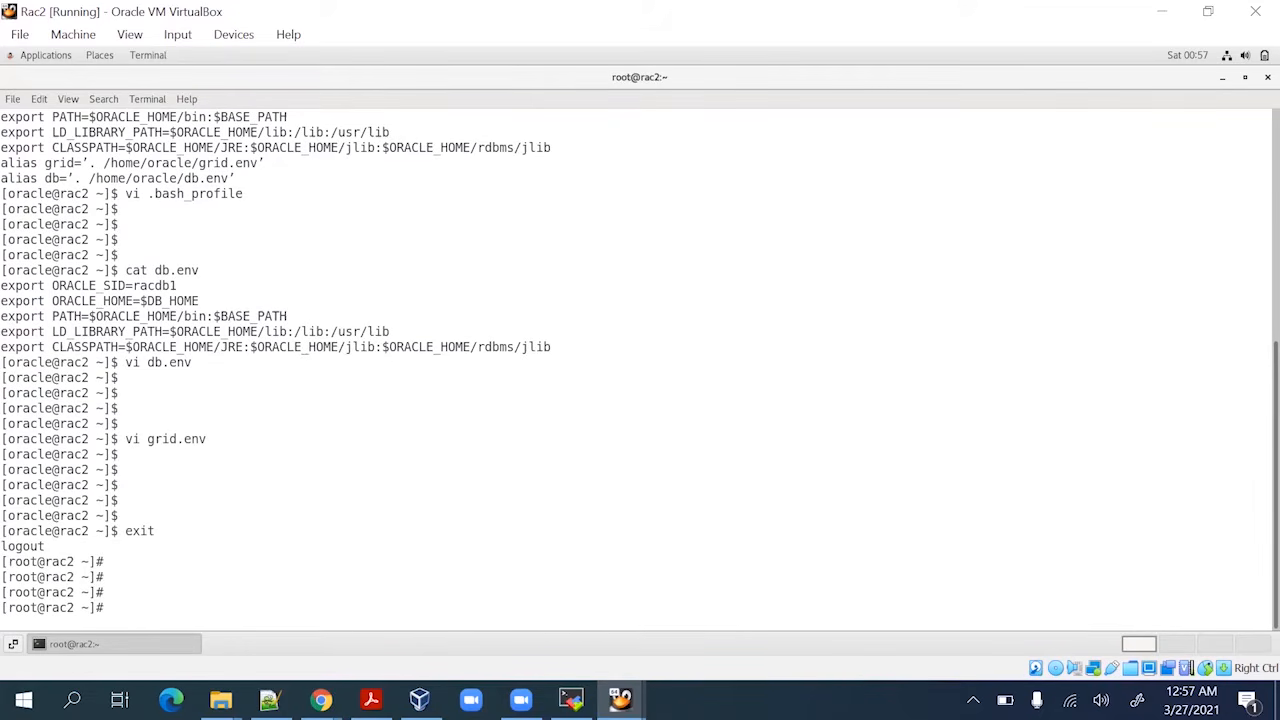
type("df -h /u01")
key("Return")
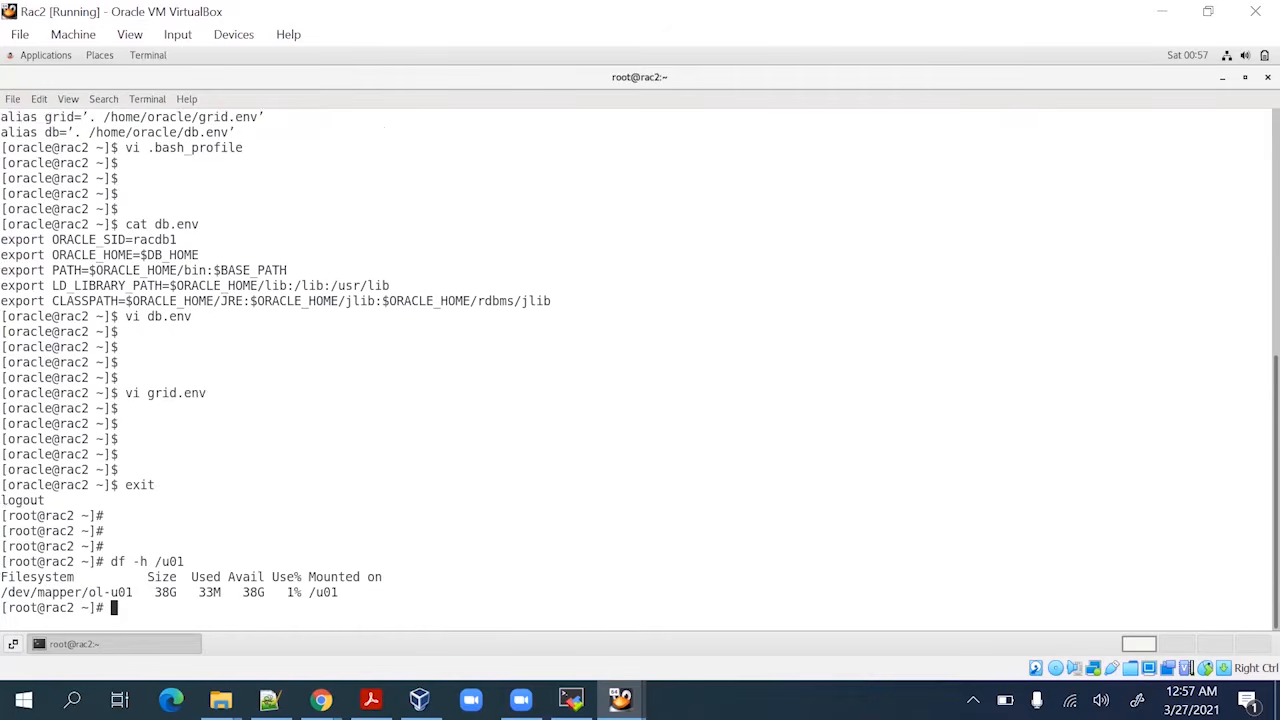
key("Return")
key("Return")
key("Return")
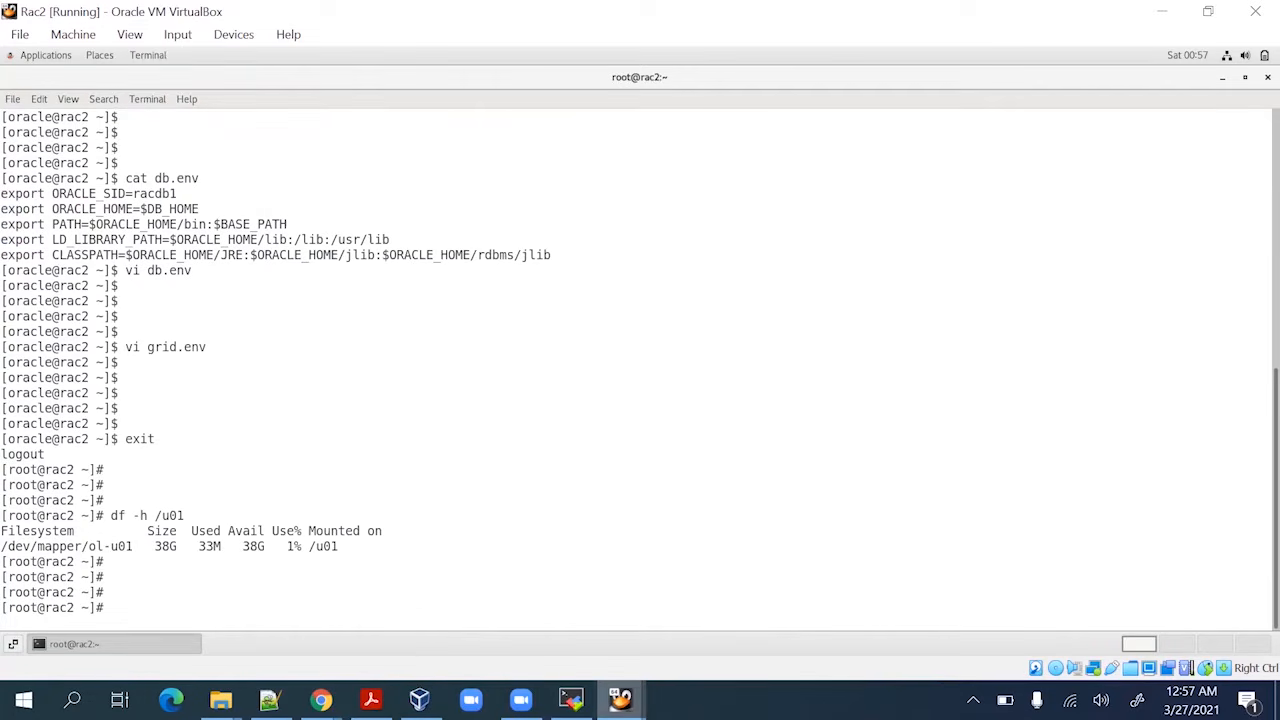
On rac1, check /u01 free space (30G), dismiss the low disk space warning and show the RAC PDF
mouse_move(620, 699)
left_click(579, 652)
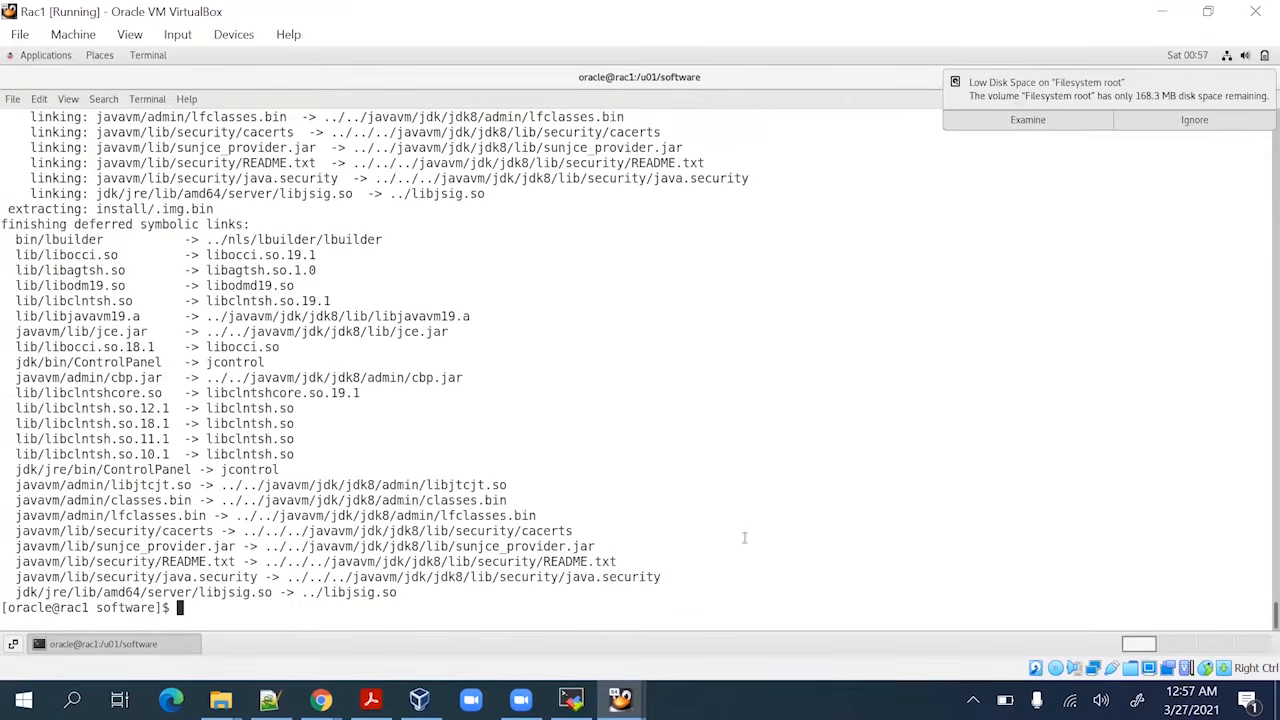
key("Return")
key("Return")
key("Return")
key("Return")
type("df -h")
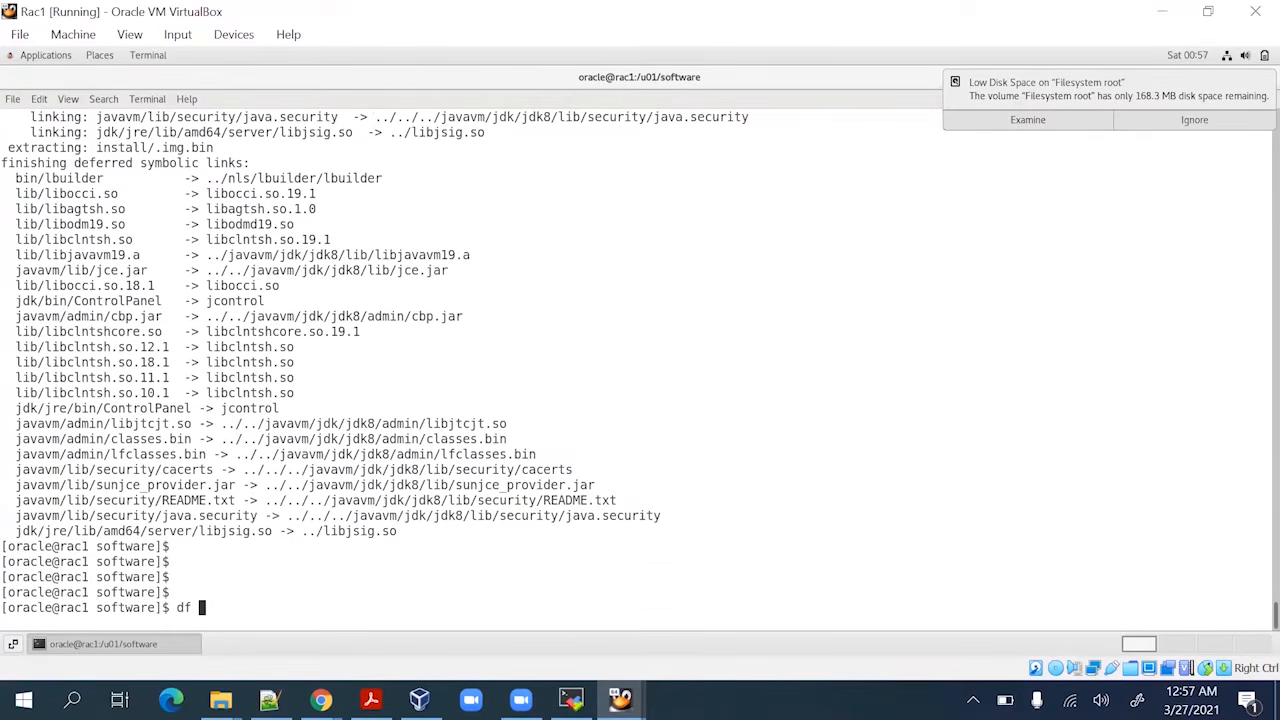
type(" /u01")
key("Return")
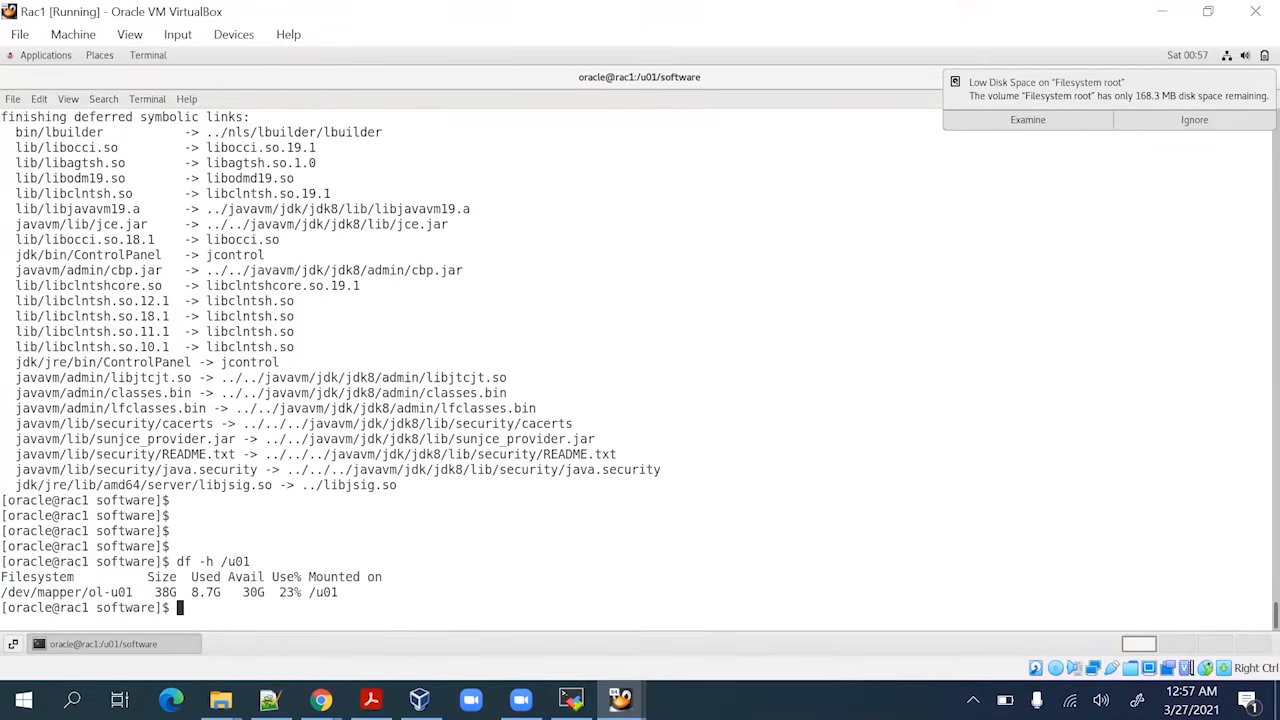
key("Return")
key("Return")
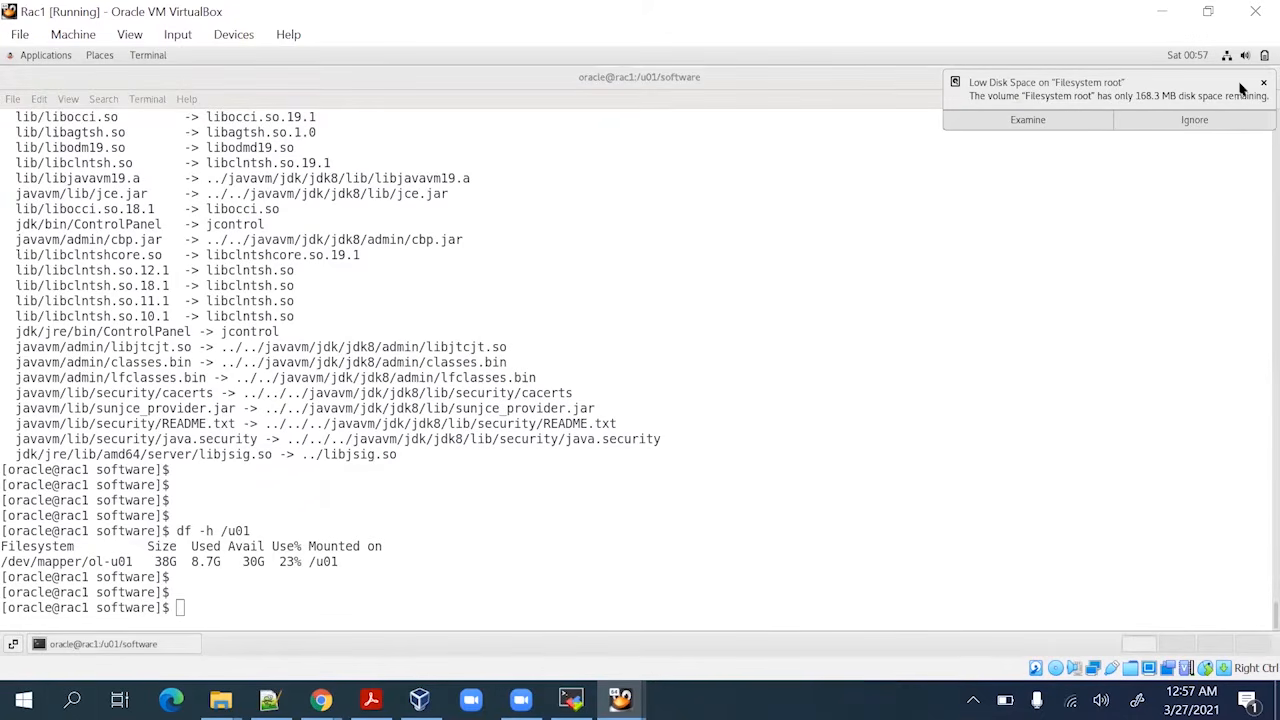
left_click(1263, 83)
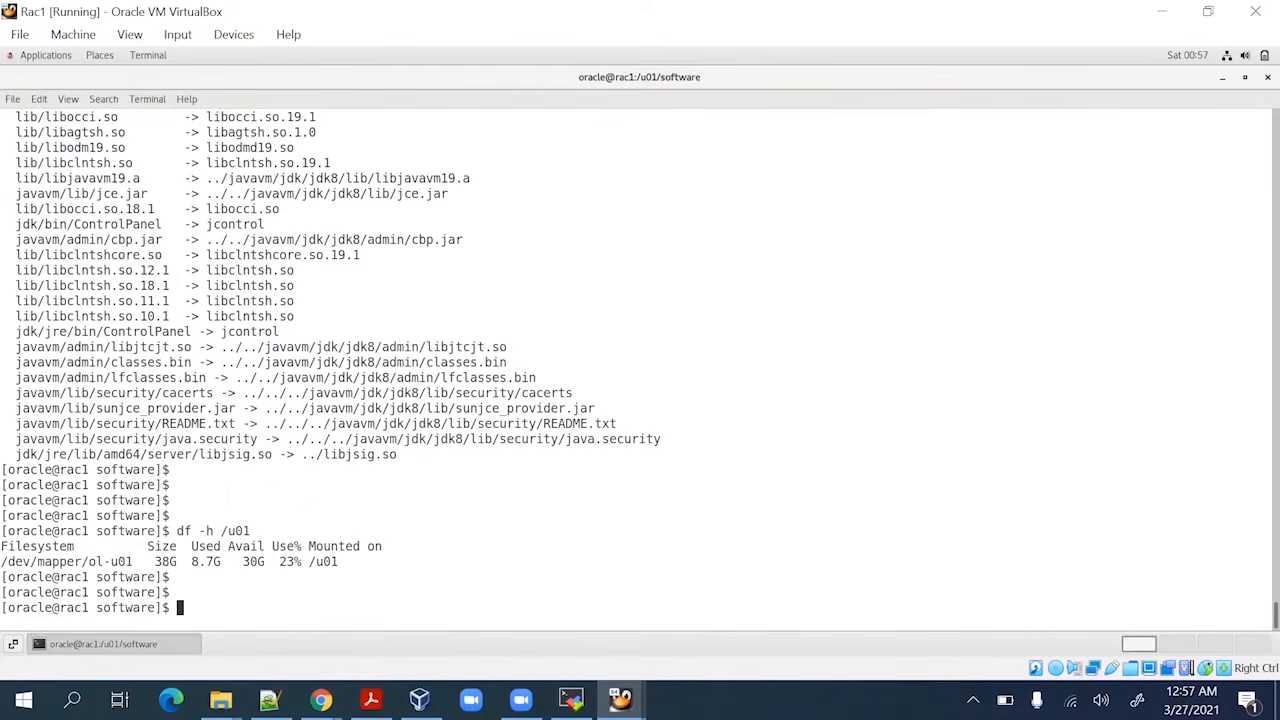
left_click(370, 699)
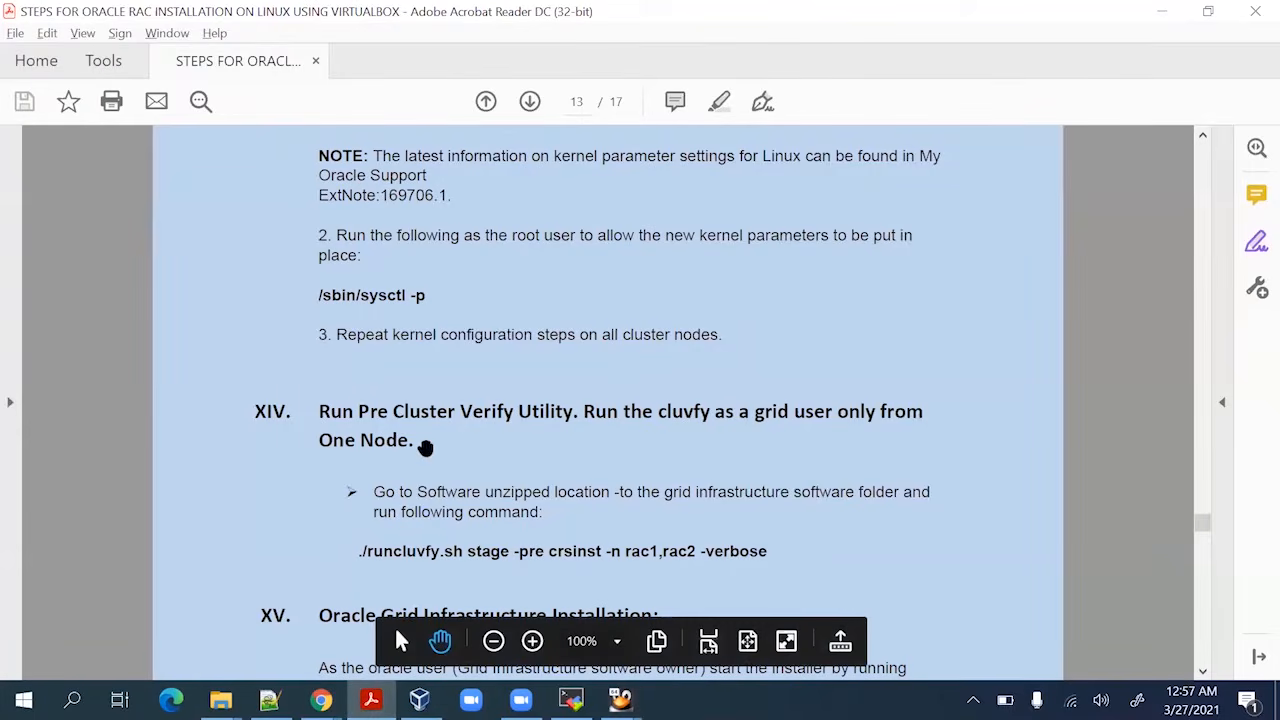
Review step XII's sshUserSetup.sh commands in the guide, then return to the rac1 terminal
scroll(425, 448, "up", 3)
scroll(425, 448, "up", 15)
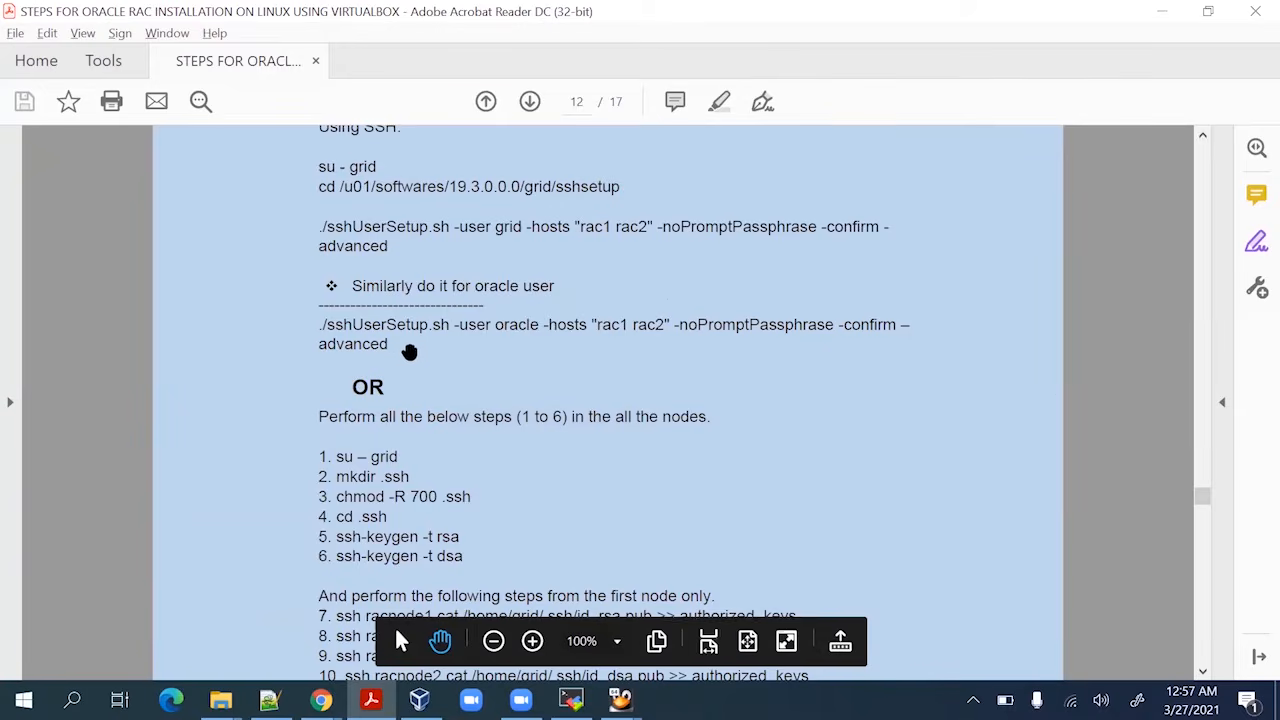
scroll(412, 355, "up", 4)
scroll(415, 357, "up", 3)
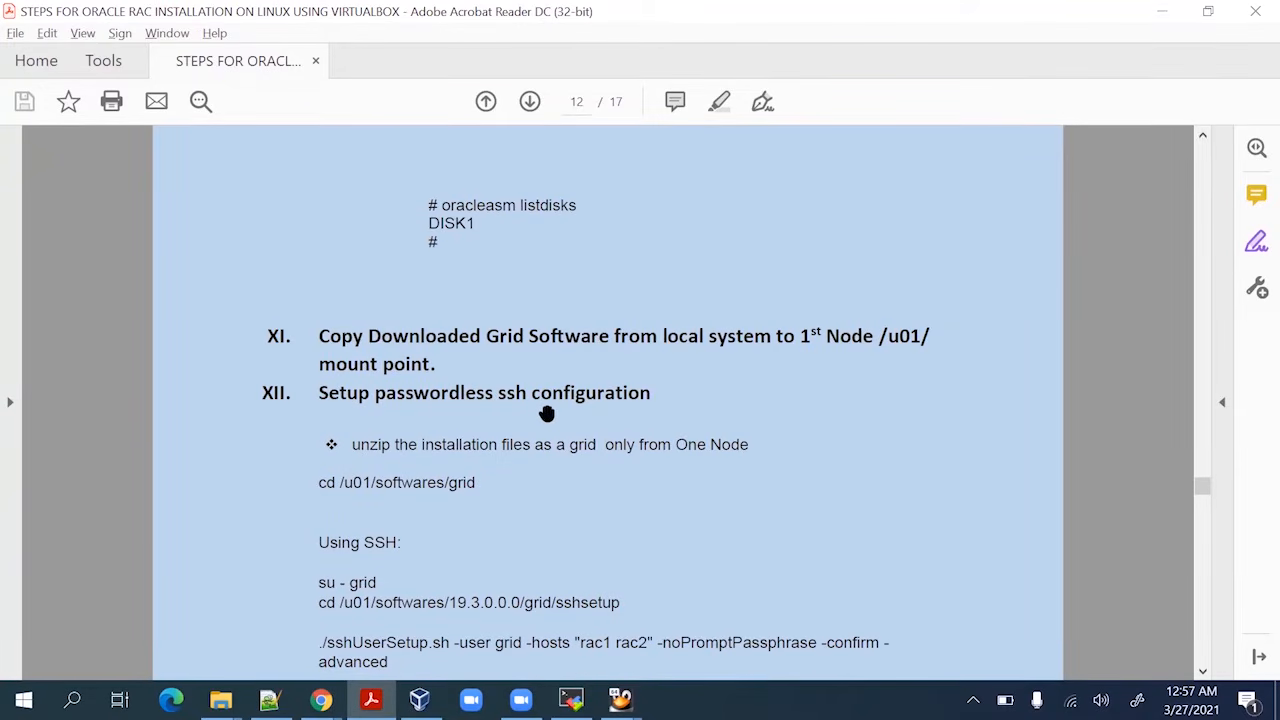
scroll(547, 413, "down", 3)
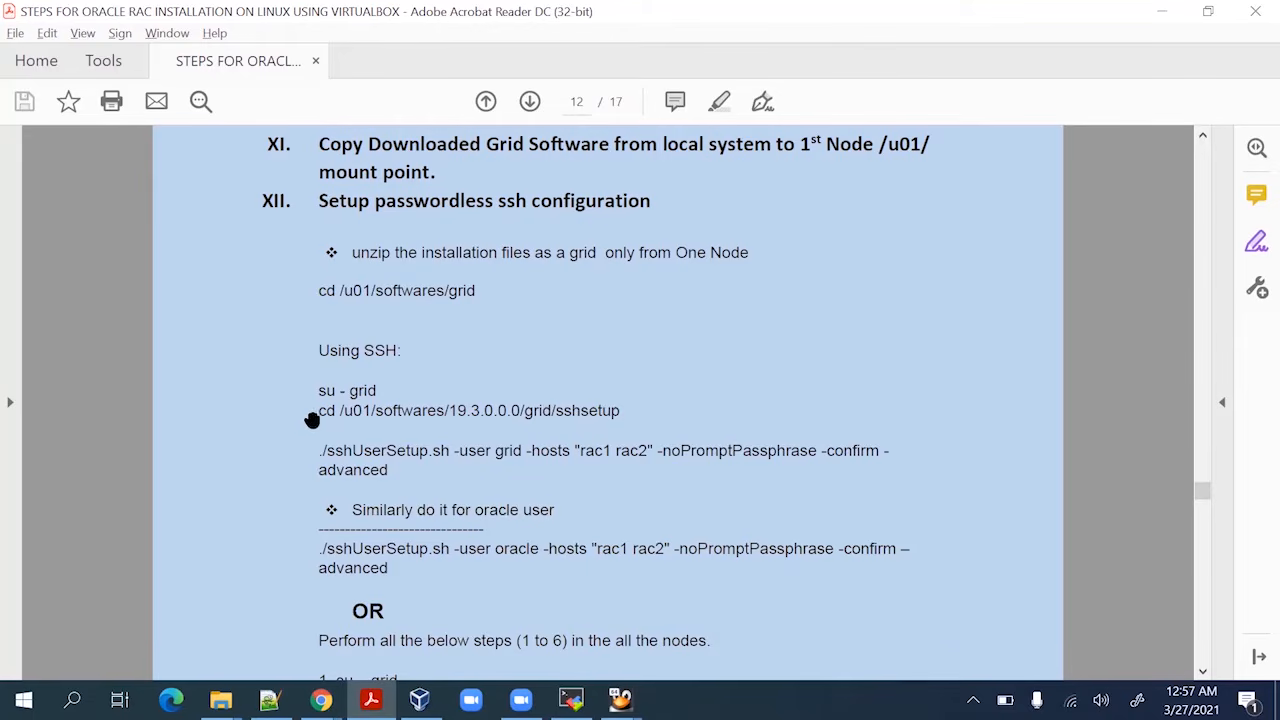
key("alt+Tab")
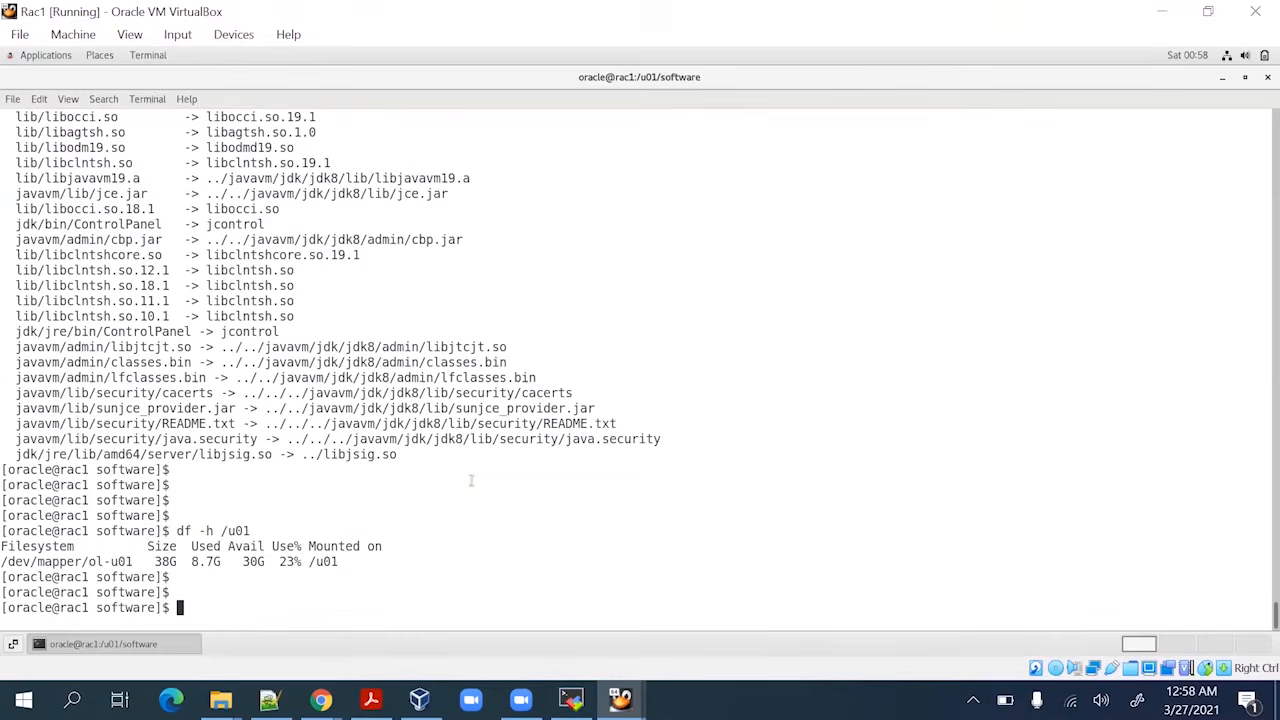
List the software folder and delete LINUX.X64_193000_grid_home.zip with rm -rf
type("ls -ltr")
key("Return")
key("Return")
key("Return")
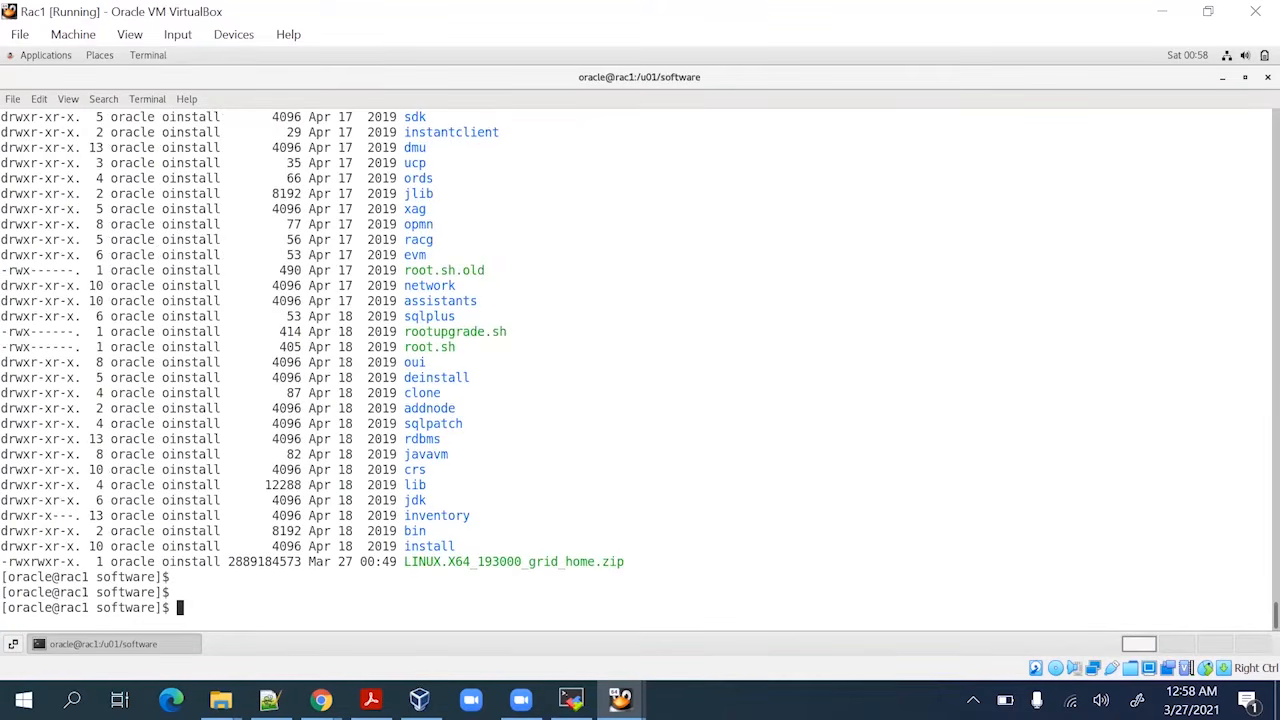
type("cd")
key("BackSpace")
key("BackSpace")
type("rm -rf")
double_click(488, 563)
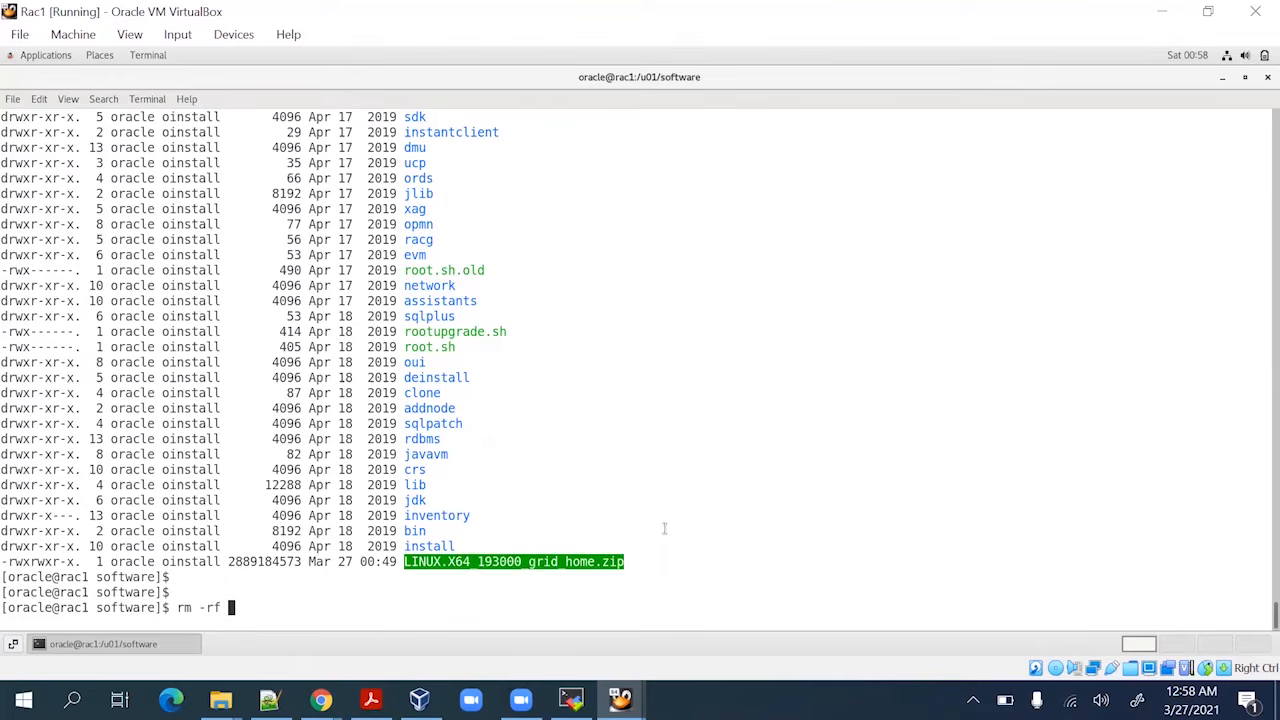
middle_click(664, 528)
key("Return")
key("Return")
key("Return")
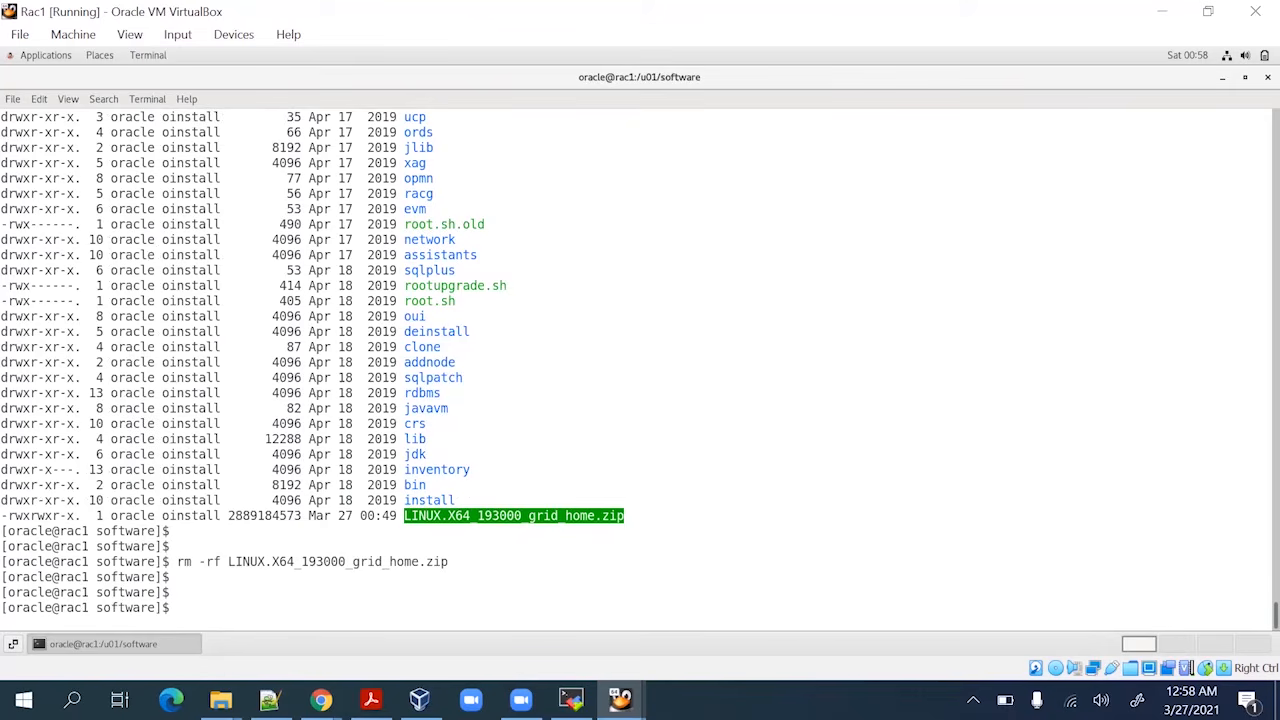
Check the RAC steps PDF for the folder holding sshUserSetup.sh, then return to the terminal
type("cd ss")
key("BackSpace")
key("BackSpace")
scroll(468, 389, "up", 4)
scroll(457, 408, "up", 15)
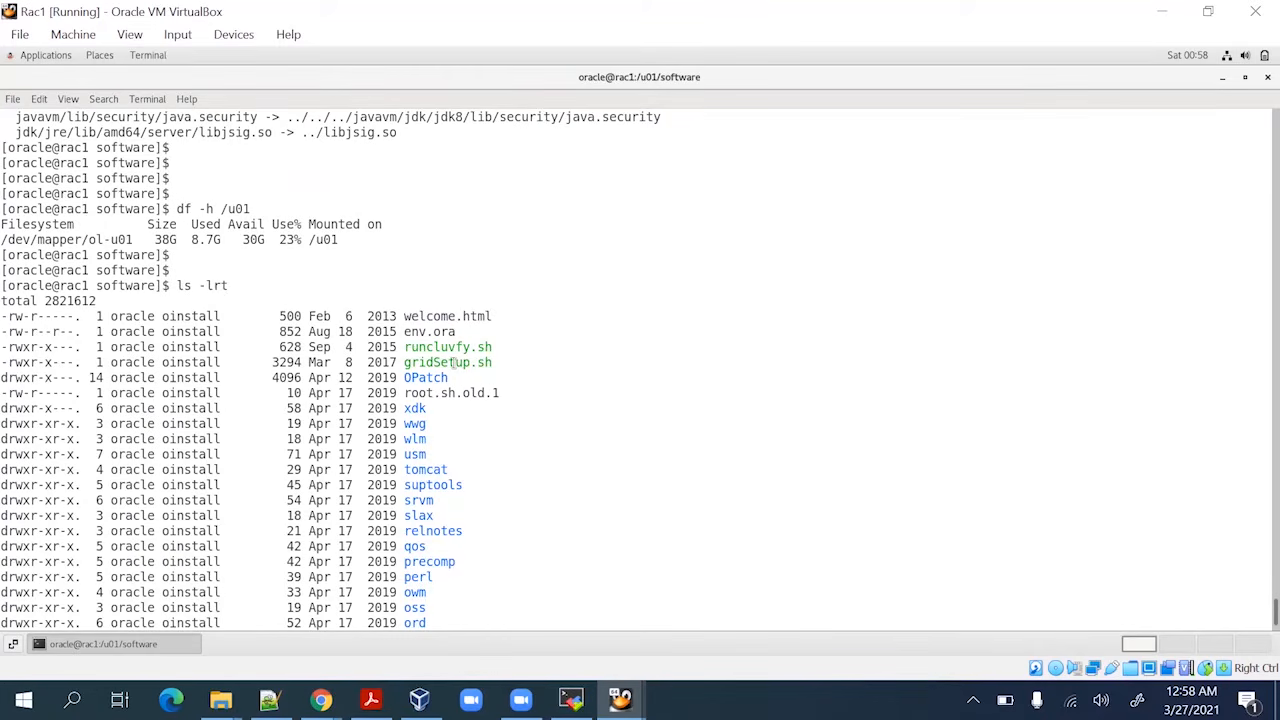
left_click(371, 699)
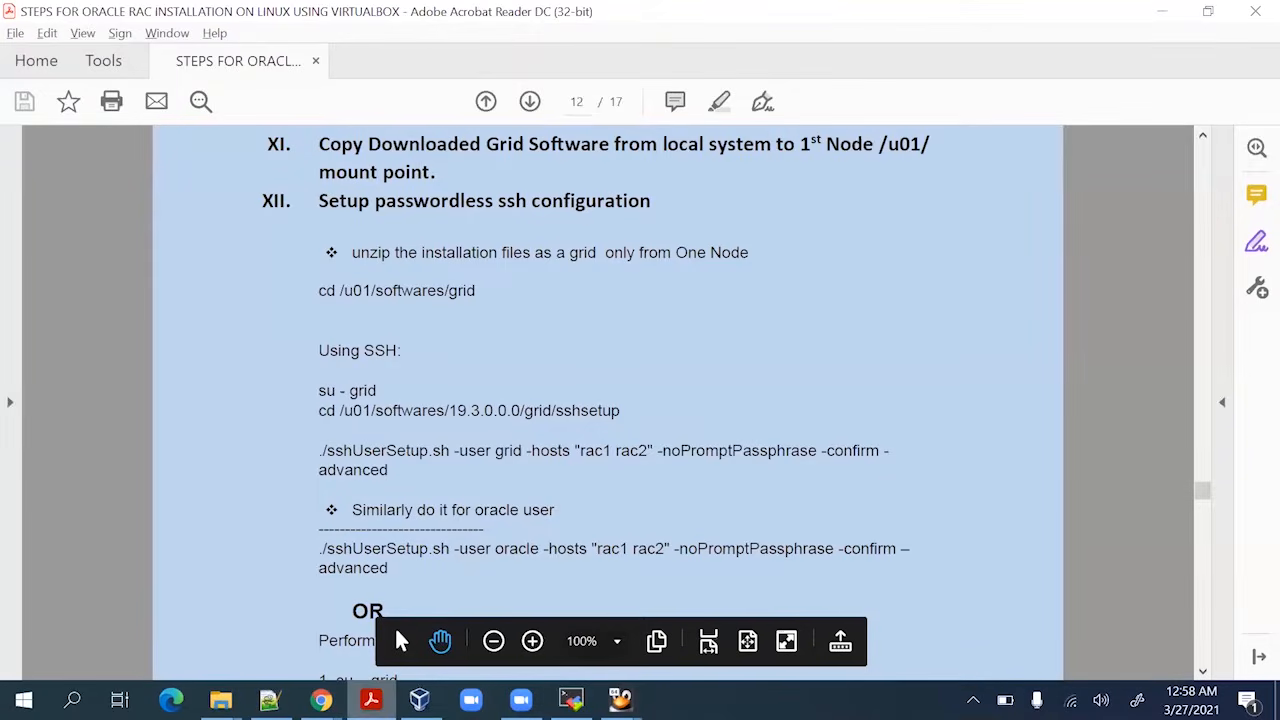
key("alt+Tab")
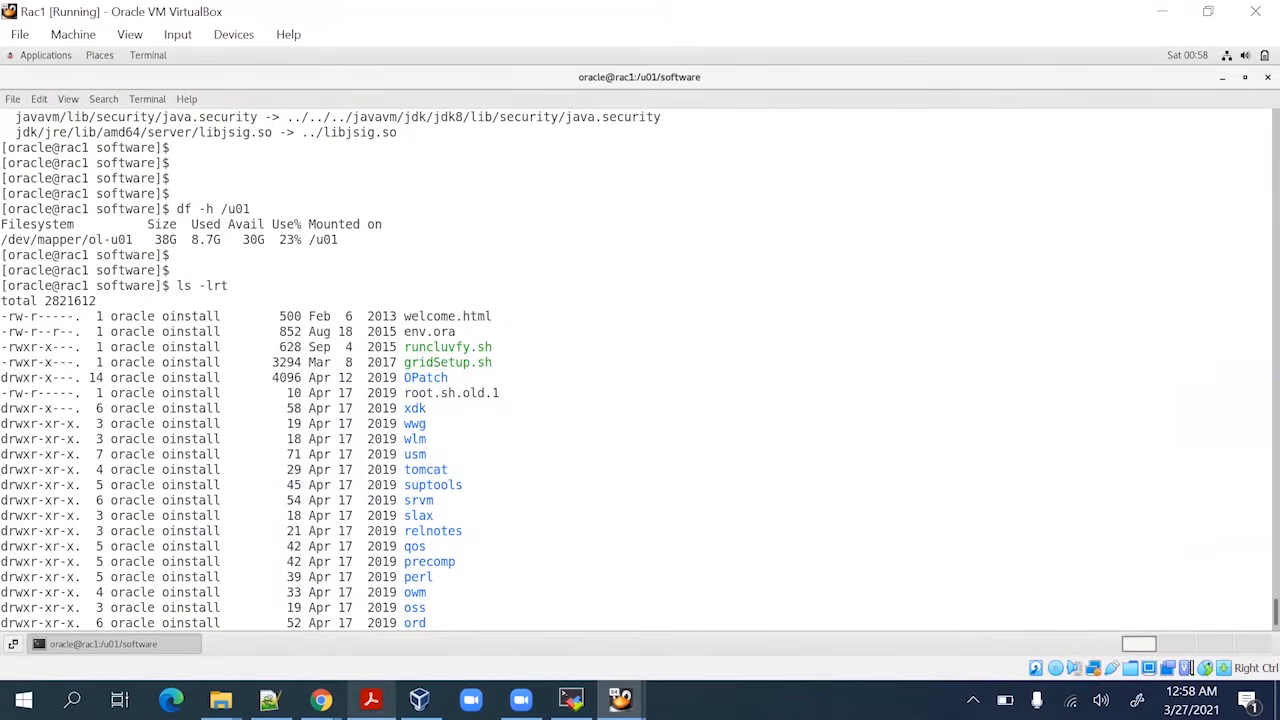
Change into the deinstall folder and list it, showing sshUserSetup.sh
scroll(430, 385, "down", 3)
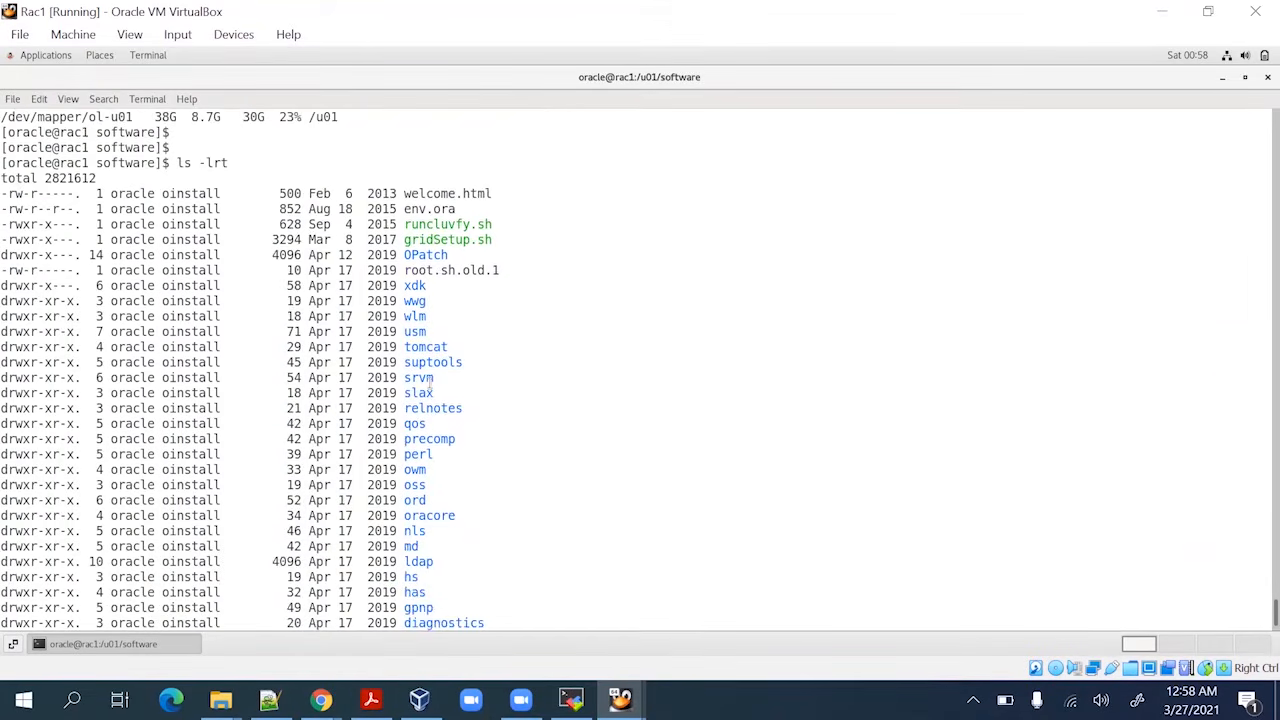
scroll(431, 385, "down", 2)
scroll(430, 385, "down", 8)
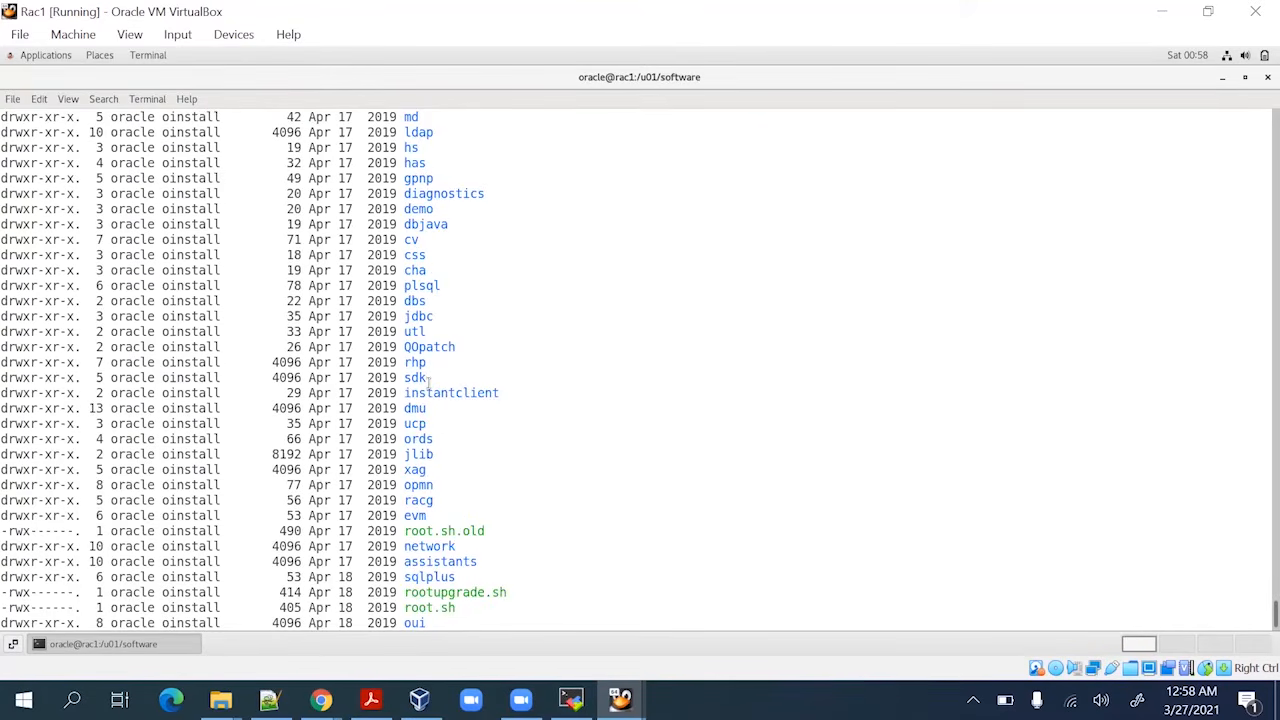
scroll(428, 378, "down", 2)
scroll(430, 378, "down", 2)
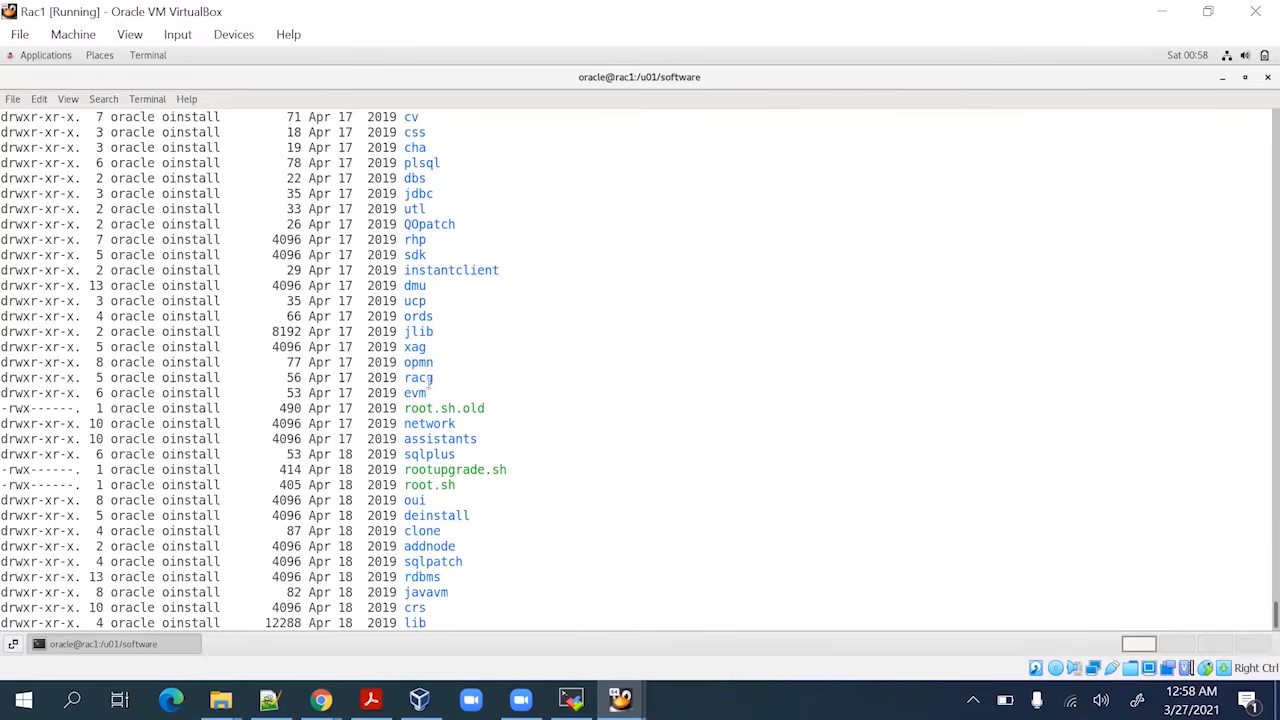
scroll(430, 378, "down", 2)
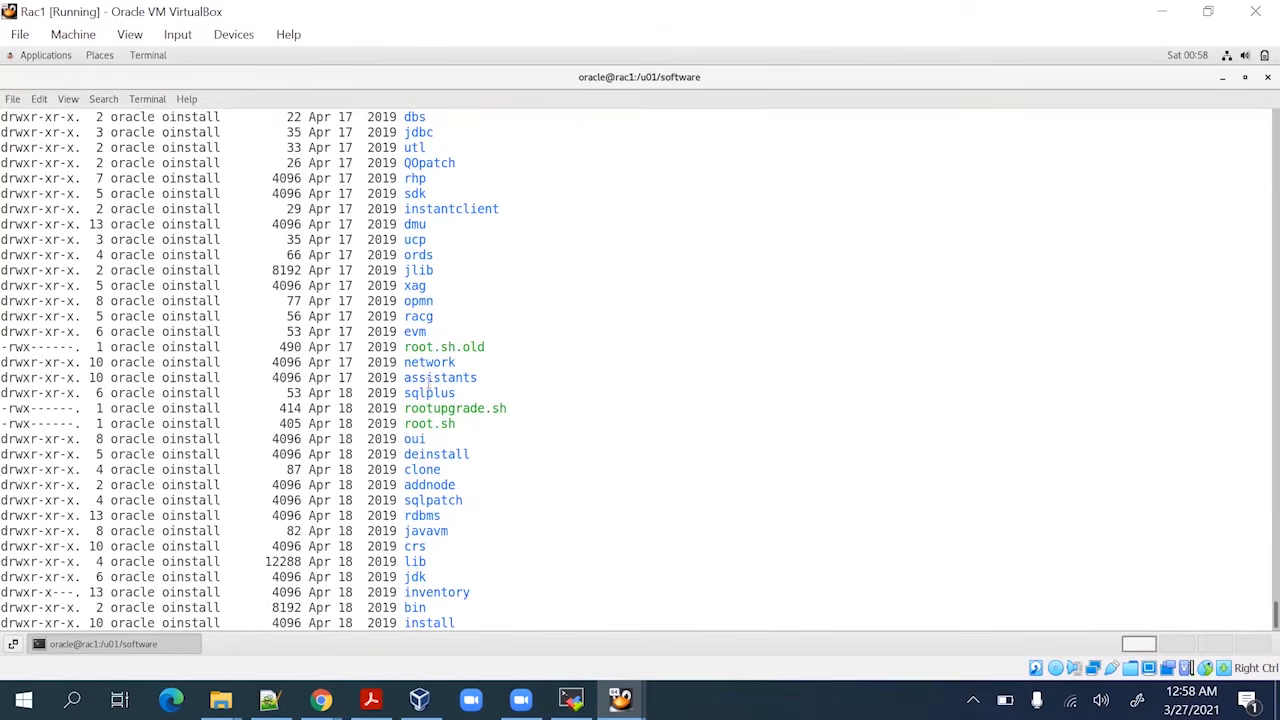
double_click(445, 453)
type("cd")
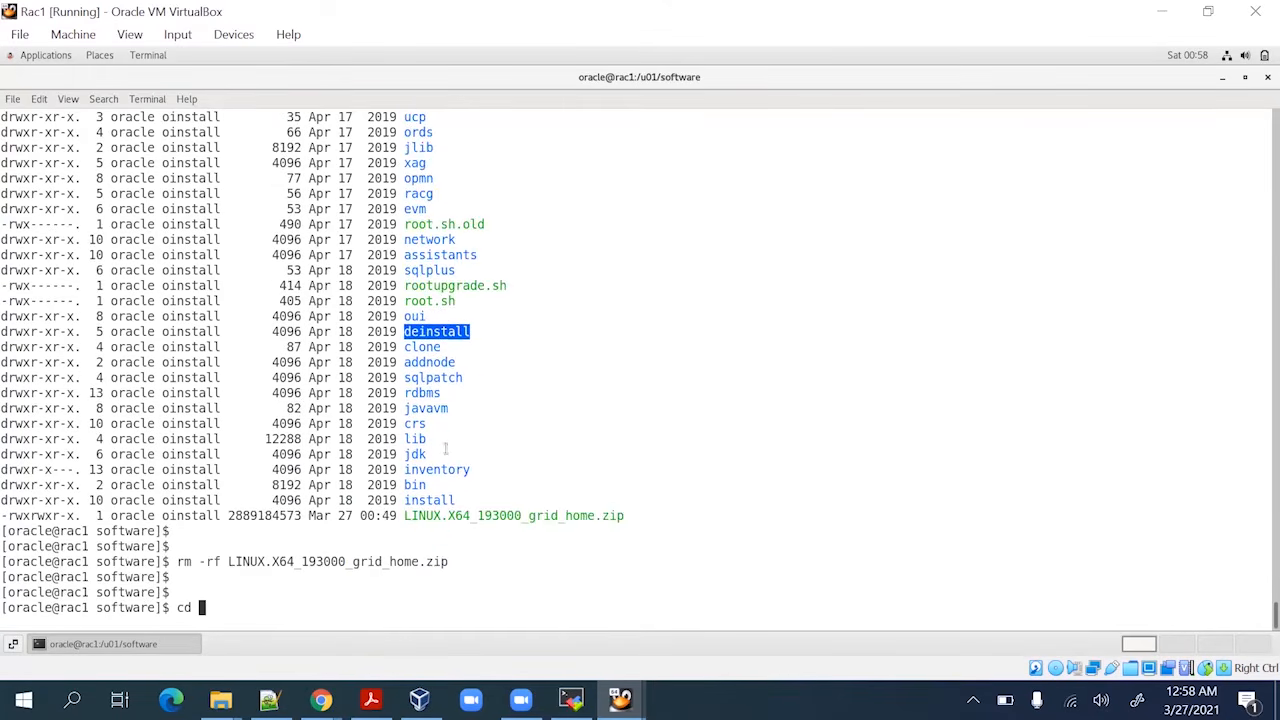
middle_click(452, 447)
key("Return")
key("Up")
key("Up")
key("Up")
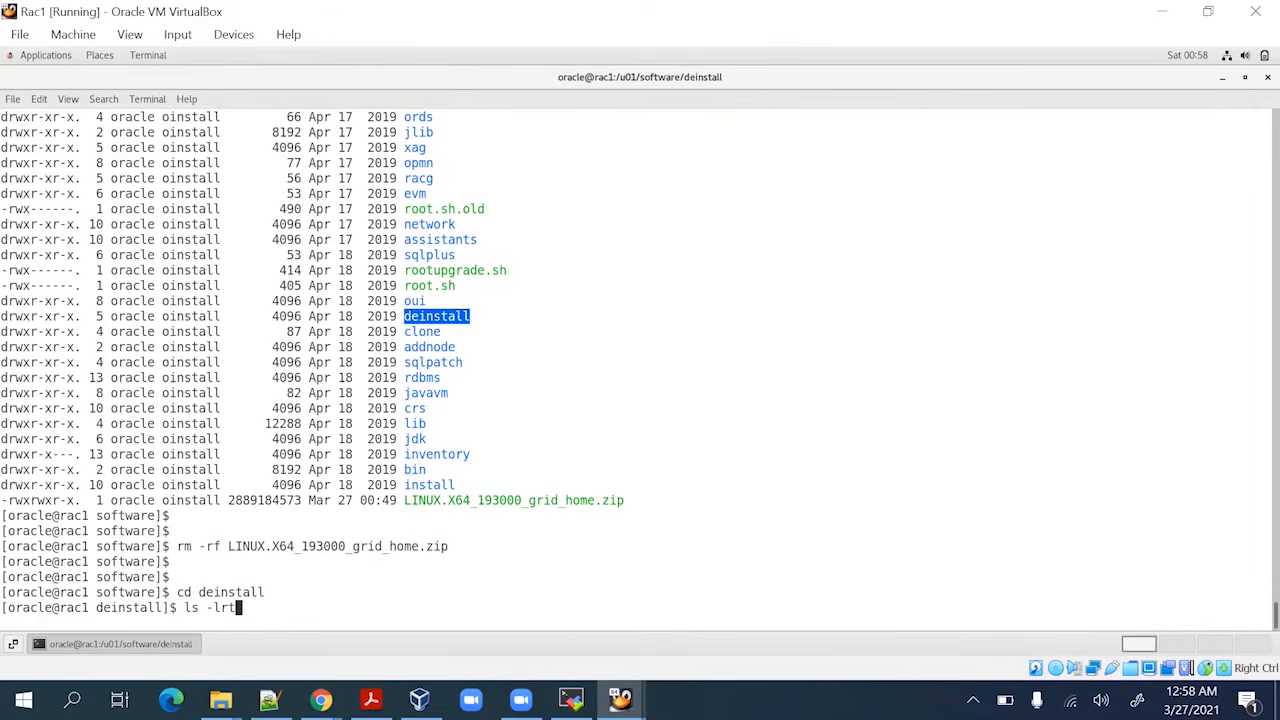
key("Return")
key("Return")
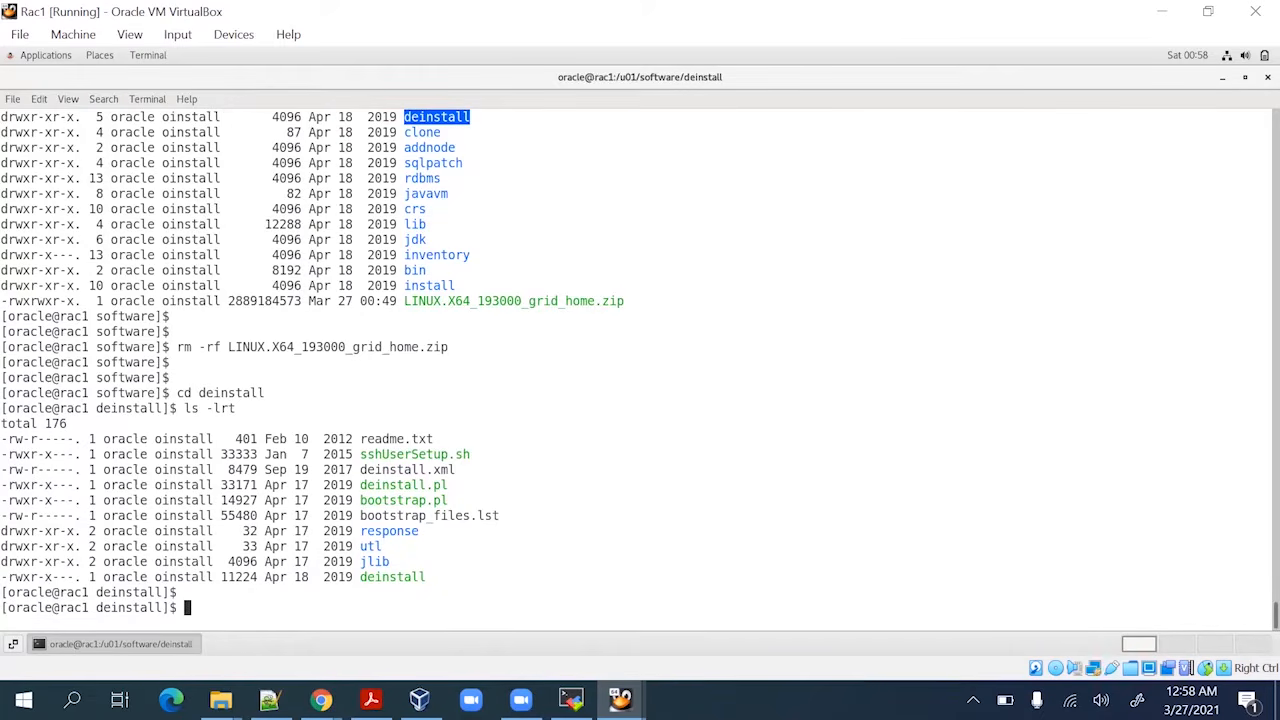
key("Return")
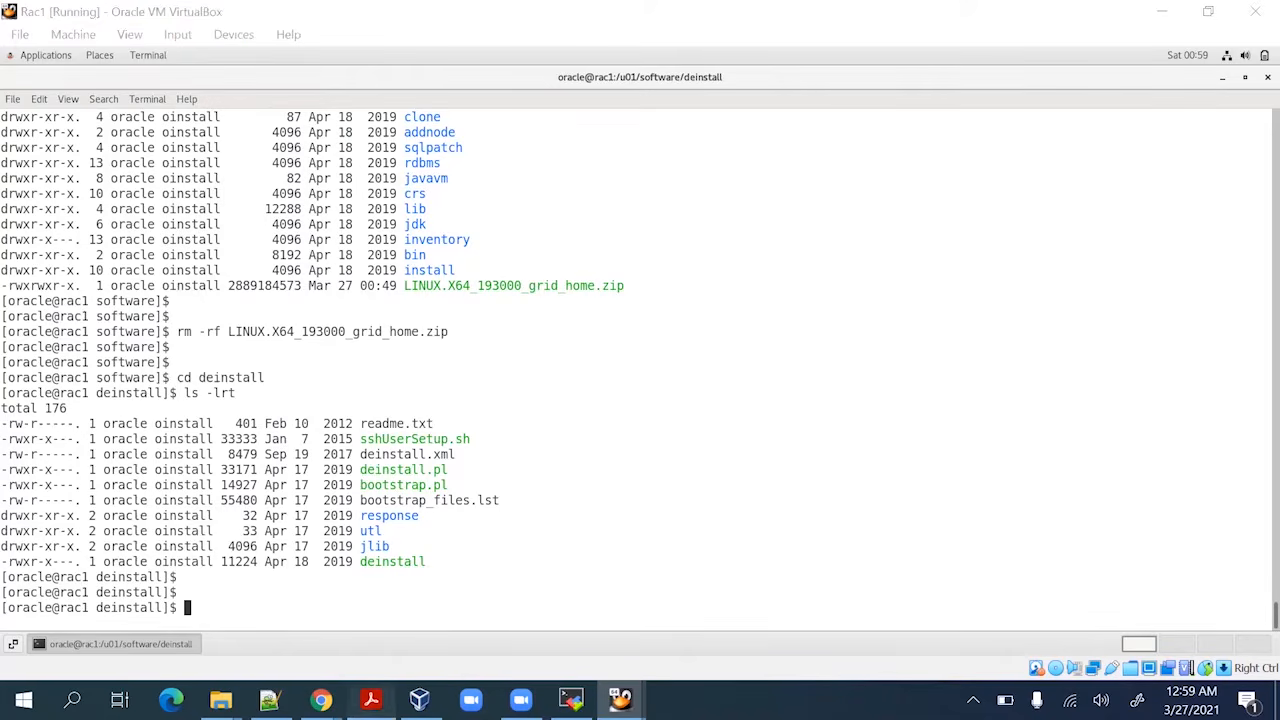
left_click(370, 699)
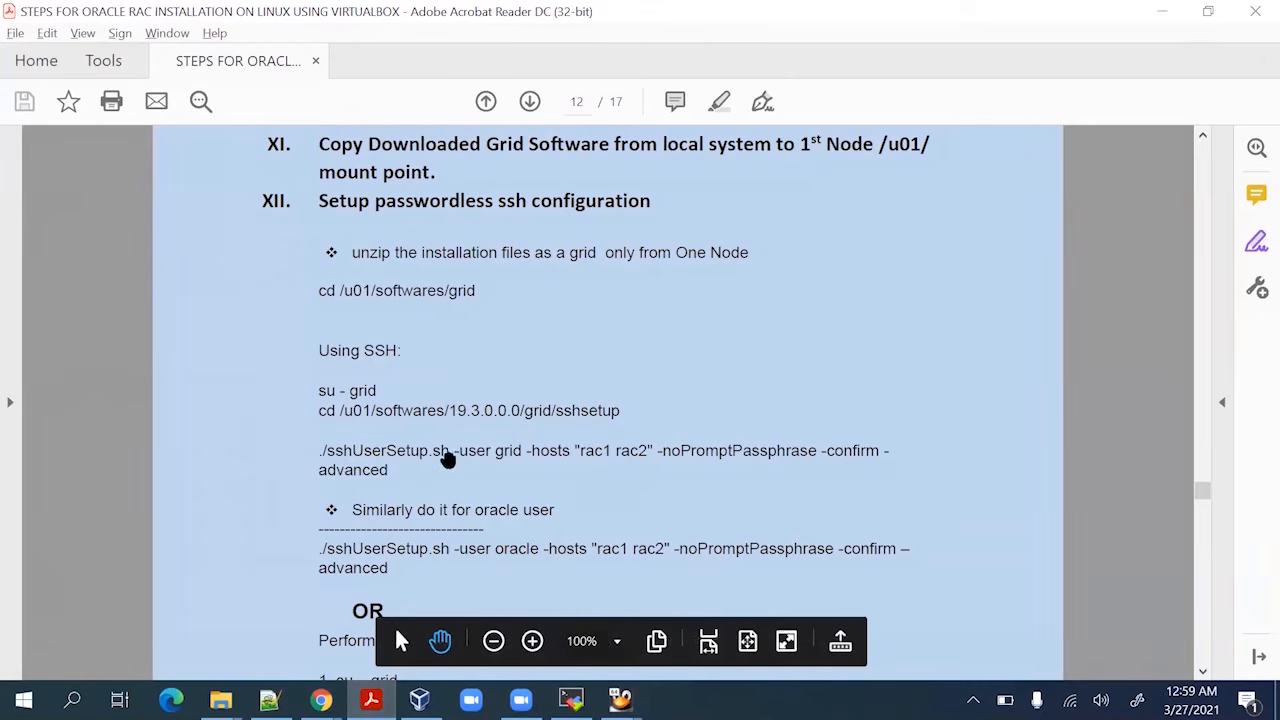
Copy the ./sshUserSetup.sh -user grid command from the guide into the clipboard
left_click_drag(316, 451, 390, 473)
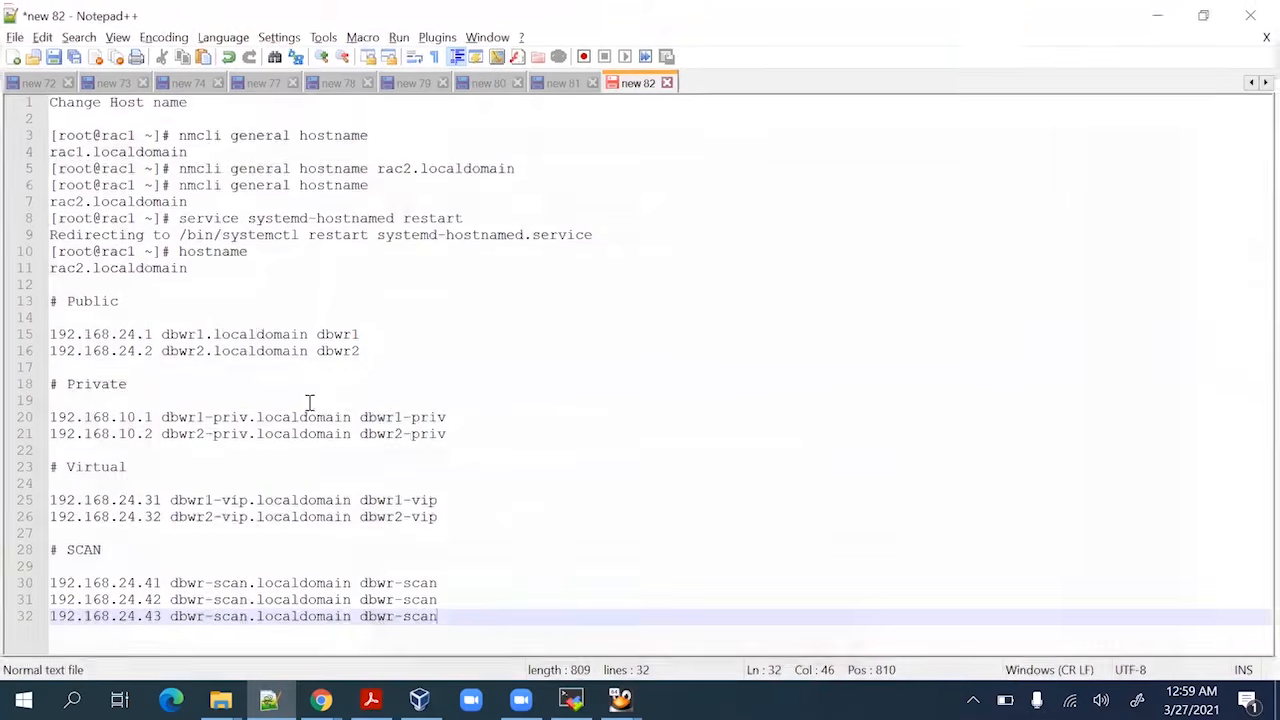
left_click(269, 699)
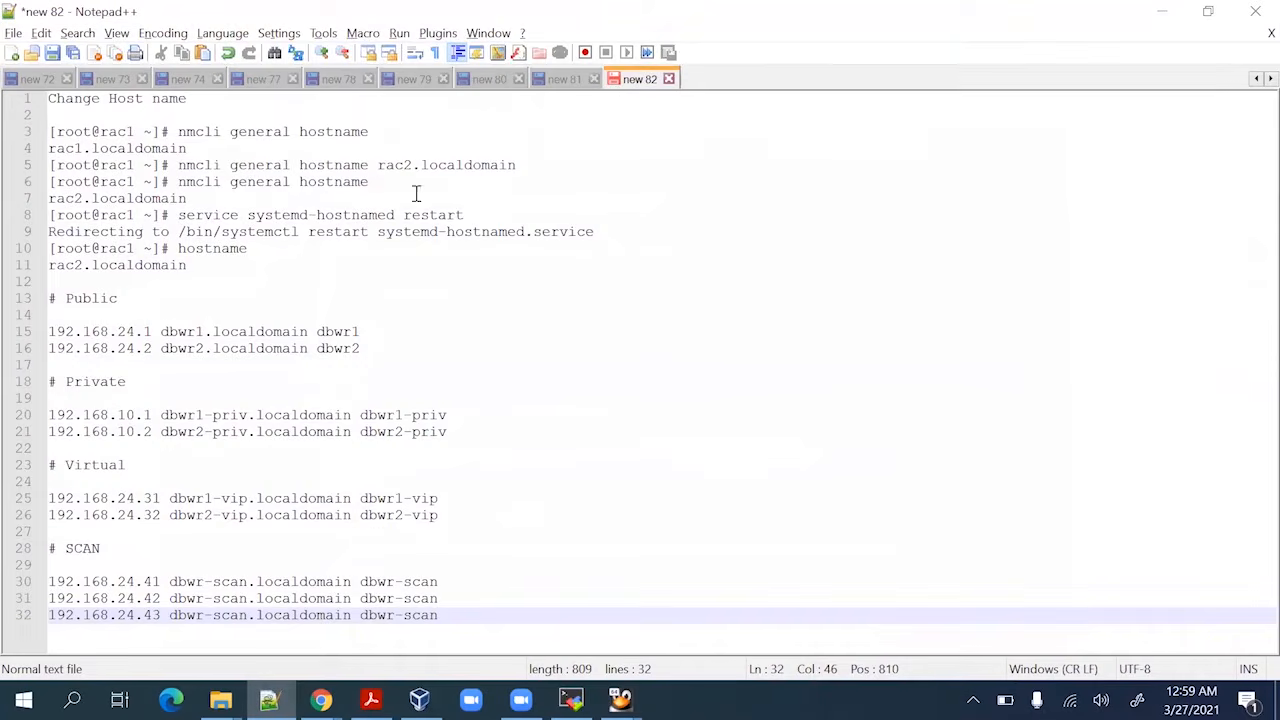
Paste the sshUserSetup.sh command into a new Notepad++ tab, changing -user grid to oracle
double_click(700, 83)
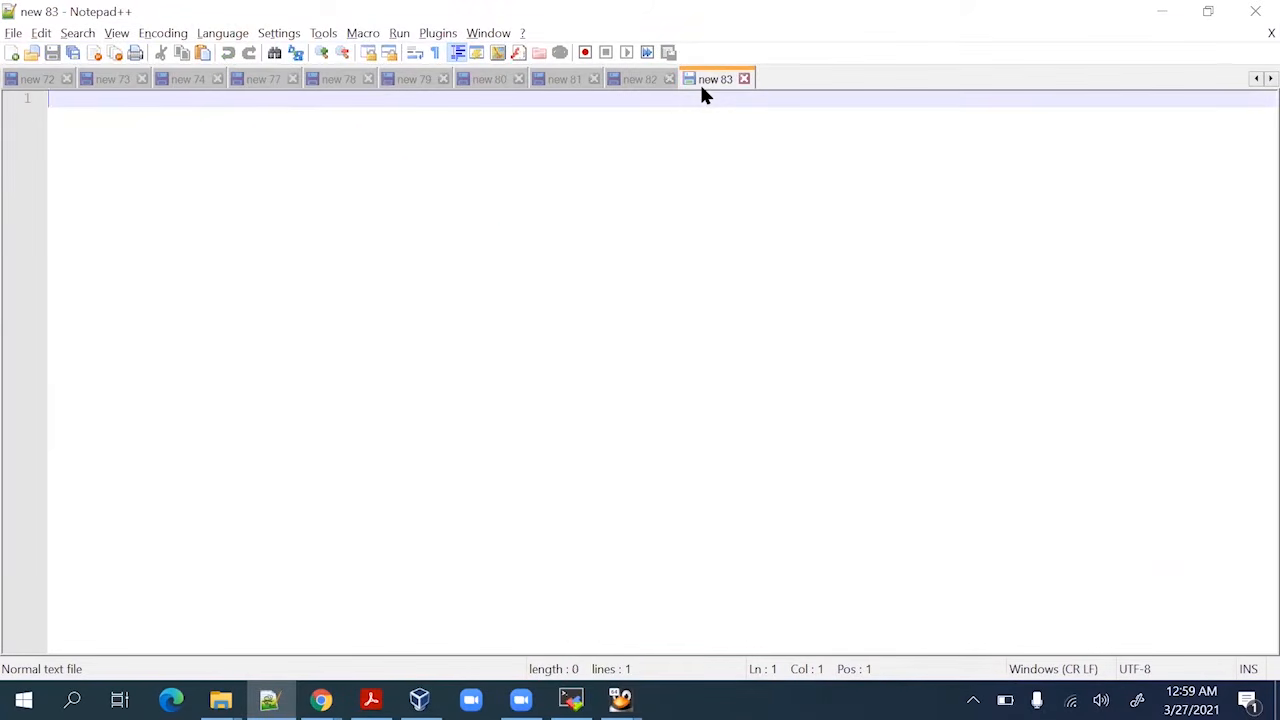
type("./sshUserSetup.sh -user grid -hosts \"rac1 rac2\" -noPromptPassphrase -confirm -advanced")
double_click(274, 101)
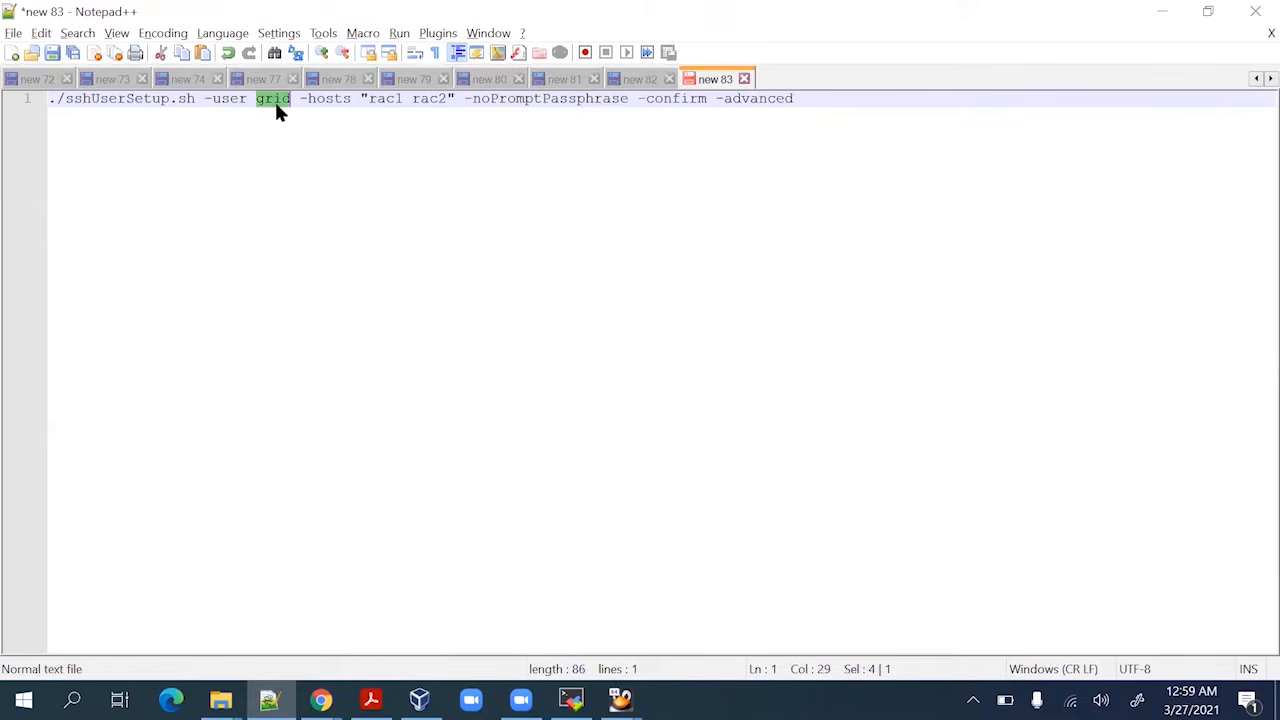
type("oracle")
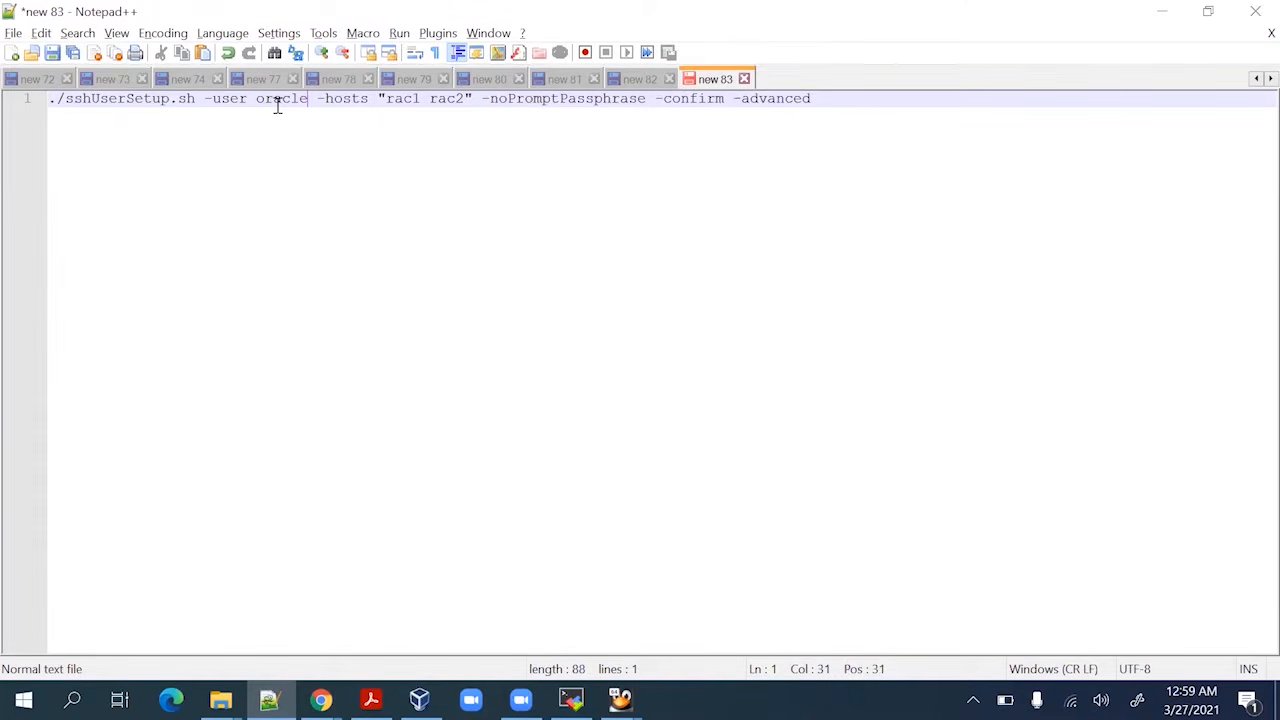
double_click(274, 99)
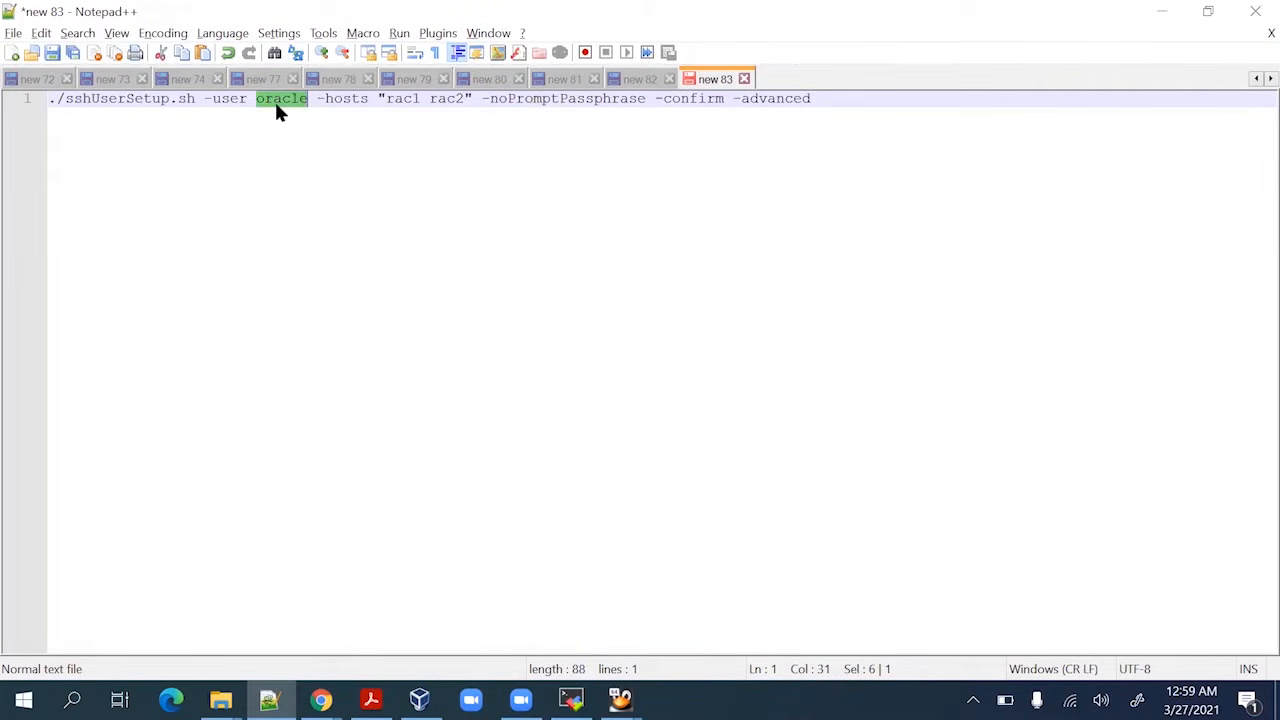
double_click(337, 99)
left_click(333, 101)
left_click_drag(835, 98, 31, 109)
key("ctrl+c")
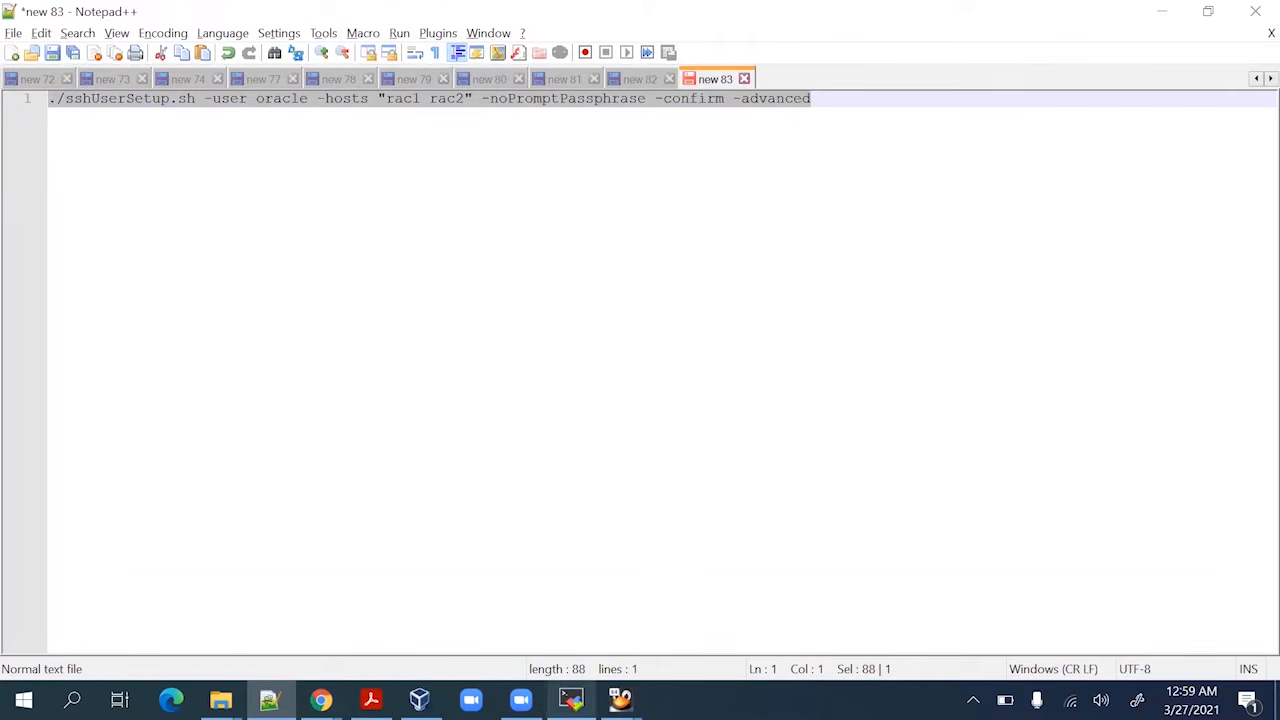
left_click(571, 700)
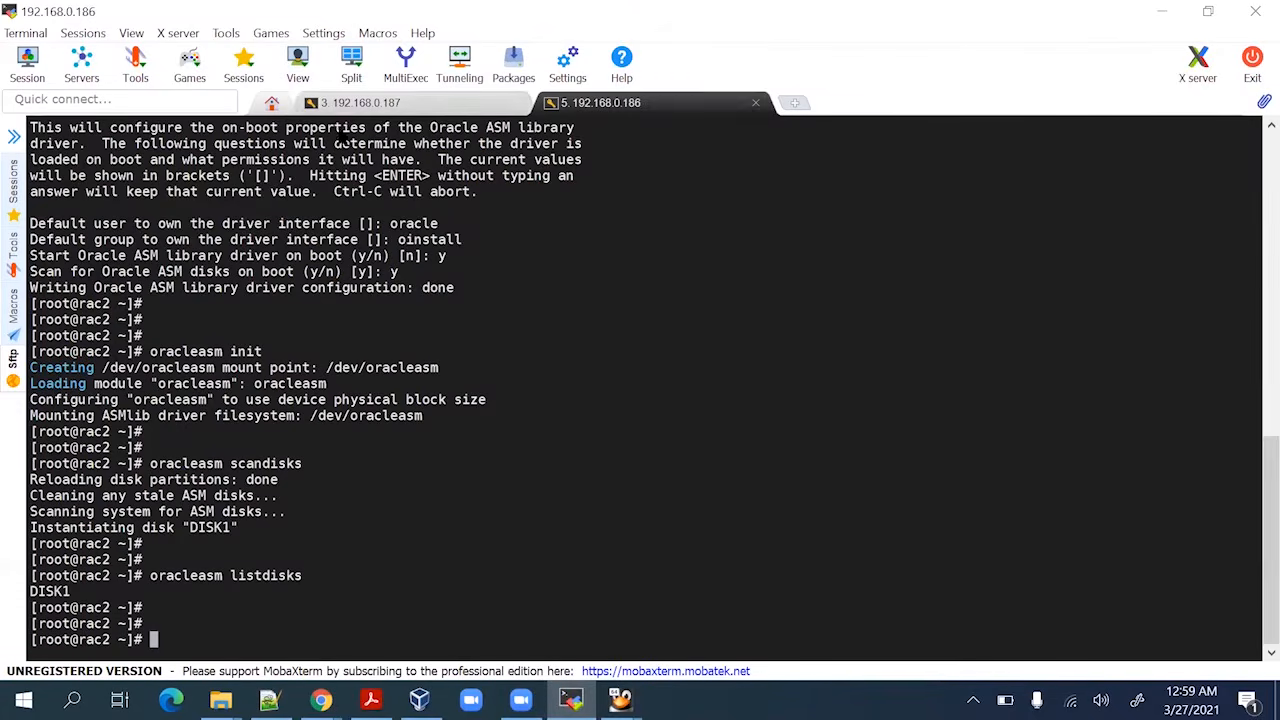
In the rac1 session, switch to the oracle user and source grid.env
left_click(345, 103)
type("su - ")
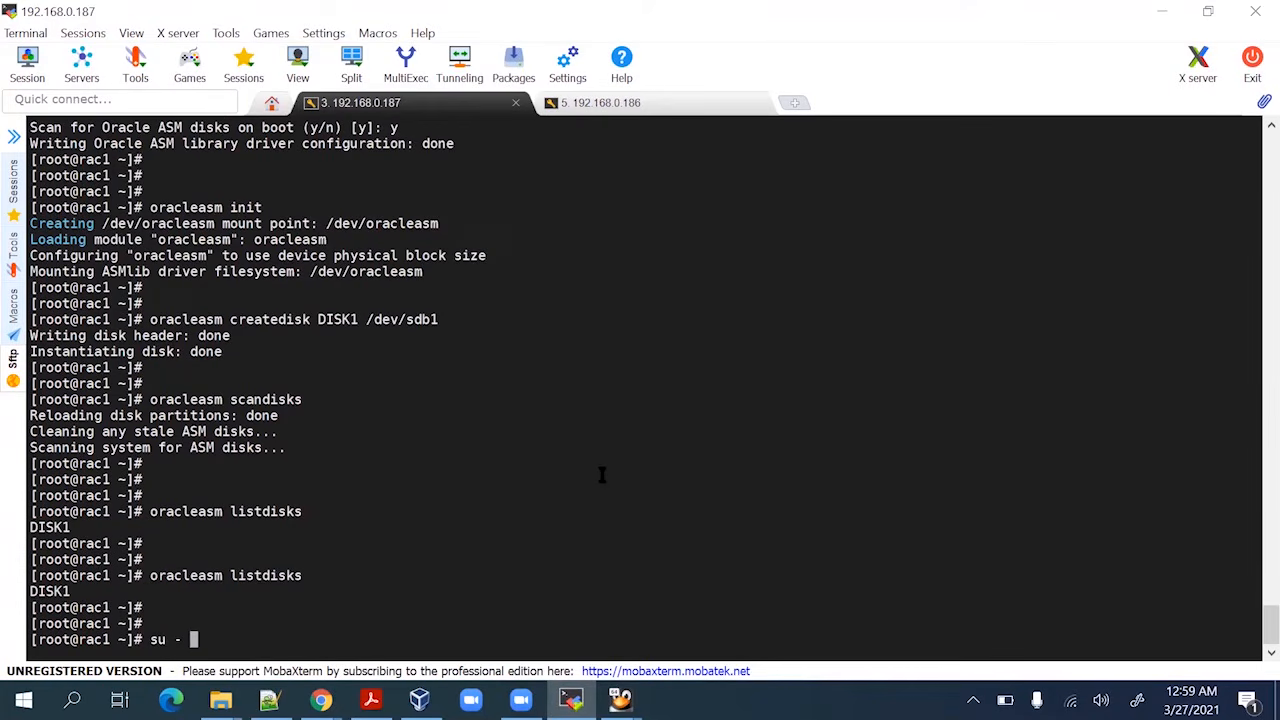
type("oracle")
key("Return")
key("Return")
key("Return")
key("Return")
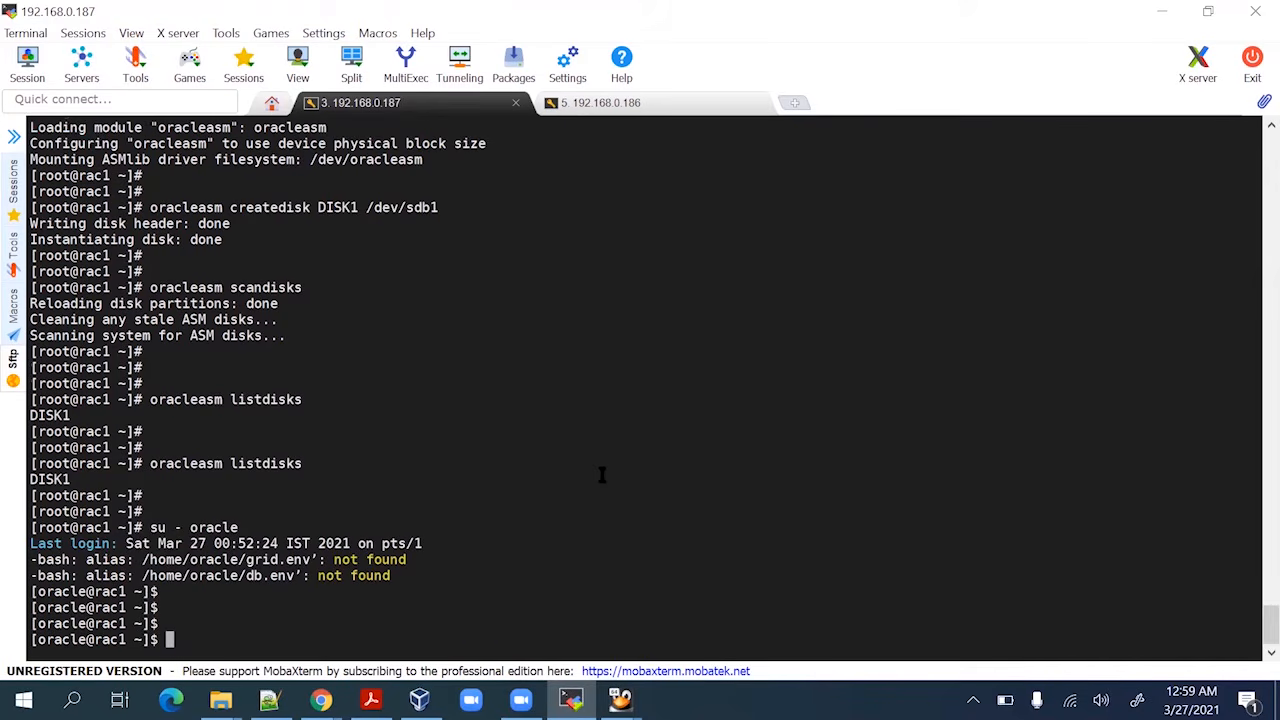
type(". grid.env")
key("Return")
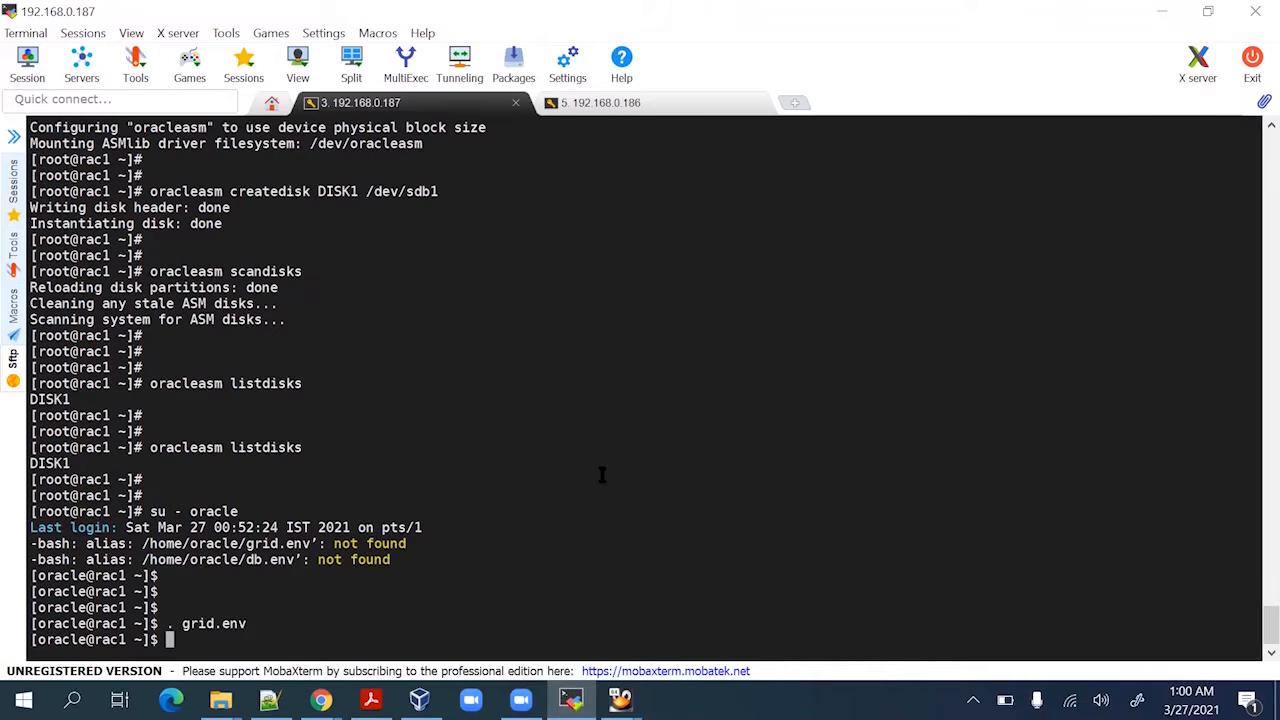
key("Return")
key("Return")
key("Return")
key("Return")
Run sshUserSetup.sh for rac1 rac2 from /u01/software/deinstall, aborting when pings fail
type("cd ")
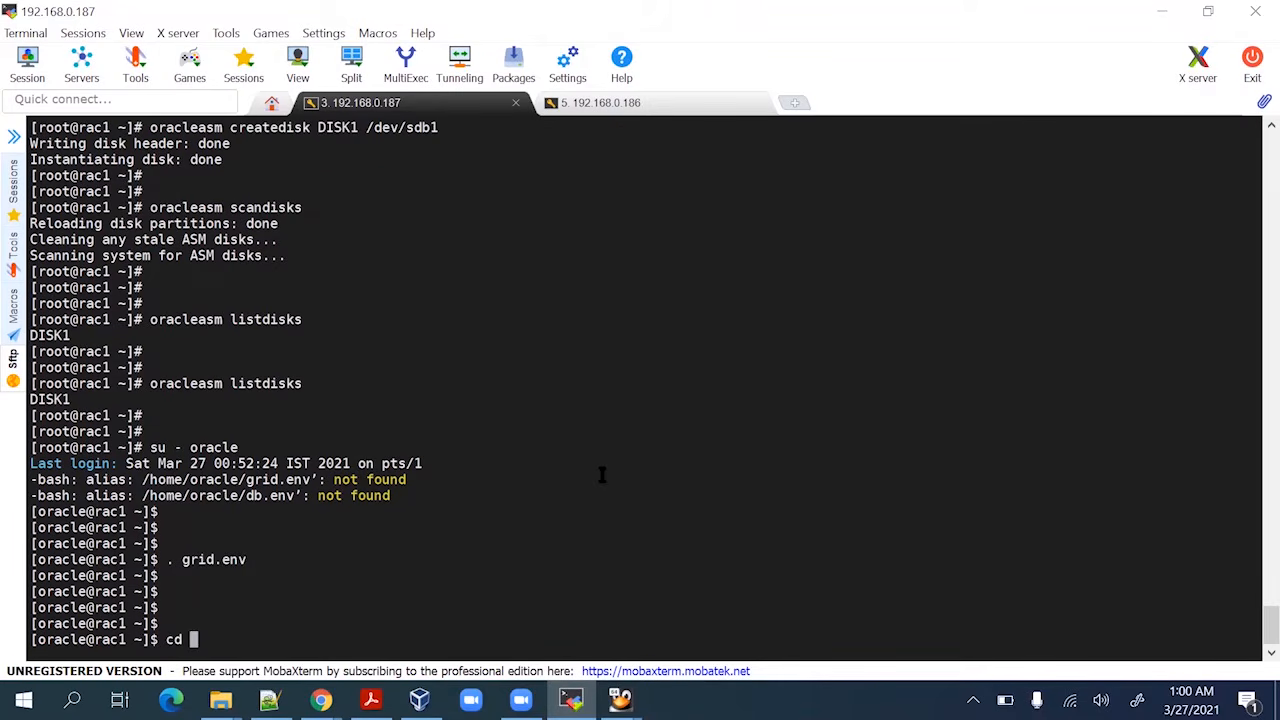
type("/u01/s")
key("Tab")
type("de")
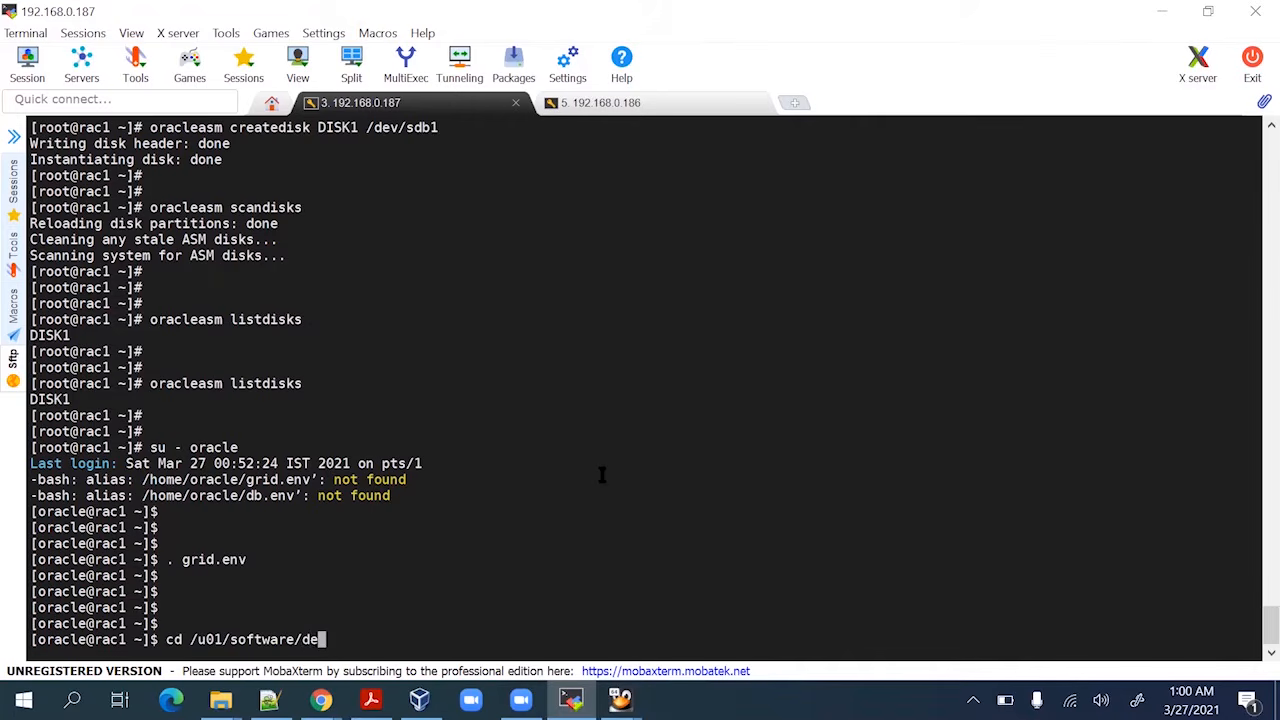
type("ins")
key("Tab")
key("Return")
key("Return")
key("Return")
key("Return")
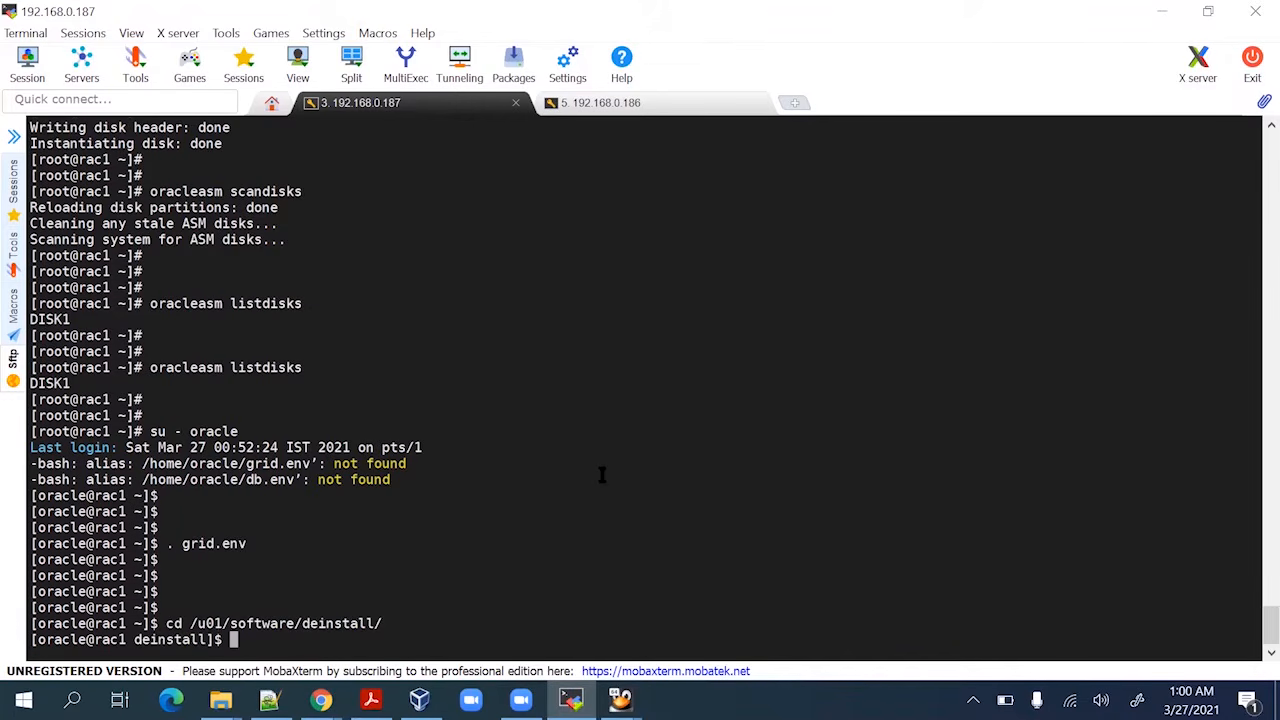
key("Return")
right_click(602, 474)
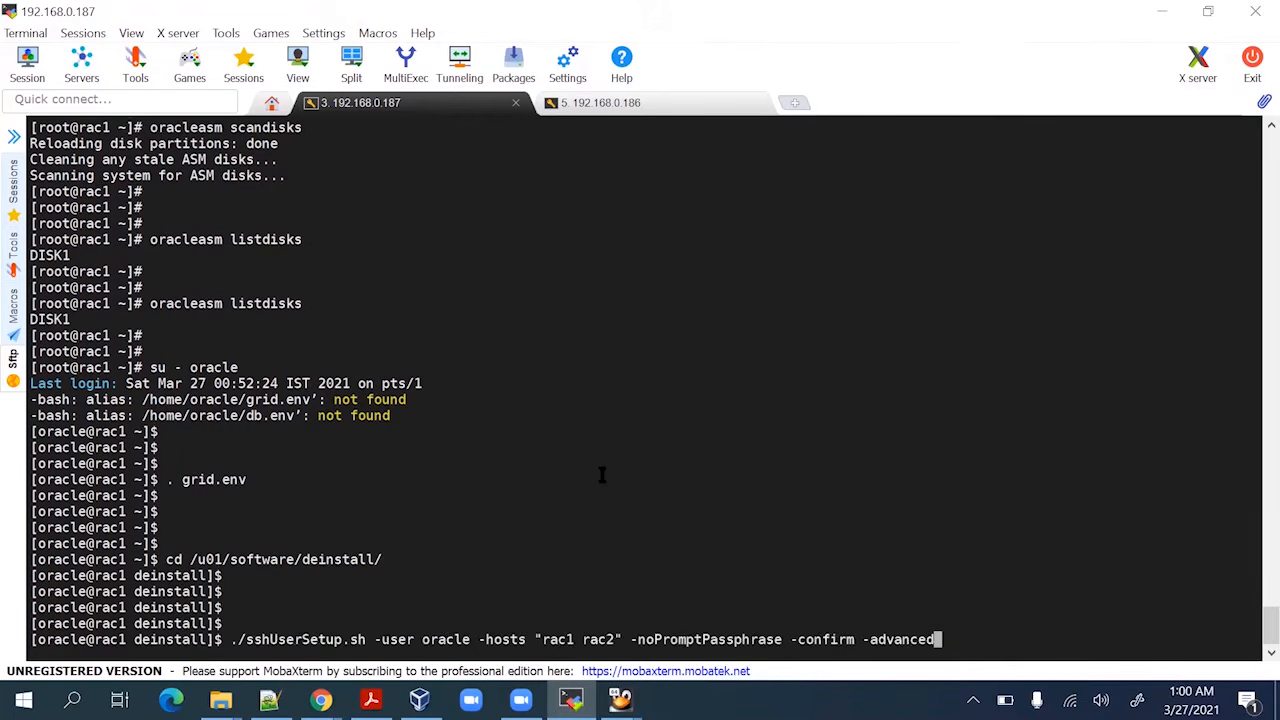
key("Return")
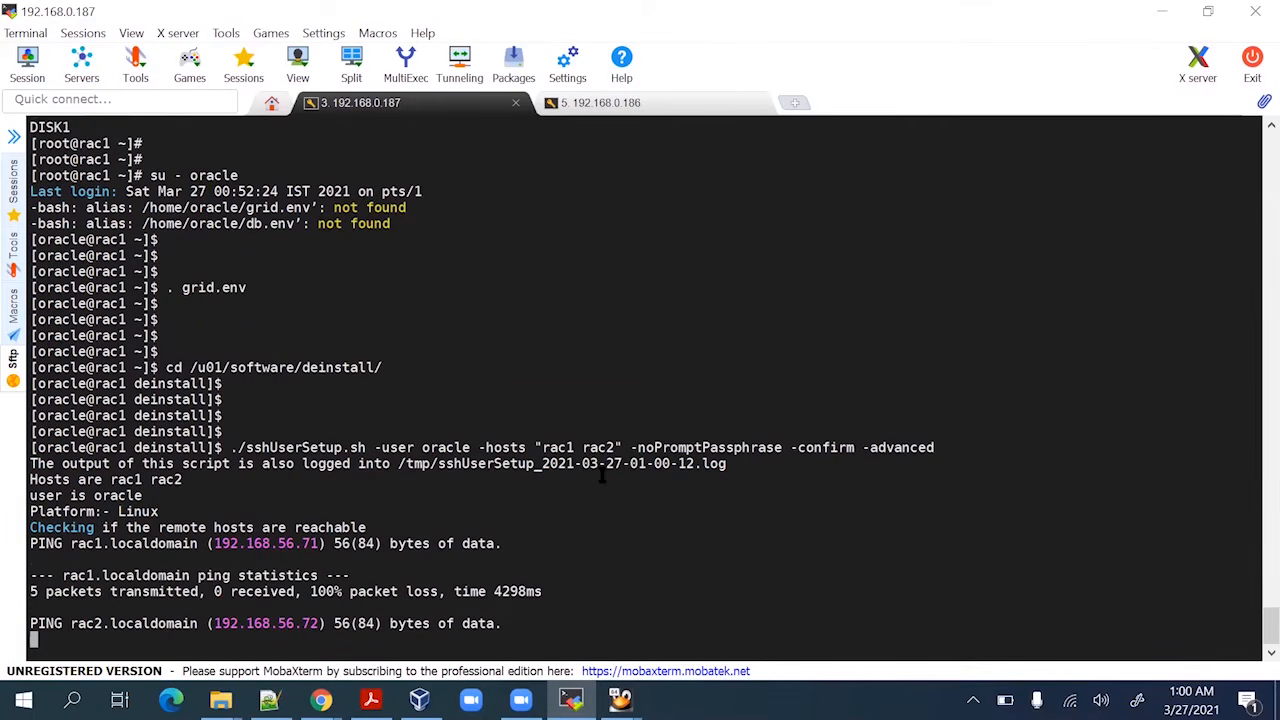
key("ctrl+c")
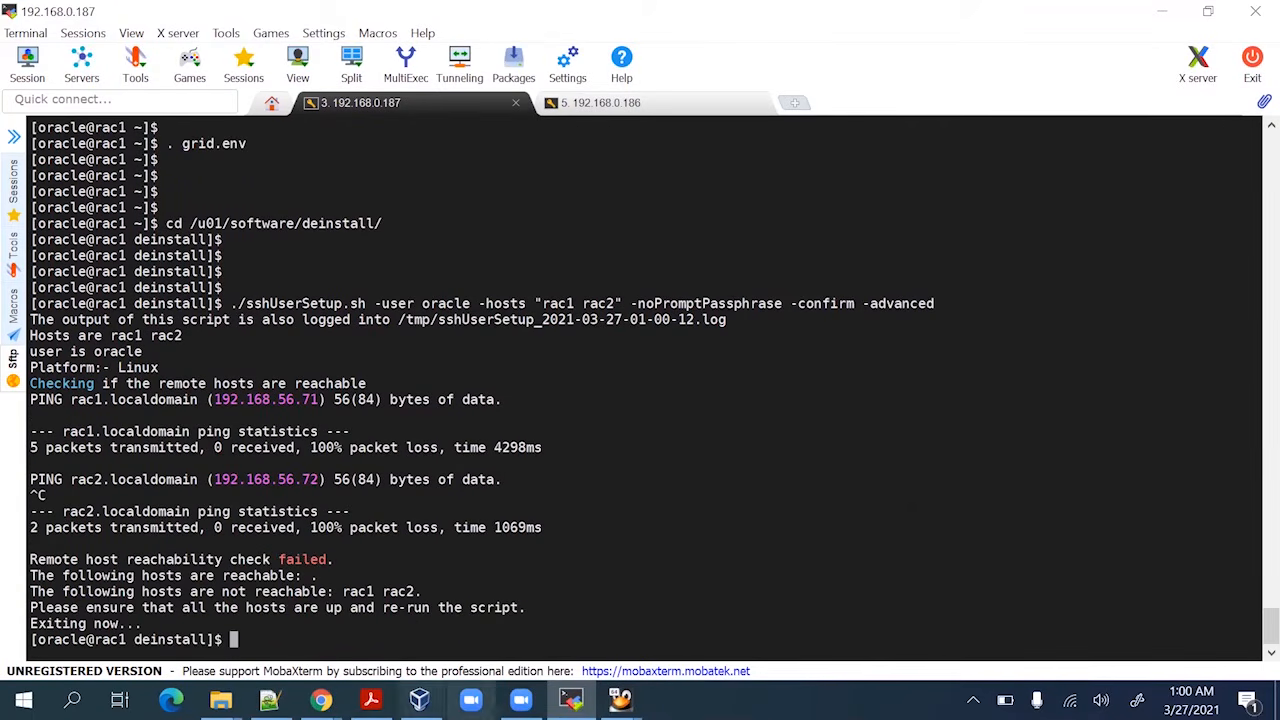
Connect the enp0s3 and enp0s8 Ethernet interfaces on Rac1
mouse_move(620, 700)
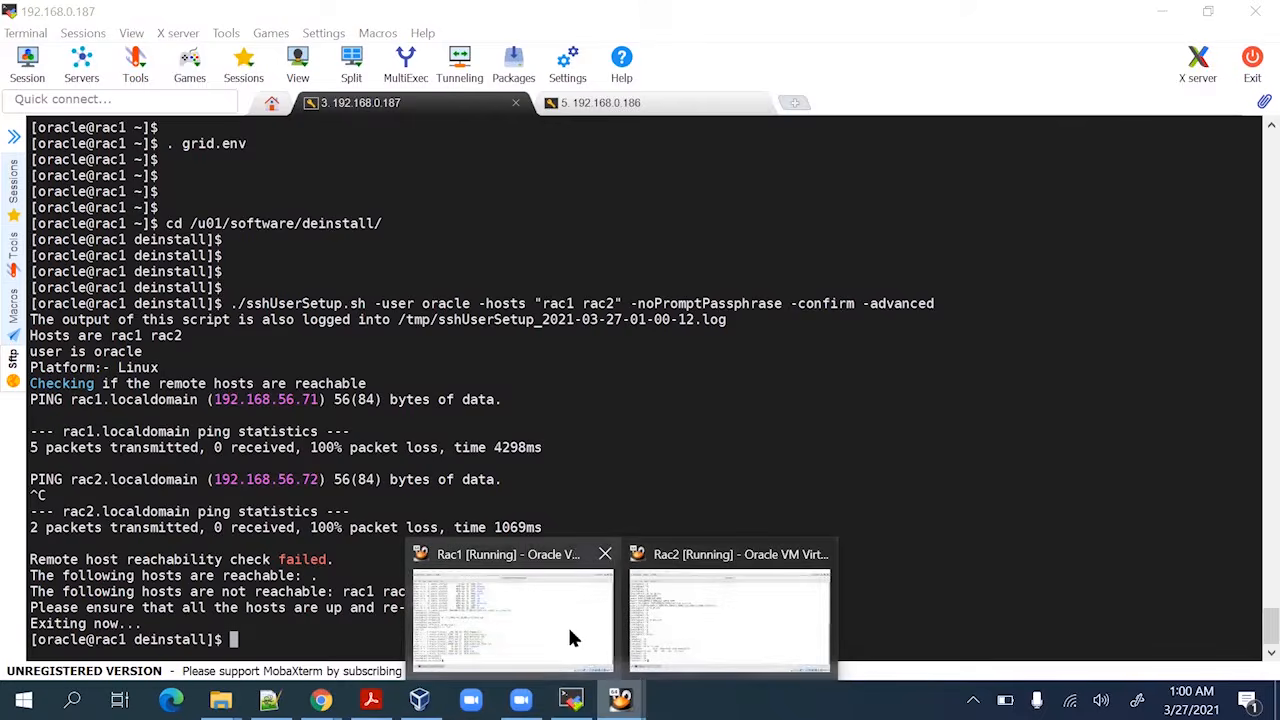
left_click(573, 640)
left_click(1228, 56)
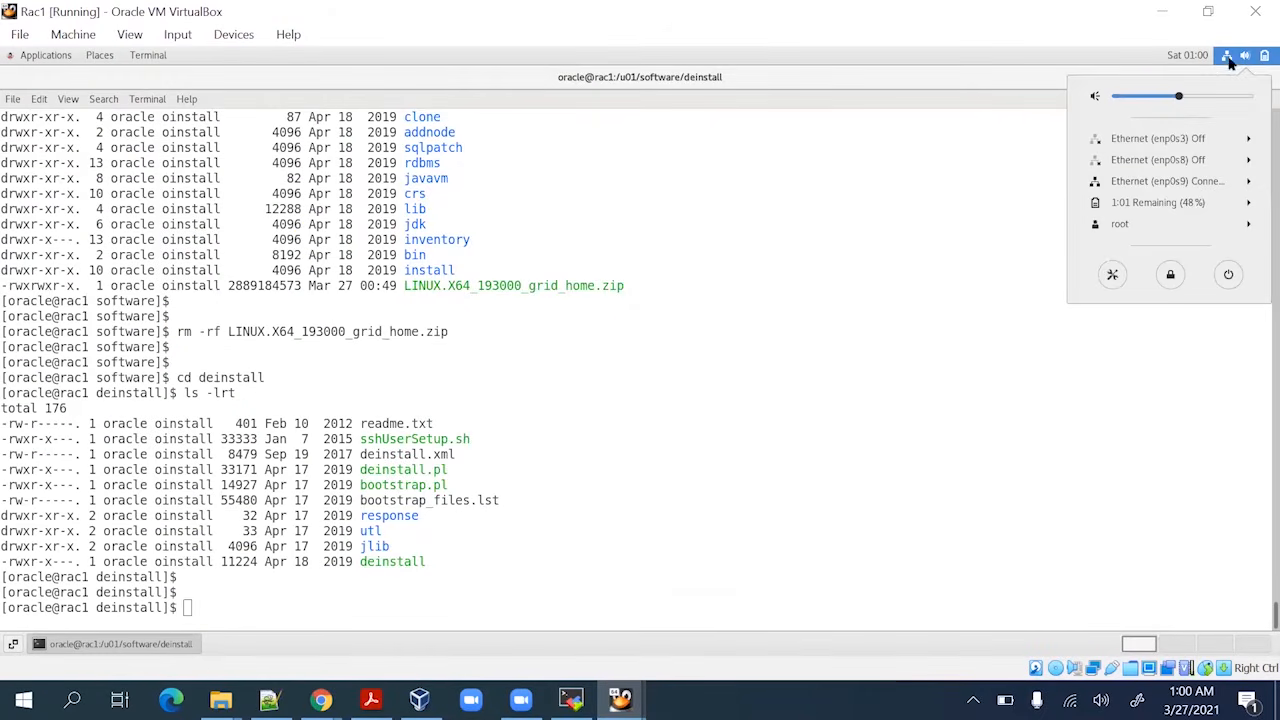
left_click(1207, 138)
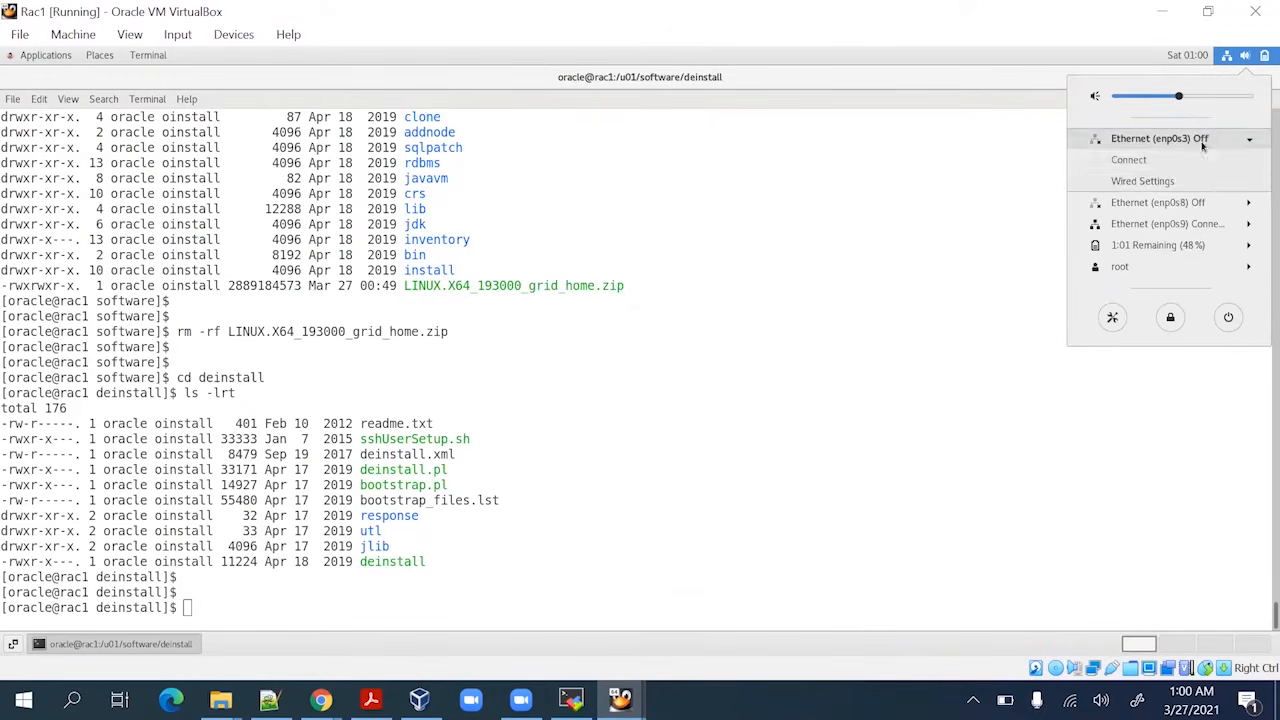
left_click(1140, 160)
left_click(1228, 56)
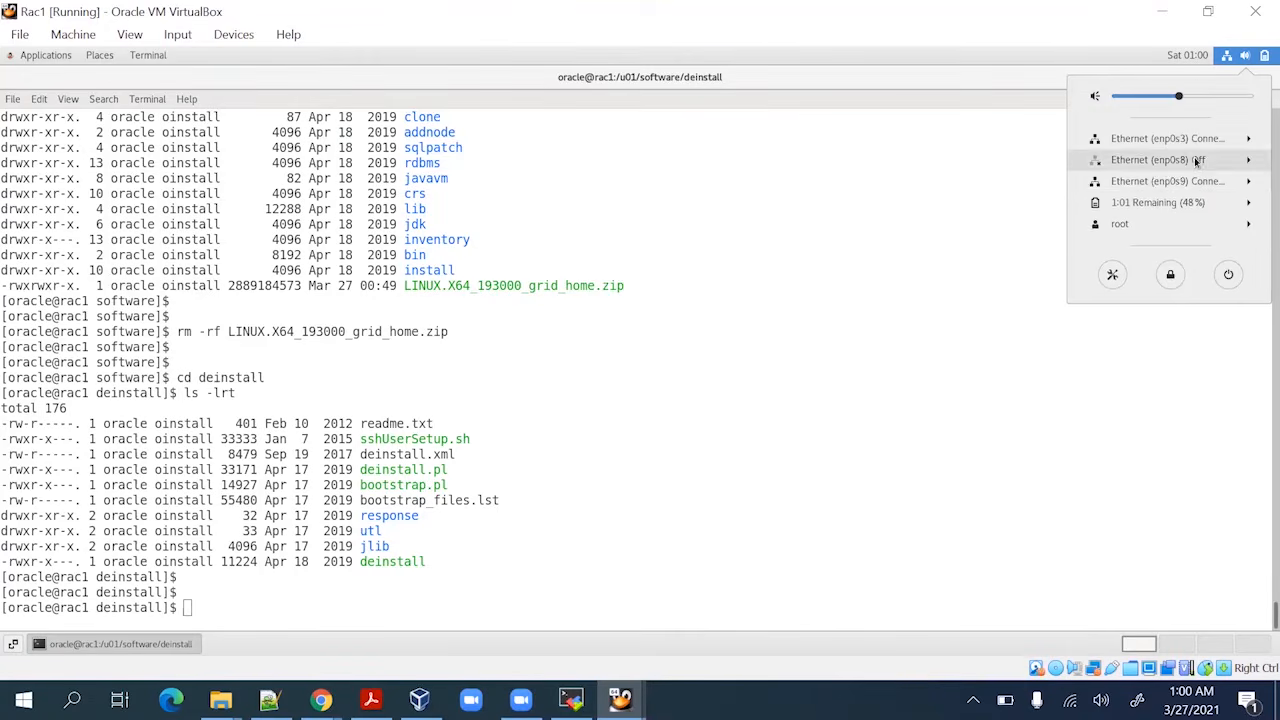
left_click(1190, 160)
left_click(1174, 184)
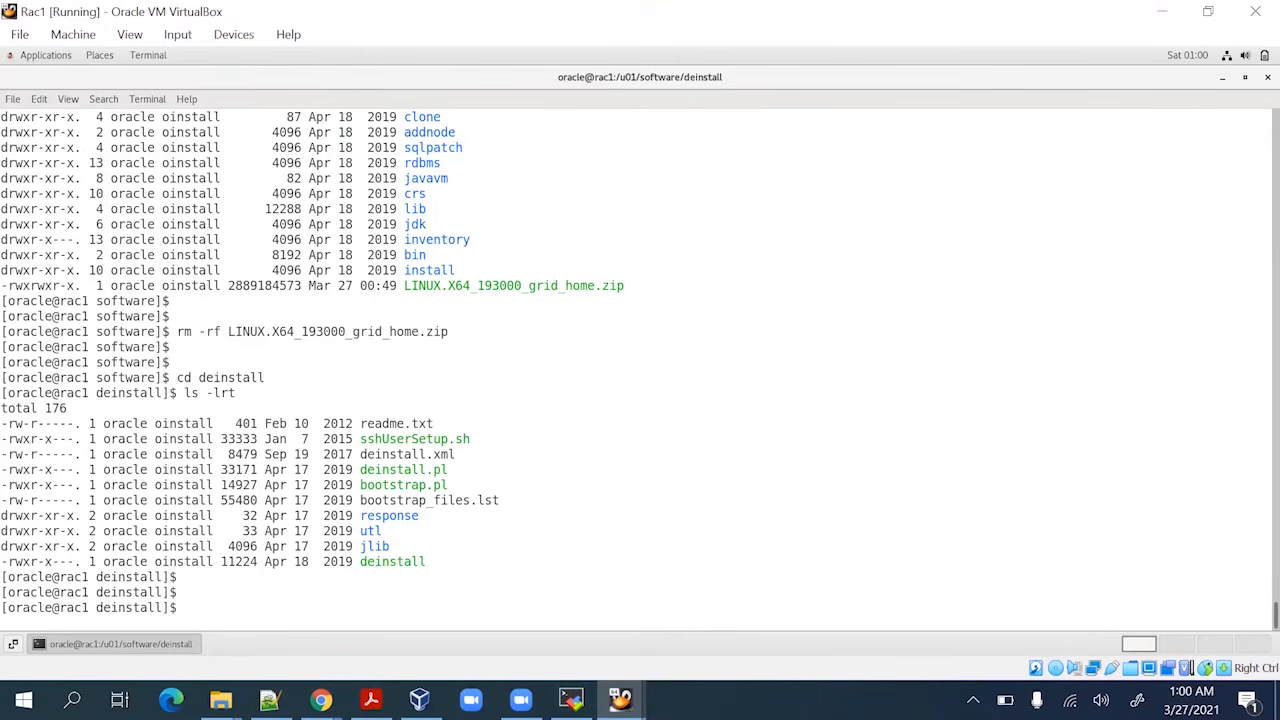
Connect the enp0s3 and enp0s8 Ethernet interfaces on Rac2
mouse_move(620, 700)
left_click(731, 651)
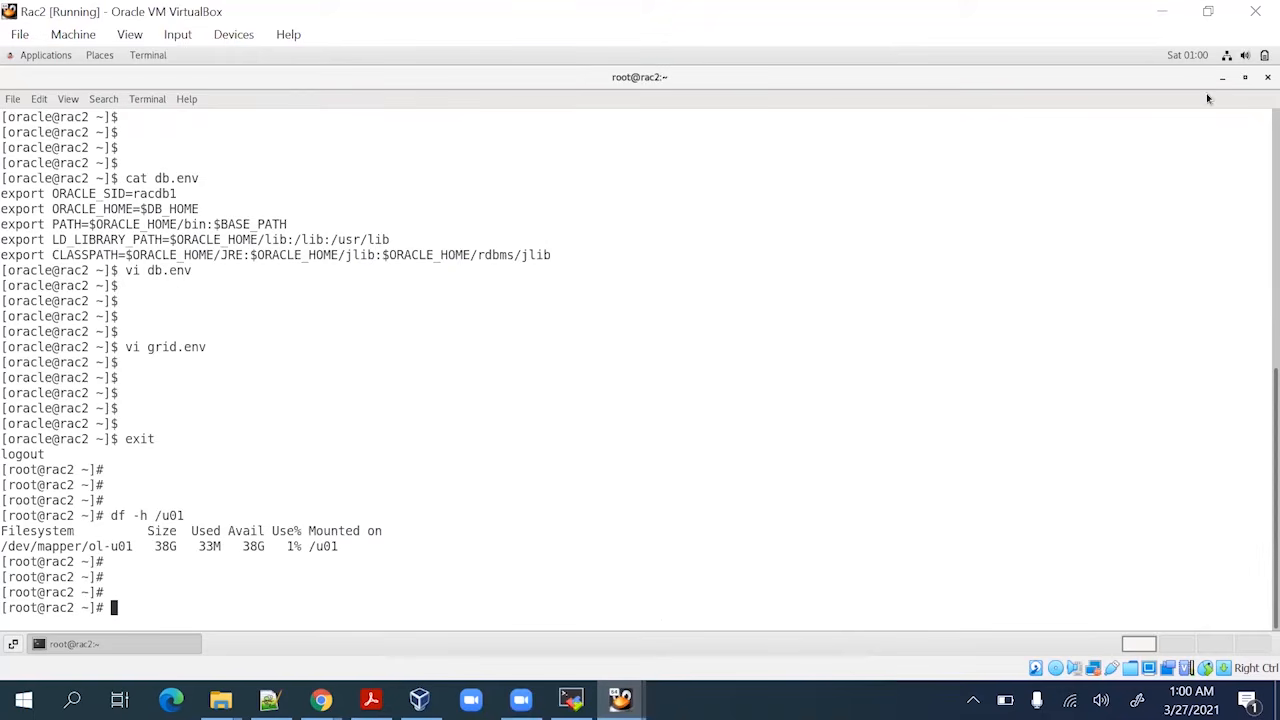
left_click(1227, 56)
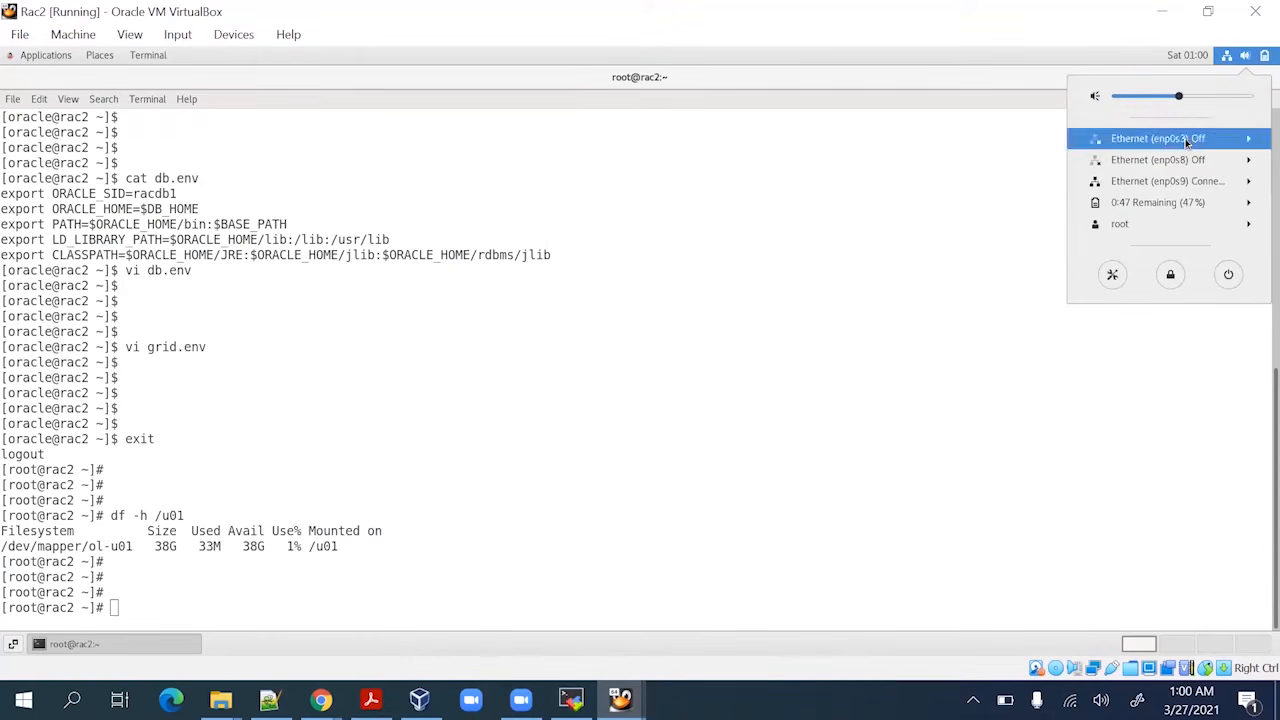
left_click(1188, 138)
left_click(1146, 161)
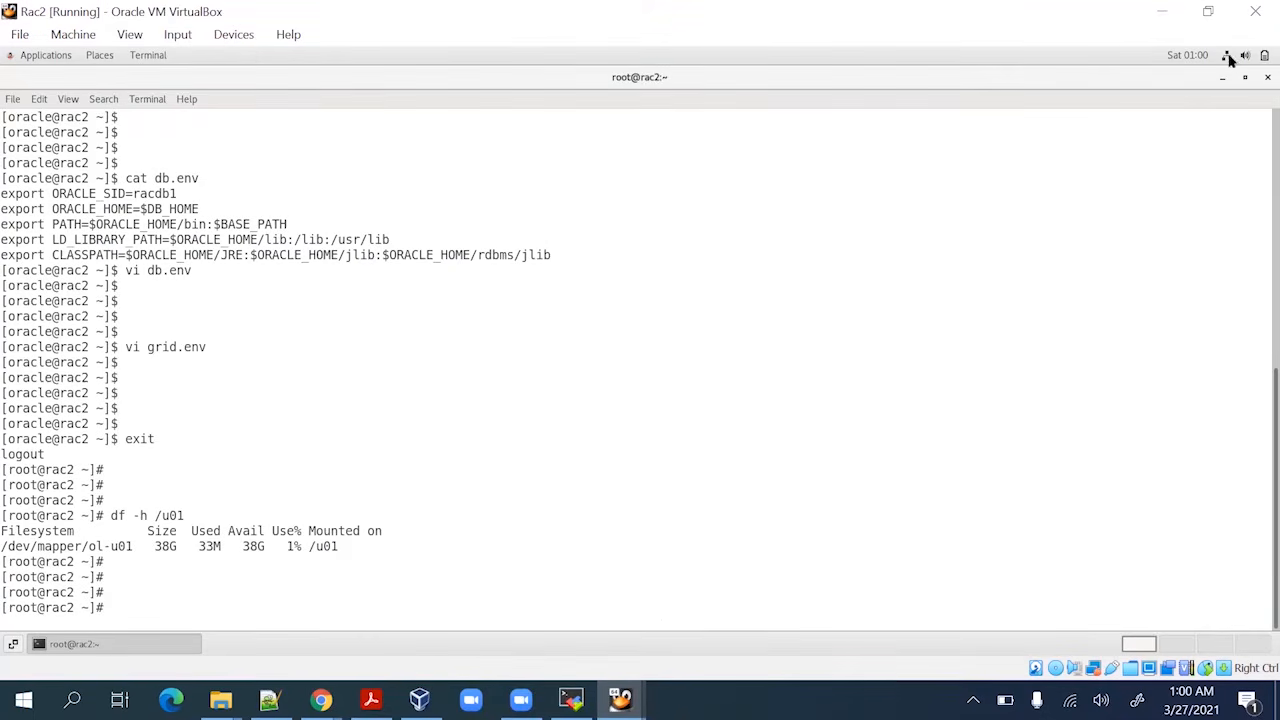
left_click(1228, 57)
left_click(1170, 160)
left_click(1160, 177)
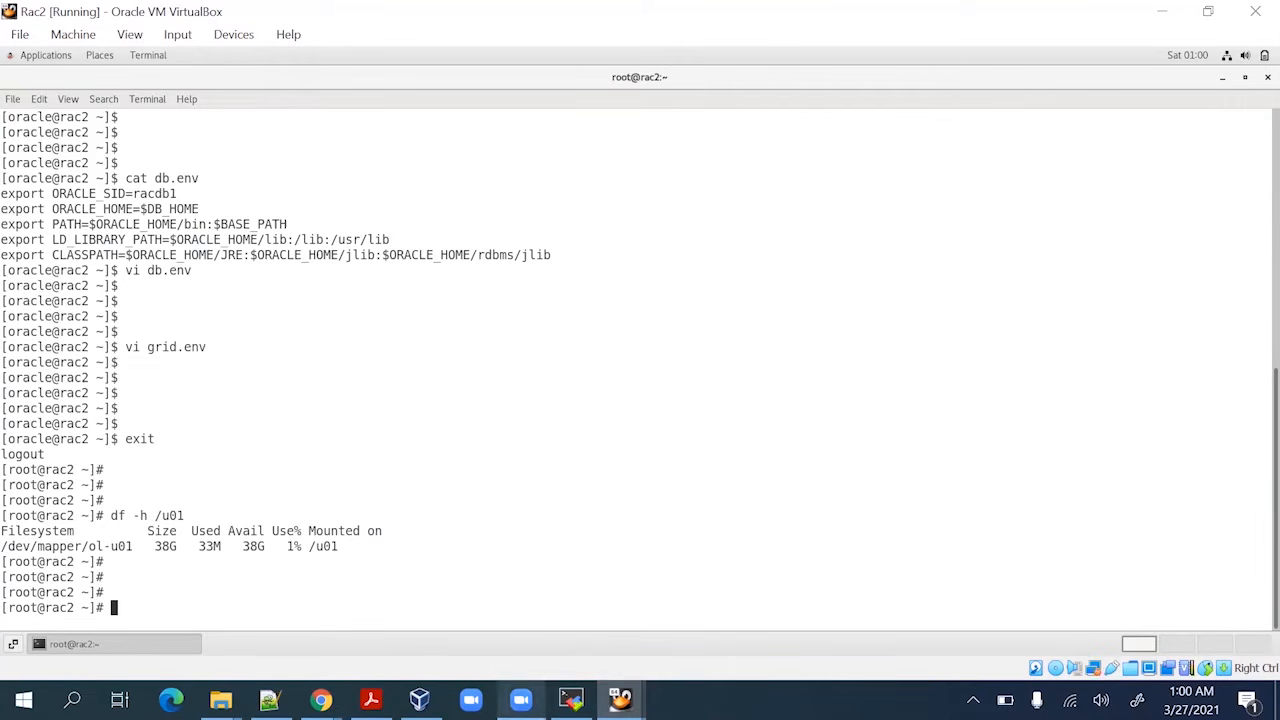
mouse_move(419, 699)
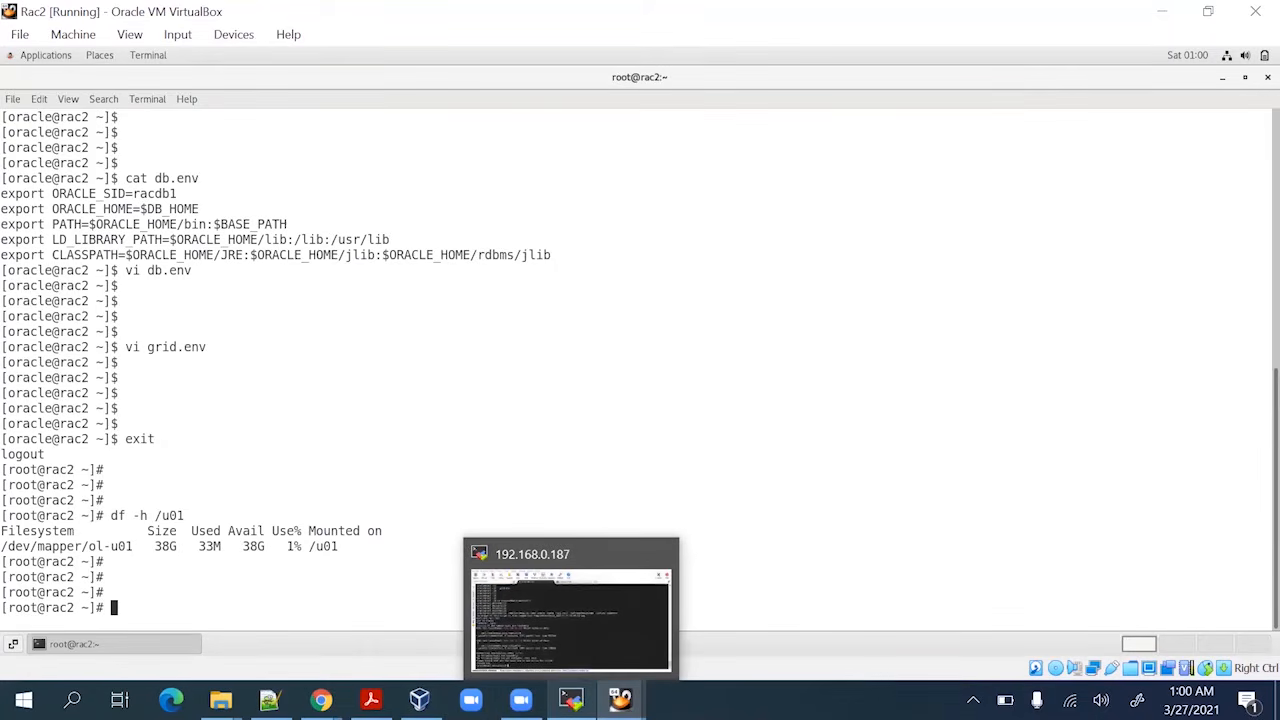
left_click(570, 699)
Rerun ./sshUserSetup.sh, entering the oracle password for rac1 and rac2 until verification completes
key("Return")
key("Return")
key("Return")
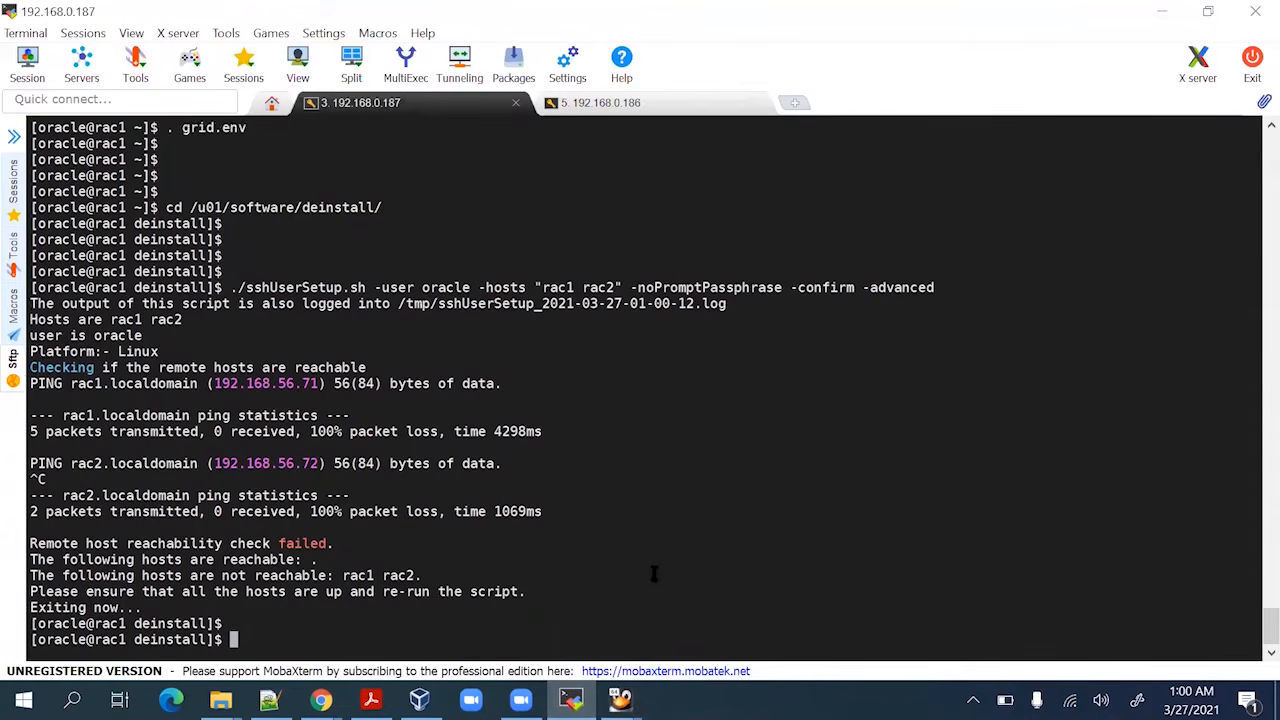
key("Return")
key("Return")
key("Return")
key("Return")
key("Return")
key("Up")
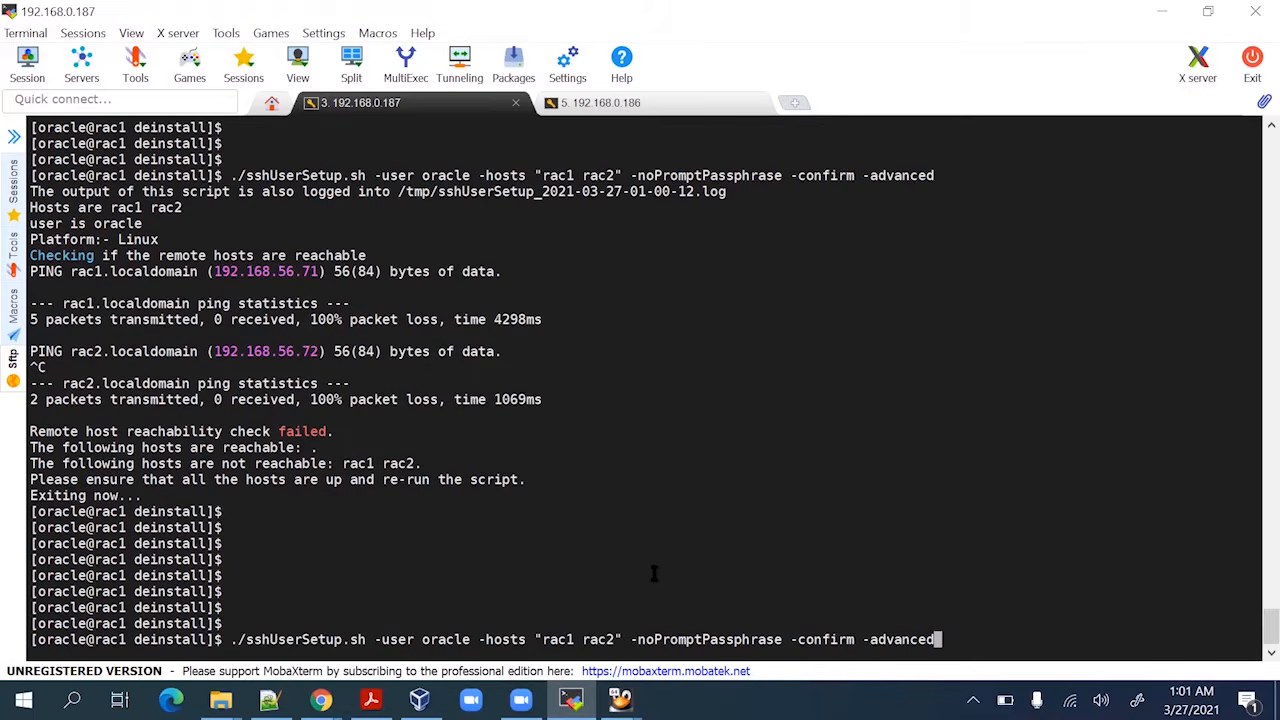
key("Return")
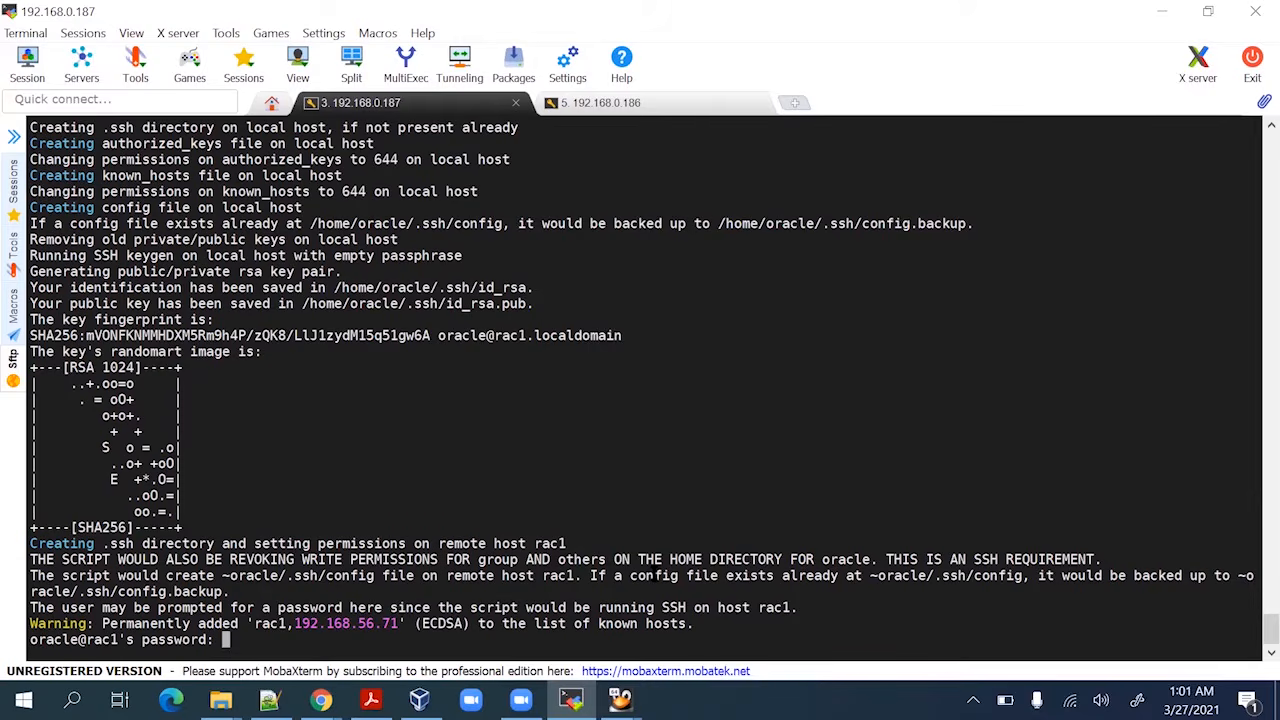
key("Return")
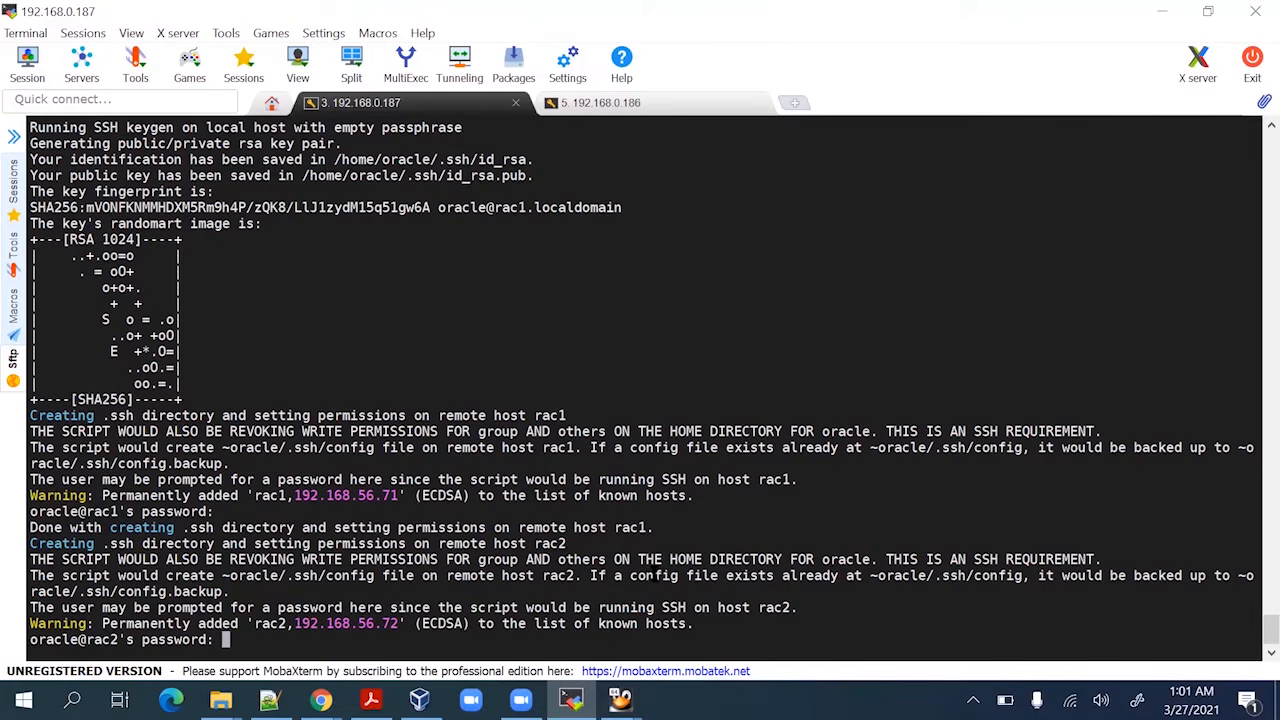
key("Return")
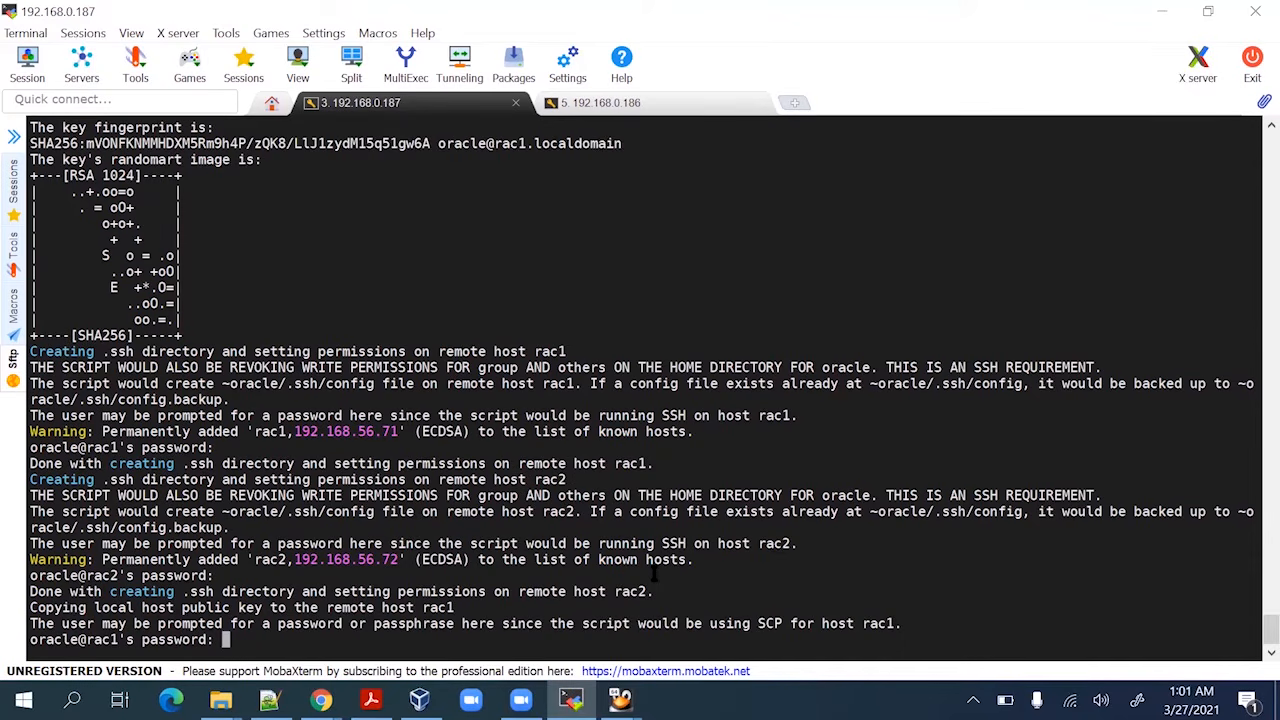
key("Return")
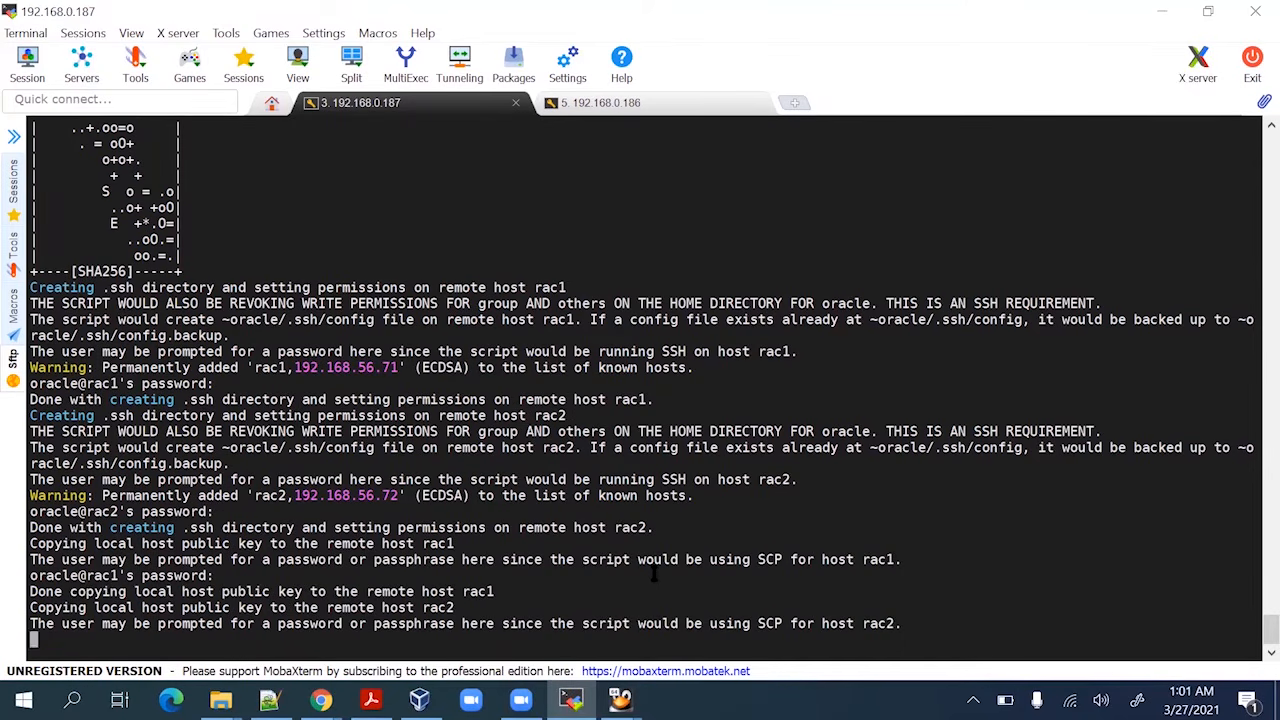
key("Return")
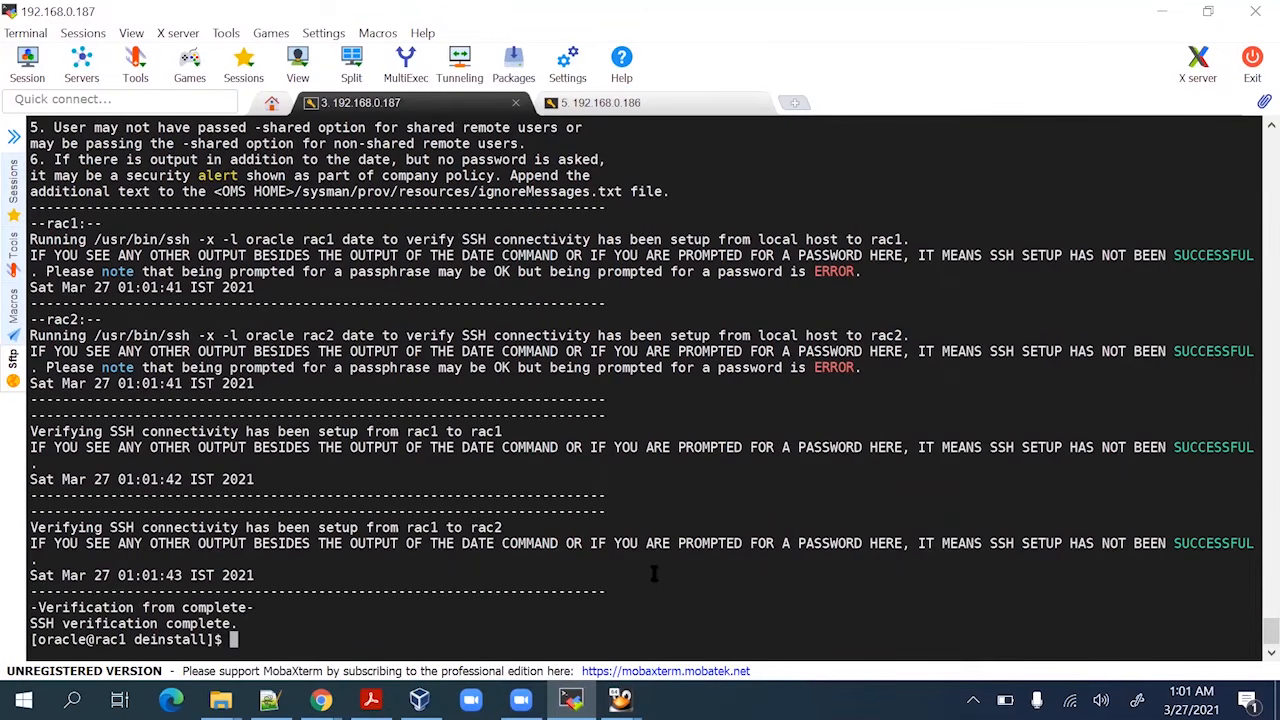
key("Return")
key("Return")
key("Return")
key("Return")
SSH from rac1 to rac2 and back to rac1 as oracle, confirming no password prompt
type("ssh")
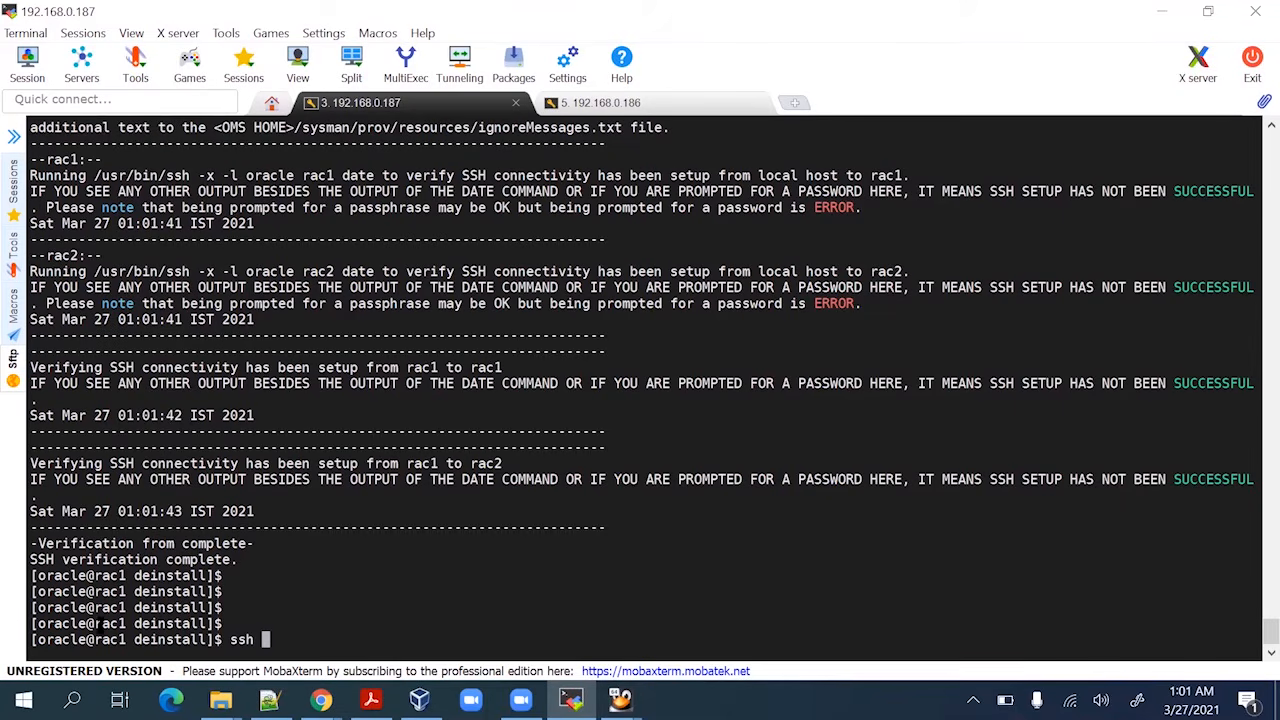
double_click(110, 623)
right_click(440, 580)
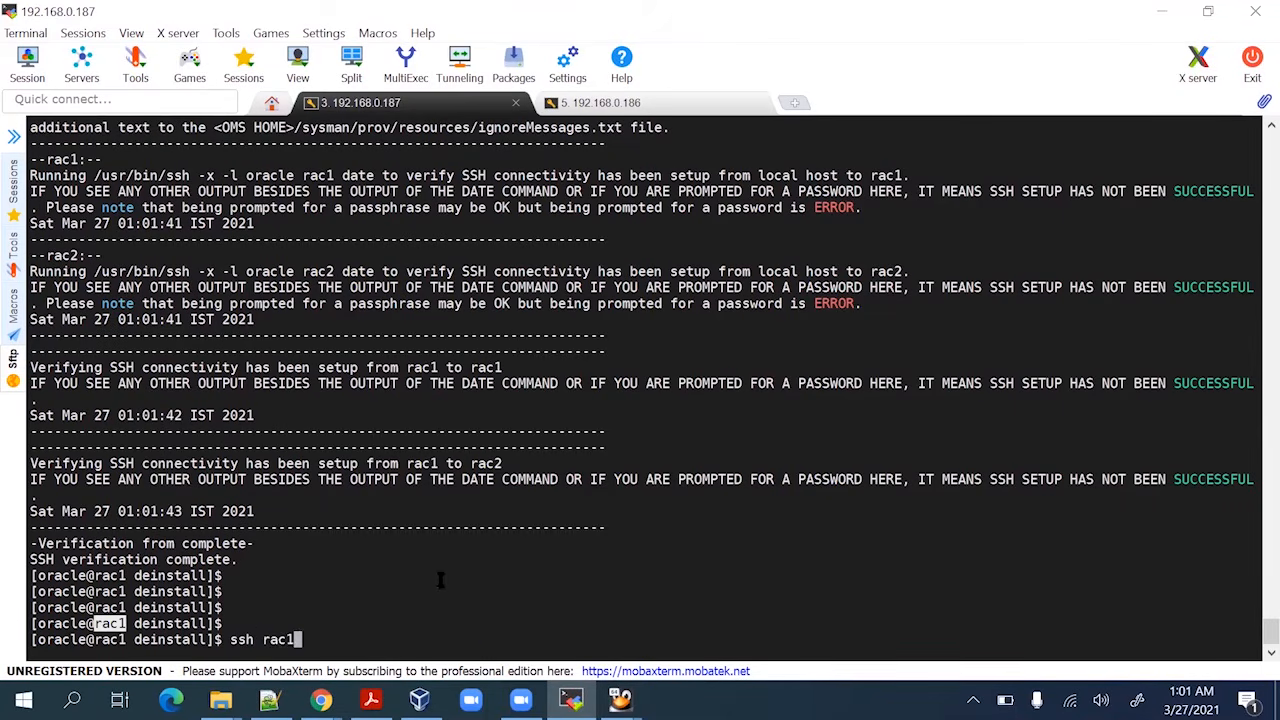
key("BackSpace")
type("2")
key("Return")
key("Return")
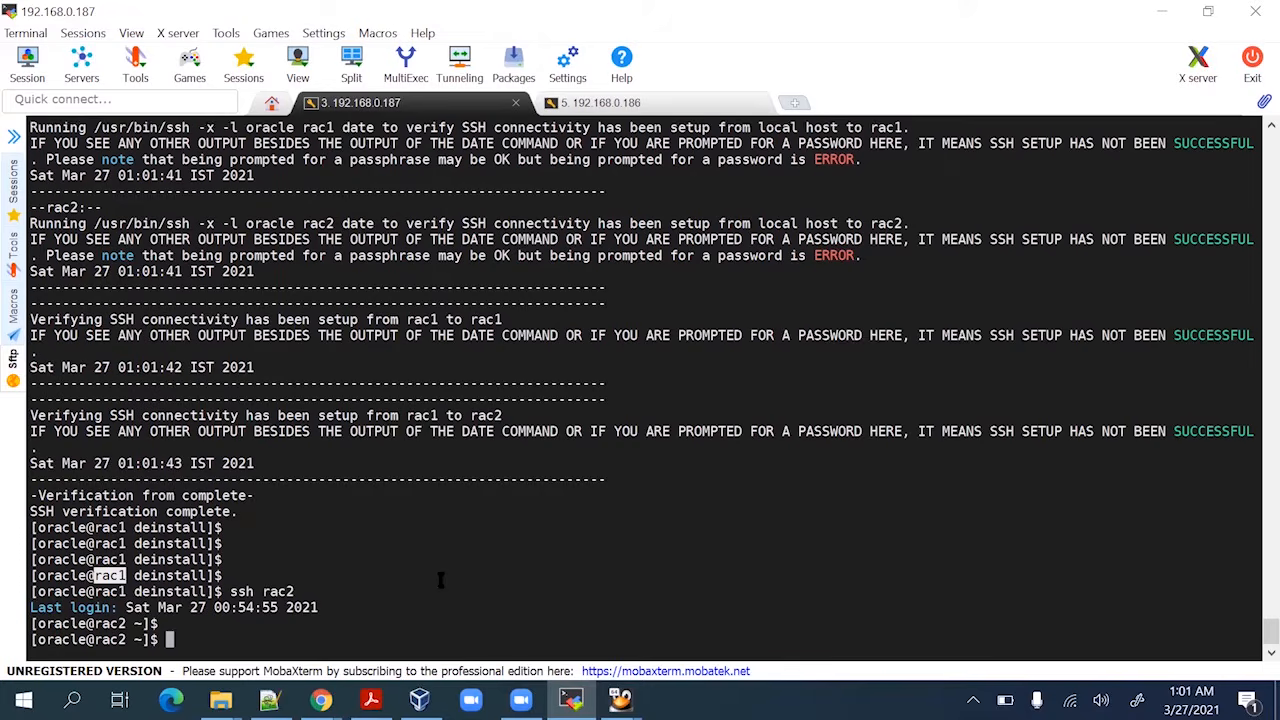
key("Return")
type("s")
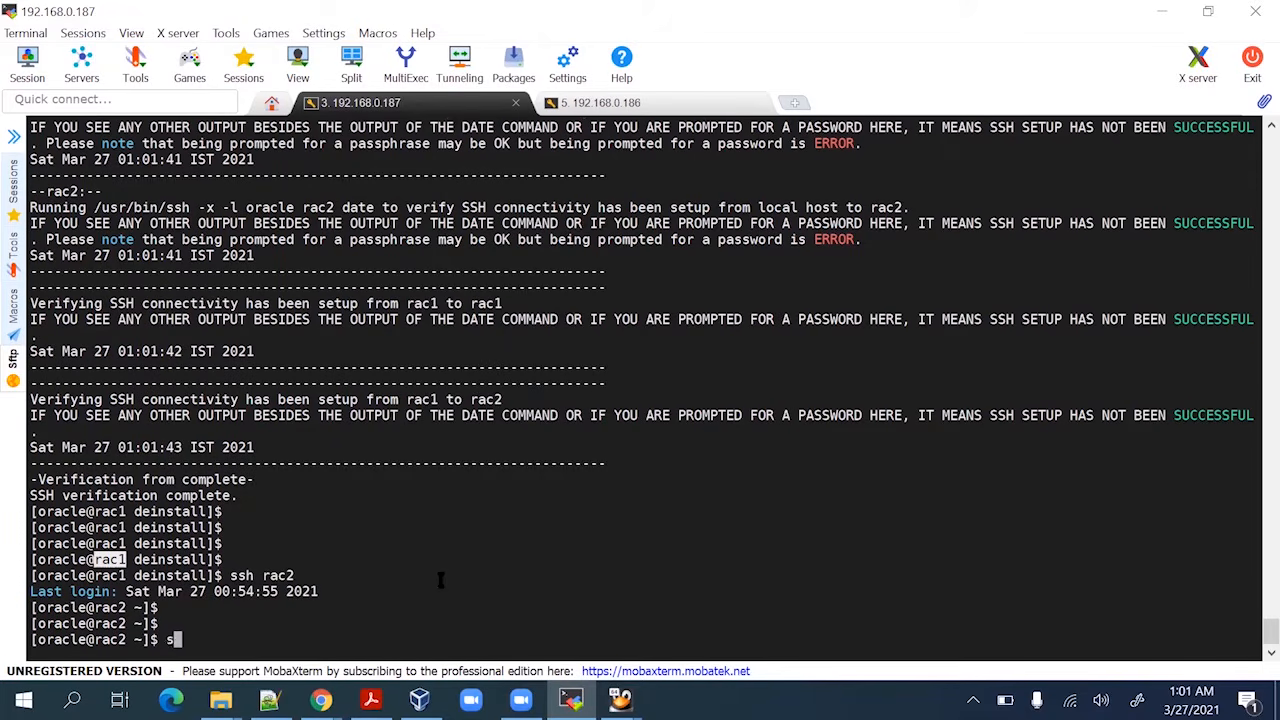
type("sh rac1")
key("Return")
Exit the nested rac1 and rac2 sessions, returning to the original rac1 shell
key("Return")
key("Return")
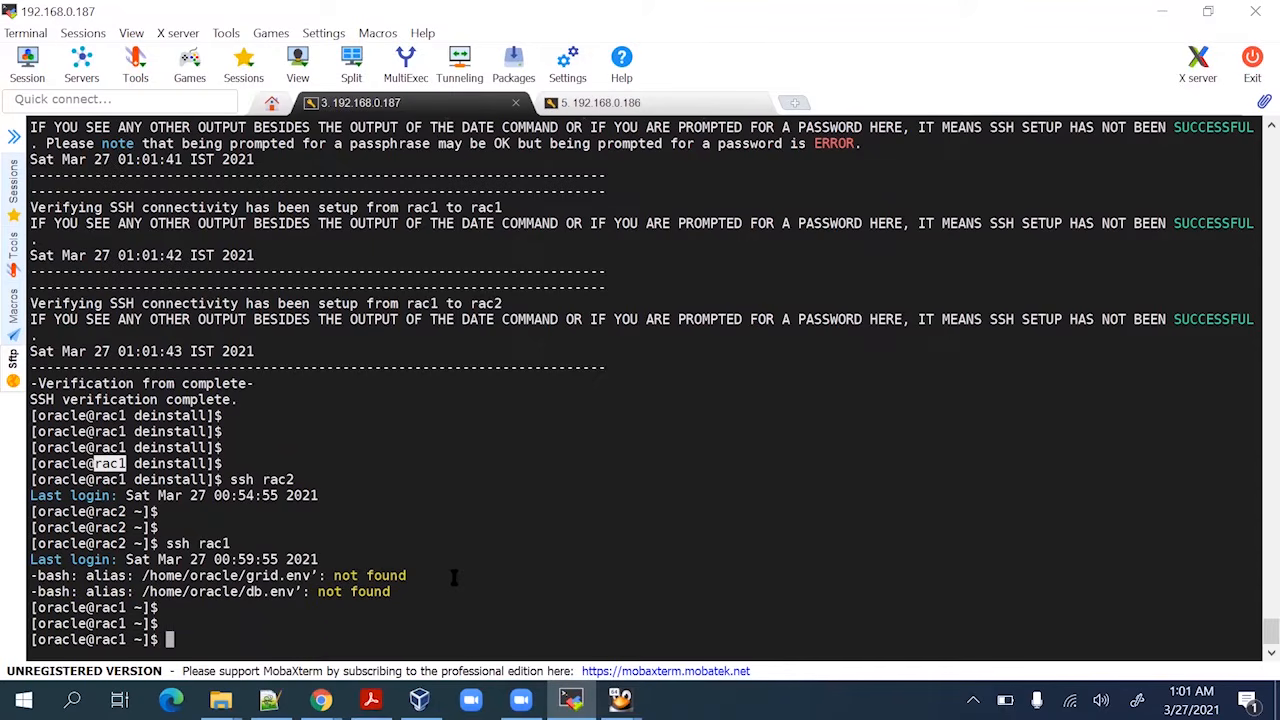
type("exit")
key("Return")
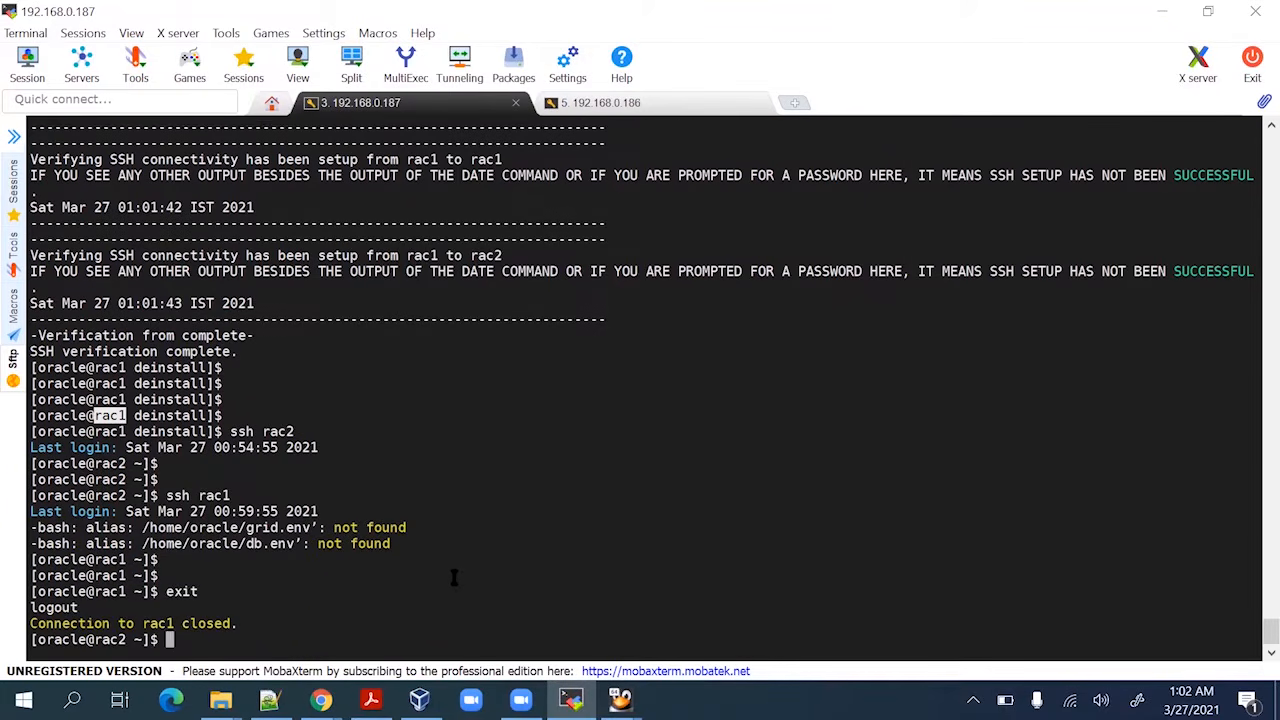
key("Return")
key("Return")
type("exit")
key("Return")
key("Return")
key("Return")
key("Return")
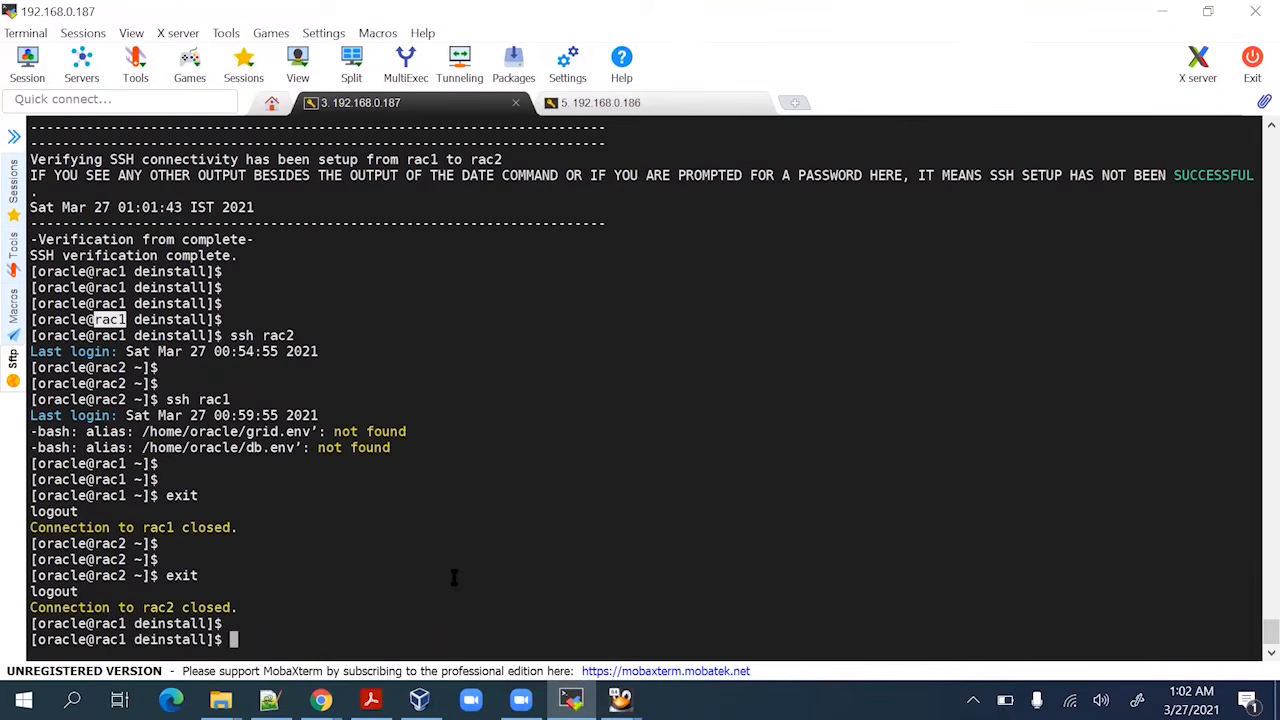
key("Return")
key("Return")
key("Return")
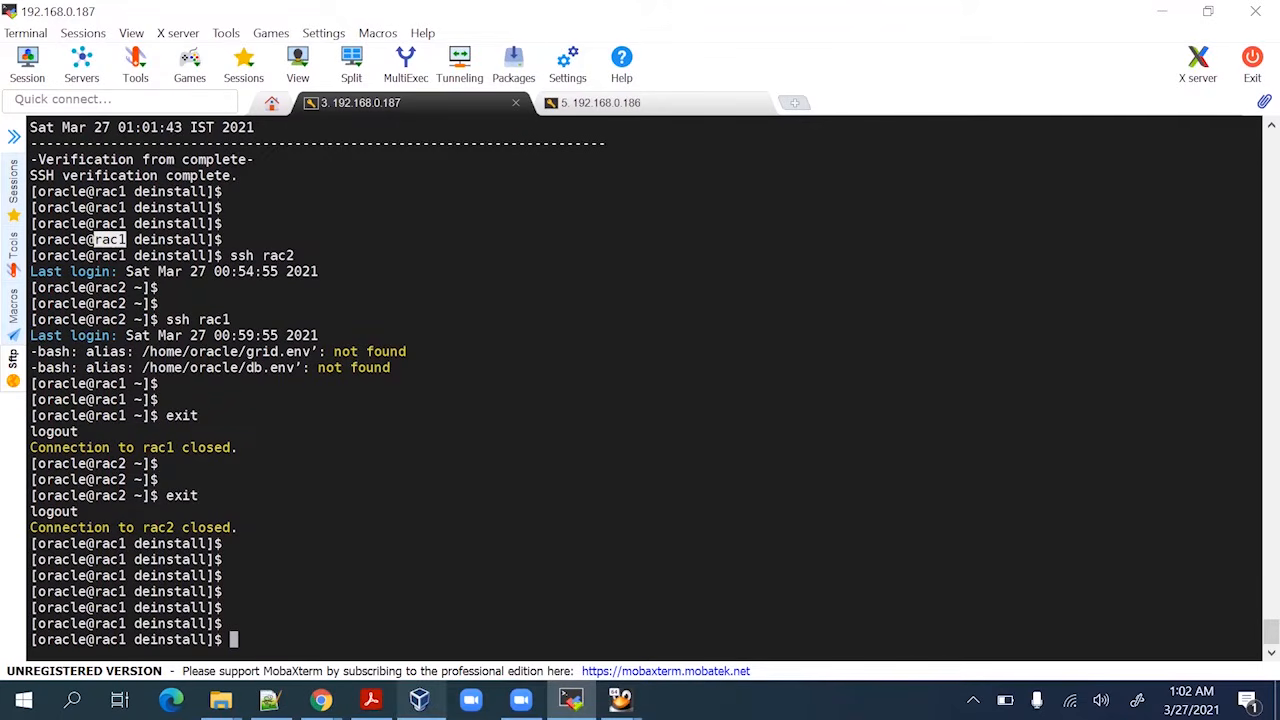
In the RAC guide PDF, review the Using SSH steps and the sshUserSetup.sh script line
left_click(370, 699)
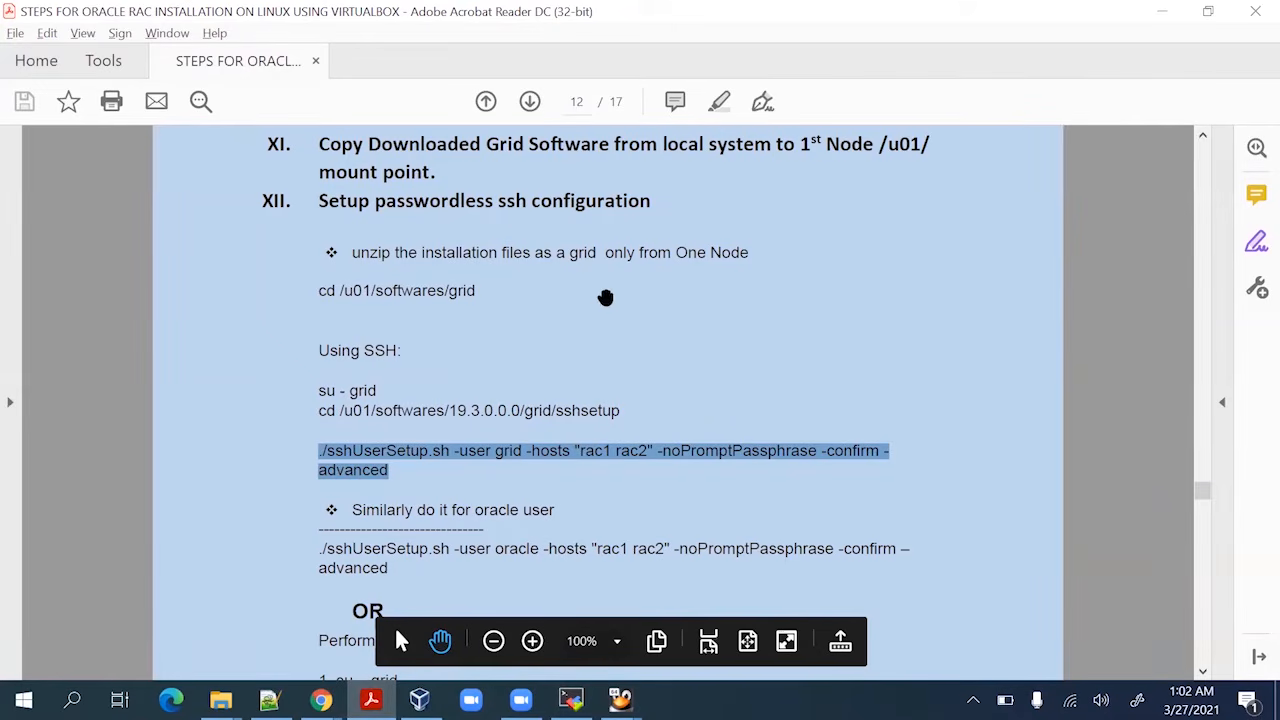
left_click(758, 361)
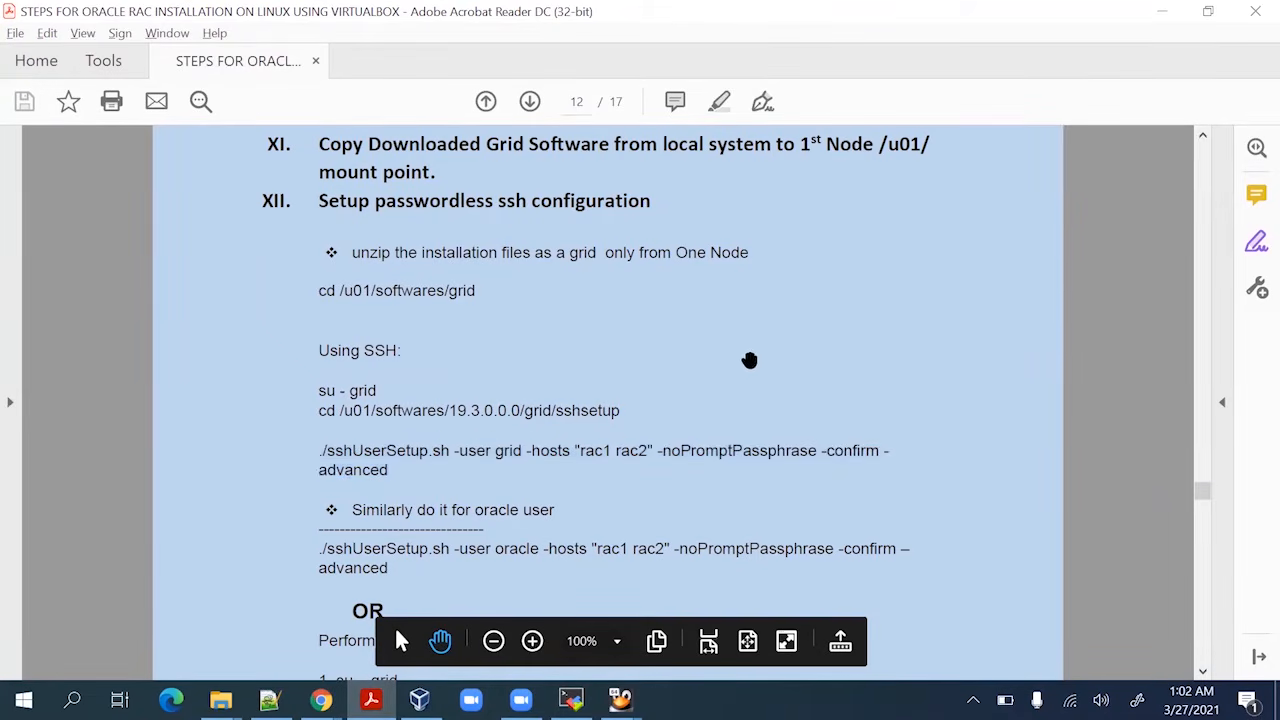
scroll(565, 385, "down", 1)
scroll(565, 385, "down", 3)
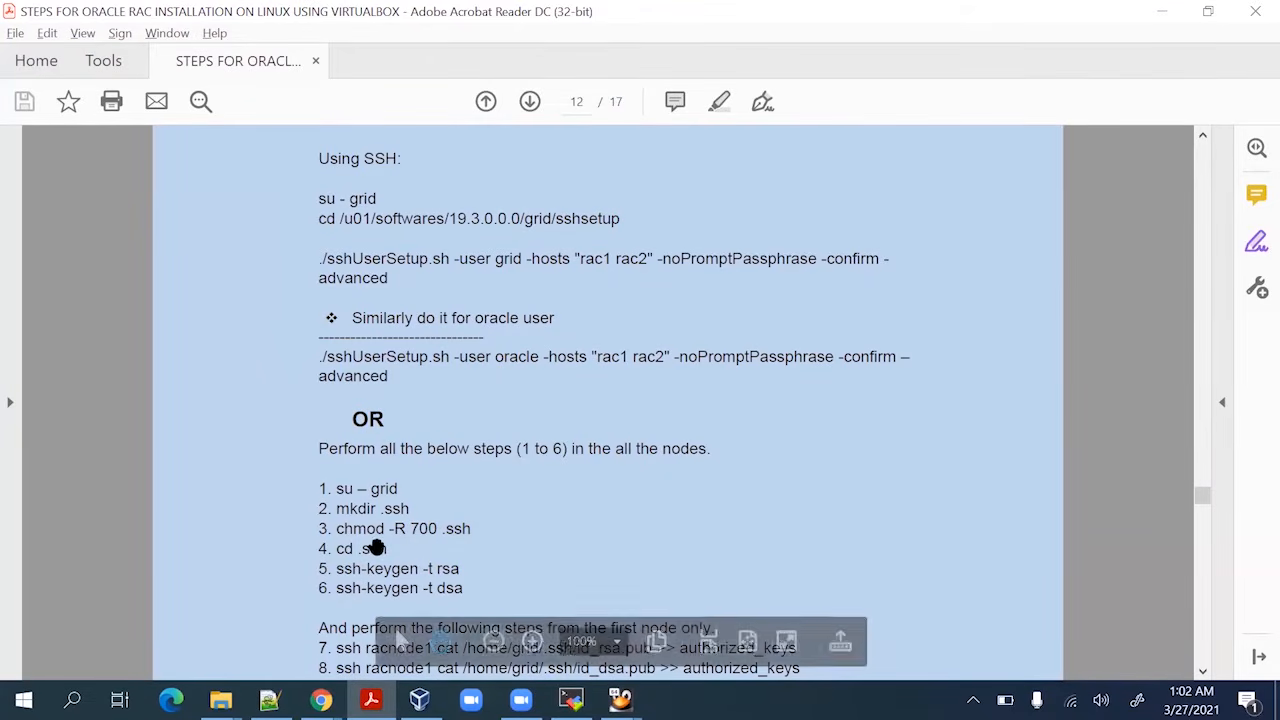
scroll(374, 534, "down", 2)
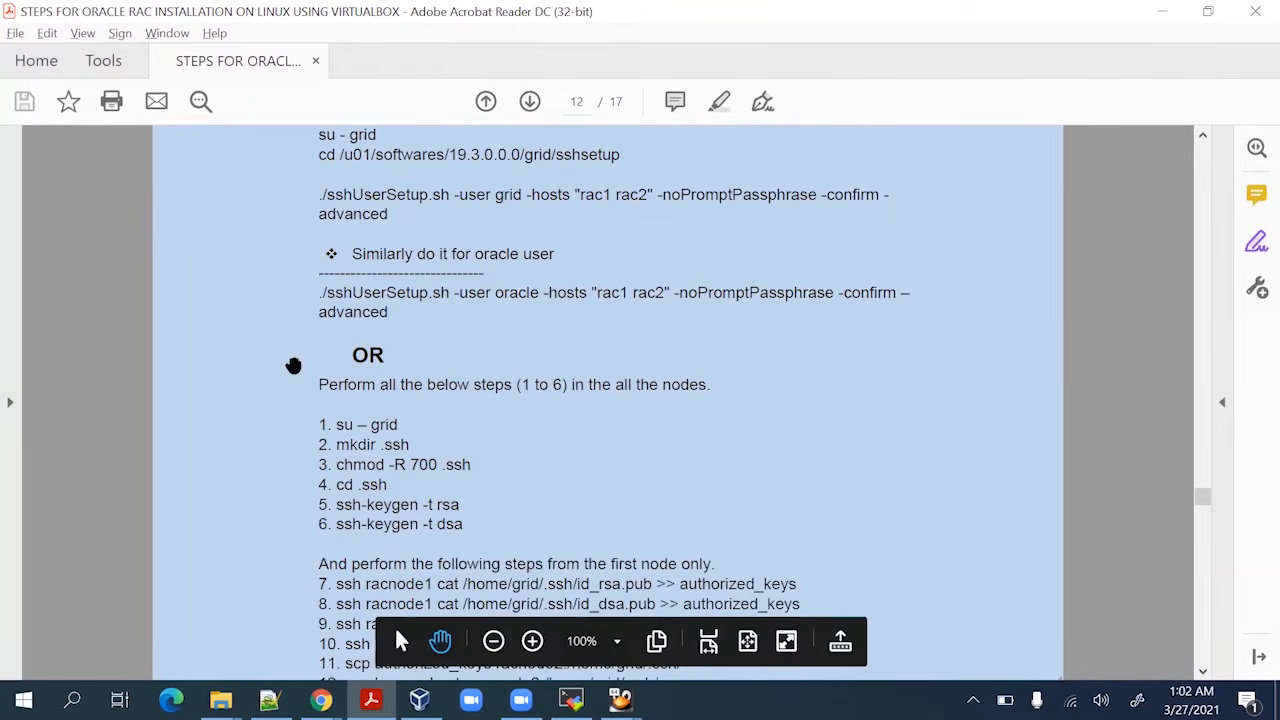
left_click_drag(432, 231, 371, 297)
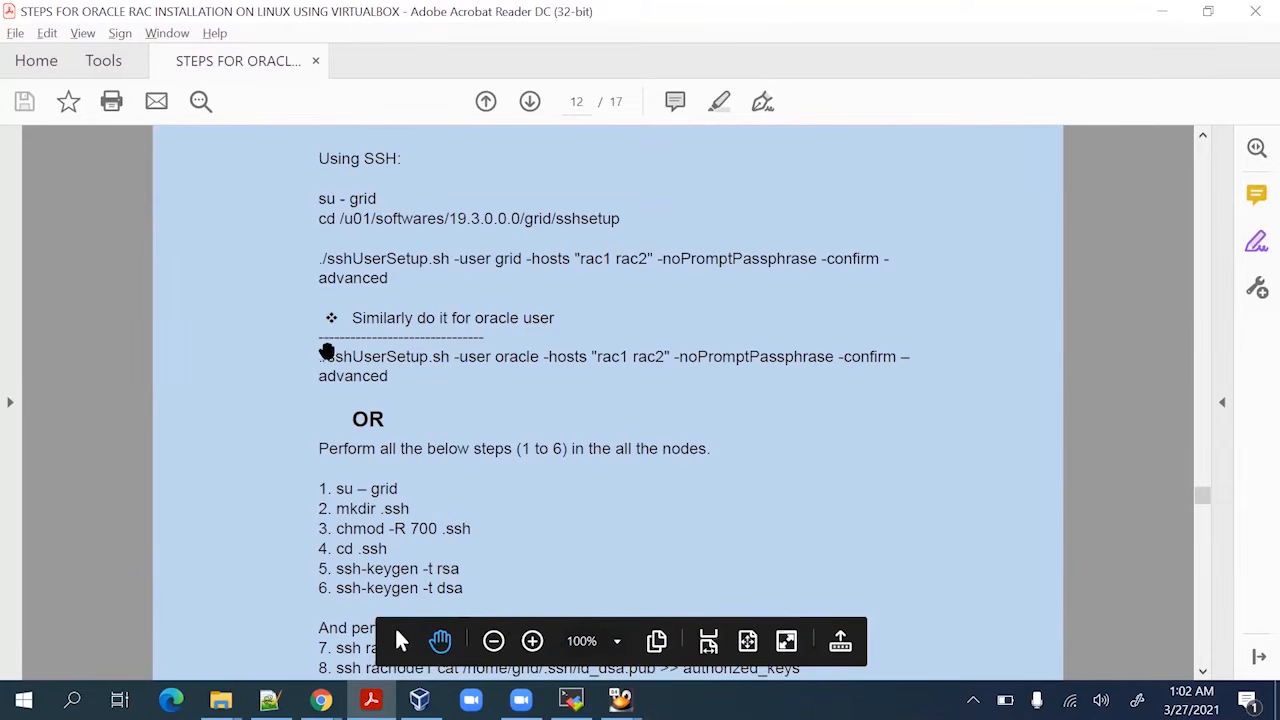
left_click_drag(325, 352, 445, 362)
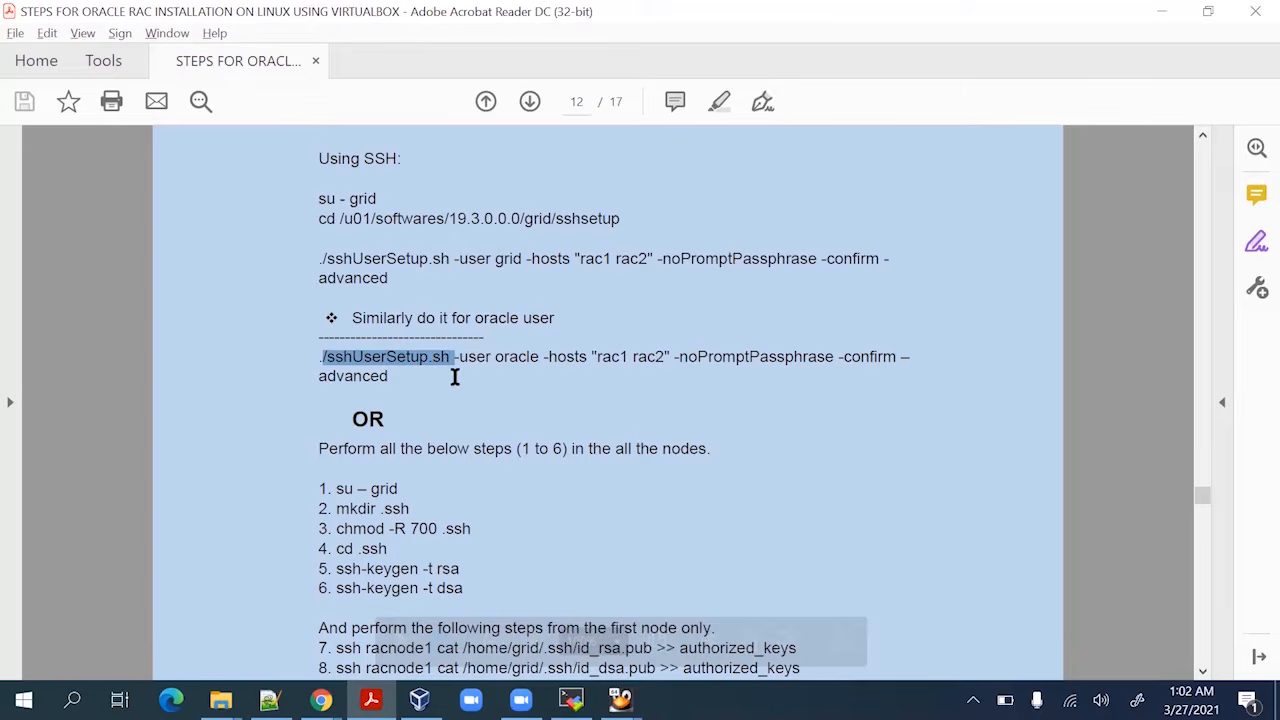
left_click(451, 376)
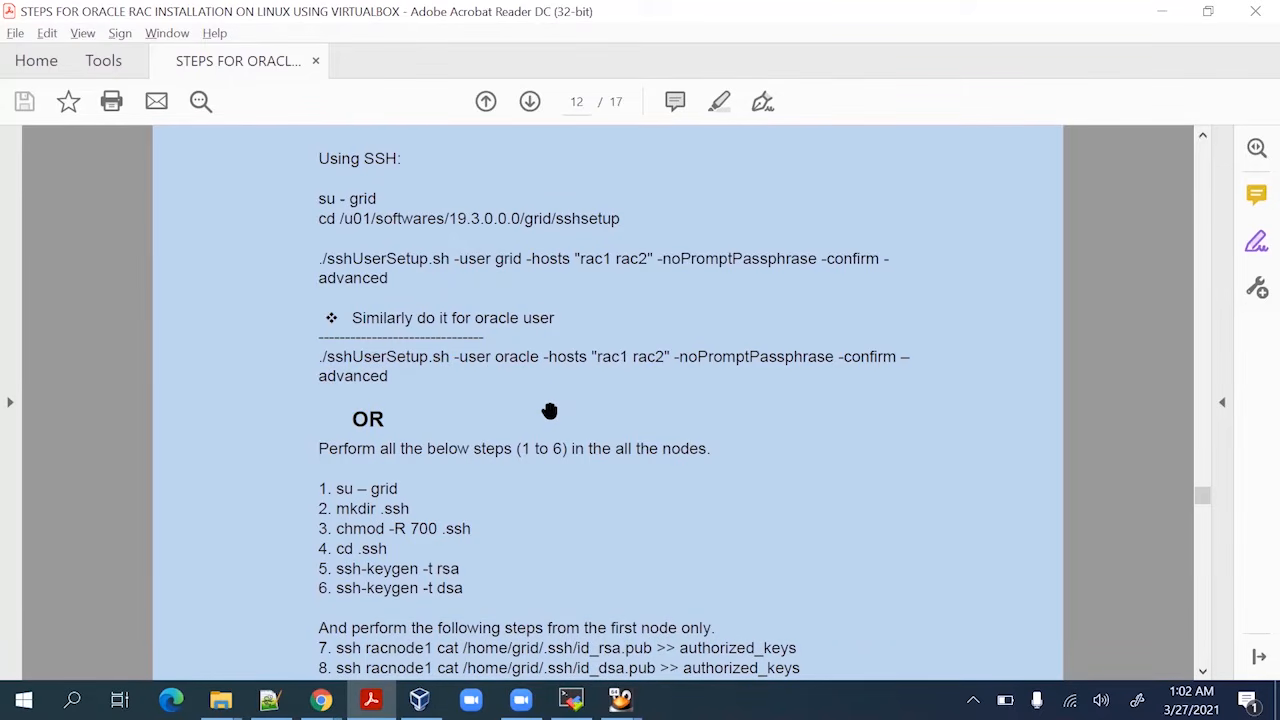
Copy section XIV's './runcluvfy.sh stage -pre crsinst -n rac1,rac2 -verbose' command for the terminal
scroll(546, 410, "down", 3)
scroll(546, 412, "up", 3)
scroll(494, 300, "down", 8)
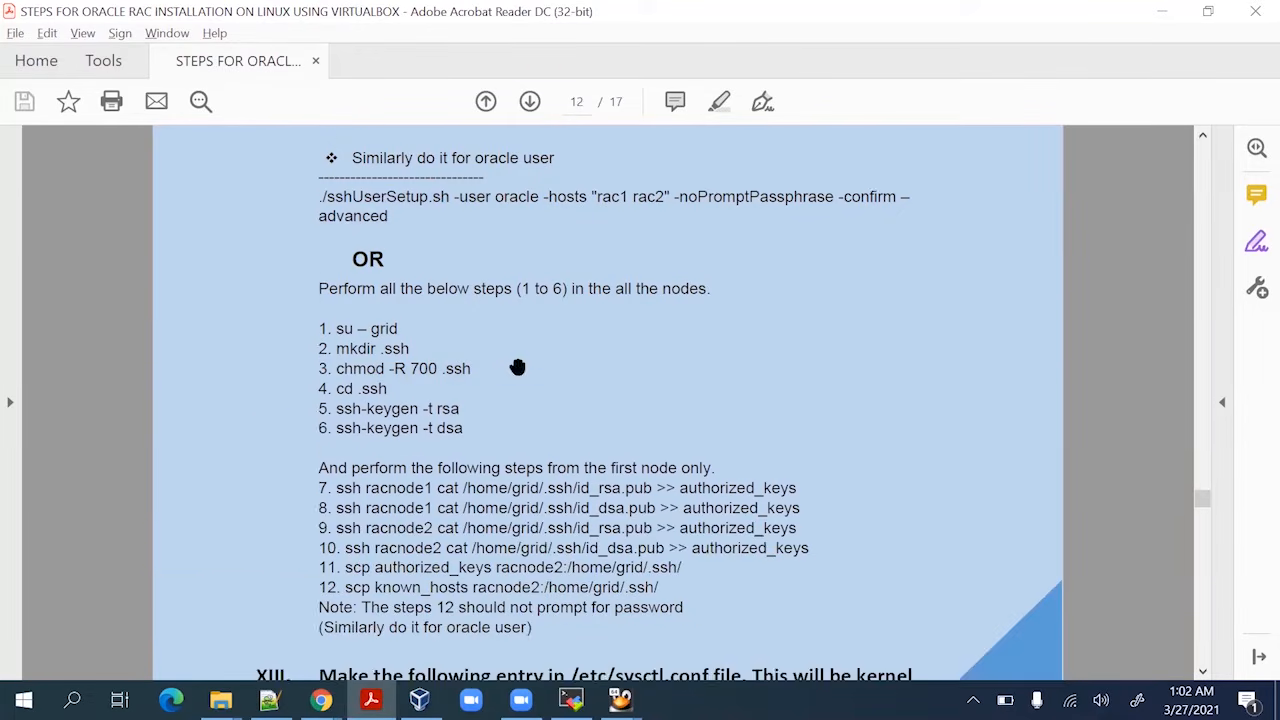
scroll(521, 395, "down", 4)
scroll(521, 401, "down", 6)
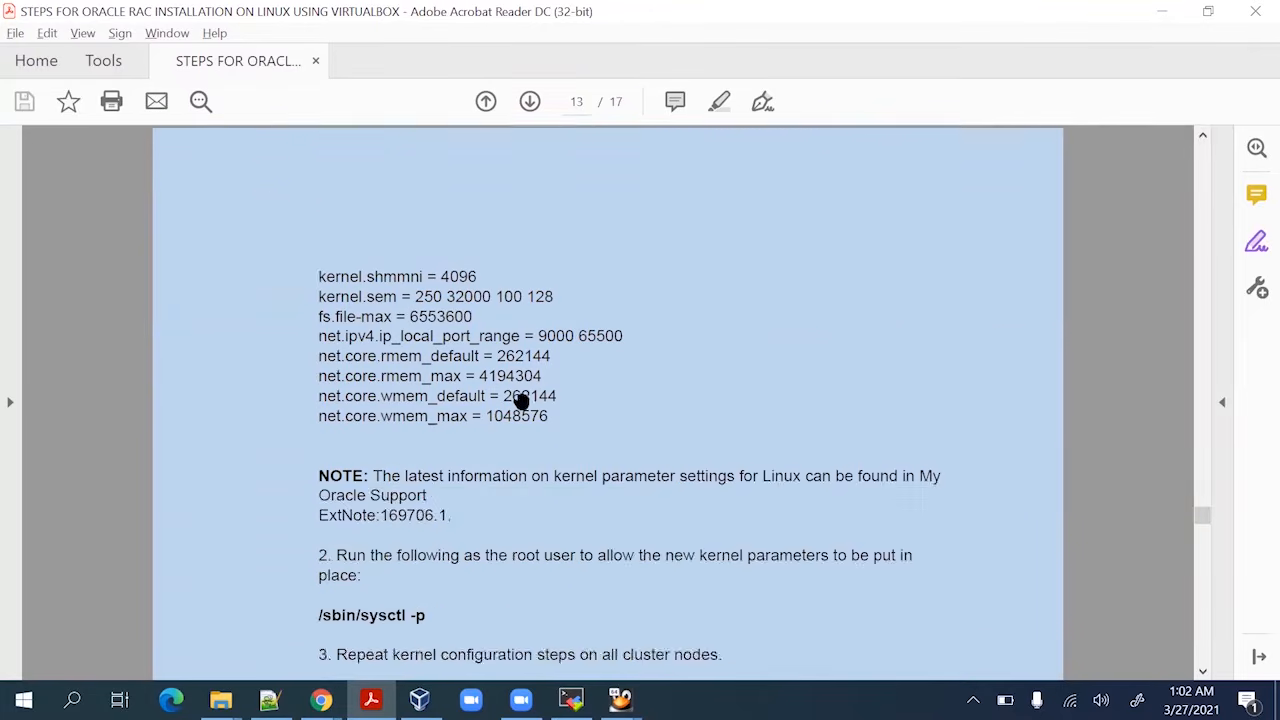
scroll(520, 400, "up", 5)
scroll(418, 482, "down", 8)
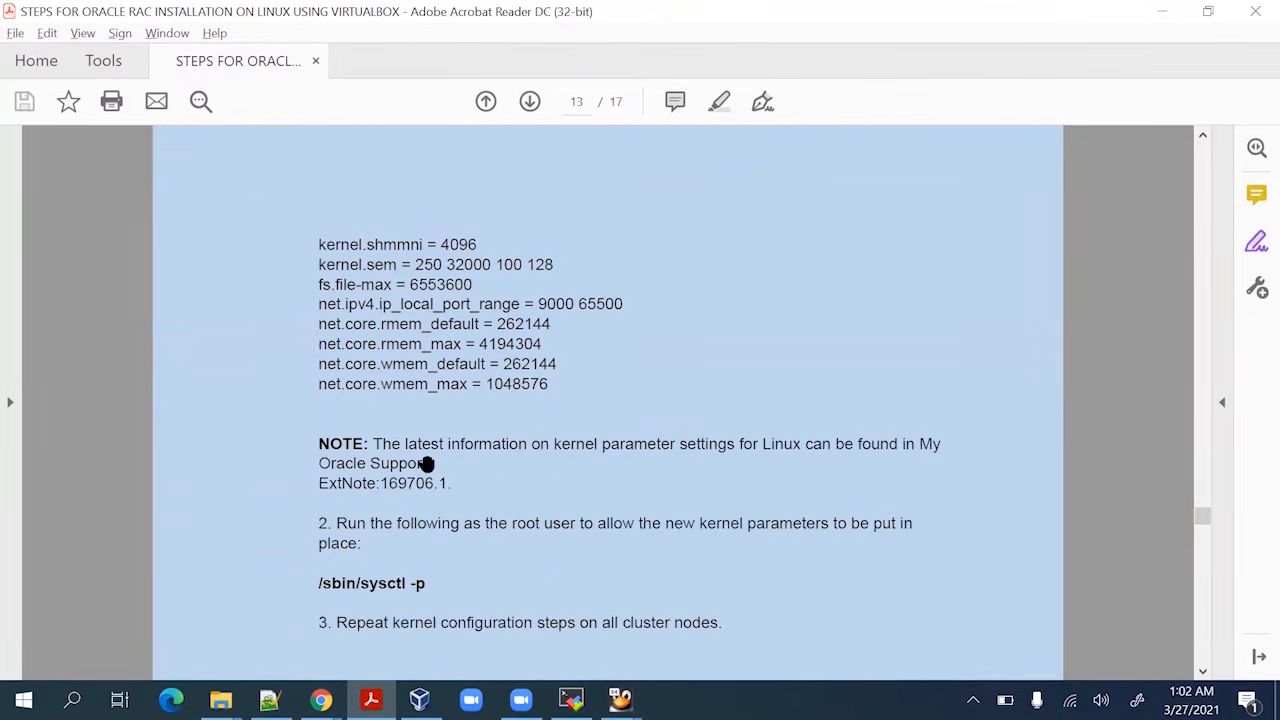
scroll(389, 366, "down", 5)
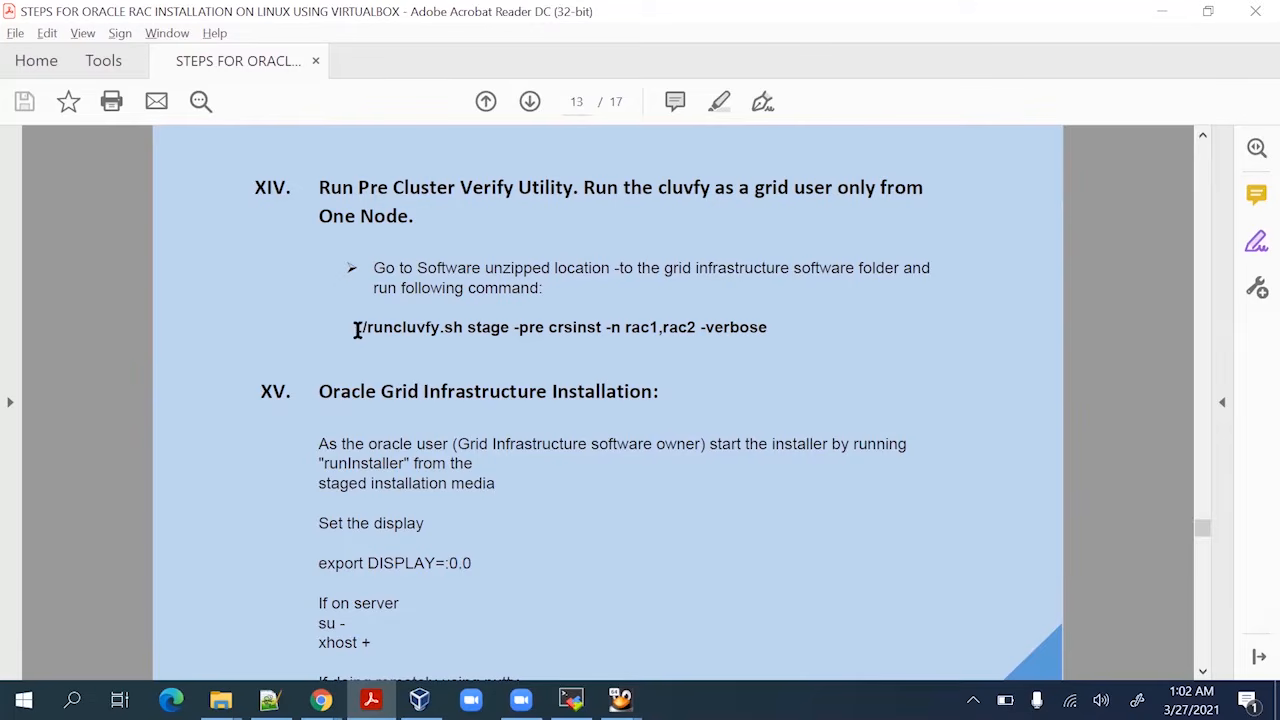
left_click_drag(357, 330, 751, 322)
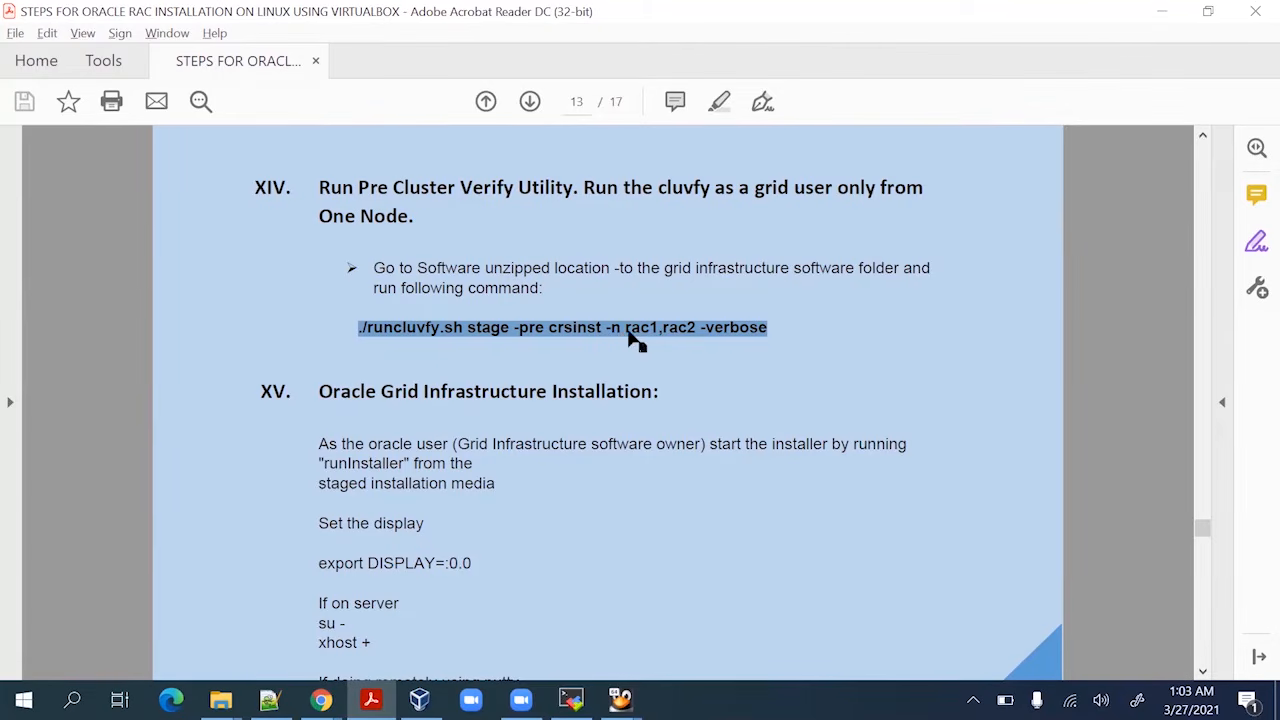
right_click(686, 334)
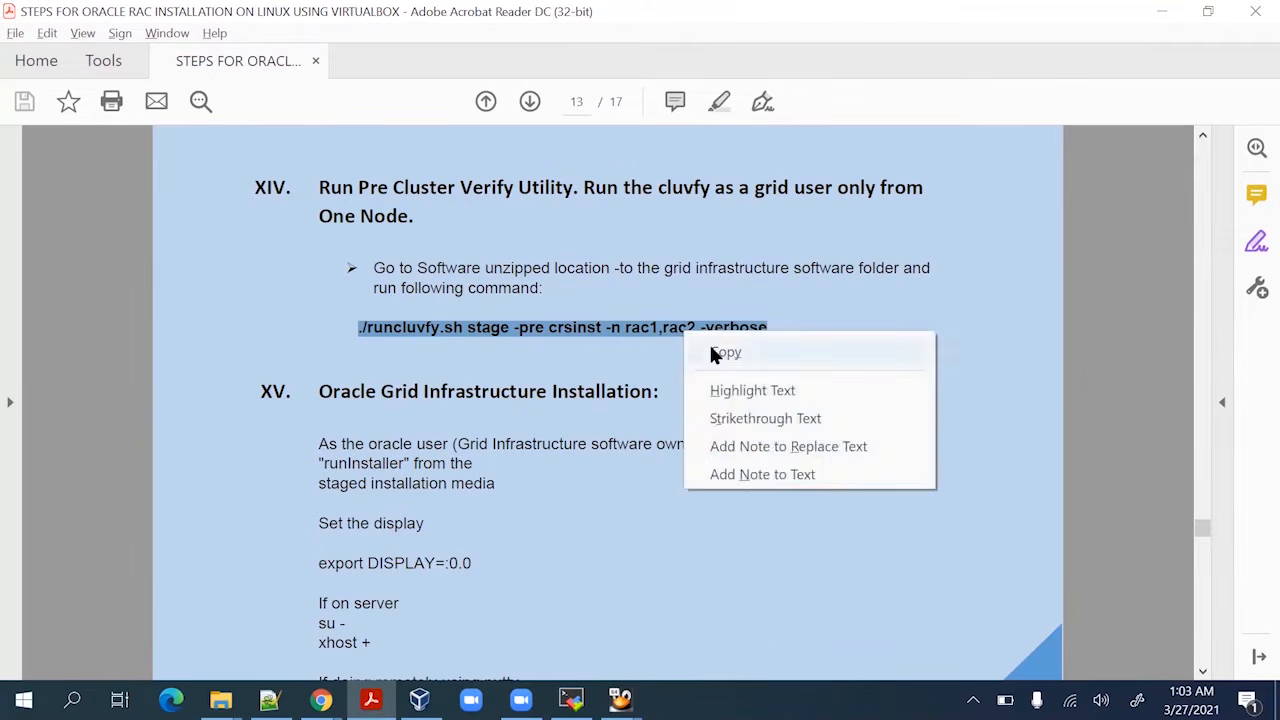
left_click(716, 352)
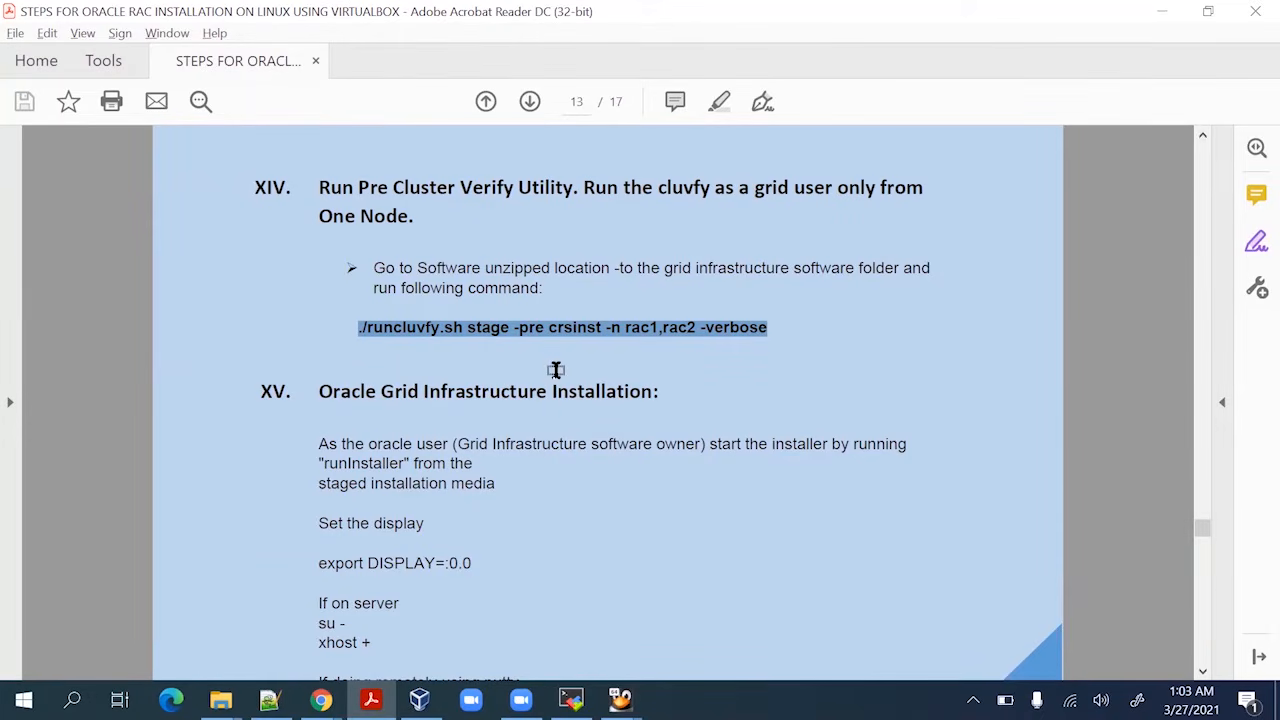
key("alt+Tab")
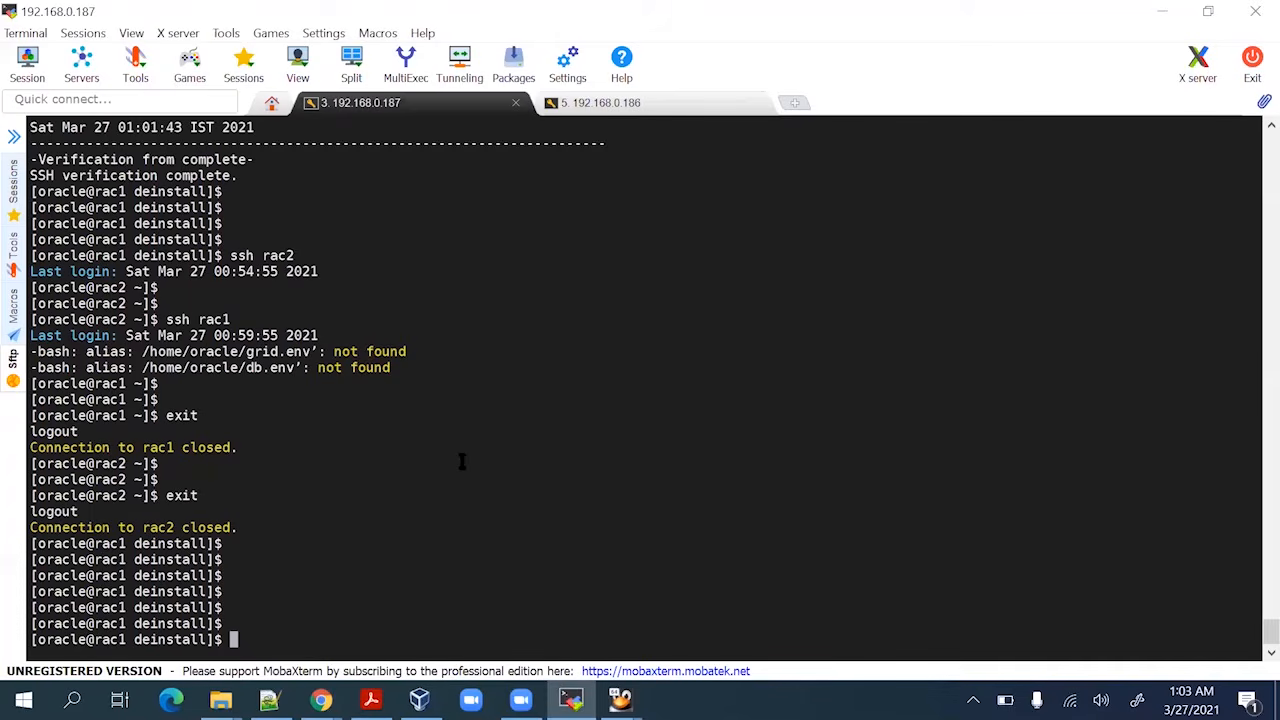
Move up to the software folder with cd .. and list runcluvfy.sh via ls -lrt
key("alt+Tab")
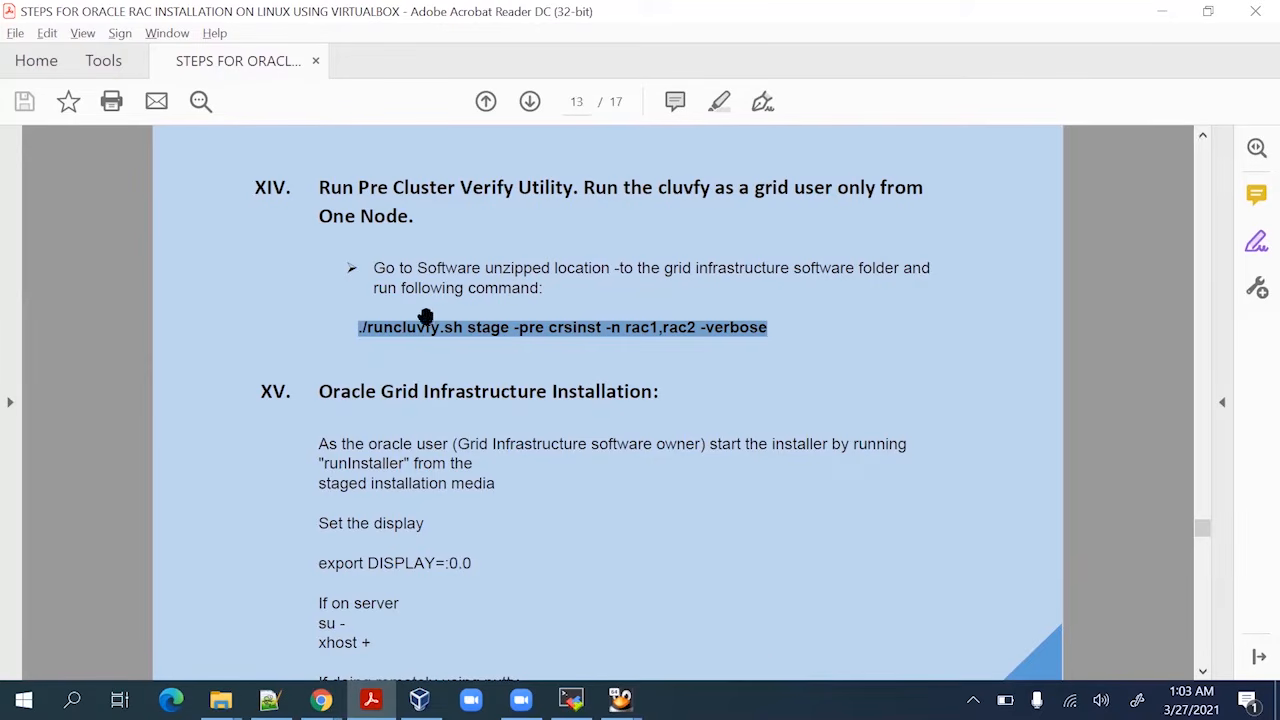
key("alt+Tab")
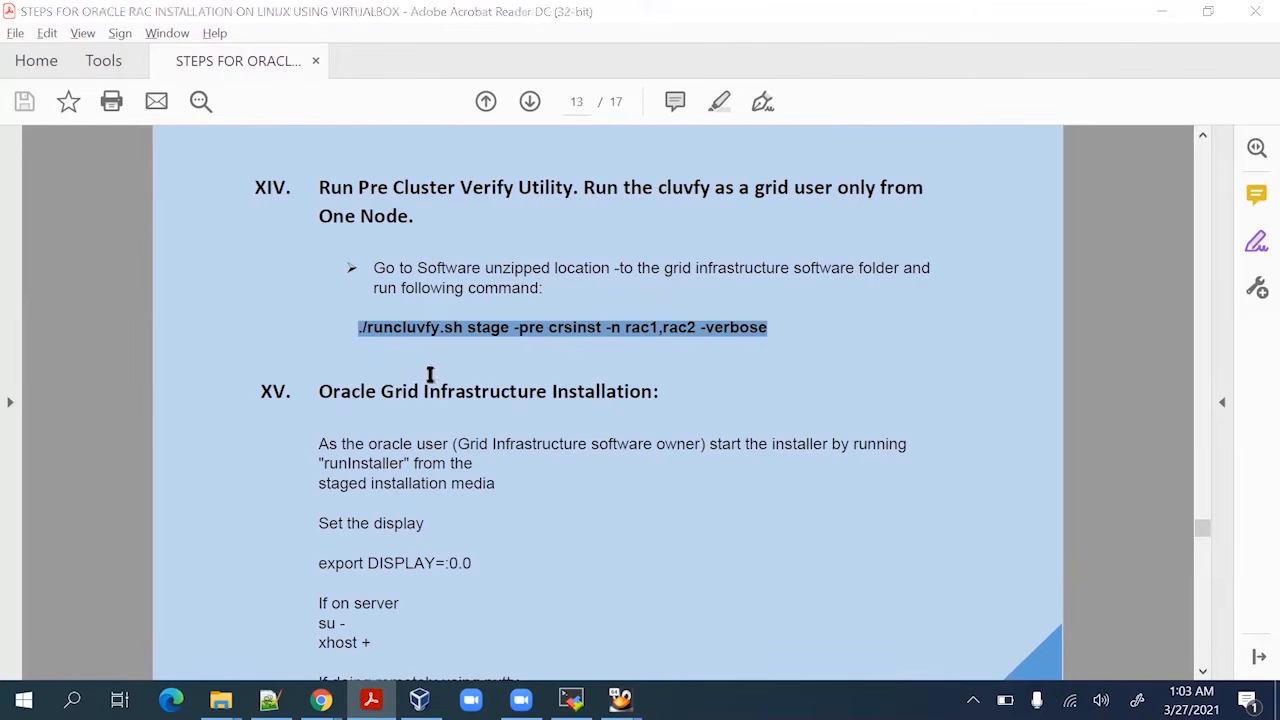
type("cd ..")
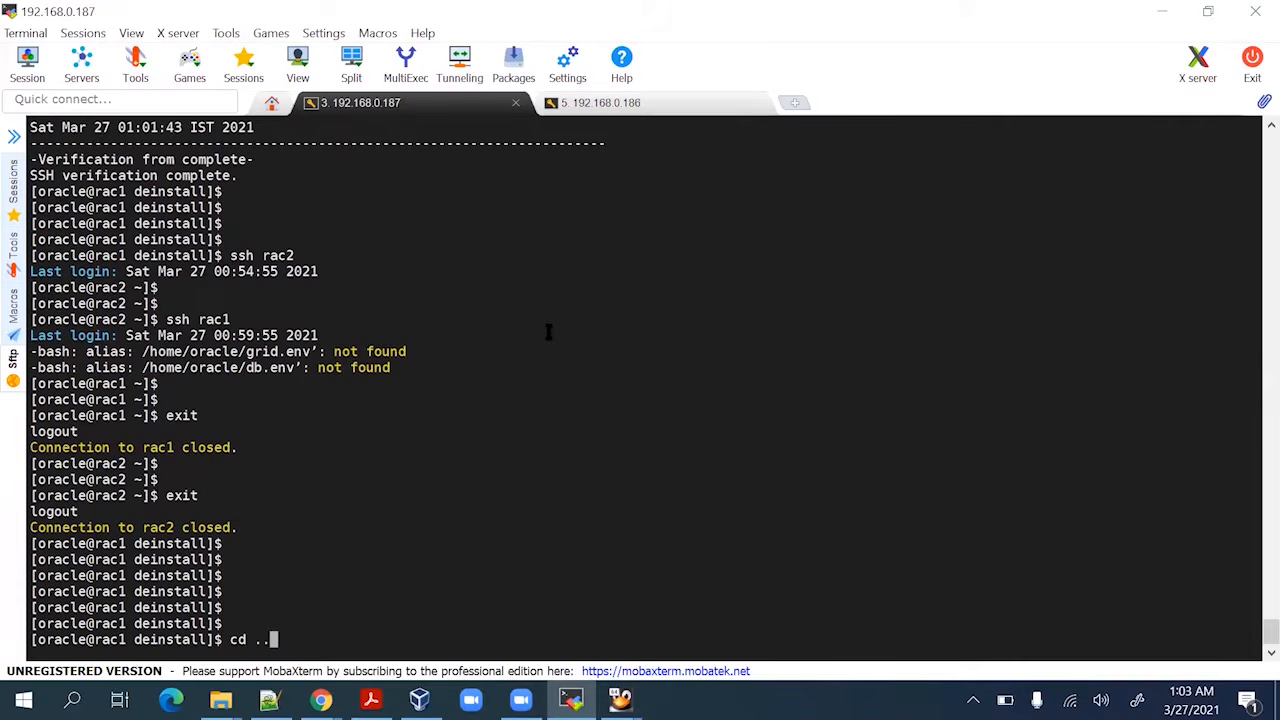
key("Return")
type("ls -lr")
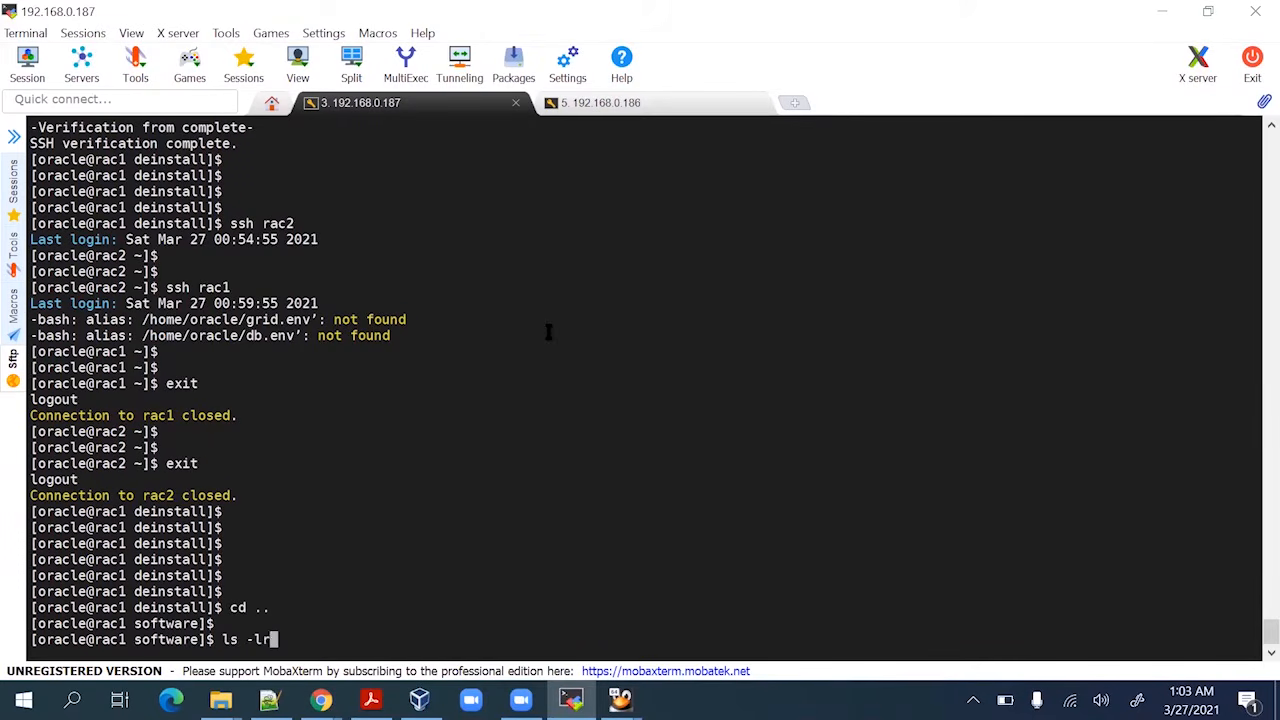
type("t run")
key("Tab")
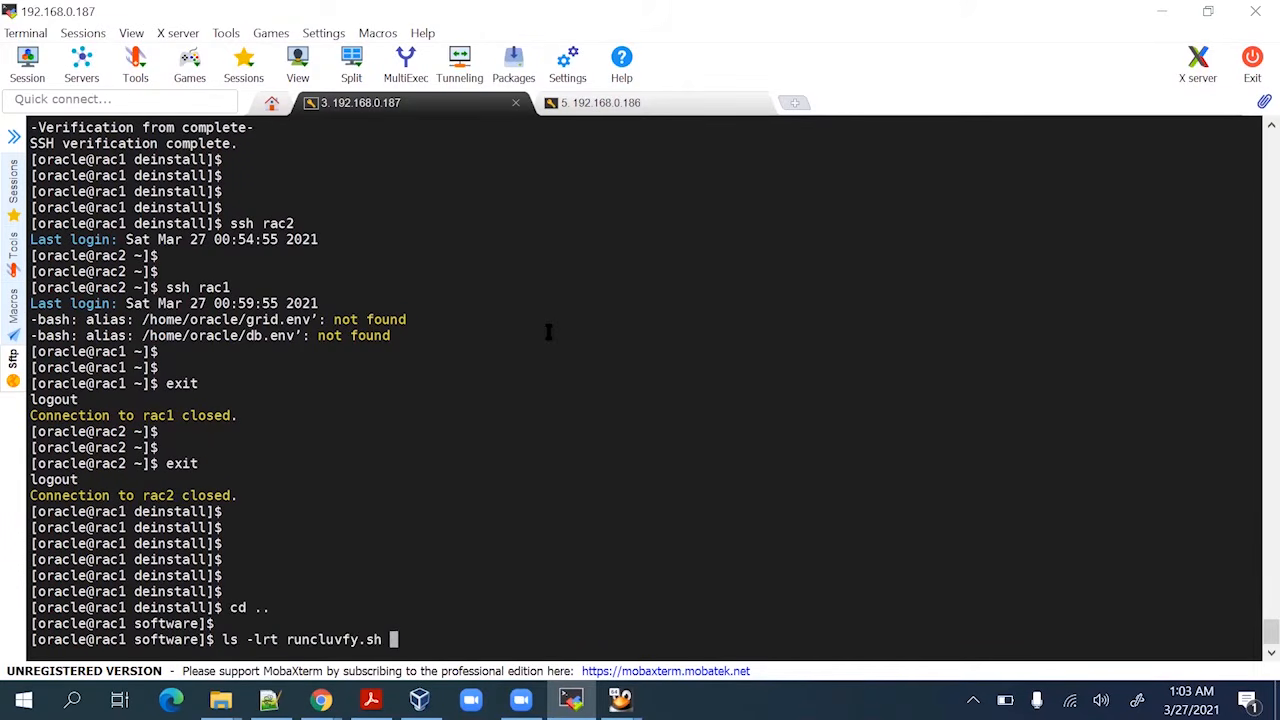
key("Return")
key("Return")
key("Return")
key("Return")
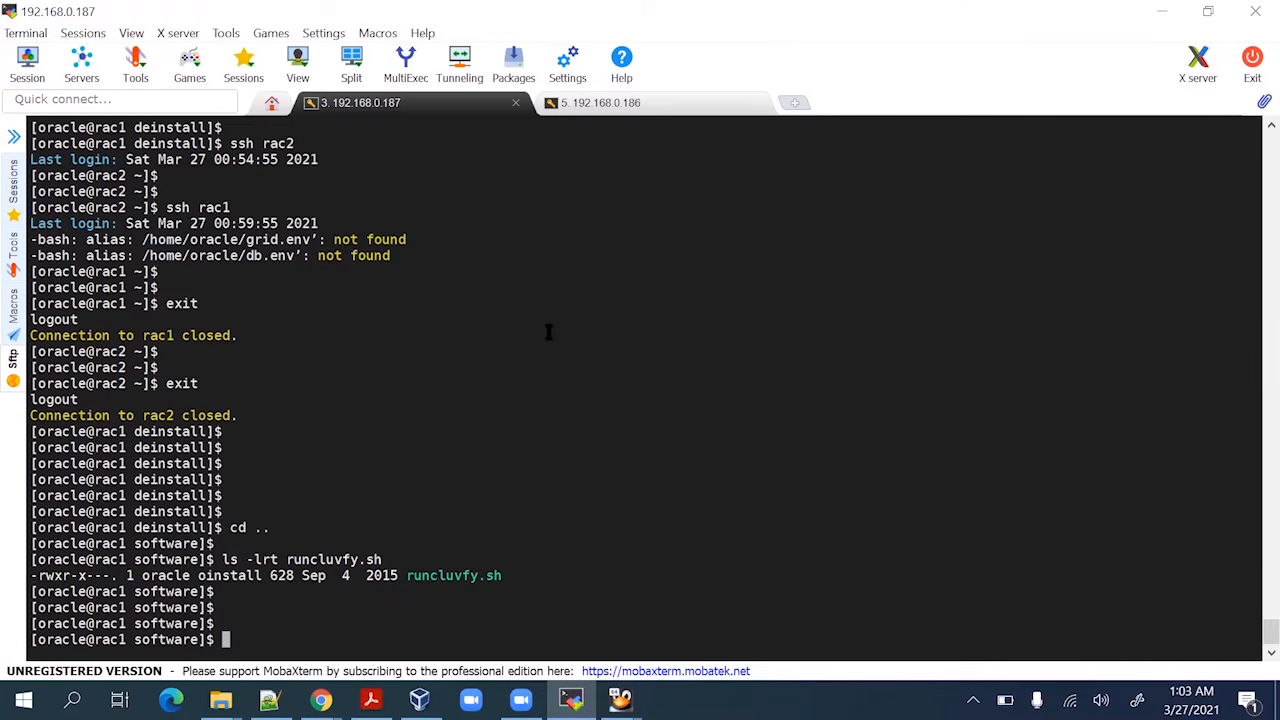
Run the pasted runcluvfy.sh crsinst pre-check for rac1,rac2, which reports error PRVG-10467
right_click(626, 453)
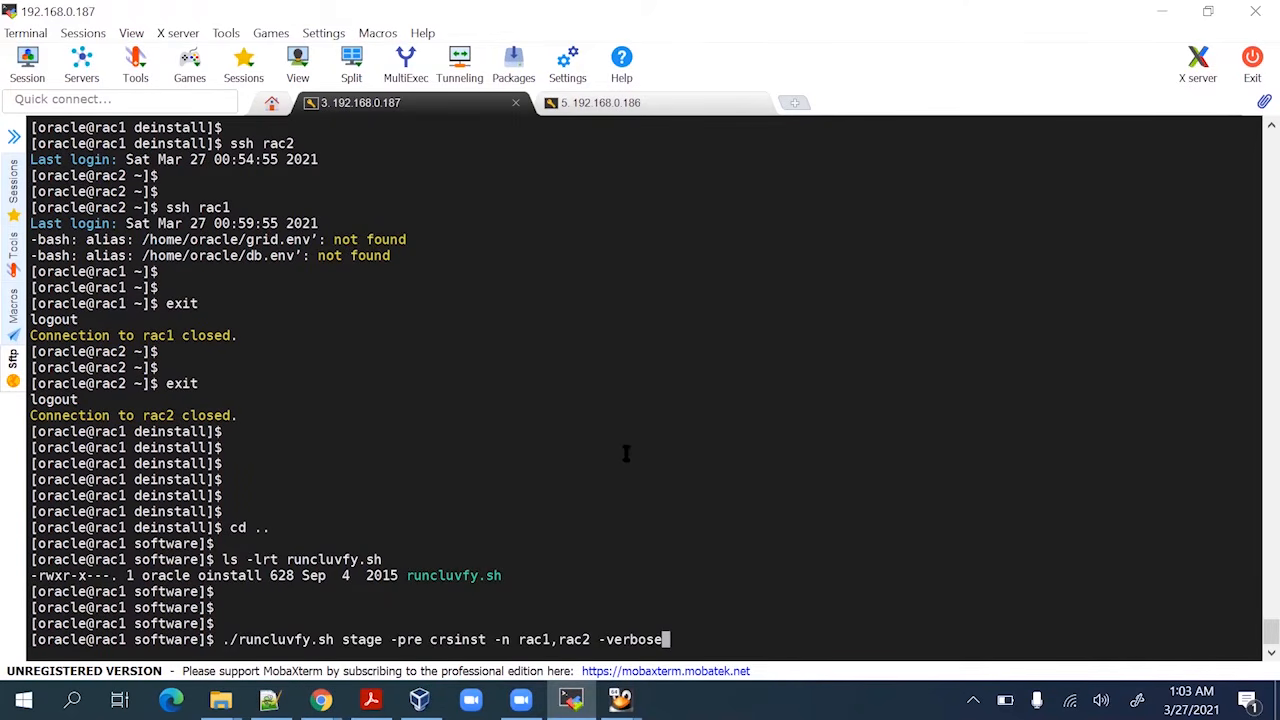
key("Return")
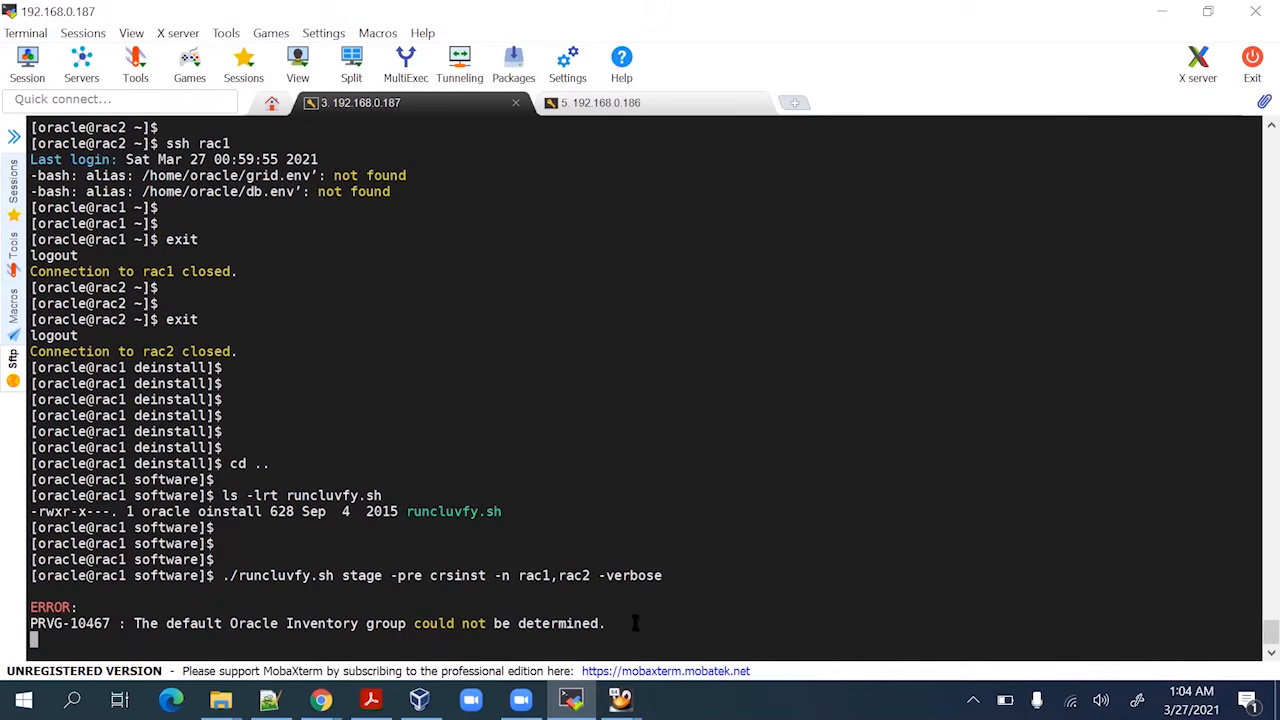
key("alt+Tab")
scroll(446, 497, "down", 3)
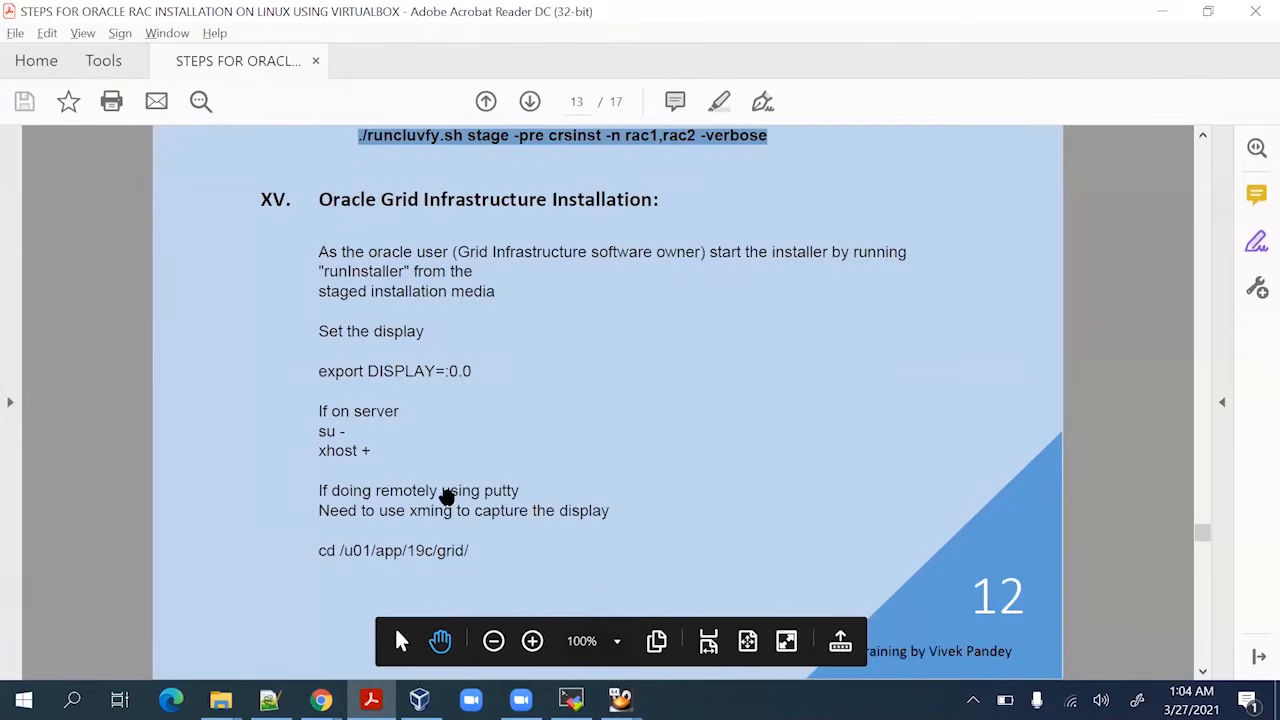
key("alt+Tab")
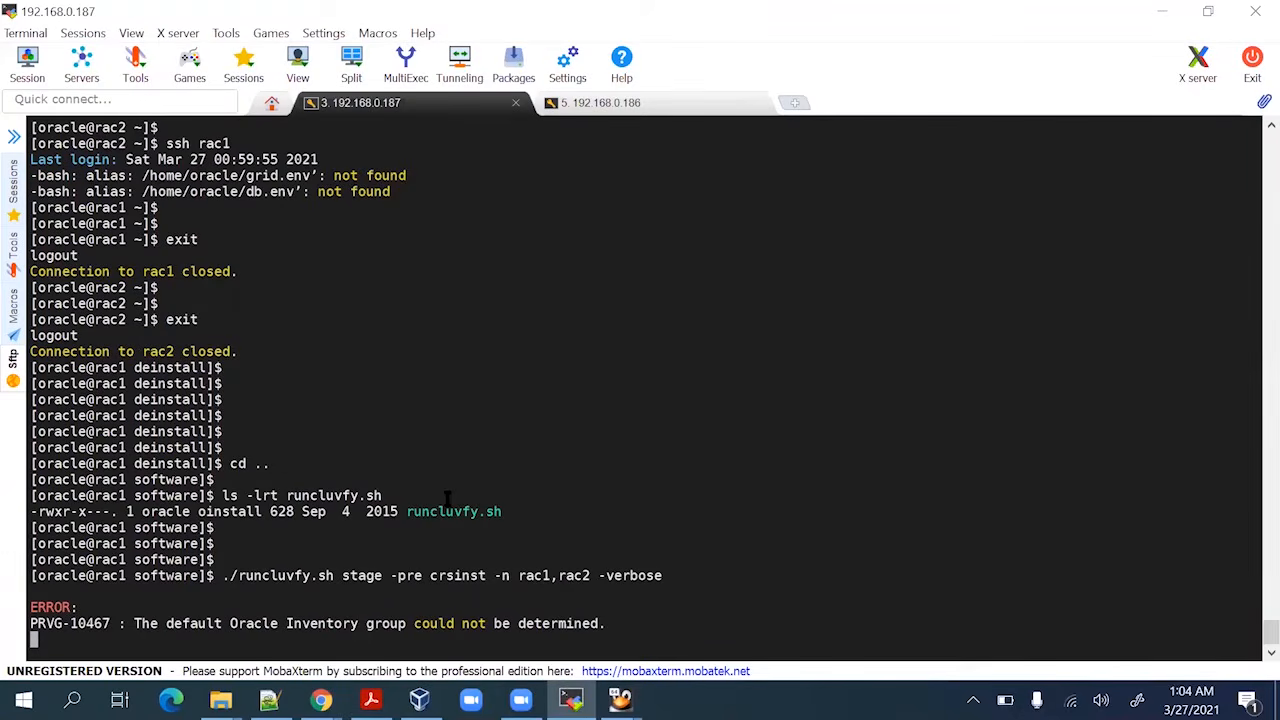
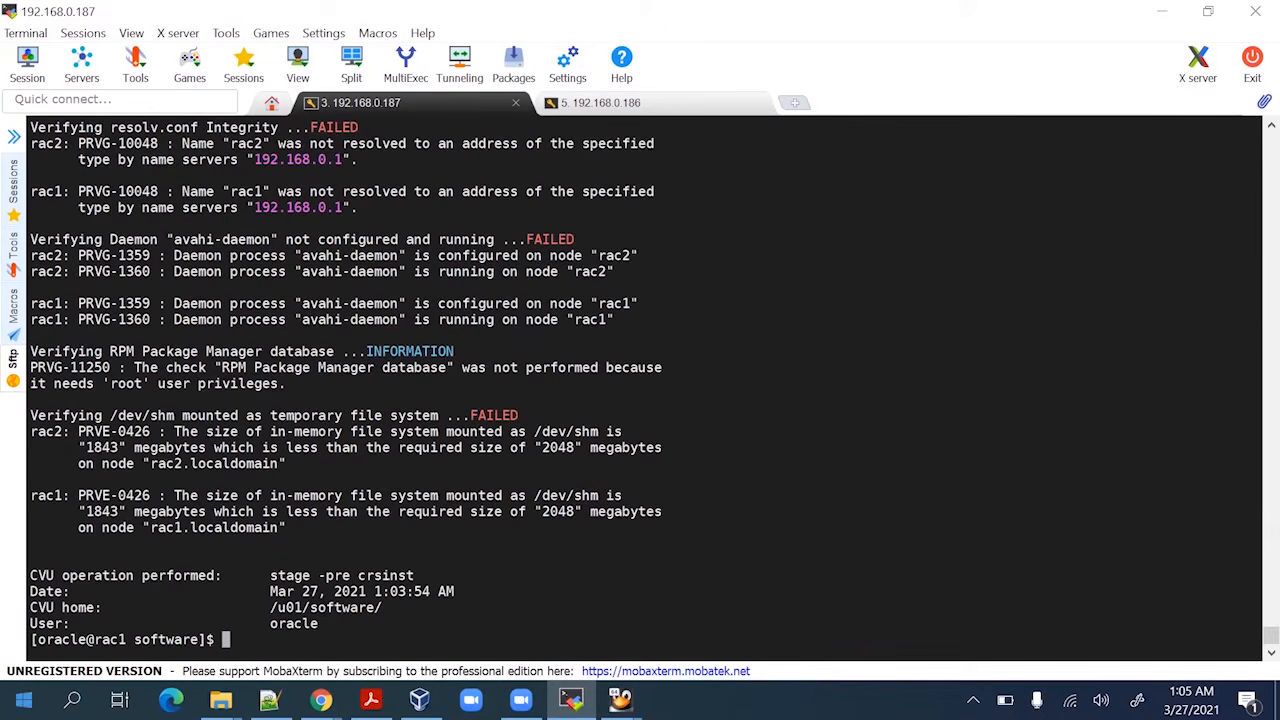
Review the failed physical memory check in the pre-check output, noting rac1's 3.5908GB available
scroll(374, 497, "up", 10)
scroll(374, 494, "up", 20)
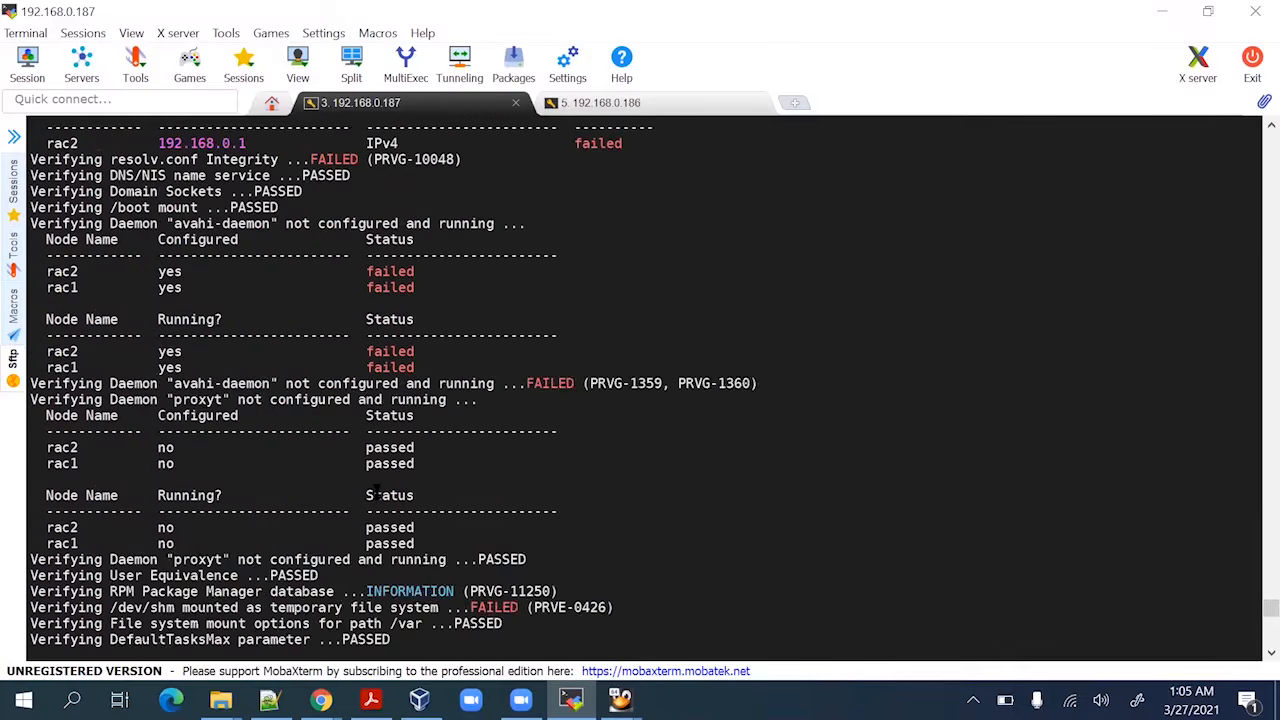
scroll(388, 452, "up", 20)
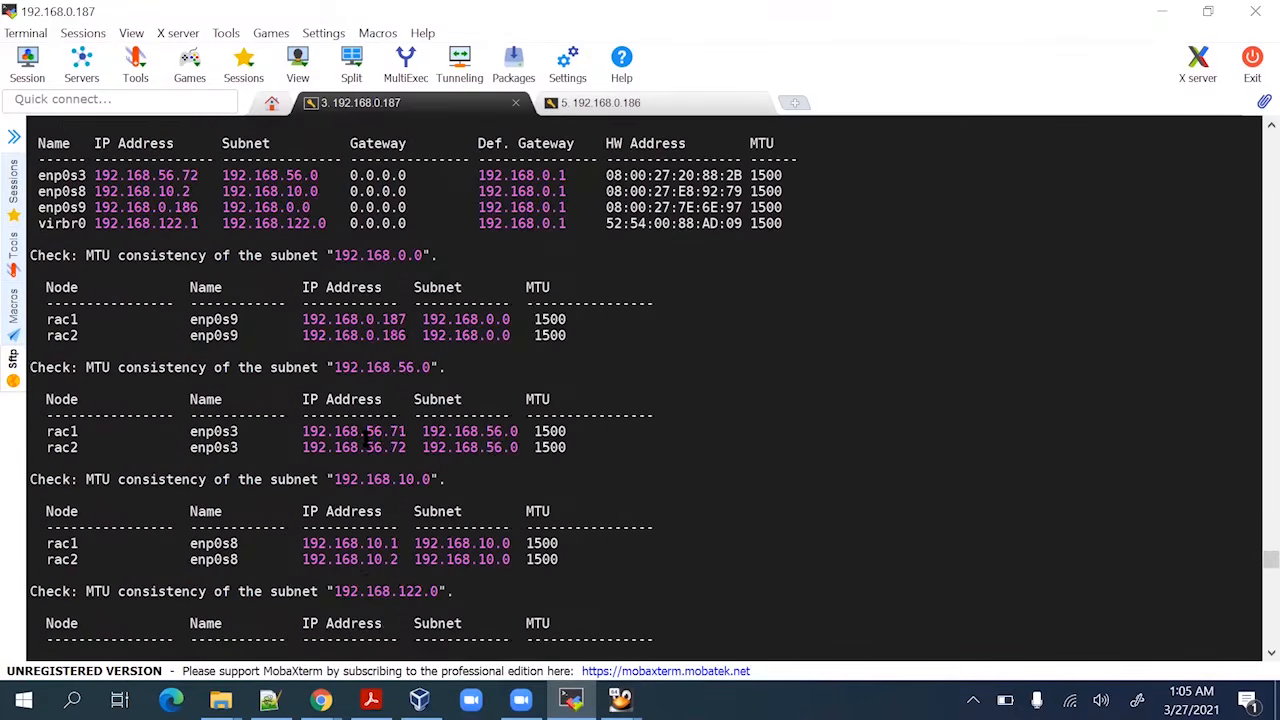
scroll(370, 447, "up", 20)
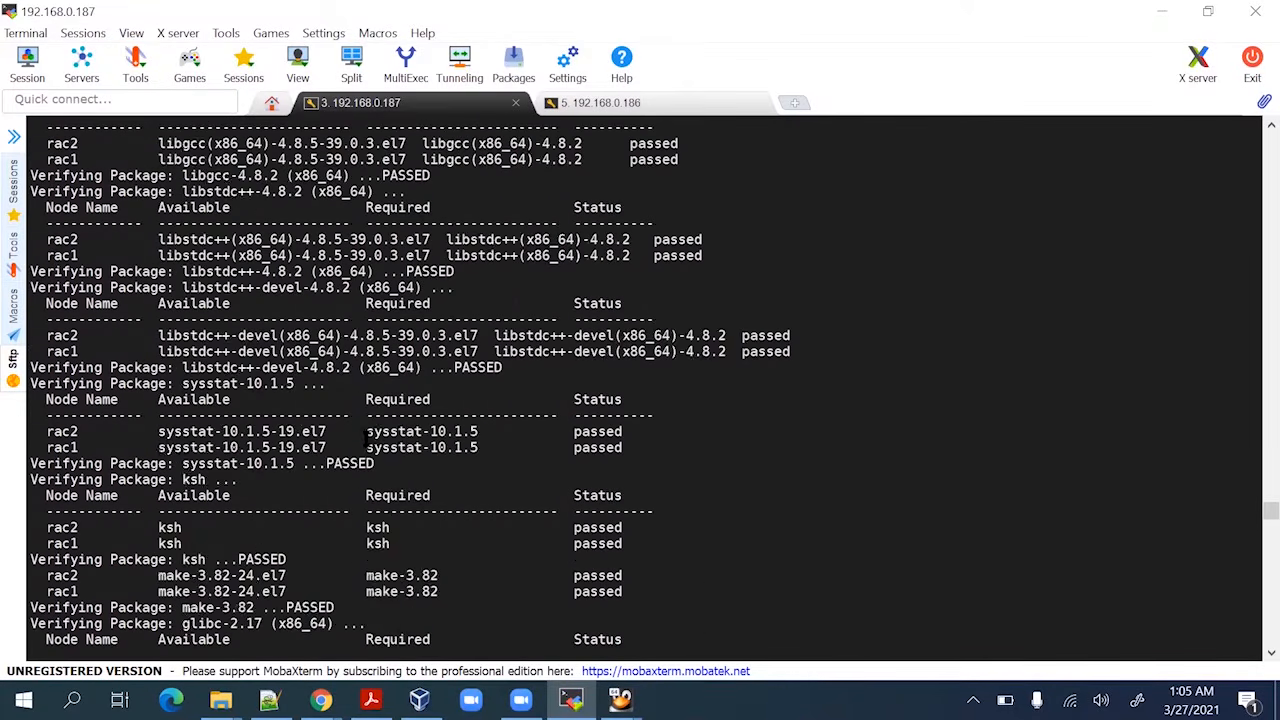
scroll(372, 445, "up", 20)
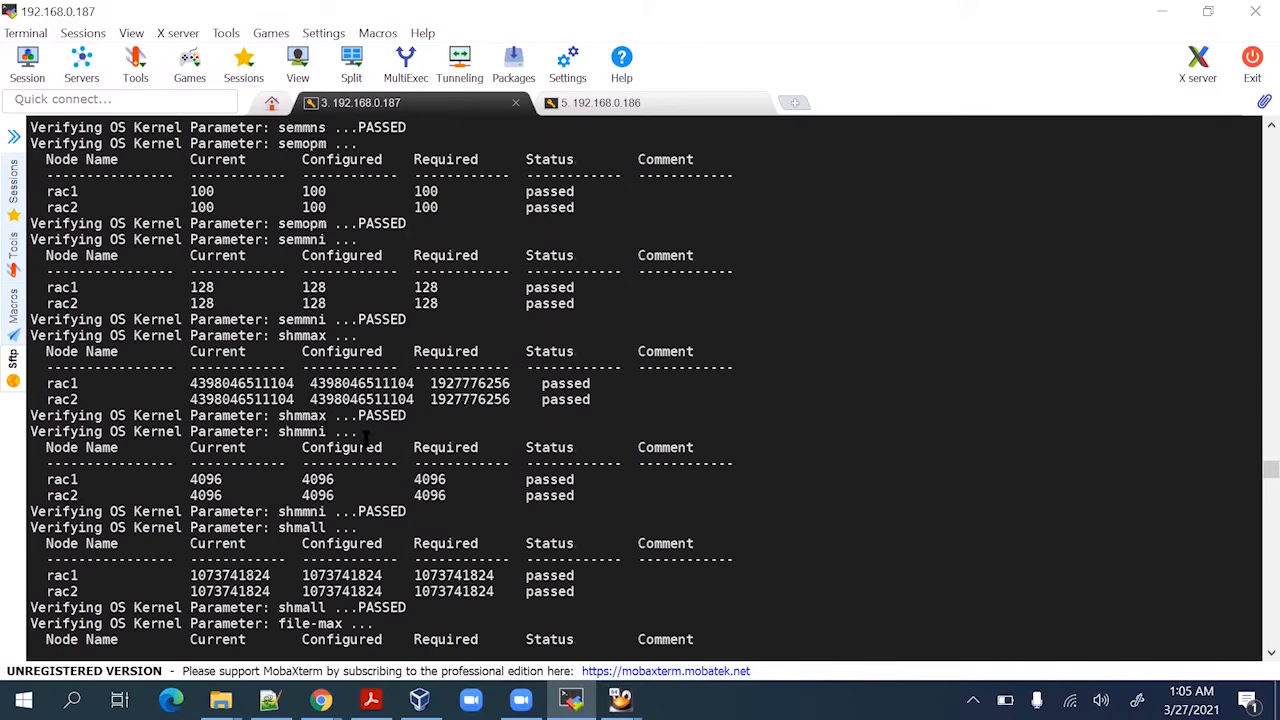
scroll(370, 445, "up", 20)
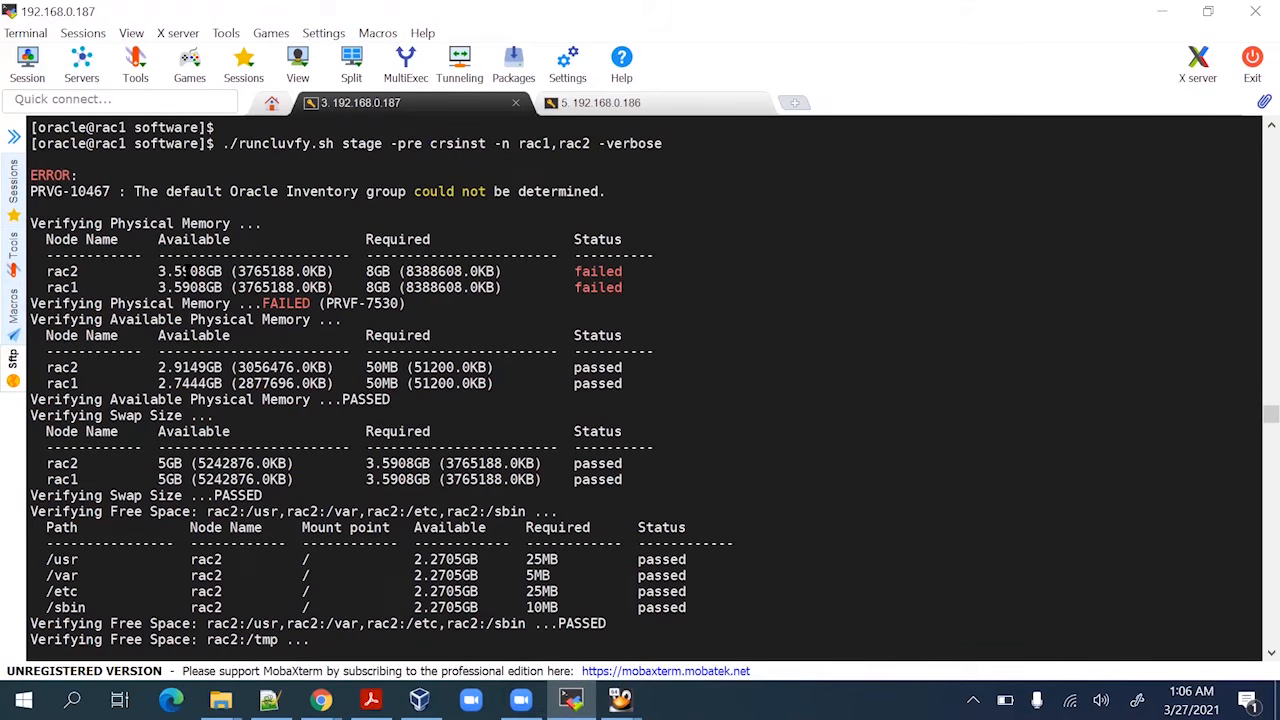
double_click(183, 271)
double_click(199, 287)
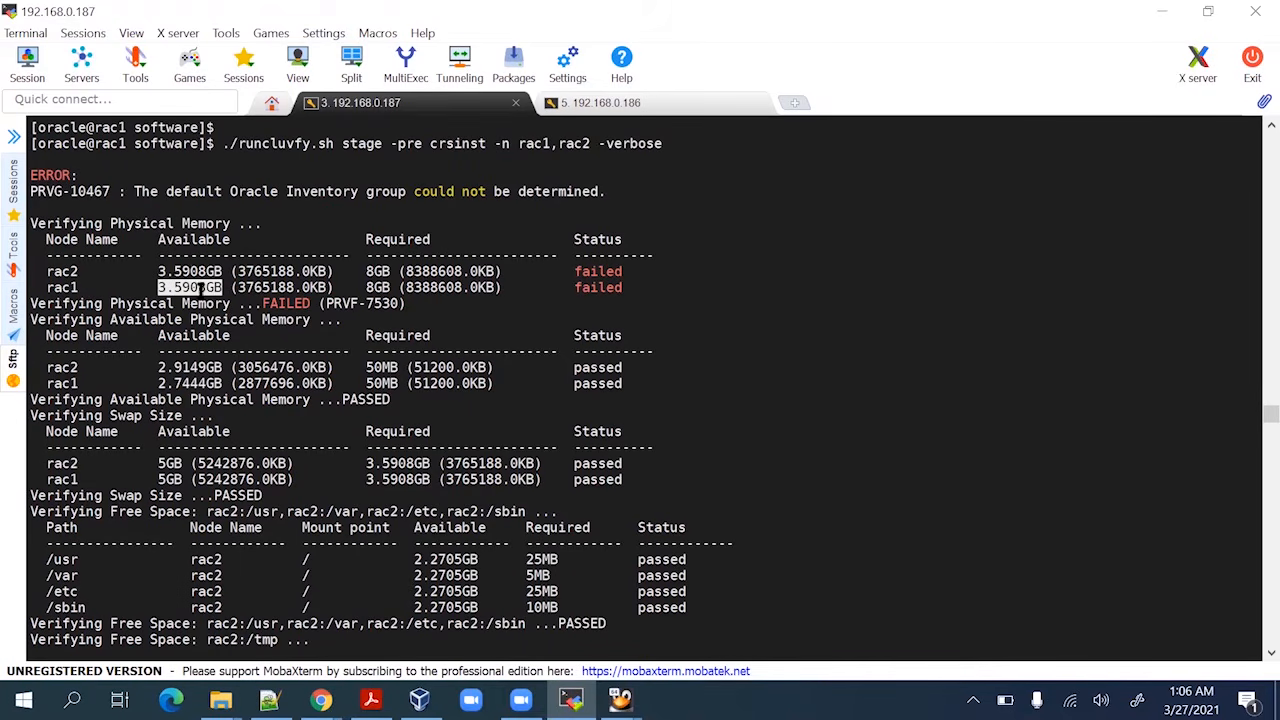
scroll(135, 287, "up", 1)
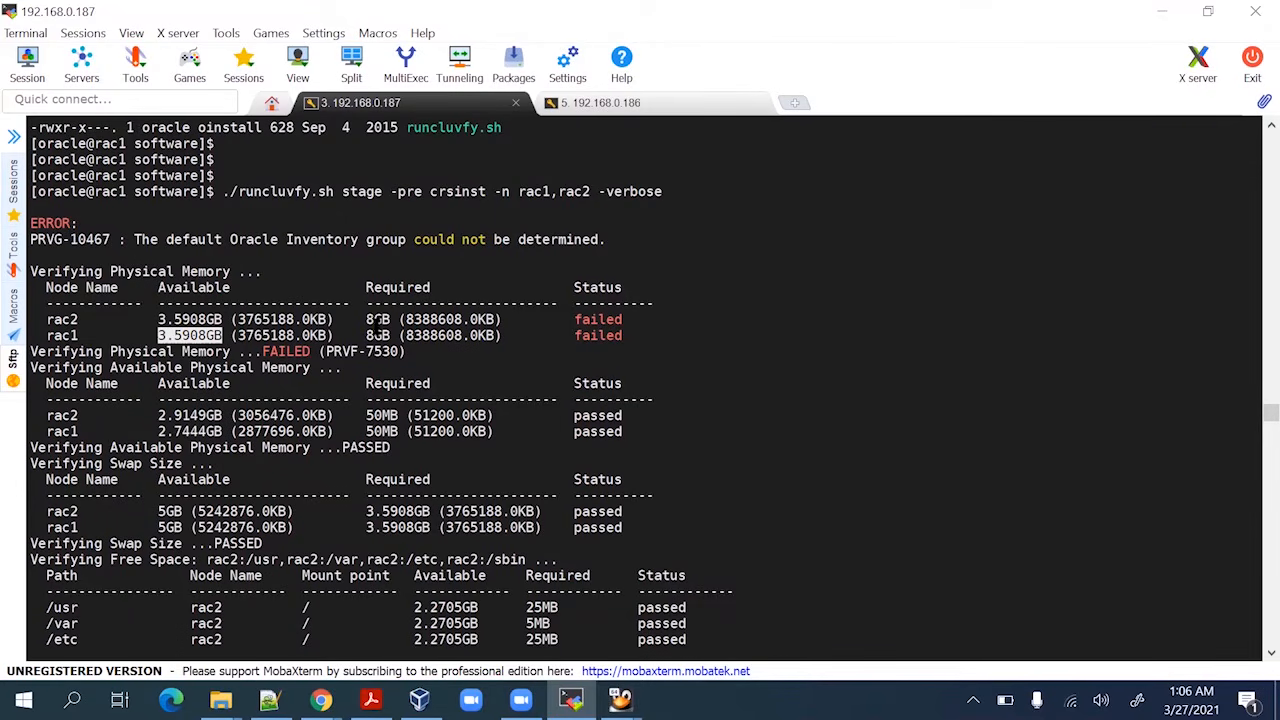
double_click(276, 352)
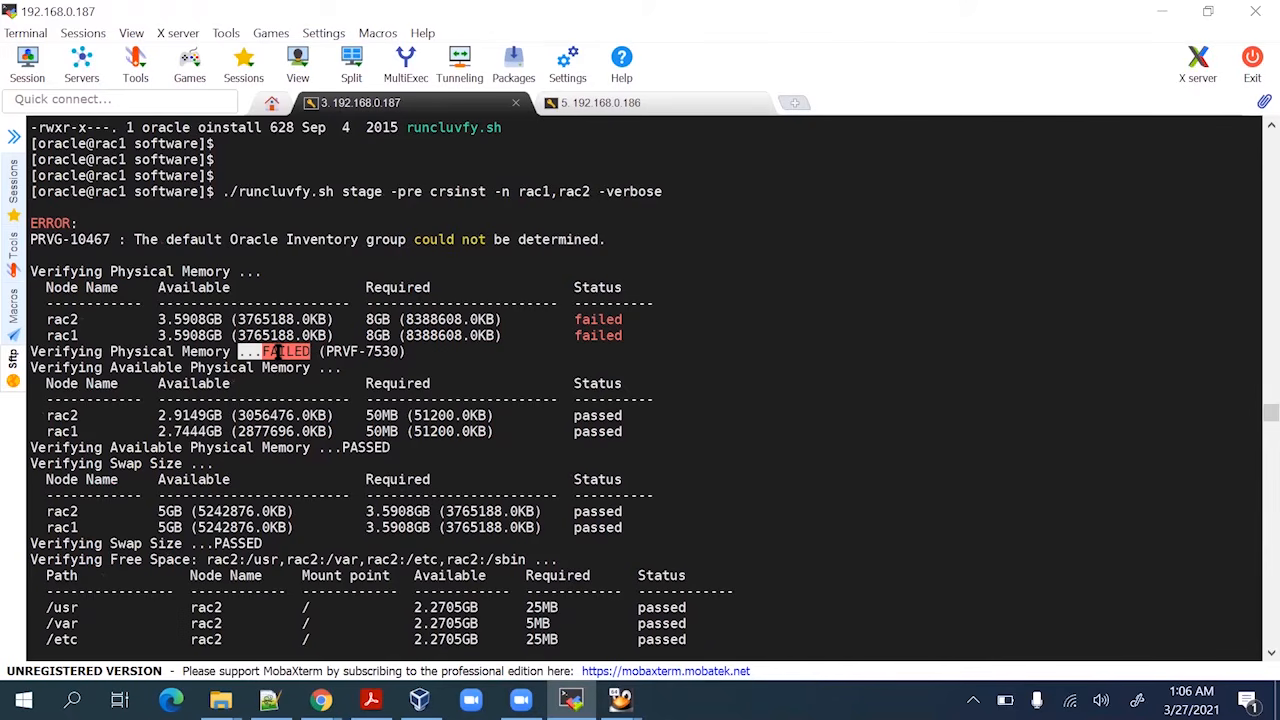
double_click(204, 352)
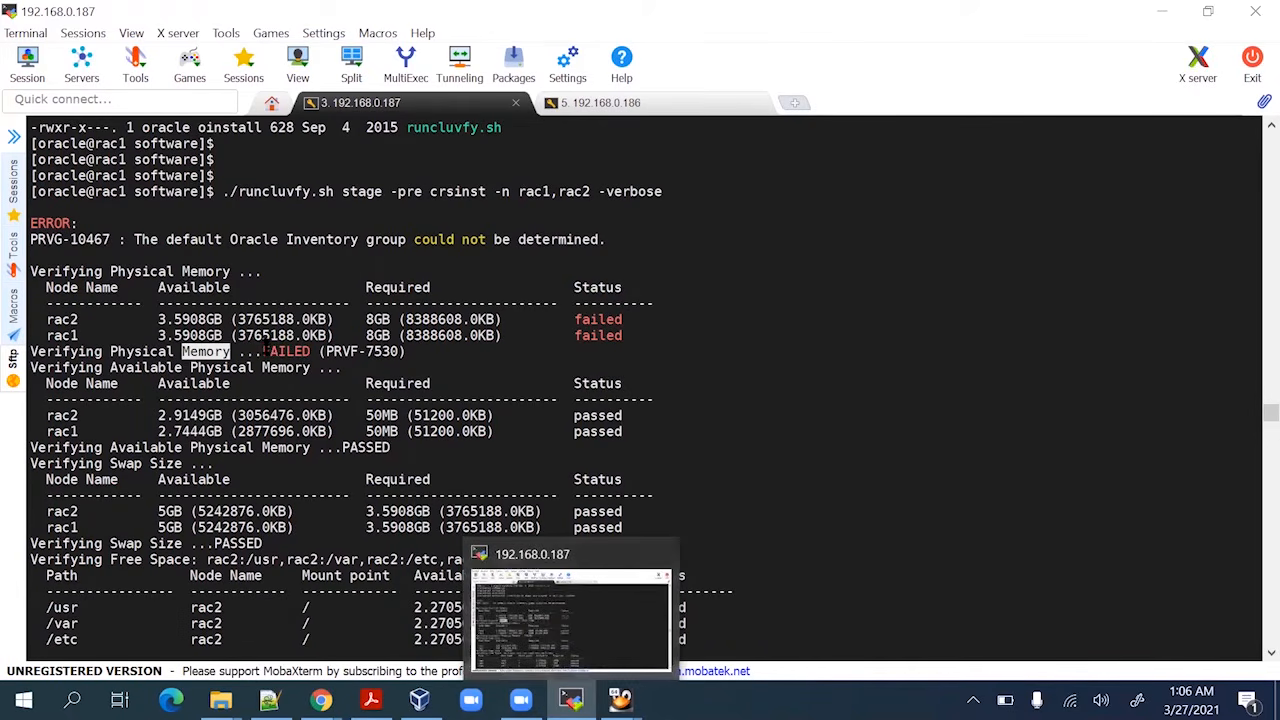
double_click(216, 368)
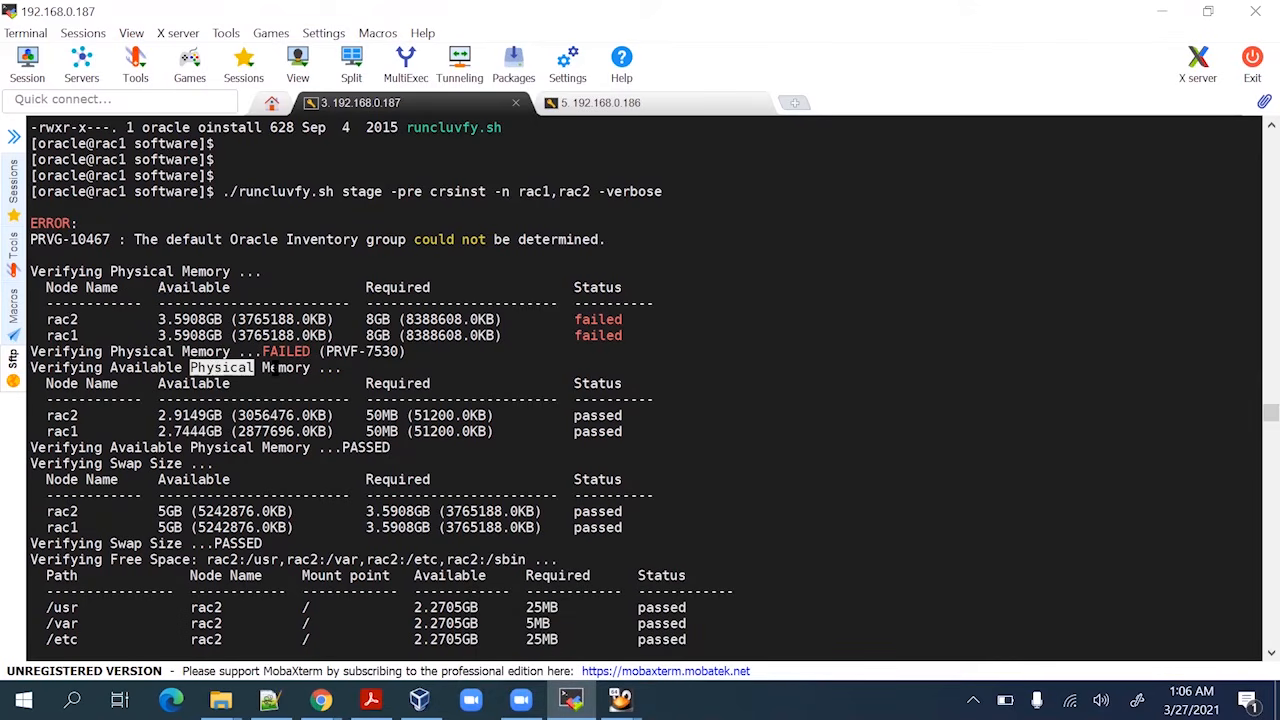
double_click(286, 368)
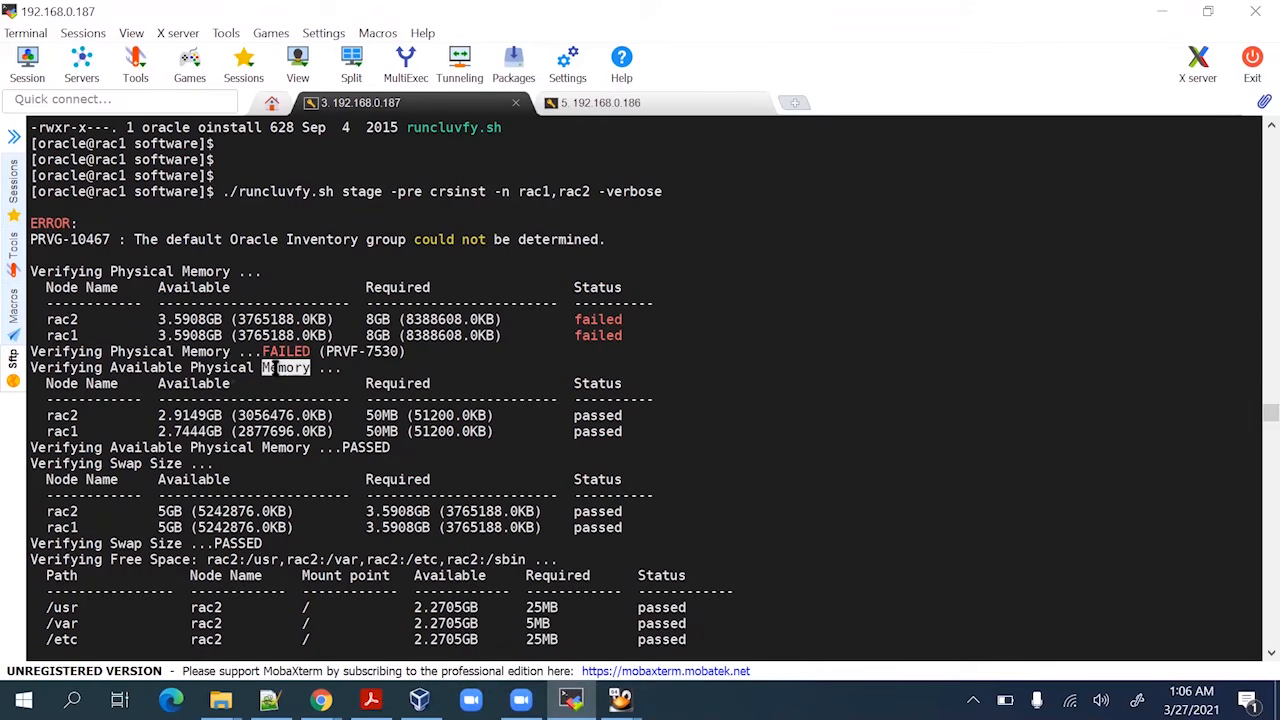
double_click(218, 368)
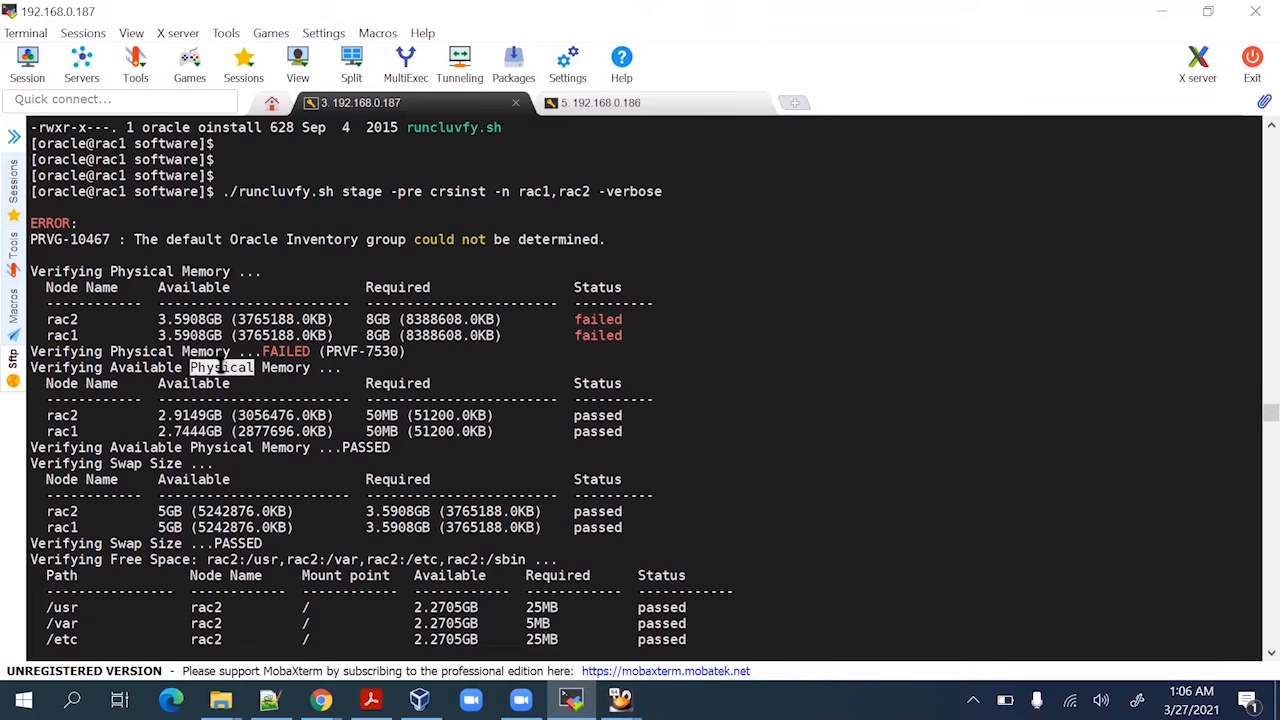
double_click(218, 380)
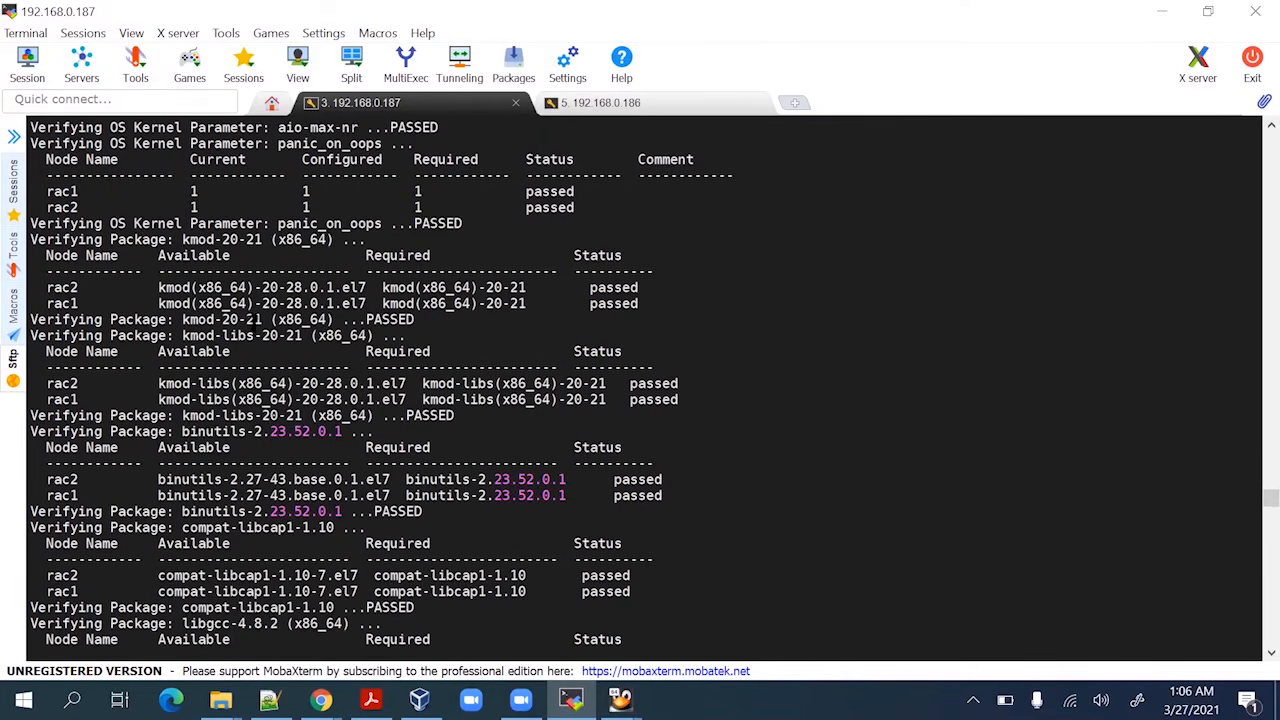
Highlight the rac2 kmod-libs result and the missing cvuqdisk-1.0.10-1 package in the output
left_click_drag(154, 385, 300, 428)
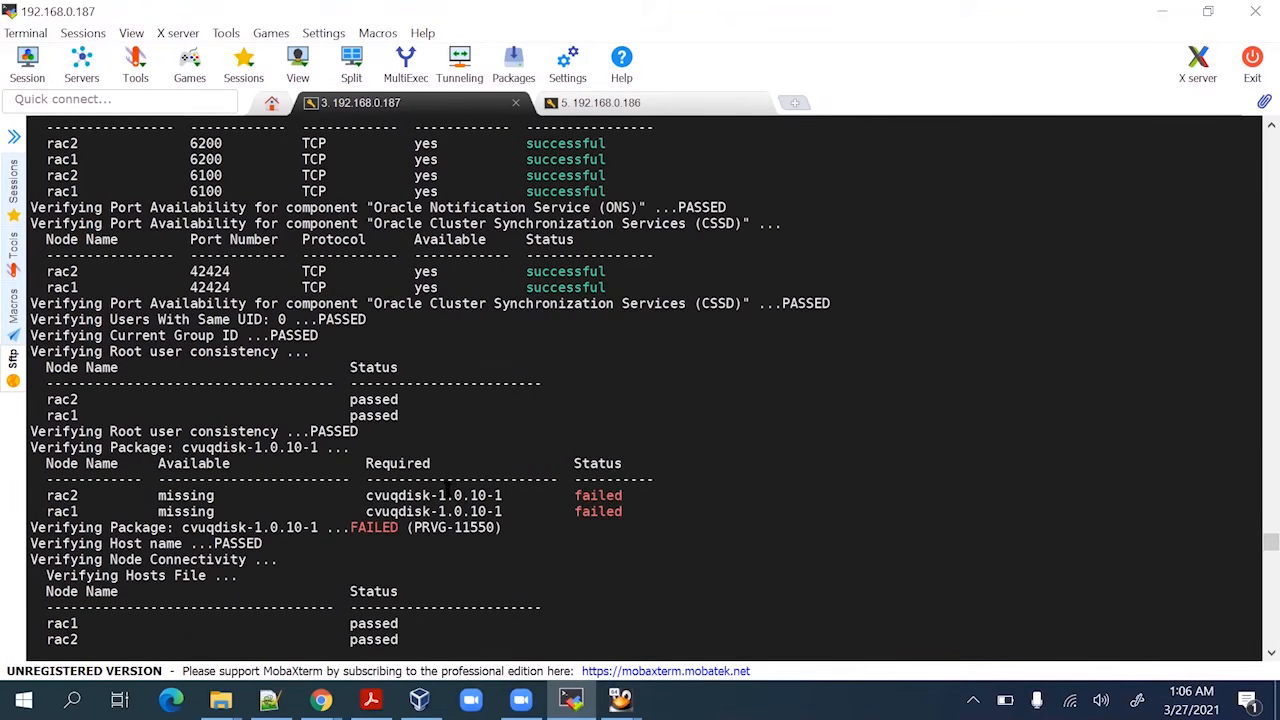
double_click(447, 494)
key("ctrl+c")
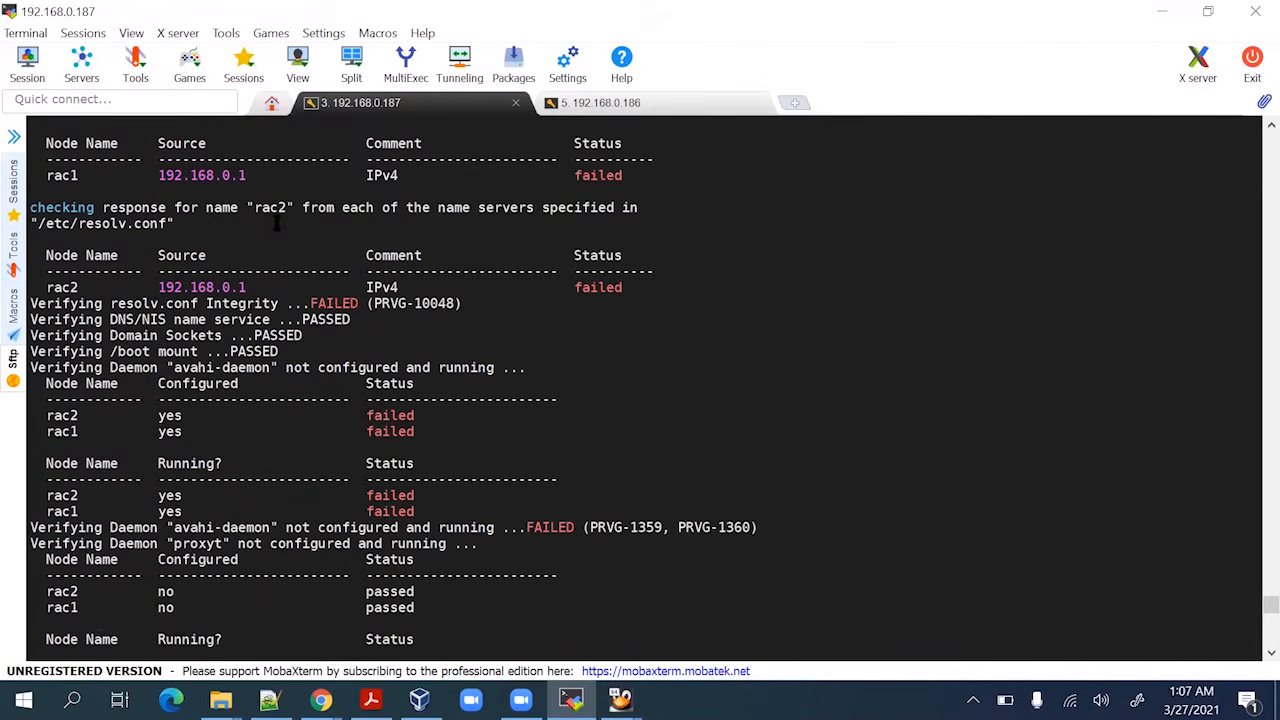
scroll(276, 226, "up", 1)
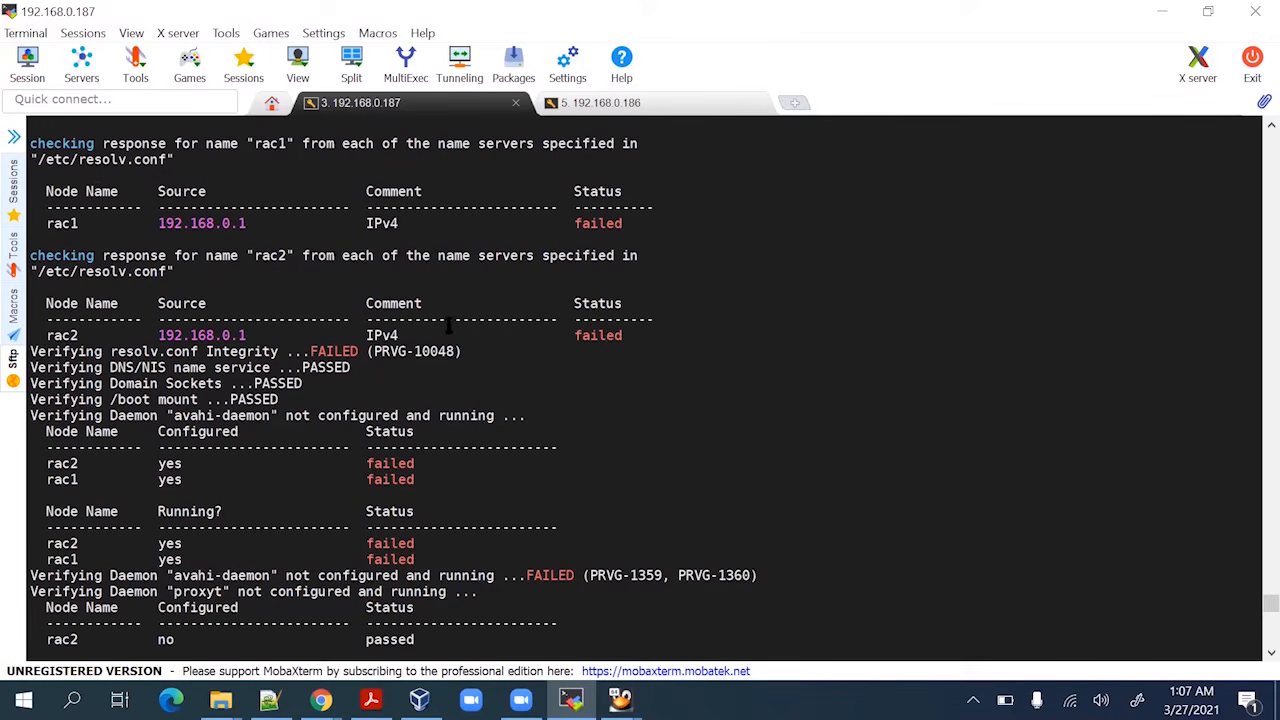
scroll(449, 327, "up", 2)
scroll(449, 327, "down", 8)
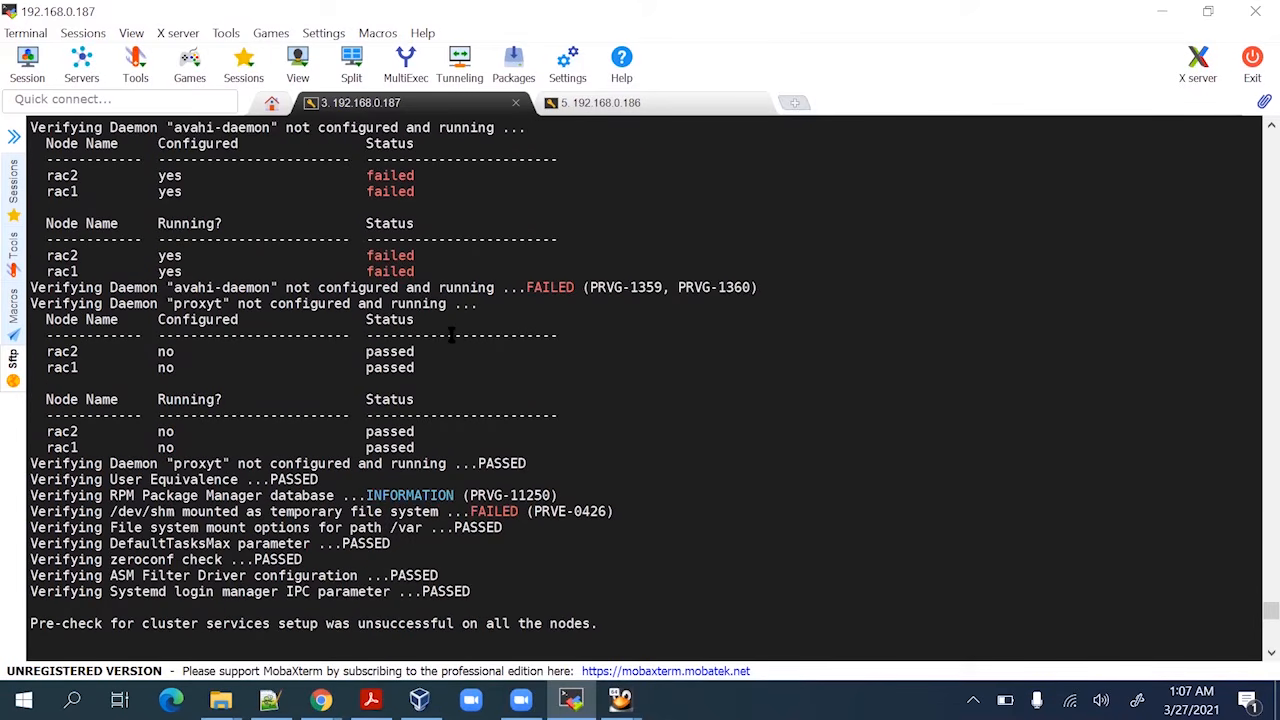
scroll(451, 335, "down", 9)
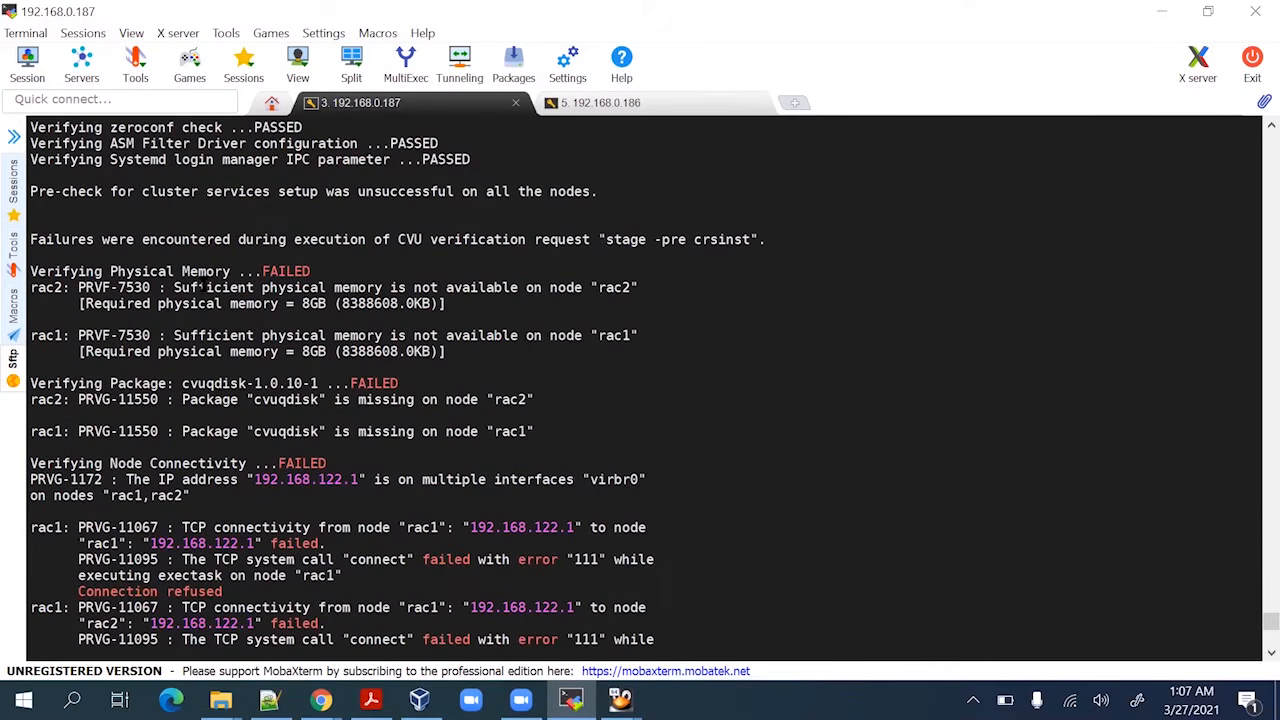
scroll(240, 340, "down", 5)
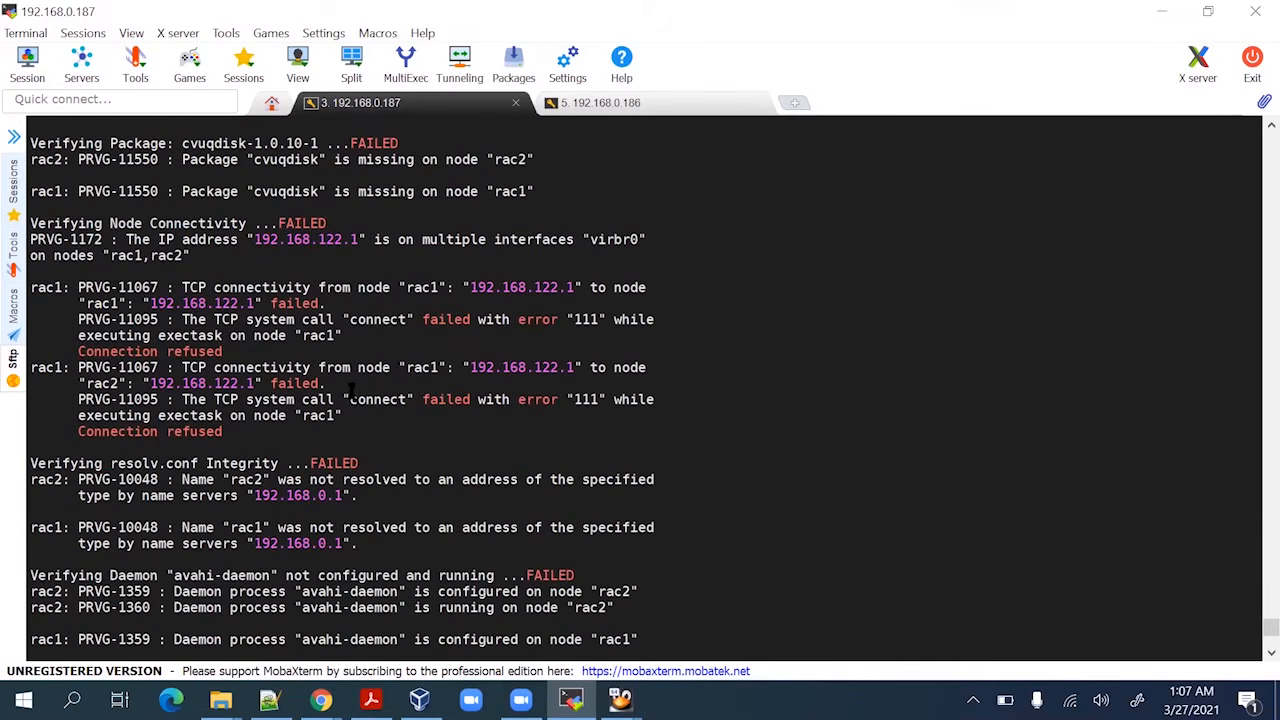
scroll(361, 372, "down", 6)
scroll(363, 375, "down", 1)
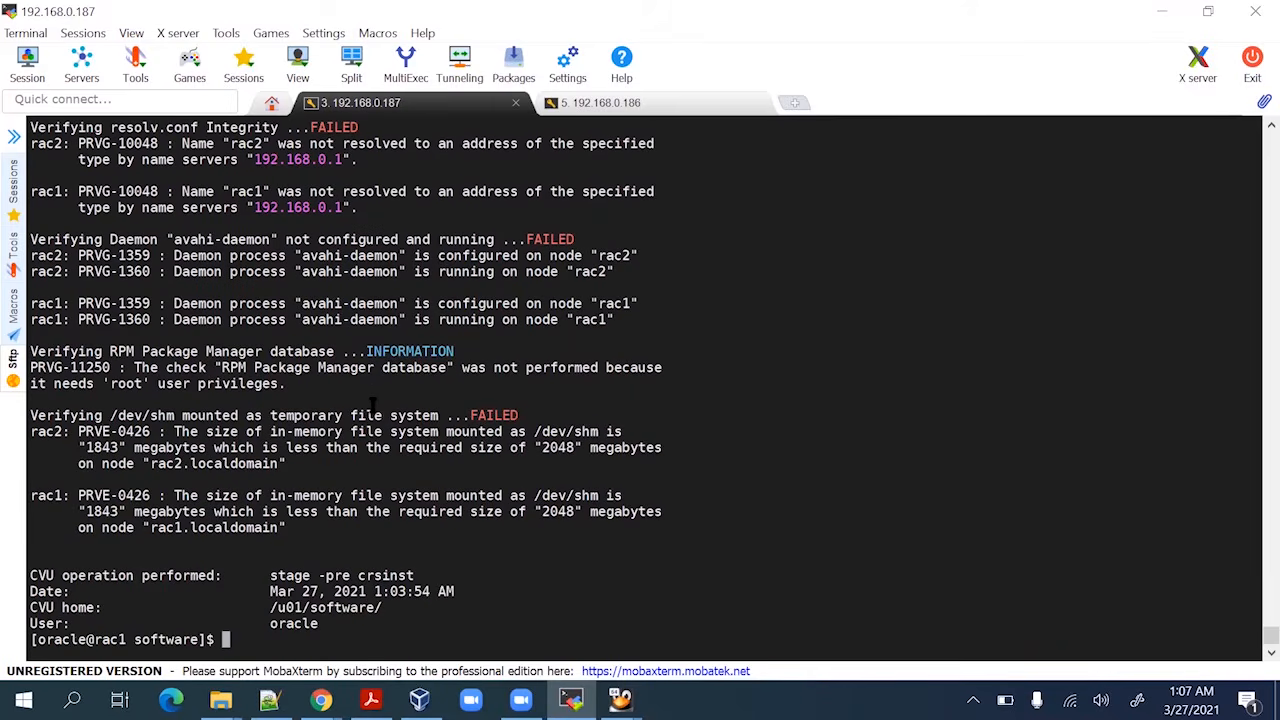
Return to root and run yum install for cvuqdisk-1.0.10-1, which finds no package
key("Return")
key("Return")
key("Return")
key("Return")
key("Return")
key("Return")
key("Return")
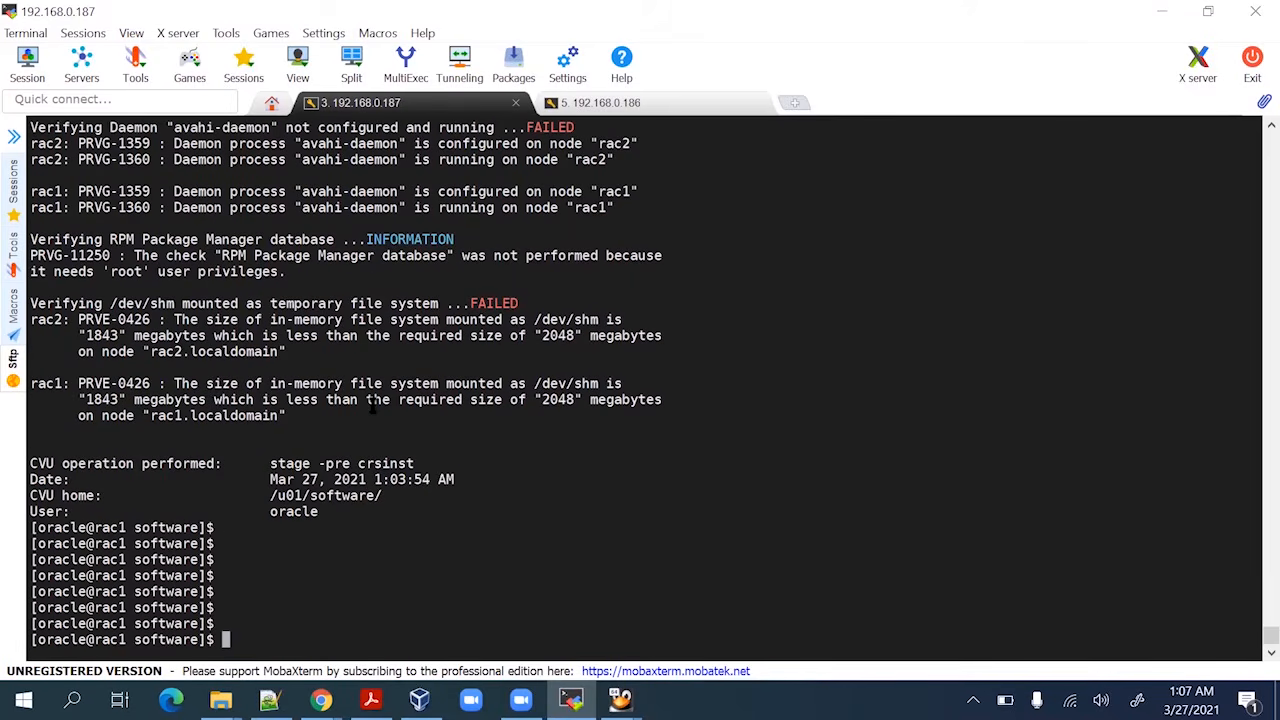
type("yu")
key("BackSpace")
key("BackSpace")
type("exit")
key("Return")
key("Return")
key("Return")
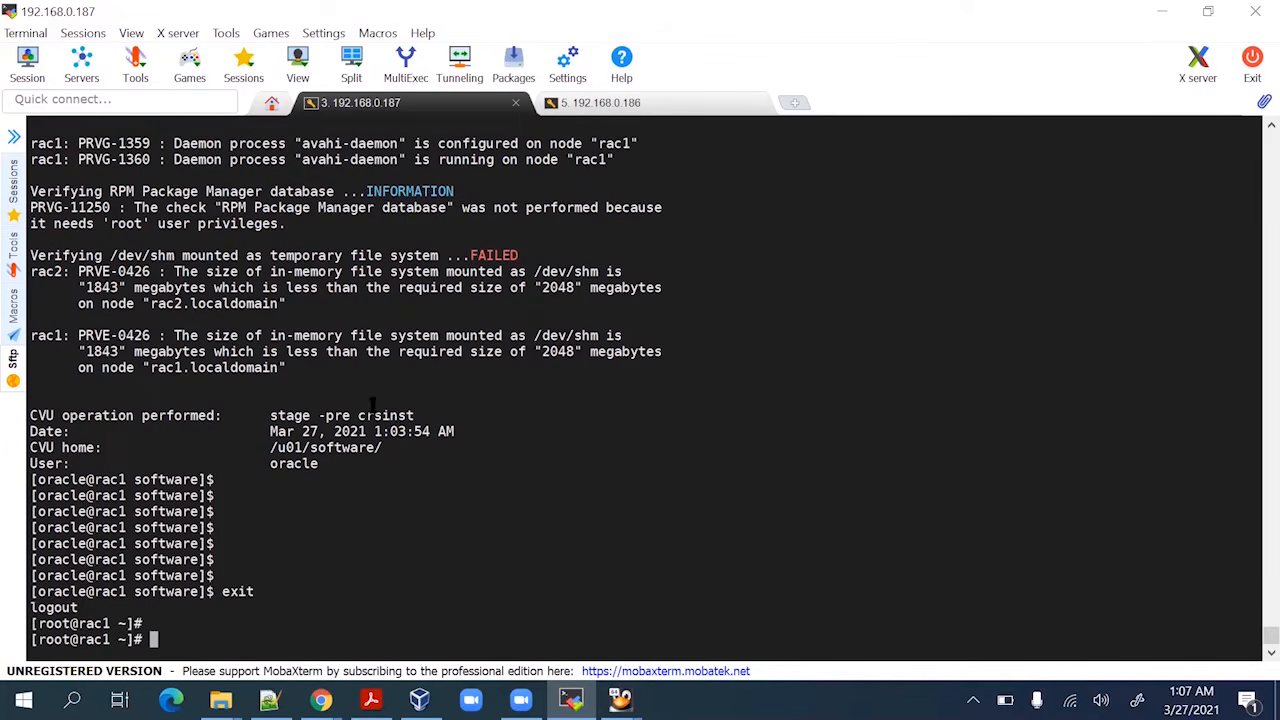
type("yum instakl")
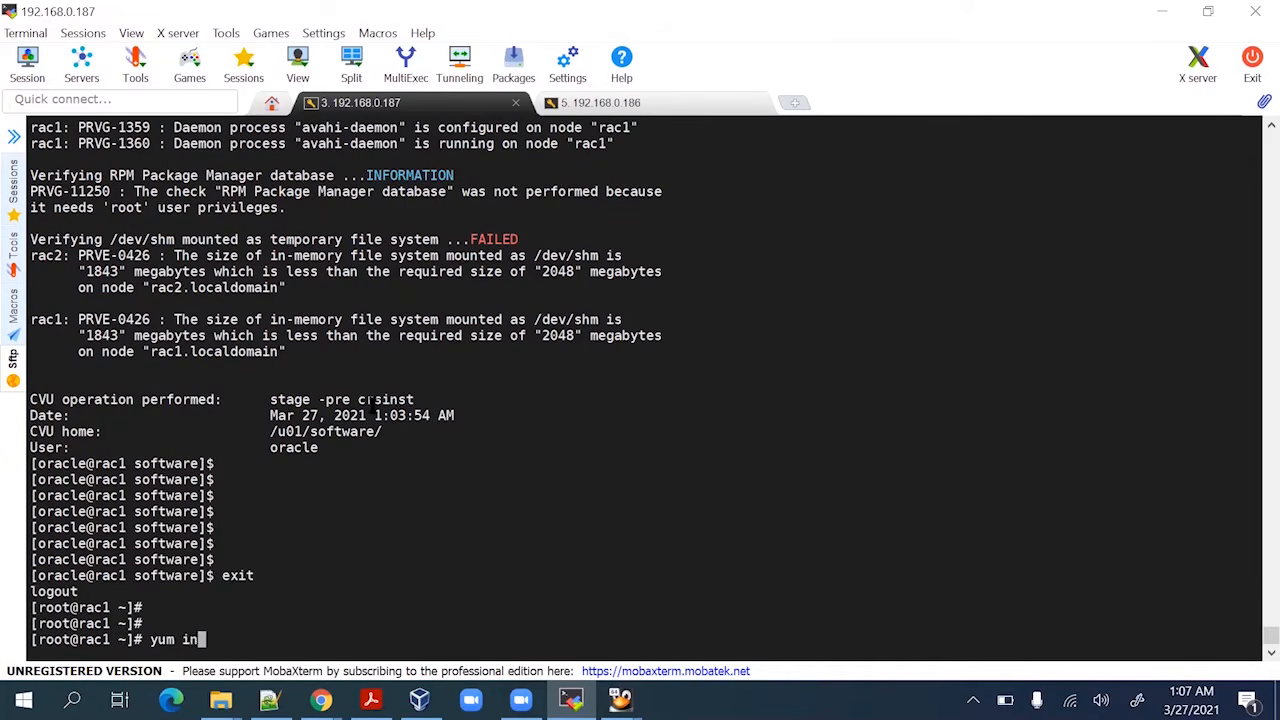
key("BackSpace")
key("BackSpace")
type("ll")
right_click(360, 531)
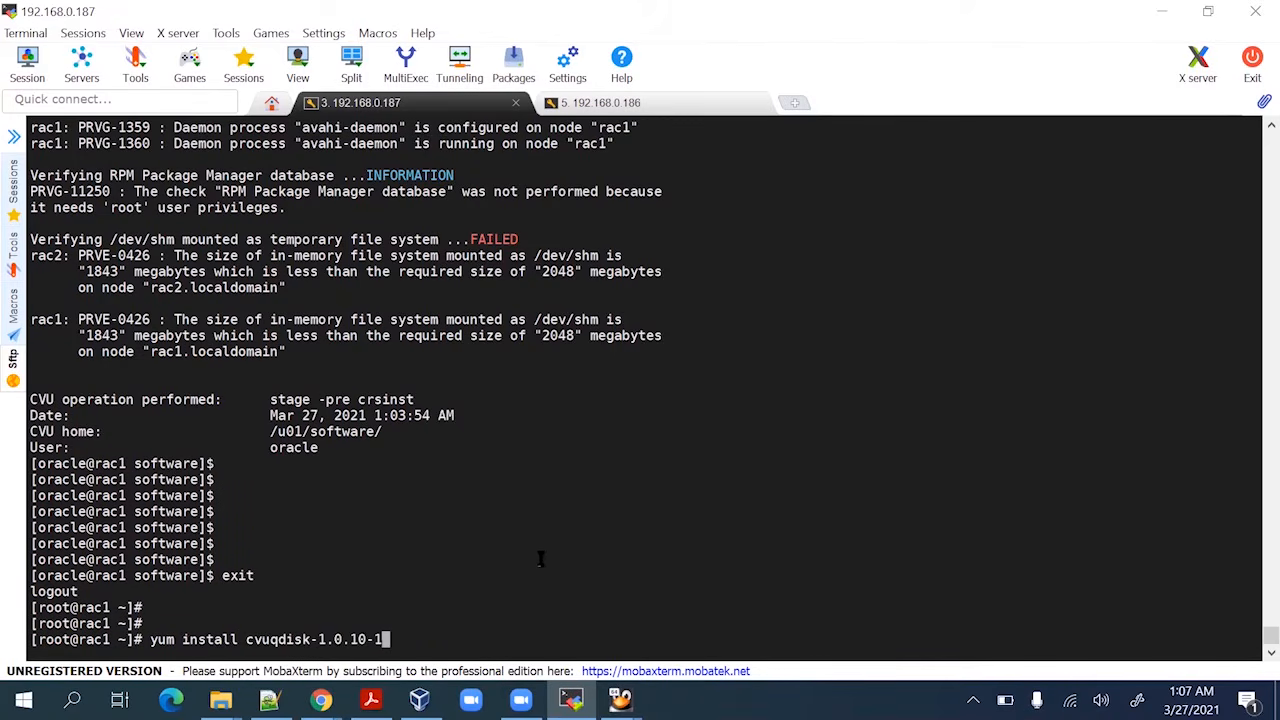
key("Return")
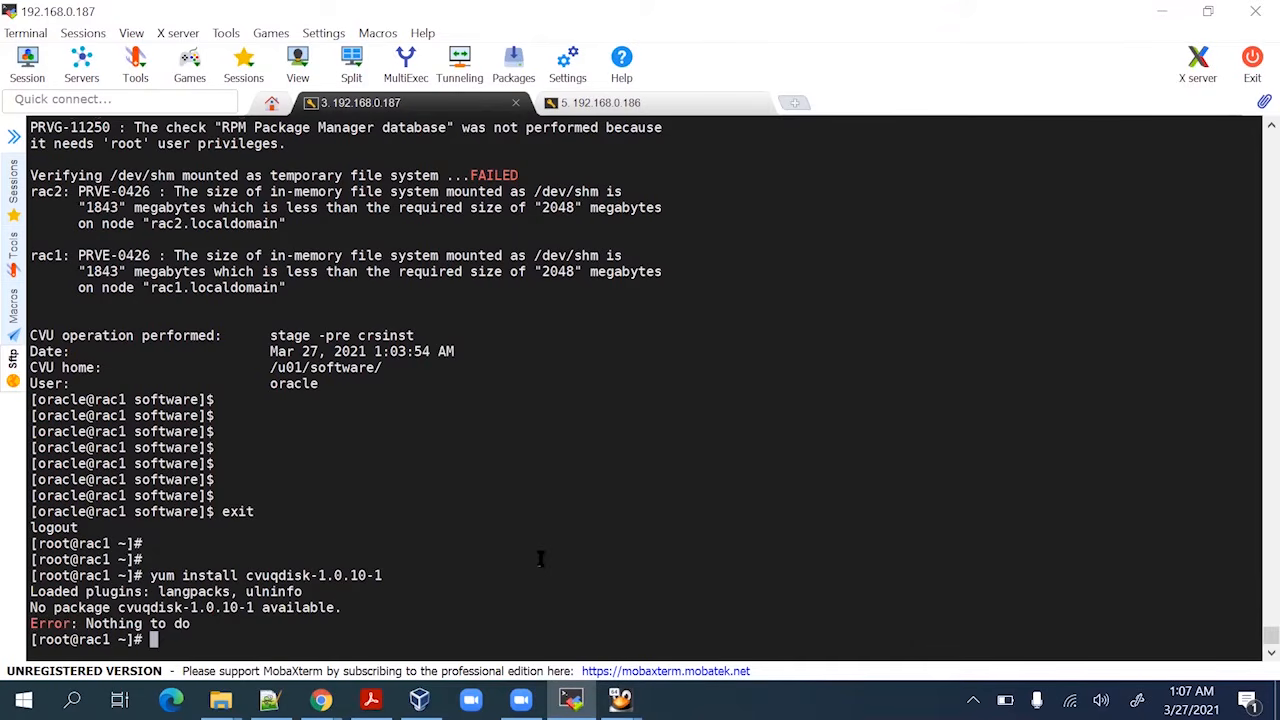
Rerun the install as 'yum install cvuqdisk*', which also reports no package available
key("Up")
key("BackSpace")
key("BackSpace")
key("BackSpace")
key("BackSpace")
key("BackSpace")
key("BackSpace")
key("BackSpace")
key("BackSpace")
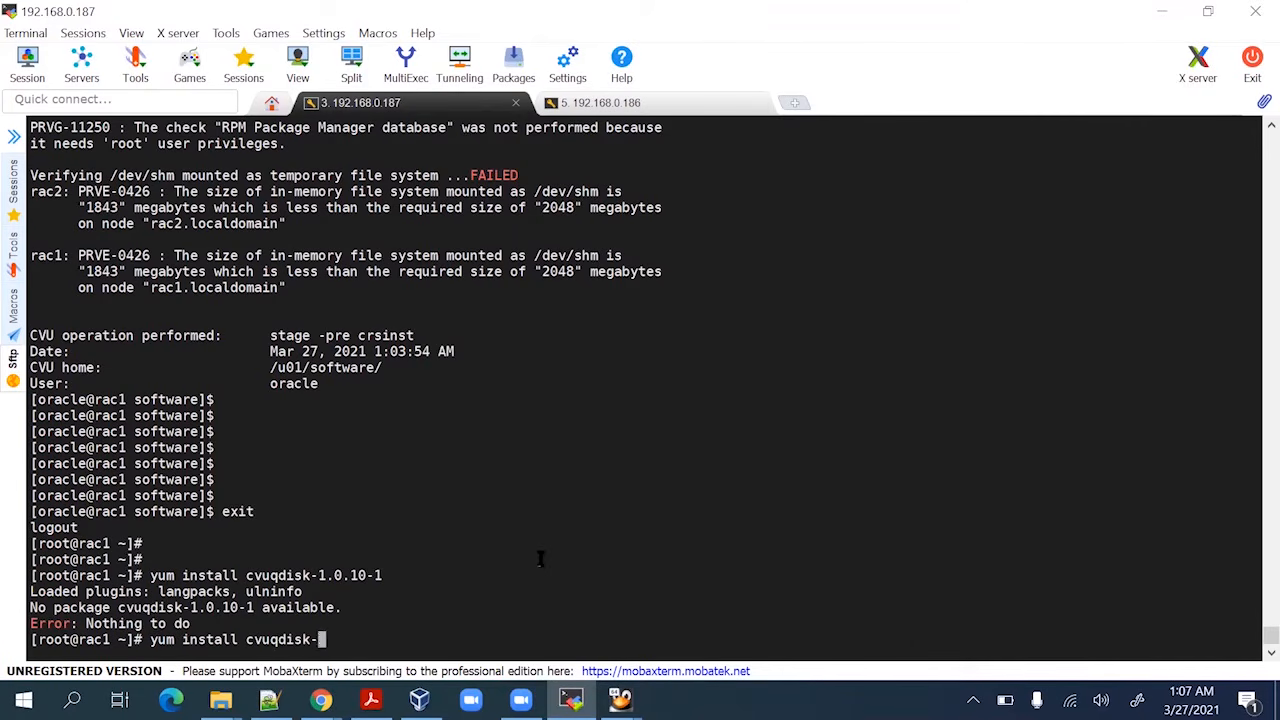
key("BackSpace")
type("*")
key("Return")
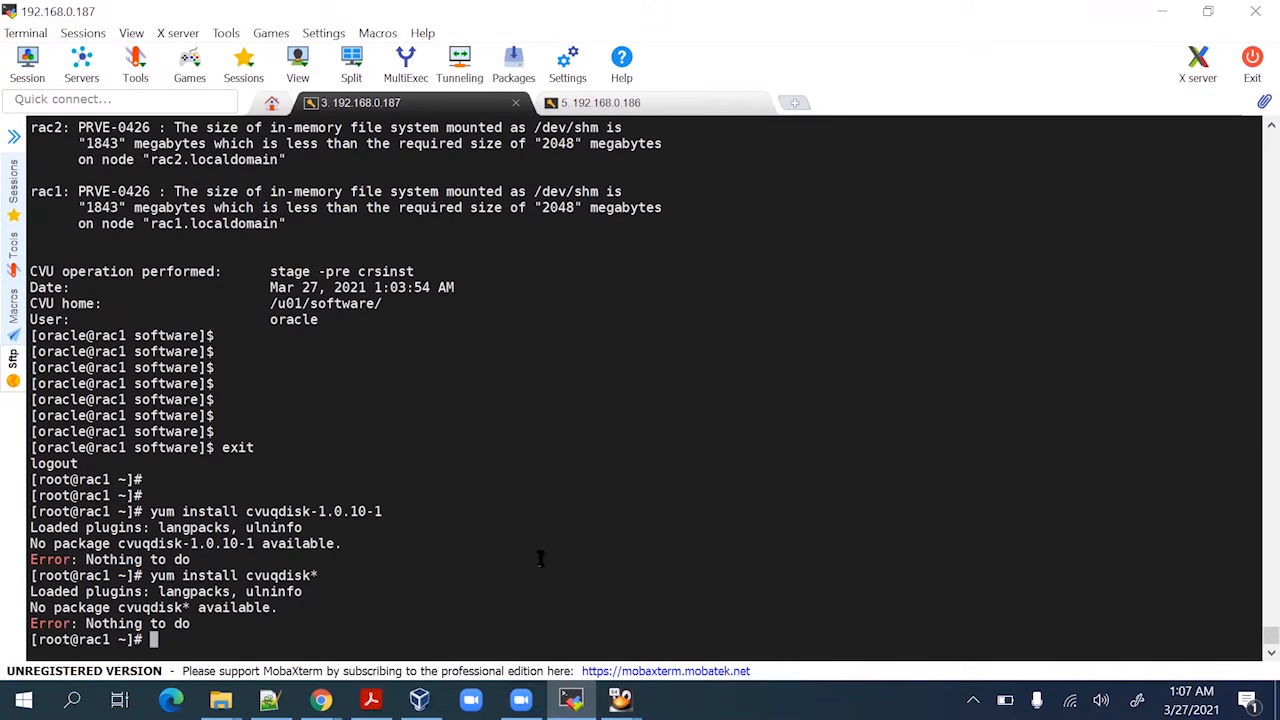
key("Return")
key("Return")
key("Return")
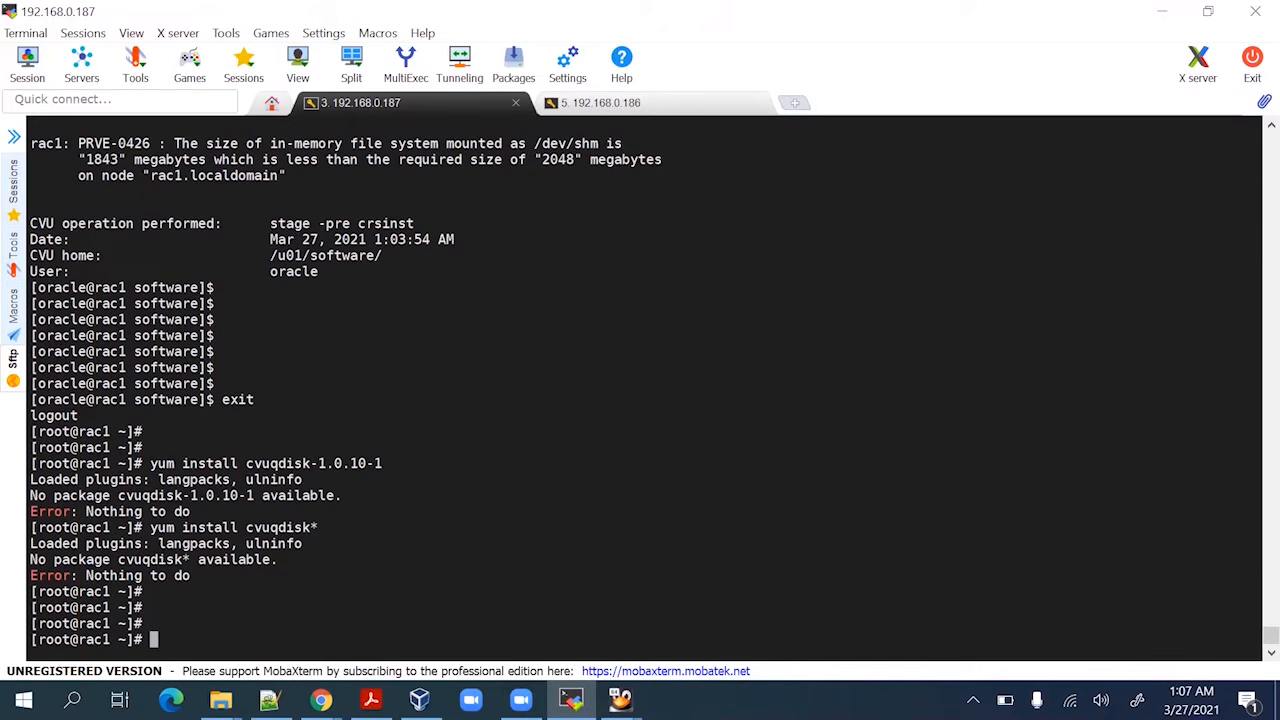
Unlock the Rac1 VM with the root password, exit, and switch to the oracle user
mouse_move(620, 698)
left_click(558, 628)
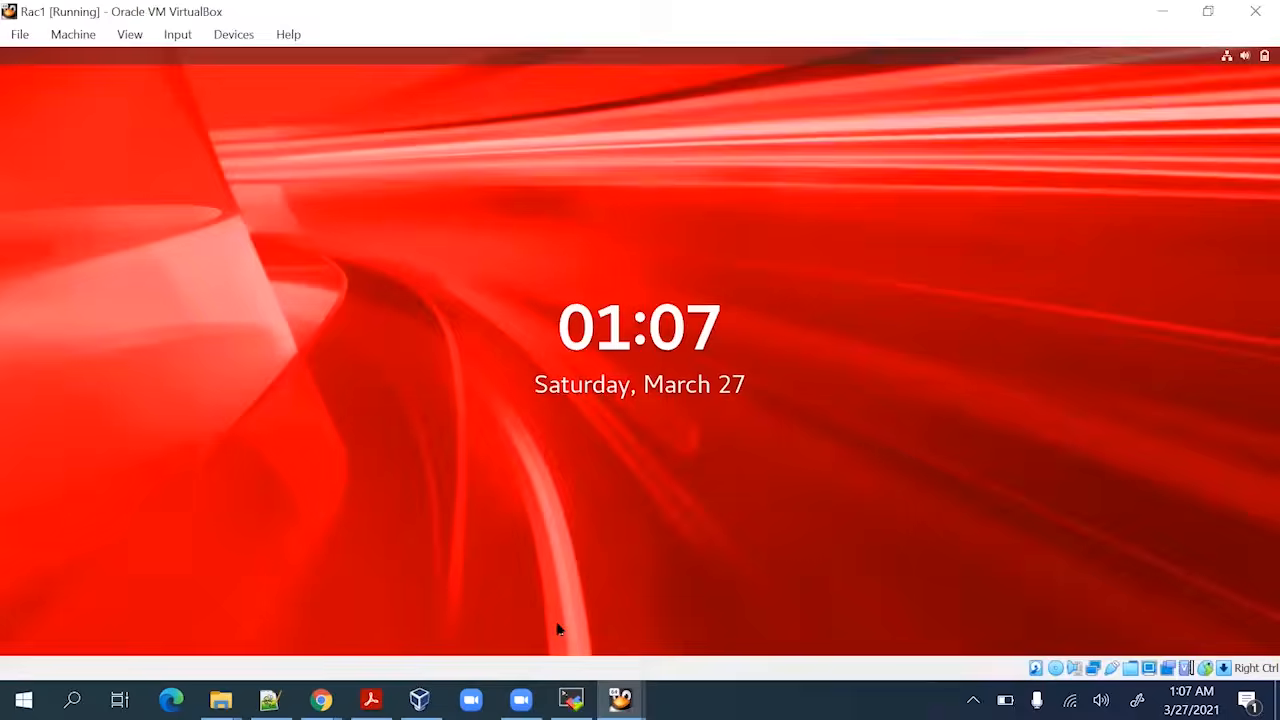
left_click(523, 591)
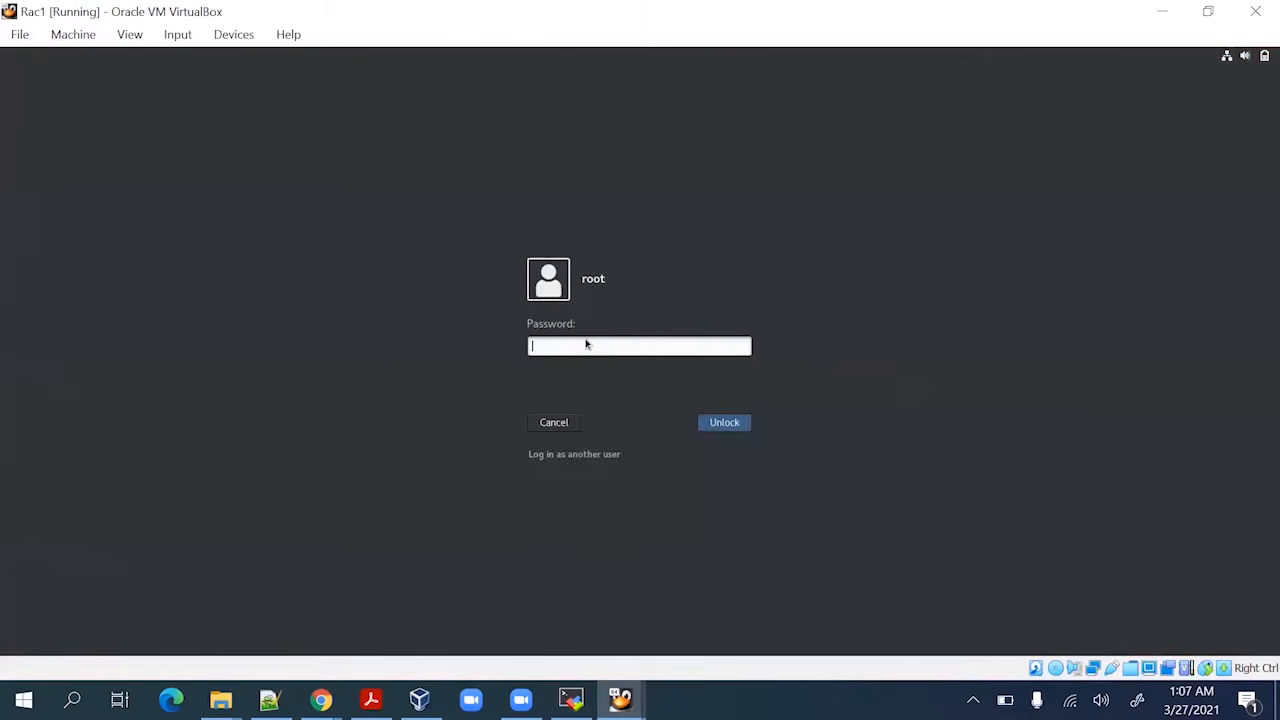
type("oracle")
key("Return")
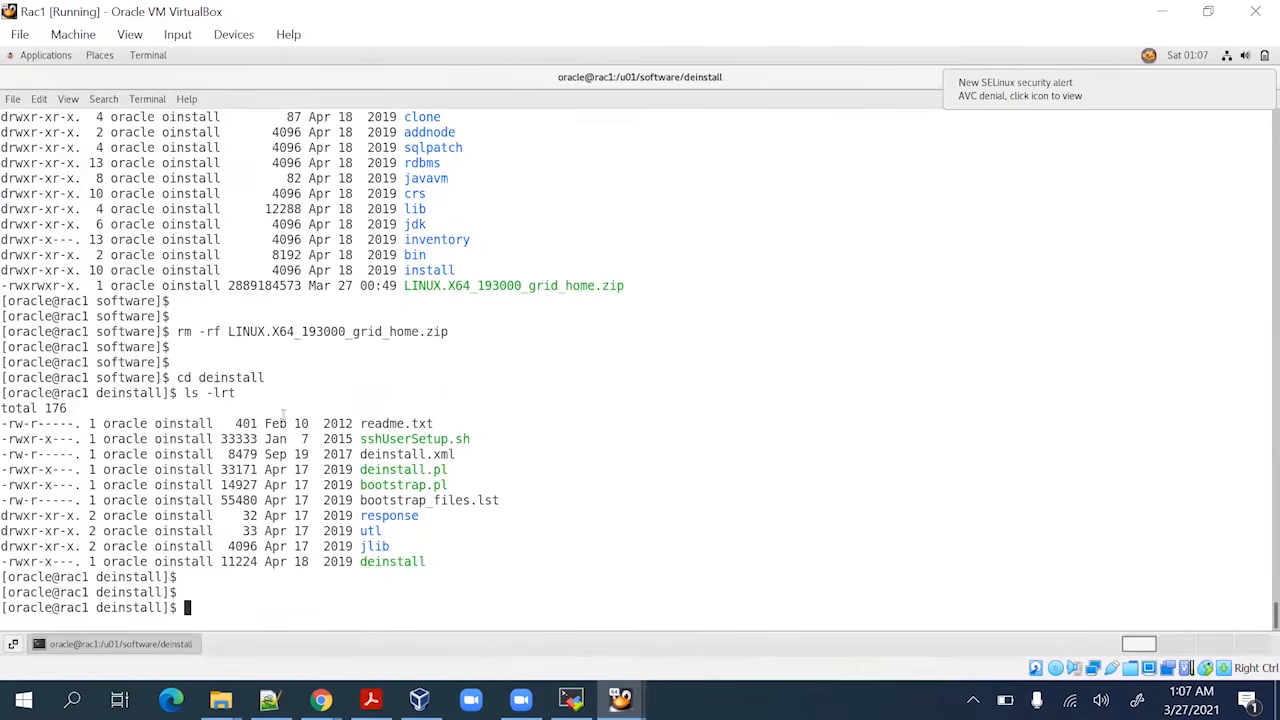
type("exit")
key("Return")
key("Return")
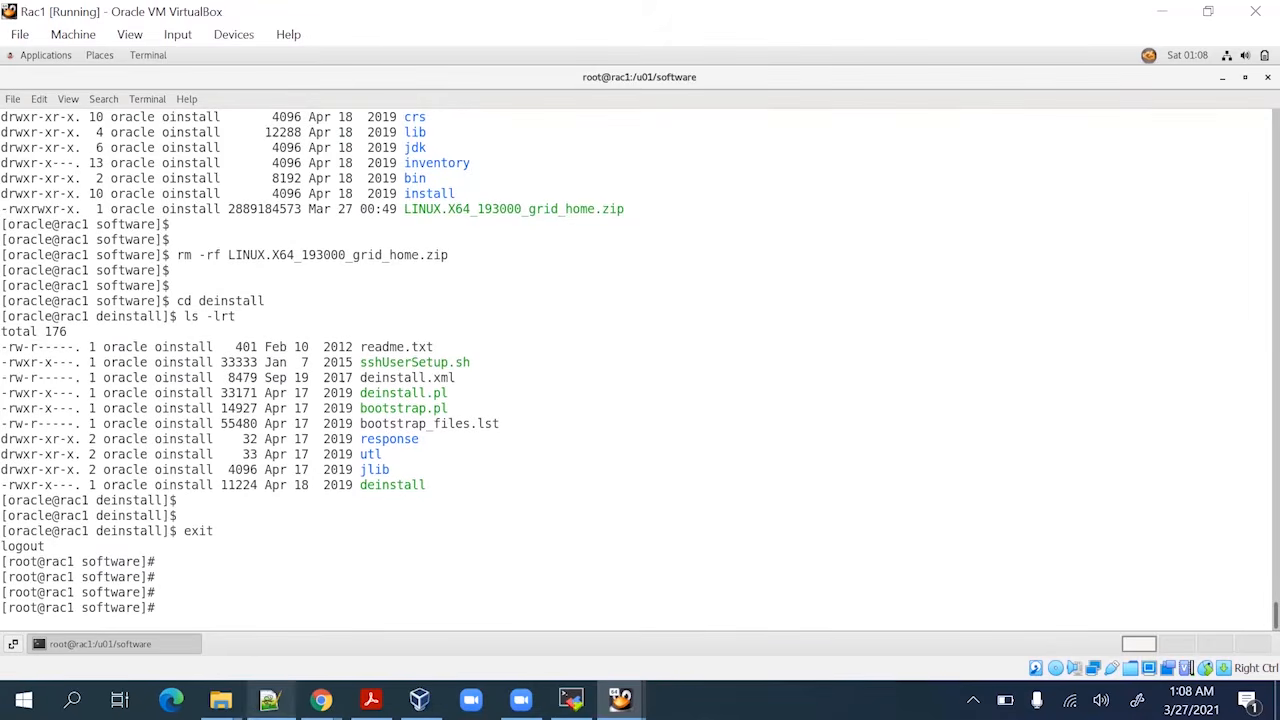
left_click(269, 699)
key("alt+Tab")
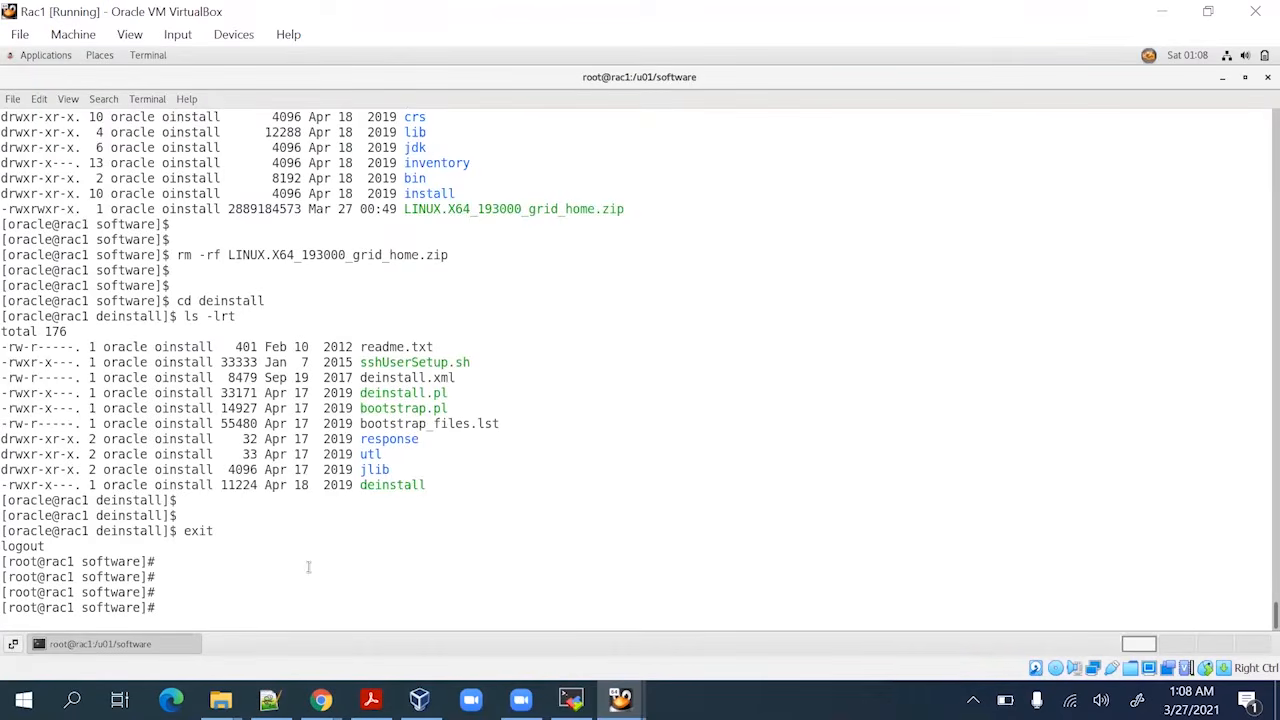
type("su - oracle")
key("Return")
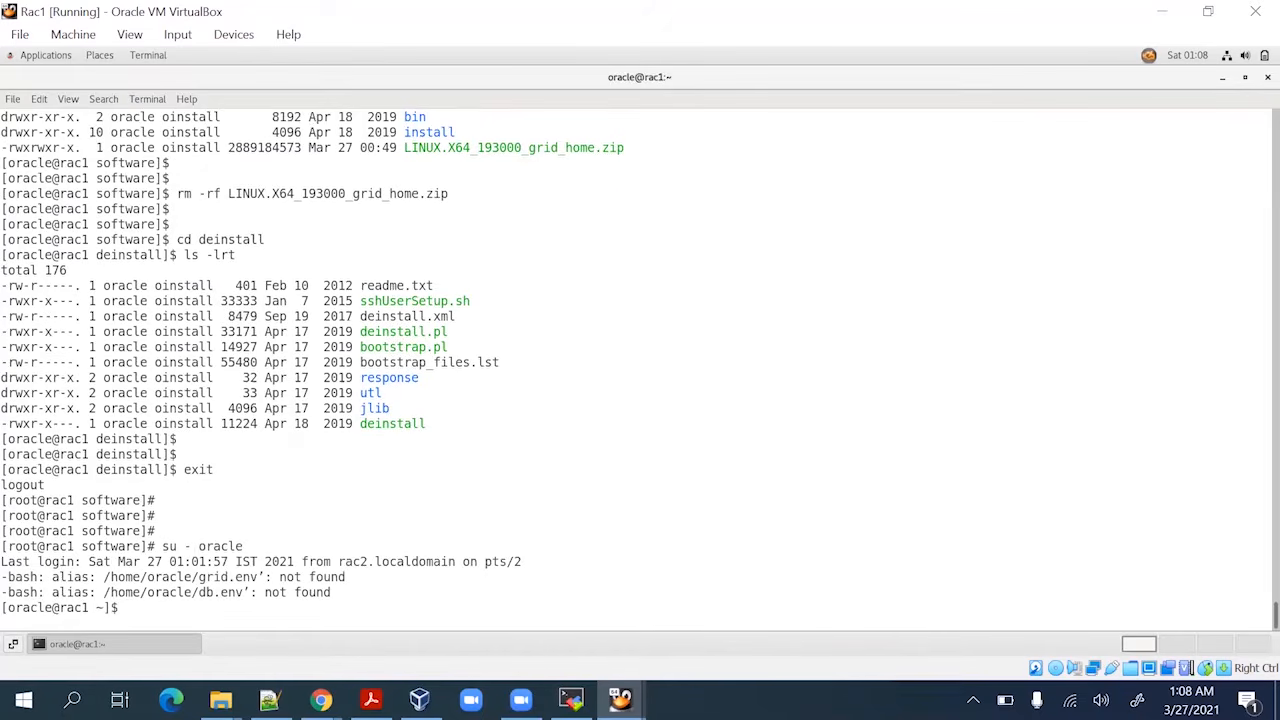
key("Return")
Open .bash_profile in vi and delete the broken quotes on the alias grid and db lines
type("vi .")
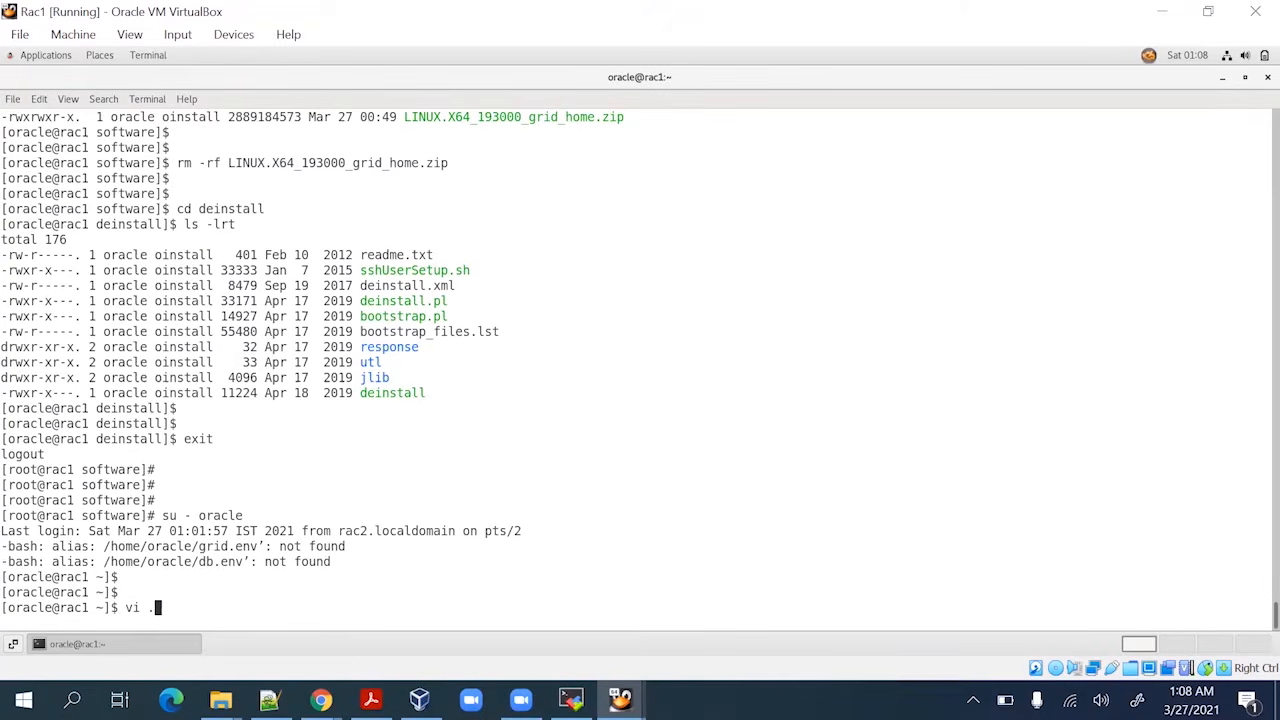
type("bash_p")
key("Tab")
key("Return")
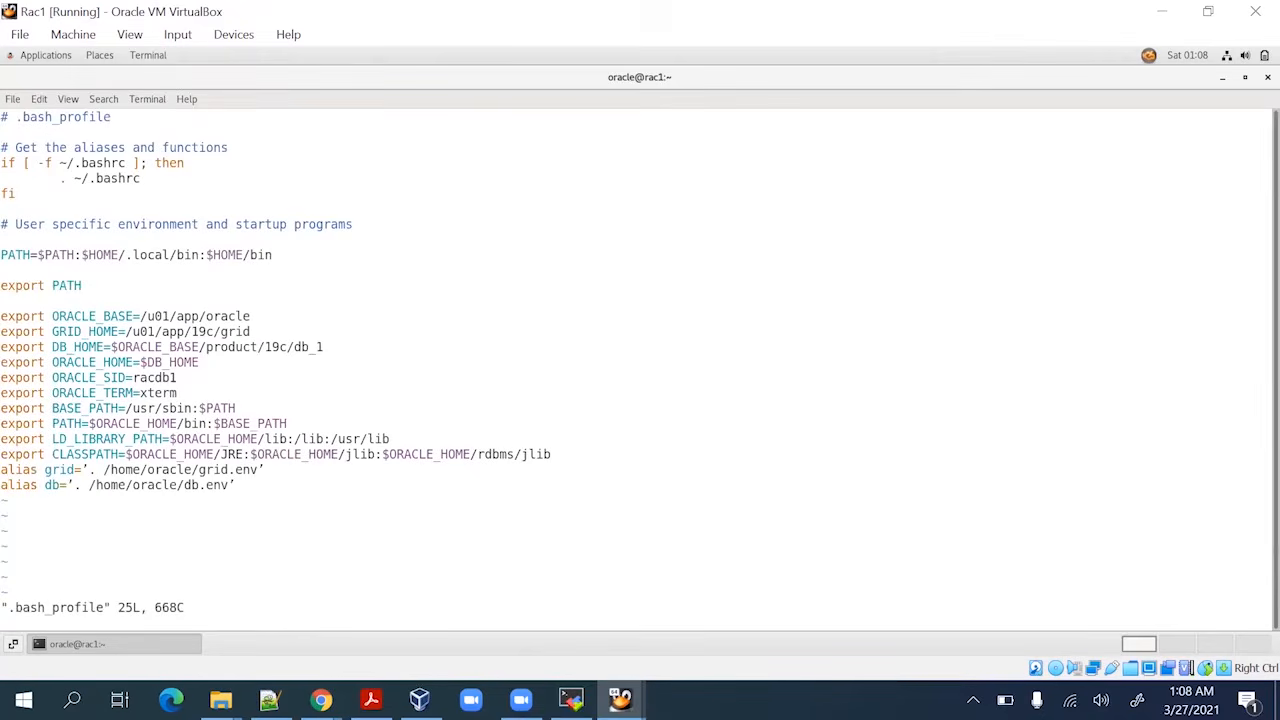
key("Up")
key("Right")
key("Right")
key("Right")
key("Right")
key("Right")
key("Right")
key("Right")
key("Right")
key("Right")
key("Right")
key("Right")
key("Right")
key("Right")
key("Right")
key("Left")
key("Left")
key("Left")
key("x")
key("Right")
key("Right")
key("Right")
key("Right")
key("Right")
key("Right")
key("Right")
key("Right")
key("Right")
key("Right")
key("Right")
key("Right")
key("Right")
key("Right")
key("Right")
key("Right")
key("Right")
key("Right")
key("Right")
key("Right")
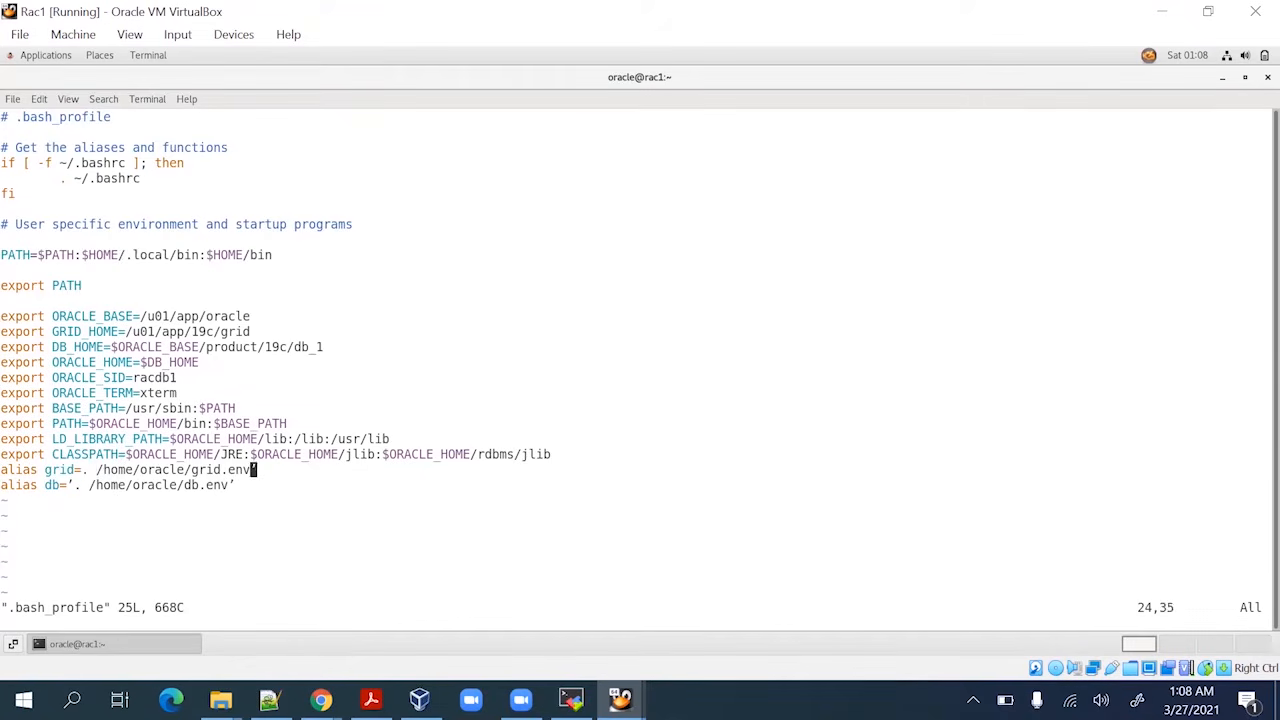
key("x")
key("Down")
key("x")
key("Left")
key("Left")
key("Left")
key("Left")
key("Left")
key("Left")
key("Left")
key("Left")
key("Left")
key("Left")
key("Left")
key("Left")
key("Left")
key("Left")
key("Left")
key("Left")
key("Left")
key("Left")
key("Left")
key("Left")
key("Left")
key("x")
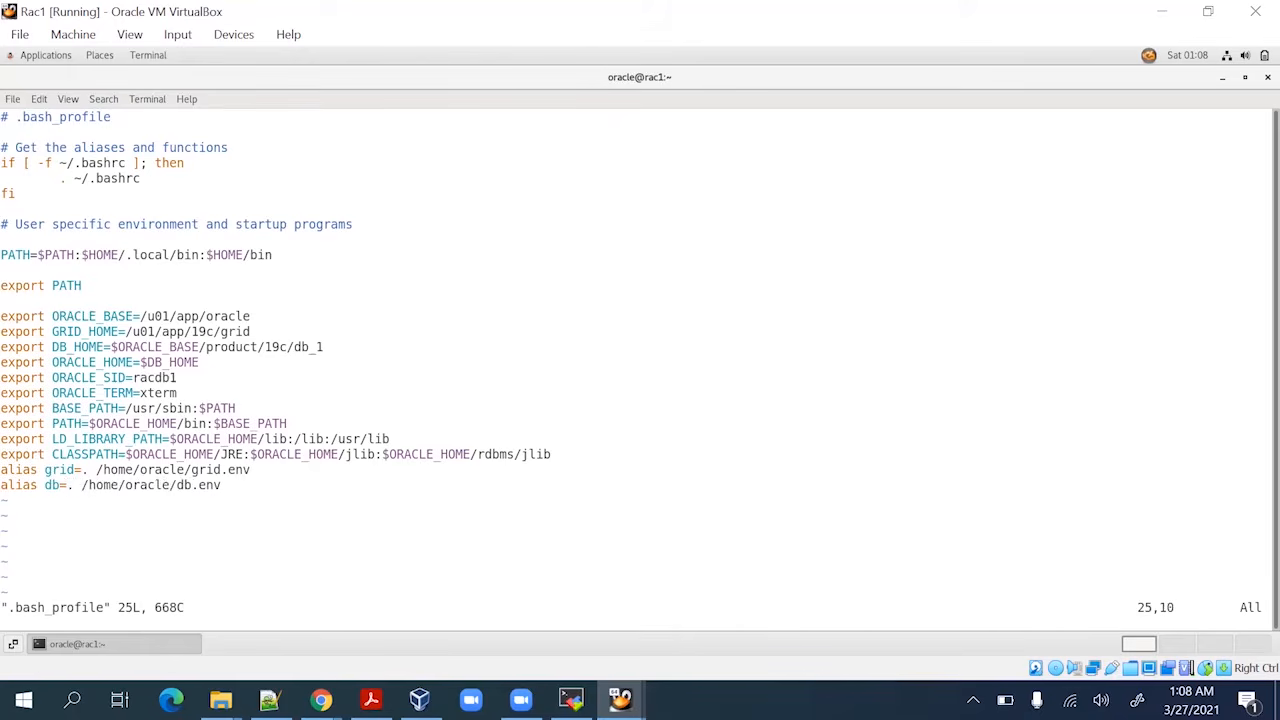
Re-add single quotes around the db.env and grid.env alias paths and save with :wq!
type("i'")
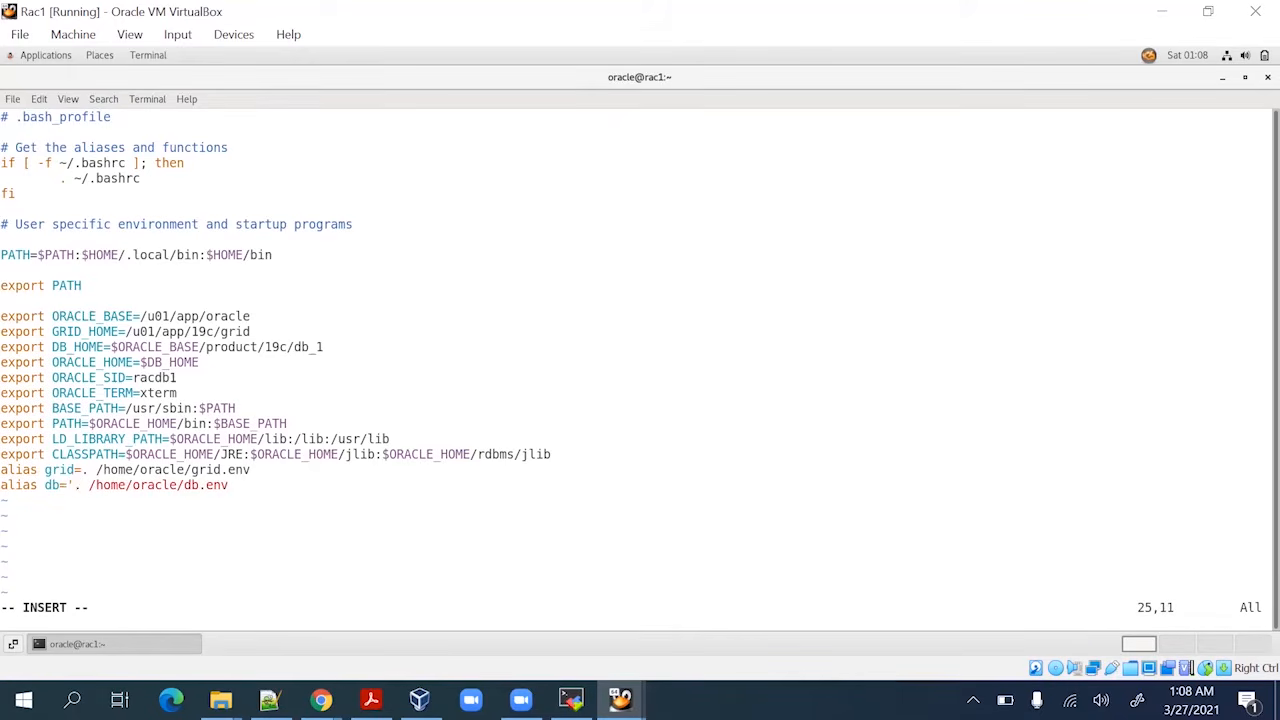
key("Escape")
key("shift+a")
type("'")
key("Escape")
key("k")
key("l")
key("l")
type("a'")
key("Left")
key("Left")
key("Left")
key("Left")
key("Left")
key("Left")
key("Left")
key("Left")
key("Left")
key("Left")
key("Left")
key("Left")
key("Left")
key("Left")
key("Left")
key("Left")
key("Left")
key("Left")
key("Left")
key("Left")
type("'")
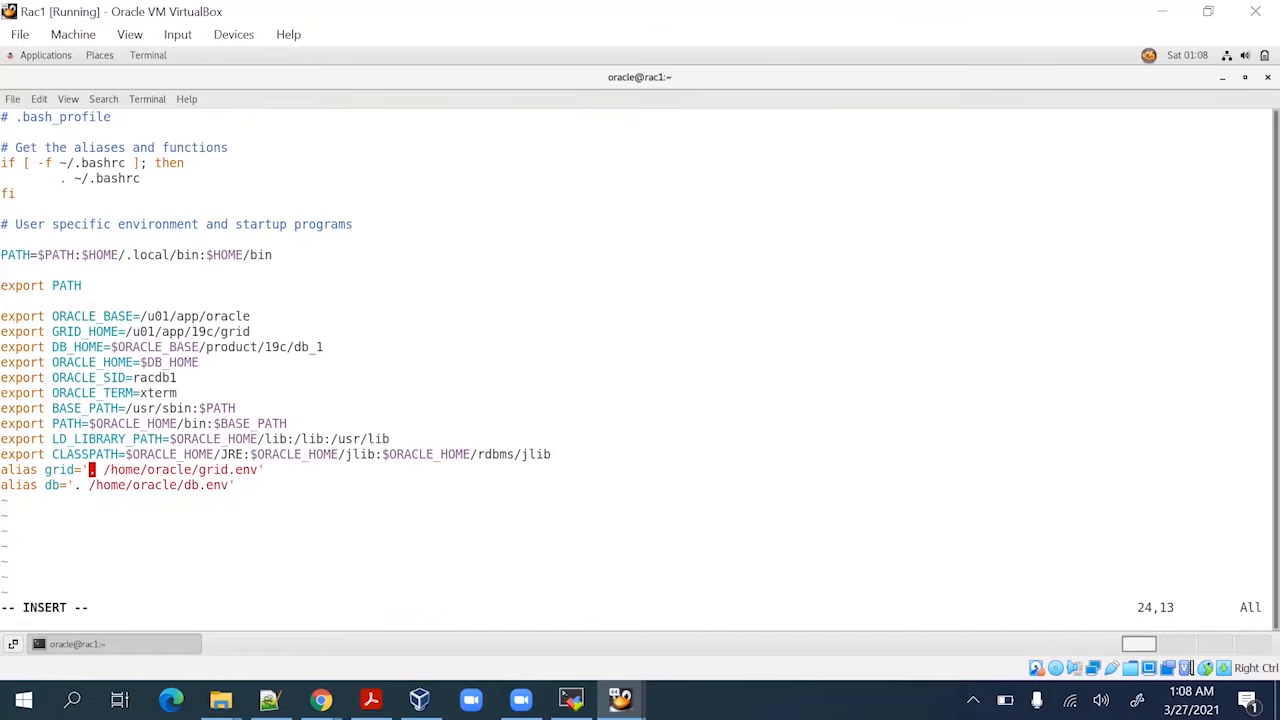
key("Escape")
type(":wq!")
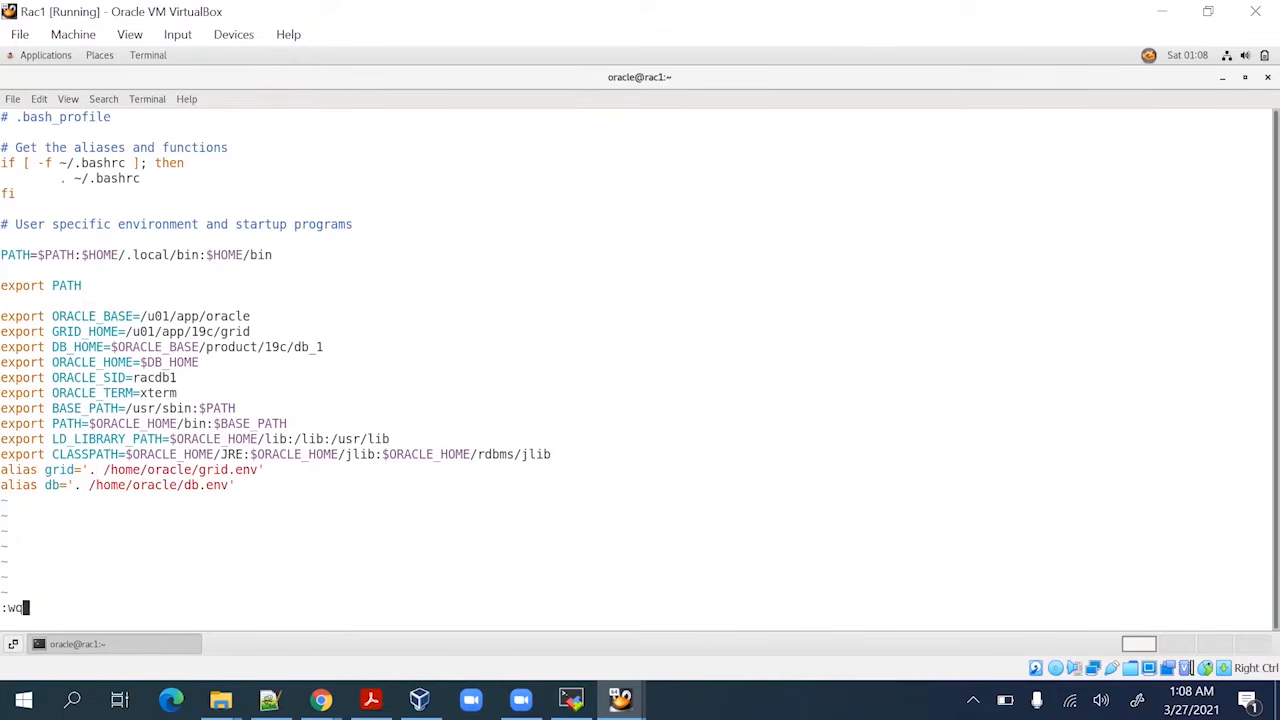
key("Return")
key("Return")
key("Return")
Log out and back in as oracle with su - oracle, now without alias errors
type("exit")
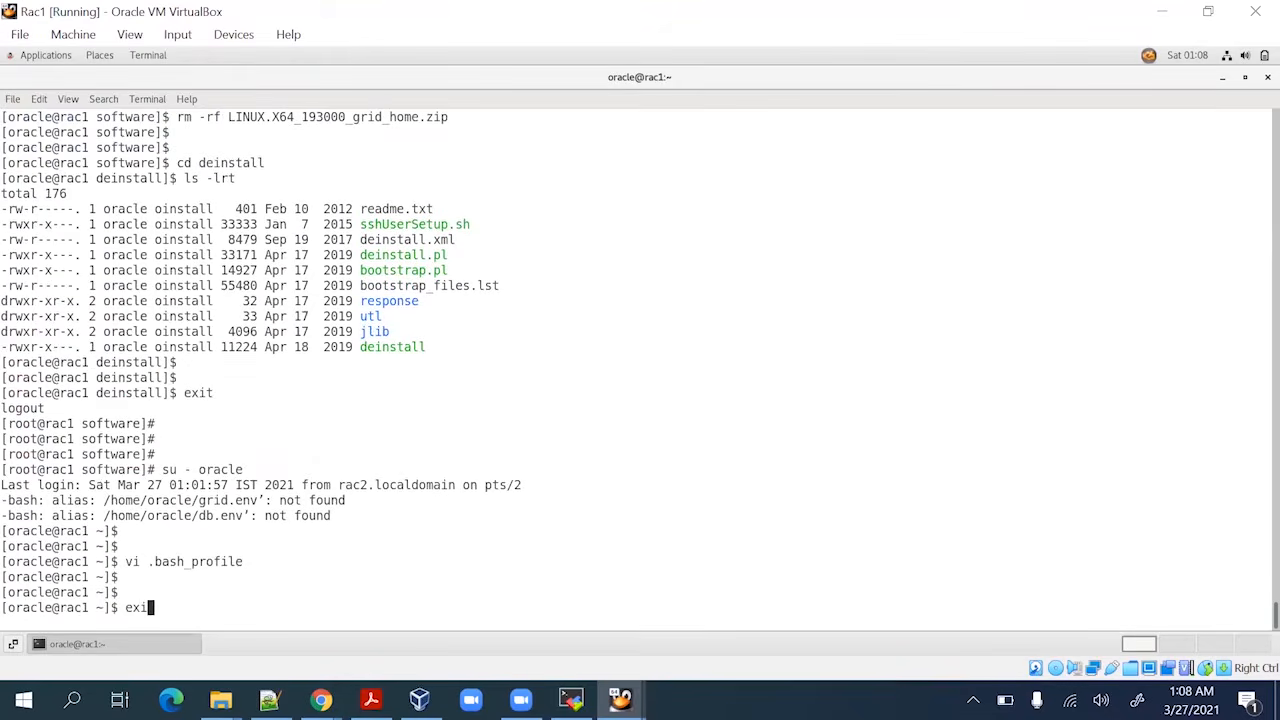
key("Return")
type("su - oracle")
key("Return")
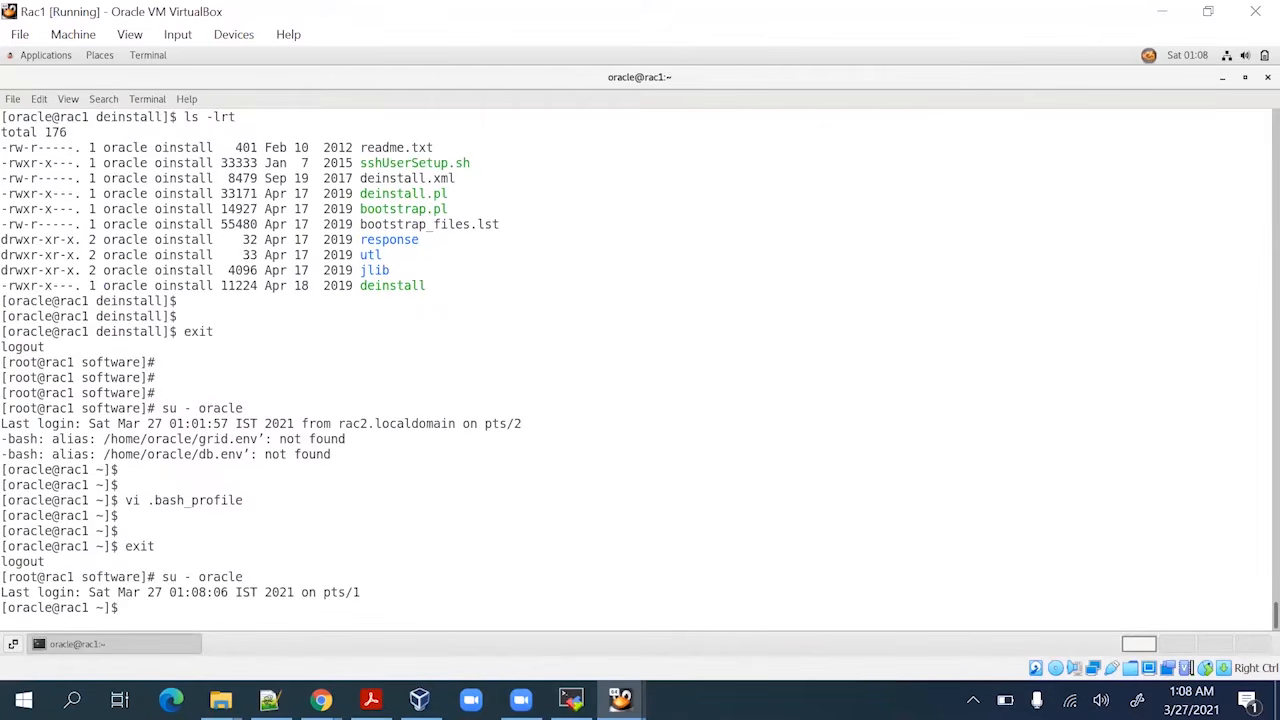
key("Return")
key("Return")
Return to root, clear the terminal, and copy the su - and xhost + lines from the guide PDF
type("exit")
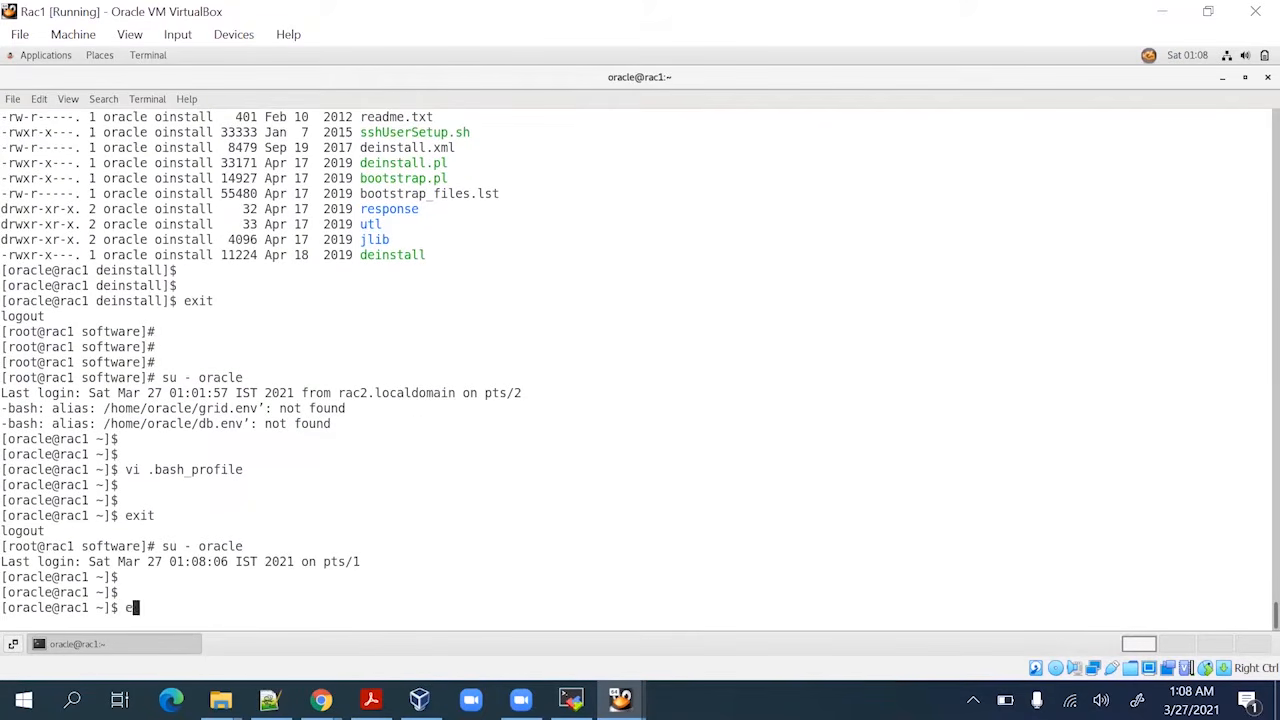
key("Return")
key("Return")
type("clear")
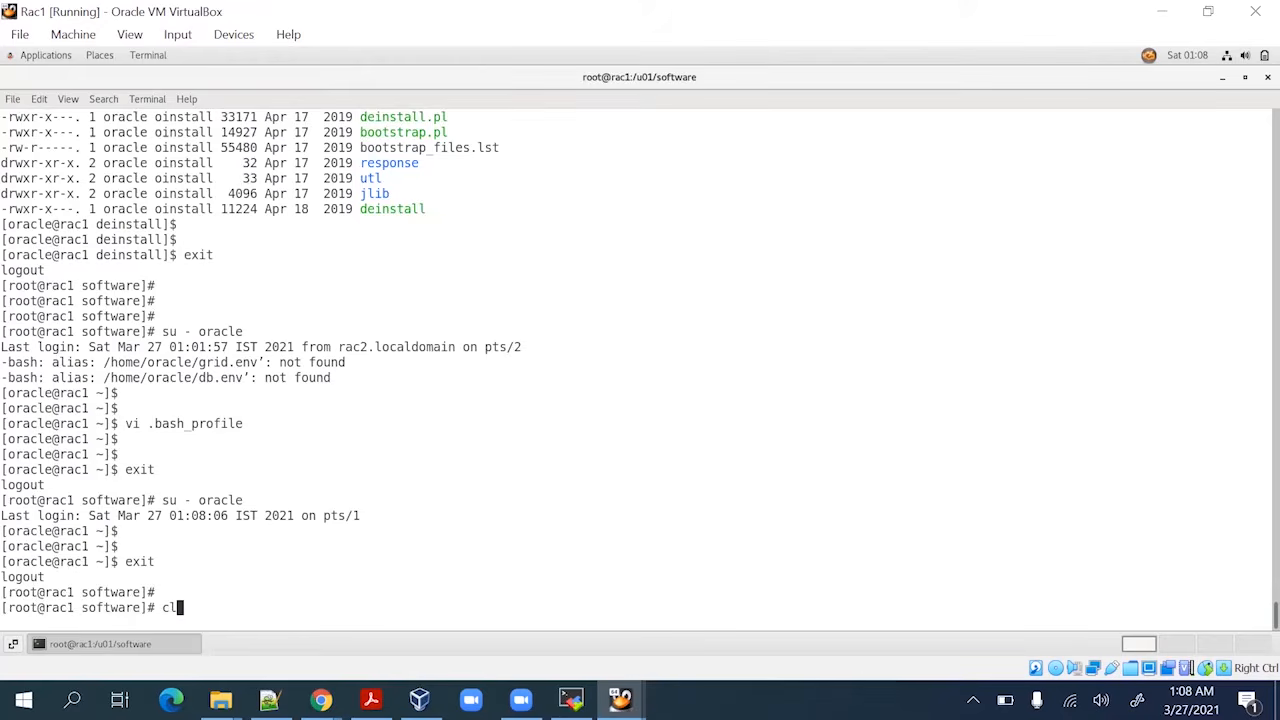
key("Return")
key("Return")
key("Return")
key("alt+Tab")
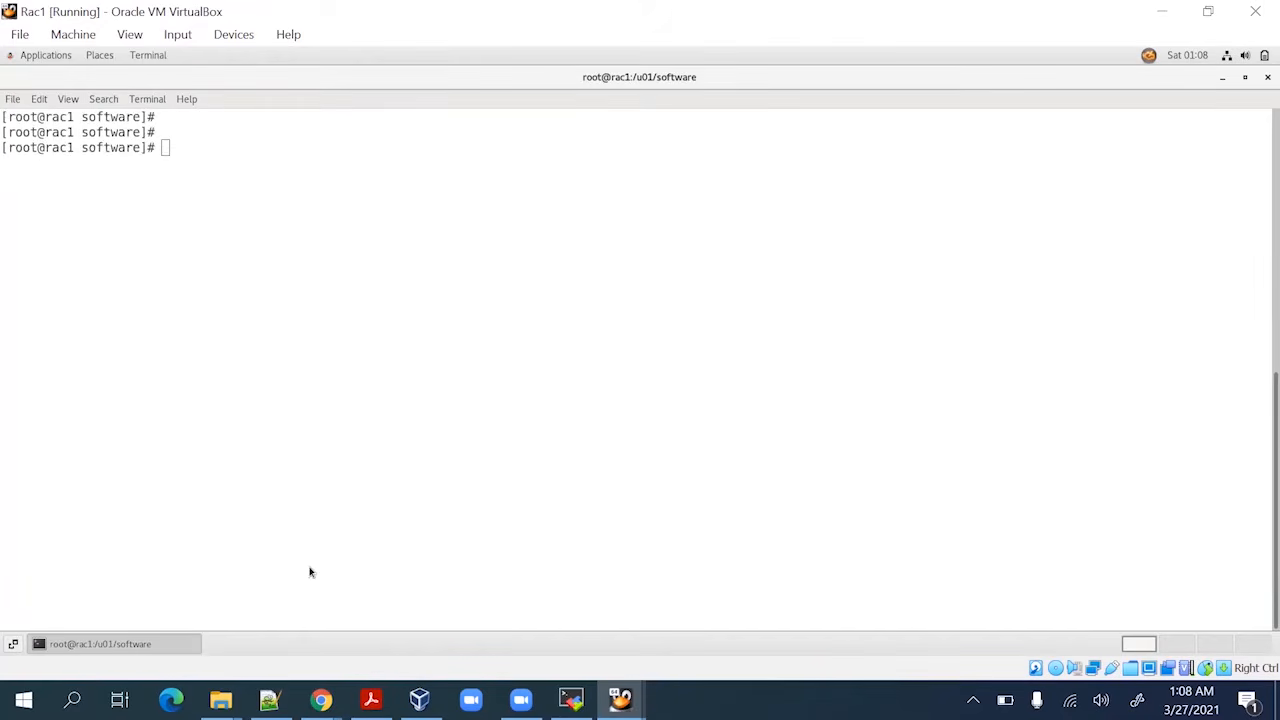
left_click(371, 699)
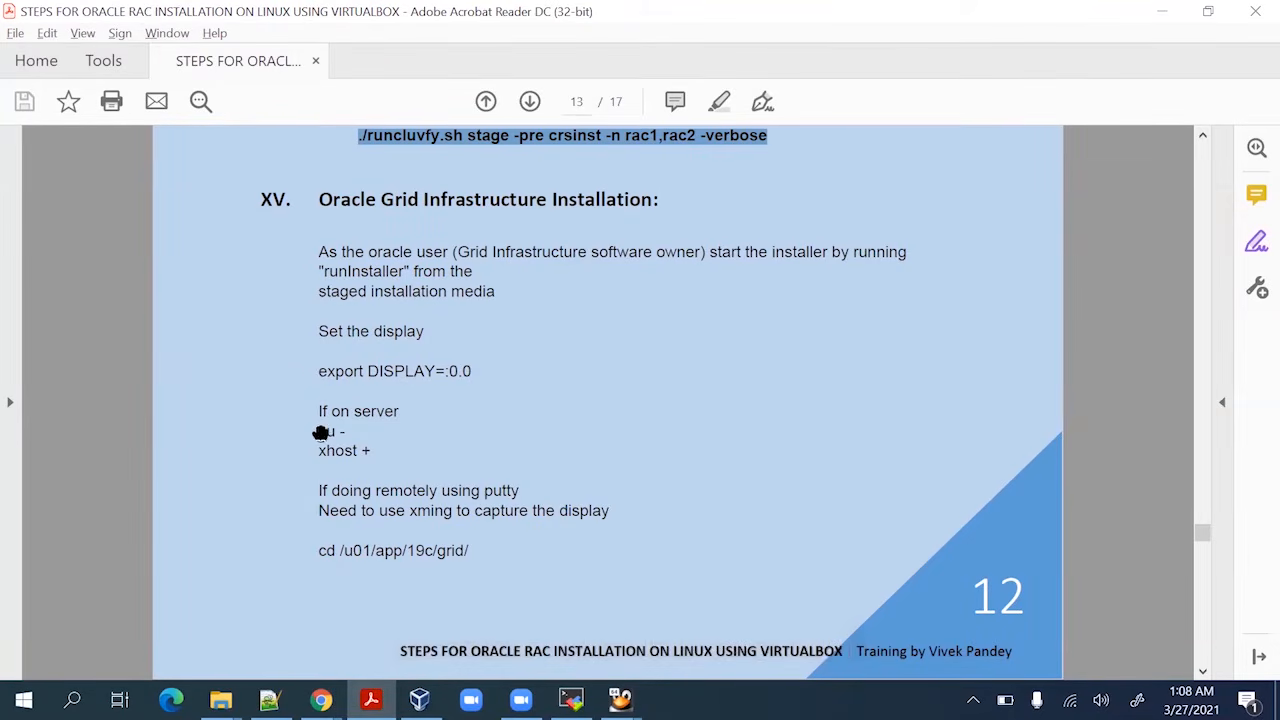
left_click_drag(317, 432, 385, 450)
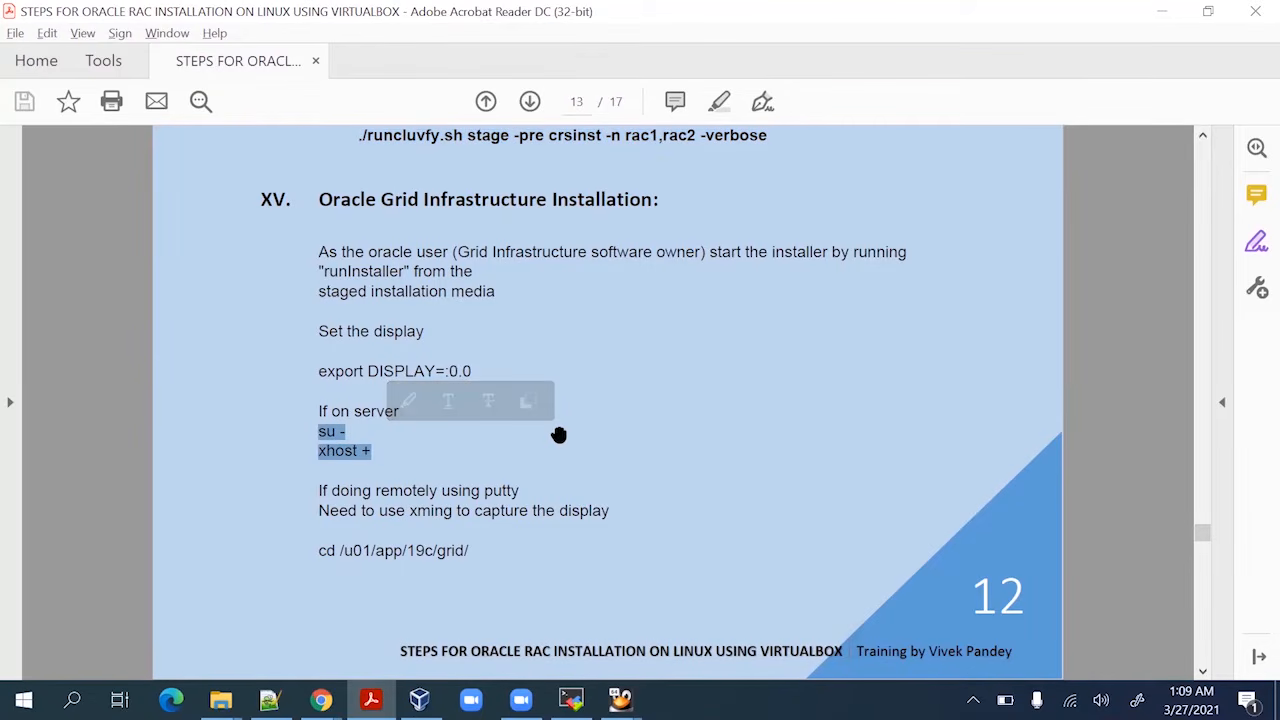
key("alt+Tab")
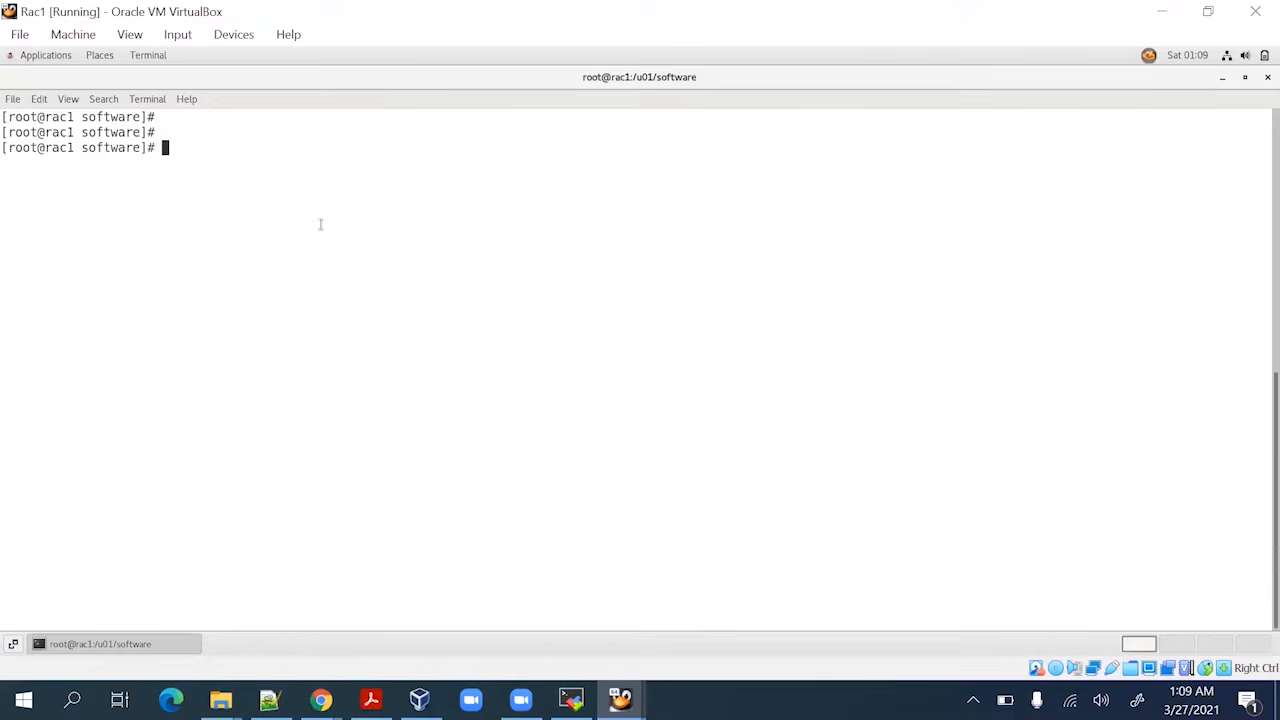
Allow X connections with xhost + and switch to the oracle user
type("xhost +")
key("Return")
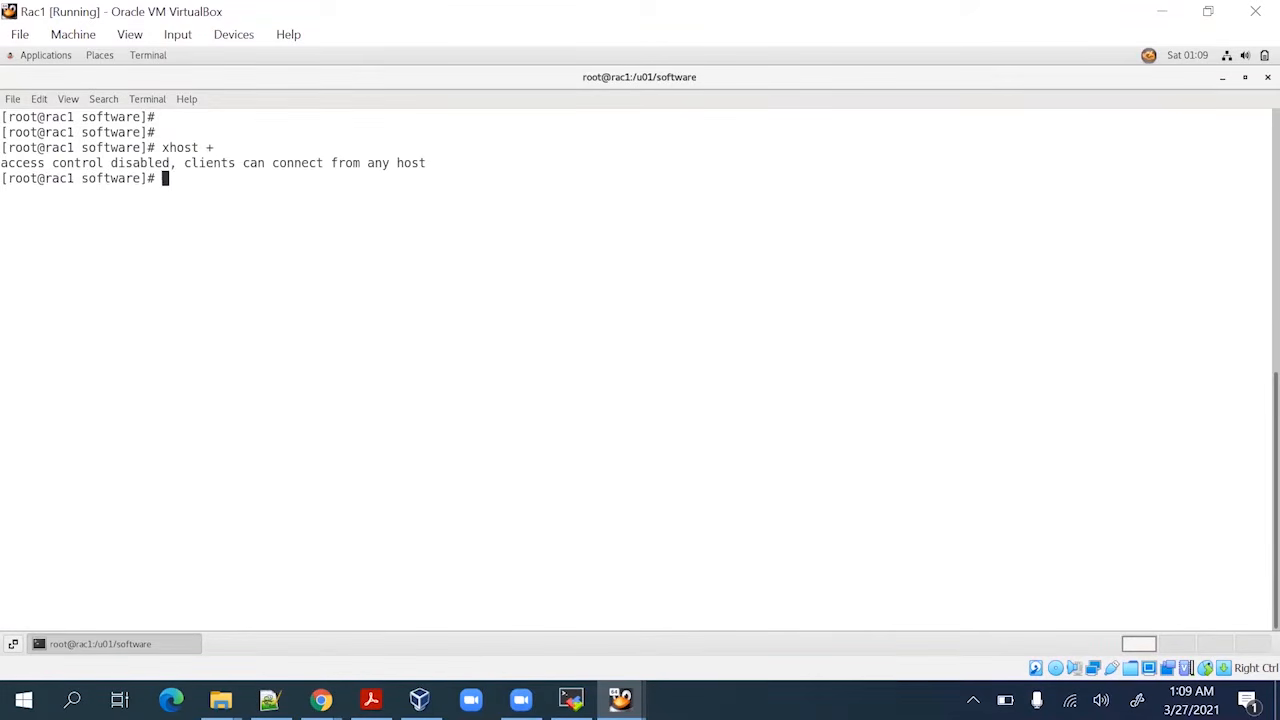
key("Return")
type("su - ")
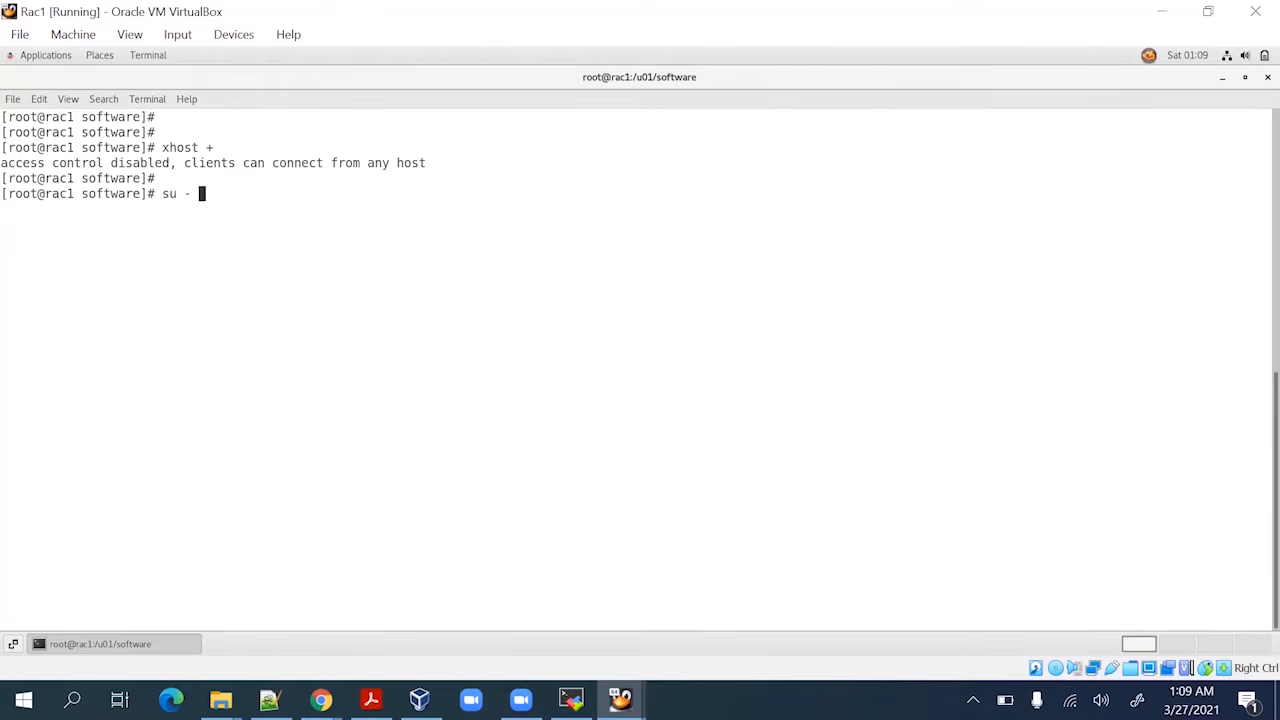
type("oracle")
key("Return")
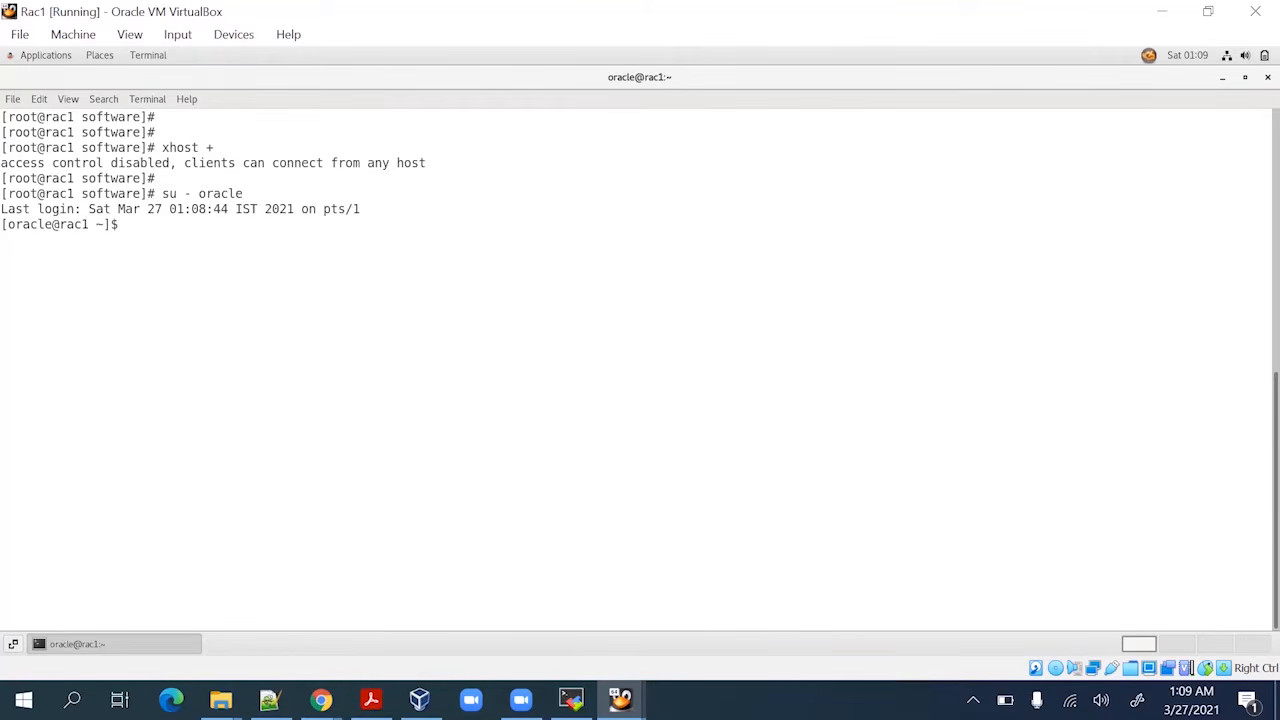
key("Return")
Load grid.env and change into /u01/software
type(".gr")
key("BackSpace")
key("BackSpace")
type("grid.env")
key("Return")
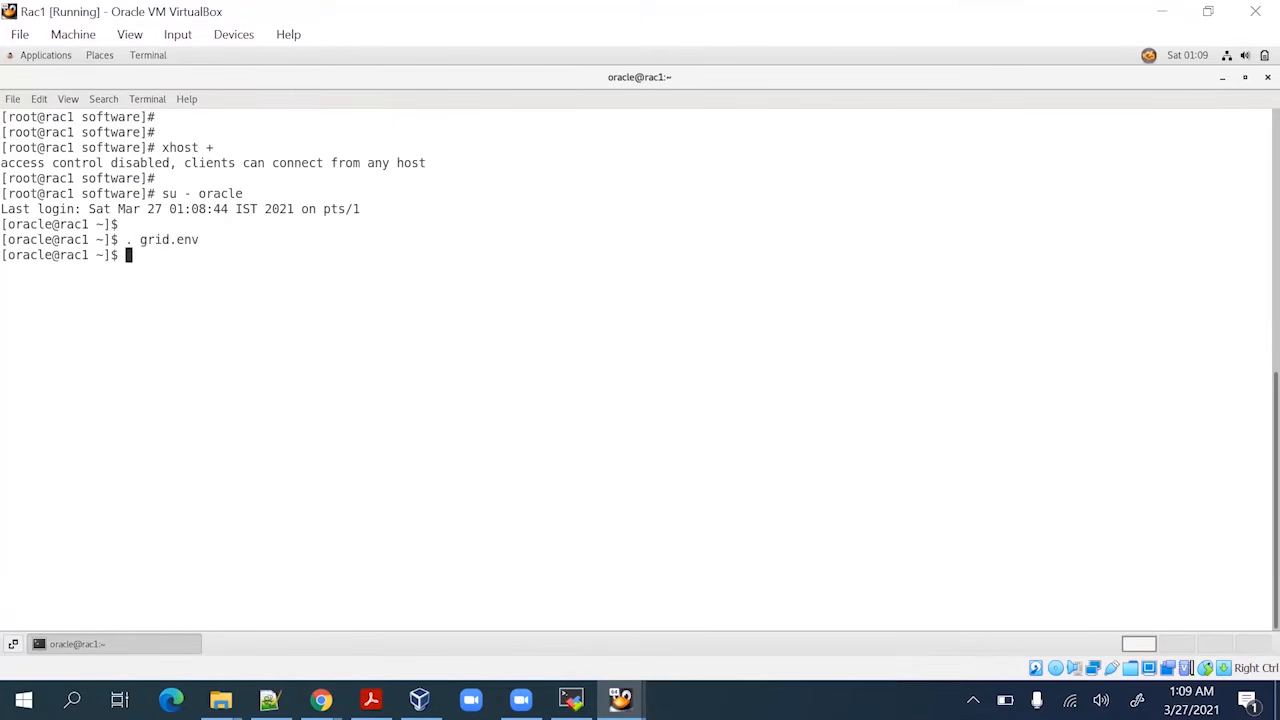
key("Return")
type("cd /u01/so")
key("Tab")
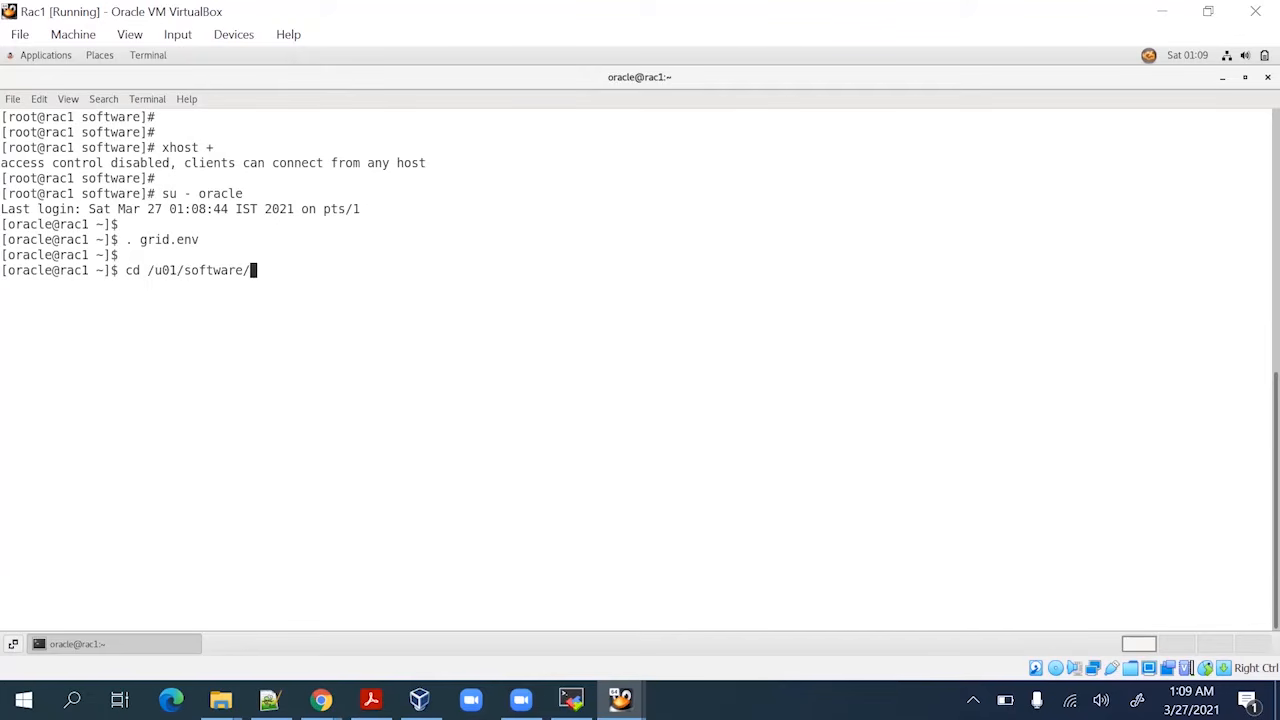
key("Return")
key("Return")
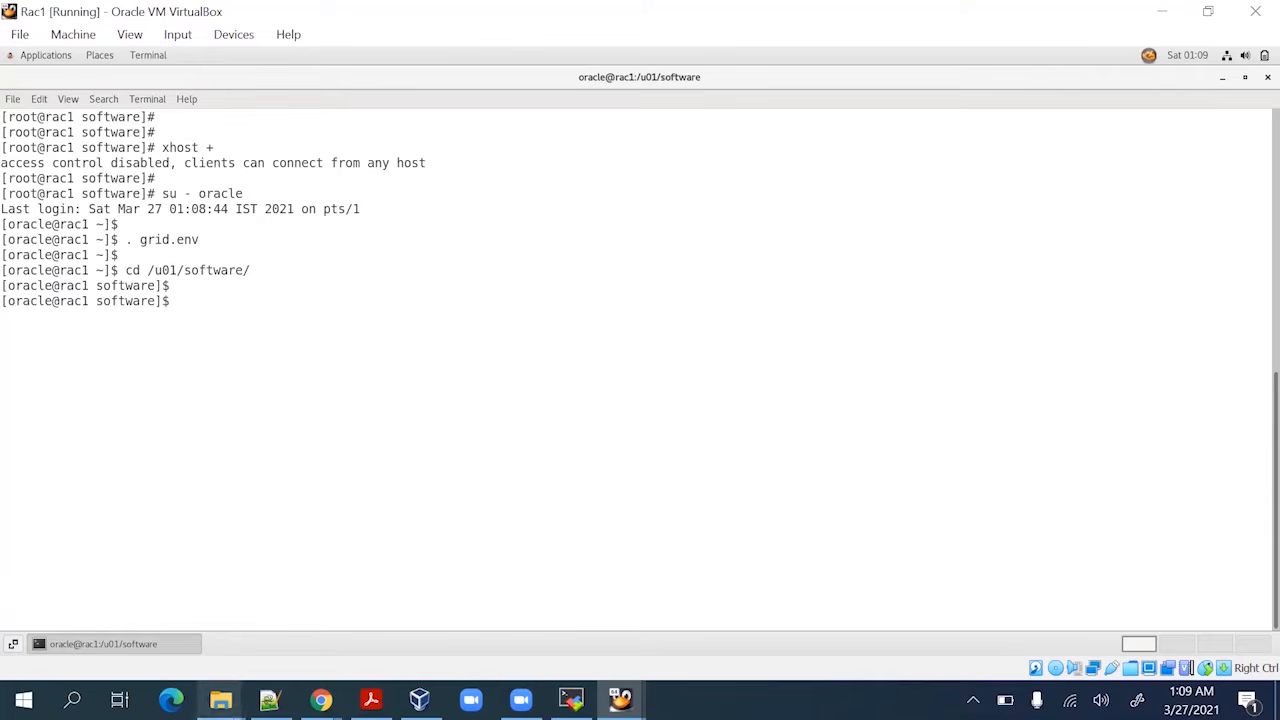
Copy 'export DISPLAY=:0.0' from the PDF and run it in the terminal
left_click(371, 699)
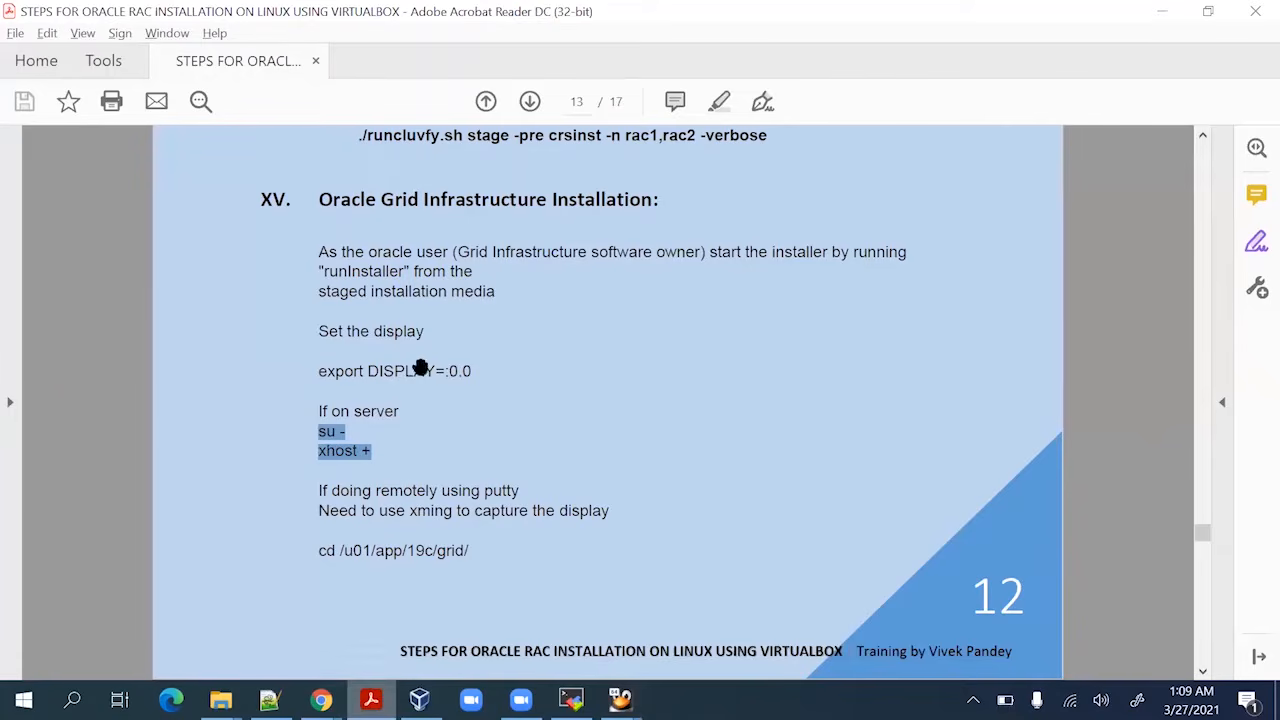
left_click(324, 371)
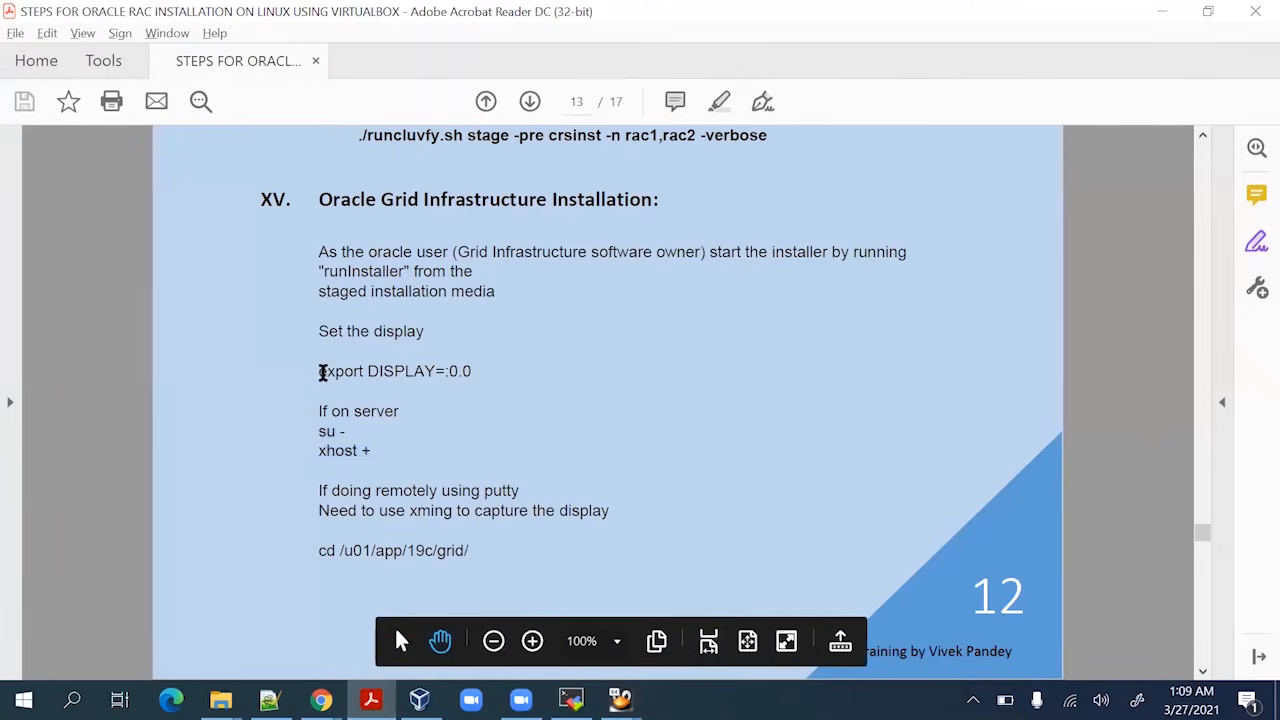
left_click_drag(320, 371, 491, 366)
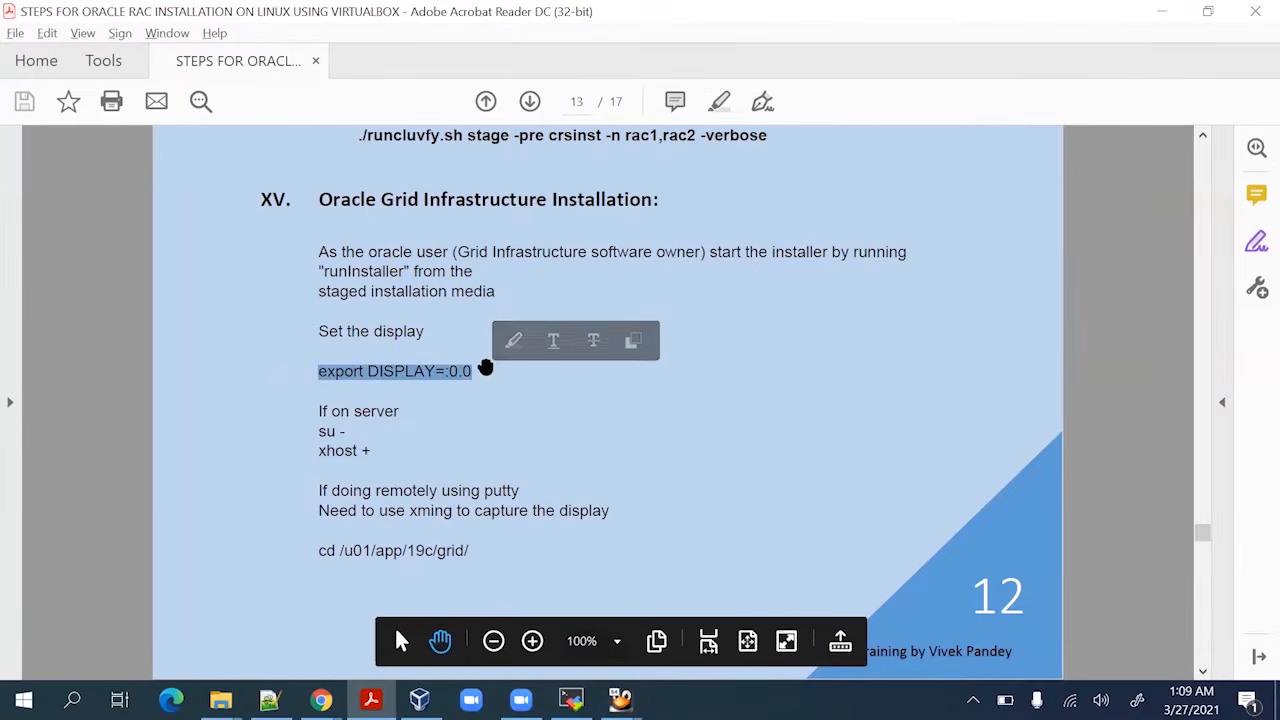
key("ctrl+c")
key("alt+Tab")
right_click(337, 330)
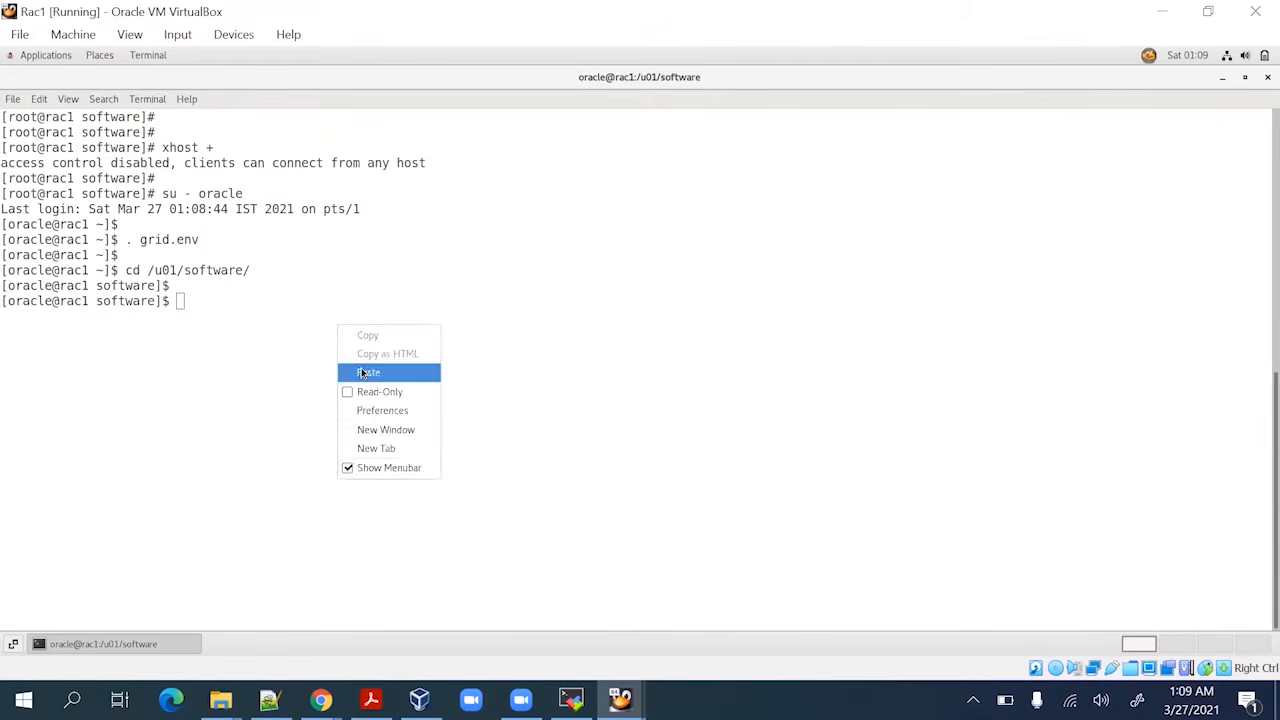
left_click(362, 369)
key("Return")
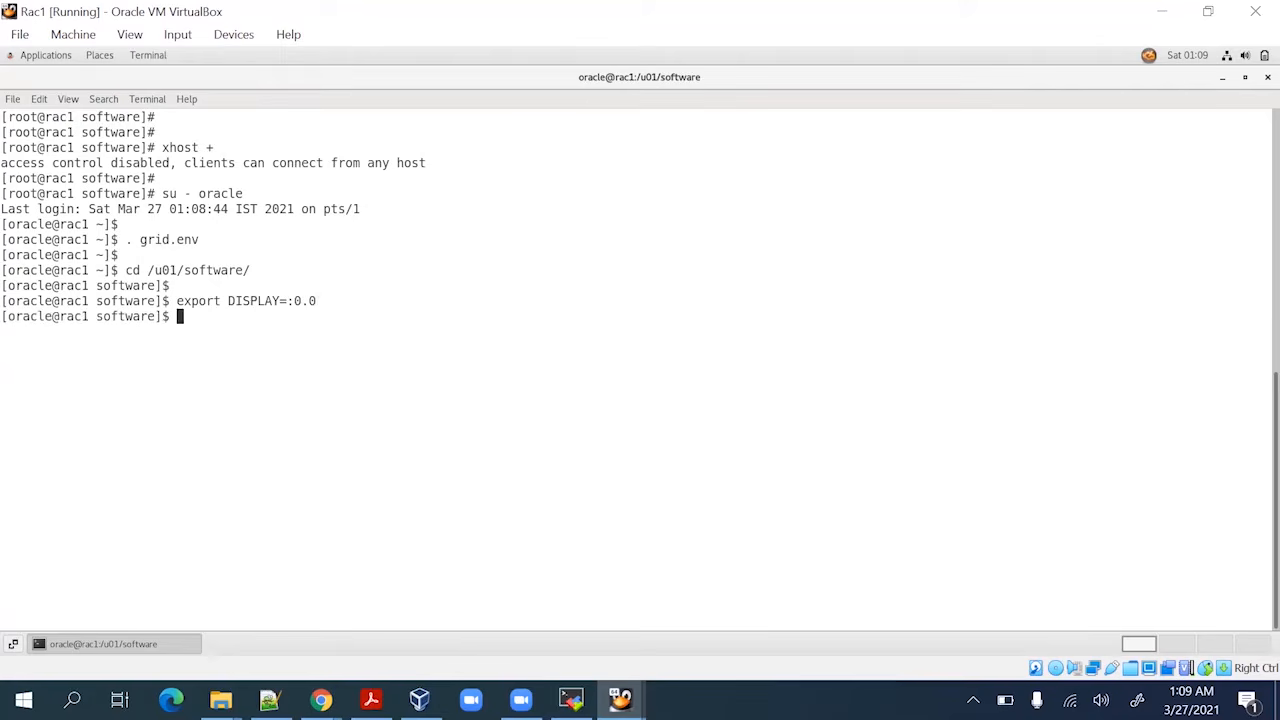
Check the next step in the PDF and list gridSetup.sh with ls -lrt
left_click(371, 699)
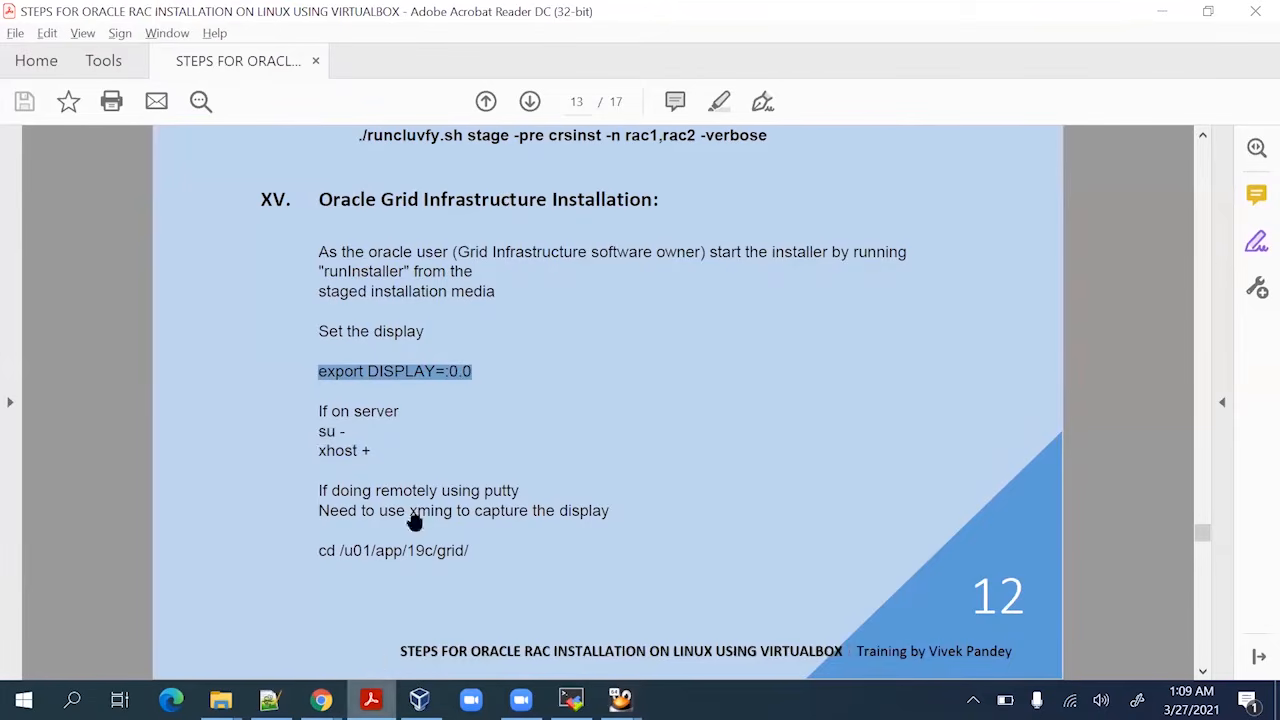
scroll(455, 350, "down", 2)
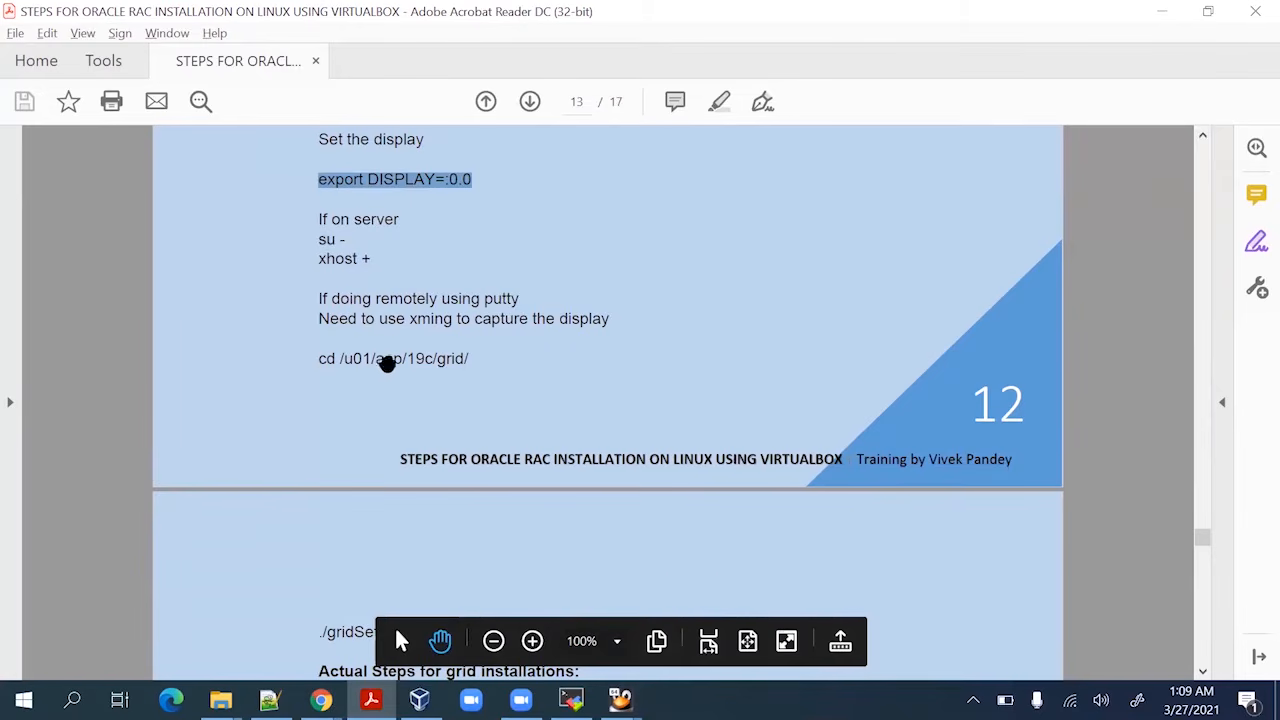
scroll(361, 378, "down", 3)
scroll(361, 378, "down", 2)
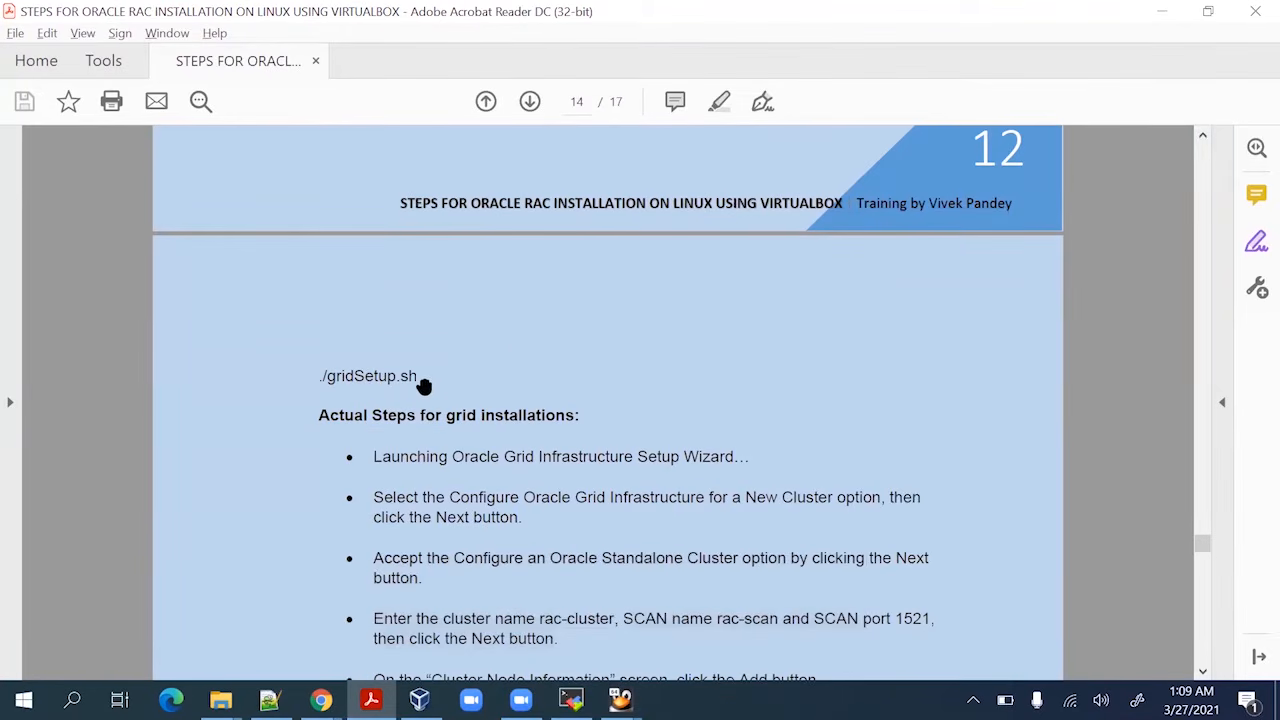
scroll(425, 376, "up", 3)
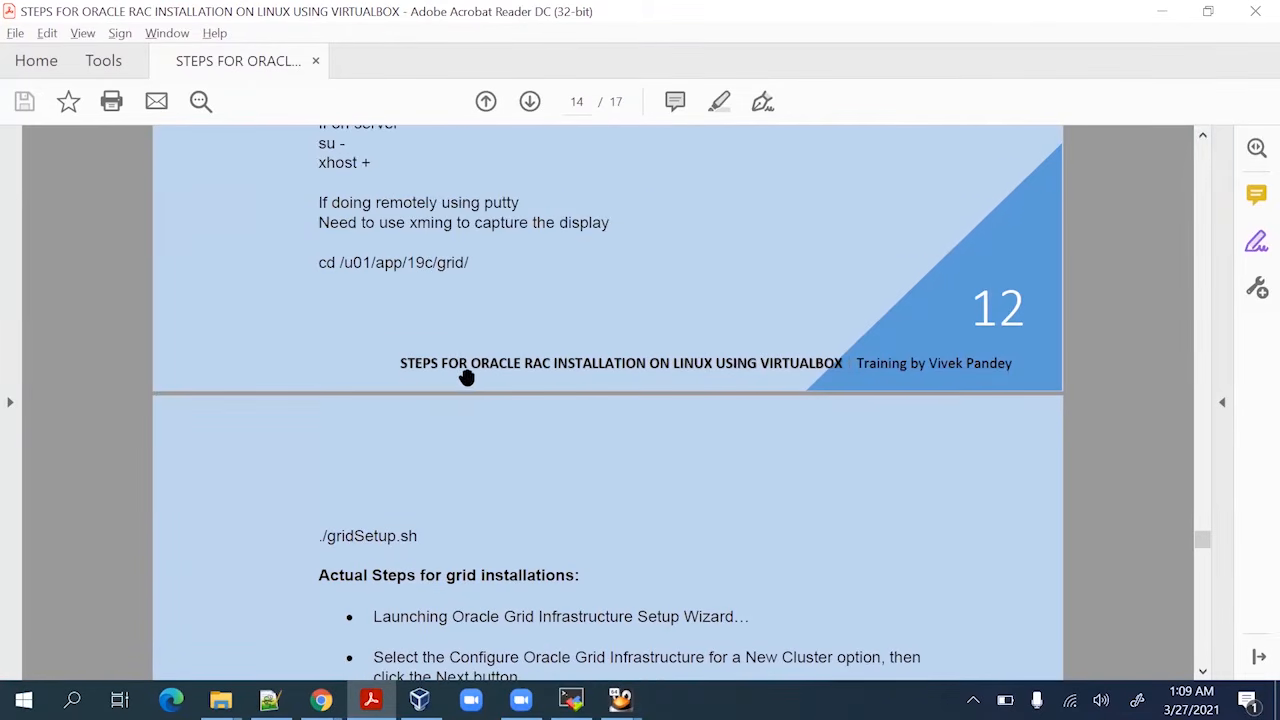
key("alt+Tab")
type("ls")
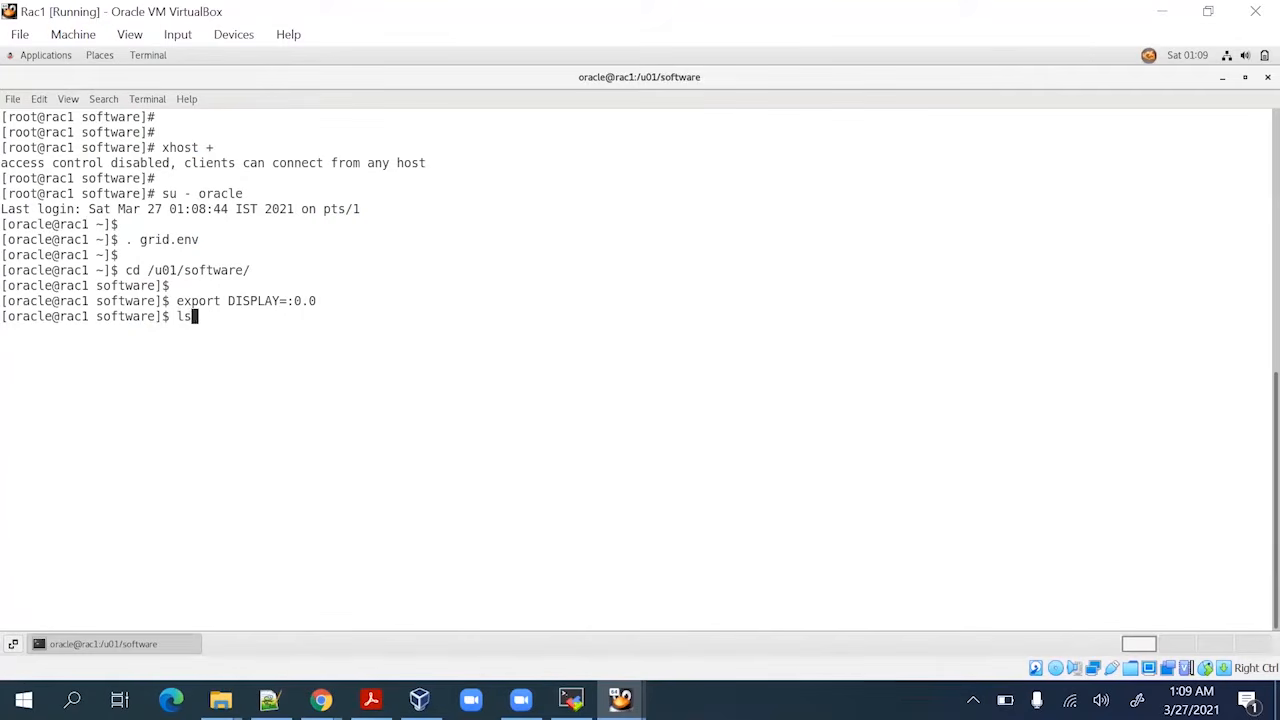
type(" -lrt gri")
key("Tab")
key("Return")
key("Return")
key("Return")
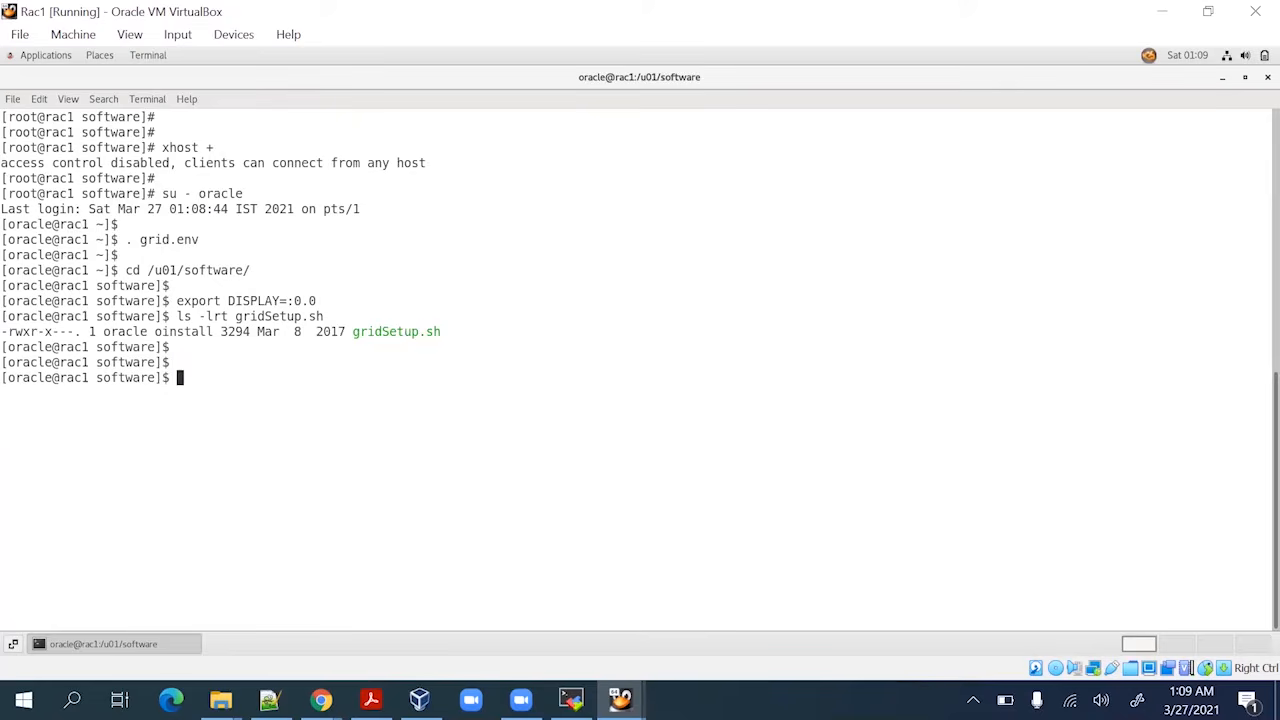
Launch ./gridSetup.sh and, while the installer loads, check the next step in the PDF
type("./gri")
key("Tab")
key("Return")
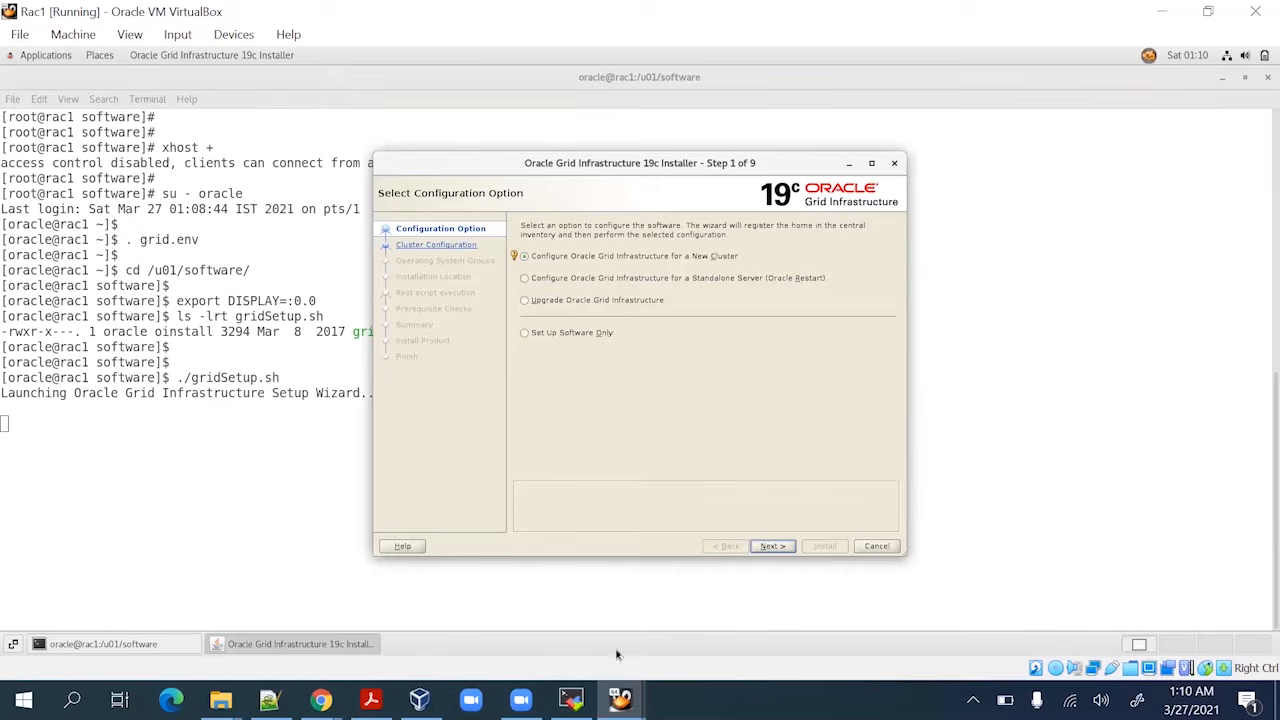
left_click(371, 699)
scroll(474, 508, "down", 5)
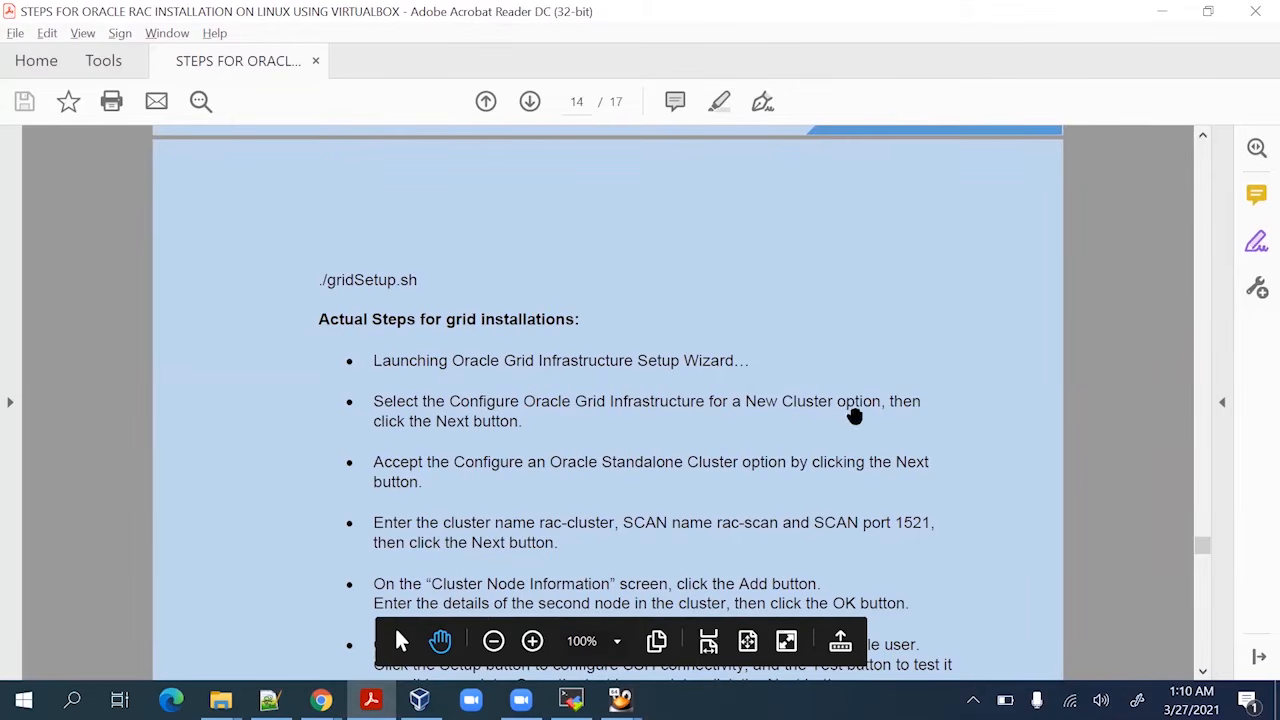
key("alt+Tab")
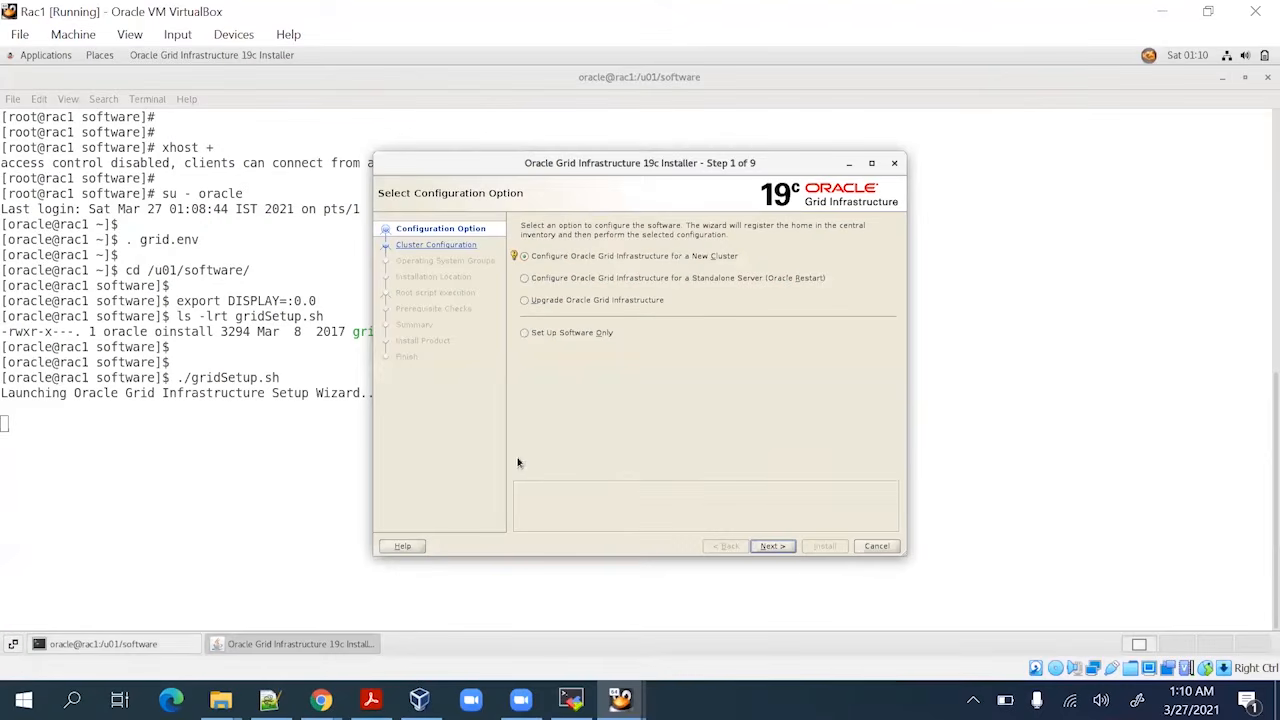
Accept the new standalone cluster options, set SCAN Name to rac-scan, and continue
left_click(765, 546)
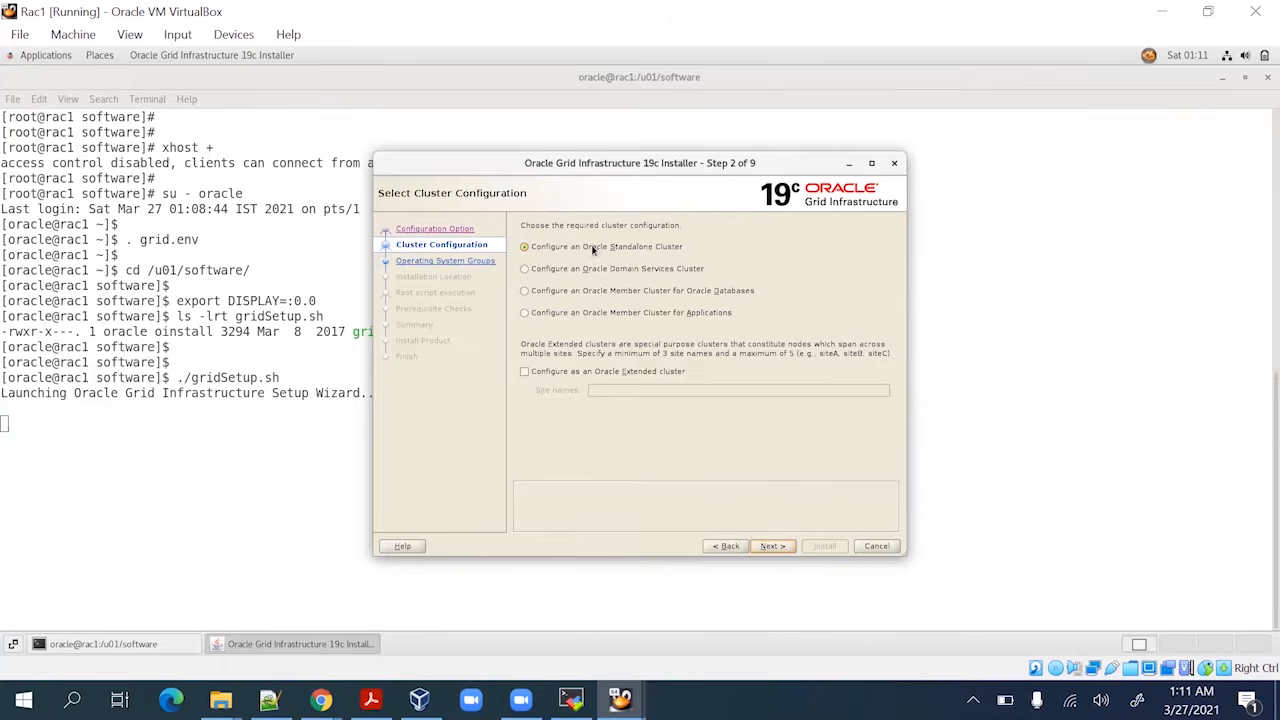
left_click(772, 546)
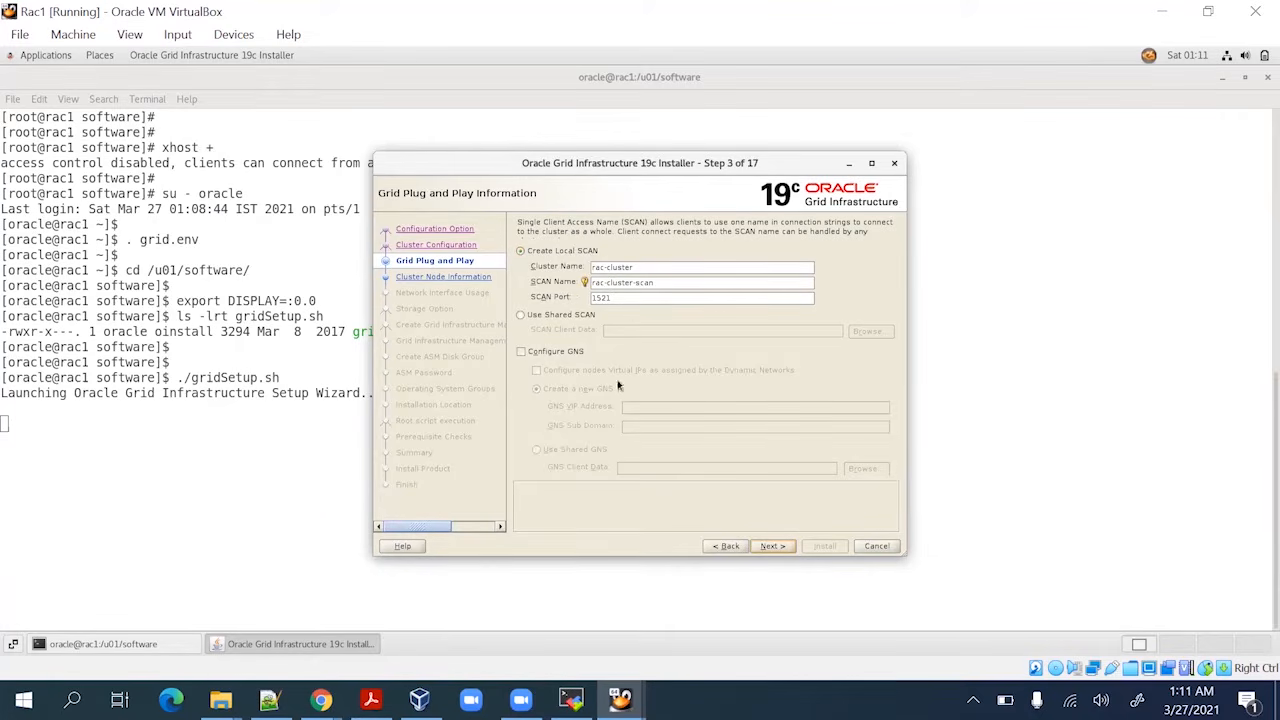
left_click(371, 699)
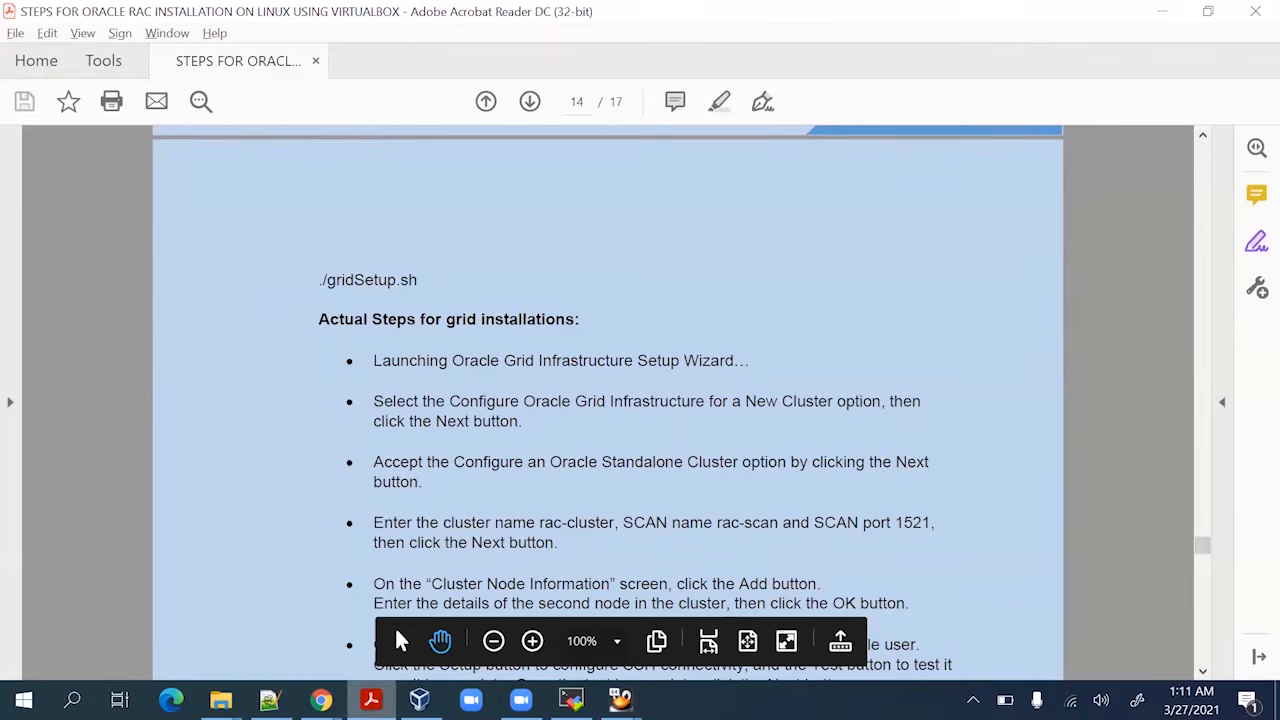
scroll(464, 509, "down", 1)
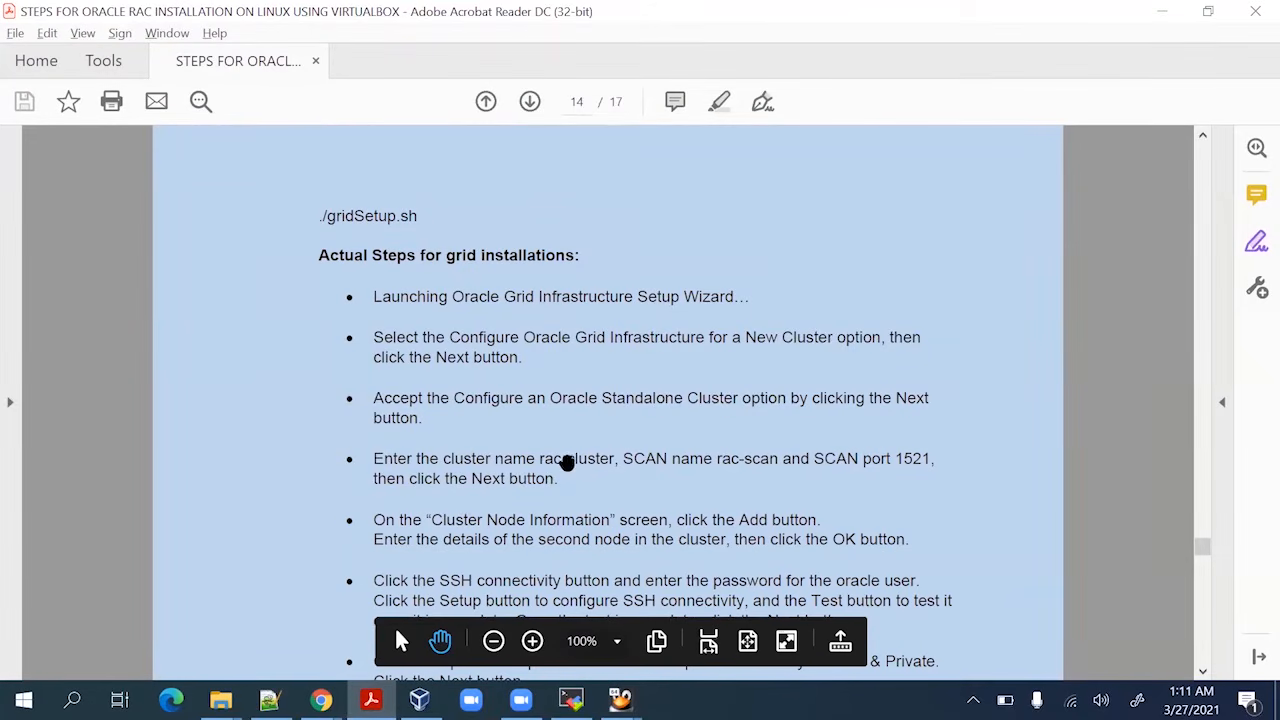
key("alt+Tab")
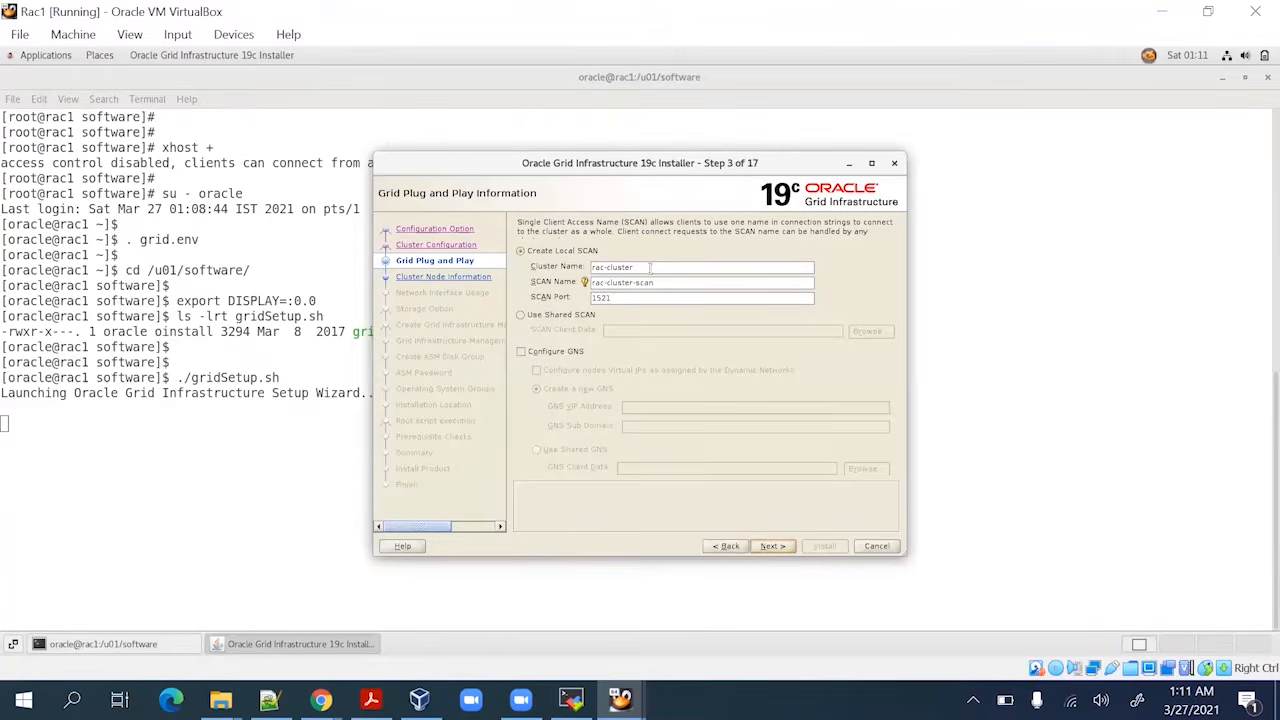
left_click(647, 281)
key("BackSpace")
key("BackSpace")
key("BackSpace")
key("BackSpace")
key("BackSpace")
key("BackSpace")
key("BackSpace")
key("BackSpace")
key("BackSpace")
left_click(773, 546)
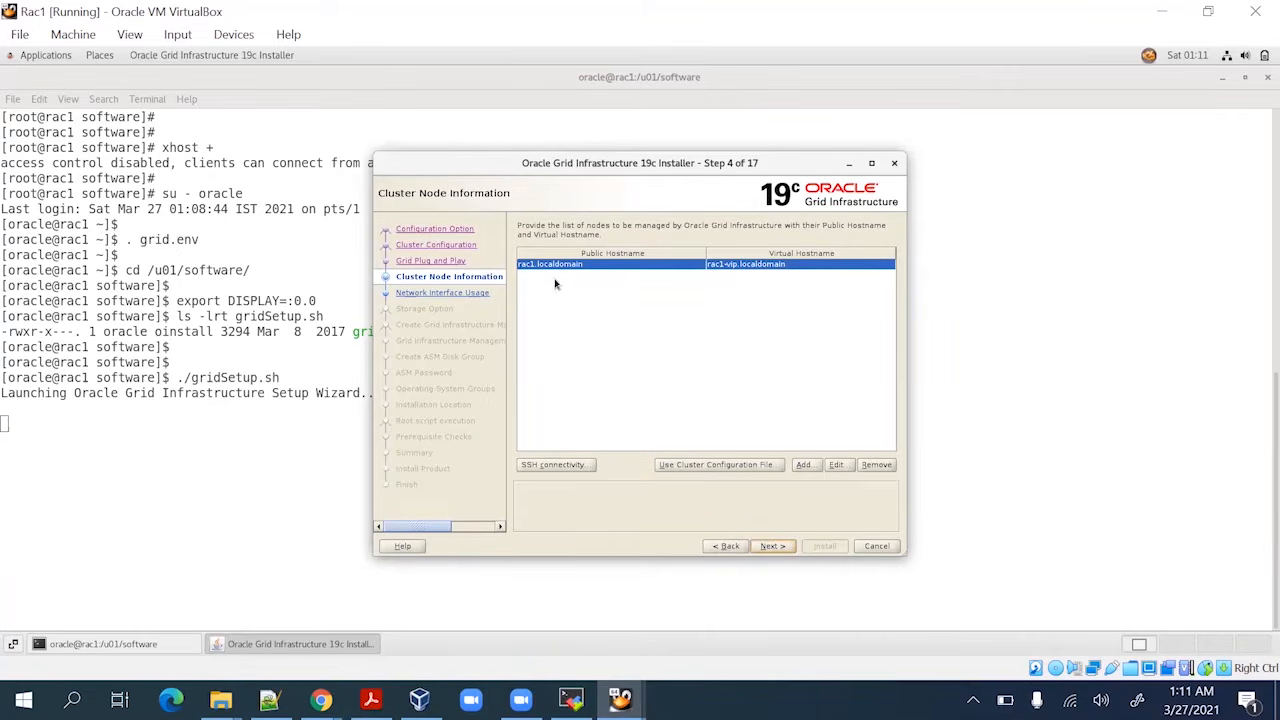
Add node rac2localdomain with virtual hostname rac2-vip.localdomain to the cluster node list
left_click(805, 467)
left_click_drag(638, 265, 639, 328)
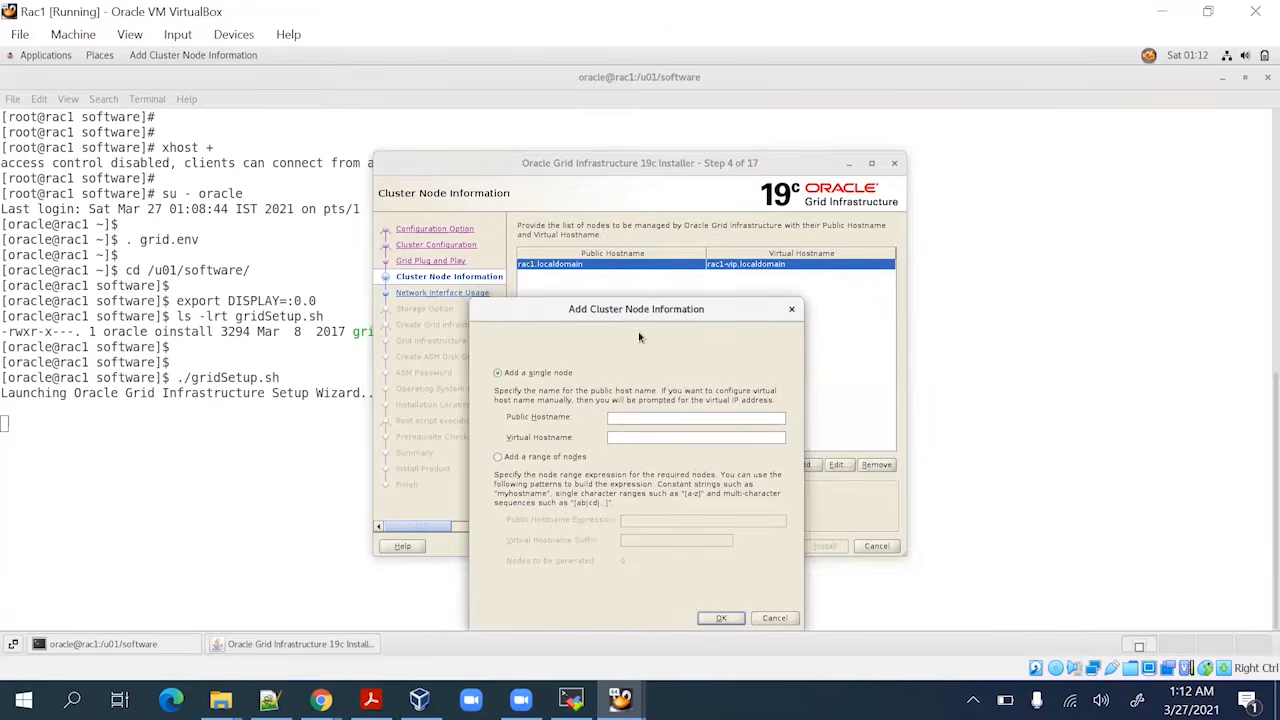
left_click(641, 417)
type("rac2localdomain")
type("rac2-vip")
type("vip")
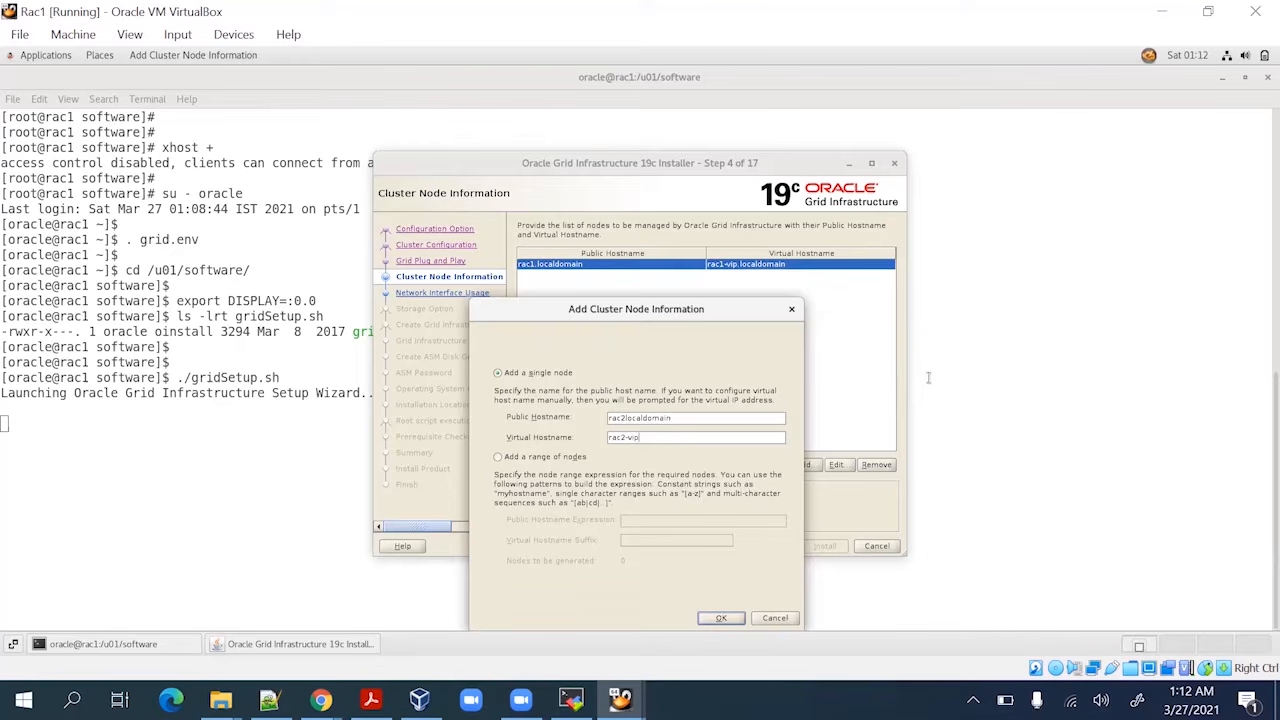
type(".localdomain")
left_click(720, 618)
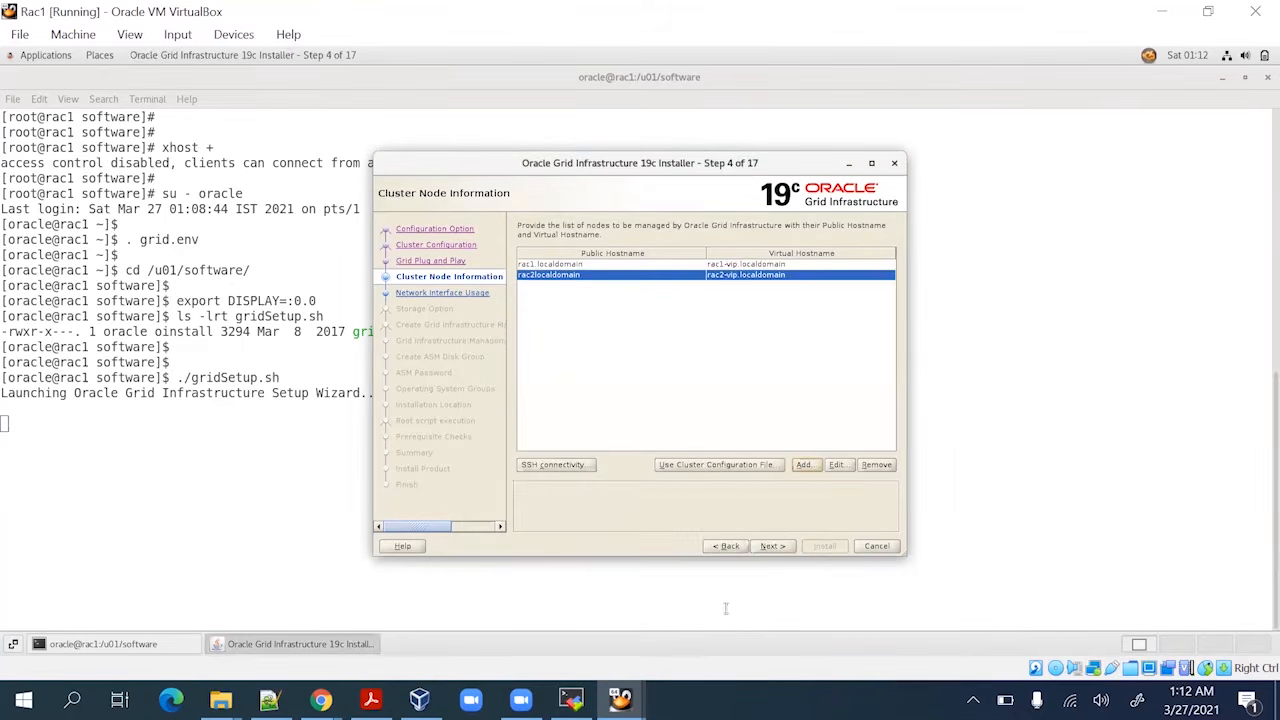
left_click(567, 266)
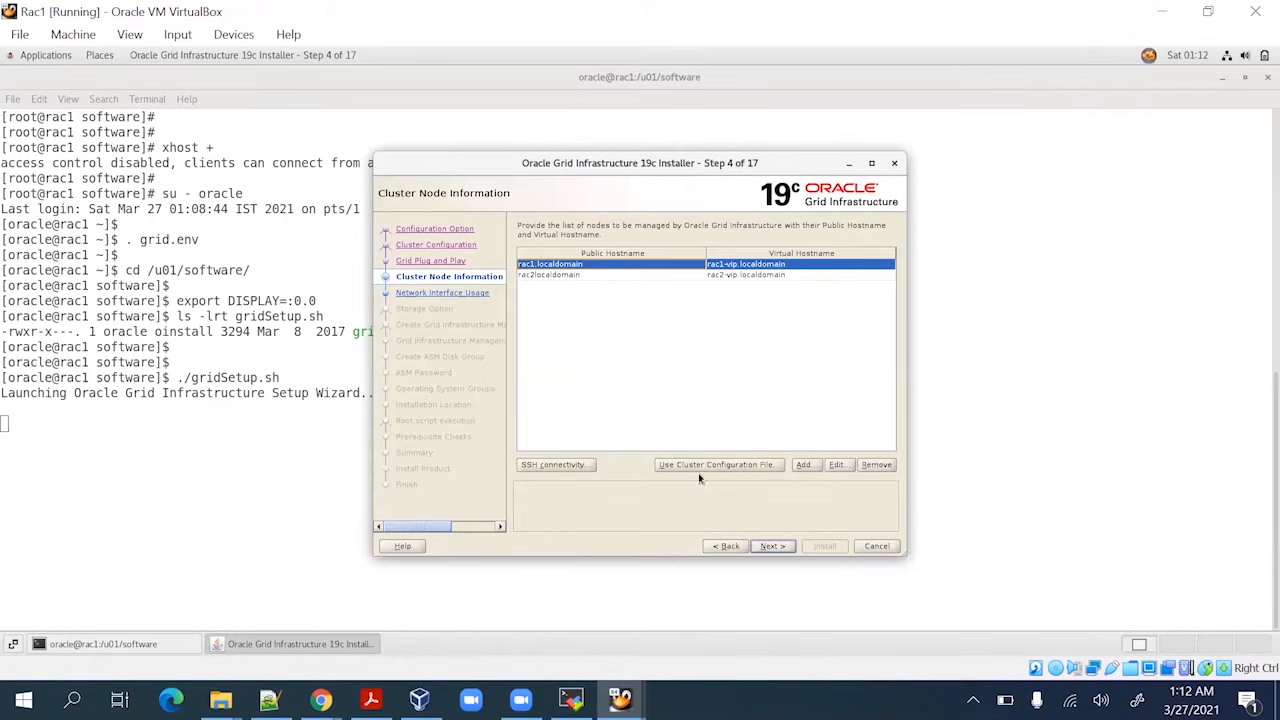
Attempt passwordless SSH setup between the nodes, reusing the existing private and public keys
left_click(577, 467)
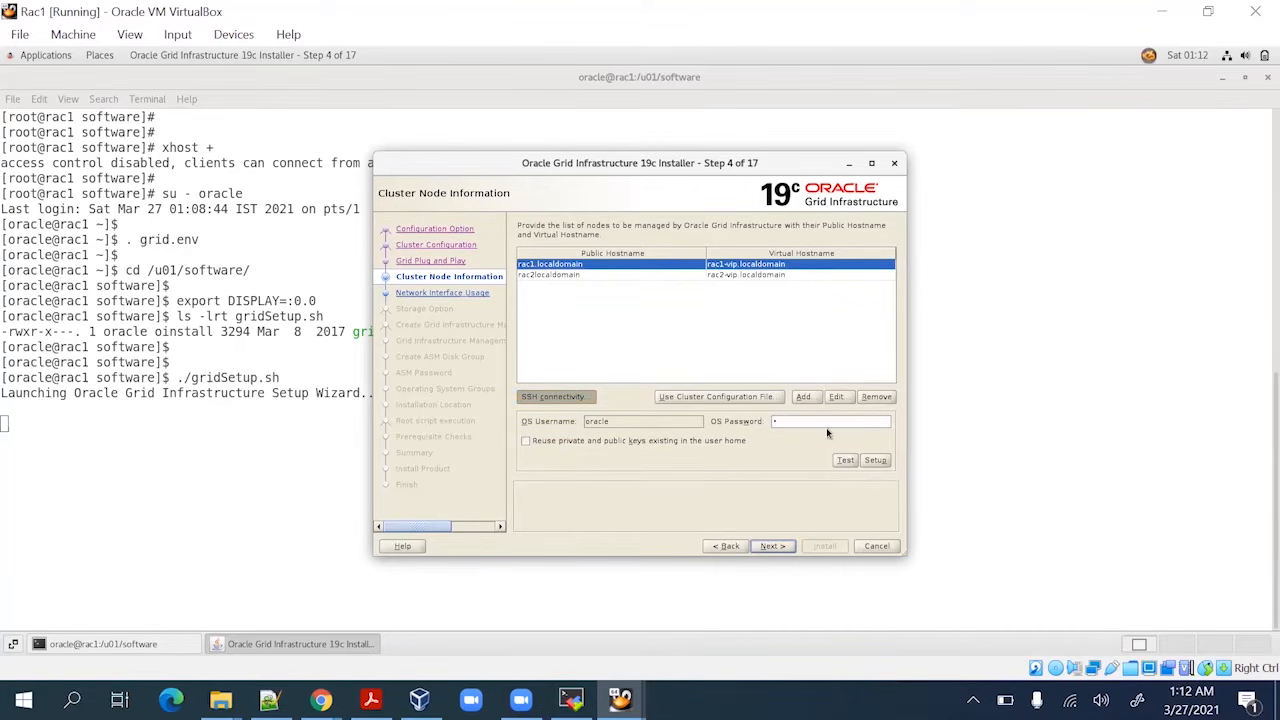
left_click(846, 461)
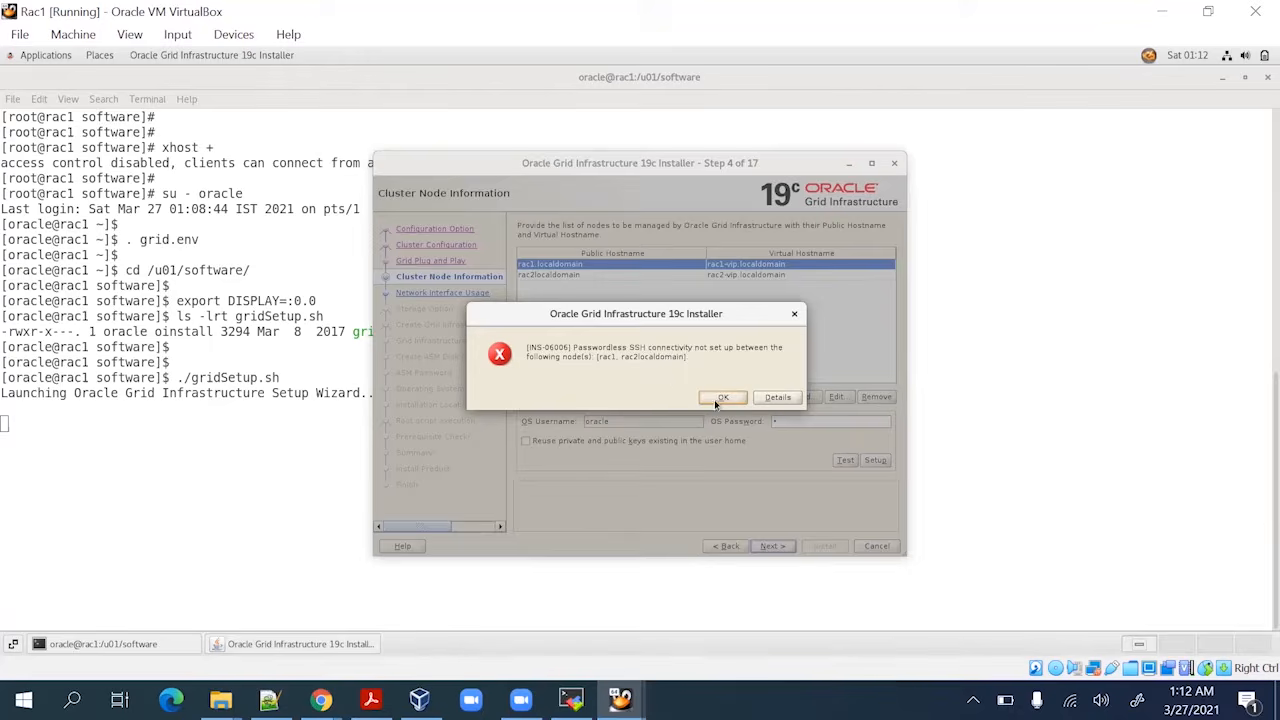
left_click(723, 398)
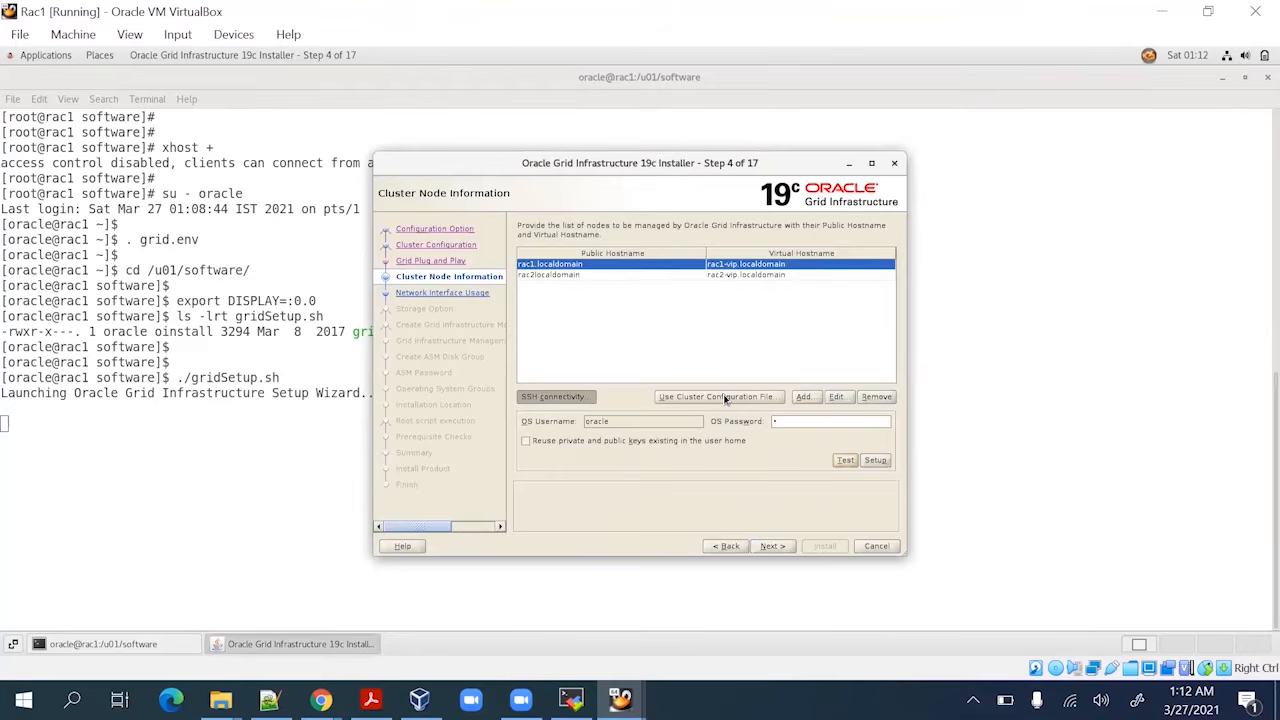
left_click(630, 441)
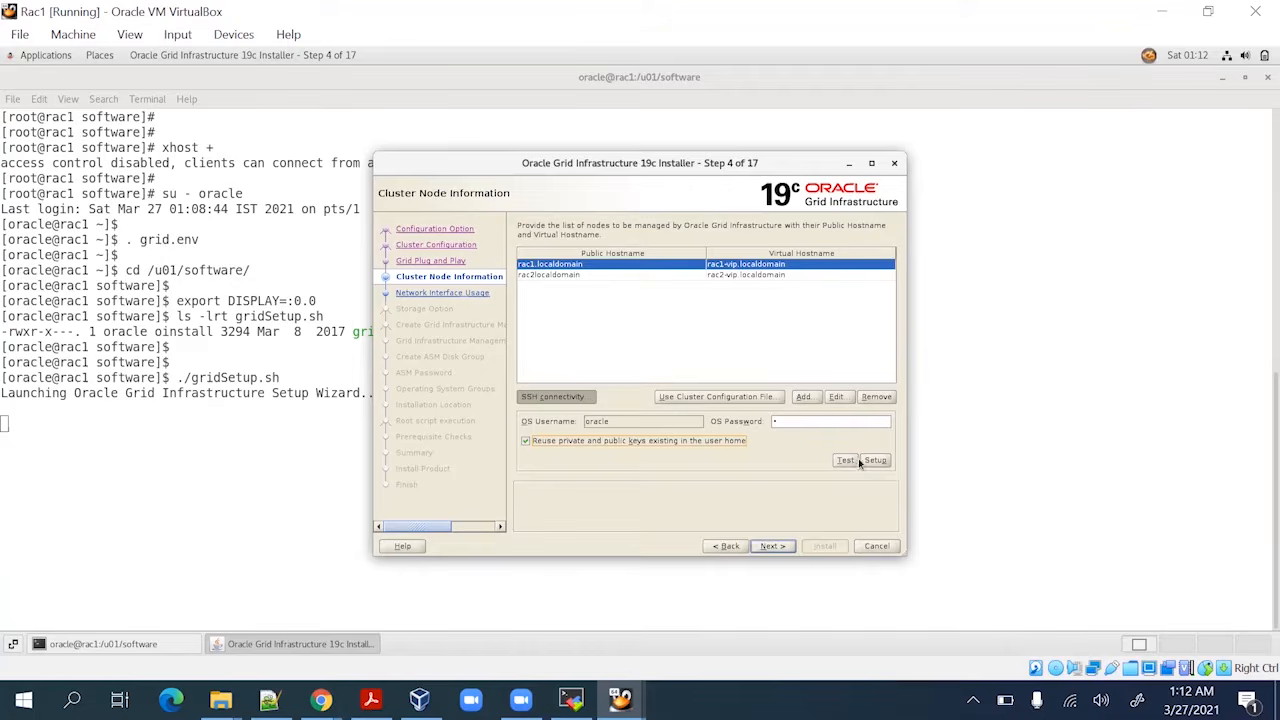
left_click(846, 461)
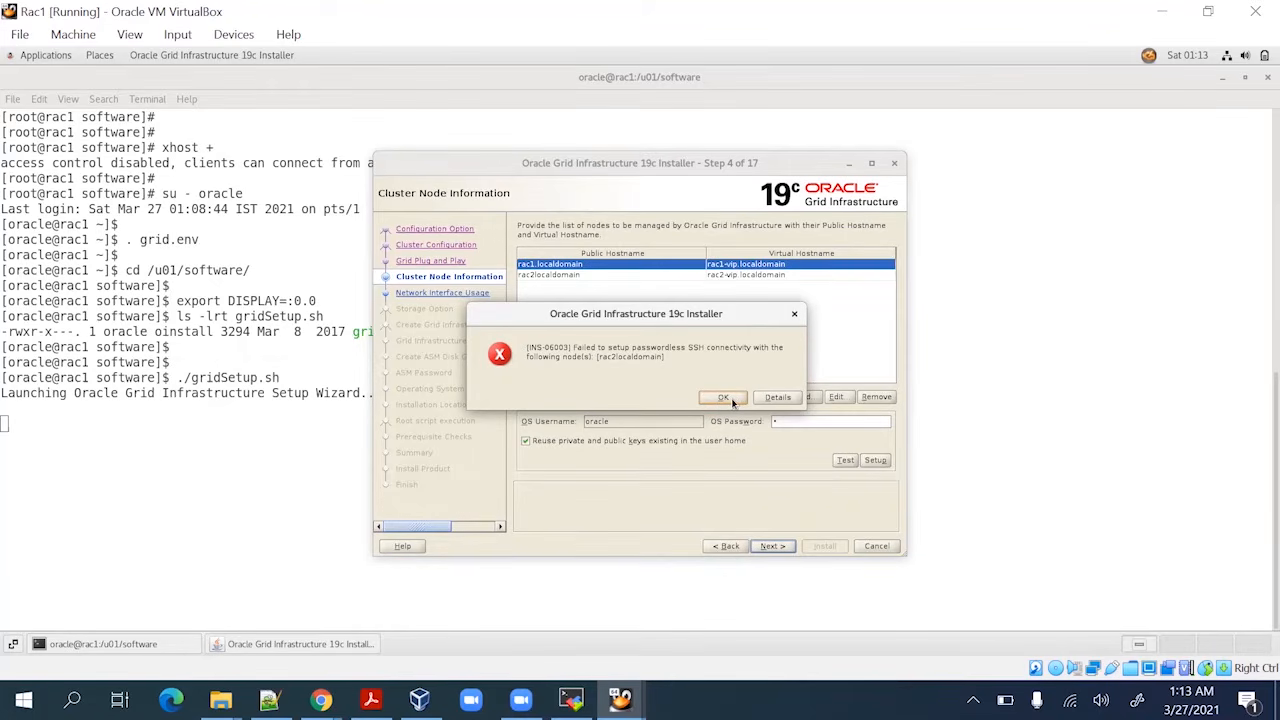
left_click(728, 398)
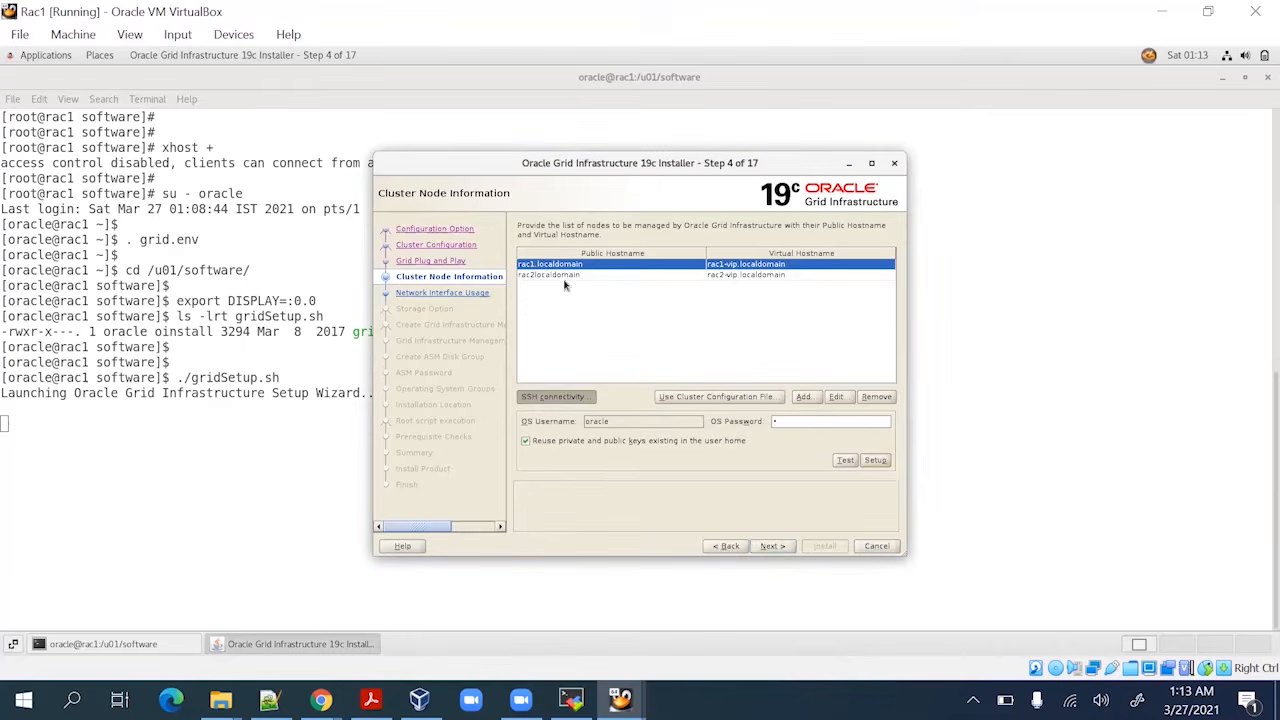
Correct the second node's hostname to rac2.localdomain and retest SSH connectivity
left_click(836, 397)
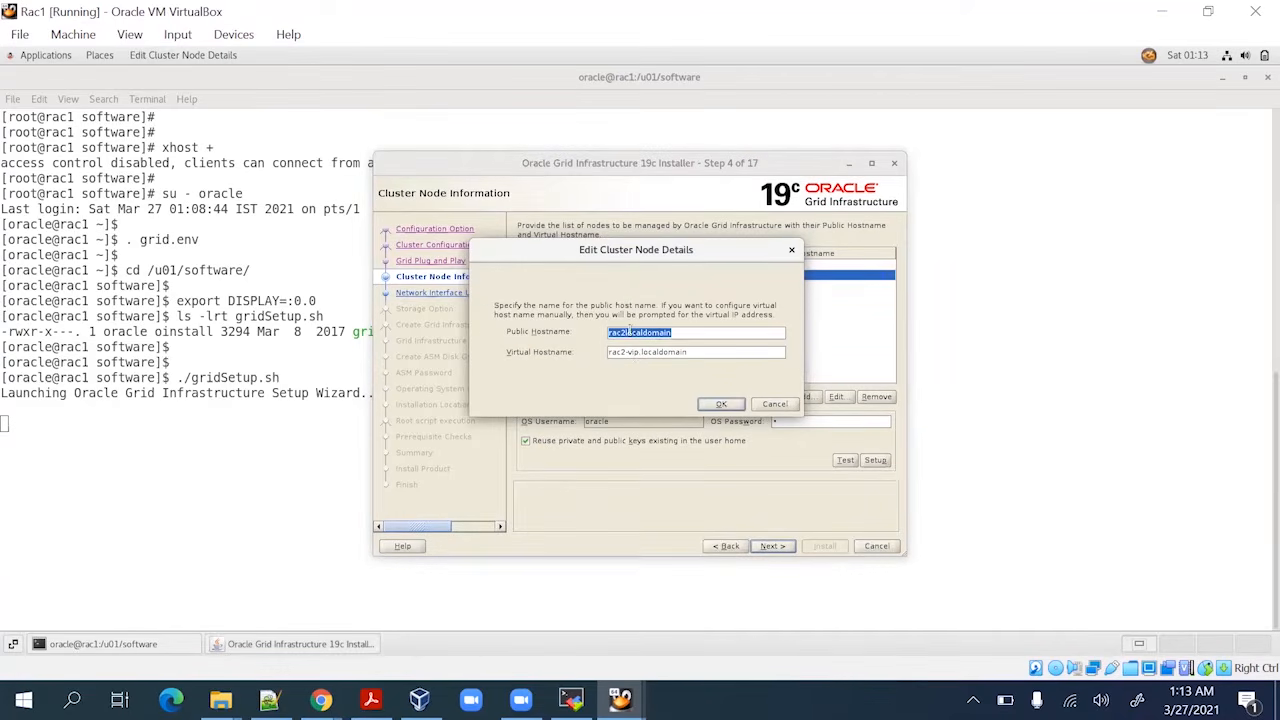
left_click(628, 333)
type(".")
left_click(722, 404)
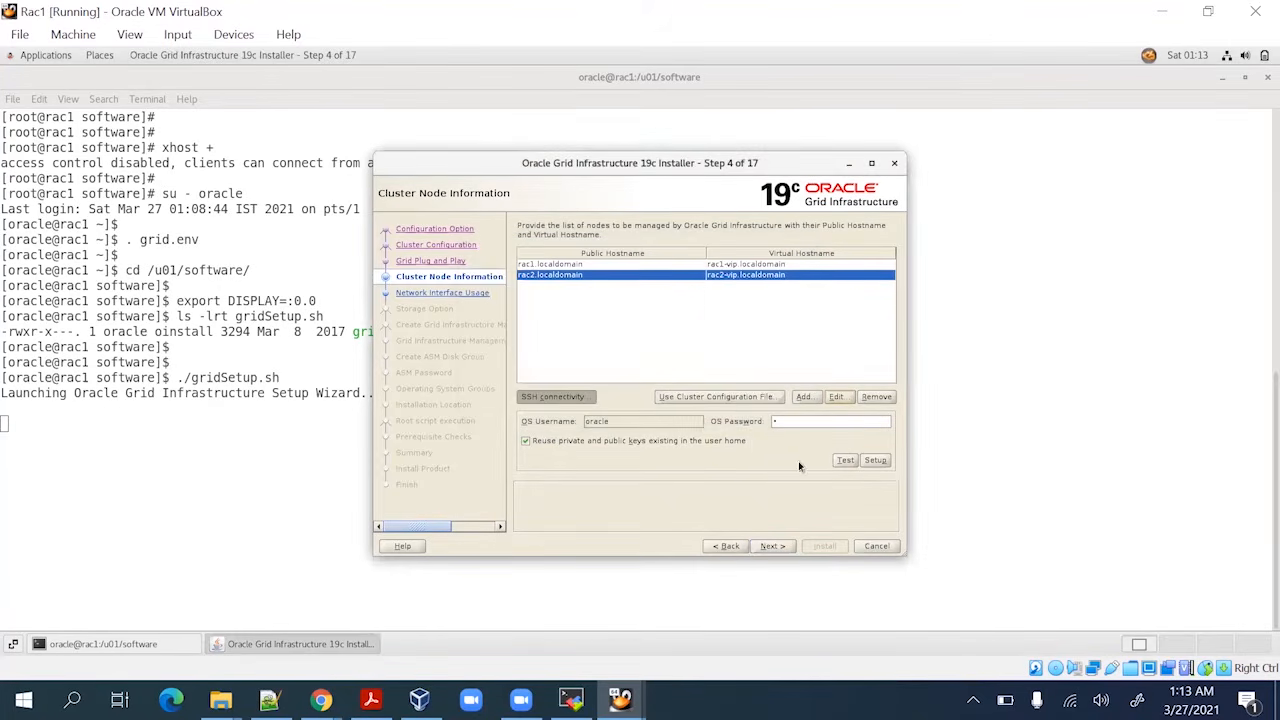
left_click(845, 460)
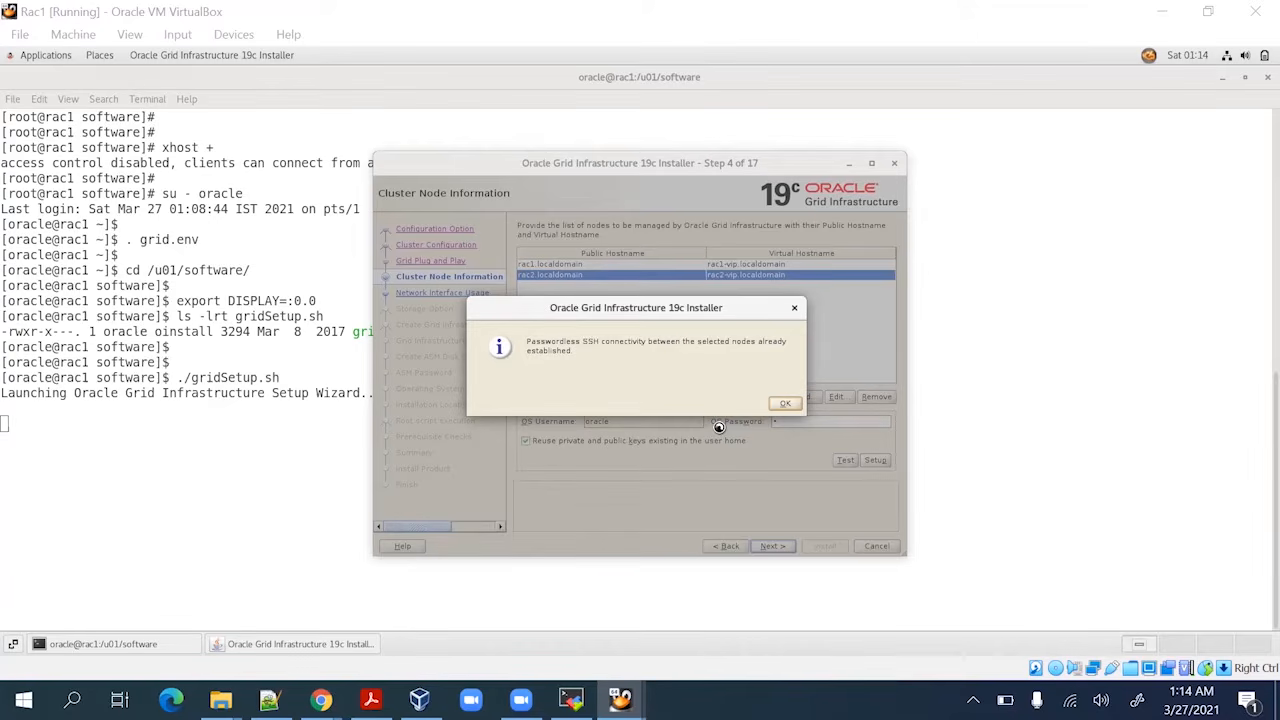
Accept the established passwordless SSH, continue past Cluster Node Information, and view the RAC steps PDF
left_click(789, 404)
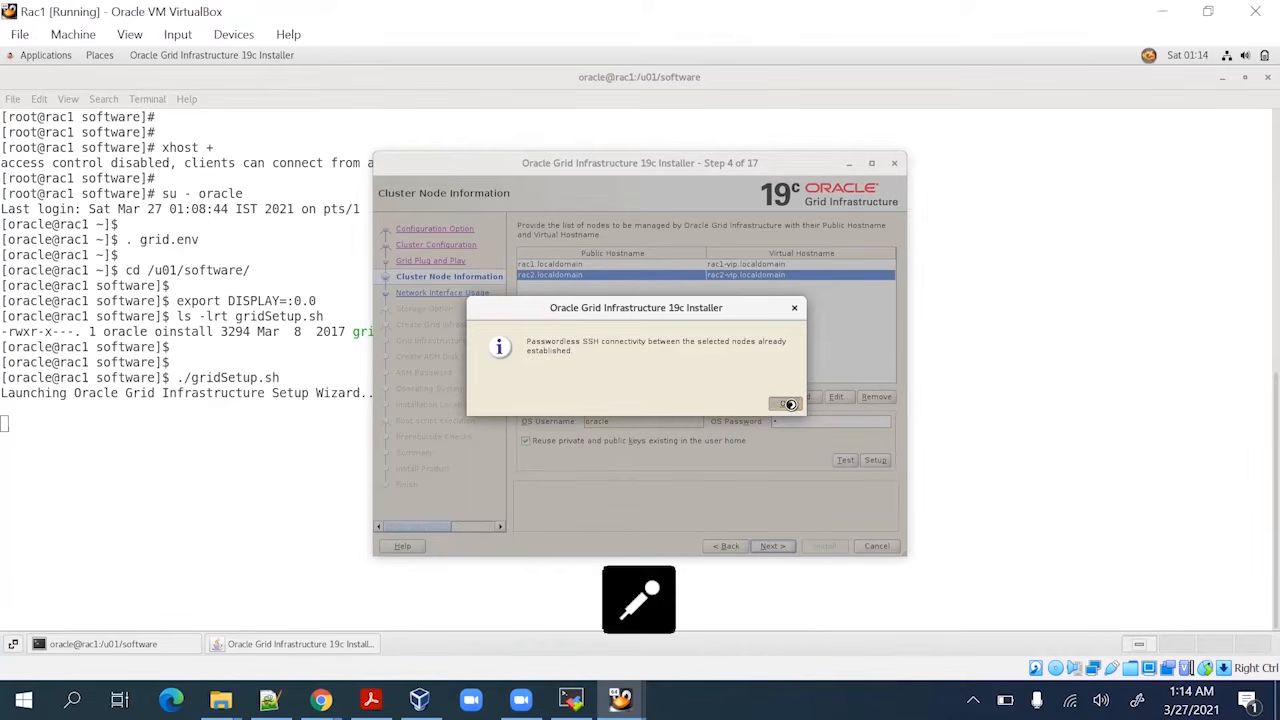
left_click(774, 545)
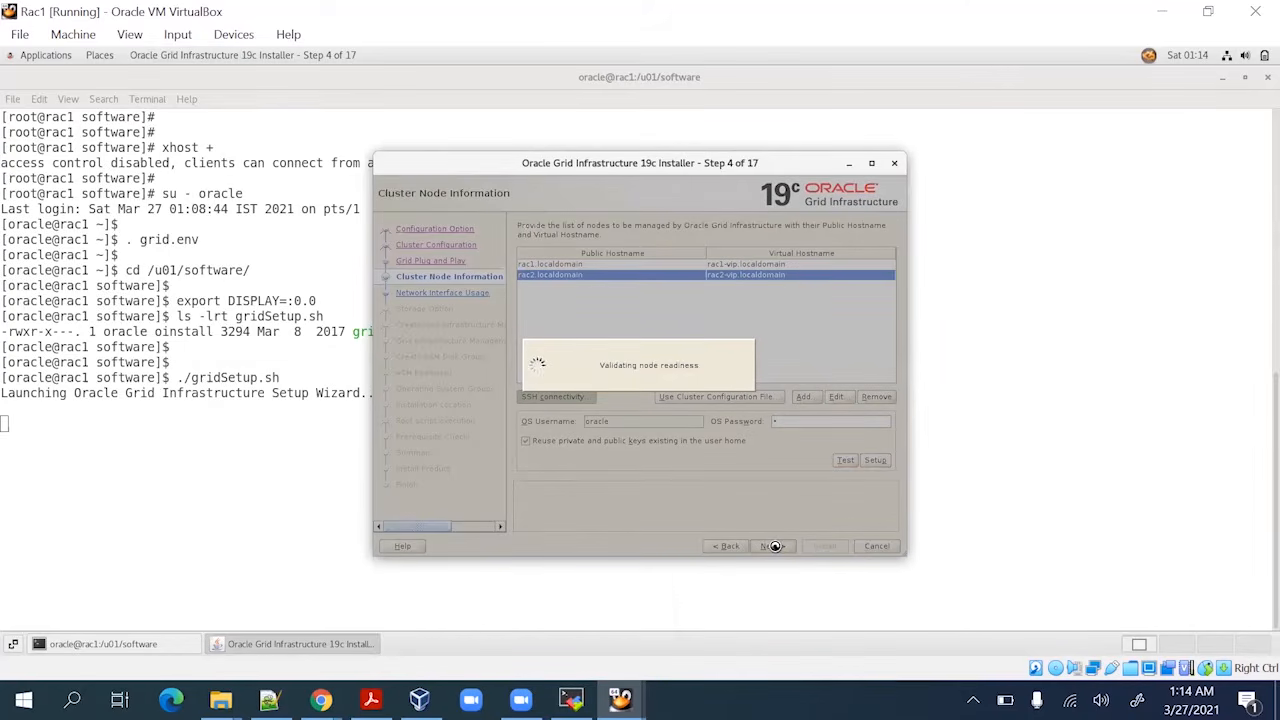
left_click(371, 699)
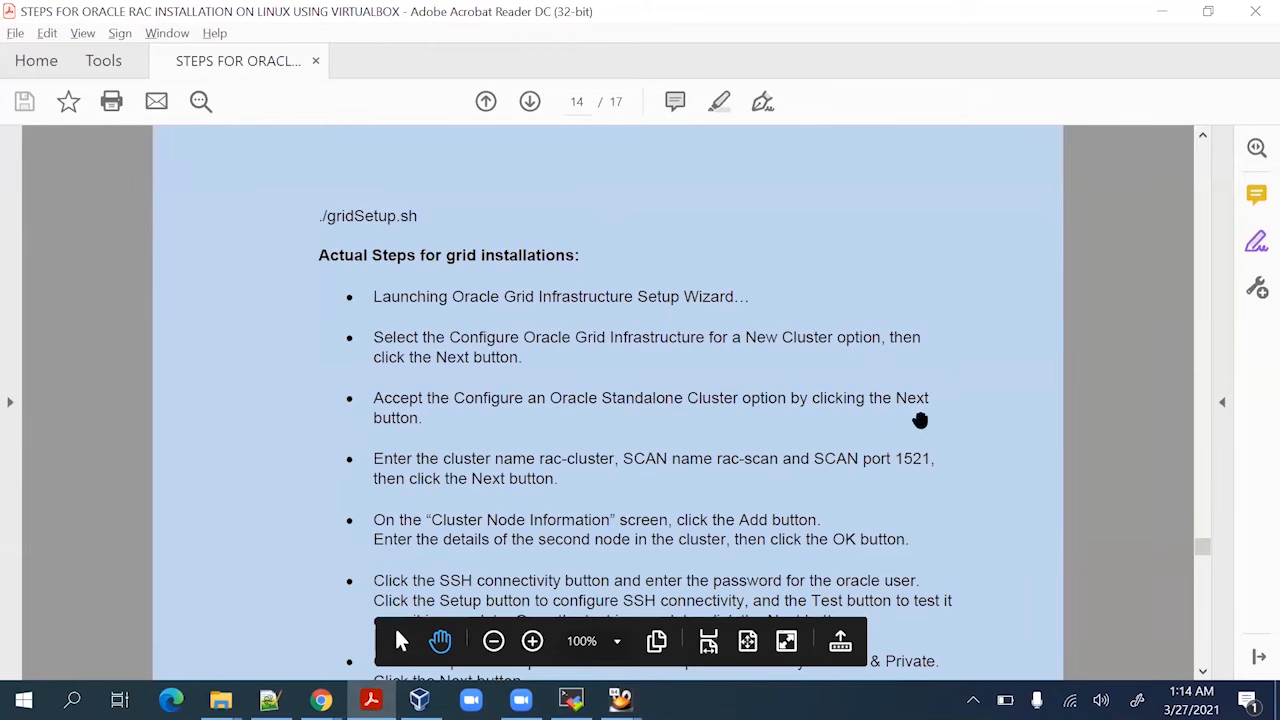
Scroll the PDF to the network interface and Flex ASM steps, then return to VirtualBox
scroll(657, 520, "down", 2)
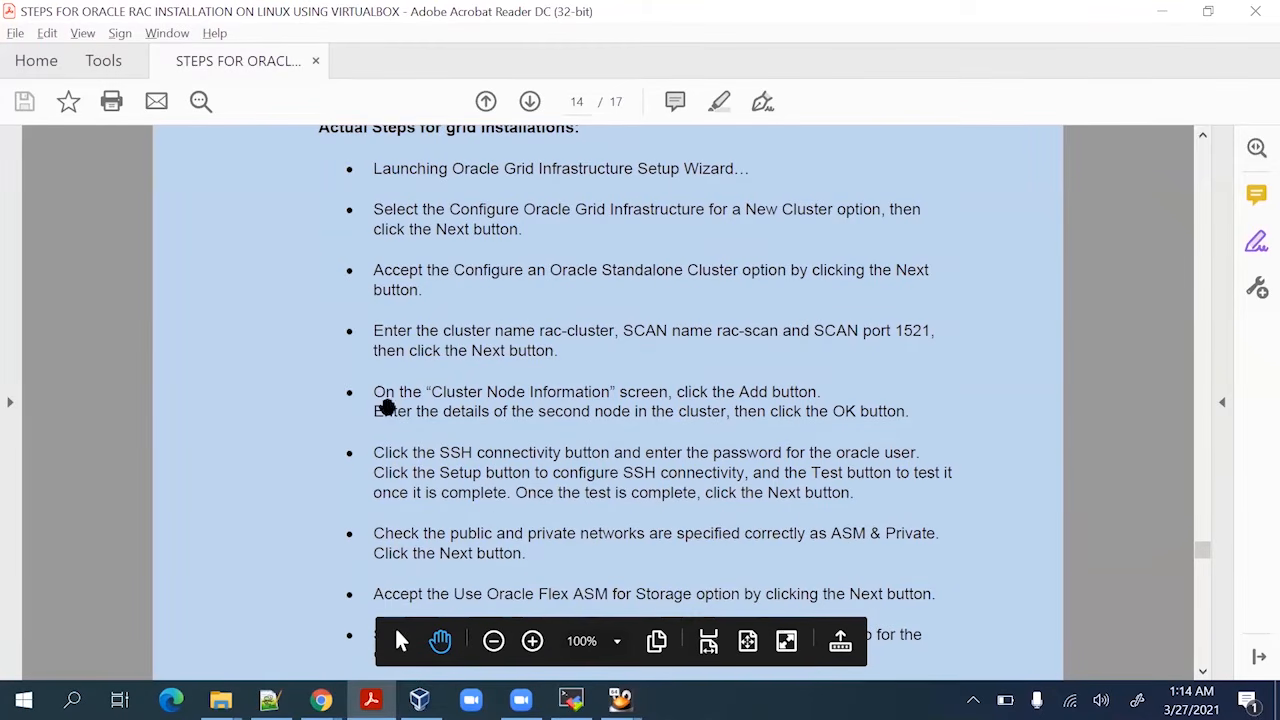
scroll(540, 430, "down", 1)
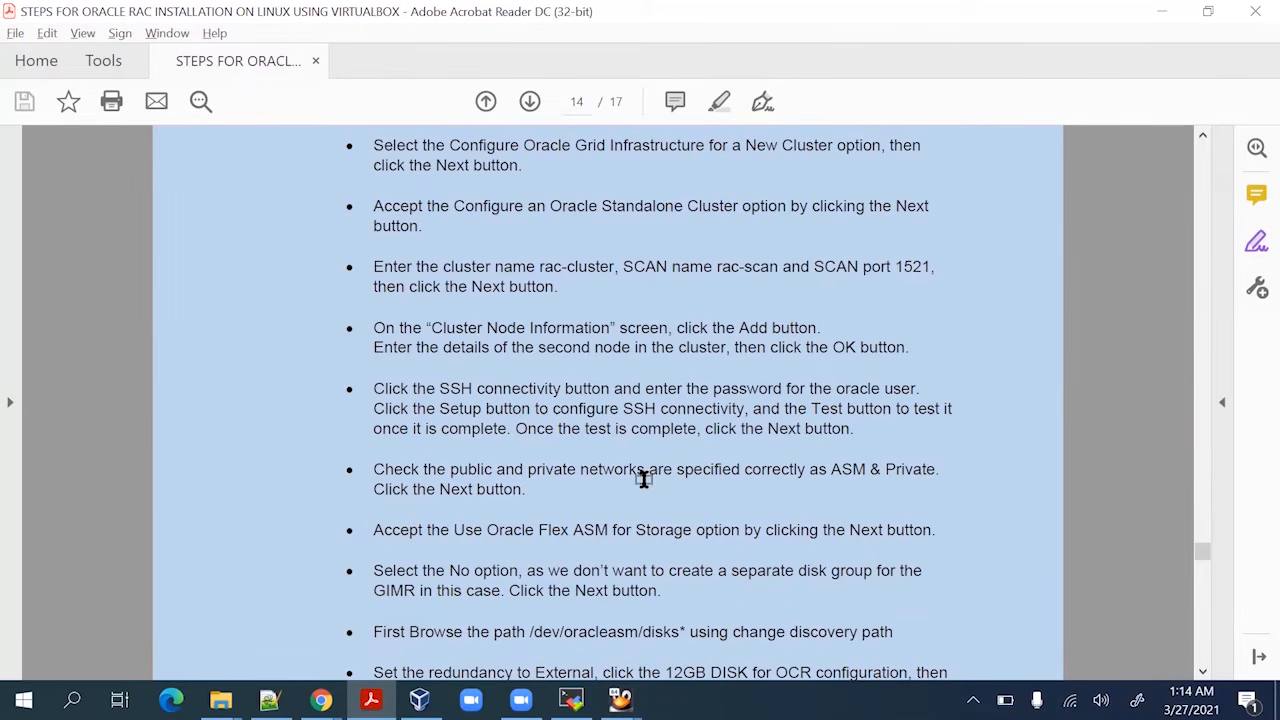
key("alt+Tab")
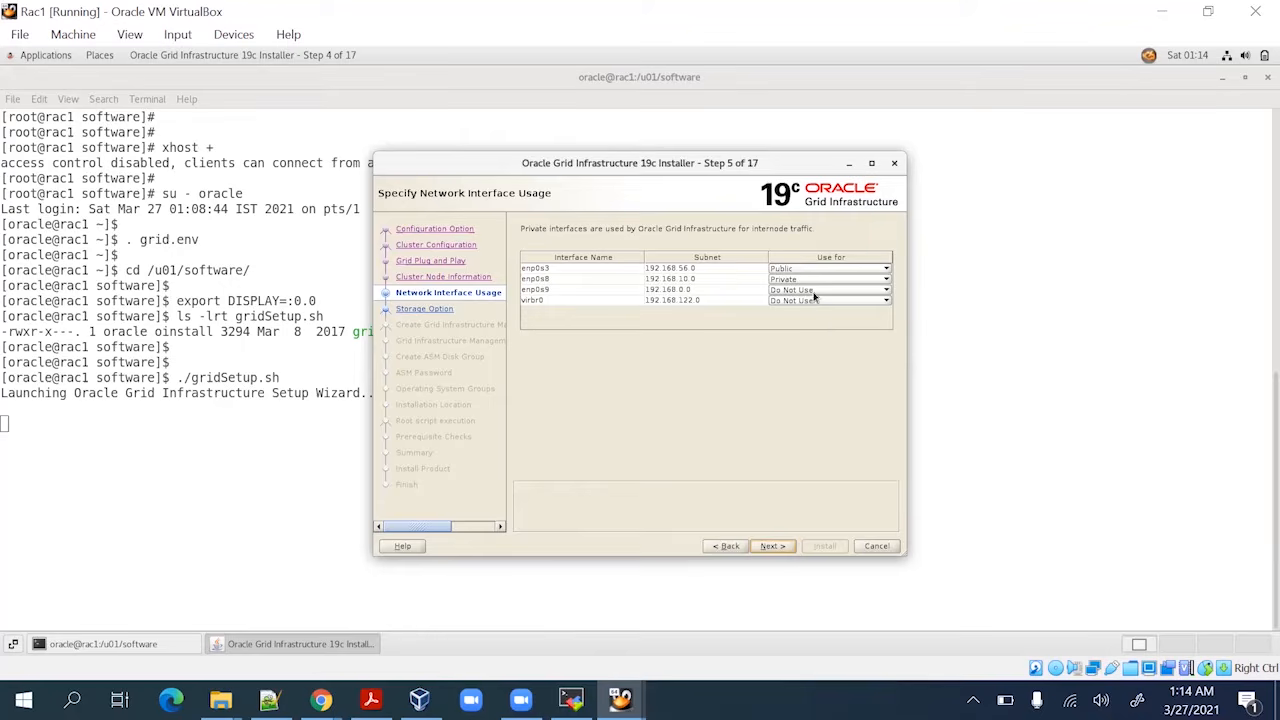
Try continuing with Flex ASM storage, hit the INS-41208 ASM subnet error, and go back to network interfaces
left_click(773, 546)
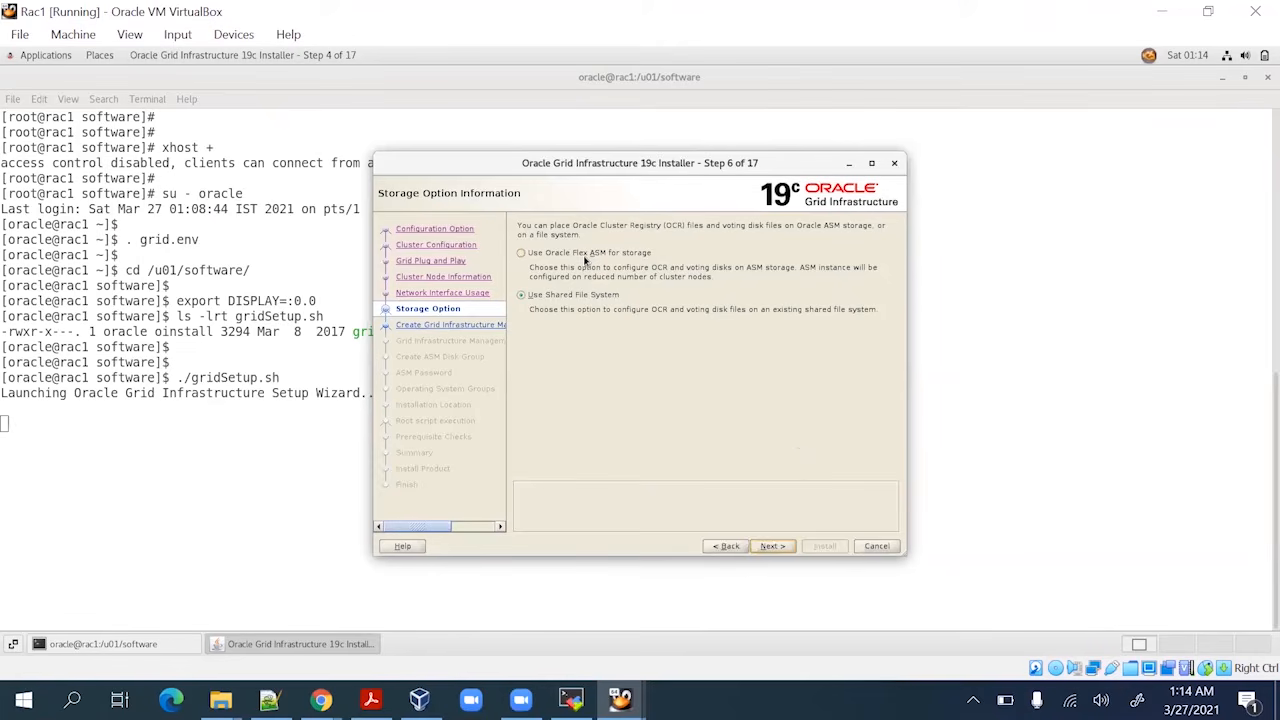
left_click(587, 254)
left_click(779, 546)
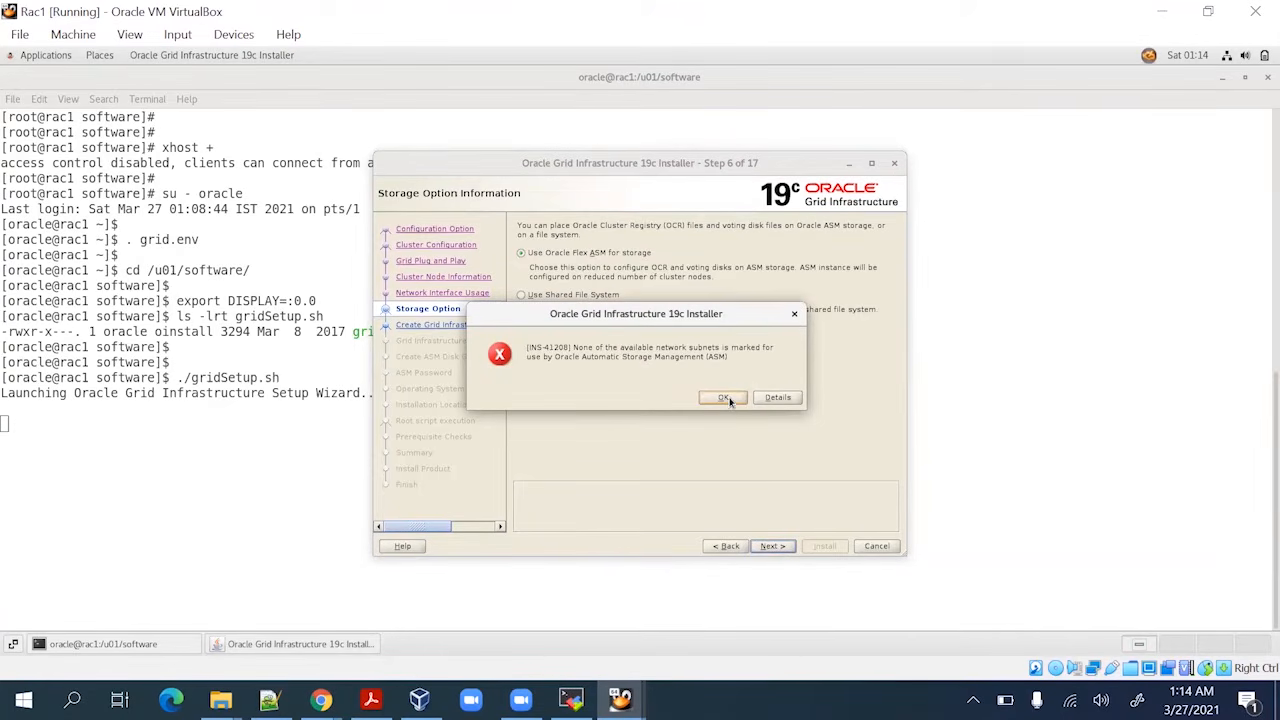
left_click(724, 398)
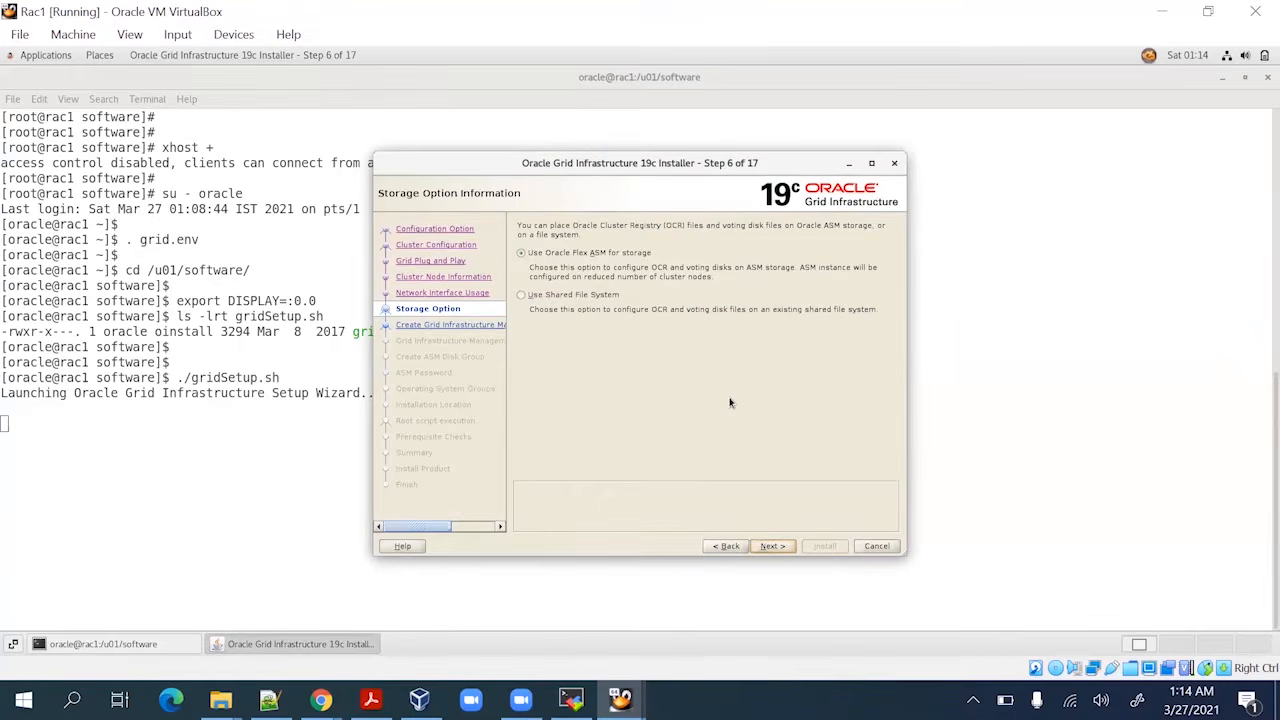
left_click(595, 298)
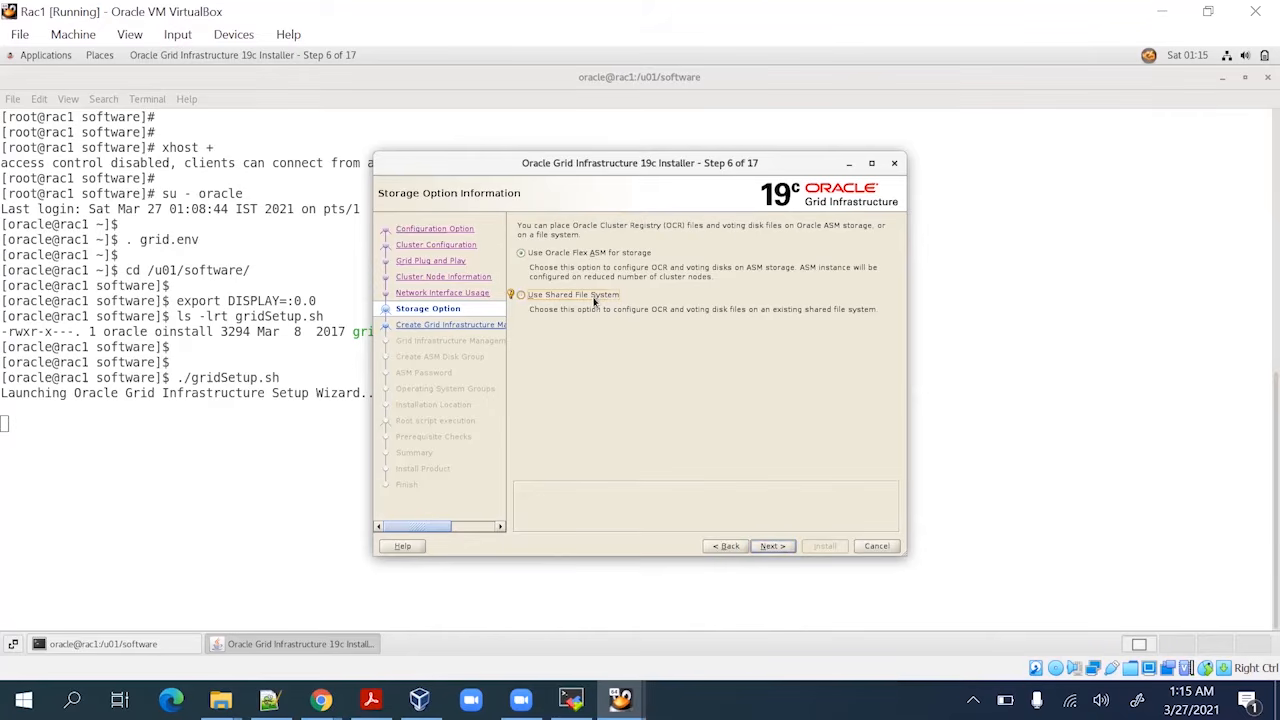
left_click(731, 546)
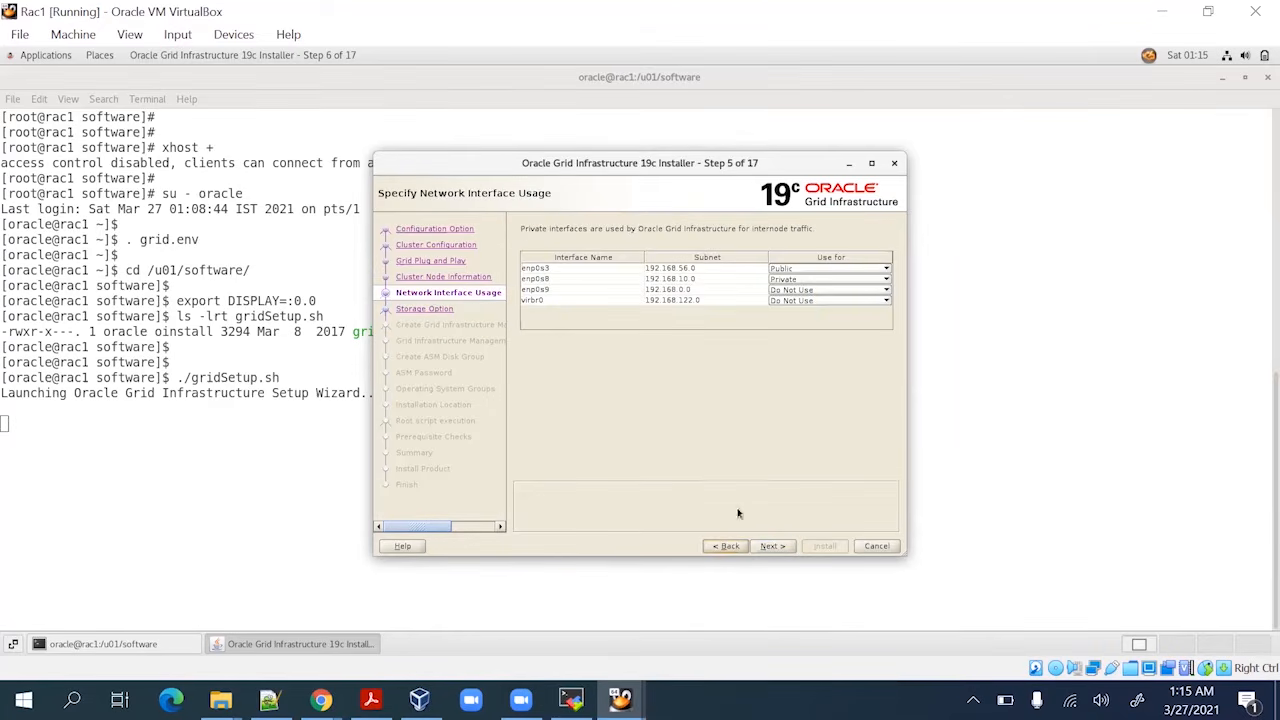
Set enp0s8 to ASM & Private and choose Oracle Flex ASM storage to reach Management Repository
left_click(833, 283)
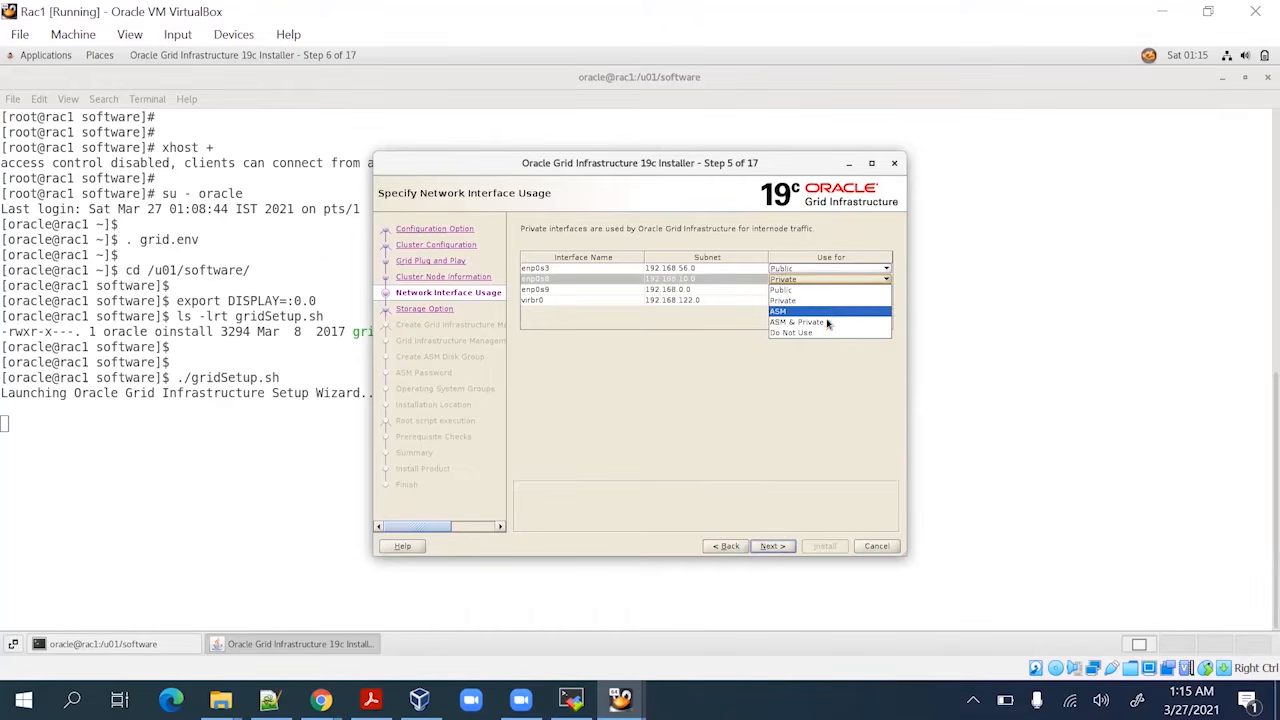
left_click(826, 321)
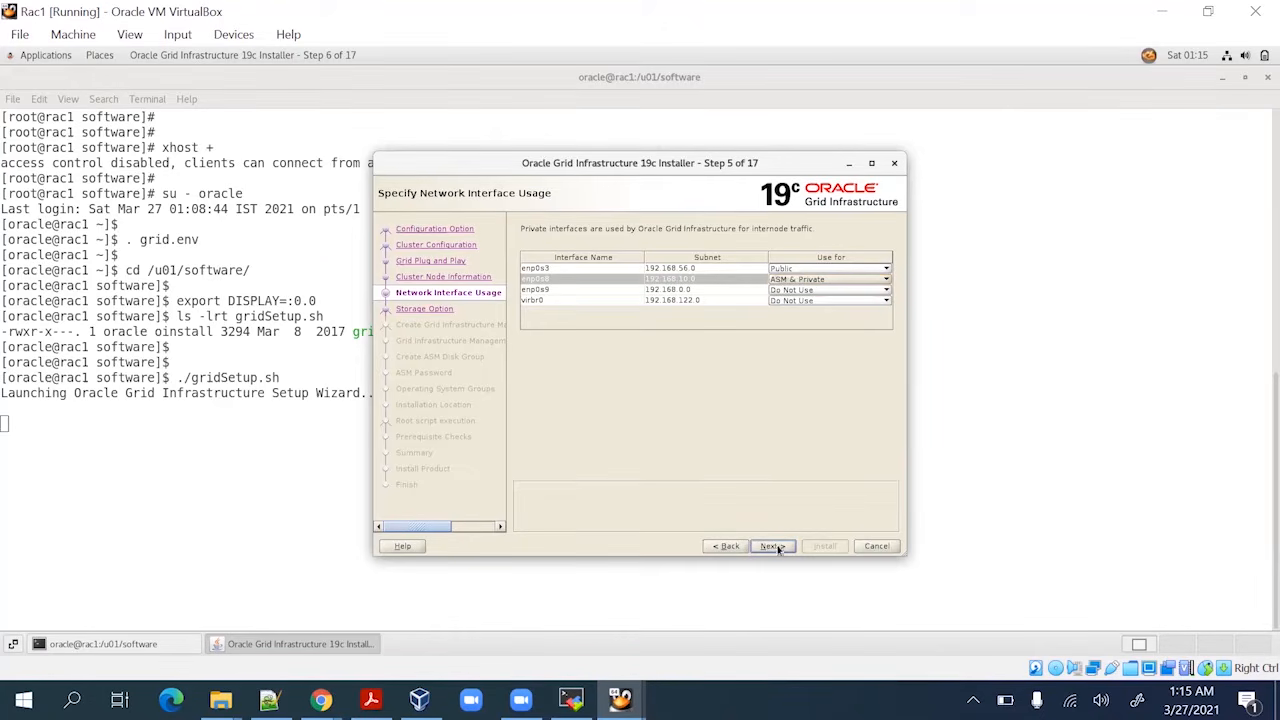
left_click(772, 546)
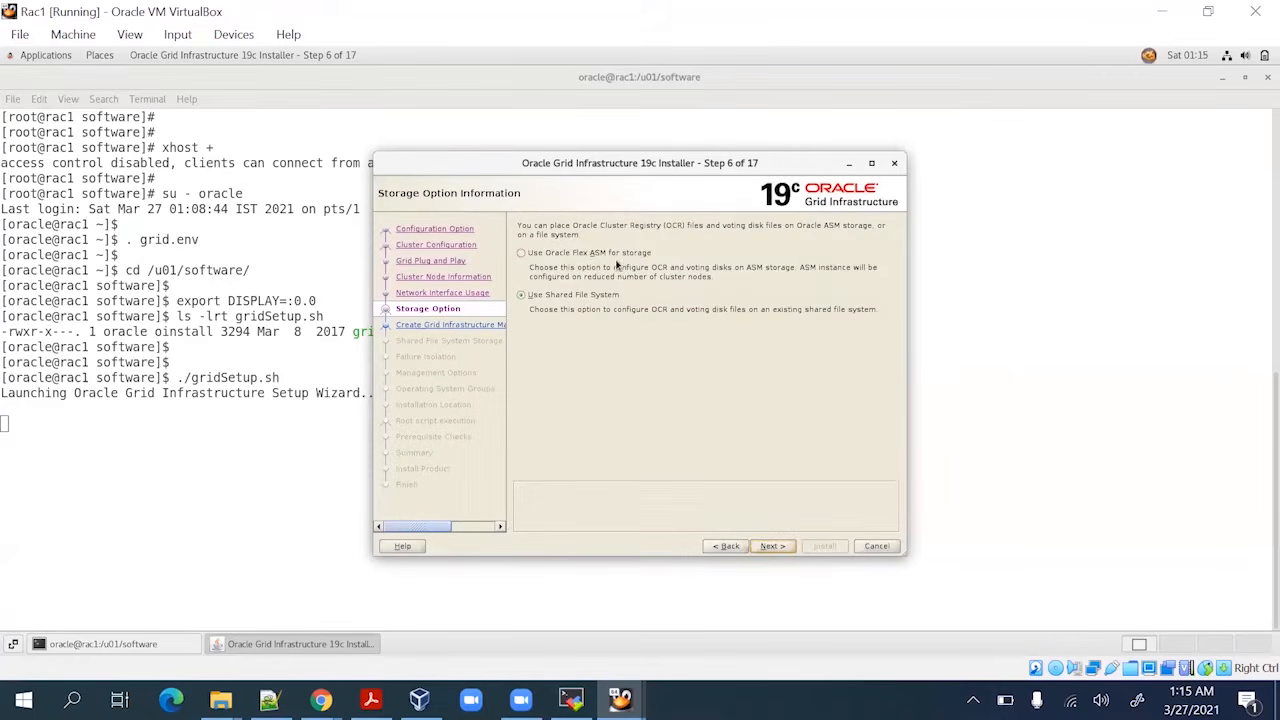
left_click(612, 253)
left_click(770, 546)
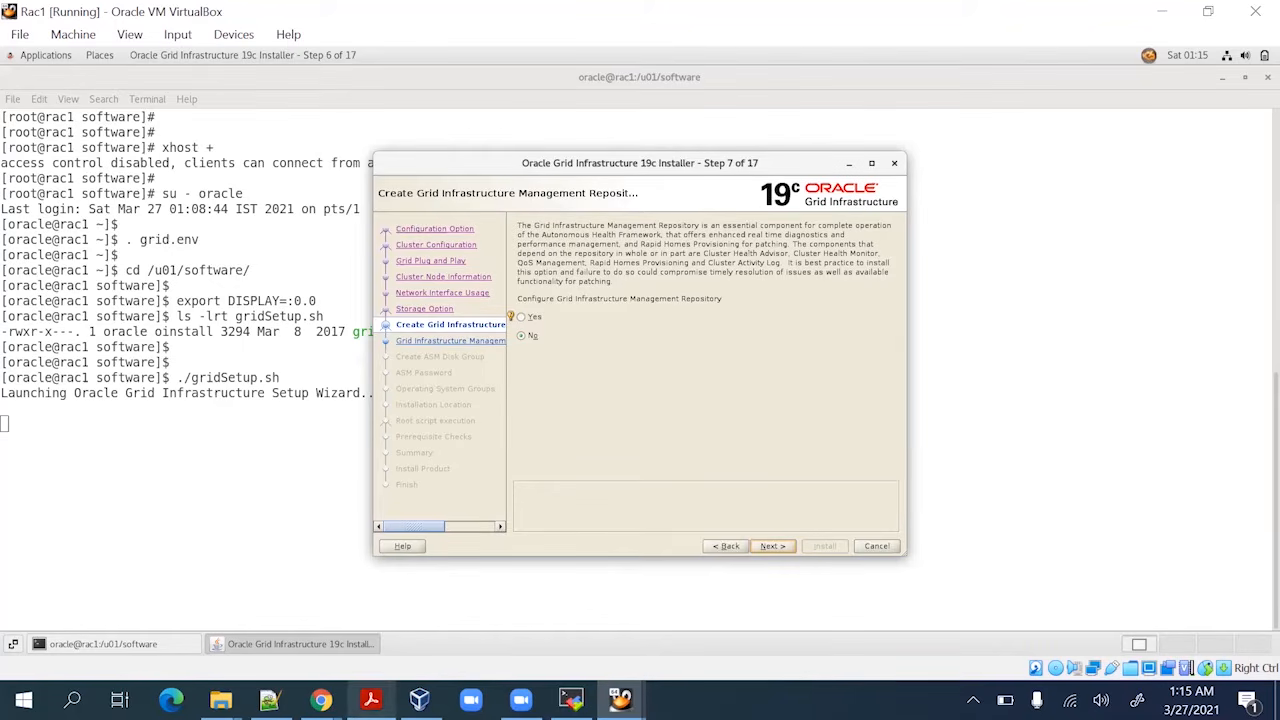
Check the PDF steps, return to Rac1, and continue with No Management Repository to Create ASM Disk Group
left_click(370, 699)
scroll(446, 506, "down", 2)
scroll(451, 488, "down", 1)
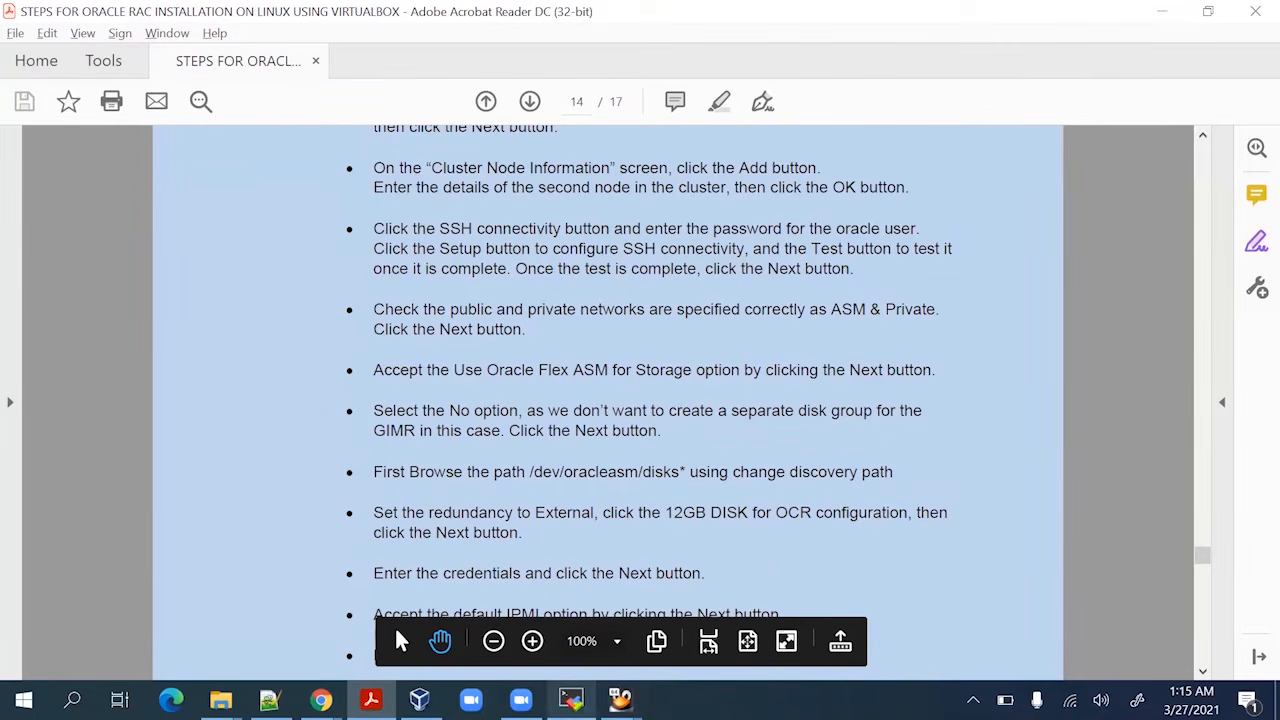
mouse_move(620, 699)
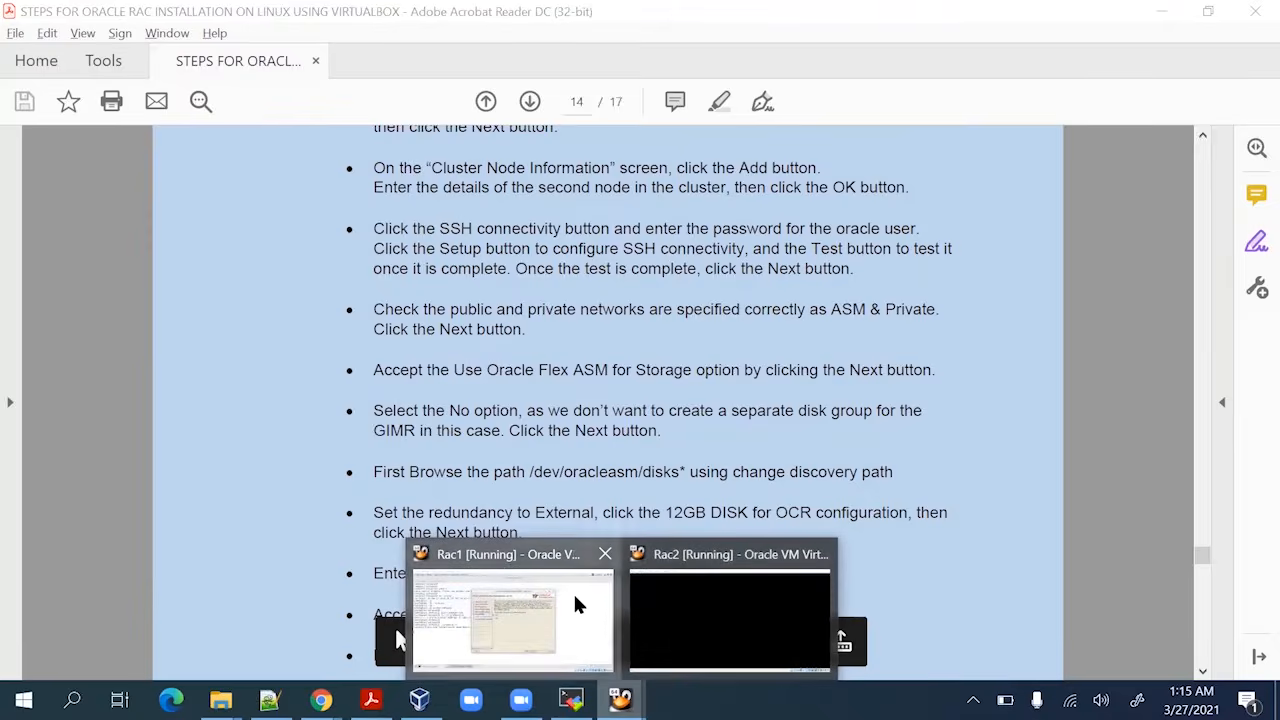
left_click(574, 603)
left_click(772, 546)
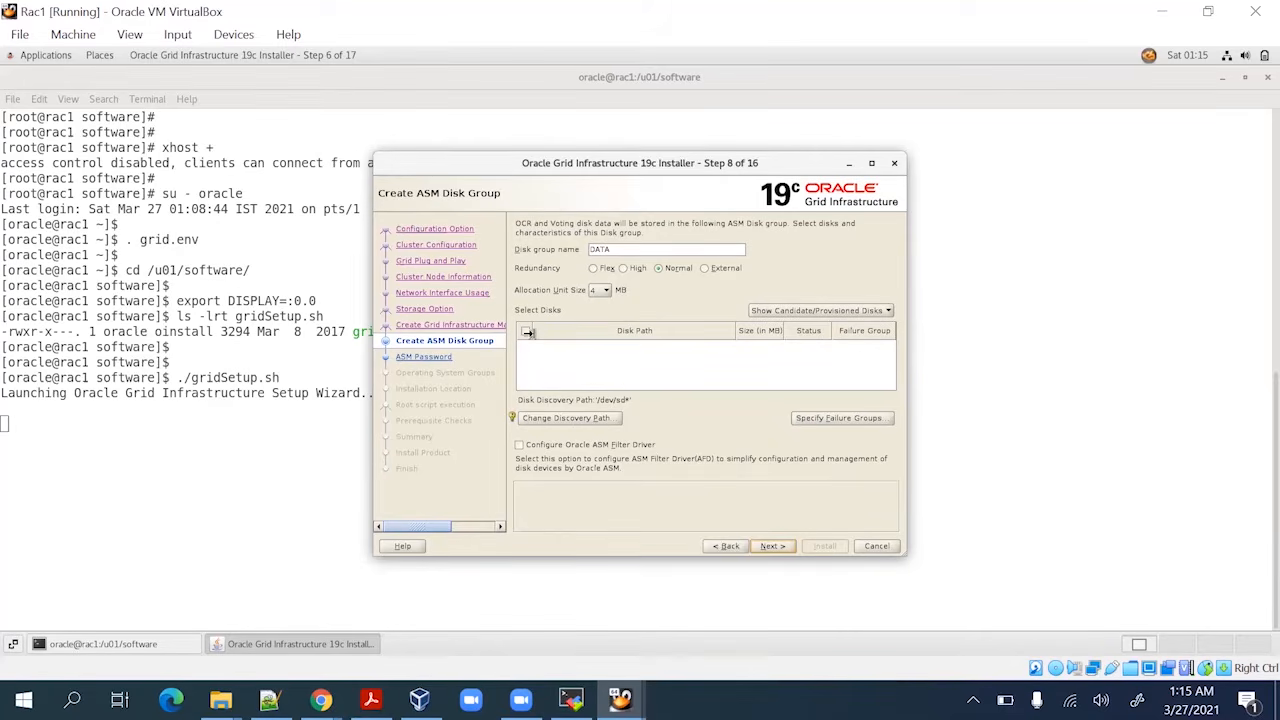
Replace the /dev/sd* discovery path with /dev/oracleasm/disks* copied from the PDF
left_click(591, 420)
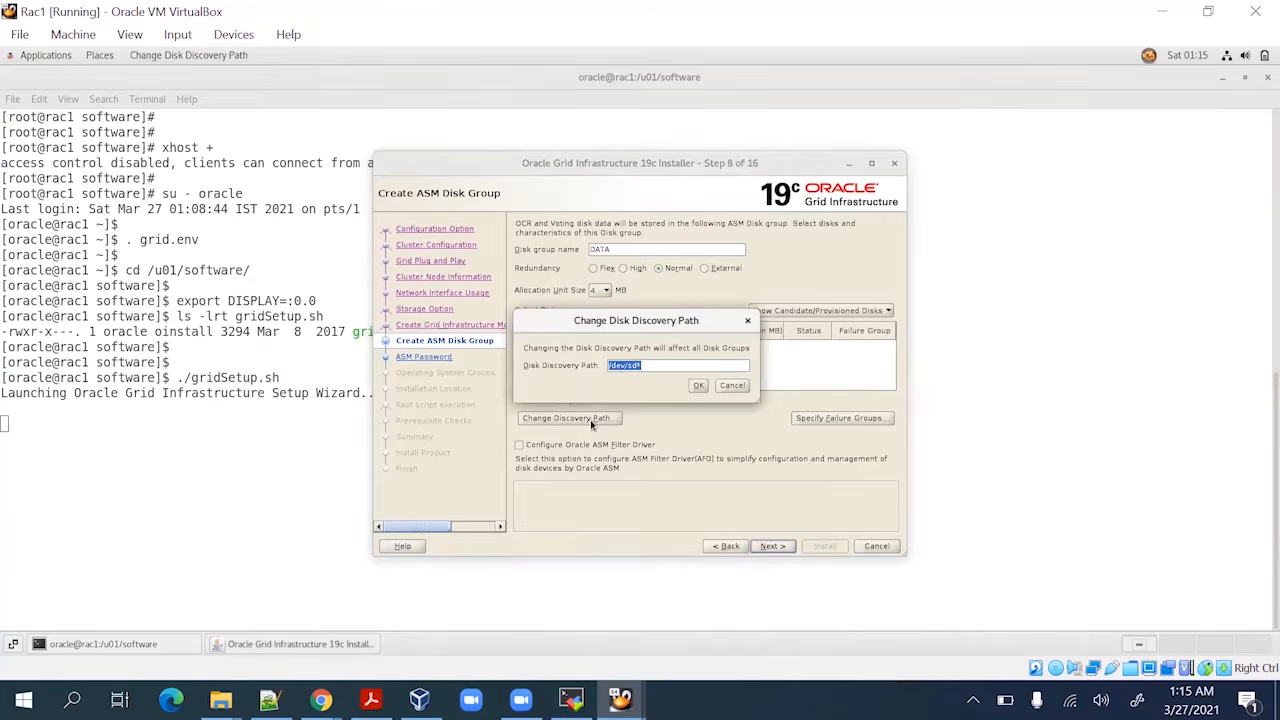
left_click(661, 365)
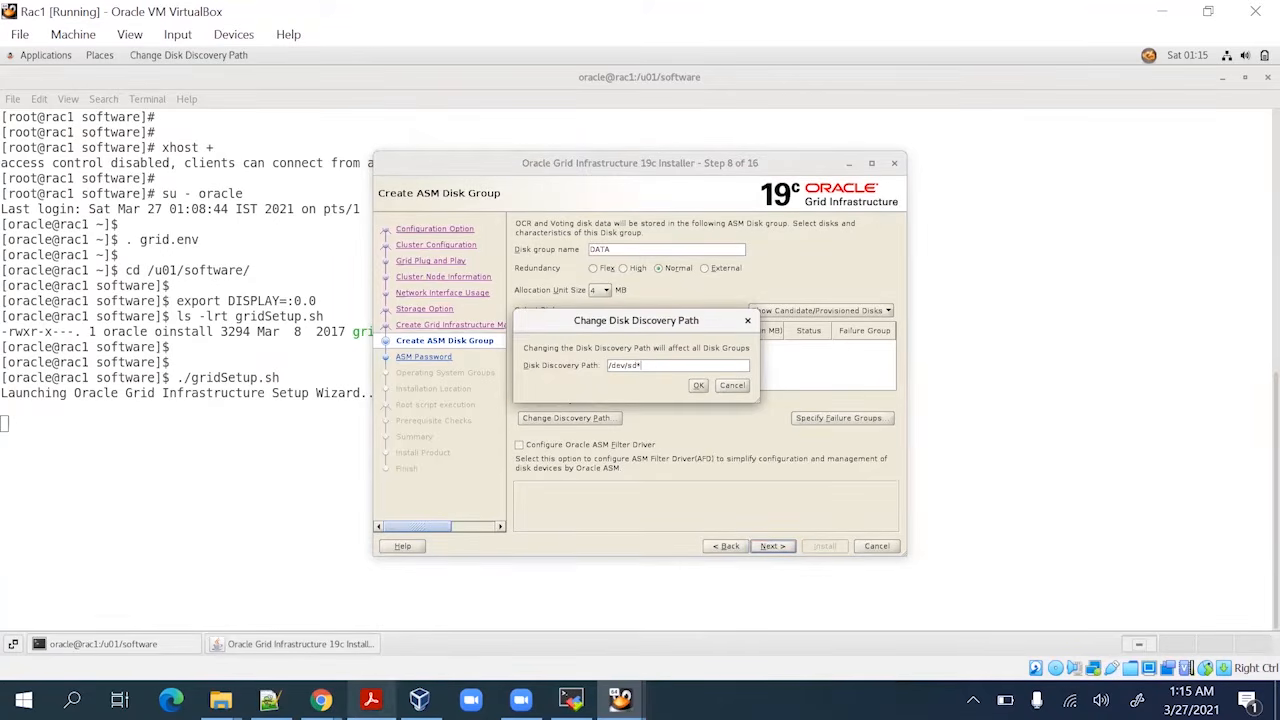
left_click(371, 699)
scroll(565, 510, "down", 3)
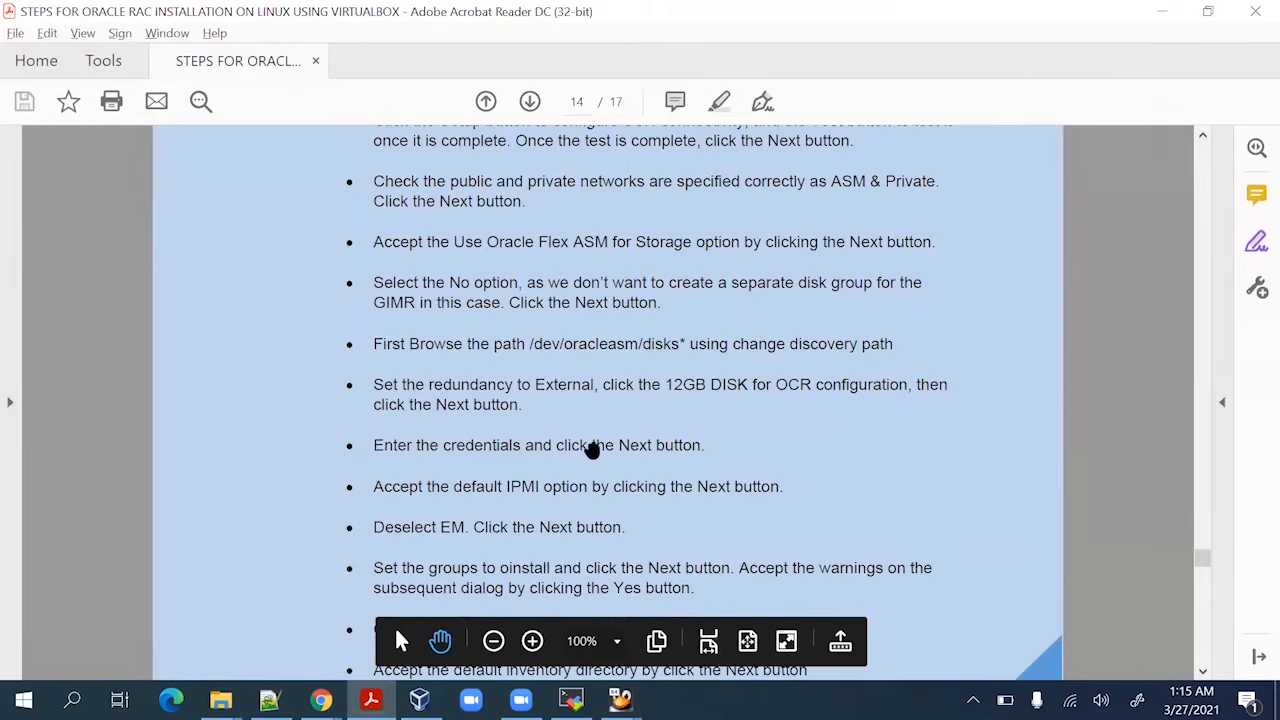
left_click_drag(529, 344, 683, 347)
right_click(683, 347)
left_click(706, 366)
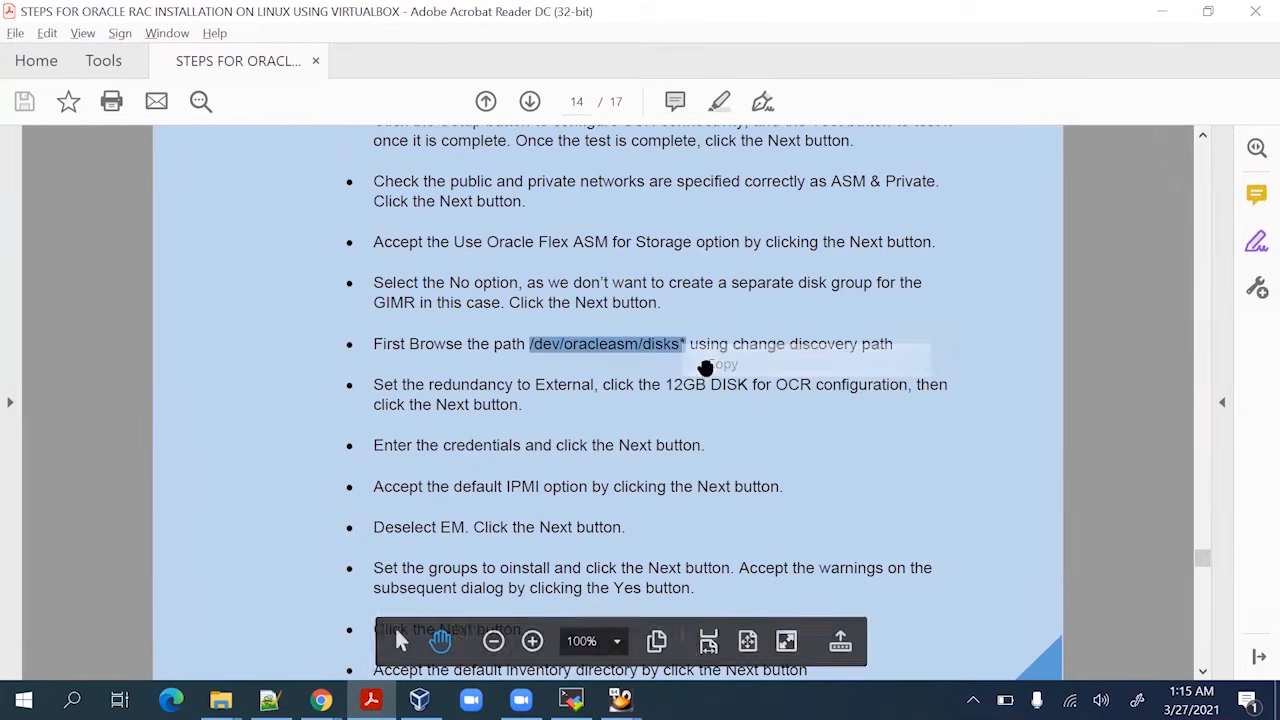
key("alt+Tab")
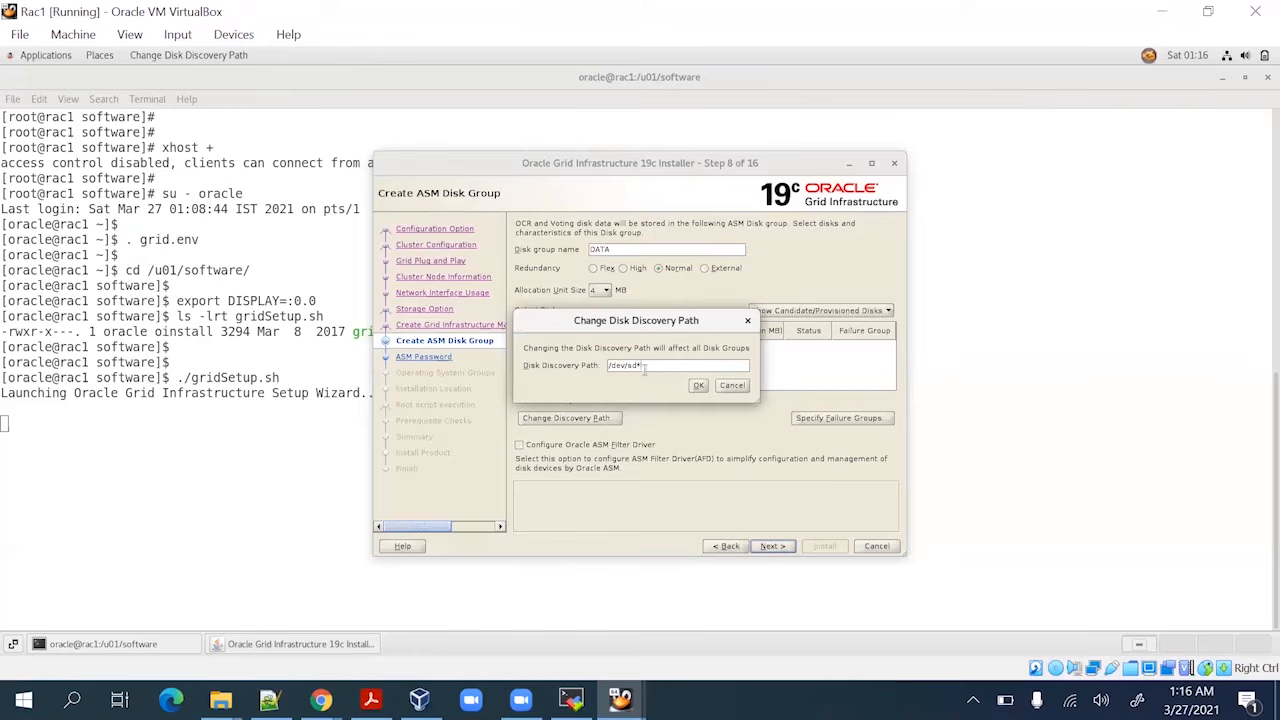
left_click_drag(644, 368, 604, 369)
key("ctrl+v")
left_click(703, 386)
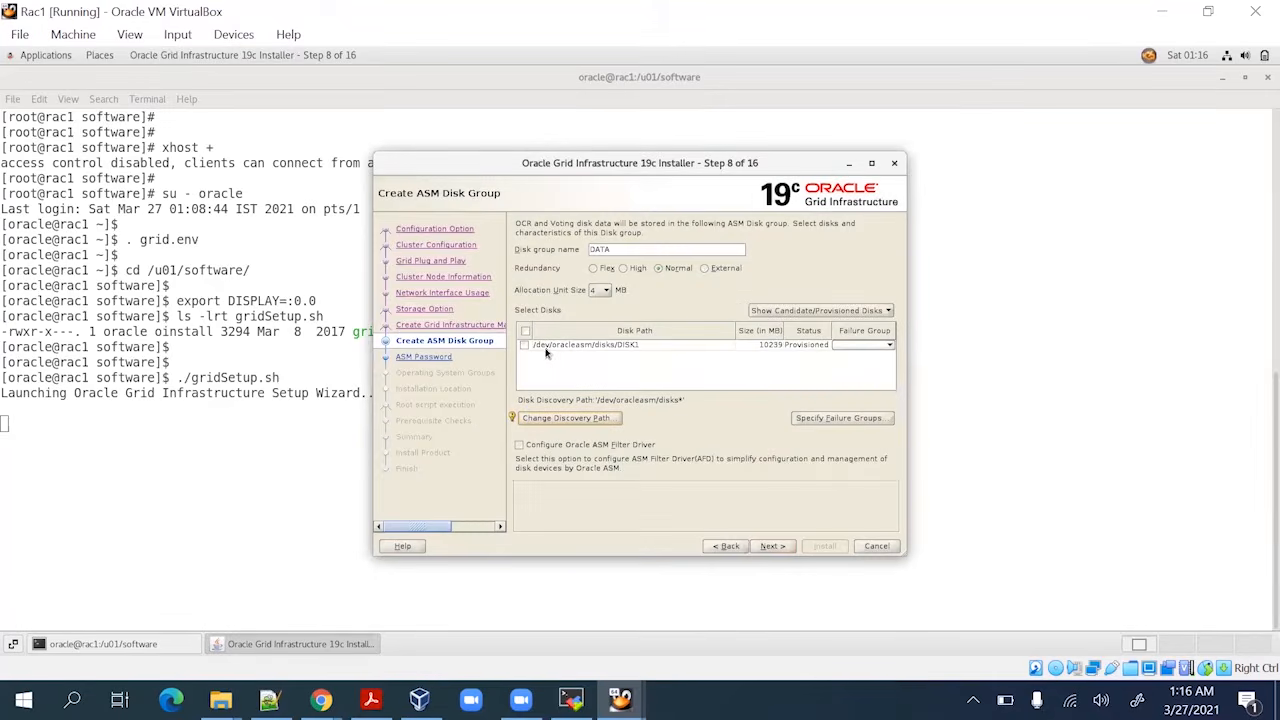
Select DISK1 for the disk group, then check the PDF's next steps and return to Rac1
left_click(523, 344)
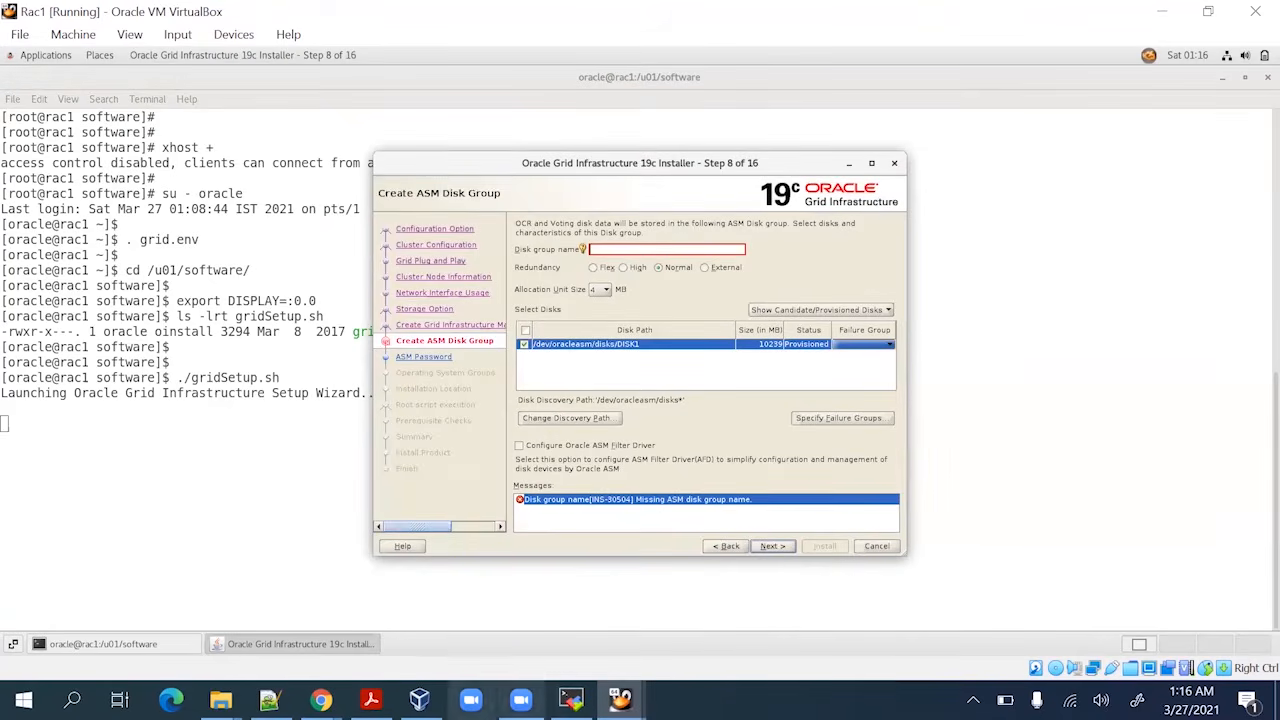
left_click(371, 699)
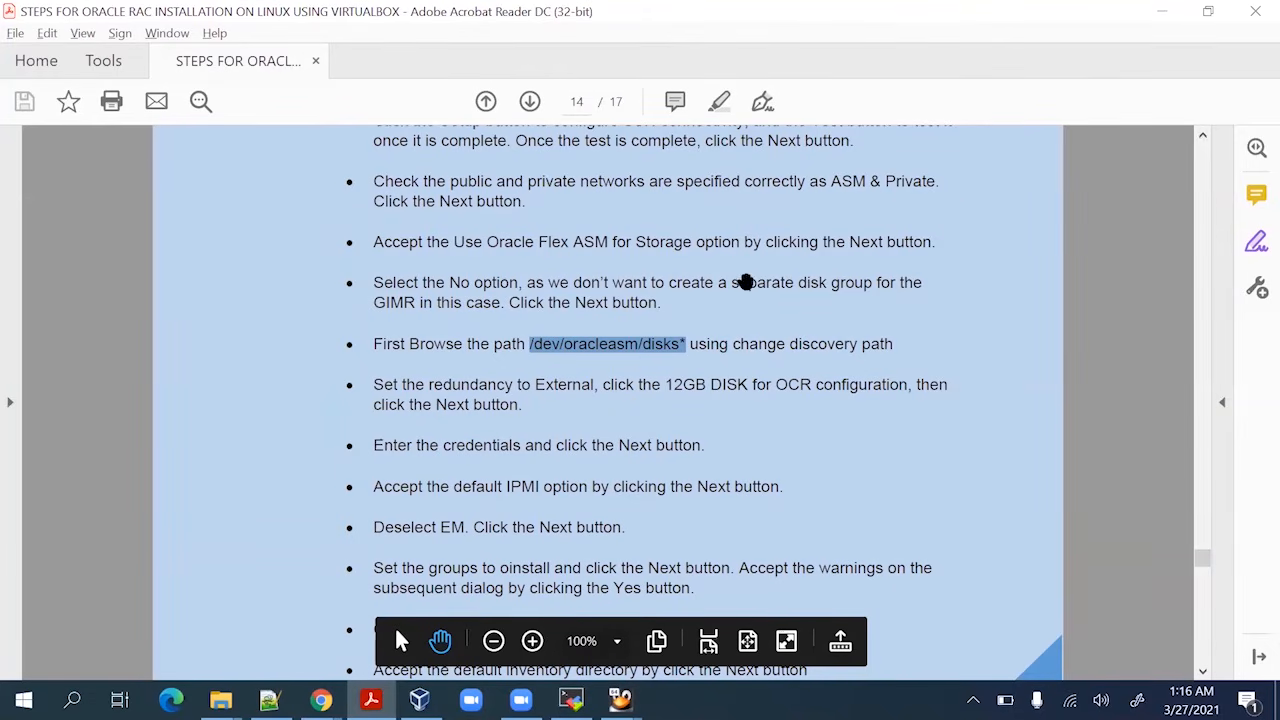
scroll(610, 473, "down", 1)
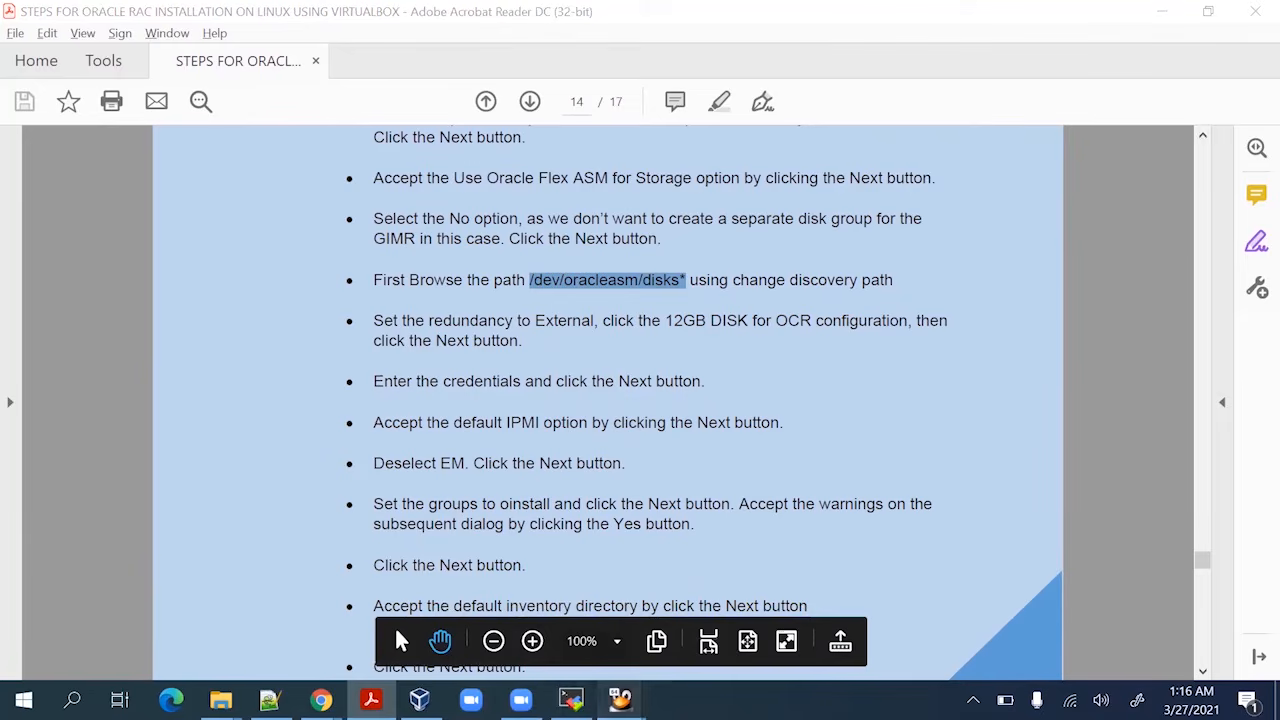
mouse_move(620, 700)
left_click(540, 552)
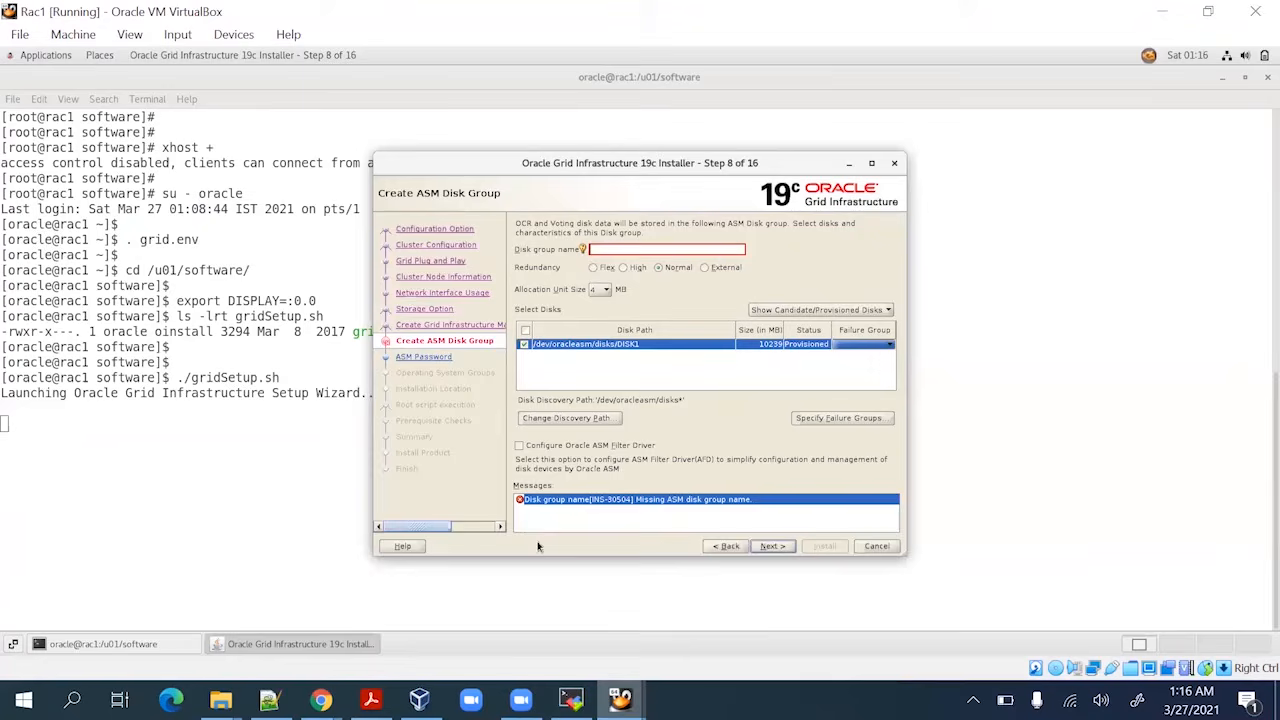
Name the disk group OCRDISK and select External redundancy
left_click(602, 247)
type("OCRVOT")
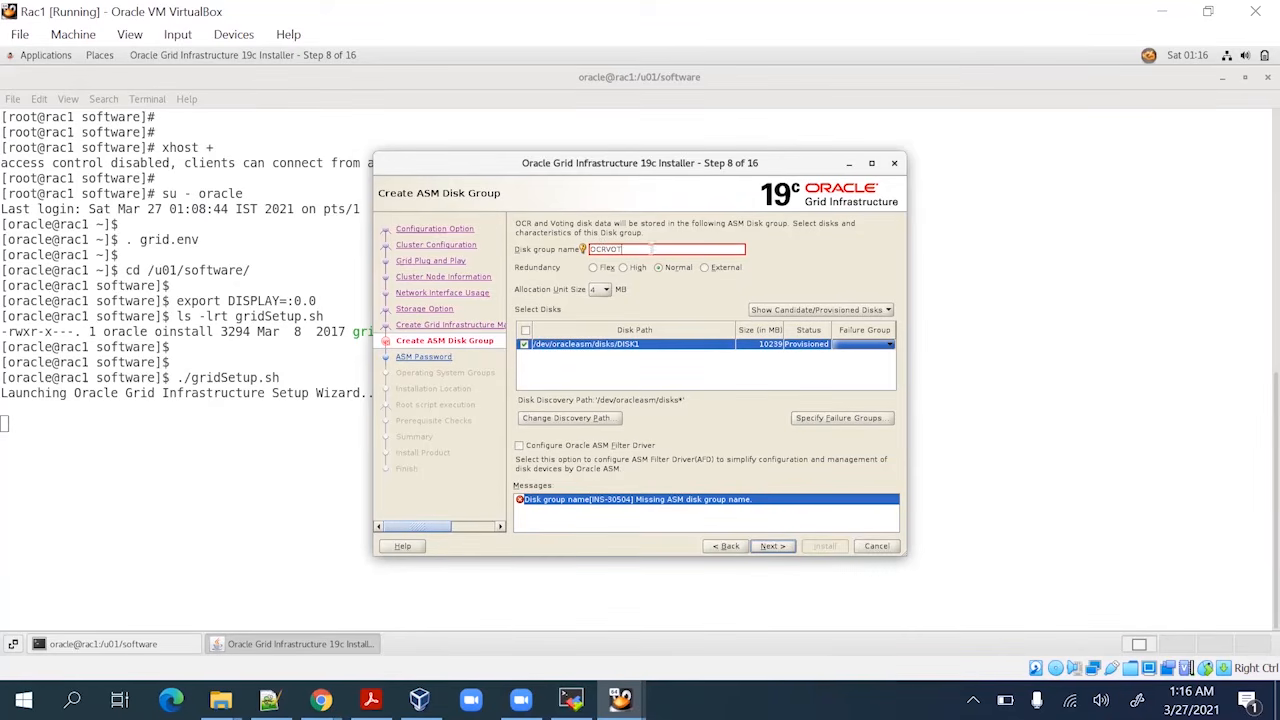
left_click(704, 267)
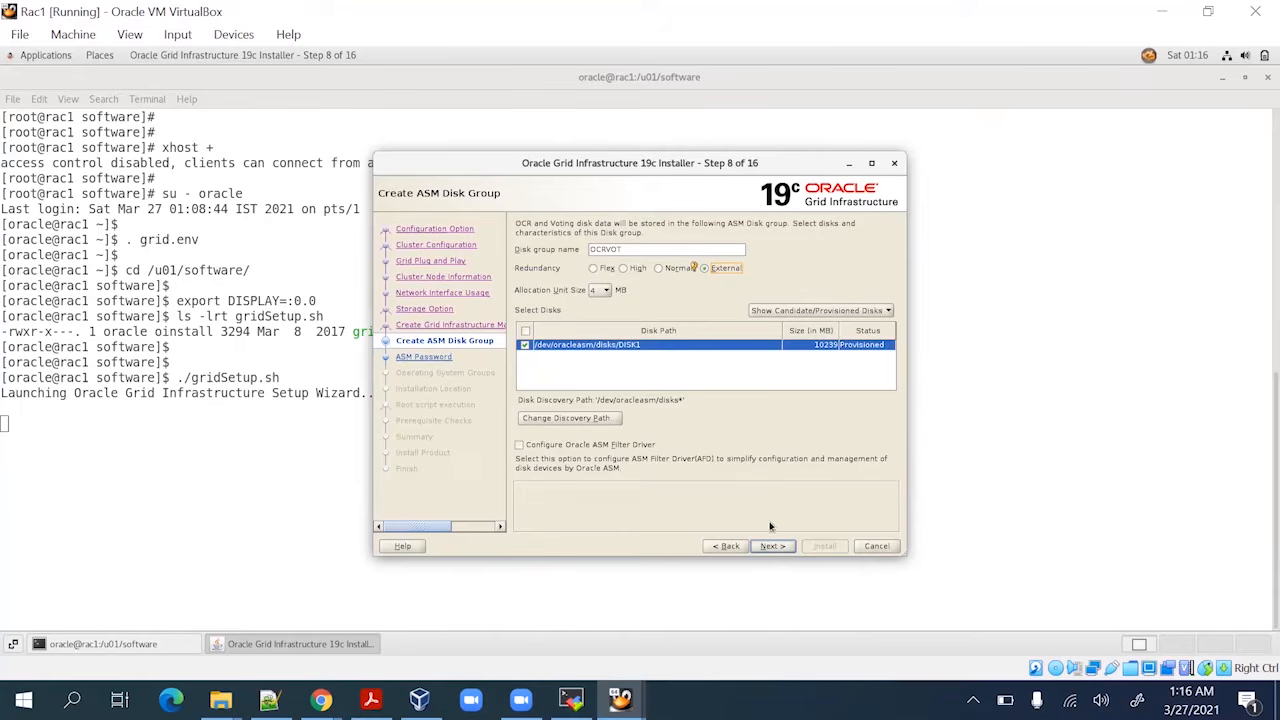
left_click(622, 249)
type("DISK")
Set one shared password for both ASM accounts and accept the INS-30011 non-conforming password warning
left_click(775, 546)
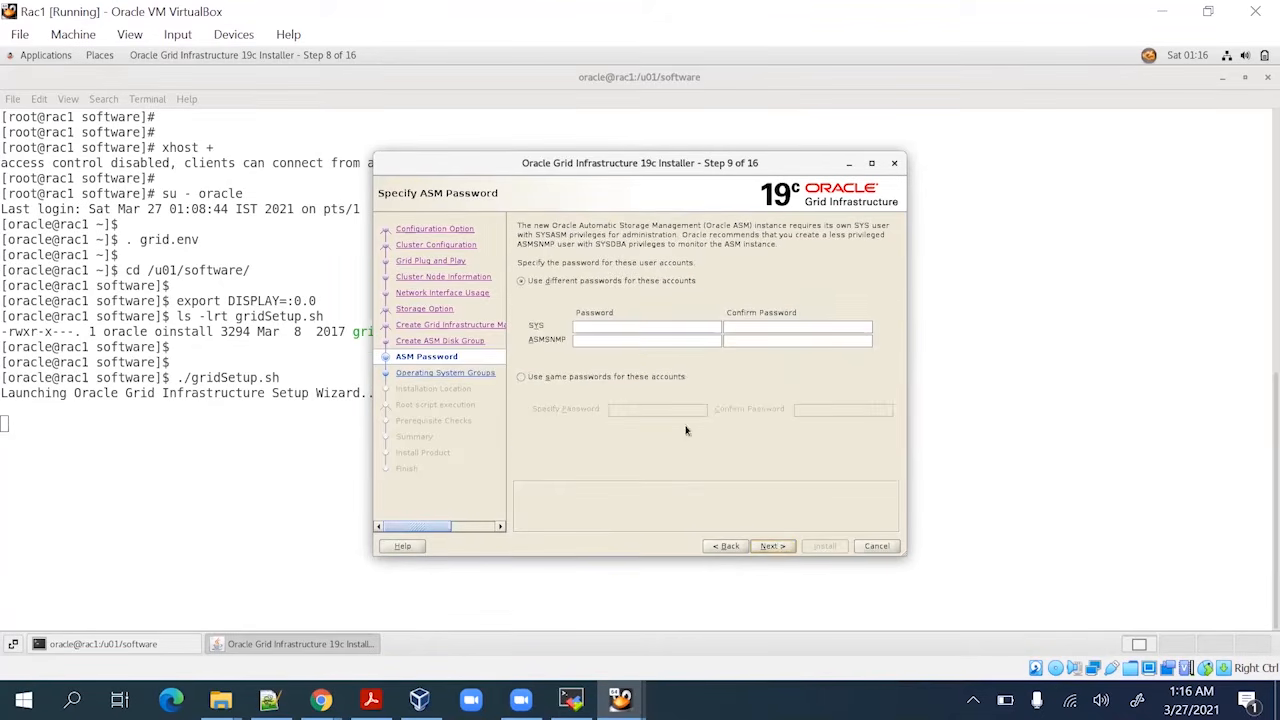
left_click(570, 380)
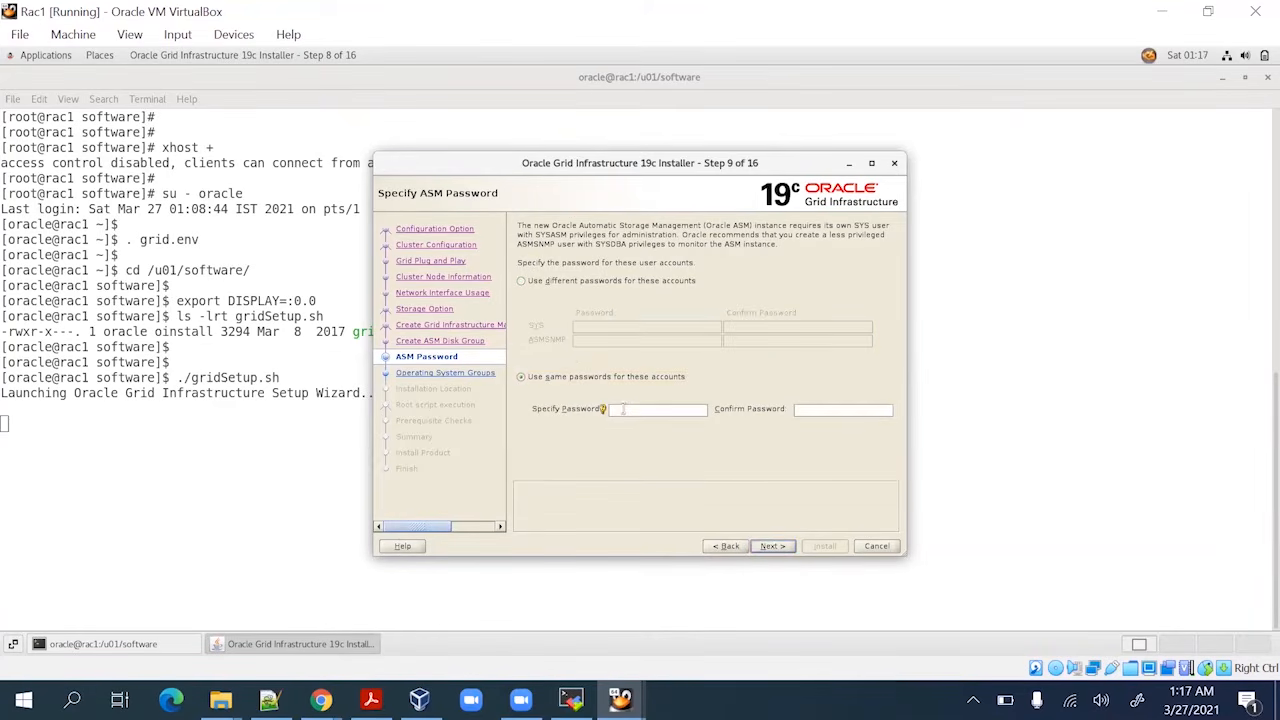
left_click(622, 409)
type("o")
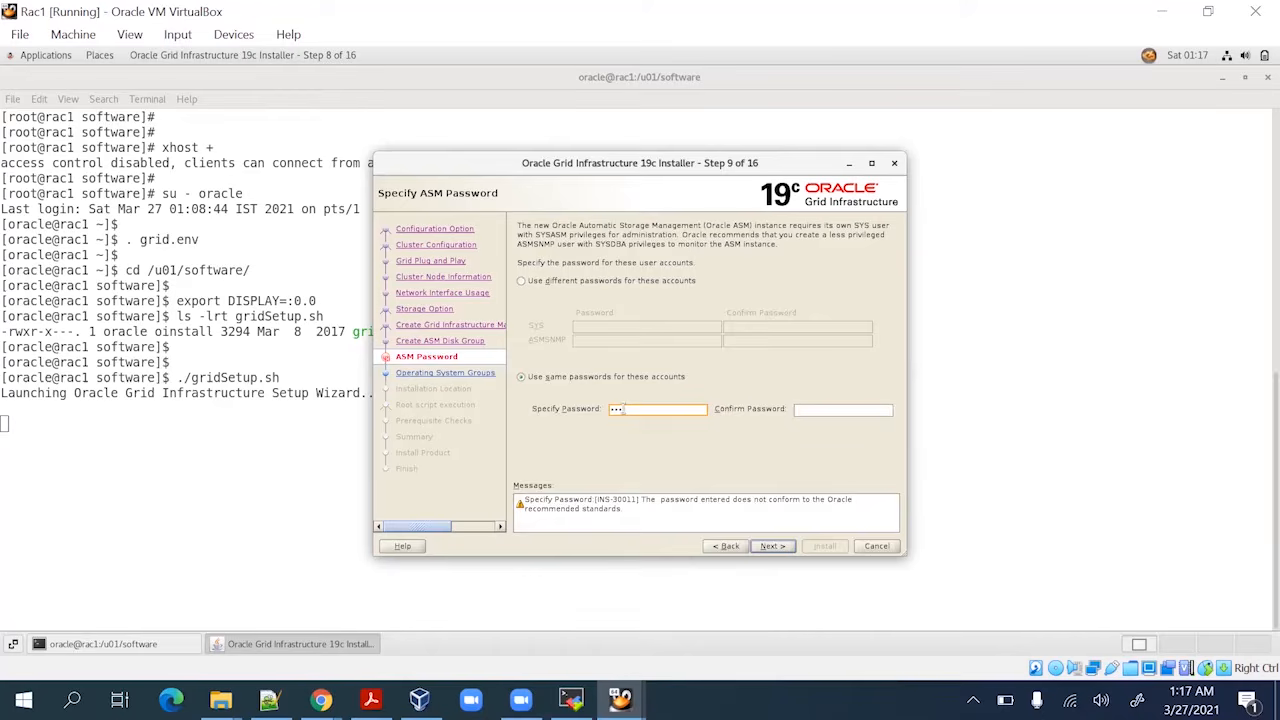
left_click(772, 546)
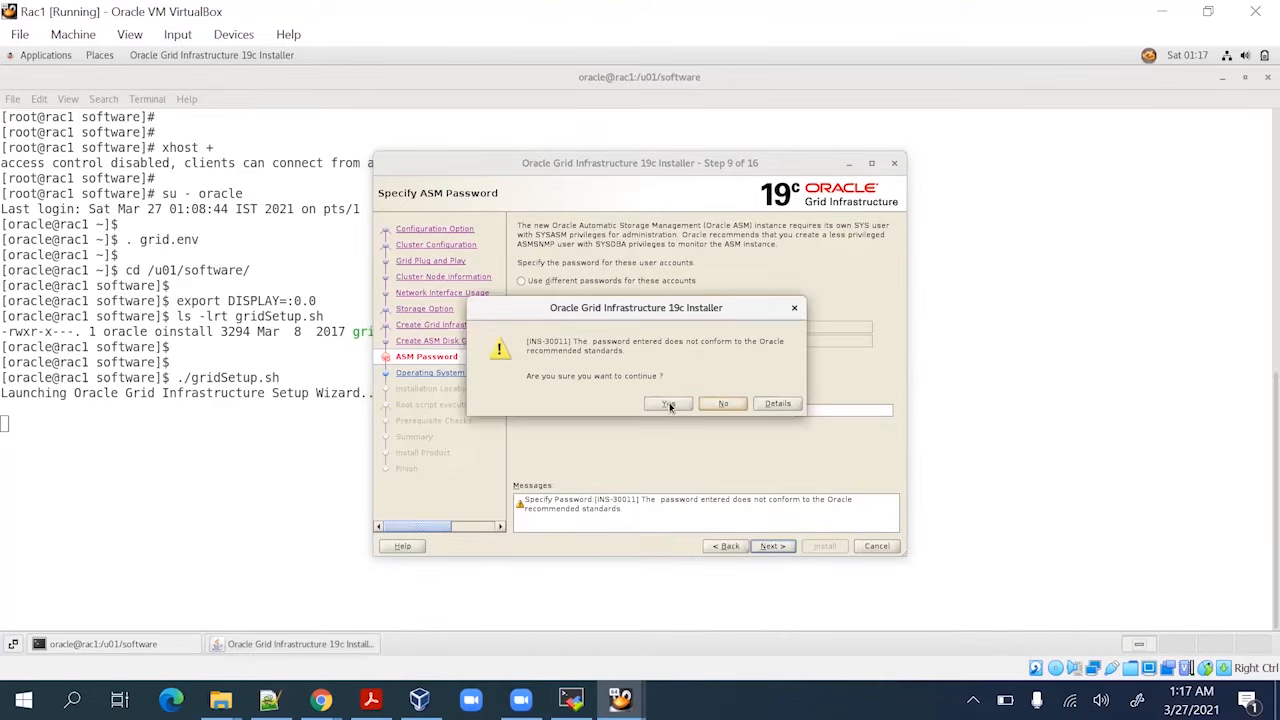
left_click(669, 404)
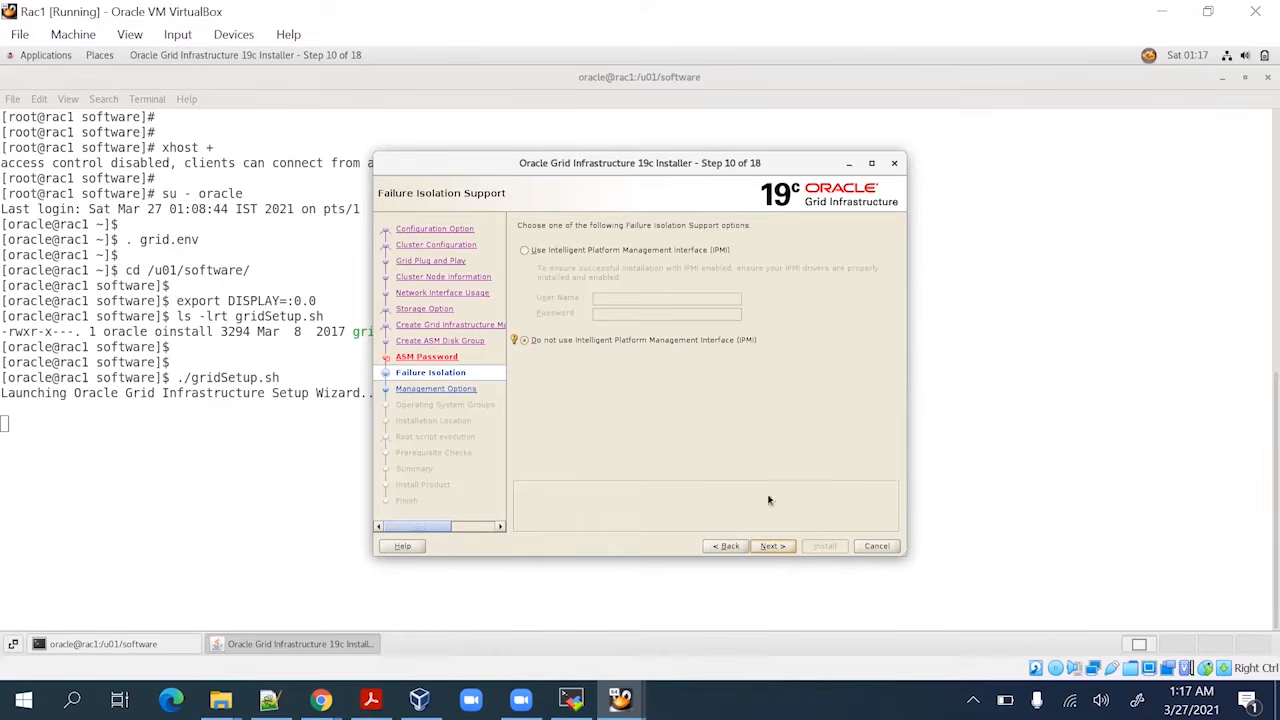
Skip IPMI and Enterprise Manager registration, then set the OSASM, OSDBA and OSOPER groups to oinstall
left_click(770, 546)
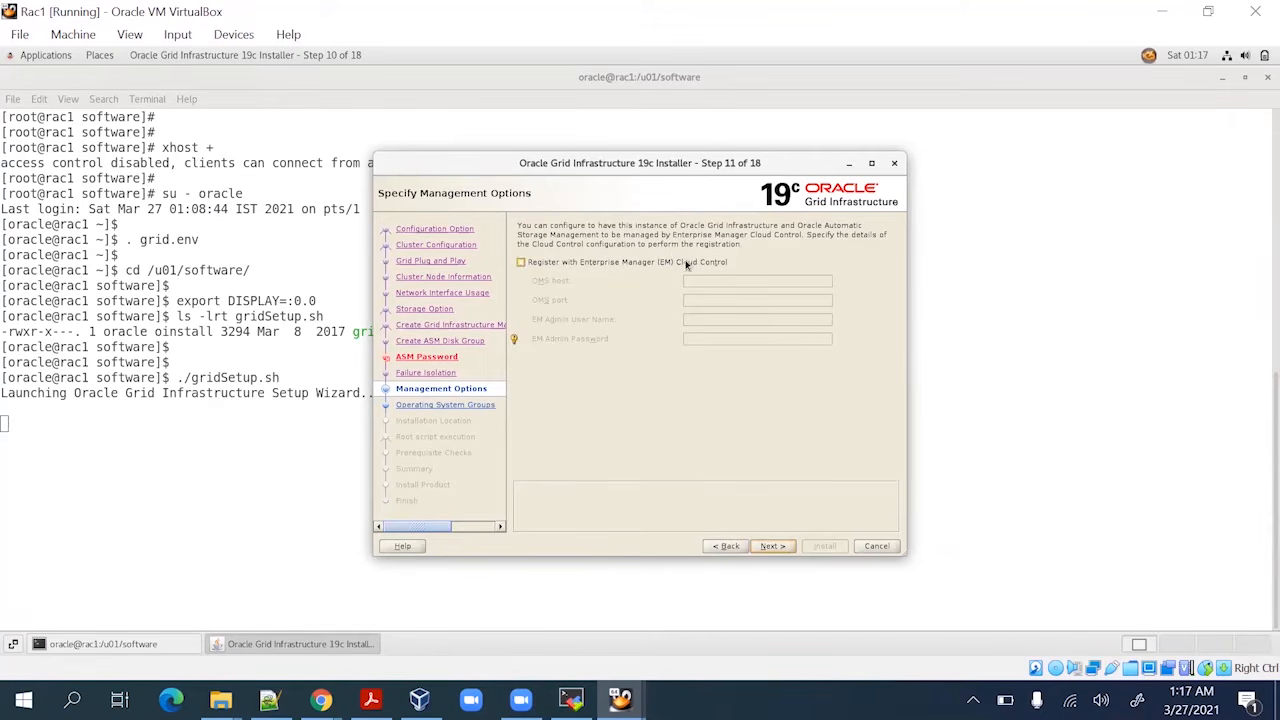
left_click(776, 548)
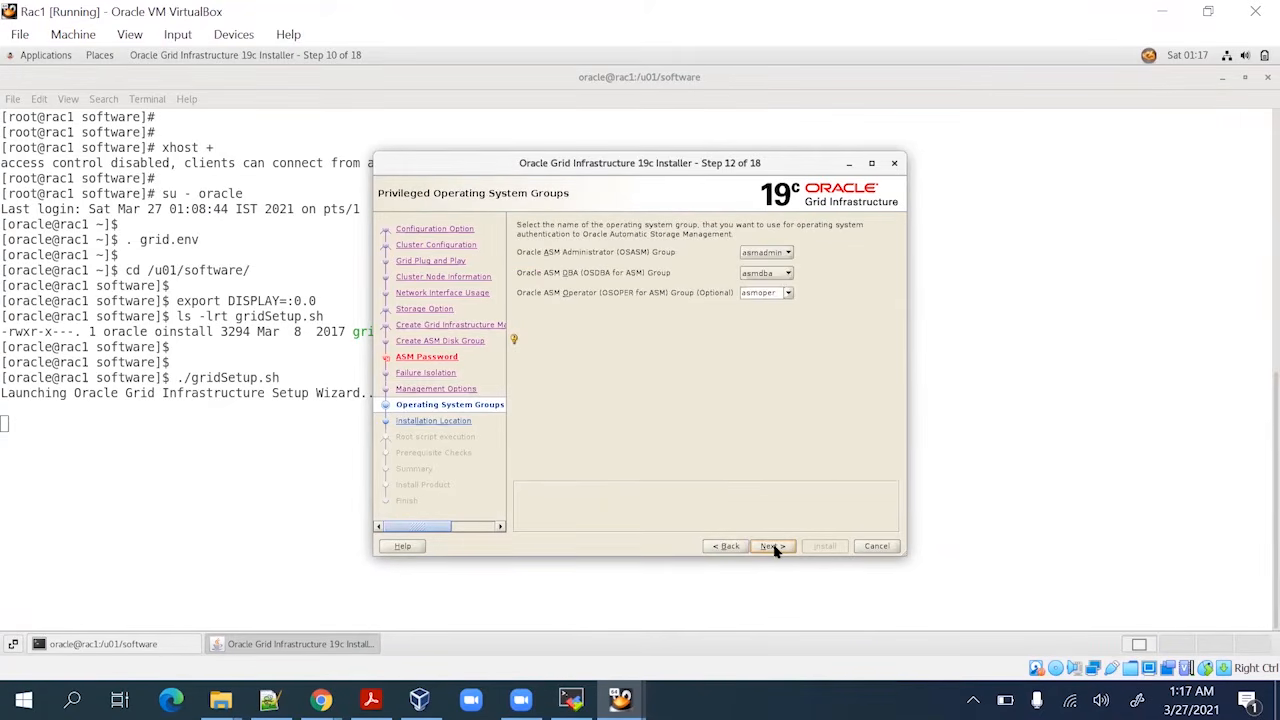
left_click(778, 257)
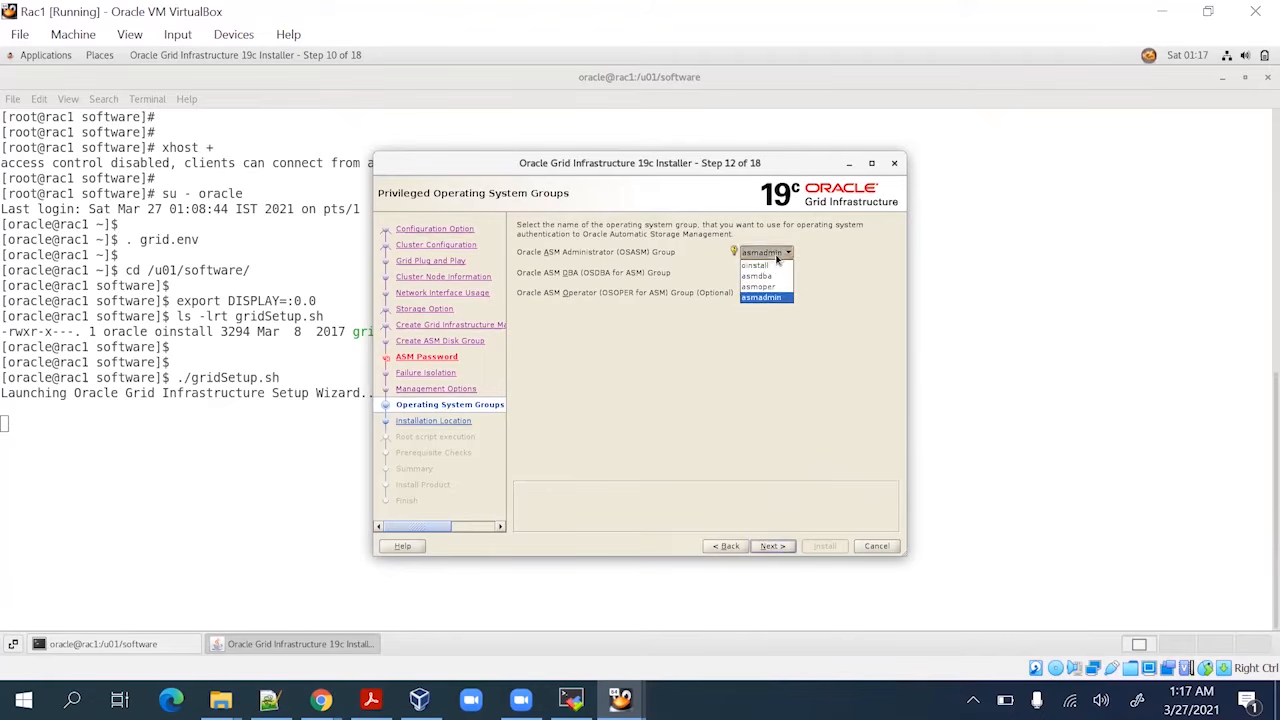
left_click(776, 265)
left_click(774, 273)
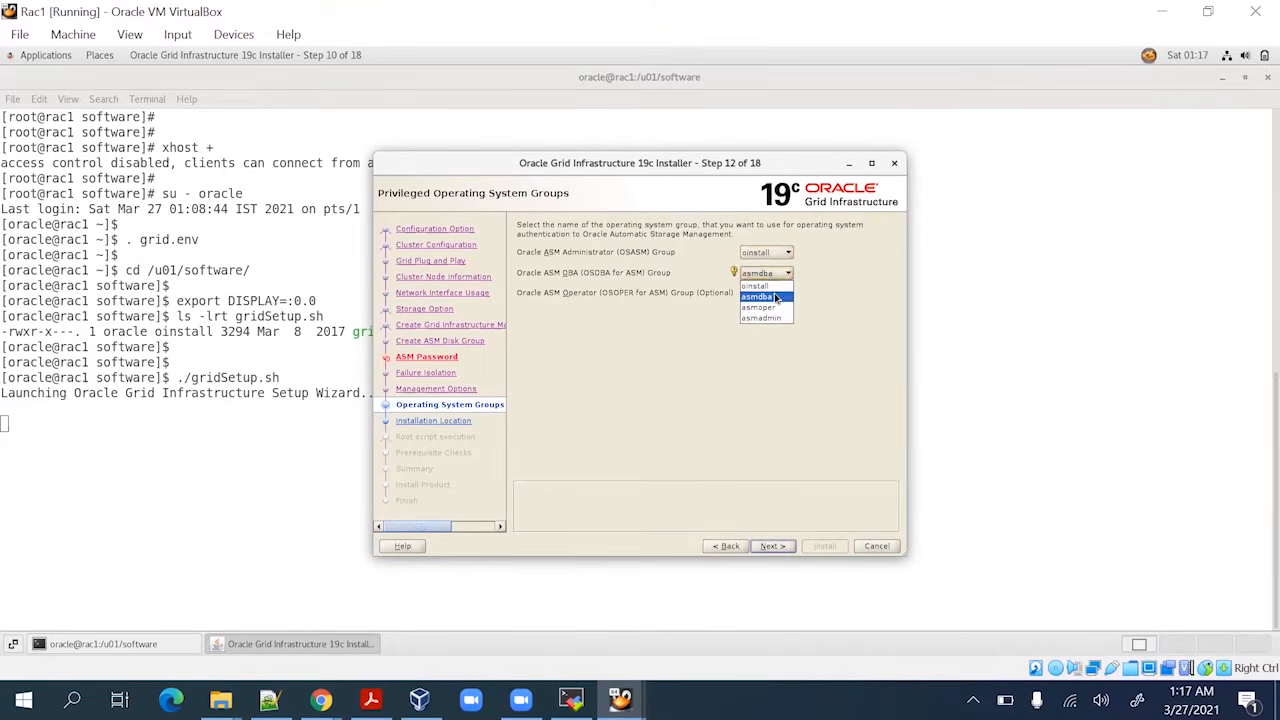
left_click(773, 288)
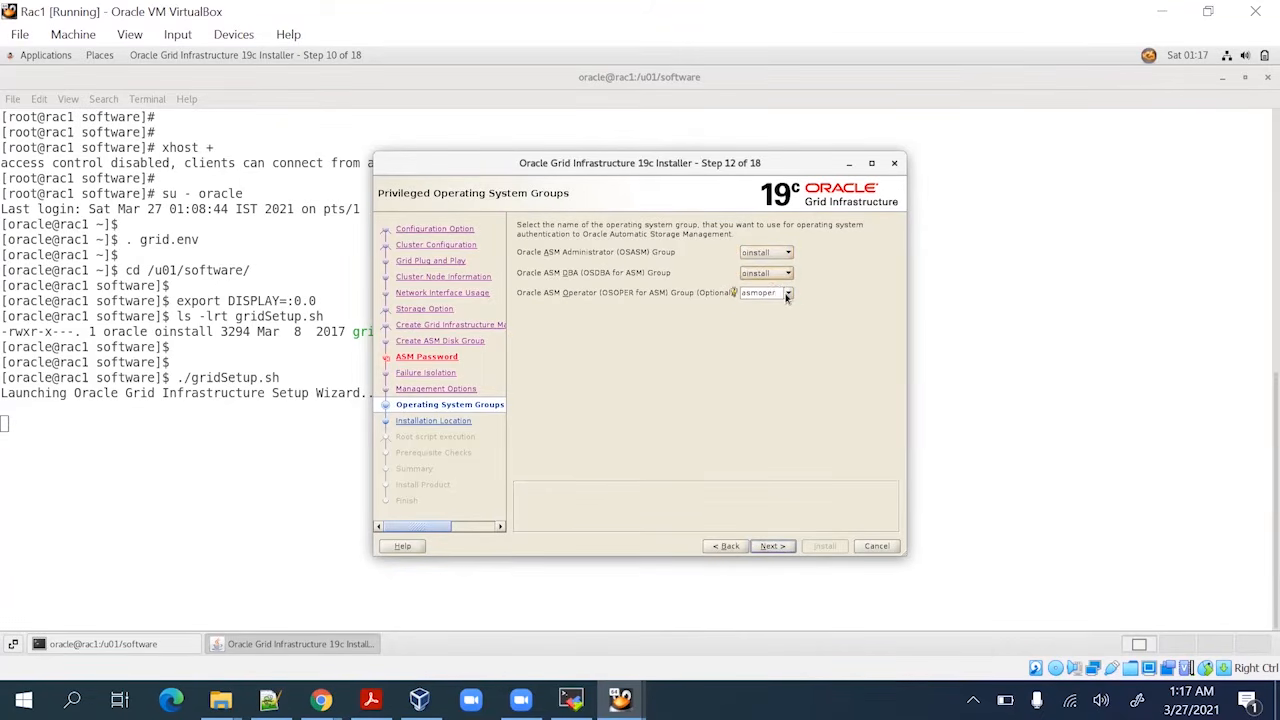
left_click(788, 294)
left_click(784, 306)
Continue past the OS groups step, accepting the INS-41813 shared-group warning
left_click(785, 547)
left_click(782, 548)
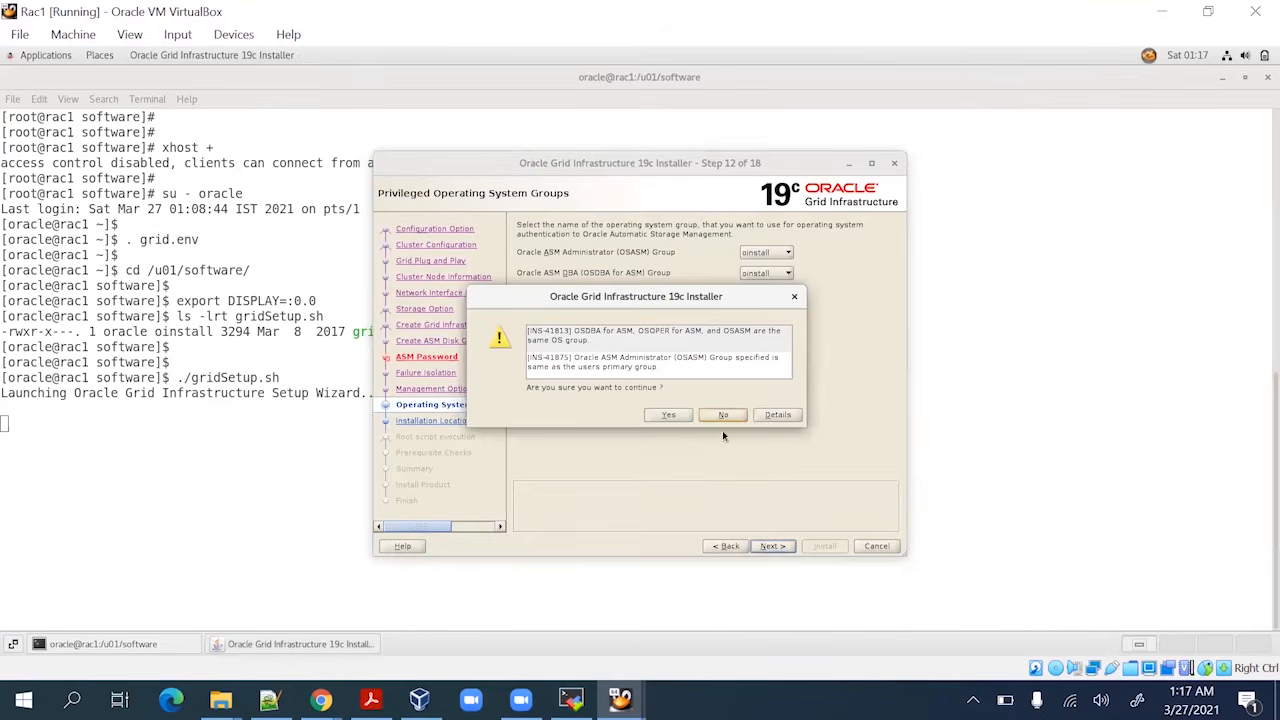
left_click(668, 414)
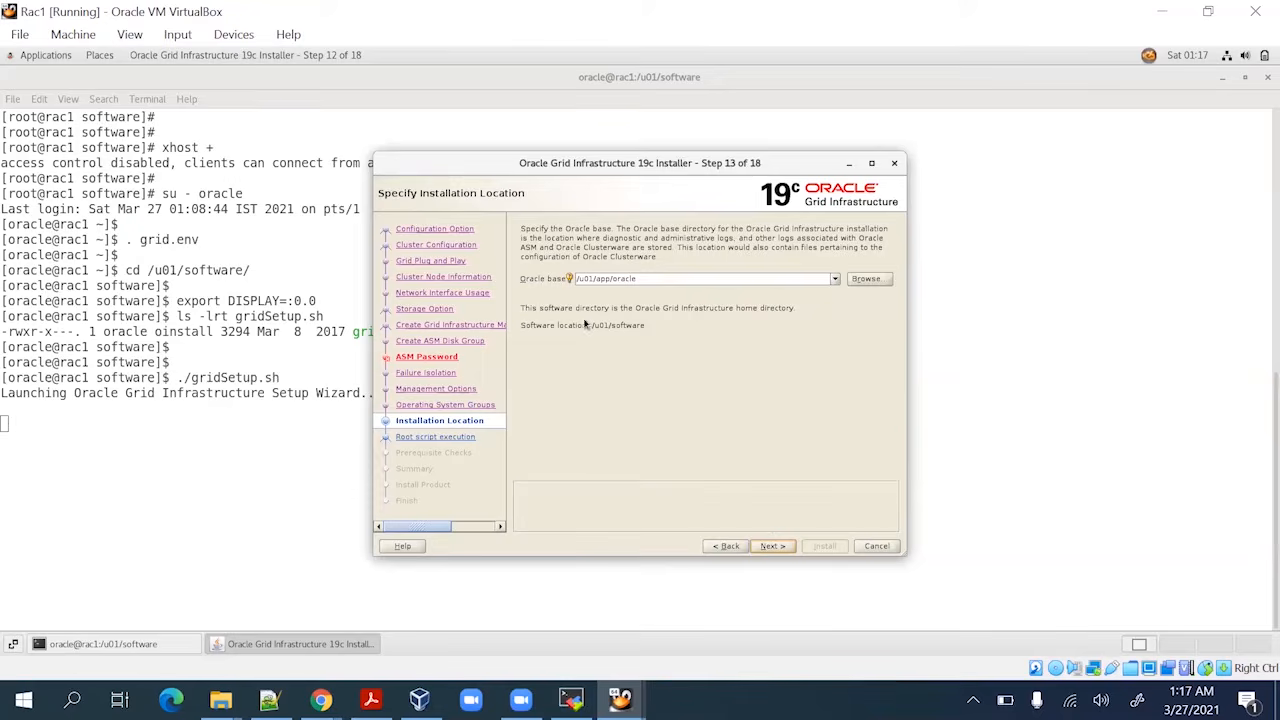
Keep Oracle base /u01/app/oracle despite the INS-40109 prompt and inventory /u01/app/oraInventory
left_click(767, 546)
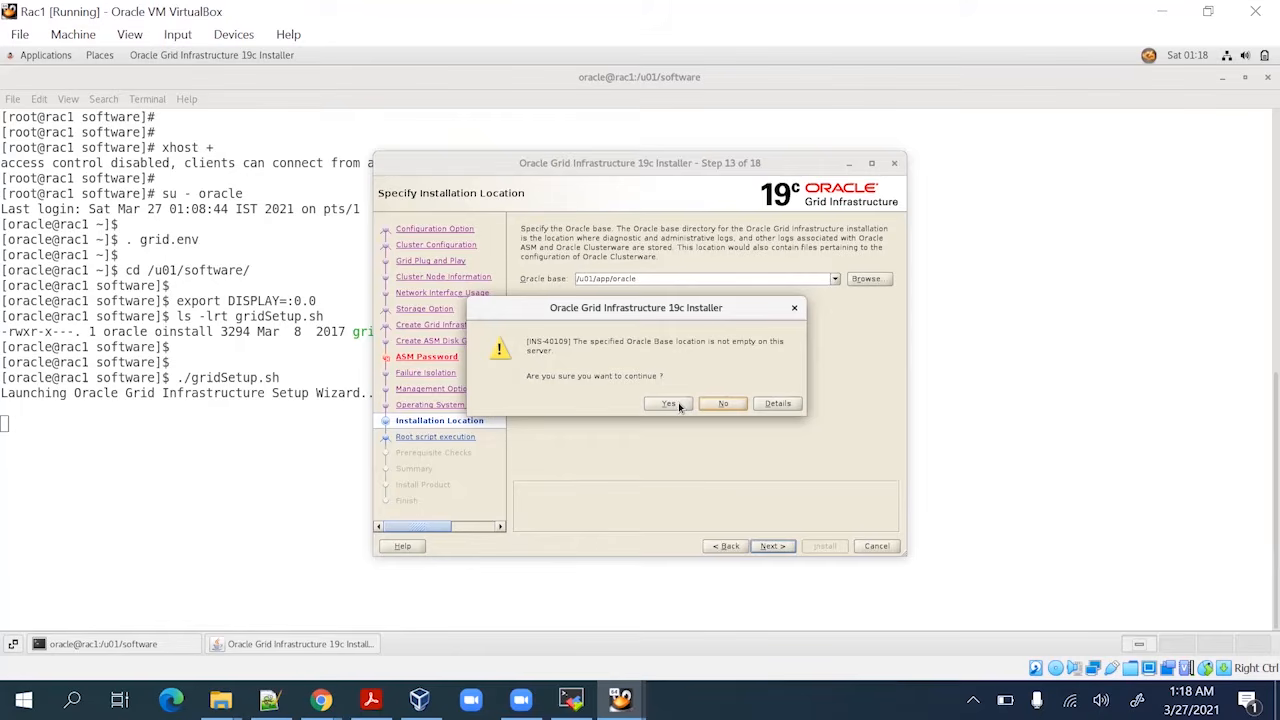
left_click(678, 404)
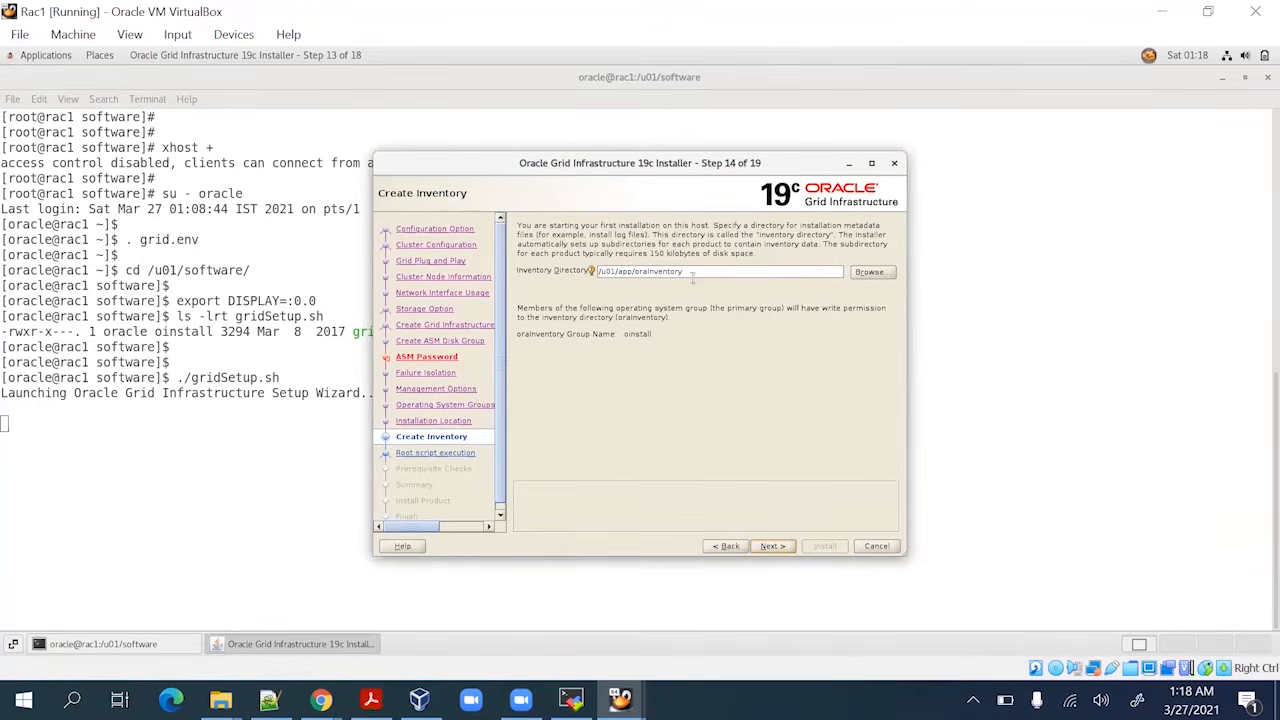
left_click(777, 545)
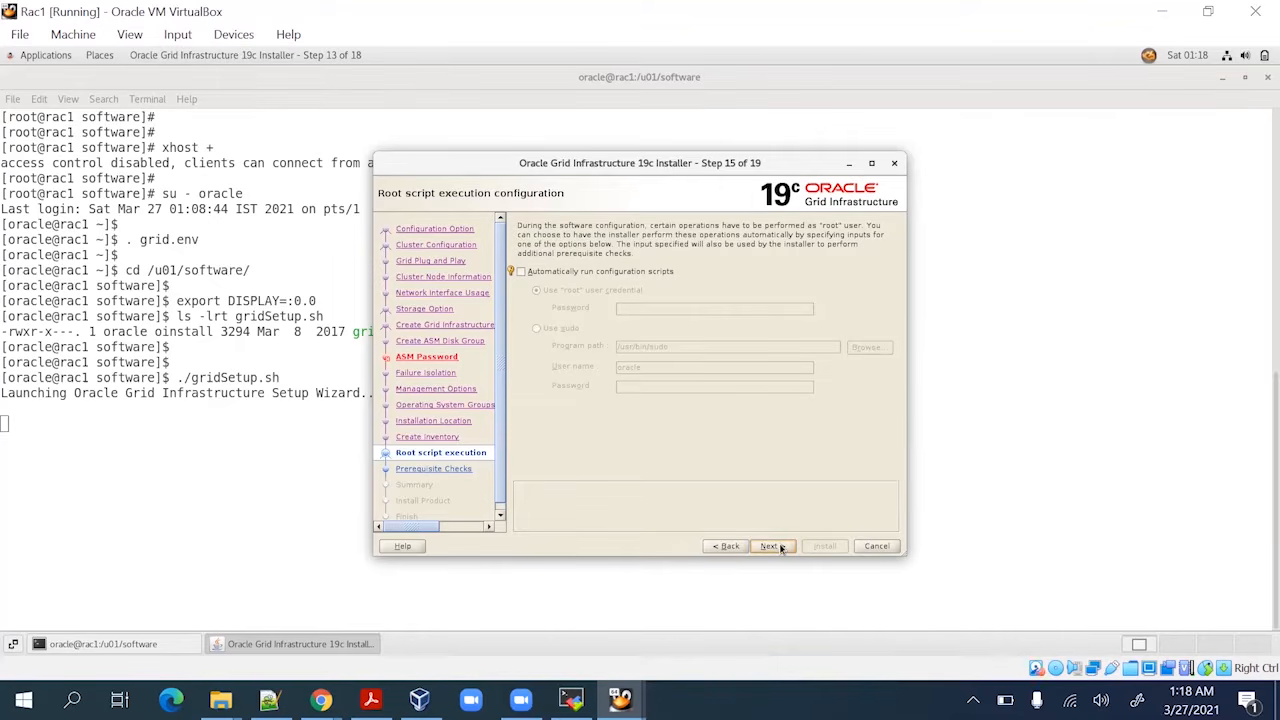
Keep root scripts manual, ignore all failed prerequisite checks, and accept the INS-13016 warning
left_click(769, 546)
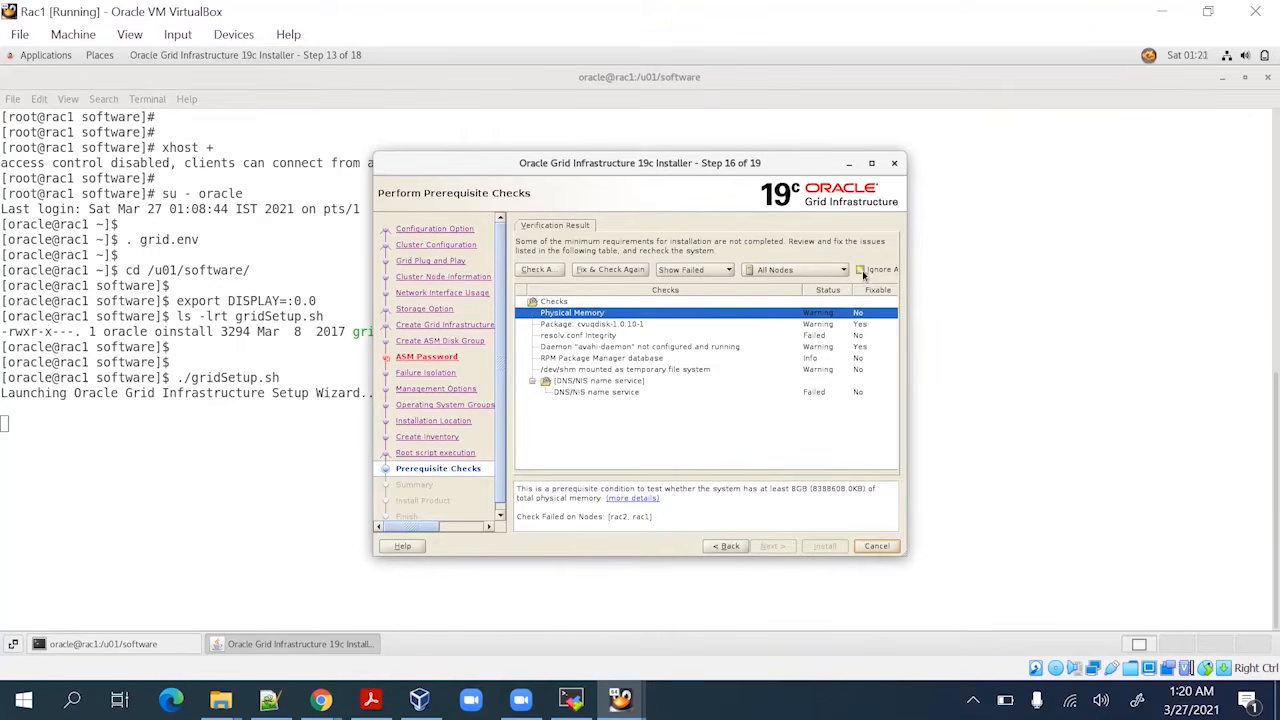
left_click(861, 270)
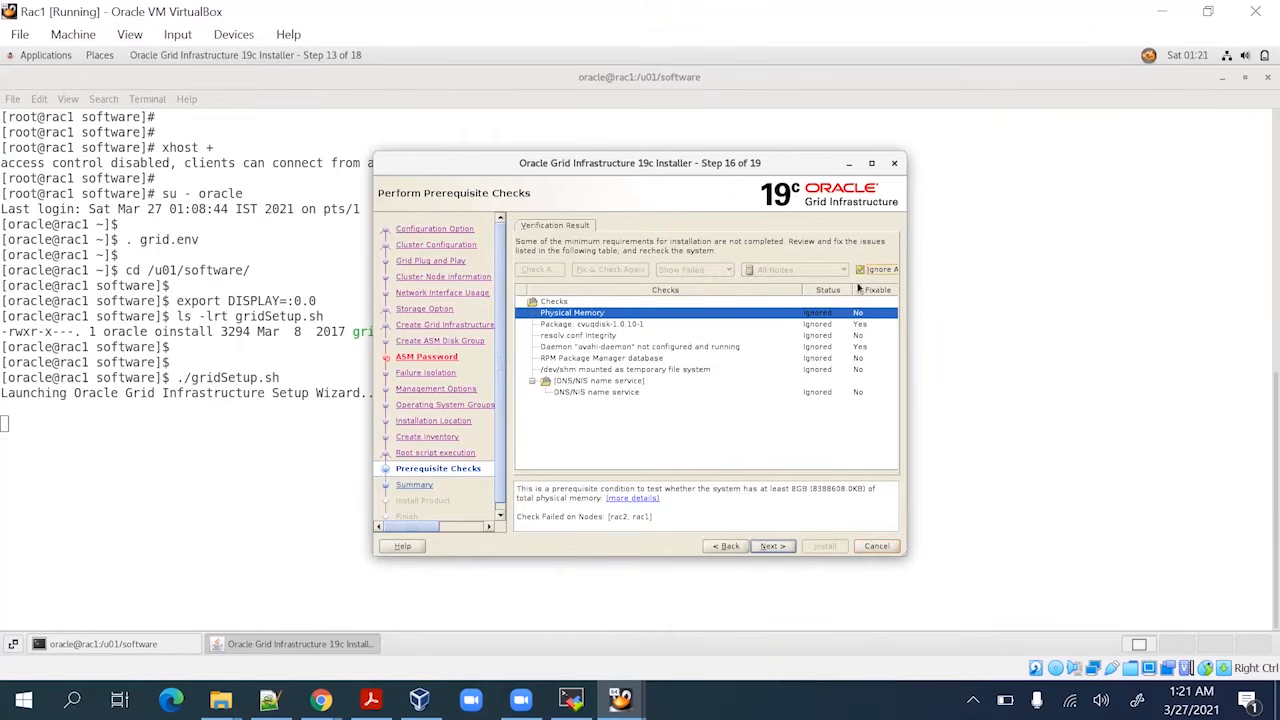
left_click(772, 546)
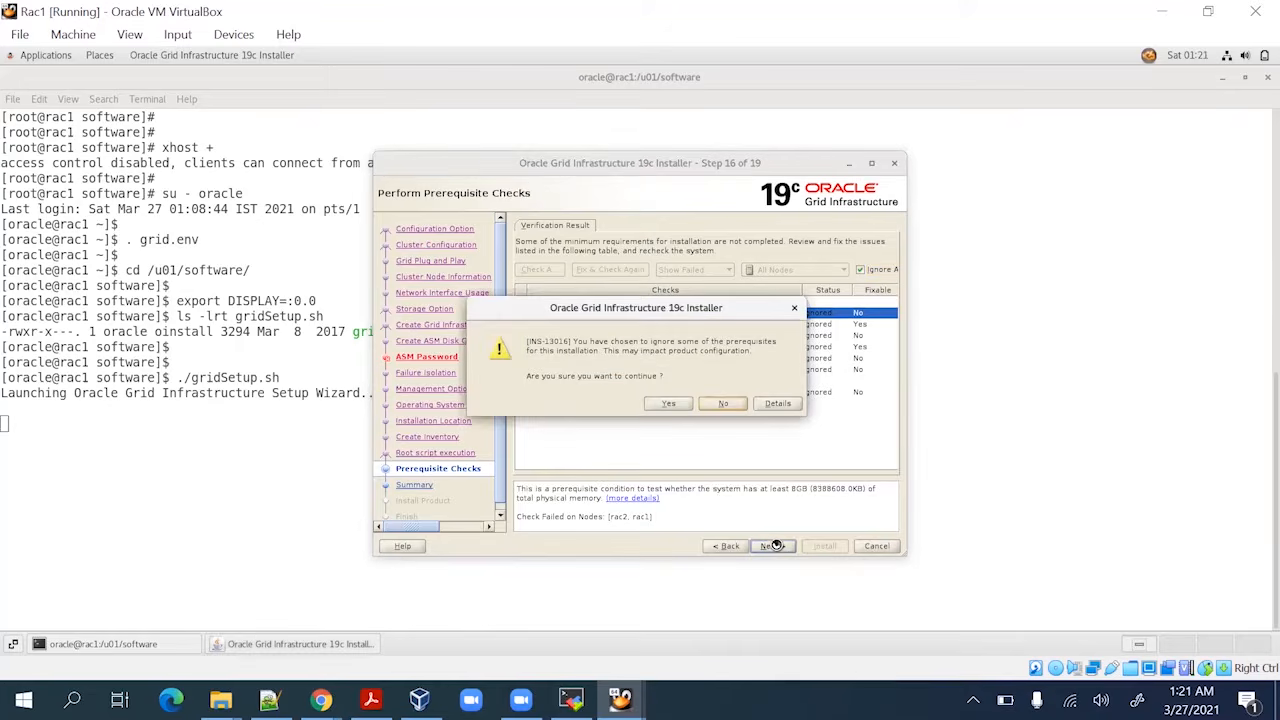
left_click(666, 405)
scroll(808, 403, "down", 2)
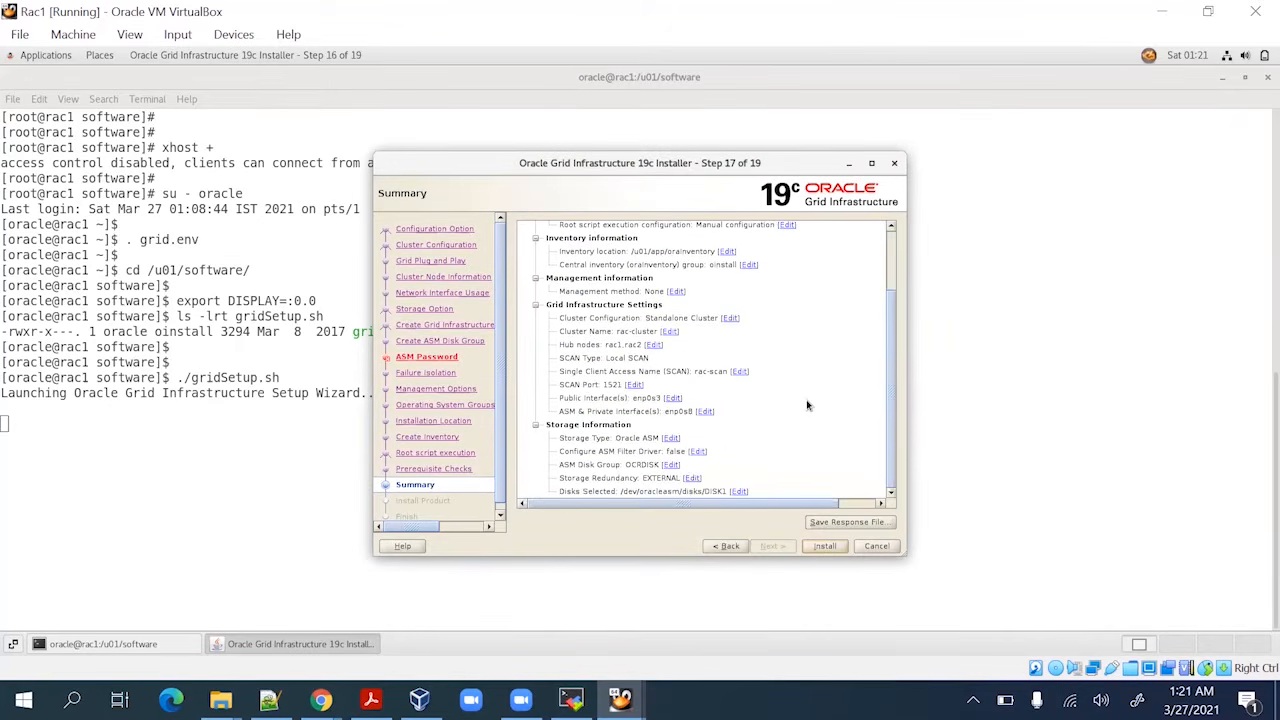
Start the Grid Infrastructure install from the Summary page and show the detailed progress log
scroll(808, 411, "up", 2)
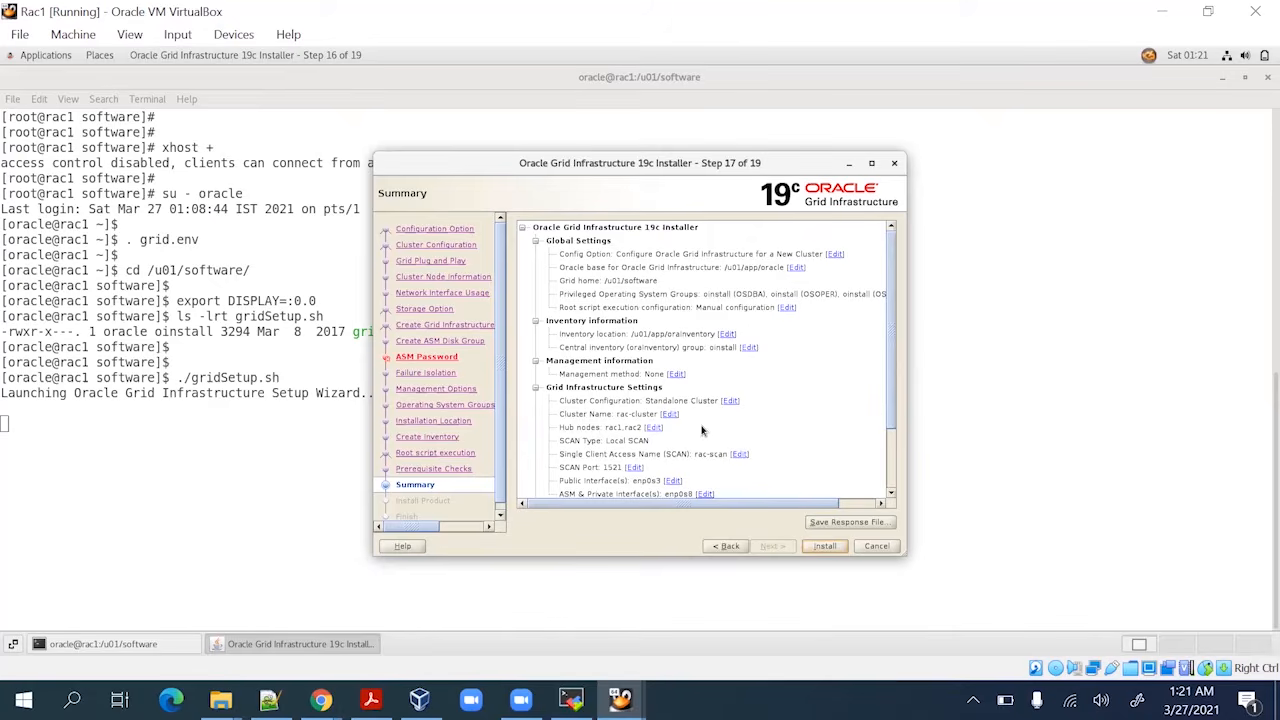
left_click(828, 547)
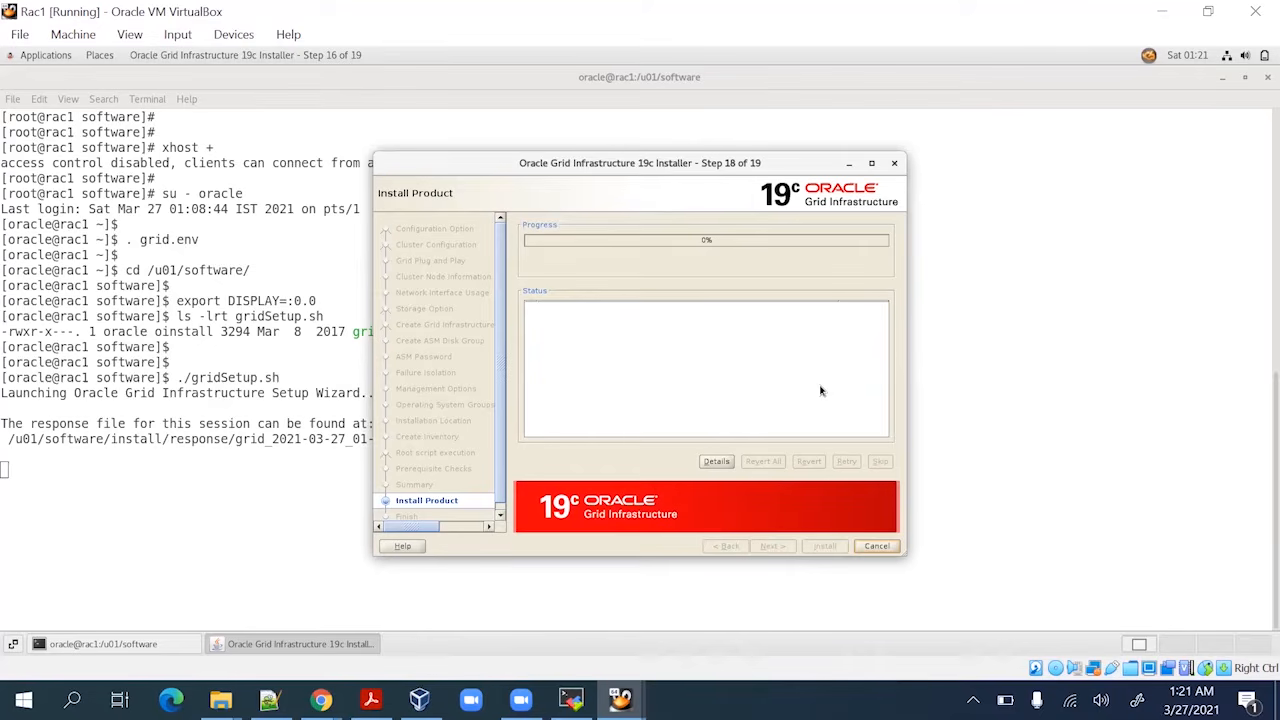
left_click(716, 461)
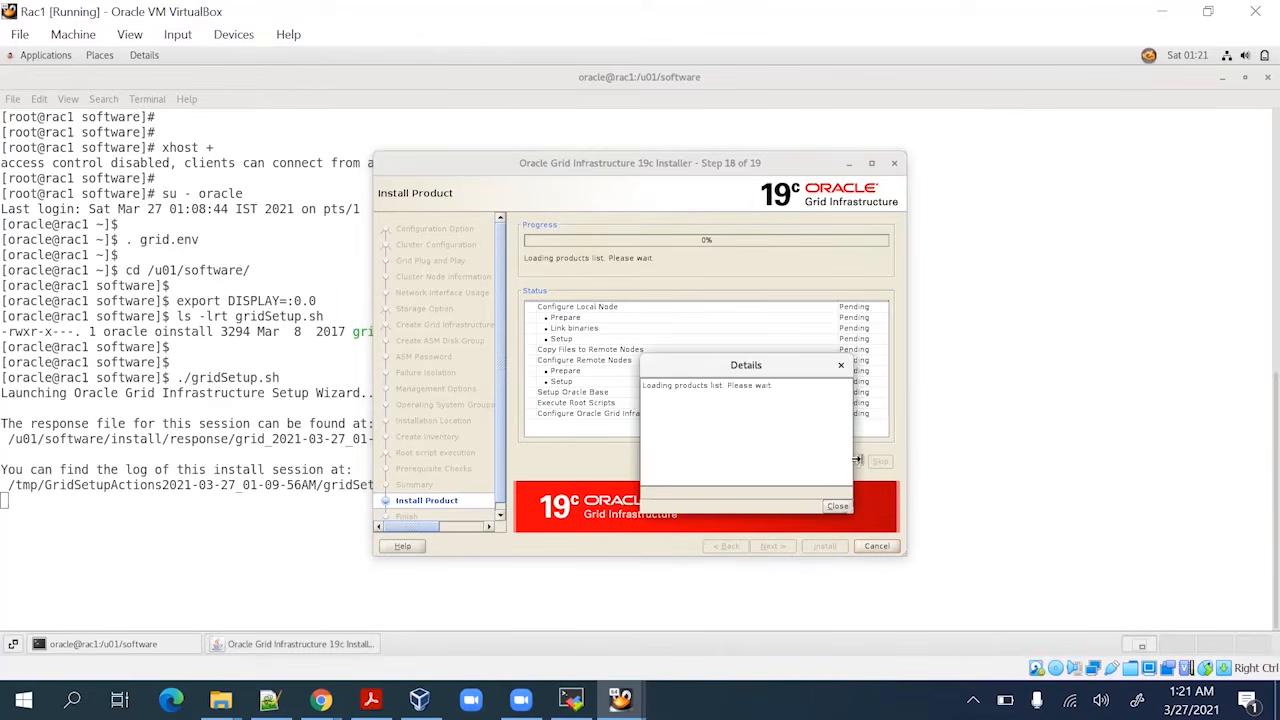
Move the Details window aside and wait until the install reaches 32% and requests configuration scripts
left_click_drag(853, 461, 996, 443)
left_click_drag(878, 366, 1012, 466)
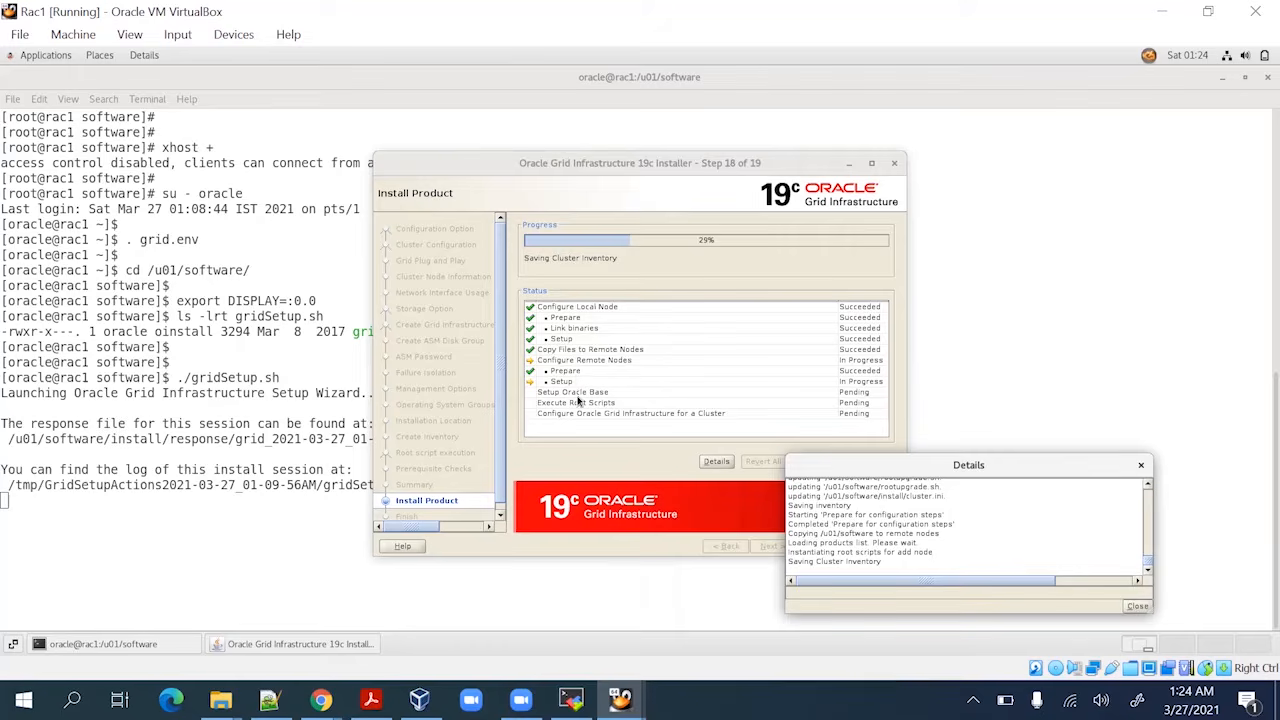
mouse_move(988, 466)
left_mouse_down()
mouse_move(1073, 395)
mouse_move(966, 467)
left_mouse_up()
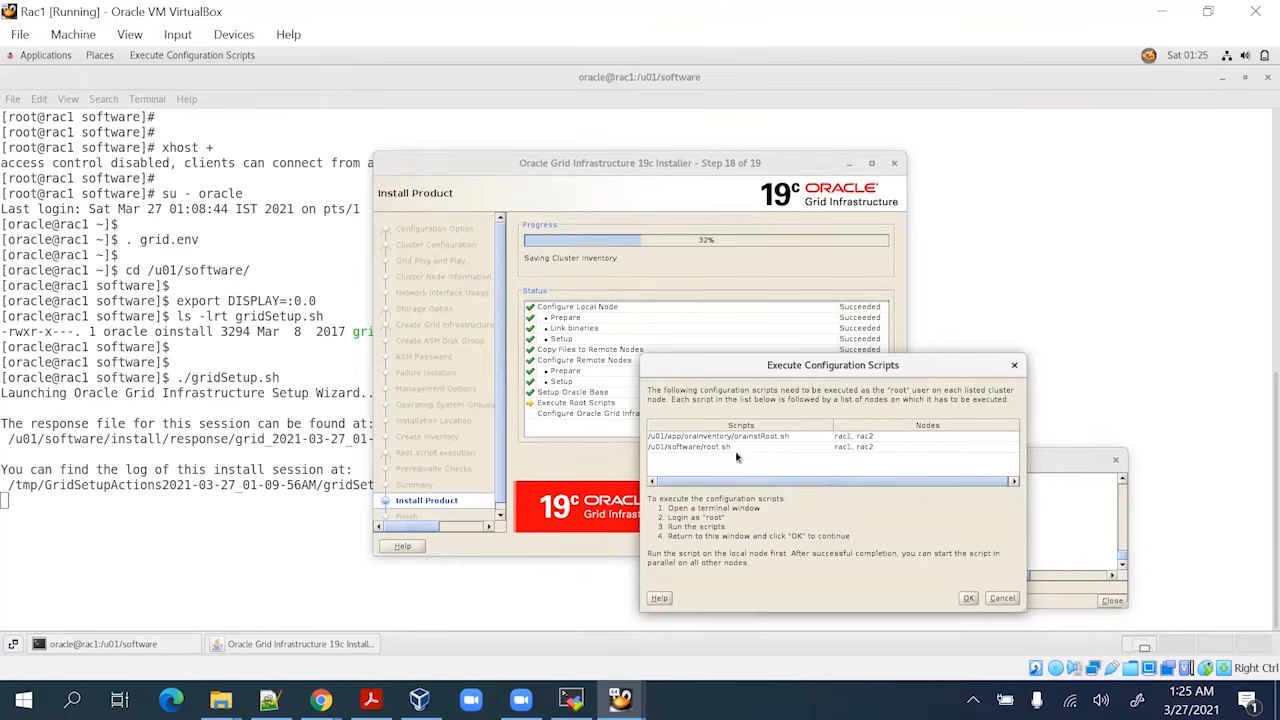
triple_click(804, 441)
key("ctrl+c")
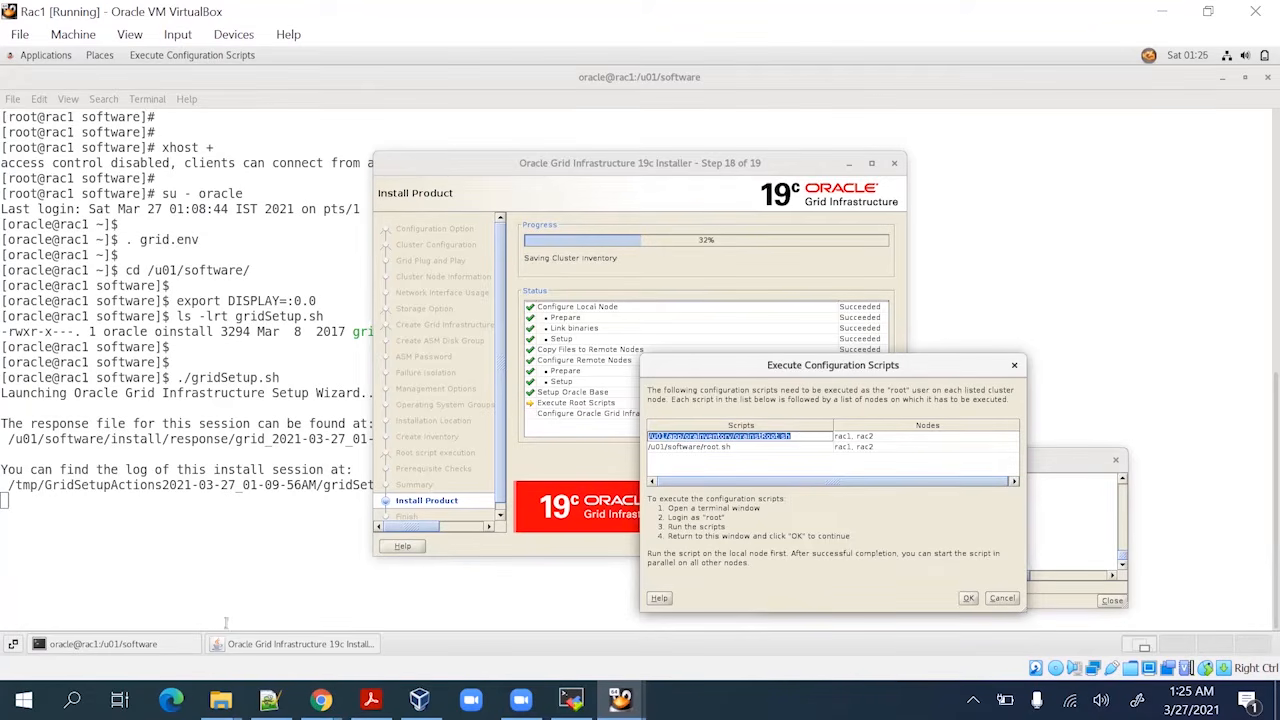
left_click(162, 647)
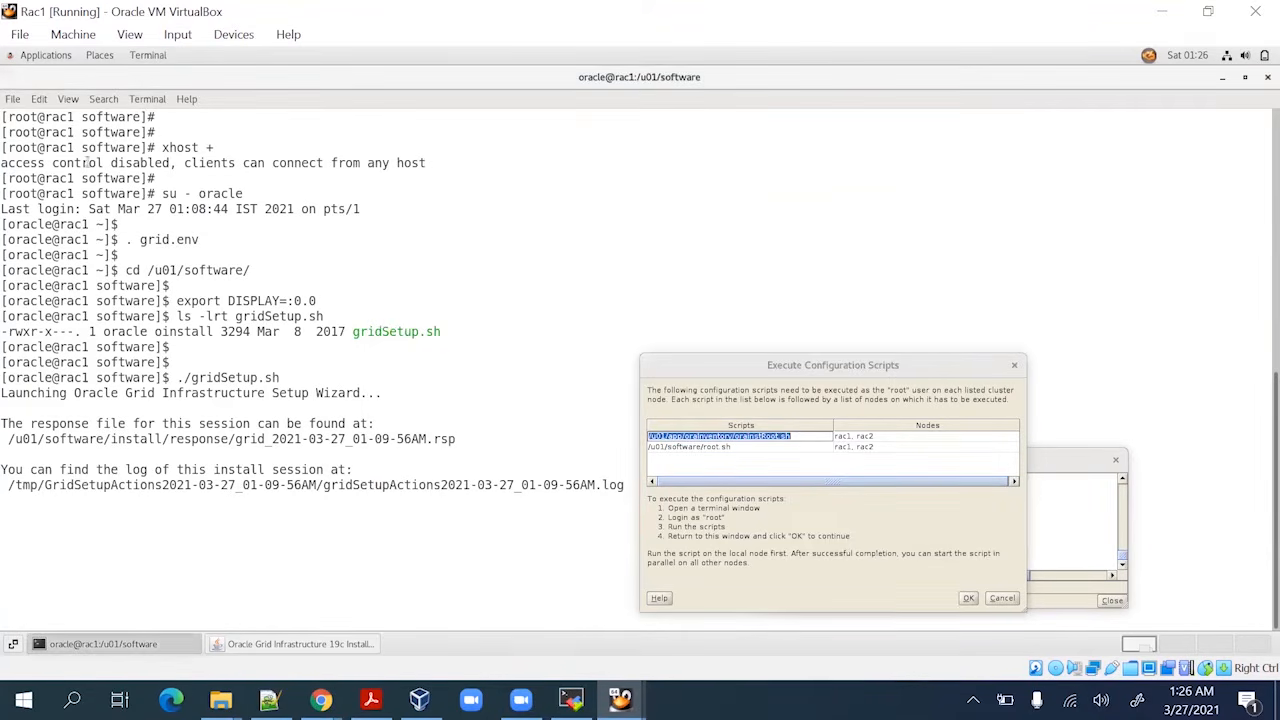
left_click(13, 100)
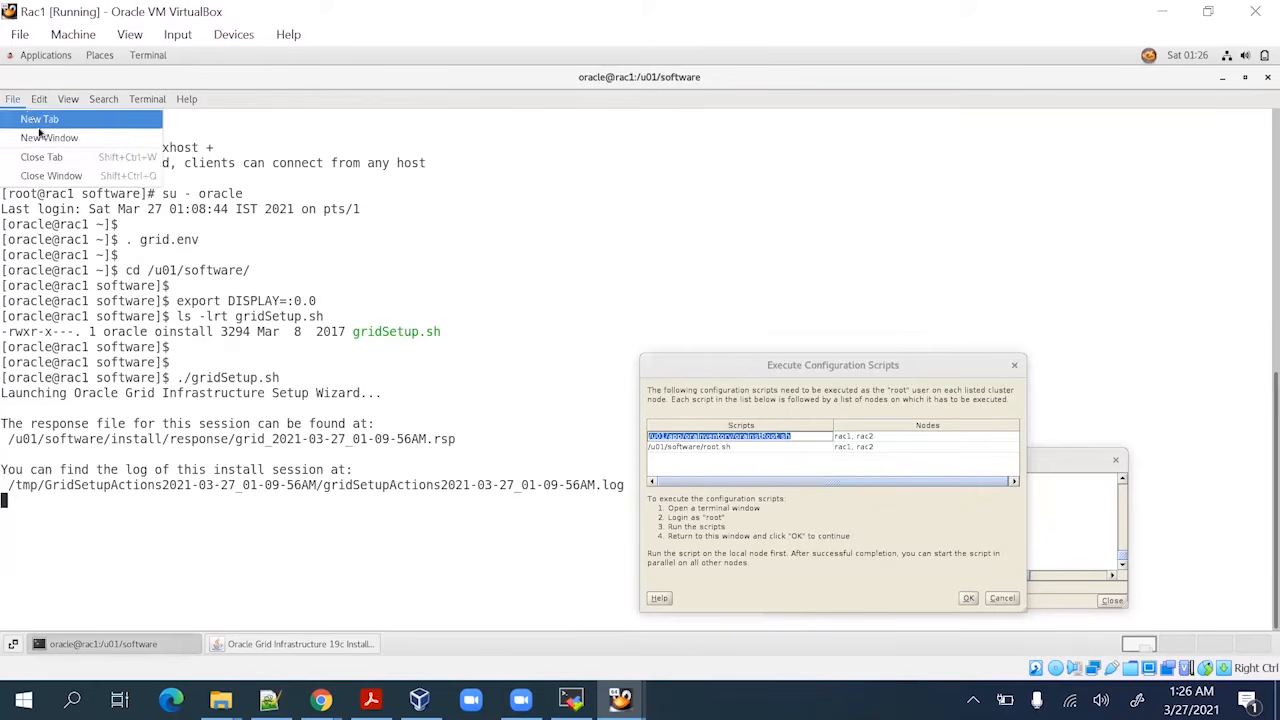
left_click(46, 121)
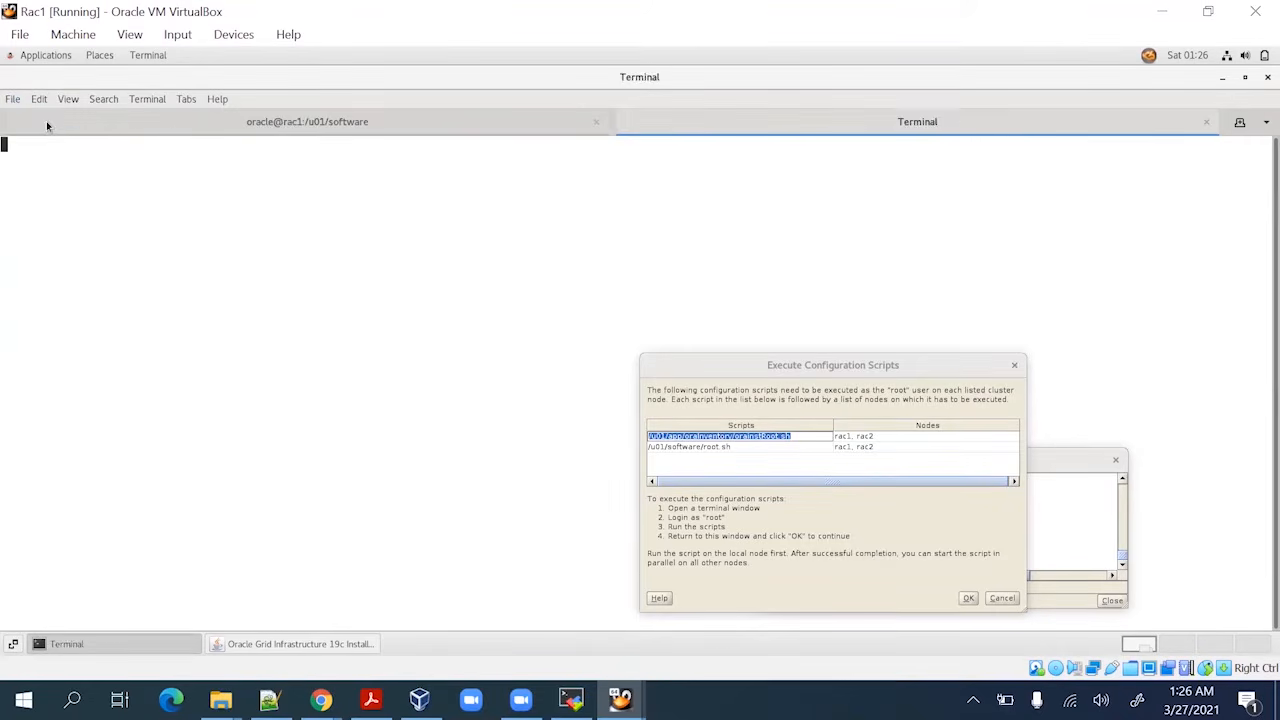
right_click(297, 170)
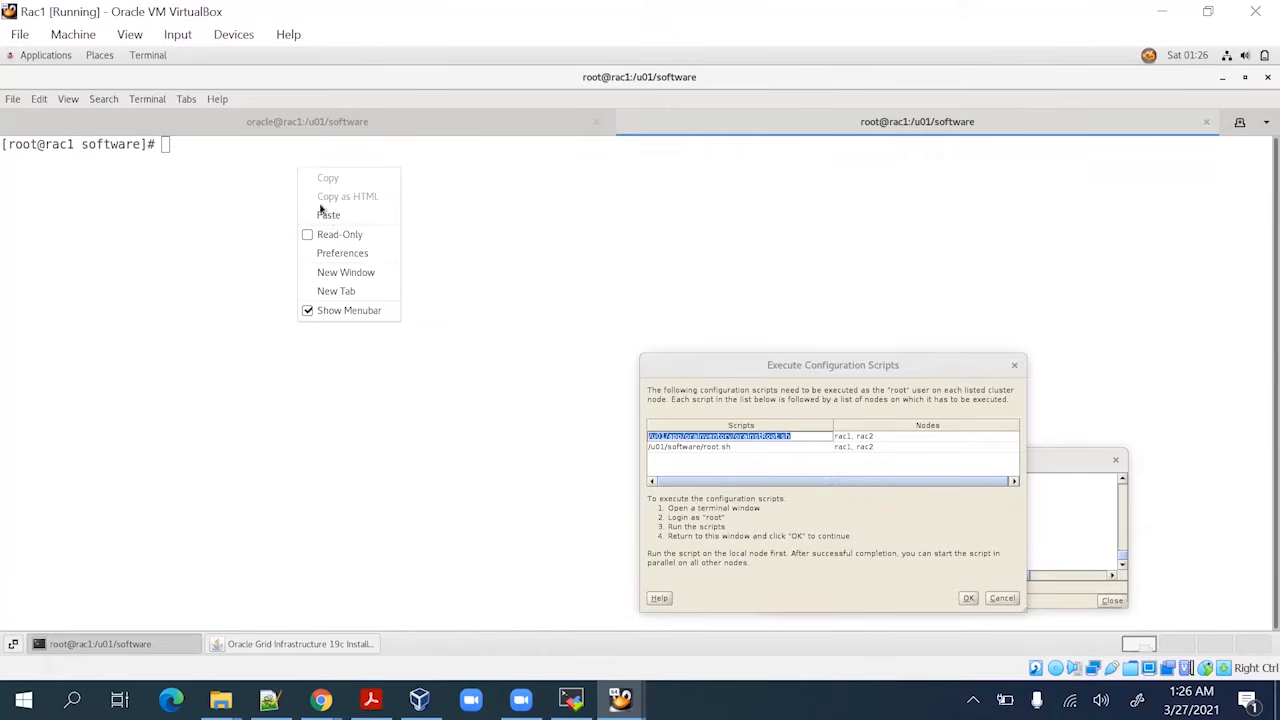
left_click(328, 215)
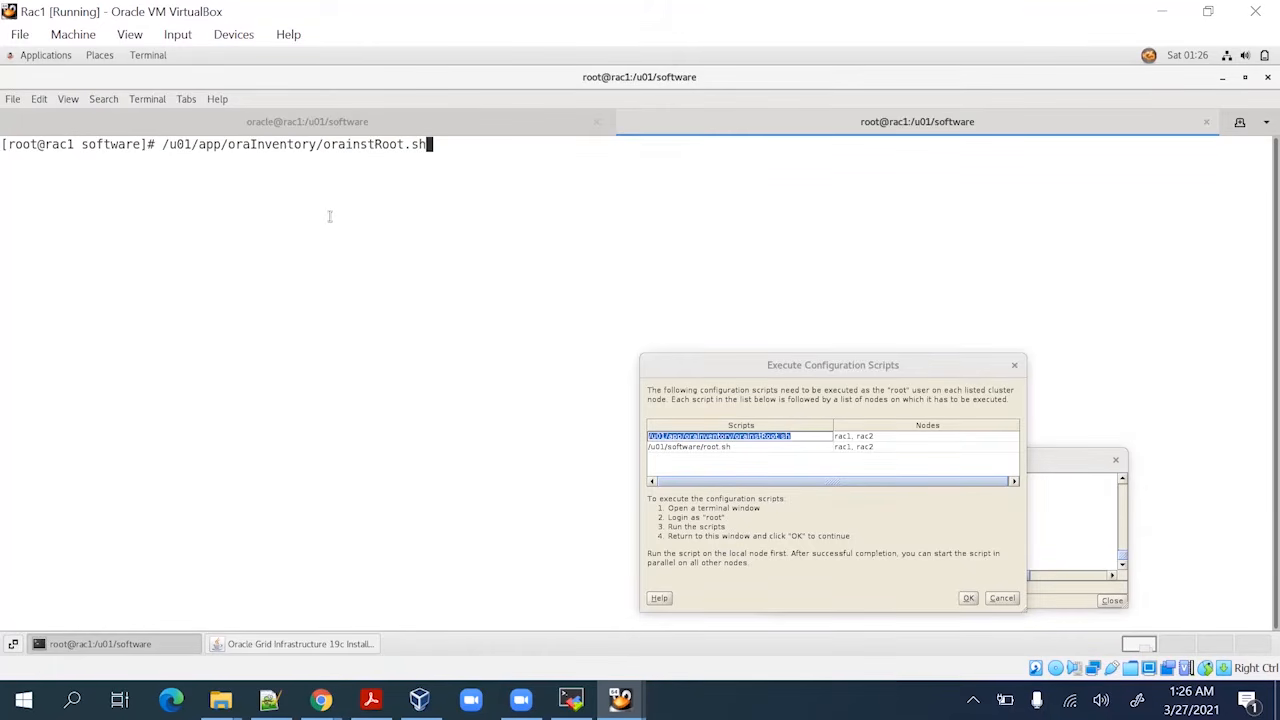
key("Return")
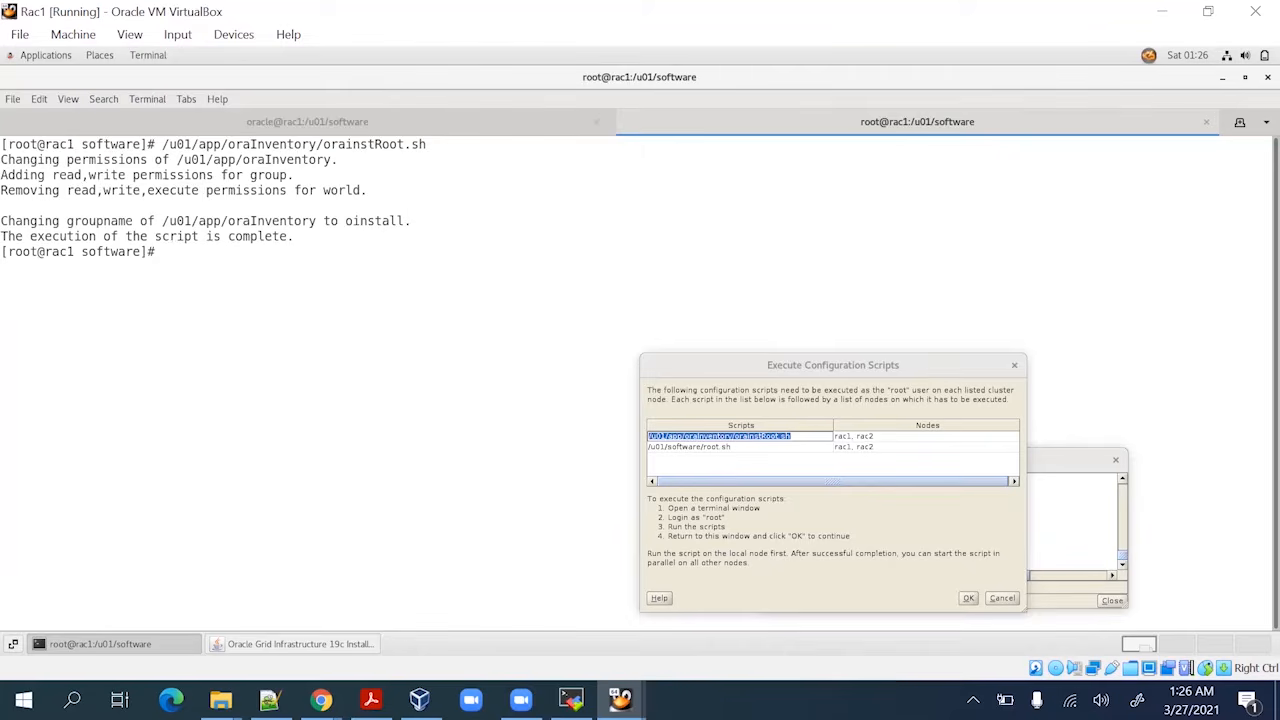
key("Return")
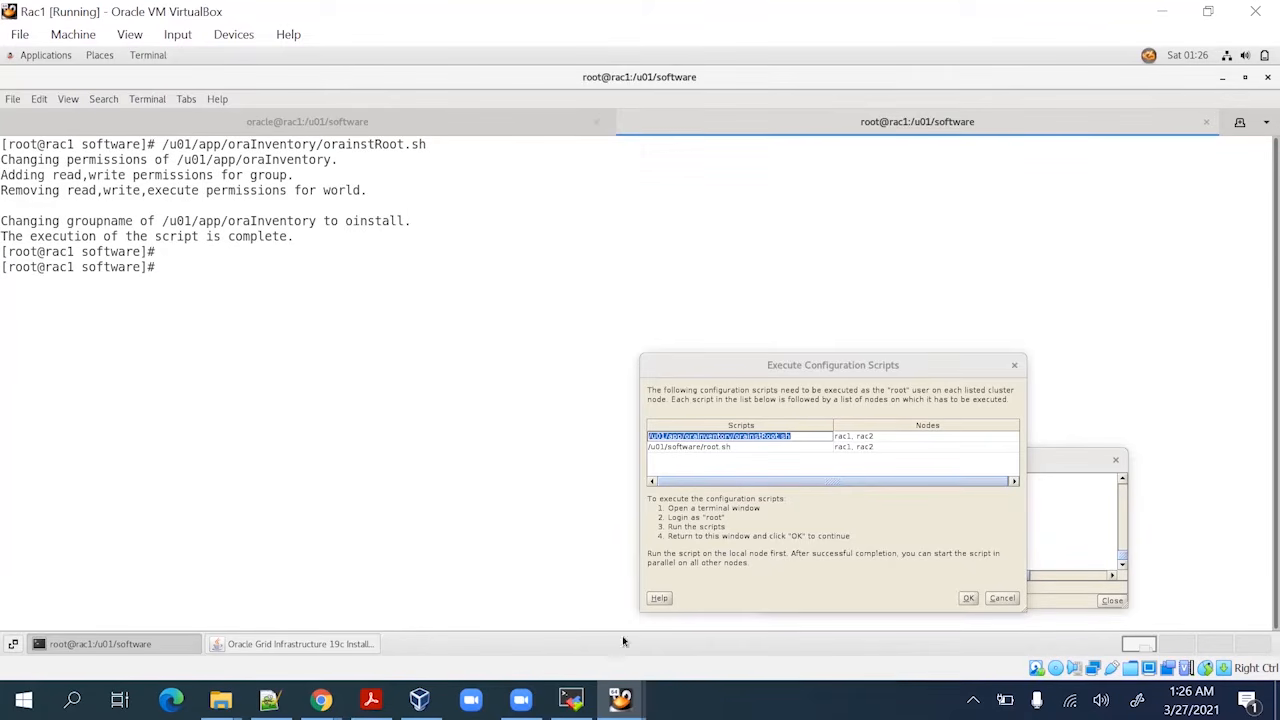
mouse_move(620, 698)
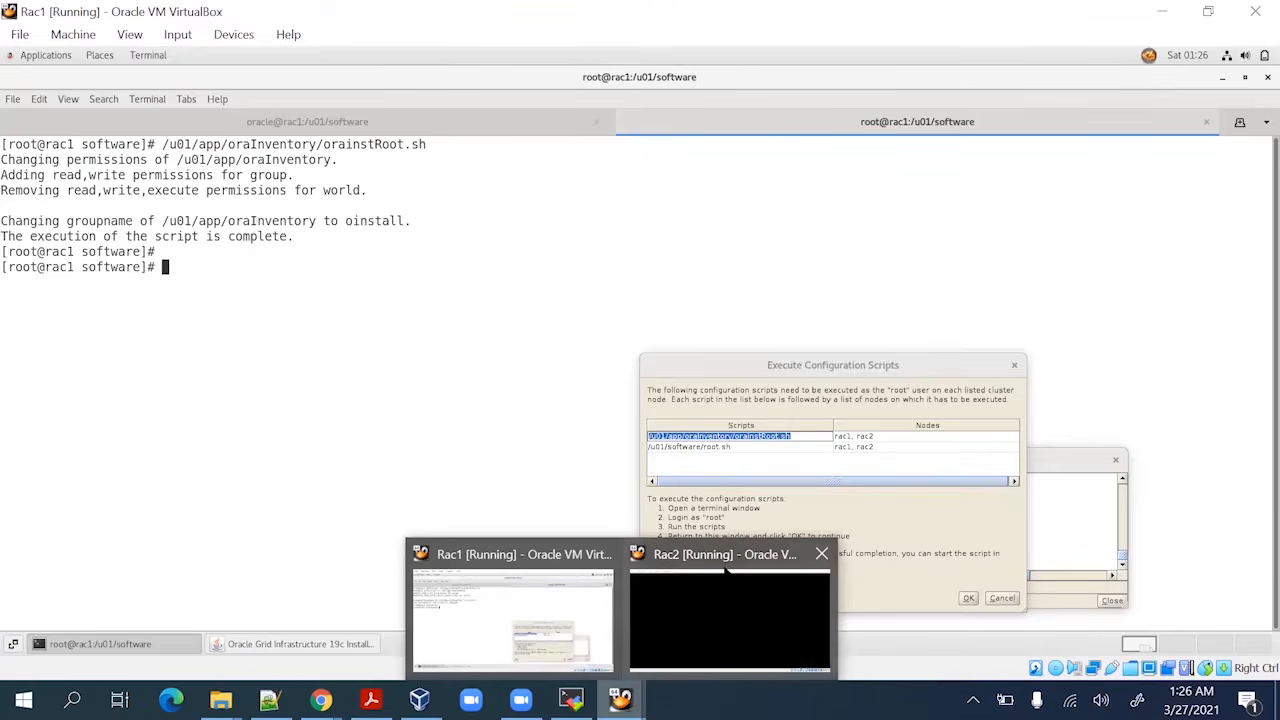
In the rac2 session (192.168.0.186), enter sh /u01/app/oraInventory/orainstRoot.sh using Tab completion
left_click(571, 698)
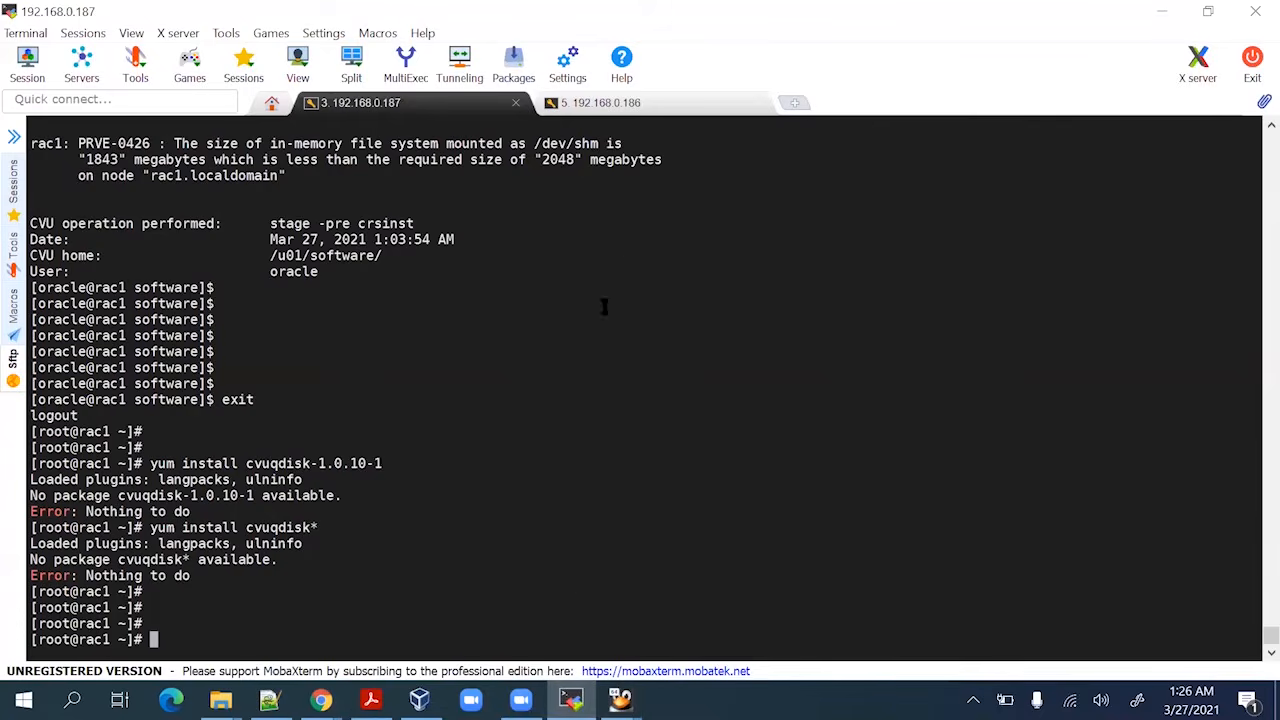
left_click(638, 106)
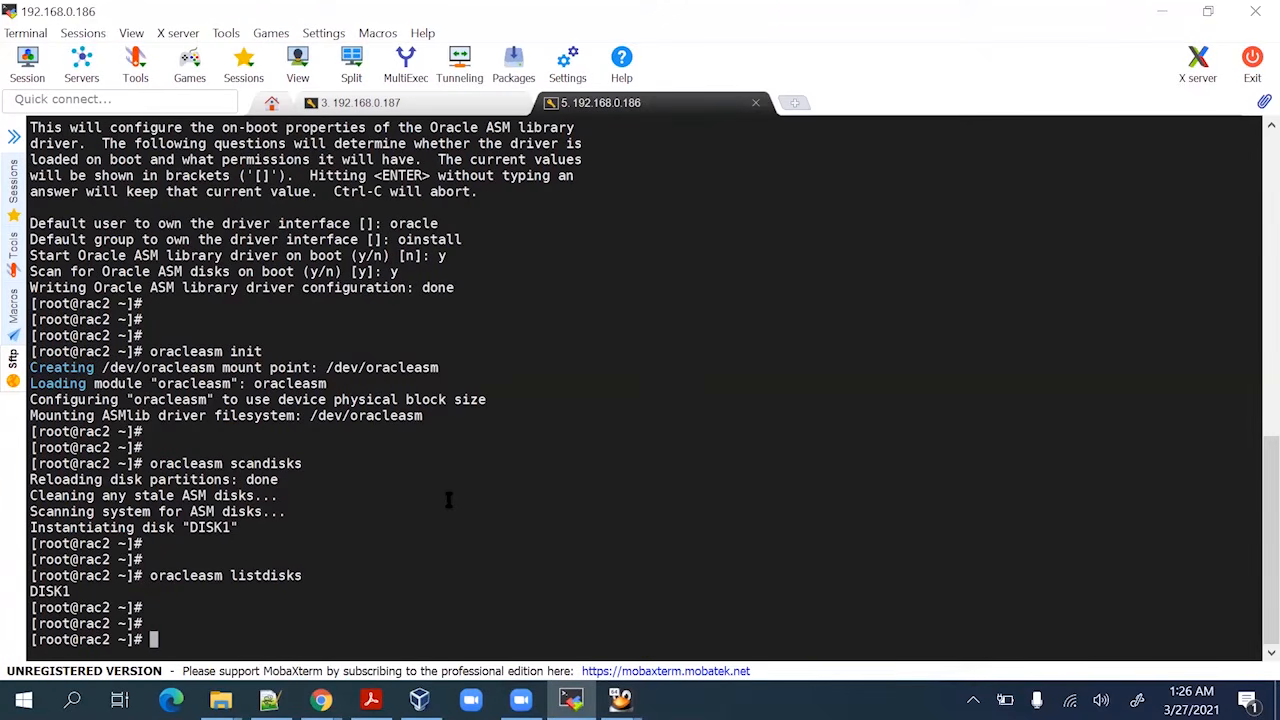
type("sh /")
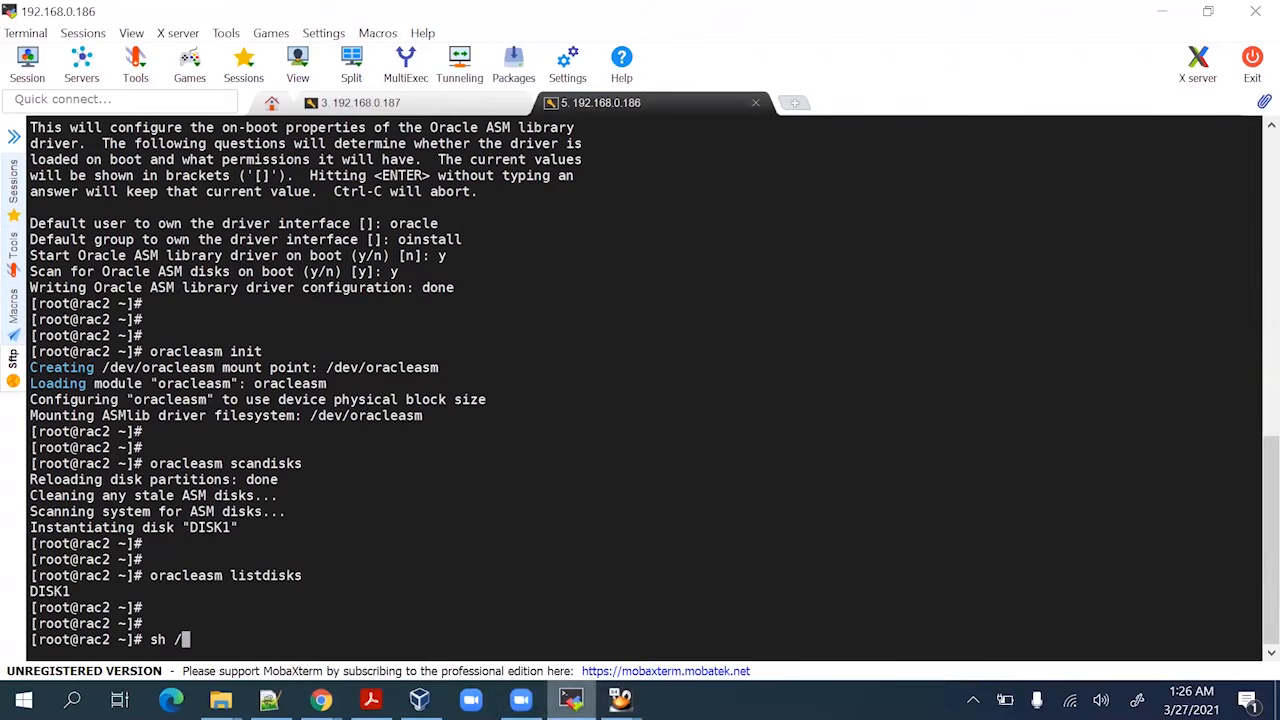
mouse_move(620, 700)
left_click(595, 611)
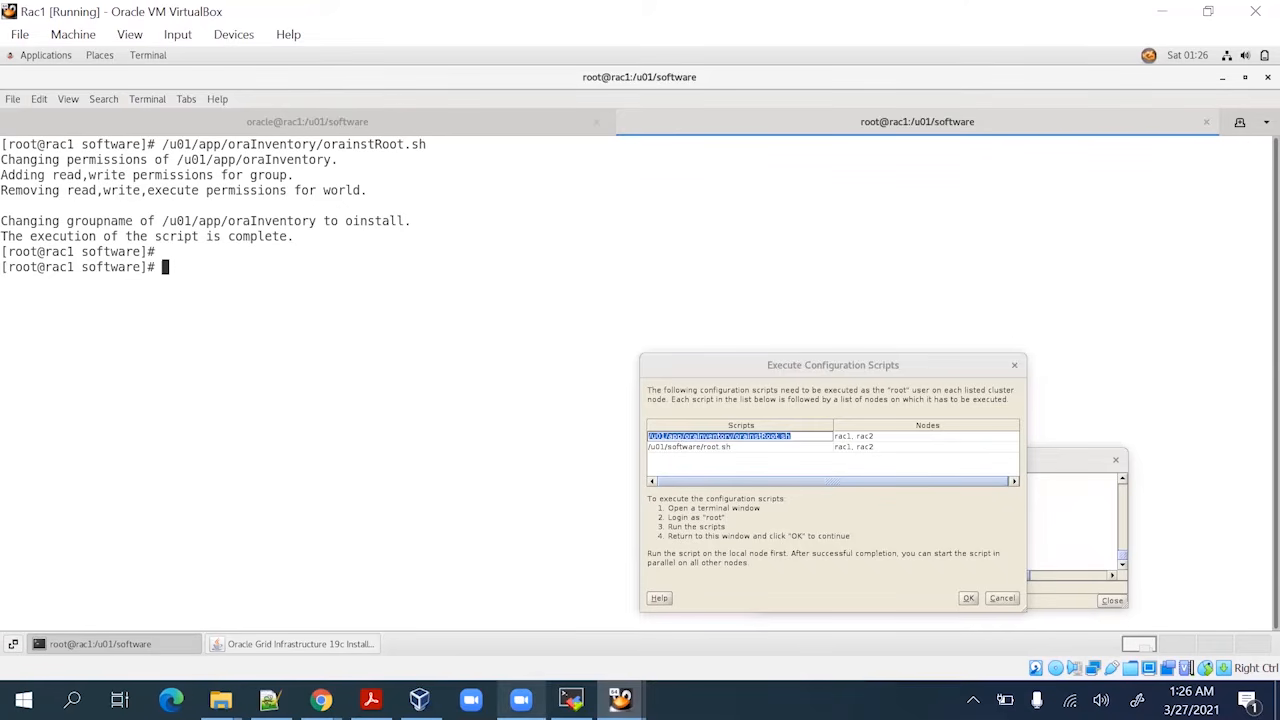
mouse_move(520, 699)
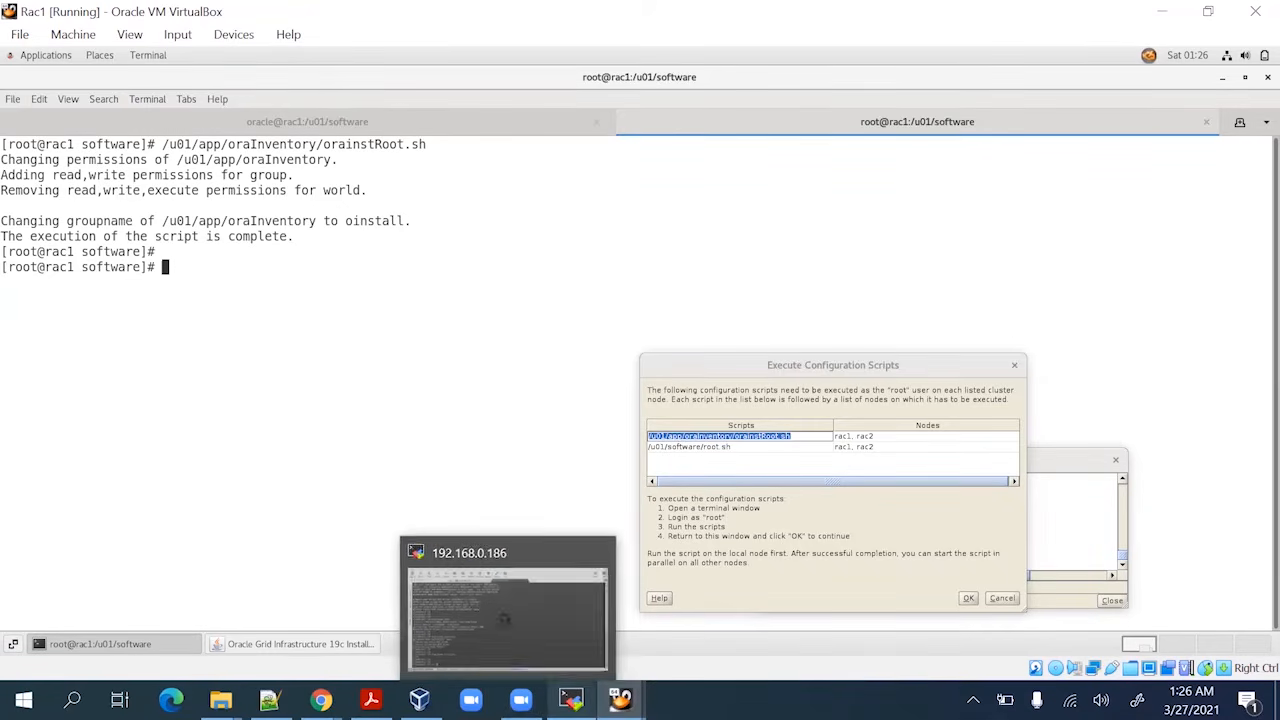
left_click(571, 699)
type("u0")
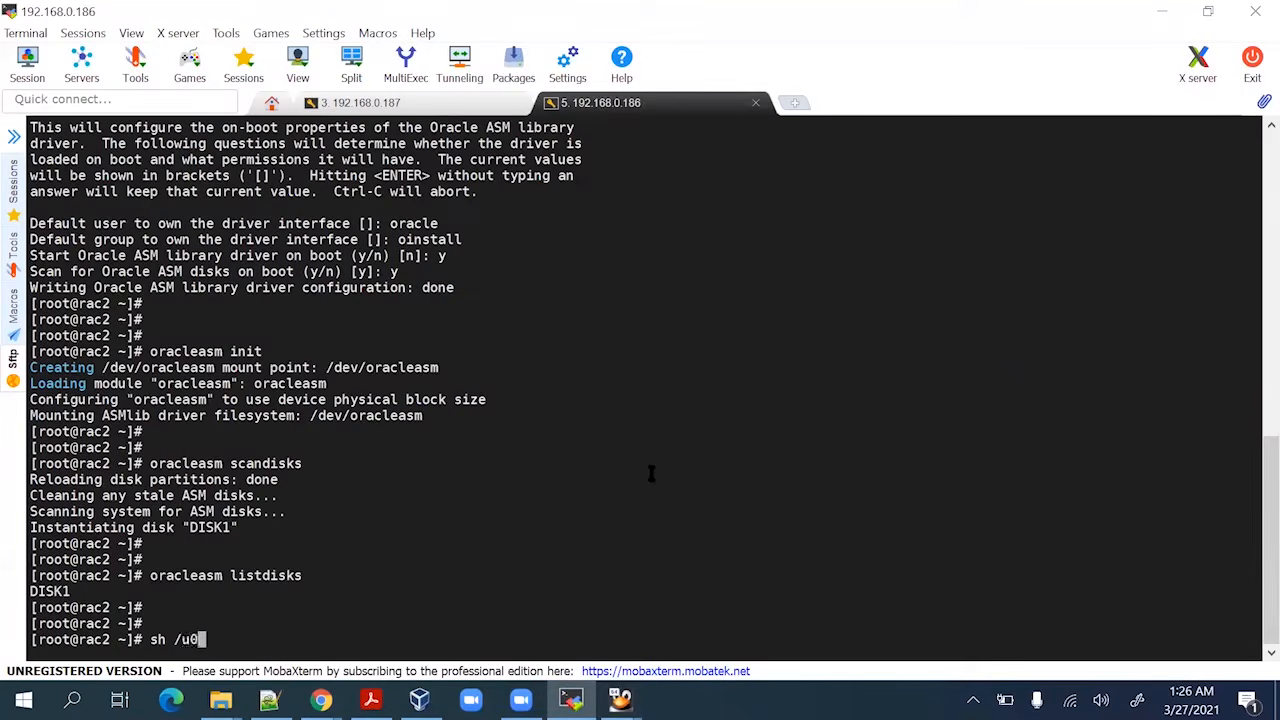
type("1/app/orain")
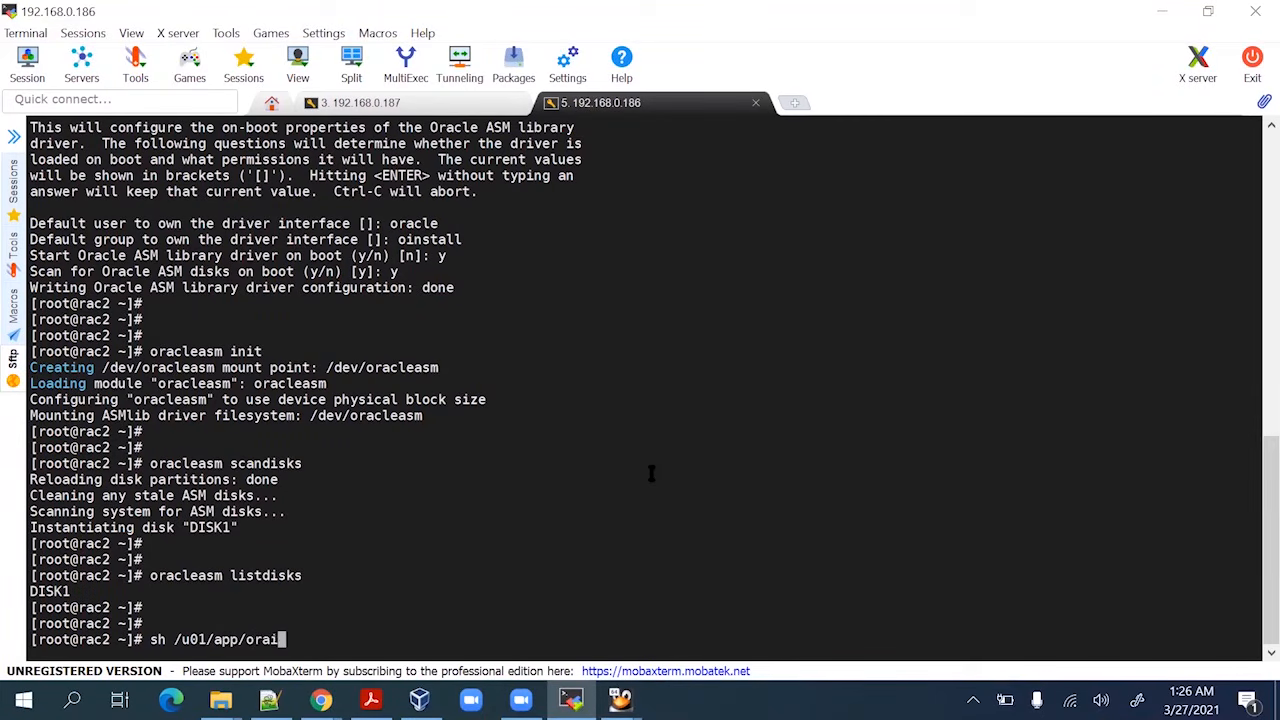
key("BackSpace")
key("BackSpace")
type("In")
key("Tab")
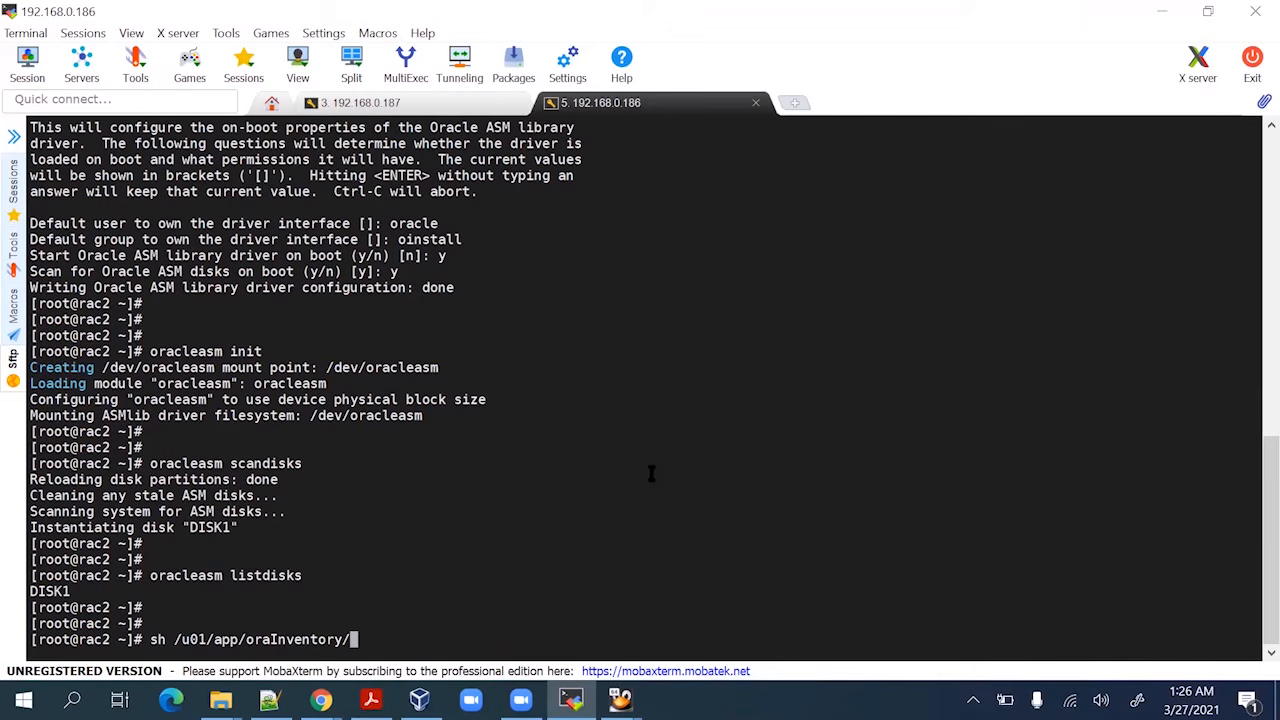
type("orain")
key("Tab")
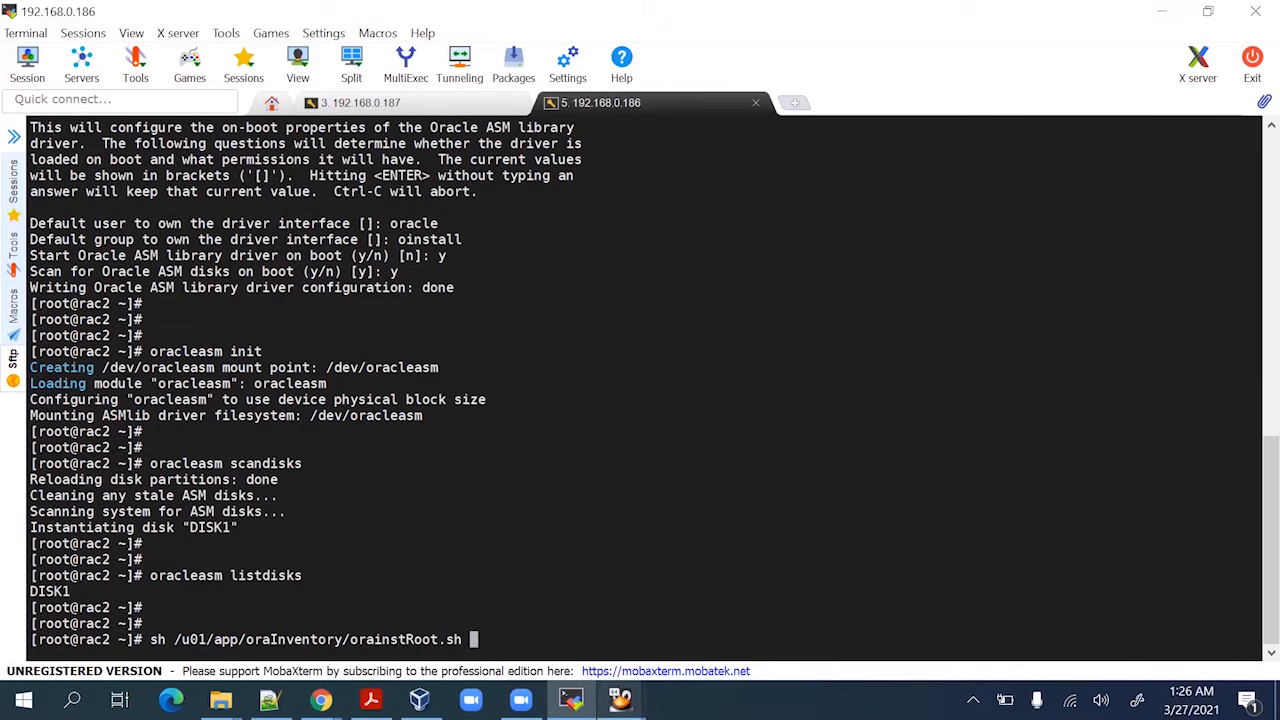
Run orainstRoot.sh on rac2 after rechecking the rac1 scripts list, then return to rac1
mouse_move(620, 700)
left_click(565, 563)
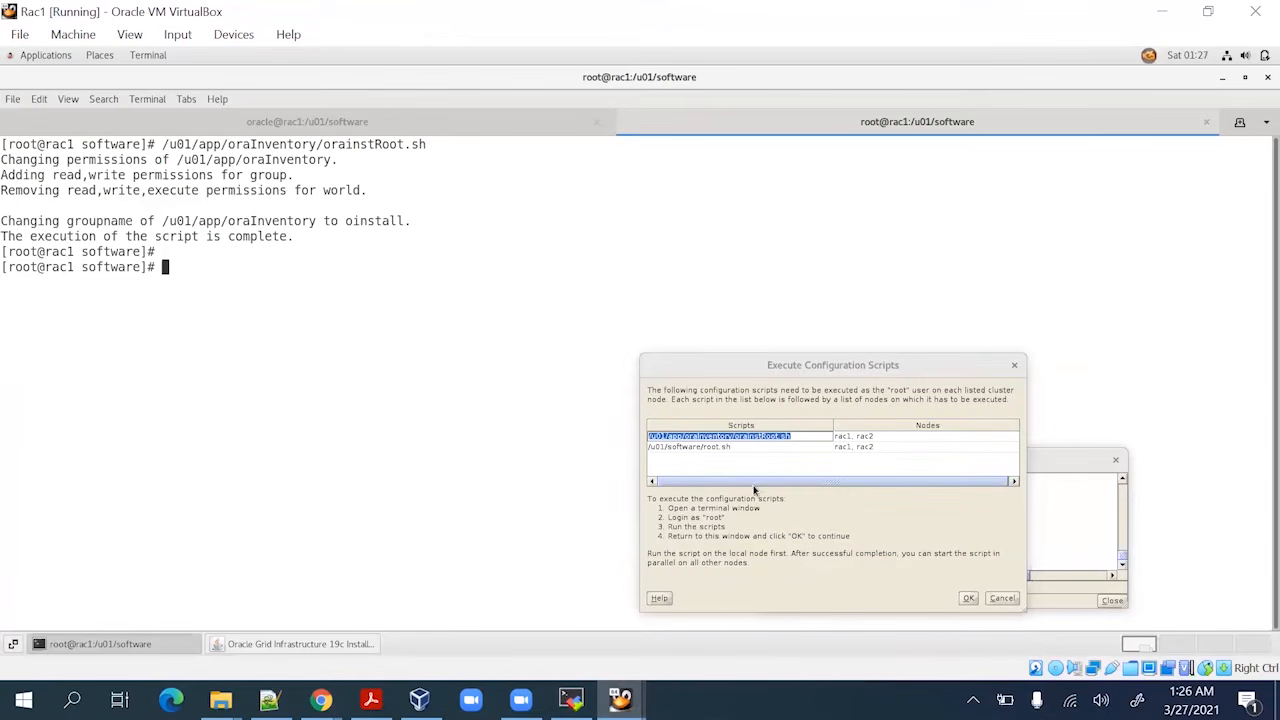
left_click(571, 700)
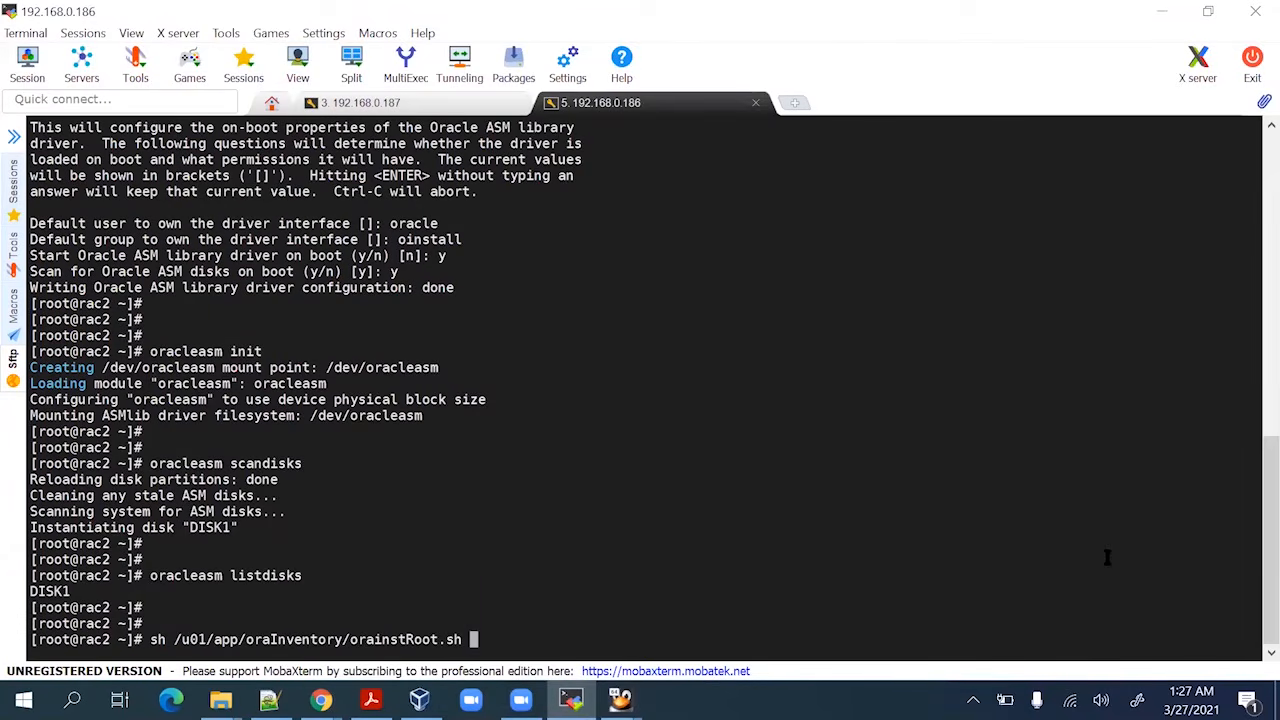
key("Return")
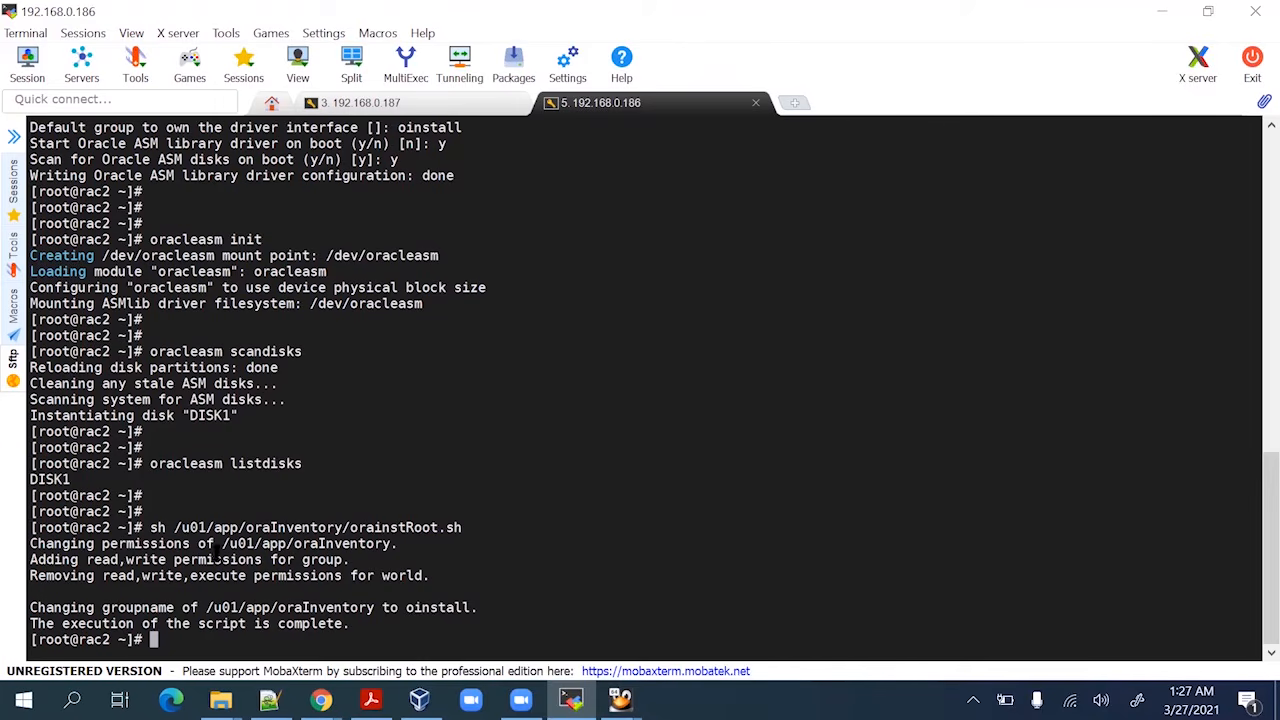
mouse_move(620, 698)
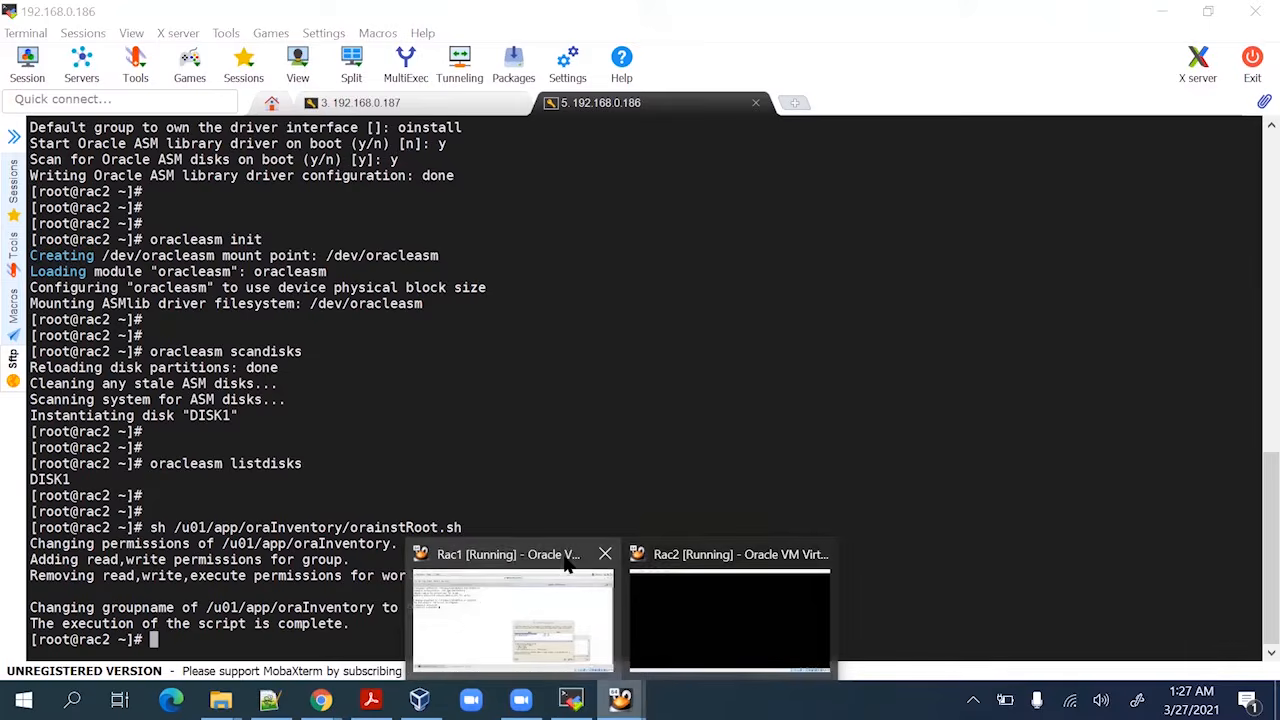
left_click(590, 610)
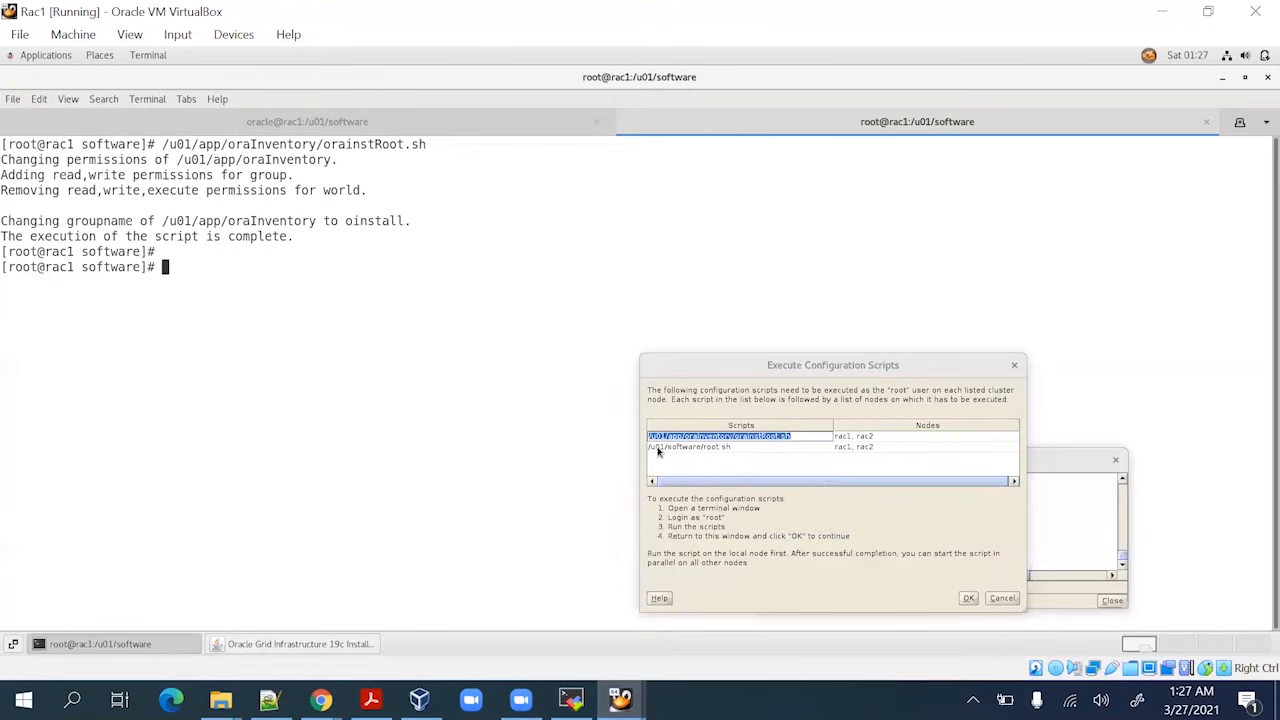
Paste /u01/software/root.sh into the rac1 root terminal, run it, and accept the default /usr/local/bin
left_click(748, 447)
key("ctrl+c")
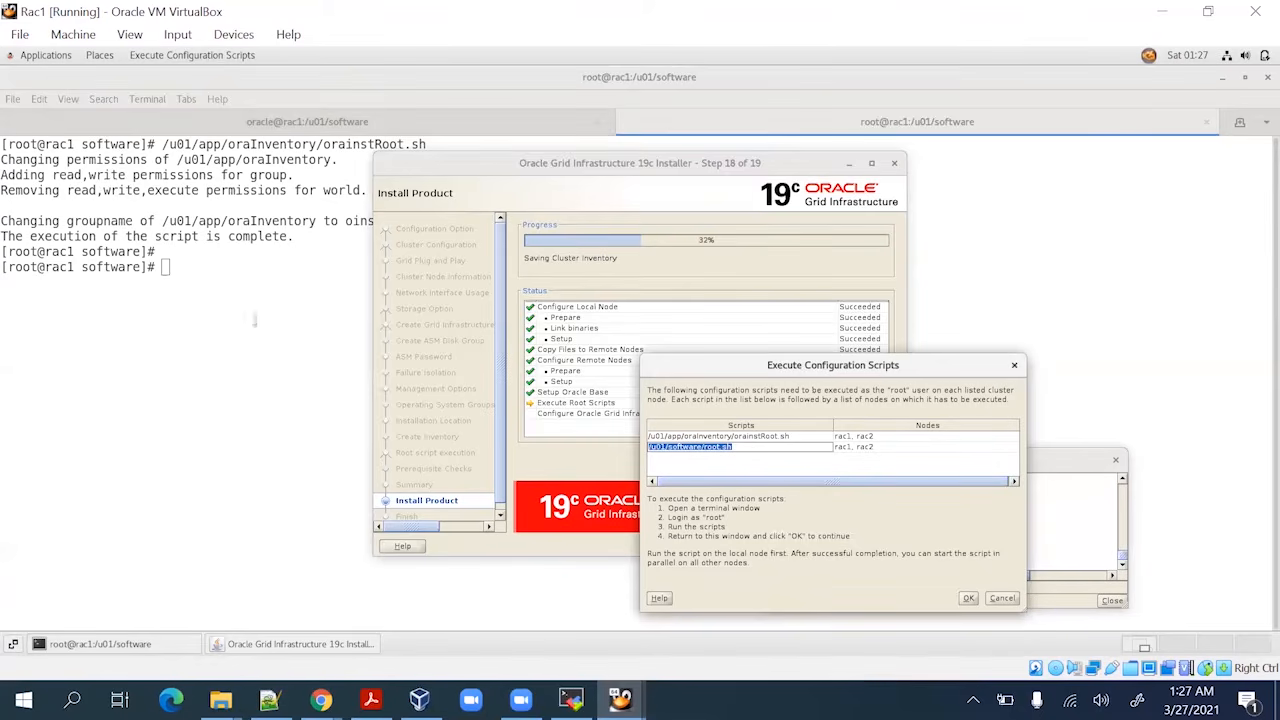
left_click(247, 297)
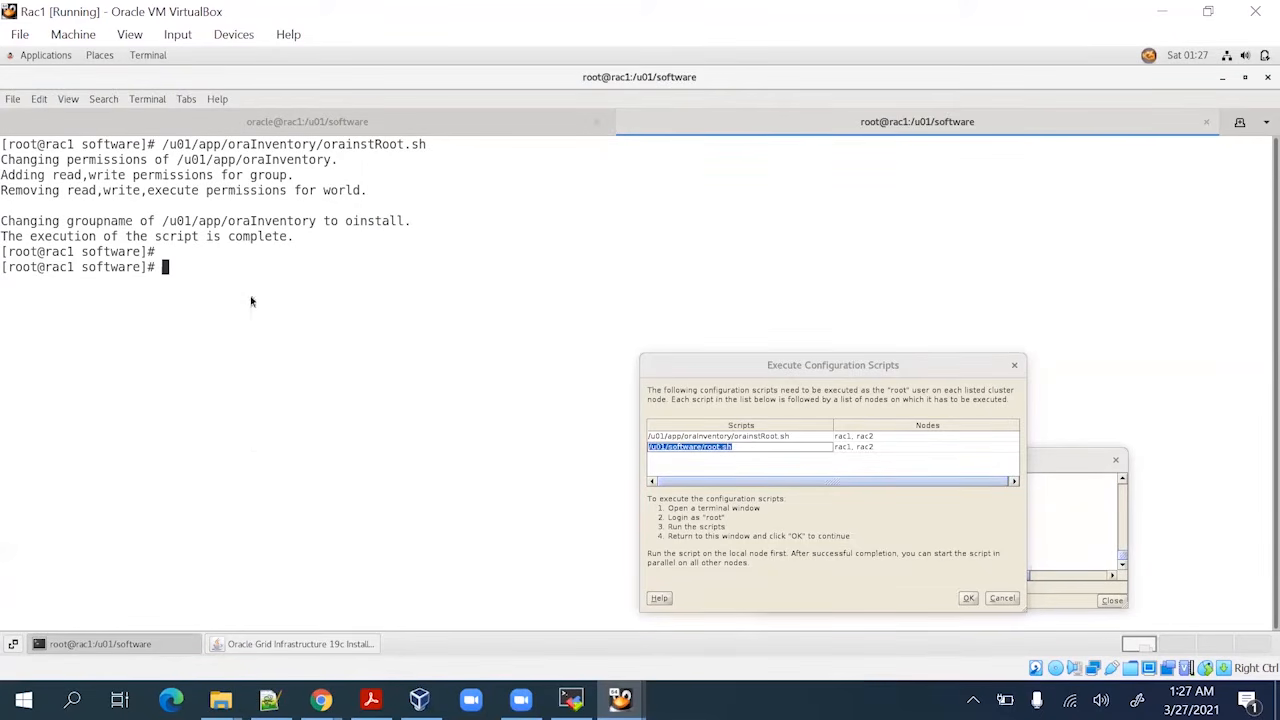
right_click(250, 297)
left_click(282, 344)
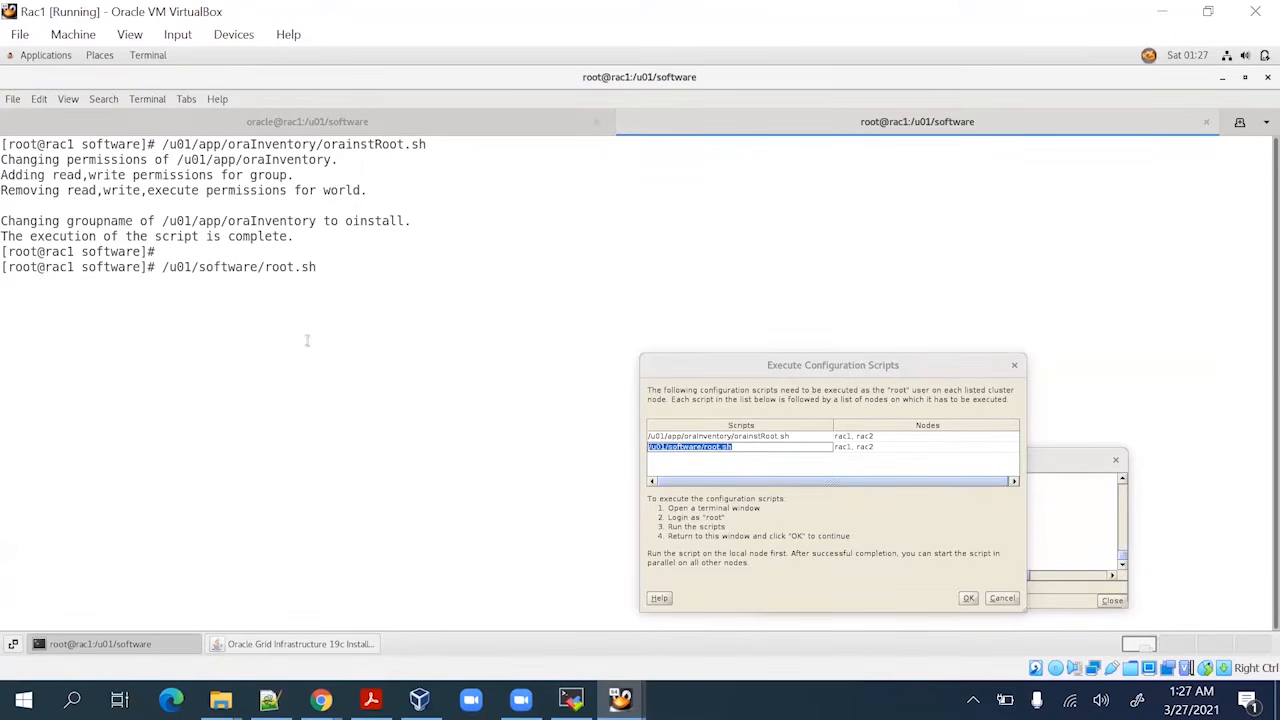
key("Return")
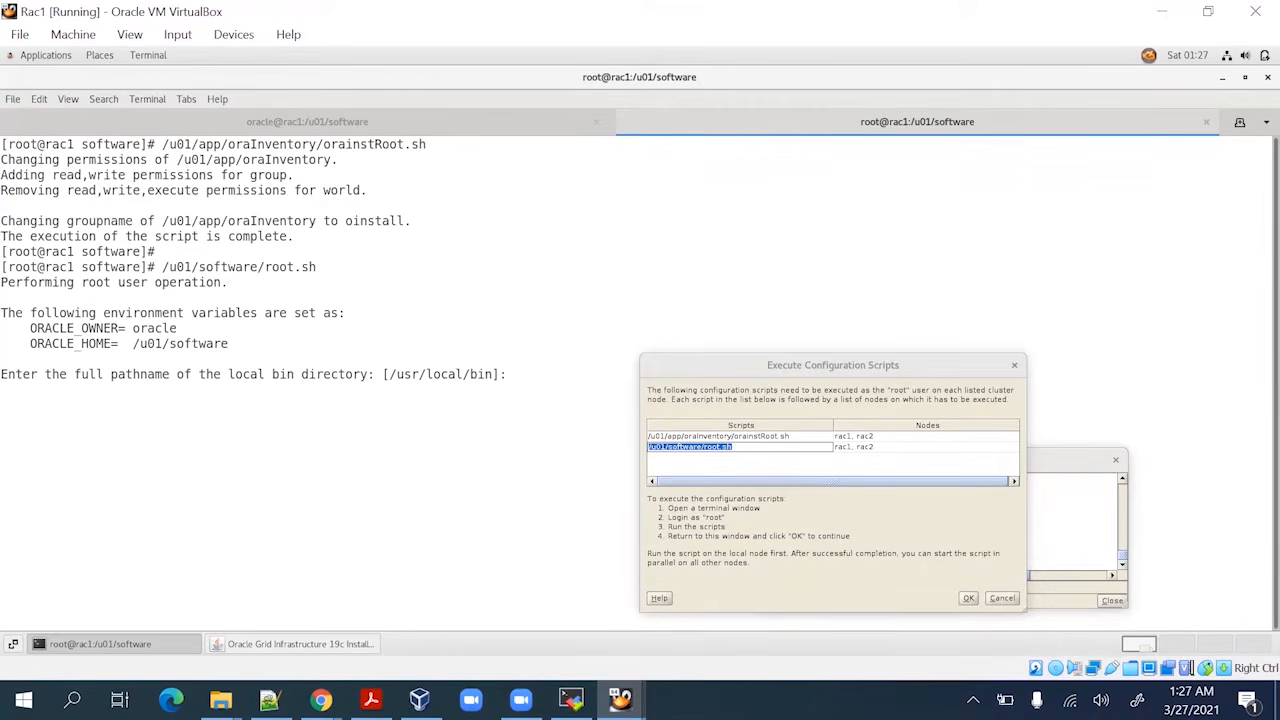
key("Return")
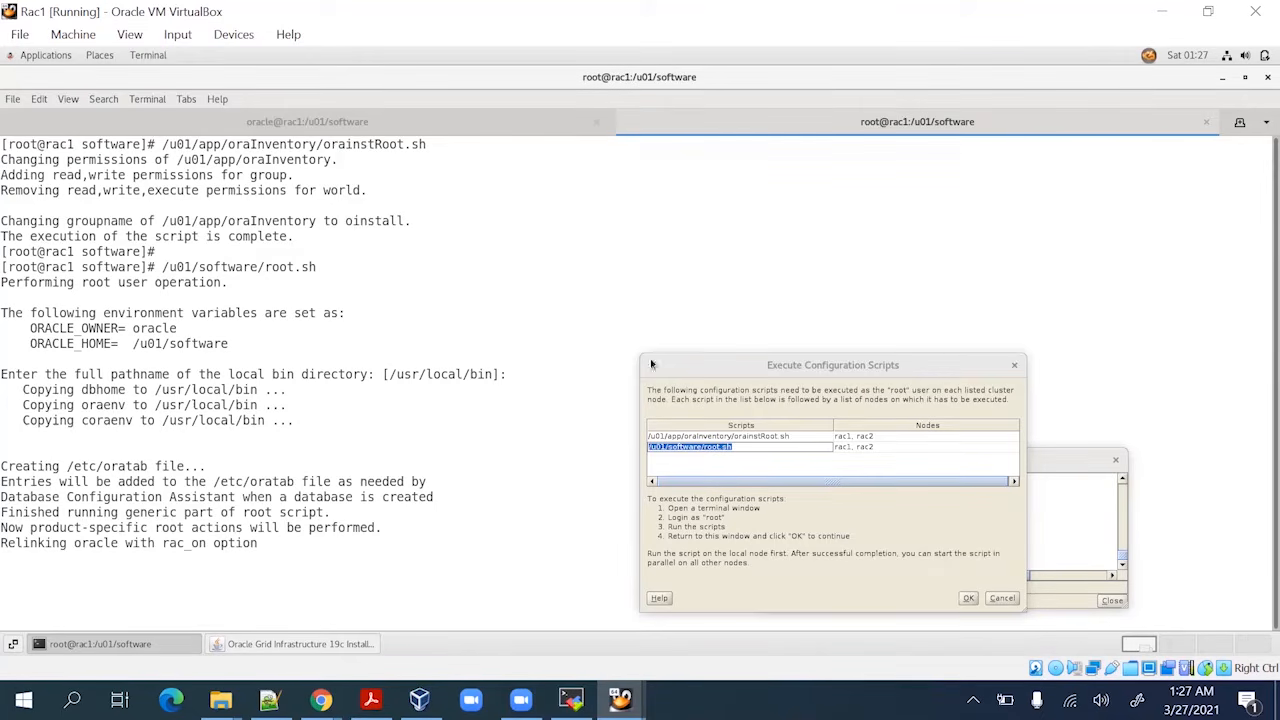
left_click_drag(715, 364, 815, 242)
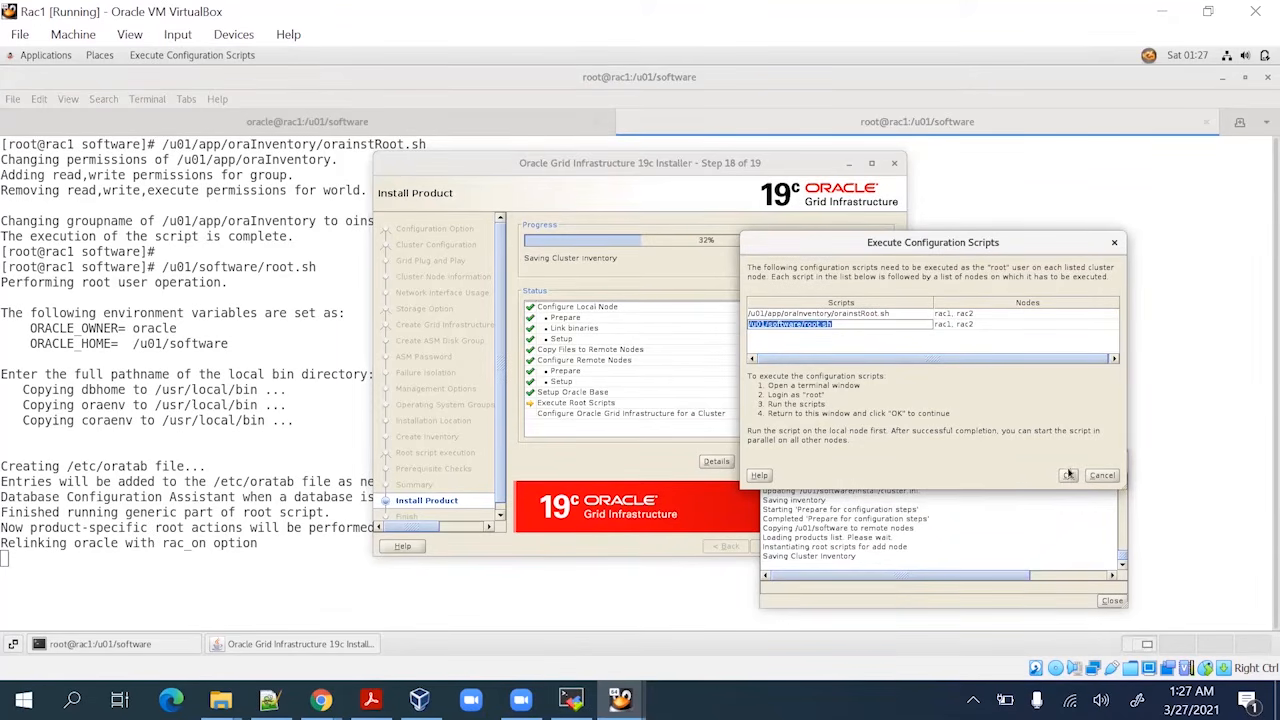
Switch between terminal and installer while root.sh on rac1 progresses to step 7 of 19
left_click(259, 457)
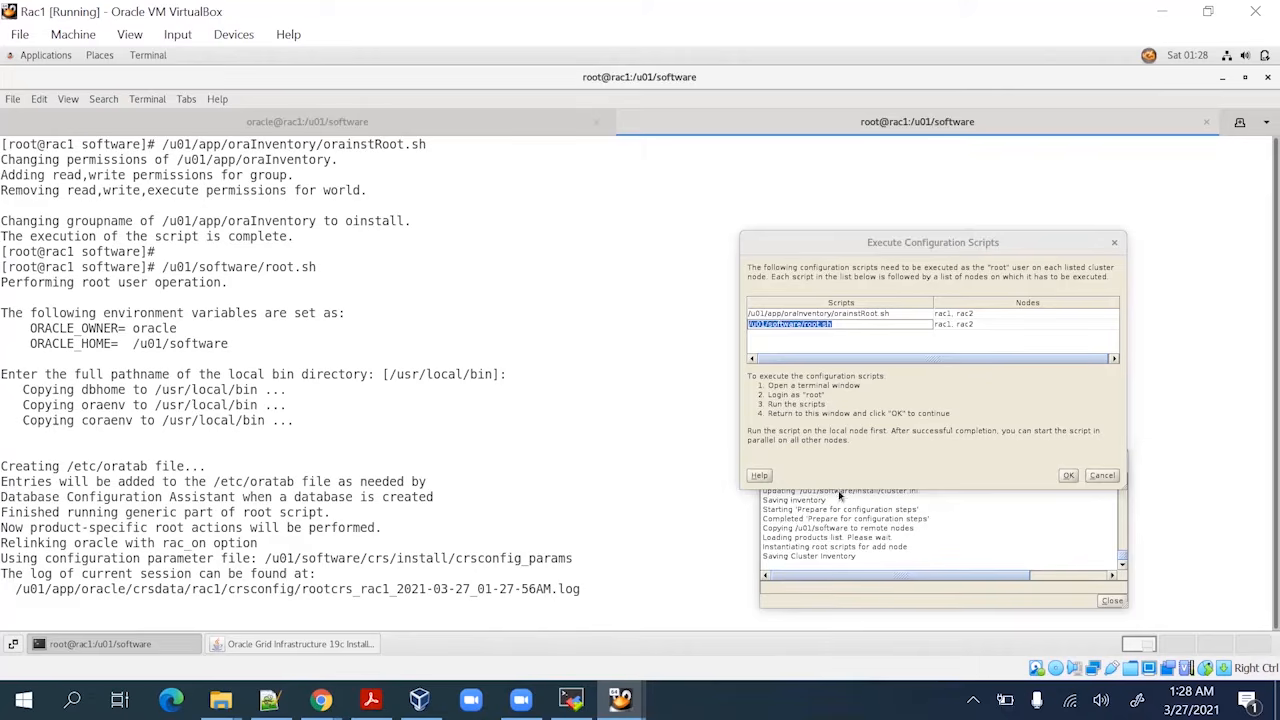
left_click(330, 648)
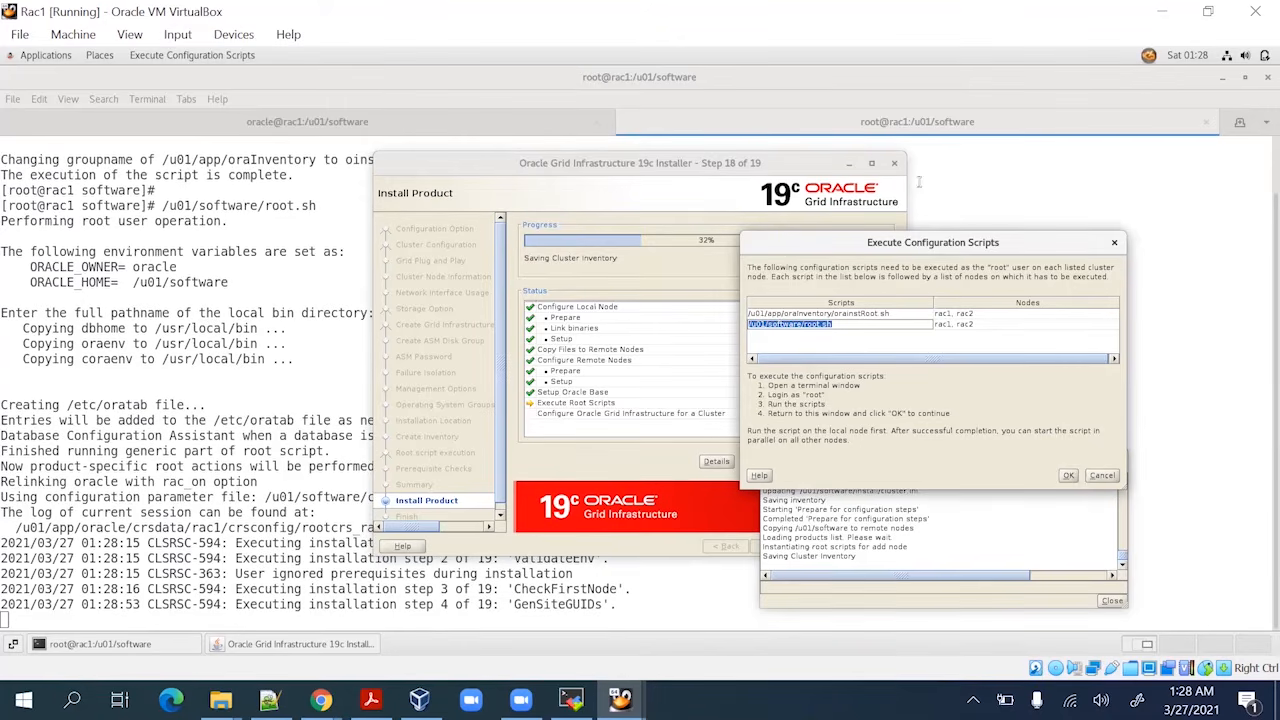
left_click(335, 645)
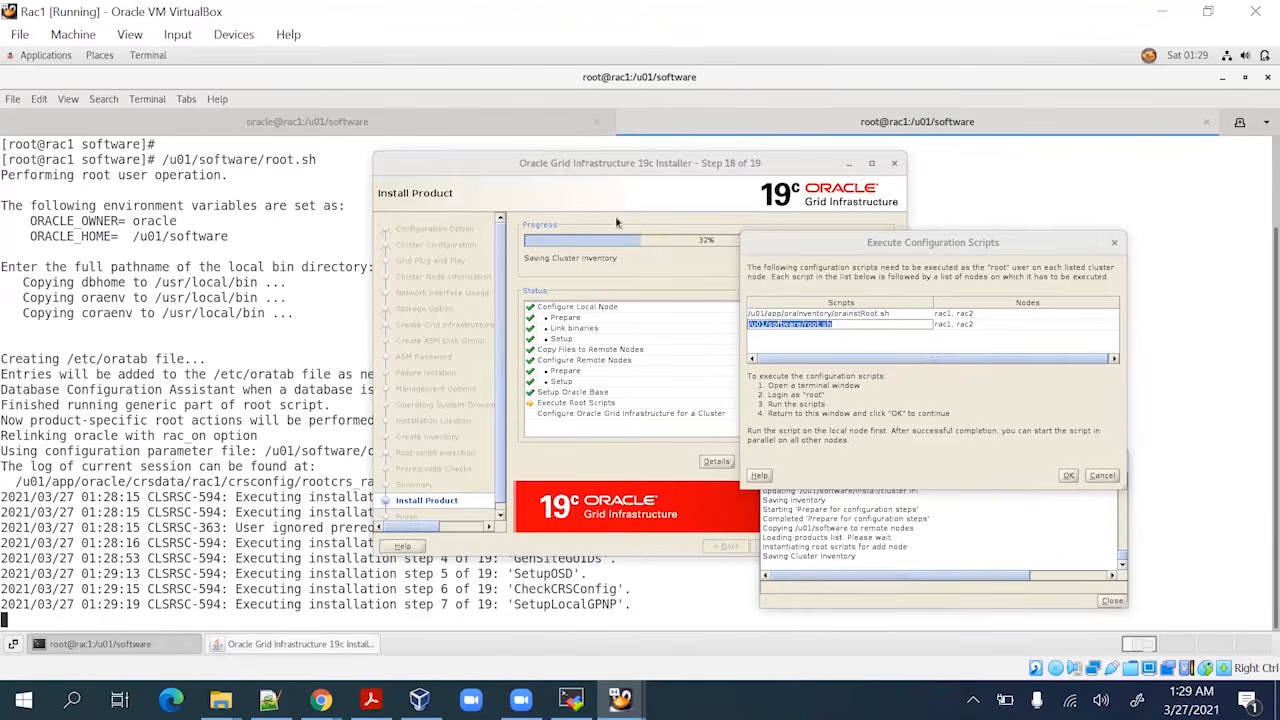
left_click(486, 258)
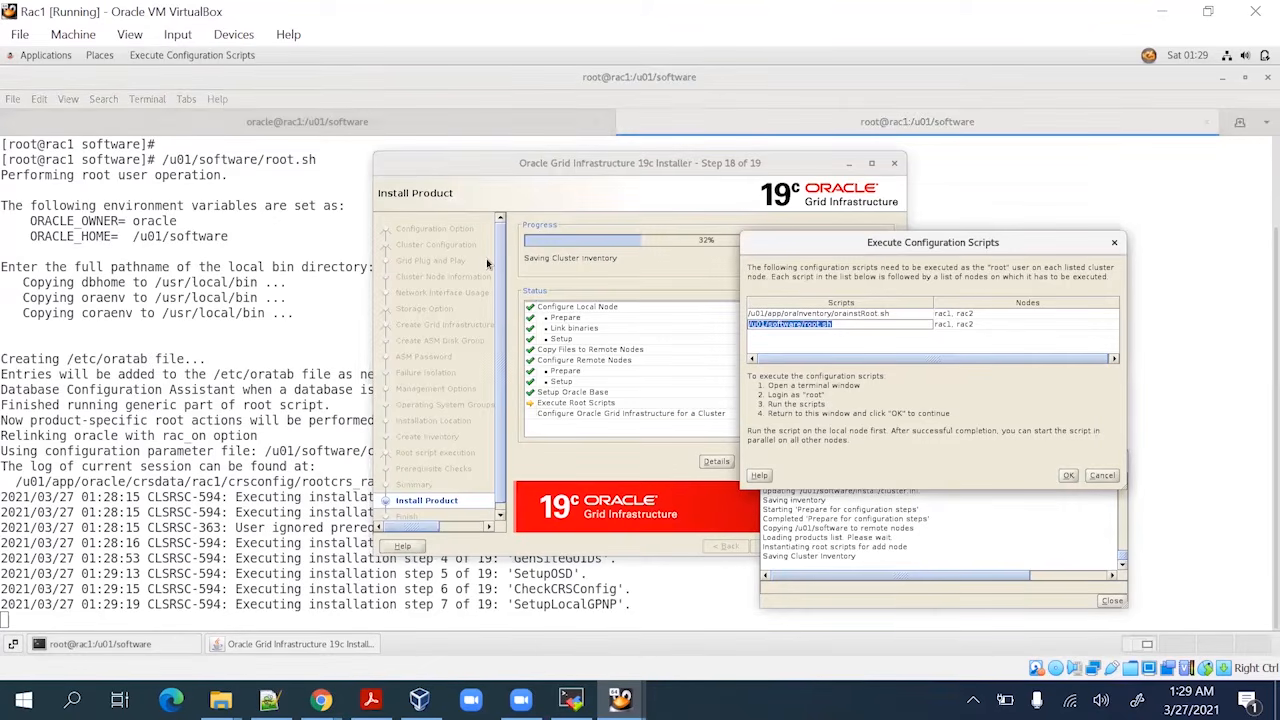
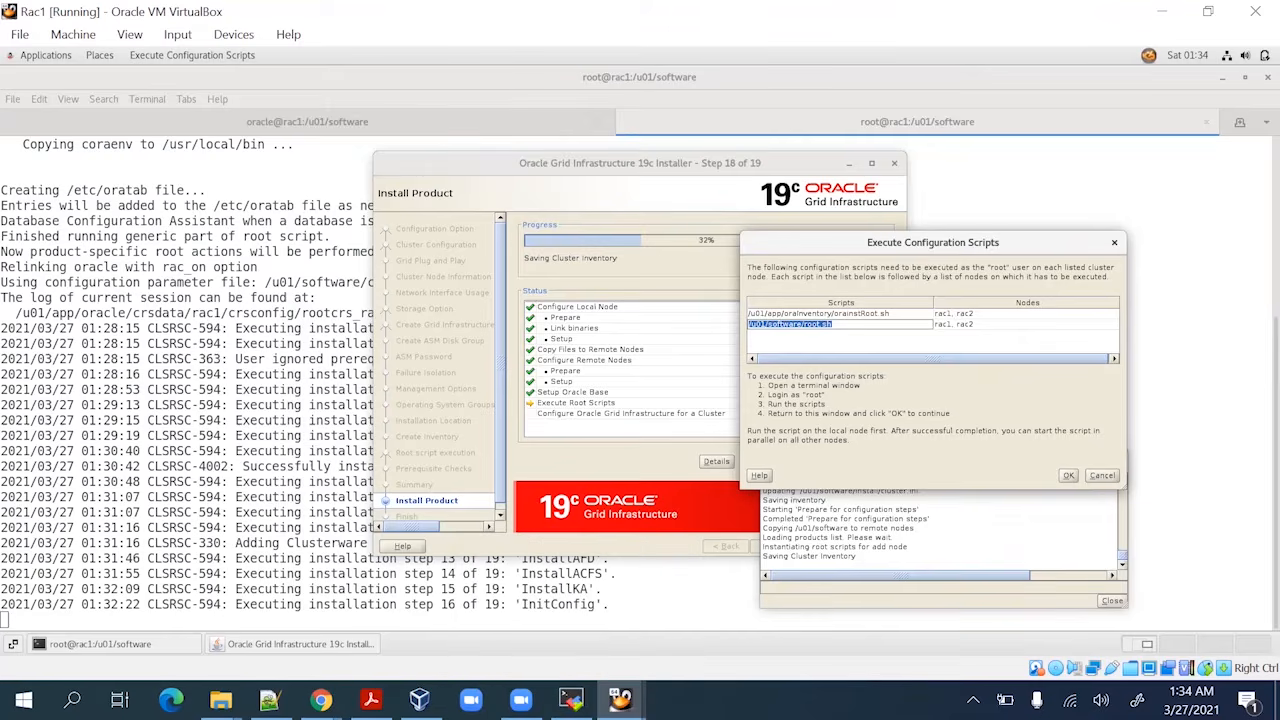
Follow rac1 root.sh output behind the installer until the OCRDISK voting disk is placed, then switch to rac2
left_click(300, 644)
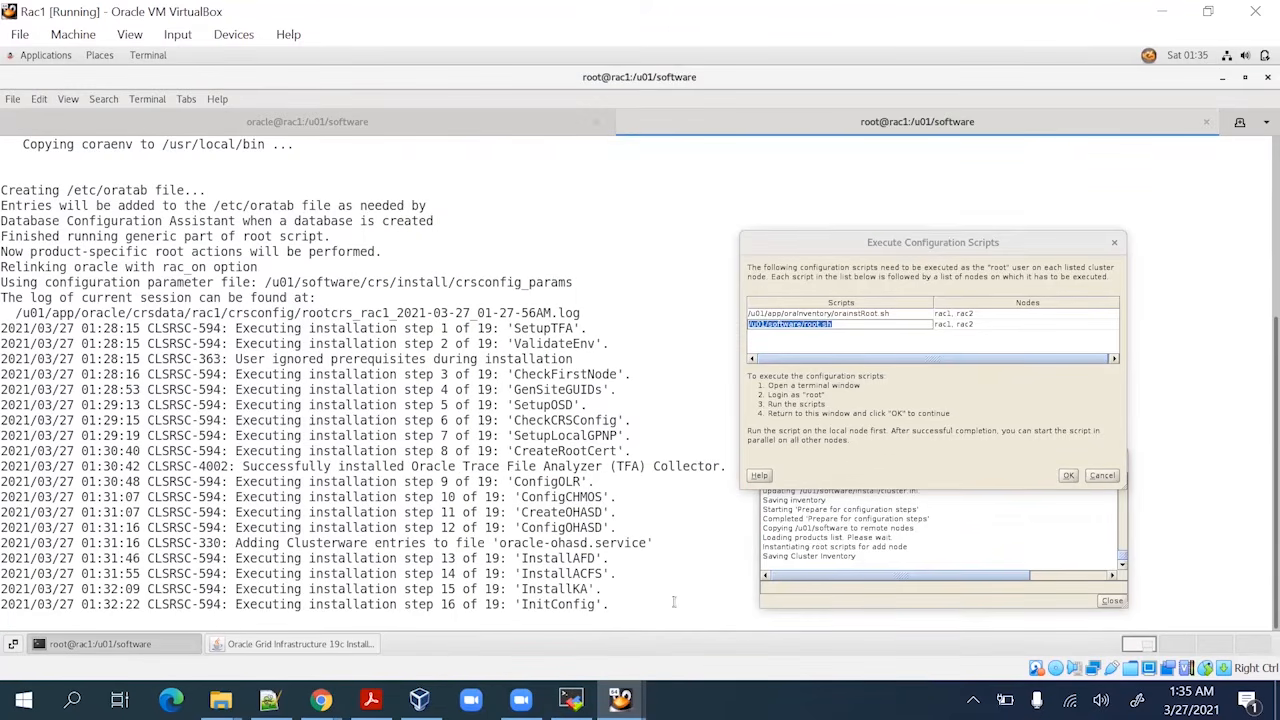
left_click(300, 644)
left_click_drag(620, 158, 481, 158)
left_click_drag(426, 153, 445, 158)
left_click(467, 598)
left_click(300, 645)
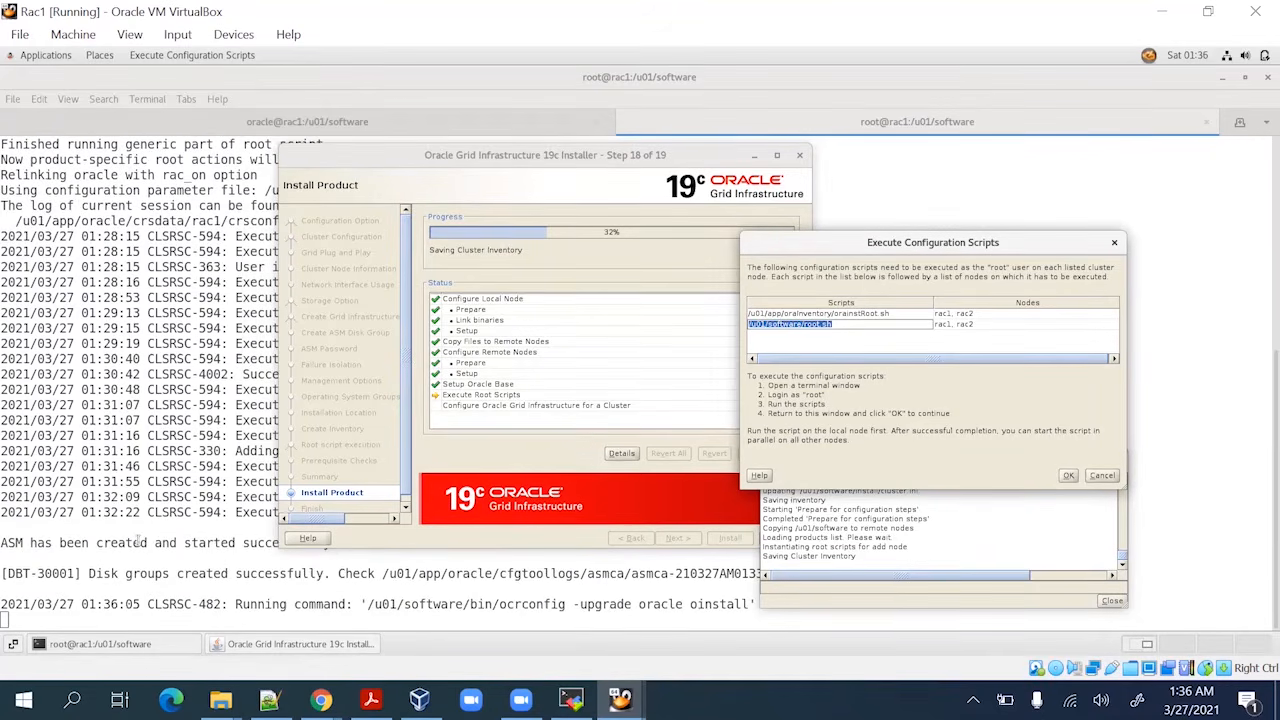
left_click(137, 541)
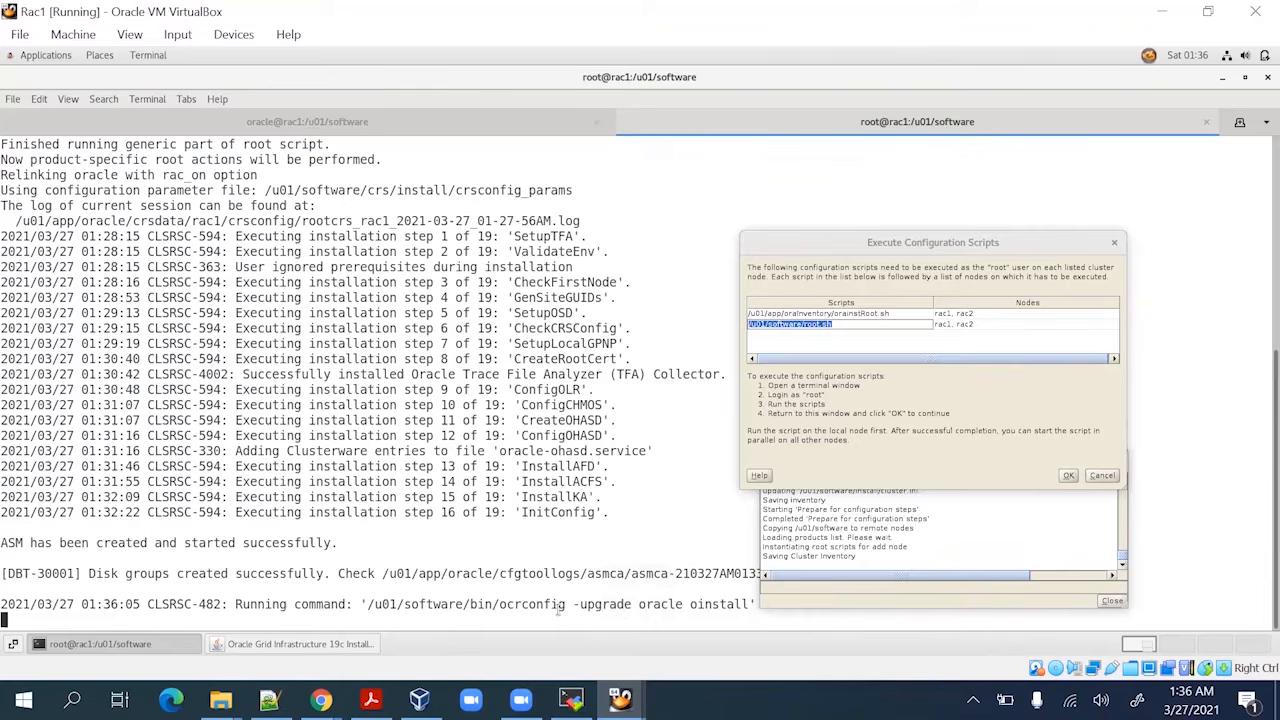
left_click(340, 644)
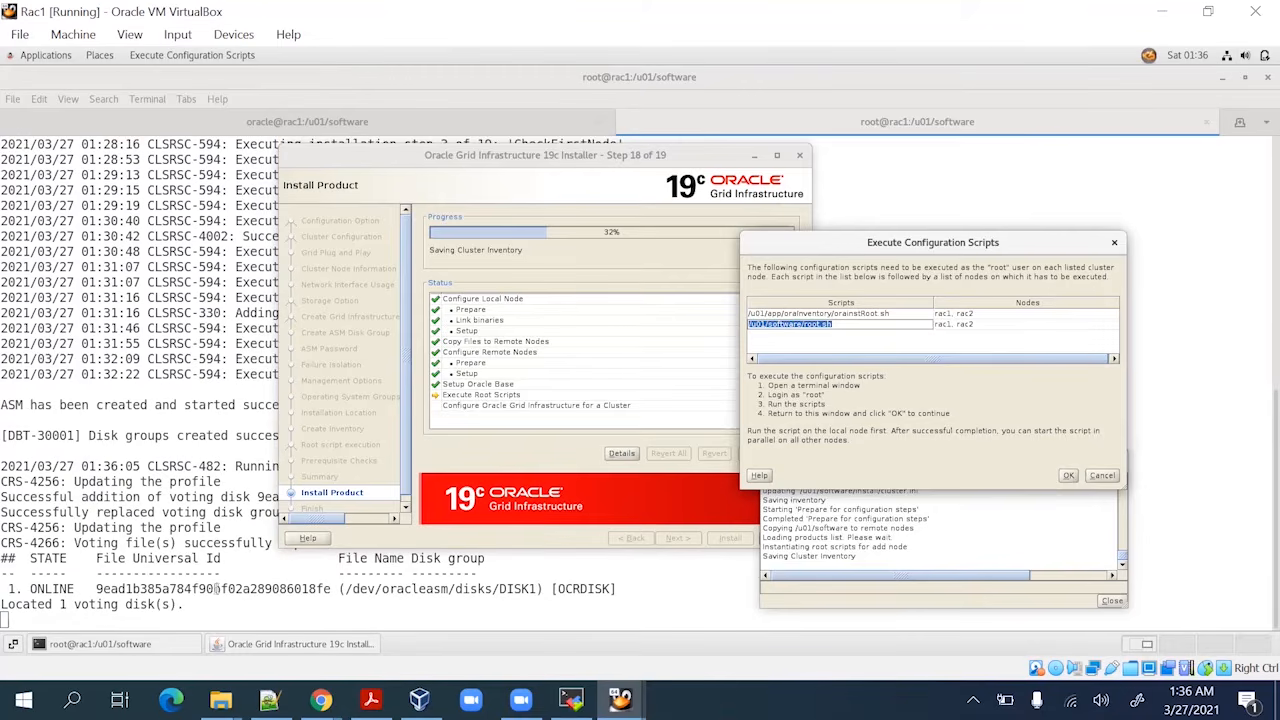
left_click(245, 556)
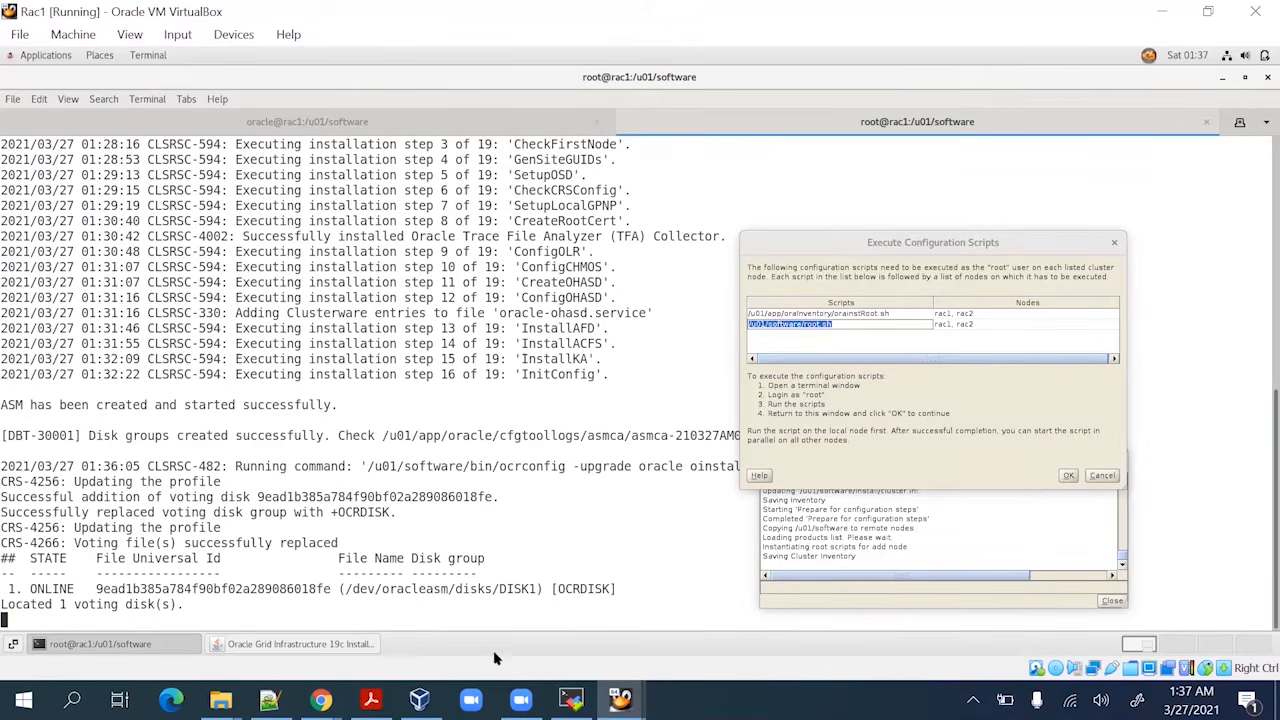
left_click(571, 699)
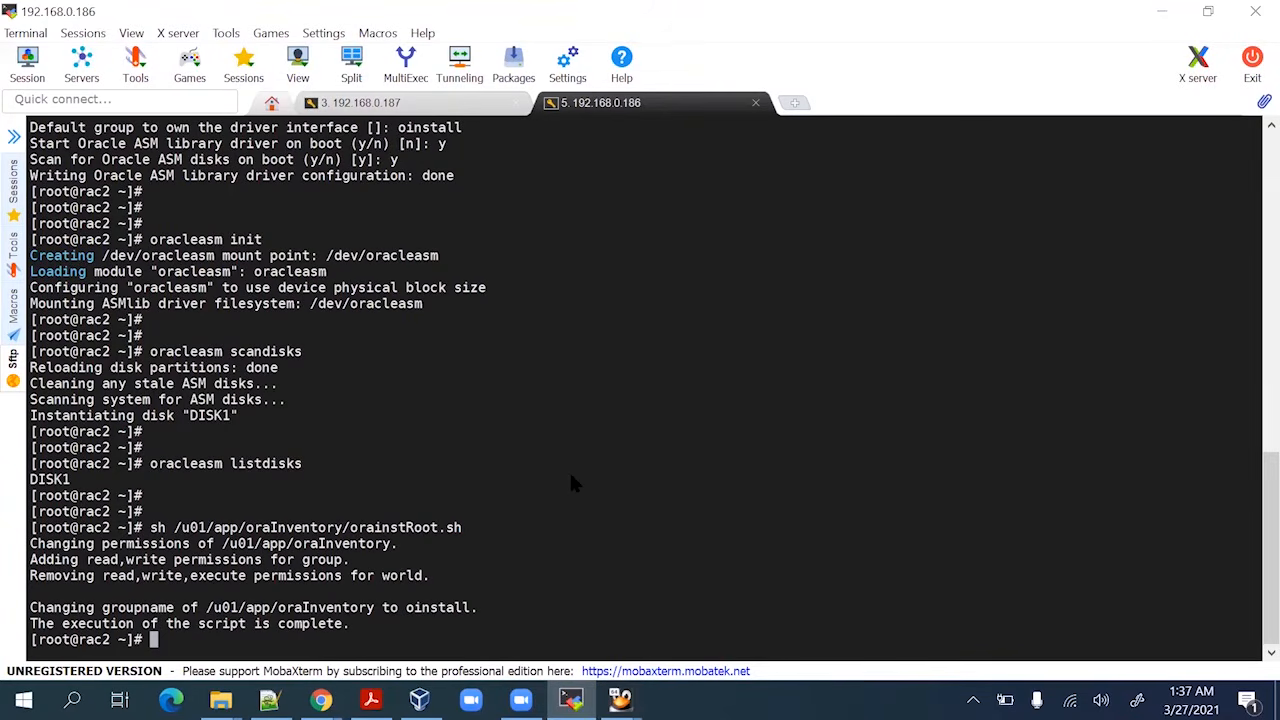
On rac1, run ps -ef |grep pmon to confirm the +ASM1 pmon process is running
key("ctrl+Tab")
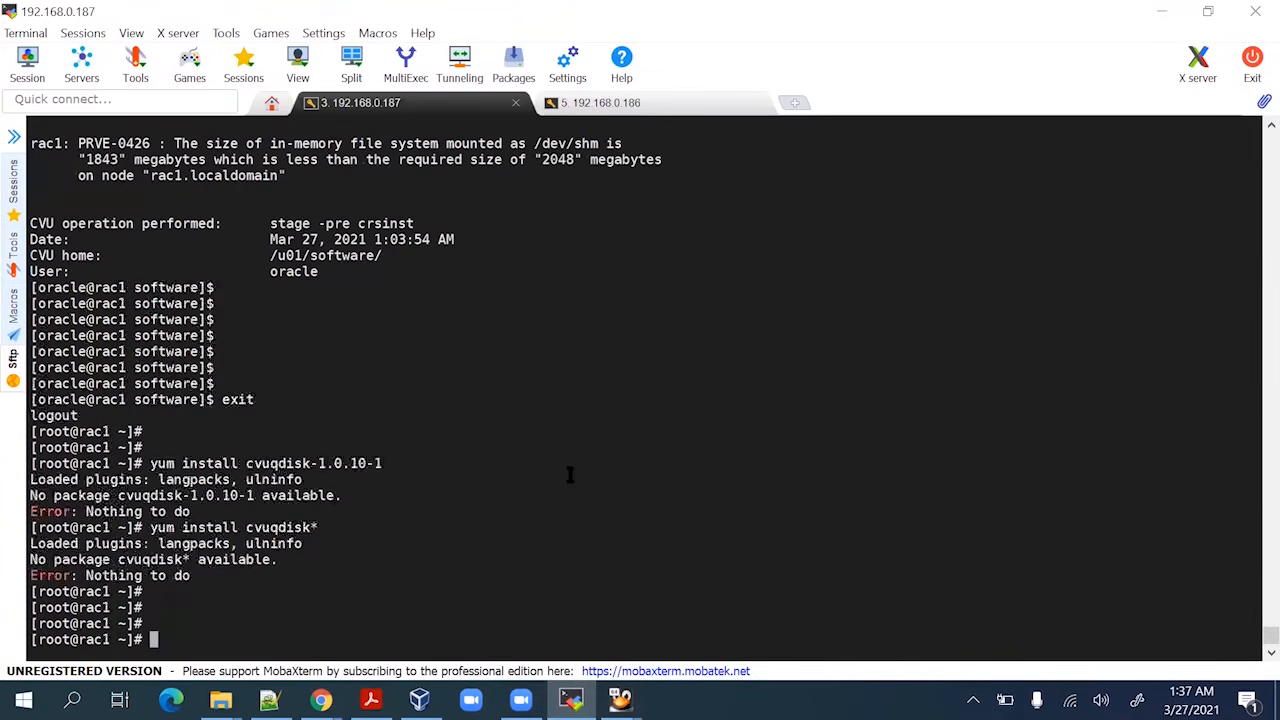
type("ps ef")
key("BackSpace")
key("BackSpace")
key("BackSpace")
type("-ef |grep pmon")
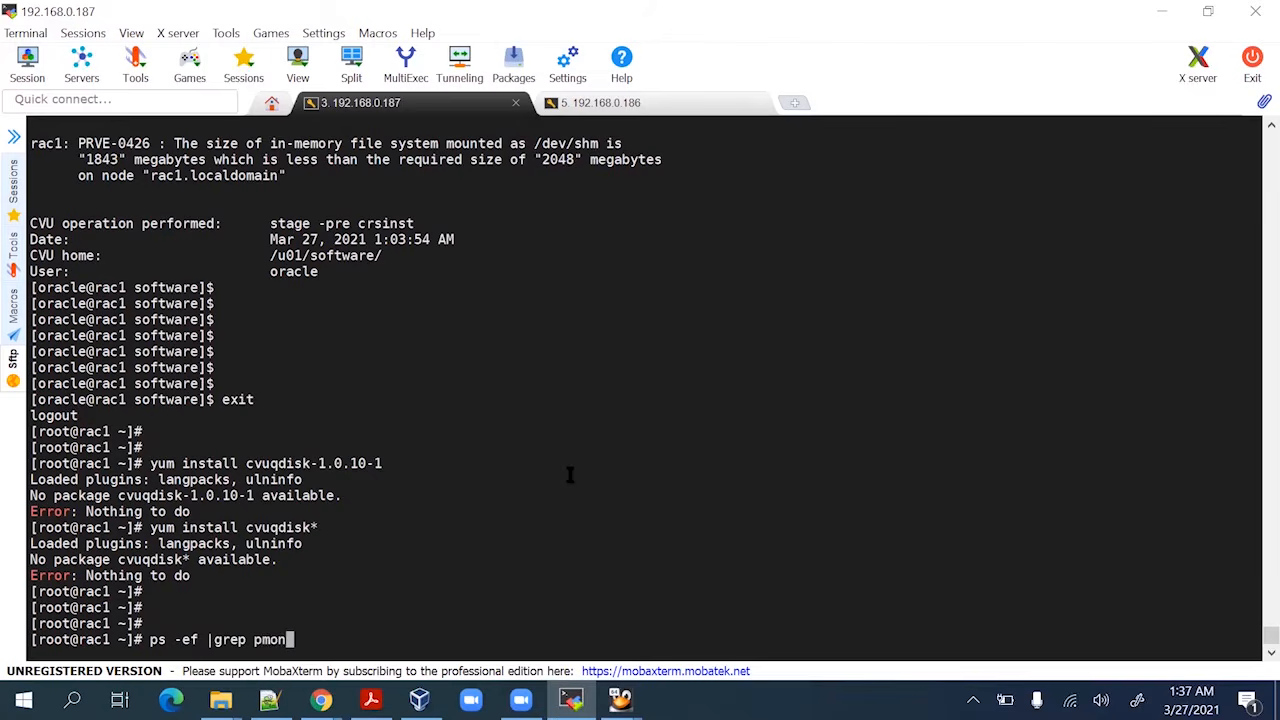
key("Return")
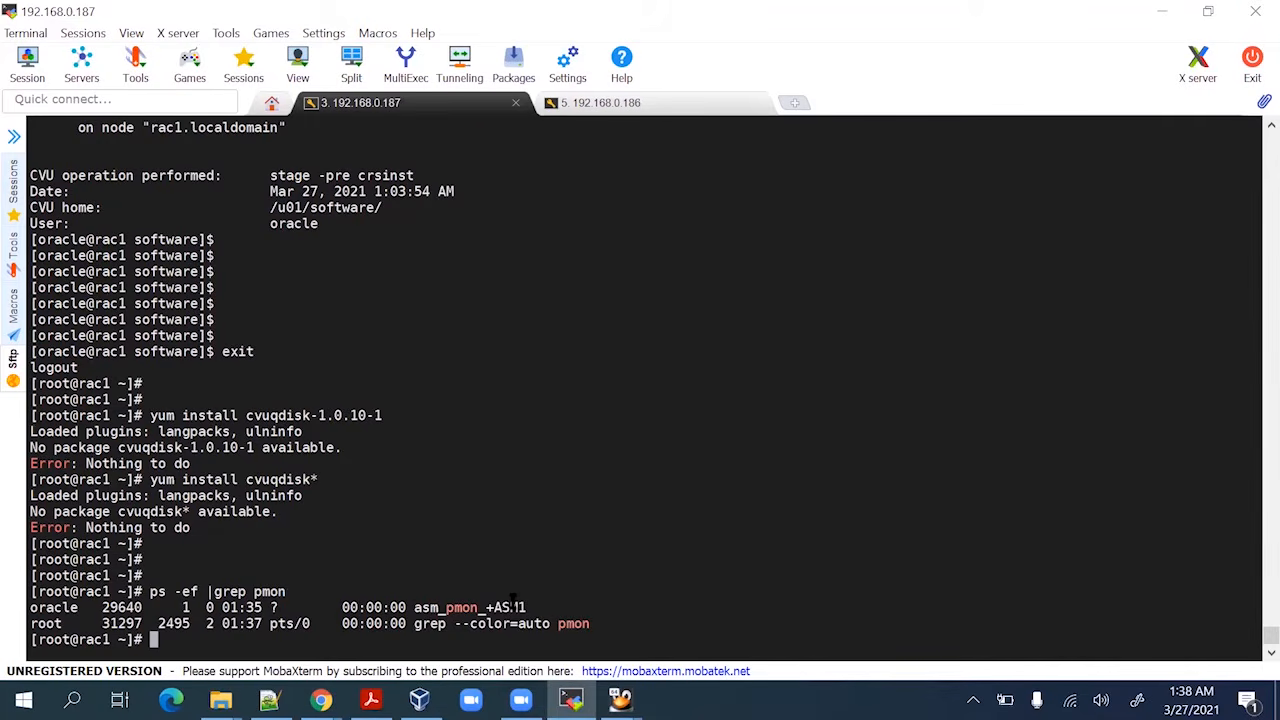
Run ps -ef |grep d.bin to list running clusterware daemons such as crsd.bin and ohasd.bin
key("Return")
key("Return")
type("ps -e")
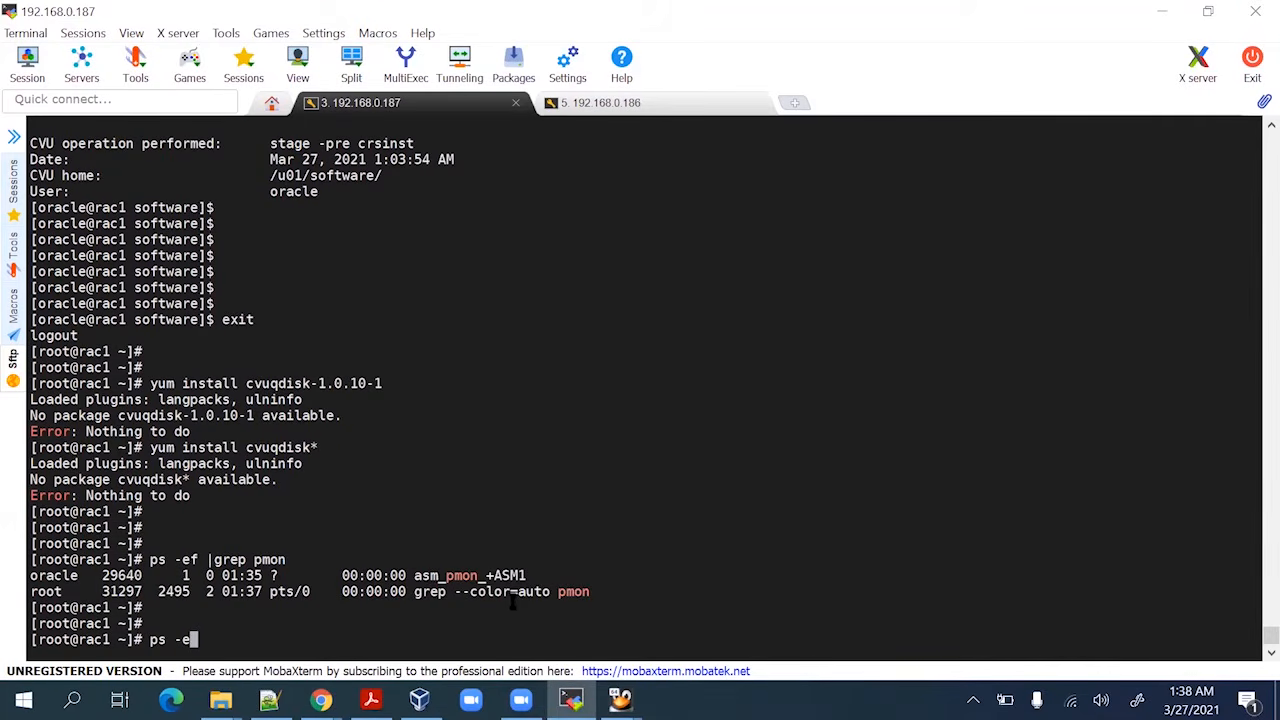
type("f |grep crs")
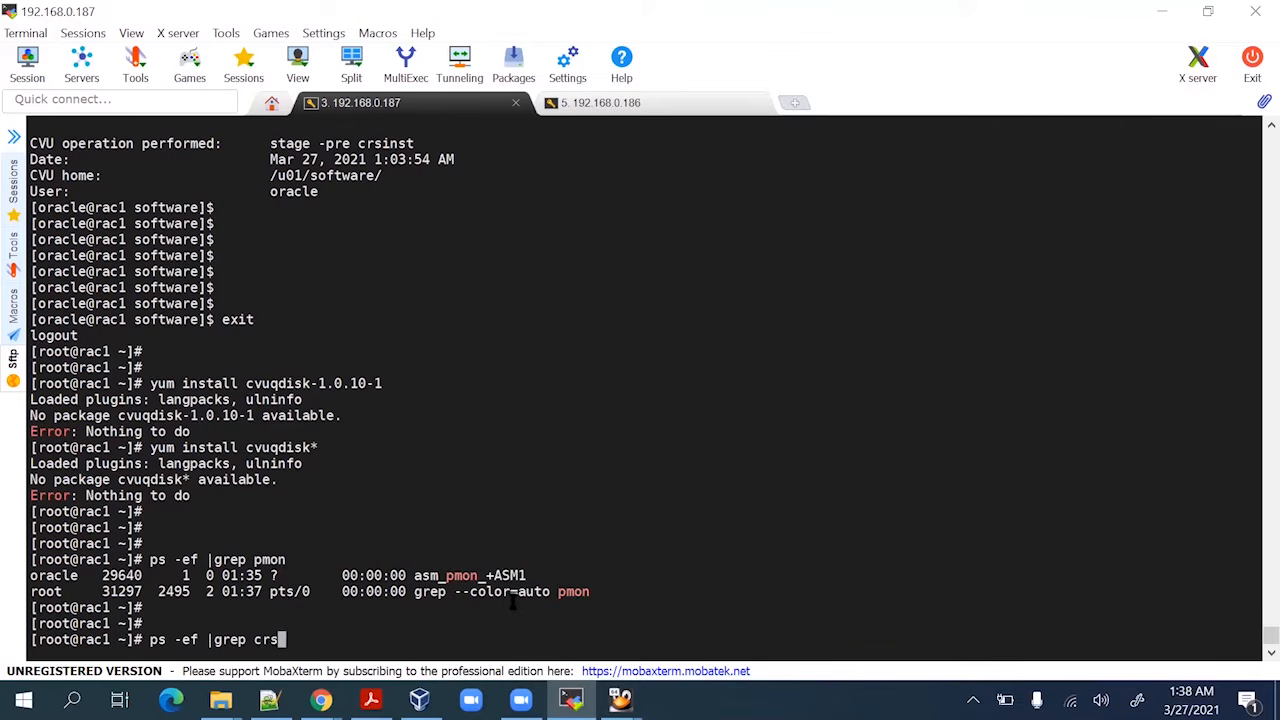
key("BackSpace")
key("BackSpace")
key("BackSpace")
type("d.bin")
key("Return")
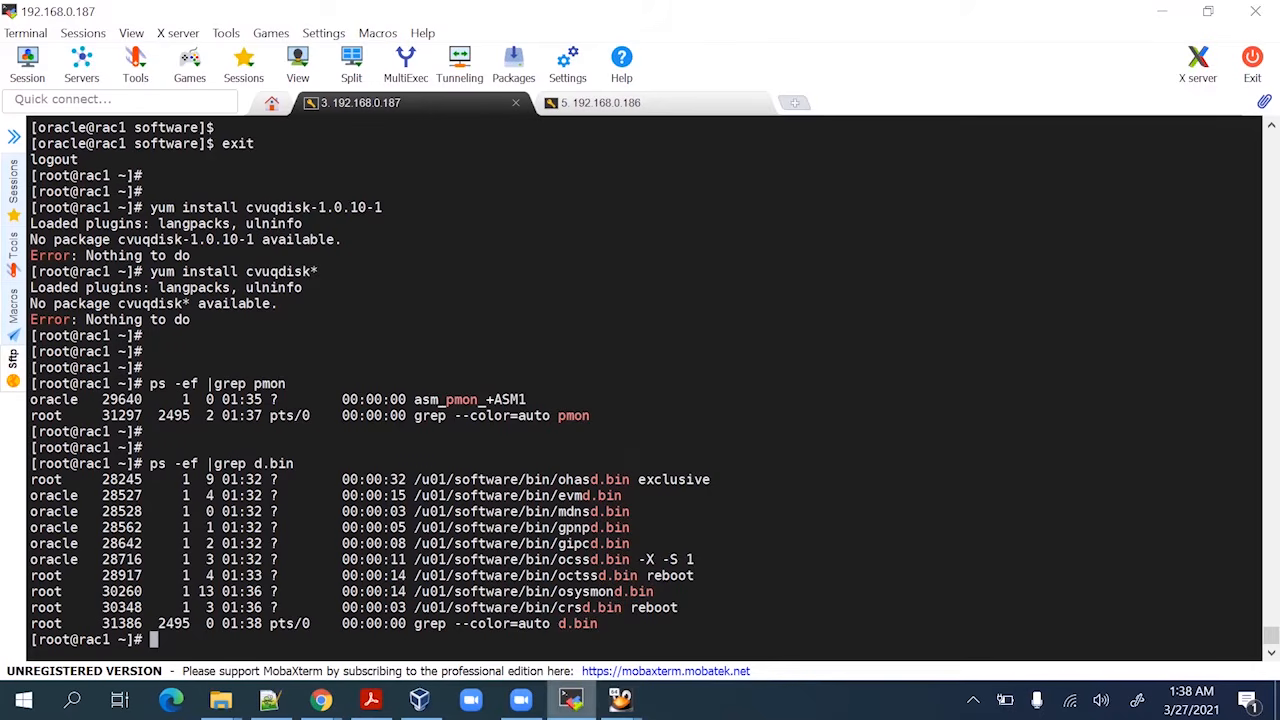
mouse_move(571, 699)
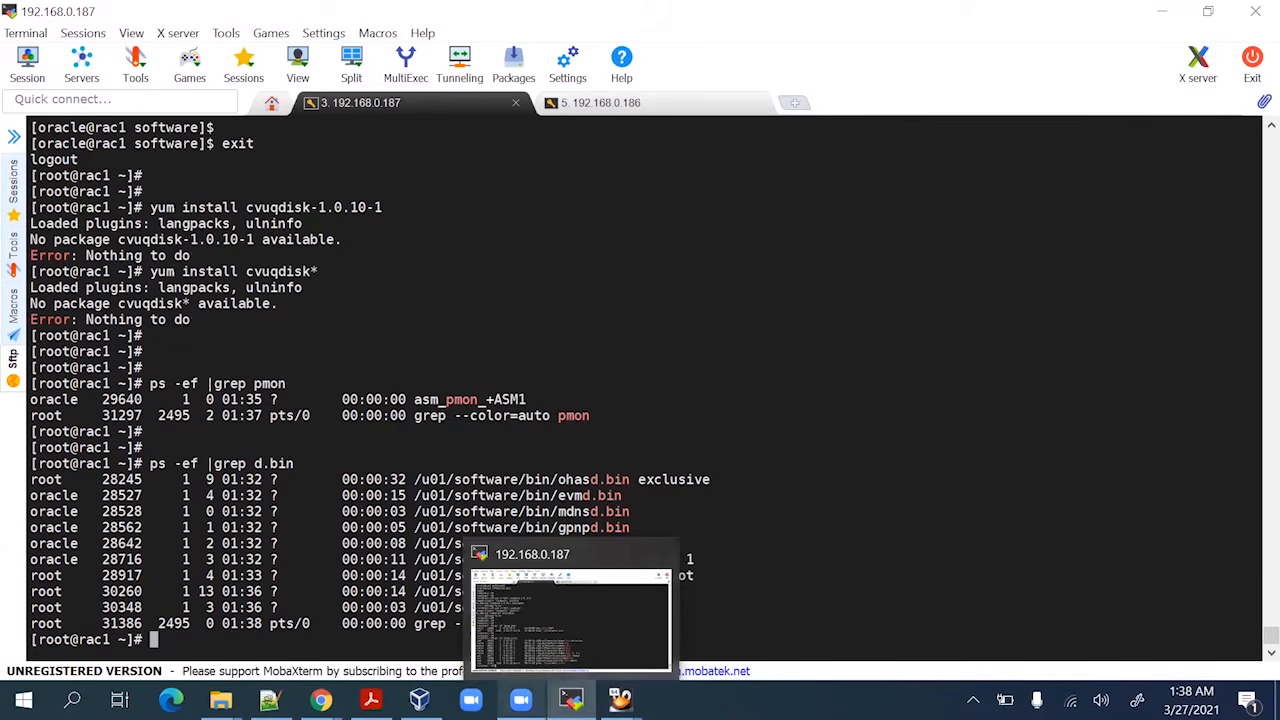
mouse_move(419, 699)
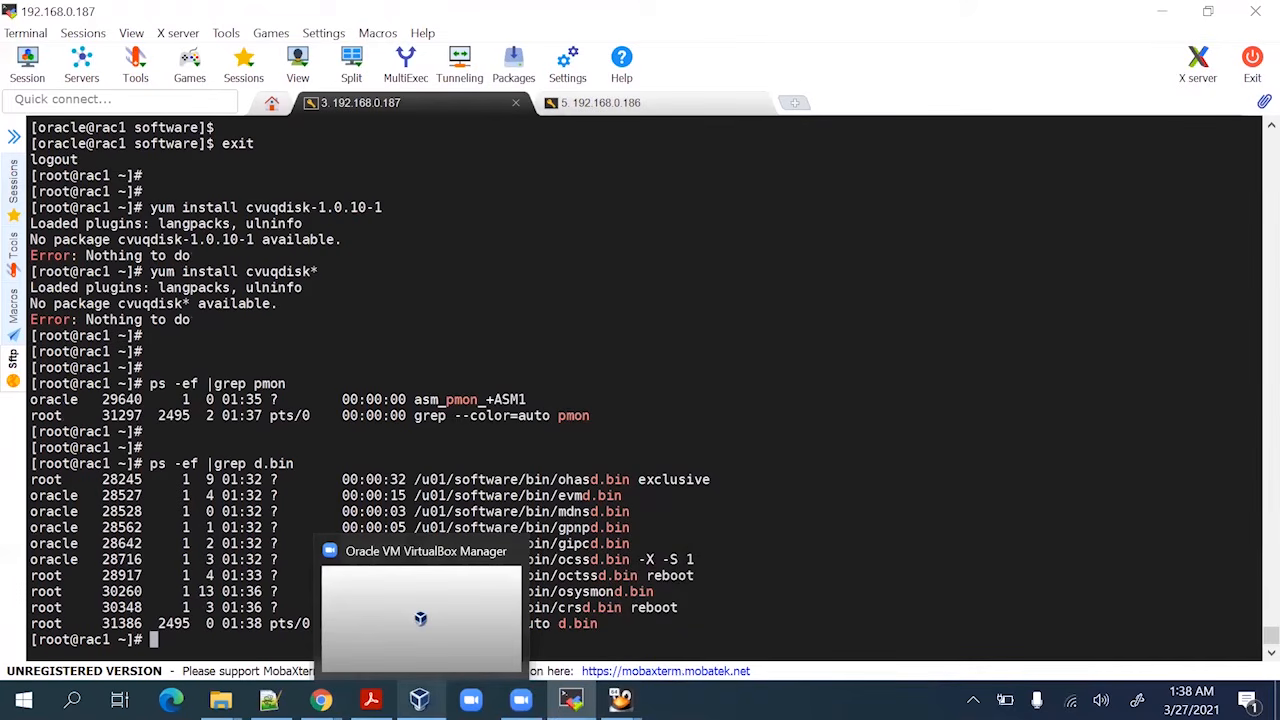
Check that Rac1 reports Grid cluster configuration succeeded, then return to the rac2 root prompt
mouse_move(620, 699)
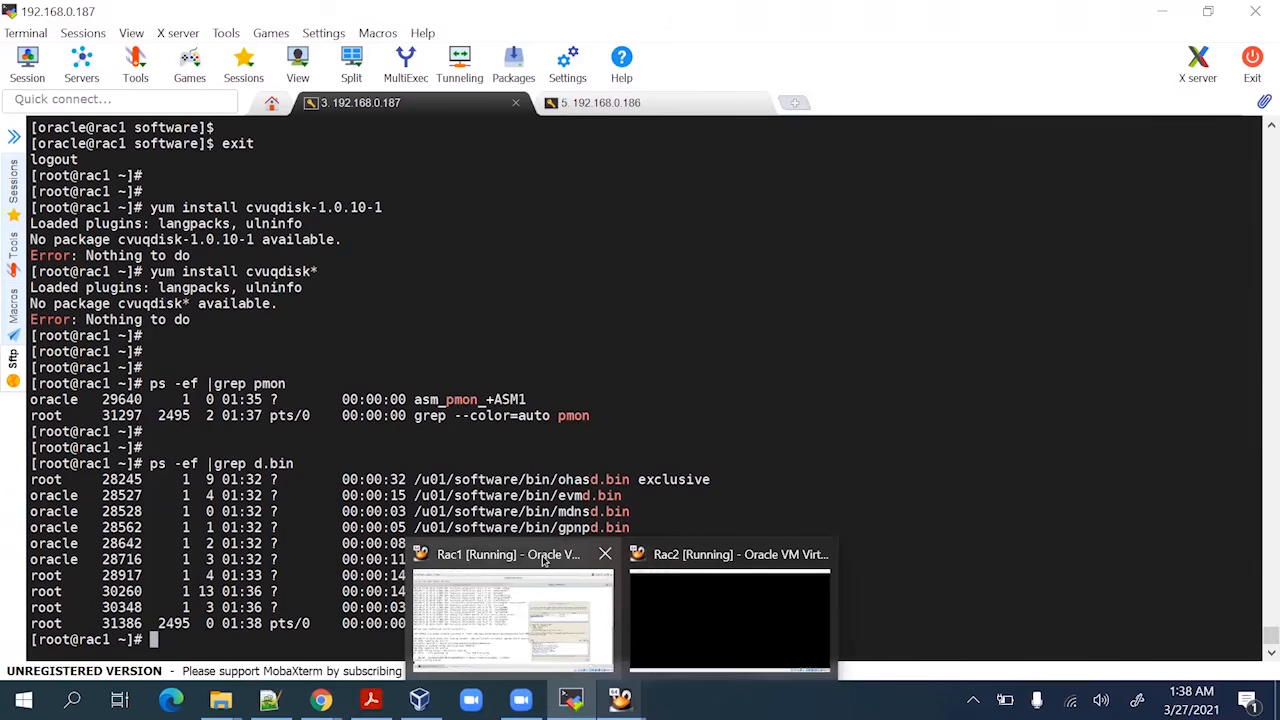
left_click(540, 556)
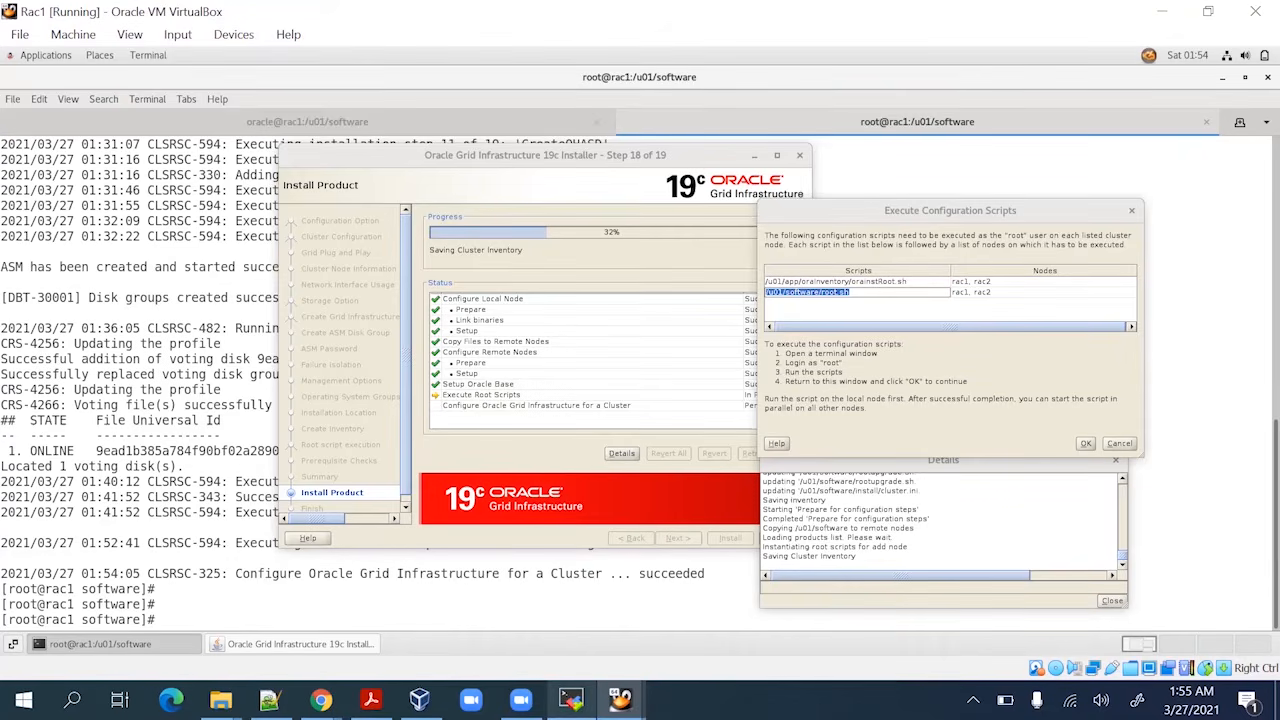
left_click(571, 699)
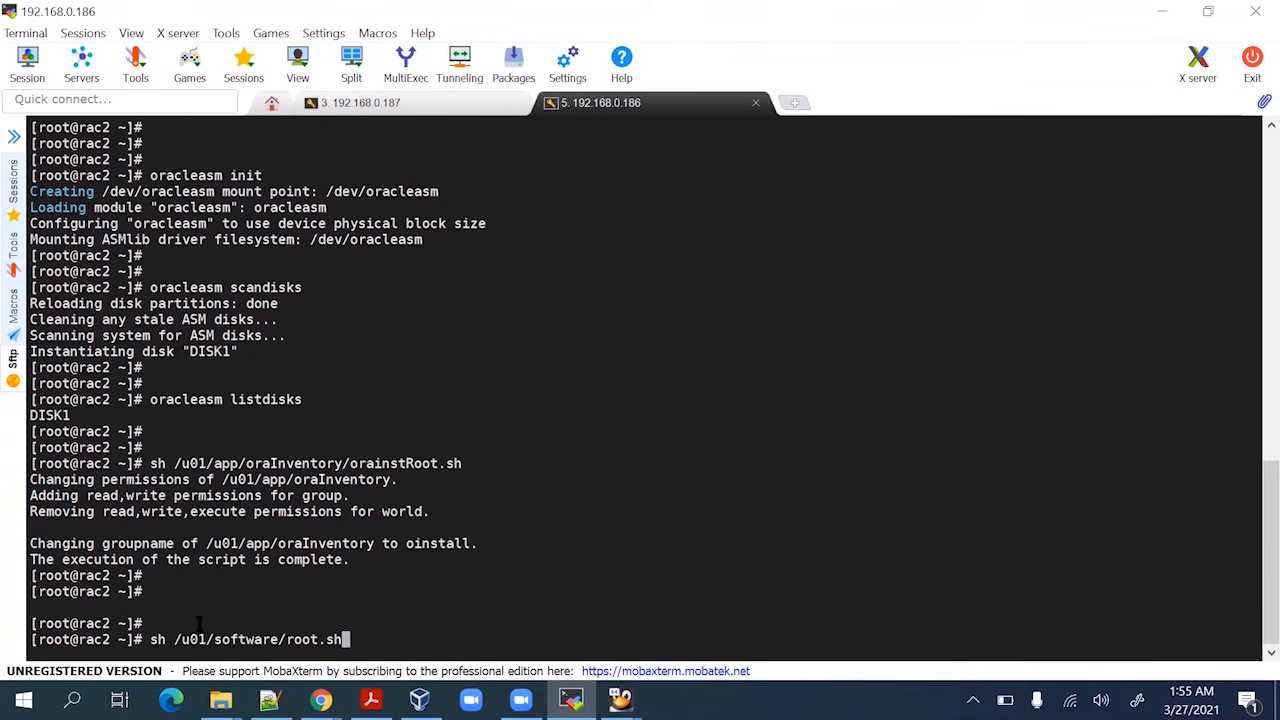
Run /u01/software/root.sh on rac2 accepting /usr/local/bin, then return to the Rac1 Grid installer at step 18
key("Return")
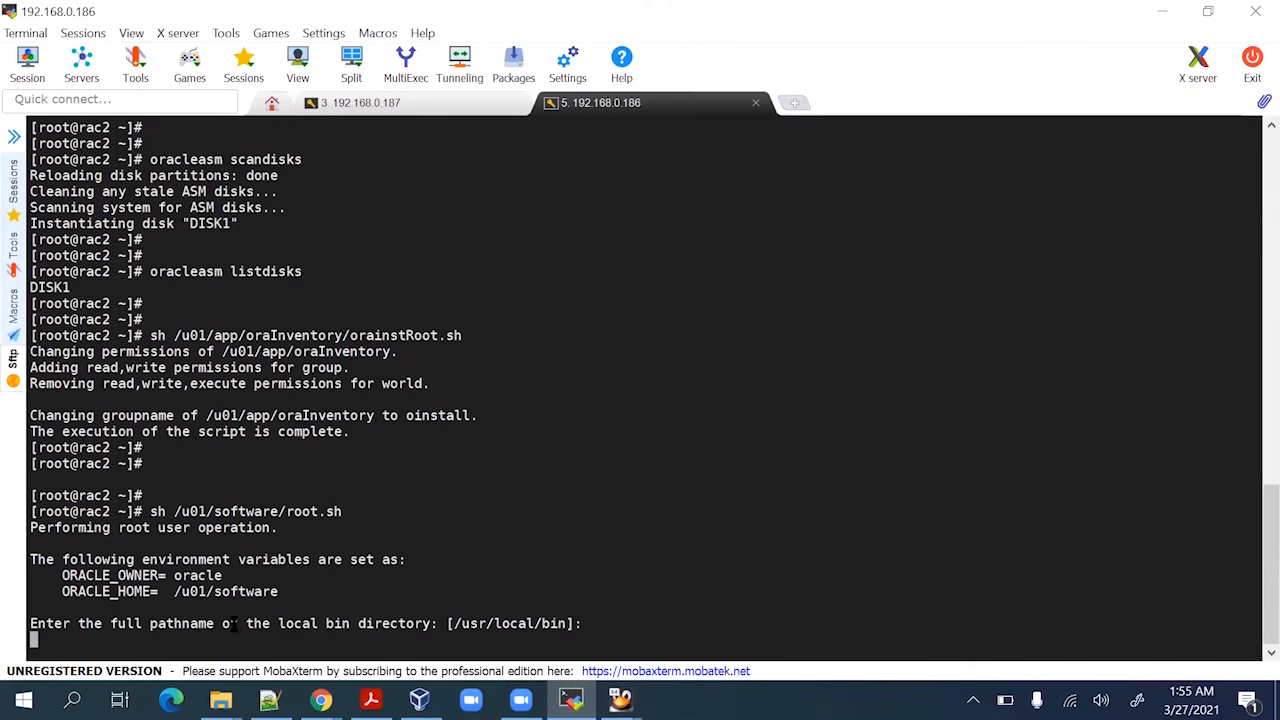
key("Return")
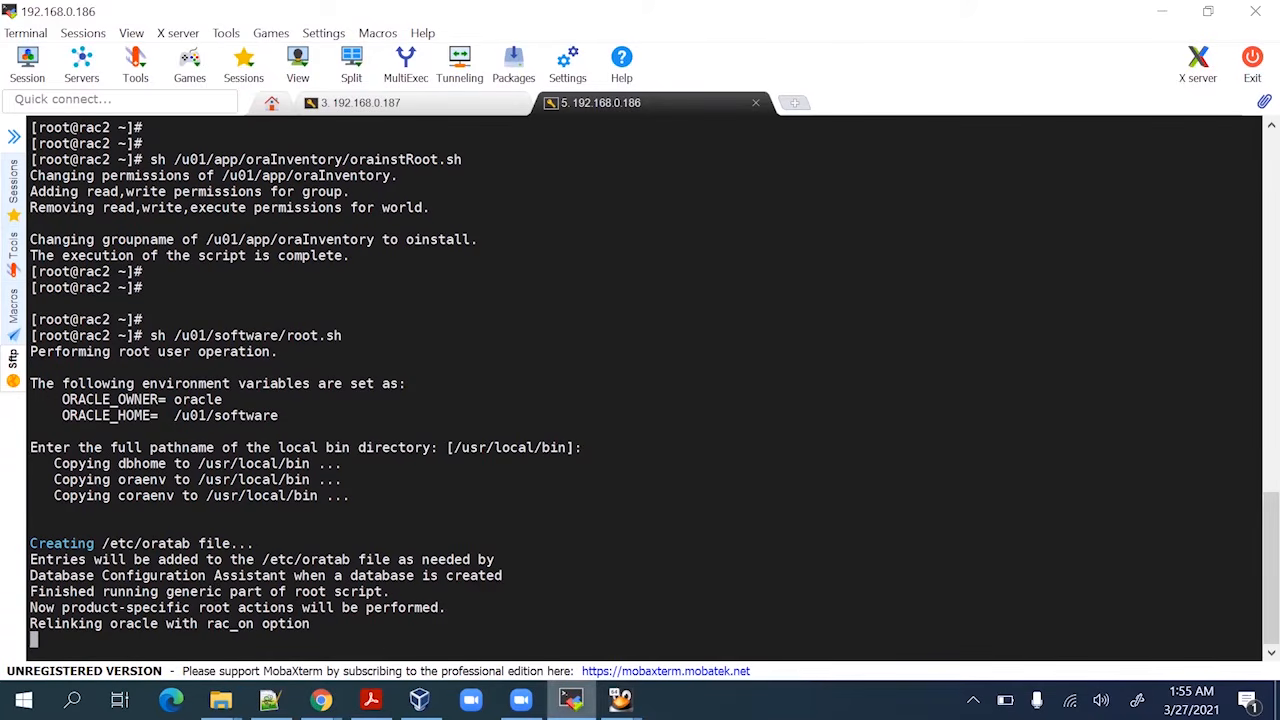
mouse_move(571, 699)
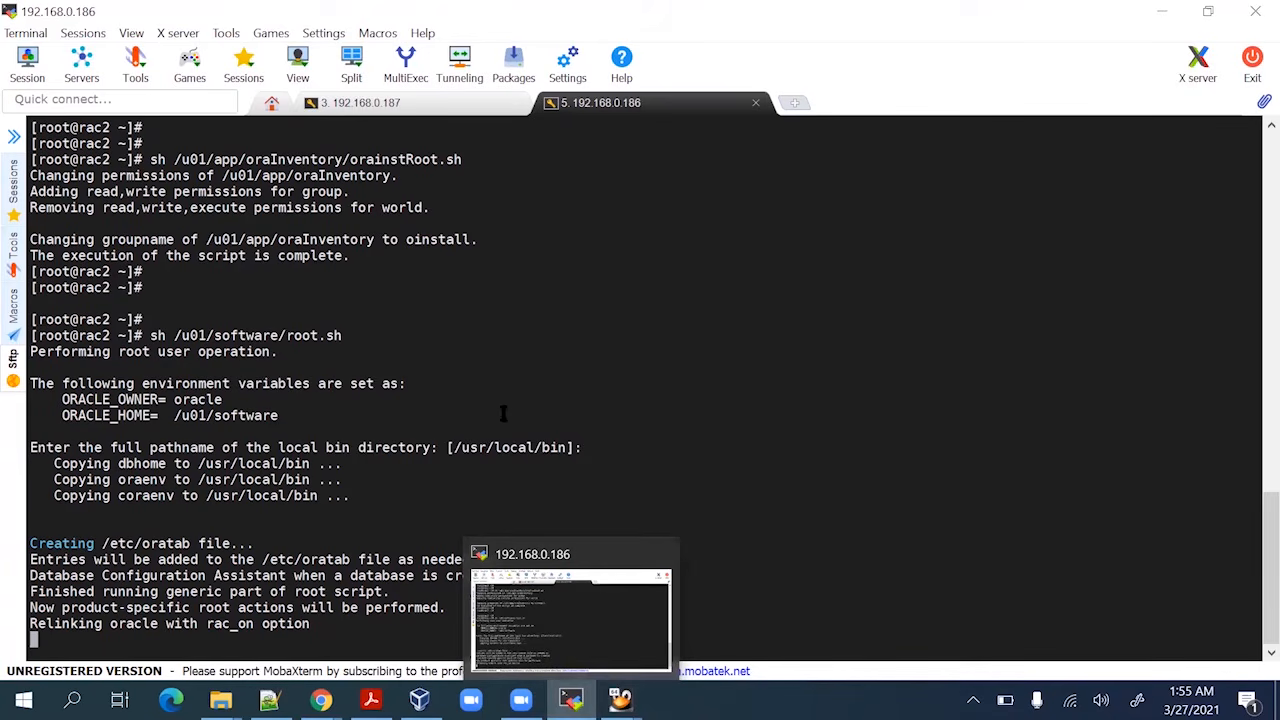
left_click(580, 637)
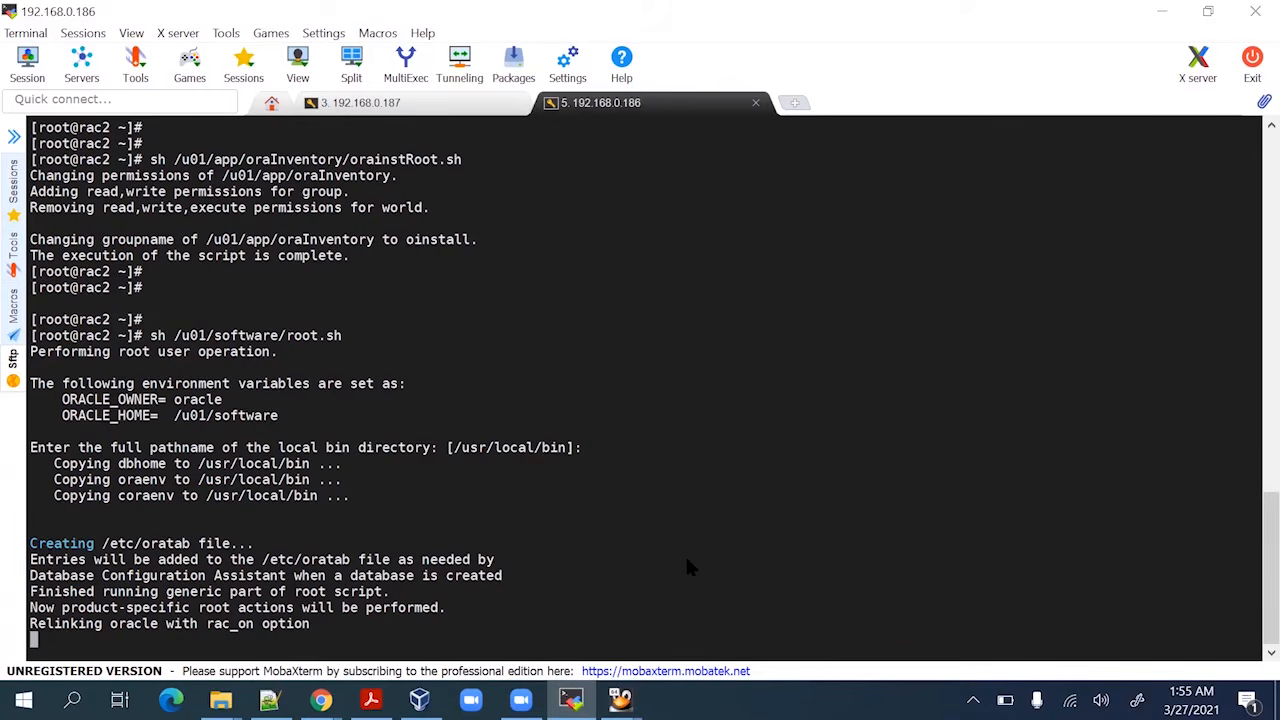
mouse_move(620, 699)
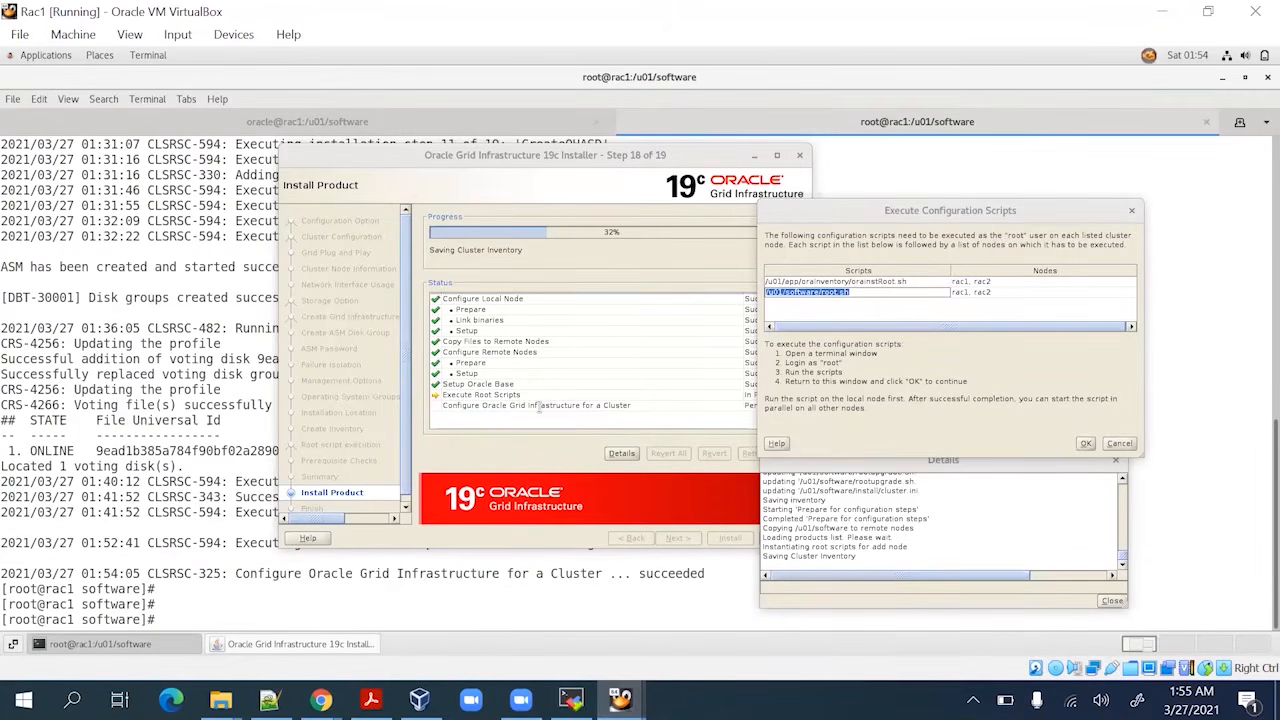
left_click(1089, 447)
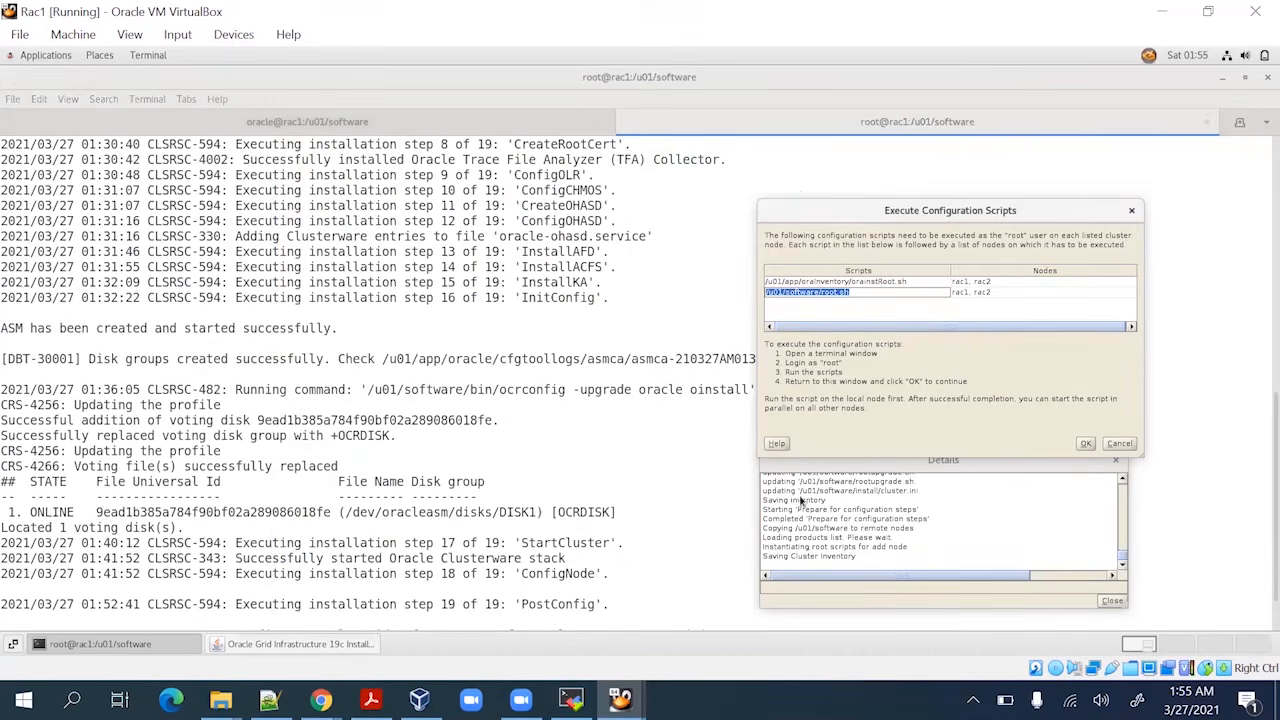
left_click(352, 648)
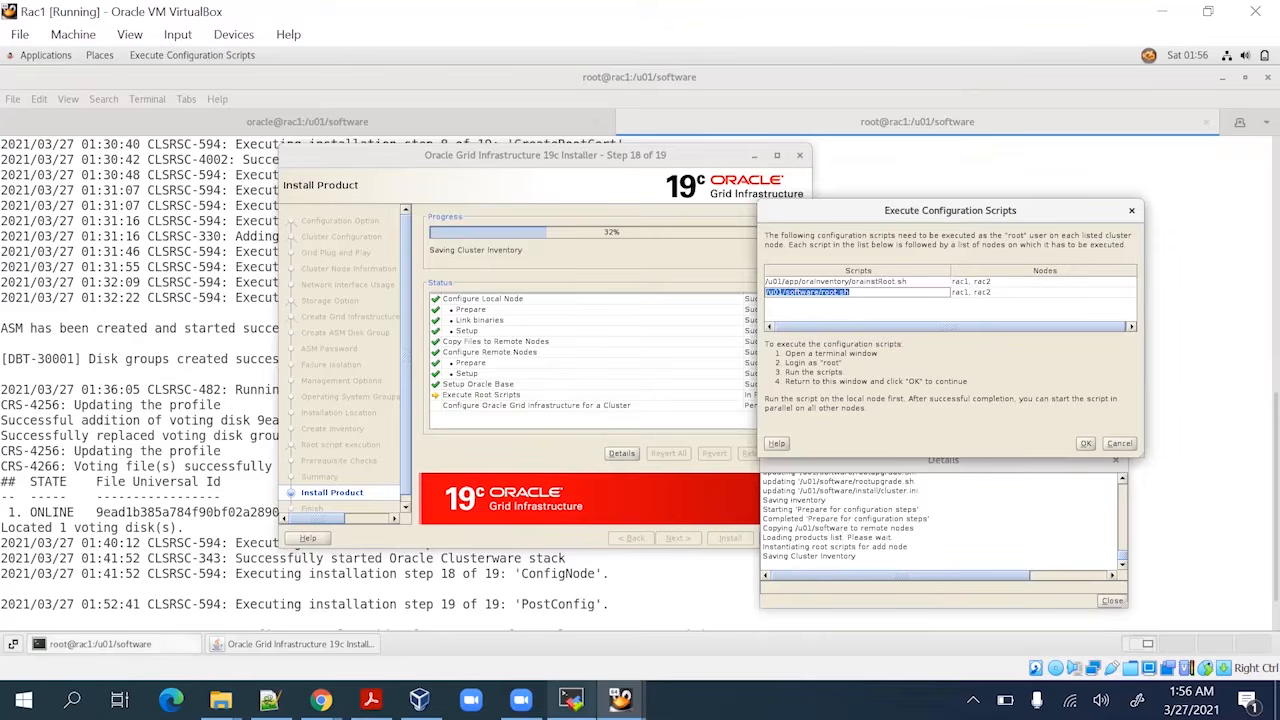
key("alt+Tab")
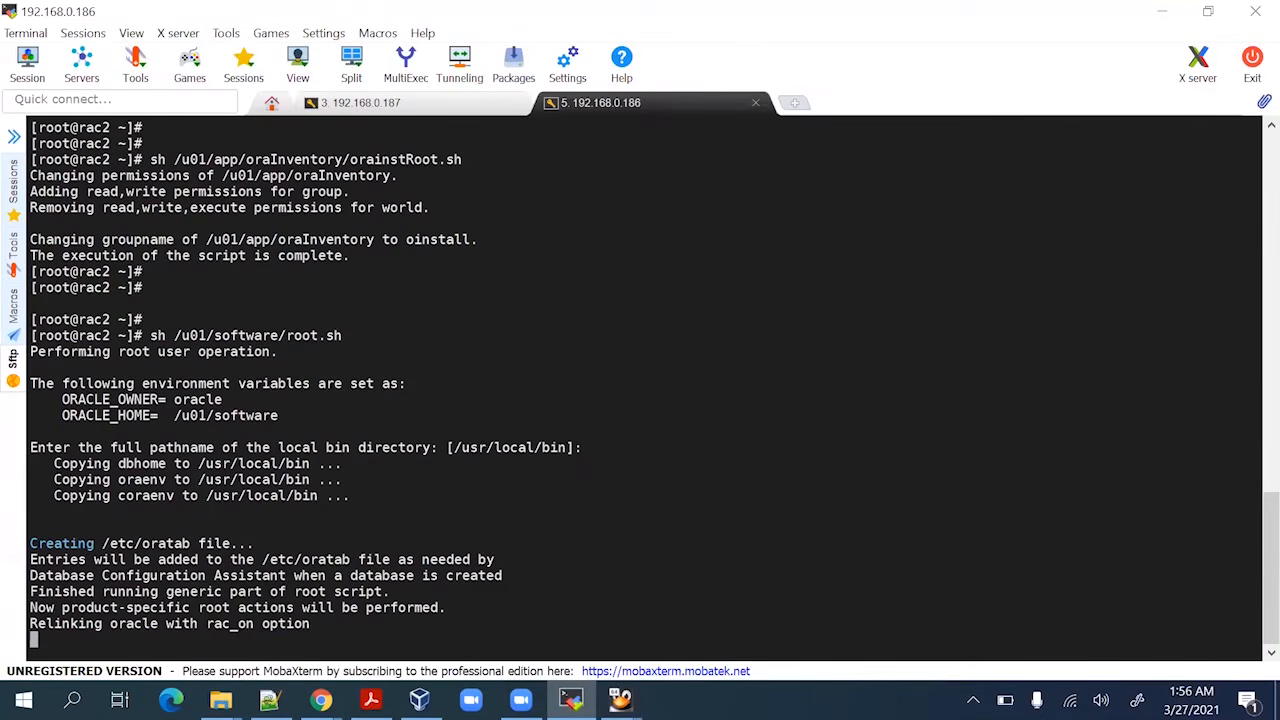
key("alt+Tab")
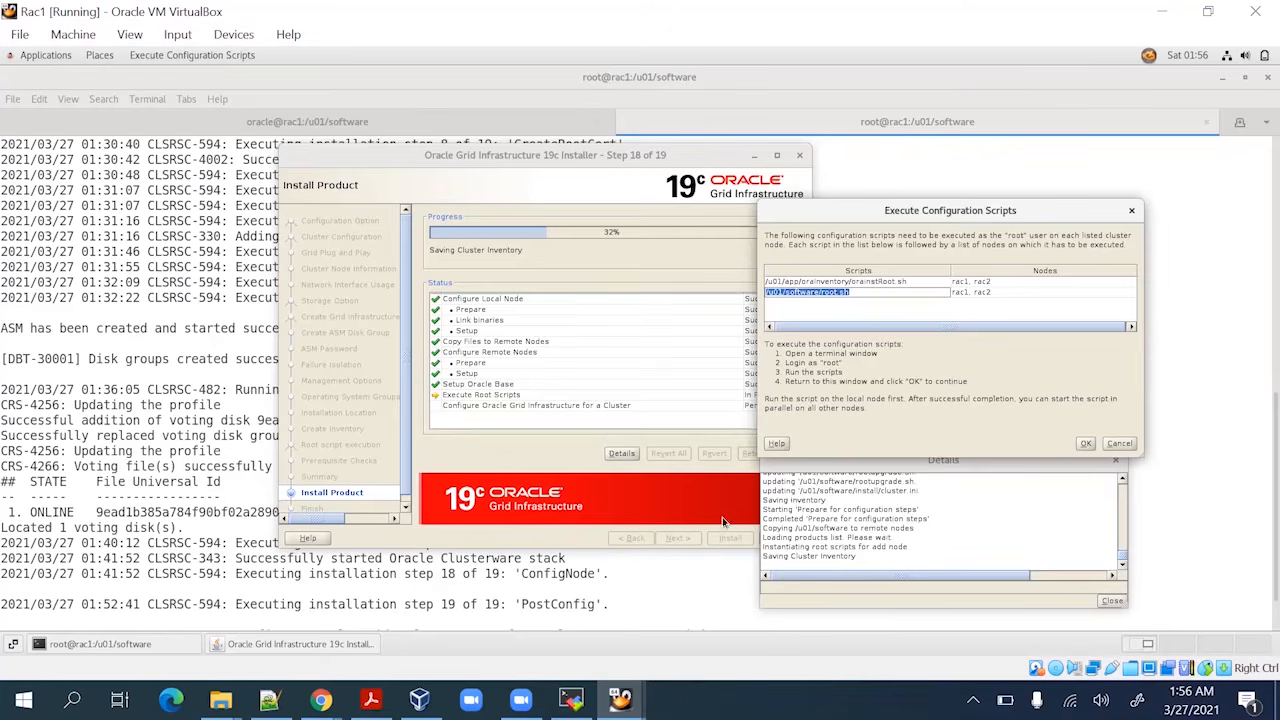
Bring up the rac2 terminal to follow root.sh reaching step 12 of 19, ConfigOHASD
left_click(571, 699)
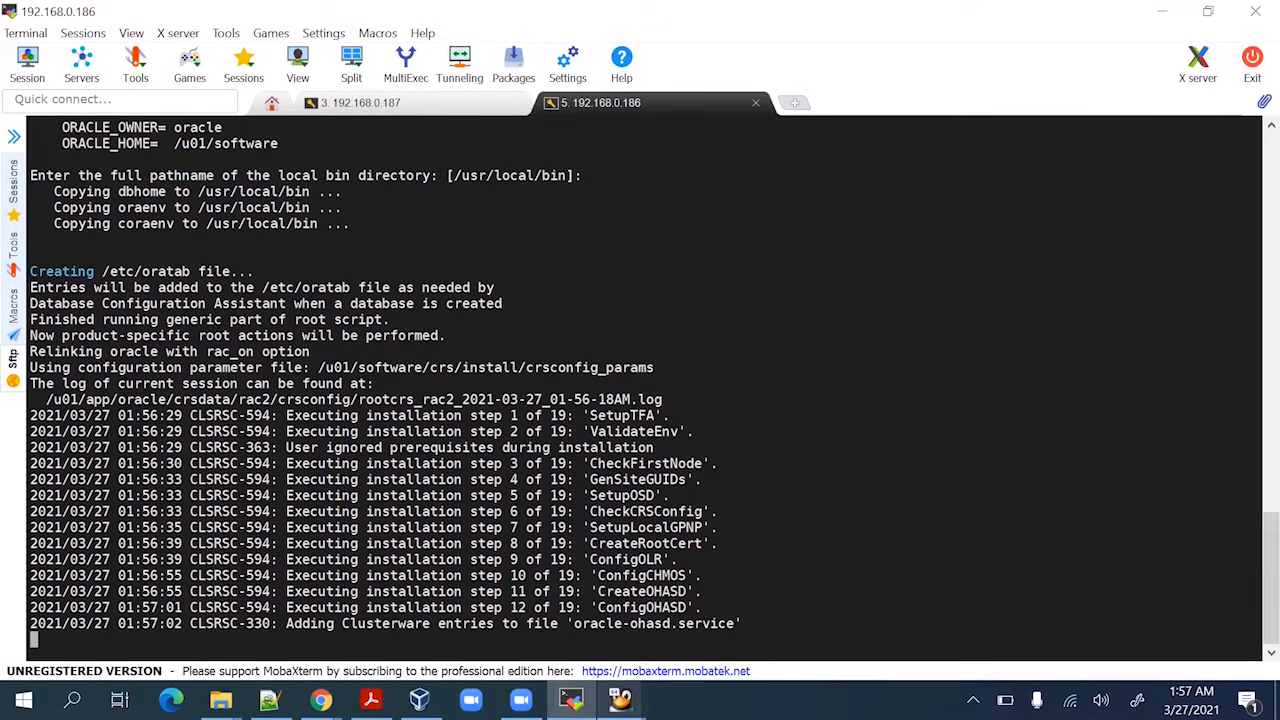
Watch rac2 root.sh progress to StartCluster, then bring up the Rac1 Grid installer at 32%
mouse_move(620, 700)
left_click(550, 572)
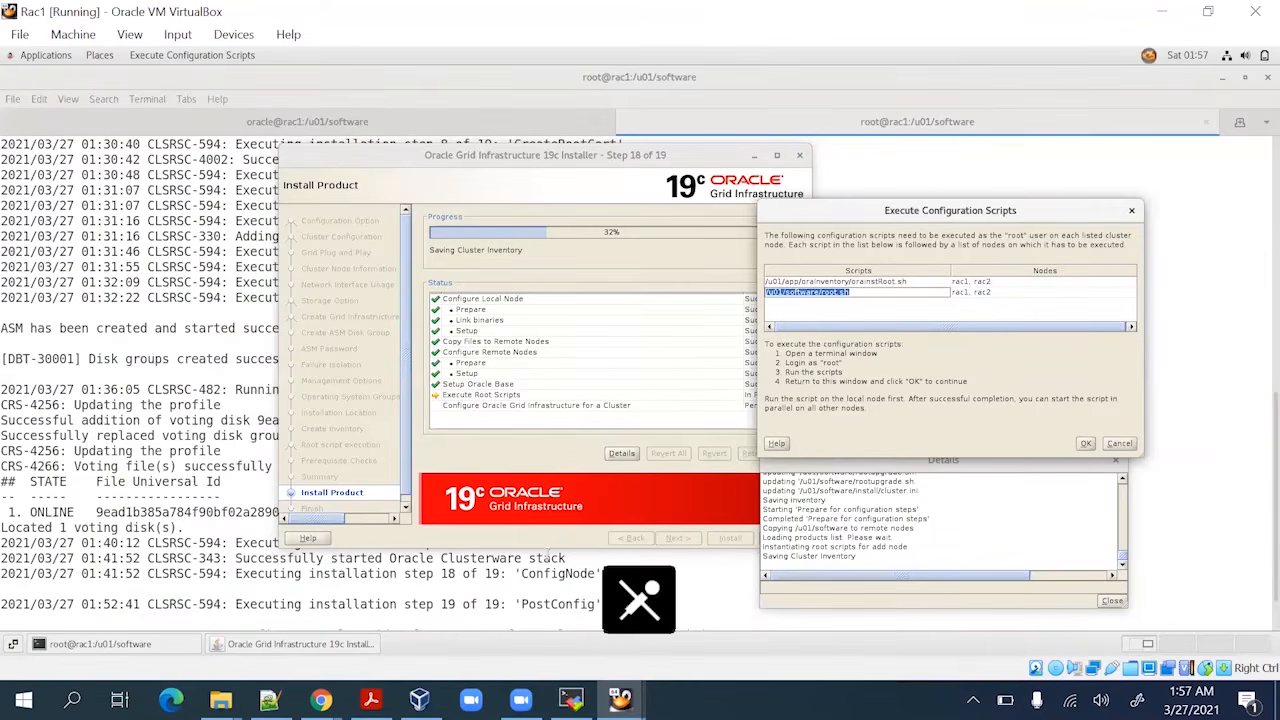
left_click(571, 700)
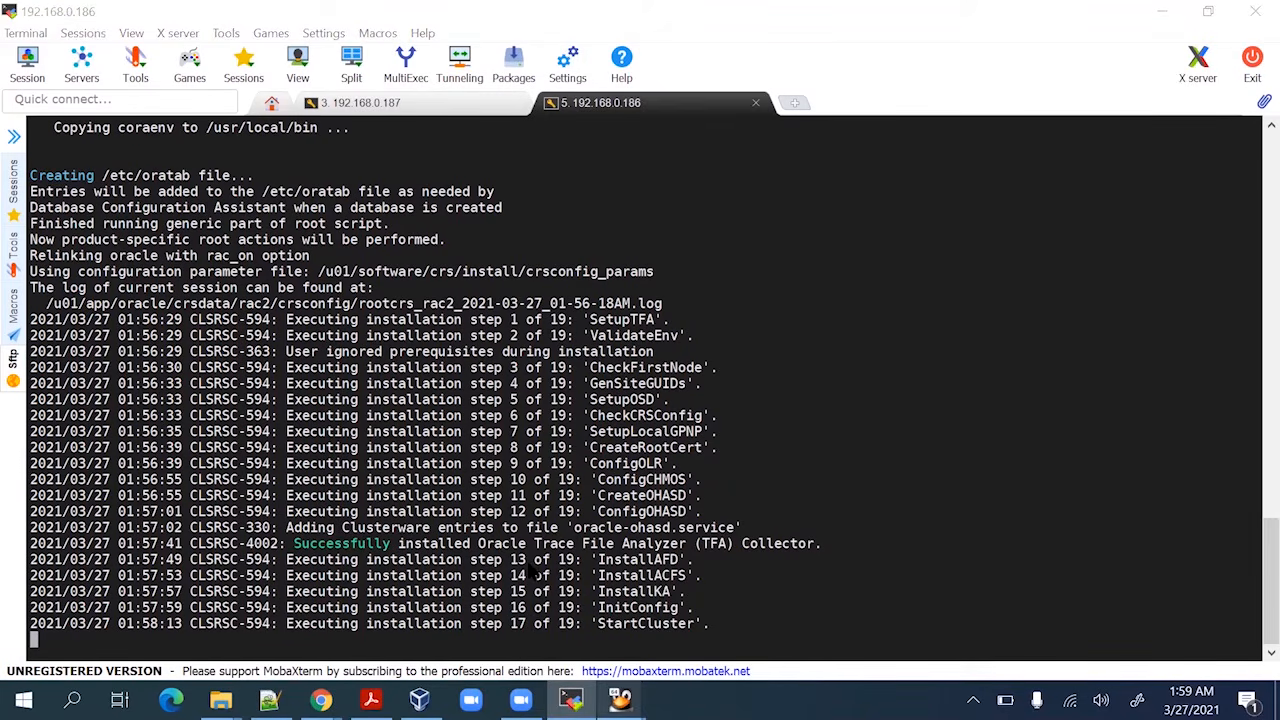
mouse_move(620, 700)
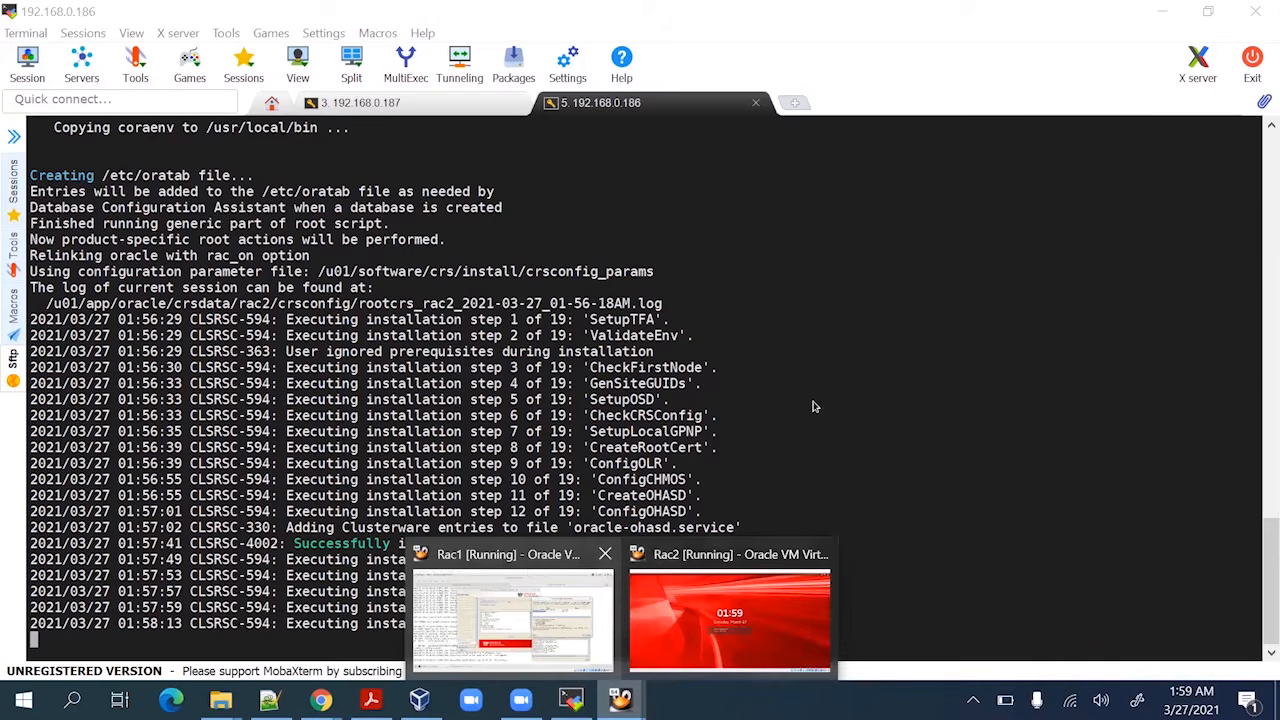
key("alt+Tab")
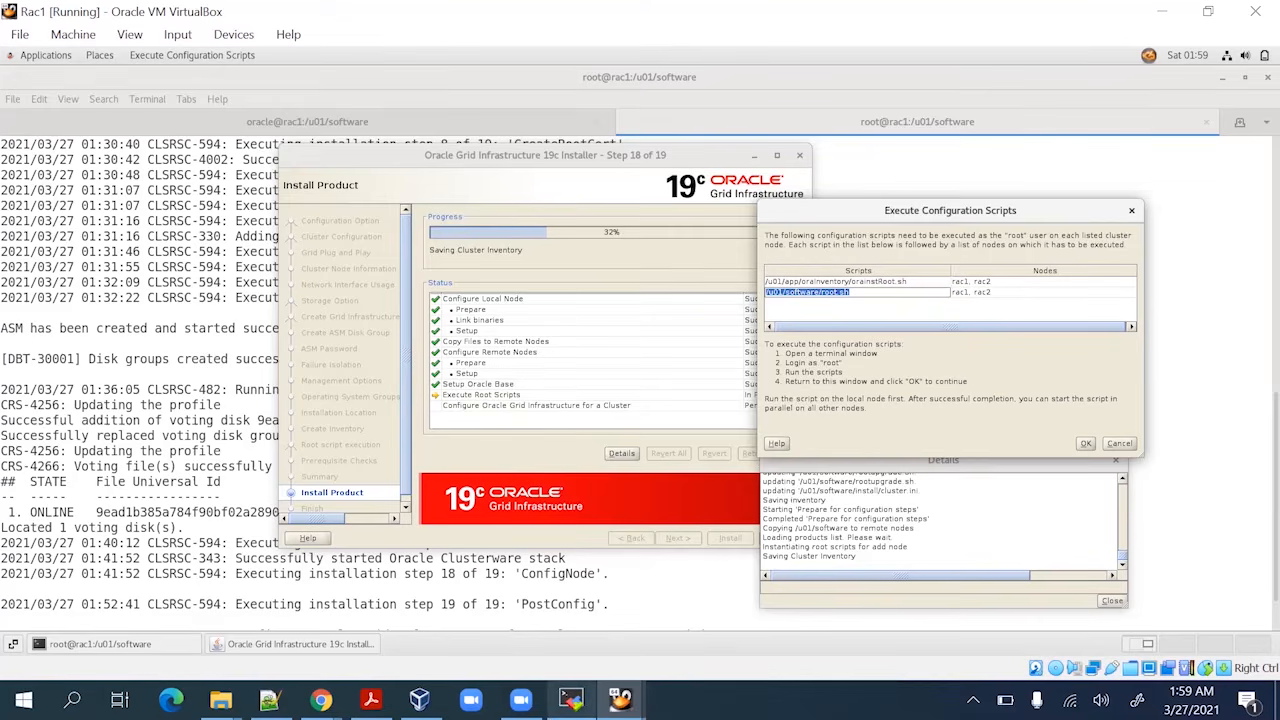
Return from the waiting Rac1 installer to the rac2 root script output
left_click(571, 699)
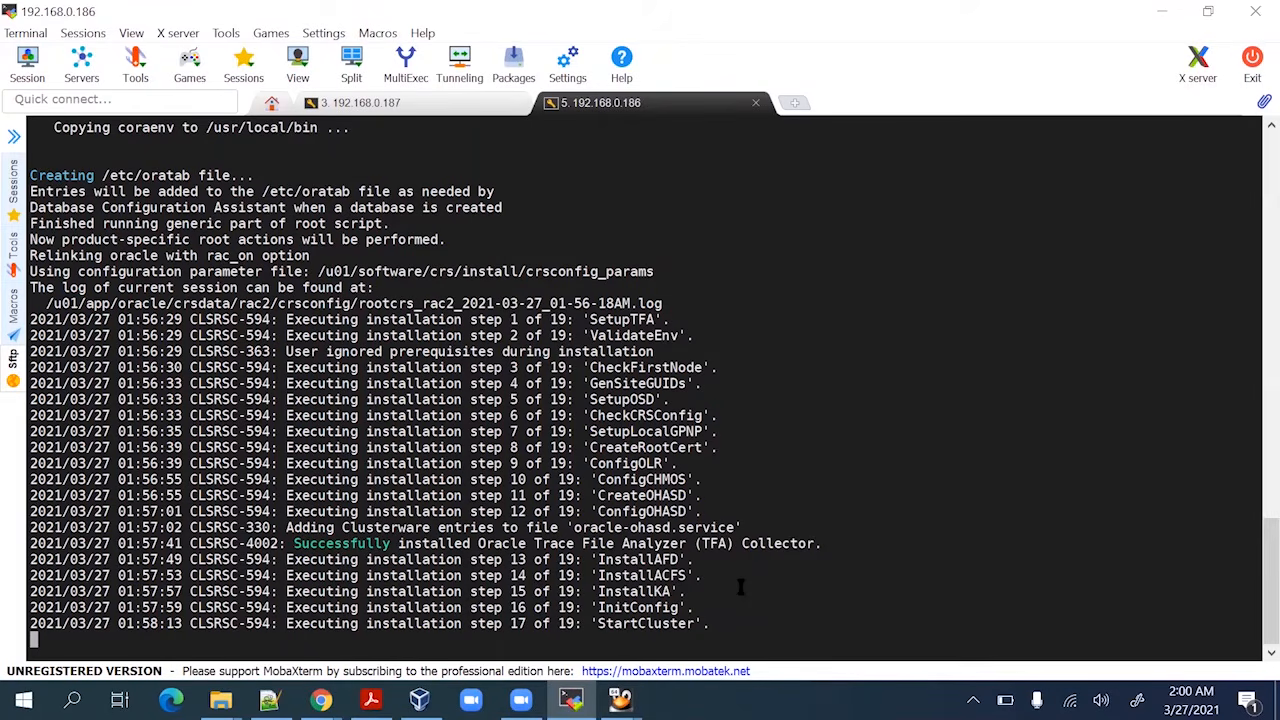
Confirm rac2 root.sh succeeded and run ps -ef |grep pmon to see +ASM2 pmon running
mouse_move(570, 700)
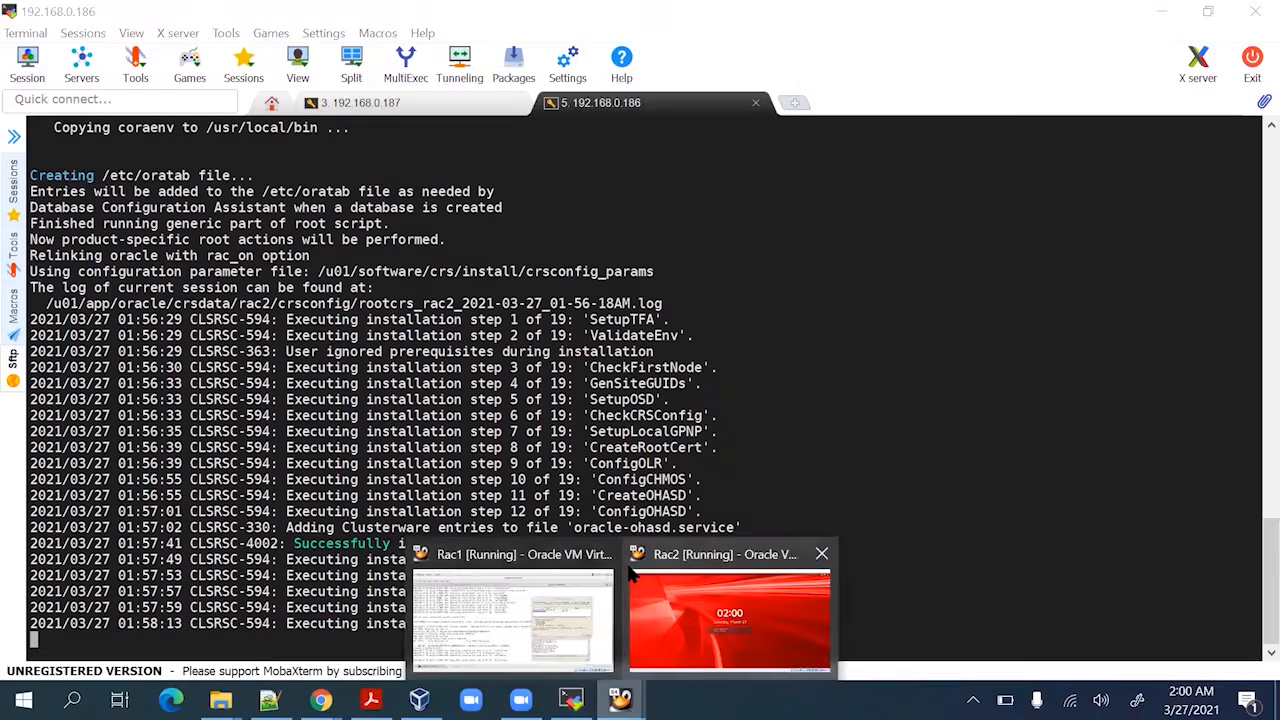
left_click(560, 575)
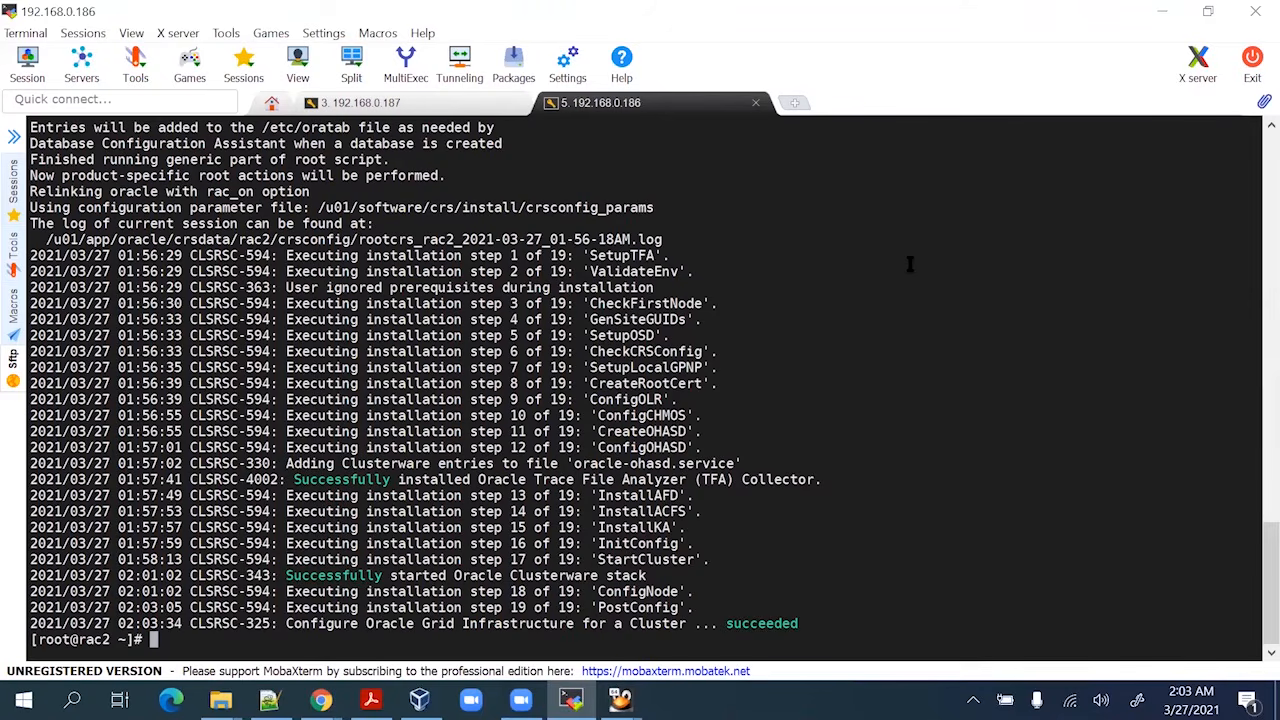
key("Return")
key("Return")
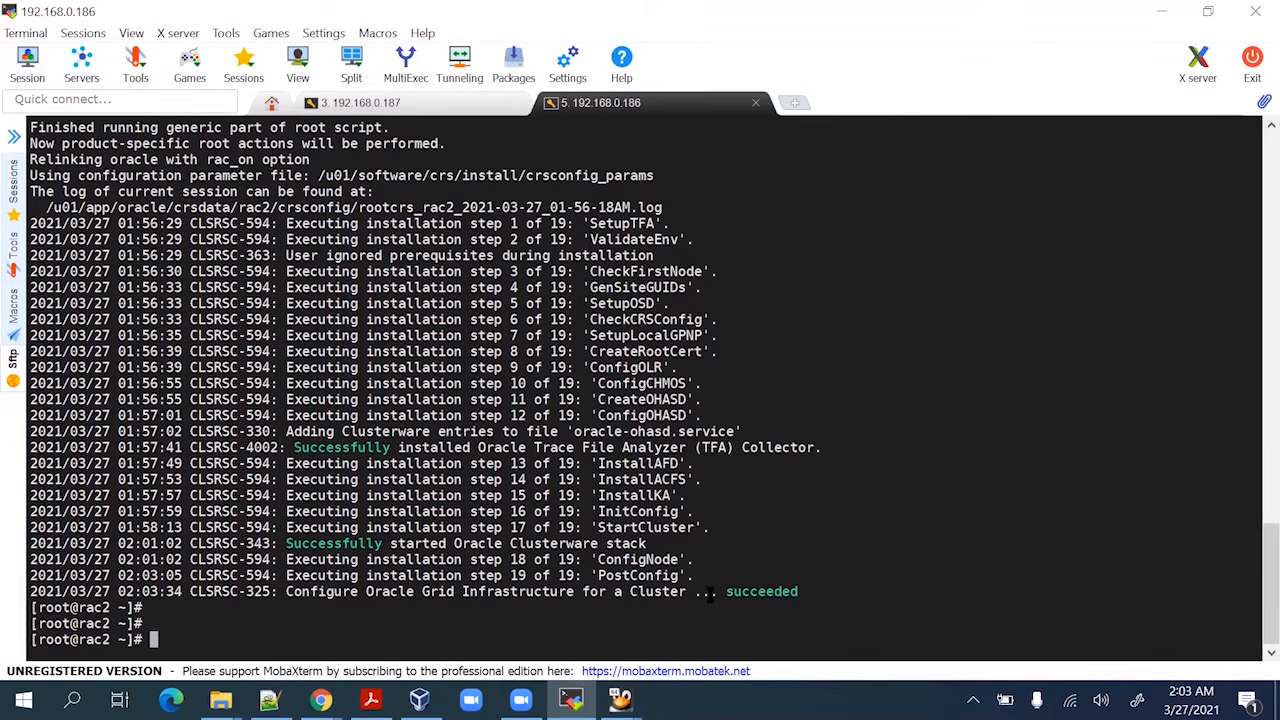
type("ps- e")
key("BackSpace")
key("BackSpace")
key("BackSpace")
type("-ef |grep pmon")
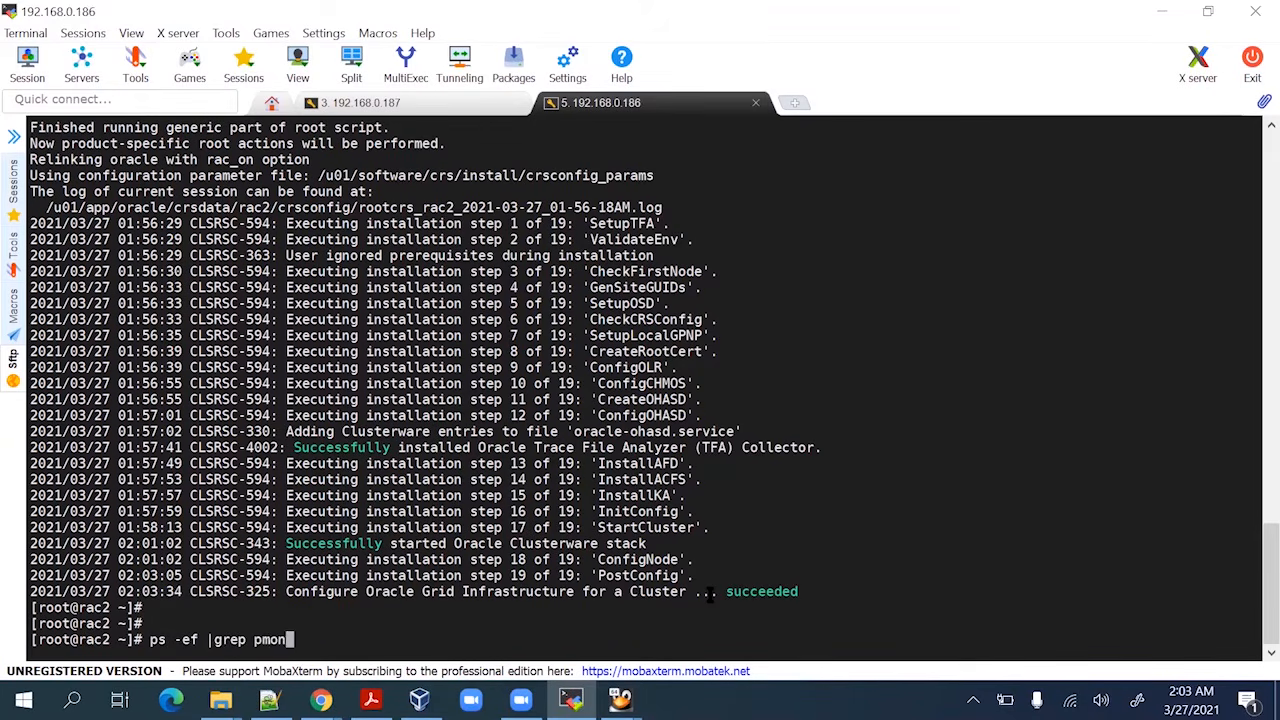
key("Return")
key("Return")
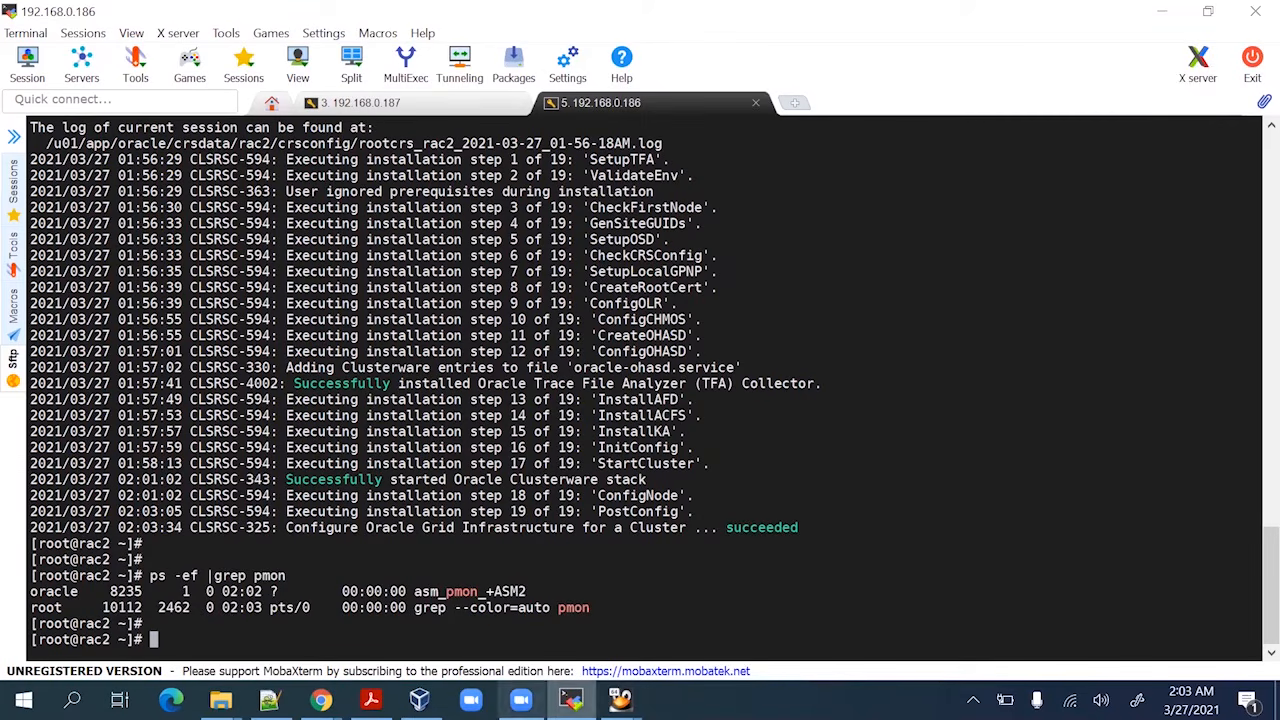
OK the Execute Configuration Scripts dialog on Rac1 and follow the installer to 100%, failing on INS-20802 rac-scan
mouse_move(571, 699)
left_click(534, 600)
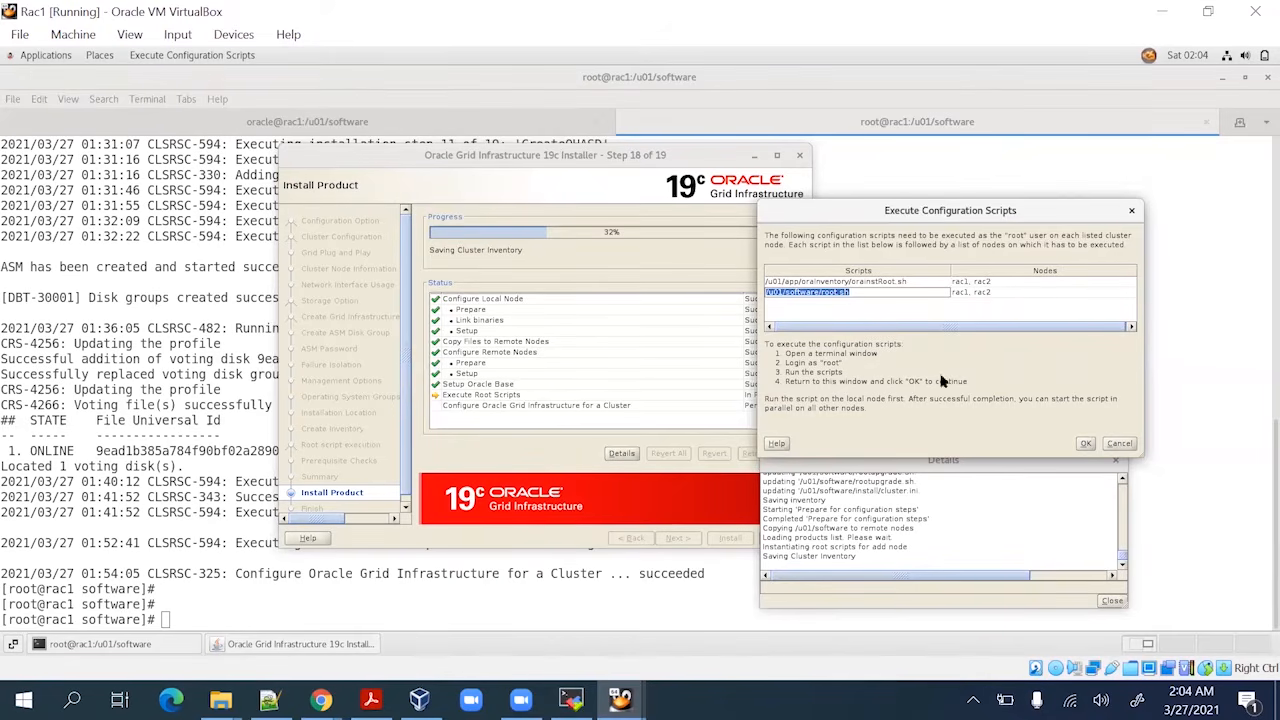
left_click(1086, 444)
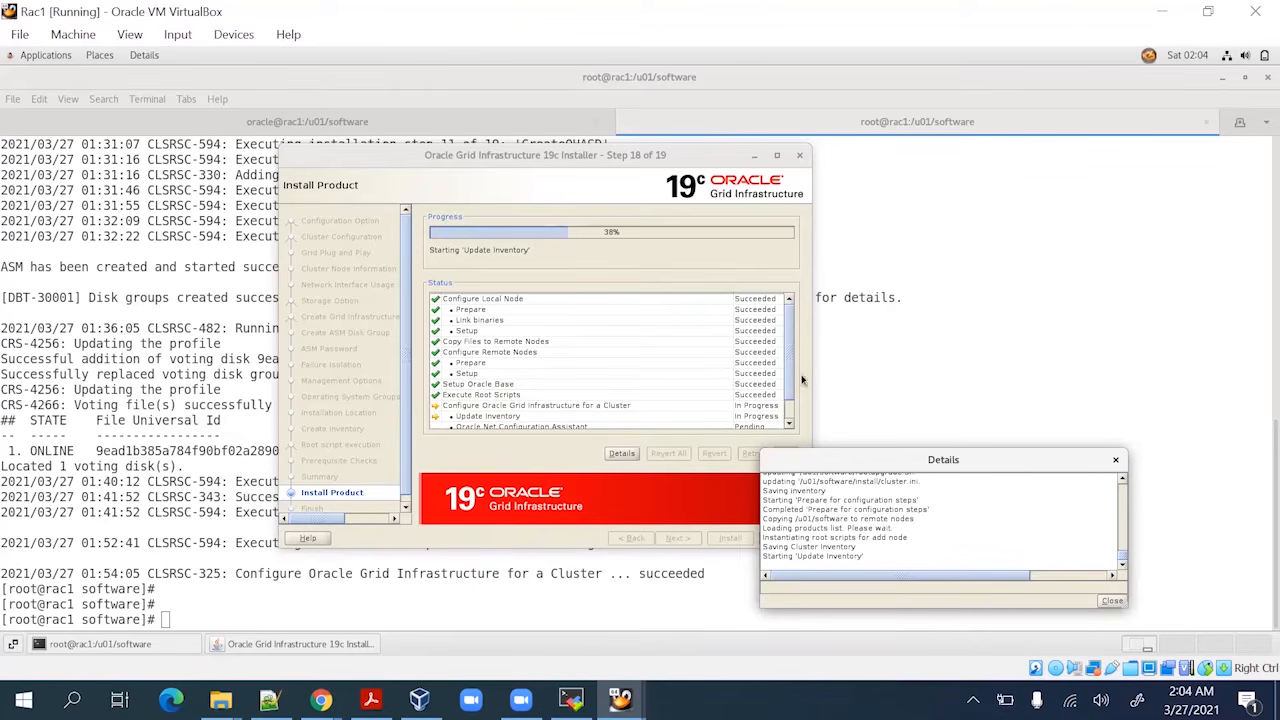
left_click(787, 418)
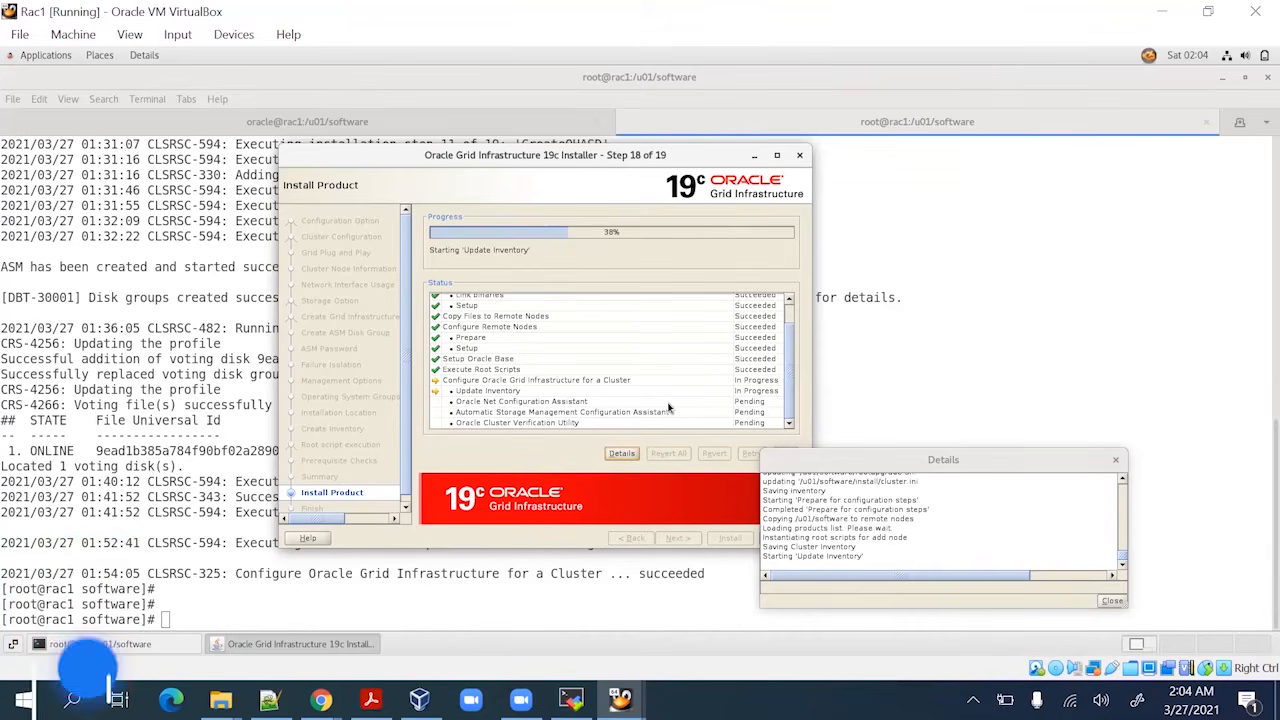
left_click_drag(845, 459, 922, 383)
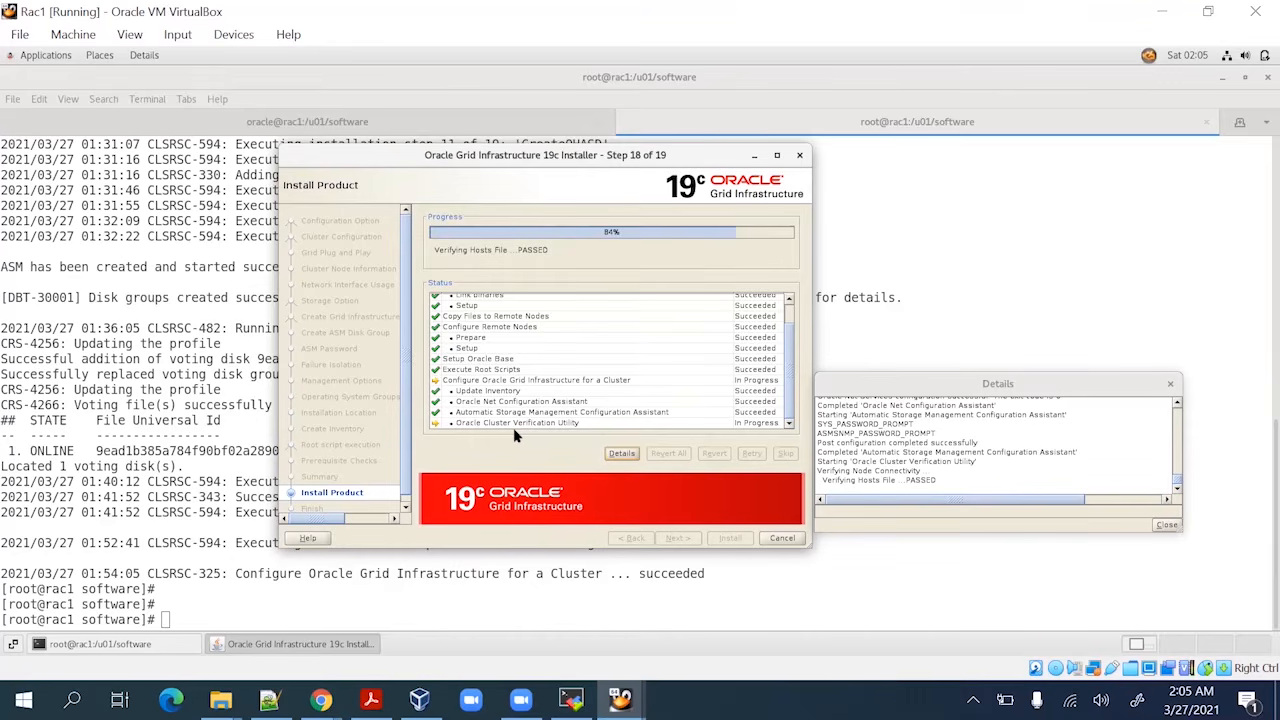
scroll(791, 412, "up", 1)
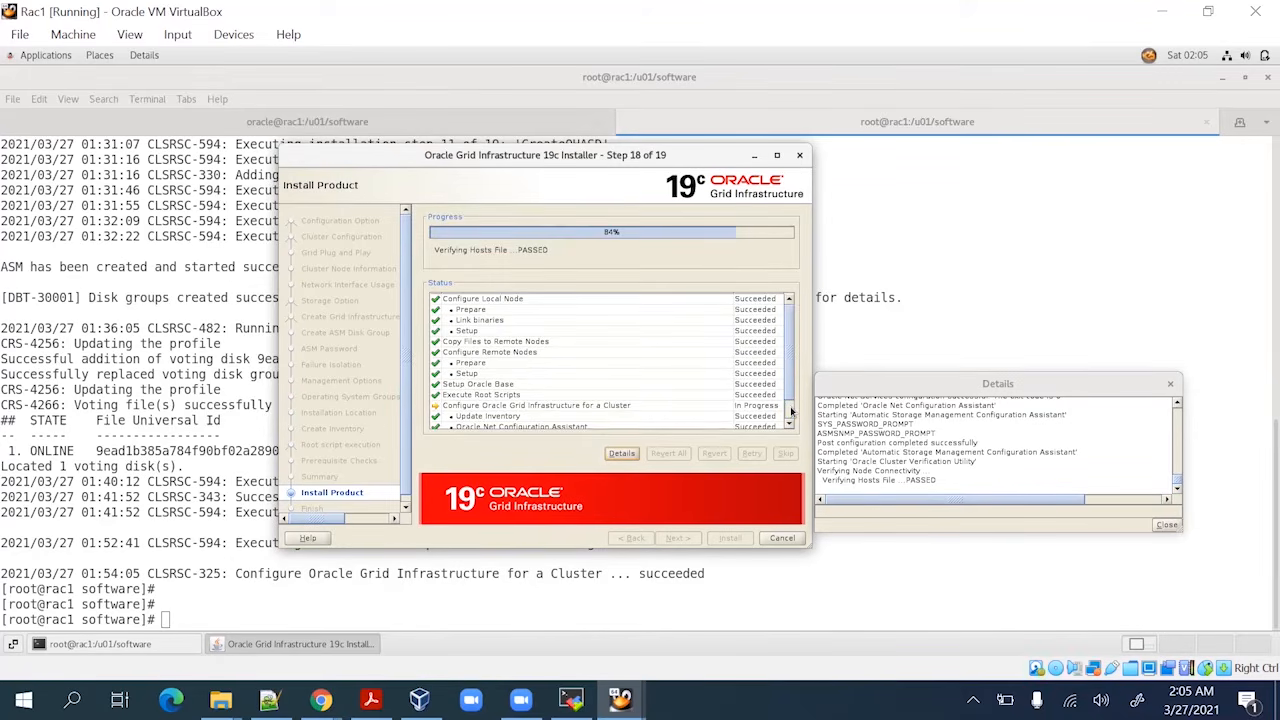
scroll(791, 412, "down", 1)
scroll(791, 412, "down", 1)
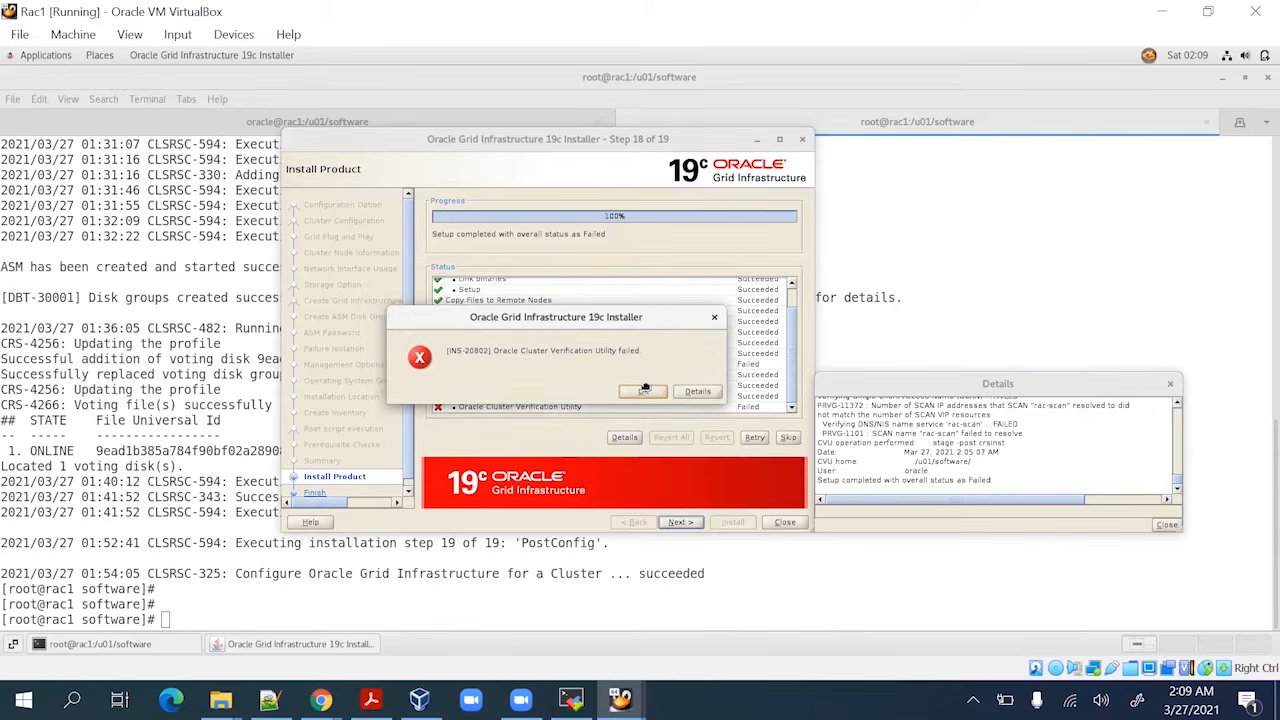
On rac2, rerun ps -ef |grep pmon to confirm the ASM pmon process is running
key("alt+Tab")
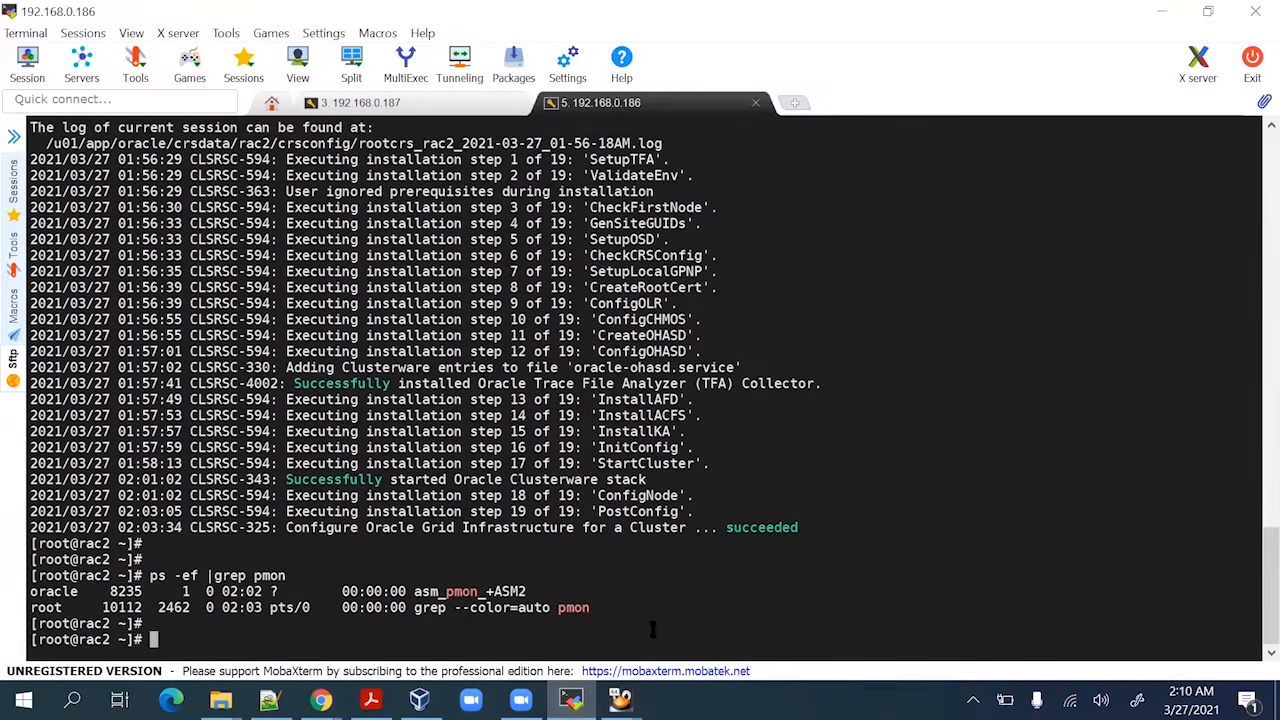
key("Return")
key("Up")
key("Return")
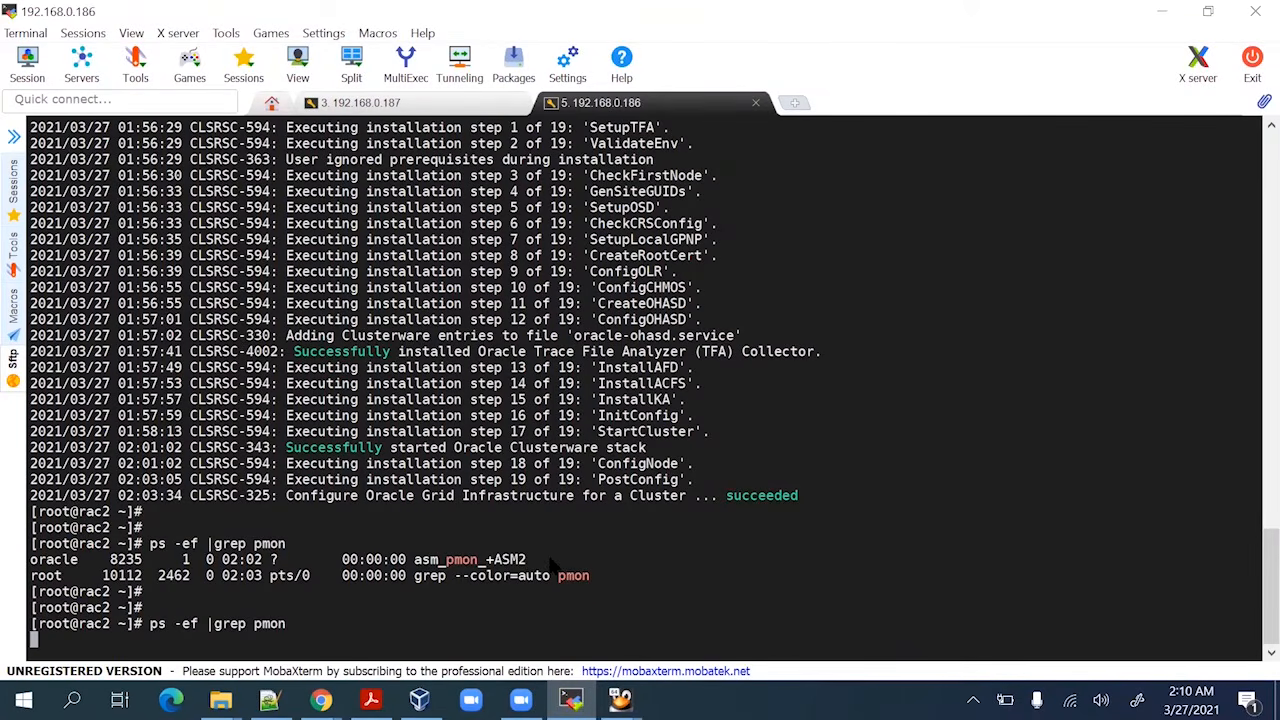
Check the Clusterware daemons with ps -ef |grep d.bin, then return to the Rac1 installer
key("Up")
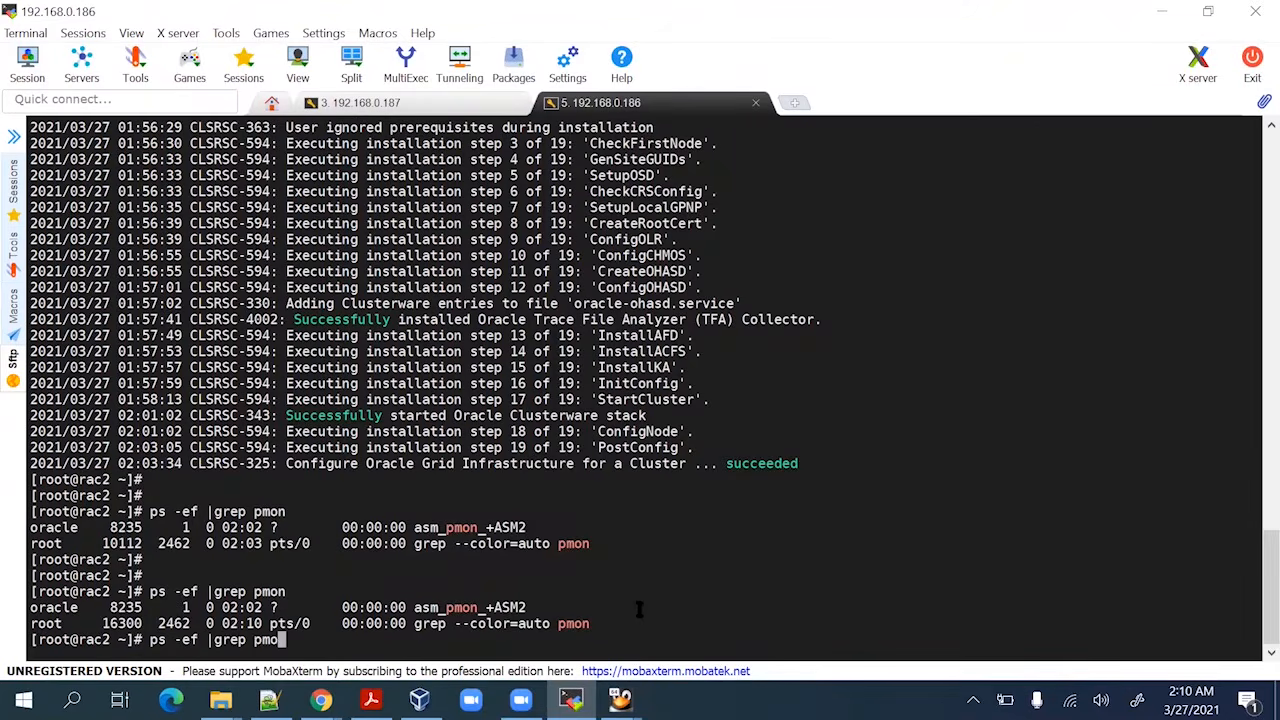
key("BackSpace")
key("BackSpace")
key("BackSpace")
key("BackSpace")
type("d.bin")
key("Return")
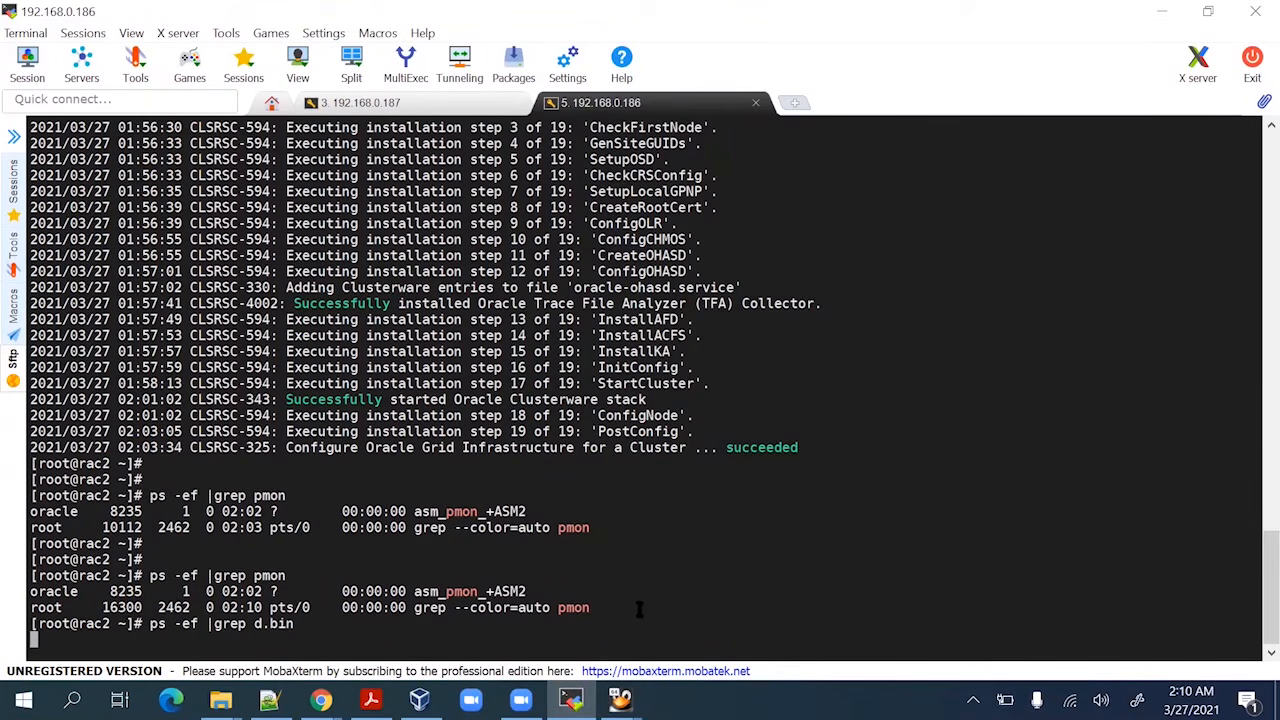
left_click(621, 700)
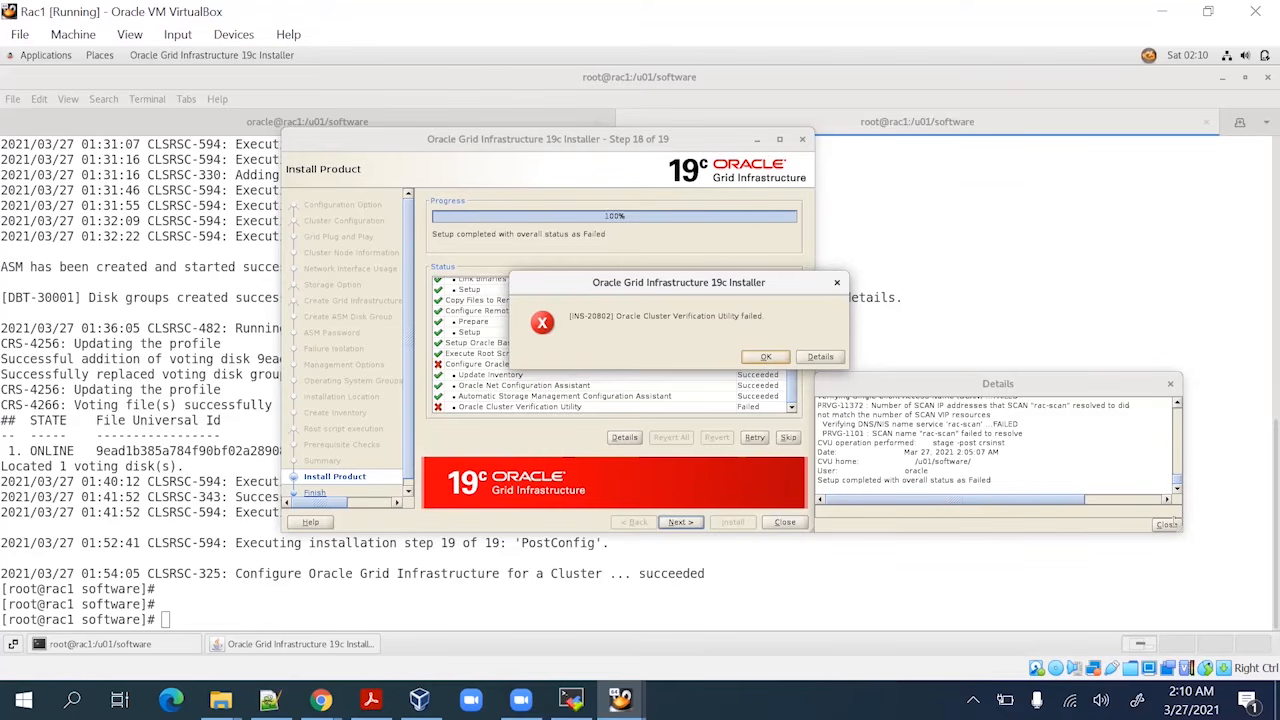
left_click(571, 700)
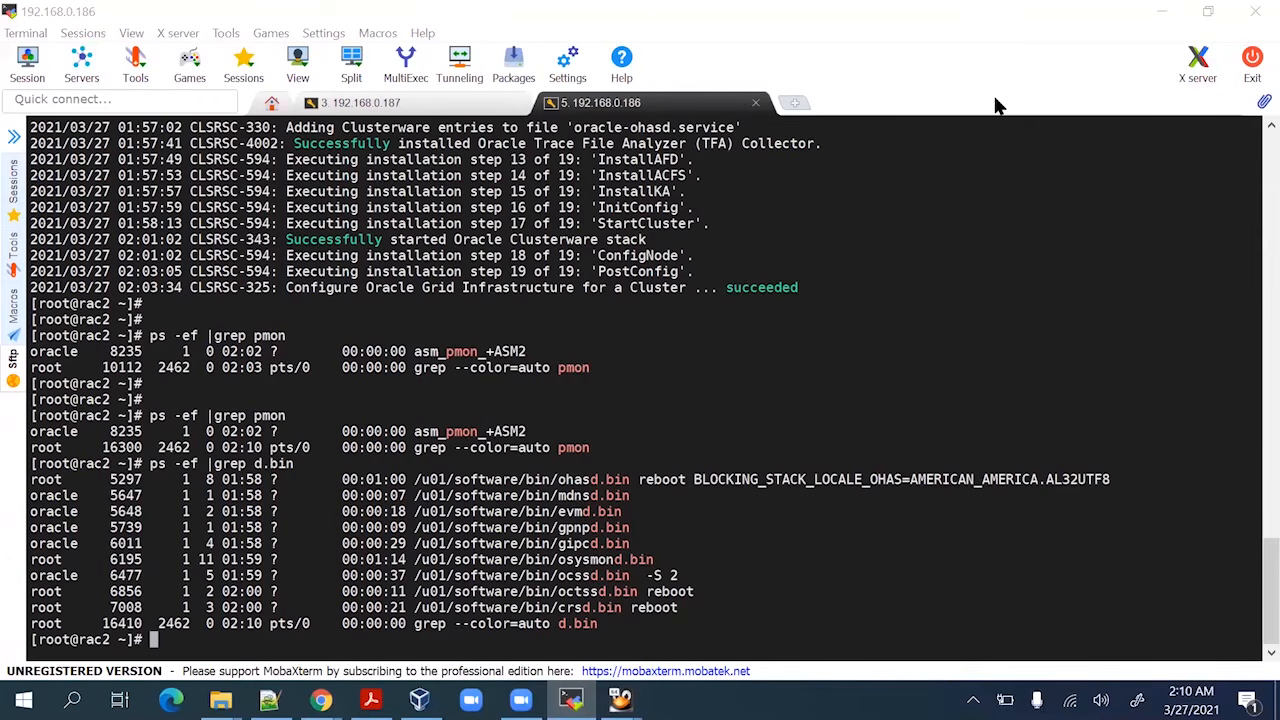
key("alt+Tab")
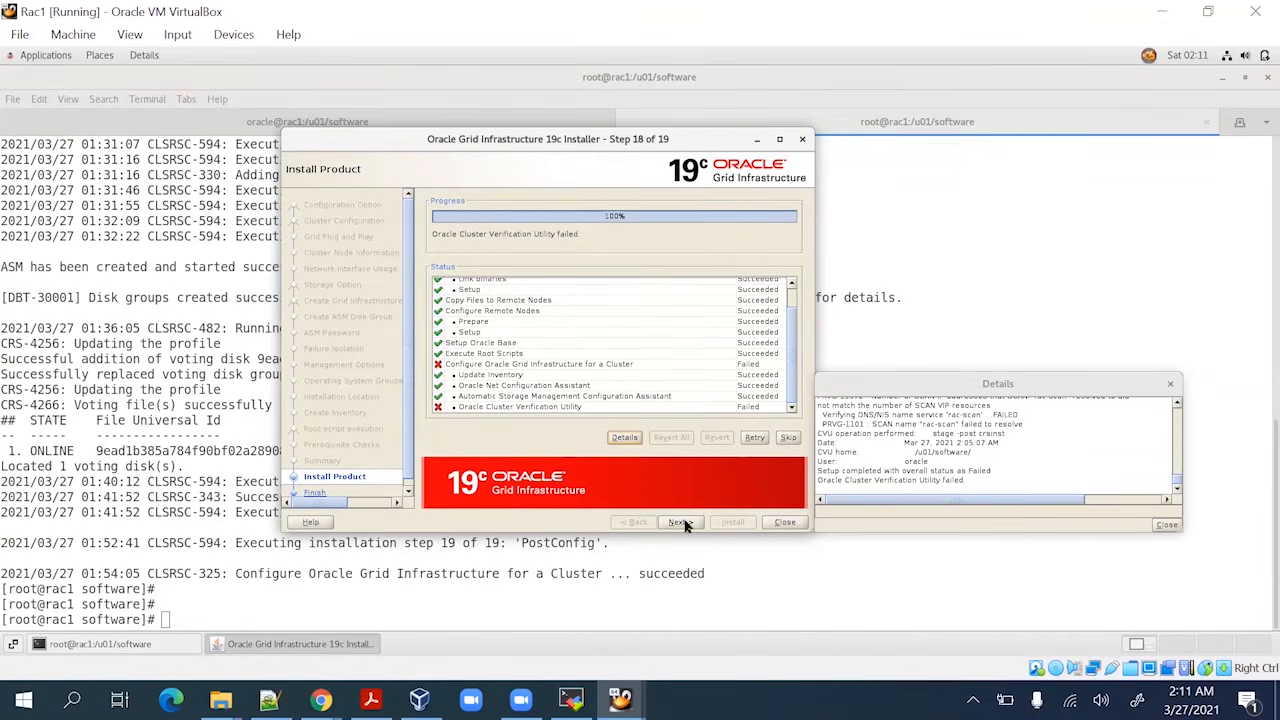
Continue past the failed verification and confirm Yes. Close the finished Grid 19c installer, returning to the rac1 terminal
left_click(770, 523)
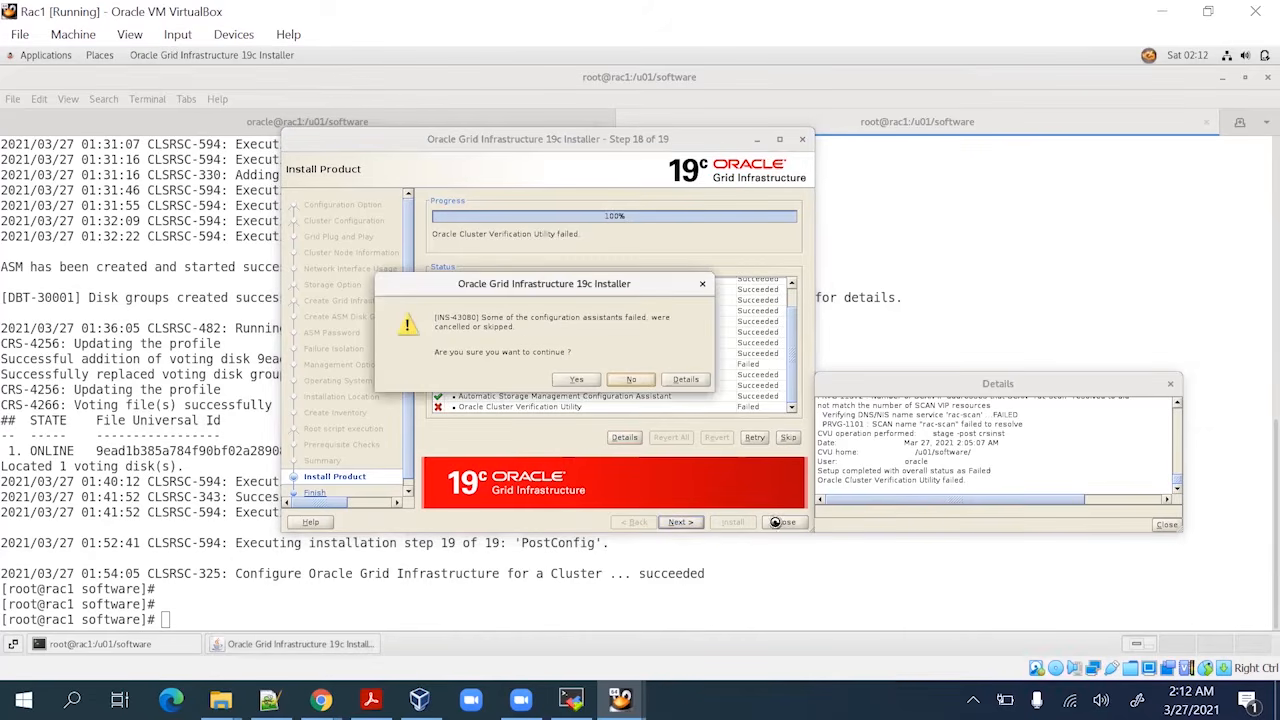
left_click(580, 382)
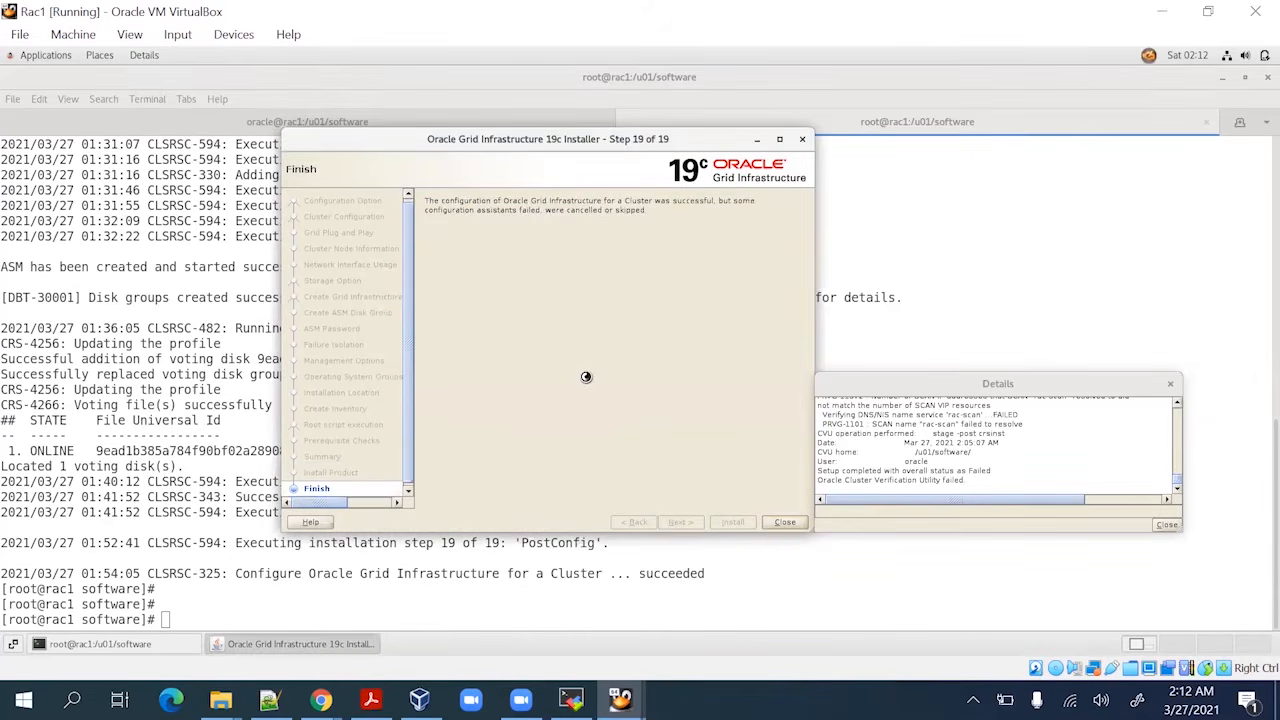
left_click(784, 523)
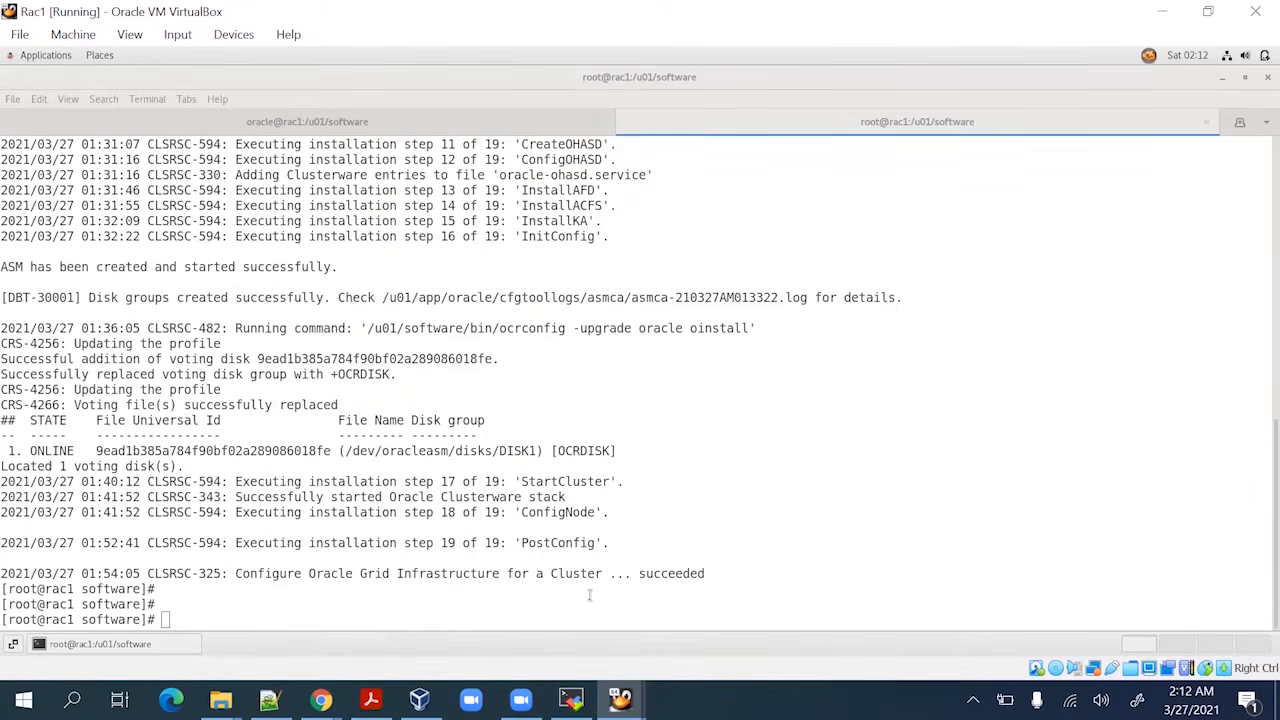
left_click(589, 596)
Switch to the oracle user with su - oracle and load the grid.env environment
left_click(571, 699)
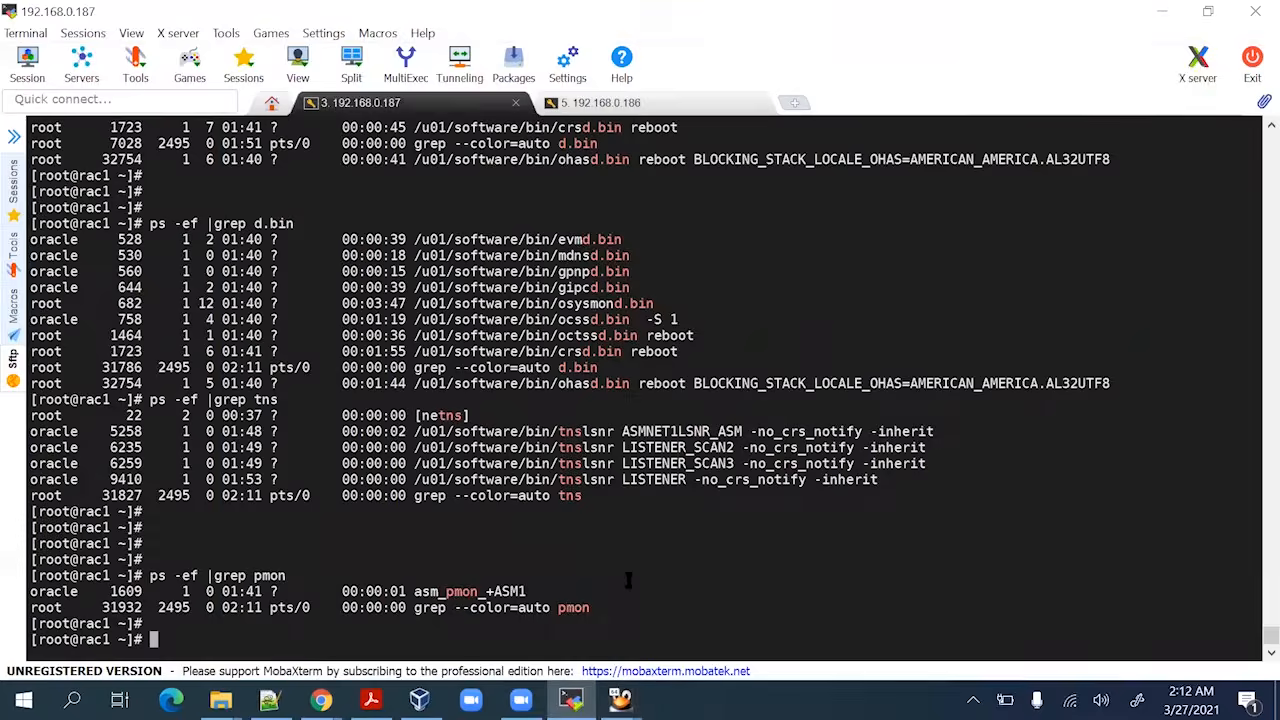
key("Return")
key("Return")
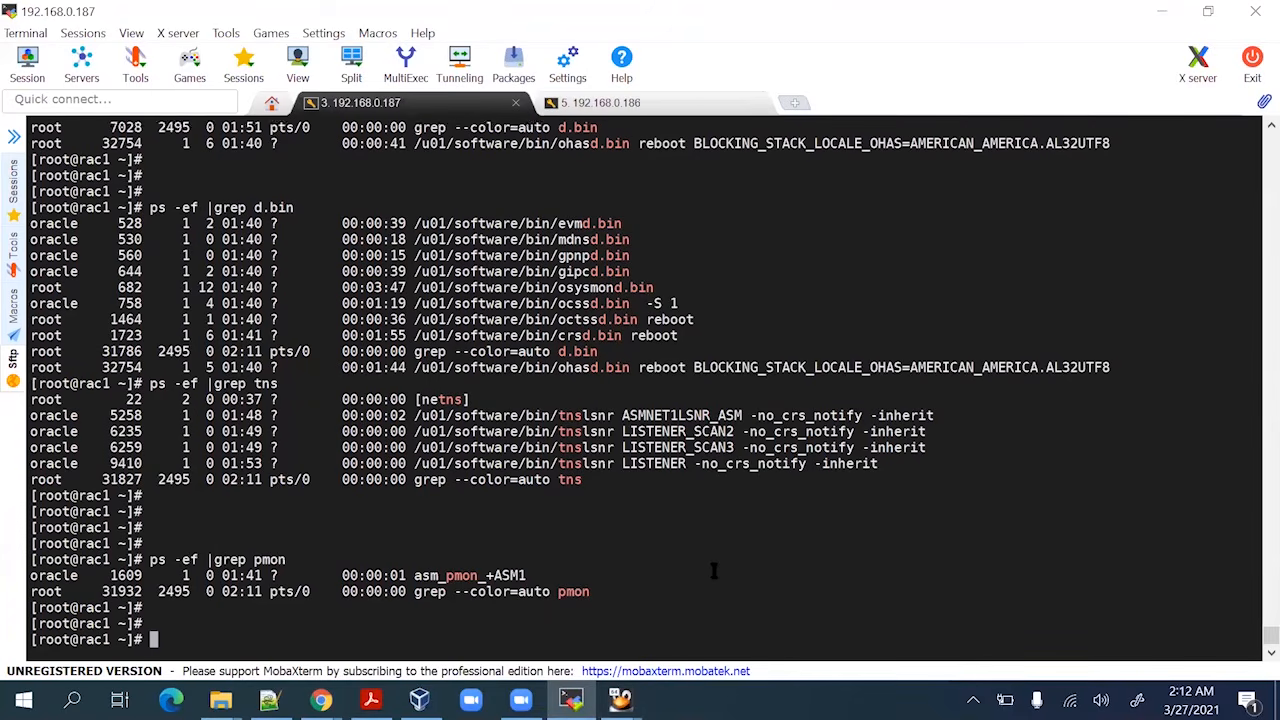
type("su - ")
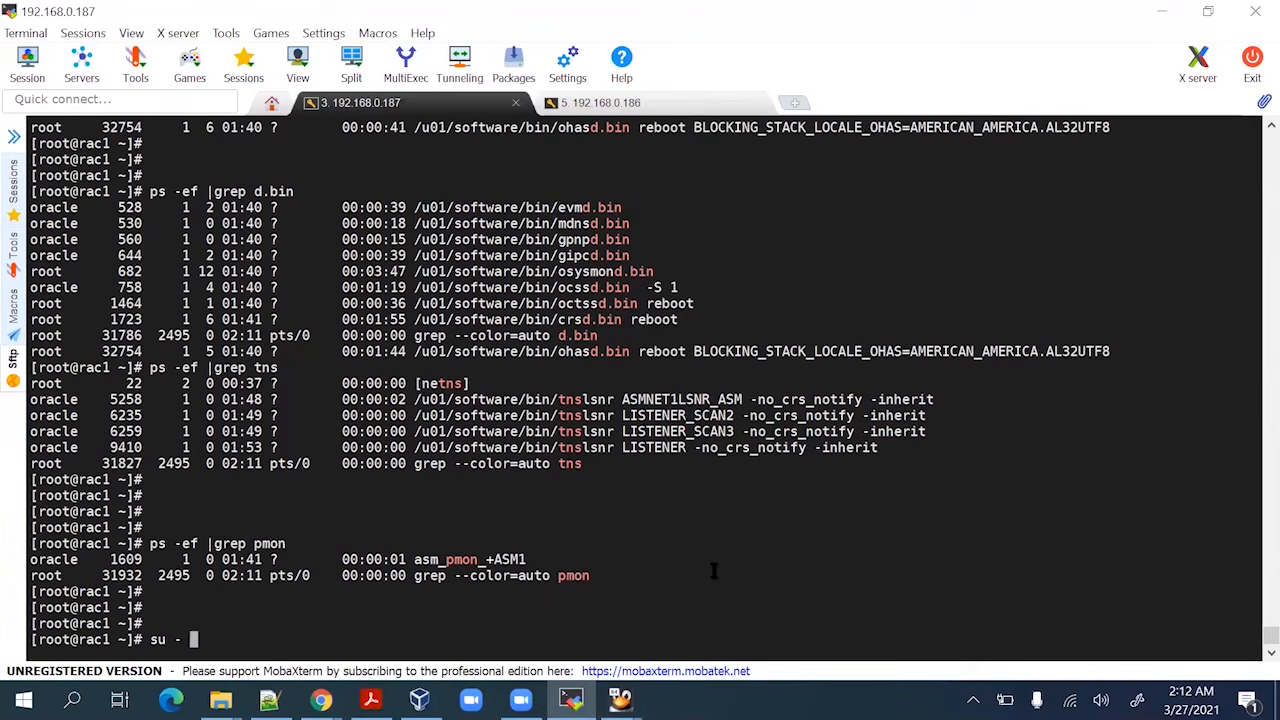
type("oracle")
key("Return")
key("Return")
key("Return")
key("Return")
key("Return")
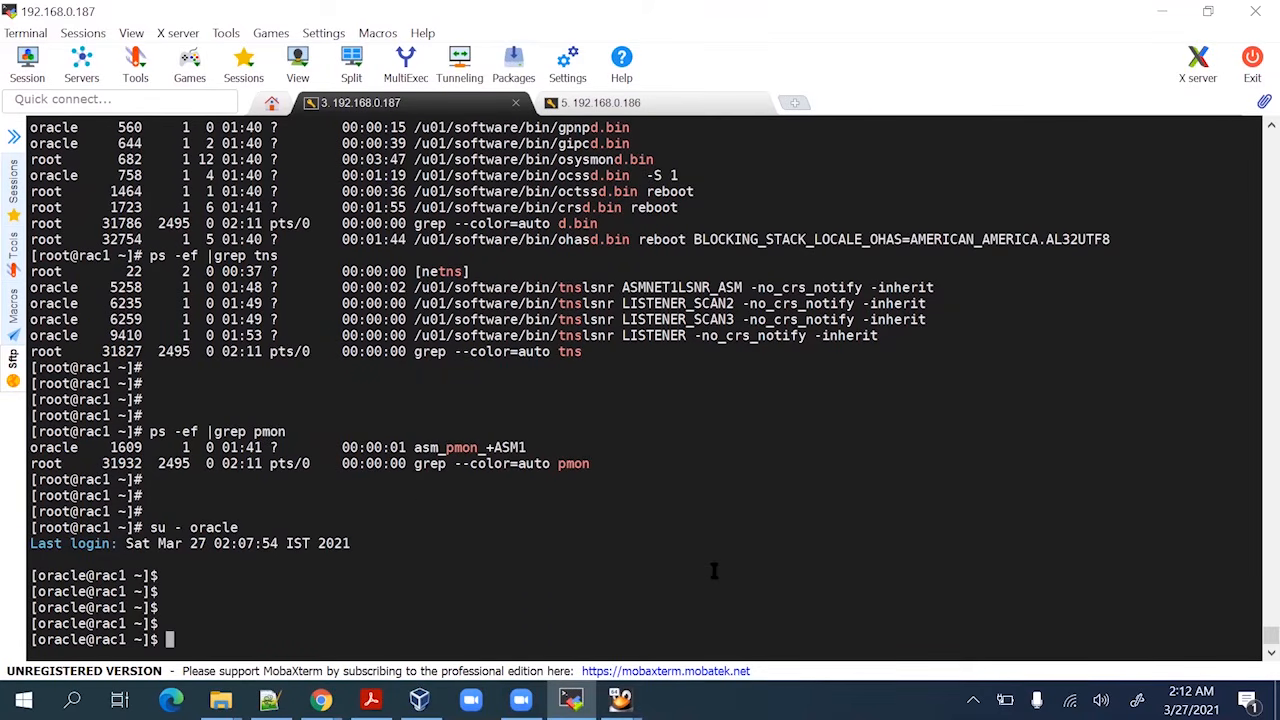
type(". grid.env")
key("Return")
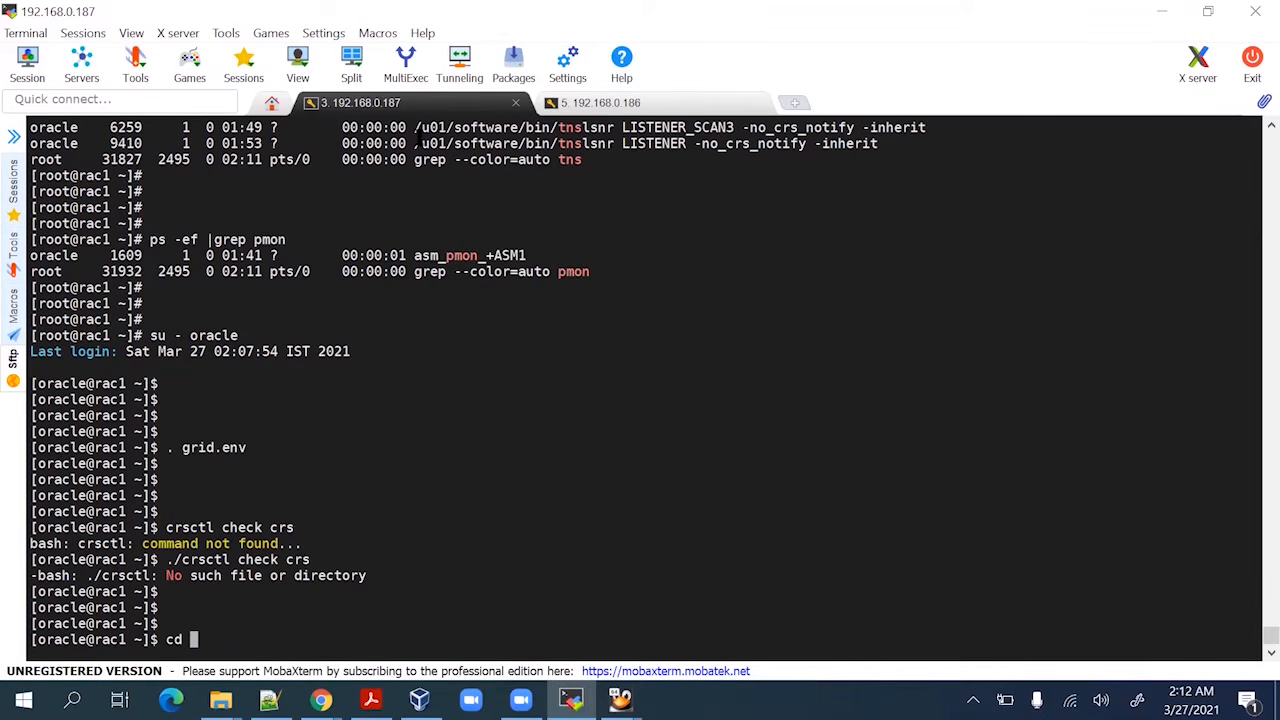
Change into /u01/software/bin and run ./crsctl check crs to confirm services are online
left_click_drag(415, 143, 549, 271)
left_click(452, 150)
left_click_drag(415, 143, 558, 143)
right_click(548, 262)
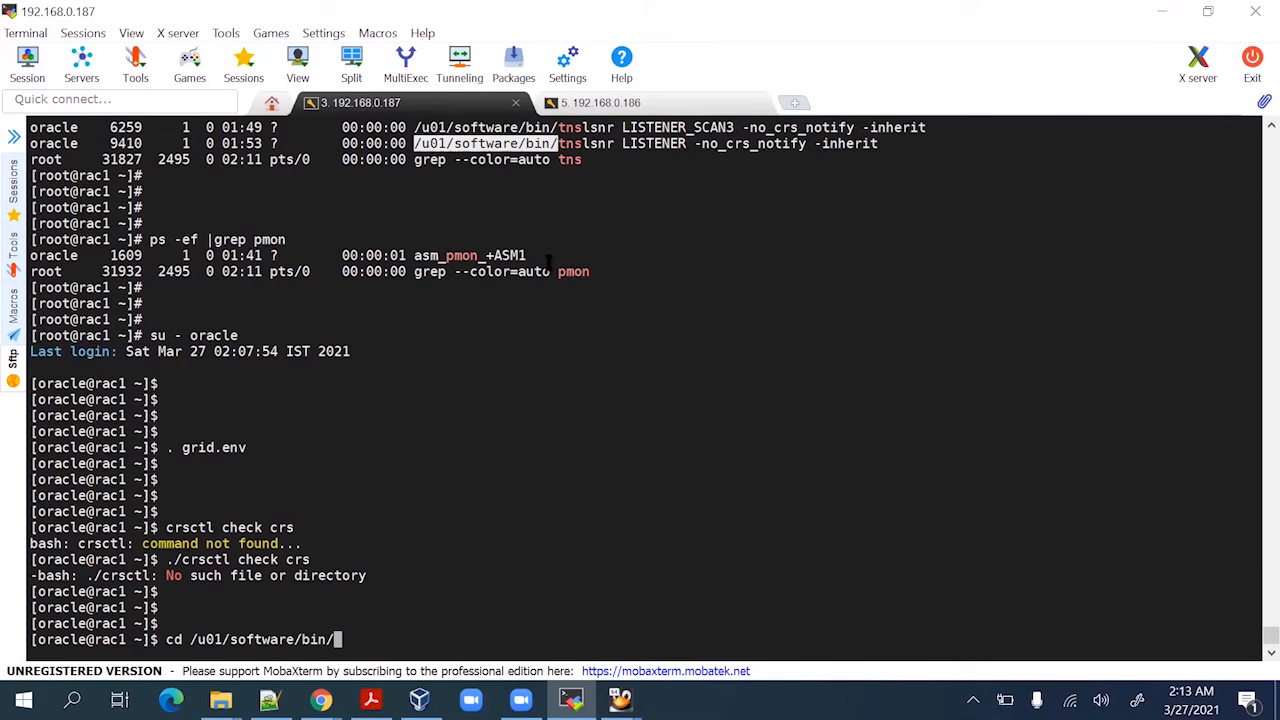
key("Return")
key("Return")
key("Return")
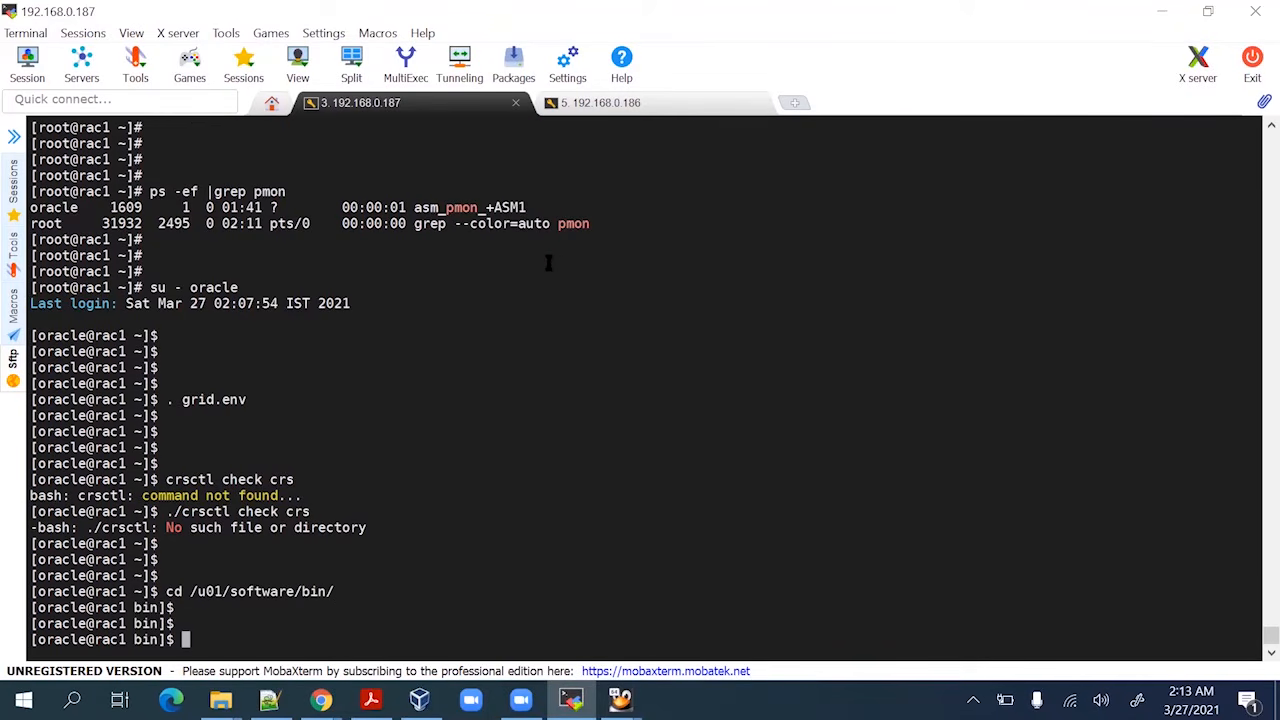
key("Up")
key("Up")
key("Return")
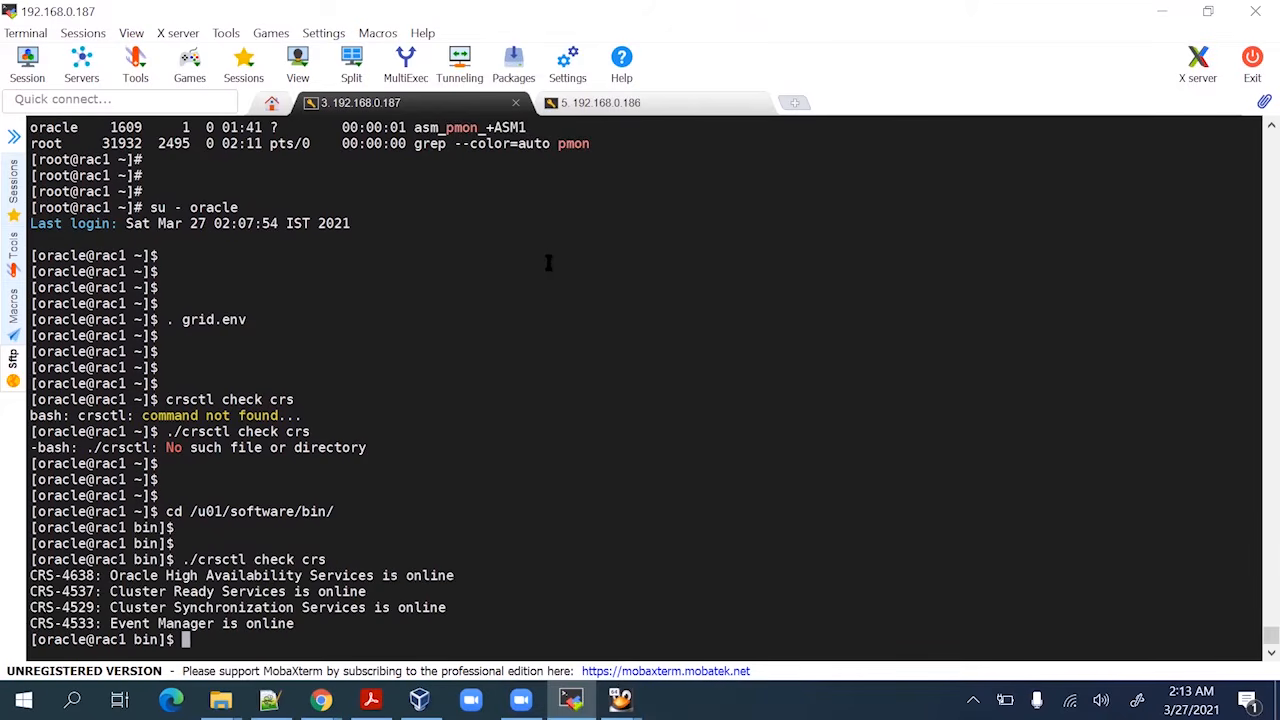
key("Return")
key("Return")
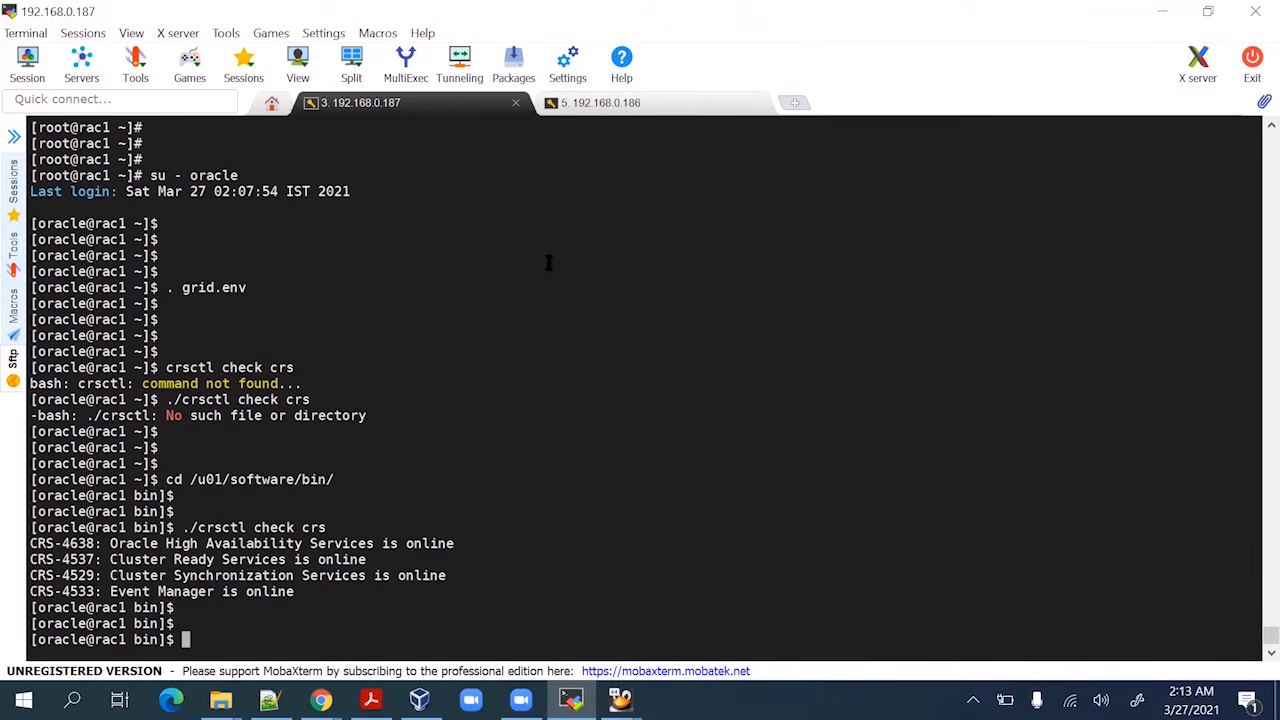
Run ./crsctl stat res -t to list the full cluster resource status
key("Up")
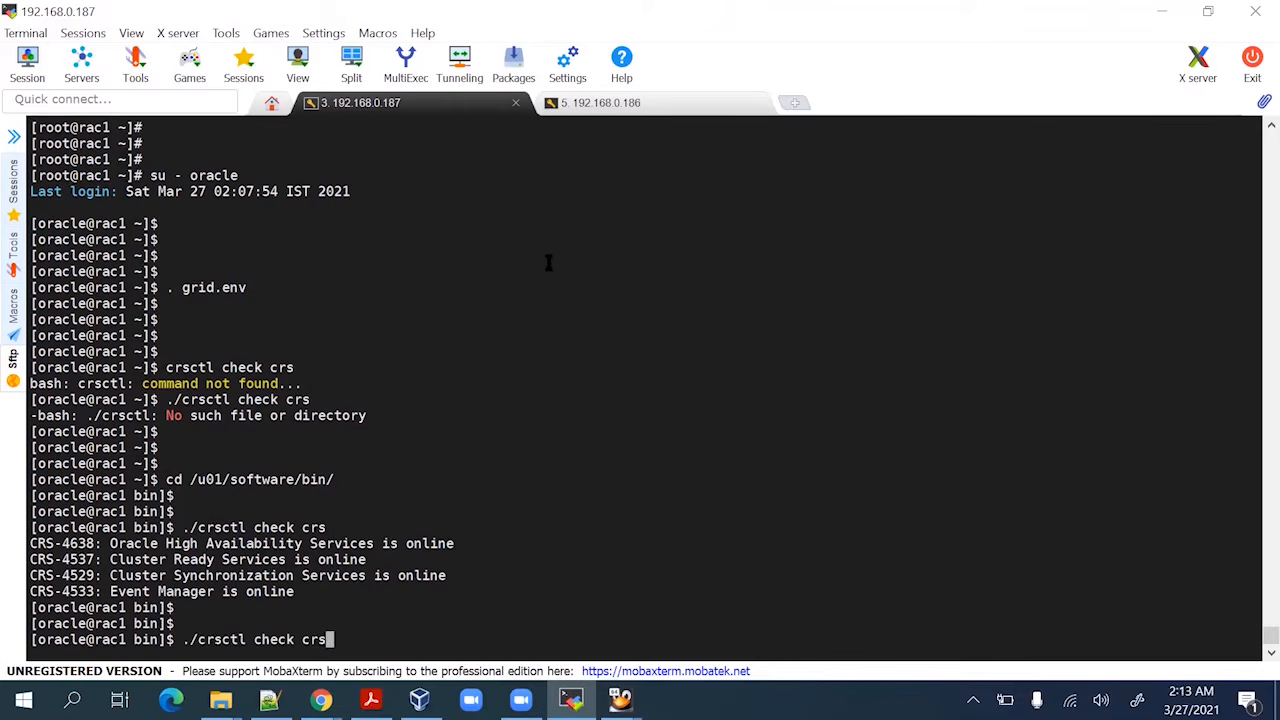
key("BackSpace")
key("BackSpace")
key("BackSpace")
key("BackSpace")
key("BackSpace")
key("BackSpace")
key("BackSpace")
key("BackSpace")
key("BackSpace")
type("star")
key("BackSpace")
type("t res -")
key("BackSpace")
type("t")
key("Return")
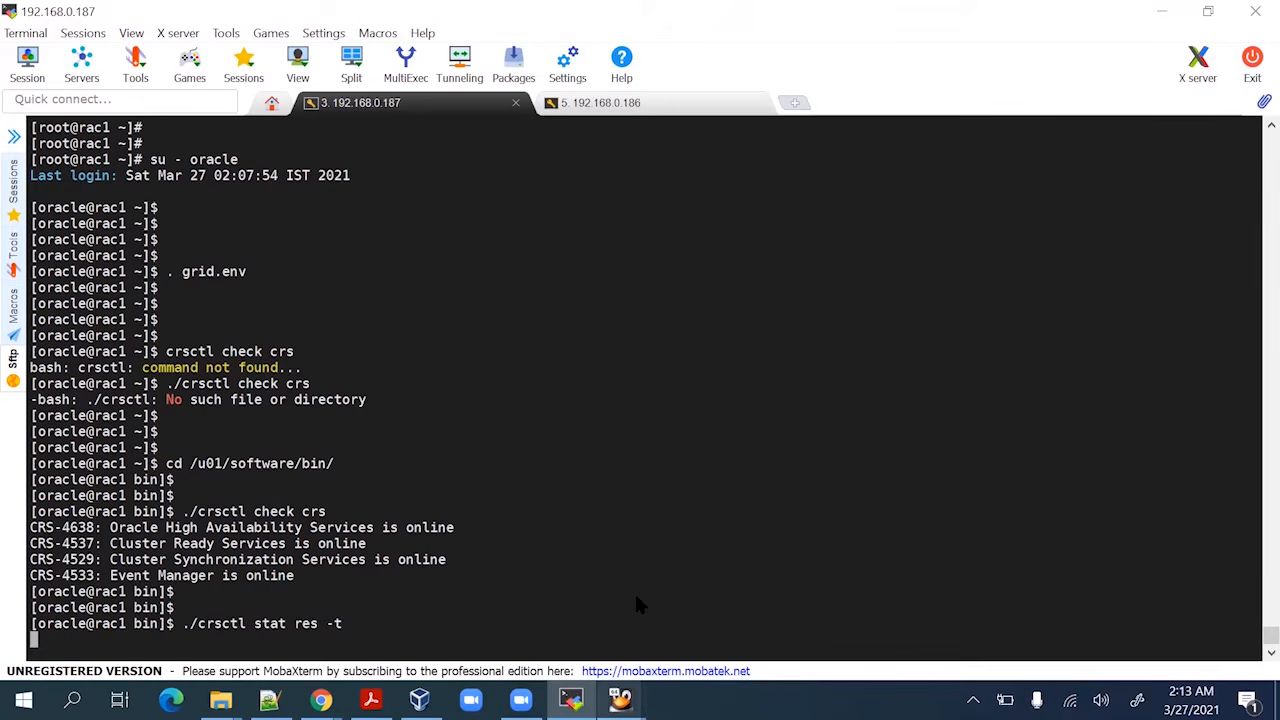
Bring the Rac1 virtual machine window forward twice, returning to the terminal each time
mouse_move(620, 700)
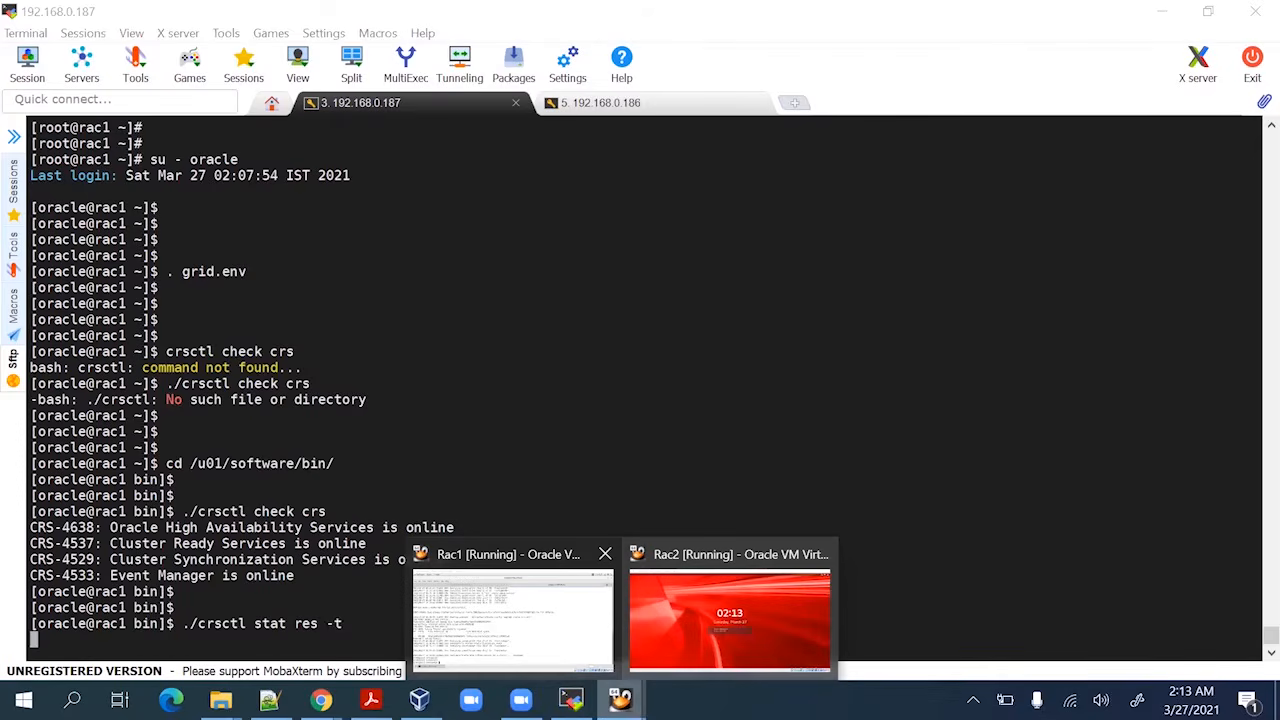
left_click(512, 615)
key("alt+Tab")
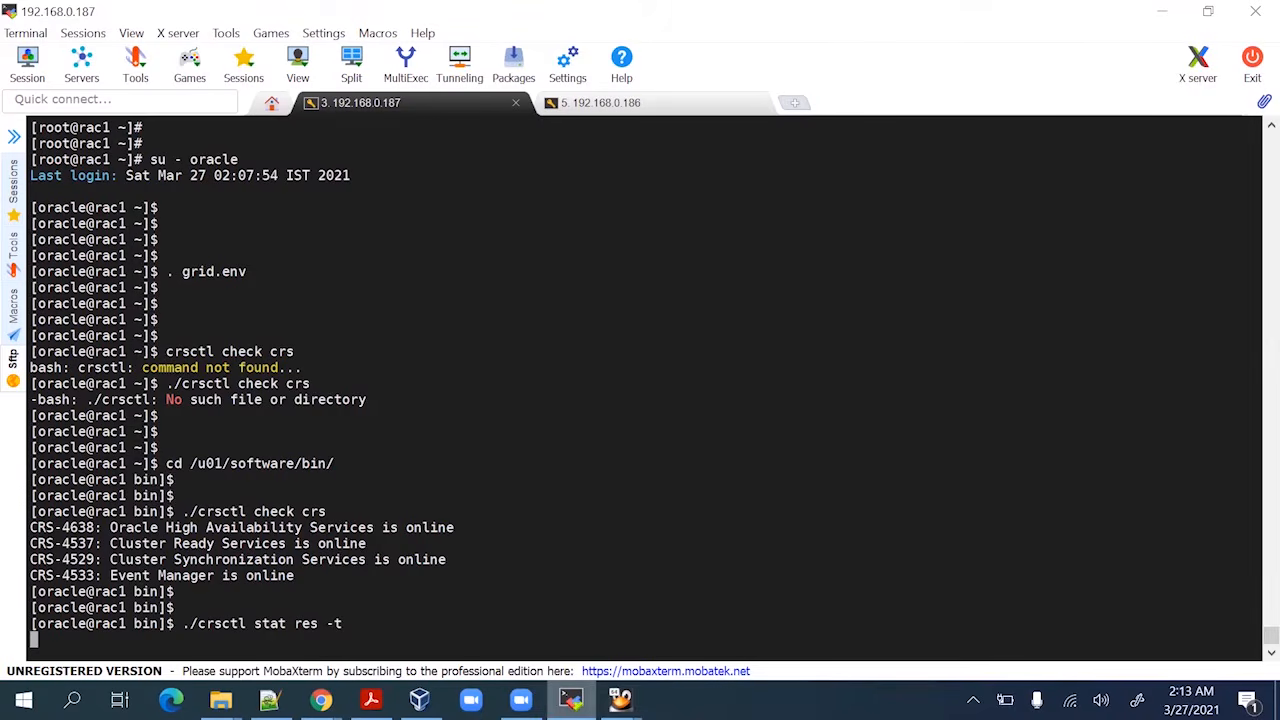
mouse_move(557, 626)
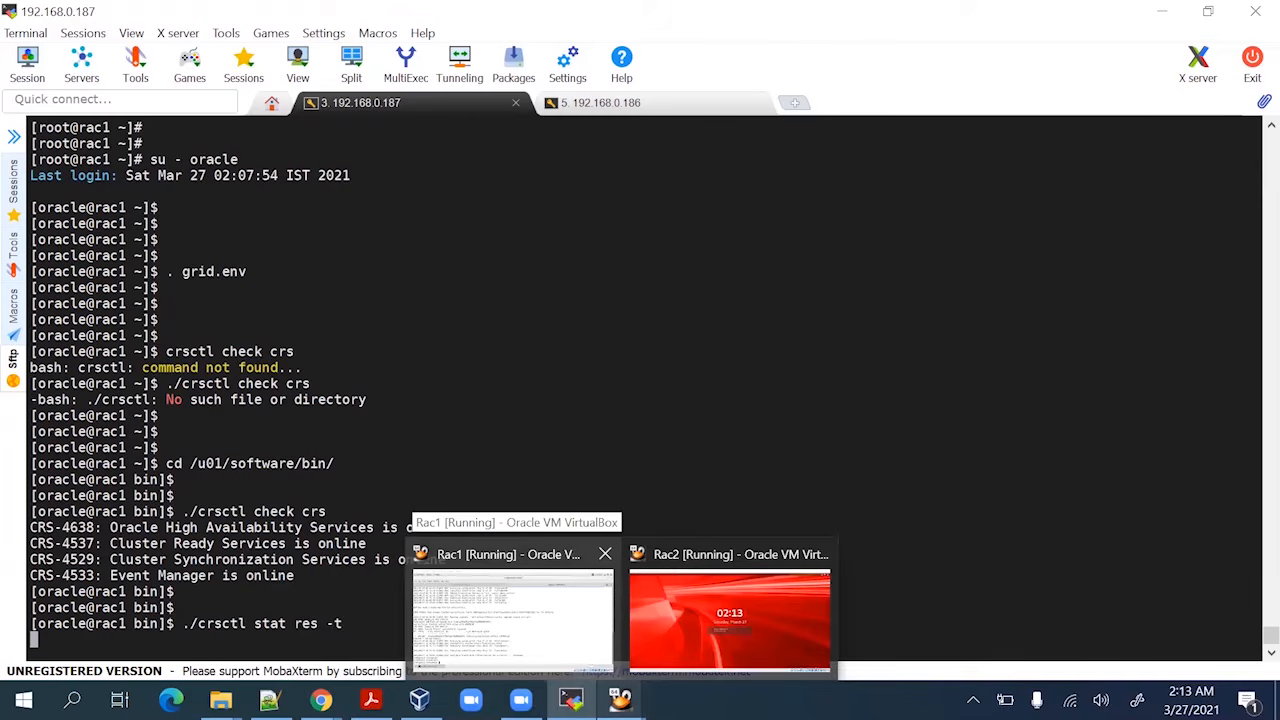
left_click(512, 615)
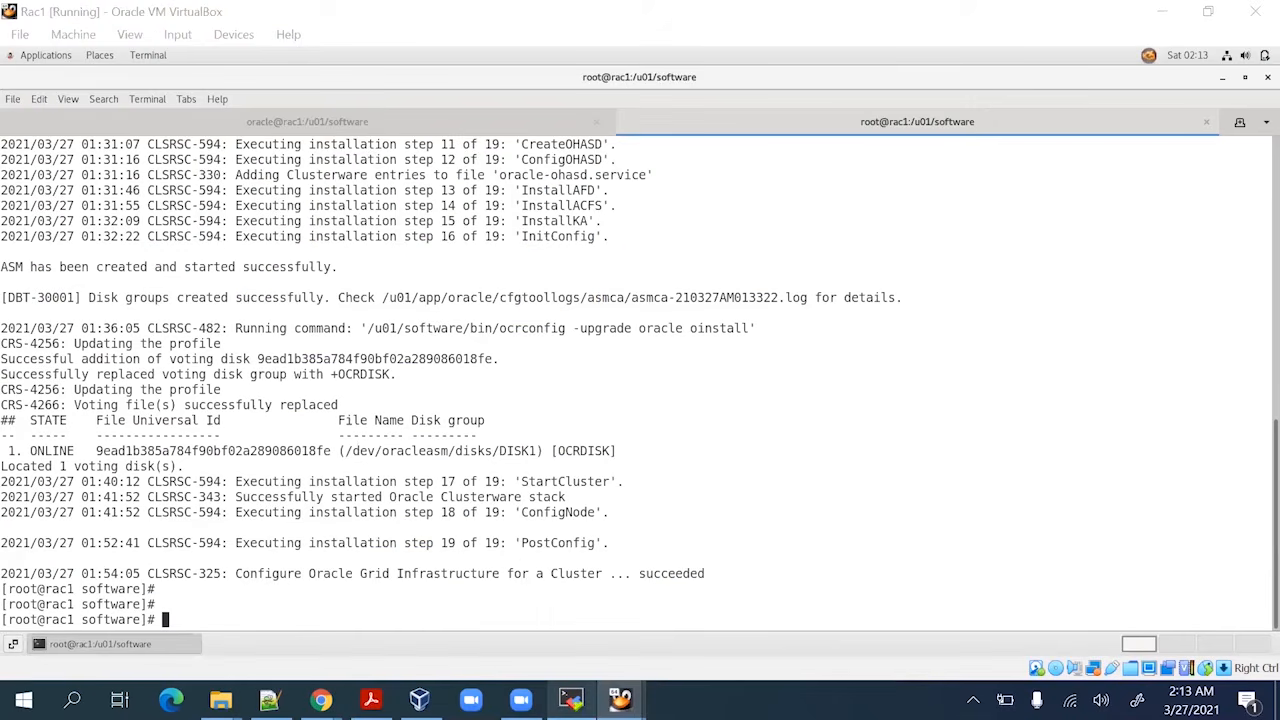
key("alt+Tab")
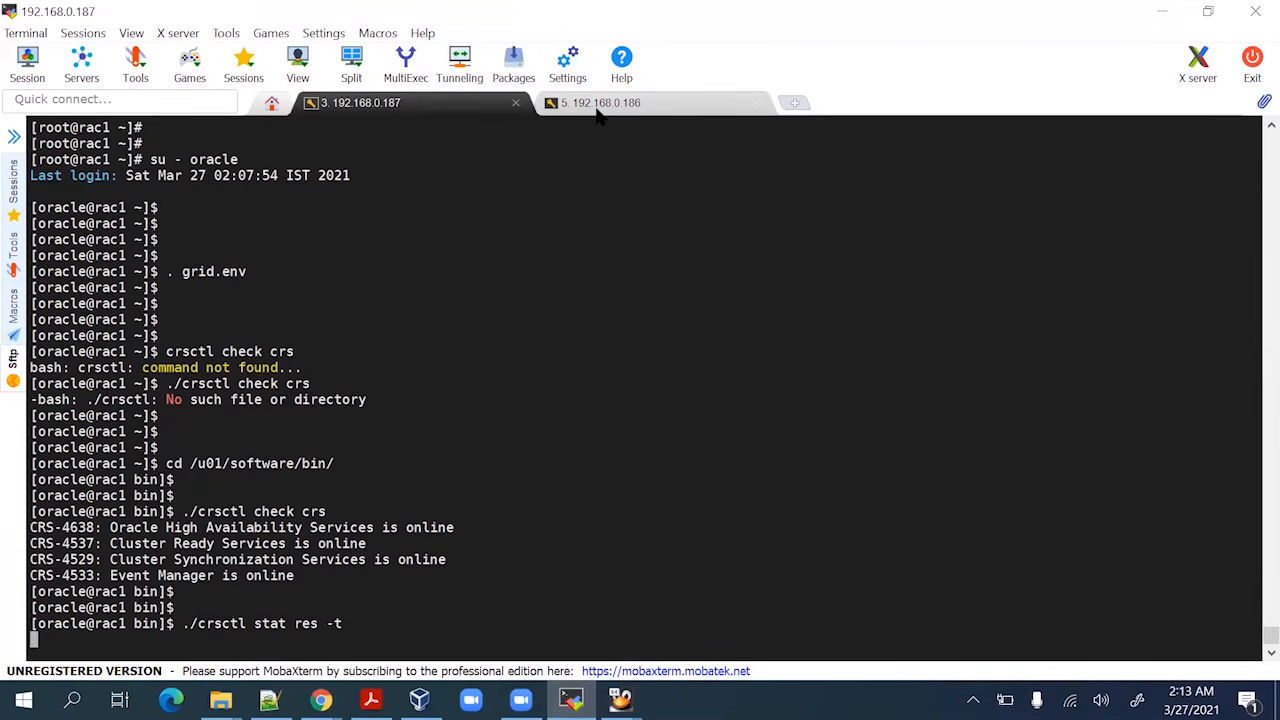
On the 192.168.0.186 session, cd to /u01/software/bin and run ./crsctl check crs
left_click(598, 104)
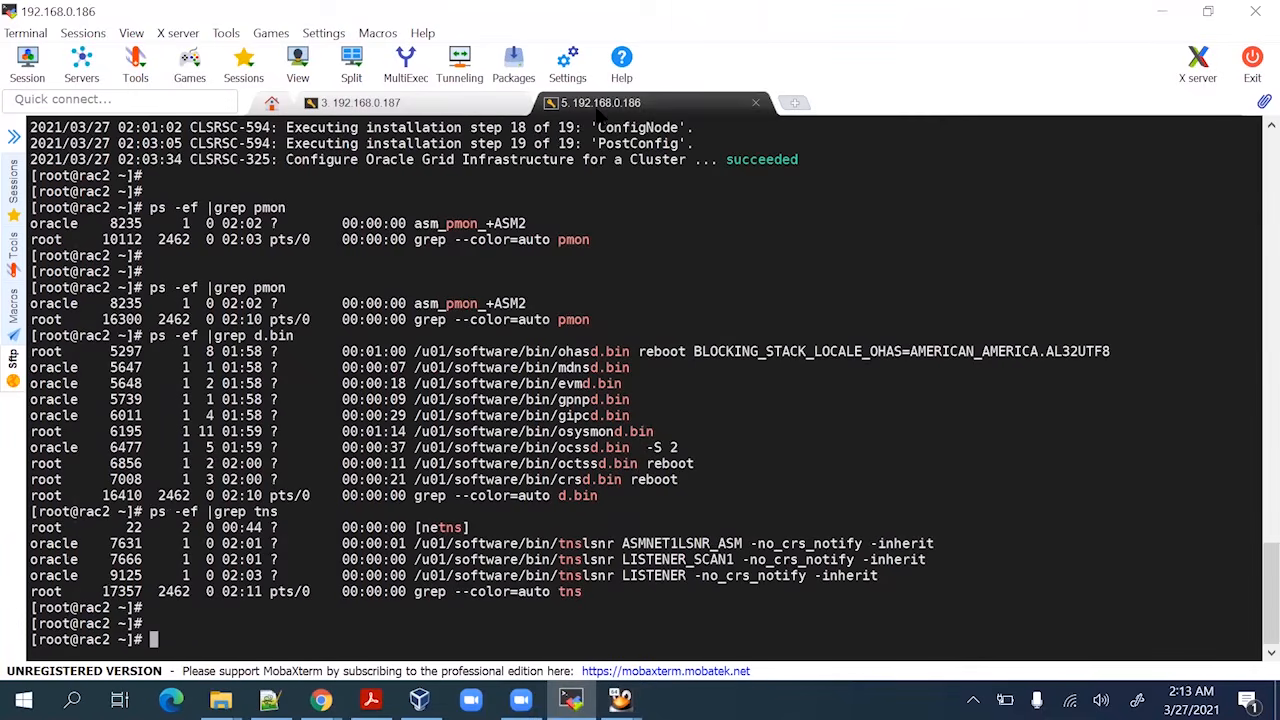
type("cd")
left_click_drag(415, 576, 558, 578)
right_click(531, 617)
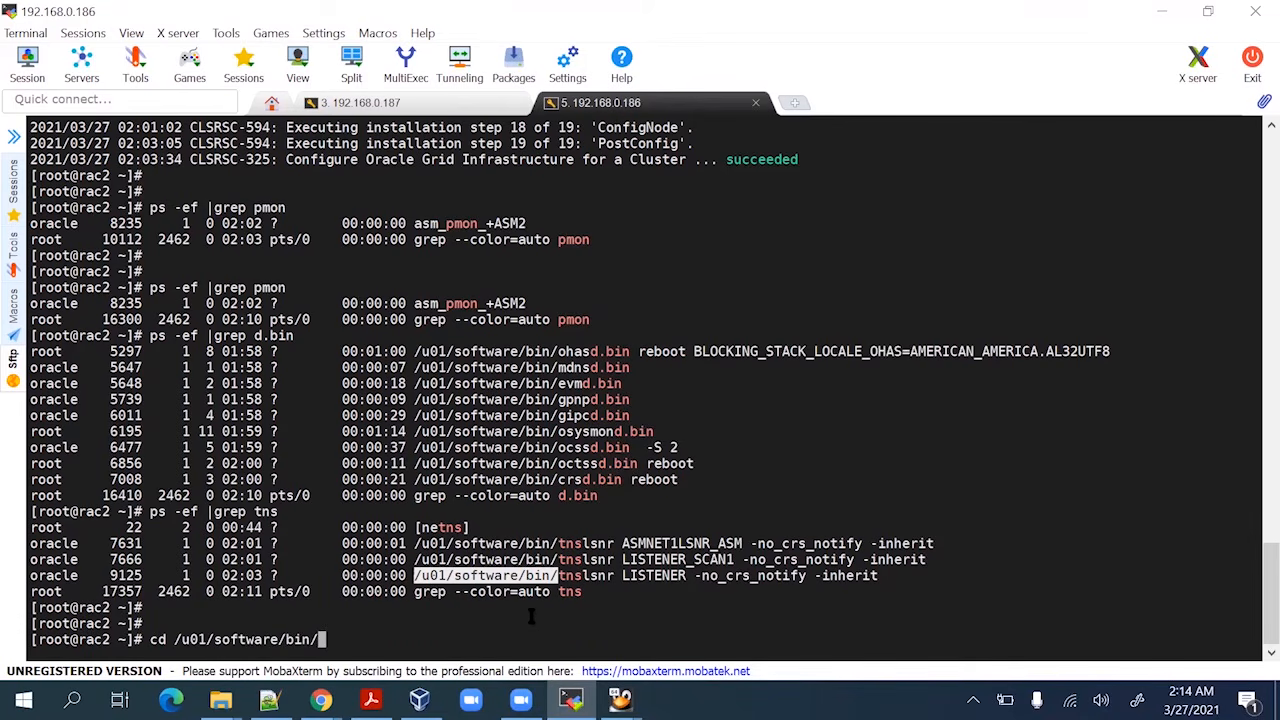
key("Return")
key("Return")
type("./crsc")
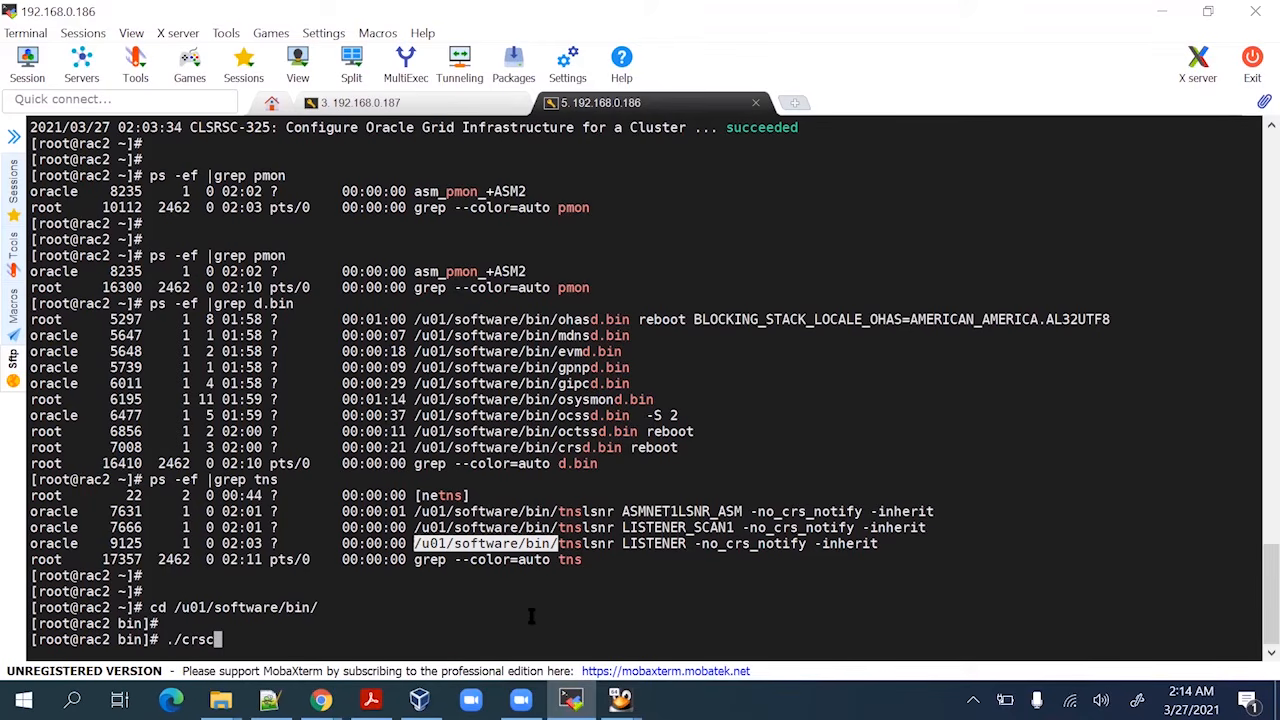
type("tl check crs")
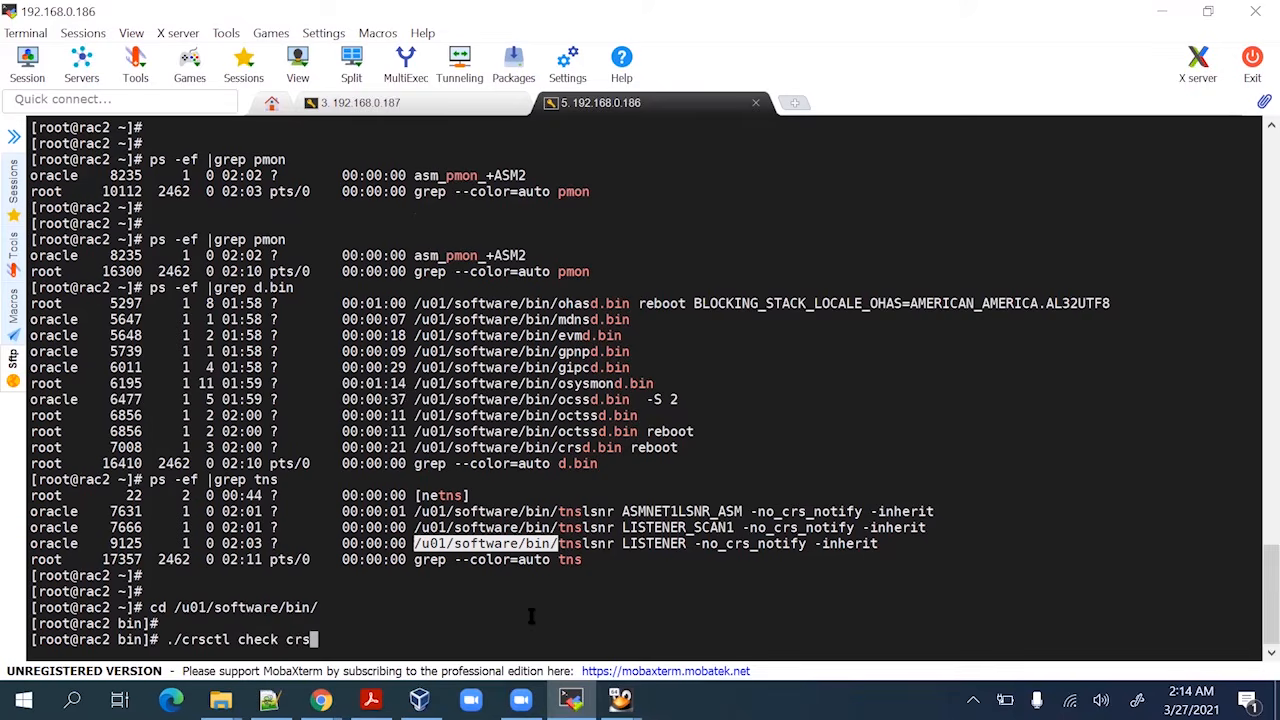
key("Return")
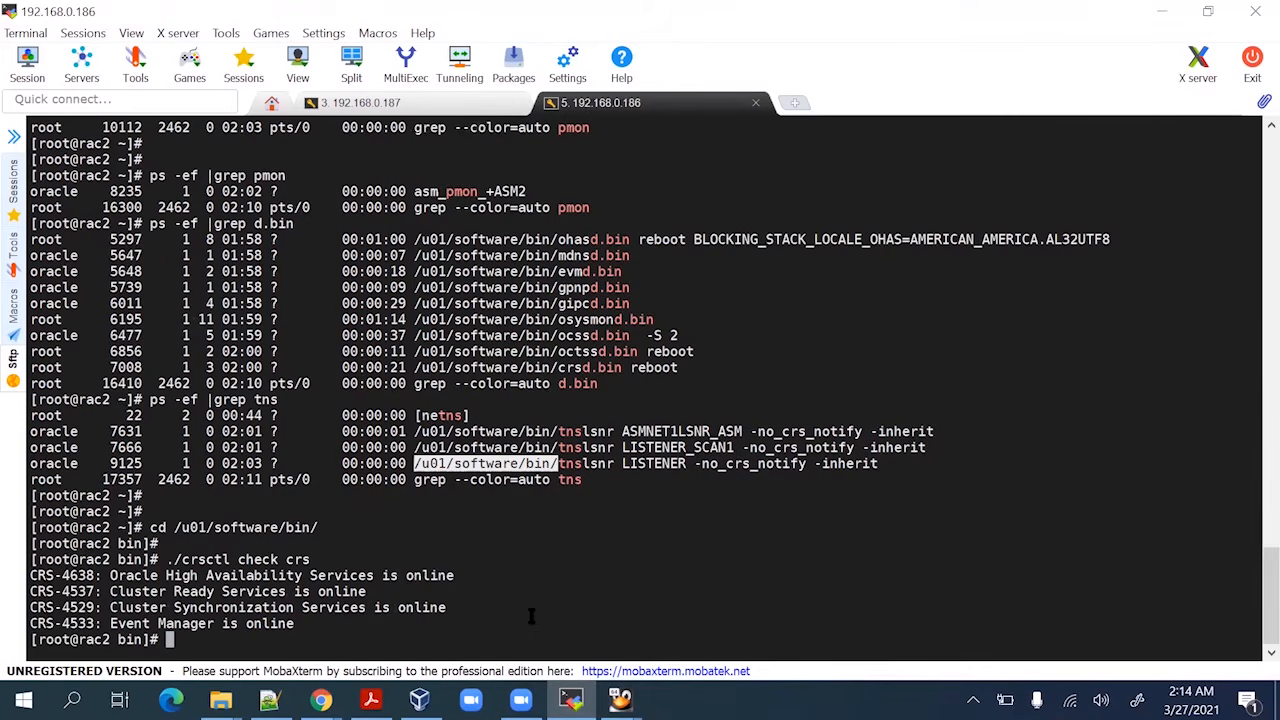
Run ./crsctl stat res -t on rac2
key("Up")
key("BackSpace")
key("BackSpace")
key("BackSpace")
key("BackSpace")
key("BackSpace")
key("BackSpace")
key("BackSpace")
key("BackSpace")
key("BackSpace")
type("stat ")
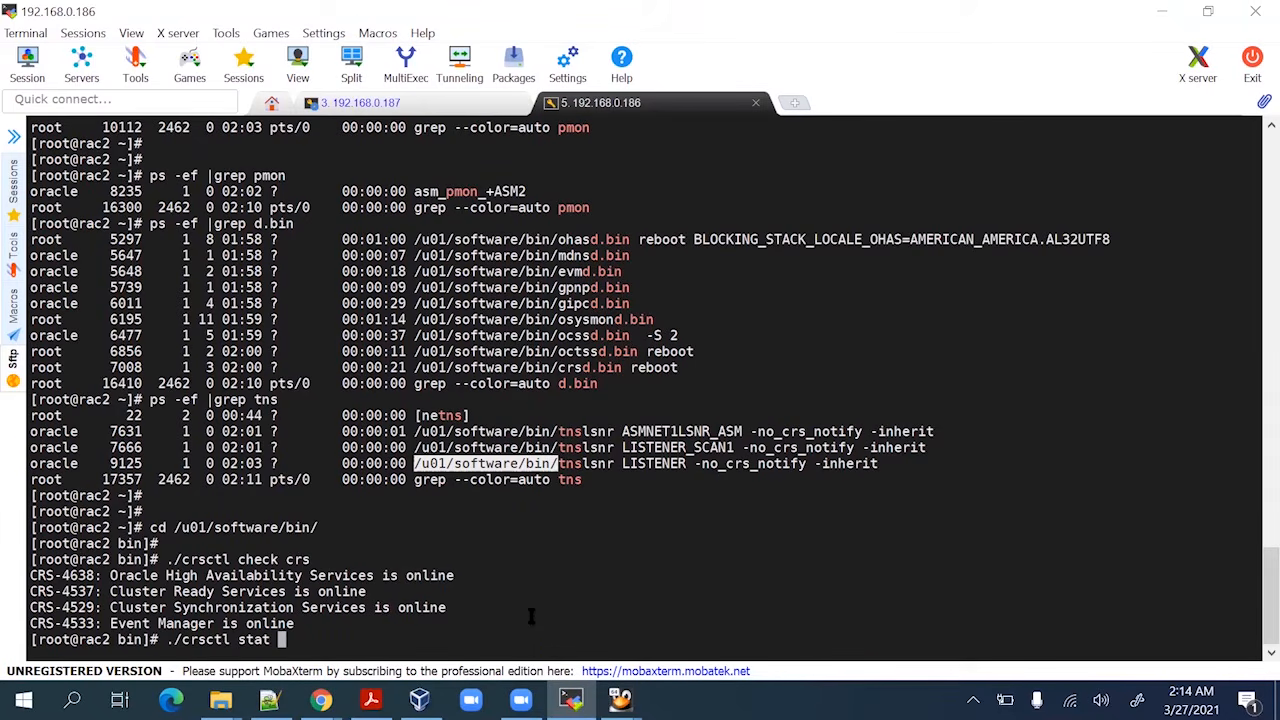
type("res -t")
key("Return")
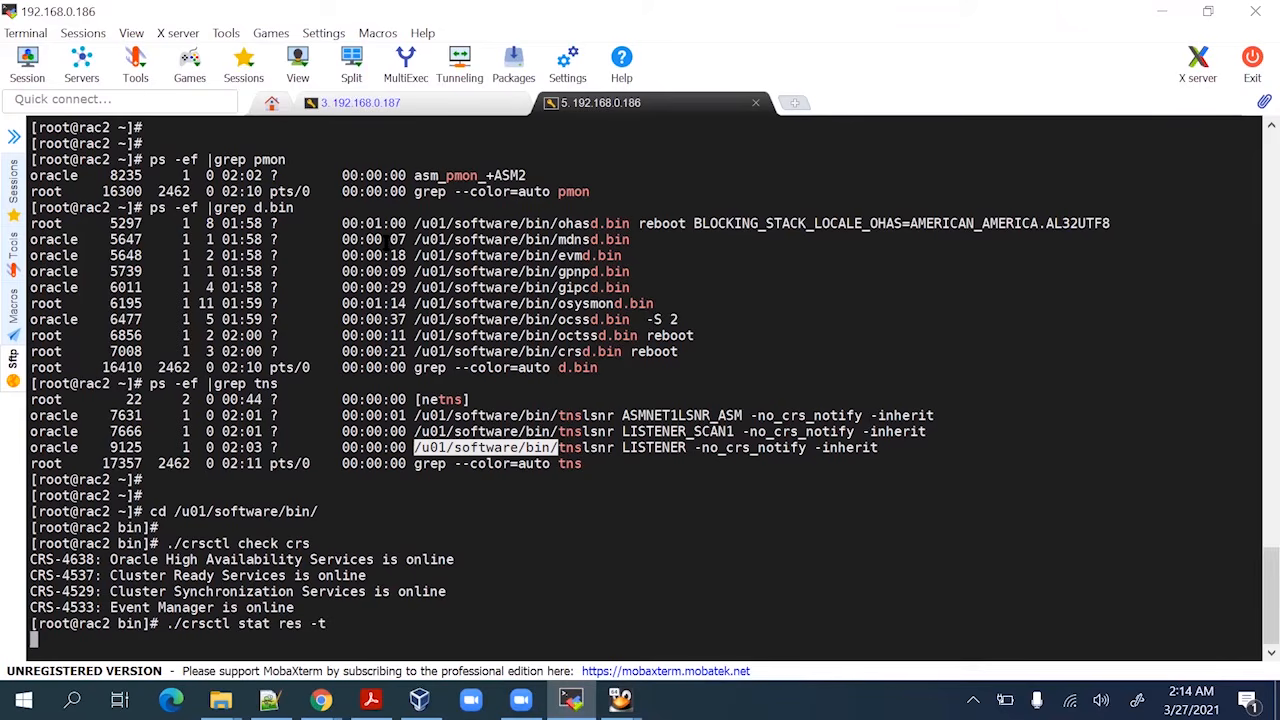
left_click(457, 103)
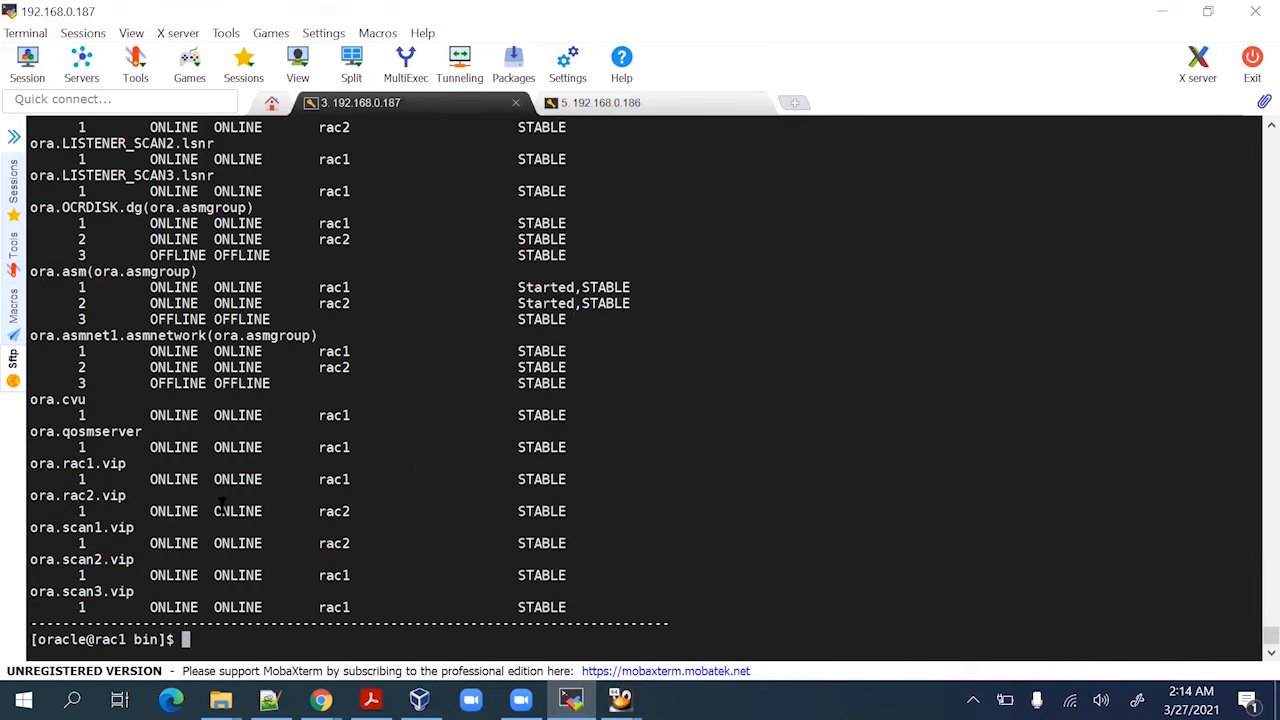
scroll(221, 505, "up", 2)
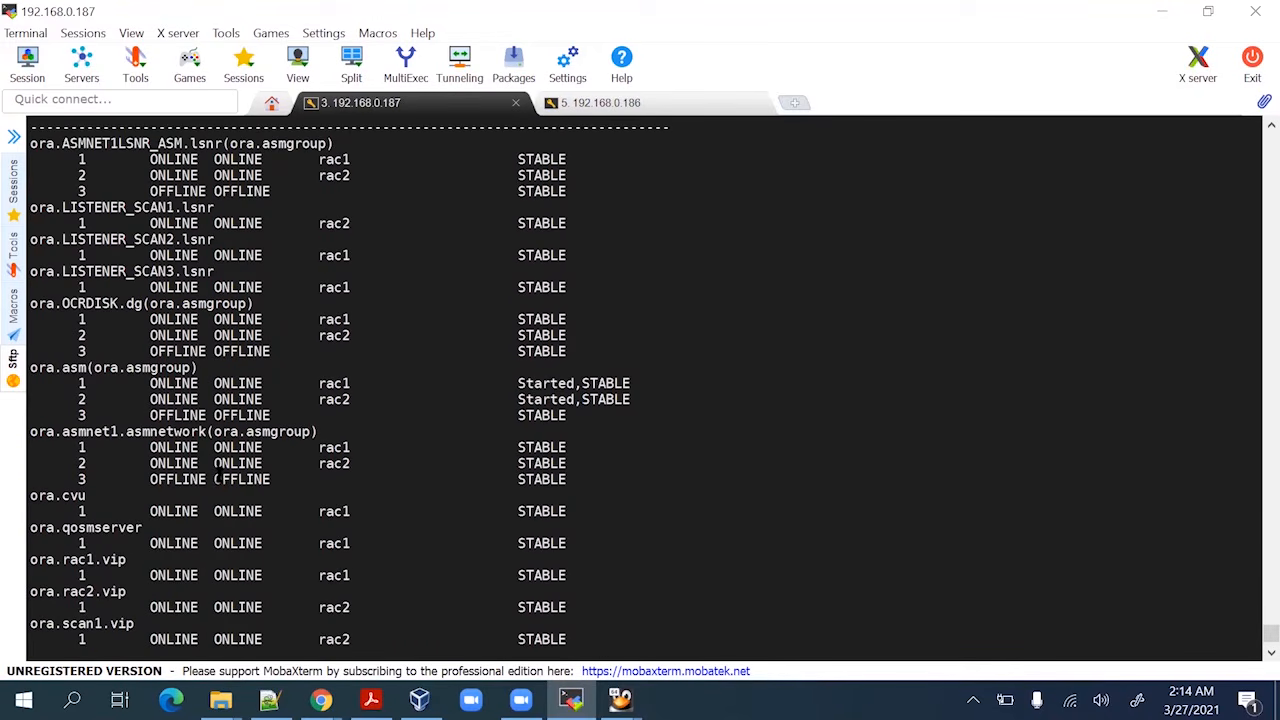
scroll(219, 479, "up", 1)
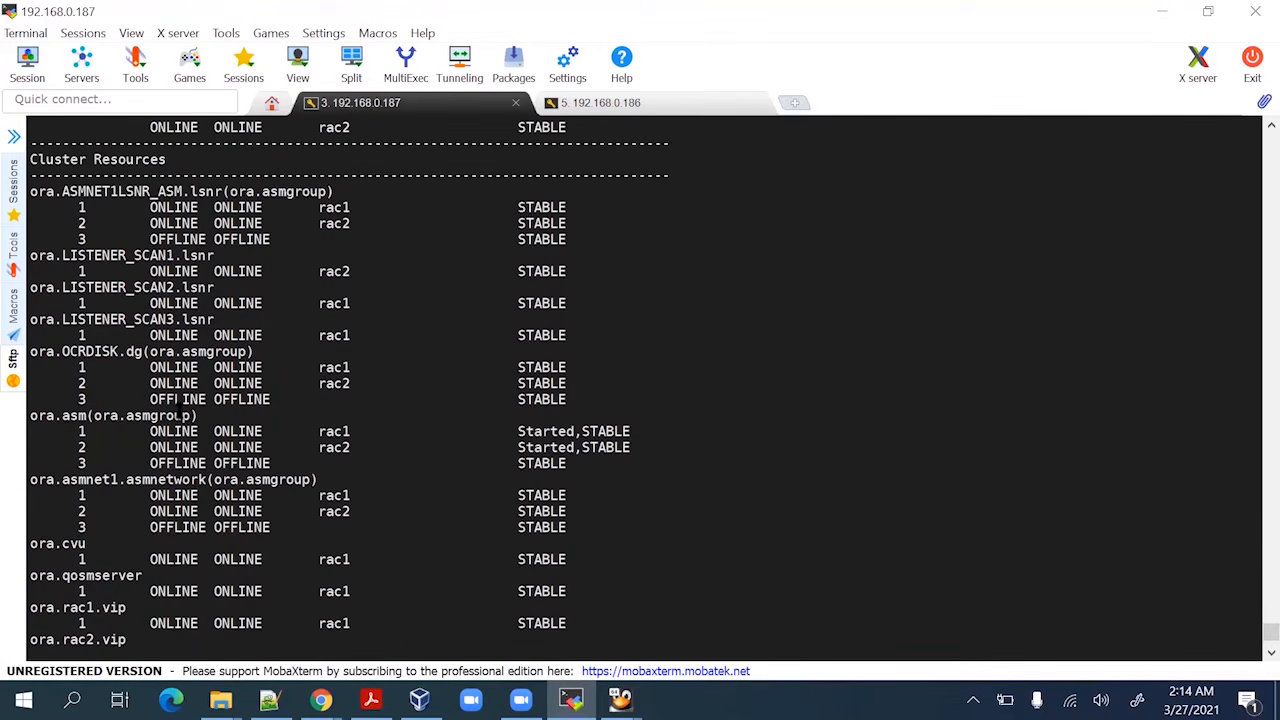
scroll(178, 407, "up", 2)
scroll(176, 399, "up", 2)
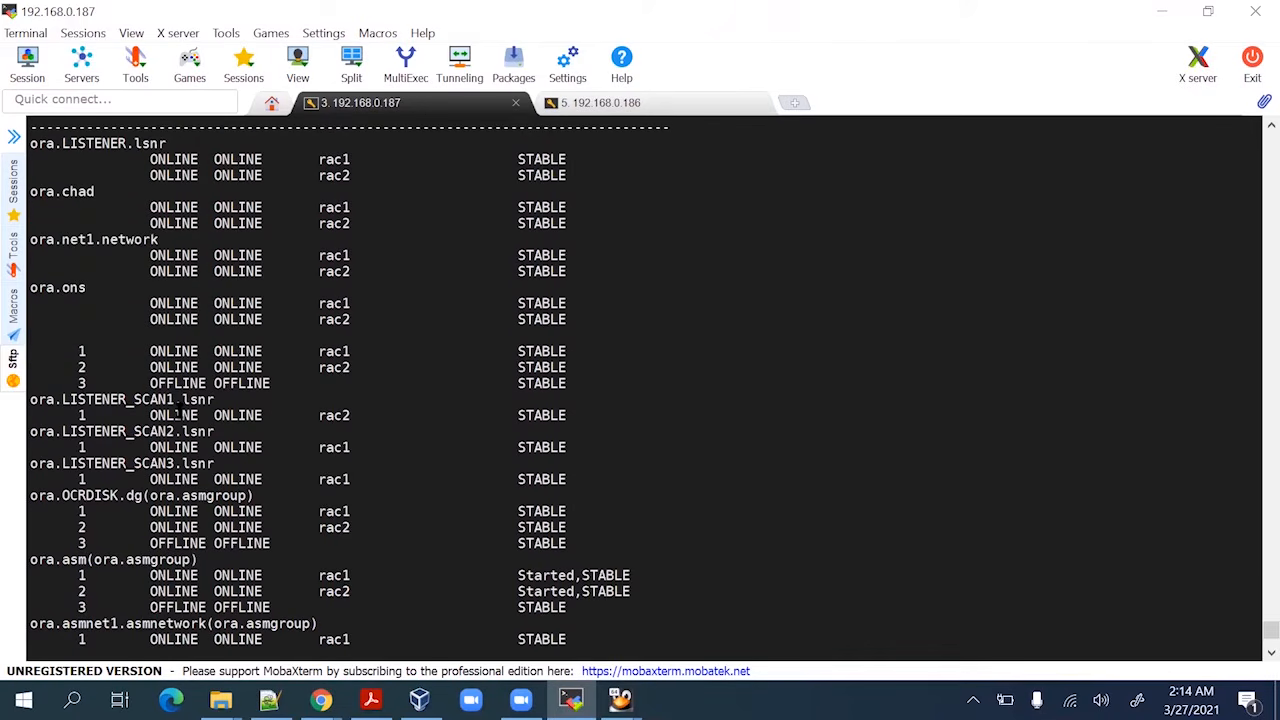
scroll(176, 407, "up", 2)
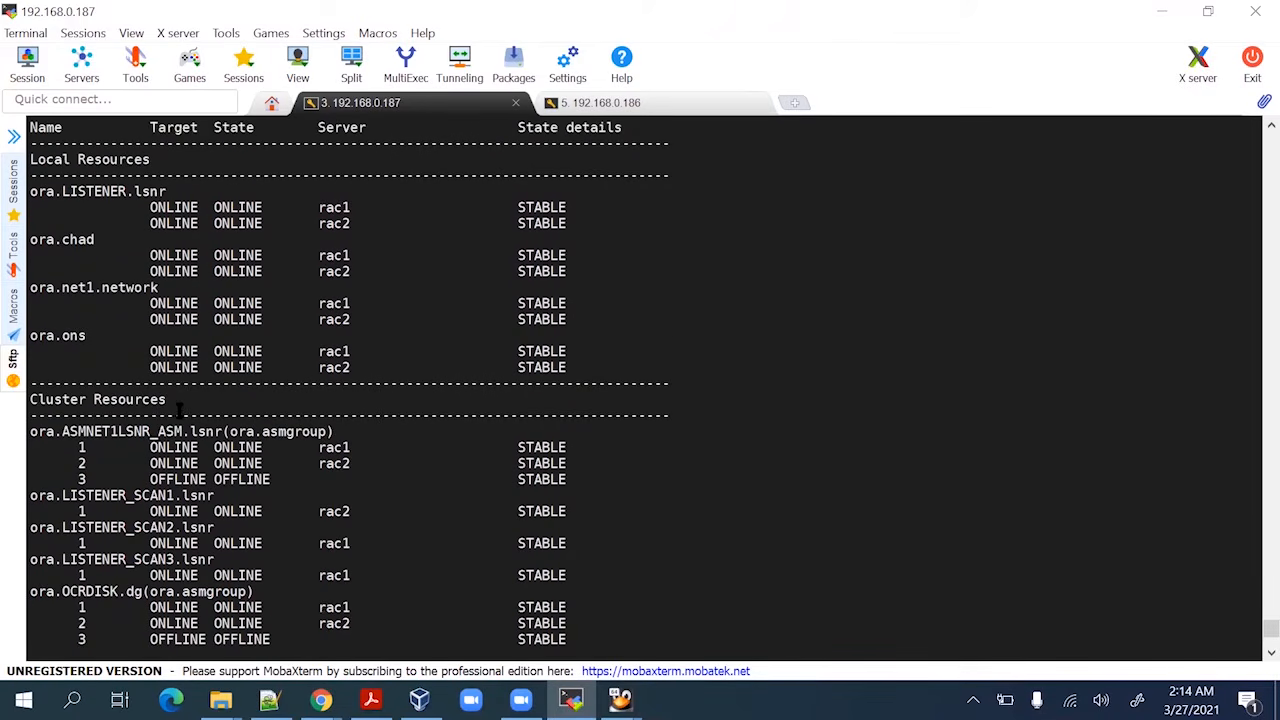
scroll(119, 165, "up", 1)
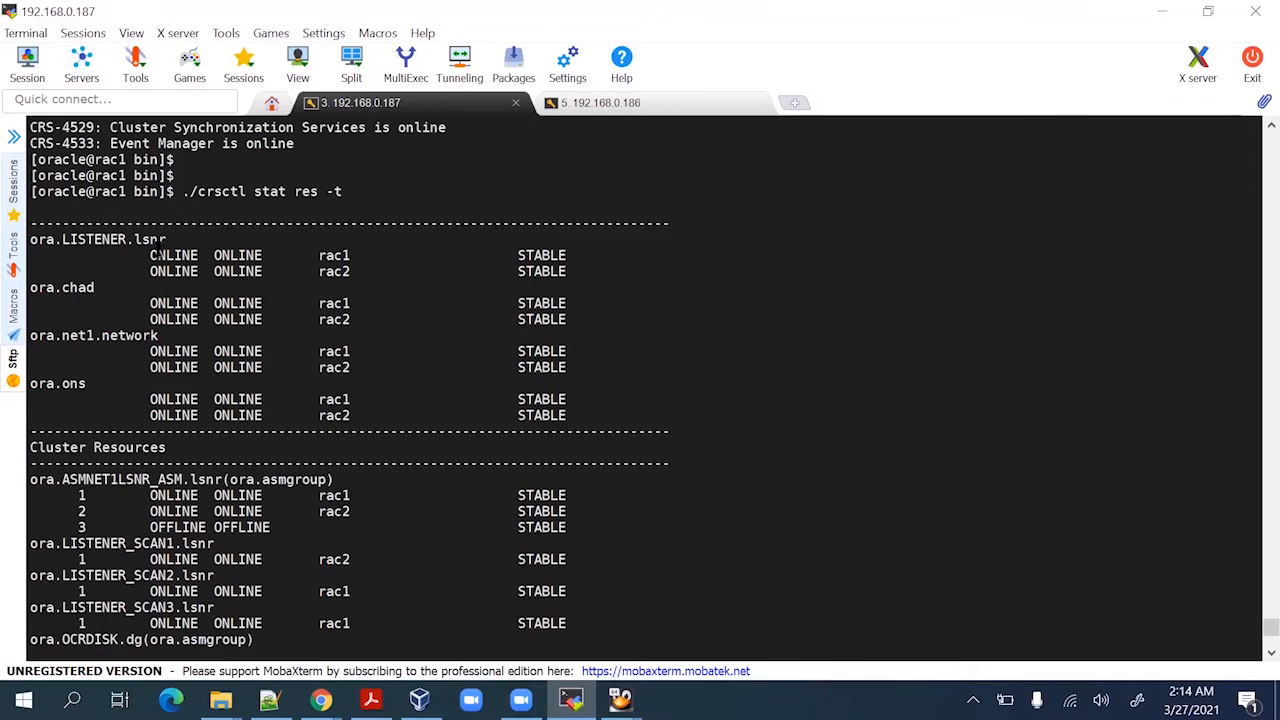
scroll(269, 270, "up", 1)
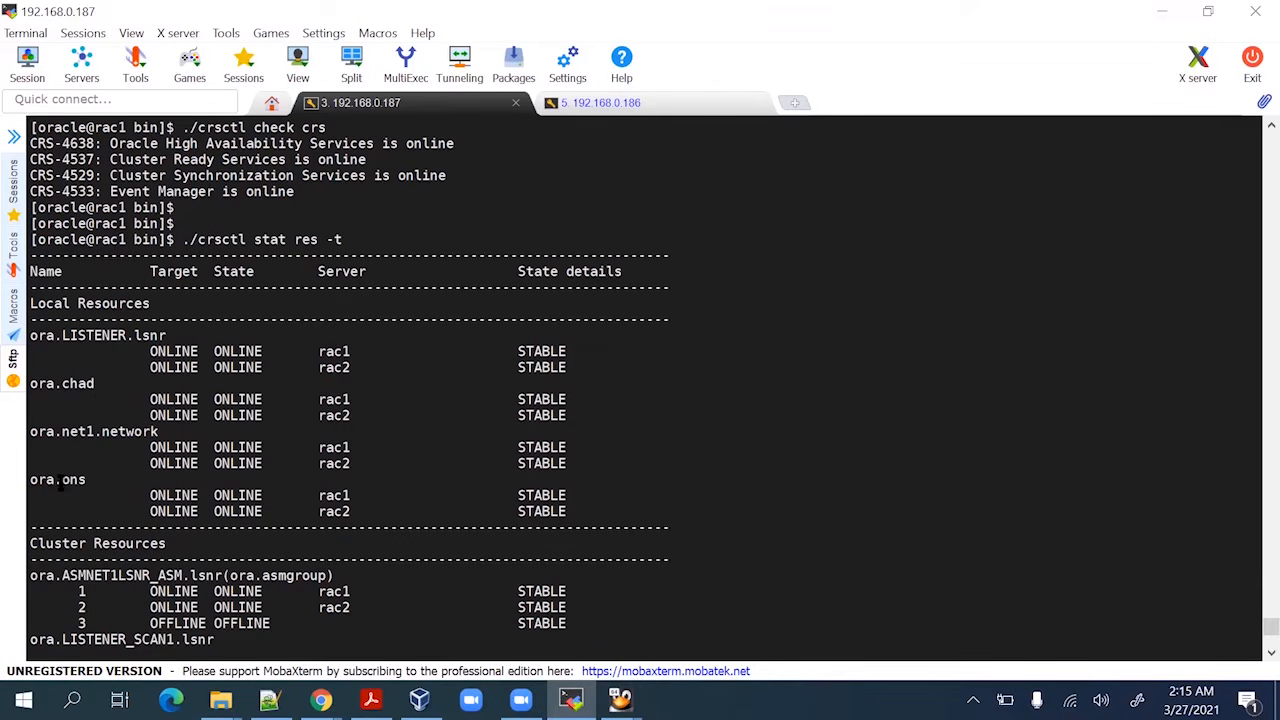
left_click_drag(55, 480, 101, 481)
double_click(98, 578)
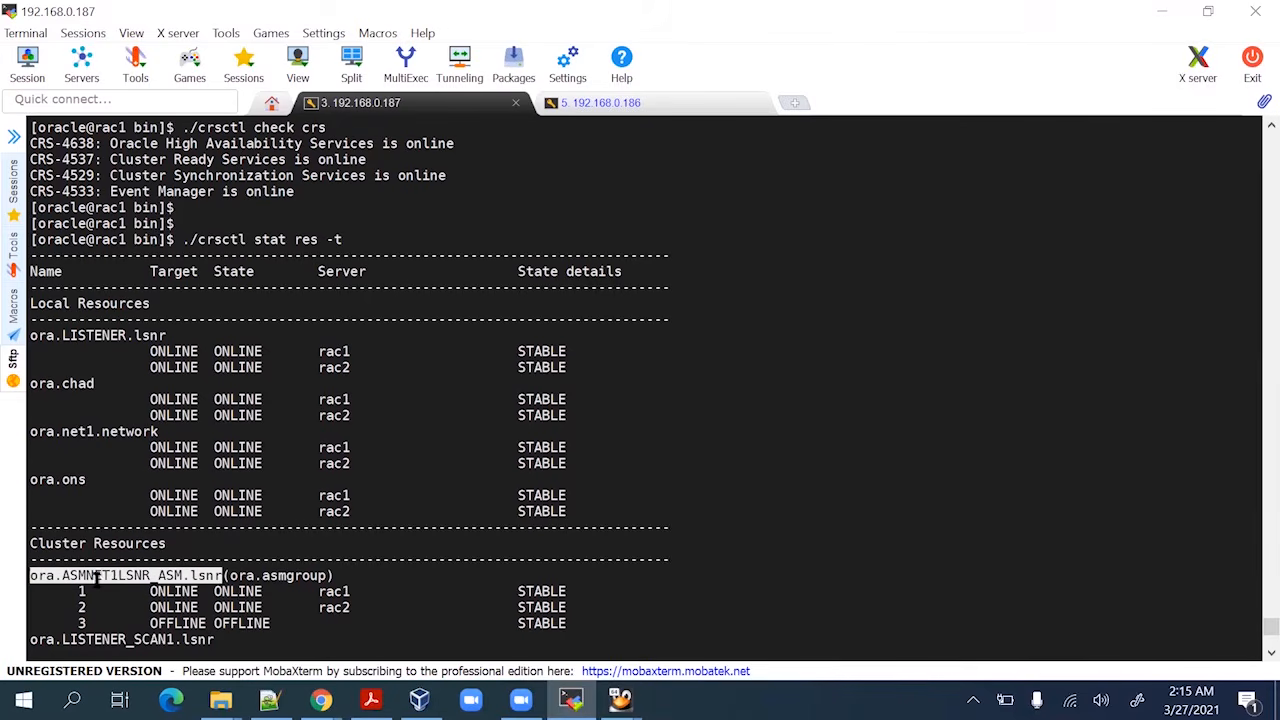
scroll(245, 590, "down", 2)
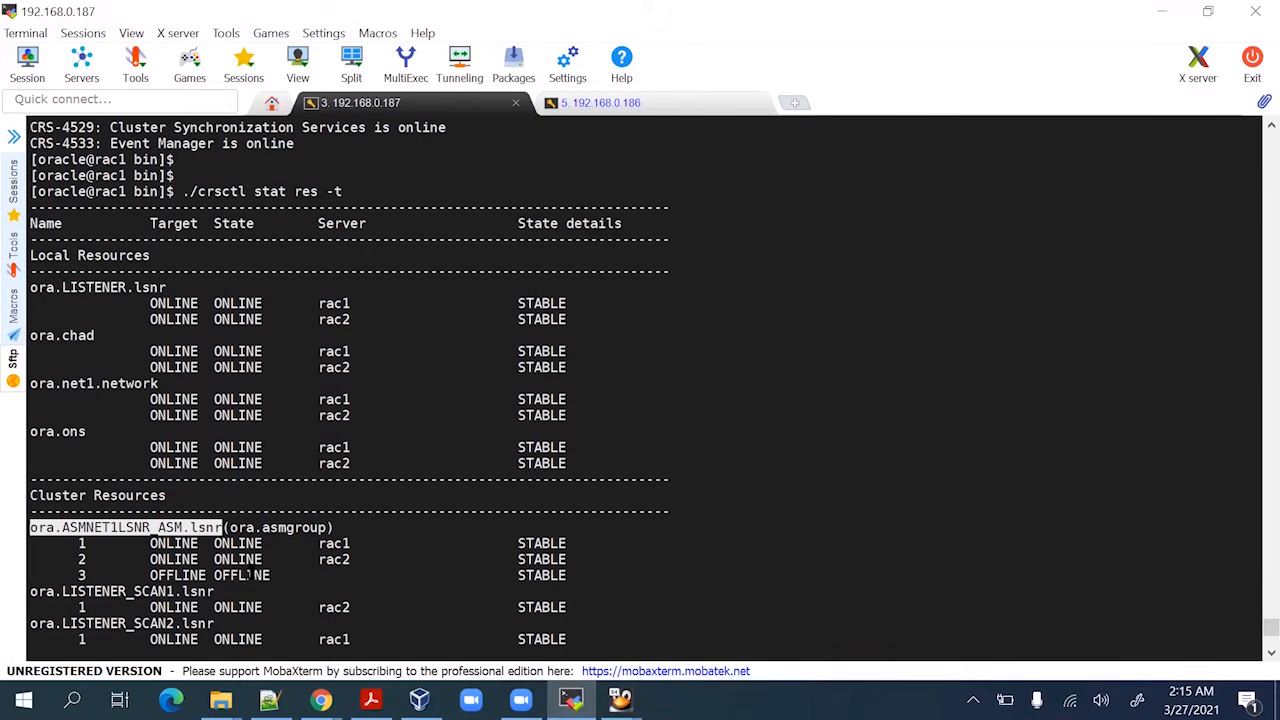
scroll(428, 466, "down", 1)
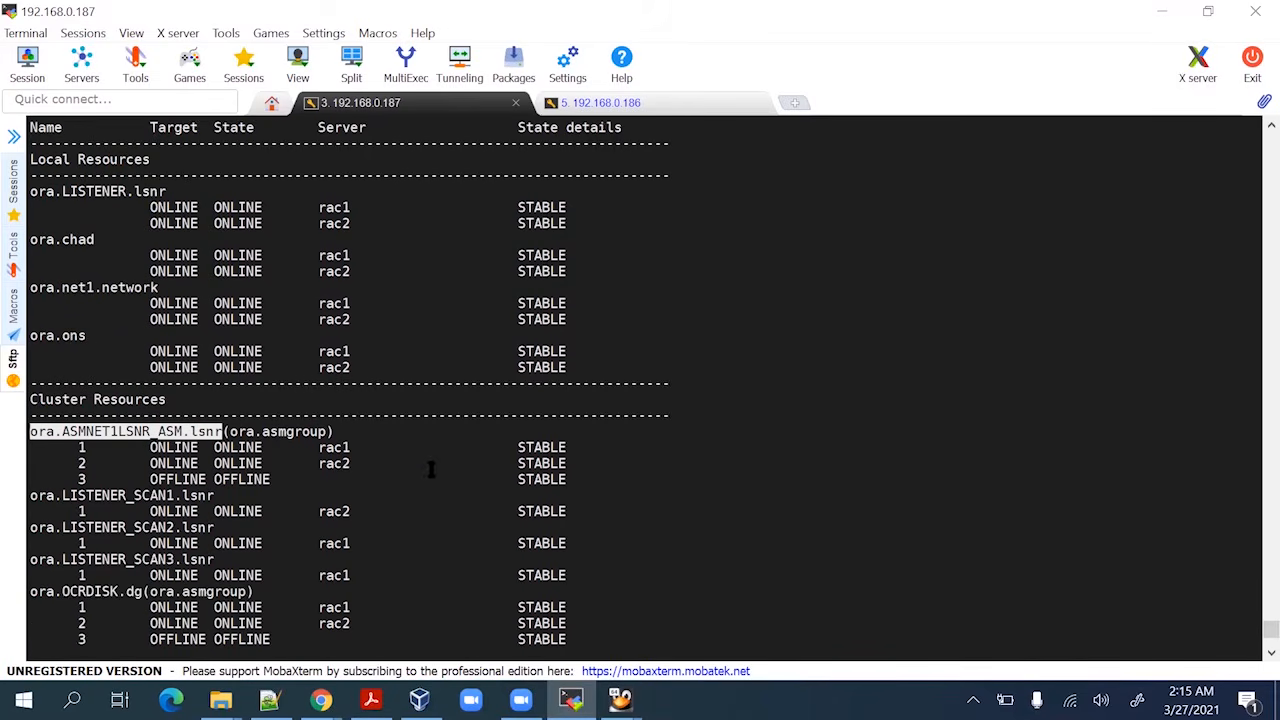
scroll(100, 538, "down", 1)
left_click(125, 452)
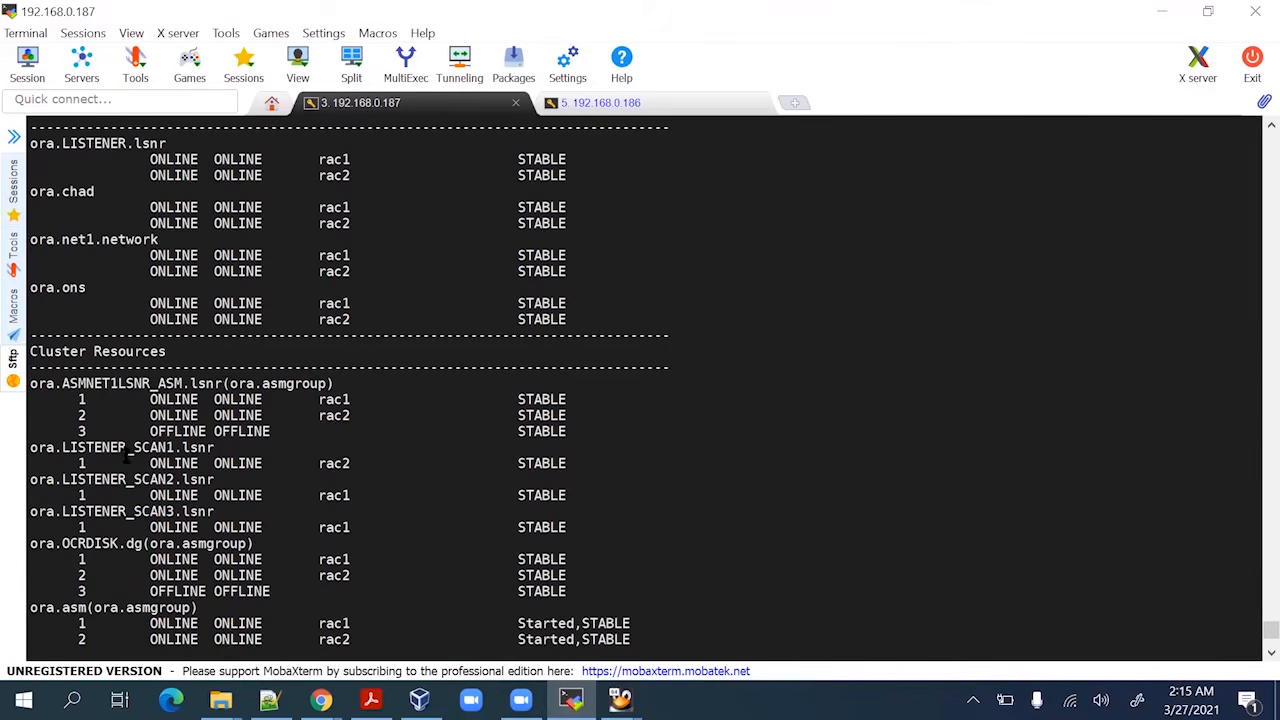
double_click(128, 481)
double_click(118, 511)
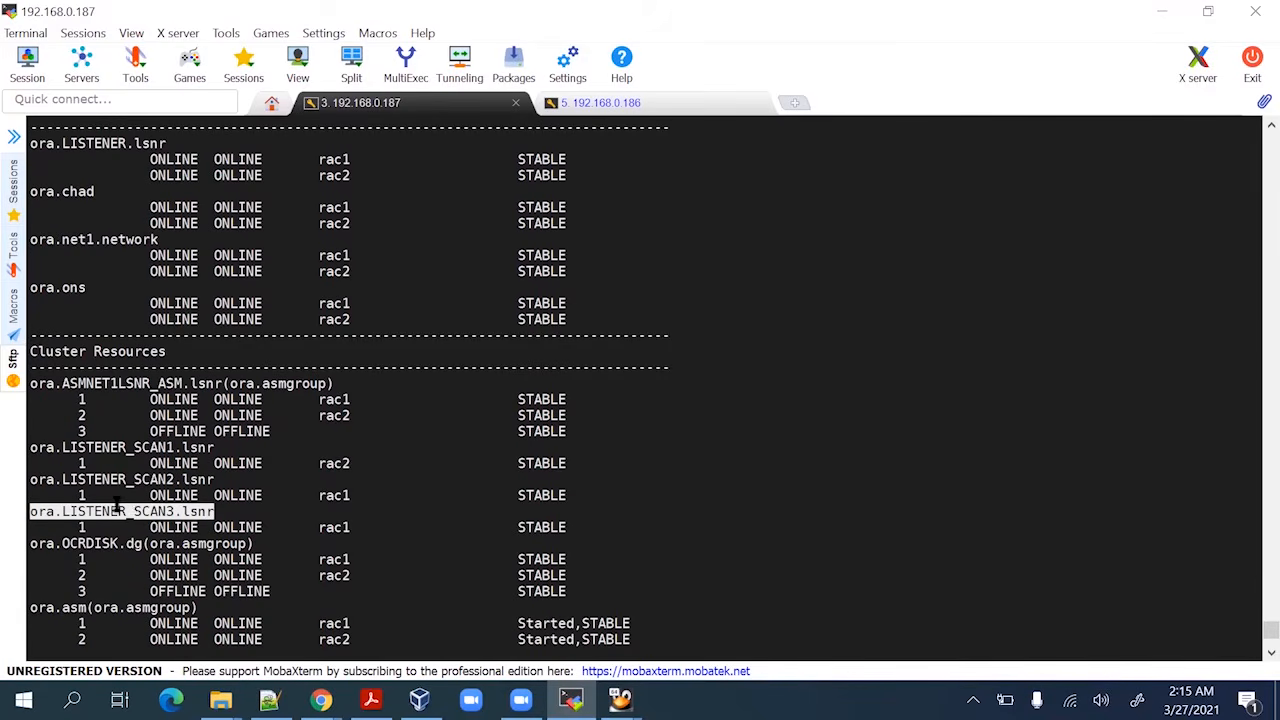
scroll(120, 500, "down", 2)
left_click(133, 440)
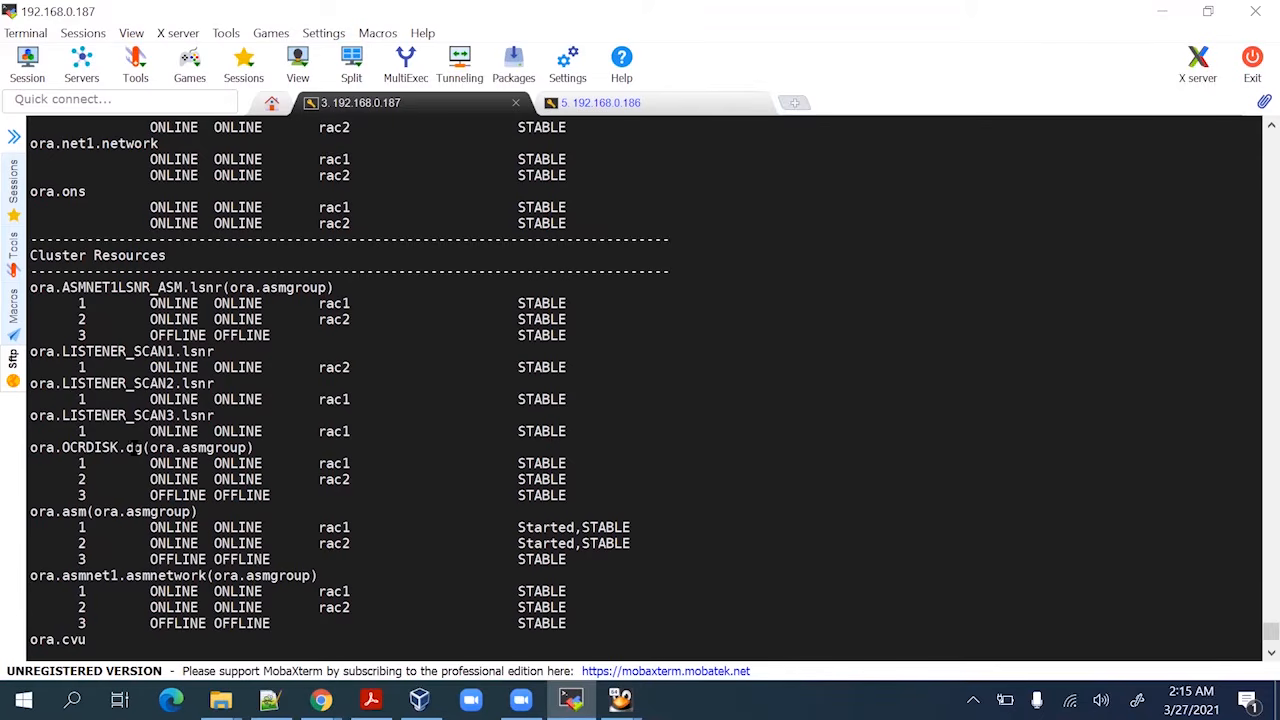
double_click(133, 447)
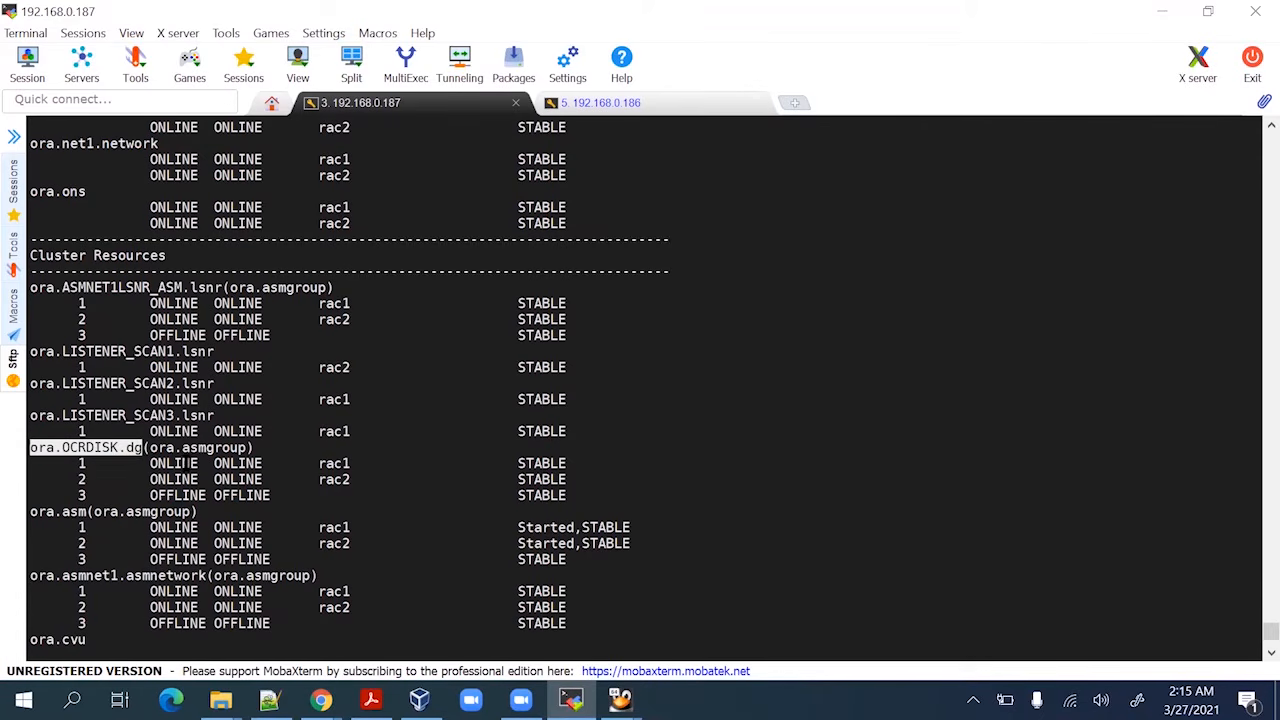
scroll(302, 495, "down", 3)
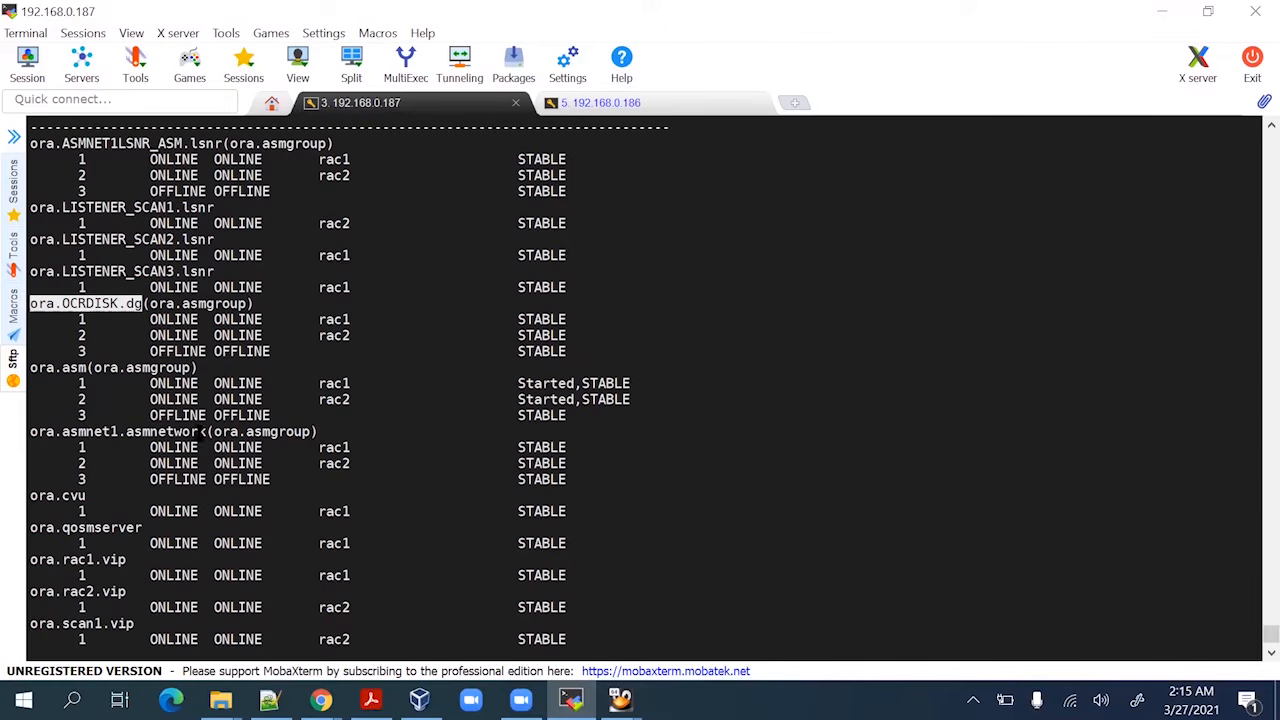
scroll(200, 438, "down", 2)
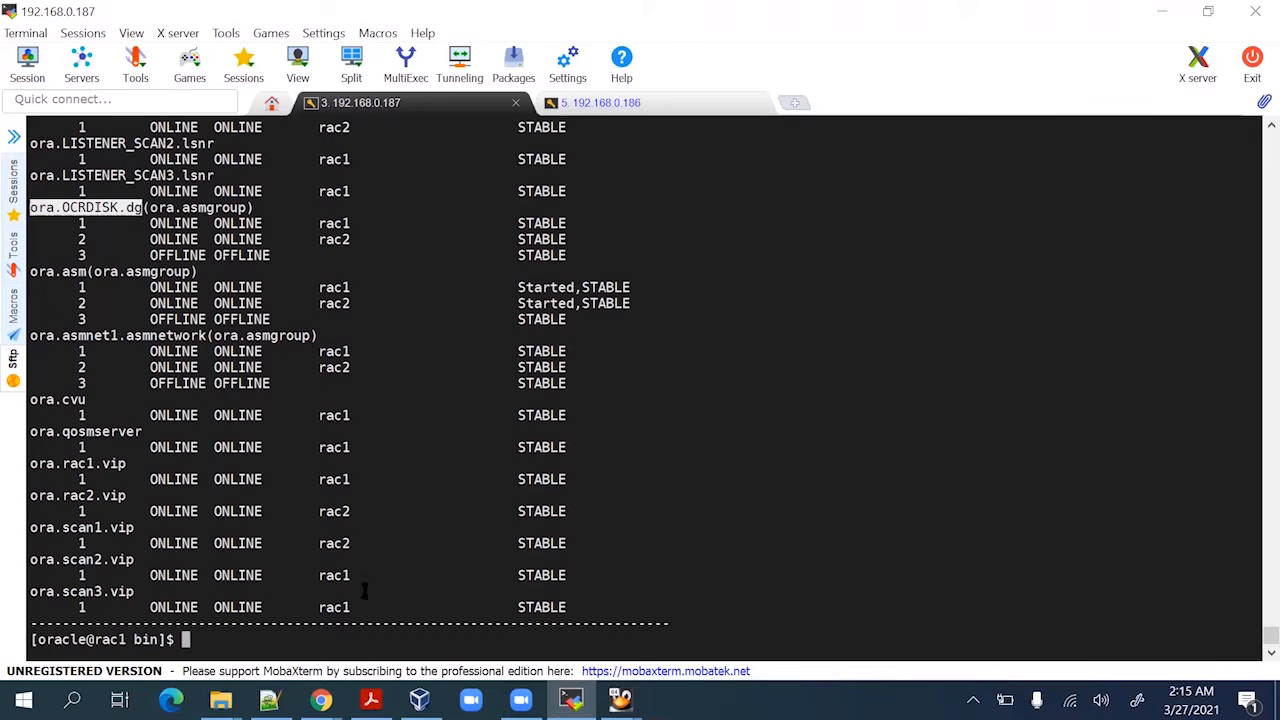
left_click(641, 461)
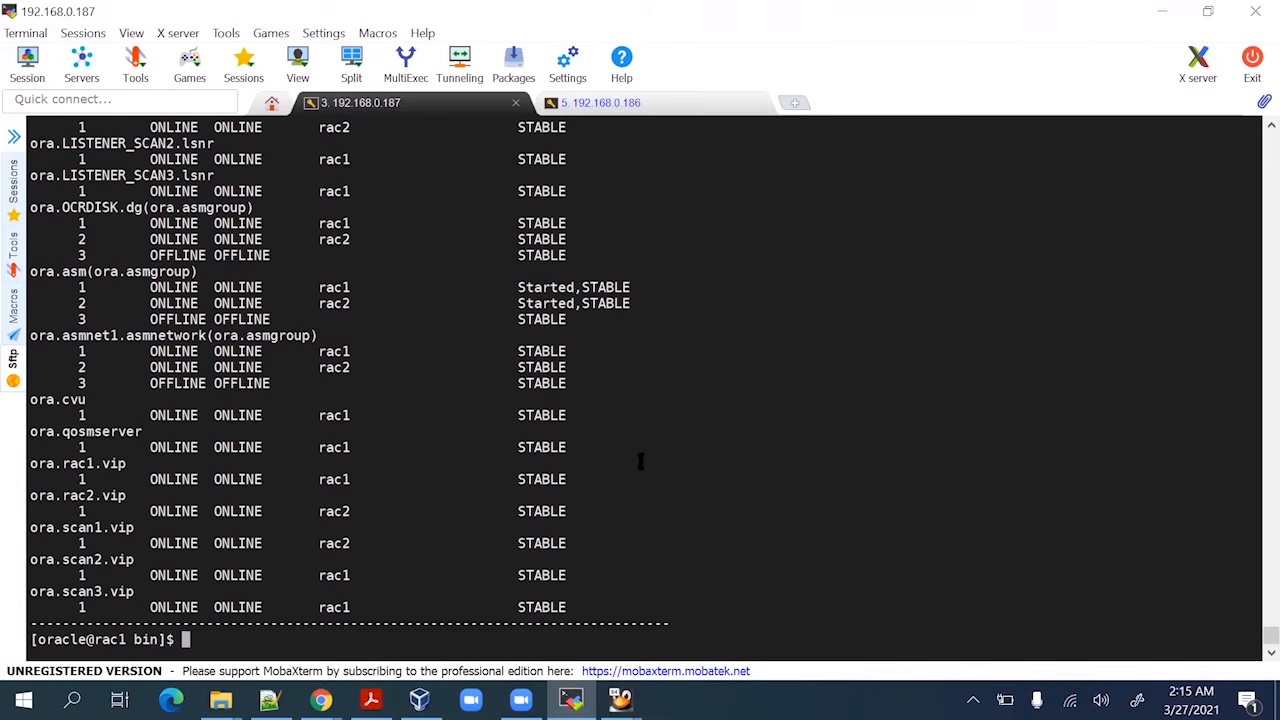
Run ./crsctl check cluster -all on rac1
key("Return")
key("Return")
key("Return")
key("Return")
key("Return")
key("Return")
key("Return")
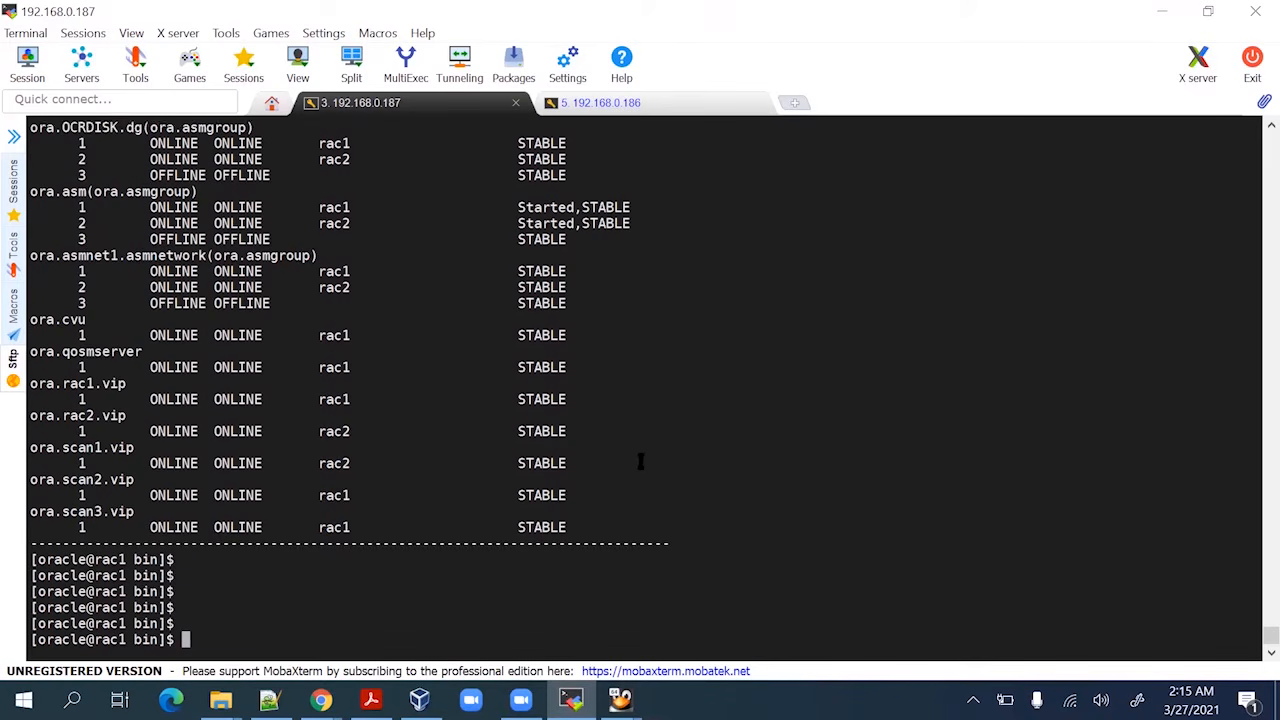
key("Return")
key("Return")
key("Return")
key("Return")
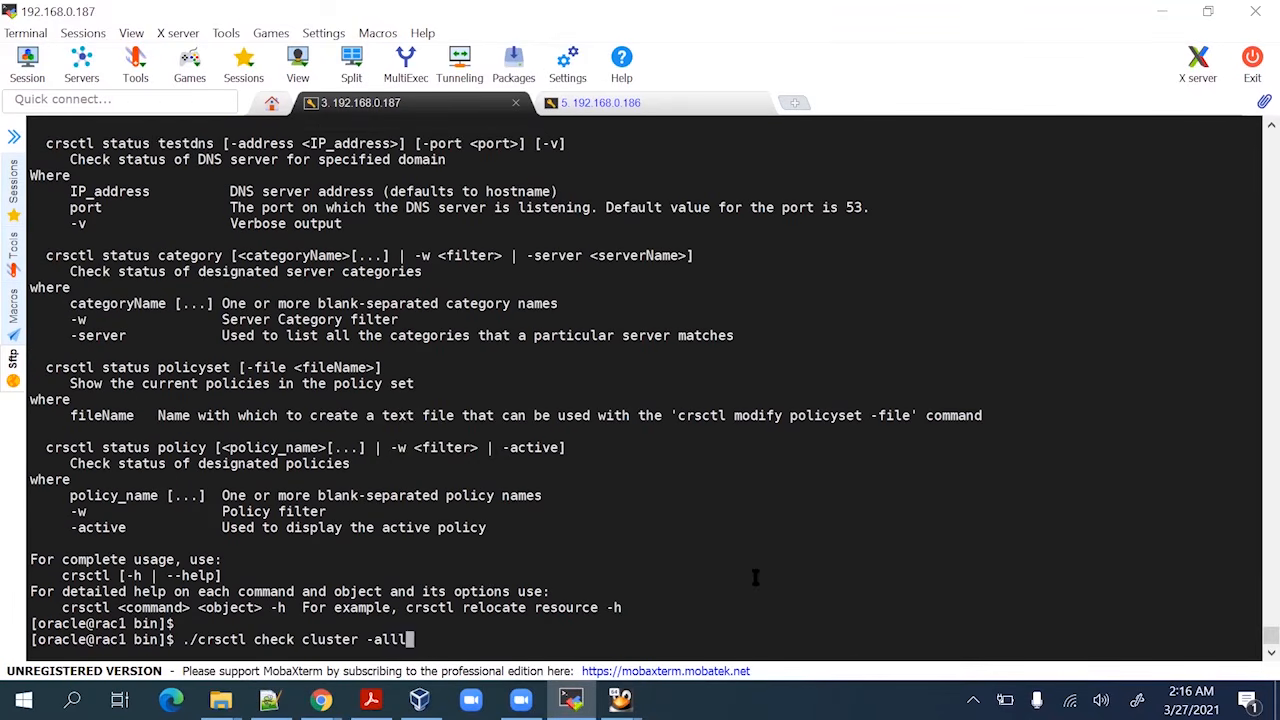
key("Return")
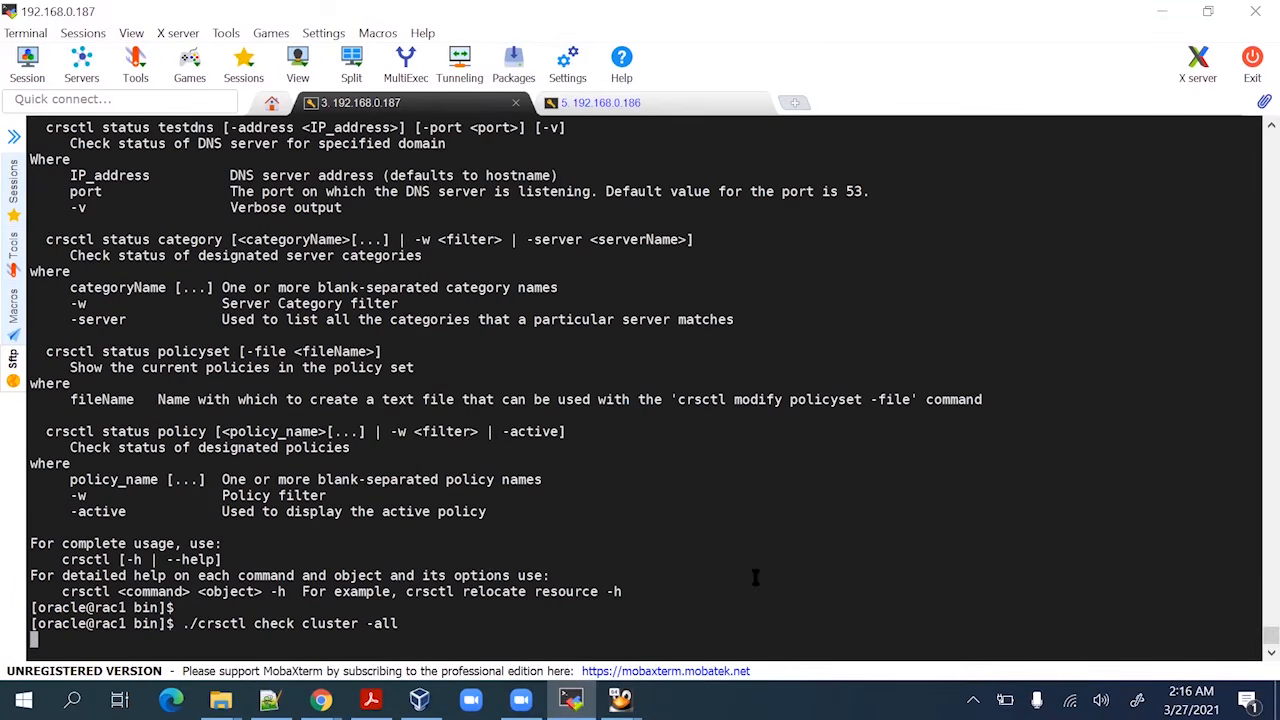
key("Return")
key("Return")
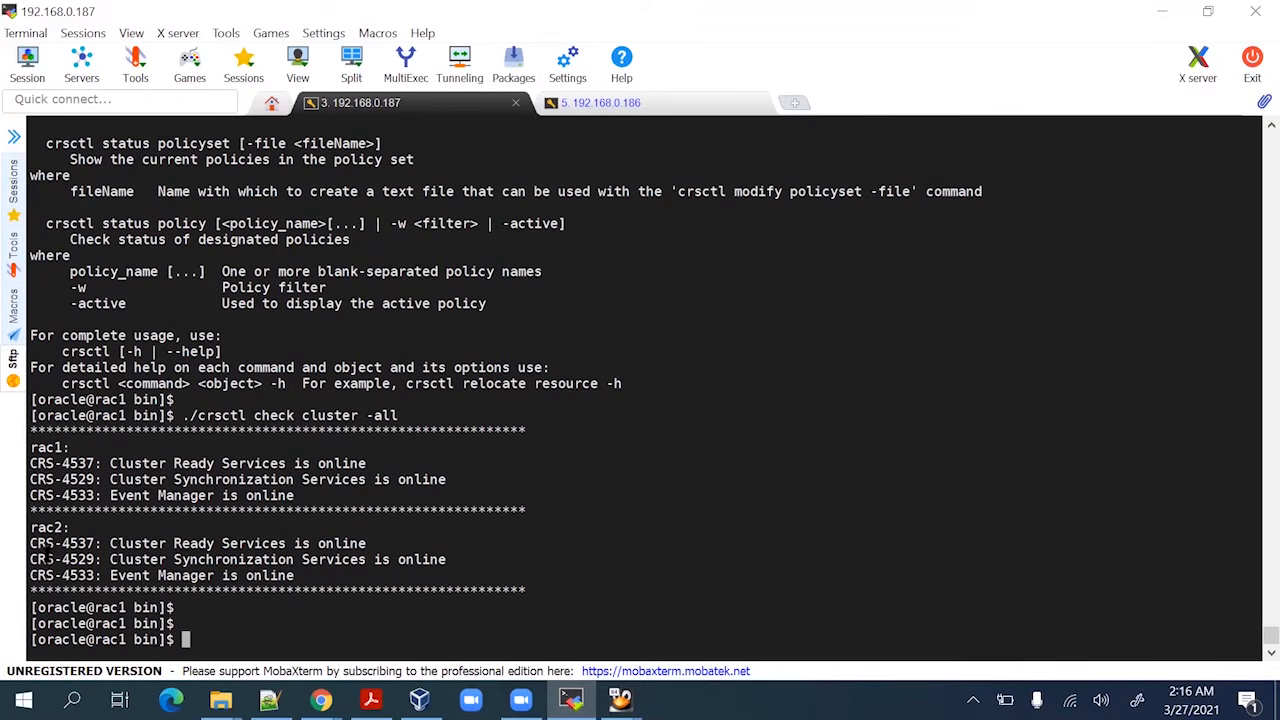
Highlight the rac1 and rac2 service results, then recall the command and trim it to ./c
left_click_drag(31, 527, 71, 527)
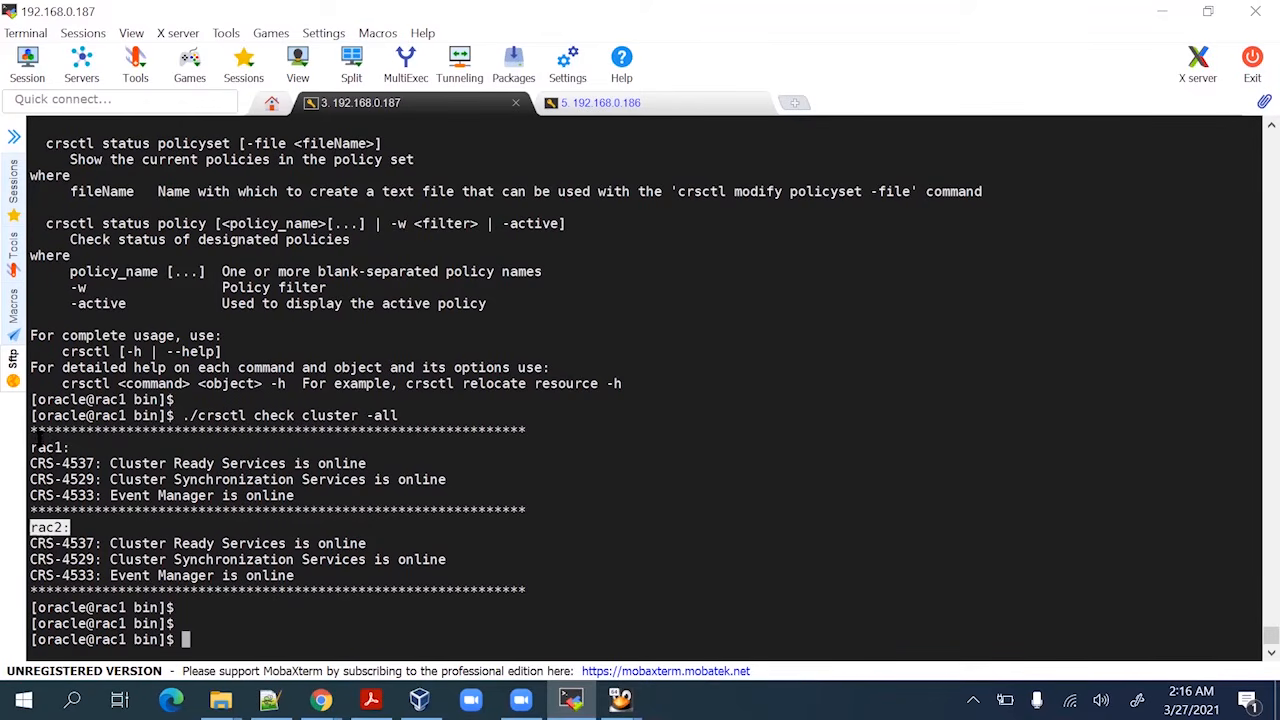
triple_click(38, 447)
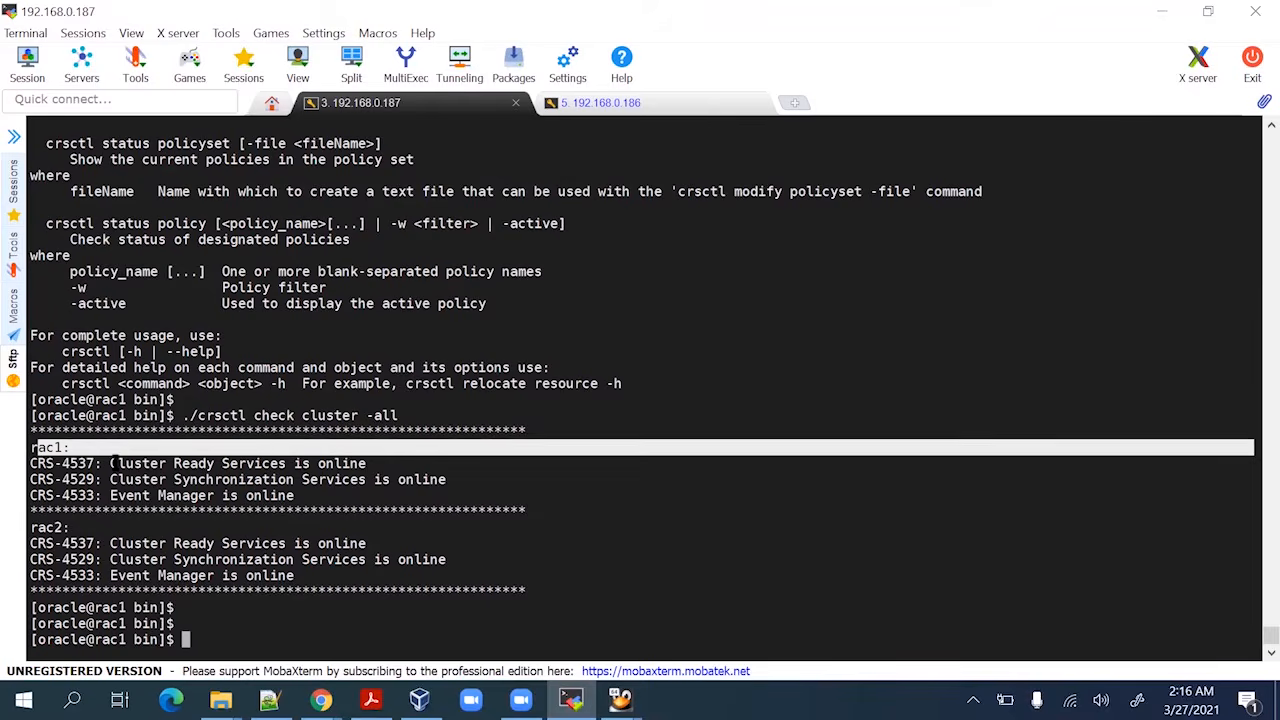
left_click(115, 462)
left_click_drag(97, 465, 408, 500)
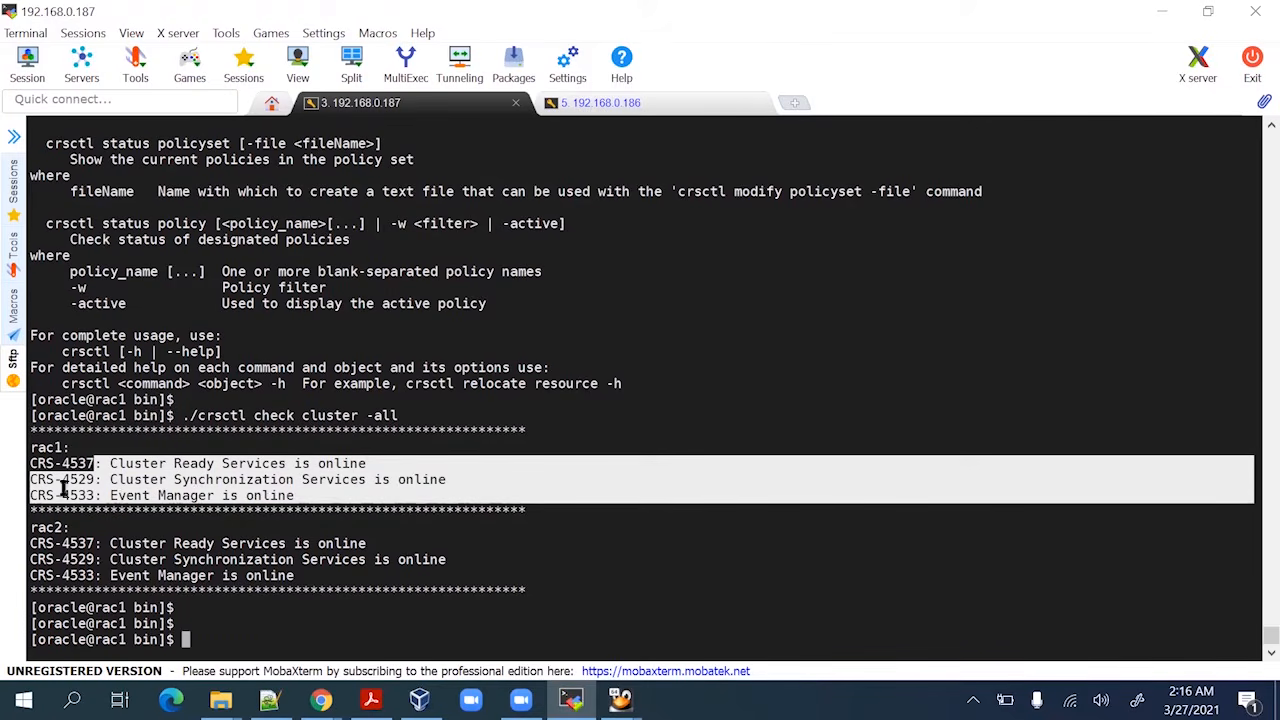
left_click(240, 624)
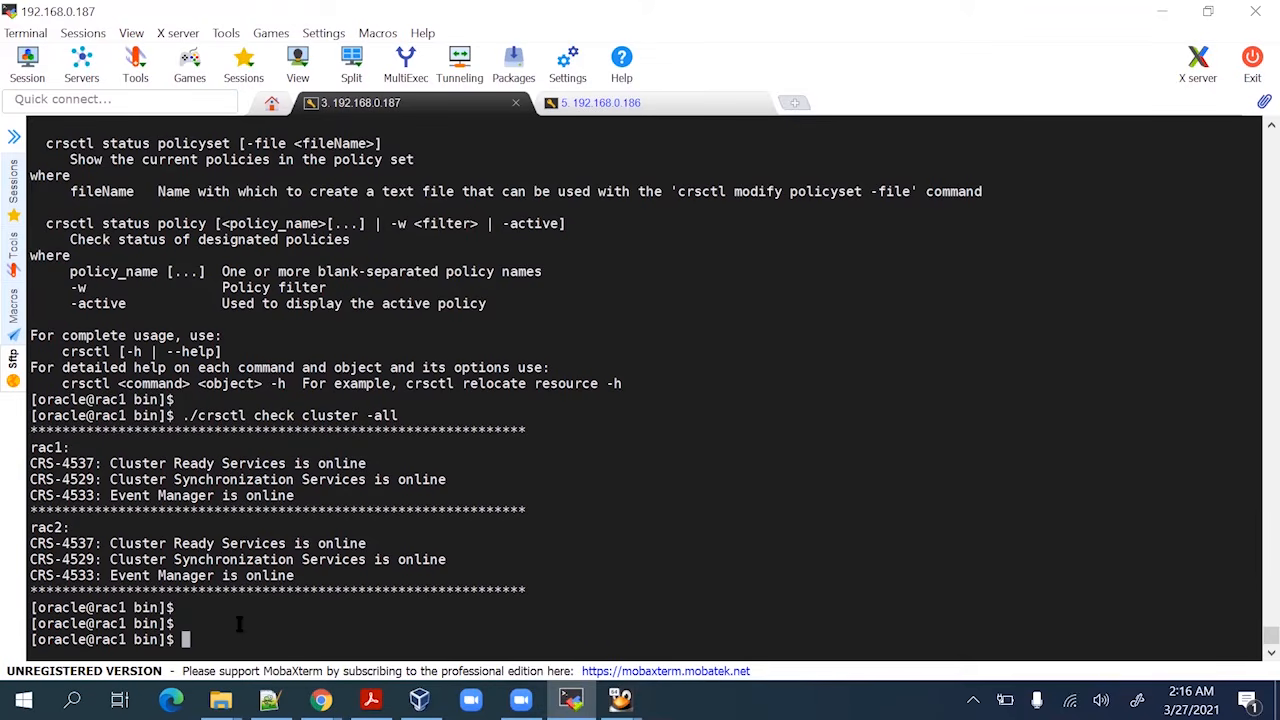
key("Up")
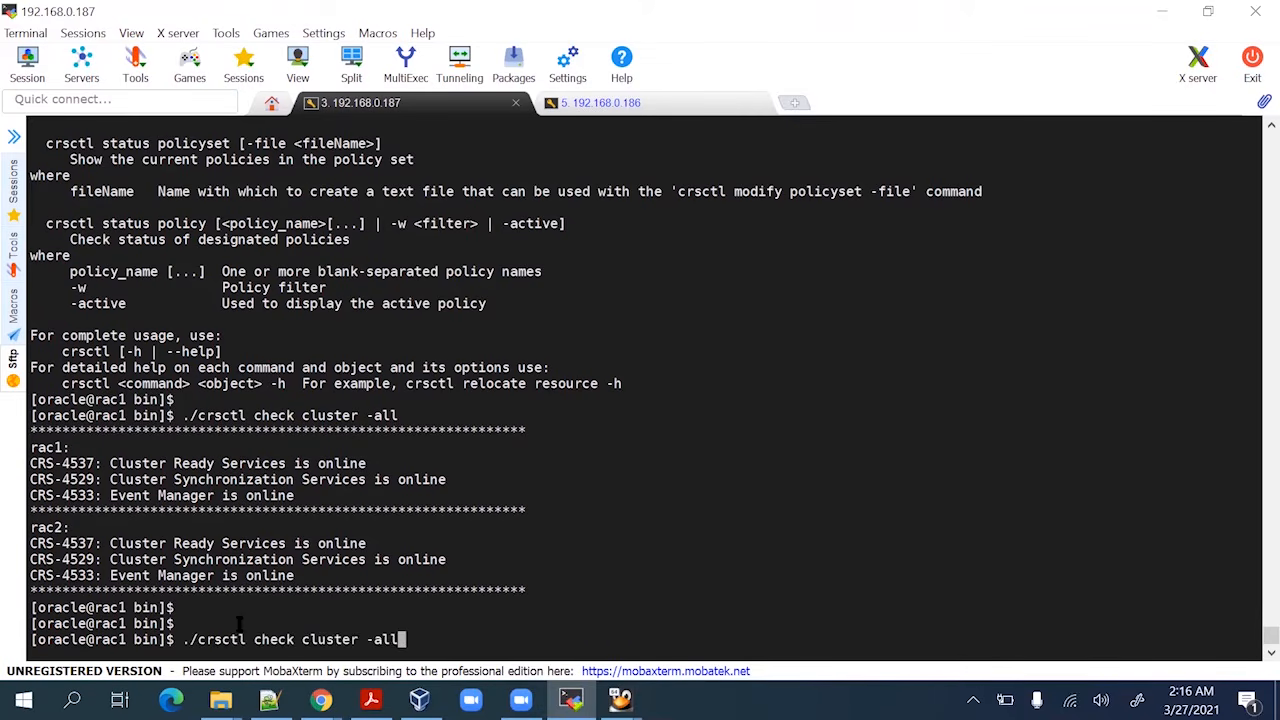
key("BackSpace")
key("BackSpace")
key("BackSpace")
key("BackSpace")
key("BackSpace")
key("BackSpace")
key("BackSpace")
key("BackSpace")
key("BackSpace")
key("BackSpace")
key("BackSpace")
key("BackSpace")
key("BackSpace")
key("BackSpace")
key("BackSpace")
key("BackSpace")
key("BackSpace")
key("BackSpace")
key("BackSpace")
key("BackSpace")
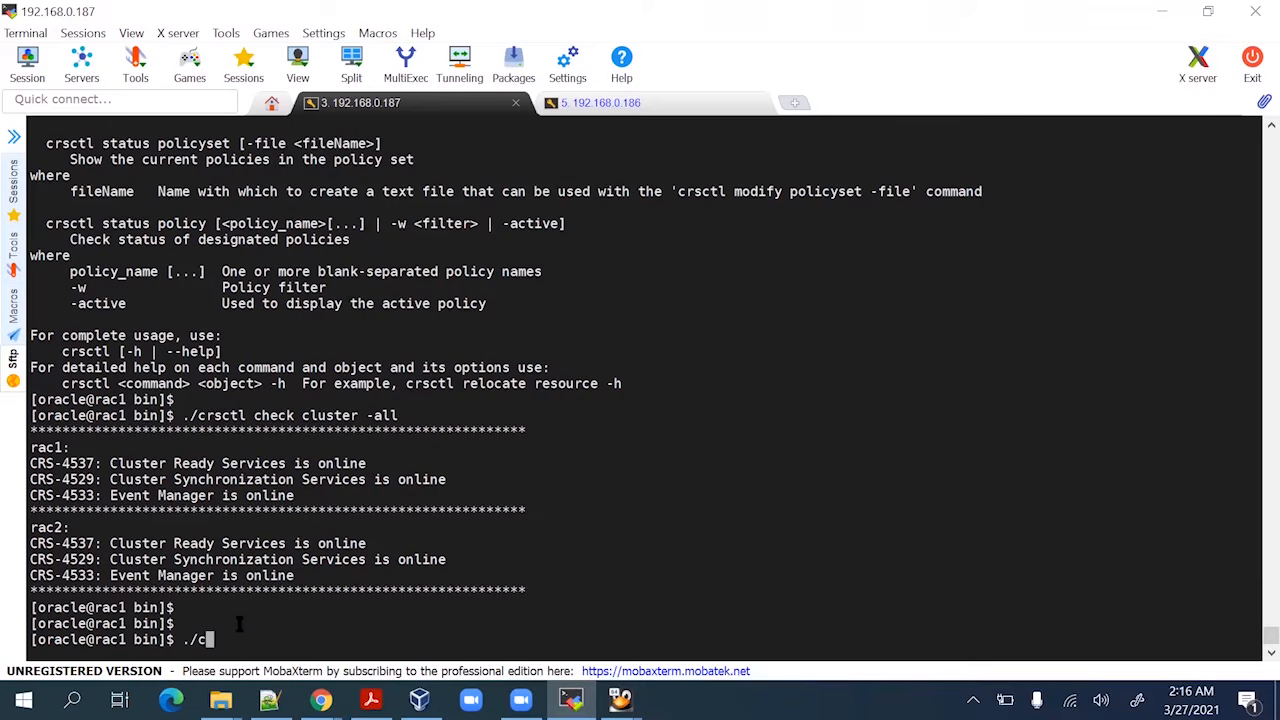
Run ./srvctl config scan to show the rac-scan configuration and its three SCAN VIPs
key("BackSpace")
type("srvctl config scan")
key("Return")
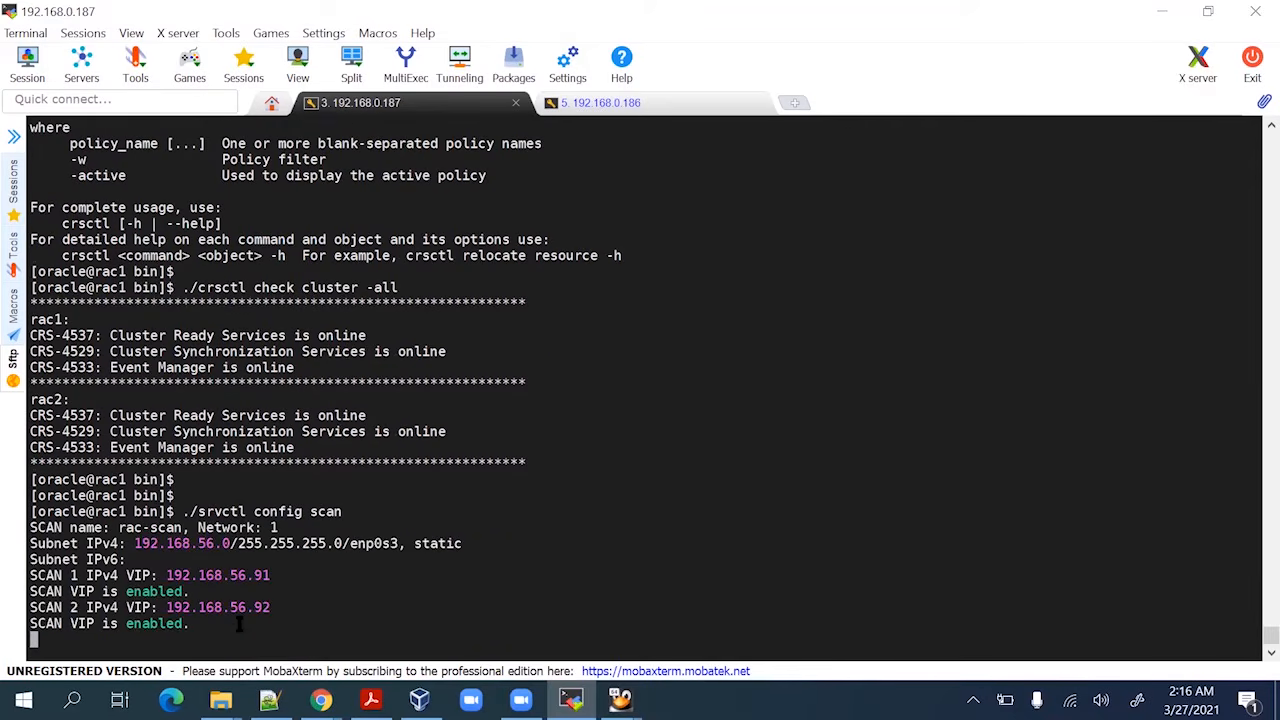
Run ./srvctl config scan_listener, correcting the misspelled scan_lsitener after the PRKO-2001 error
key("Up")
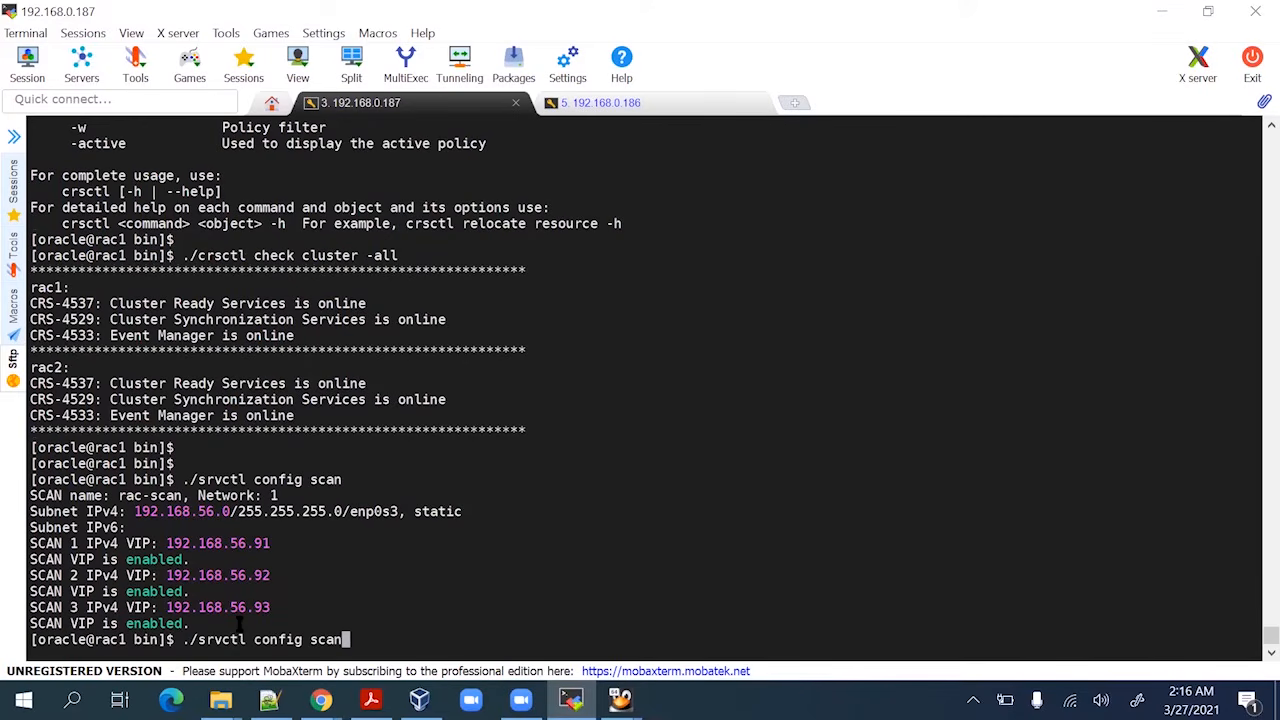
type("_lsitener")
key("Return")
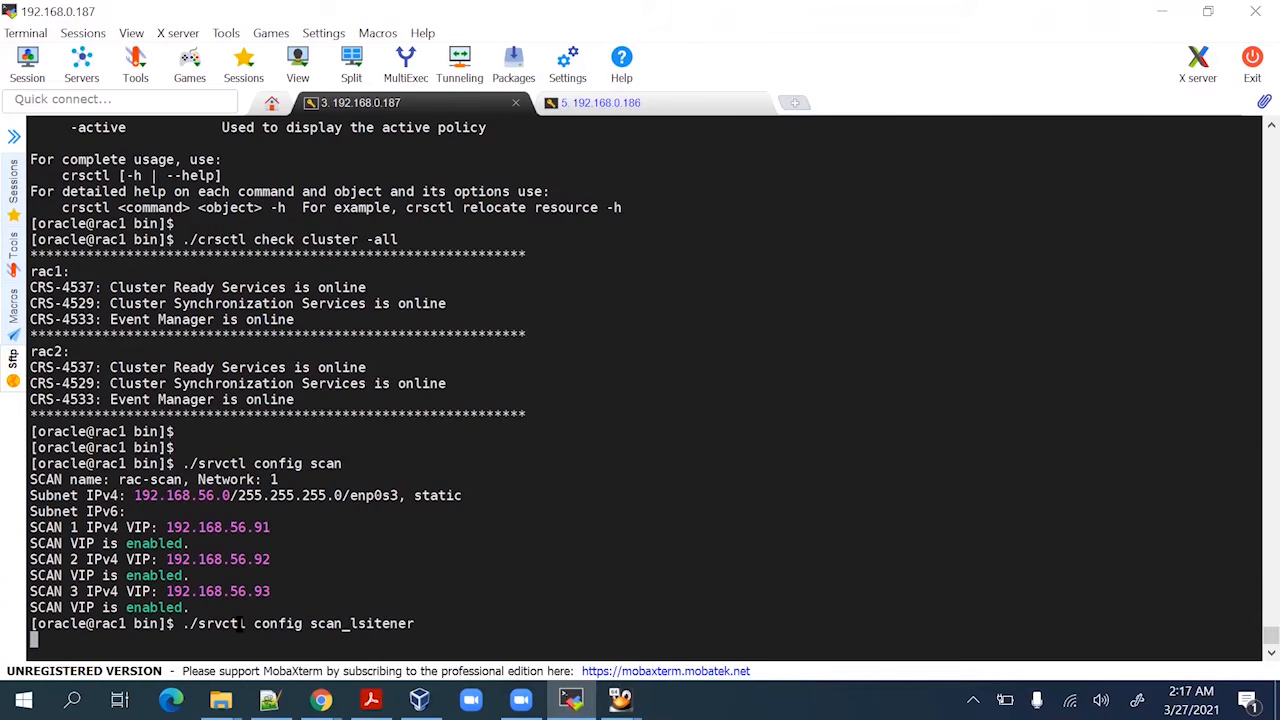
key("Up")
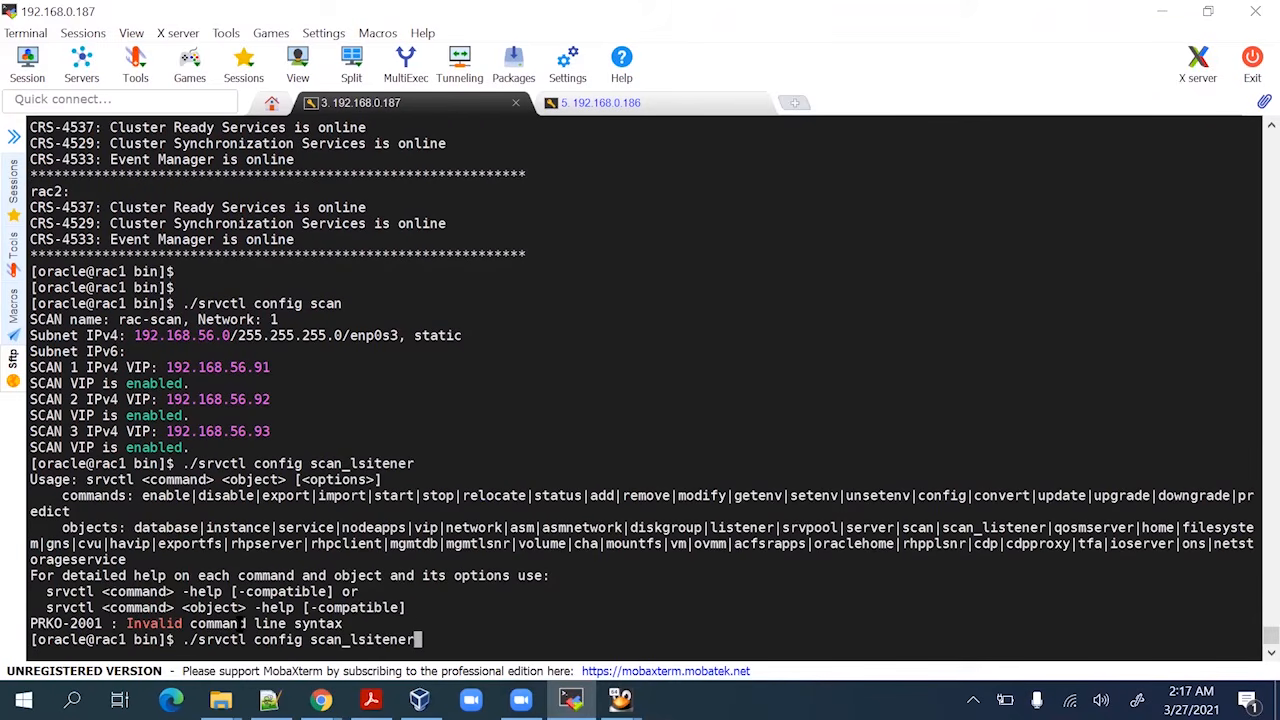
key("BackSpace")
key("BackSpace")
key("BackSpace")
key("BackSpace")
key("BackSpace")
key("BackSpace")
key("BackSpace")
key("BackSpace")
type("listener")
key("Return")
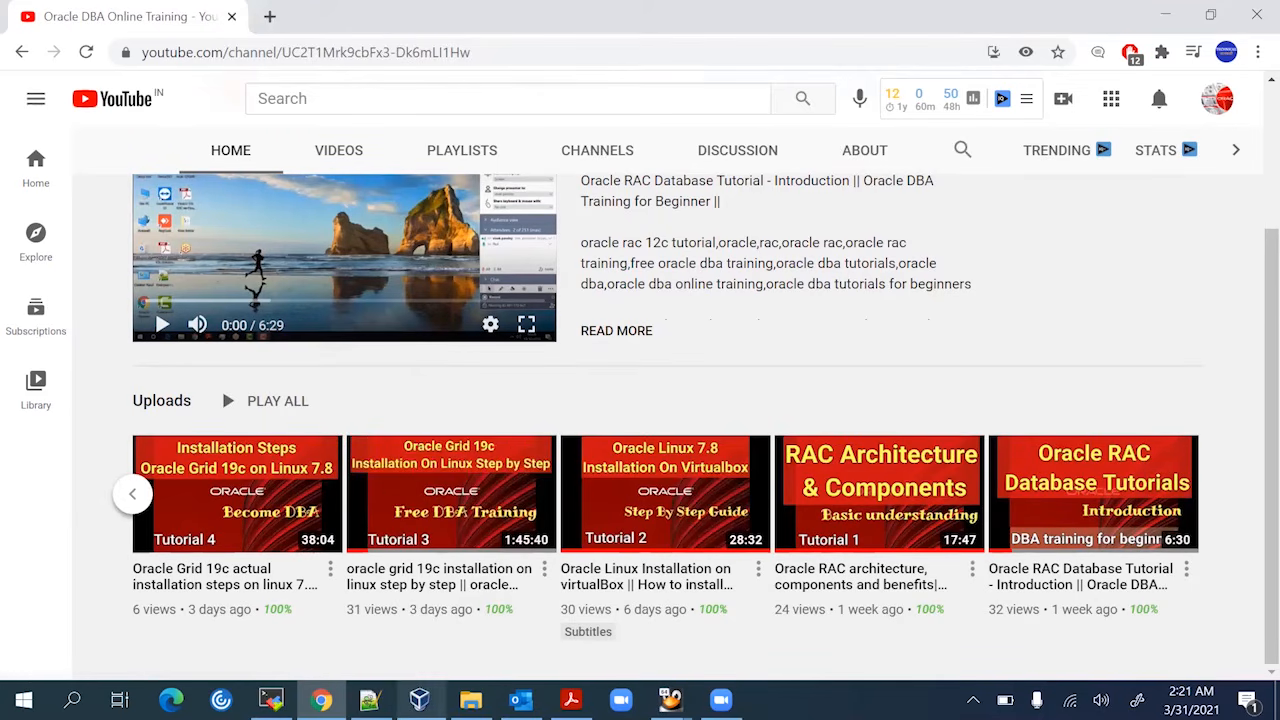
Switch from the YouTube page to the Notepad++ RAC task list
left_click(369, 700)
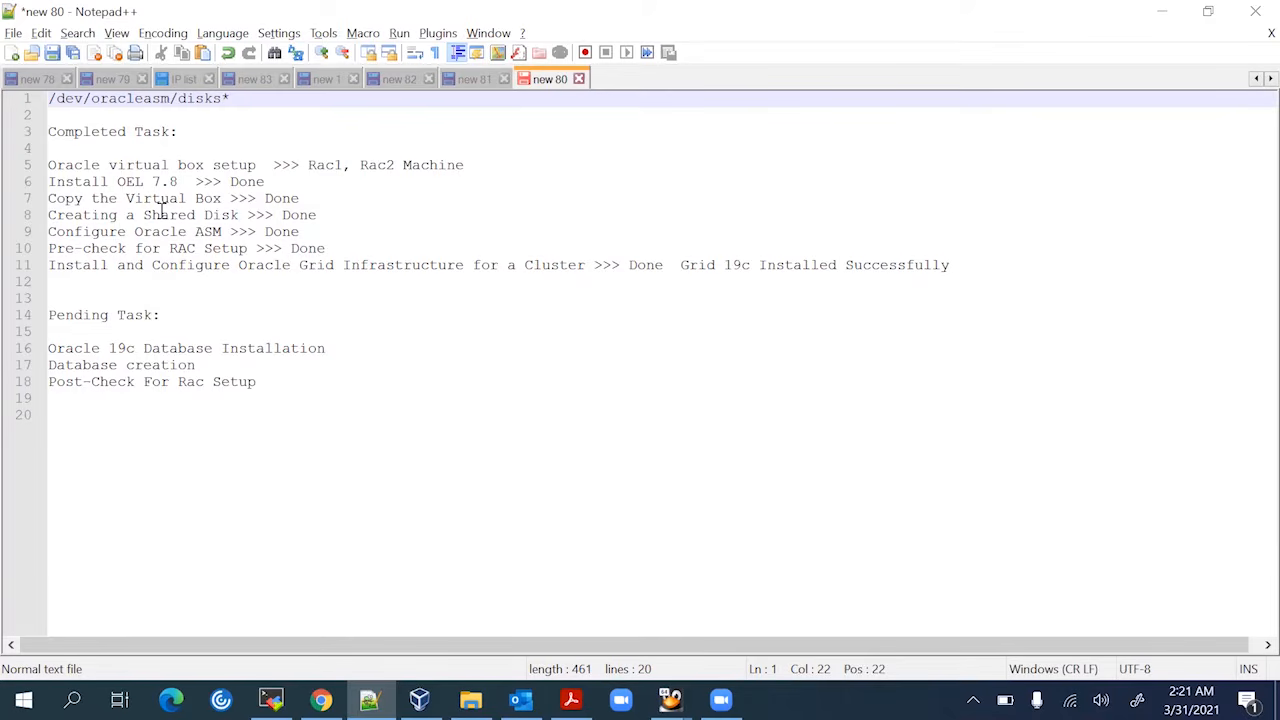
Go over the completed tasks, highlighting 'Grid 19c Installed Successfully' on line 11
double_click(160, 231)
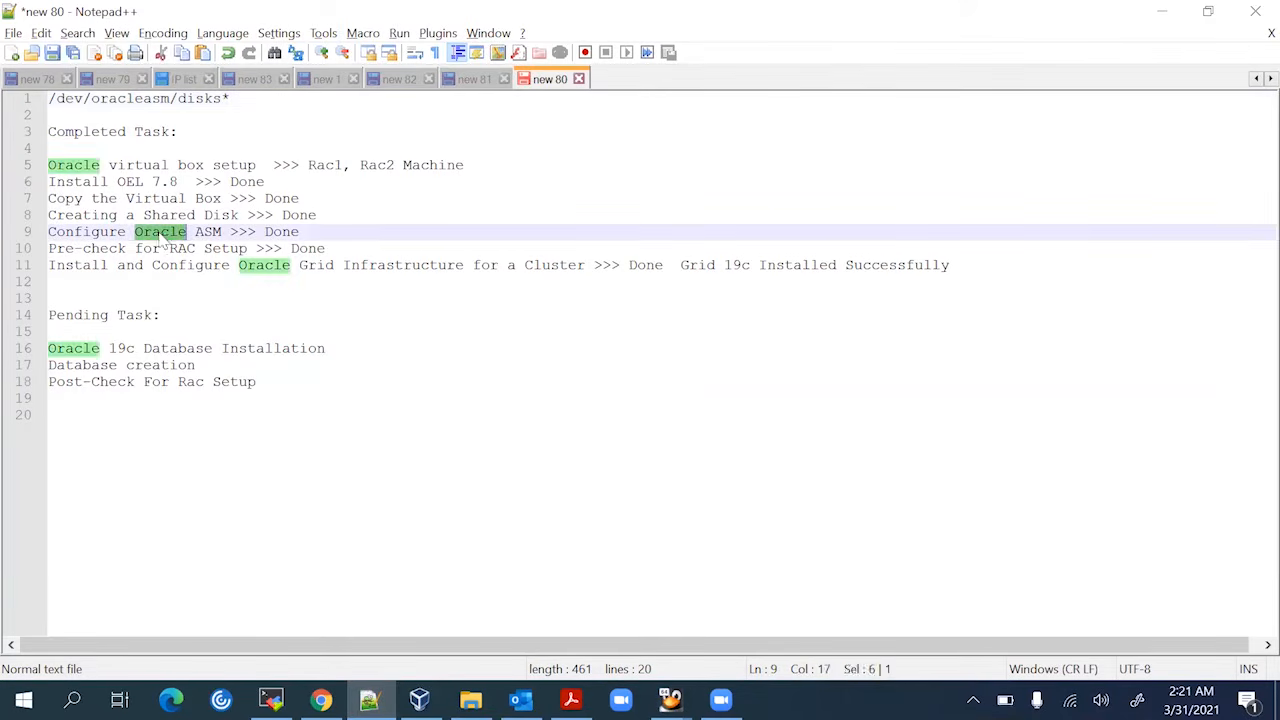
double_click(209, 231)
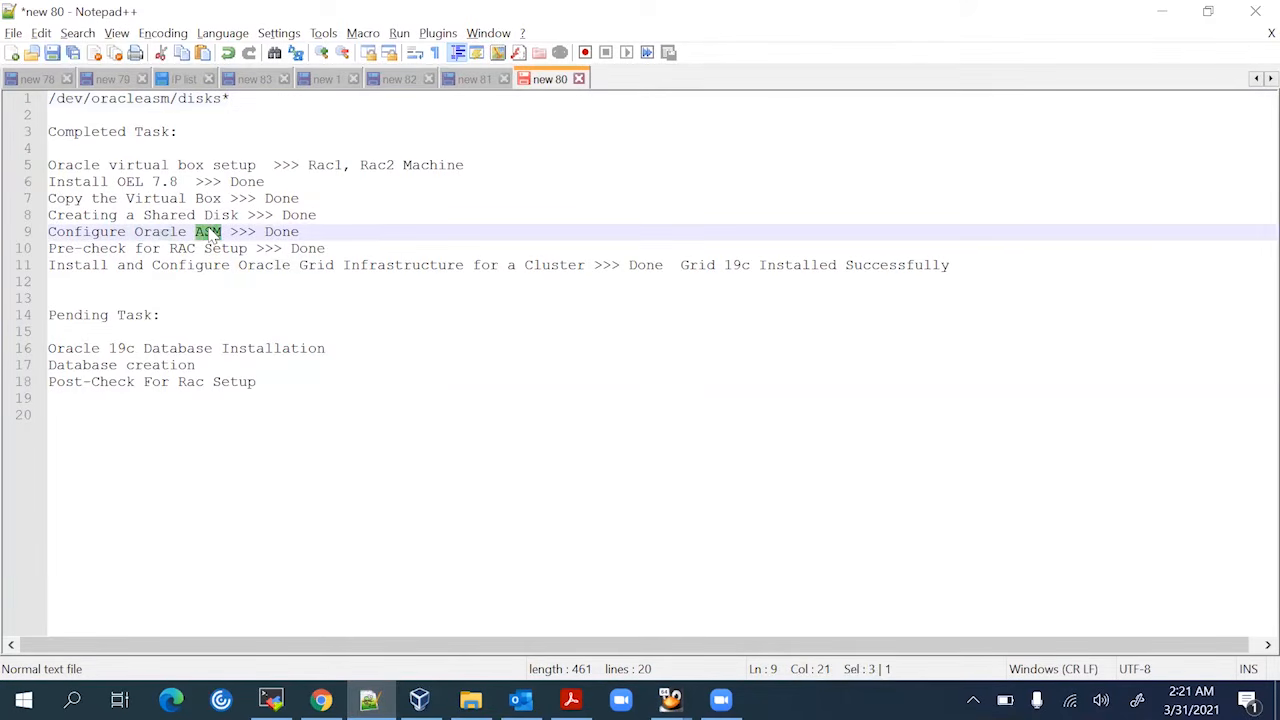
left_click(304, 231)
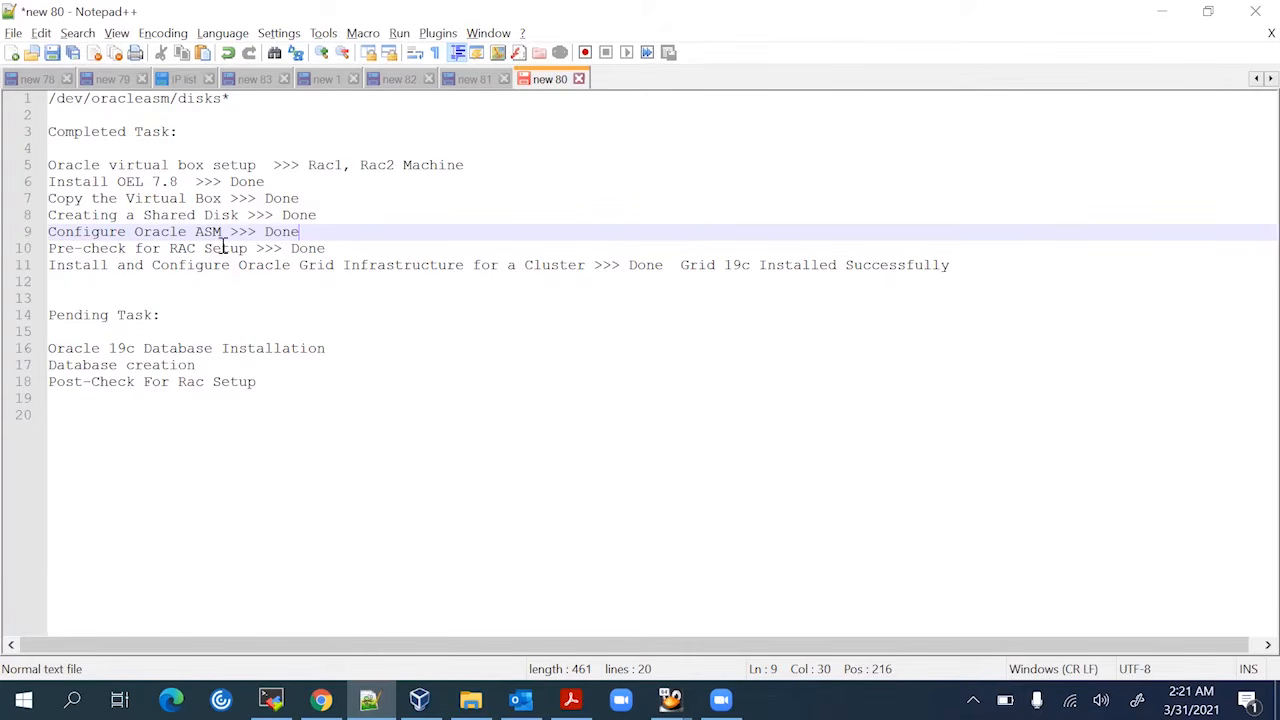
left_click(343, 247)
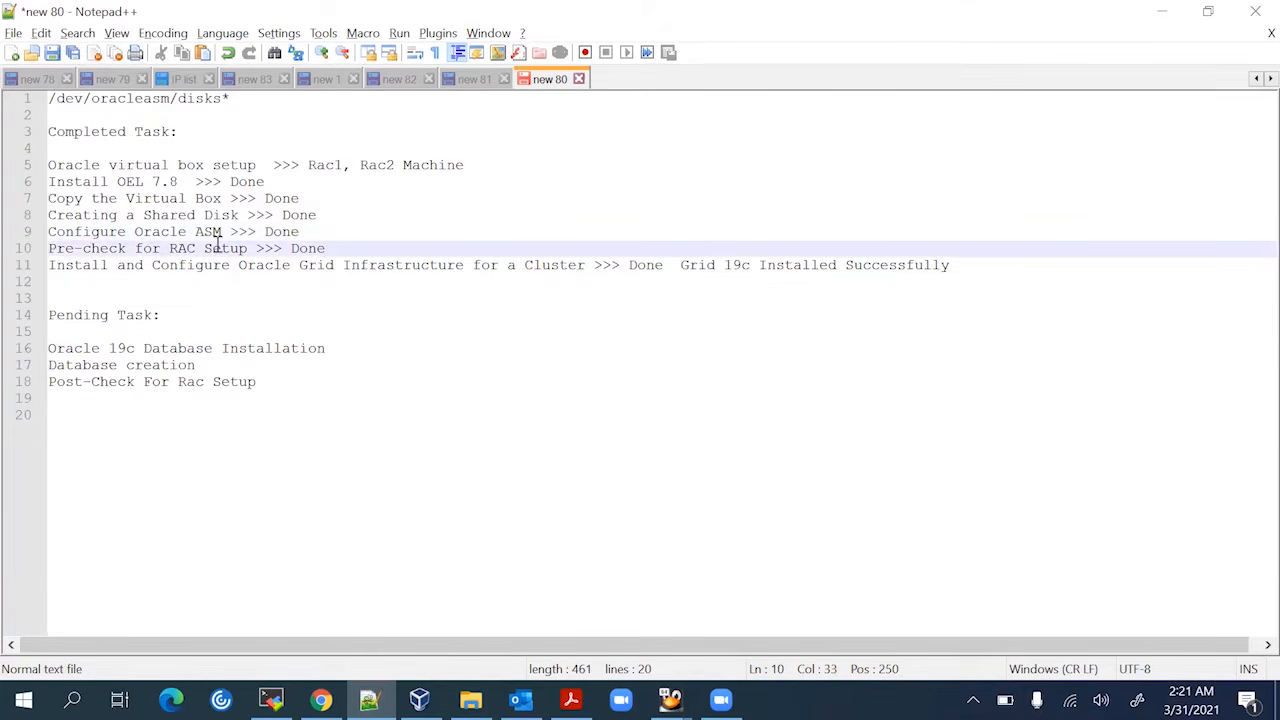
double_click(100, 265)
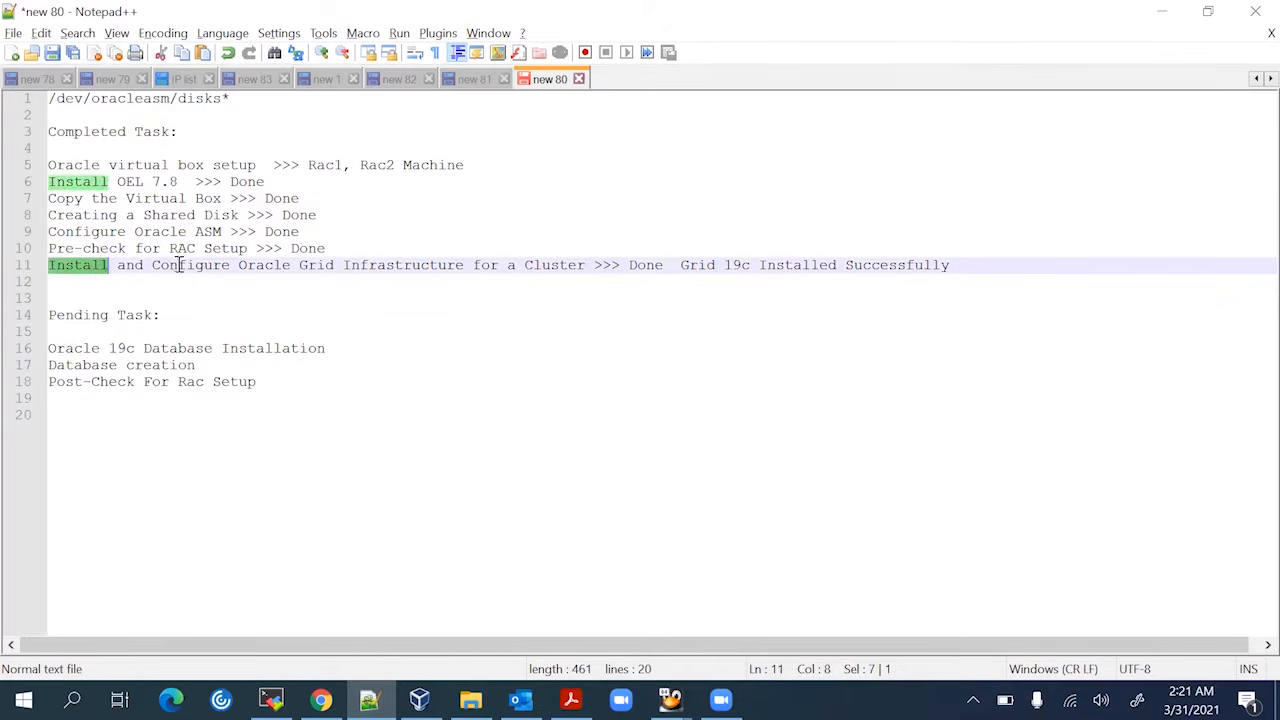
double_click(197, 265)
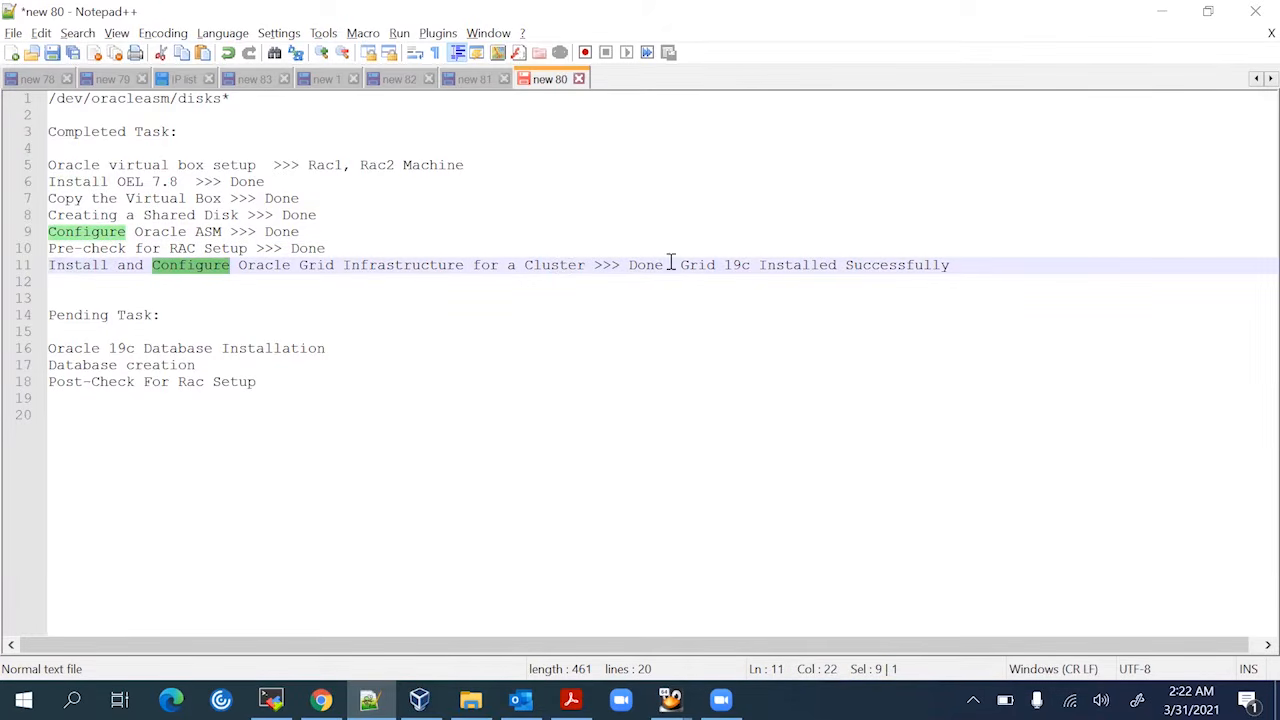
left_click_drag(681, 265, 951, 263)
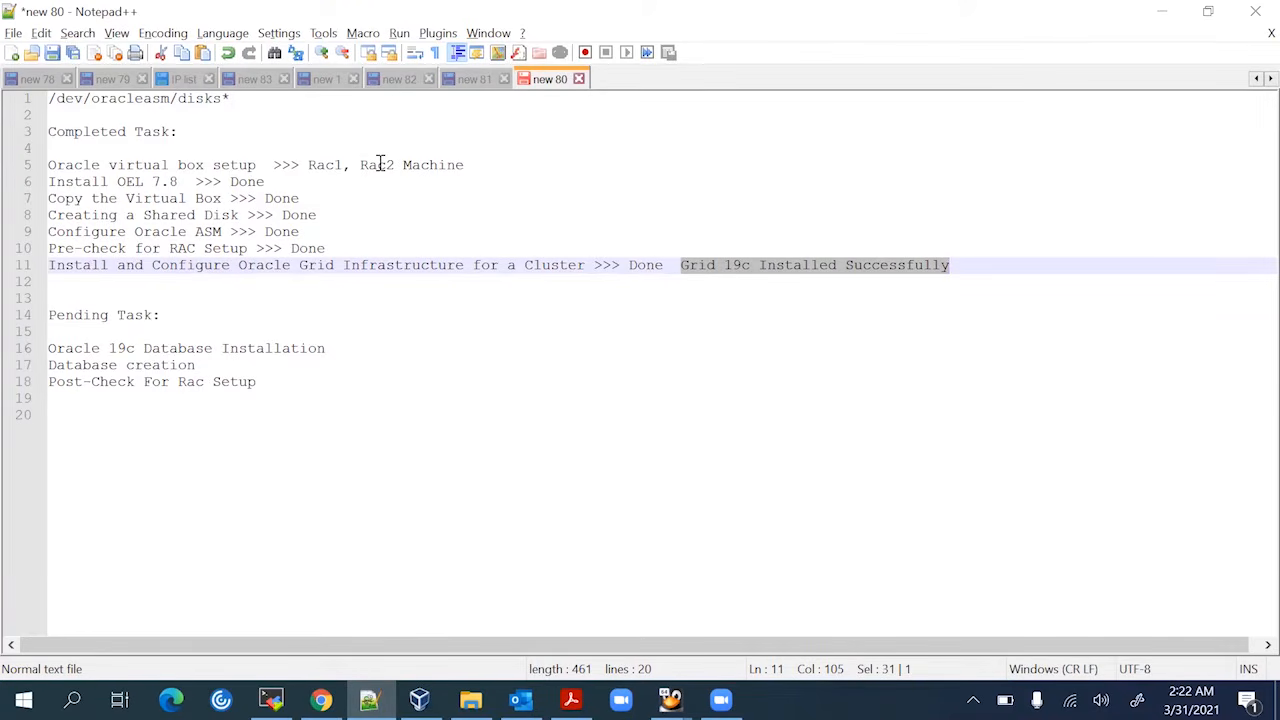
Review the pending database installation, creation and RAC post-check tasks, then return to the rac1 session
left_click(373, 349)
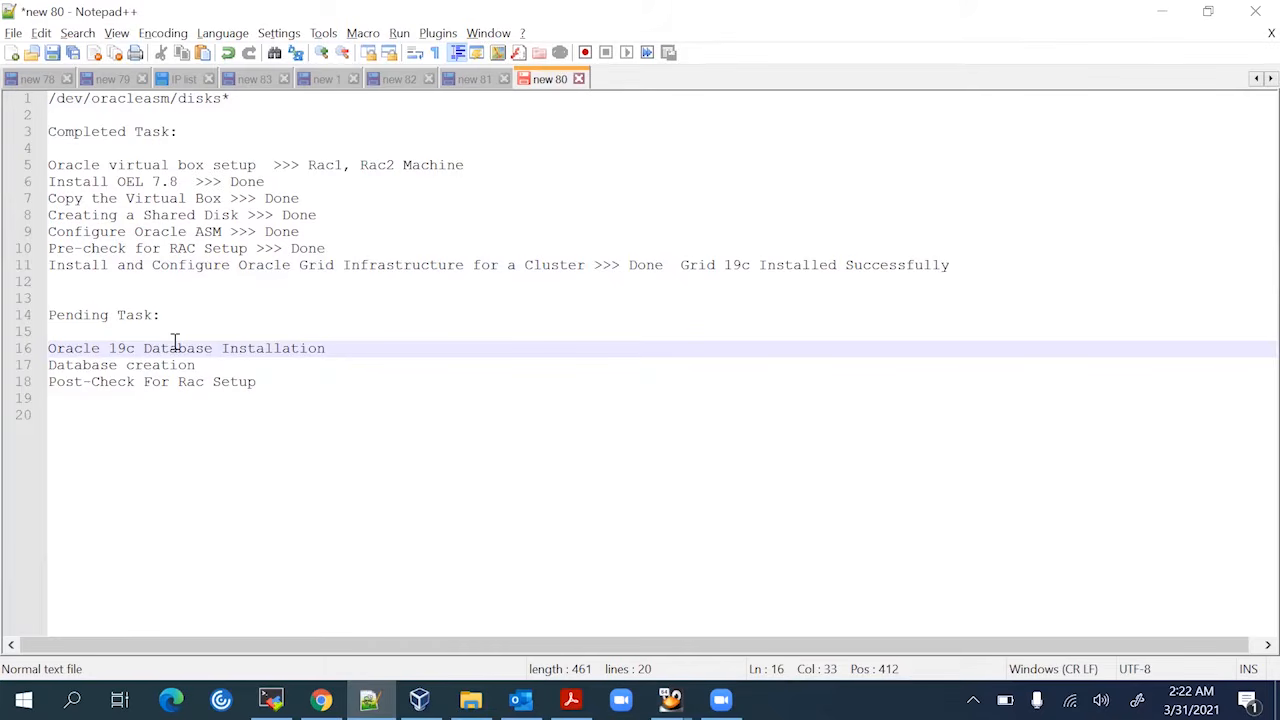
left_click(207, 365)
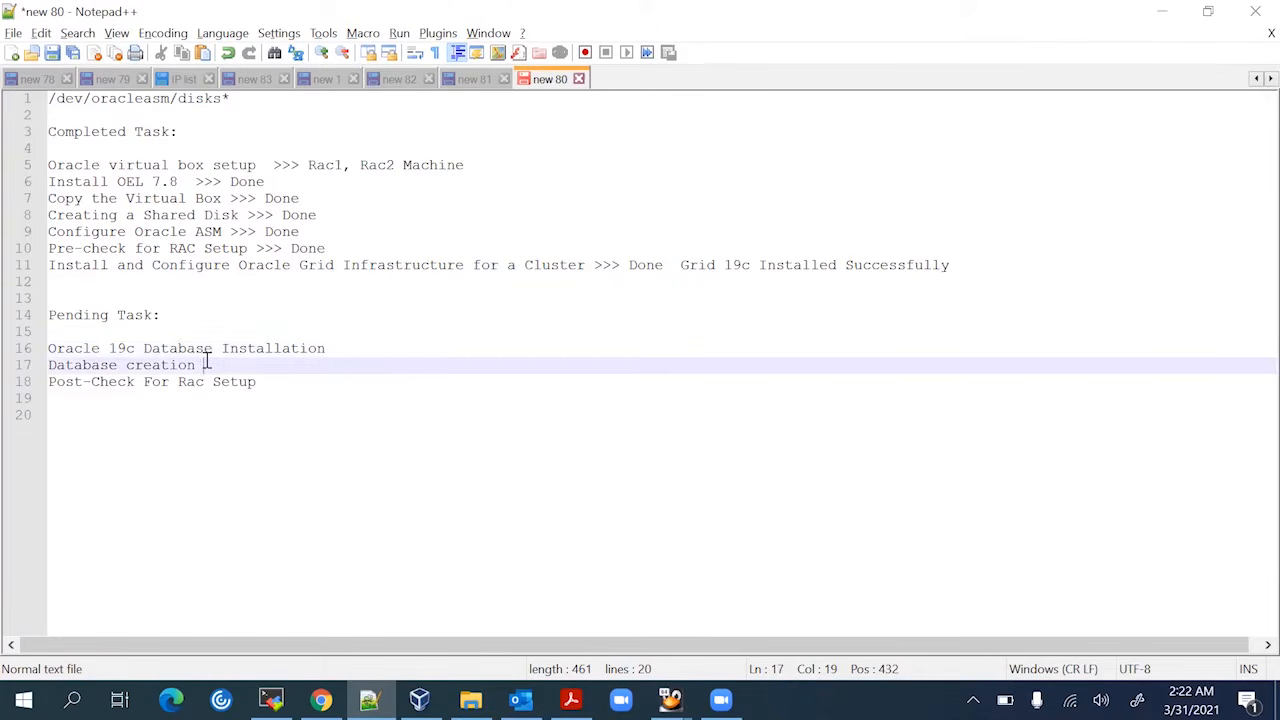
left_click(274, 382)
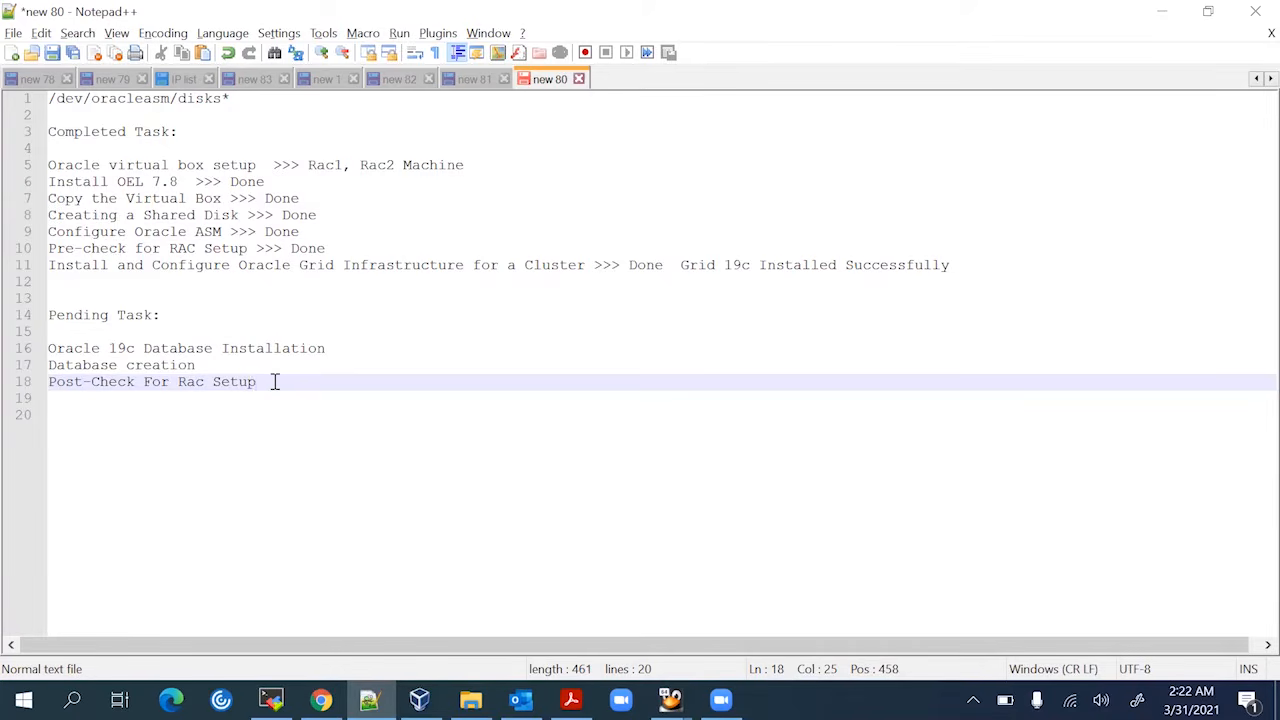
left_click(271, 700)
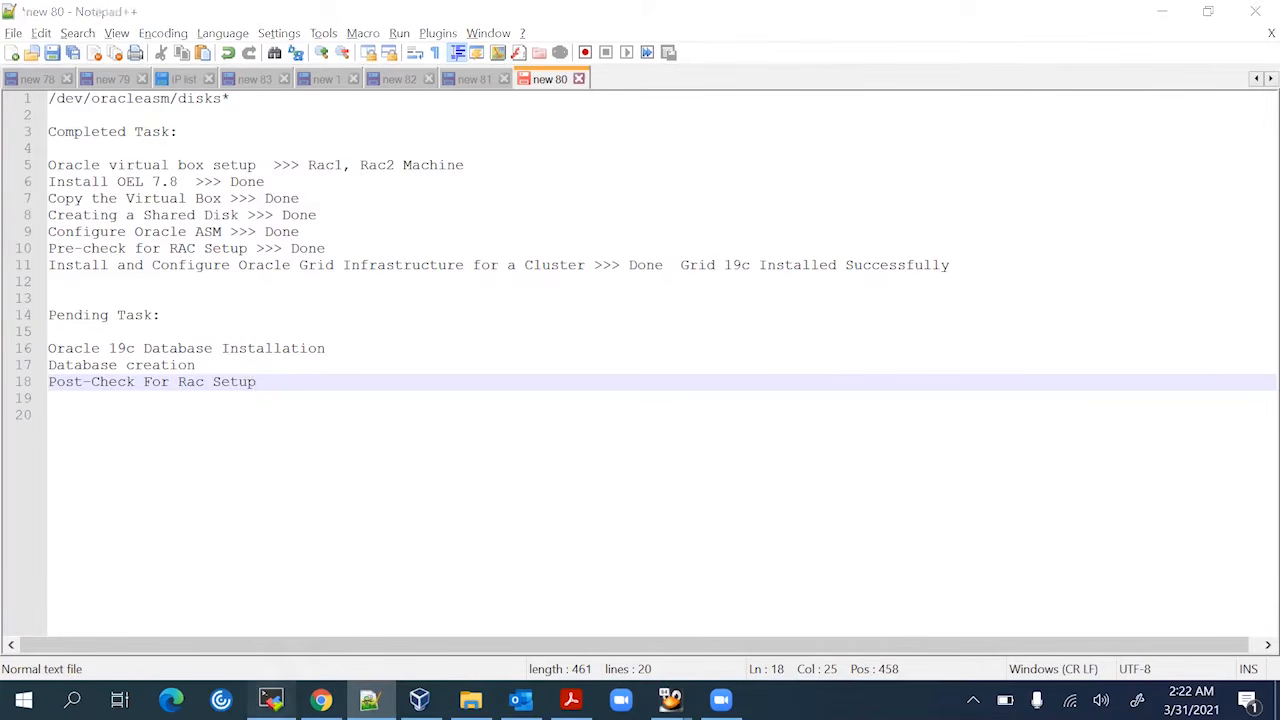
left_click(398, 102)
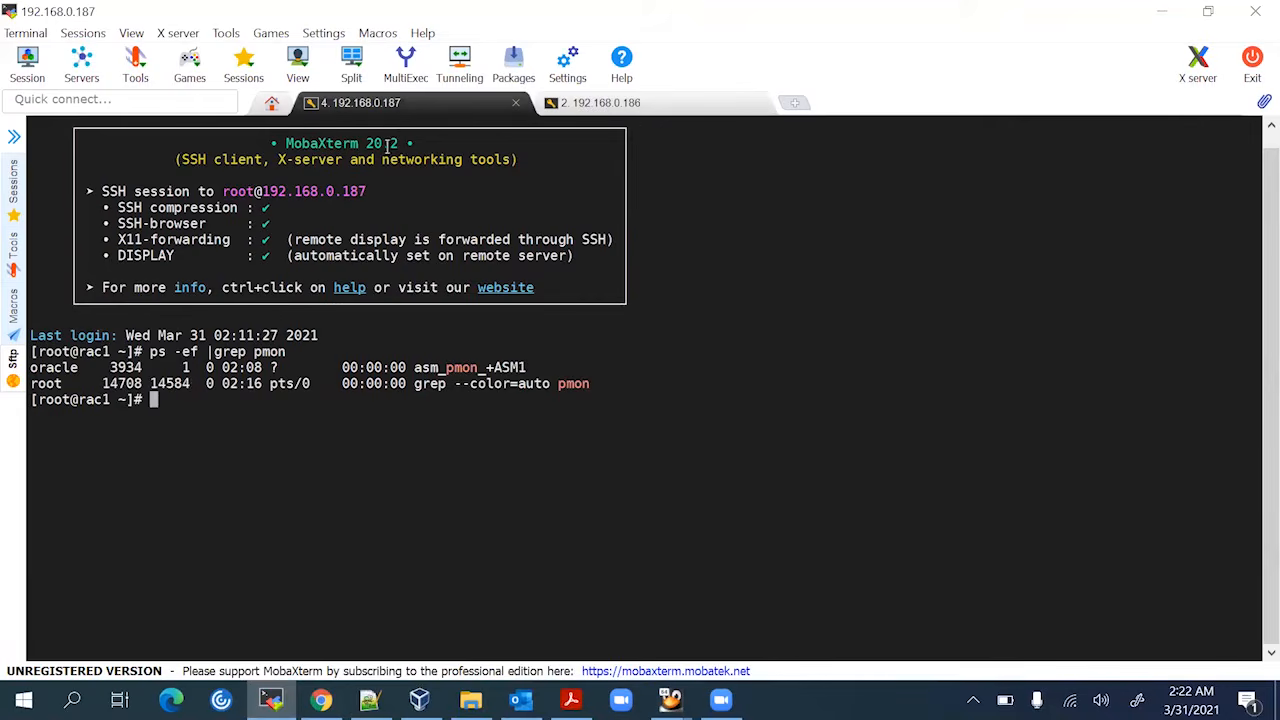
Rerun ps -ef |grep pmon on rac1 to see +ASM1, then check +ASM2 on rac2
left_click(600, 106)
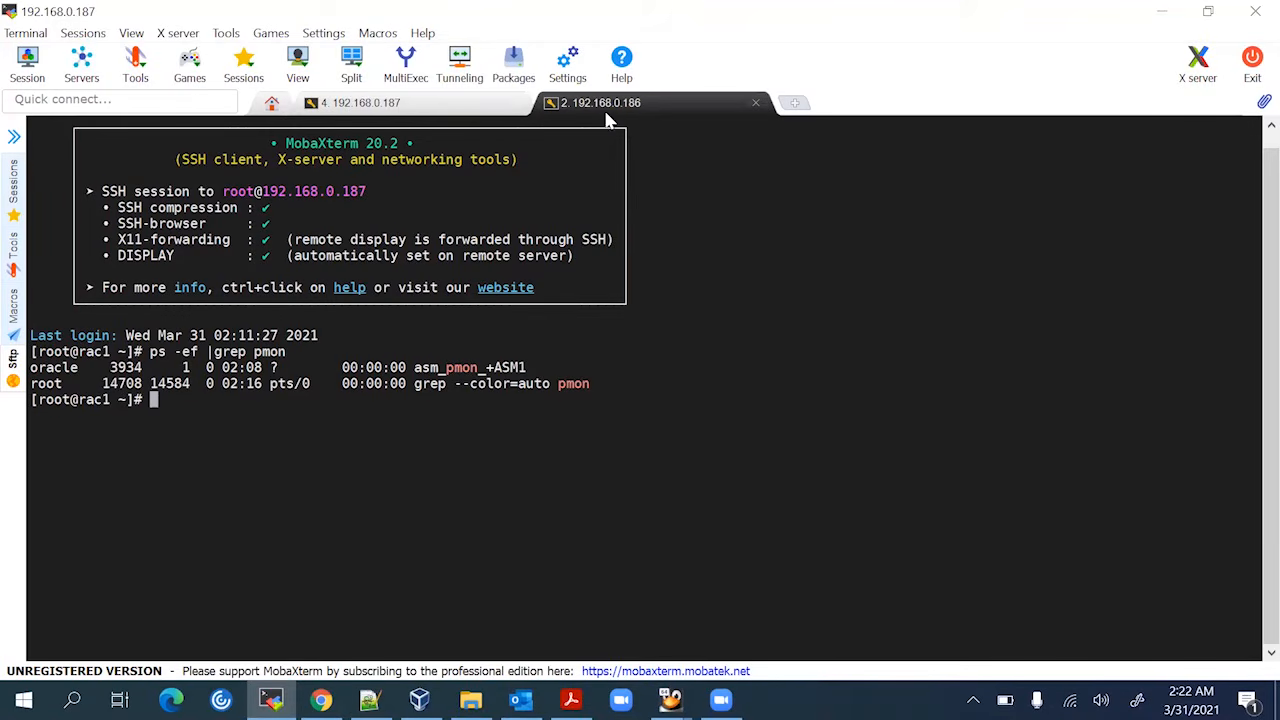
left_click(450, 103)
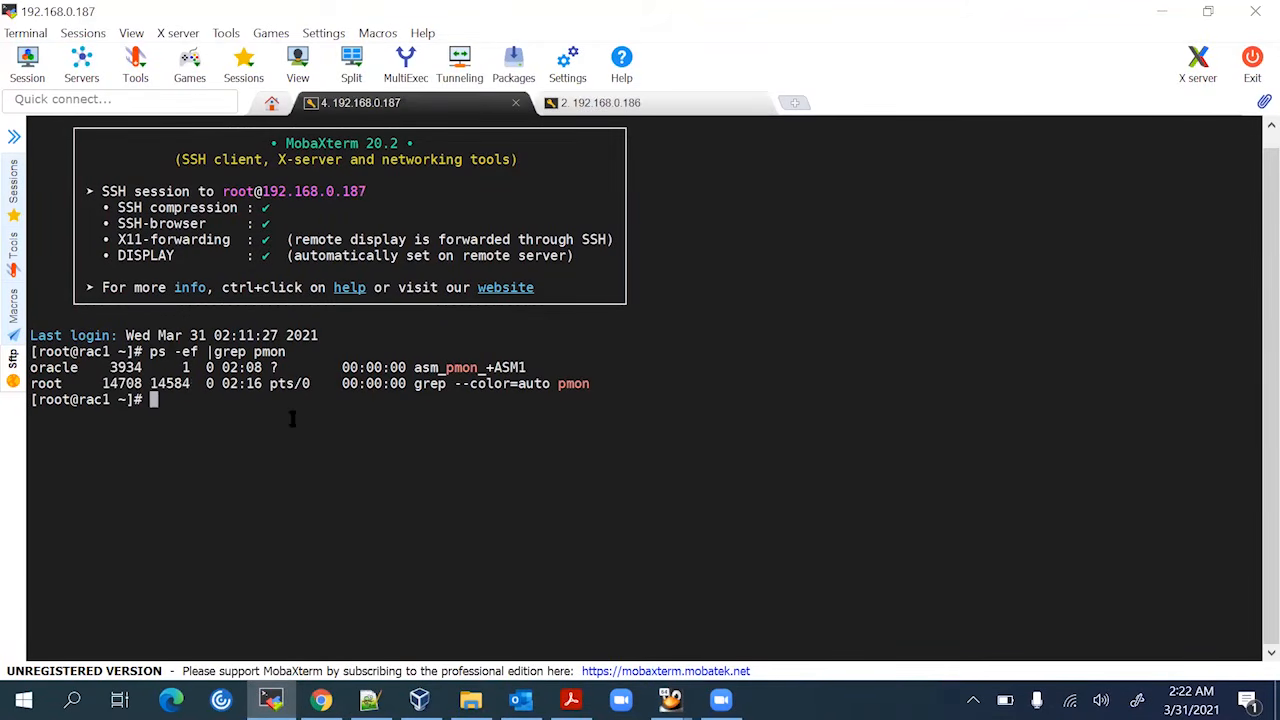
key("Up")
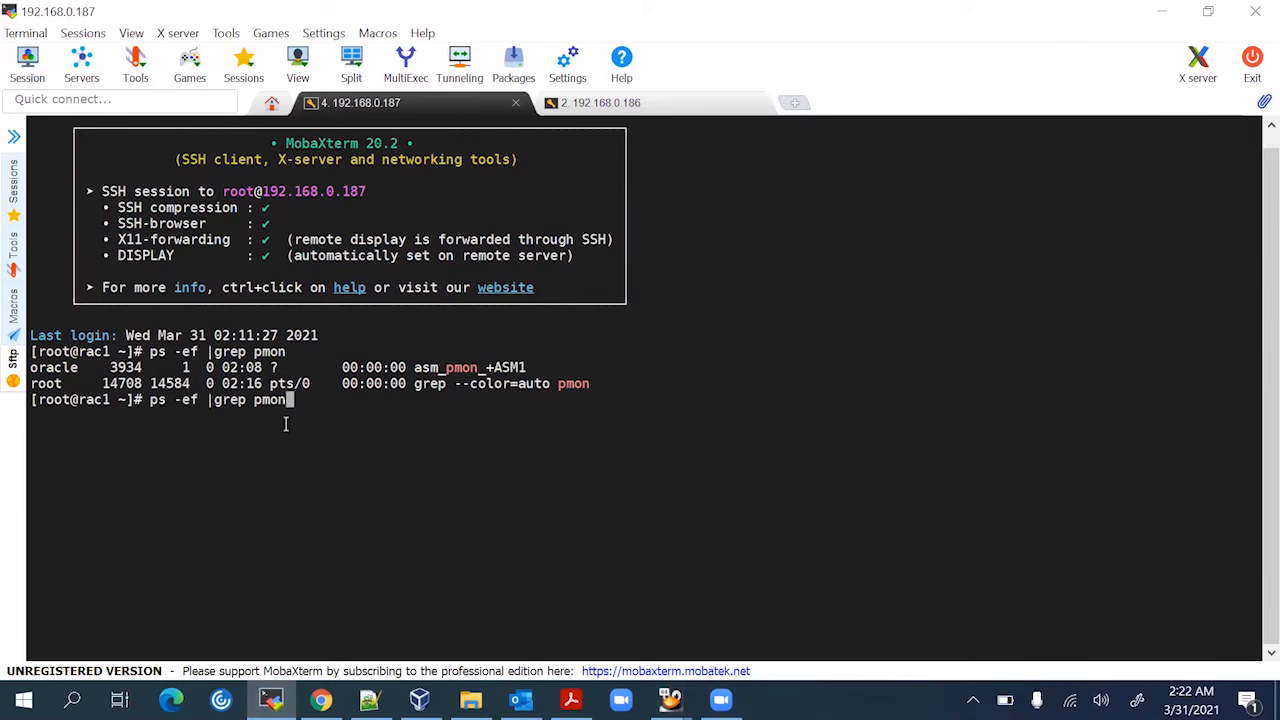
key("Return")
key("Return")
key("Return")
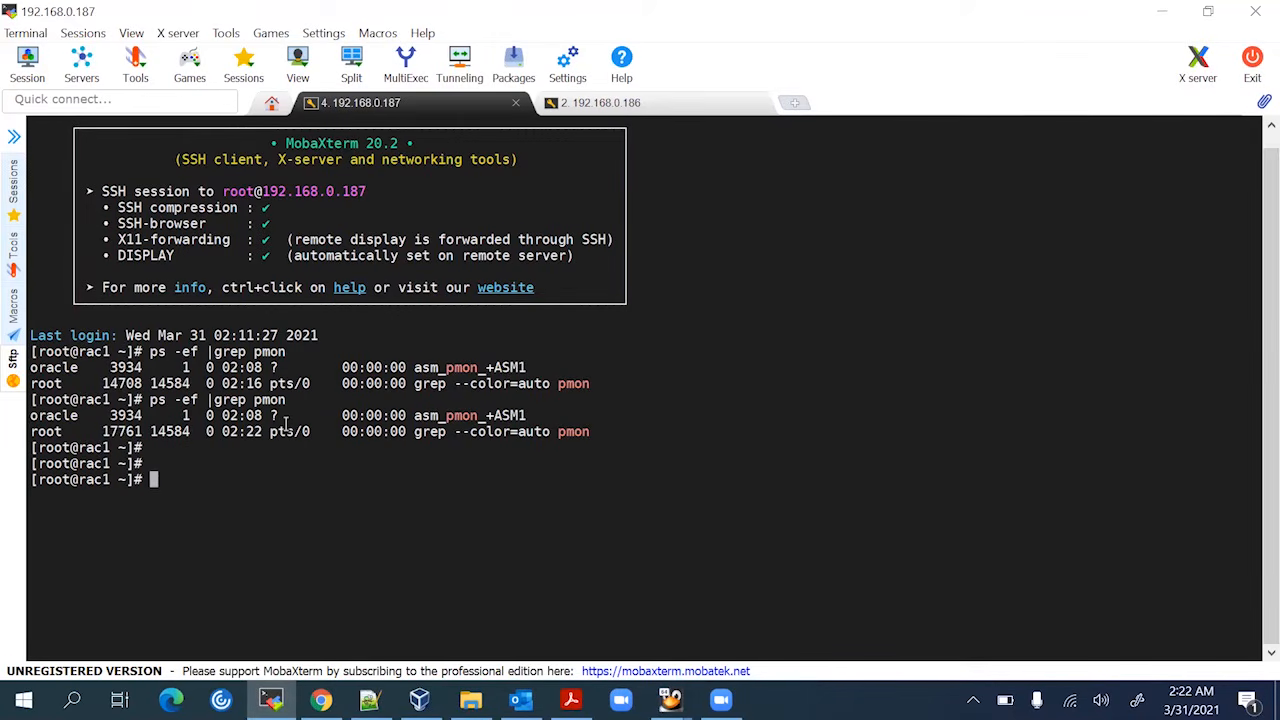
left_click_drag(474, 420, 537, 420)
left_click(537, 420)
left_click(578, 102)
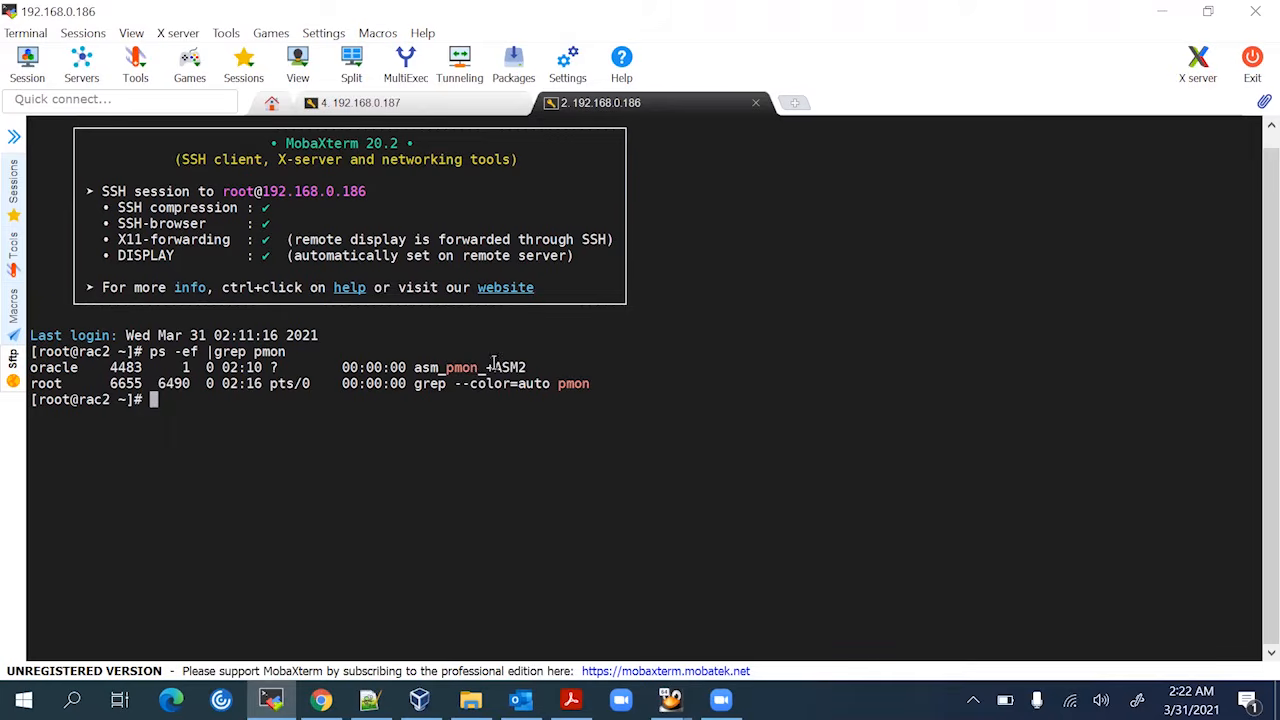
left_click_drag(493, 367, 529, 367)
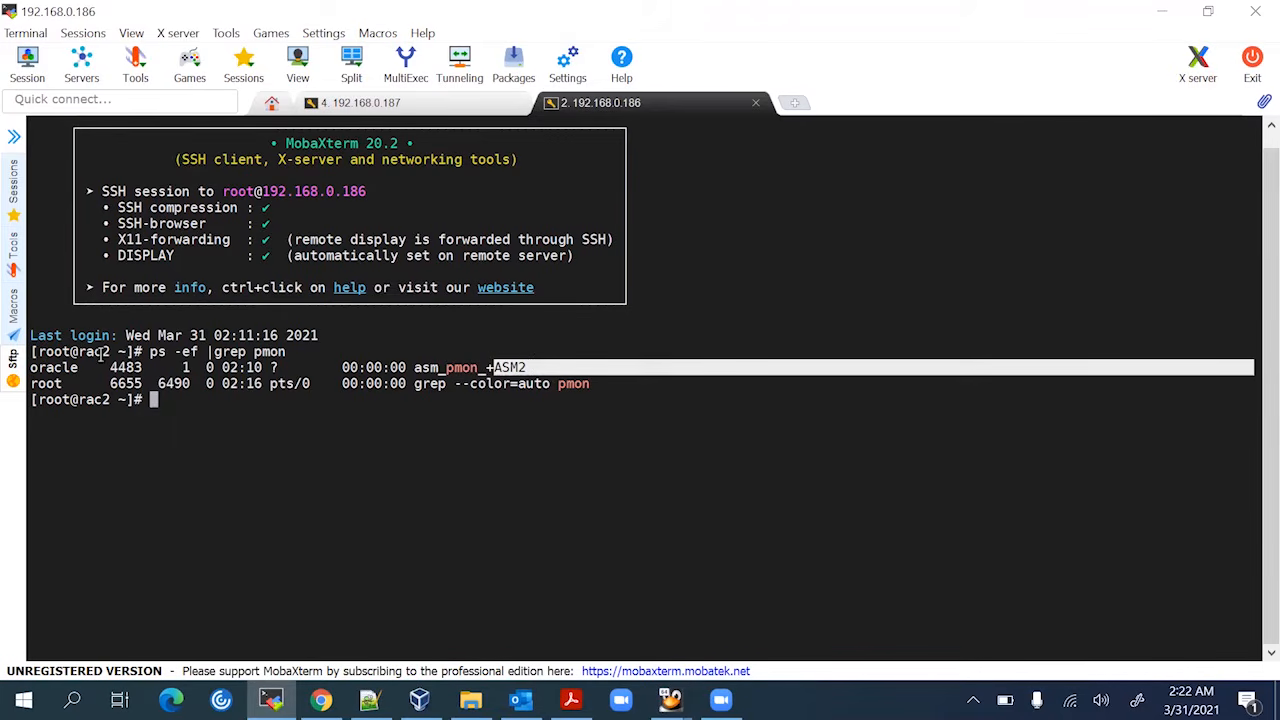
left_click(484, 104)
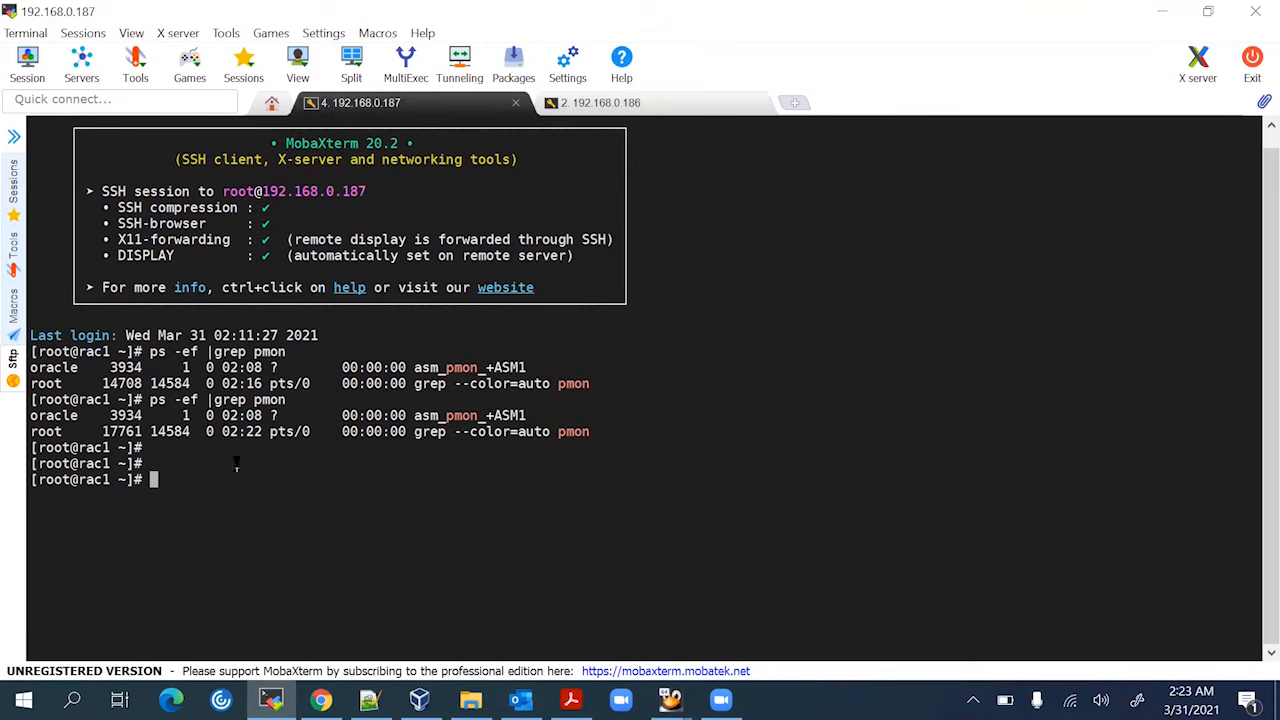
List the d.bin cluster daemons with ps -ef |grep d.bin and cd into /u01/software/bin
type("ps -ef |grep d.bin")
key("Return")
key("Return")
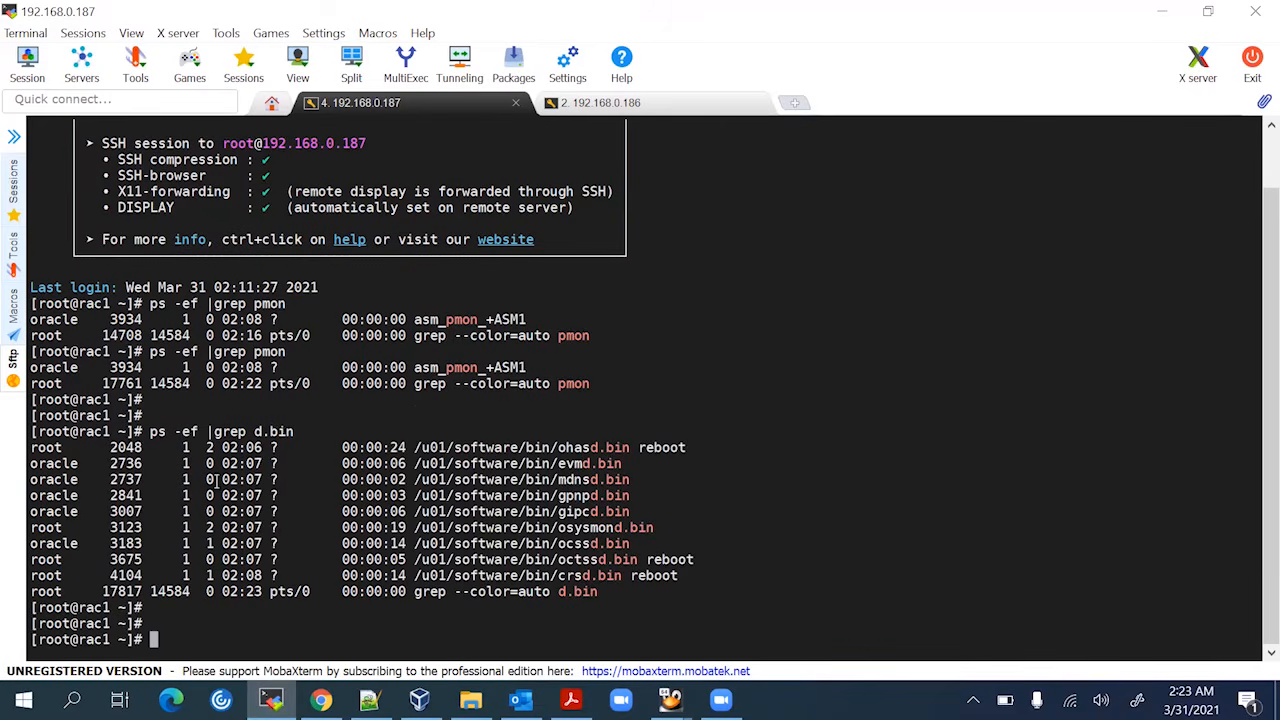
type("cd")
left_click_drag(414, 576, 556, 573)
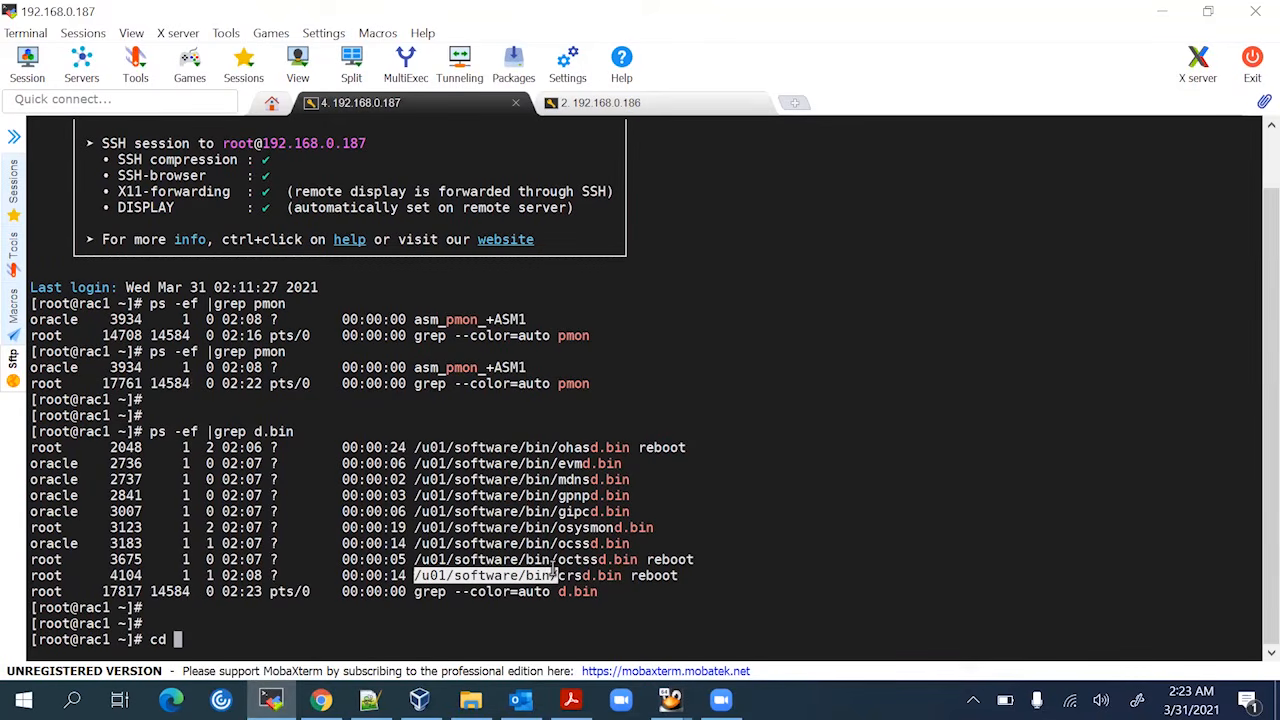
right_click(709, 503)
key("Return")
key("Return")
key("Return")
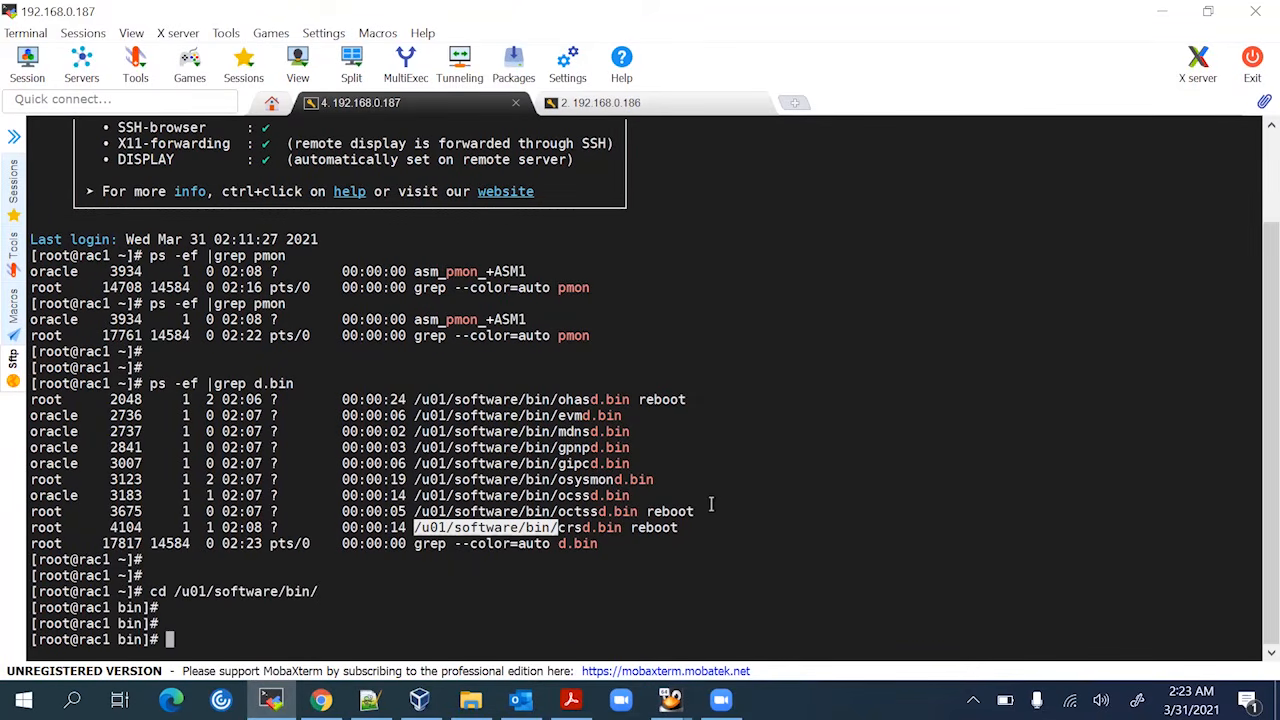
Run ./crsctl check crs on rac1 after fixing the crcsctl typo, showing all four services online
type("./crcsctl check crs")
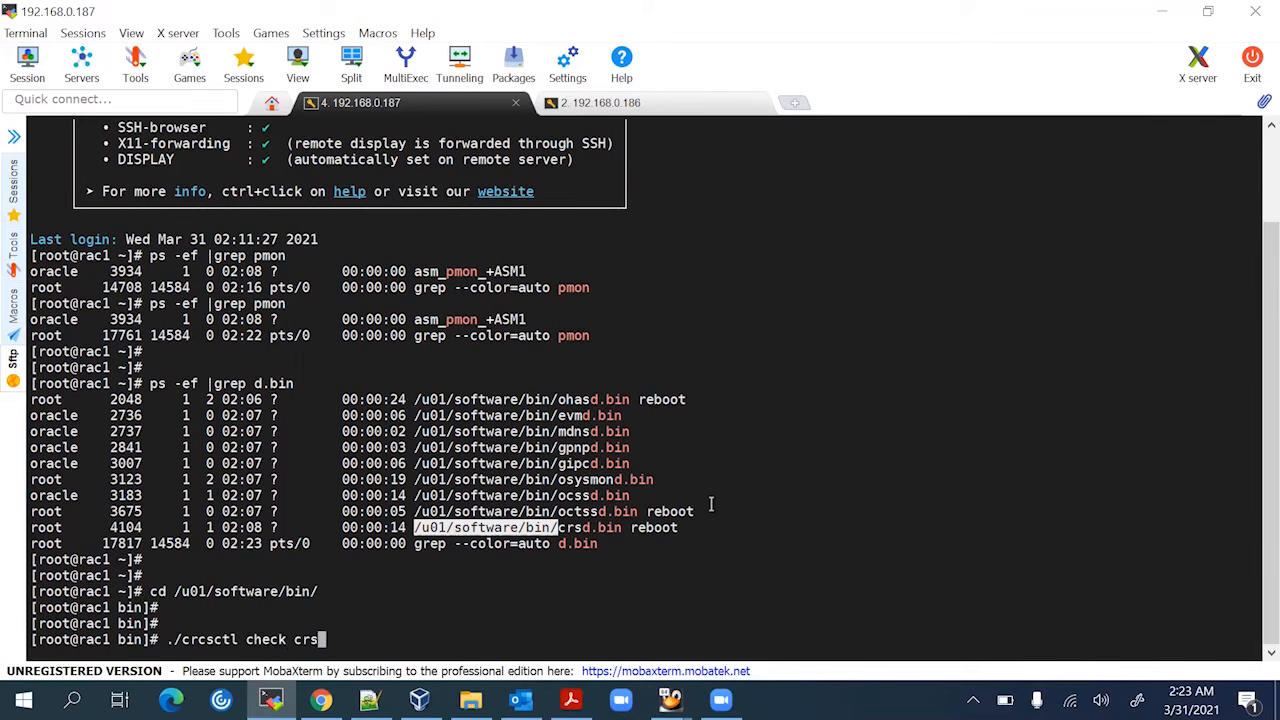
key("Return")
key("Return")
key("Return")
key("Up")
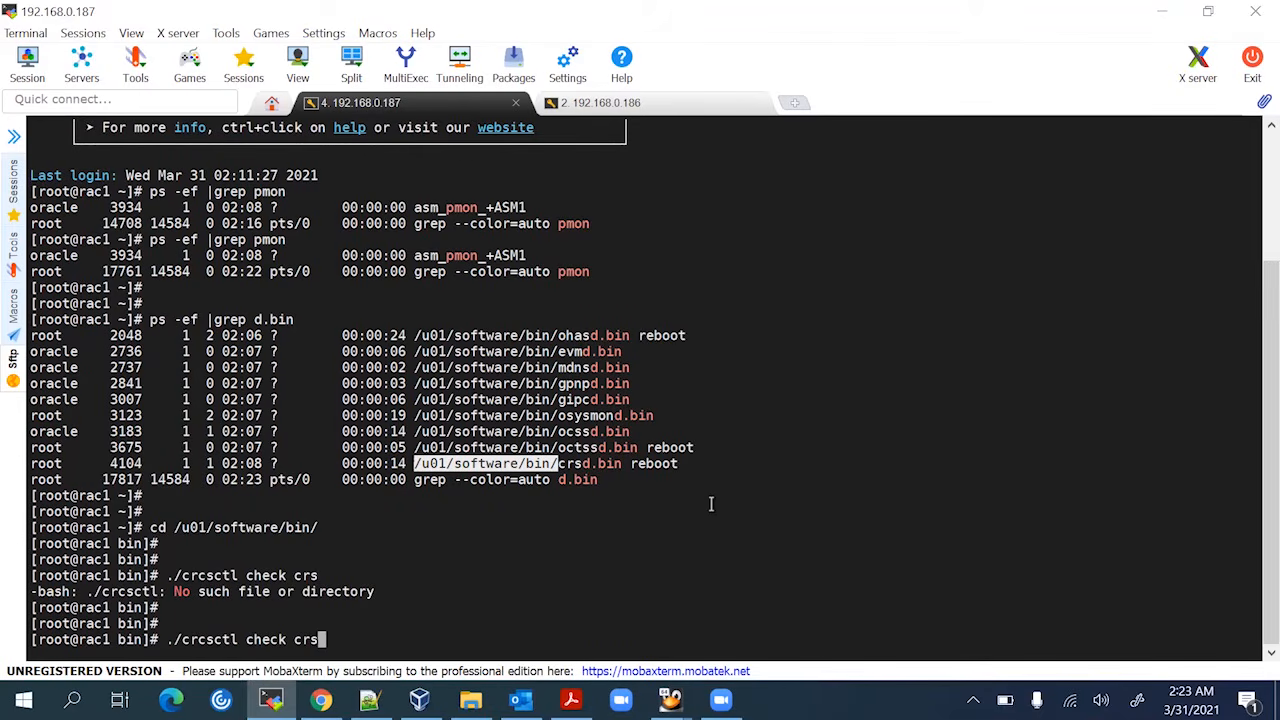
key("Left")
key("Left")
key("Left")
key("Left")
key("Left")
key("Left")
key("Left")
key("Left")
key("Left")
key("Left")
key("Left")
key("Left")
key("Left")
key("Left")
key("BackSpace")
key("Return")
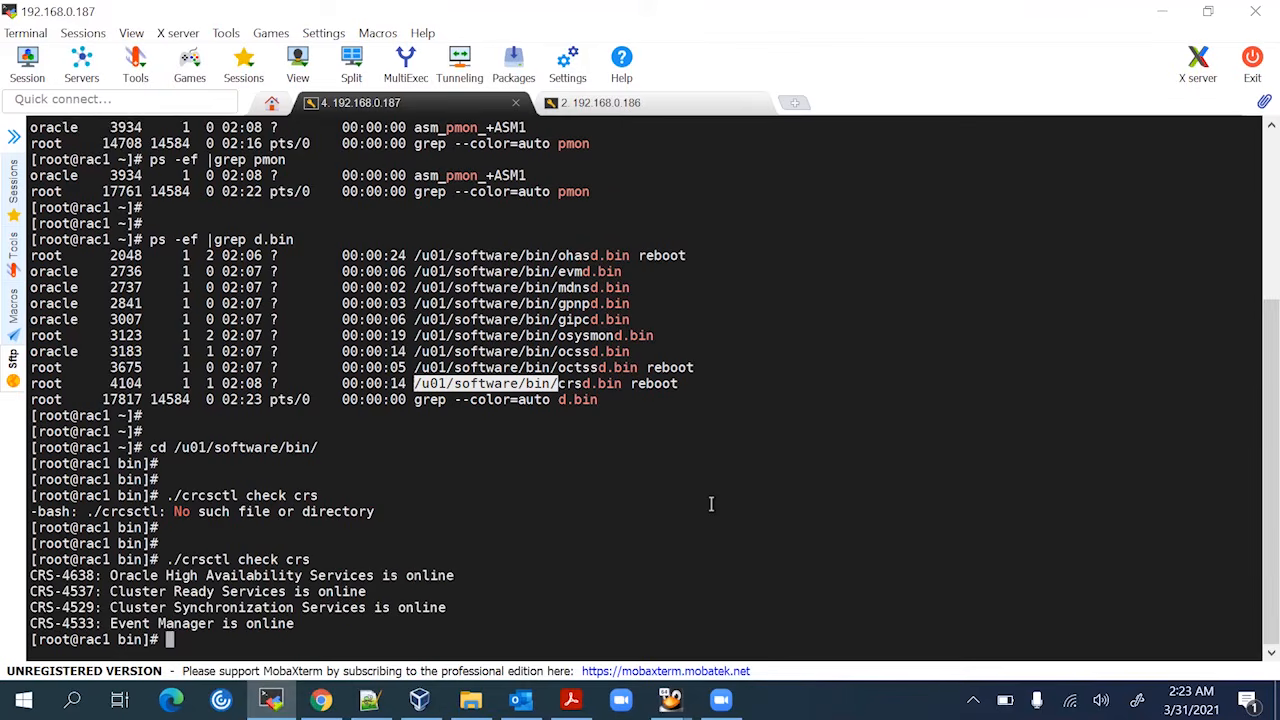
key("Return")
key("Return")
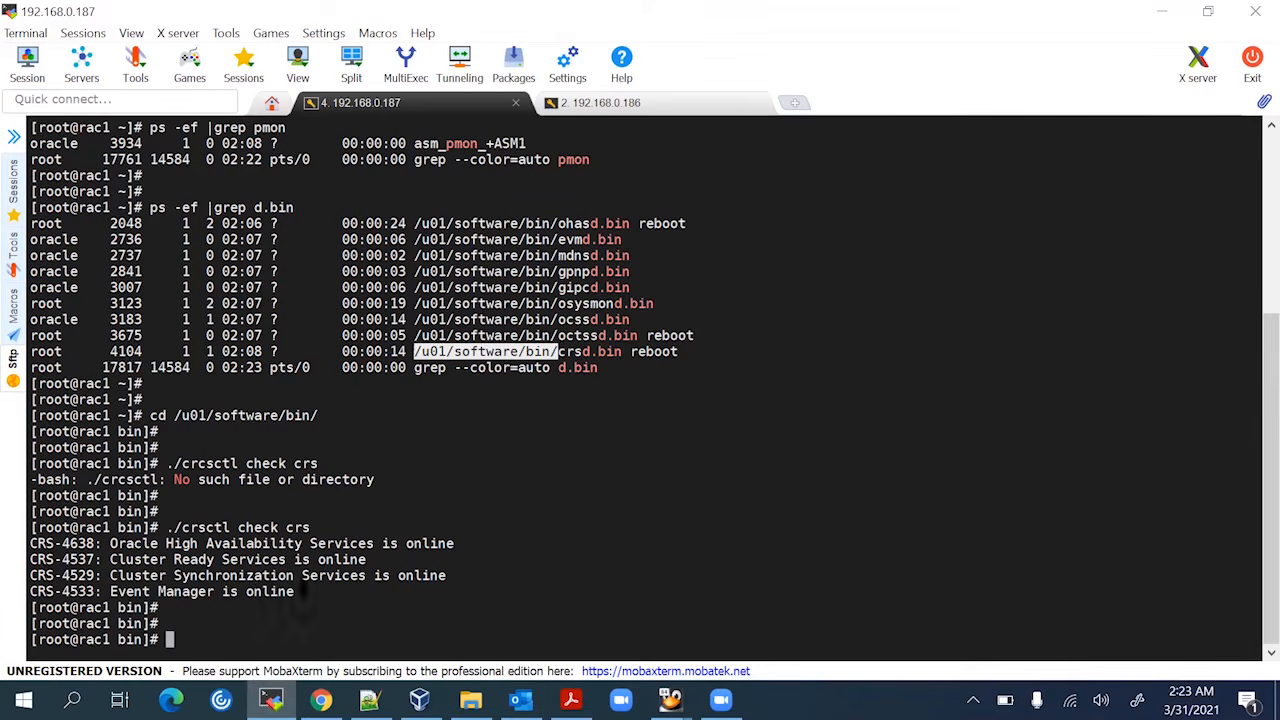
Copy the 'cd /u01/software/bin/' command and switch to the rac2 session
left_click(326, 609)
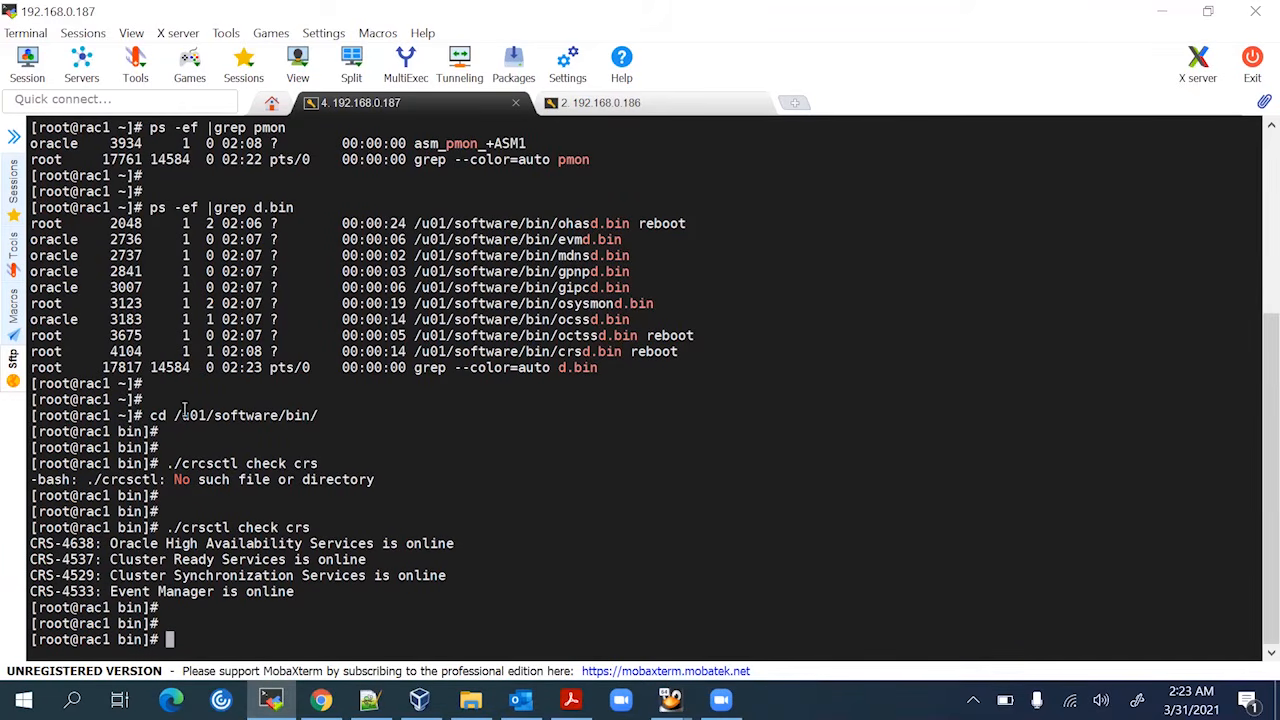
left_click_drag(151, 415, 319, 415)
key("ctrl+c")
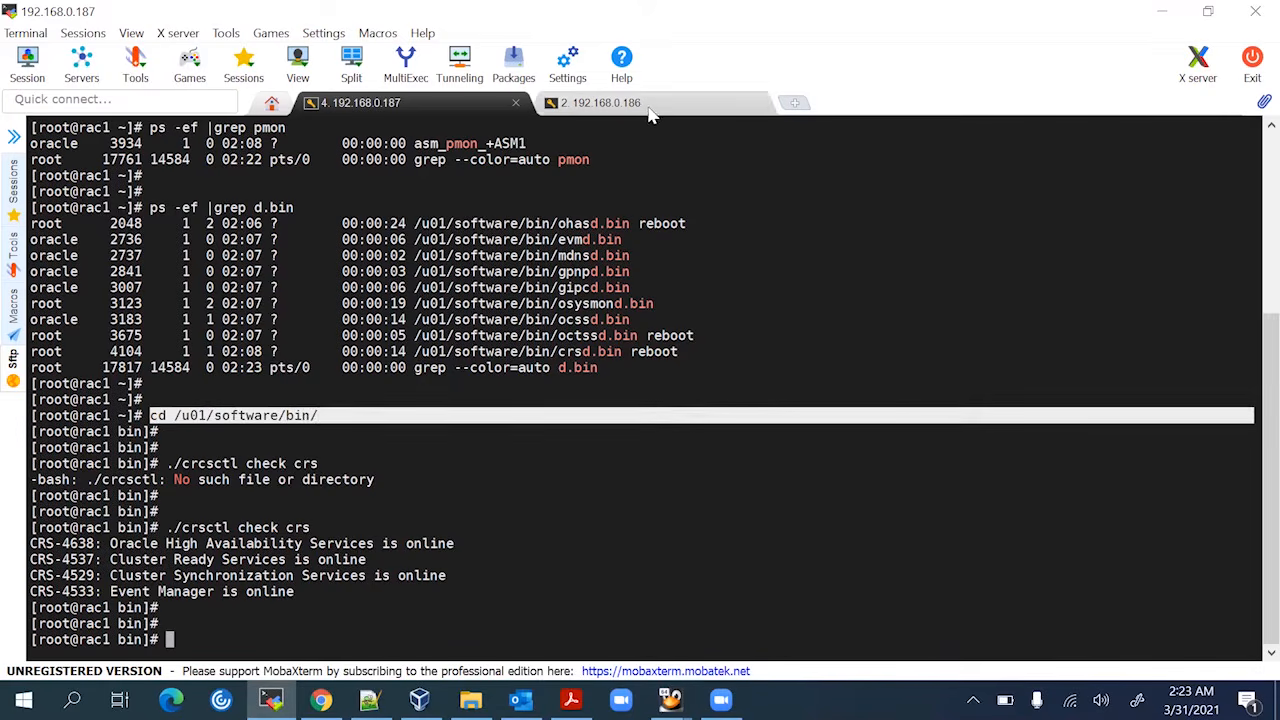
left_click(648, 108)
On rac2, paste the cd command and run ./crsctl check crs, then return to the 192.168.0.187 tab
right_click(474, 408)
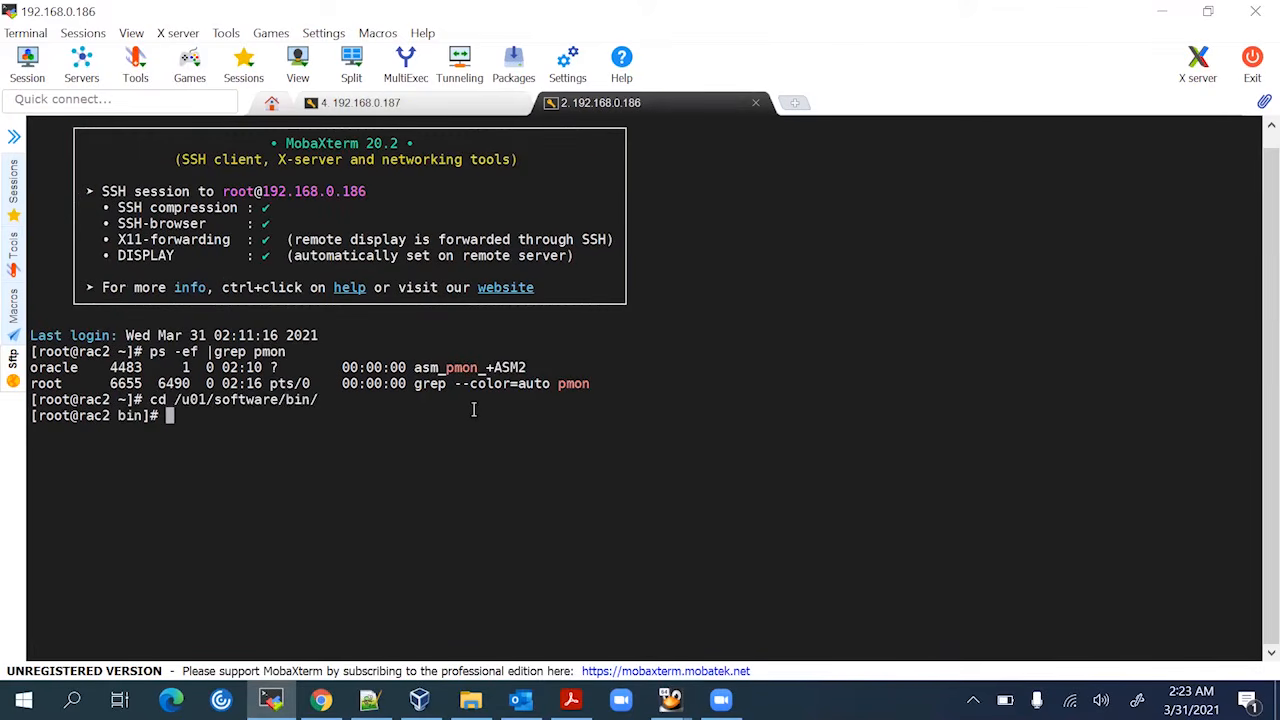
type("./ccc")
key("BackSpace")
key("BackSpace")
type("rsctl check crs")
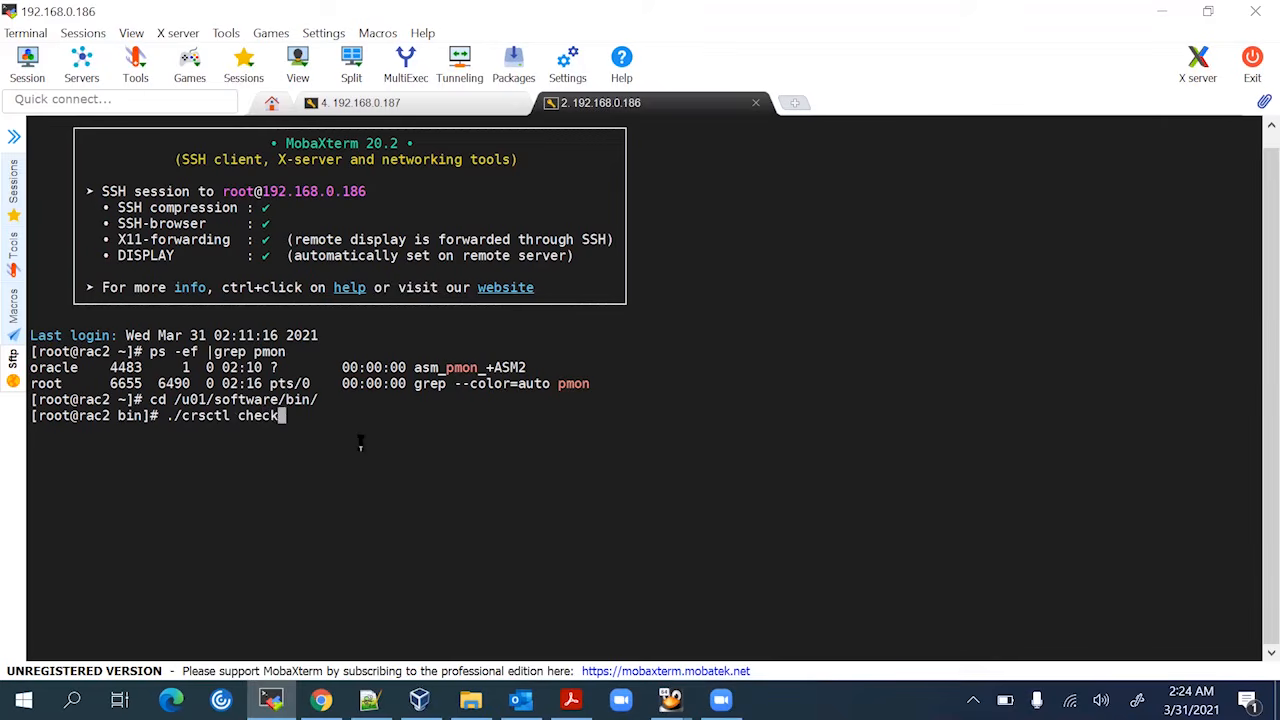
key("Return")
key("Return")
key("Return")
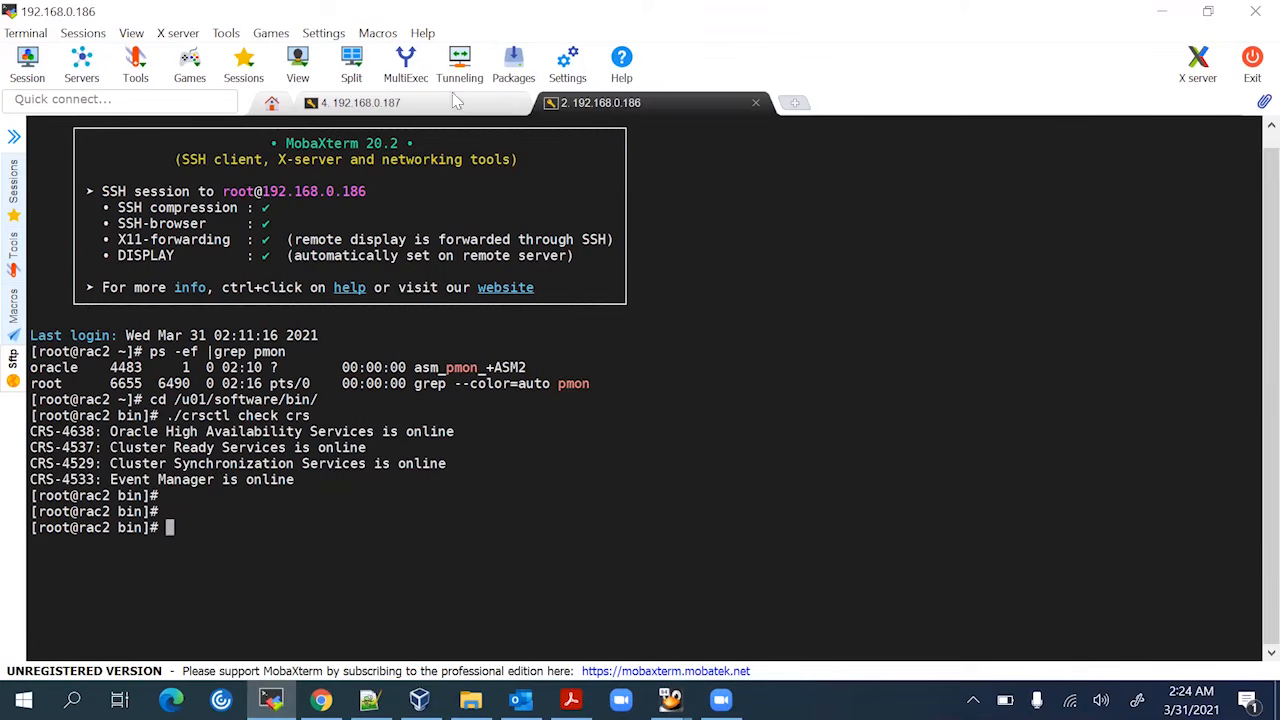
left_click(444, 106)
left_click(292, 610)
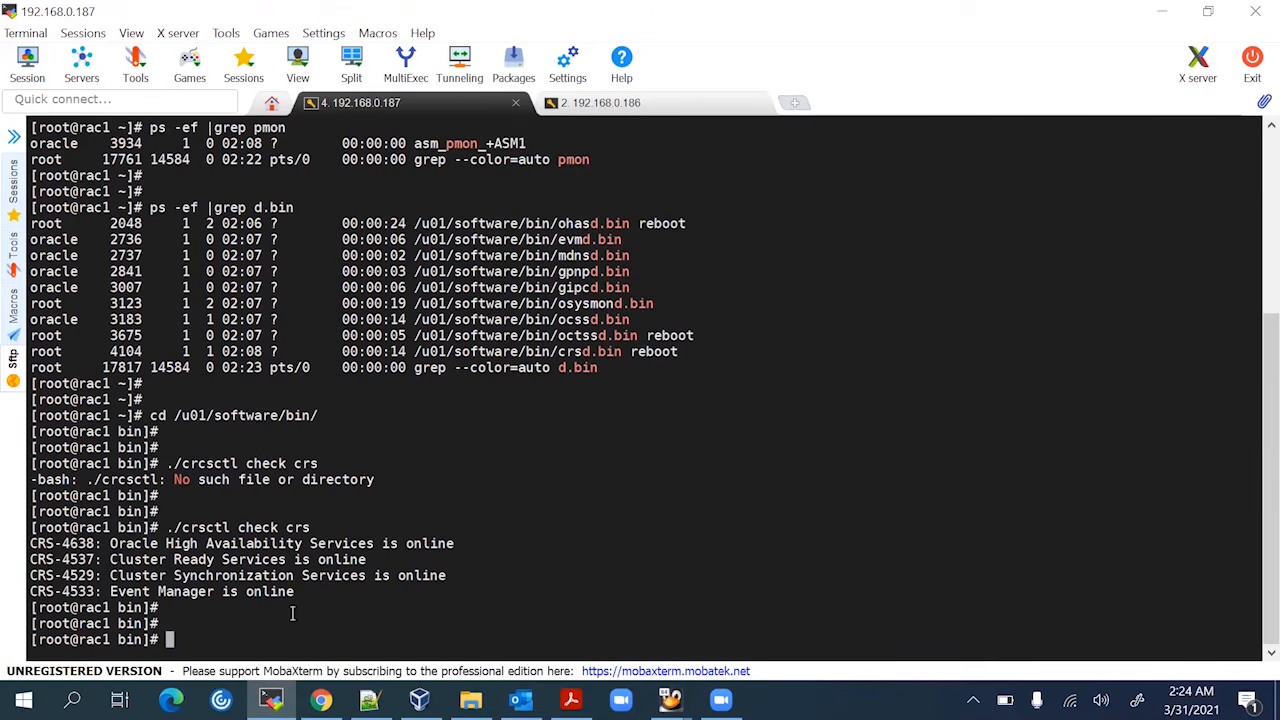
Run ./crsctl status res -t on rac1 and scroll through the cluster resource listing
key("Up")
key("BackSpace")
key("BackSpace")
key("BackSpace")
key("BackSpace")
key("BackSpace")
key("BackSpace")
key("BackSpace")
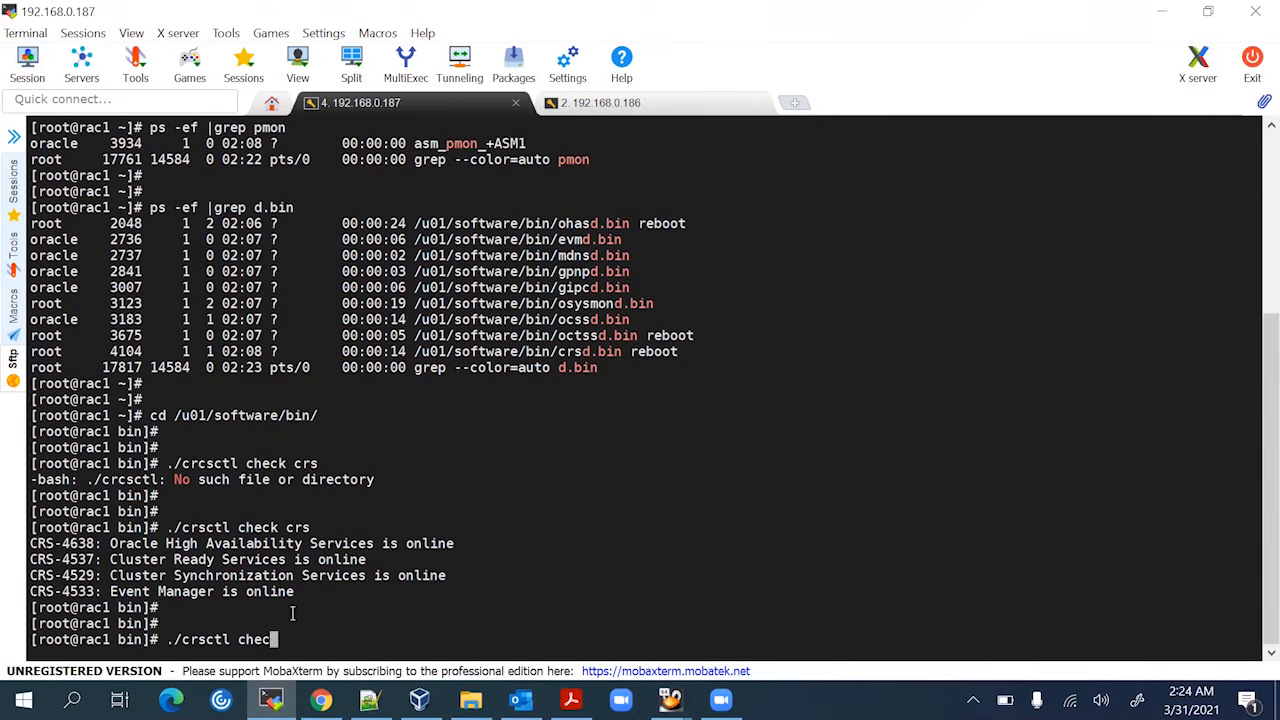
type("status res -t")
key("Return")
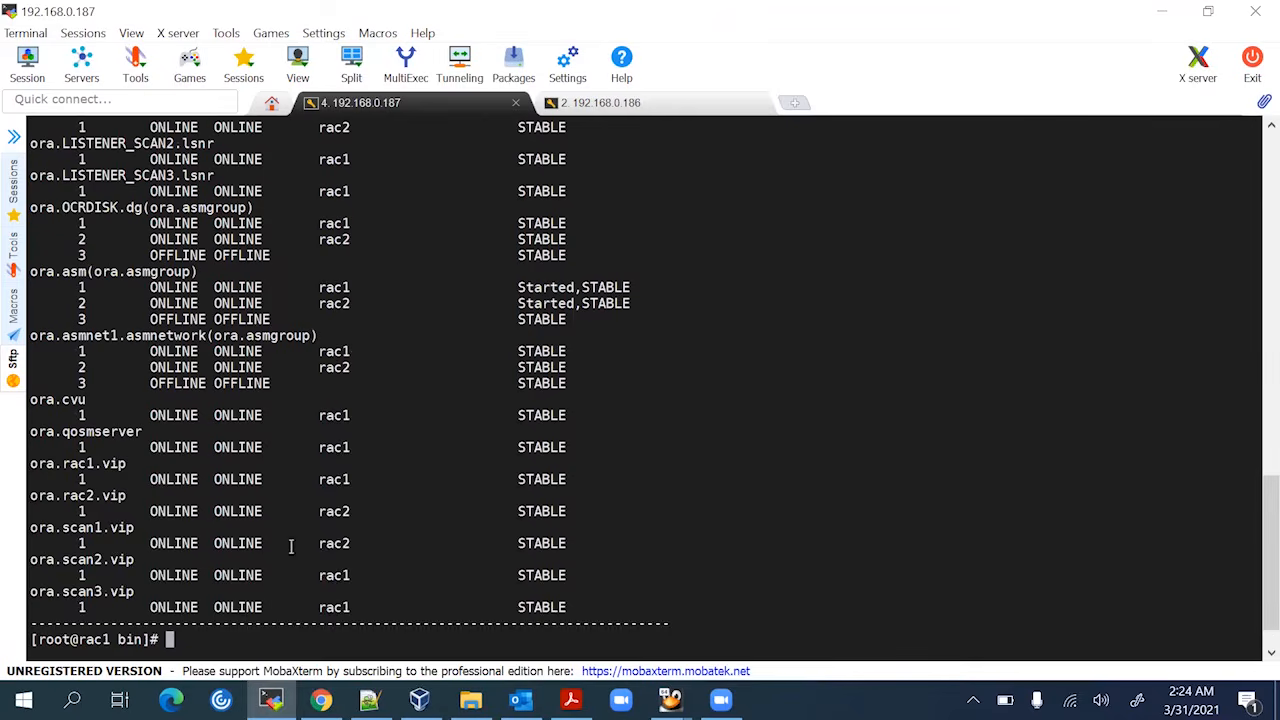
scroll(288, 543, "up", 7)
scroll(233, 427, "up", 4)
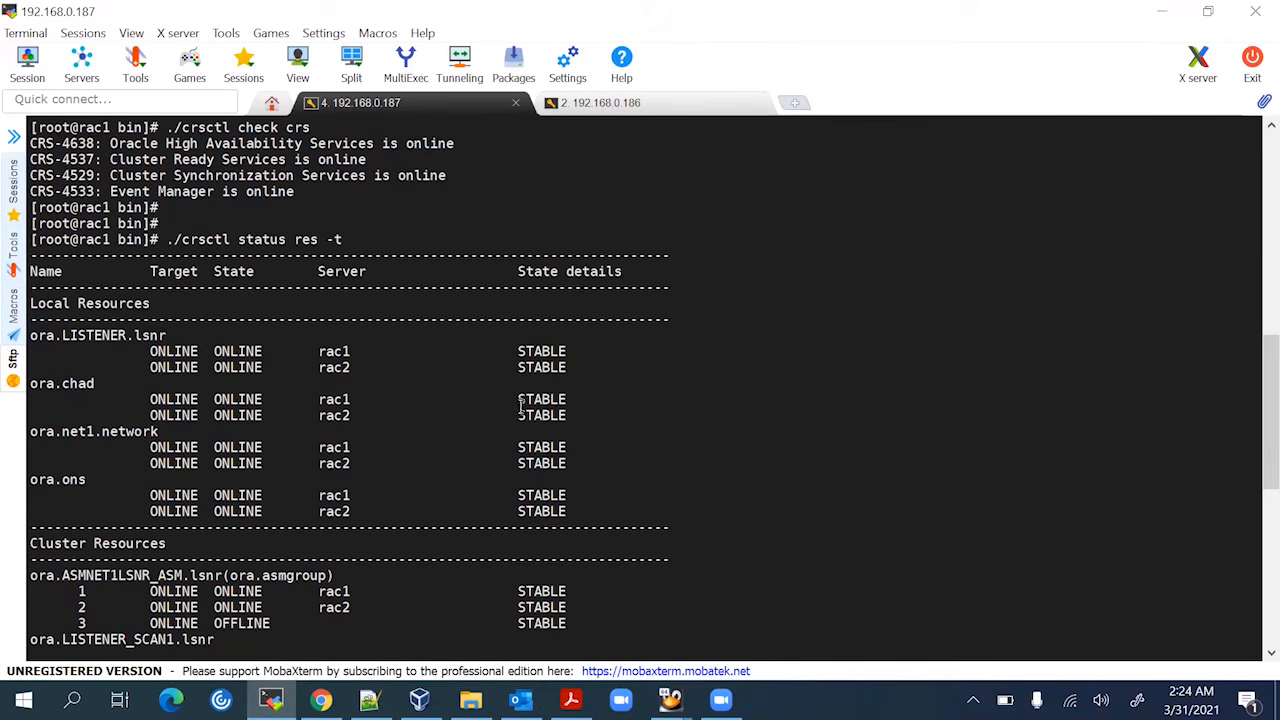
scroll(555, 450, "down", 5)
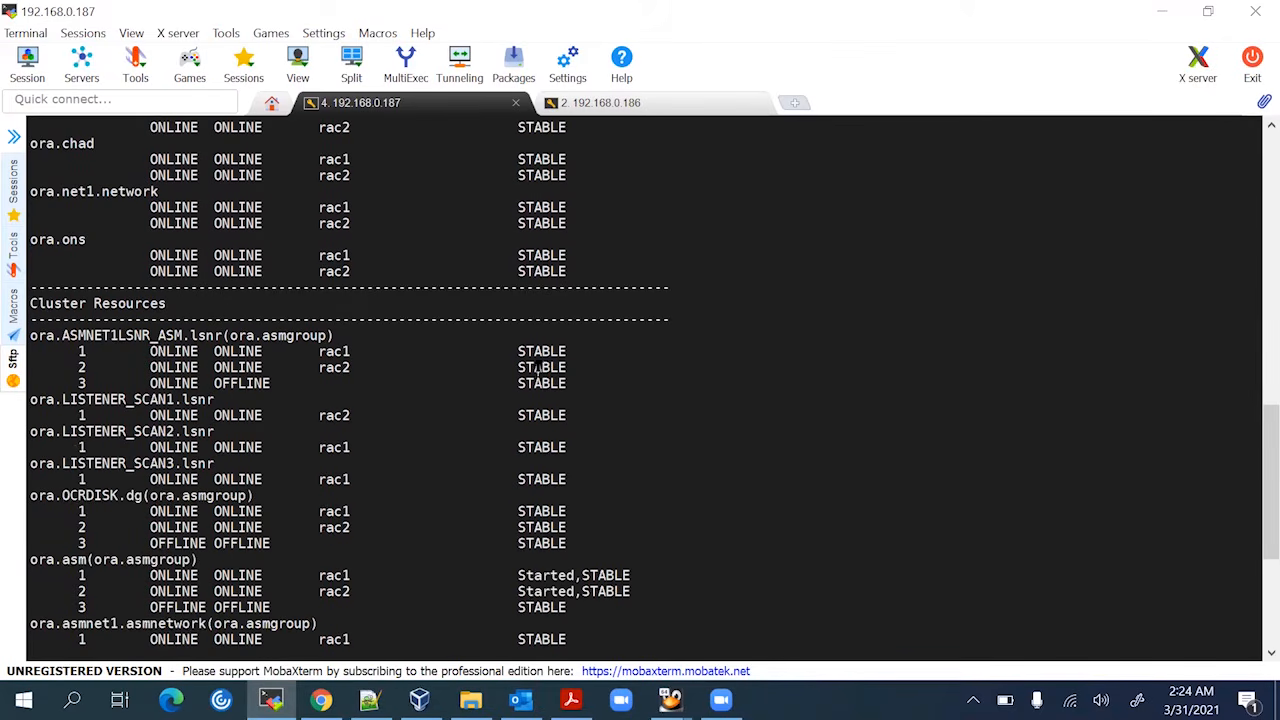
scroll(548, 400, "down", 3)
scroll(567, 590, "down", 3)
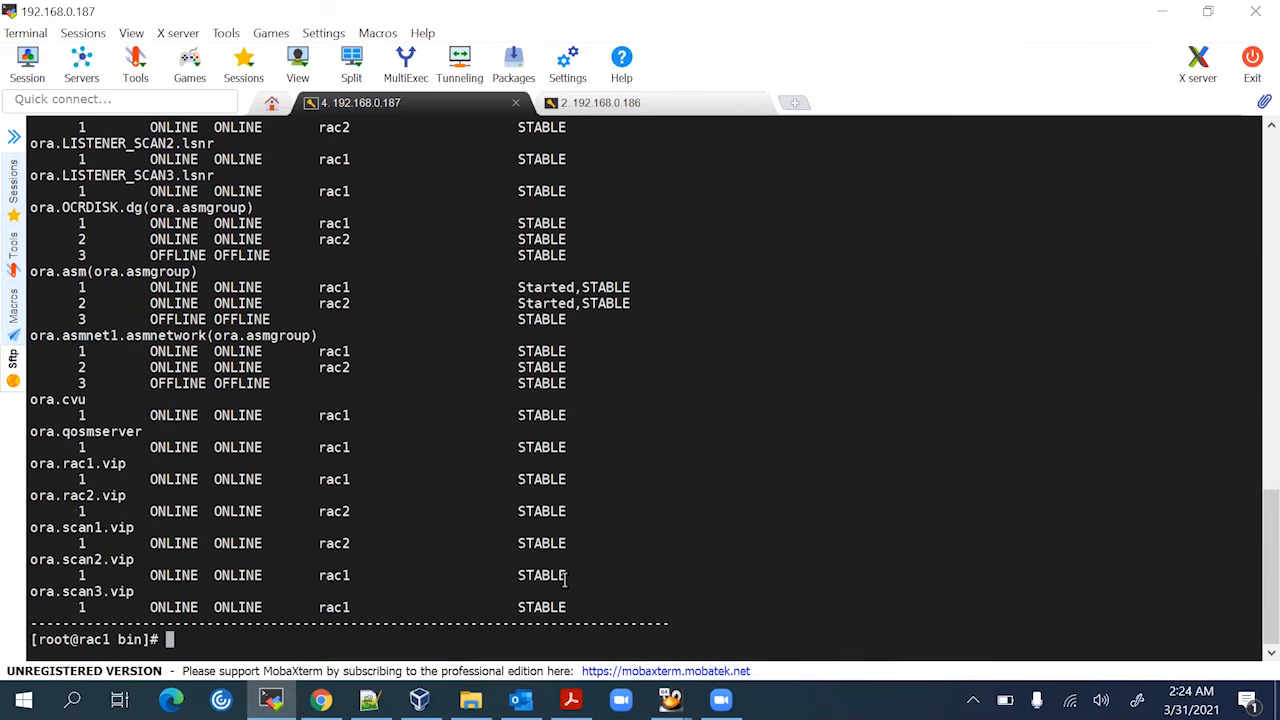
scroll(273, 497, "up", 4)
scroll(273, 497, "up", 8)
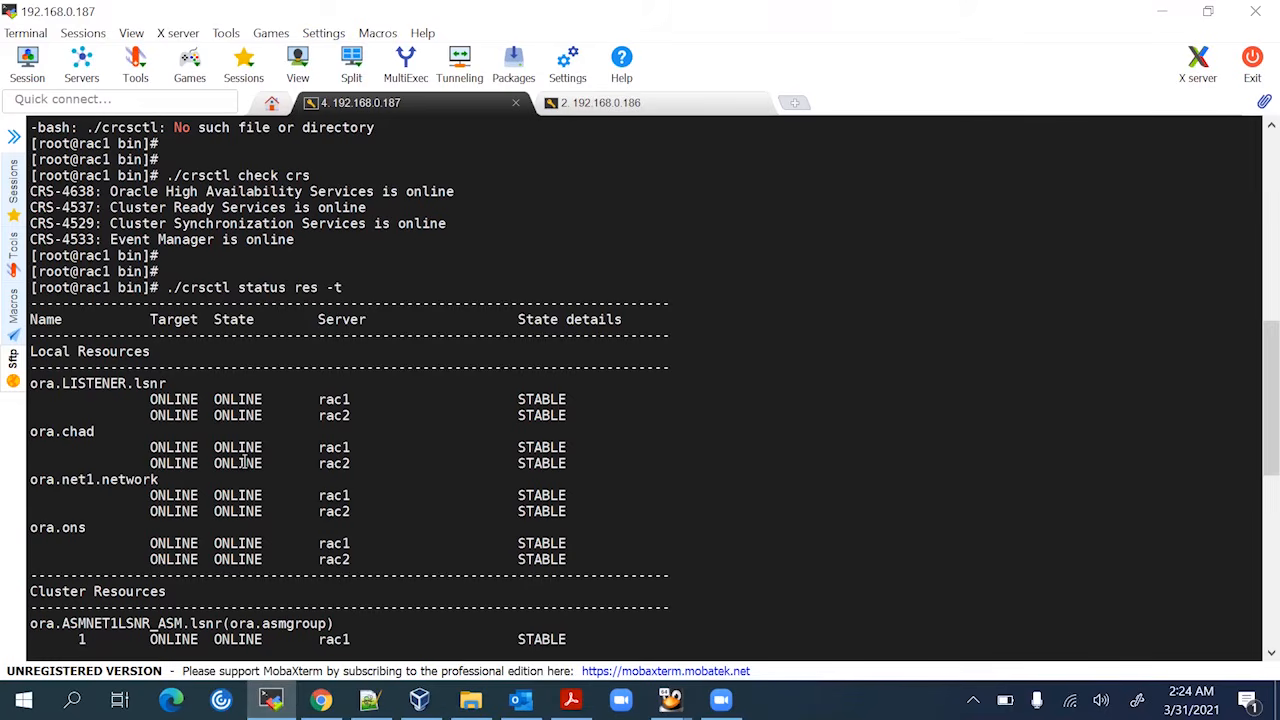
Glance at rac2, finish reviewing rac1's ONLINE/STABLE states, then bring up the Rac1 VM window
left_click(592, 108)
left_click(435, 108)
scroll(408, 332, "down", 8)
scroll(410, 345, "down", 6)
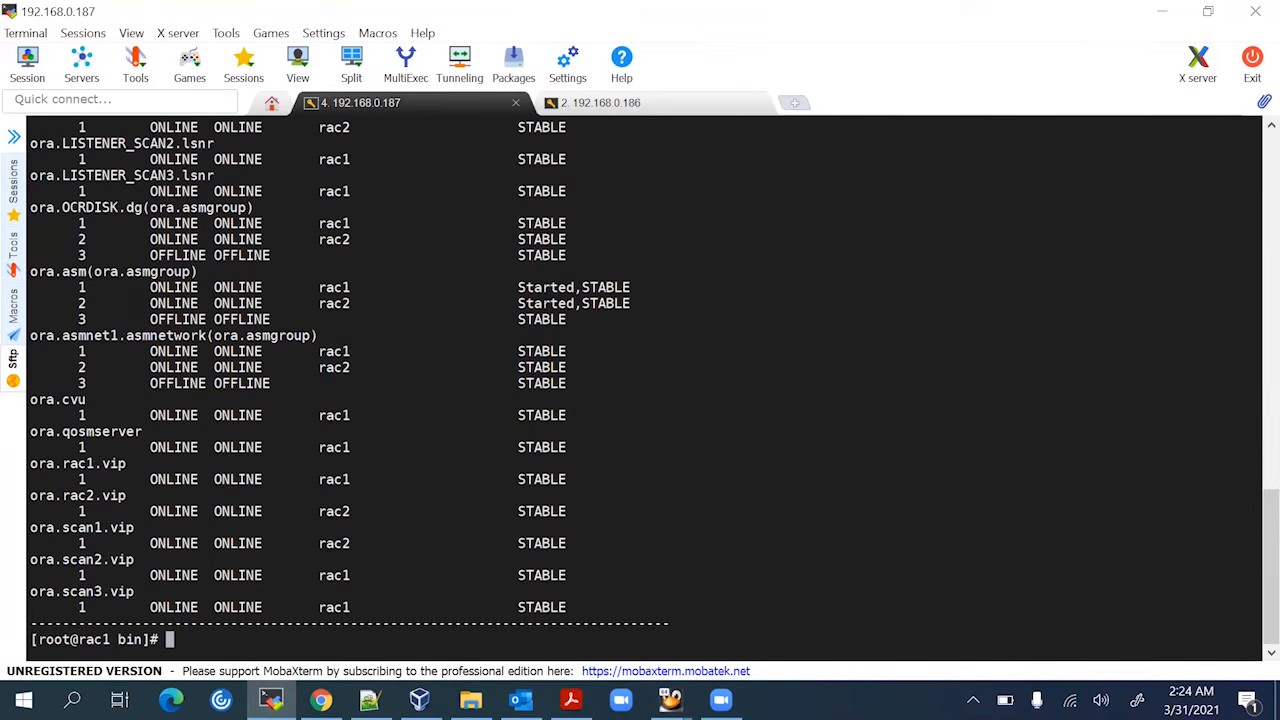
mouse_move(670, 700)
left_click(626, 628)
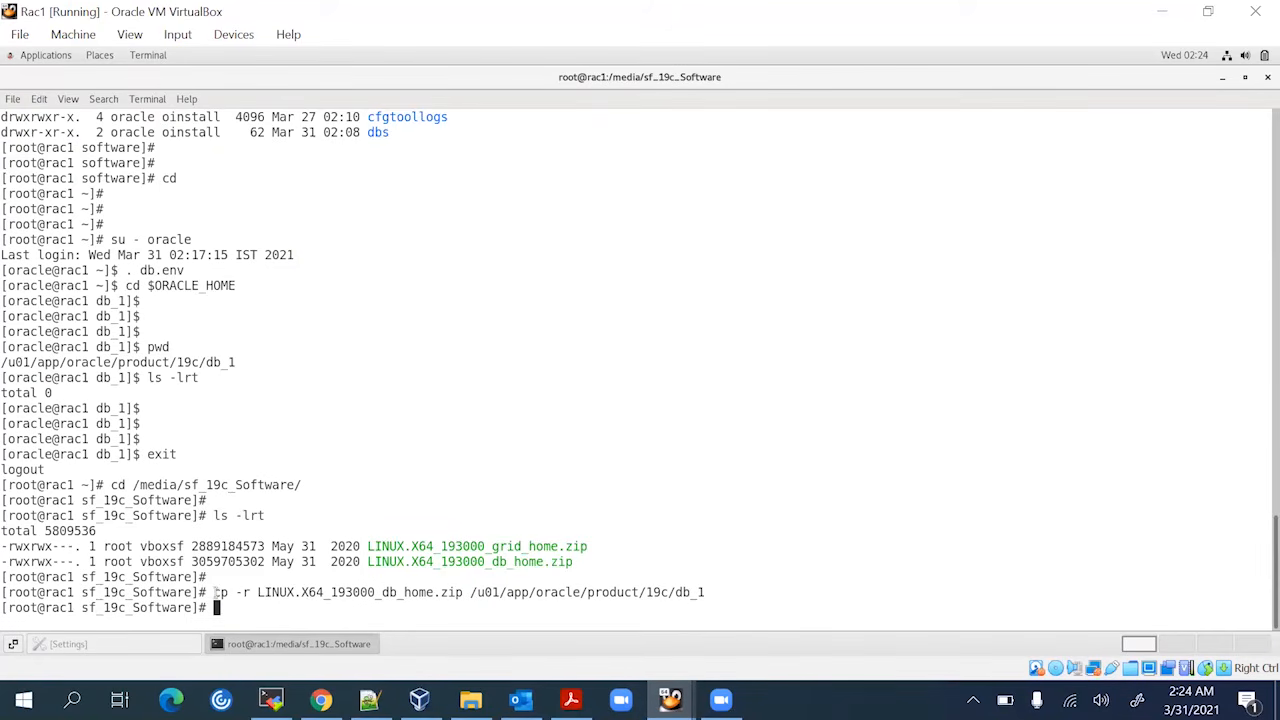
Copy the /u01/app/oracle/product/19c/db_1 path from the cp line and begin typing chmod -R 775
double_click(305, 592)
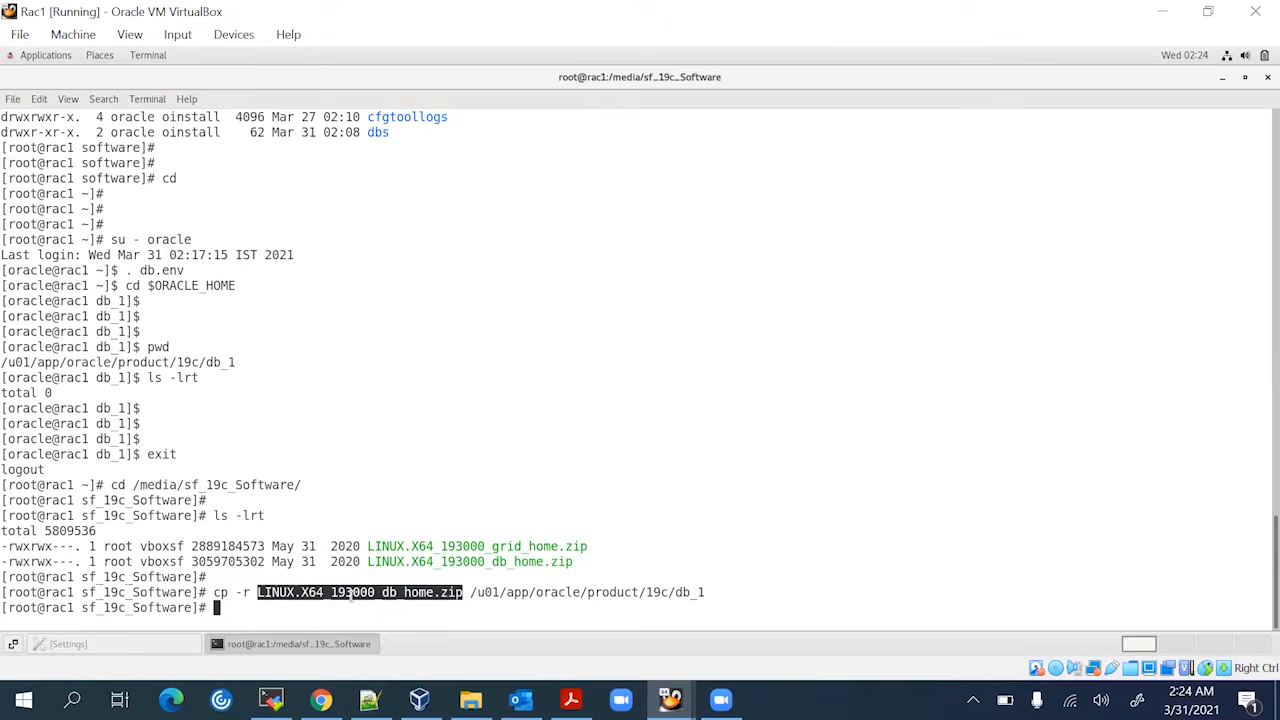
double_click(614, 592)
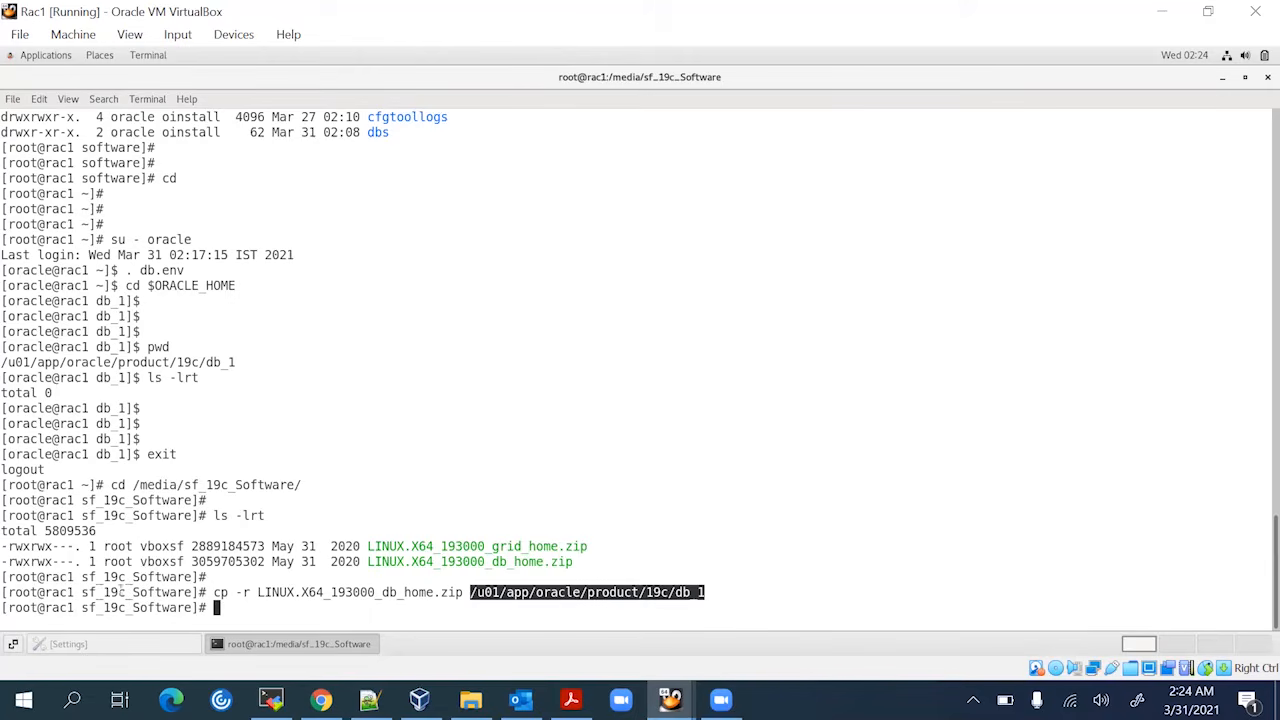
double_click(11, 592)
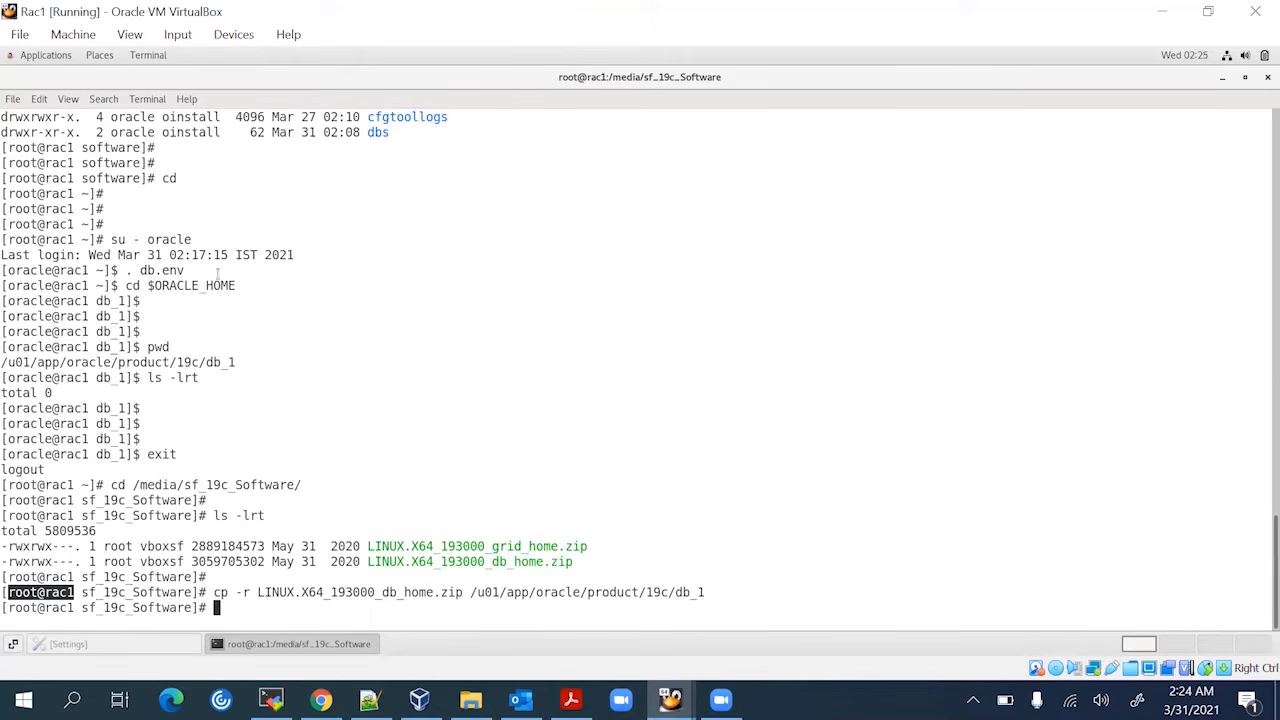
double_click(199, 484)
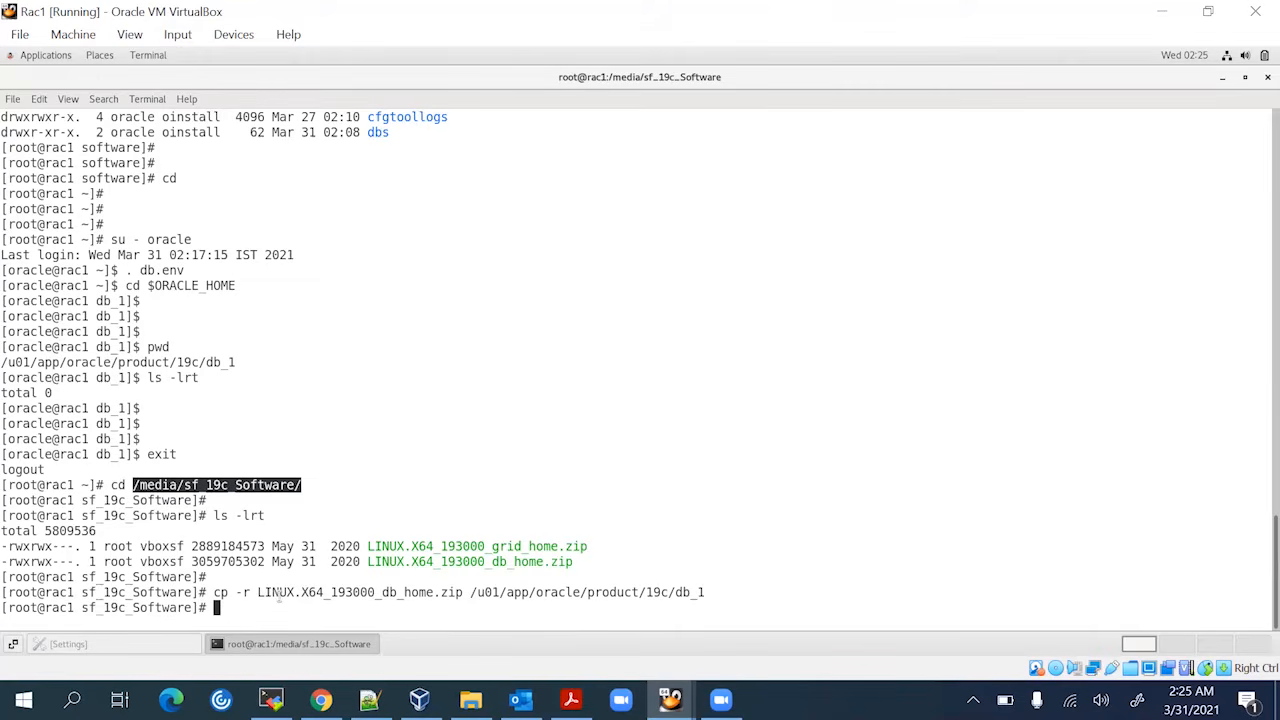
left_click(279, 592)
double_click(518, 591)
key("ctrl+c")
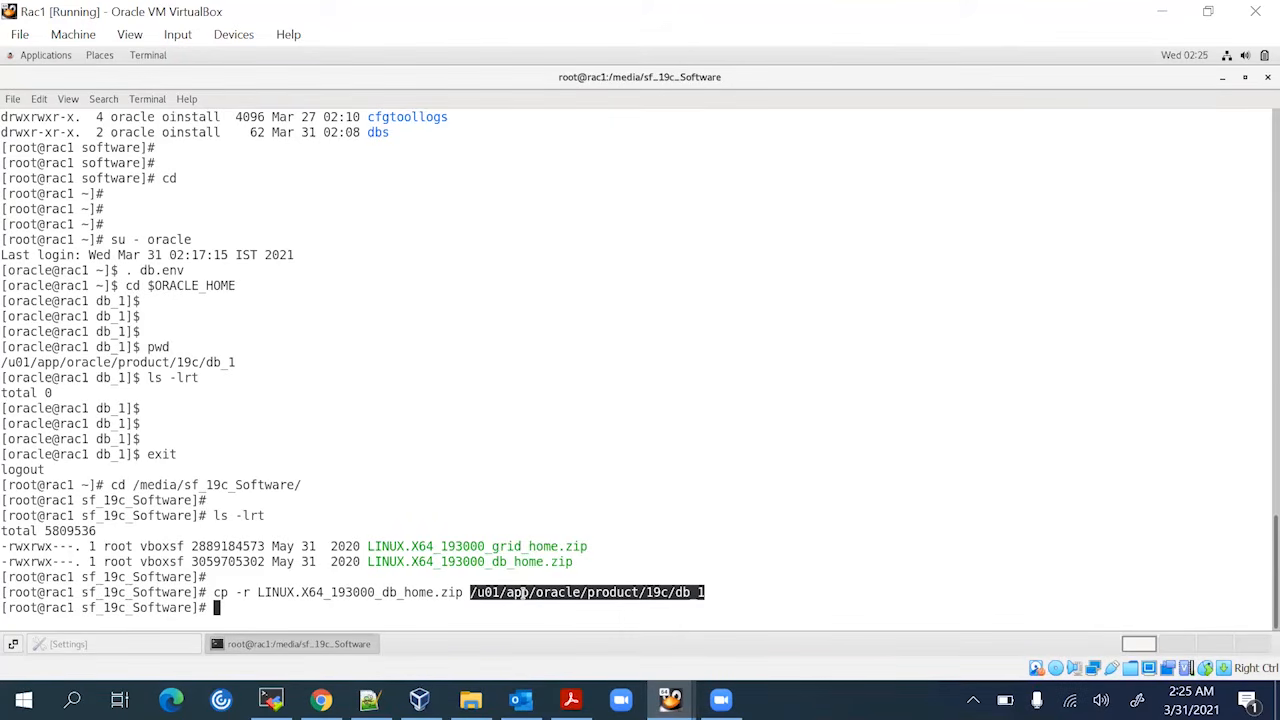
type("chmod -R 775")
Apply chmod -R 775 to the db_1 LINUX.X64_193000_db_home.zip file
right_click(750, 487)
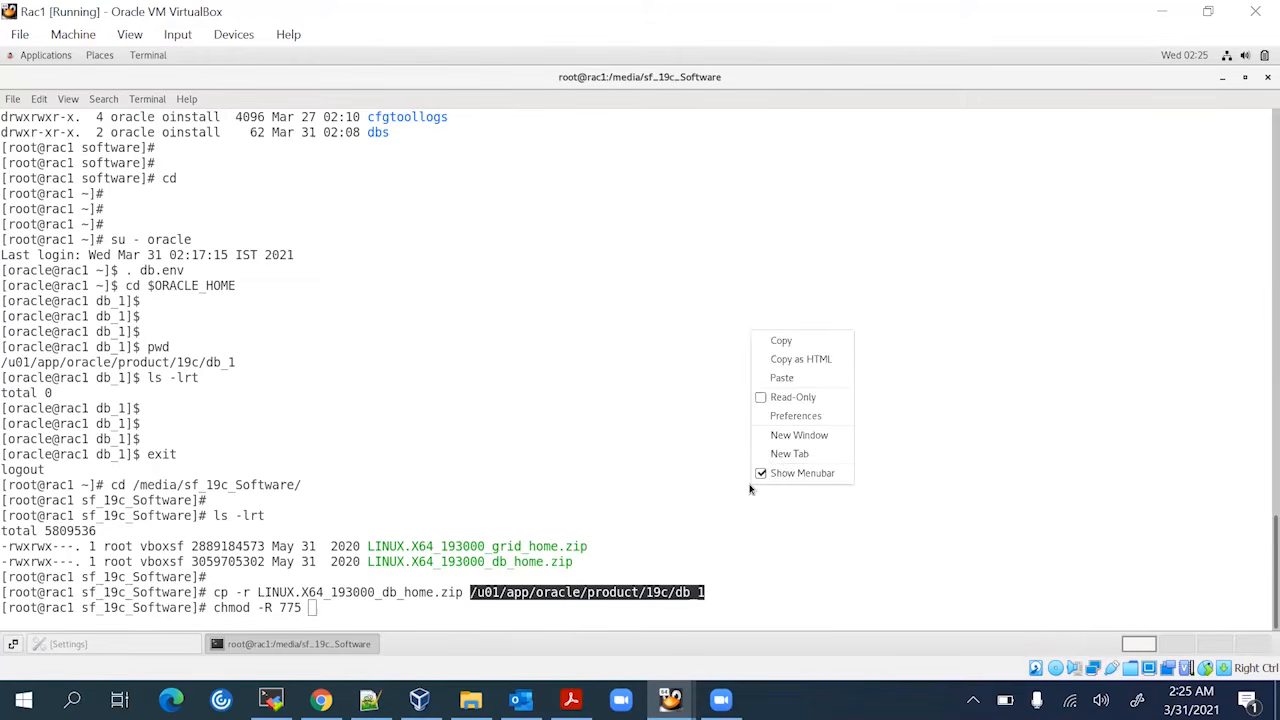
right_click(773, 421)
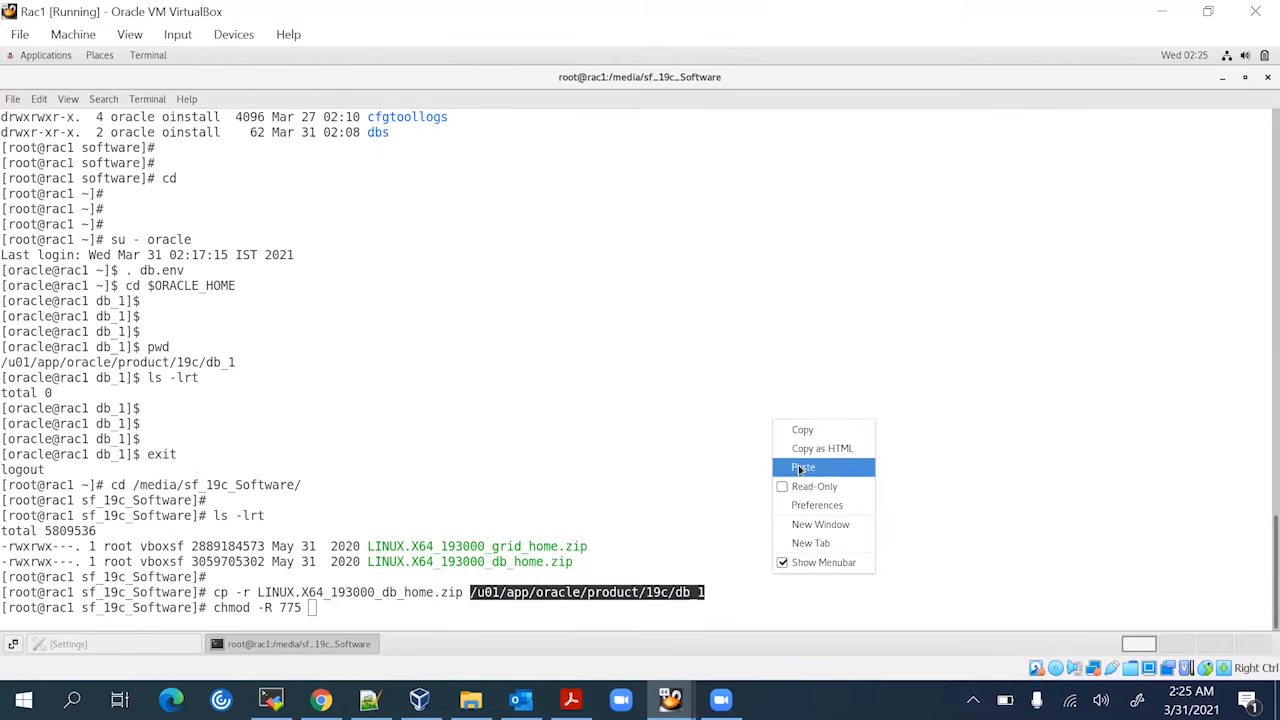
left_click(801, 467)
type("/")
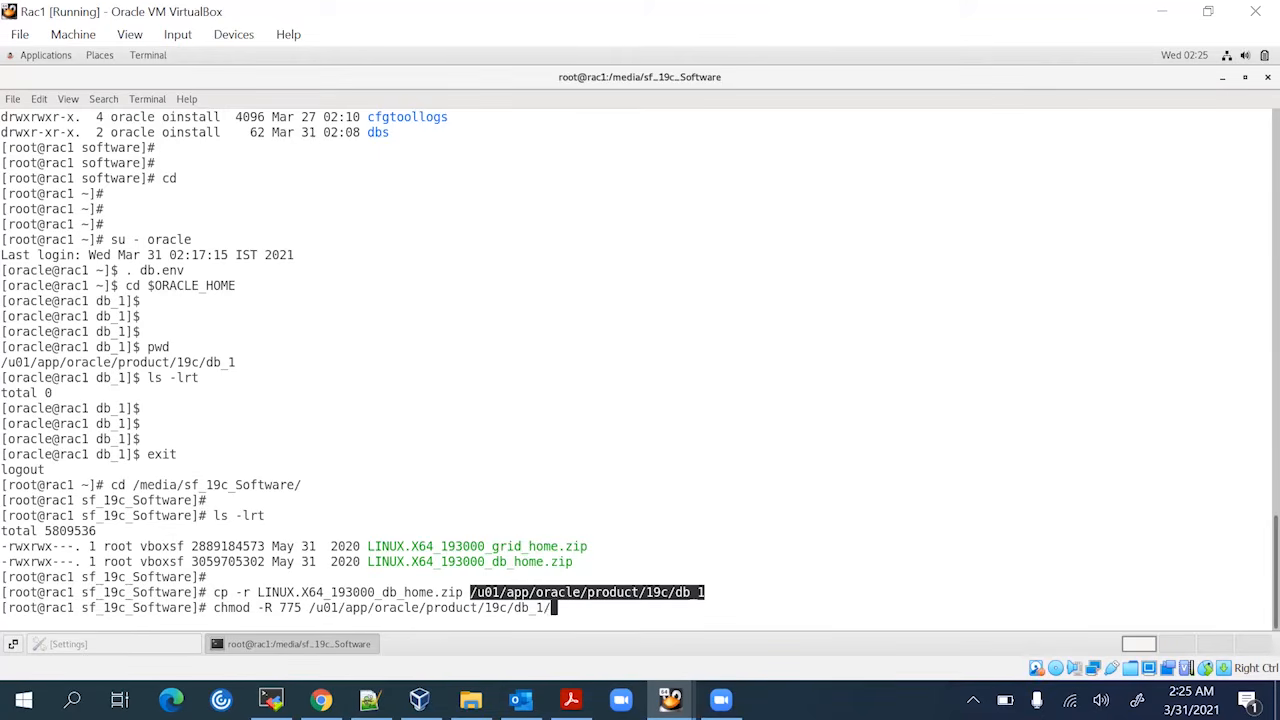
type("L")
key("Tab")
key("Return")
key("Return")
key("Return")
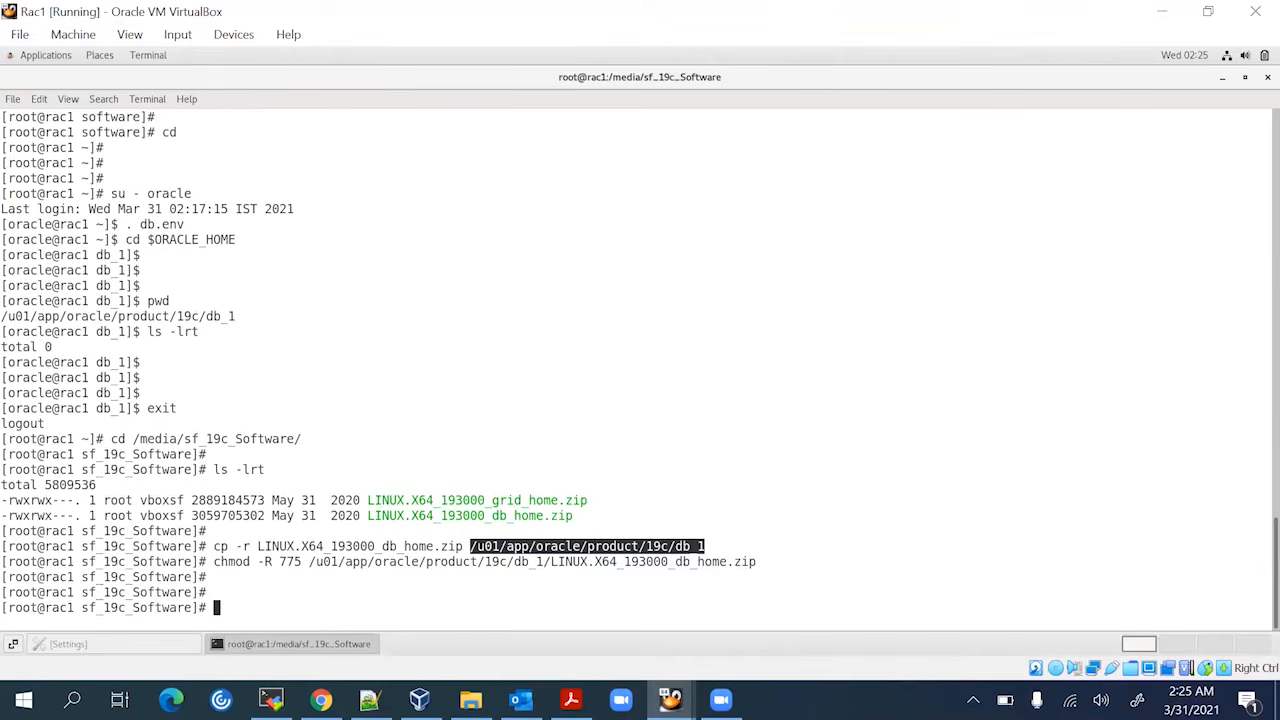
Change ownership of the zip to oracle:oinstall with chown -R
type("chmod")
key("BackSpace")
key("BackSpace")
key("BackSpace")
type("own -R oracle:oinstall")
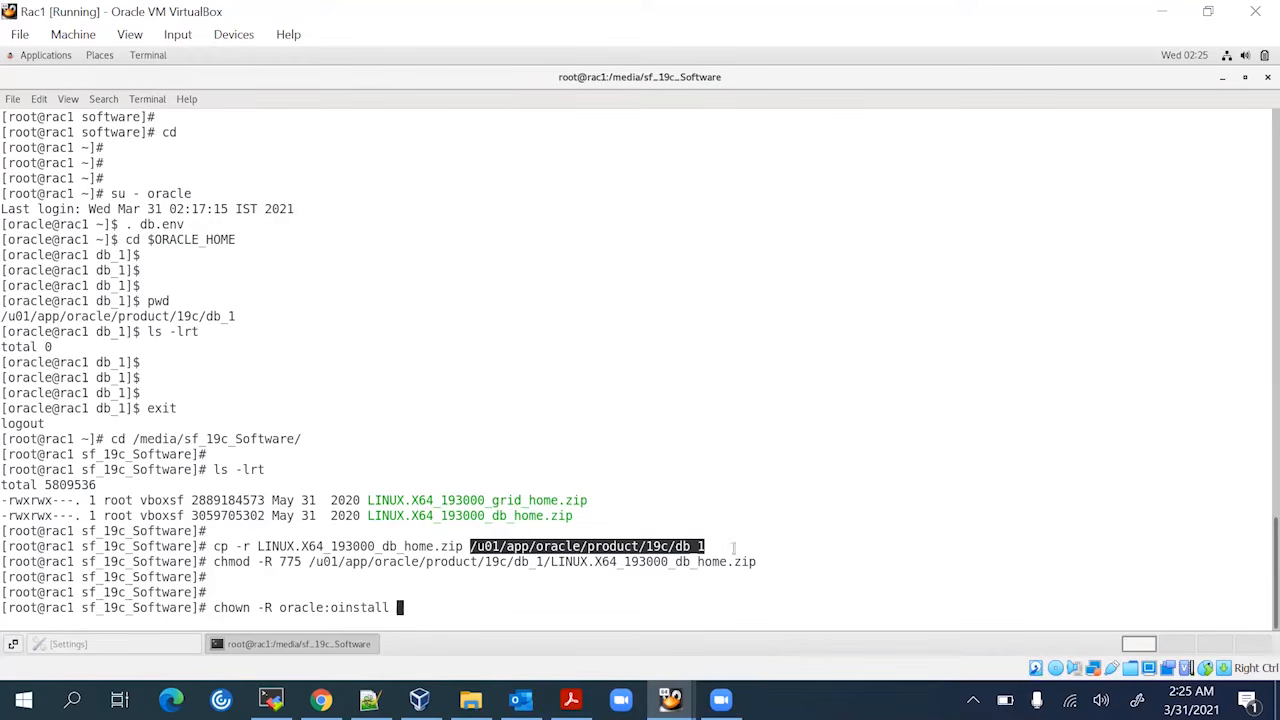
double_click(530, 562)
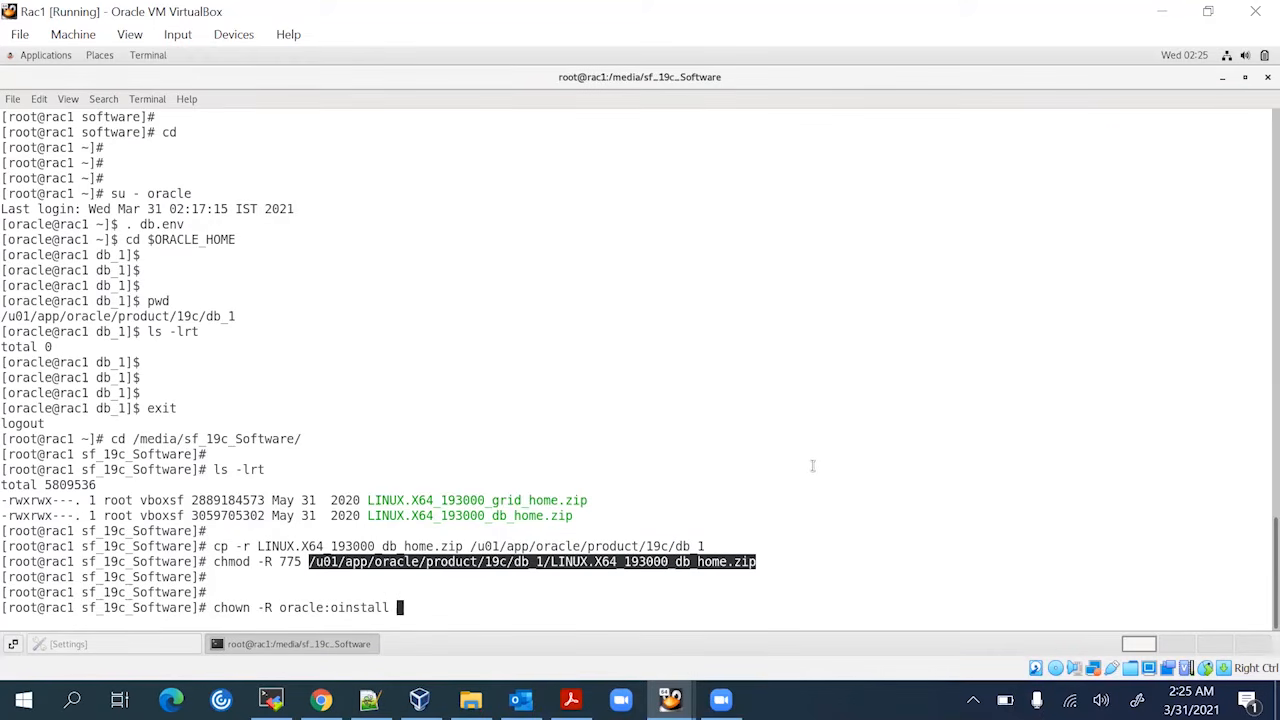
middle_click(813, 462)
key("Return")
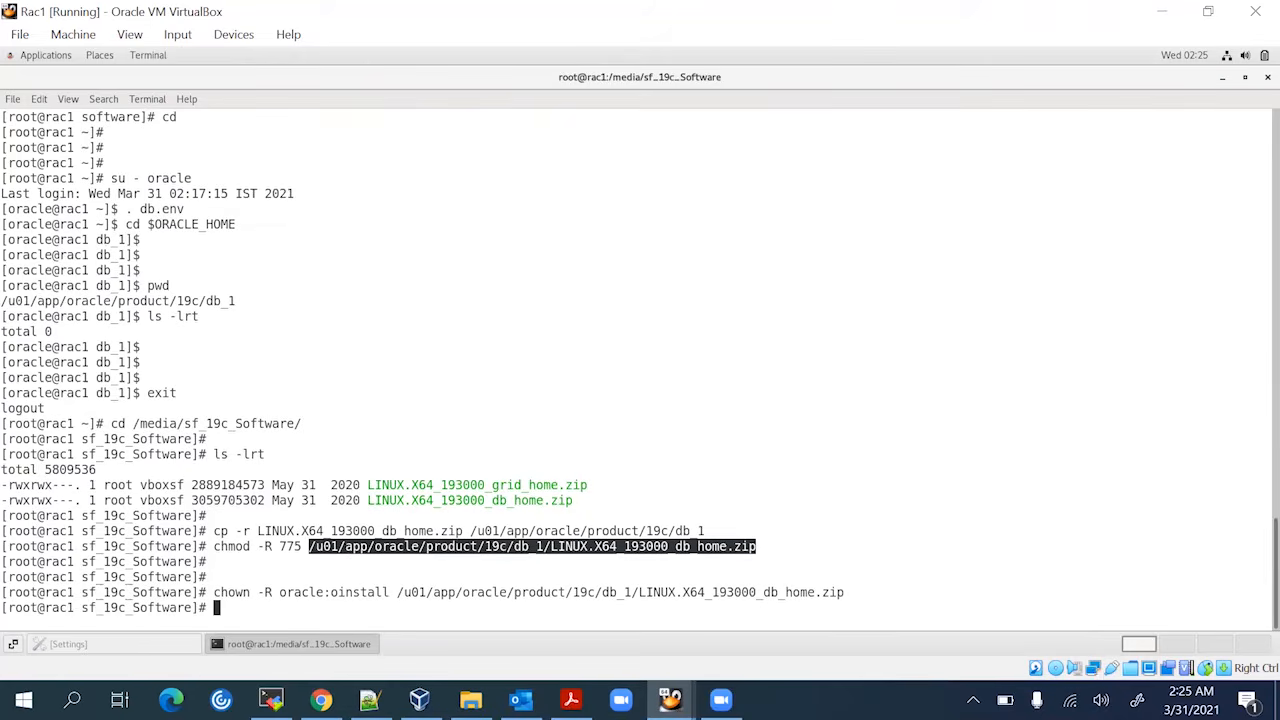
Switch to an oracle login shell with su - oracle
key("Return")
key("Return")
type("su - ")
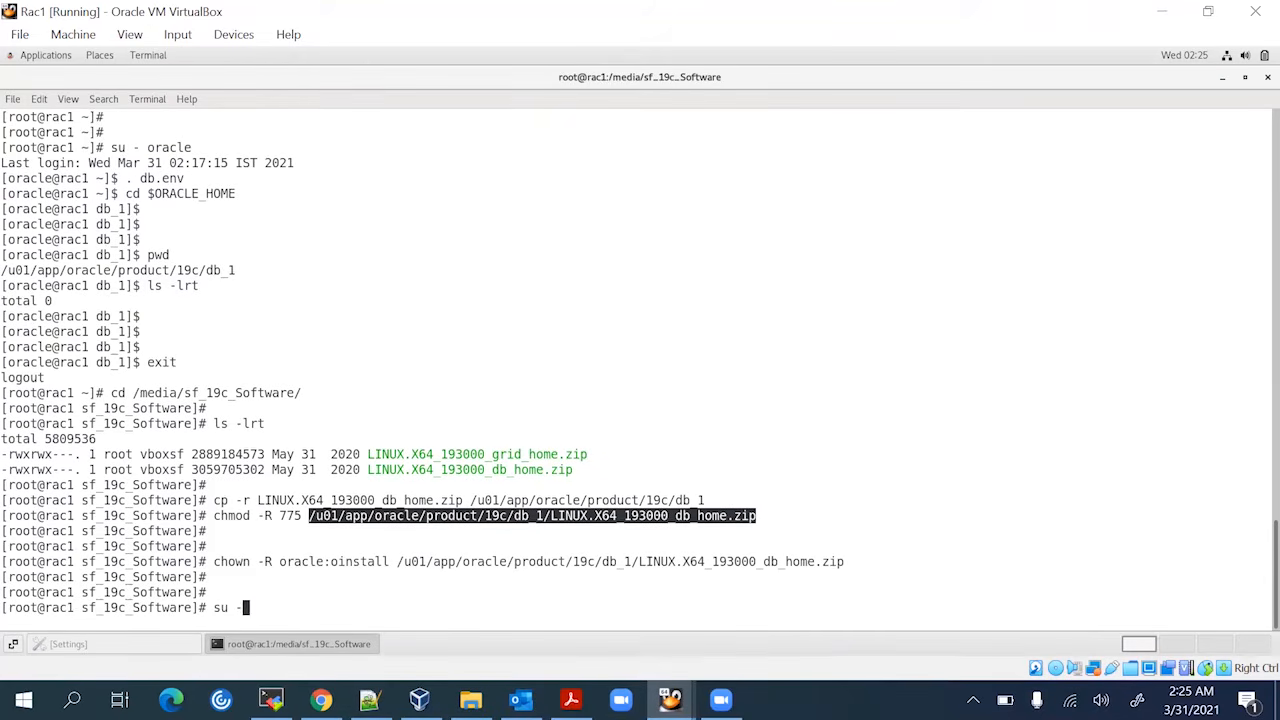
type("oracle")
key("Return")
key("Return")
key("Return")
key("Return")
key("Return")
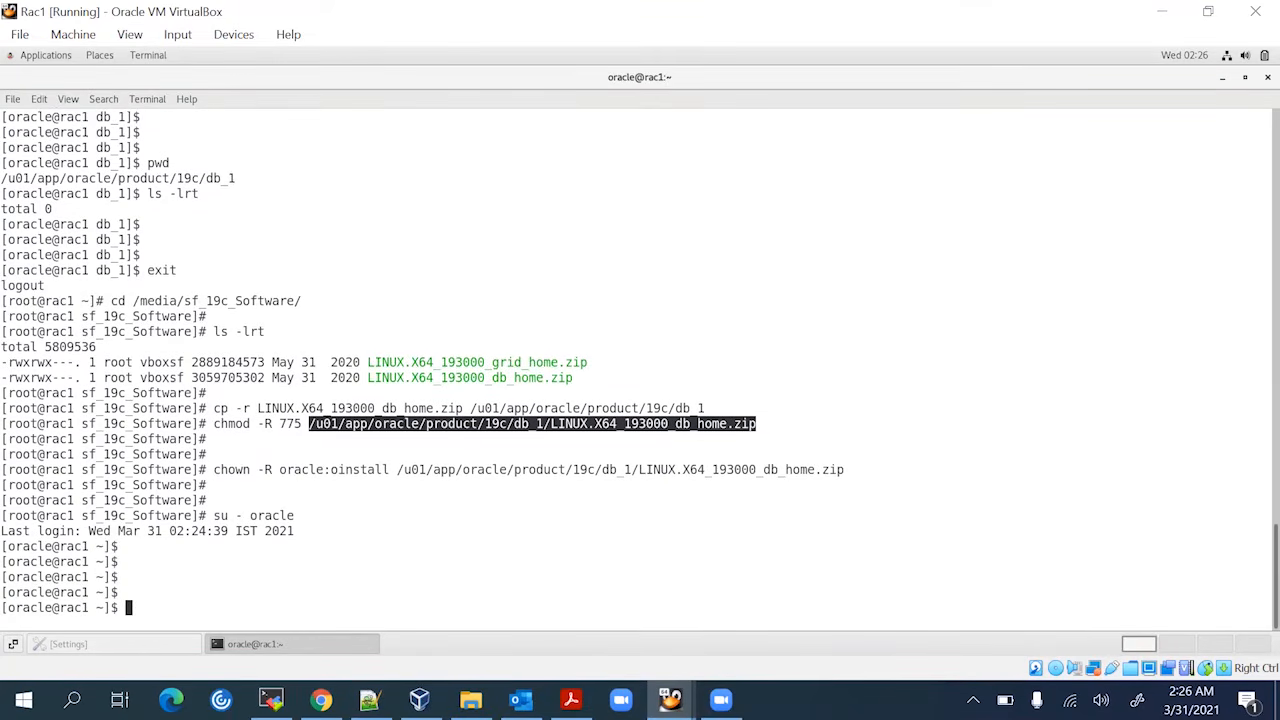
Source db.env and list the ORA environment variables with env |grep ORA
left_click(802, 530)
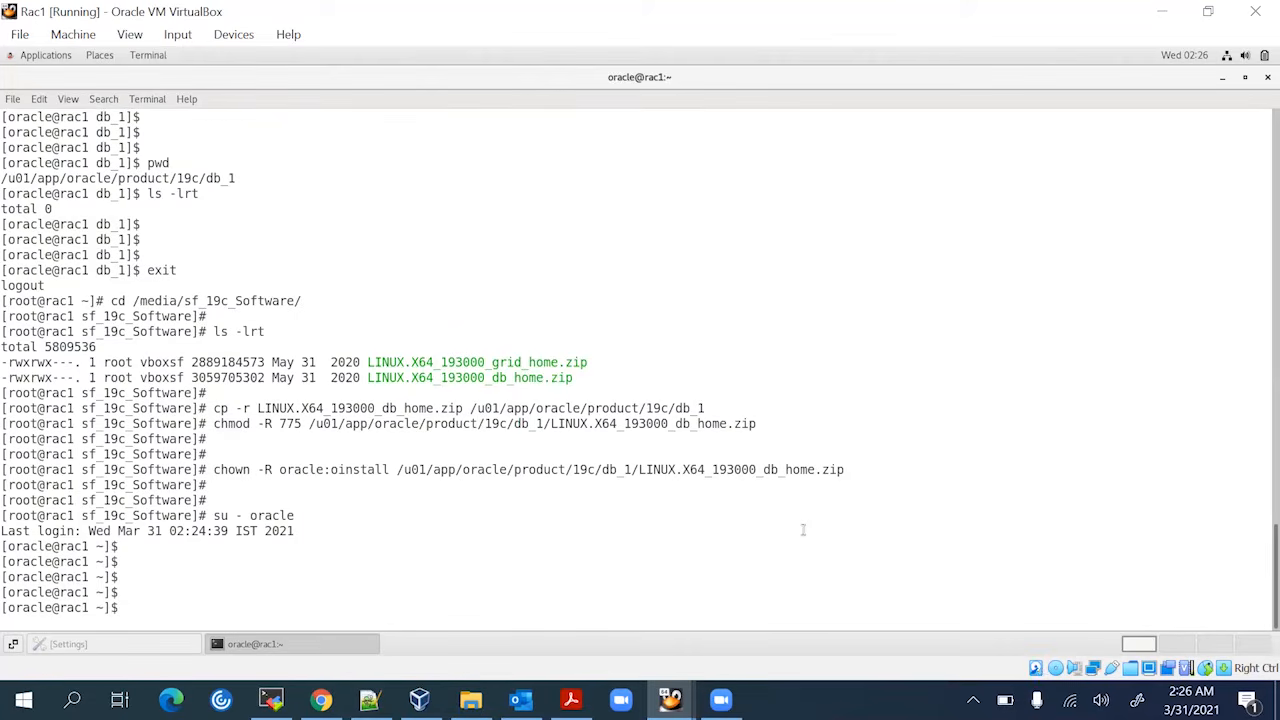
type(". db.env")
key("Return")
key("Return")
key("Return")
key("Return")
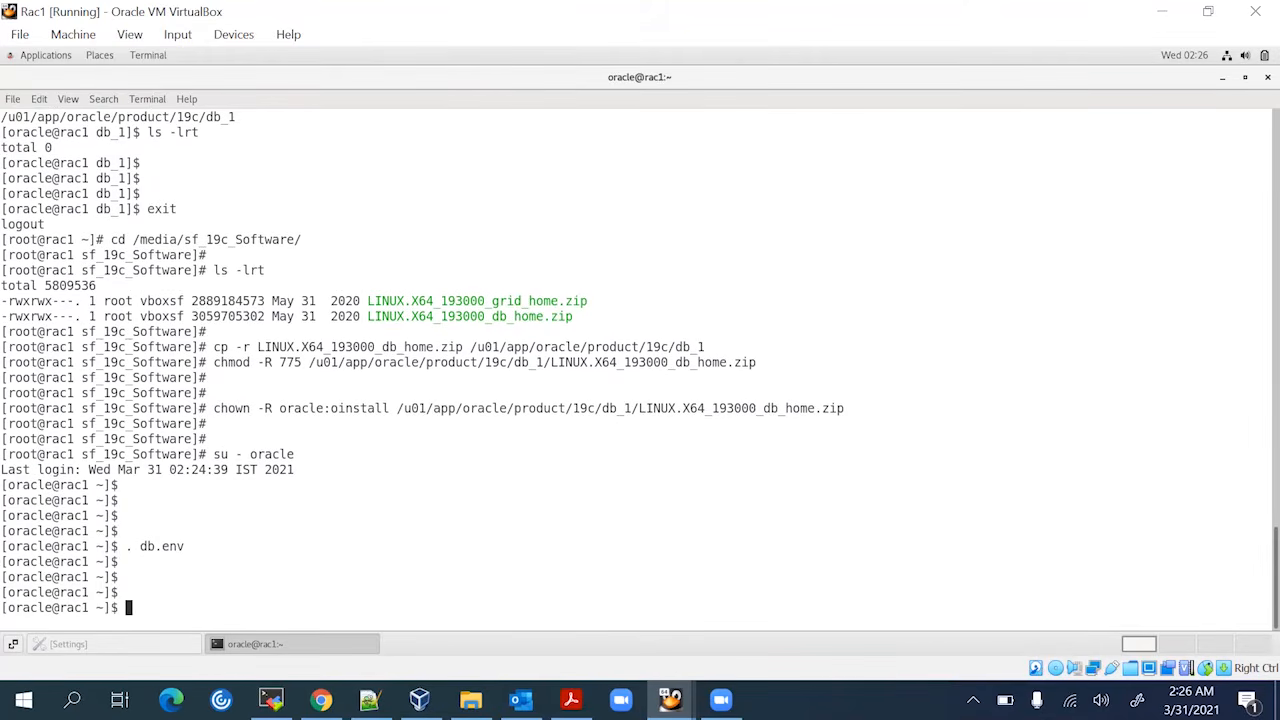
type("env |grep ORA-")
key("Return")
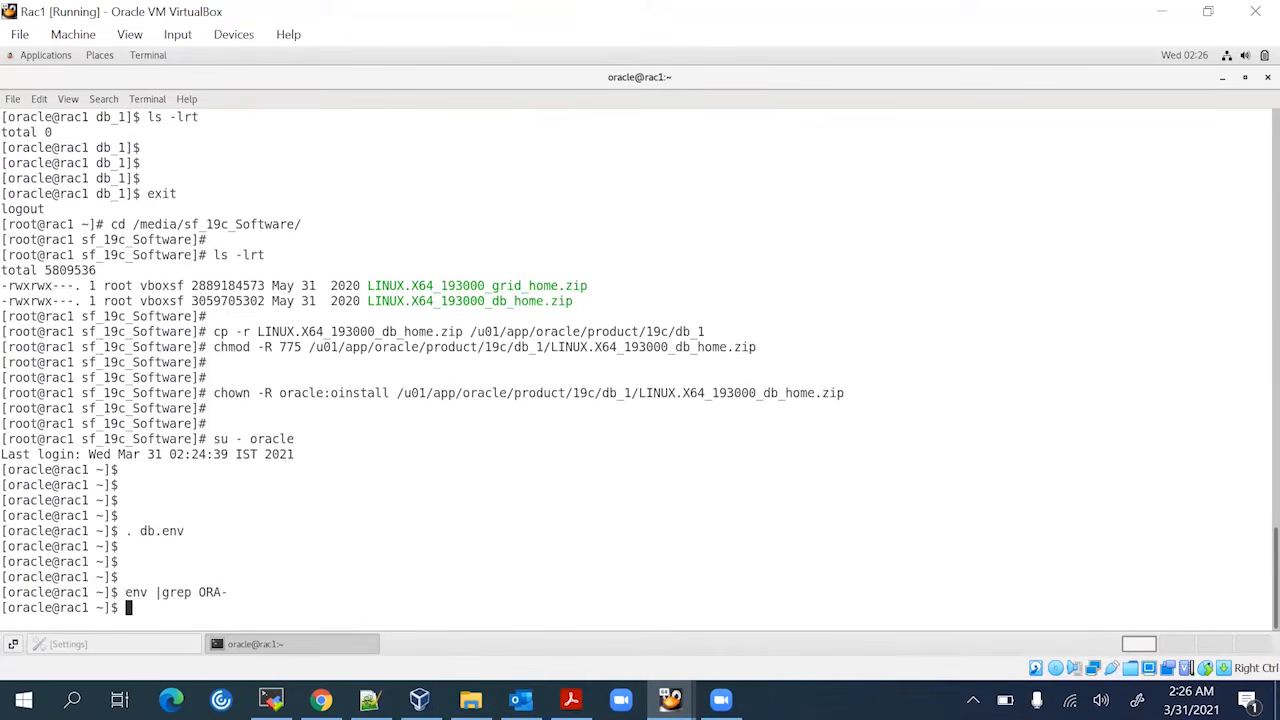
key("Return")
key("Return")
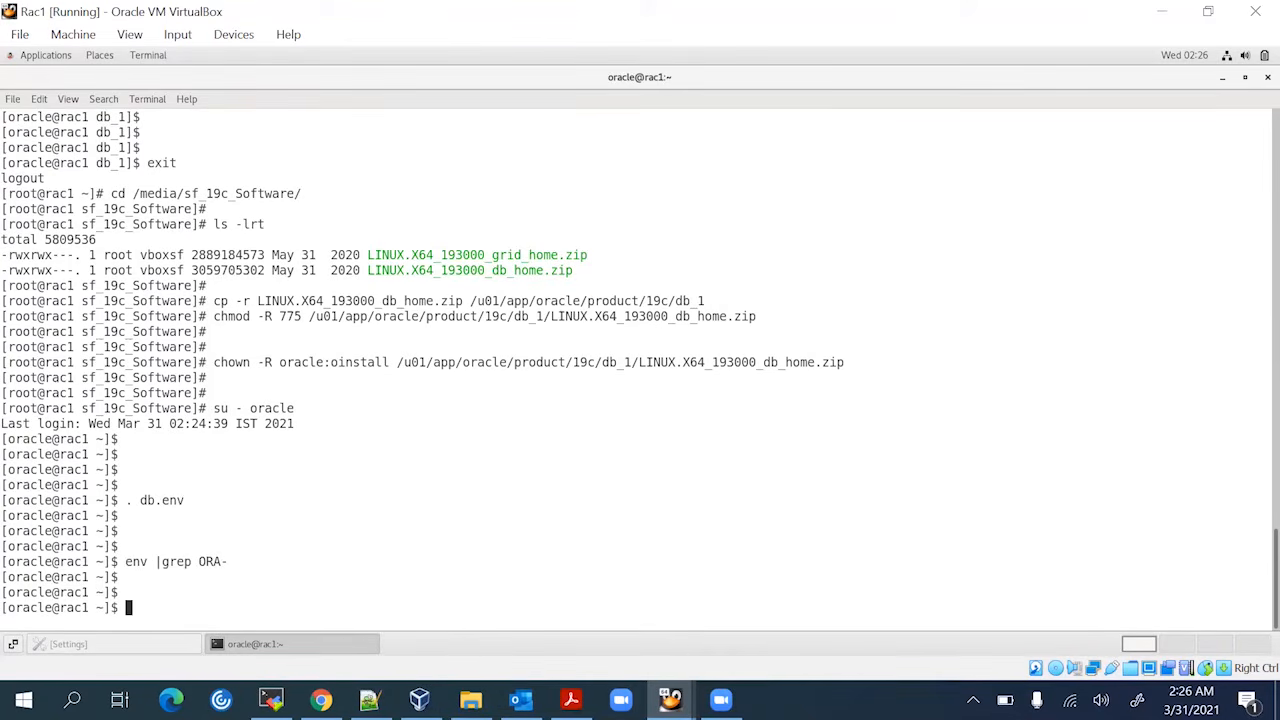
key("Up")
key("BackSpace")
key("Return")
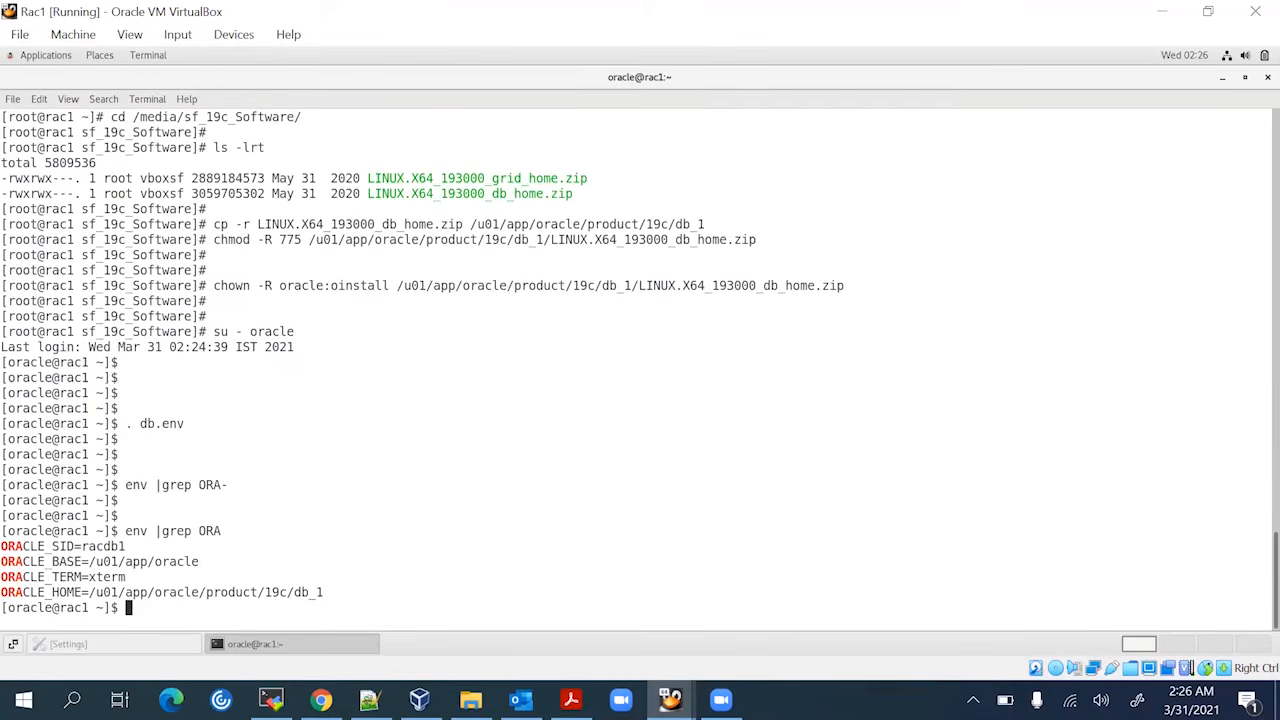
key("Return")
key("Return")
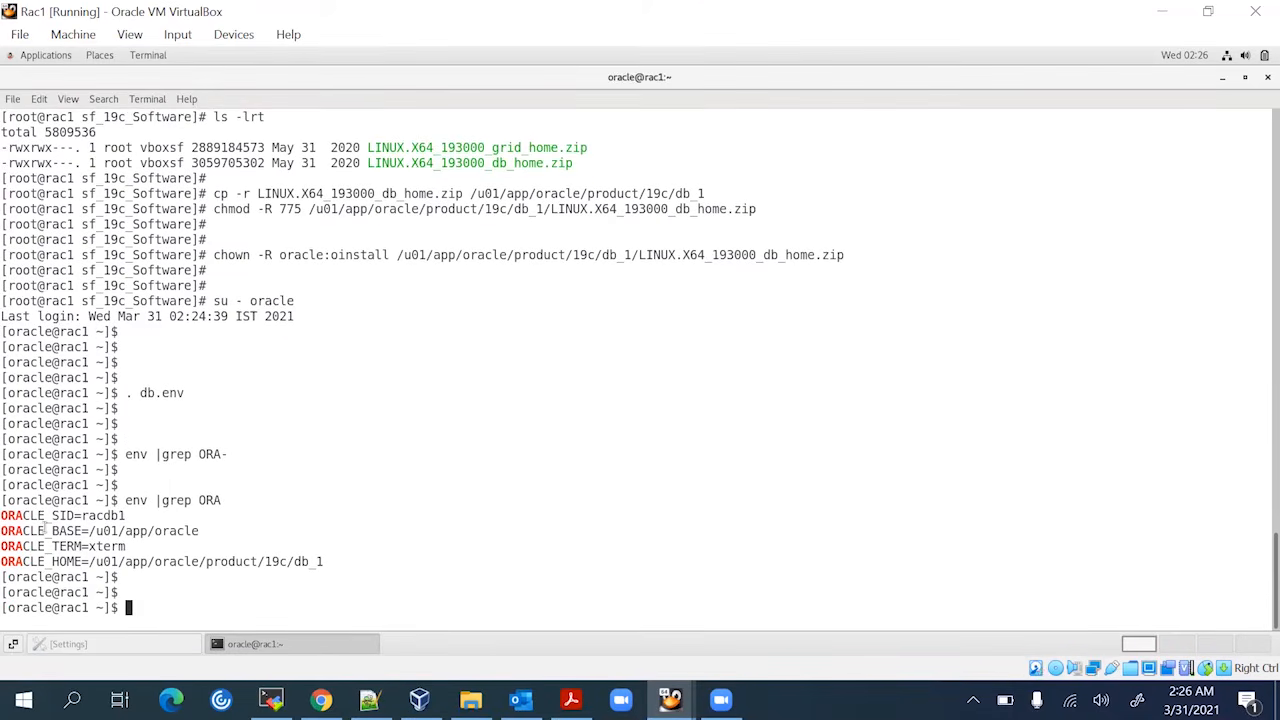
Highlight the ORACLE_BASE and ORACLE_HOME=/u01/app/oracle/product/19c/db_1 lines, then type cd $ORACLE_HOME
double_click(45, 530)
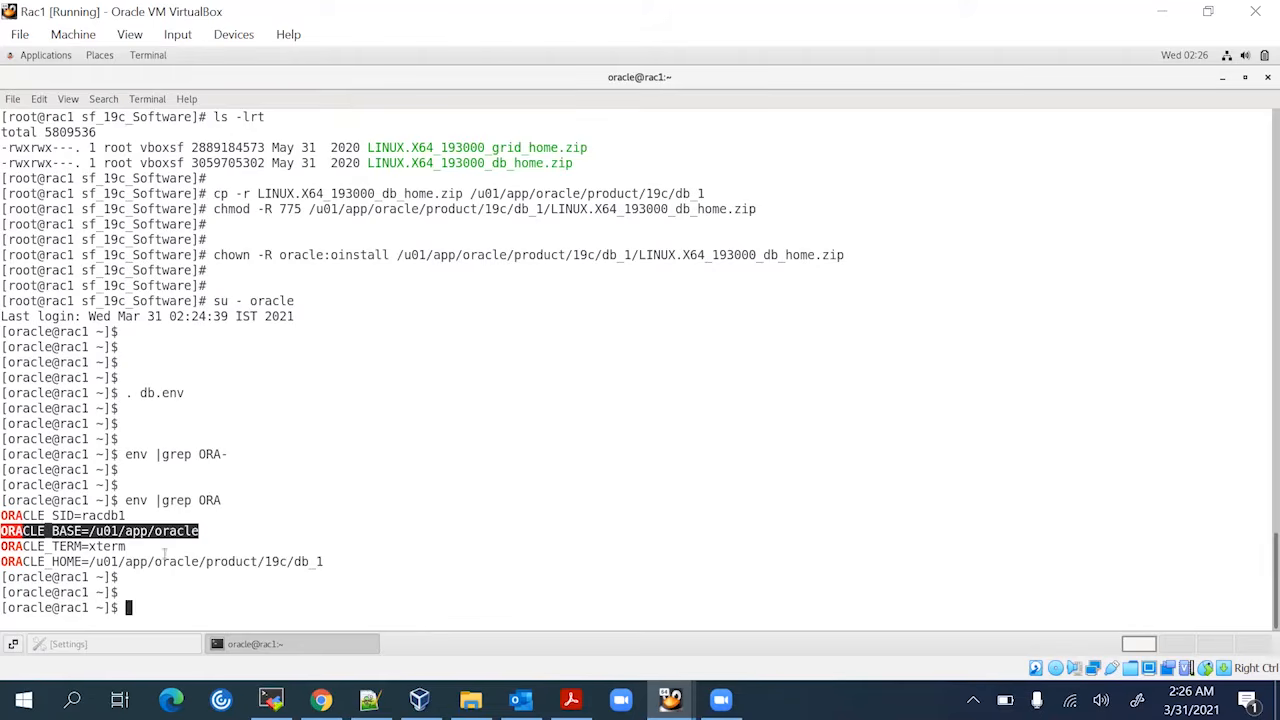
left_click(268, 561)
double_click(268, 561)
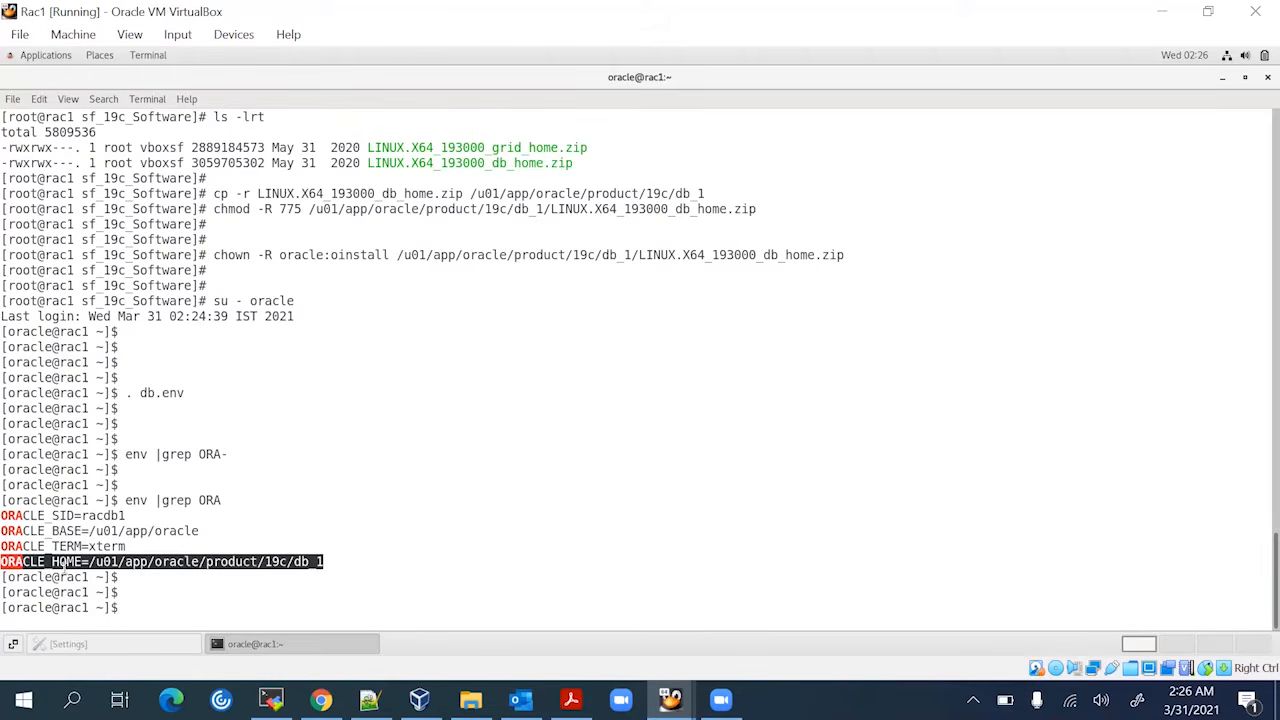
left_click(374, 563)
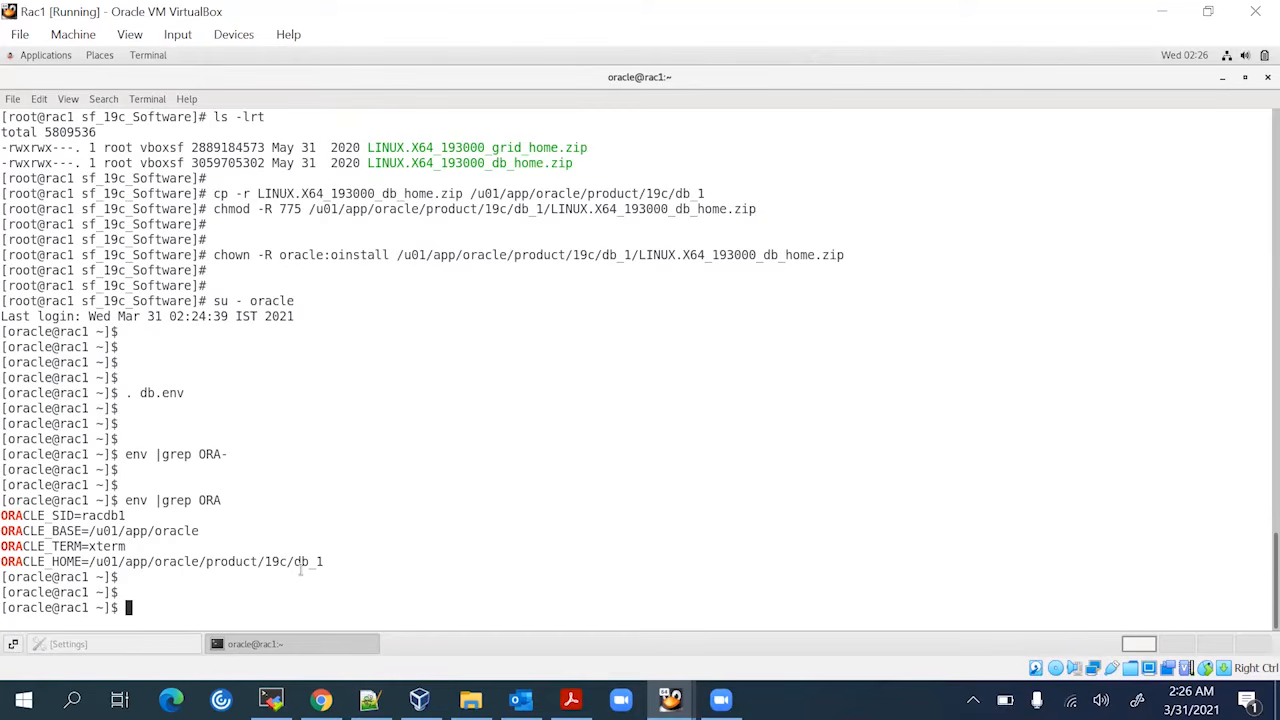
type("cd $ORACLE_HOME")
Enter ORACLE_HOME and list its contents with ls -lrt to confirm the zip is there
key("Return")
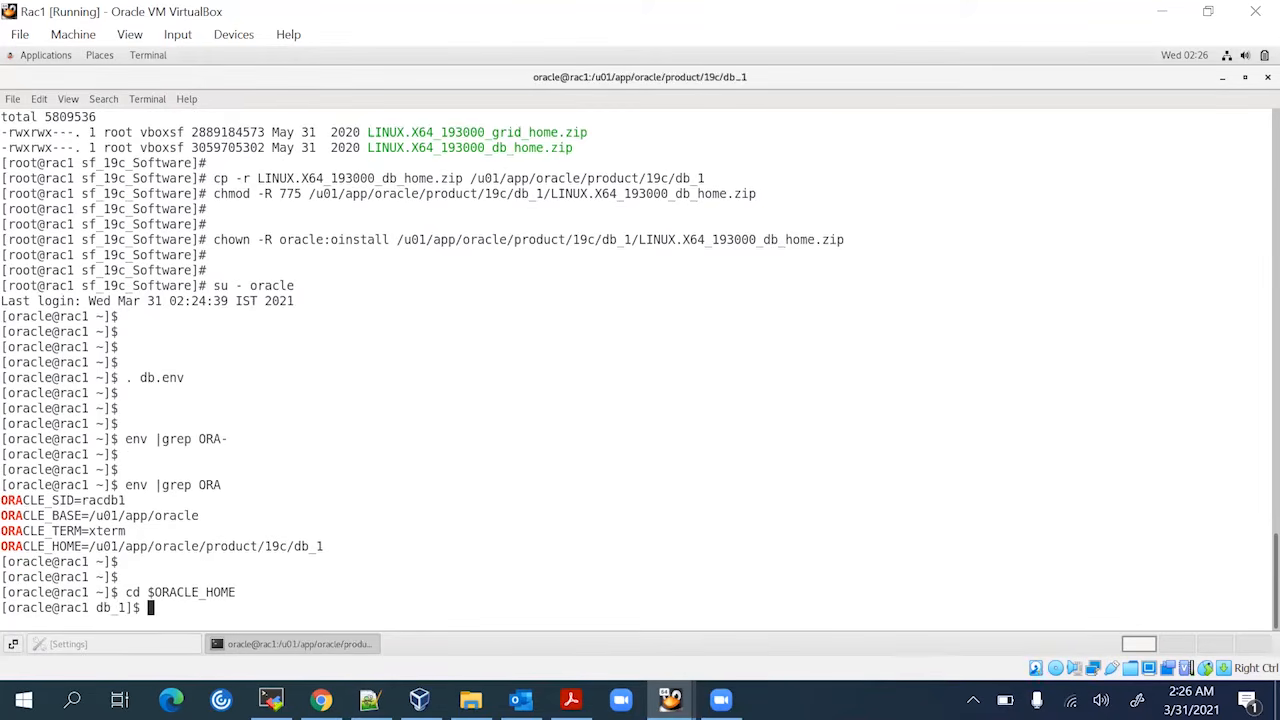
type("ls -lrt")
key("Return")
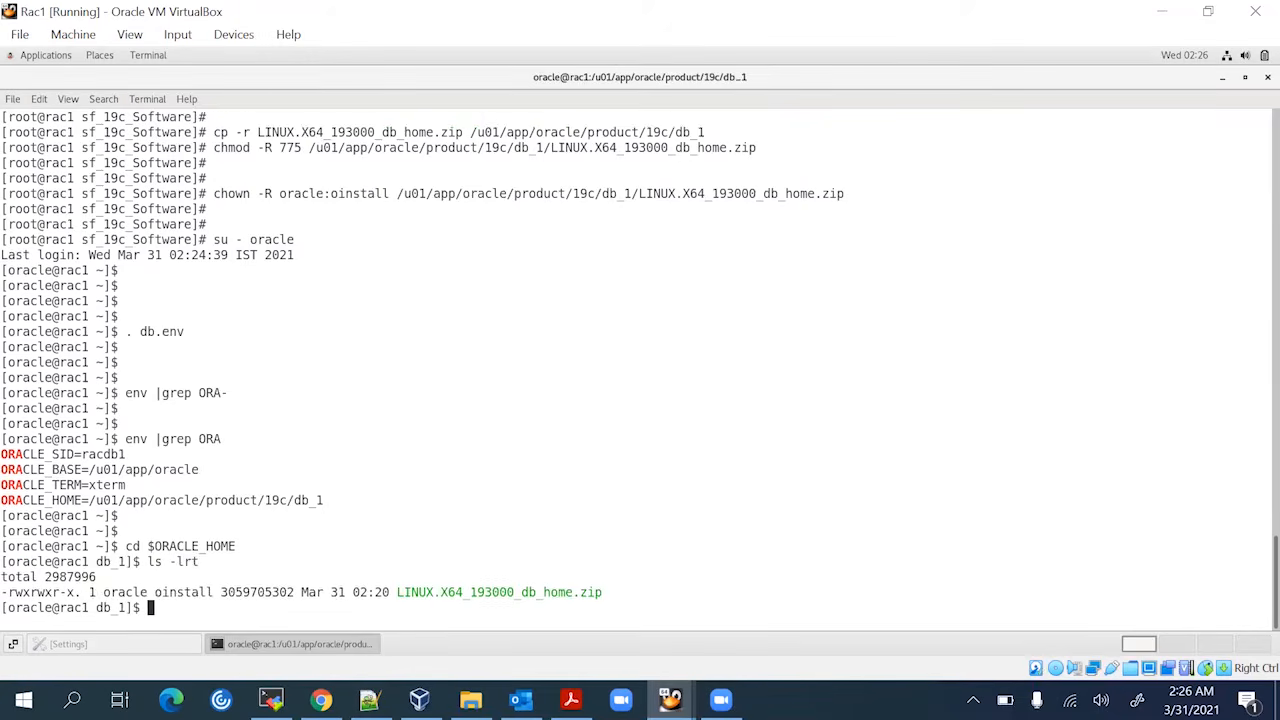
key("Return")
key("Return")
key("Return")
key("Return")
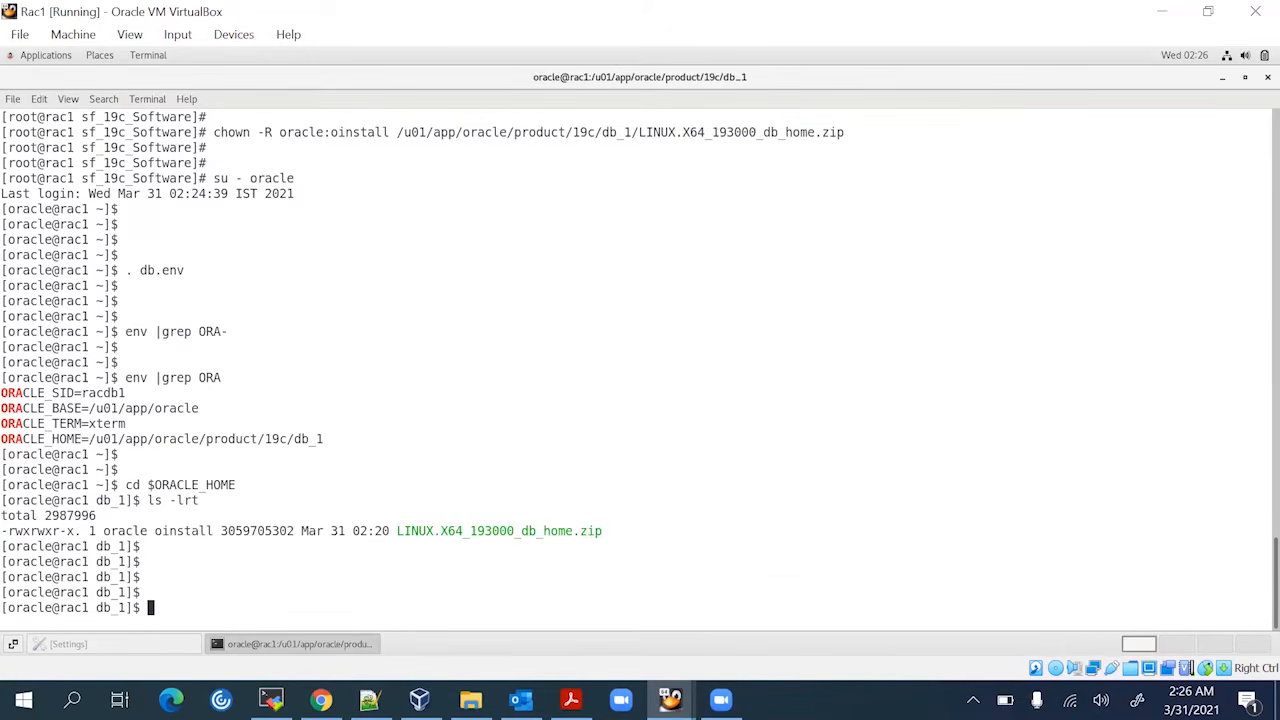
Check /u01 space with df -h ., noting 29G available and 26% used
type("df -h .")
key("Return")
key("Return")
key("Return")
key("Return")
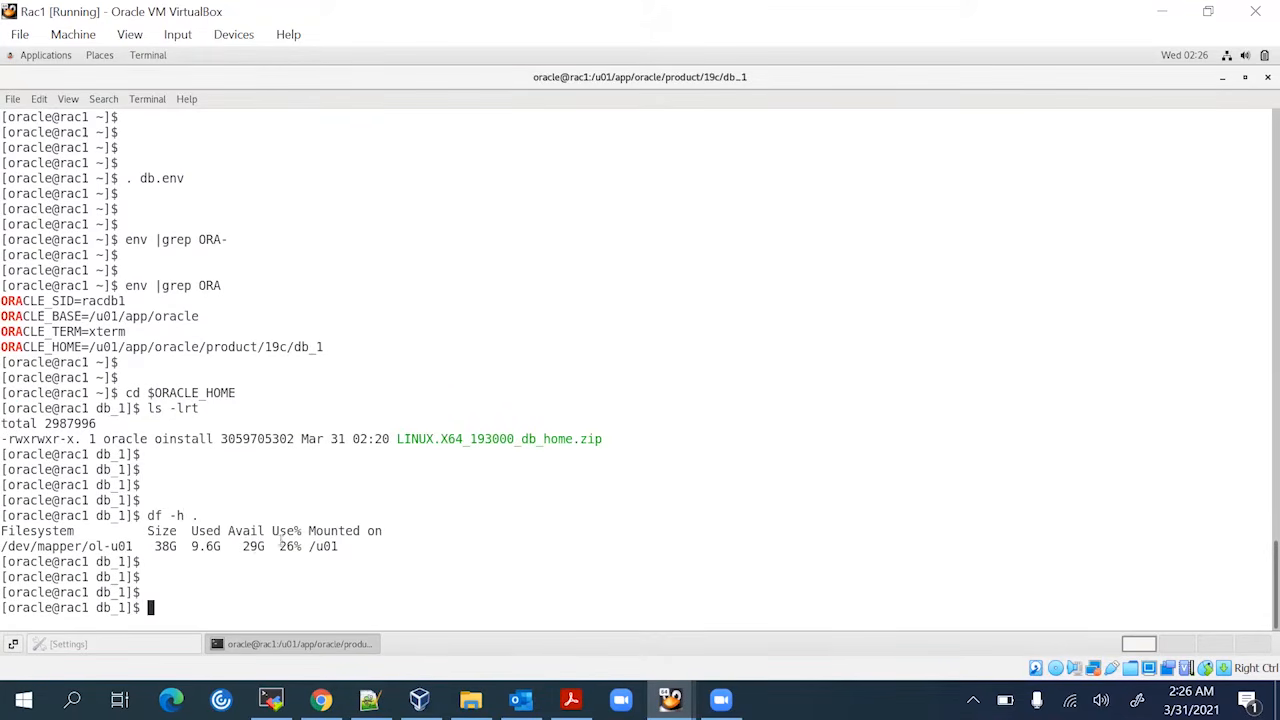
double_click(330, 546)
left_click(345, 548)
double_click(252, 546)
double_click(290, 546)
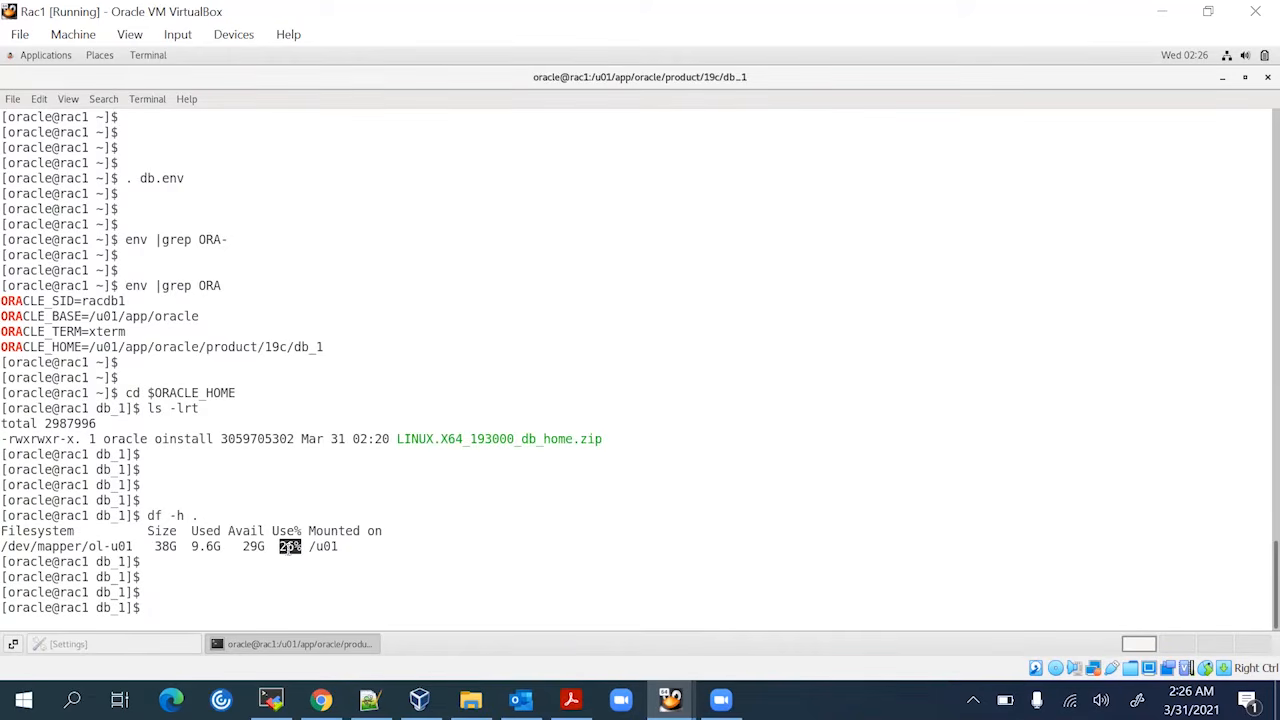
left_click(377, 549)
Type the command unzip LINUX.X64_193000_db_home.zip at the prompt
type("gunzip")
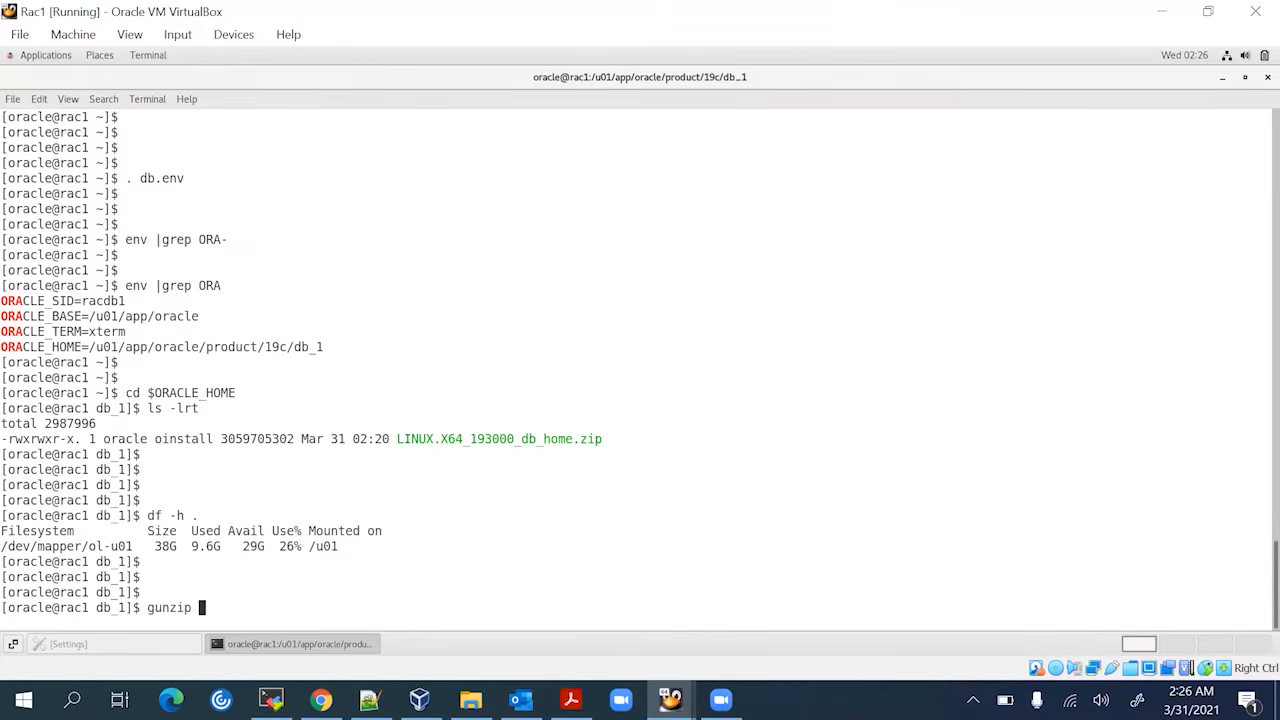
key("BackSpace")
key("BackSpace")
key("BackSpace")
key("BackSpace")
key("BackSpace")
key("BackSpace")
key("BackSpace")
type("unzip")
double_click(481, 441)
middle_click(538, 395)
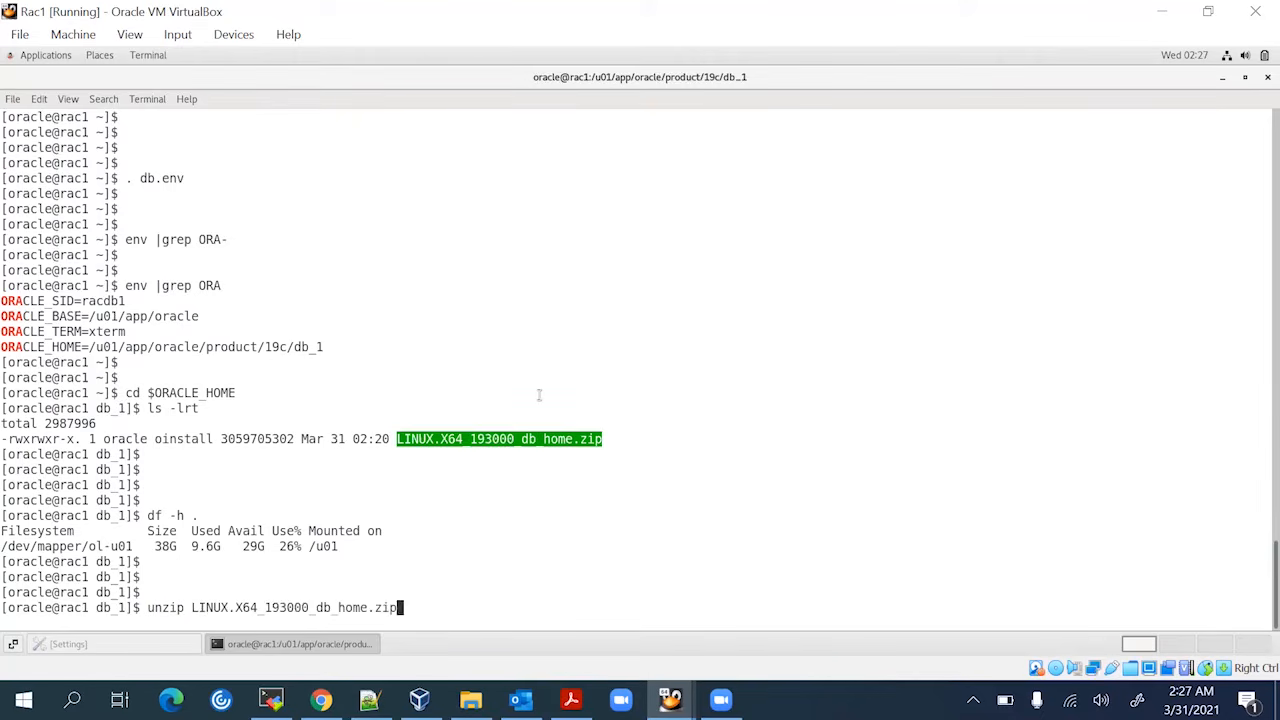
Run the unzip of LINUX.X64_193000_db_home.zip and watch files such as libserver19.a inflate
key("Return")
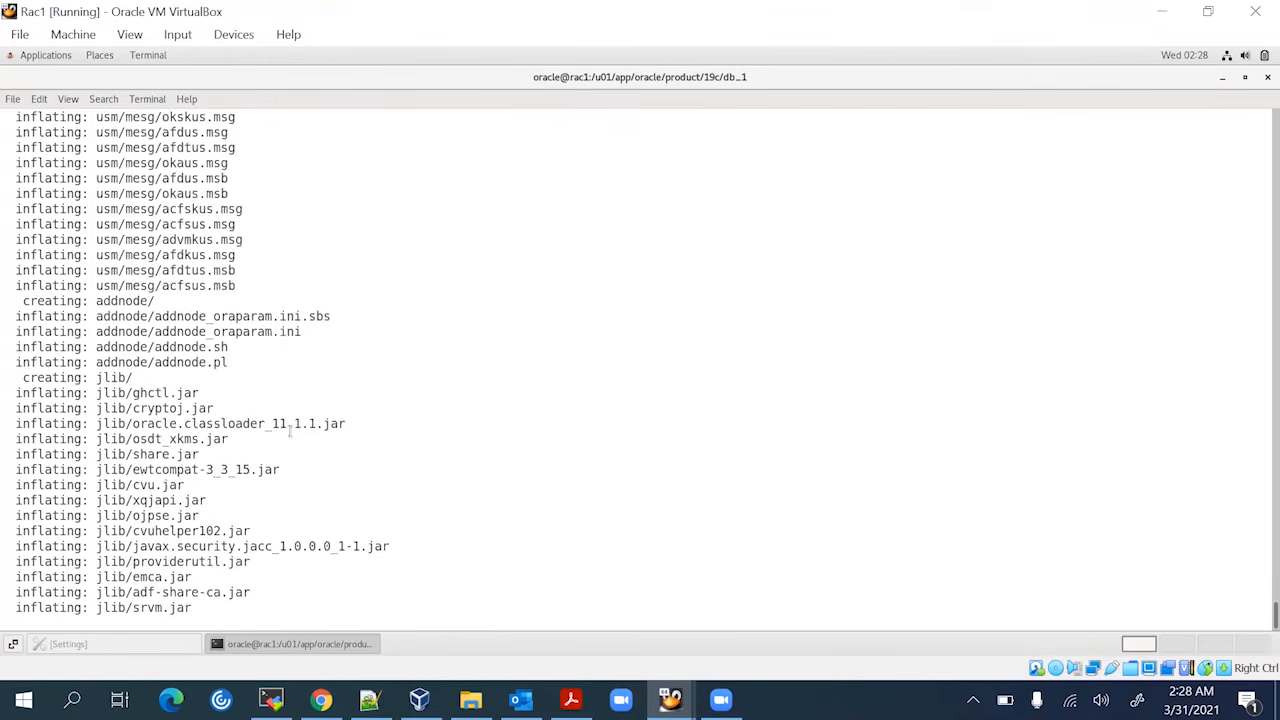
left_click(337, 646)
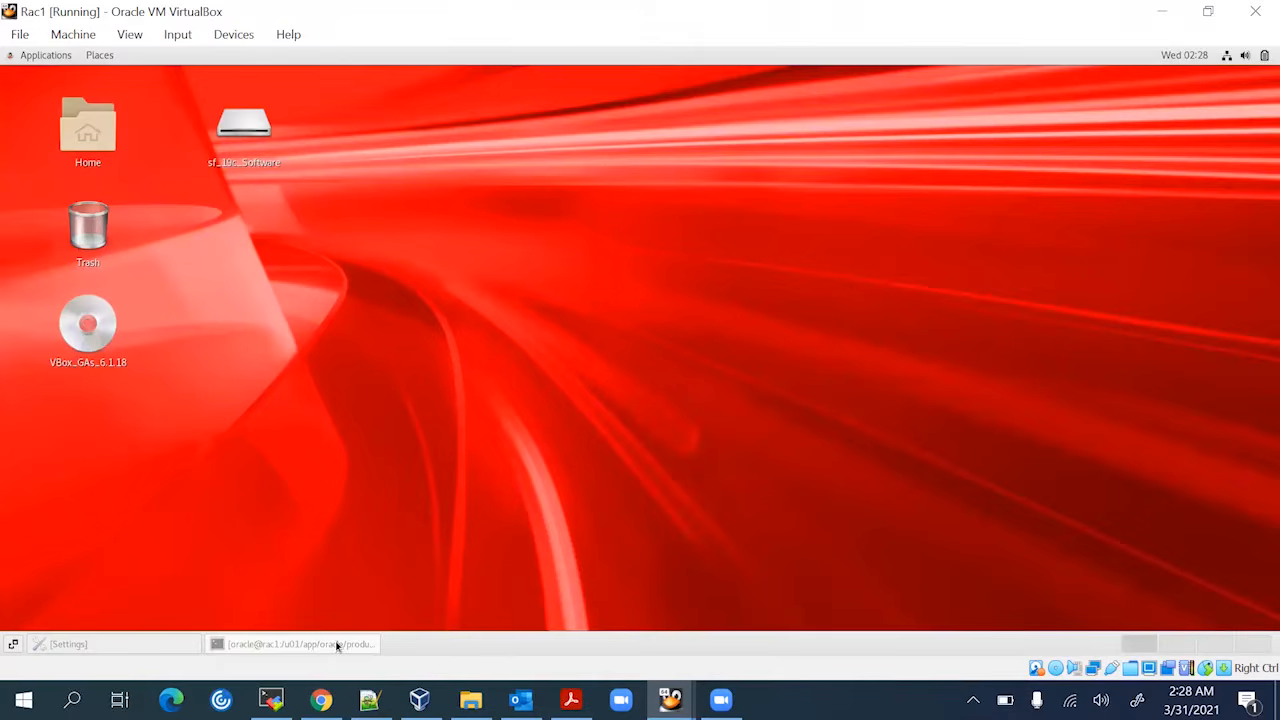
left_click(337, 646)
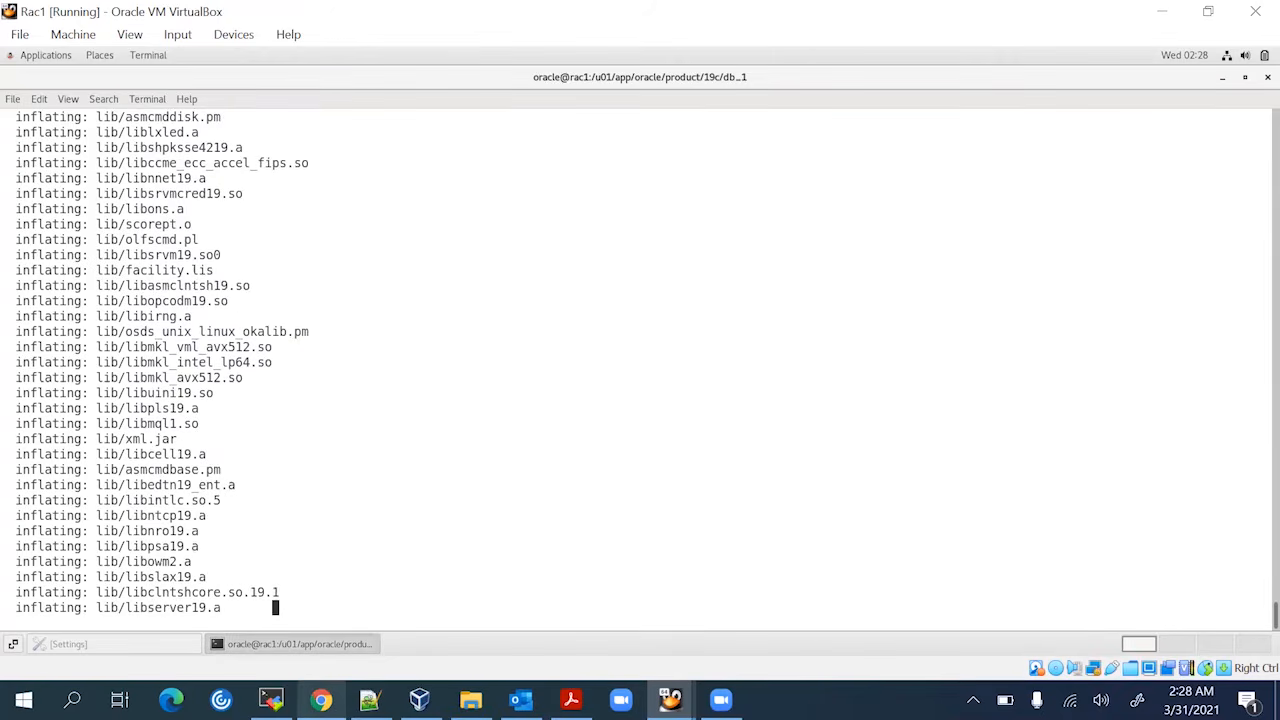
mouse_move(320, 699)
left_click(320, 610)
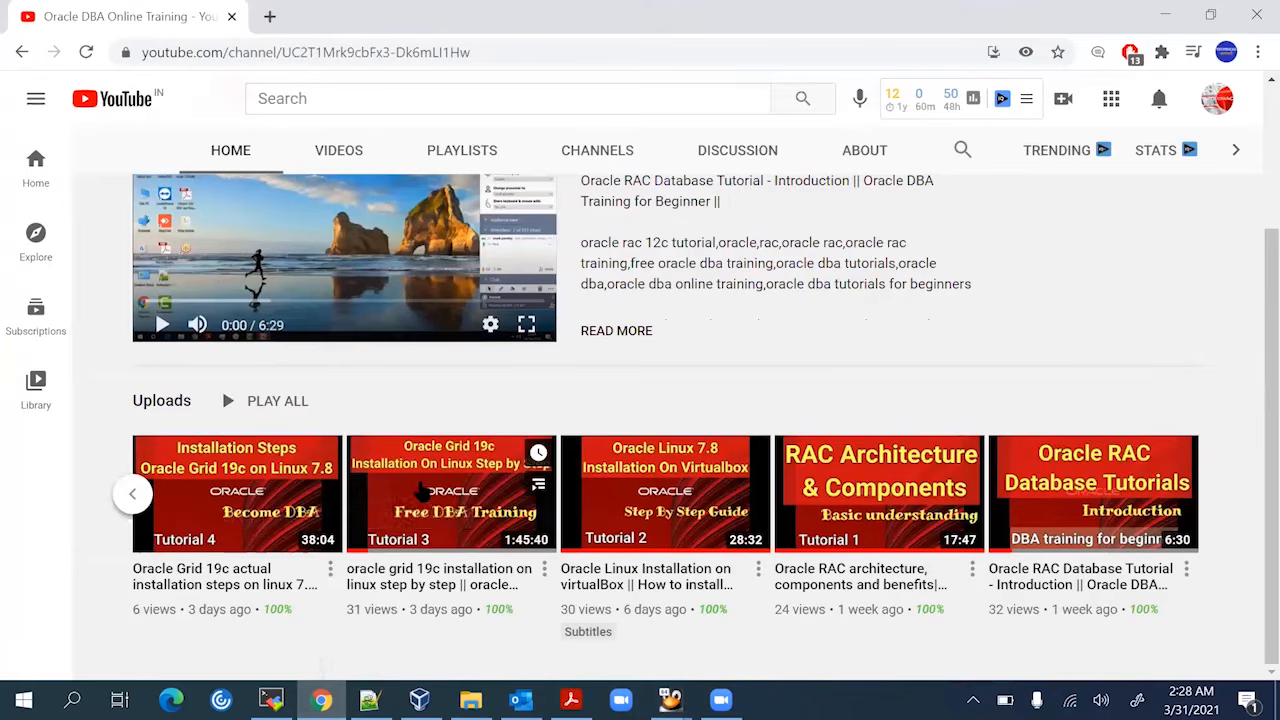
scroll(615, 547, "up", 2)
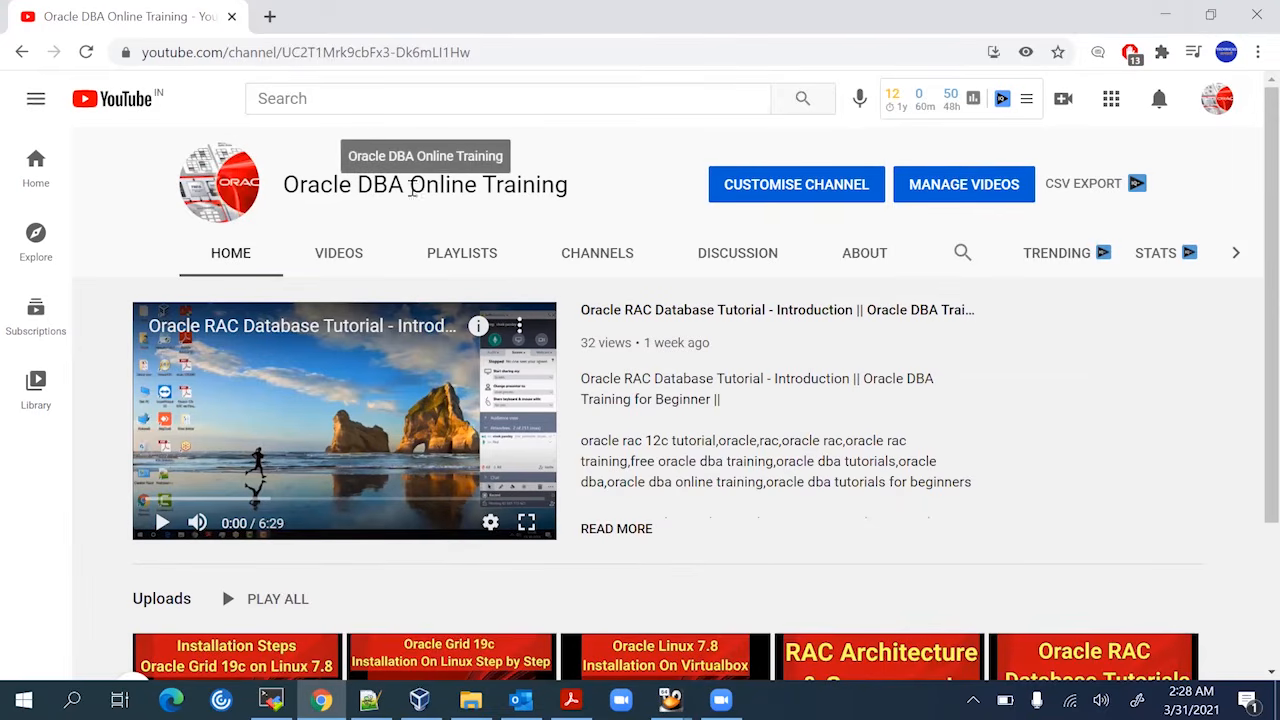
left_click(1154, 20)
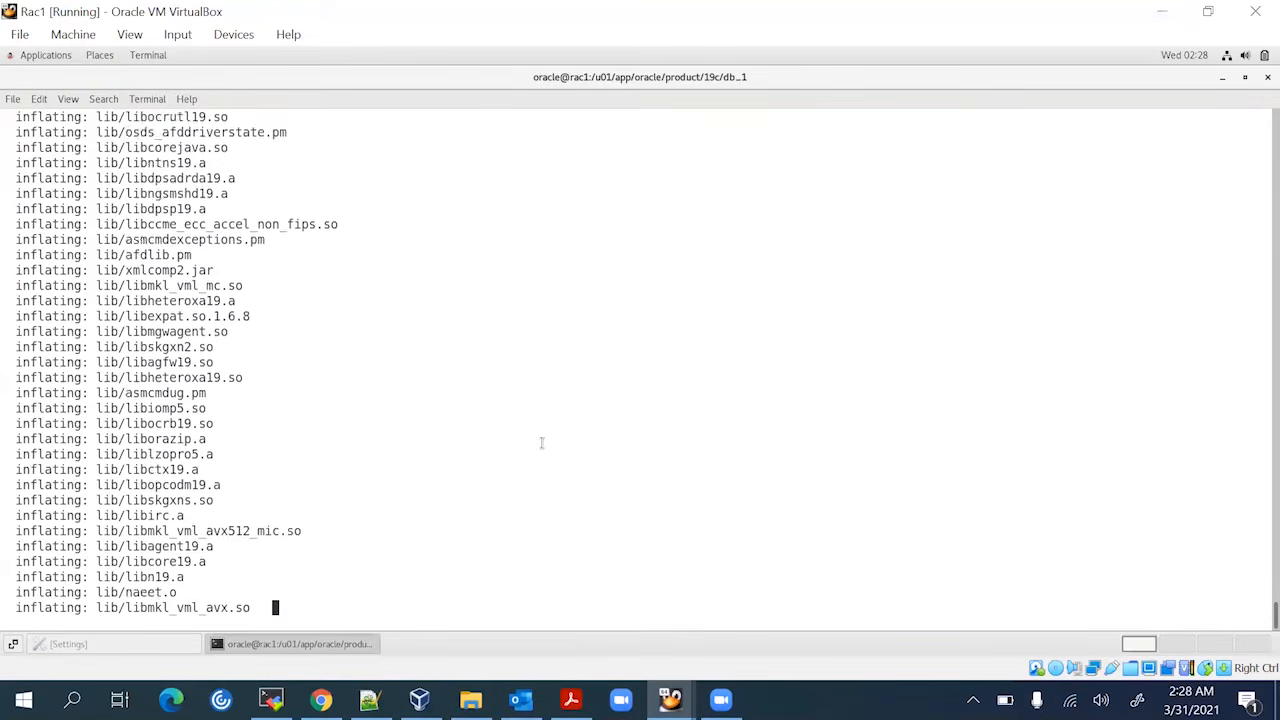
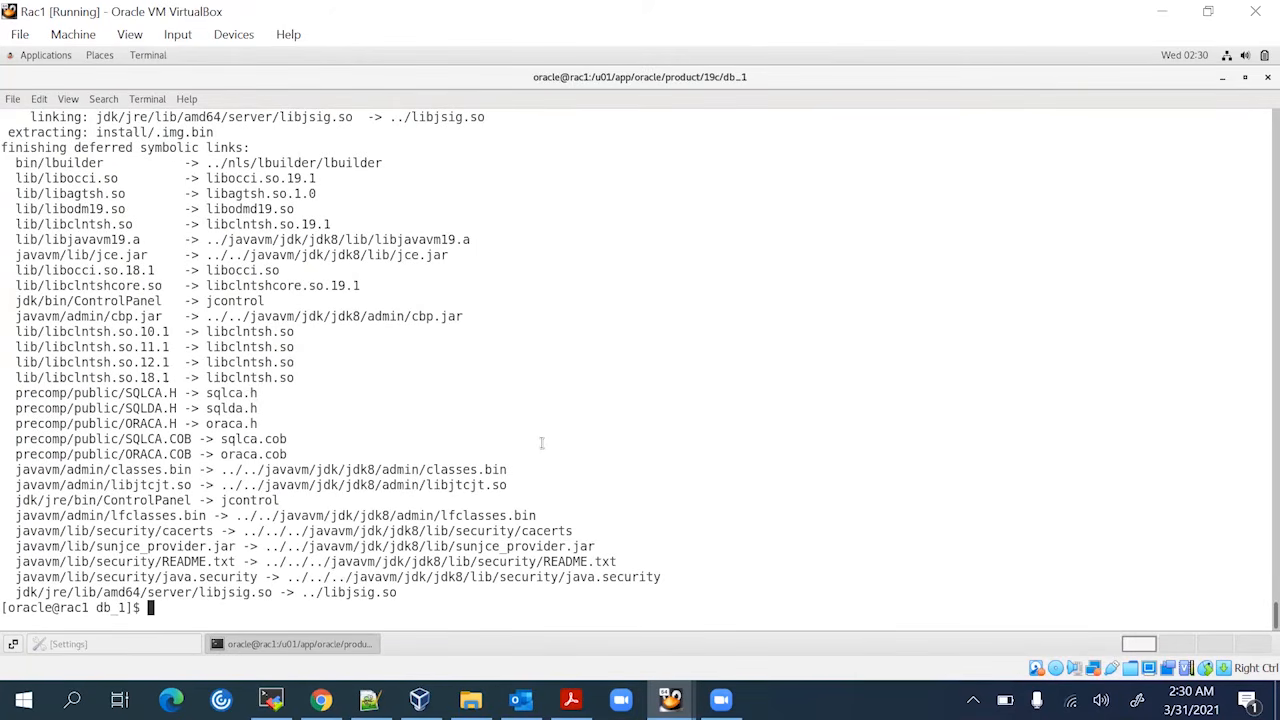
Check free space on /u01 with df -h ., which shows 22G available of 38G
key("Return")
key("Return")
key("Return")
key("Return")
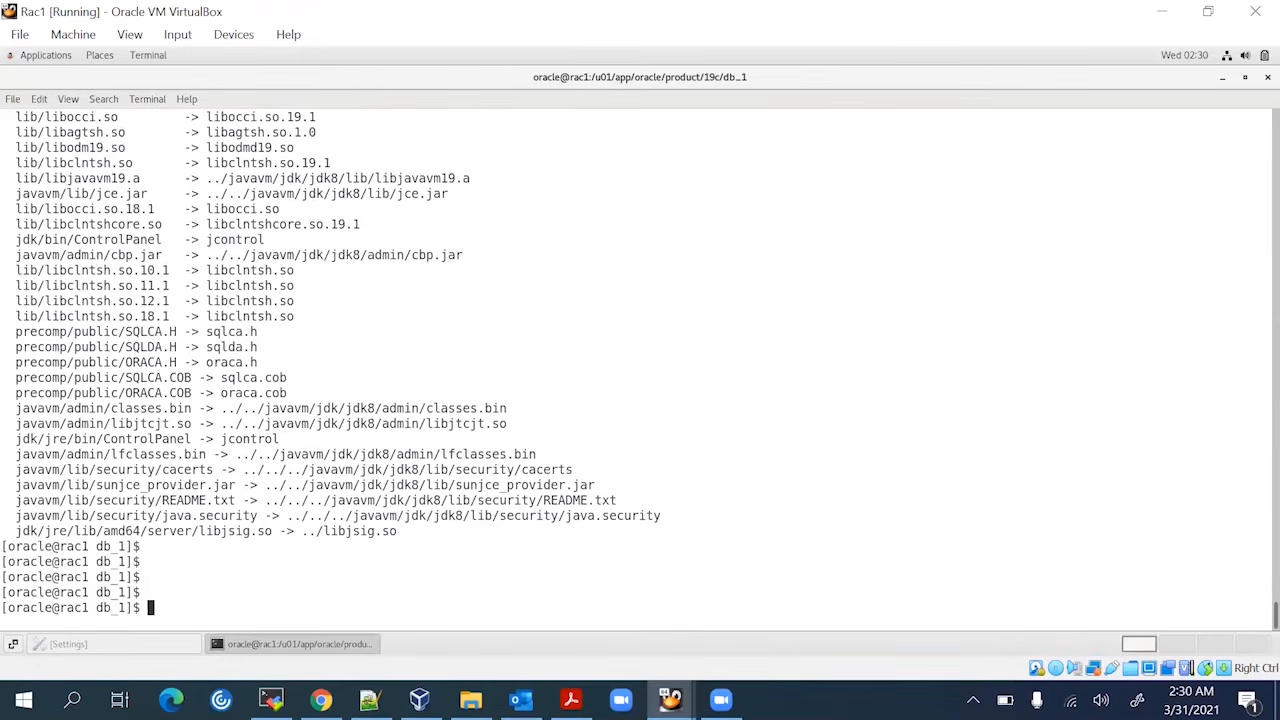
key("Return")
key("Return")
key("Return")
key("Return")
key("Return")
key("Return")
key("Return")
key("Return")
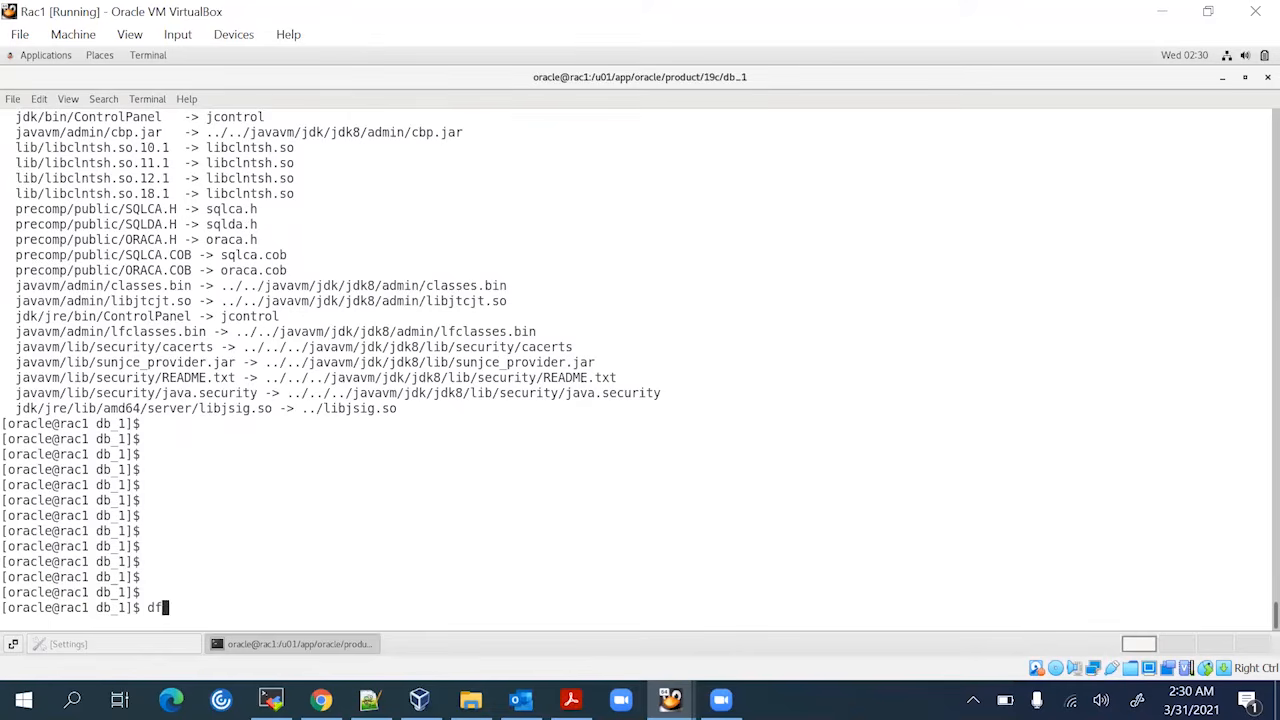
key("Return")
key("Return")
key("Return")
key("Return")
key("Return")
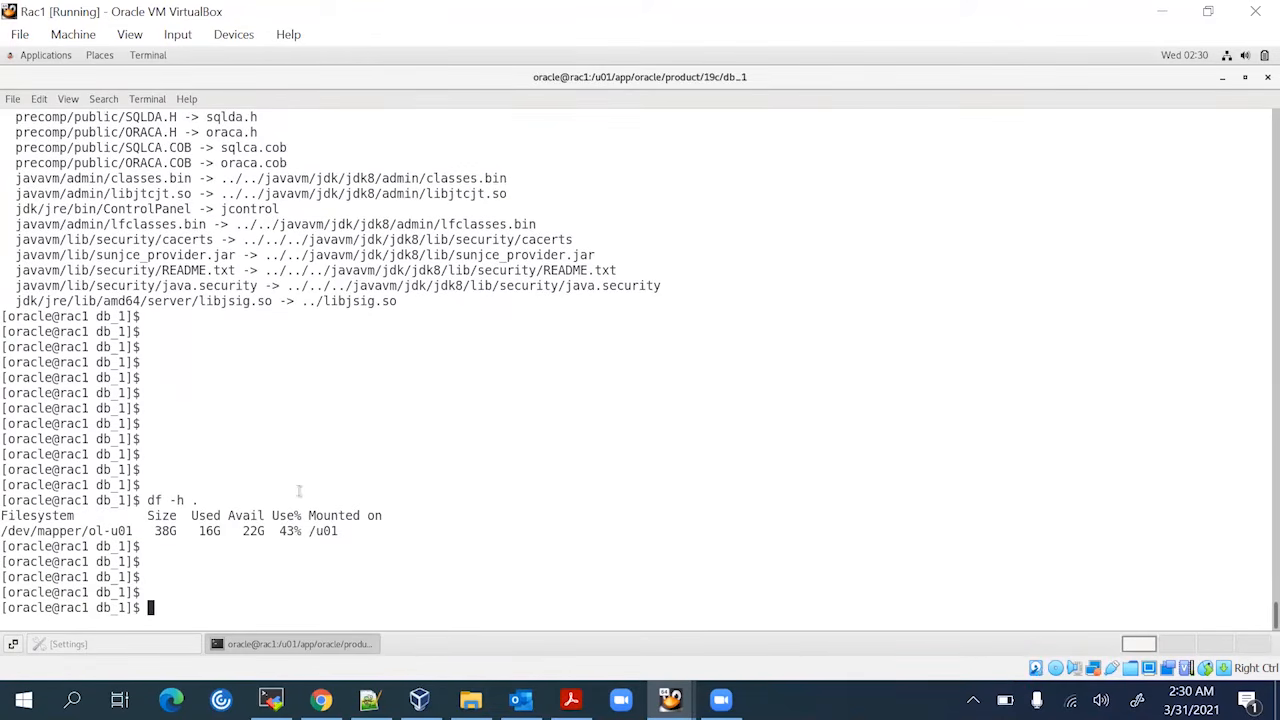
double_click(251, 531)
left_click(450, 549)
Return to root, run xhost +, then switch to oracle and source db.env
key("Return")
key("Return")
key("Return")
key("Return")
key("Return")
type("xh")
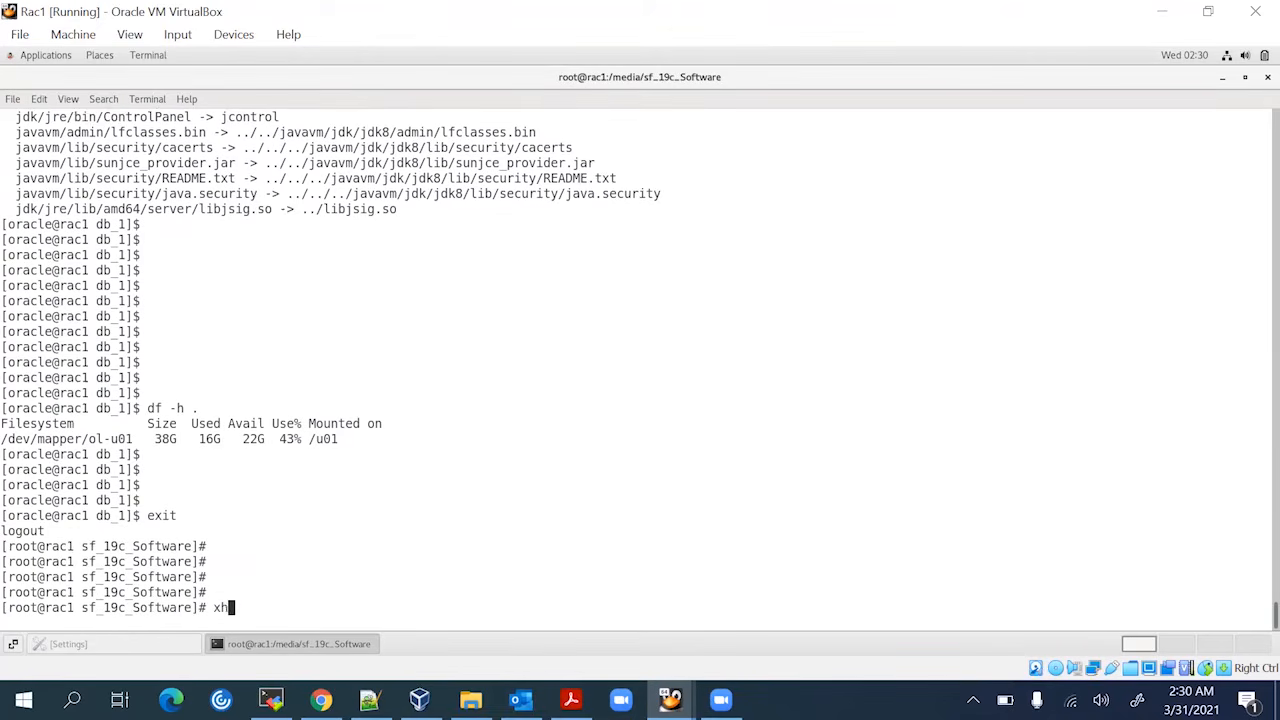
type("ost +")
key("Return")
key("Return")
key("Return")
key("Return")
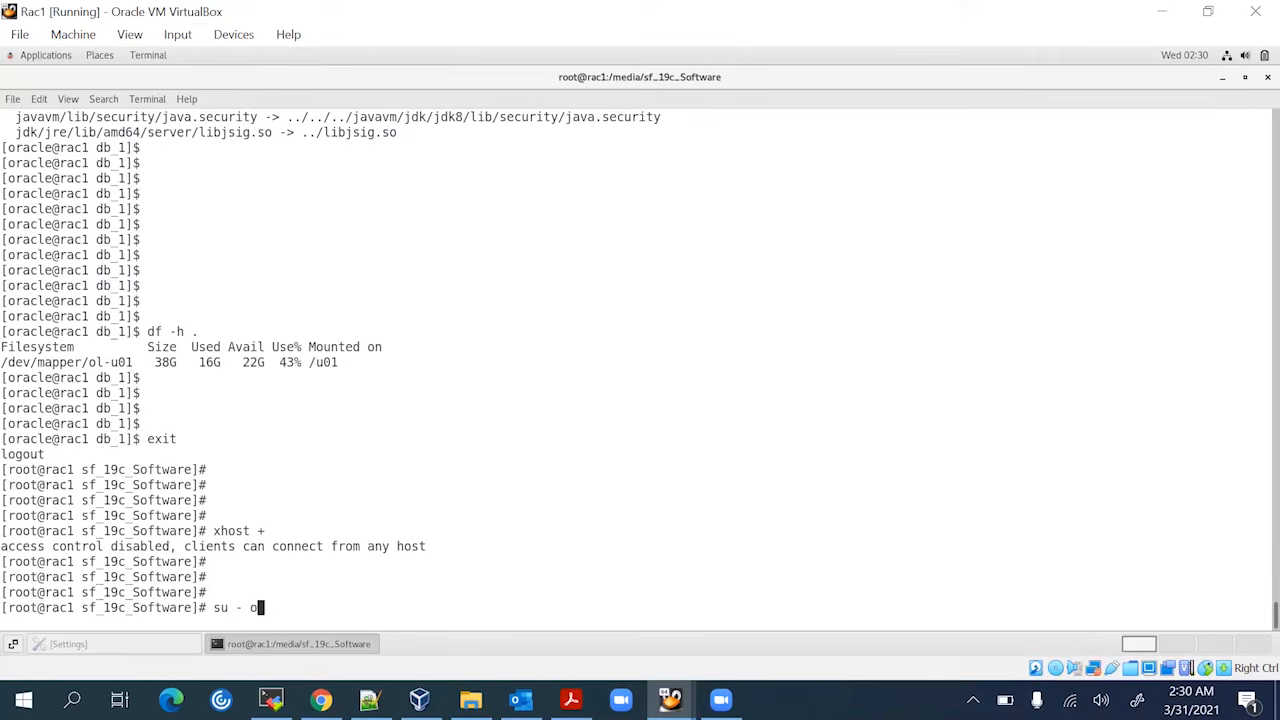
key("Return")
key("Return")
key("Return")
key("Return")
key("Return")
key("Return")
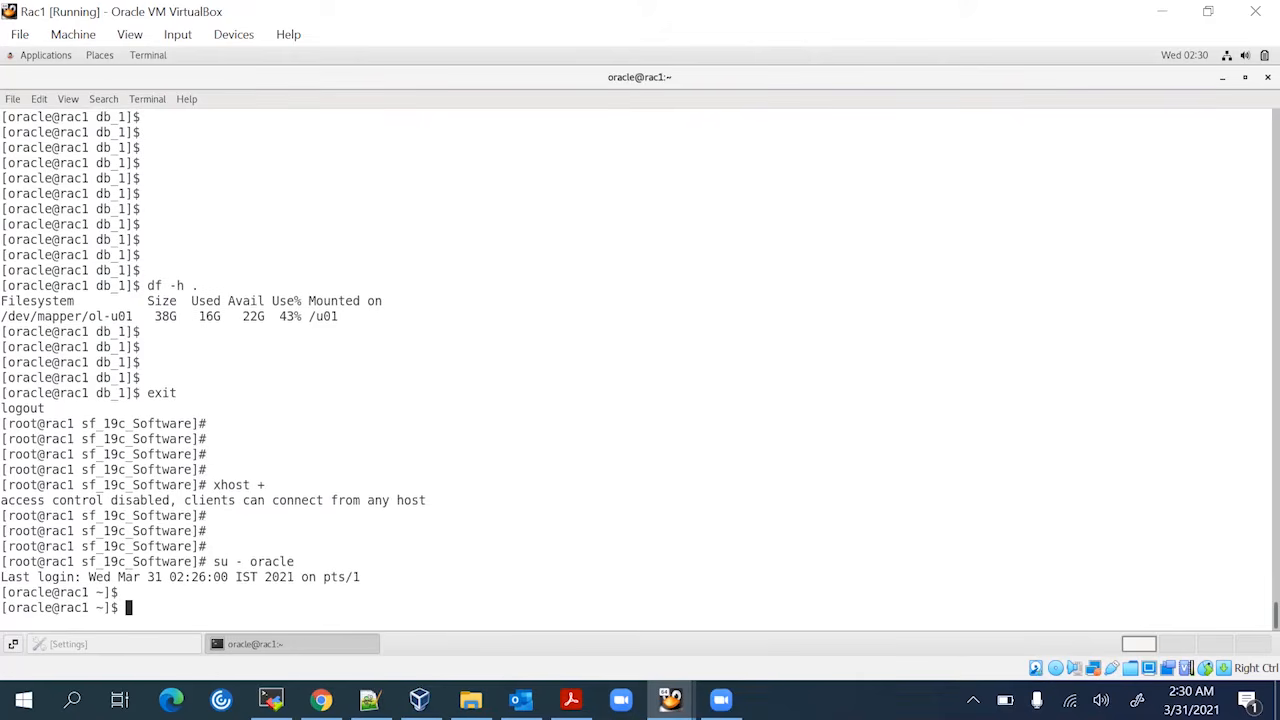
type(".")
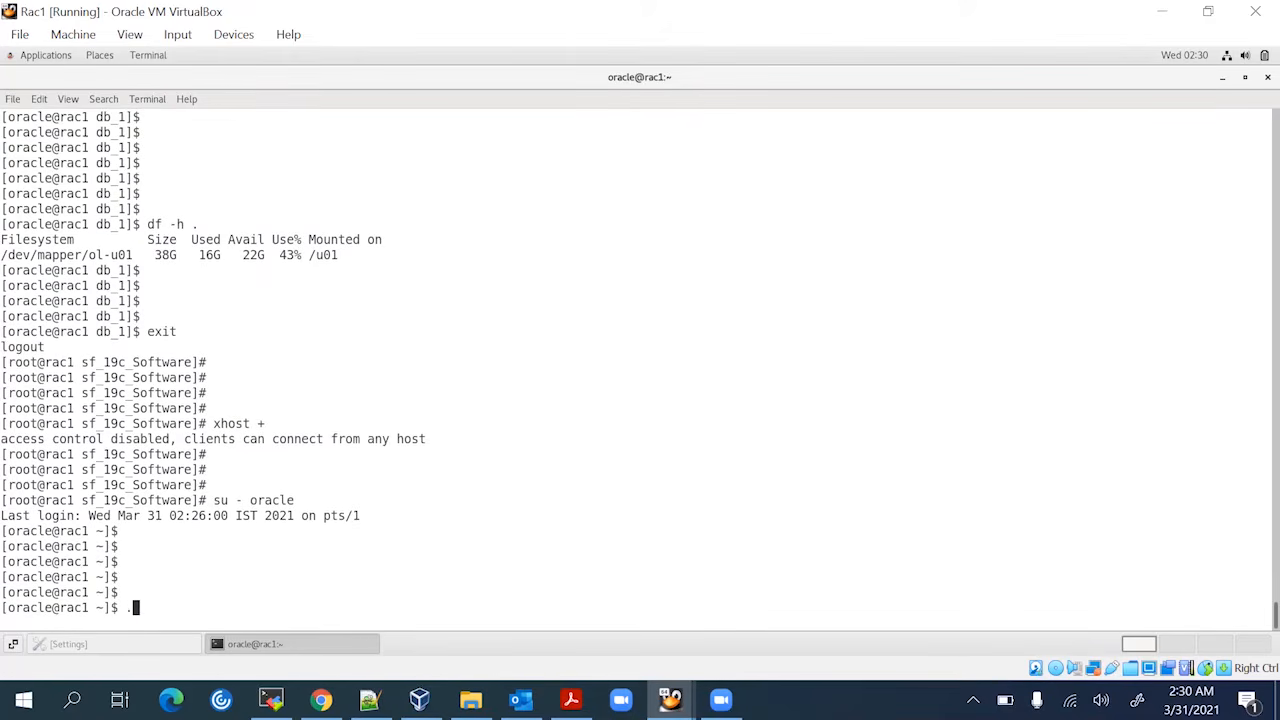
type(" db.env")
key("Return")
key("Return")
key("Return")
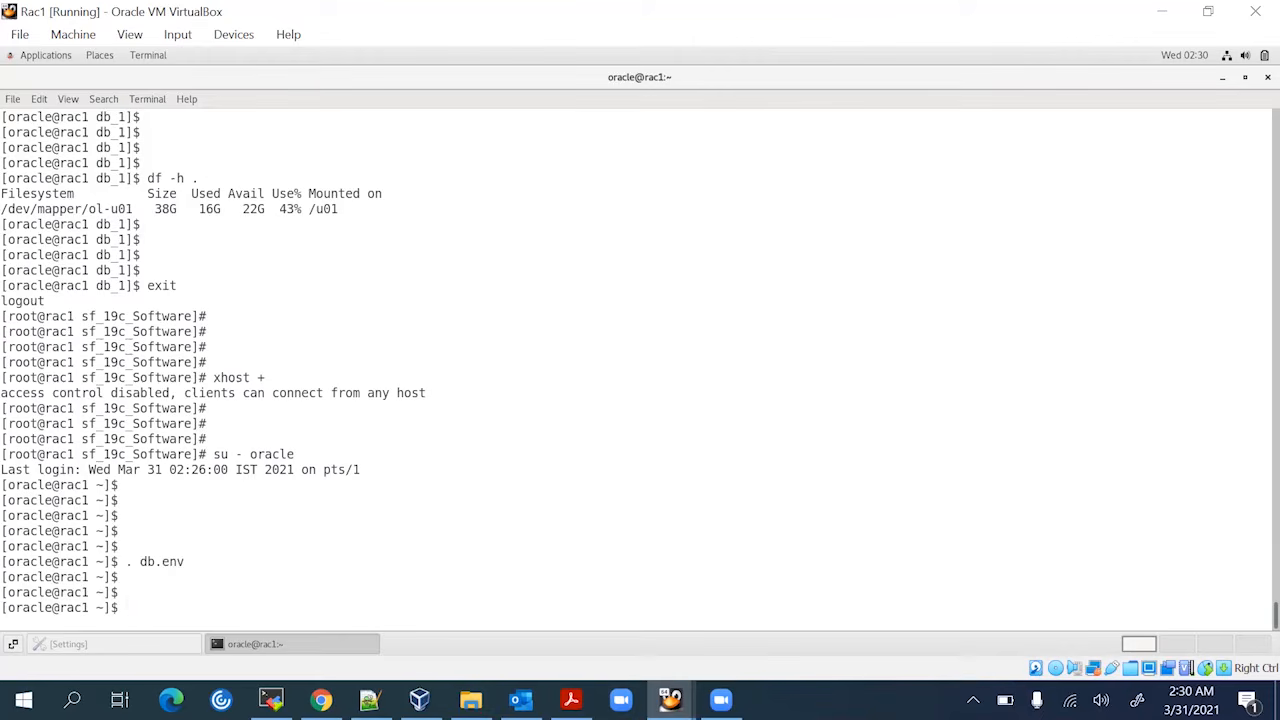
Export DISPLAY=:0.0 in the oracle shell, correcting the typos along the way
type("eport DISPLAT")
key("BackSpace")
type("Y")
key("BackSpace")
key("BackSpace")
key("BackSpace")
key("BackSpace")
key("BackSpace")
key("BackSpace")
key("BackSpace")
key("BackSpace")
key("BackSpace")
key("BackSpace")
key("BackSpace")
key("BackSpace")
type("xport DISPAY")
key("BackSpace")
key("BackSpace")
key("BackSpace")
type("PLA")
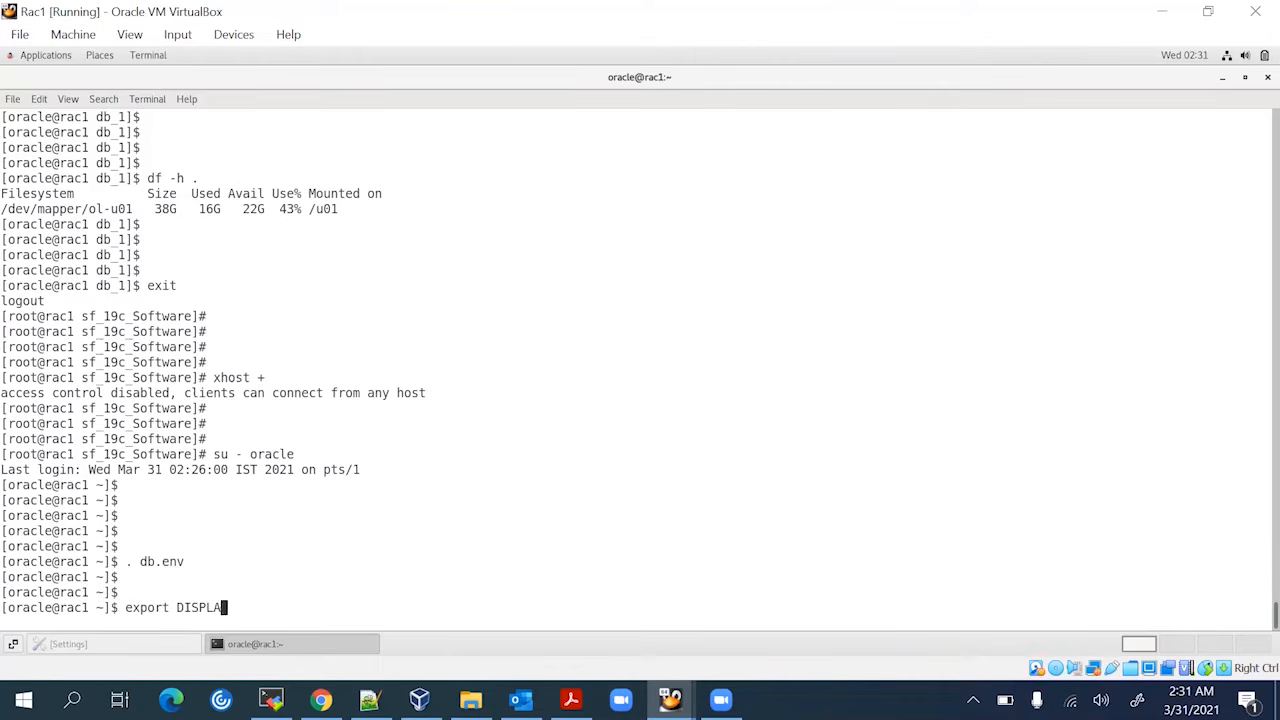
type("Y=:0.0")
key("Return")
Enter cd $ORACLE_HOME to move into the Oracle home directory
key("Return")
key("Return")
key("Return")
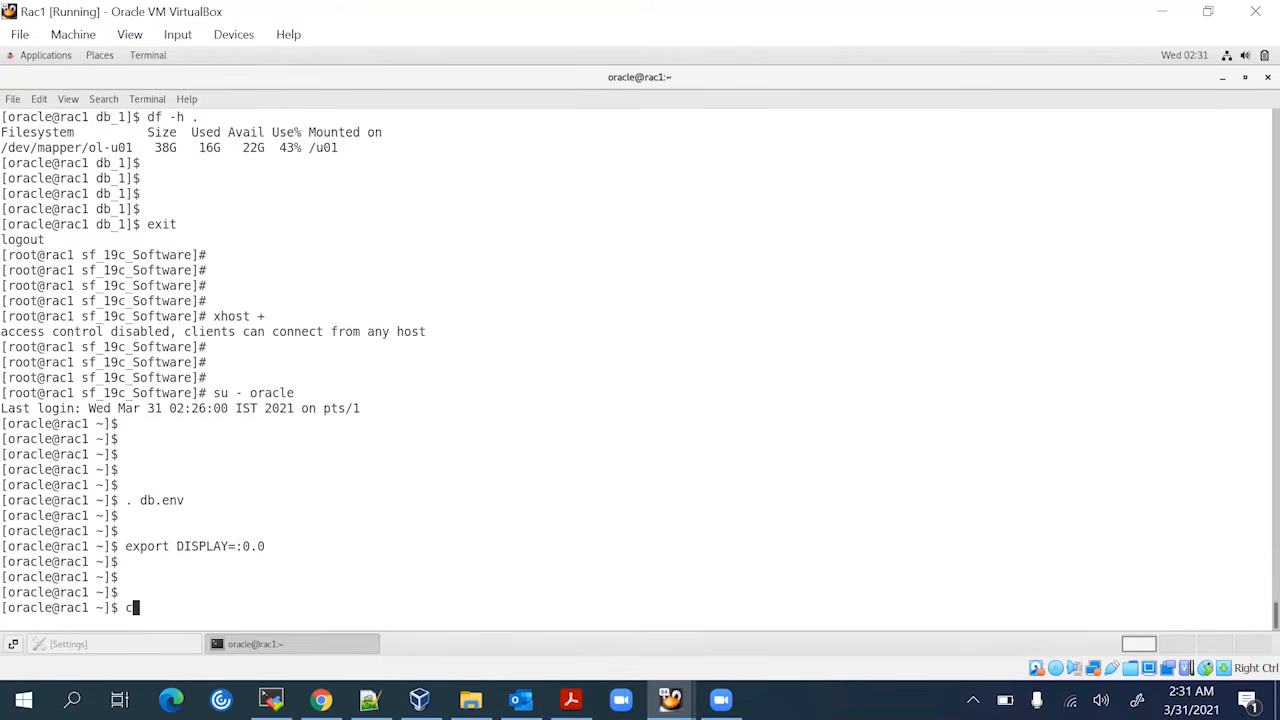
type("cd $ORA")
key("BackSpace")
key("BackSpace")
key("BackSpace")
type("ORACLE_HOME")
key("Return")
key("Return")
List the Oracle home, delete LINUX.X64_193000_db_home.zip, and launch ./runInstaller
type("ls -ltr")
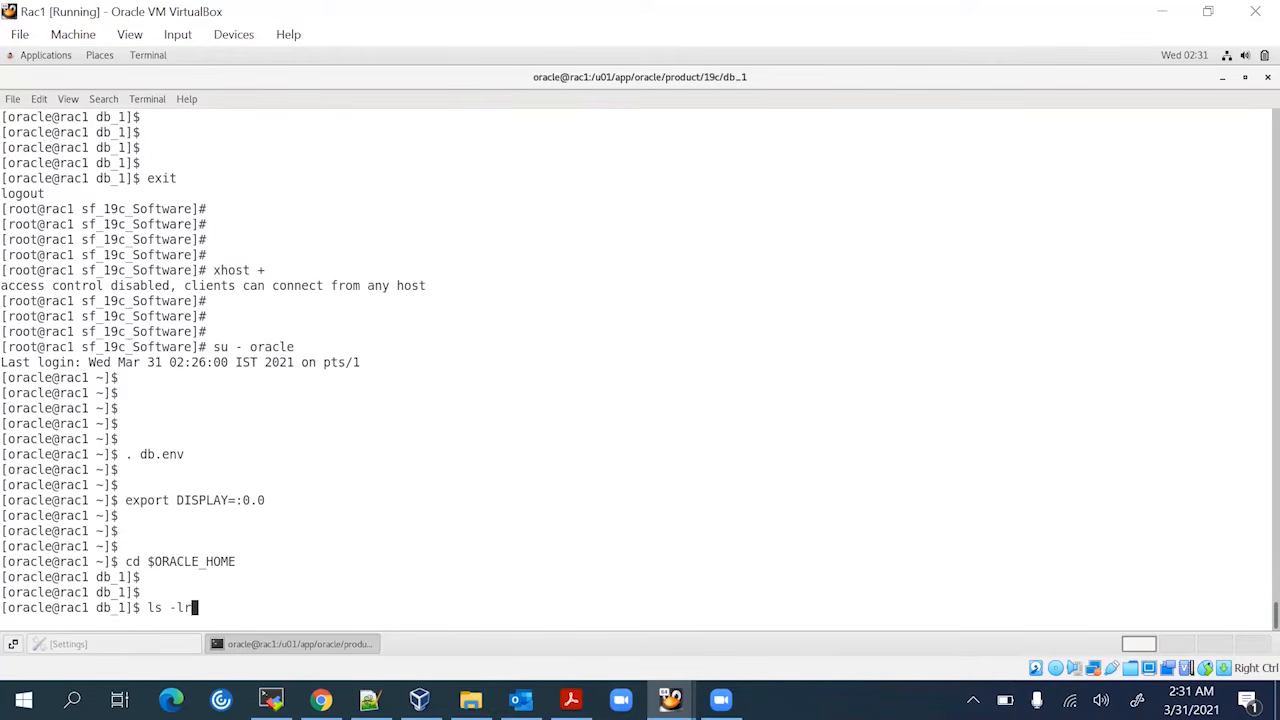
key("Return")
key("Return")
key("Return")
key("Return")
type("r")
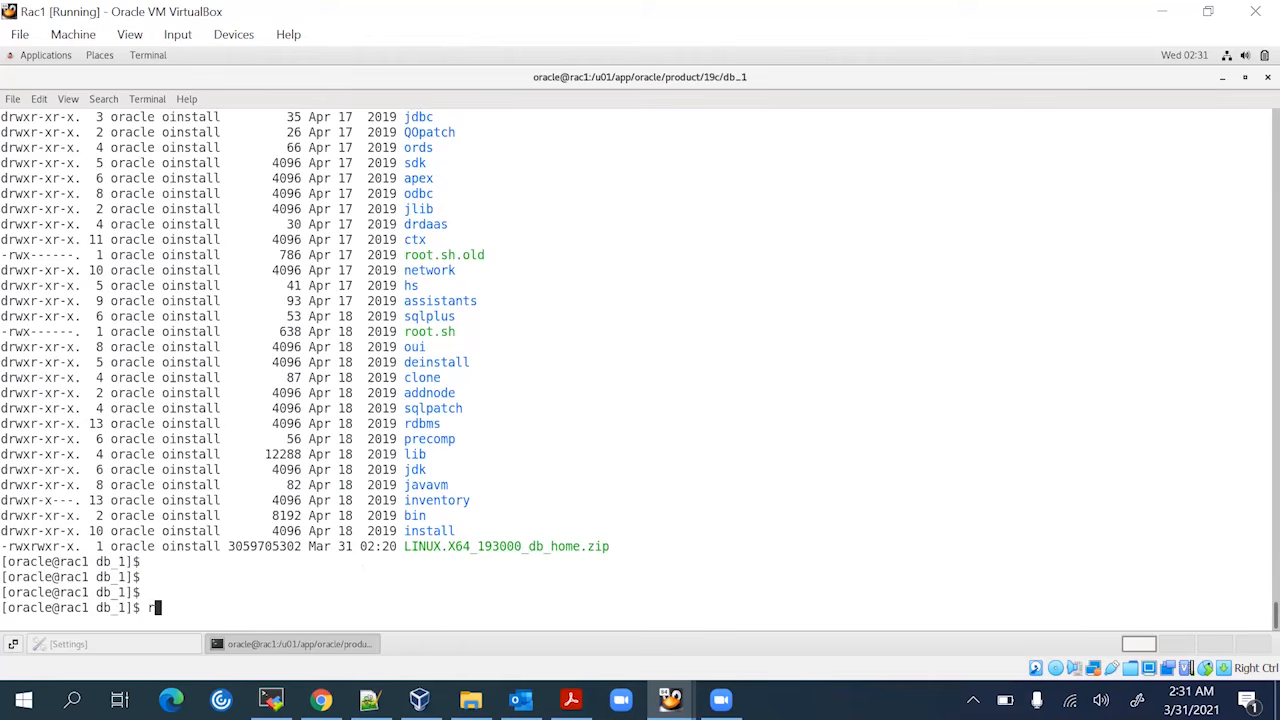
type("m -rf")
double_click(535, 546)
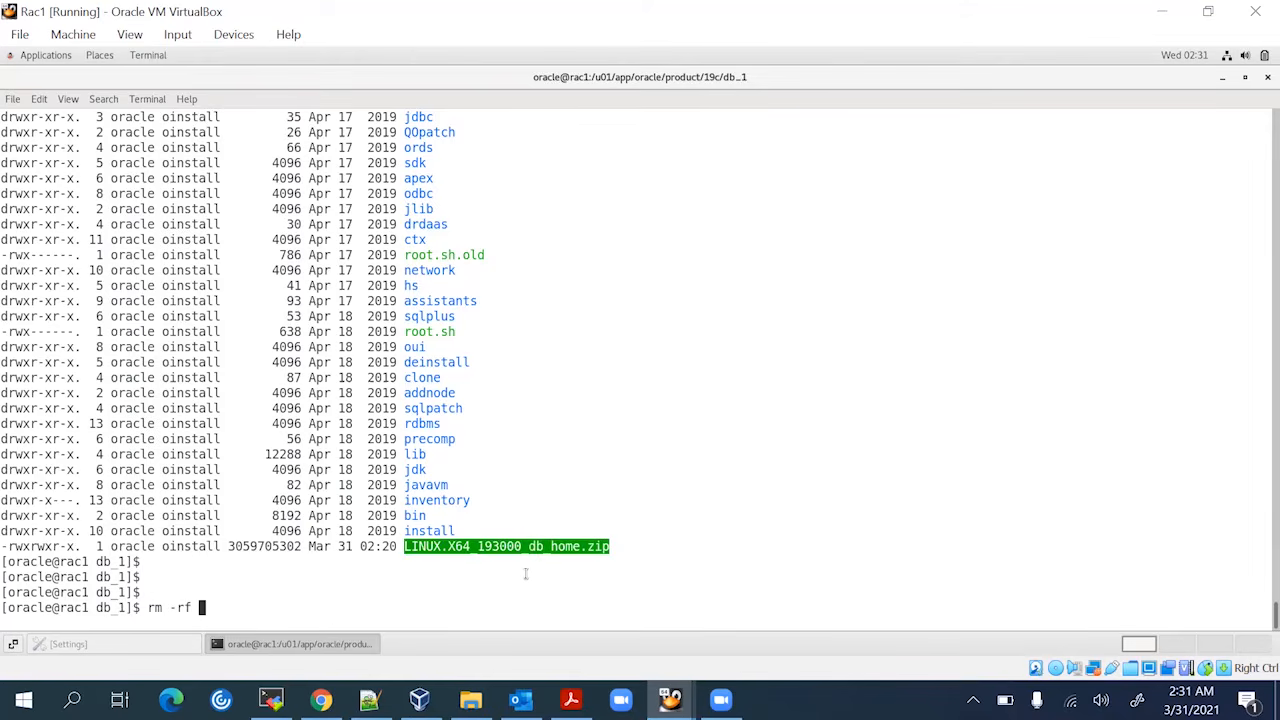
middle_click(525, 573)
key("Return")
key("Return")
key("Return")
key("Return")
key("Return")
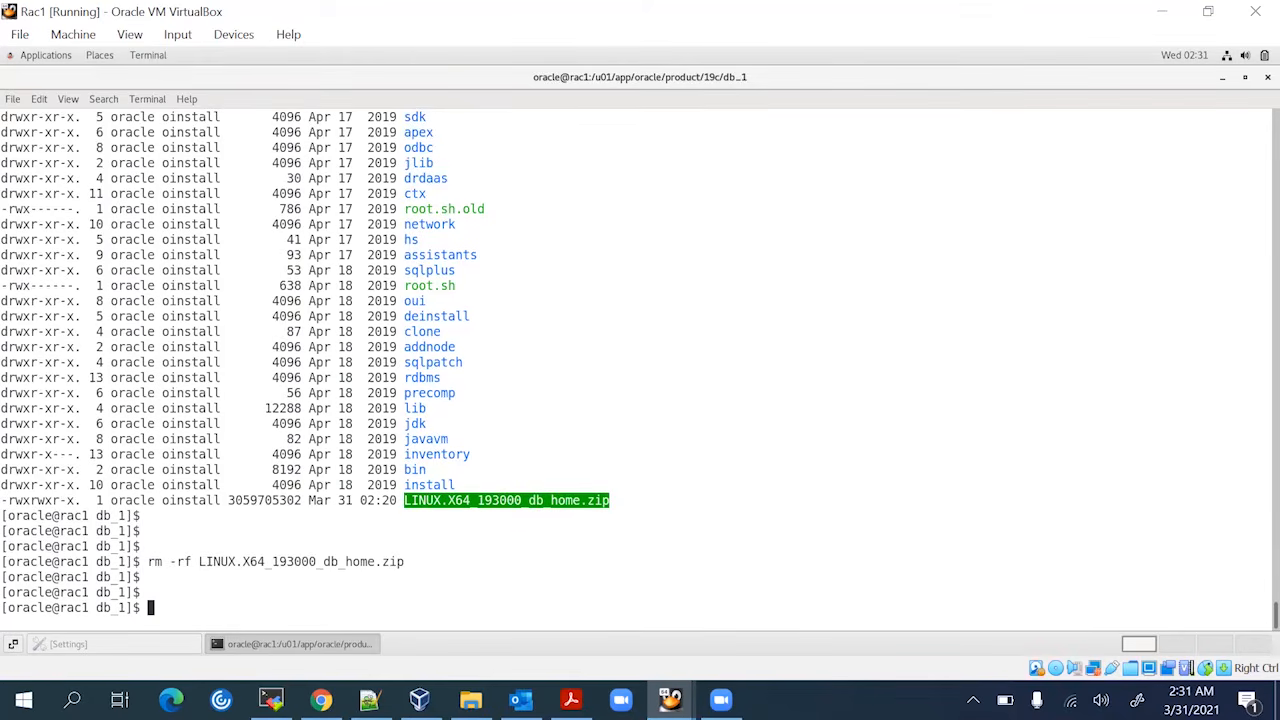
type("./")
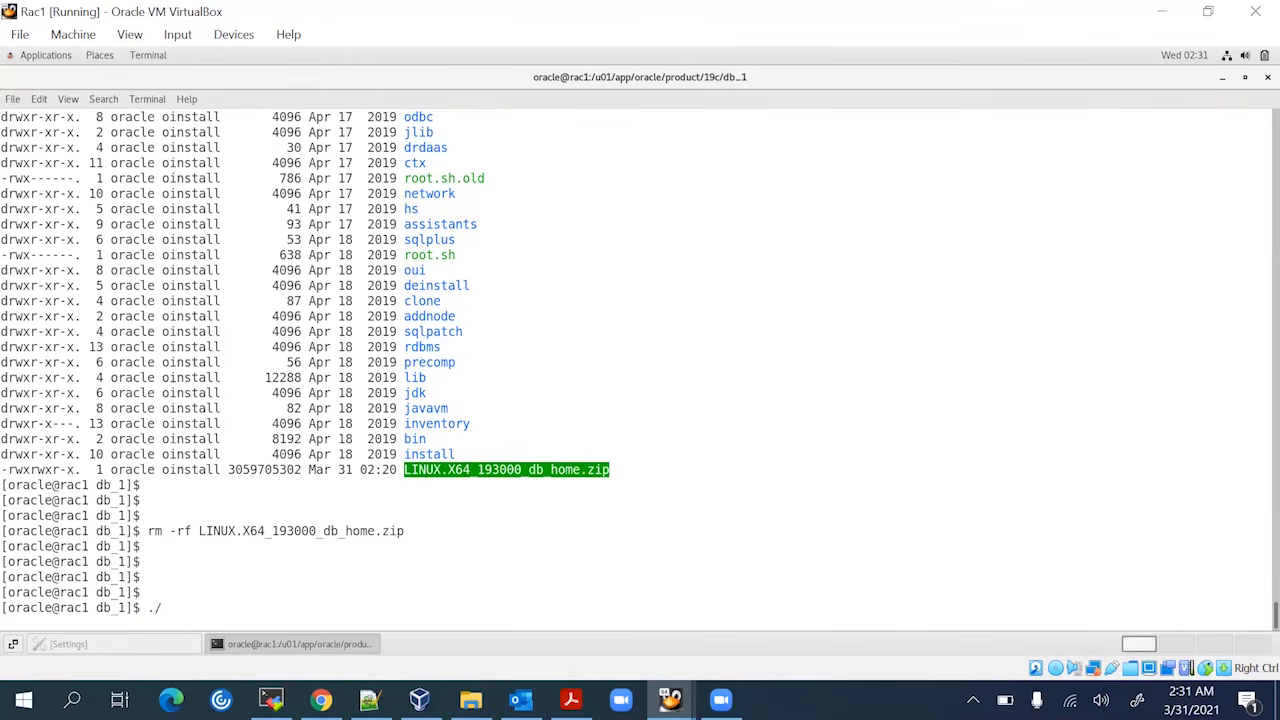
type("runInstaller")
key("Return")
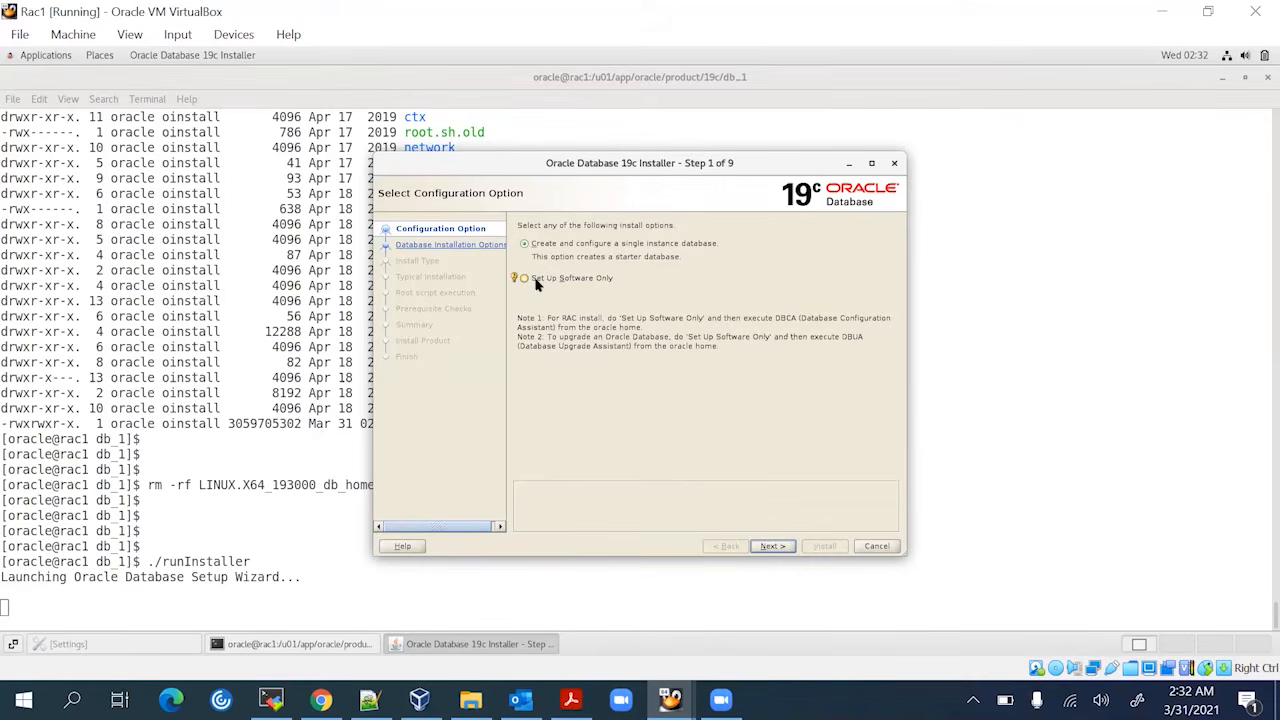
Choose Set Up Software Only and advance to the RAC database installation option
left_click(540, 284)
left_click(773, 548)
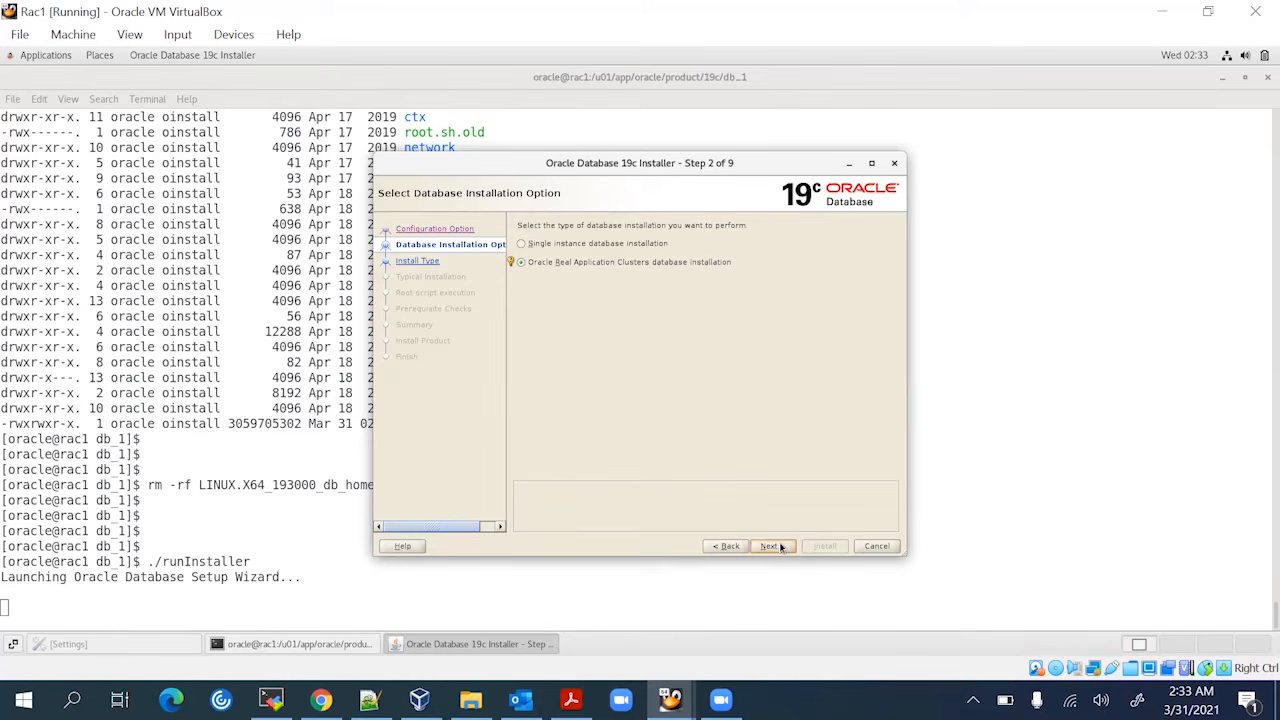
Keep the Oracle RAC installation with nodes rac1 and rac2, advancing to Database Edition
left_click(780, 547)
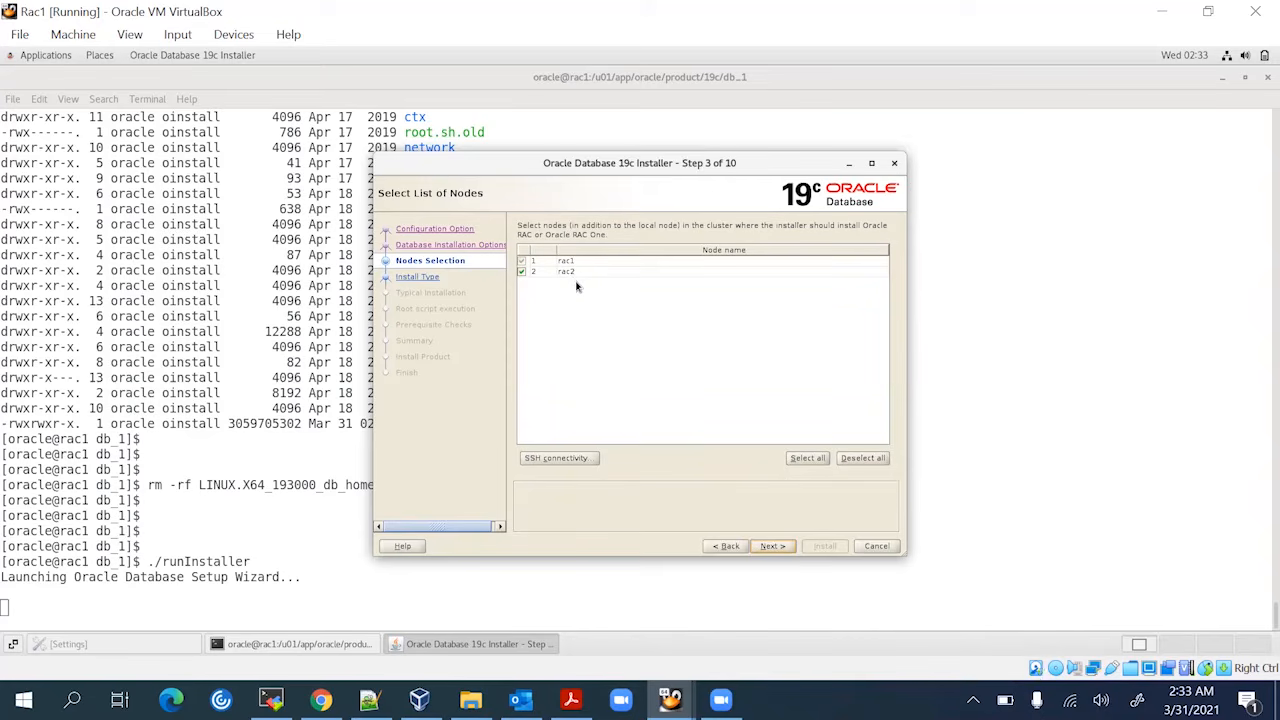
left_click(772, 546)
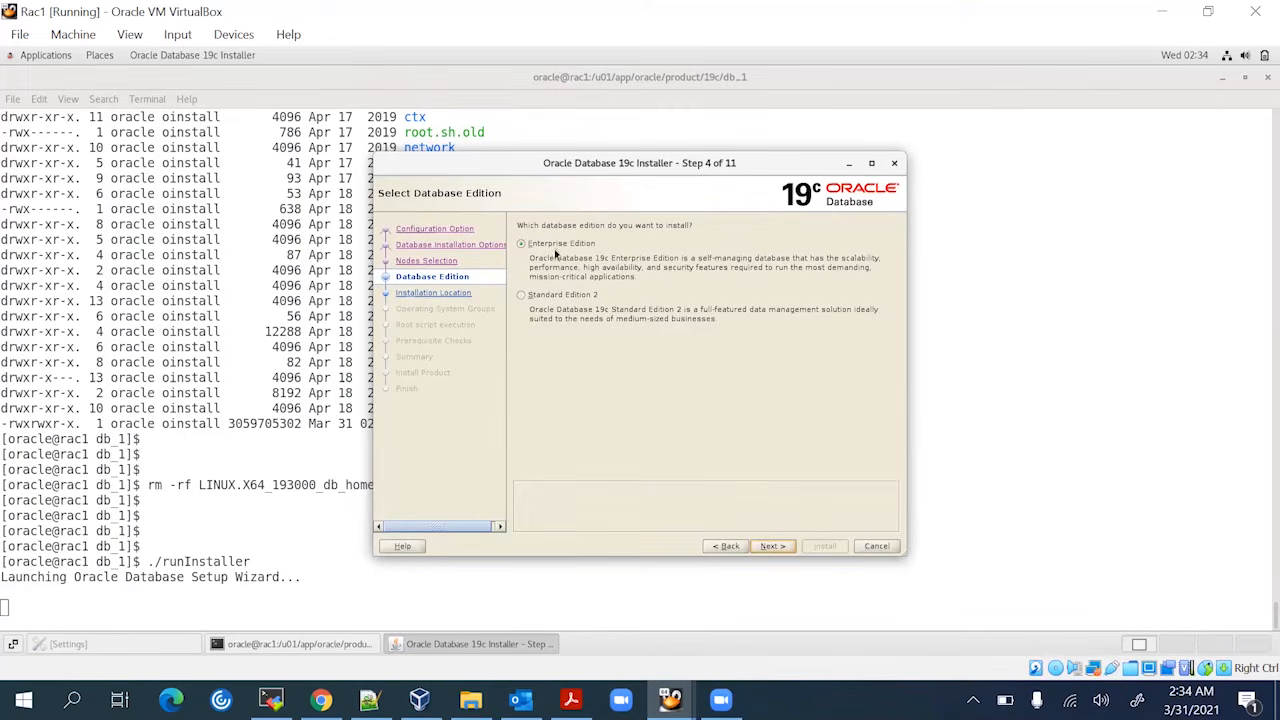
Keep Enterprise Edition and Oracle base /u01/app/oracle, moving on to OS groups
left_click(560, 246)
left_click(769, 547)
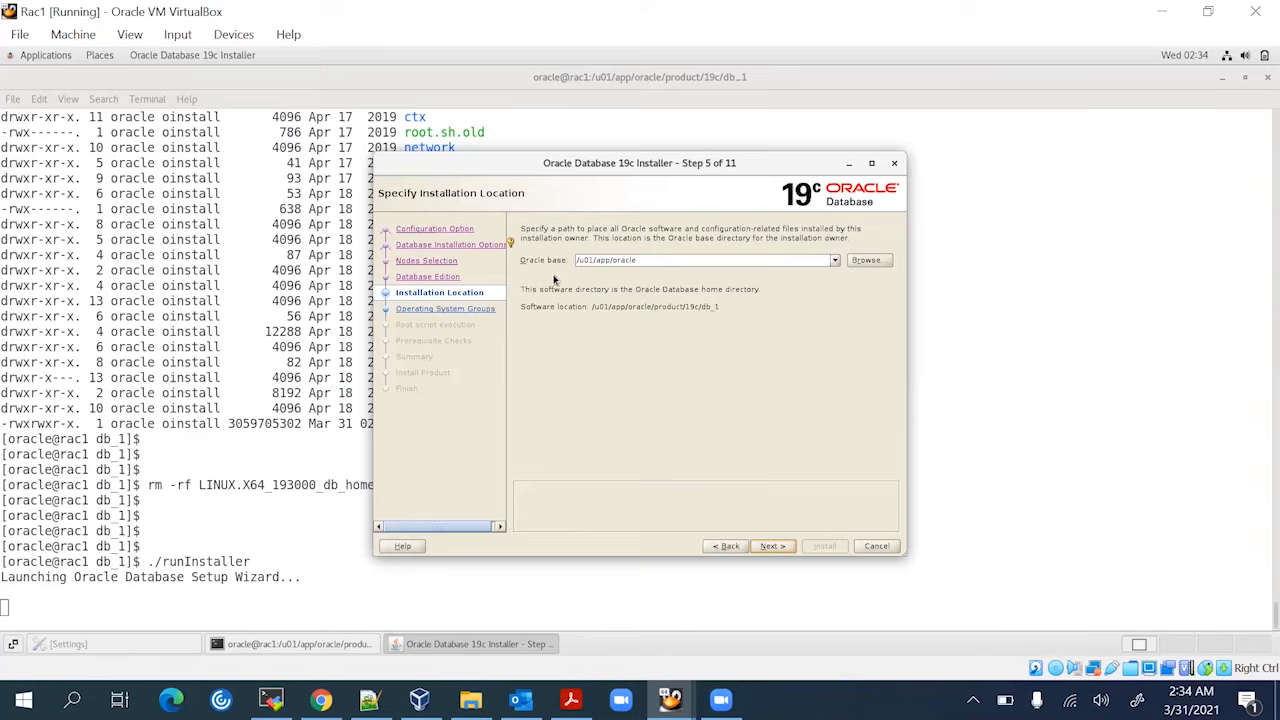
left_click(605, 261)
left_click(772, 547)
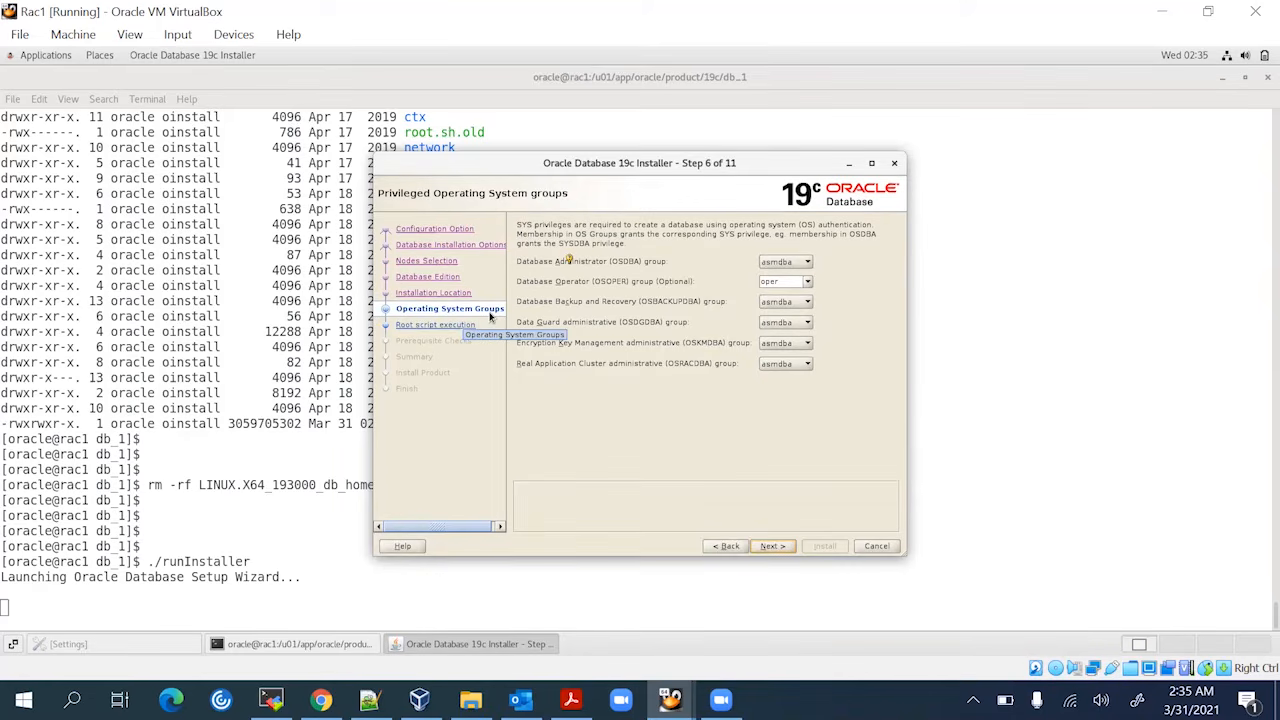
Set OSDBA, OSOPER, OSBACKUPDBA, OSDGDBA, OSKMDBA and OSRACDBA all to oinstall
left_click(808, 285)
left_click(790, 294)
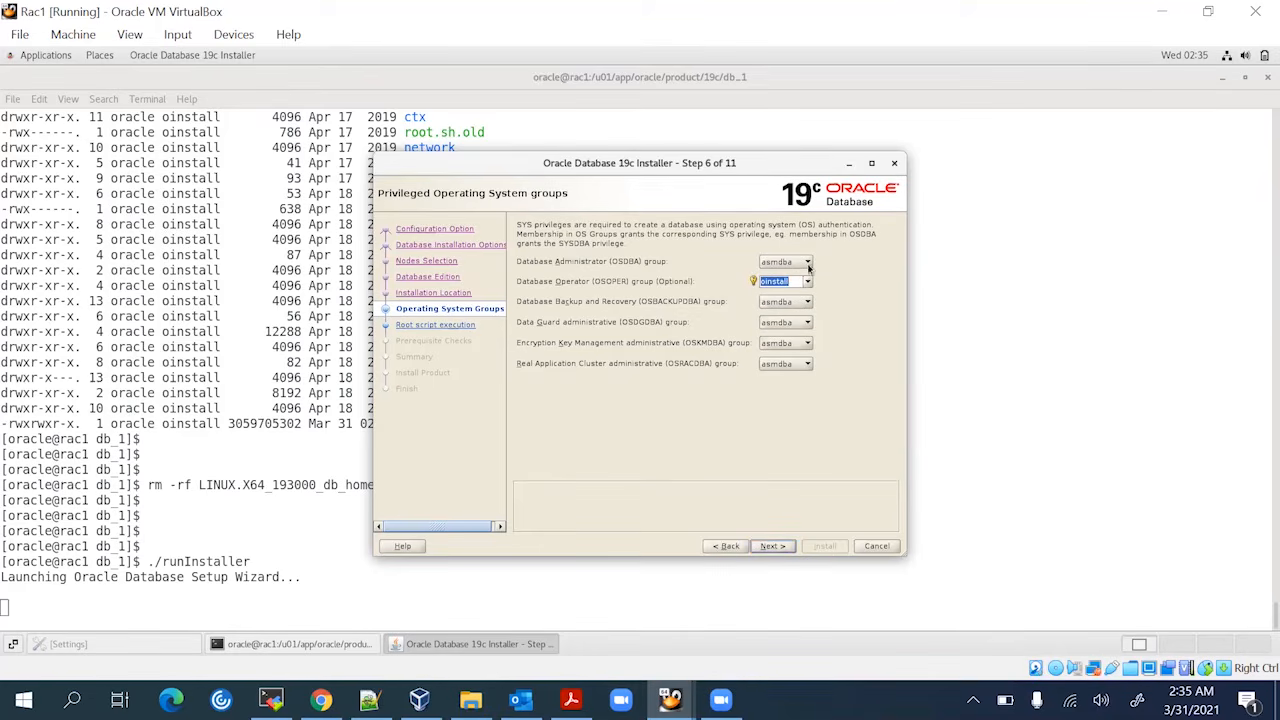
left_click(808, 262)
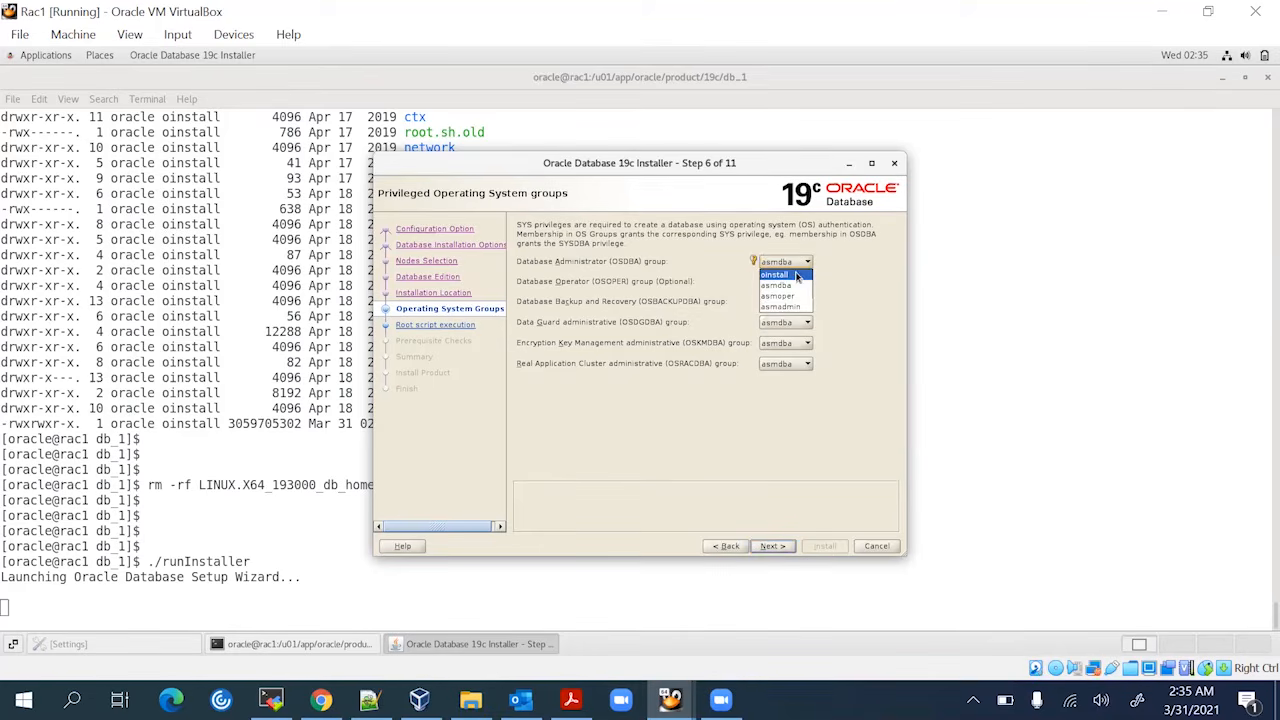
left_click(797, 278)
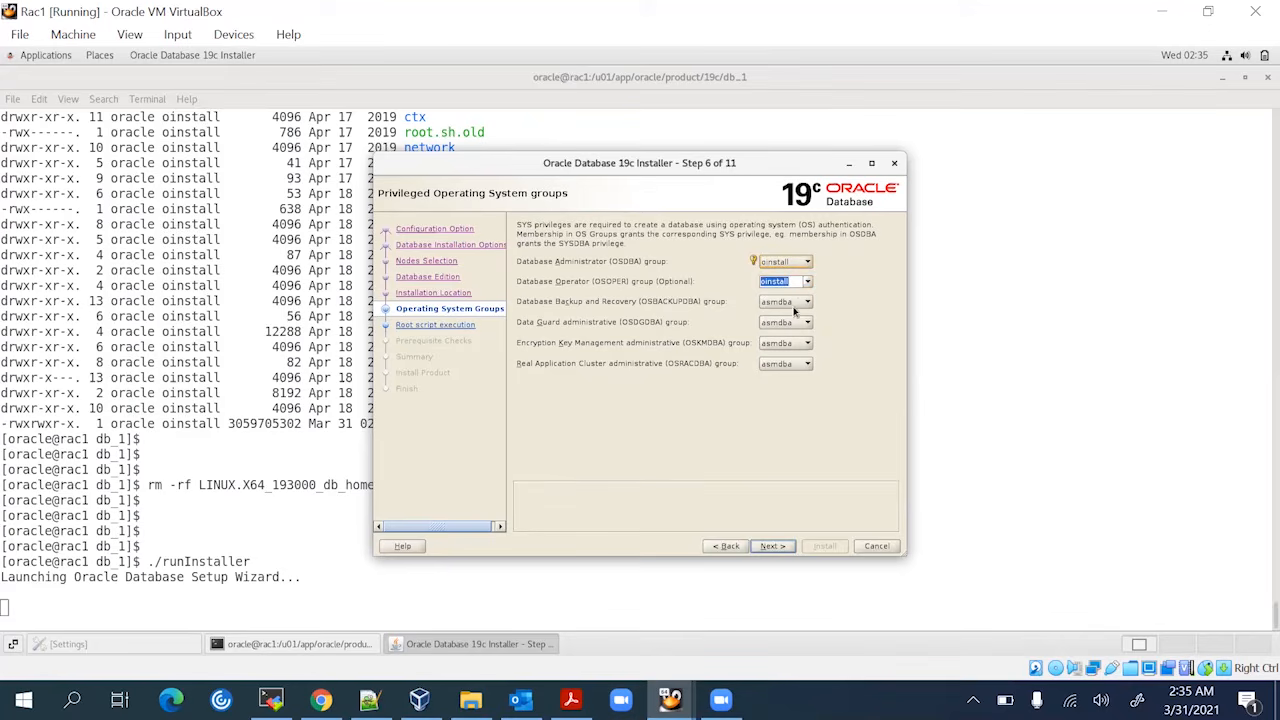
left_click(801, 301)
left_click(797, 318)
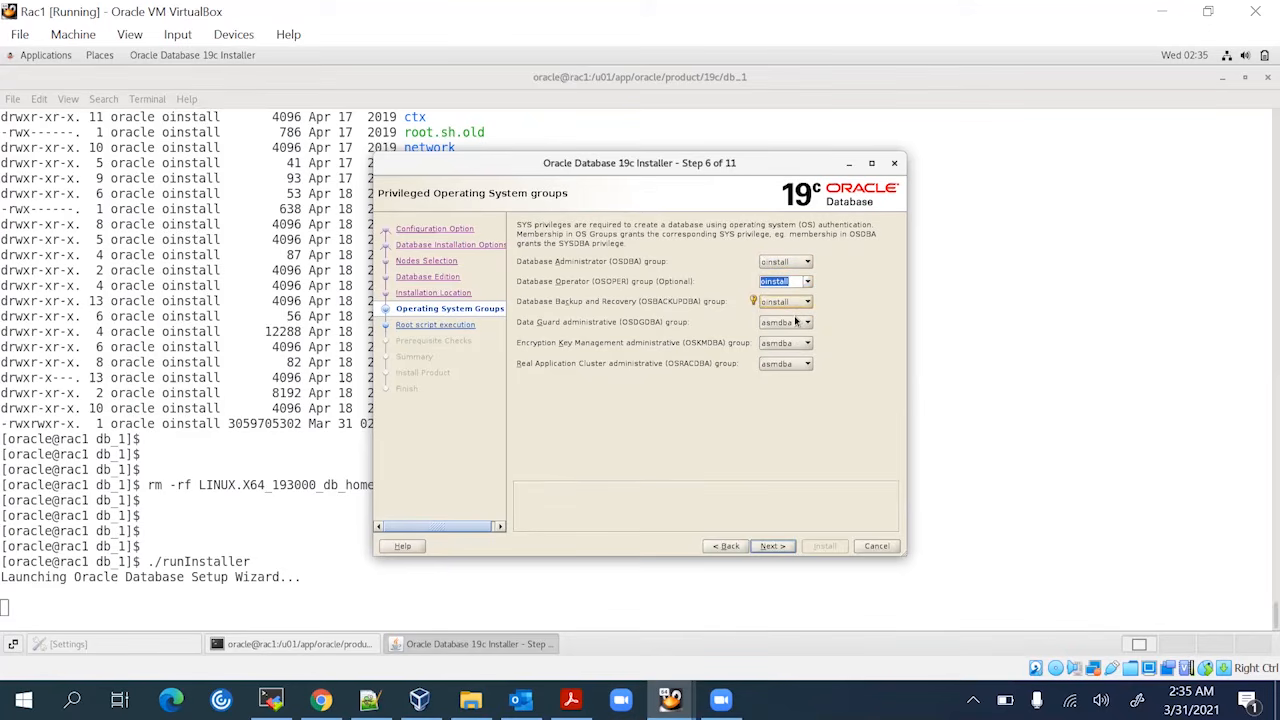
left_click(797, 323)
left_click(790, 335)
left_click(793, 343)
left_click(793, 356)
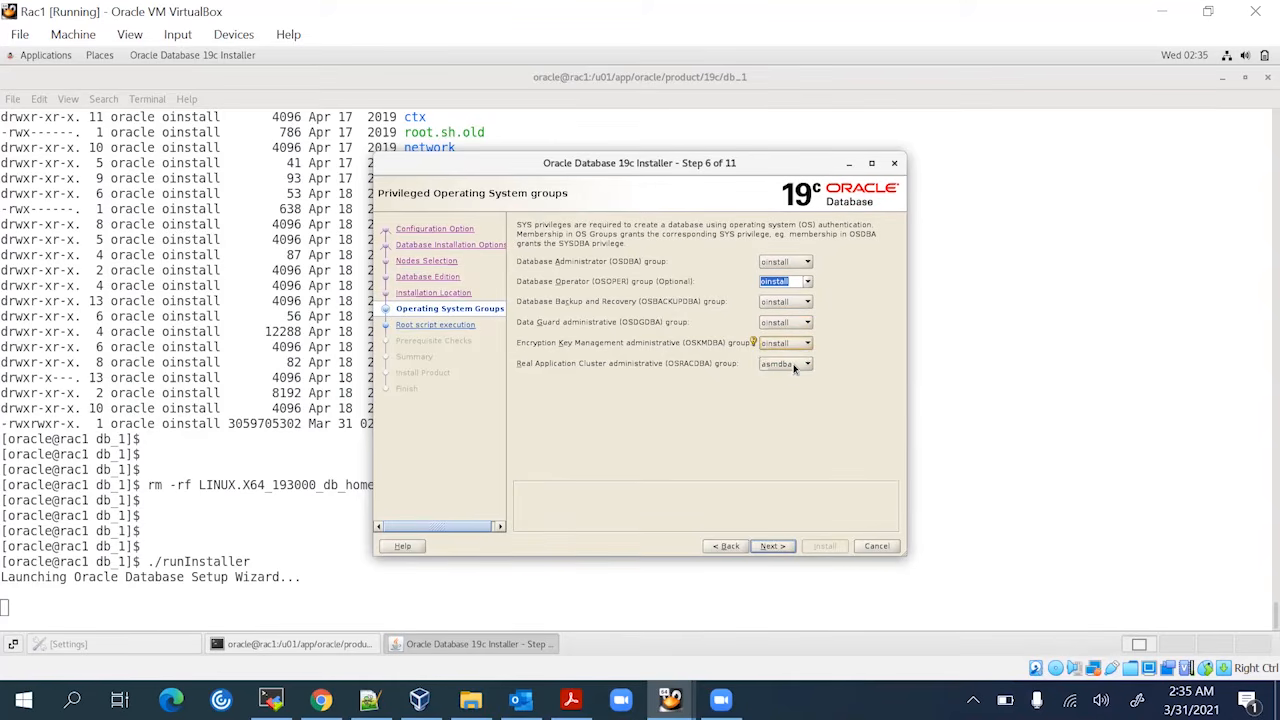
left_click(795, 365)
left_click(794, 375)
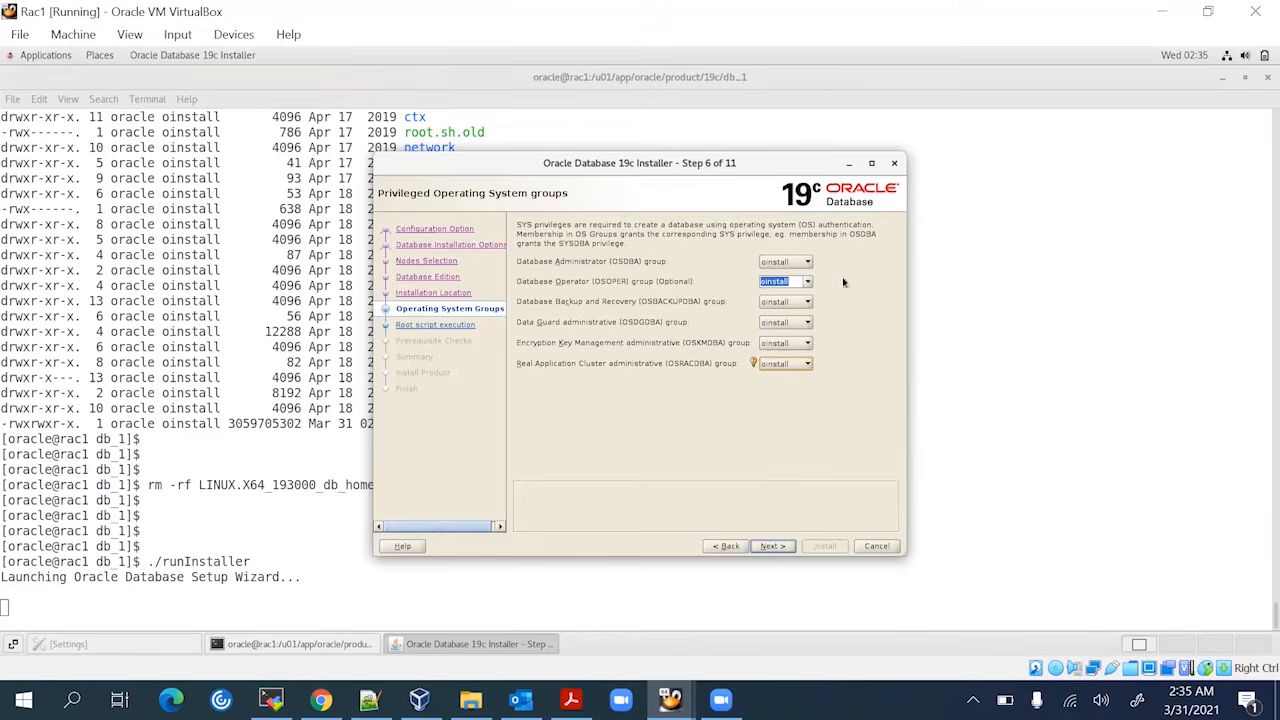
left_click(774, 546)
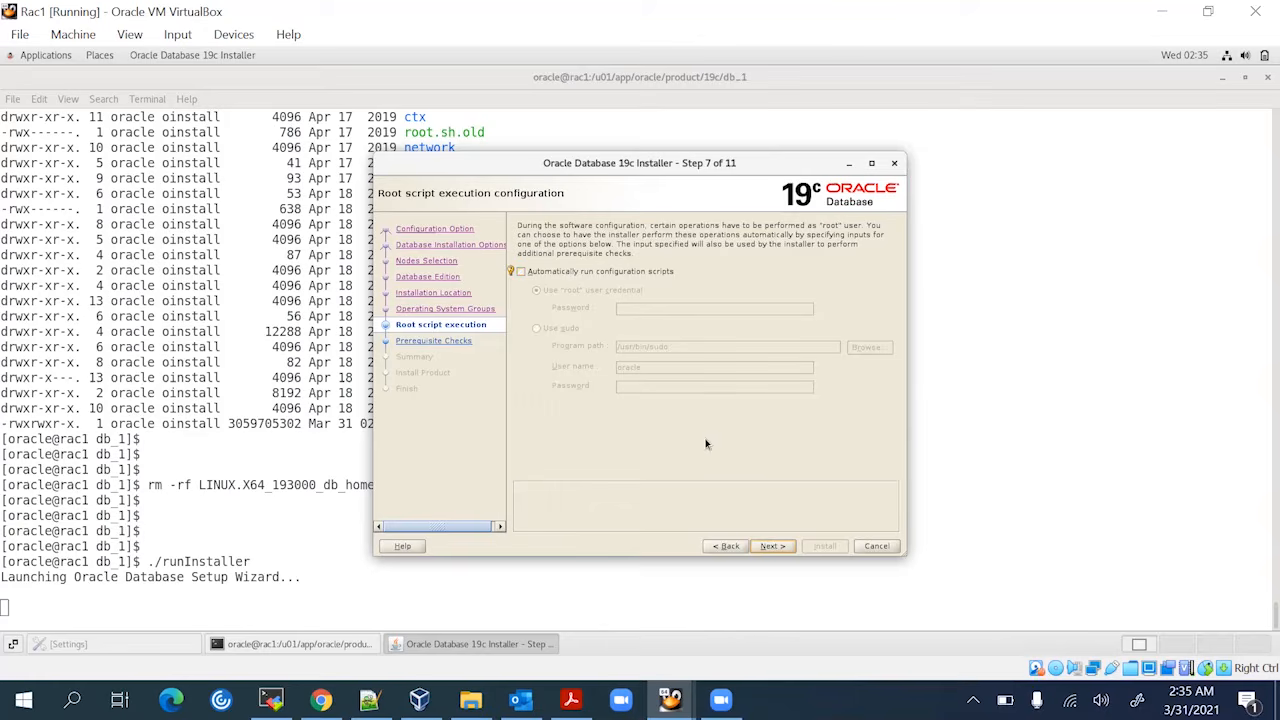
Leave automatic root script execution off and start the prerequisite checks
left_click(778, 547)
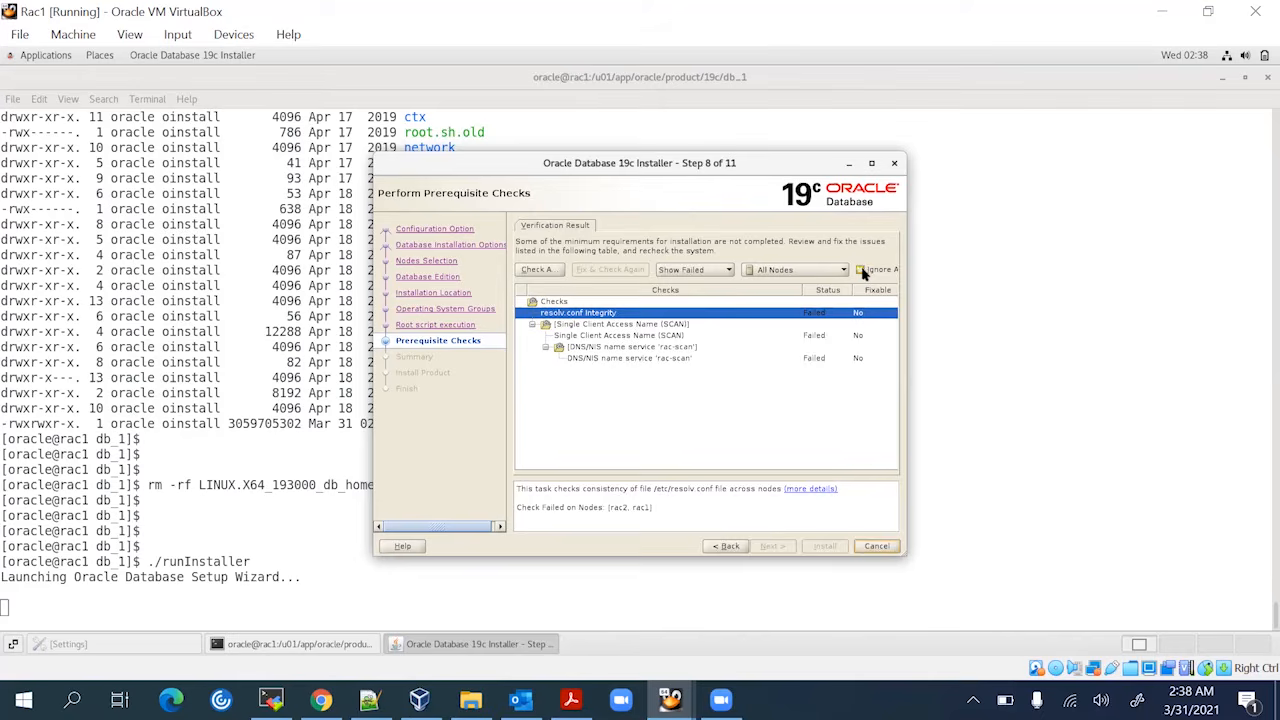
Ignore all failed prerequisite checks, confirm with Yes, and start the installation
left_click(861, 270)
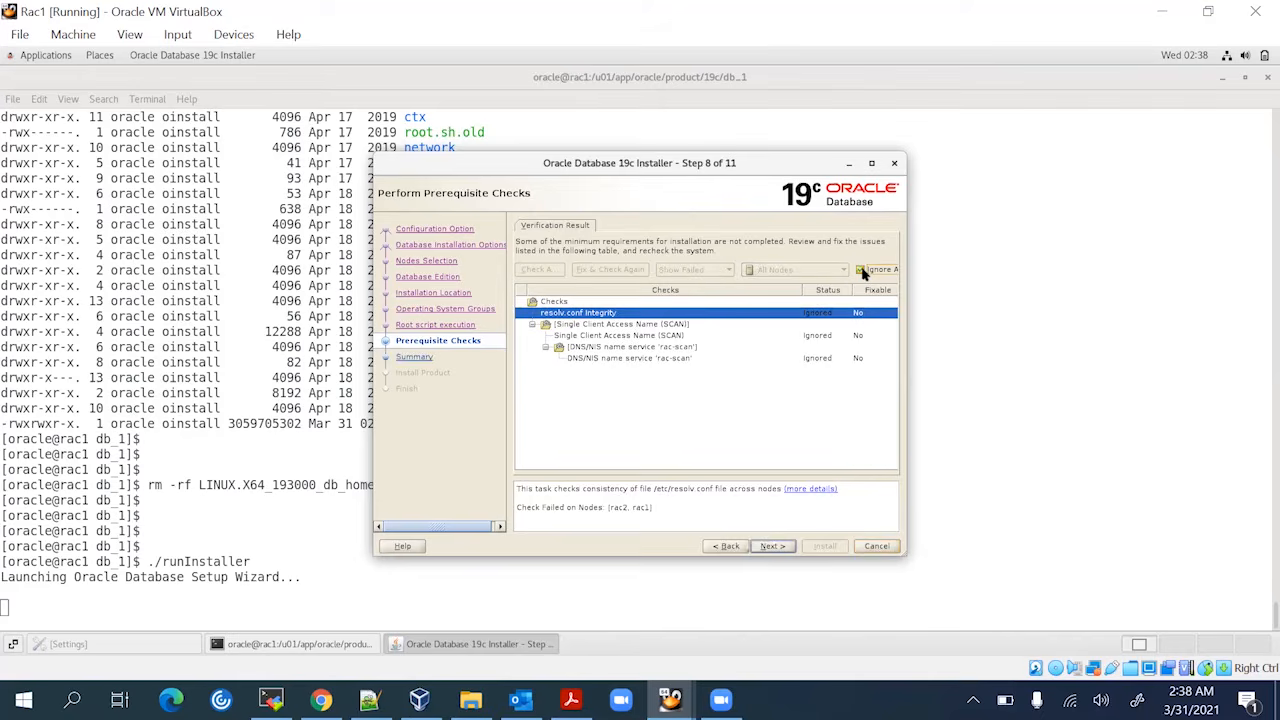
left_click(785, 545)
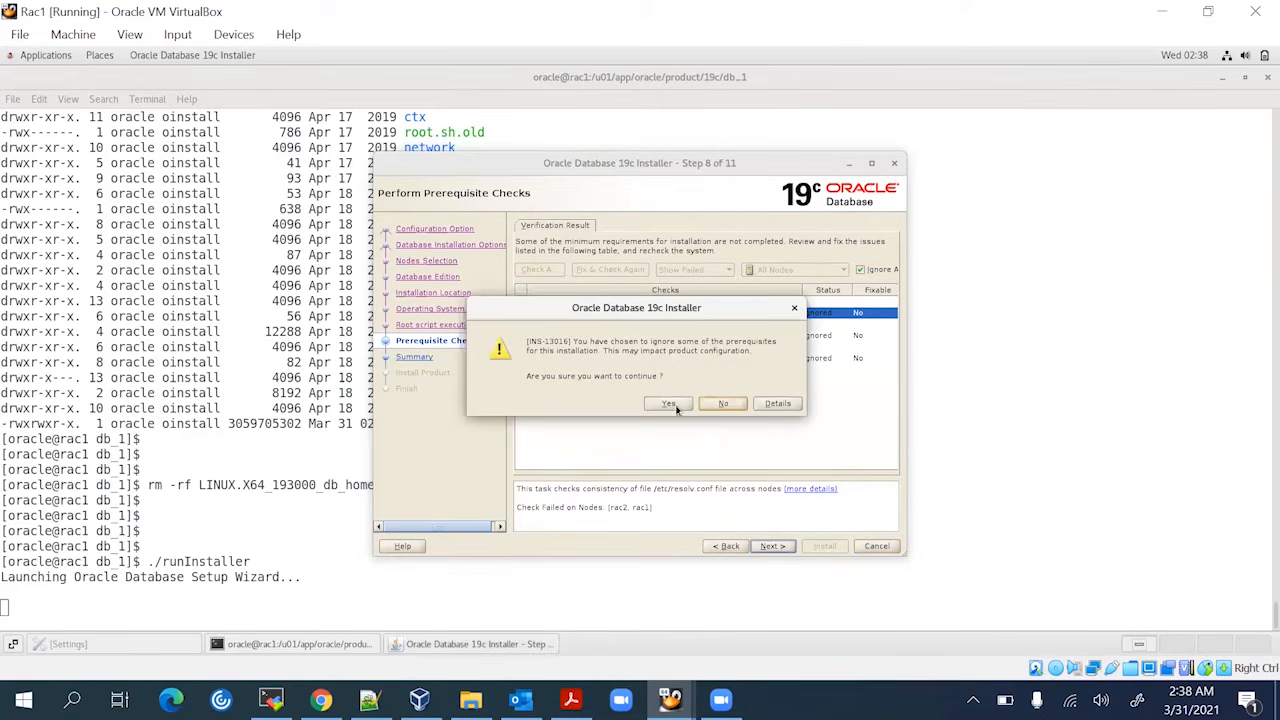
left_click(675, 404)
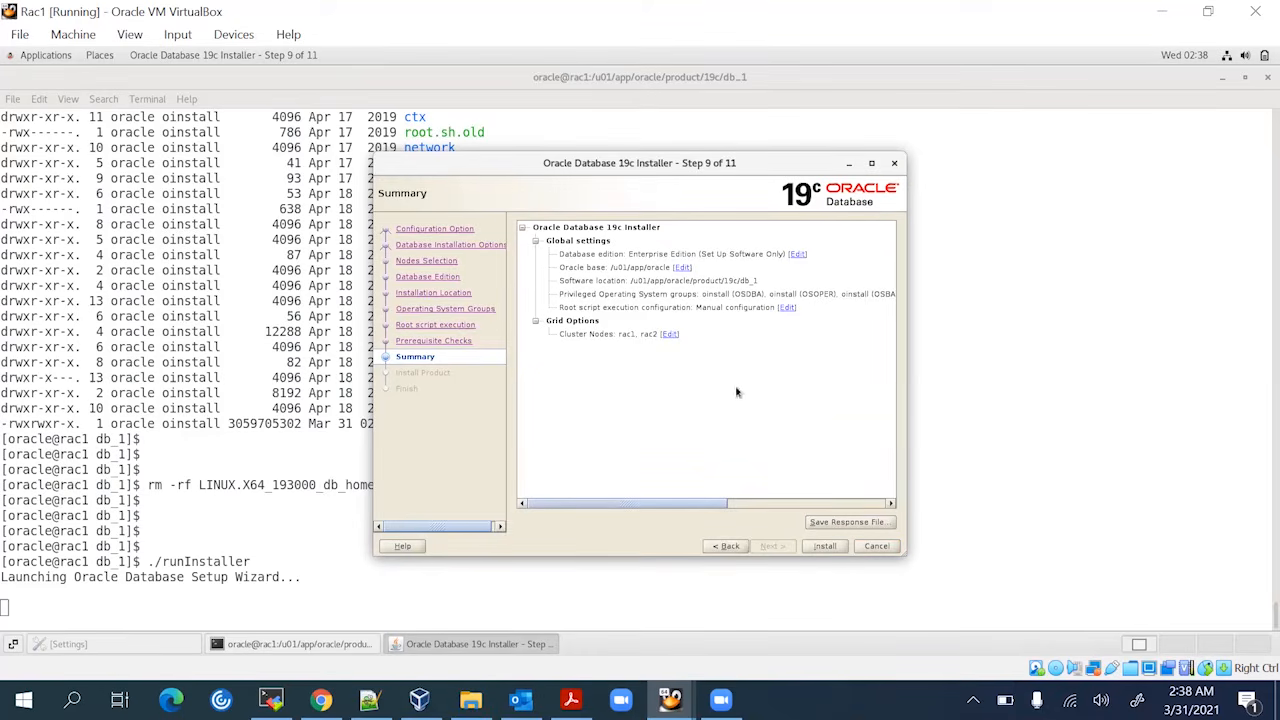
left_click(826, 546)
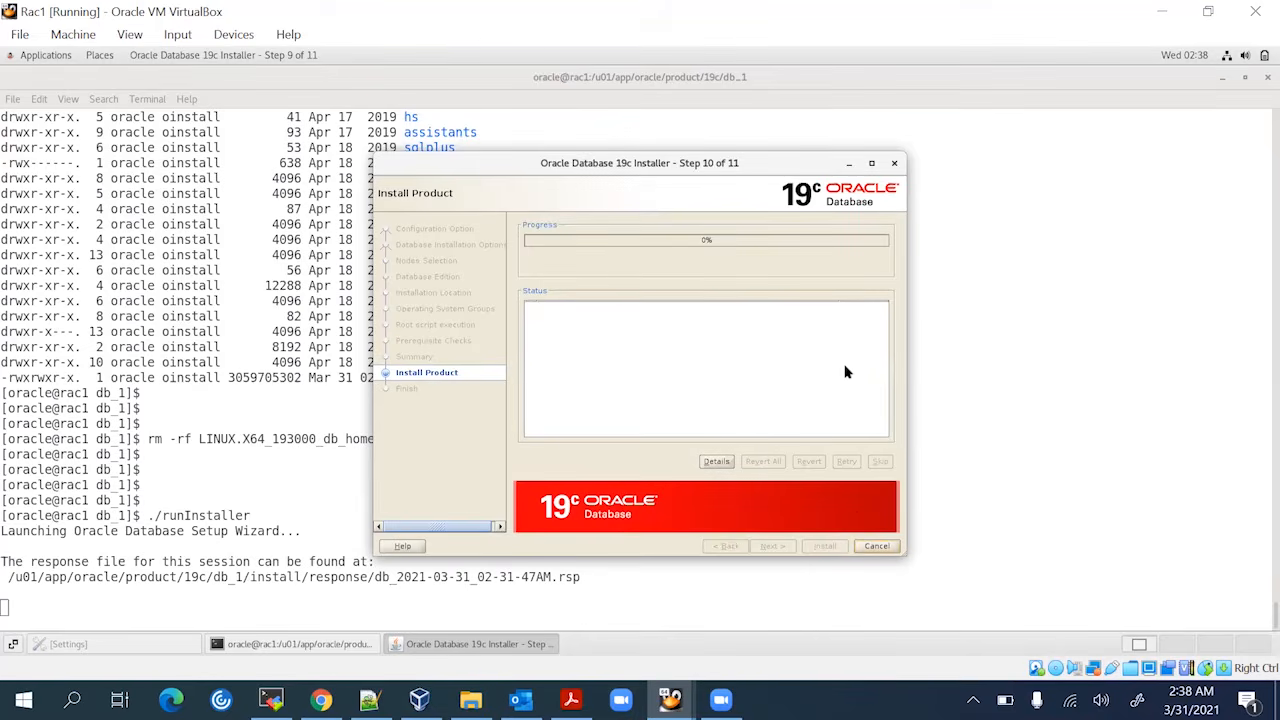
Open the installation Details log, widen its window and move it aside
left_click(716, 463)
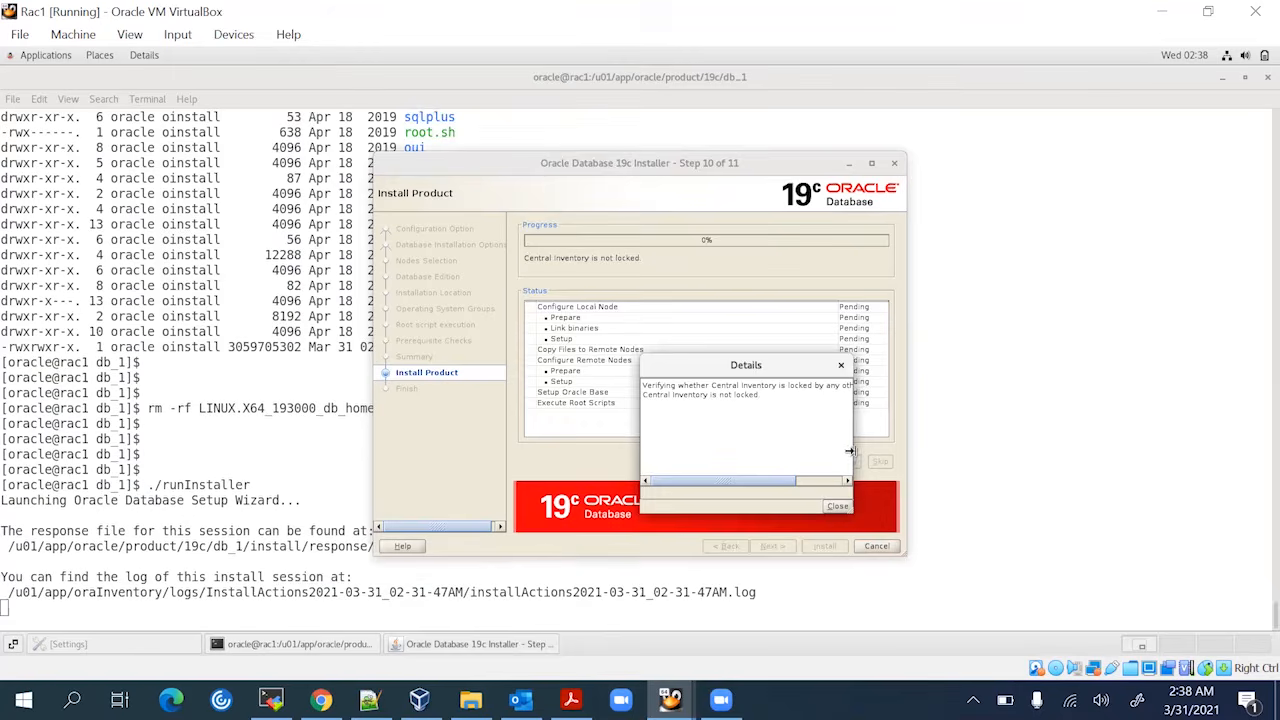
left_click_drag(852, 458, 1023, 434)
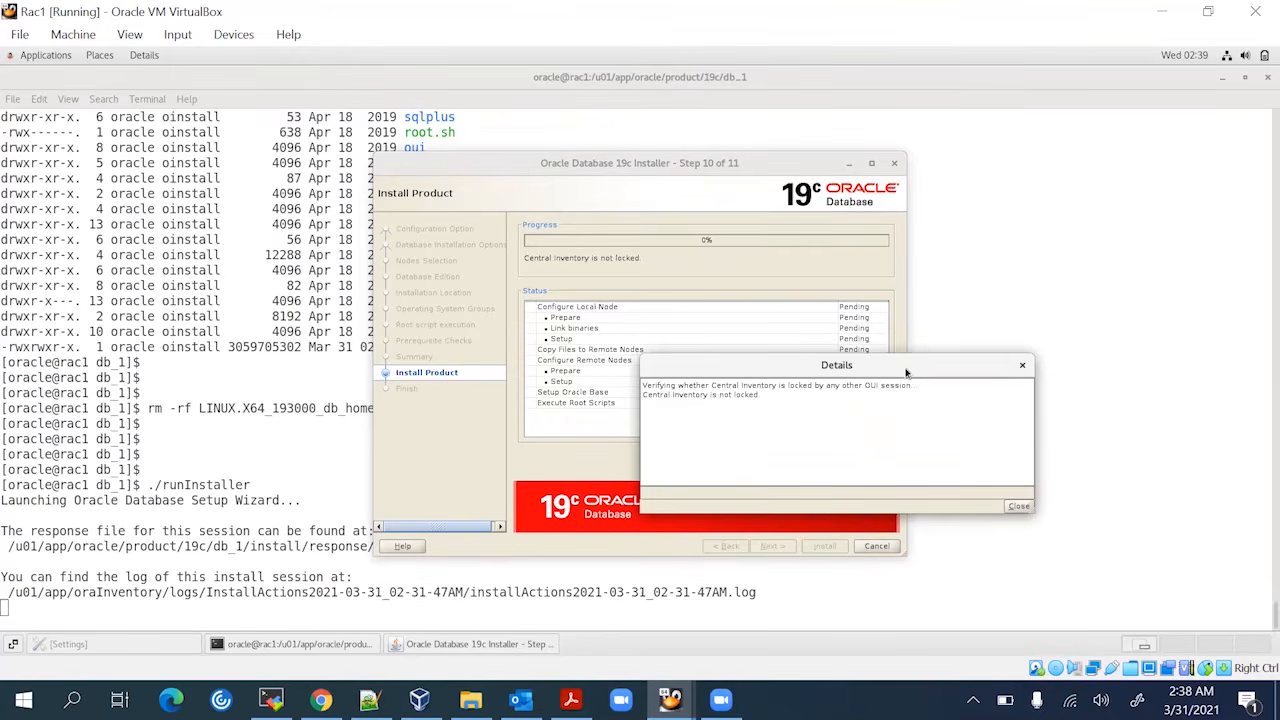
left_click_drag(906, 369, 1027, 421)
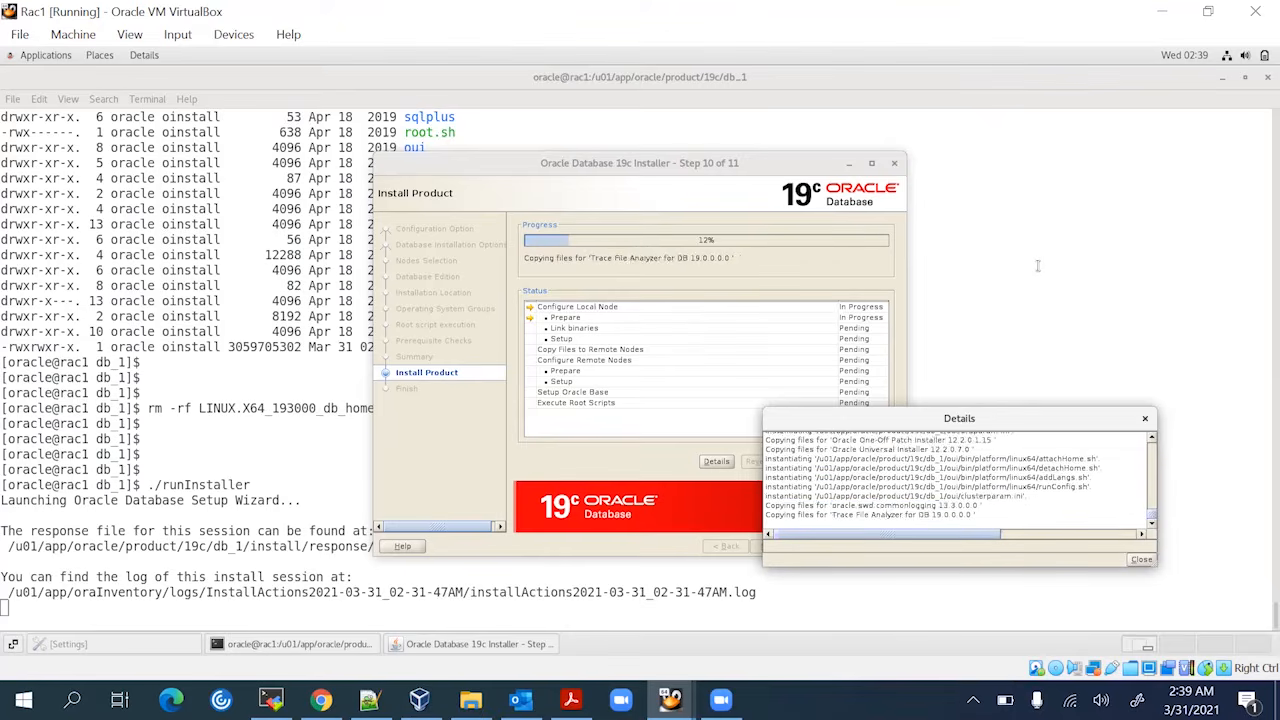
left_click_drag(980, 423, 1001, 455)
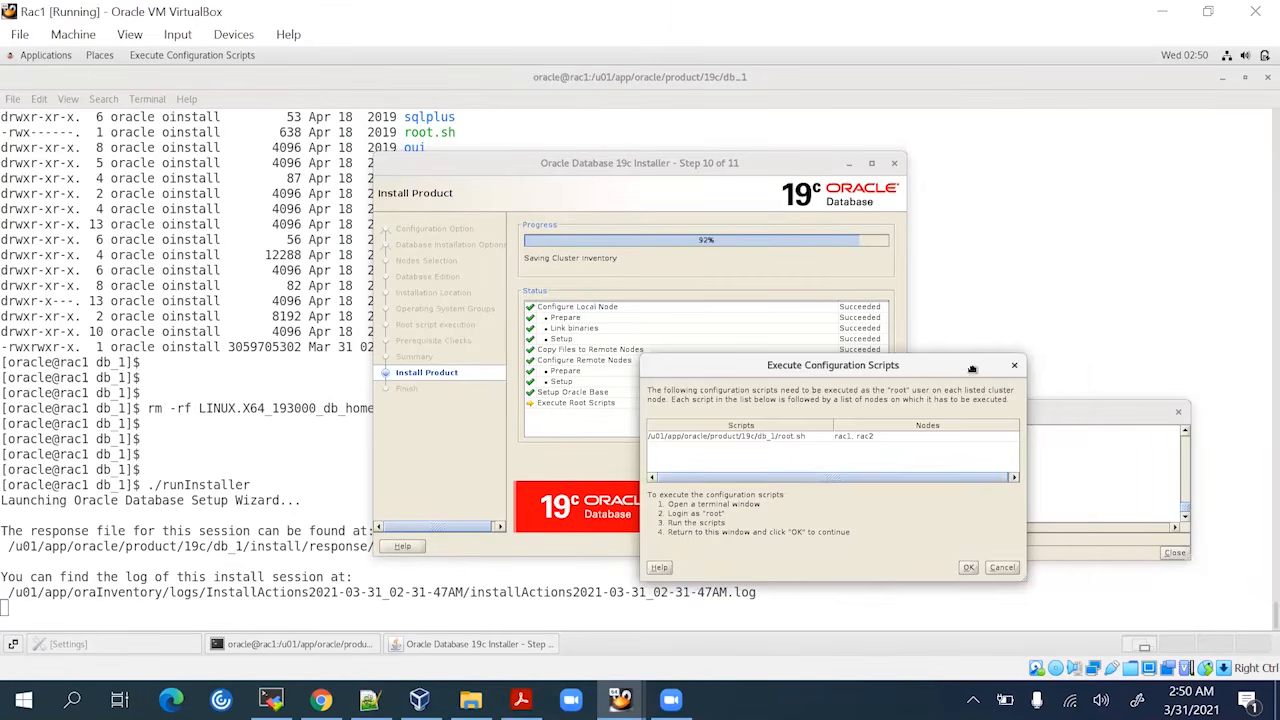
Move the Execute Configuration Scripts dialog aside and open a new terminal tab
left_click_drag(920, 370, 1051, 382)
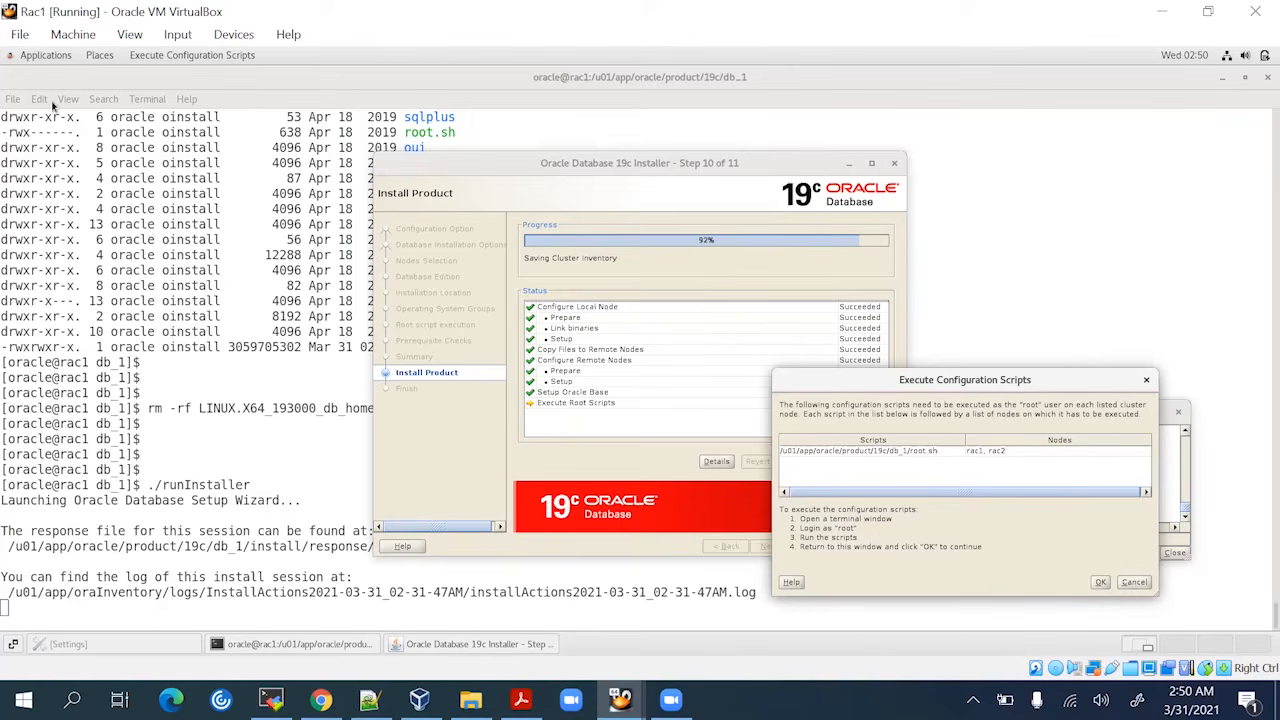
left_click(17, 103)
left_click(17, 103)
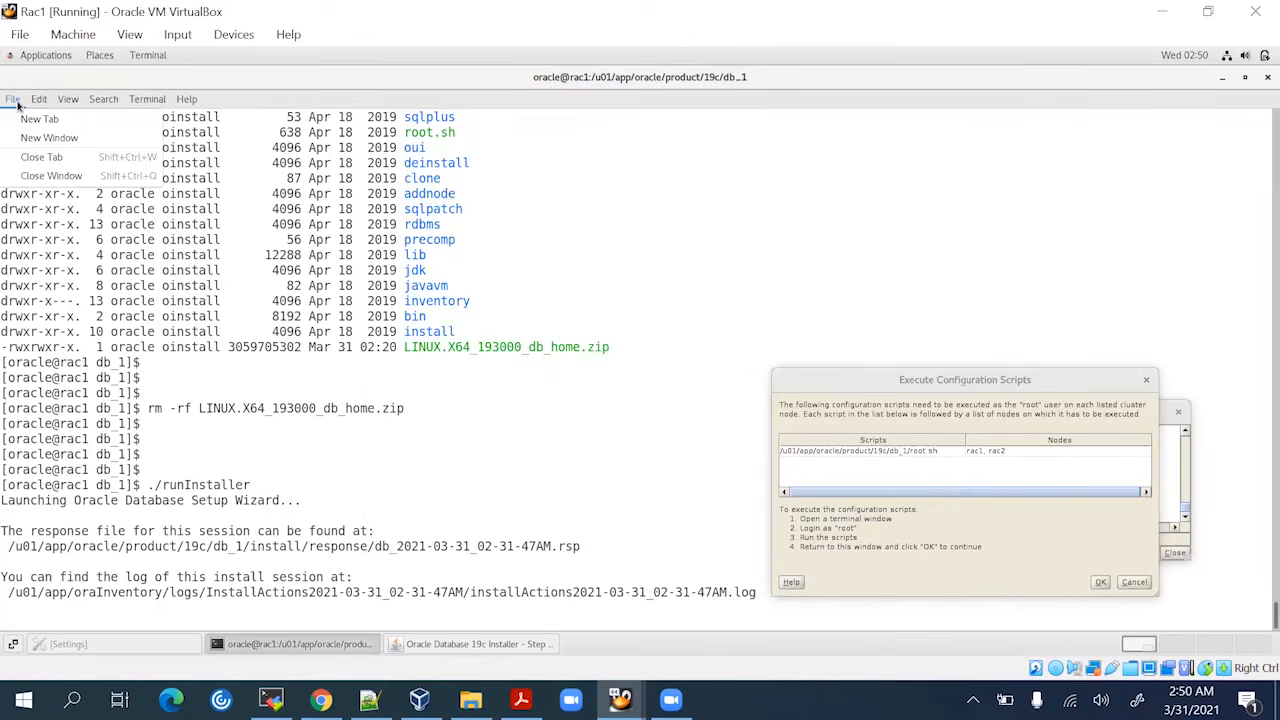
left_click(31, 120)
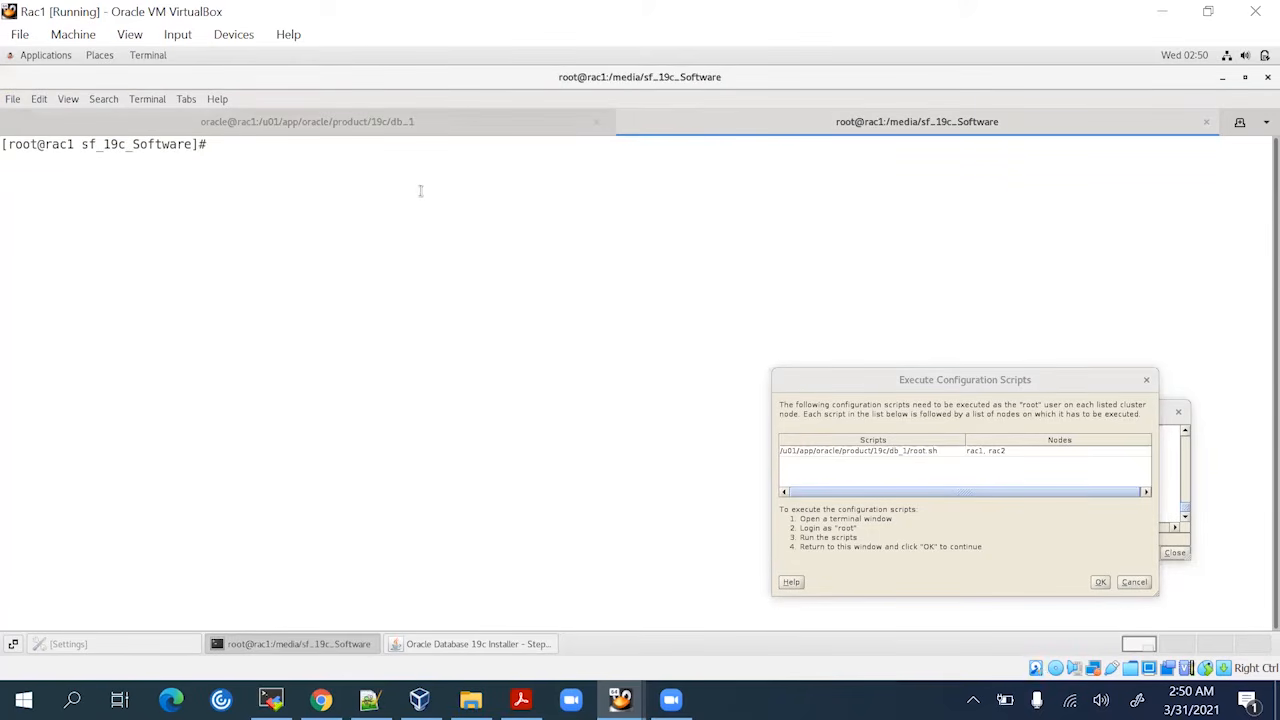
Run root.sh on rac1 via sh with the copied path, then start ssh rac2
double_click(895, 453)
key("ctrl+c")
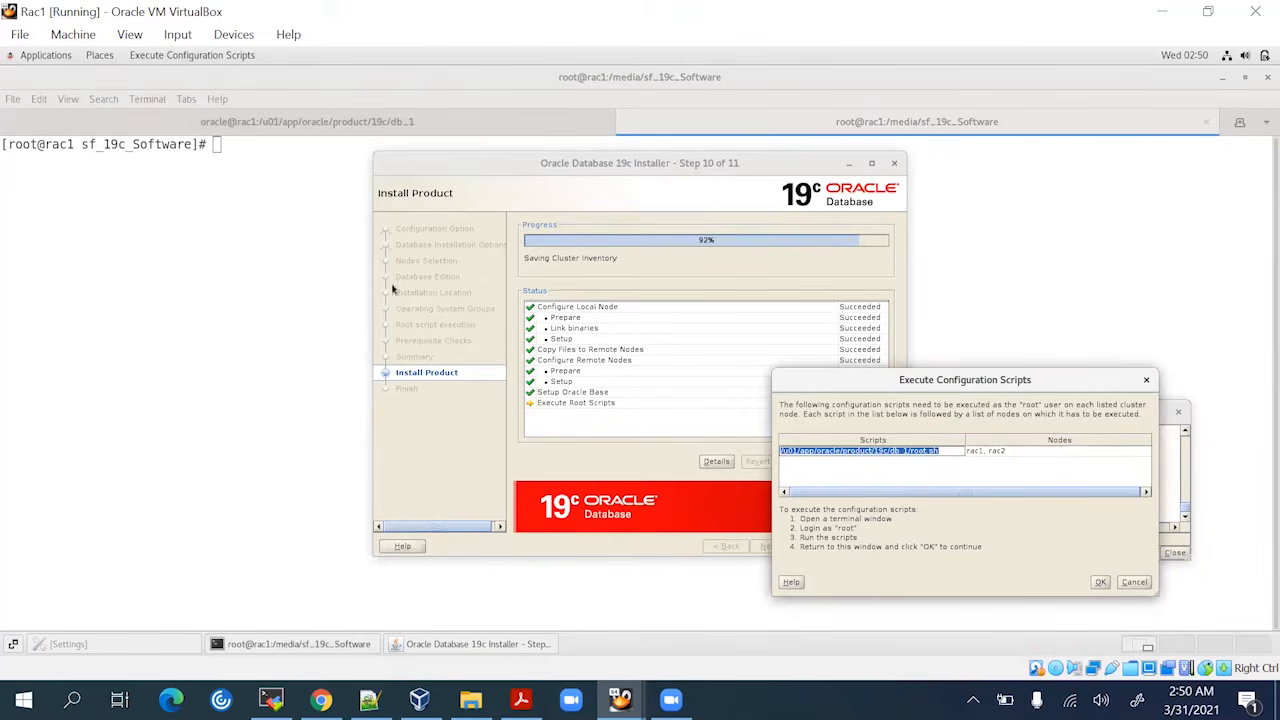
left_click(278, 199)
type("sh")
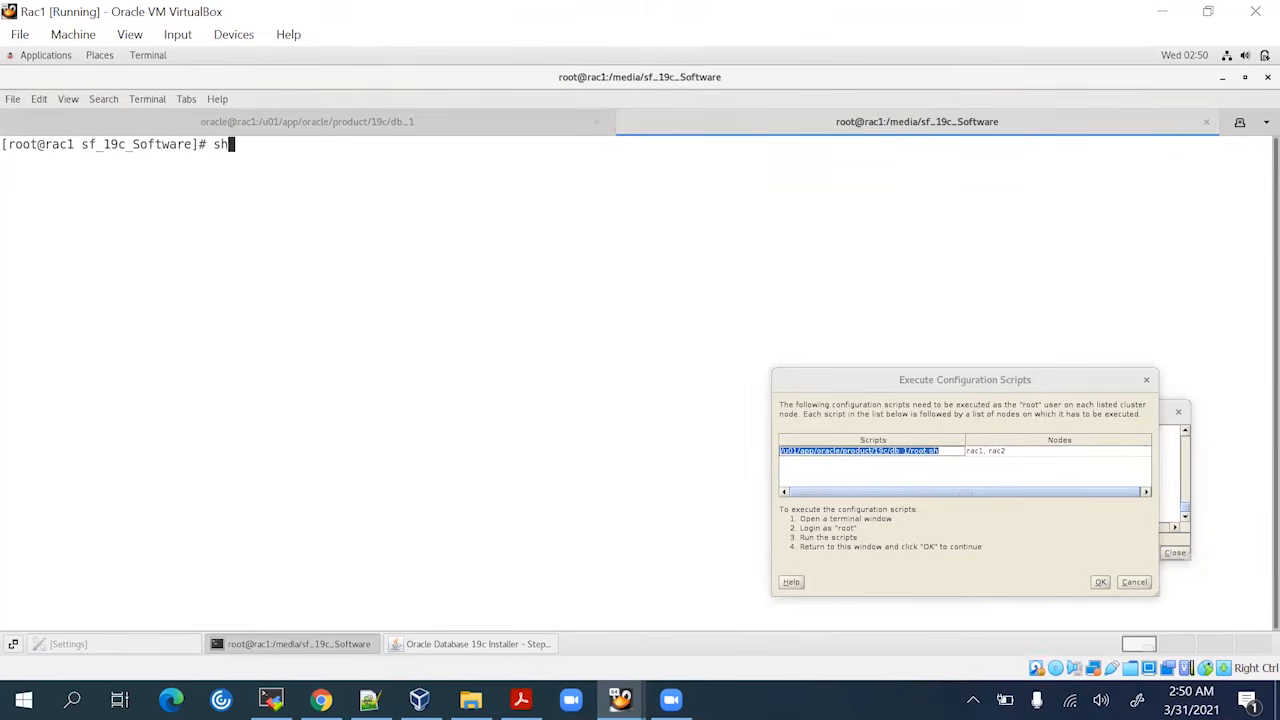
right_click(279, 199)
left_click(310, 247)
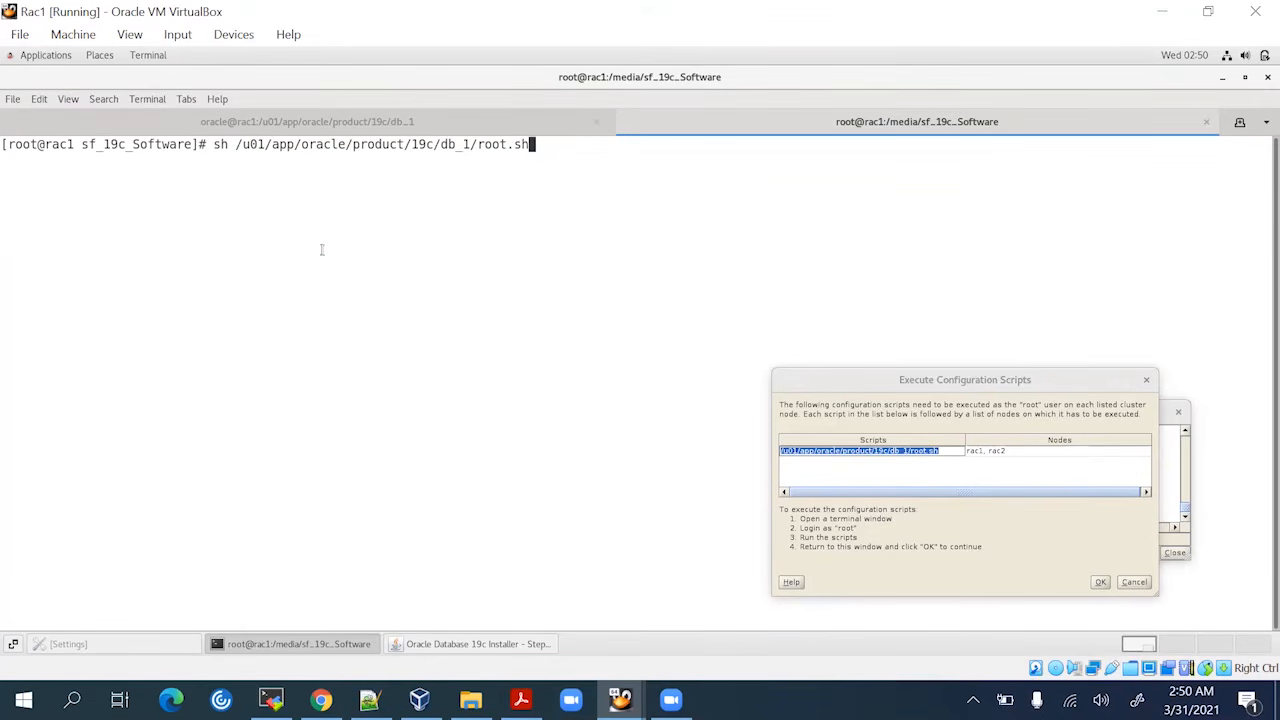
key("Return")
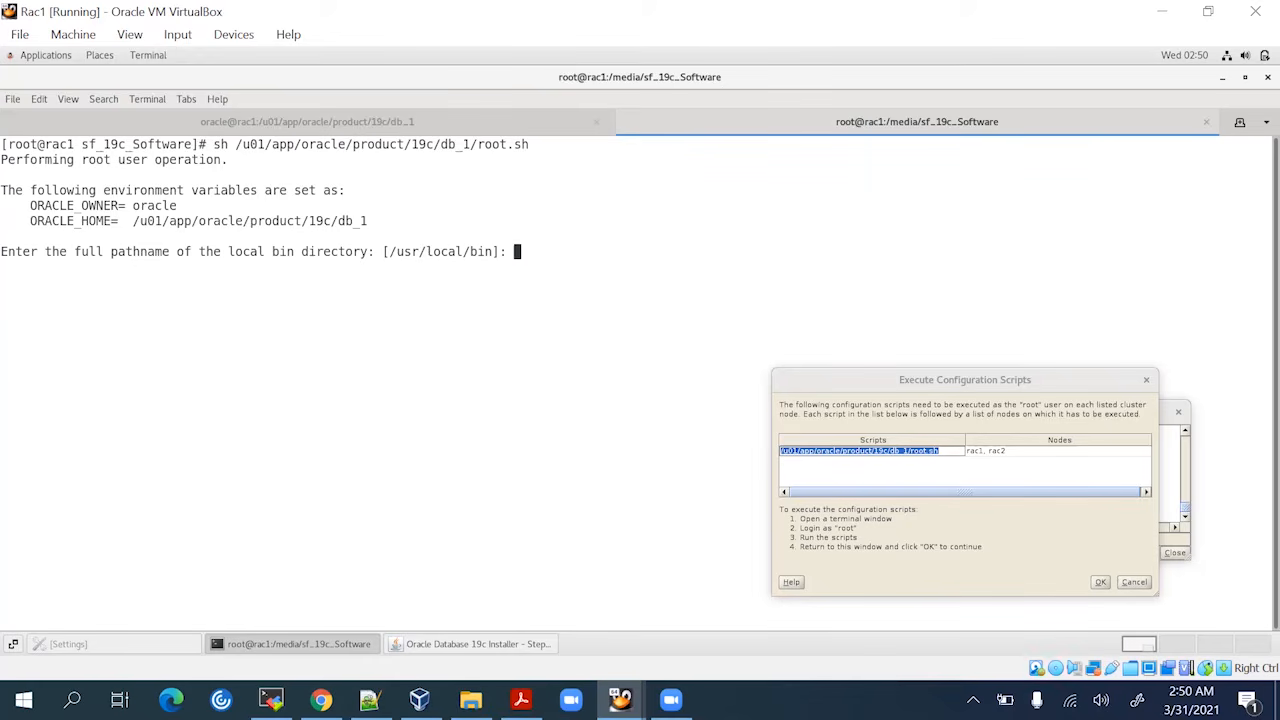
key("Return")
key("Return")
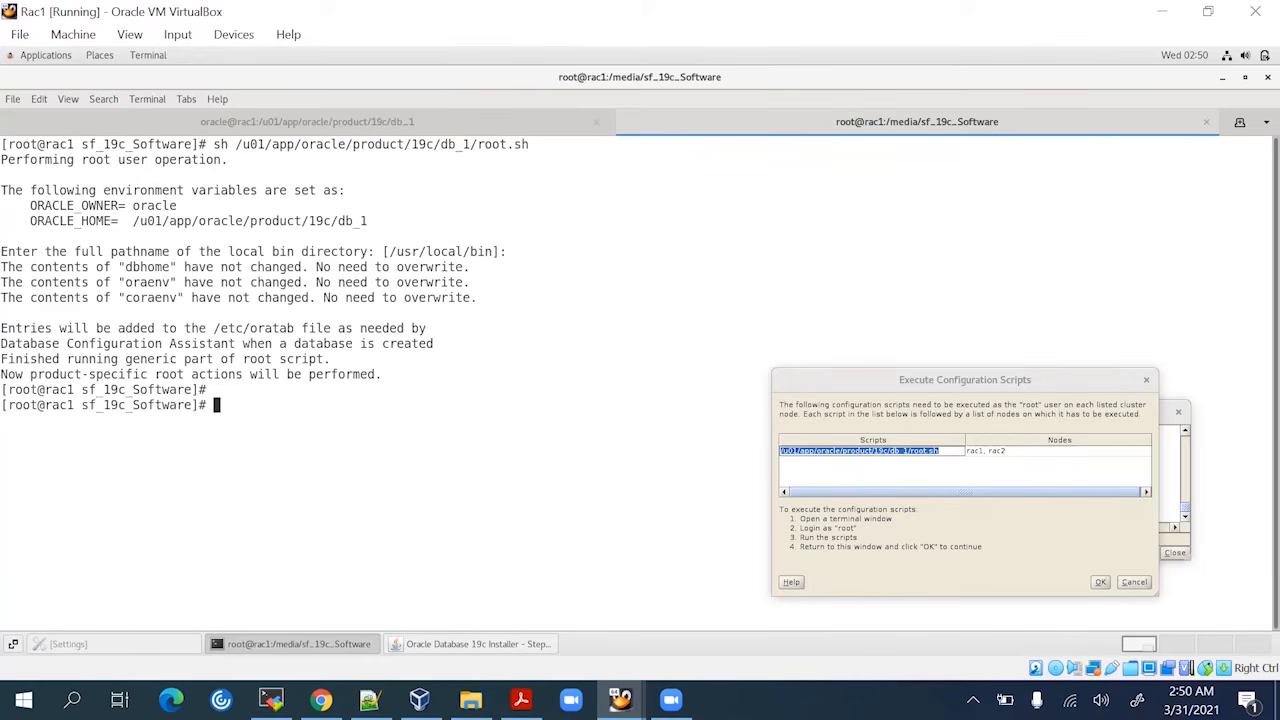
type("ssh rac2")
key("Return")
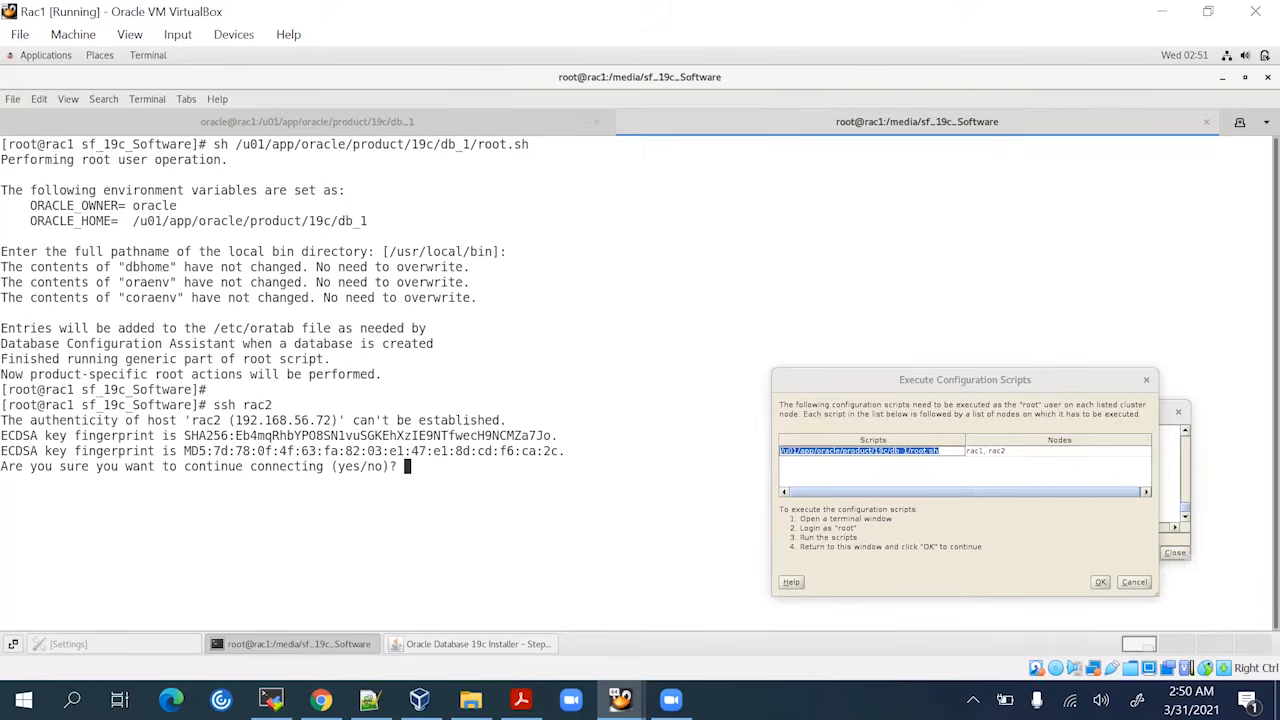
Log into rac2 as root, accepting its host key and entering the root password
type("yes")
key("Return")
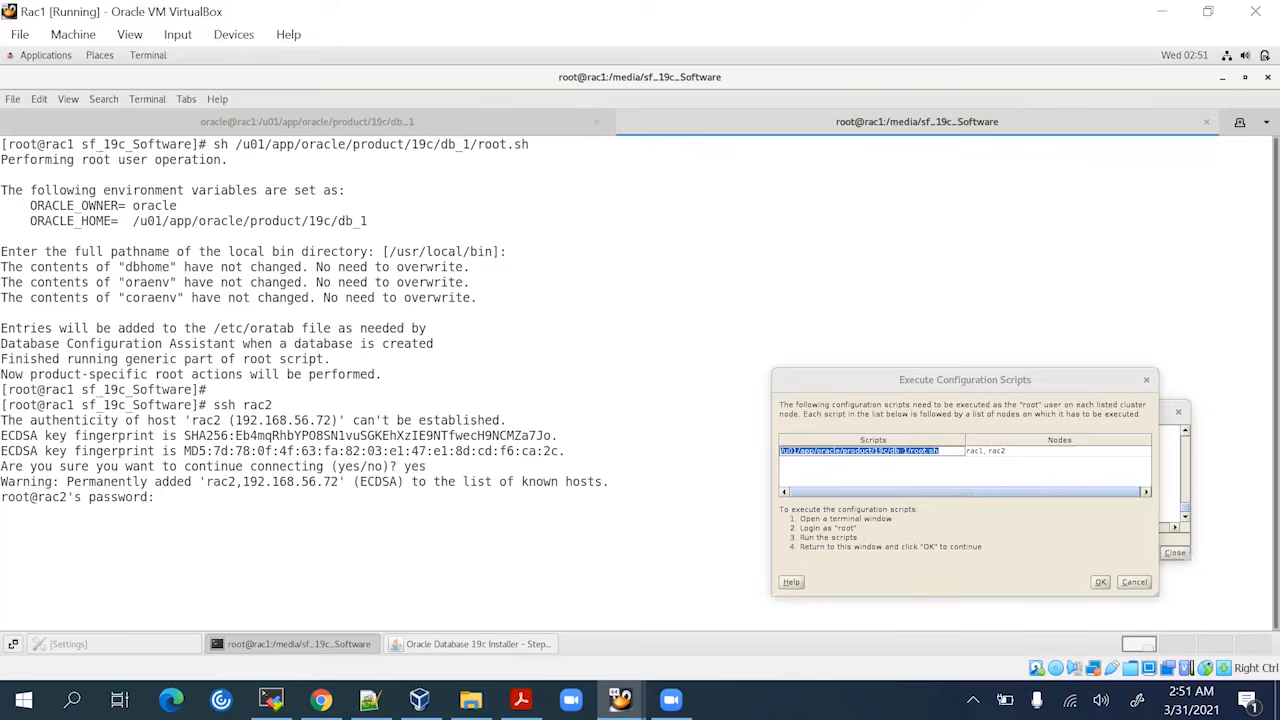
key("Return")
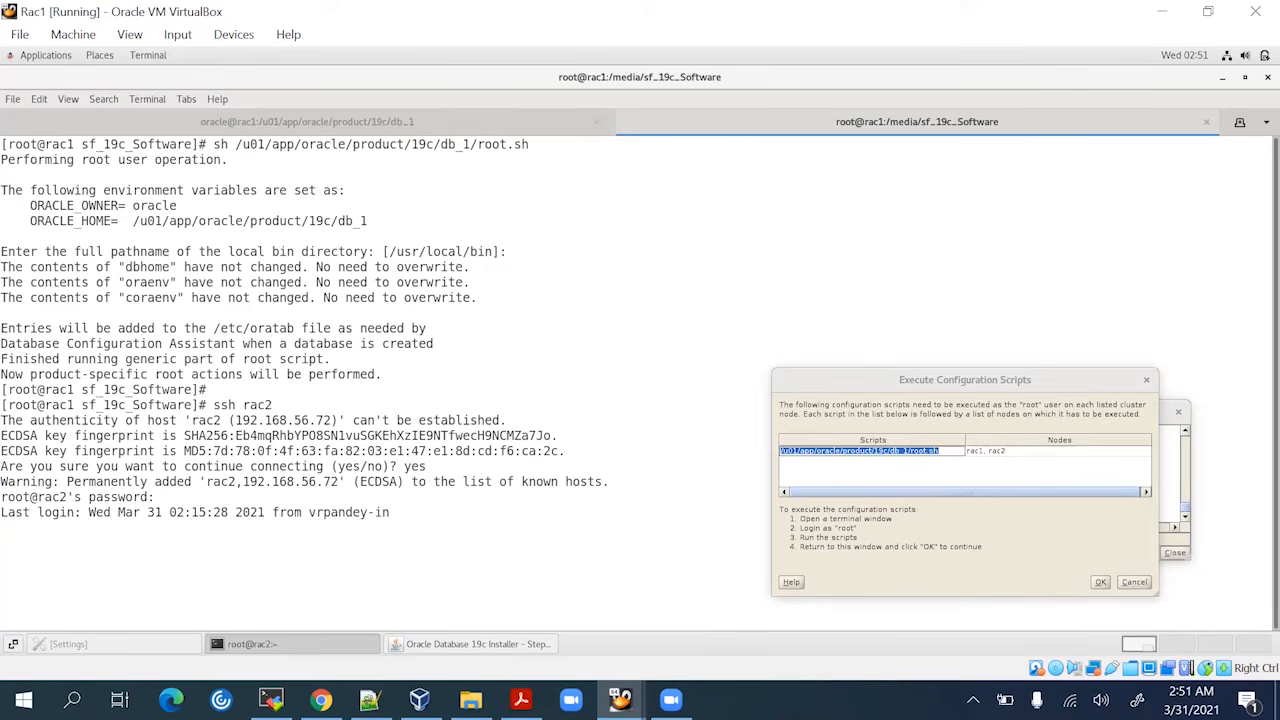
Run root.sh on rac2 with sh and the pasted path, accepting the default local bin directory
type("sh ")
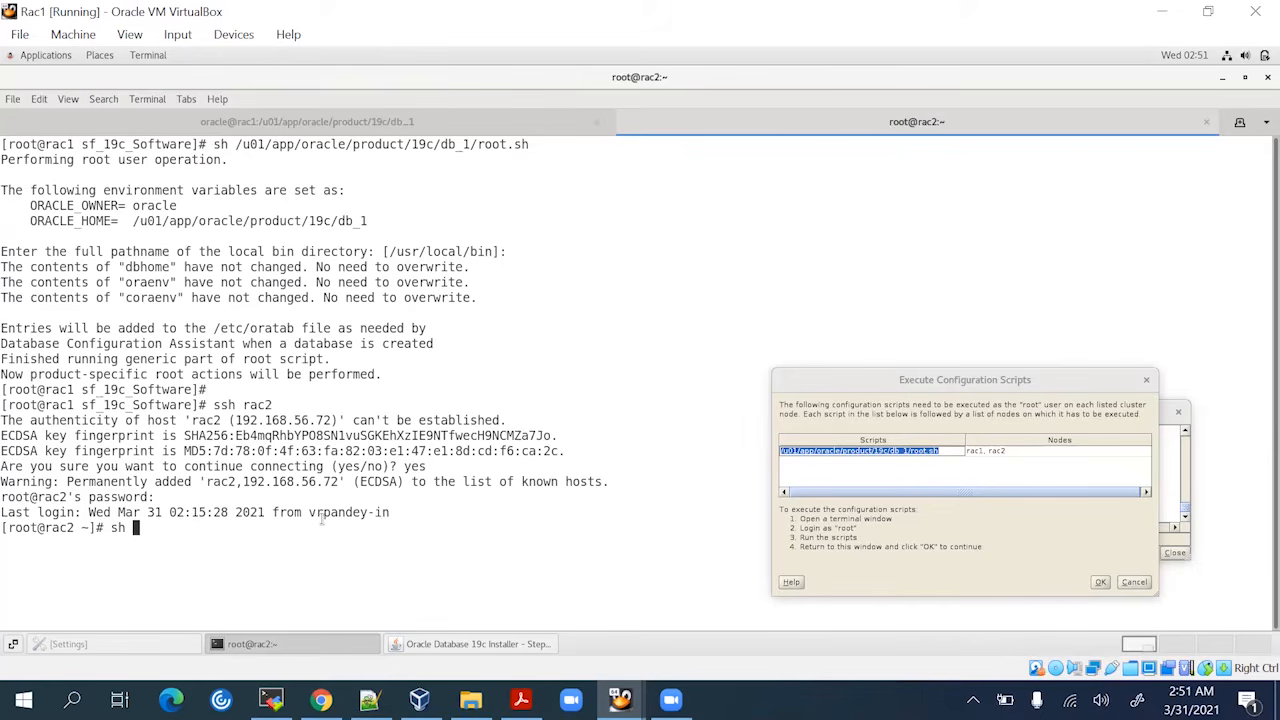
type("oinstall")
key("BackSpace")
key("BackSpace")
key("BackSpace")
key("BackSpace")
key("BackSpace")
key("BackSpace")
key("BackSpace")
key("BackSpace")
double_click(428, 146)
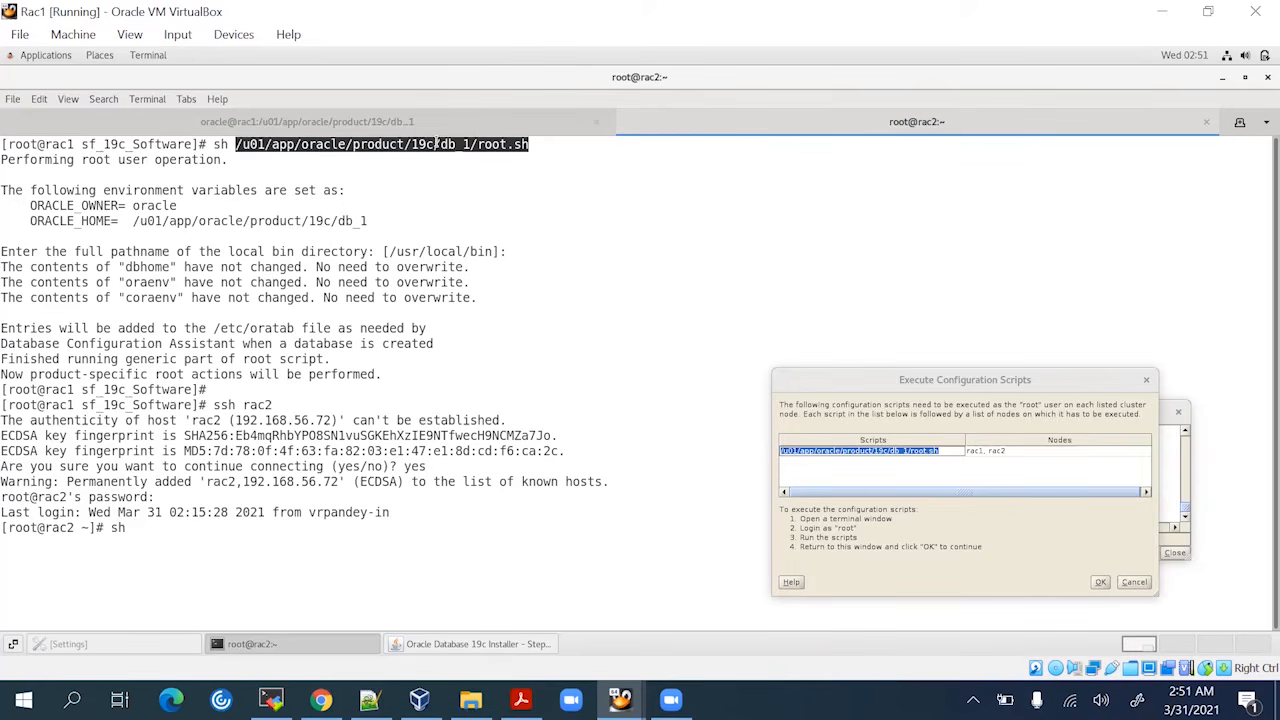
middle_click(463, 225)
key("Return")
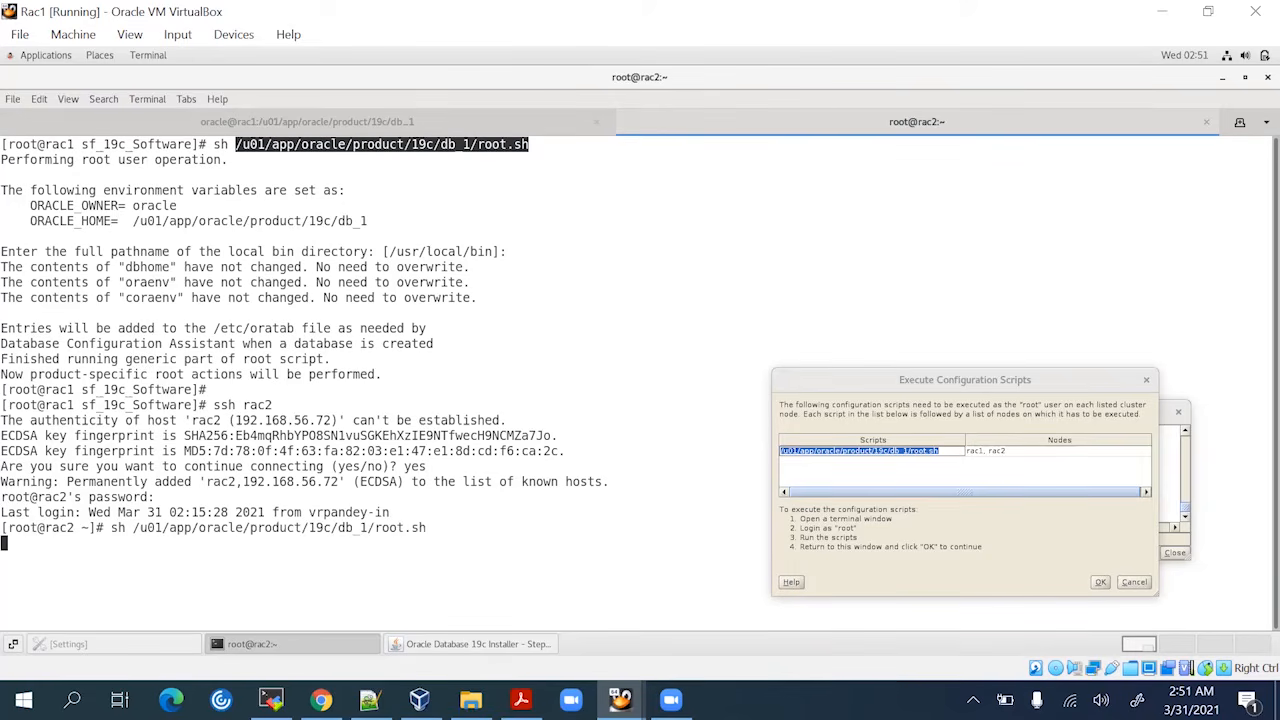
key("Return")
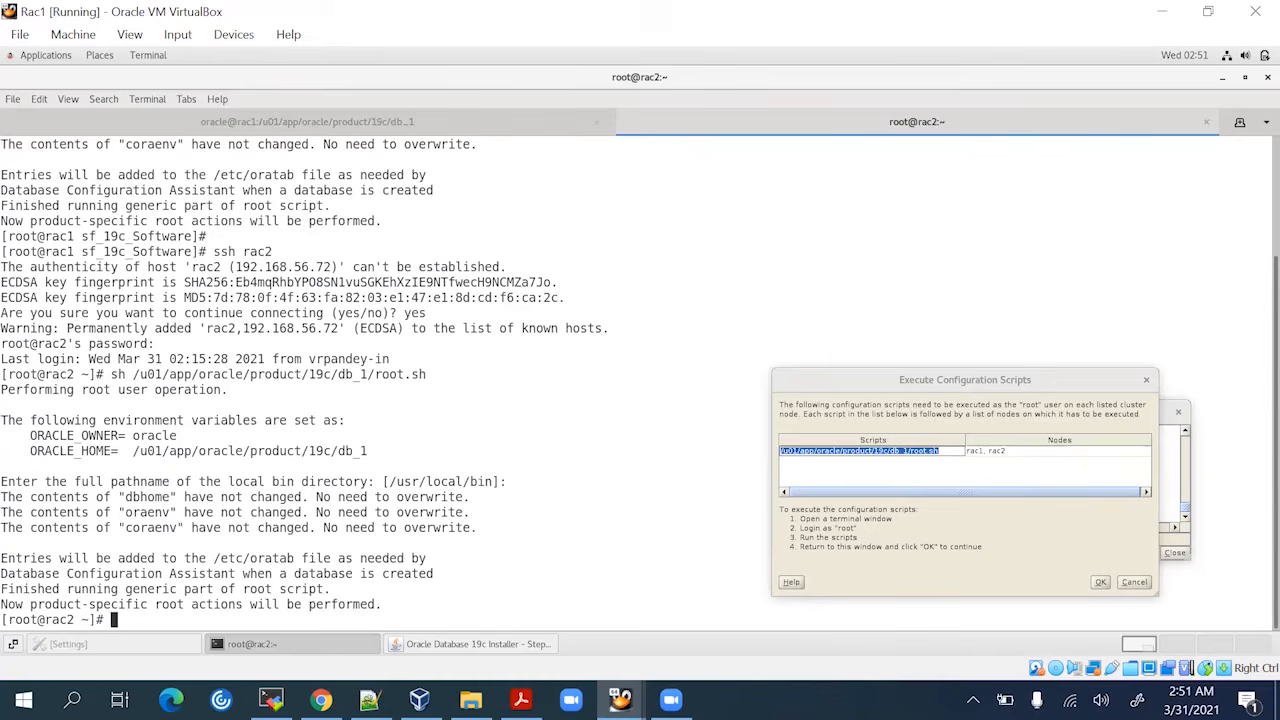
key("Return")
key("Return")
Exit the rac2 session to return to the rac1 root shell
type("exit")
key("Return")
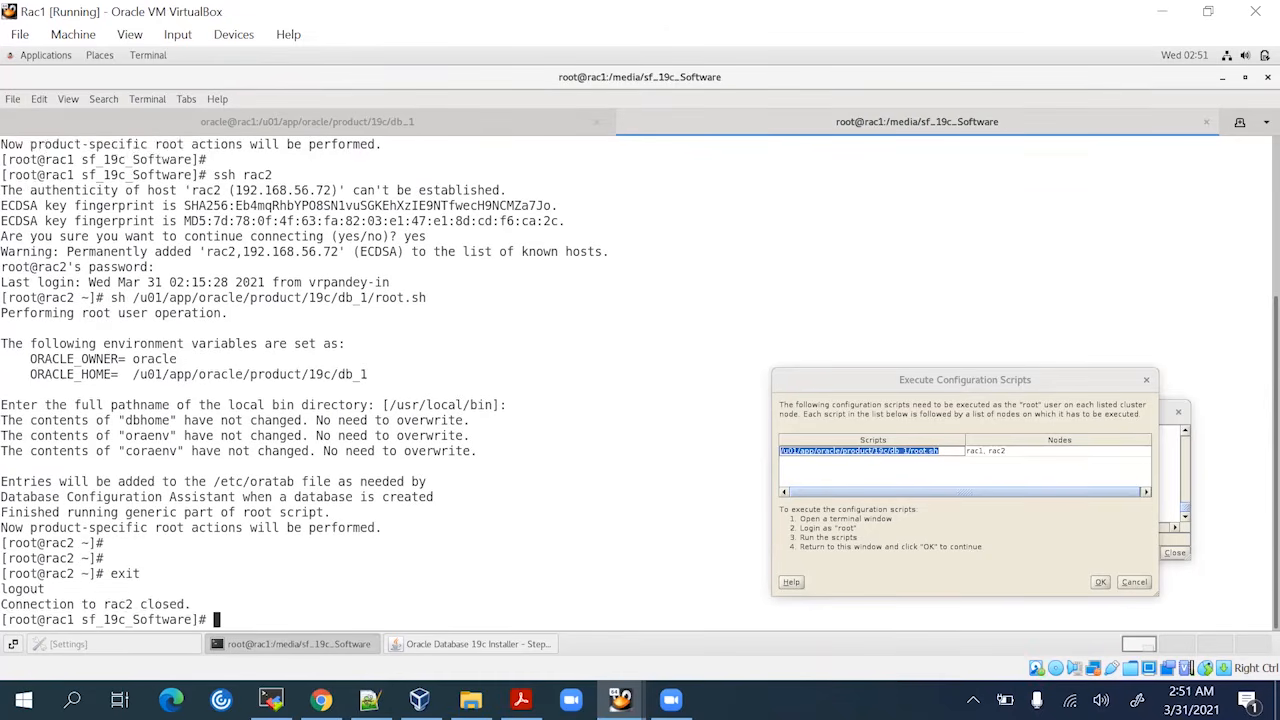
key("Return")
key("Return")
key("Return")
key("Return")
key("Return")
key("Return")
key("Return")
key("Return")
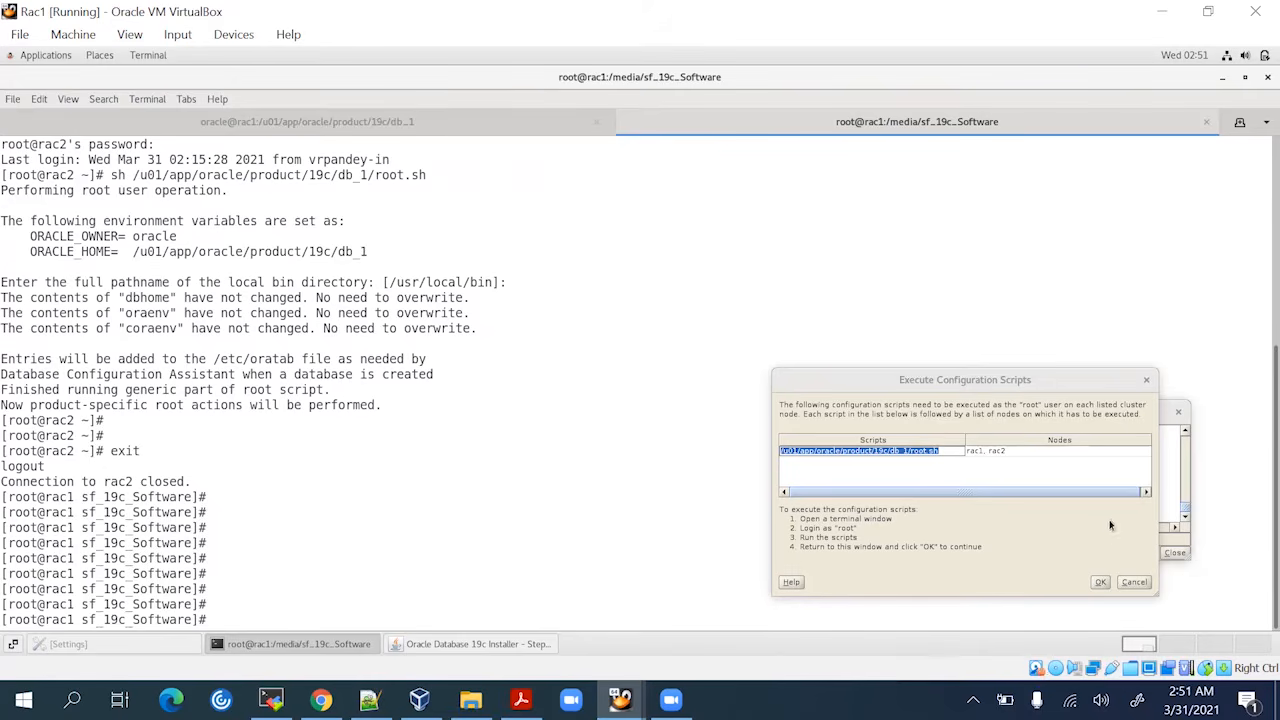
Confirm the root scripts ran, close the installation log, and close the finished Oracle Database 19c installer
left_click(465, 646)
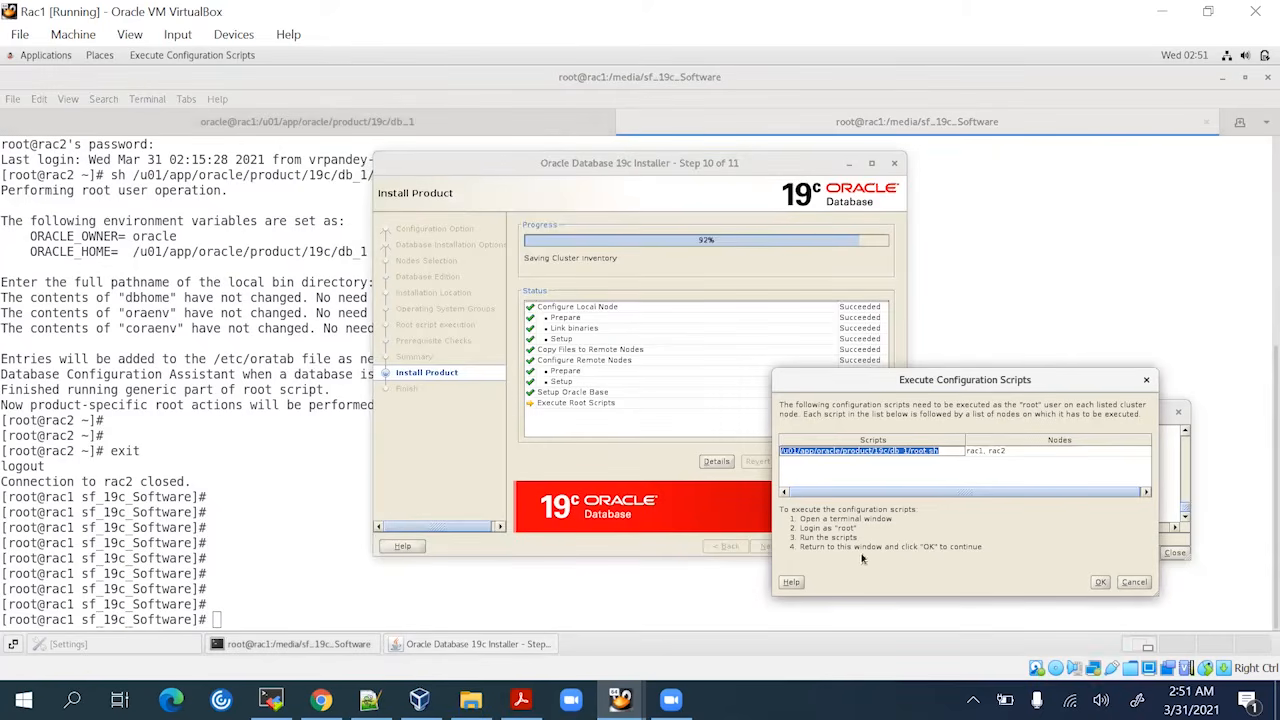
left_click(1101, 583)
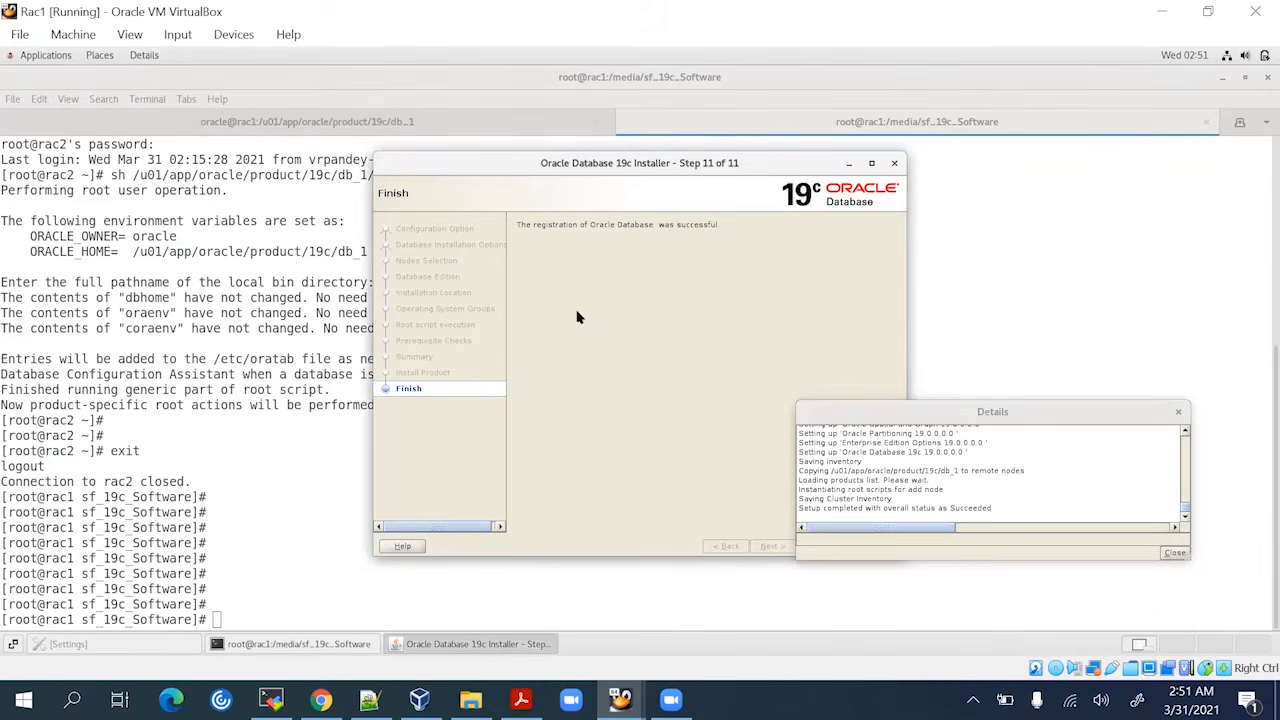
left_click(1173, 553)
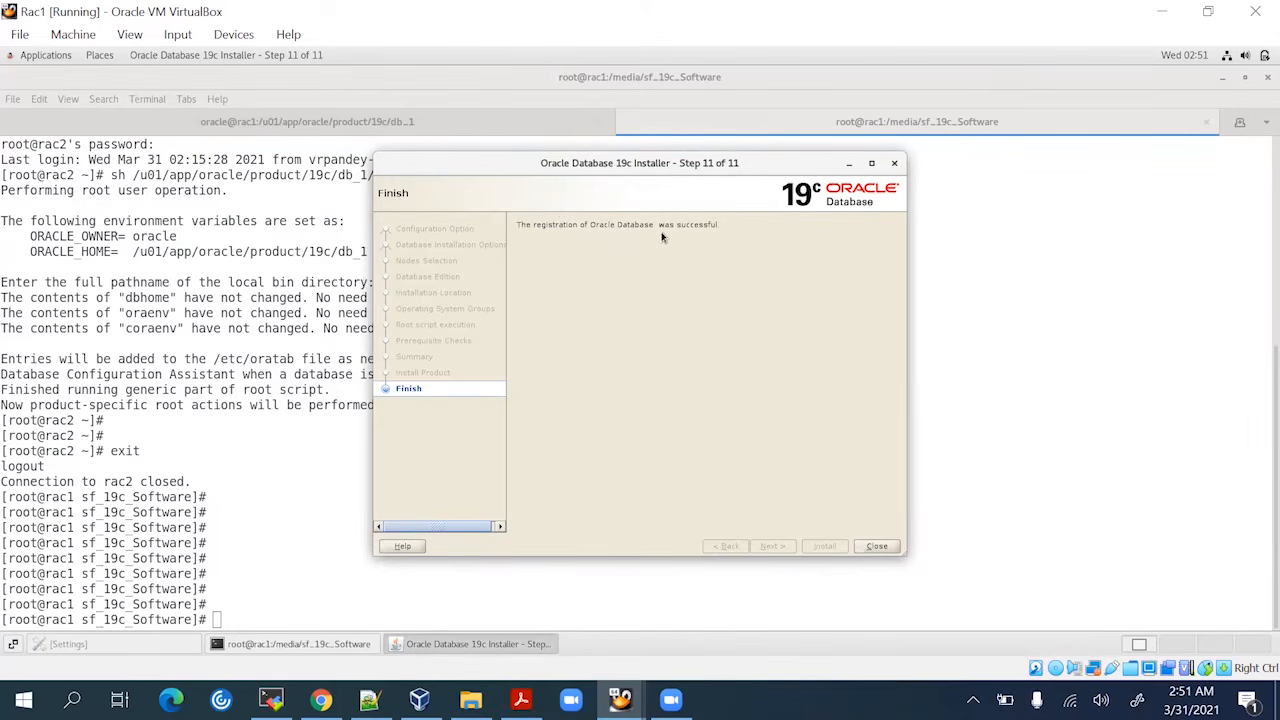
left_click(877, 547)
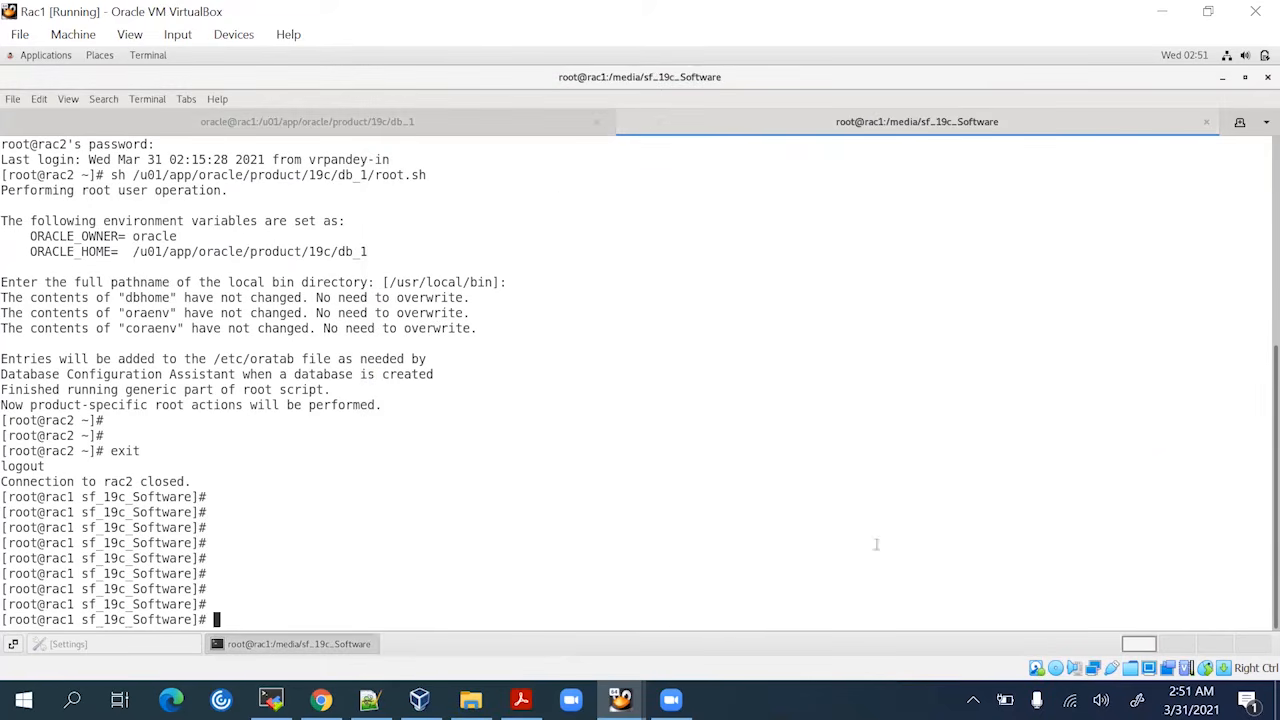
Run sqlplus -v in the oracle user's terminal session on rac1
left_click(470, 121)
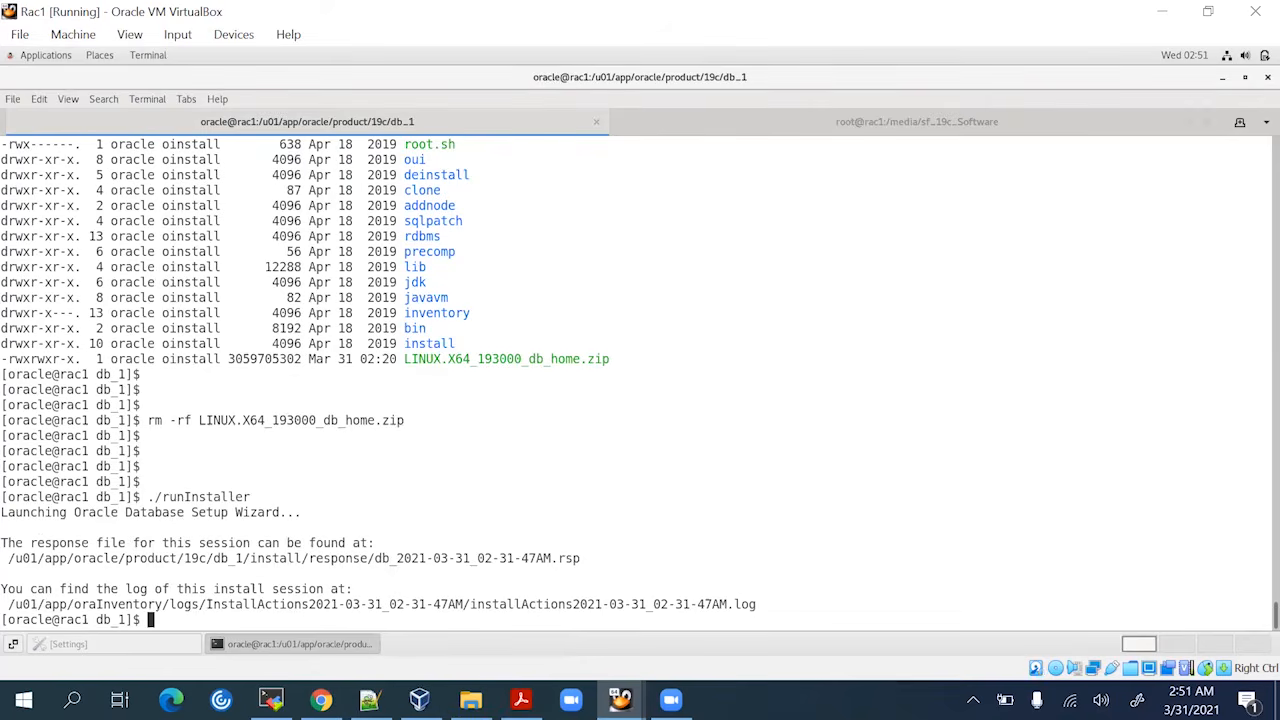
key("Return")
key("Return")
key("Return")
type("sqlplus")
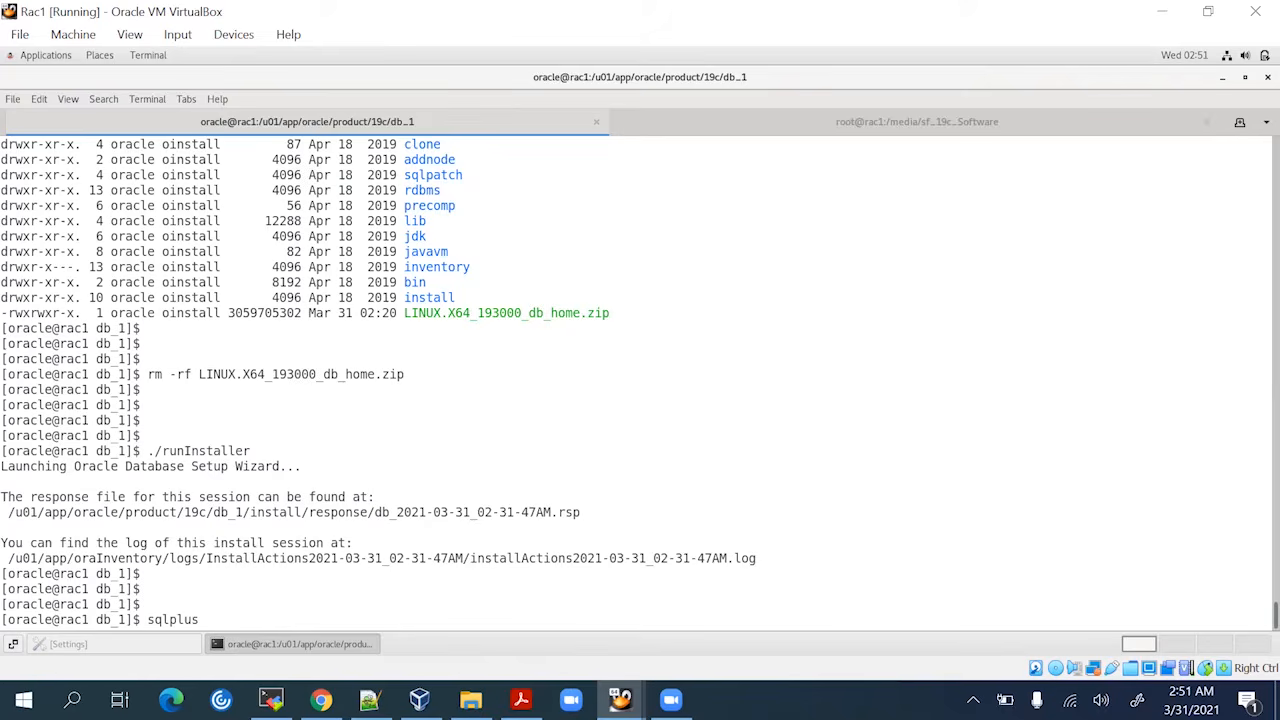
key("BackSpace")
type("s -v")
key("Return")
key("Return")
key("Return")
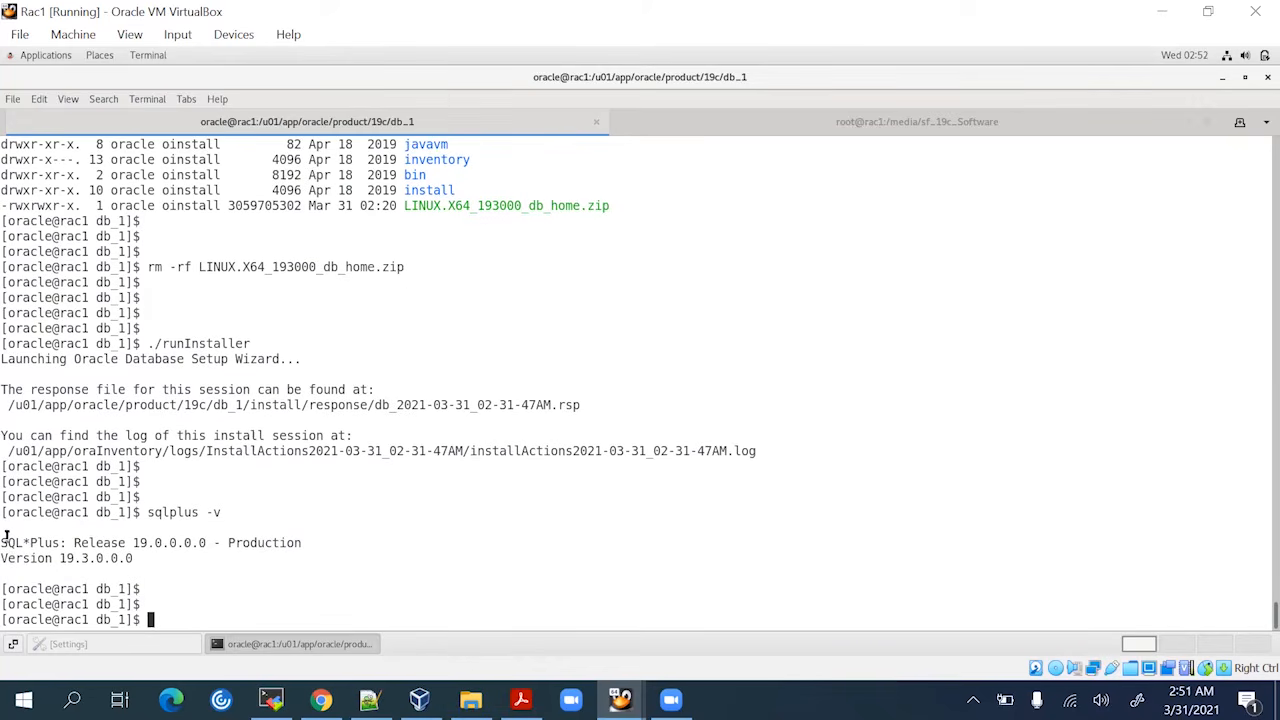
Highlight the SQL*Plus release line and its 19.3.0.0.0 version number
left_click_drag(4, 542, 298, 542)
left_click(55, 558)
double_click(86, 558)
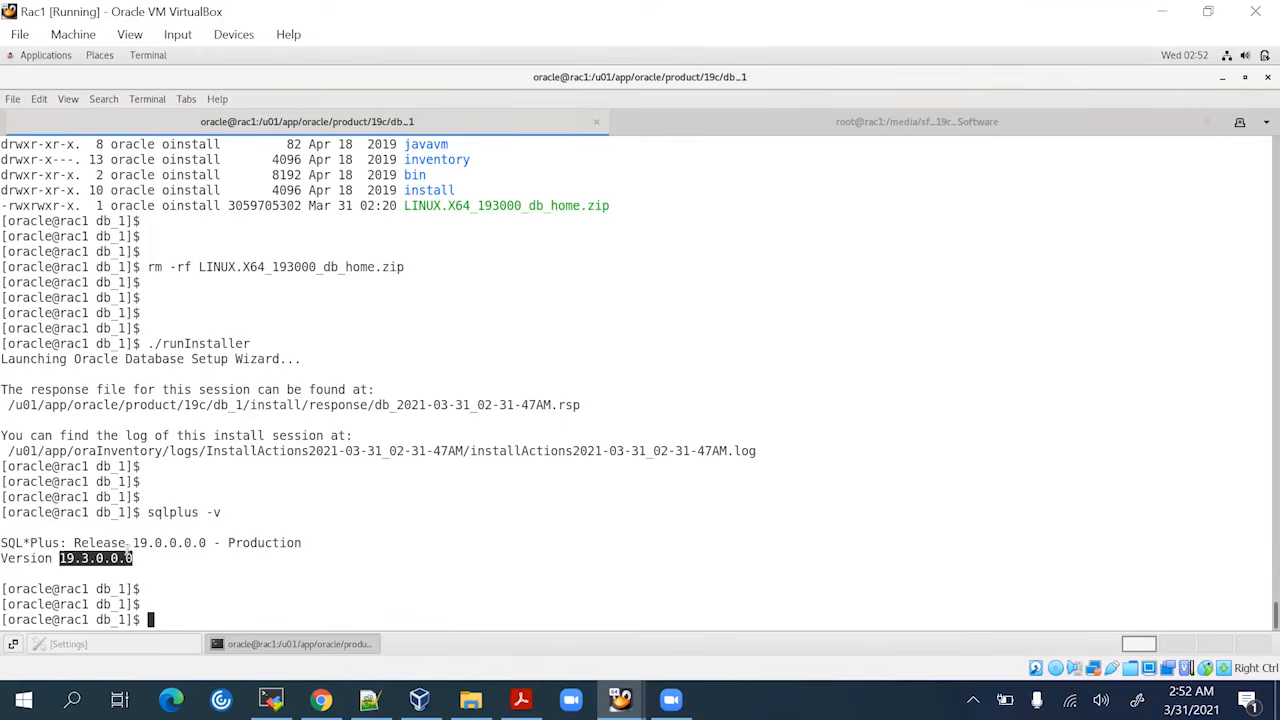
left_click(188, 558)
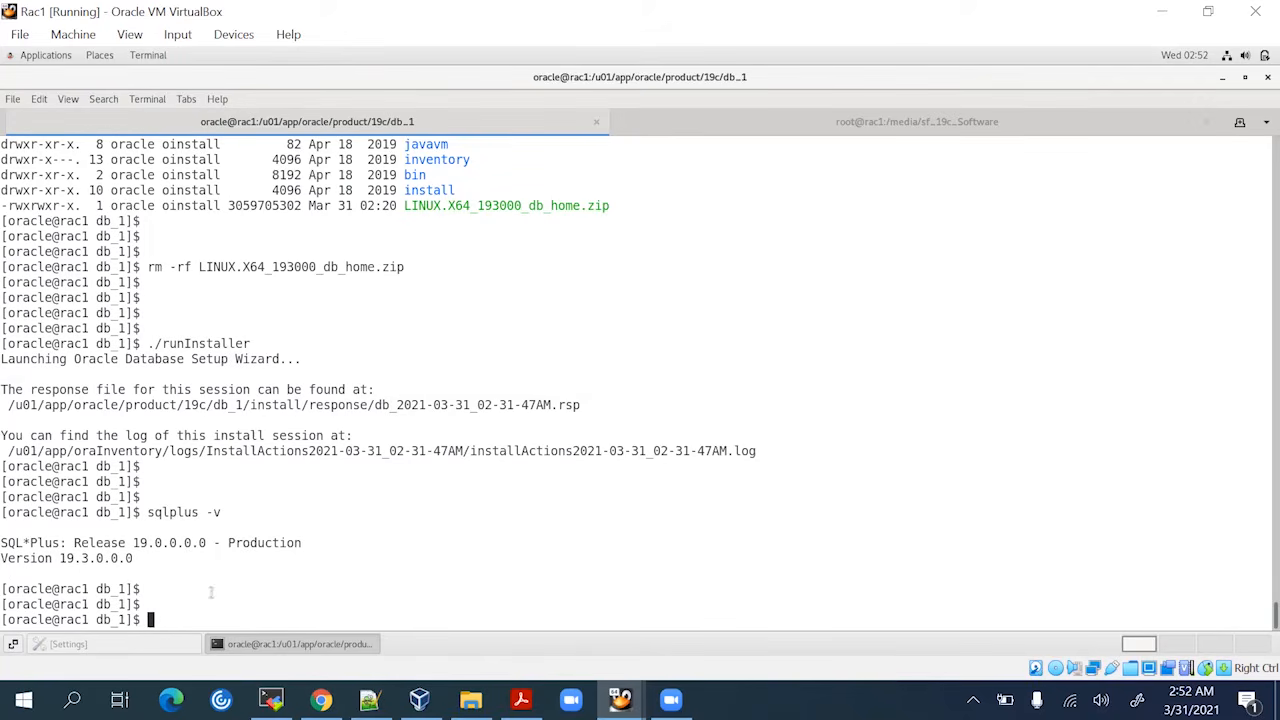
left_click(369, 699)
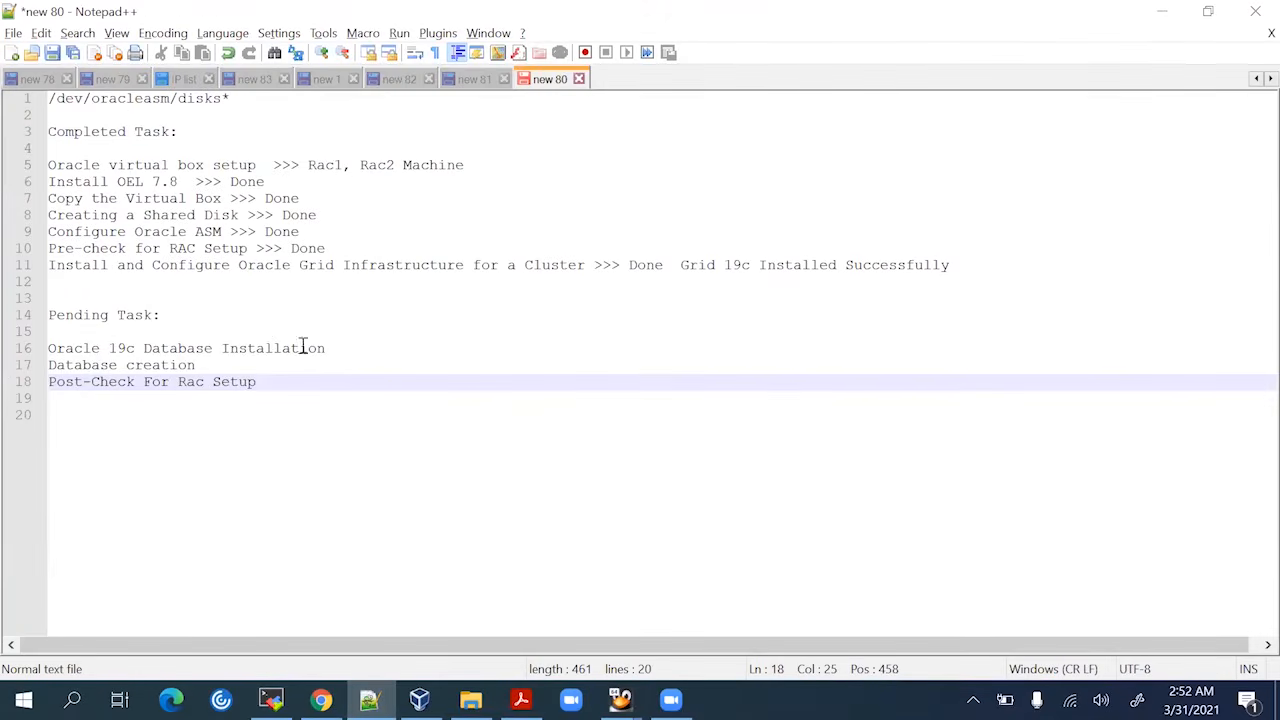
Append '---- Completed' to the Oracle 19c Database Installation line of the checklist
left_click(355, 347)
type("-")
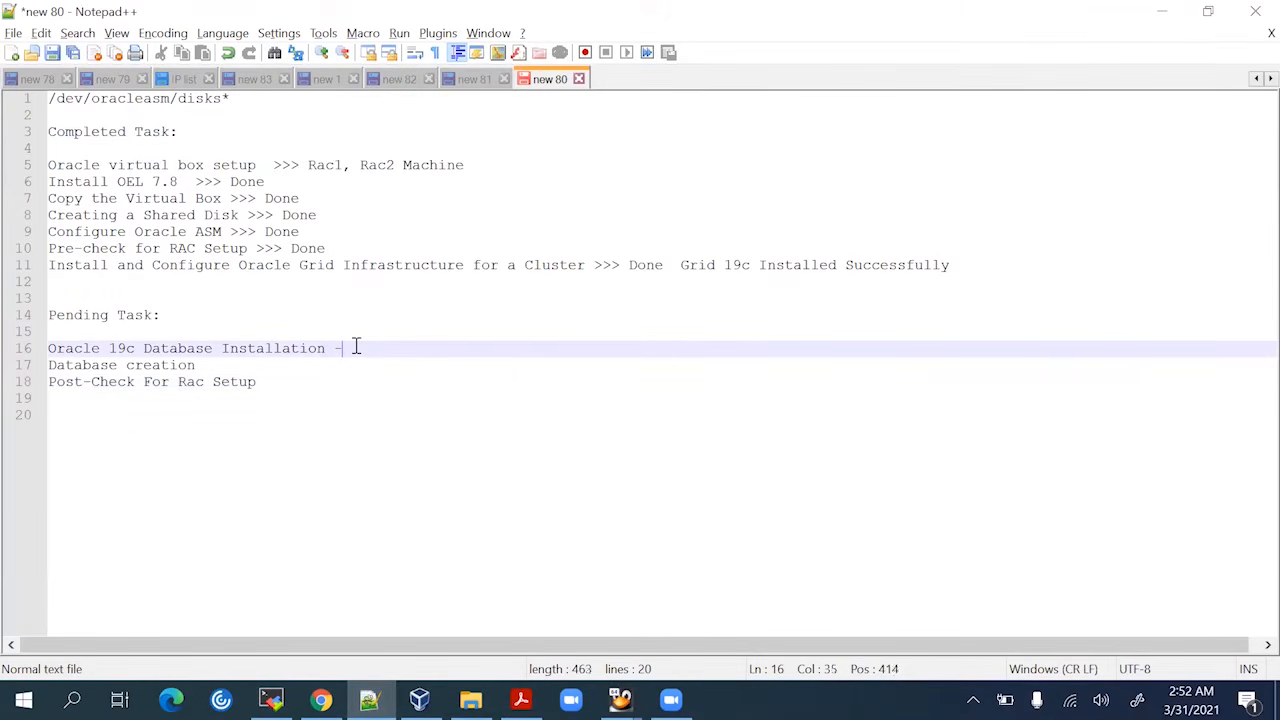
type("--- C")
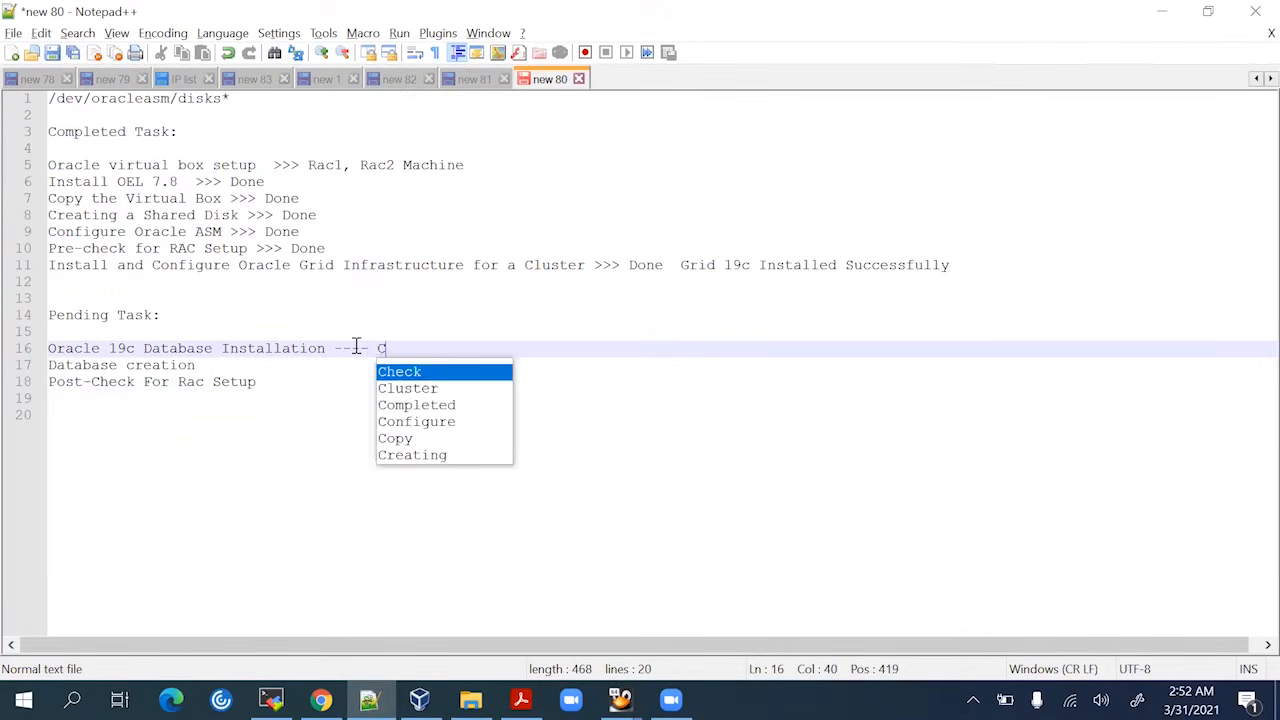
type("ompleted")
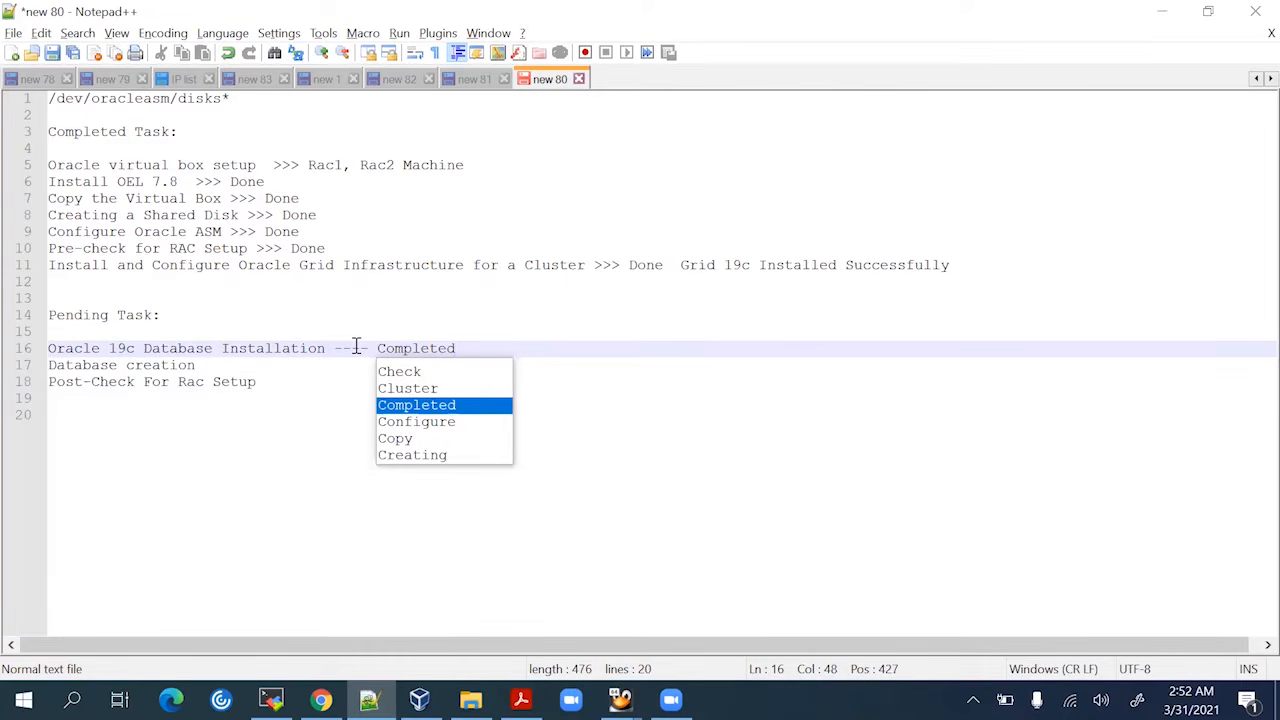
left_click(734, 356)
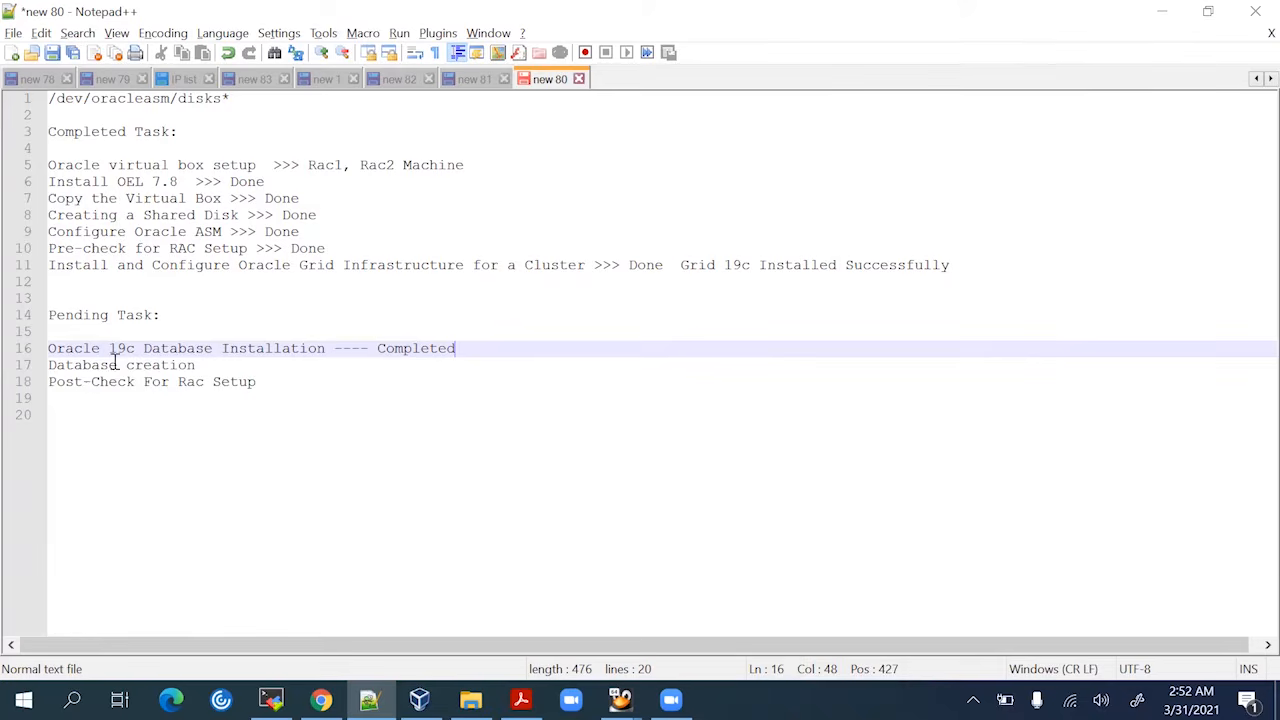
left_click(207, 365)
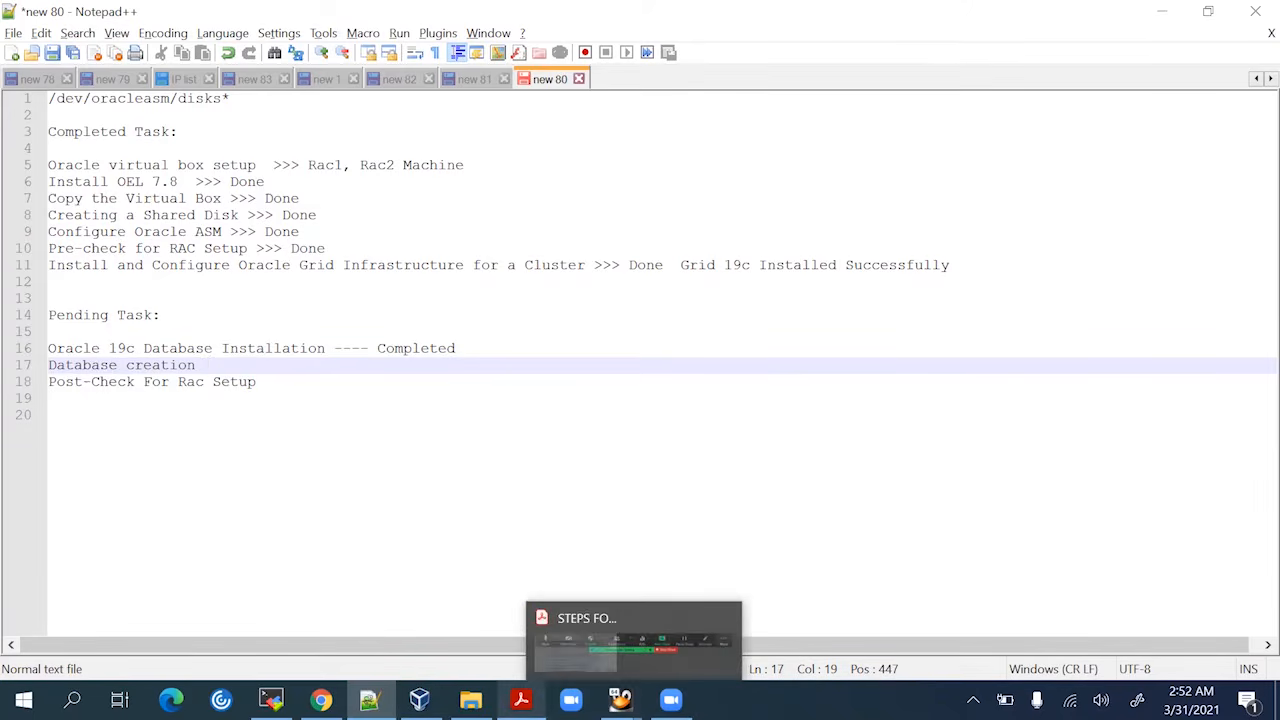
On Rac1, start a fresh su - oracle login shell and source grid.env
mouse_move(419, 699)
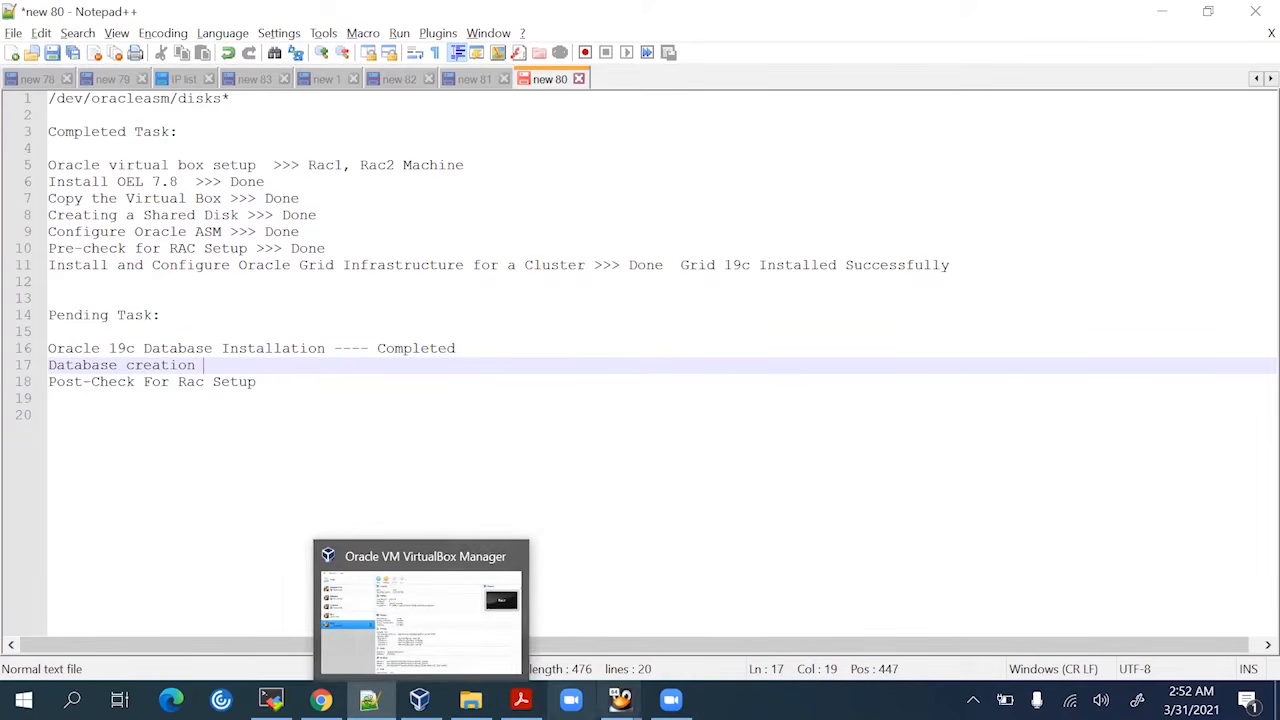
mouse_move(620, 699)
left_click(578, 610)
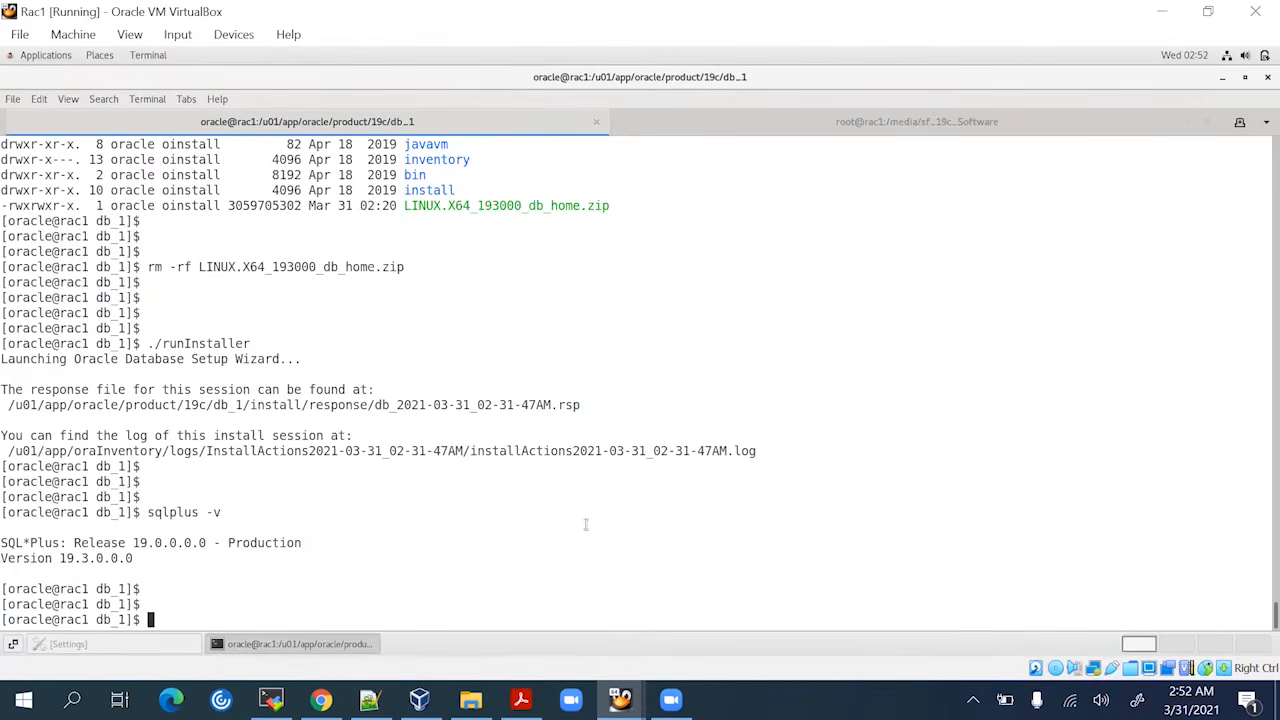
key("Return")
key("Return")
type("exit")
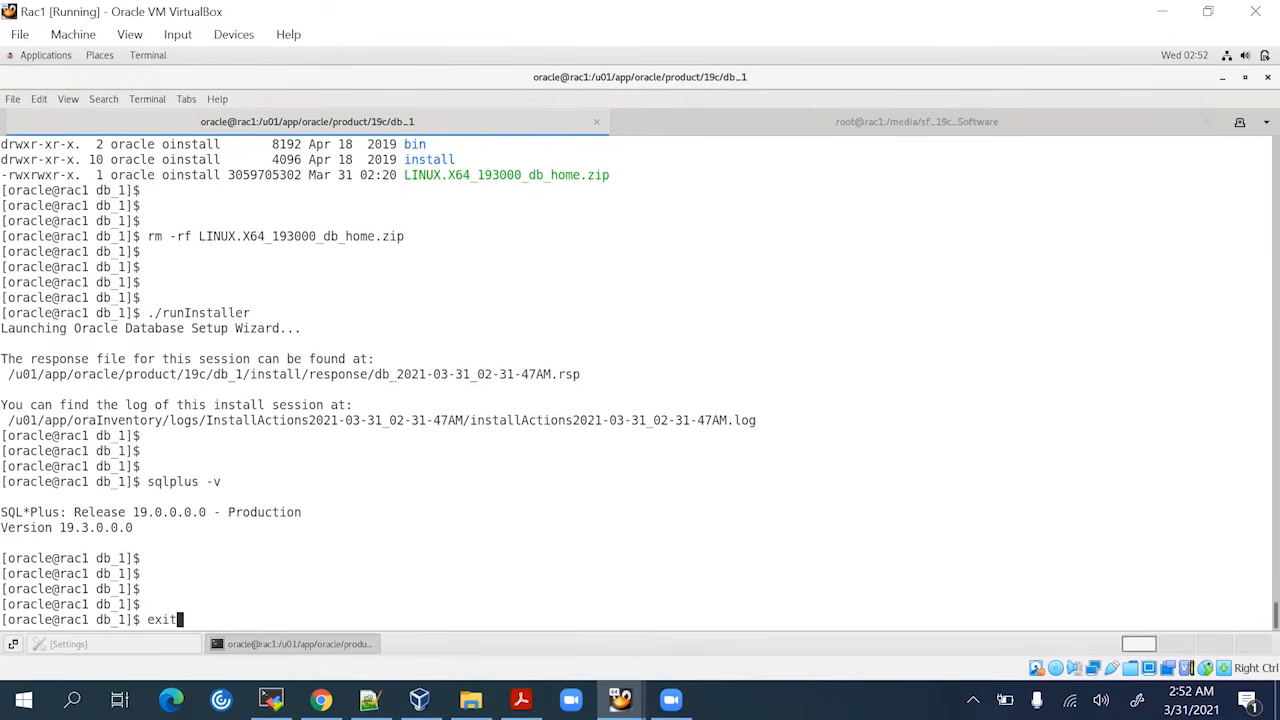
key("Return")
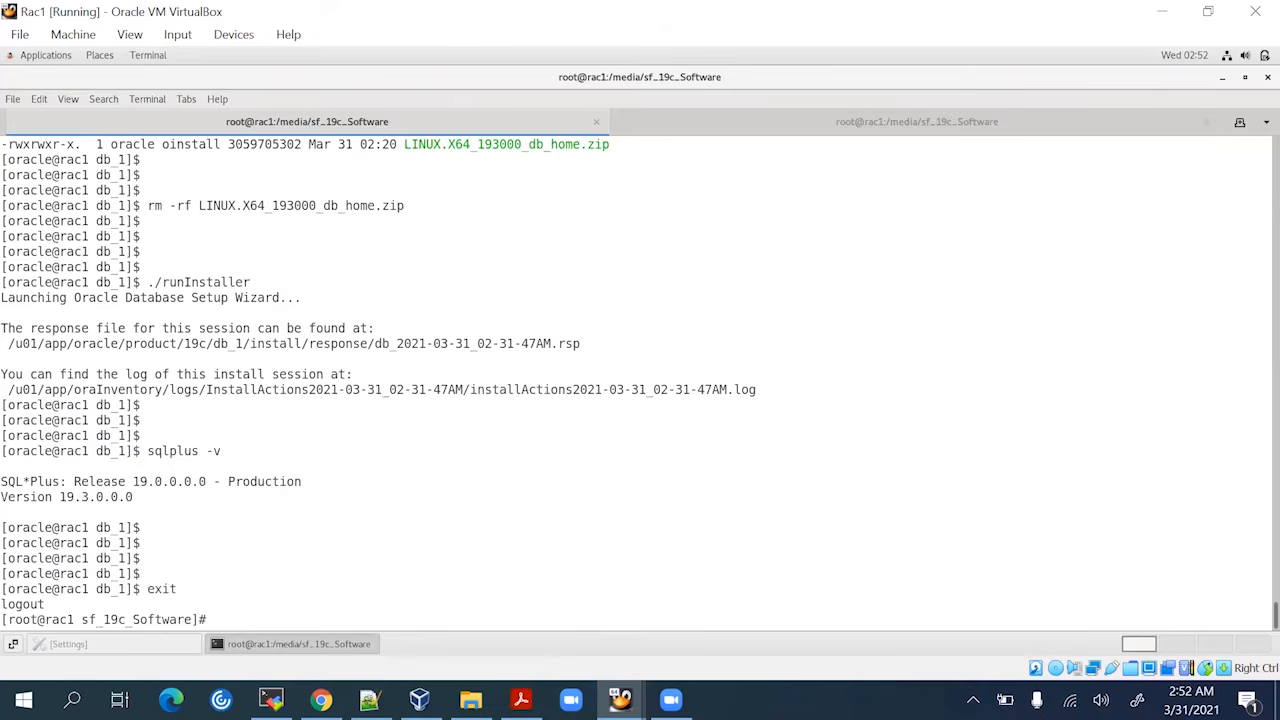
type("su - oracle")
key("Return")
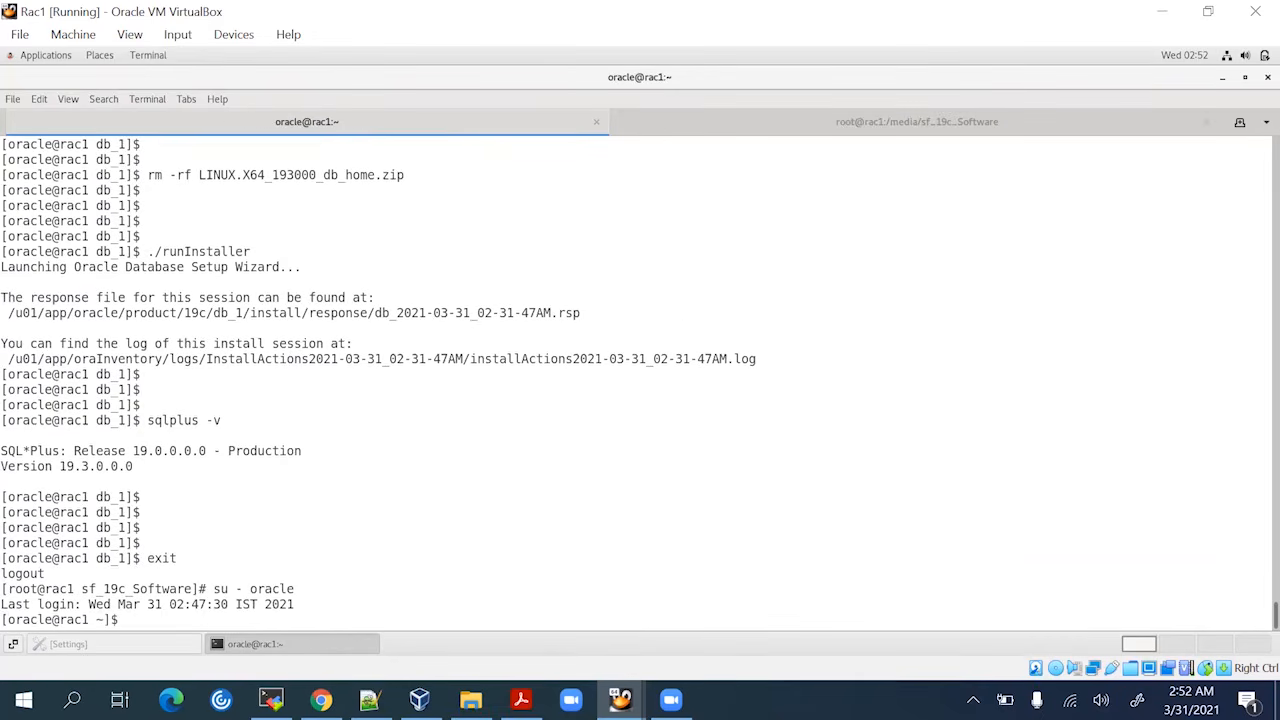
key("Return")
key("Return")
type(". g")
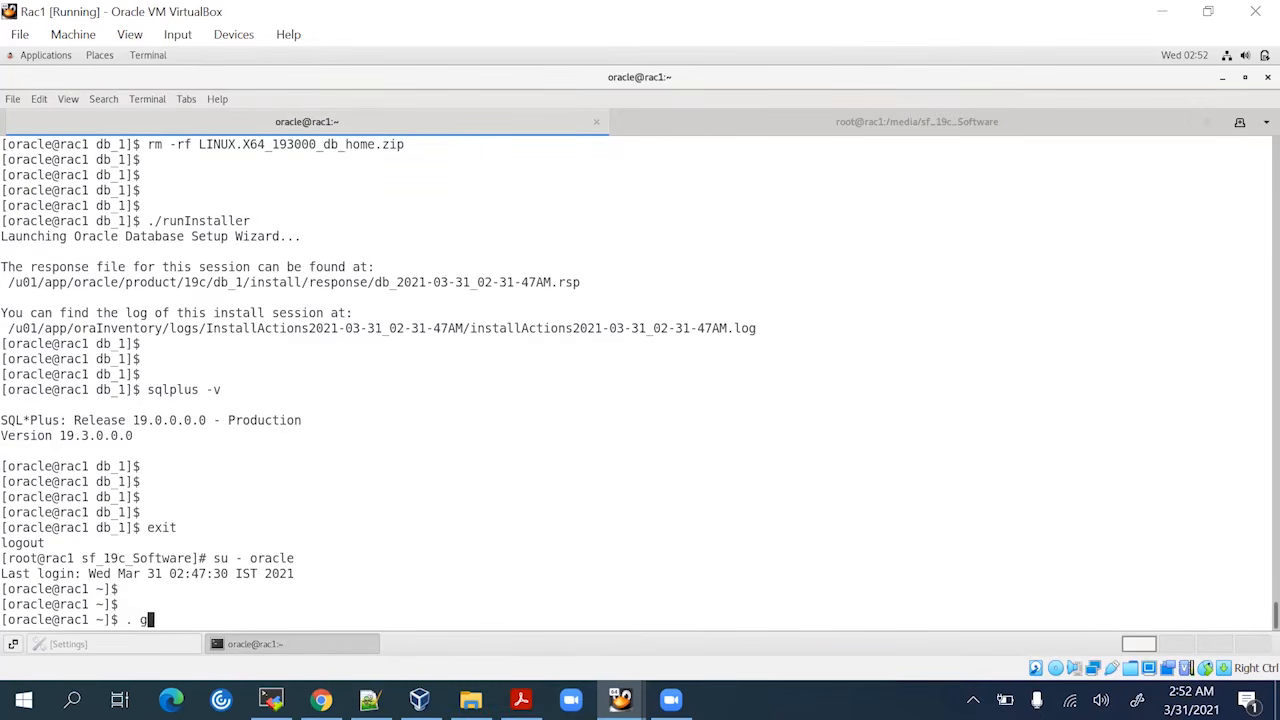
type("rid.env")
key("Return")
key("Return")
key("Return")
key("Return")
key("Return")
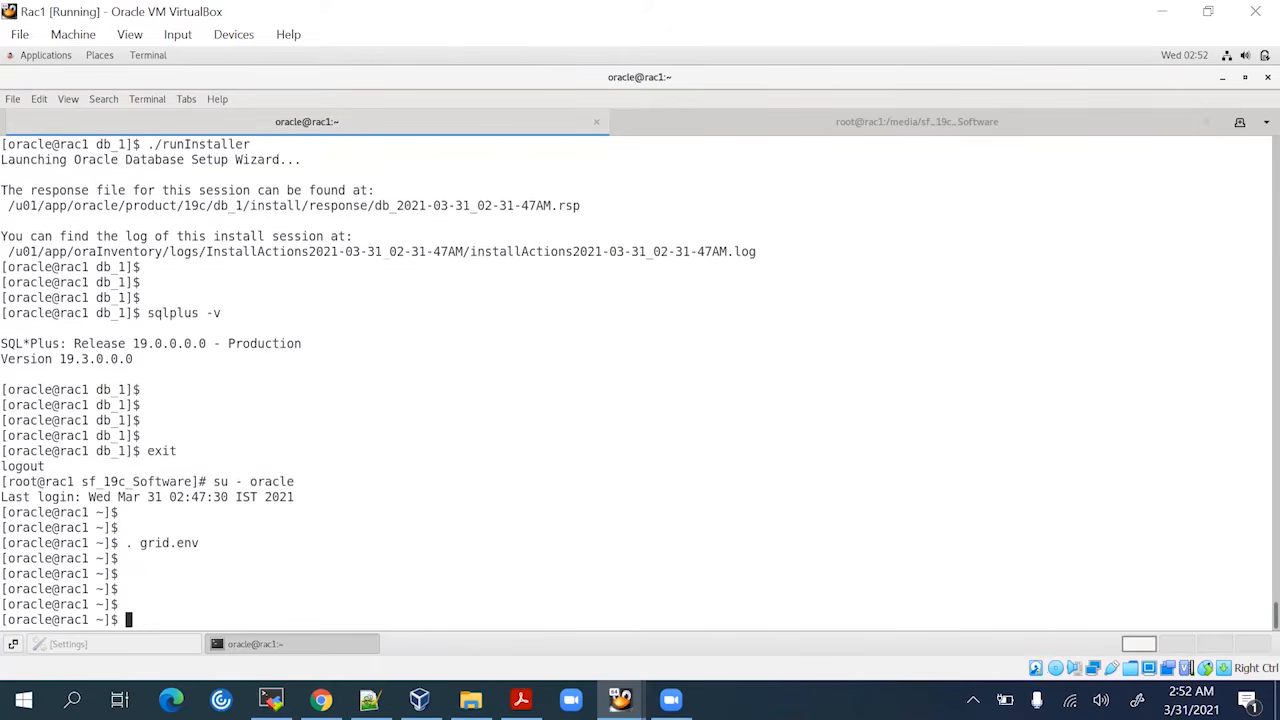
Rerun export DISPLAY=:0.0 from history and launch asmca
key("Return")
type("exit")
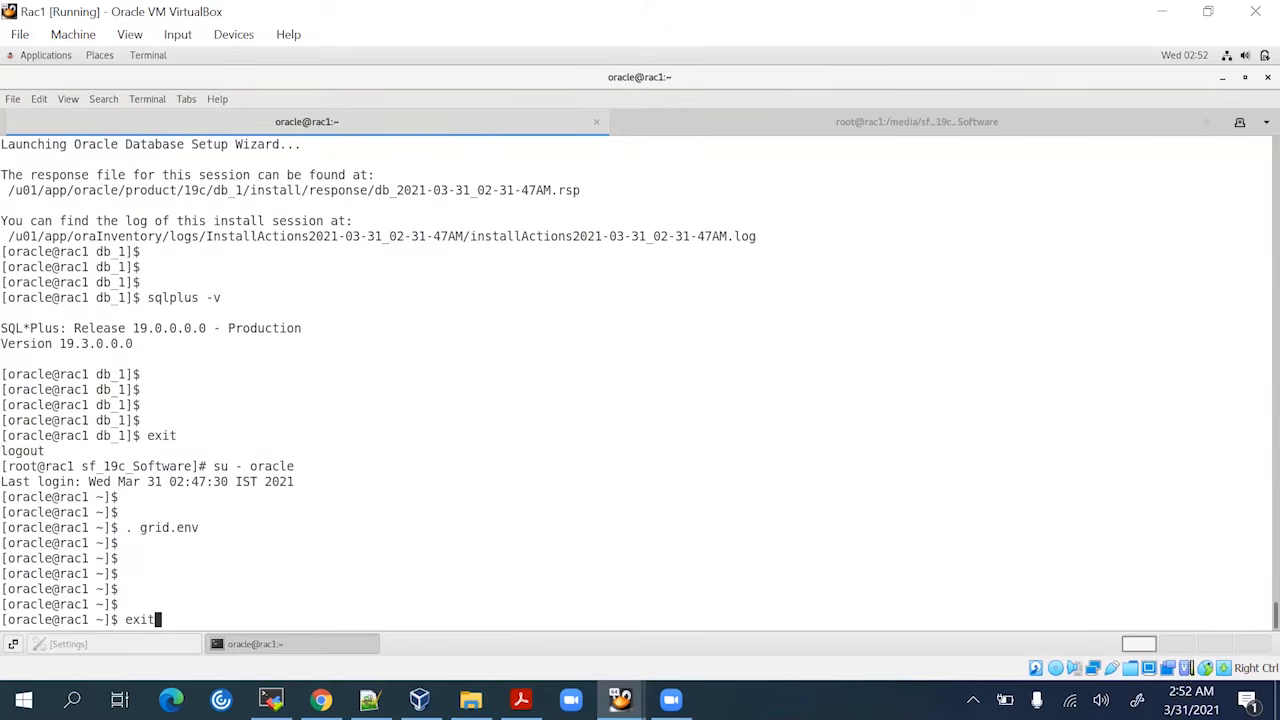
key("Up")
key("Up")
key("Up")
key("Up")
key("Up")
key("Up")
key("Return")
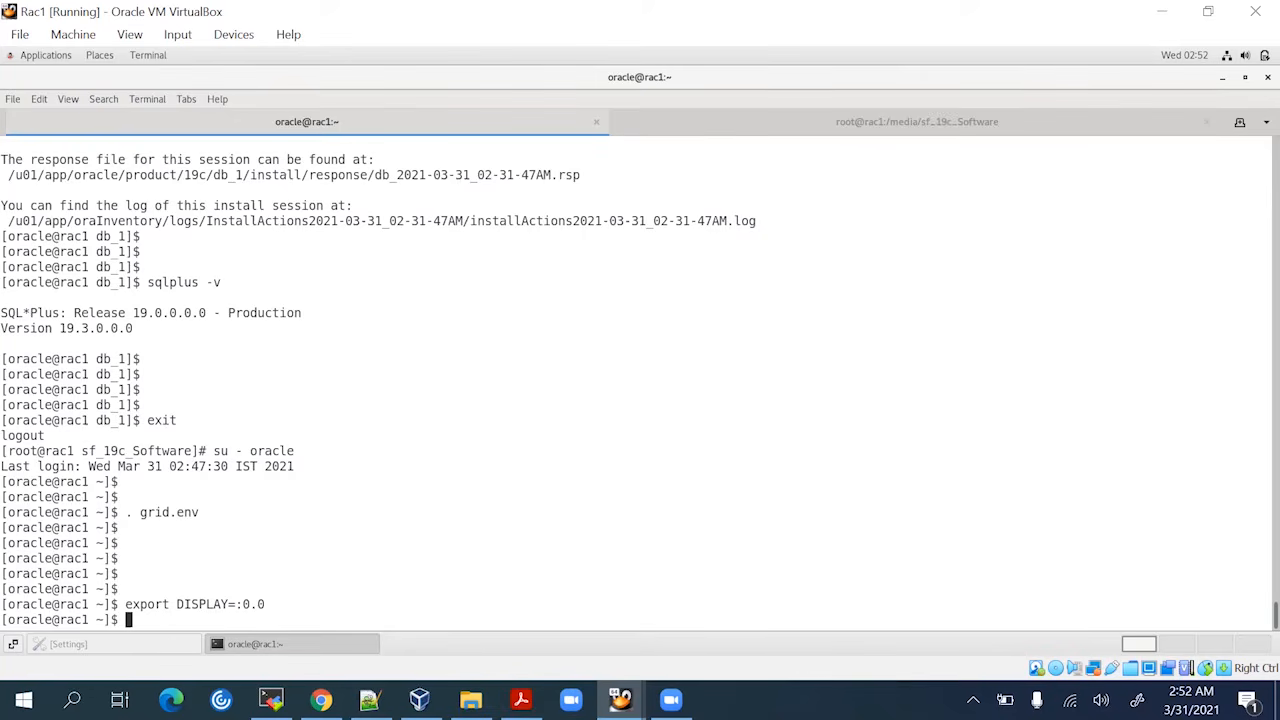
key("Return")
key("Return")
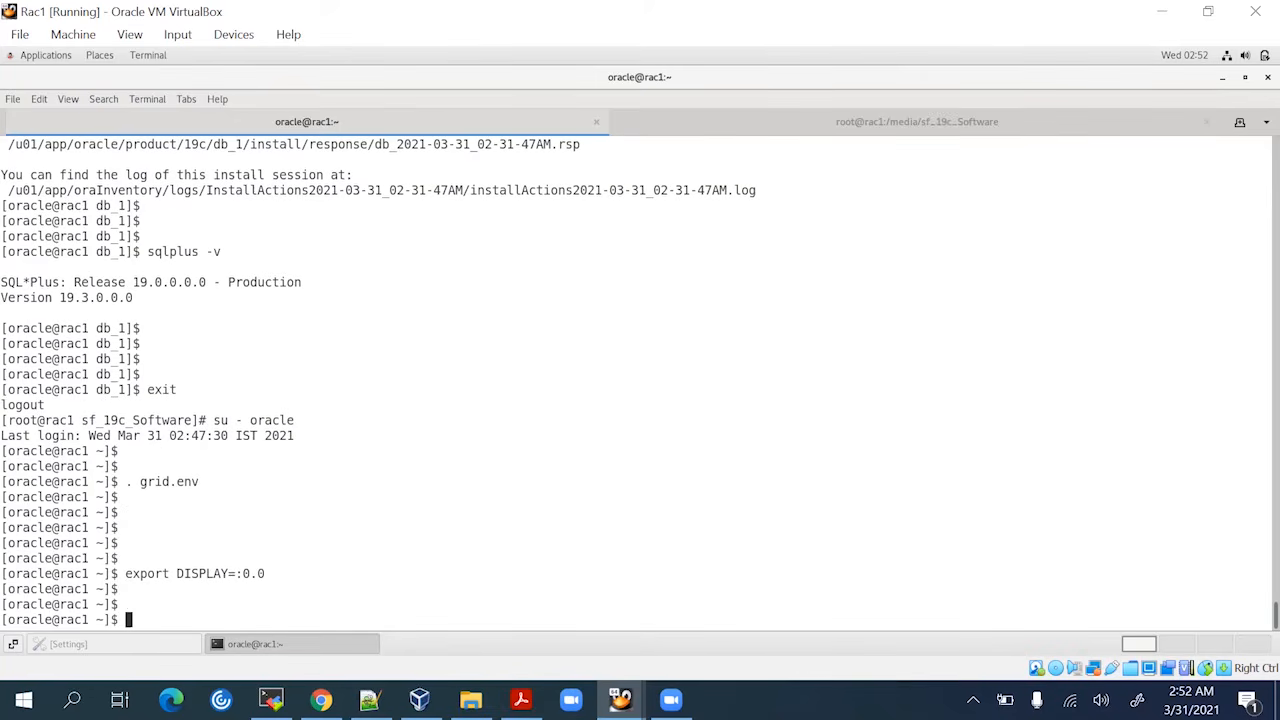
type("cd /u")
key("BackSpace")
key("BackSpace")
key("BackSpace")
key("BackSpace")
key("BackSpace")
type("asmca")
key("Return")
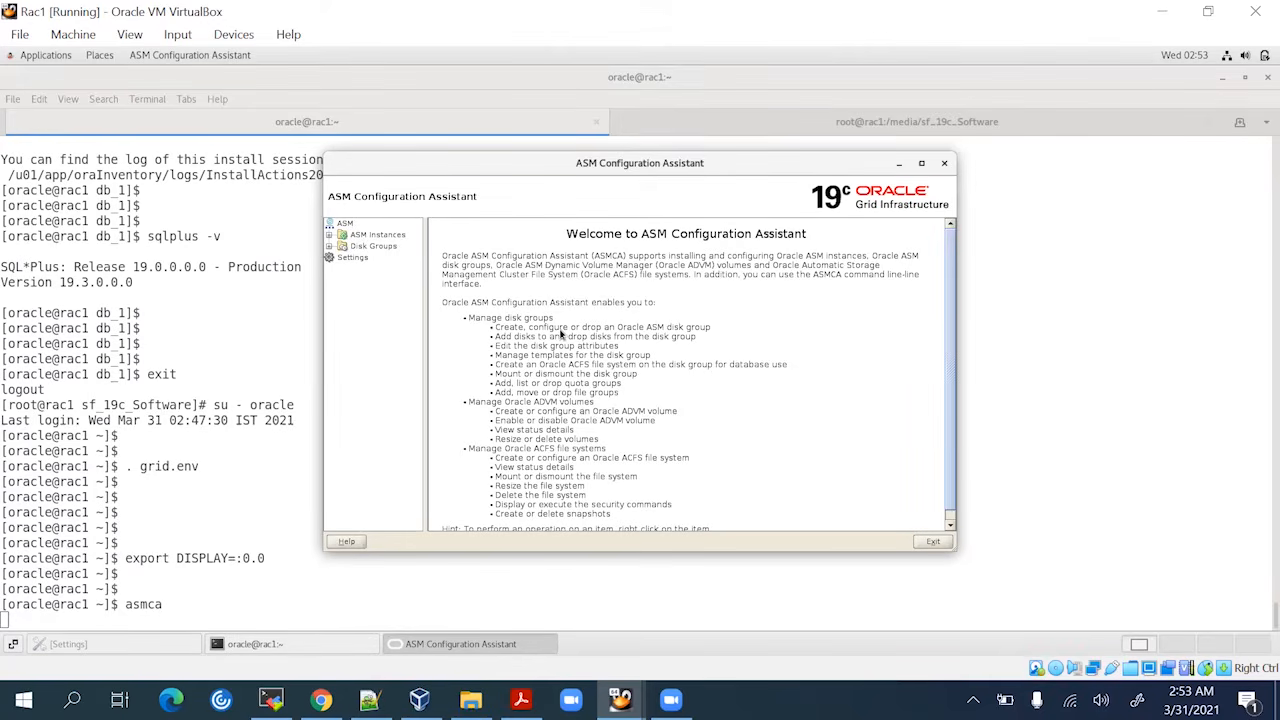
Select ASM Instances, then Disk Groups to list OCRDISK, 10 GB, MOUNTED on 2 of 2 nodes
scroll(561, 338, "down", 1)
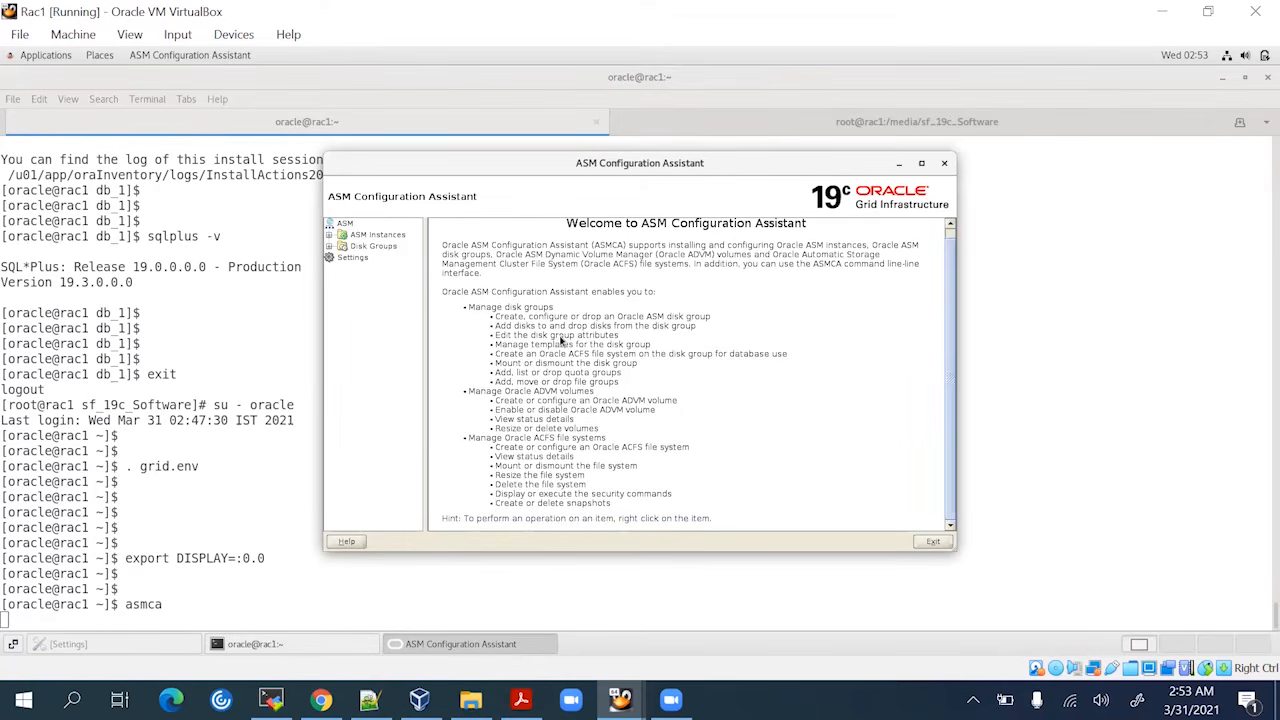
scroll(561, 340, "up", 1)
left_click(380, 234)
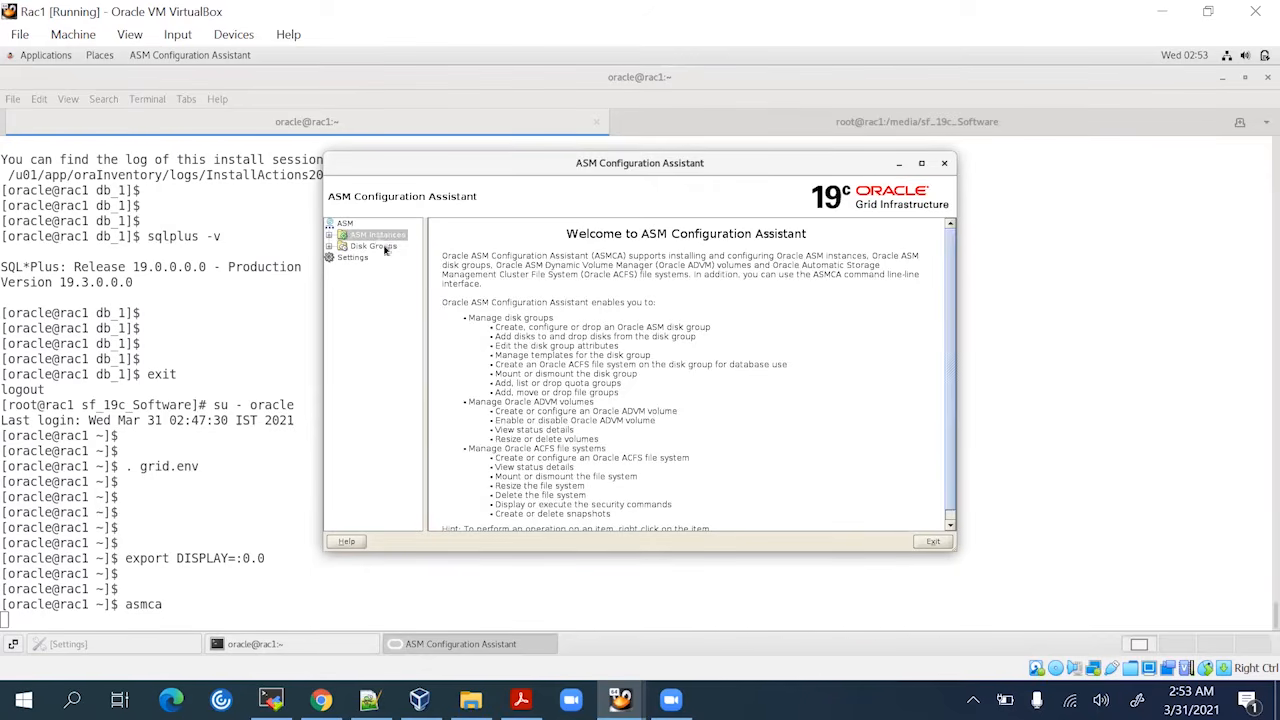
left_click(375, 270)
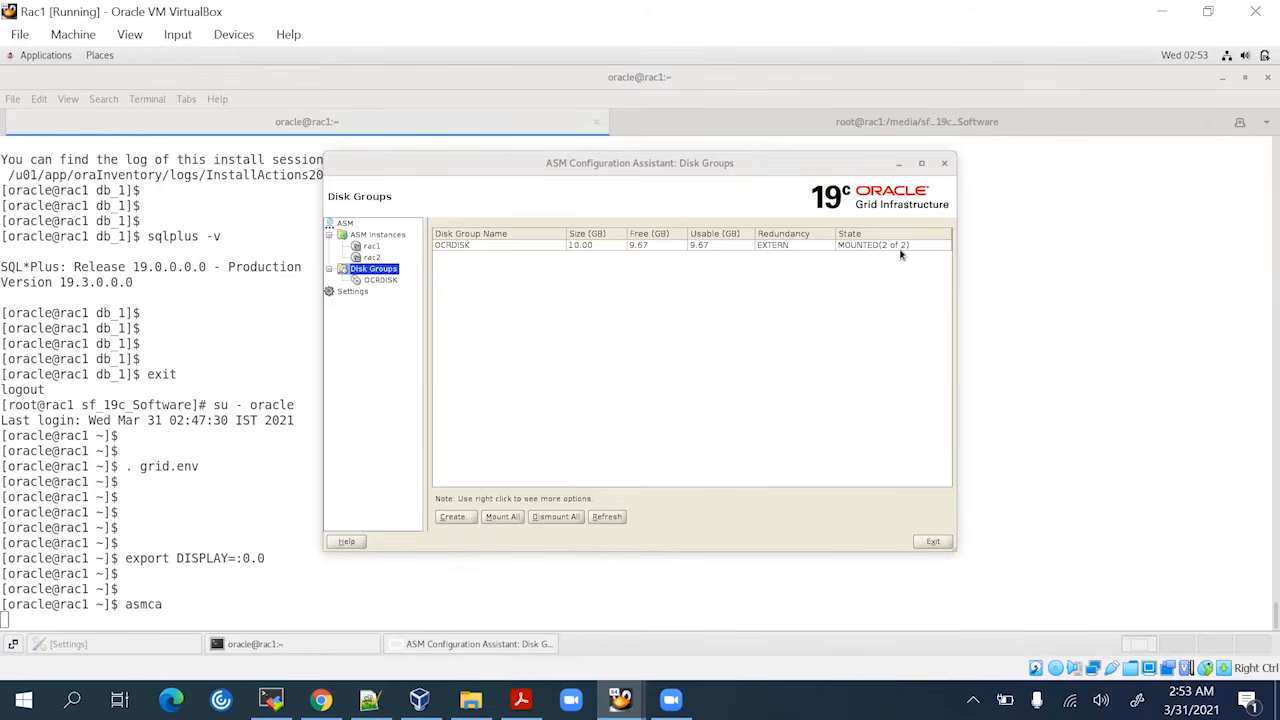
Start a new DATA disk group with External redundancy, showing all disks and ticking DISK1
left_click(469, 518)
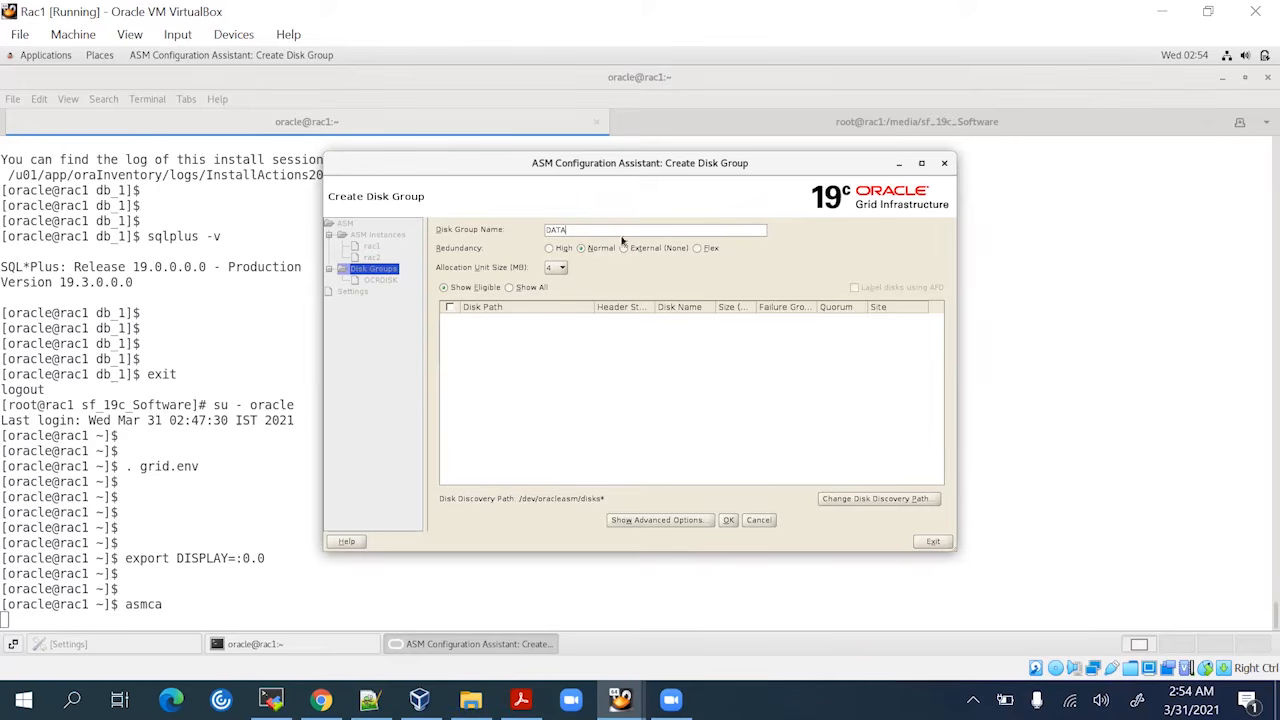
left_click(681, 250)
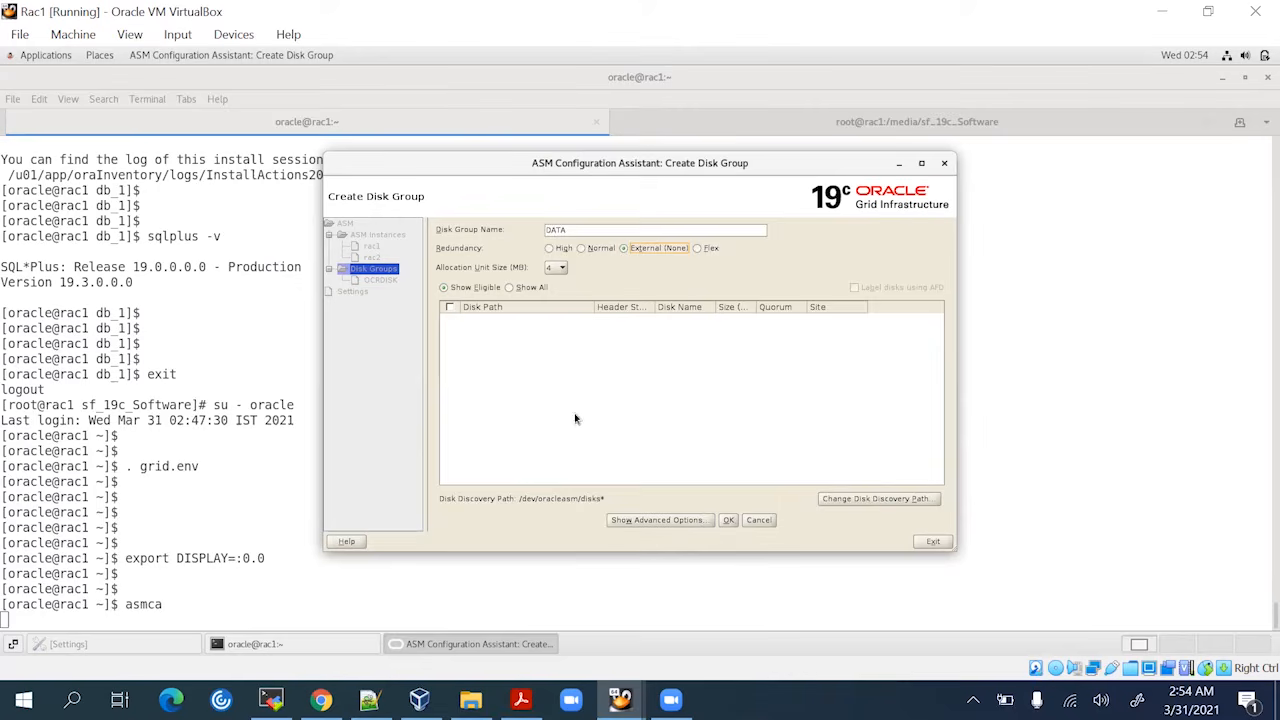
left_click(509, 288)
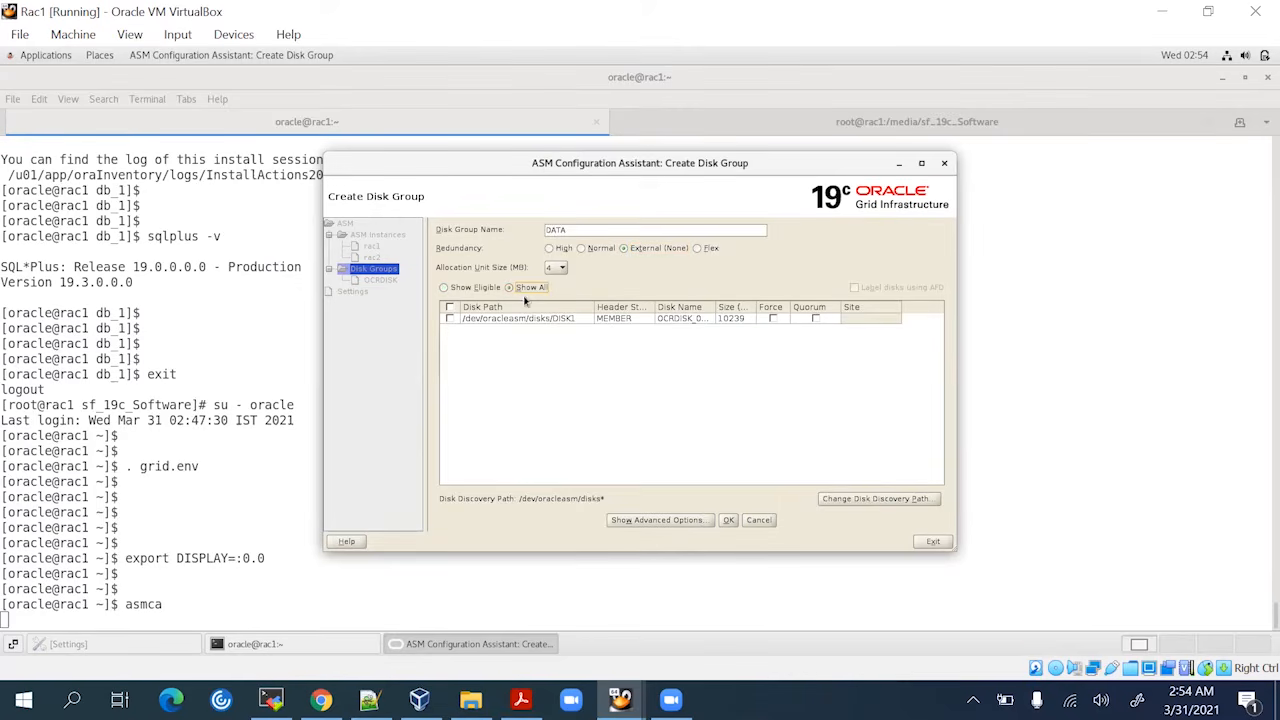
left_click(451, 319)
Confirm the disk discovery path /dev/oracleasm/disks*, reopen its dialog, and bring up the Notepad++ notes
left_click(862, 503)
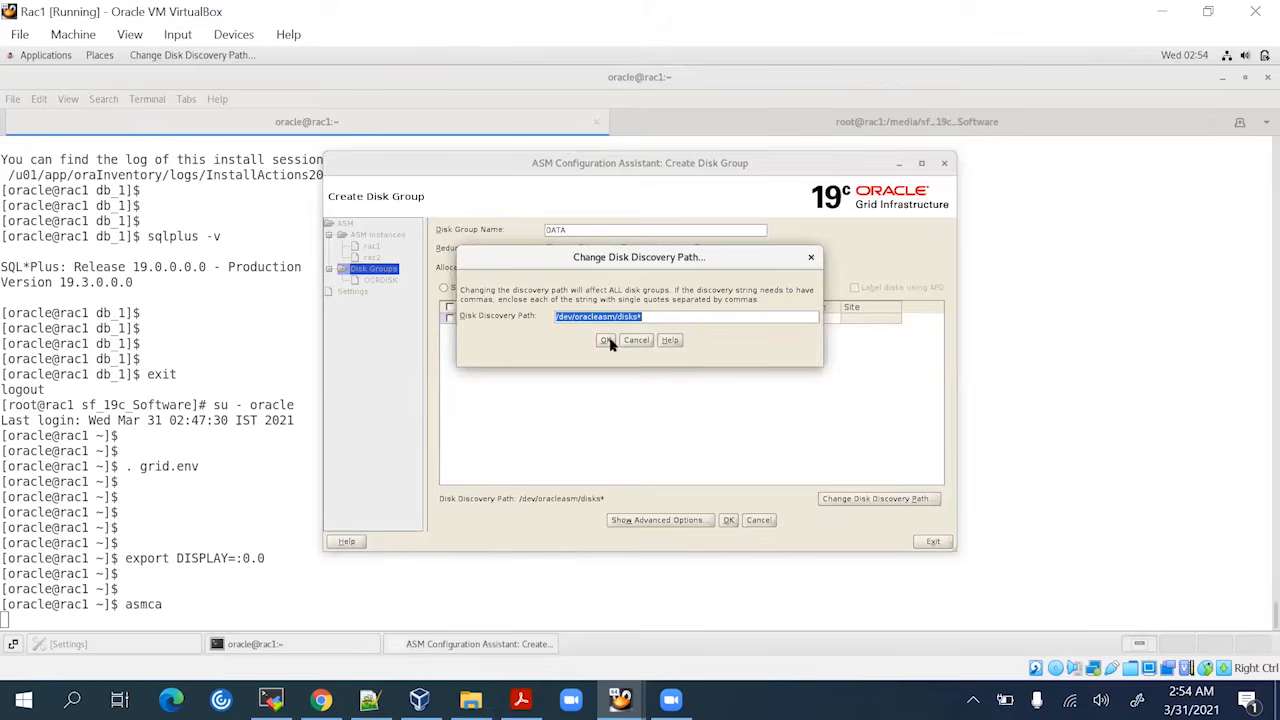
left_click(607, 341)
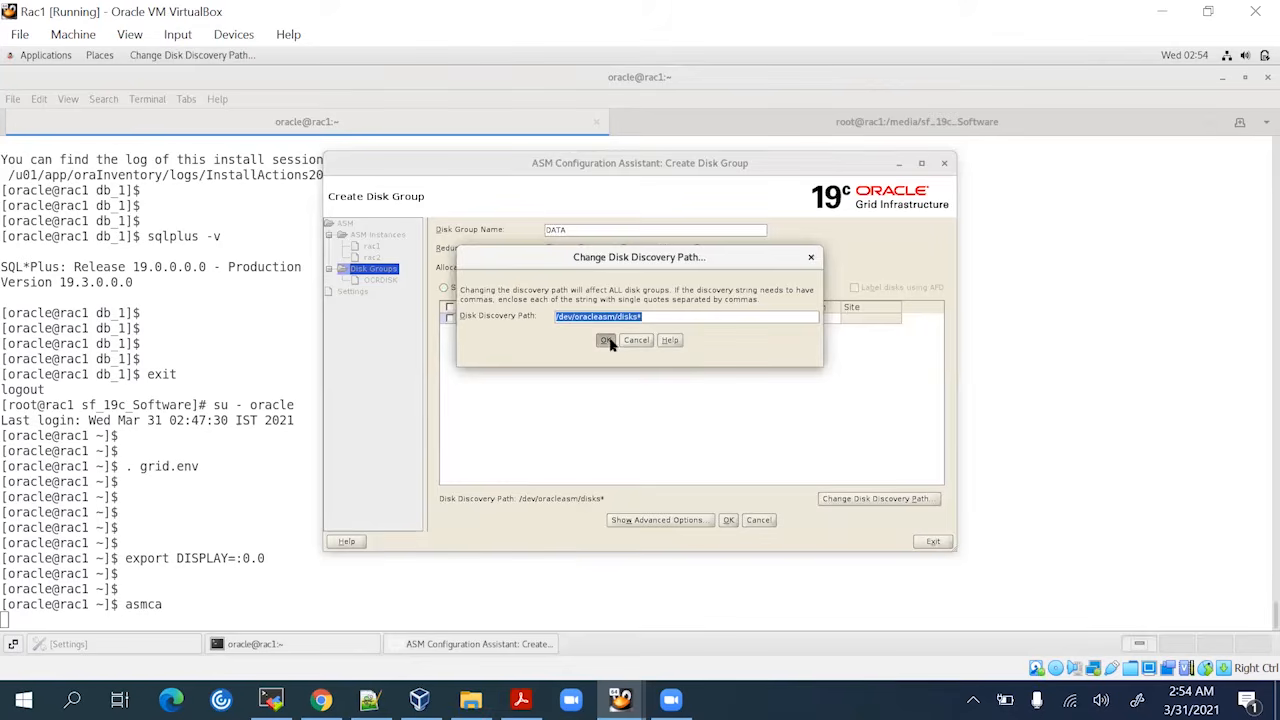
left_click(915, 503)
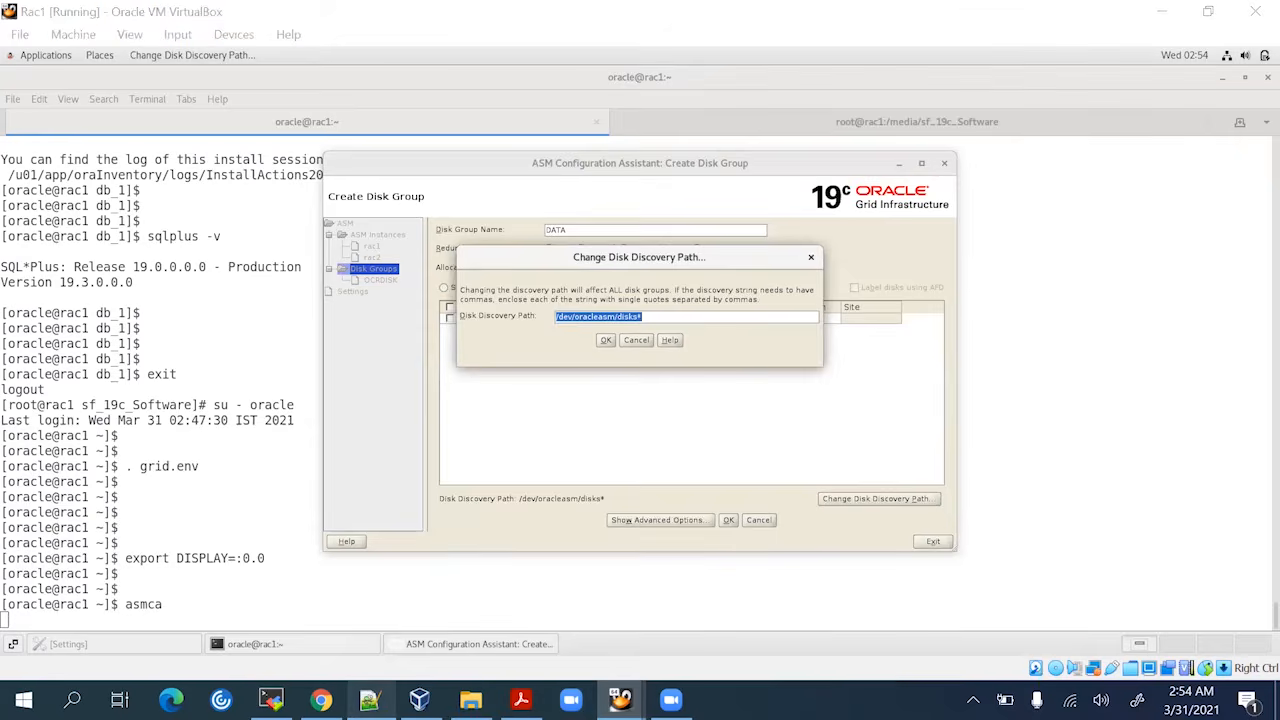
left_click(369, 699)
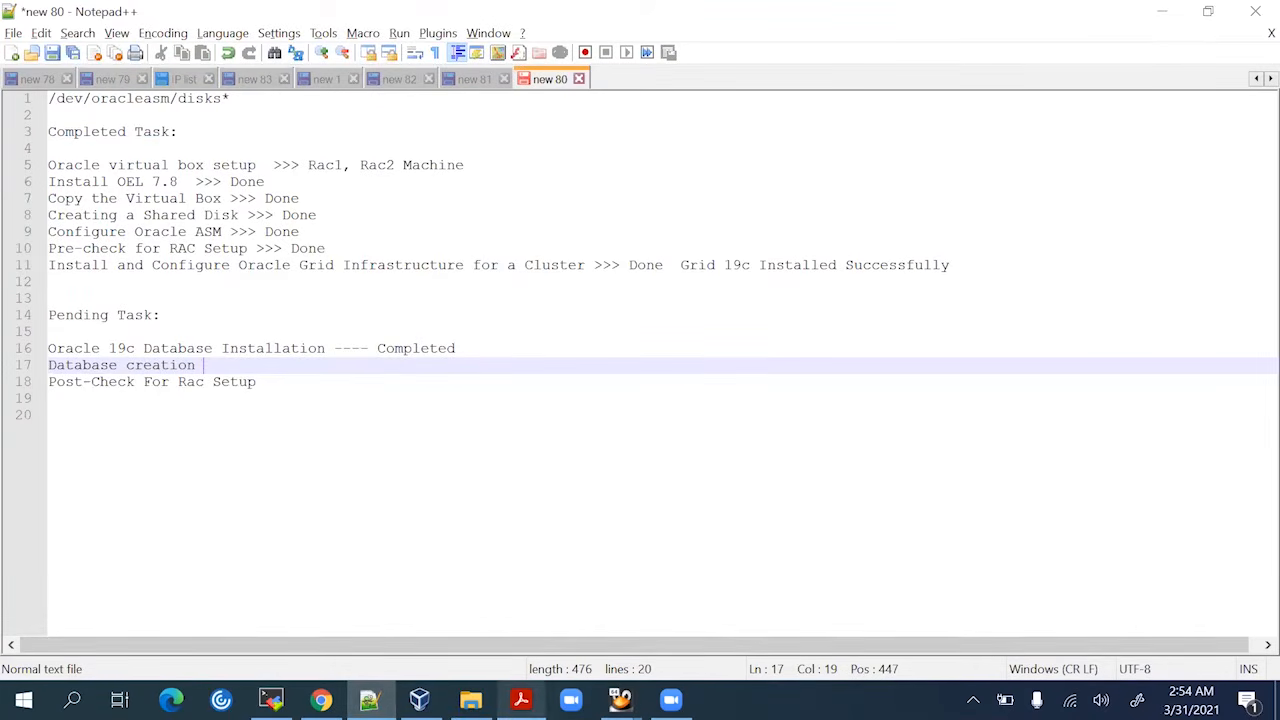
Return from the Notepad++ task list to the Rac1 disk discovery path dialog
mouse_move(620, 699)
left_click(599, 600)
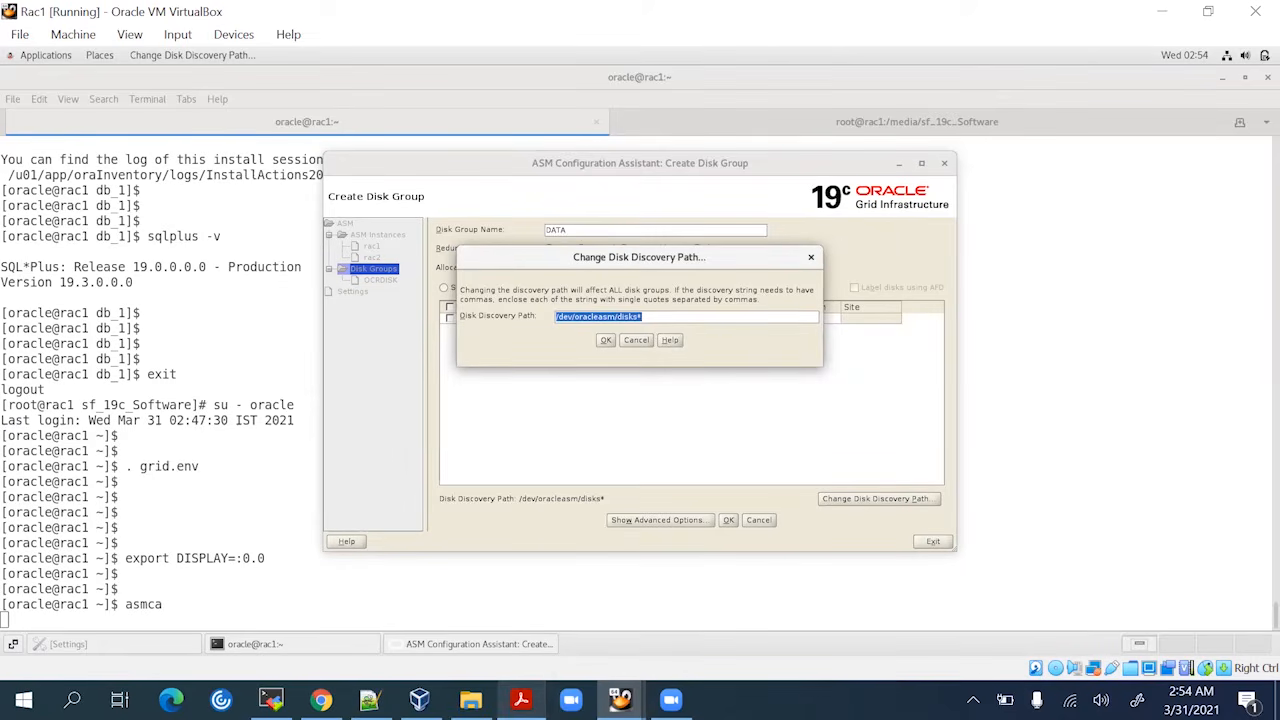
In the root terminal, label /dev/sdd1 as ASM disk DISK2 with oracleasm createdisk
mouse_move(520, 699)
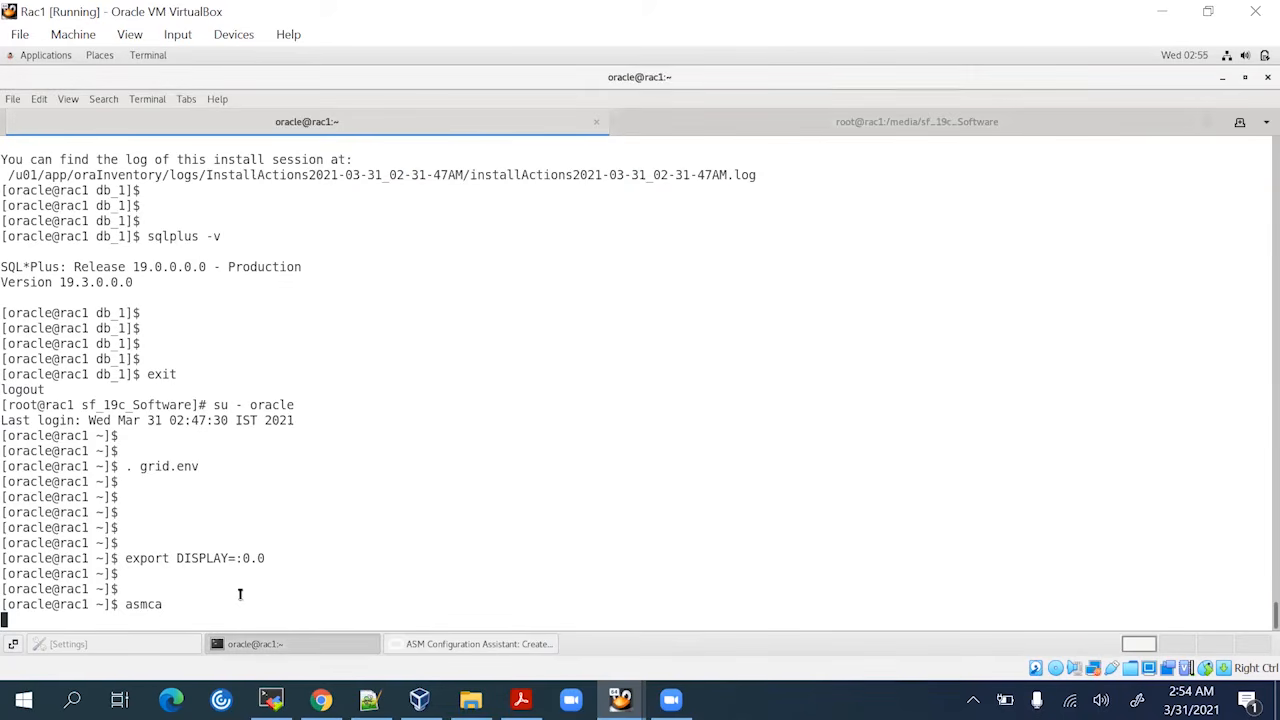
left_click(241, 595)
left_click(762, 120)
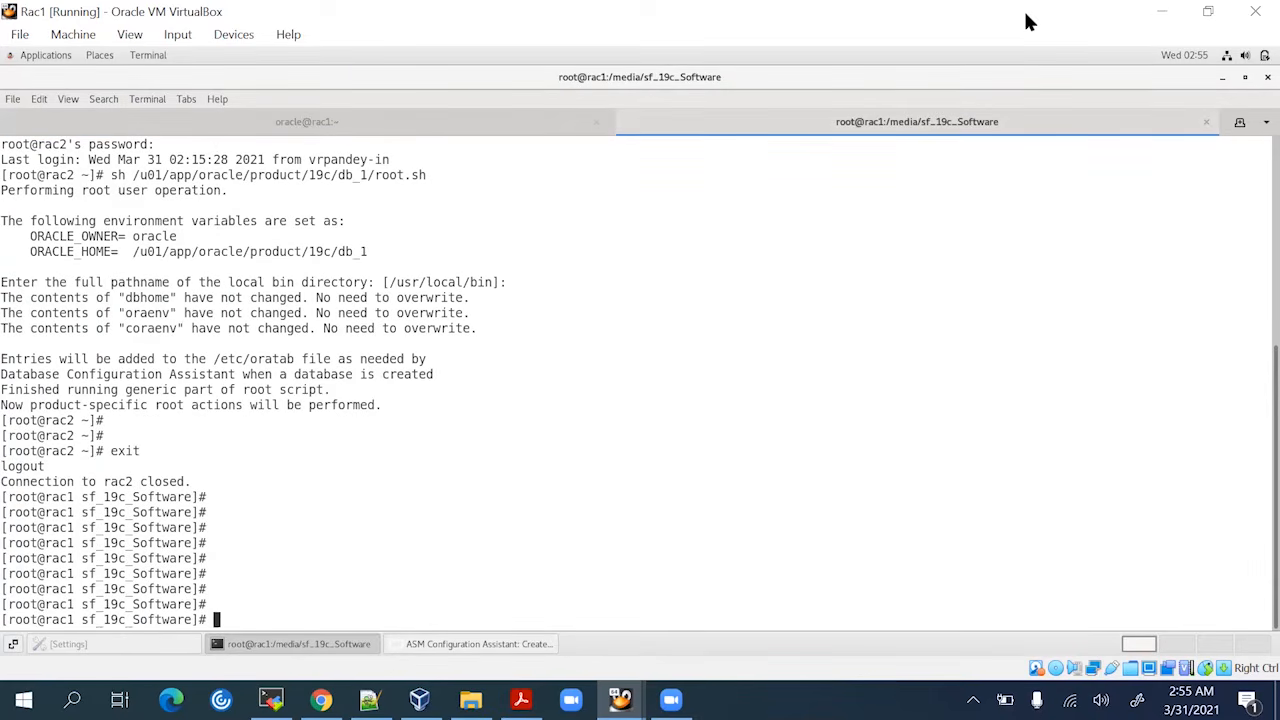
type("oracleasm createdisk DISK2 /dev/sdd1")
key("Return")
key("Up")
key("Left")
key("Left")
key("Left")
key("Left")
key("Left")
key("Left")
key("Left")
key("Left")
key("Left")
key("Left")
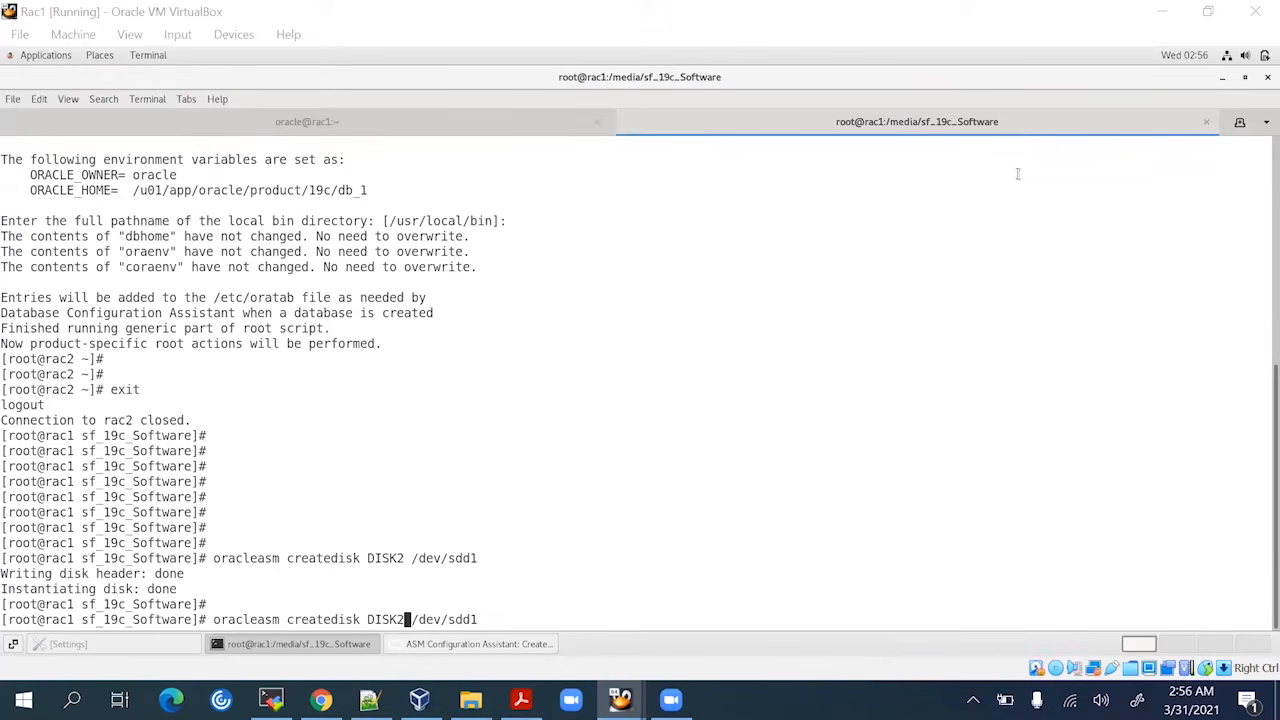
Label /dev/sdc1 as ASM disk DISK3, after a failed attempt on /dev/sde1
left_click(840, 441)
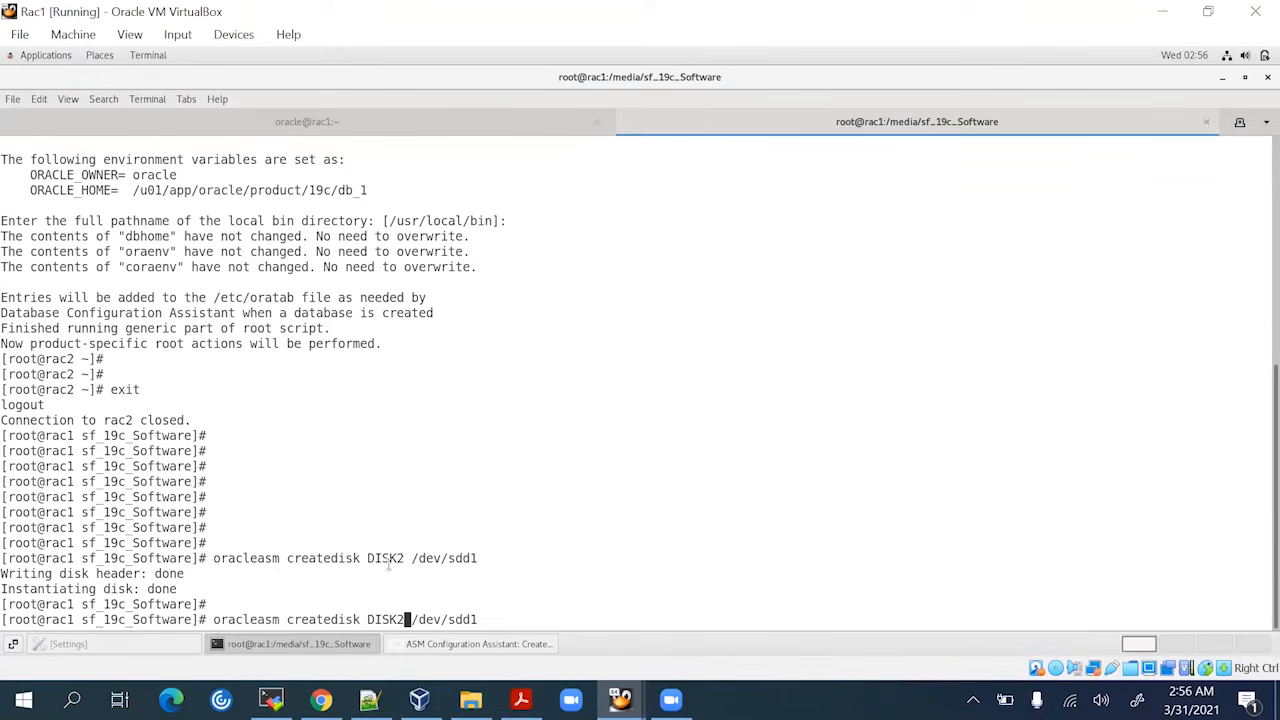
key("Left")
key("Left")
key("Left")
key("Left")
key("Left")
key("Left")
key("Left")
key("Left")
key("Left")
key("Left")
key("BackSpace")
type("3")
key("Right")
key("Right")
key("Right")
key("Right")
key("Right")
key("Right")
key("Right")
key("Right")
key("Right")
key("Right")
type("e1")
key("Return")
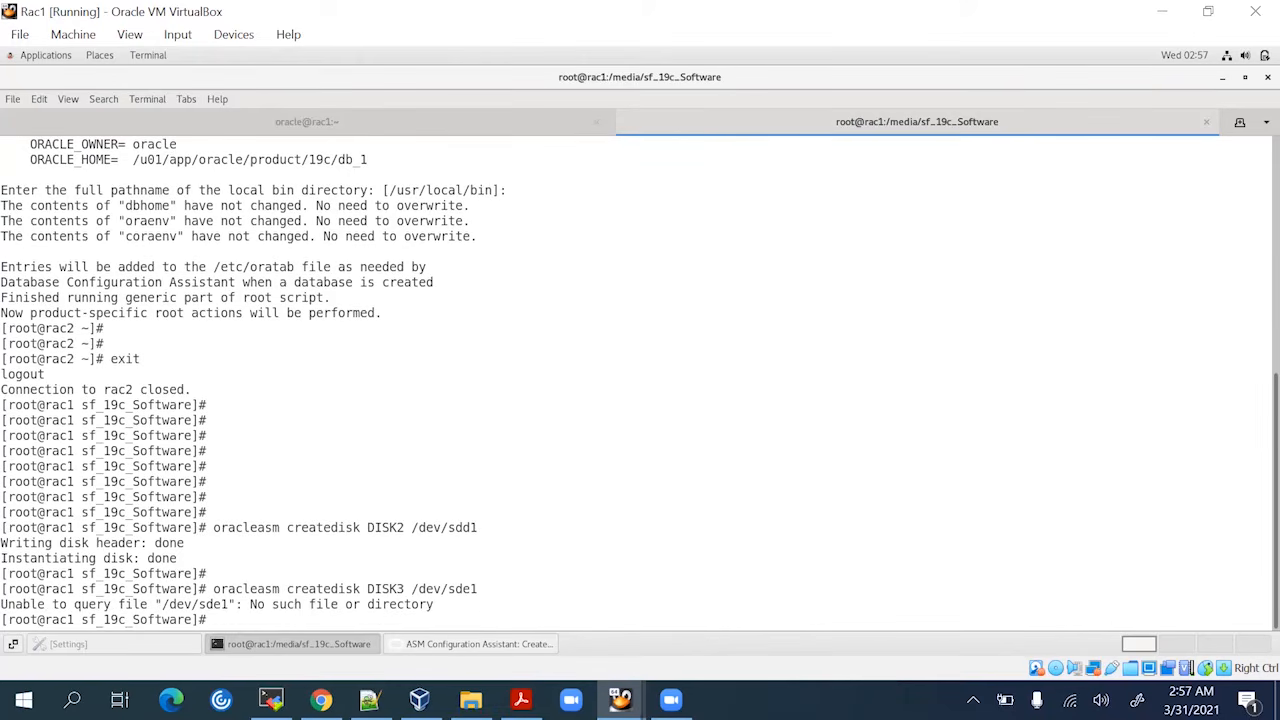
key("Return")
key("Return")
key("Up")
key("Left")
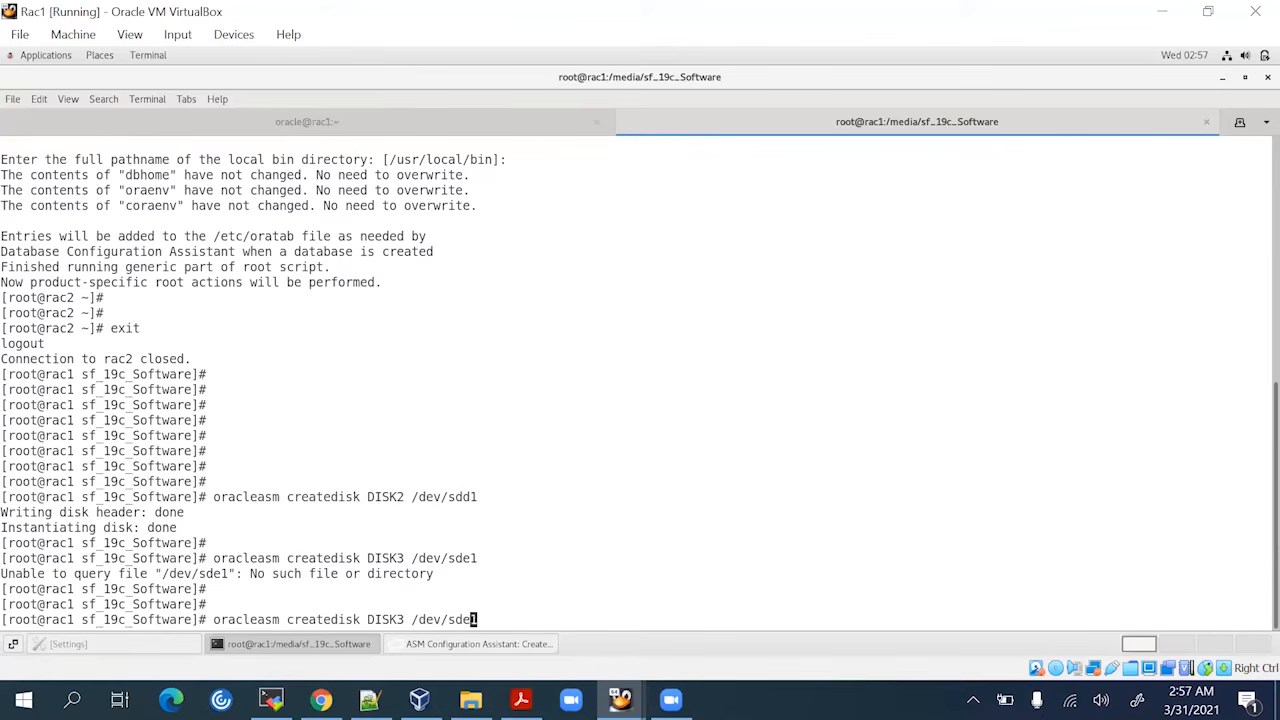
key("BackSpace")
type("c")
key("Return")
key("Return")
key("Return")
key("Return")
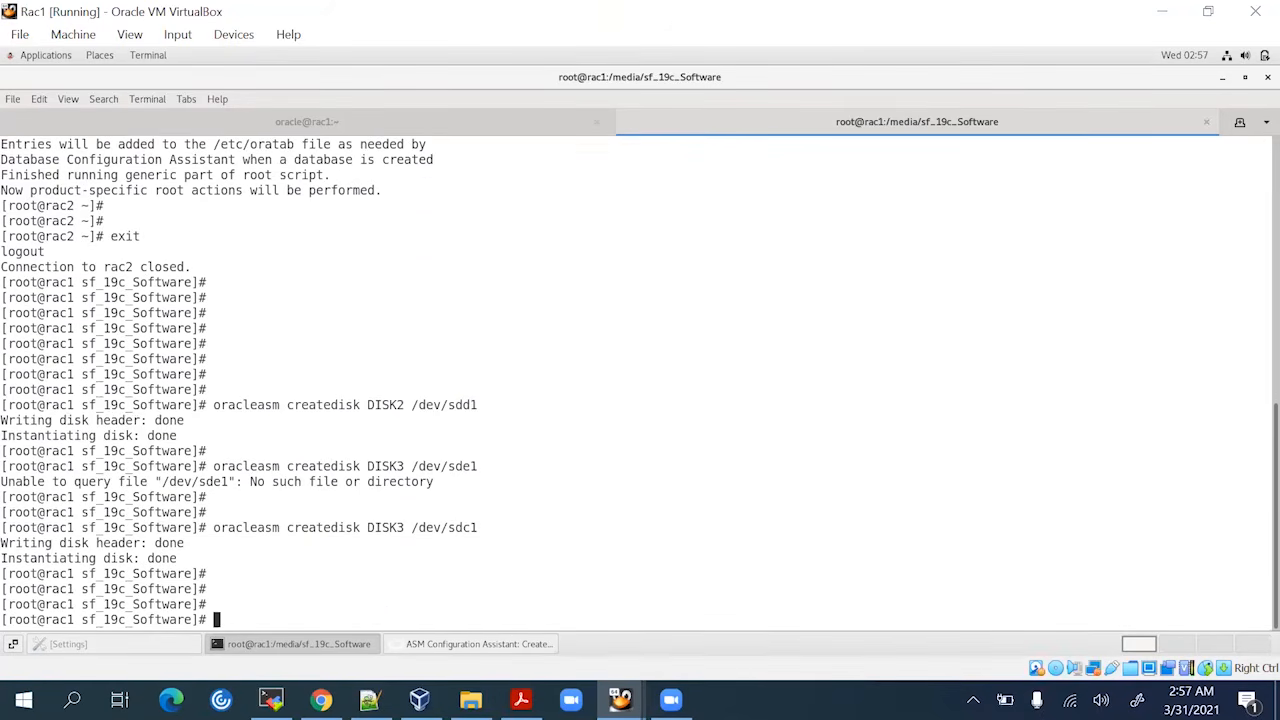
Run oracleasm scandisks and listdisks, confirming DISK1, DISK2 and DISK3 are present
type("oracleasm")
type("scandisk")
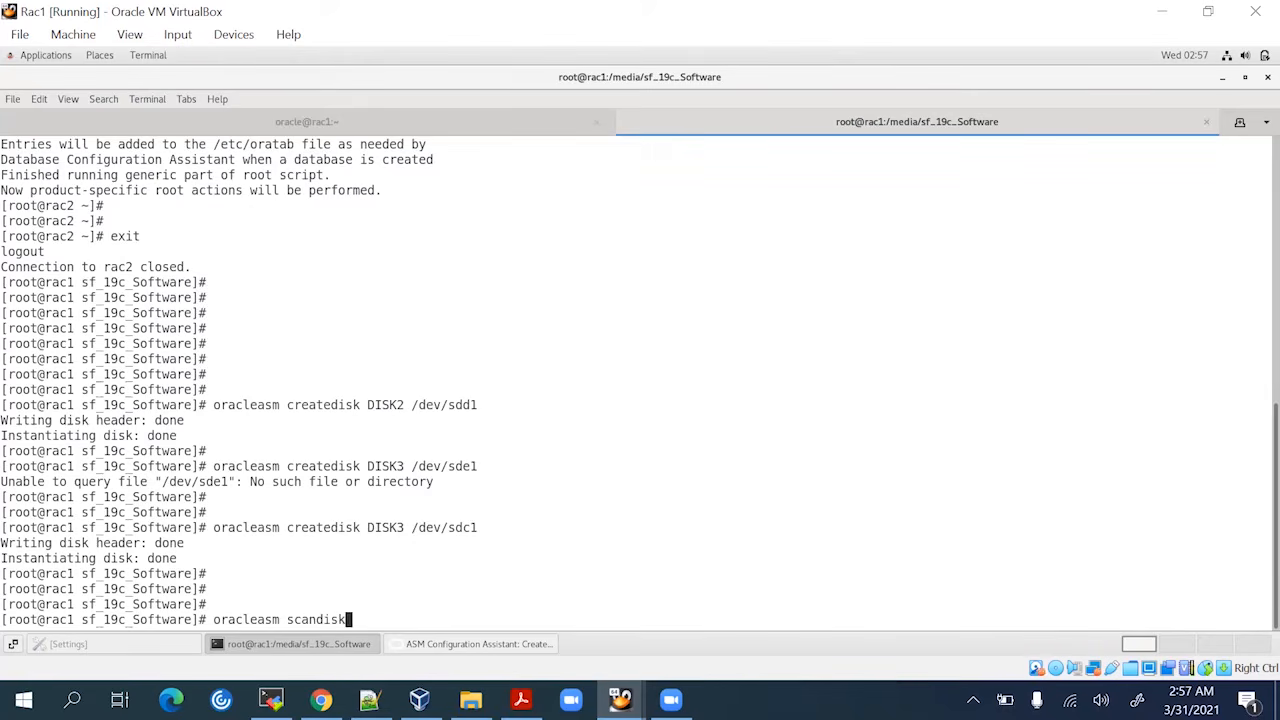
key("Return")
key("Up")
type("s")
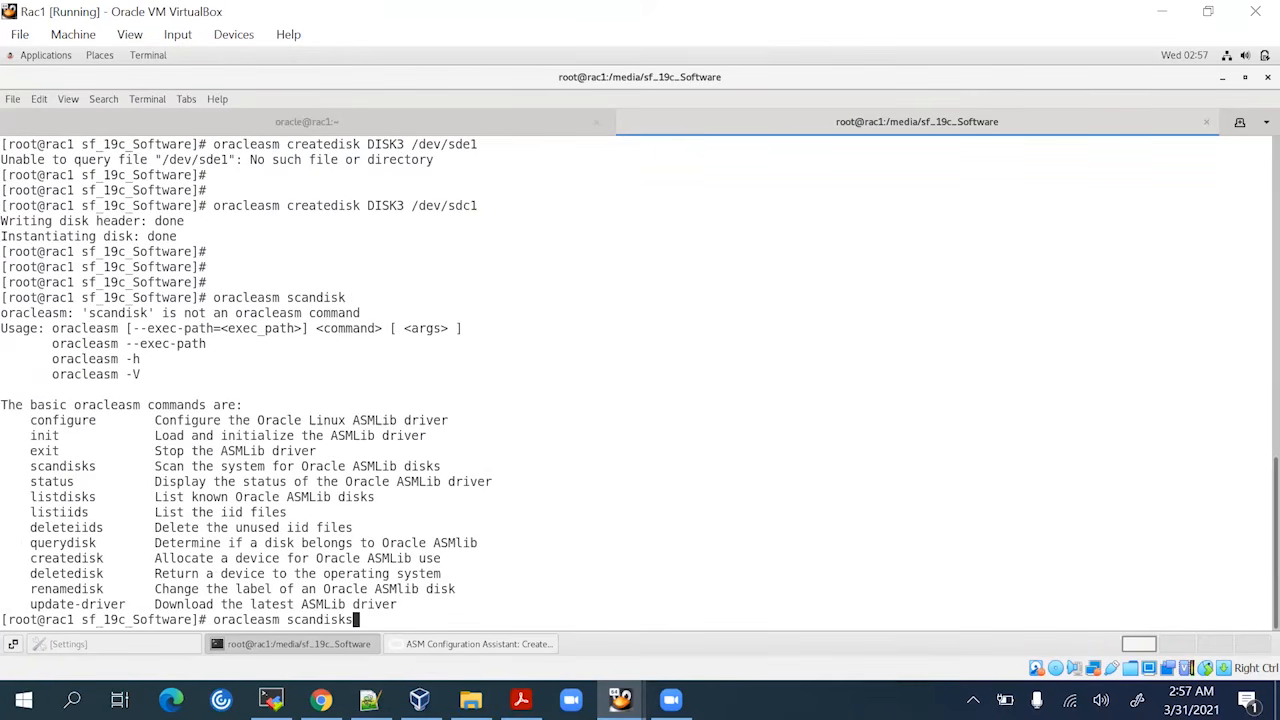
key("Return")
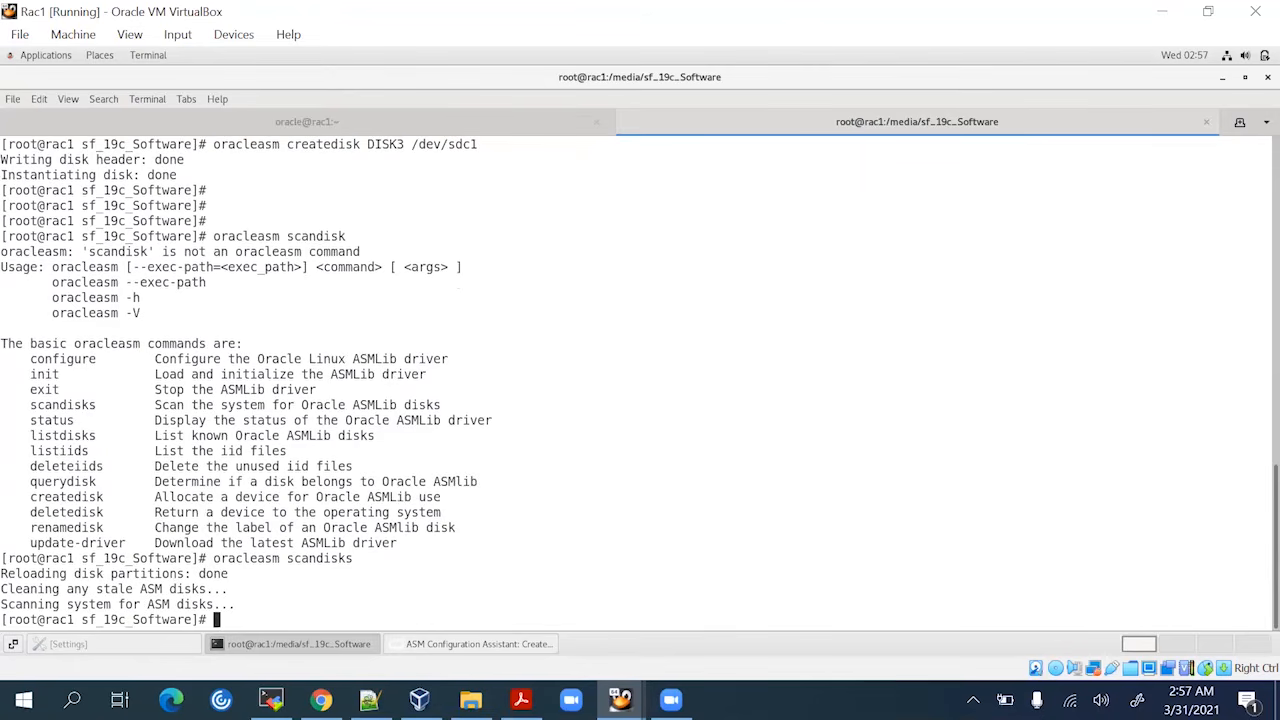
key("Return")
key("Return")
key("Up")
key("BackSpace")
key("BackSpace")
key("BackSpace")
key("BackSpace")
key("BackSpace")
key("BackSpace")
key("BackSpace")
key("BackSpace")
key("BackSpace")
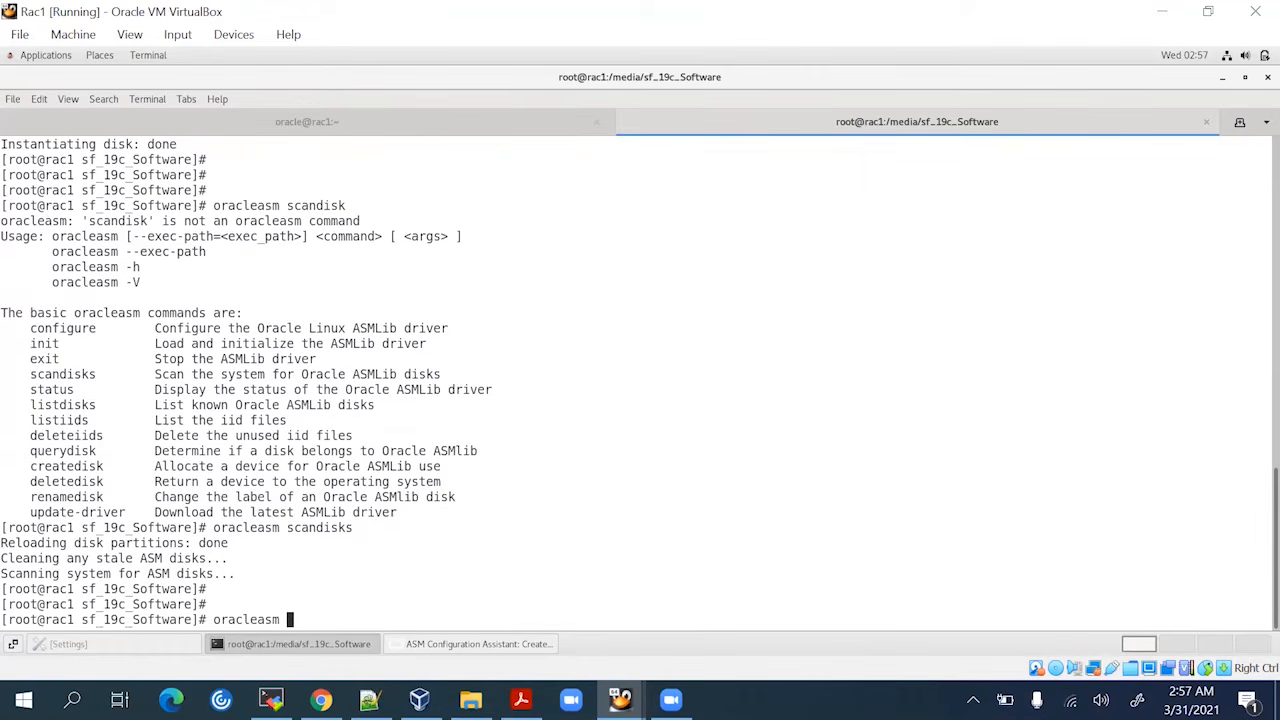
type("listdisks")
key("Return")
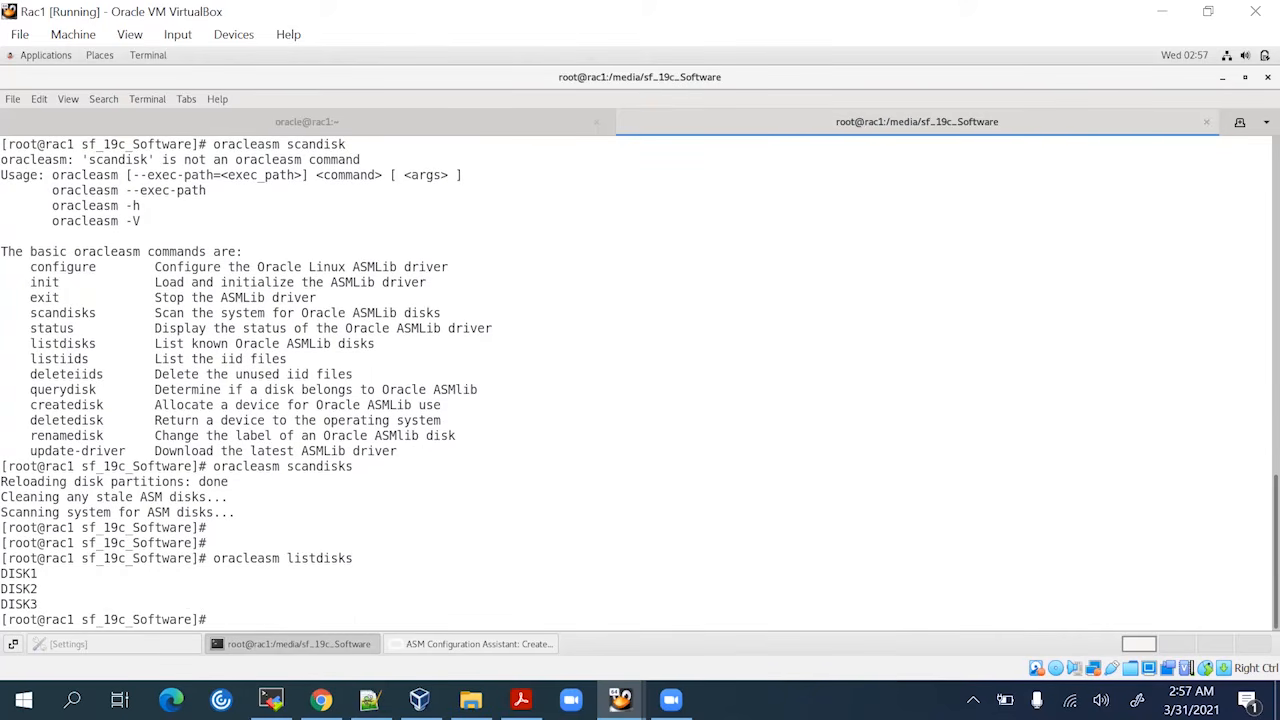
key("Return")
key("Return")
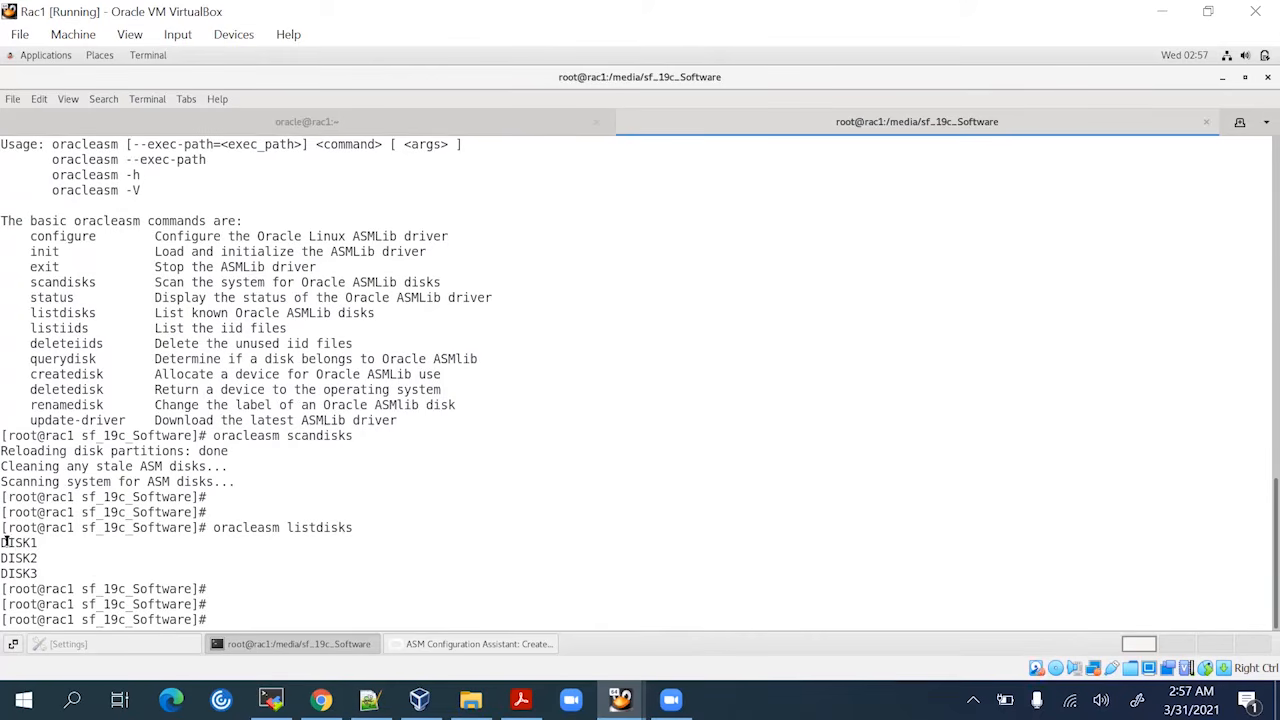
double_click(6, 541)
Refresh ASMCA's disk list with the existing discovery path and tick DISK3 instead of DISK2
left_click(474, 645)
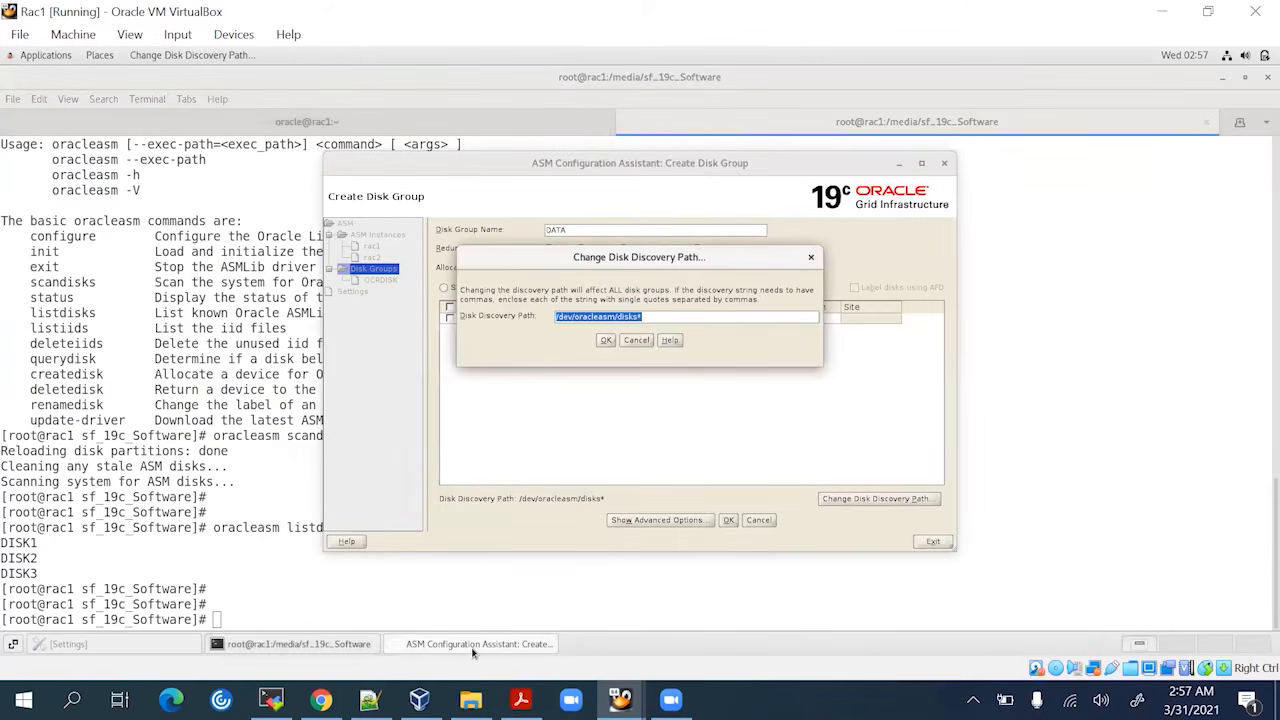
left_click(606, 341)
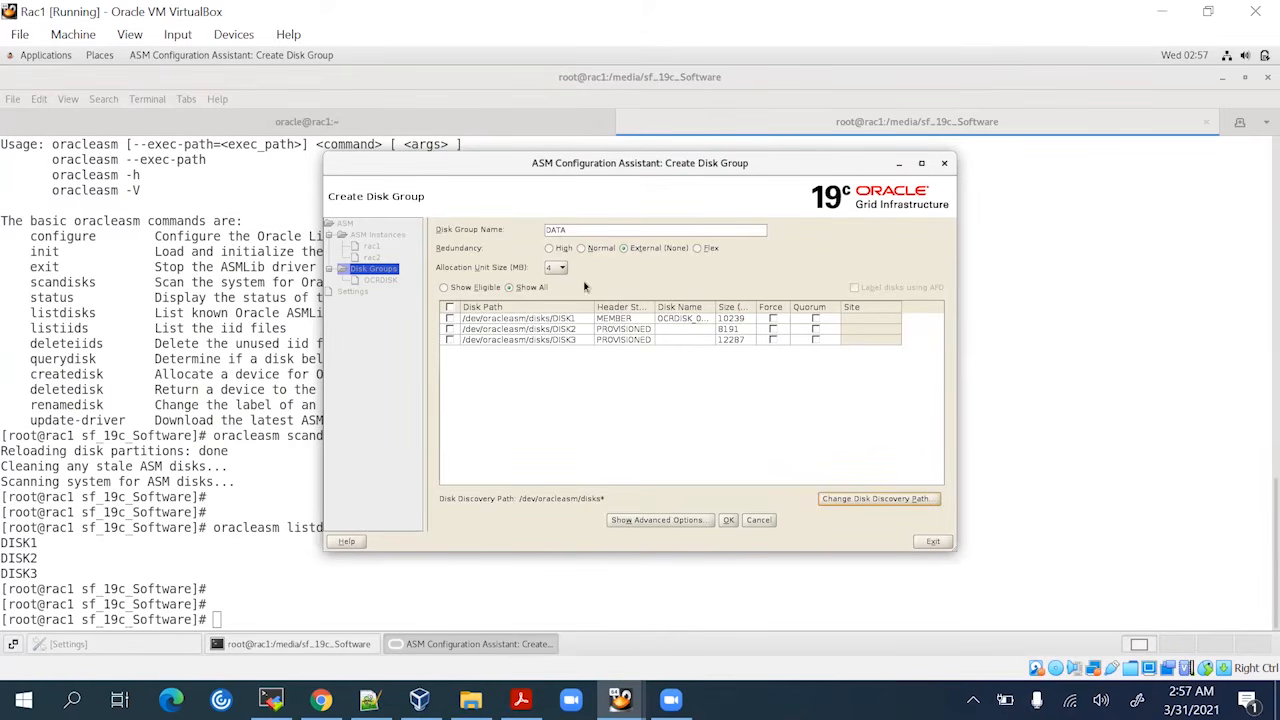
left_click(450, 330)
left_click(449, 329)
left_click(449, 340)
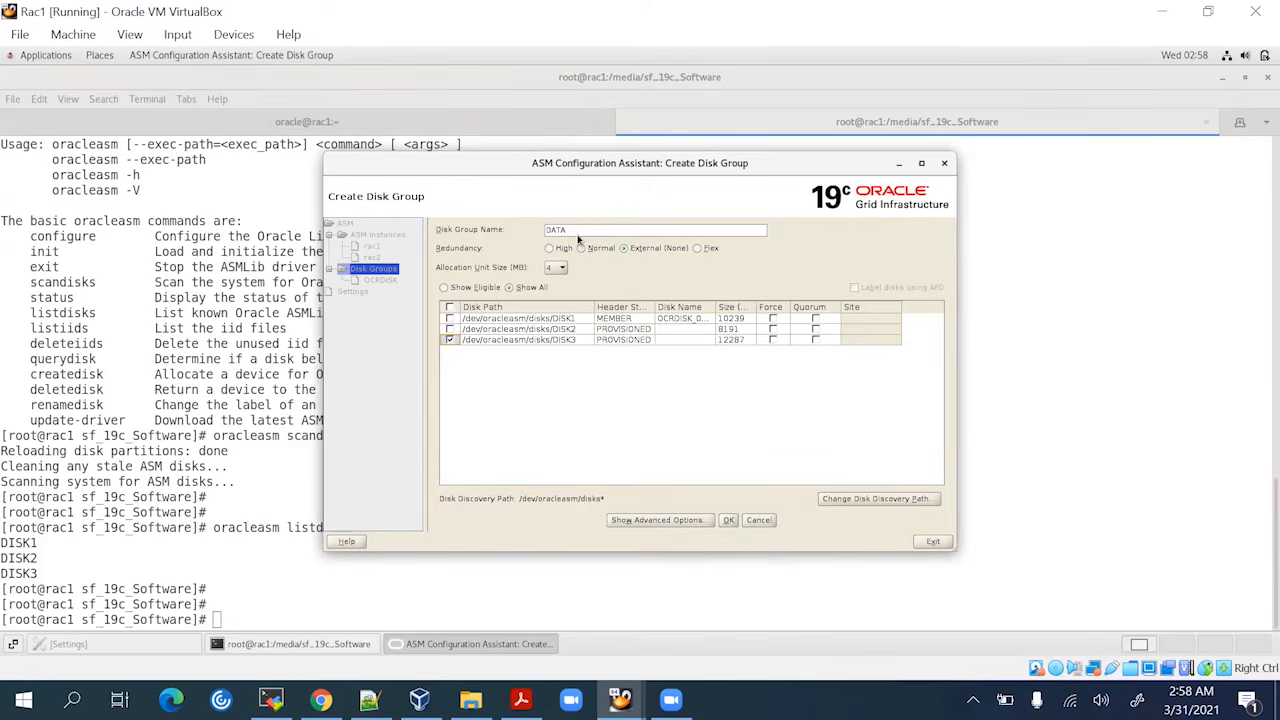
Create the DATA disk group and dismiss the mount error message
left_click(729, 521)
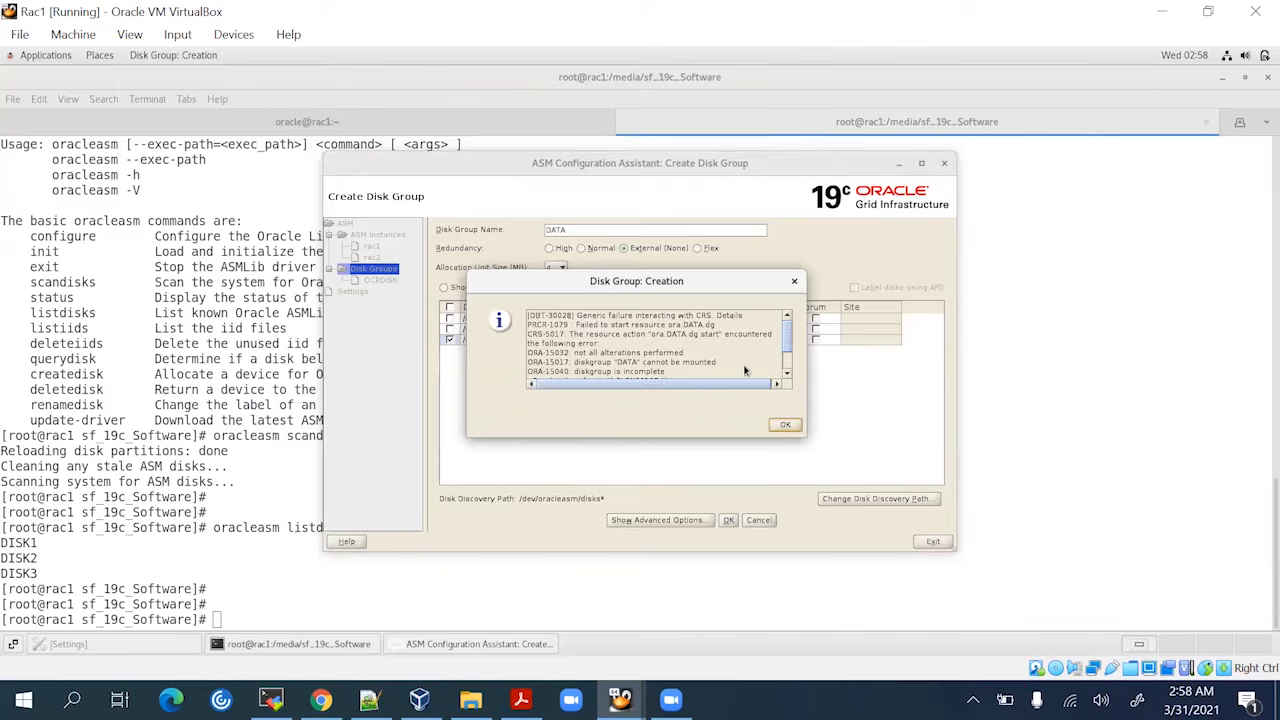
scroll(744, 370, "down", 2)
left_click(782, 424)
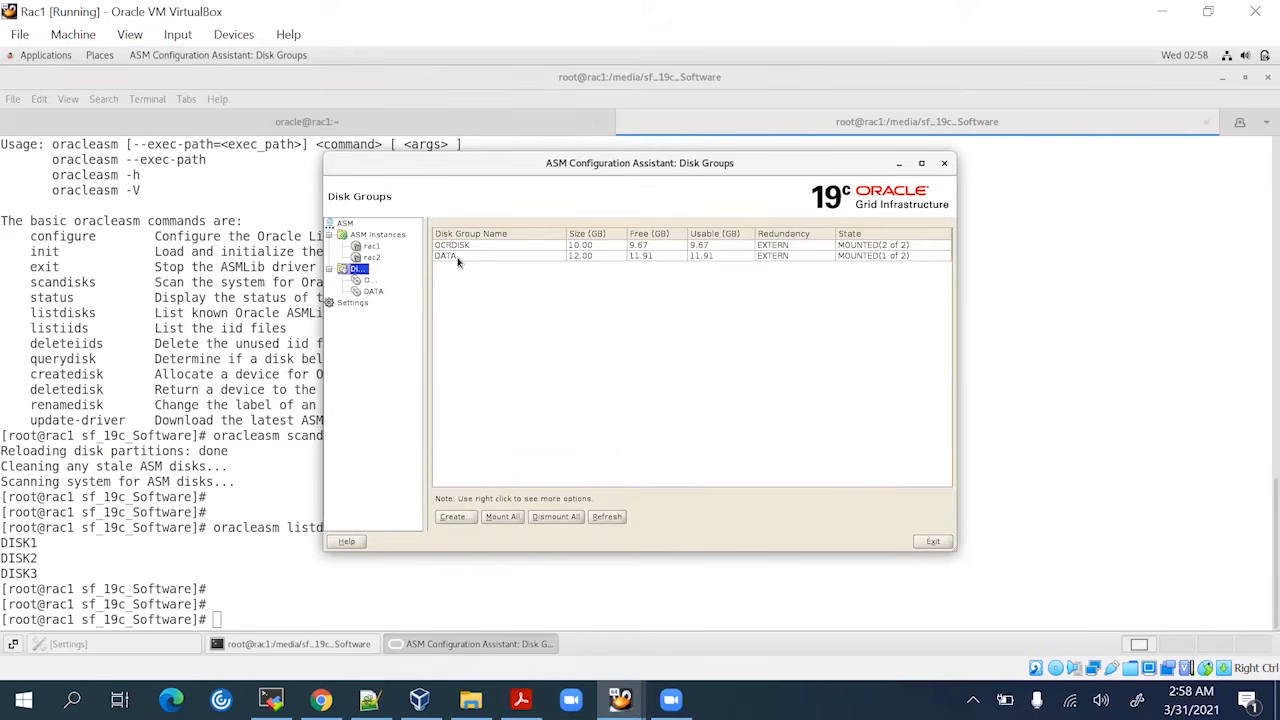
Create the ARCHIVELOG disk group with external redundancy on DISK2, dismissing the creation error
left_click(458, 516)
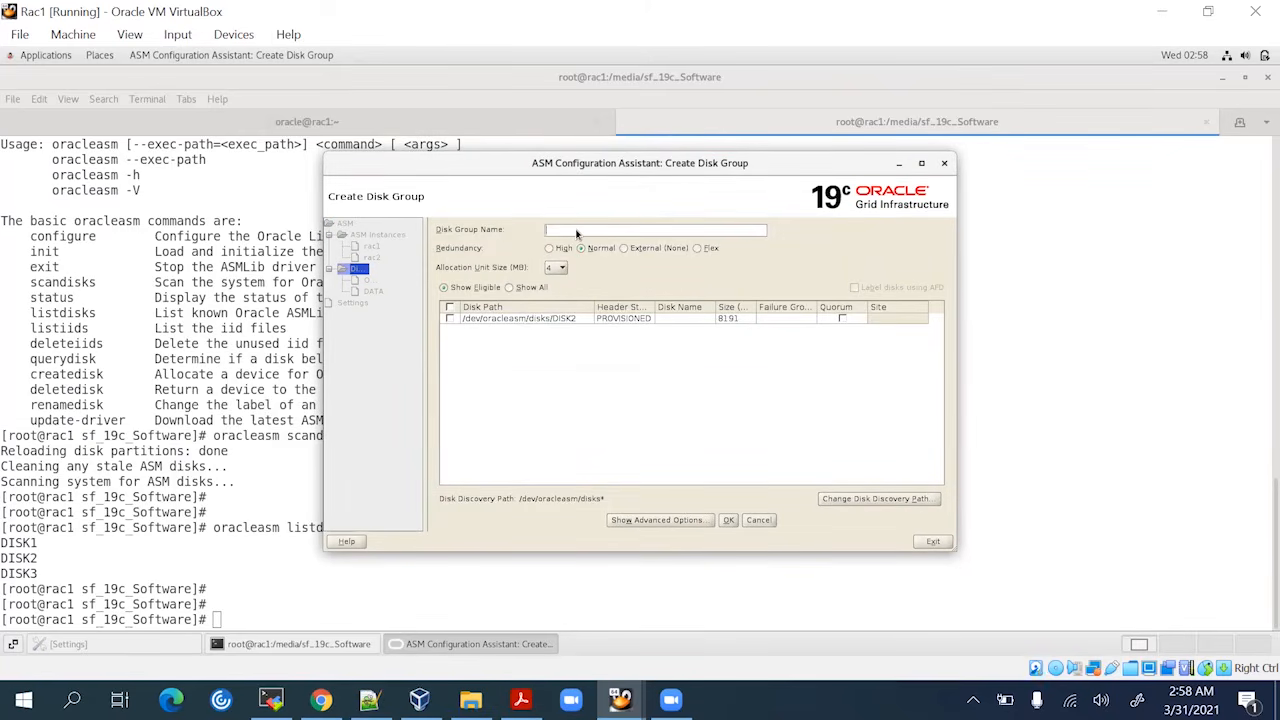
type("ARCHIVELOG")
left_click(638, 249)
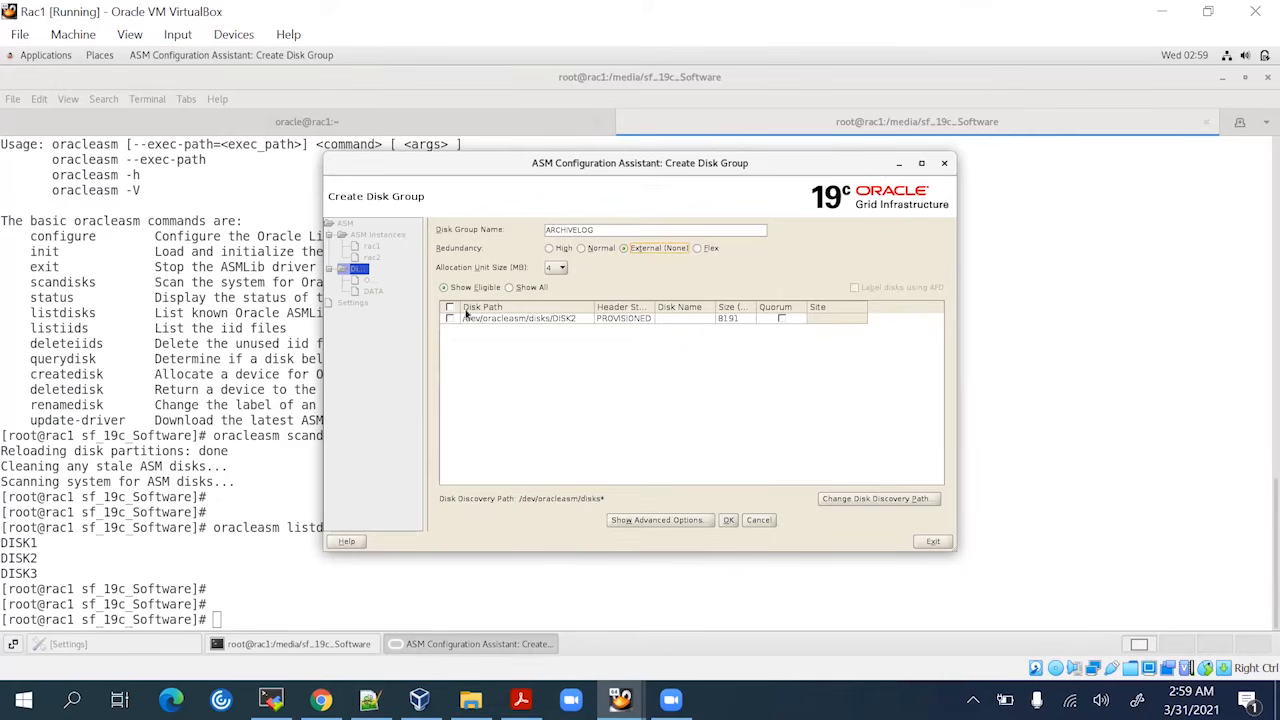
left_click(846, 505)
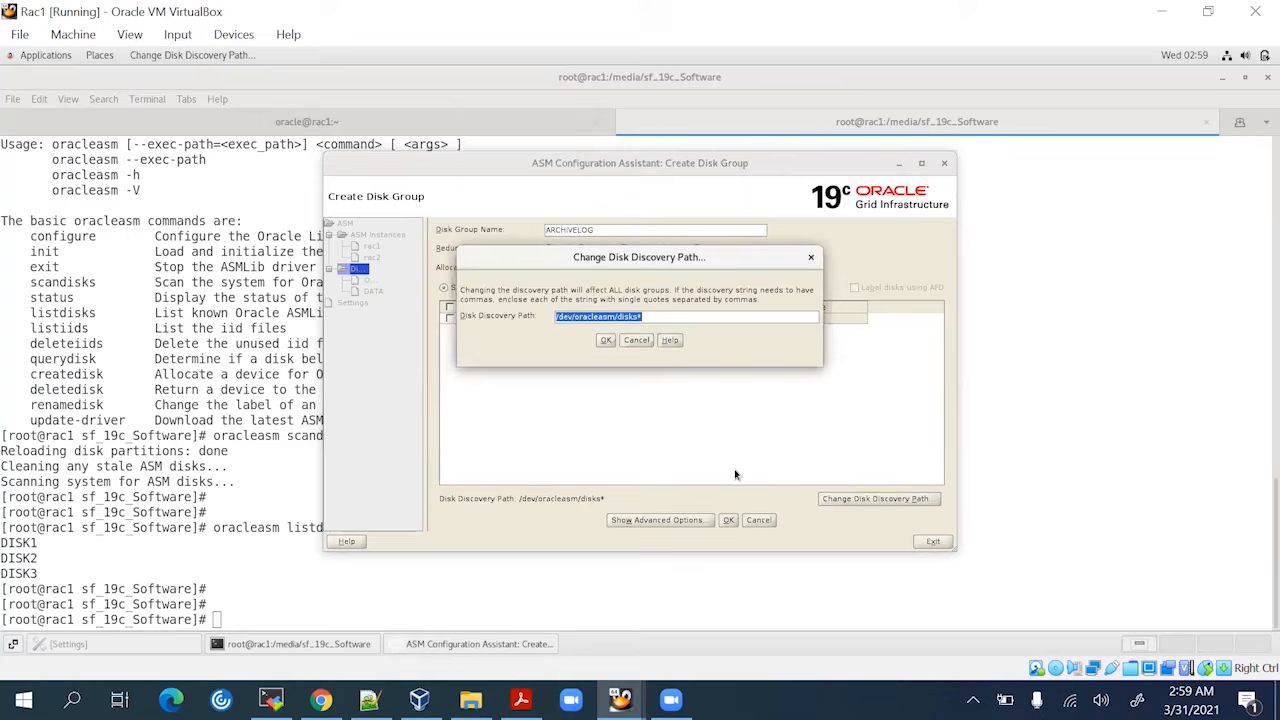
left_click(605, 342)
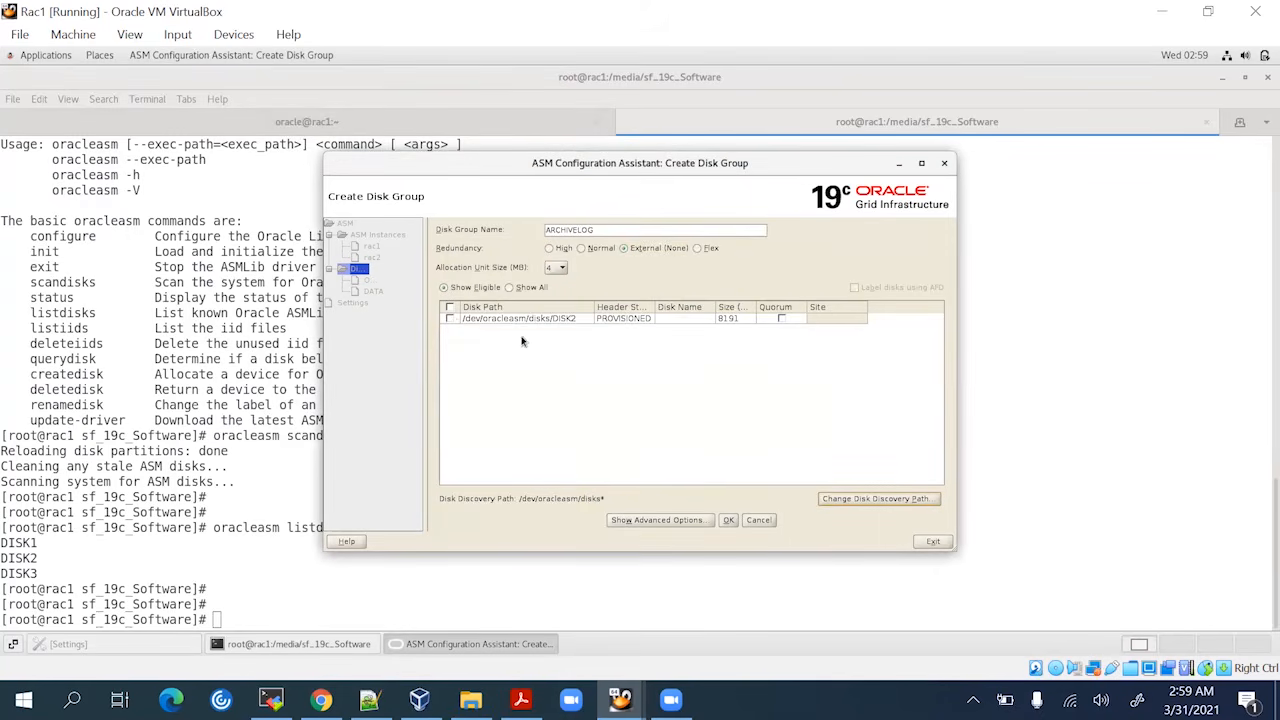
left_click(451, 319)
left_click(731, 521)
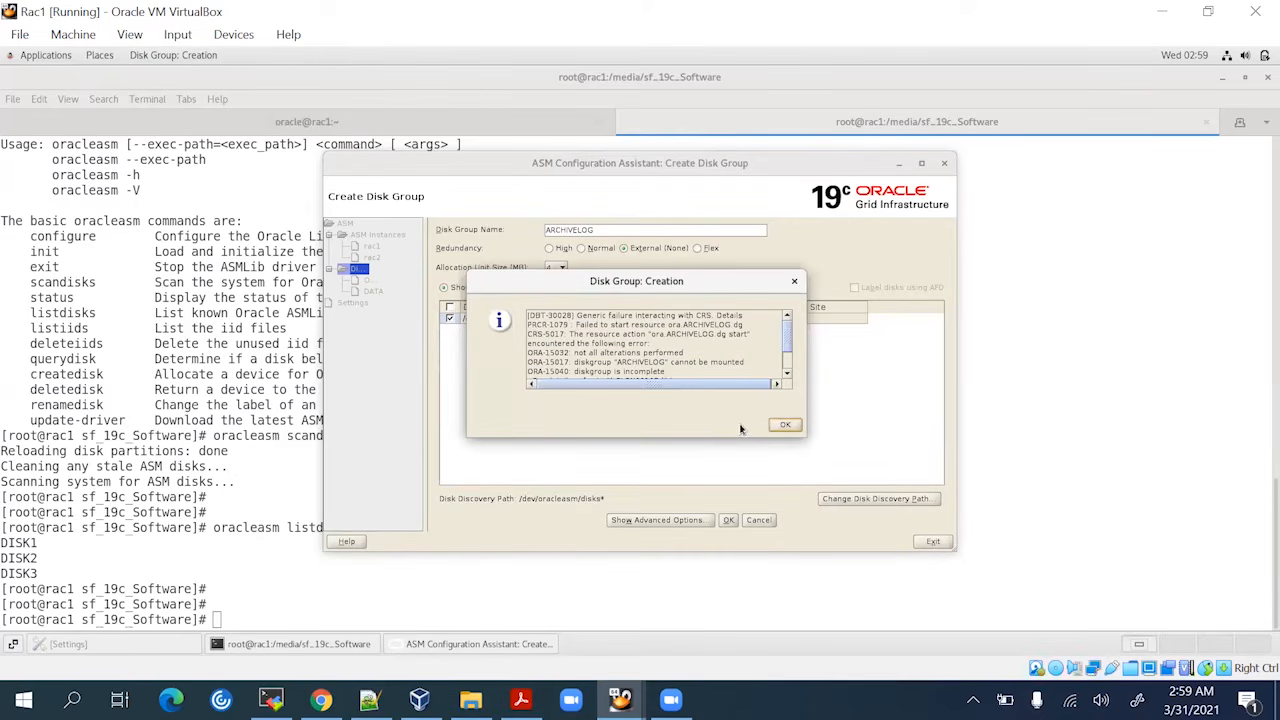
left_click(785, 426)
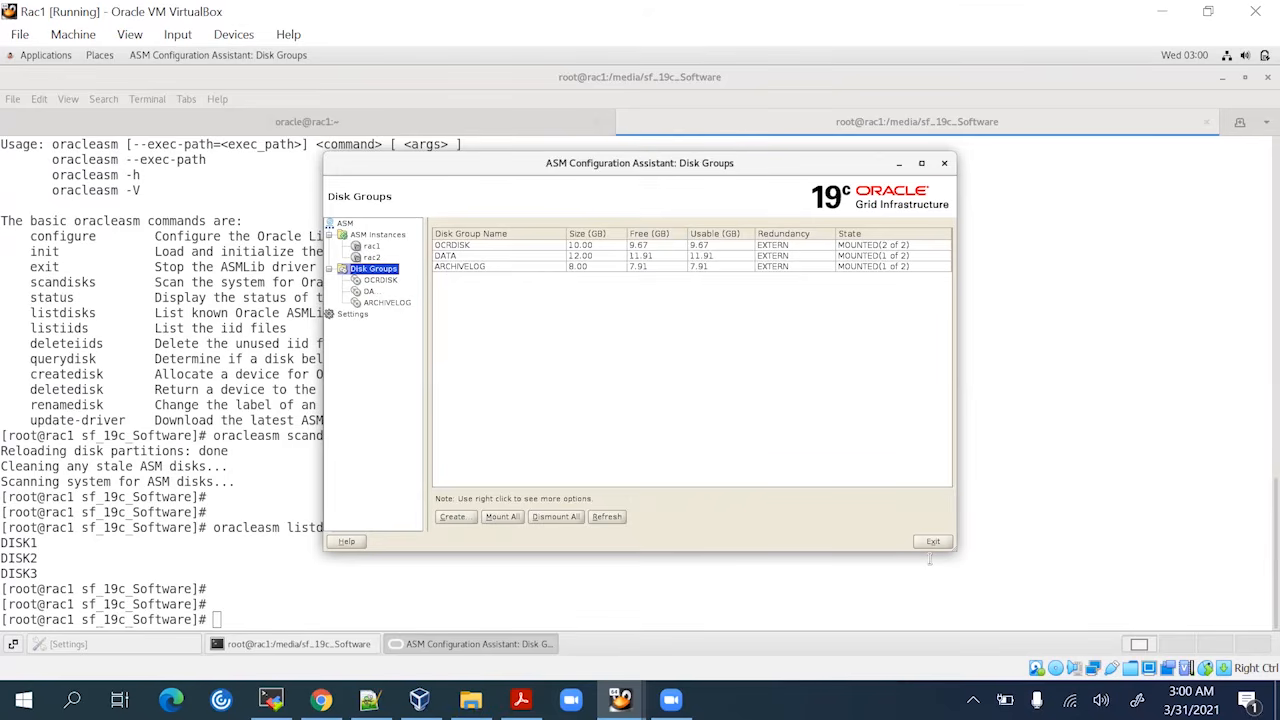
Check that the DATA and ARCHIVELOG disk groups are listed, then quit ASMCA
left_click(492, 258)
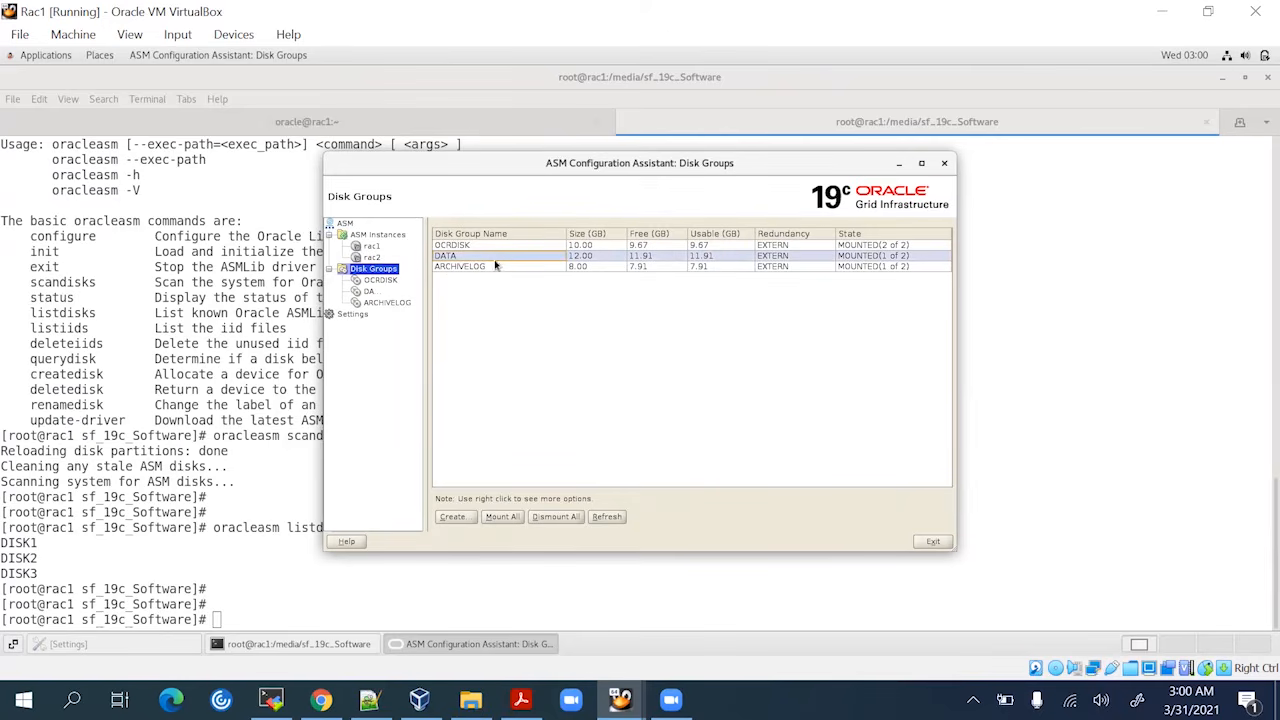
left_click(866, 265)
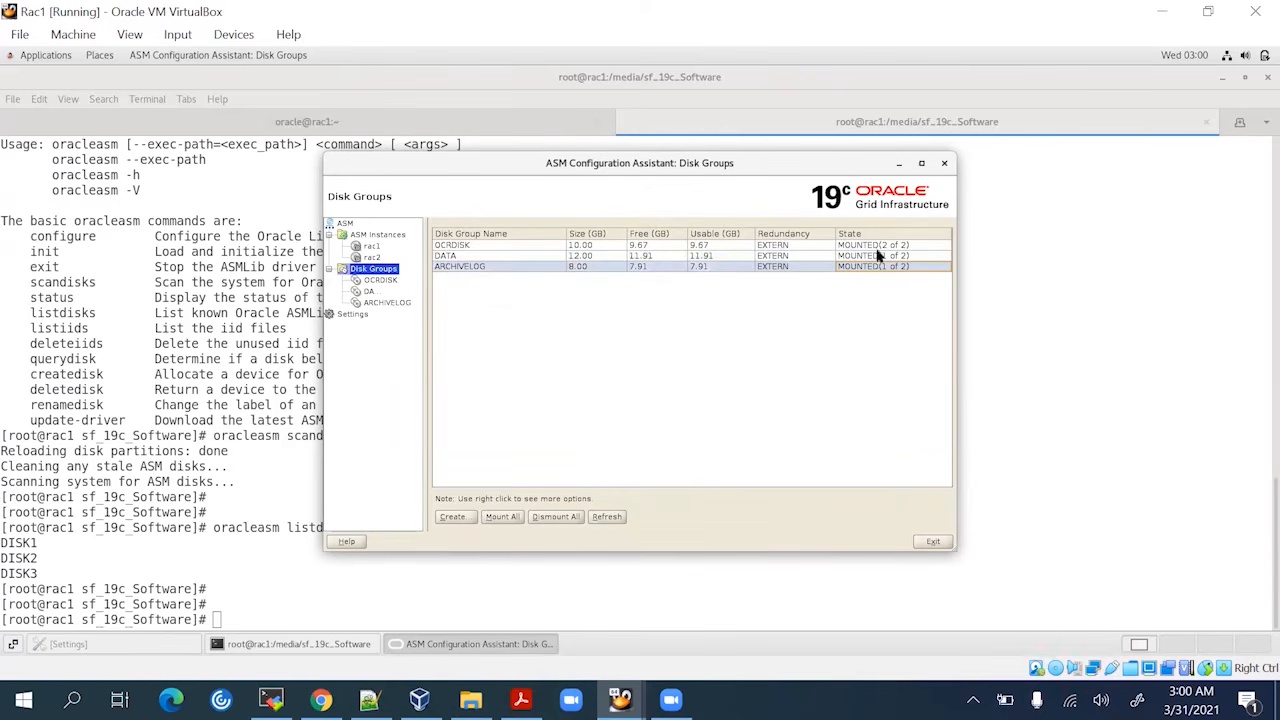
left_click(935, 543)
left_click(657, 391)
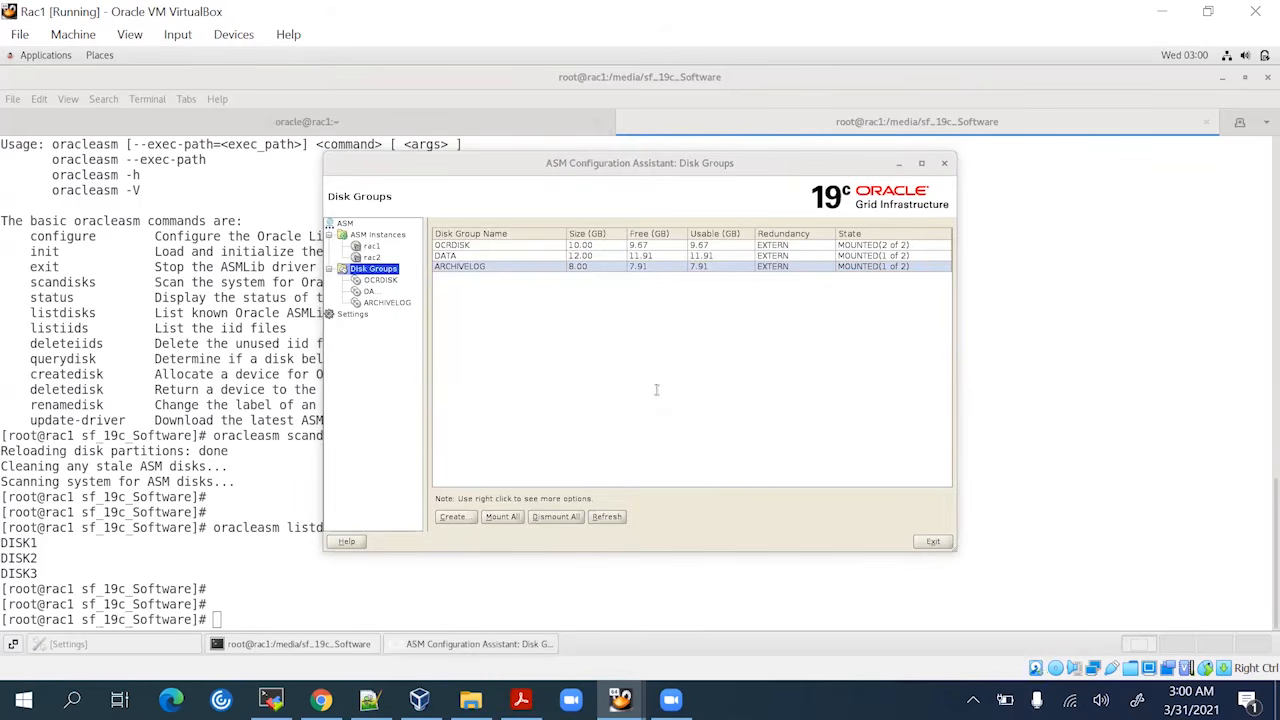
Return to the home directory and switch to the oracle user with su - oracle
type("cd")
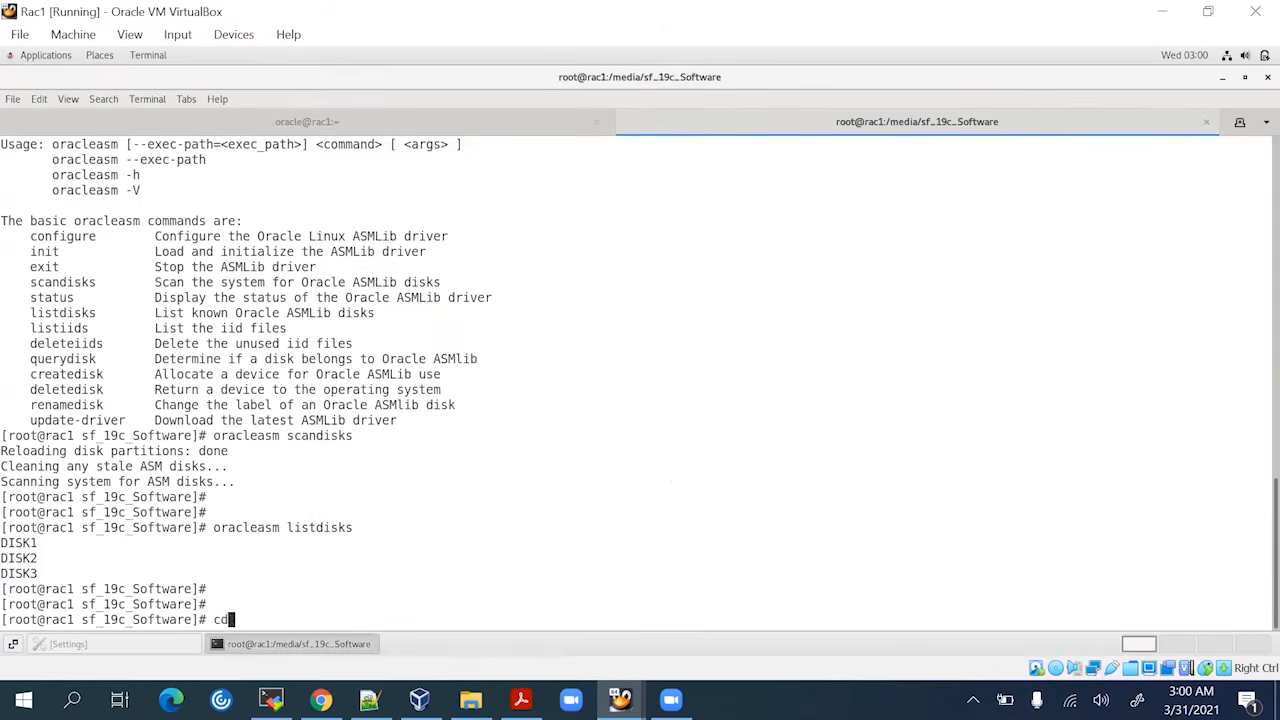
key("Return")
key("Return")
key("Return")
key("Return")
type(".")
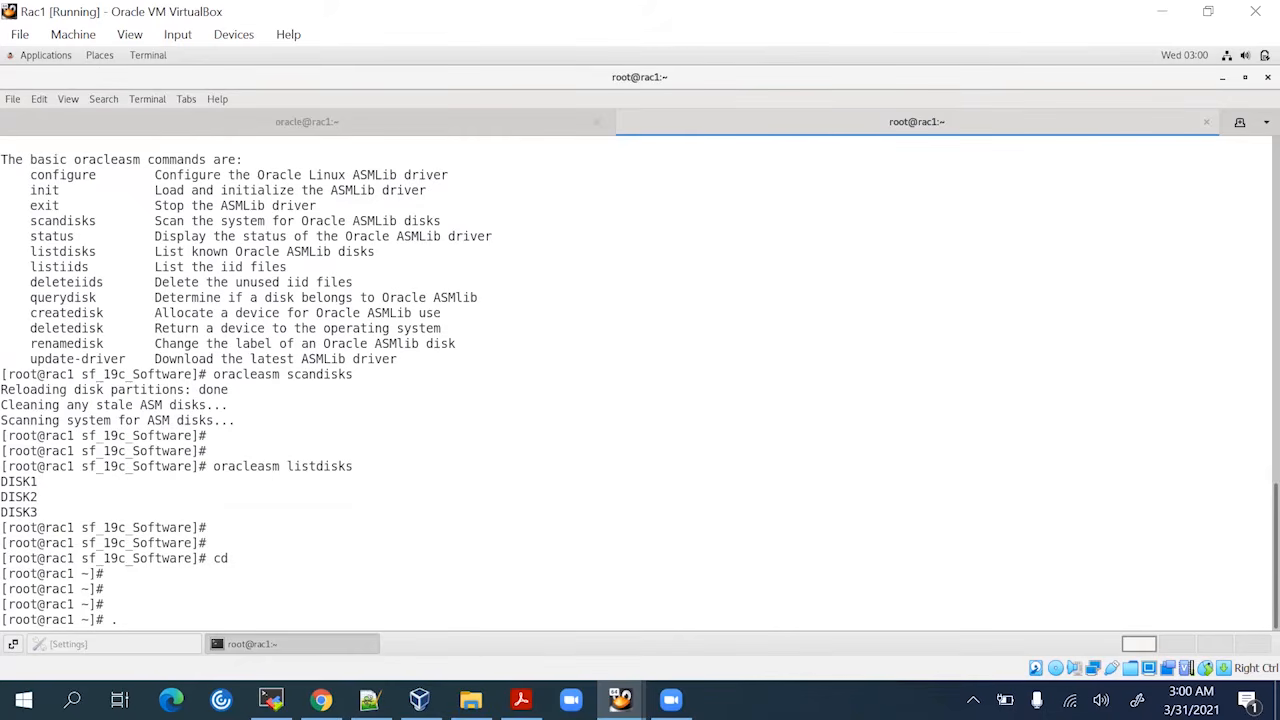
type(" db.e")
key("BackSpace")
key("BackSpace")
key("BackSpace")
key("BackSpace")
key("BackSpace")
type("su")
key("BackSpace")
key("BackSpace")
key("BackSpace")
key("BackSpace")
key("BackSpace")
type("su - grid")
key("BackSpace")
key("BackSpace")
key("BackSpace")
key("BackSpace")
key("BackSpace")
key("BackSpace")
type("- oracle")
key("Return")
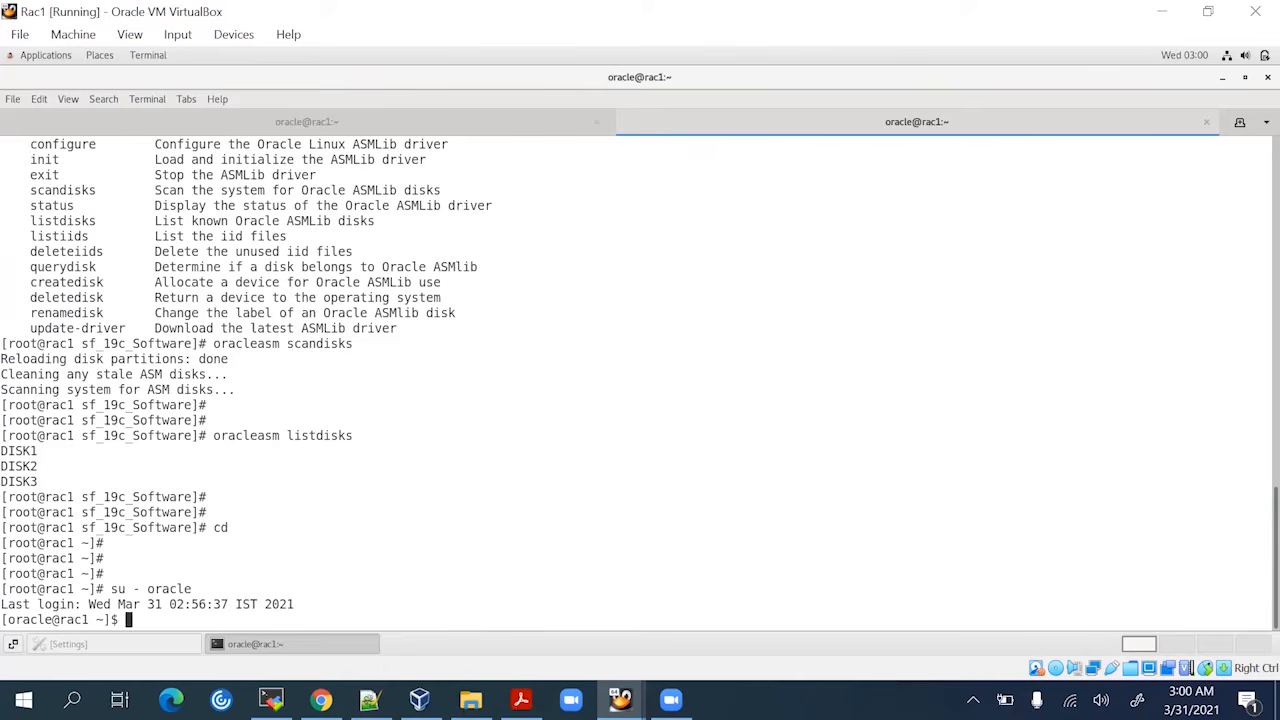
Load the db.env database environment as the oracle user
key("Return")
key("Return")
key("Return")
key("Return")
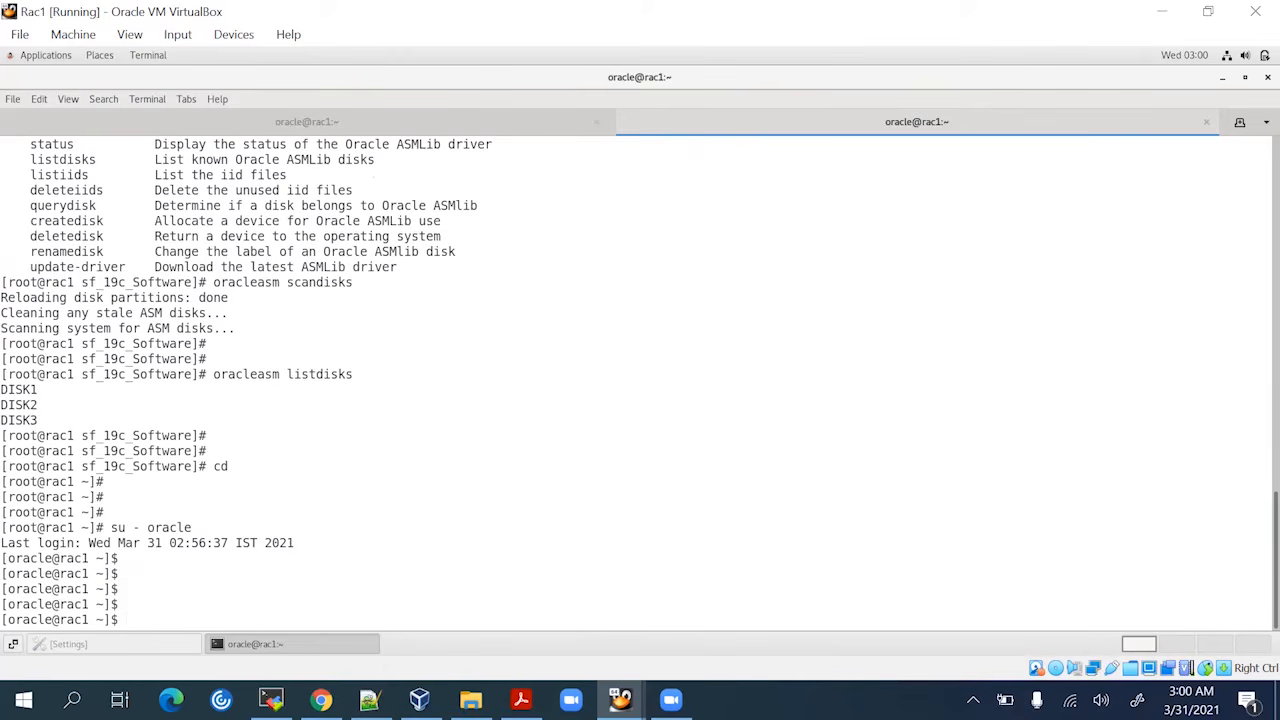
type(". db.env")
key("Return")
key("Return")
key("Return")
key("Return")
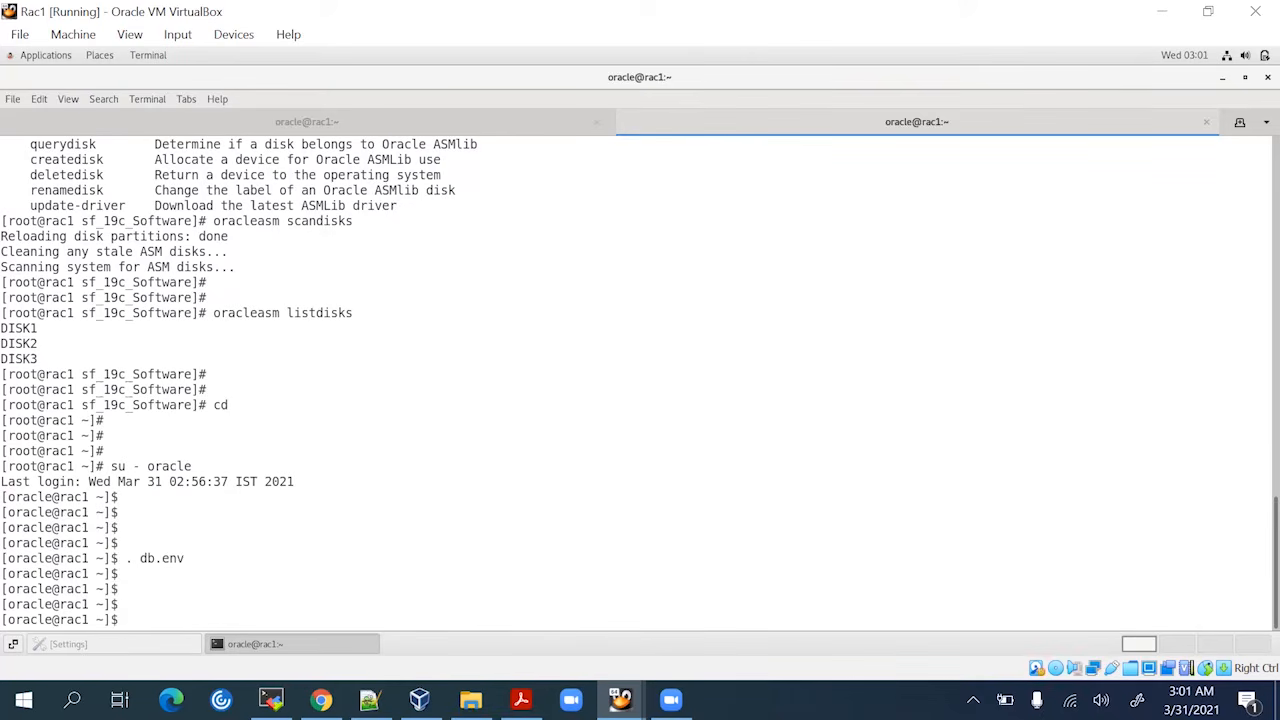
Set DISPLAY to :0.0 and launch dbca
type("cd")
key("BackSpace")
key("BackSpace")
type("exit")
key("Up")
key("Up")
key("Up")
key("Up")
key("Up")
key("Up")
key("Return")
key("Return")
key("Return")
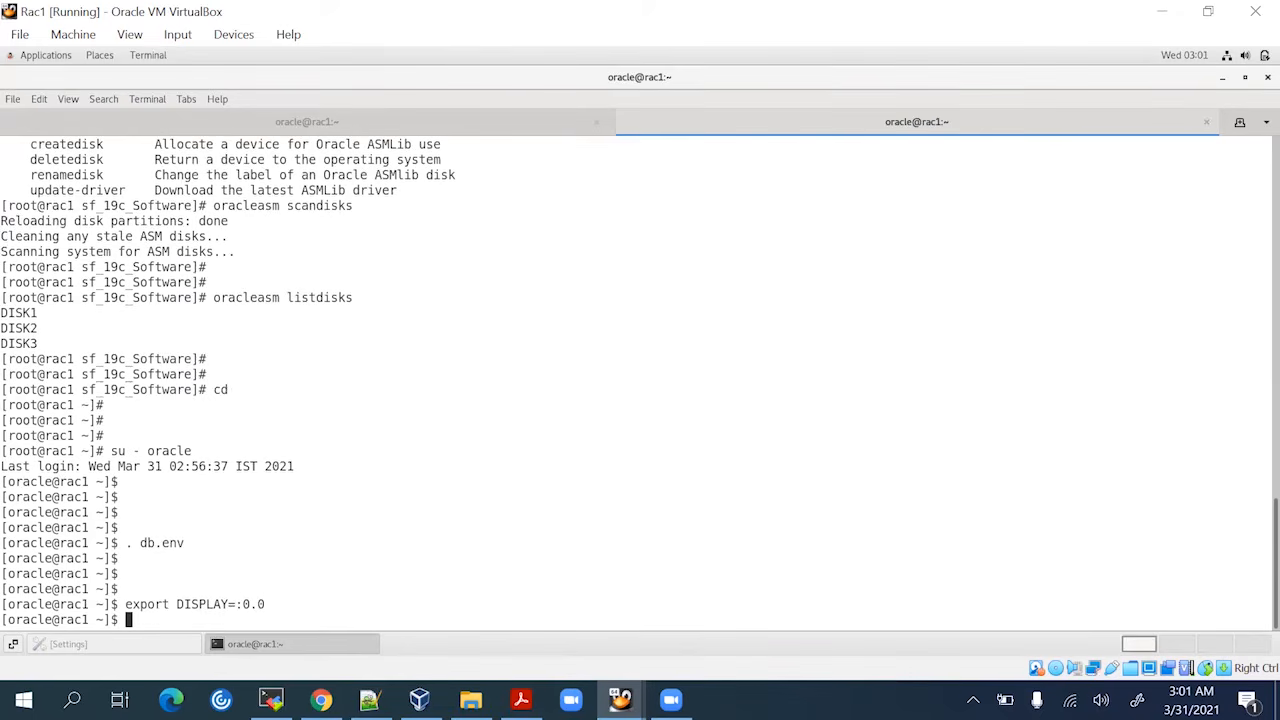
type("db")
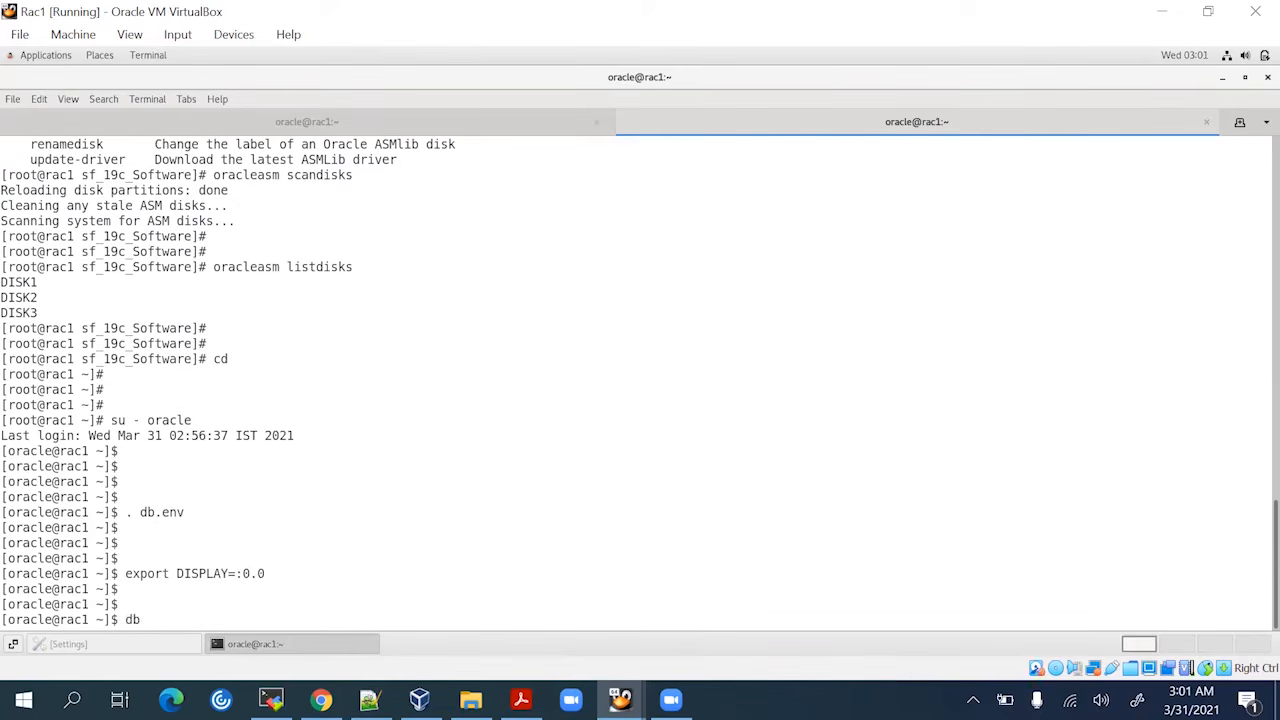
type("ca")
key("Return")
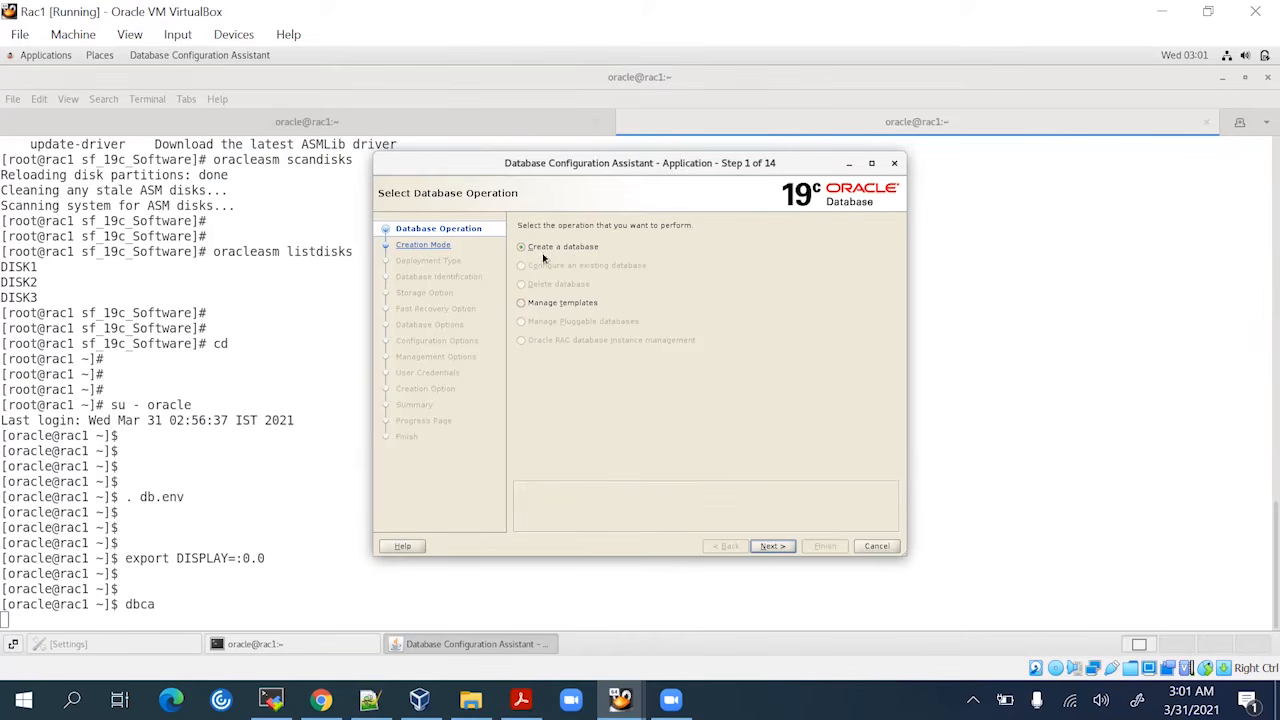
Keep 'Create a database' and continue with Advanced configuration to Step 3
left_click(773, 545)
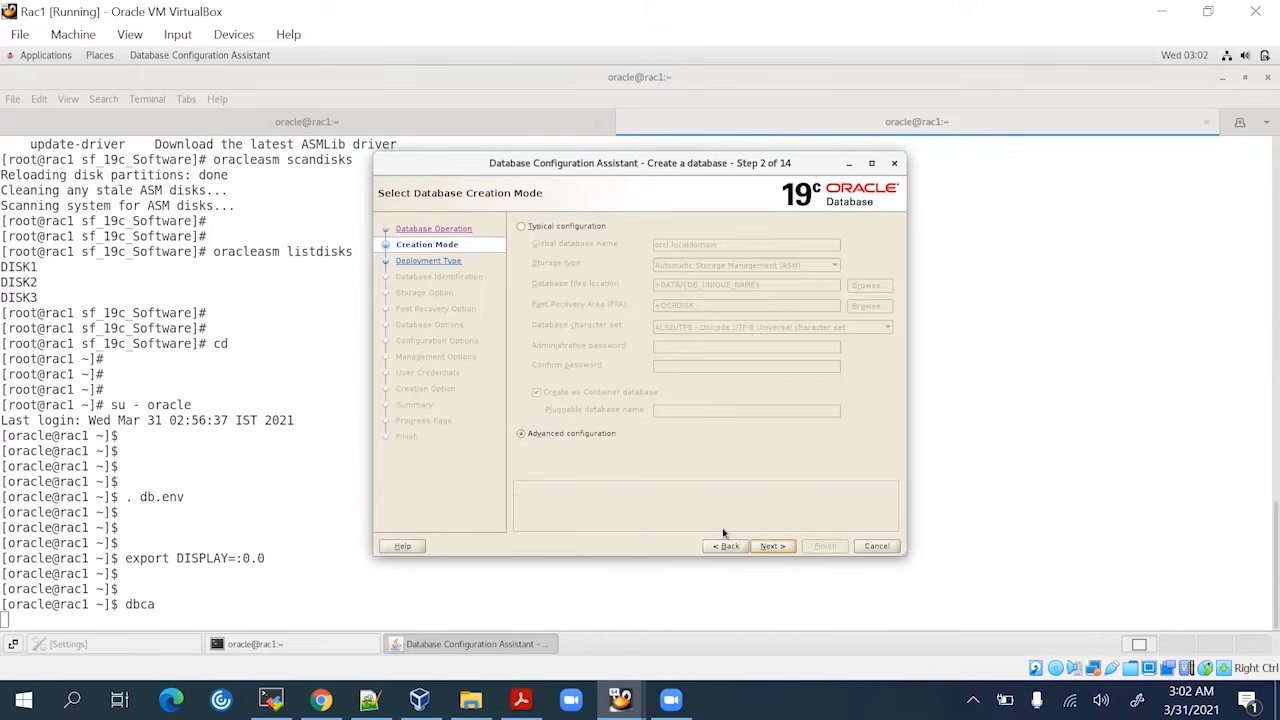
left_click(770, 546)
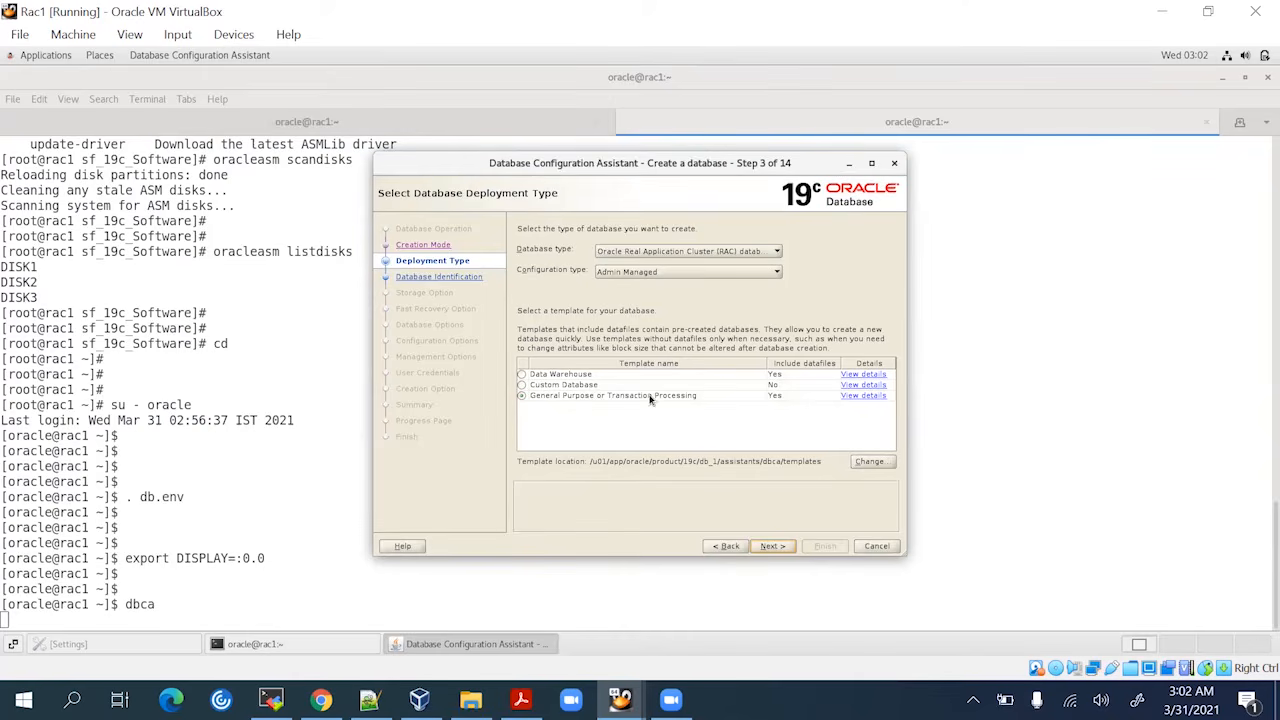
Keep the RAC General Purpose template on rac1 and rac2, and name the non-container database racdb
left_click(777, 548)
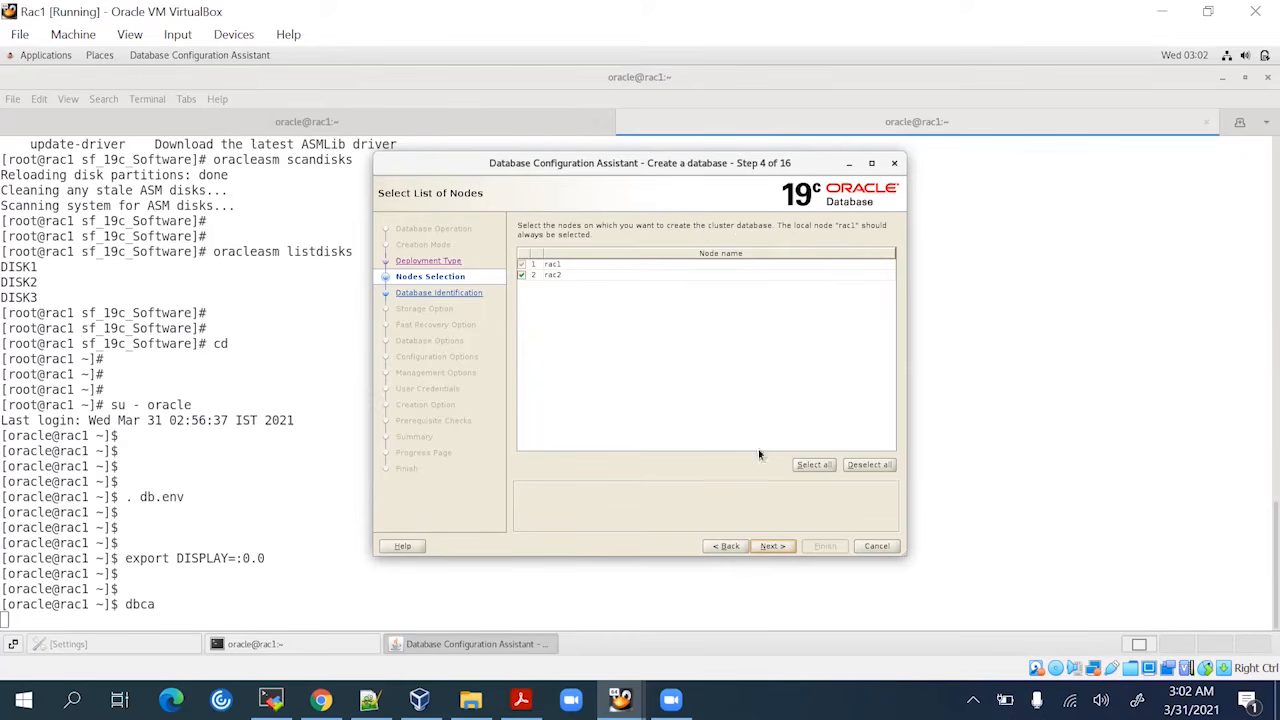
left_click(780, 546)
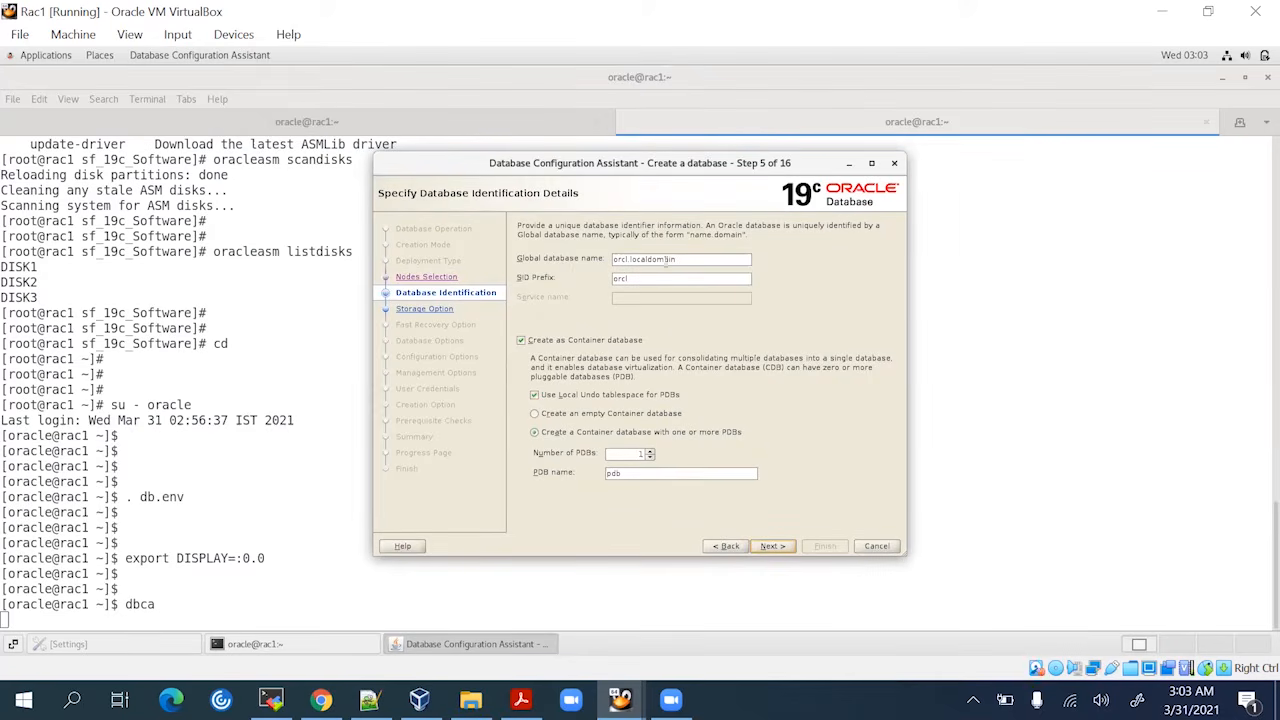
left_click_drag(677, 259, 613, 259)
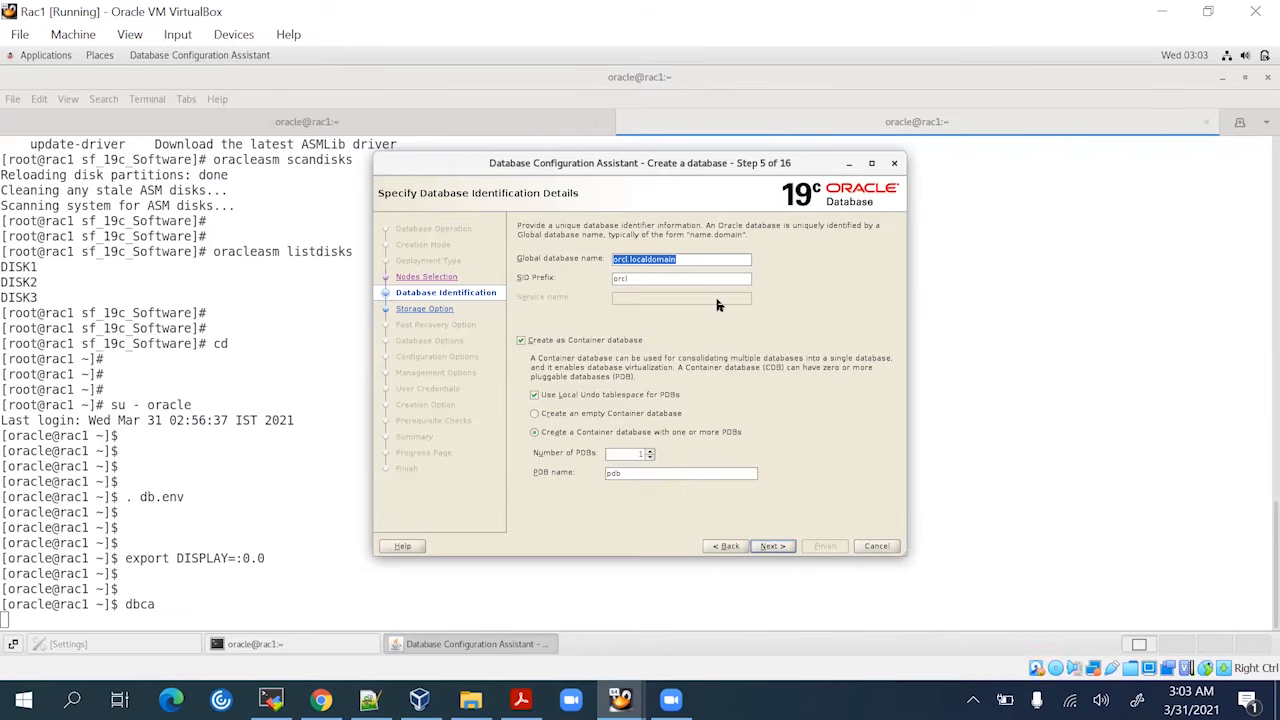
type("racdb")
left_click(611, 341)
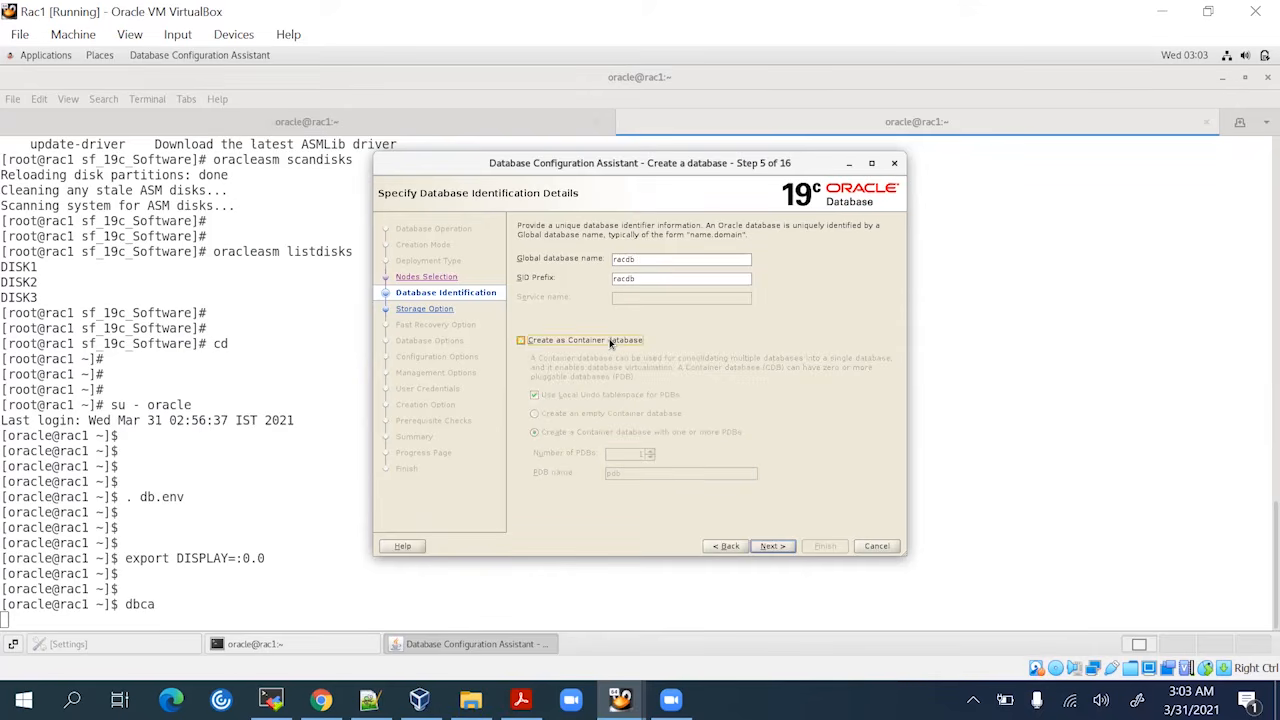
left_click(772, 546)
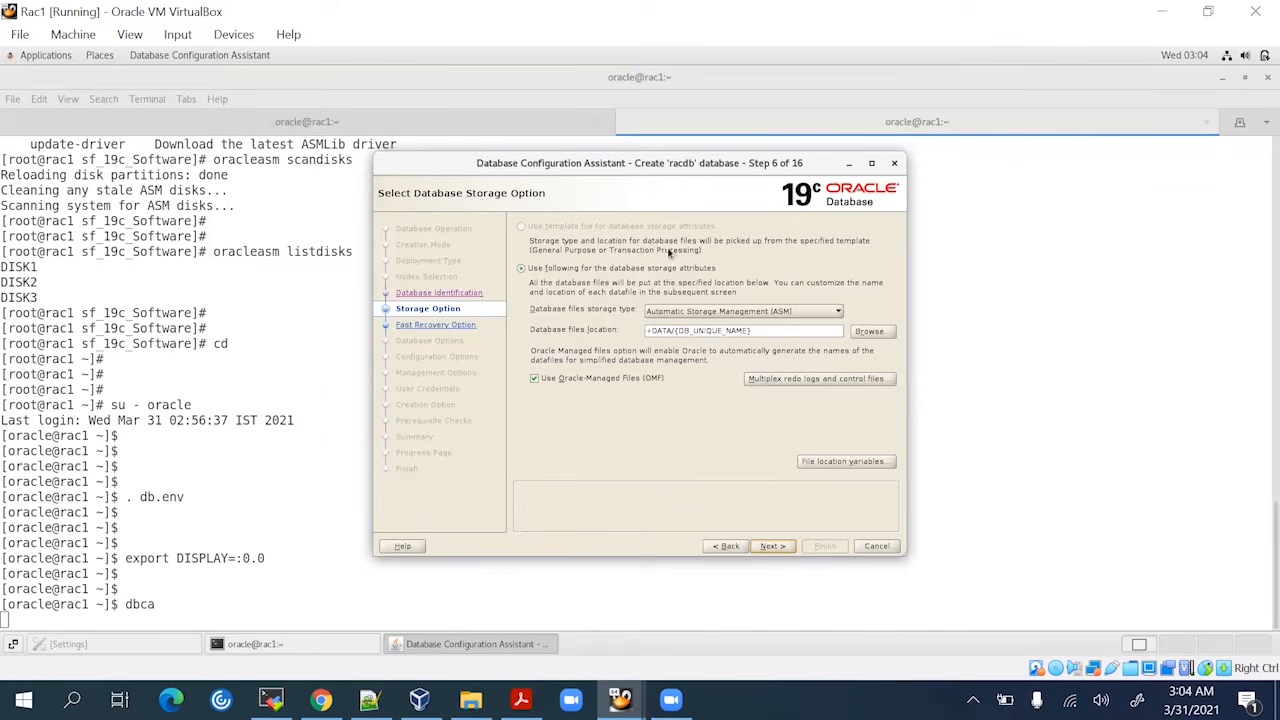
Accept ASM storage at +DATA/{DB_UNIQUE_NAME} with Oracle-Managed Files
left_click(770, 546)
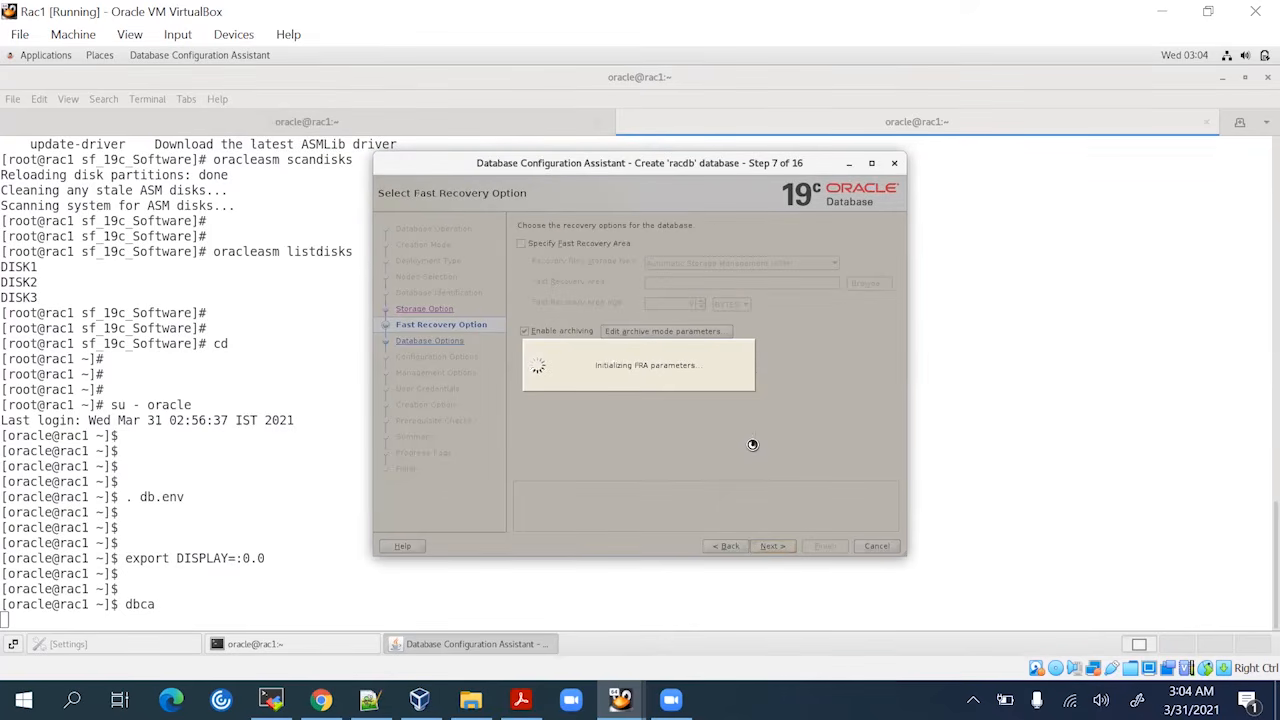
Enable archiving and confirm automatic archiving to the +ARCHIVELOG destination
left_click(1221, 80)
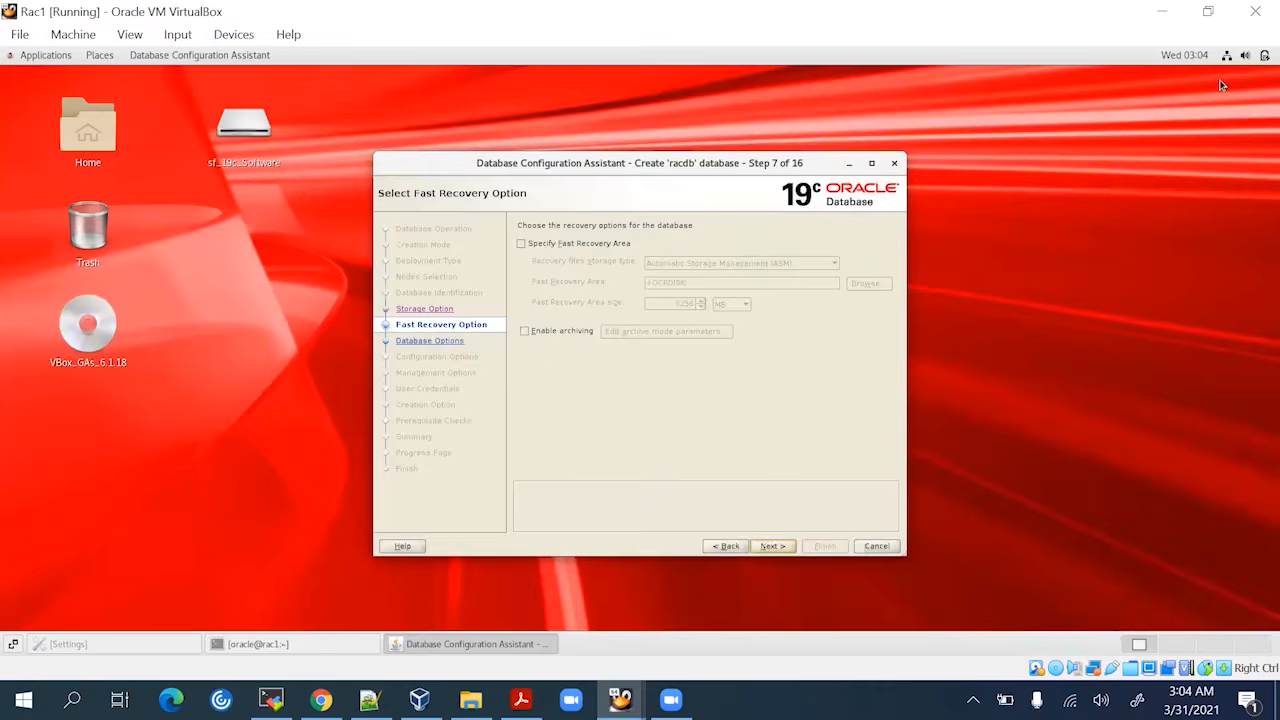
left_click_drag(705, 153, 743, 122)
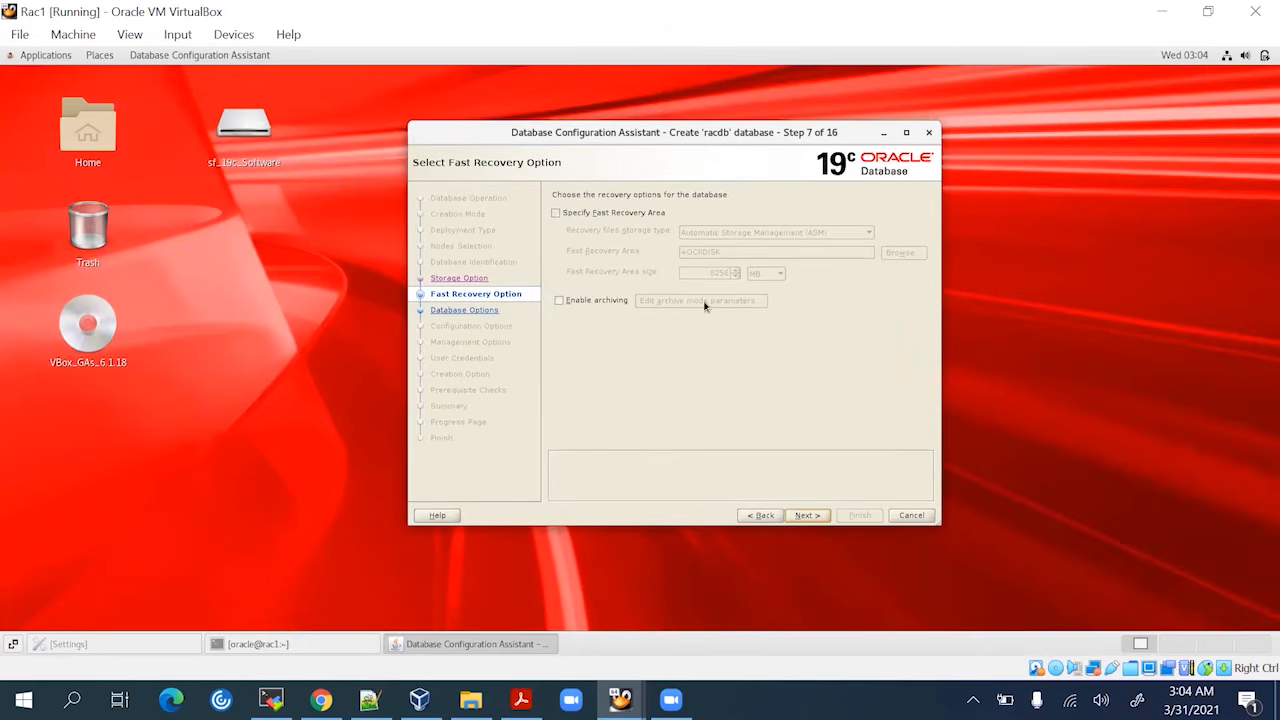
left_click(594, 304)
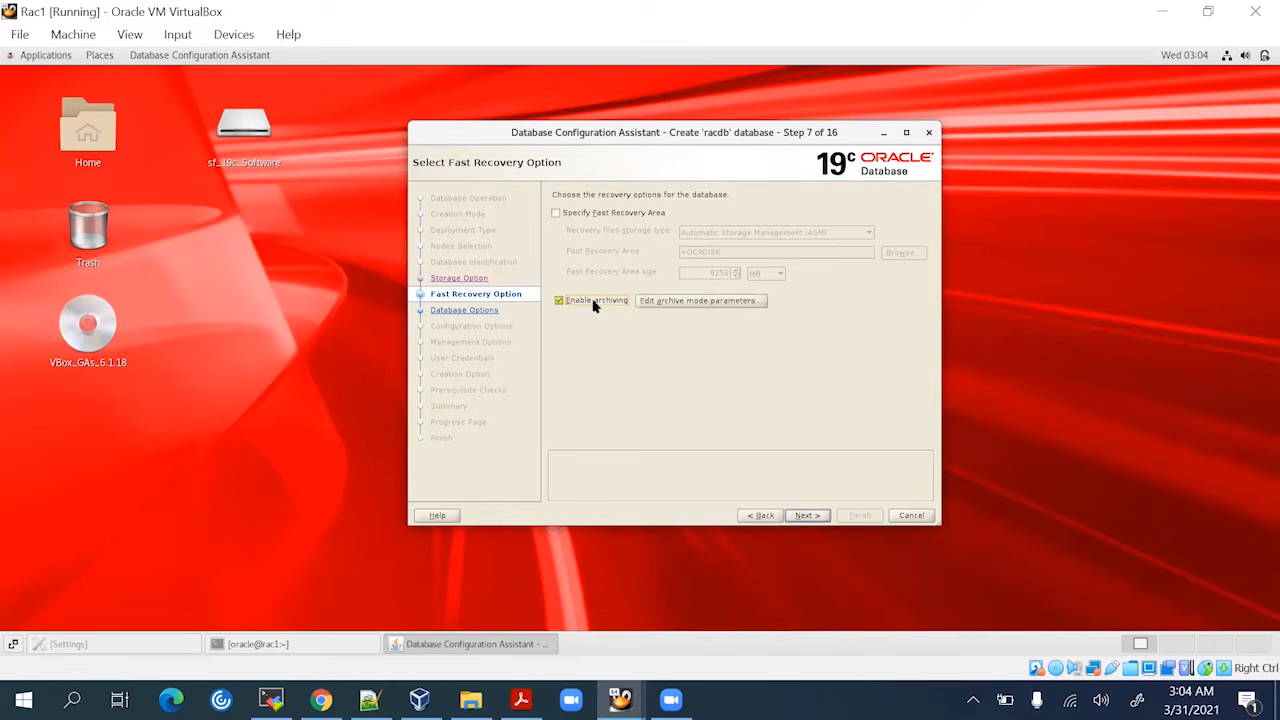
left_click(675, 303)
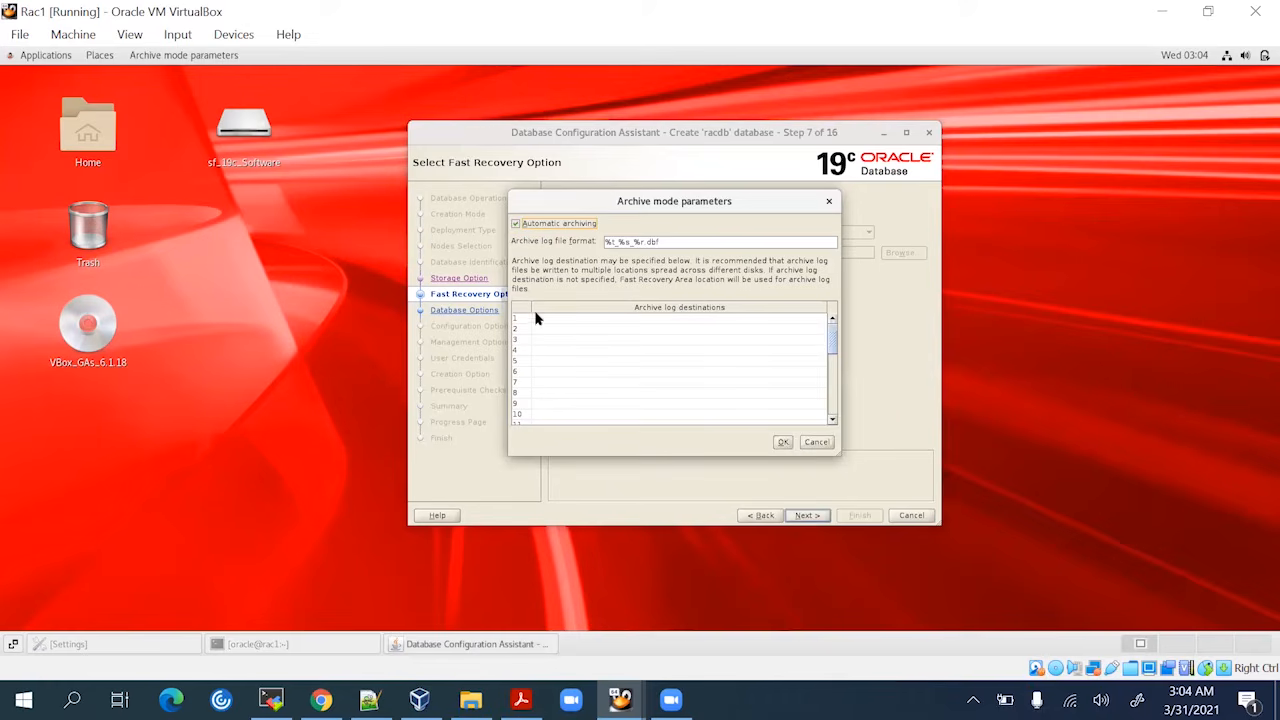
left_click(545, 319)
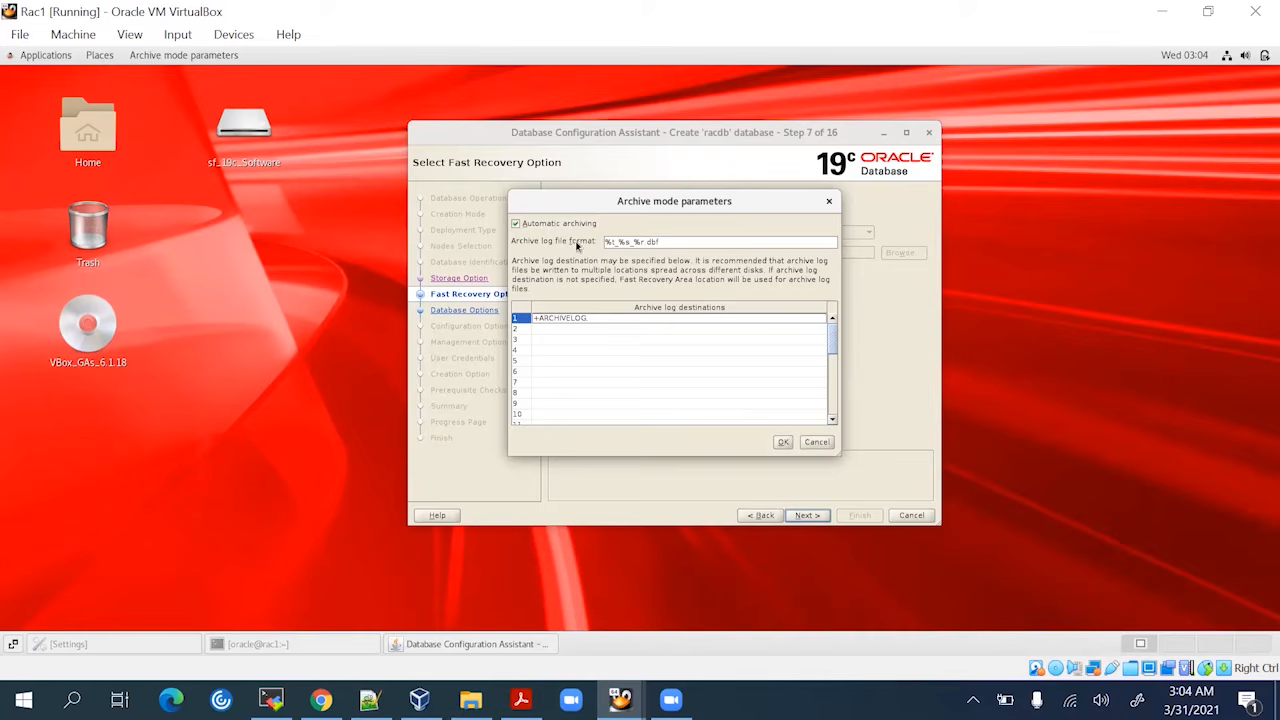
left_click(784, 442)
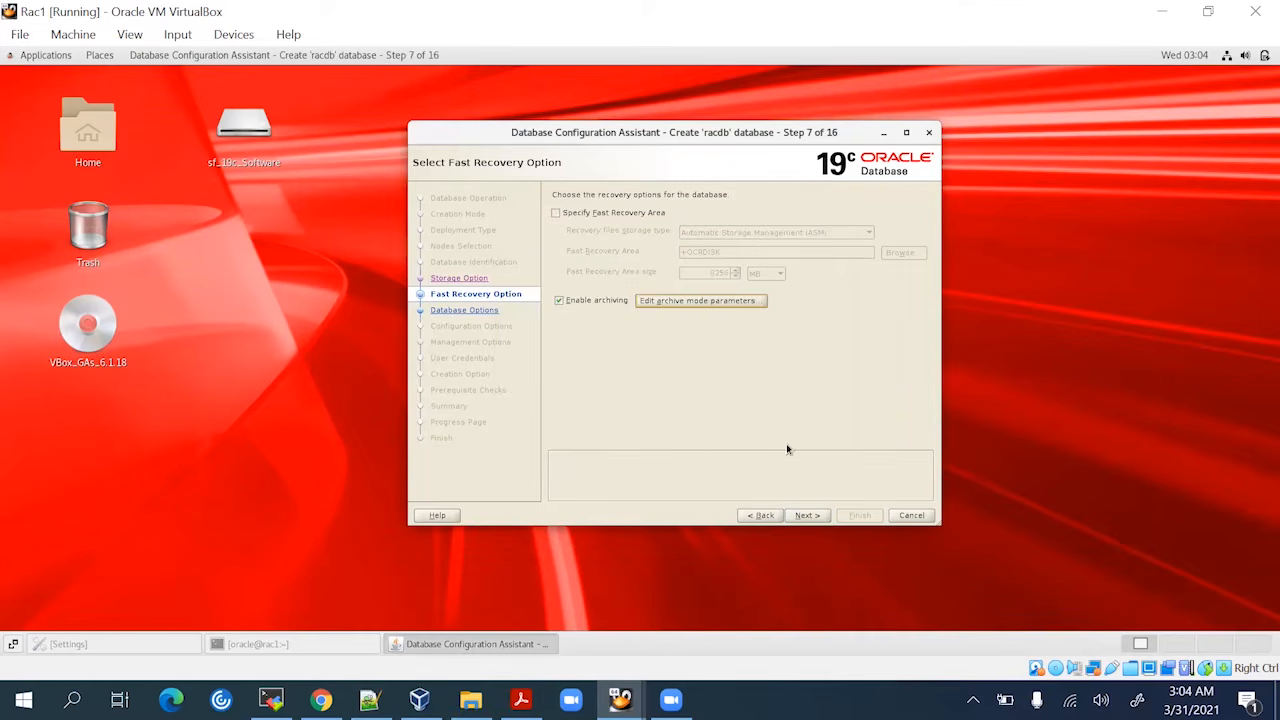
left_click(557, 214)
Try the ARCHIVELOG disk group as the fast recovery area and continue
left_click(899, 253)
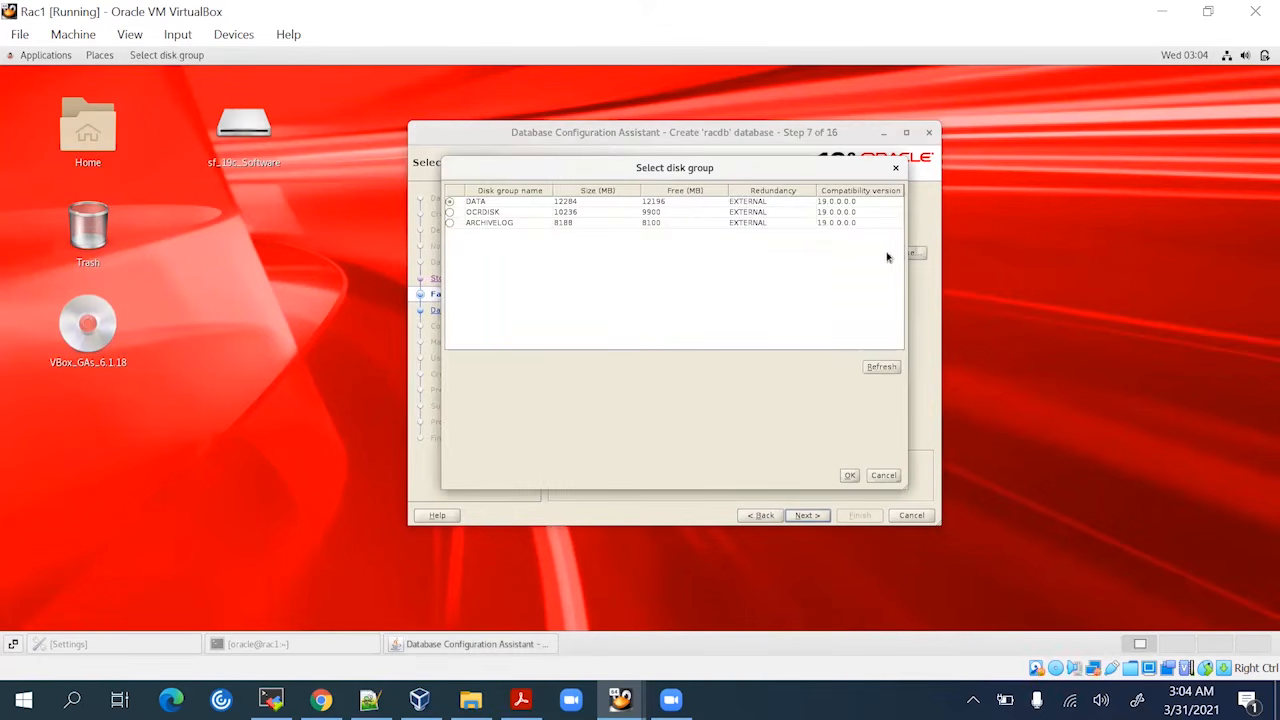
left_click(456, 224)
left_click(849, 476)
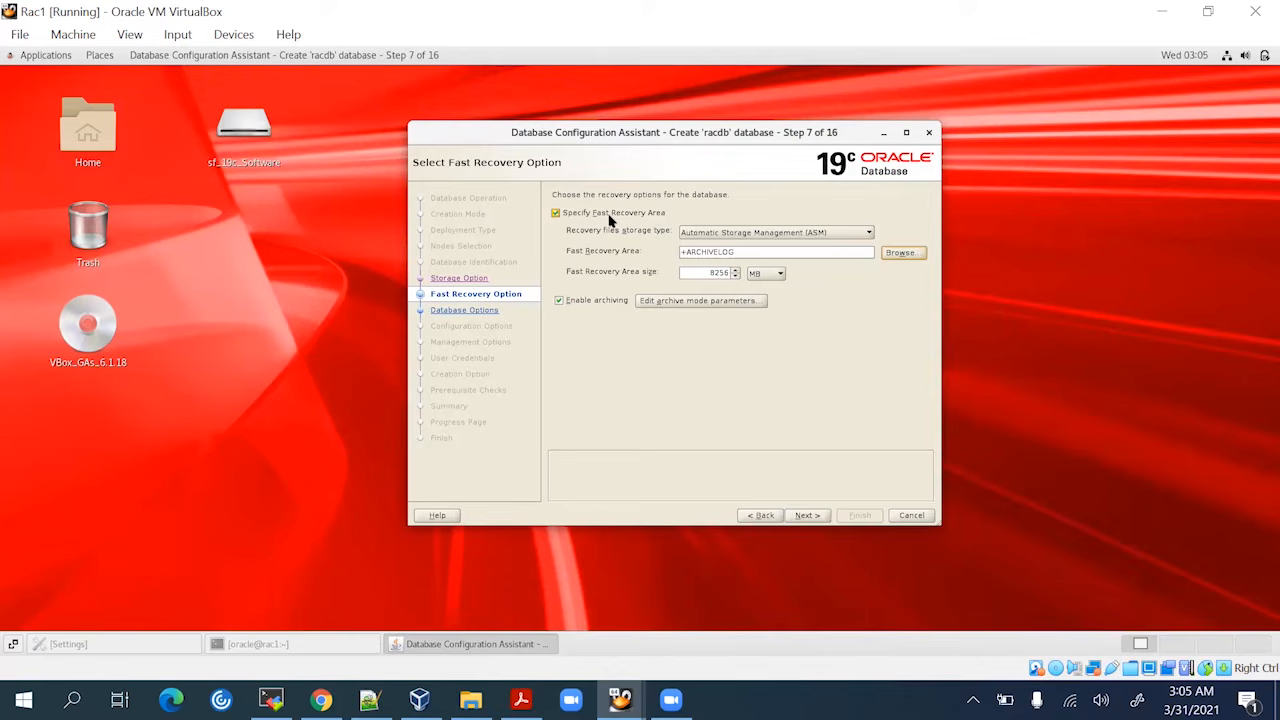
left_click(808, 515)
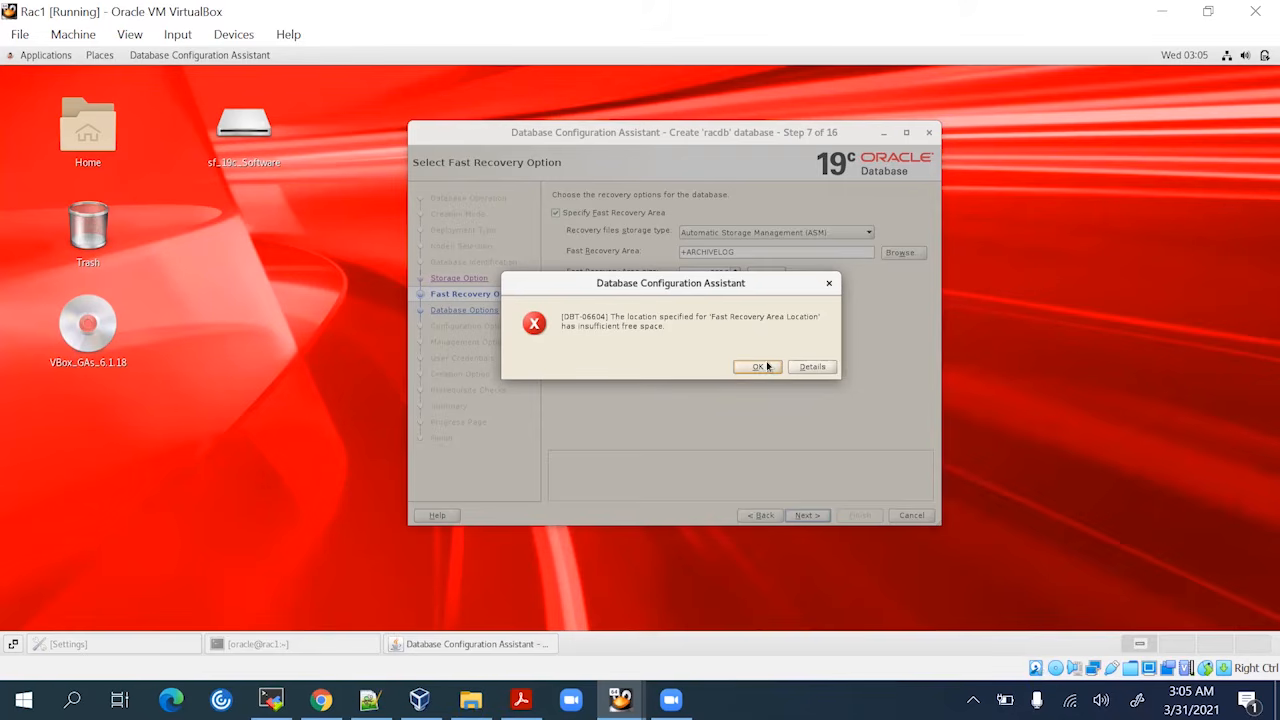
After the insufficient-space error, leave the fast recovery area unspecified and advance to Data Vault
left_click(766, 368)
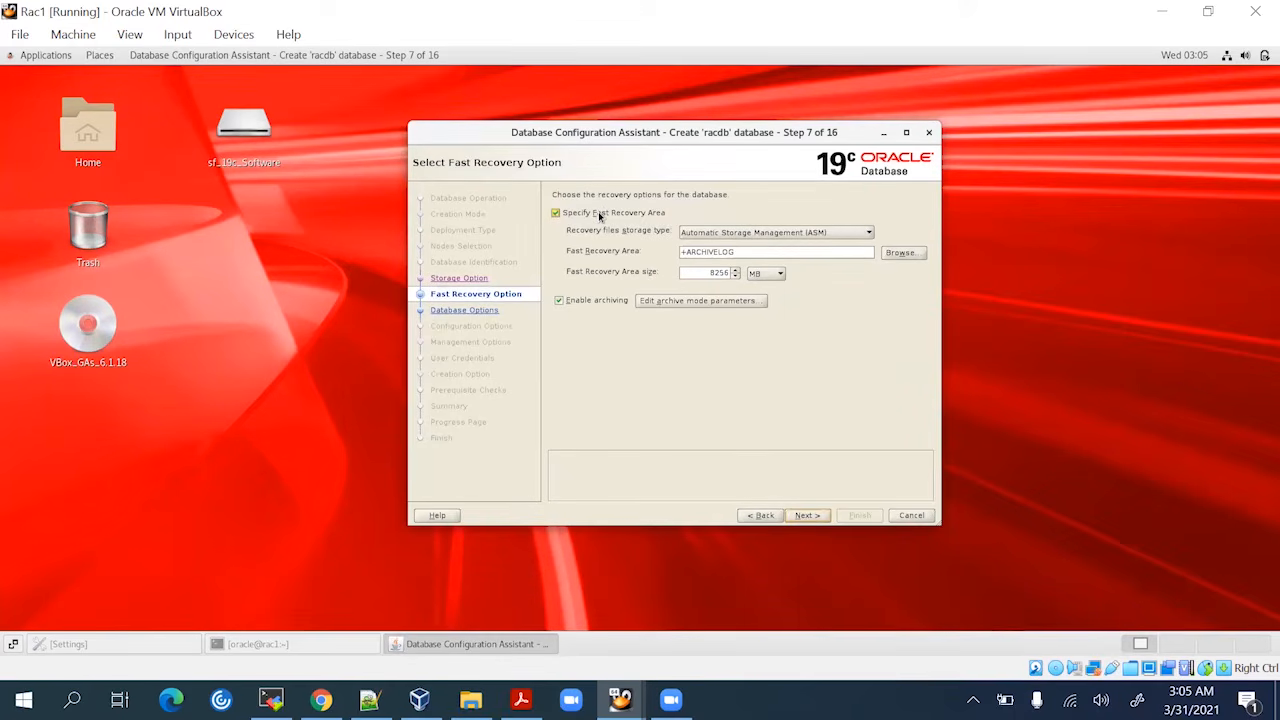
left_click(600, 214)
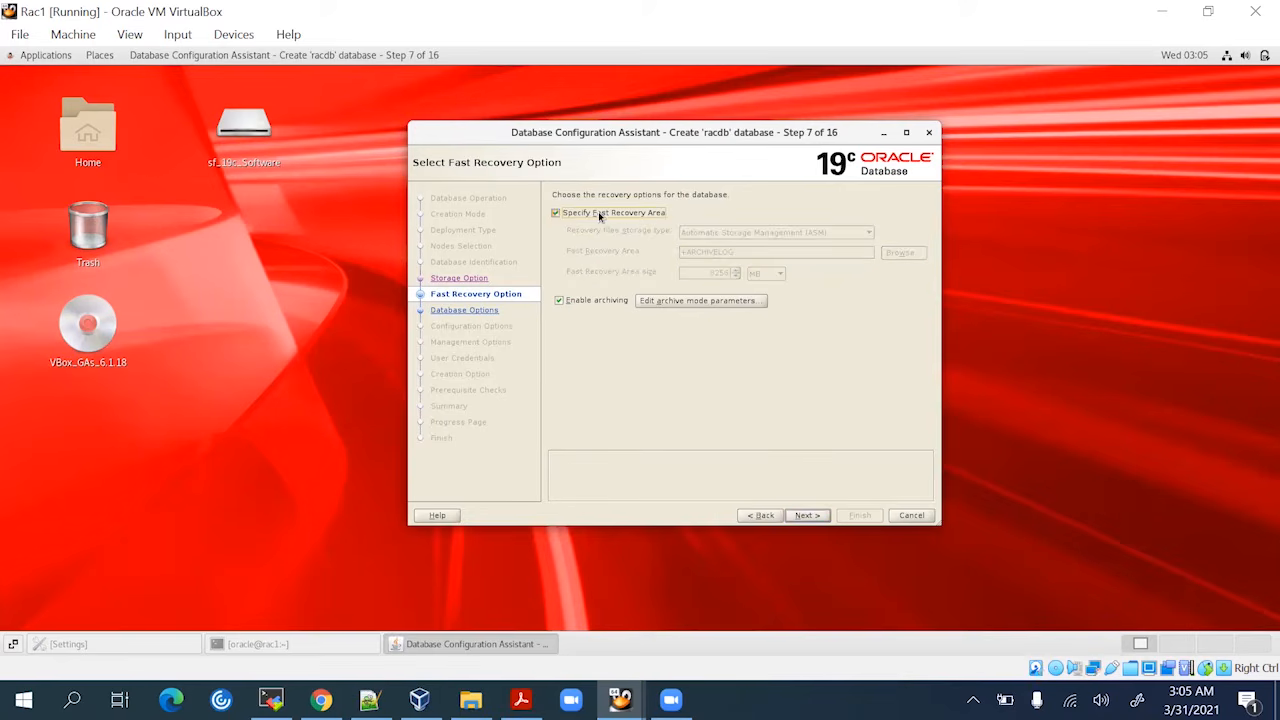
left_click(806, 516)
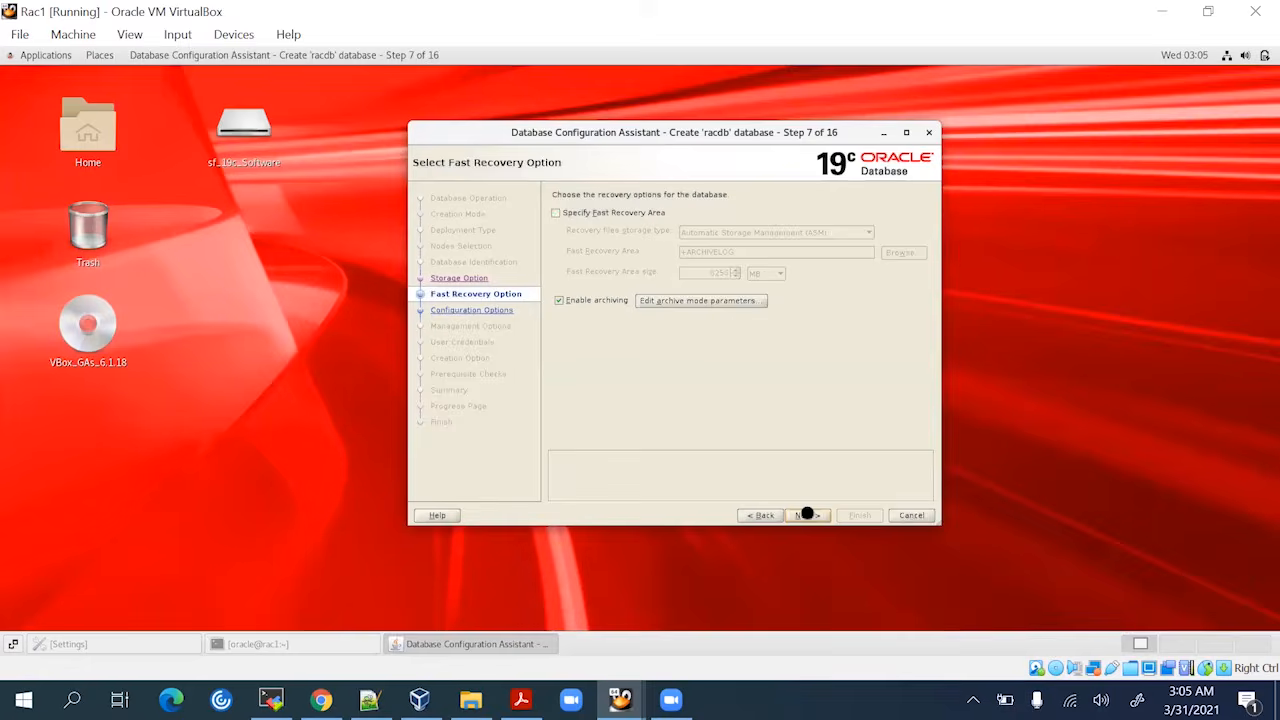
left_click(806, 514)
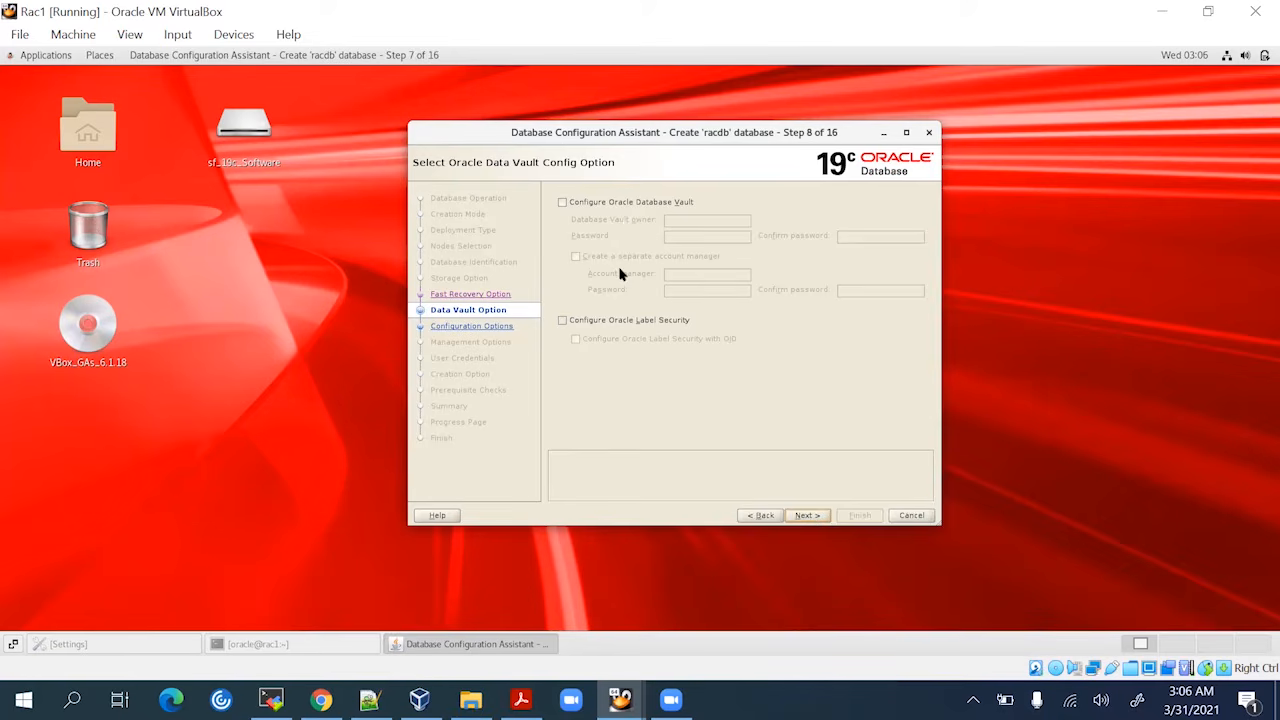
Leave Database Vault and Label Security unchecked and continue to Configuration Options
left_click(808, 516)
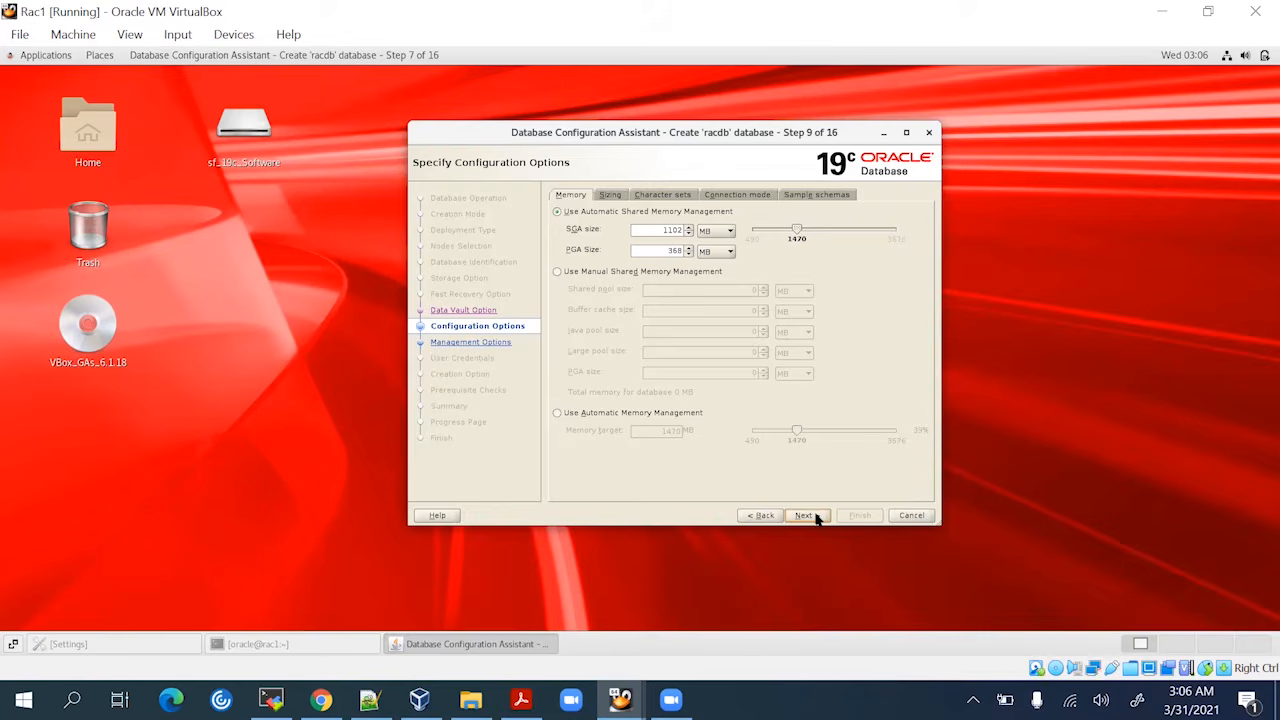
Review the Sizing, Character sets, Connection mode and Sample schemas tabs, then continue from Memory
left_click(612, 196)
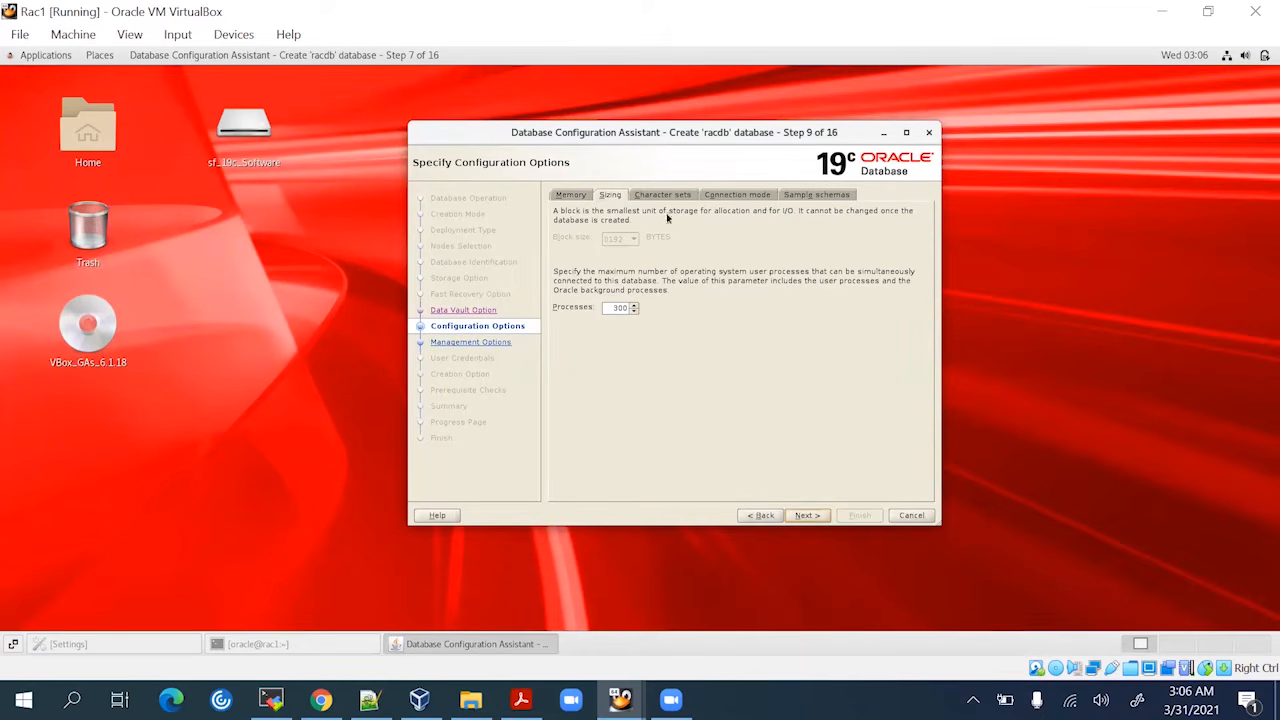
left_click(664, 195)
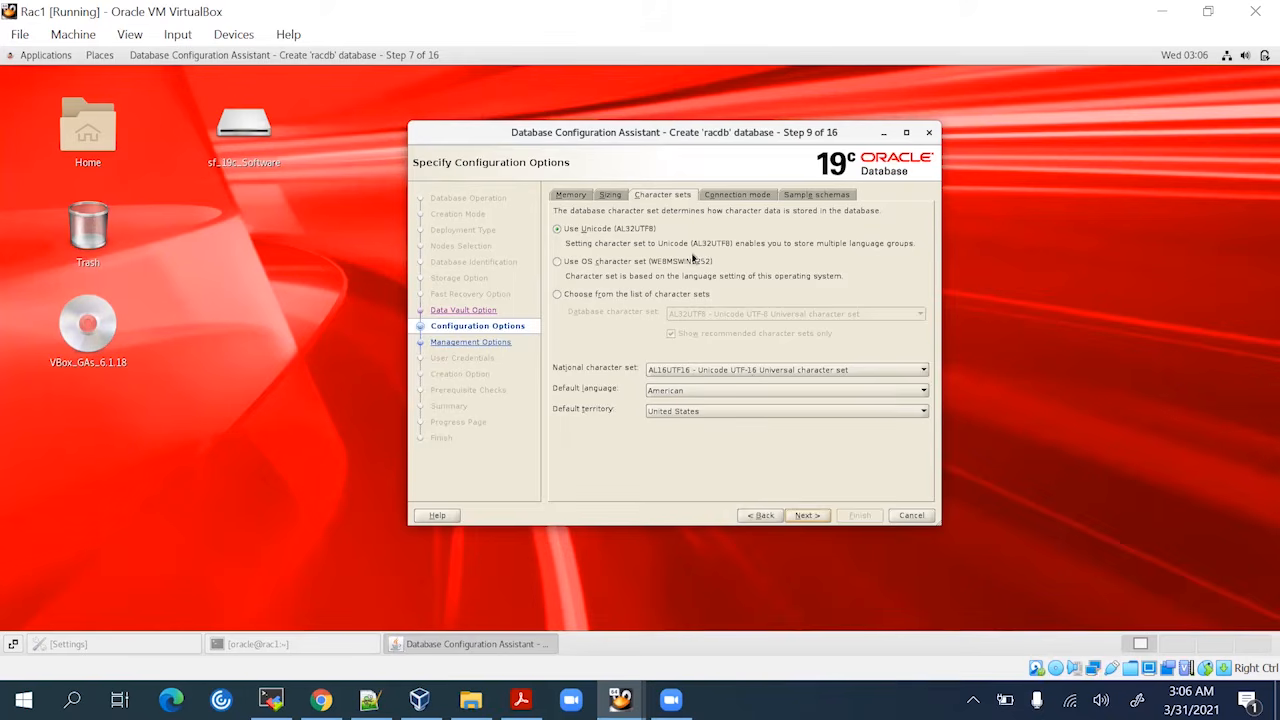
left_click(716, 196)
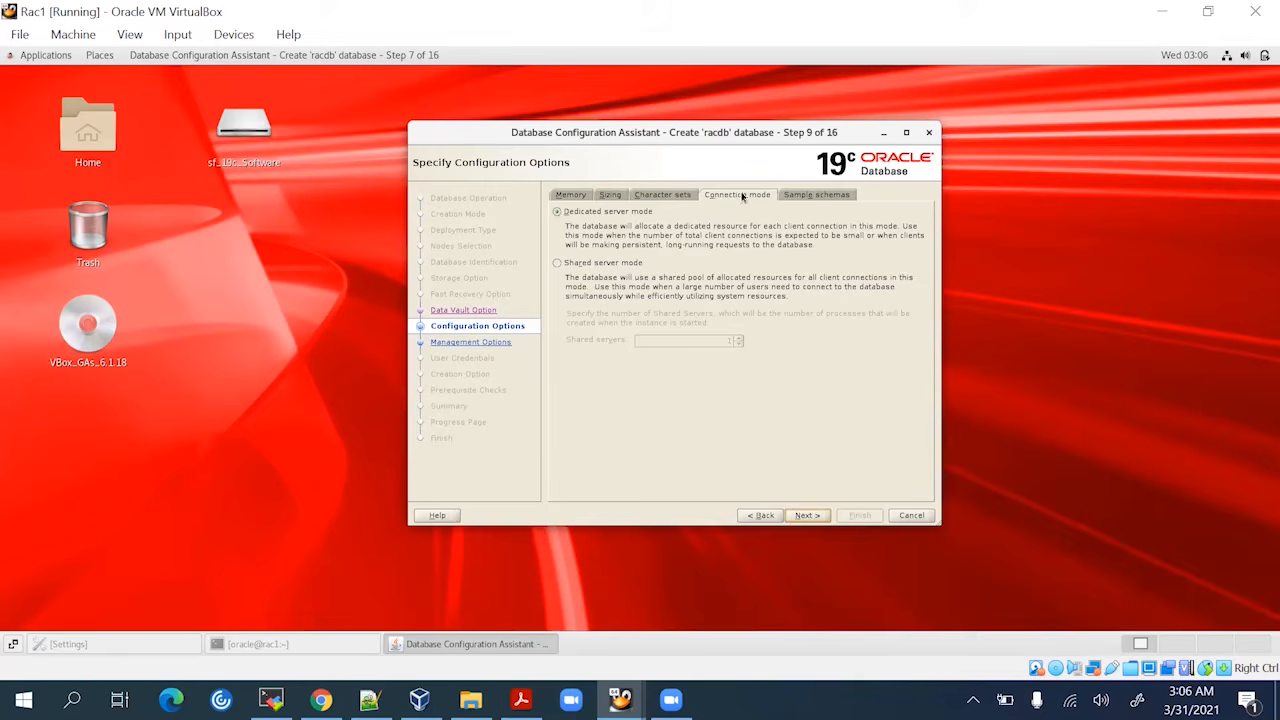
left_click(802, 198)
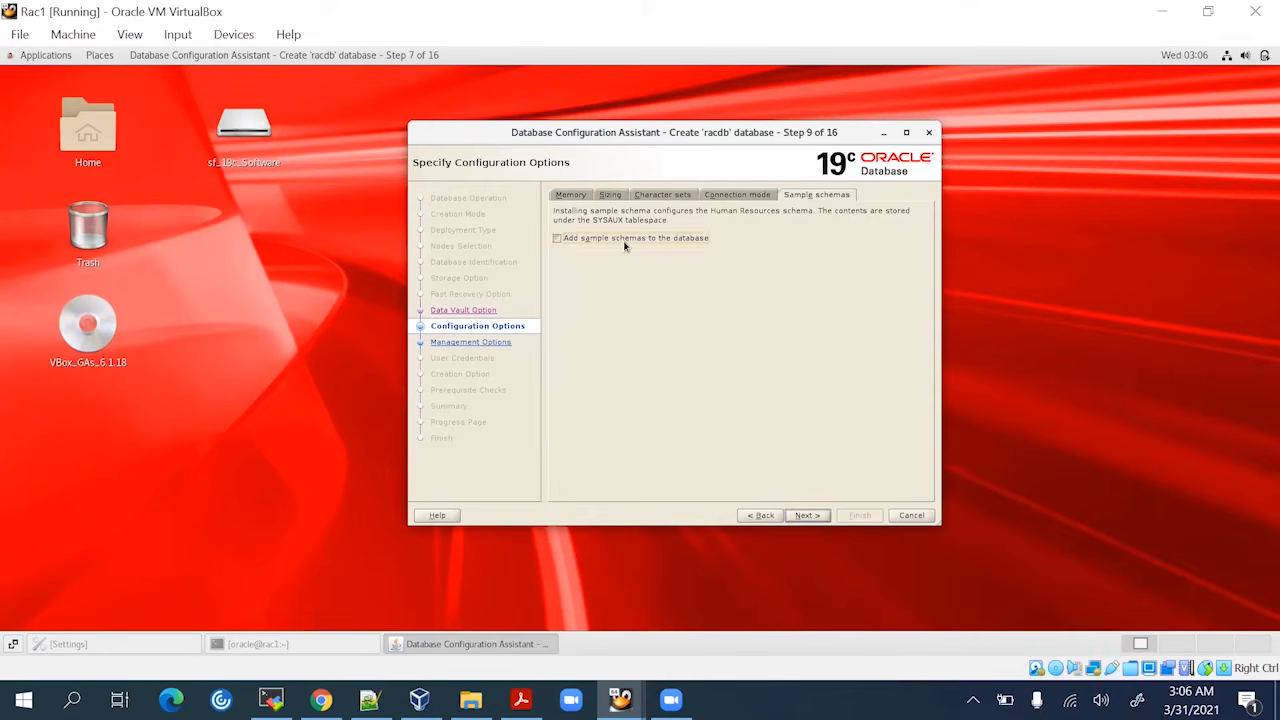
left_click(577, 198)
left_click(803, 515)
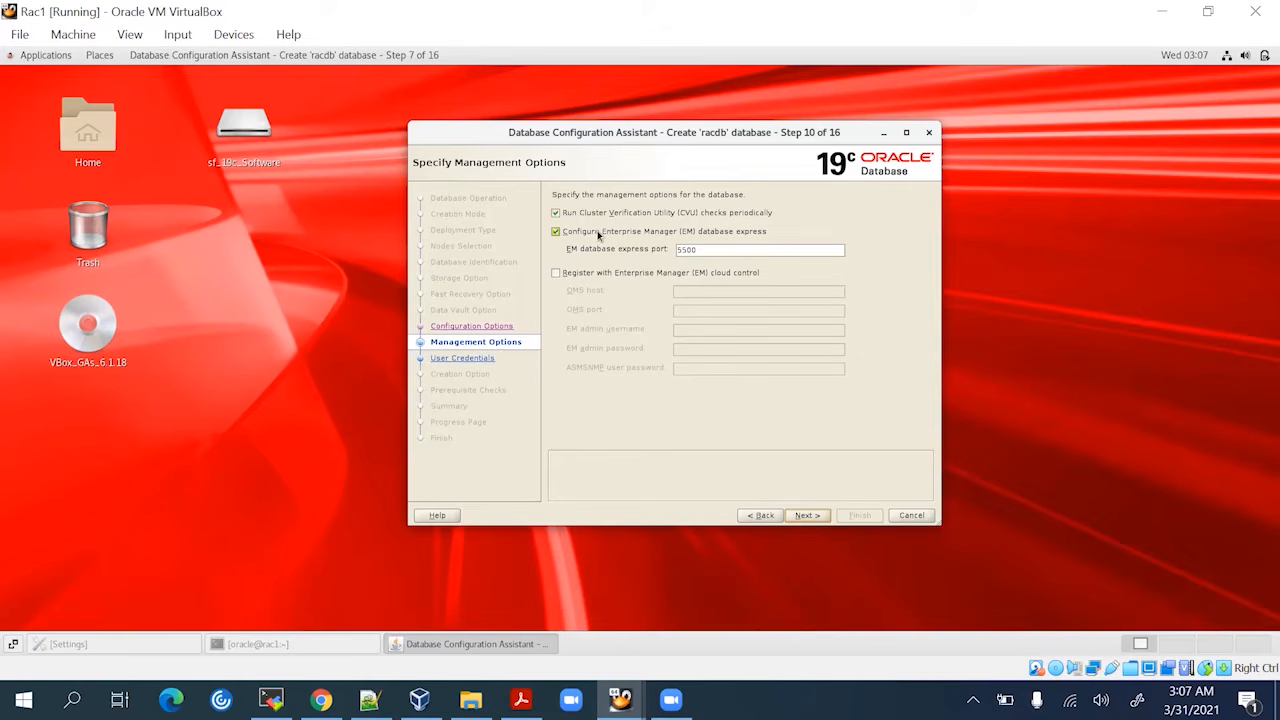
Disable EM Database Express and set one shared admin password, accepting the weak-password warning
left_click(598, 233)
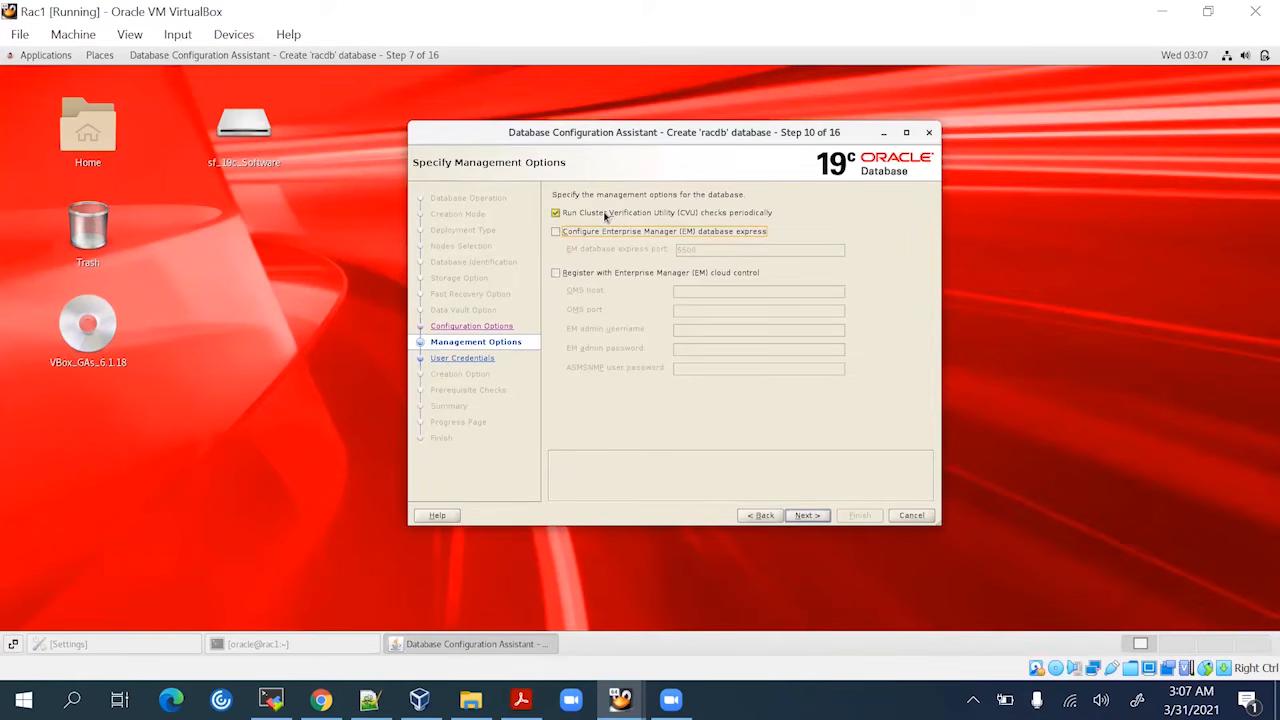
left_click(806, 516)
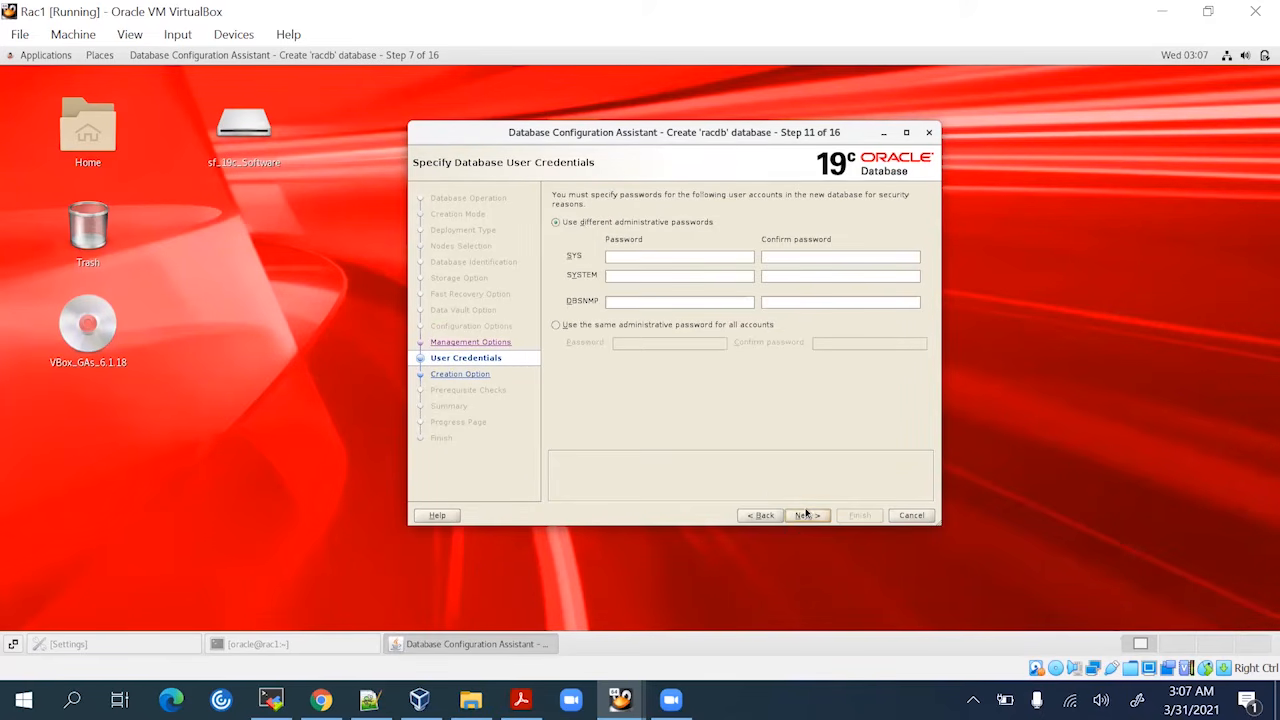
left_click(586, 325)
left_click(630, 343)
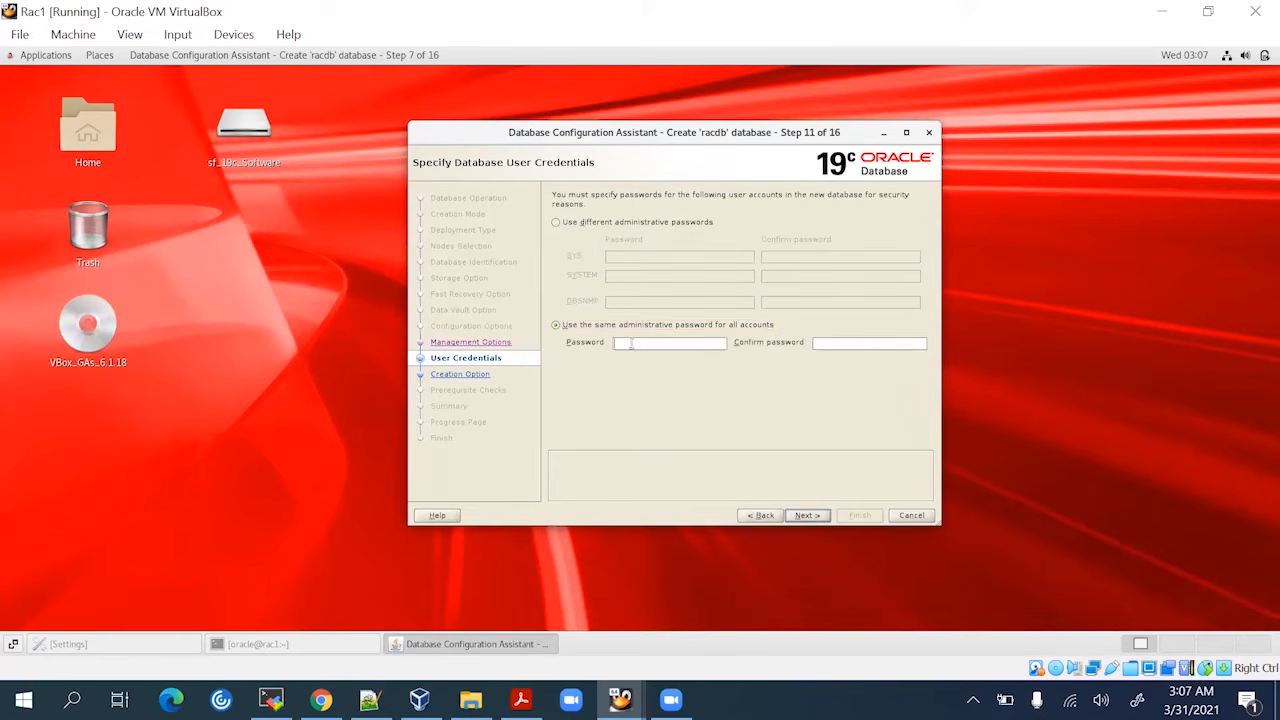
type("or")
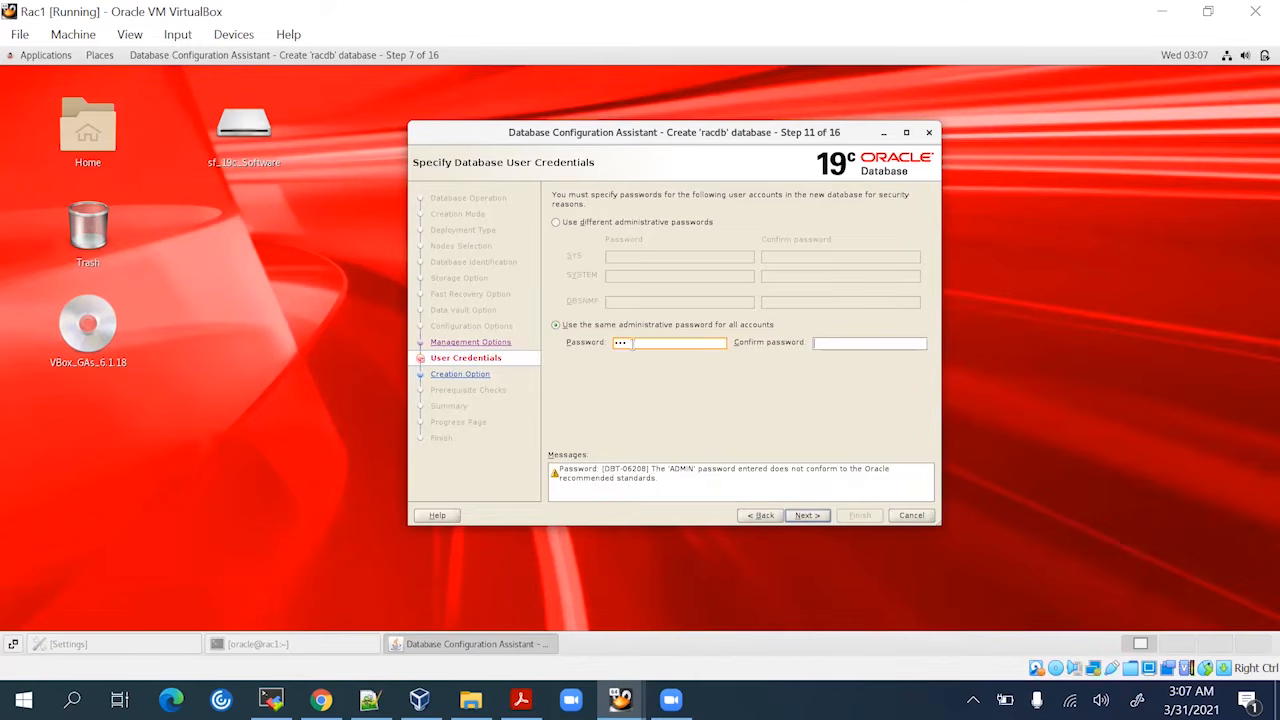
key("Tab")
type("ora")
left_click(813, 514)
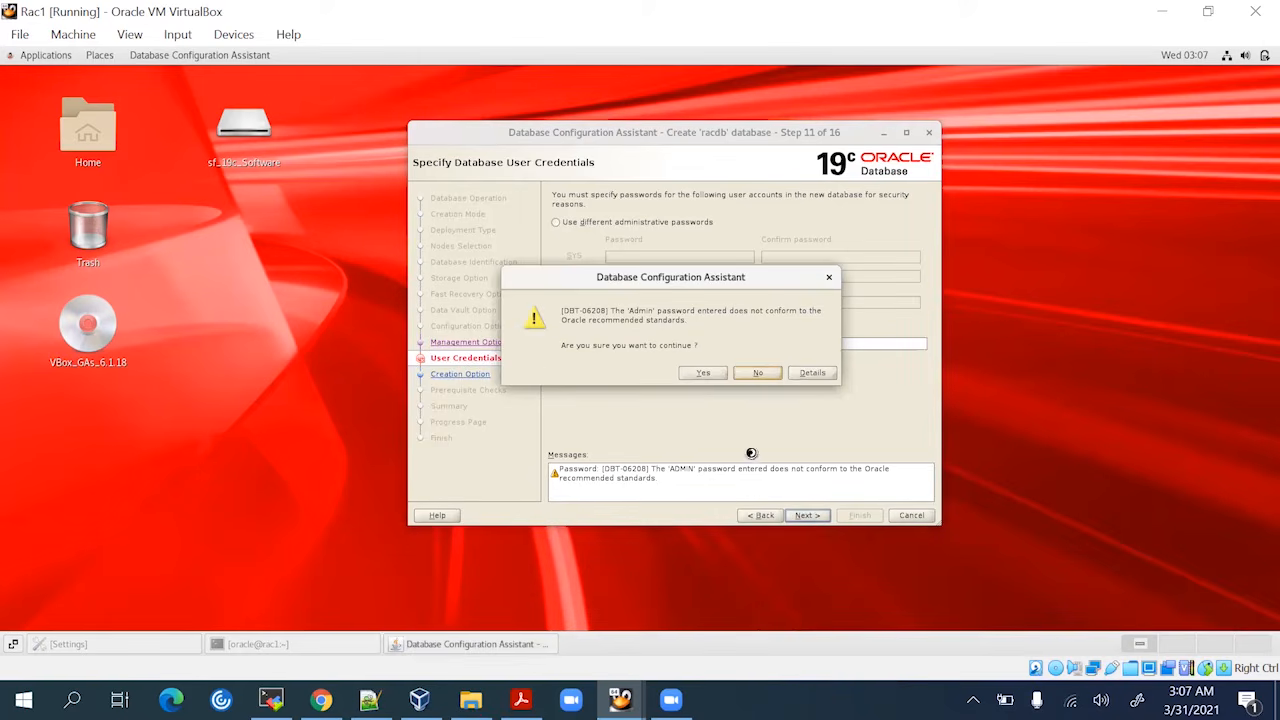
left_click(703, 372)
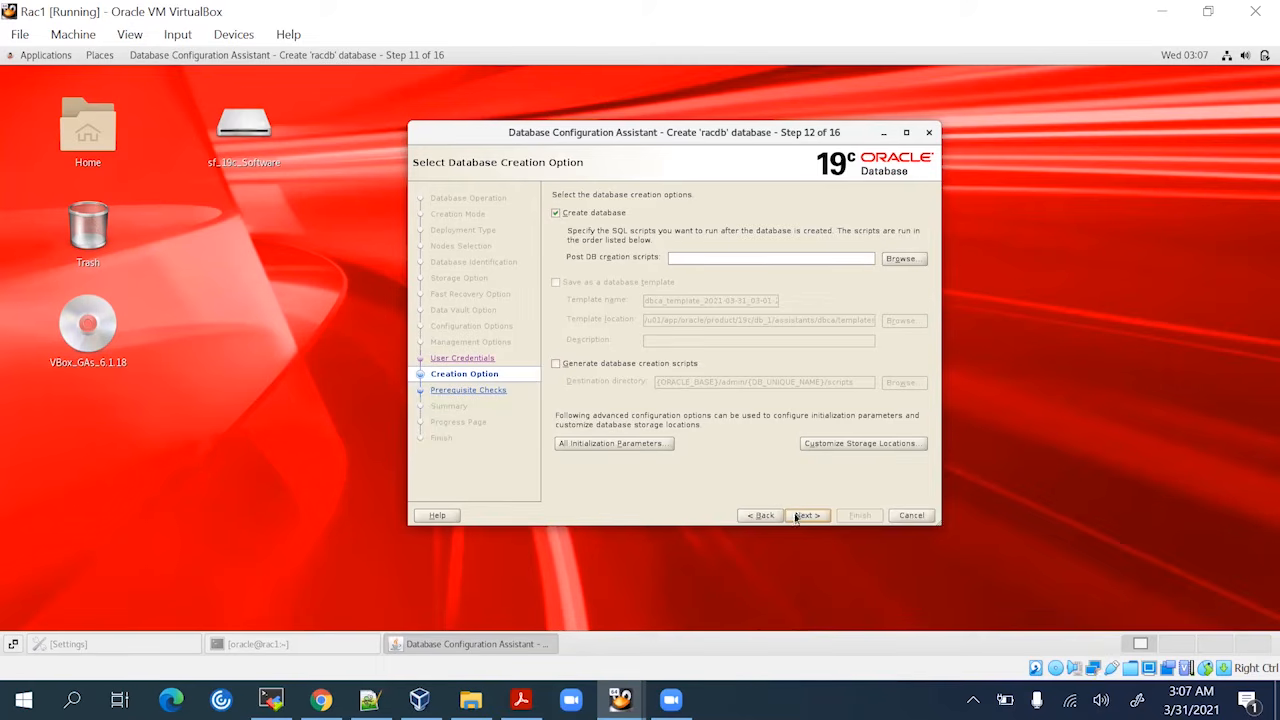
Keep 'Create database' checked, move on to the prerequisite checks, and briefly consult the Notepad++ checklist
left_click(796, 514)
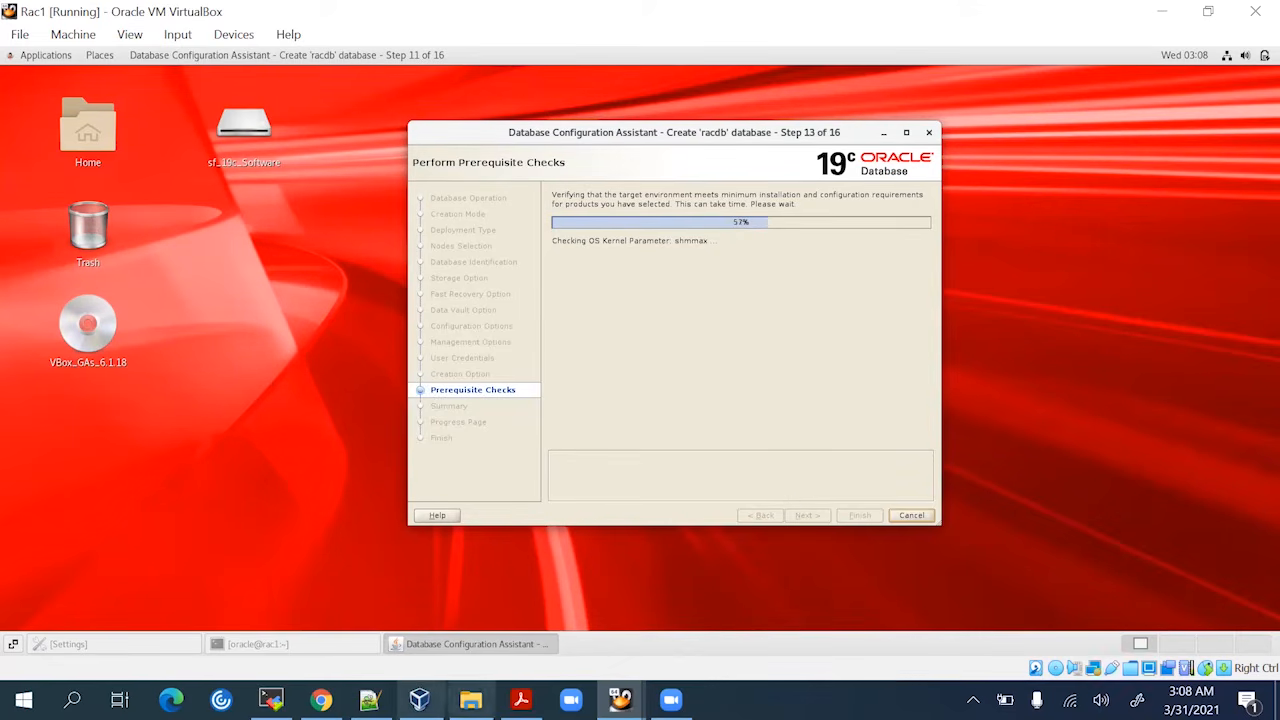
left_click(370, 699)
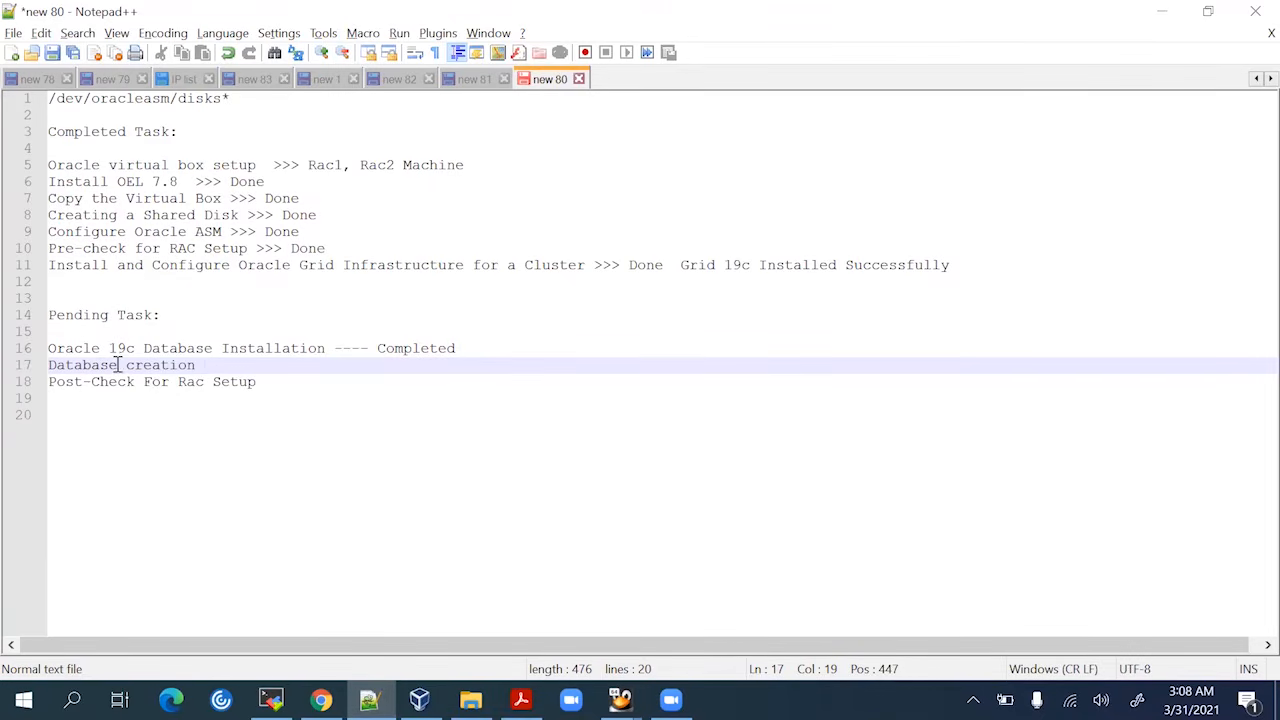
left_click(1159, 11)
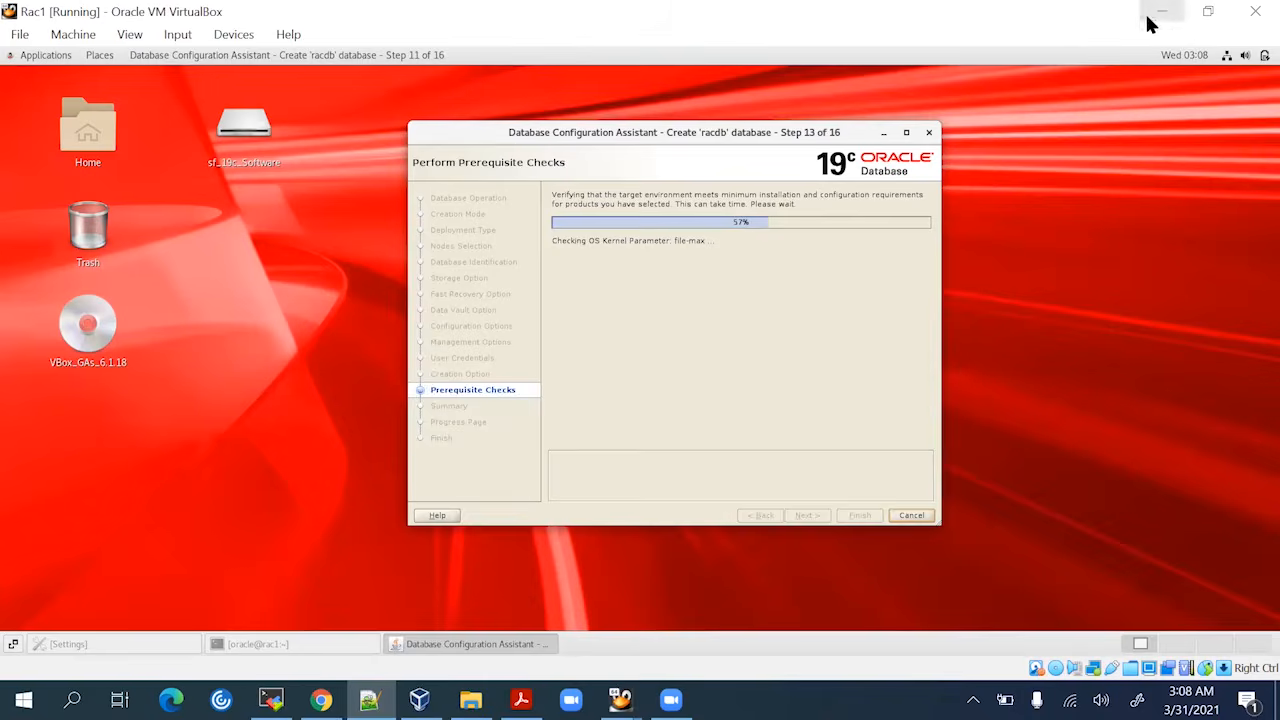
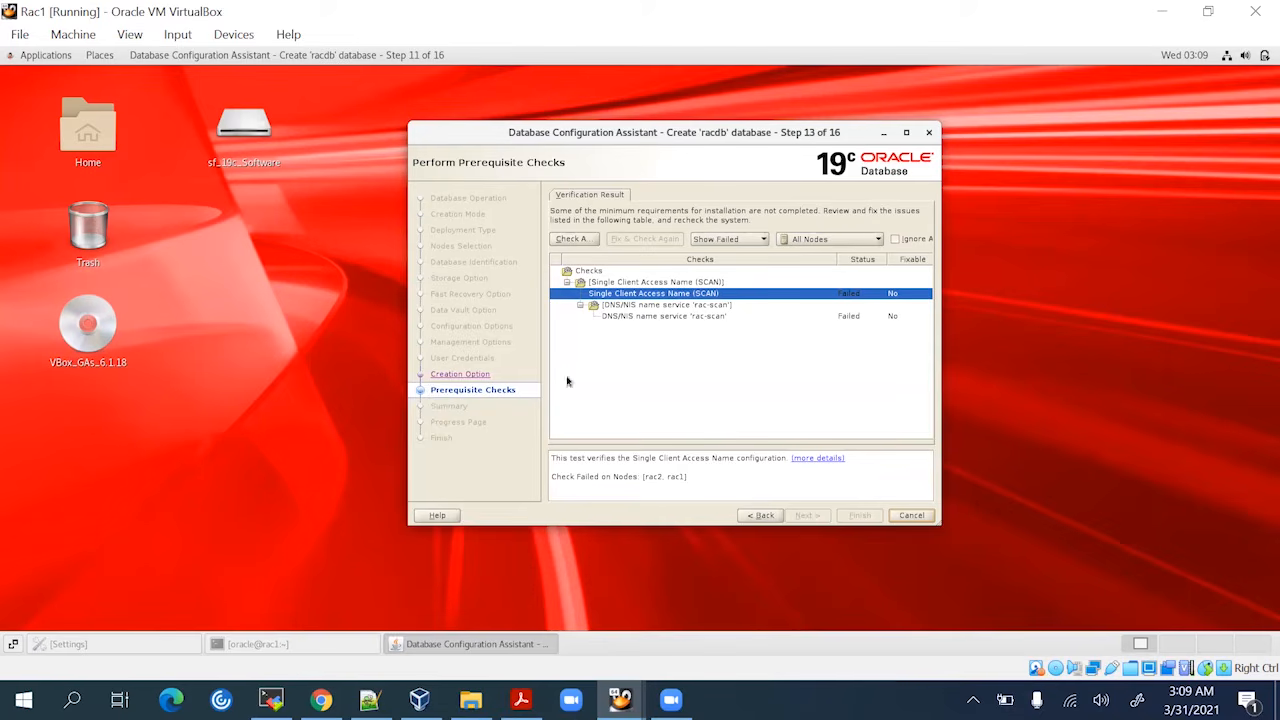
Ignore the failed SCAN and DNS/NIS prerequisite checks and accept the DBT-17001 warning
left_click(896, 240)
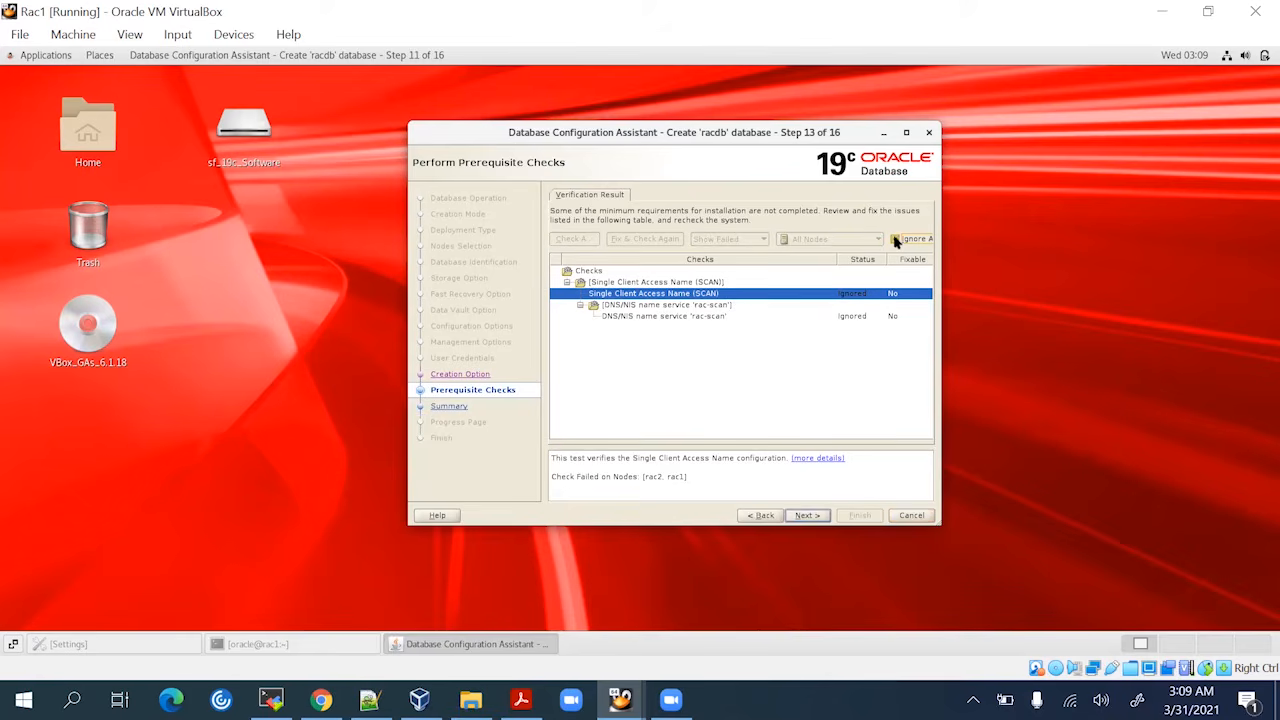
left_click(807, 515)
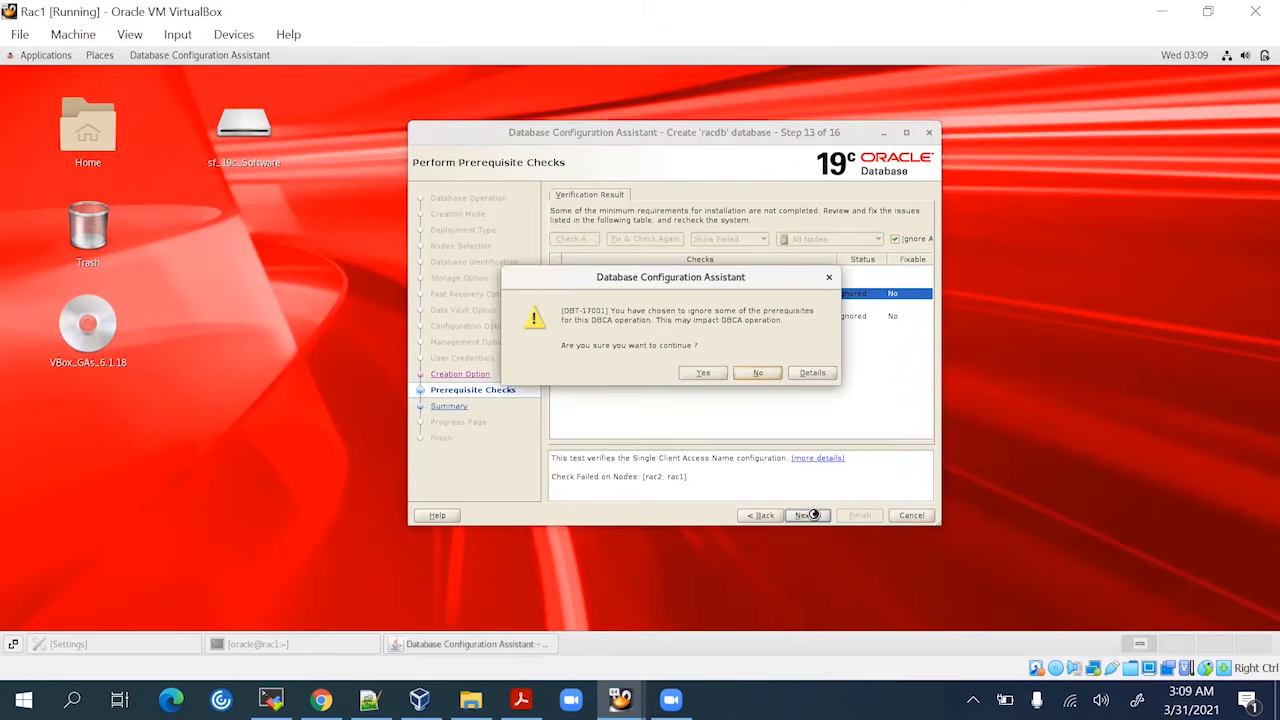
left_click(714, 374)
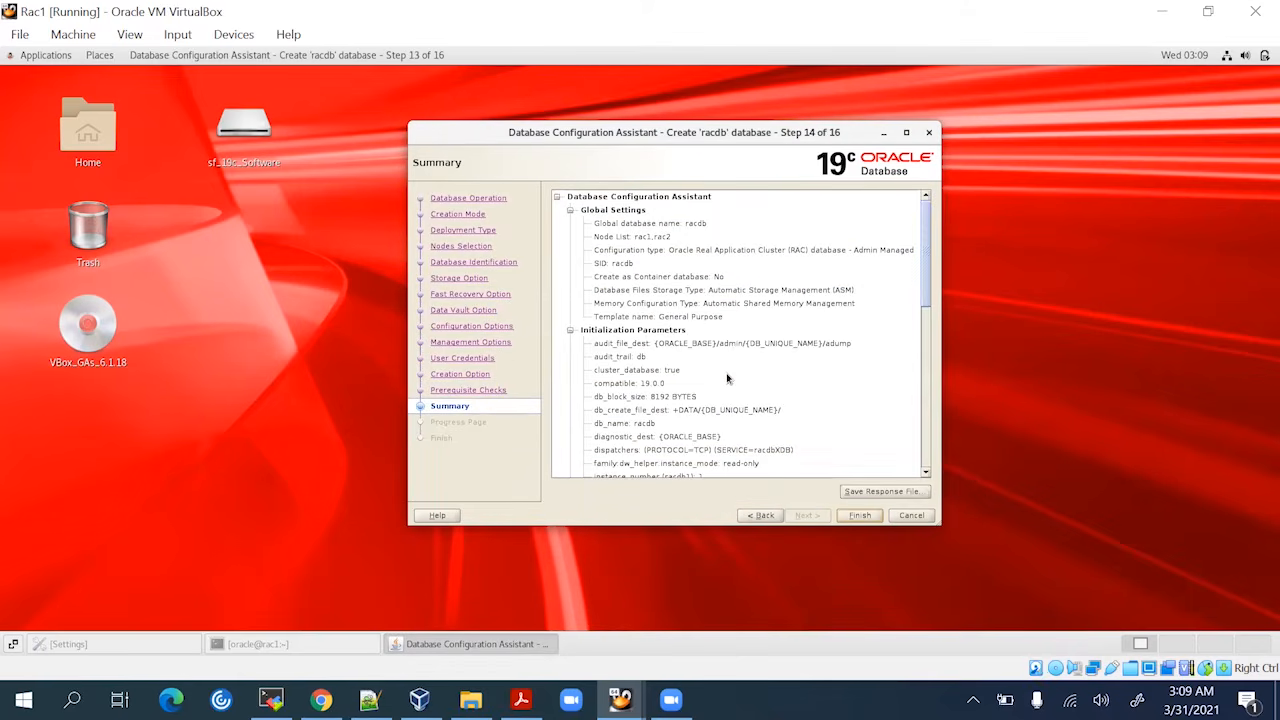
Review the racdb summary (two-node RAC on ASM, AL32UTF8, four redo groups) and finish to start creation
scroll(727, 377, "down", 5)
scroll(727, 377, "down", 5)
scroll(728, 372, "up", 10)
scroll(674, 387, "down", 1)
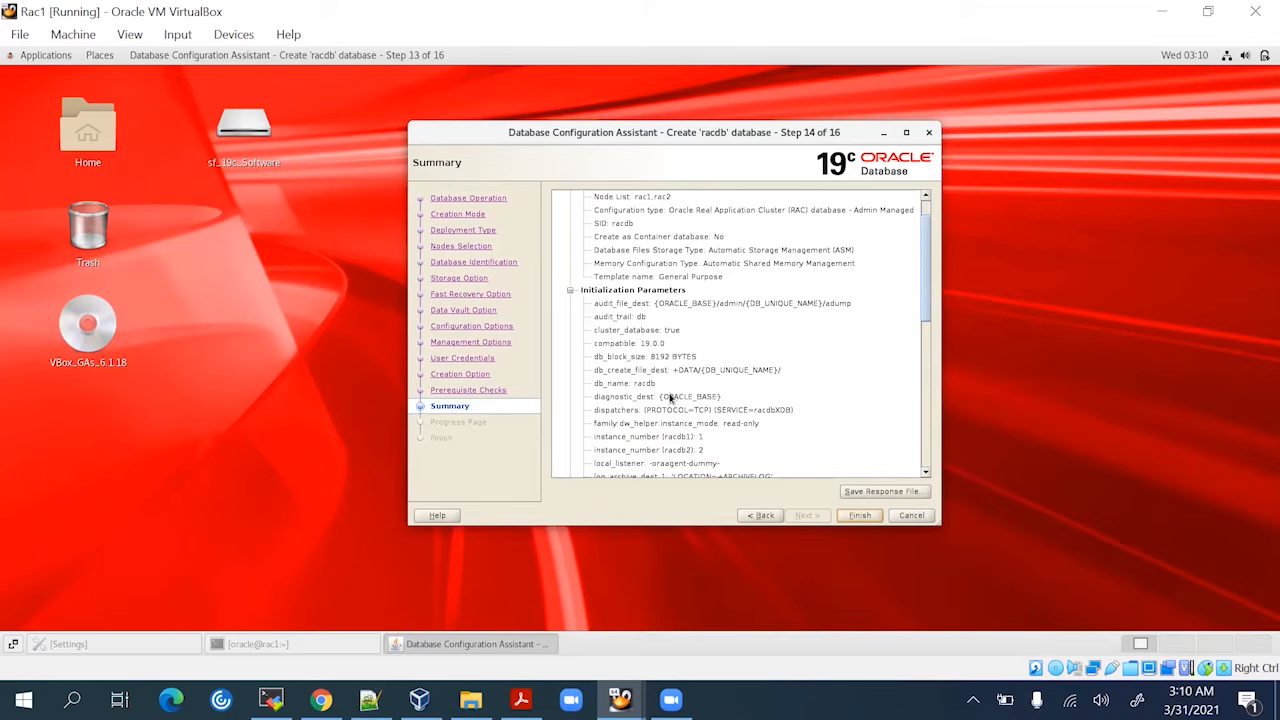
scroll(674, 422, "down", 1)
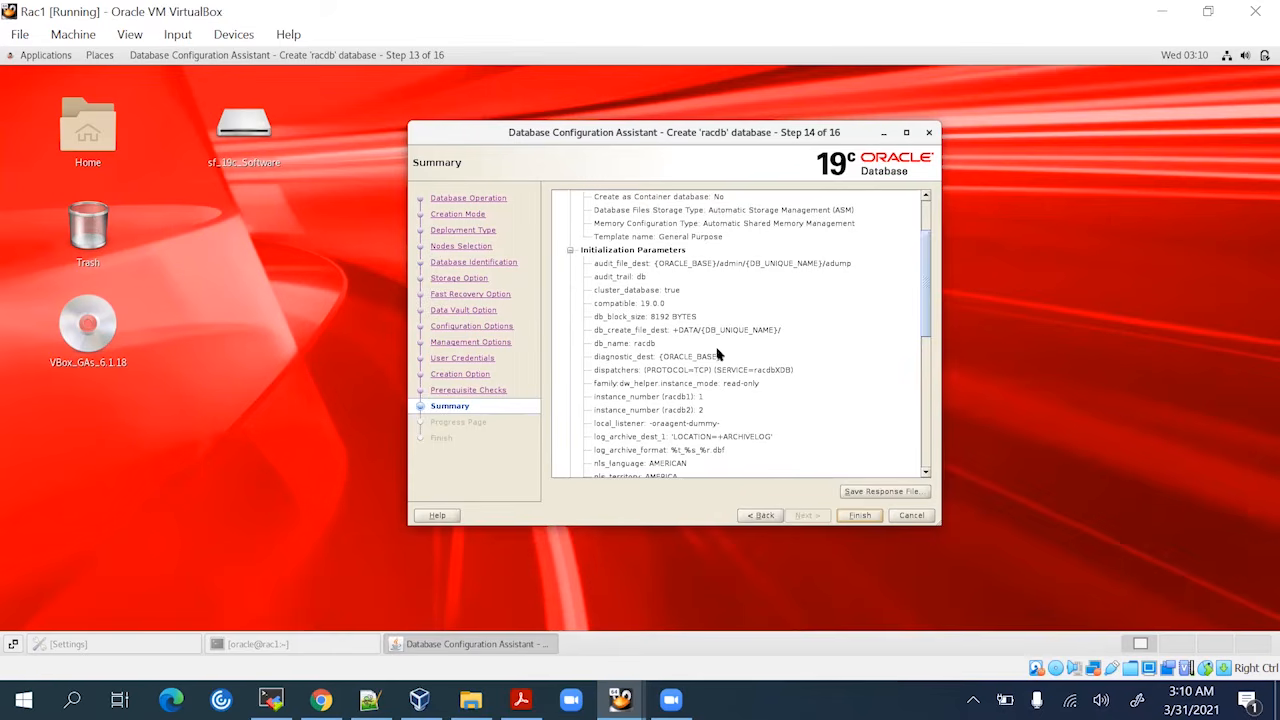
scroll(688, 387, "down", 4)
scroll(688, 392, "down", 2)
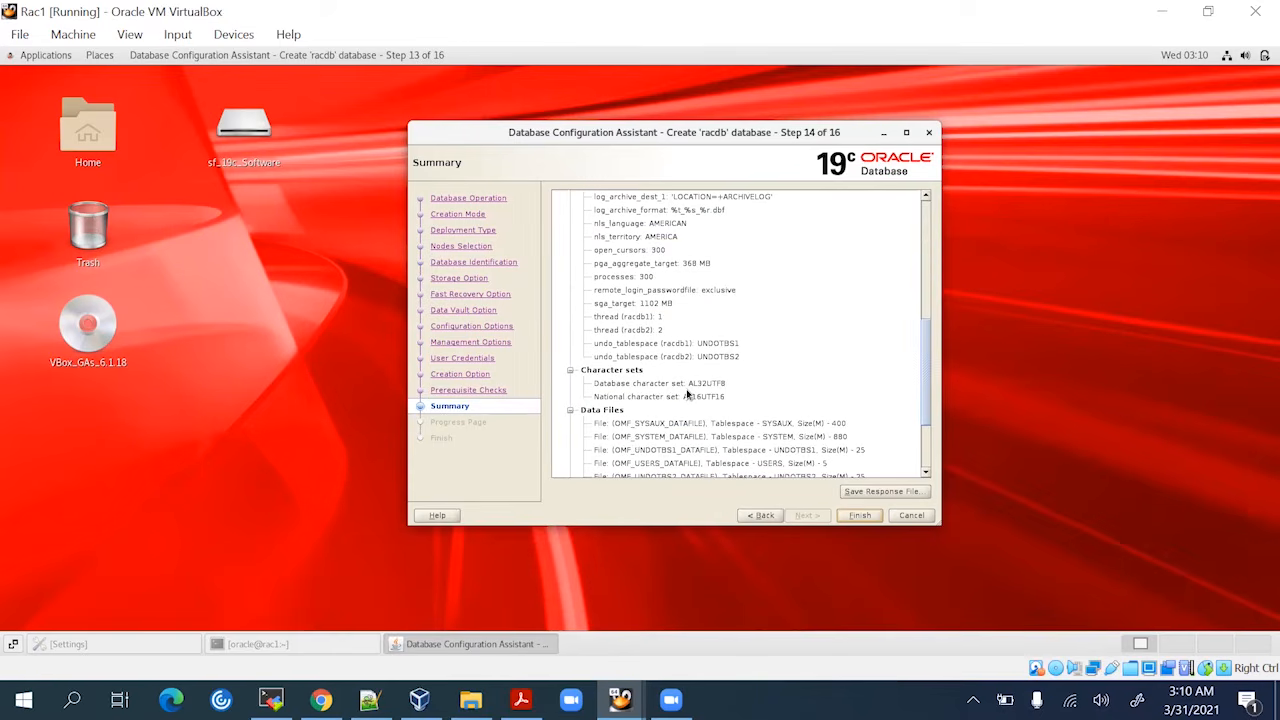
scroll(690, 415, "down", 2)
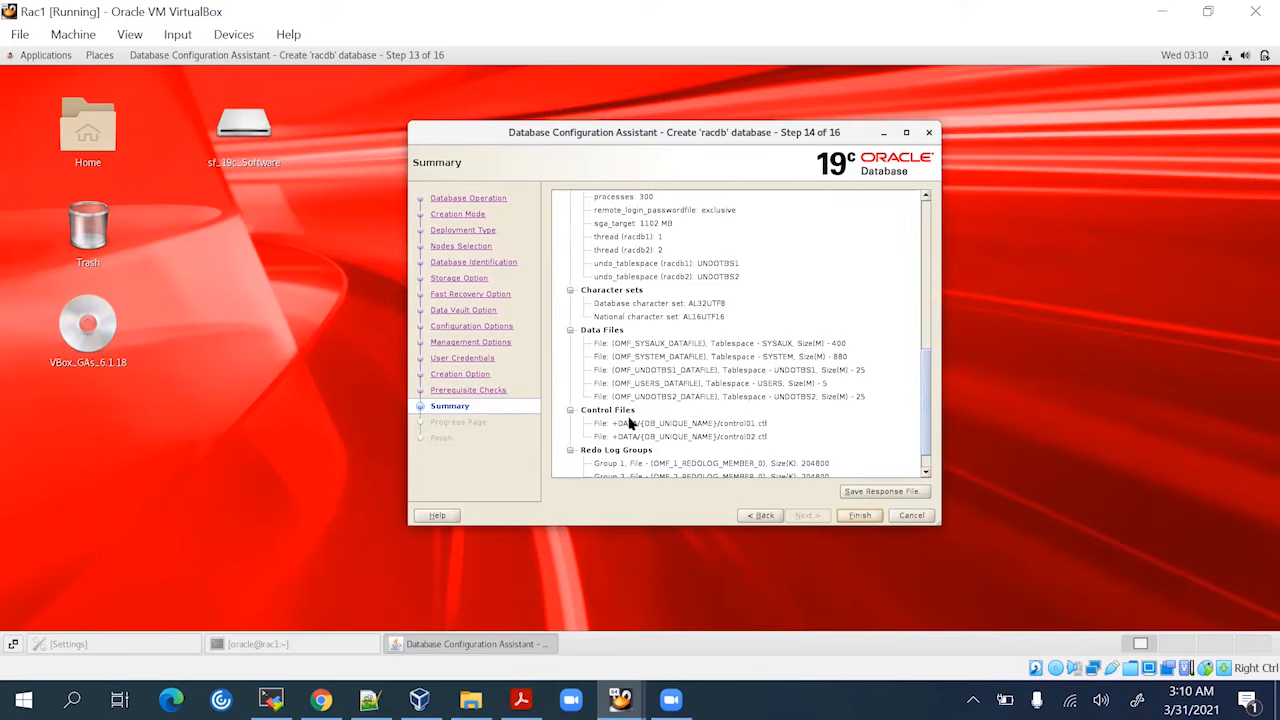
scroll(630, 423, "down", 1)
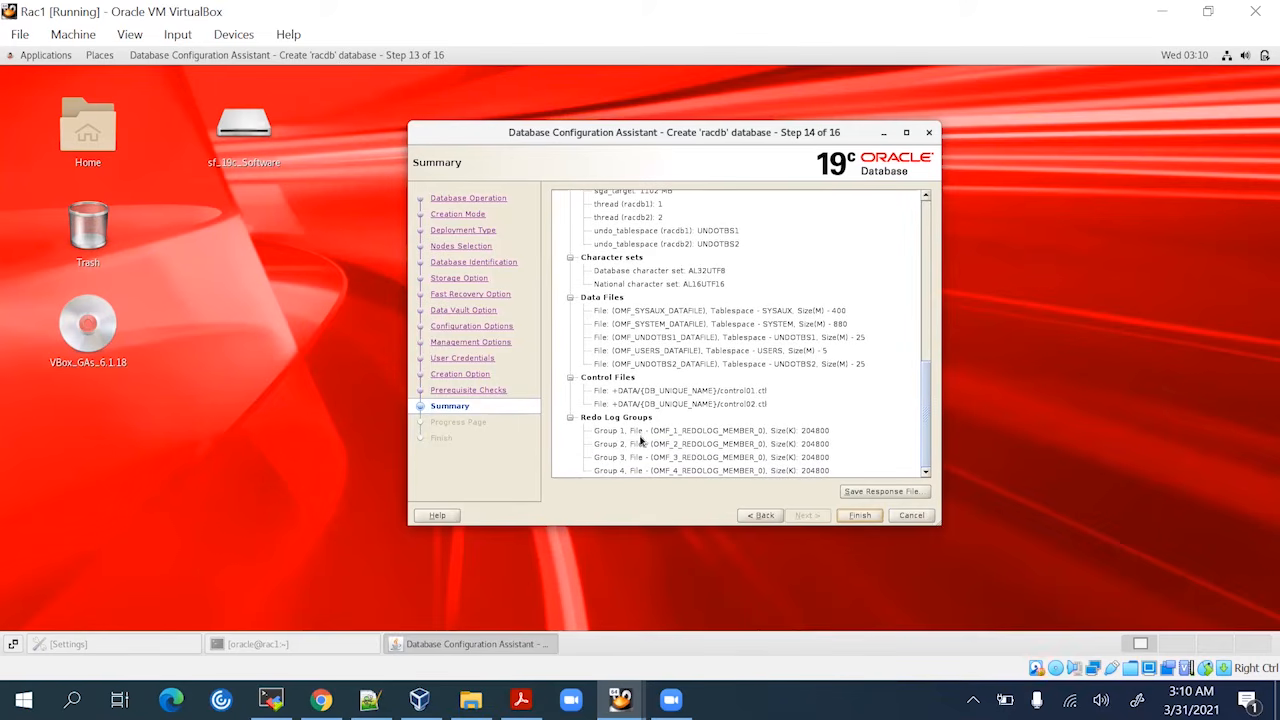
left_click(856, 516)
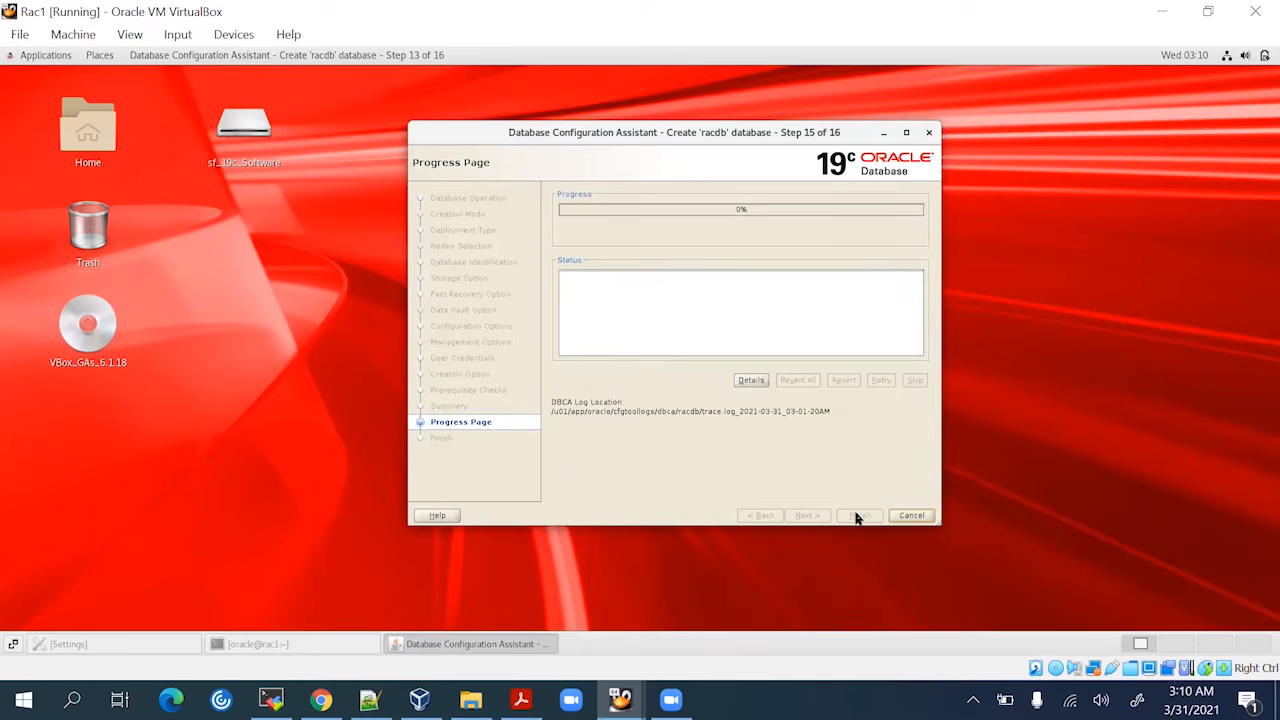
Show the creation details in a widened window moved to the right of the status list
left_click(752, 381)
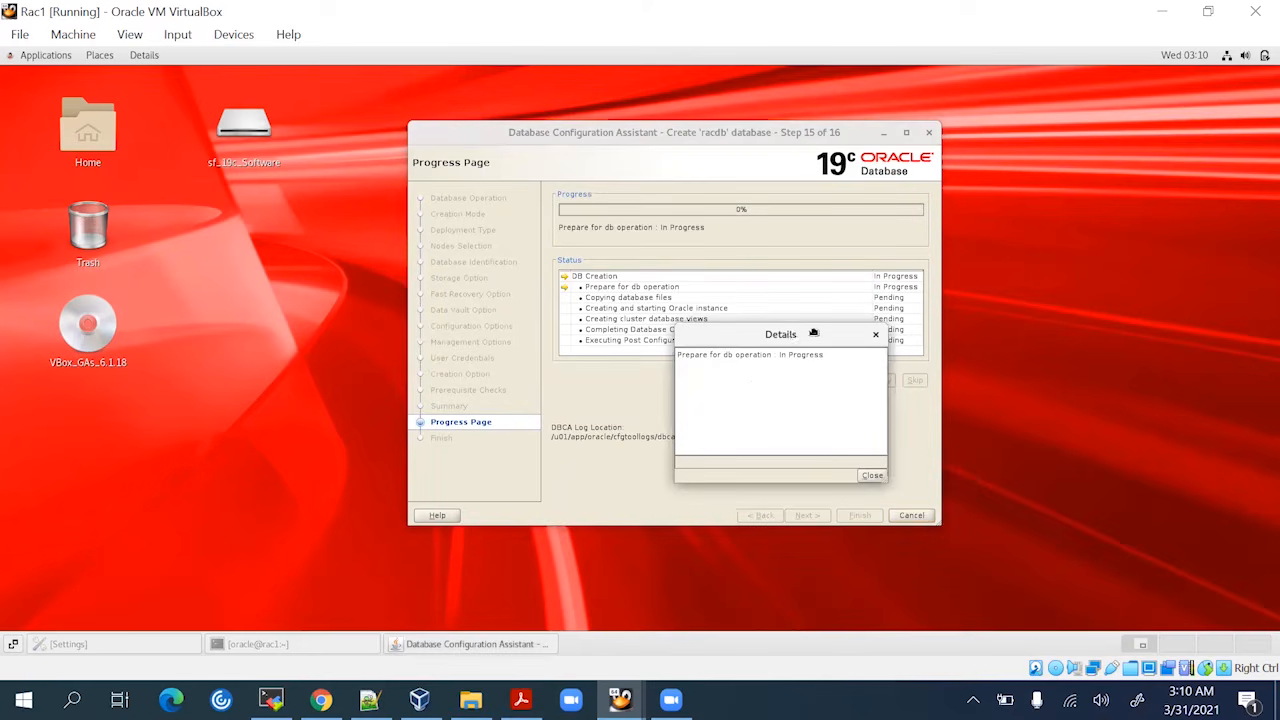
left_click_drag(812, 332, 985, 322)
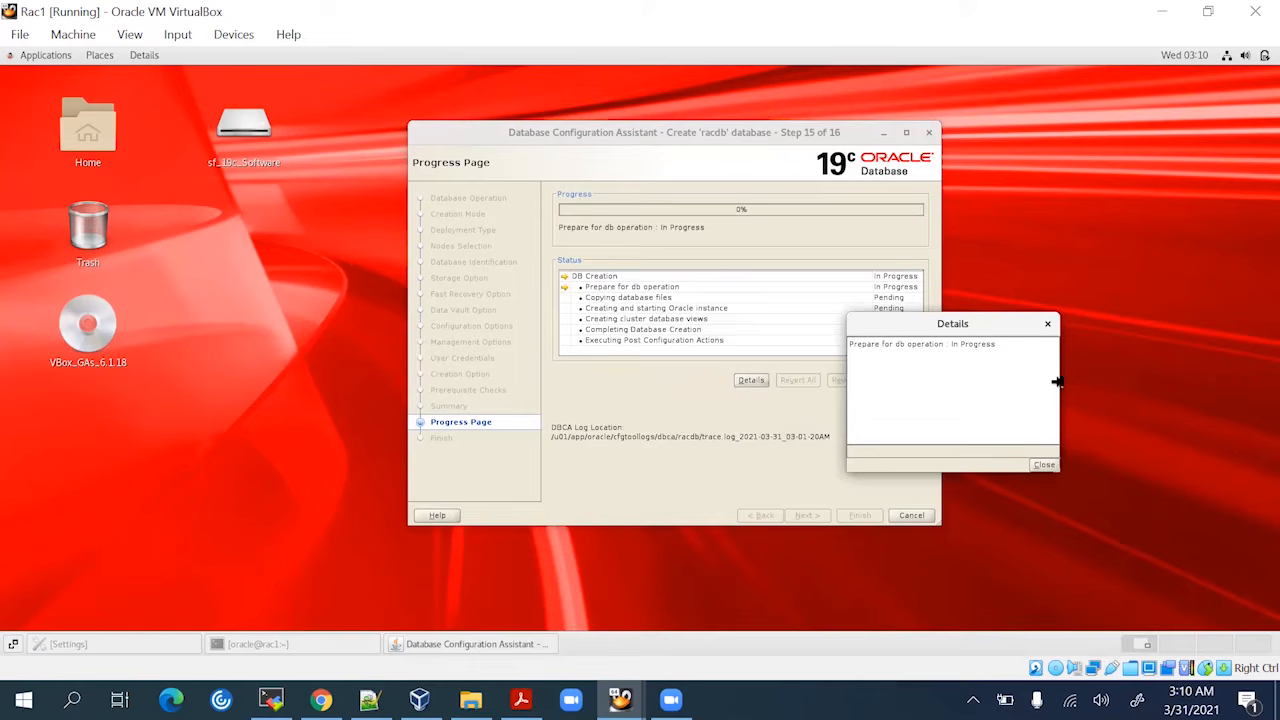
left_click_drag(1058, 380, 1183, 367)
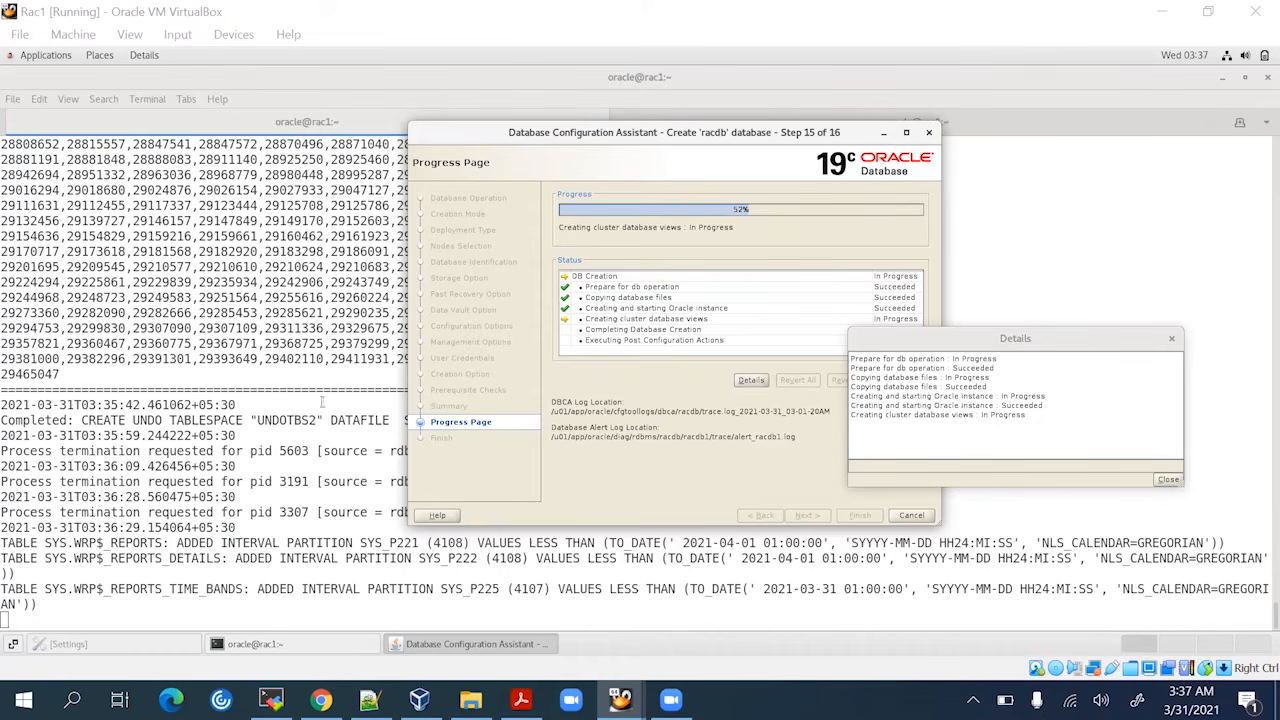
double_click(270, 420)
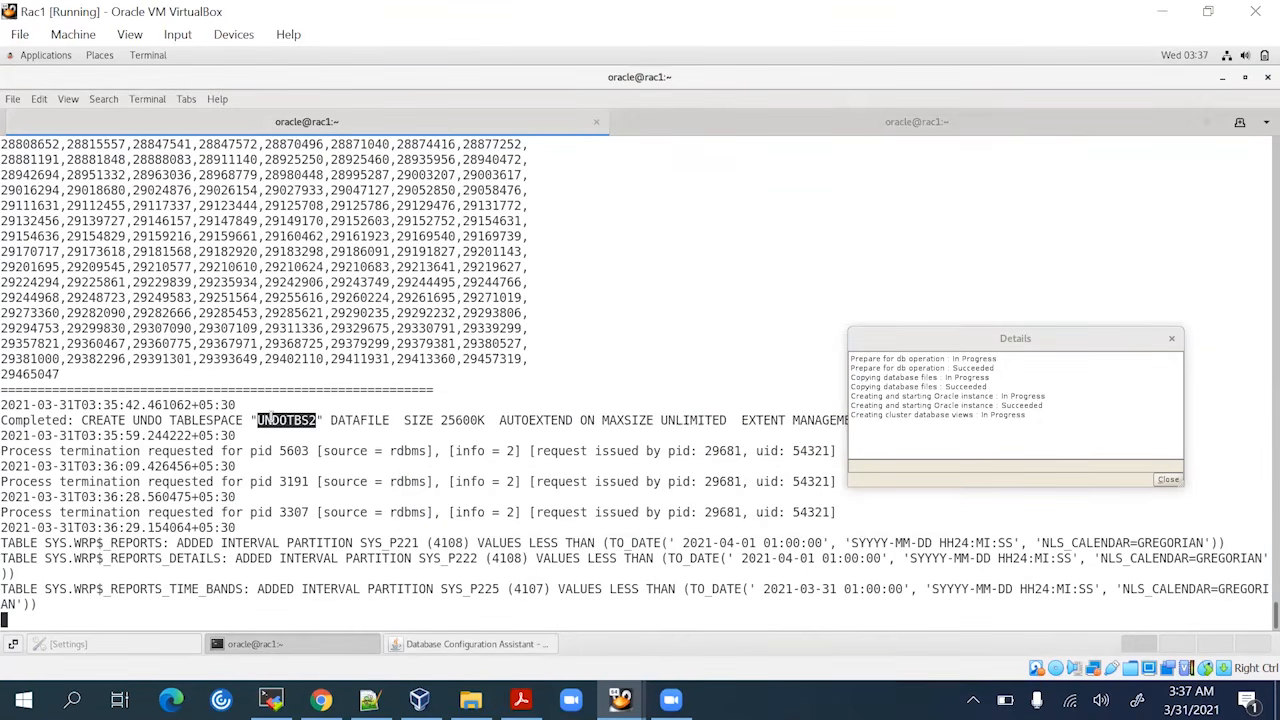
left_click(461, 645)
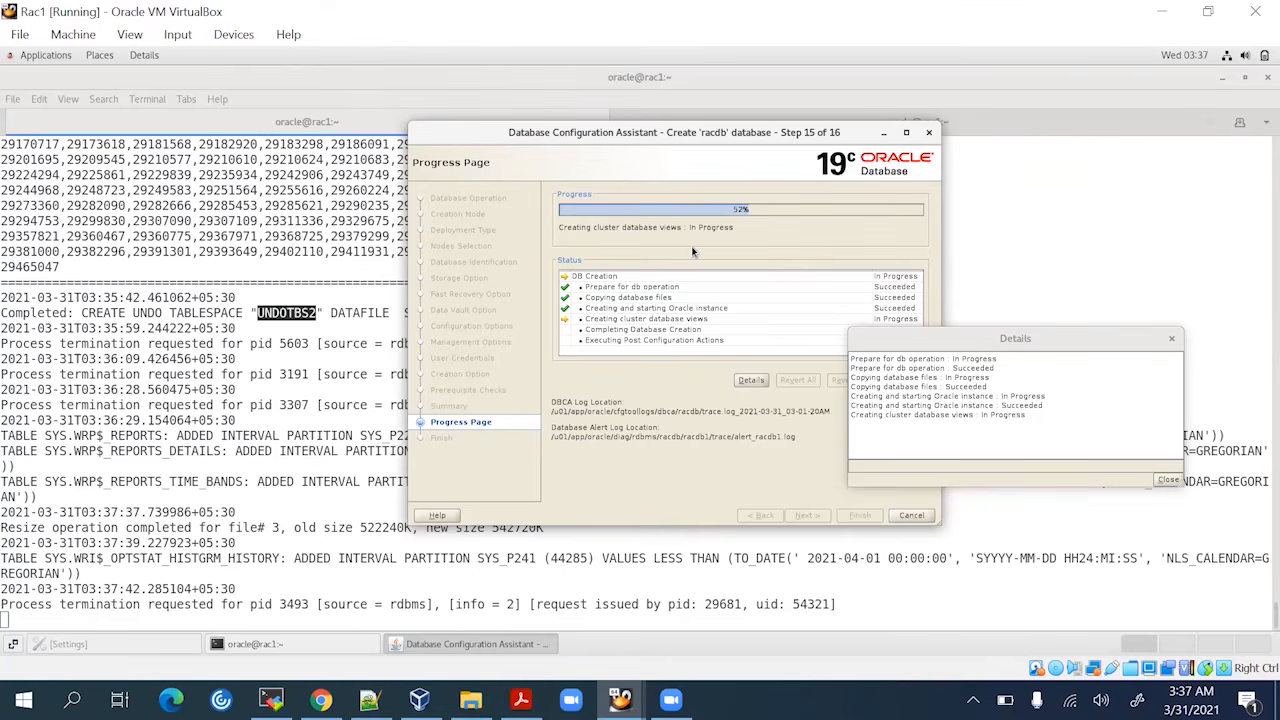
mouse_move(270, 700)
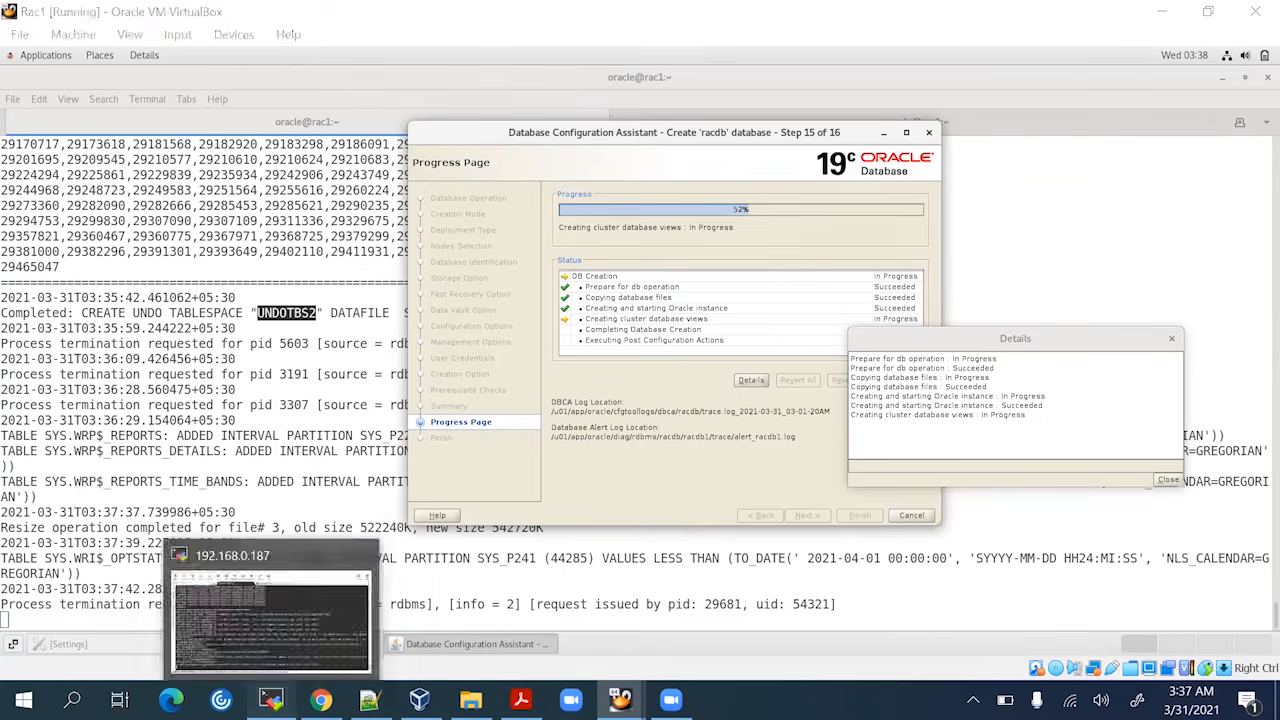
Stop the log output on rac1 and run ps -ef |grep pmon, spotting the racdb1 instance
left_click(336, 652)
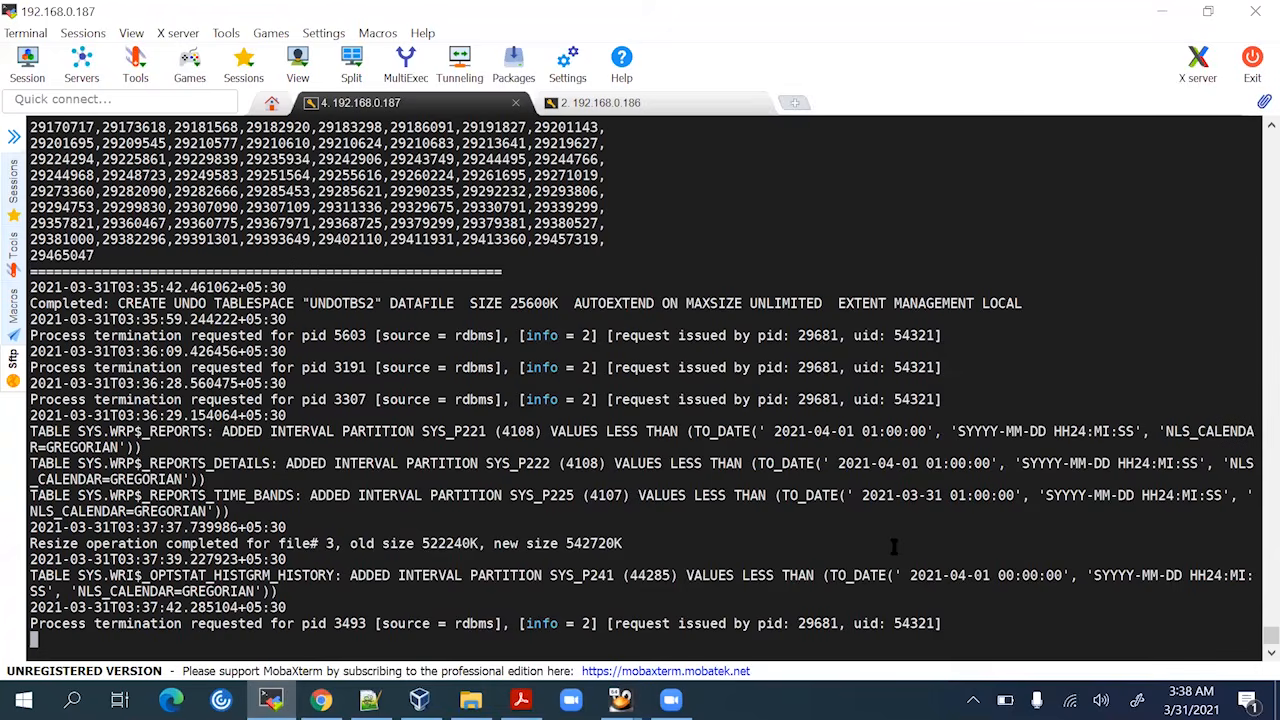
key("ctrl+c")
key("Return")
key("Return")
key("Return")
key("Return")
key("Return")
key("Return")
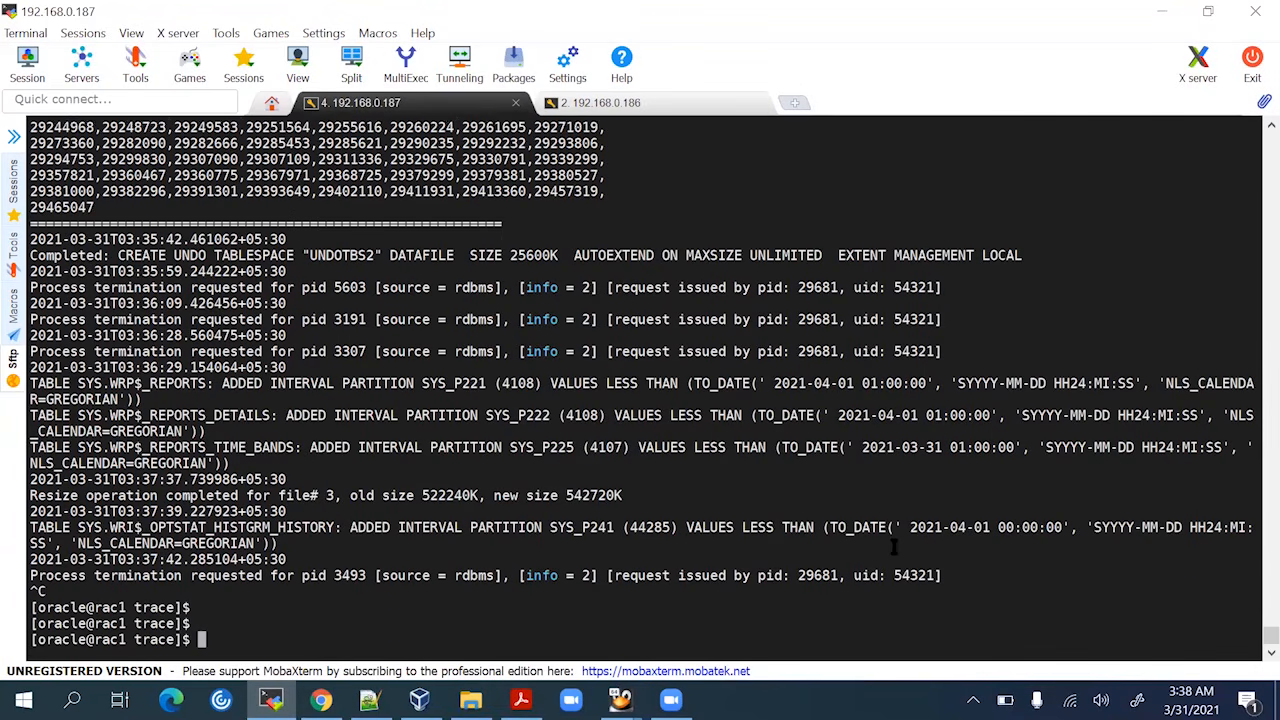
type("p s-")
key("BackSpace")
key("BackSpace")
key("BackSpace")
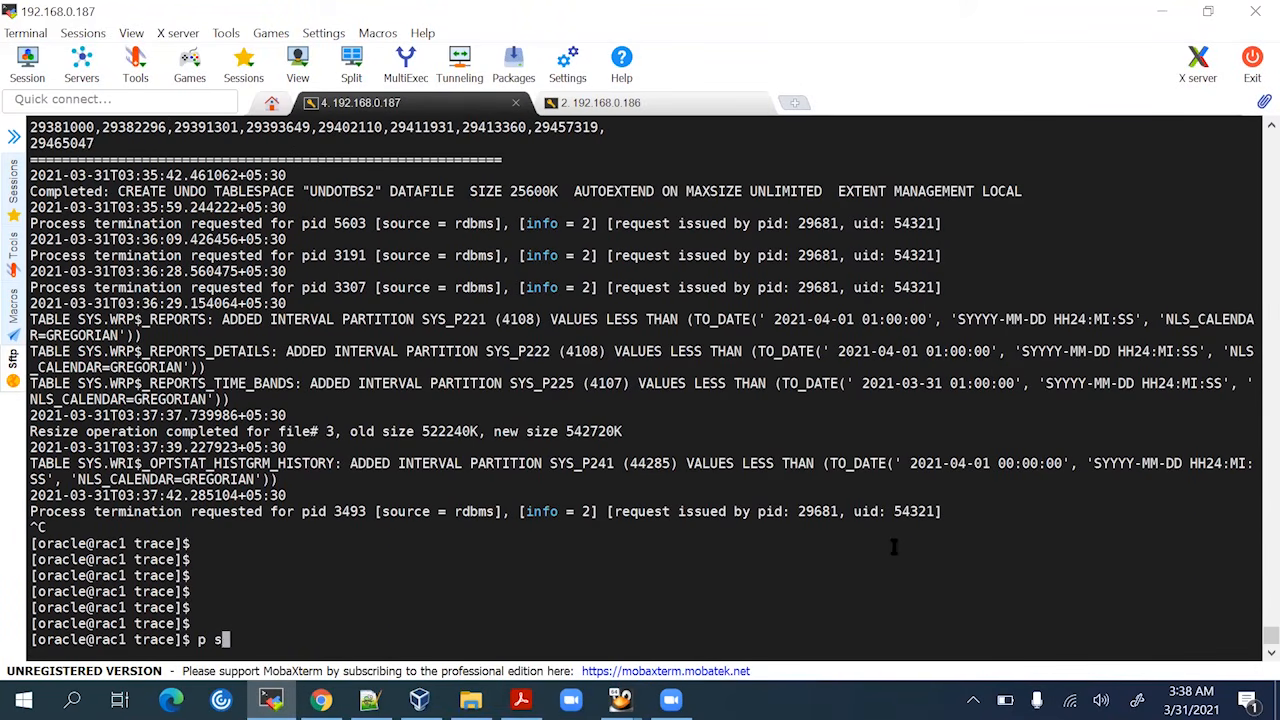
type("s -ef |grep pmon")
key("Return")
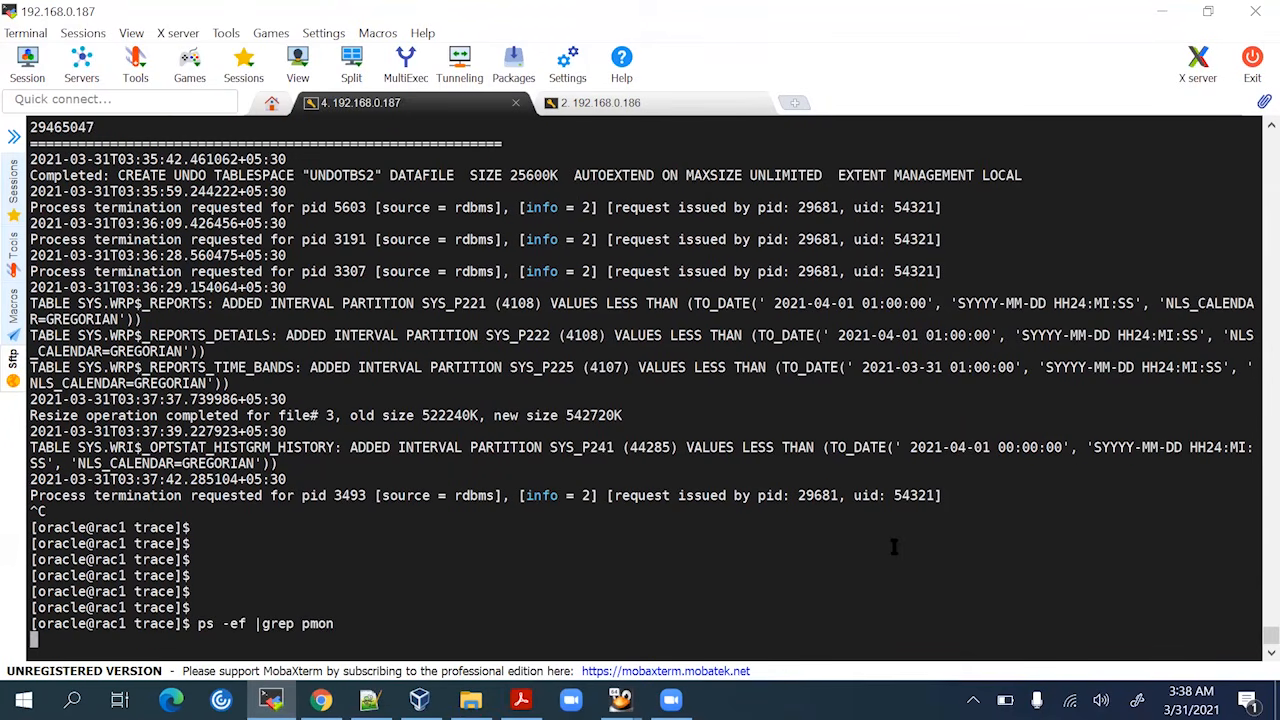
key("Return")
key("Return")
key("Return")
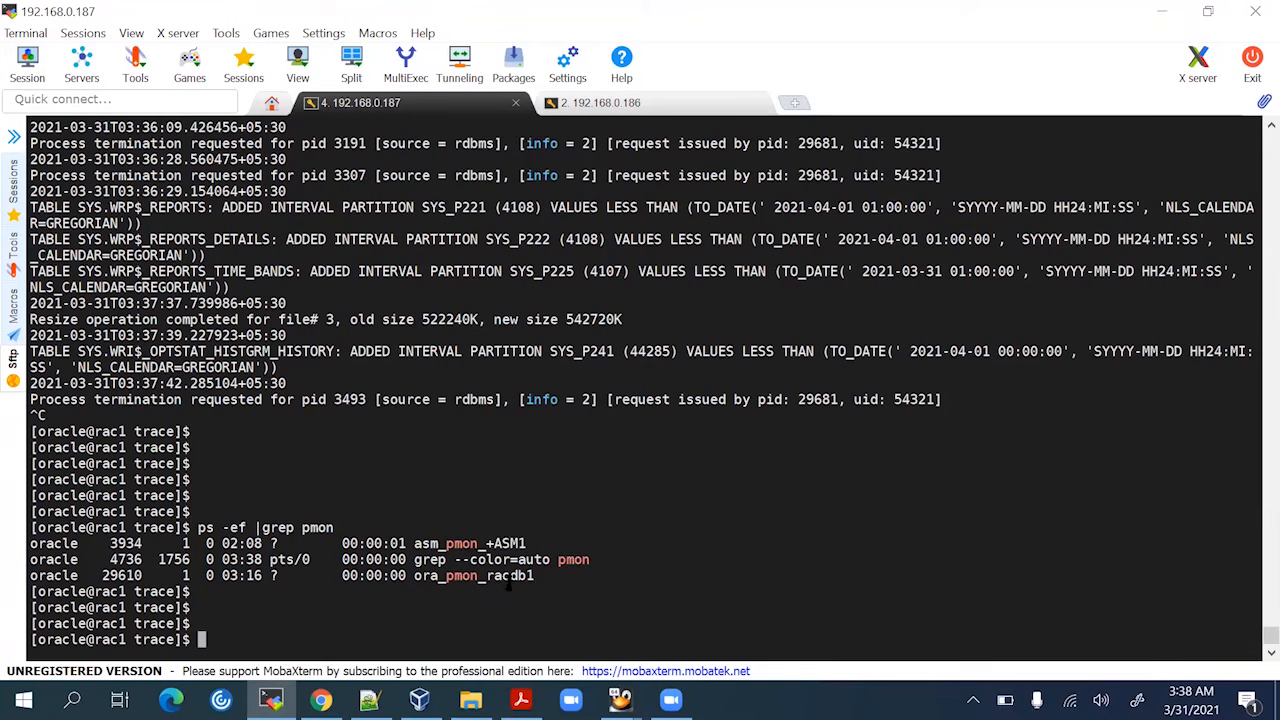
left_click_drag(486, 576, 532, 577)
left_click(581, 580)
Rerun ps -ef |grep pmon on rac2, finding only asm_pmon_+ASM2
left_click(643, 110)
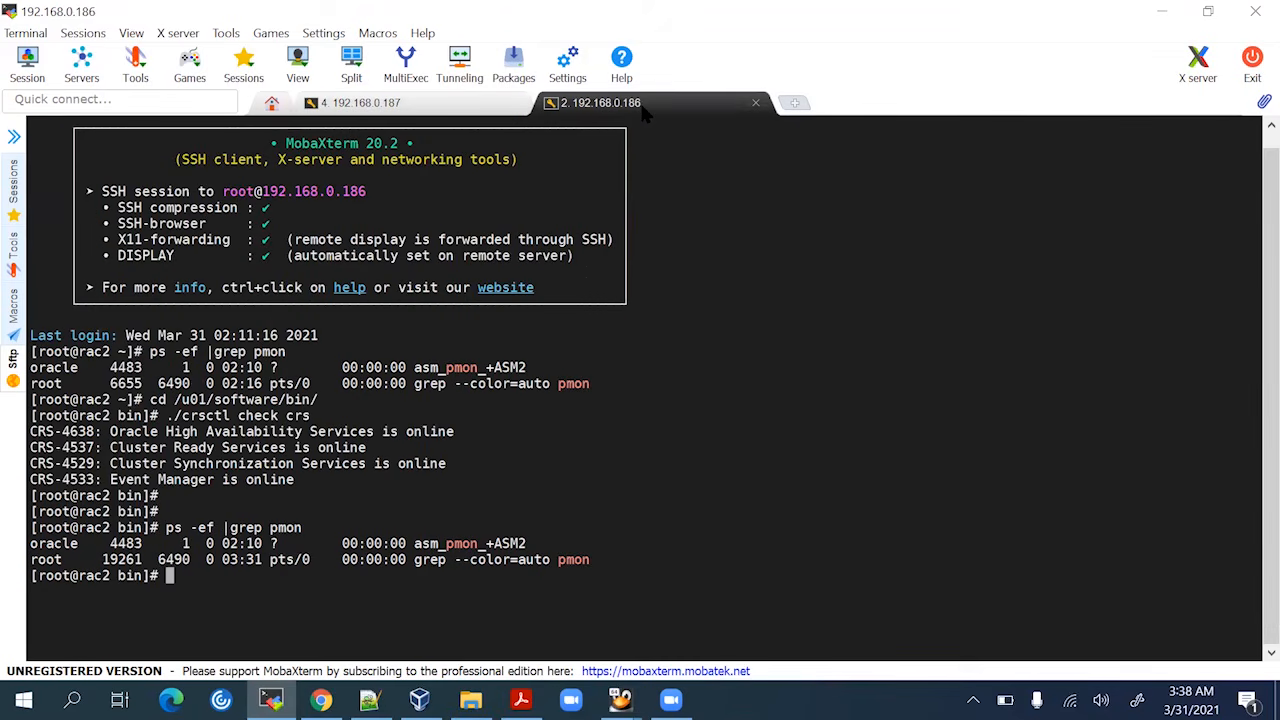
key("Up")
key("Return")
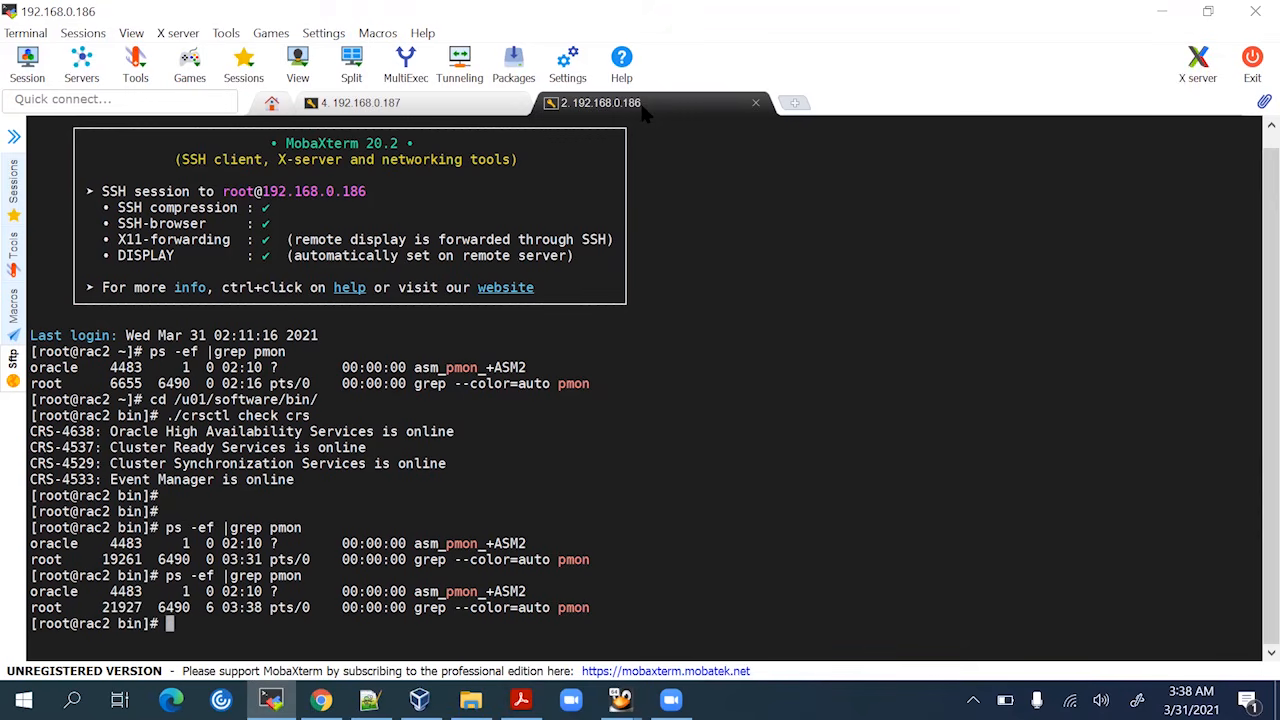
key("Return")
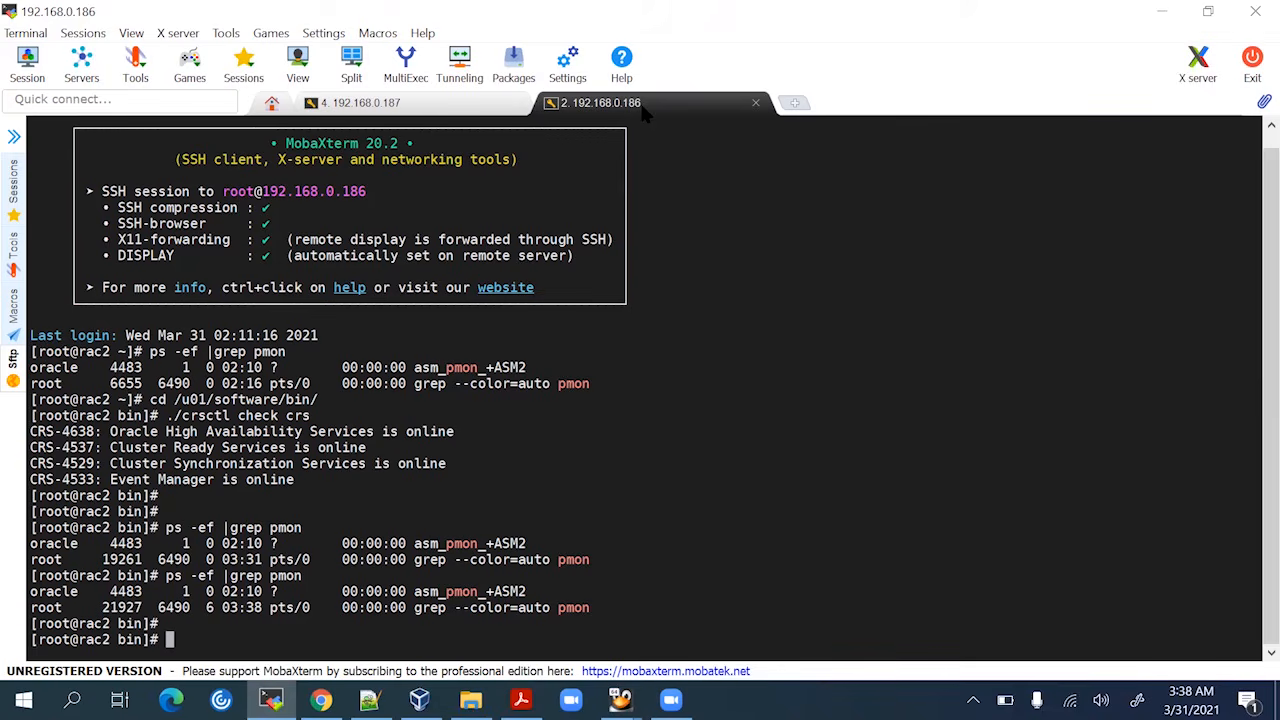
Bring up the Rac1 VM to check the DBCA progress at 71%
left_click(443, 107)
mouse_move(419, 700)
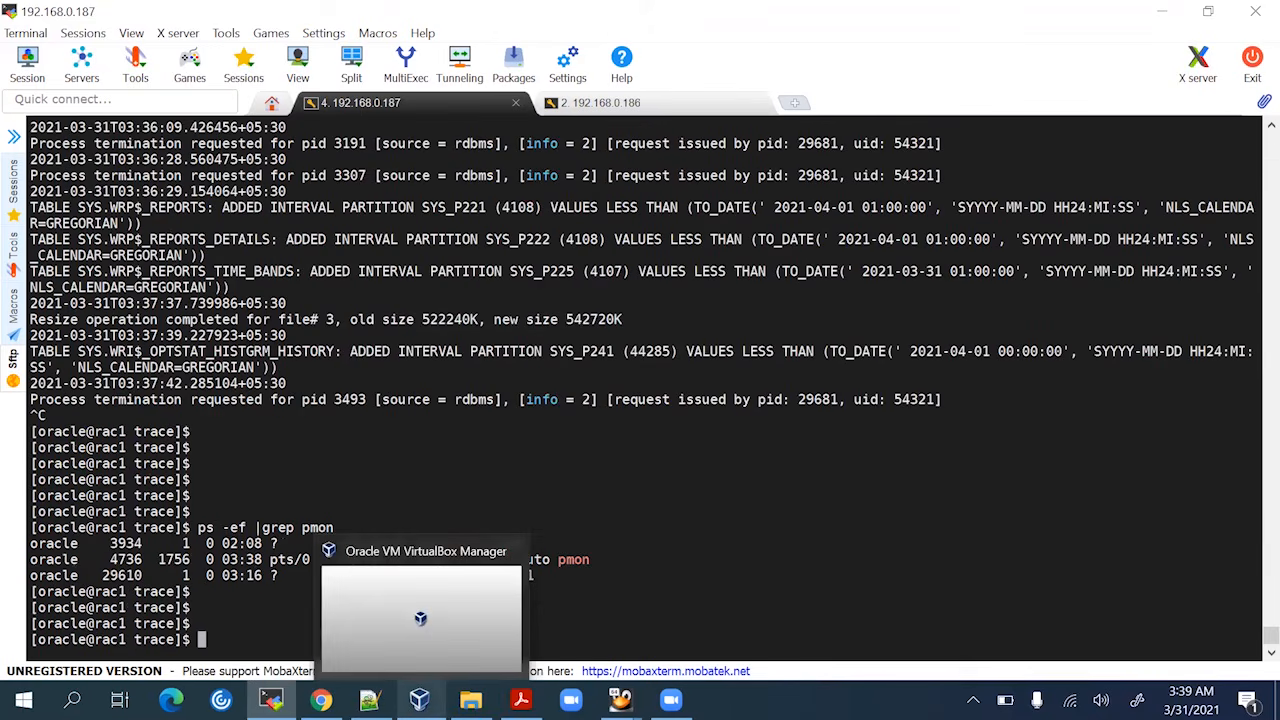
mouse_move(620, 700)
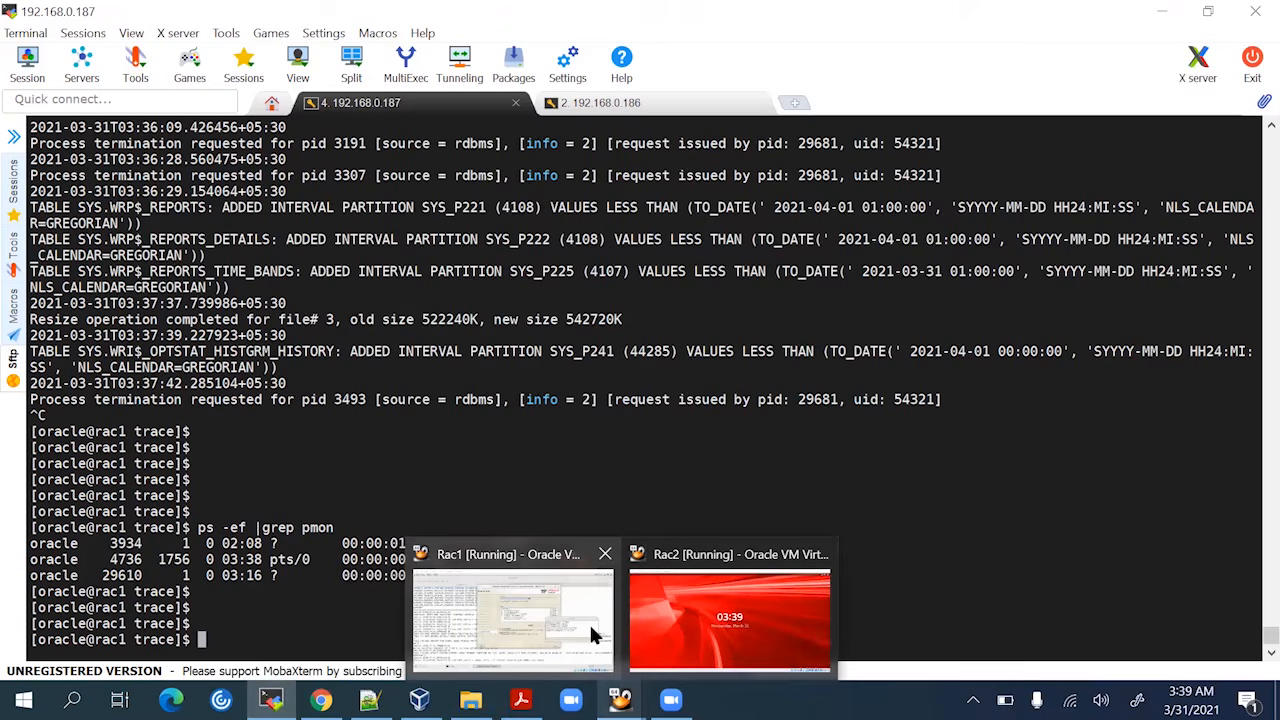
left_click(592, 632)
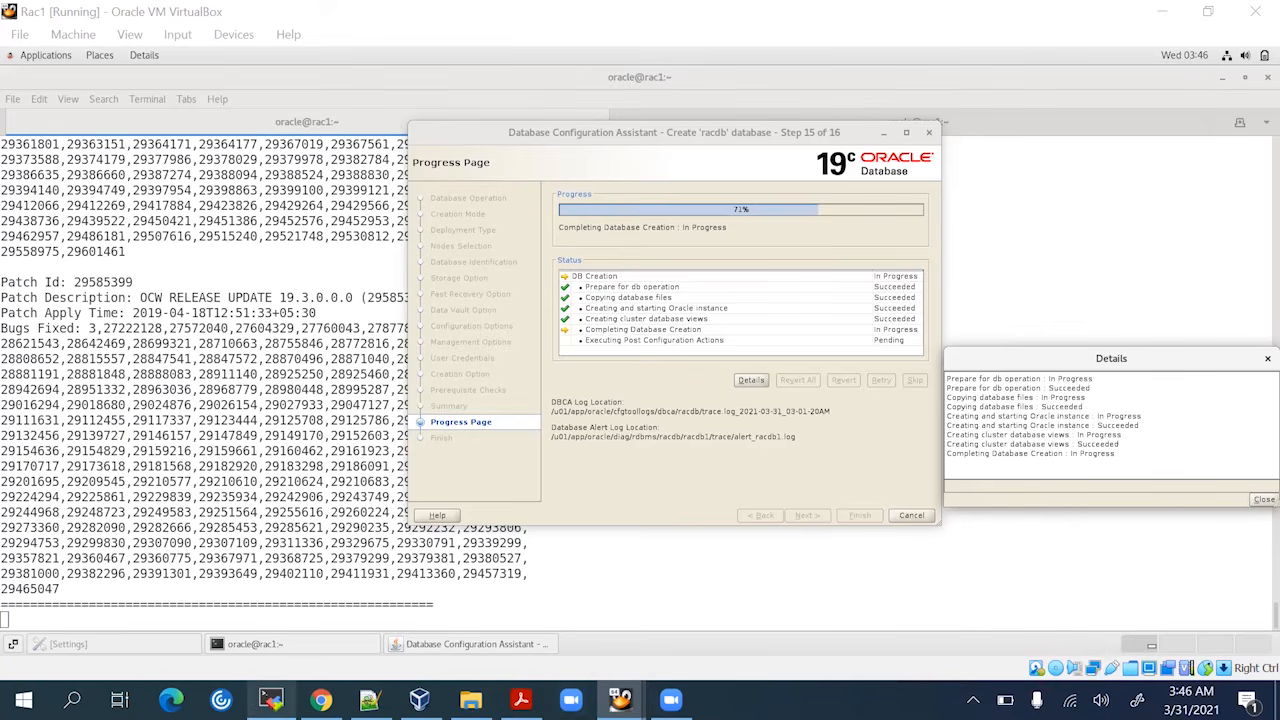
Rerun ps -ef |grep pmon on rac1, showing ora_pmon_racdb1 started at 03:44
left_click(270, 700)
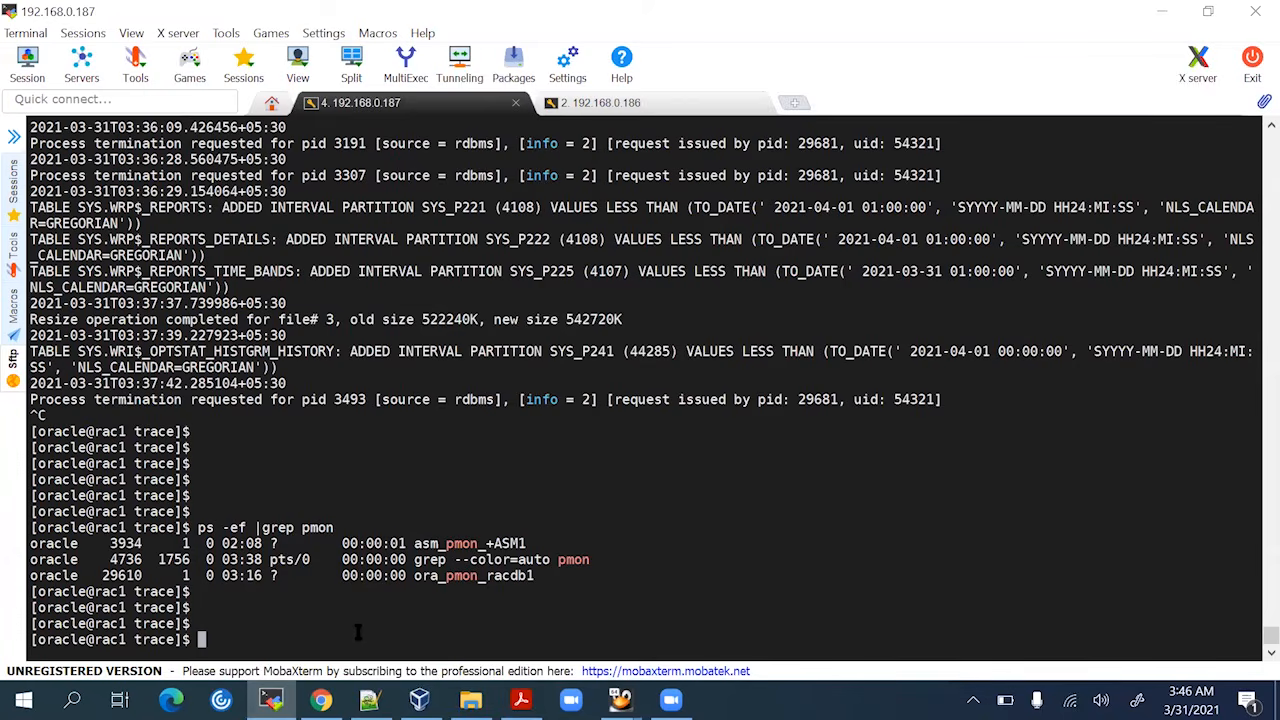
key("Up")
key("Return")
key("Return")
key("Return")
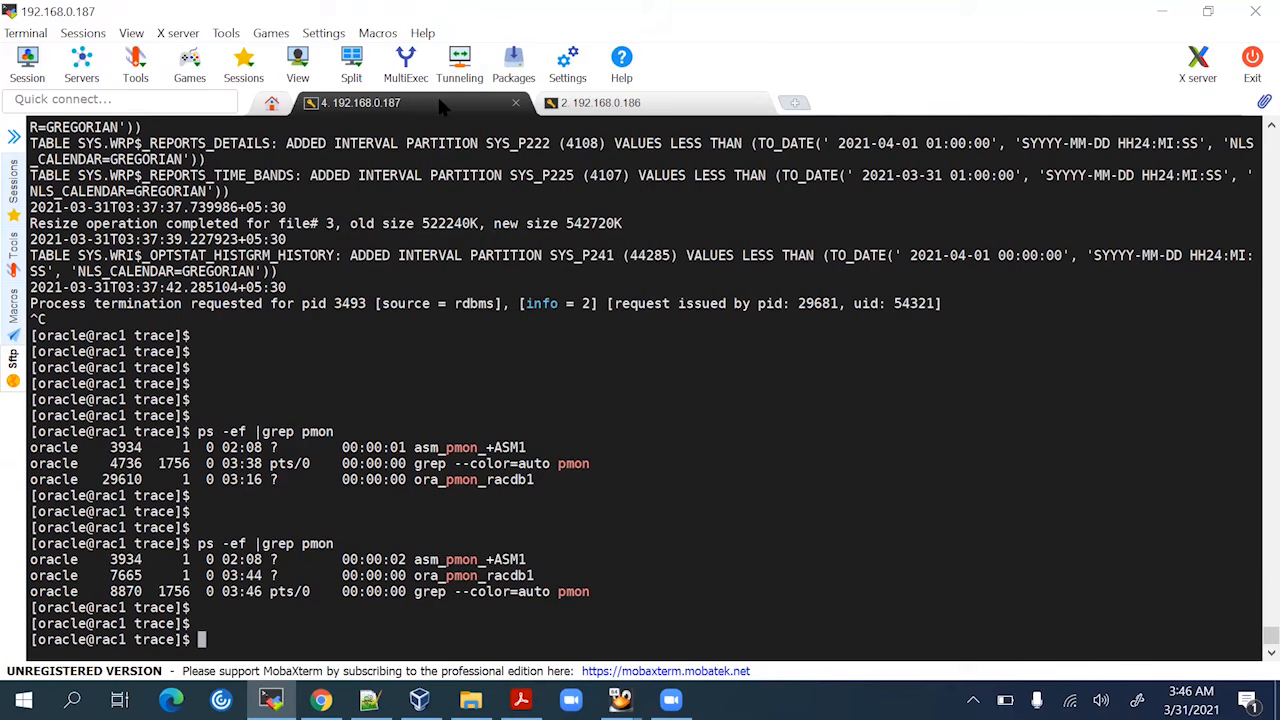
Rerun ps -ef |grep pmon on rac2, still showing only asm_pmon_+ASM2 at 03:46
left_click(598, 103)
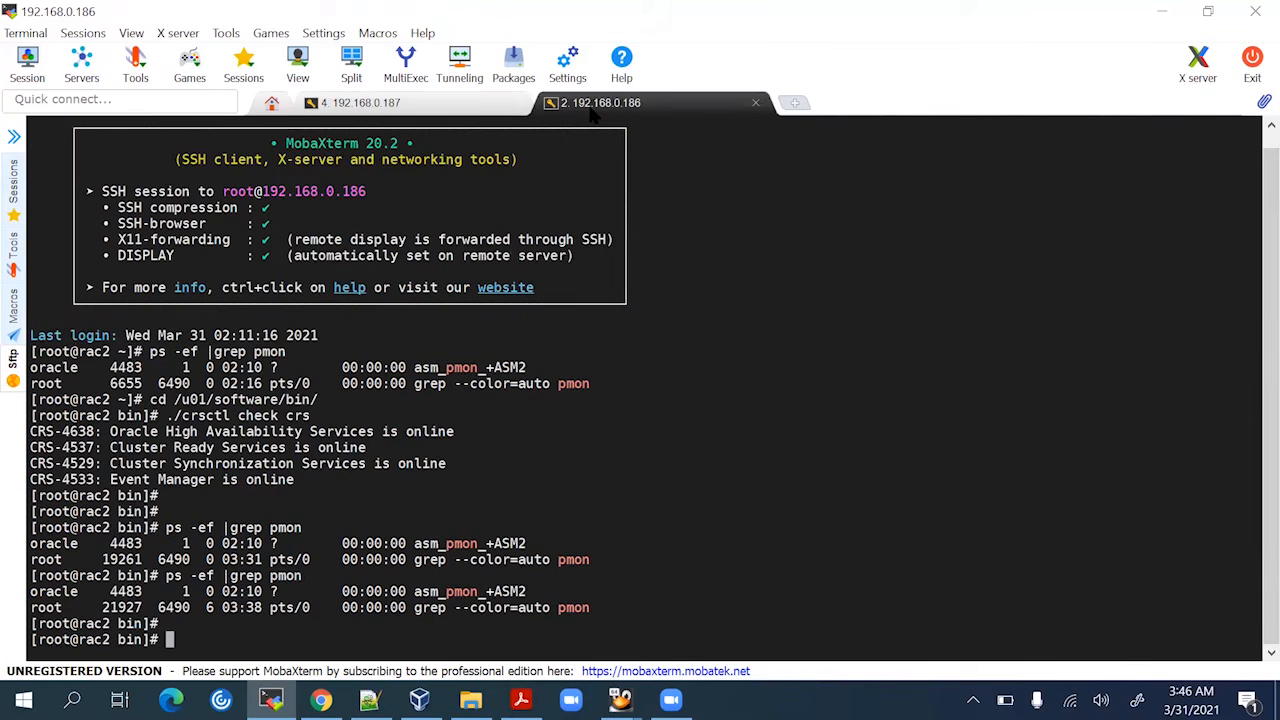
key("Up")
key("Return")
key("Return")
key("Return")
key("Return")
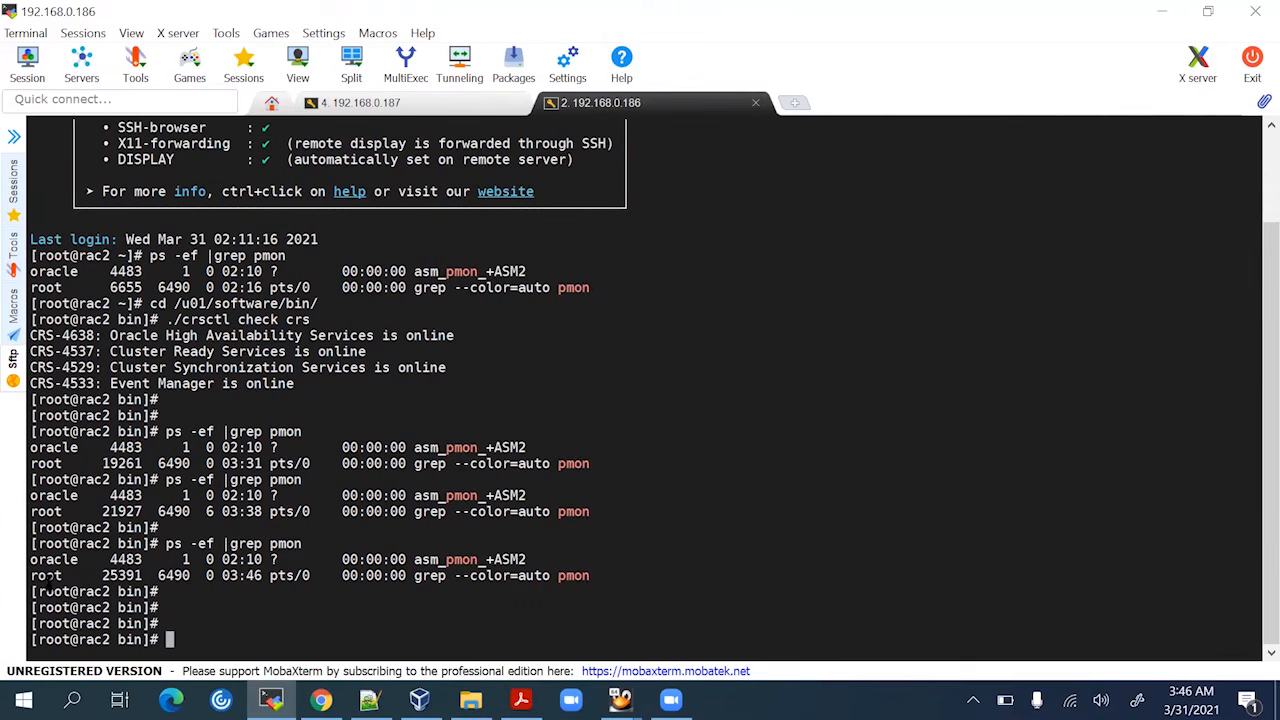
Bring the Rac1 VM window forward to view racdb creation still at 71%
mouse_move(419, 699)
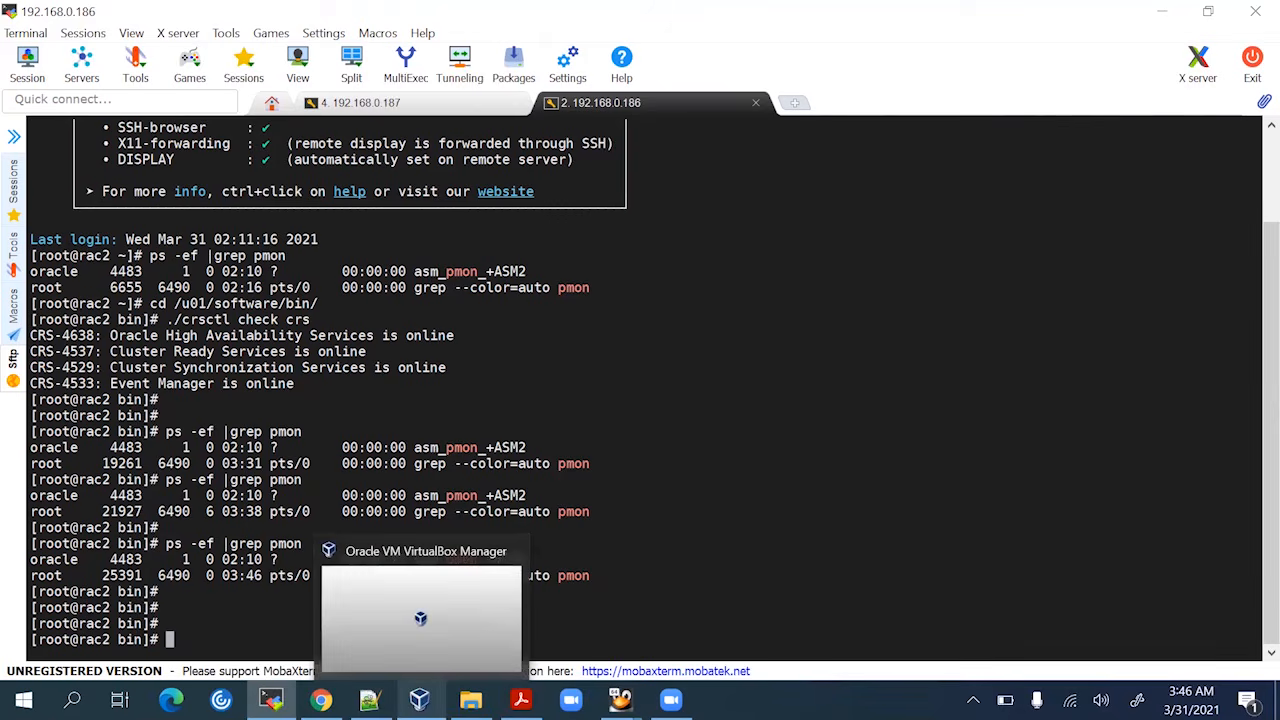
mouse_move(620, 699)
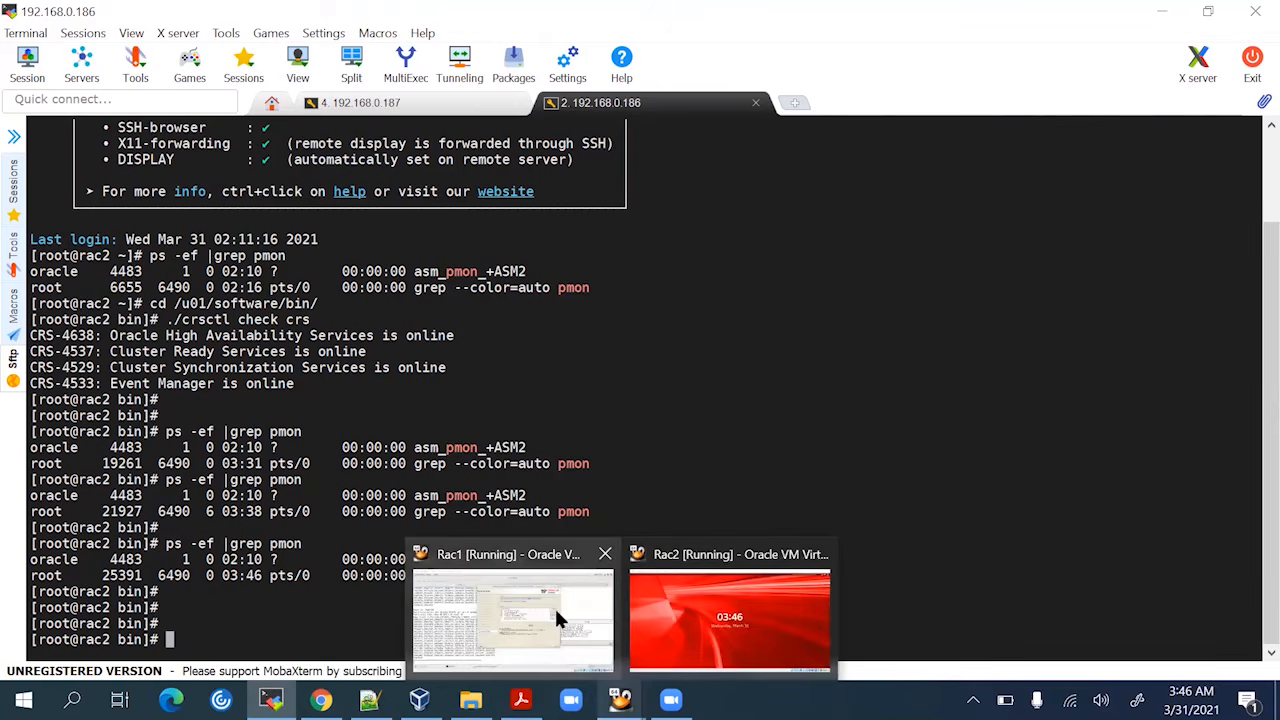
left_click(554, 606)
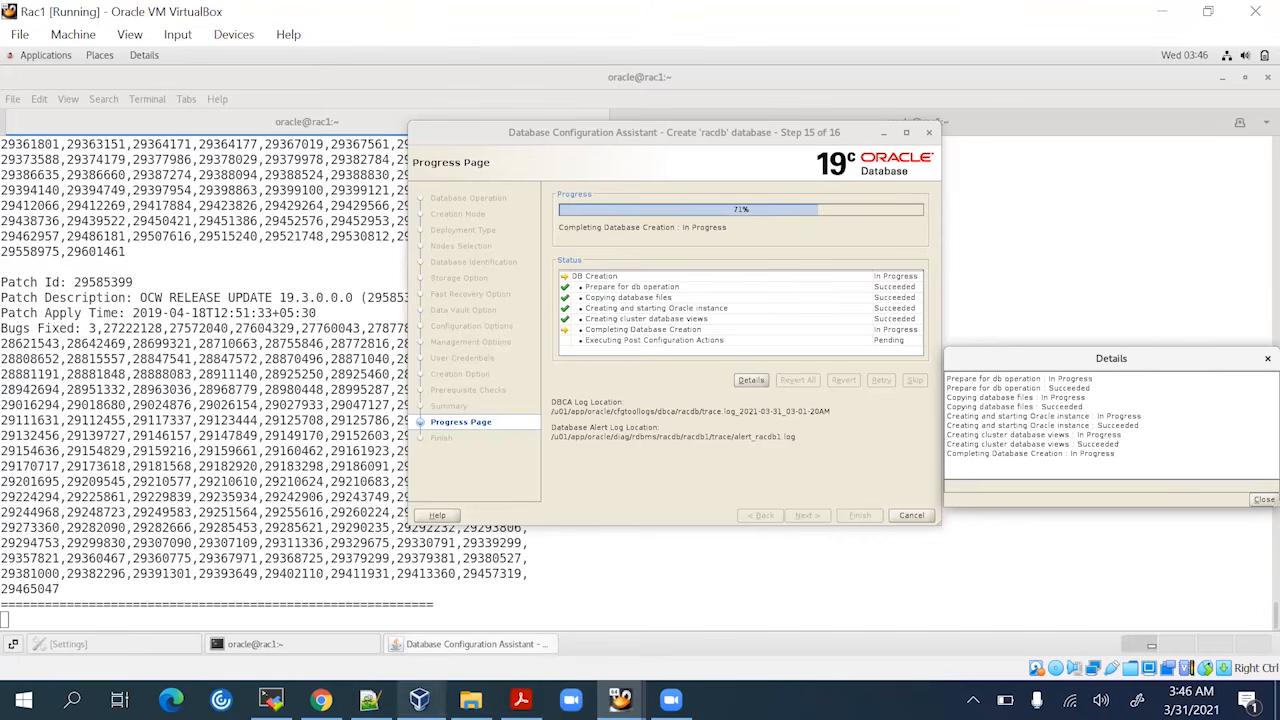
Rerun ps -ef |grep pmon on rac2 several times, still seeing only +ASM2
left_click(270, 699)
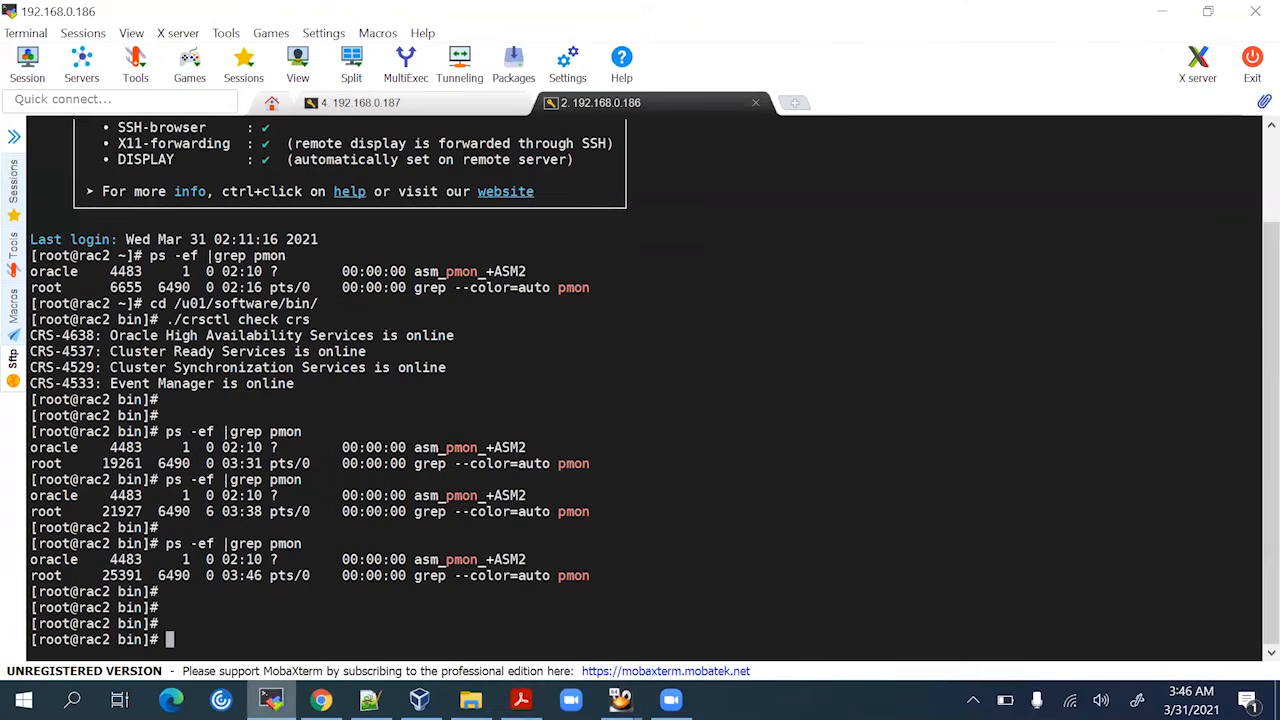
key("Up")
key("Return")
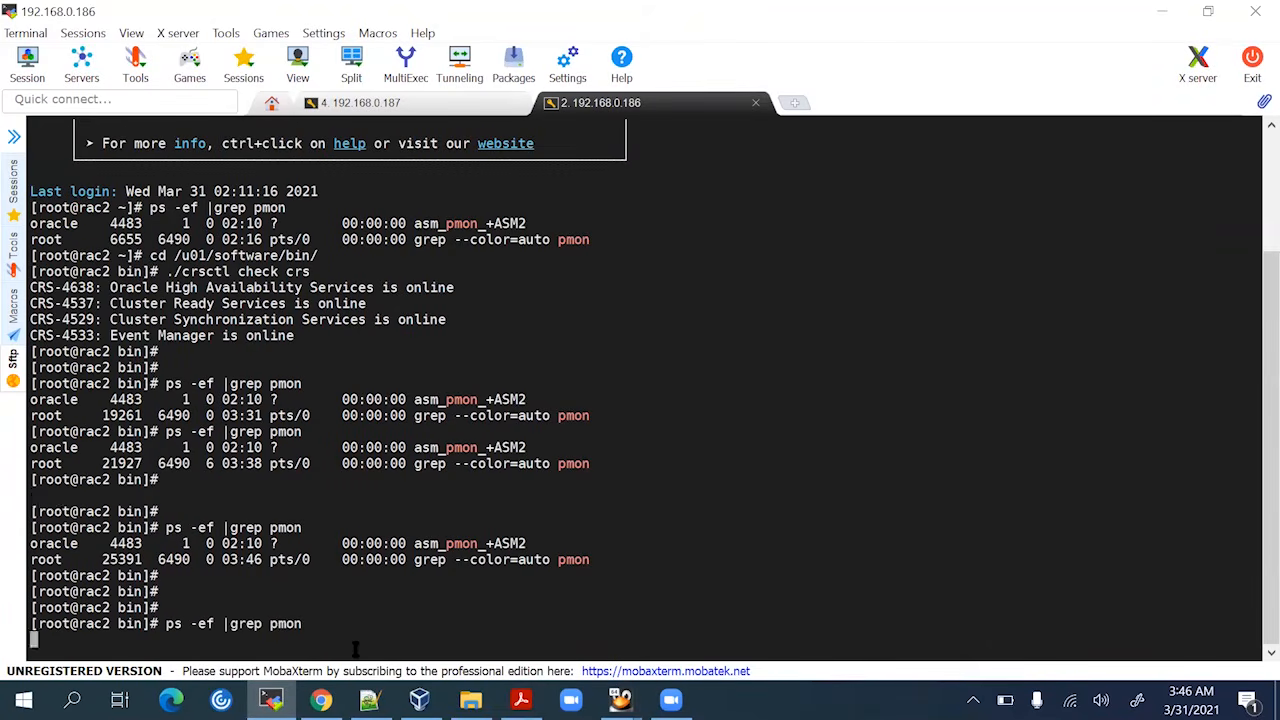
key("Return")
key("Up")
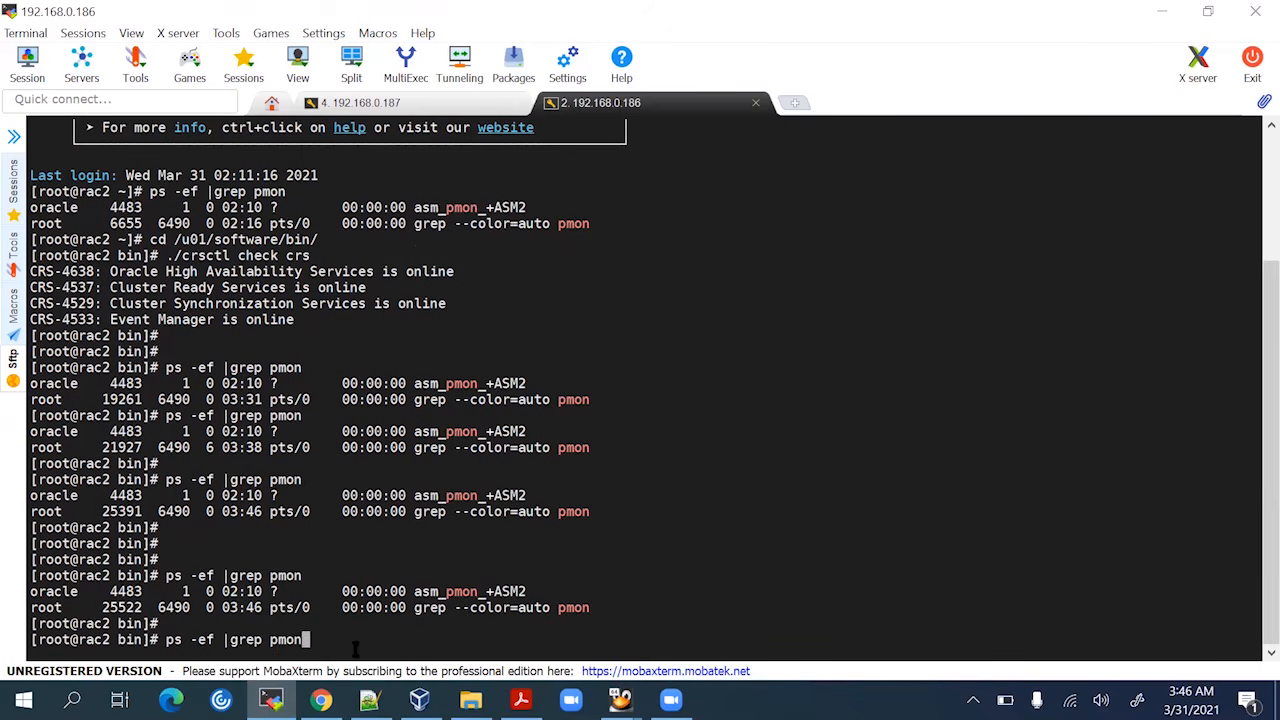
key("Return")
key("Up")
key("Return")
key("Up")
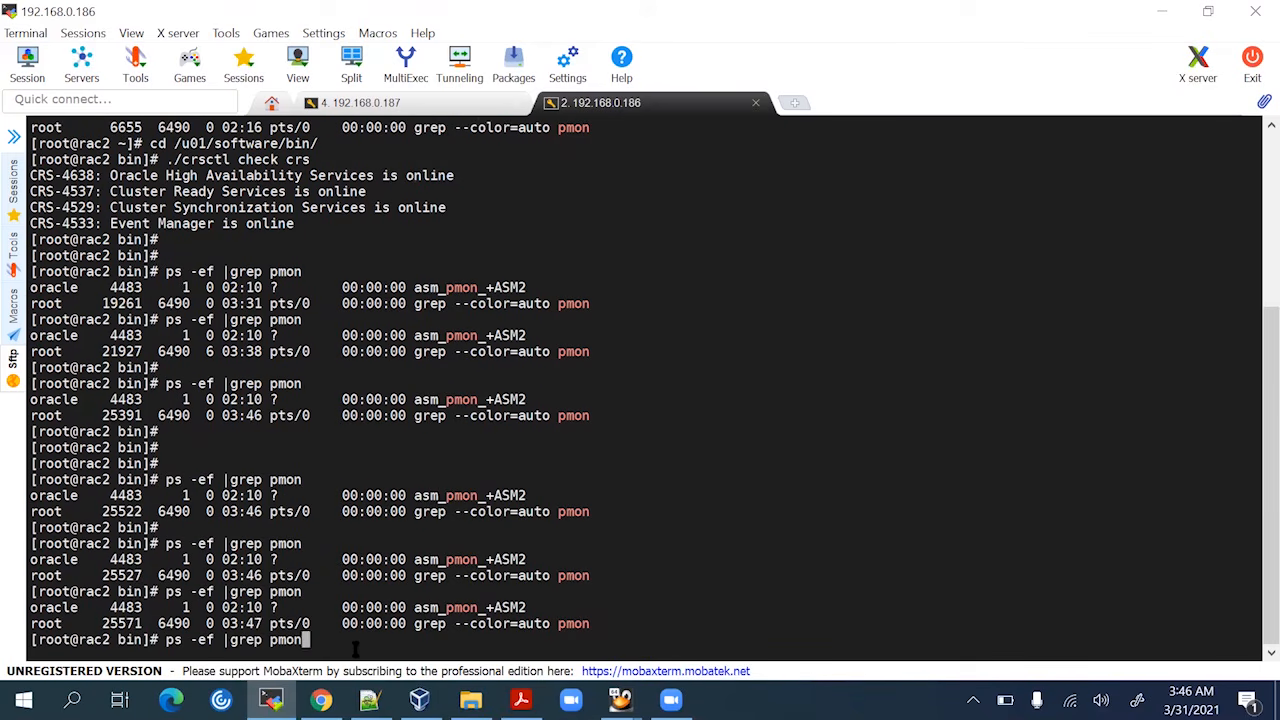
key("Return")
key("Up")
key("Return")
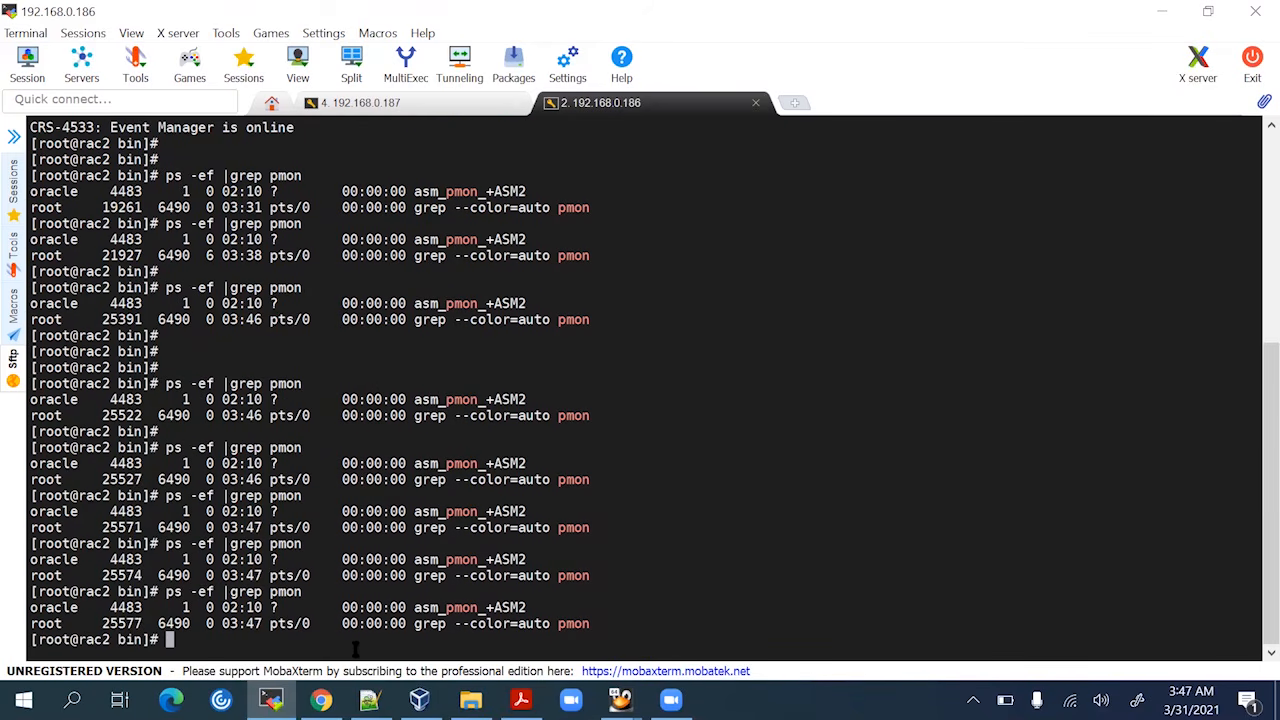
Go to the home directory, switch to the oracle user with su - oracle, and source db.env
type("cd")
key("Return")
key("Return")
key("Return")
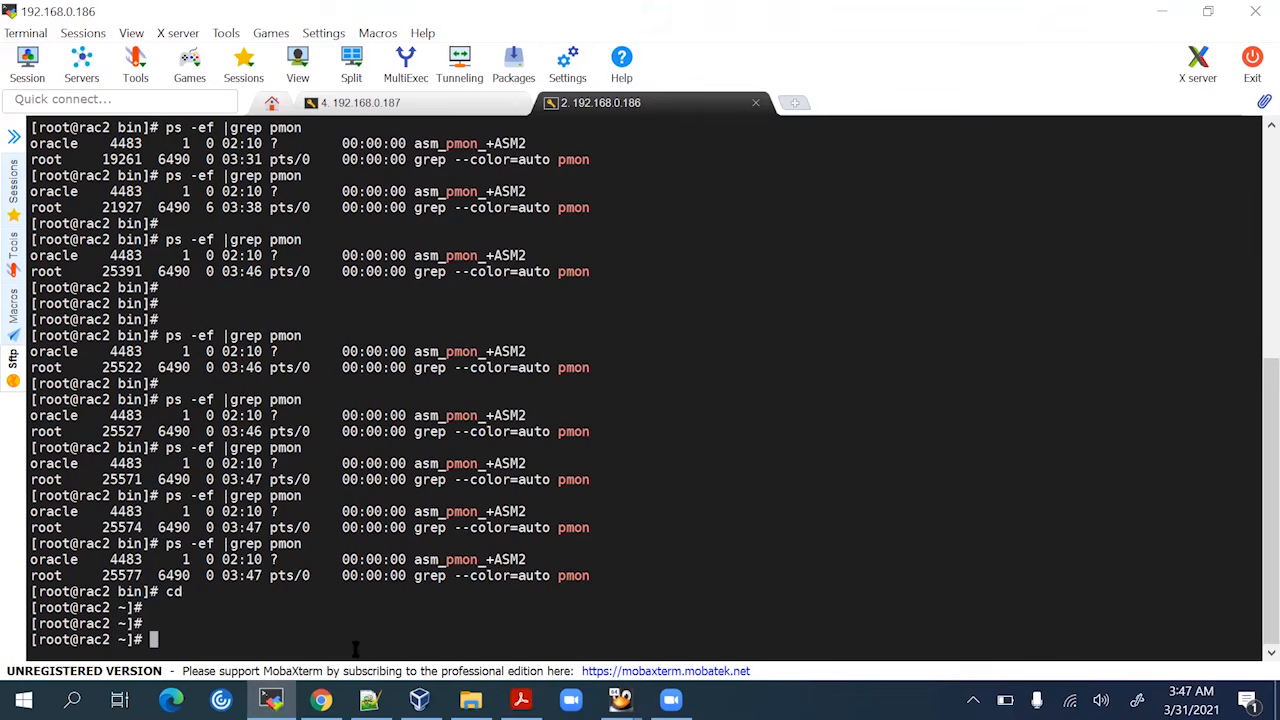
type("su - o")
type("le")
key("Return")
key("Return")
key("Return")
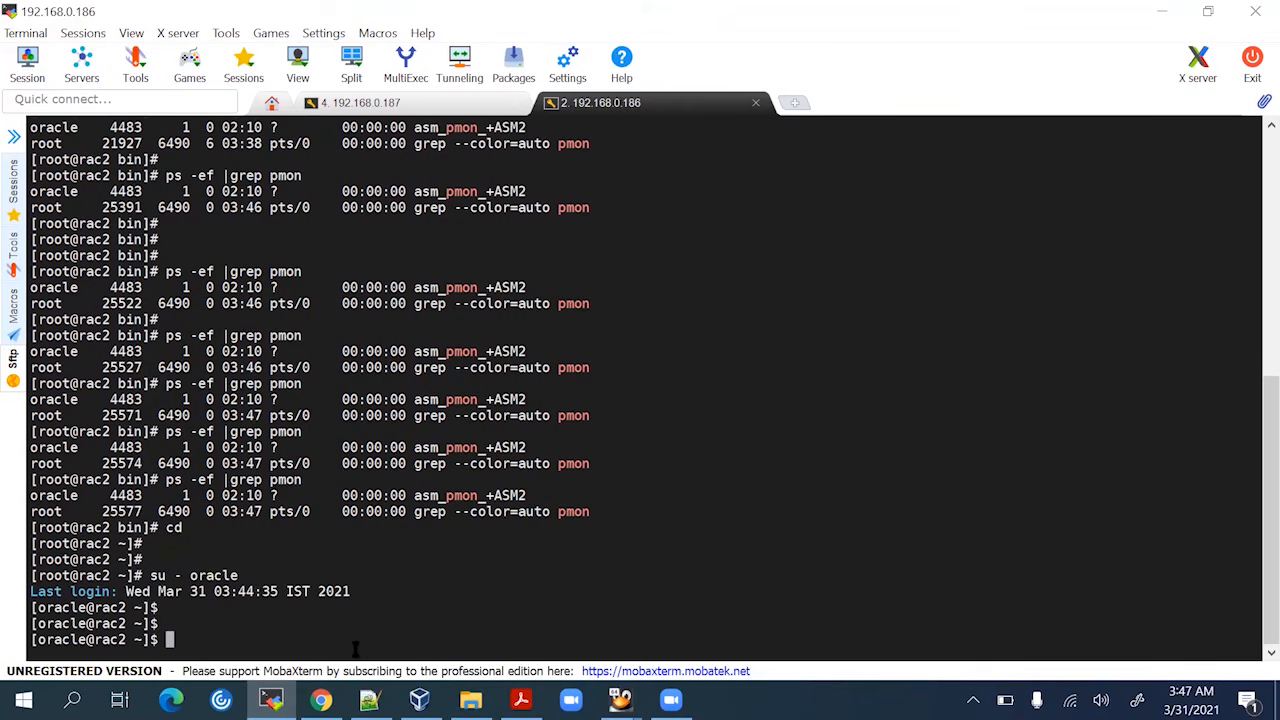
type("a")
key("BackSpace")
type(".db")
key("BackSpace")
key("BackSpace")
type("db.env")
key("Return")
key("Return")
key("Return")
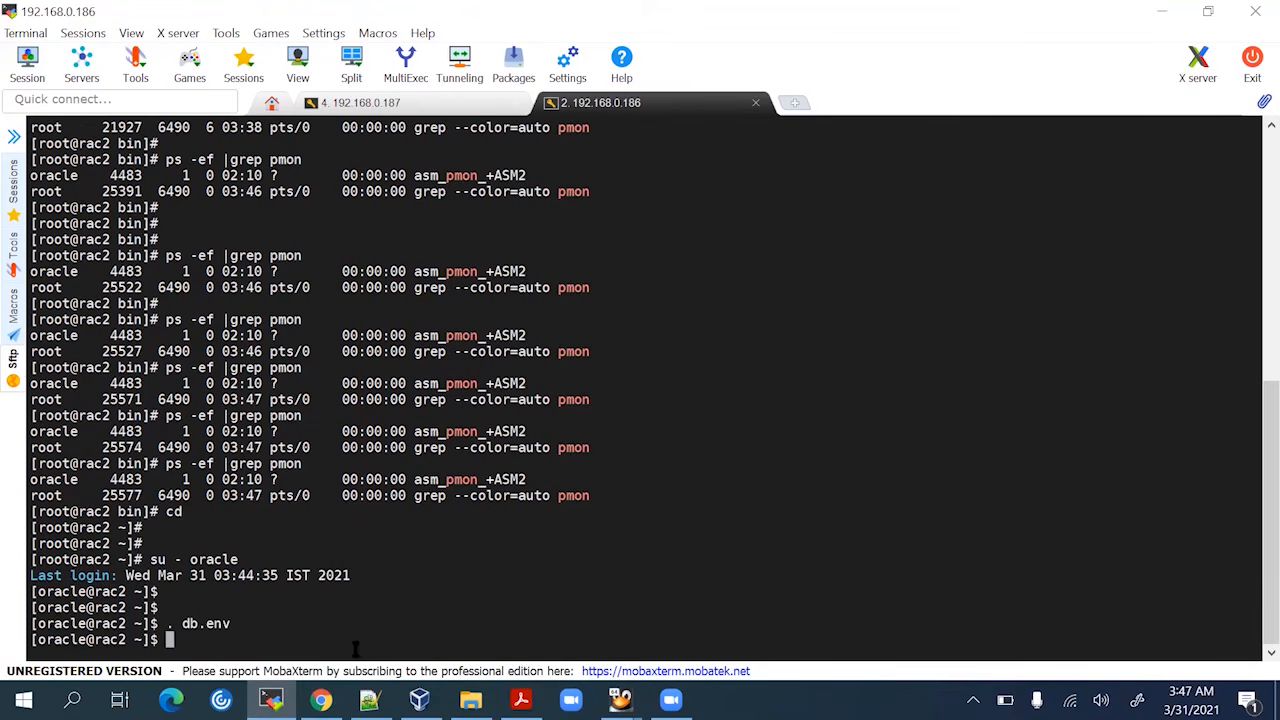
List the ADR homes in adrci with show home, then exit adrci
type("adrci")
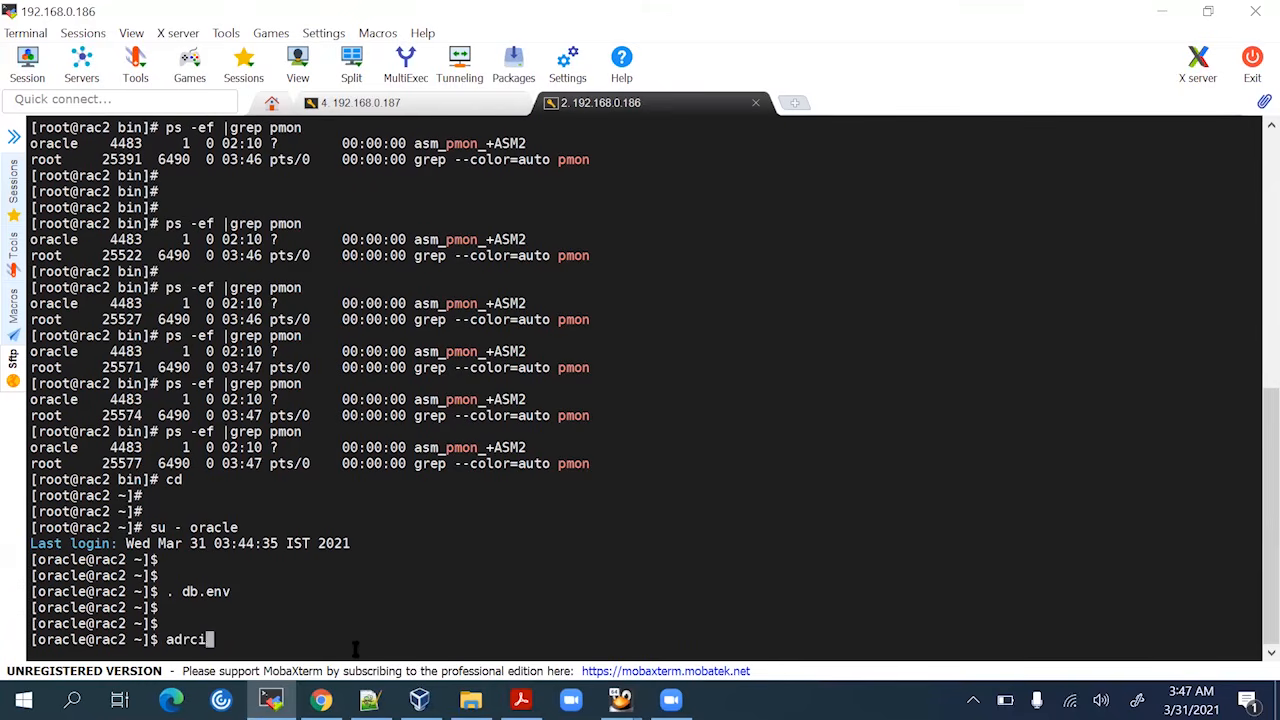
key("Return")
type("show ")
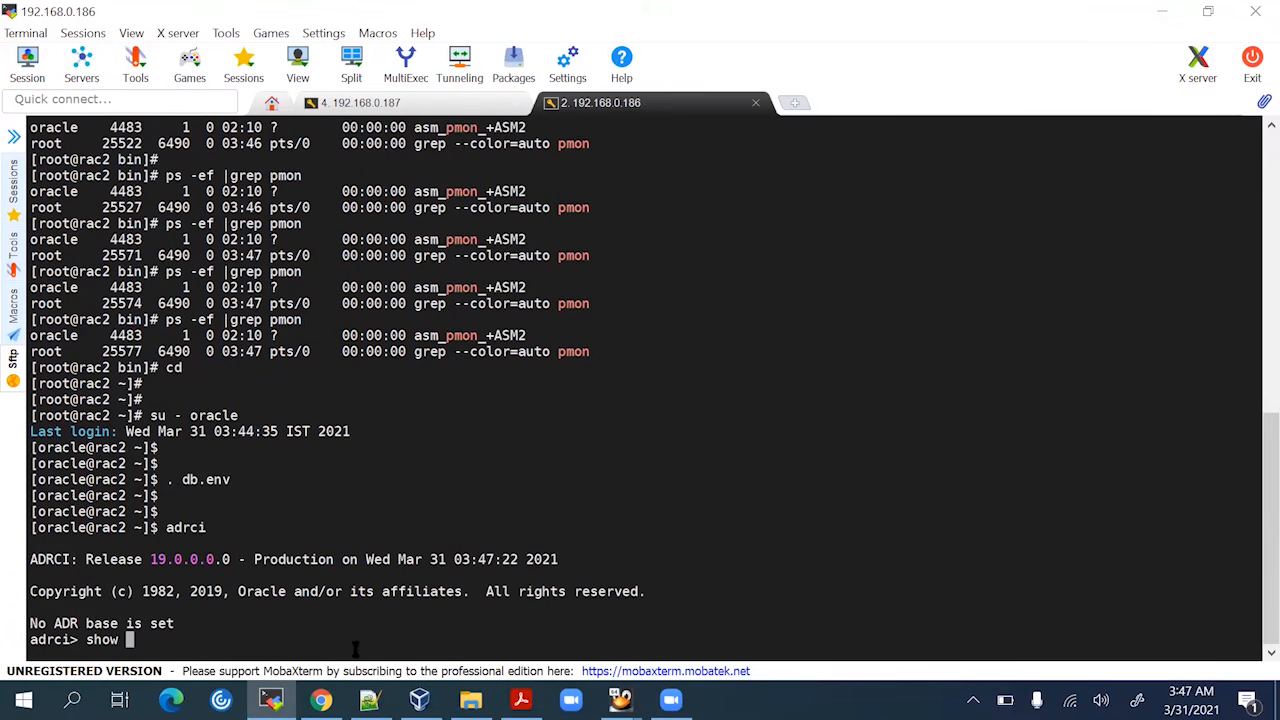
type("home")
key("Return")
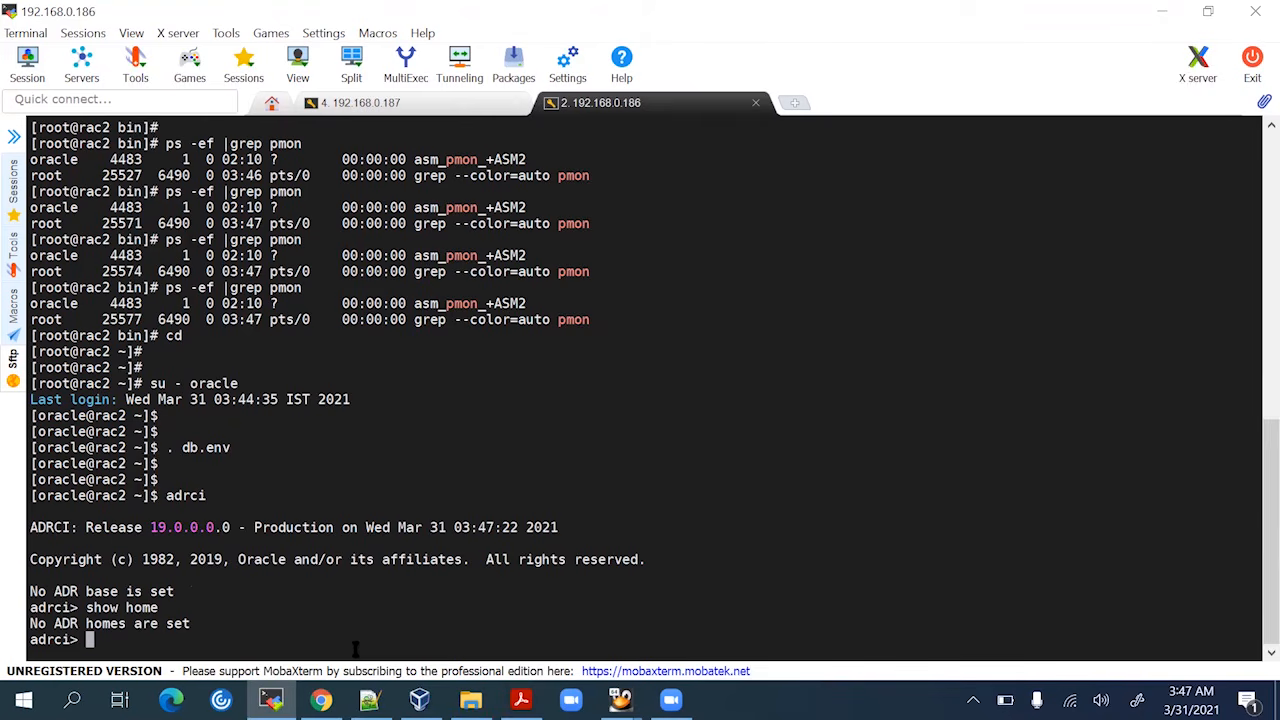
type("exit")
key("Return")
key("Return")
key("Return")
List the contents of $ORACLE_BASE and its diag folder with ls -lrt
type("c")
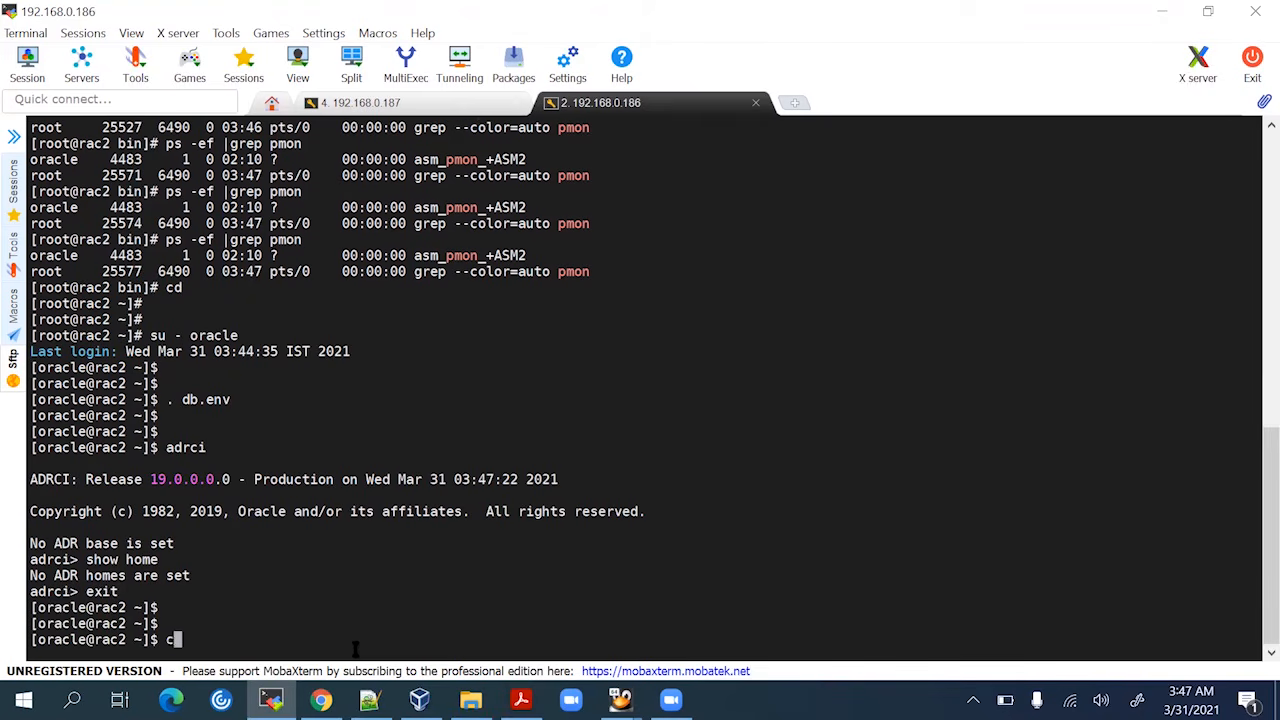
type("d $ORACLE_BASE")
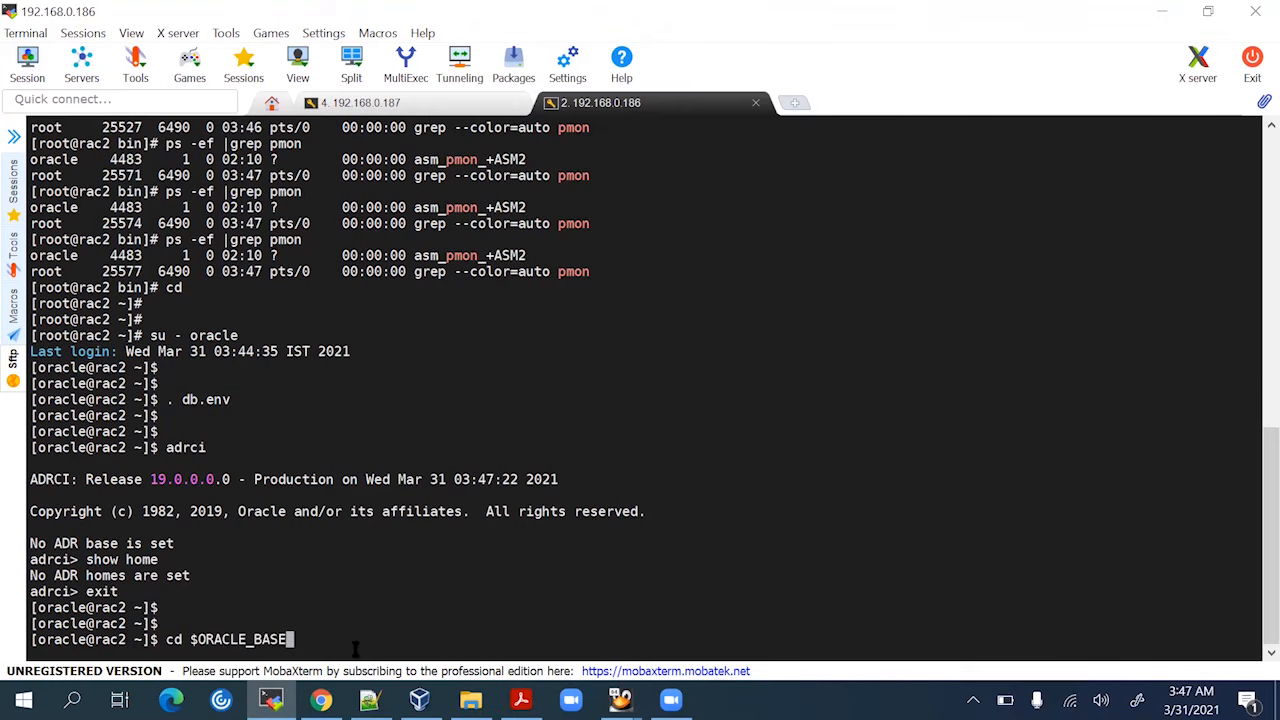
type("/di")
key("BackSpace")
key("BackSpace")
key("Return")
key("Return")
type("ls -lrt")
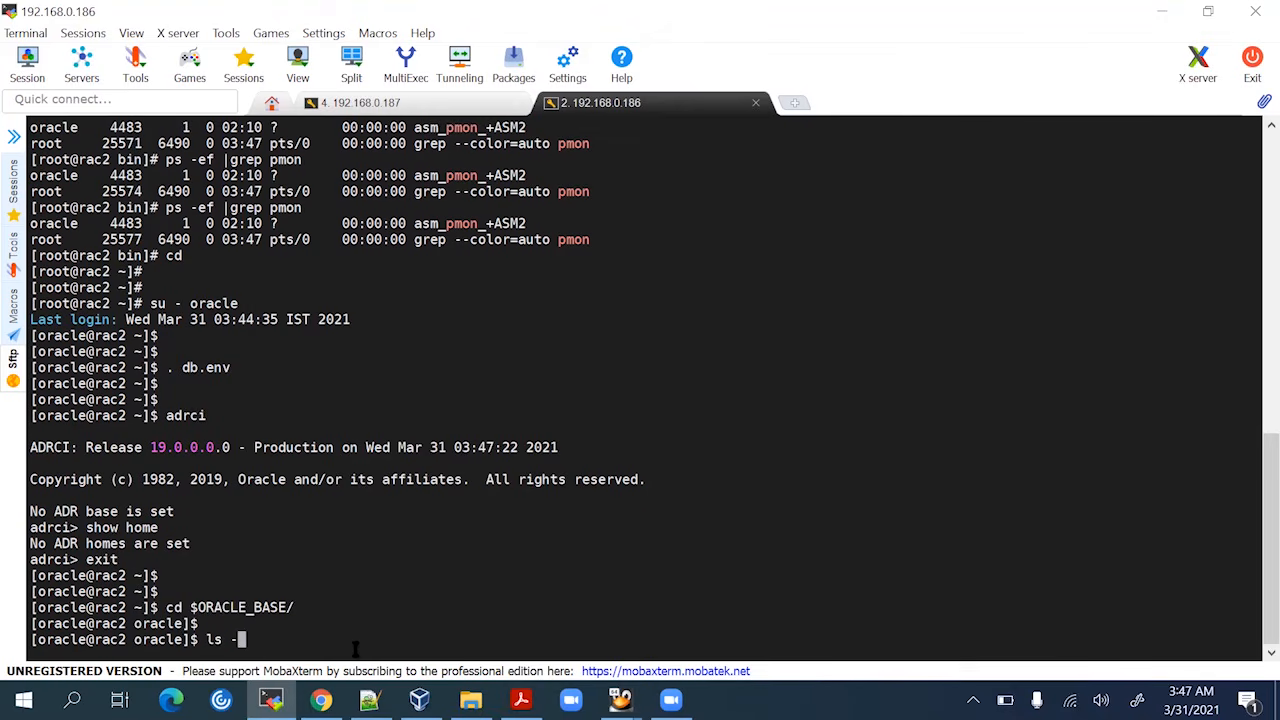
key("Return")
type("cd ")
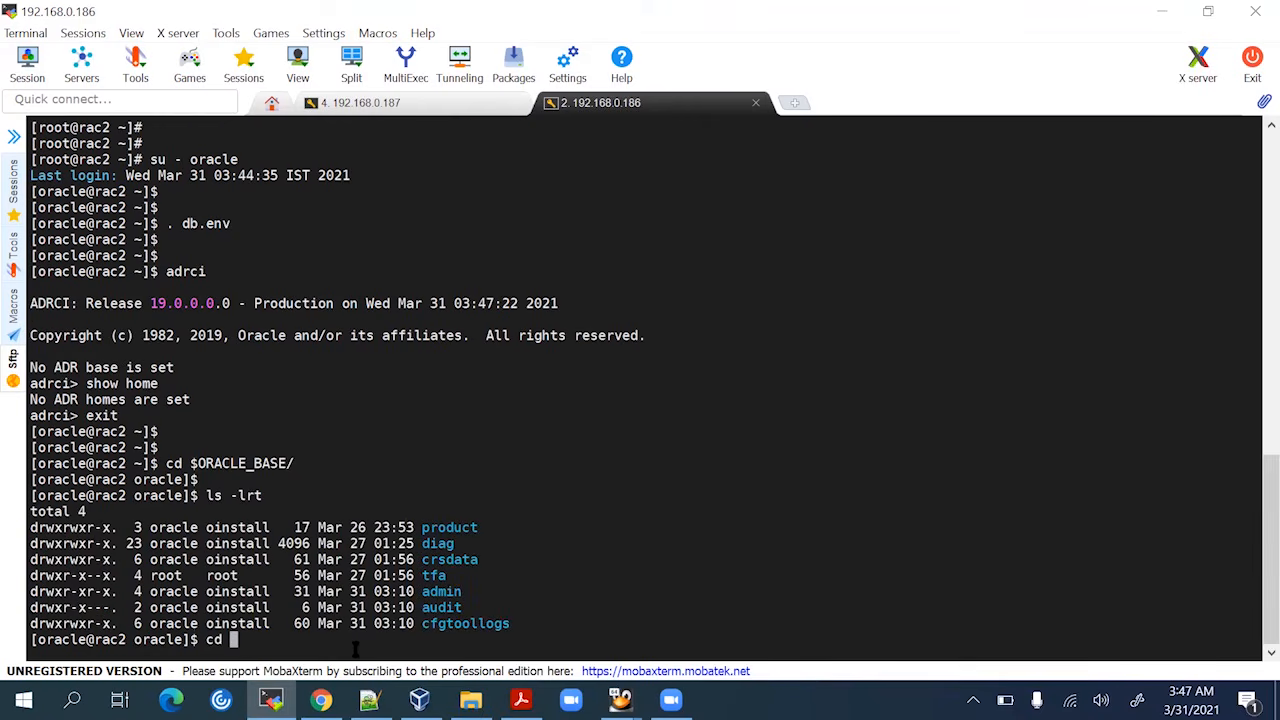
type("di")
key("Tab")
key("Return")
type("ls ")
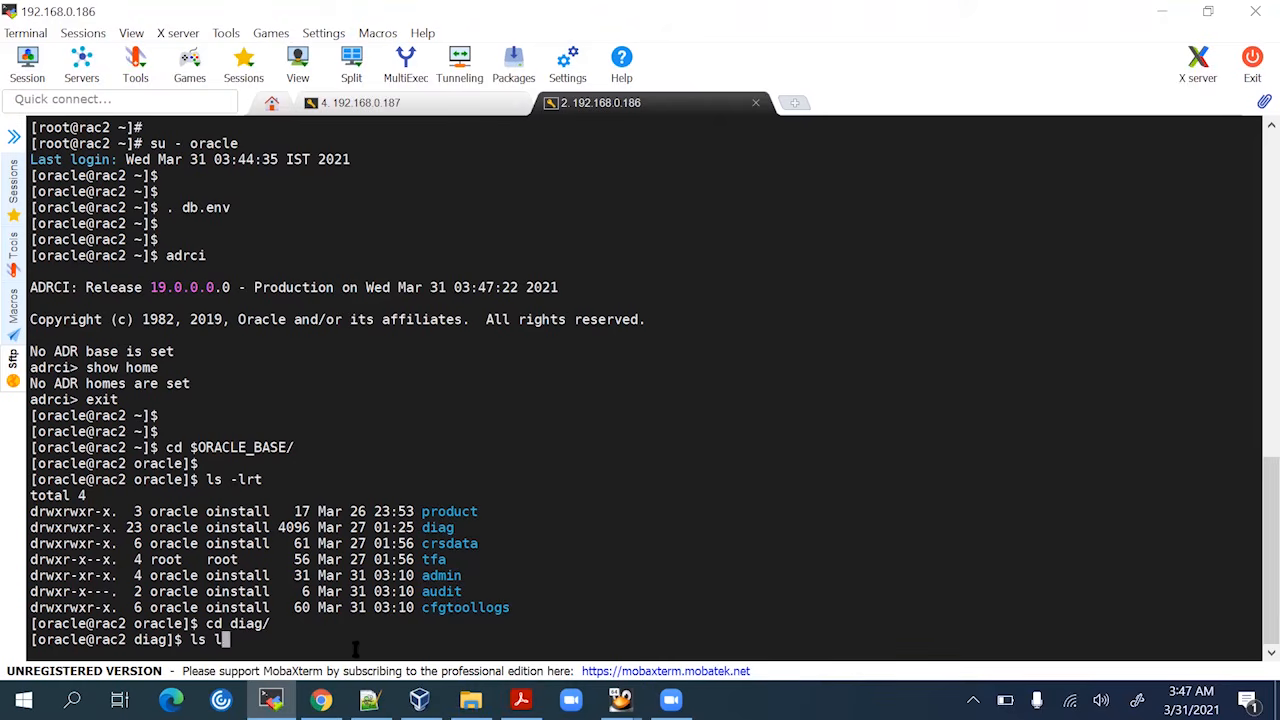
type("-lrt")
key("Return")
Confirm diag/rdbms is empty (total 0) with ls -lrt twice, then return home
type("cd ")
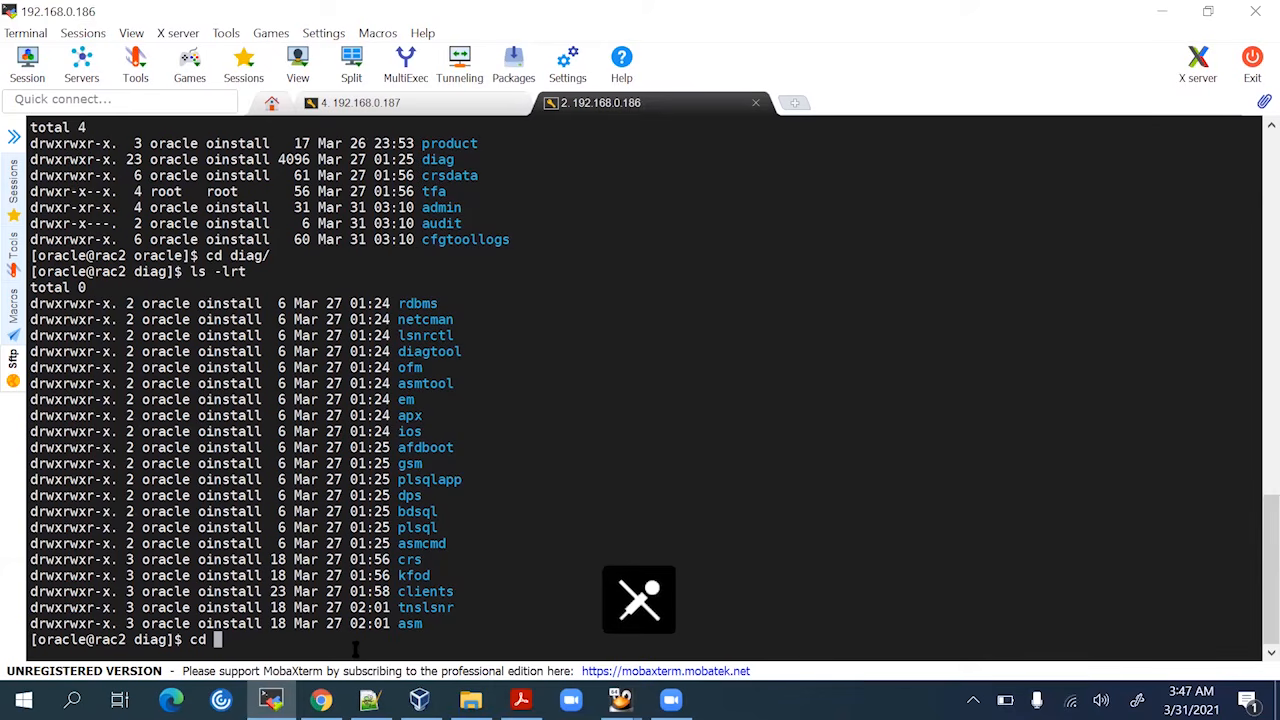
type("rdb")
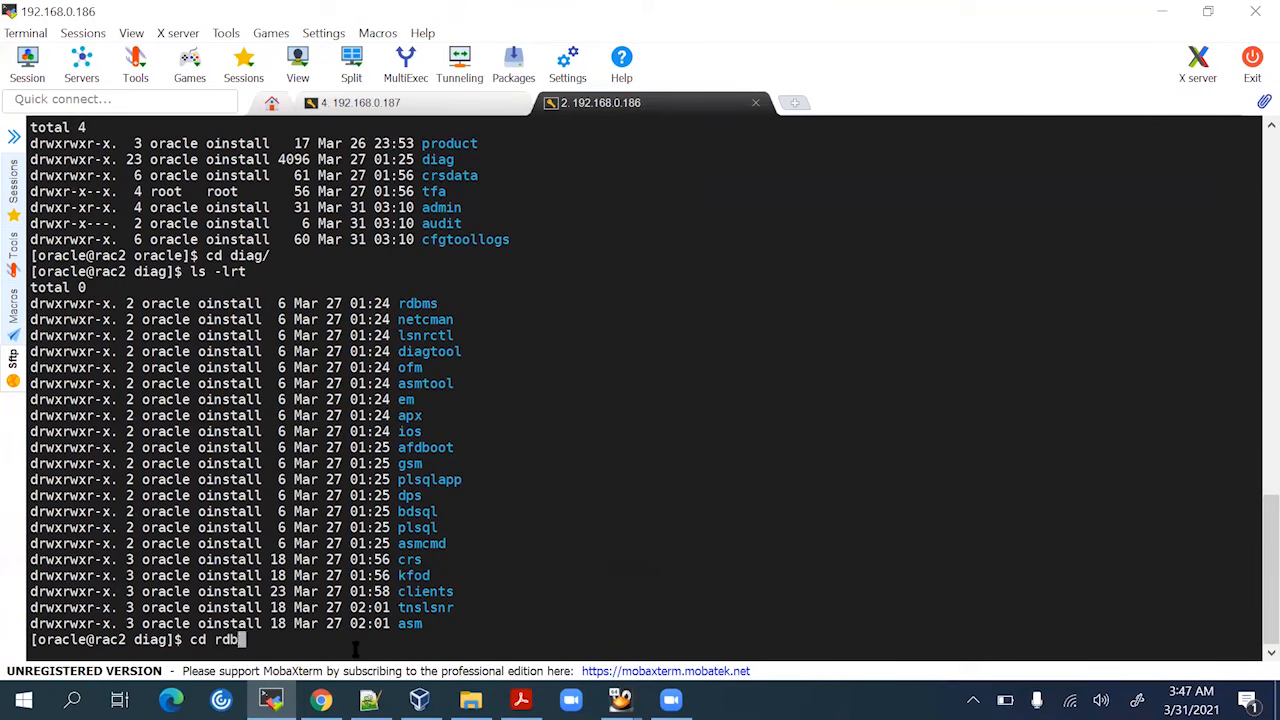
key("Tab")
key("Return")
type("ls -lrt")
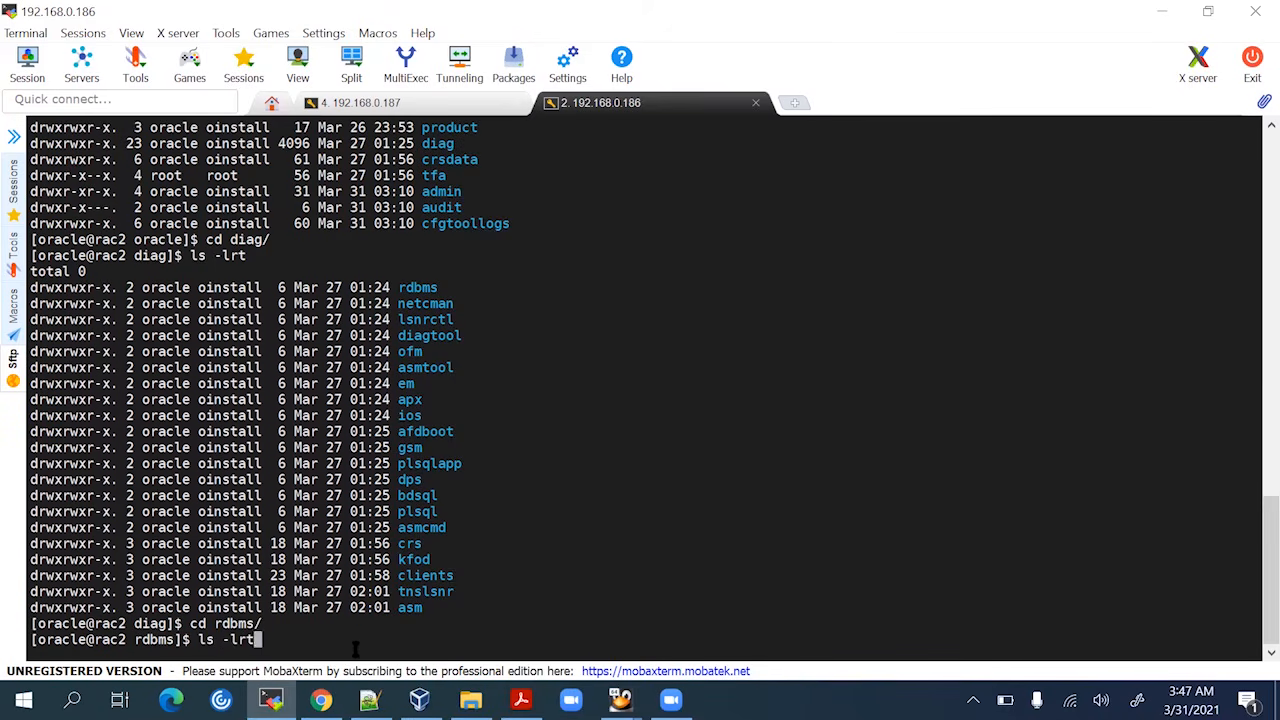
key("Return")
type("c")
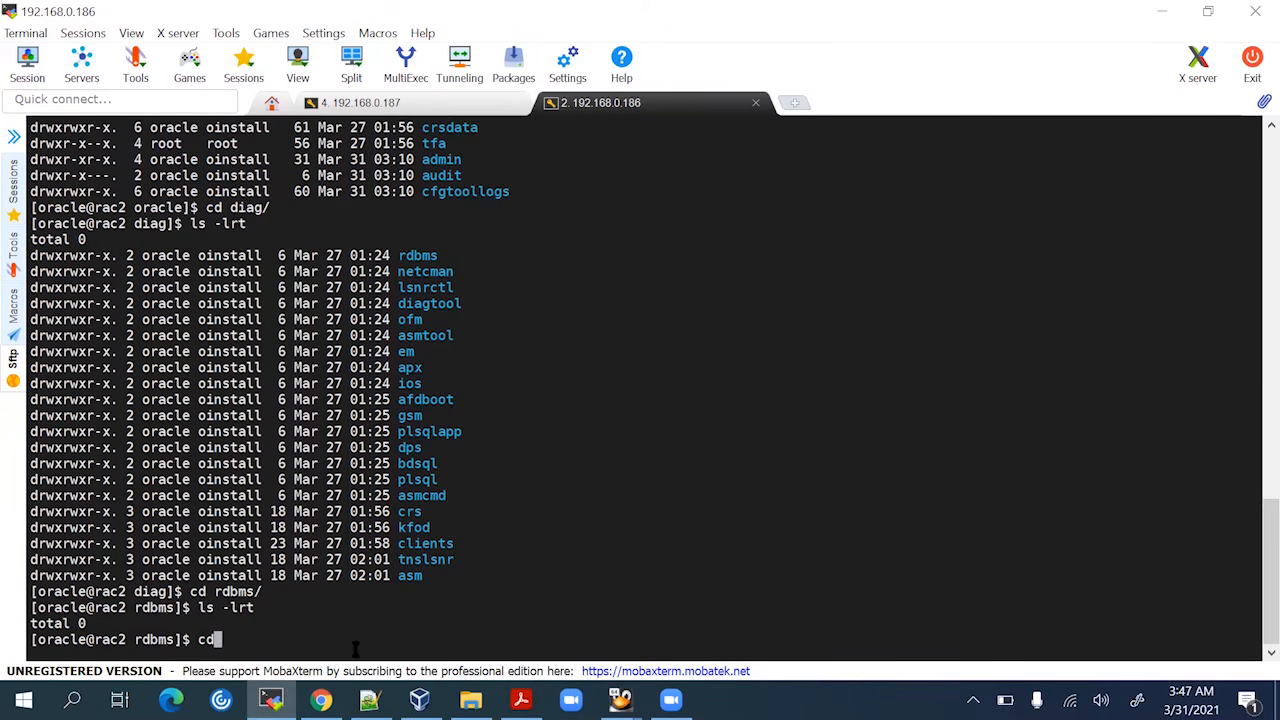
key("BackSpace")
key("Up")
key("Up")
key("Down")
key("Return")
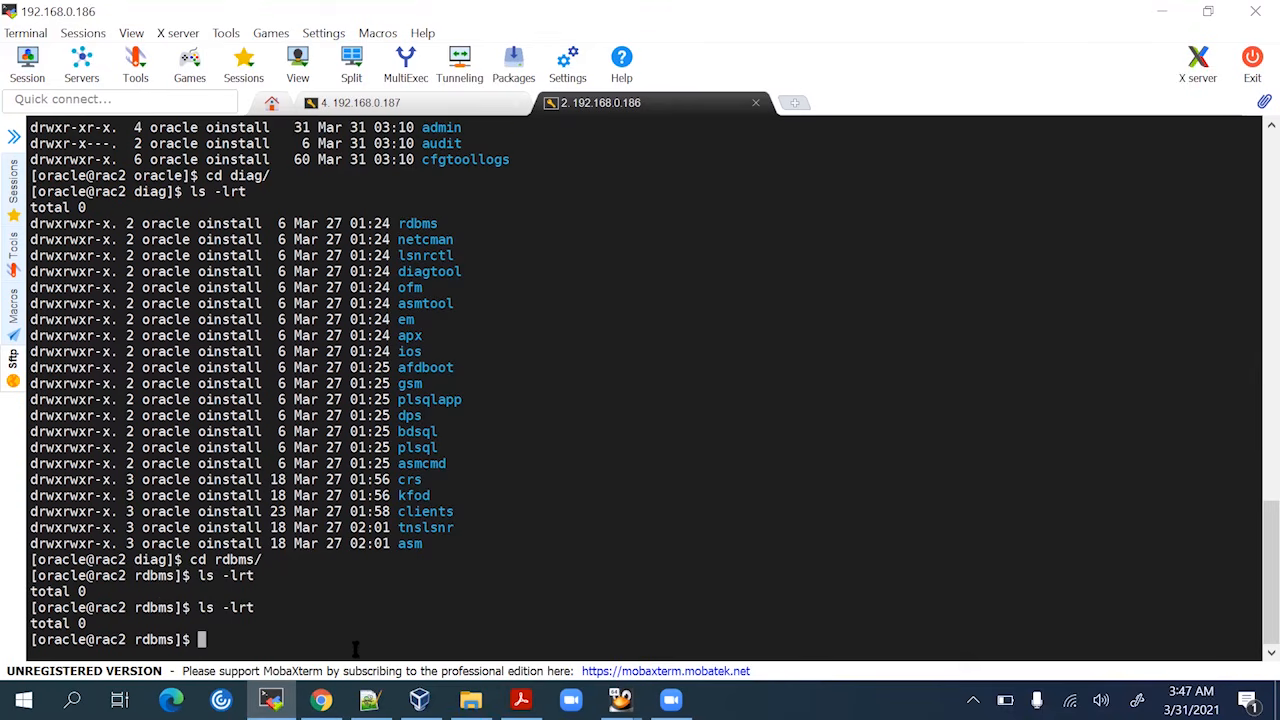
key("Return")
key("Return")
type("cd")
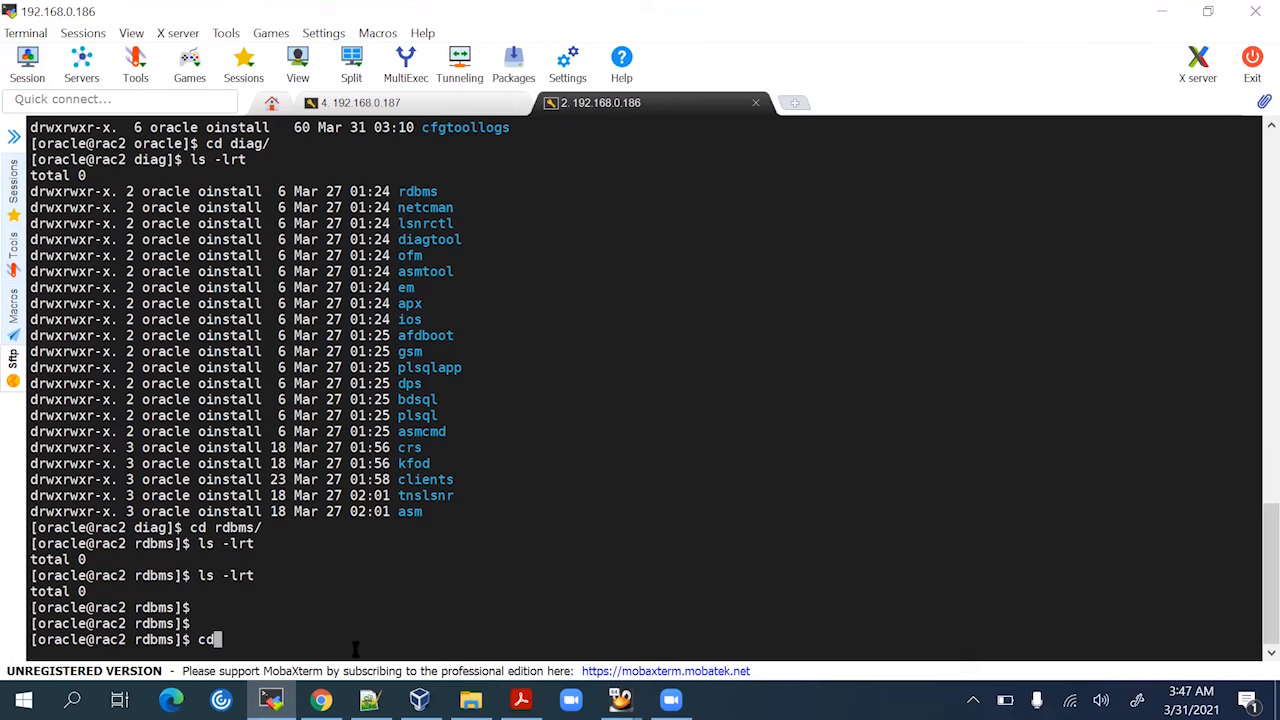
key("Return")
key("Return")
key("Return")
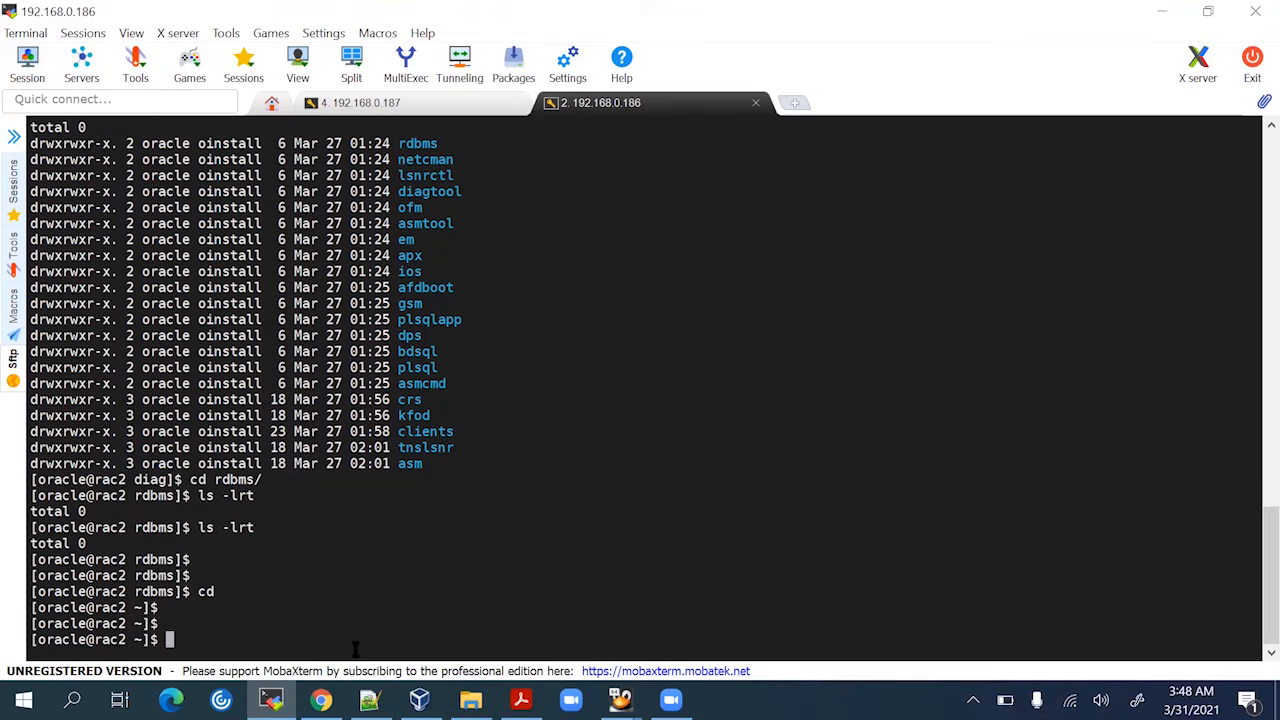
List the running pmon processes on rac2 with ps -ef |grep pmon
type("ps -ef |grep pmon")
key("Return")
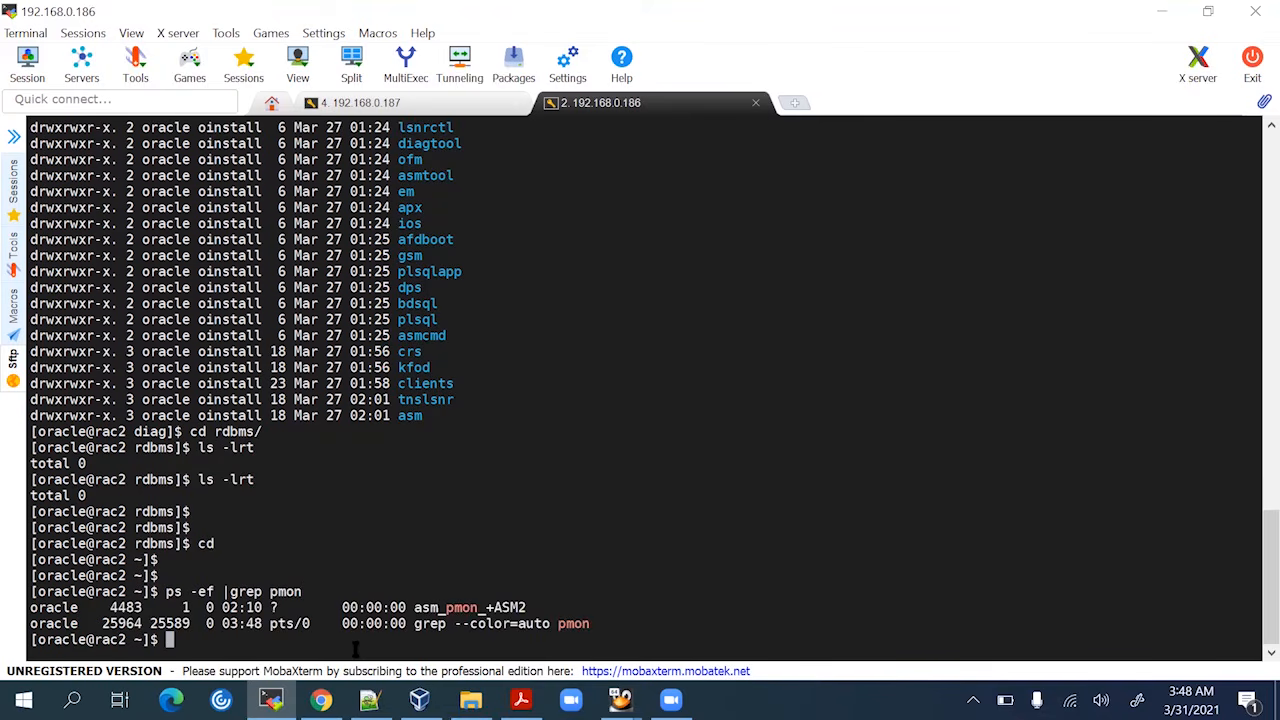
key("Return")
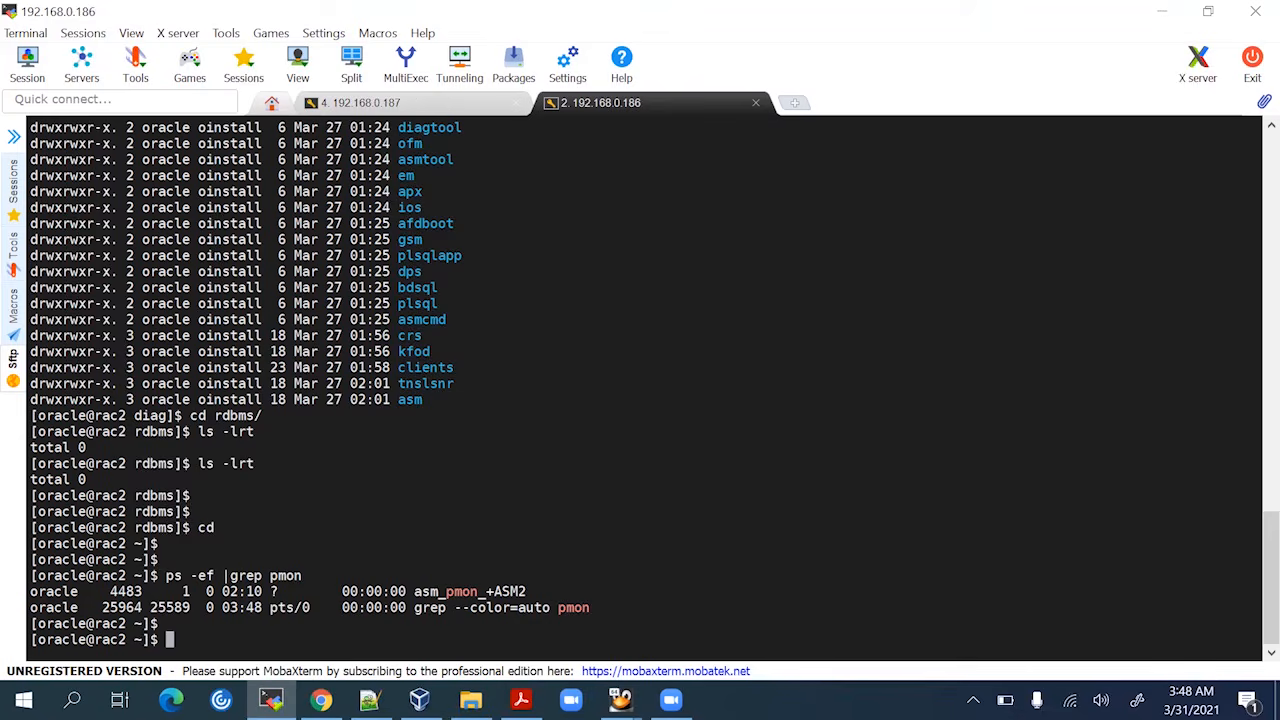
Bring the rac1 (192.168.0.187) session forward to view its pmon check
left_click(425, 108)
mouse_move(620, 700)
left_click(497, 600)
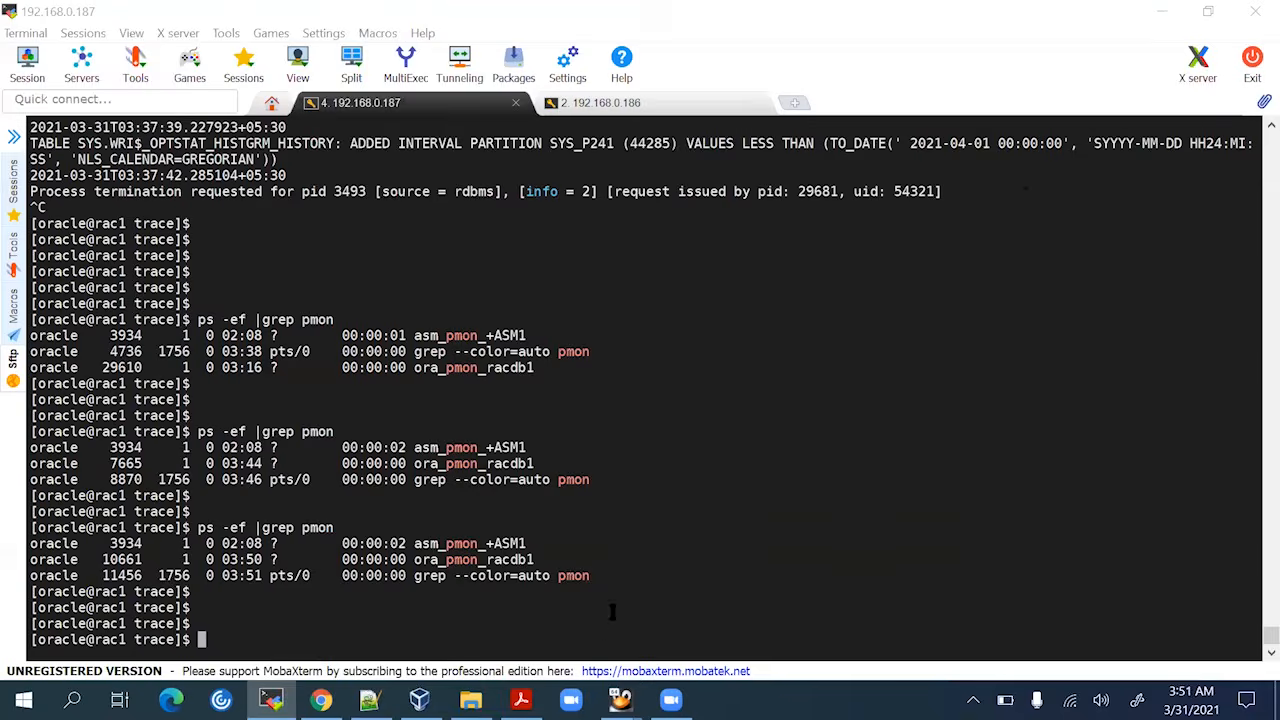
On Rac1, dismiss the DBCA racdb creation error, revert the failed creation, and return to MobaXterm
mouse_move(271, 700)
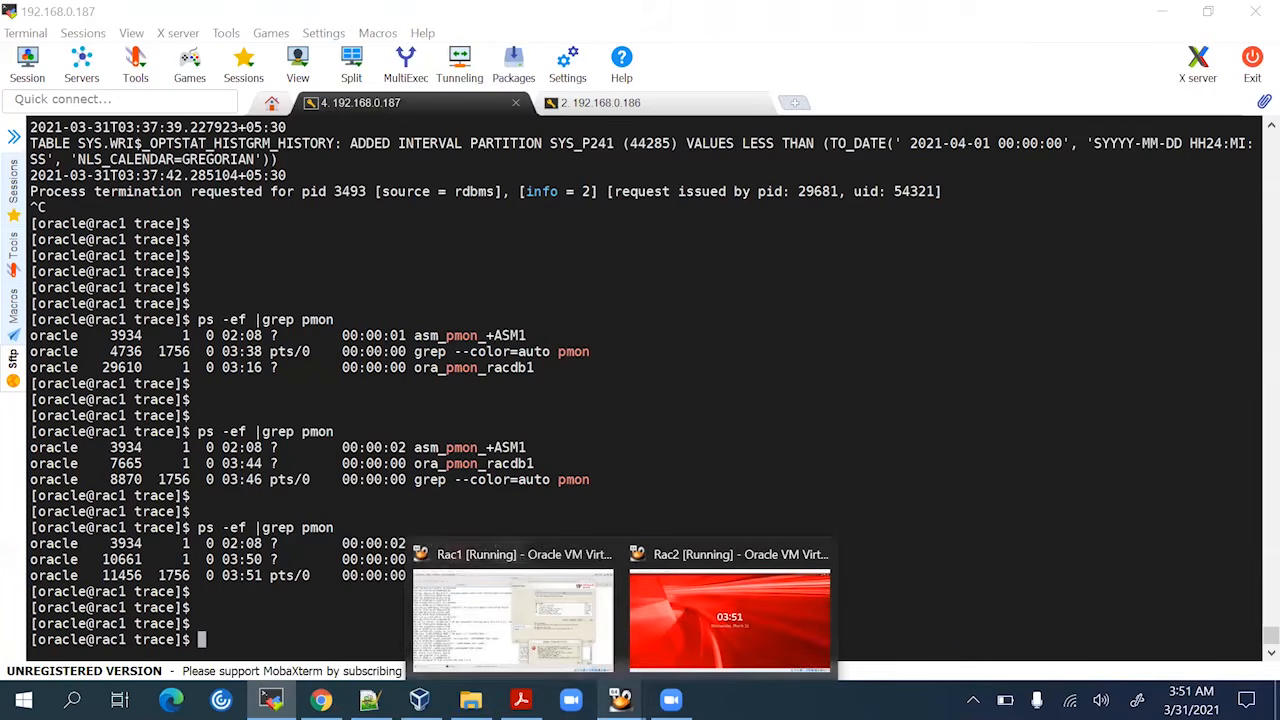
left_click(500, 615)
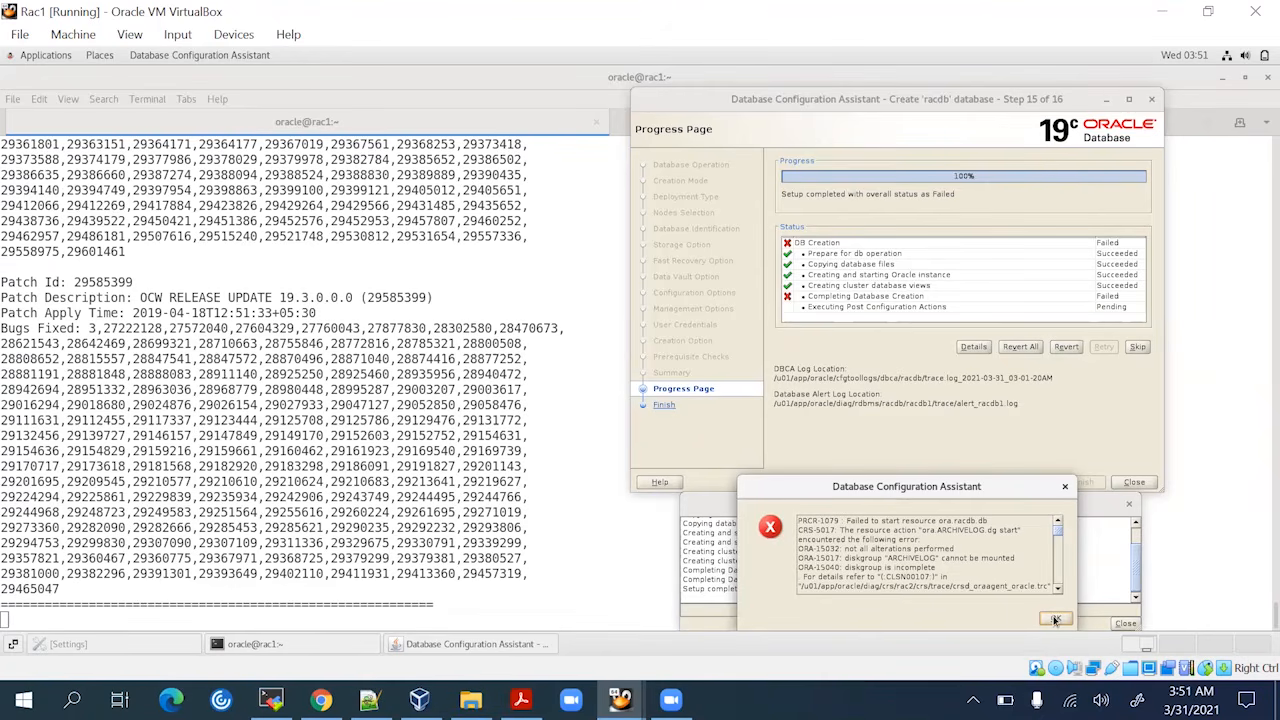
left_click(1055, 620)
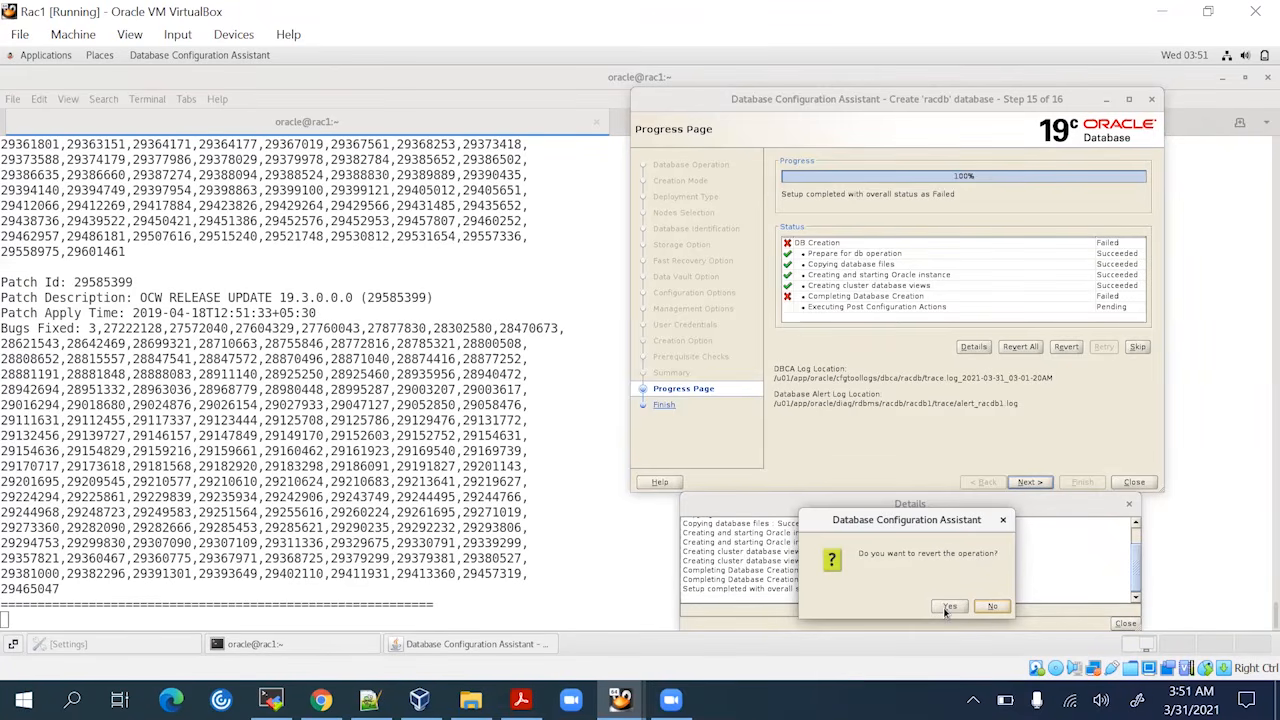
left_click(948, 606)
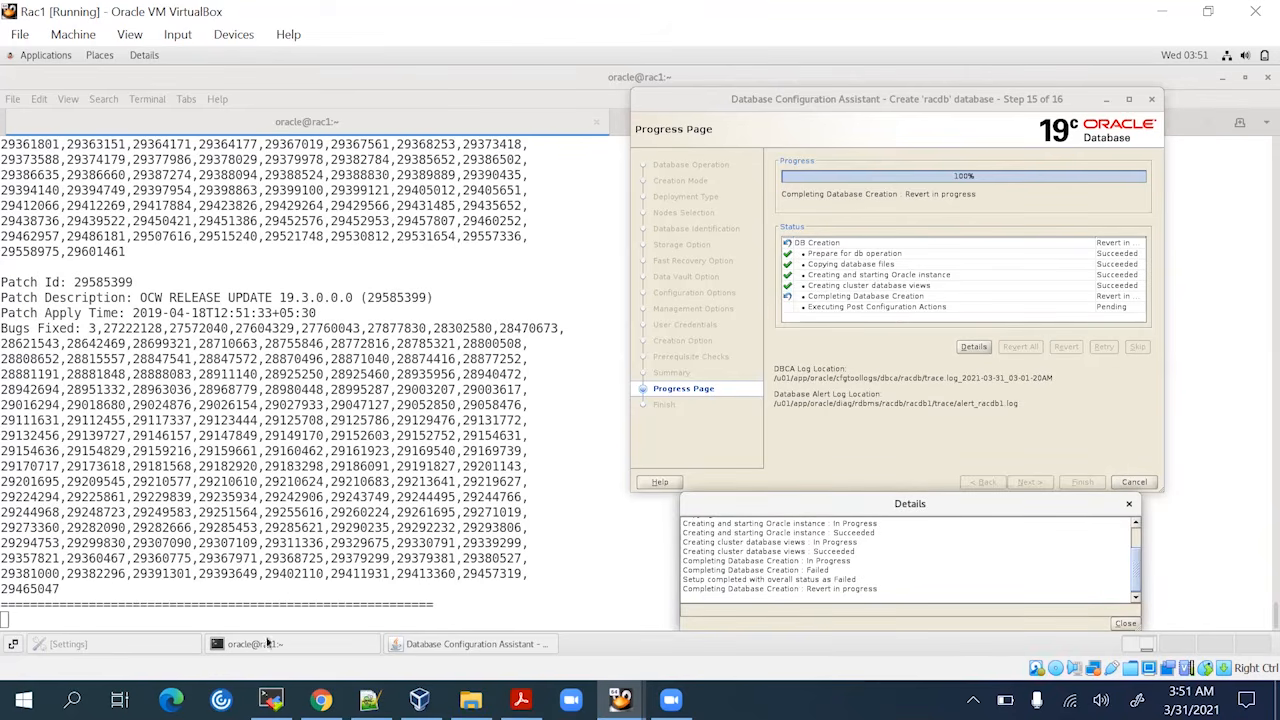
left_click(620, 699)
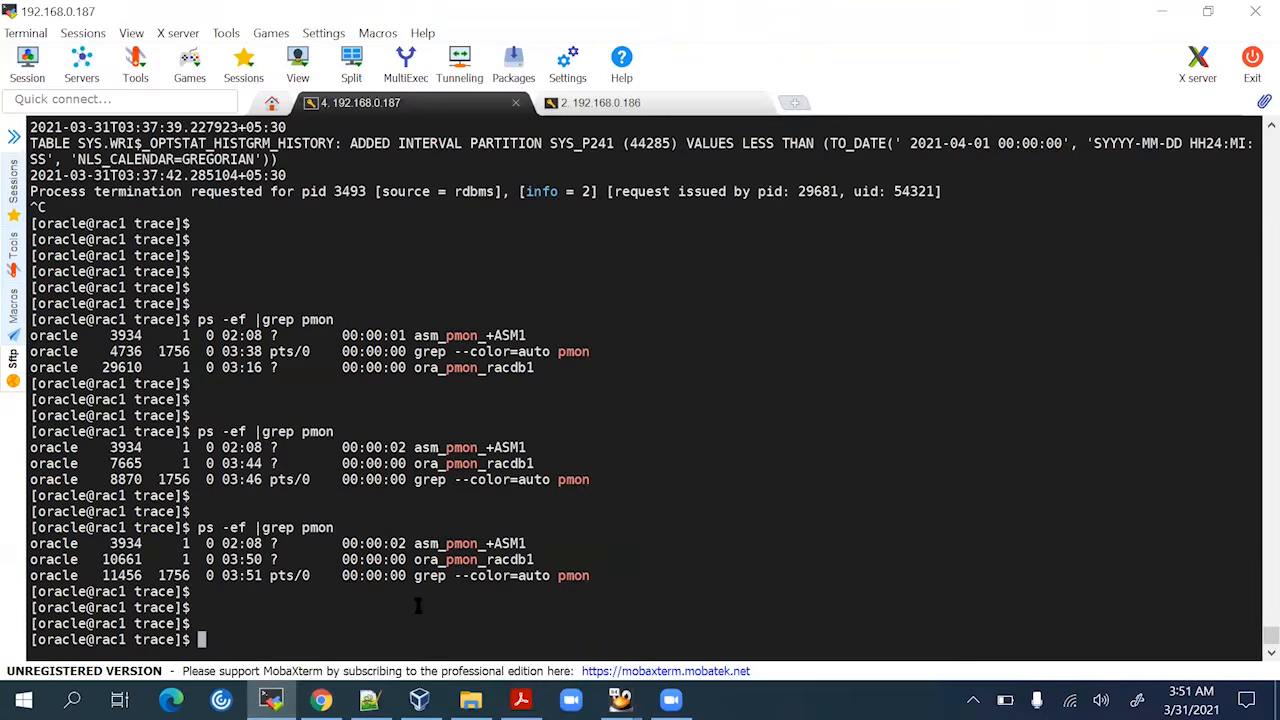
On rac2, go to the home directory and load the database environment with '. db.env'
left_click(600, 103)
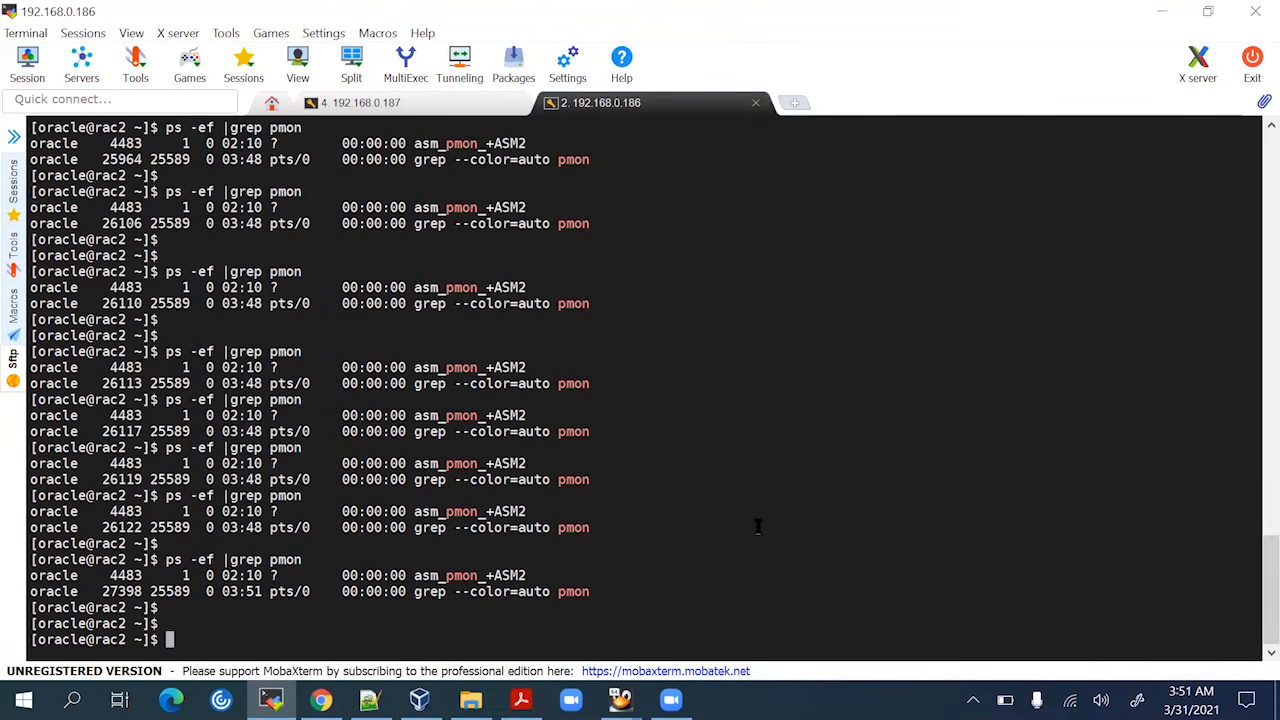
type("cd")
key("Return")
key("Return")
key("Return")
key("Return")
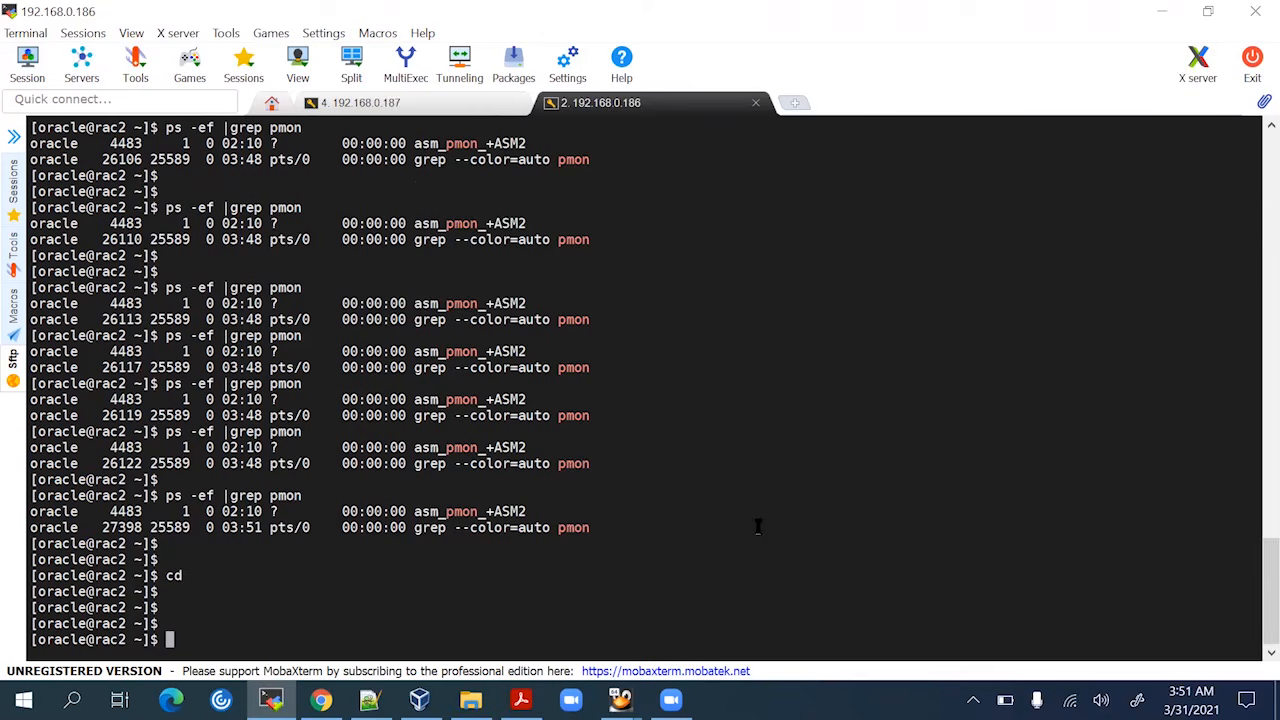
type("su -")
key("BackSpace")
key("BackSpace")
key("BackSpace")
key("BackSpace")
key("BackSpace")
key("Return")
key("Return")
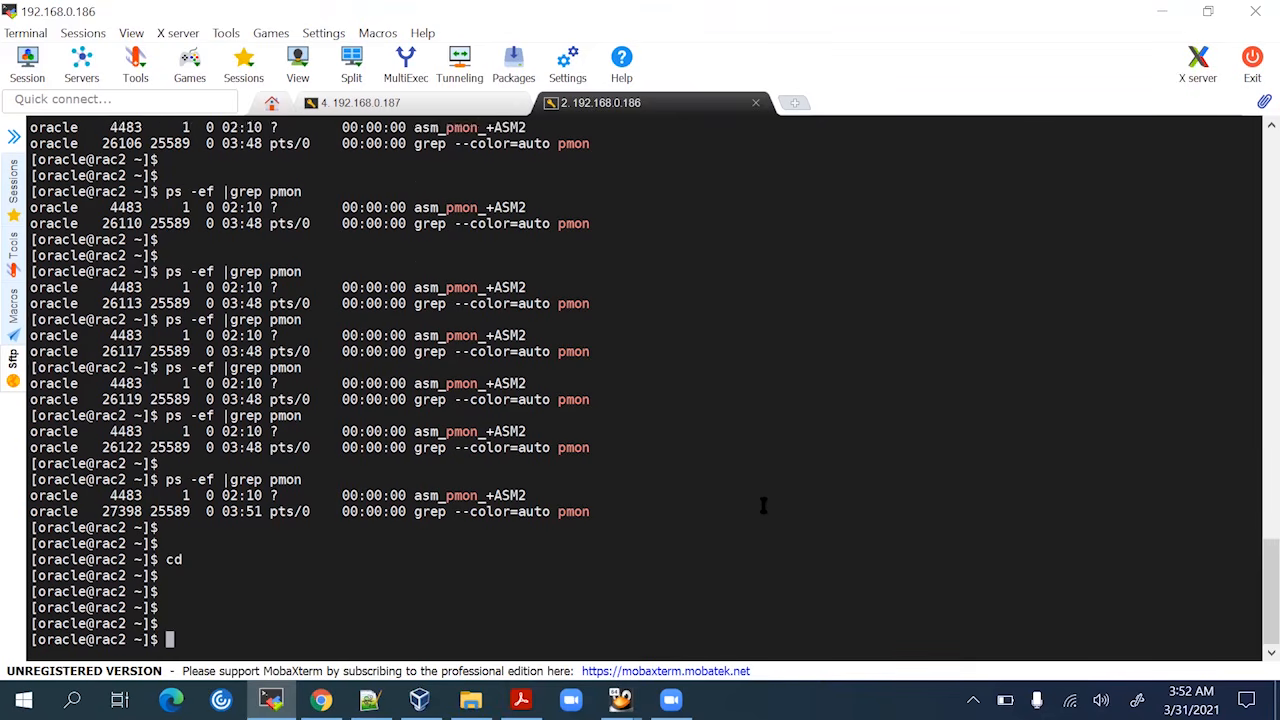
type("cd")
key("Return")
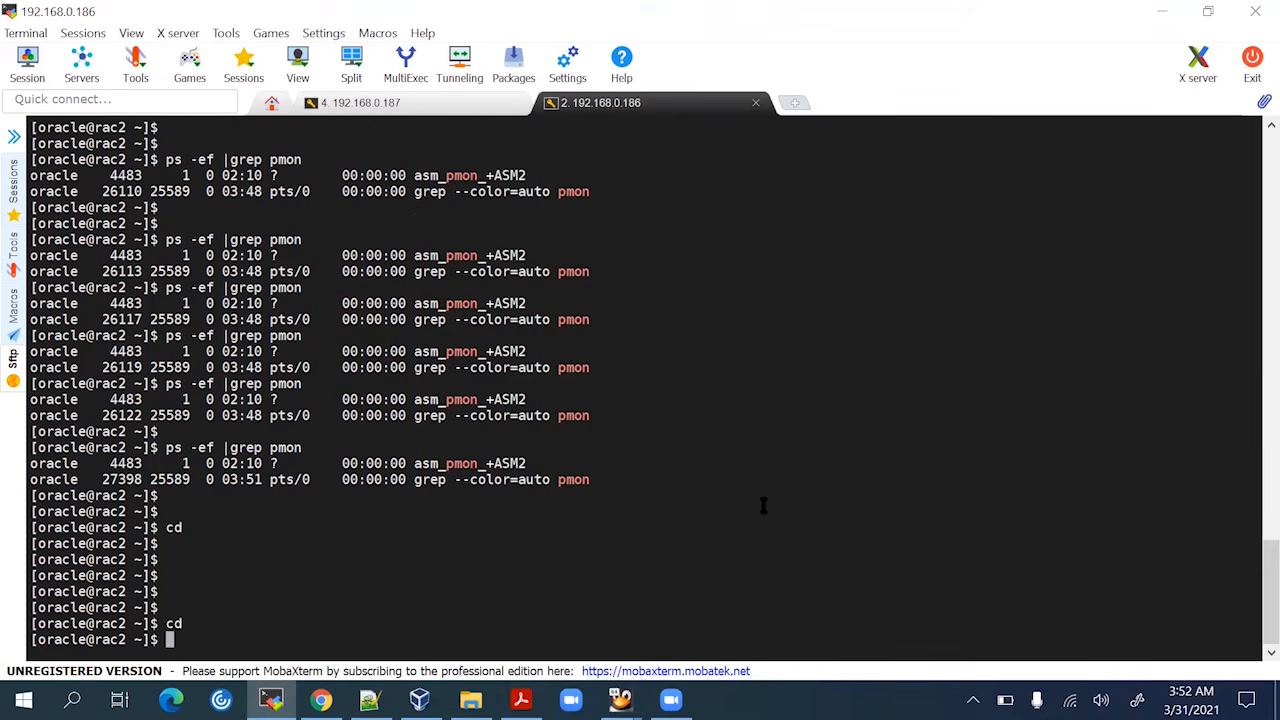
type(". db.env")
key("Return")
key("Return")
key("Return")
key("Return")
key("Return")
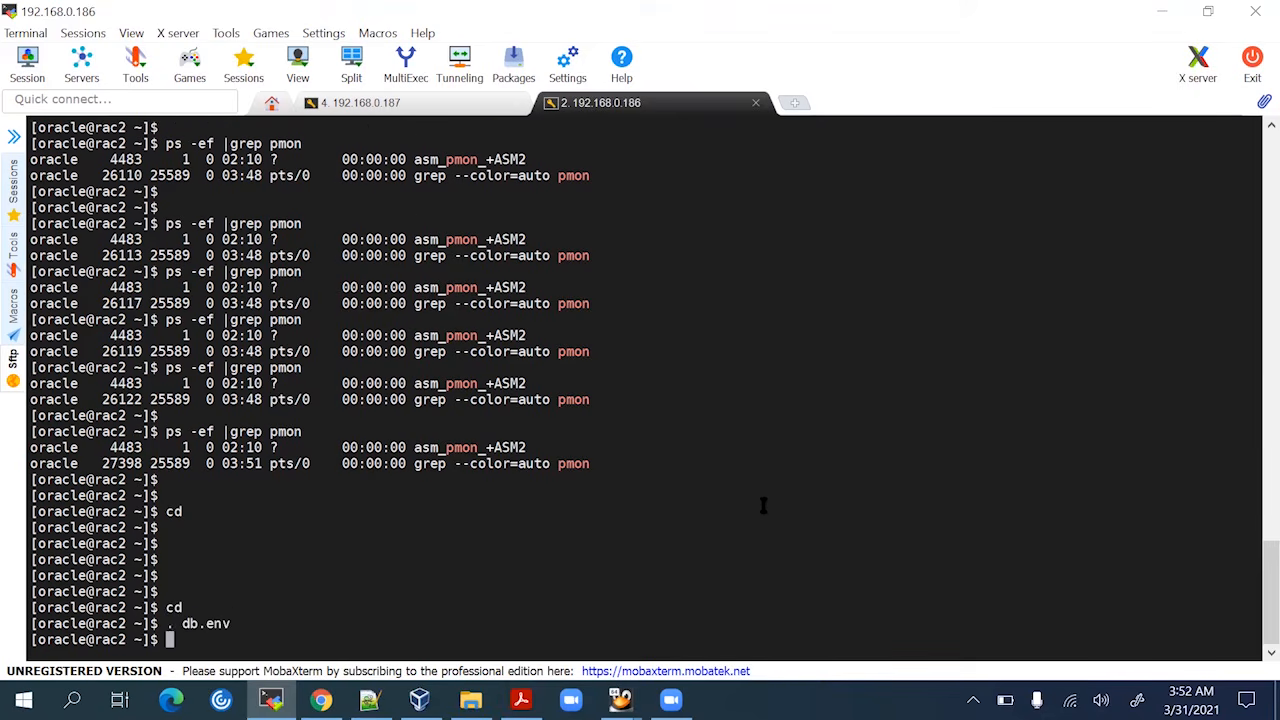
List the ORA environment variables and test a sqlplus / as sysdba connection on rac2
type("env ")
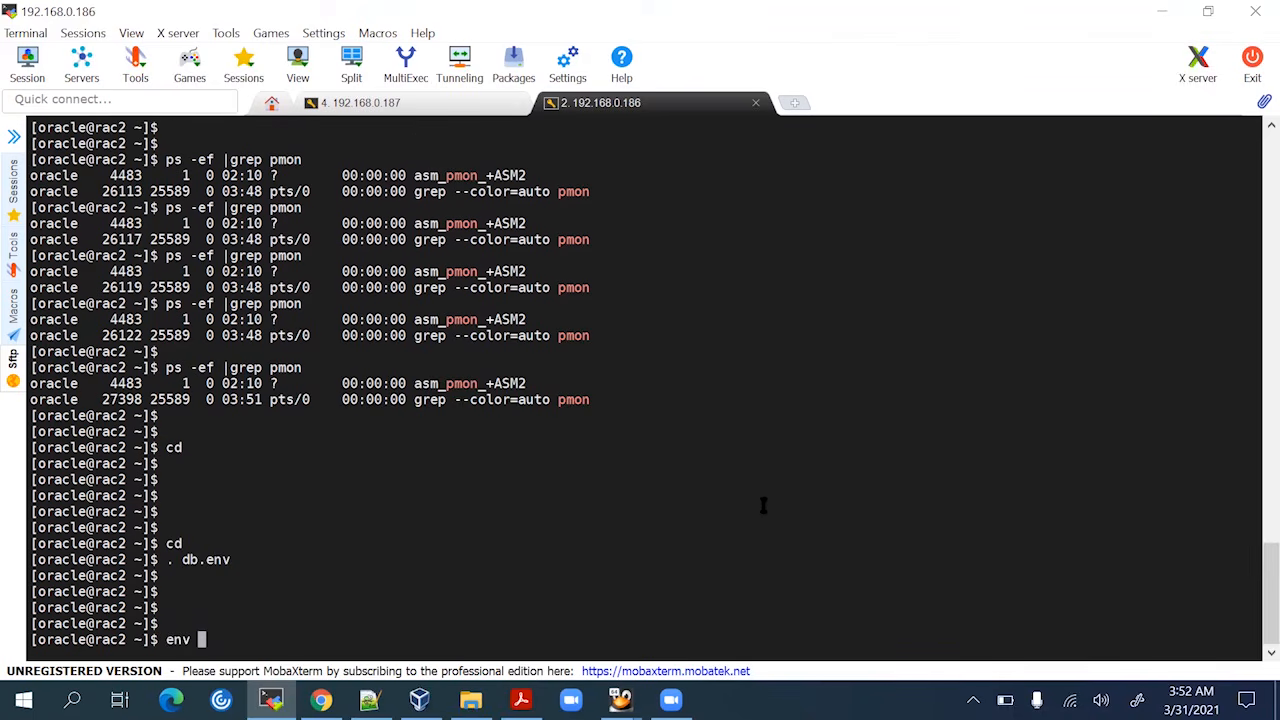
type("|grep ORA")
key("Return")
key("Return")
key("Return")
type("sqlpl")
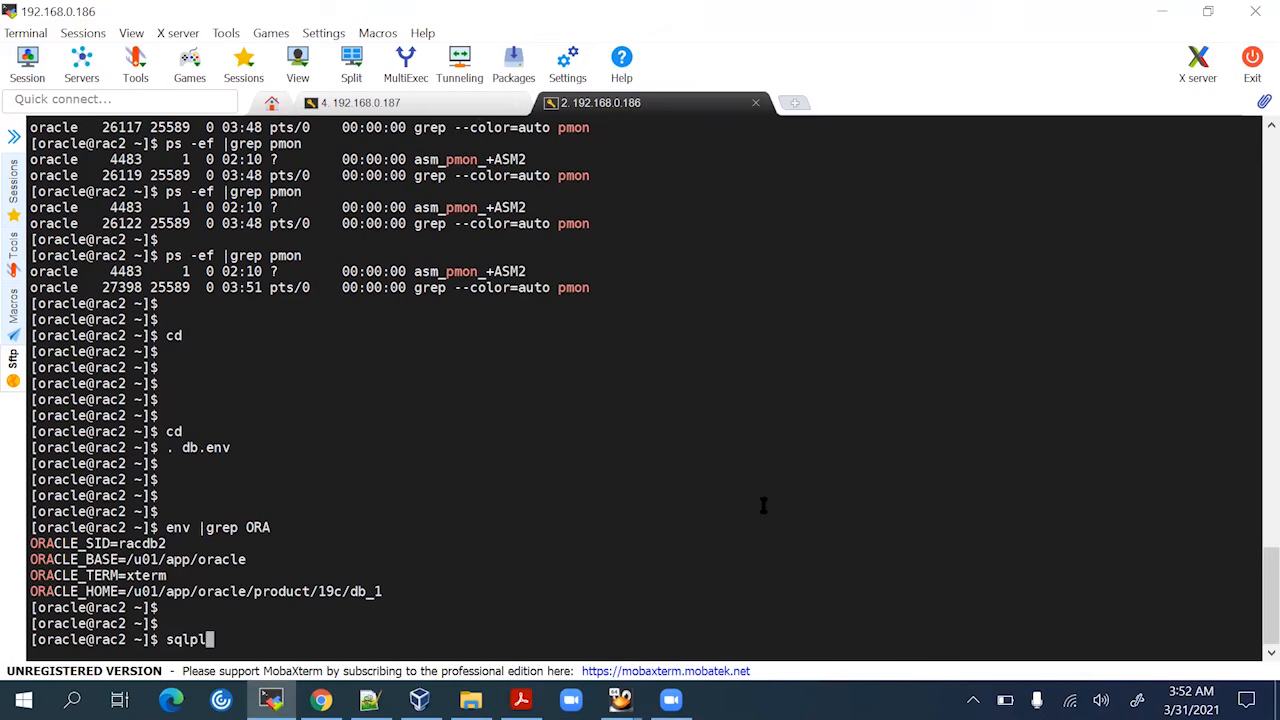
type("us / as sysdba")
key("Return")
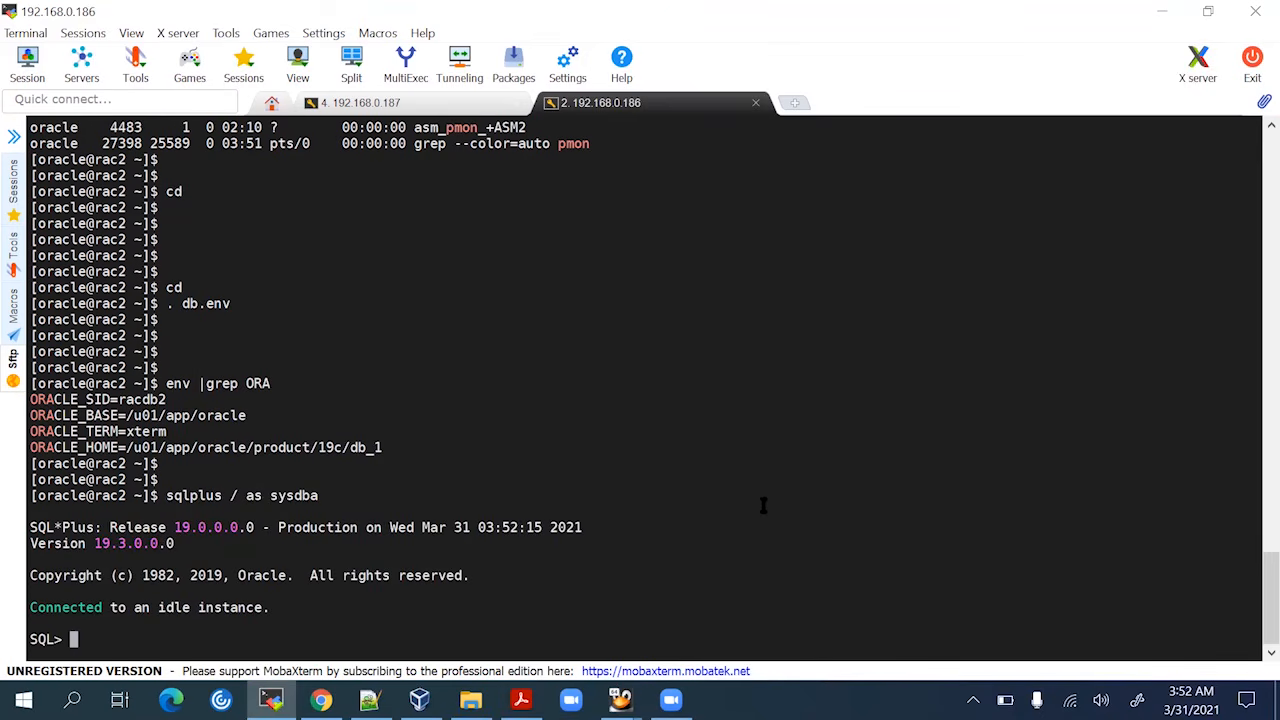
type("exit")
key("Return")
key("Return")
key("Return")
key("Return")
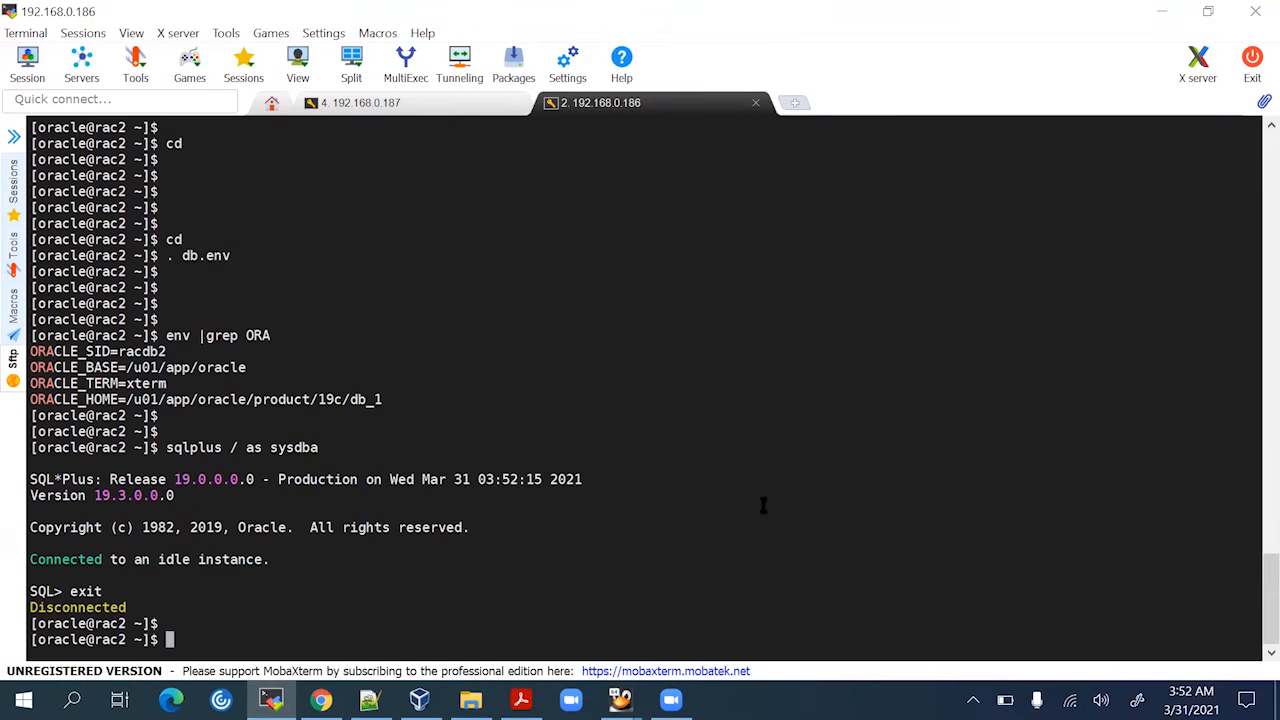
Show the cluster database configuration with srvctl config database on rac2 and rac1
type("srvctl ")
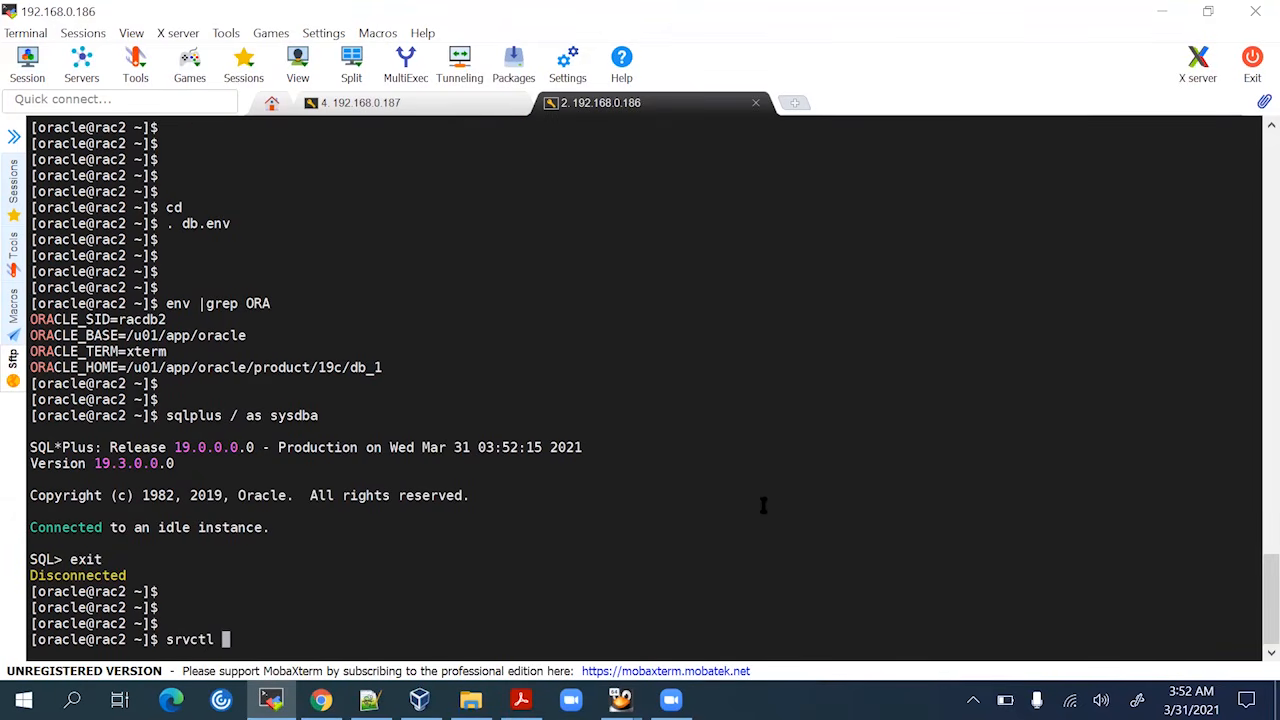
type("config database")
key("Return")
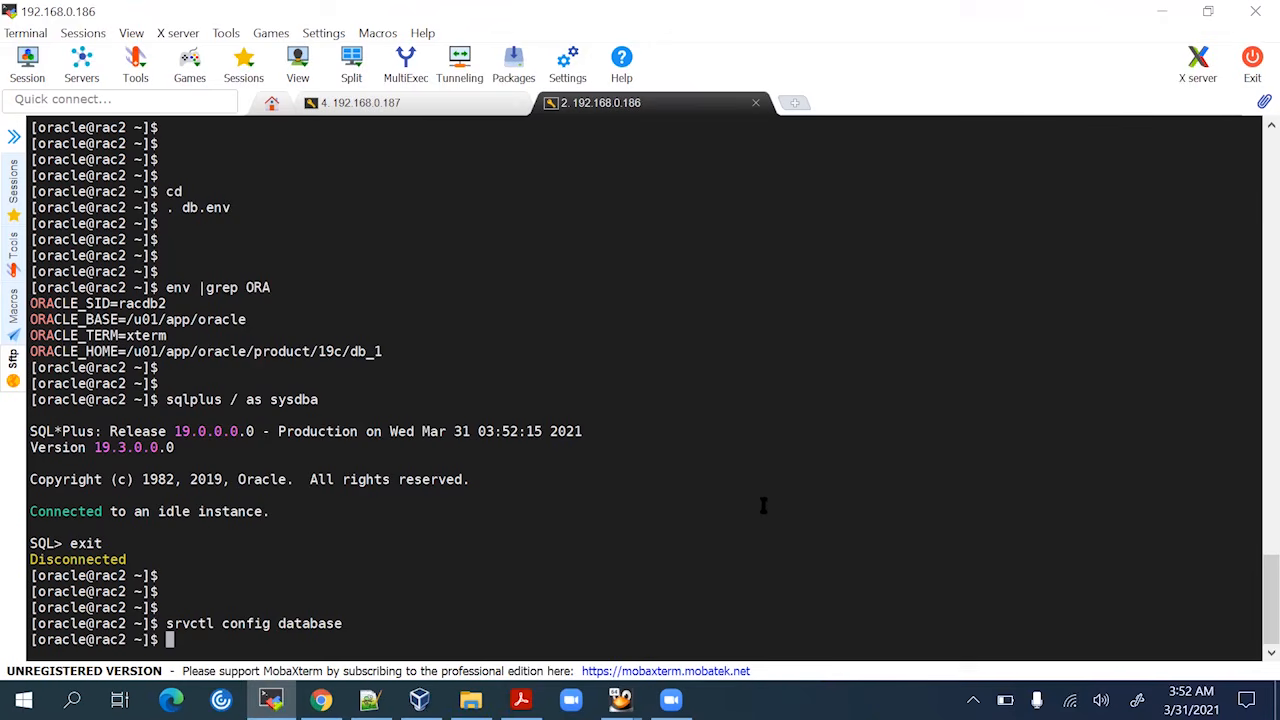
left_click(402, 108)
type("sr")
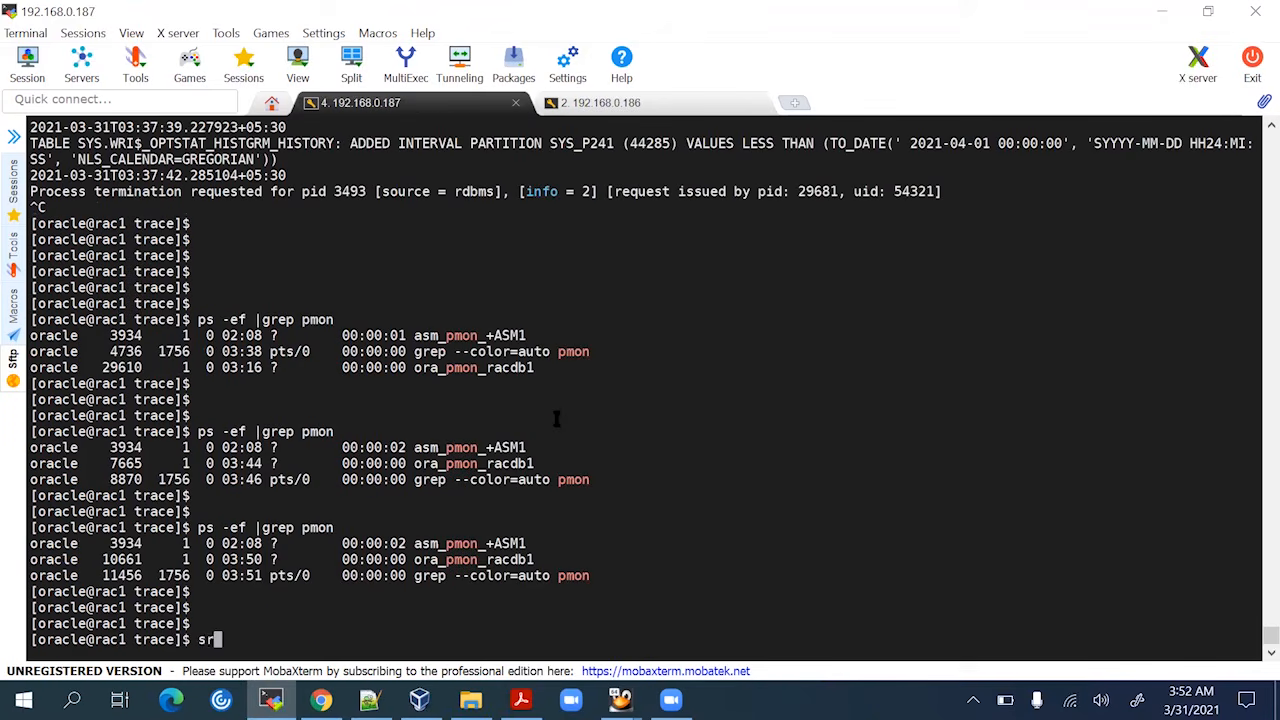
type("vctl config database")
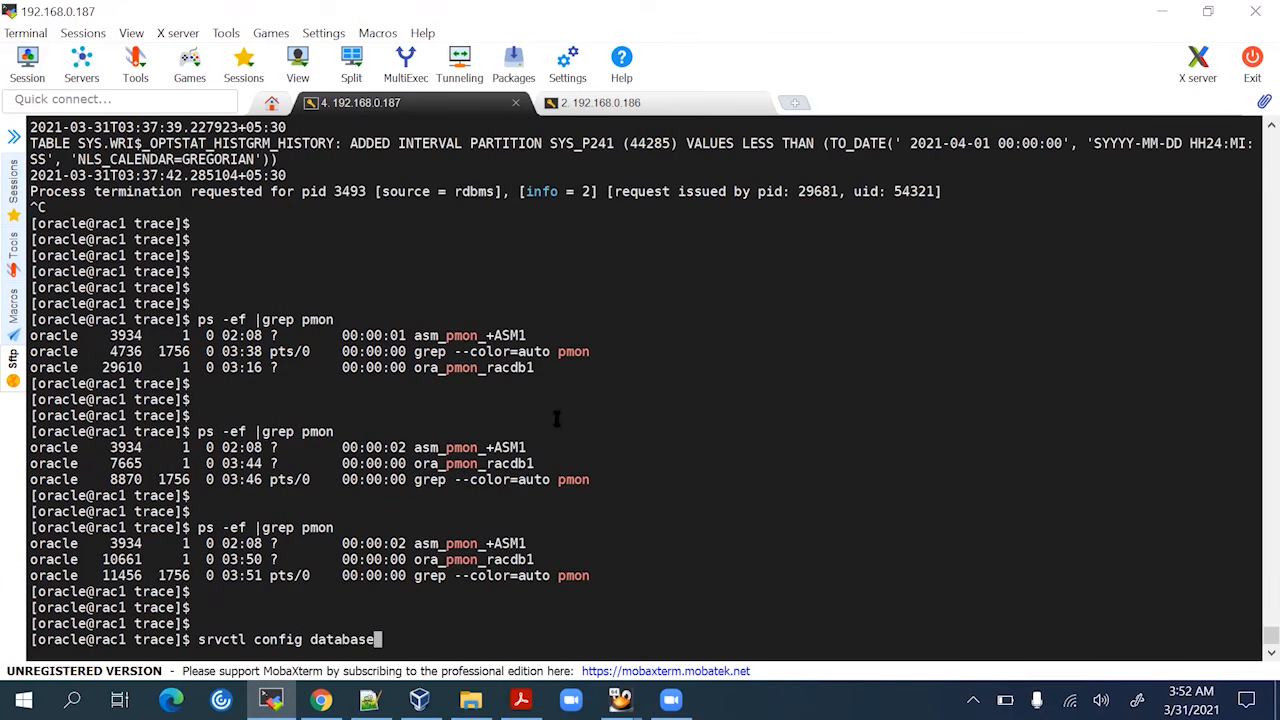
key("Return")
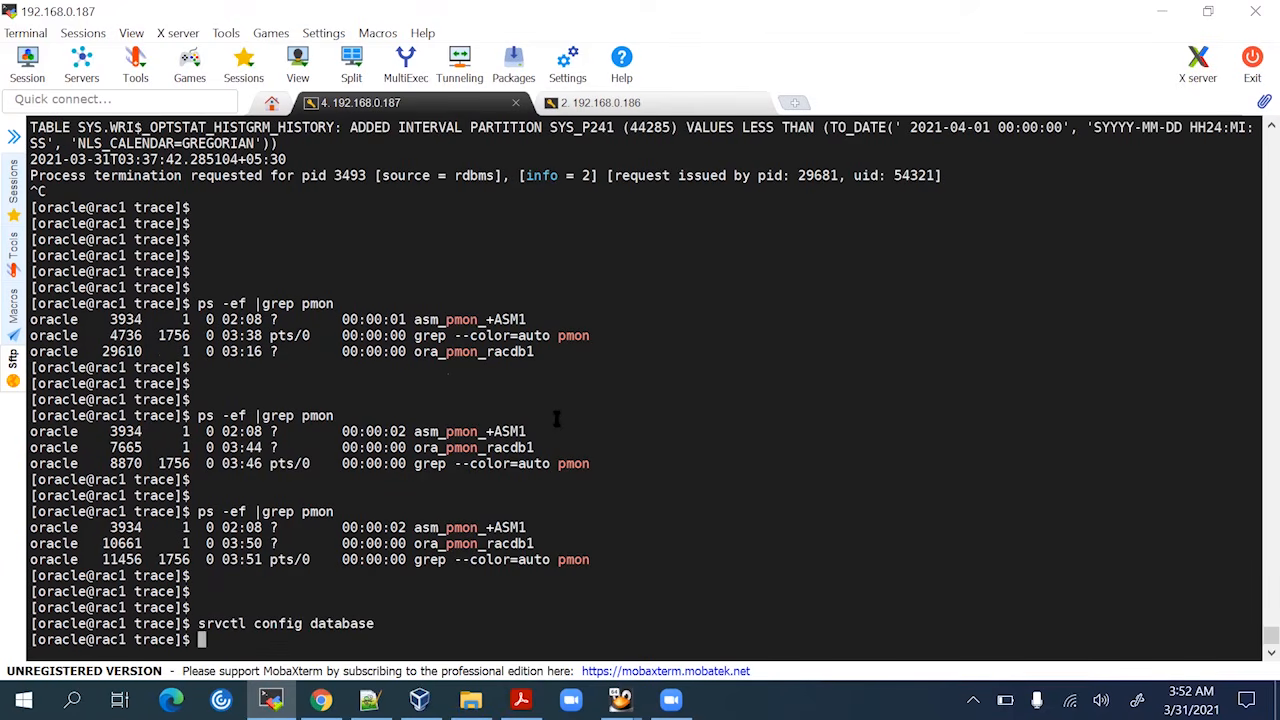
key("Return")
key("Return")
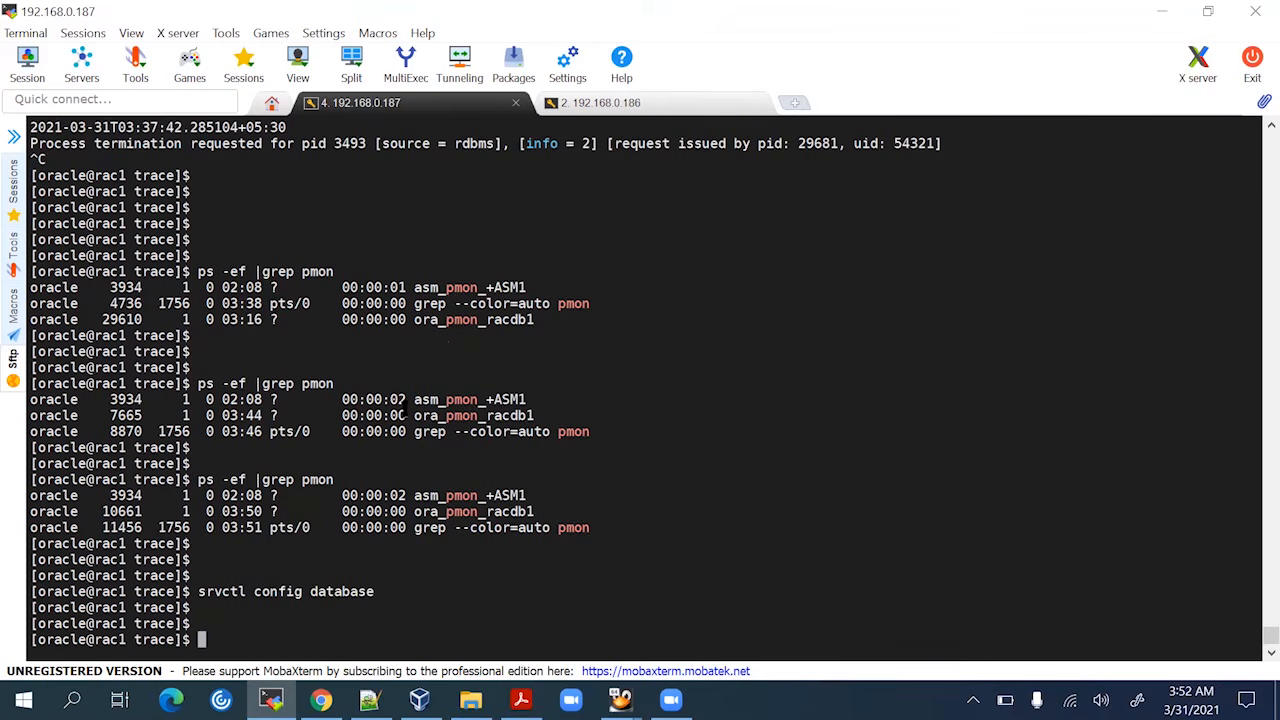
On rac2, reconnect as sysdba and attempt startup of the racdb2 instance
left_click(645, 106)
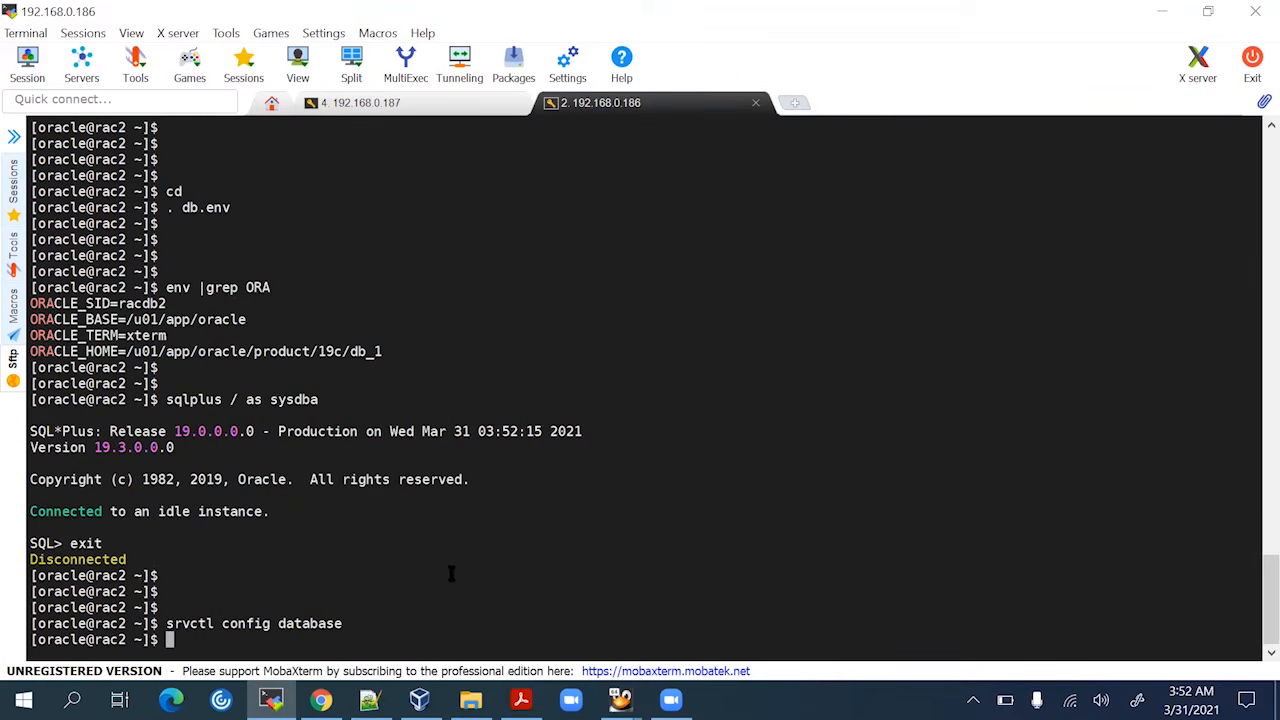
key("Return")
key("Return")
key("Return")
key("Up")
key("Up")
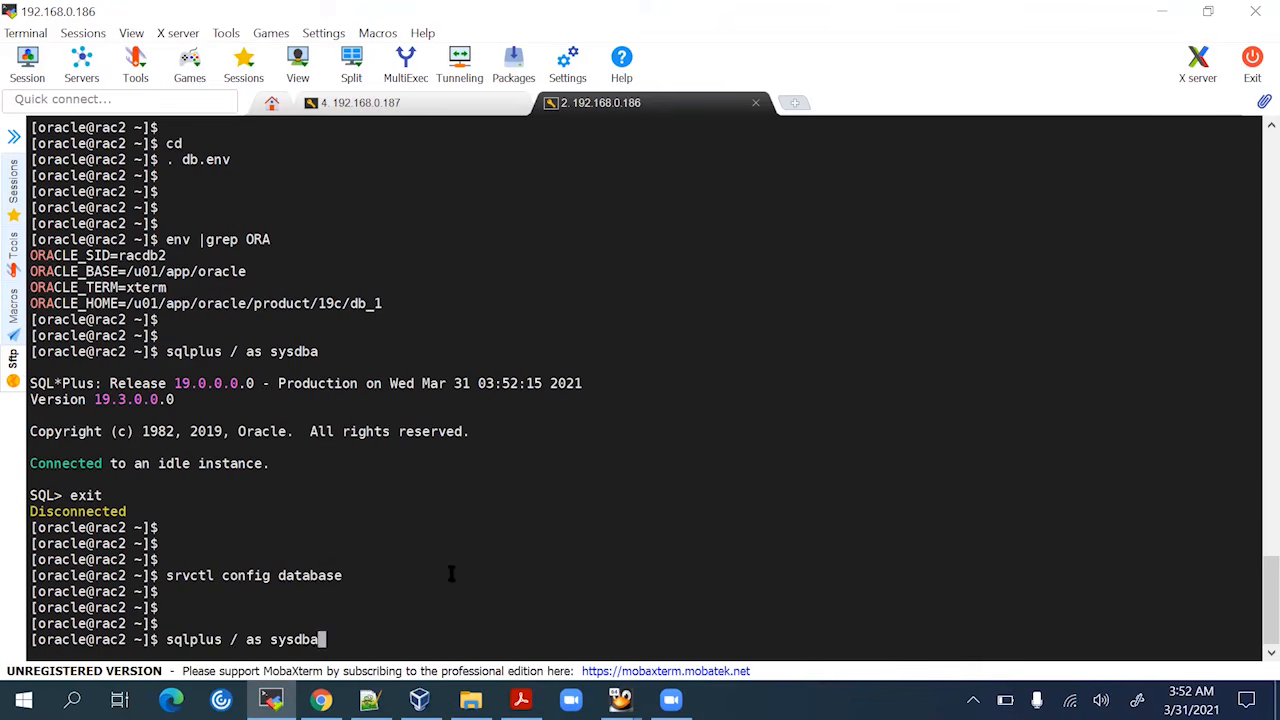
key("Return")
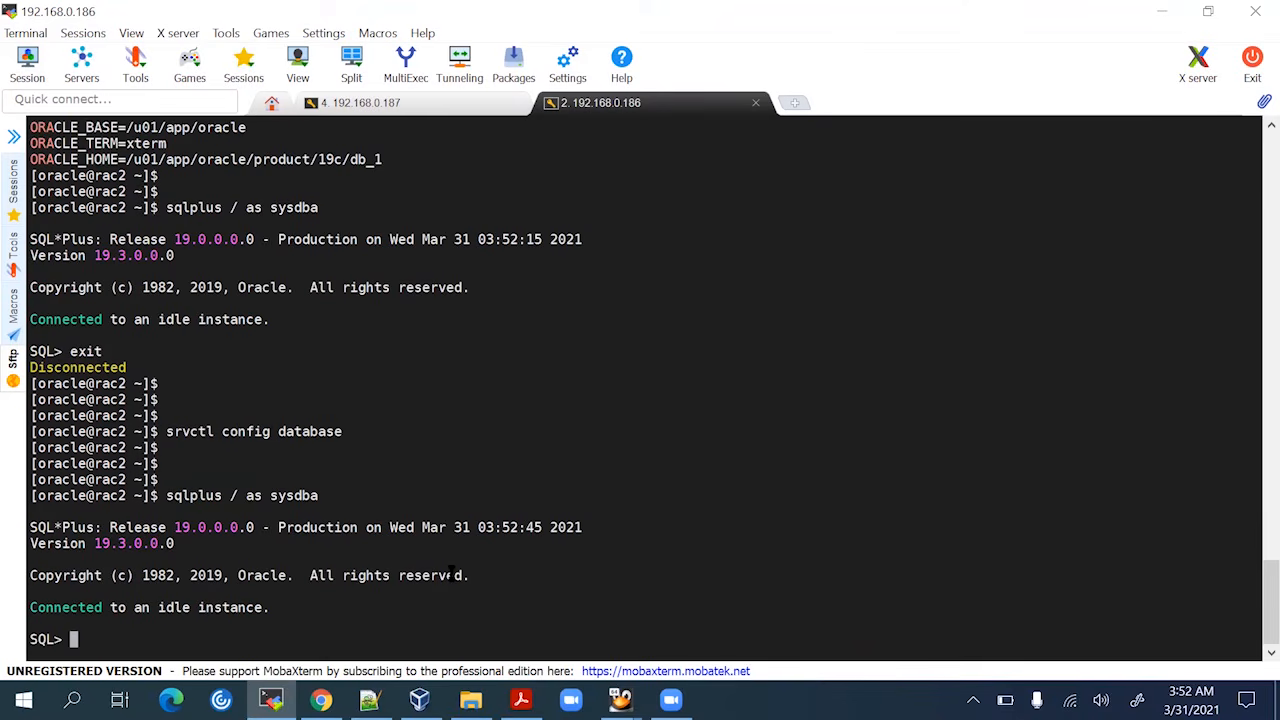
type("startup")
key("Return")
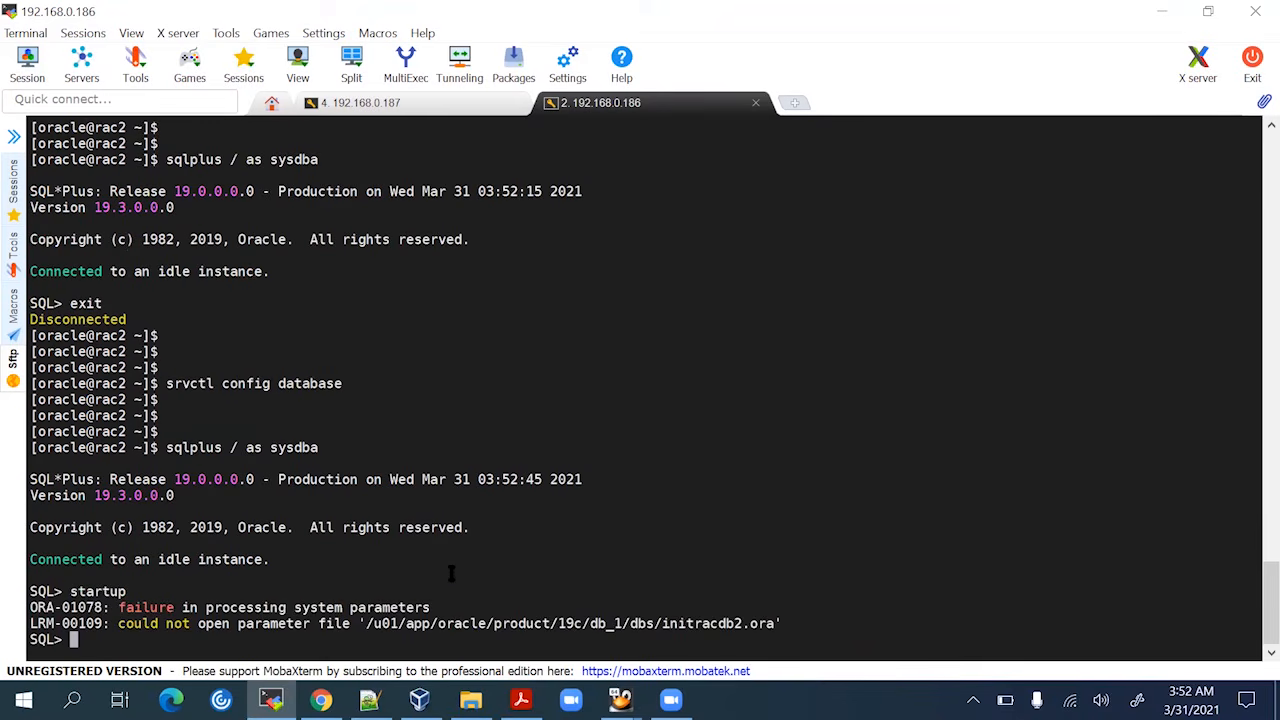
key("Return")
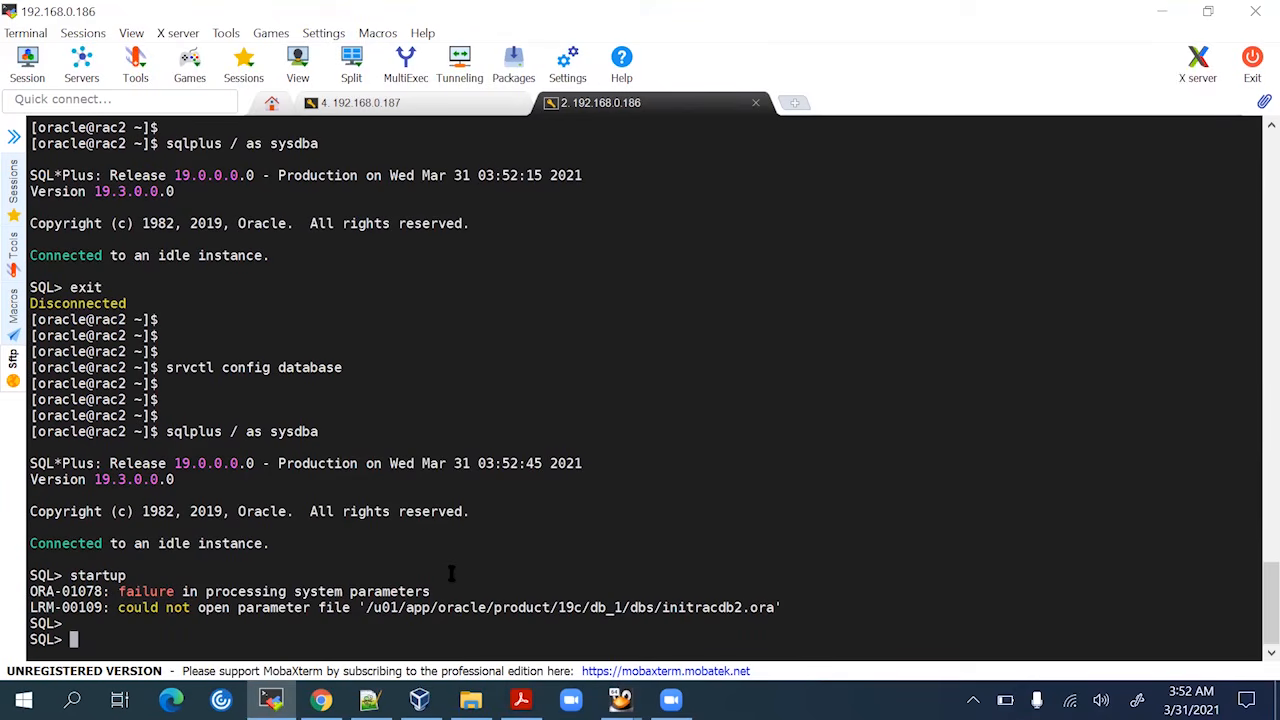
key("Return")
type("exit")
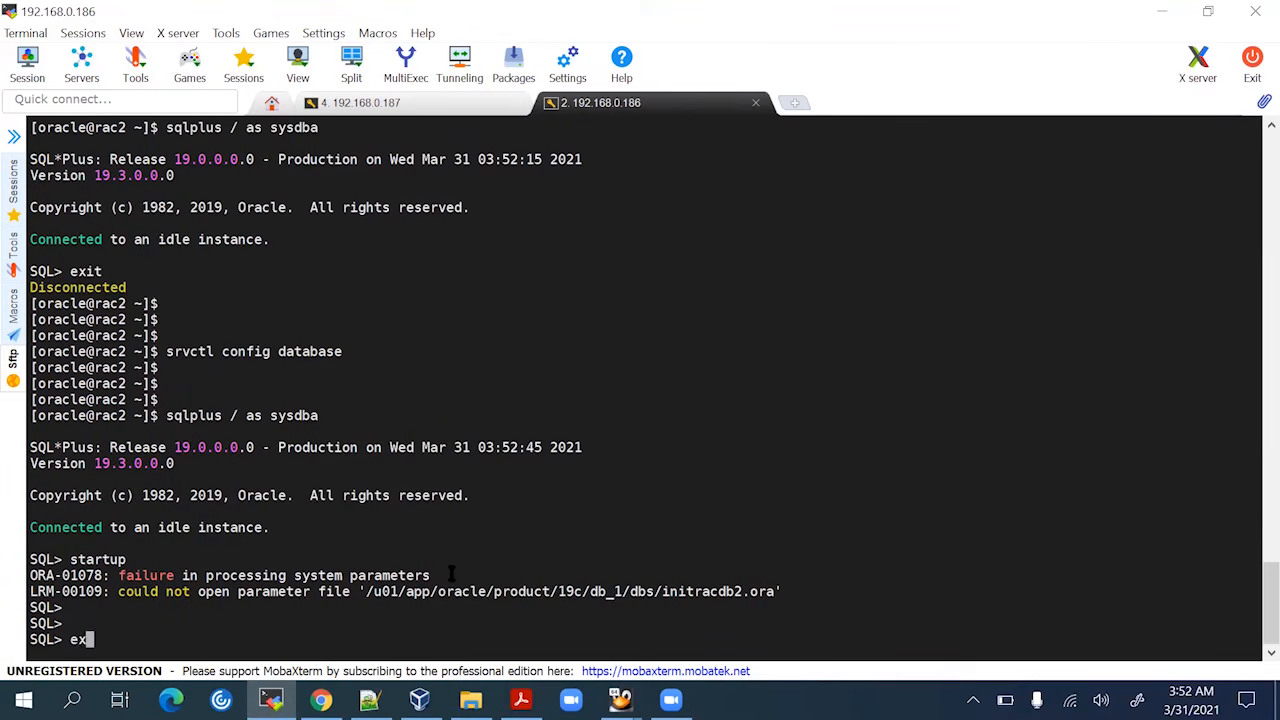
key("Return")
key("Return")
key("Return")
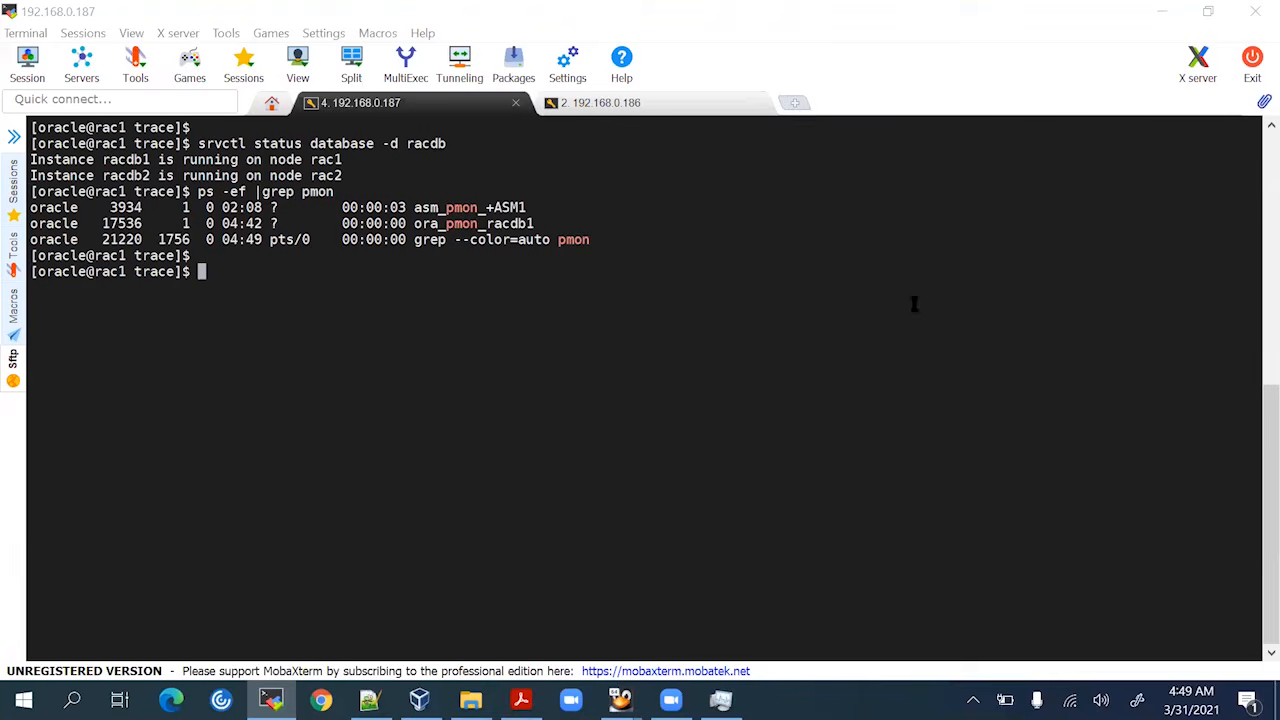
Bring the Rac1 VM forward and unlock its screen by entering the root password
mouse_move(612, 688)
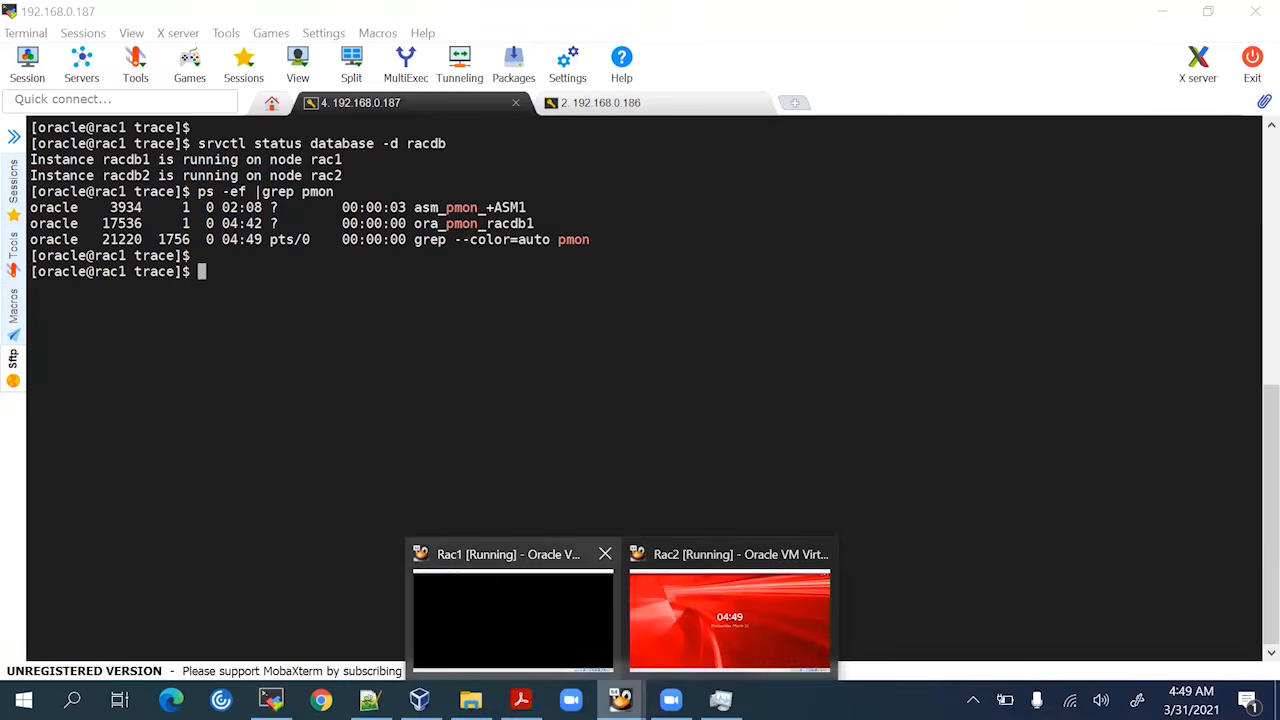
left_click(494, 590)
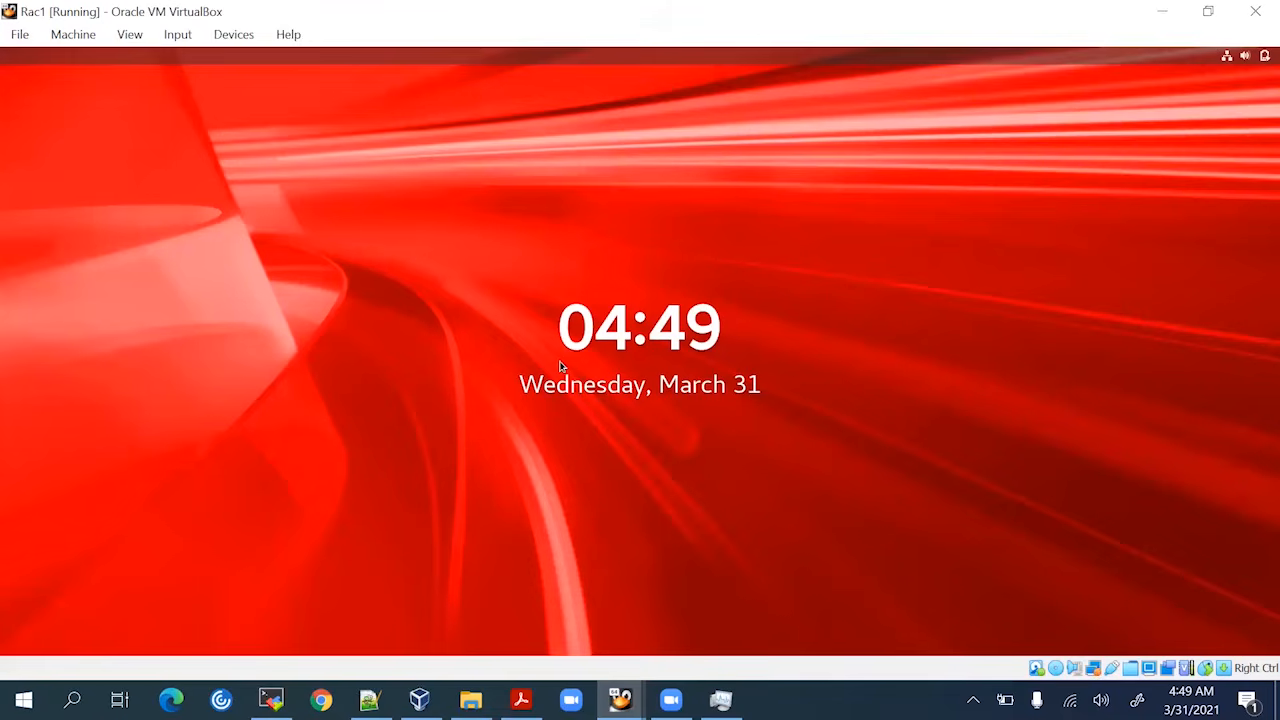
left_click(561, 366)
type("root")
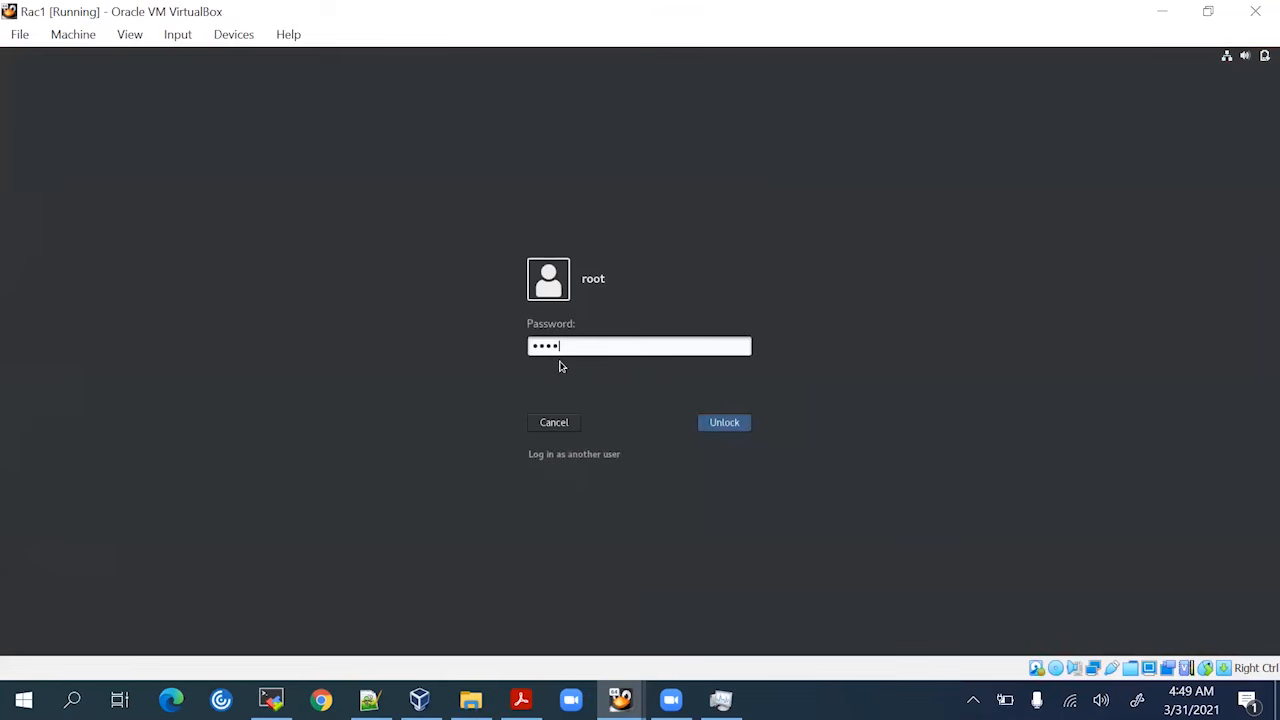
key("BackSpace")
key("BackSpace")
key("BackSpace")
key("Return")
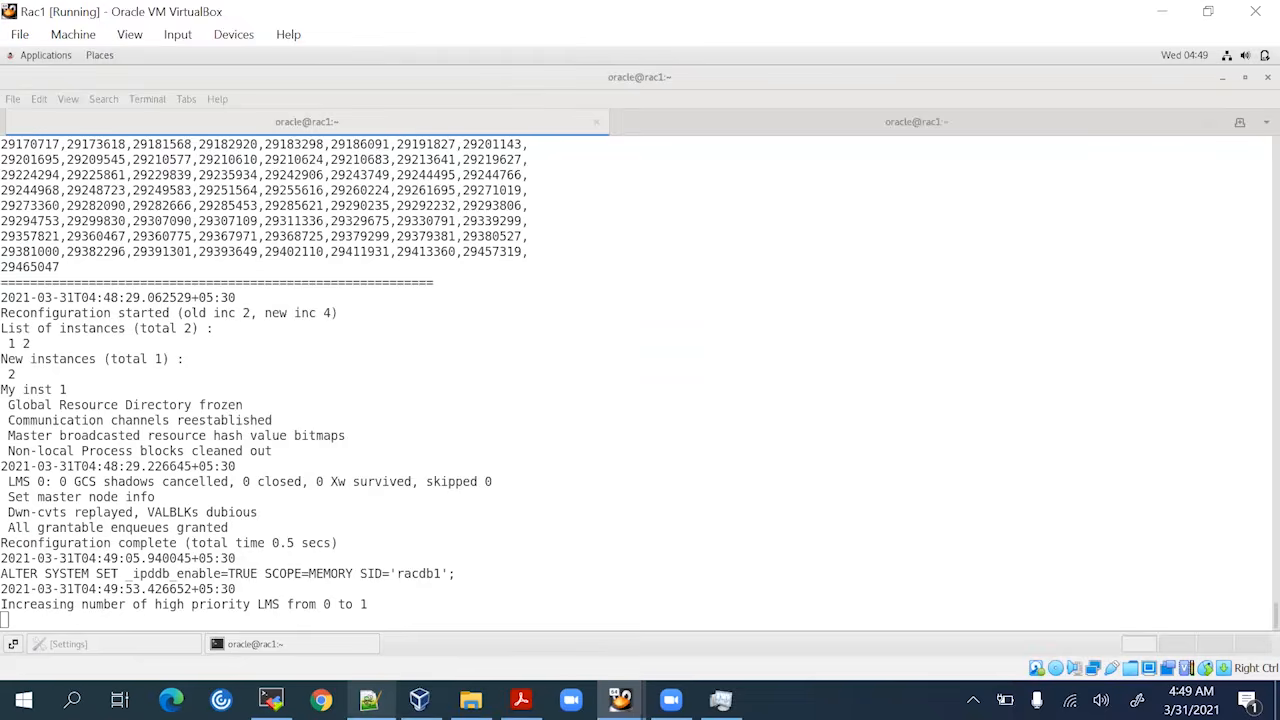
left_click(370, 699)
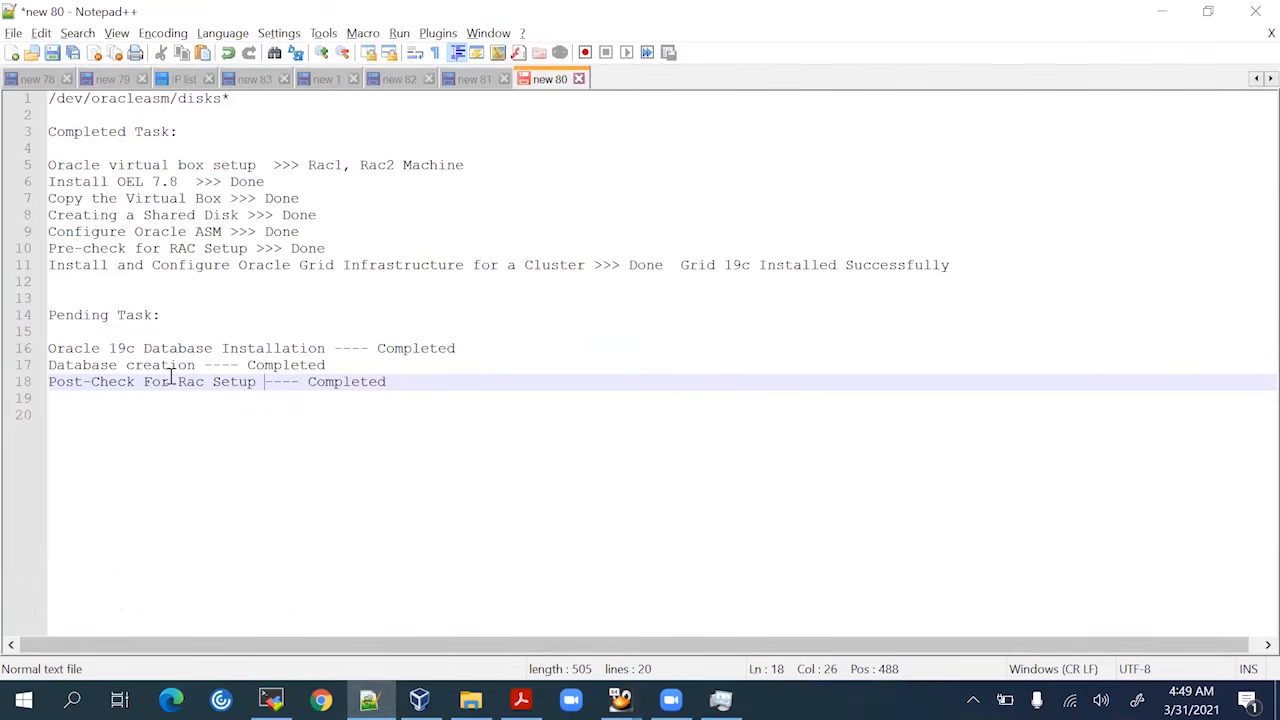
Review the checklist's Database creation and Post-Check lines, both marked Completed
left_click(331, 366)
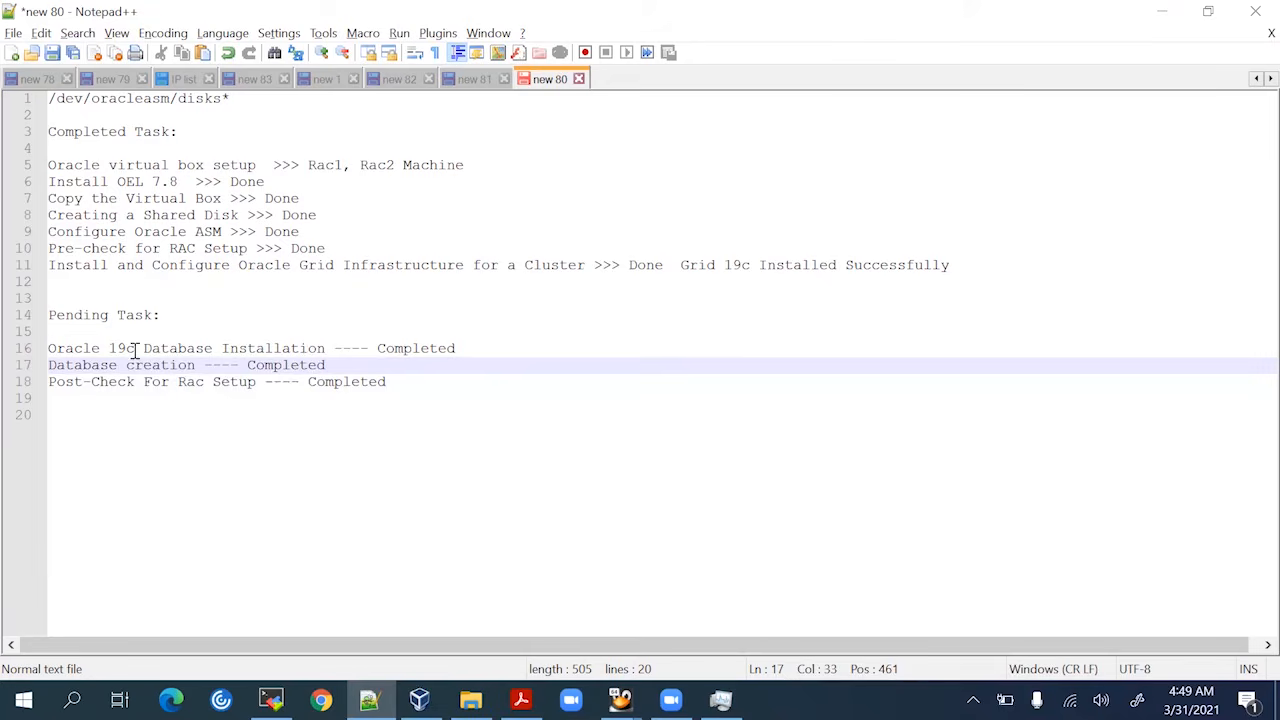
triple_click(87, 366)
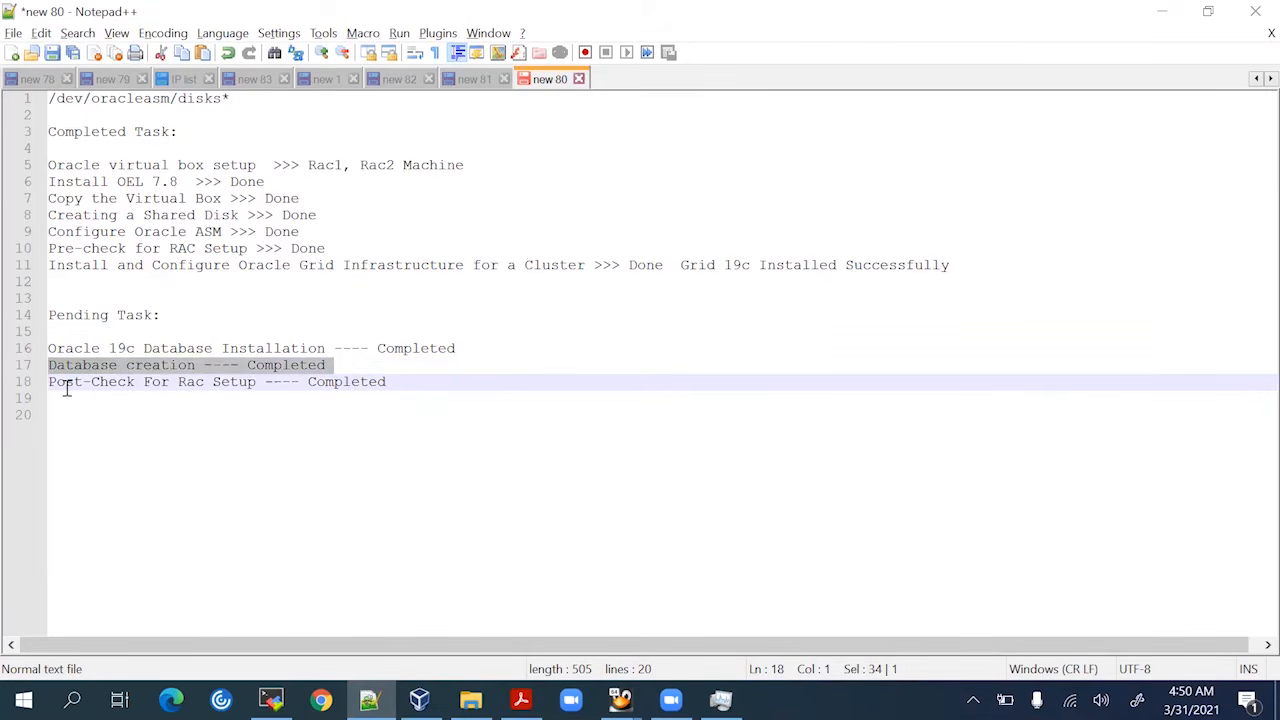
left_click(74, 381)
double_click(78, 381)
left_click(122, 378)
double_click(122, 380)
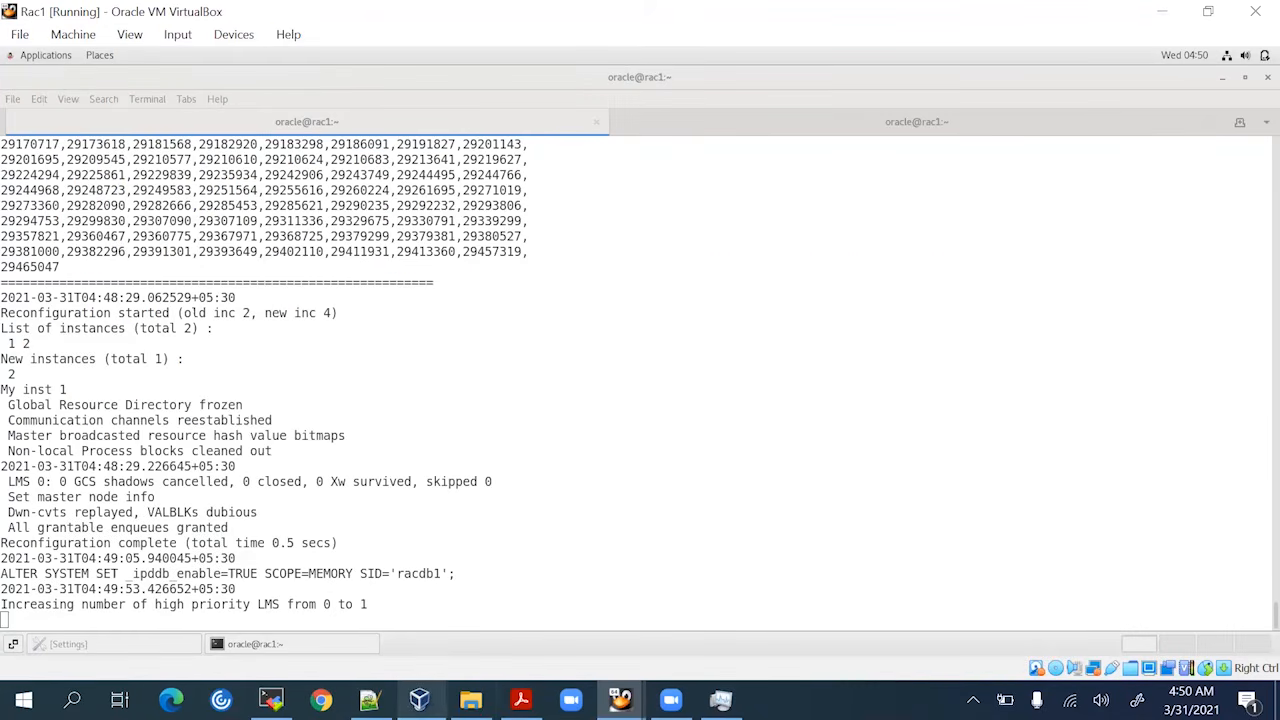
Compare the pmon listings, highlighting racdb2 on rac2 and racdb1 on rac1
left_click(270, 700)
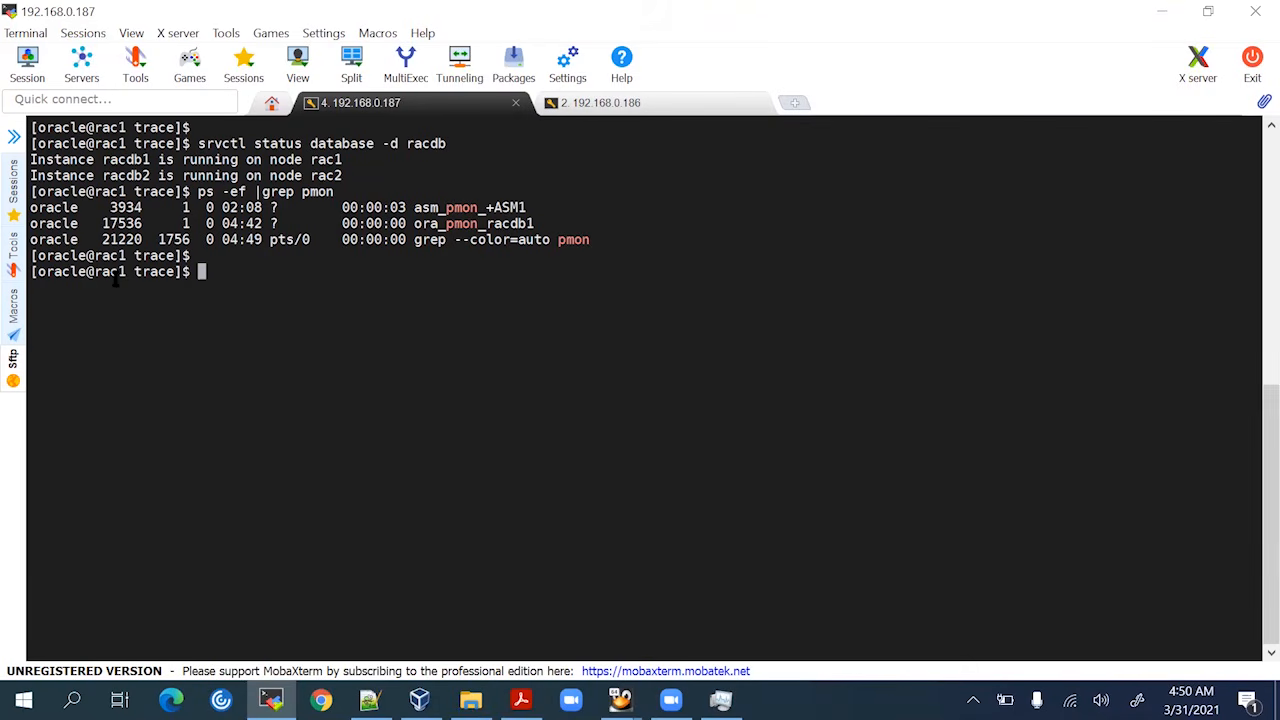
left_click(665, 108)
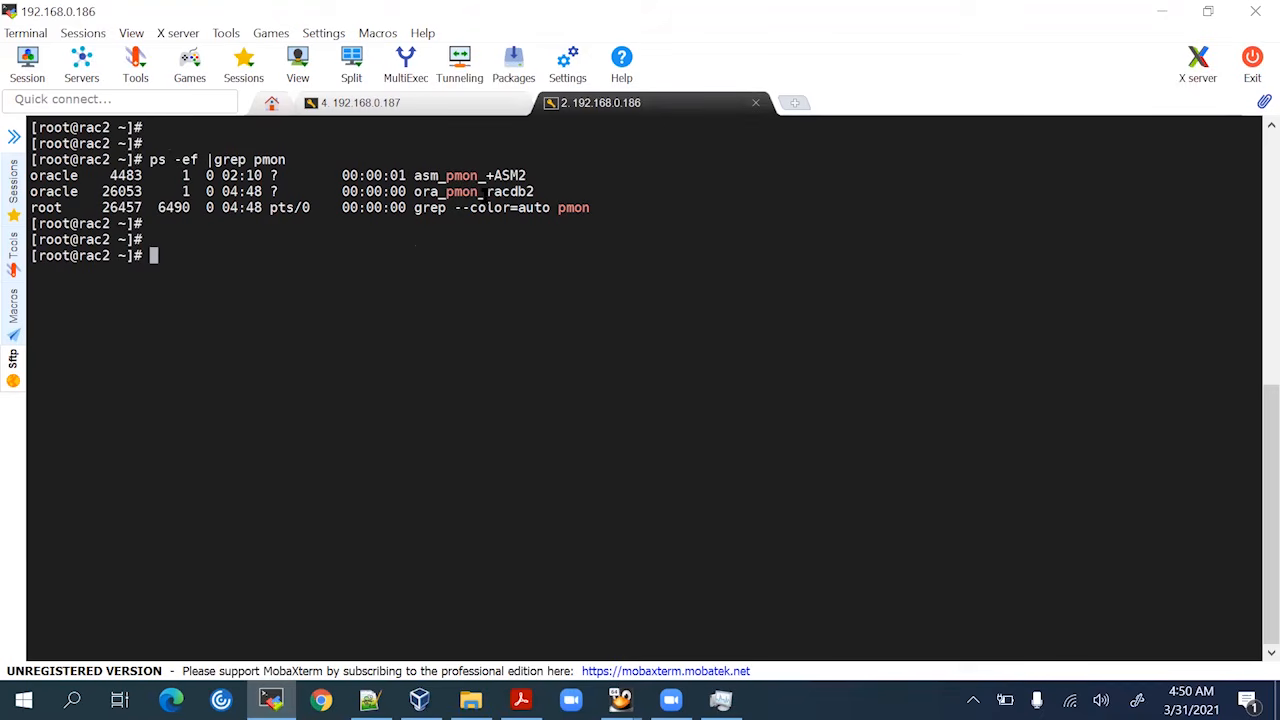
left_click_drag(487, 193, 545, 190)
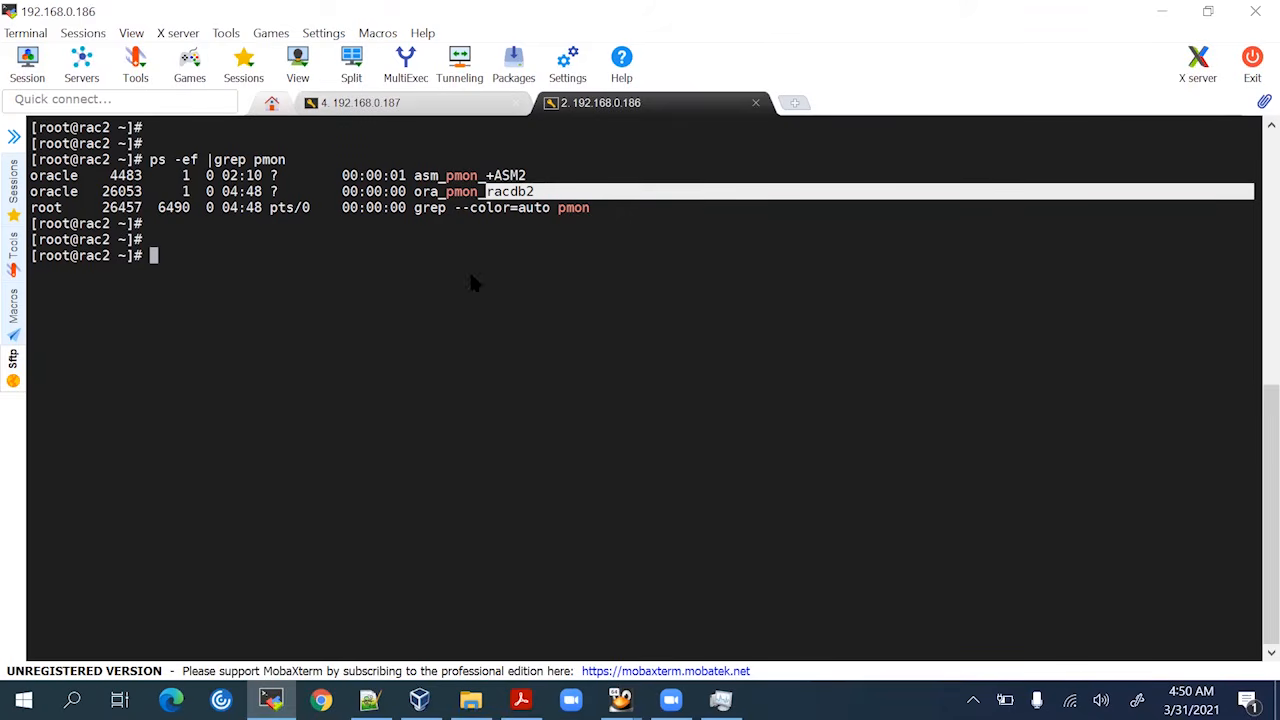
left_click(390, 102)
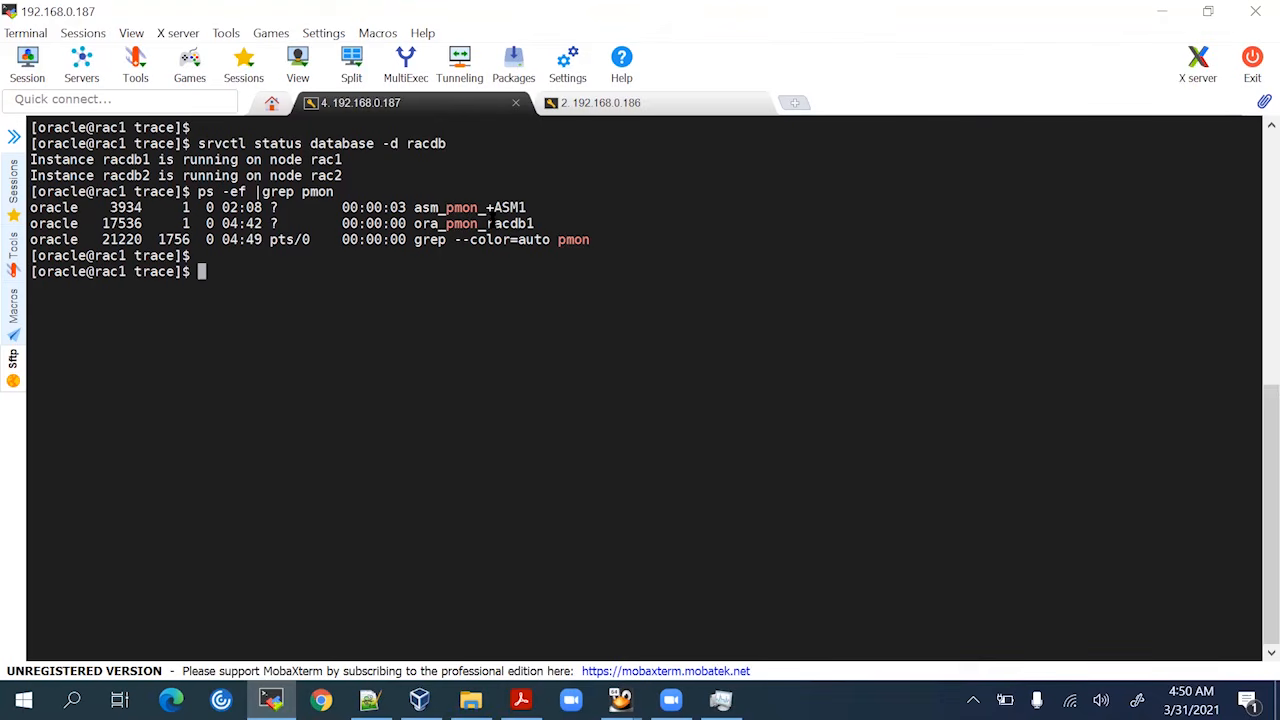
left_click_drag(487, 223, 535, 224)
left_click(575, 232)
Run srvctl status database -d racdb on rac1, then view the rac2 session
type("srvctl status database -d racdb")
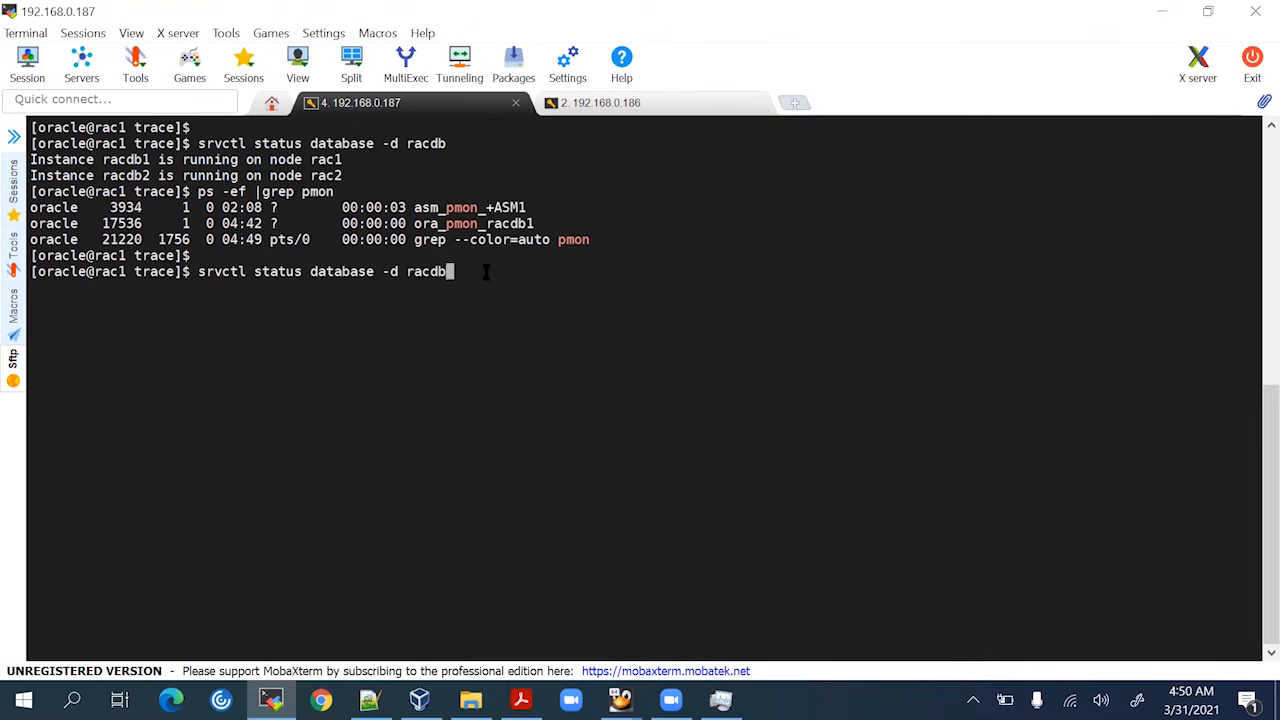
key("Return")
left_click(670, 104)
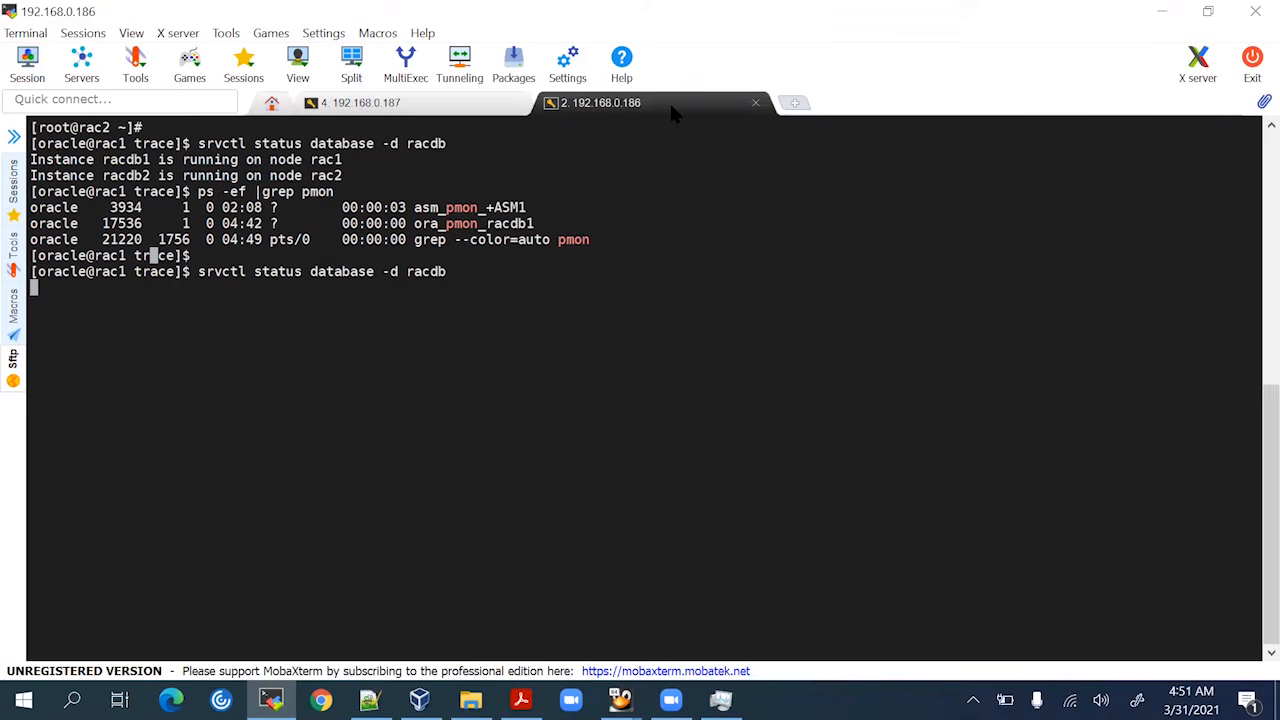
left_click(433, 108)
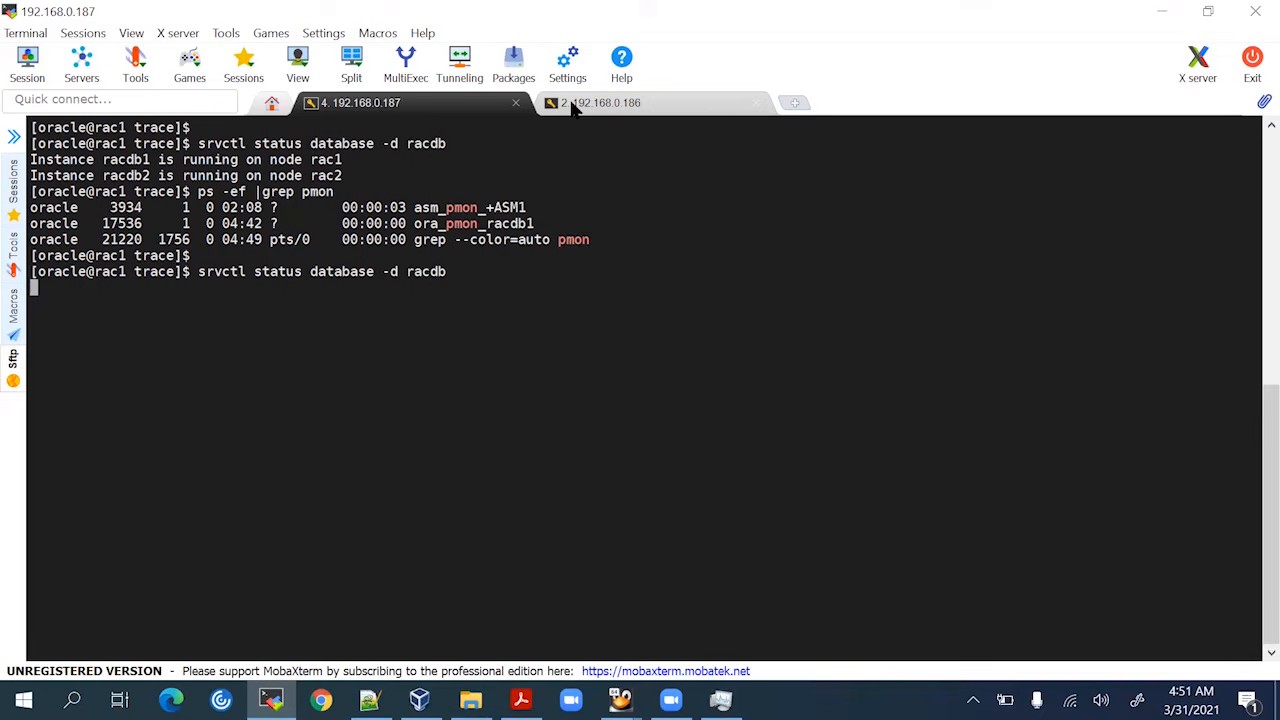
left_click(574, 105)
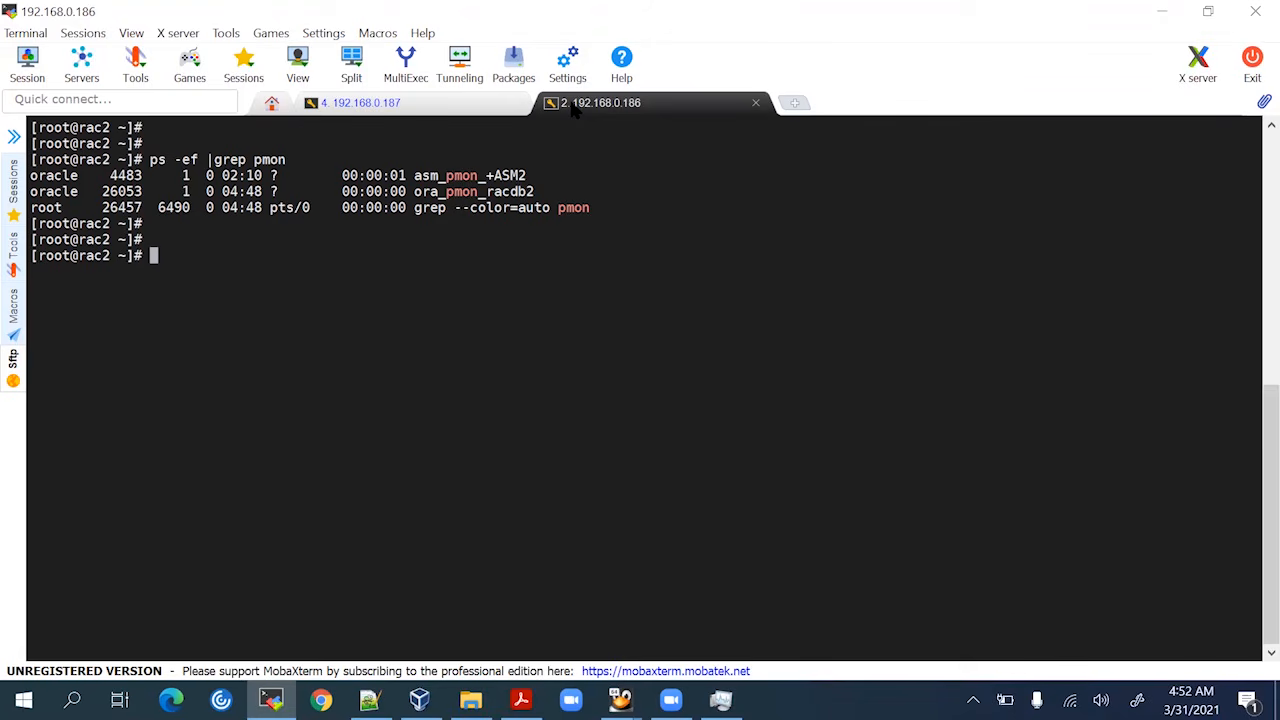
On rac1, run the racdb status check verbosely with -v to confirm both instances Open
left_click(458, 108)
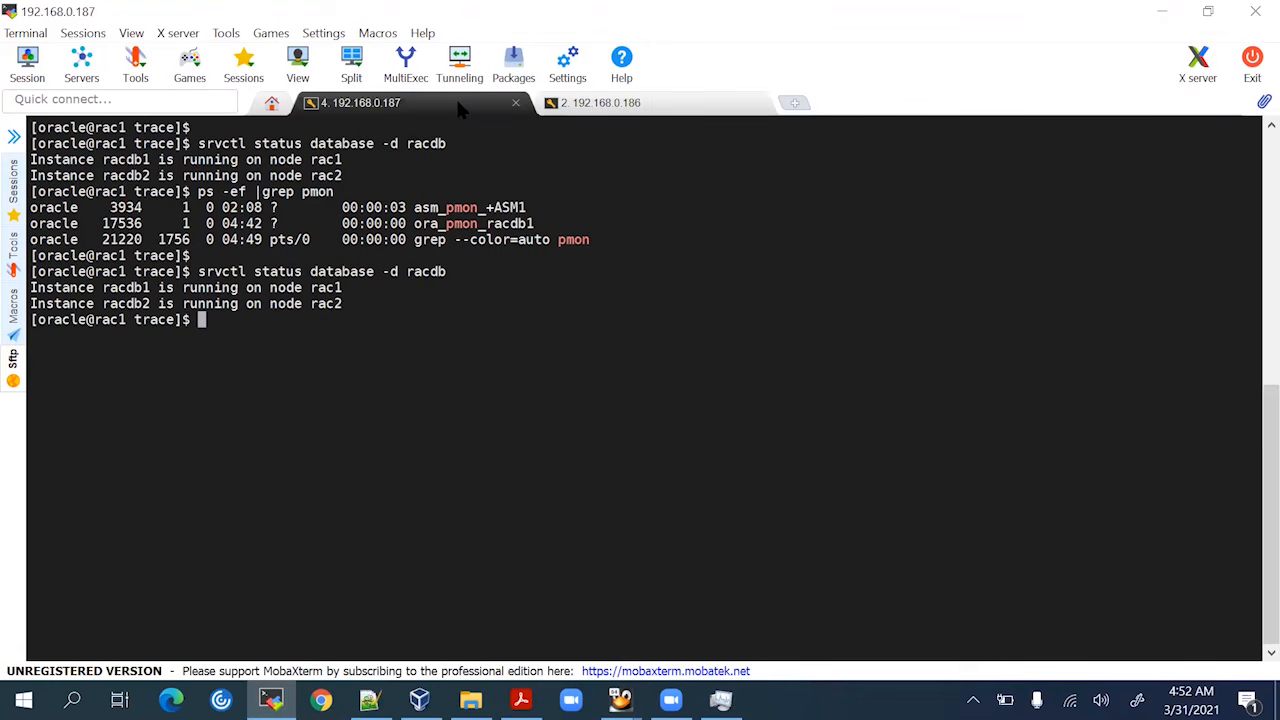
key("Up")
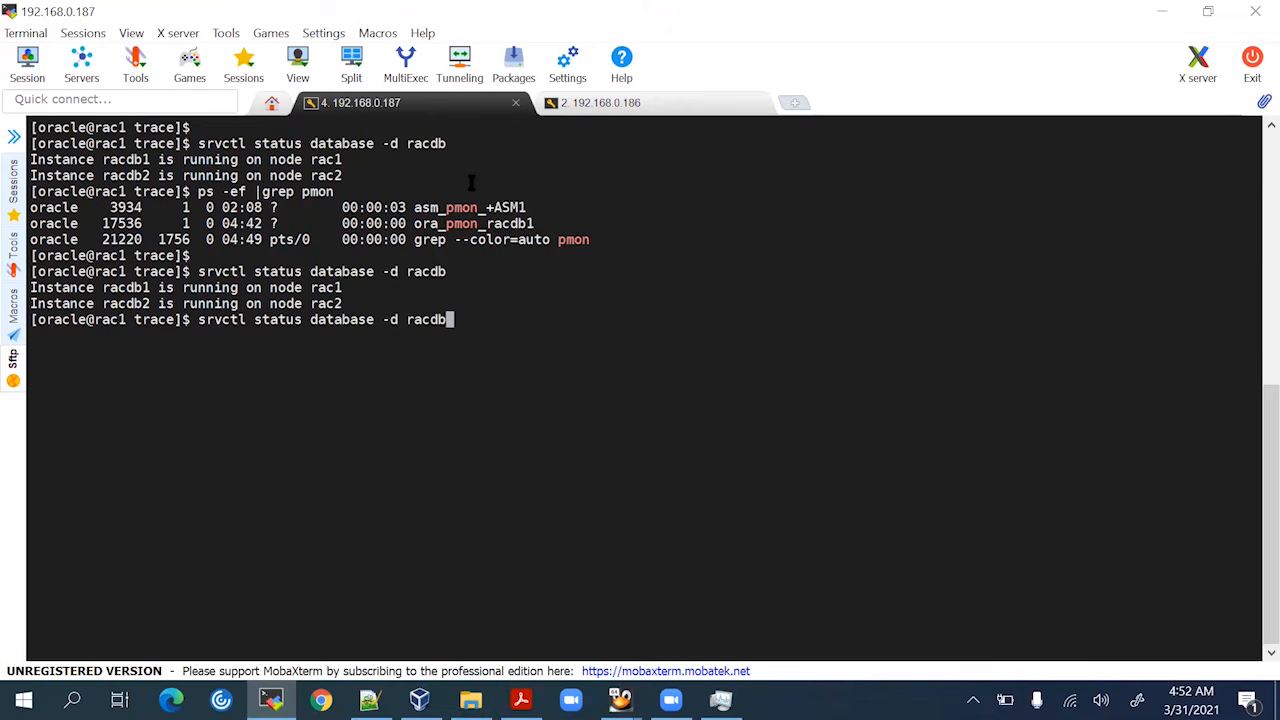
type("-v")
key("Return")
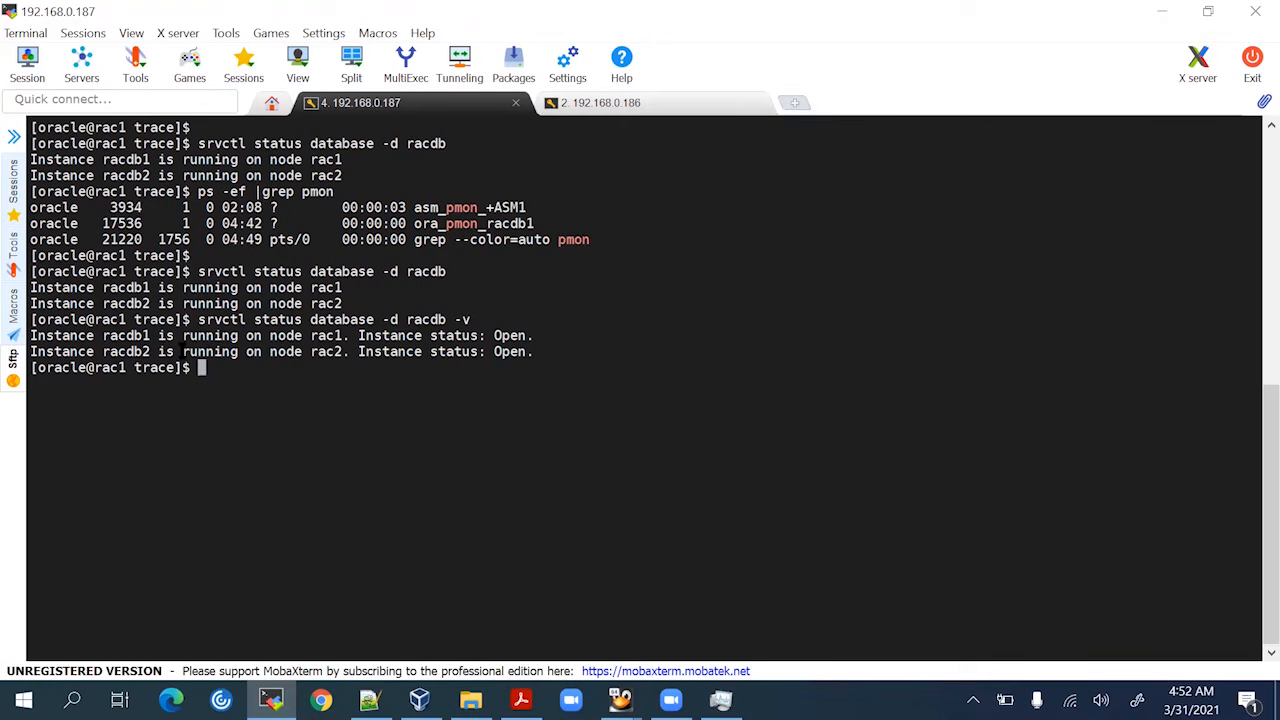
Stop the racdb database with srvctl stop database -d racdb
key("Return")
key("Return")
key("Return")
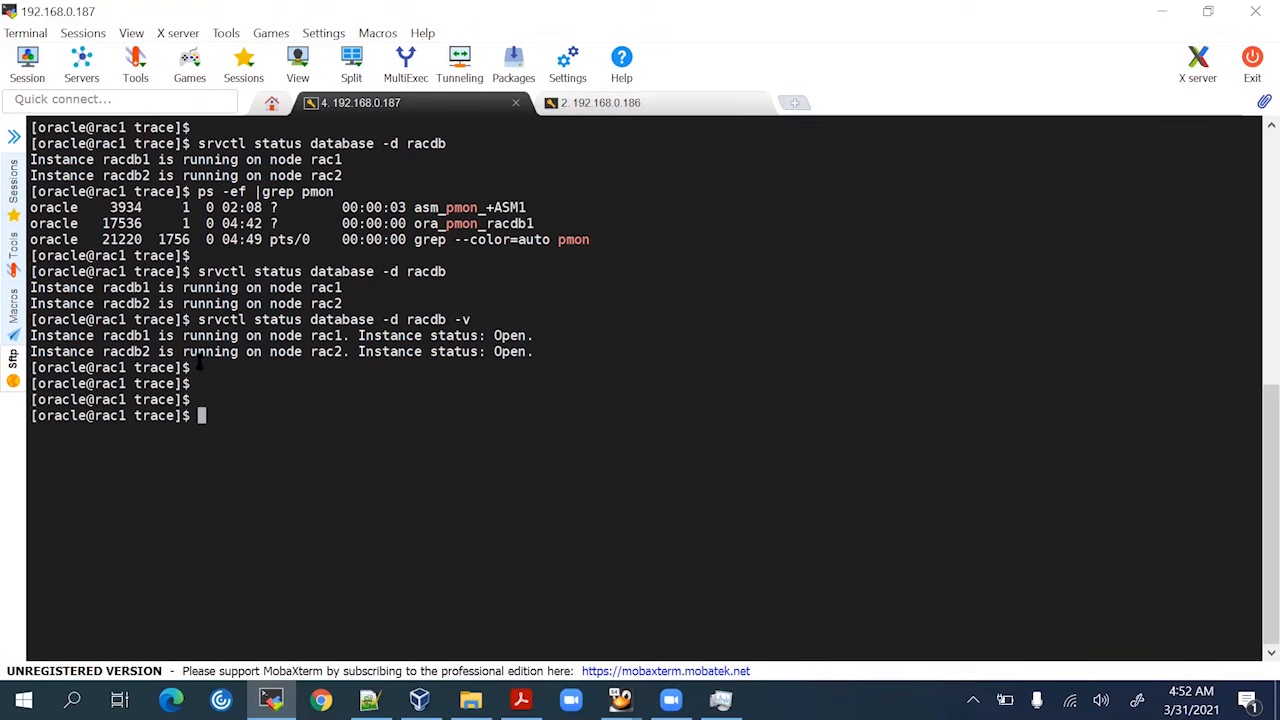
key("Up")
key("BackSpace")
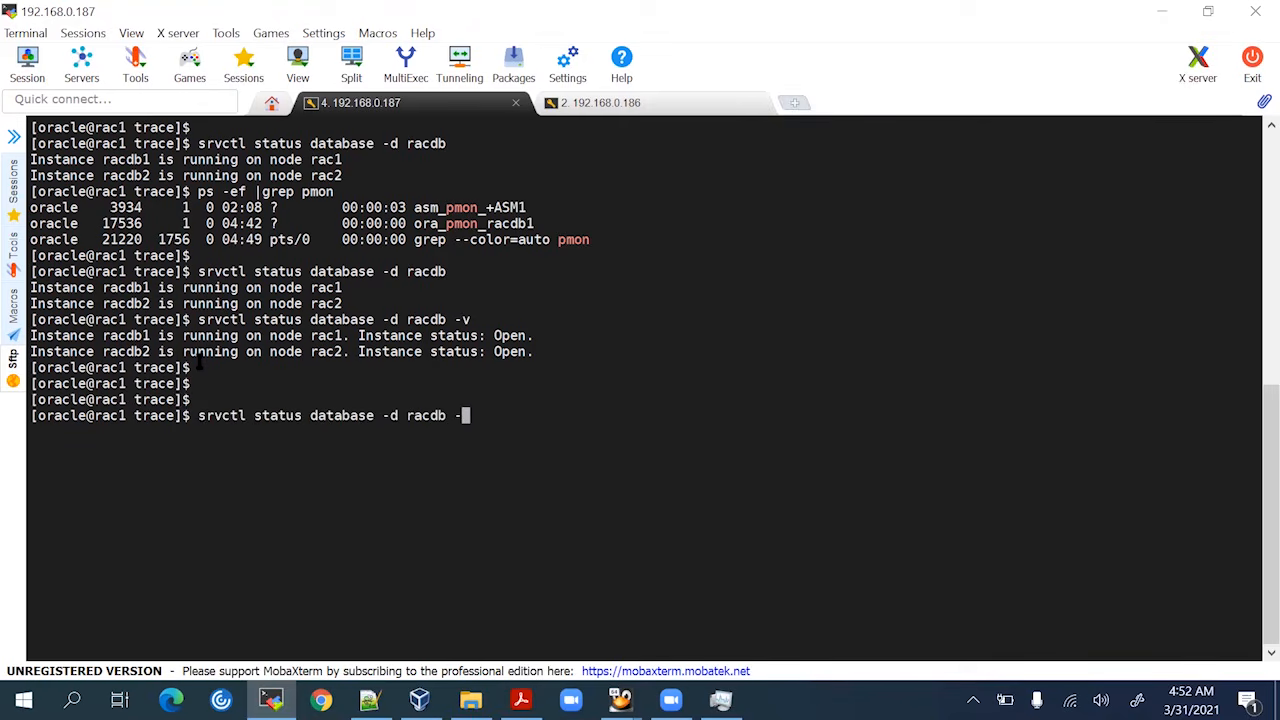
key("BackSpace")
key("Left")
key("Left")
key("Left")
key("Left")
key("Left")
key("Left")
key("Left")
key("Left")
key("Left")
key("Left")
key("Left")
key("Left")
key("Left")
key("Left")
key("Left")
key("Left")
key("Left")
key("Left")
key("Left")
key("Left")
key("Right")
key("BackSpace")
key("BackSpace")
key("BackSpace")
key("BackSpace")
type("o")
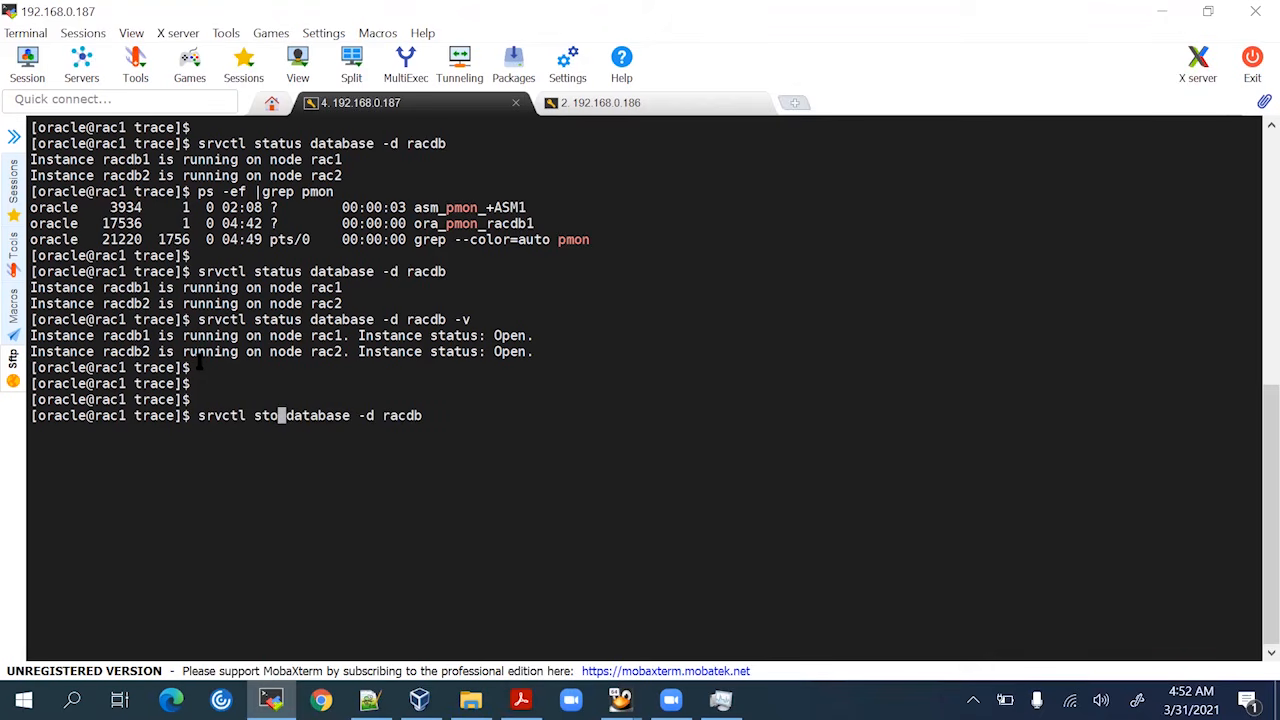
type("p")
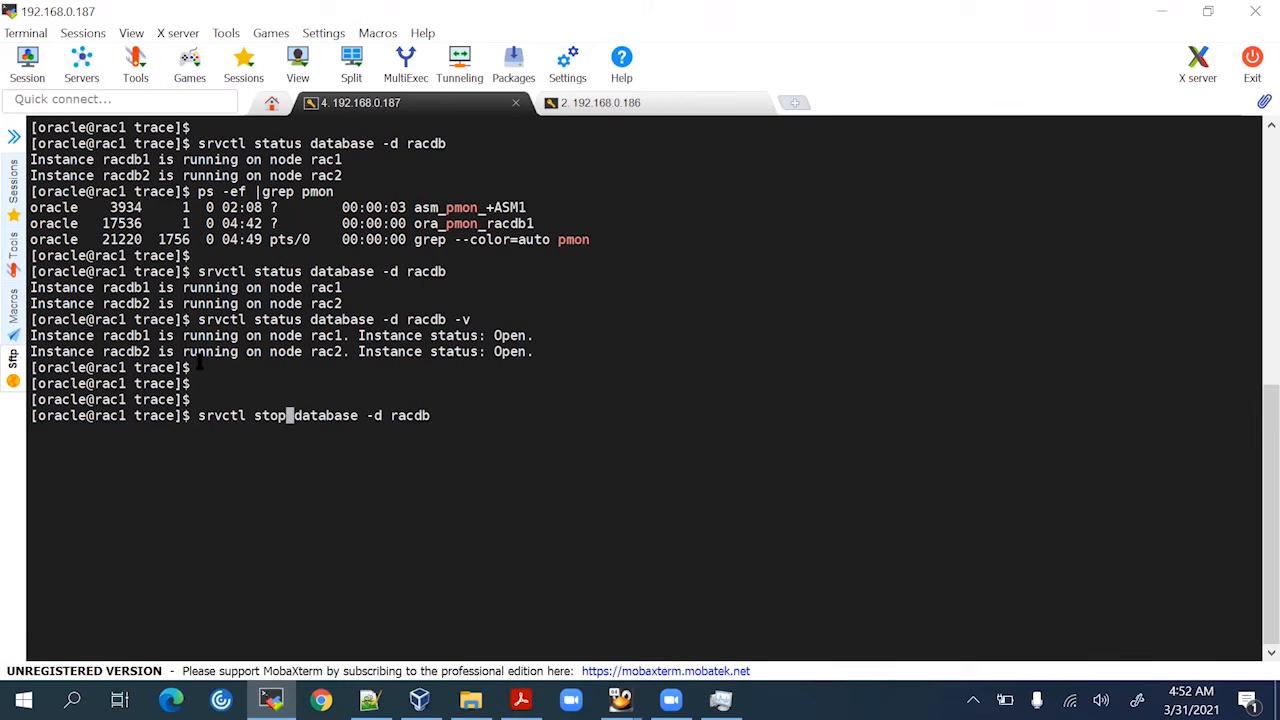
key("Return")
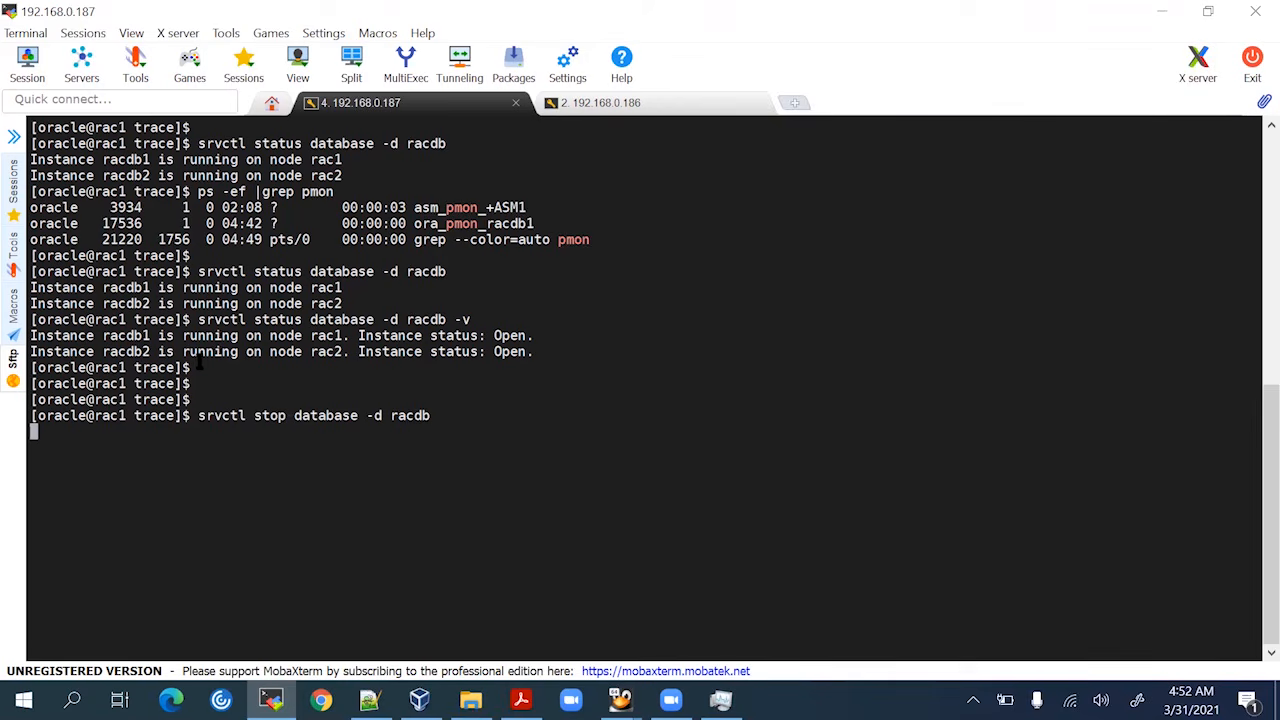